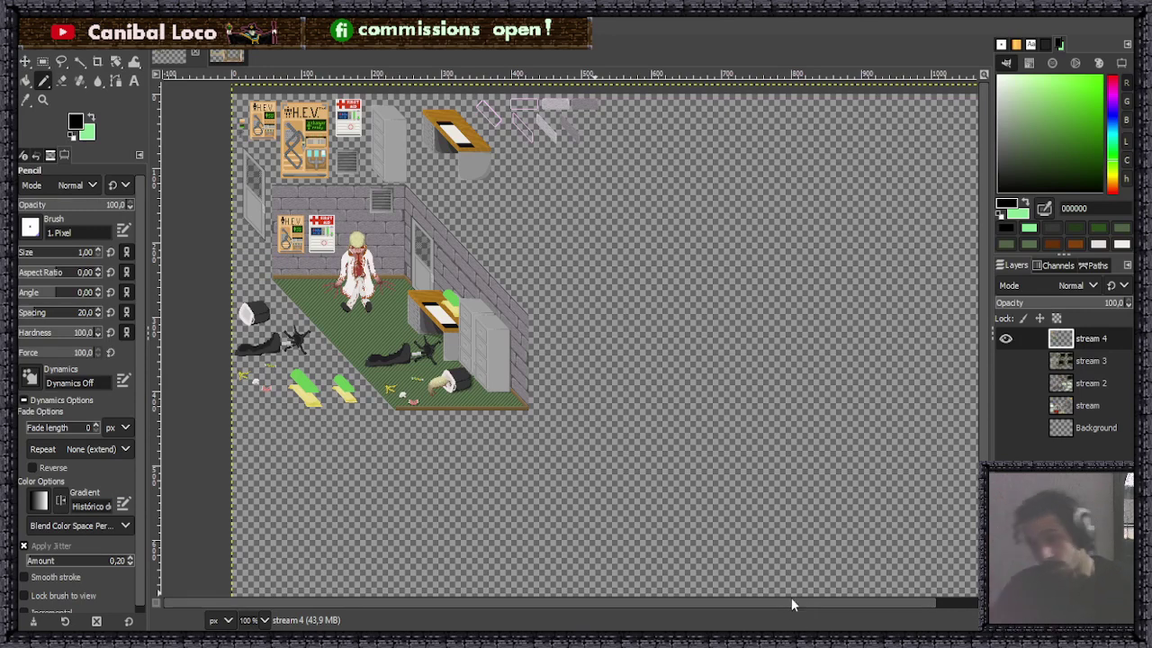
Examine the gold frame's carved corner and edges in the reference image, and return to the pixel art image.
left_click(225, 57)
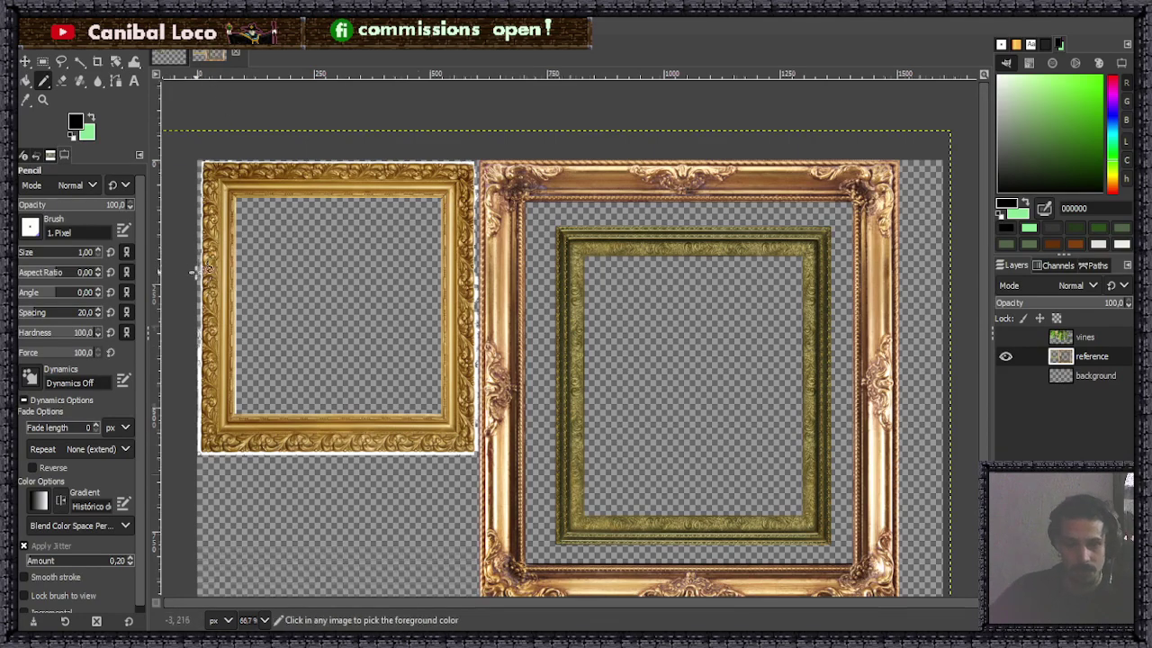
scroll(209, 290, "up", 5, "ctrl")
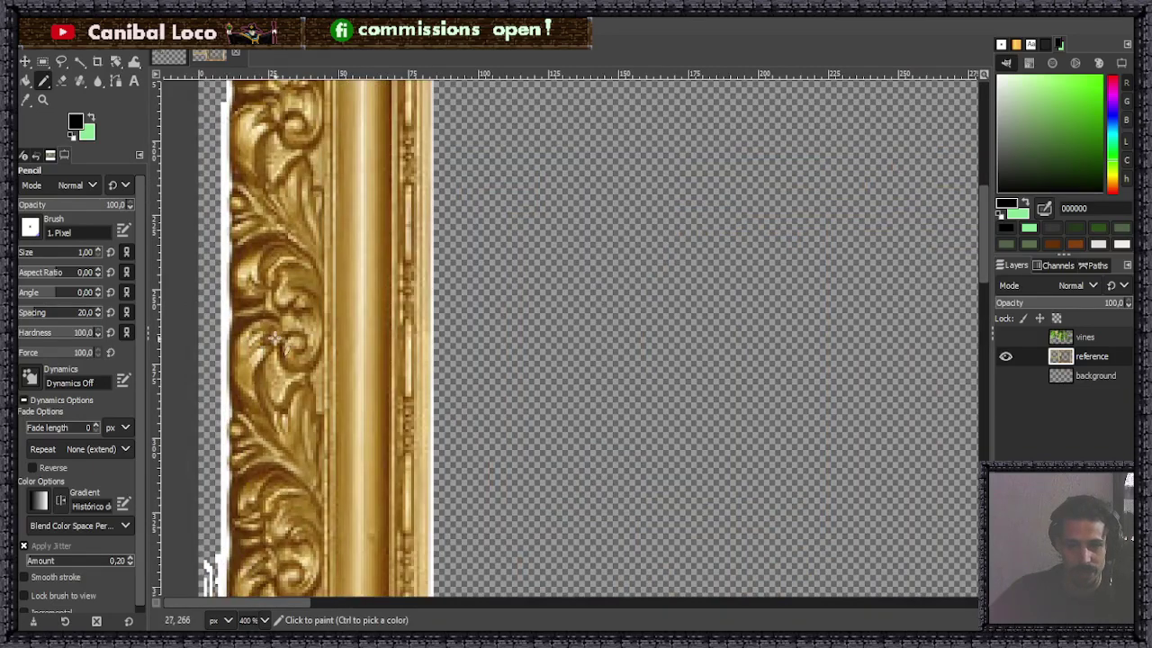
scroll(371, 212, "up", 6)
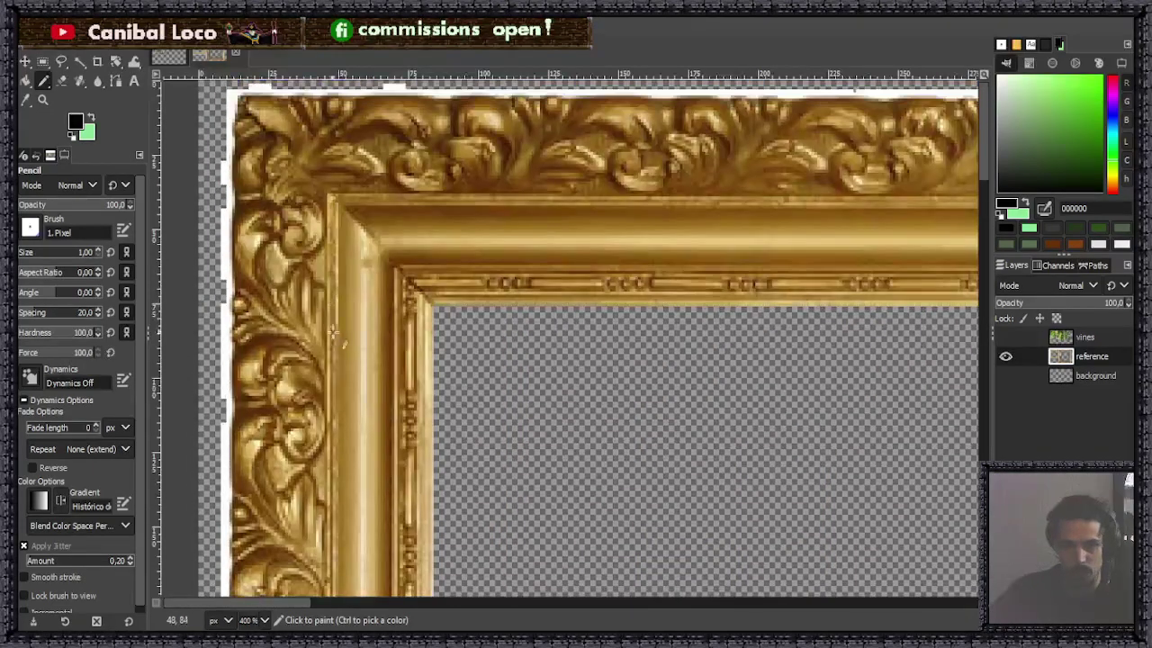
scroll(352, 340, "down", 4, "ctrl")
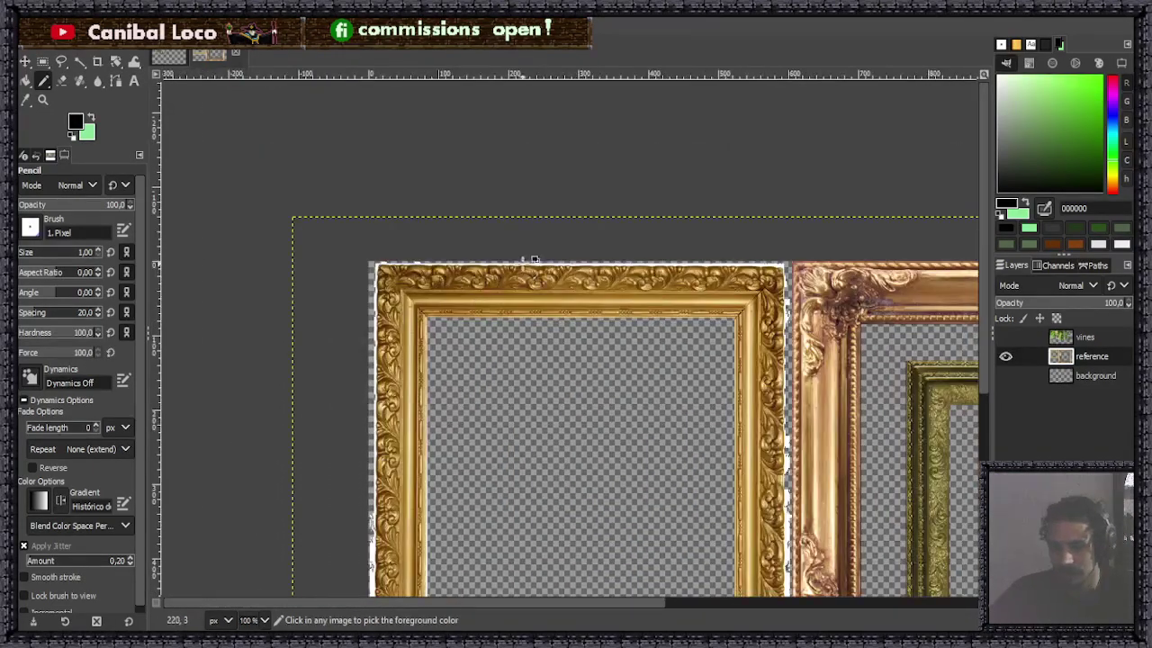
scroll(381, 263, "up", 3, "ctrl")
left_click(171, 55)
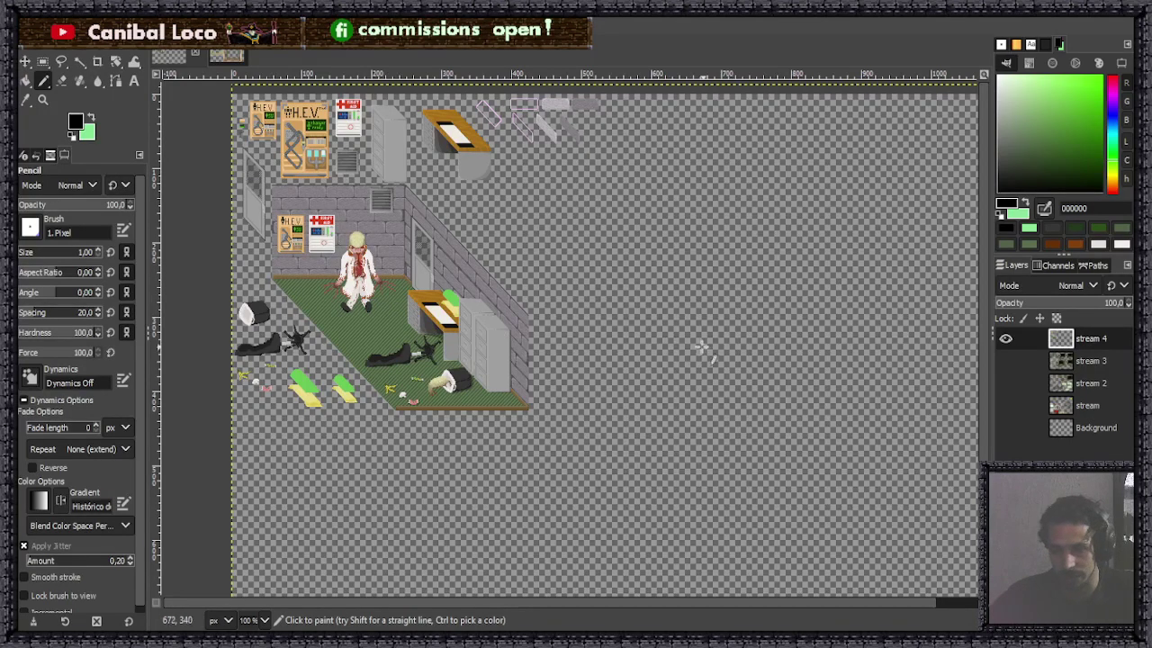
scroll(609, 314, "down", 3)
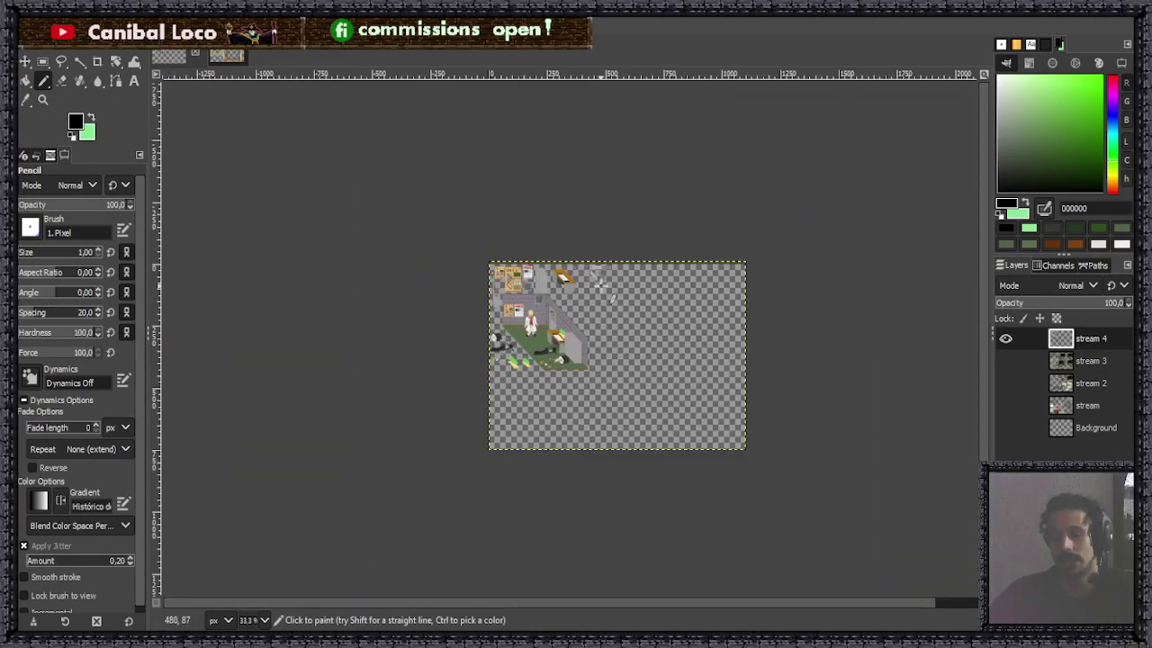
scroll(653, 269, "up", 4)
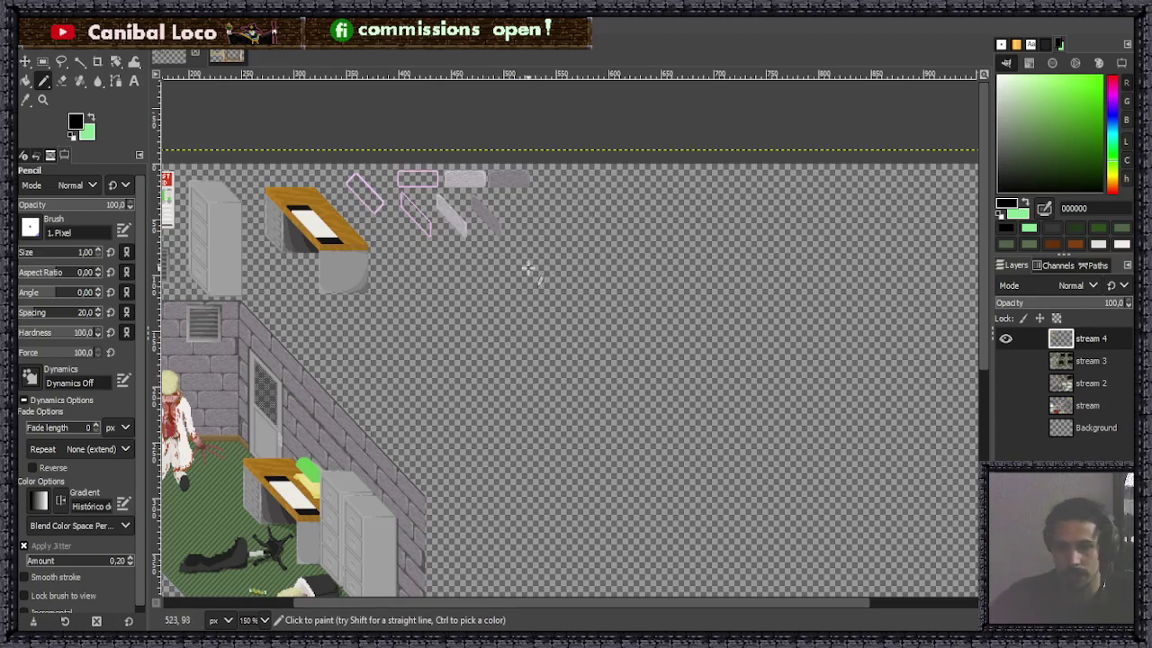
scroll(450, 326, "up", 3)
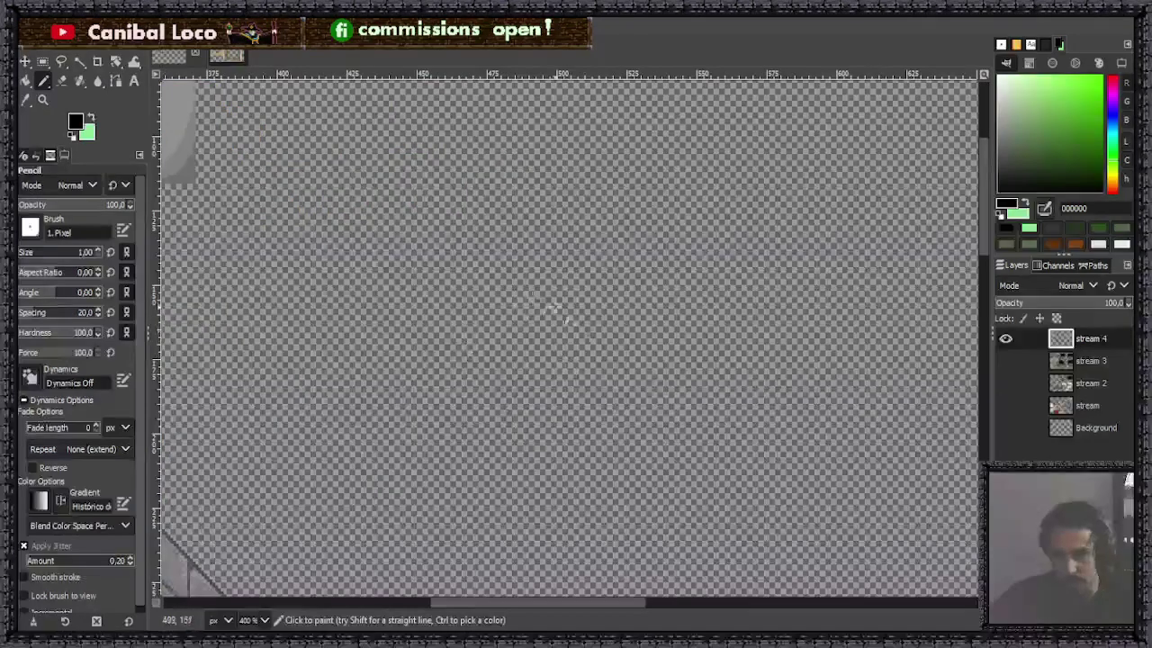
left_click_drag(574, 317, 567, 360)
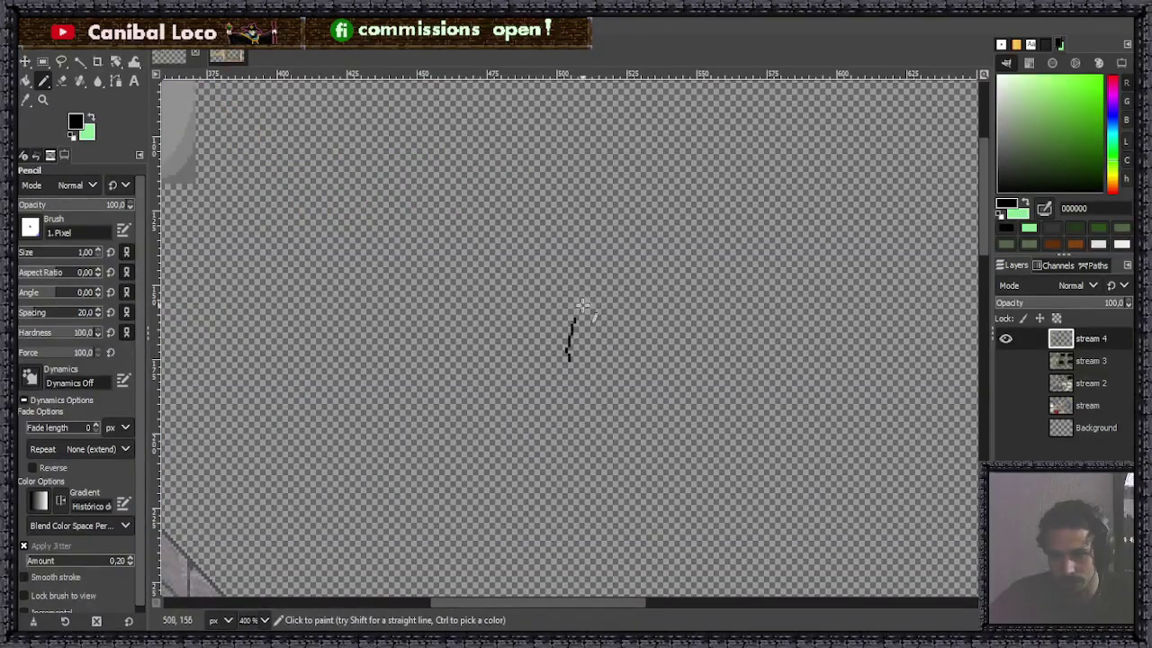
mouse_move(583, 306)
left_mouse_down()
mouse_move(595, 328)
mouse_move(583, 392)
left_mouse_up()
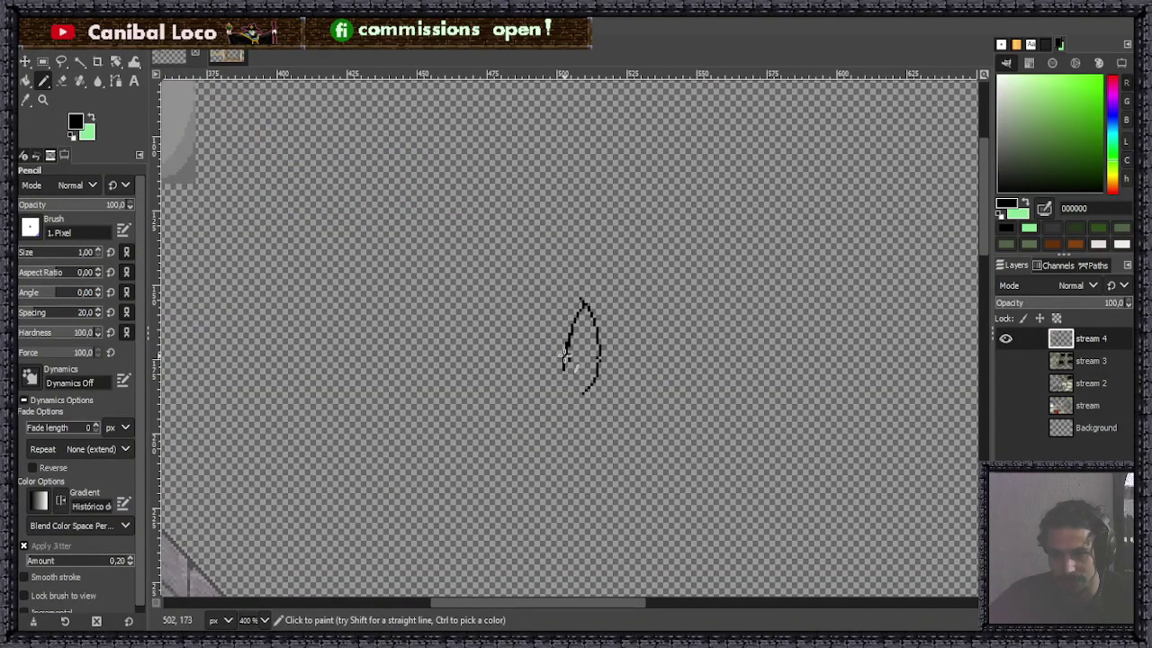
mouse_move(564, 354)
left_mouse_down()
mouse_move(527, 291)
mouse_move(579, 415)
left_mouse_up()
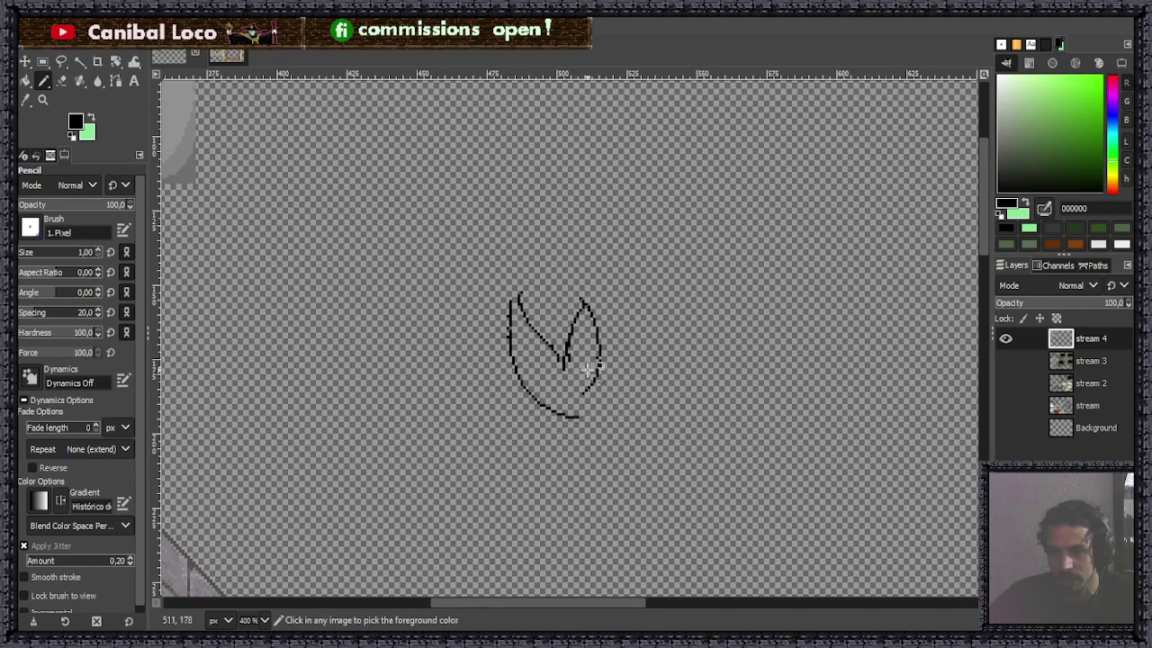
key("ctrl+z")
key("ctrl+z")
key("ctrl+z")
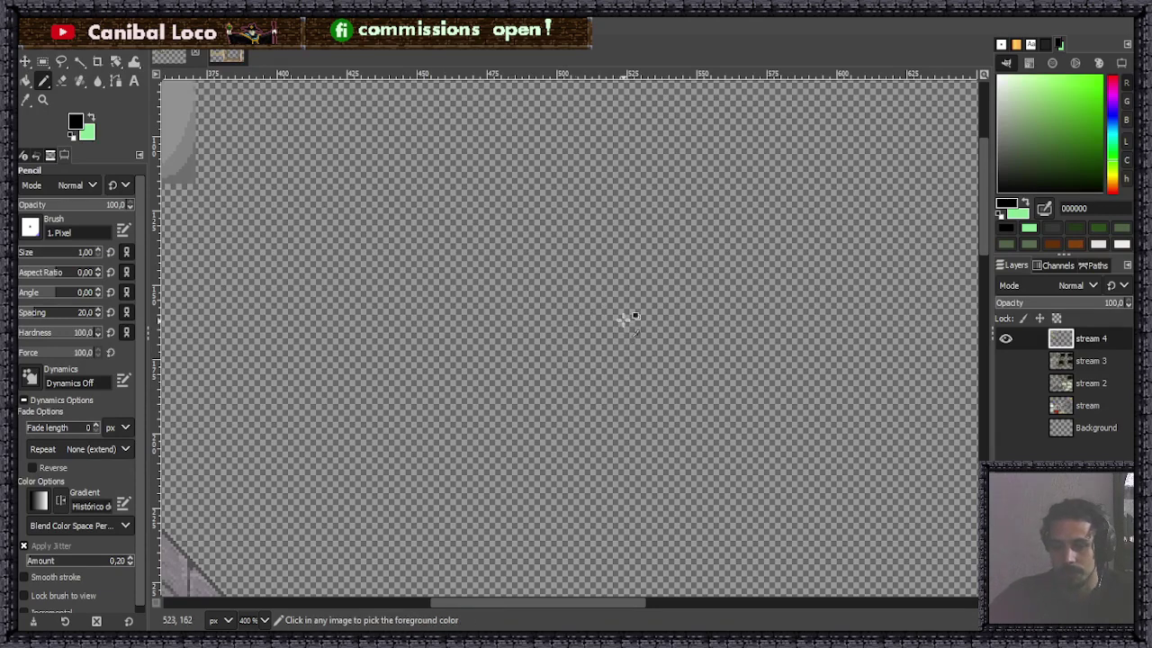
Examine the pixel texture of the brick wall around the vent in the room scene.
scroll(585, 318, "down", 3, "ctrl")
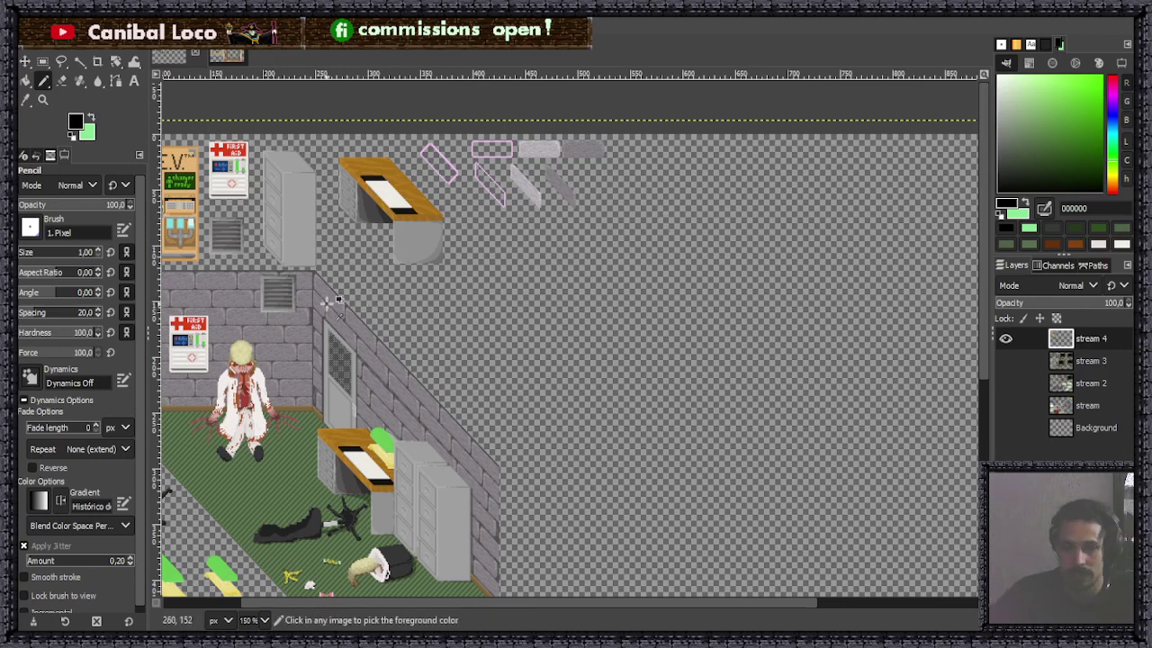
scroll(254, 282, "up", 5)
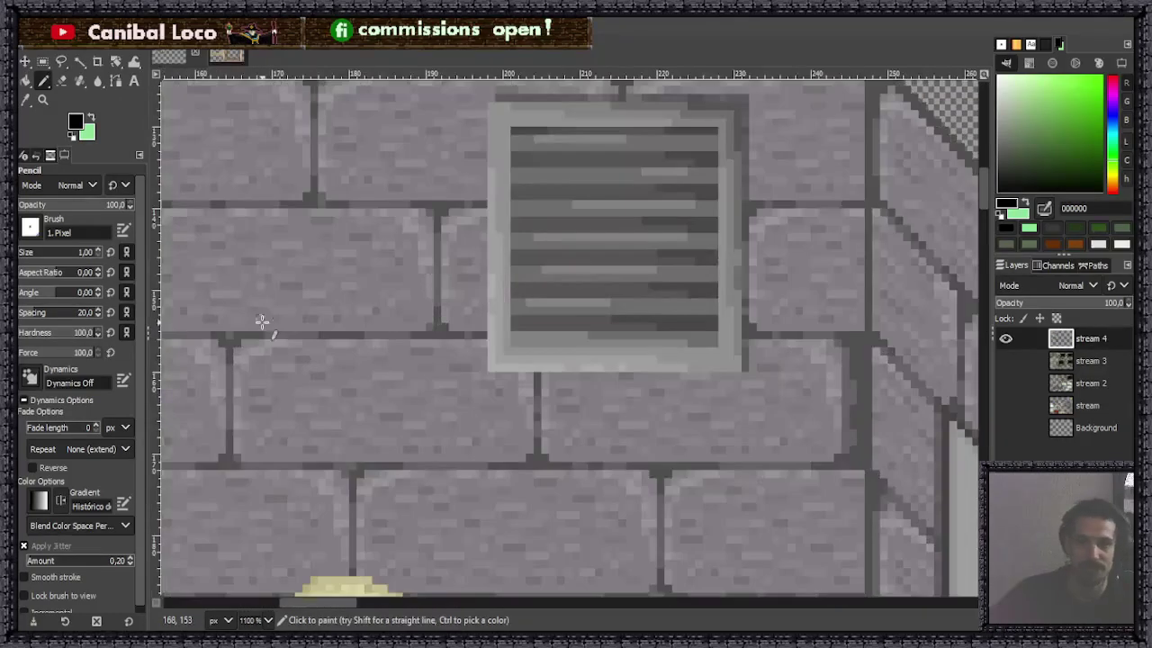
scroll(354, 332, "down", 2)
scroll(281, 286, "up", 2)
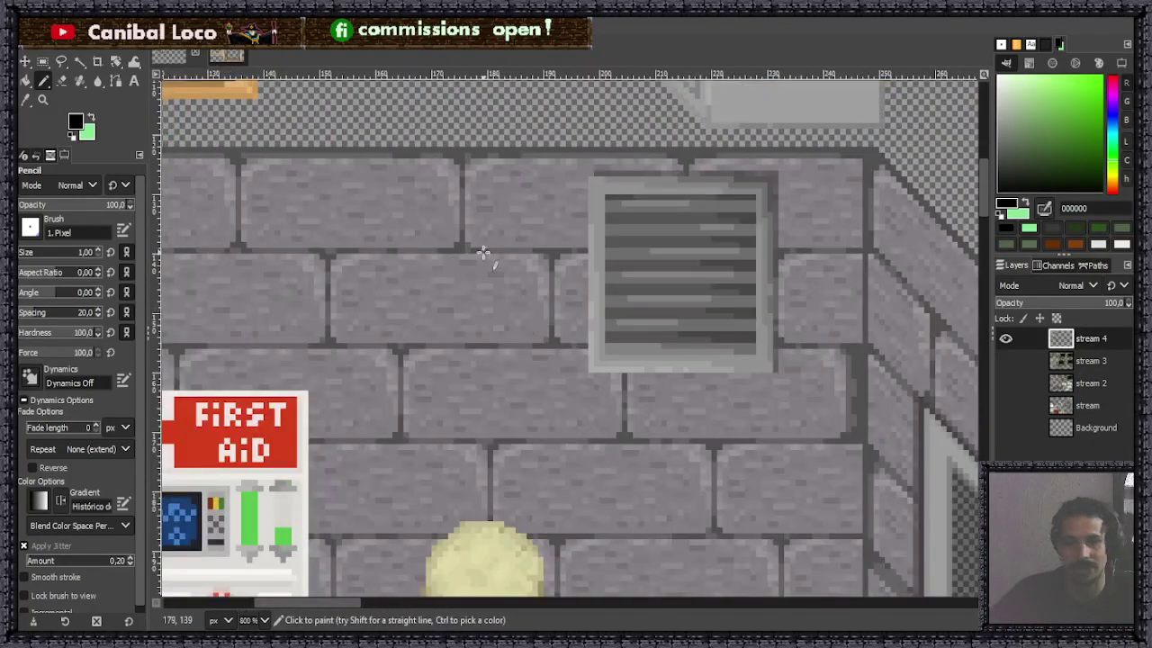
scroll(411, 293, "down", 5)
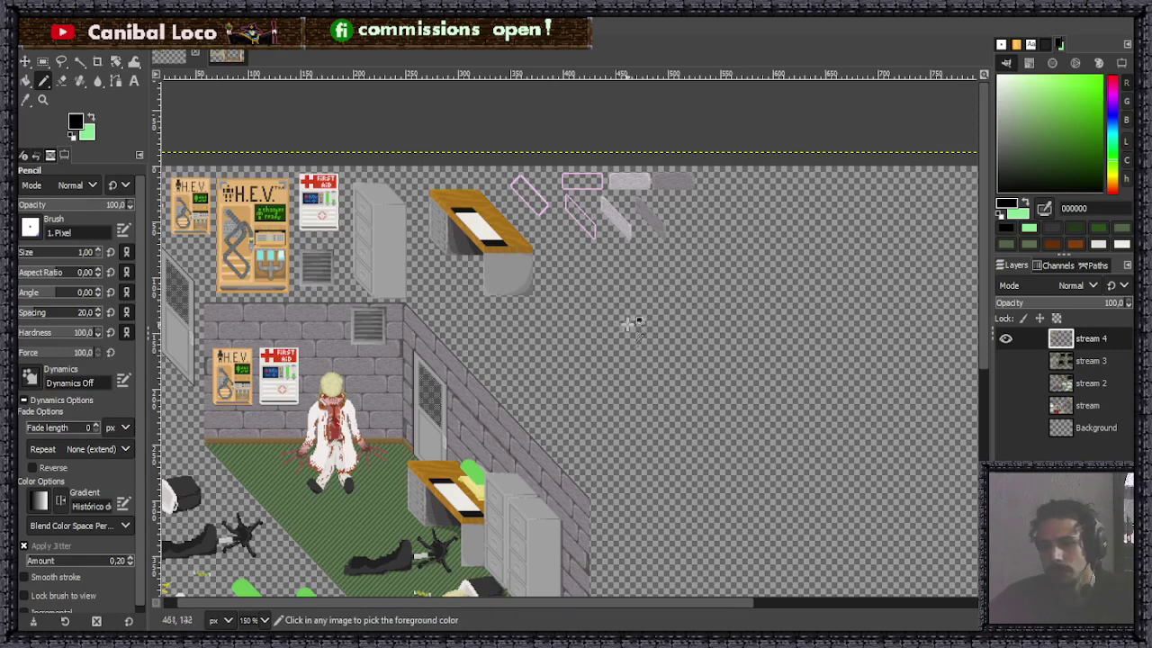
key("3")
key("4")
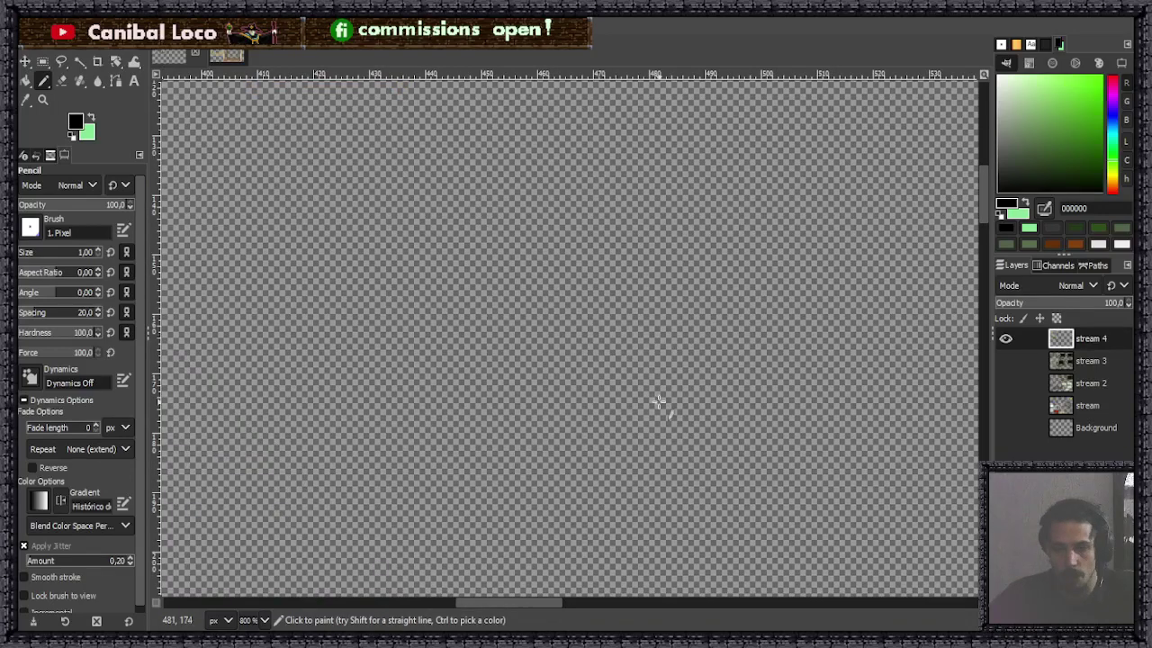
scroll(693, 457, "up", 3)
scroll(636, 399, "up", 3)
scroll(617, 455, "down", 3)
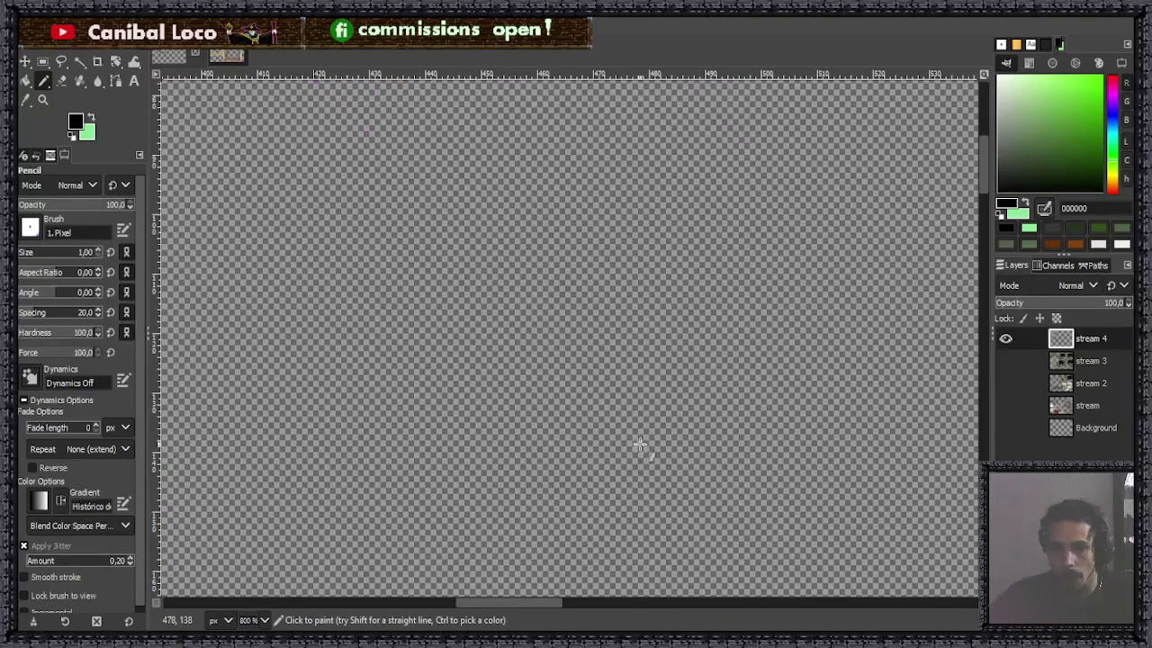
scroll(619, 440, "down", 3, "ctrl")
scroll(615, 378, "up", 2, "ctrl")
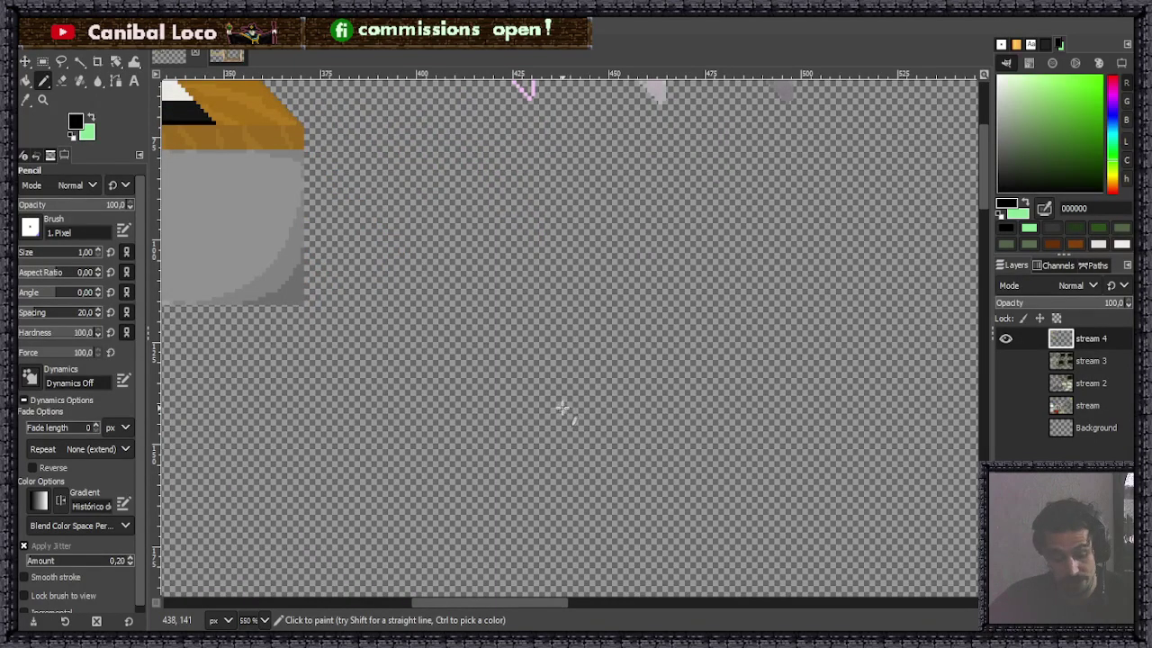
scroll(574, 373, "up", 1, "ctrl")
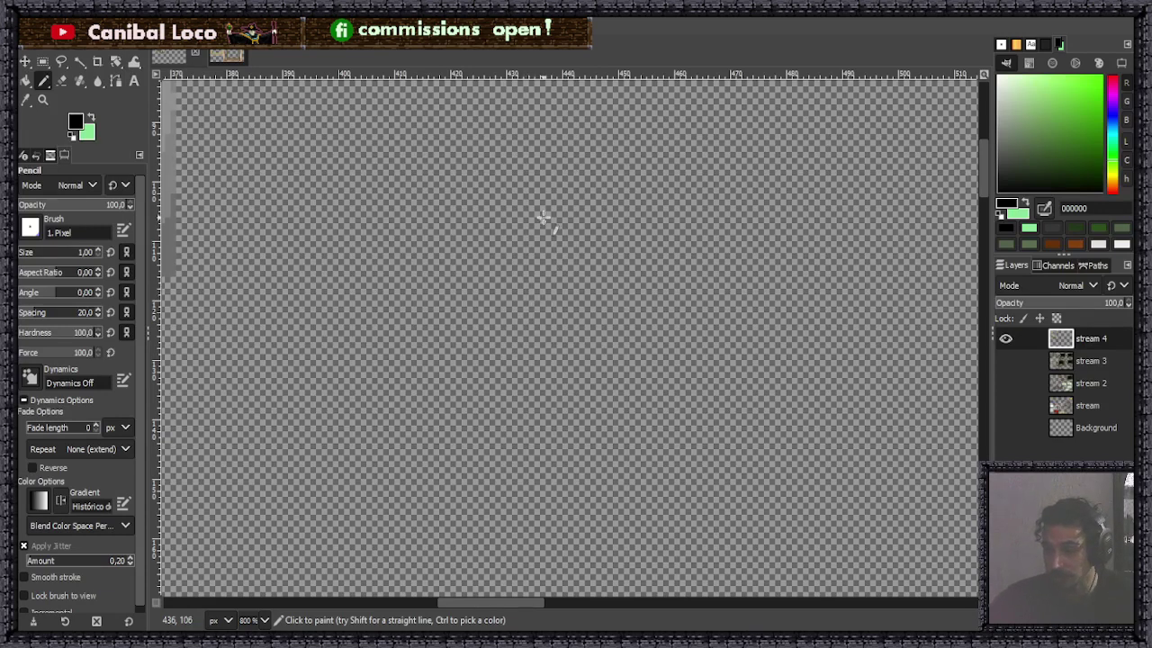
Hide the stream 4 layer, and show and select the stream layer.
left_click(1006, 338)
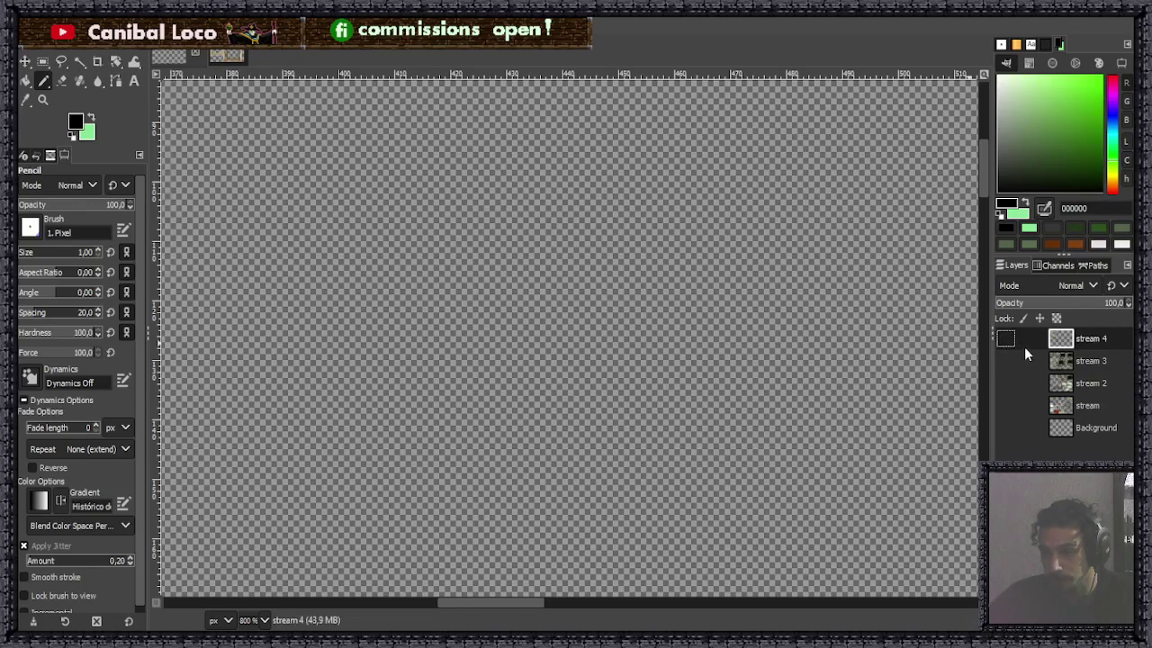
left_click(1006, 406)
left_click(1096, 410)
Examine the sprites on the stream layer, including the yellow shading variants and their colour ramps beside the fox.
scroll(823, 378, "down", 7)
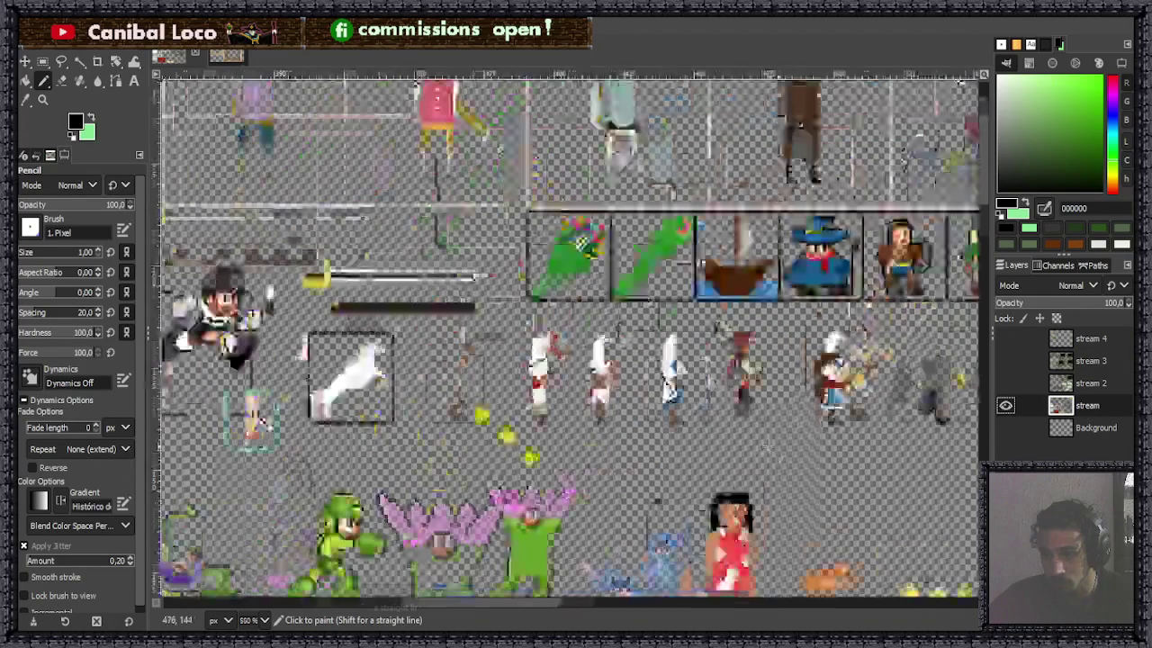
scroll(896, 376, "down", 2)
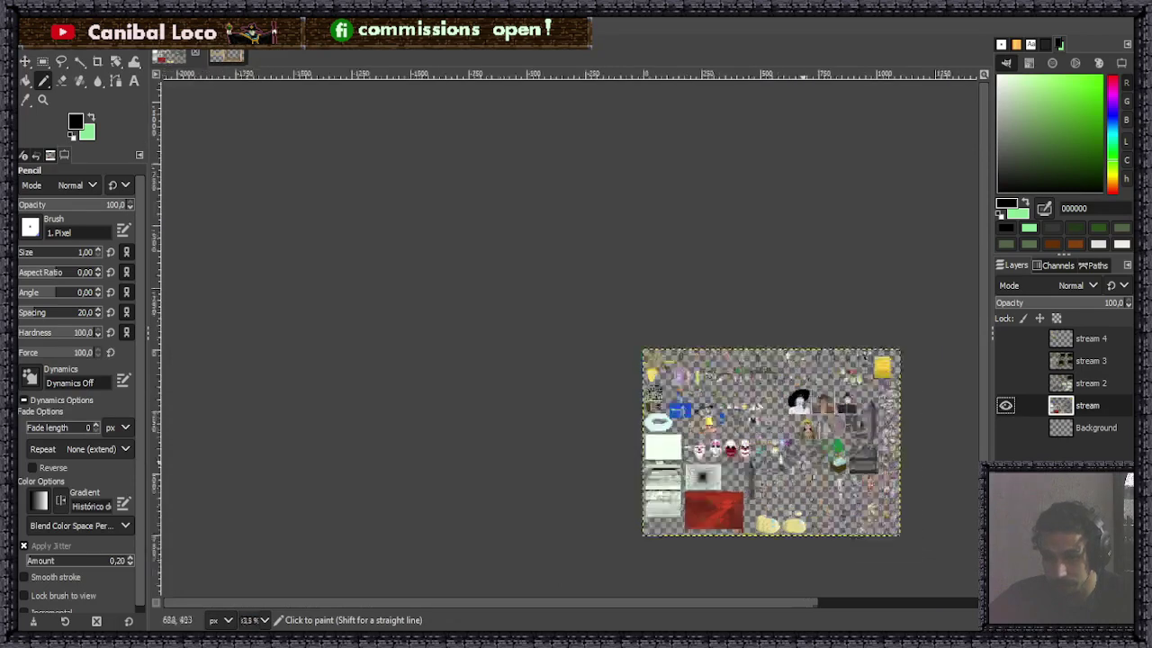
scroll(893, 442, "up", 1)
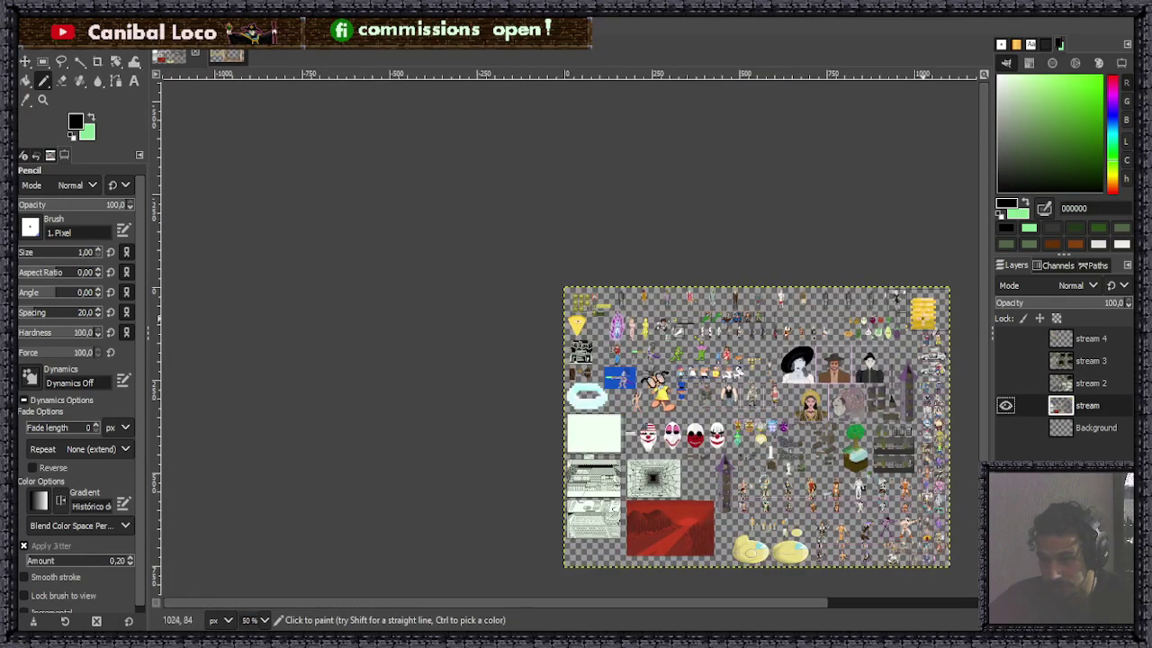
scroll(956, 326, "up", 5)
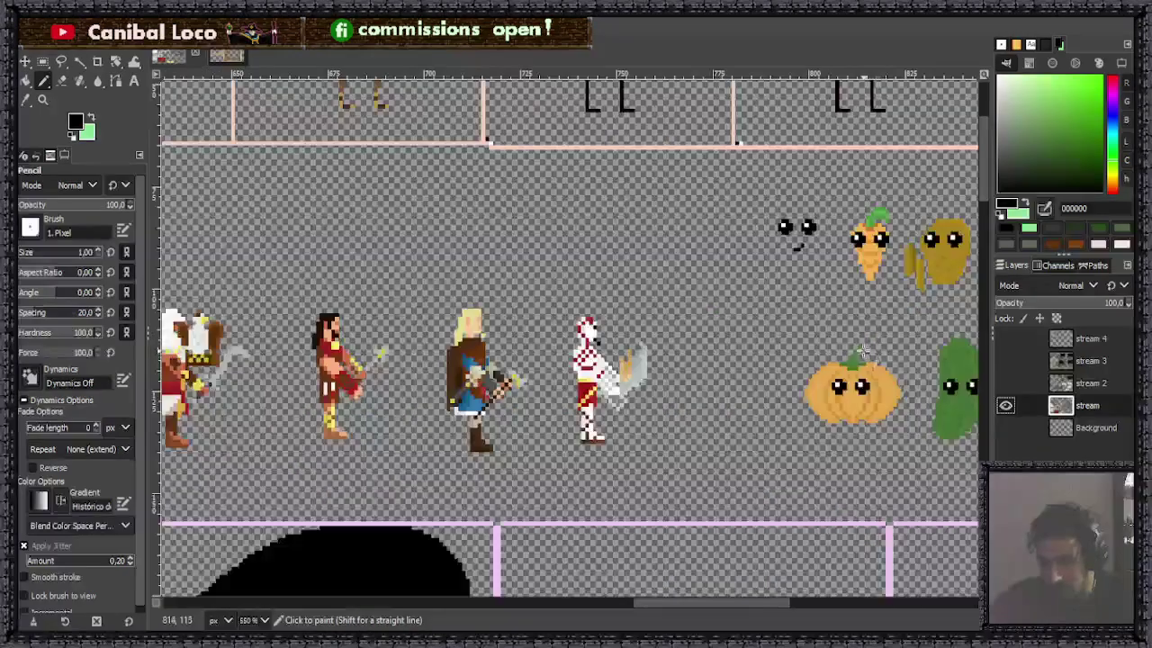
scroll(957, 330, "down", 5)
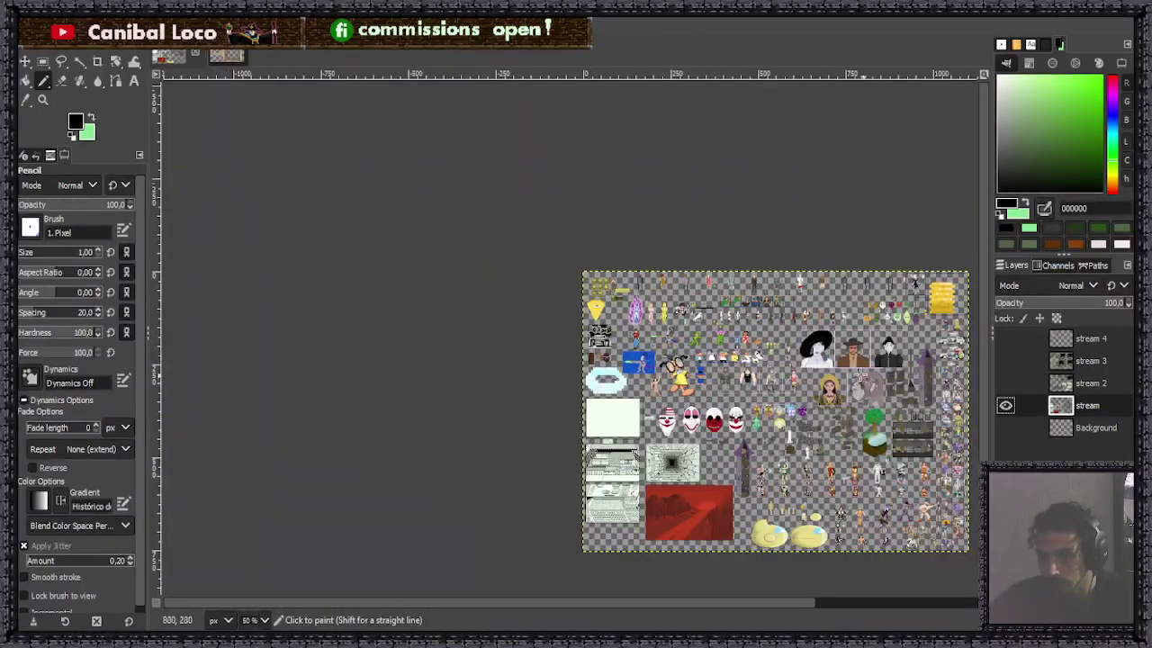
scroll(860, 374, "up", 9)
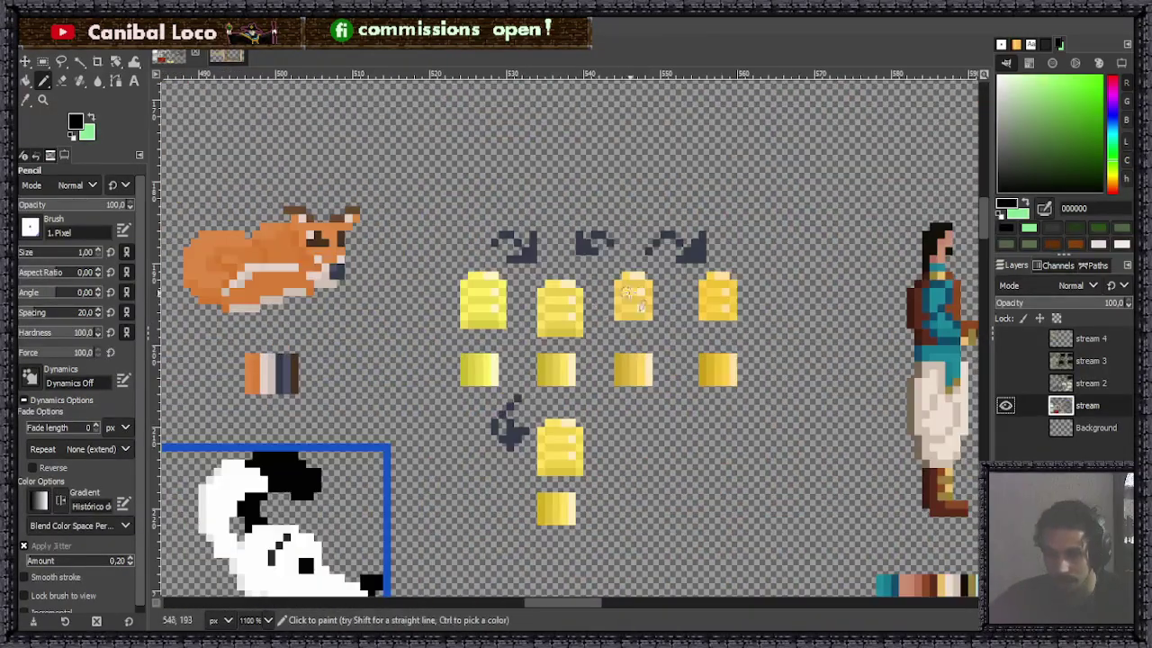
scroll(636, 367, "up", 1)
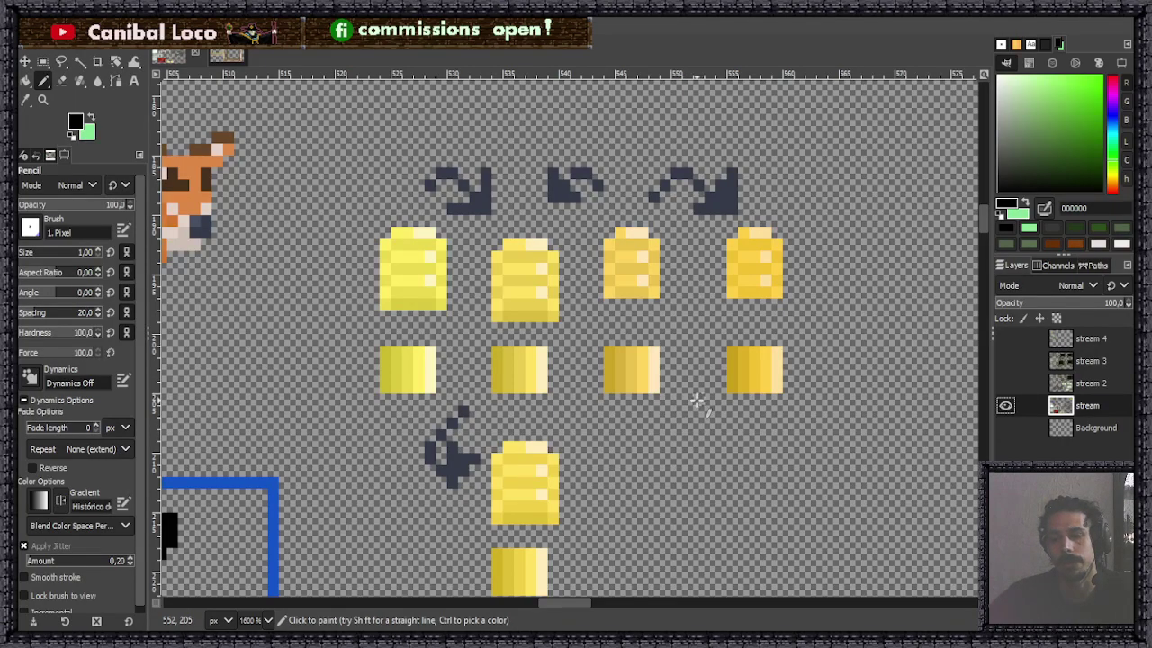
scroll(700, 400, "down", 10)
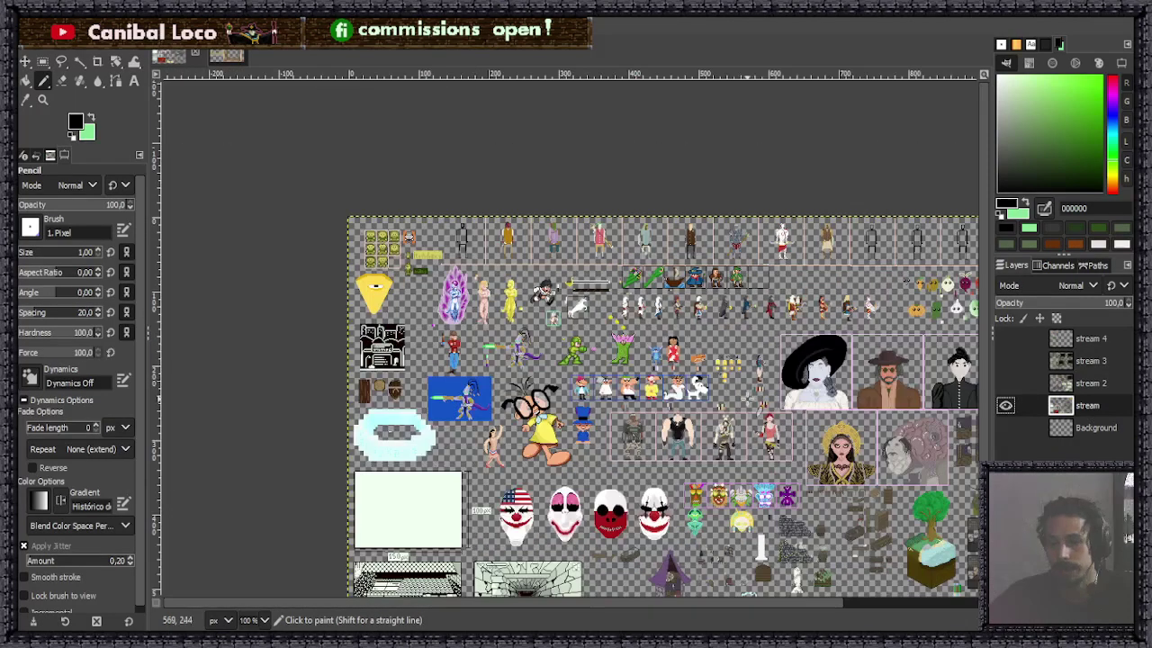
Examine the gold halo's dithered ornament and the patterned robe in the portrait of the crowned woman.
scroll(840, 403, "up", 7)
scroll(635, 361, "up", 2)
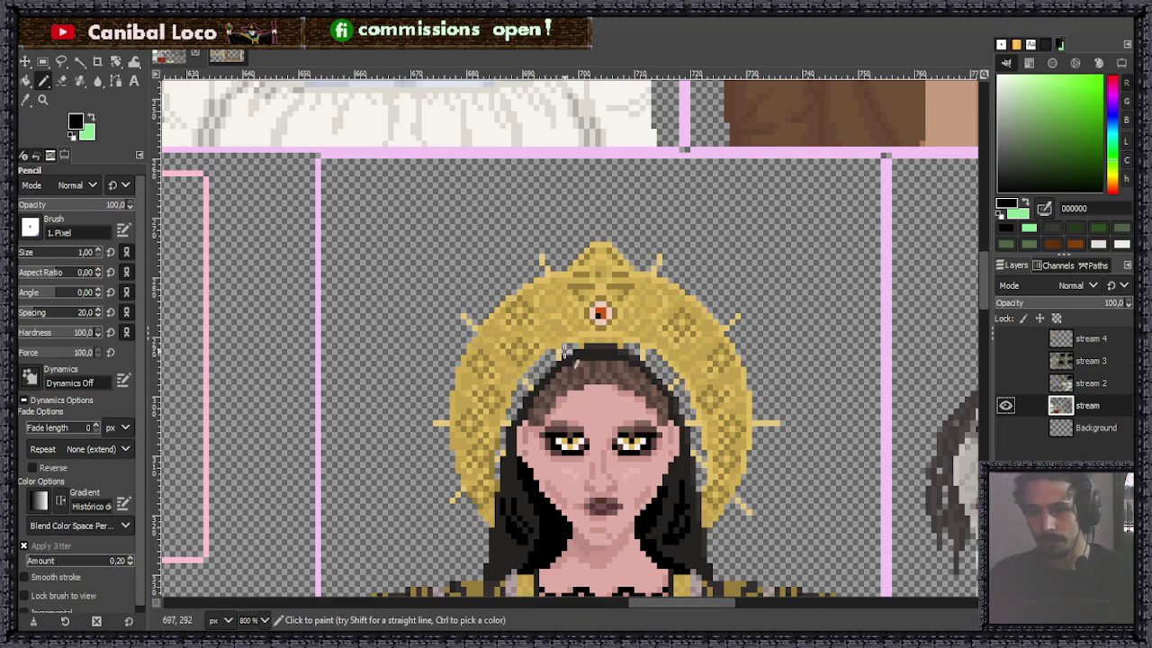
scroll(593, 371, "down", 5)
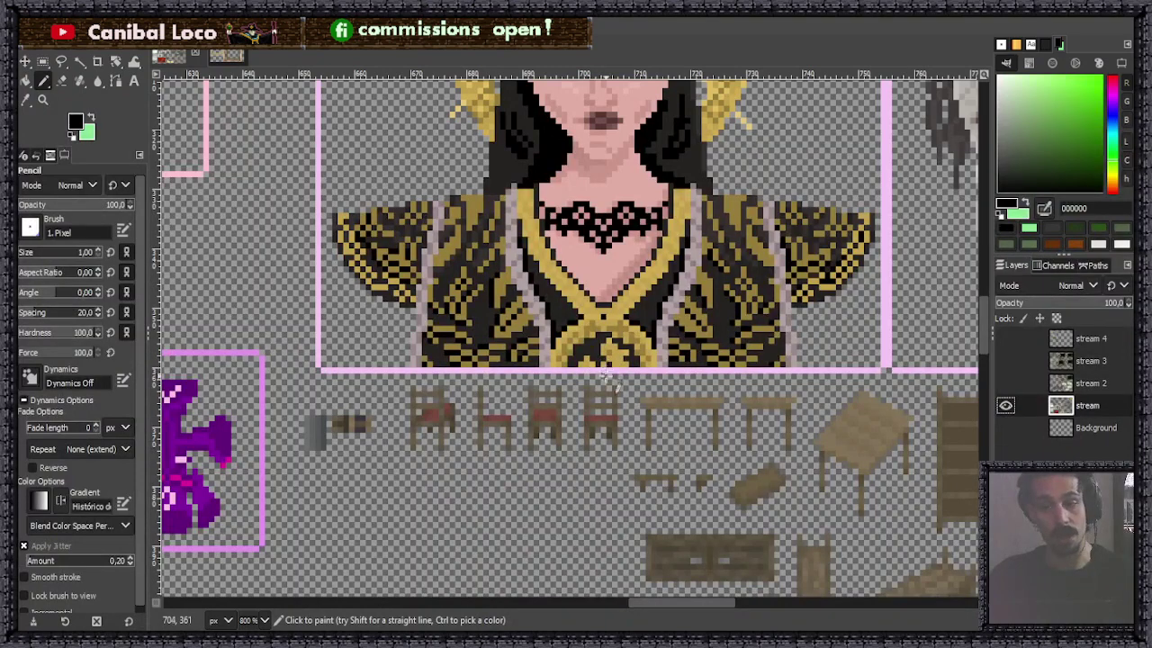
scroll(621, 396, "up", 5)
scroll(543, 170, "up", 3)
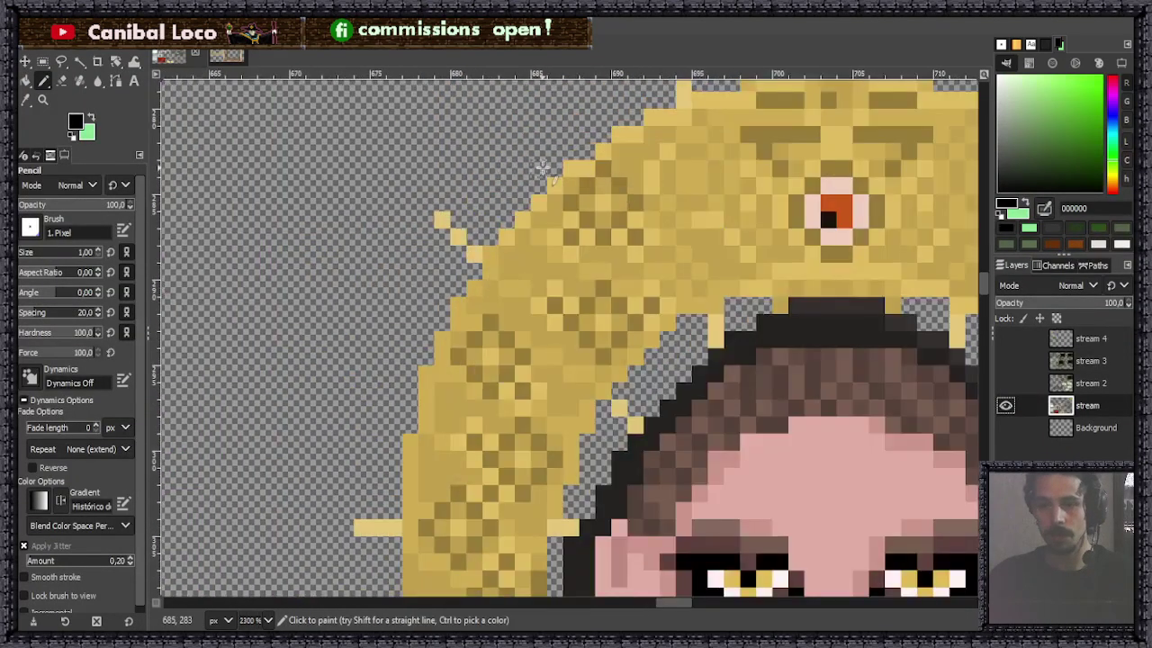
scroll(542, 169, "down", 2)
scroll(693, 305, "down", 1)
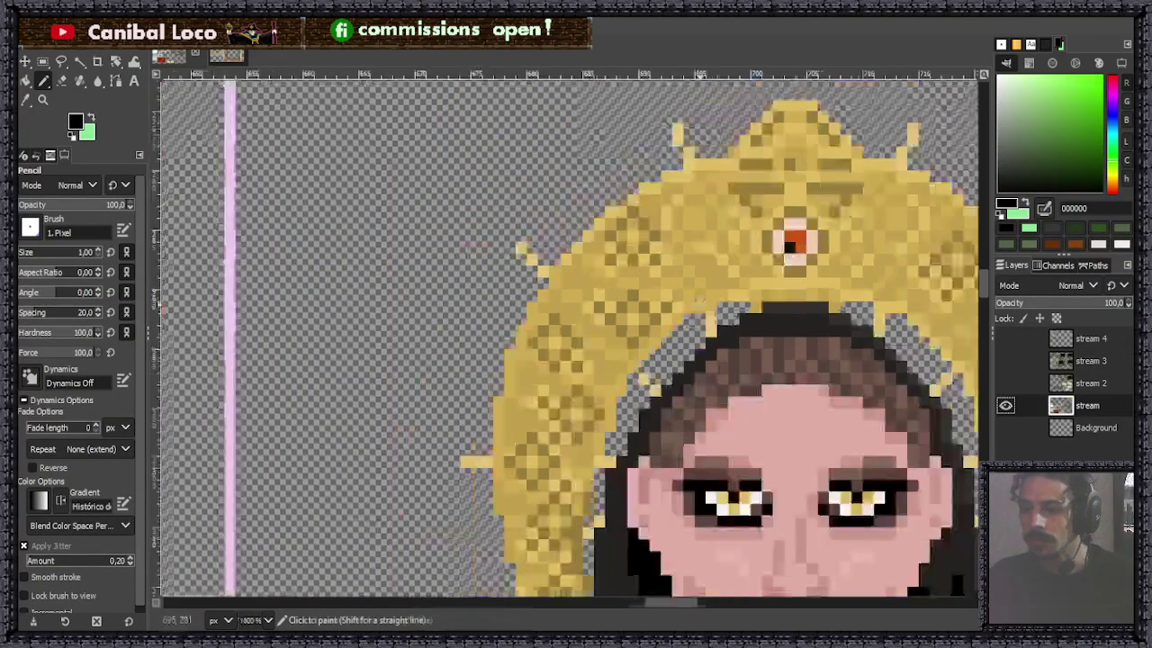
scroll(711, 288, "down", 3)
scroll(677, 335, "up", 4)
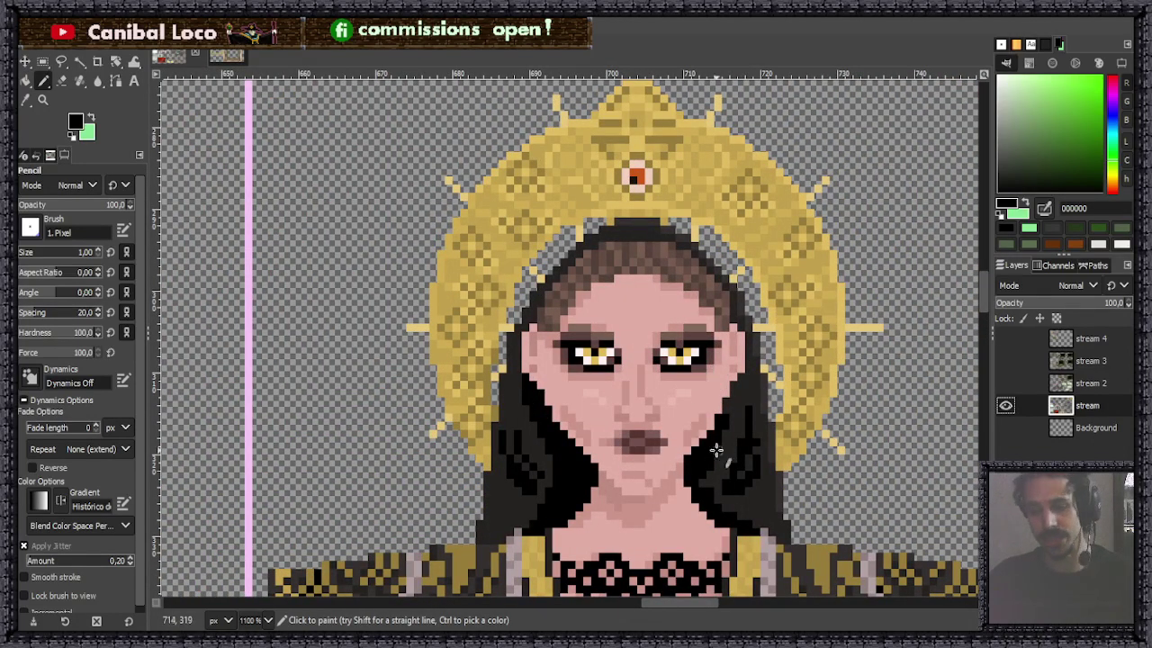
scroll(611, 385, "up", 5)
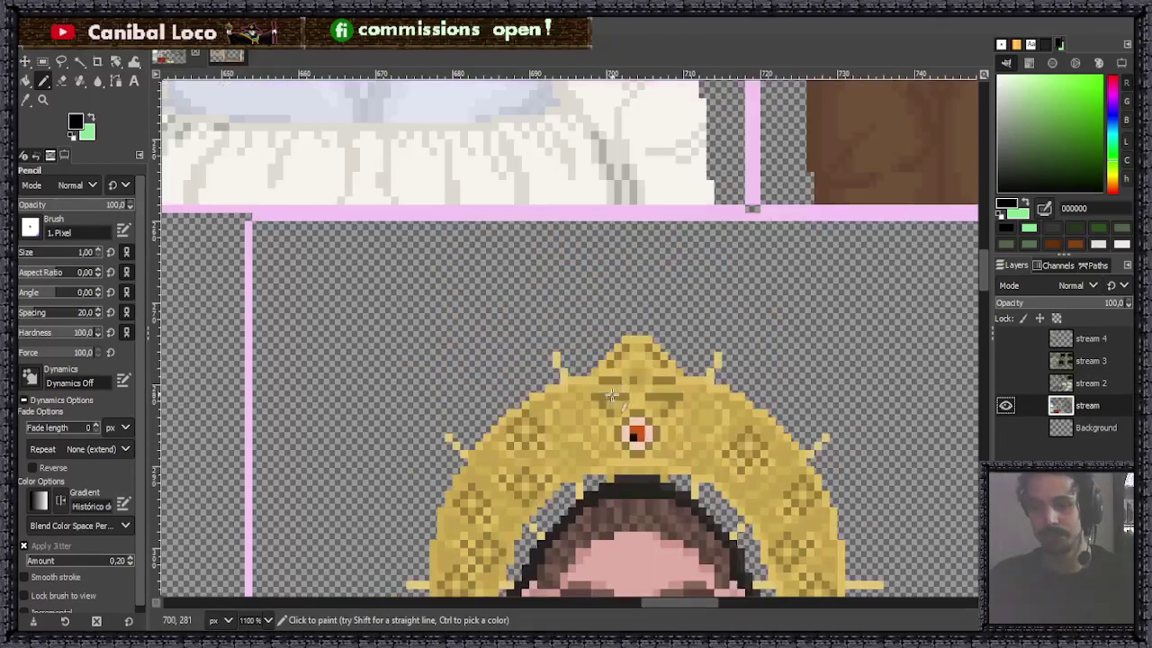
Examine the crowned woman's gold halo and eyes up close, and survey the surrounding sprites on the stream layer.
scroll(611, 385, "down", 3)
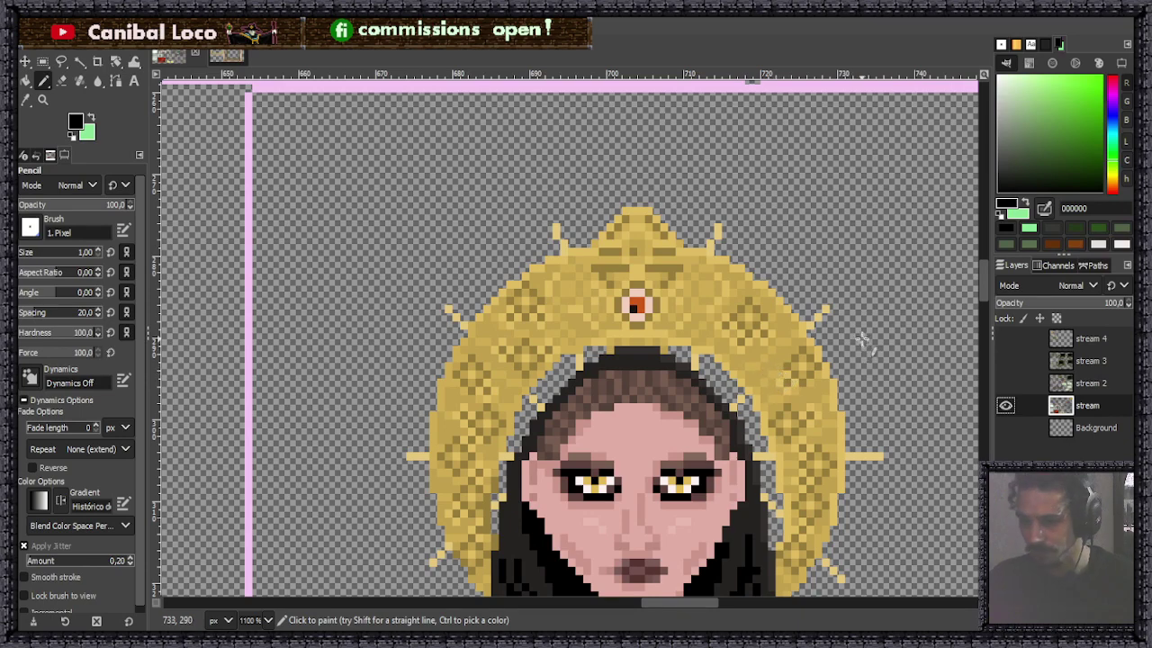
scroll(815, 340, "up", 2)
scroll(815, 340, "down", 6)
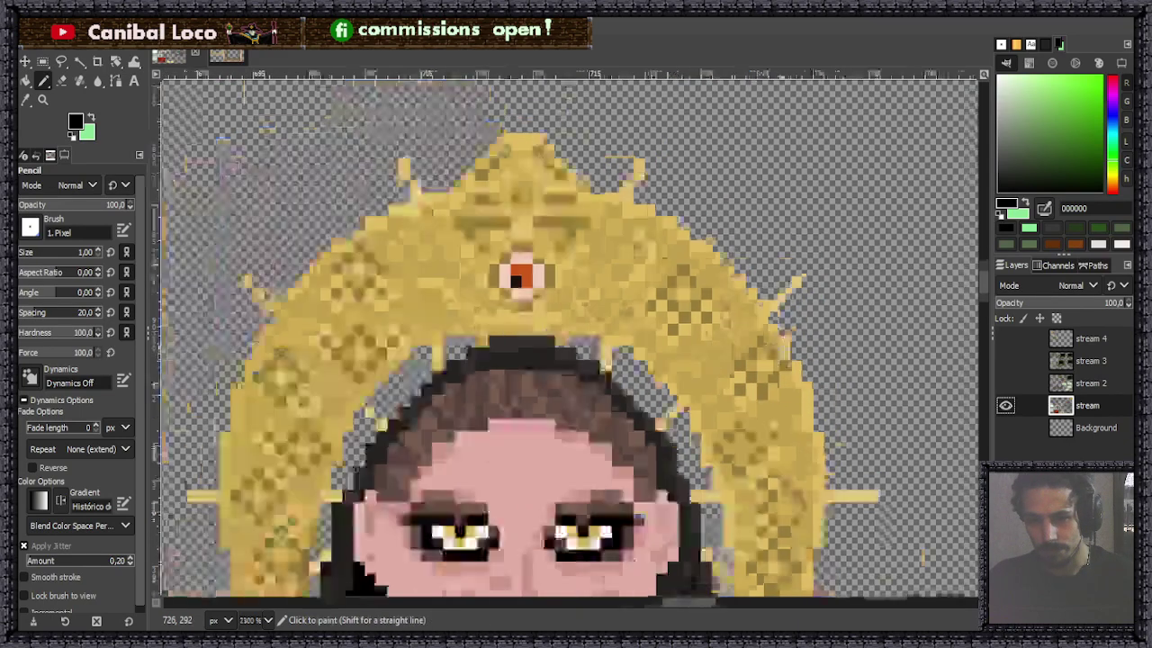
scroll(784, 430, "down", 3)
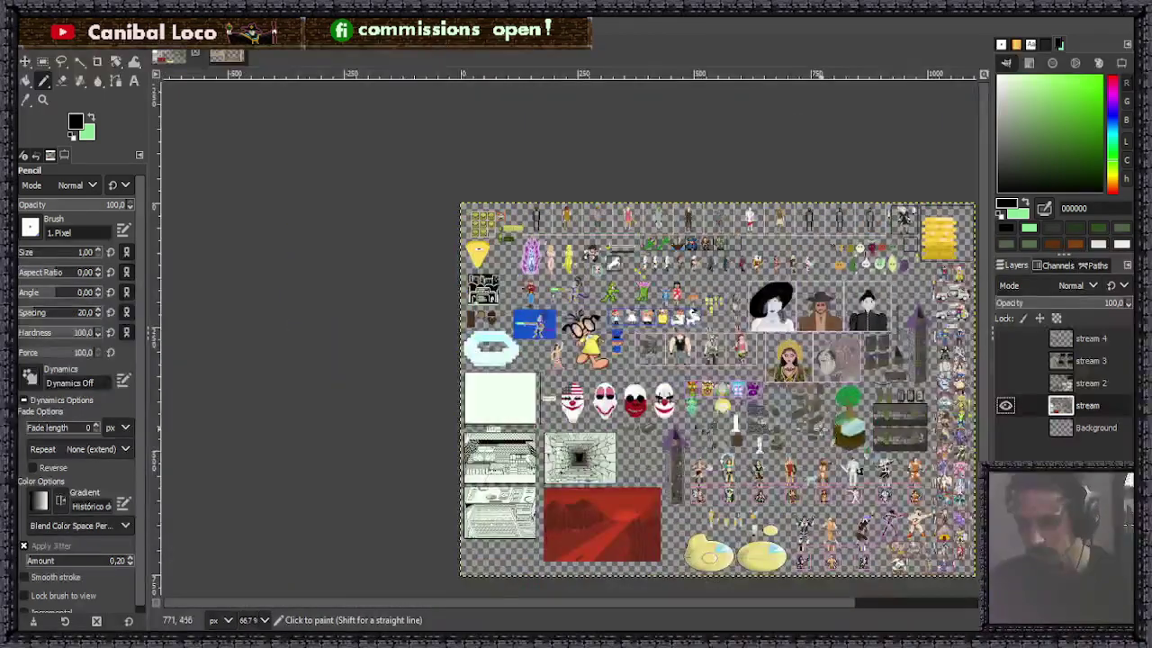
scroll(765, 430, "up", 3)
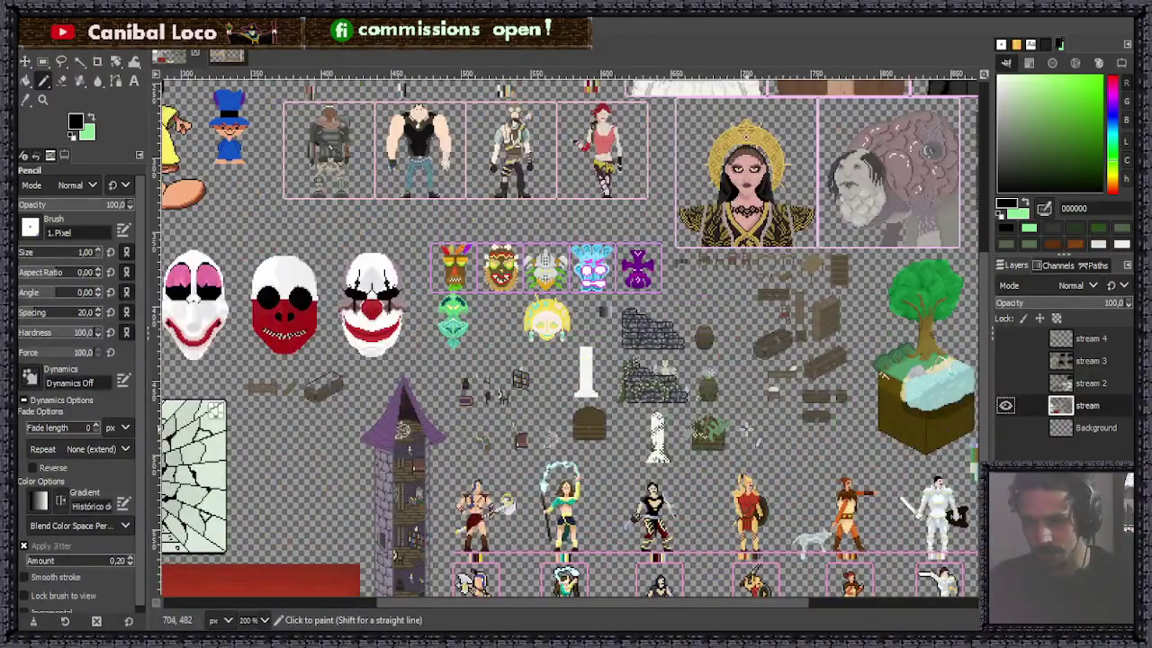
scroll(743, 434, "down", 3)
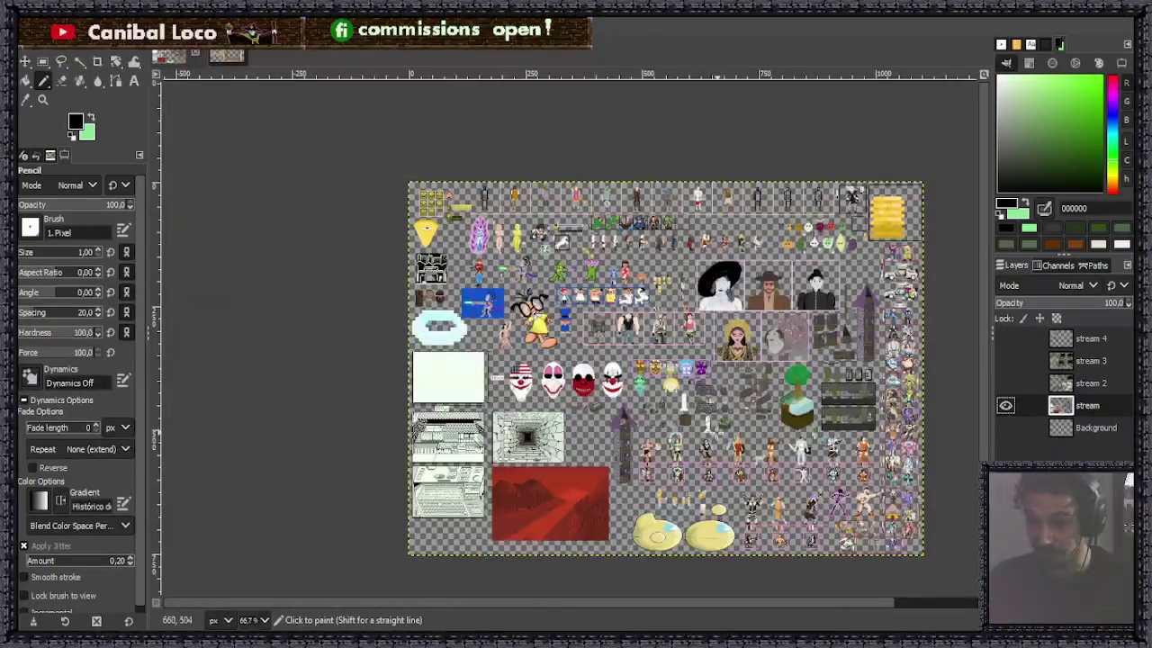
scroll(879, 314, "up", 4)
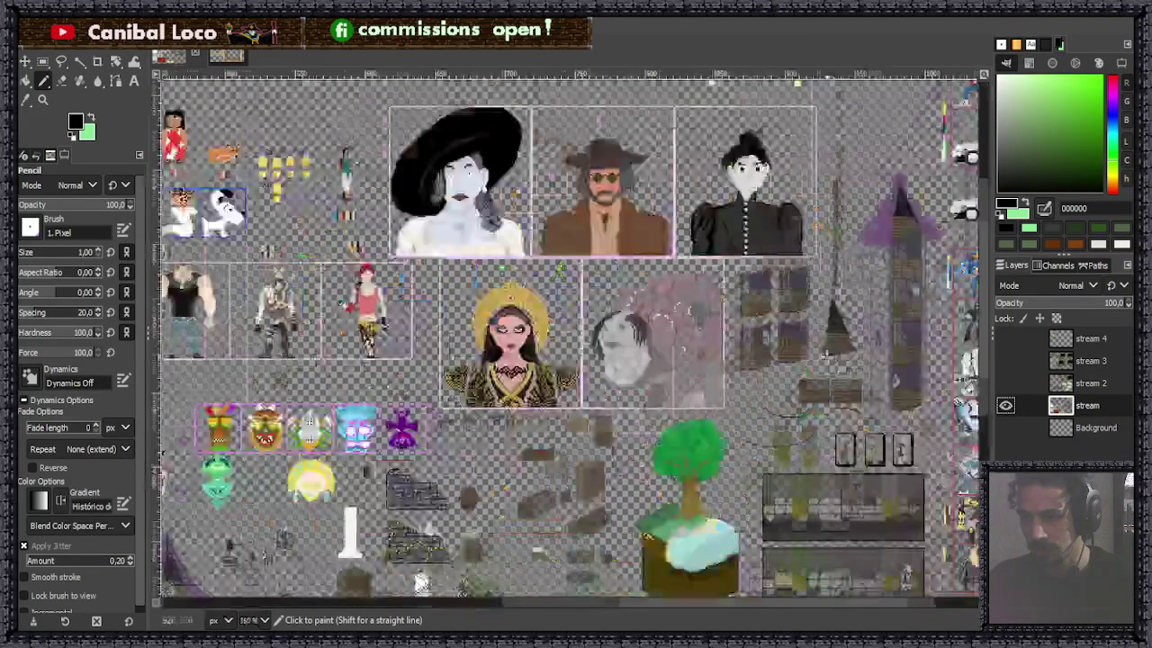
scroll(743, 398, "down", 1)
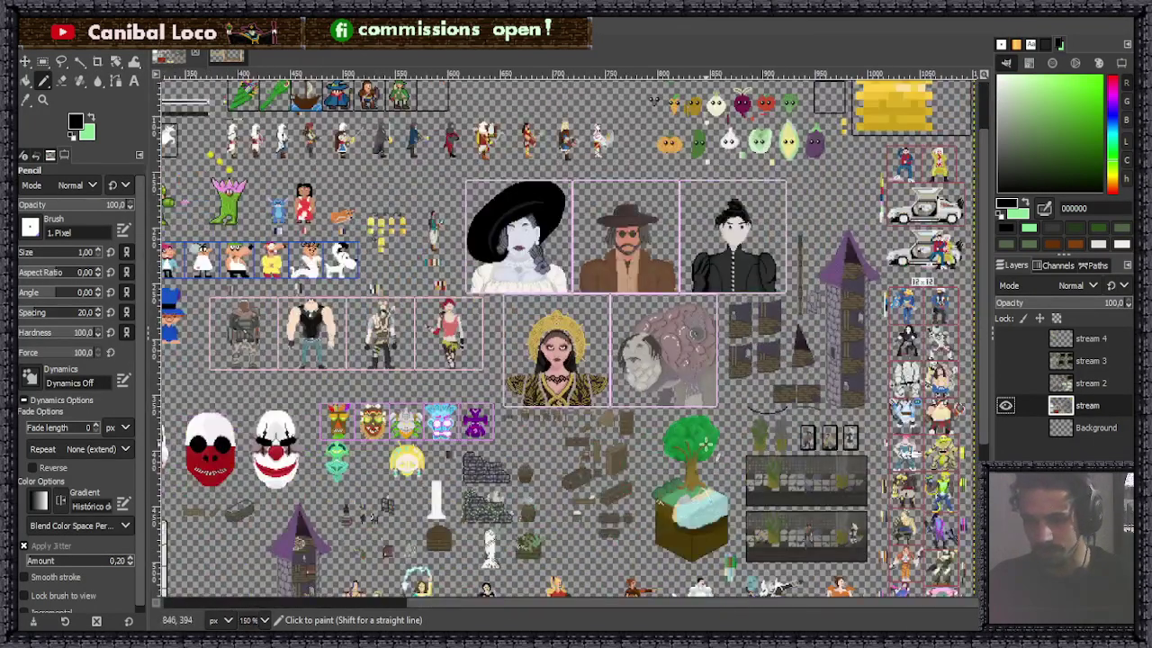
Hide the stream layer, and show and select the stream 2 layer.
left_click(1005, 405)
left_click(1005, 382)
left_click(1044, 383)
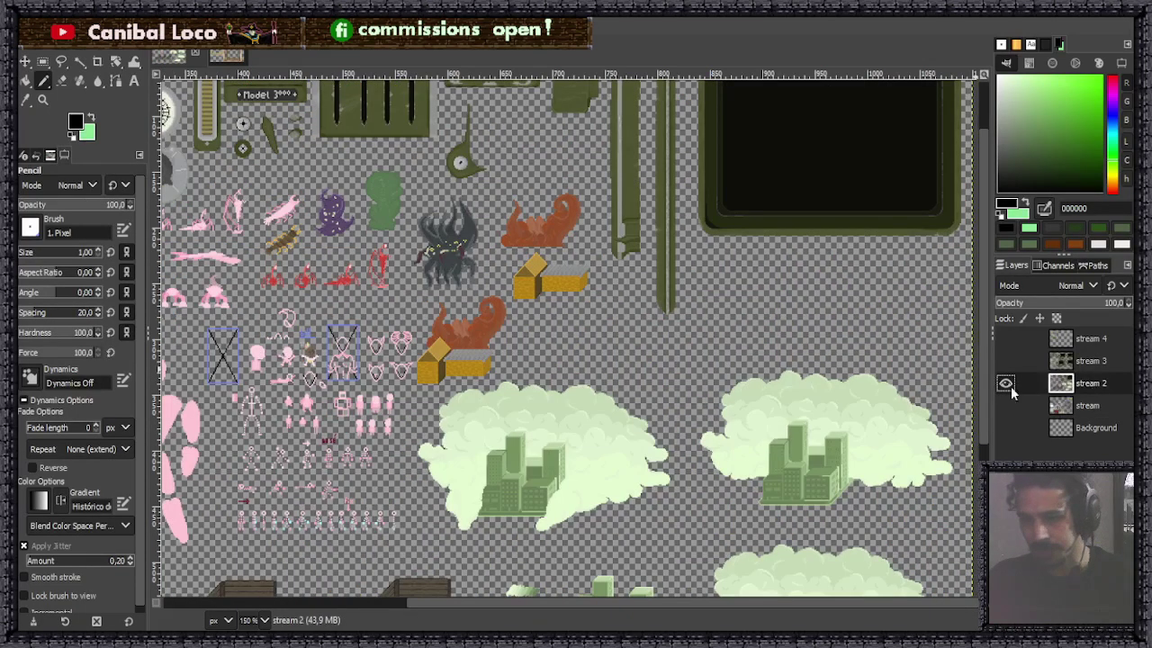
Examine the sprites on the stream 2 layer, from the Pip-Boy parts and figures to the isometric rooms and green clouds.
scroll(783, 360, "down", 3)
scroll(778, 352, "down", 1)
scroll(720, 351, "up", 4)
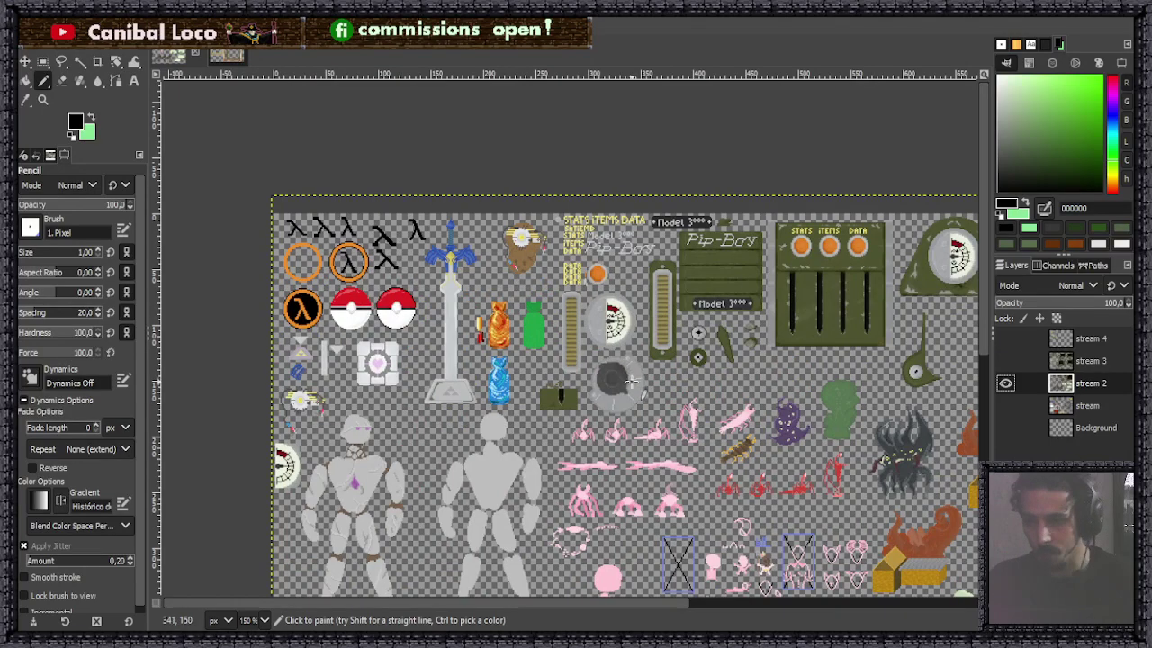
scroll(643, 387, "down", 1)
scroll(644, 376, "down", 5)
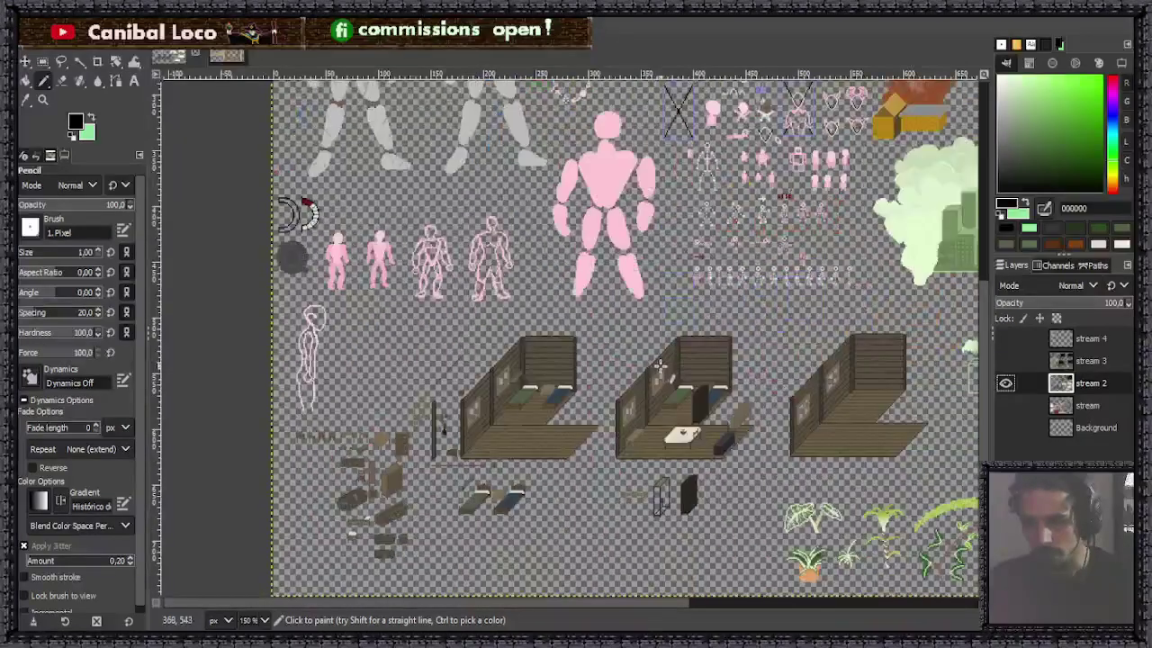
scroll(648, 372, "down", 3)
scroll(711, 356, "up", 3)
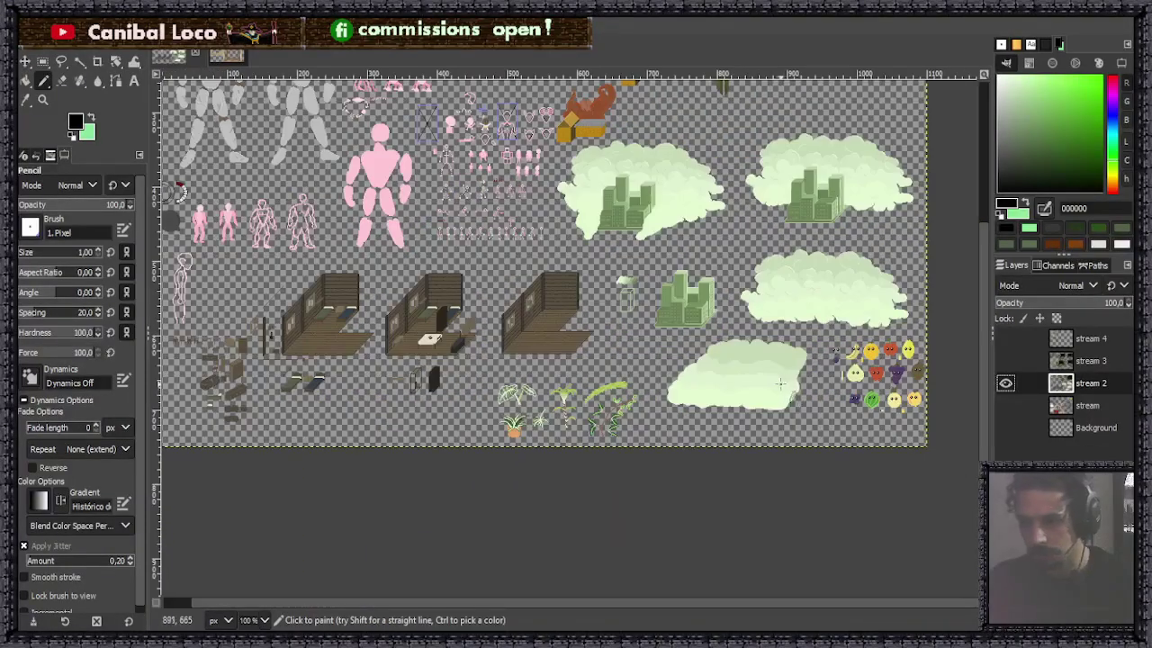
scroll(767, 384, "down", 3)
scroll(737, 319, "up", 2)
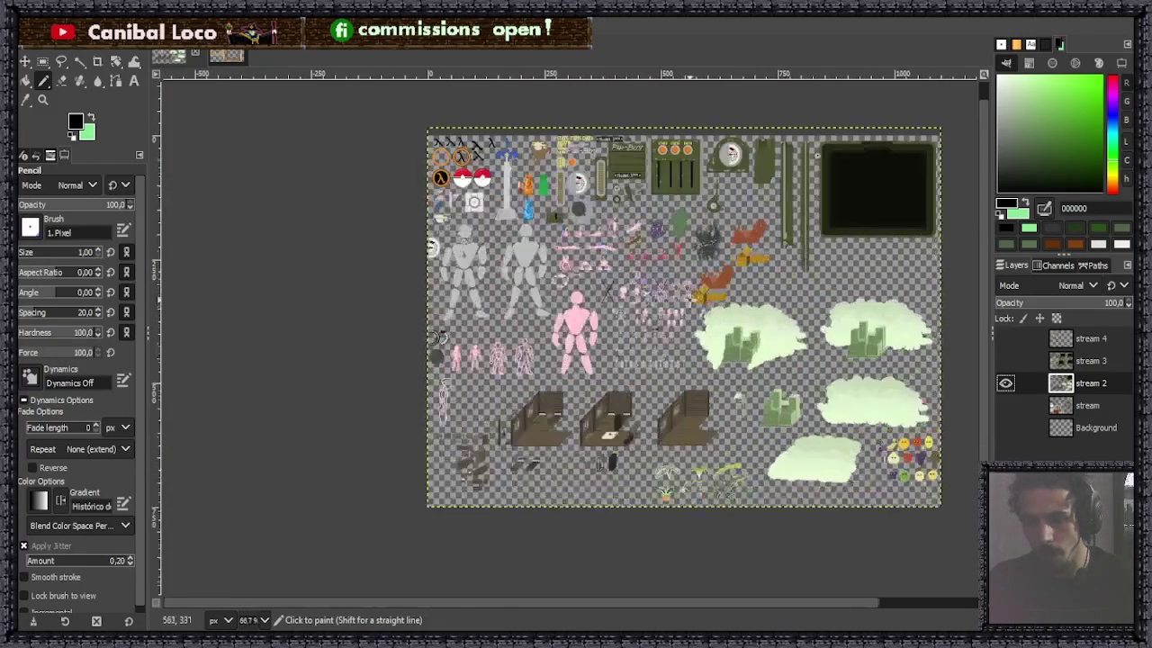
Show the stream 3 layer in place of stream 2 and examine the yellow-shaded ball halves.
left_click(1005, 360)
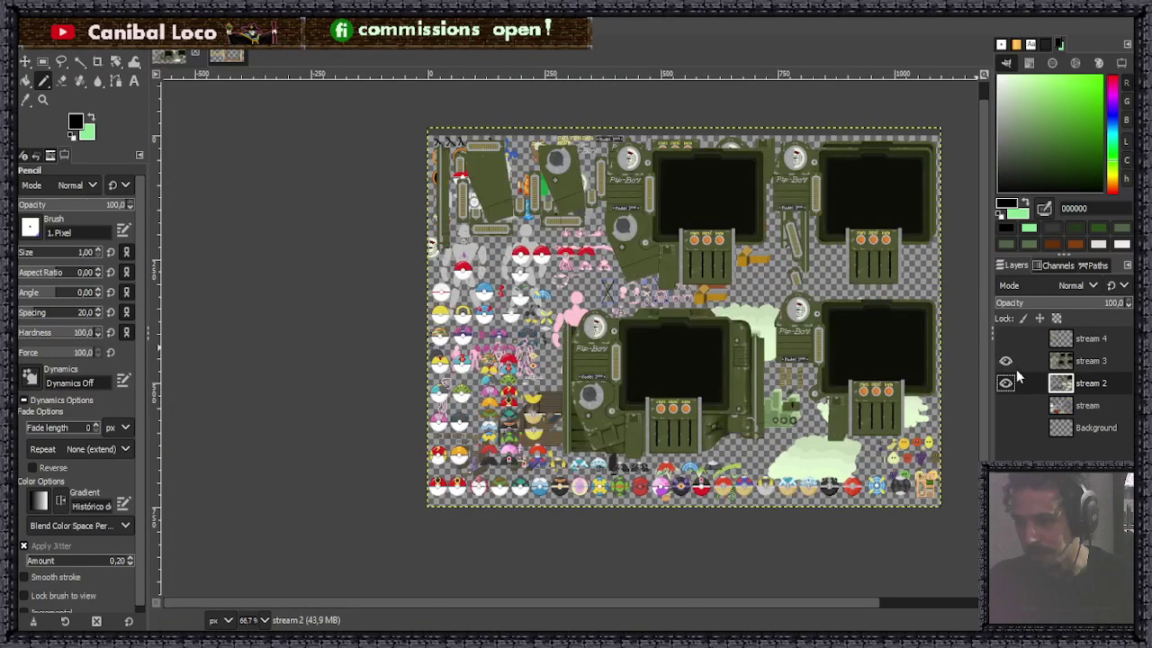
left_click(1006, 383)
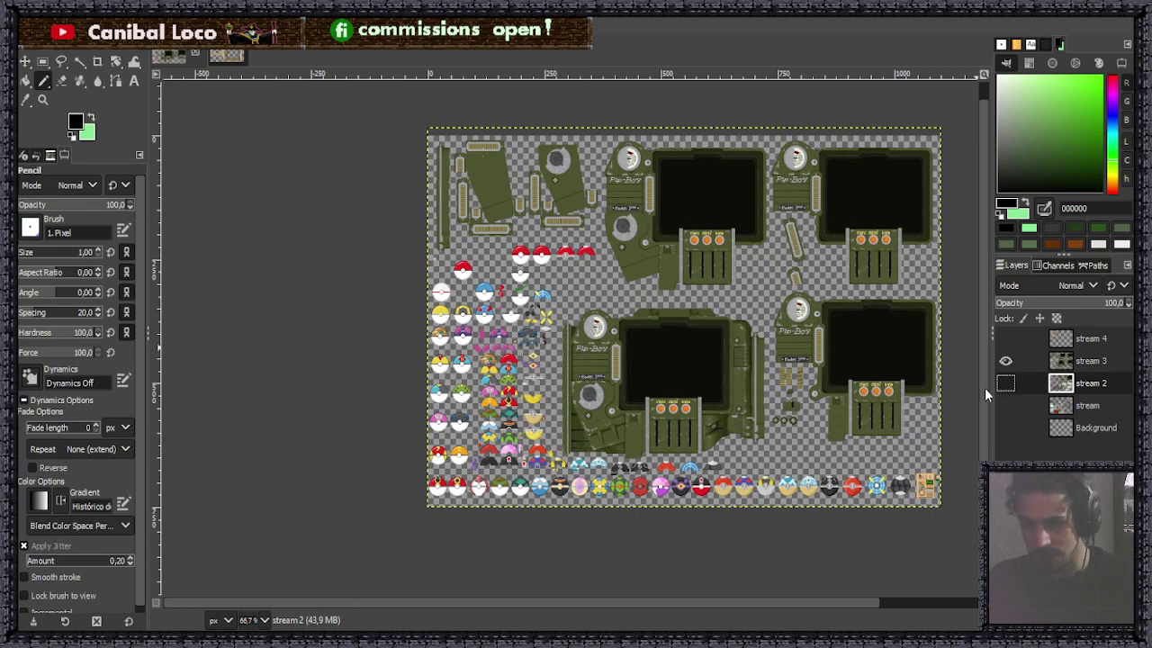
scroll(558, 466, "up", 5)
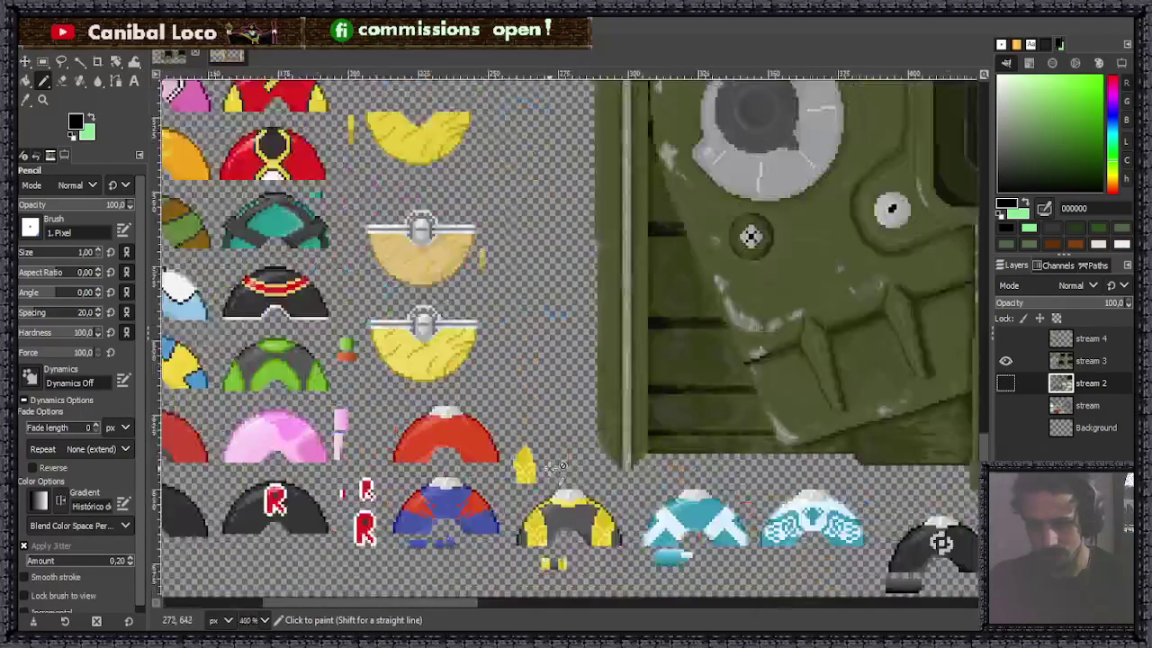
scroll(558, 466, "up", 1)
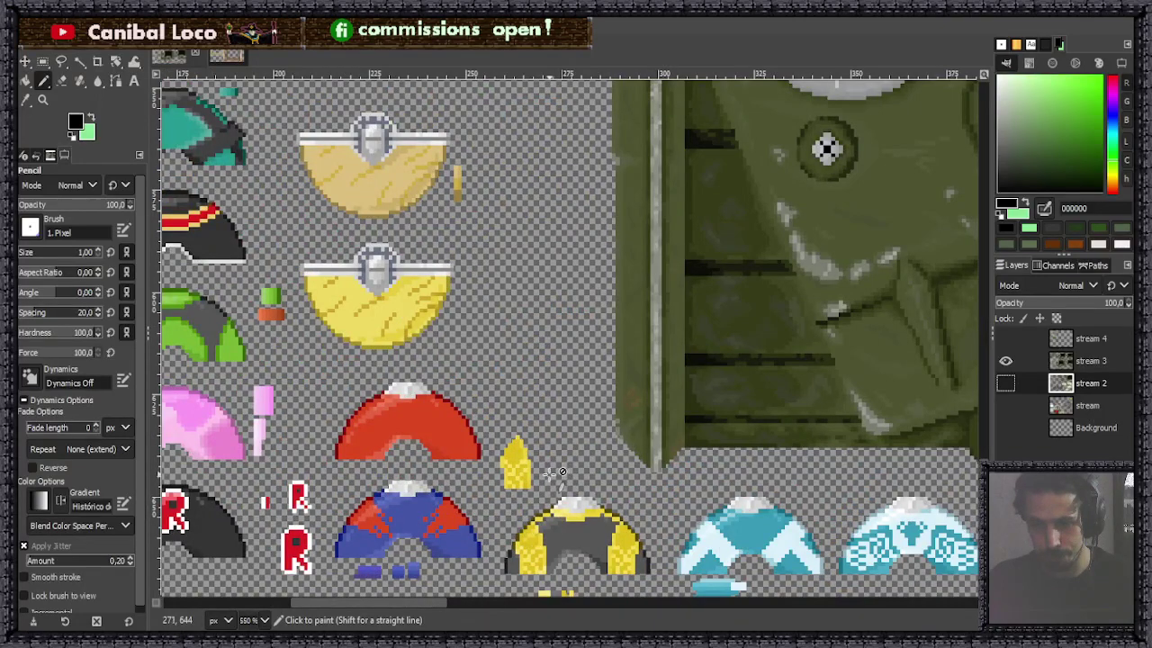
key("1")
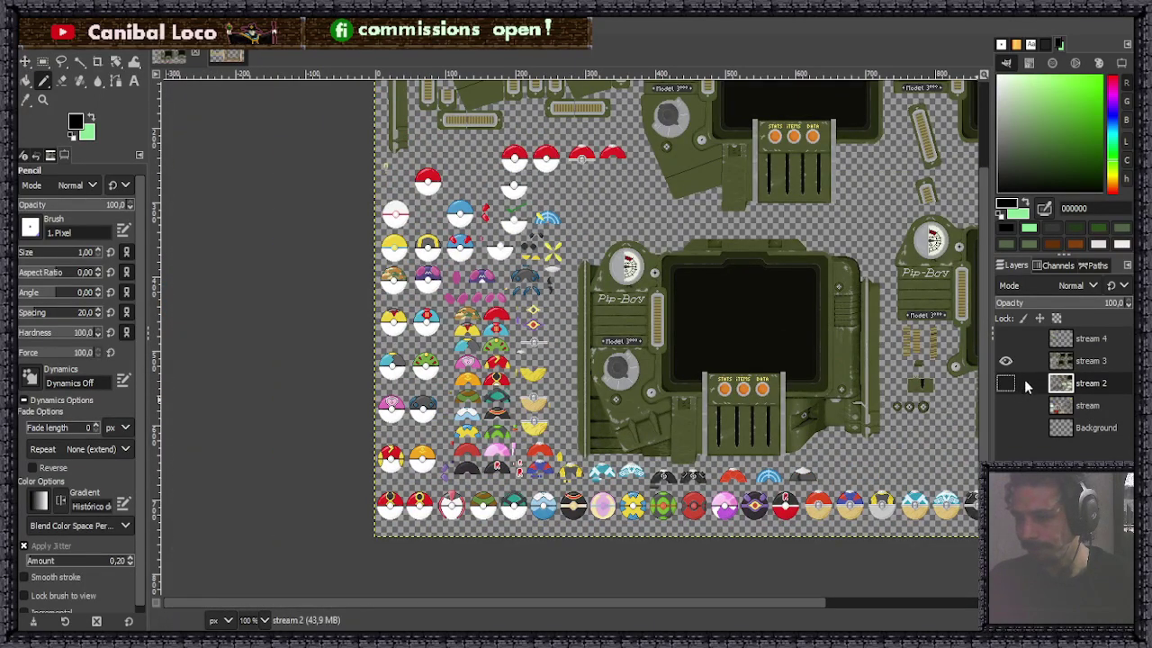
Hide the stream 3 layer, and show and select the stream 4 layer.
left_click(1005, 360)
left_click(1005, 338)
left_click(1084, 339)
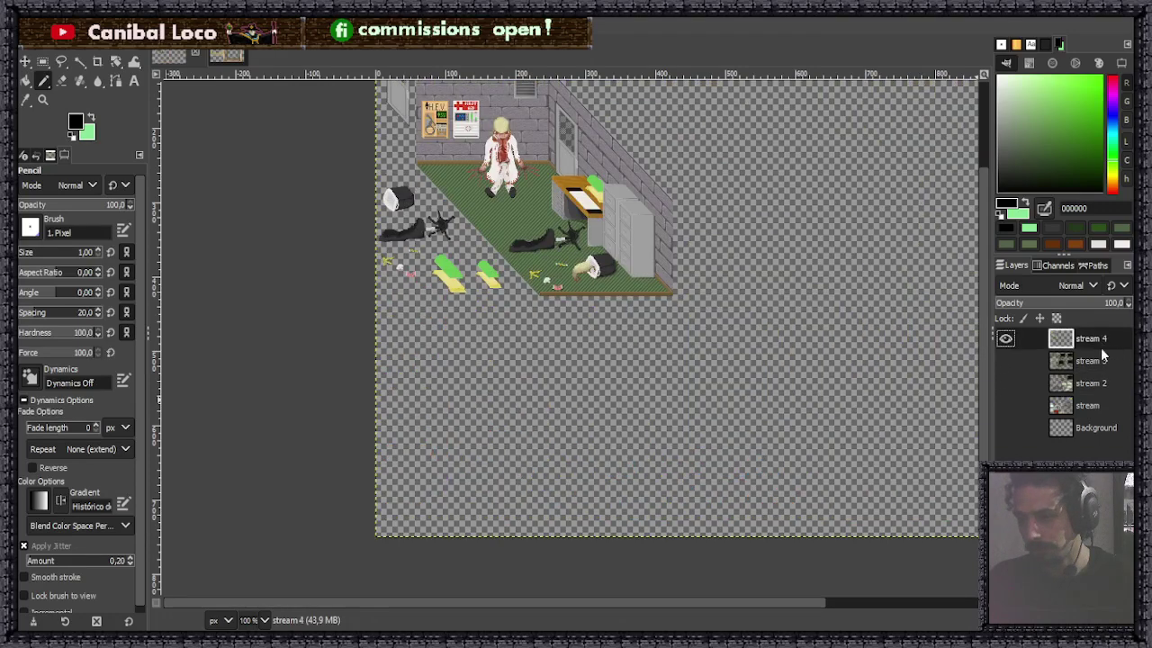
Paint a small light pink blob (e9b9e8) with the Pencil in the empty area beside the room scene.
scroll(719, 363, "down", 3)
scroll(758, 213, "up", 7)
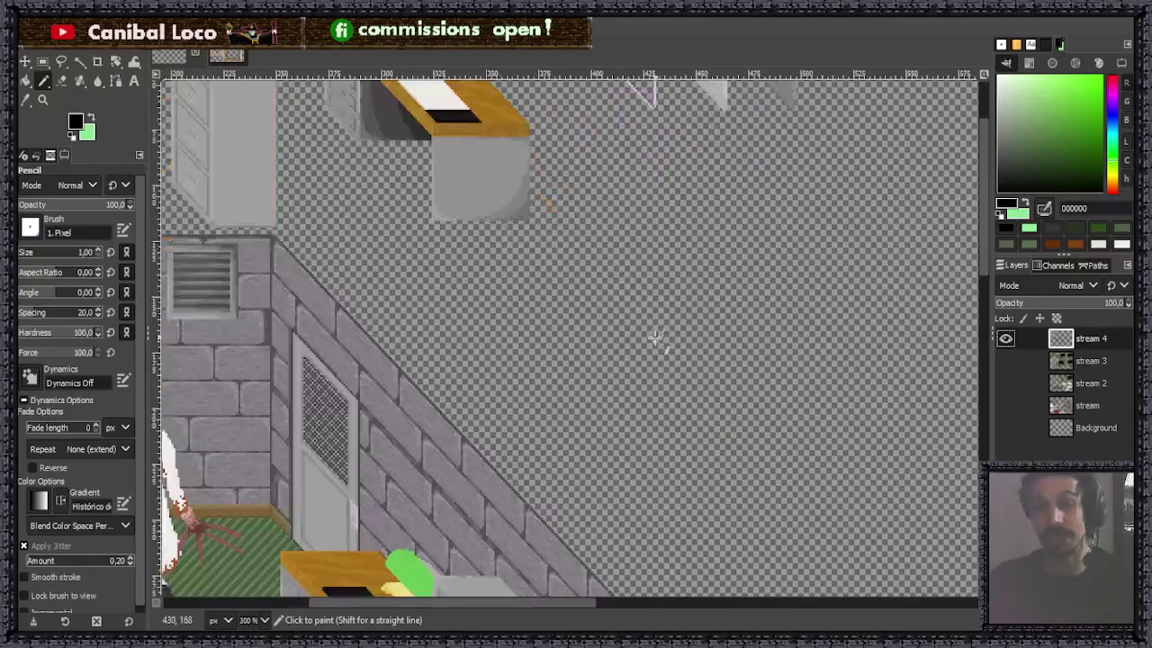
scroll(677, 324, "up", 3)
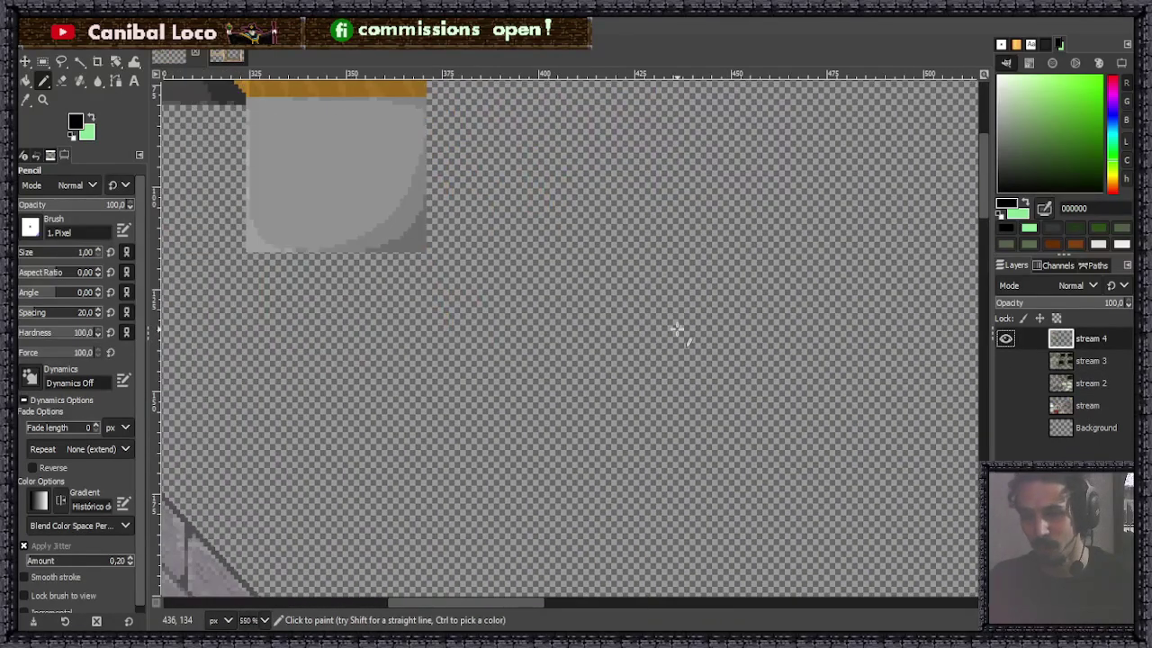
left_click(1114, 96)
left_click_drag(1026, 90, 1018, 81)
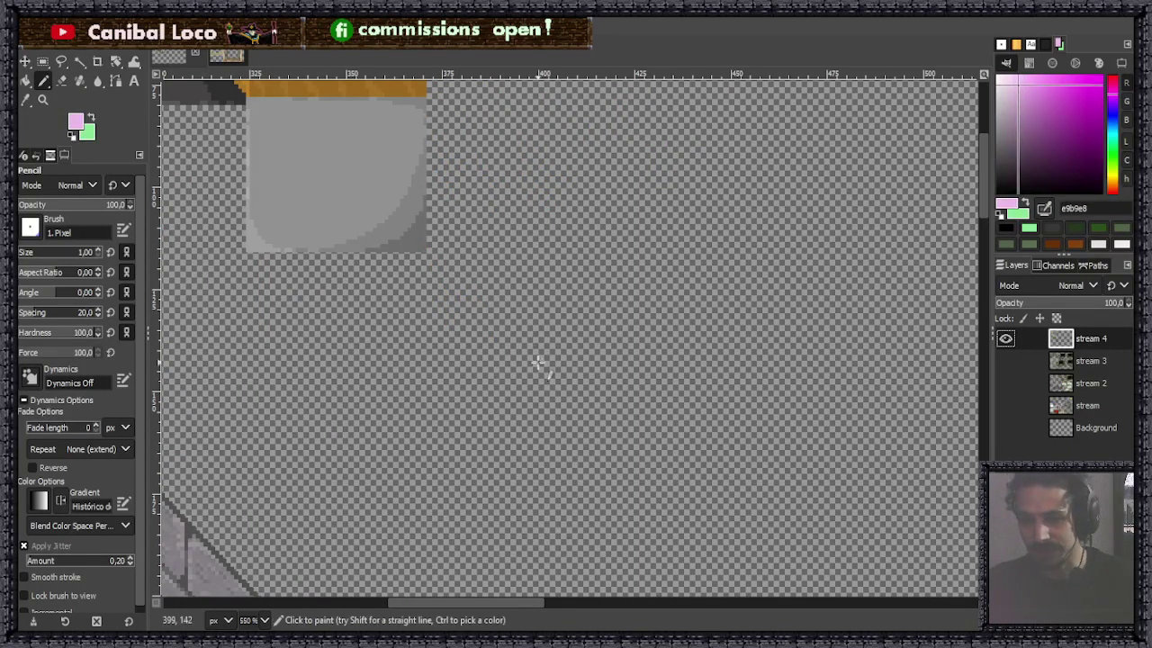
left_click_drag(536, 362, 525, 363)
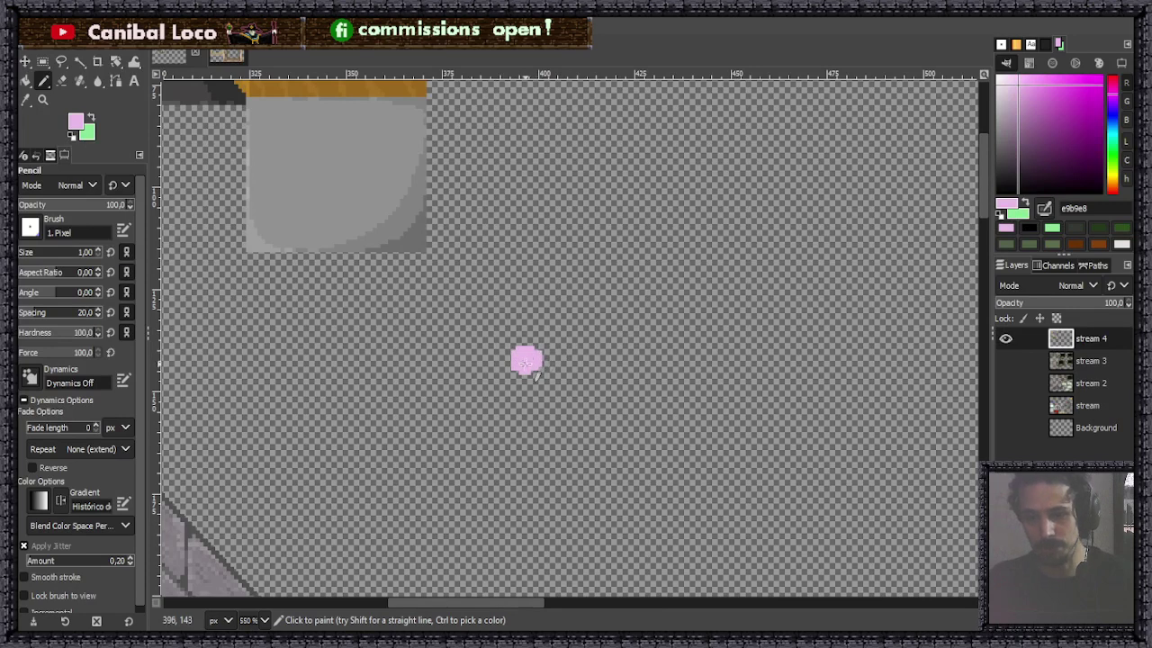
Paint a slightly darker pink shade (d7a6d6) over the lower right part of the blob.
key("5")
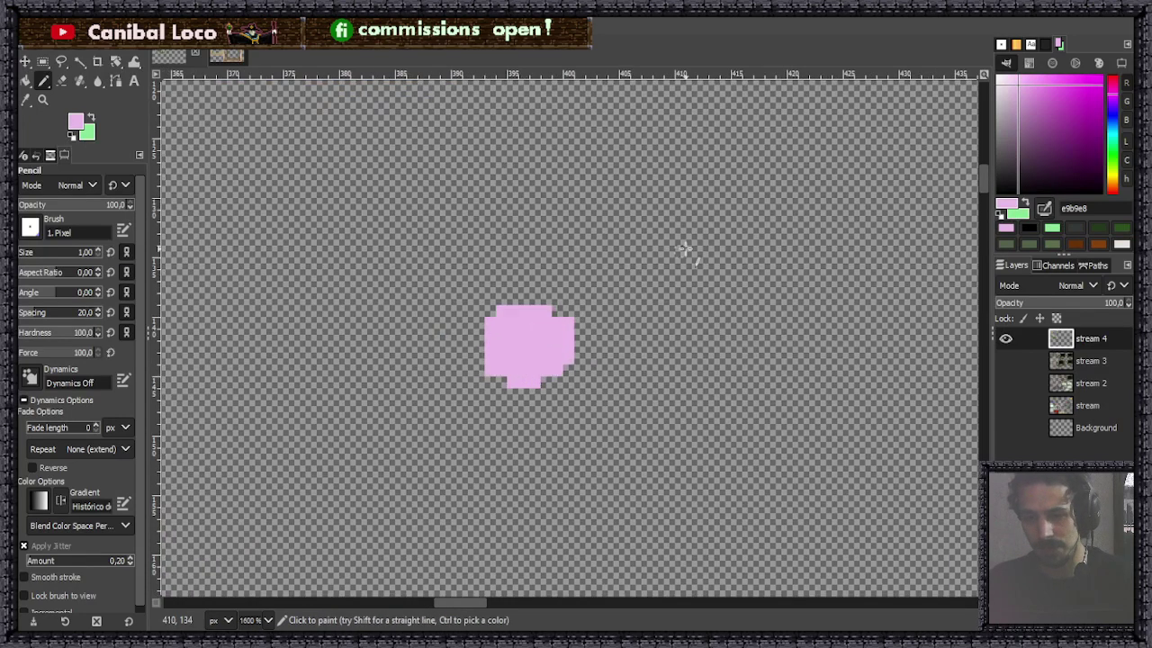
left_click(1023, 94)
mouse_move(558, 376)
left_mouse_down()
mouse_move(522, 380)
mouse_move(579, 357)
left_mouse_up()
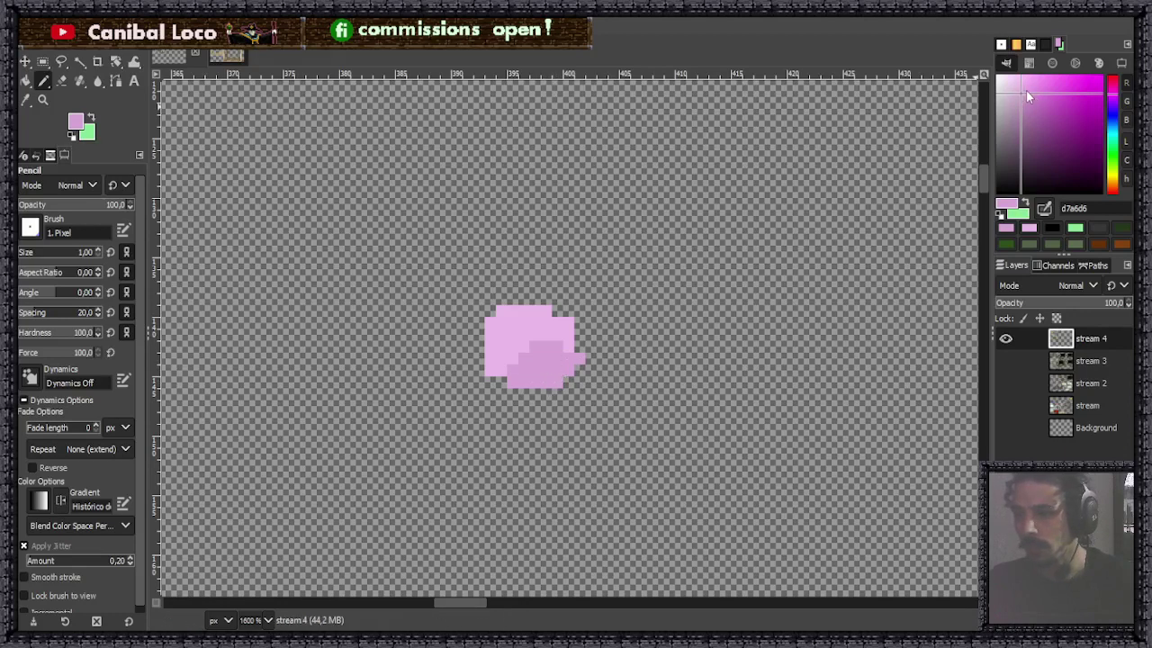
Add a saturated pink patch (d68bd4) on the blob's right side and a darker purple patch (b473b2) above it.
left_click_drag(1027, 91, 1033, 94)
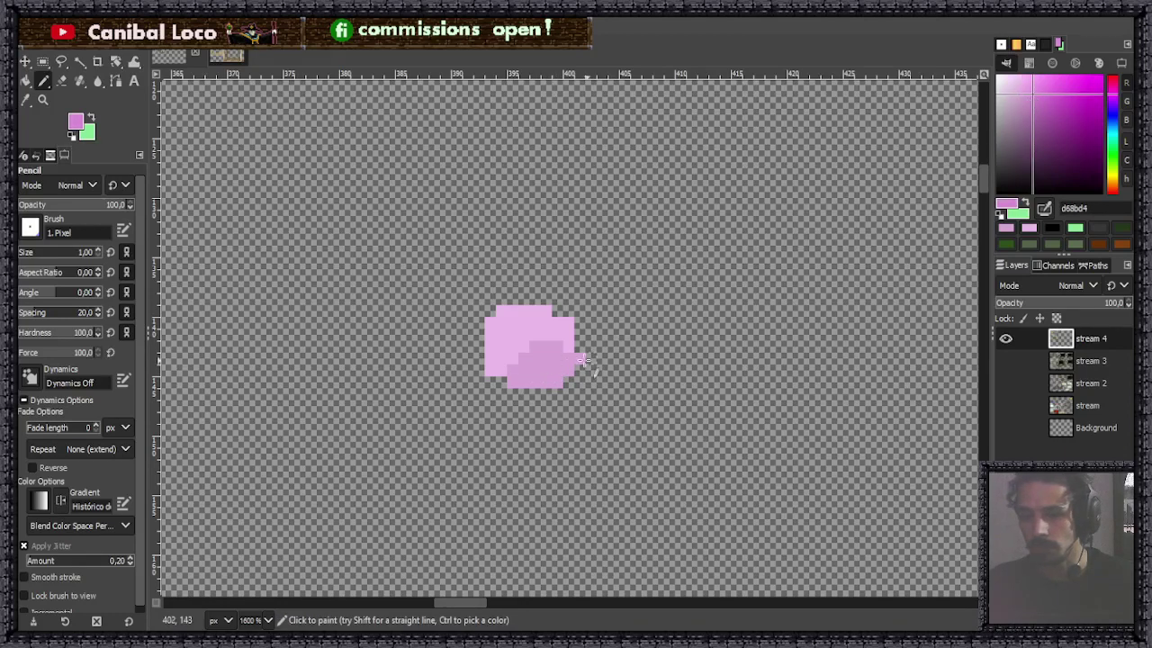
mouse_move(583, 358)
left_mouse_down()
mouse_move(610, 310)
mouse_move(591, 299)
left_mouse_up()
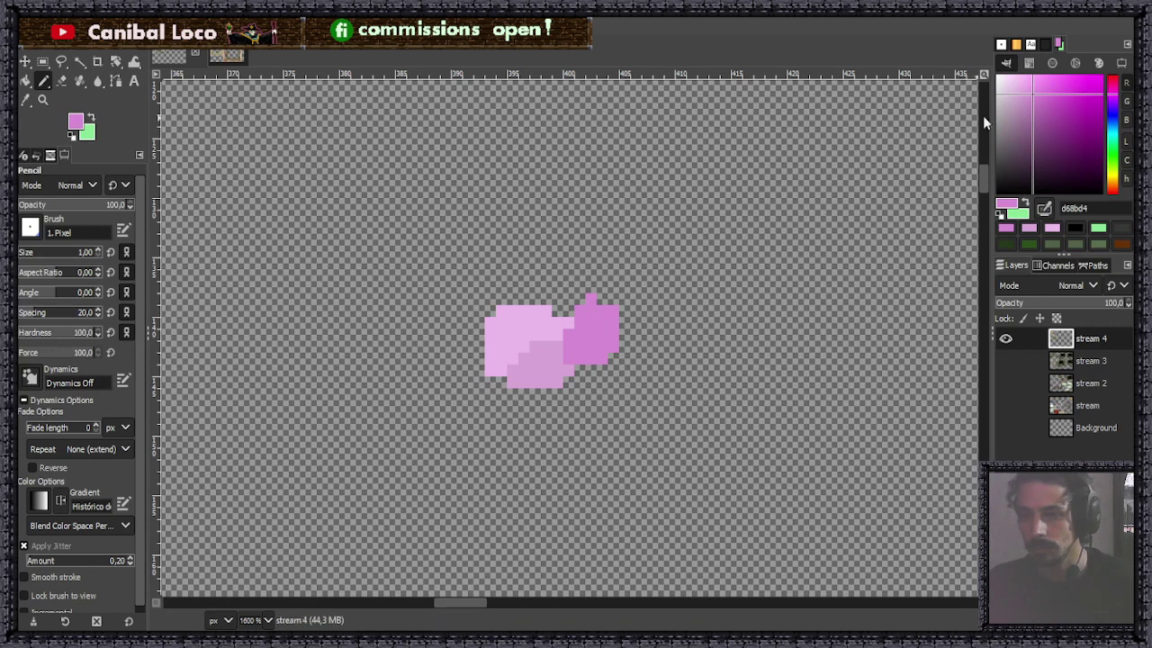
left_click(1034, 109)
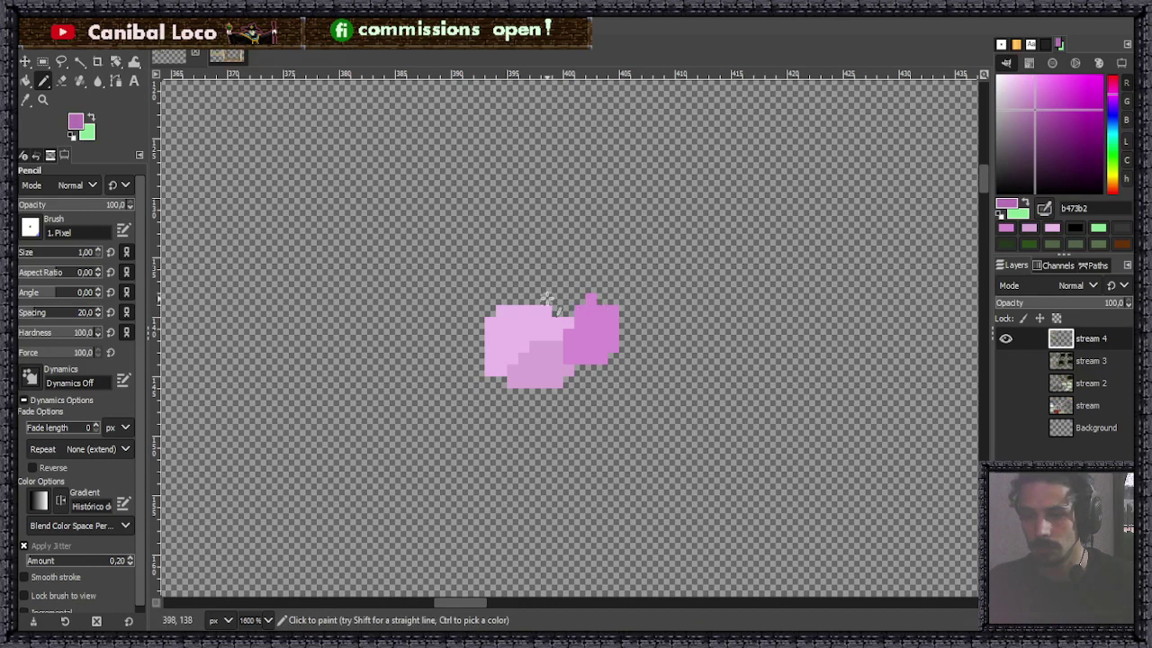
left_click_drag(547, 298, 573, 298)
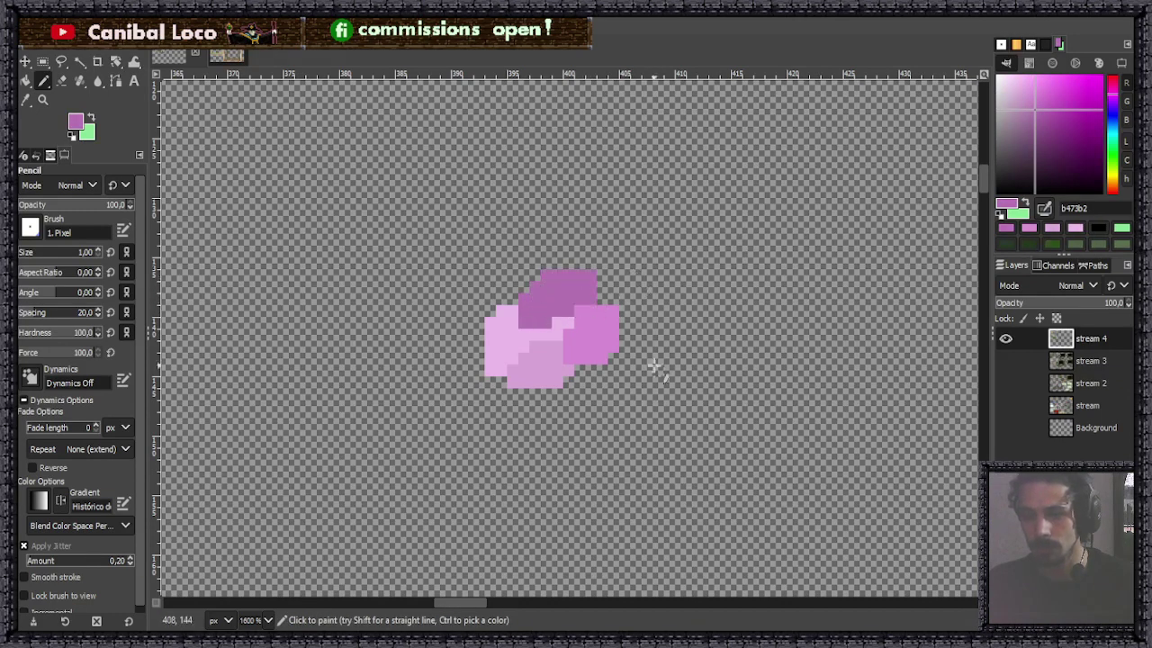
Sample the light pink, purple and saturated pink patches in turn to compare their colours.
left_click(559, 358, "ctrl")
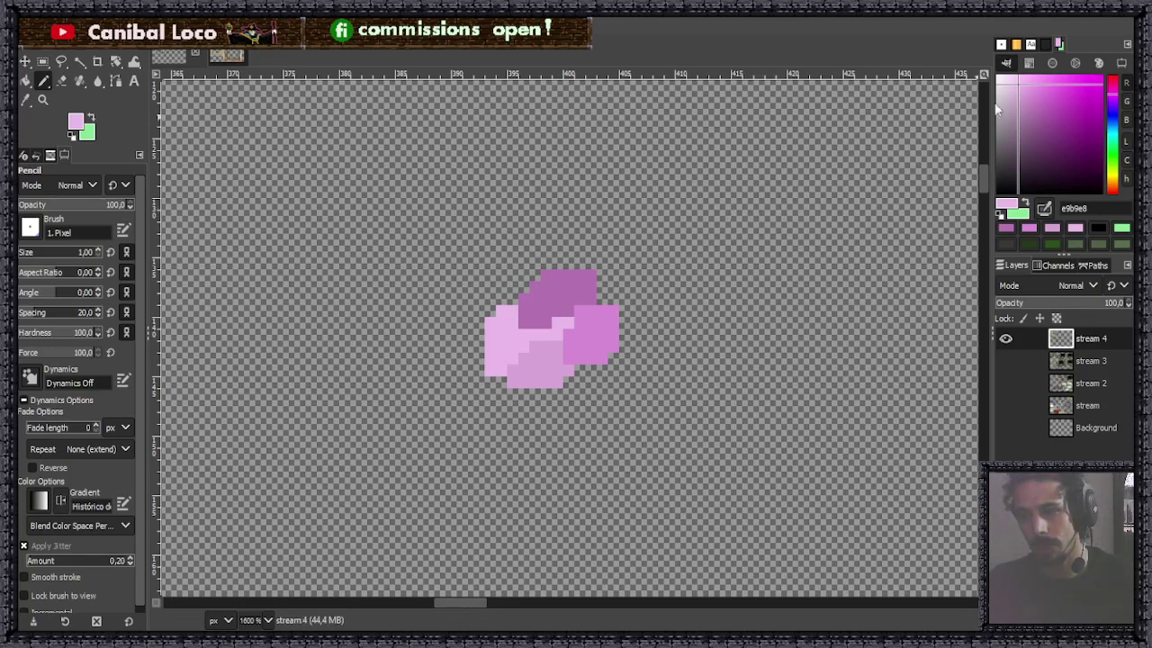
left_click(574, 290, "ctrl")
left_click(601, 323, "ctrl")
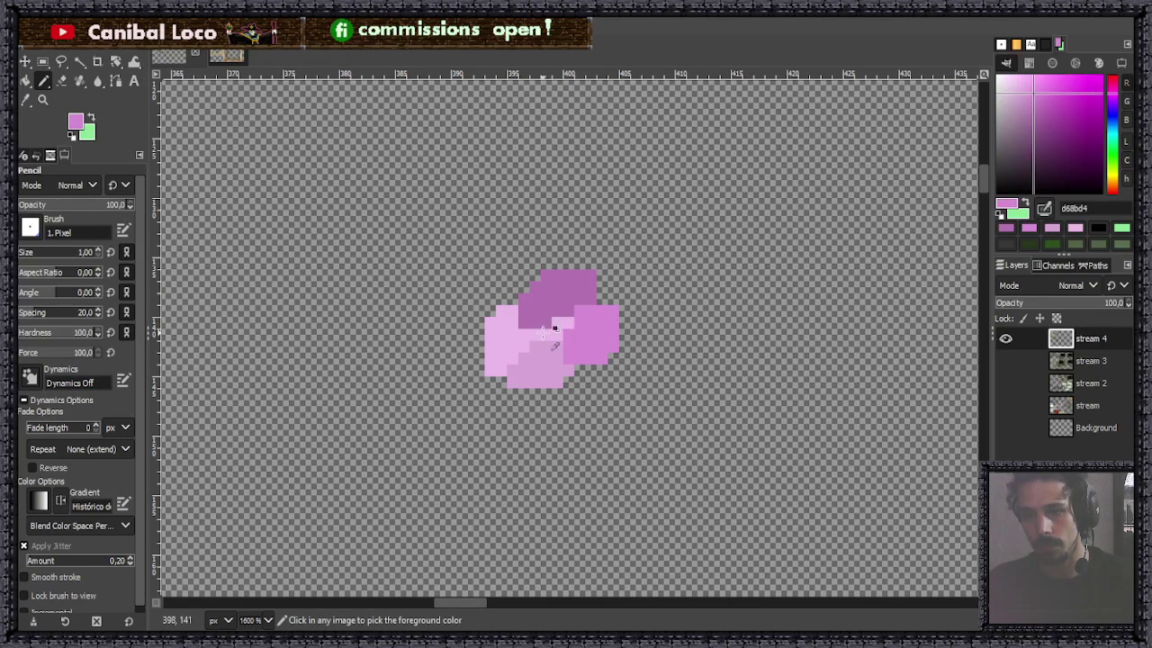
left_click(586, 308, "ctrl")
left_click(594, 322, "ctrl")
left_click(556, 344, "ctrl")
left_click(531, 328, "ctrl")
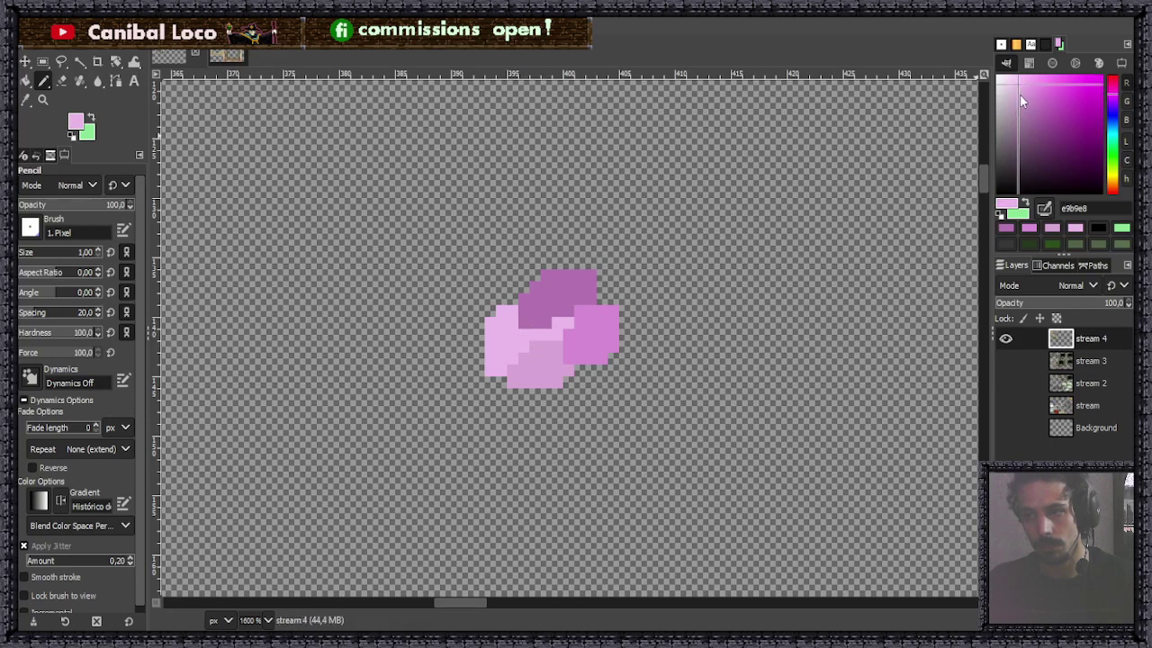
Paint an intermediate pink (cf97ce) where the patches meet at the centre, and recolour that area with ca90c9.
left_click_drag(1022, 95, 1025, 97)
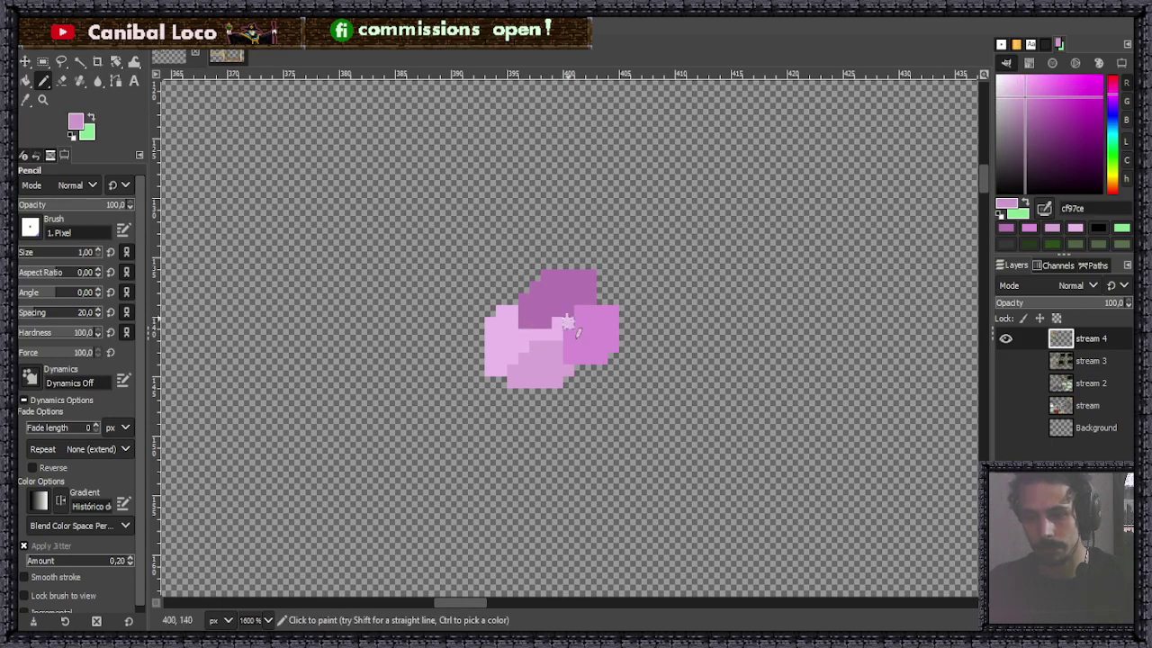
left_click_drag(568, 322, 551, 333)
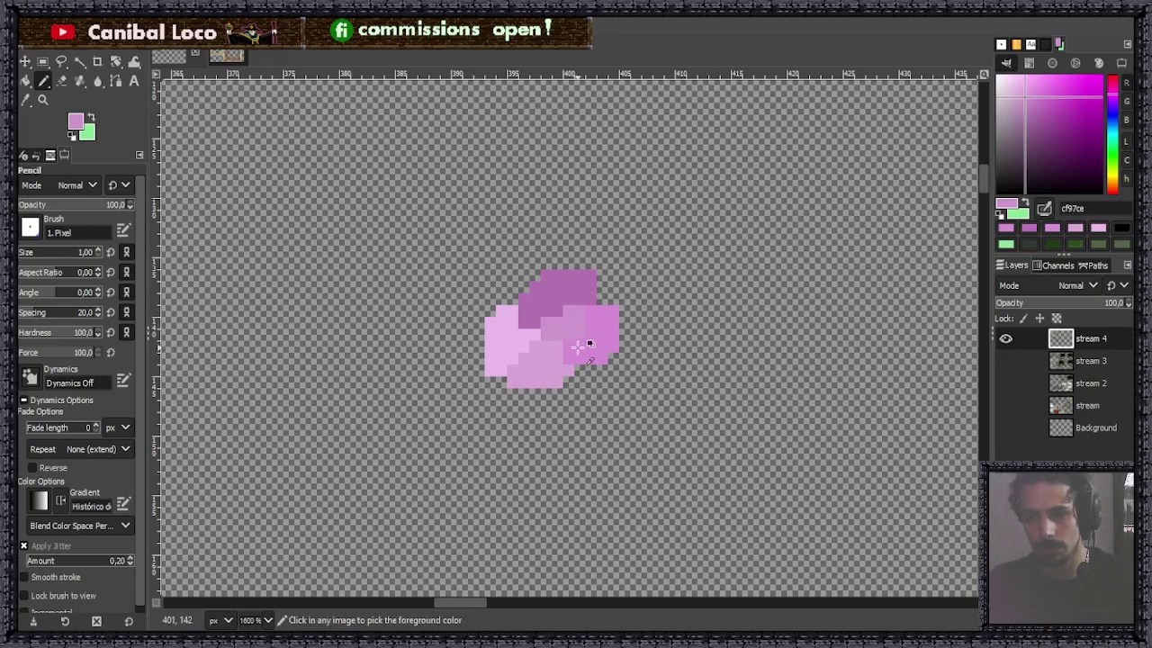
scroll(589, 344, "up", 6)
scroll(563, 282, "down", 3)
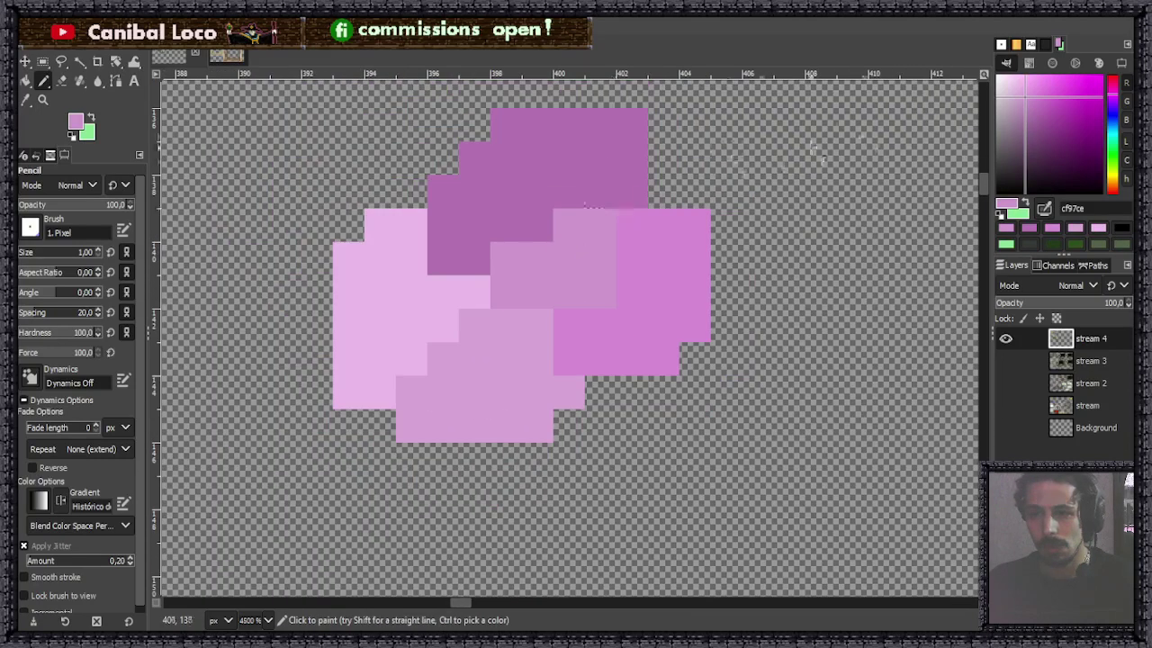
left_click(1028, 100)
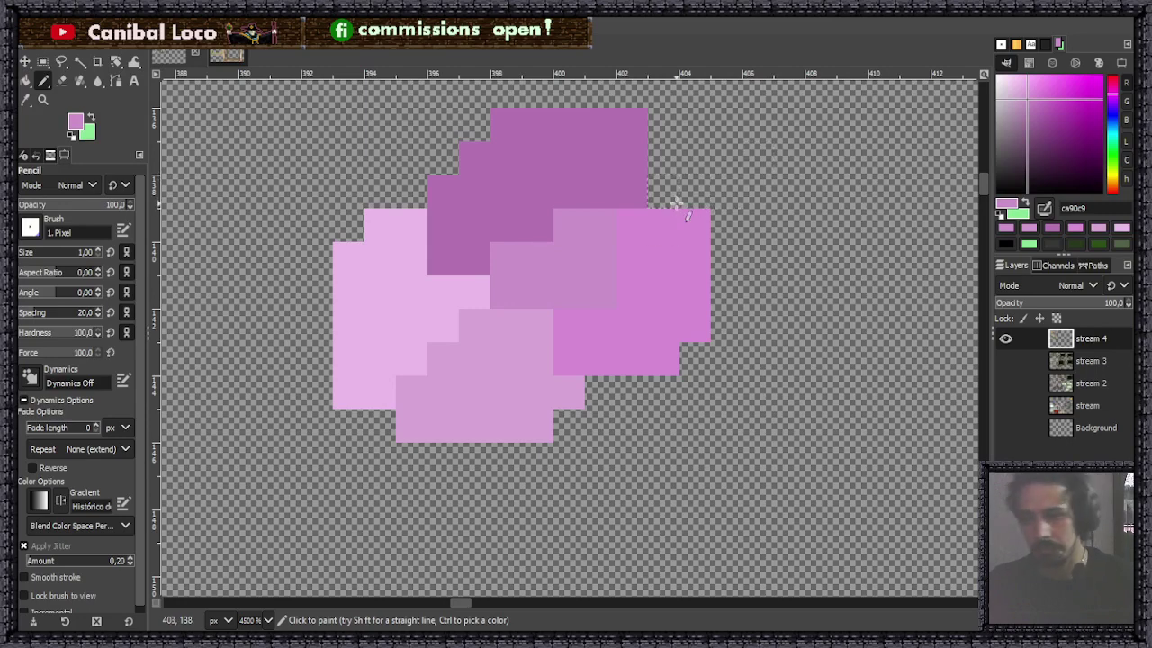
Sample the light pink (e9b9e8) from the blob and examine how the blended shades read at different distances.
key("ctrl")
scroll(534, 234, "down", 4)
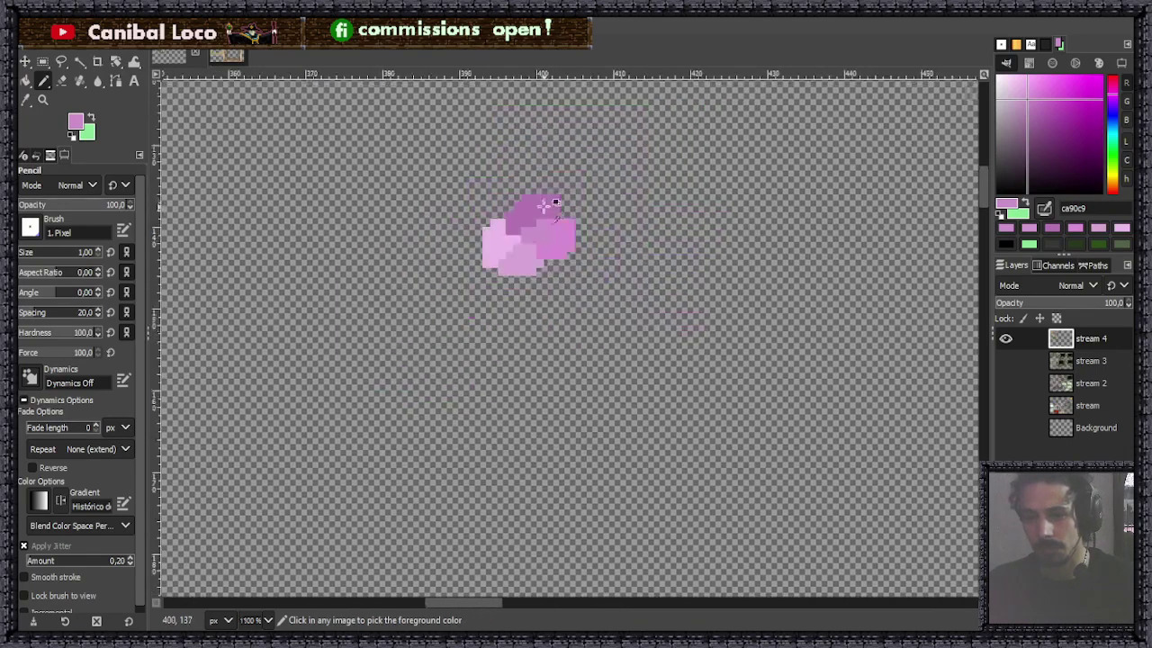
scroll(542, 236, "up", 1)
left_click(494, 219, "ctrl")
scroll(494, 220, "down", 3)
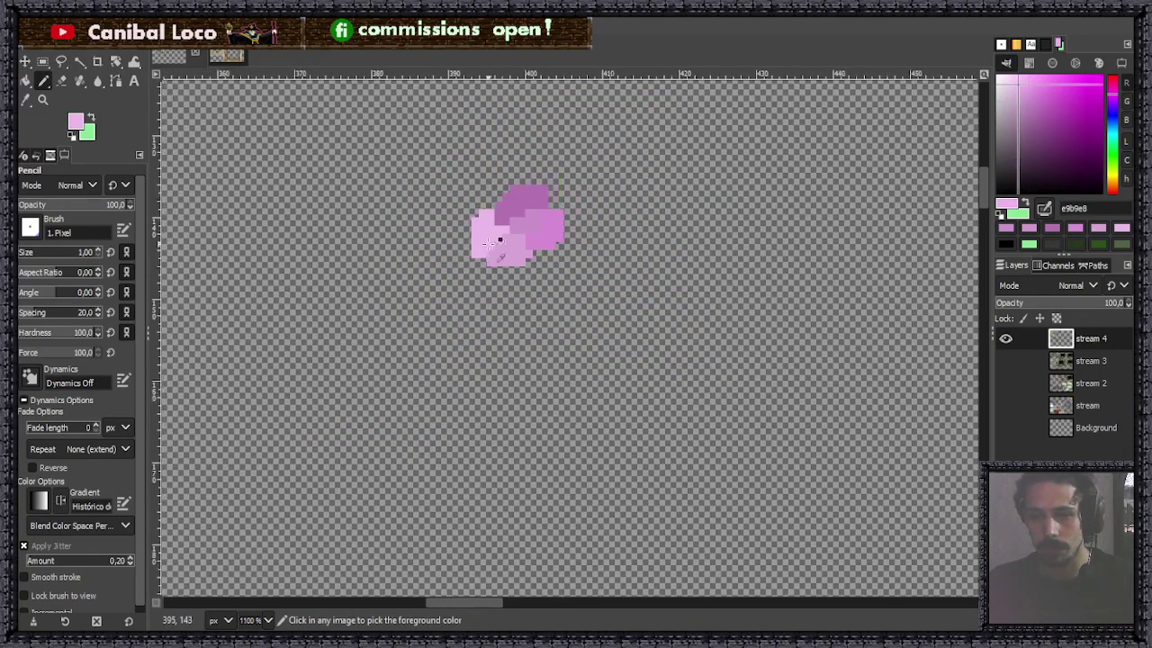
scroll(630, 153, "up", 2)
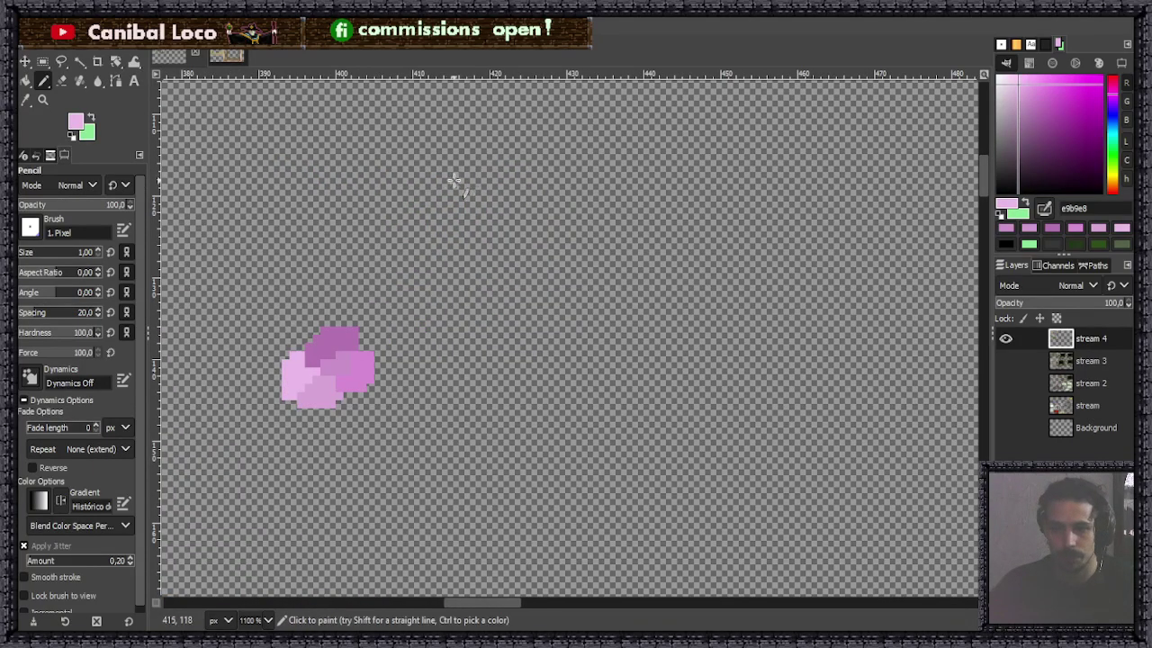
scroll(419, 234, "down", 3)
scroll(402, 235, "down", 2)
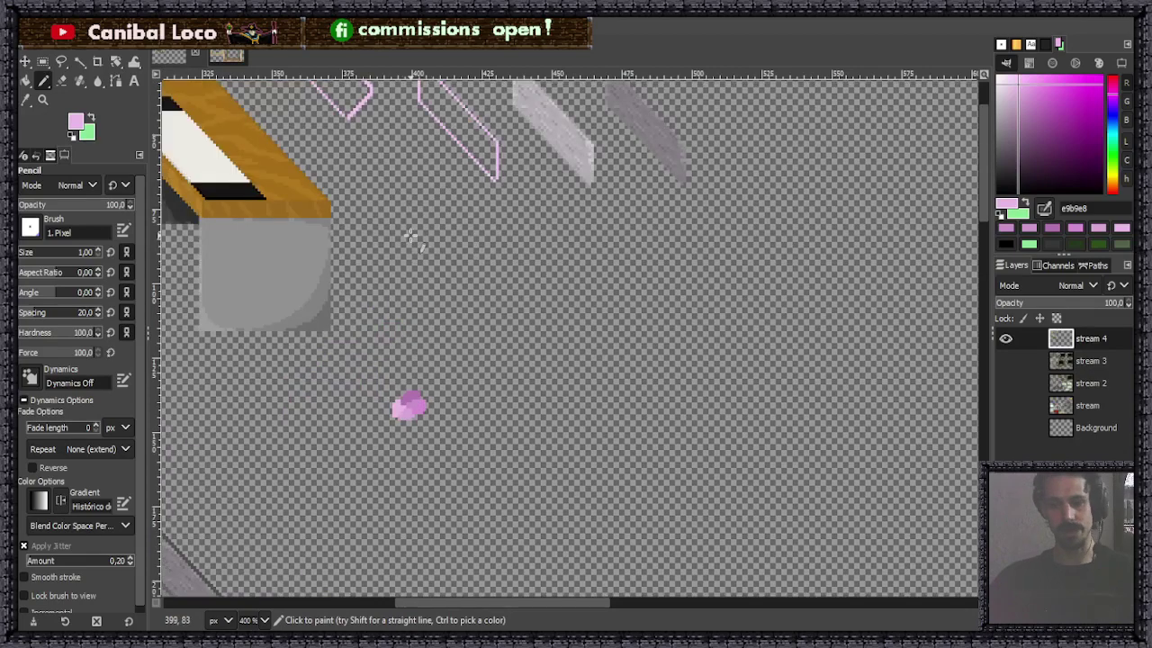
scroll(407, 301, "up", 4)
scroll(436, 235, "down", 3)
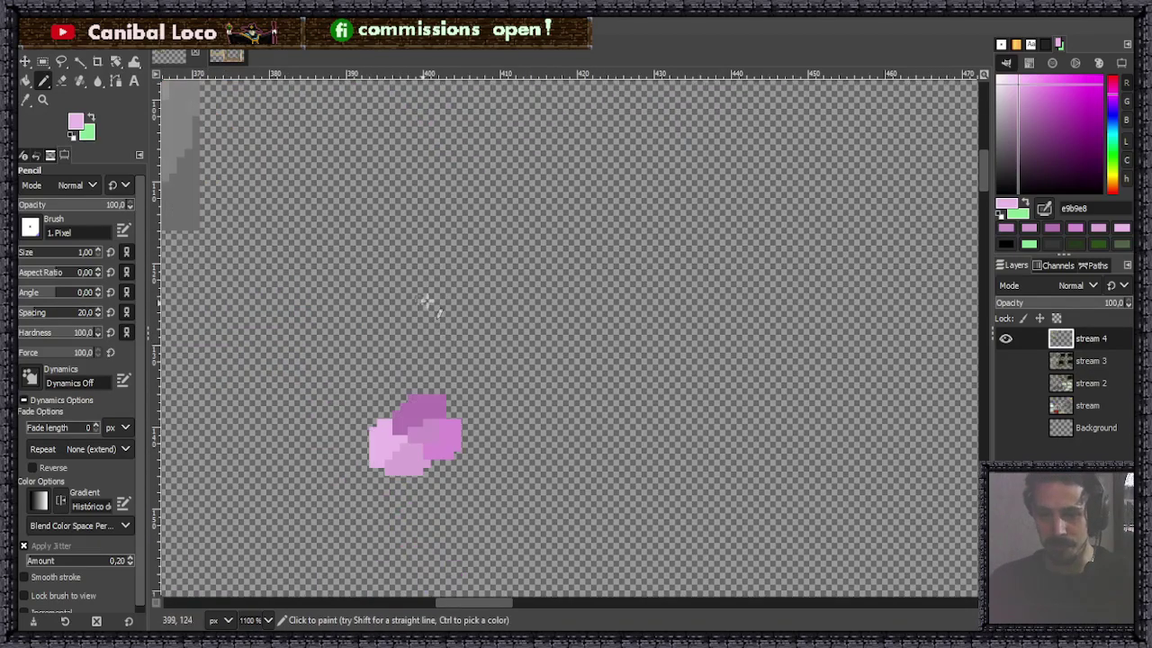
Select the pink blob with a rectangle, cut and paste it, and place it higher on the canvas, beside the grey desk side.
key("r")
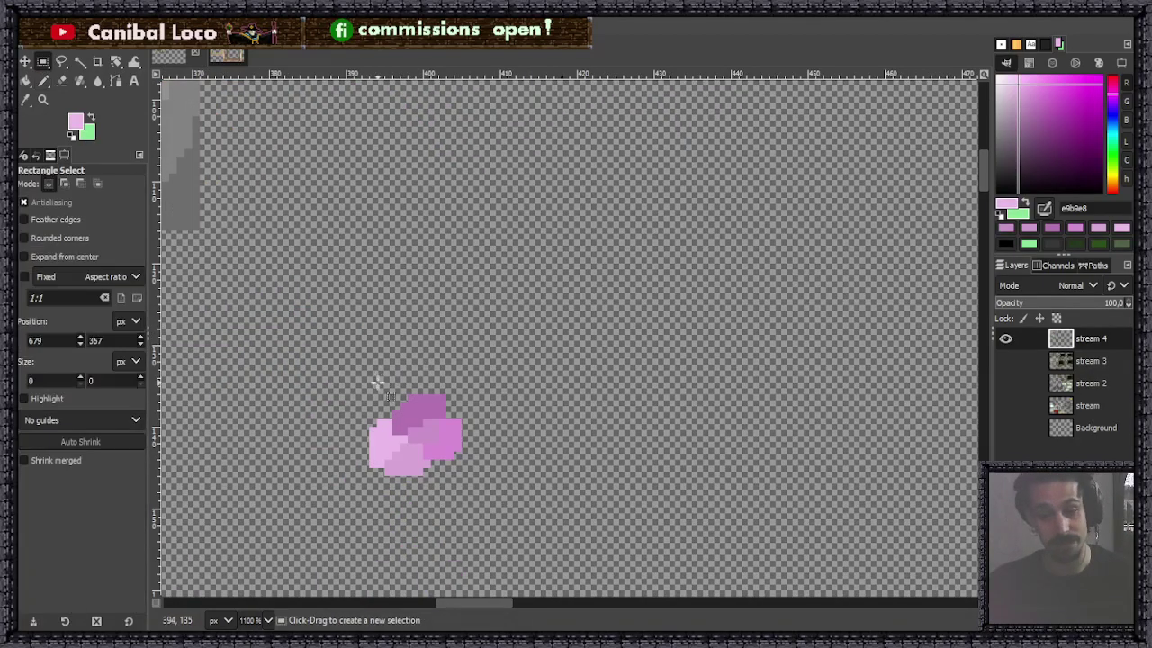
left_click_drag(353, 371, 500, 483)
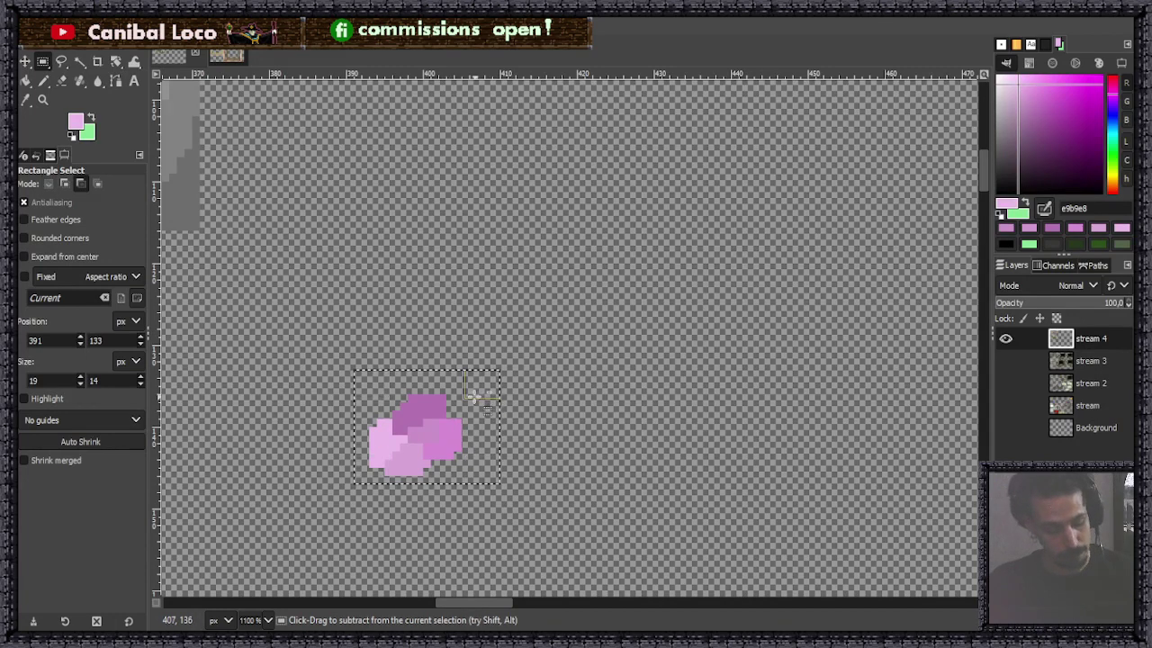
key("ctrl+x")
key("ctrl+v")
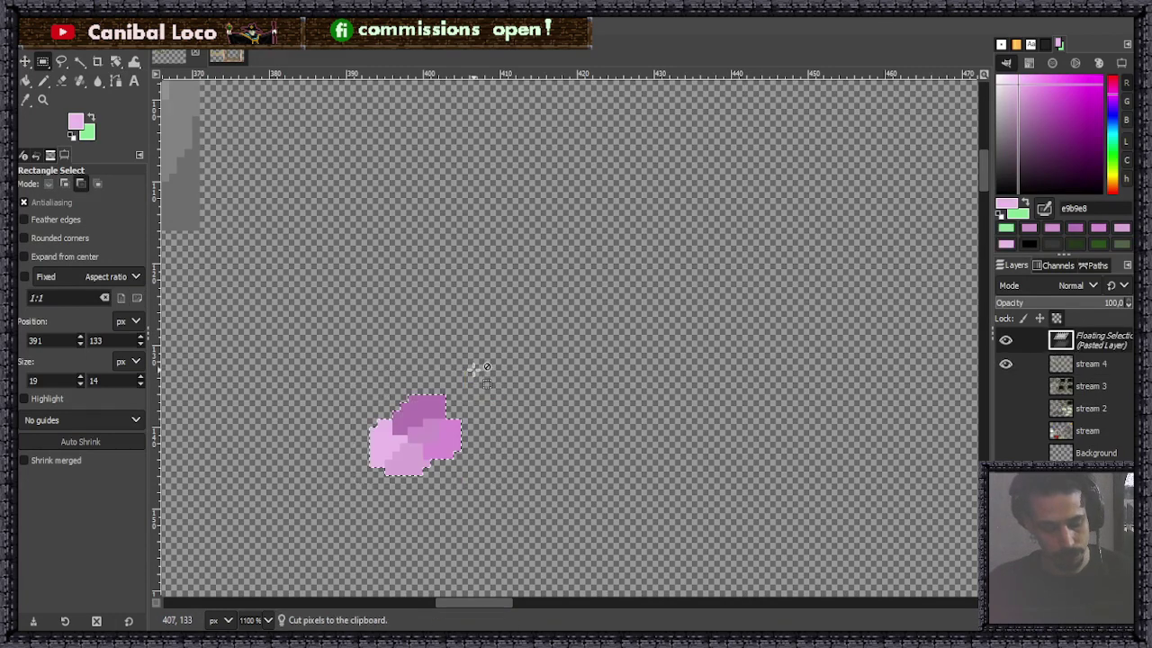
mouse_move(414, 441)
left_mouse_down()
mouse_move(410, 59)
mouse_move(395, 229)
mouse_move(410, 419)
left_mouse_up()
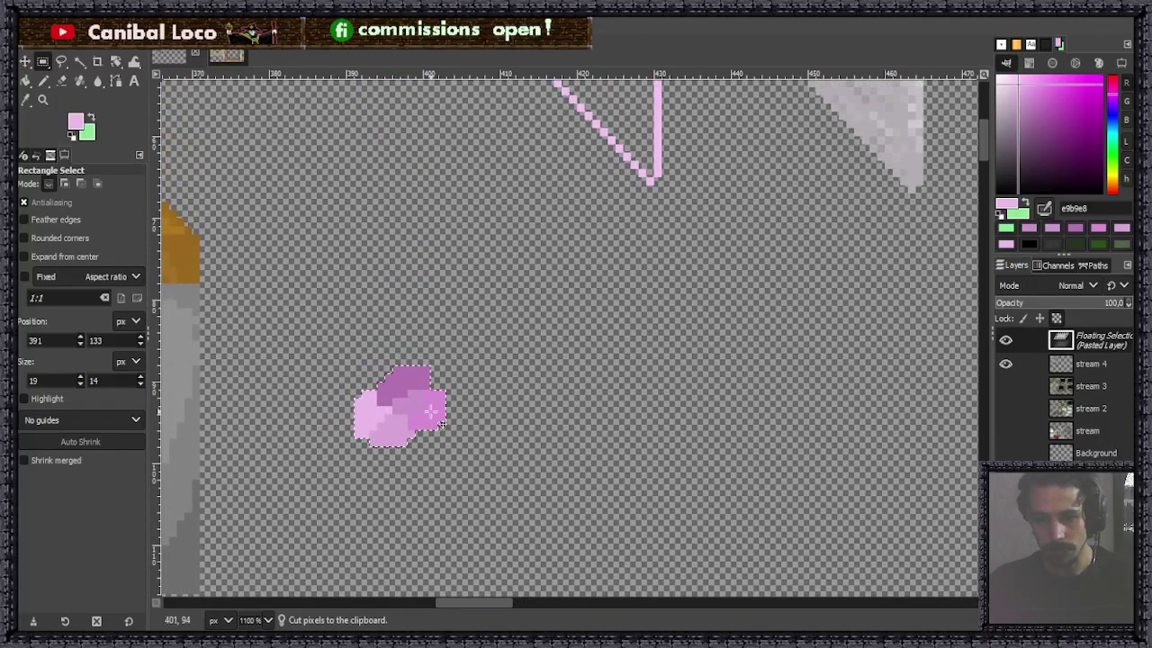
left_click(472, 416)
Sample the mid pink (ca90c9) from the blob and try a short vertical Pencil stroke in the empty area beside it.
key("n")
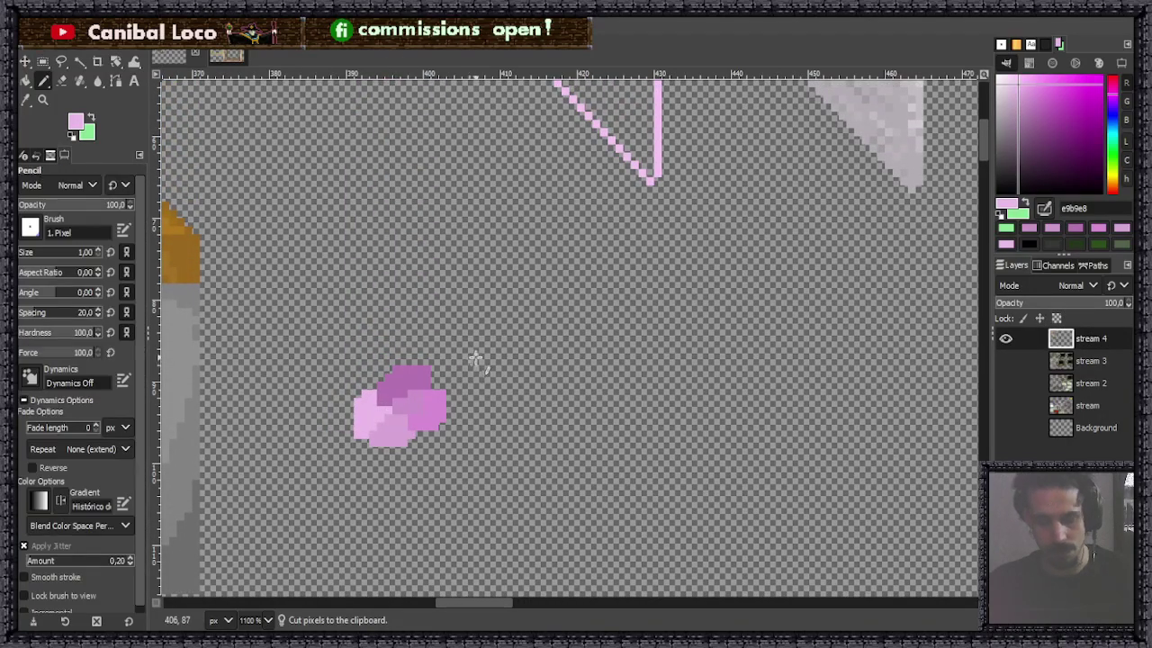
left_click(410, 402, "ctrl")
scroll(535, 454, "up", 2)
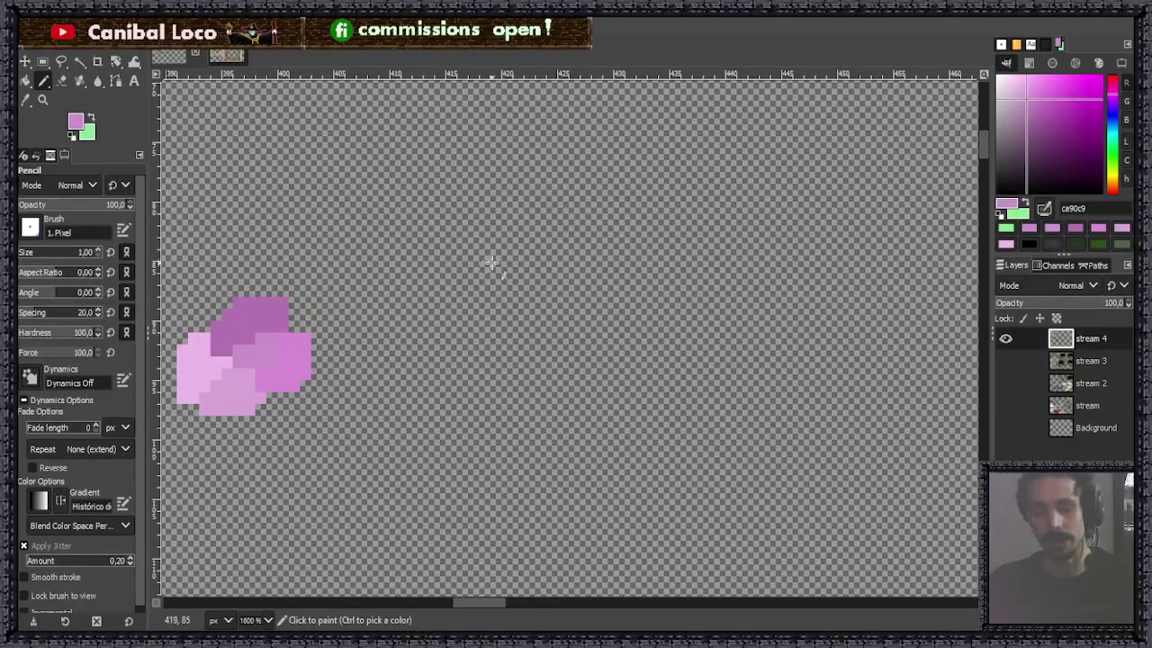
mouse_move(516, 267)
left_mouse_down()
mouse_move(505, 322)
mouse_move(508, 288)
mouse_move(507, 355)
left_mouse_up()
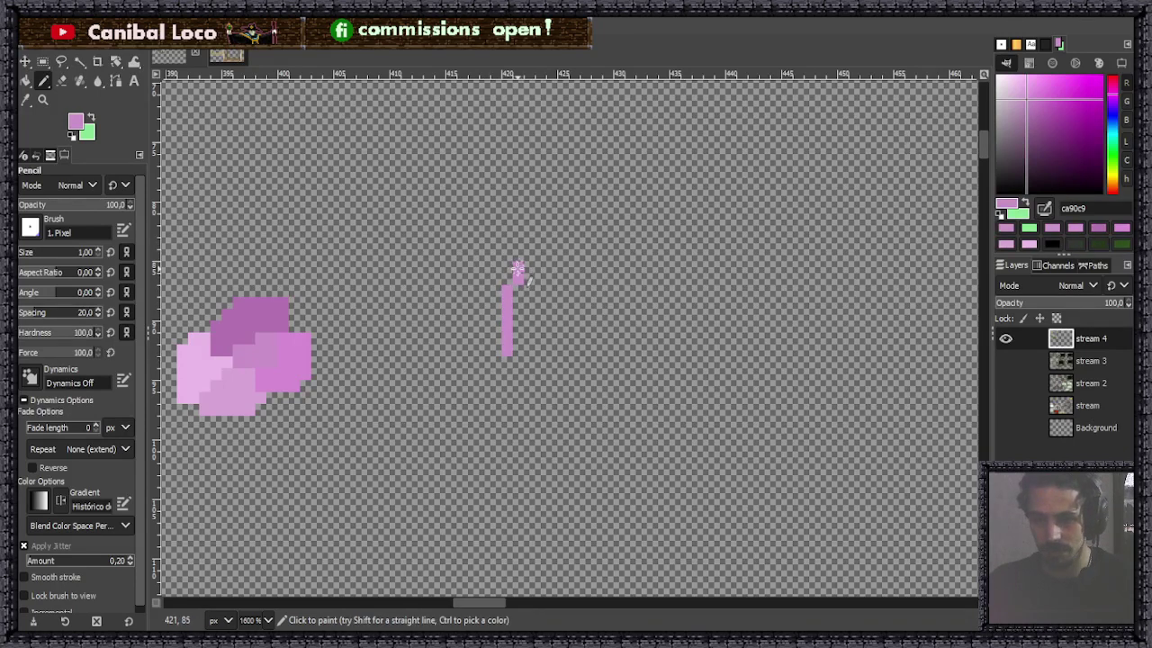
key("ctrl+z")
key("ctrl+z")
Draw a pointed oval outline about 7 px wide and 10 px tall in ca90c9, in the empty area beside the blob.
left_click(529, 256)
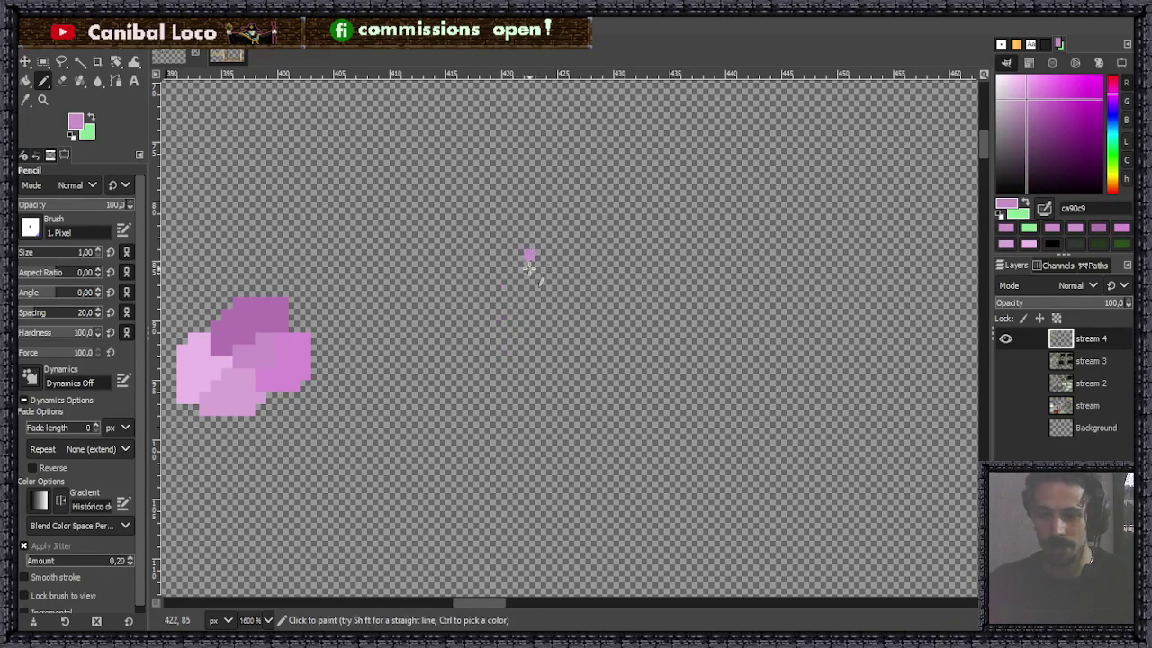
left_click(518, 263)
left_click(538, 265)
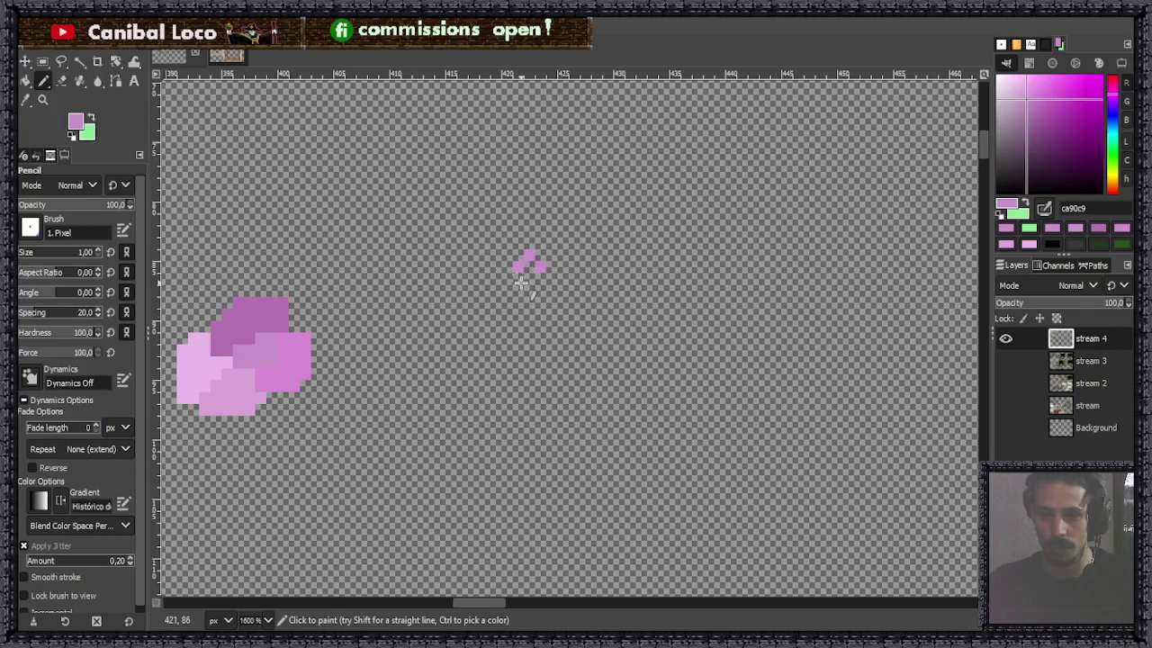
mouse_move(509, 279)
left_mouse_down()
mouse_move(496, 302)
mouse_move(496, 347)
left_mouse_up()
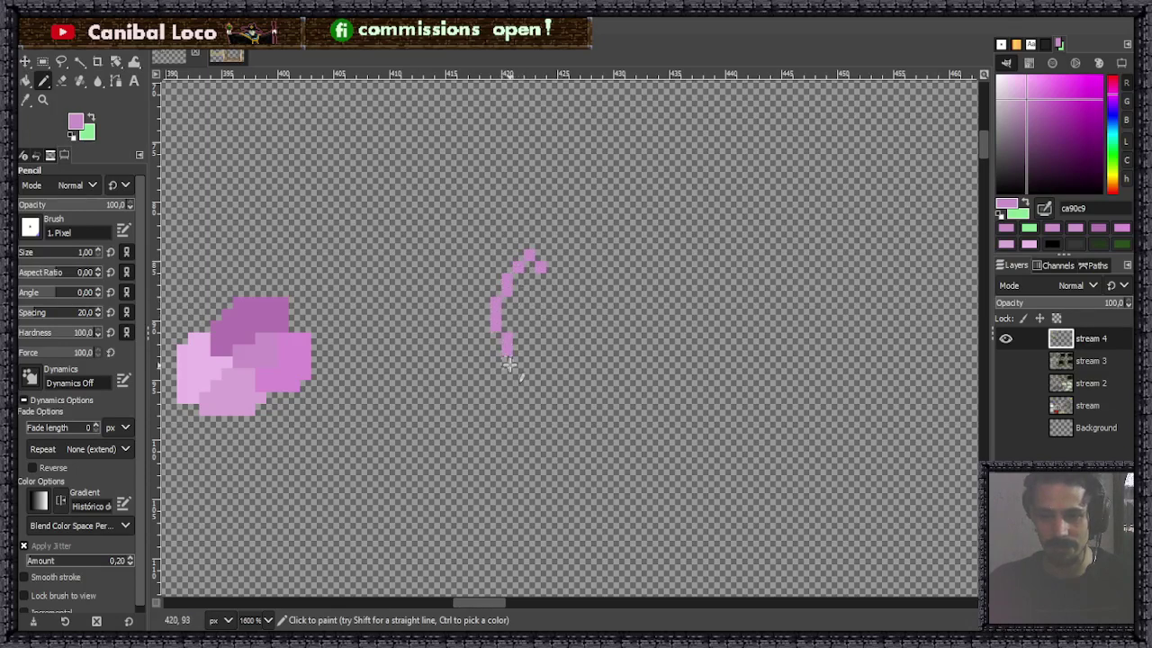
key("ctrl+z")
mouse_move(495, 297)
left_mouse_down()
mouse_move(494, 331)
mouse_move(515, 358)
left_mouse_up()
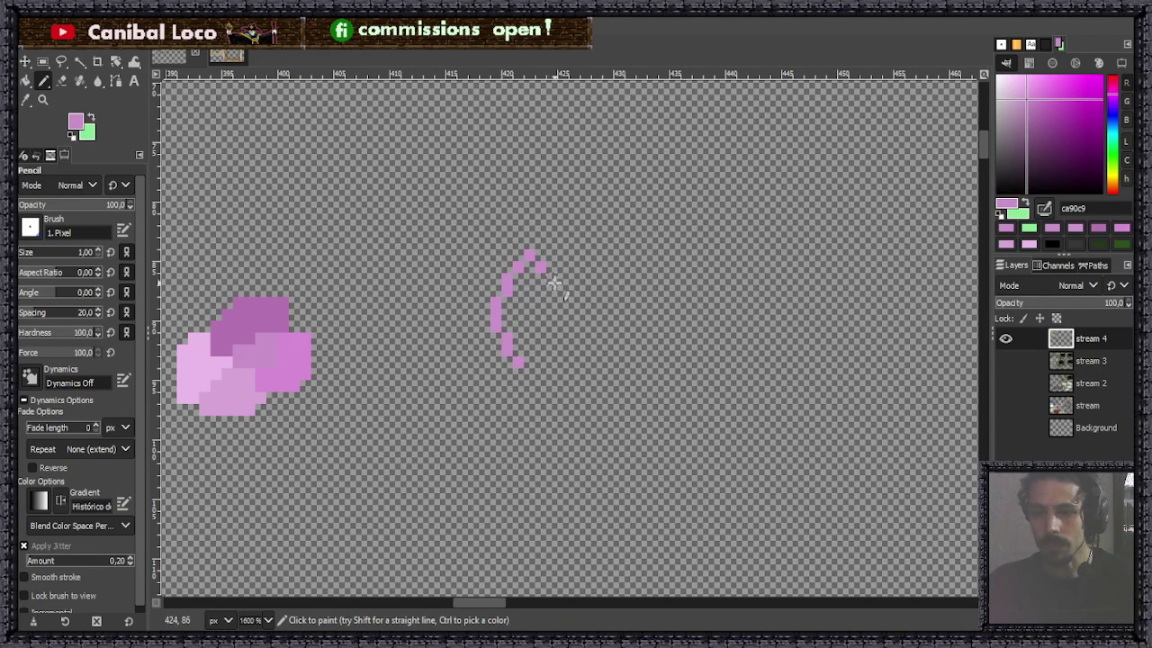
mouse_move(545, 270)
left_mouse_down()
mouse_move(573, 292)
mouse_move(553, 352)
left_mouse_up()
scroll(485, 369, "down", 4)
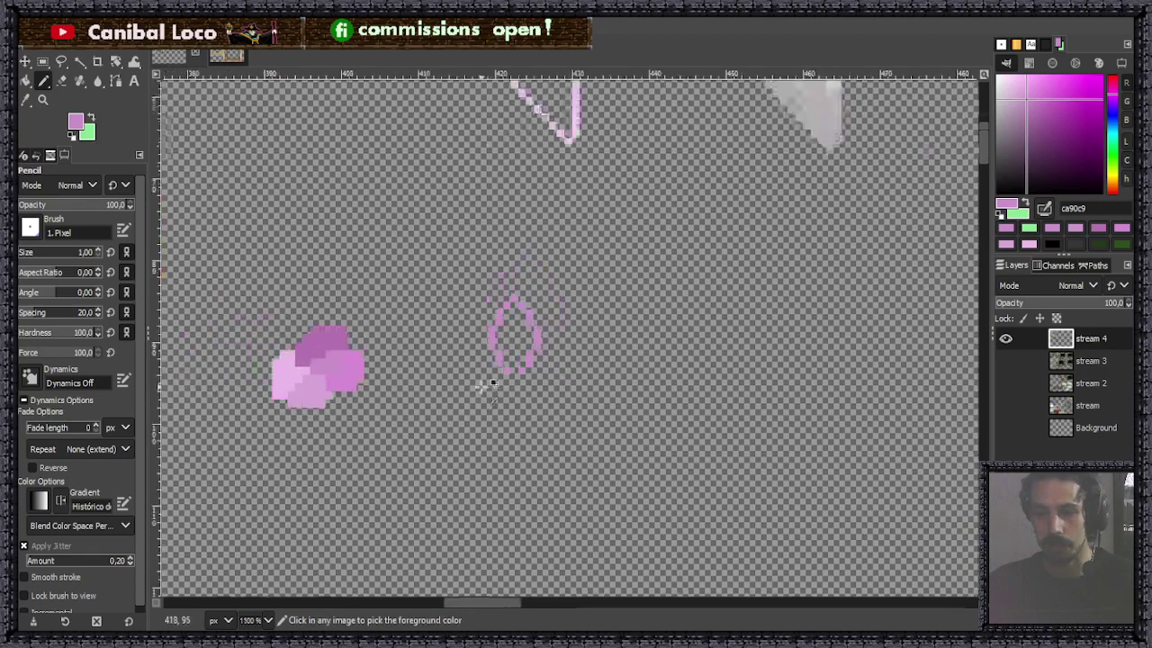
scroll(475, 344, "up", 3)
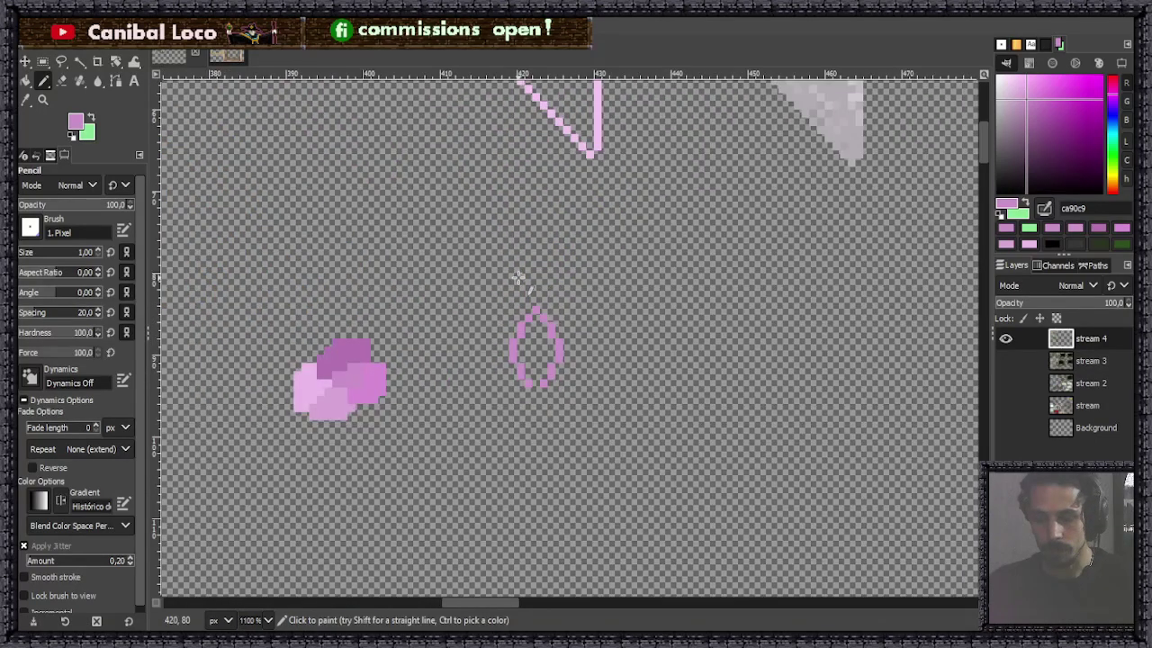
scroll(585, 302, "up", 1)
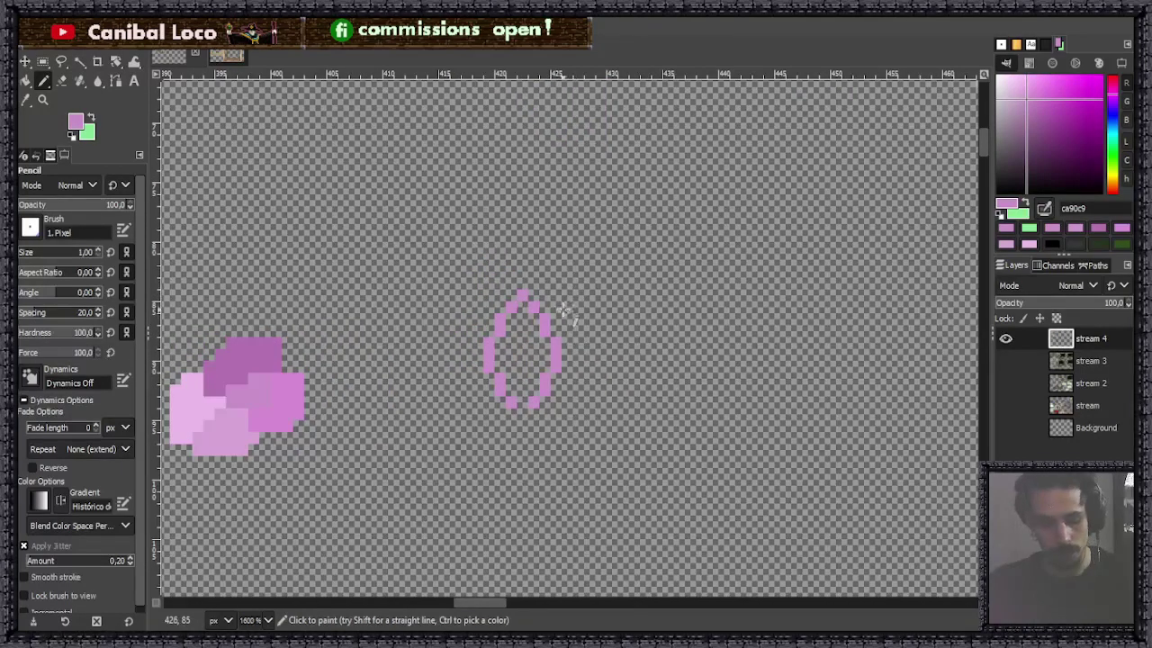
Frame the pointed oval outline with a rectangular selection to check its extent, and clear the selection.
key("r")
left_click_drag(484, 289, 560, 407)
left_click(662, 334)
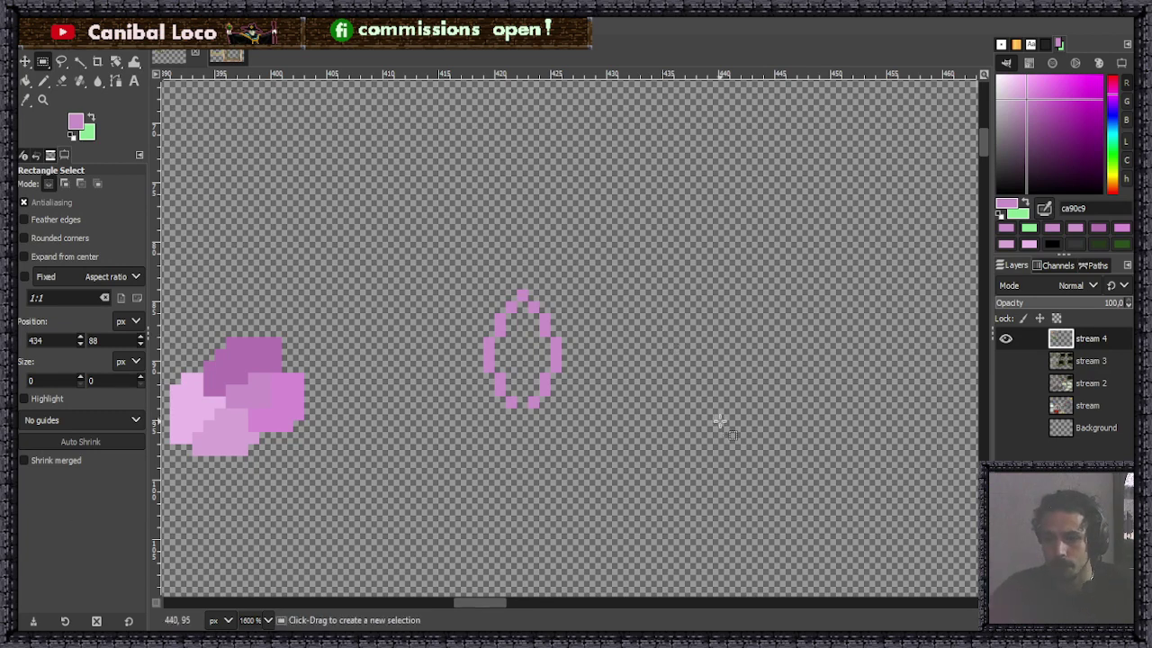
Mark out a 28 × 40 px rectangular selection beside the oval, compare its size with the whole scene, and clear it.
scroll(702, 430, "down", 2)
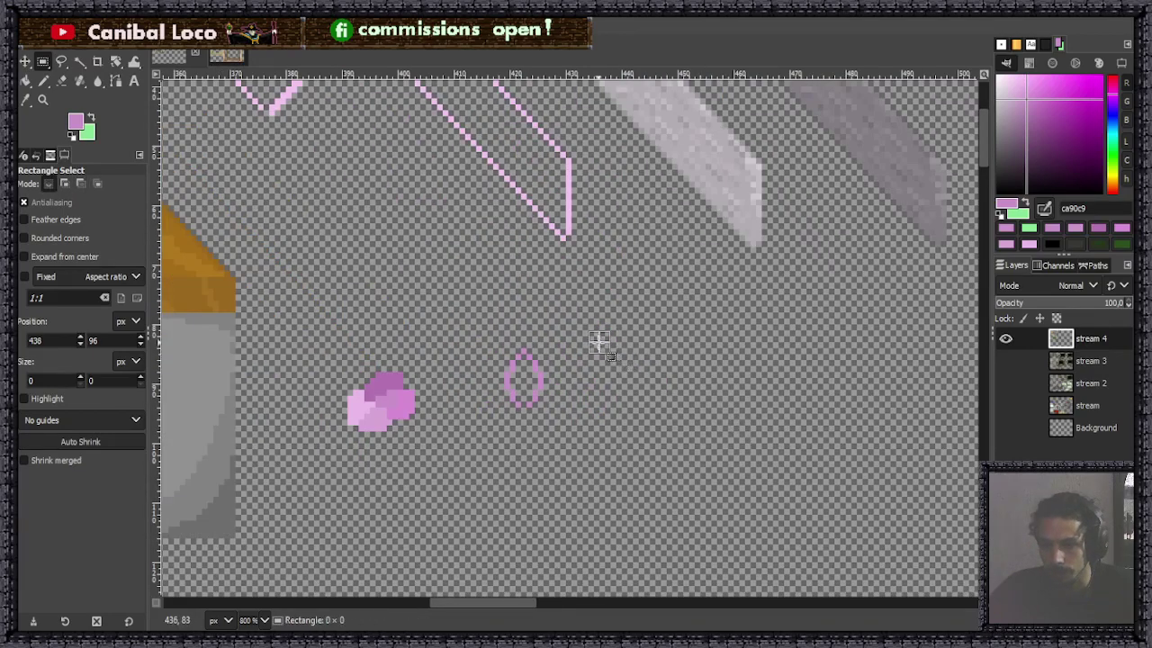
left_click_drag(599, 342, 756, 503)
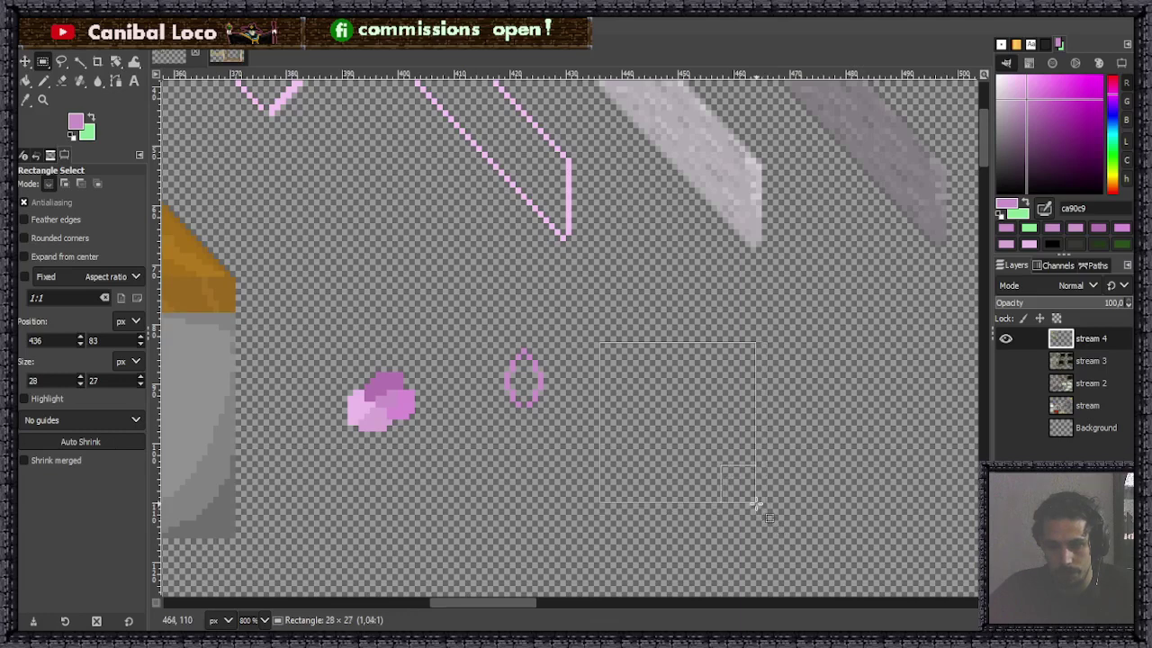
left_click_drag(755, 504, 754, 352)
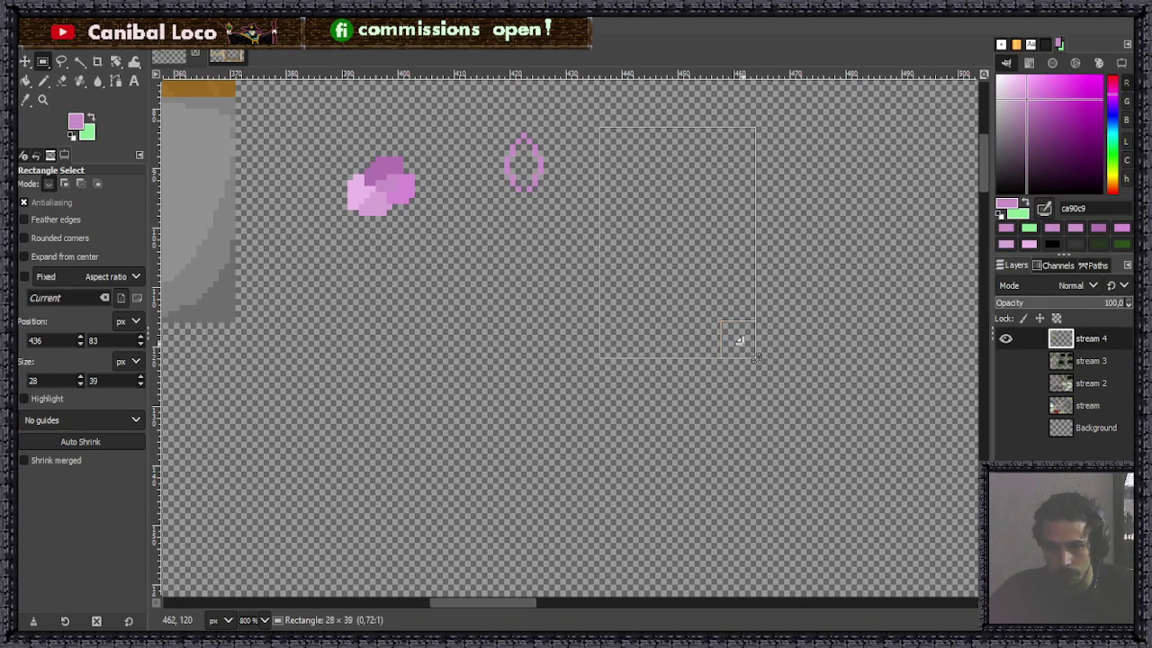
left_click(748, 347)
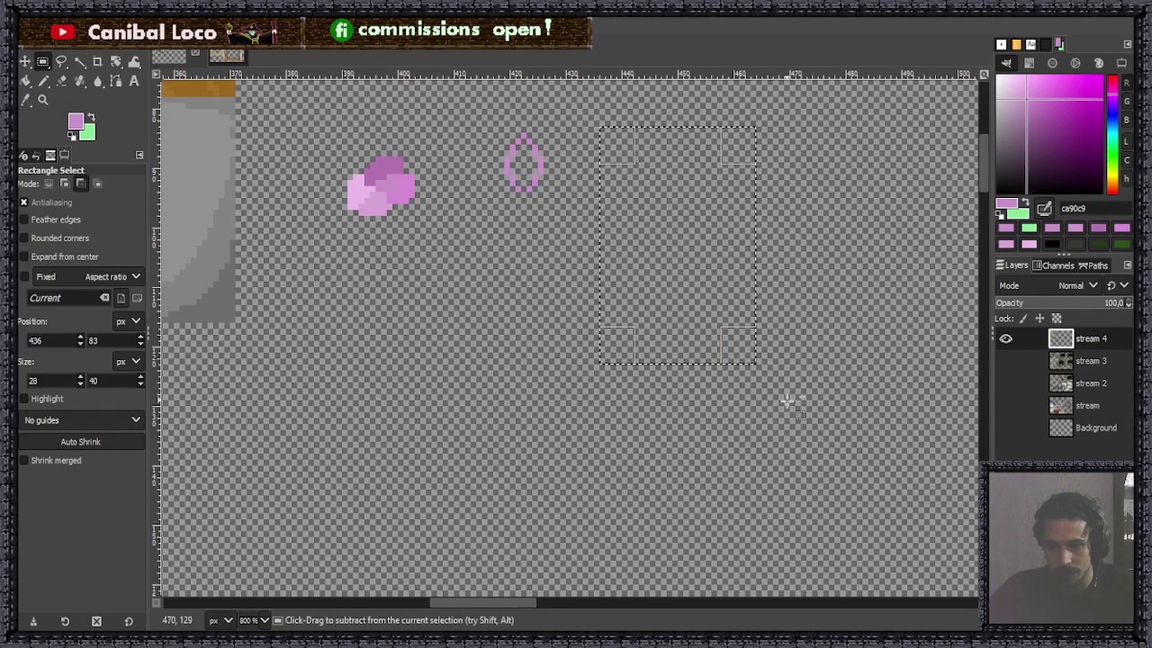
scroll(778, 392, "down", 5)
scroll(766, 376, "down", 3)
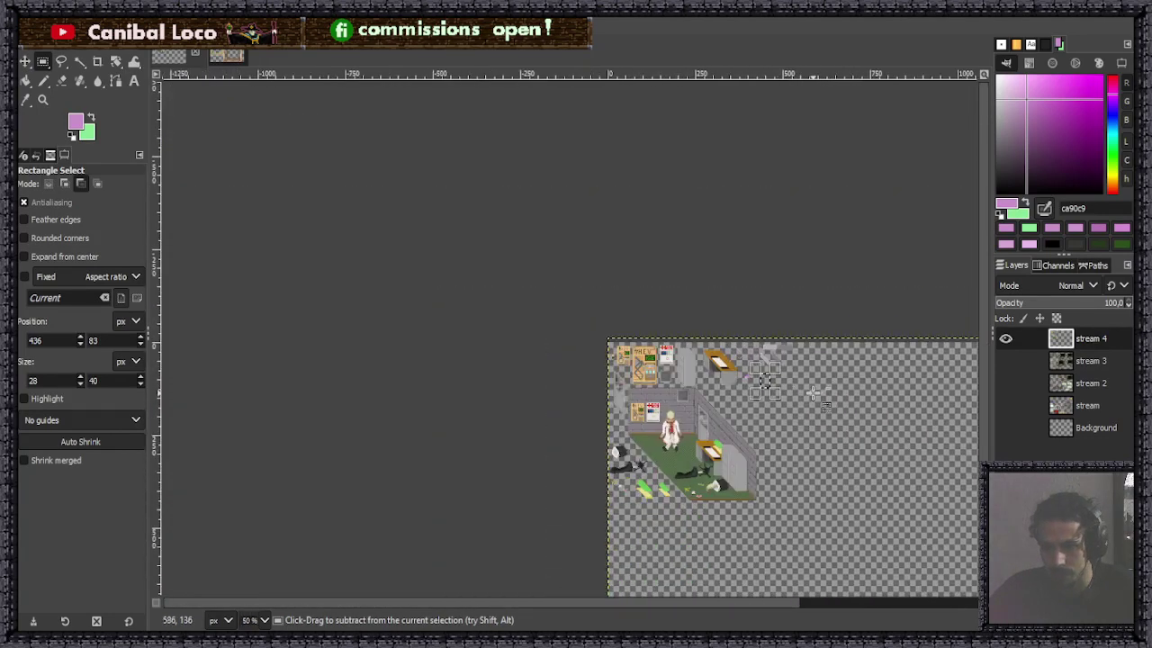
scroll(801, 388, "up", 6)
left_click(511, 344)
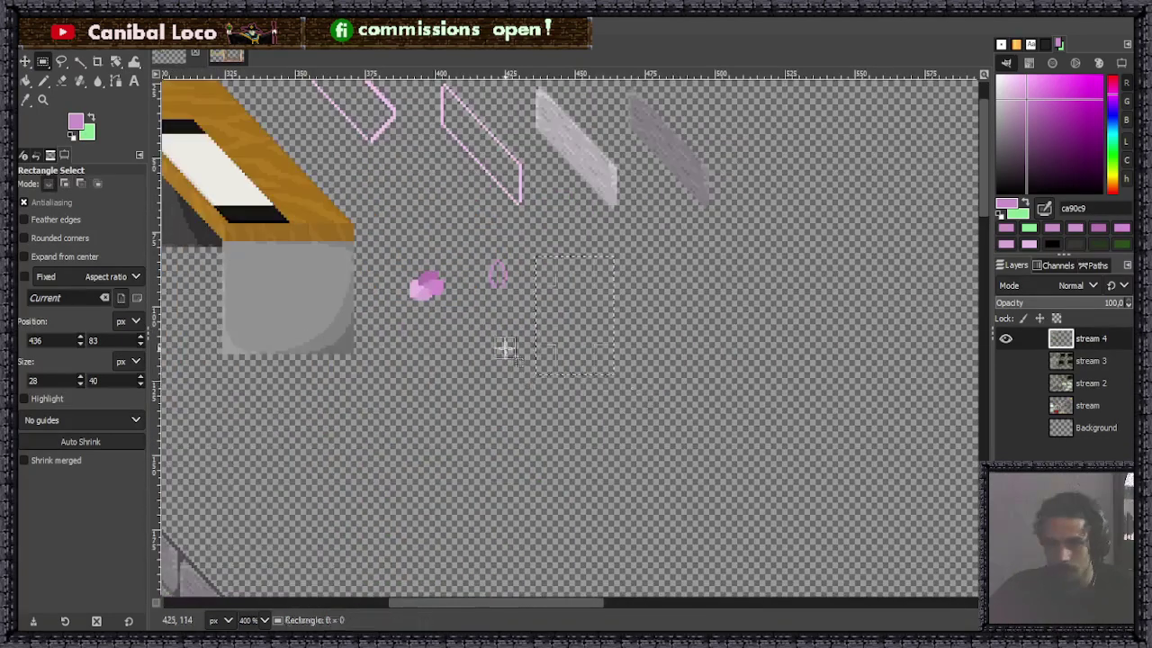
Select the pointed oval outline with a rectangle, delete it, and clear the selection.
scroll(540, 336, "up", 3)
scroll(477, 351, "up", 3)
left_click_drag(446, 364, 554, 487)
key("Delete")
left_click(706, 459)
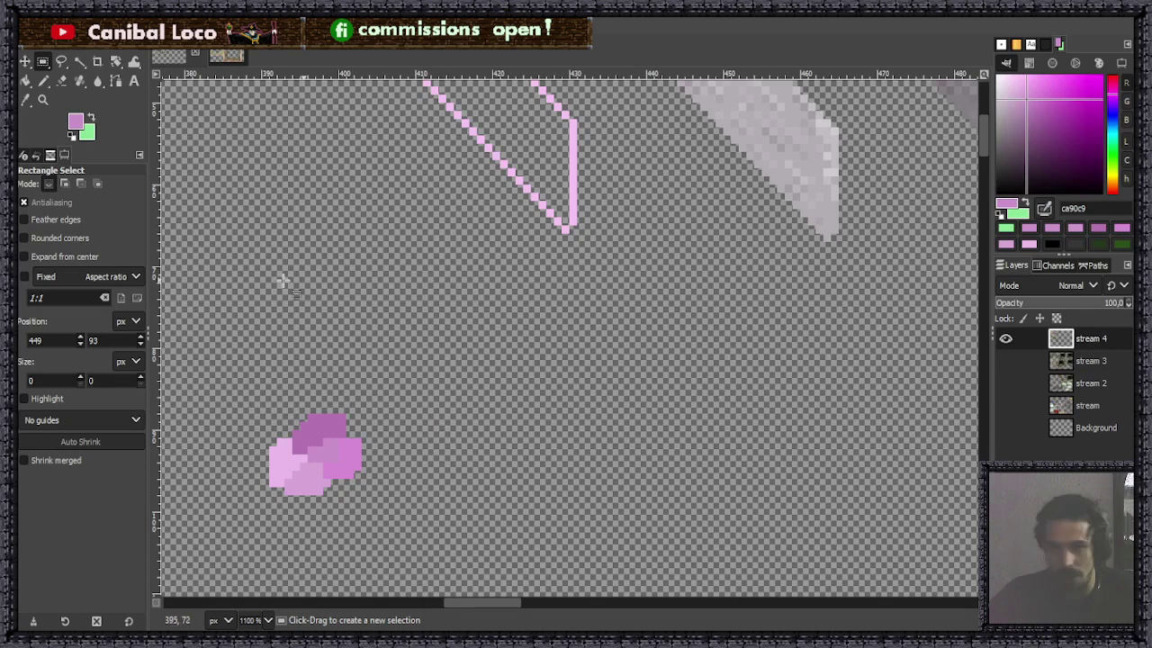
Examine the ornate picture frames in the reference image and return to the pixel art image.
left_click(232, 55)
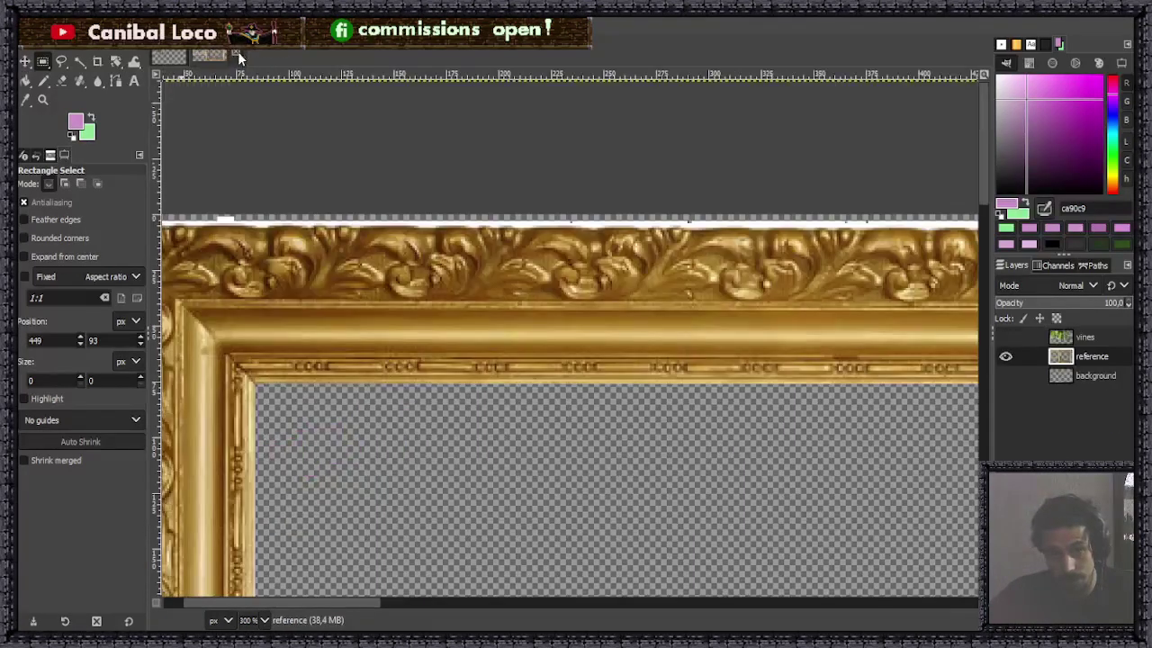
scroll(457, 363, "down", 4)
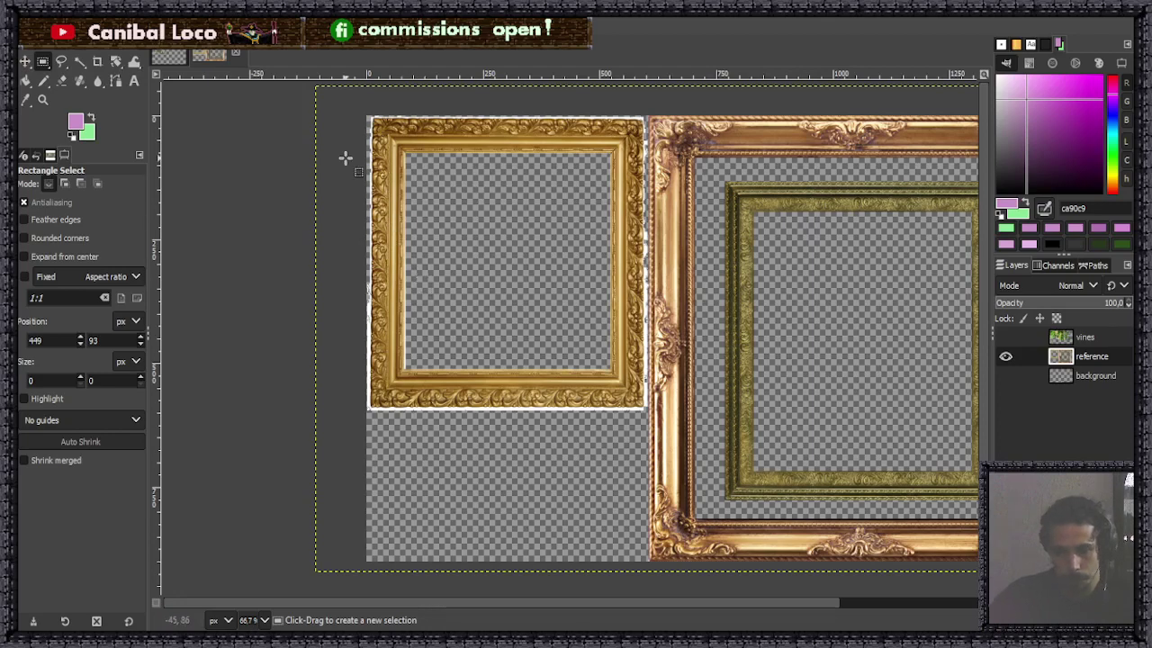
left_click(174, 55)
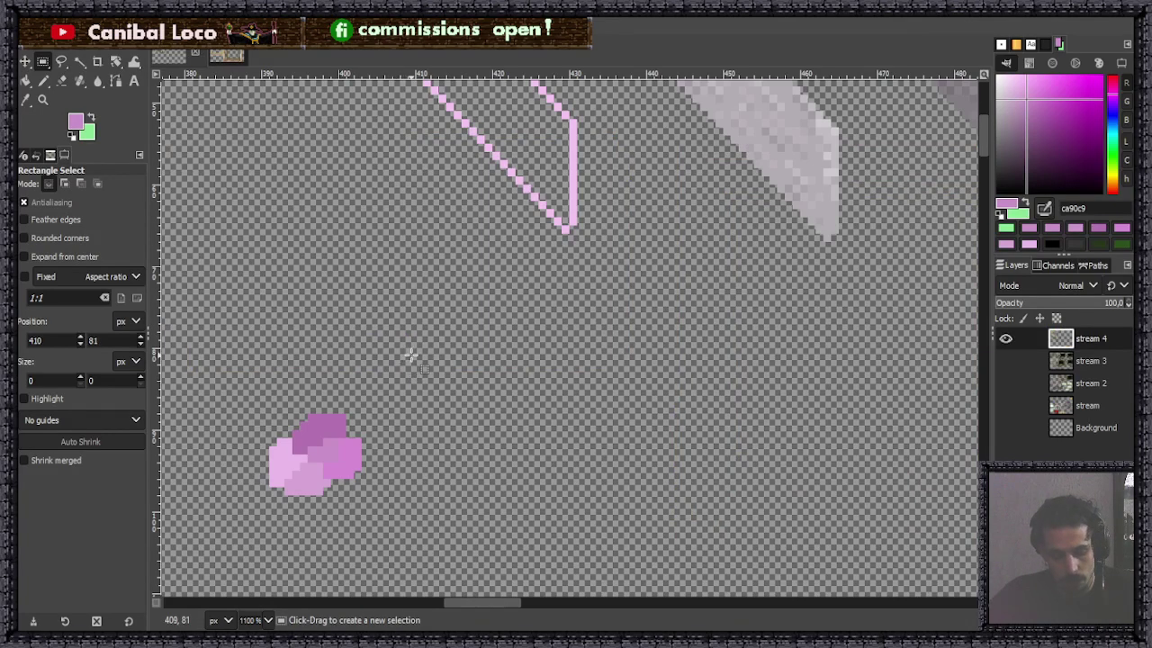
Set the foreground colour to bright magenta (ec43e9) and write "1:1" with the Pencil beside the pink blob.
key("ctrl")
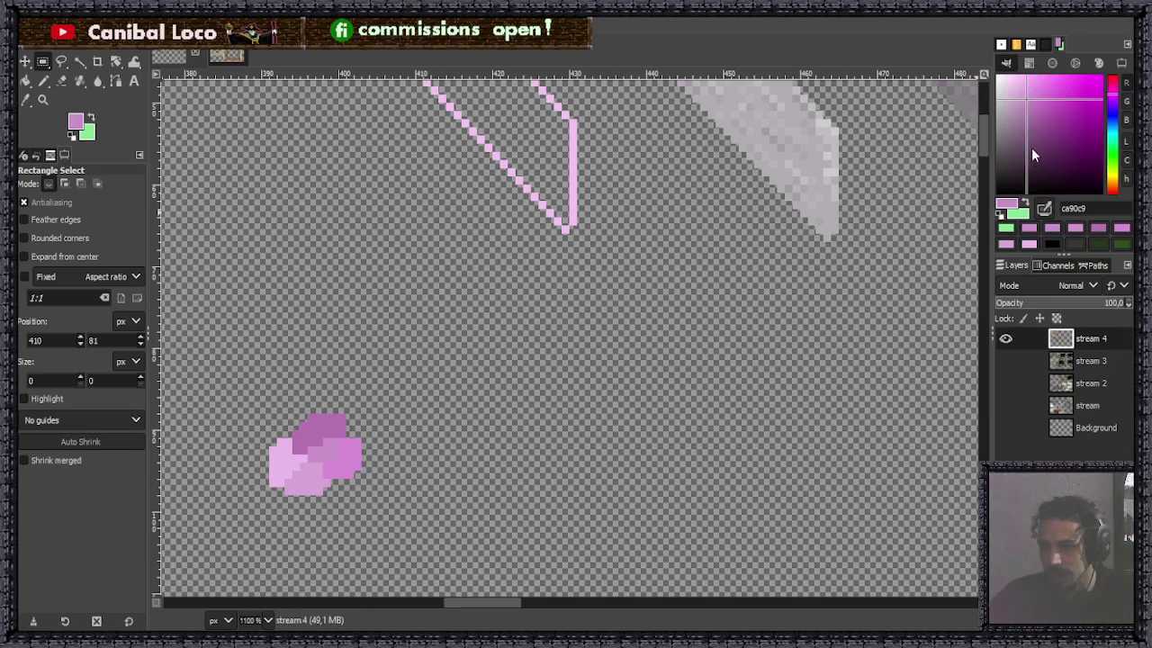
left_click(1073, 84)
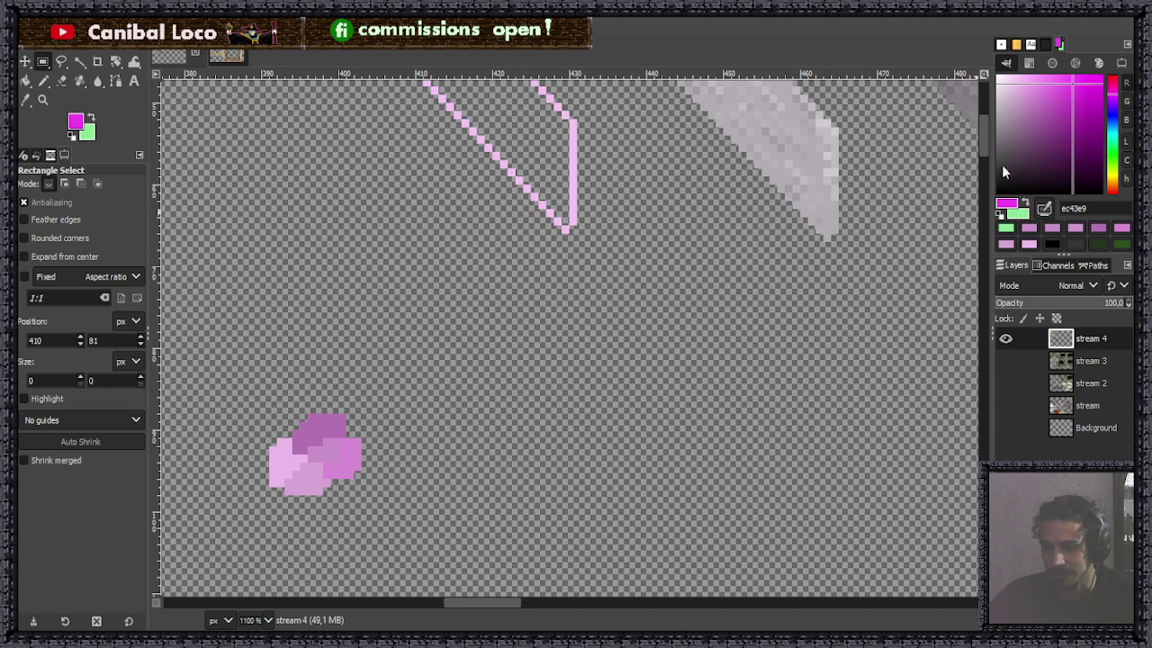
key("n")
scroll(578, 386, "down", 5)
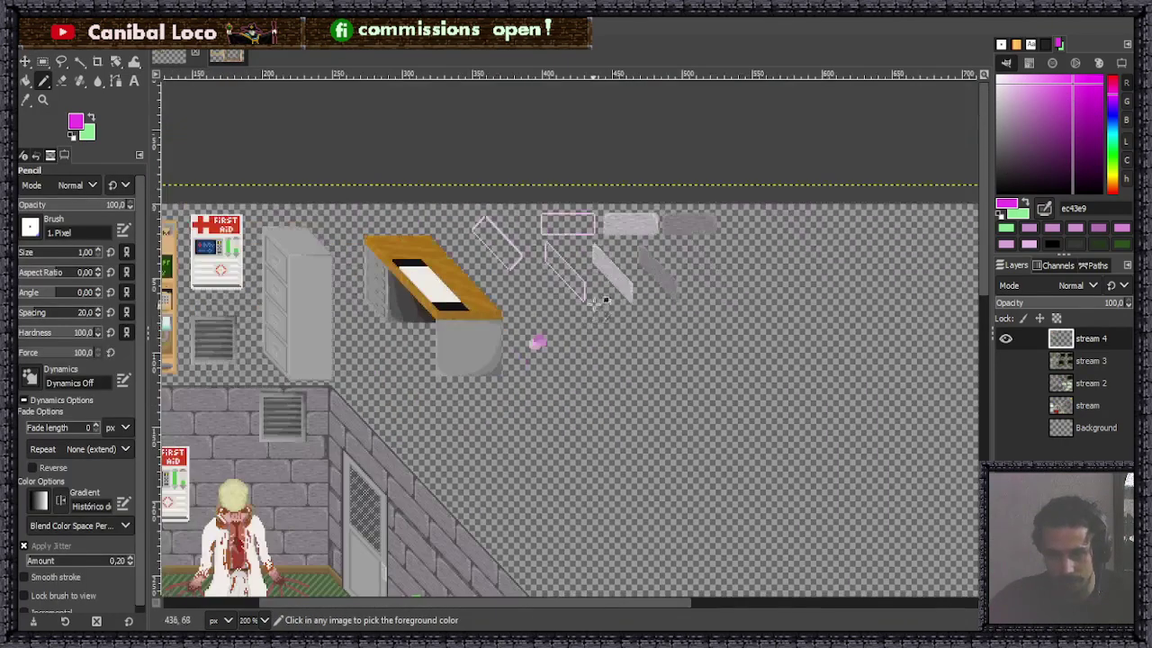
scroll(595, 384, "up", 2)
scroll(495, 309, "up", 1)
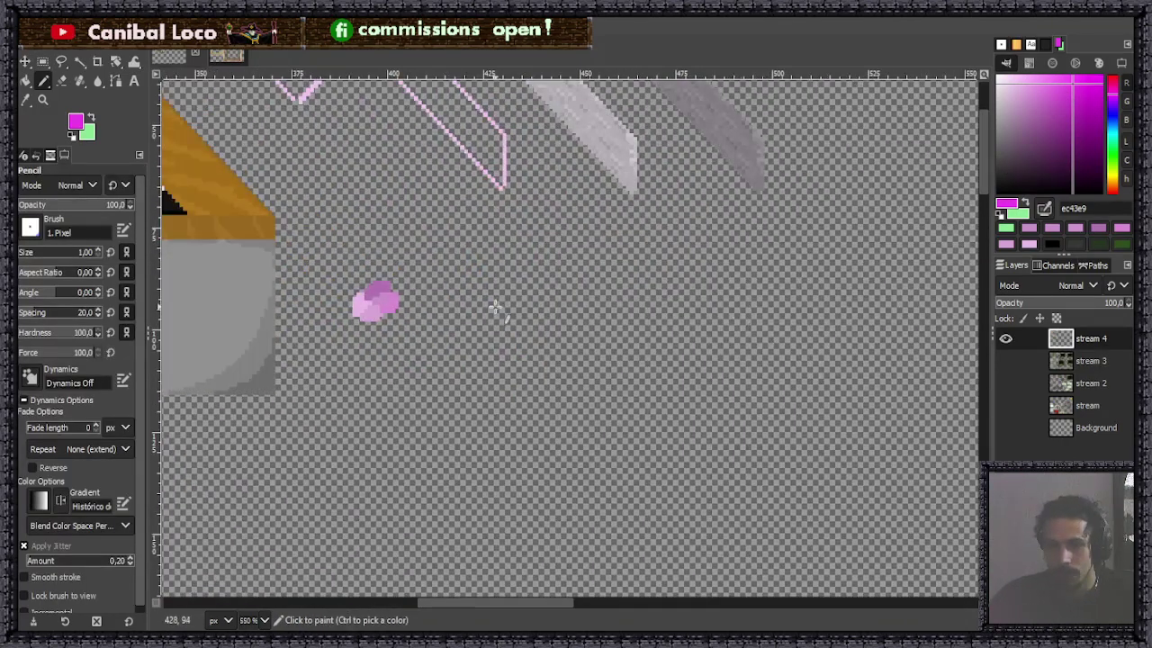
mouse_move(475, 315)
left_mouse_down()
mouse_move(502, 284)
mouse_move(515, 312)
mouse_move(558, 275)
mouse_move(544, 321)
left_mouse_up()
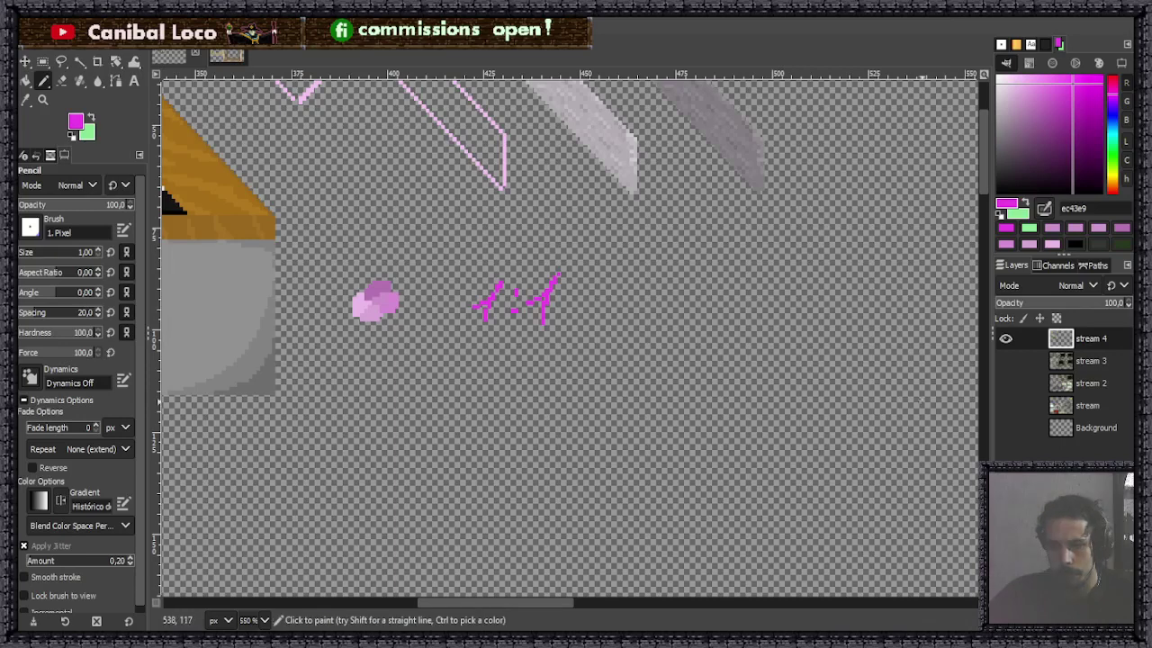
Write "1:91:" in magenta pencil strokes on a second line below the "1:1" ratio.
left_click_drag(469, 383, 486, 394)
left_click(509, 365)
left_click(508, 378)
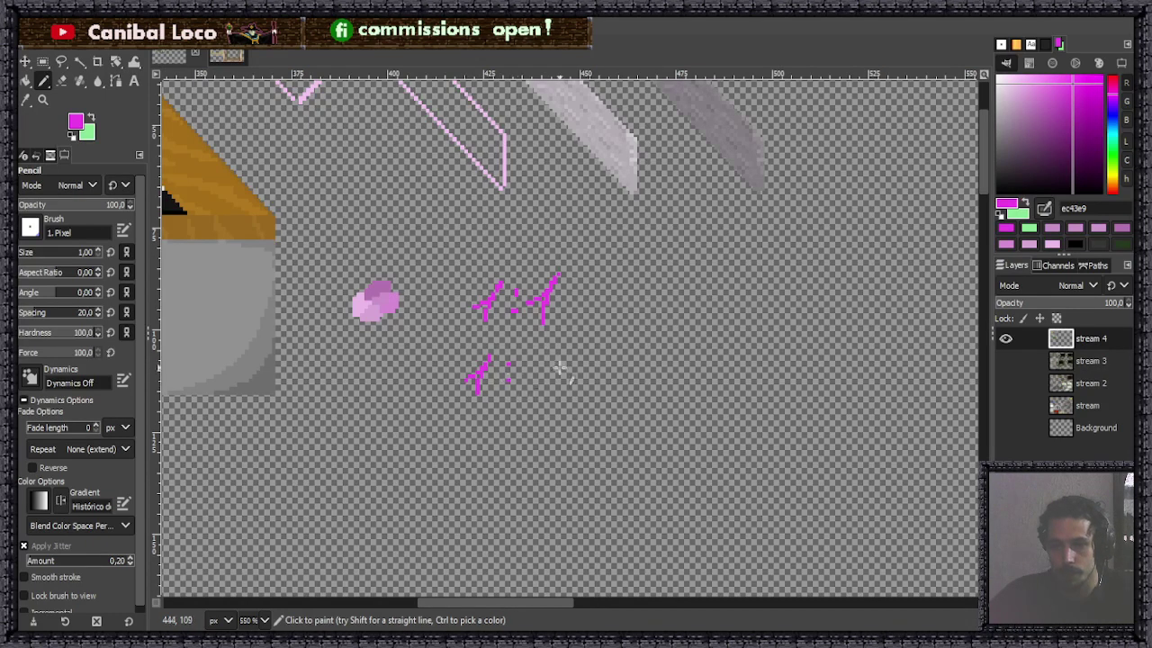
mouse_move(542, 361)
left_mouse_down()
mouse_move(529, 364)
mouse_move(537, 385)
mouse_move(552, 378)
left_mouse_up()
left_click_drag(552, 378, 577, 369)
left_click_drag(570, 358, 565, 388)
left_click(594, 366)
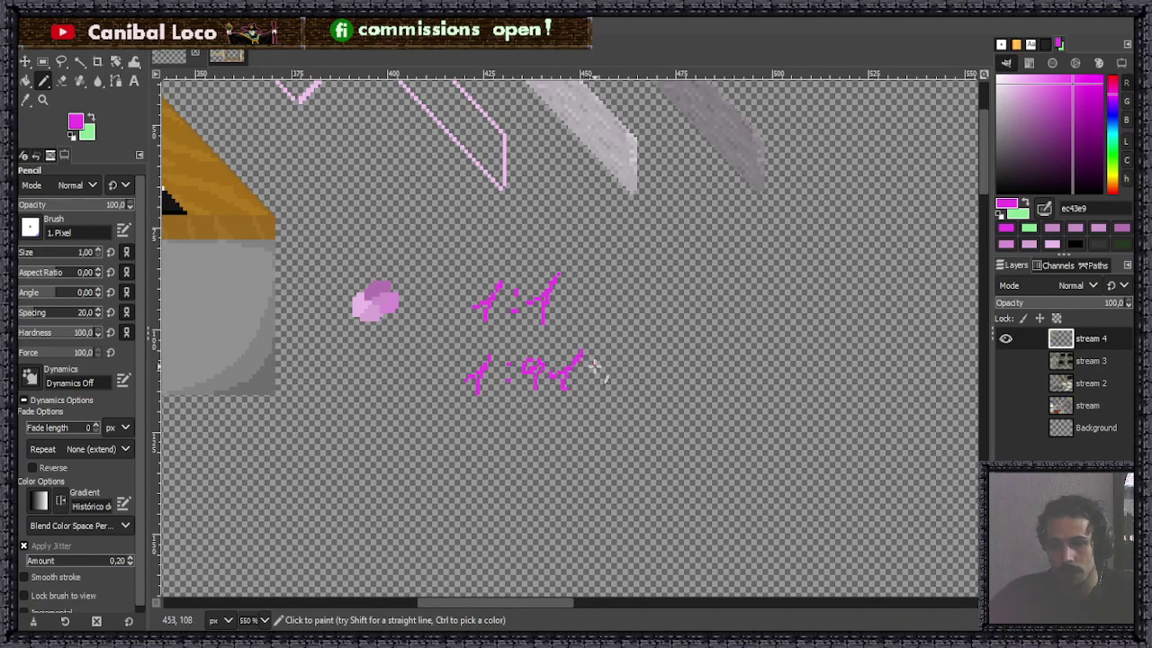
left_click(594, 379)
Write "4:5" on a third line, add the final 1 to complete "1:91:1" above it, and save the image.
mouse_move(475, 445)
left_mouse_down()
mouse_move(501, 443)
mouse_move(492, 459)
left_mouse_up()
left_click(520, 431)
left_click(520, 446)
mouse_move(566, 417)
left_mouse_down()
mouse_move(552, 419)
mouse_move(566, 442)
mouse_move(538, 453)
left_mouse_up()
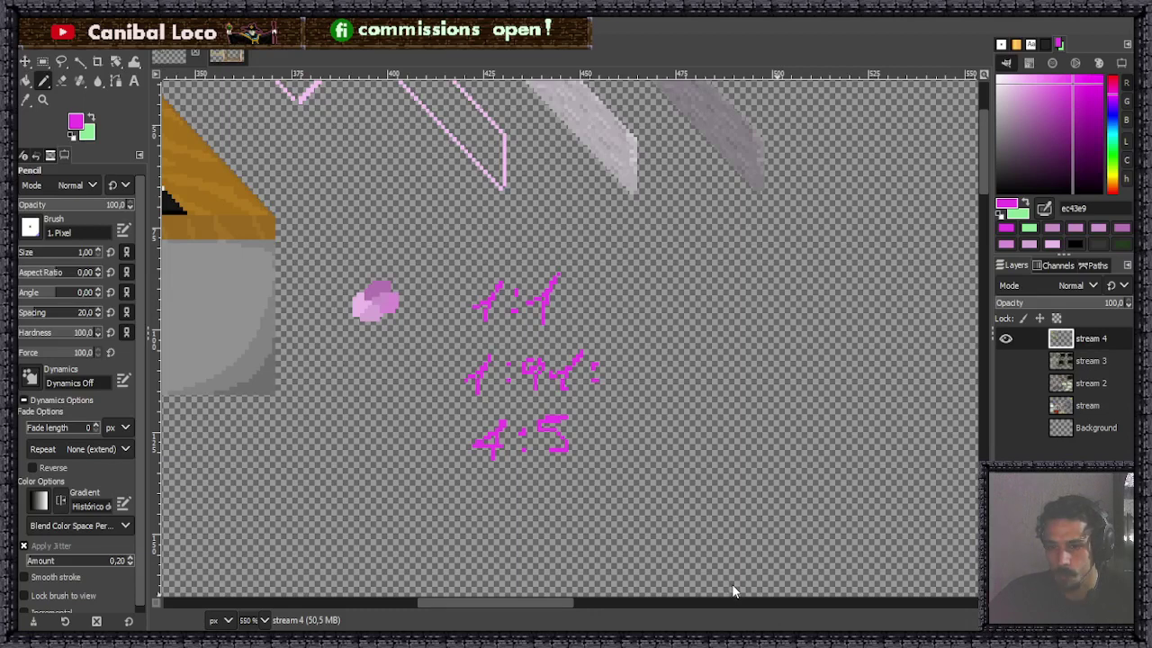
mouse_move(620, 376)
left_mouse_down()
mouse_move(643, 347)
mouse_move(635, 387)
left_mouse_up()
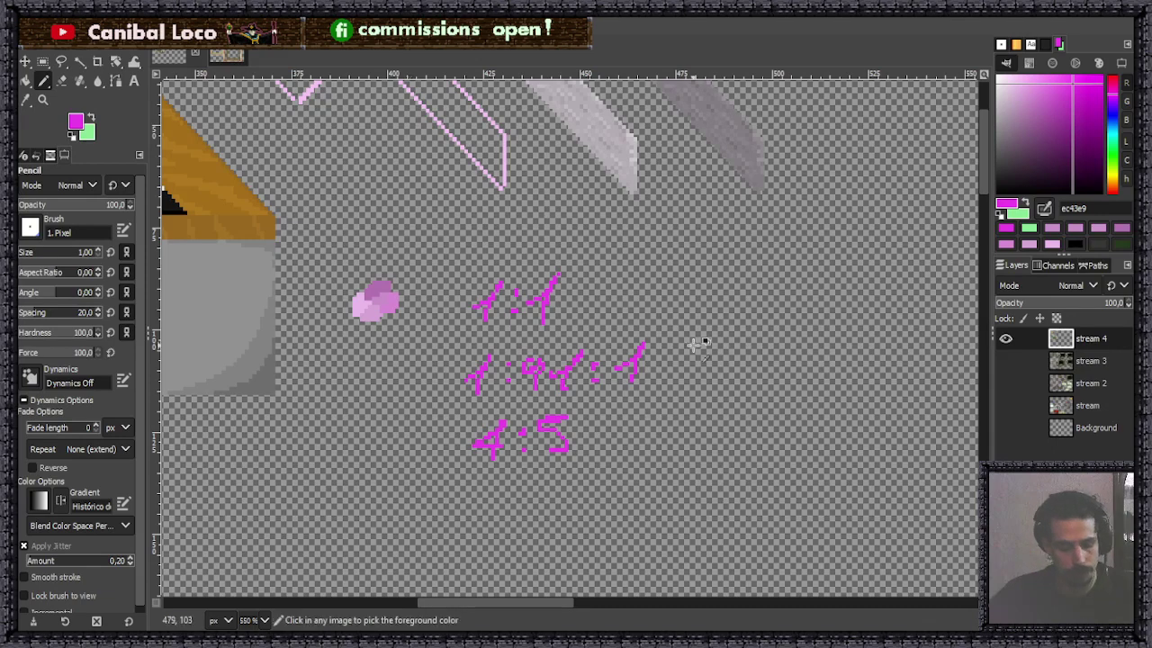
key("ctrl+s")
Draw a long arrow pointing right after each of the three handwritten ratios.
scroll(597, 367, "down", 4)
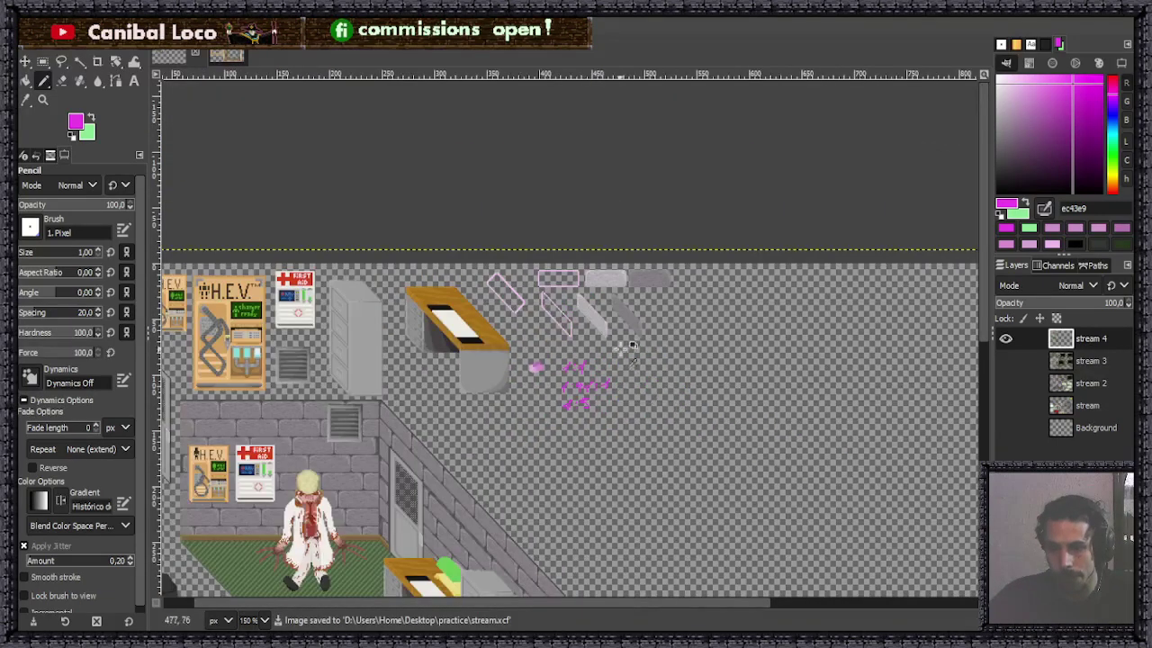
scroll(596, 366, "up", 4)
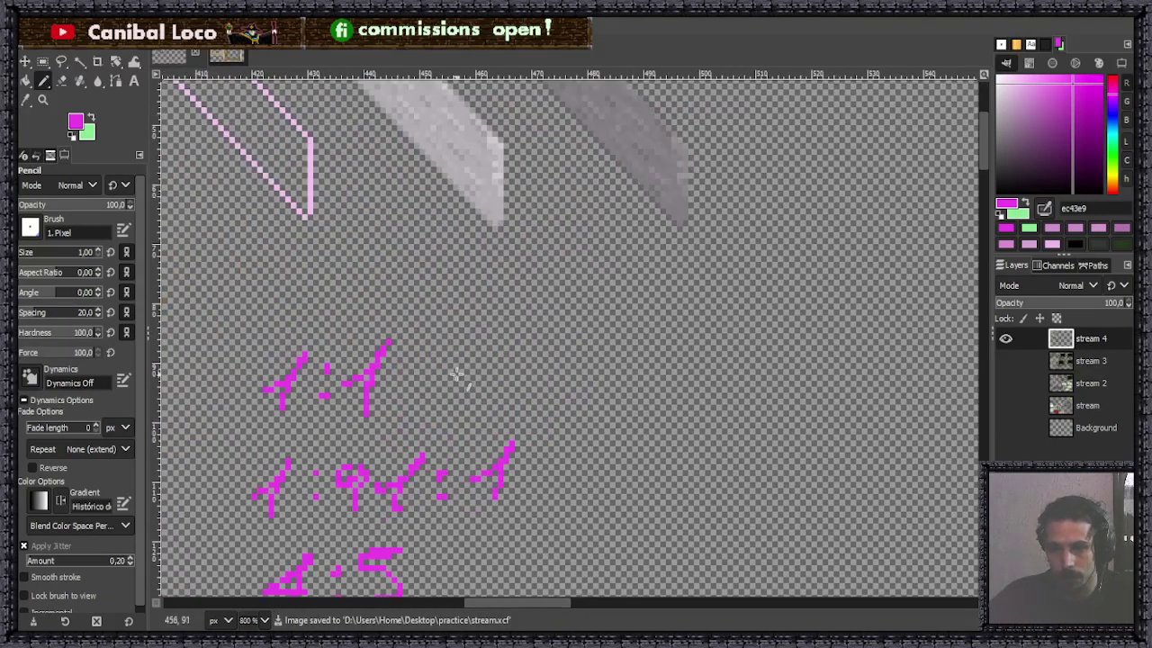
left_click_drag(432, 371, 665, 383)
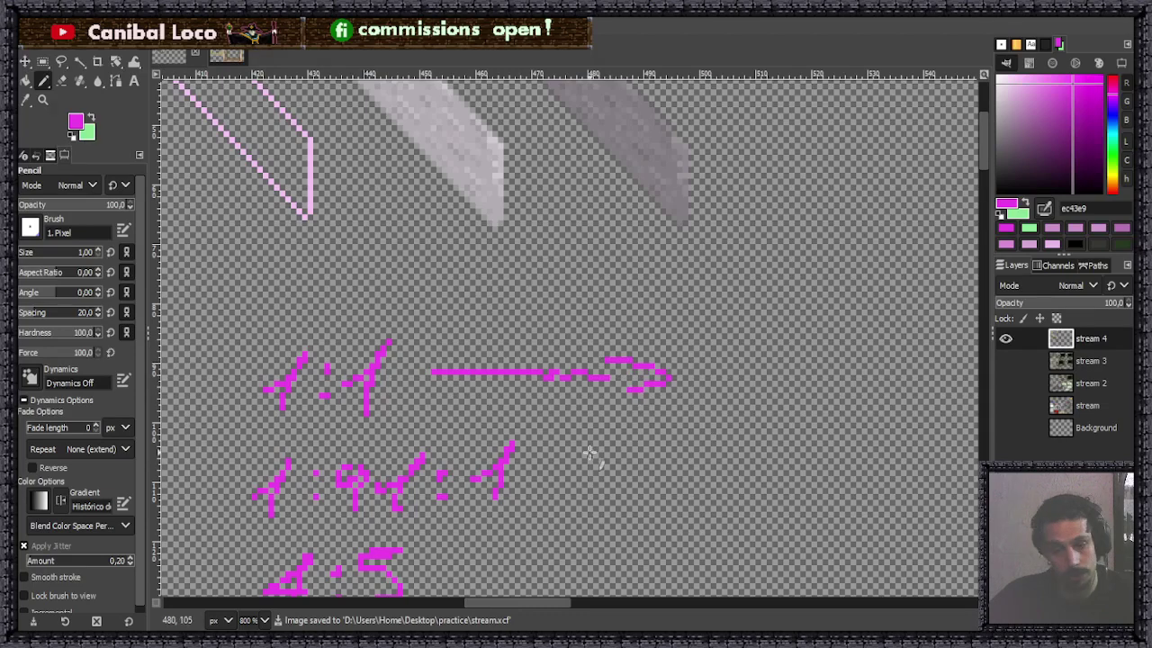
mouse_move(574, 466)
left_mouse_down()
mouse_move(745, 454)
mouse_move(684, 448)
mouse_move(697, 486)
left_mouse_up()
scroll(677, 493, "down", 5)
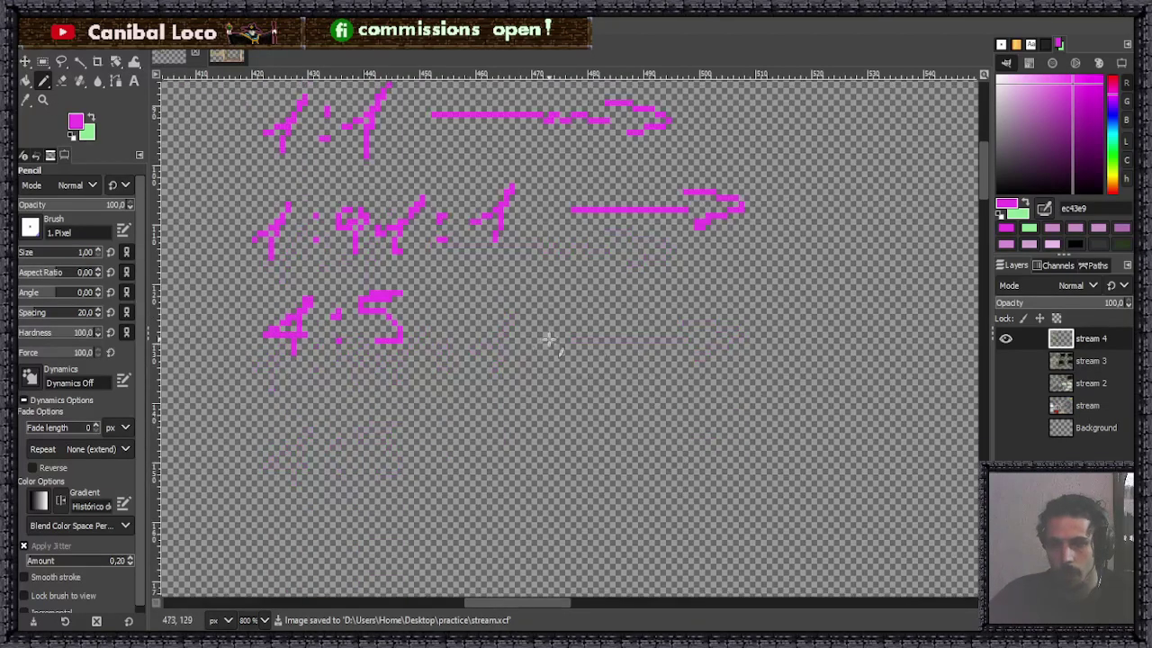
mouse_move(454, 322)
left_mouse_down()
mouse_move(560, 314)
mouse_move(646, 338)
left_mouse_up()
scroll(656, 360, "down", 2)
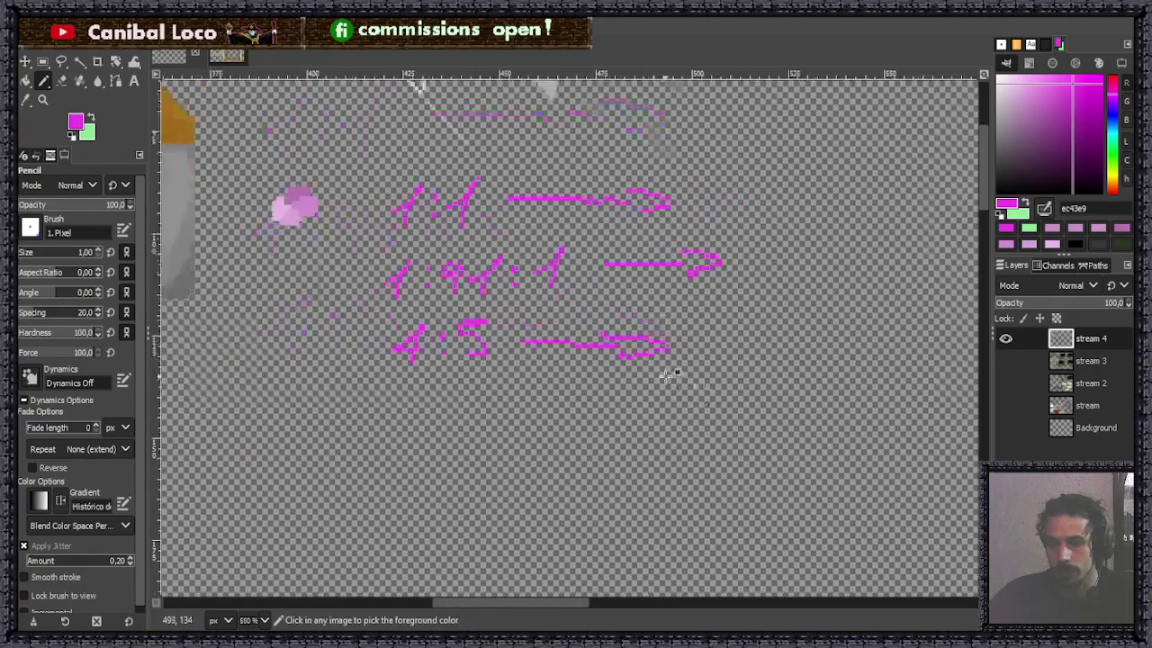
Write "1080 x 1080" after the arrow of the 1:1 ratio.
scroll(720, 265, "up", 2)
mouse_move(598, 270)
left_mouse_down()
mouse_move(646, 241)
mouse_move(663, 259)
mouse_move(746, 239)
mouse_move(720, 281)
left_mouse_up()
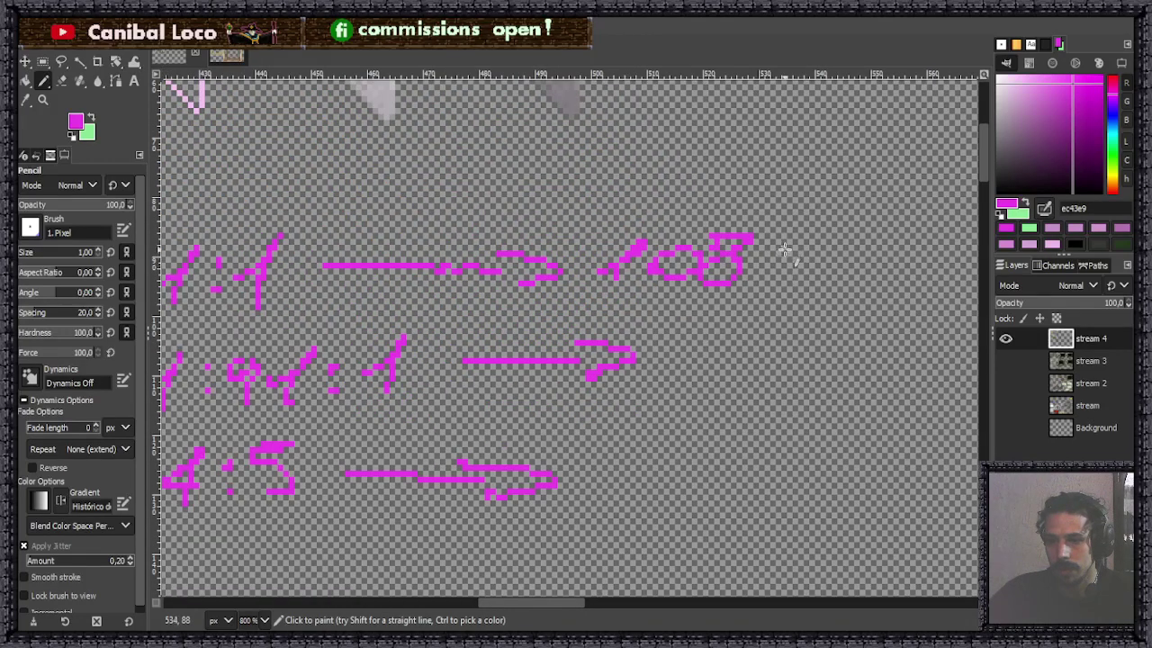
mouse_move(787, 241)
left_mouse_down()
mouse_move(801, 279)
mouse_move(876, 270)
mouse_move(845, 302)
mouse_move(867, 313)
mouse_move(929, 286)
mouse_move(918, 309)
mouse_move(889, 315)
left_mouse_up()
scroll(933, 260, "down", 2)
scroll(841, 291, "up", 2)
scroll(951, 321, "down", 3)
scroll(887, 270, "up", 2)
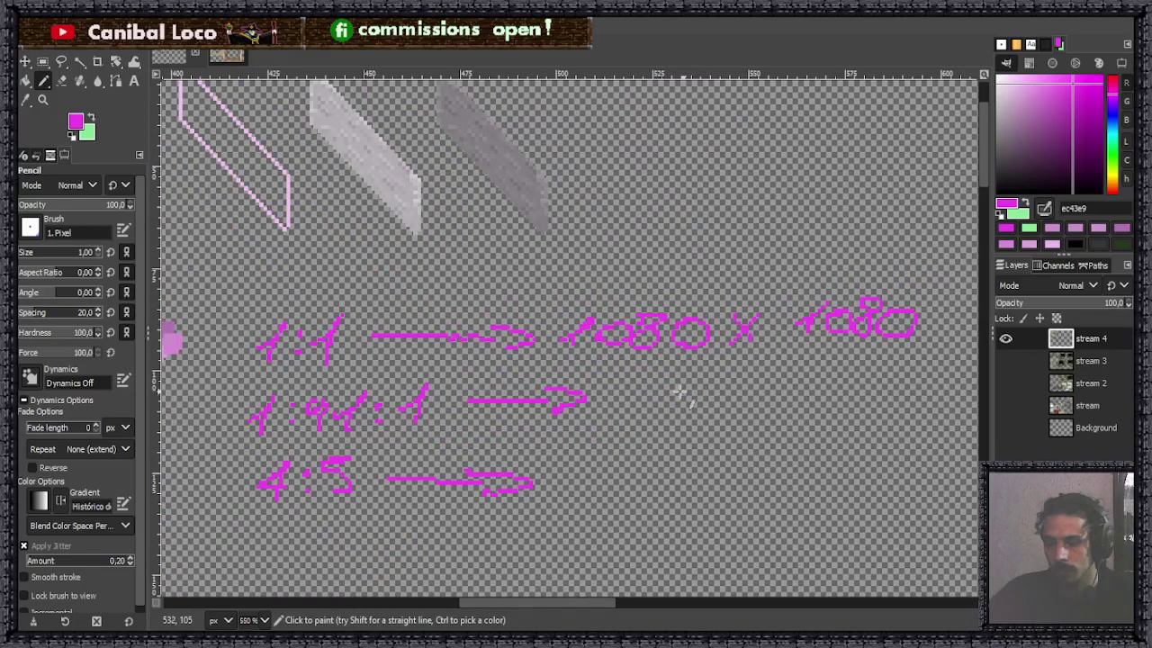
Write "1080 x 566" after the 1:91:1 arrow and "1080 x 1350" after the 4:5 arrow.
mouse_move(596, 406)
left_mouse_down()
mouse_move(630, 384)
mouse_move(659, 395)
mouse_move(682, 384)
mouse_move(690, 412)
mouse_move(779, 410)
left_mouse_up()
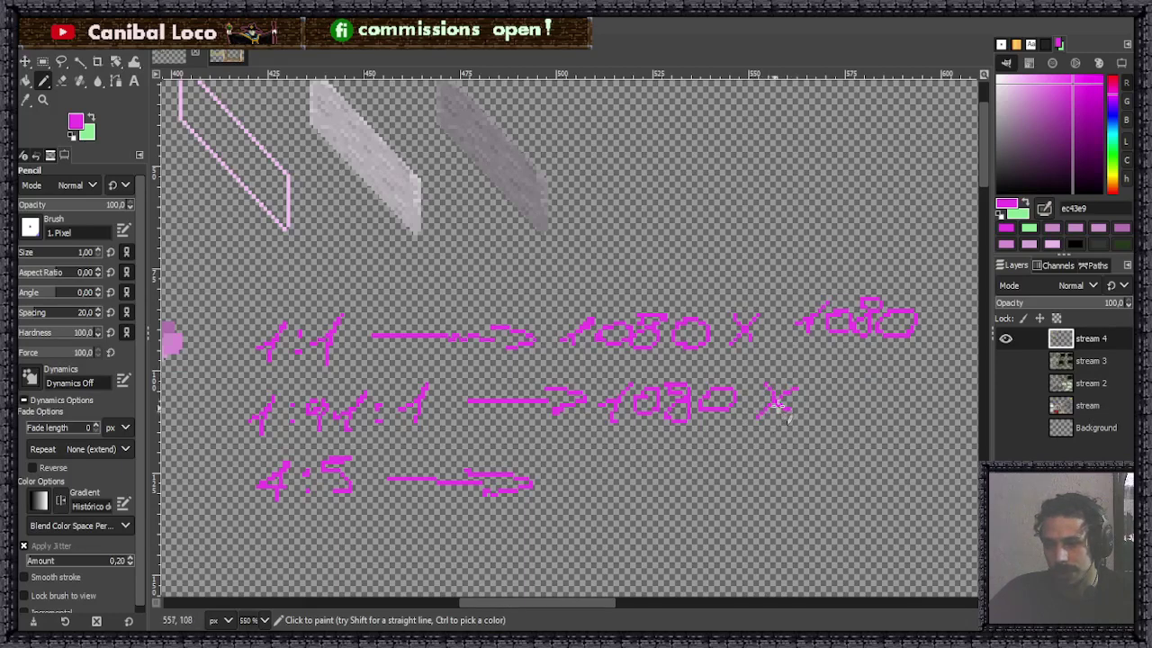
mouse_move(833, 380)
left_mouse_down()
mouse_move(853, 410)
mouse_move(915, 423)
left_mouse_up()
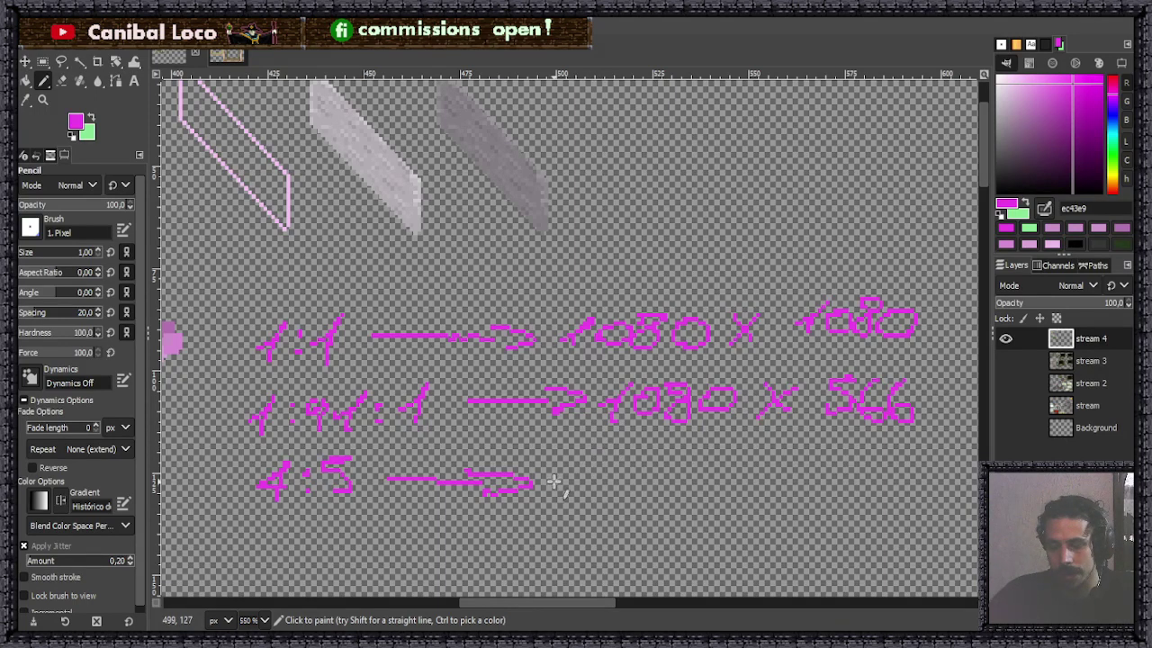
mouse_move(546, 486)
left_mouse_down()
mouse_move(610, 476)
mouse_move(636, 488)
mouse_move(646, 468)
mouse_move(686, 481)
mouse_move(742, 463)
mouse_move(720, 486)
left_mouse_up()
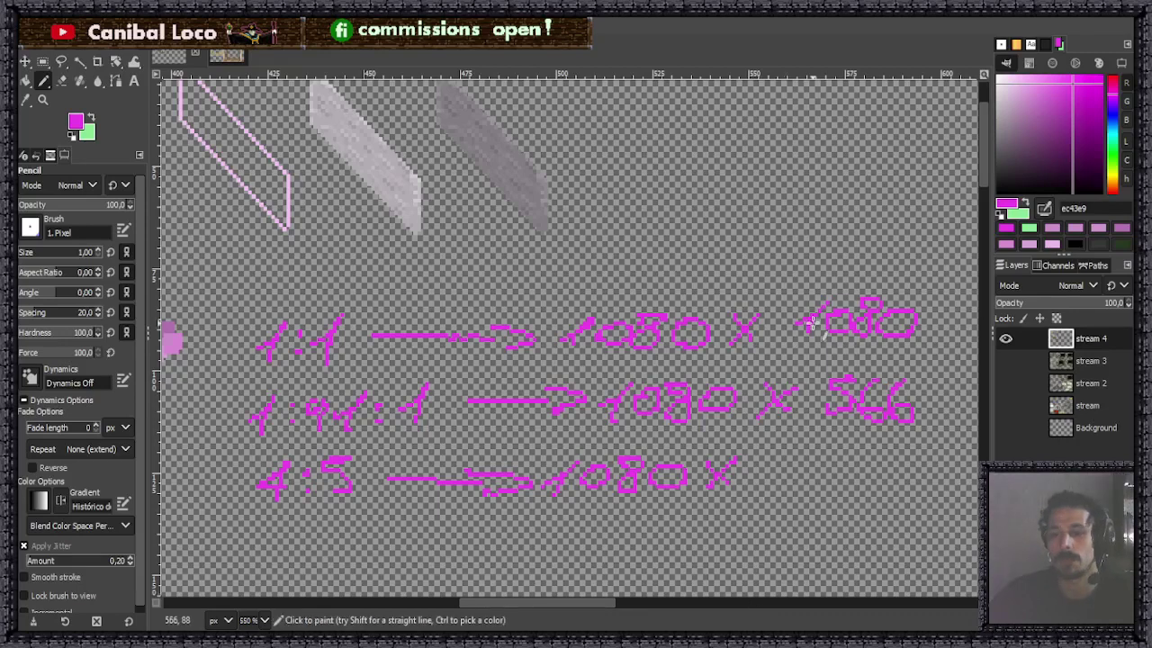
mouse_move(750, 470)
left_mouse_down()
mouse_move(767, 455)
mouse_move(761, 489)
left_mouse_up()
mouse_move(785, 450)
left_mouse_down()
mouse_move(806, 455)
mouse_move(795, 486)
left_mouse_up()
mouse_move(850, 448)
left_mouse_down()
mouse_move(821, 458)
mouse_move(823, 483)
mouse_move(864, 479)
left_mouse_up()
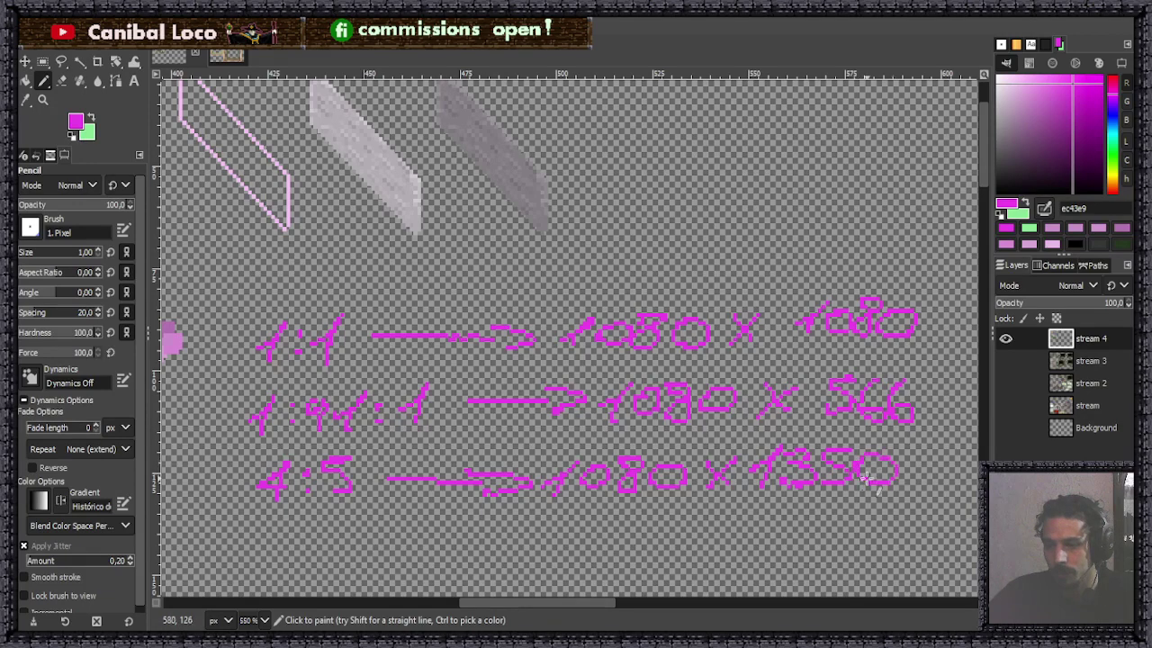
scroll(711, 475, "down", 4)
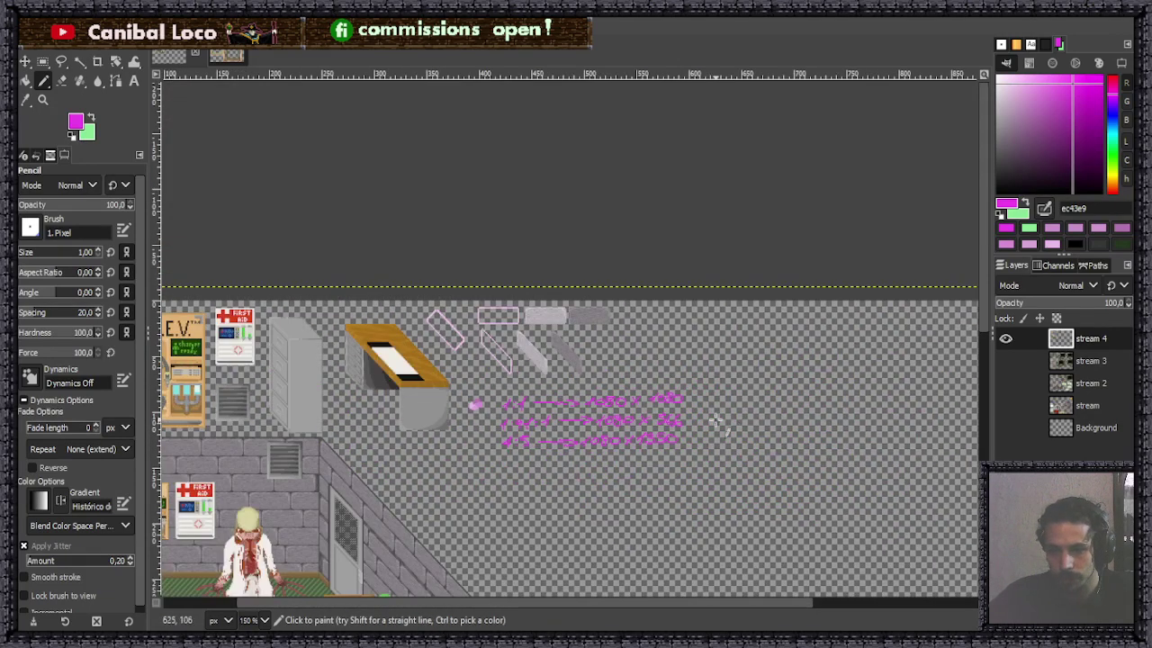
scroll(716, 419, "up", 3)
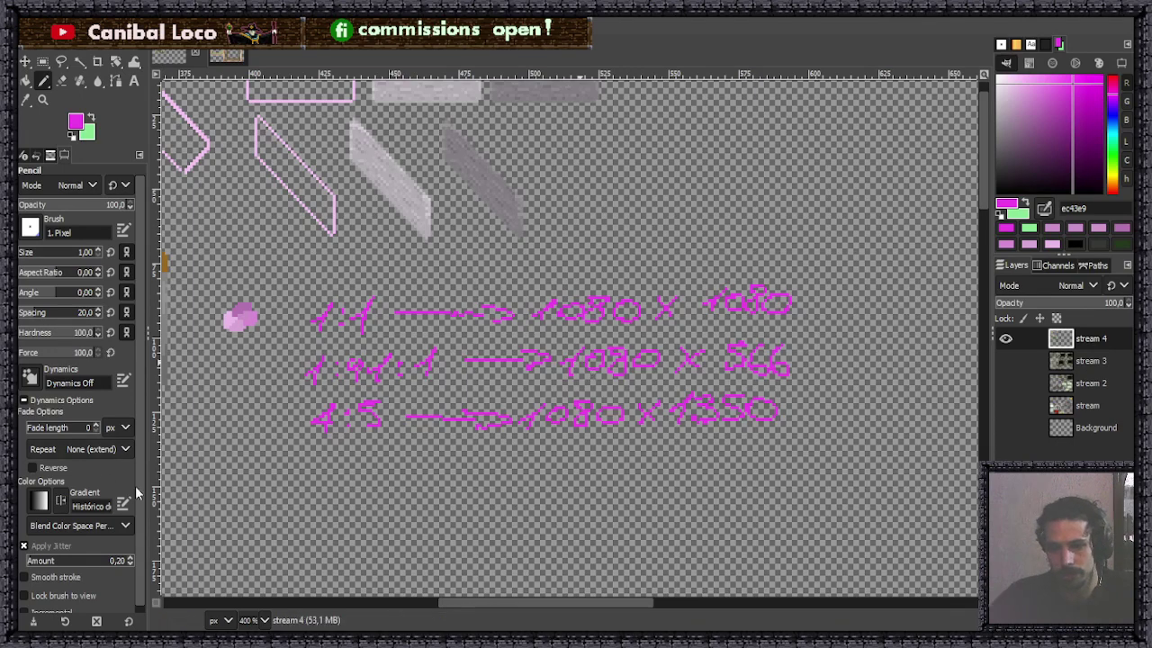
Draw a straight horizontal line about 65 px long below the ratio notes and a vertical line about 50 px down from its right end.
scroll(391, 403, "down", 3, "ctrl")
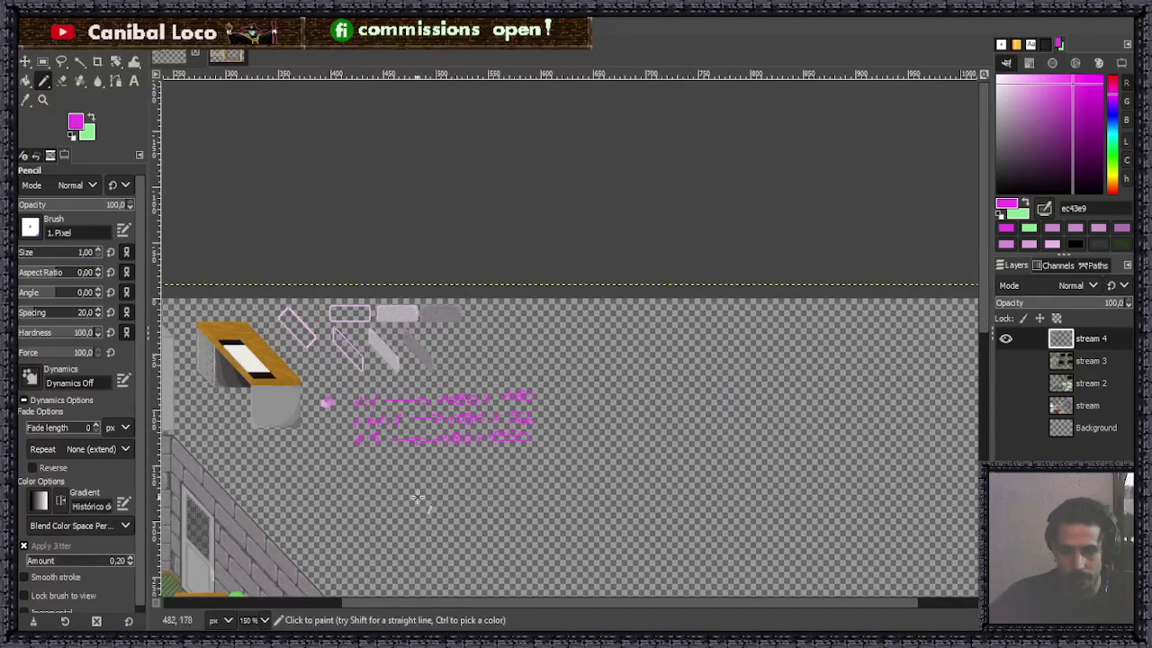
scroll(384, 531, "up", 3, "ctrl")
scroll(401, 463, "up", 2, "ctrl")
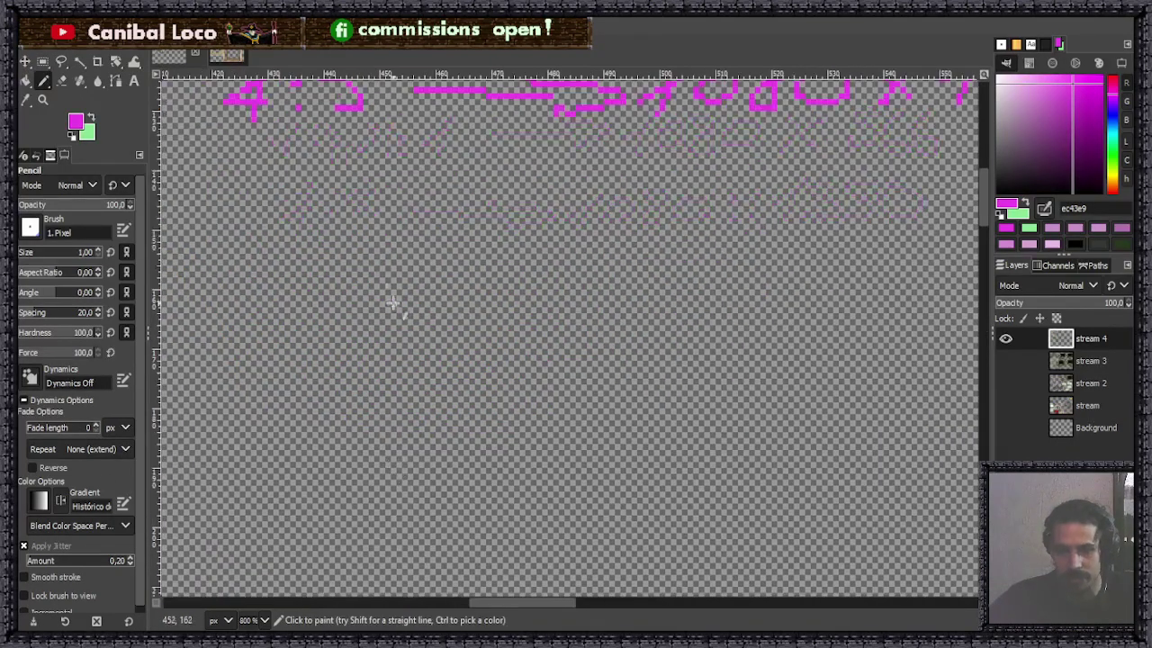
left_click_drag(293, 207, 513, 220)
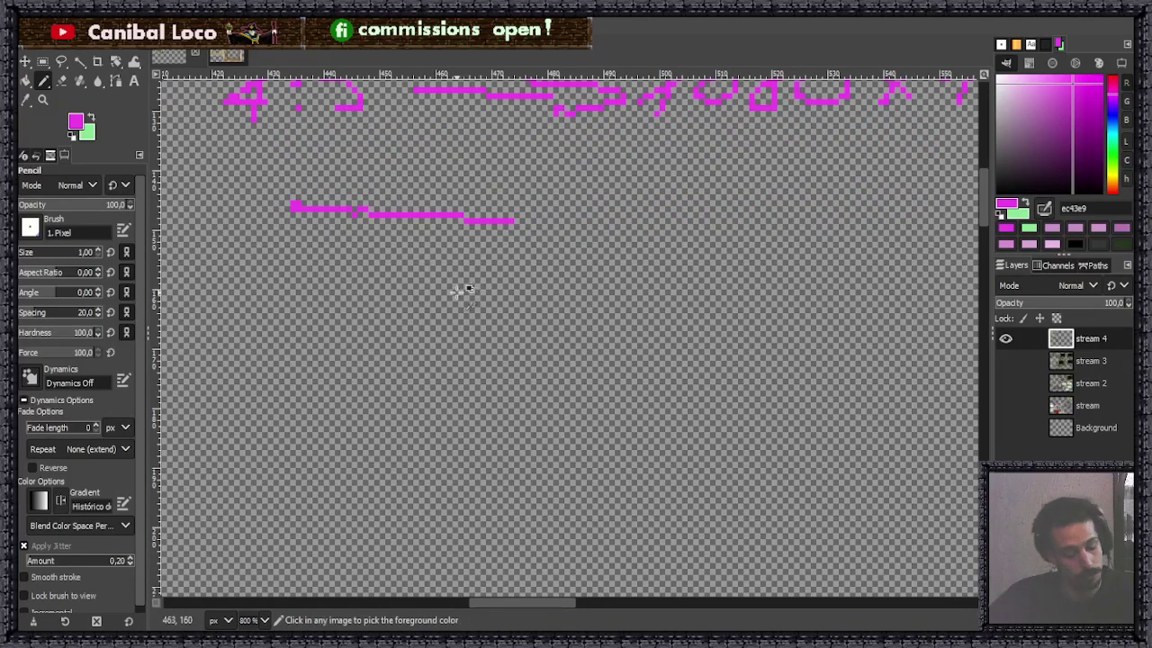
key("ctrl+z")
left_click(338, 251)
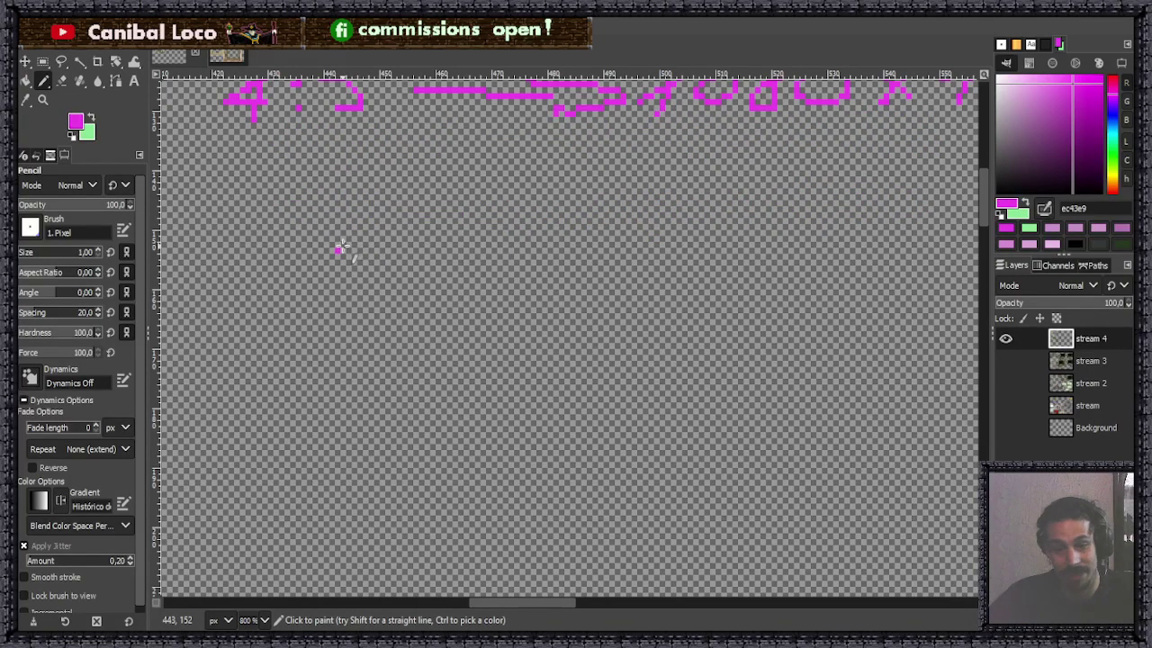
left_click(700, 250, "shift")
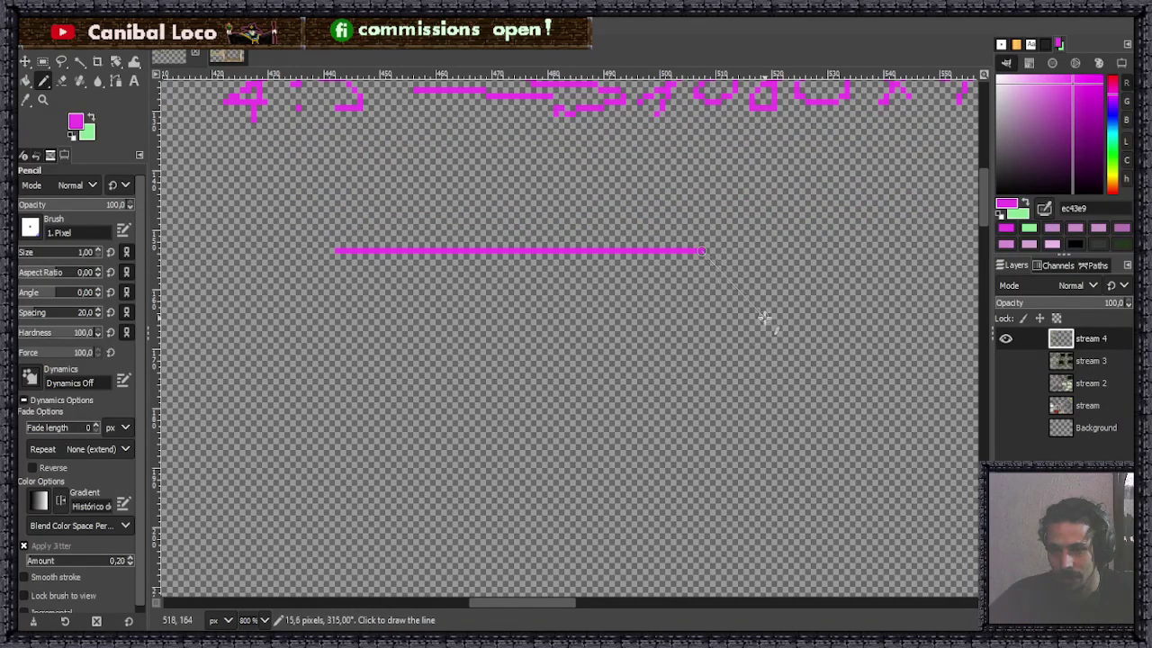
left_click(703, 537, "shift")
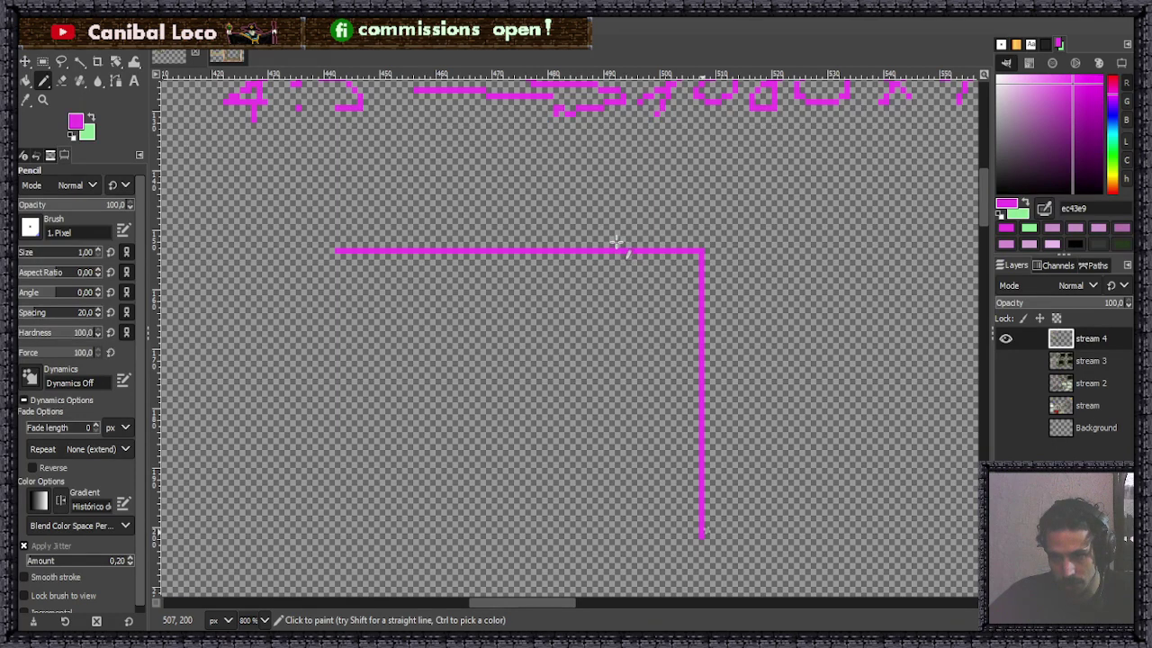
Mark a short crossing tick on each line near their shared corner and label the corner "*1".
left_click_drag(618, 236, 617, 270)
left_click_drag(677, 327, 725, 327)
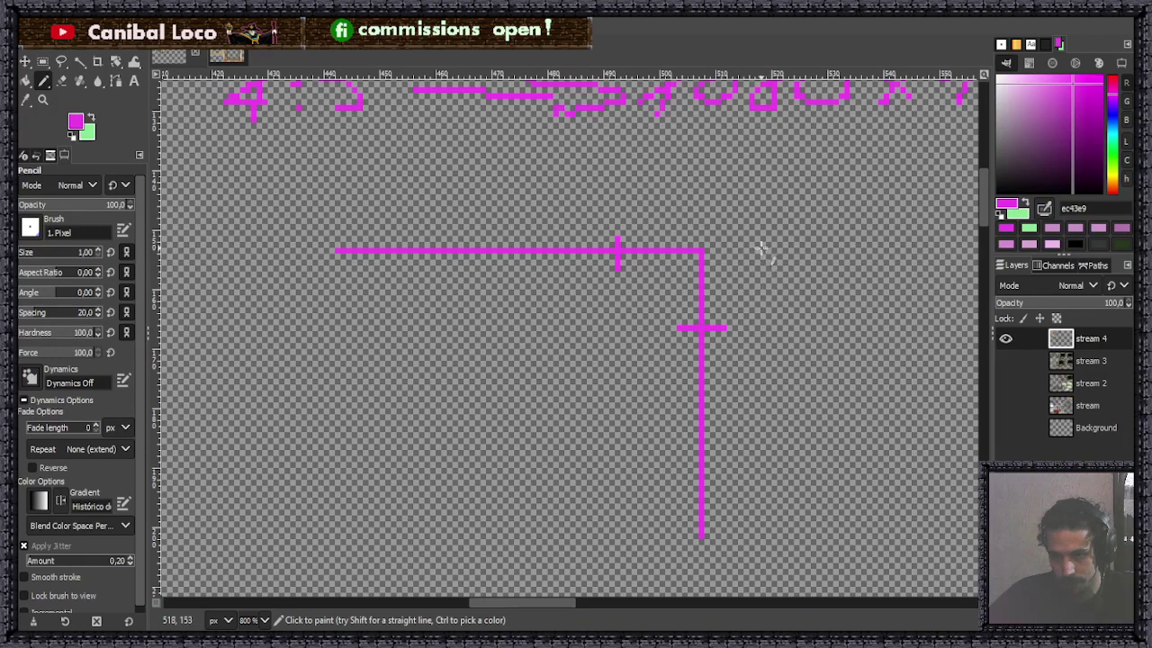
mouse_move(768, 234)
left_mouse_down()
mouse_move(759, 267)
mouse_move(826, 254)
mouse_move(819, 280)
left_mouse_up()
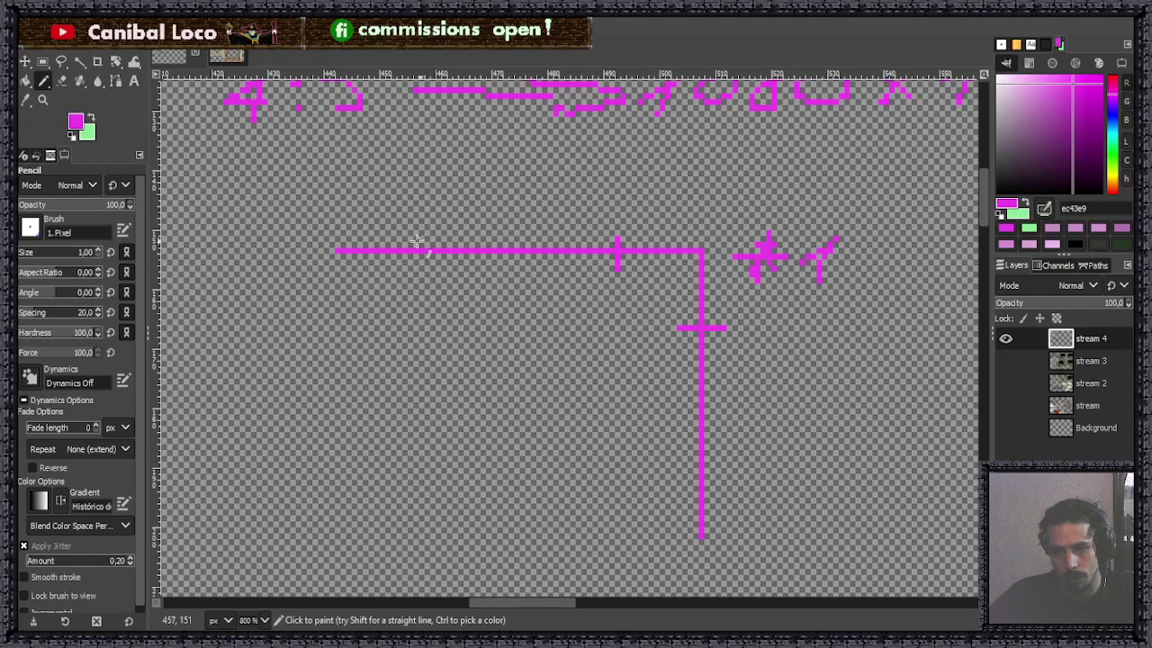
Add two short vertical ticks across the left part of the horizontal line, about 20 px apart.
left_click_drag(466, 232, 466, 277)
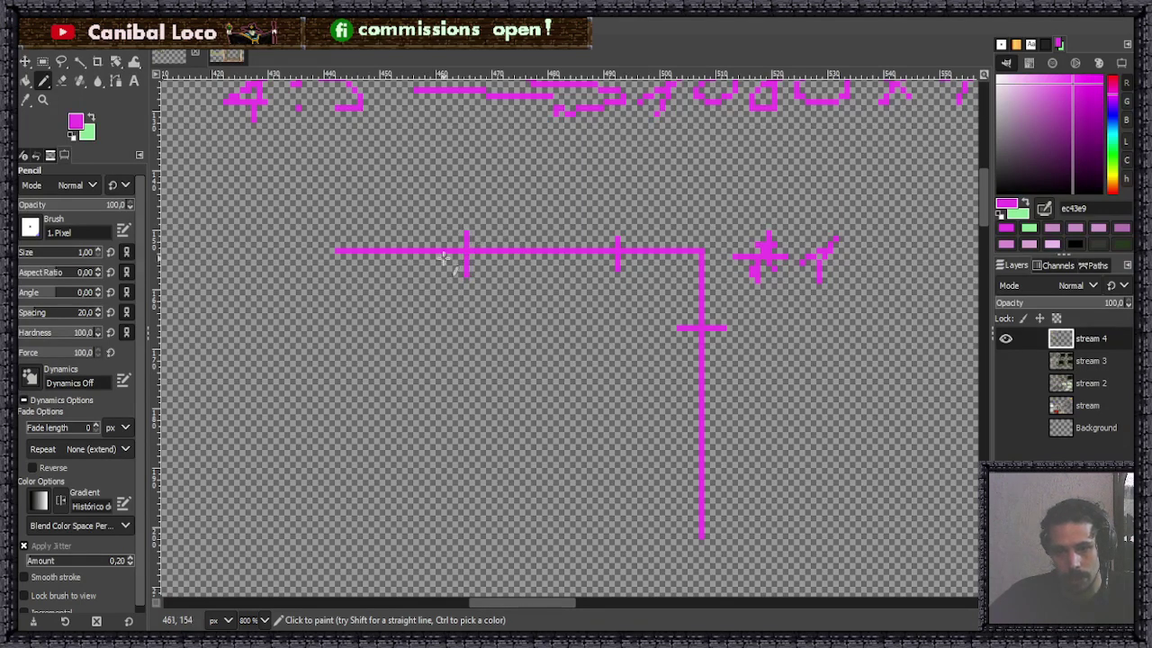
left_click_drag(355, 232, 355, 277)
key("ctrl+z")
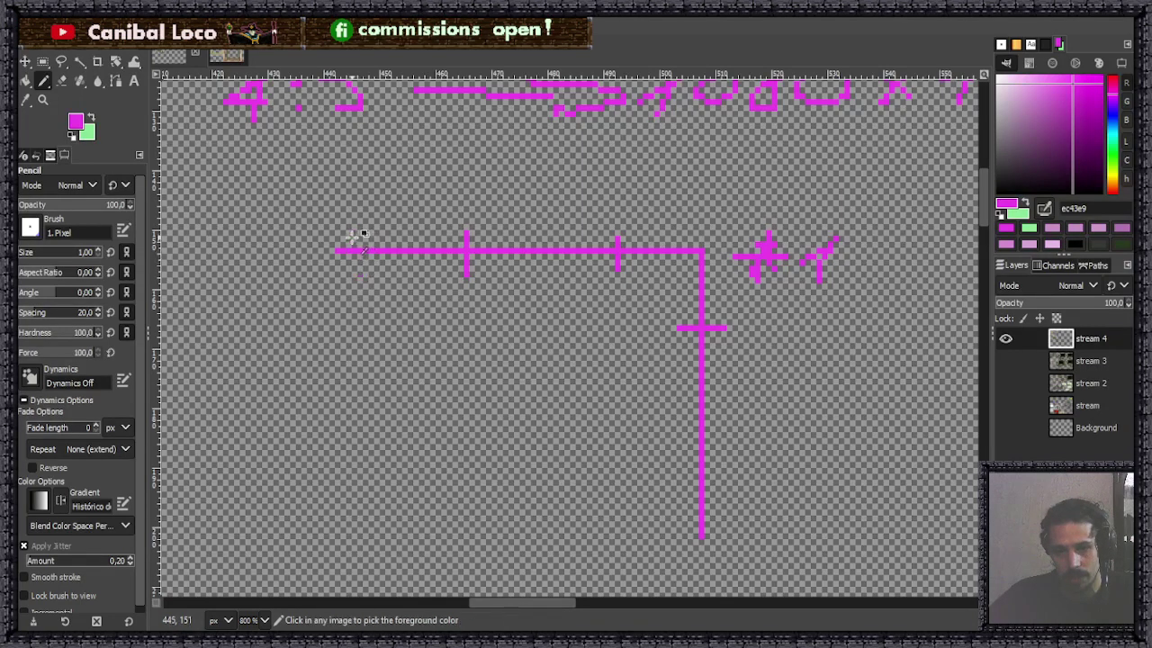
left_click_drag(354, 233, 355, 275)
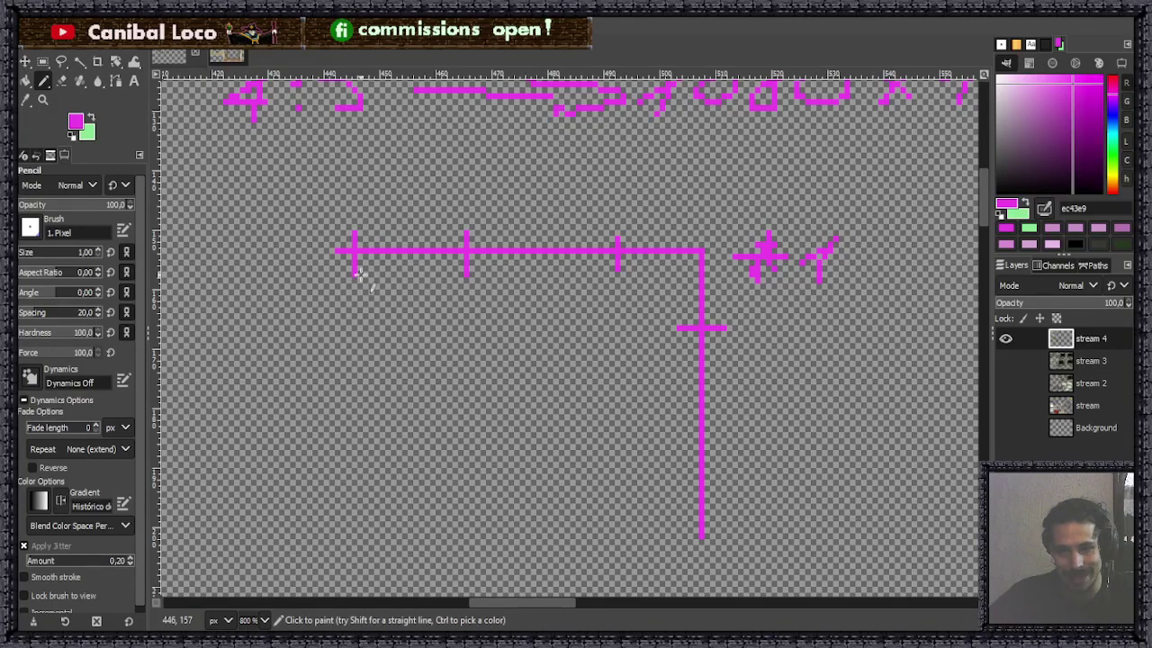
Write the label "*2" below the two left ticks of the horizontal line.
scroll(332, 326, "down", 3)
scroll(544, 260, "up", 3)
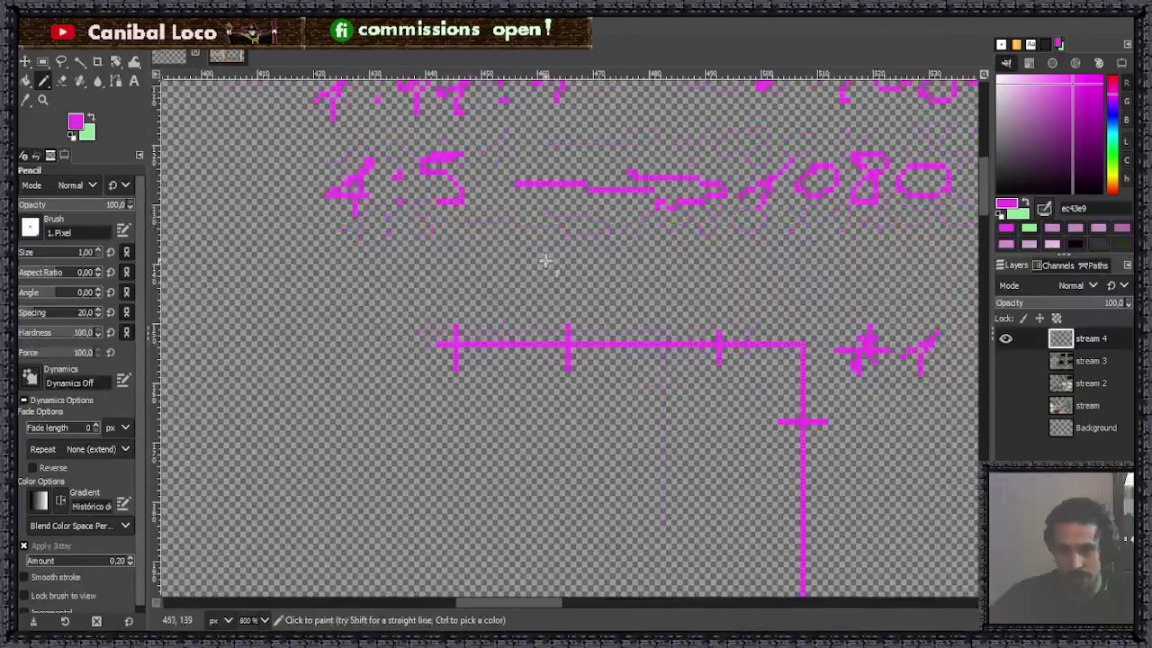
scroll(486, 275, "up", 1)
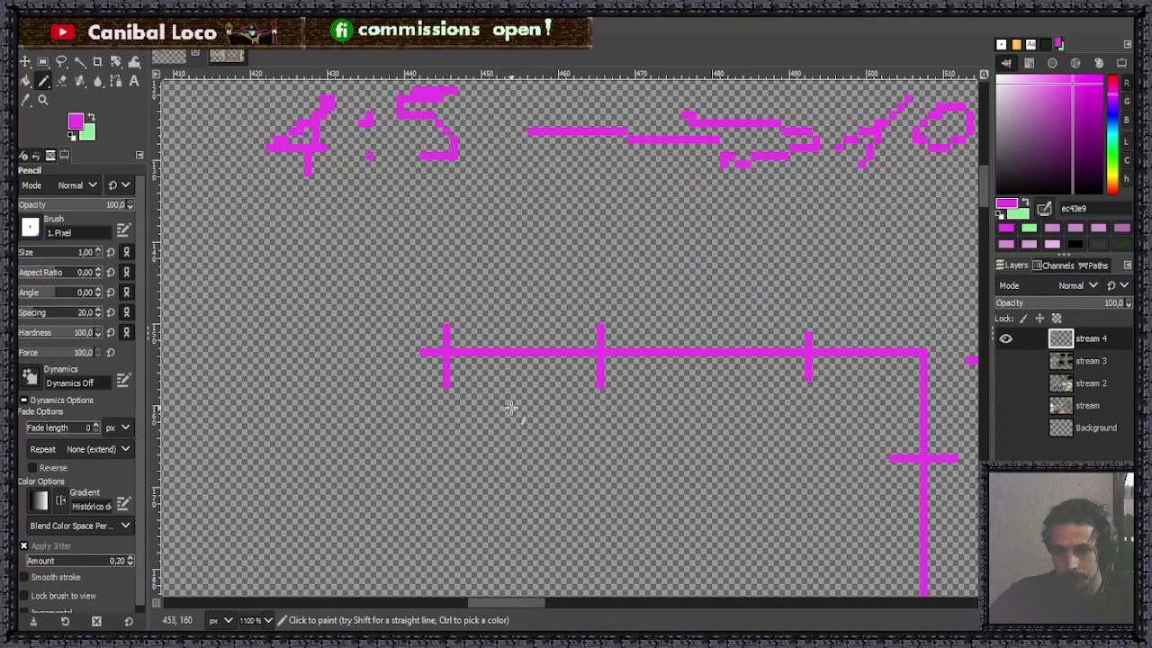
mouse_move(438, 424)
left_mouse_down()
mouse_move(465, 441)
mouse_move(479, 422)
mouse_move(478, 466)
left_mouse_up()
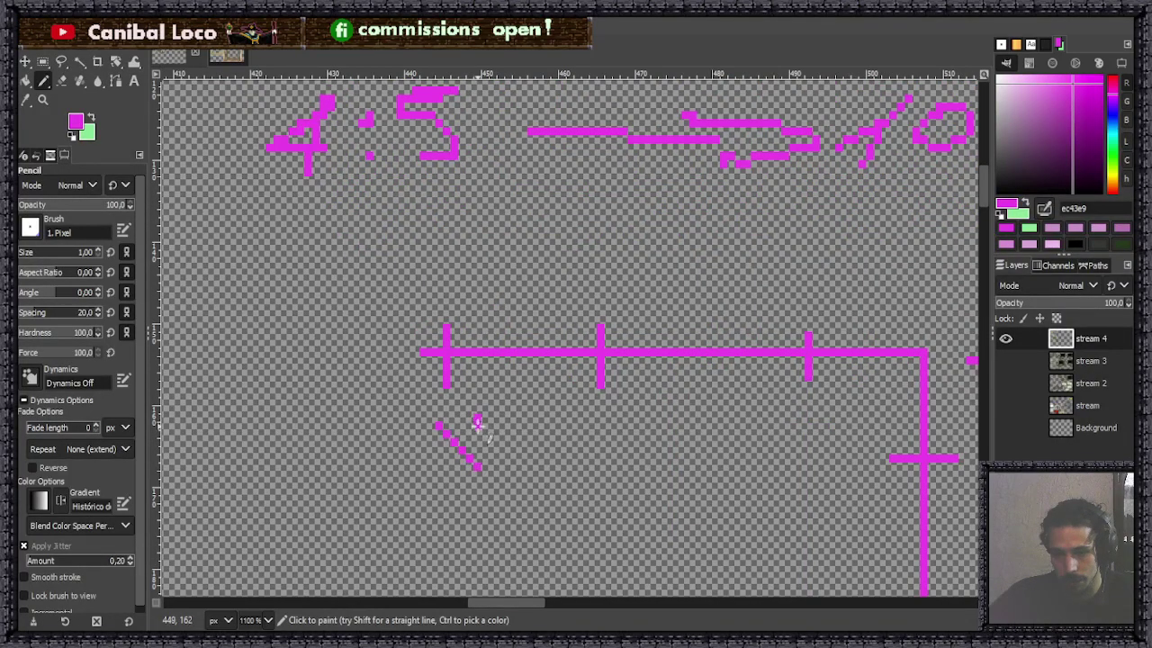
mouse_move(476, 417)
left_mouse_down()
mouse_move(469, 474)
mouse_move(444, 452)
mouse_move(504, 434)
mouse_move(559, 483)
left_mouse_up()
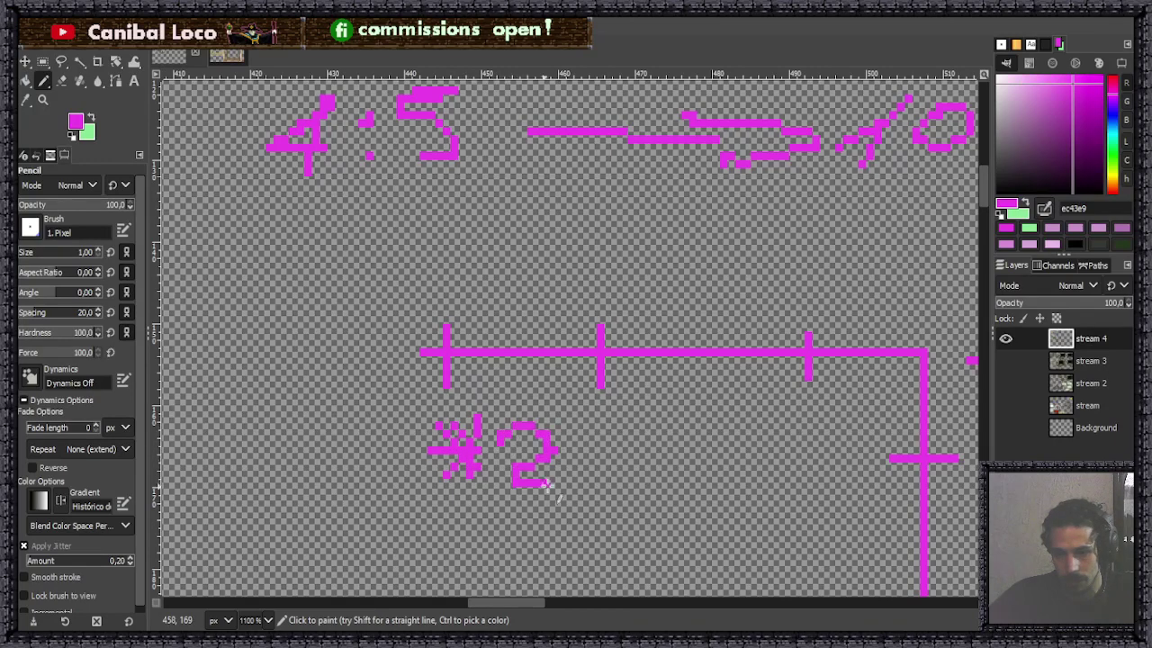
scroll(624, 480, "down", 5)
scroll(509, 330, "up", 3)
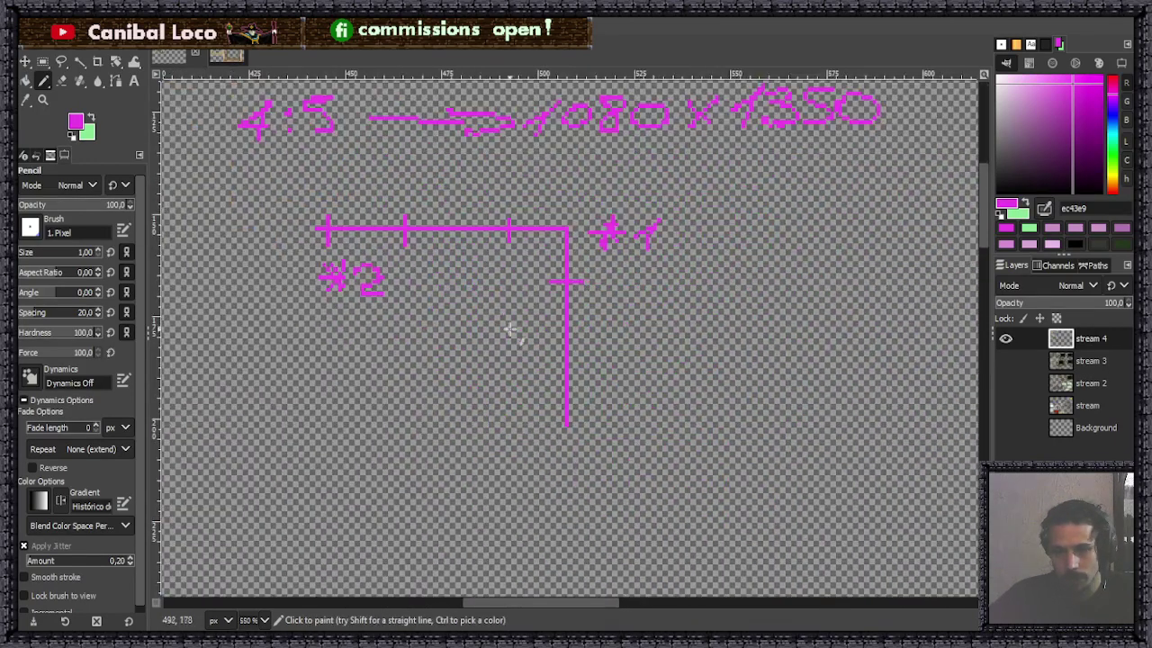
scroll(399, 201, "up", 3)
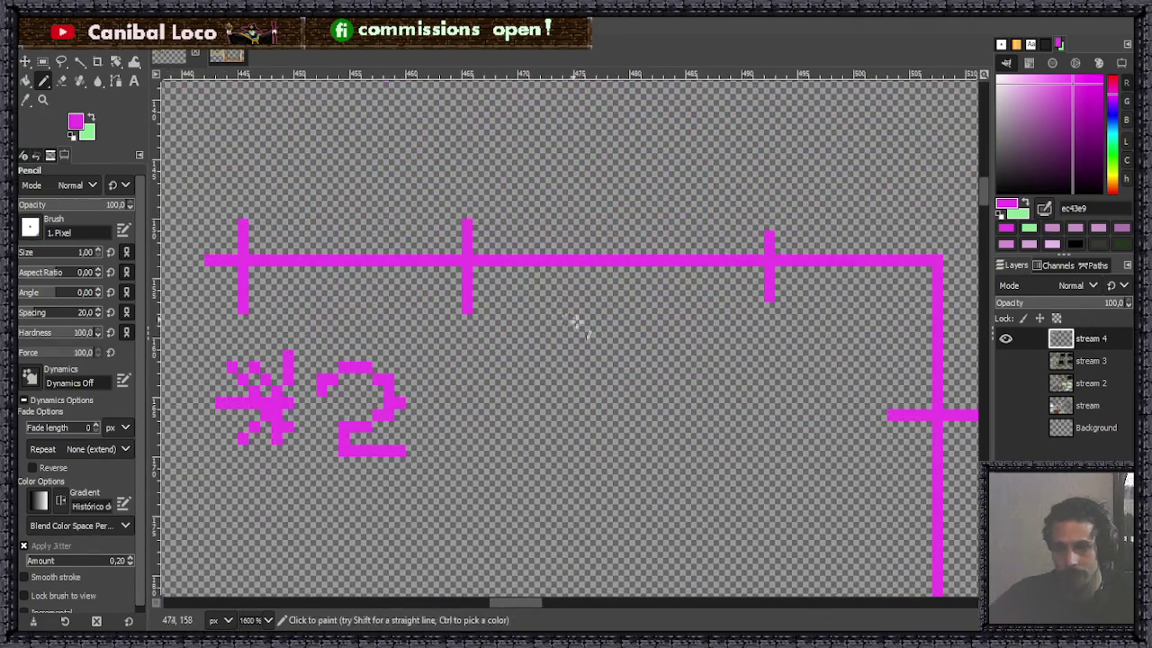
scroll(619, 280, "down", 3)
scroll(598, 370, "up", 3)
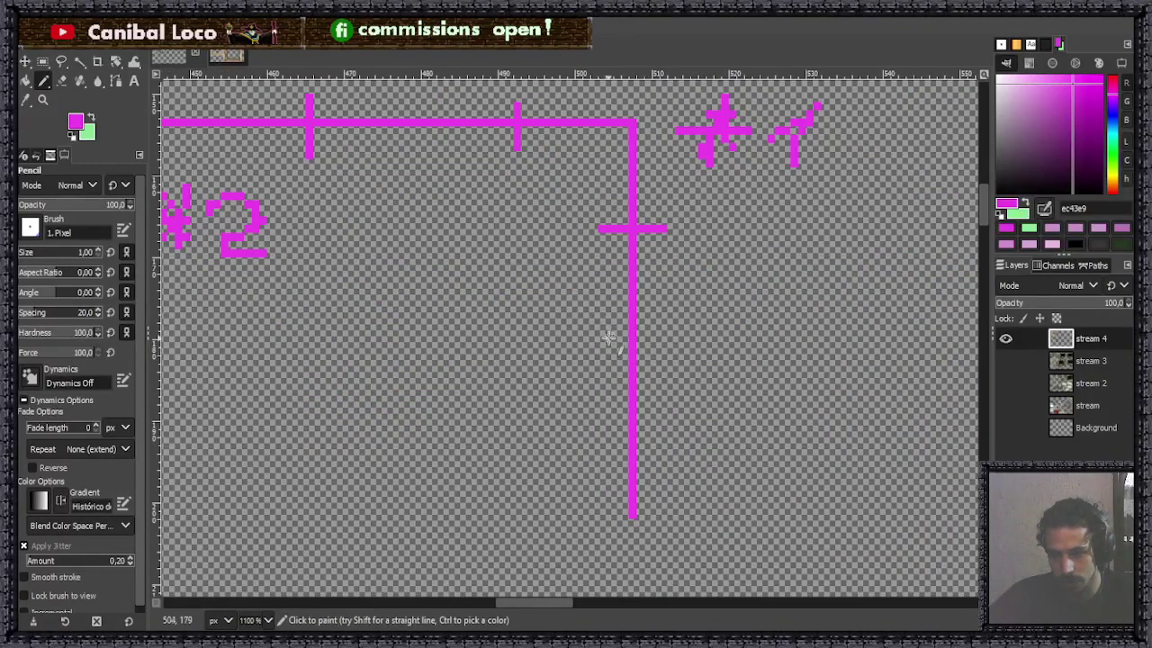
Add two short horizontal ticks across the lower part of the vertical line and label them "*3".
left_click_drag(605, 354, 698, 358)
key("ctrl+z")
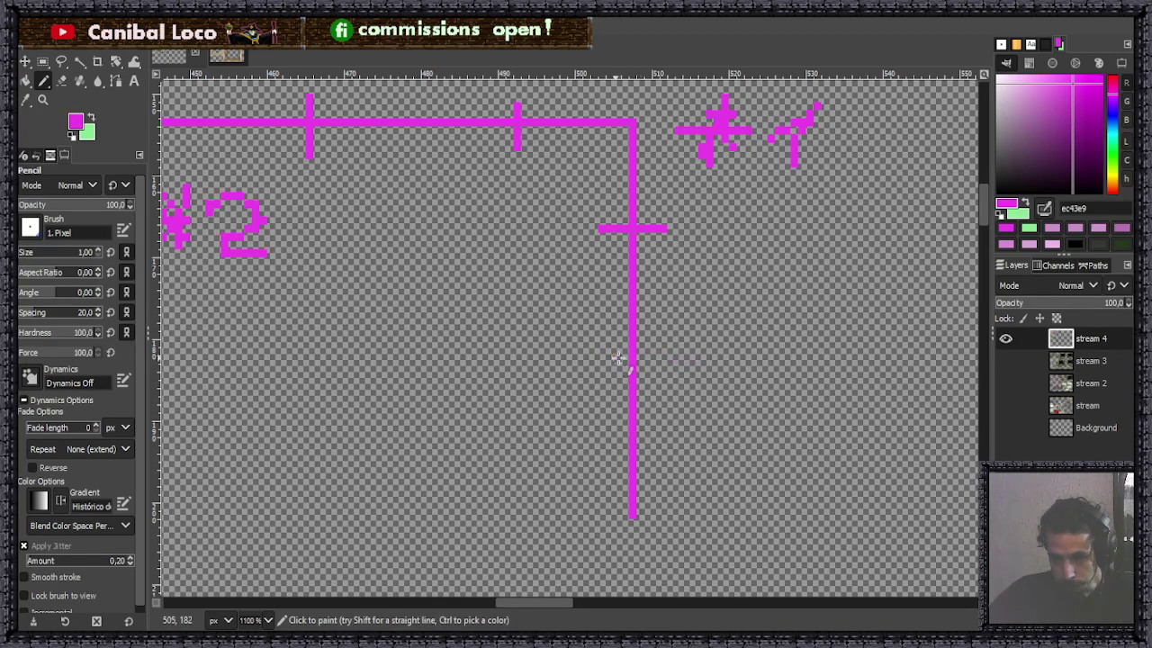
left_click_drag(616, 360, 673, 360)
left_click_drag(614, 457, 661, 457)
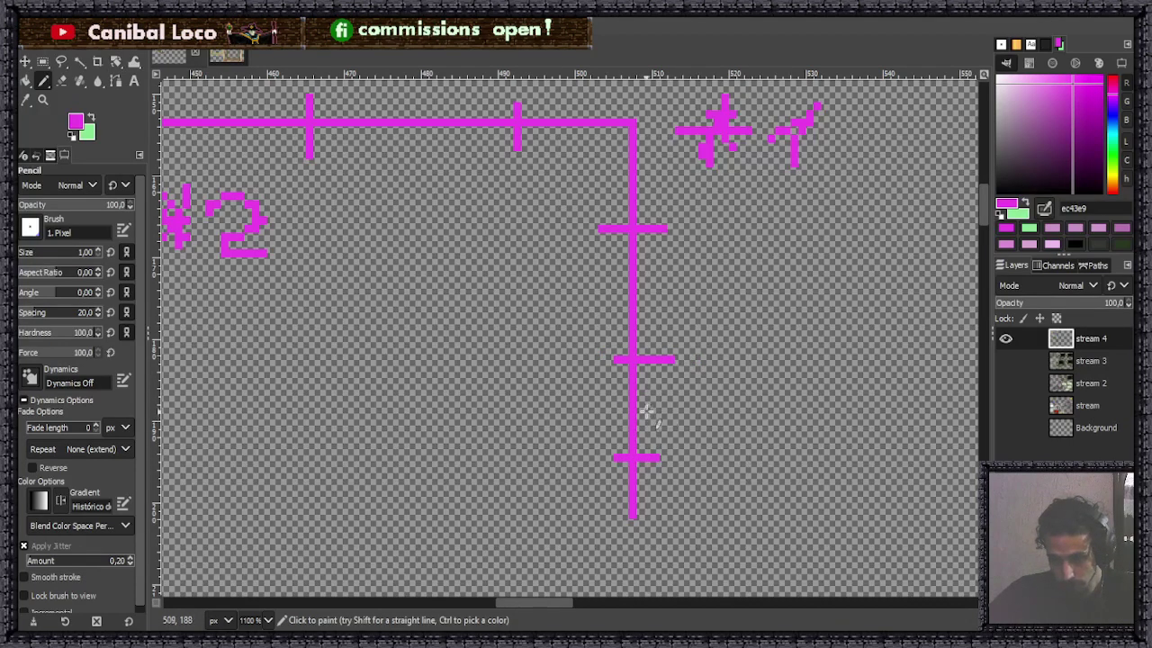
left_click_drag(678, 400, 718, 435)
mouse_move(712, 396)
left_mouse_down()
mouse_move(703, 444)
mouse_move(742, 397)
mouse_move(782, 409)
mouse_move(754, 436)
left_mouse_up()
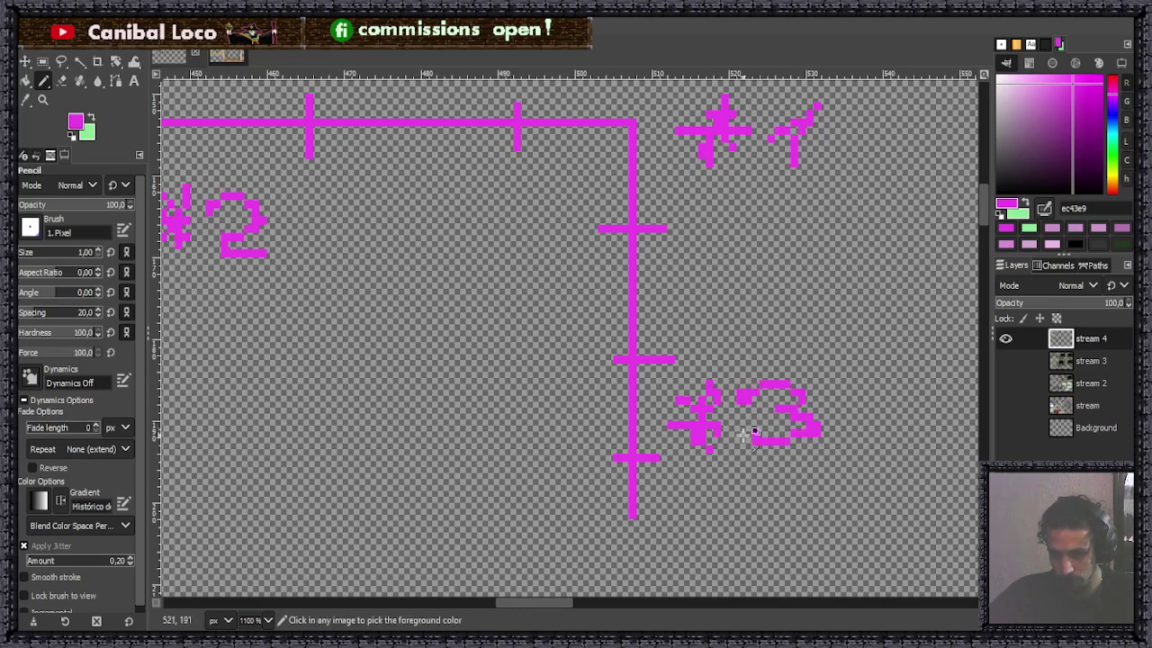
Examine the corner diagram and its "*1", "*2" and "*3" labels together with the ratio notes above it.
scroll(754, 434, "down", 5)
scroll(732, 333, "up", 2)
scroll(636, 336, "down", 1)
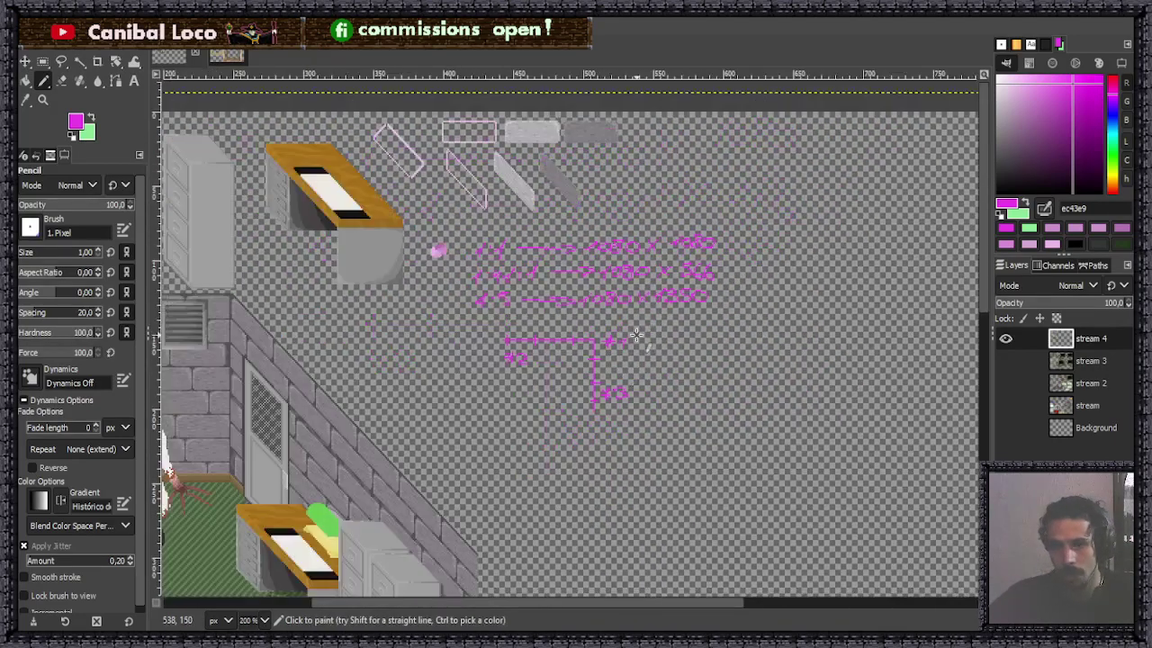
scroll(508, 369, "up", 2)
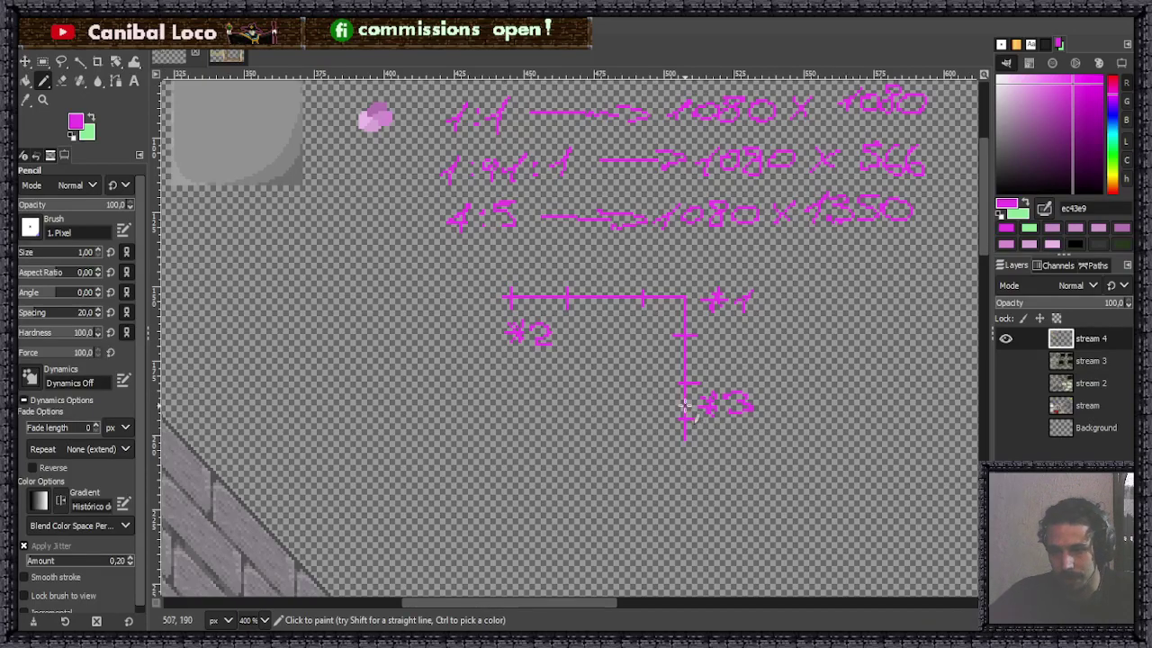
scroll(685, 406, "up", 2)
scroll(725, 409, "down", 1)
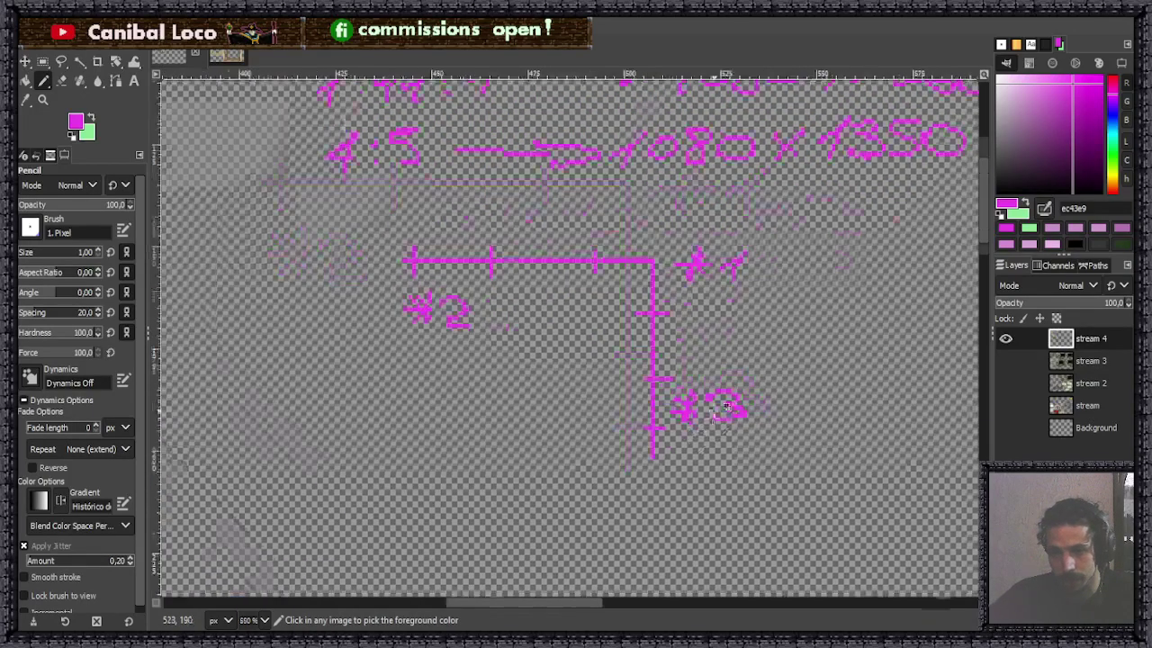
scroll(725, 408, "down", 2)
scroll(773, 441, "up", 3)
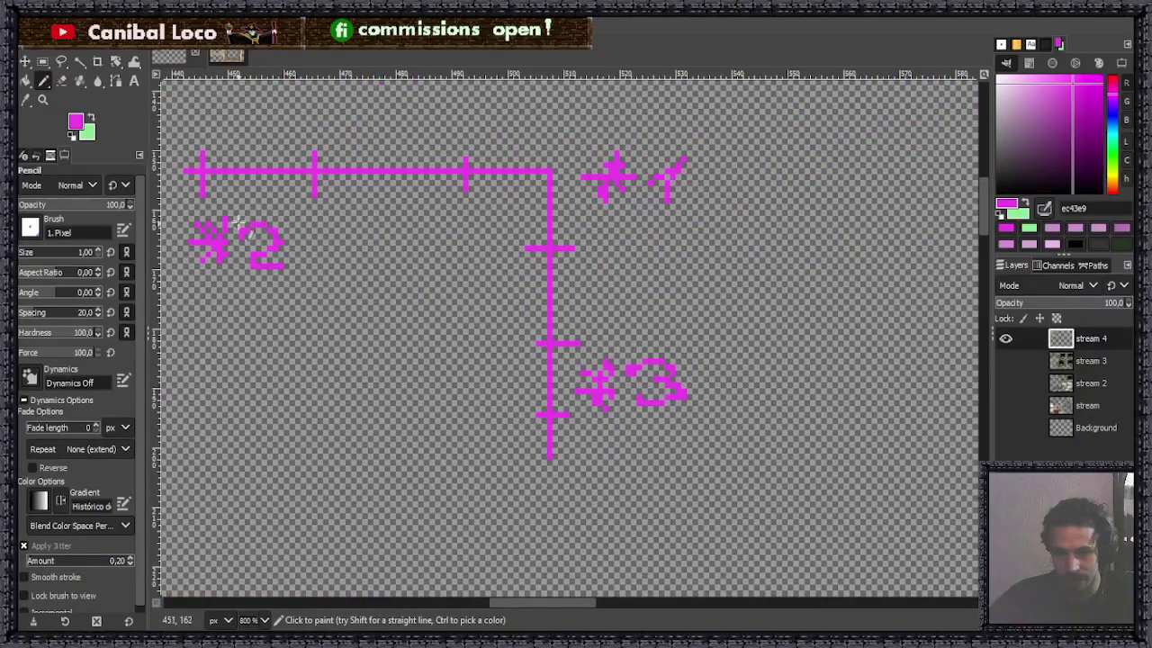
scroll(663, 372, "down", 2)
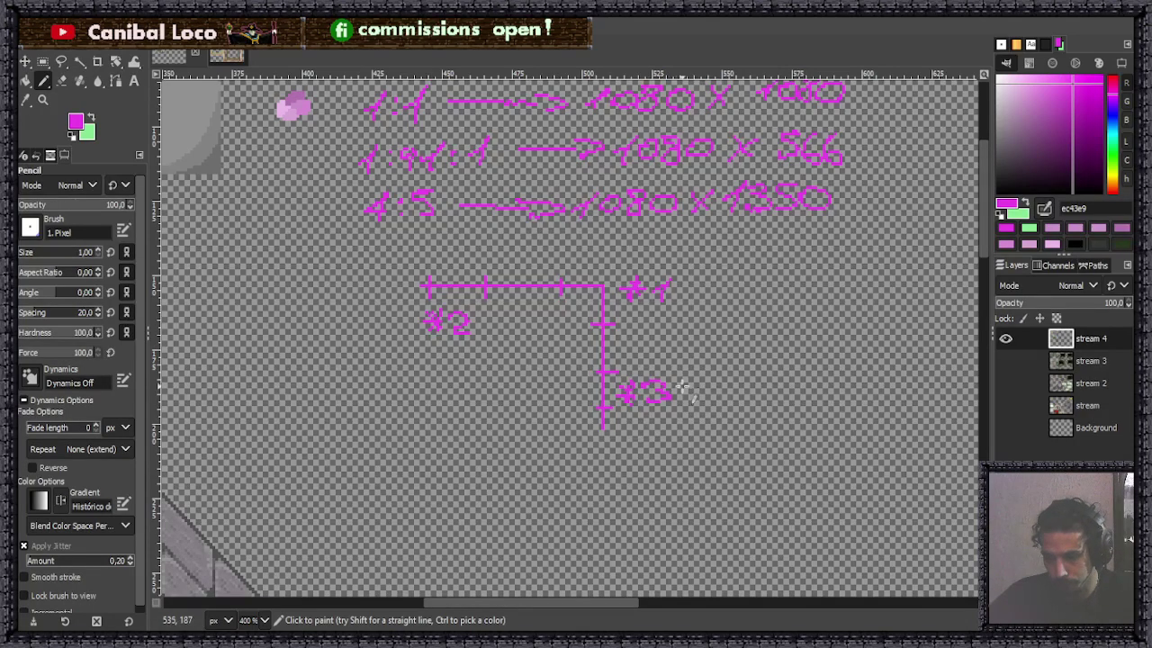
Write an equals sign after each of the three pixel sizes in the ratio notes.
scroll(682, 389, "down", 4)
scroll(725, 306, "up", 4)
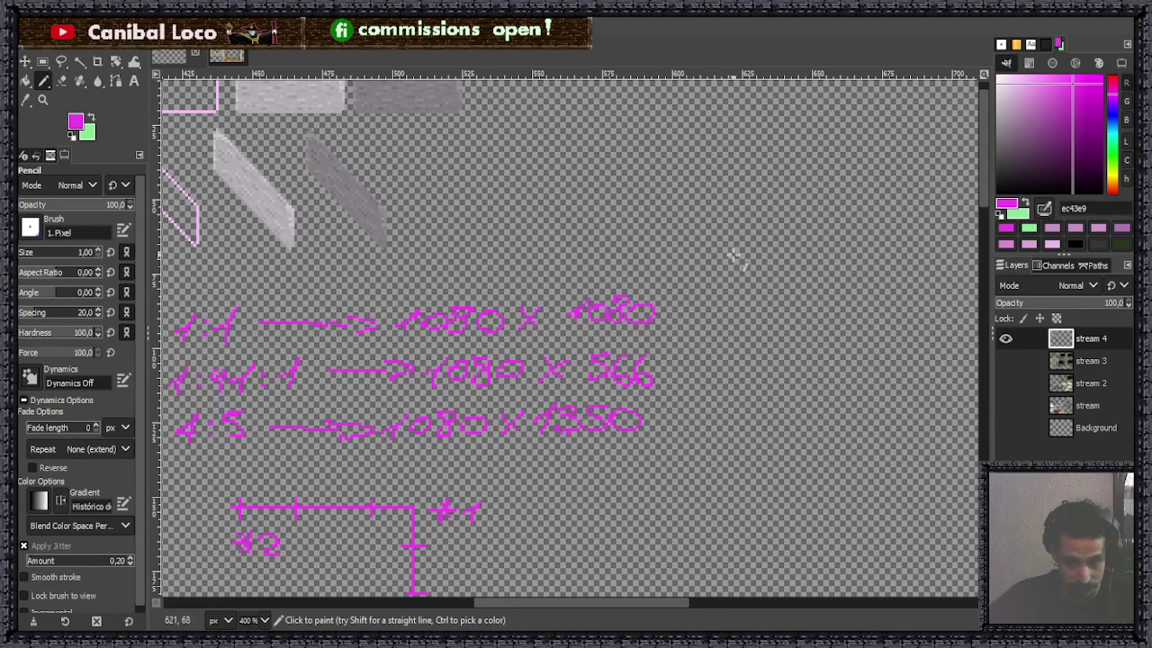
left_click_drag(697, 306, 736, 313)
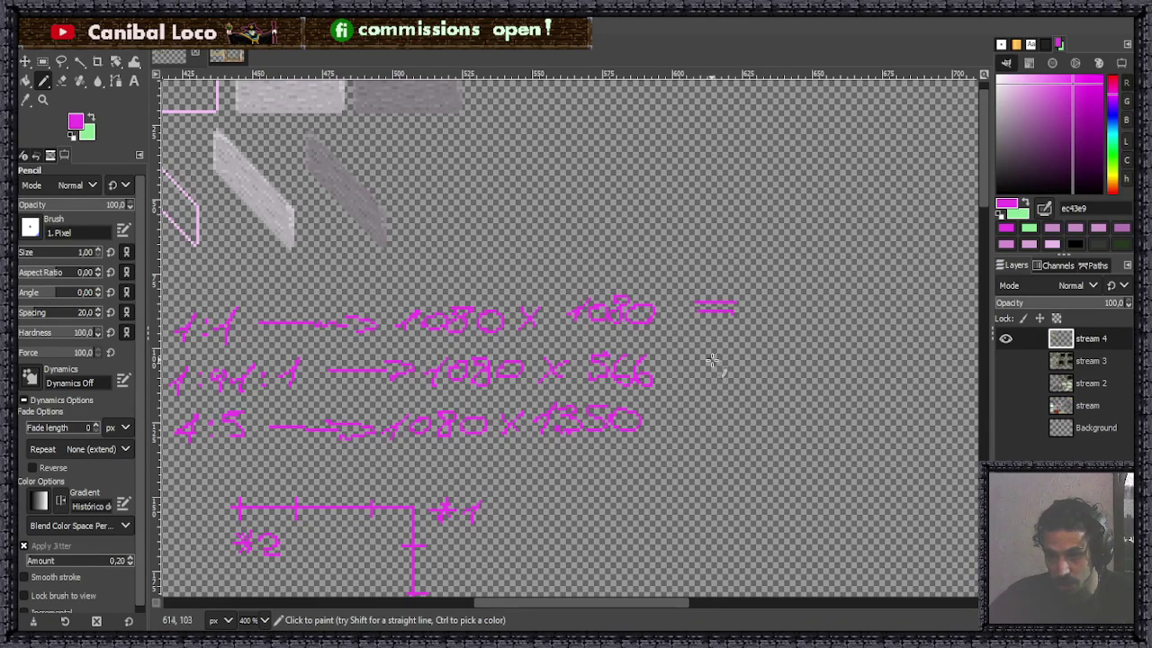
key("ctrl+z")
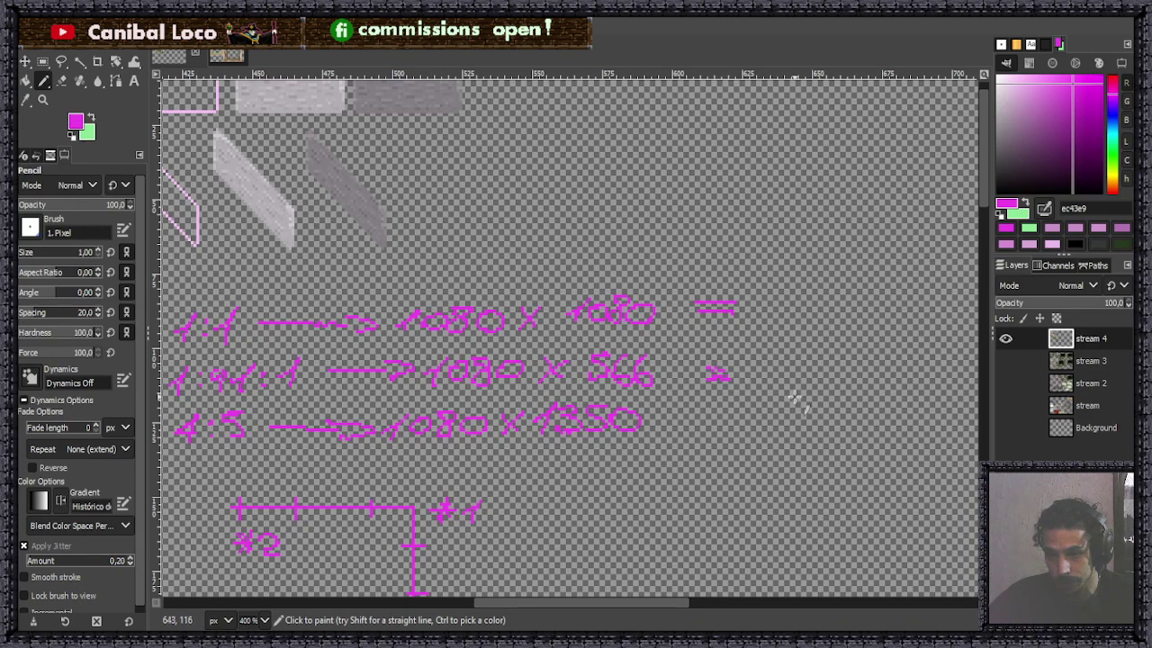
mouse_move(700, 369)
left_mouse_down()
mouse_move(743, 370)
mouse_move(703, 418)
left_mouse_up()
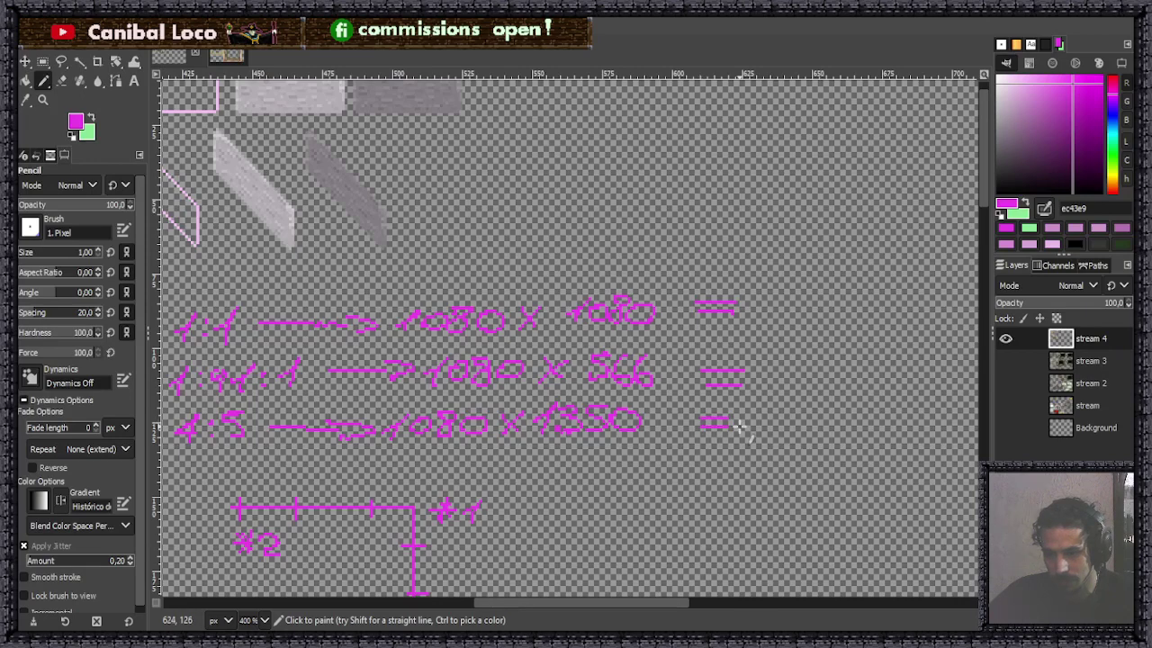
Write "640" after the equals sign on the 1080 x 1080 row.
scroll(804, 406, "down", 1)
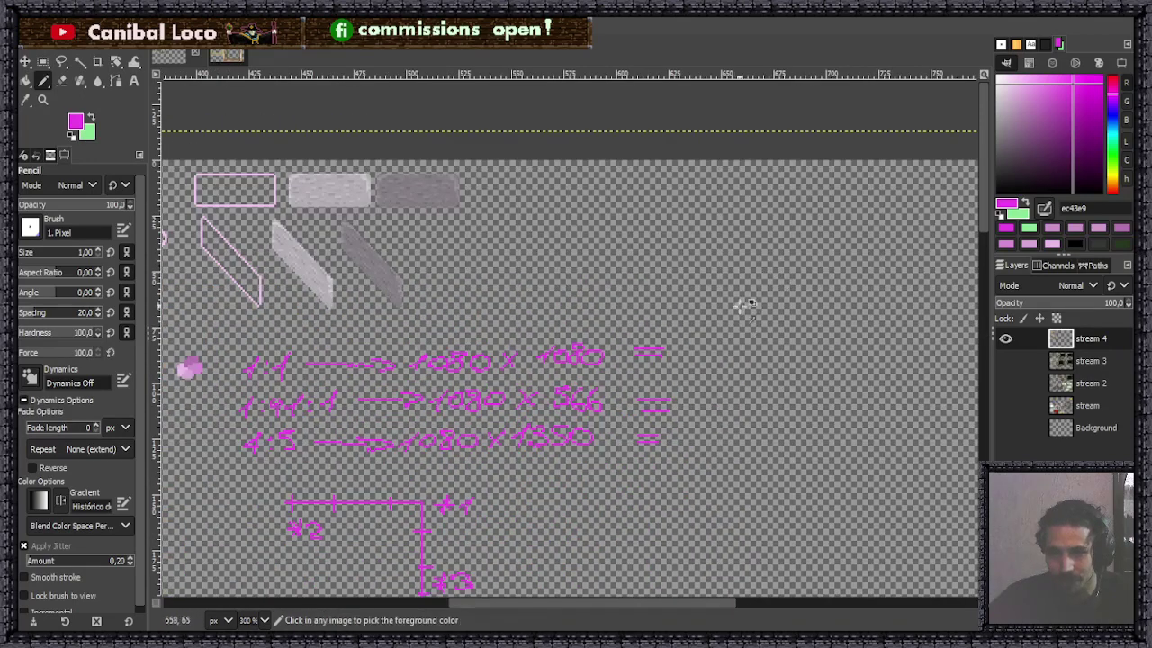
scroll(750, 303, "up", 1)
scroll(733, 360, "up", 2)
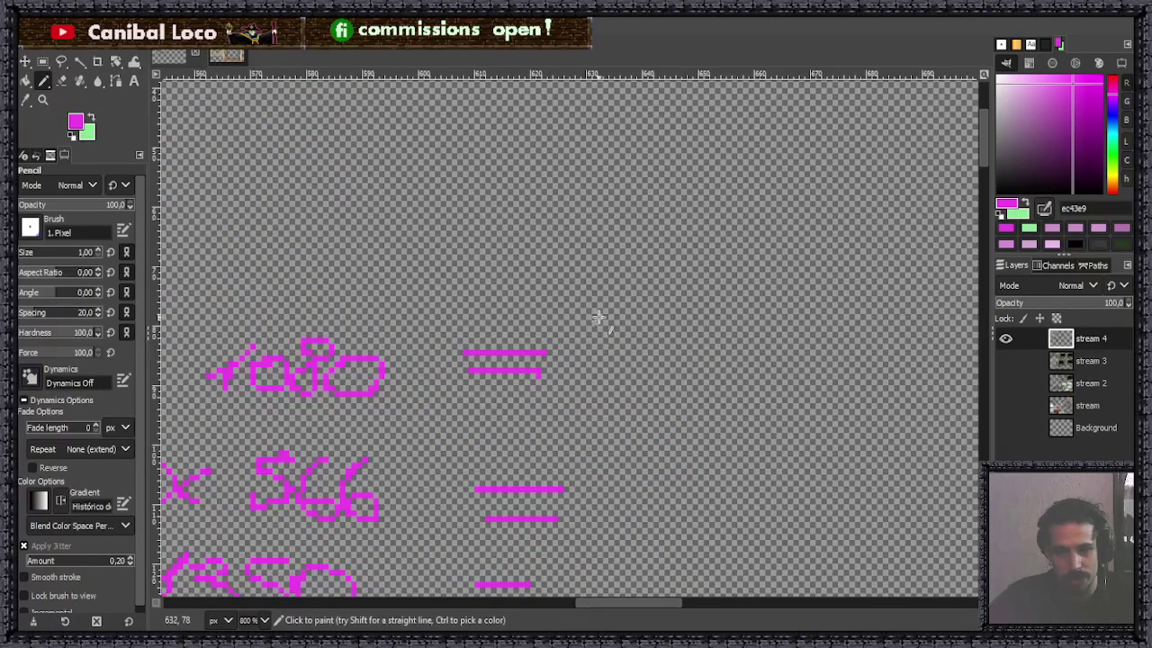
mouse_move(639, 323)
left_mouse_down()
mouse_move(595, 375)
mouse_move(683, 364)
mouse_move(704, 330)
mouse_move(700, 382)
left_mouse_up()
left_click_drag(746, 336, 745, 366)
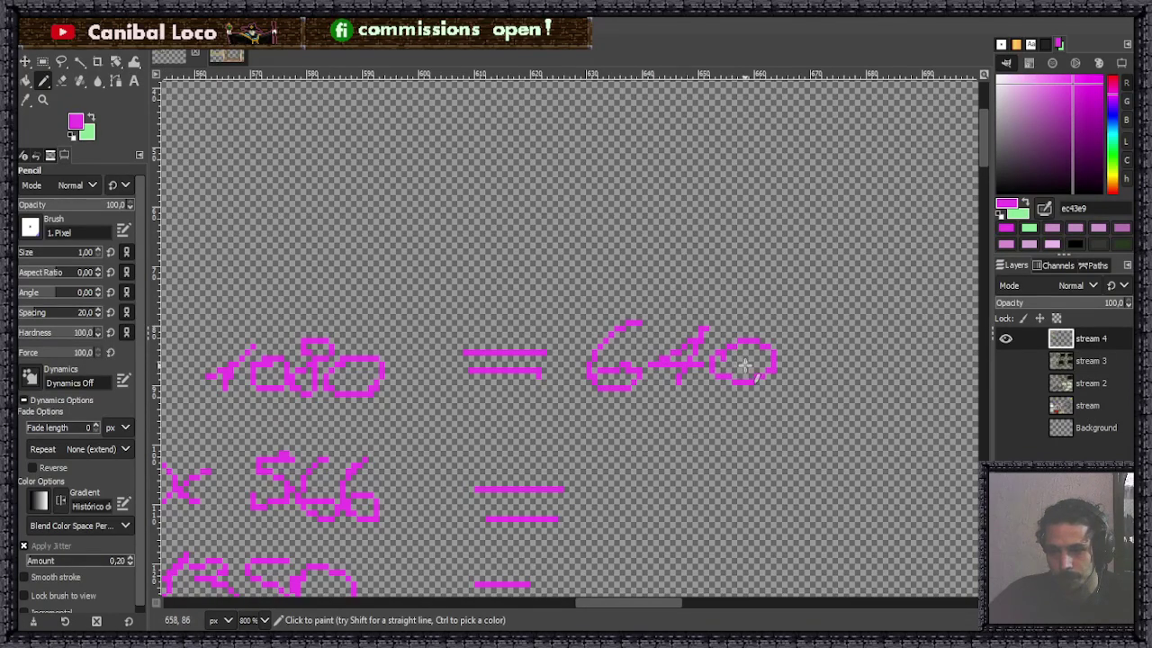
Write a ditto mark and a multiplication sign after the equals sign on the 1080 x 566 row.
scroll(670, 419, "down", 3)
scroll(660, 385, "up", 3)
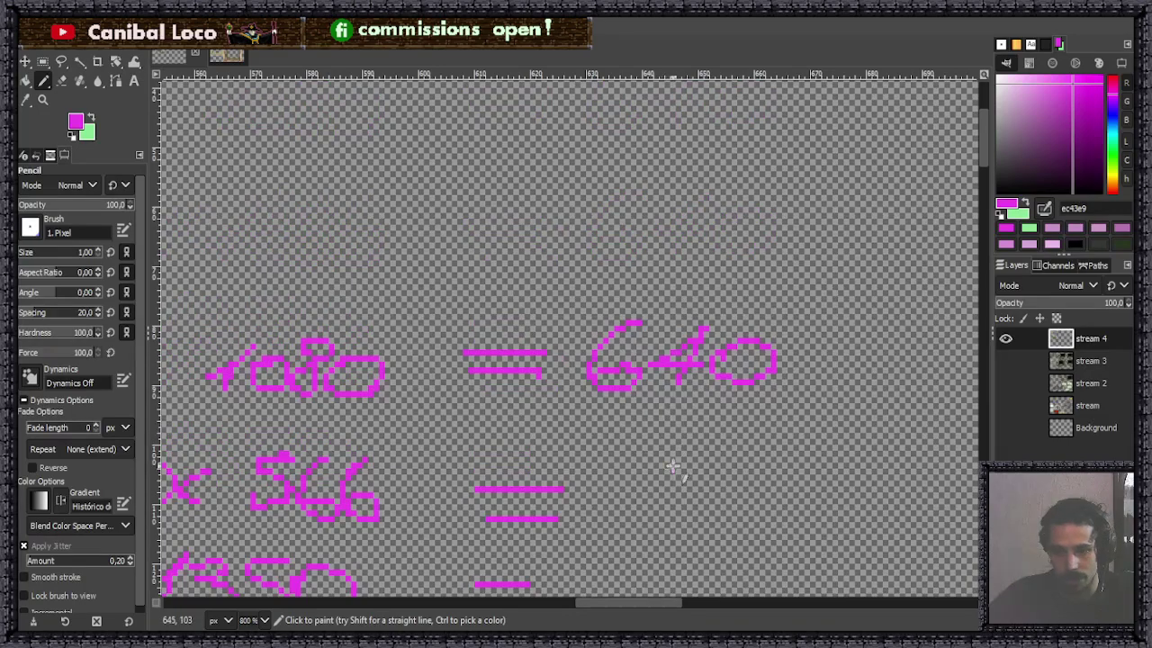
left_click_drag(673, 466, 656, 497)
left_click_drag(682, 491, 692, 482)
mouse_move(756, 466)
left_mouse_down()
mouse_move(791, 465)
mouse_move(788, 484)
mouse_move(760, 506)
left_mouse_up()
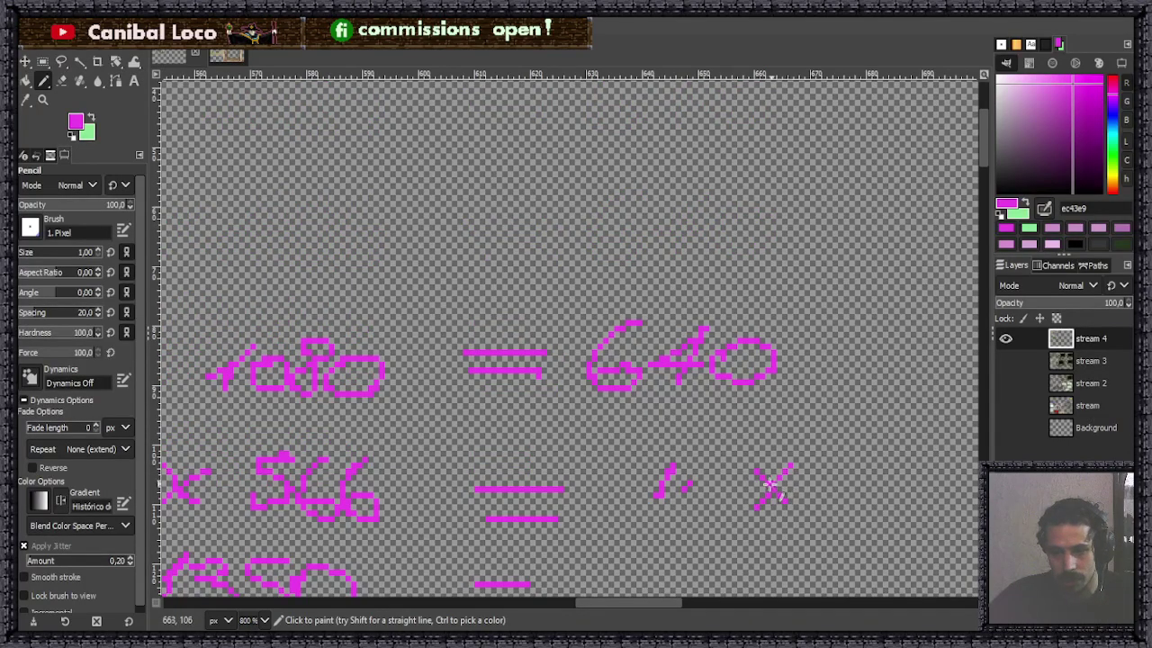
Write "283" after the multiplication sign on the 1080 x 566 row.
scroll(789, 483, "down", 2, "ctrl")
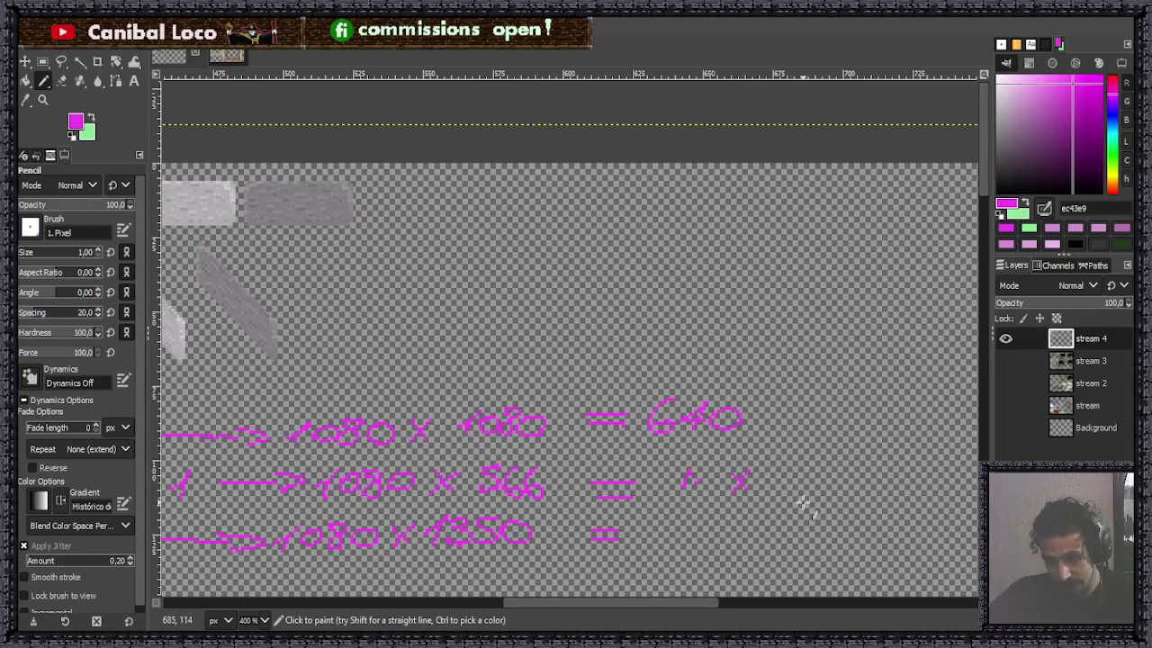
scroll(763, 483, "up", 3)
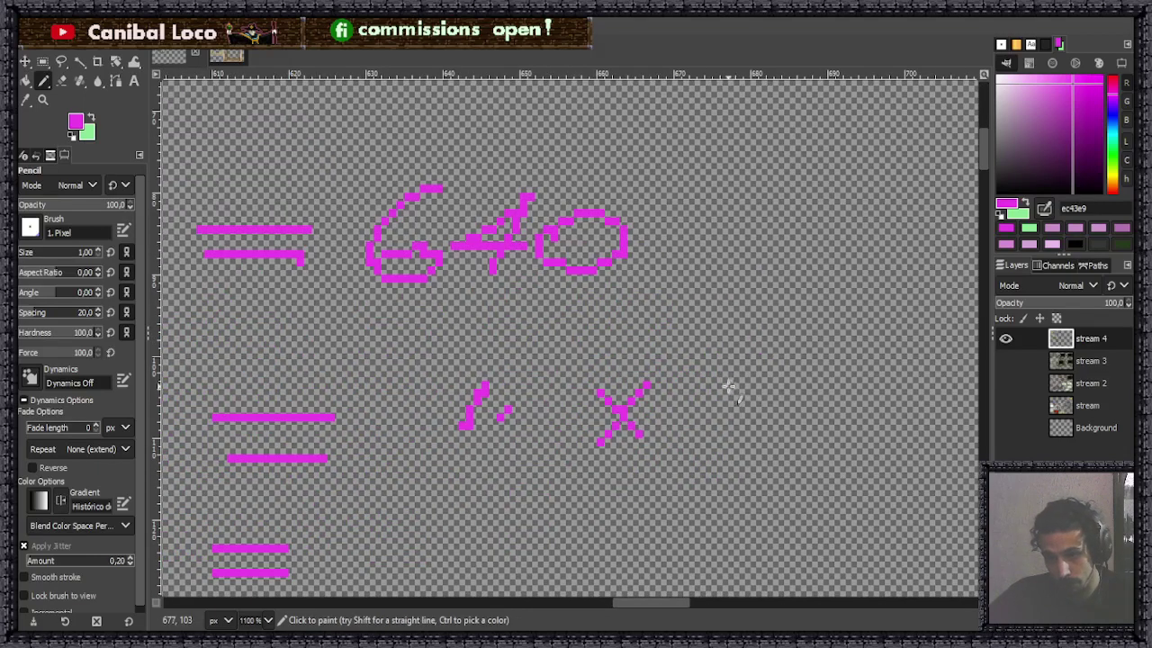
left_click_drag(728, 378, 745, 434)
key("ctrl+z")
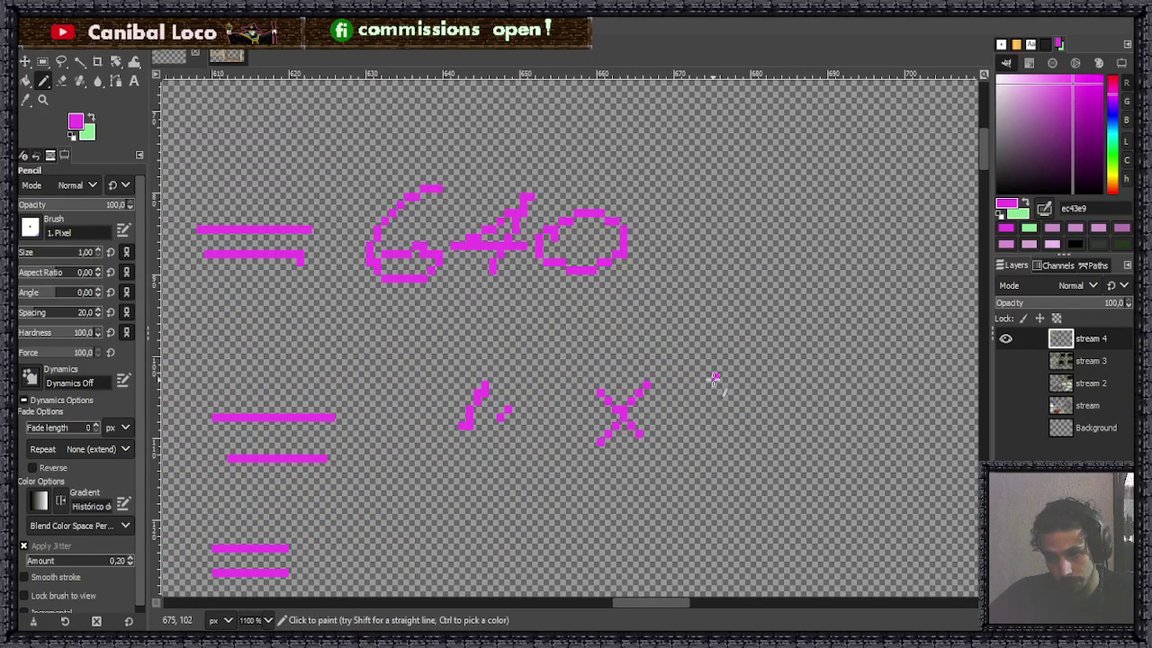
left_click_drag(714, 378, 774, 442)
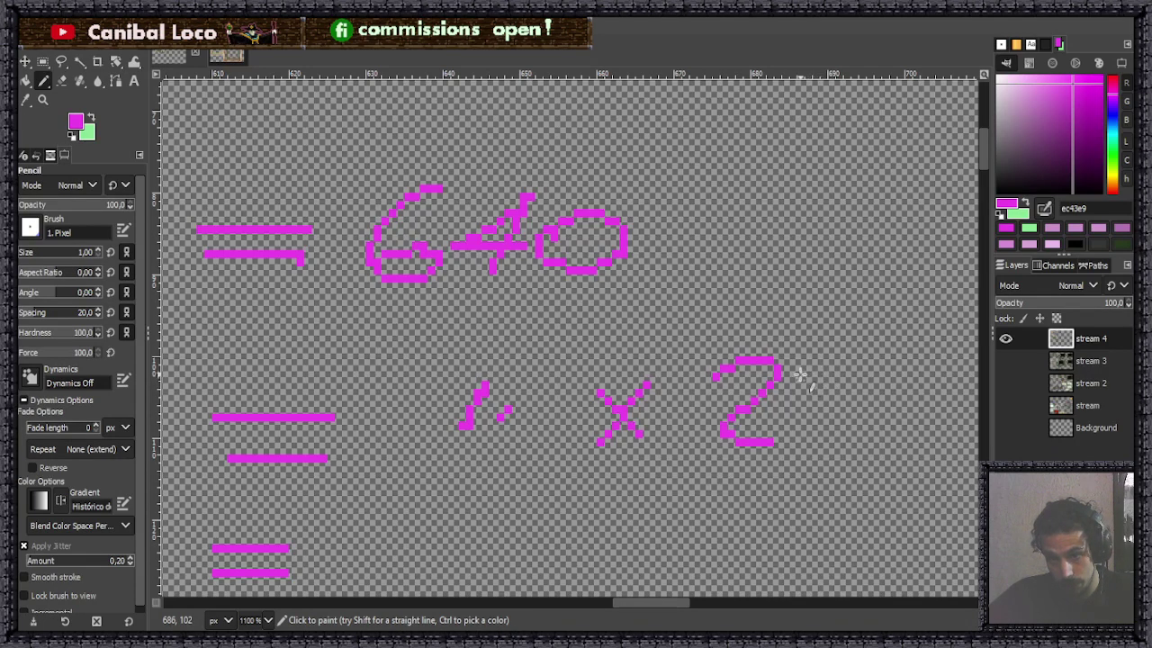
mouse_move(800, 367)
left_mouse_down()
mouse_move(850, 355)
mouse_move(835, 420)
left_mouse_up()
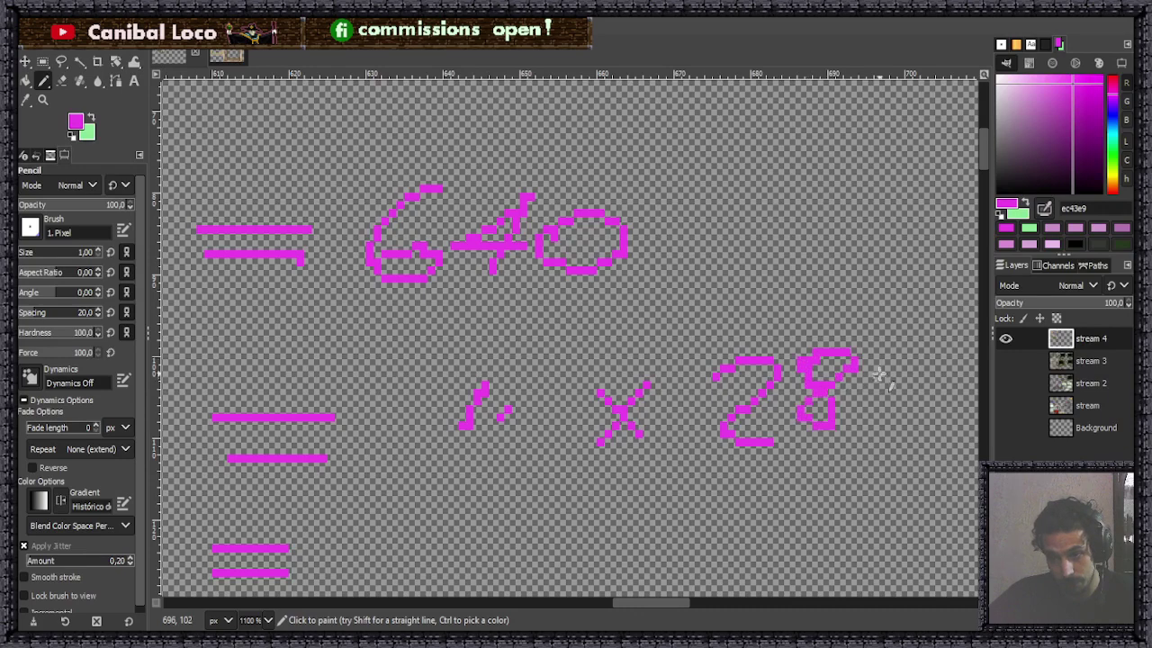
mouse_move(865, 360)
left_mouse_down()
mouse_move(918, 385)
mouse_move(869, 427)
left_mouse_up()
scroll(756, 441, "down", 3)
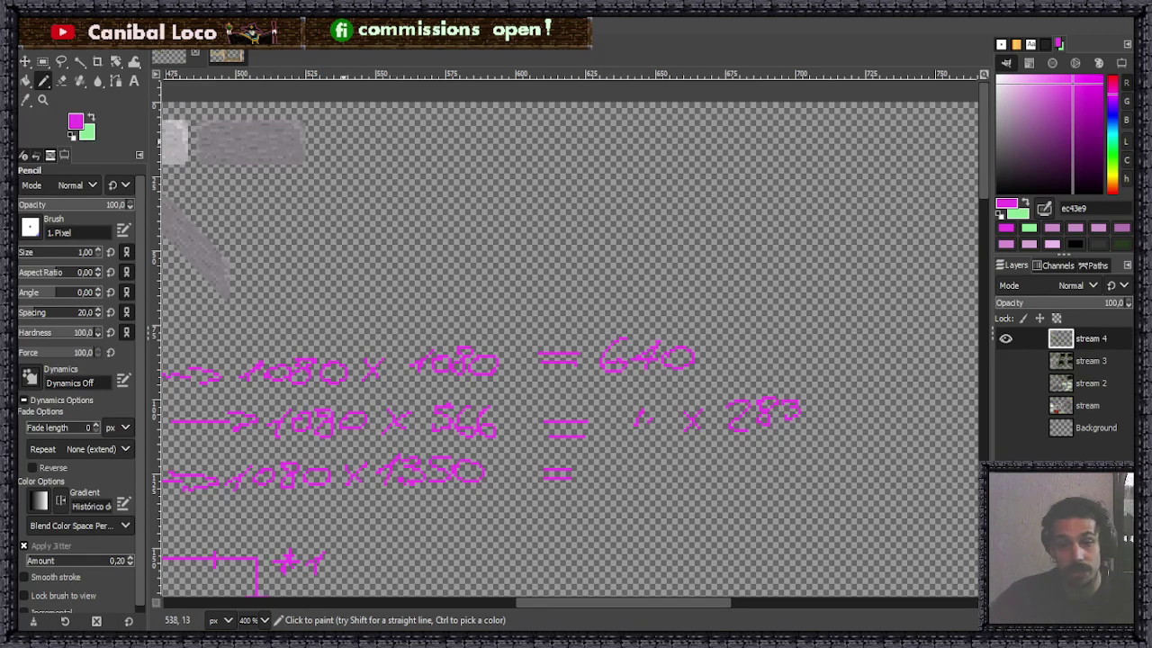
Write a ditto mark and a multiplication sign after the equals sign on the 1080 x 1350 row.
scroll(663, 489, "up", 3)
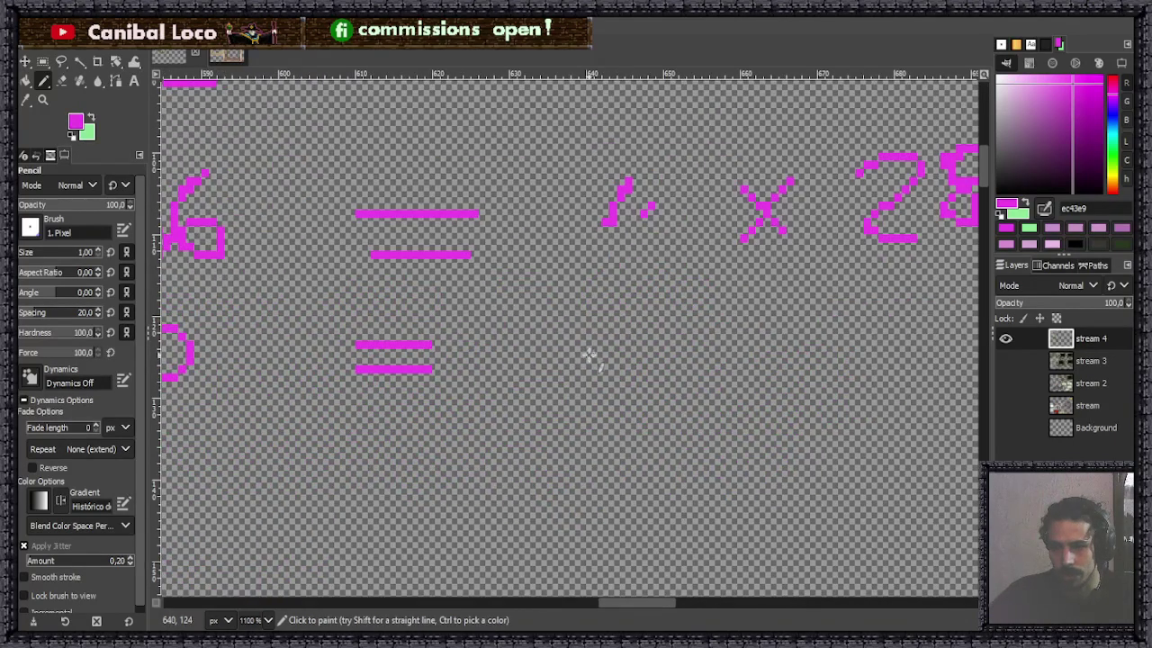
left_click_drag(631, 329, 644, 365)
key("ctrl+z")
left_click_drag(763, 339, 813, 391)
left_click_drag(821, 337, 763, 400)
scroll(720, 356, "down", 3)
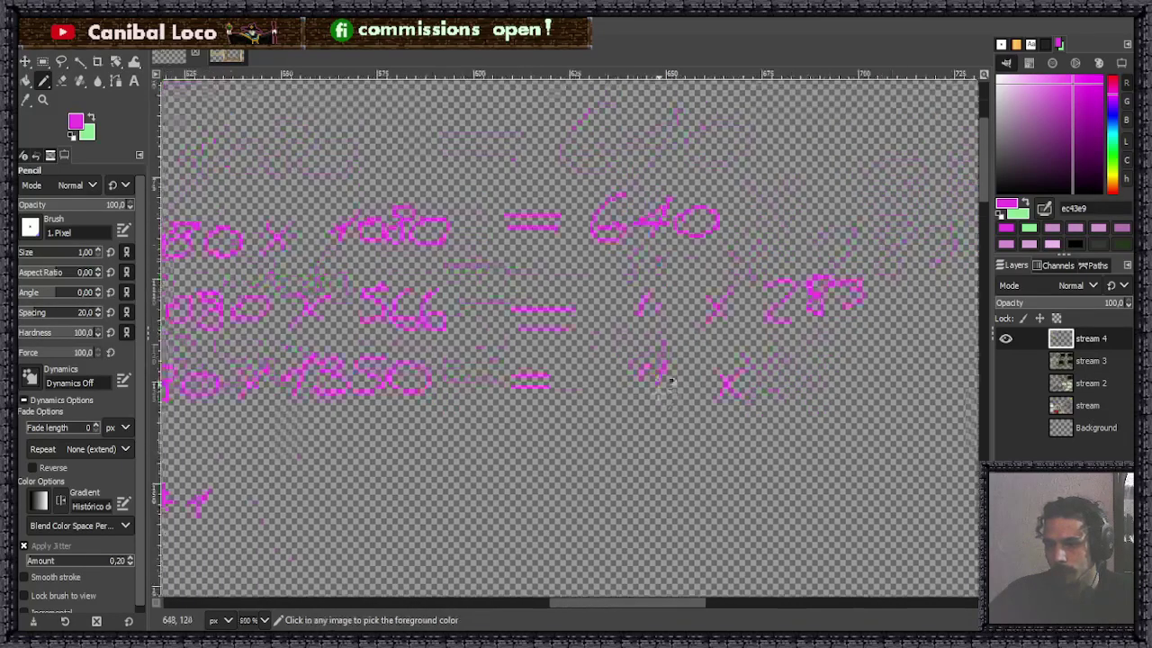
Write the three-digit reduced height after the multiplication sign on the 1080 x 1350 row.
scroll(662, 351, "up", 3)
mouse_move(661, 346)
left_mouse_down()
mouse_move(666, 412)
mouse_move(738, 390)
mouse_move(738, 410)
left_mouse_up()
left_click_drag(698, 383, 745, 383)
left_click_drag(774, 341, 835, 341)
mouse_move(776, 356)
left_mouse_down()
mouse_move(830, 380)
mouse_move(796, 414)
left_mouse_up()
scroll(720, 396, "down", 5)
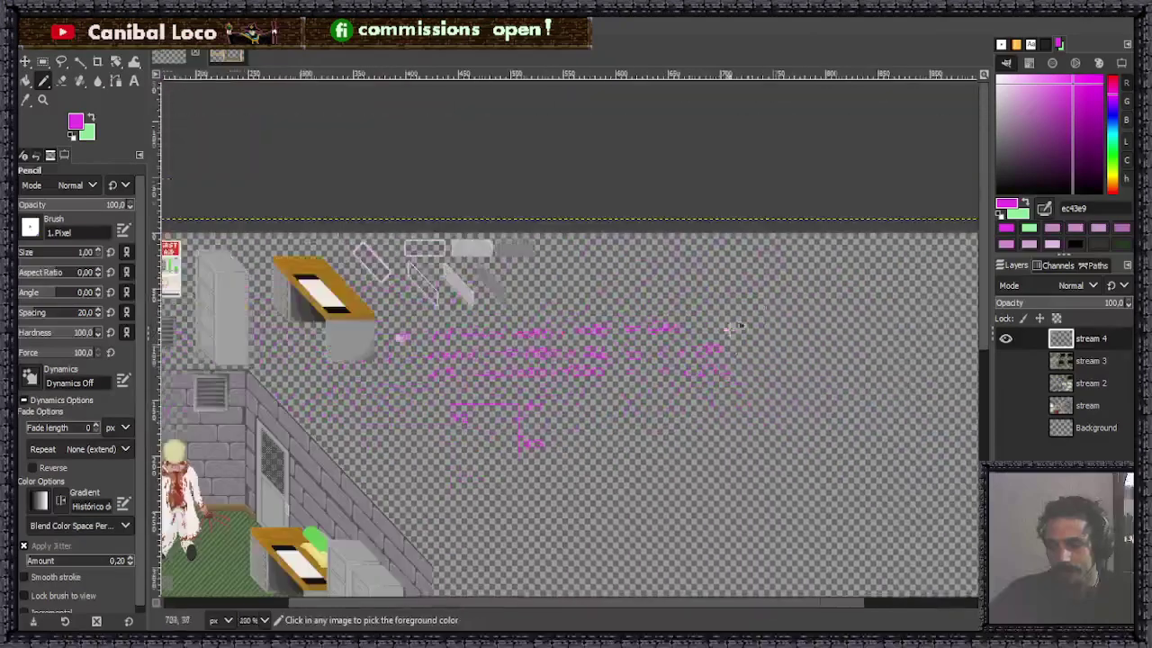
scroll(659, 423, "up", 2)
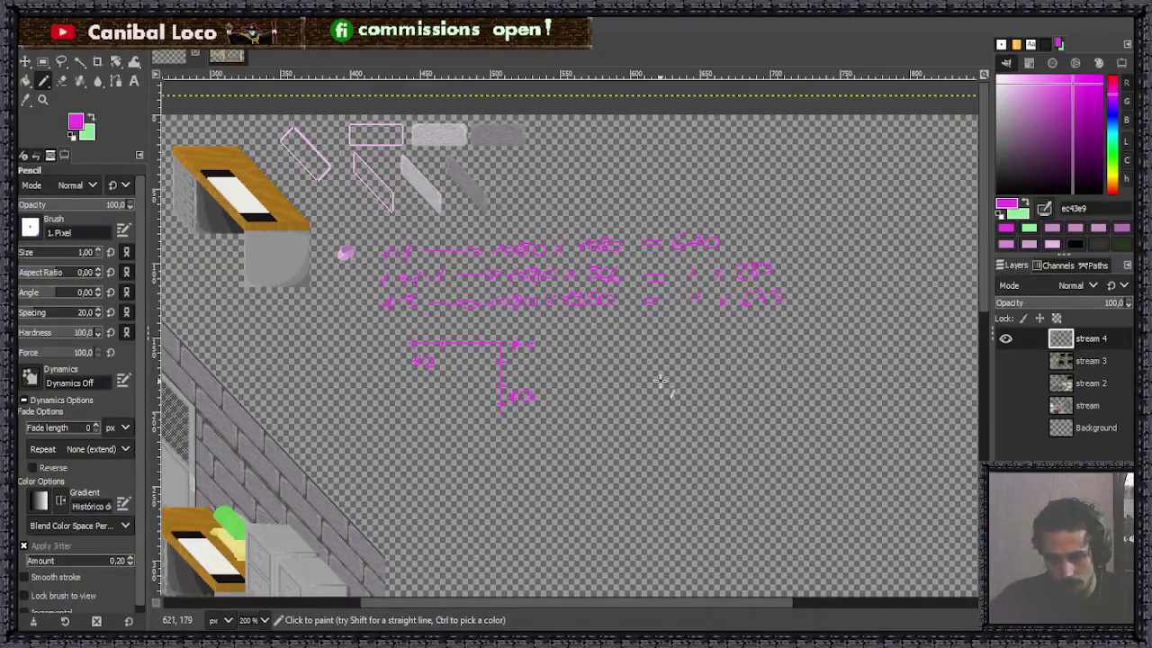
Create a new transparent image of 640 x 640 px.
key("ctrl")
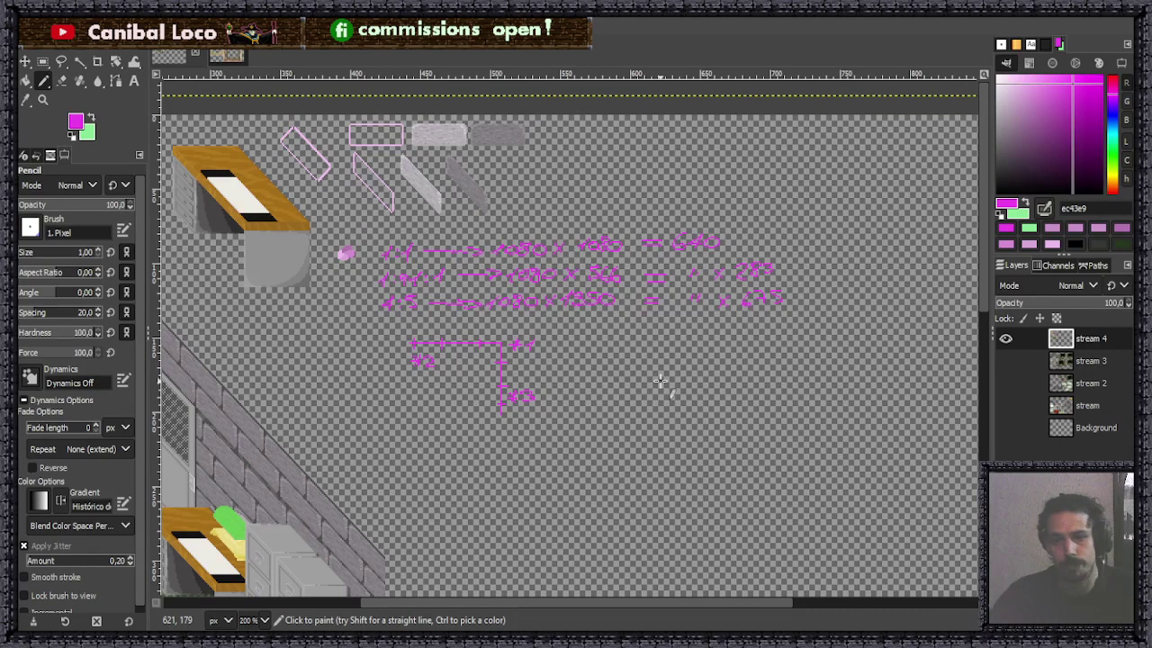
key("ctrl+n")
key("Return")
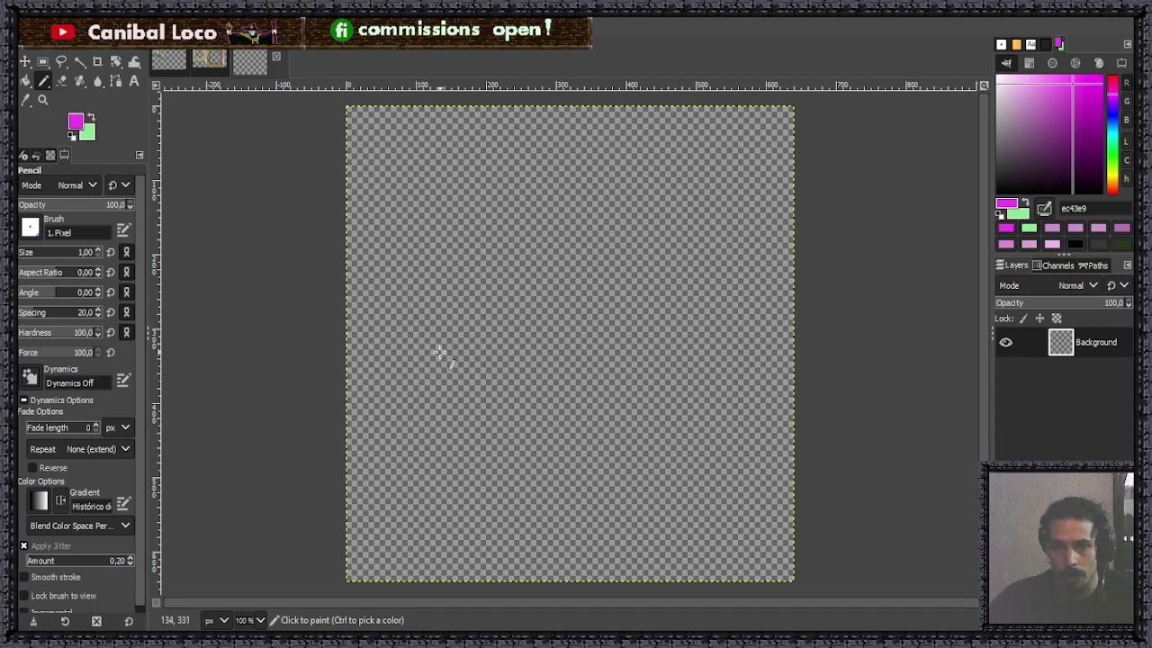
Fill the whole background layer with black (000000) using Bucket Fill, and return to the Pencil tool.
left_click(1076, 244)
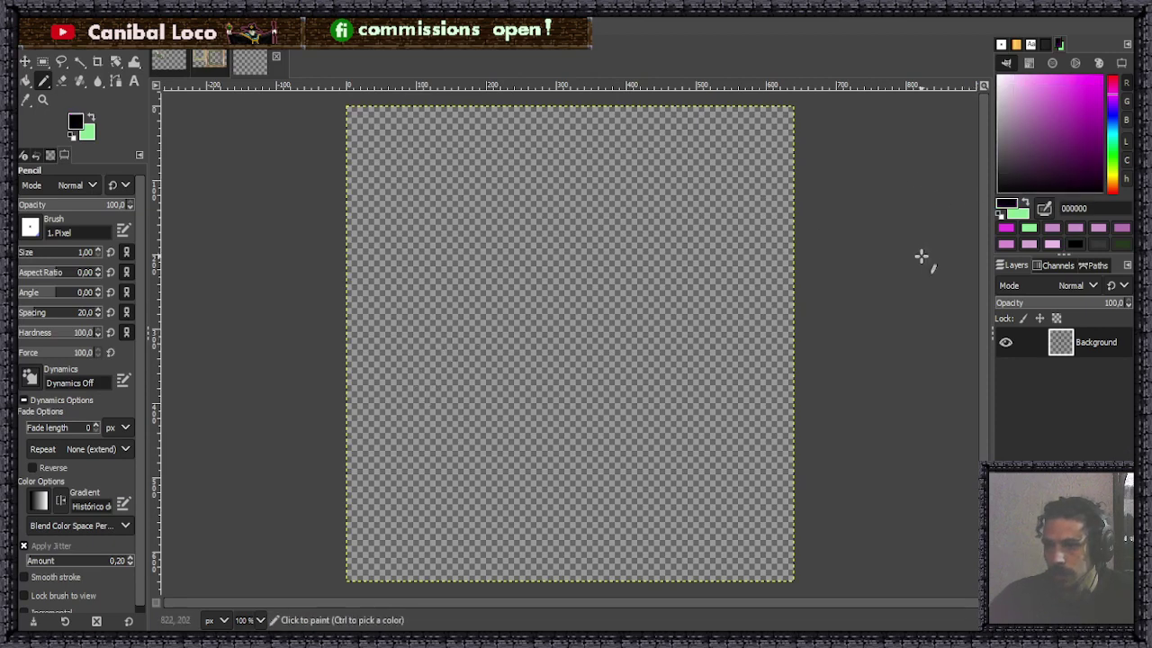
key("shift+b")
left_click(519, 318)
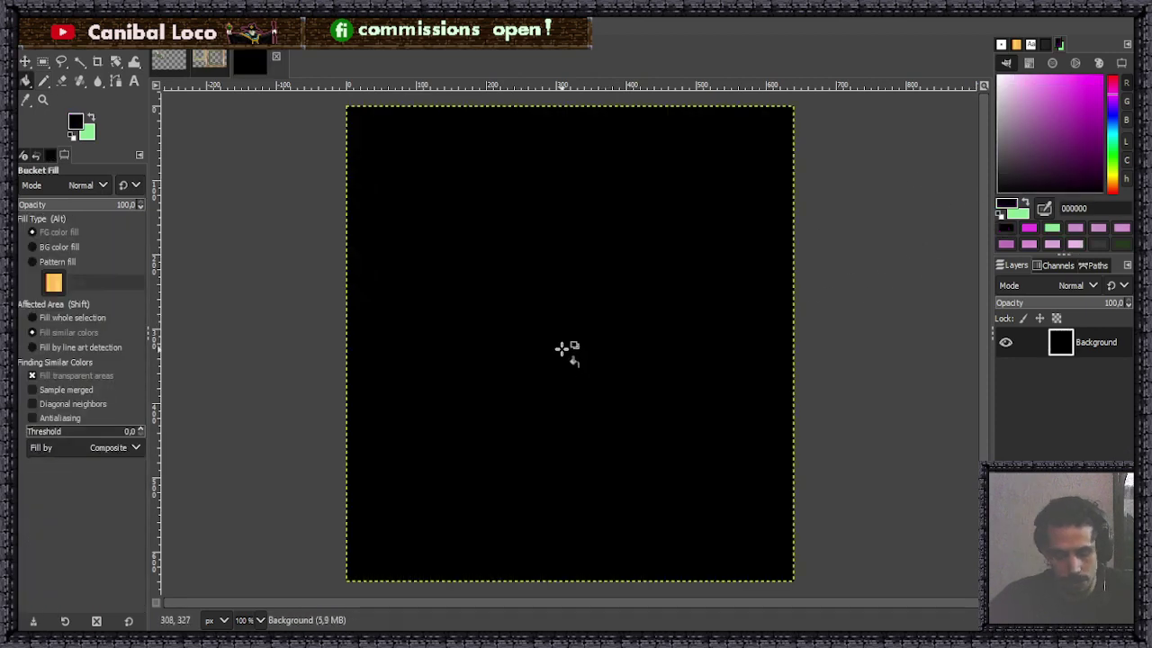
key("n")
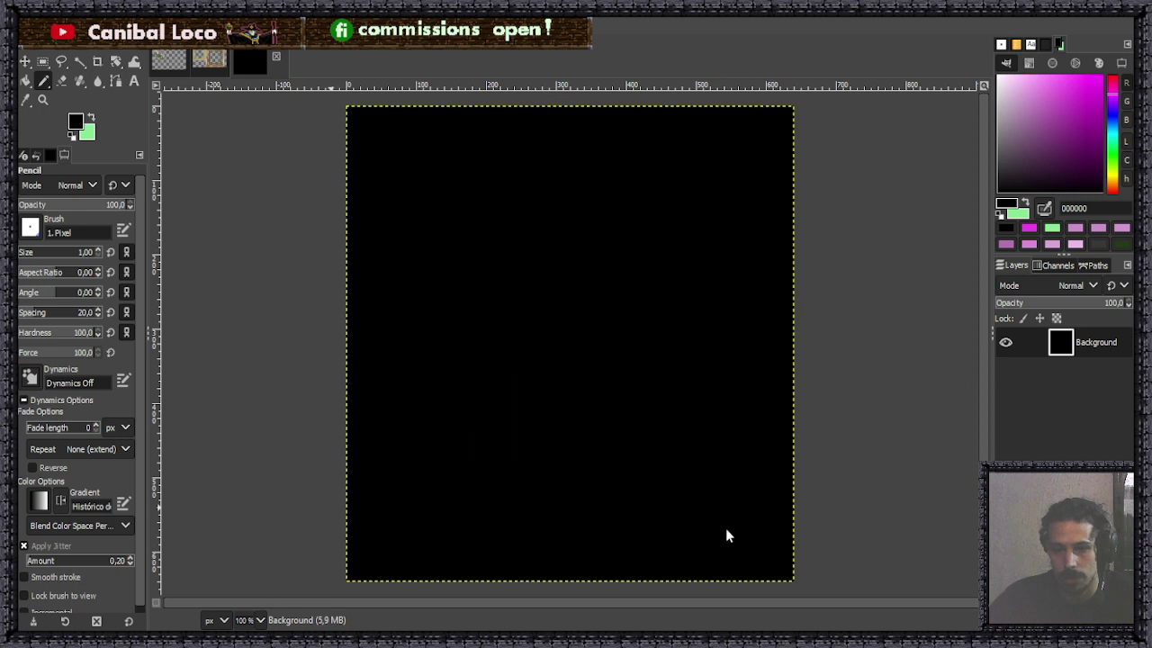
Save the image to the desktop as "framing base.xcf".
key("ctrl+s")
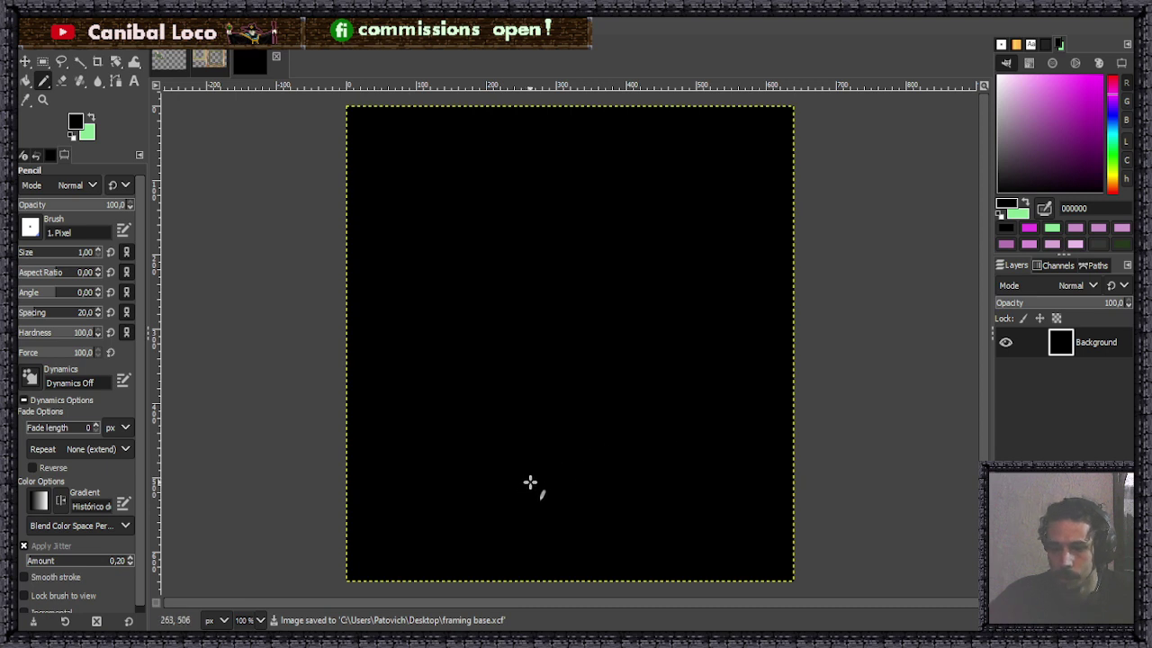
scroll(312, 280, "down", 2)
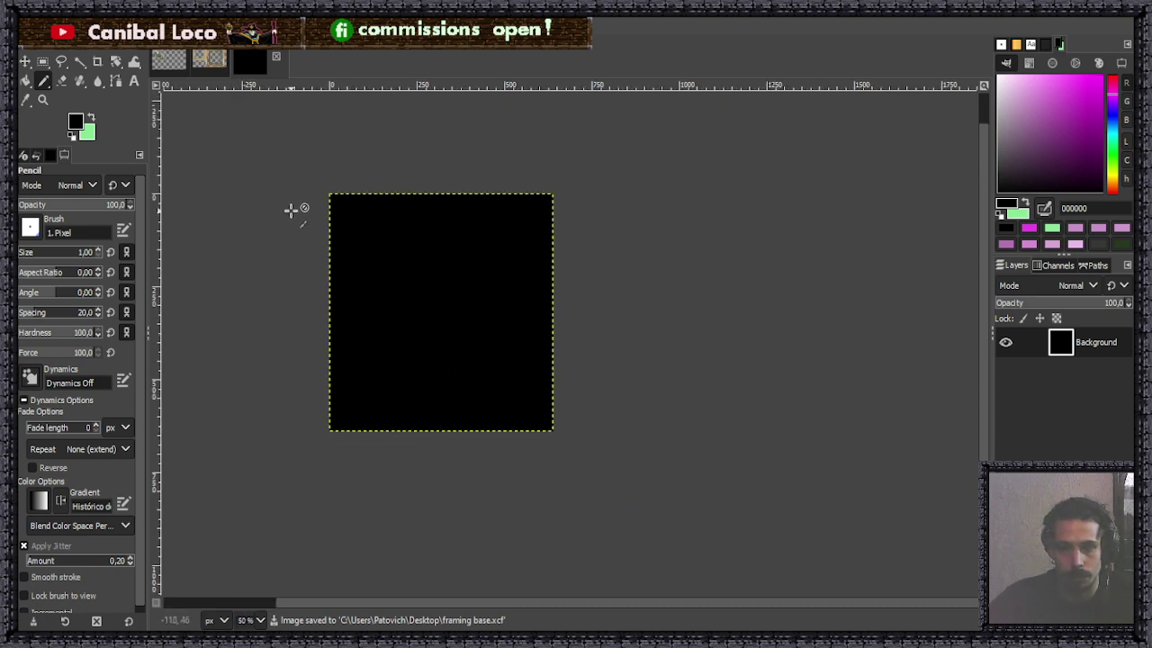
scroll(283, 208, "up", 1)
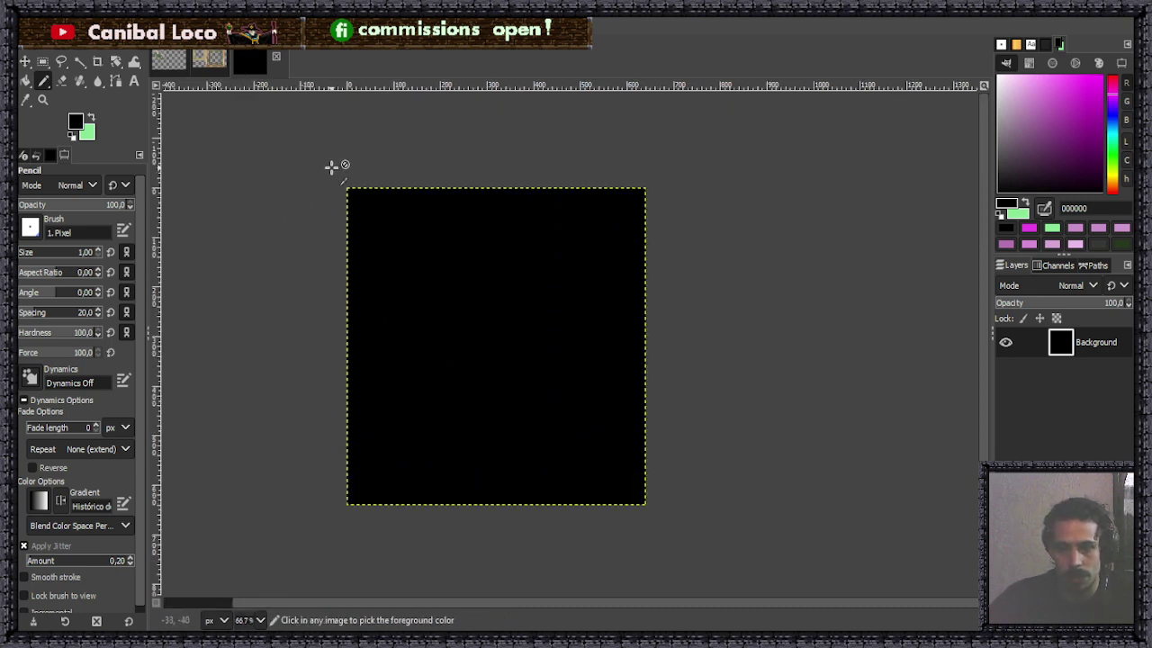
scroll(331, 166, "up", 2)
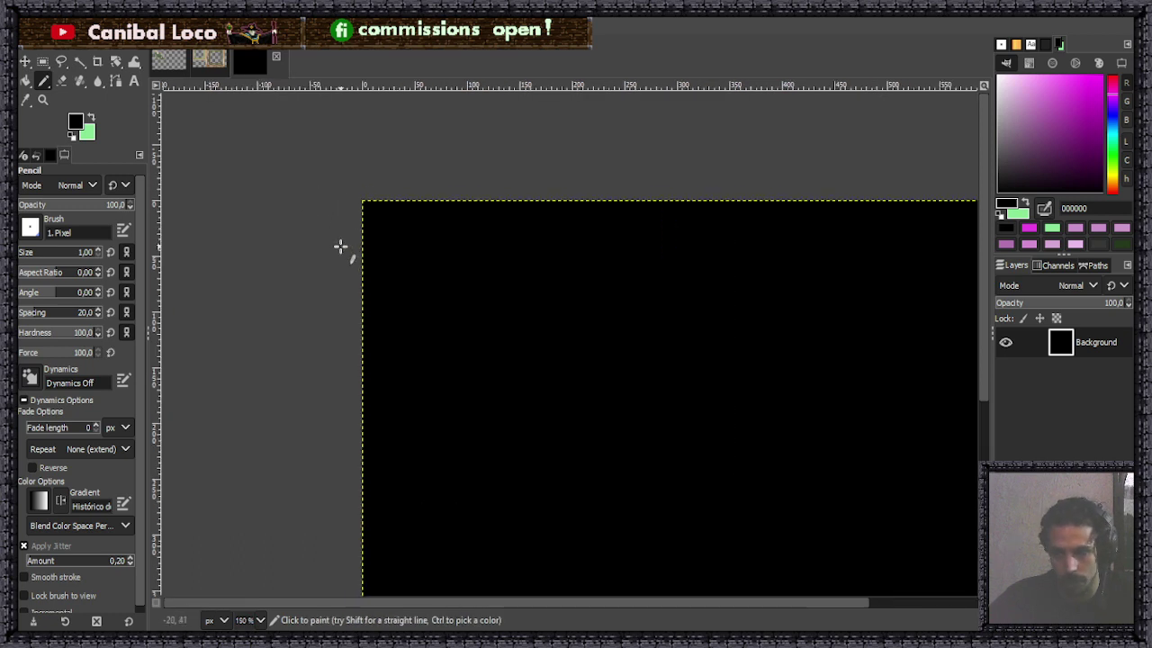
scroll(380, 267, "down", 4)
scroll(378, 278, "up", 2)
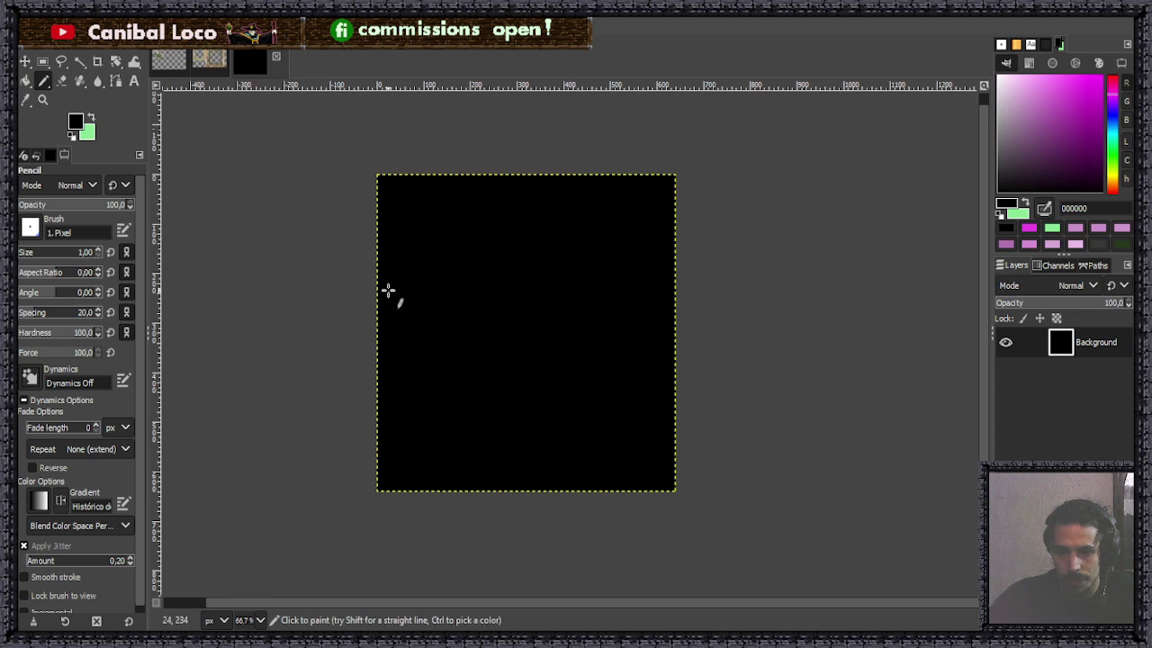
key("r")
mouse_move(389, 191)
left_mouse_down()
mouse_move(539, 432)
mouse_move(665, 483)
left_mouse_up()
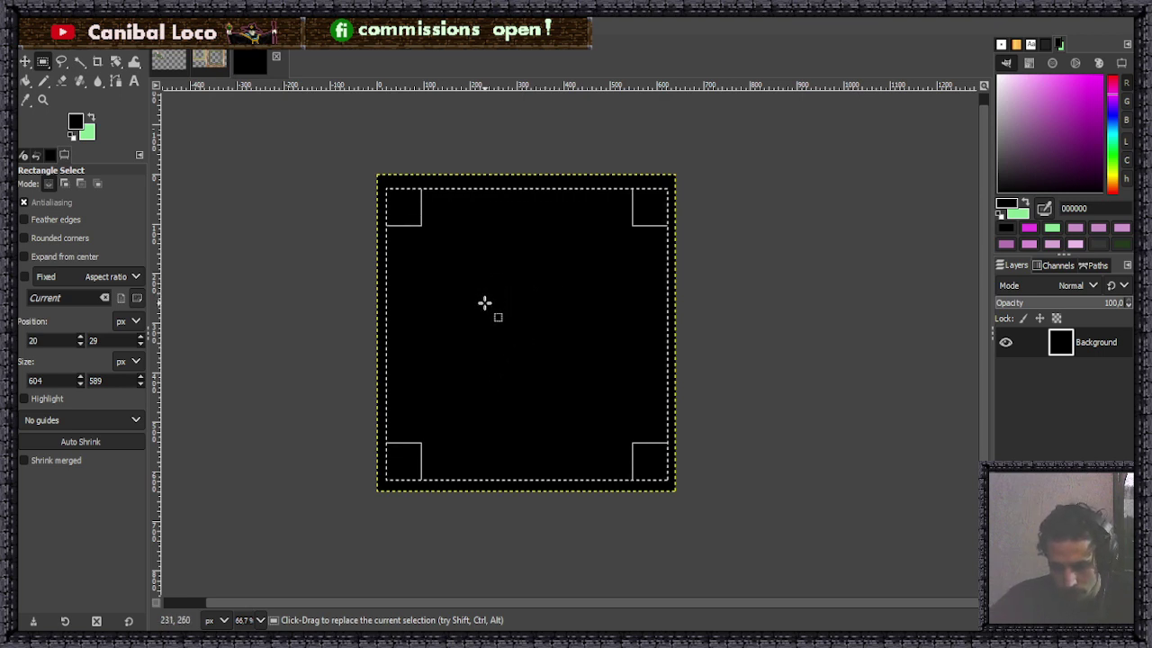
left_click(719, 399)
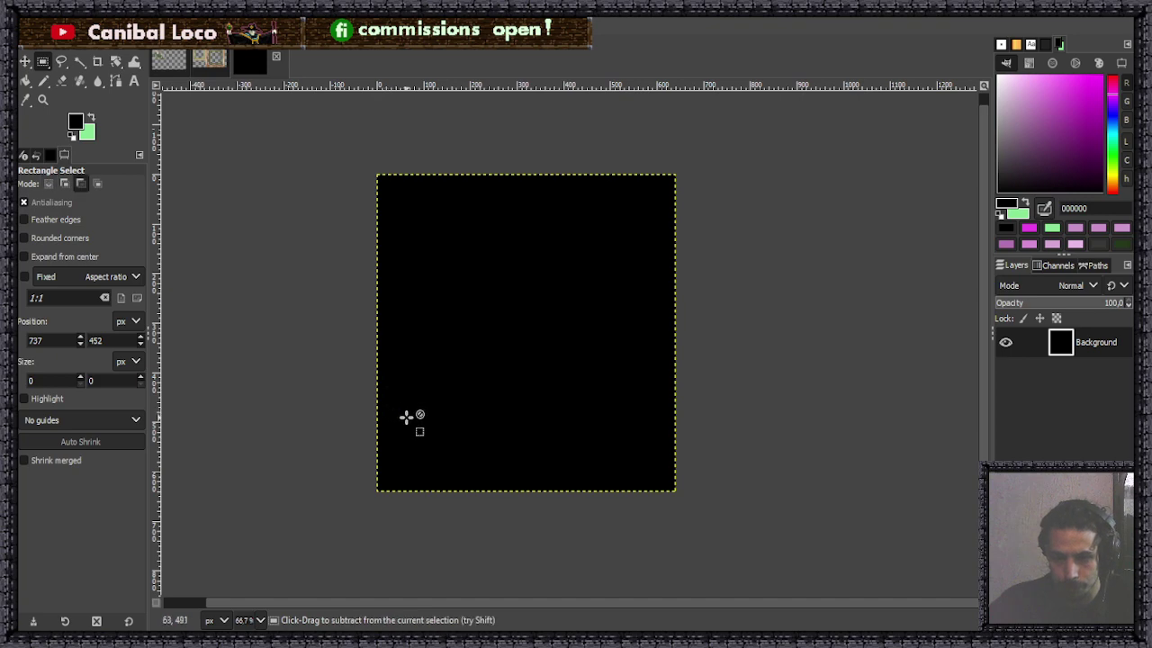
Return to the Pencil tool and set the foreground colour to magenta (e63ce3).
scroll(406, 417, "up", 3)
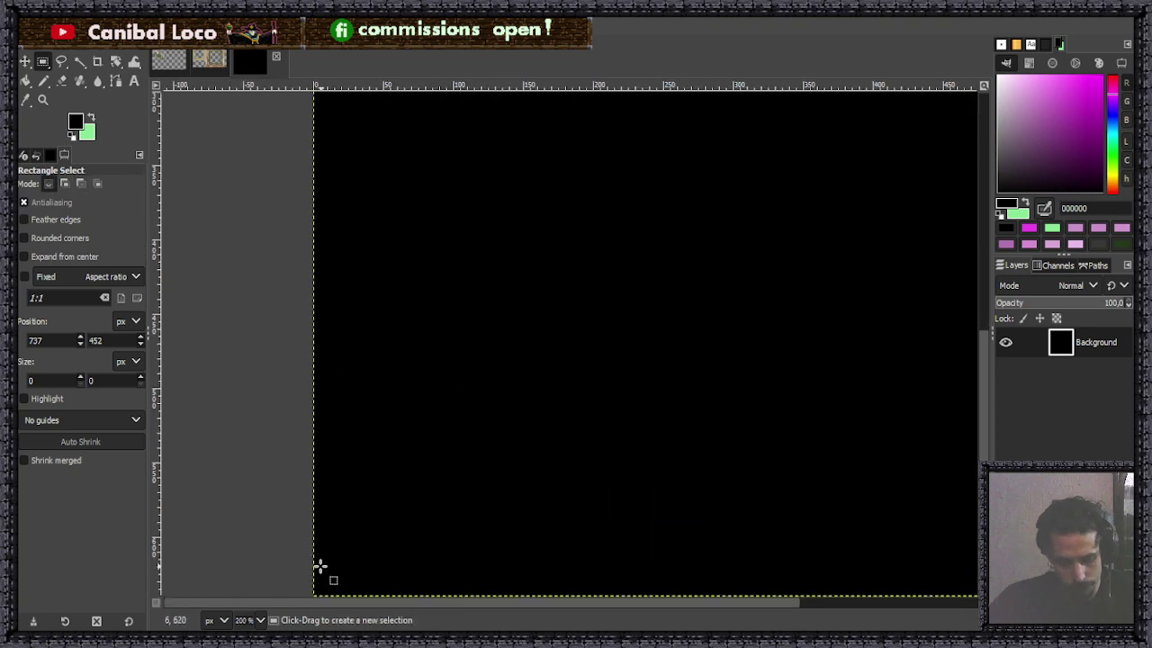
scroll(333, 543, "down", 3)
scroll(342, 531, "up", 4)
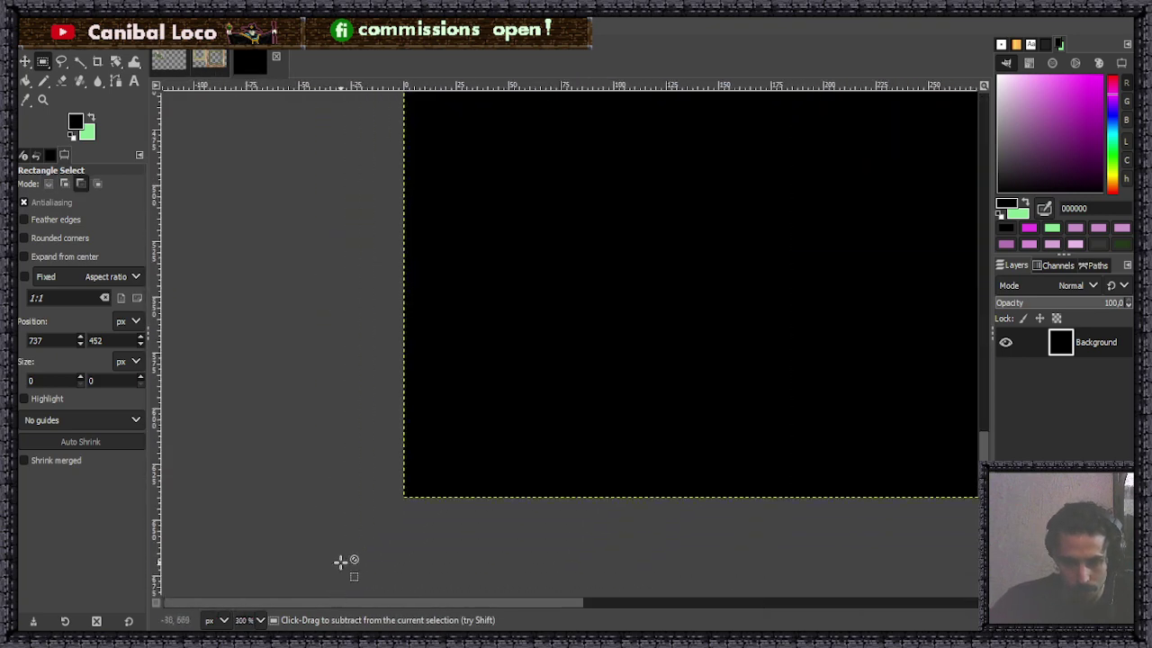
scroll(441, 419, "up", 2)
key("n")
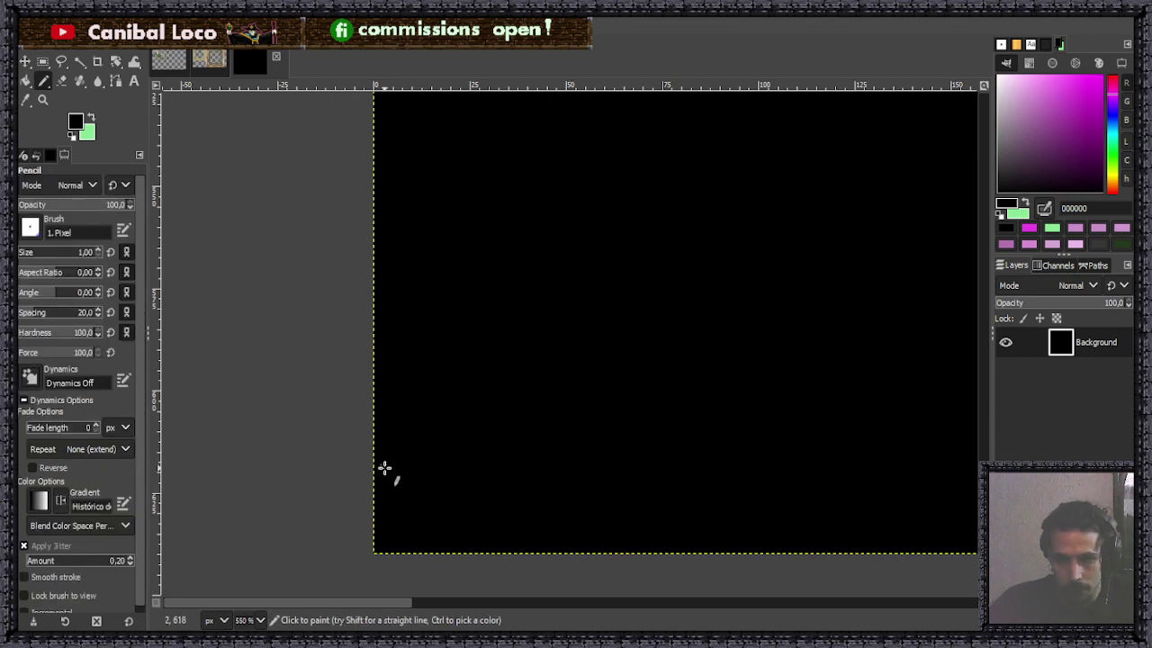
left_click(1077, 93)
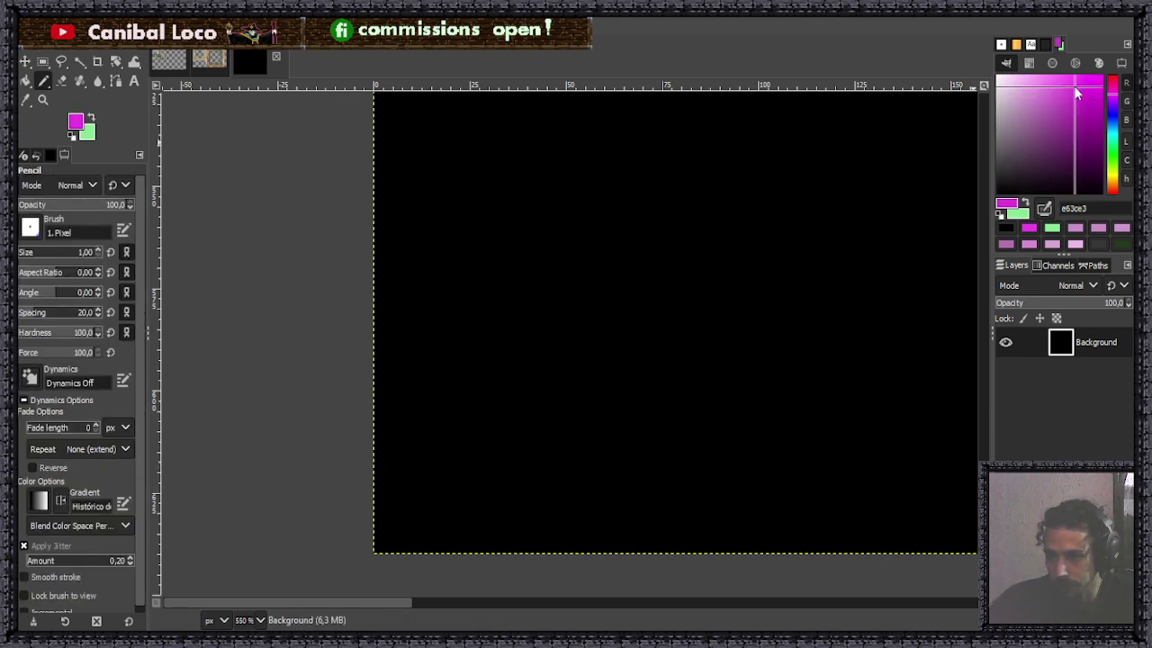
scroll(398, 486, "up", 3)
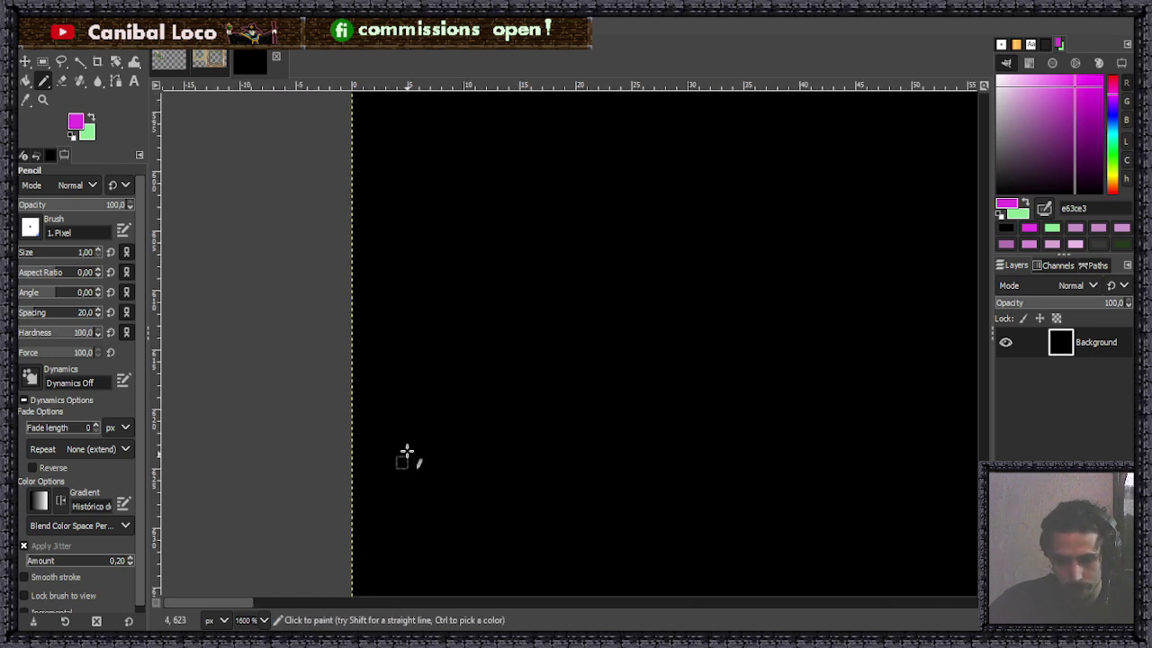
left_click(358, 357)
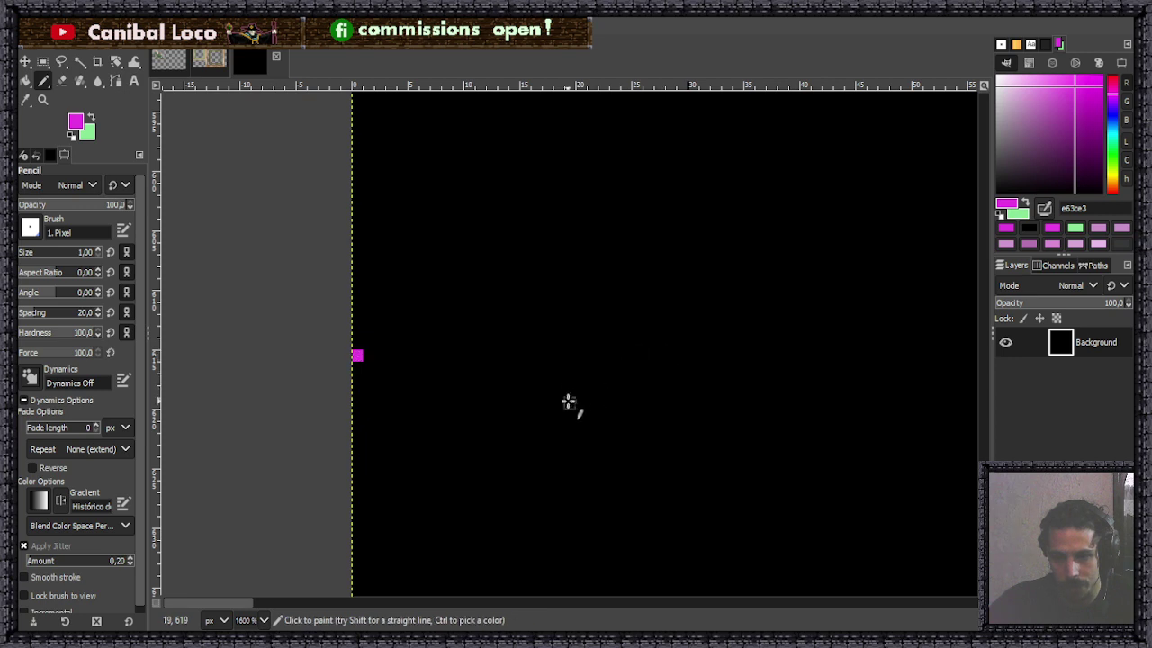
scroll(540, 418, "down", 1)
key("shift")
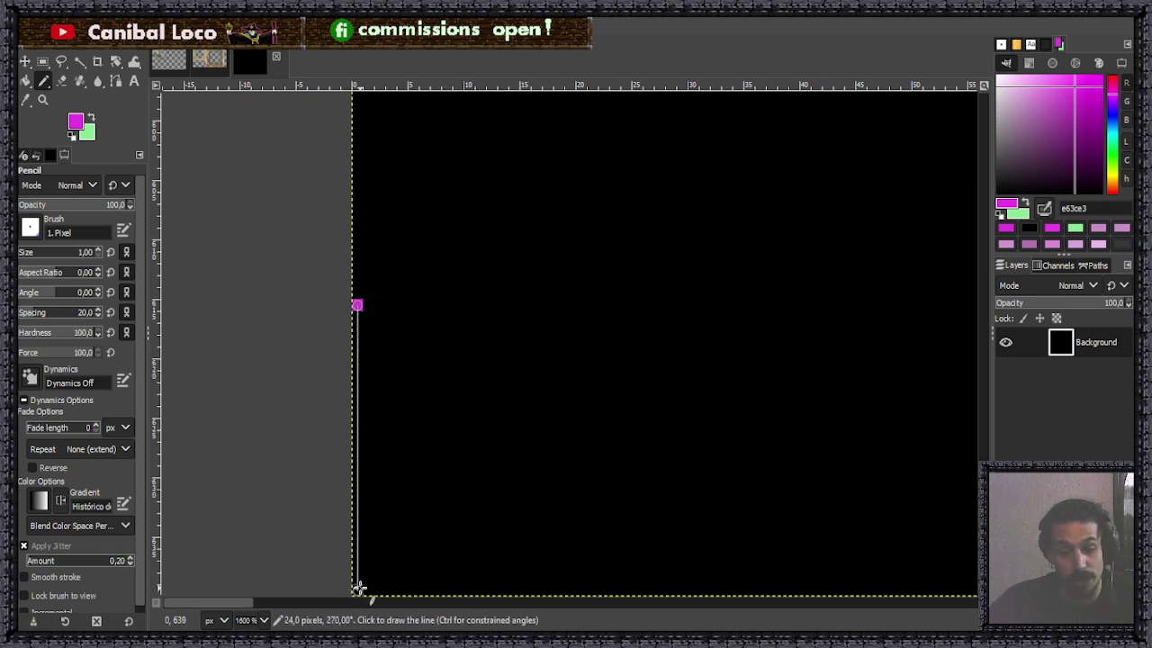
key("ctrl+z")
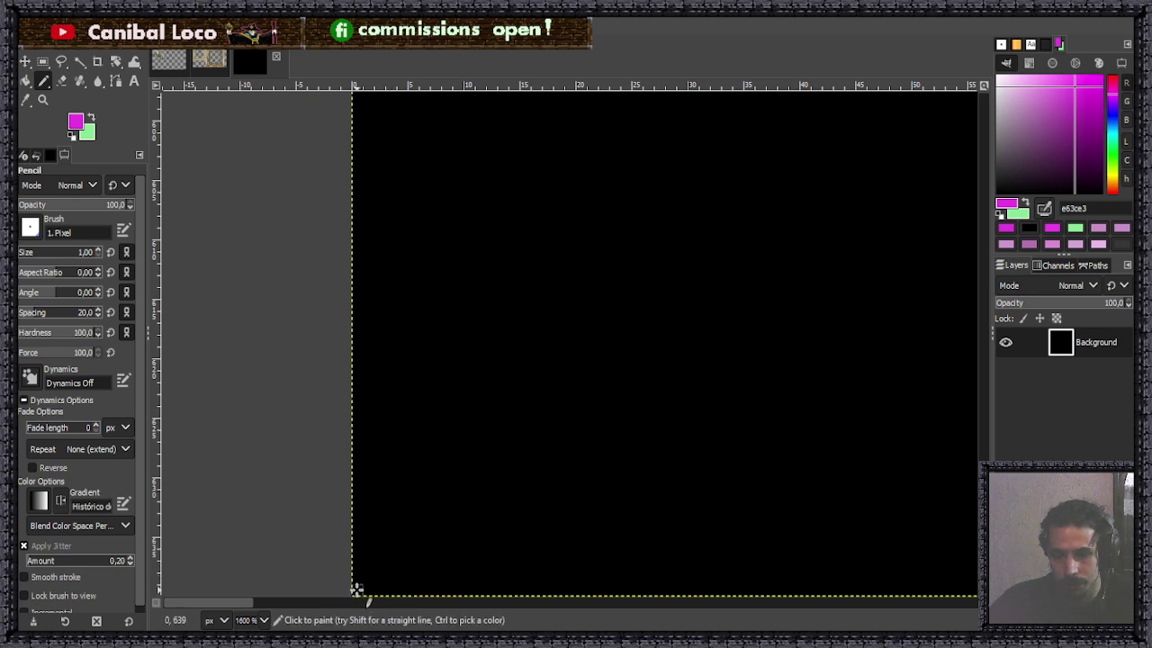
Draw a 20 px vertical line up from the canvas's lower-left corner and a 20 px horizontal line from its upper end.
key("shift")
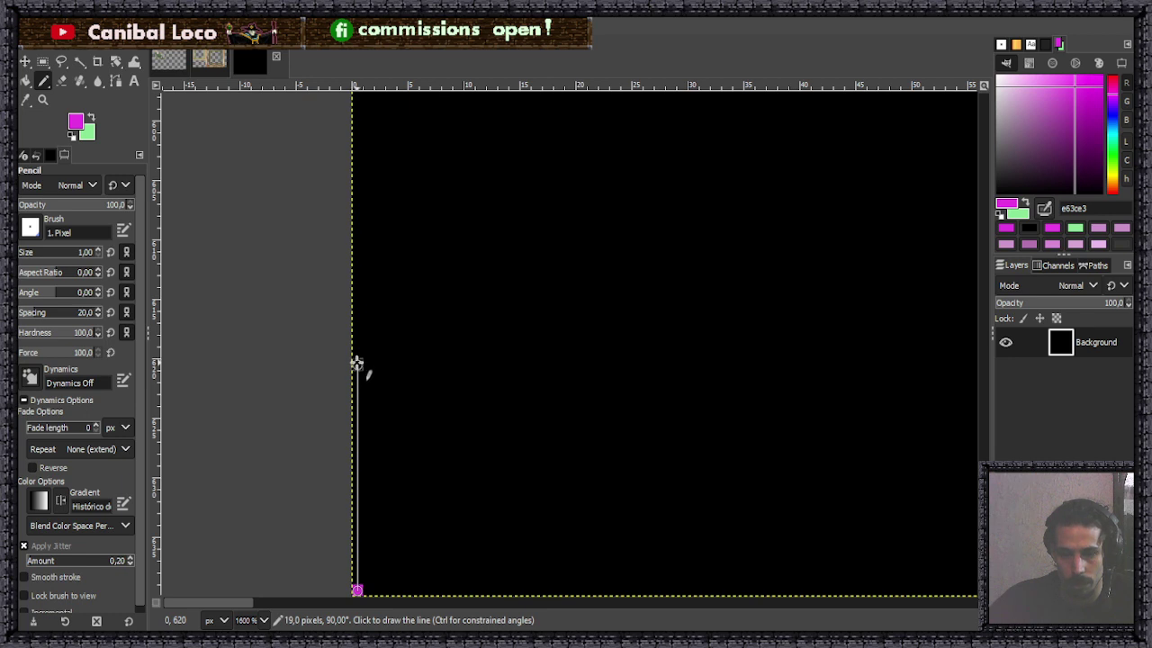
left_click(358, 363)
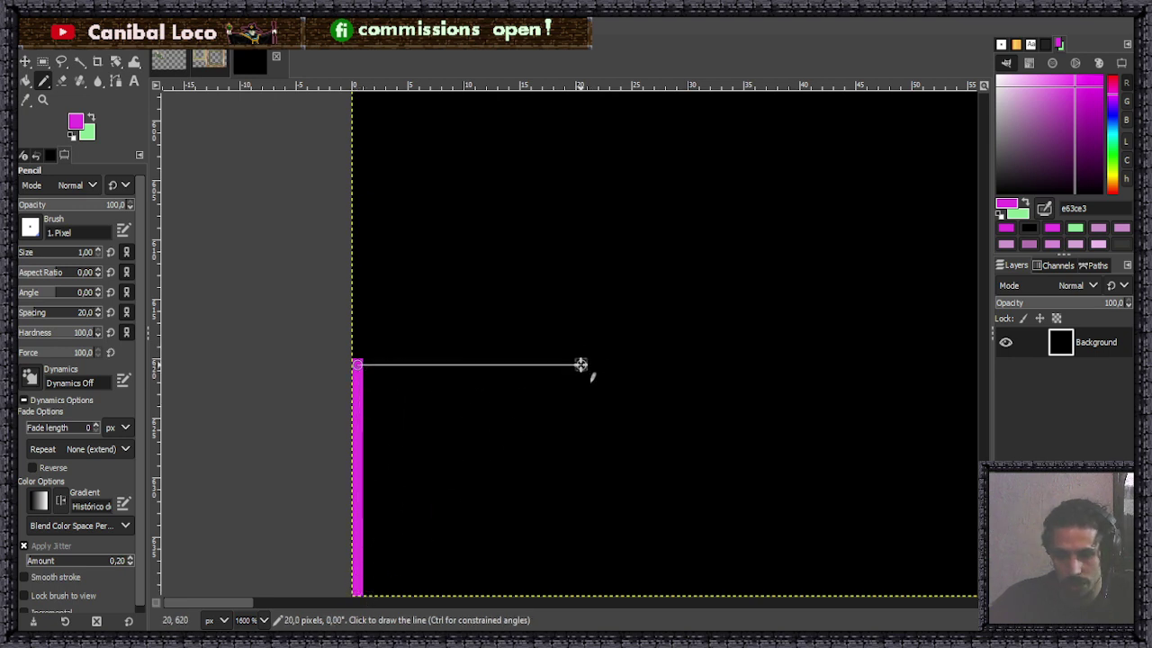
left_click(568, 365)
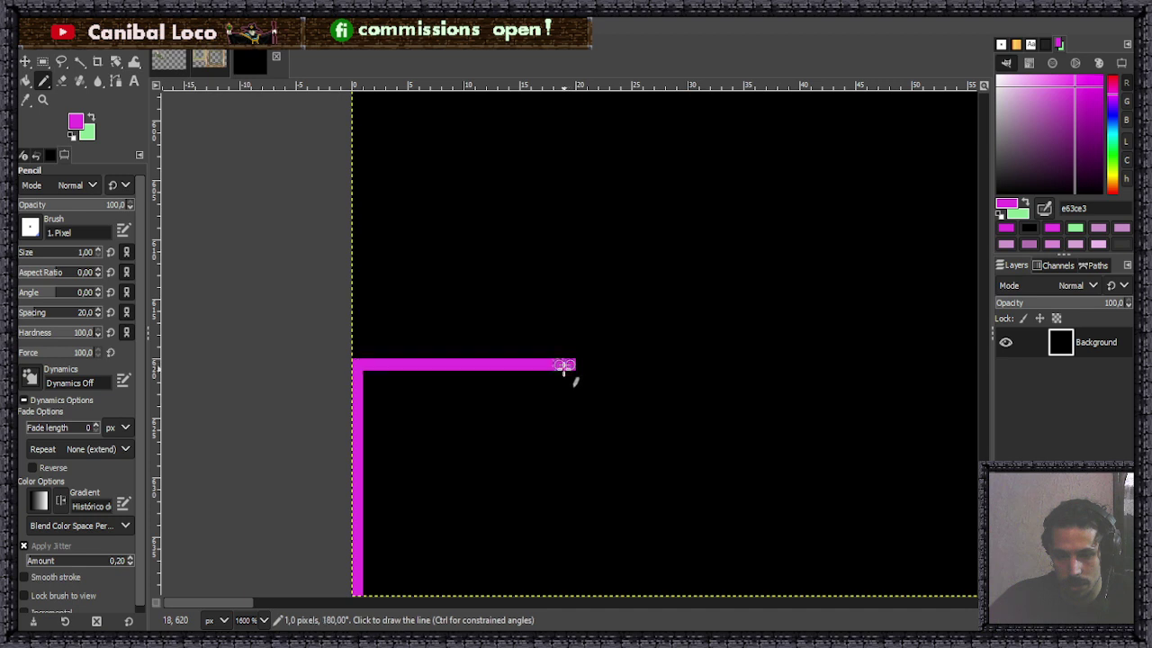
key("r")
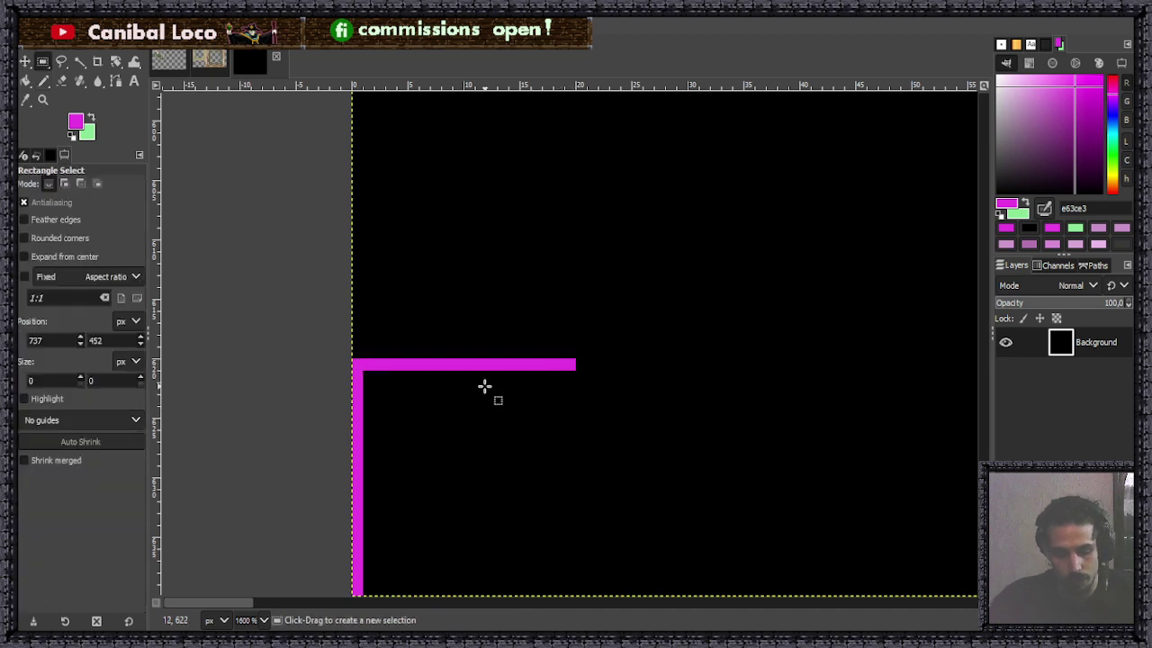
left_click(351, 358)
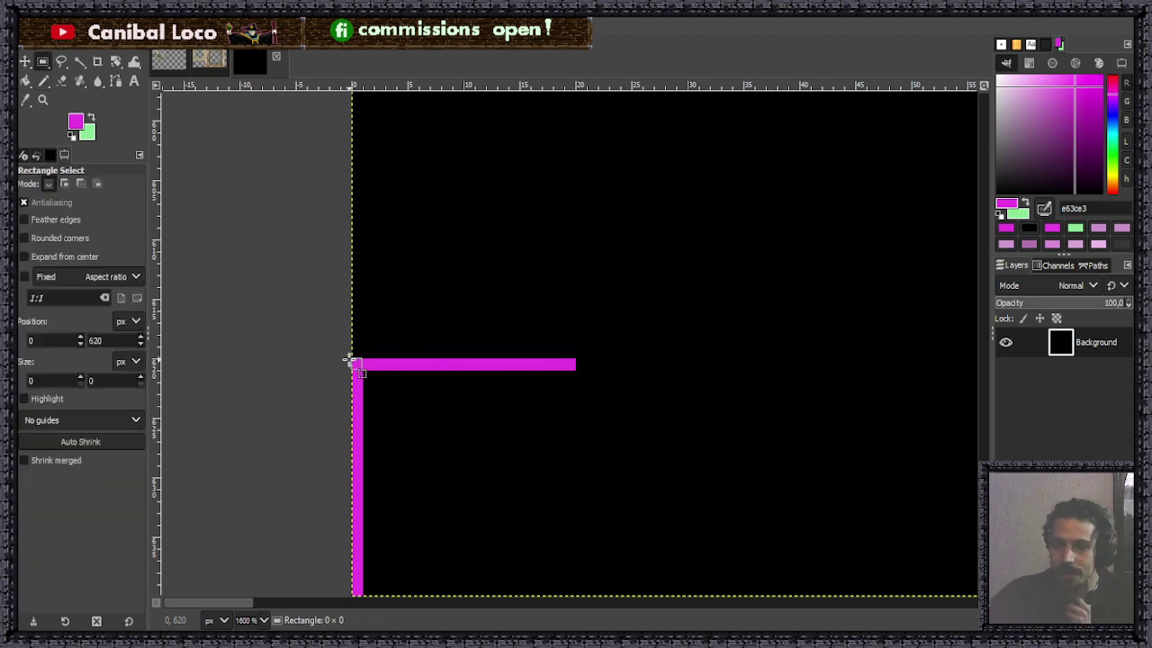
left_click_drag(355, 369, 575, 591)
left_click(609, 460)
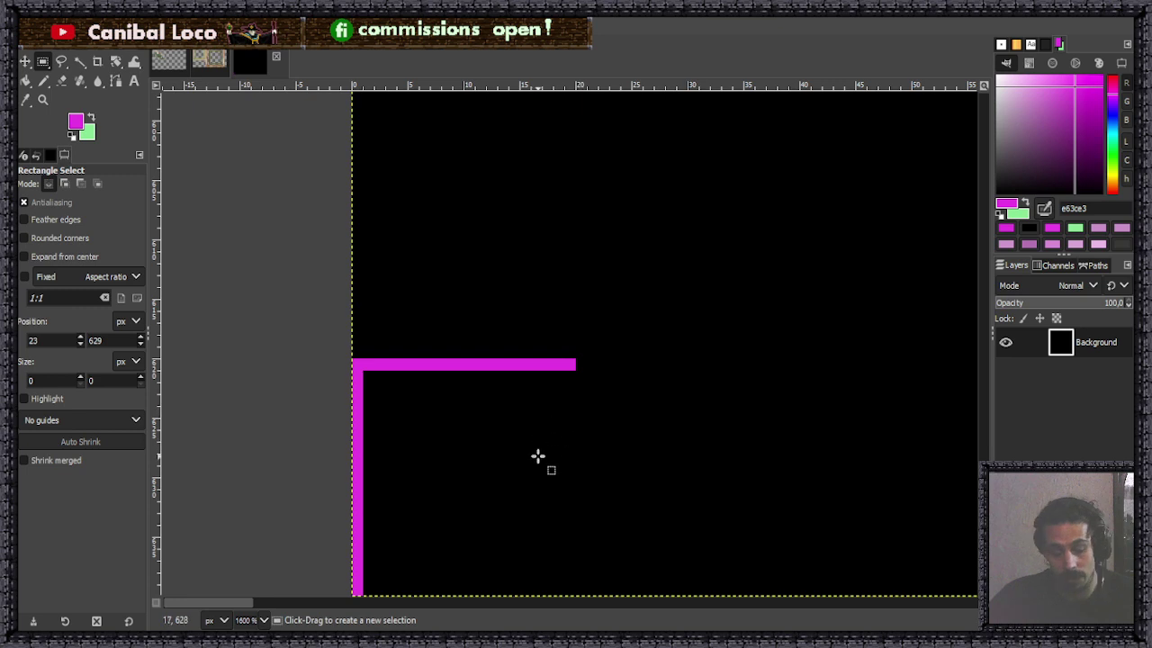
Draw a straight magenta Pencil line from the horizontal line's free end down to the canvas's lower edge.
key("n")
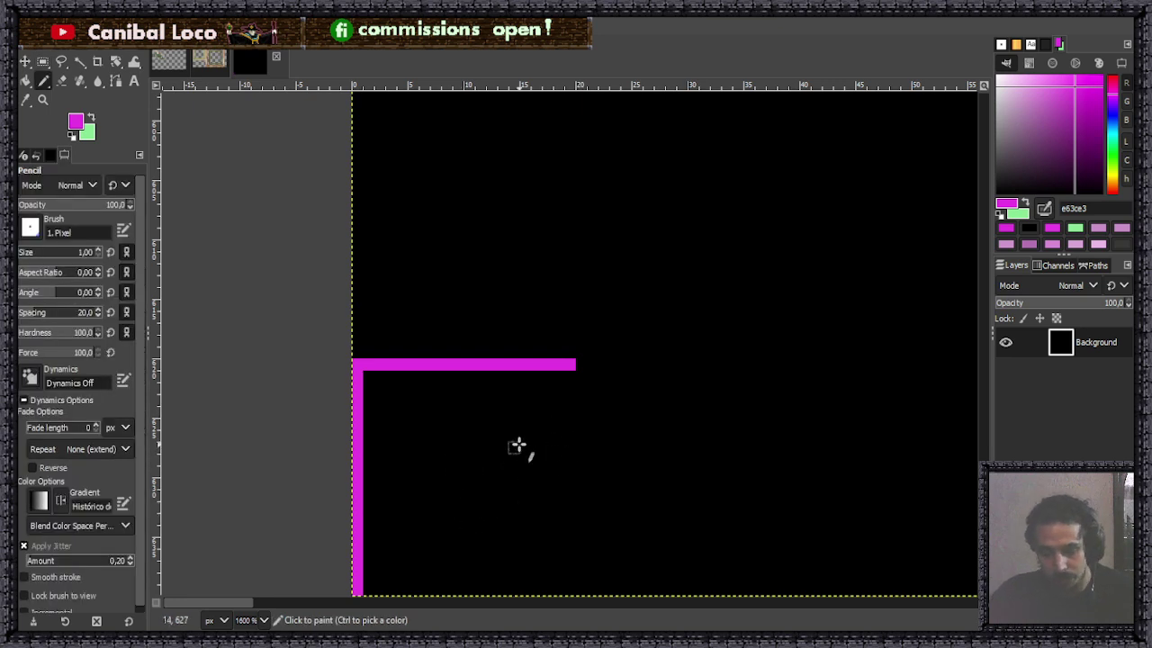
left_click(566, 366)
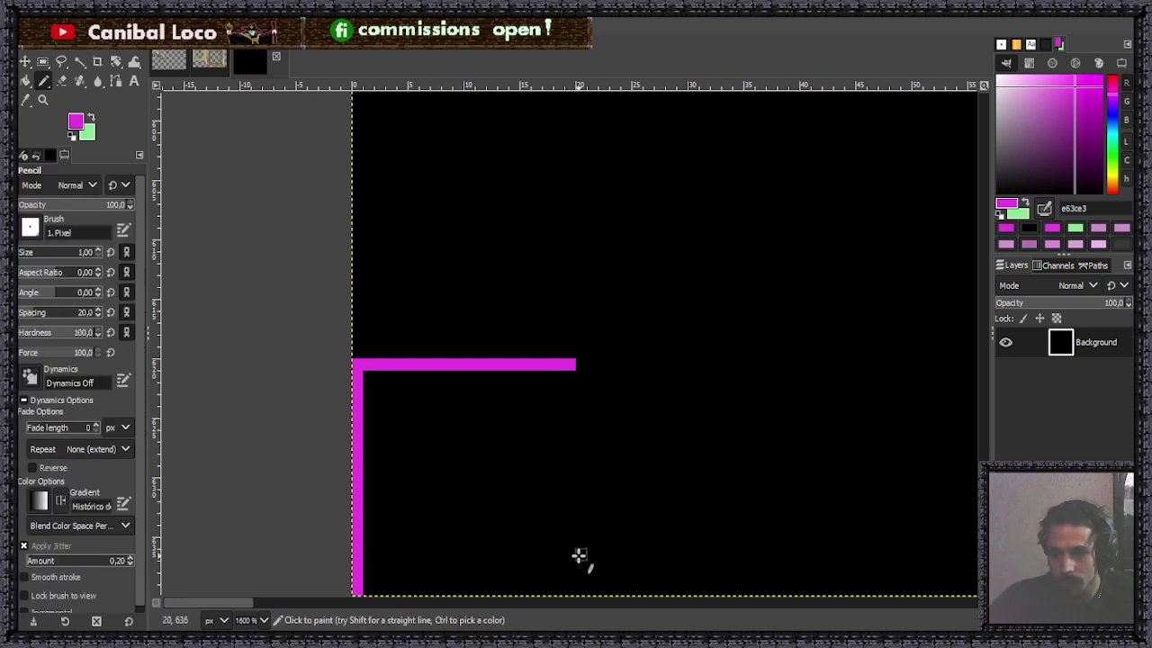
left_click(571, 596, "shift")
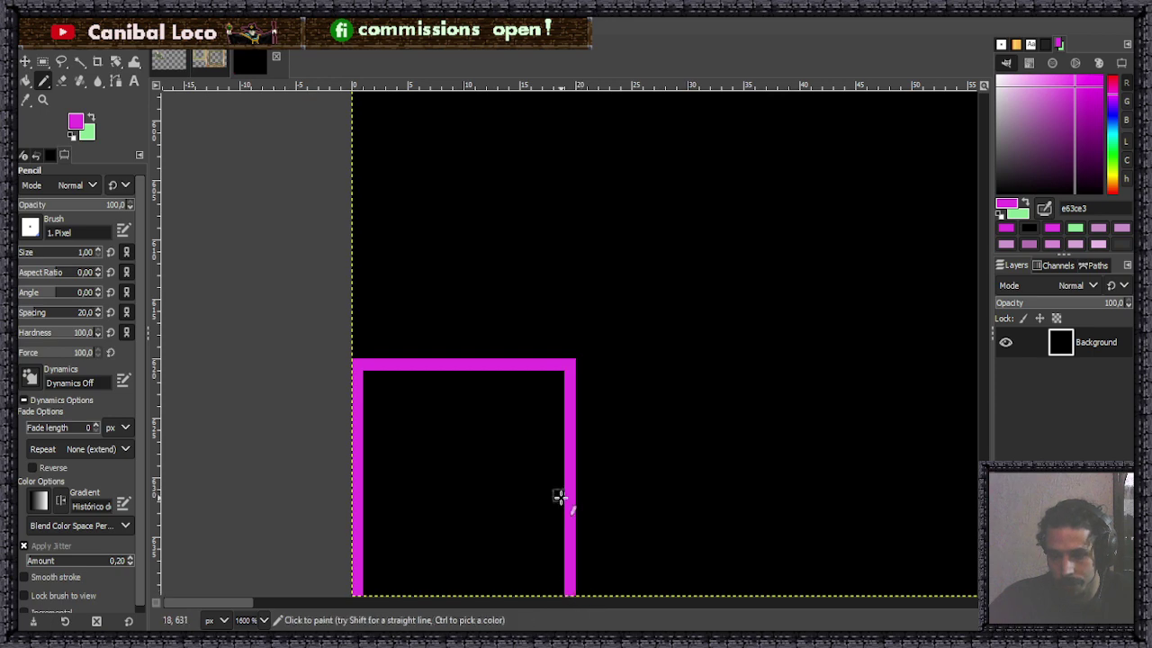
Select the 20 x 20 px magenta outline in the canvas's lower-left corner with Rectangle Select and copy it.
scroll(559, 497, "down", 6)
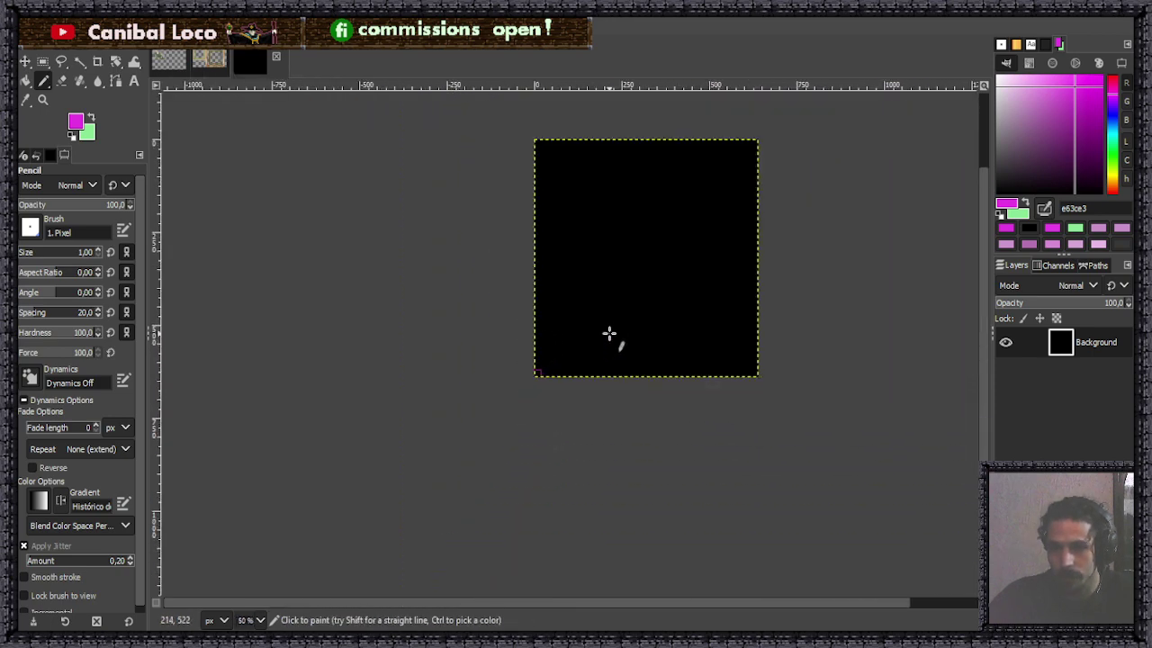
scroll(609, 334, "up", 2)
scroll(648, 339, "down", 2)
scroll(693, 234, "up", 1)
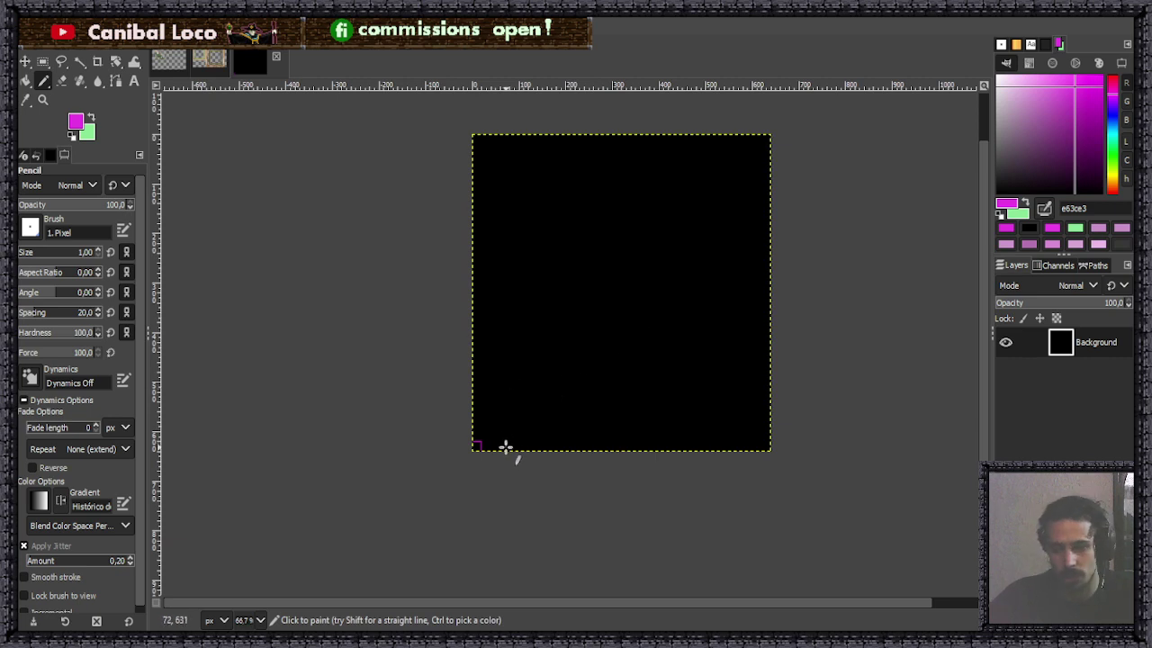
scroll(501, 435, "up", 1)
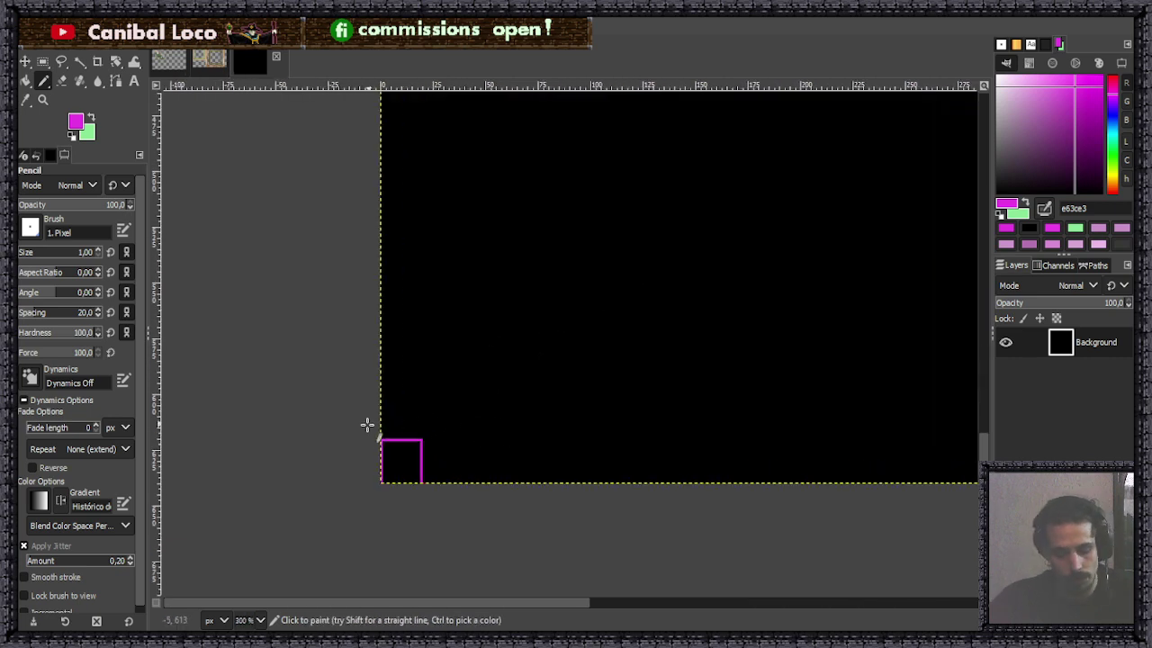
scroll(411, 419, "up", 2)
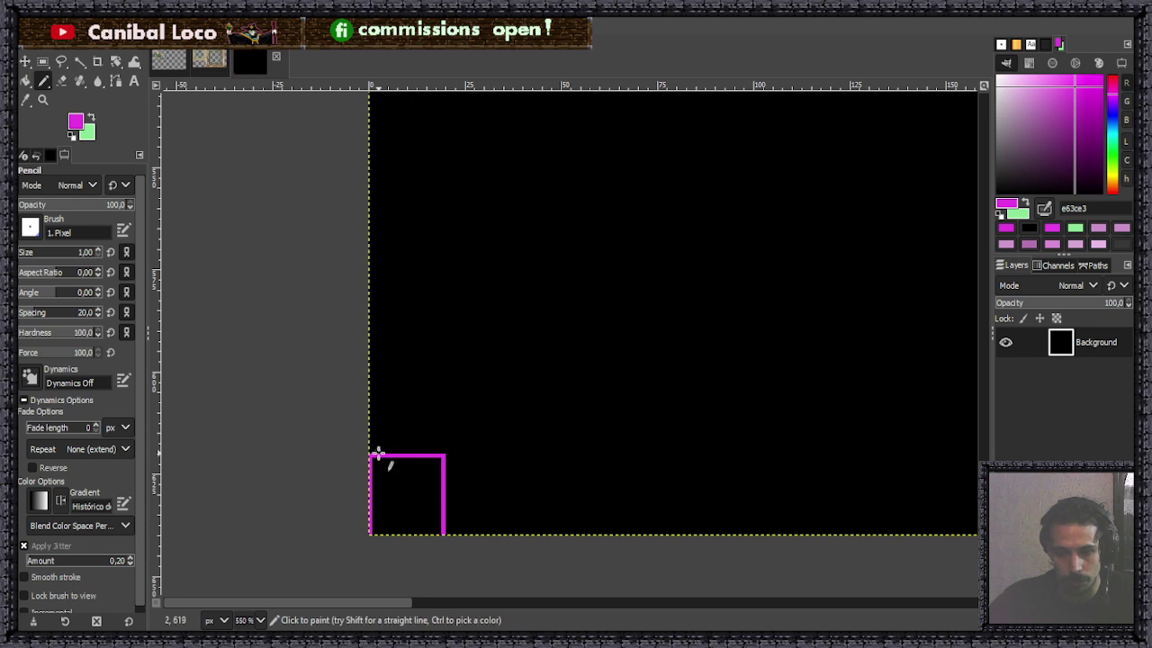
key("r")
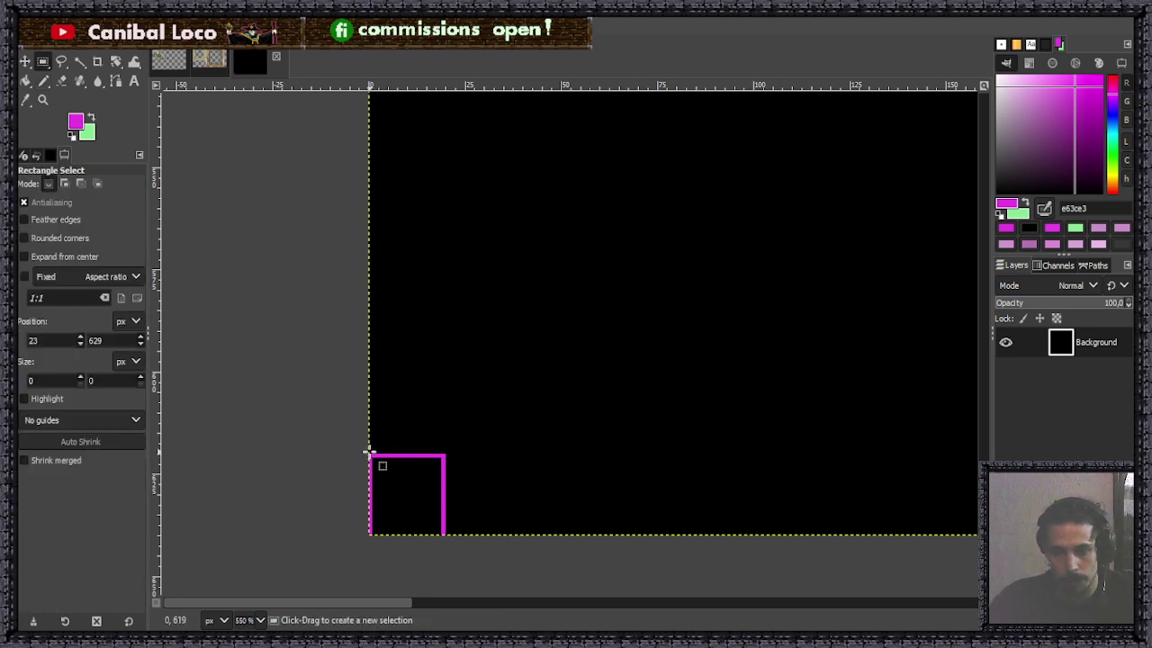
left_click_drag(369, 454, 444, 538)
key("ctrl+c")
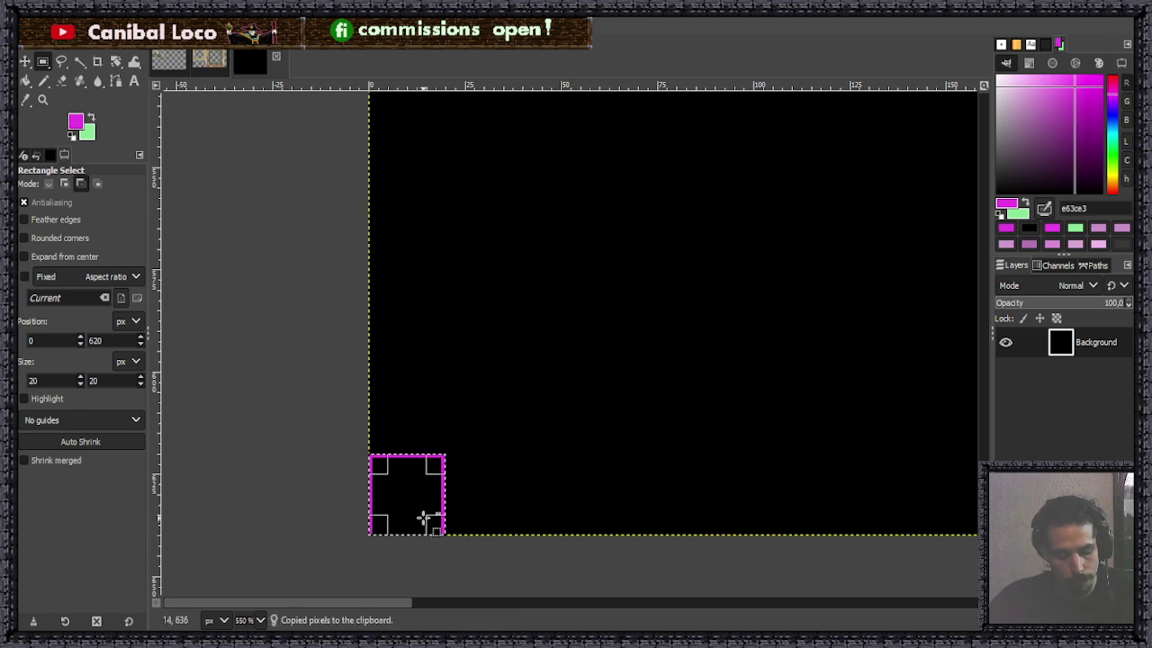
Paste two copies of the magenta outline, one directly right of the original and one directly above it, and anchor them.
key("ctrl+v")
left_click_drag(414, 495, 414, 406)
key("ctrl+v")
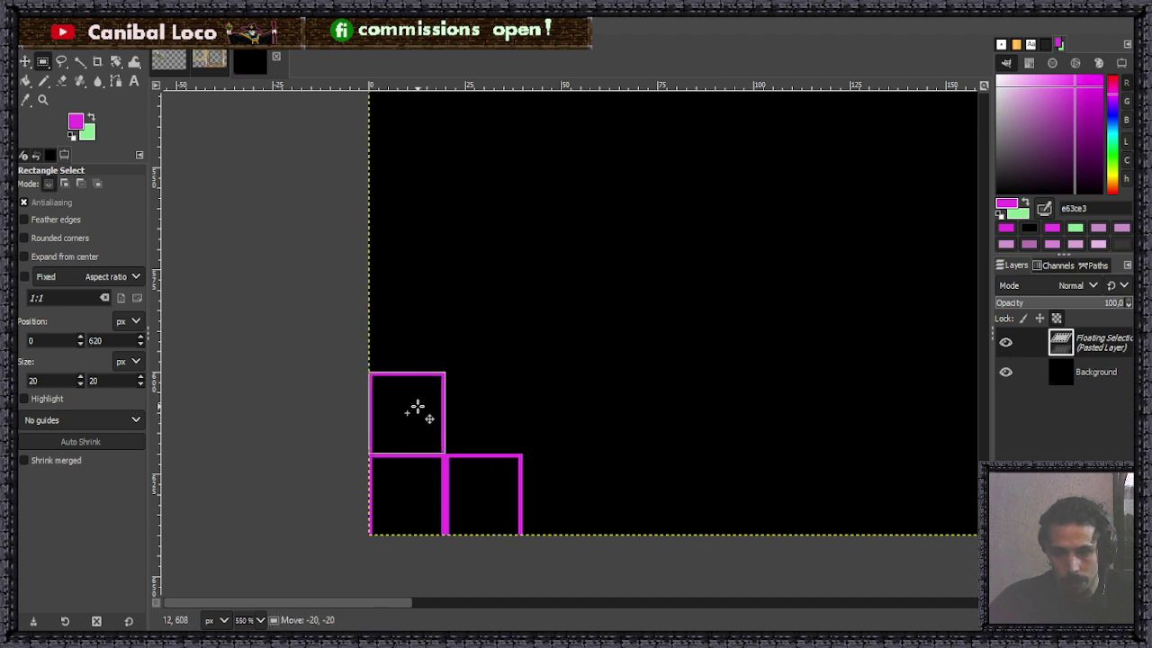
left_click(516, 407)
scroll(495, 414, "down", 4)
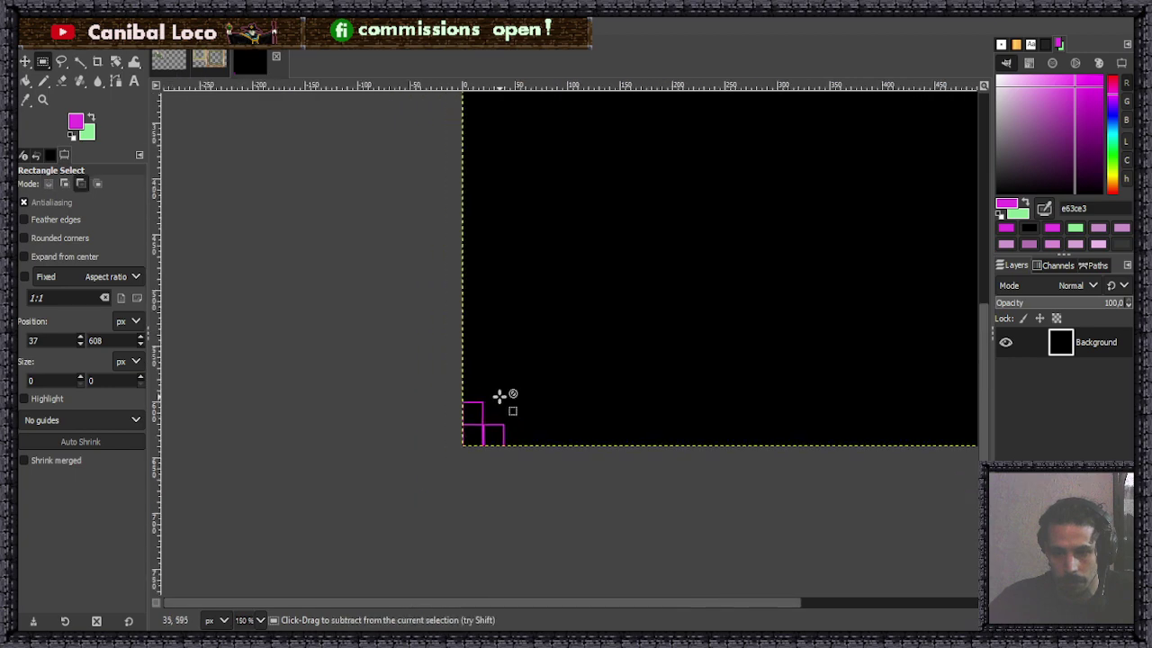
Paste a third copy of the outline diagonally above the original to complete a 2 x 2 block, and anchor it.
scroll(468, 416, "up", 6)
key("ctrl+v")
left_click_drag(569, 372, 424, 423)
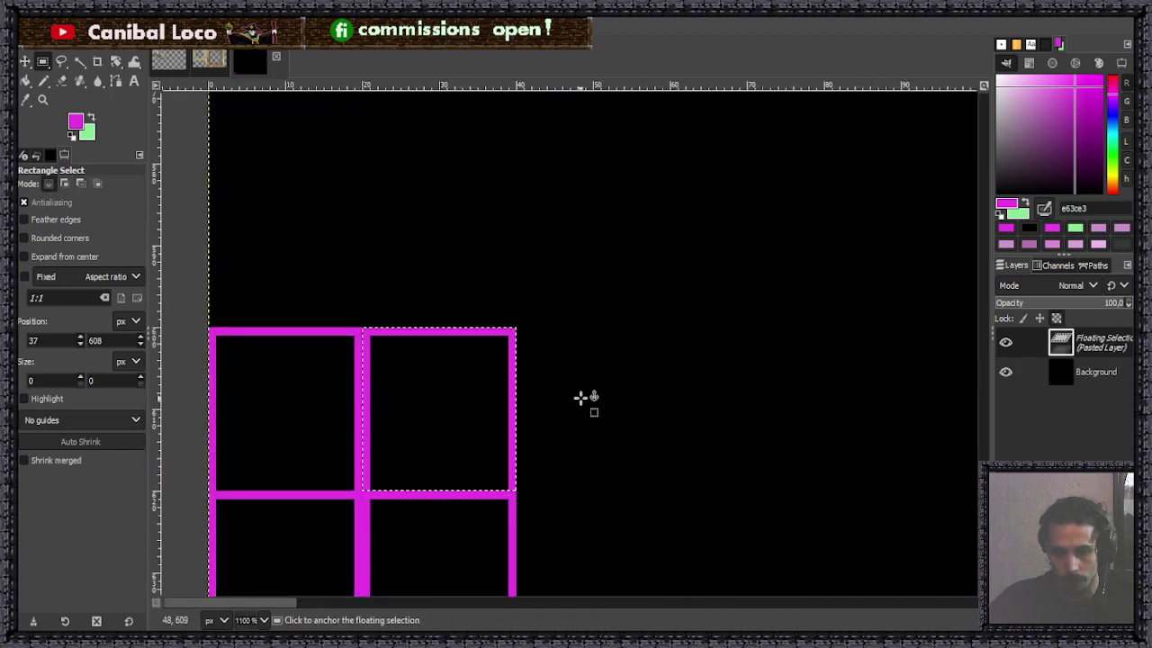
scroll(581, 395, "down", 6)
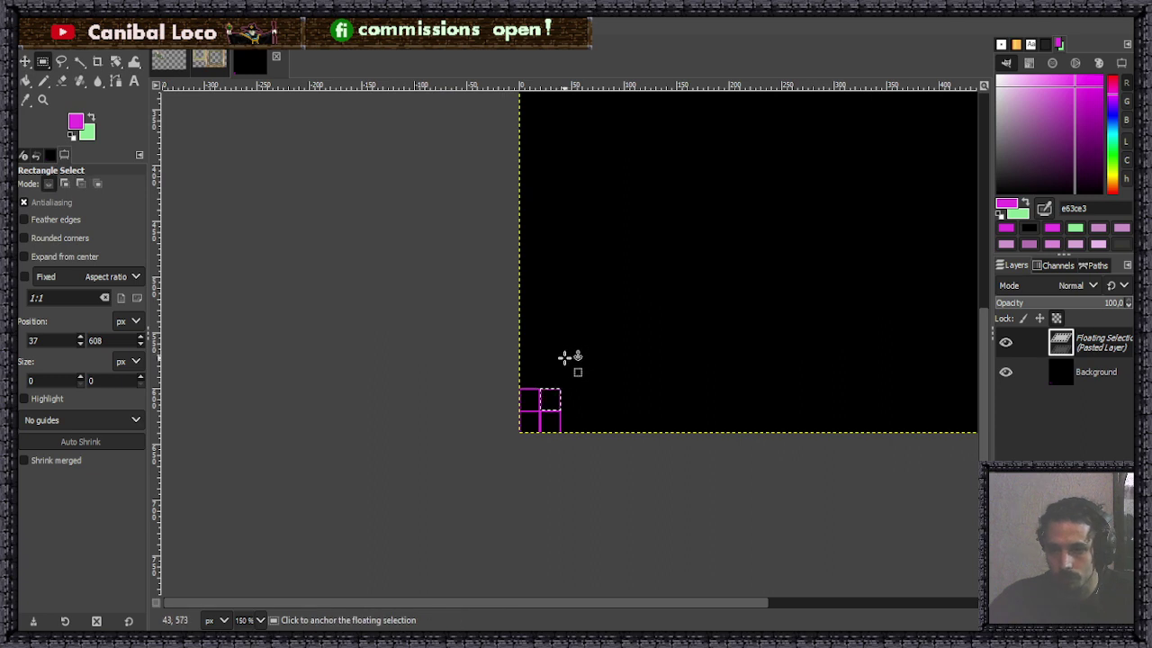
left_click(583, 368)
scroll(562, 392, "up", 3)
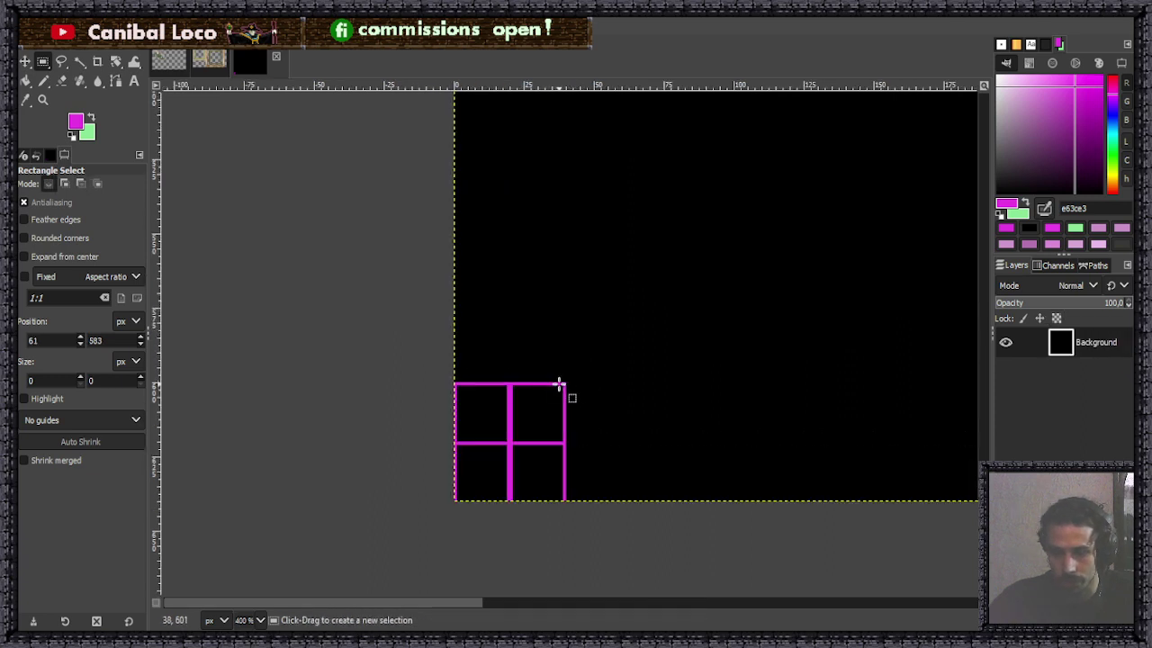
left_click_drag(454, 471, 451, 501)
left_click(581, 415)
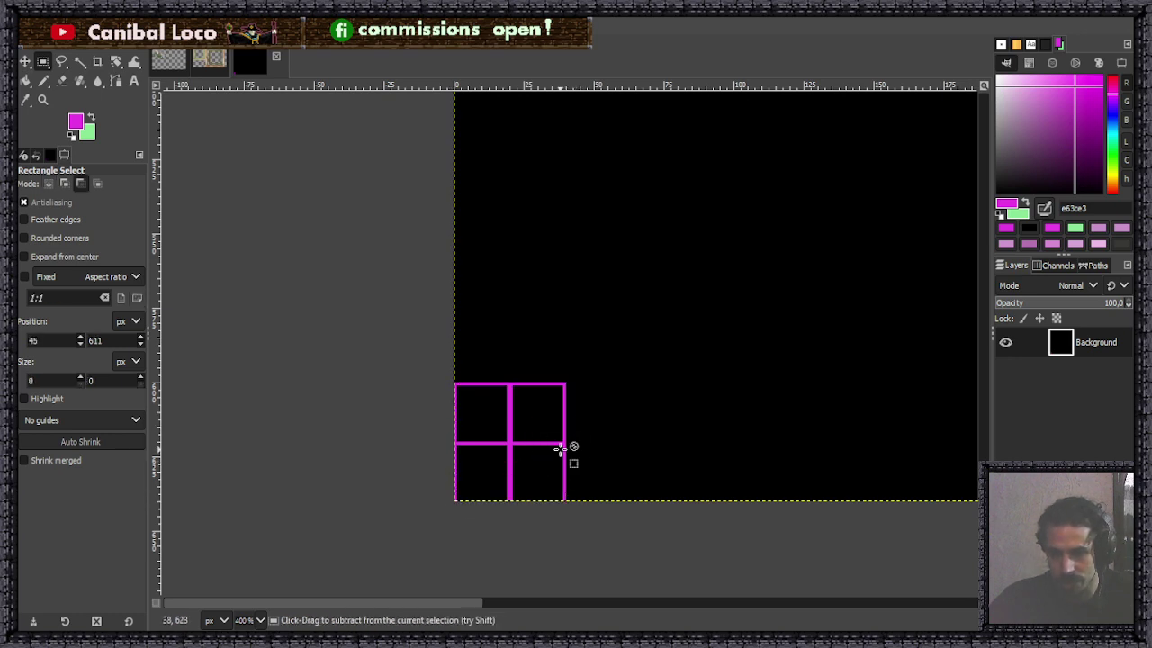
scroll(570, 450, "down", 7)
scroll(504, 364, "up", 1)
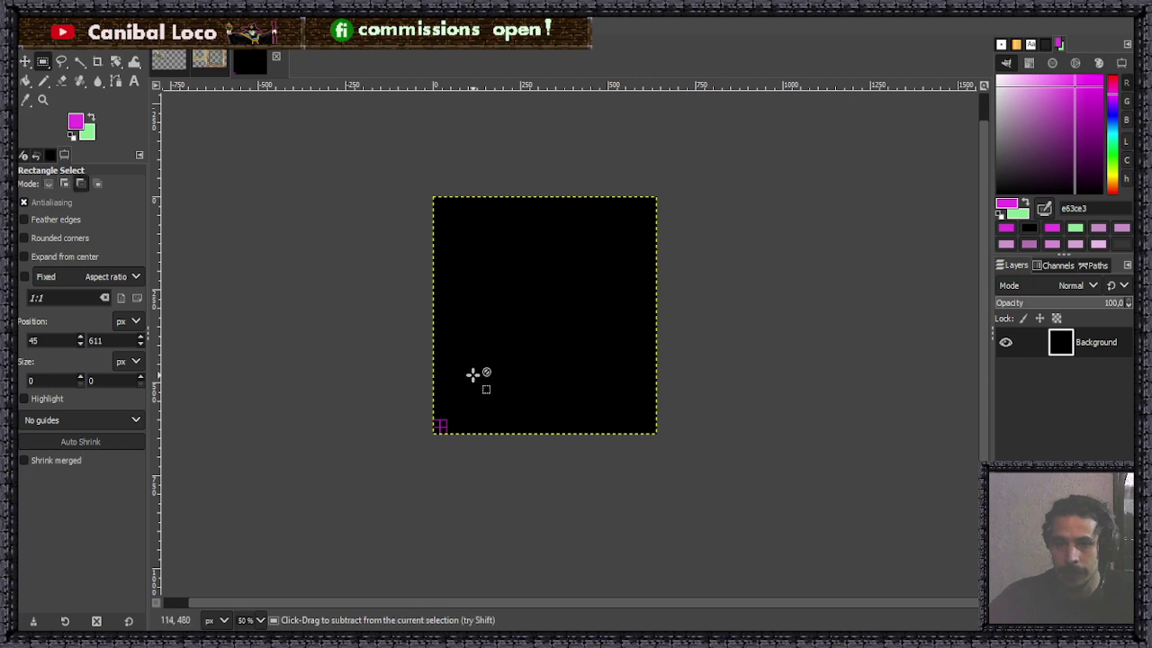
scroll(473, 375, "up", 1)
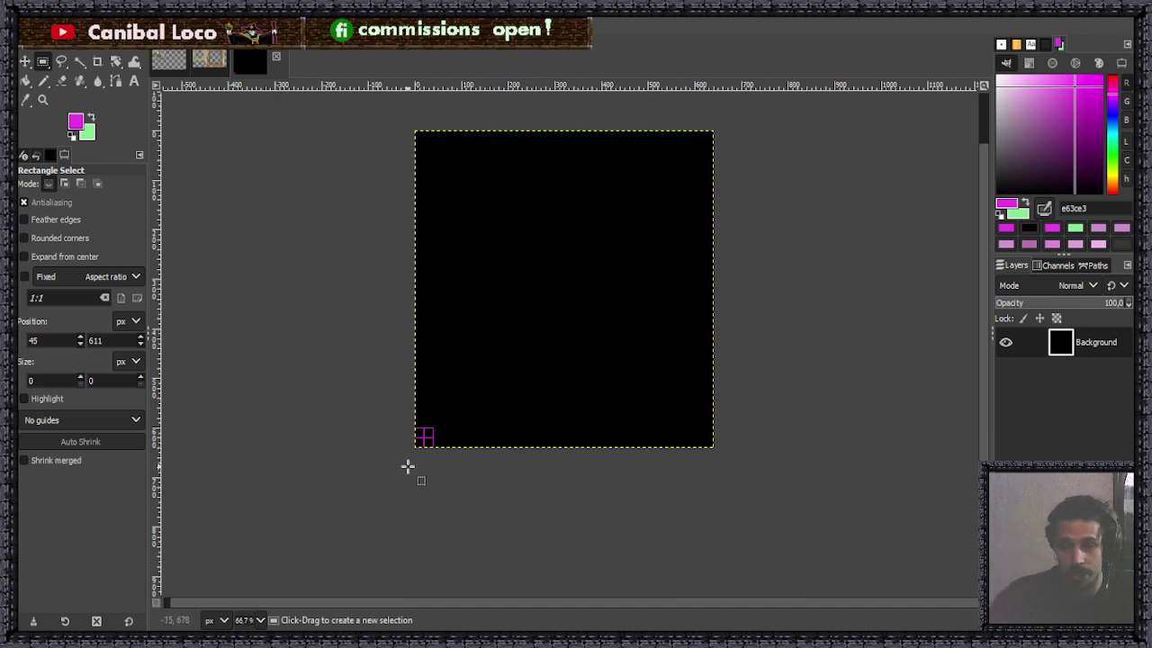
Select the 40 x 40 px magenta 2 x 2 block in the canvas's lower-left corner with Rectangle Select and copy it.
scroll(442, 411, "up", 1)
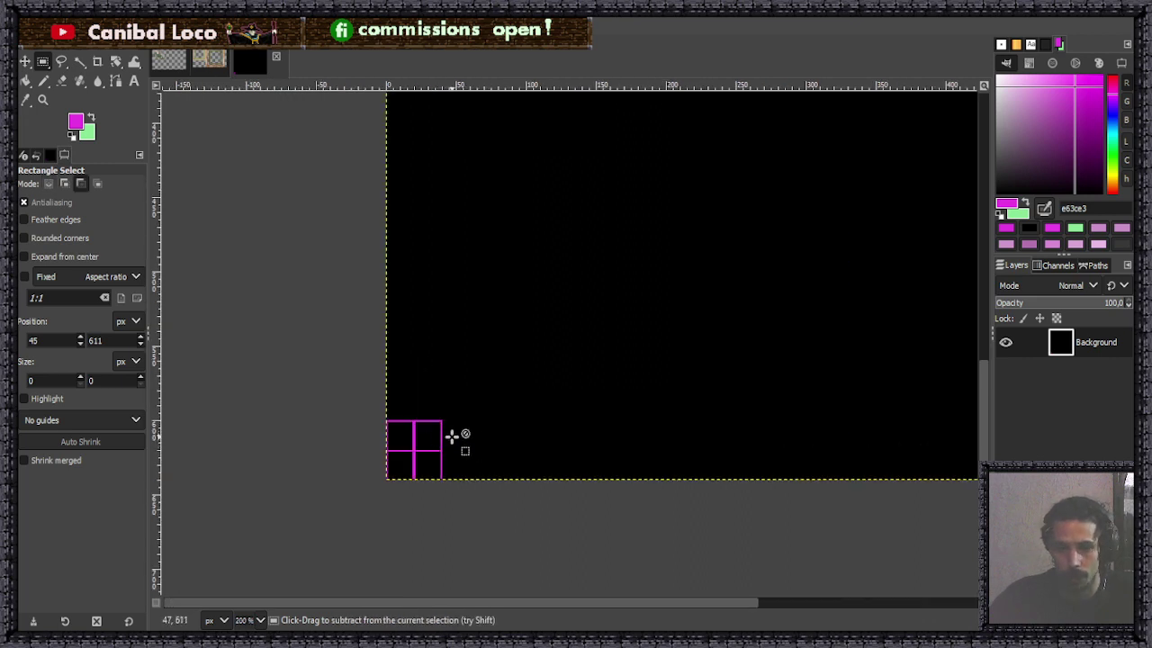
scroll(453, 437, "down", 2)
scroll(540, 285, "up", 1)
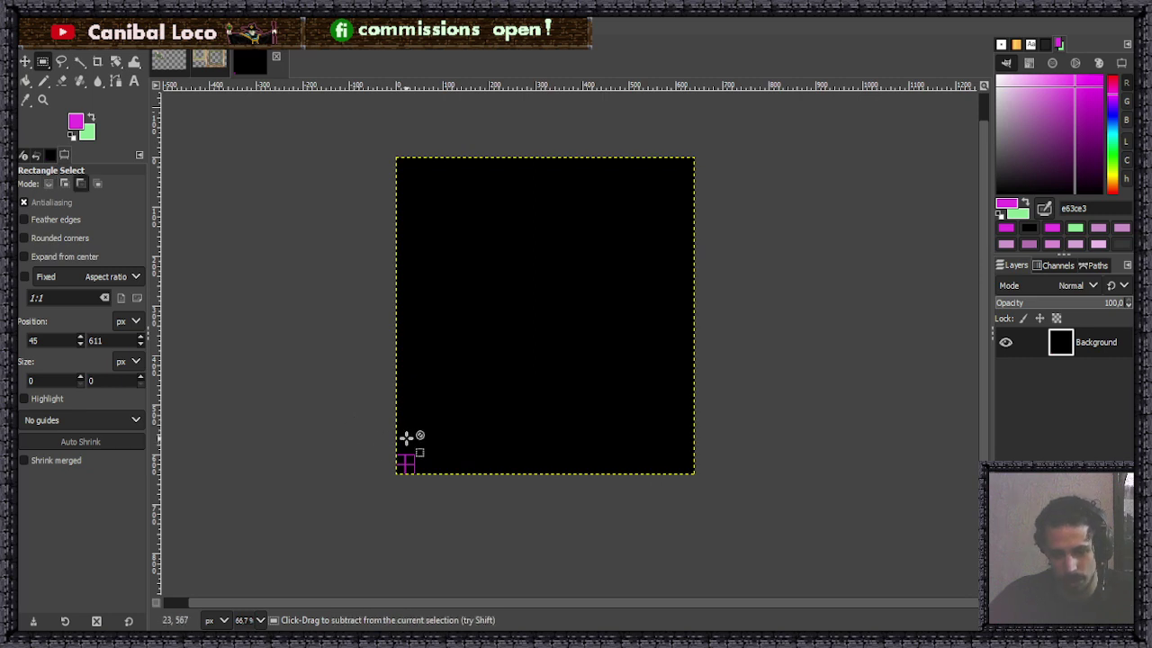
scroll(405, 450, "up", 3, "ctrl")
scroll(375, 461, "up", 3, "ctrl")
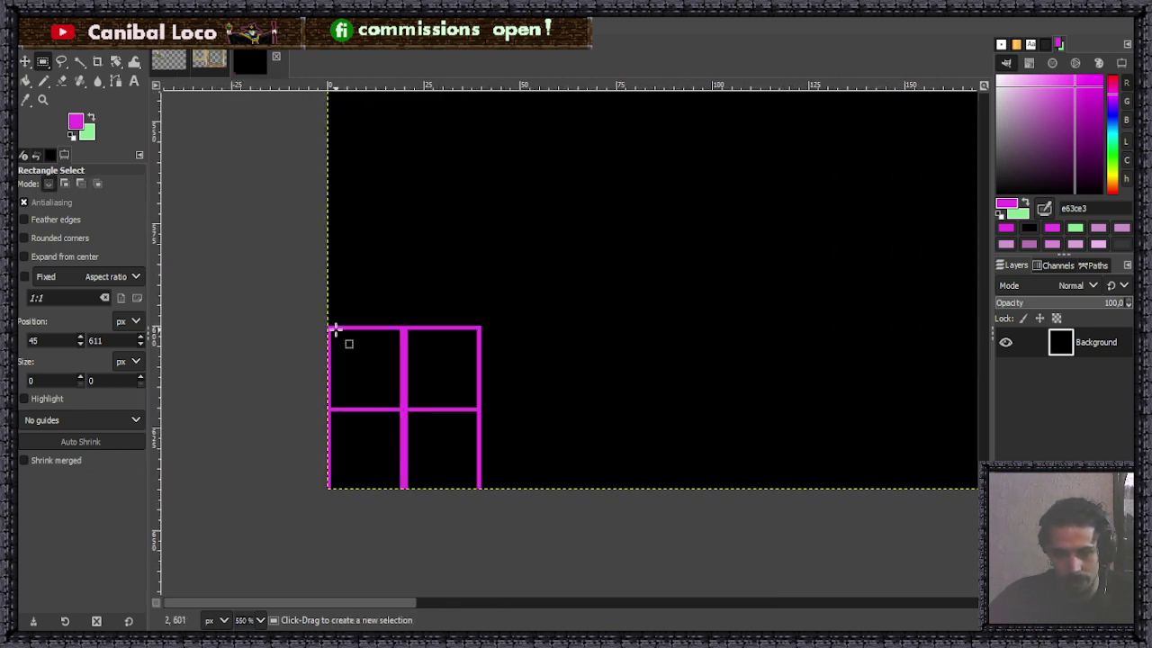
left_click_drag(481, 326, 329, 486)
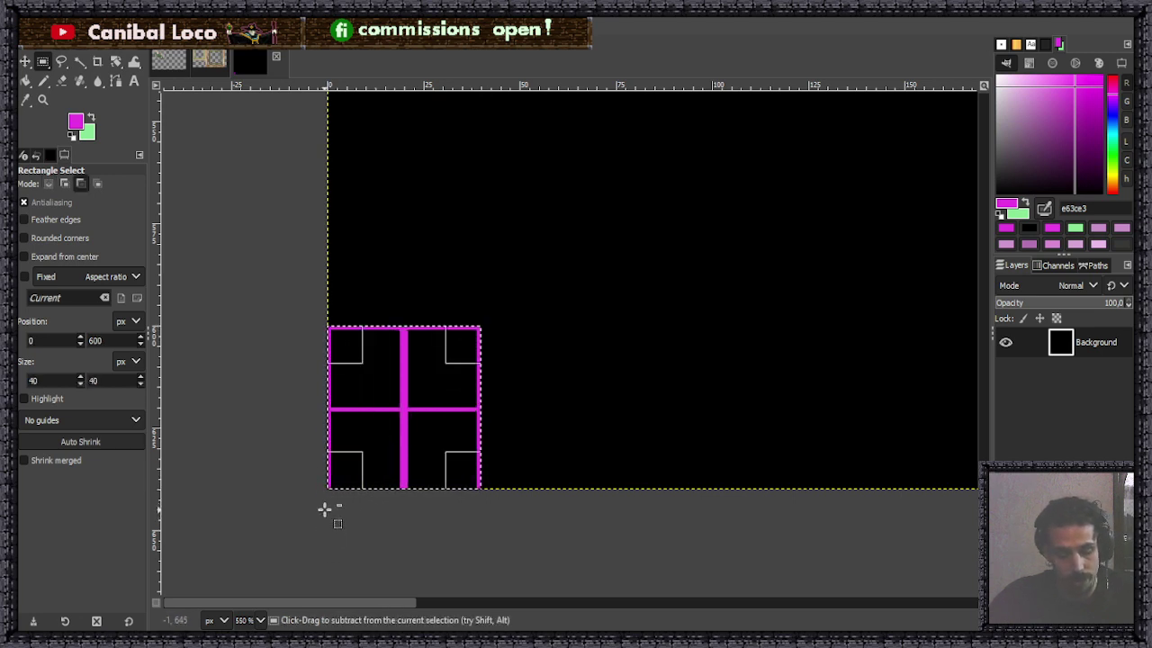
key("ctrl+c")
Paste three copies of the block directly above, directly right and diagonally above the original to form a 4 x 4 grid, and anchor them.
key("ctrl+v")
left_click_drag(368, 442, 399, 261)
key("ctrl+v")
left_click(537, 286)
key("ctrl+v")
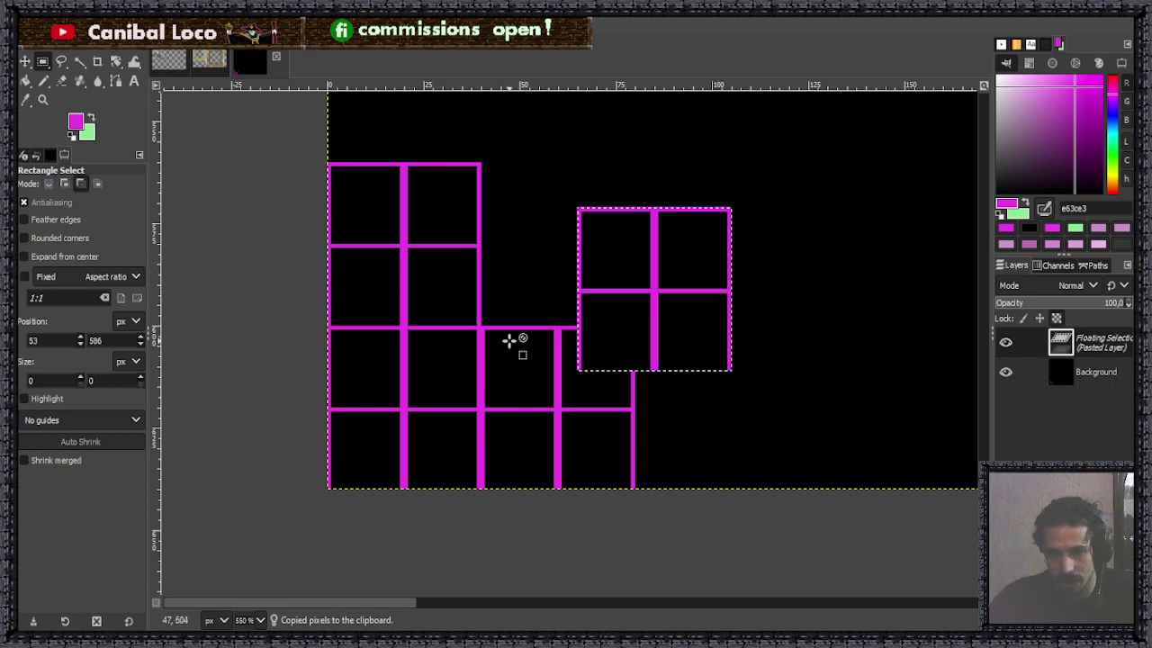
left_click_drag(637, 326, 540, 280)
left_click(637, 360)
scroll(518, 303, "down", 8)
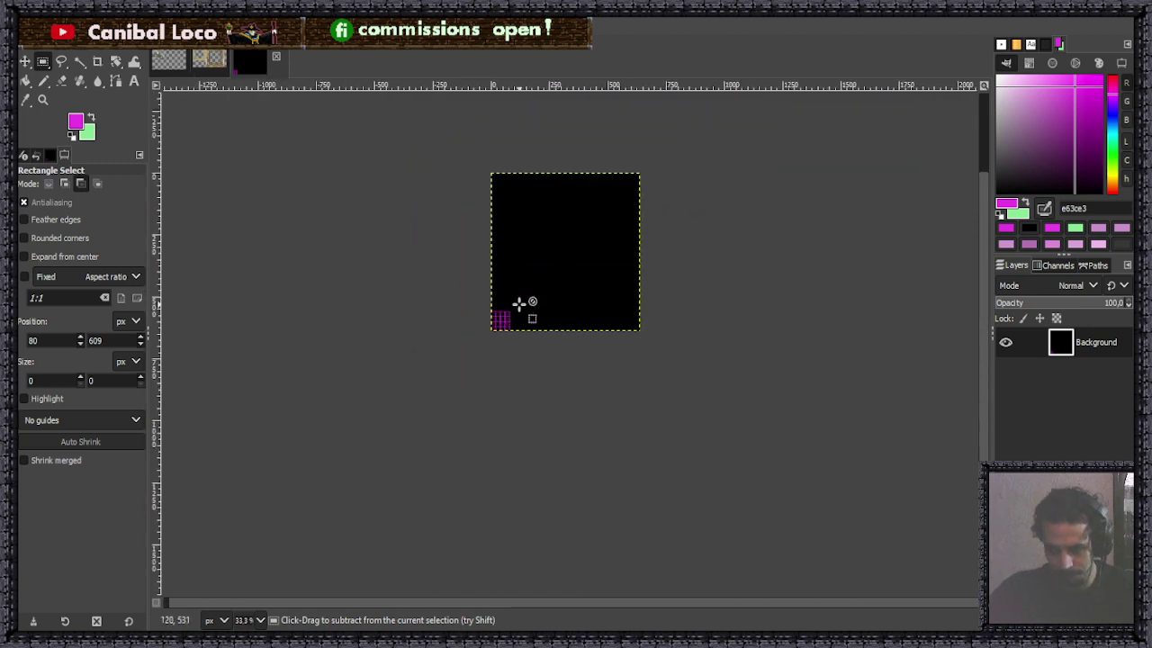
Select the whole 80 x 80 px magenta grid from position 0, 560 with Rectangle Select, copy it and clear the selection.
scroll(551, 307, "up", 1)
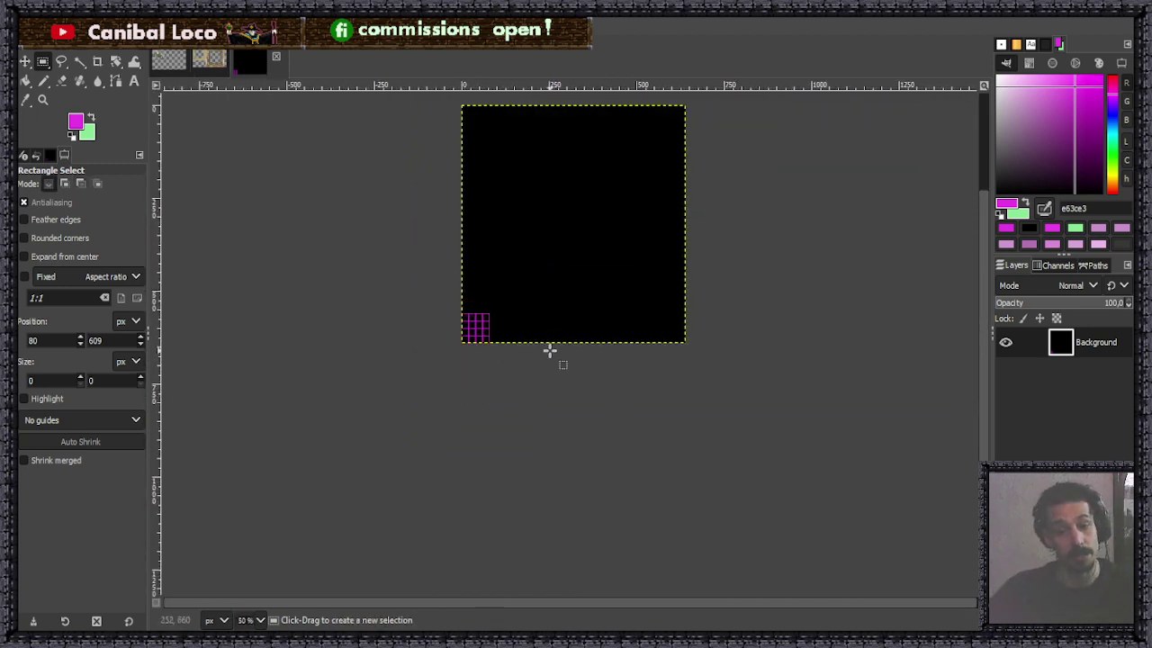
scroll(549, 346, "down", 1)
scroll(540, 315, "up", 5)
scroll(396, 391, "down", 3)
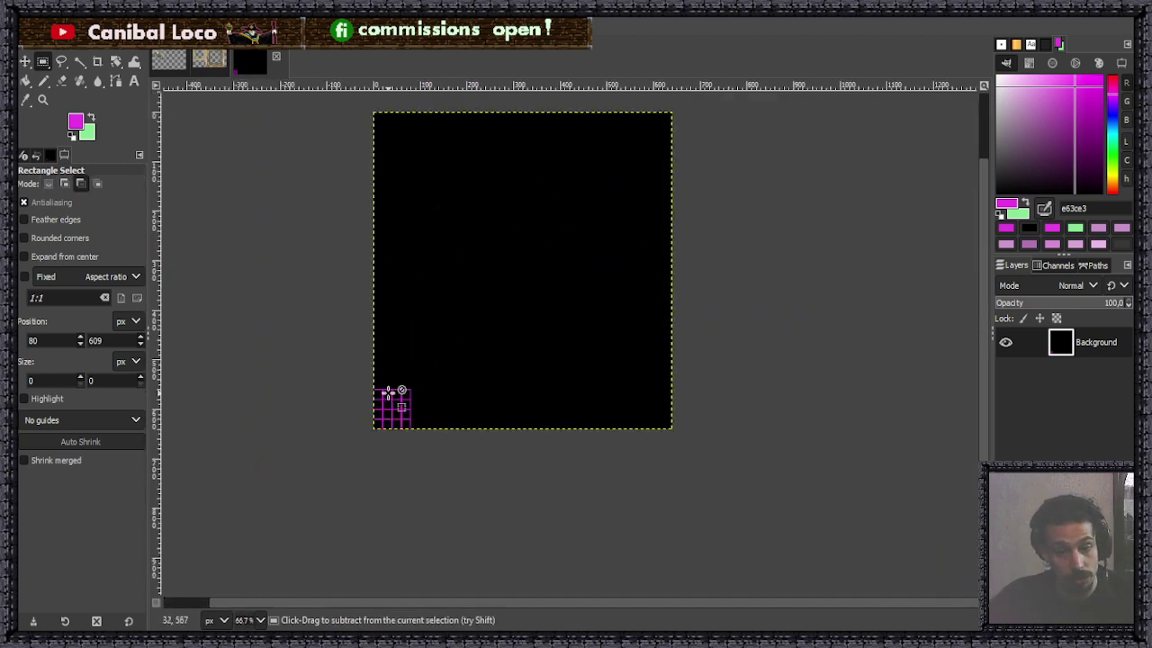
scroll(394, 393, "up", 5)
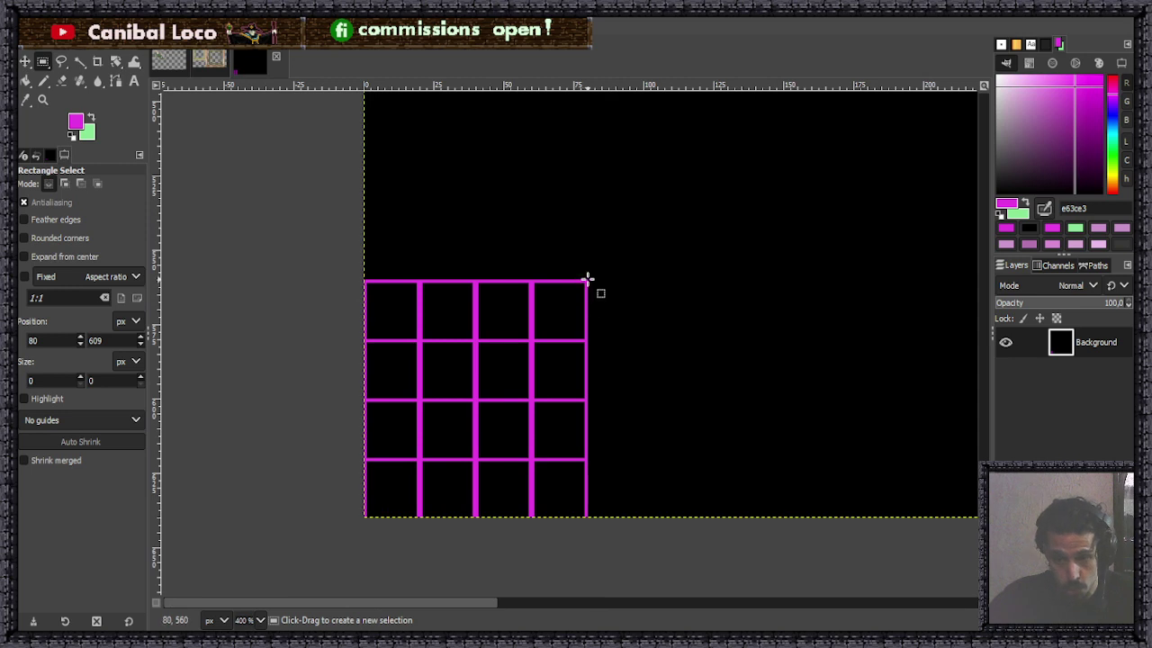
left_click_drag(586, 280, 363, 516)
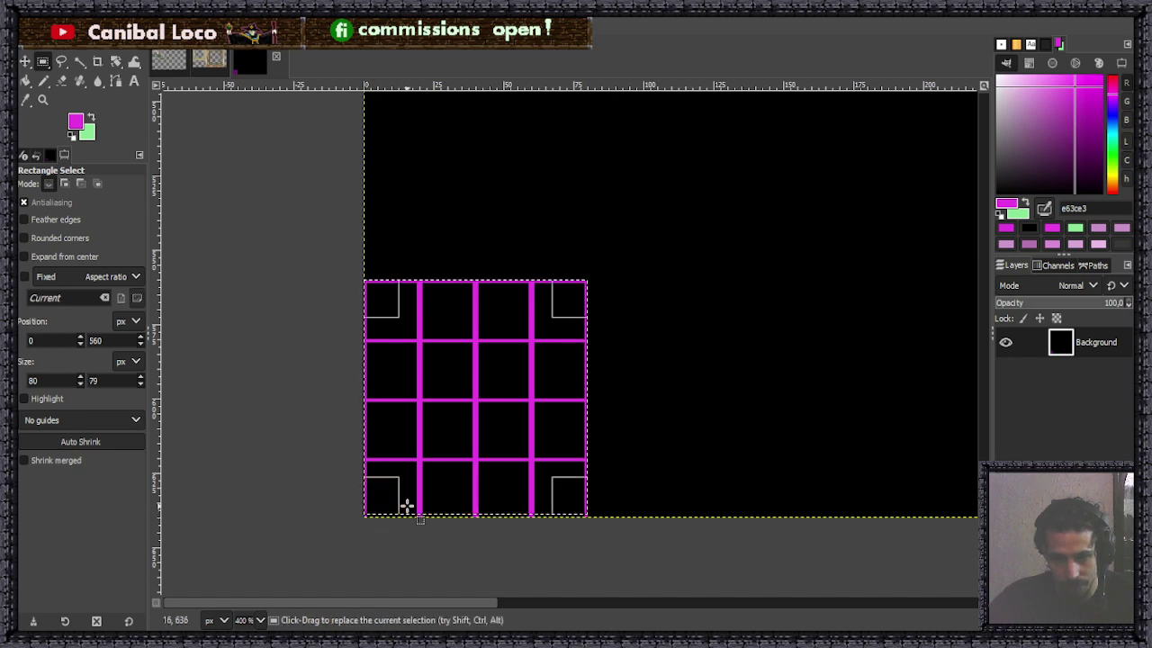
left_click_drag(441, 500, 442, 496)
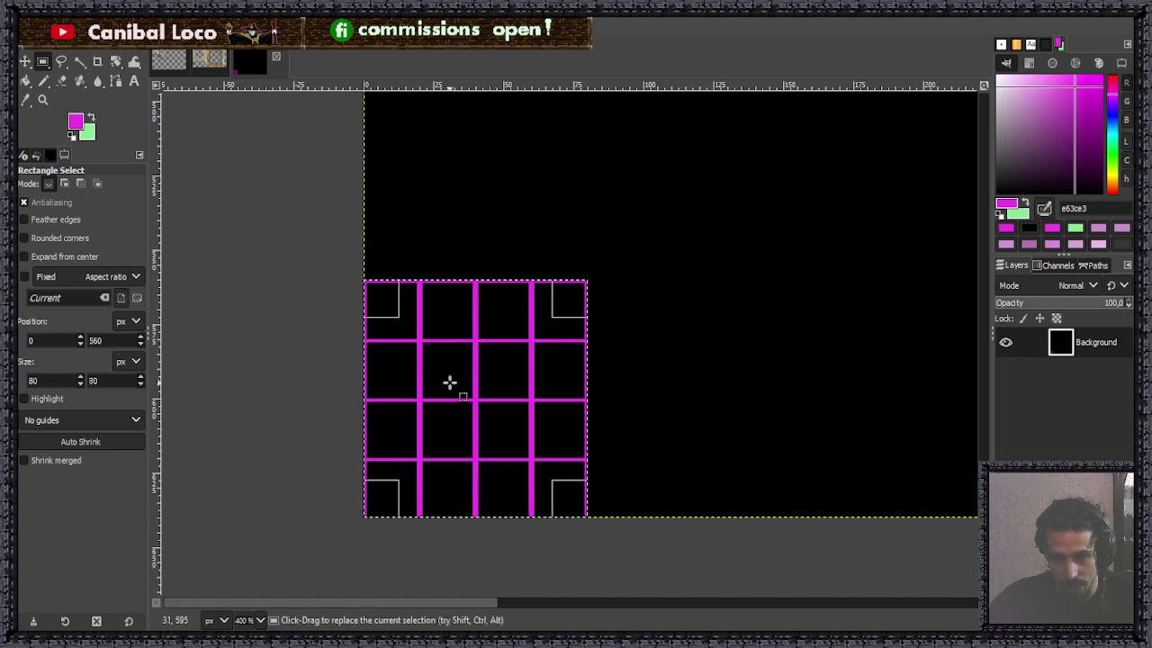
scroll(441, 275, "up", 3)
scroll(436, 297, "up", 2)
scroll(432, 270, "down", 5)
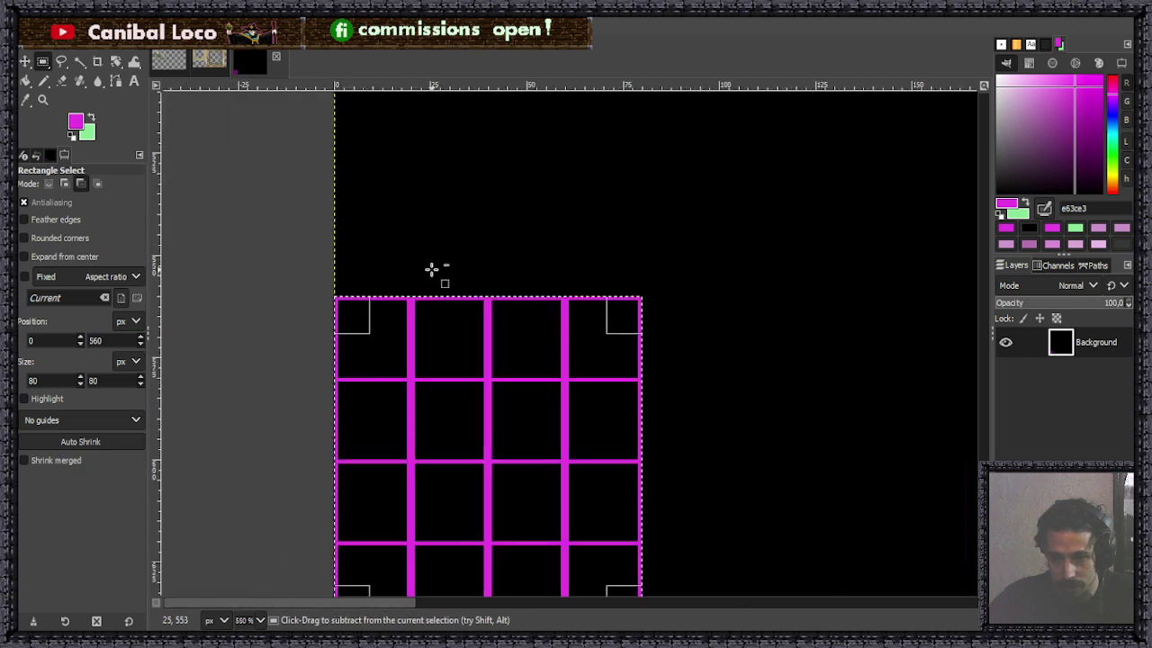
key("ctrl+c")
left_click(297, 353)
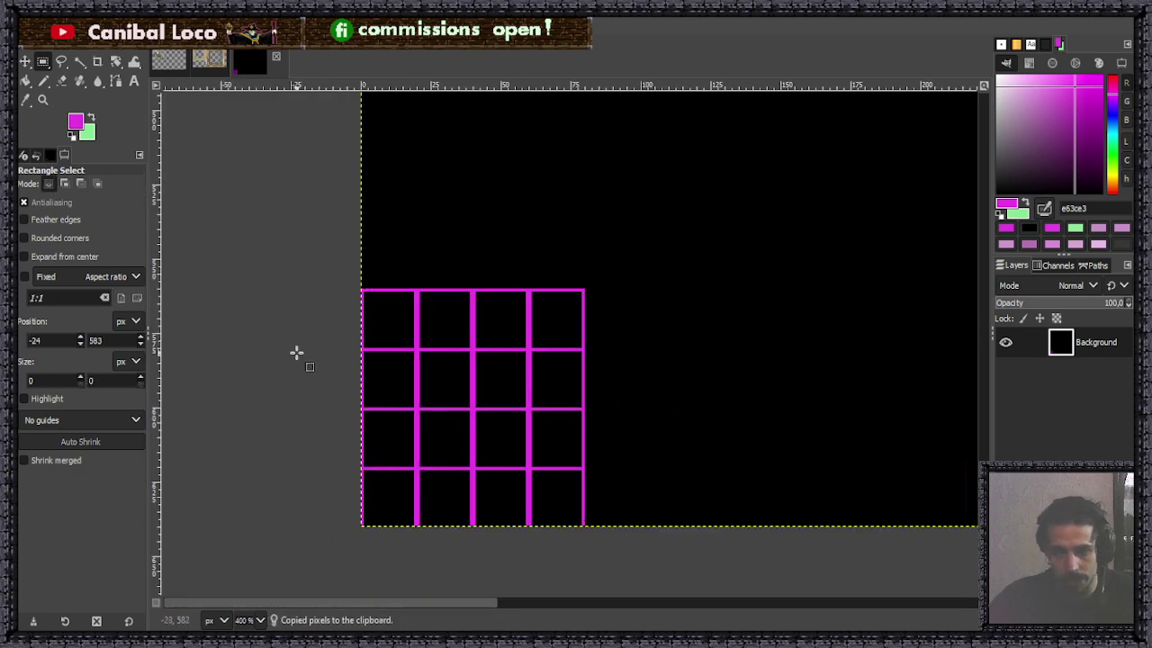
Paste the grid into the office-scene image, place it near the canvas's upper edge right of the handwritten notes, anchor it and save.
left_click(184, 56)
scroll(466, 491, "down", 4)
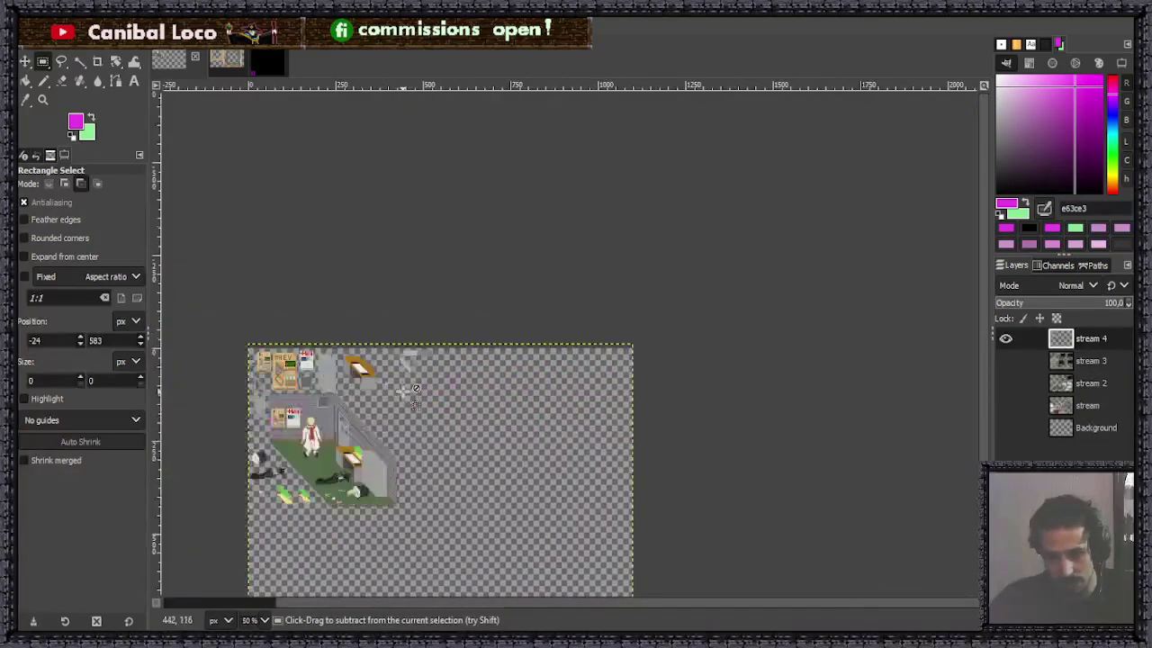
key("ctrl+v")
scroll(435, 495, "up", 4)
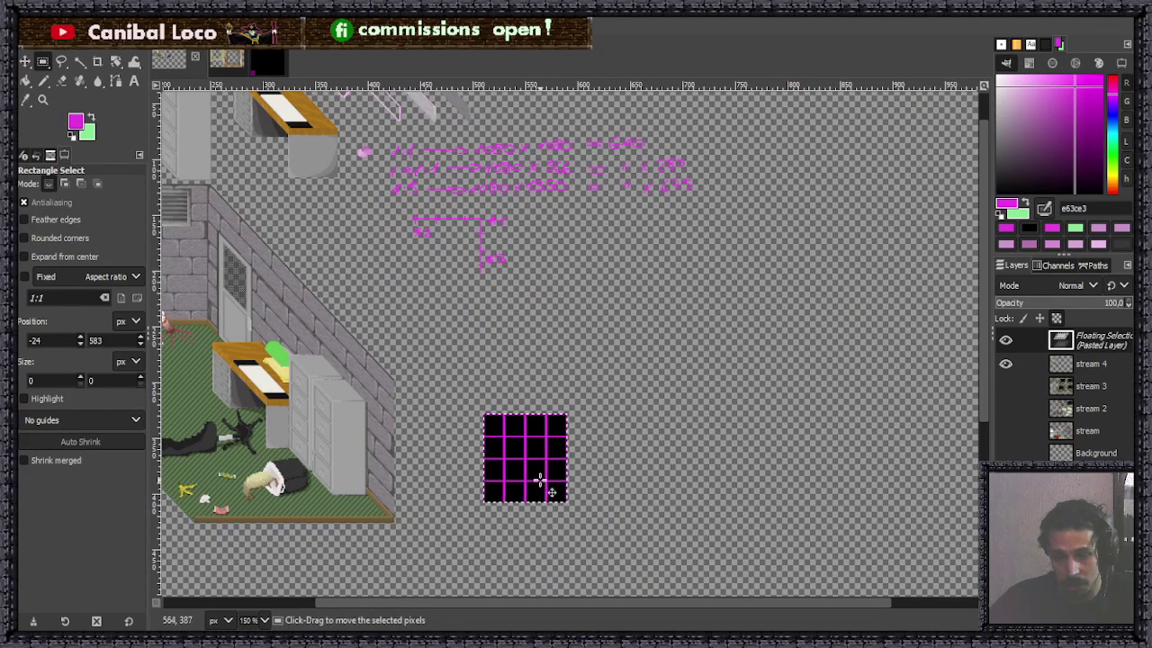
left_click_drag(525, 476, 573, 418)
scroll(573, 419, "down", 3)
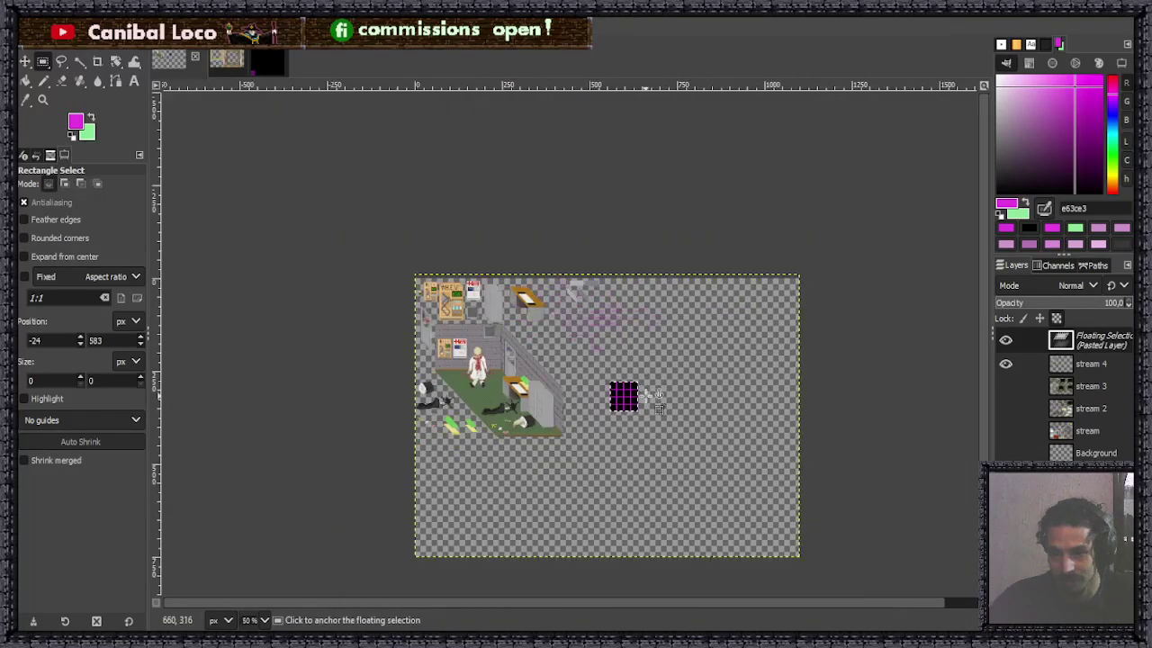
scroll(652, 364, "up", 1)
scroll(651, 364, "up", 2)
left_click_drag(588, 458, 780, 166)
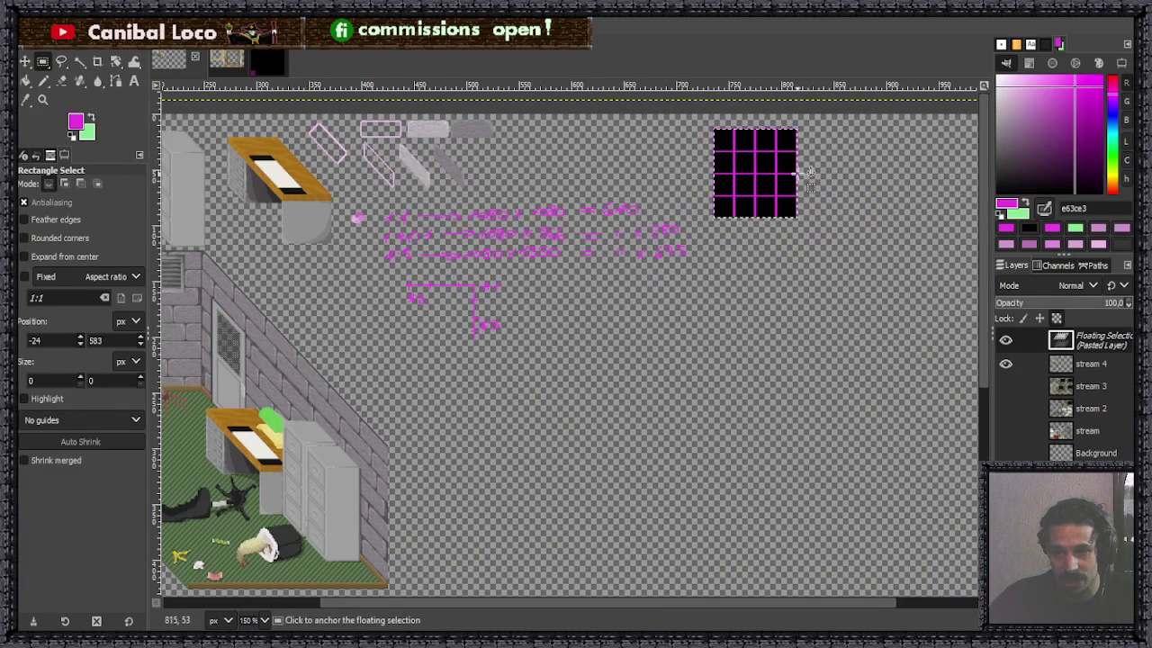
left_click(821, 271)
key("ctrl+s")
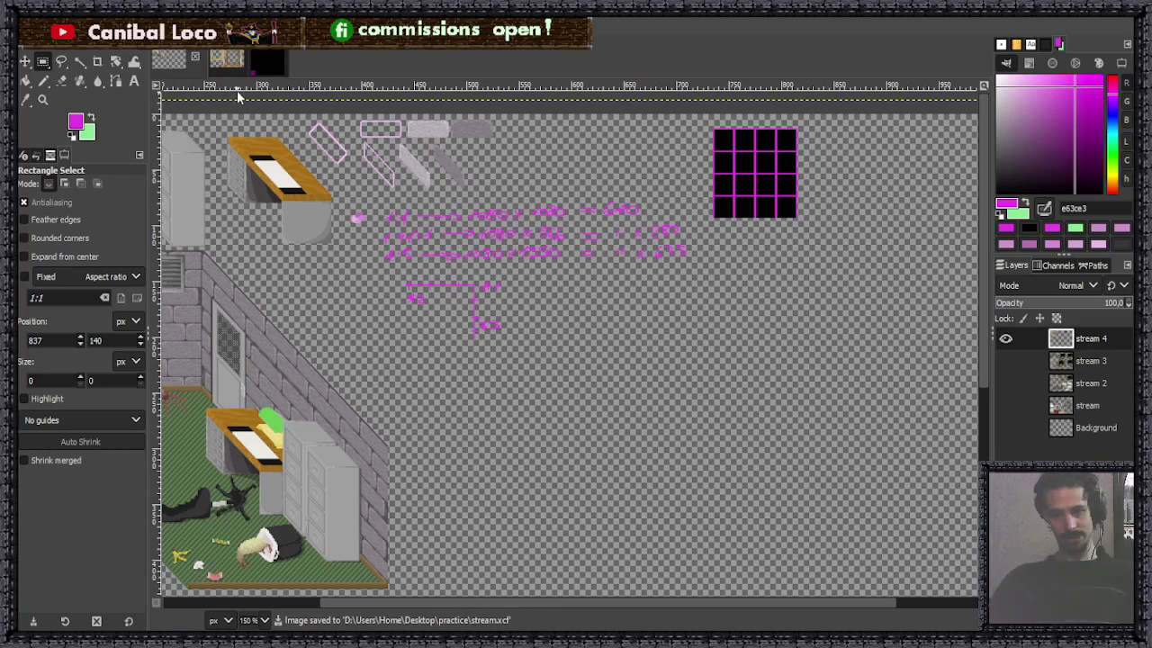
Return to the black framing base image and save it.
left_click(265, 65)
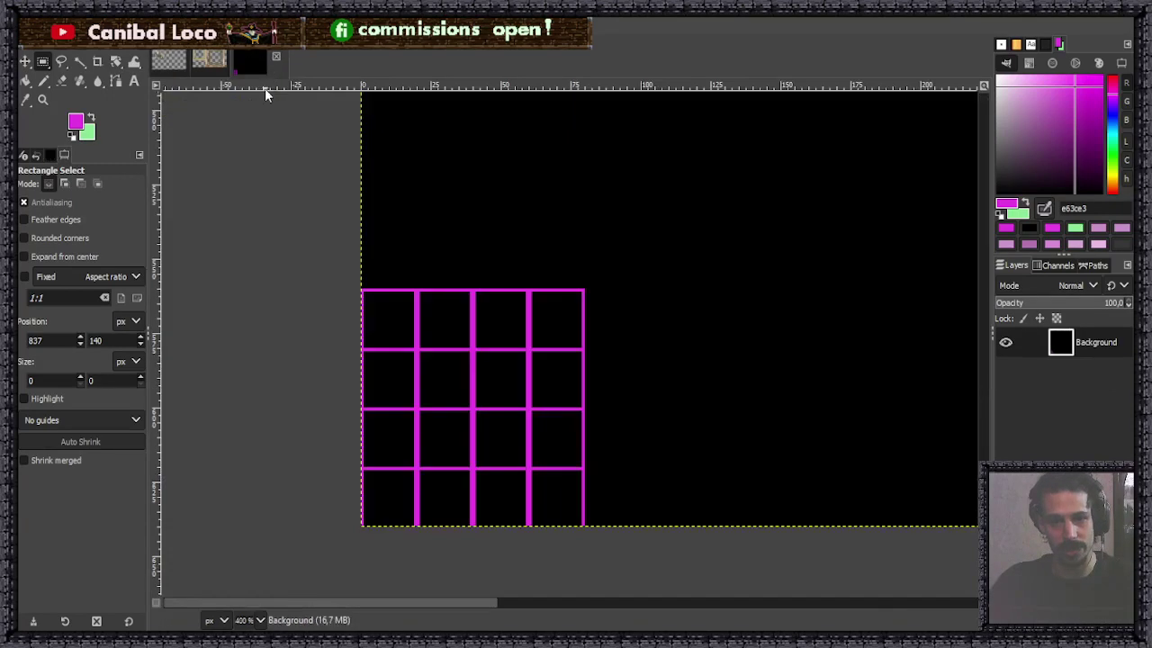
scroll(413, 319, "down", 5)
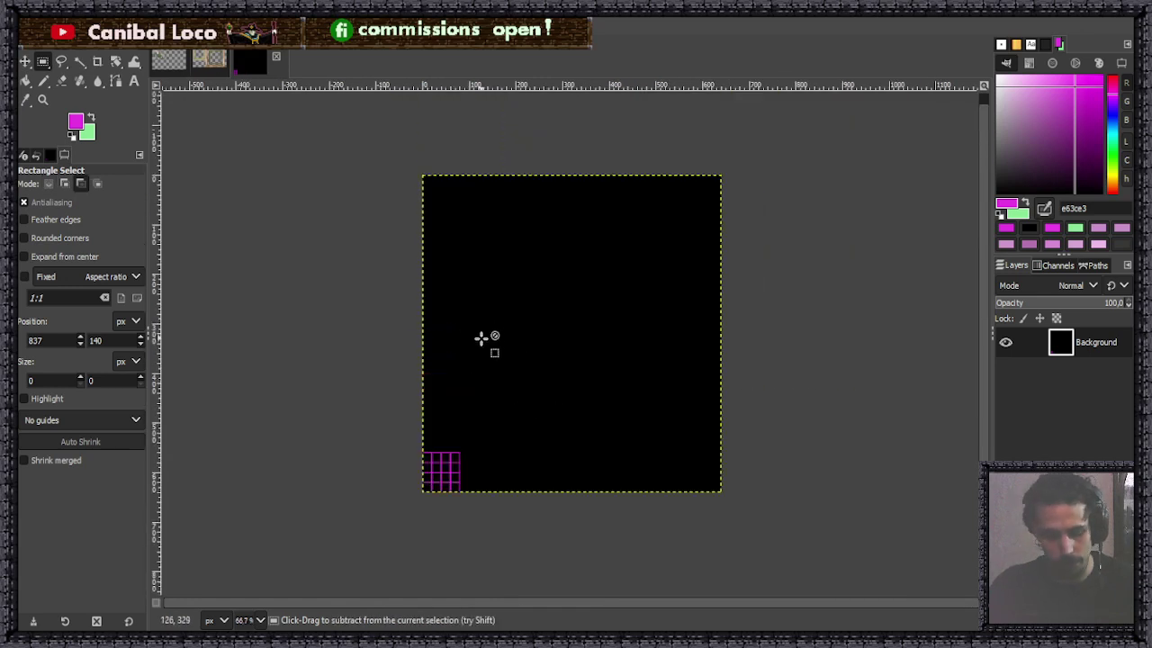
key("ctrl+s")
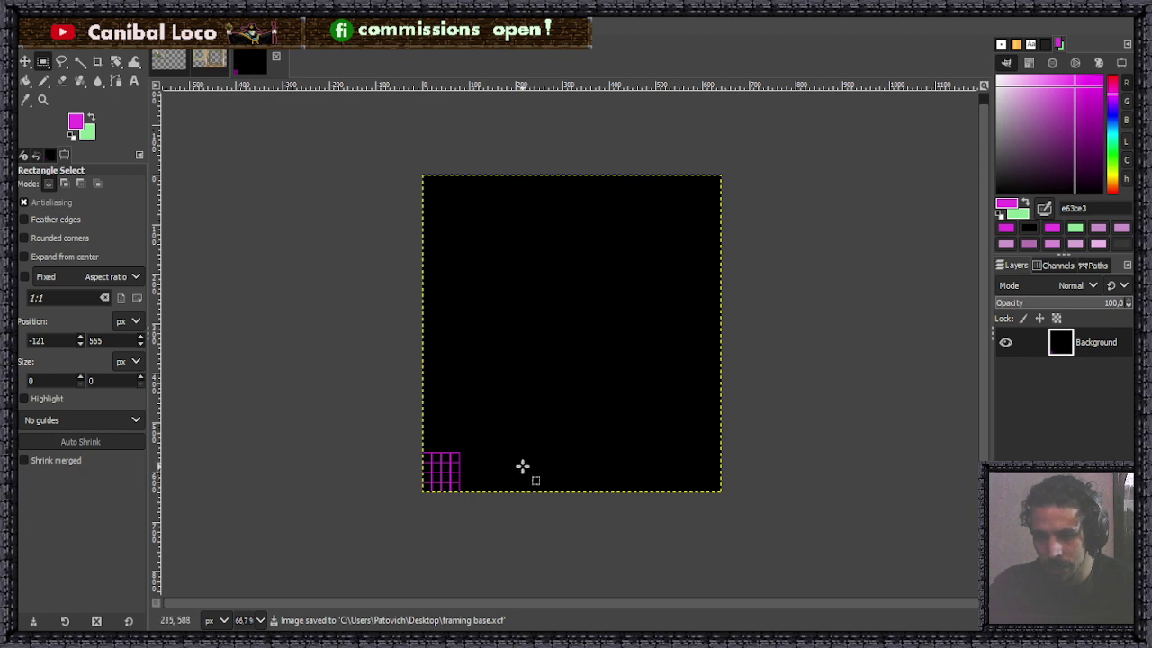
Paste the magenta grid, align it exactly with the black canvas's upper-right corner, and anchor it.
key("ctrl")
key("ctrl+v")
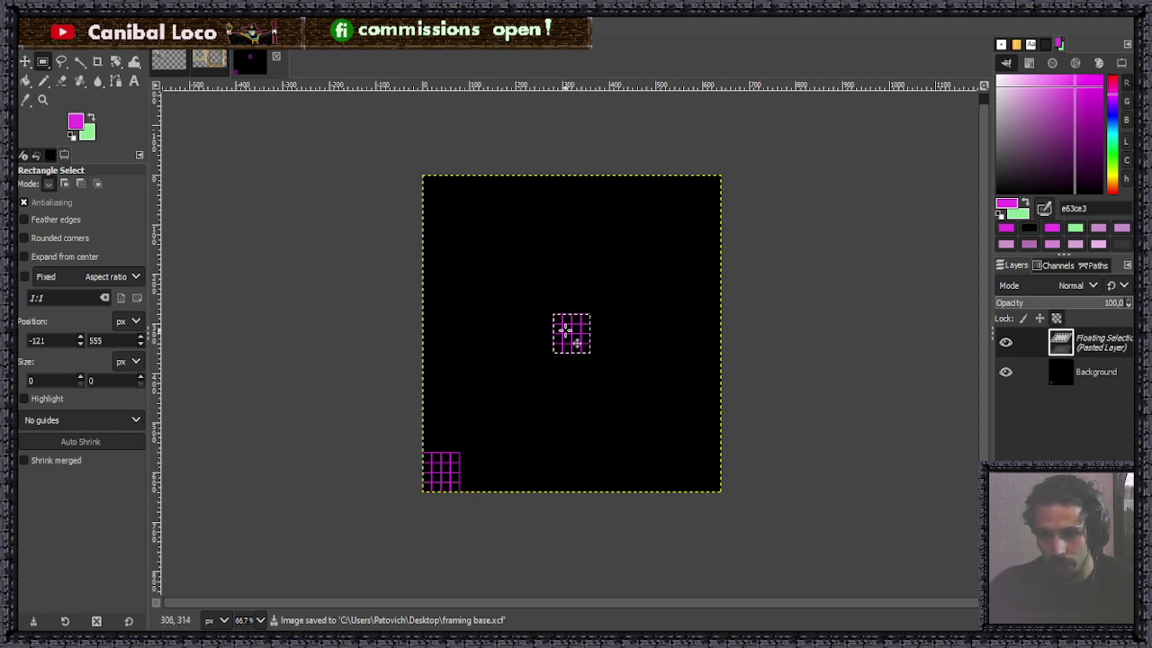
left_click_drag(570, 337, 701, 192)
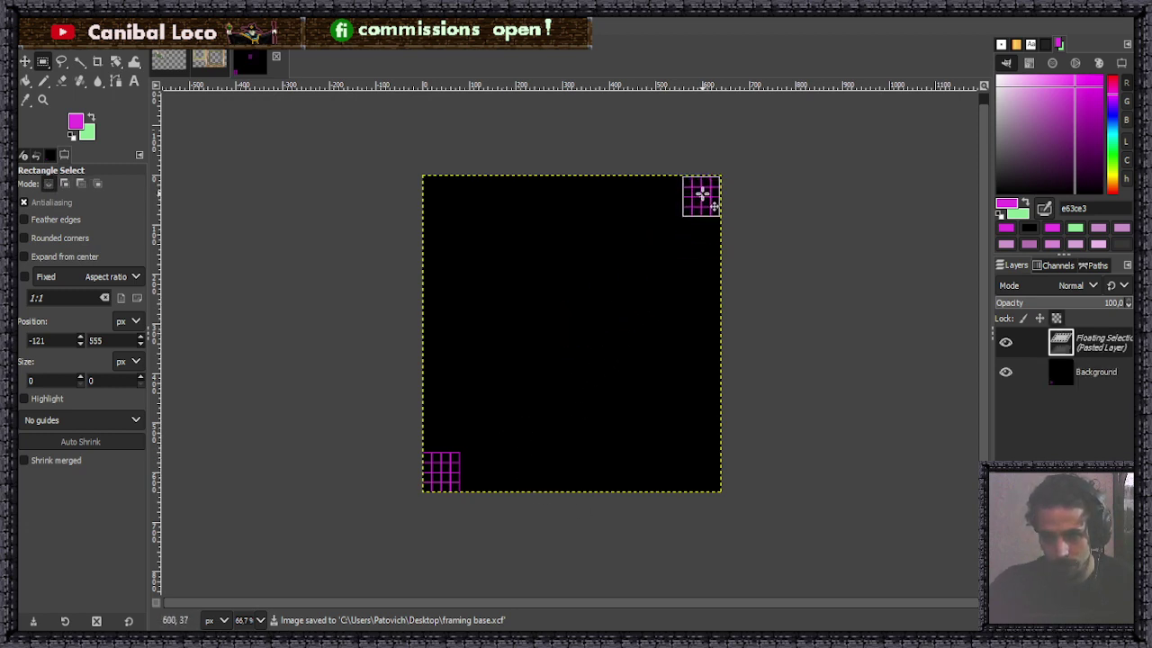
scroll(727, 156, "up", 5)
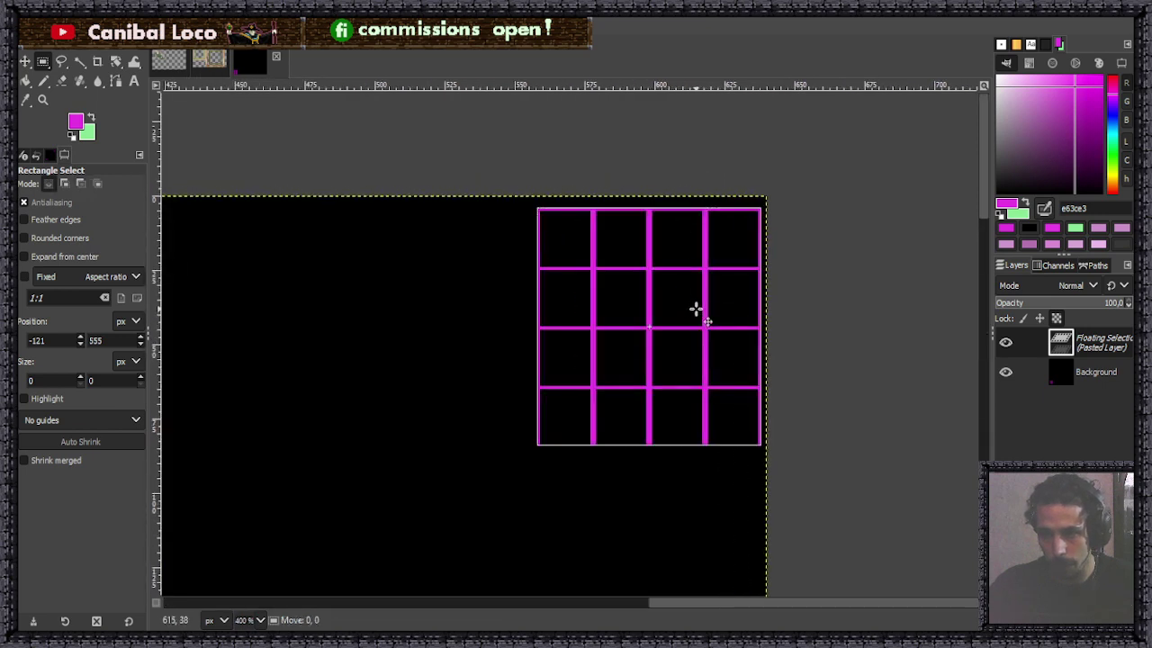
left_click_drag(693, 311, 701, 298)
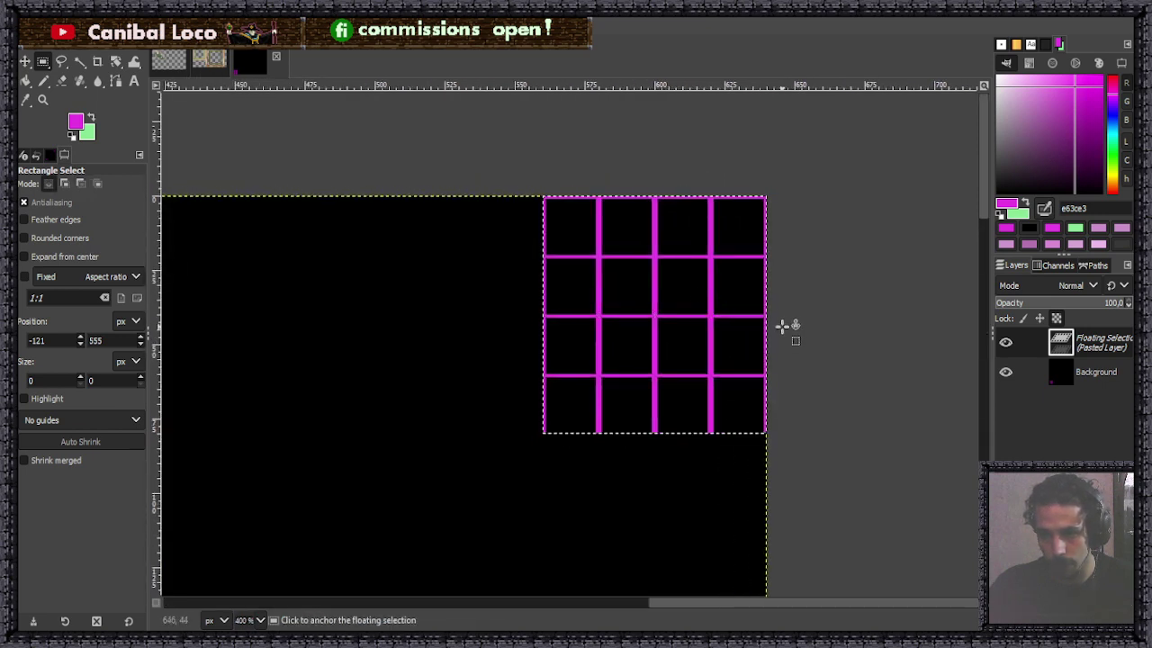
left_click(789, 414)
Paste another copy of the grid, fit it flush into the canvas's lower-right corner, and anchor it.
scroll(788, 414, "down", 6)
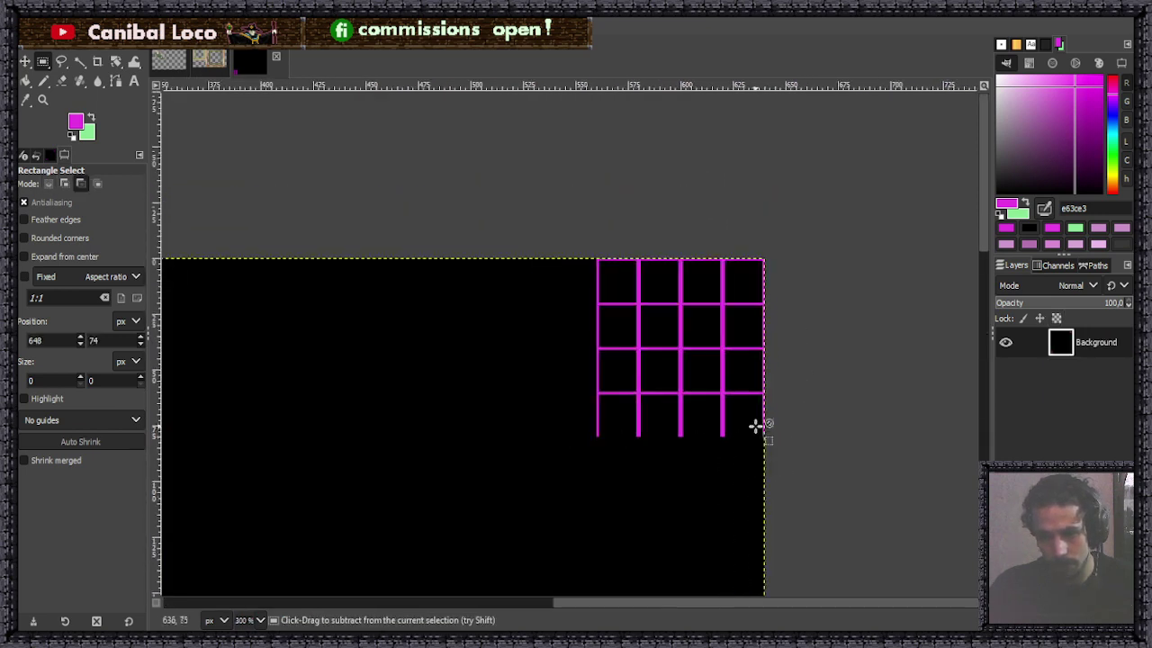
scroll(753, 360, "up", 4)
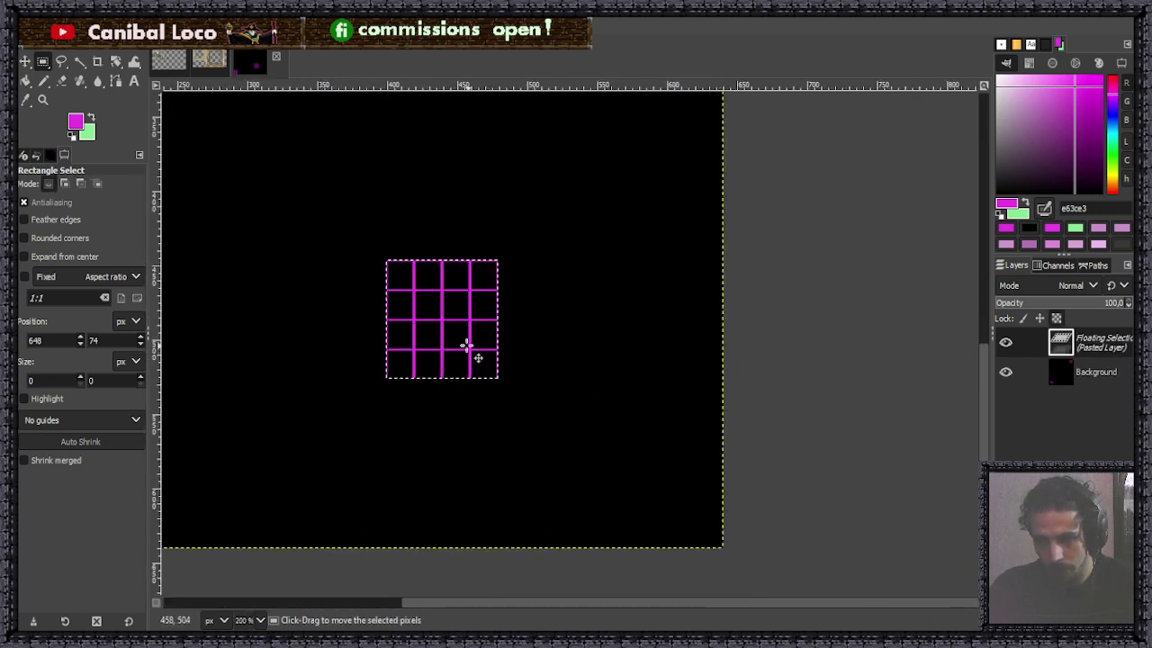
left_click_drag(468, 345, 682, 517)
scroll(724, 484, "up", 6)
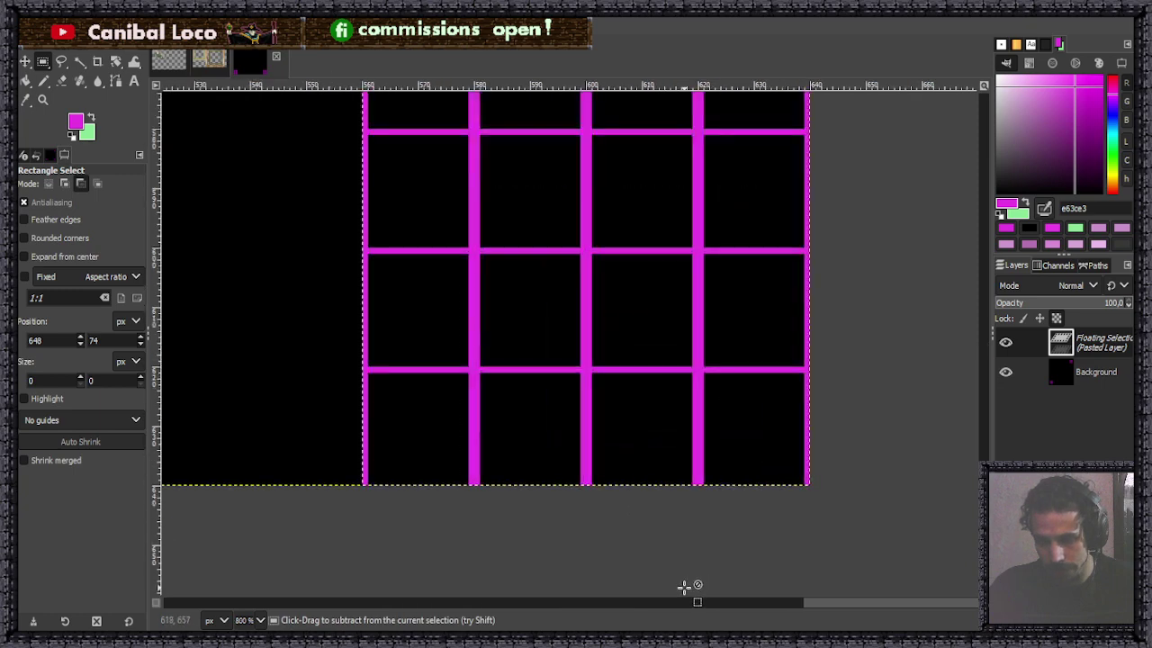
left_click_drag(756, 421, 758, 422)
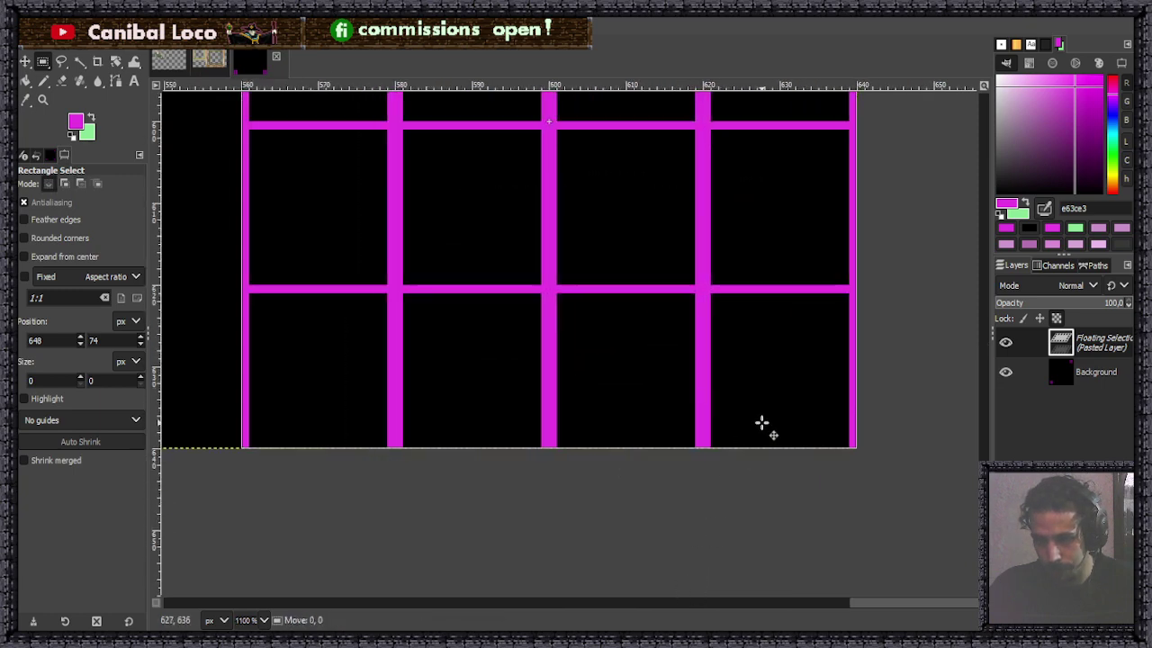
left_click(766, 481)
Paste a further copy of the grid into the canvas's upper-left corner, flush with both edges, and anchor it.
scroll(720, 378, "down", 10)
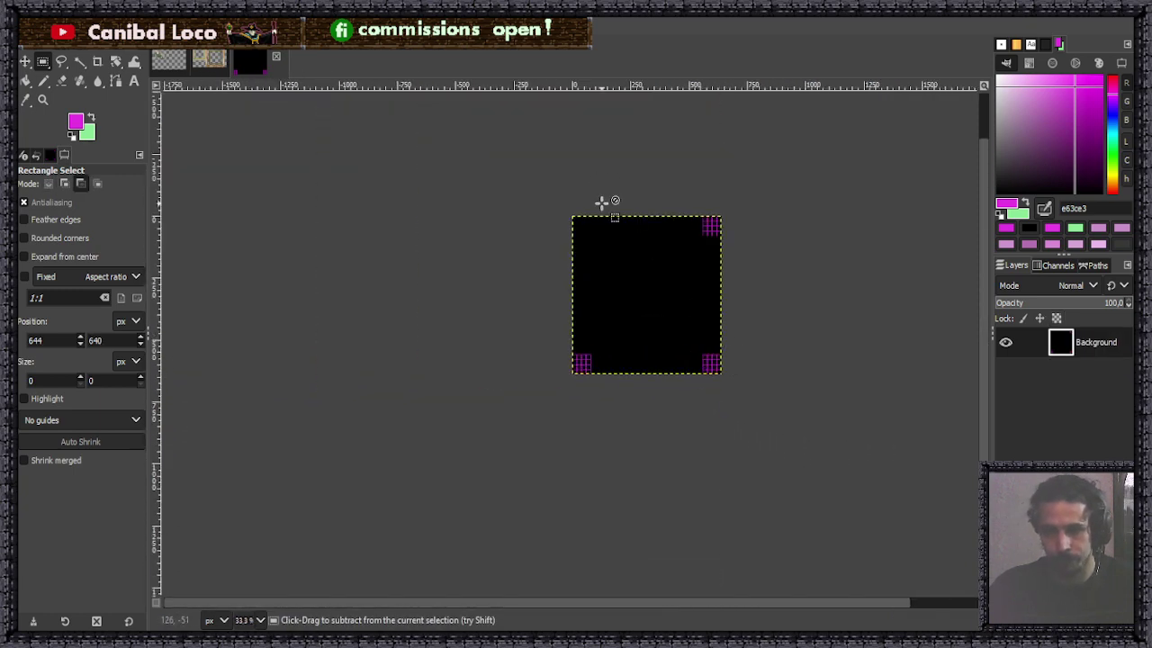
scroll(601, 202, "up", 7)
key("ctrl+v")
left_click_drag(693, 327, 601, 226)
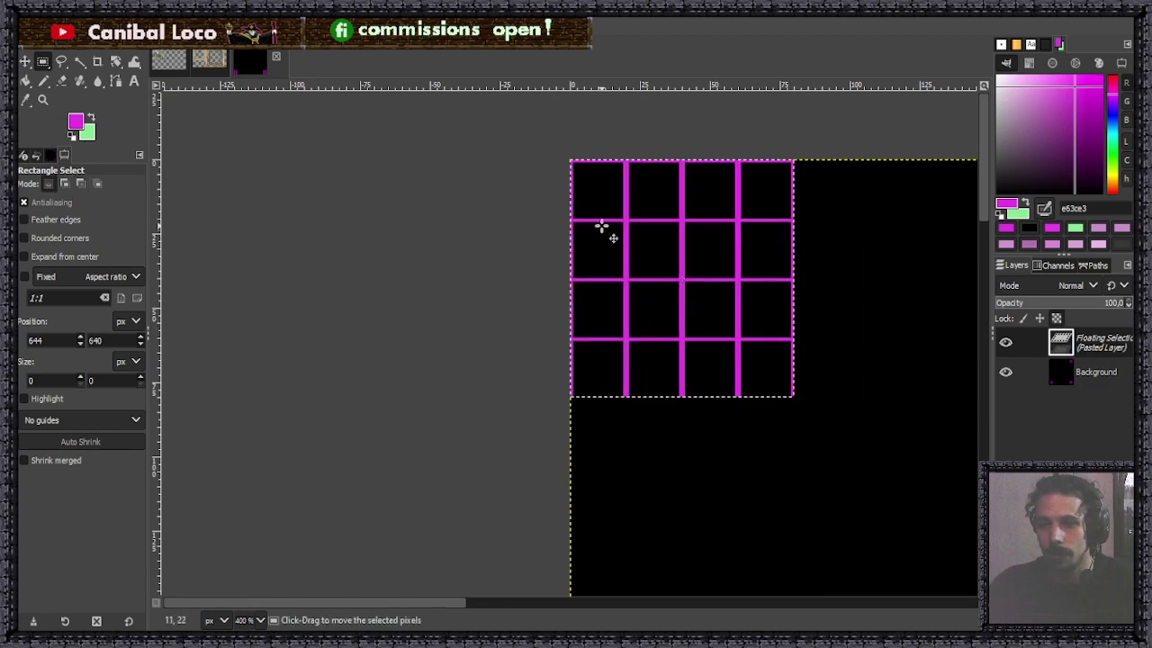
left_click(488, 286)
scroll(515, 300, "down", 6)
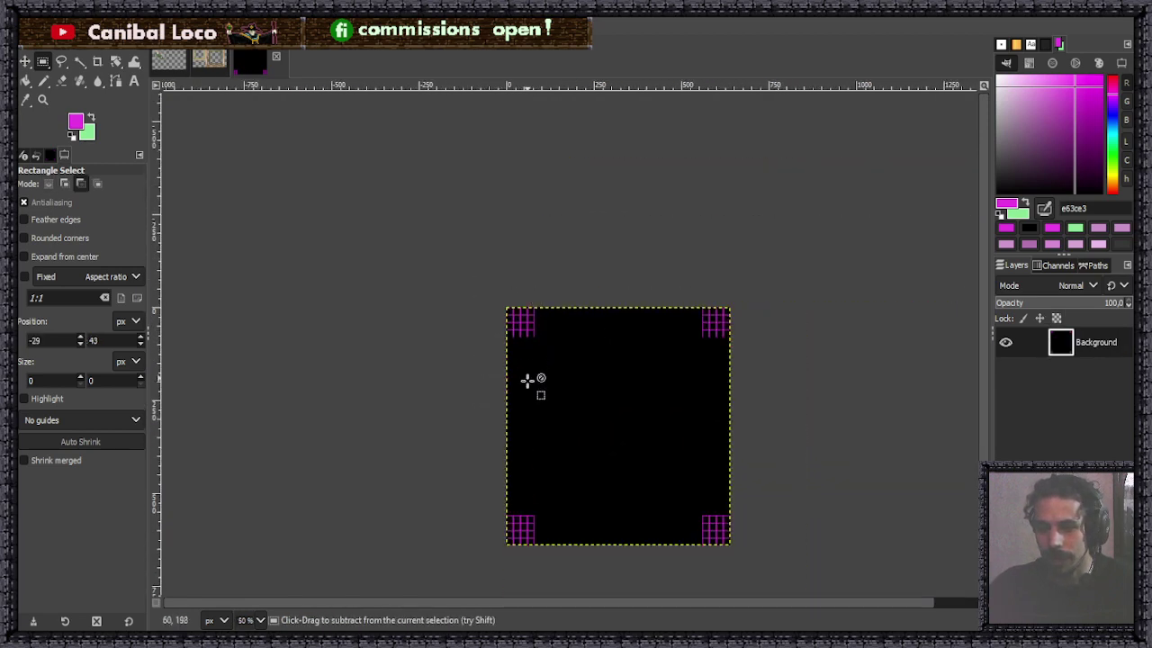
scroll(533, 405, "down", 3)
scroll(565, 396, "up", 4)
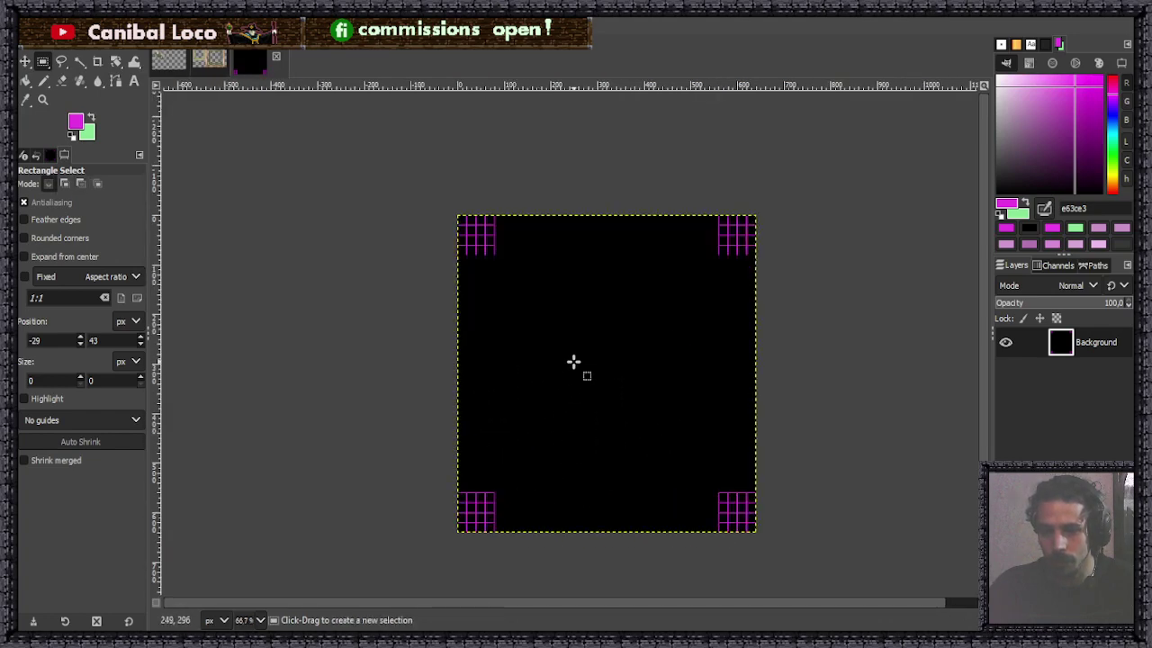
Draw a straight 1-pixel magenta Pencil line joining the inner top corners of the lower-left and lower-right grids.
key("n")
scroll(476, 531, "up", 4)
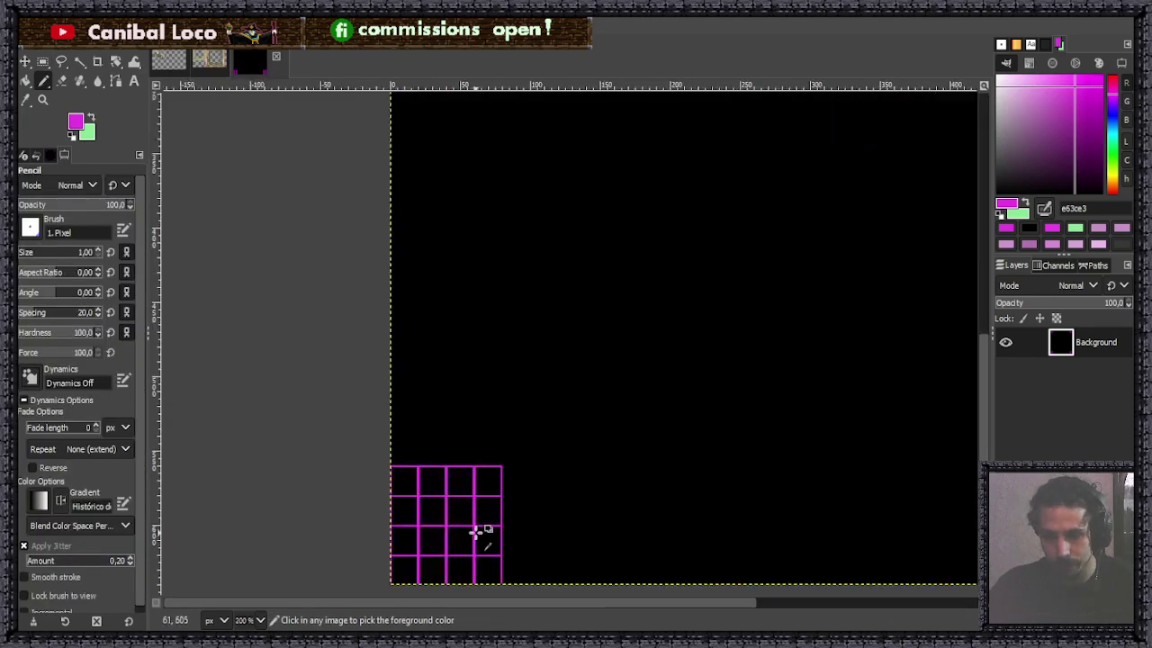
scroll(543, 372, "up", 1)
scroll(533, 384, "up", 3)
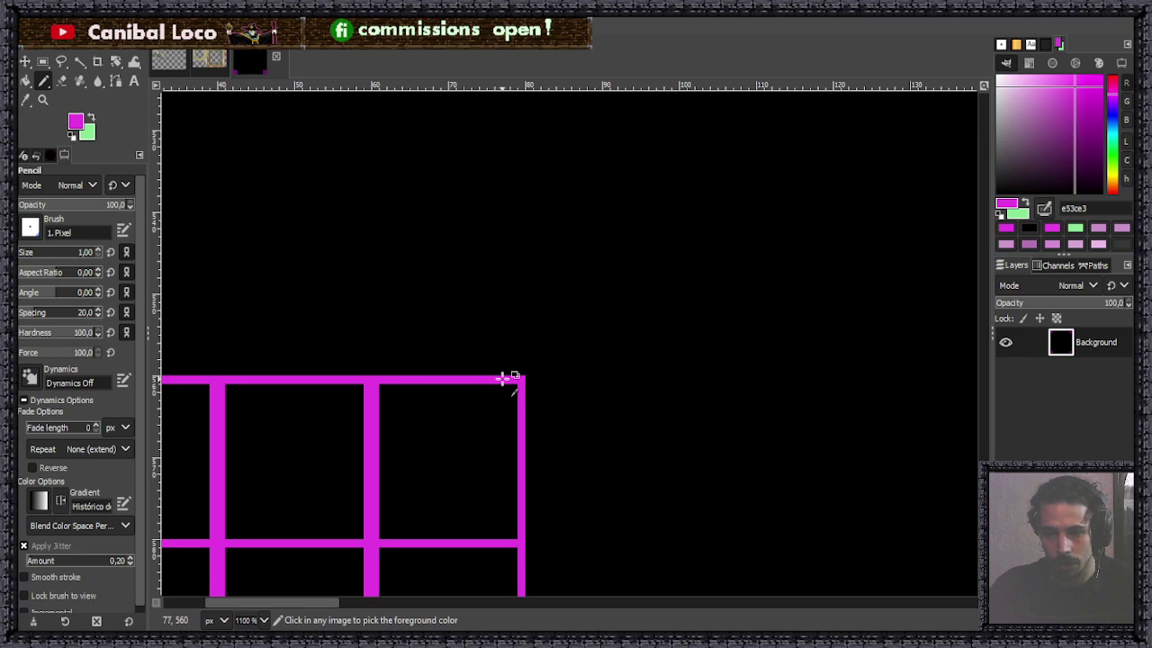
key("1")
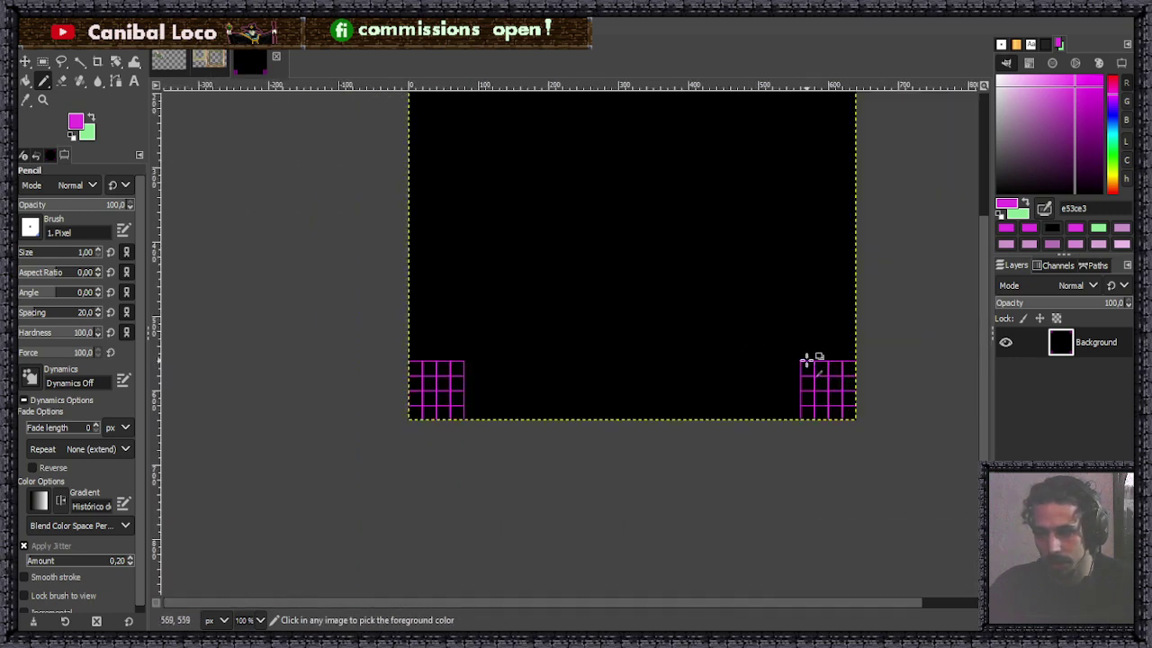
scroll(807, 360, "up", 5)
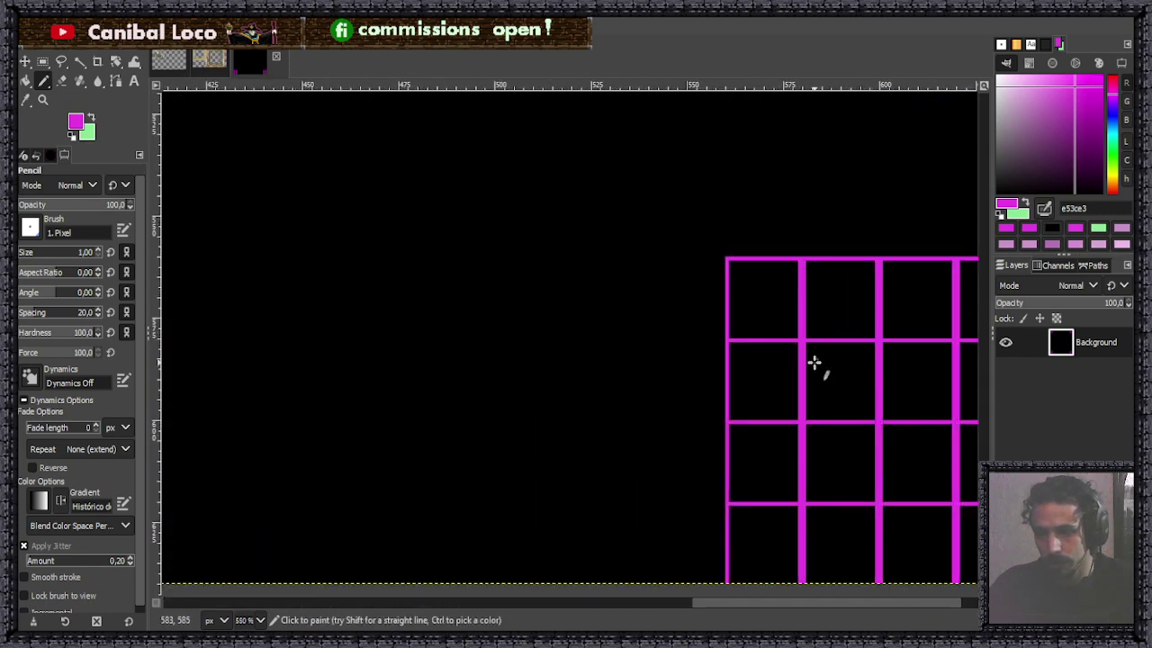
left_click(738, 259, "shift")
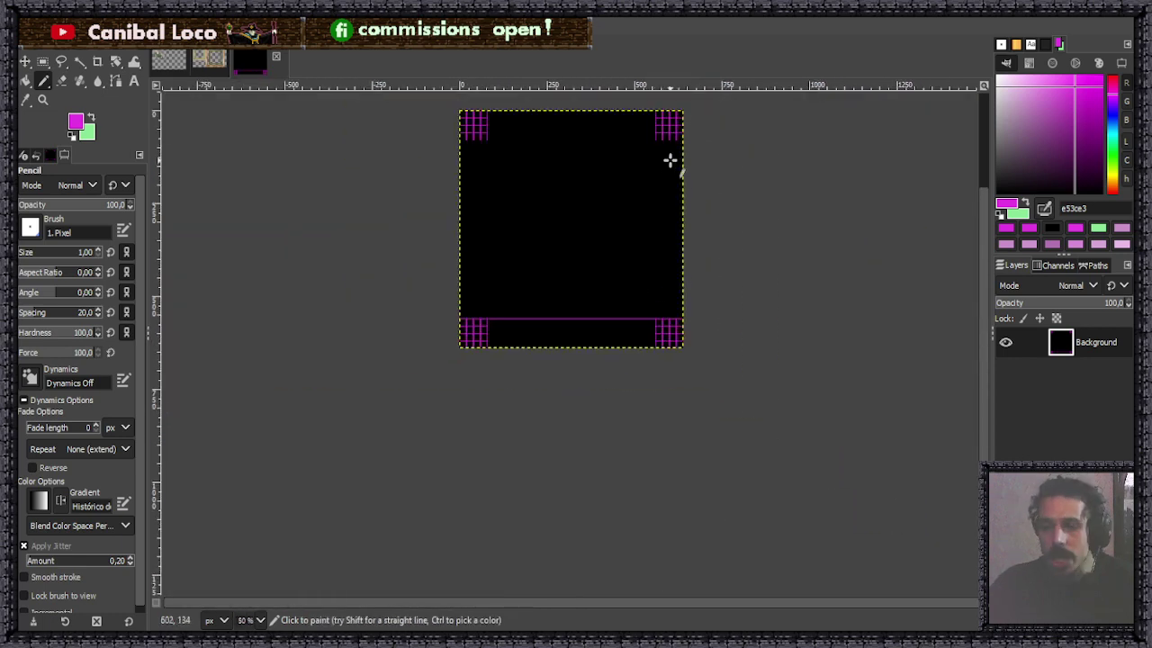
Continue with a straight vertical magenta line along the inner edge from the lower-right grid up to the upper-right grid.
scroll(650, 112, "up", 8, "ctrl")
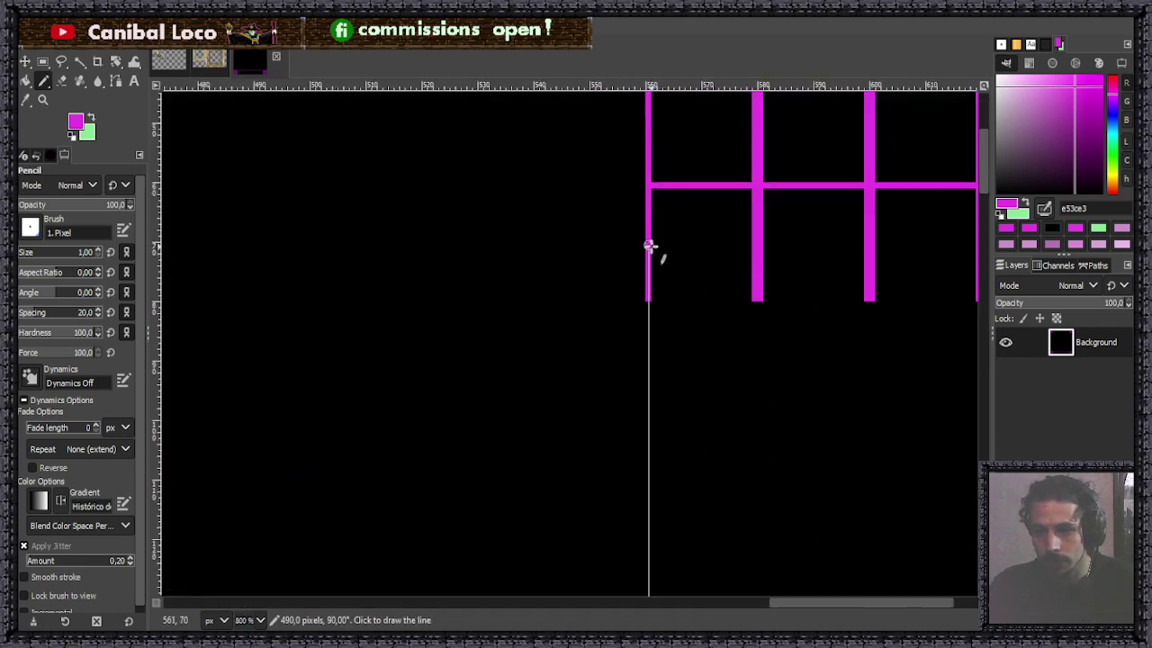
left_click(650, 246, "shift")
scroll(663, 324, "down", 6, "ctrl")
scroll(663, 324, "down", 2, "ctrl")
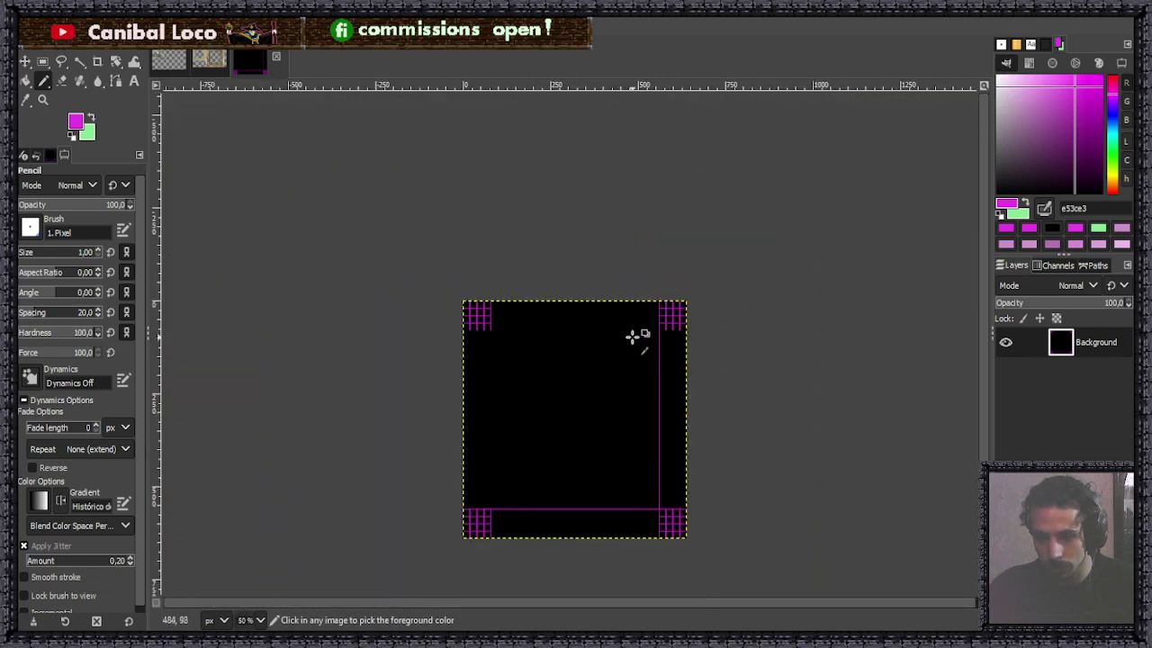
Draw a straight magenta line from the upper-right grid to the upper-left grid, redoing it so it ends exactly at the inner corner.
scroll(533, 310, "up", 4, "ctrl")
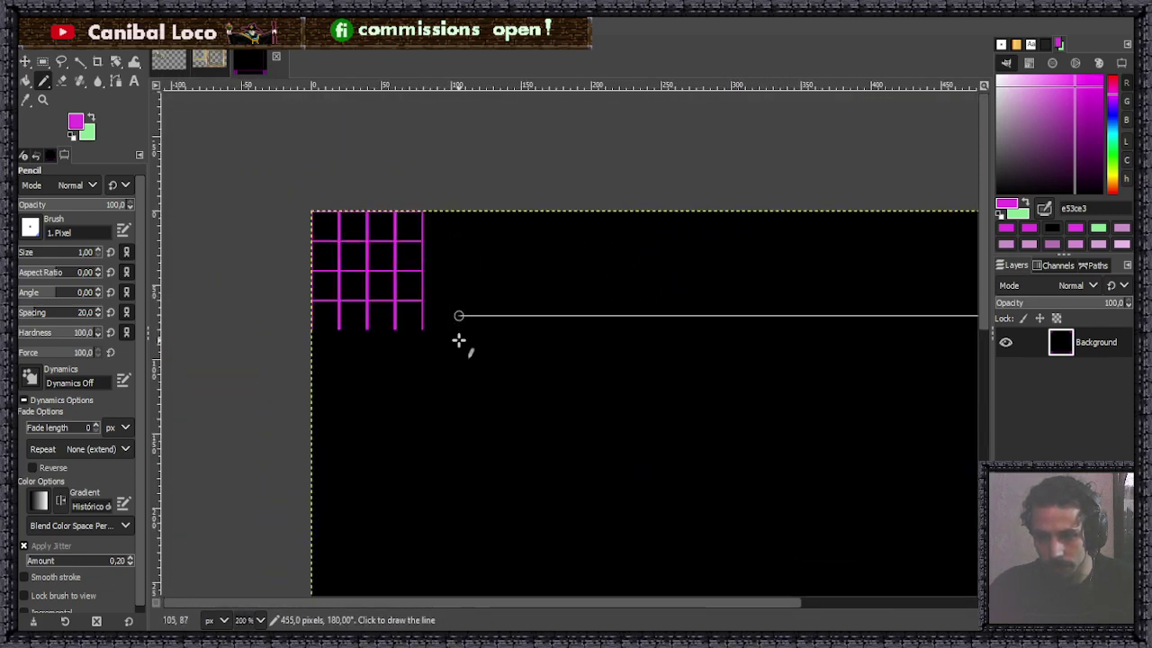
scroll(504, 319, "down", 3, "ctrl")
scroll(727, 315, "up", 9, "ctrl")
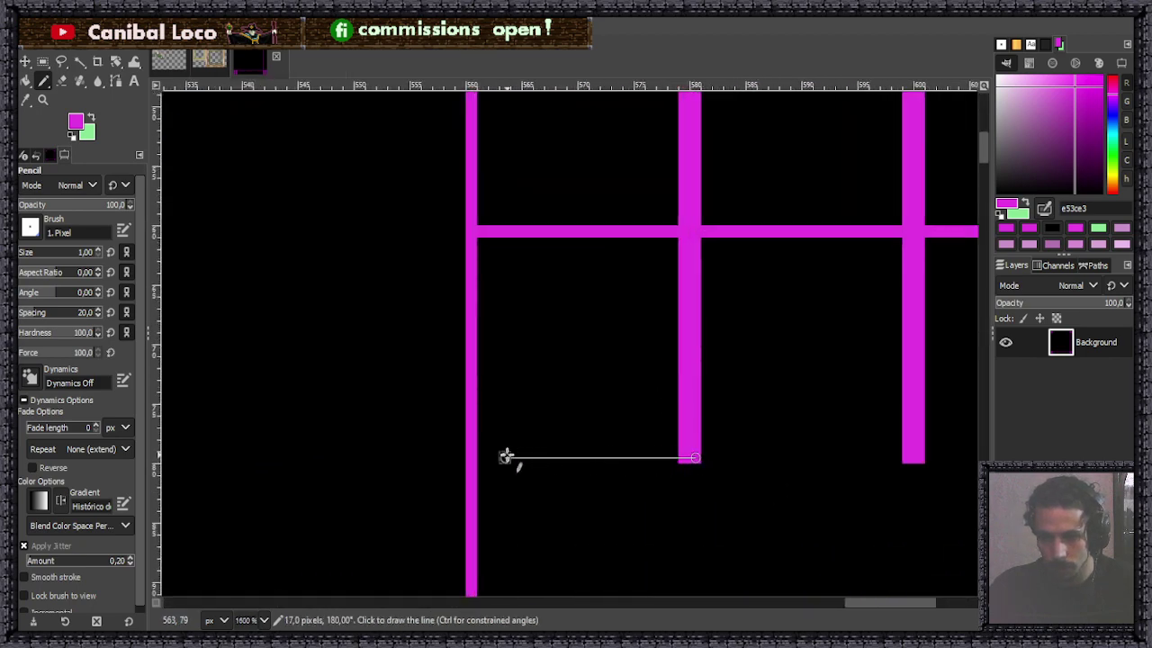
scroll(469, 453, "down", 8, "ctrl")
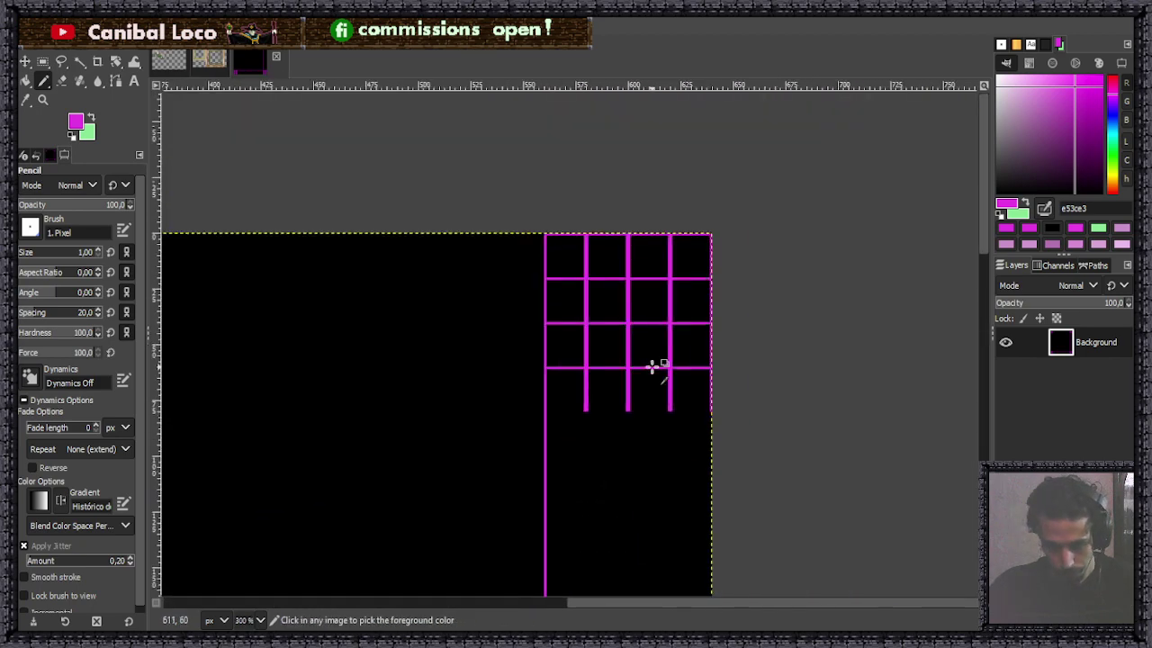
scroll(429, 347, "up", 3, "ctrl")
scroll(346, 384, "up", 2, "ctrl")
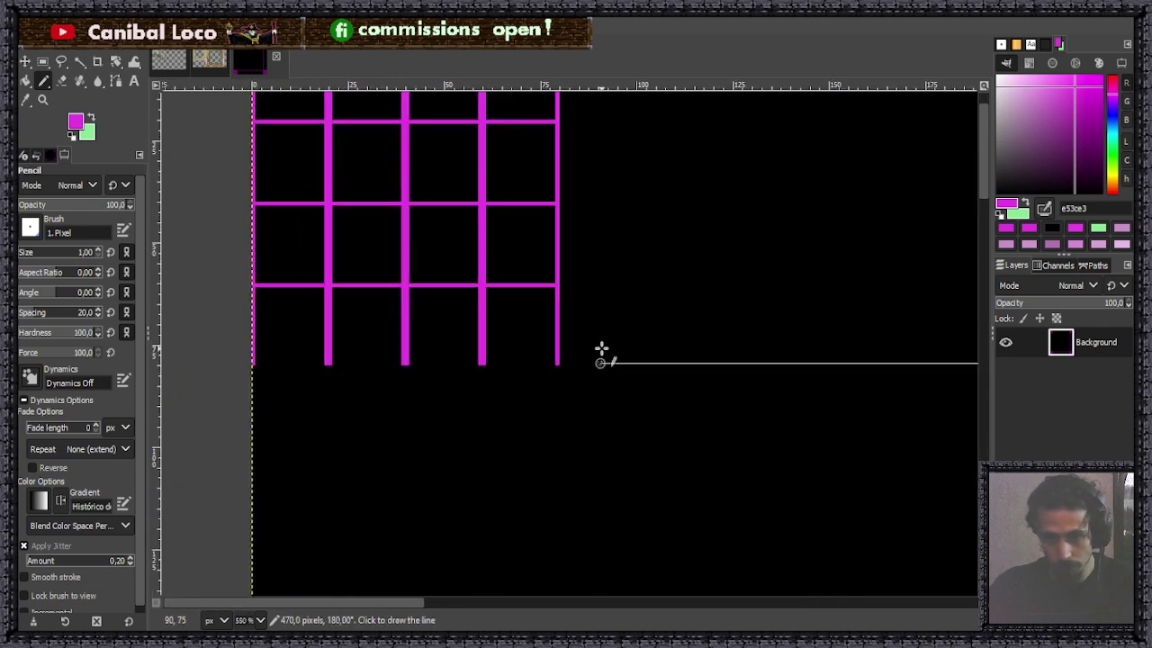
left_click(556, 362, "shift")
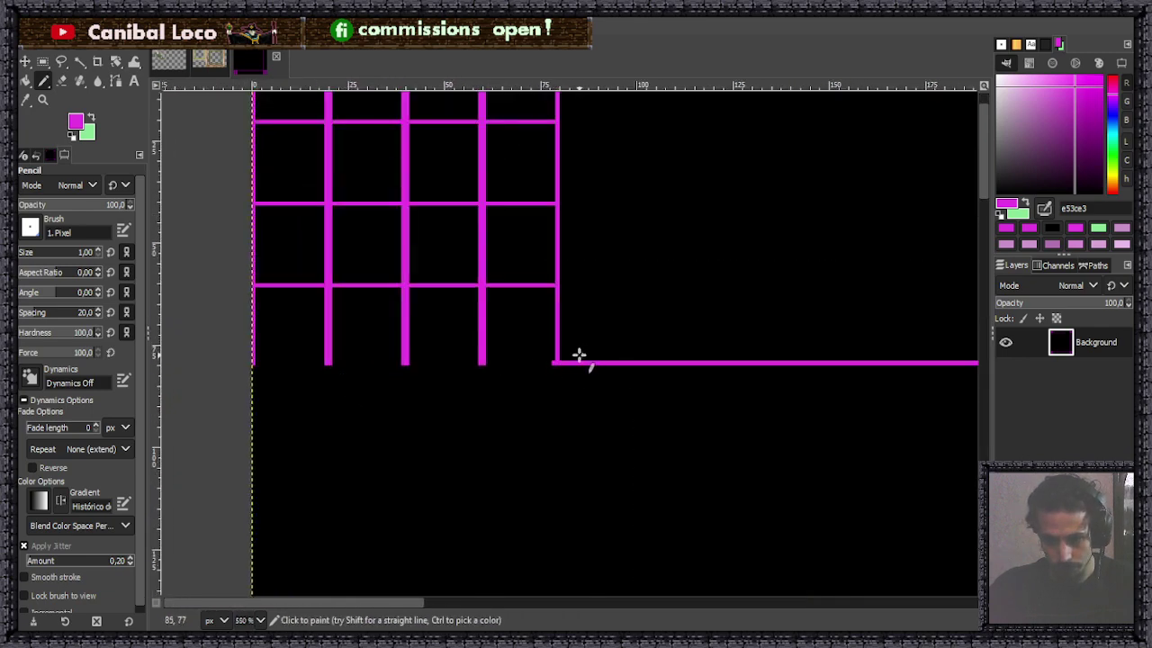
scroll(563, 360, "up", 2, "ctrl")
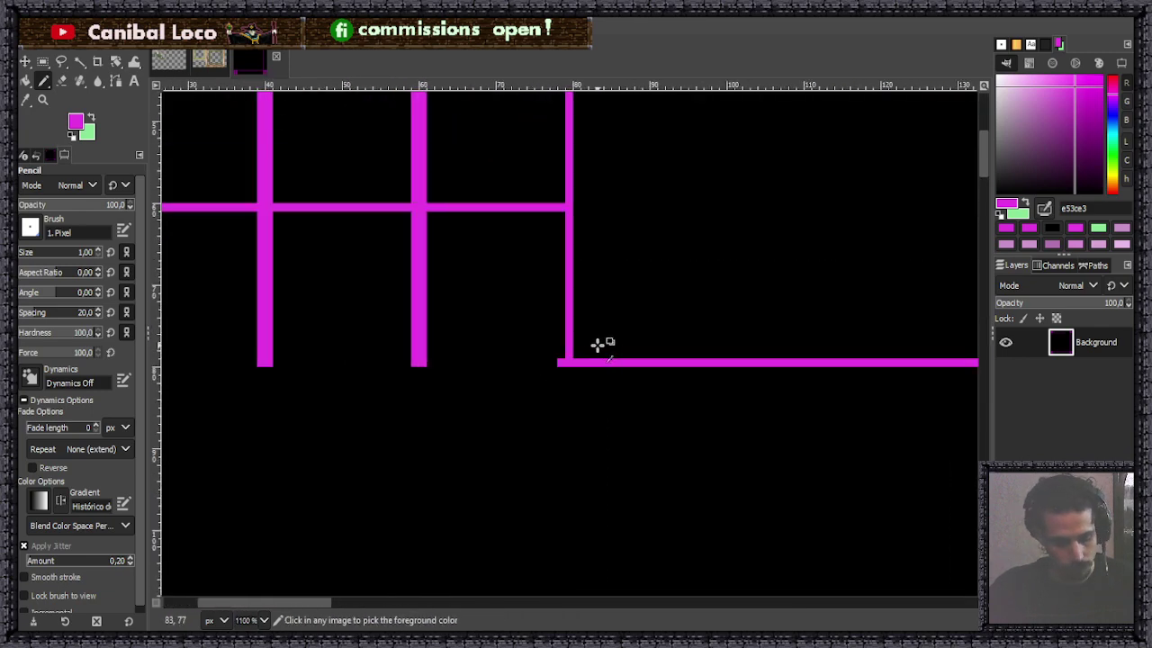
key("ctrl+z")
left_click(568, 362, "shift")
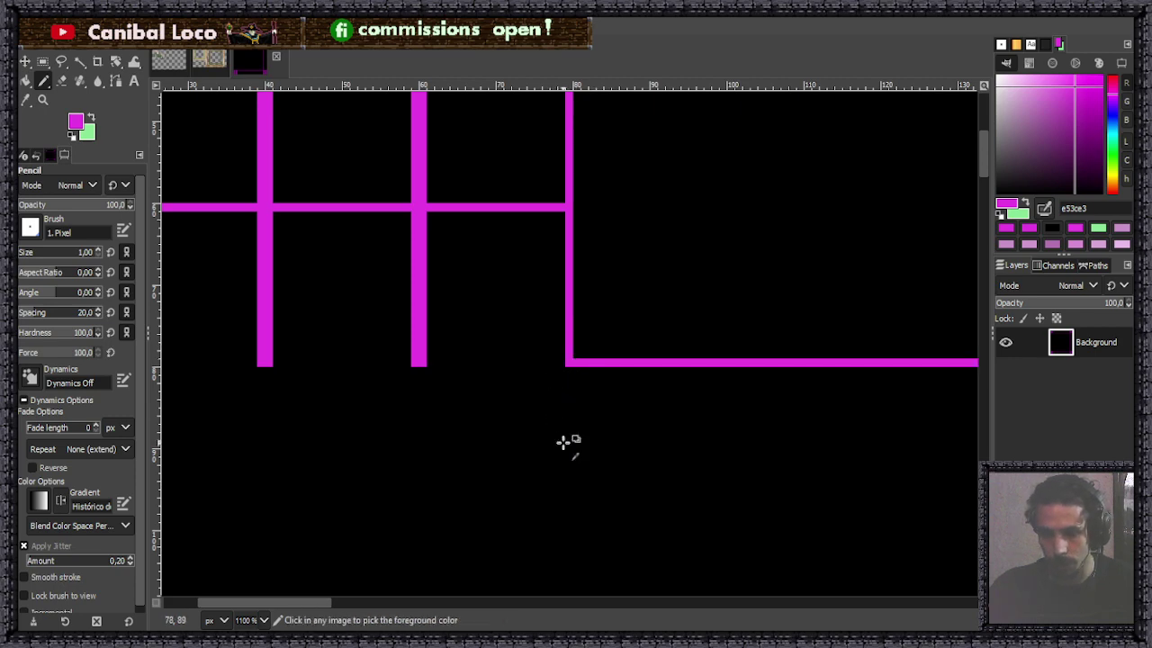
Close the inner square with a straight vertical magenta line from the upper-left grid down to the lower-left grid's inner corner.
scroll(566, 442, "down", 6, "ctrl")
scroll(567, 539, "up", 2, "ctrl")
scroll(562, 558, "down", 2, "ctrl")
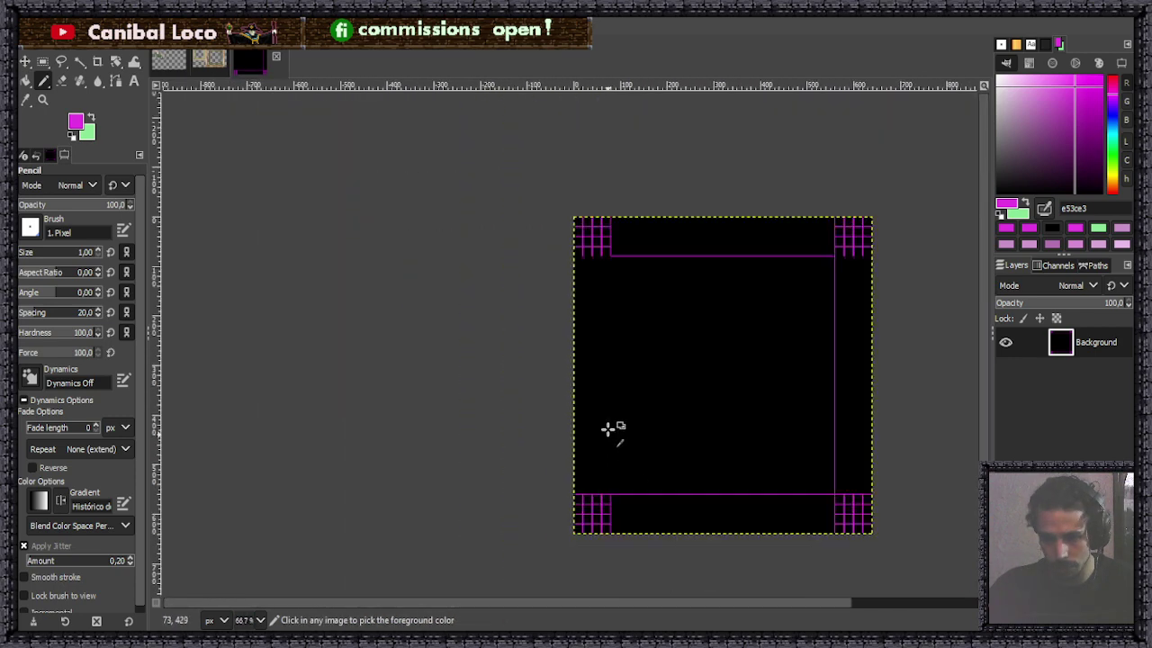
scroll(612, 429, "up", 5, "ctrl")
left_click(527, 331, "shift")
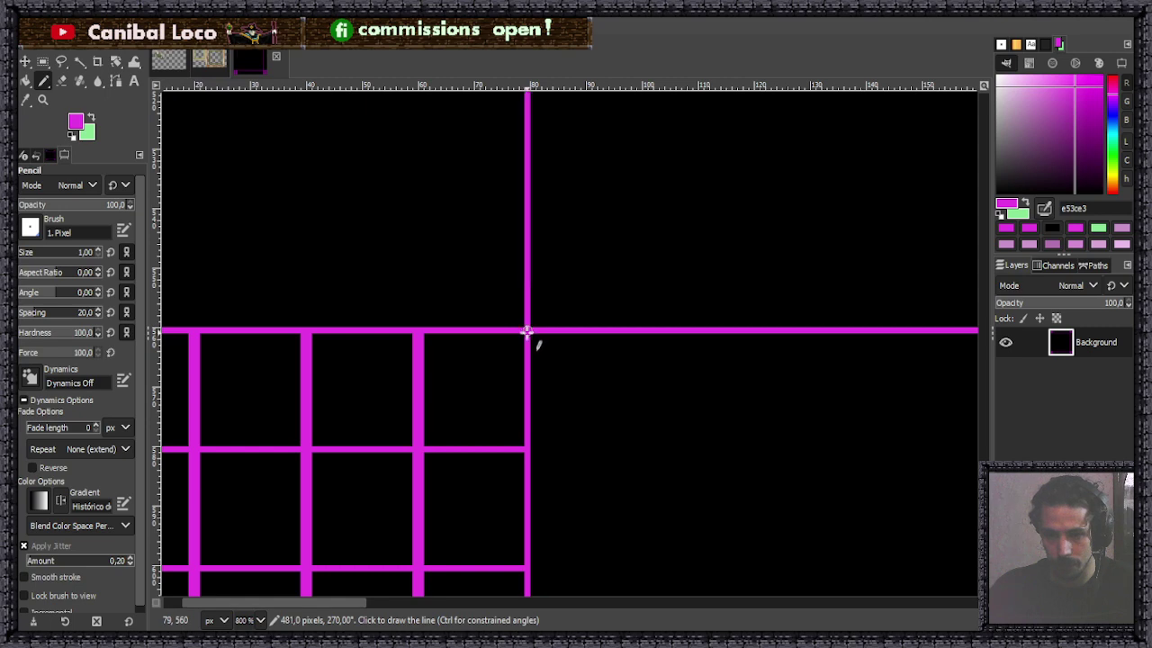
scroll(525, 441, "down", 8, "ctrl")
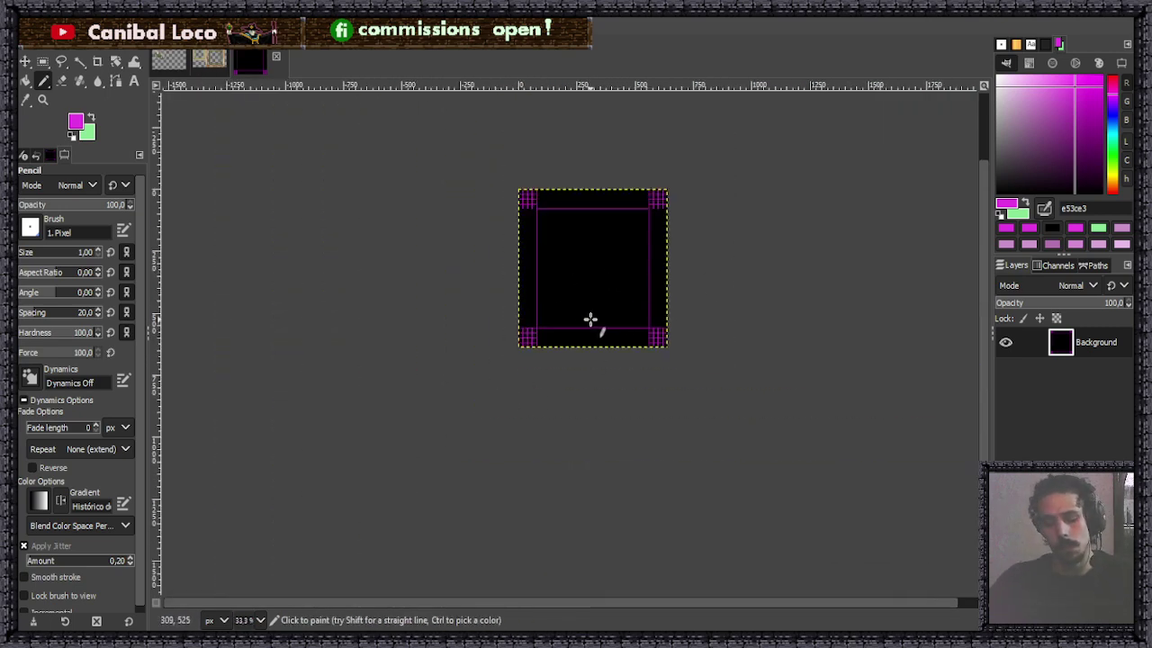
Make the black area inside the magenta square transparent using Bucket Fill in Erase mode.
key("shift+b")
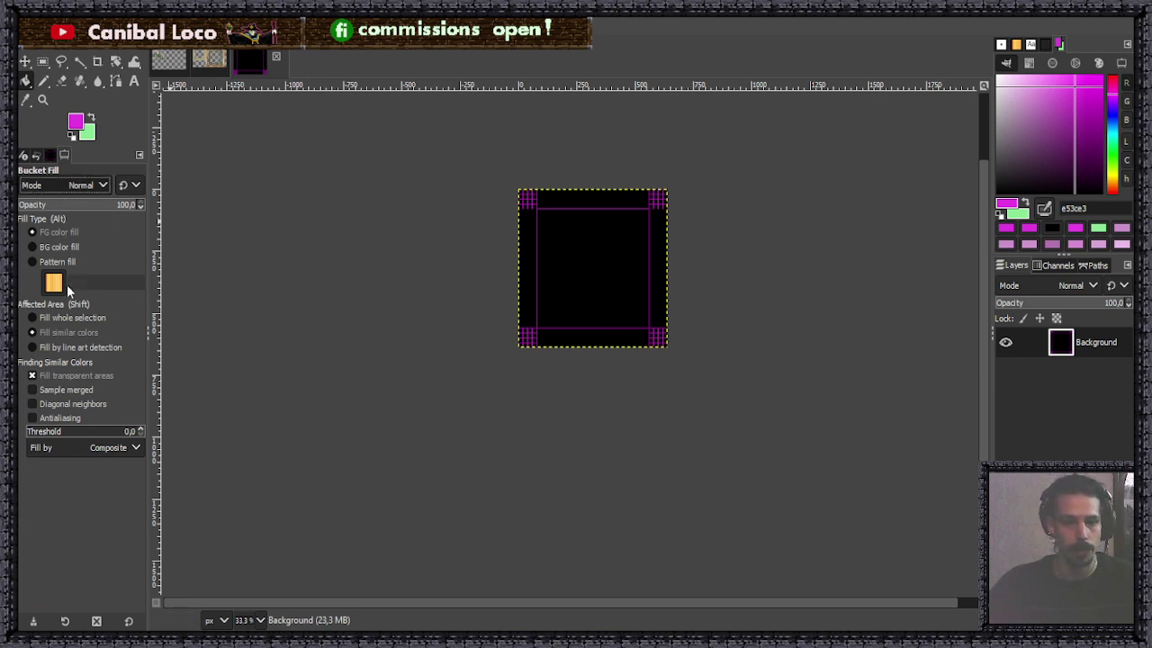
key("shift+e")
left_click(596, 270)
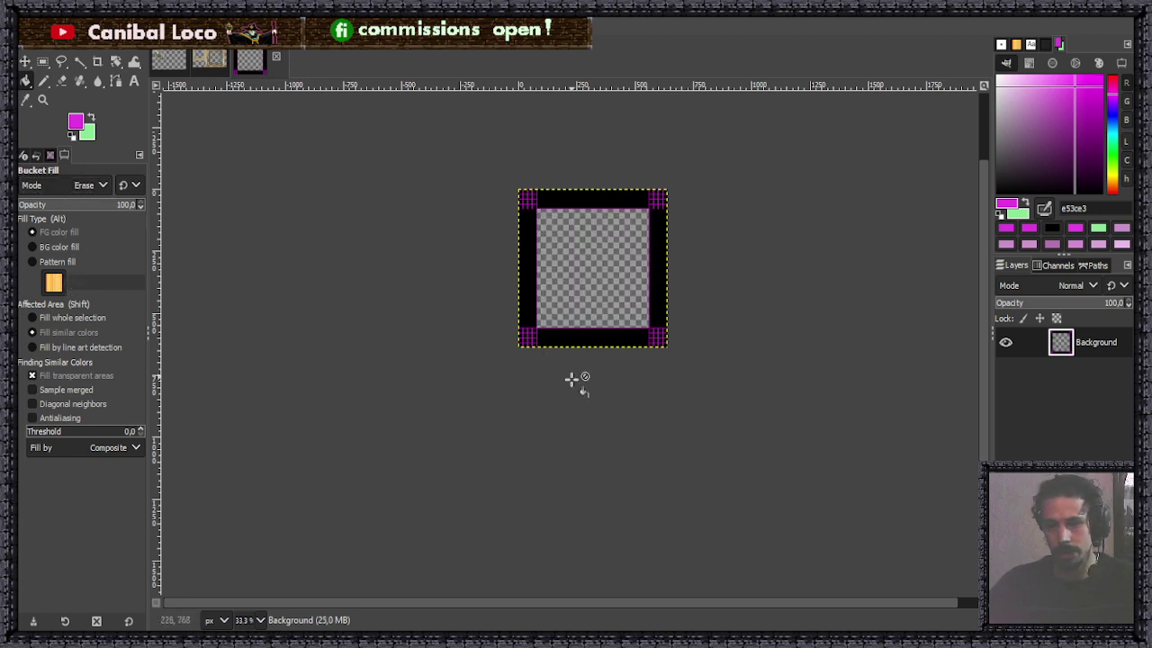
Switch back to the Pencil tool and save the framing base image.
key("n")
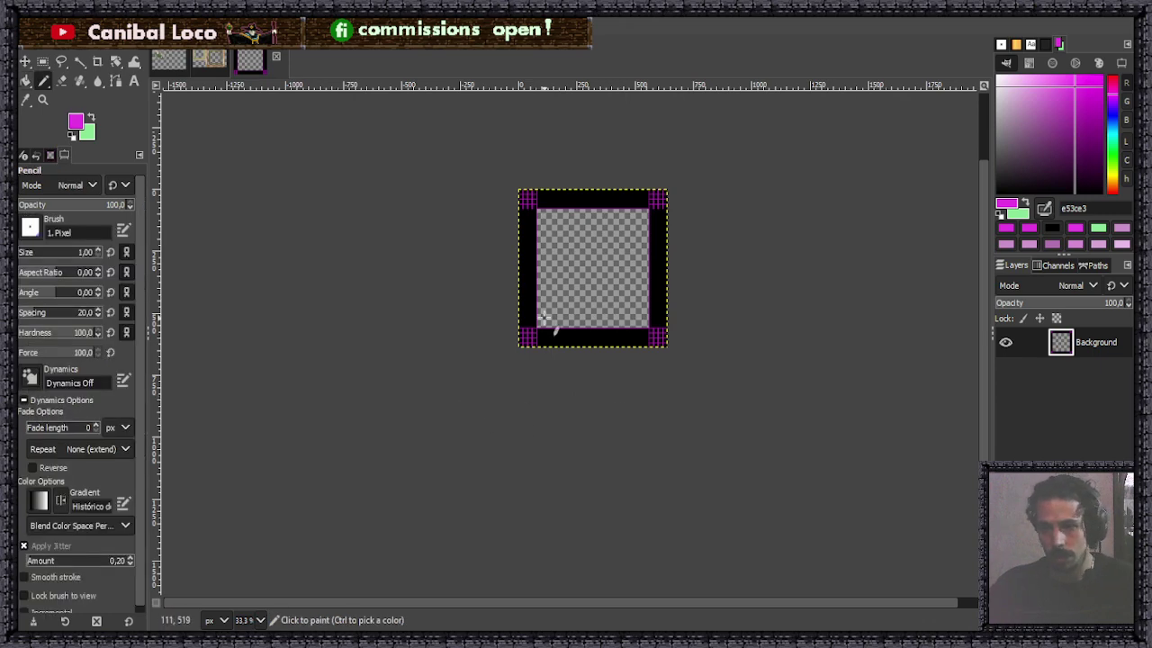
scroll(644, 250, "up", 2)
scroll(298, 274, "up", 2)
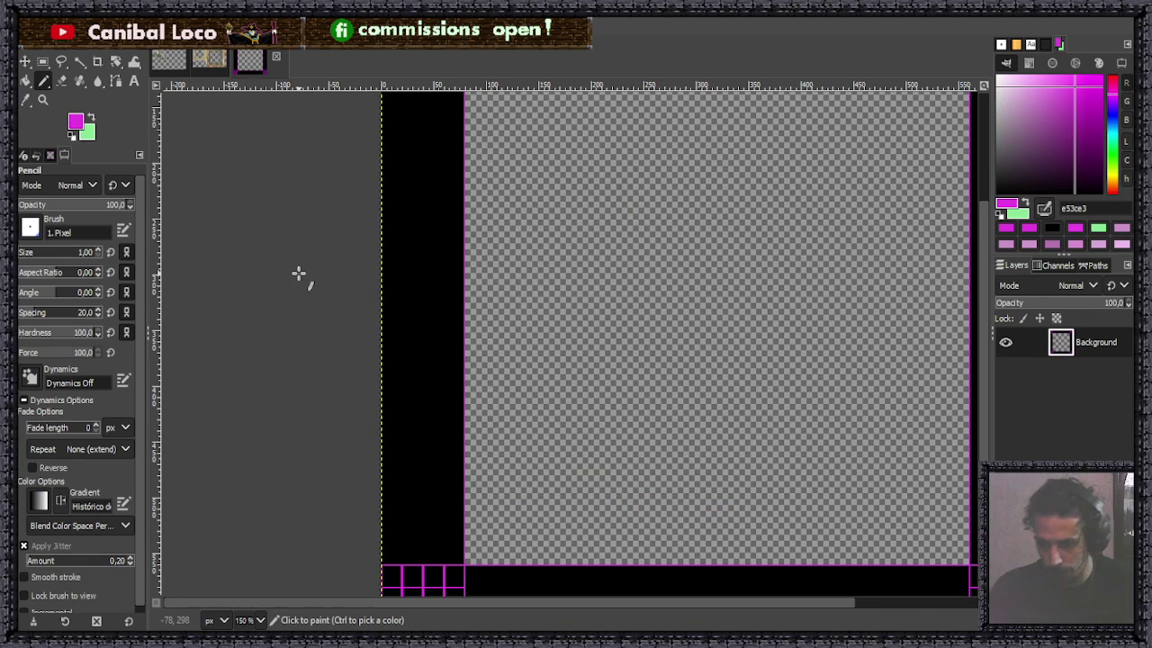
key("ctrl+s")
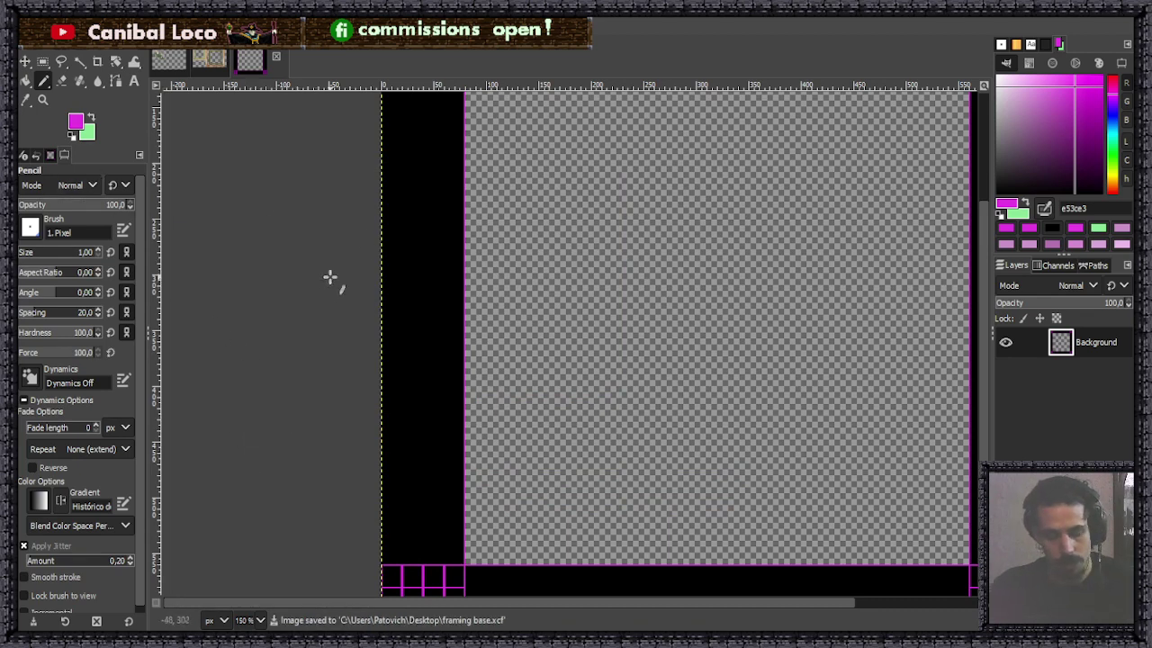
scroll(337, 300, "down", 4)
scroll(322, 257, "up", 1)
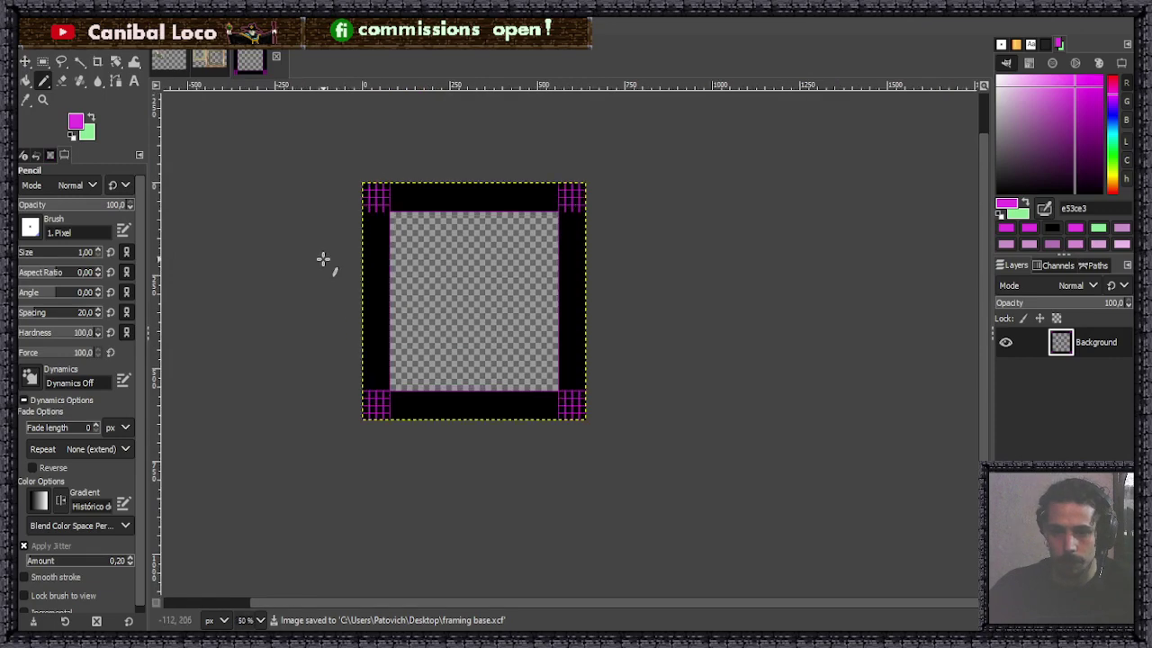
Look over the image with the stream layers, return to the framing base image and save it again.
left_click(201, 63)
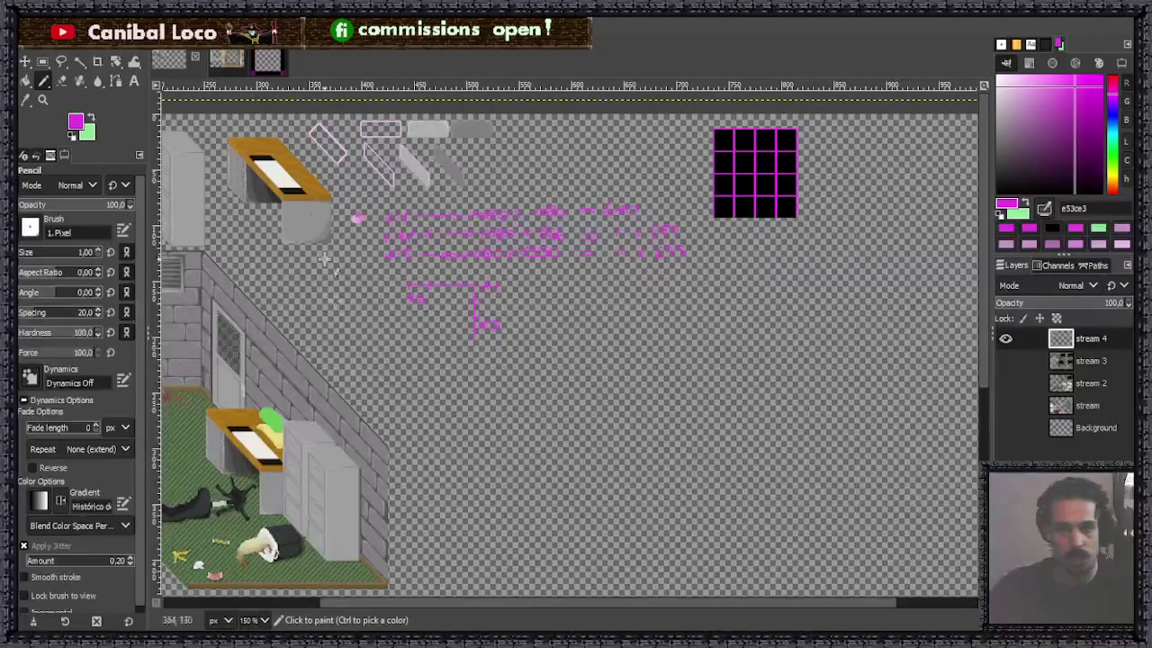
scroll(530, 386, "down", 4)
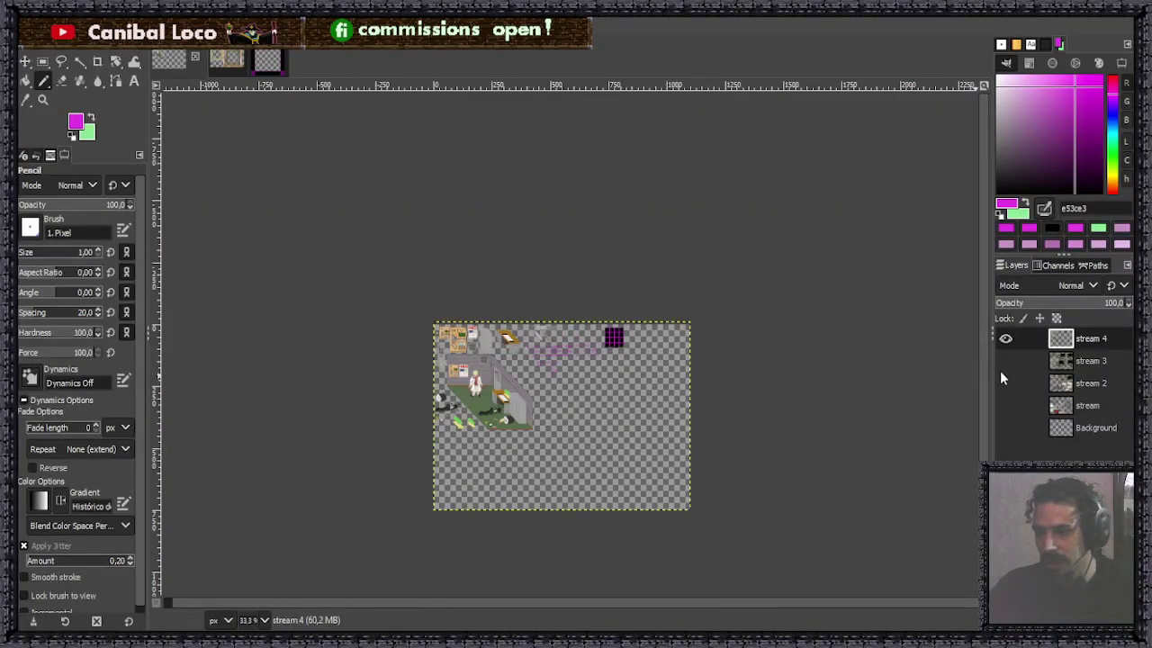
left_click(270, 62)
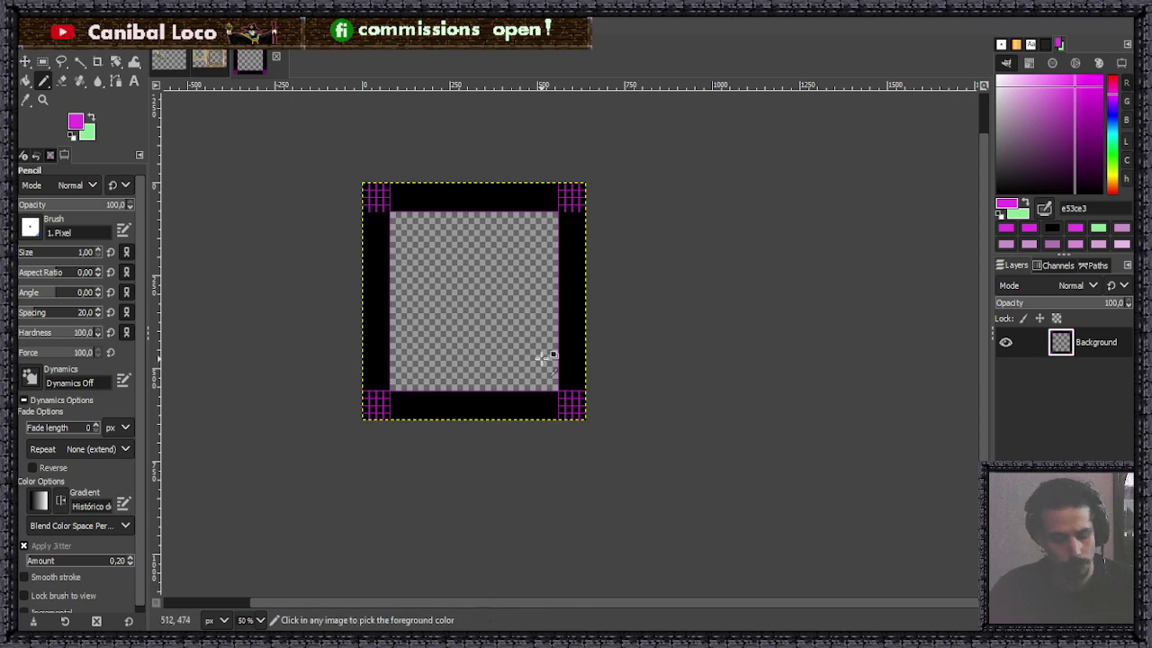
key("ctrl+s")
scroll(679, 353, "down", 1)
scroll(630, 333, "down", 1)
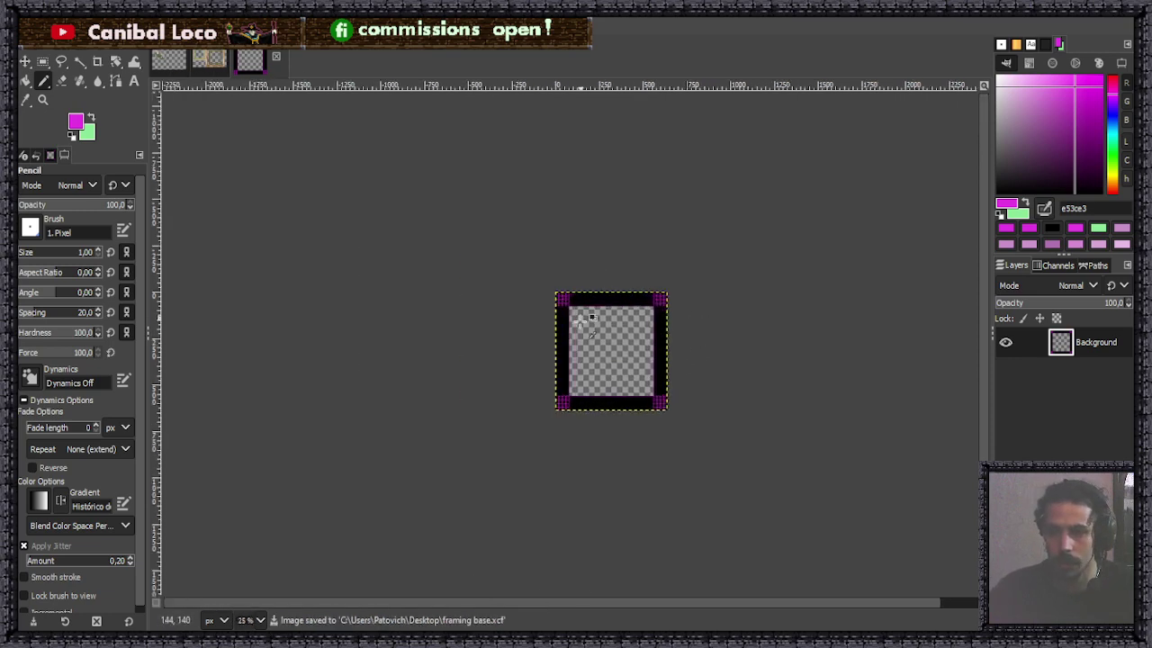
scroll(666, 332, "up", 5)
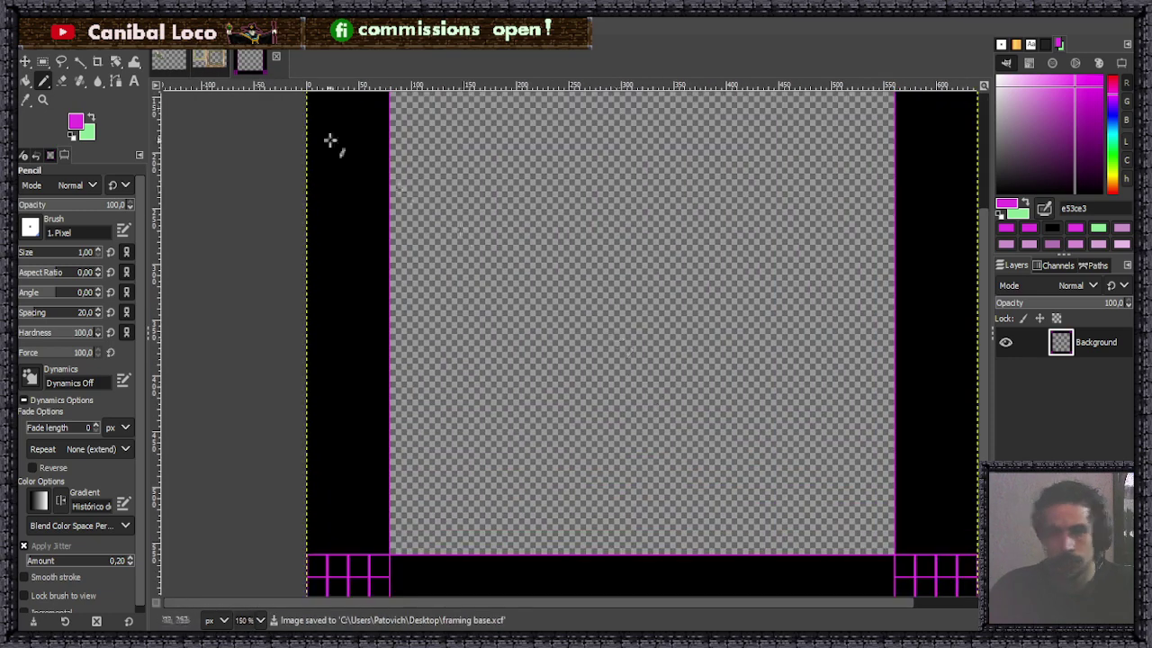
Open the image with the stream layers, hide the stream 4 layer, and show and select the stream layer.
left_click(168, 59)
scroll(633, 367, "up", 5)
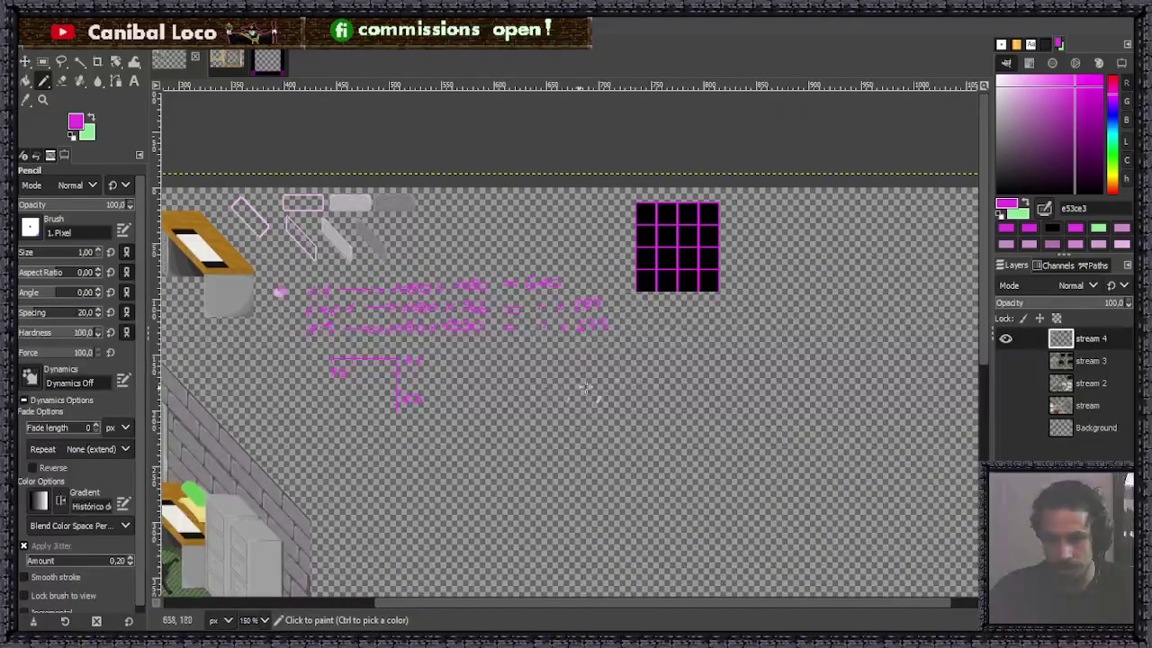
left_click(1005, 338)
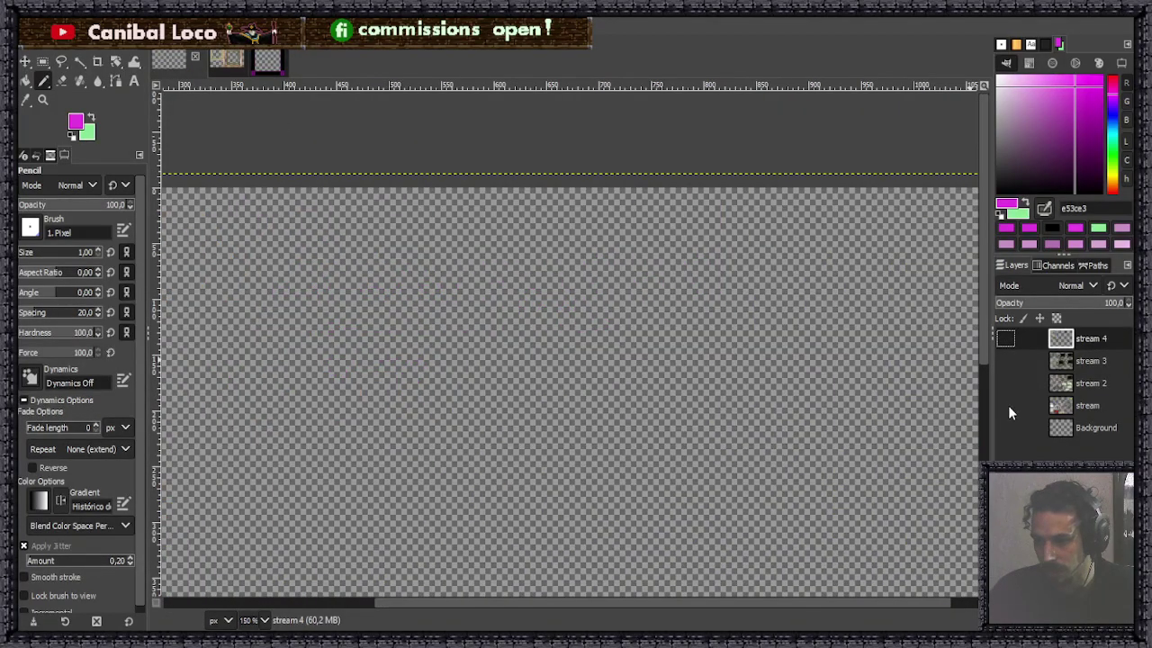
left_click(1006, 405)
left_click(1086, 406)
Examine the small furniture and decoration sprites beside the purple-roofed tower on the stream layer up close.
scroll(583, 345, "down", 6)
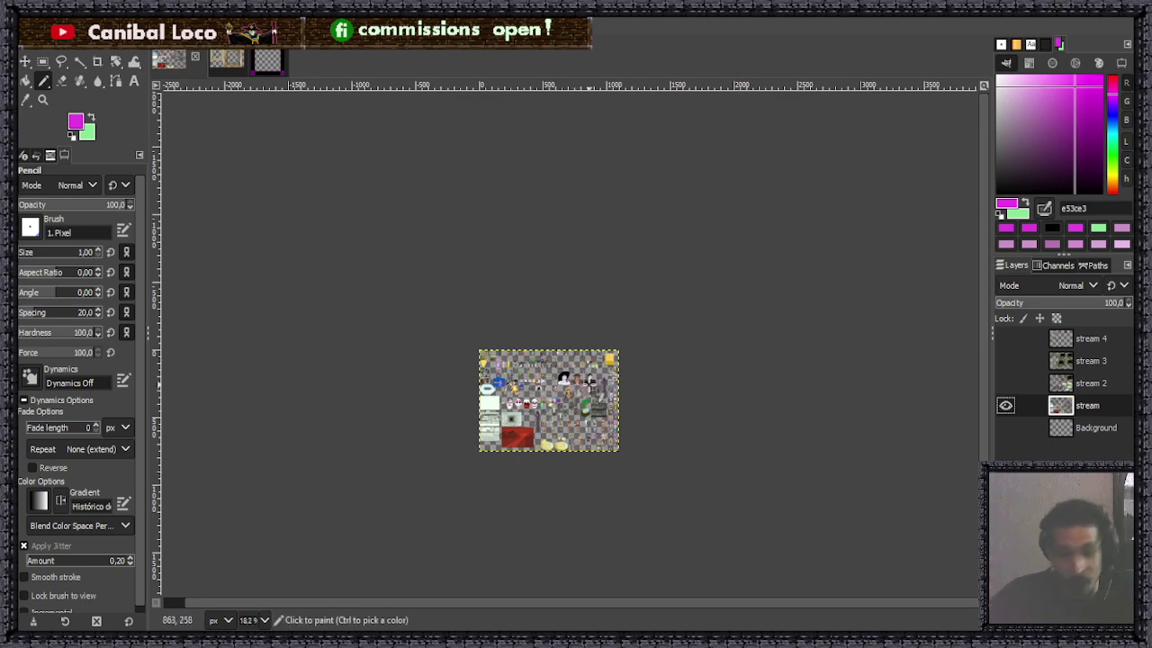
scroll(549, 396, "up", 4)
scroll(539, 425, "up", 2)
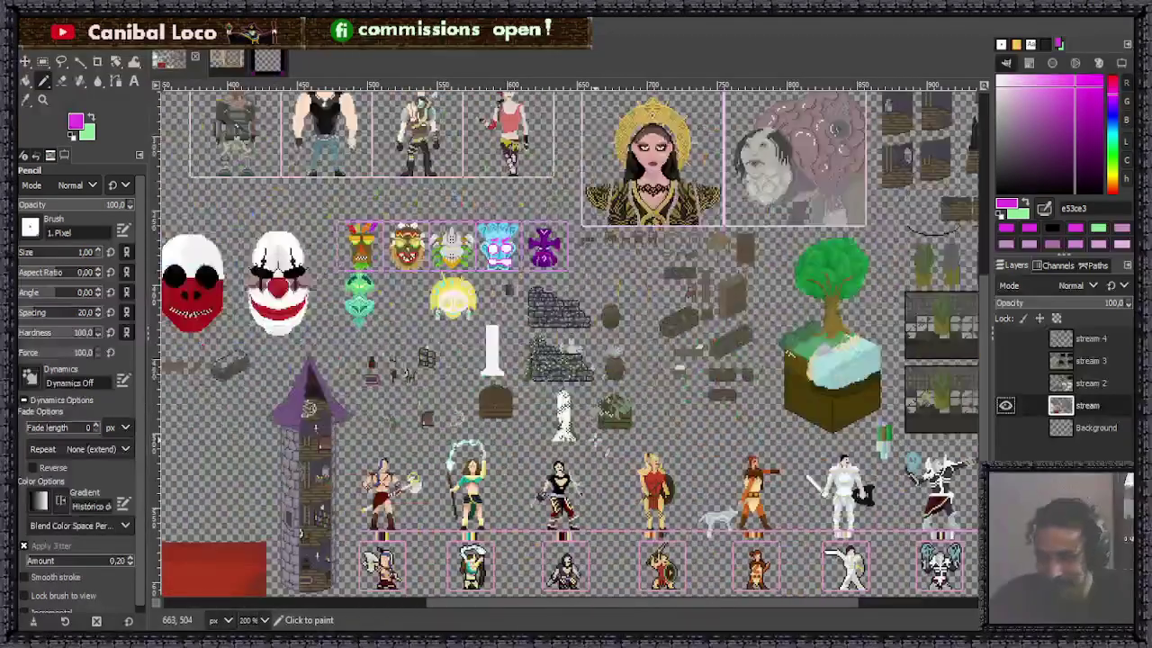
scroll(495, 382, "up", 8)
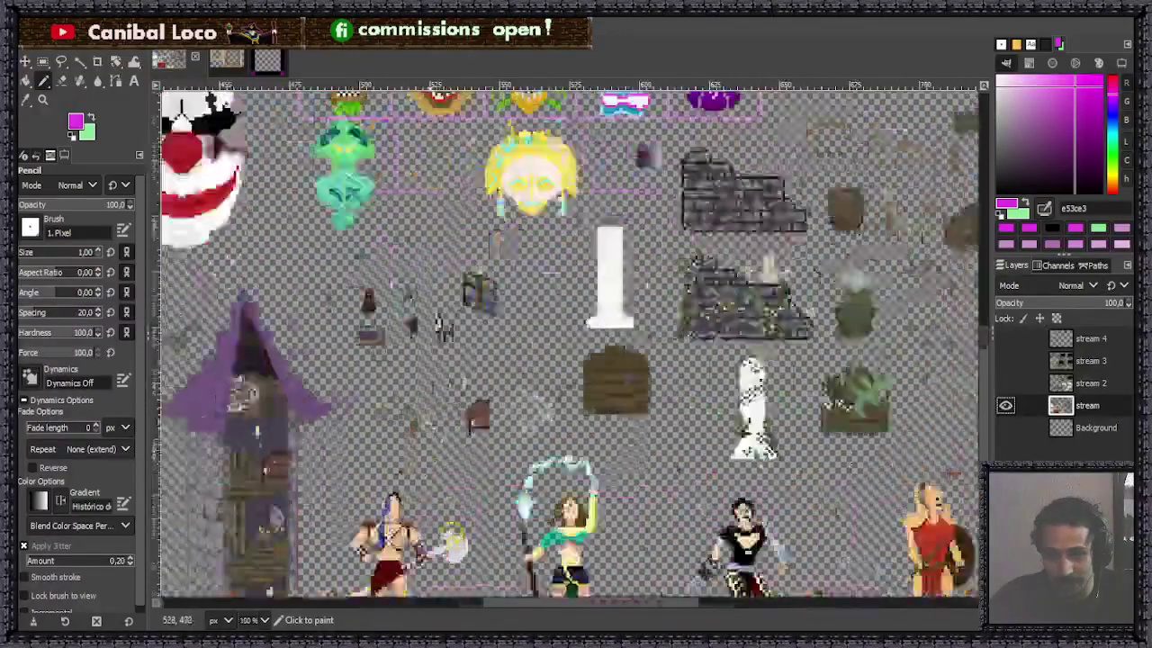
scroll(489, 347, "down", 4)
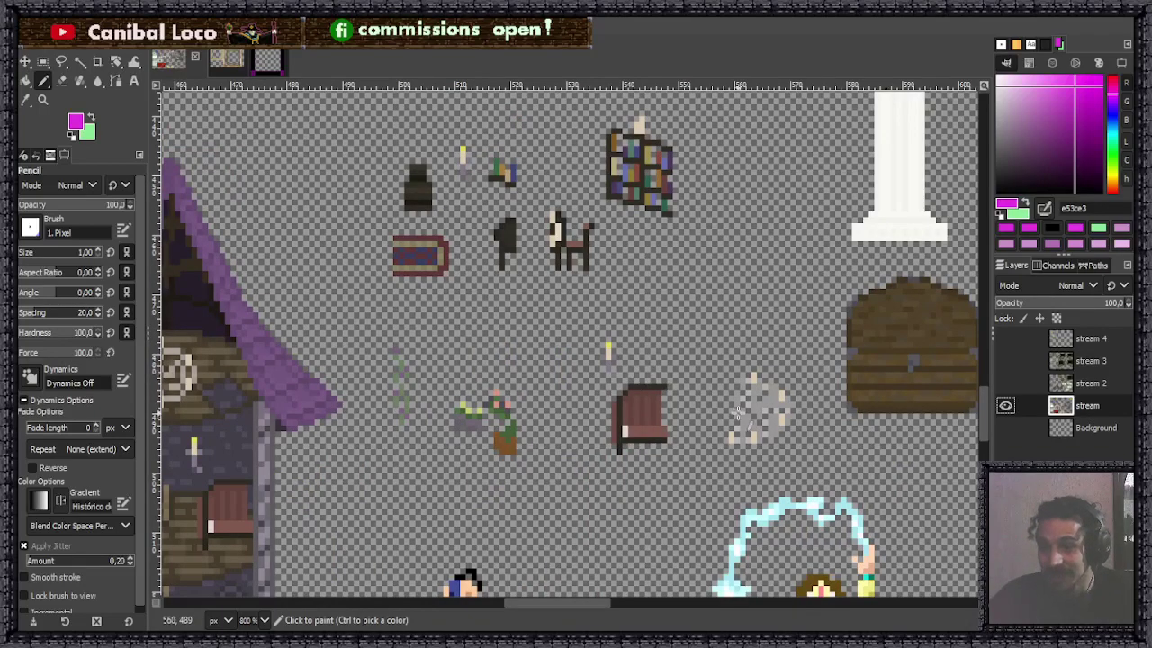
scroll(643, 364, "up", 5)
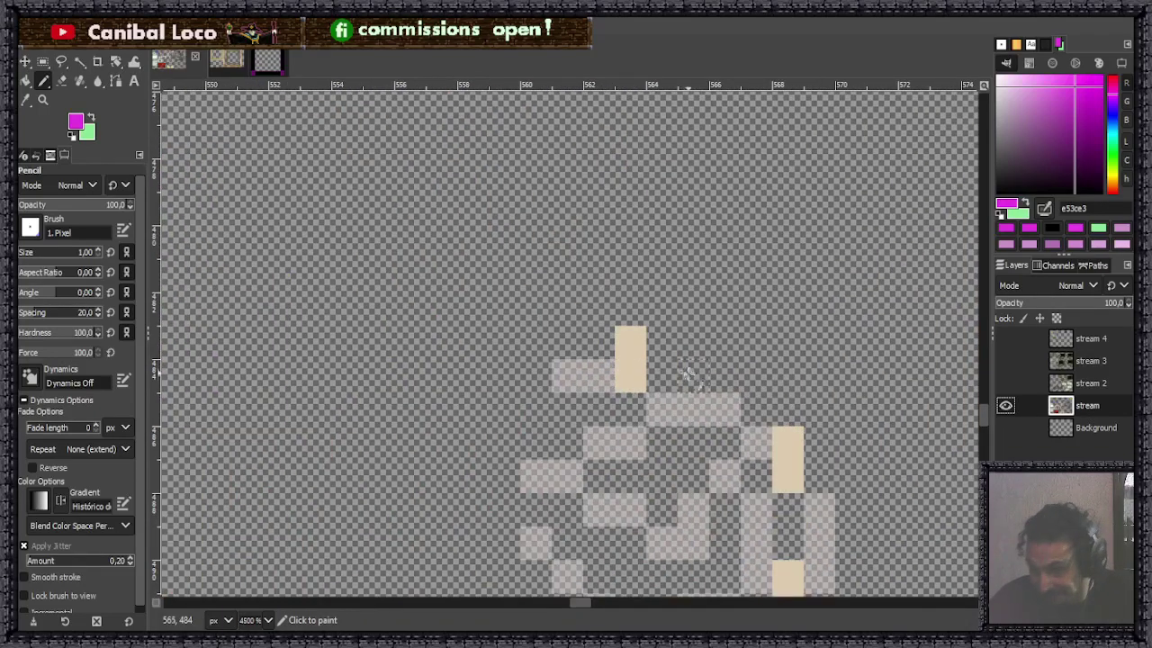
Examine the purple-roofed tower's rooms and the surrounding character, mask and furniture sprites on the stream layer.
scroll(686, 378, "down", 8)
scroll(333, 369, "up", 4)
scroll(337, 374, "up", 2)
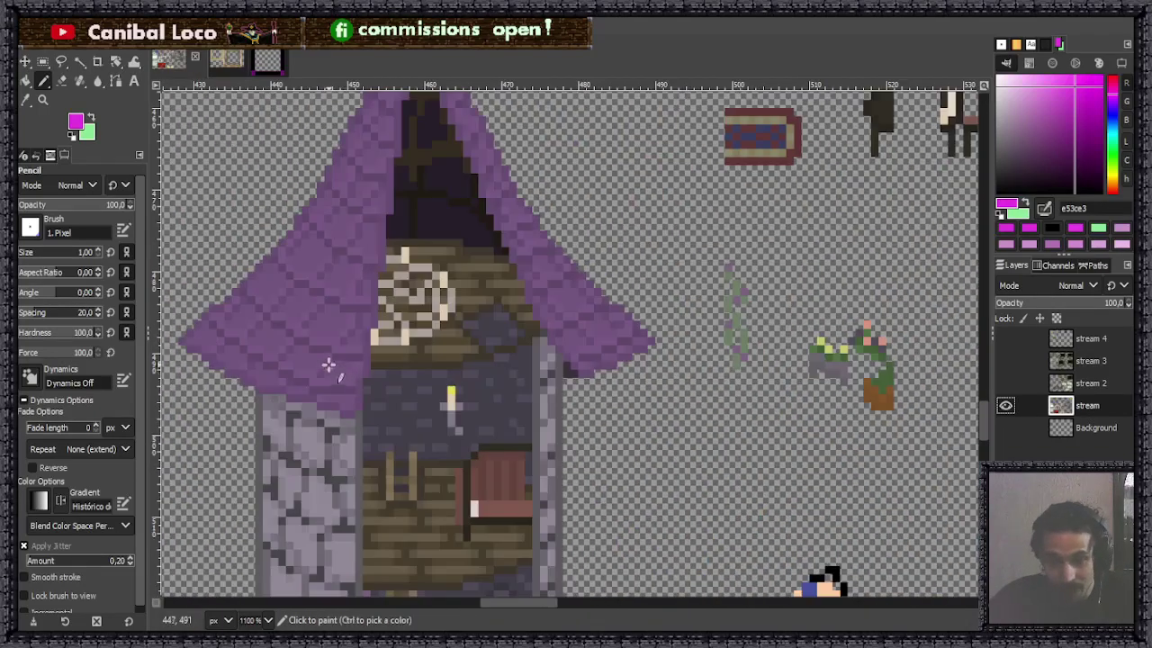
scroll(365, 360, "down", 6)
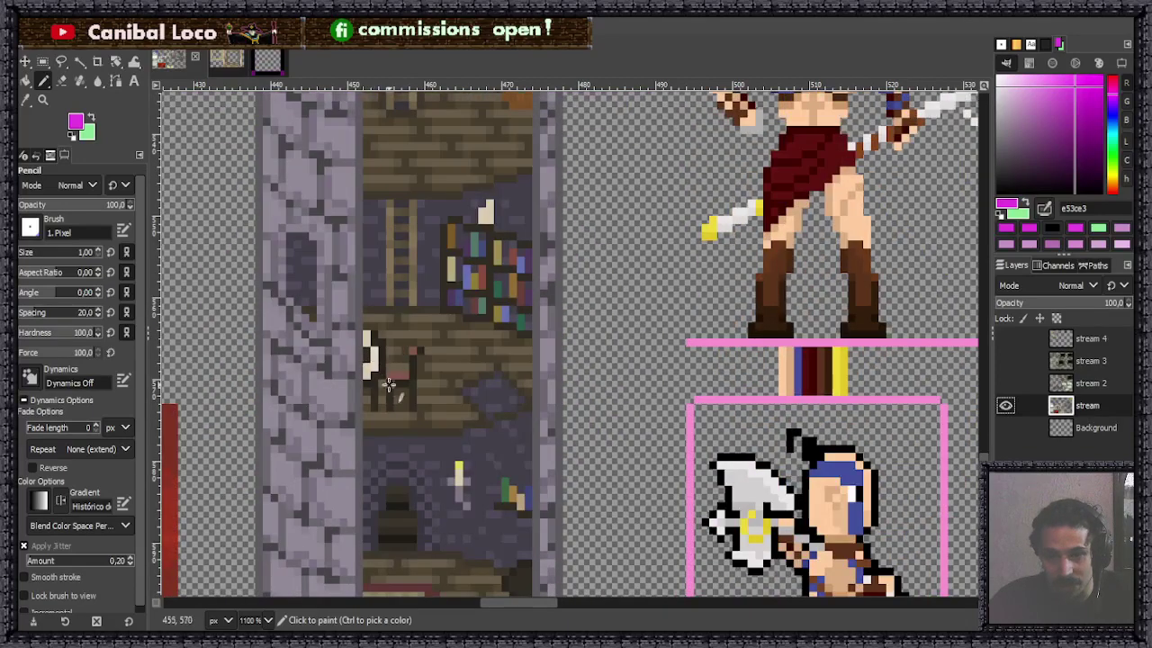
scroll(436, 405, "down", 5)
scroll(450, 382, "down", 7)
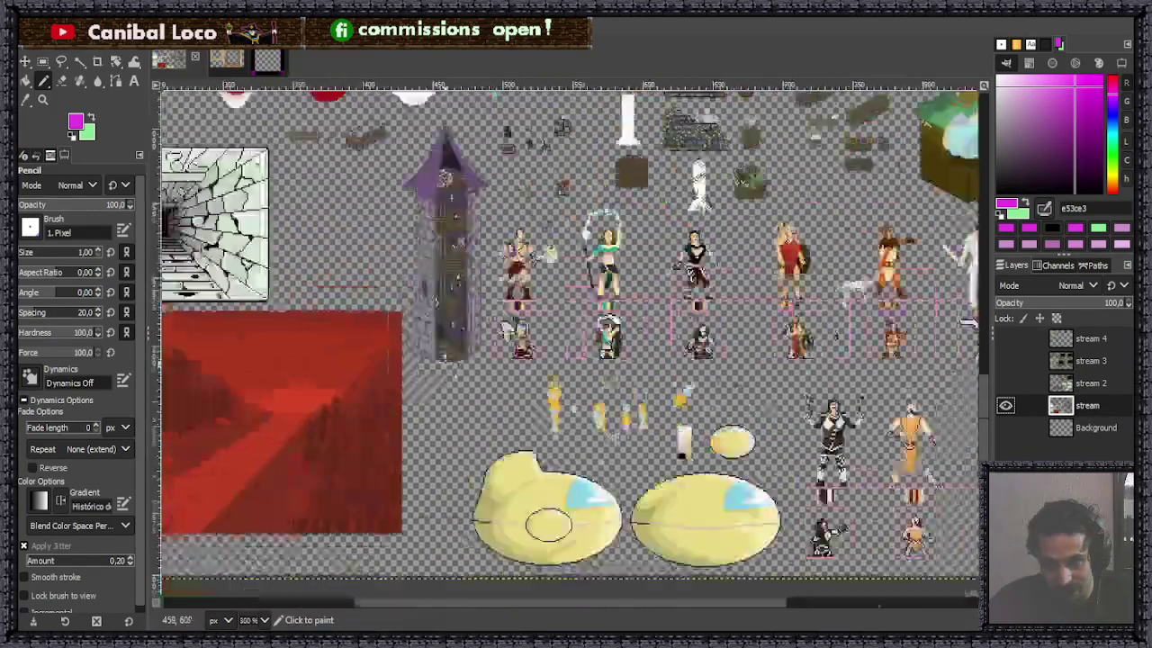
scroll(666, 387, "down", 3)
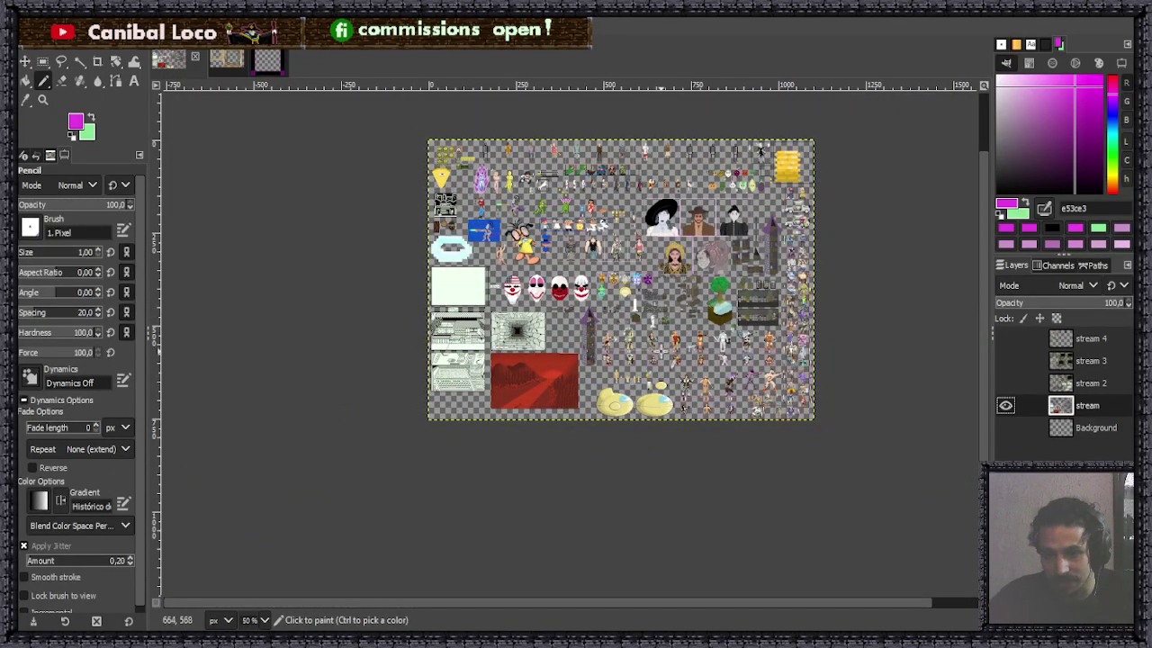
scroll(677, 353, "up", 5)
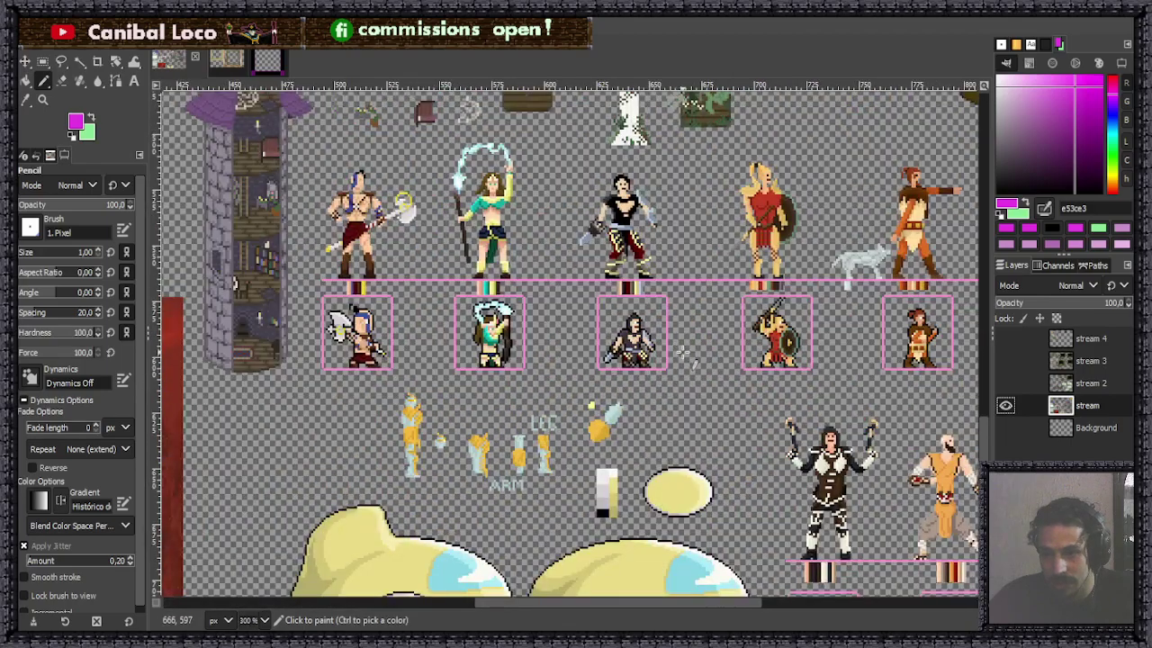
scroll(689, 374, "up", 5)
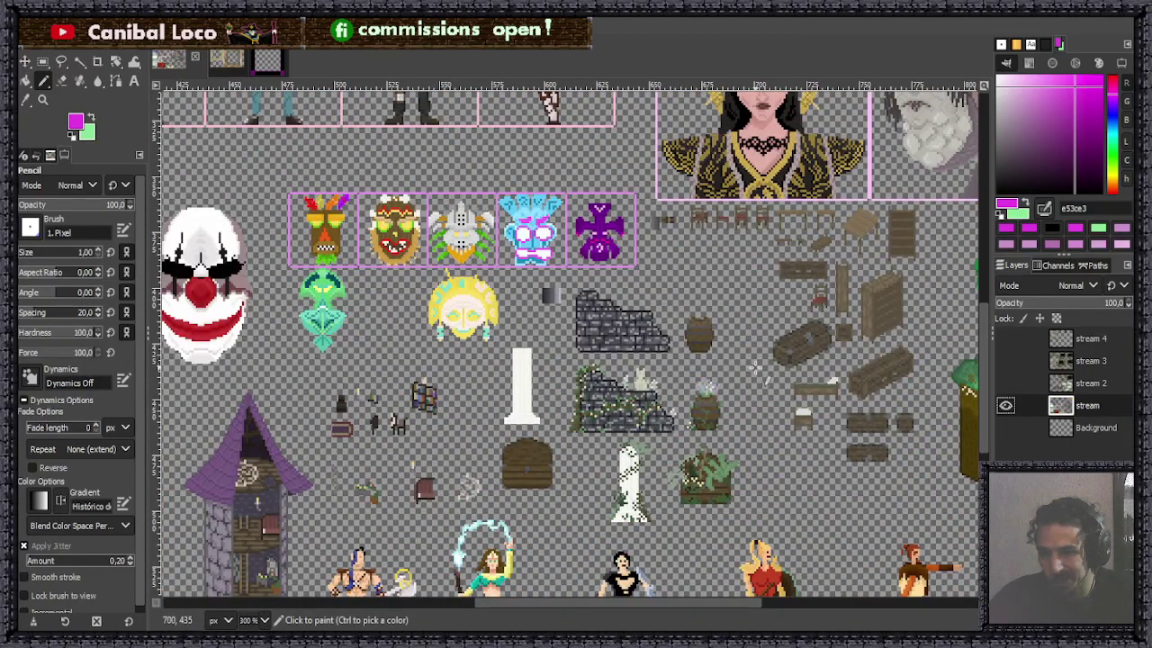
Hide the stream layer, show and select the stream 2 layer, and activate the Rectangle Select tool.
left_click(1005, 405)
left_click(1005, 382)
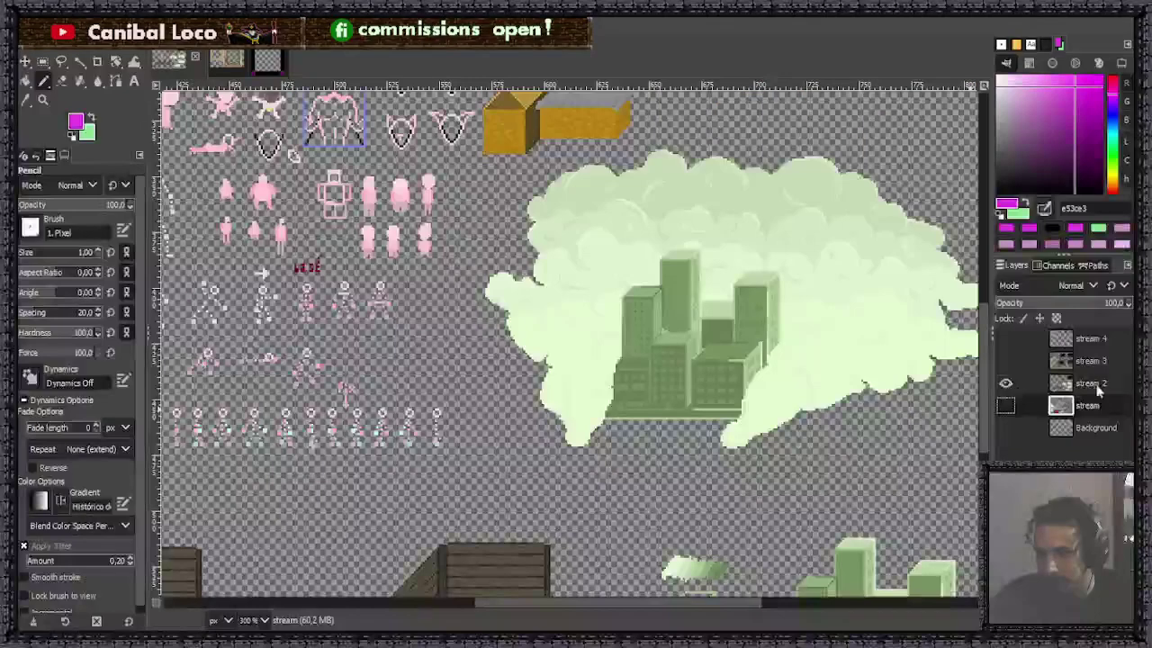
left_click(1062, 382)
key("r")
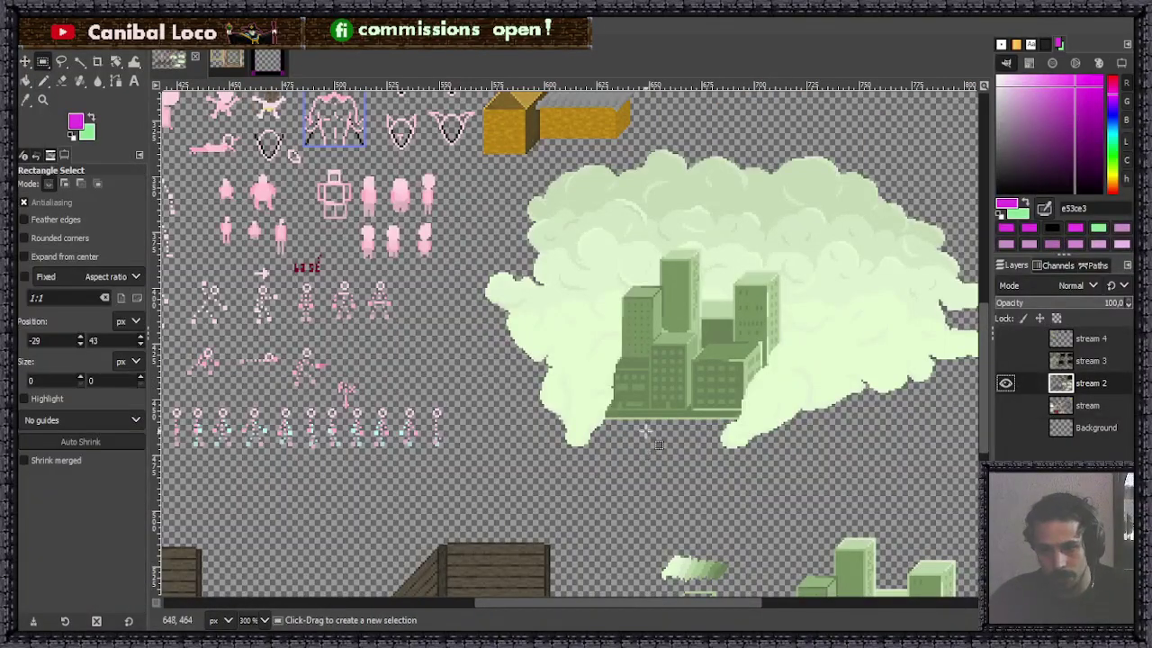
Look over the stream 2 sprites, from the sword and bottles to the white table in the middle wooden room.
key("minus")
key("minus")
key("minus")
key("minus")
key("minus")
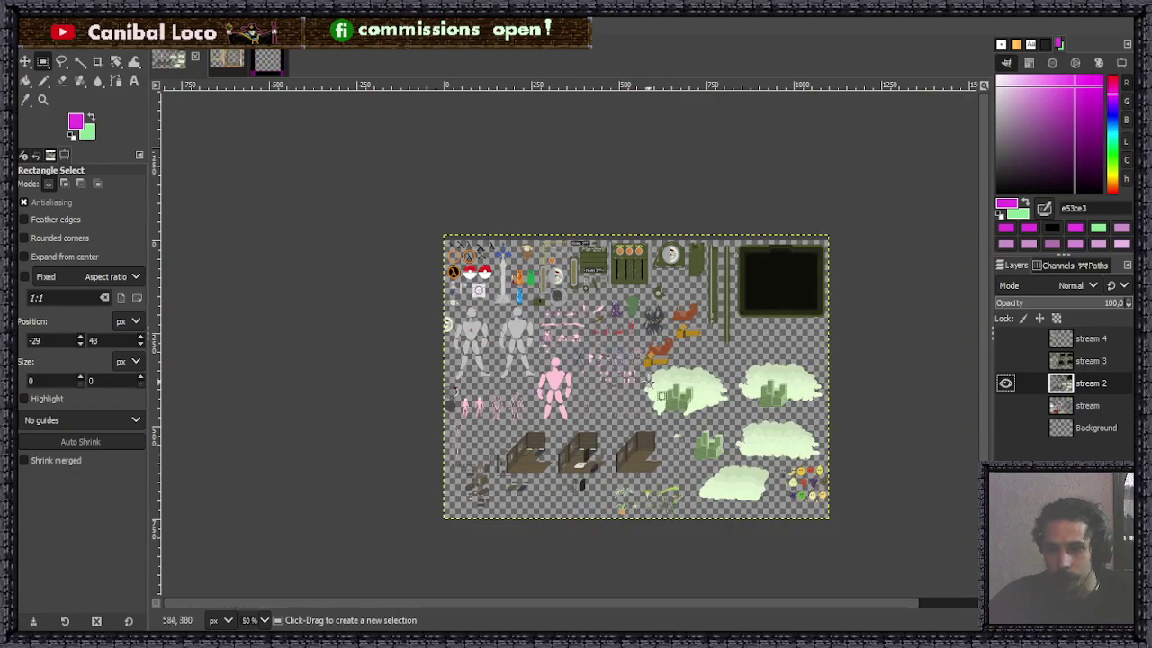
key("1")
key("plus")
key("plus")
key("plus")
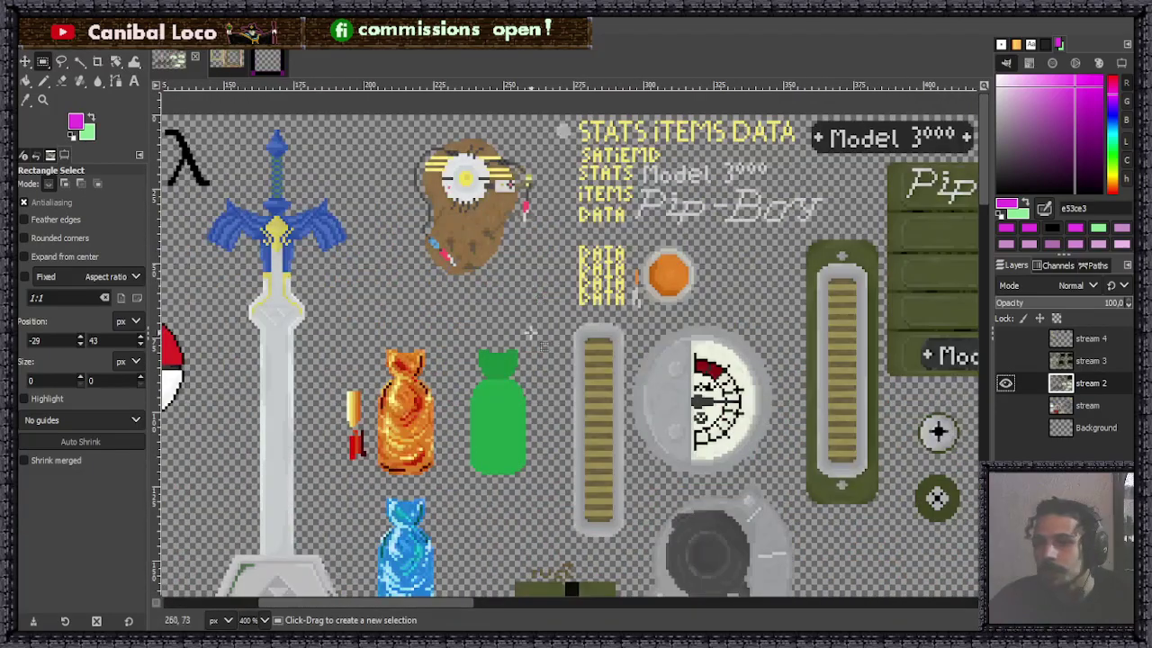
key("1")
key("minus")
key("minus")
key("2")
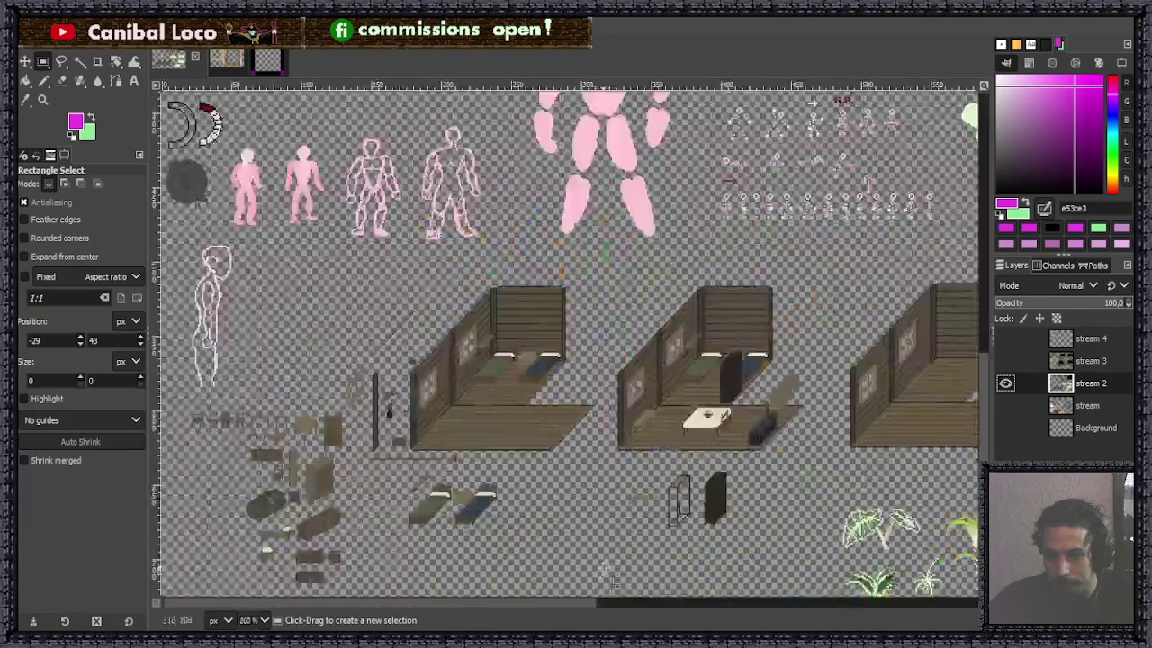
key("minus")
key("4")
key("5")
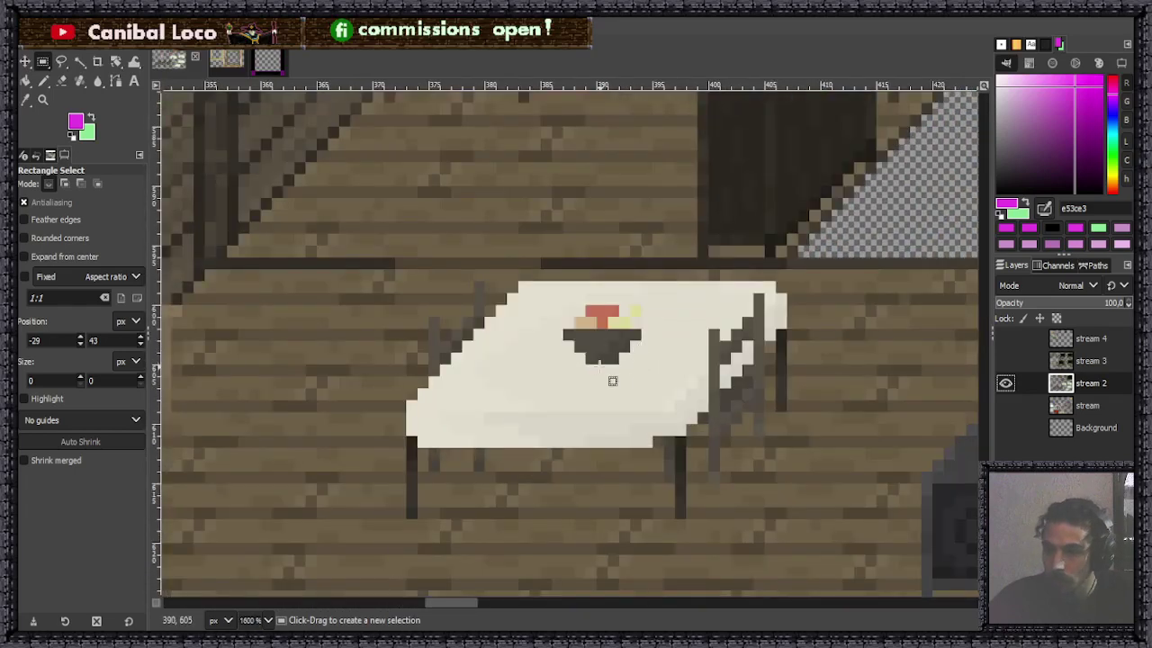
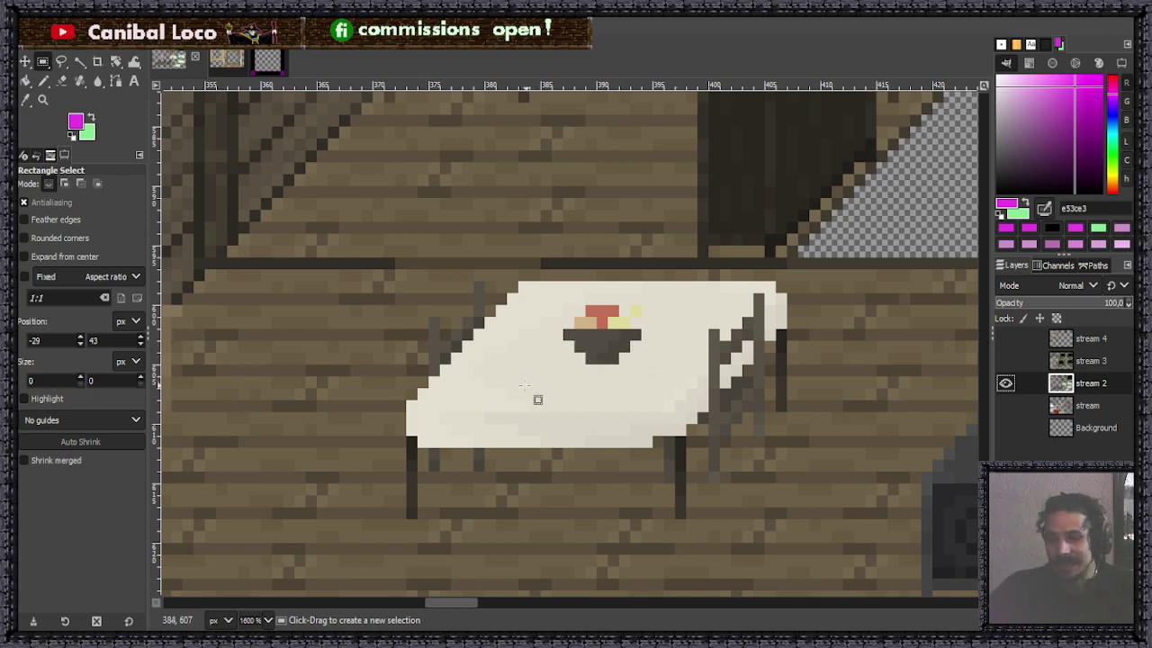
Copy a 7 x 7 px patch of the white tabletop on the stream 2 layer and clear the selection.
scroll(525, 385, "up", 3)
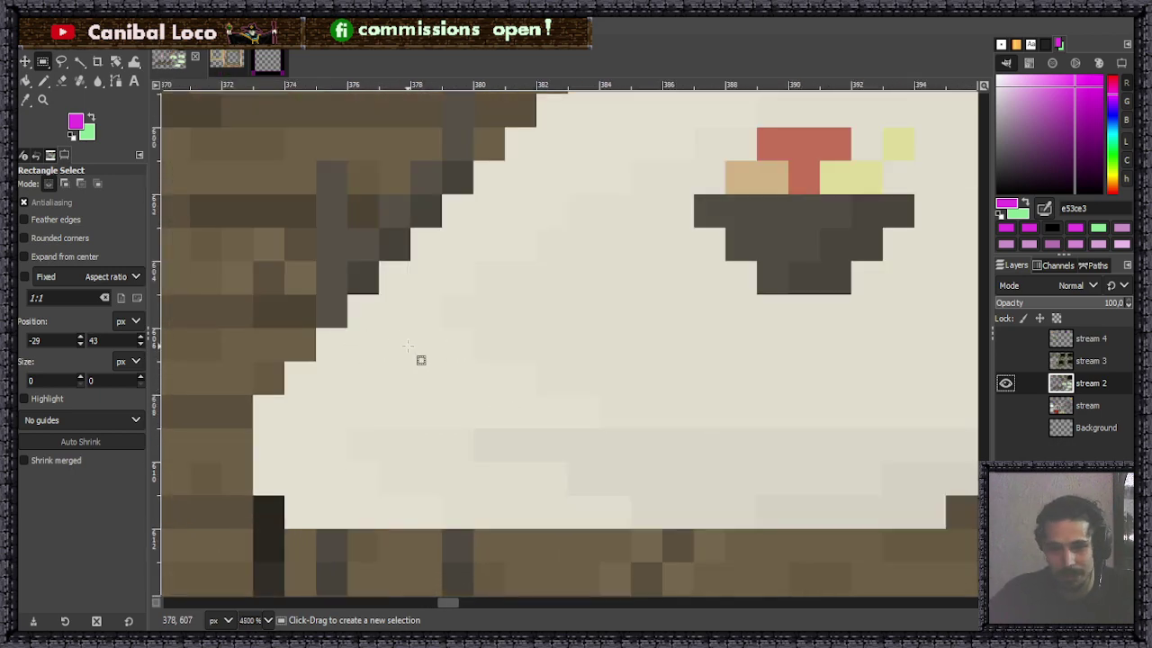
left_click_drag(411, 295, 632, 529)
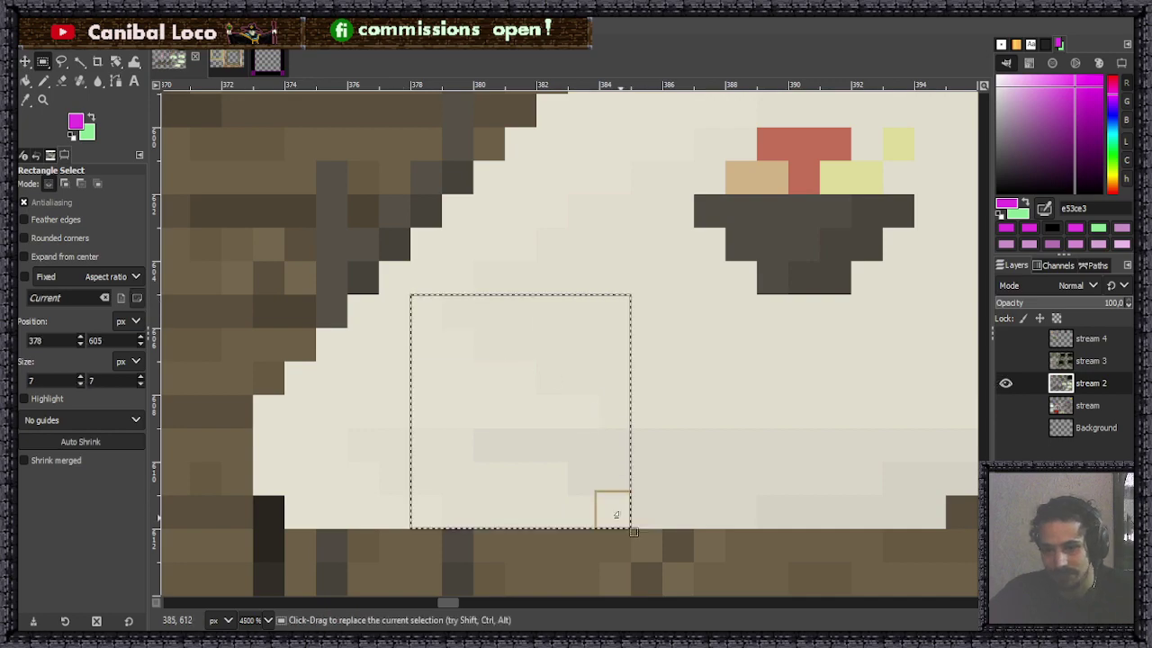
key("ctrl+c")
left_click(745, 412)
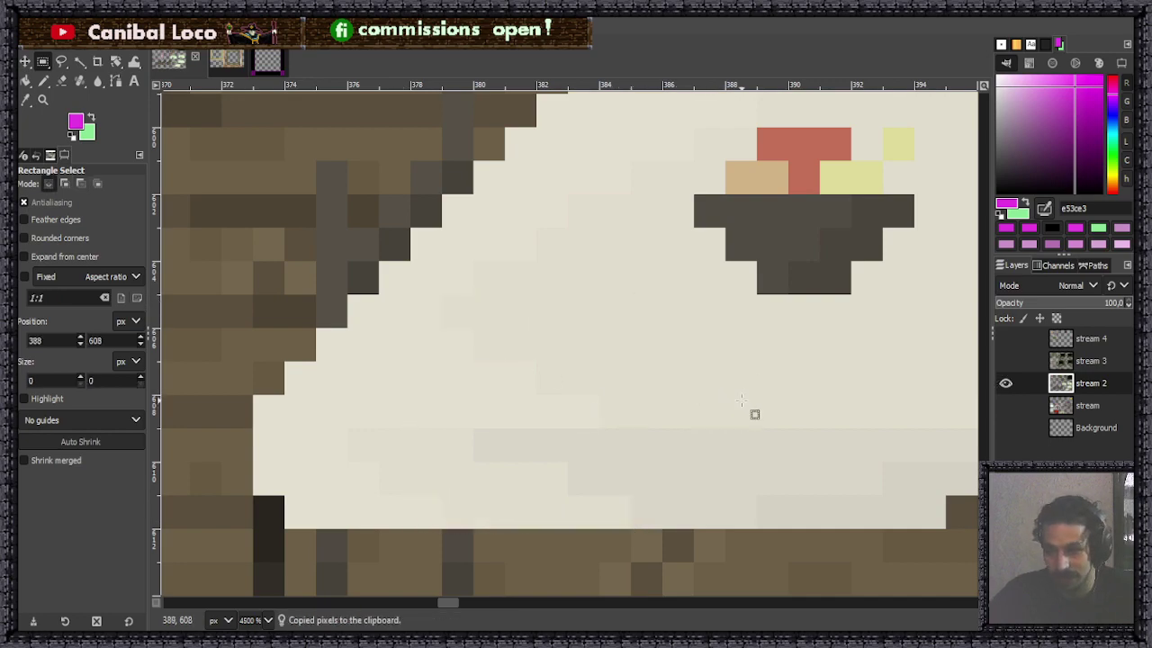
Hide the stream 2 layer, then show and select the stream 3 layer.
scroll(644, 323, "down", 6)
scroll(644, 324, "down", 3)
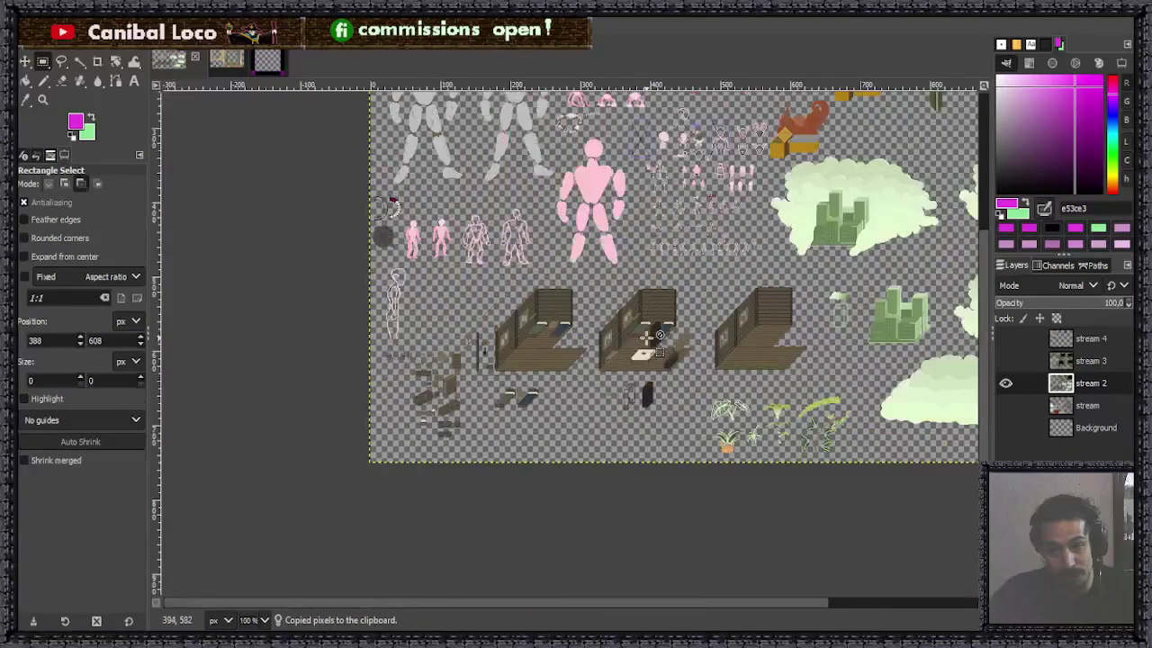
scroll(666, 406, "up", 2)
scroll(666, 407, "up", 1)
scroll(720, 360, "down", 5)
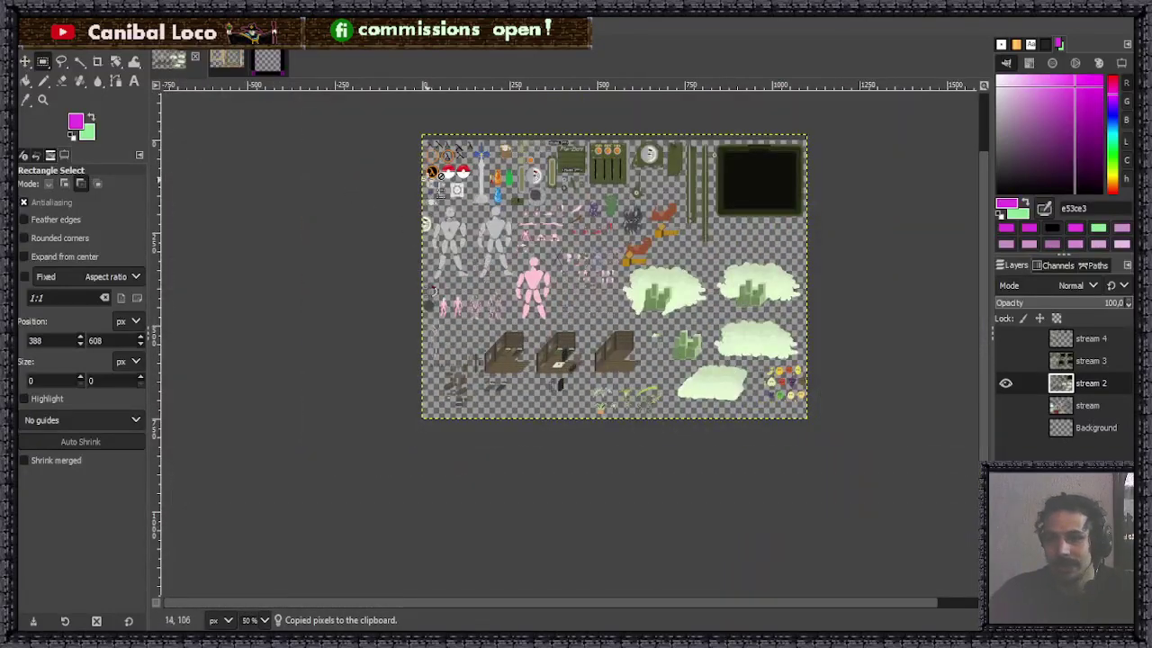
left_click(1005, 382)
left_click(1005, 360)
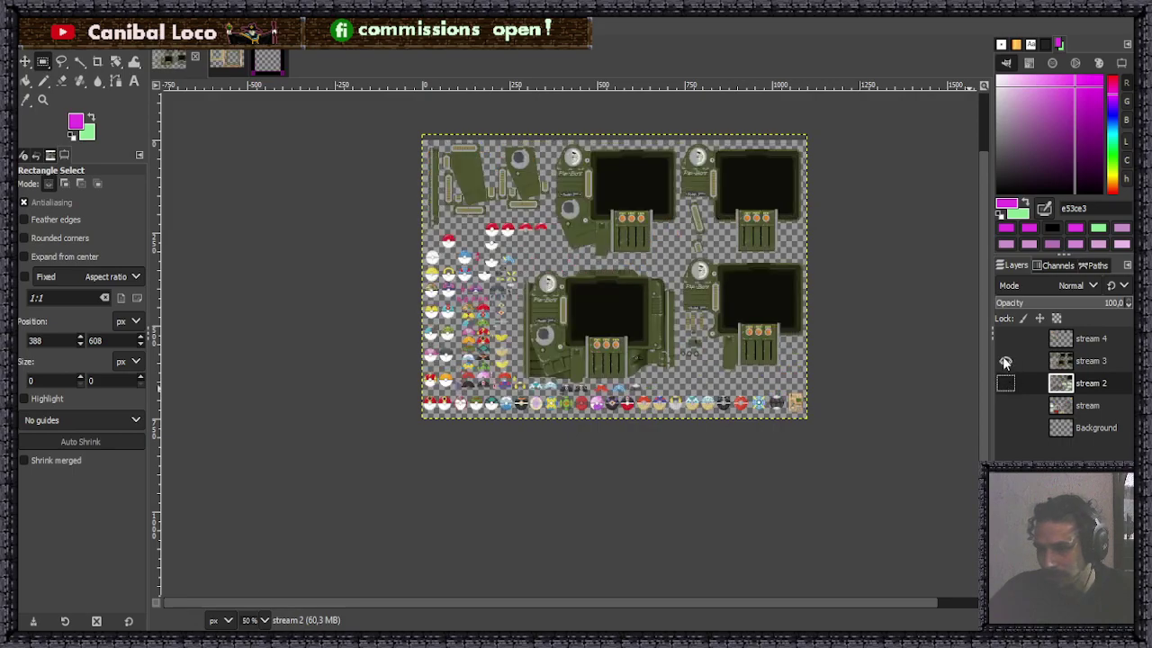
left_click(1090, 360)
Examine the Poké Ball sprites and the Pip-Boy artwork on the stream 3 layer.
scroll(685, 410, "up", 4)
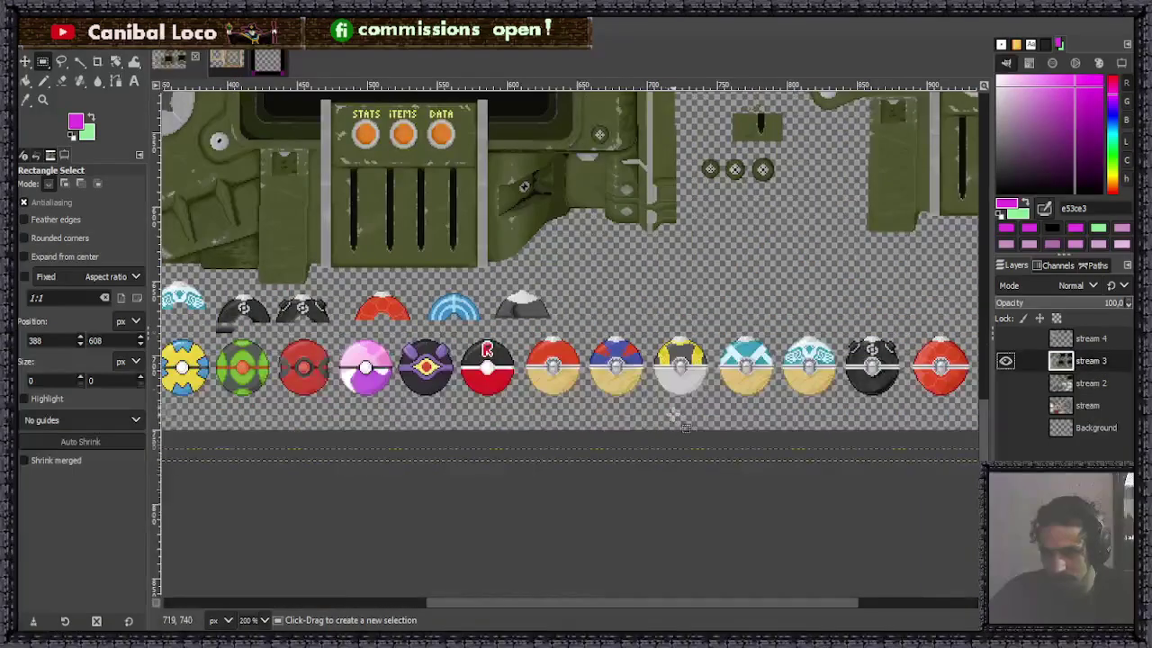
scroll(684, 407, "down", 3)
scroll(684, 404, "up", 3)
scroll(477, 410, "down", 3)
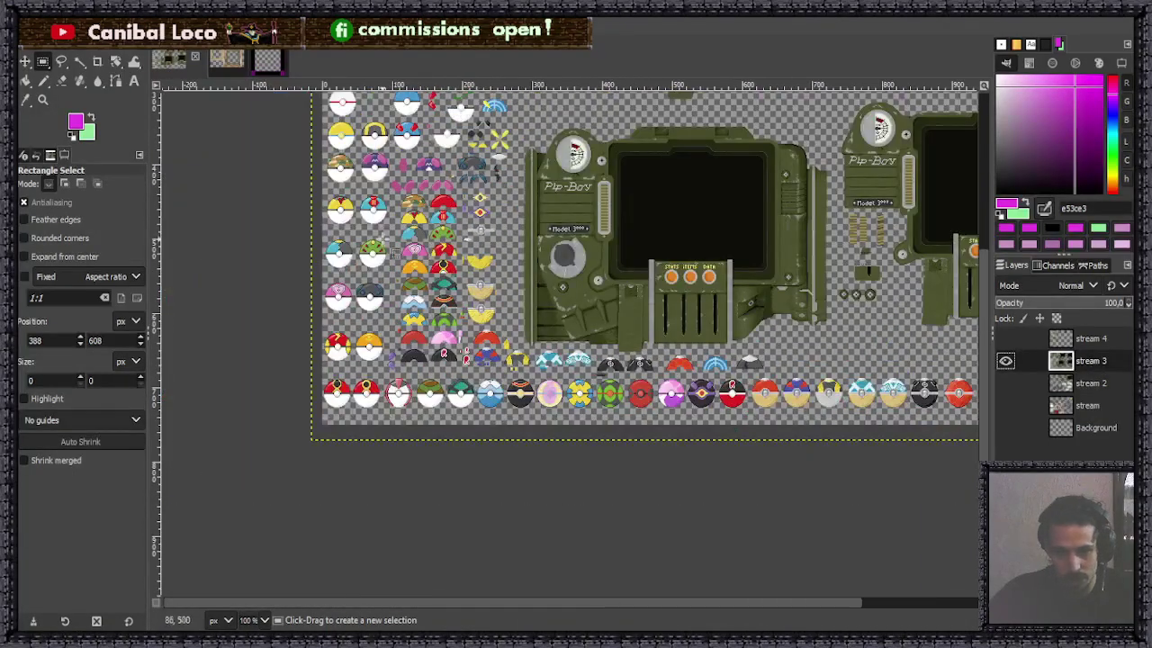
scroll(396, 216, "up", 4)
scroll(392, 270, "down", 1)
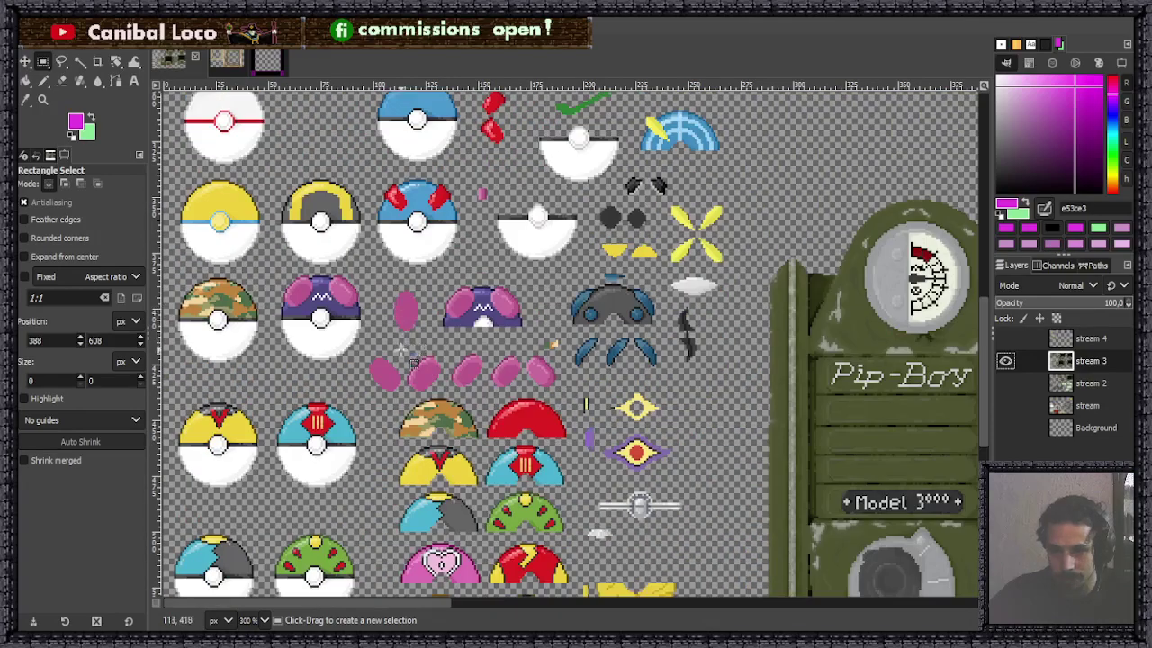
scroll(409, 369, "down", 1)
scroll(441, 378, "down", 1)
scroll(519, 304, "down", 3)
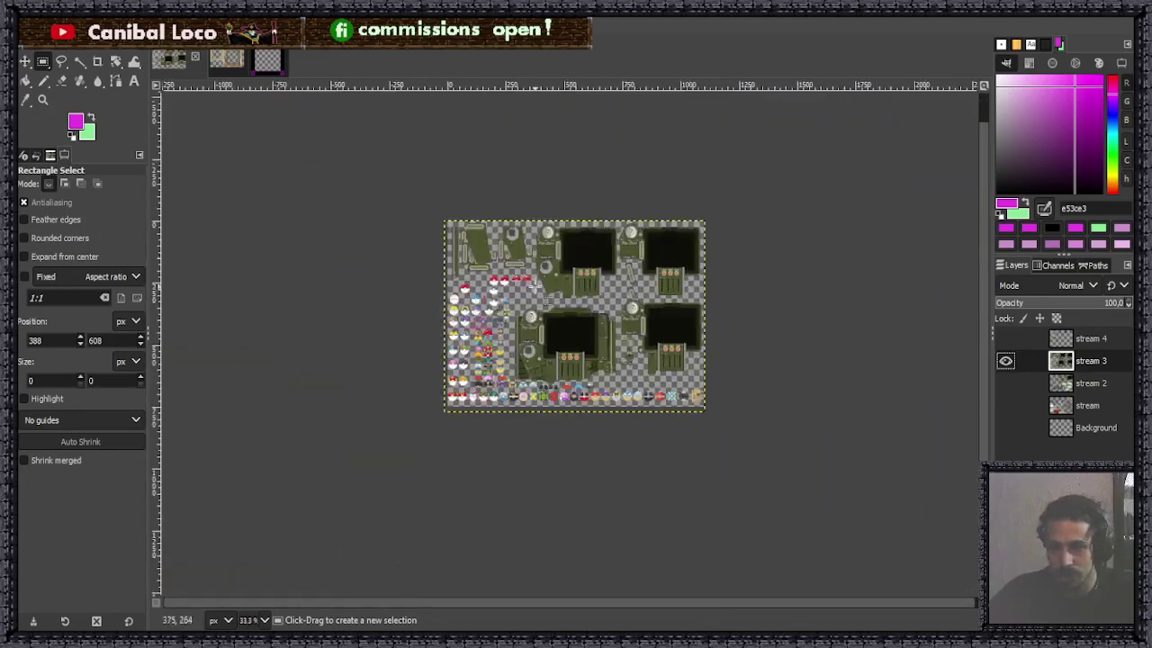
scroll(644, 347, "up", 6)
scroll(628, 377, "down", 5)
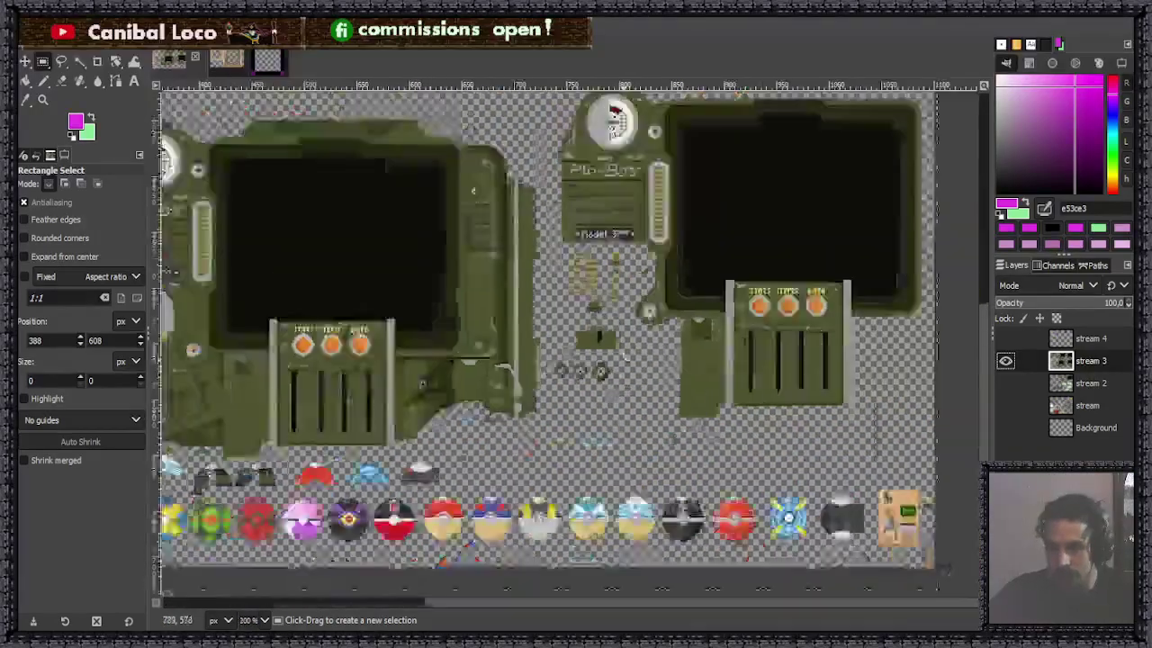
scroll(621, 387, "up", 3)
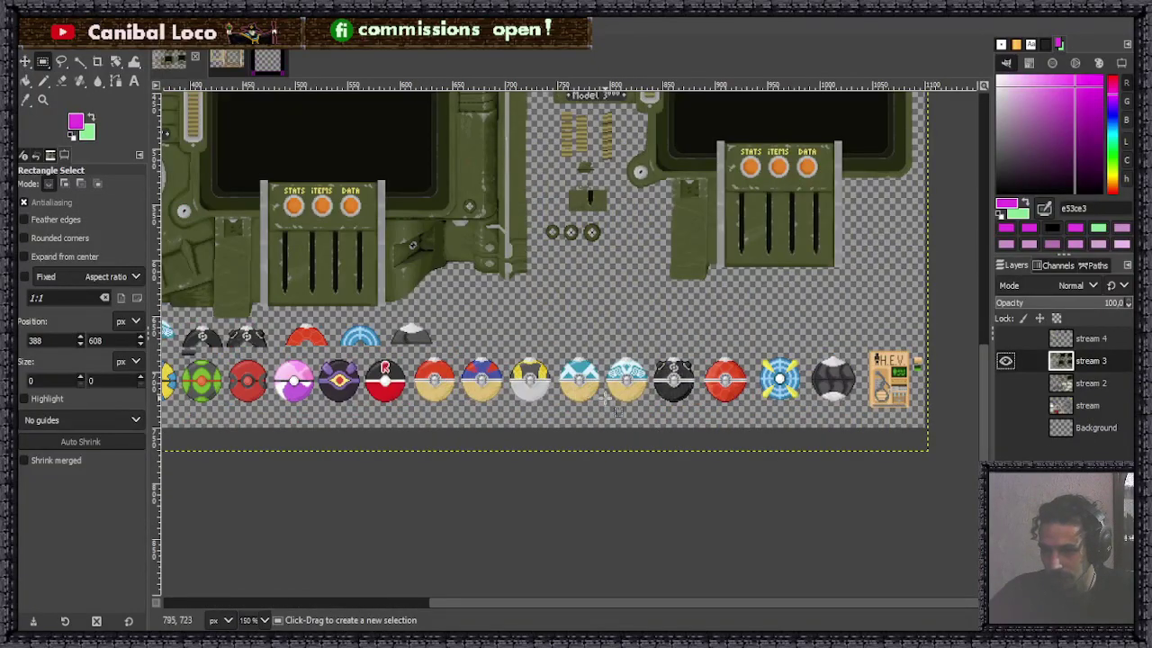
Hide the stream 3 layer, then show and select the stream 4 layer.
left_click(1005, 361)
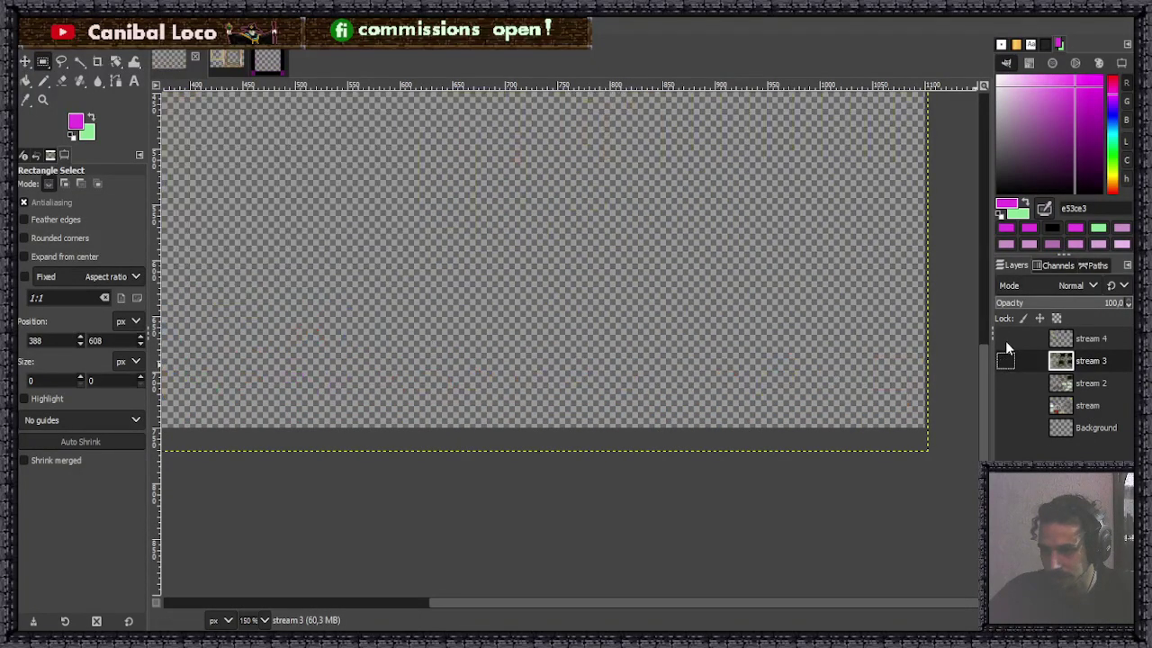
left_click(1092, 342)
scroll(630, 297, "down", 3)
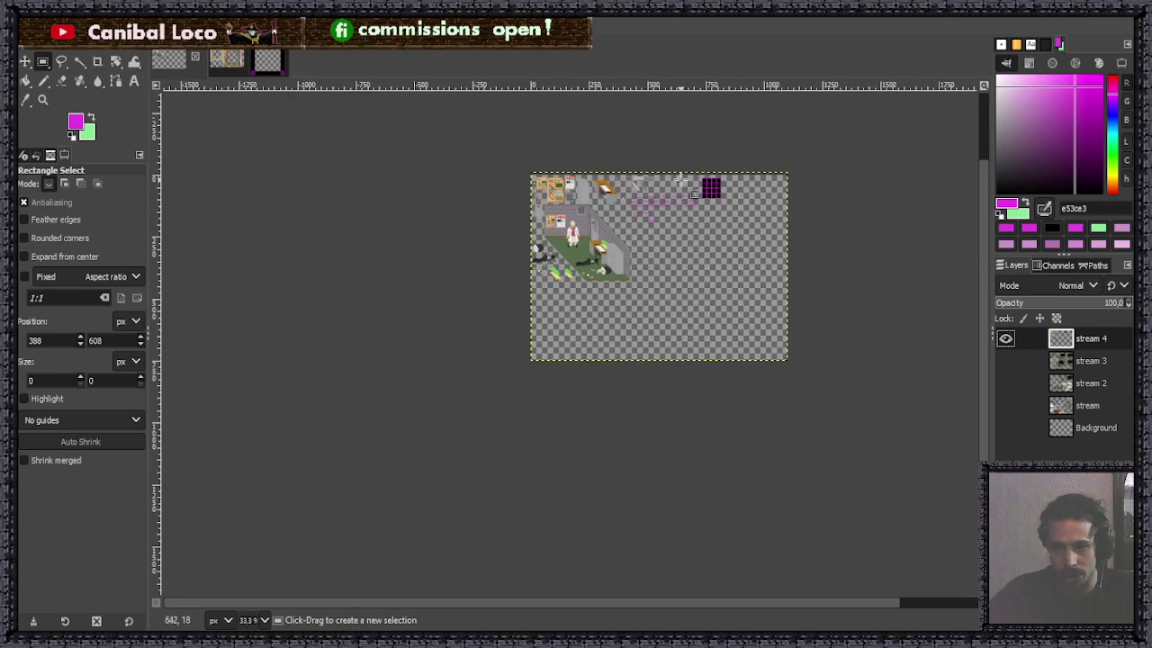
Paste the copied tabletop patch onto the stream 4 layer in the empty area beside the brick wall and anchor it.
scroll(681, 217, "up", 3)
scroll(679, 219, "up", 5)
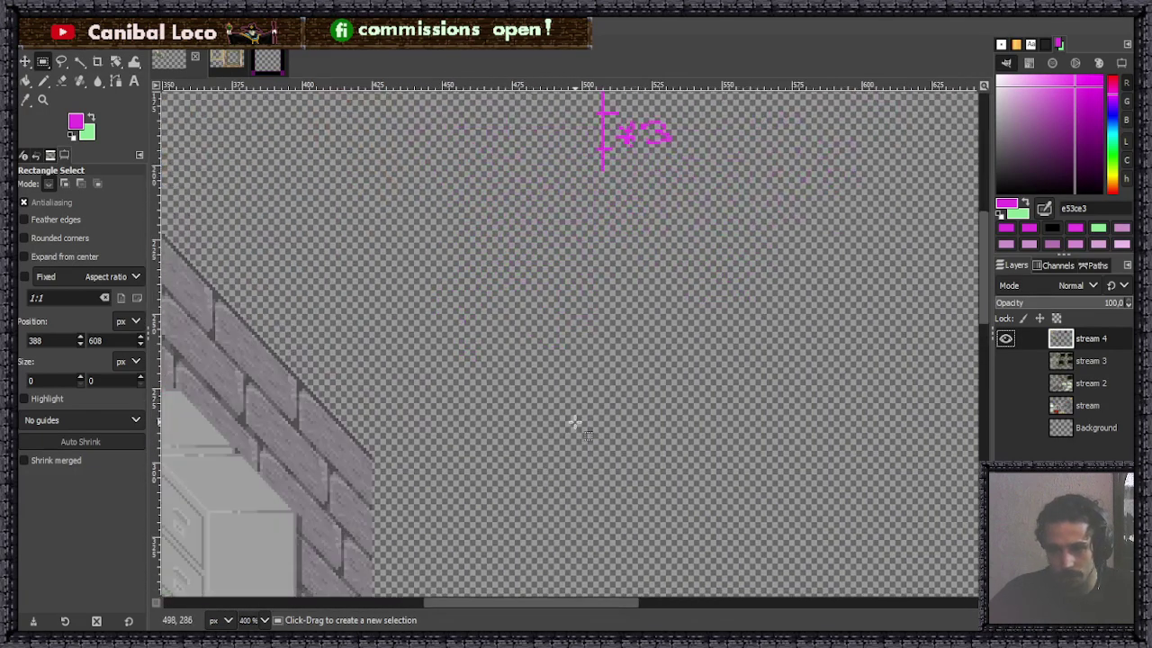
key("ctrl+v")
left_click_drag(581, 348, 474, 253)
left_click(529, 280)
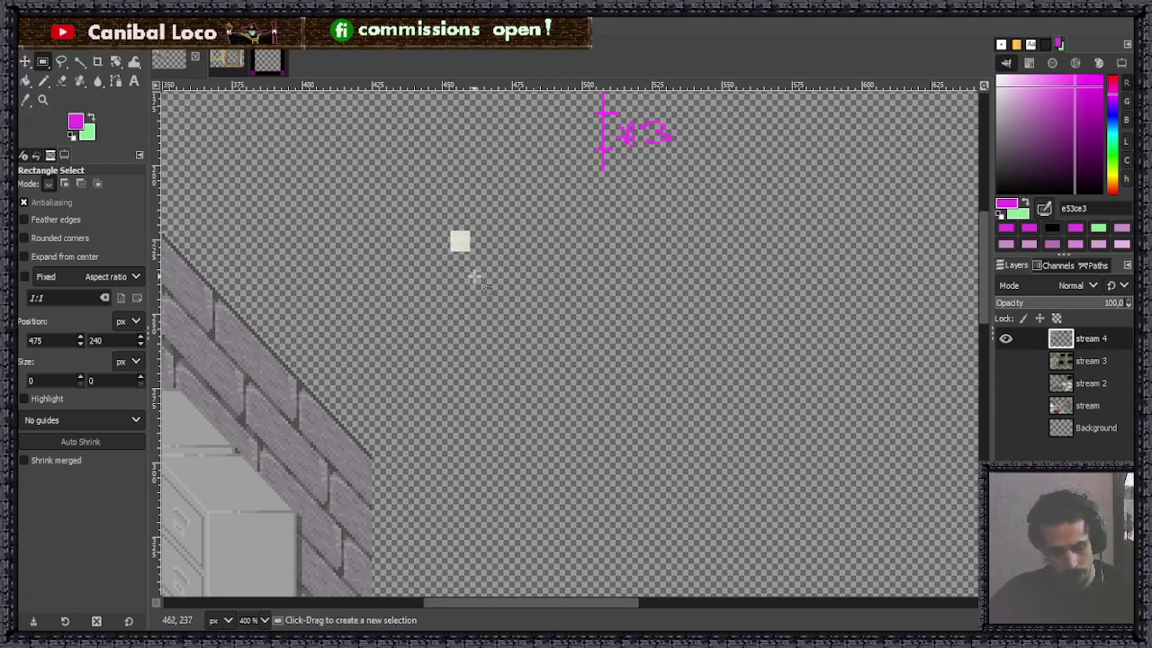
Pick the cream color e4e0d1 from the pasted patch and pencil a solid blob about 6 x 4 px beside it.
key("n")
scroll(452, 225, "up", 5)
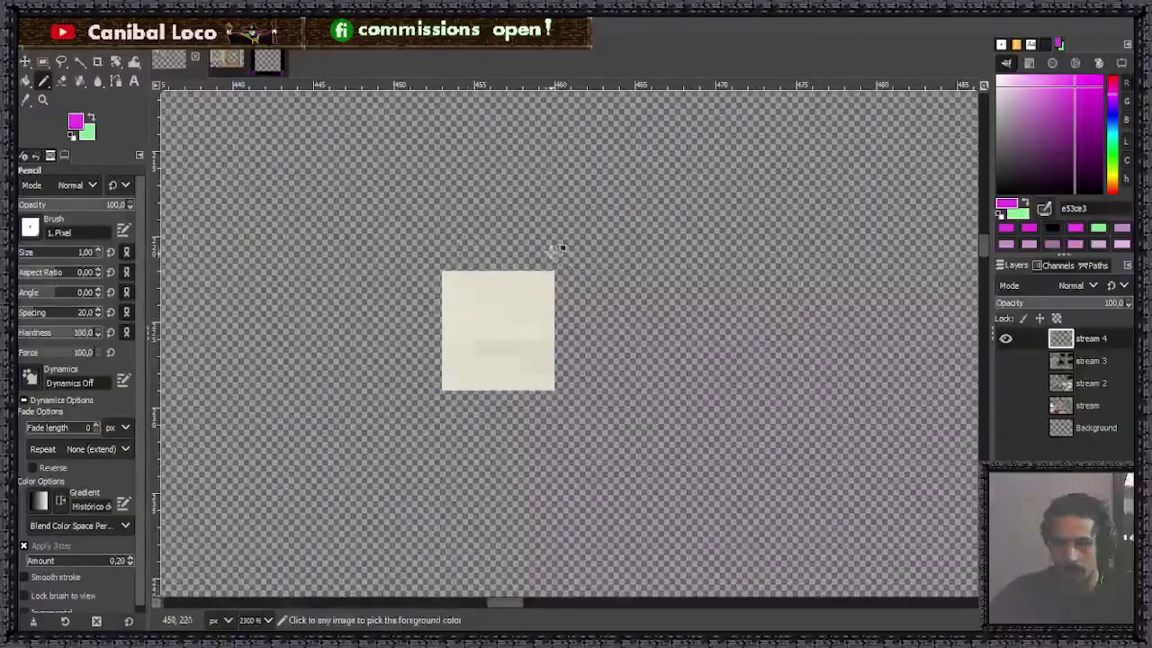
scroll(553, 250, "up", 2)
left_click(452, 343, "ctrl")
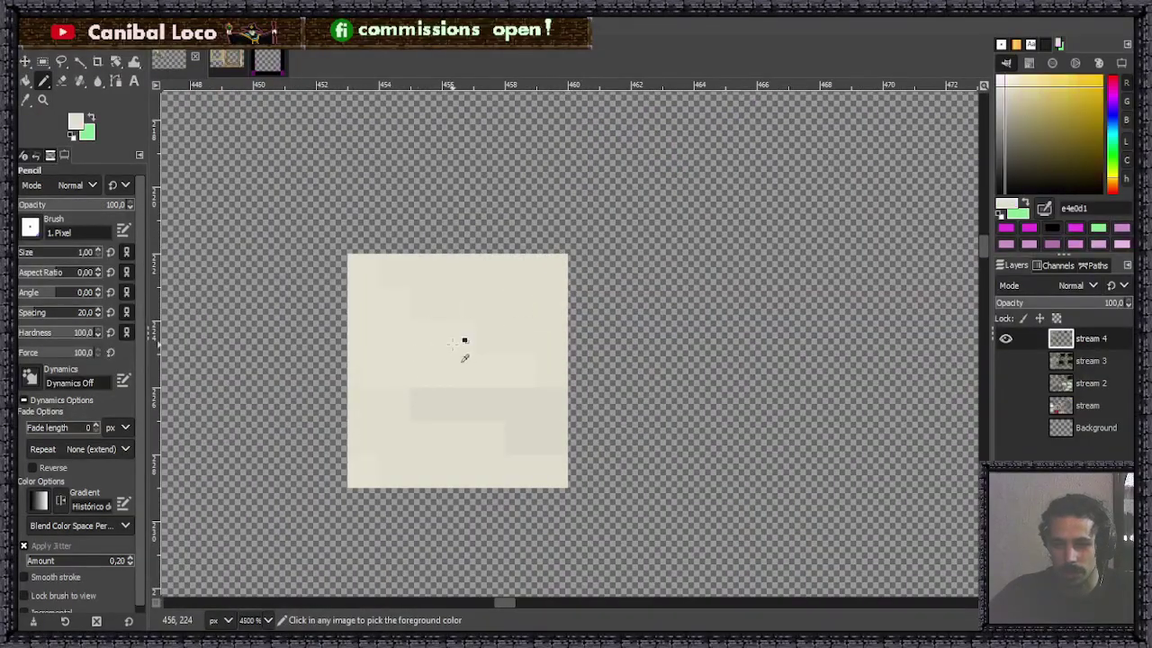
scroll(477, 351, "down", 2)
scroll(657, 368, "up", 2)
mouse_move(664, 373)
left_mouse_down()
mouse_move(696, 406)
mouse_move(735, 404)
mouse_move(694, 441)
mouse_move(712, 427)
mouse_move(622, 425)
left_mouse_up()
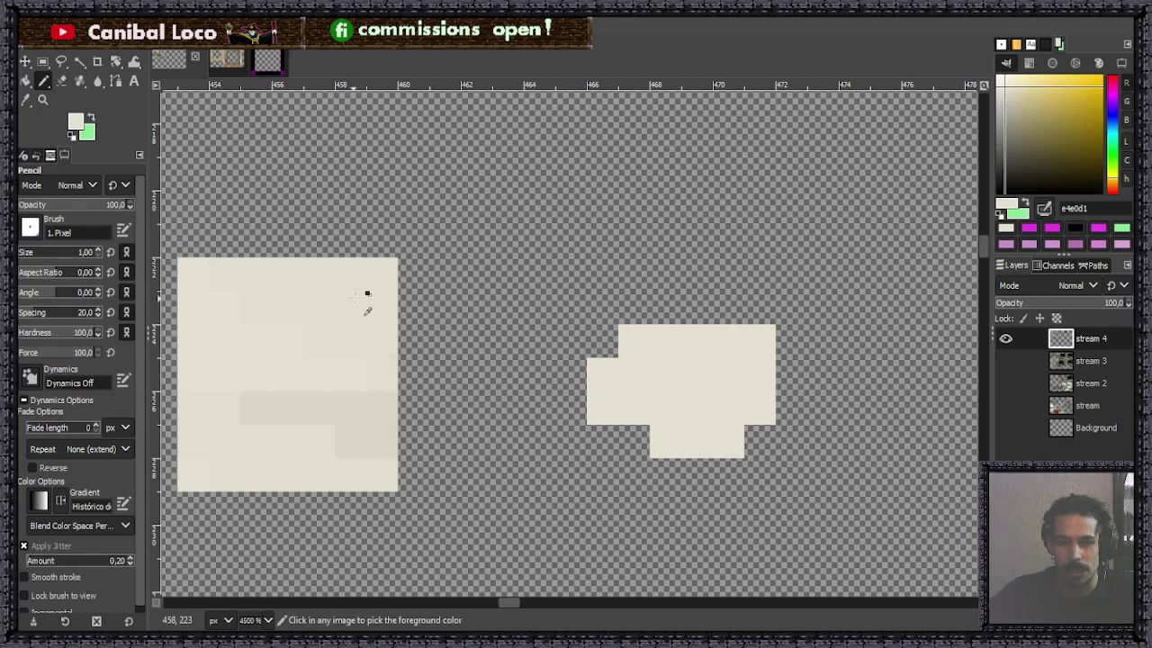
Sample the shades of the patch and the blob, choose a darker beige, and pencil a shadow area over the blob's lower-right corner.
left_click(299, 336, "ctrl")
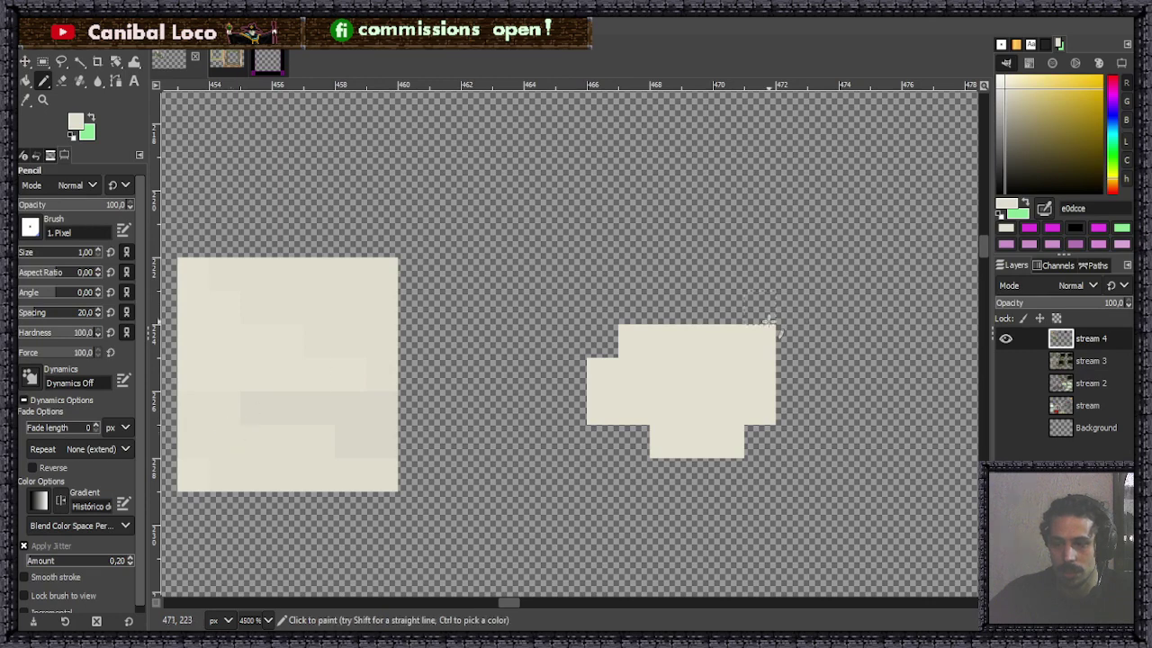
left_click(715, 364, "ctrl")
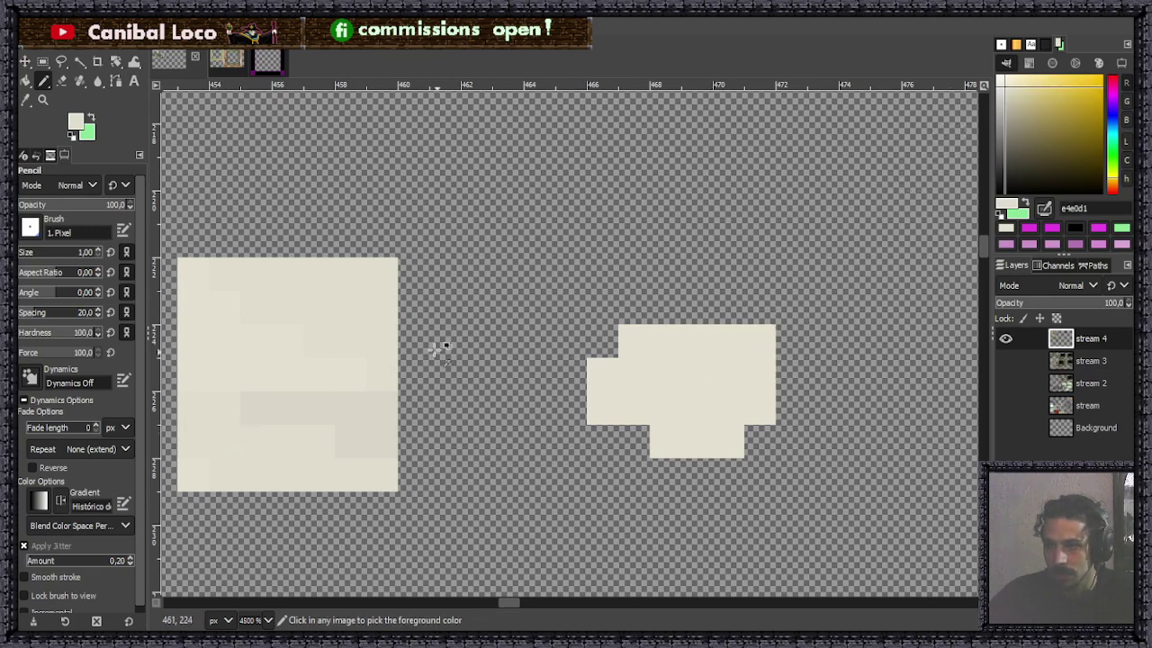
left_click(351, 301, "ctrl")
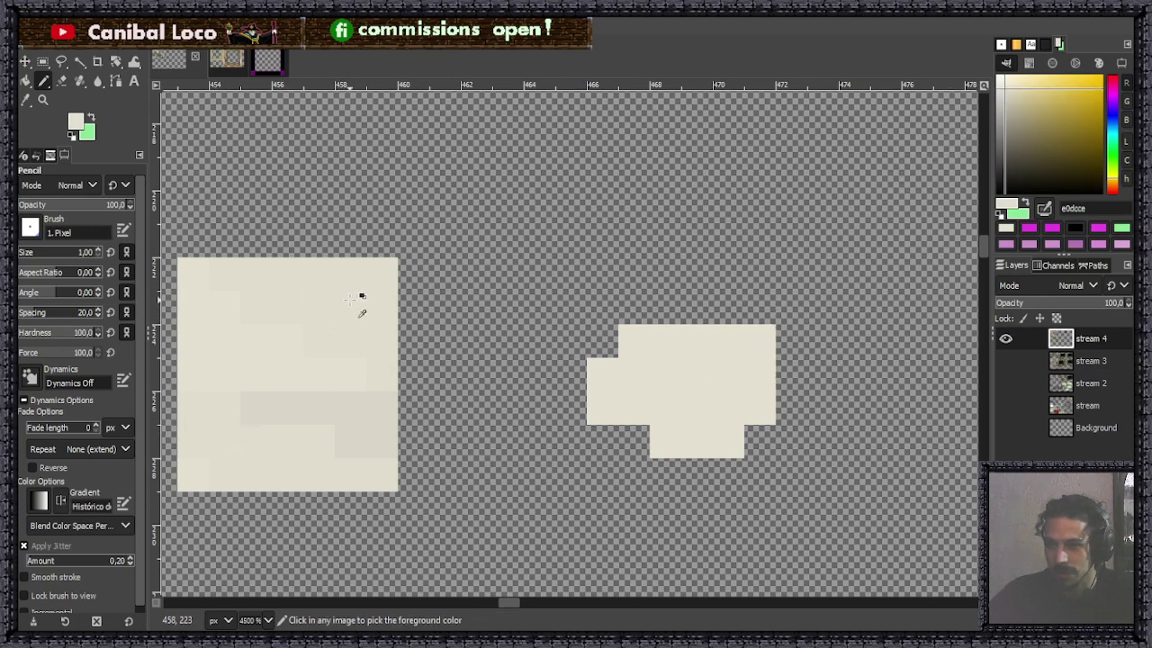
left_click(1005, 96)
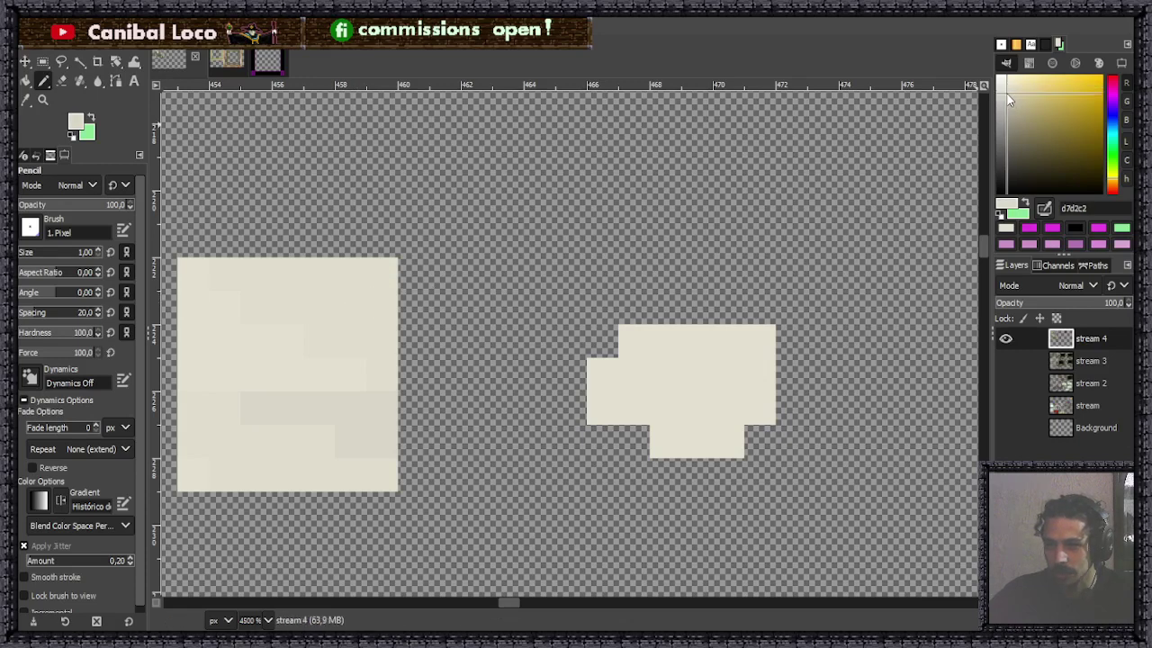
mouse_move(760, 407)
left_mouse_down()
mouse_move(709, 489)
mouse_move(773, 484)
mouse_move(799, 438)
left_mouse_up()
Sample the patch's shadow and the blob's base color, set the color to d9d5c5, and repaint the blob's shadow area with it.
left_click(365, 416, "ctrl")
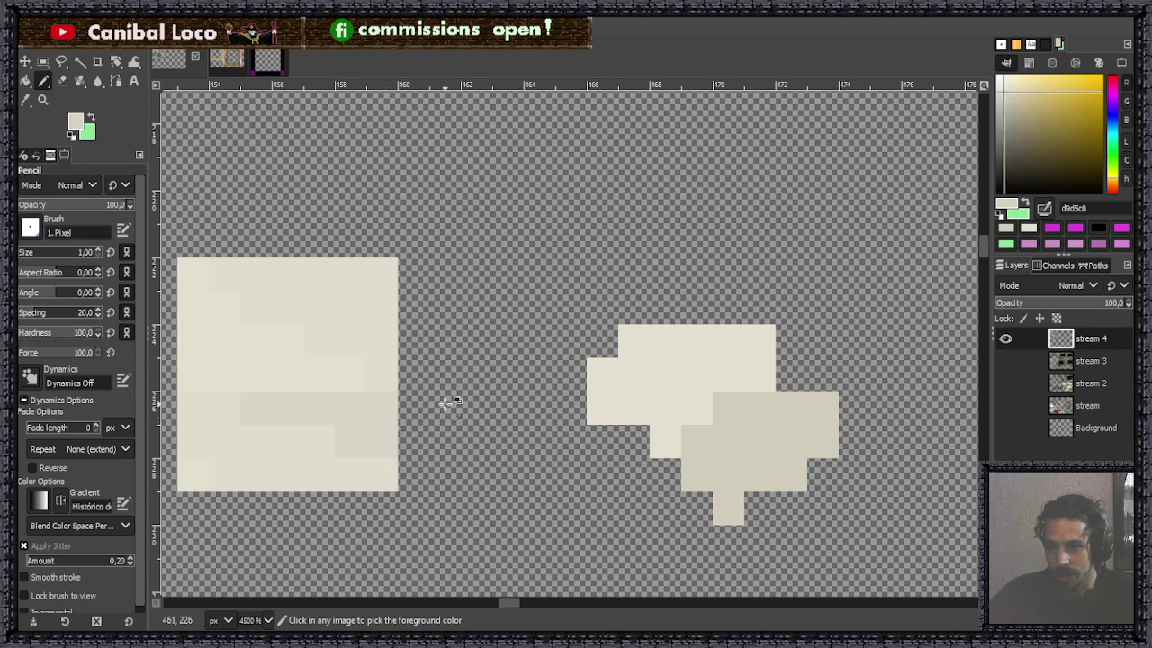
left_click(766, 329, "ctrl")
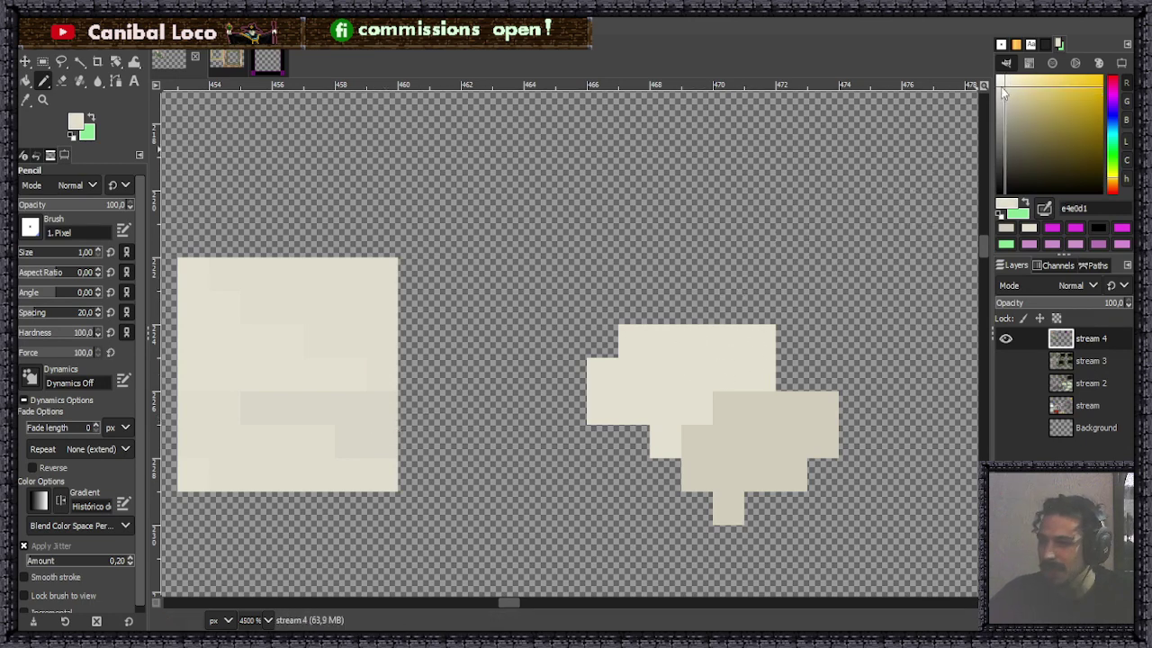
left_click_drag(1006, 94, 1006, 92)
mouse_move(665, 466)
left_mouse_down()
mouse_move(792, 429)
mouse_move(781, 433)
mouse_move(765, 412)
mouse_move(759, 440)
left_mouse_up()
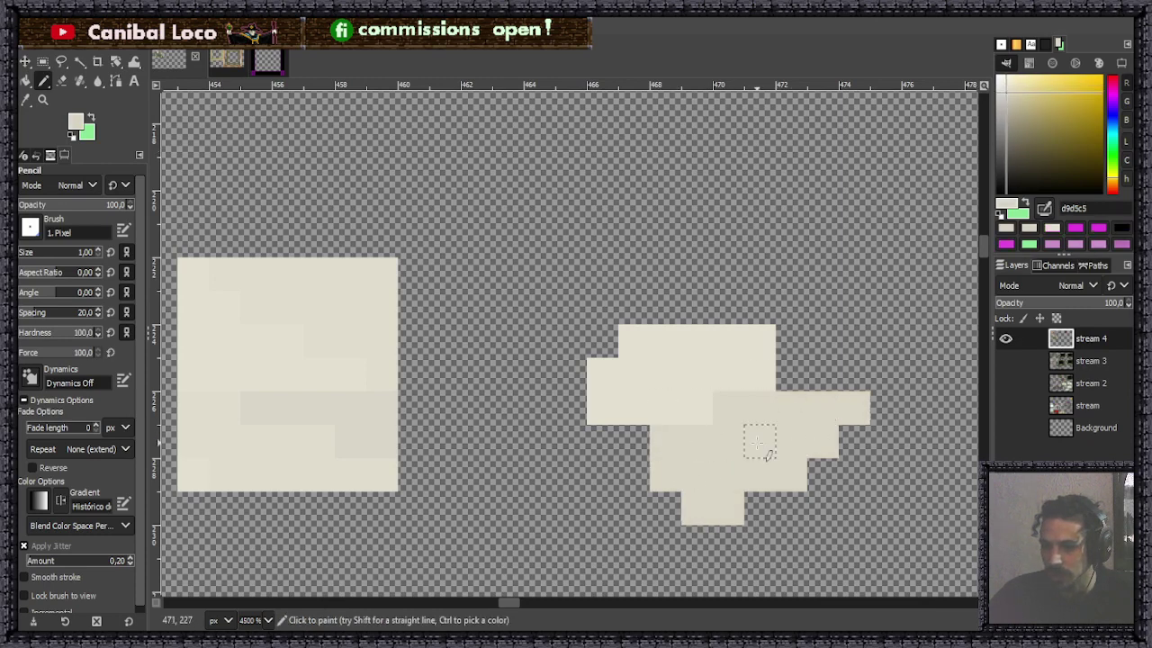
Try a lighter highlight in f2f0e9 along the blob's upper-left edge, starting from the sampled base cream.
left_click(750, 351, "ctrl")
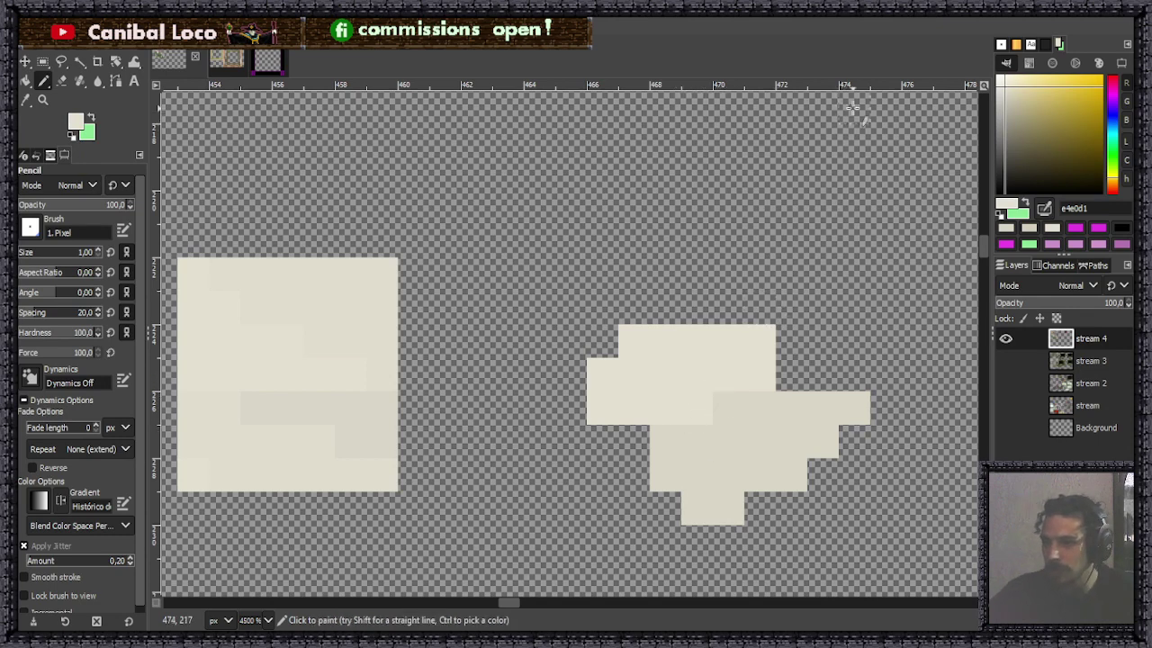
left_click(1004, 83)
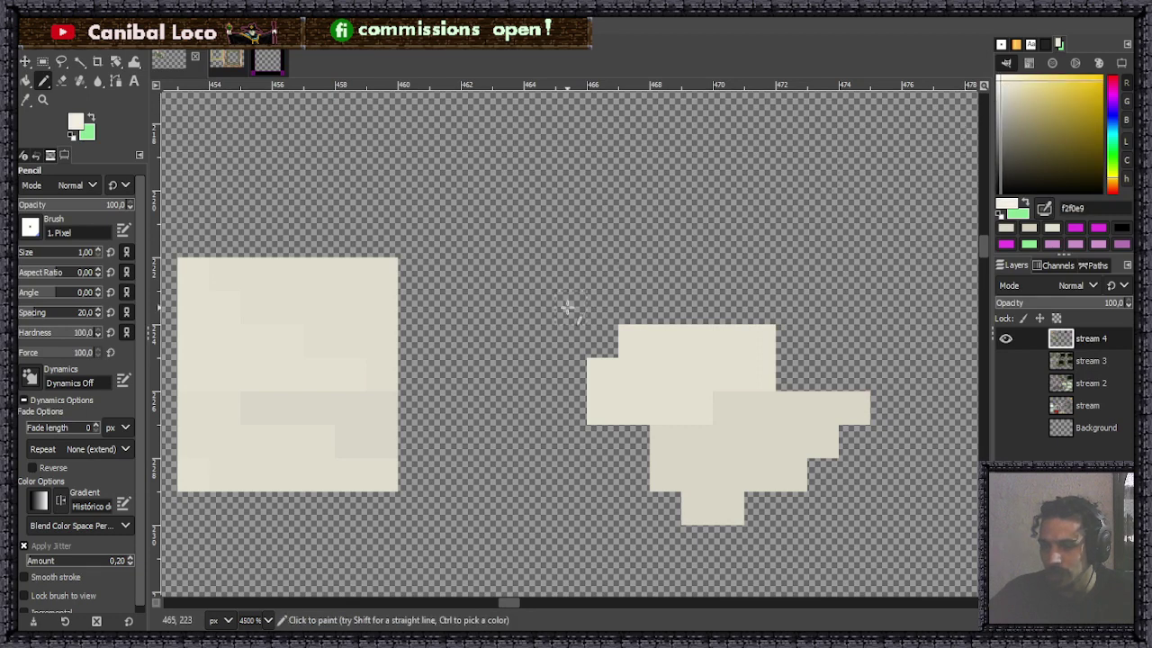
mouse_move(630, 310)
left_mouse_down()
mouse_move(666, 326)
mouse_move(630, 321)
mouse_move(633, 303)
left_mouse_up()
scroll(681, 329, "down", 8)
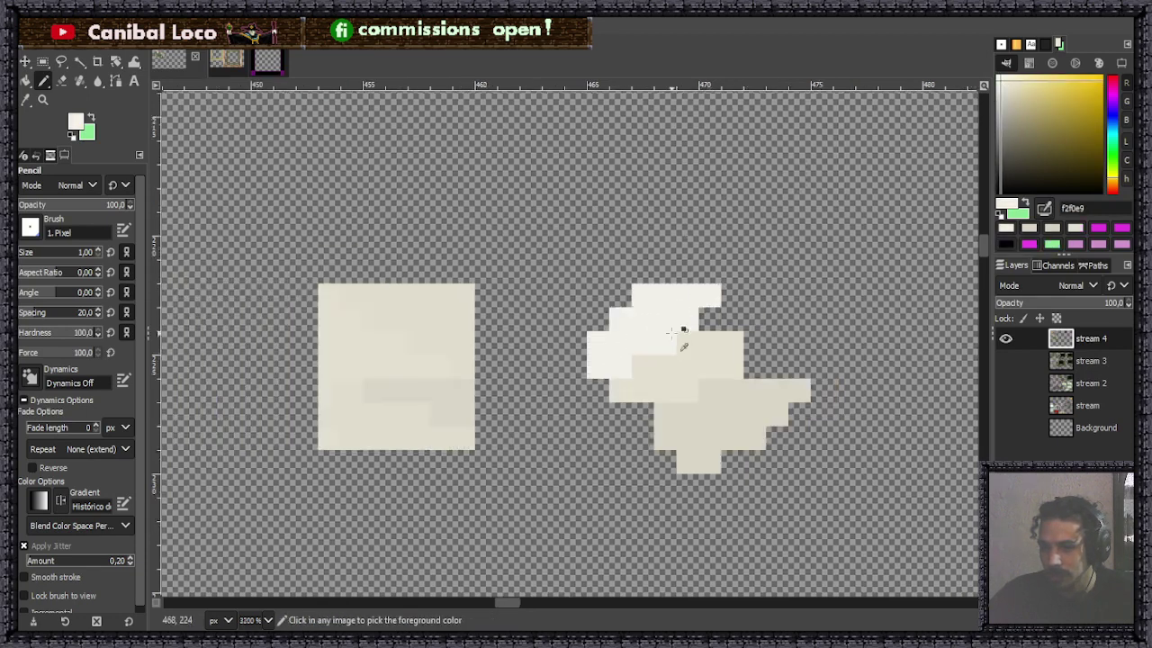
scroll(720, 259, "up", 5)
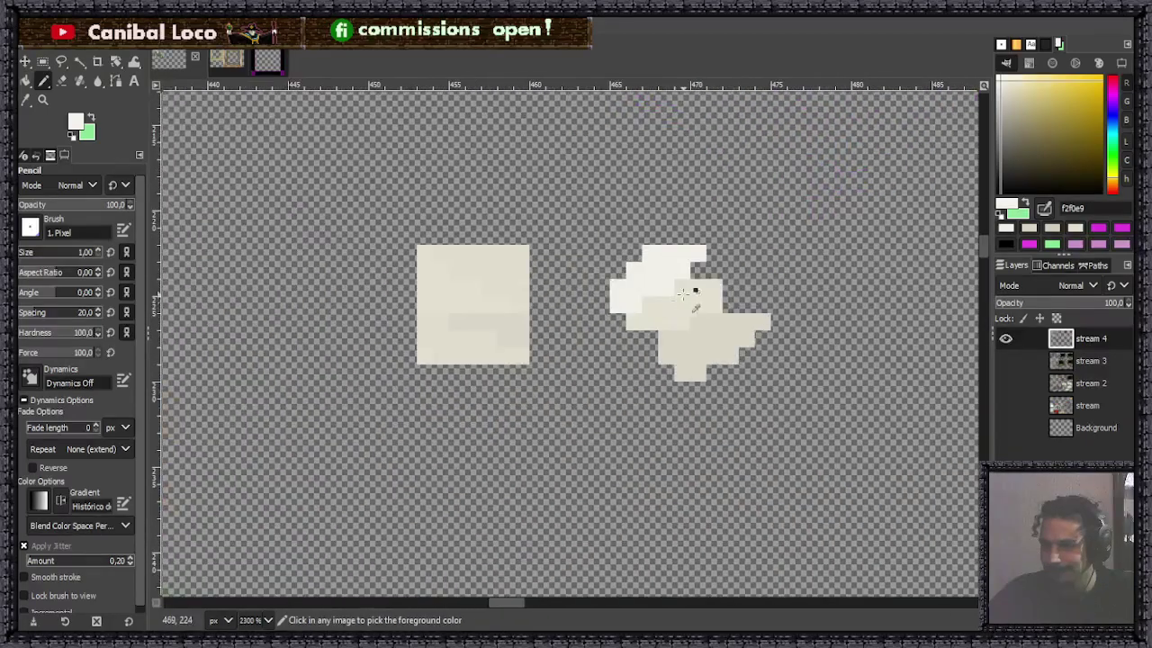
scroll(736, 261, "up", 3)
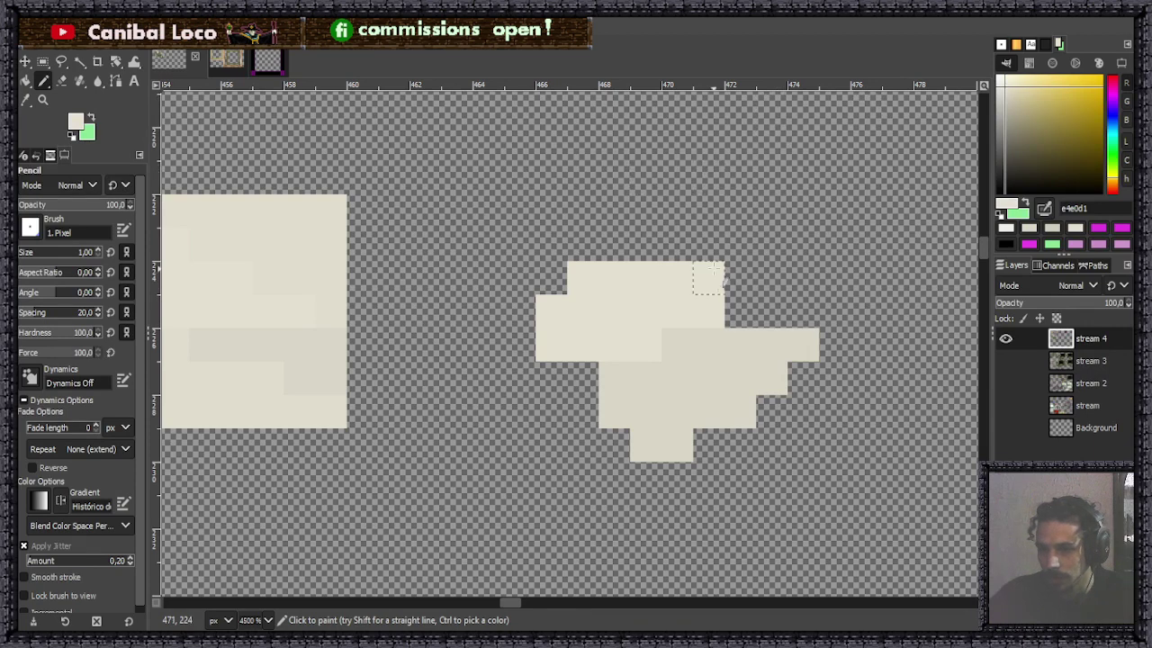
Set the color to dcd8c8 and repaint the blob's shadow area, extending it by a few pixels at both ends.
left_click(726, 376, "ctrl")
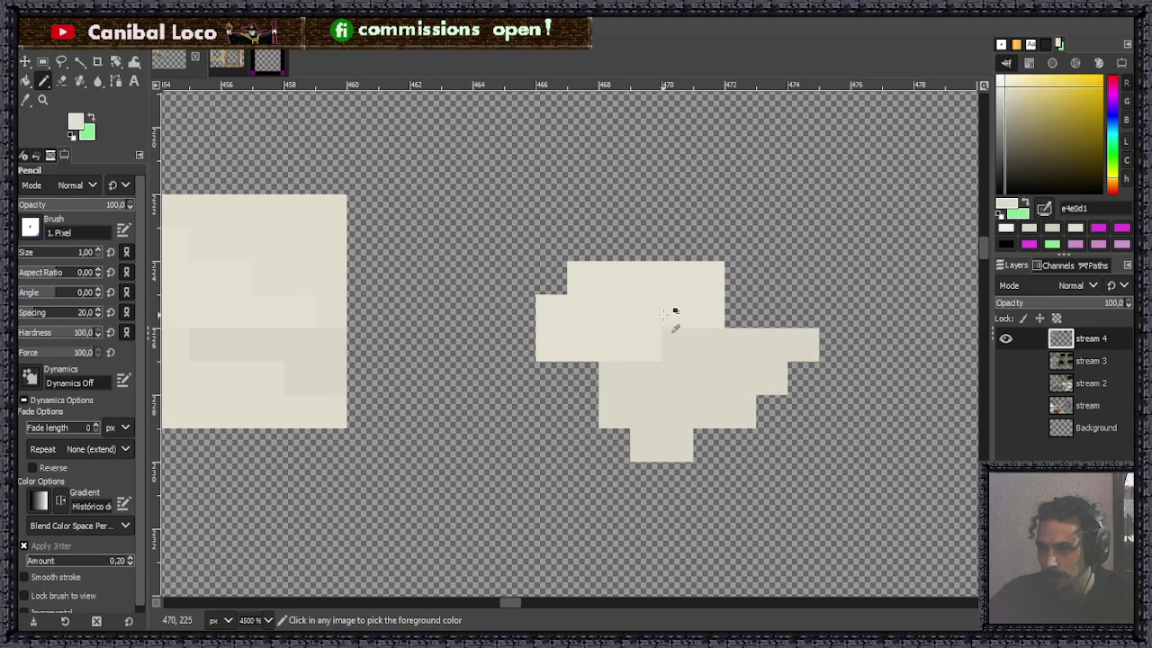
left_click(1006, 91)
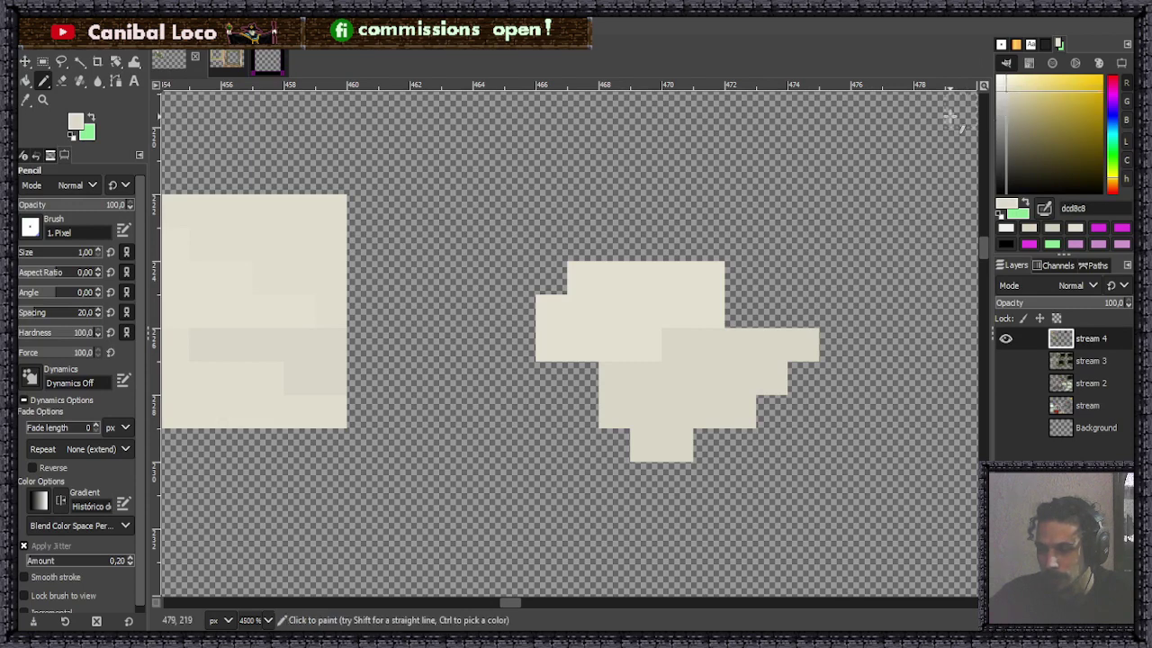
left_click_drag(582, 411, 614, 445)
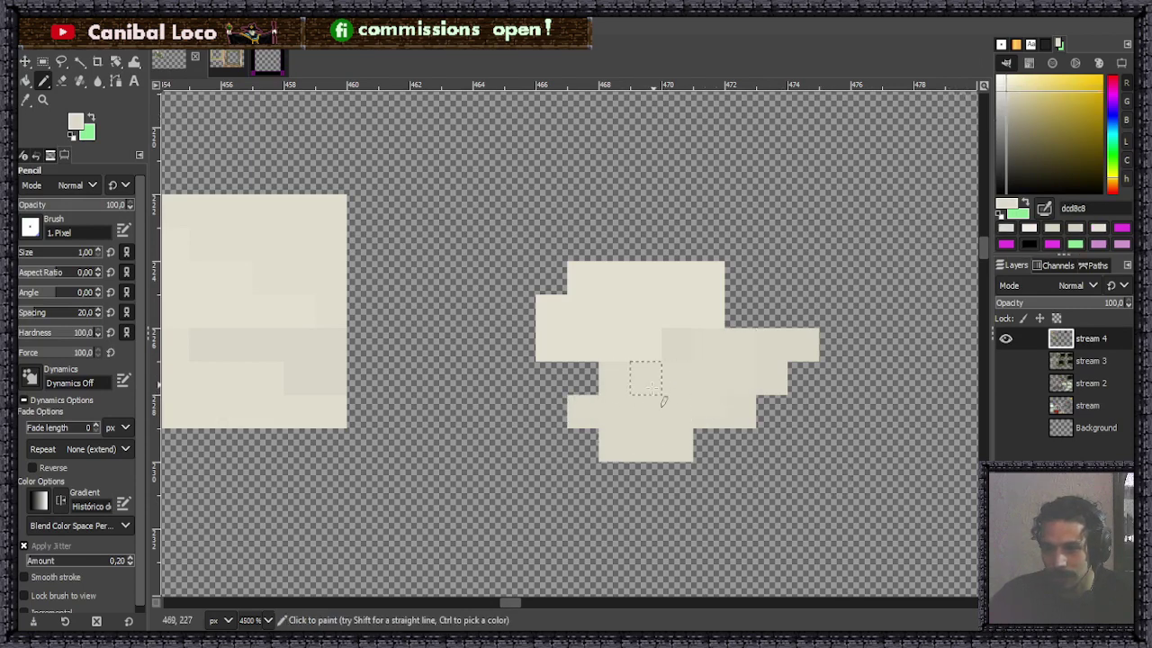
left_click_drag(799, 380, 835, 346)
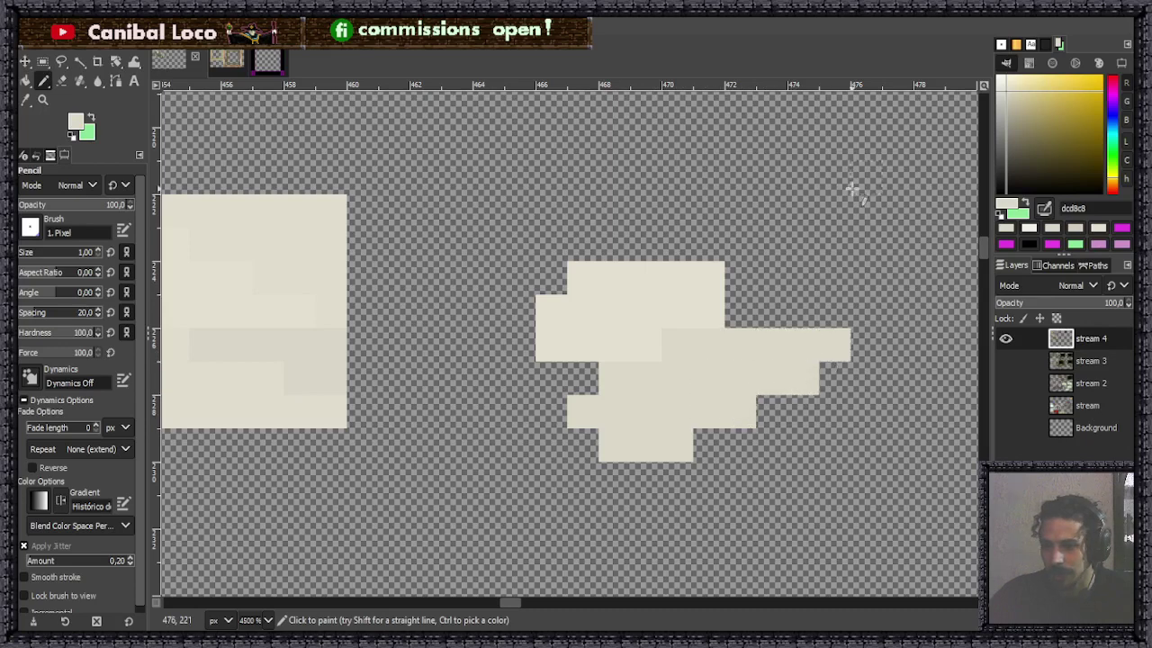
Pencil a darker shading area in cec9b8 along the blob's lower-right edge and save the image.
left_click(1006, 98)
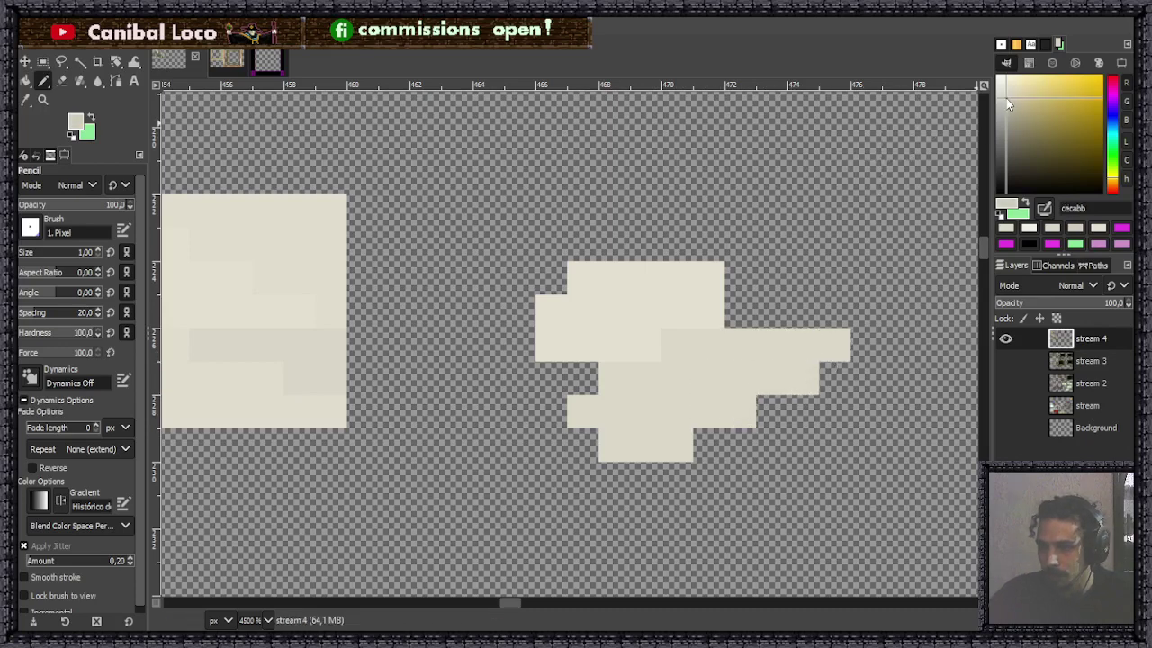
mouse_move(739, 387)
left_mouse_down()
mouse_move(744, 429)
mouse_move(789, 406)
mouse_move(822, 423)
mouse_move(804, 423)
mouse_move(850, 391)
mouse_move(835, 347)
left_mouse_up()
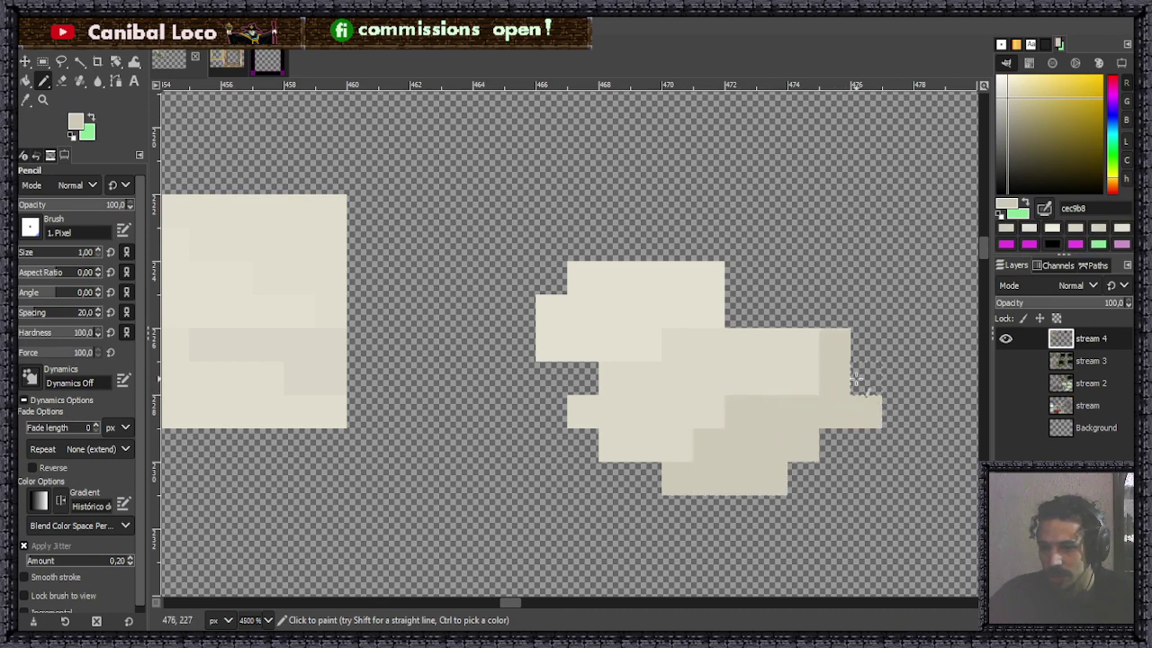
mouse_move(731, 306)
left_mouse_down()
mouse_move(740, 309)
mouse_move(740, 275)
left_mouse_up()
key("ctrl+z")
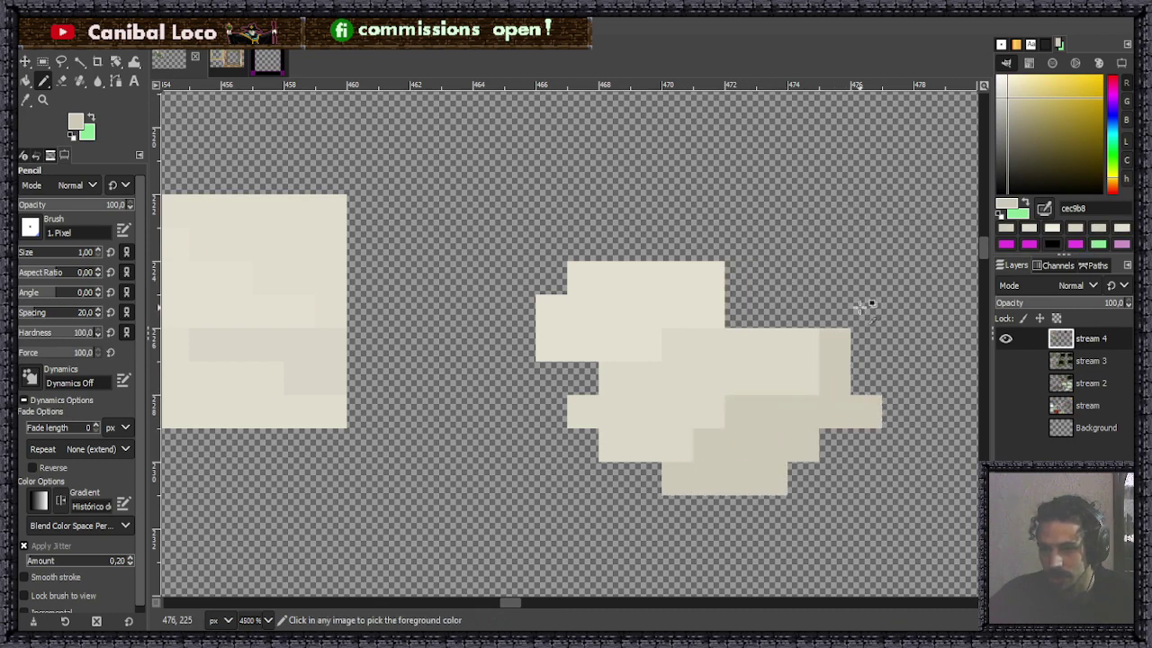
scroll(746, 358, "down", 5)
key("ctrl+s")
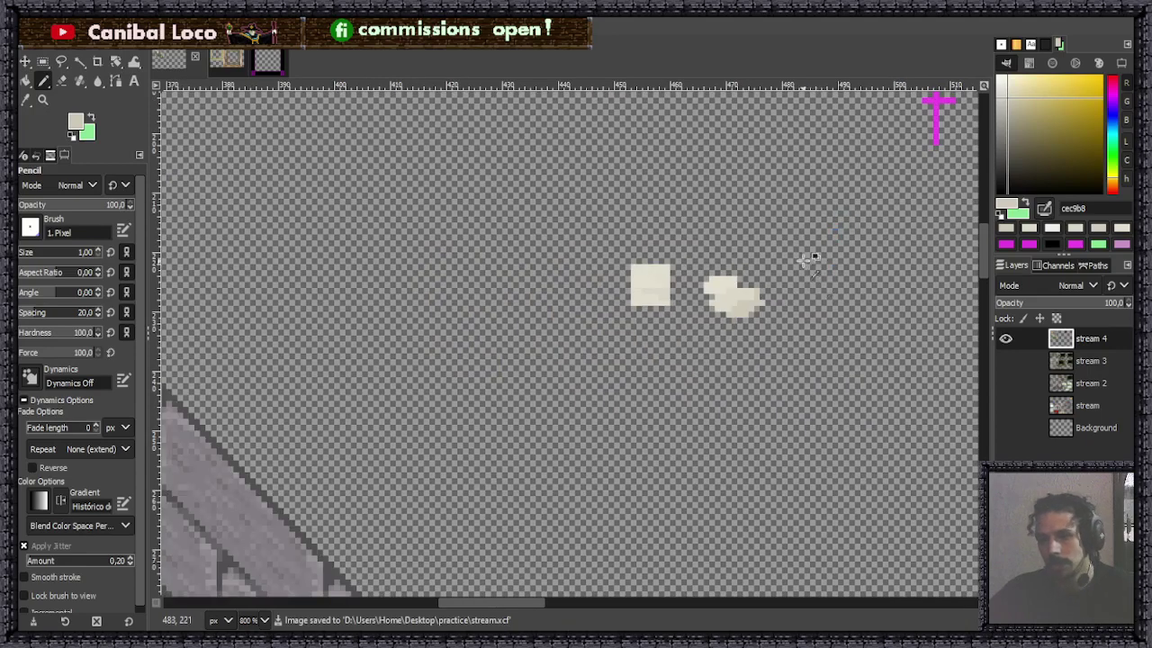
Fill a 20 x 20 px square with the blob's base cream e4e0d1 in the empty area beside it and clear the selection.
scroll(801, 270, "up", 3)
scroll(703, 266, "down", 3)
scroll(693, 279, "up", 3)
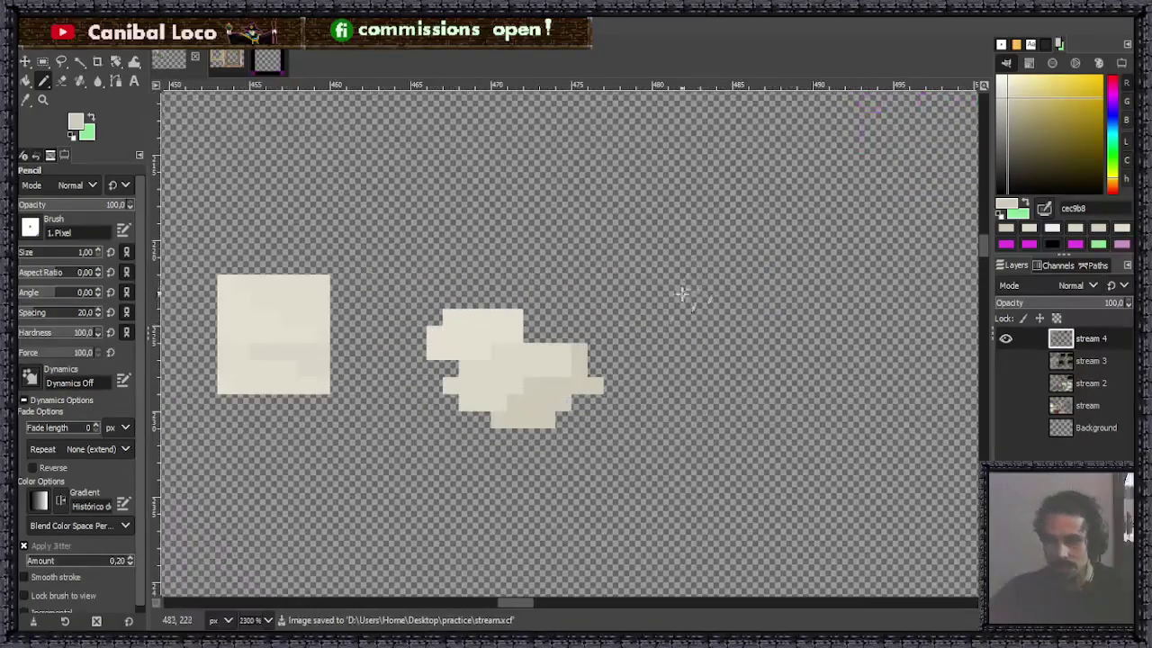
left_click(478, 327, "ctrl")
scroll(543, 309, "down", 3)
scroll(629, 341, "up", 2)
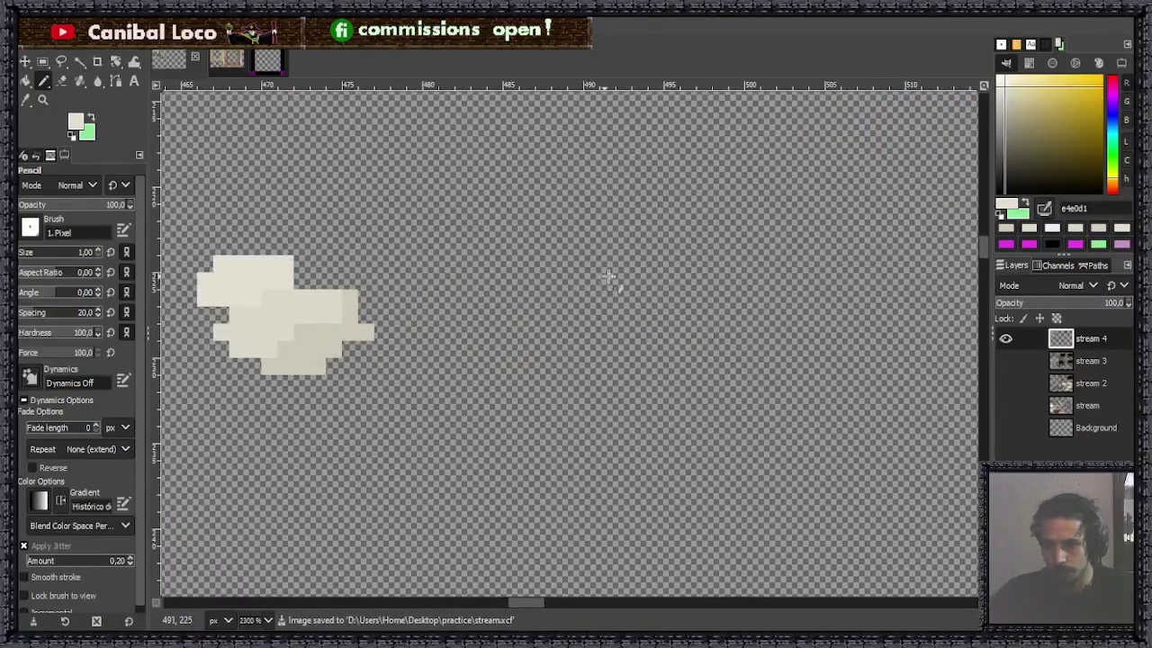
key("r")
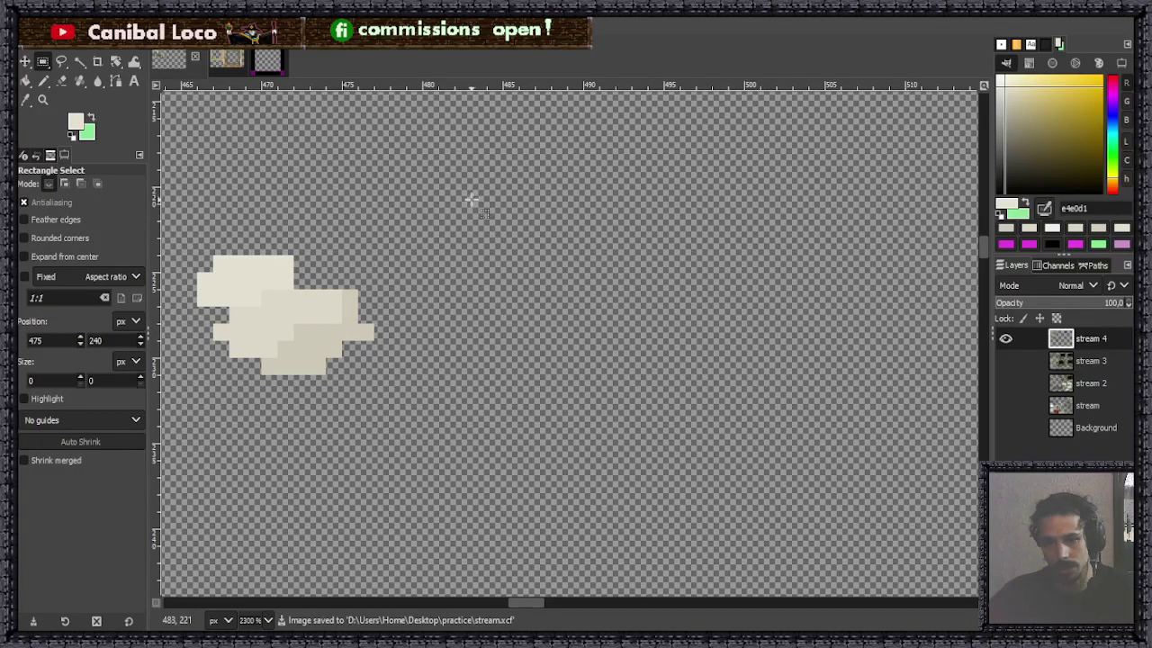
scroll(548, 258, "down", 4)
scroll(550, 264, "up", 3)
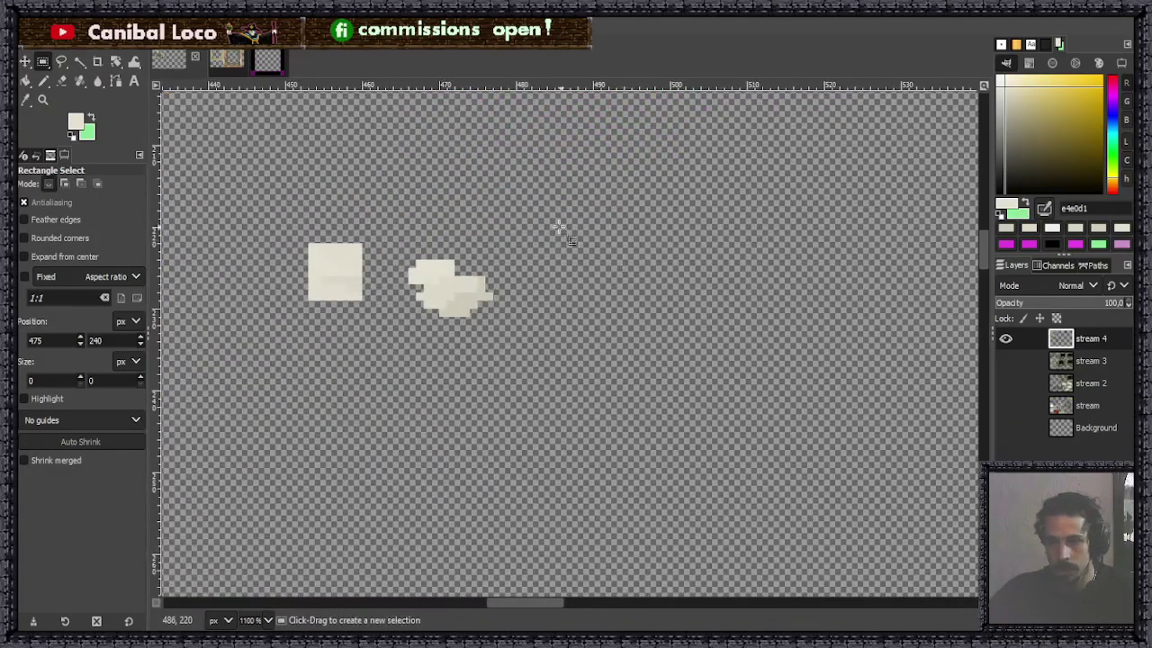
left_click_drag(540, 227, 675, 372)
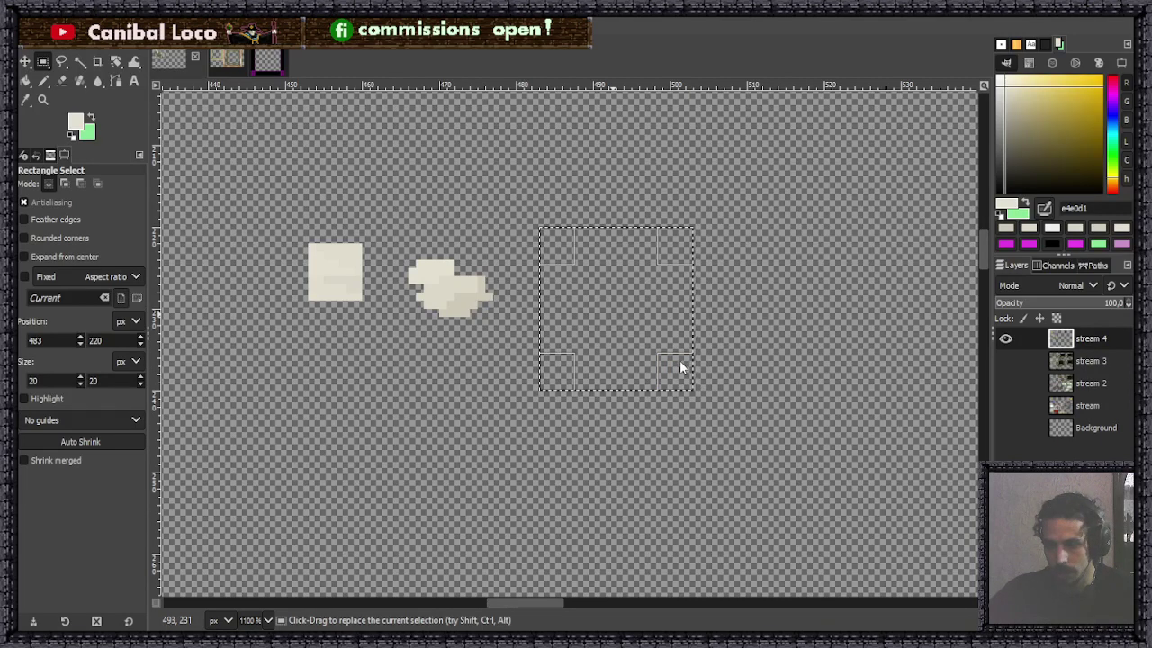
key("ctrl+comma")
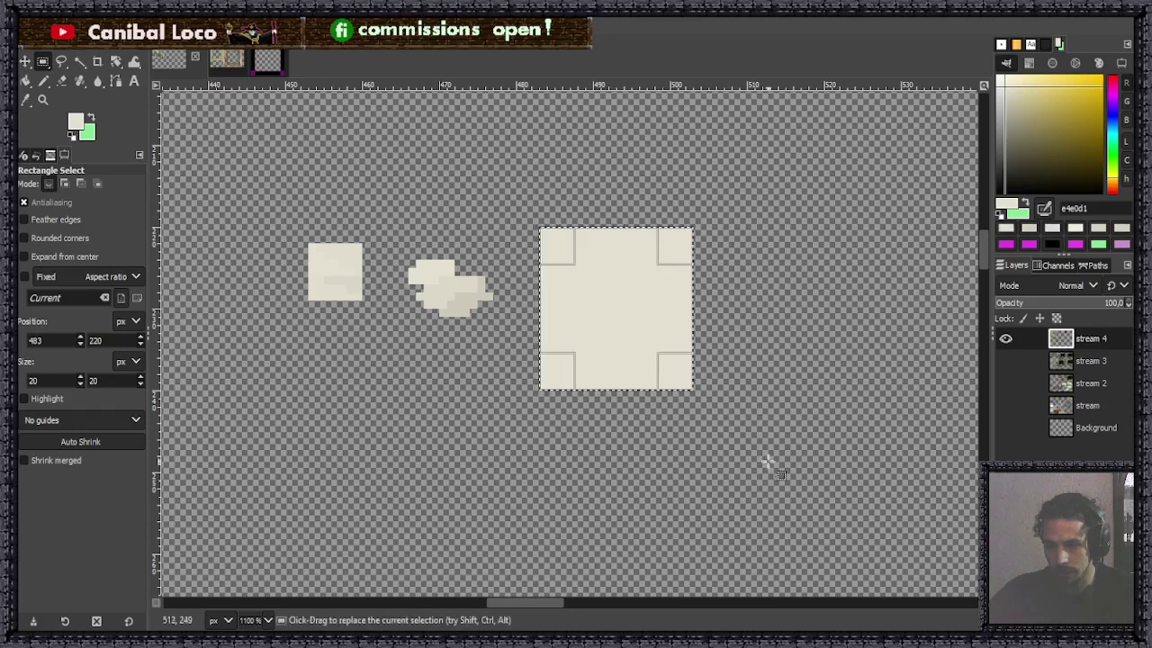
left_click(700, 398)
Pick dcd8c8 from the blob and pencil a 1 px vertical line down the full height of the square's third pixel column.
key("n")
scroll(477, 270, "up", 2)
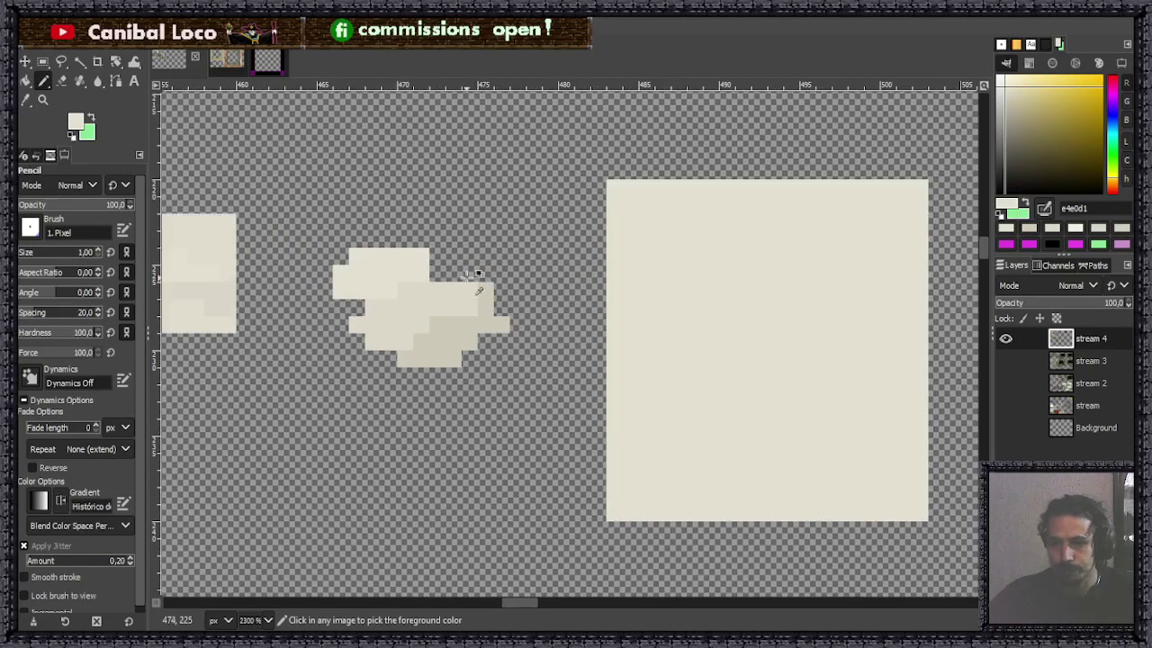
left_click(423, 309, "ctrl")
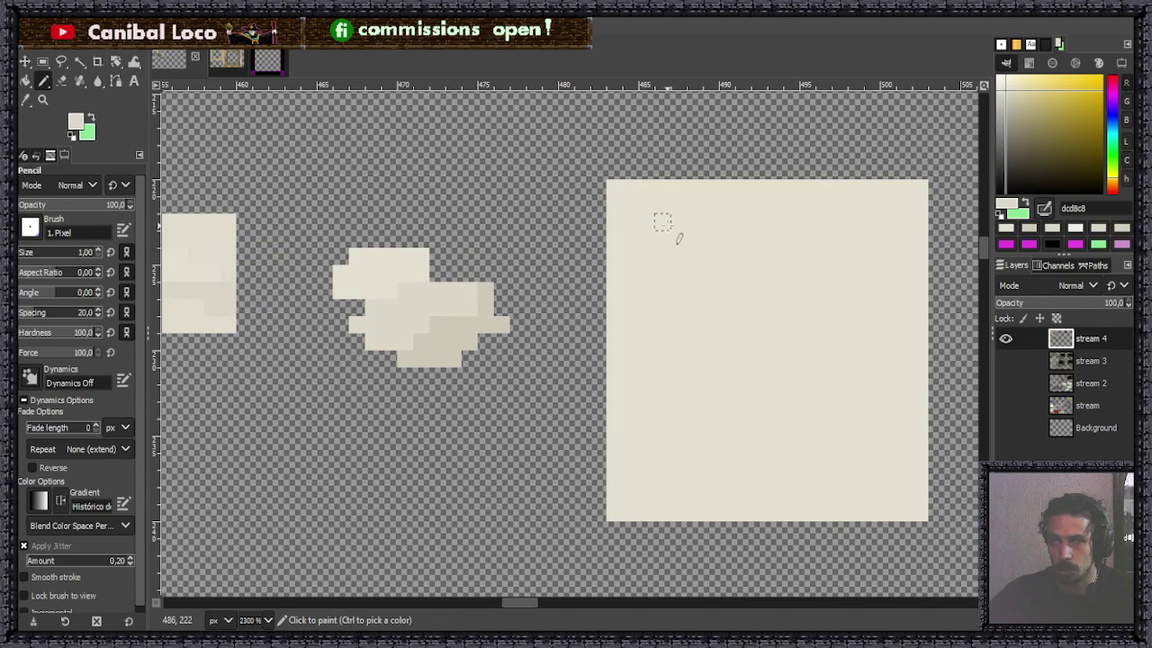
scroll(728, 206, "up", 2)
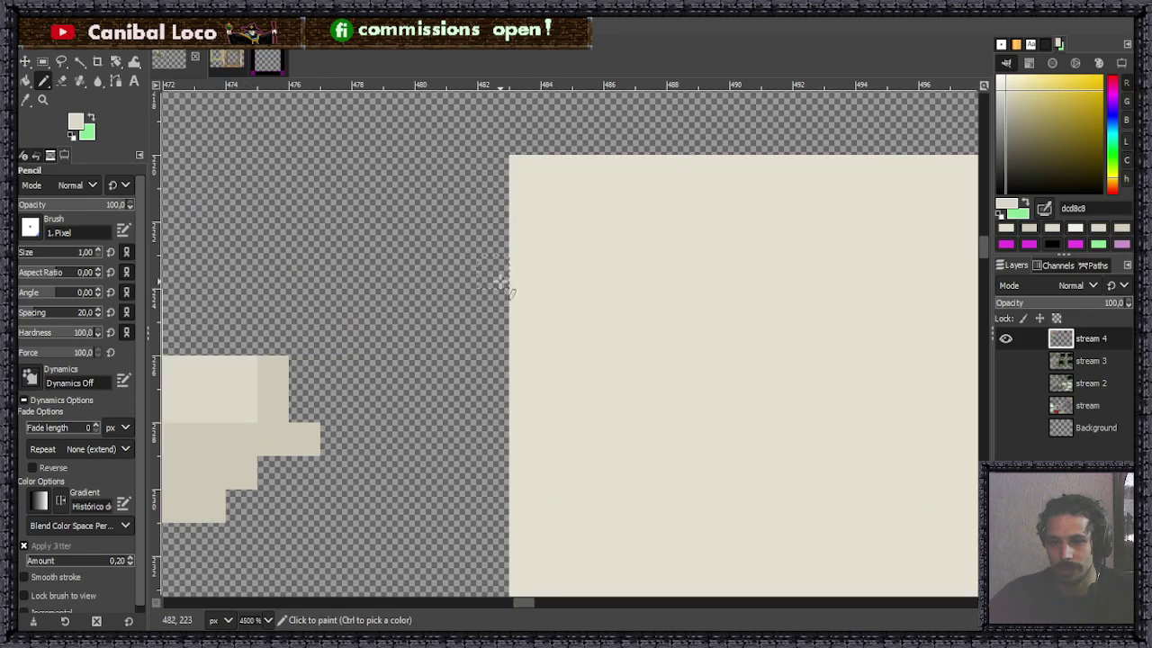
left_click_drag(529, 239, 558, 238)
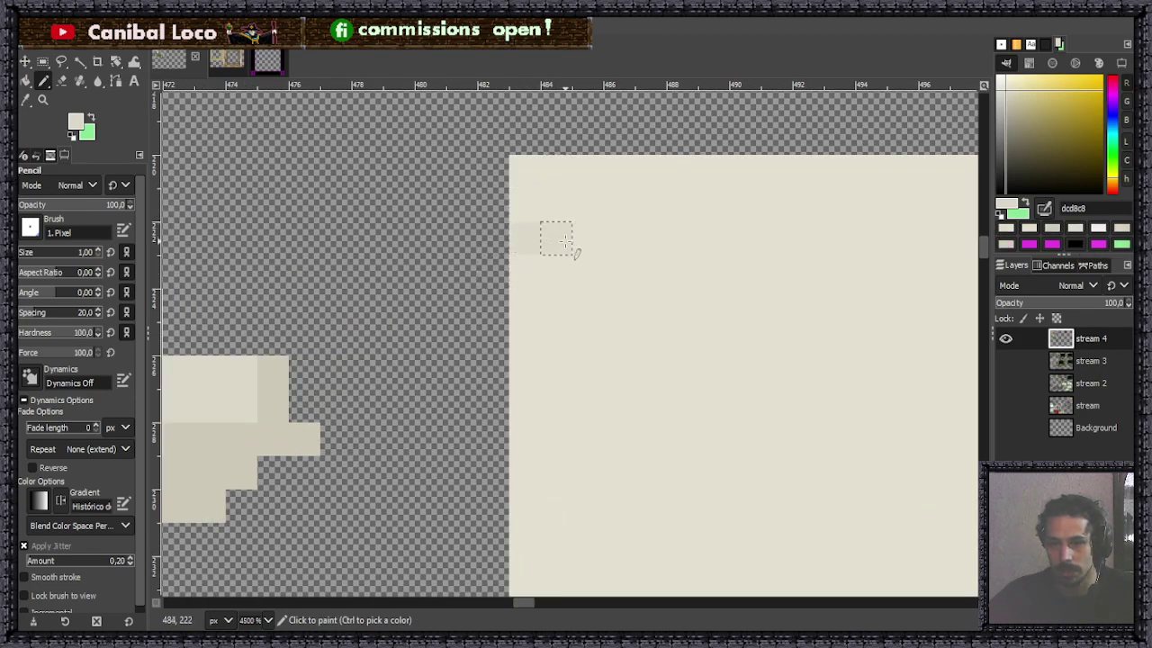
left_click_drag(589, 171, 590, 270)
scroll(603, 302, "down", 3)
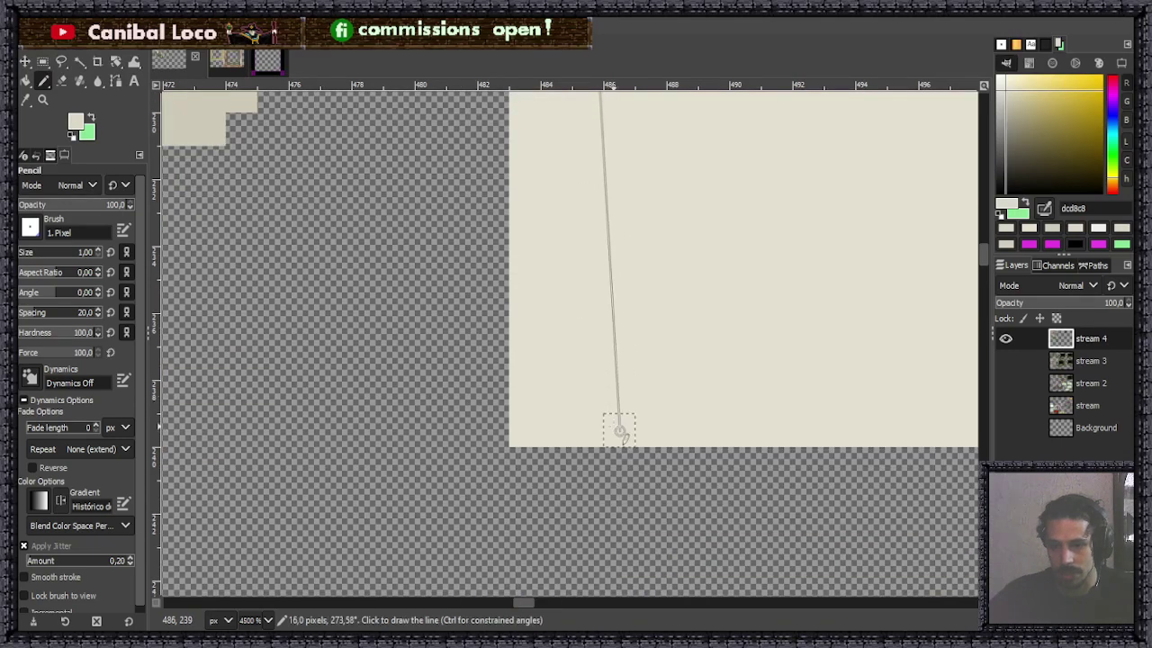
left_click(585, 430, "shift")
Draw a straight 1 px horizontal line in dcd8c8 across the full width of the square's third pixel row.
scroll(643, 288, "down", 1)
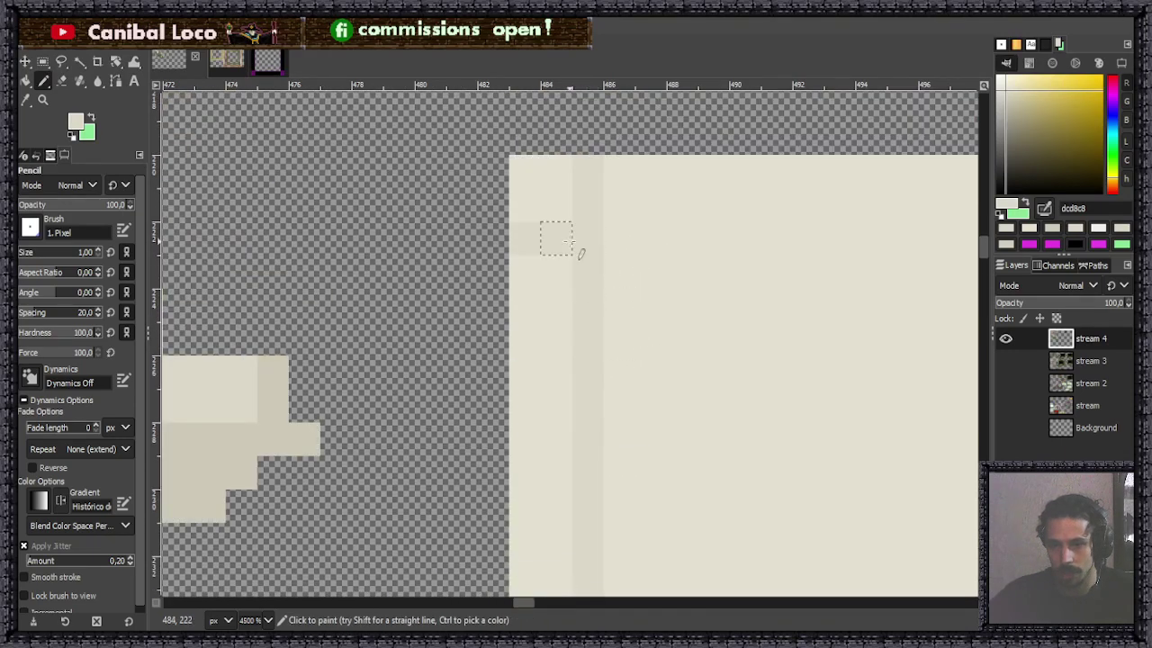
scroll(599, 265, "down", 1)
scroll(754, 221, "up", 1)
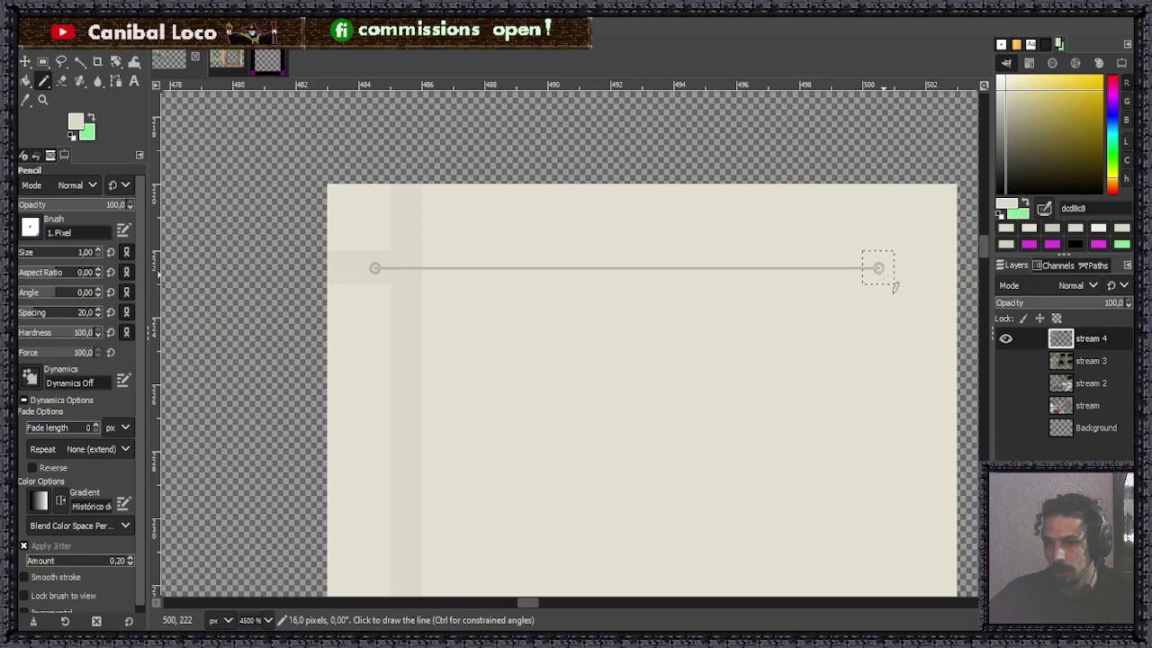
left_click(940, 267, "shift")
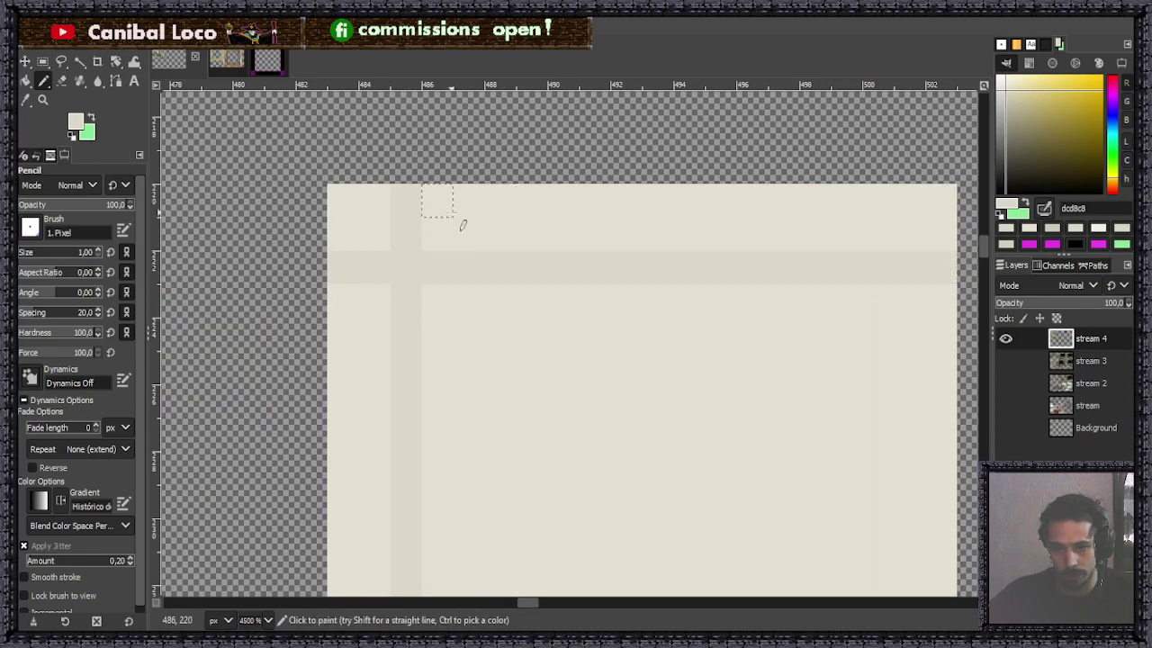
scroll(529, 339, "down", 3)
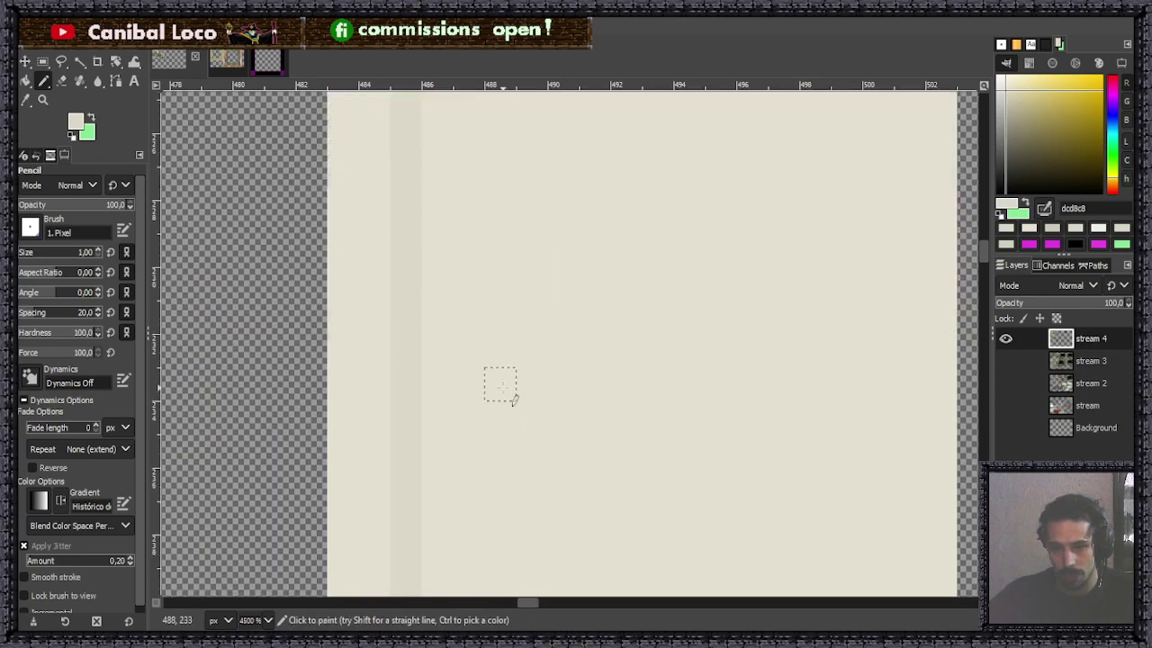
Draw straight 1 px vertical lines in dcd8c8 down the full height of the square's sixth and ninth pixel columns.
left_click(500, 458, "shift")
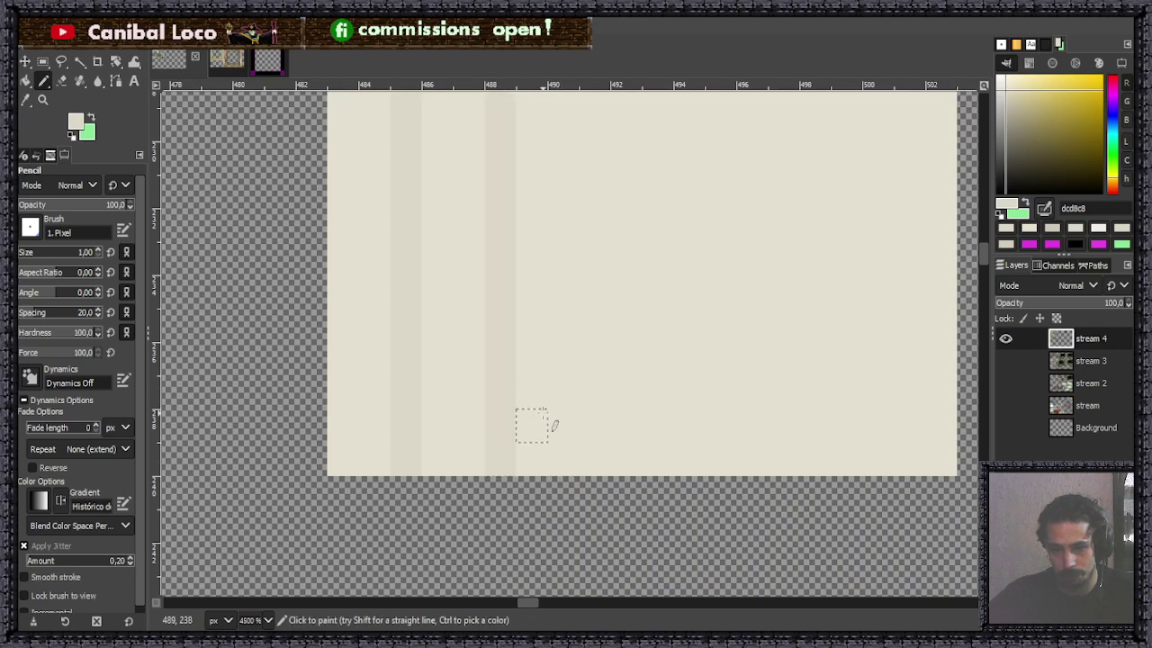
scroll(571, 390, "up", 1)
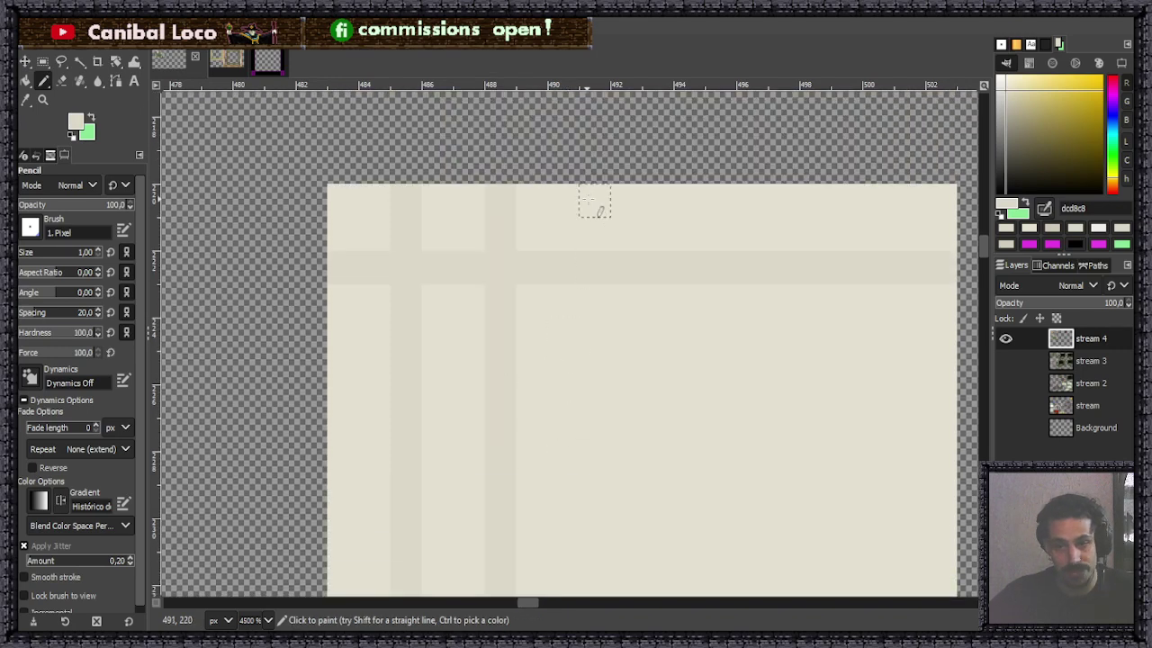
scroll(619, 288, "down", 3)
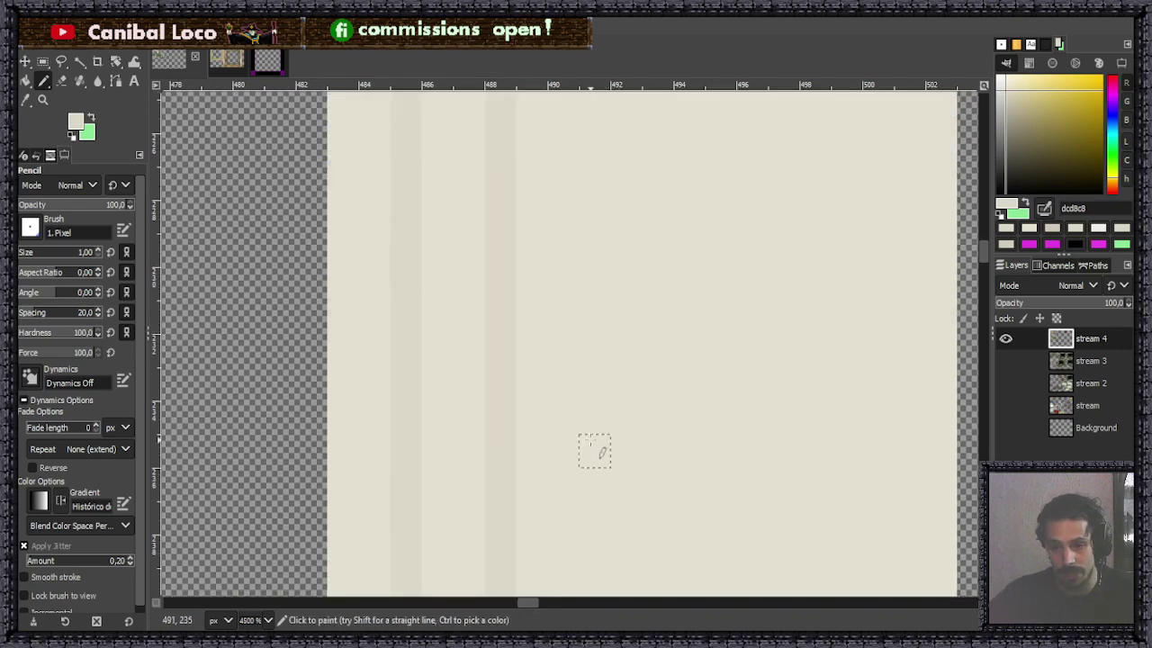
scroll(596, 450, "down", 3)
left_click(597, 333, "shift")
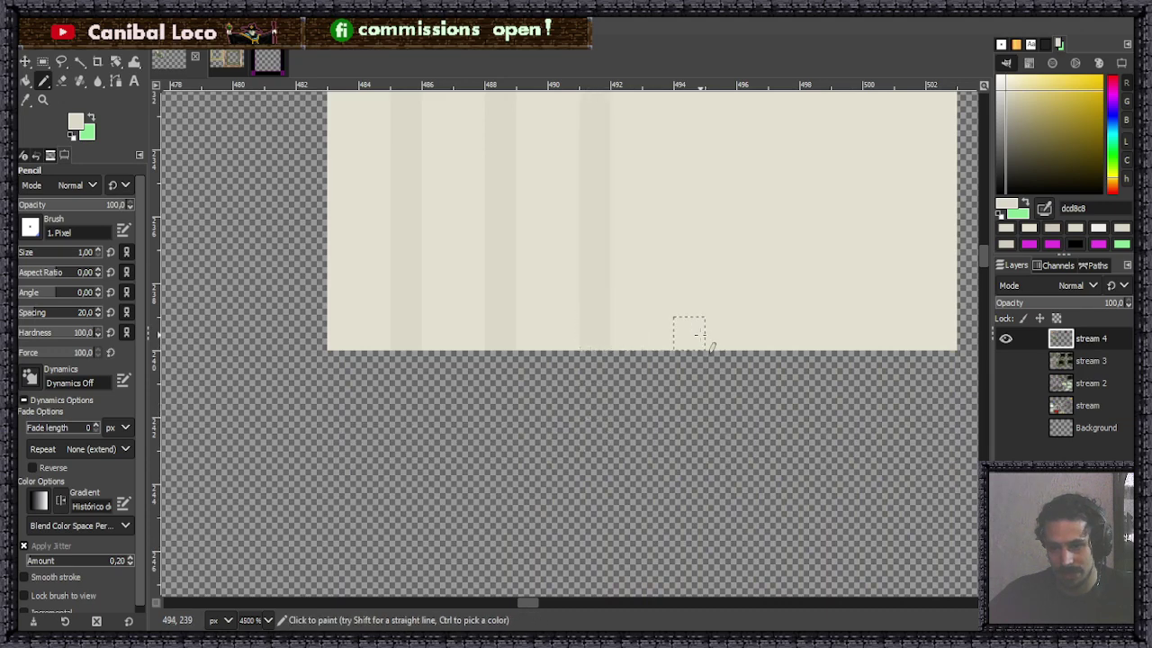
Draw three more full-height 1 px vertical lines in dcd8c8 down the square's twelfth, fifteenth and eighteenth pixel columns.
left_click(693, 333)
scroll(689, 297, "up", 5)
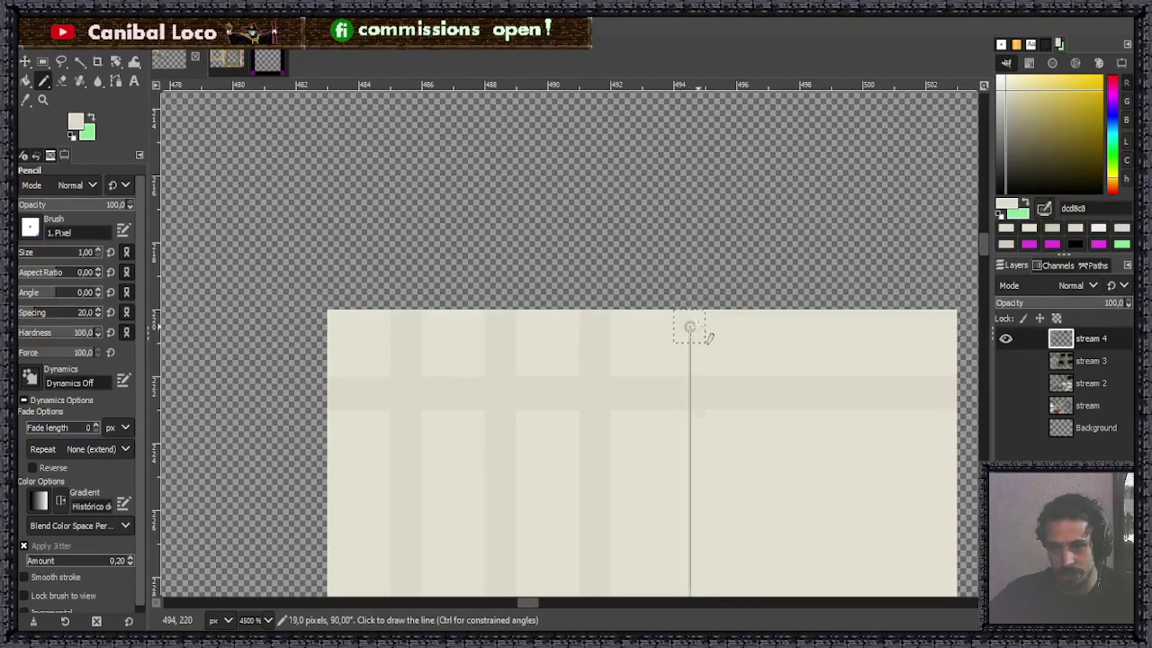
left_click(689, 327, "shift")
left_click(784, 327)
scroll(784, 333, "down", 5)
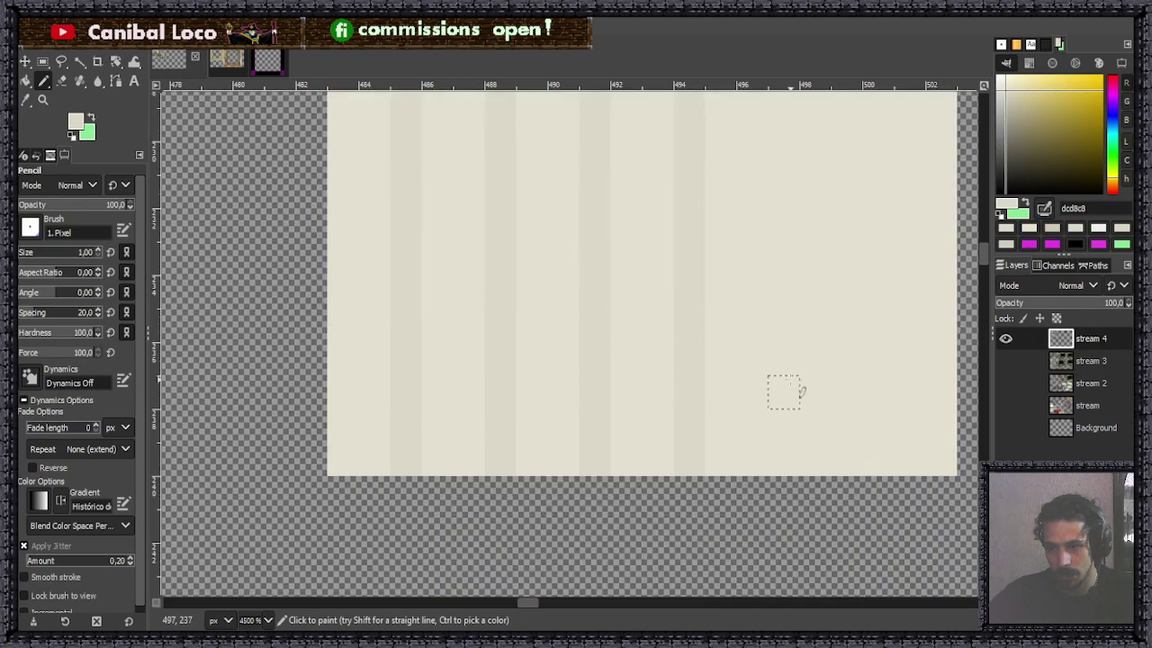
left_click(783, 457, "shift")
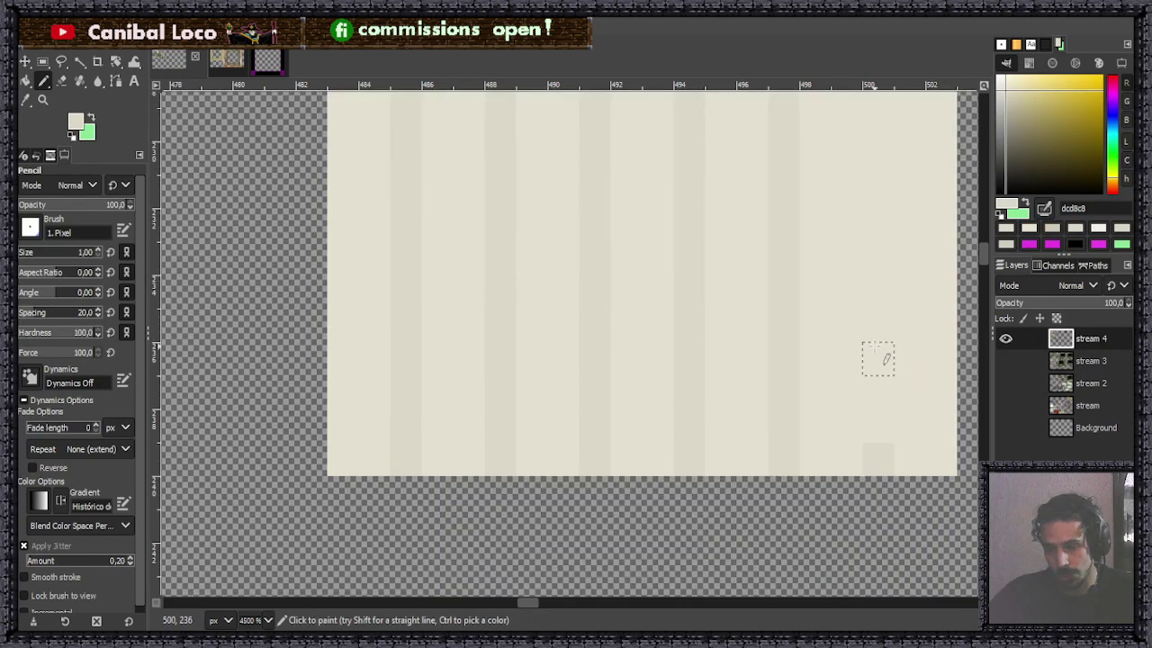
scroll(891, 342, "up", 5)
left_click(877, 327, "shift")
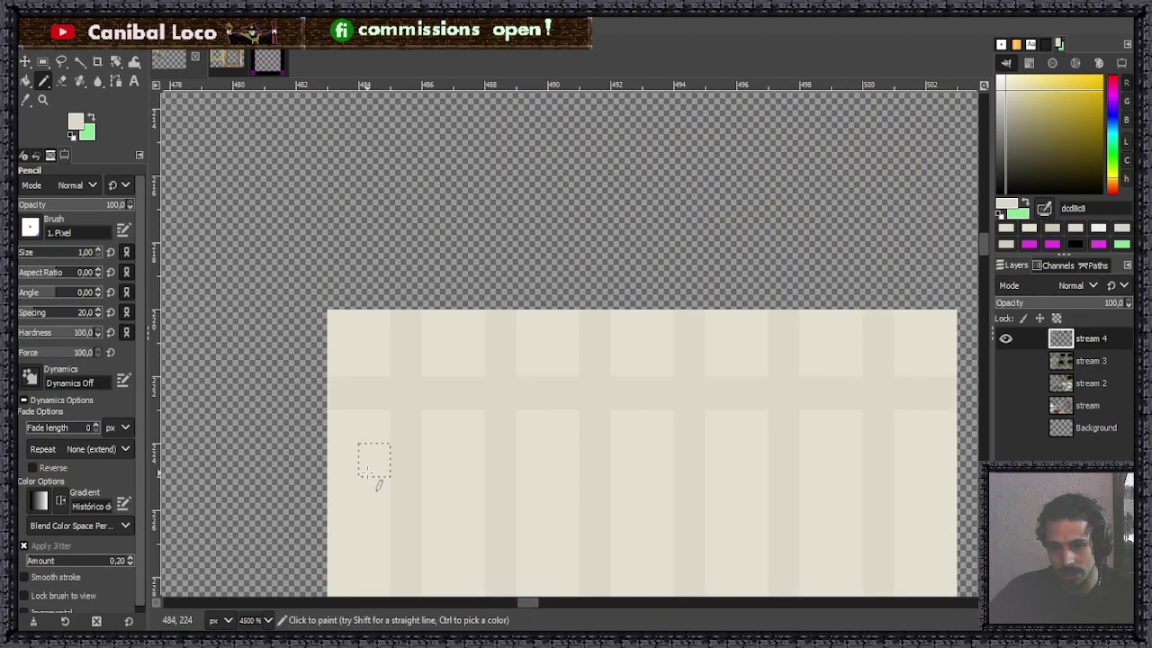
Draw straight 1 px horizontal lines in dcd8c8 across the full width of the square's sixth and ninth pixel rows.
left_click(340, 491)
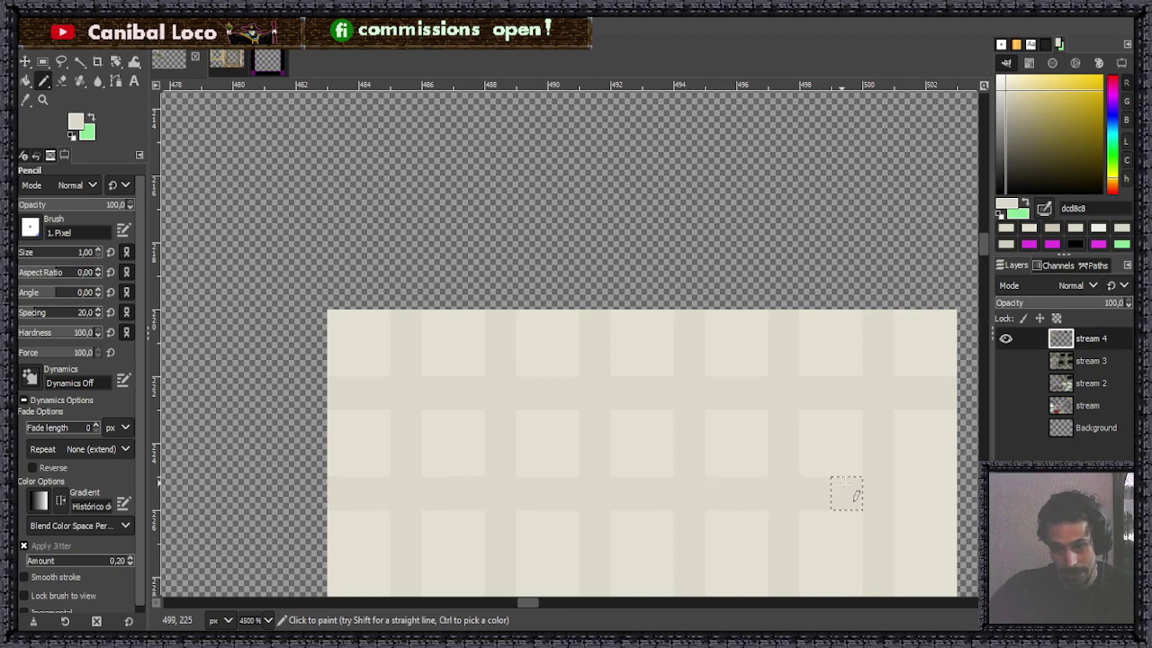
left_click(934, 495, "shift")
scroll(756, 486, "down", 3)
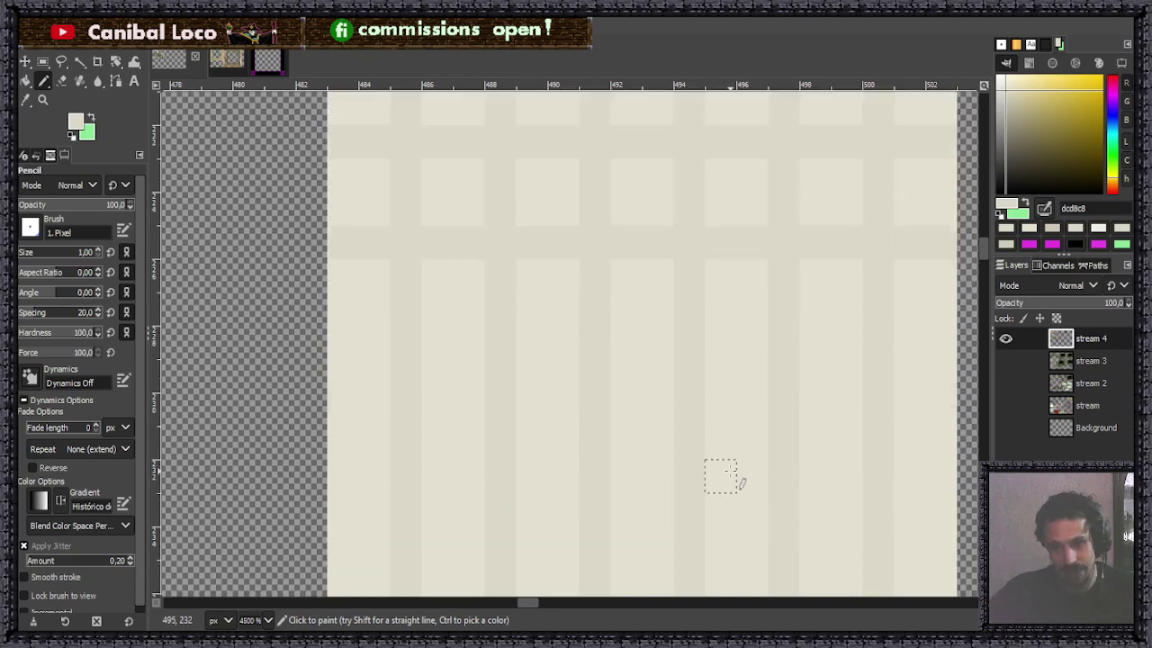
left_click(343, 343)
left_click(878, 343, "shift")
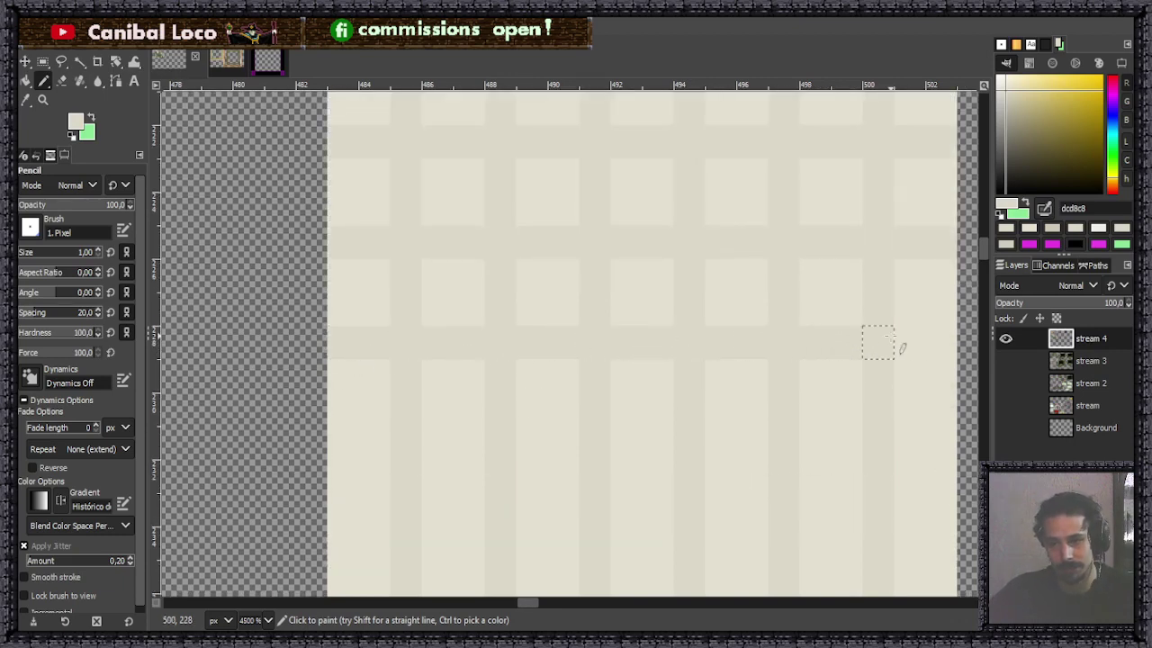
Complete the grid with full-width 1 px horizontal lines in the square's twelfth, fifteenth and eighteenth pixel rows, and save the image.
mouse_move(343, 442)
left_mouse_down()
mouse_move(909, 443)
mouse_move(846, 442)
left_mouse_up()
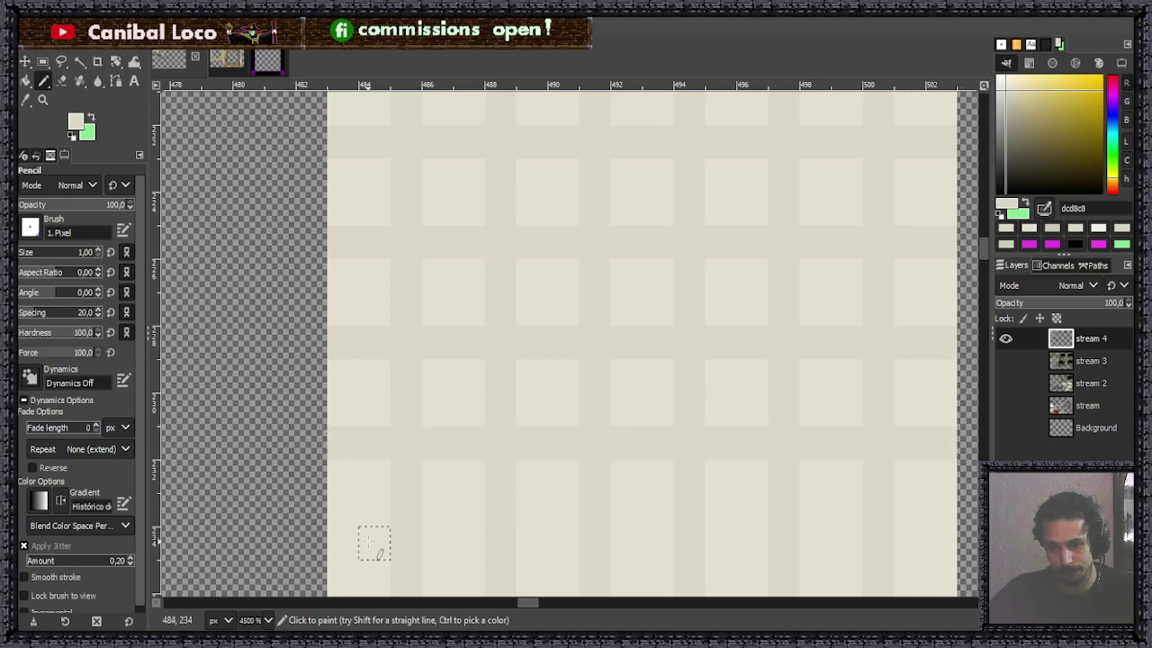
mouse_move(346, 538)
left_mouse_down()
mouse_move(909, 543)
mouse_move(958, 531)
left_mouse_up()
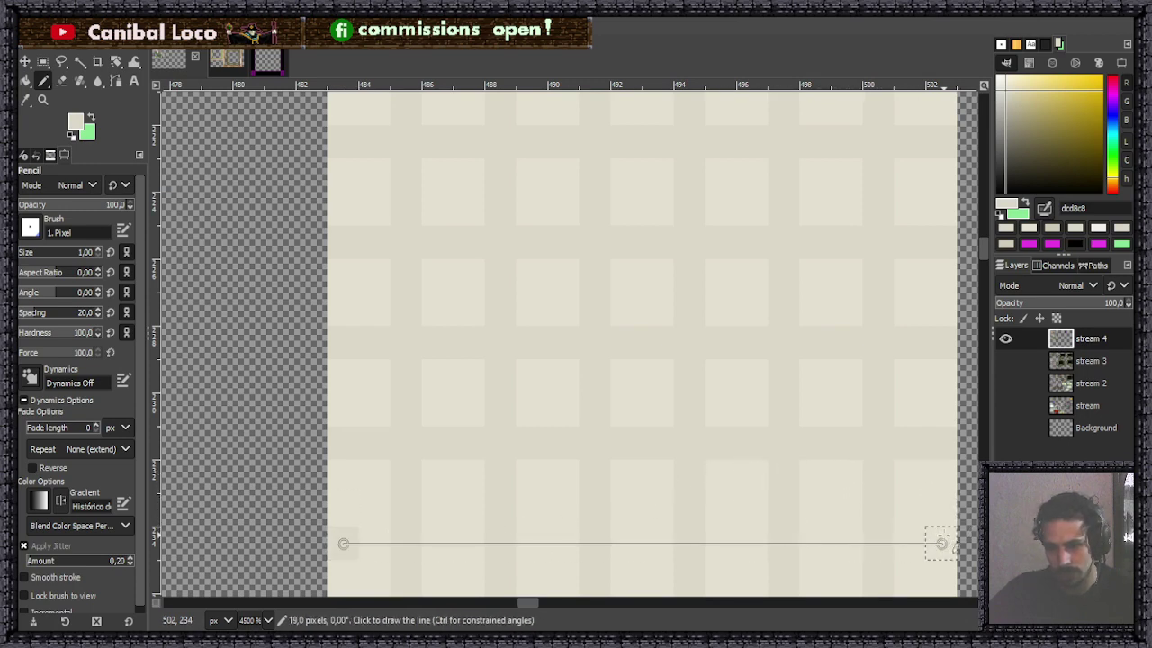
left_click(952, 543, "shift")
scroll(642, 409, "down", 3)
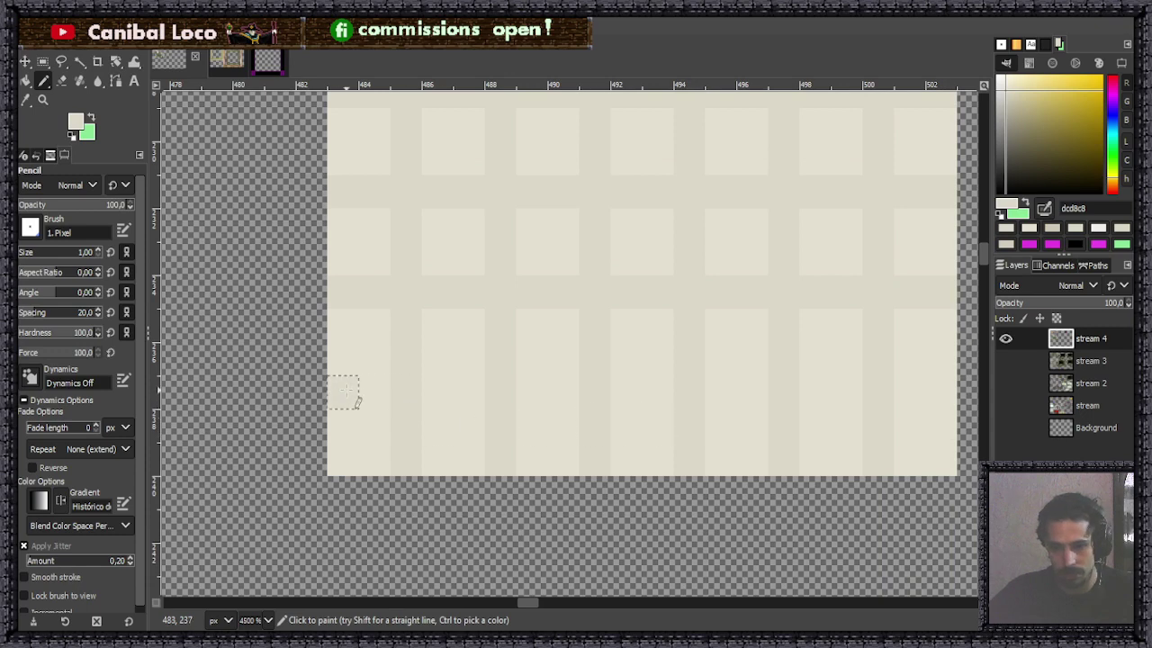
scroll(541, 376, "down", 4)
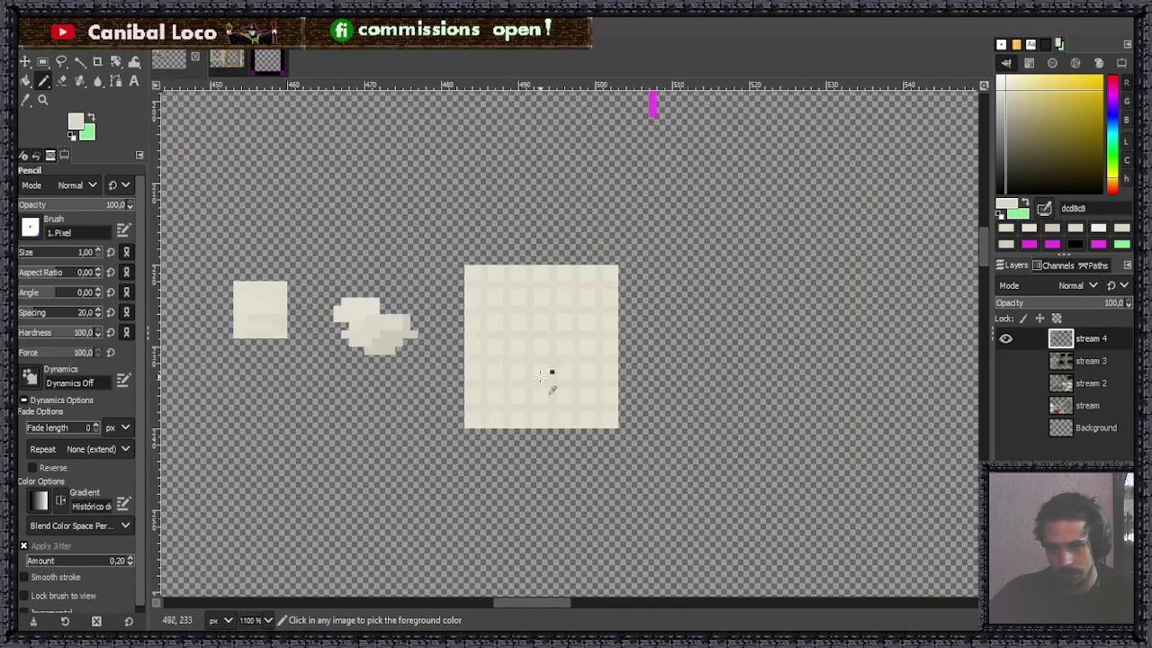
key("ctrl+s")
Pick the darker shading colour cec9b8 from the blob's lower area for use on the gridded square.
scroll(450, 352, "up", 3)
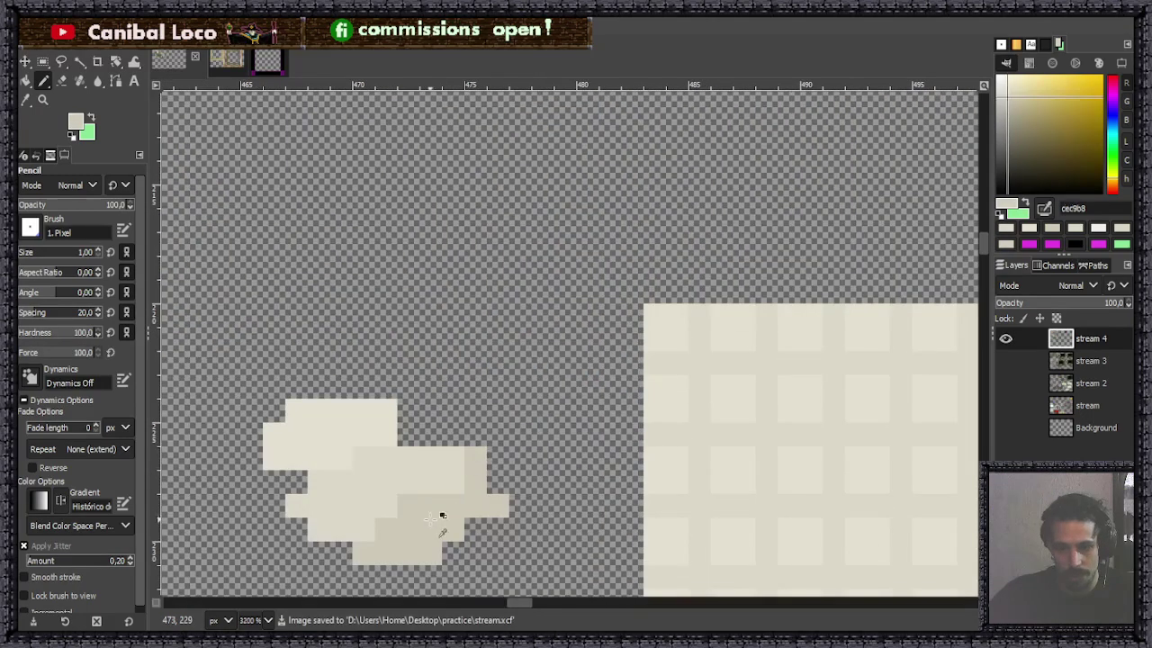
scroll(441, 516, "down", 3)
scroll(560, 434, "up", 3)
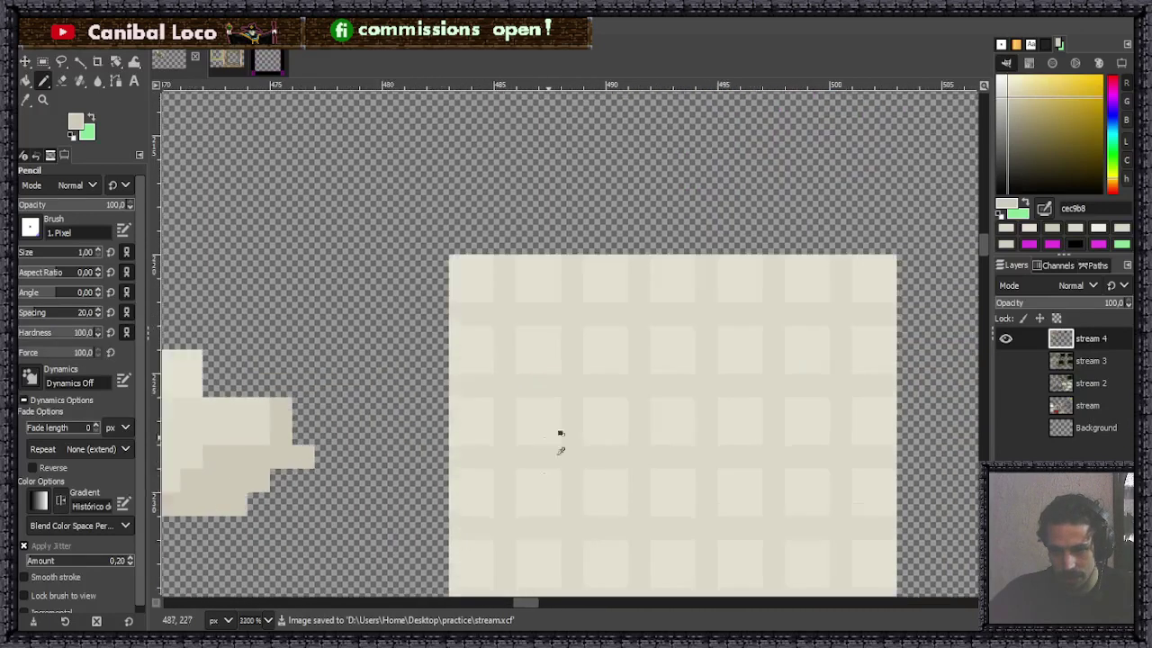
left_click_drag(483, 313, 527, 313)
left_click(504, 289)
left_click(504, 336)
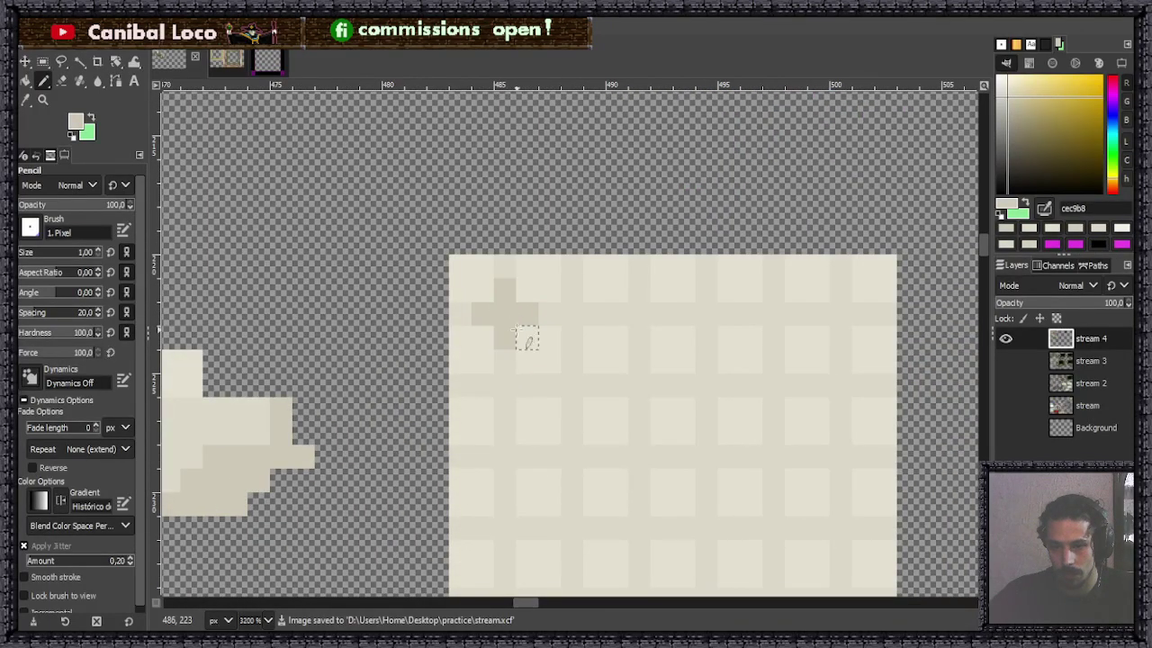
key("ctrl+z")
key("ctrl+z")
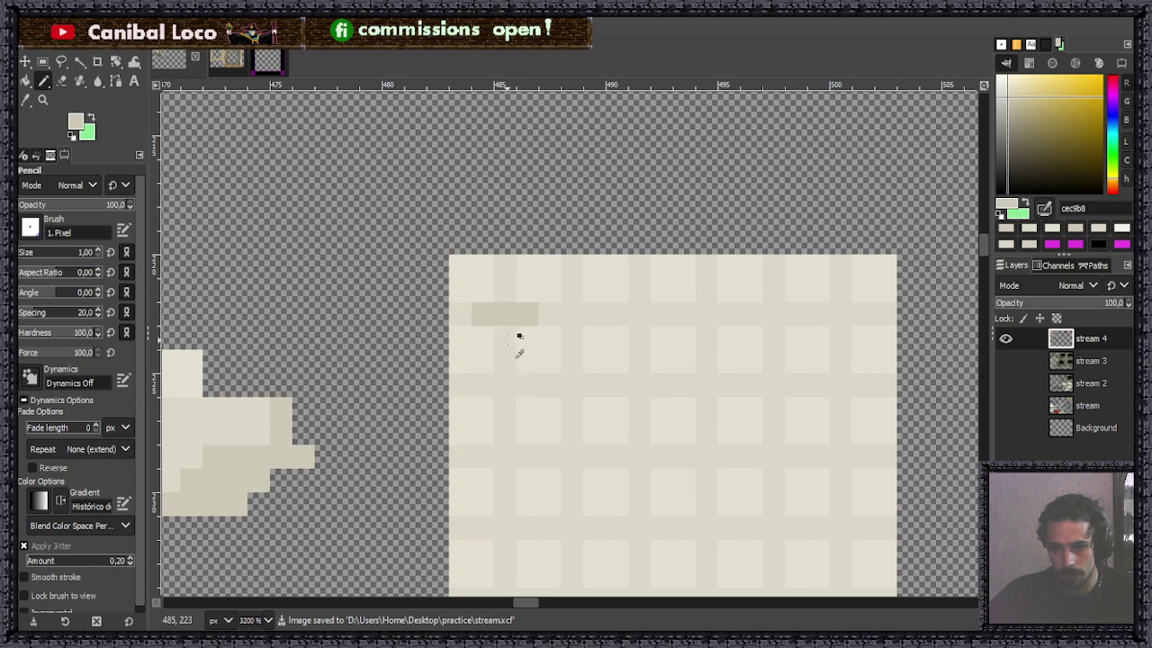
key("ctrl+z")
Pencil a single cec9b8 pixel on each of the six grid crossings along the square's first vertical line.
left_click(504, 313)
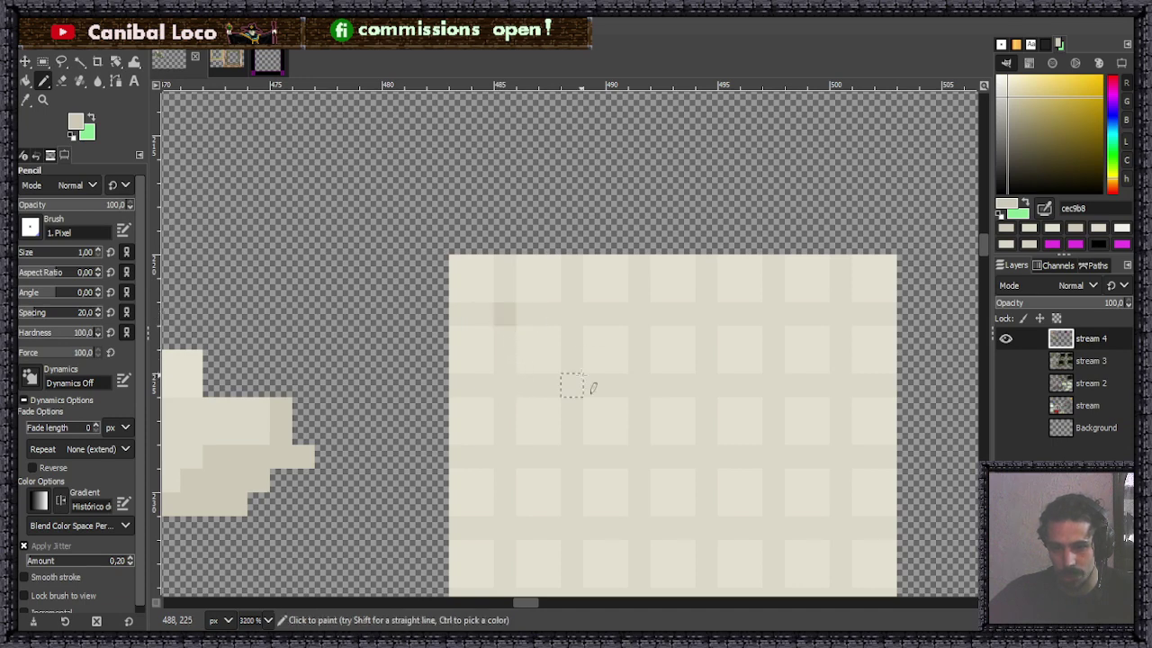
left_click(504, 457)
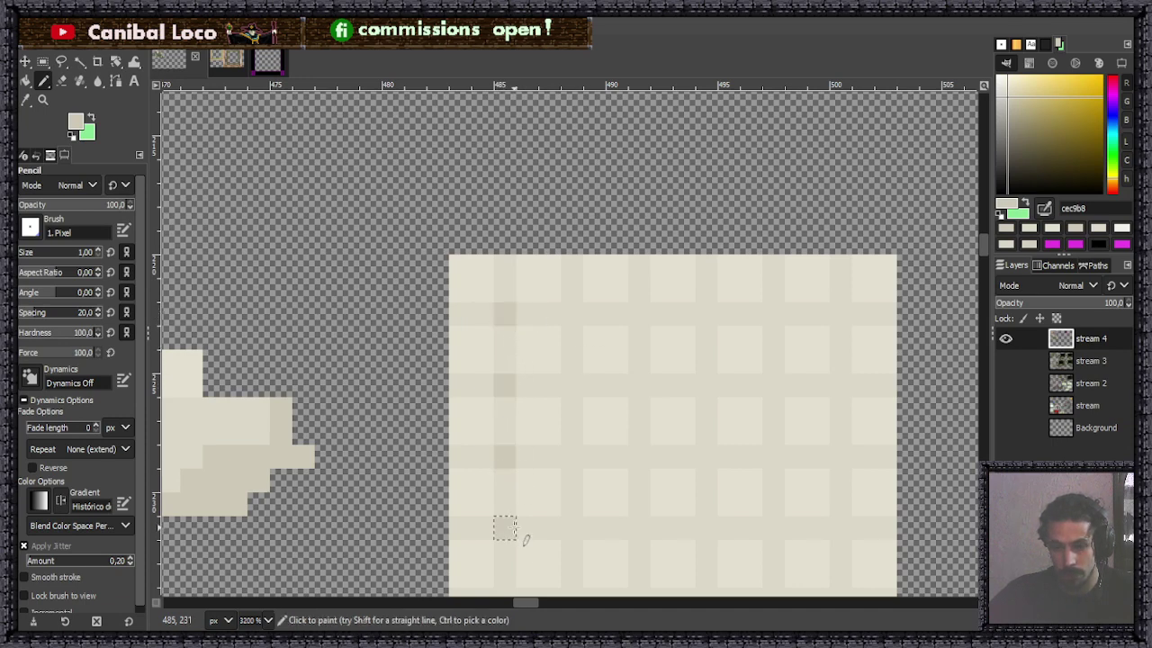
scroll(505, 371, "down", 5)
left_click(505, 348)
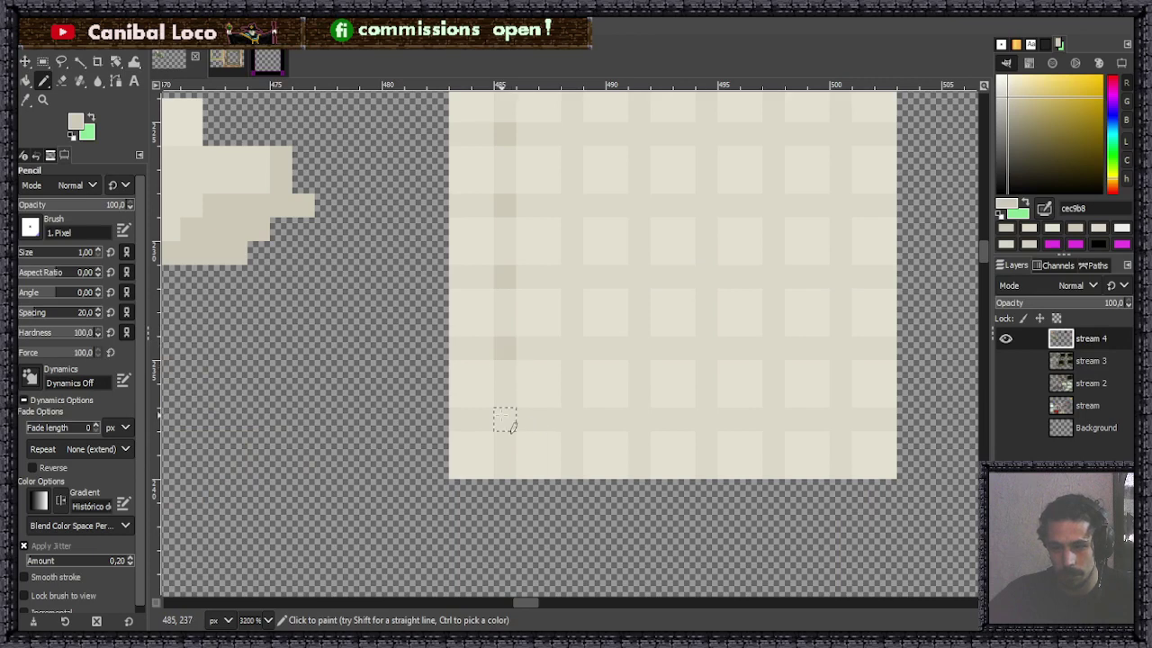
left_click(504, 419)
Pencil single cec9b8 pixels on the lower five grid crossings along the square's second vertical line.
left_click(573, 419)
left_click(572, 348)
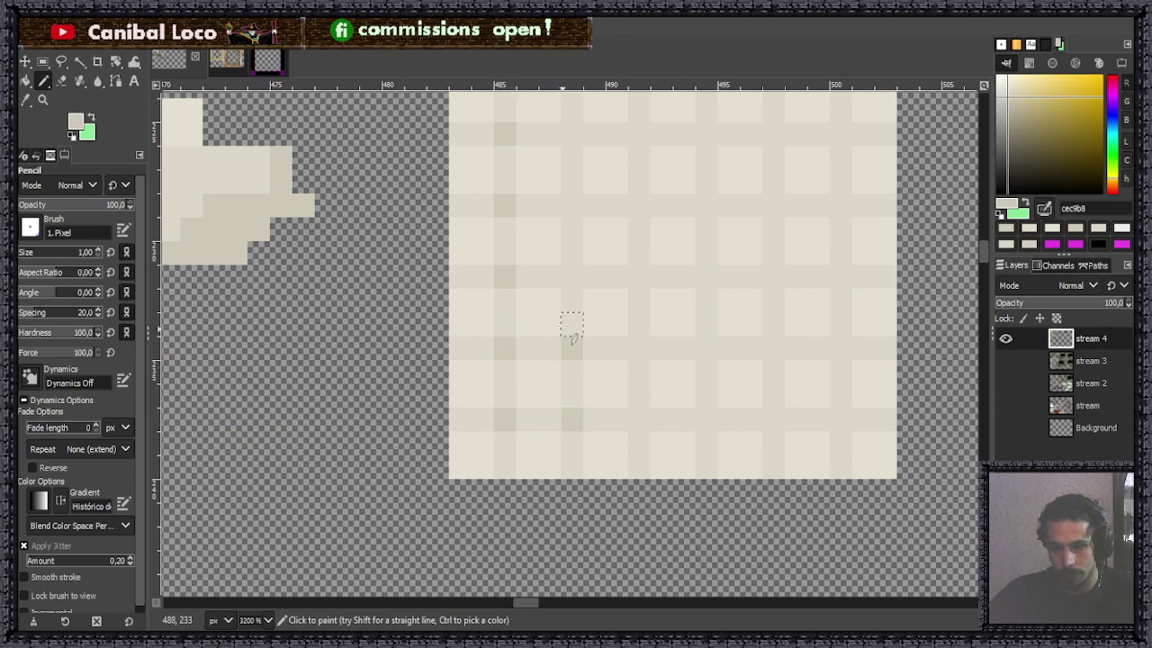
left_click(572, 278)
left_click(572, 205)
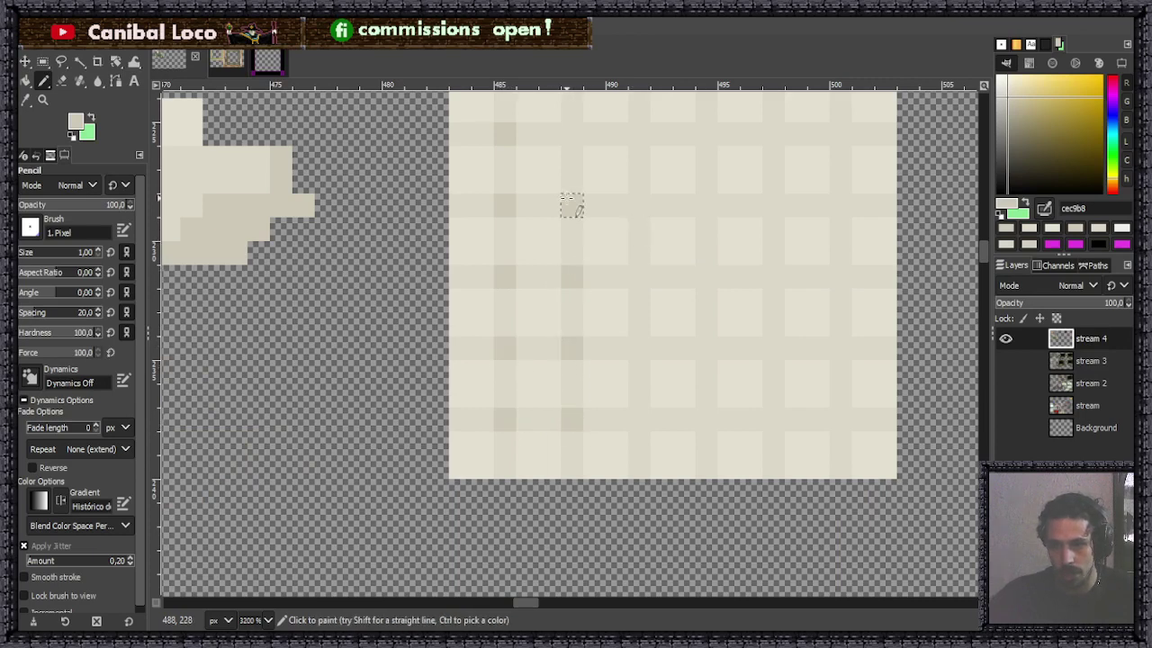
left_click(573, 132)
Pencil single cec9b8 pixels on the lower five grid crossings along the third vertical line, undoing any misplaced pixel.
left_click(639, 132)
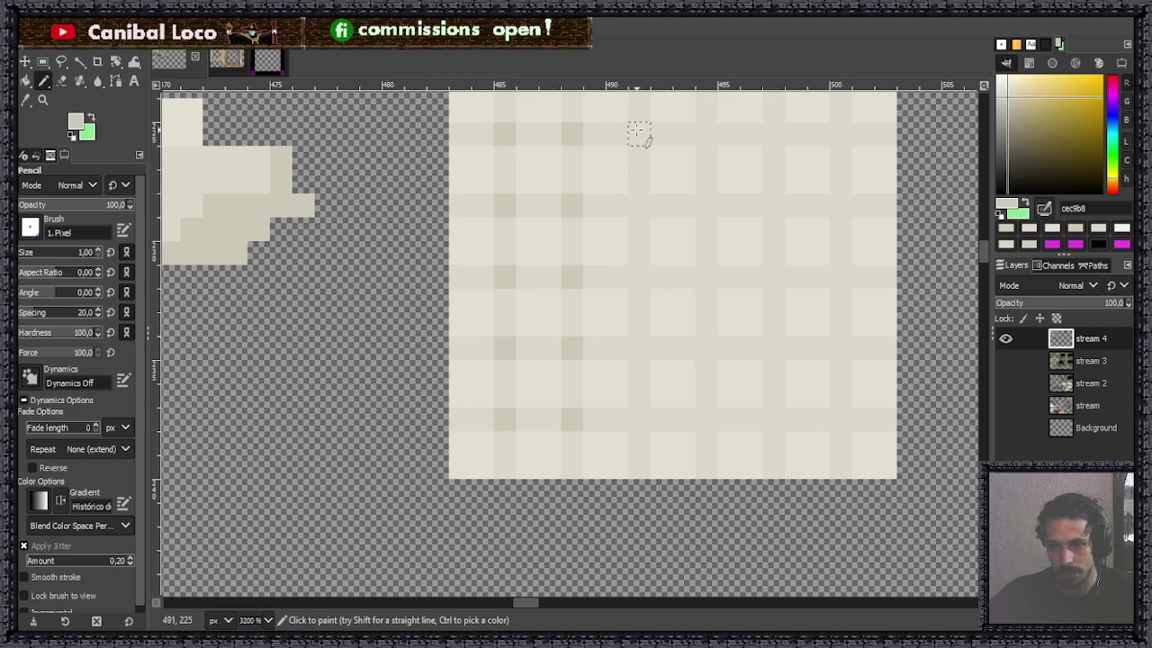
left_click(639, 206)
left_click(639, 277)
left_click(639, 348)
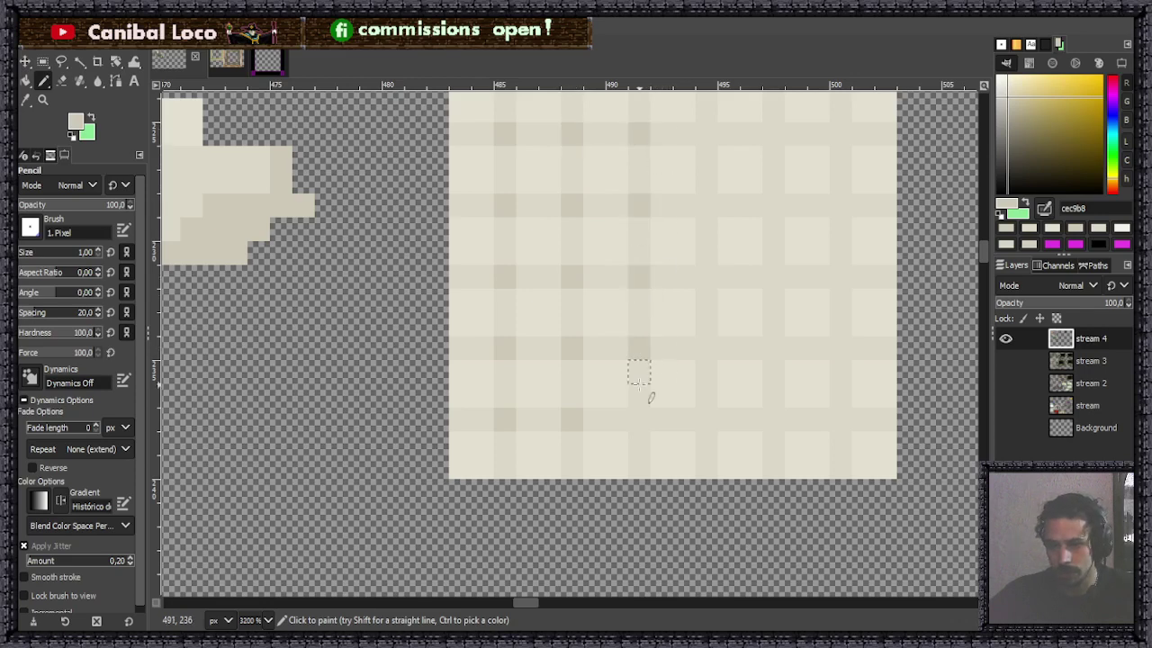
left_click(639, 394)
key("ctrl+z")
left_click(639, 418)
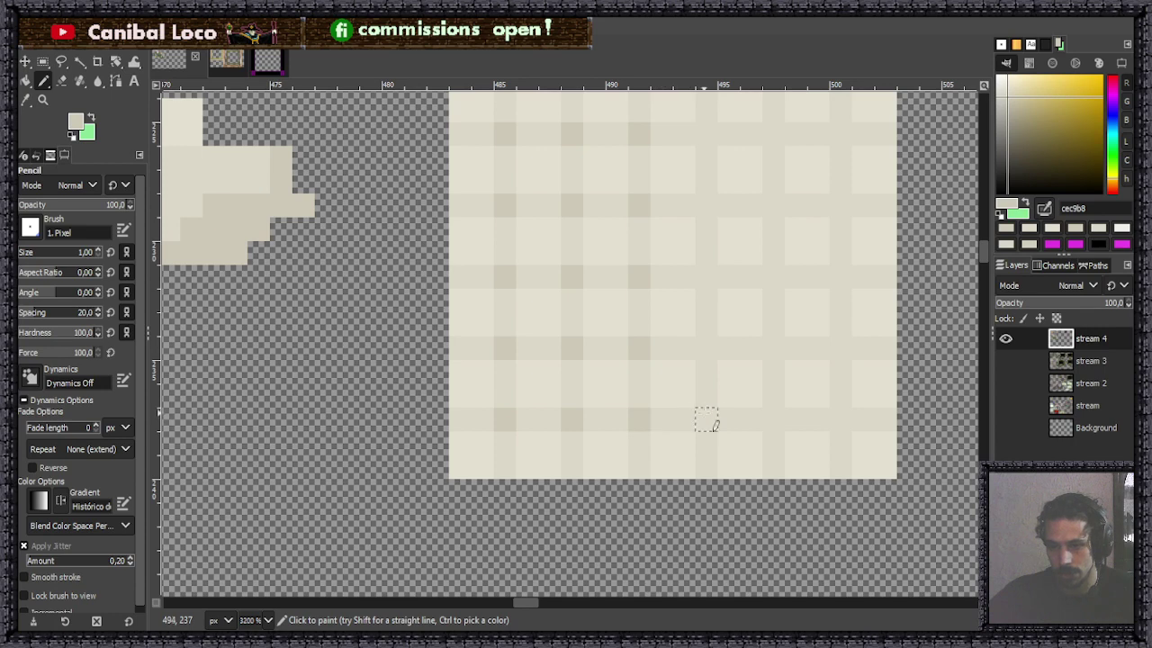
Paint the remaining stripe intersections in the cream plaid swatch's unfinished columns with the darker beige cec9b8, one pixel each.
left_click(706, 418)
left_click(706, 348)
left_click(706, 205)
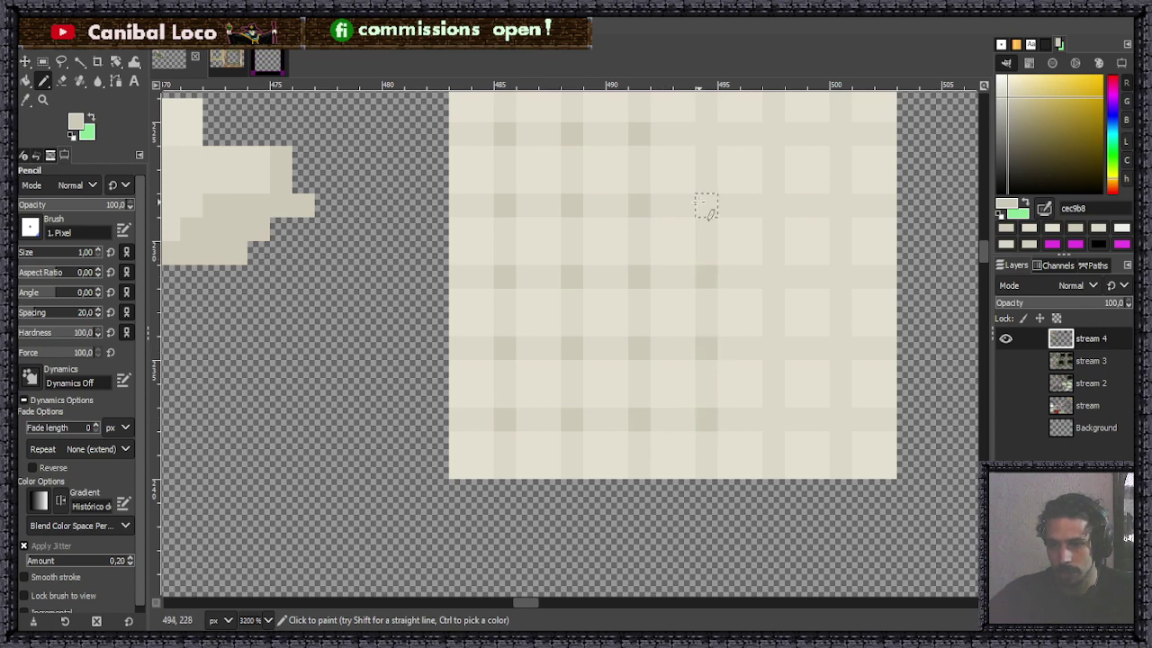
left_click(706, 134)
left_click(773, 133)
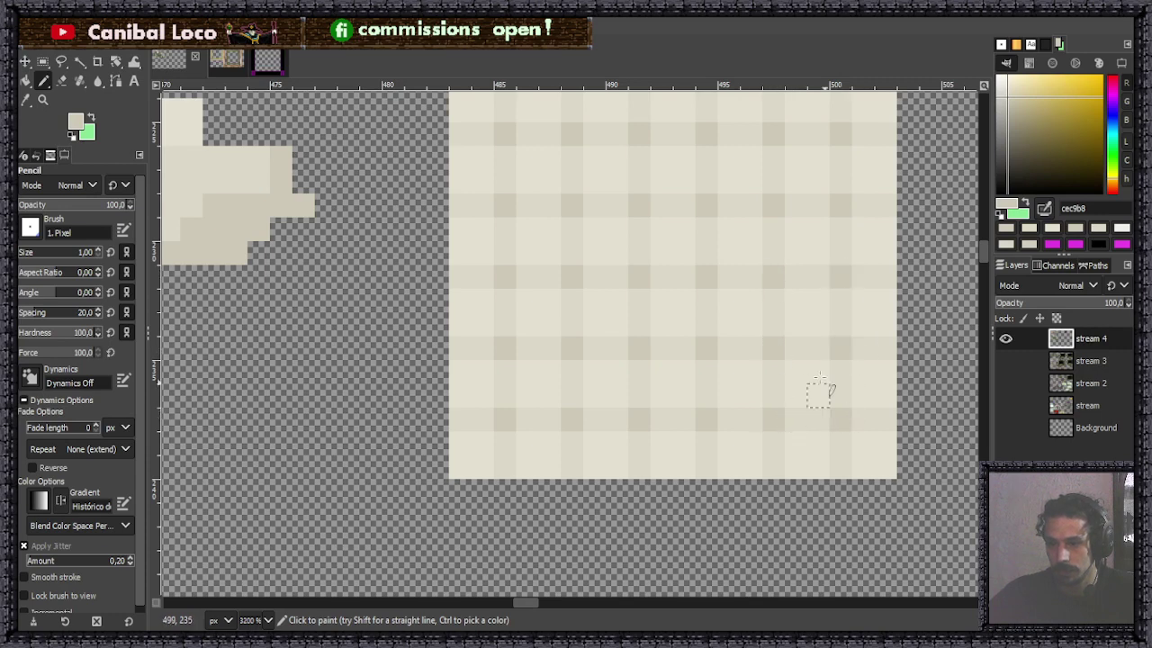
scroll(671, 334, "down", 3, "ctrl")
scroll(516, 251, "up", 3, "ctrl")
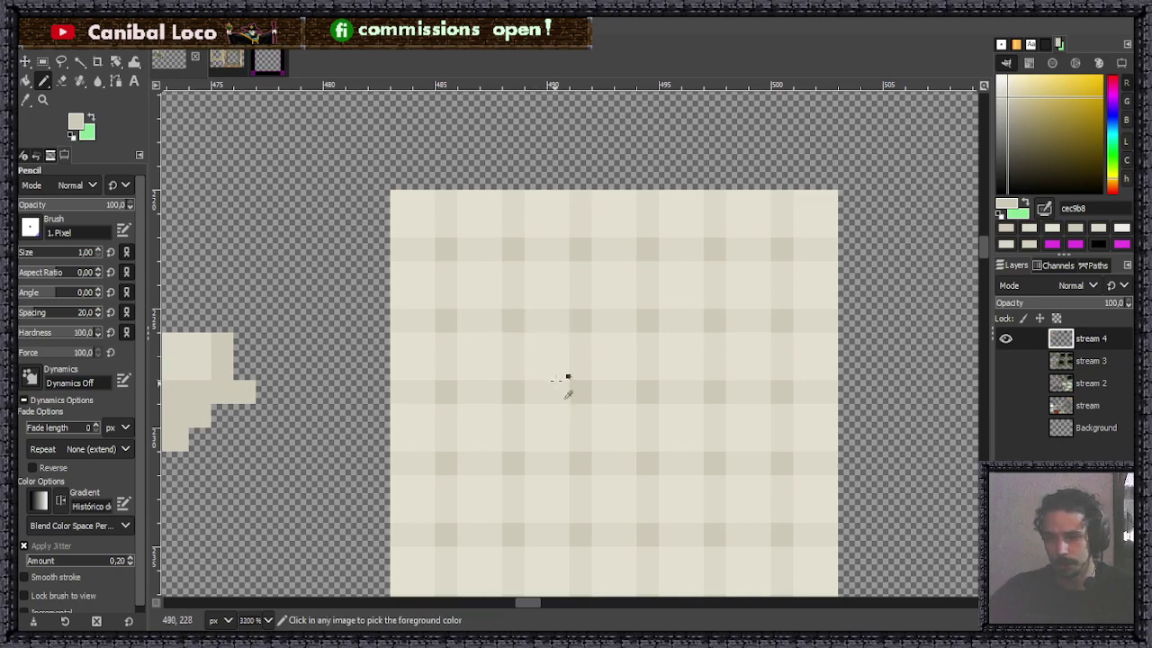
scroll(569, 380, "down", 4)
scroll(670, 351, "down", 4)
scroll(664, 367, "up", 5)
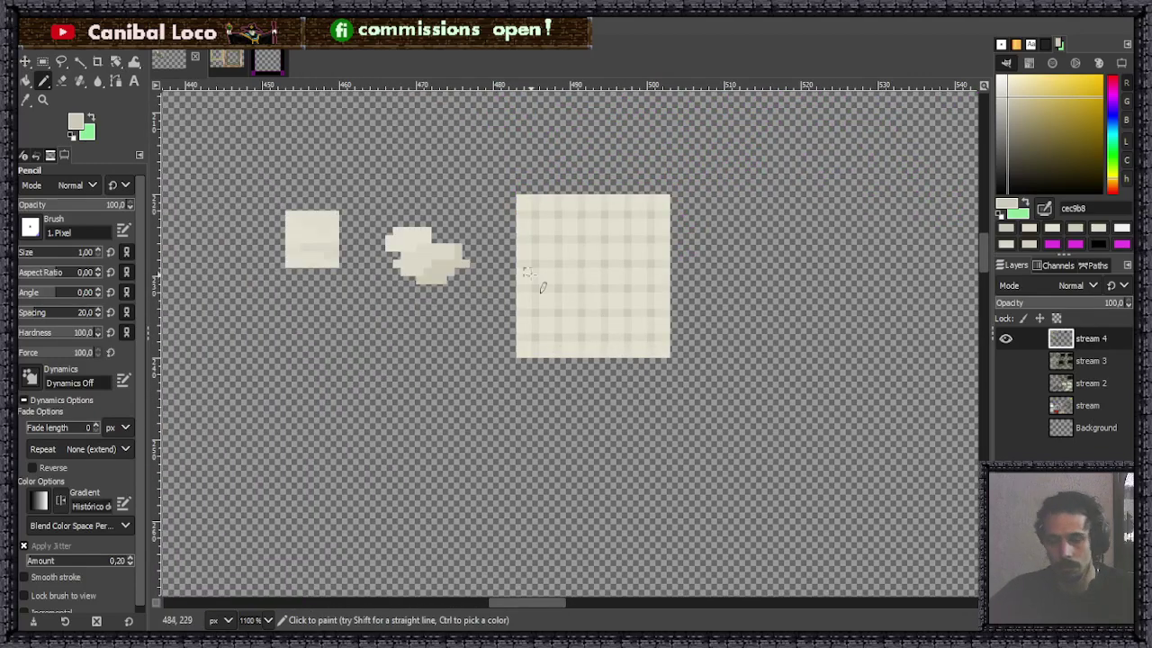
Select the plaid swatch's 18 × 18 px repeating area starting at position 485, 222.
key("r")
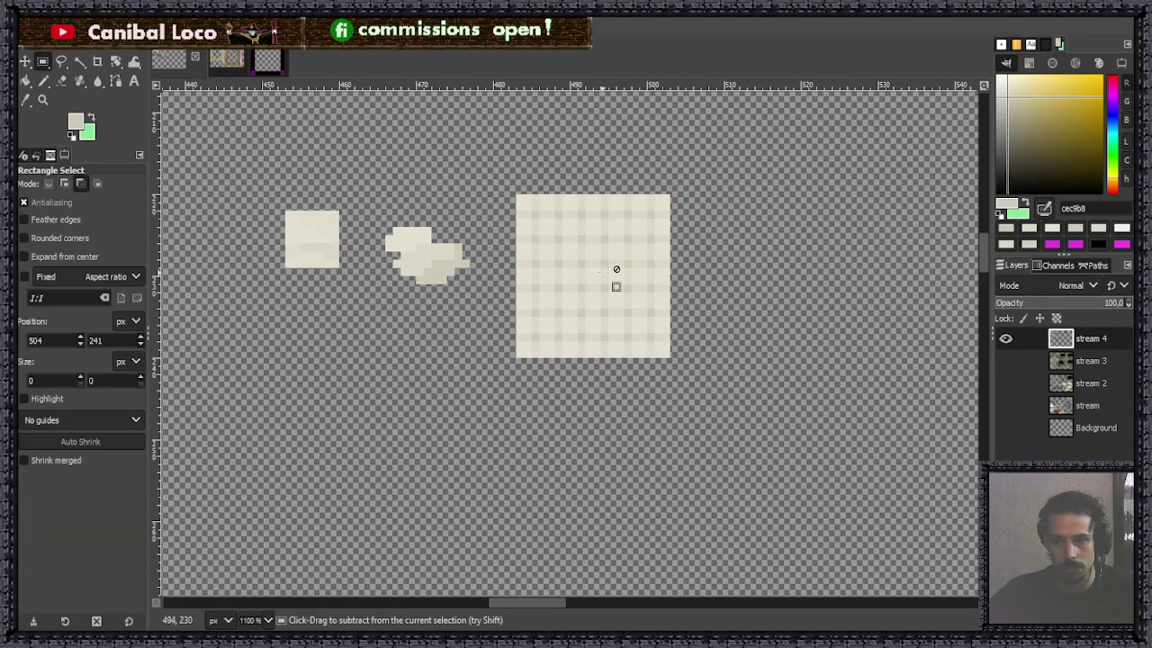
scroll(616, 243, "up", 1)
left_click_drag(494, 142, 697, 380)
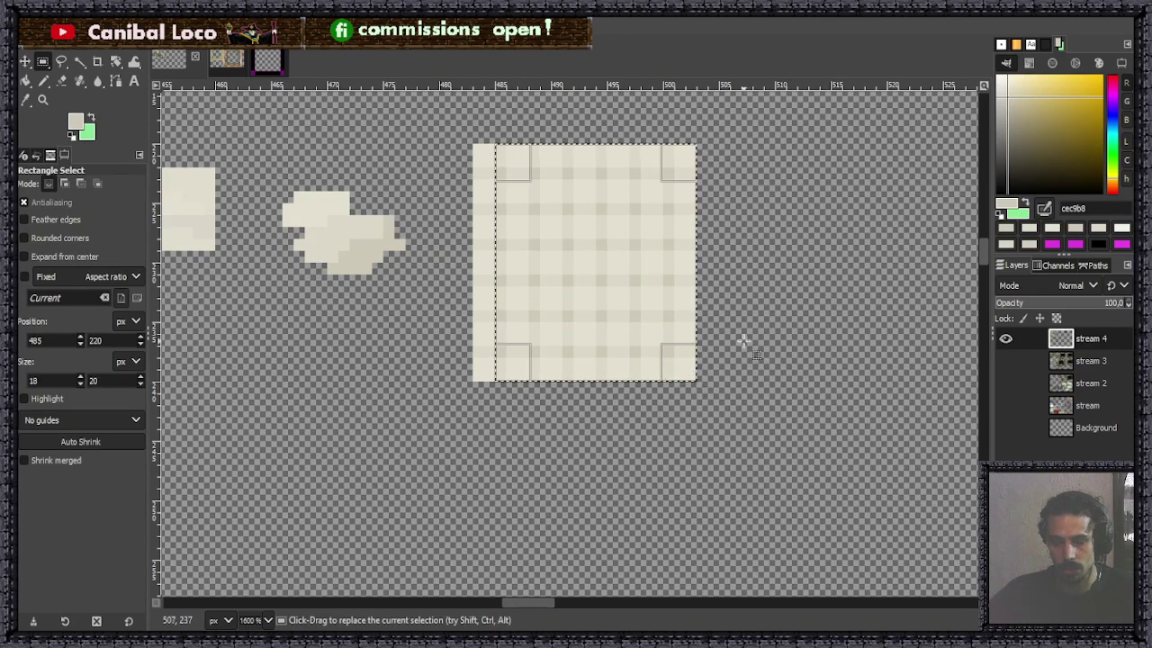
left_click_drag(570, 170, 604, 195)
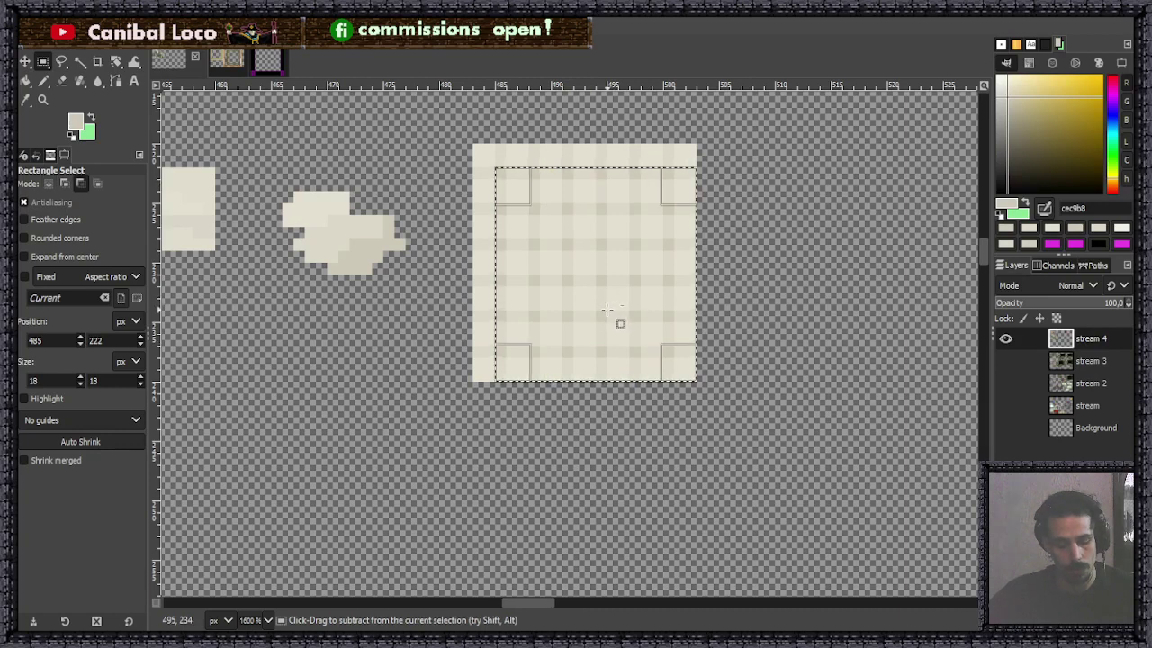
Copy the selected plaid area and place pasted copies beside and below the swatch, anchoring them to extend the pattern.
key("ctrl+c")
key("ctrl+v")
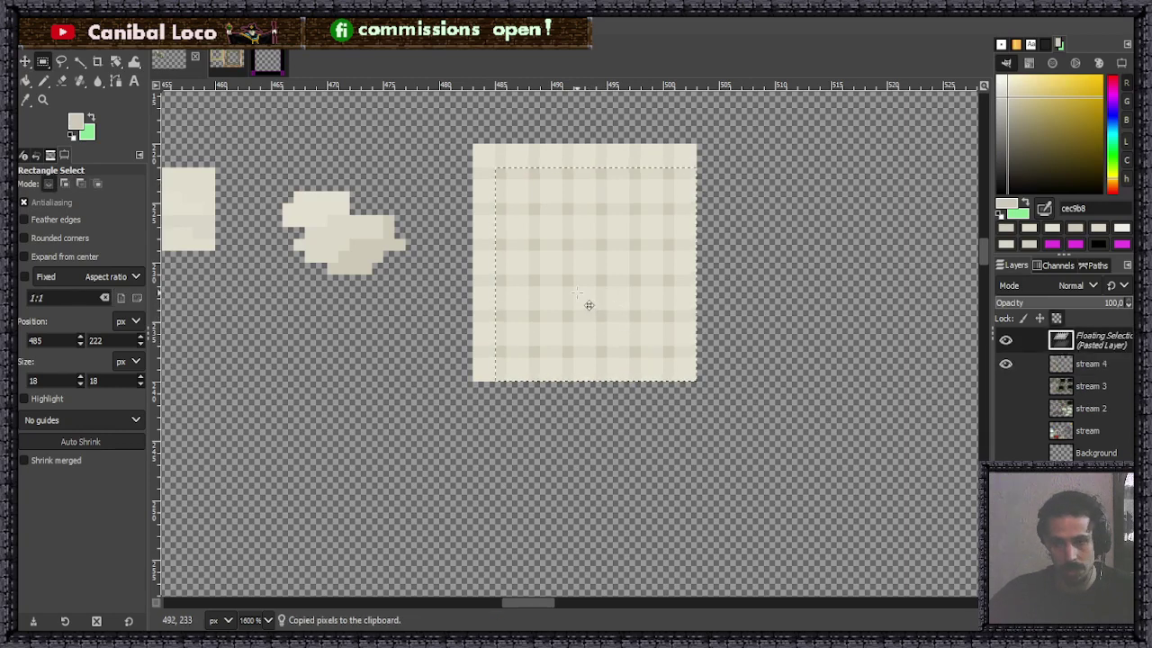
left_click_drag(588, 306, 783, 288)
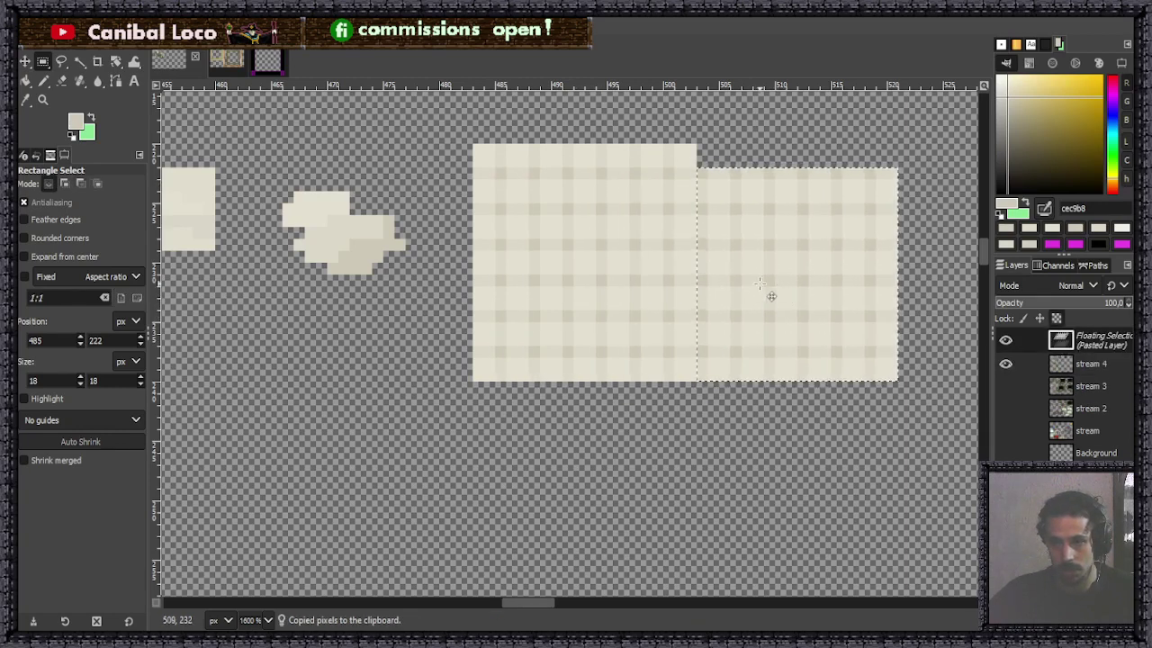
key("ctrl+v")
left_click_drag(759, 327, 772, 448)
key("ctrl+h")
key("ctrl+v")
scroll(468, 302, "down", 7)
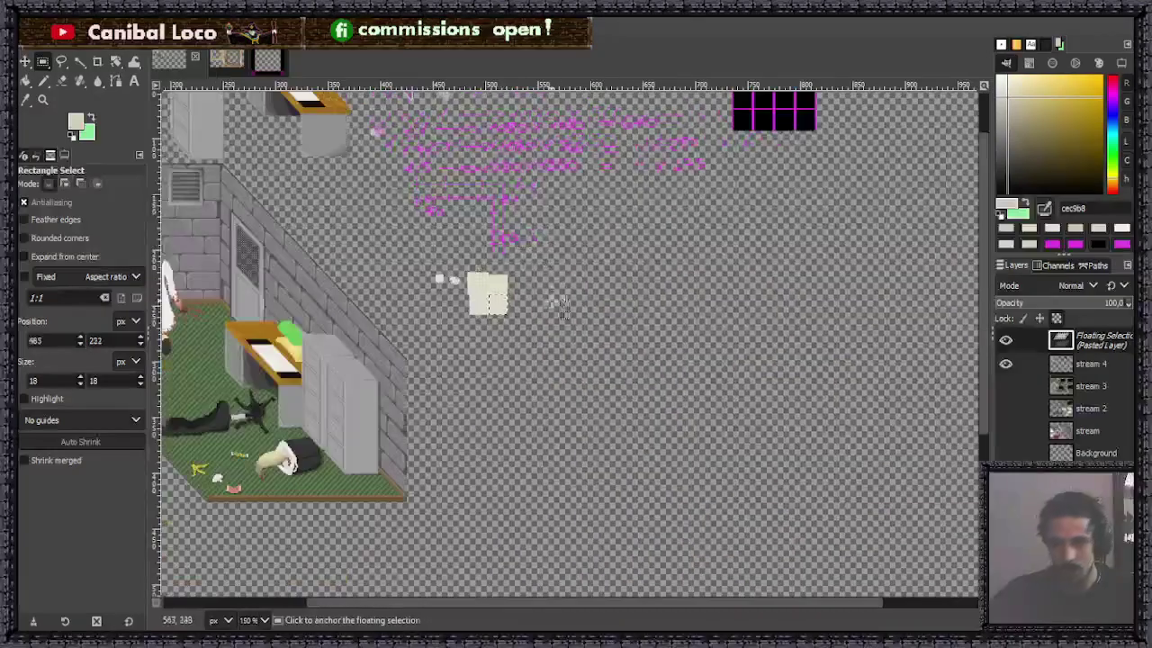
key("ctrl+h")
Save the image with the extended plaid pattern.
scroll(527, 345, "down", 3)
scroll(620, 229, "up", 9)
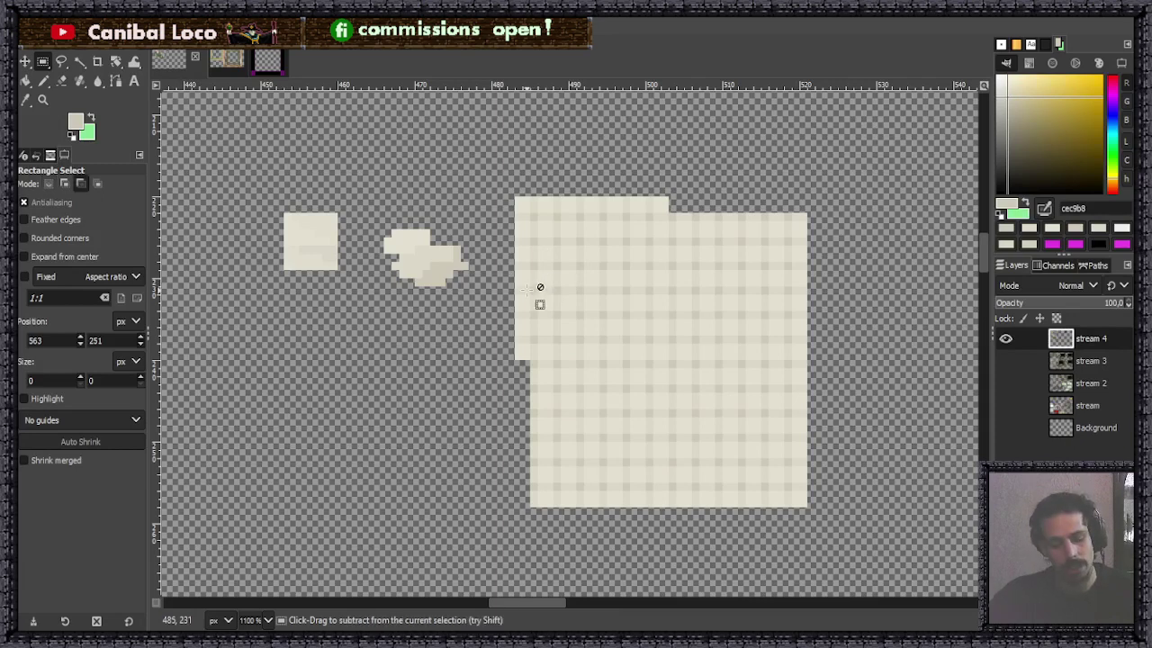
key("ctrl+s")
scroll(544, 306, "down", 2)
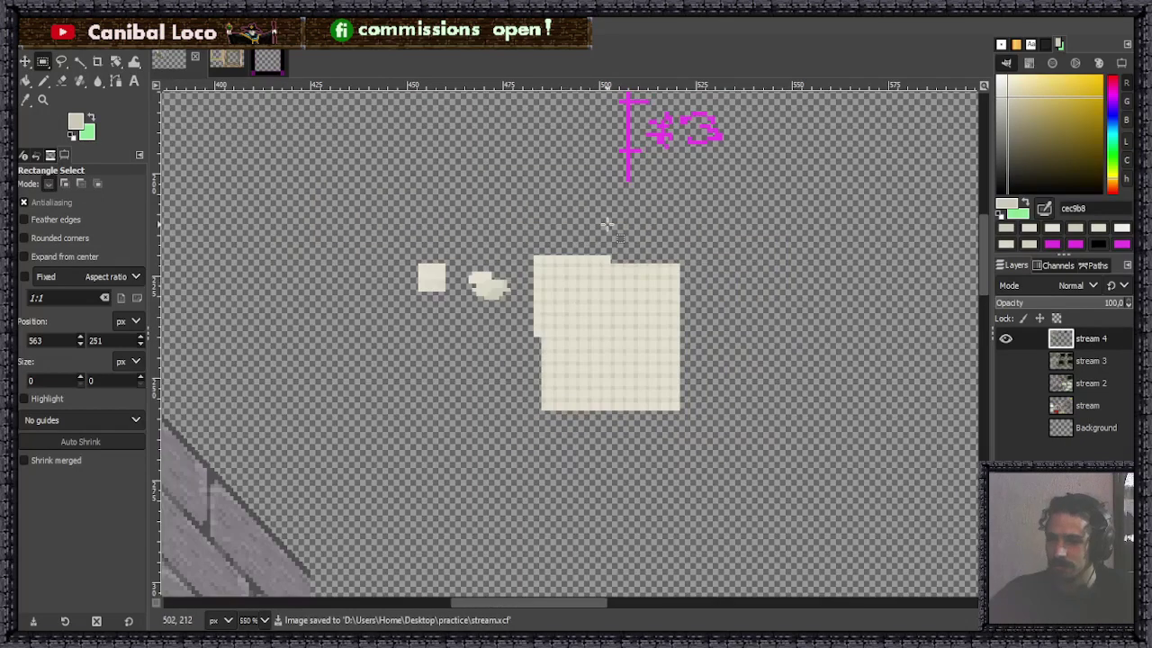
Try the warmer beige cfc9b3 on the plaid's upper-left stripe intersection with the Pencil.
scroll(592, 280, "up", 6)
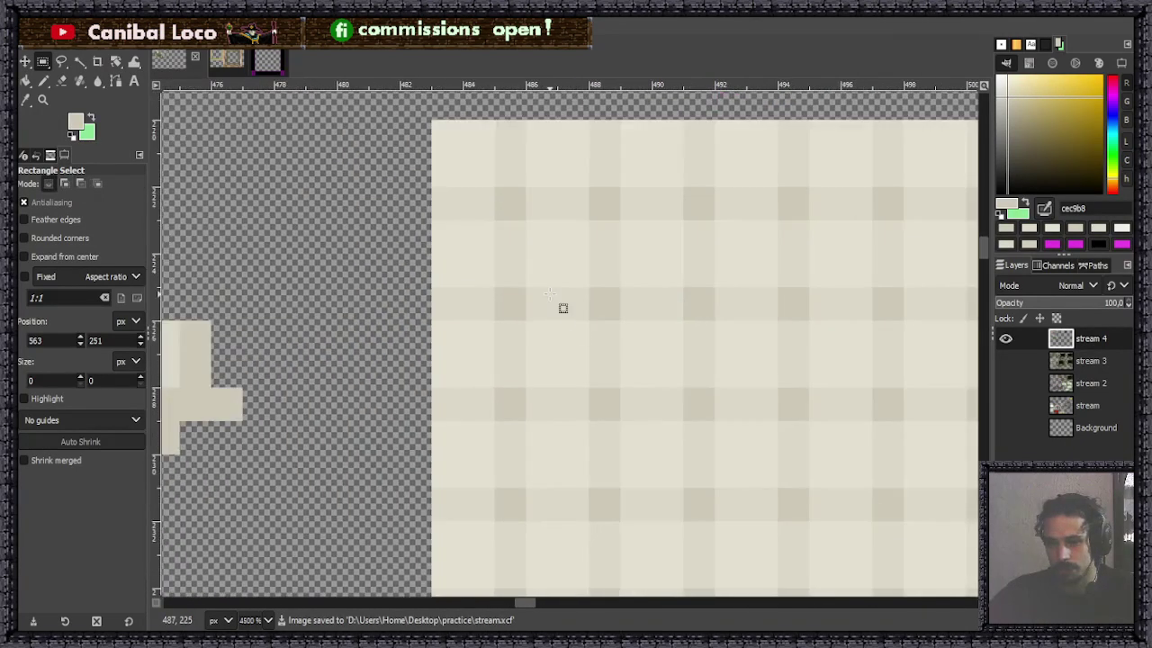
key("n")
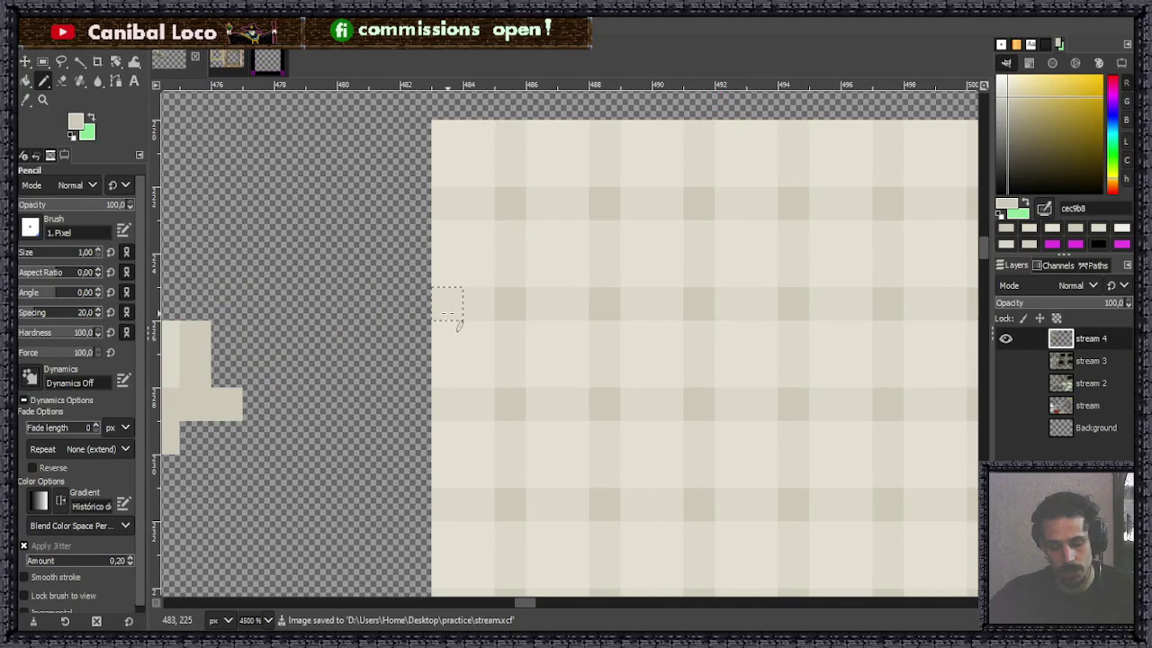
left_click(515, 183, "ctrl")
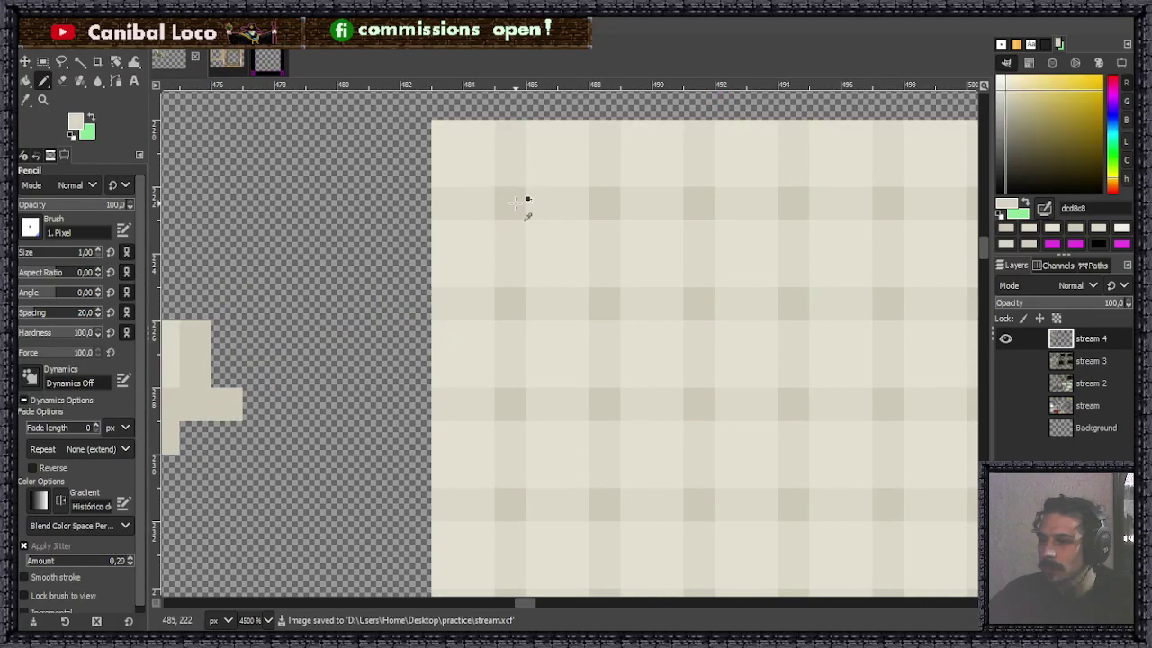
left_click(515, 202, "ctrl")
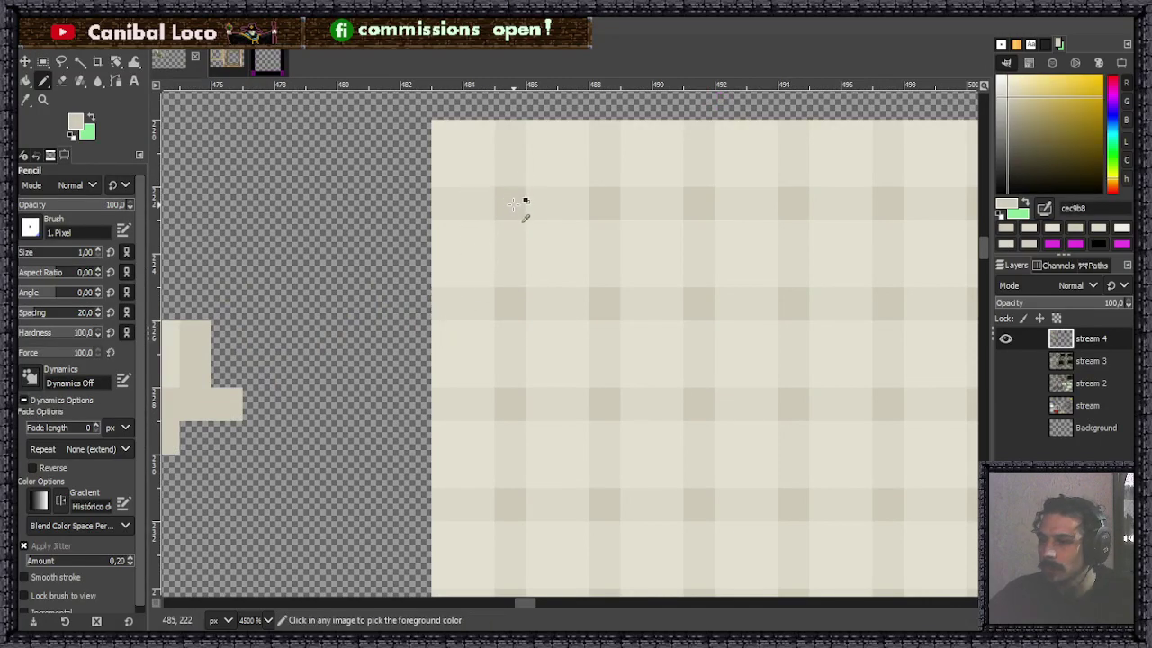
left_click(1007, 97)
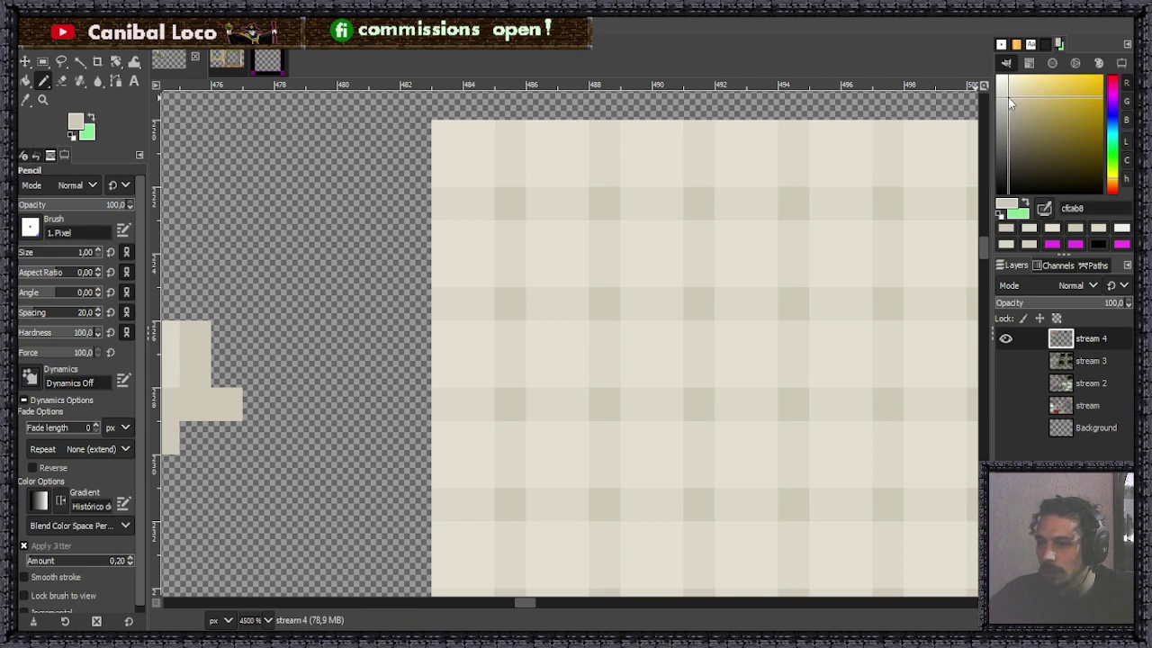
left_click(1007, 94)
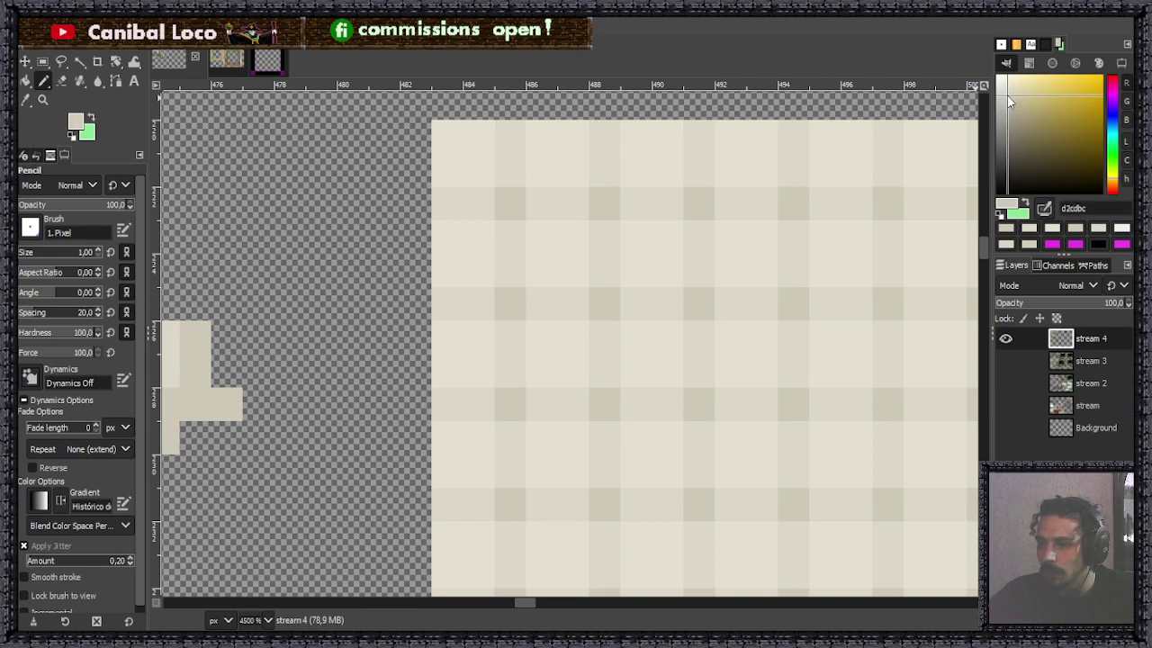
left_click(513, 192, "ctrl")
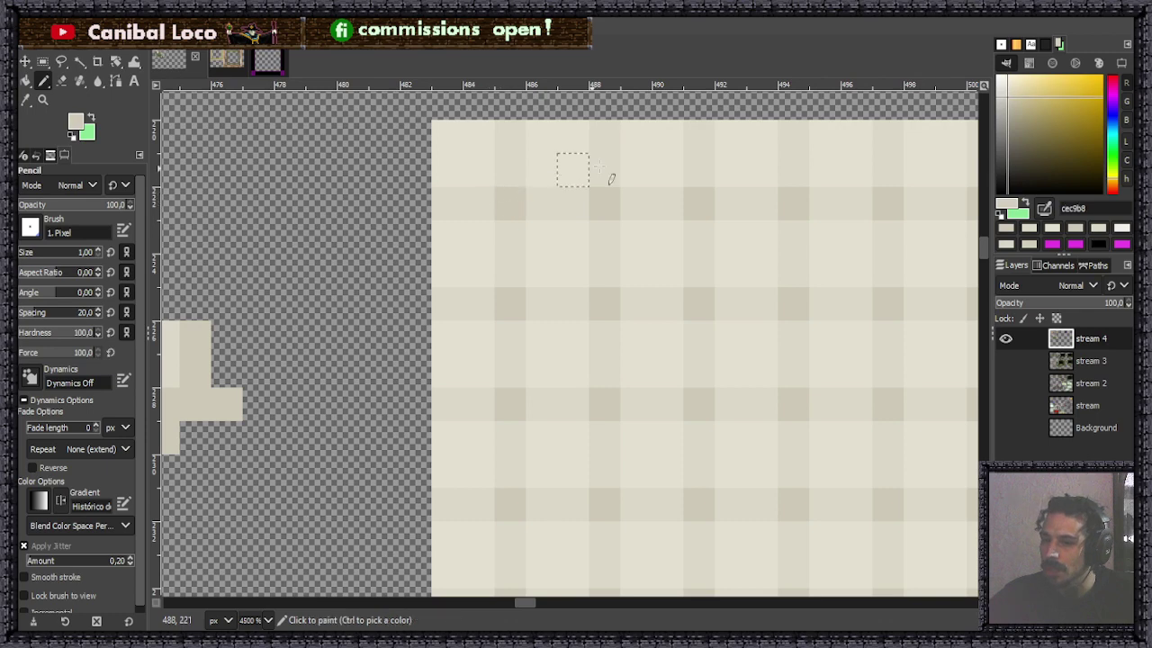
left_click(1010, 98)
left_click(509, 207)
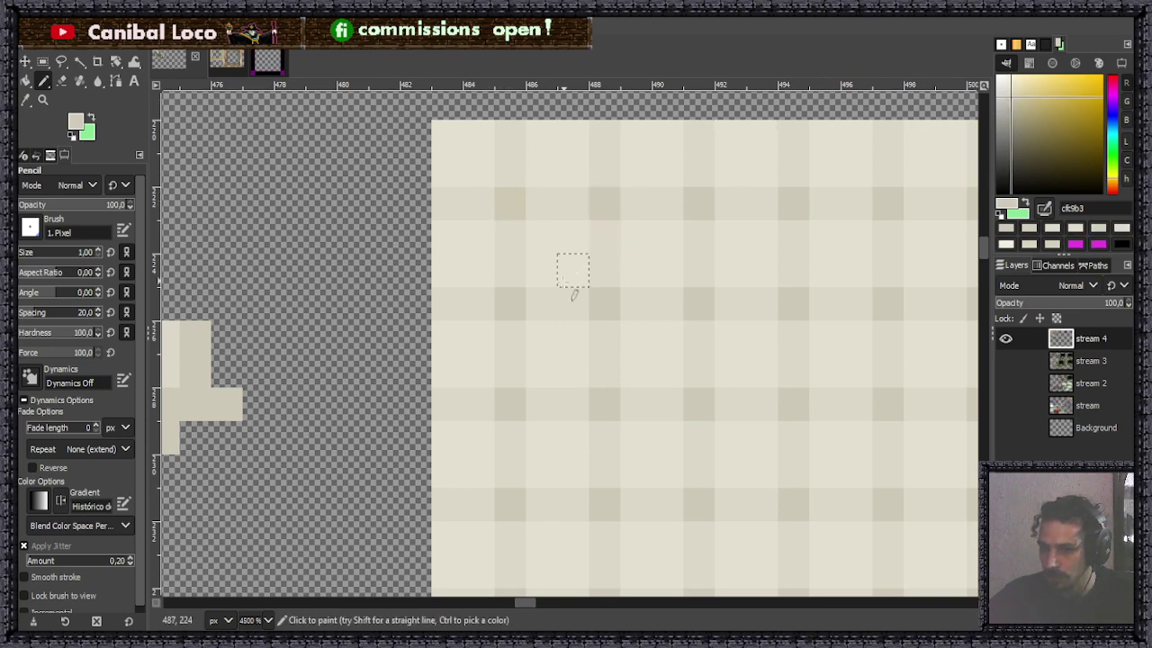
Try the more saturated beige cfc7ad on the same upper-left stripe intersection.
left_click(1011, 97)
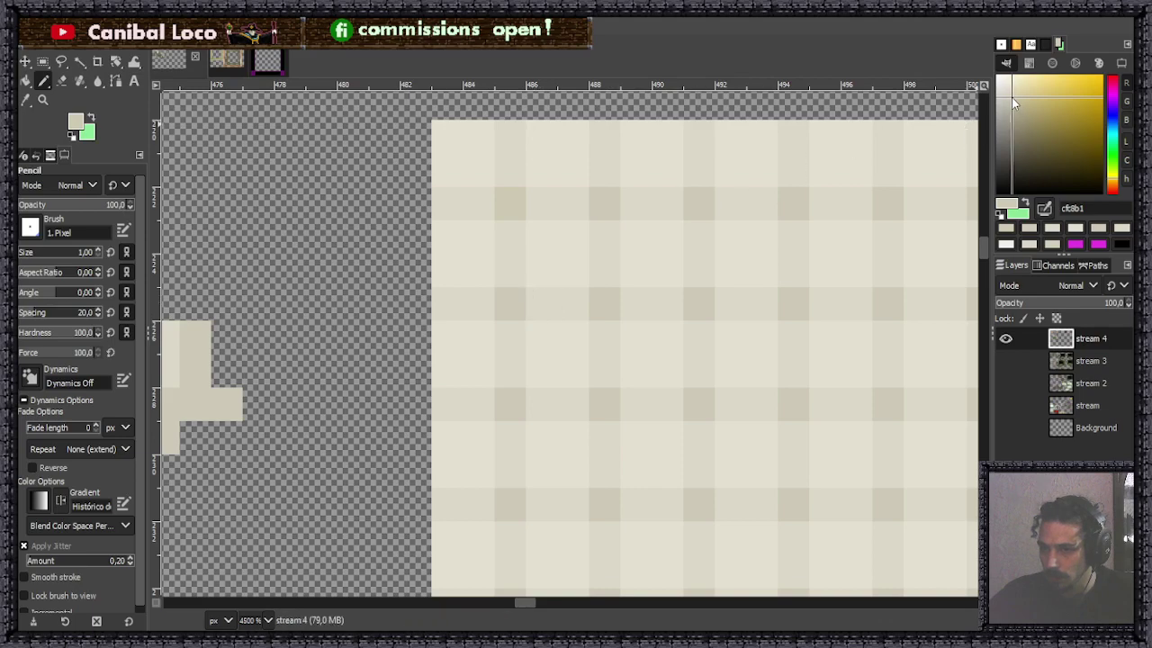
left_click(510, 205)
scroll(555, 290, "down", 5)
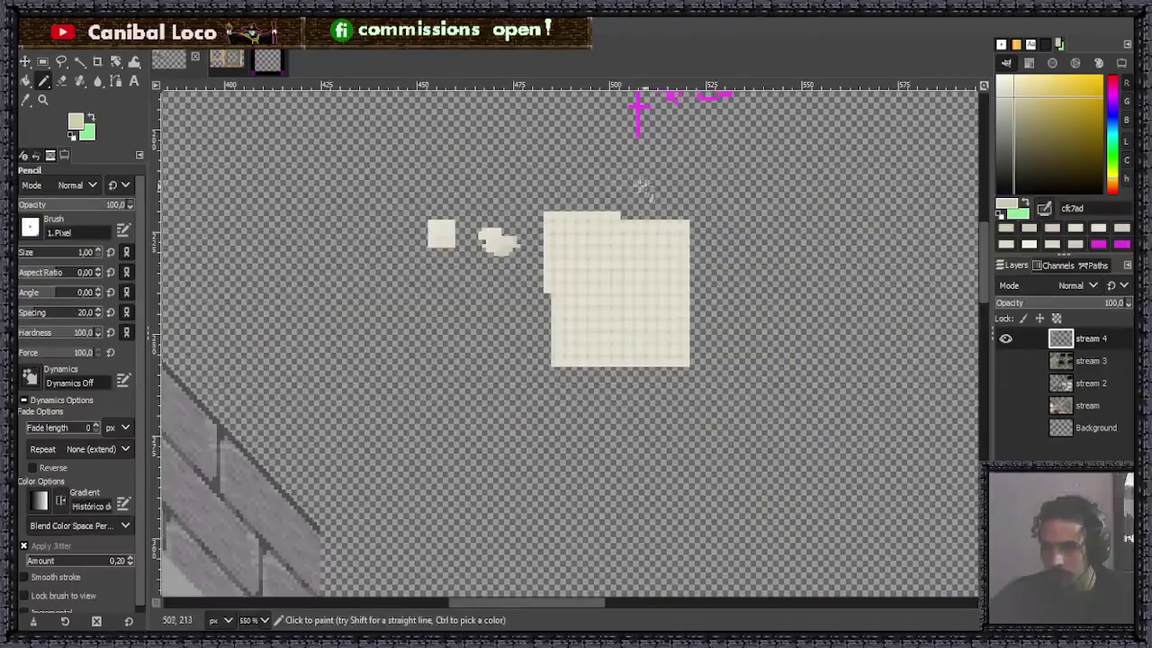
scroll(624, 187, "up", 7)
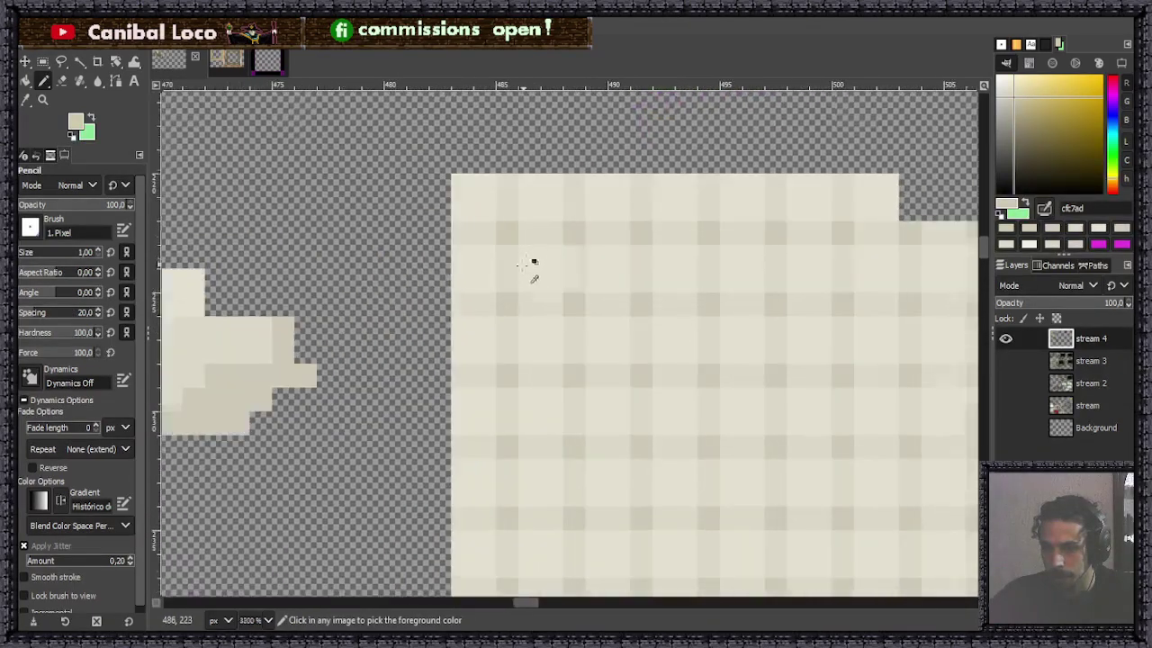
scroll(553, 212, "up", 1)
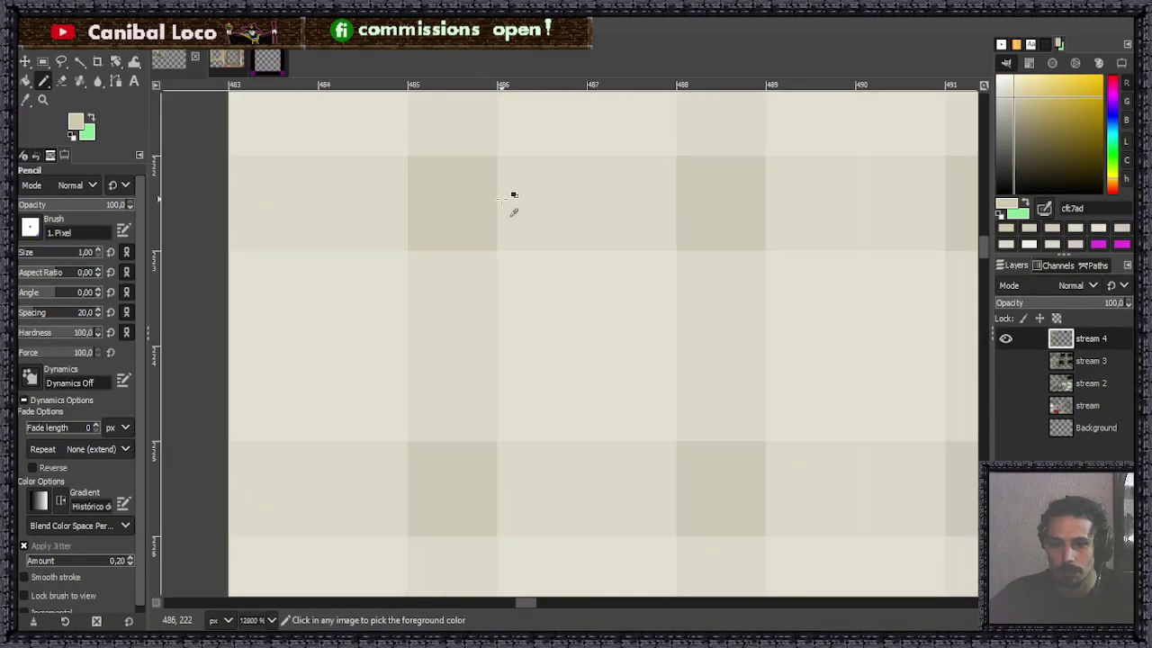
scroll(531, 188, "down", 4)
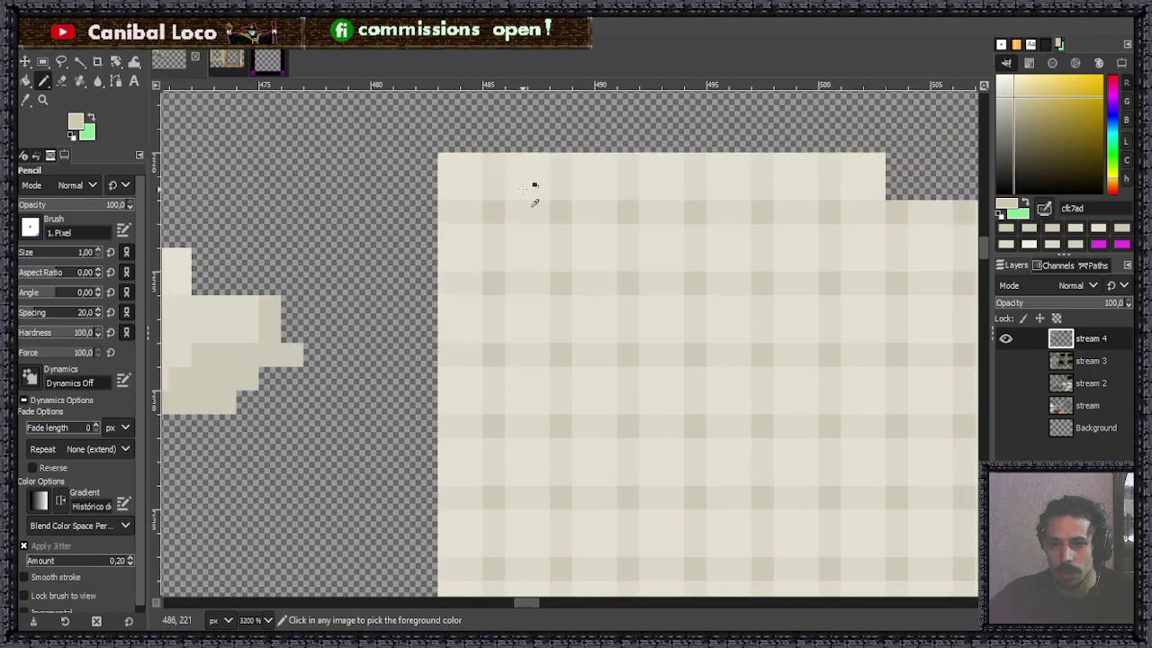
scroll(490, 196, "up", 4)
scroll(487, 198, "up", 1)
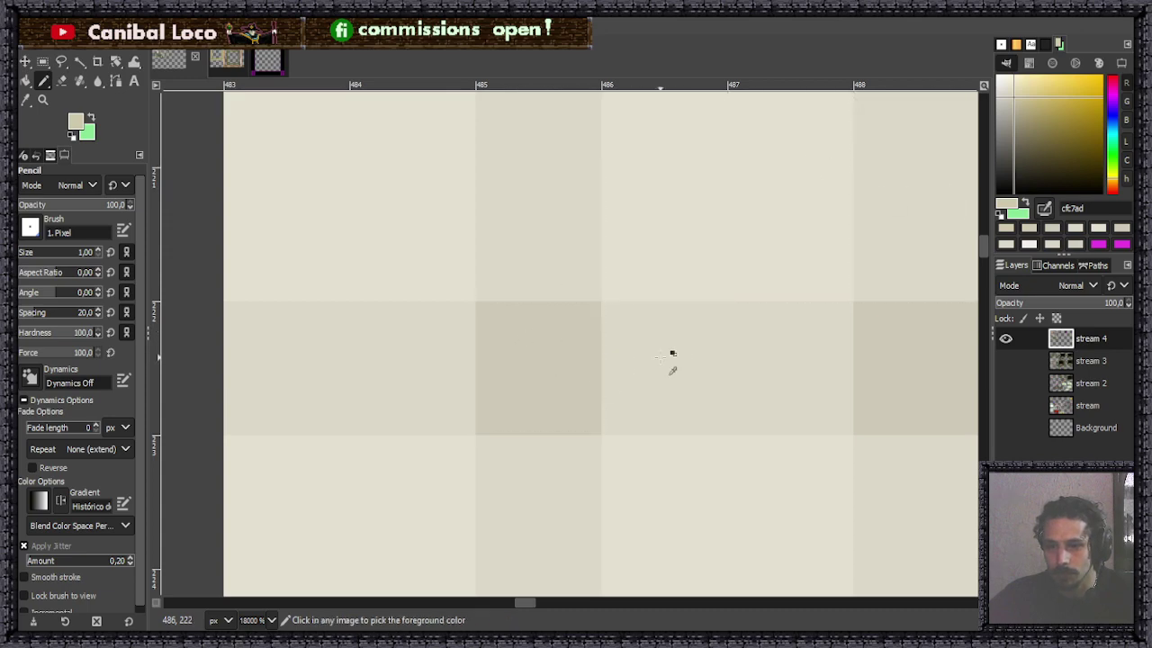
Repaint the upper-left intersection with the stripe color dcd8c8, and shade it using black 000000 at 5.5 Pencil opacity.
left_click(671, 351, "ctrl")
left_click(552, 372)
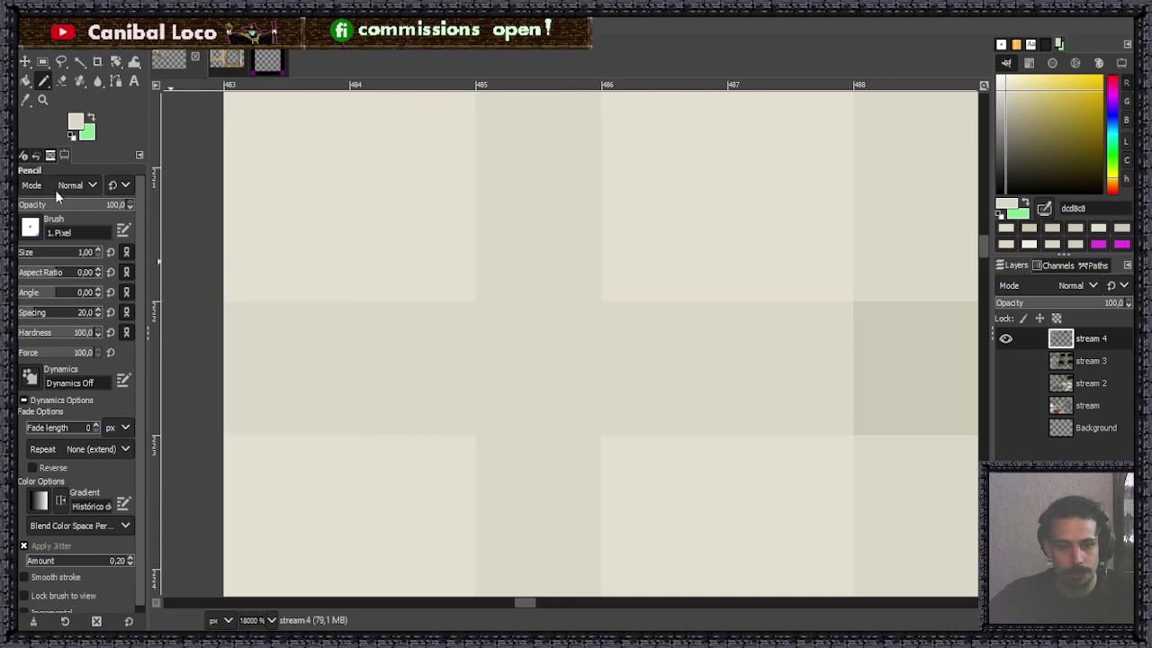
left_click(1007, 176)
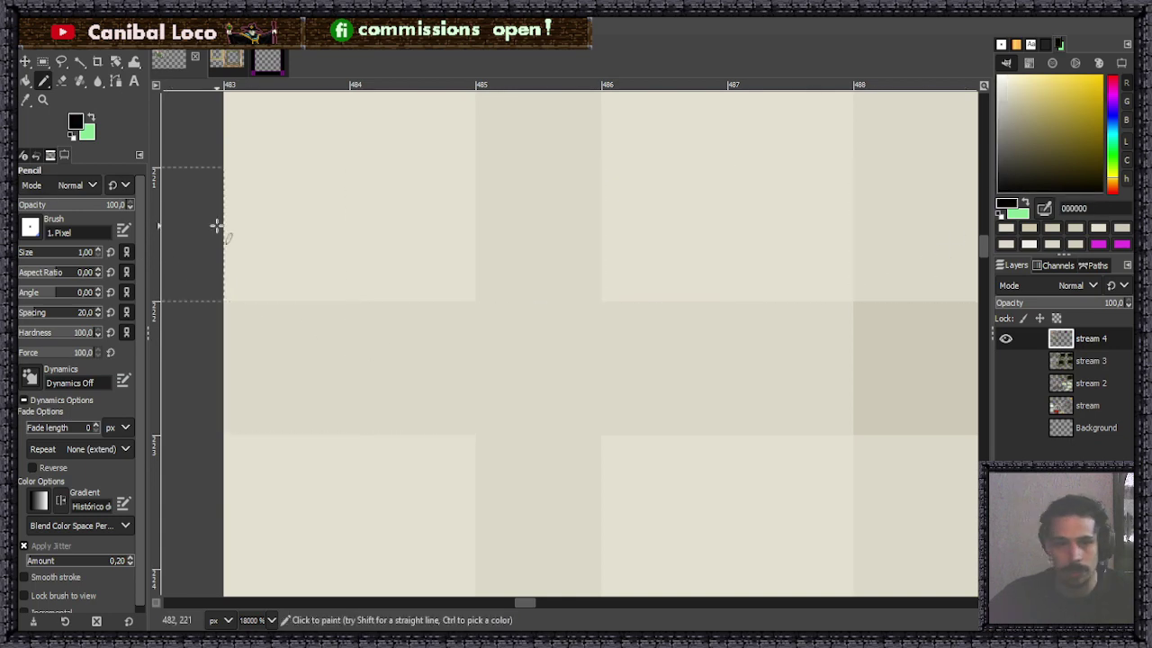
left_click(104, 205)
left_click_drag(103, 205, 47, 205)
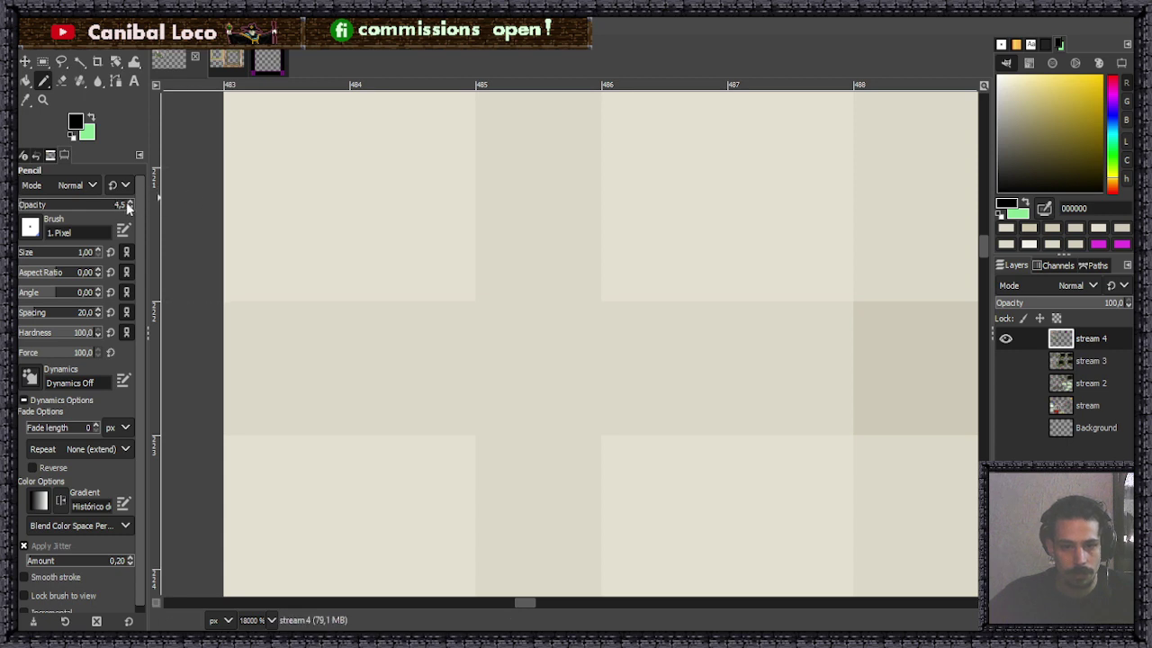
left_click(130, 202)
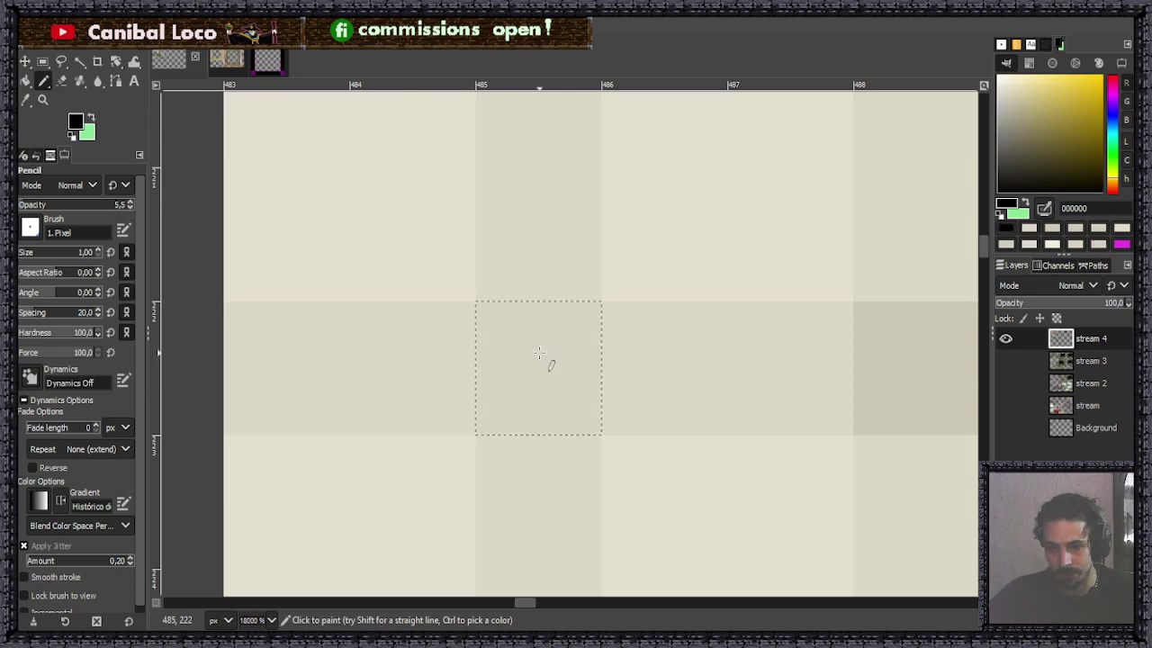
scroll(720, 310, "down", 5)
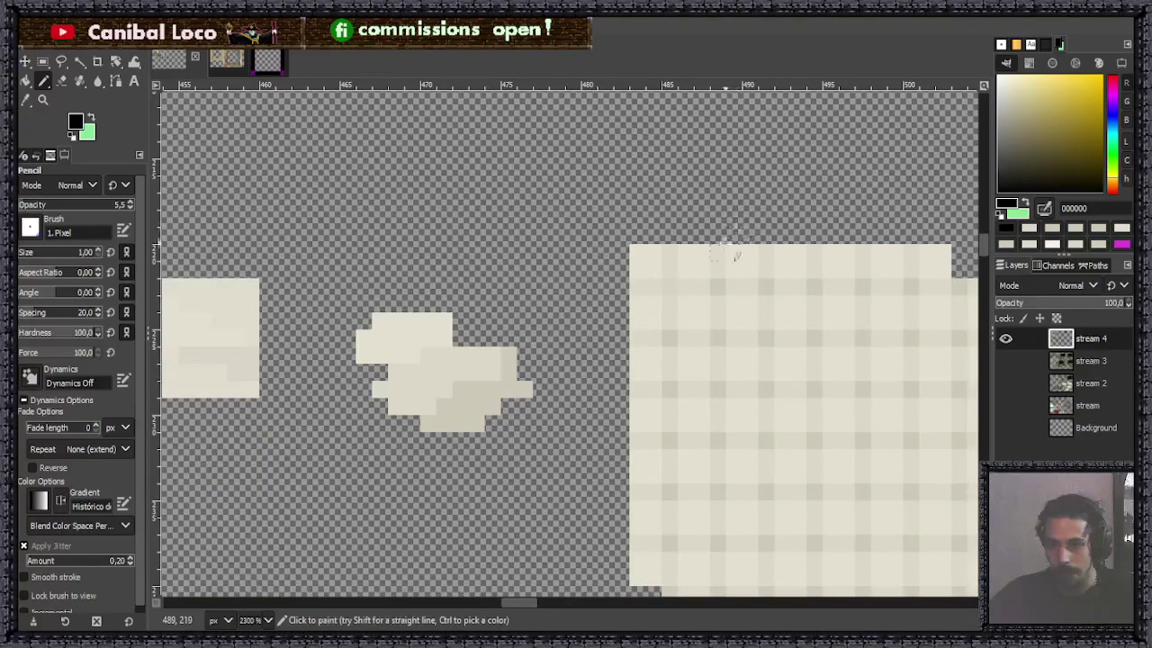
scroll(729, 235, "up", 6)
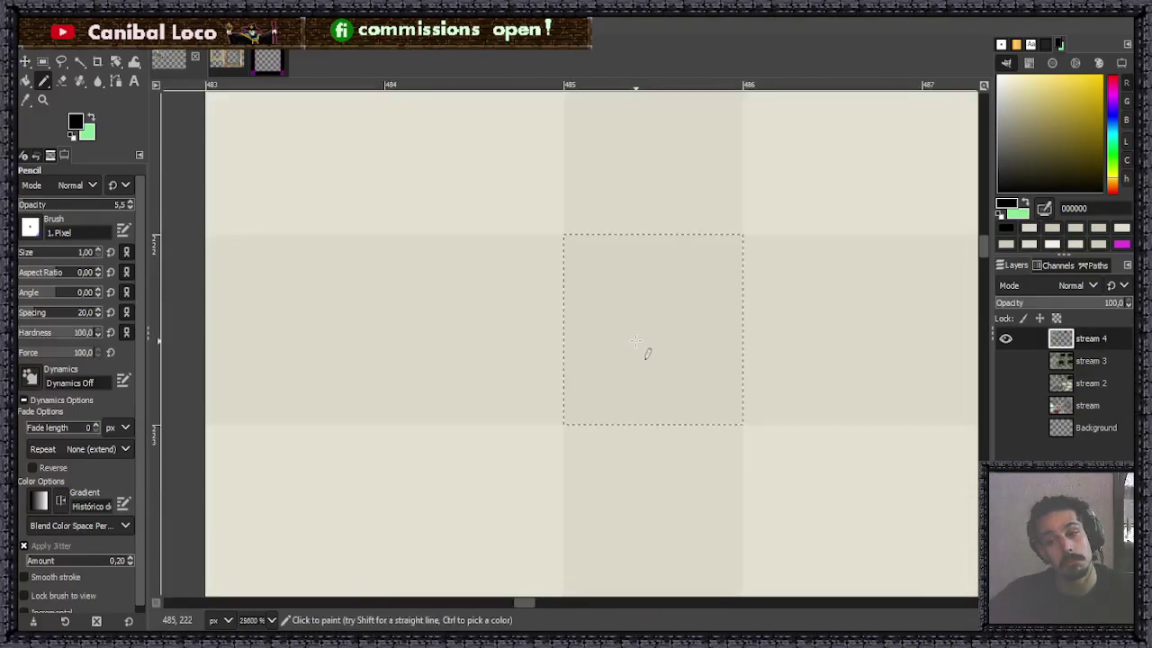
scroll(642, 340, "down", 4)
scroll(855, 324, "up", 3)
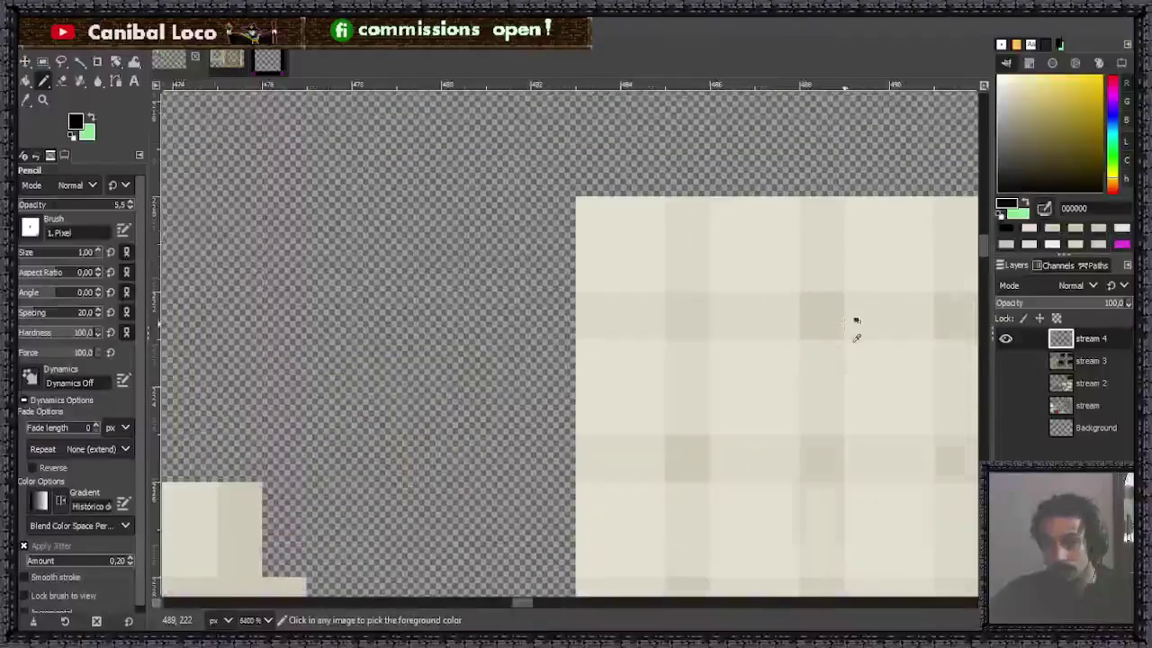
scroll(639, 362, "down", 7)
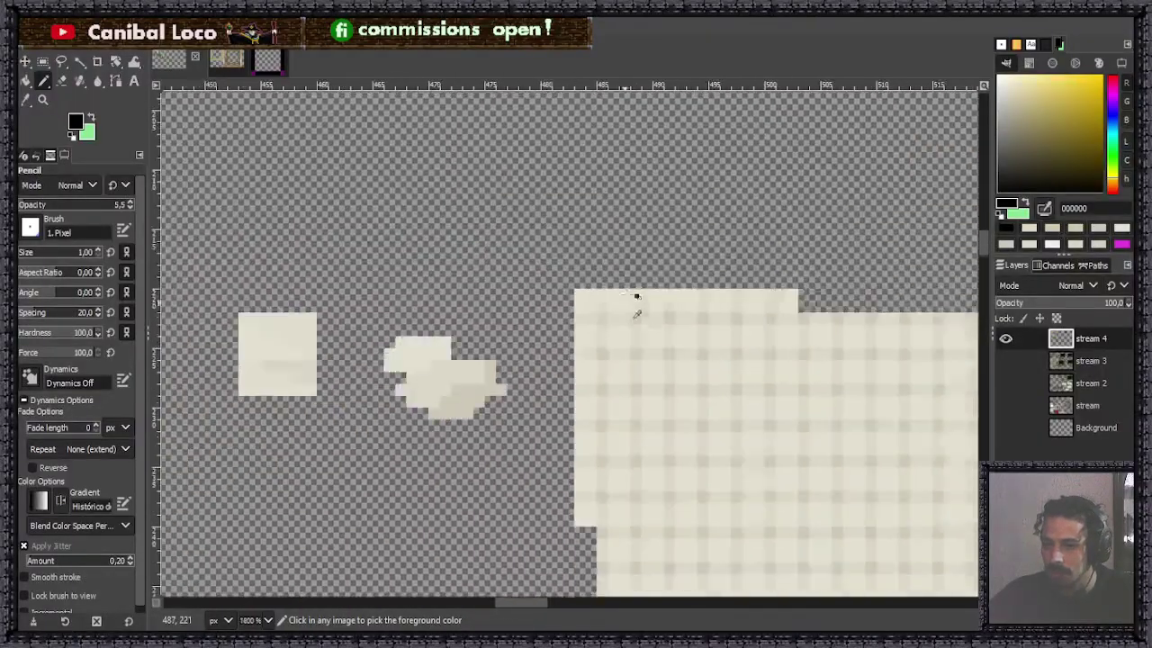
scroll(711, 333, "down", 2)
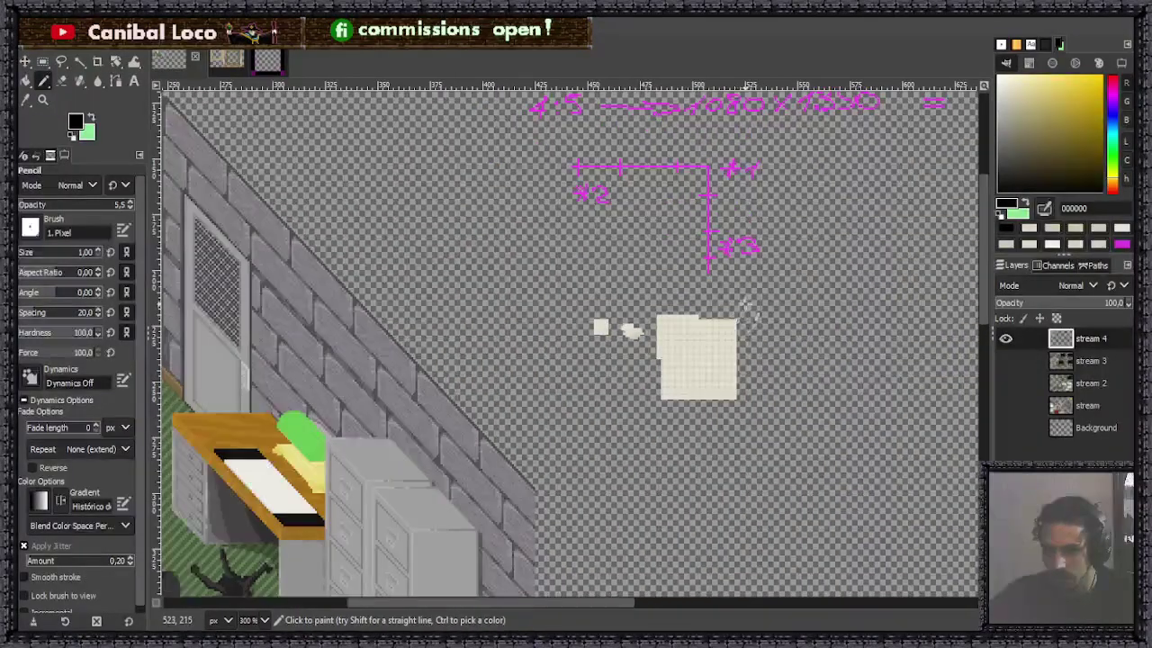
Inspect the shaded plaid intersections up close, and save the image.
scroll(737, 314, "up", 2)
scroll(681, 297, "up", 4)
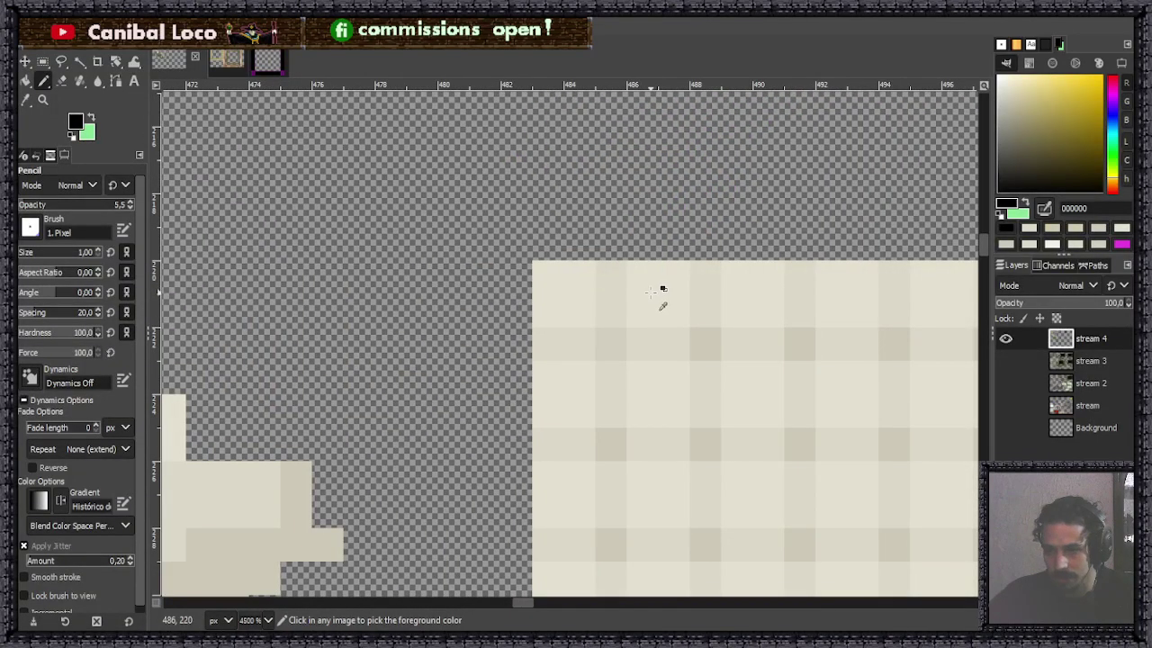
scroll(662, 292, "down", 4)
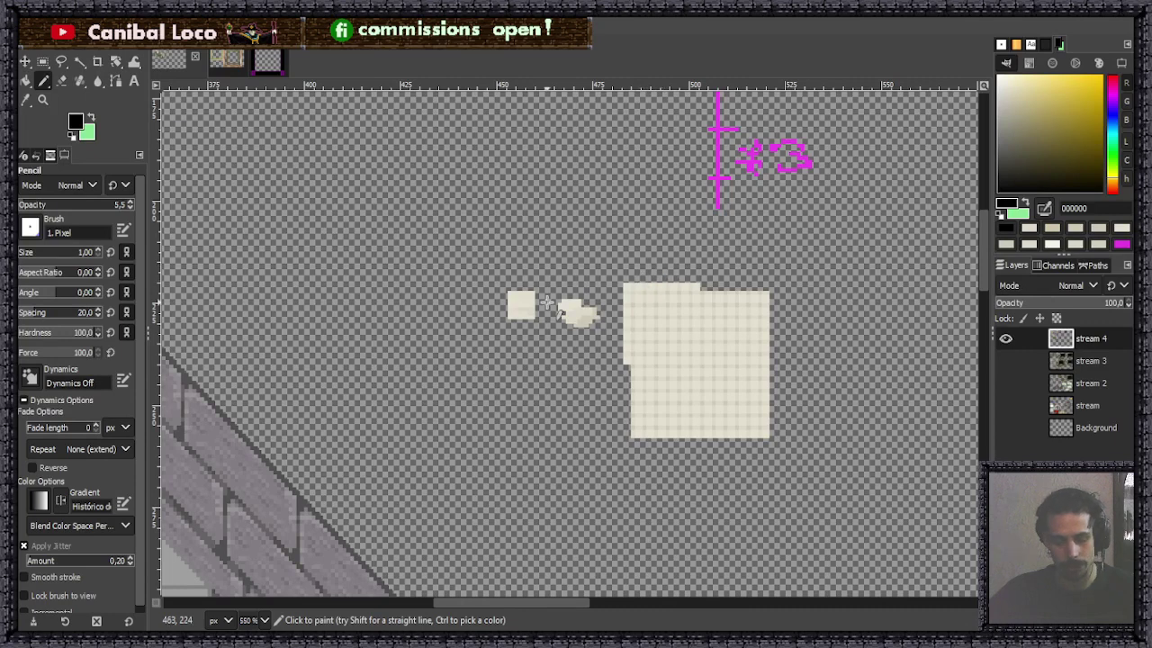
key("r")
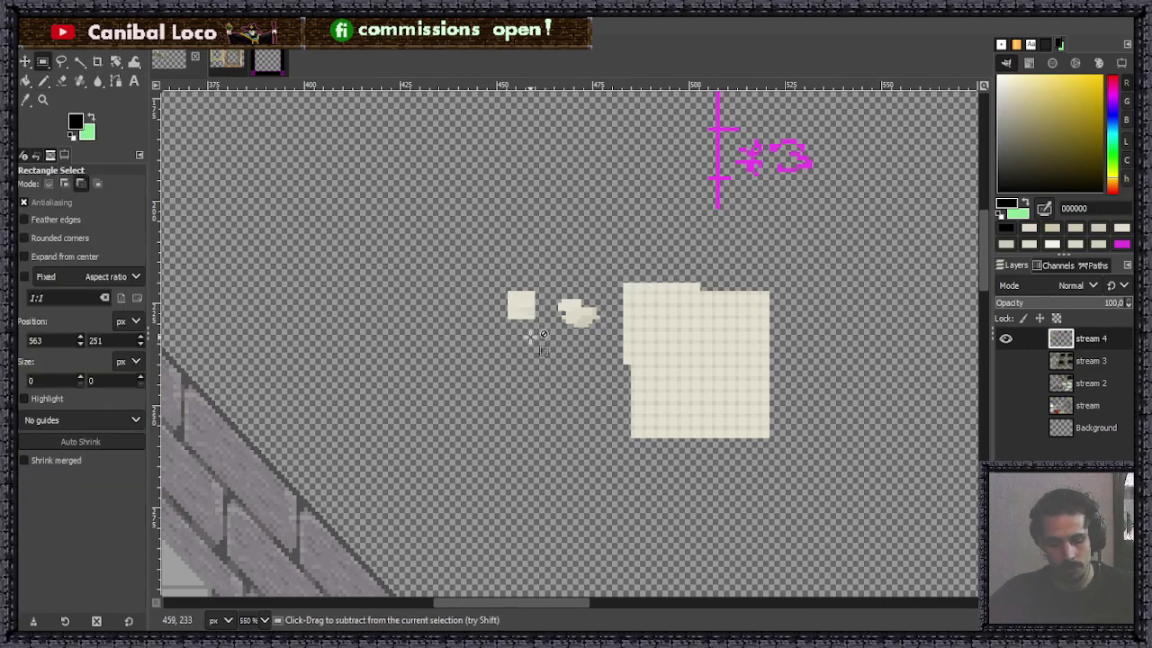
key("n")
key("ctrl+s")
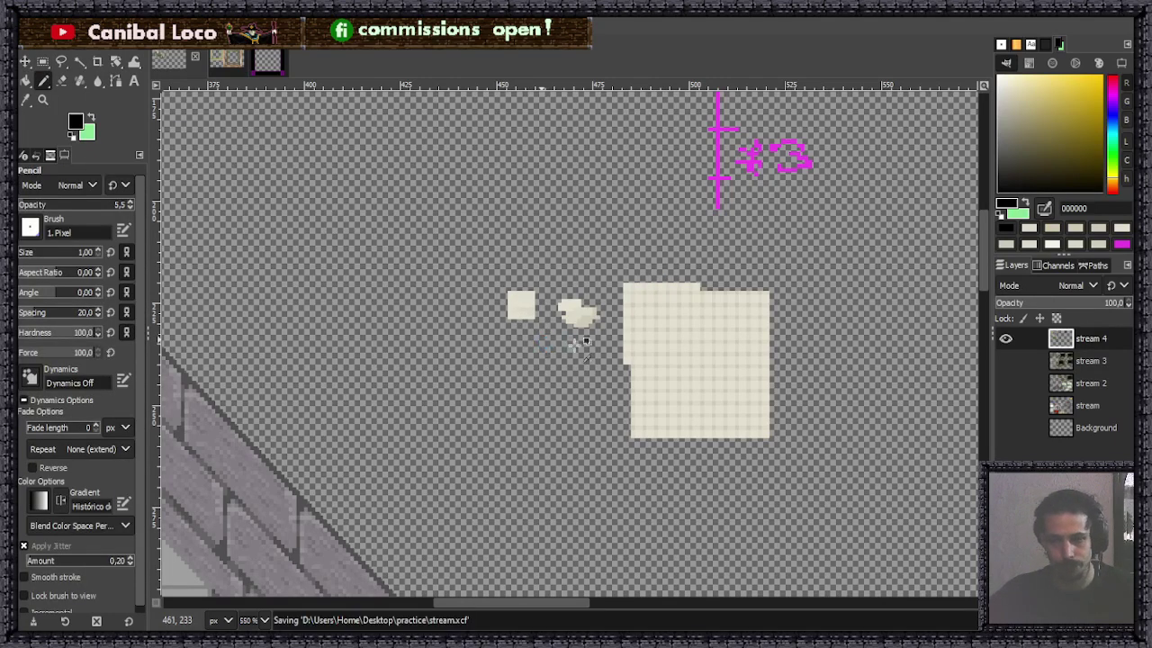
Pick the magenta ec43e9 from the bracket diagram above the plaid as the foreground color.
key("2")
scroll(558, 328, "down", 4)
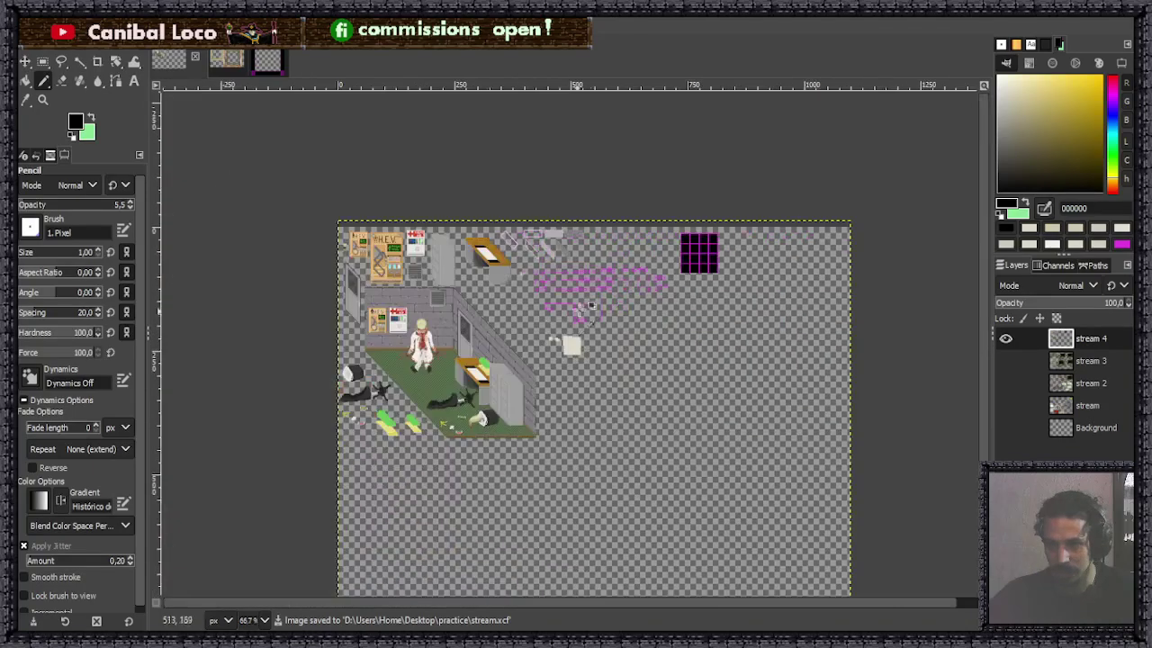
scroll(697, 239, "up", 3)
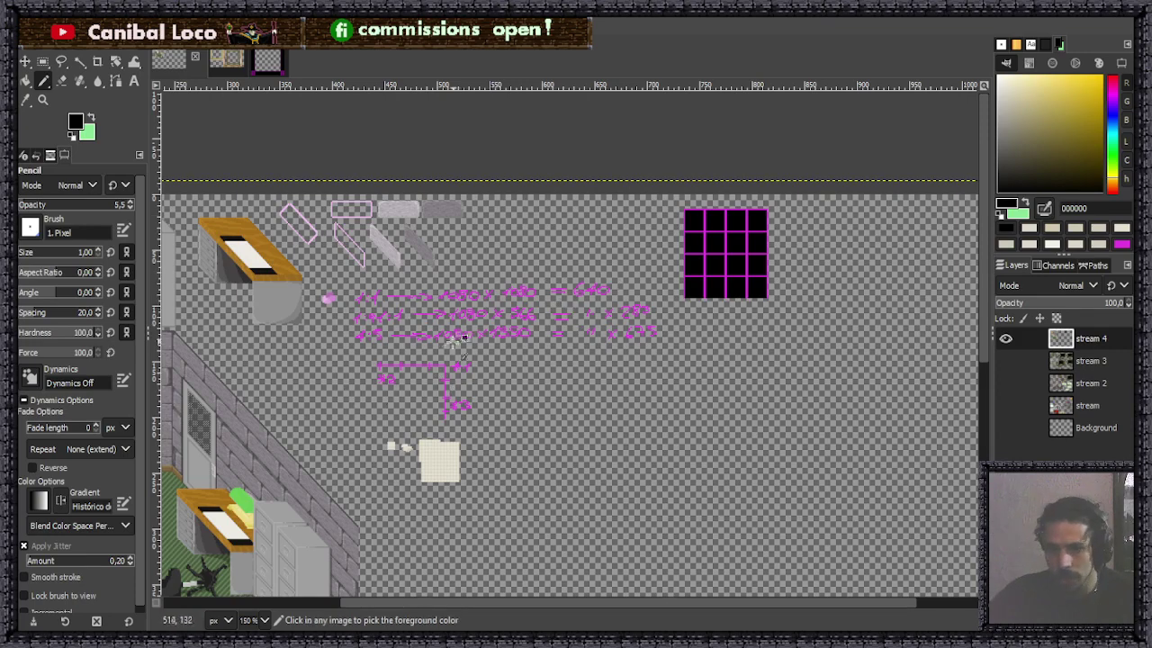
scroll(457, 360, "up", 6, "ctrl")
left_click(497, 351, "ctrl")
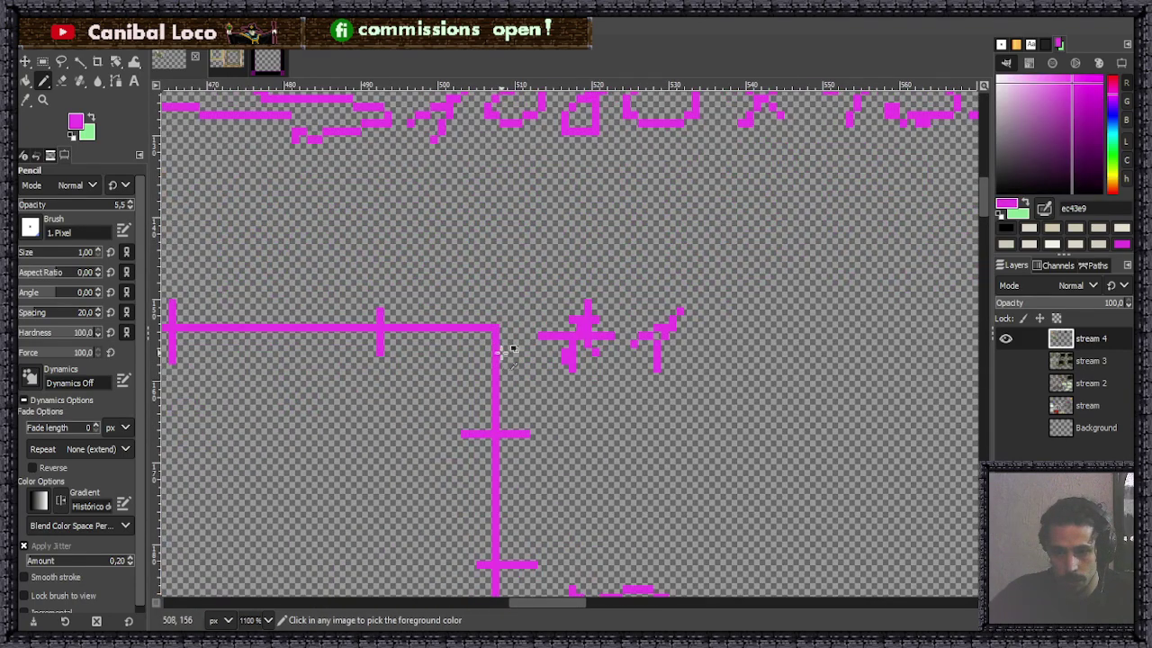
scroll(517, 371, "down", 2, "ctrl")
scroll(558, 376, "down", 4, "ctrl")
scroll(620, 396, "up", 3, "ctrl")
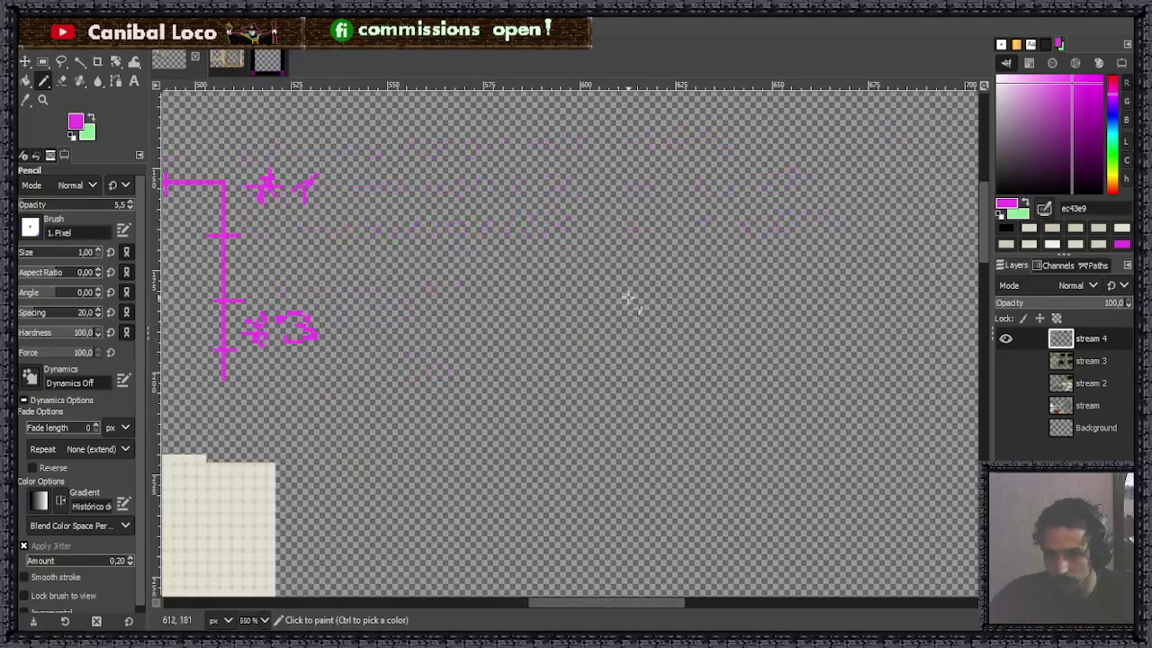
scroll(589, 328, "down", 3, "ctrl")
scroll(612, 297, "up", 3, "ctrl")
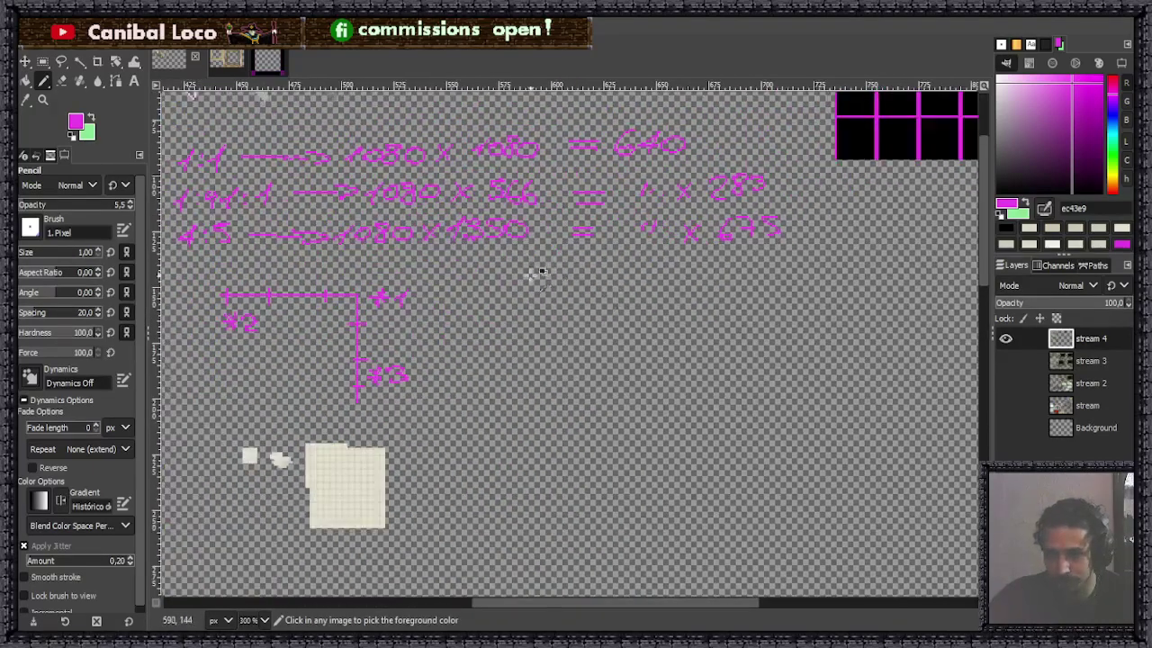
scroll(513, 288, "up", 2, "ctrl")
scroll(493, 306, "down", 2, "ctrl")
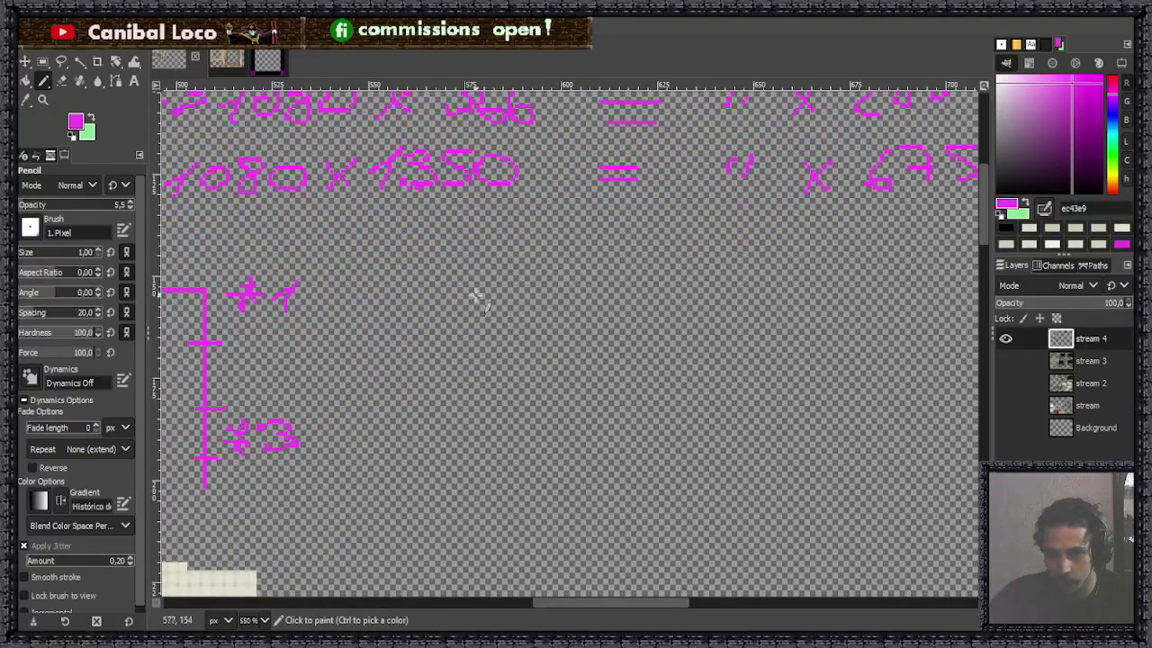
scroll(483, 303, "up", 2, "ctrl")
scroll(531, 306, "down", 3, "ctrl")
scroll(553, 291, "up", 3, "ctrl")
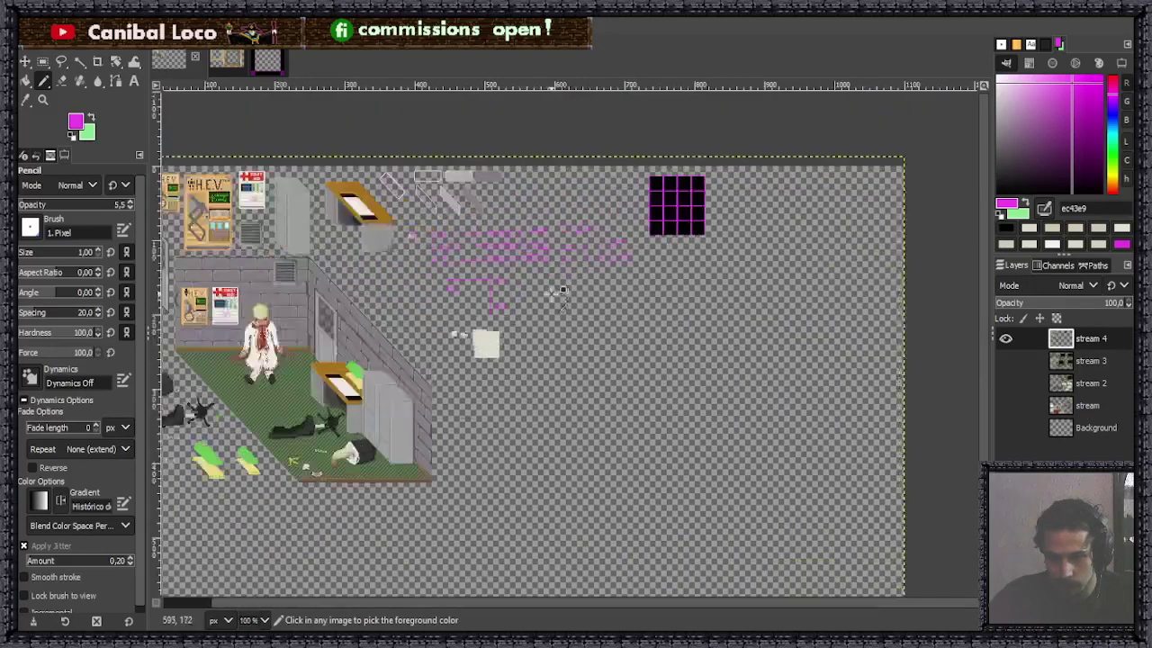
scroll(553, 261, "down", 3, "ctrl")
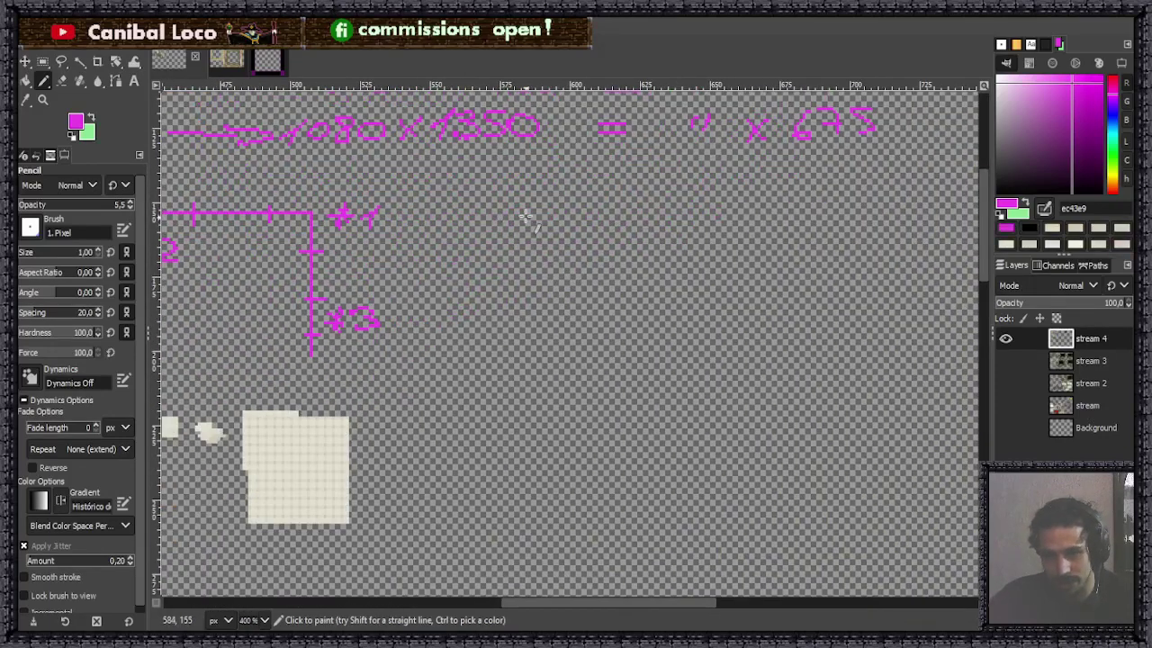
scroll(517, 219, "up", 3, "ctrl")
scroll(509, 218, "down", 3, "ctrl")
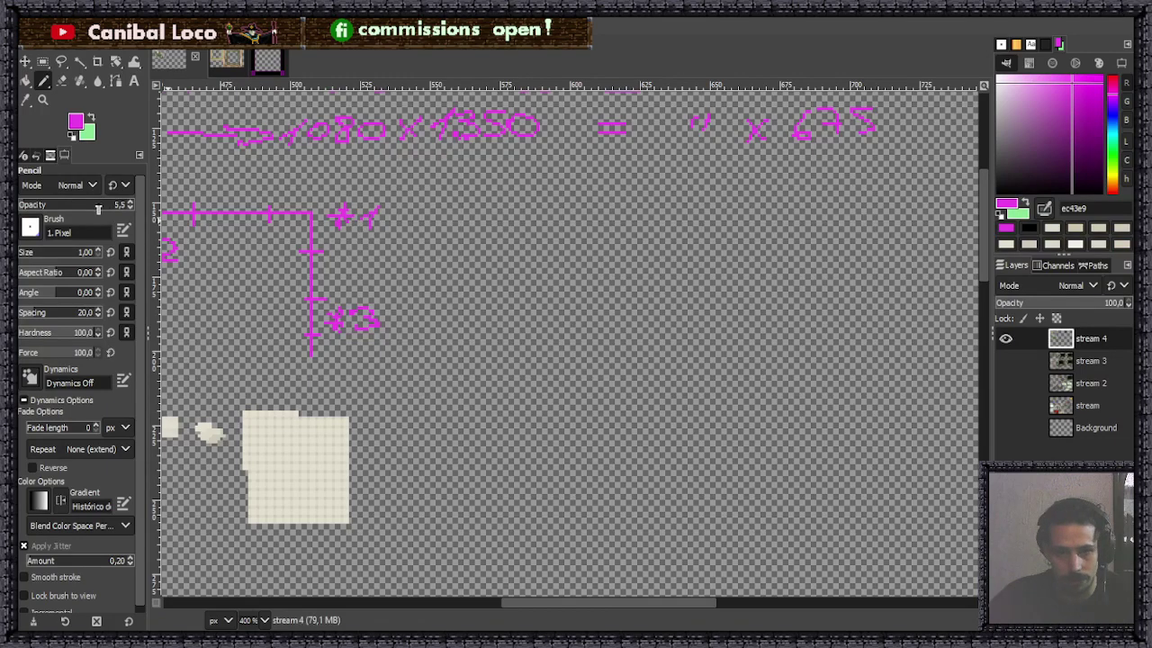
Set the Pencil opacity to 100 for writing notes in the empty area beside the bracket diagram.
left_click(129, 205)
key("grave")
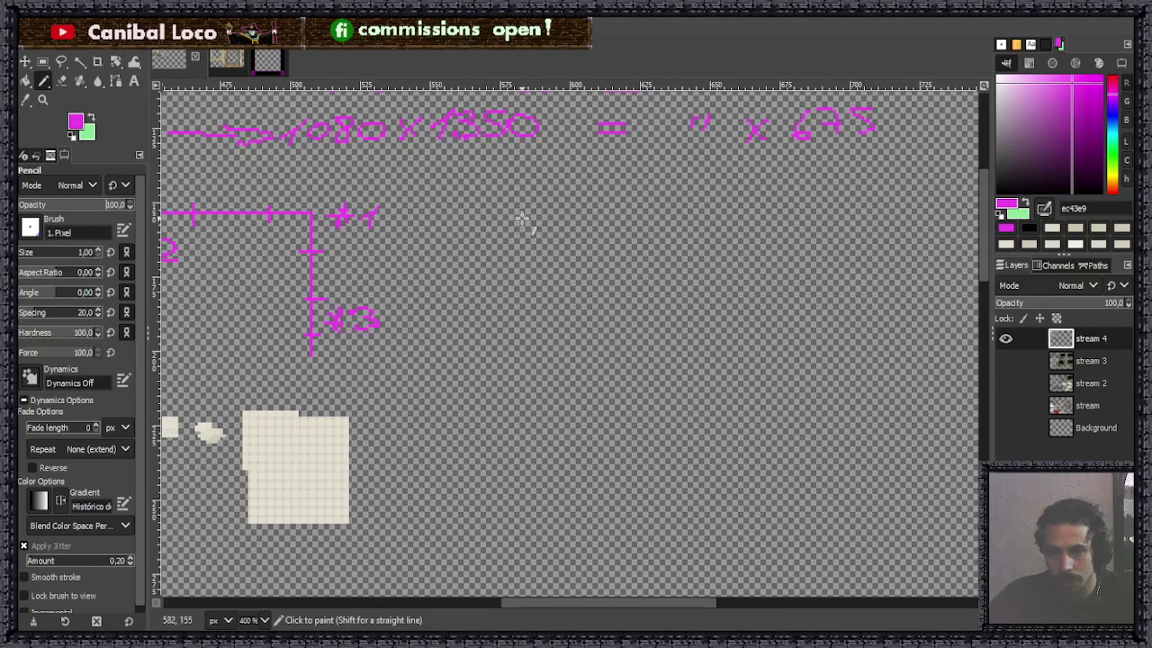
scroll(558, 227, "up", 4, "ctrl")
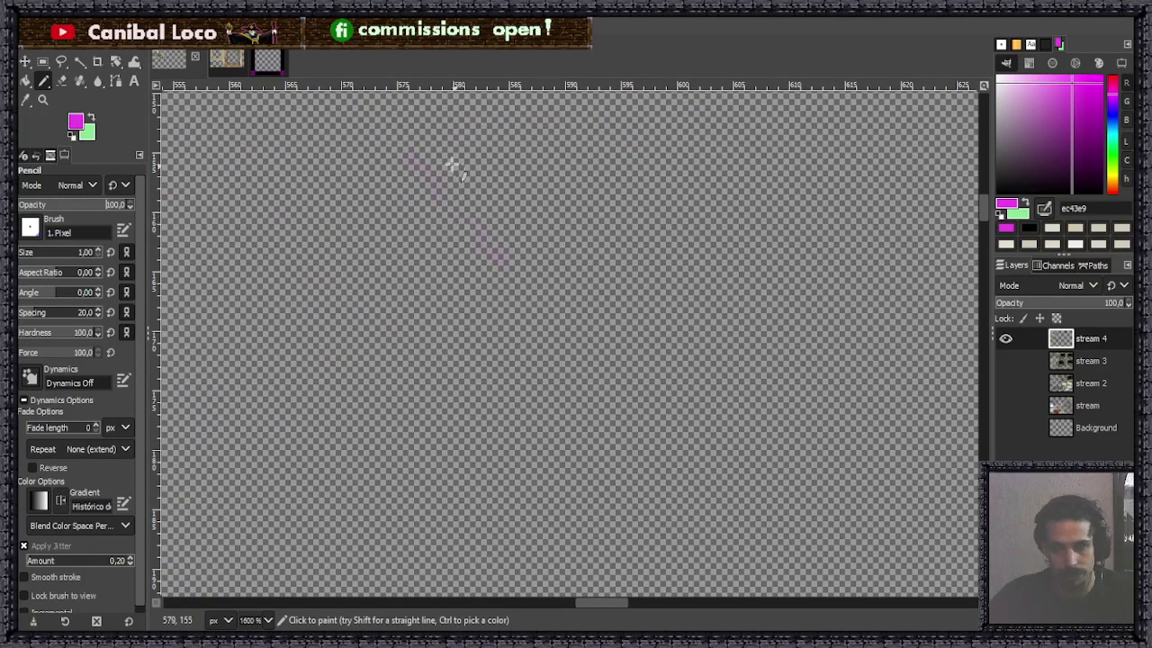
Try a diagonal magenta Pencil line in the empty area, and delete it with a rectangular selection.
left_click_drag(370, 122, 576, 318)
left_click(564, 308, "shift")
key("r")
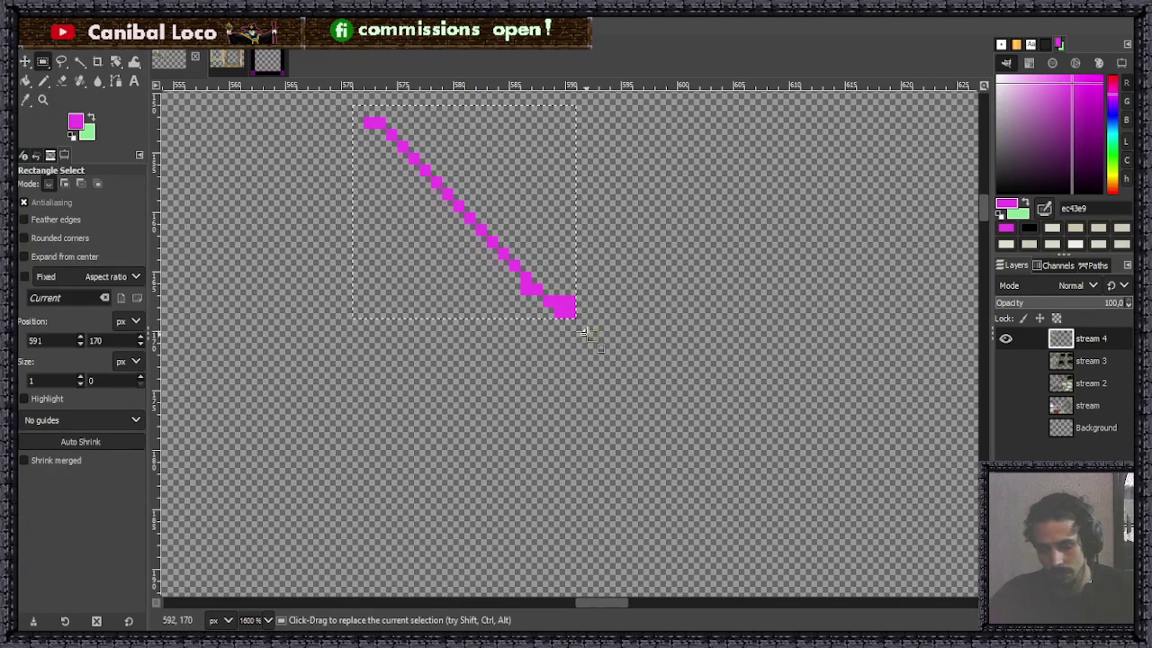
key("Delete")
key("ctrl+shift+a")
key("n")
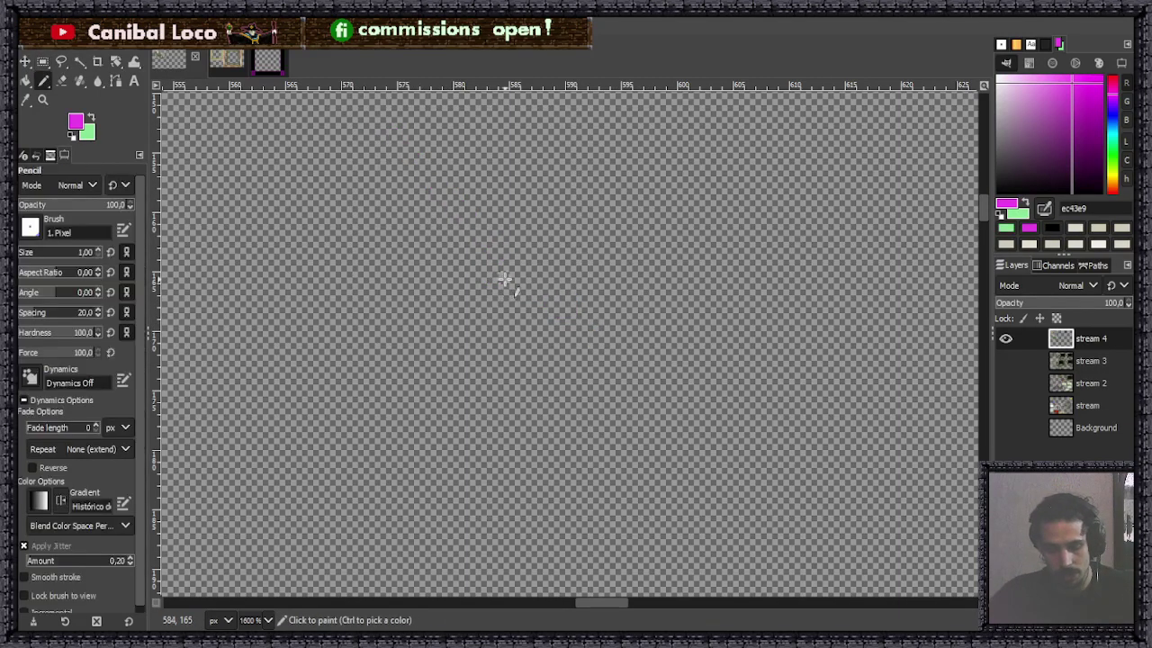
Handwrite the note "*1 = 80 x 80 px" in magenta beside the bracket diagram.
scroll(496, 260, "down", 3)
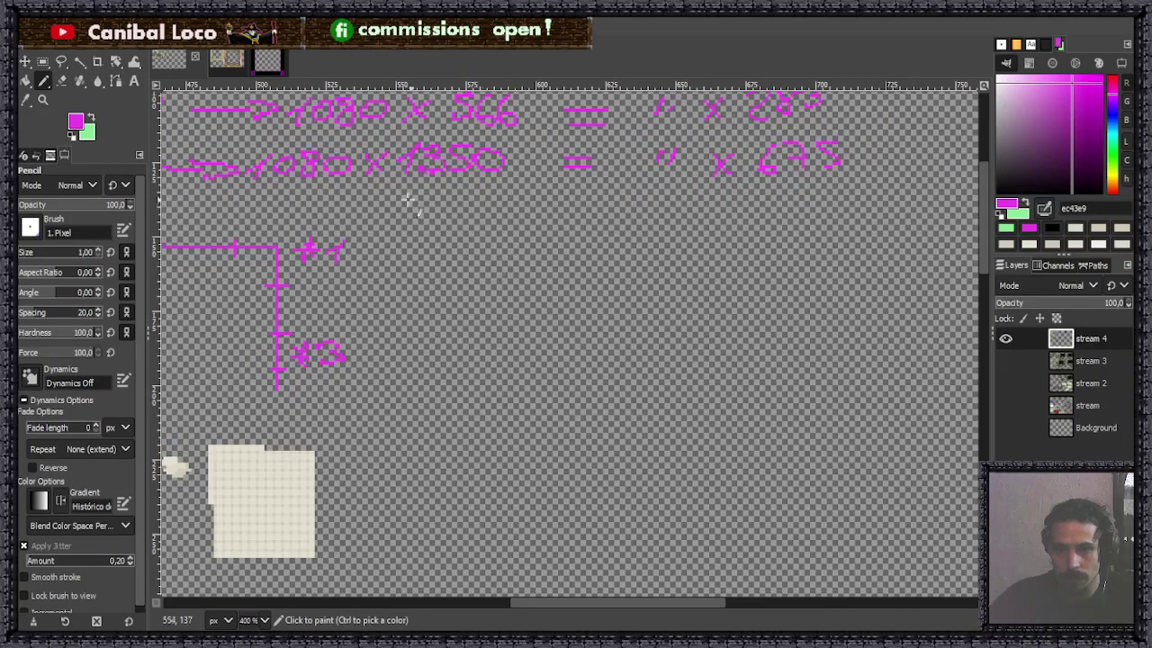
mouse_move(486, 243)
left_mouse_down()
mouse_move(466, 266)
mouse_move(477, 279)
mouse_move(493, 266)
mouse_move(527, 279)
mouse_move(630, 254)
mouse_move(605, 273)
mouse_move(684, 261)
mouse_move(721, 272)
mouse_move(706, 270)
left_mouse_up()
mouse_move(747, 241)
left_mouse_down()
mouse_move(766, 254)
mouse_move(743, 279)
mouse_move(814, 261)
mouse_move(837, 281)
mouse_move(863, 256)
mouse_move(901, 271)
mouse_move(885, 273)
left_mouse_up()
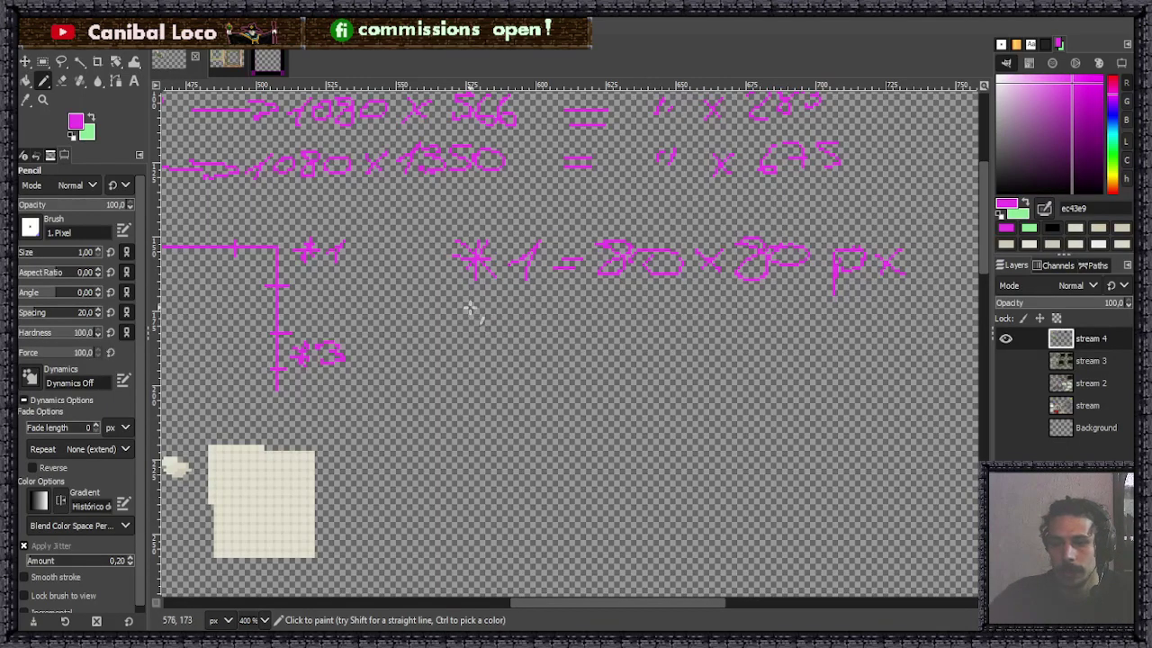
Handwrite the note labels "*2 =" and "*3 =" on separate lines below the *1 note.
left_click_drag(473, 310, 504, 331)
mouse_move(500, 312)
left_mouse_down()
mouse_move(476, 332)
mouse_move(487, 320)
mouse_move(552, 337)
left_mouse_up()
left_click_drag(567, 319, 595, 324)
mouse_move(493, 351)
left_mouse_down()
mouse_move(497, 382)
mouse_move(597, 363)
left_mouse_up()
Handwrite "80 x" after the *2 label in the magenta notes.
key("1")
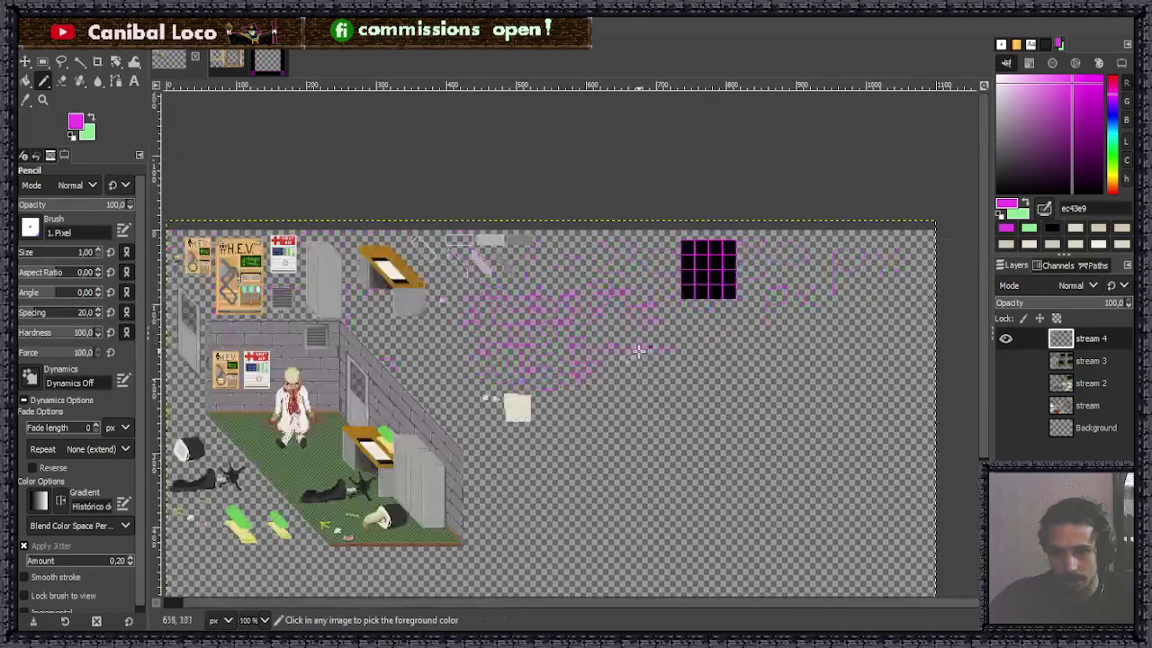
scroll(556, 364, "up", 3)
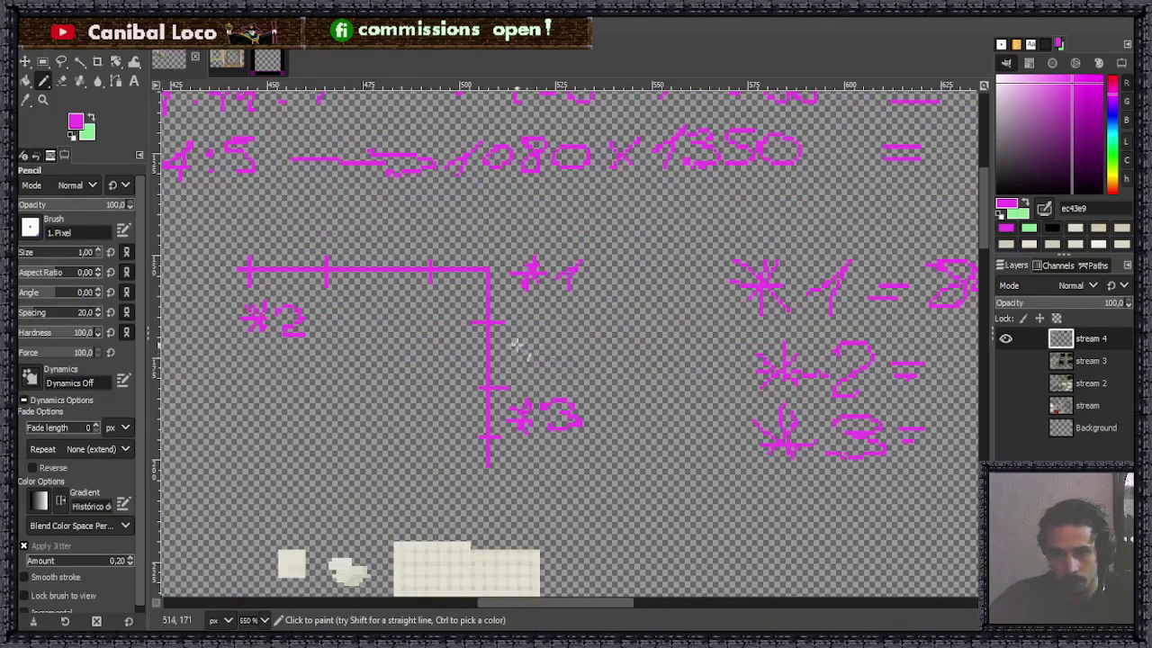
scroll(530, 349, "down", 1)
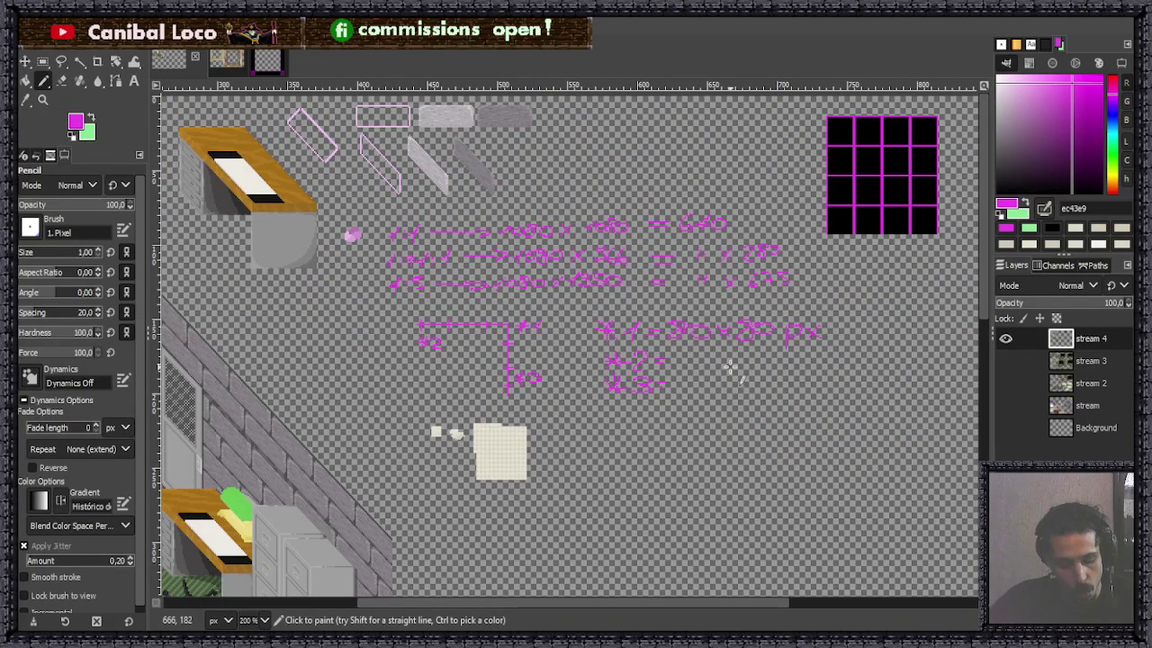
scroll(748, 383, "up", 5)
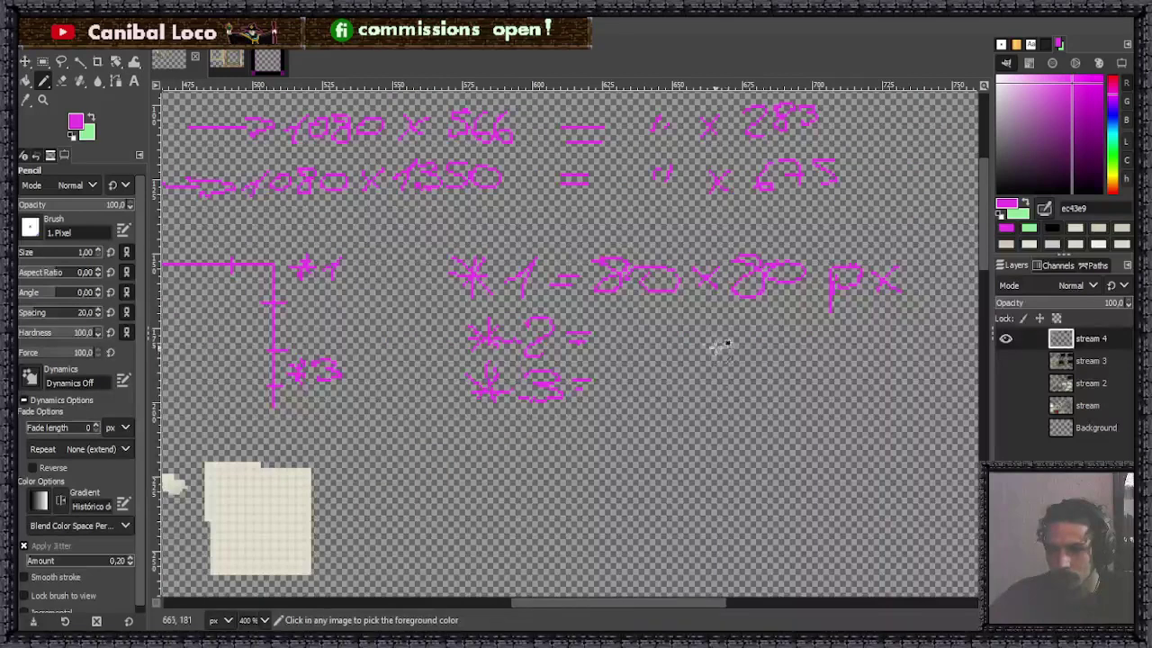
scroll(532, 244, "down", 5)
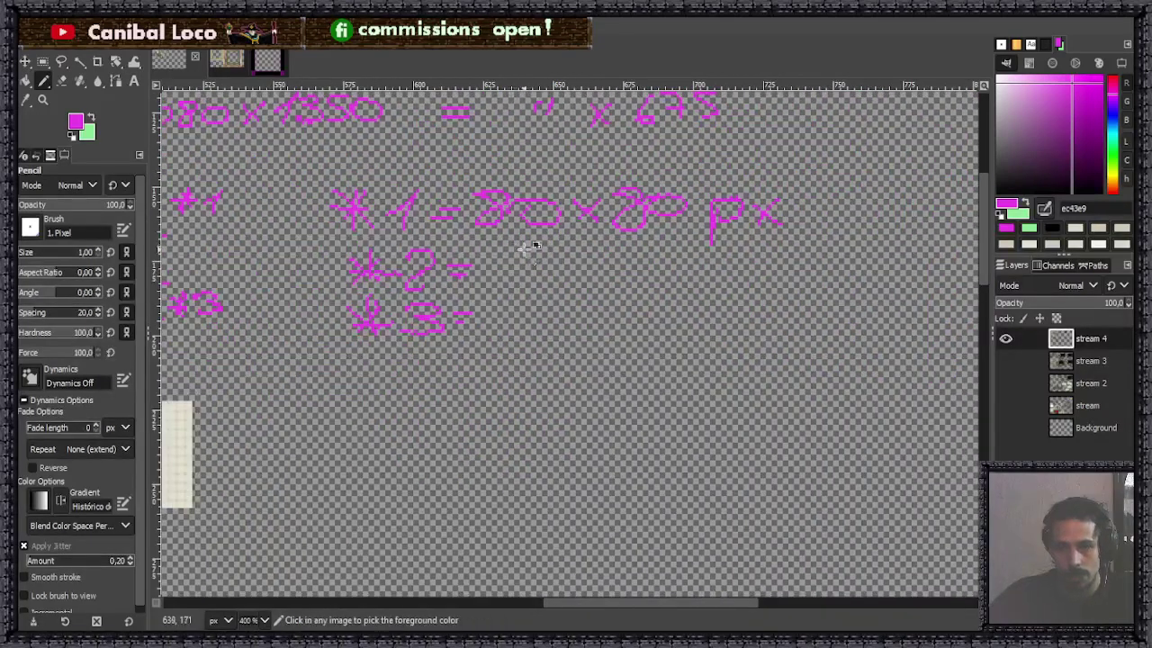
scroll(545, 252, "up", 4)
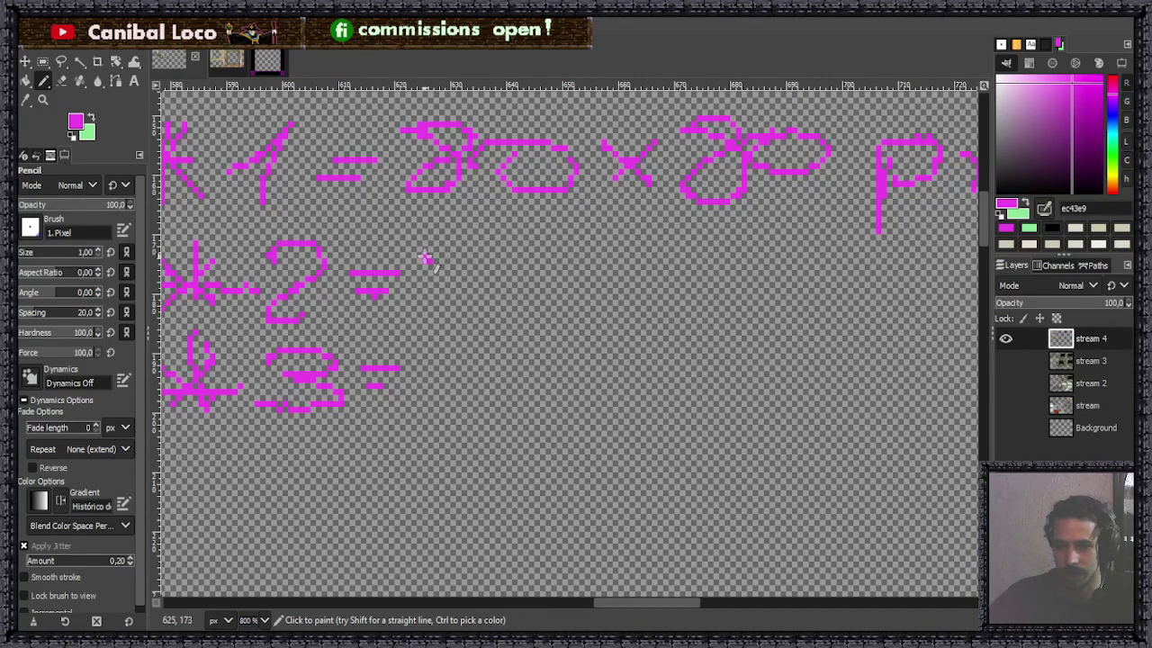
mouse_move(424, 257)
left_mouse_down()
mouse_move(463, 254)
mouse_move(477, 294)
left_mouse_up()
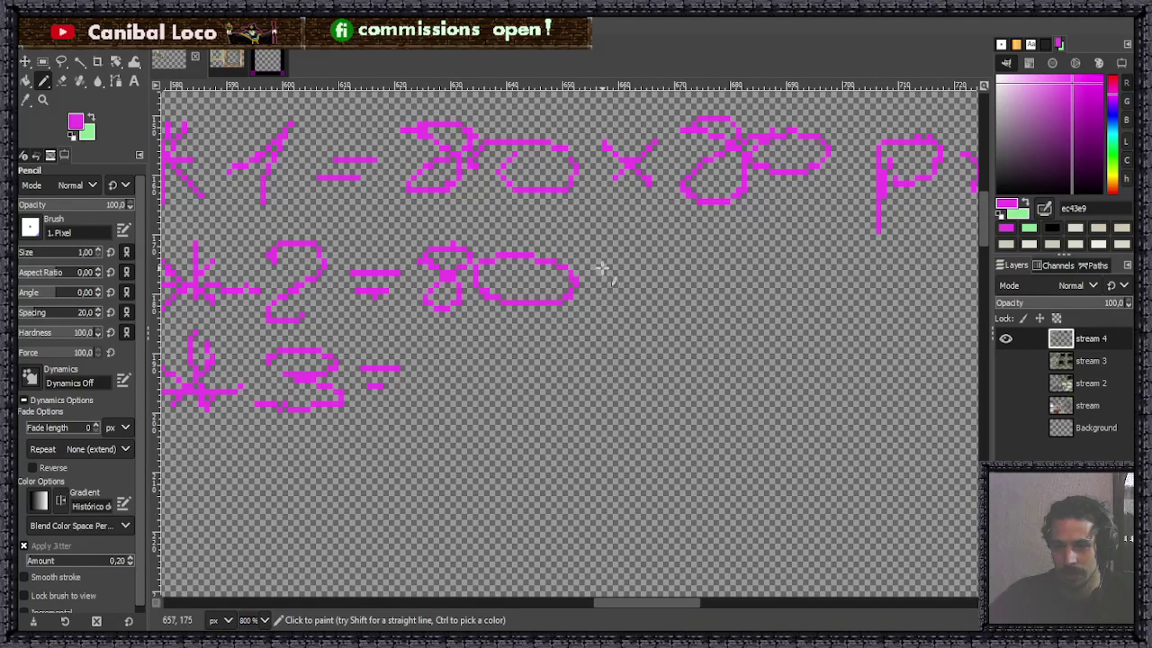
left_click_drag(595, 260, 637, 301)
left_click_drag(644, 261, 592, 312)
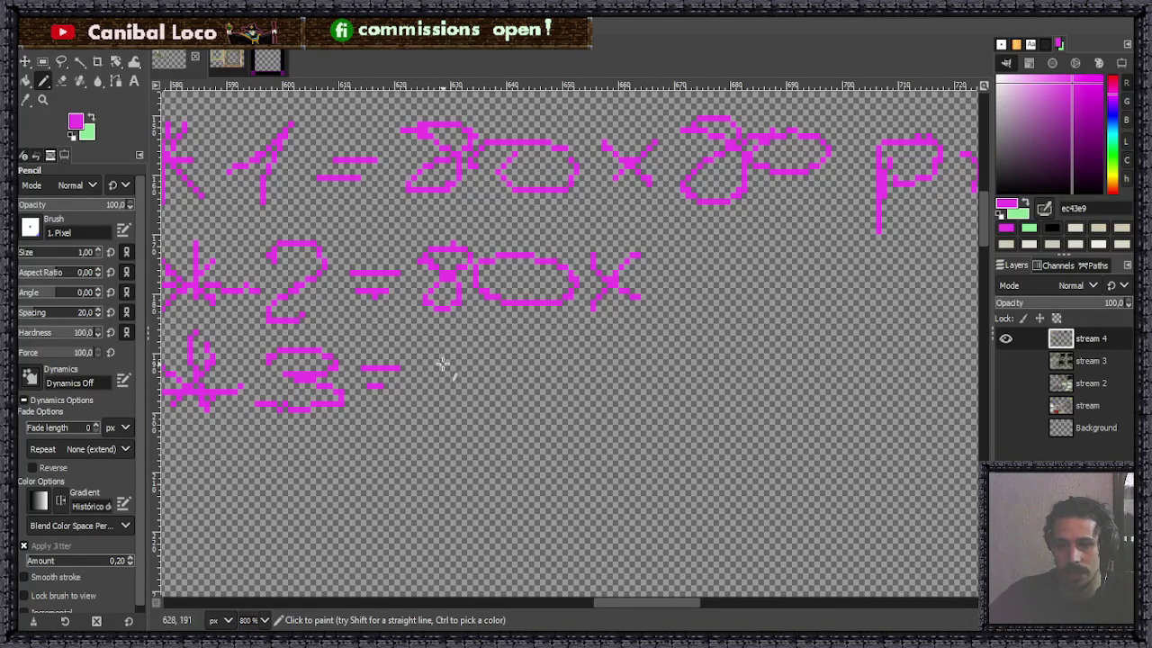
Switch to the open image with the reference layer, and examine the ornate gold and green picture frames.
scroll(450, 369, "down", 5)
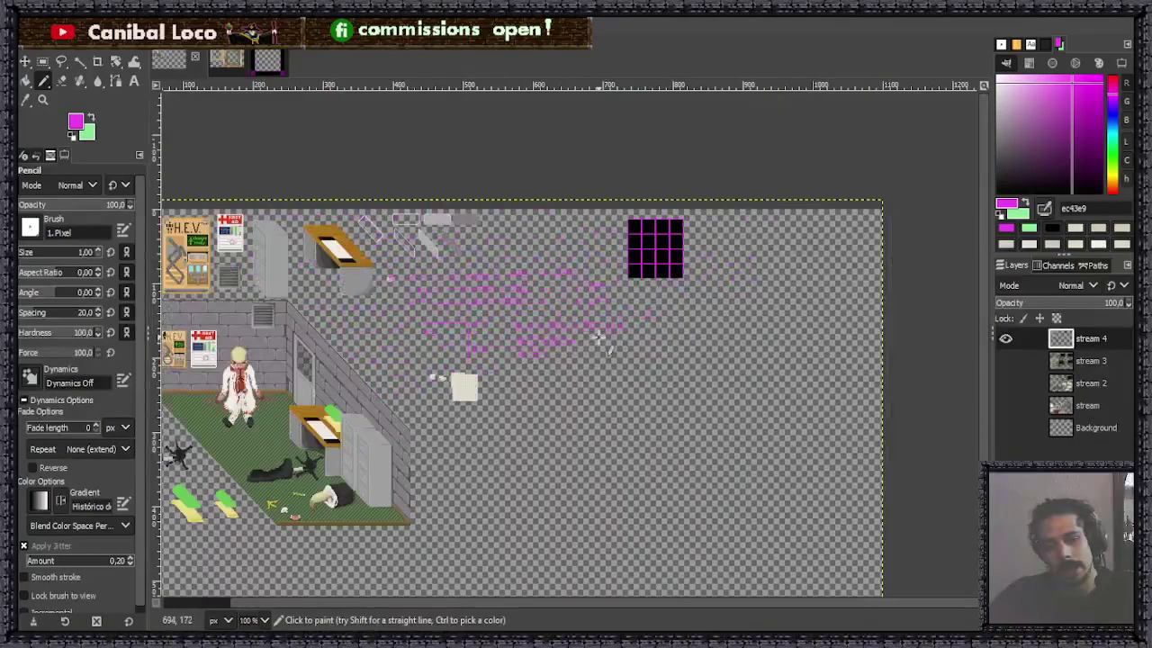
scroll(423, 306, "up", 5)
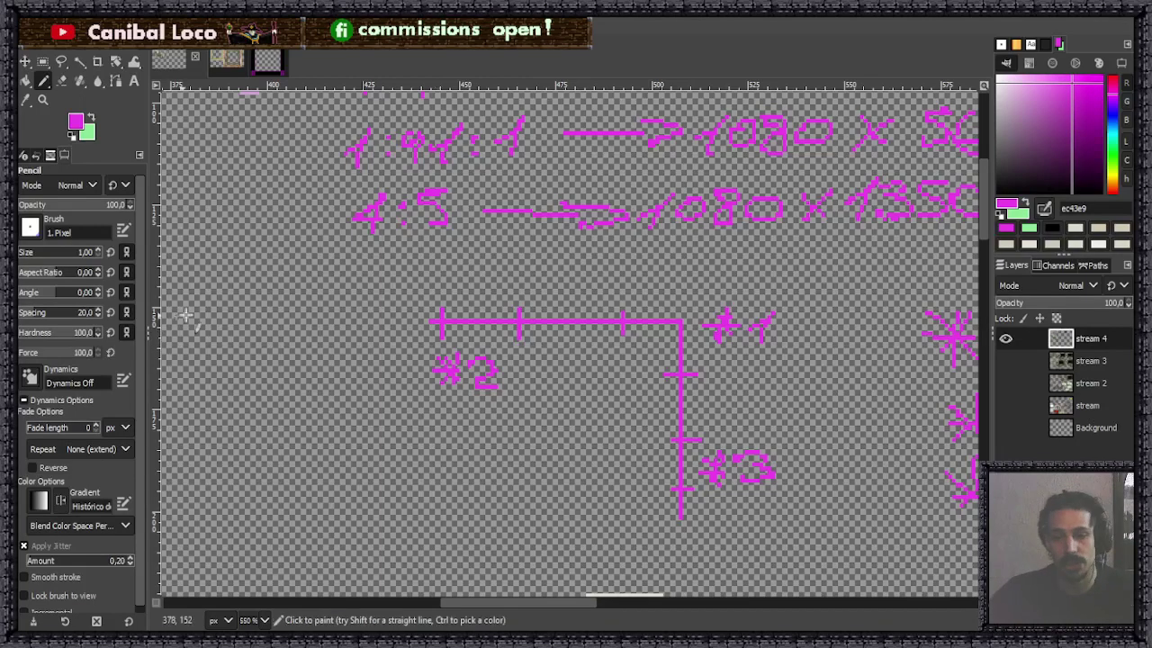
left_click(228, 60)
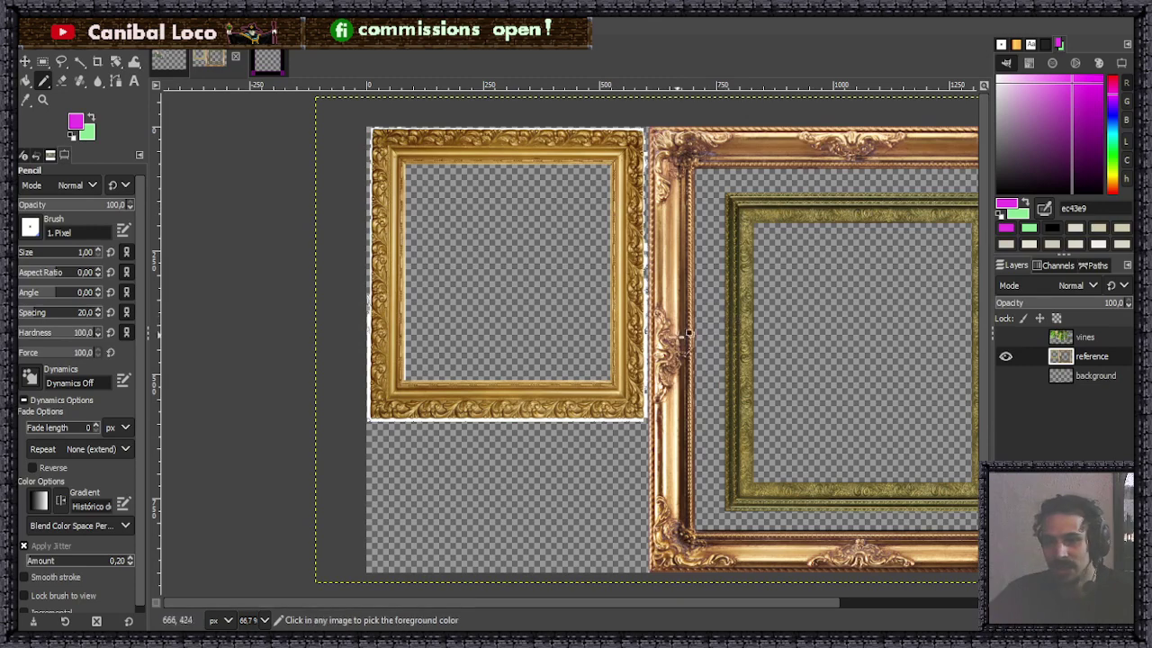
scroll(702, 329, "down", 1)
scroll(705, 334, "up", 2)
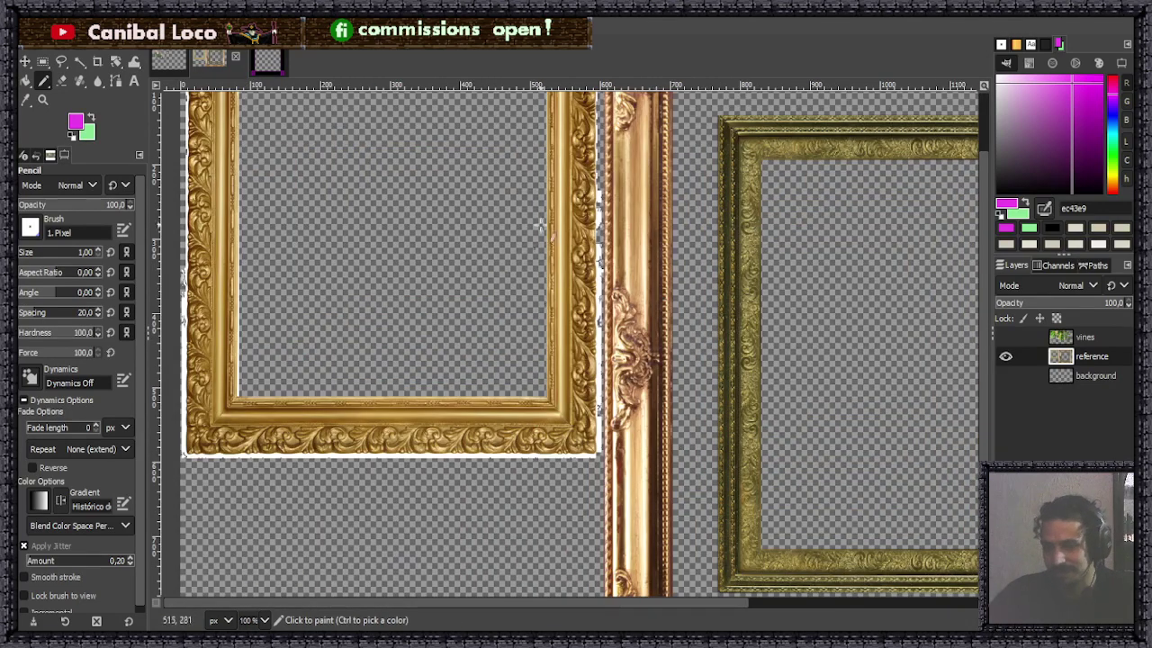
scroll(652, 283, "up", 2)
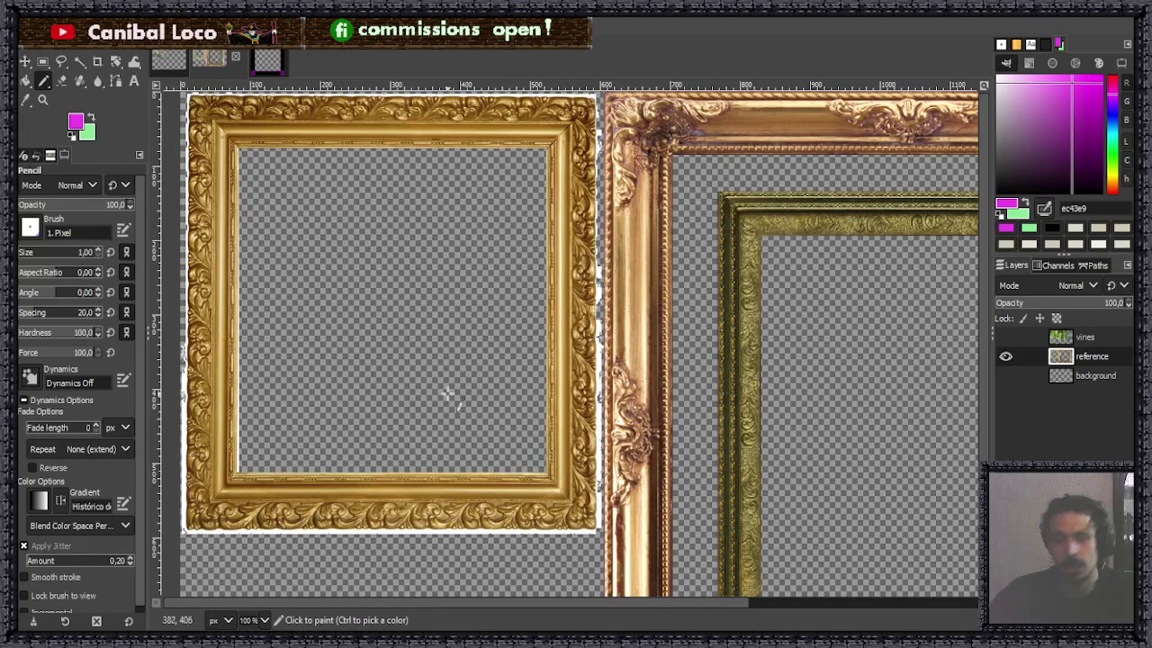
Return to the room drawing, and review the magenta size notes beside the plaid swatch.
left_click(179, 64)
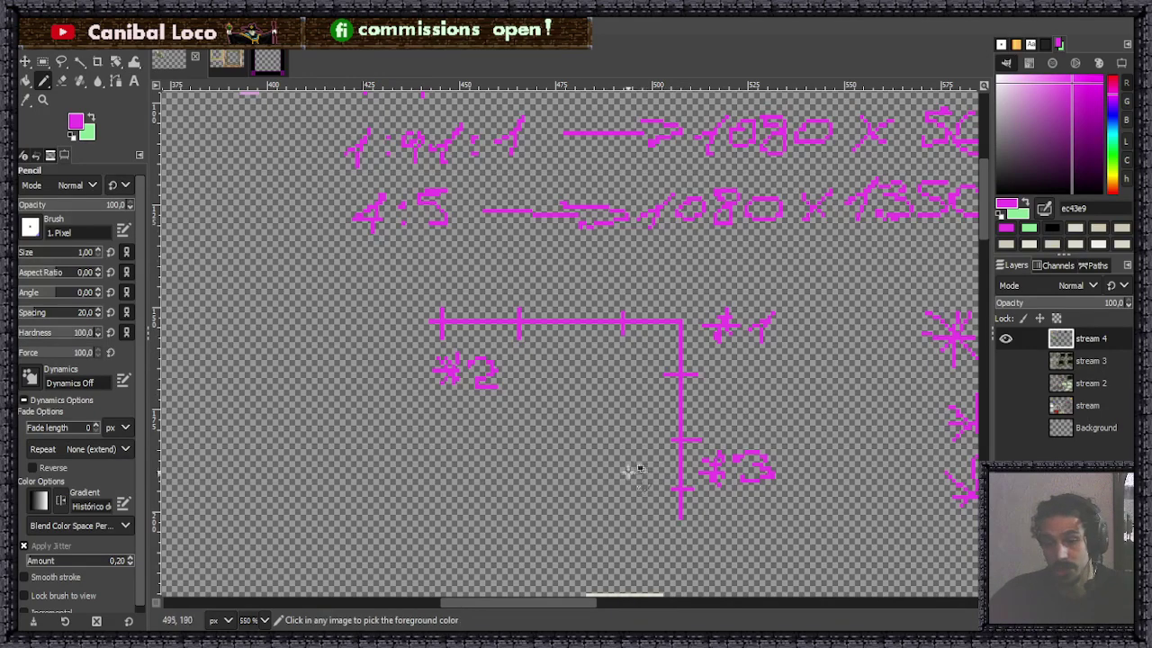
key("2")
scroll(667, 399, "down", 2)
scroll(761, 509, "up", 2)
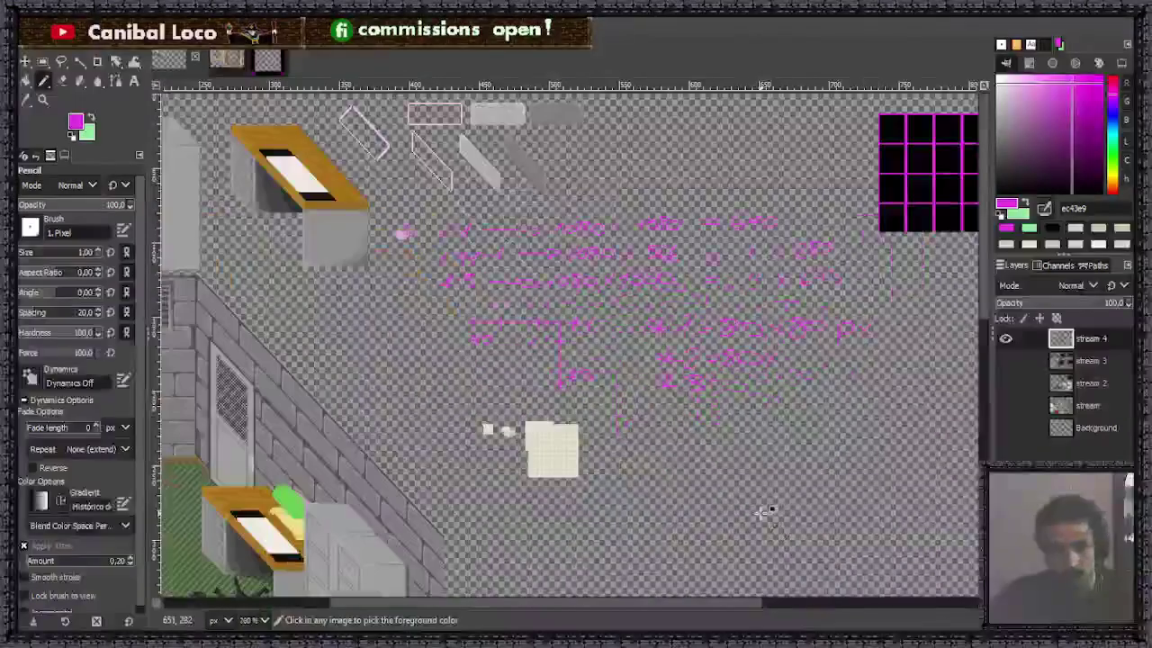
scroll(666, 455, "down", 1)
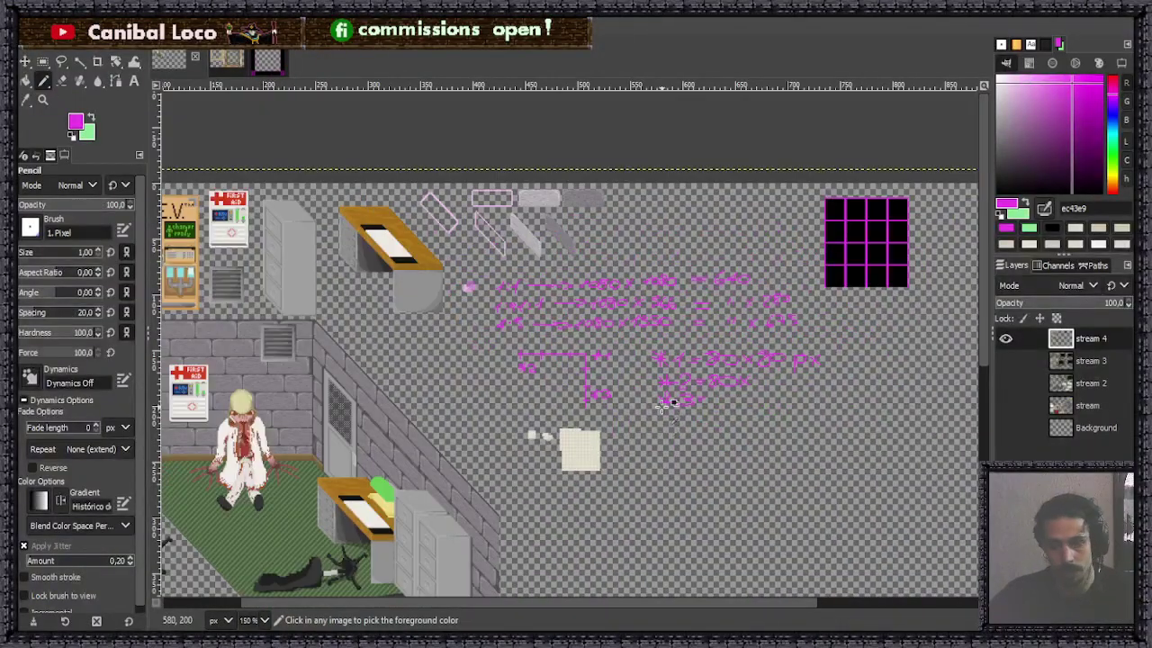
Save the room drawing with the handwritten magenta size notes.
key("ctrl")
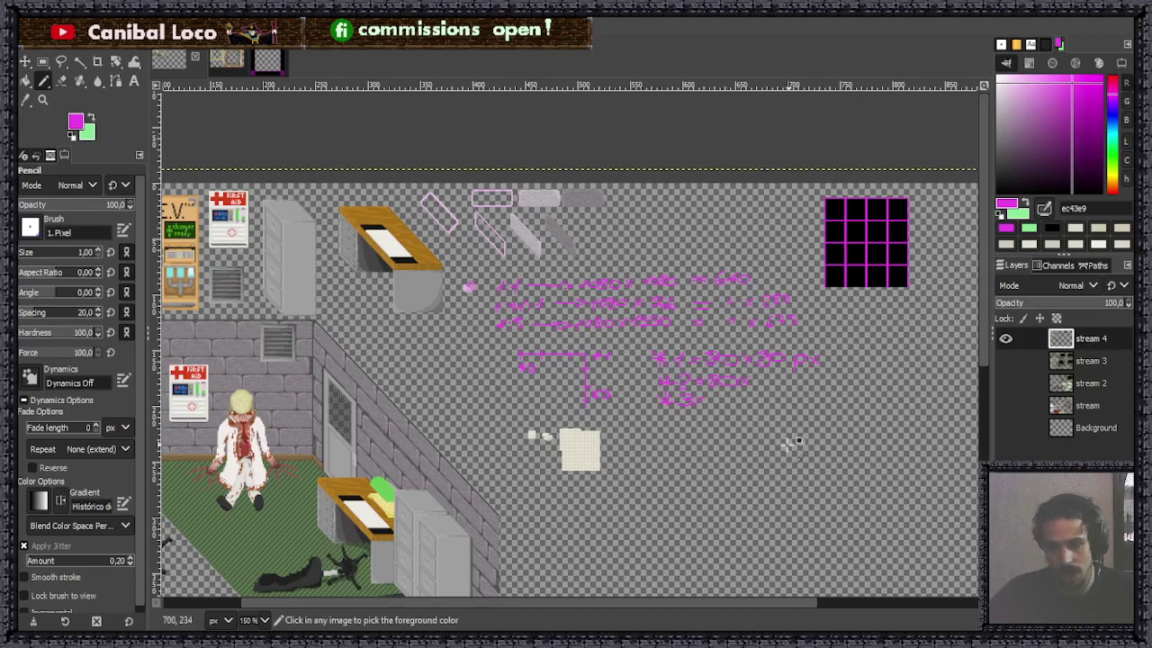
key("ctrl+s")
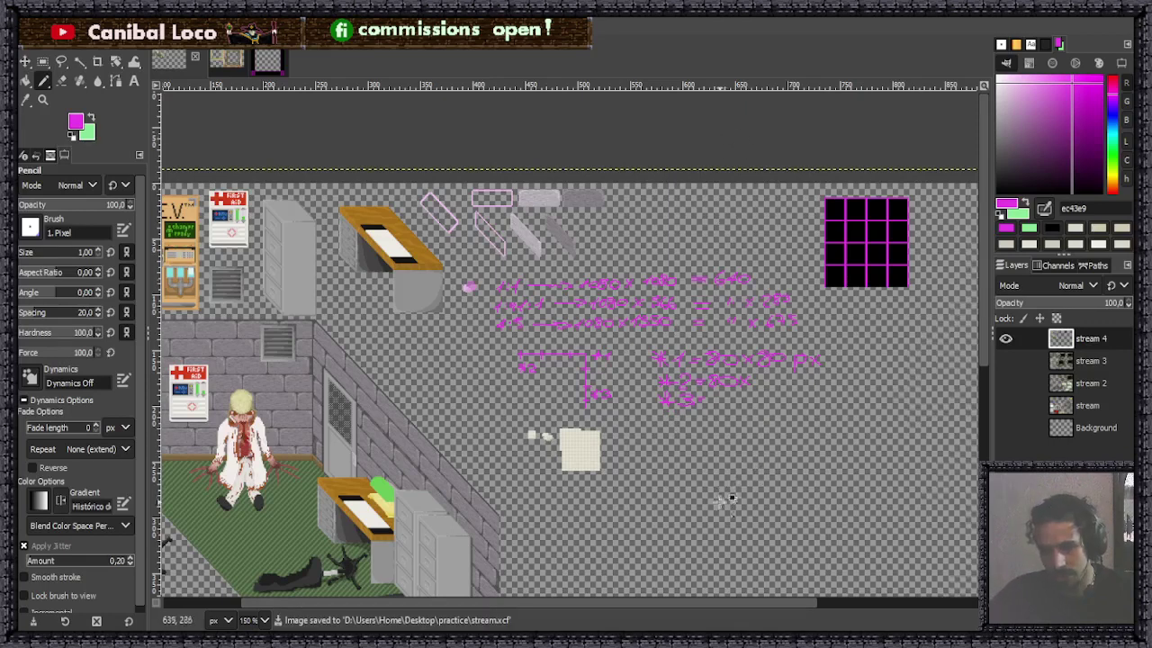
scroll(707, 486, "up", 1)
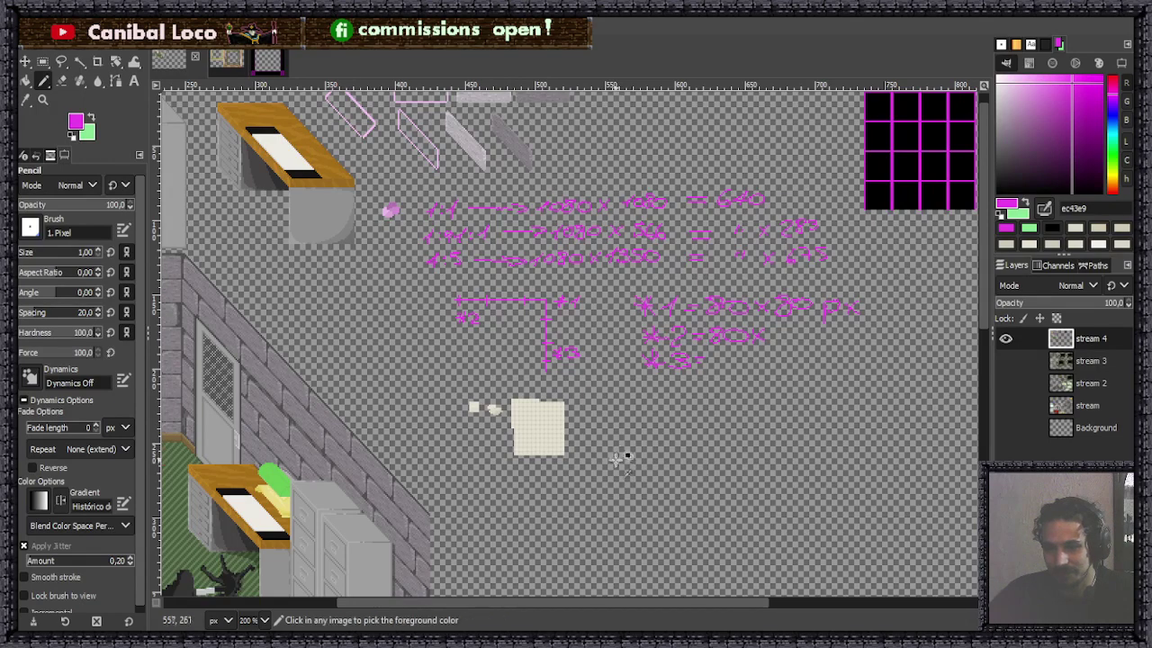
Handwrite "80 x" in magenta after the "*3 =" label in the size notes.
scroll(616, 454, "down", 3)
scroll(616, 450, "up", 5)
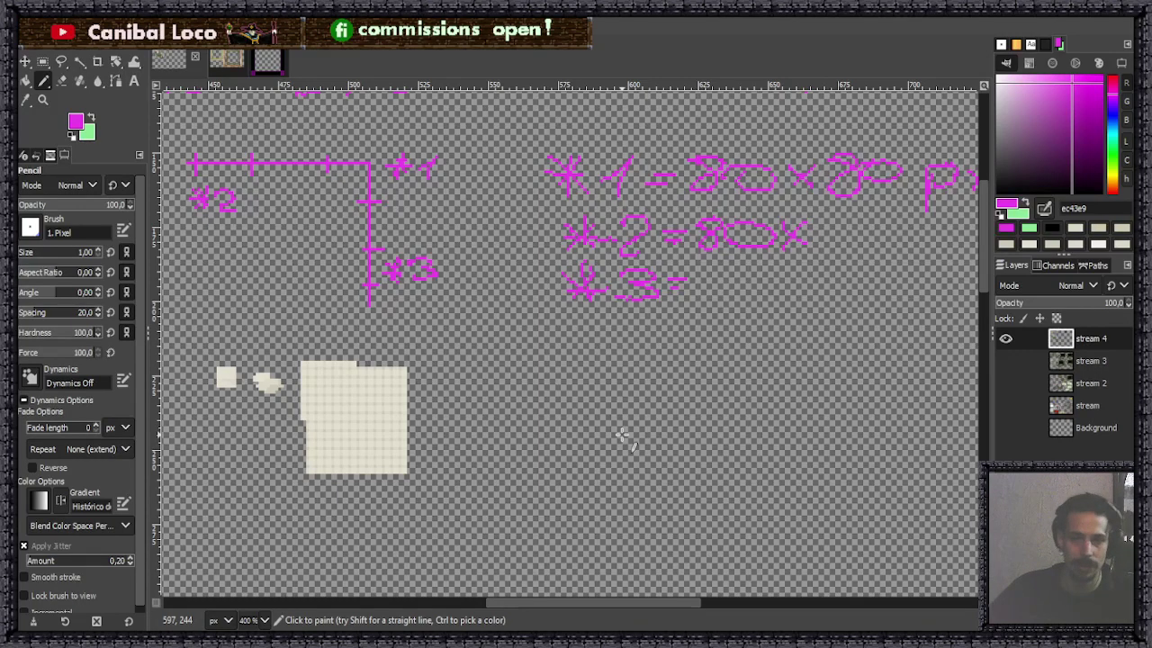
scroll(607, 396, "down", 3)
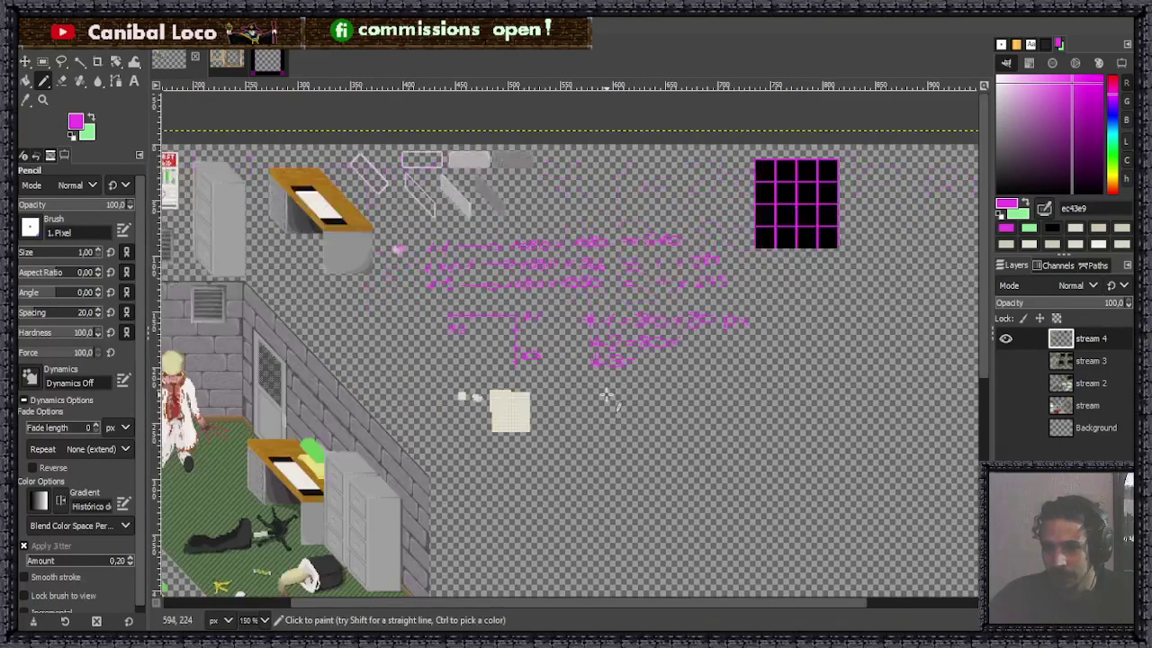
scroll(698, 336, "up", 6)
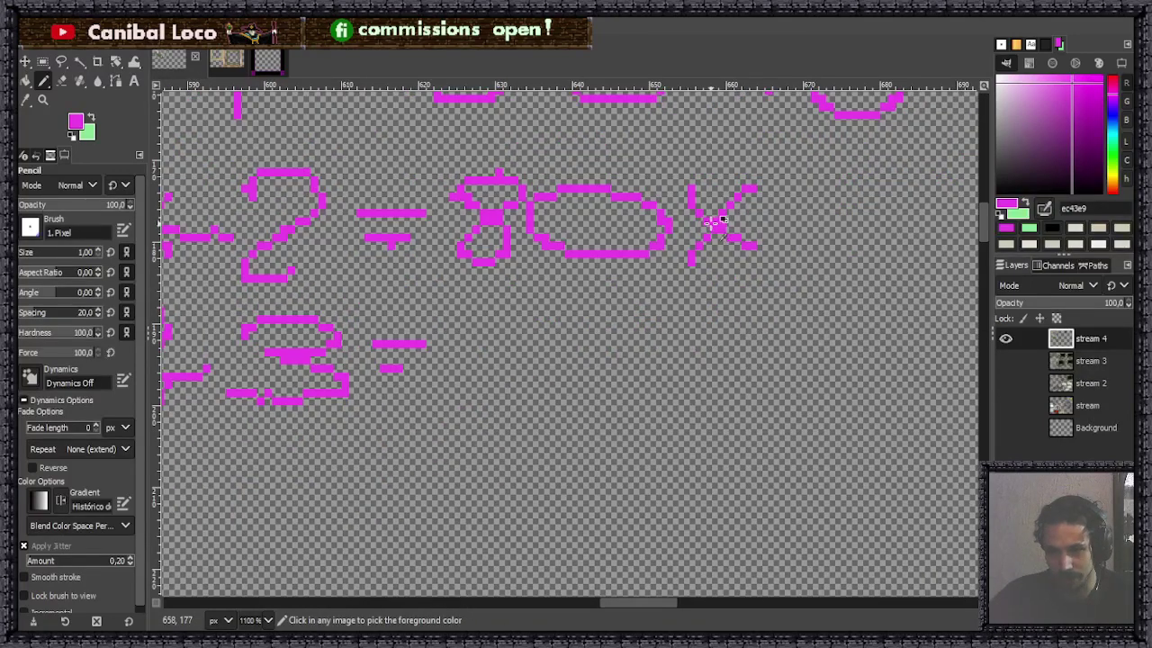
left_click_drag(711, 333, 763, 369)
left_click_drag(762, 320, 721, 369)
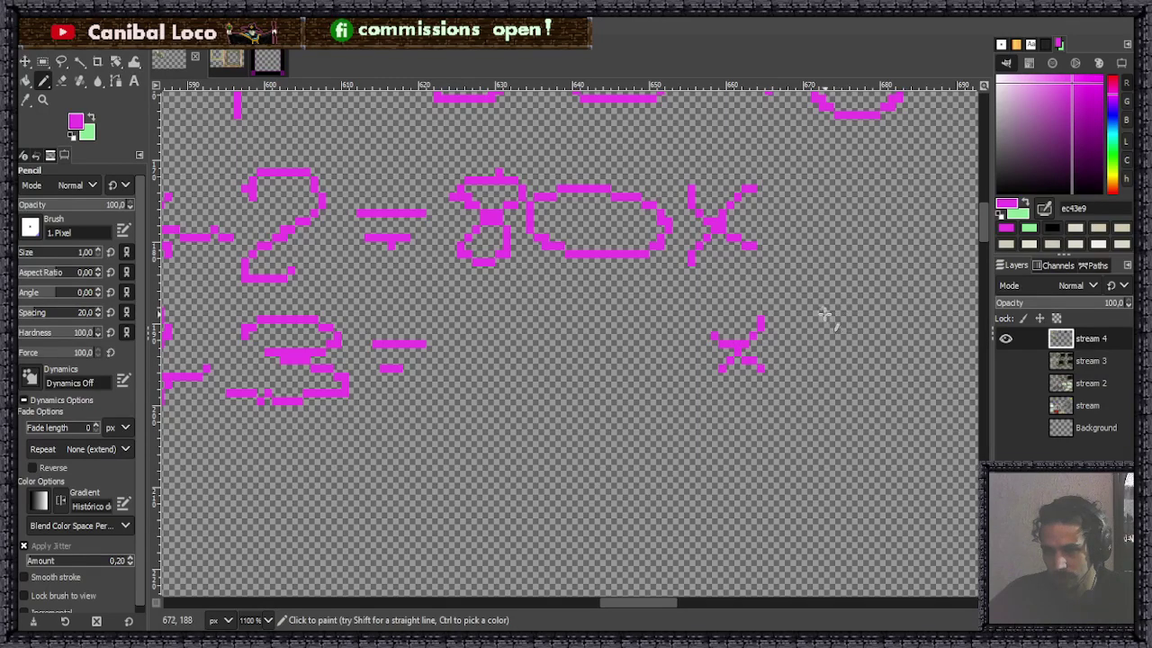
left_click_drag(493, 310, 511, 313)
left_click_drag(585, 319, 576, 320)
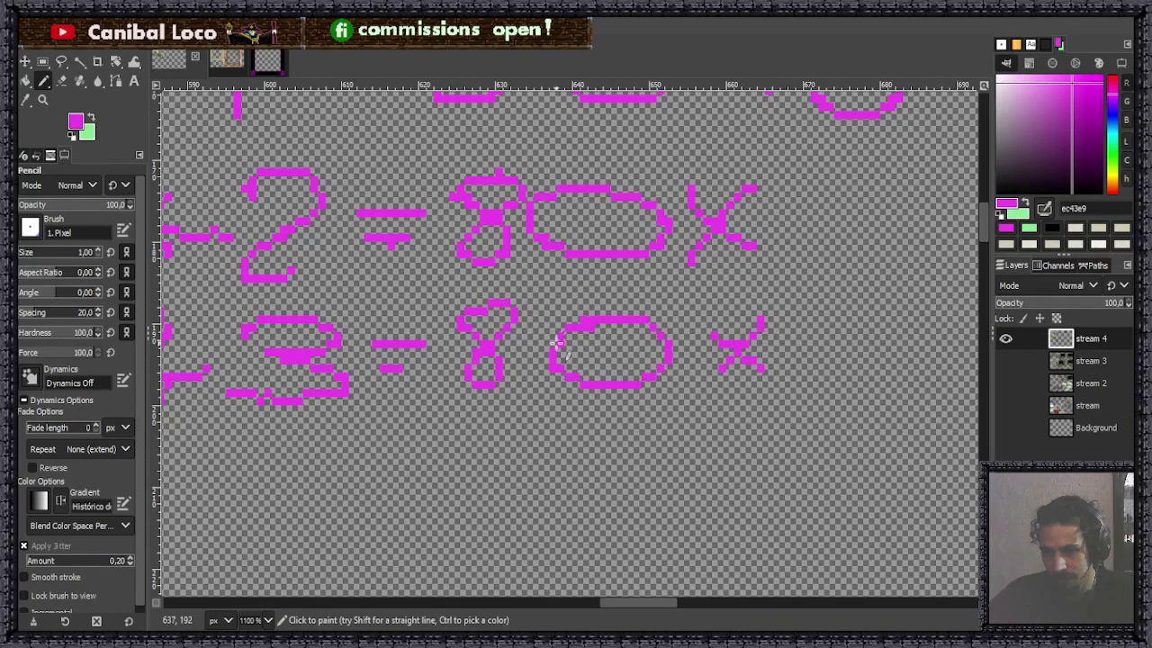
Review the three numbered size notes beside the corner sketch and save the drawing again.
scroll(619, 419, "down", 4)
scroll(399, 326, "up", 3)
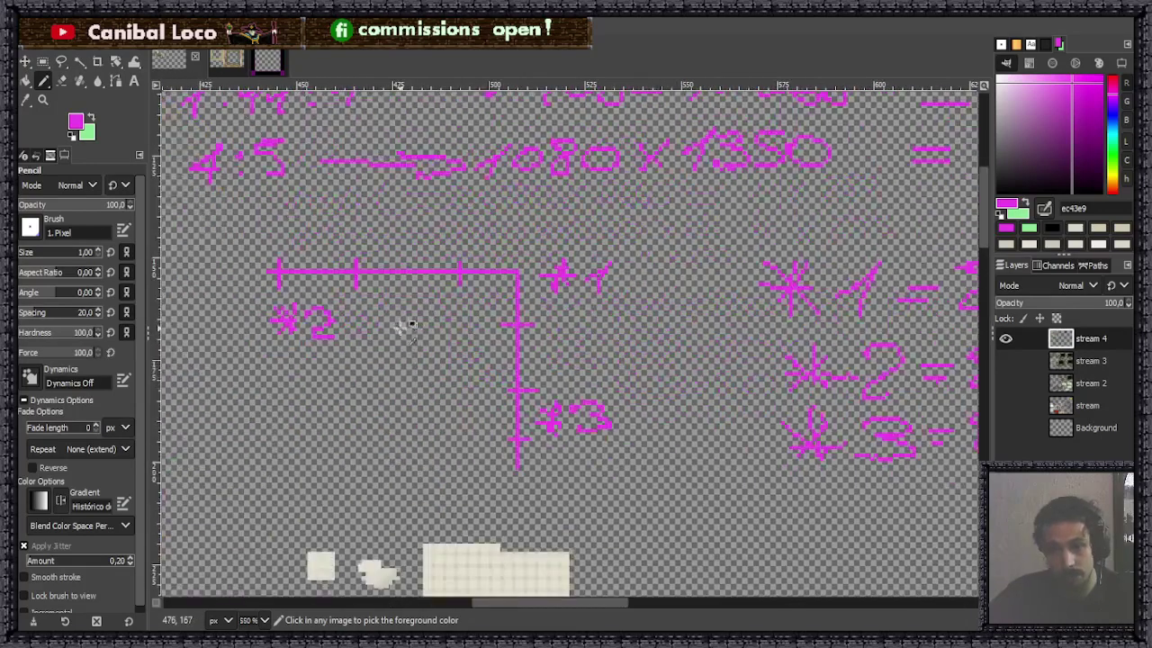
scroll(653, 380, "down", 3)
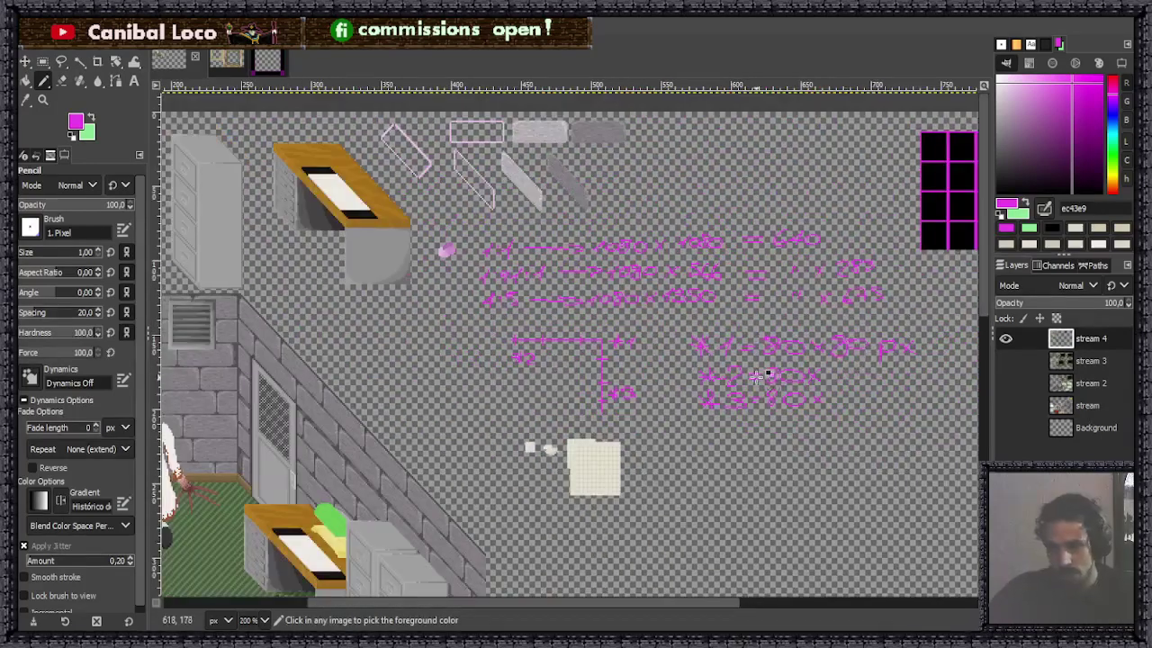
scroll(837, 381, "up", 3)
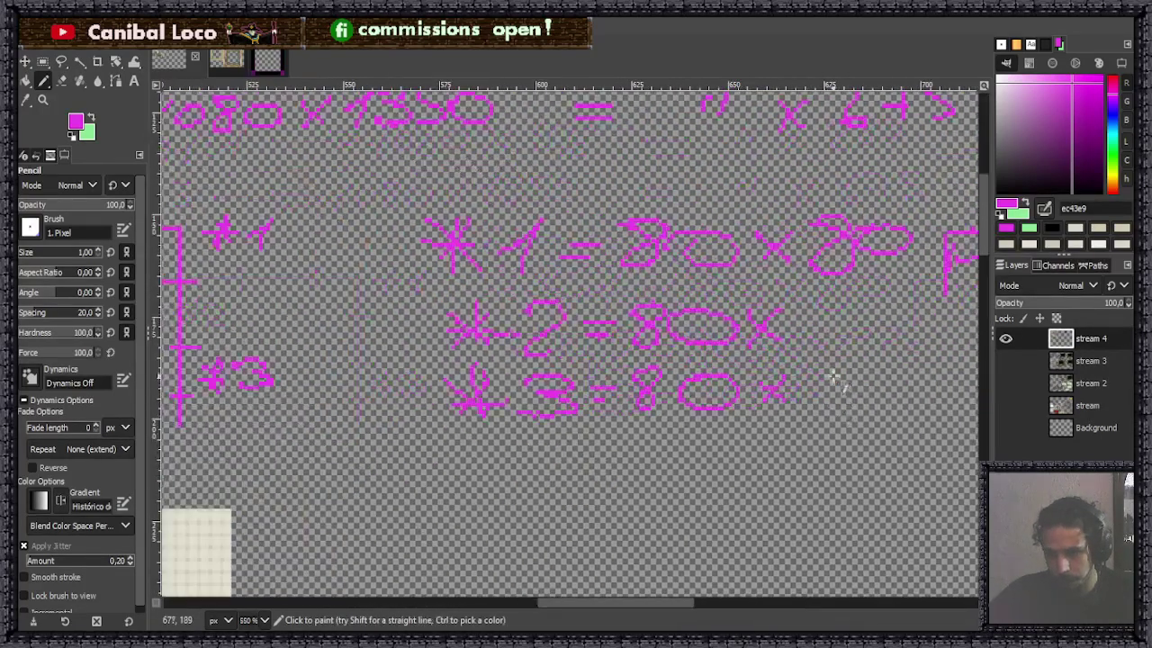
scroll(691, 411, "down", 2)
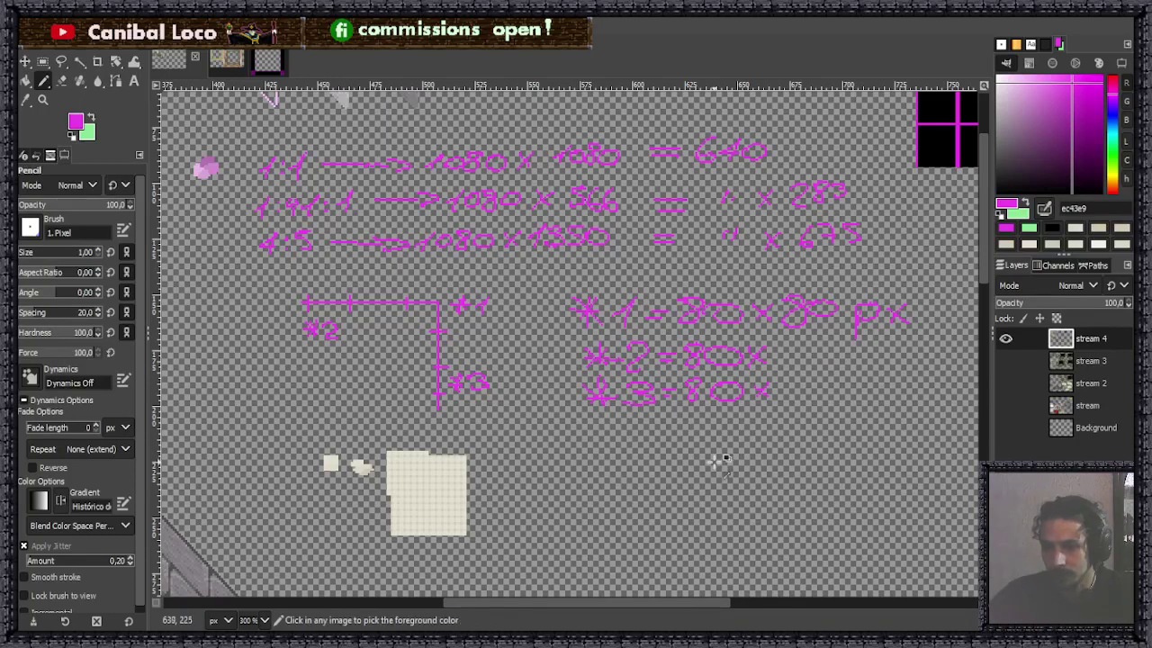
scroll(764, 422, "down", 3, "ctrl")
key("ctrl+s")
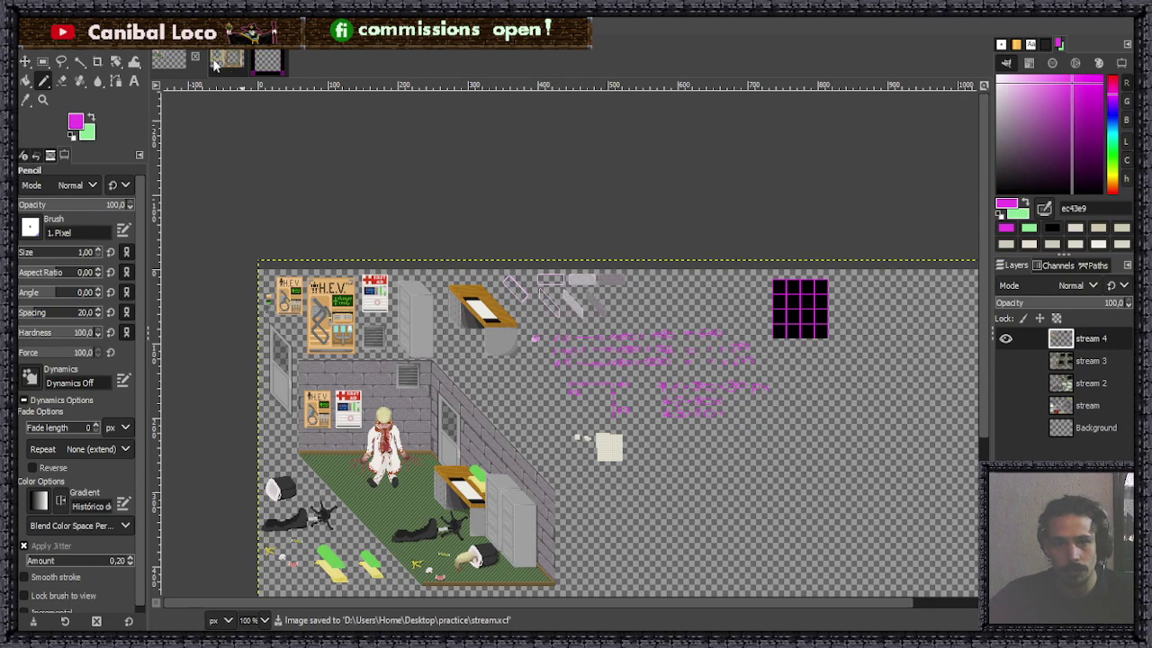
Switch to the square frame template image, and examine its black borders and magenta corner grids.
left_click(267, 60)
scroll(576, 331, "down", 2, "ctrl")
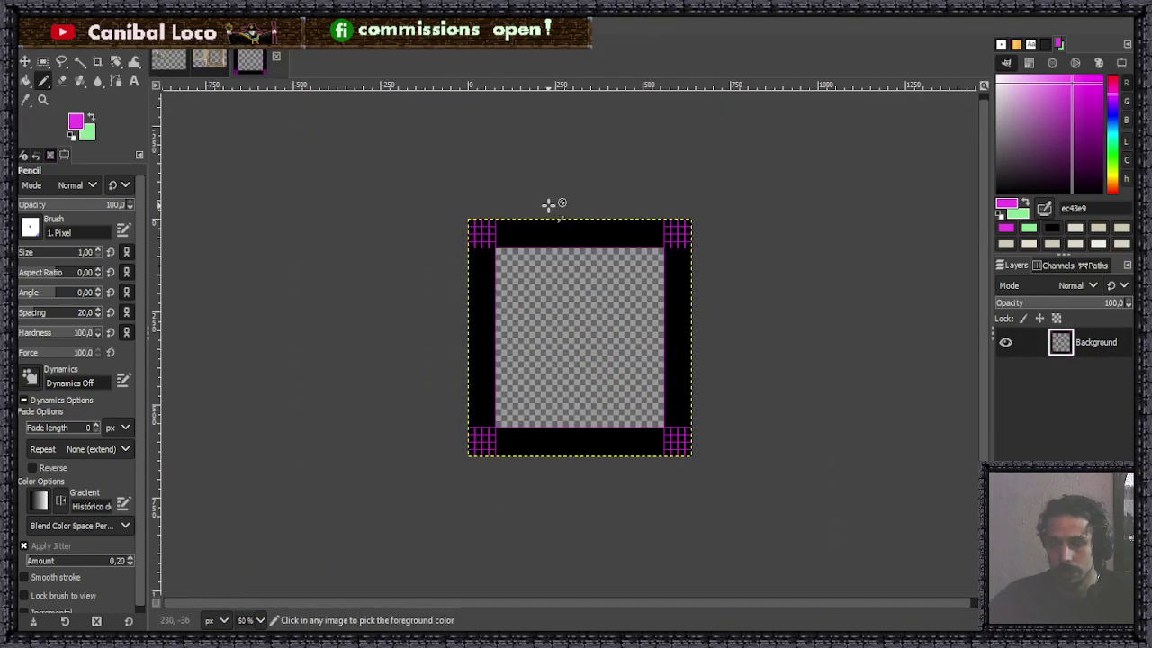
scroll(584, 211, "up", 3, "ctrl")
scroll(403, 289, "down", 3, "ctrl")
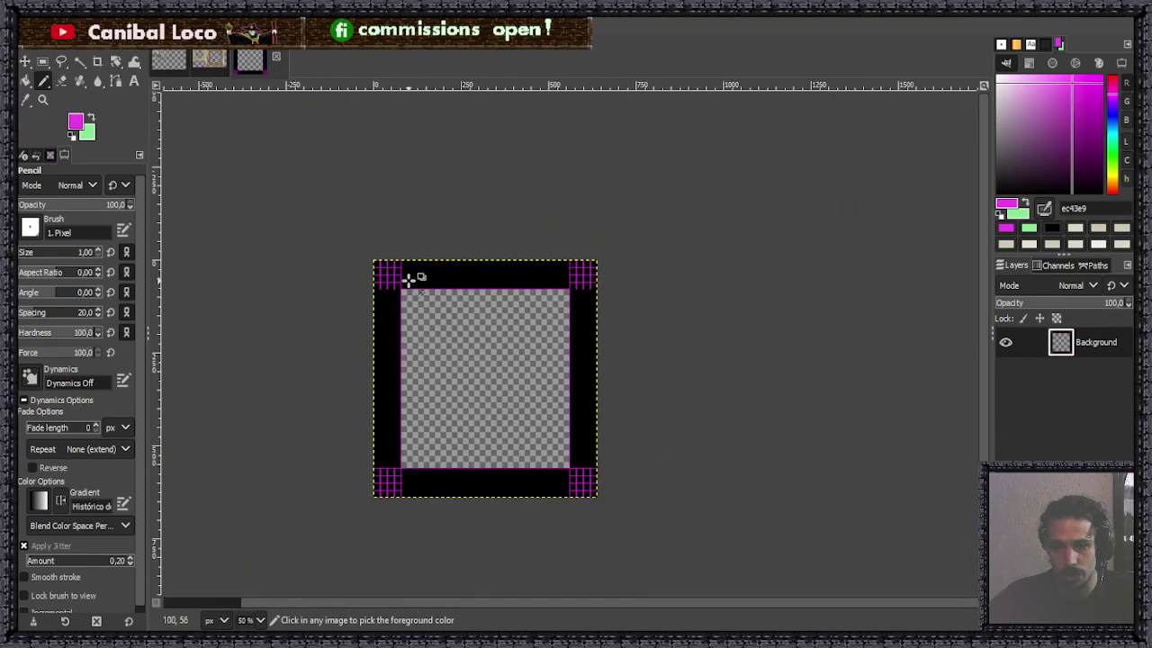
scroll(381, 311, "up", 3, "ctrl")
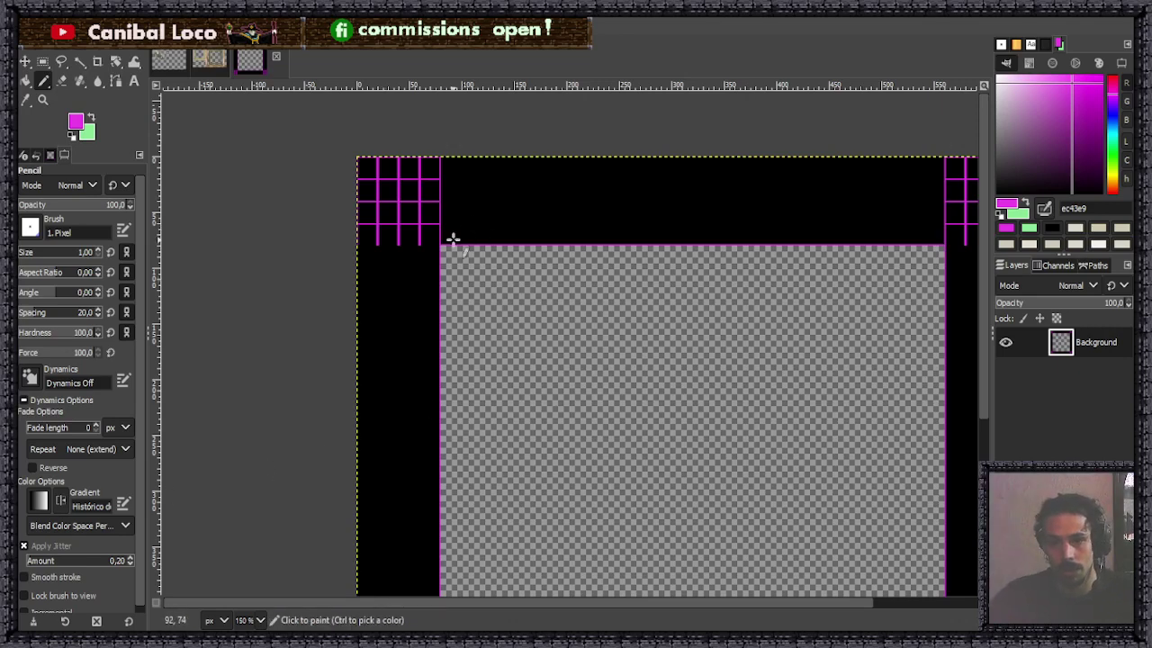
Return to the room drawing, and measure the bottom corner cells of the black grid with rectangular selections.
left_click(169, 63)
scroll(845, 297, "up", 3)
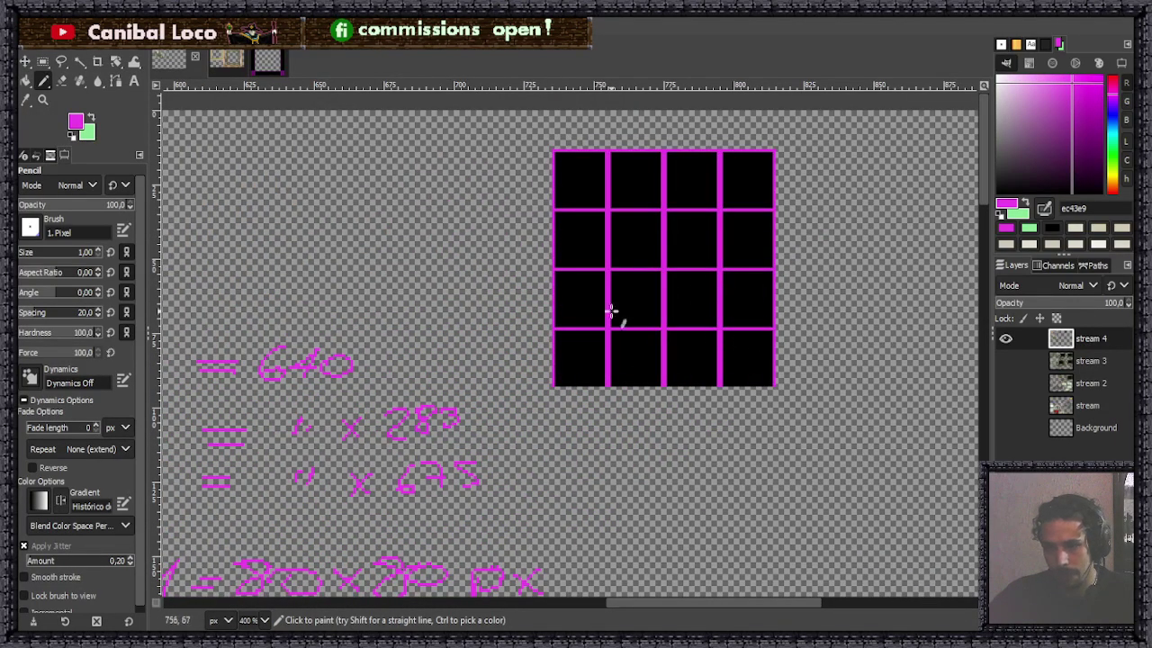
scroll(717, 317, "down", 4)
scroll(699, 291, "up", 3)
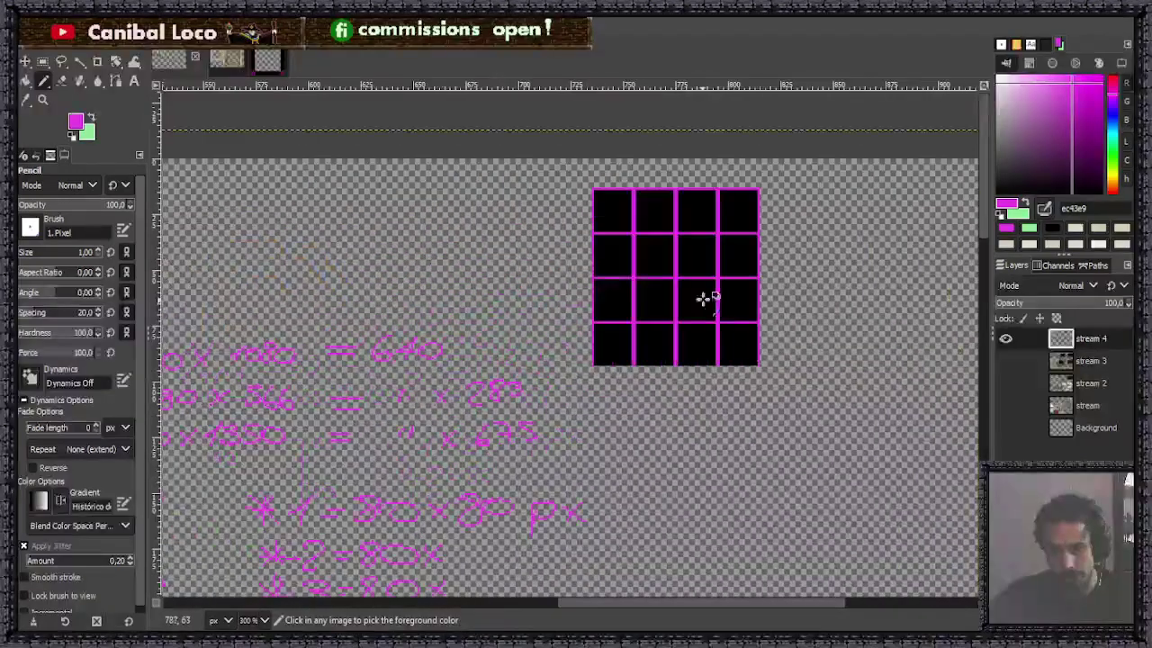
scroll(711, 302, "up", 2)
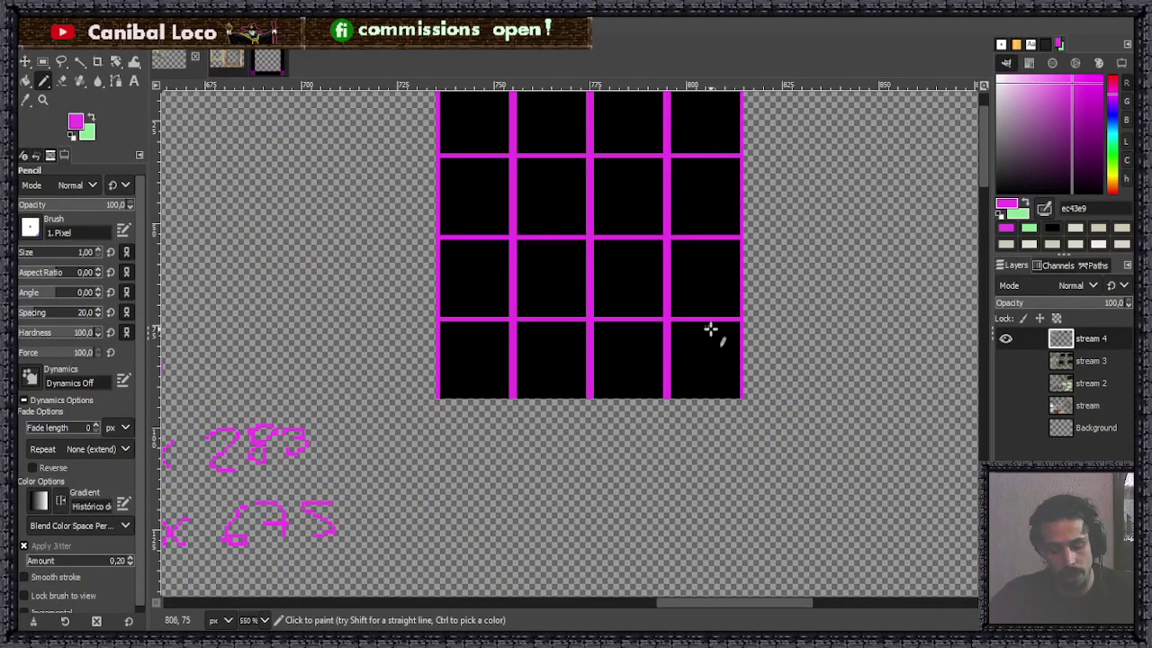
key("r")
left_click_drag(739, 317, 666, 398)
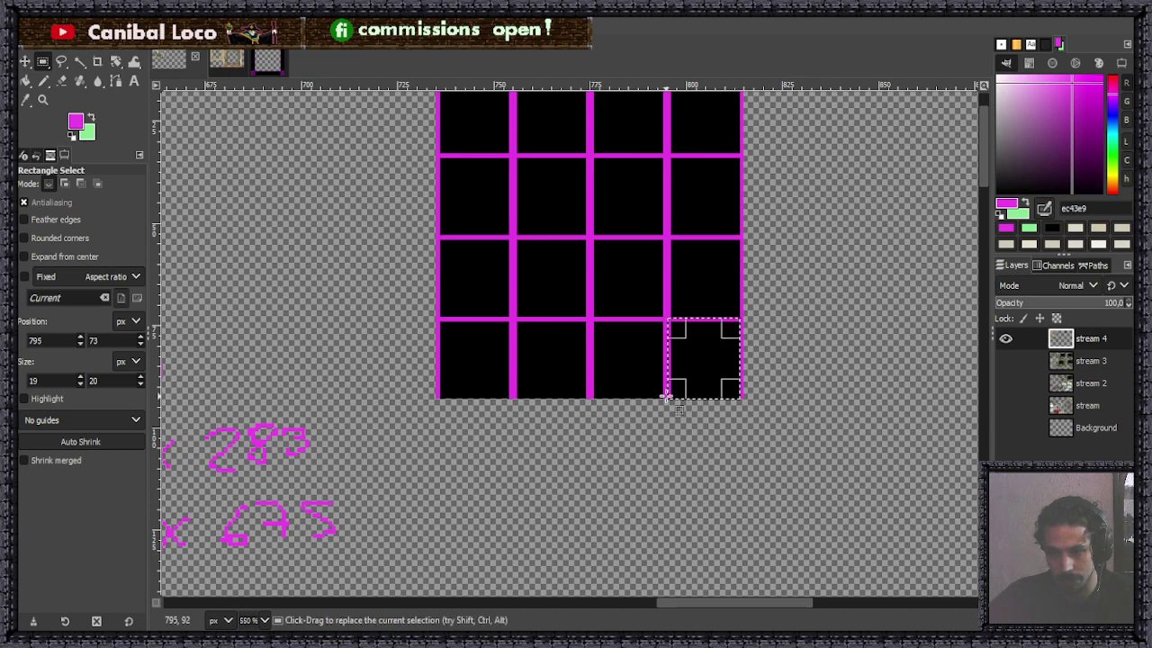
left_click_drag(731, 357, 656, 377)
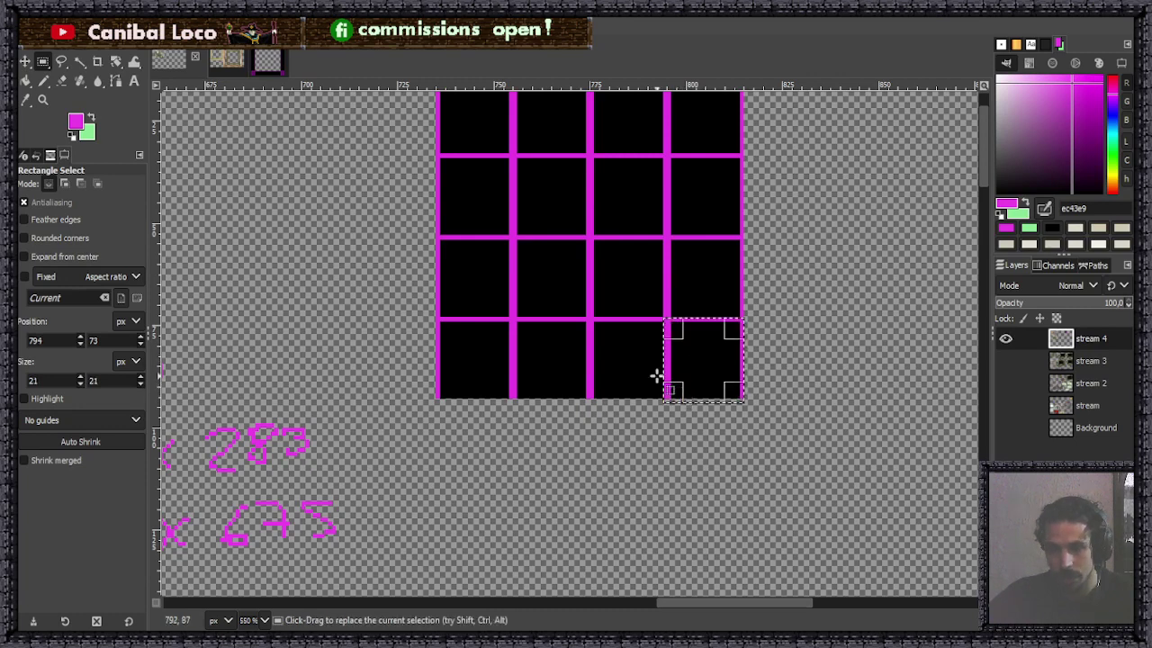
left_click_drag(508, 397, 442, 324)
left_click(638, 337)
scroll(588, 354, "down", 4)
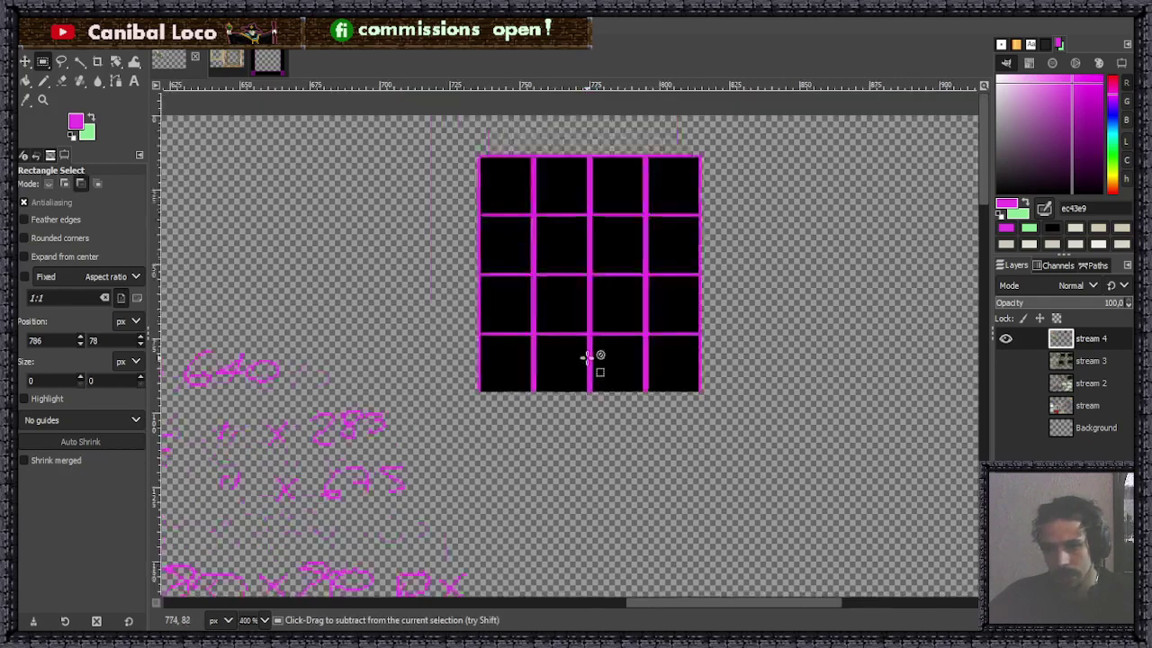
scroll(558, 270, "up", 3)
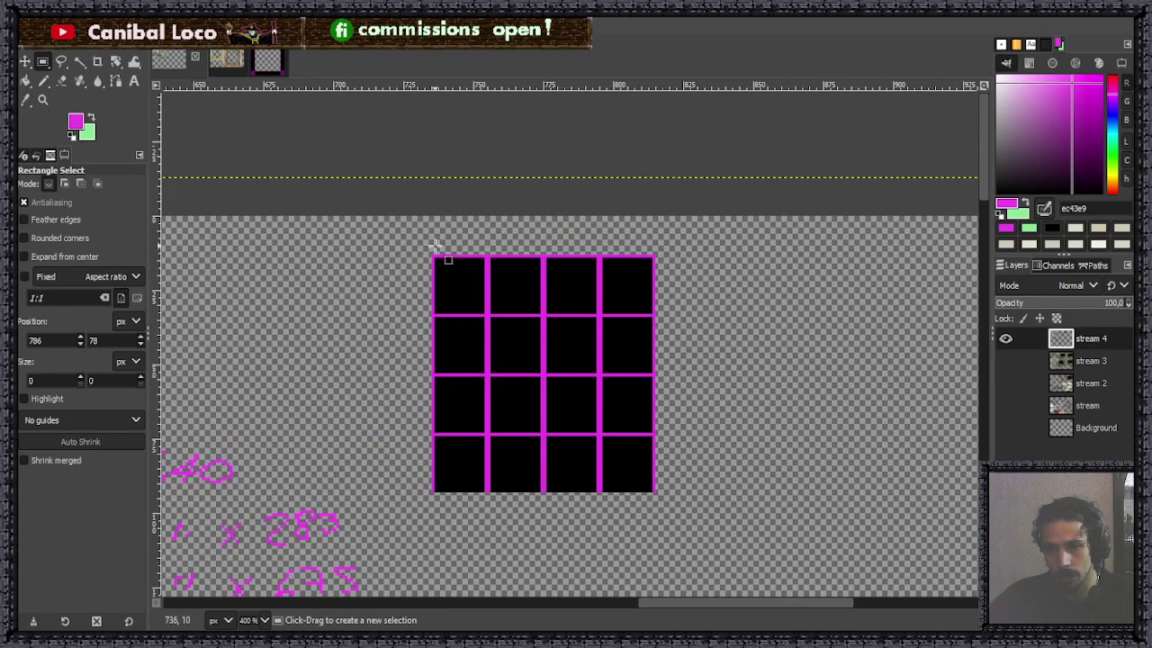
left_click_drag(417, 244, 670, 315)
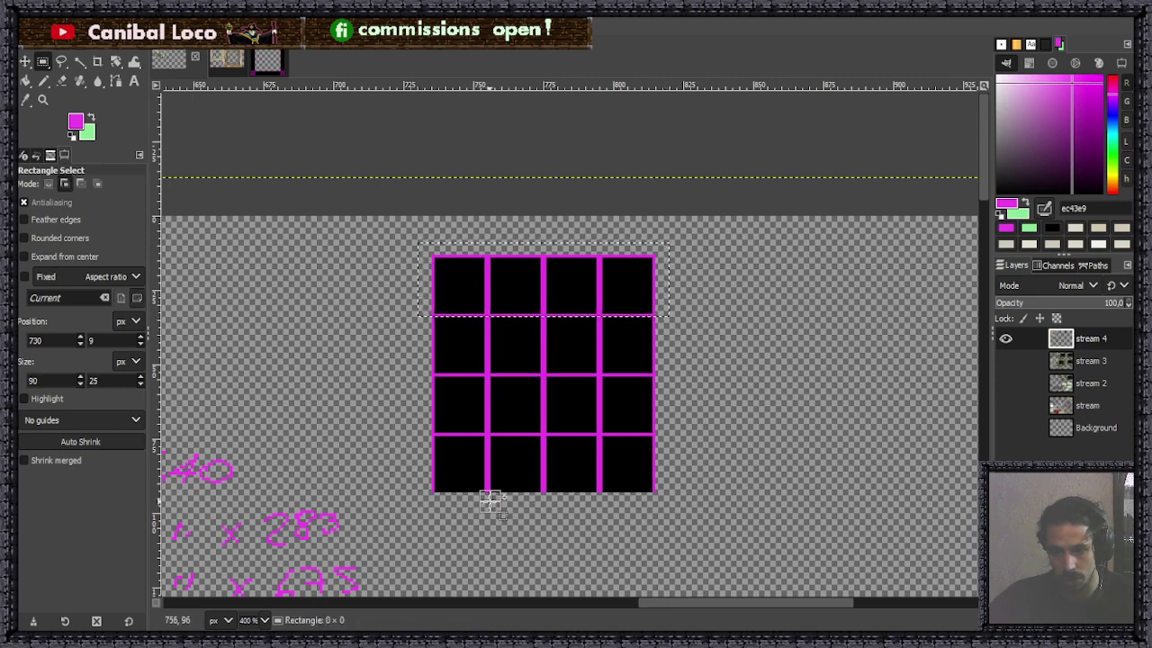
left_click_drag(489, 499, 416, 290)
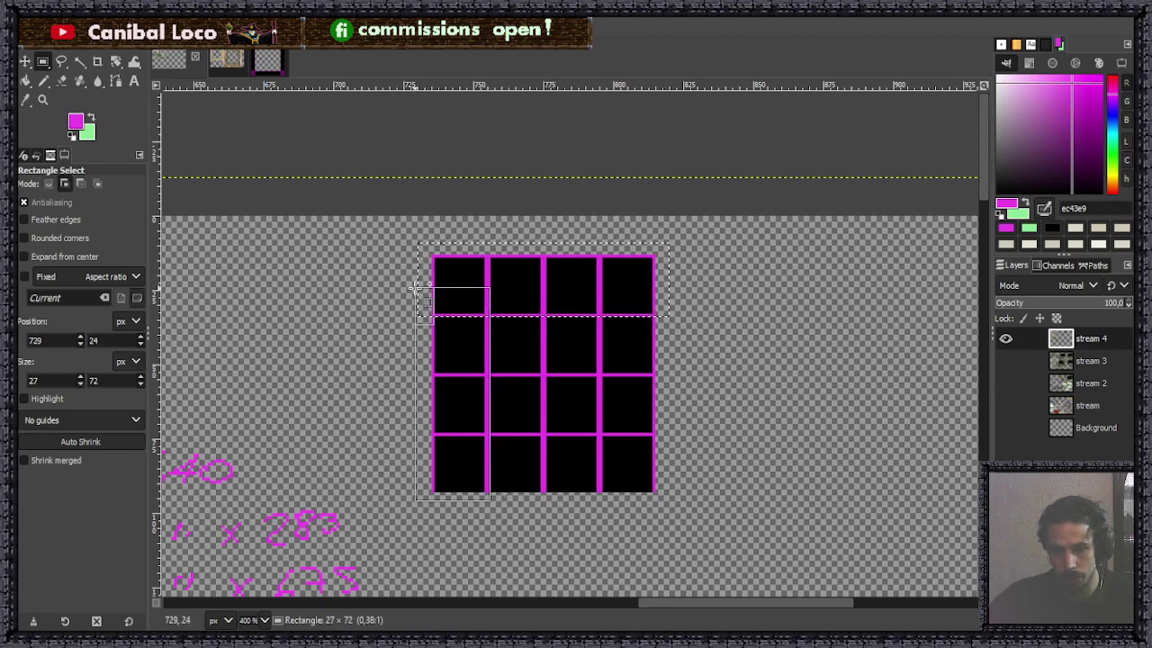
left_click(456, 390)
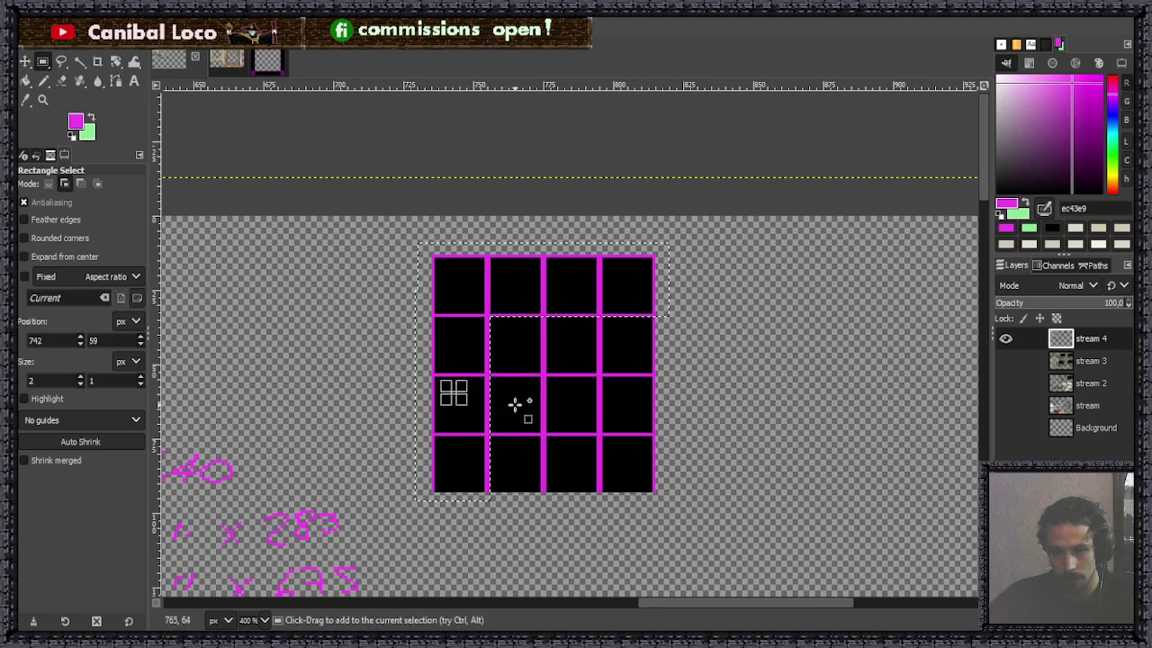
left_click(481, 419)
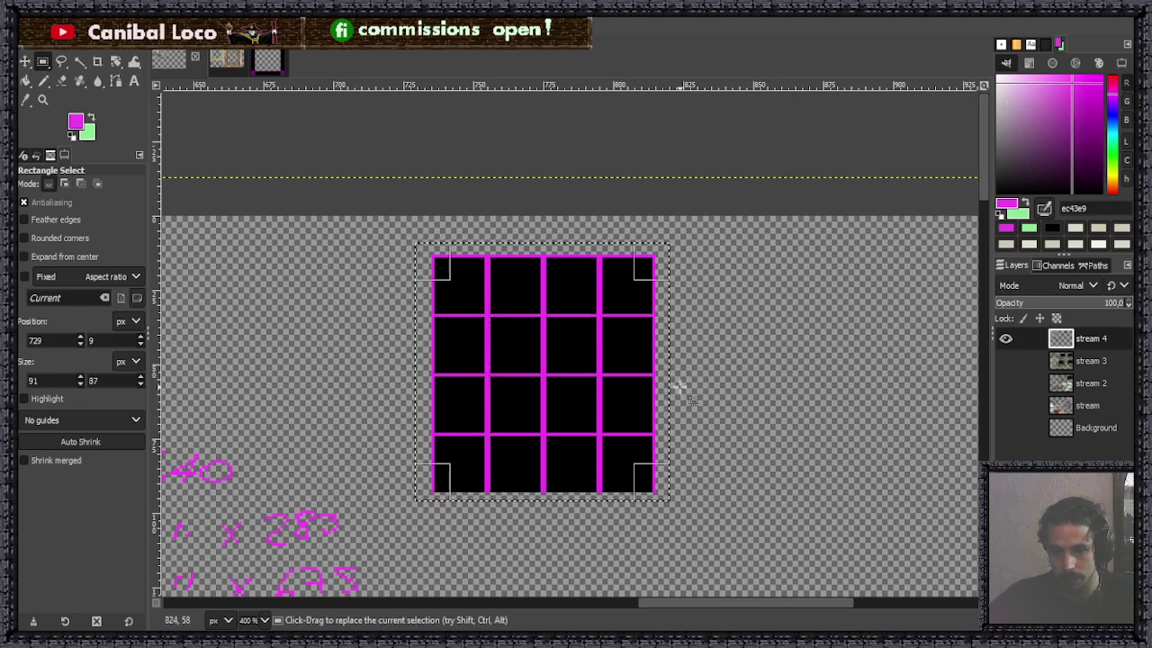
left_click(741, 366)
Select the black grid's top row and left column together as one L-shaped selection.
left_click_drag(421, 247, 651, 309)
key("shift")
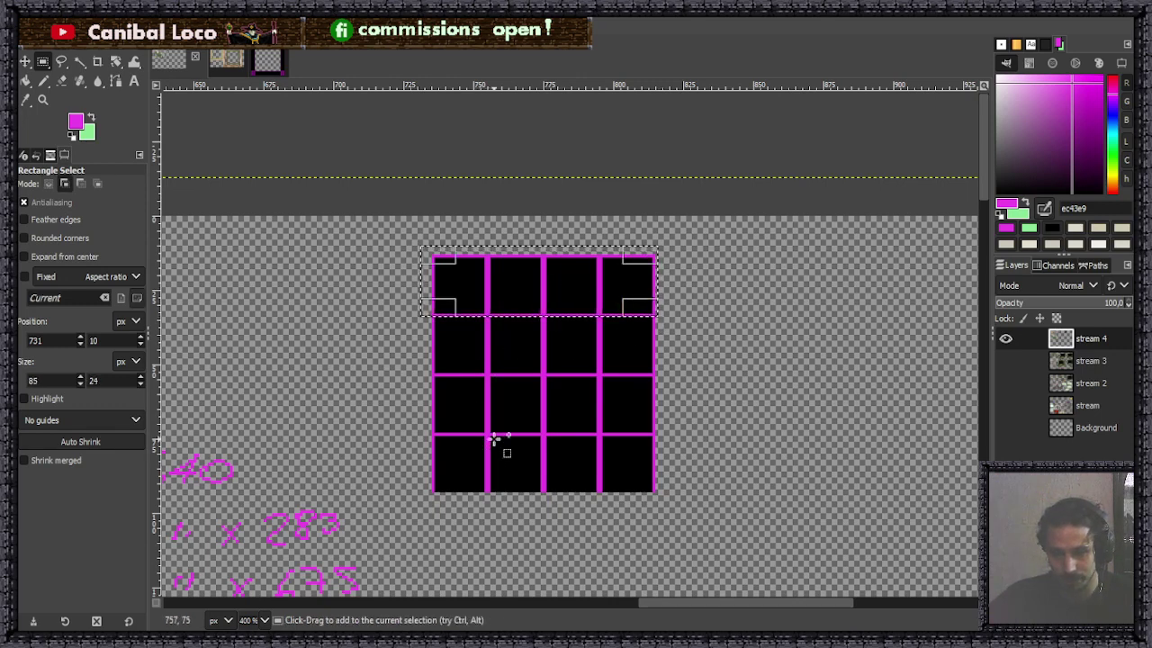
left_click_drag(483, 233, 411, 499)
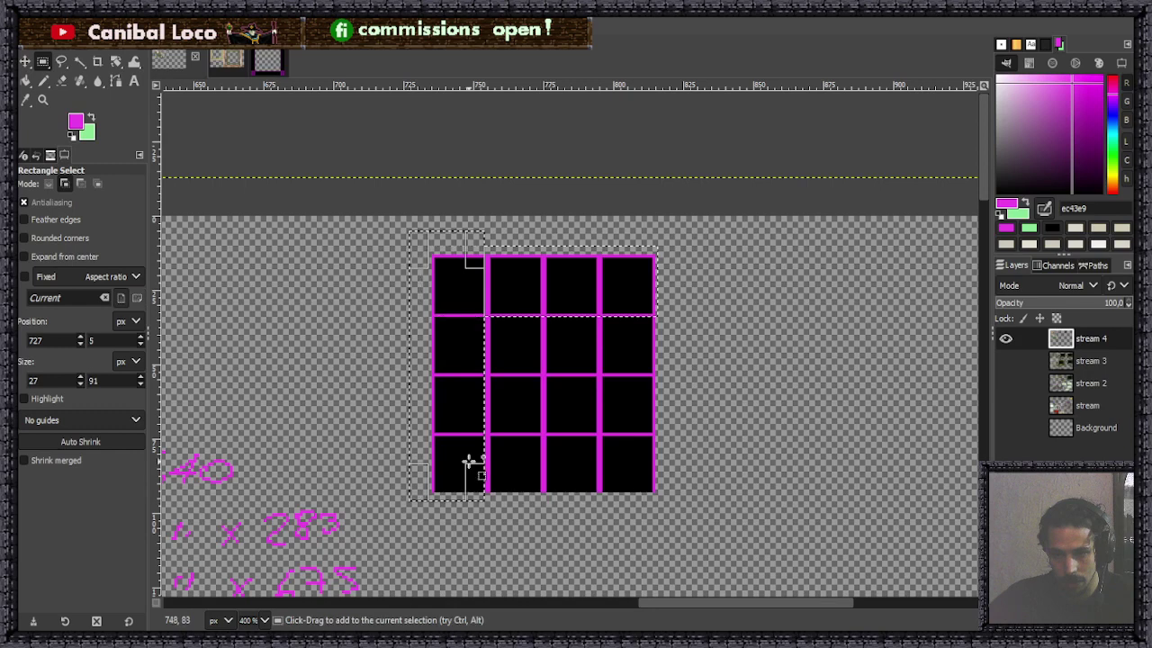
left_click(487, 315)
left_click_drag(486, 315, 444, 509)
left_click(531, 511)
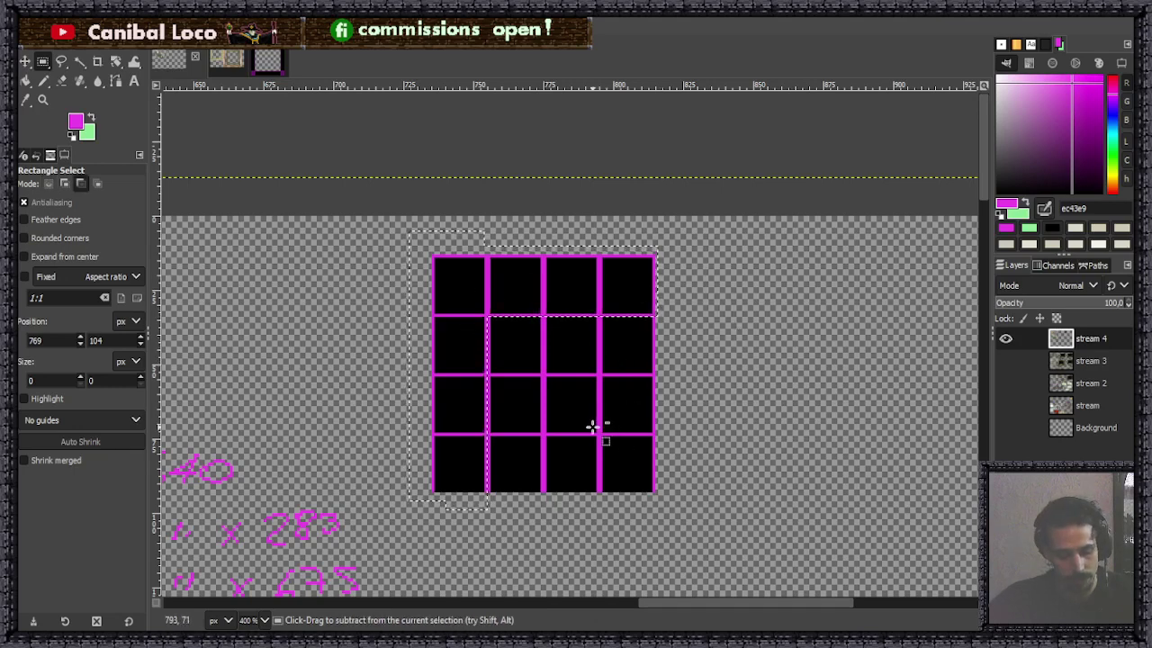
Paste a copy of the L-shaped row and column to the right of the full grid.
key("ctrl+c")
key("ctrl+v")
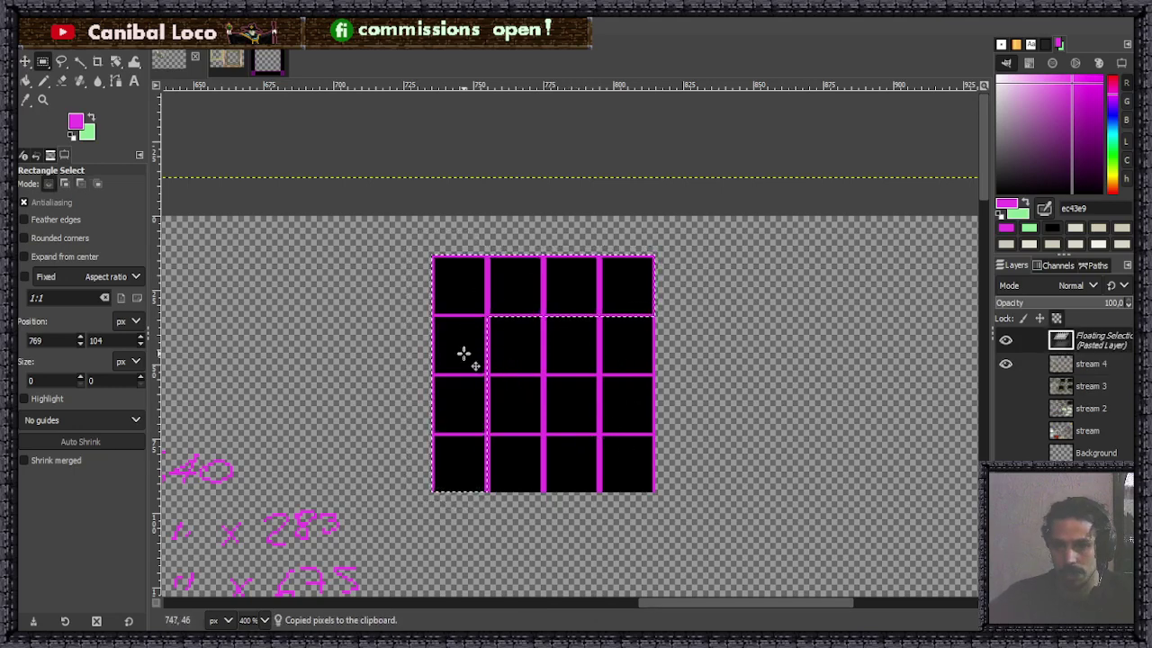
left_click_drag(462, 352, 738, 360)
left_click(618, 416)
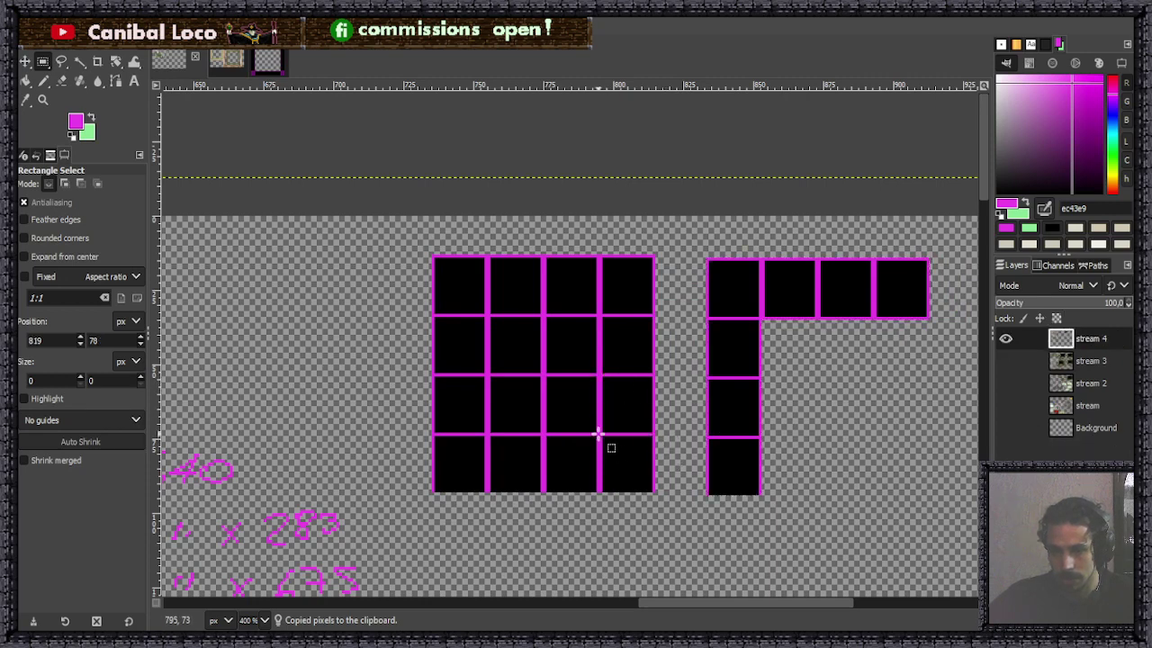
Select the bottom-right cell of the full grid with a 20 x 20 px rectangle.
left_click_drag(601, 438, 653, 491)
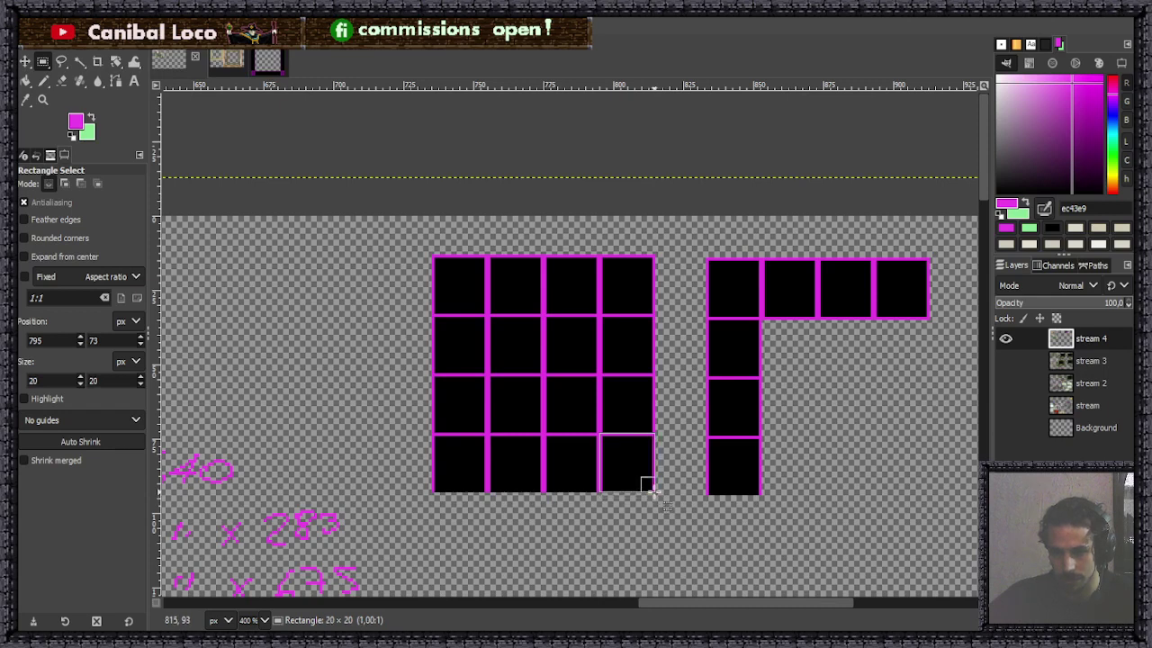
left_click_drag(650, 486, 646, 487)
key("5")
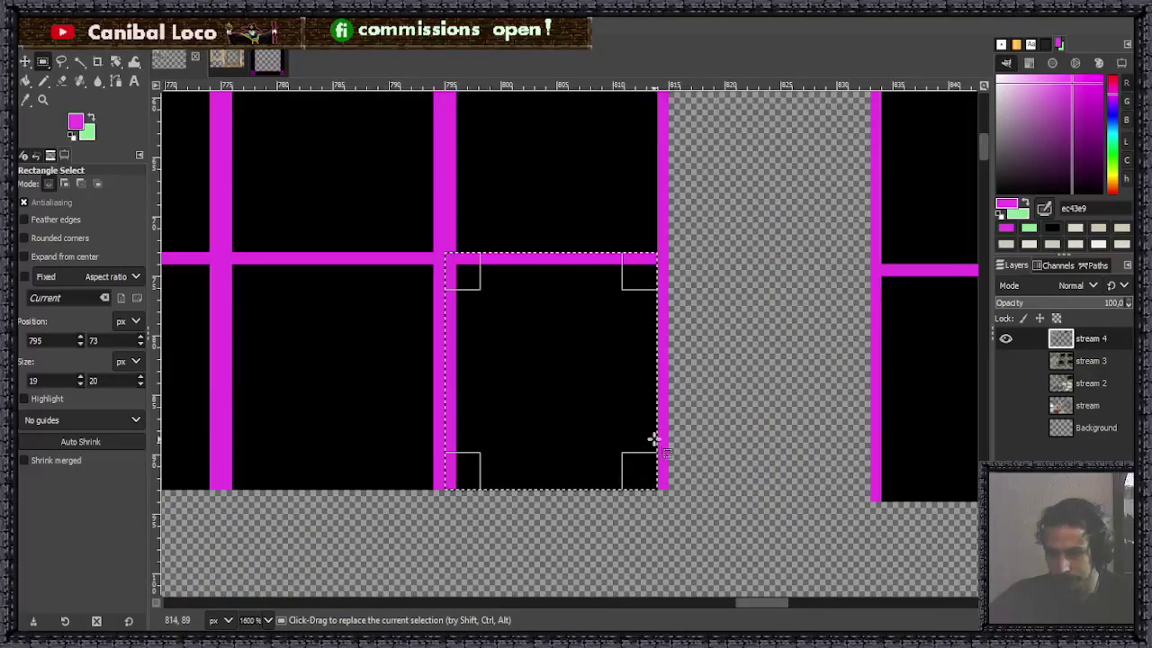
left_click_drag(638, 388, 655, 390)
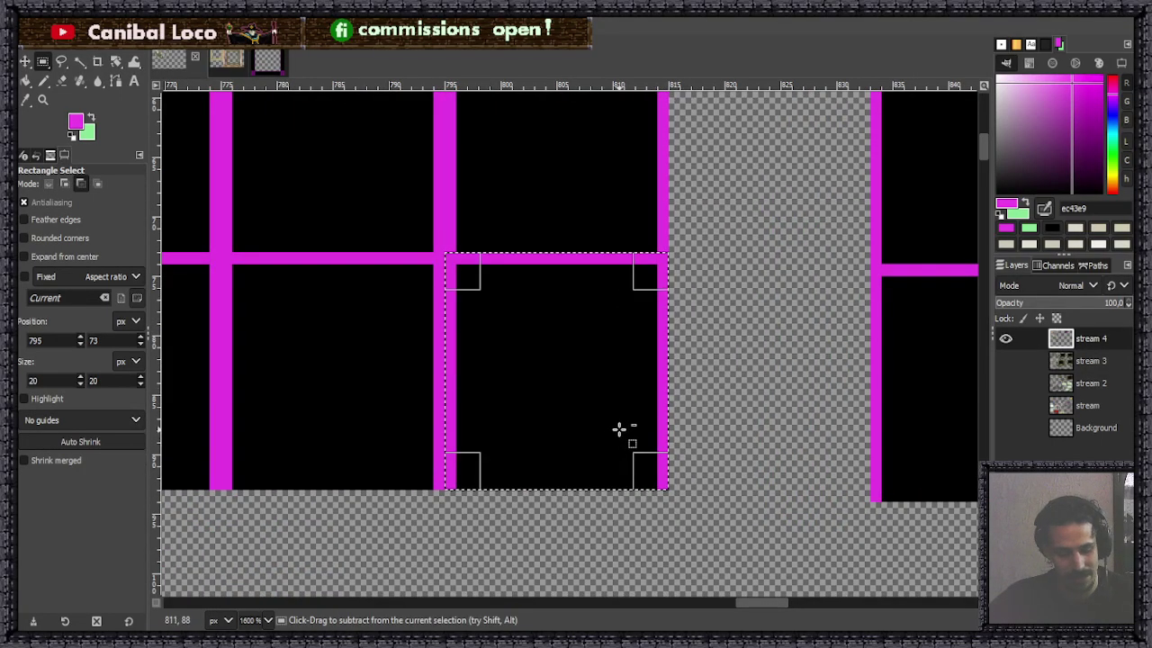
Paste a copy of the selected corner cell below the L-shaped piece's horizontal arm and anchor it as a separate single-cell piece.
key("ctrl+c")
left_click(729, 396)
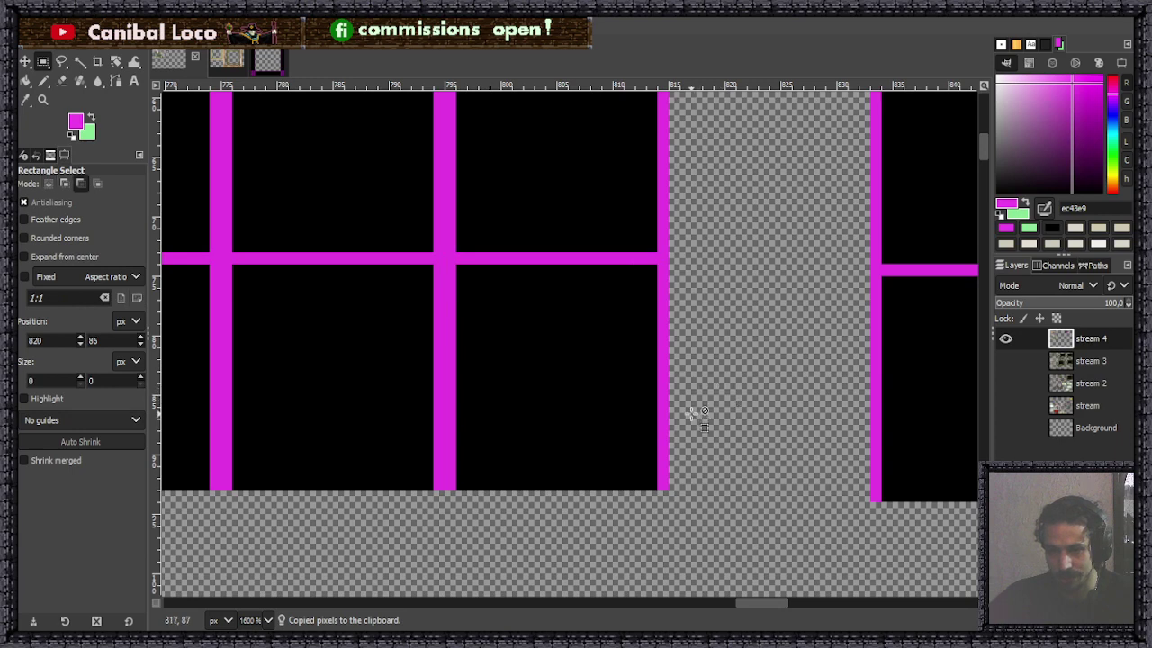
scroll(699, 416, "down", 5)
key("ctrl+v")
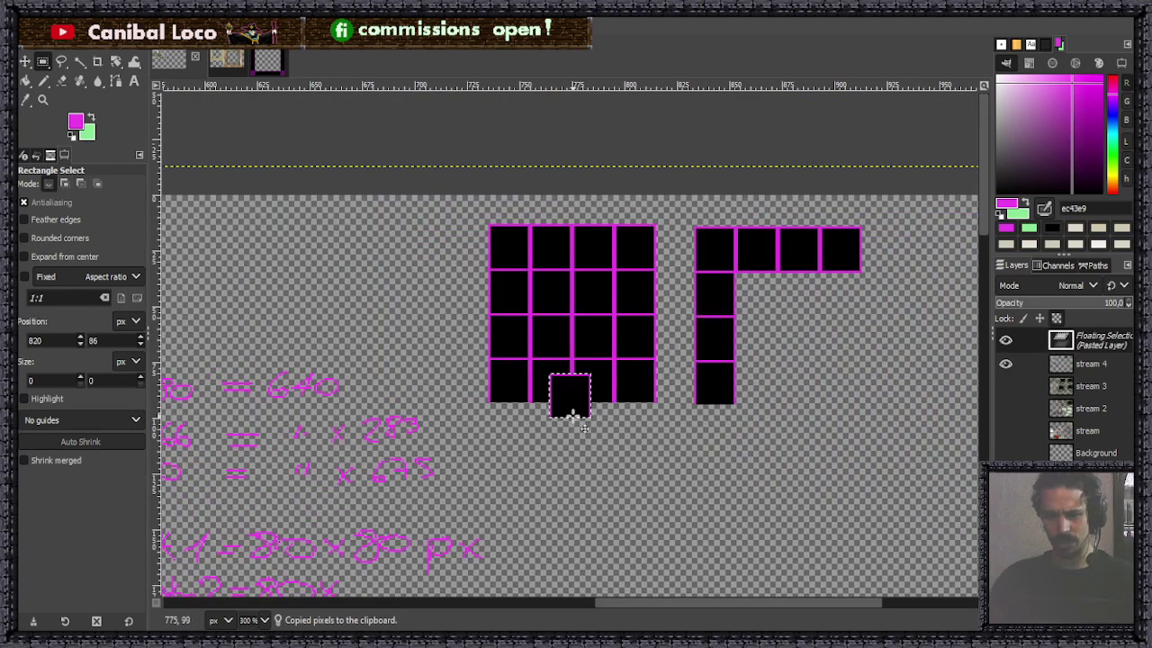
left_click_drag(570, 398, 835, 380)
left_click(786, 407)
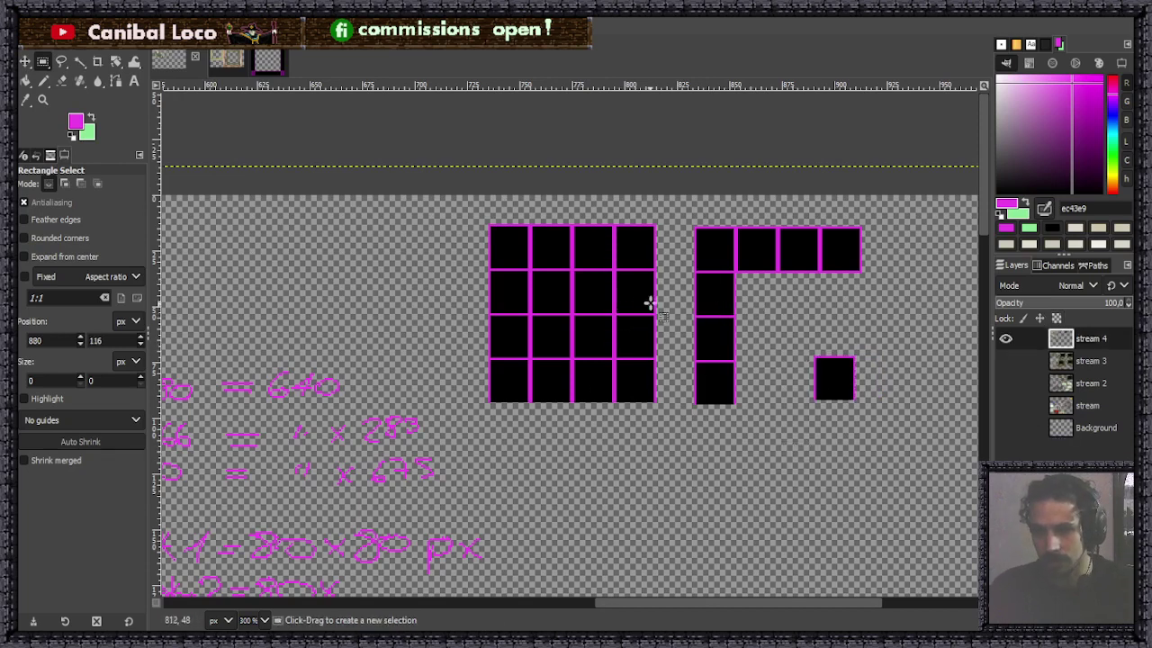
Select the full grid's 60 x 40 px middle-row block beside the left column, plus the two cells directly beneath its left part.
scroll(648, 303, "up", 2, "ctrl")
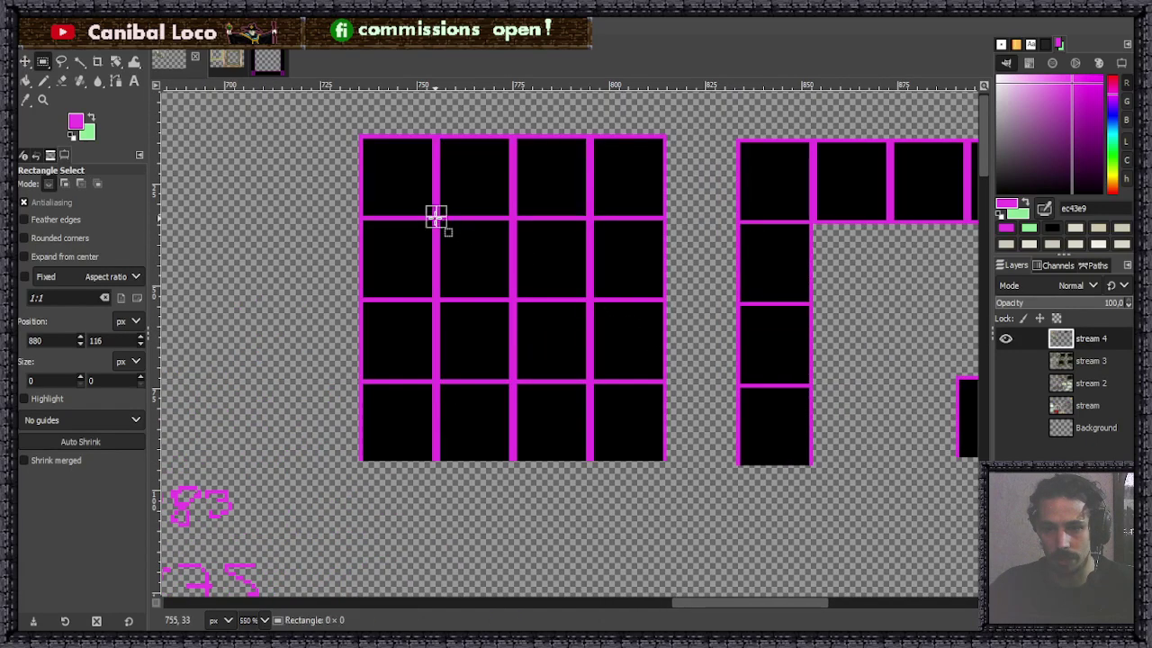
left_click_drag(438, 219, 666, 380)
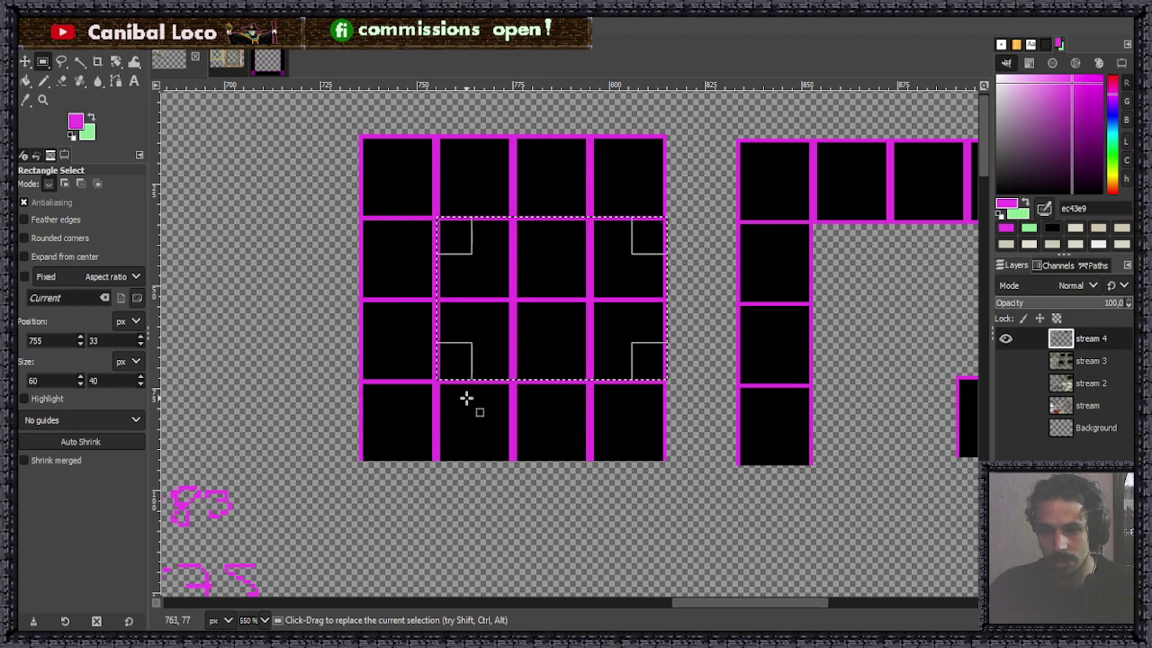
left_click_drag(437, 380, 590, 463)
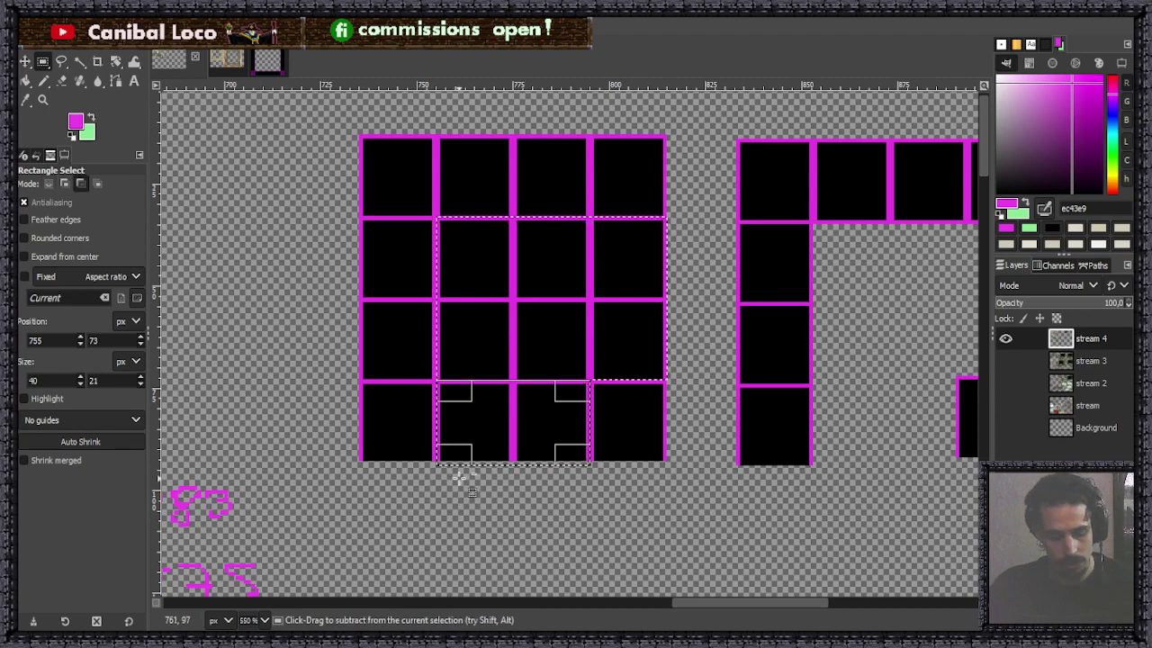
Paste a copy of the eight-cell block to the right of the single cell and anchor it.
key("ctrl+c")
key("ctrl+v")
scroll(552, 501, "down", 3)
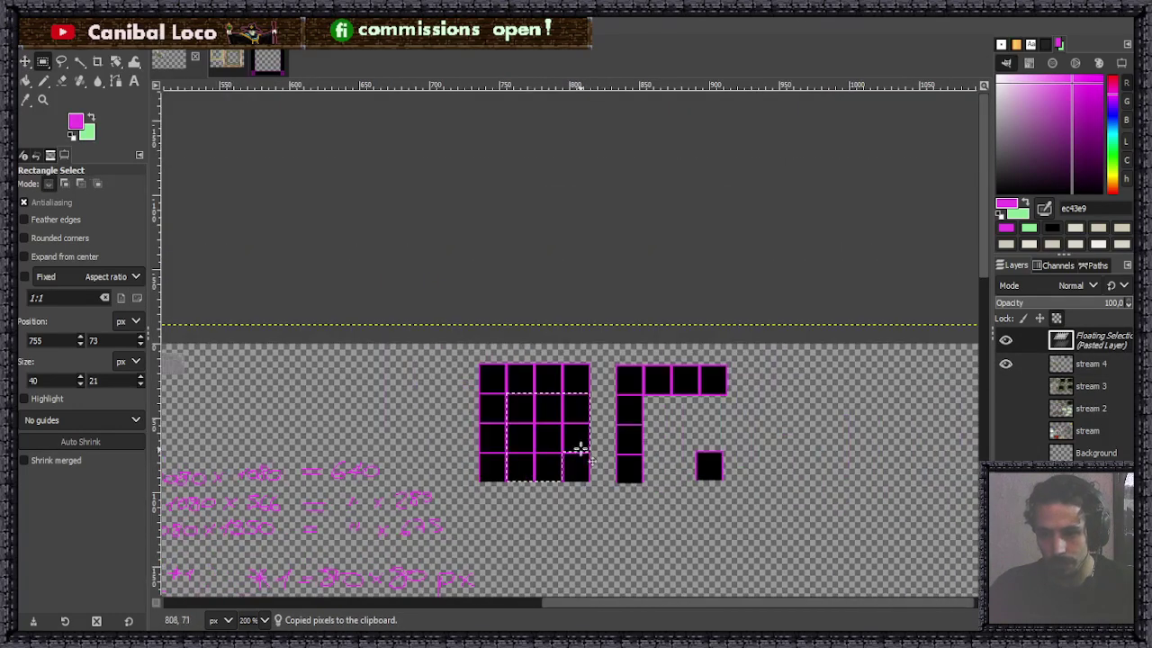
left_click_drag(547, 429, 814, 419)
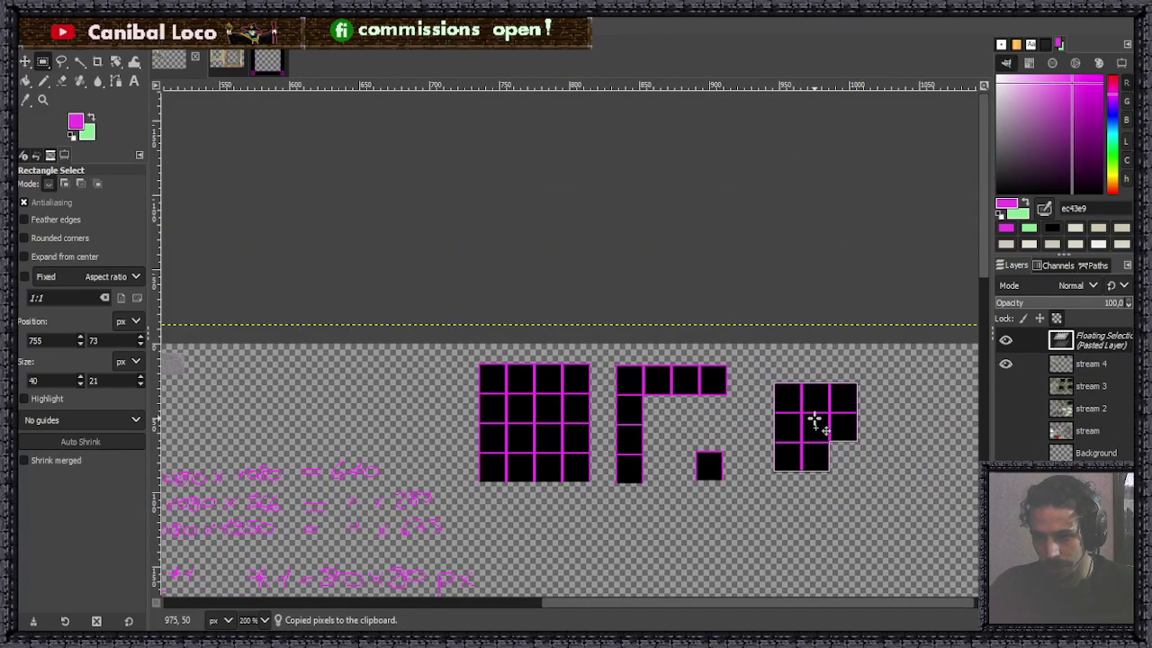
left_click(745, 486)
Measure the full four-by-four grid with a rectangular selection, and clear the selection.
scroll(727, 489, "down", 3)
scroll(734, 347, "up", 2)
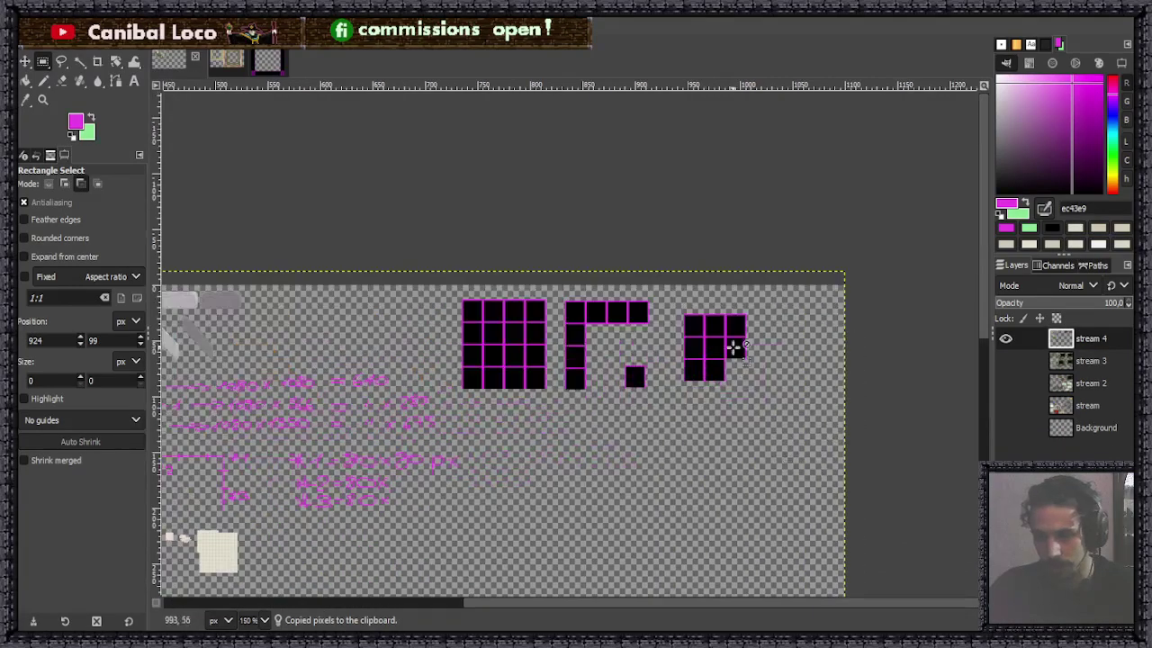
scroll(663, 327, "up", 2)
scroll(600, 411, "down", 4)
scroll(585, 357, "up", 2)
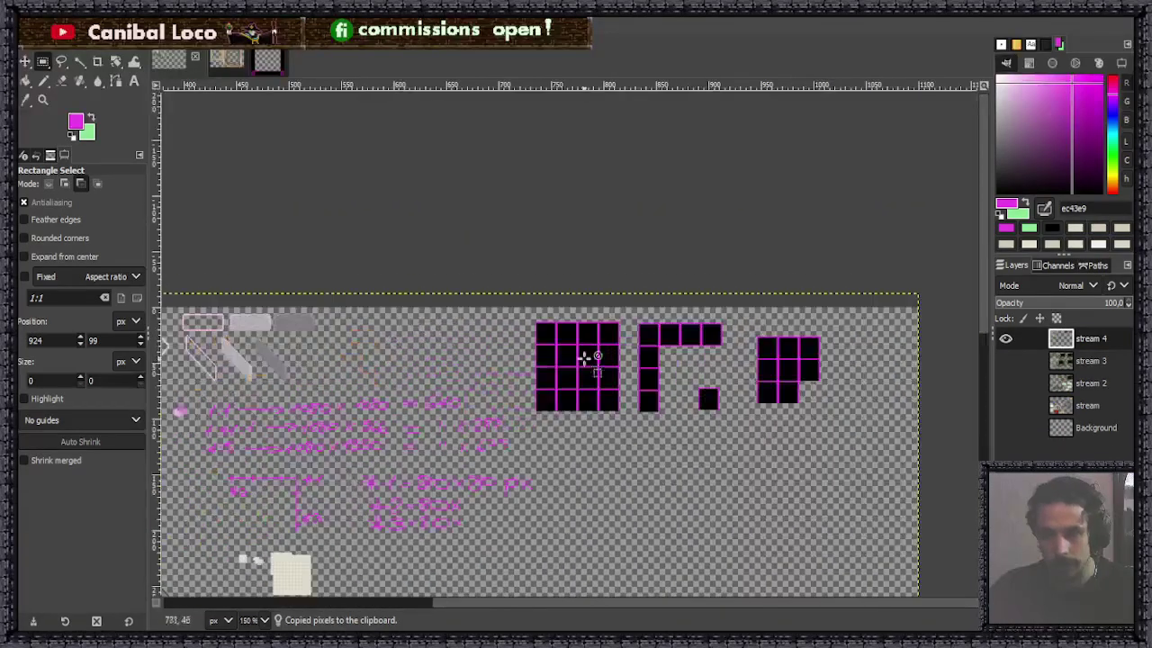
scroll(583, 358, "up", 3)
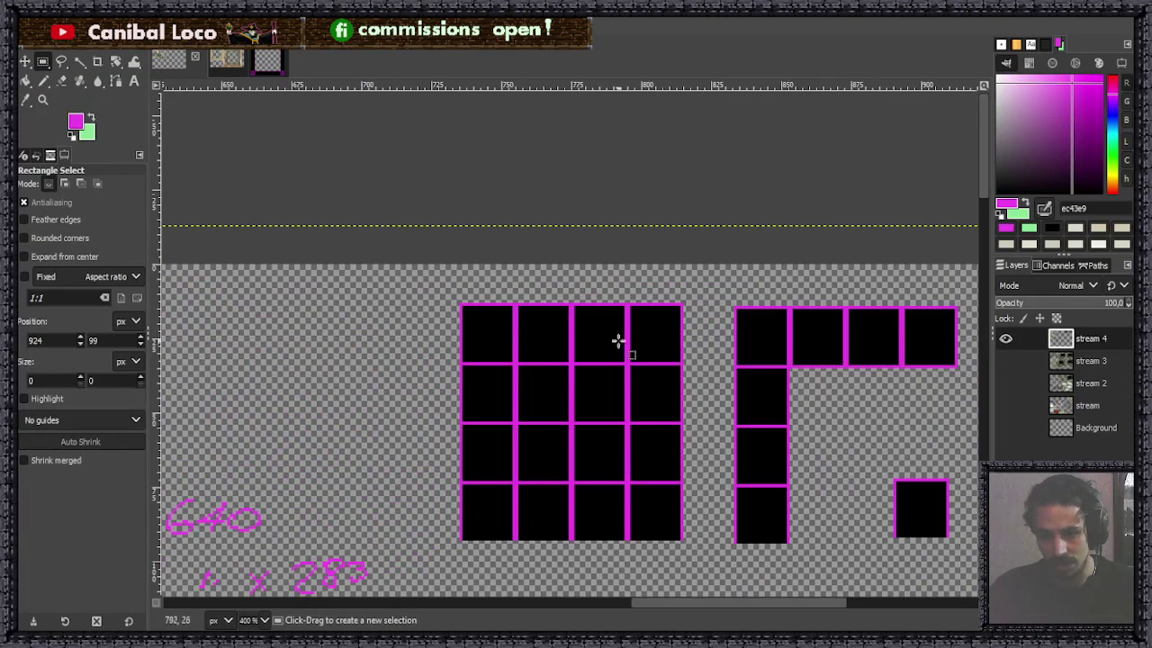
left_click_drag(459, 303, 683, 538)
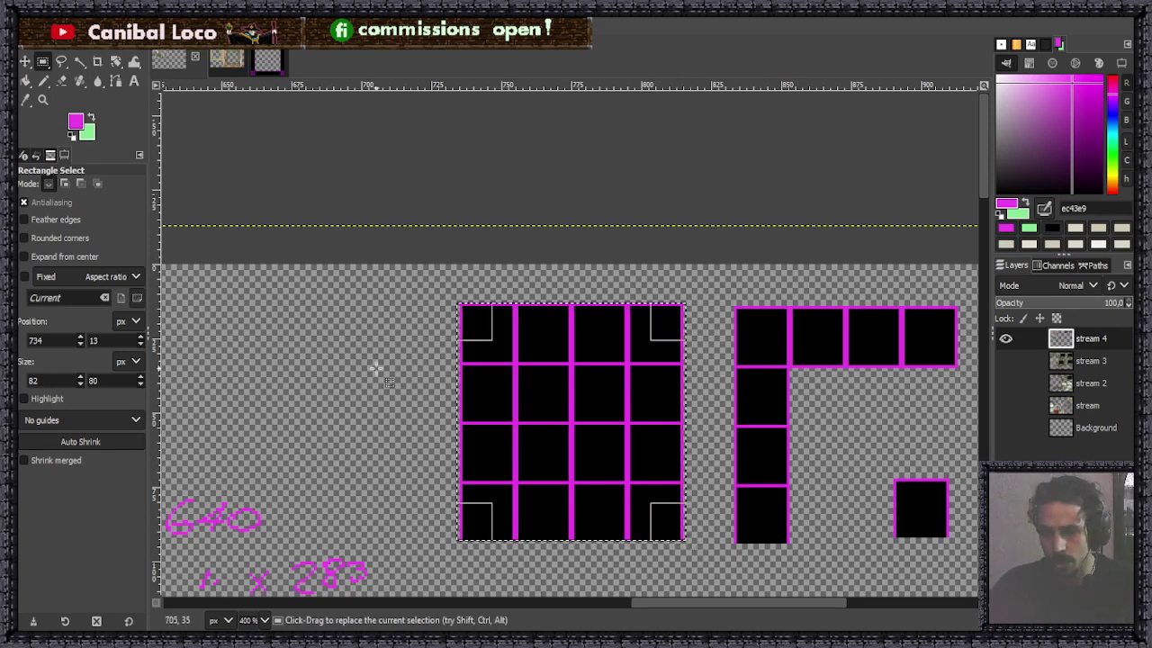
left_click(703, 404)
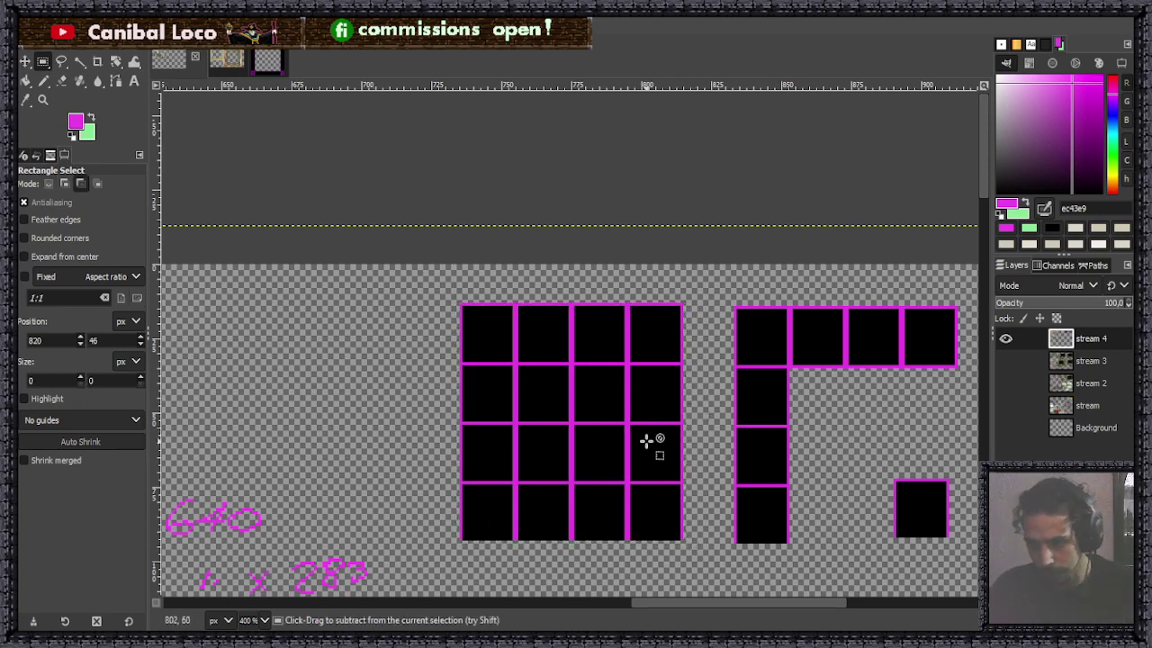
Outline the L-shaped piece's column and the single cell with rectangular selections, clearing each one.
scroll(648, 441, "down", 3)
scroll(648, 438, "up", 2)
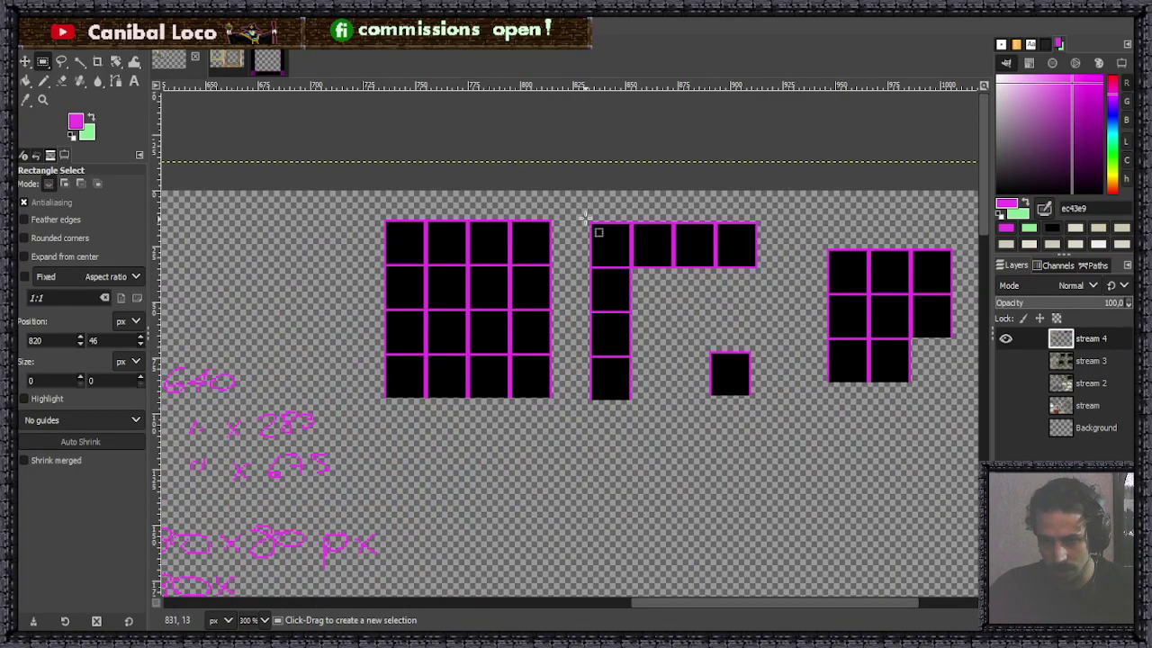
left_click_drag(584, 216, 639, 403)
left_click(686, 432)
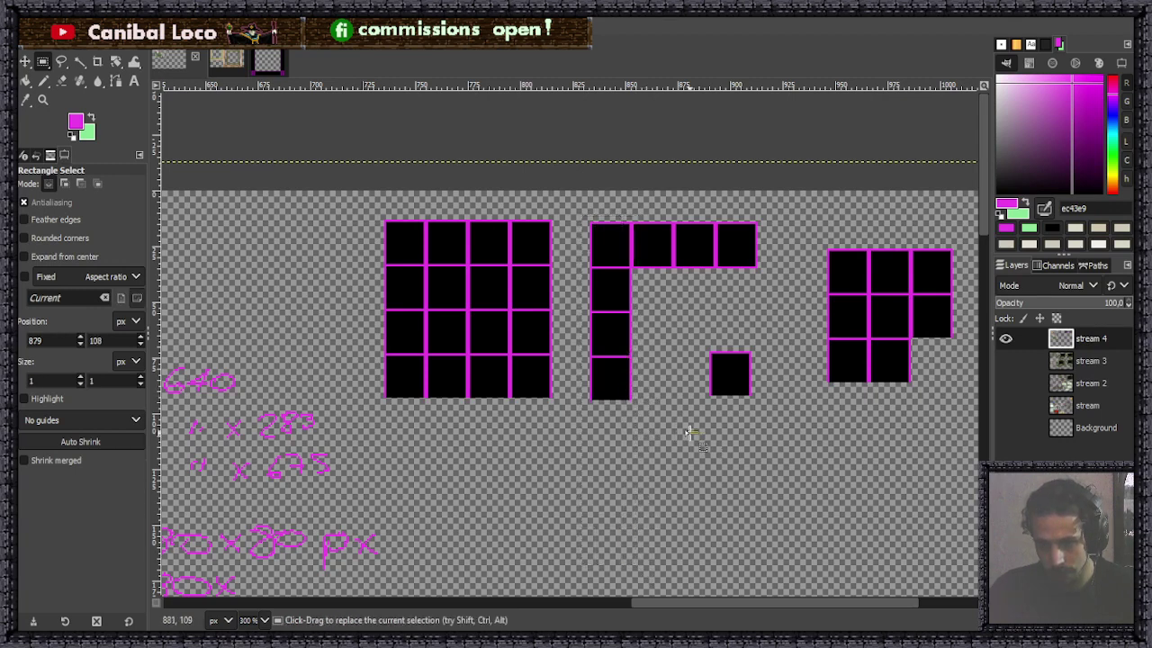
left_click(672, 384)
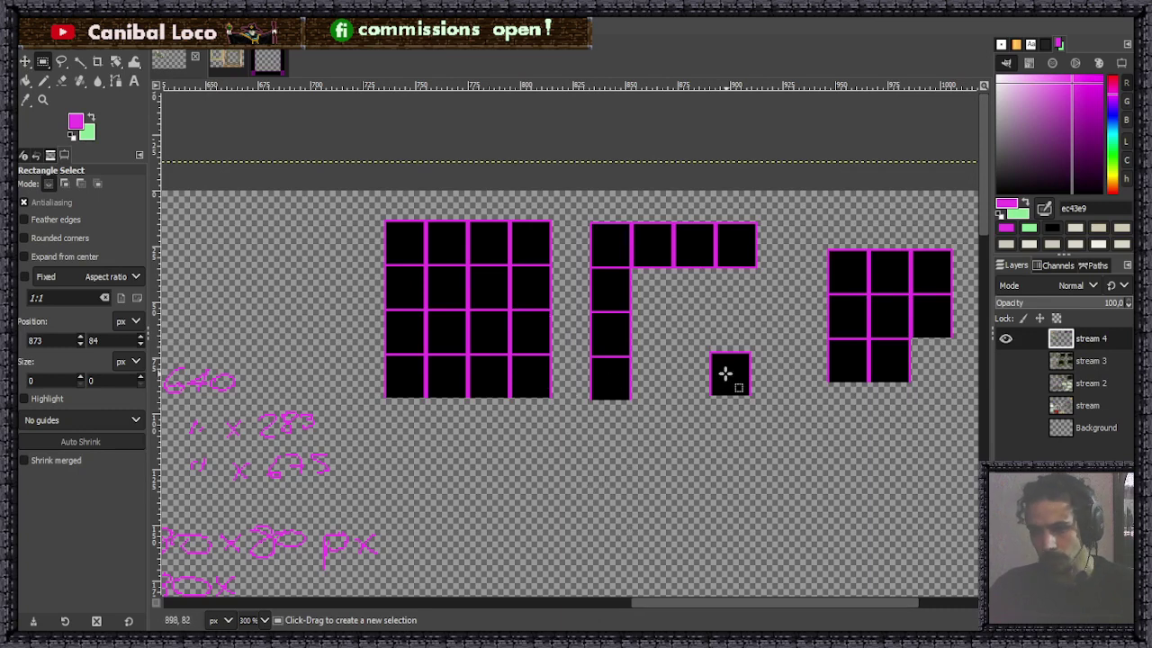
left_click_drag(691, 341, 777, 397)
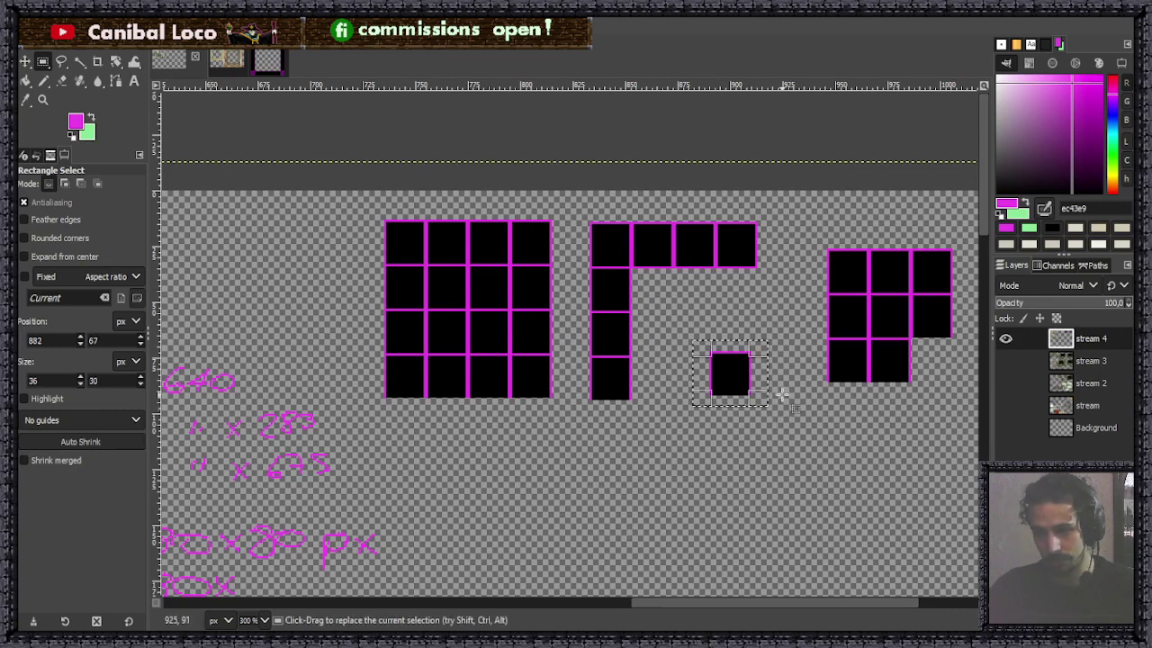
left_click(799, 405)
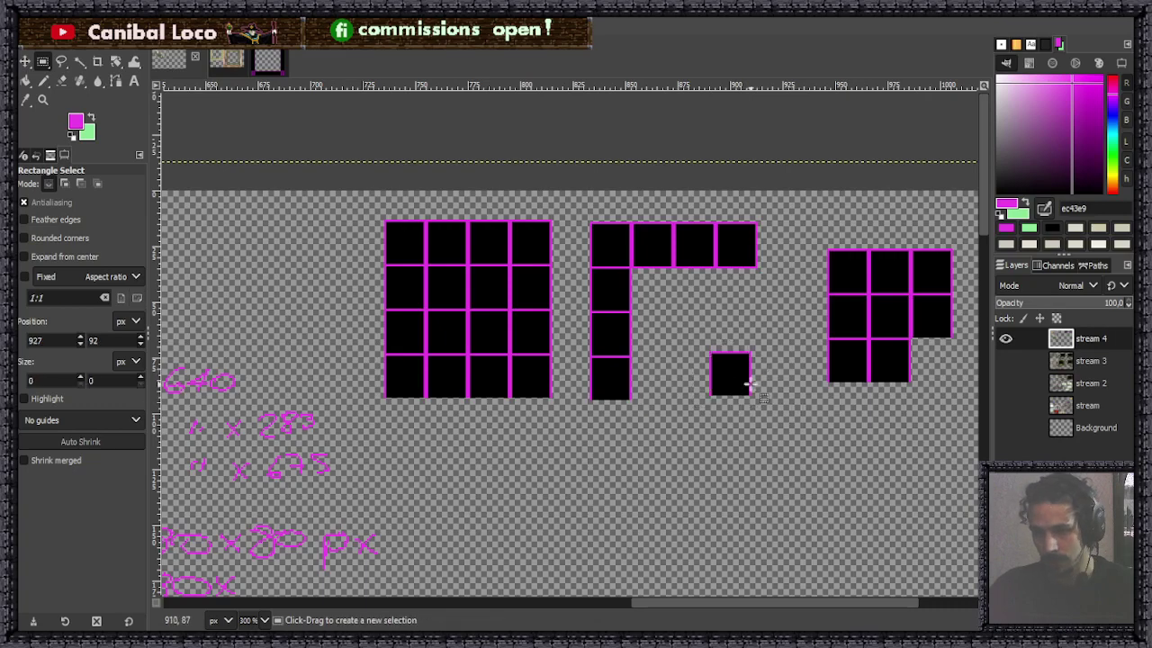
Switch to the Pencil tool and set the foreground color to green 4baf59.
scroll(746, 385, "up", 3)
scroll(681, 293, "up", 2)
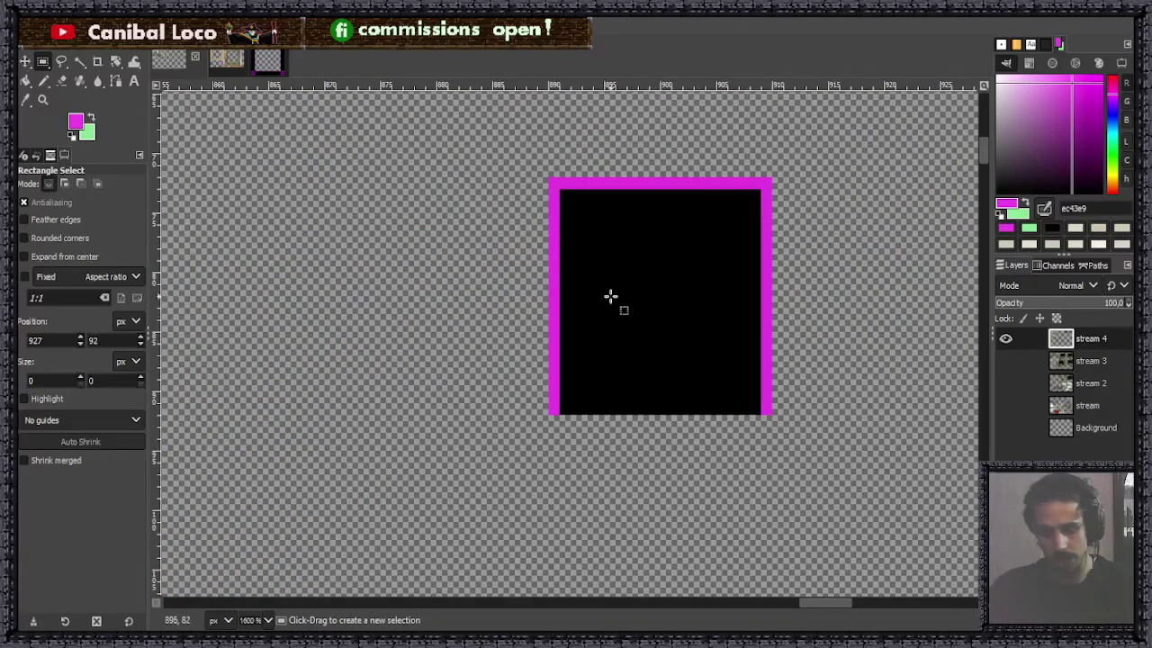
key("n")
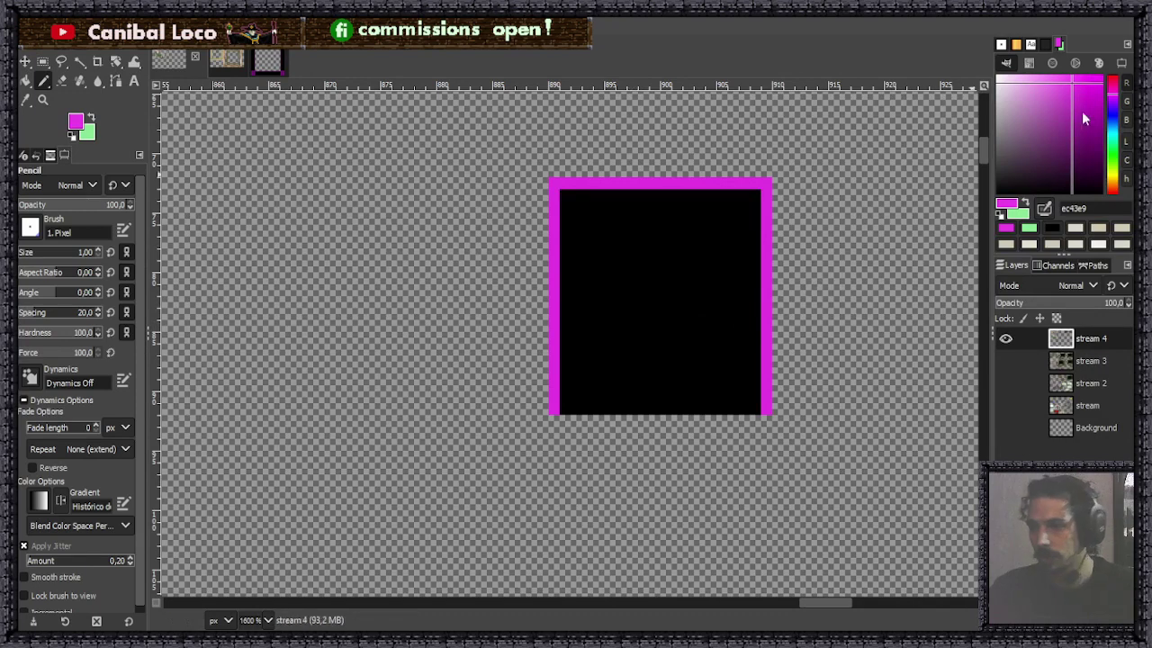
left_click(1110, 153)
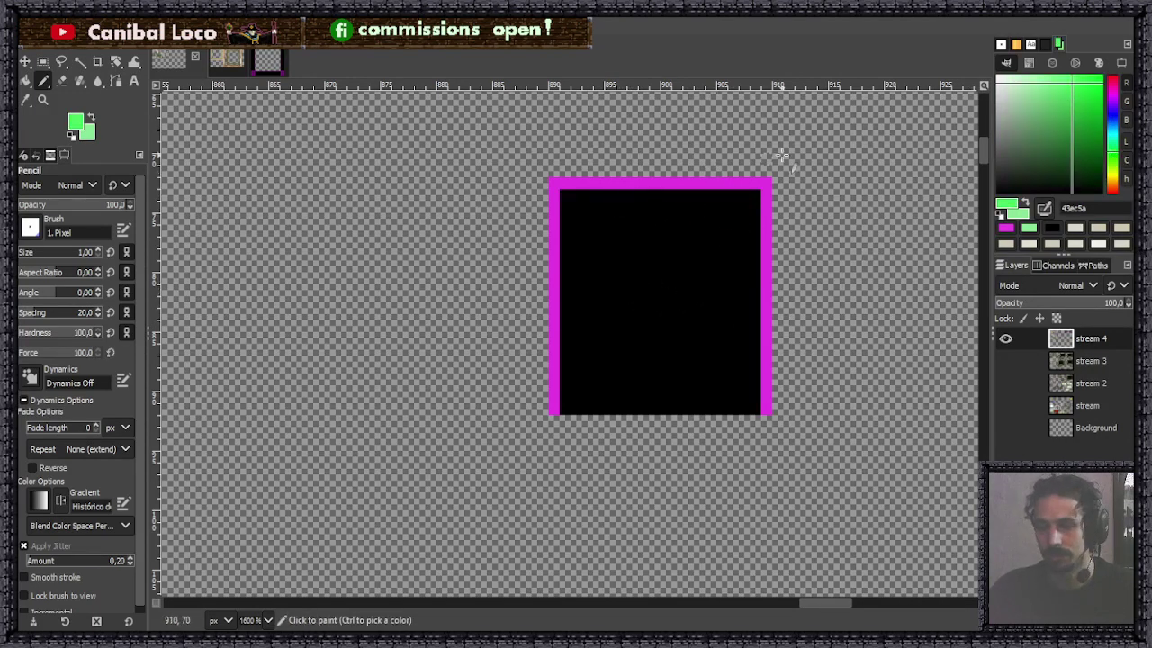
left_click(1044, 114)
left_click_drag(1045, 126, 1055, 110)
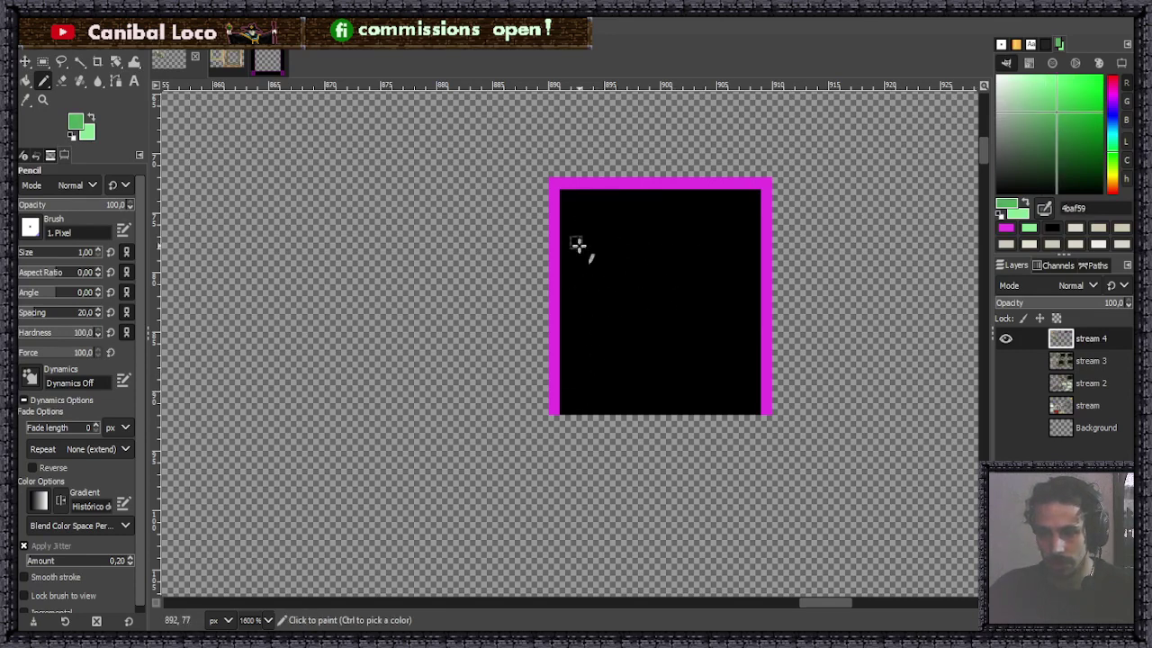
Draw a green upward arrow inside the single cell, running from its bottom edge near its left border.
left_click(585, 407)
left_click(587, 288, "shift")
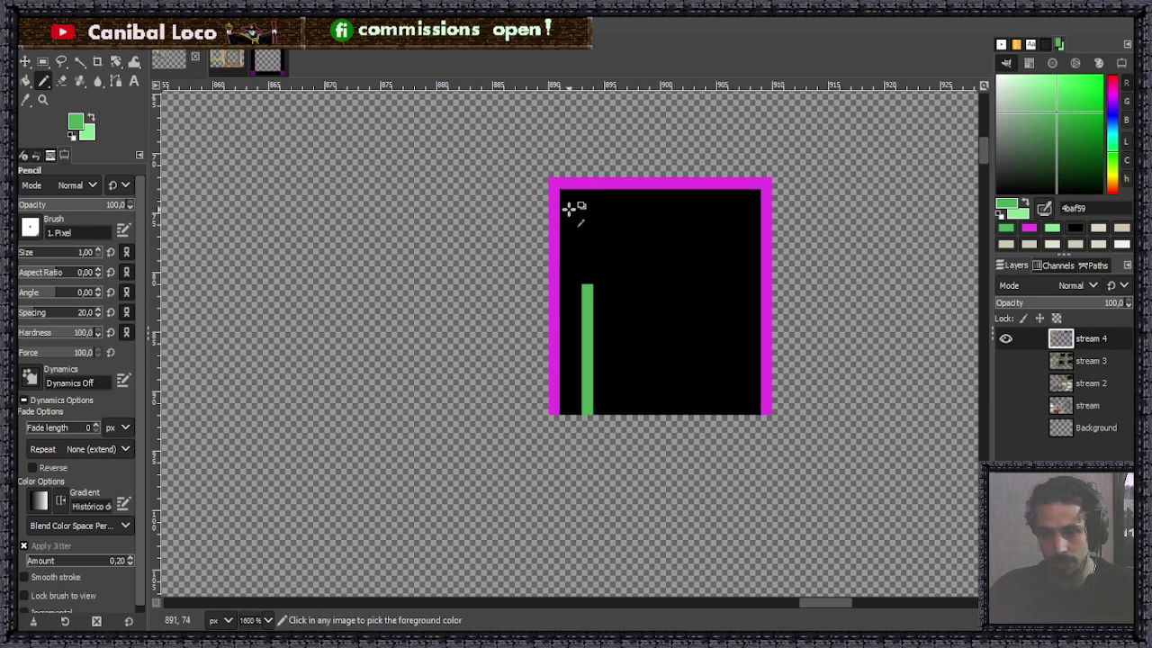
left_click(585, 255, "shift")
mouse_move(565, 254)
left_mouse_down()
mouse_move(587, 230)
mouse_move(610, 253)
left_mouse_up()
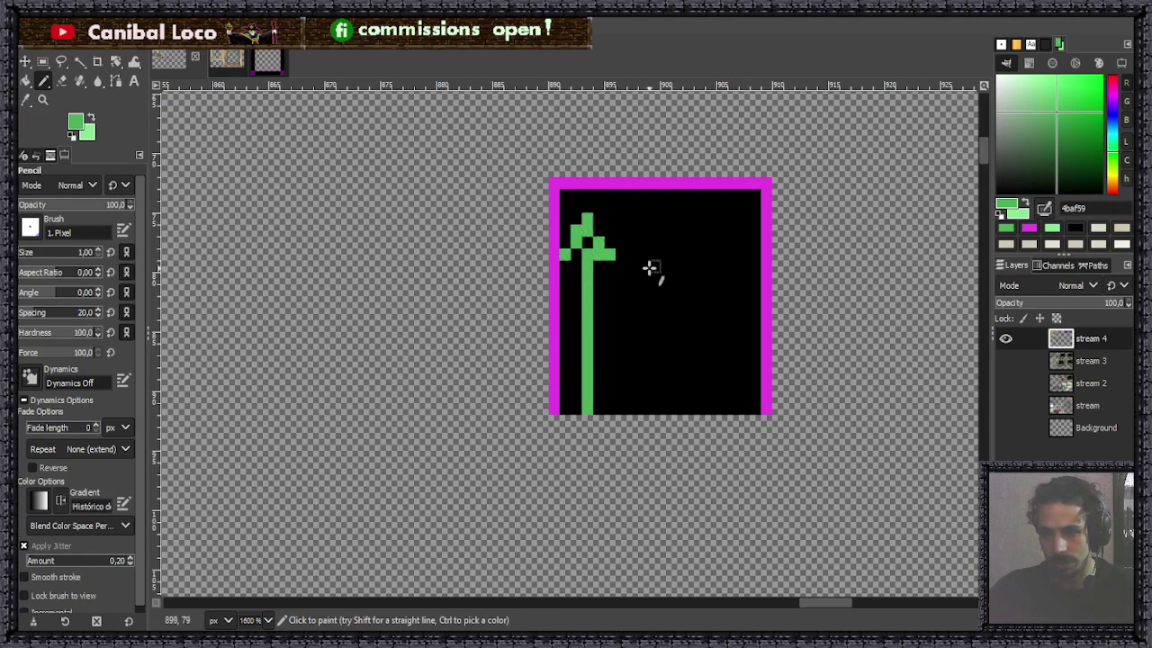
Draw a short green right-pointing arrow in the upper right part of the single cell.
left_click(642, 264)
left_click(700, 256, "shift")
left_click_drag(699, 254, 729, 267)
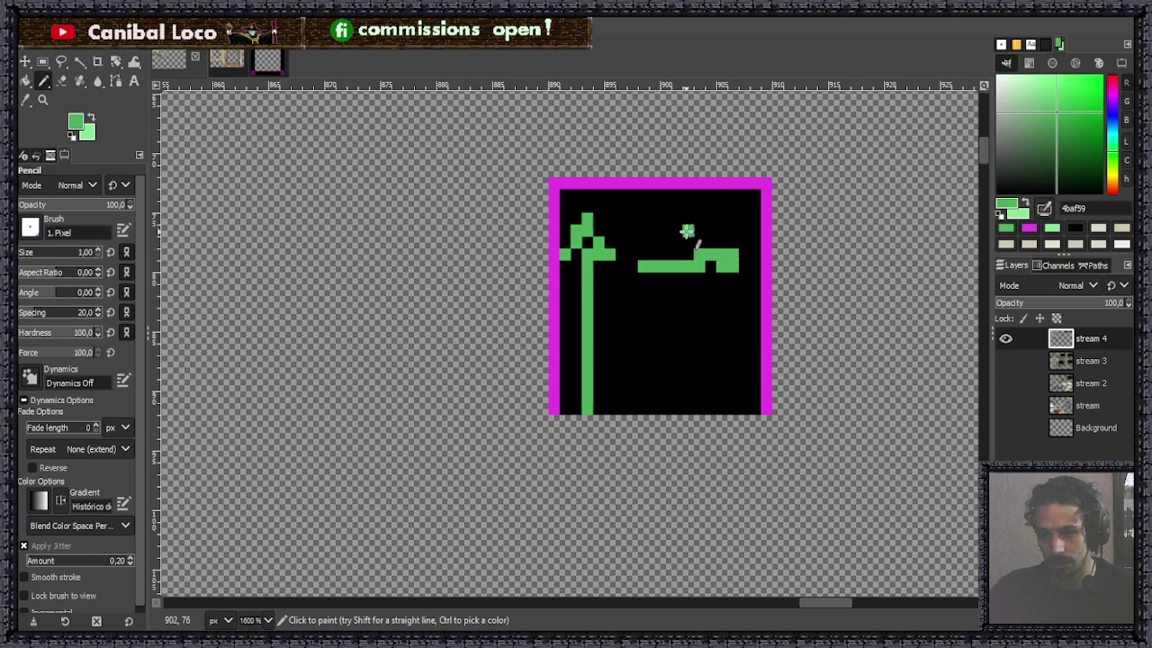
mouse_move(687, 232)
left_mouse_down()
mouse_move(754, 263)
mouse_move(738, 298)
left_mouse_up()
Circle the junction of the four upper-left cells in the eight-cell piece with a freehand green oval.
scroll(656, 306, "down", 5)
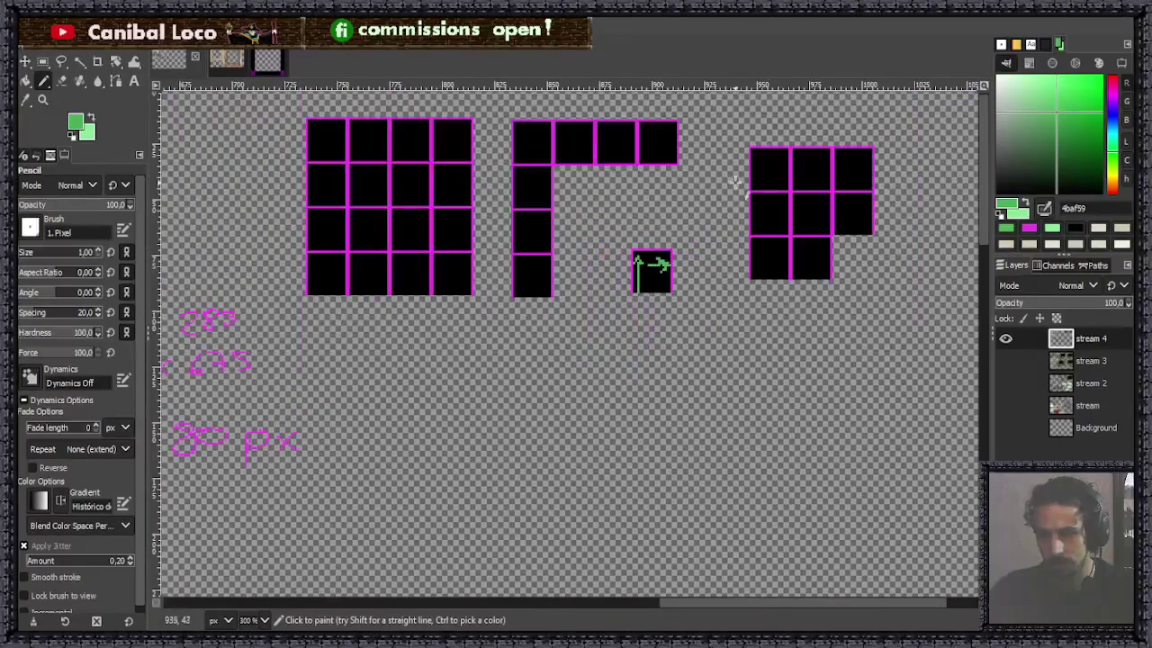
scroll(549, 170, "up", 2)
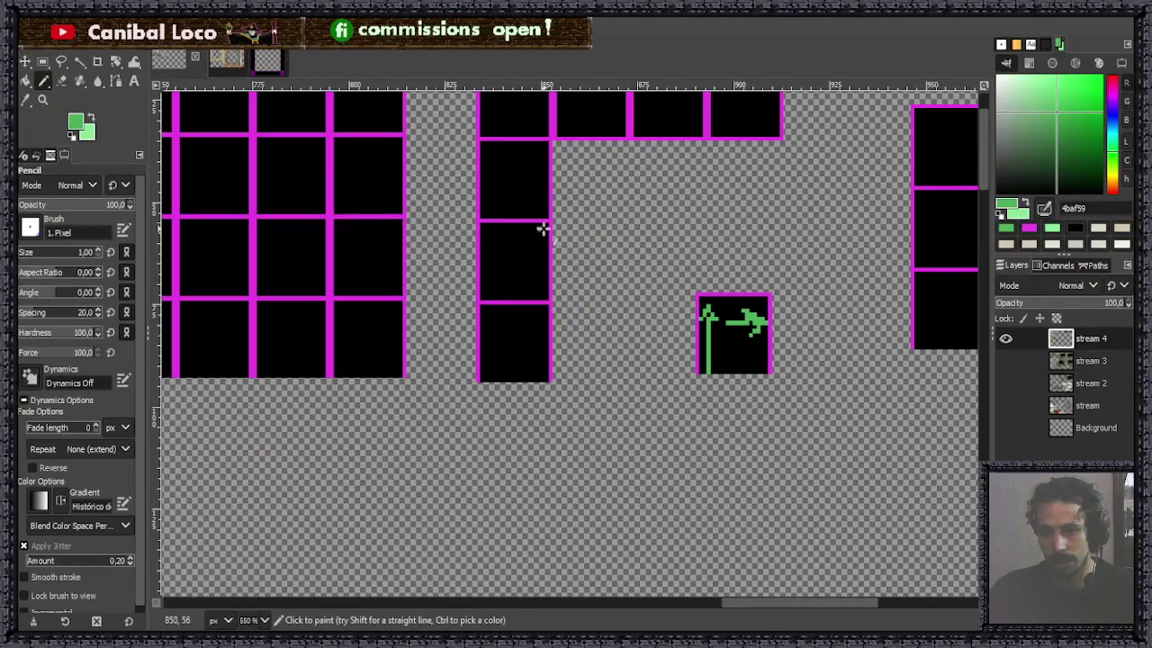
scroll(543, 229, "up", 3)
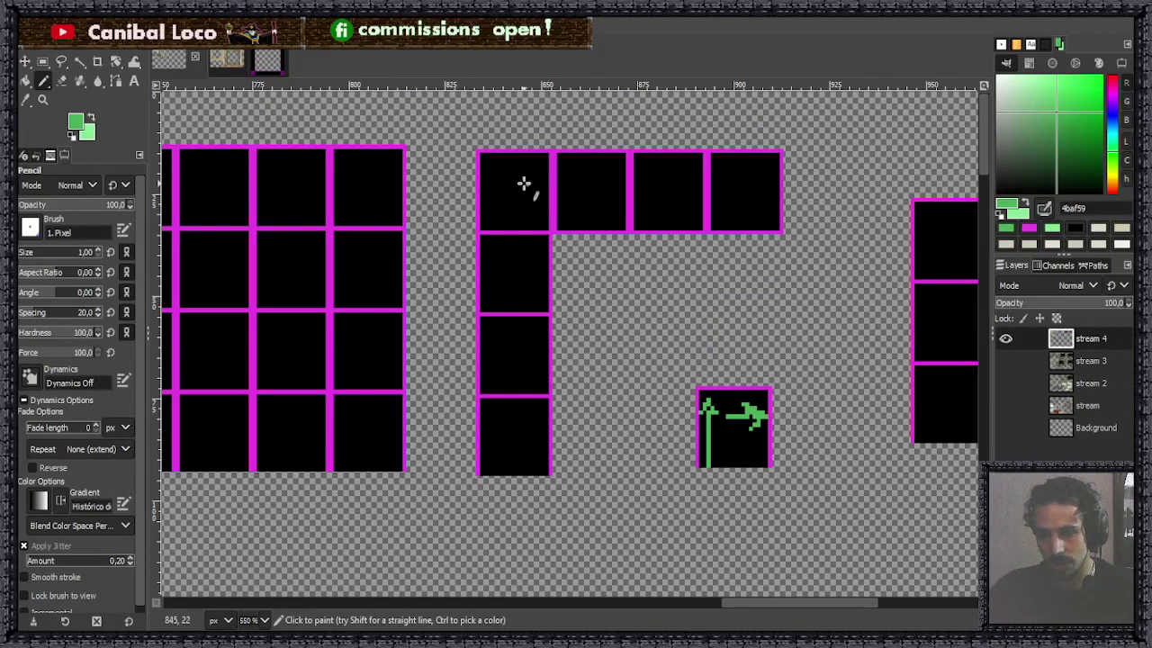
scroll(710, 436, "down", 3)
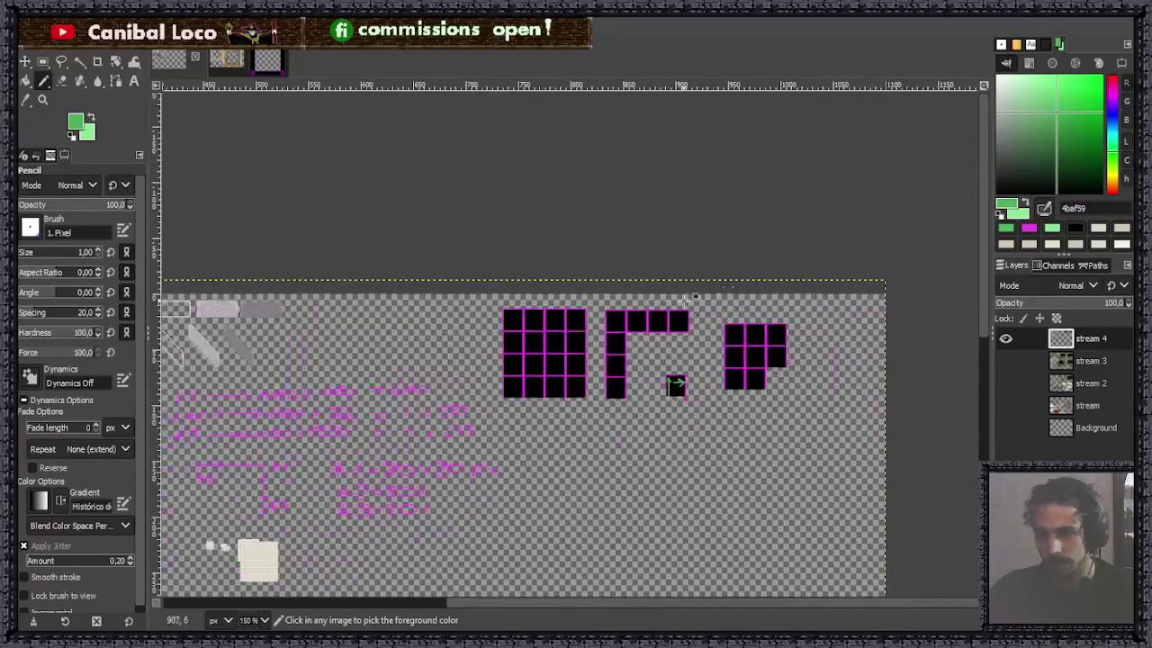
scroll(774, 348, "up", 3)
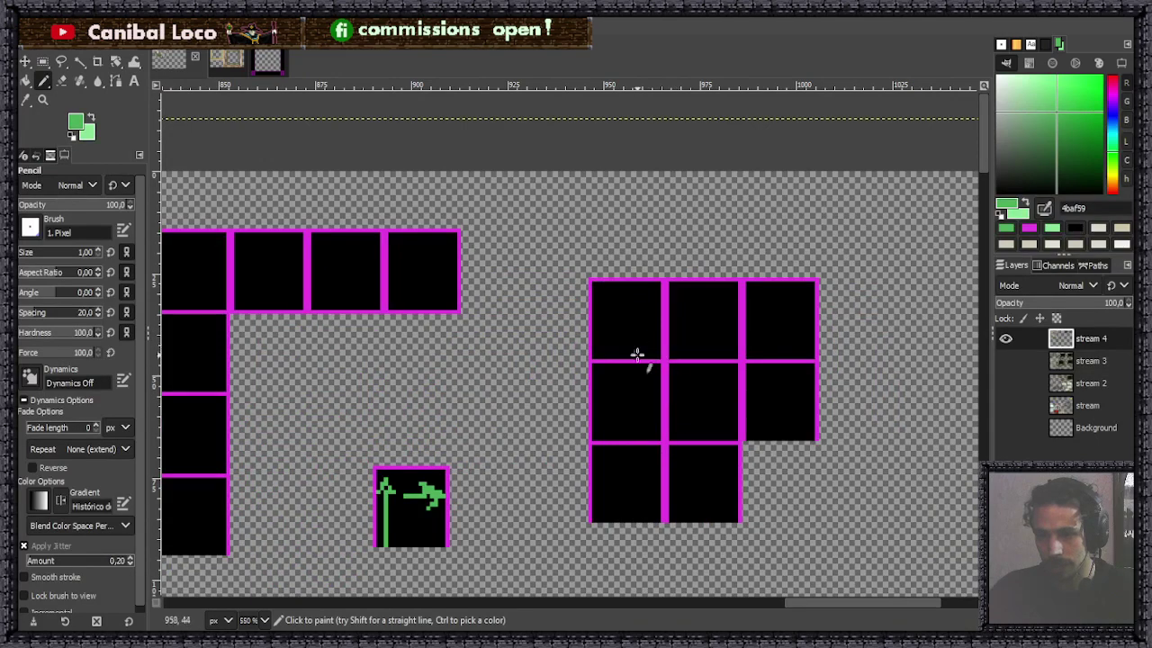
left_click_drag(652, 334, 645, 360)
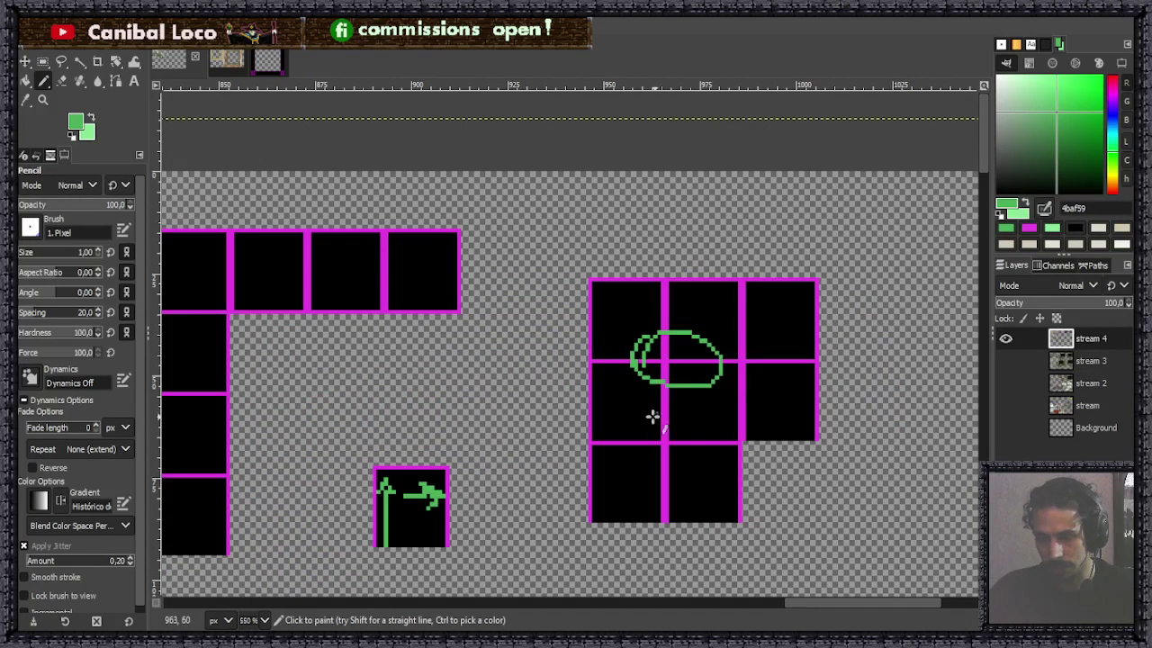
Save the image with the new frame pieces and green markings.
scroll(687, 316, "down", 5)
scroll(571, 306, "up", 3)
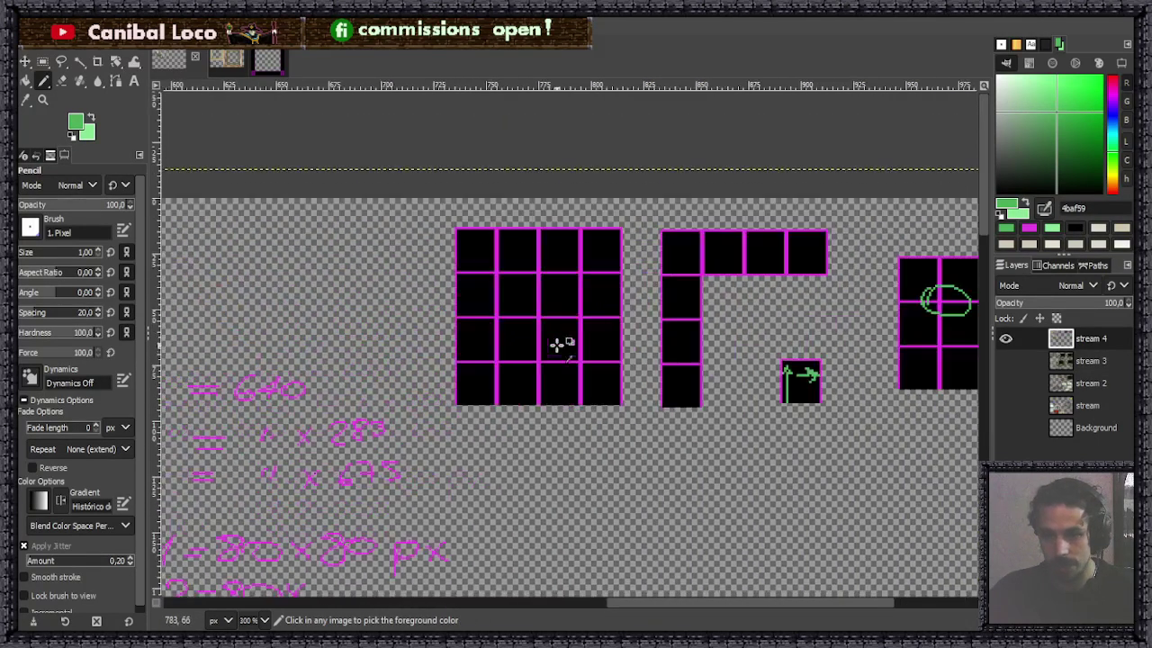
key("ctrl+s")
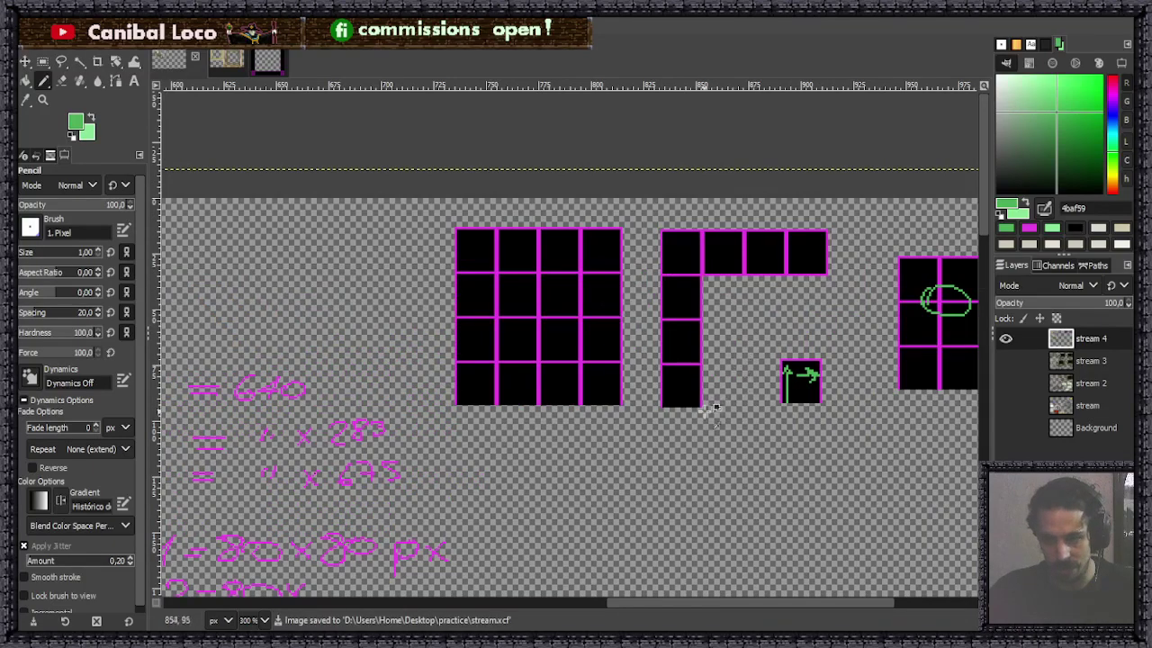
scroll(716, 408, "down", 3)
scroll(809, 402, "up", 1)
scroll(708, 326, "up", 2)
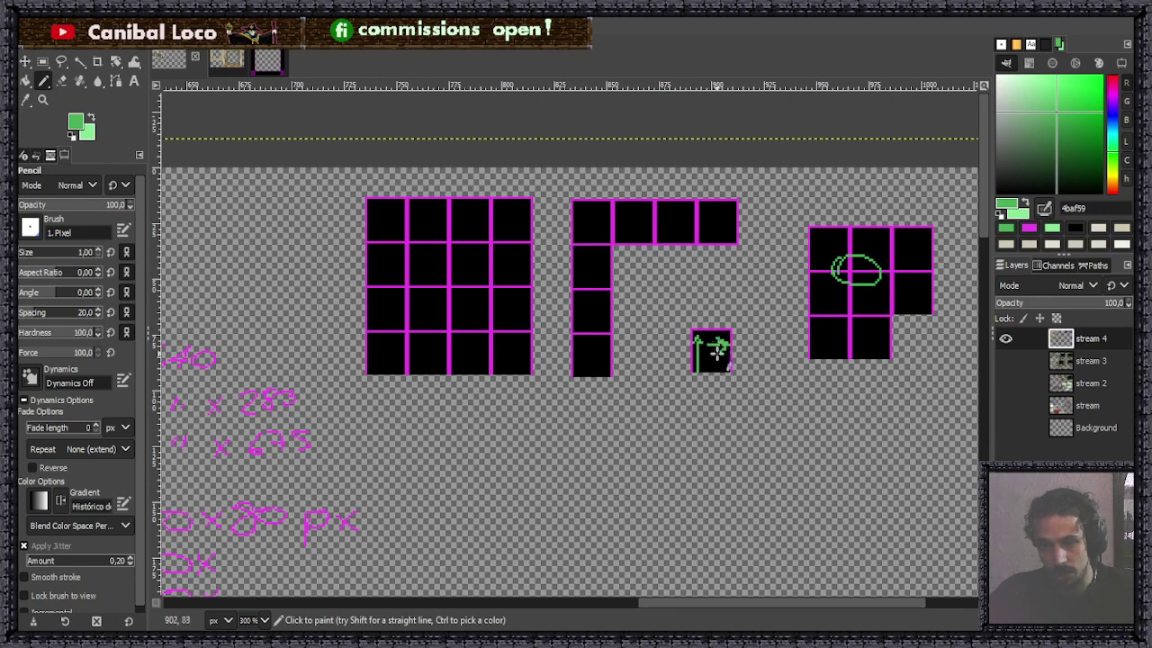
scroll(714, 359, "up", 6, "ctrl")
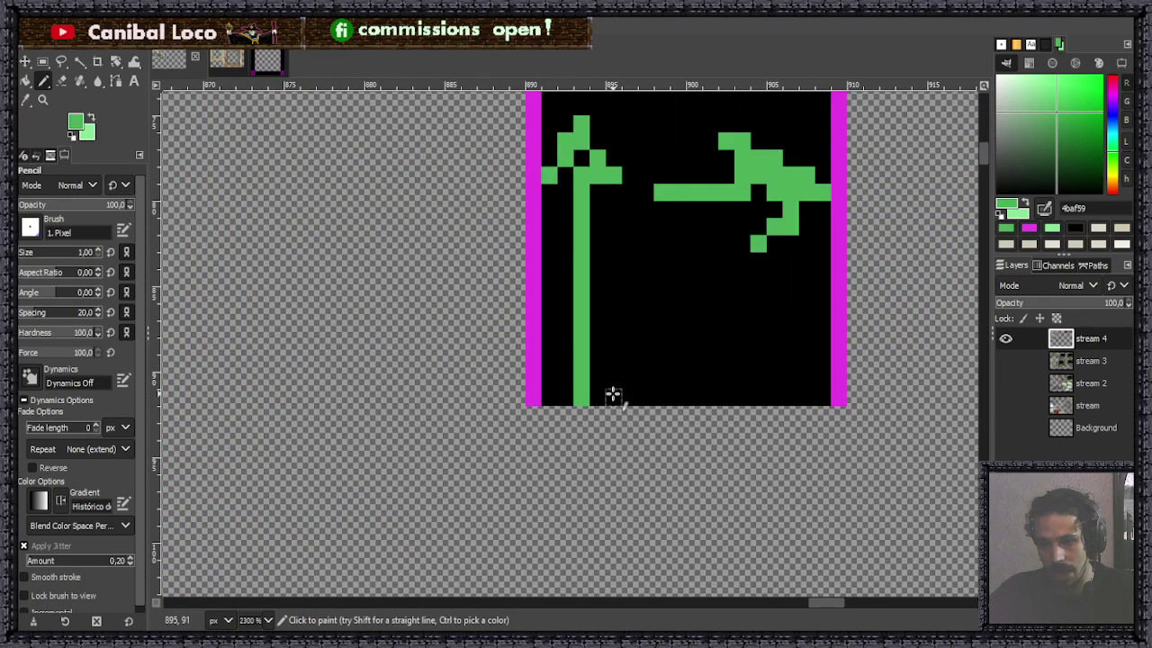
Draw a short green horizontal line along the single cell's bottom edge, just right of the upward arrow's base.
left_click_drag(613, 395, 681, 400)
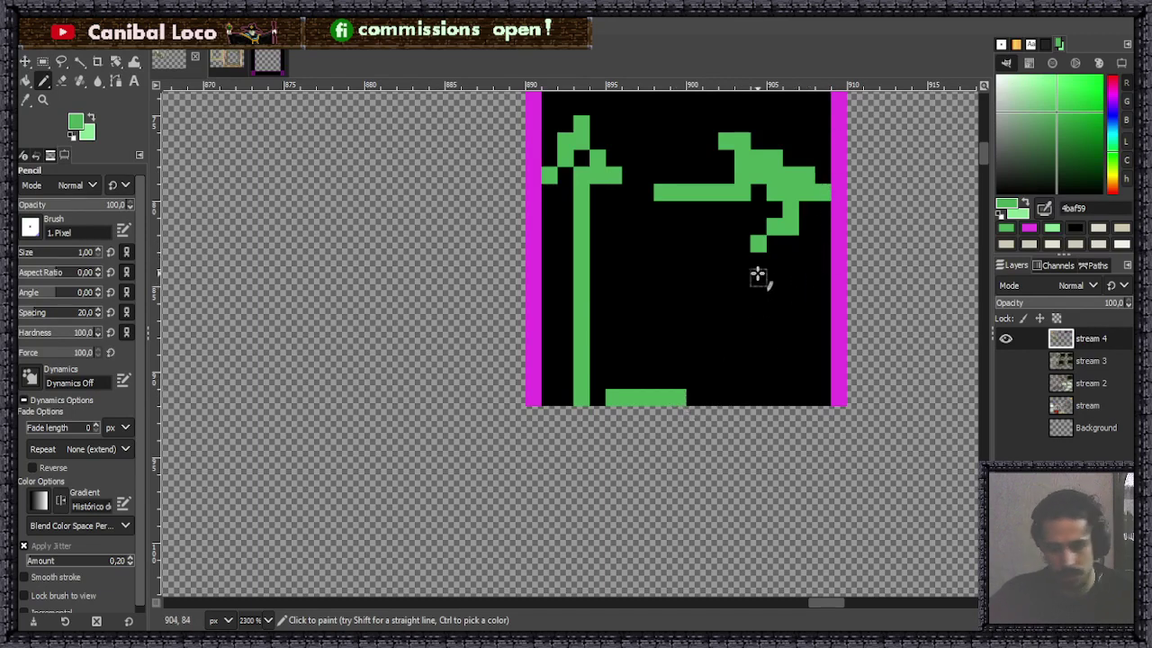
scroll(746, 297, "down", 1)
scroll(736, 321, "up", 2)
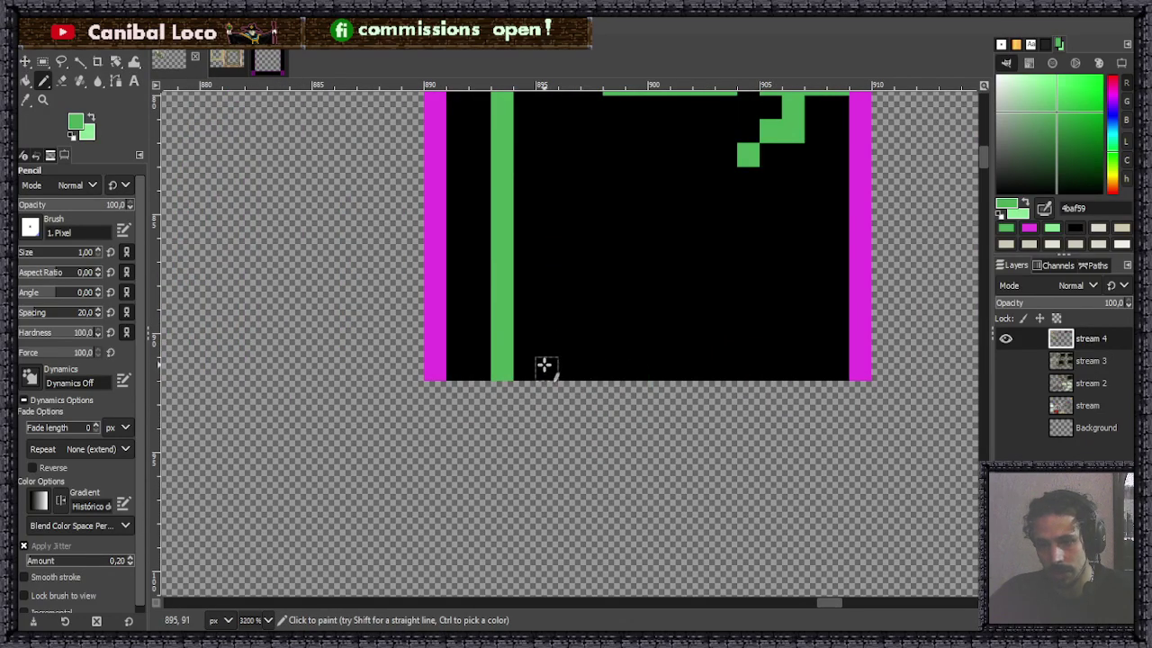
left_click_drag(544, 365, 660, 368)
scroll(738, 324, "up", 3)
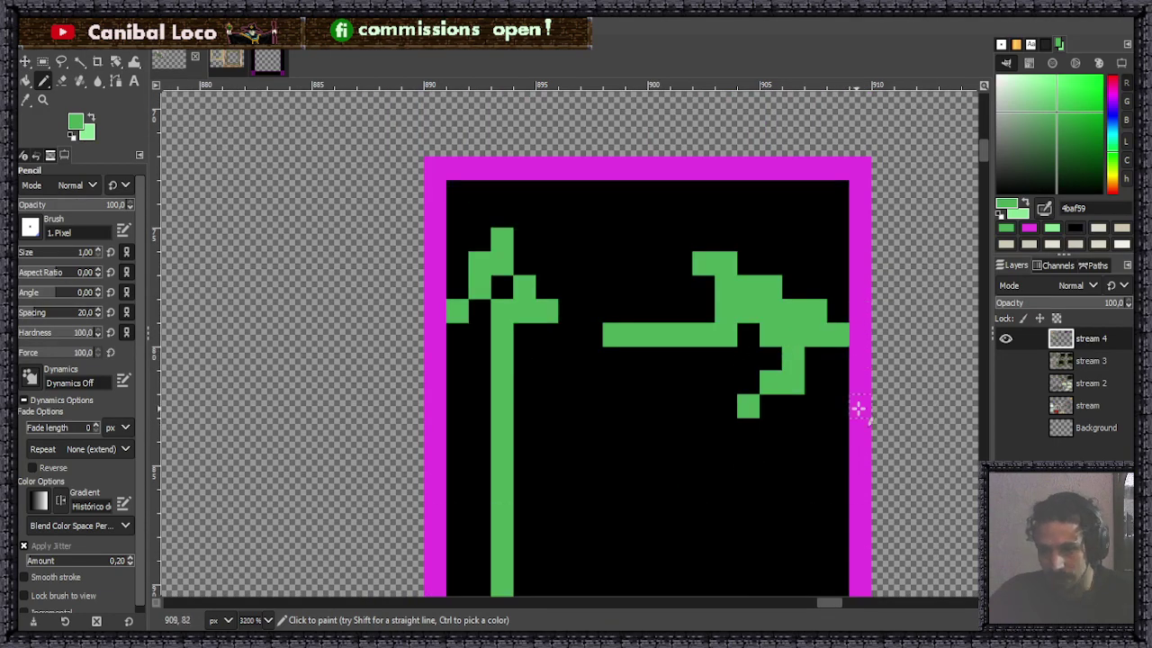
Try to draw a green vertical line down the single cell's right border, then undo the stroke.
left_click_drag(835, 261, 854, 411)
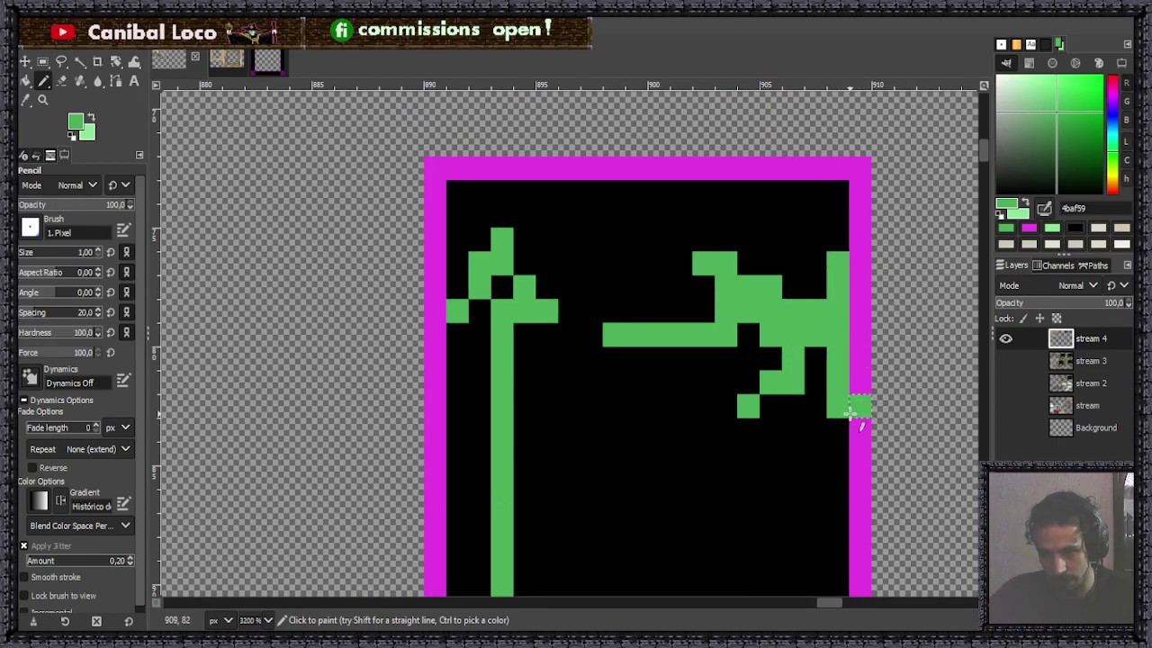
key("ctrl+z")
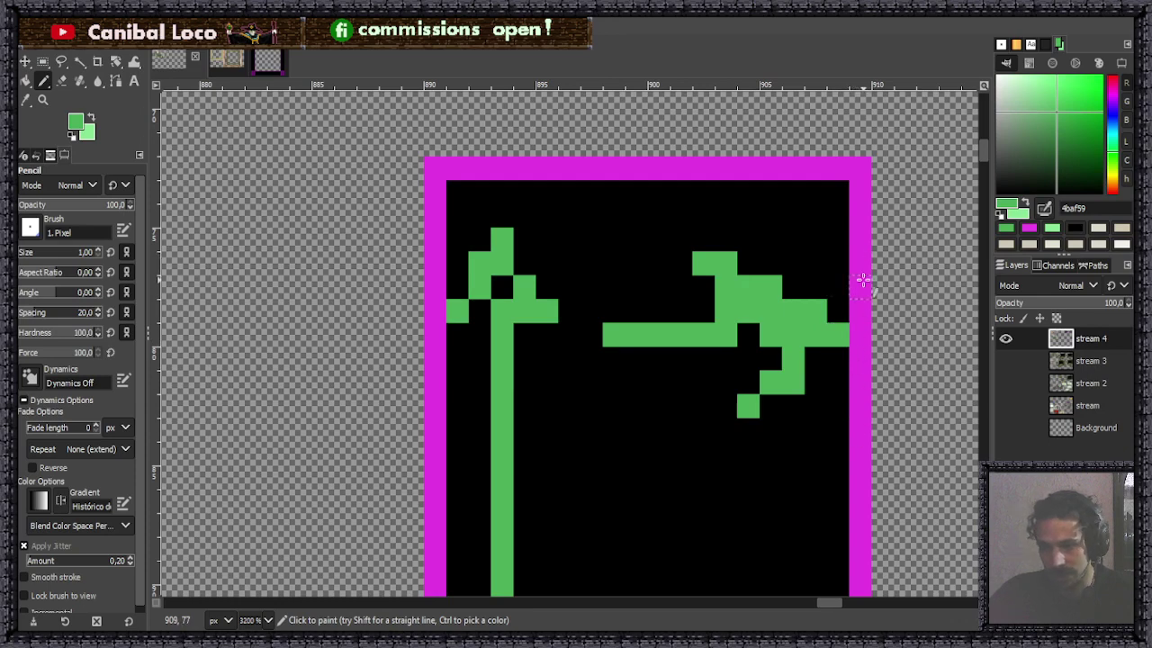
scroll(775, 268, "down", 4)
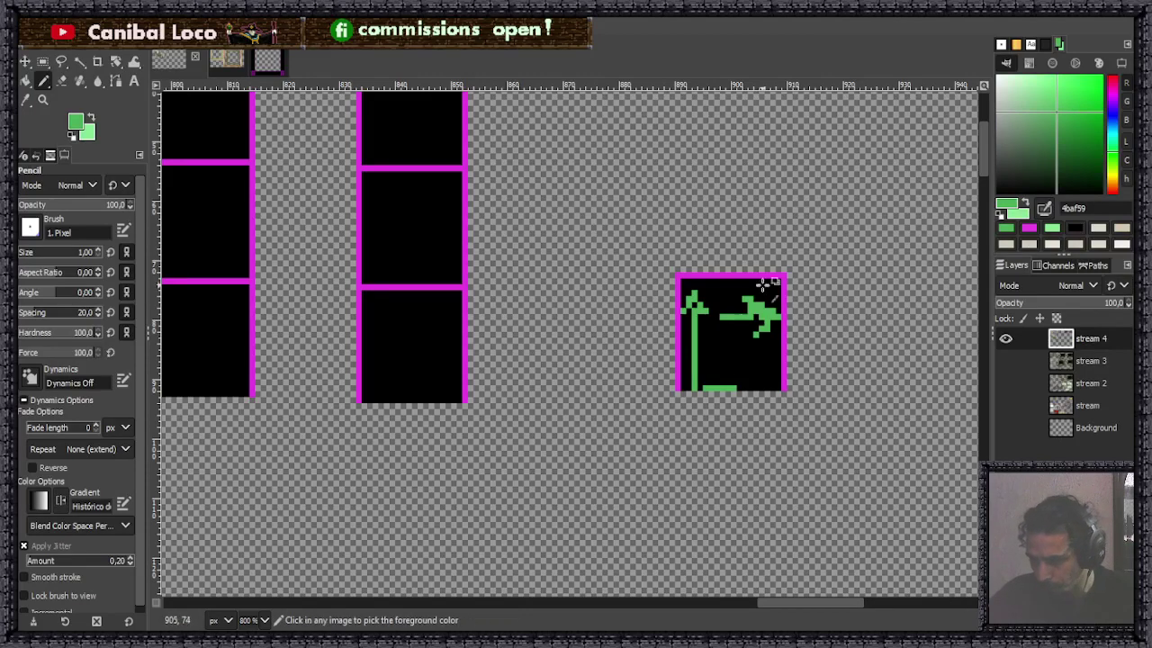
Examine the marked single cell alongside the full grid, the L-shaped piece and the eight-cell piece.
scroll(814, 358, "up", 2)
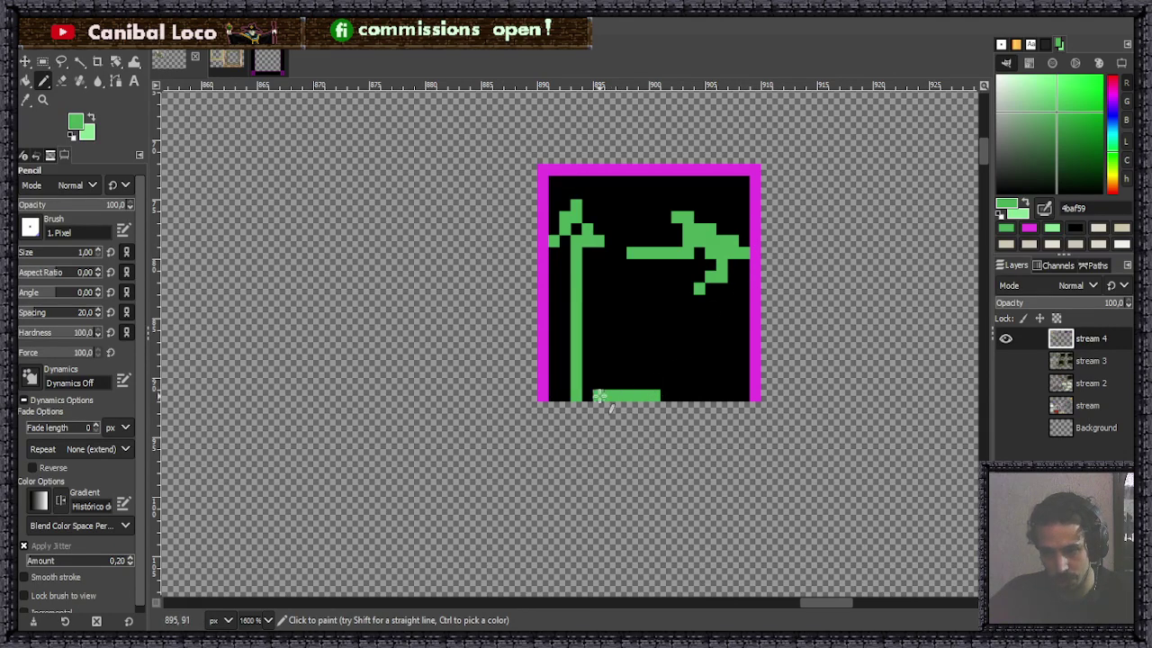
scroll(623, 394, "down", 4, "ctrl")
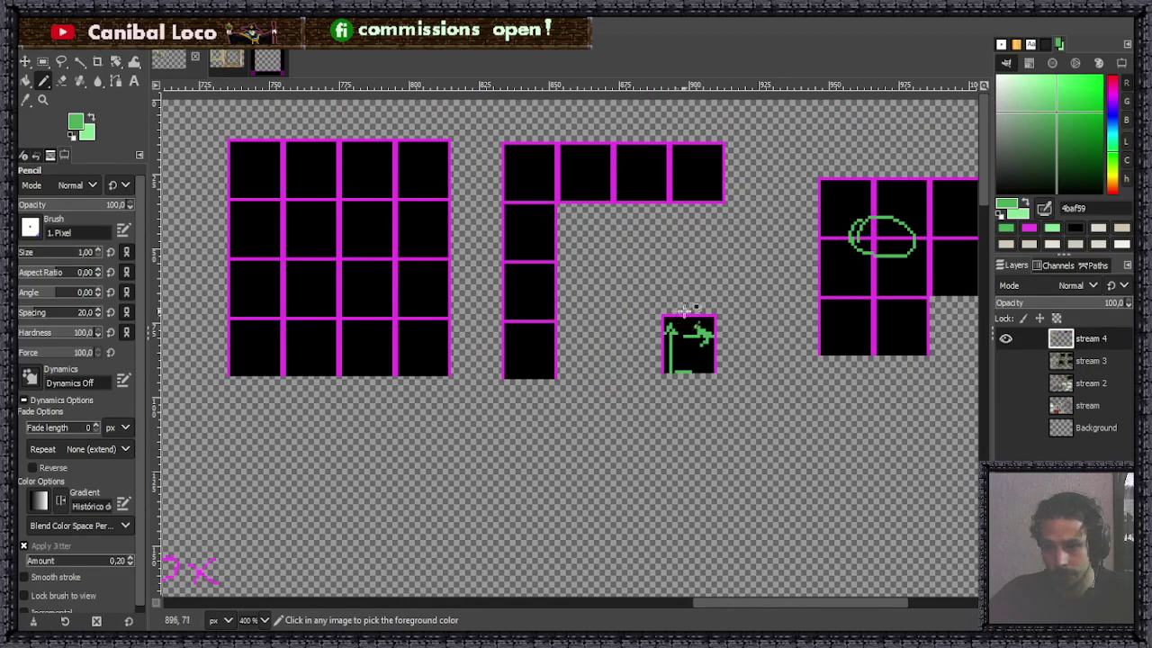
scroll(700, 330, "up", 4, "ctrl")
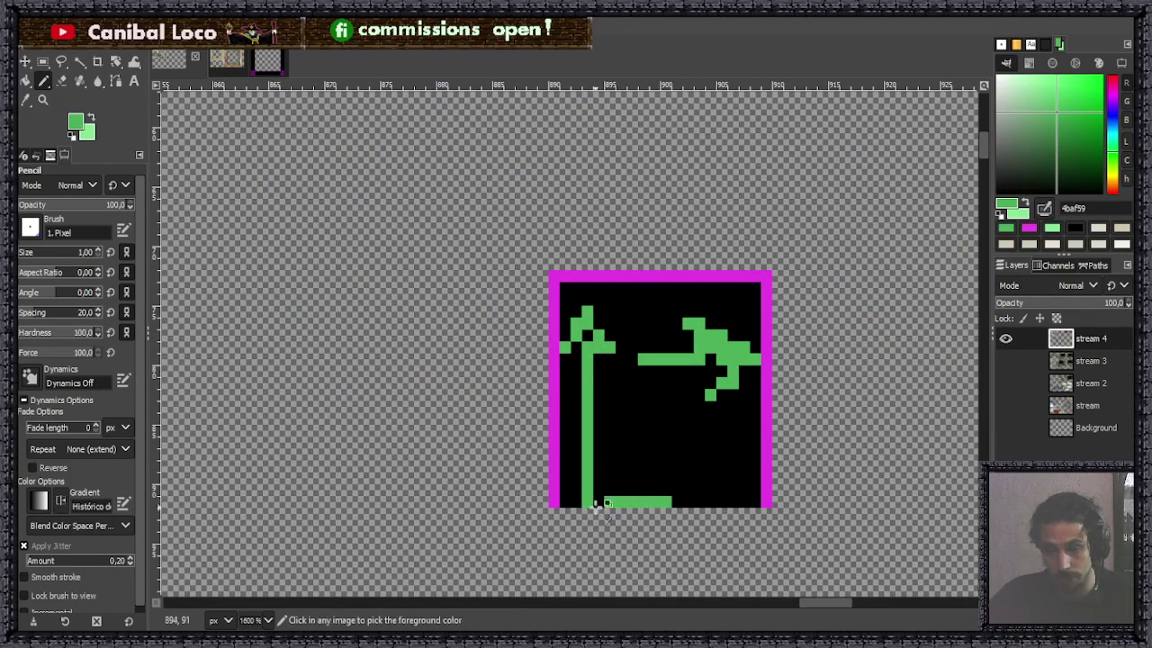
scroll(590, 436, "down", 3, "ctrl")
scroll(598, 404, "down", 4, "ctrl")
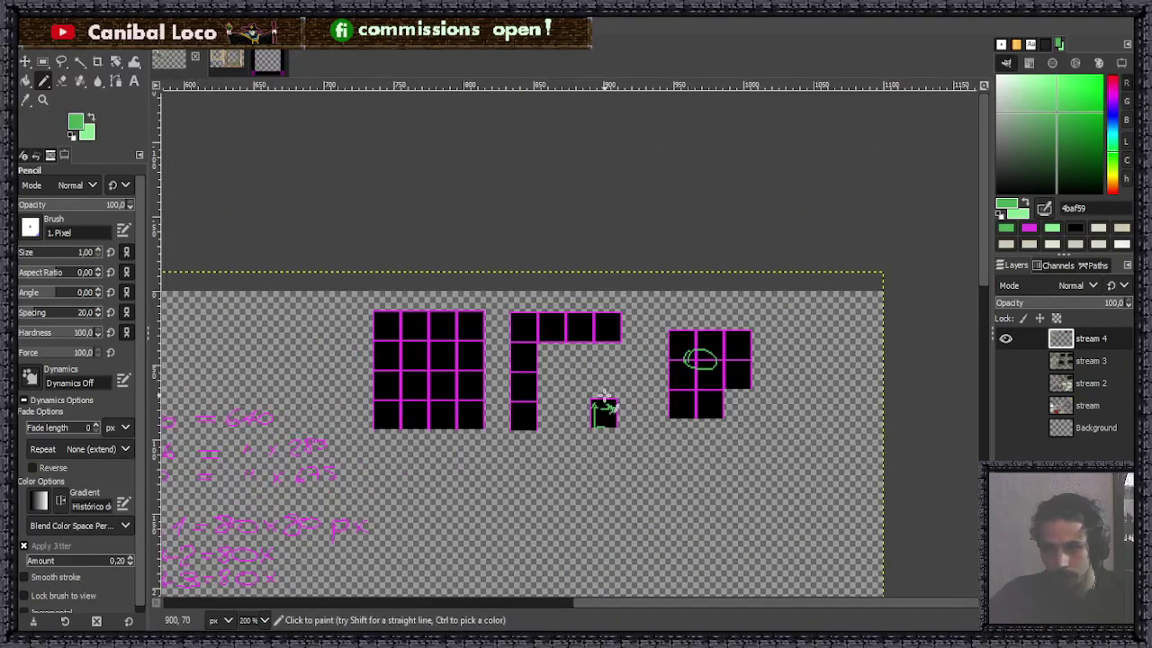
scroll(504, 360, "up", 3, "ctrl")
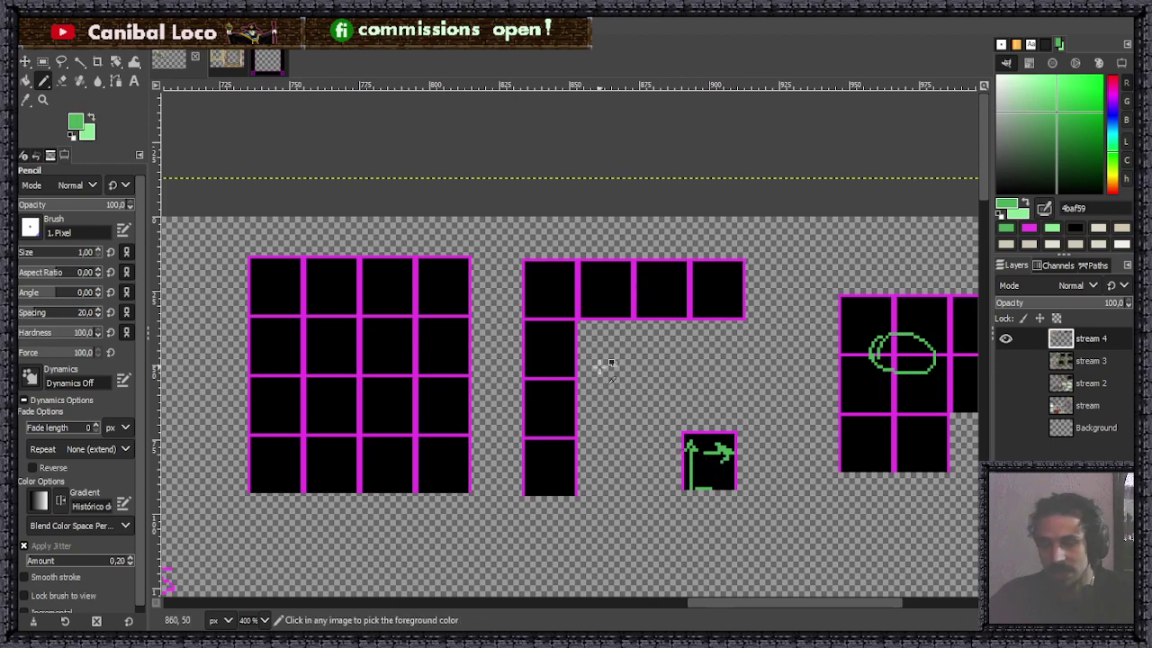
scroll(531, 270, "up", 3)
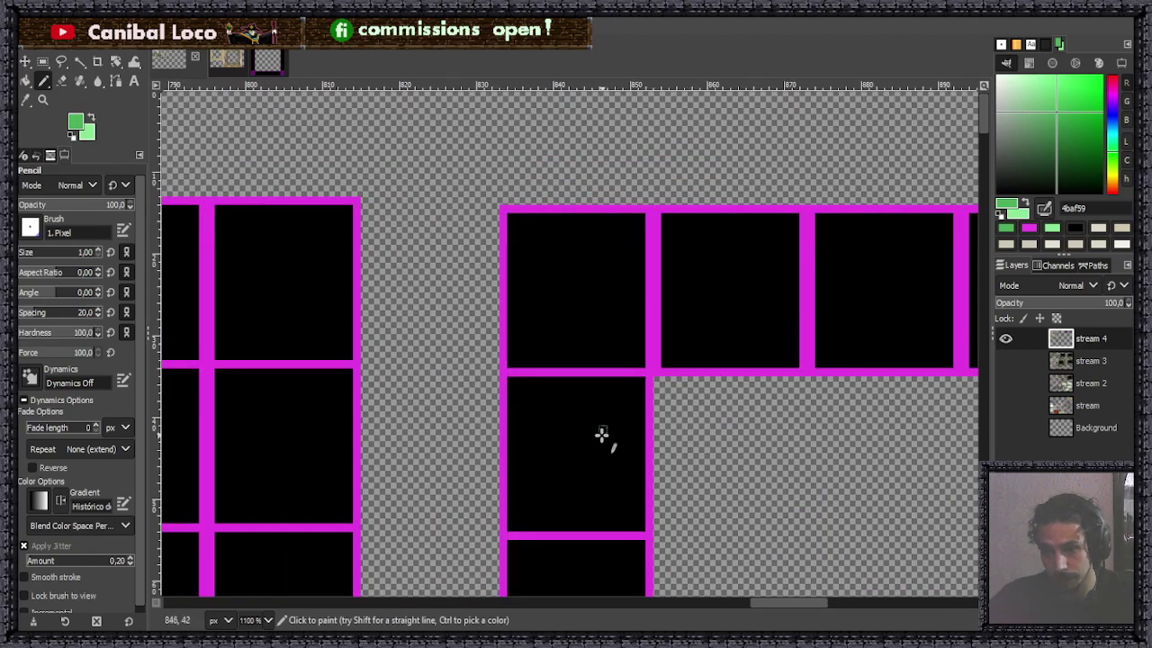
scroll(601, 437, "down", 6)
scroll(797, 318, "up", 4)
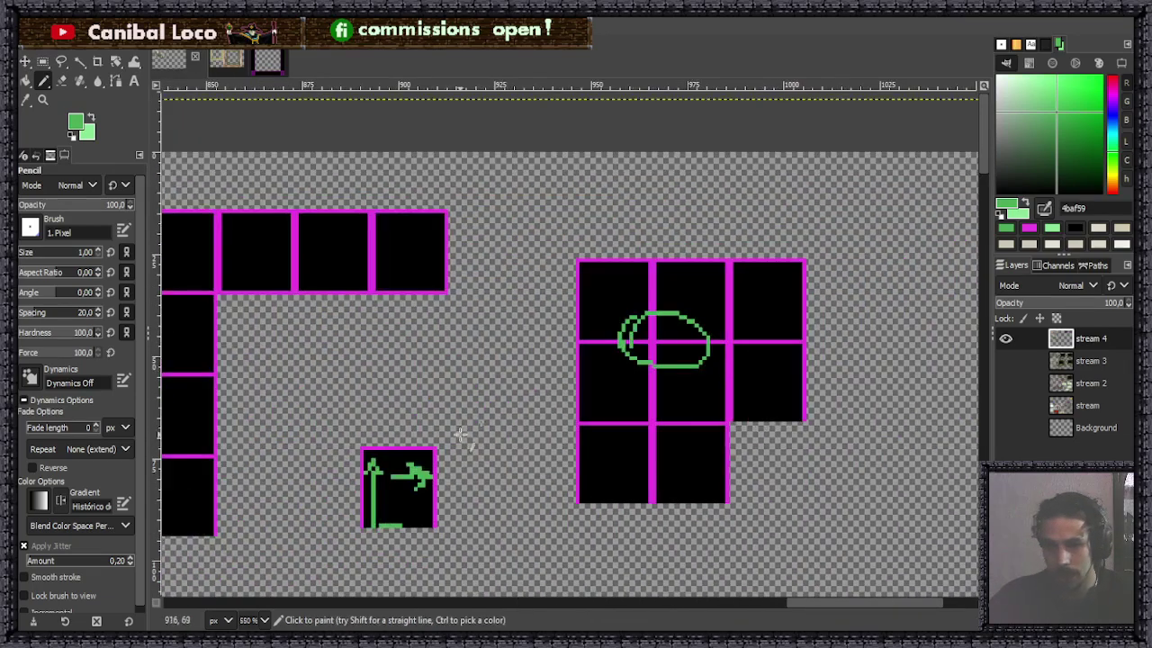
scroll(387, 528, "down", 1)
scroll(398, 528, "up", 1)
scroll(387, 358, "up", 2)
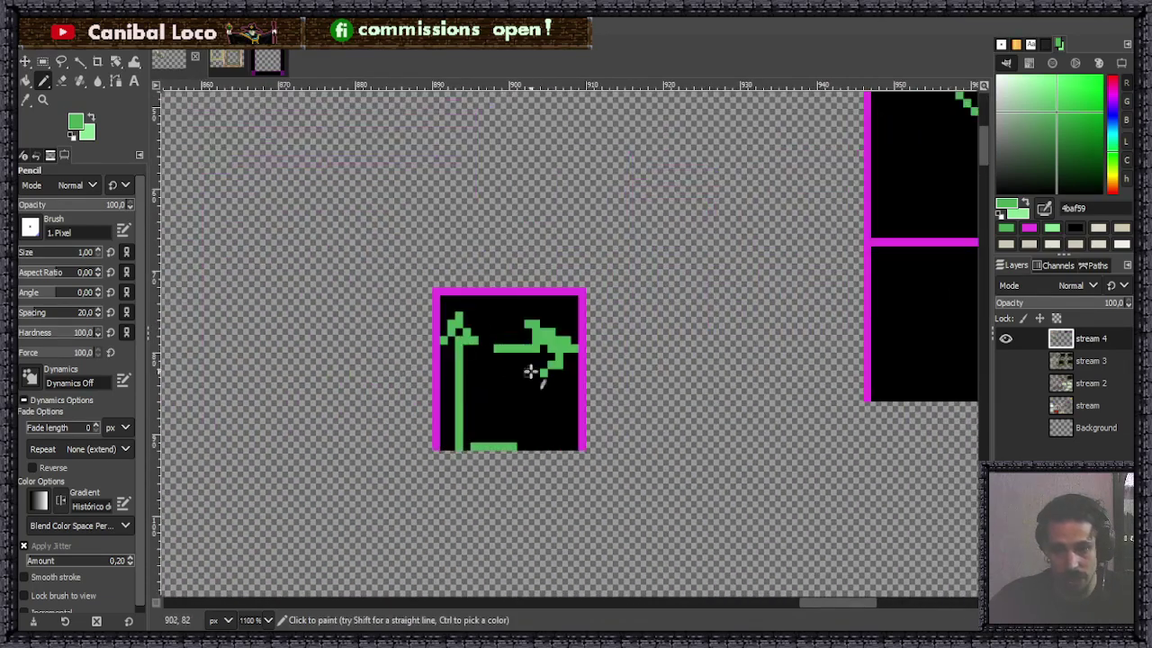
scroll(511, 426, "down", 4)
scroll(577, 308, "up", 3)
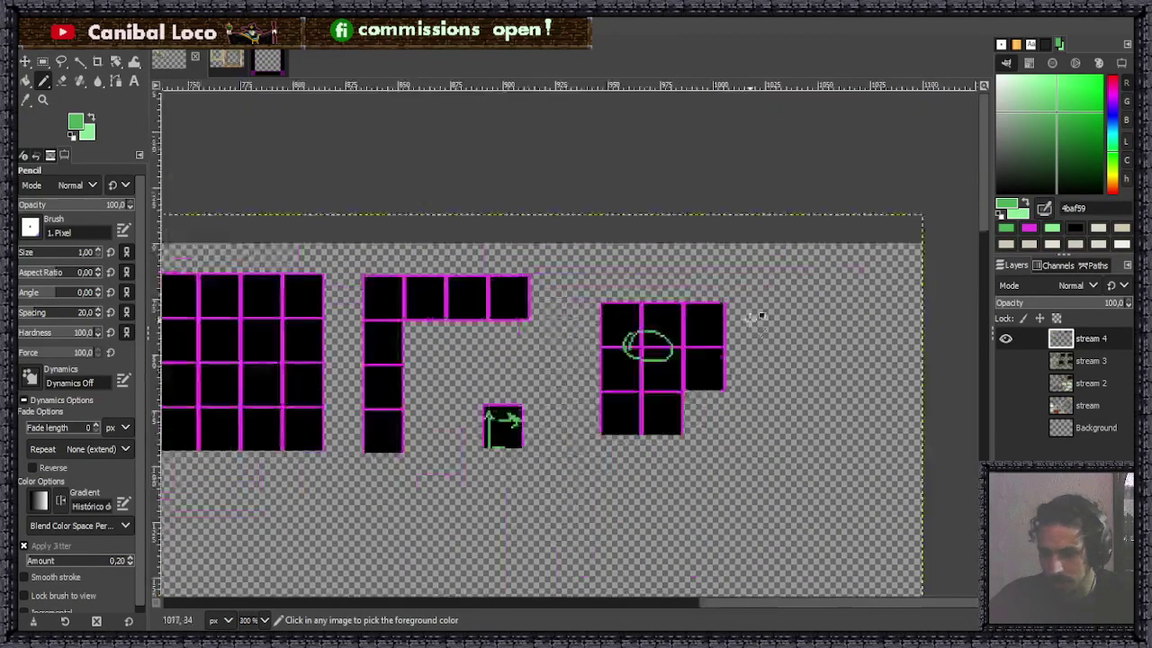
scroll(531, 338, "down", 4)
scroll(435, 378, "down", 1)
scroll(441, 405, "up", 2)
scroll(450, 405, "down", 3)
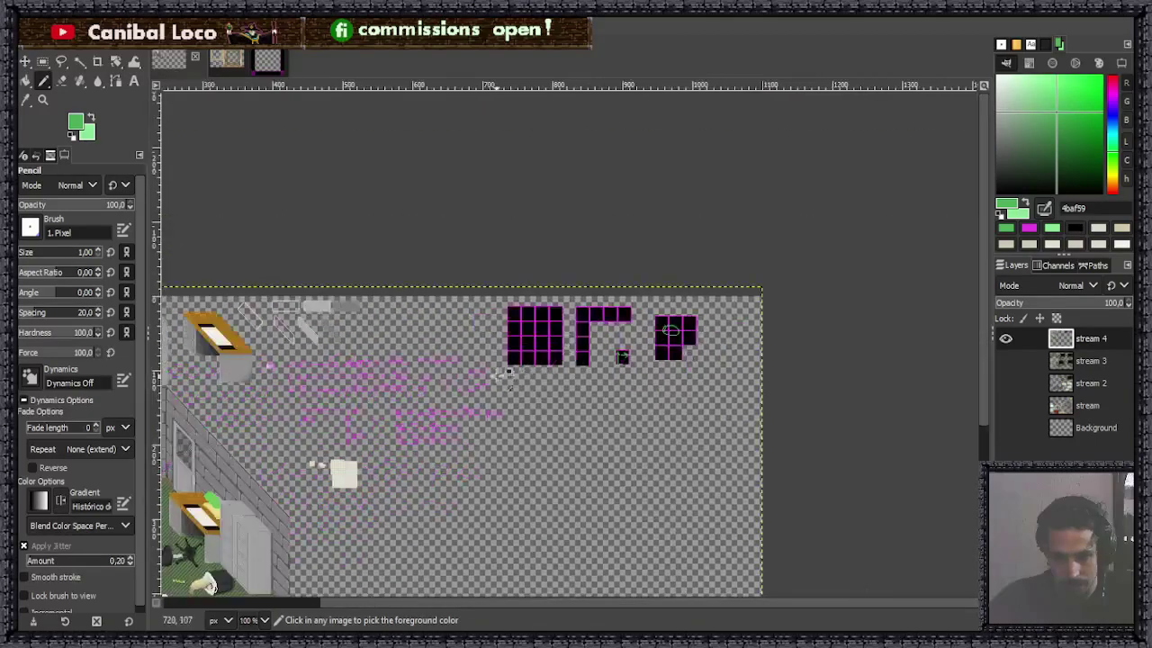
scroll(560, 378, "up", 2)
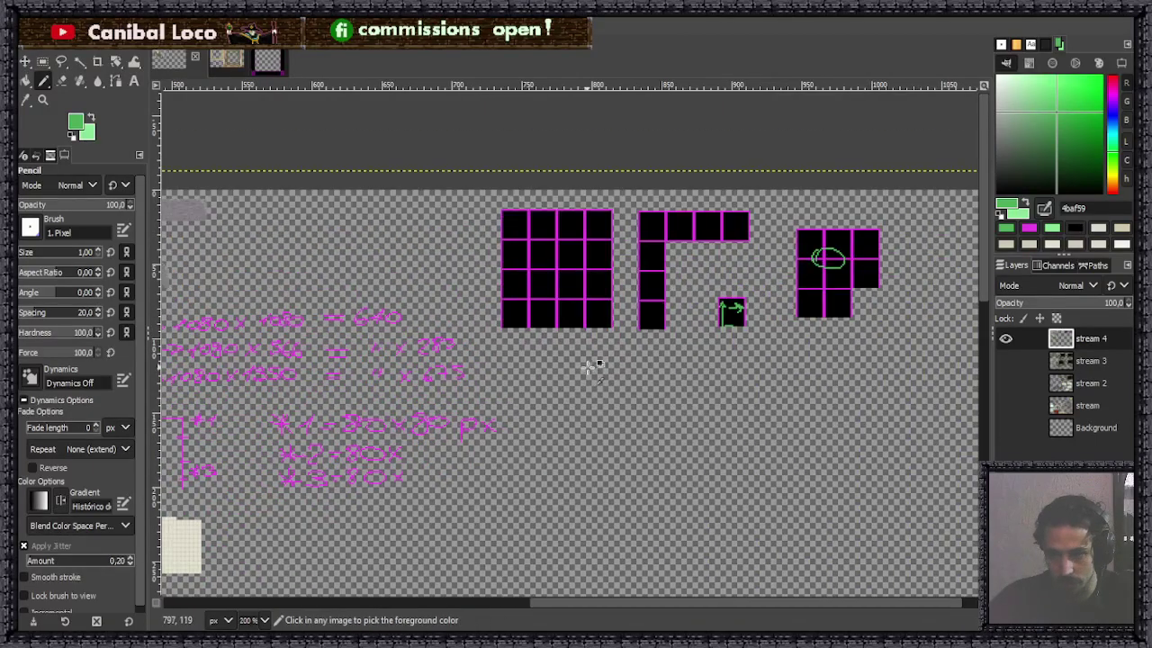
Save the image and sample the grid lines' magenta as the foreground colour.
scroll(601, 362, "down", 1)
key("ctrl+s")
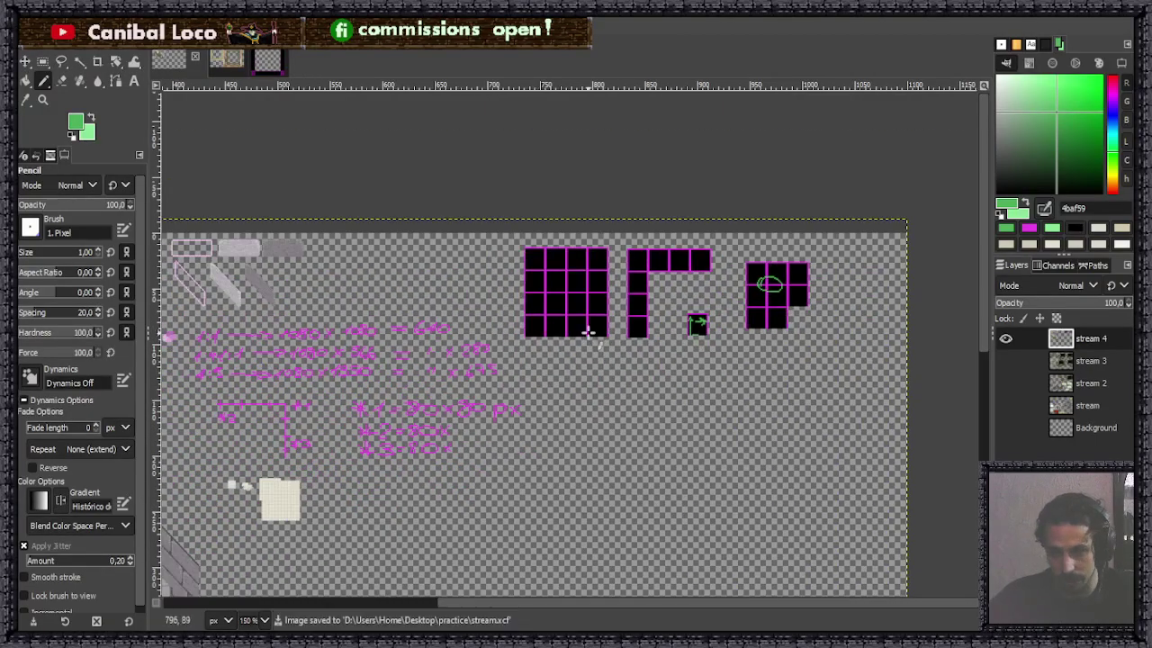
scroll(602, 313, "up", 2)
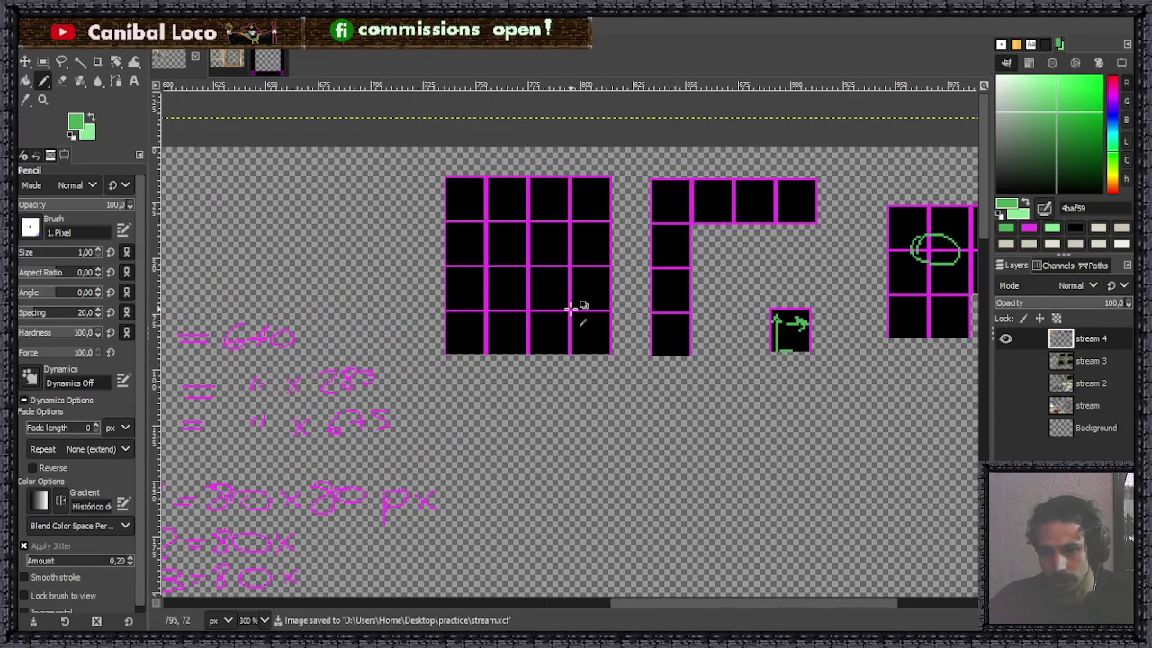
left_click(571, 310, "ctrl")
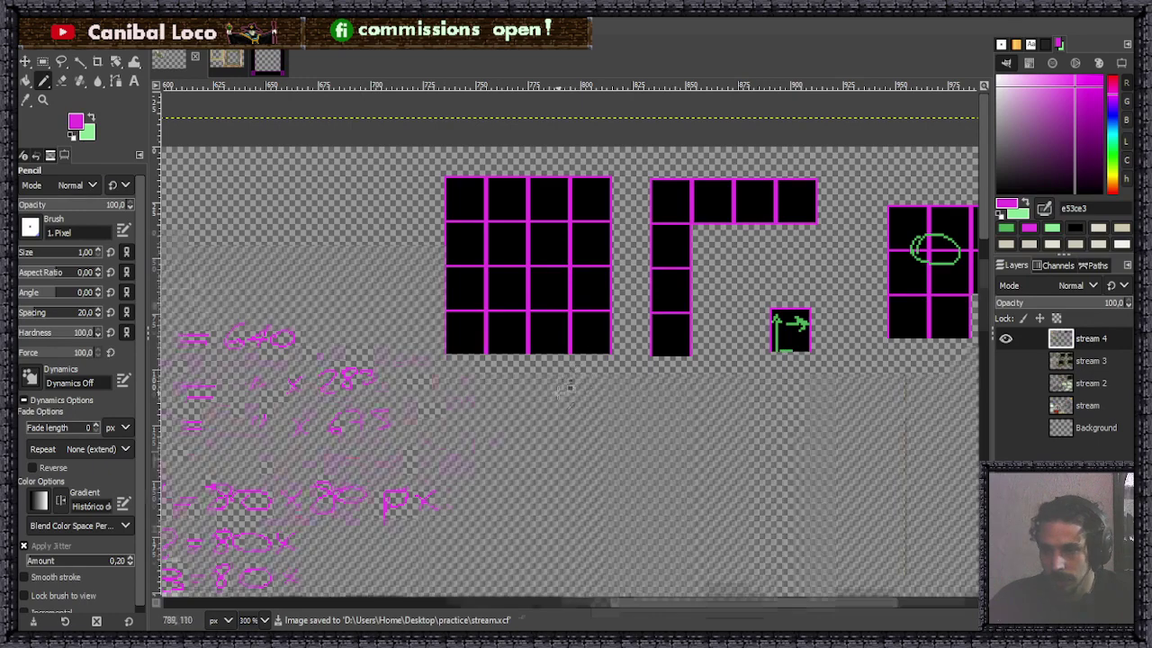
Copy the lower-right cell of the four-by-four grid, including its magenta borders, and clear the selection.
scroll(576, 331, "down", 3)
scroll(542, 372, "up", 2)
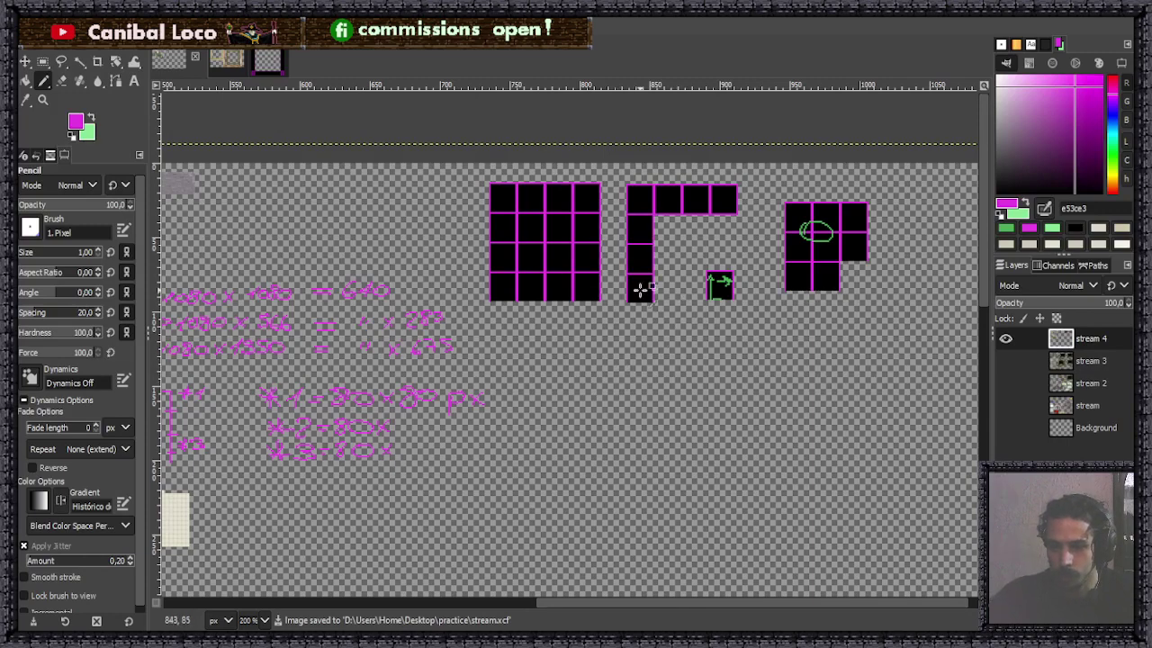
scroll(598, 270, "up", 5)
key("r")
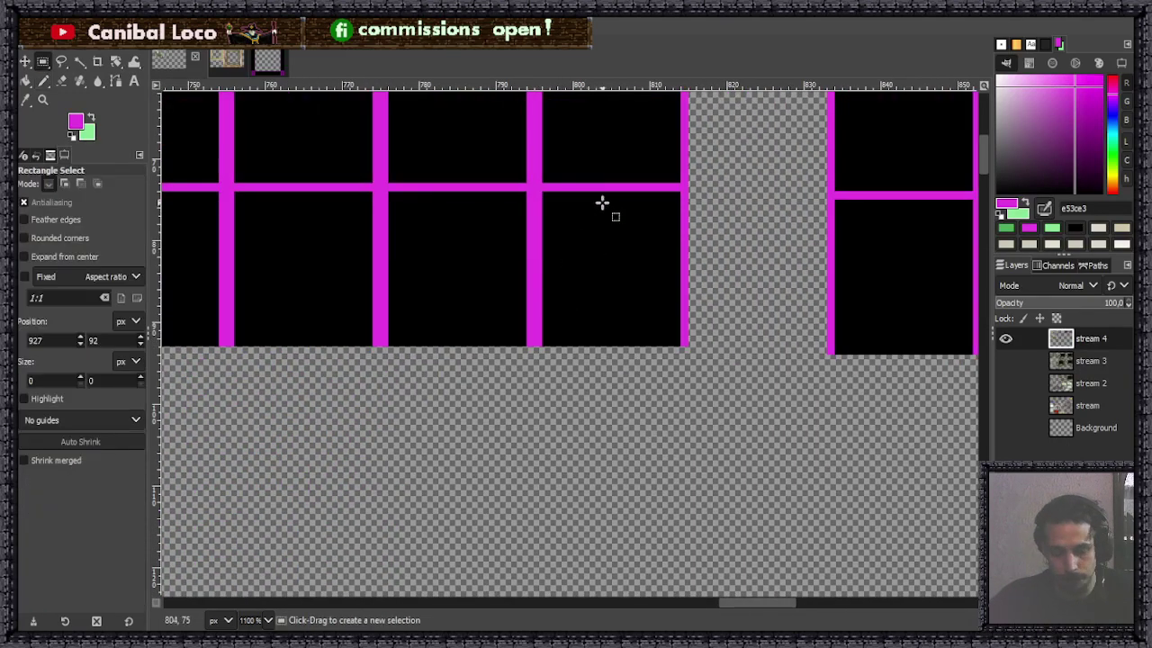
left_click_drag(534, 186, 680, 340)
key("ctrl+c")
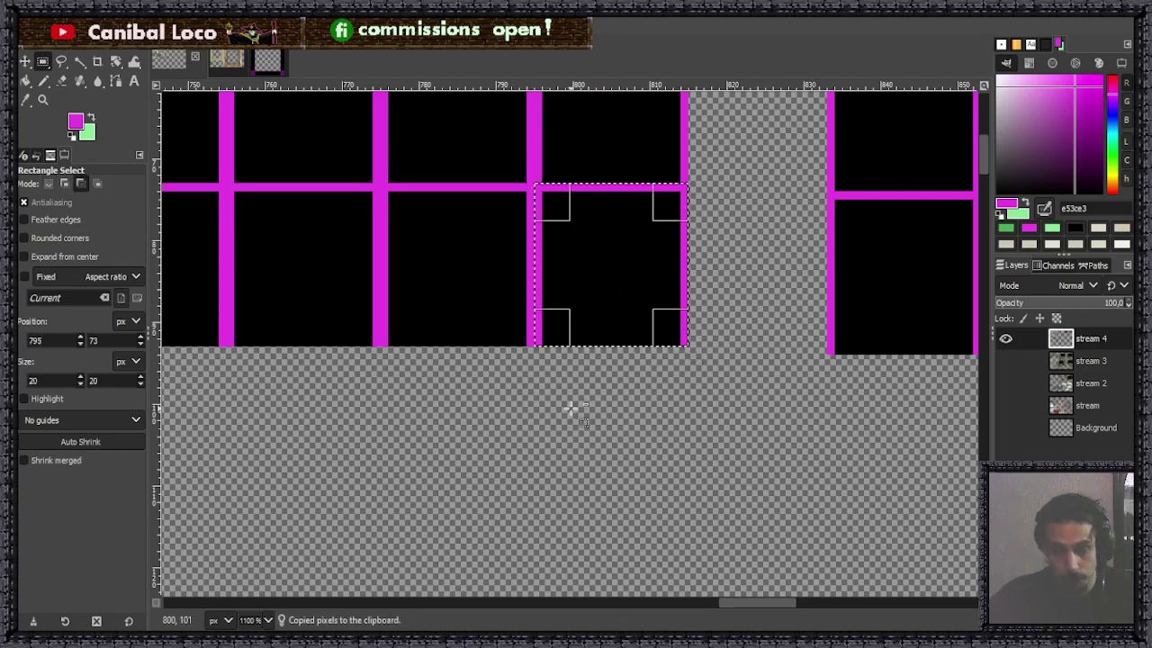
left_click(567, 452)
Paste six copies of the cell in a spaced horizontal row below the frame pieces and anchor them.
scroll(568, 452, "down", 6)
scroll(566, 437, "up", 4)
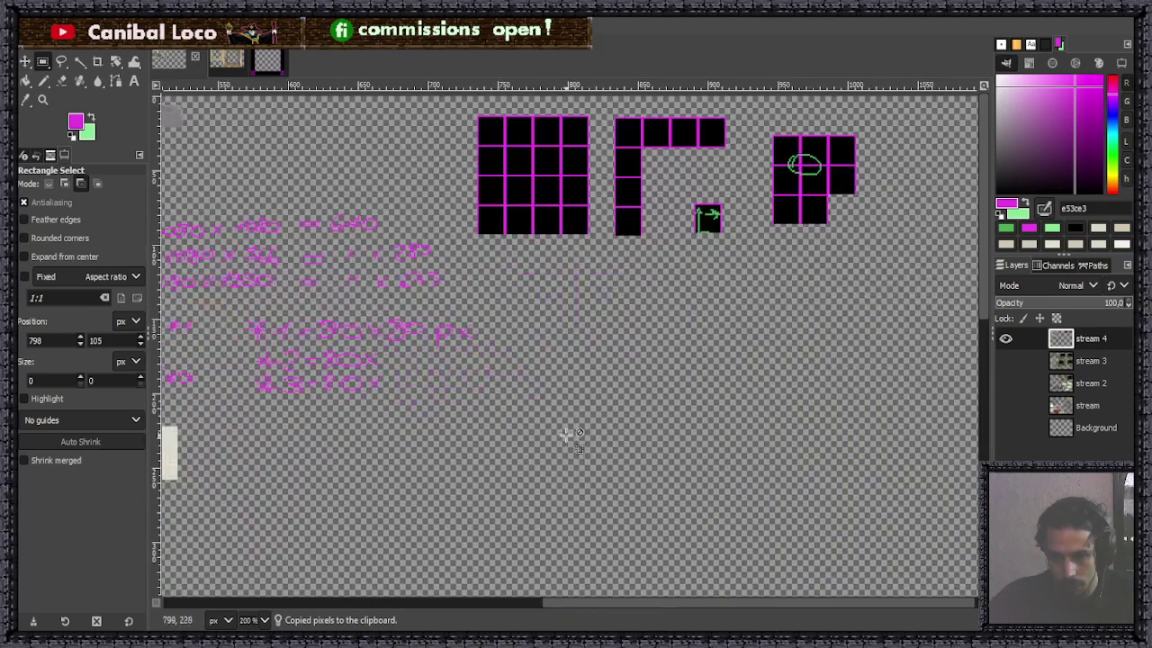
key("ctrl+v")
left_click_drag(568, 348, 933, 275)
key("ctrl+v")
key("ctrl+v")
key("ctrl+v")
key("ctrl+v")
key("ctrl+v")
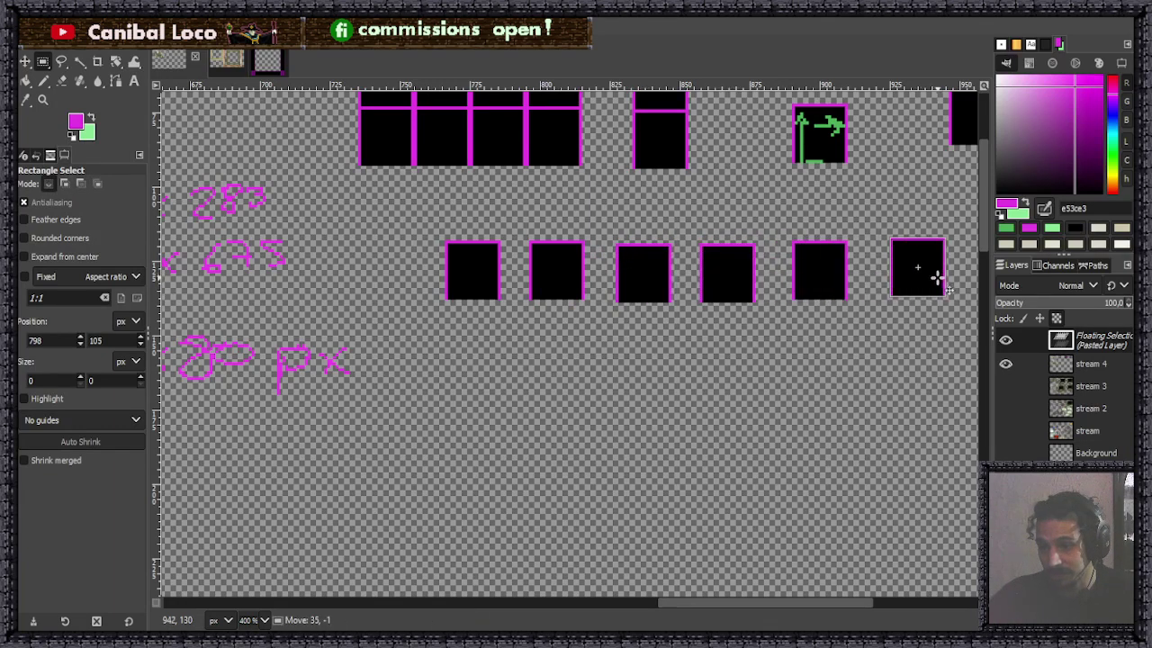
key("ctrl+h")
scroll(661, 364, "down", 3)
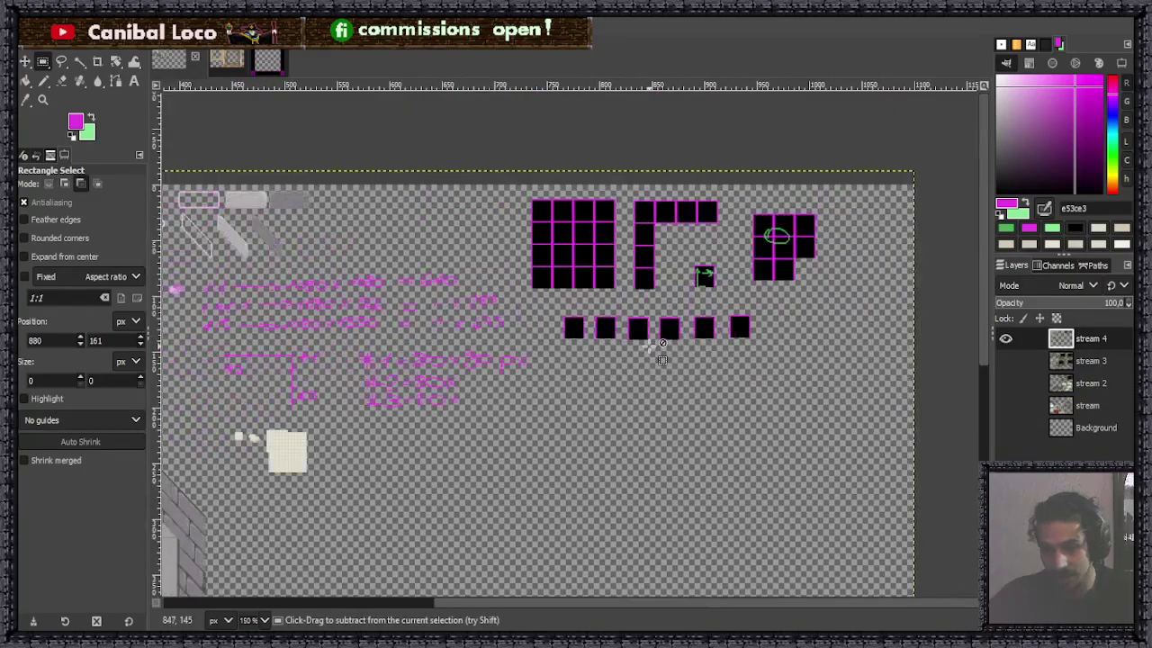
Sample magenta from the first cell in the new row for the Pencil and save the image.
key("ctrl+s")
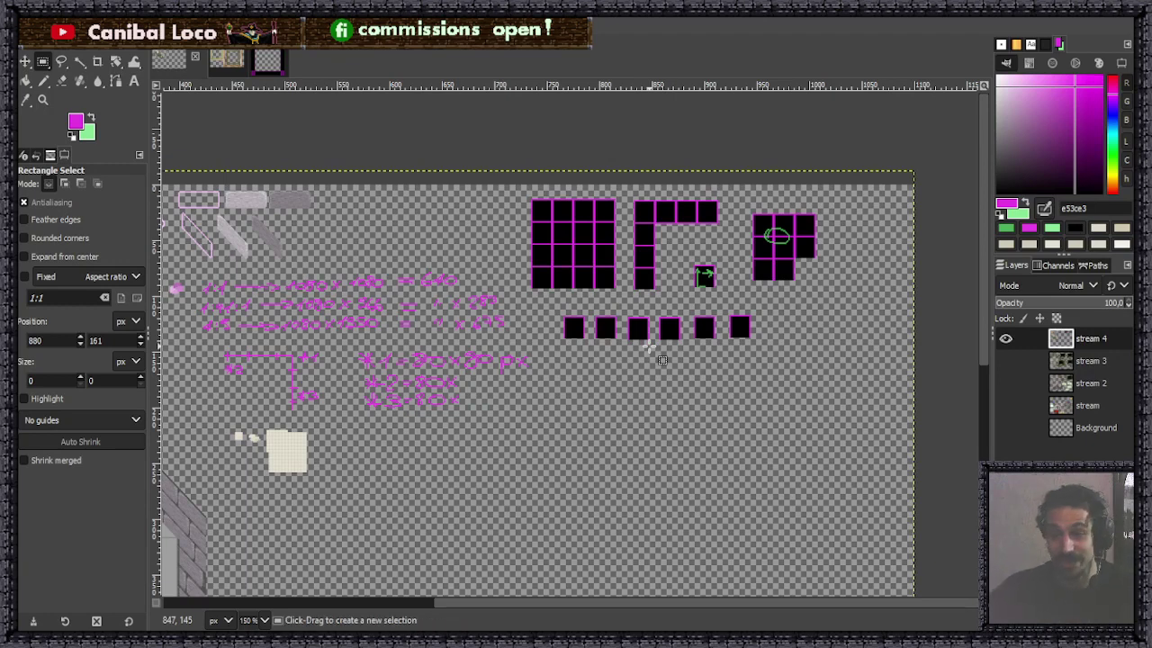
key("n")
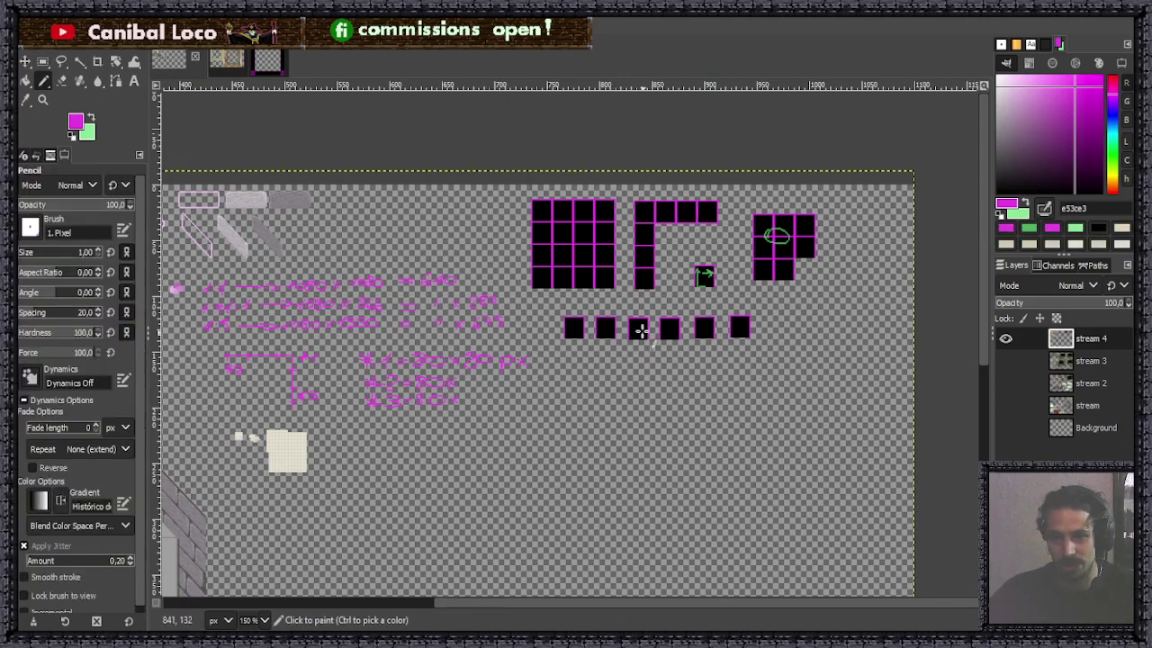
left_click(565, 333, "ctrl")
key("ctrl+s")
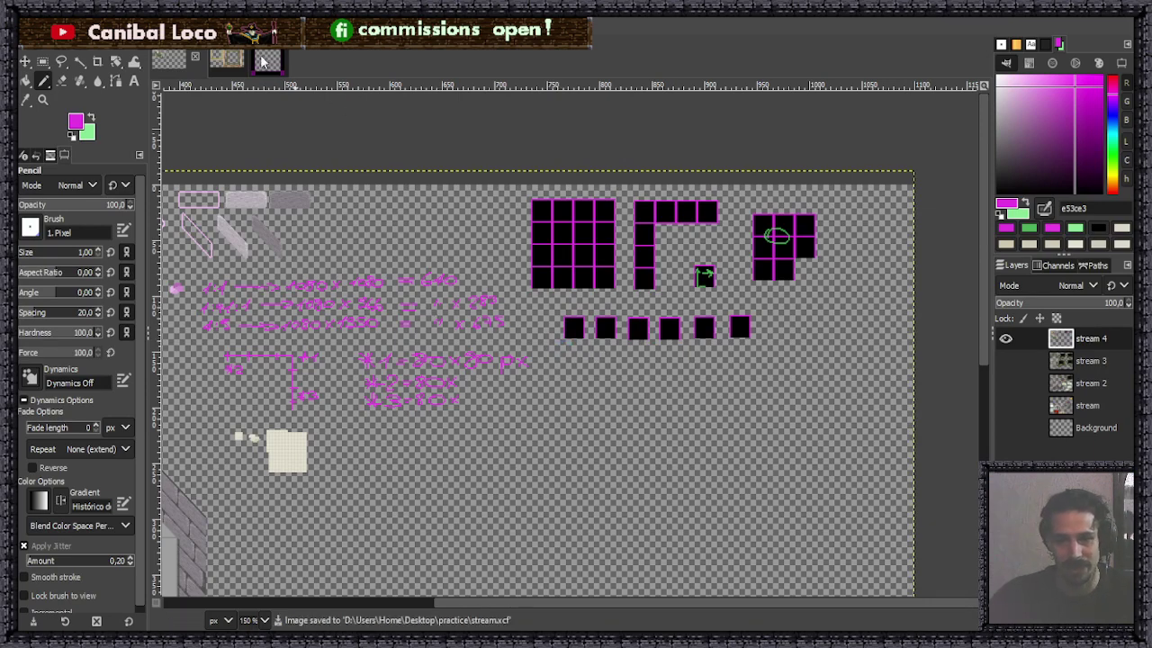
Set the foreground colour to the pale yellow e4d075.
scroll(551, 338, "up", 3)
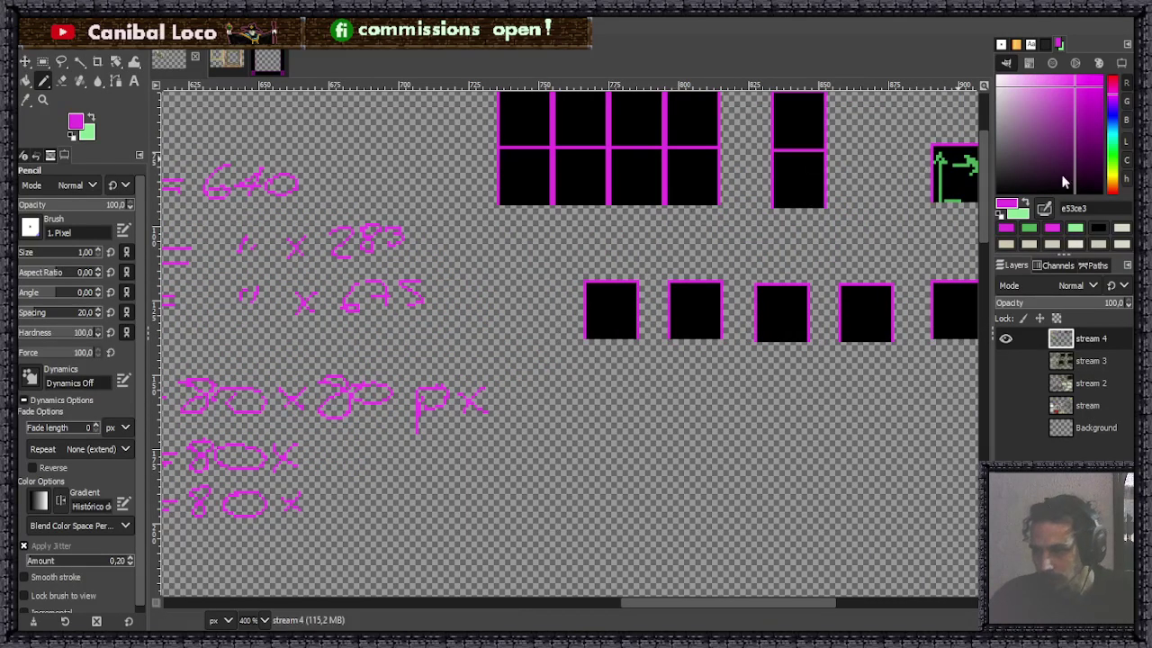
left_click(1114, 183)
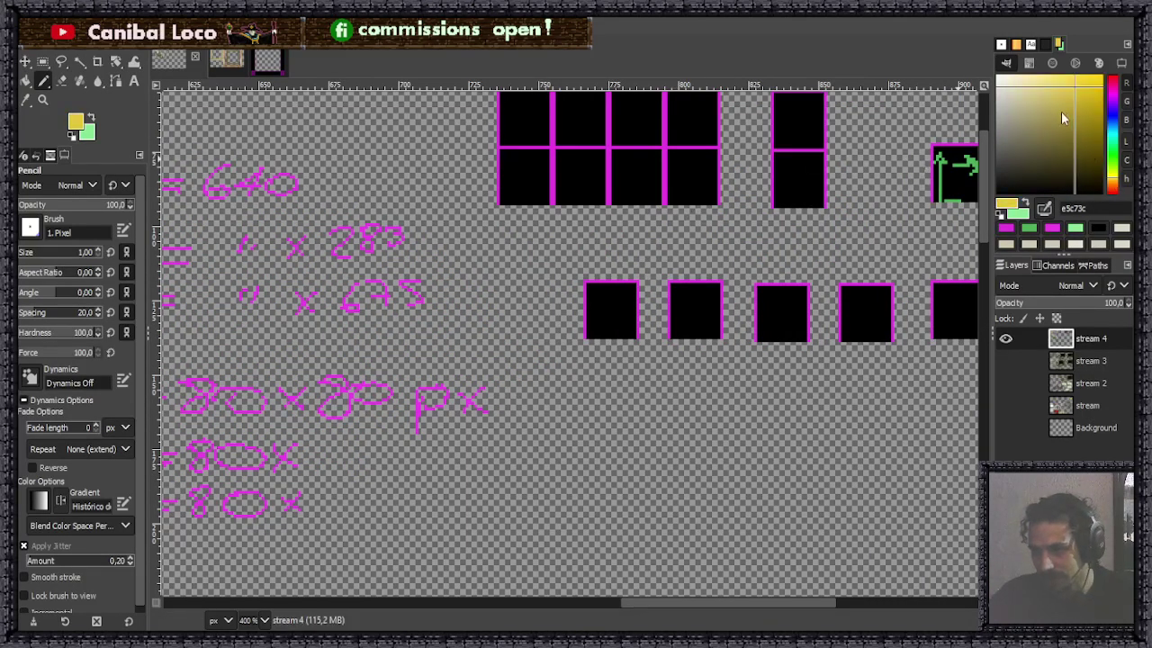
left_click_drag(1061, 111, 1047, 90)
Paint a small solid e4d075 pale yellow blob on the empty canvas to the right of the cream block.
scroll(646, 435, "down", 3)
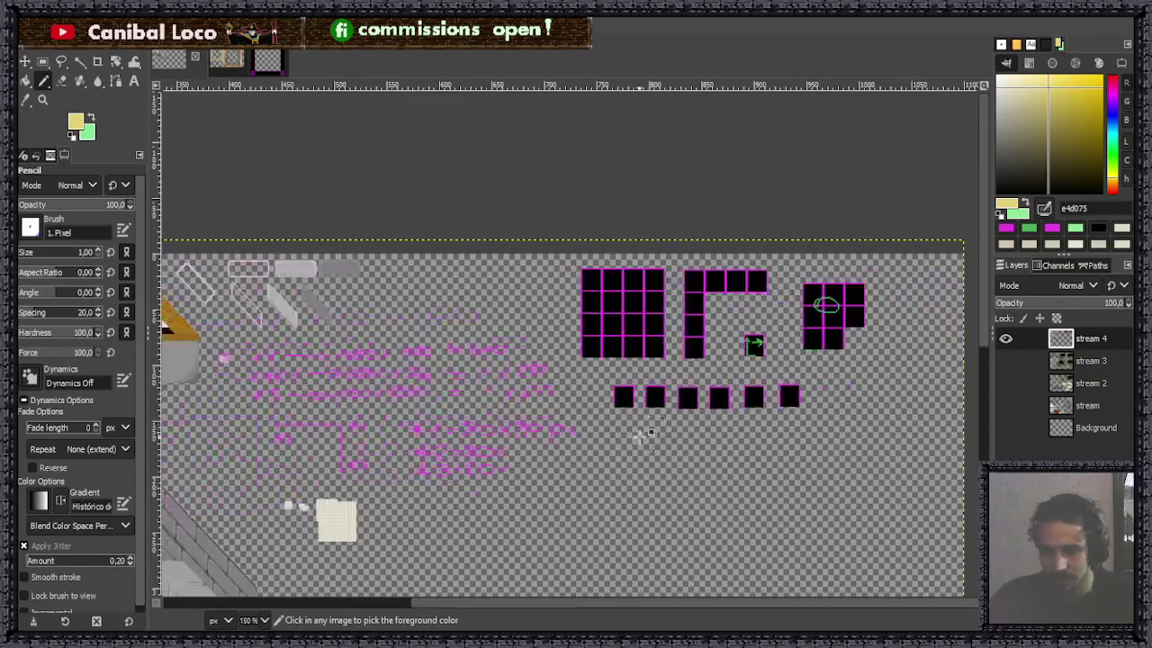
scroll(617, 491, "up", 4)
scroll(500, 444, "down", 5)
scroll(417, 488, "up", 4)
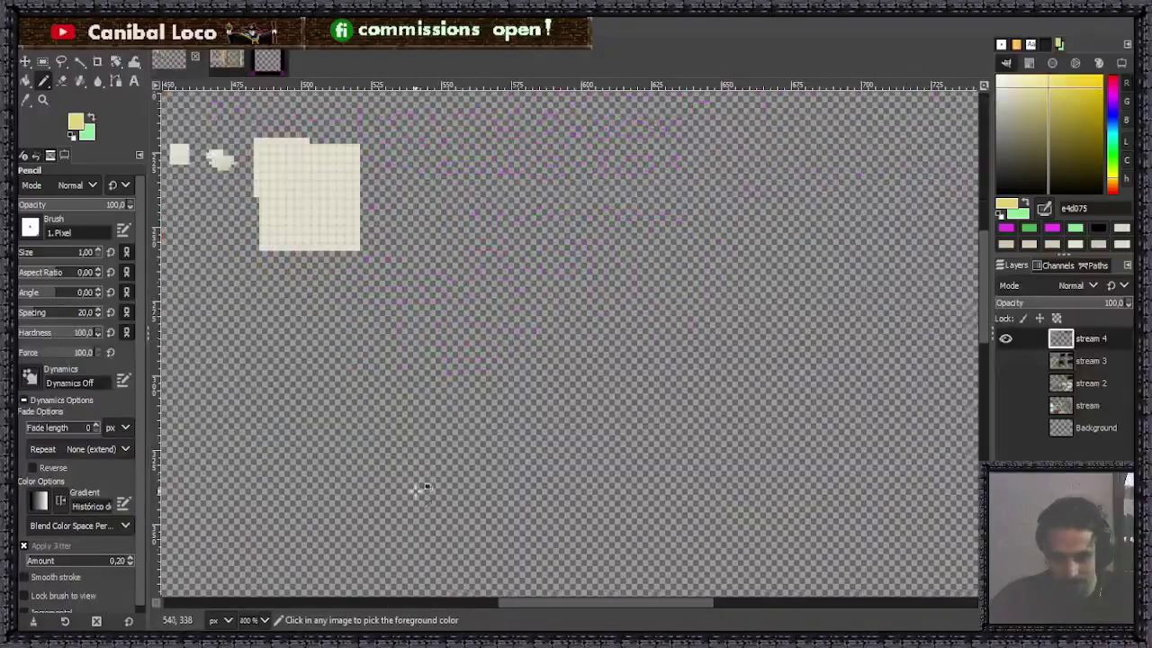
scroll(501, 268, "down", 2)
scroll(540, 195, "up", 3)
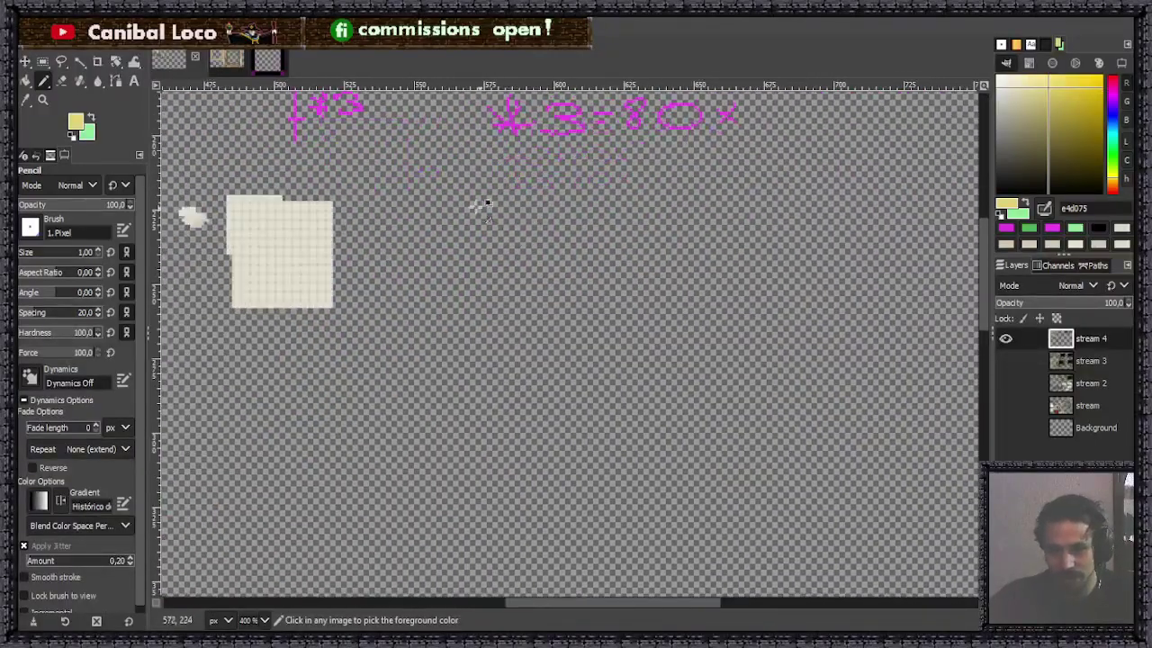
left_click_drag(485, 241, 482, 237)
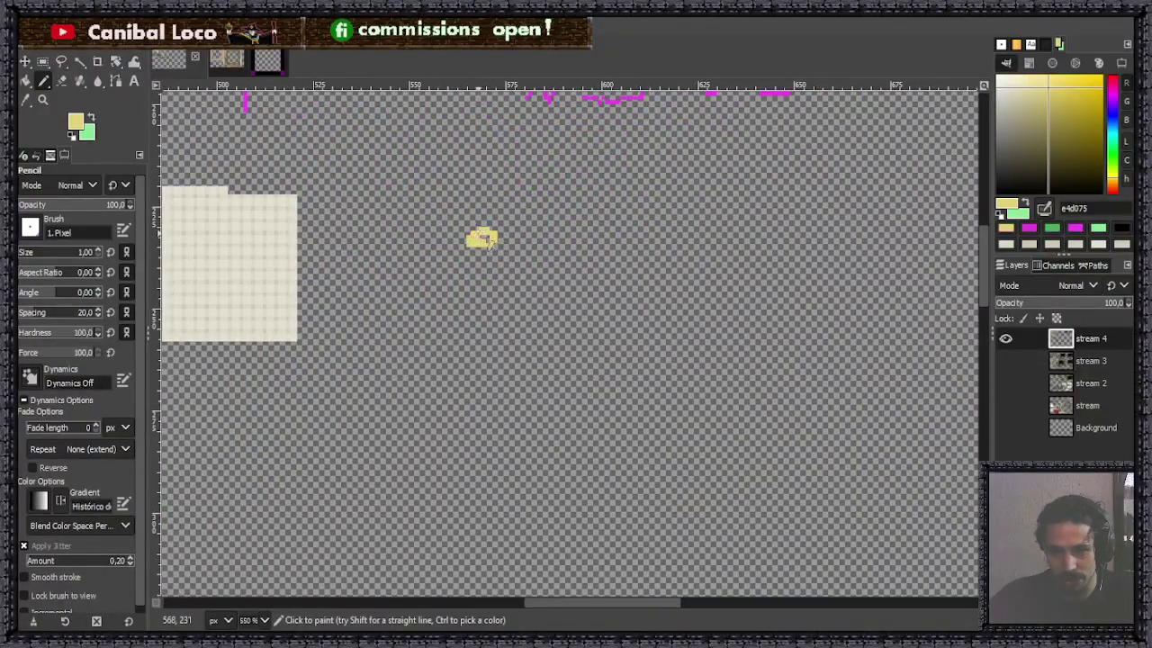
Set the foreground colour to efde8c and paint a highlight with a small raised tip along the blob's upper-left part.
scroll(480, 200, "up", 4)
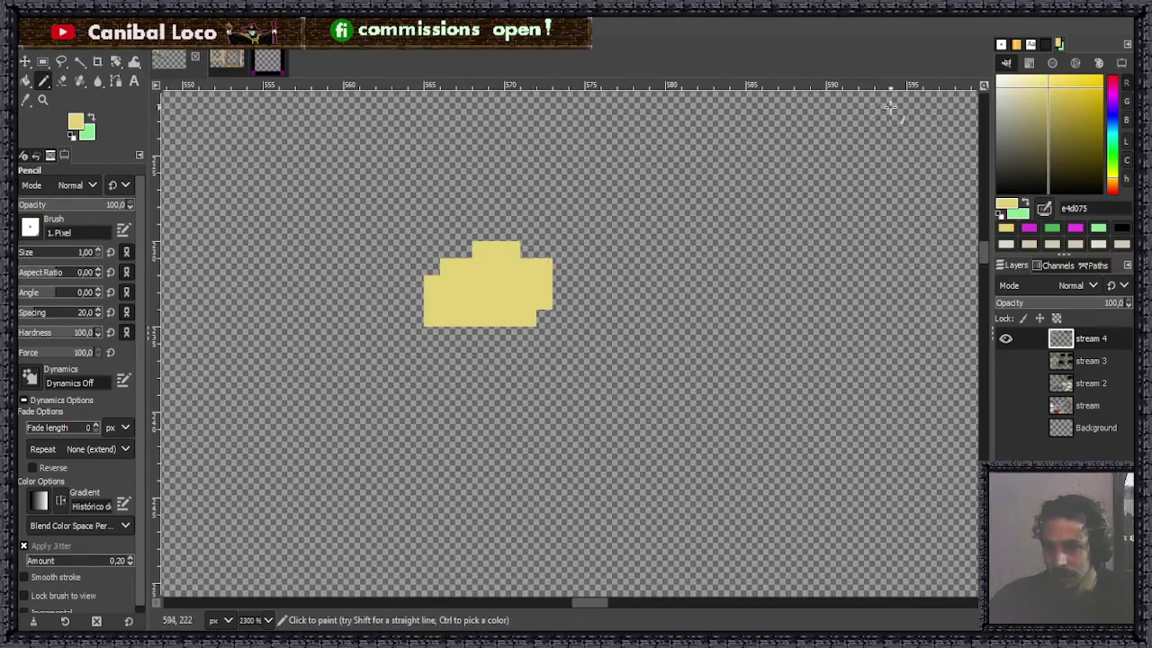
left_click(1040, 84)
mouse_move(520, 232)
left_mouse_down()
mouse_move(504, 236)
mouse_move(502, 267)
mouse_move(486, 236)
mouse_move(528, 216)
left_mouse_up()
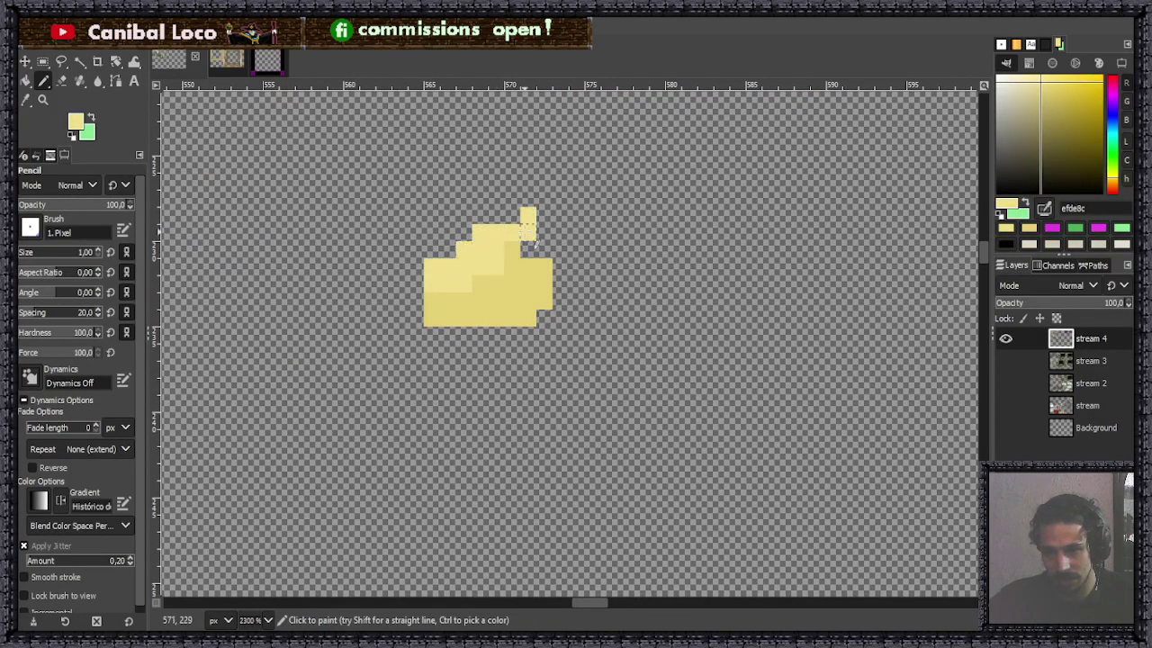
Darken the sampled blob colour to d1bc60 and paint a shadow with two projecting tips along the blob's lower-right side.
left_click(535, 288, "ctrl")
left_click(1052, 92)
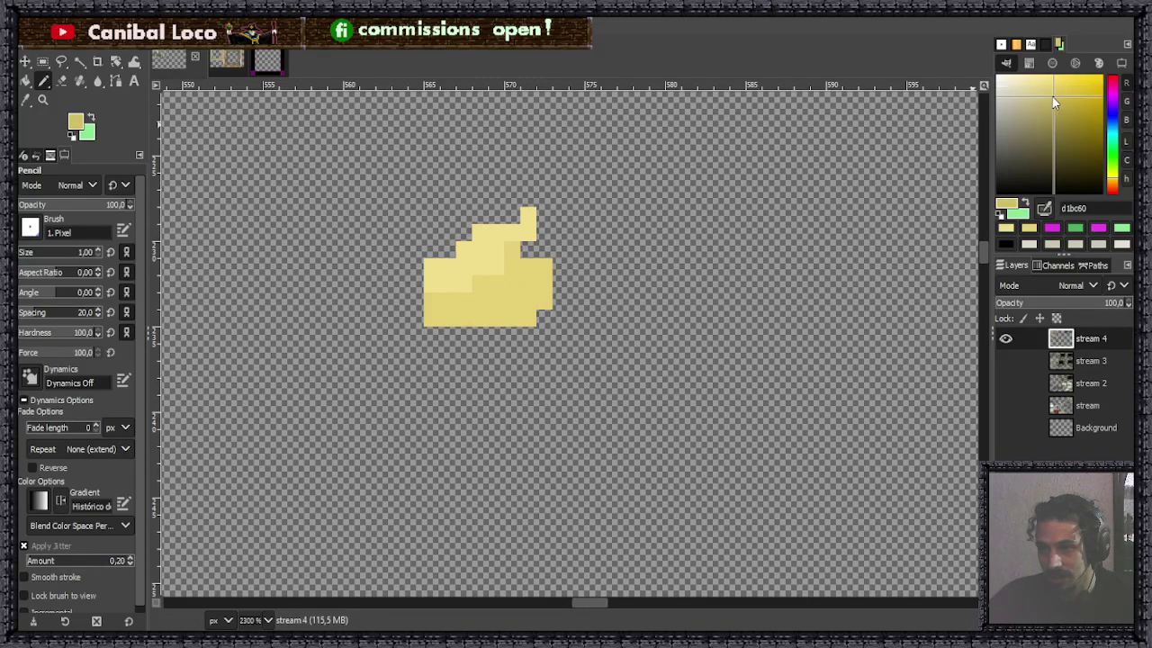
mouse_move(511, 333)
left_mouse_down()
mouse_move(589, 274)
mouse_move(486, 353)
left_mouse_up()
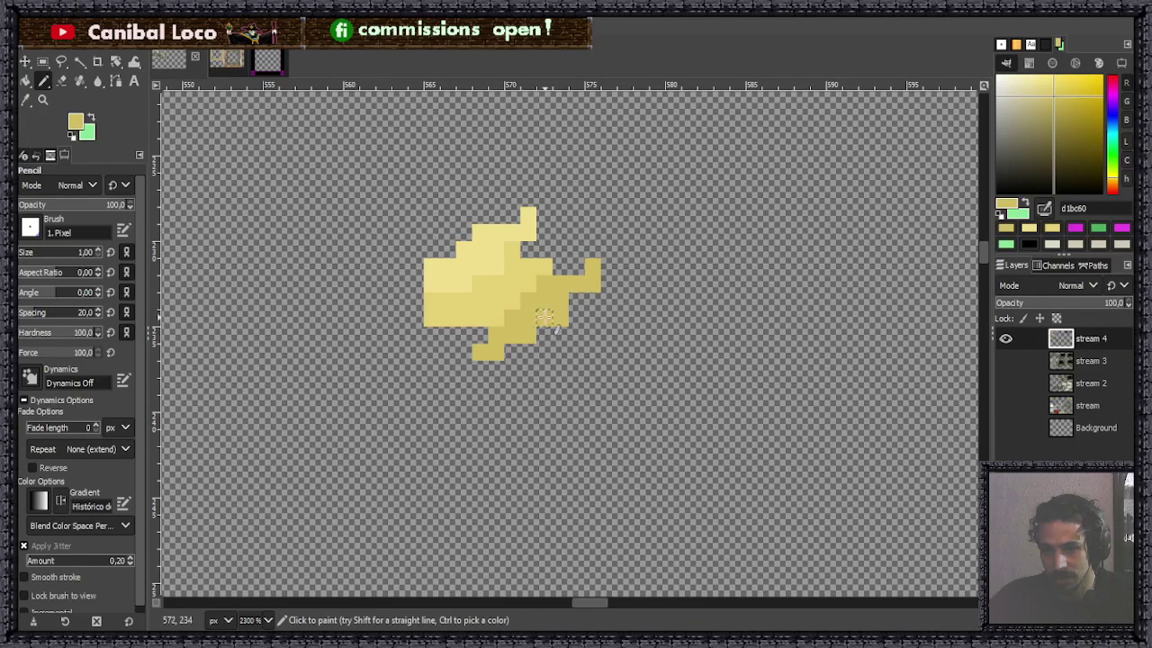
scroll(610, 235, "down", 3)
scroll(514, 303, "up", 5)
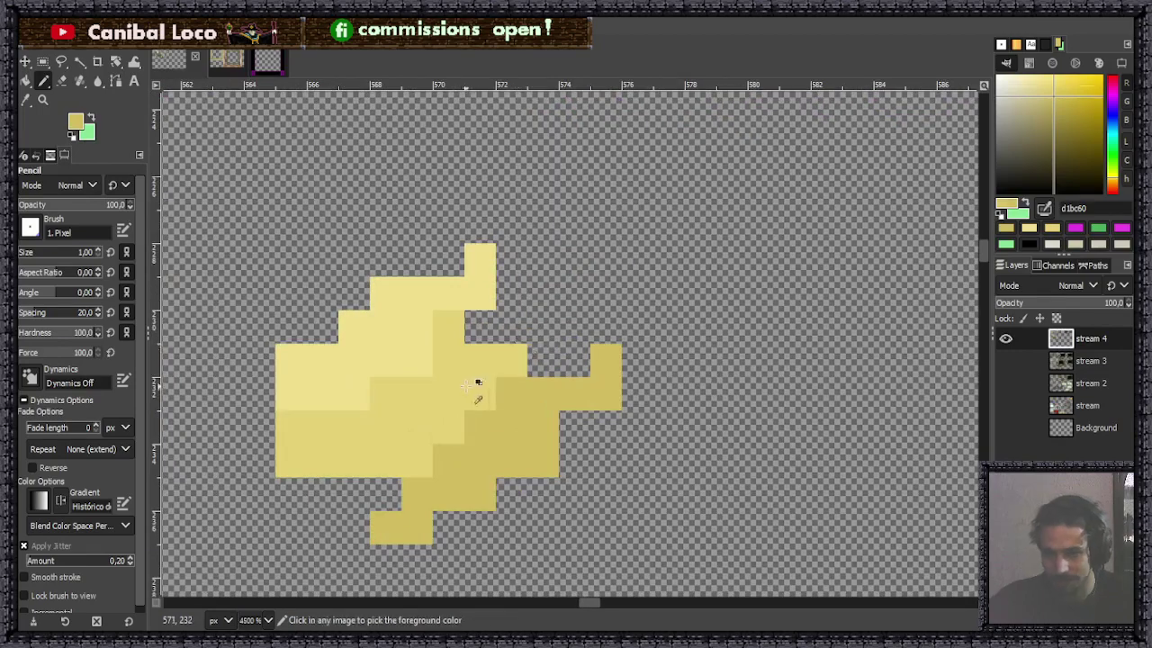
Soften the shadow colour to d4c16d, repaint the blob's shaded area with it and widen its right-hand tip.
left_click(518, 397, "ctrl")
left_click(533, 398, "ctrl")
left_click(511, 394)
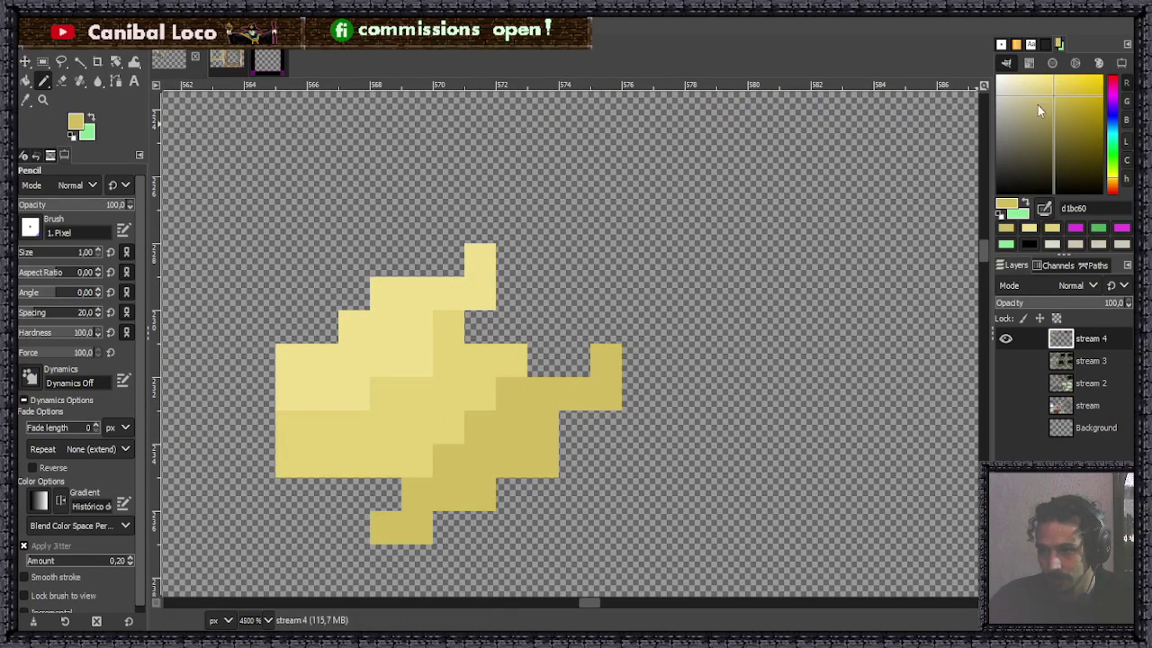
left_click_drag(1054, 95, 1048, 95)
left_click(480, 459)
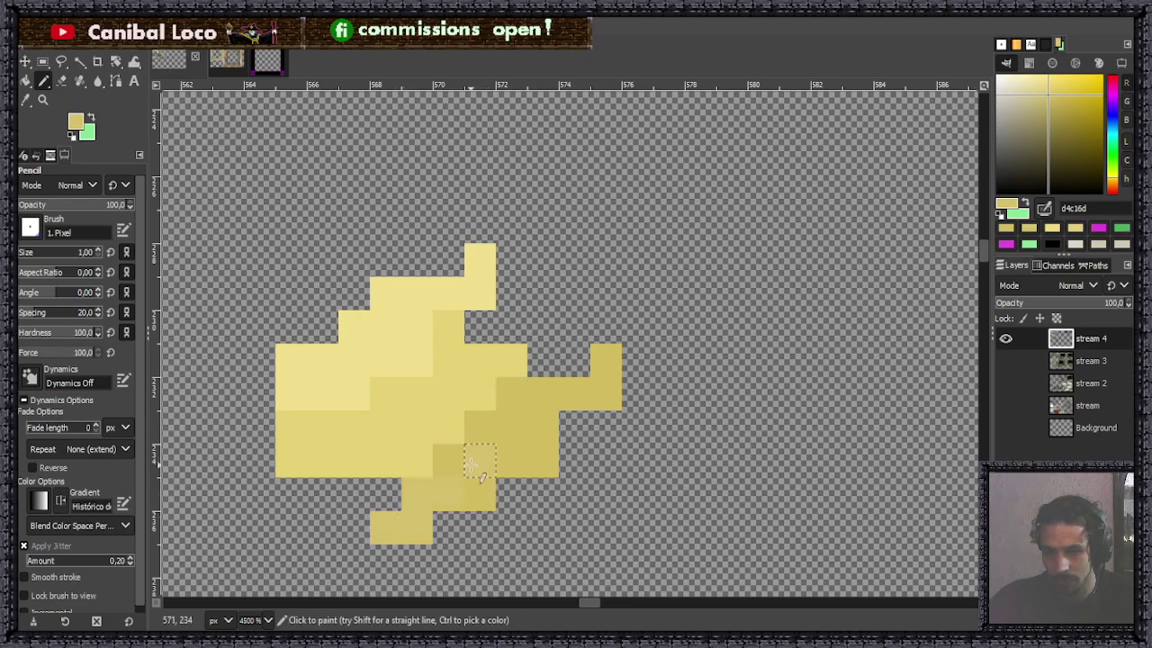
mouse_move(486, 450)
left_mouse_down()
mouse_move(561, 399)
mouse_move(518, 443)
mouse_move(557, 386)
mouse_move(630, 358)
left_mouse_up()
scroll(619, 343, "down", 5, "ctrl")
scroll(604, 364, "up", 4, "ctrl")
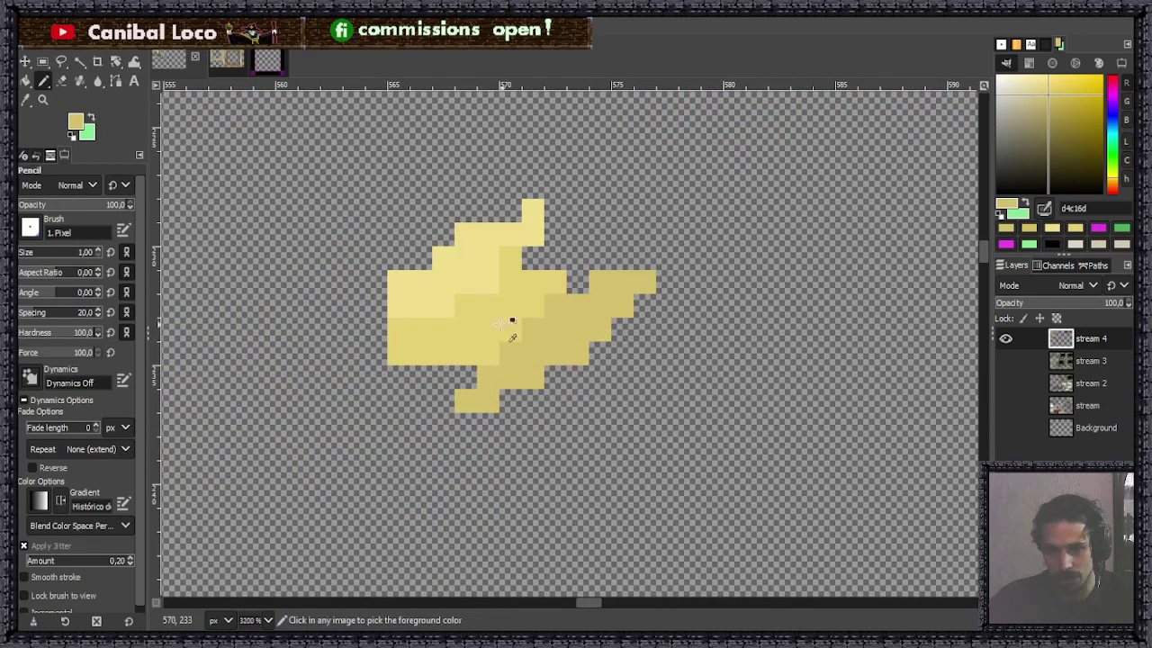
Mix shadow colour d7c570 from the blob's base tone, repaint the shaded area and fill out its right and lower edges.
left_click(509, 330, "ctrl")
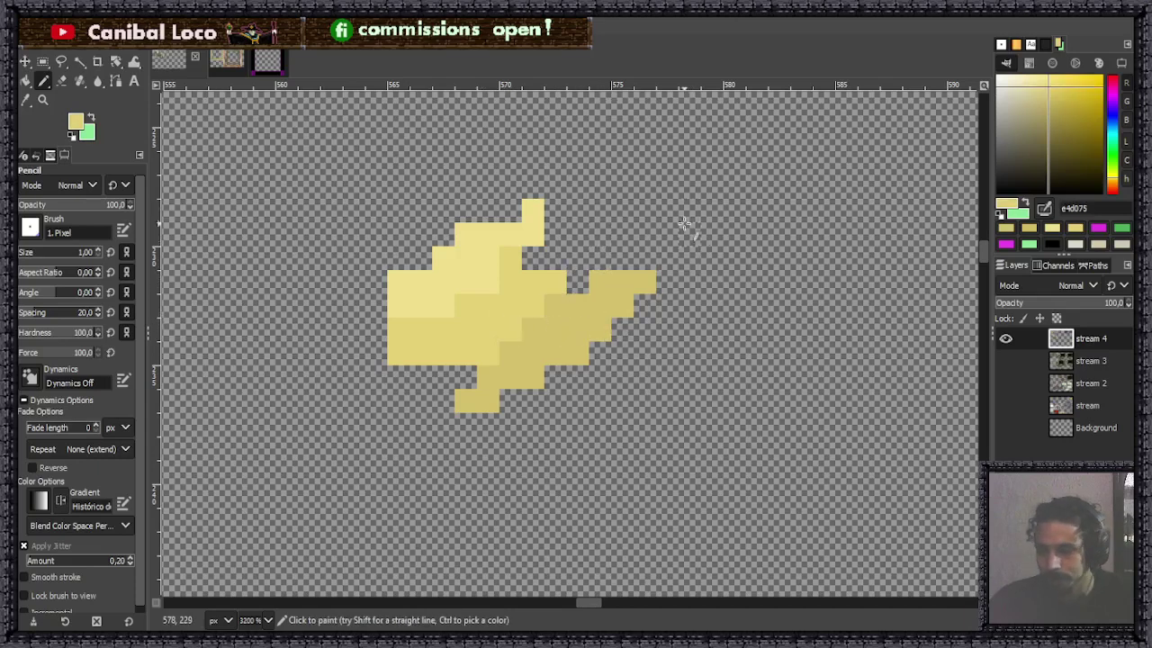
left_click(1048, 93)
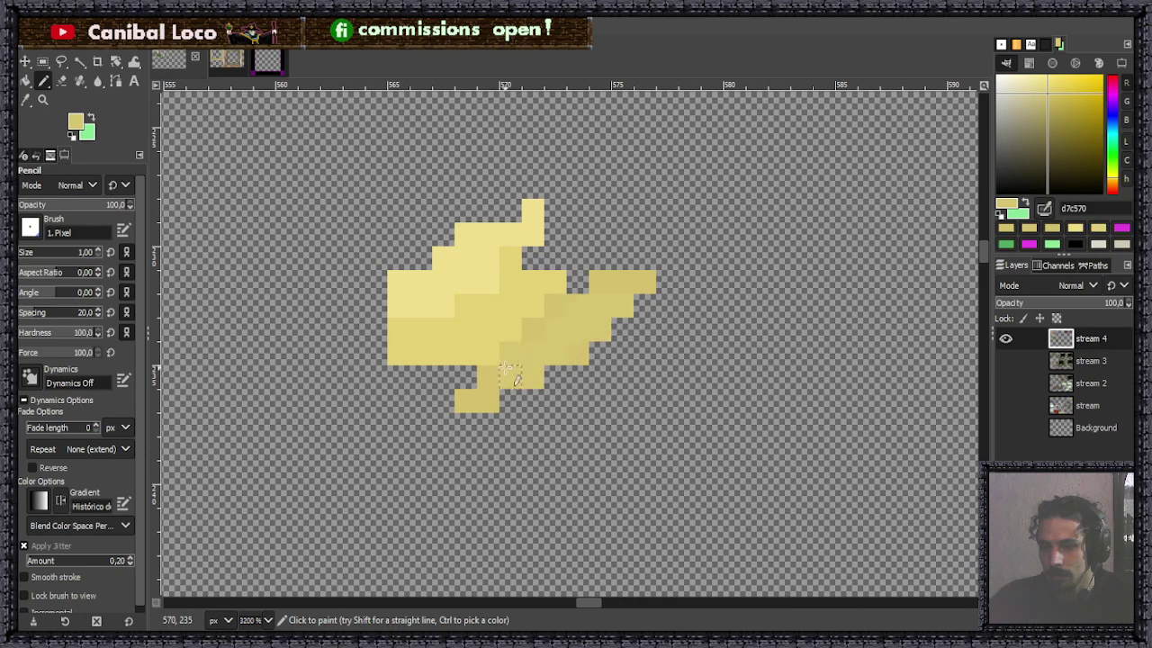
left_click(578, 283)
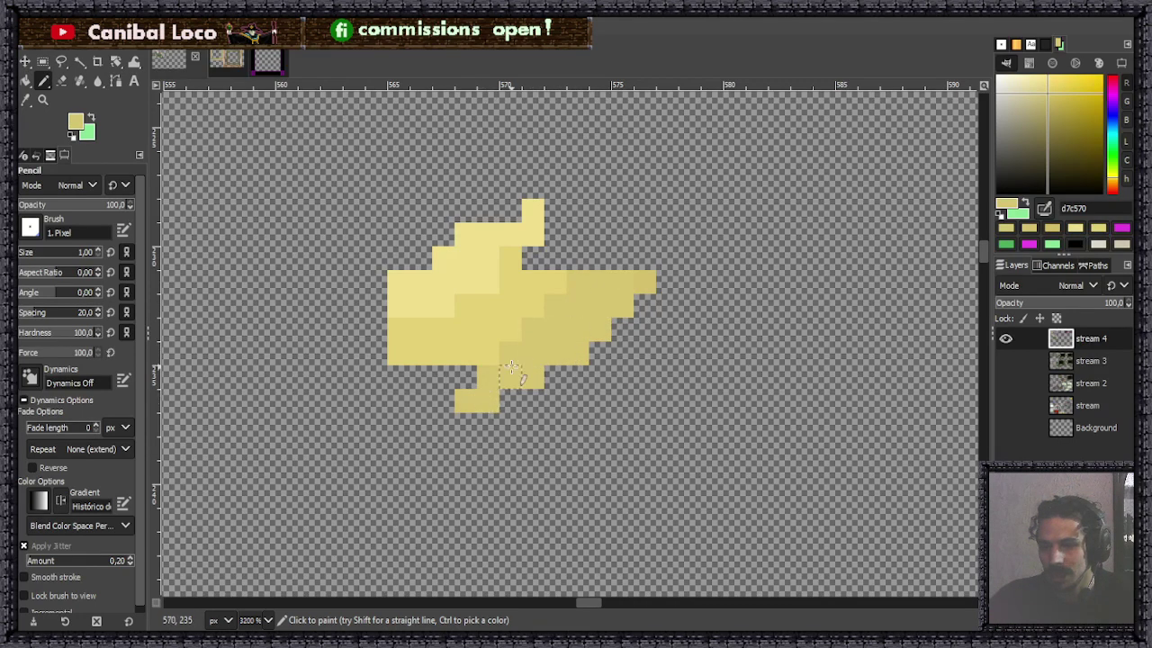
mouse_move(622, 327)
left_mouse_down()
mouse_move(644, 304)
mouse_move(623, 286)
left_mouse_up()
left_click(510, 399)
left_click(555, 376)
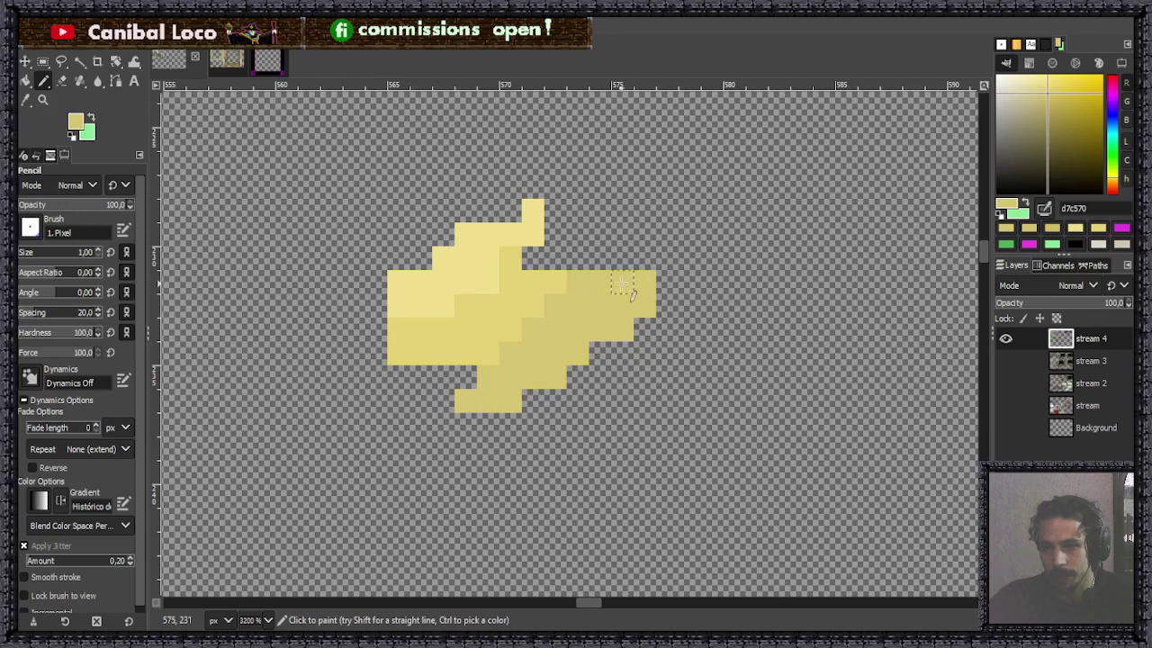
Sample the base yellow e4d075 from the blob for the Pencil and save the image.
left_click(543, 333, "ctrl")
scroll(634, 306, "down", 4)
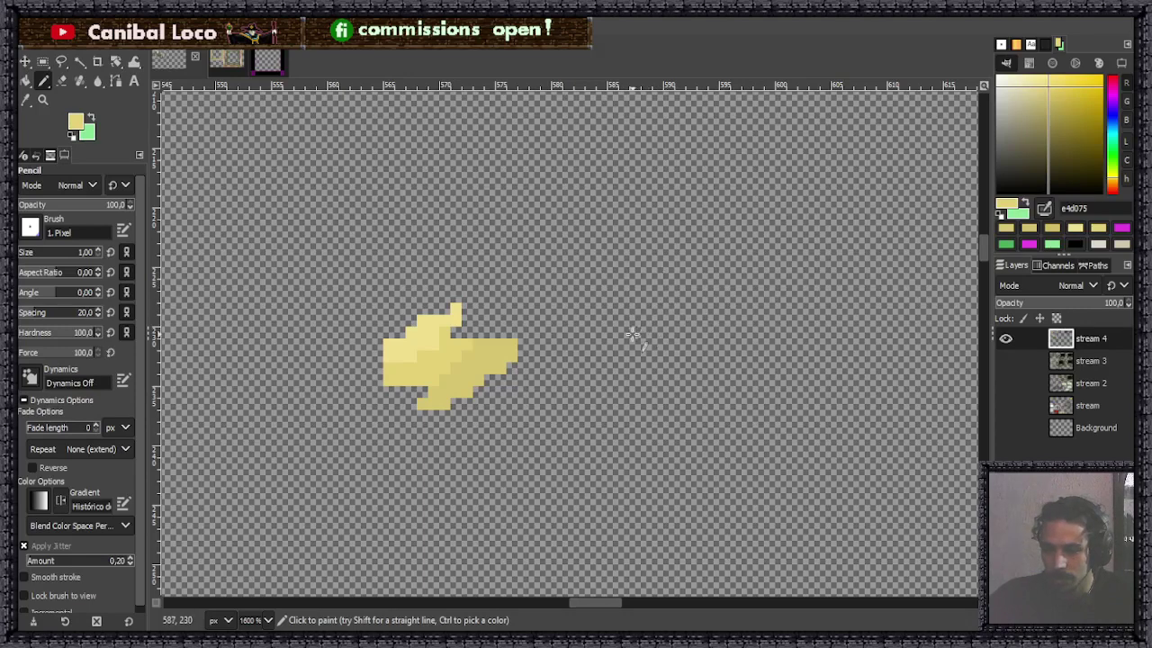
key("ctrl+s")
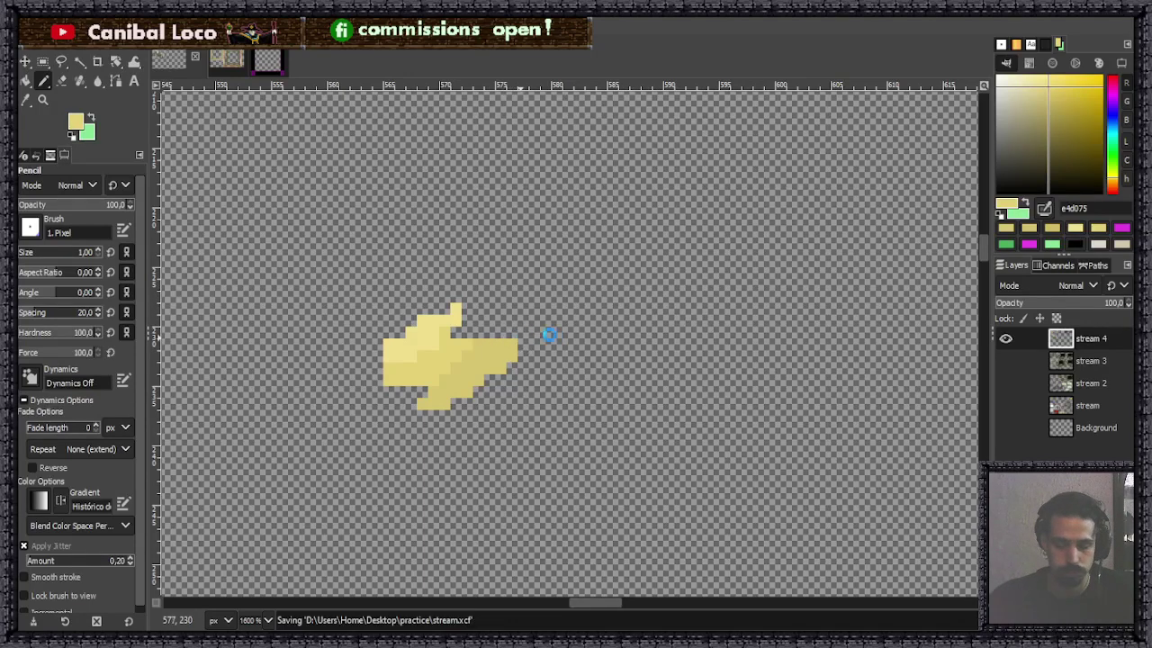
Draw a small pale yellow teardrop outline about 5 px wide to the right of the blob, erasing its extra tip pixel.
mouse_move(670, 275)
left_mouse_down()
mouse_move(646, 333)
mouse_move(689, 321)
mouse_move(702, 333)
mouse_move(691, 337)
left_mouse_up()
key("ctrl+z")
left_click(677, 294)
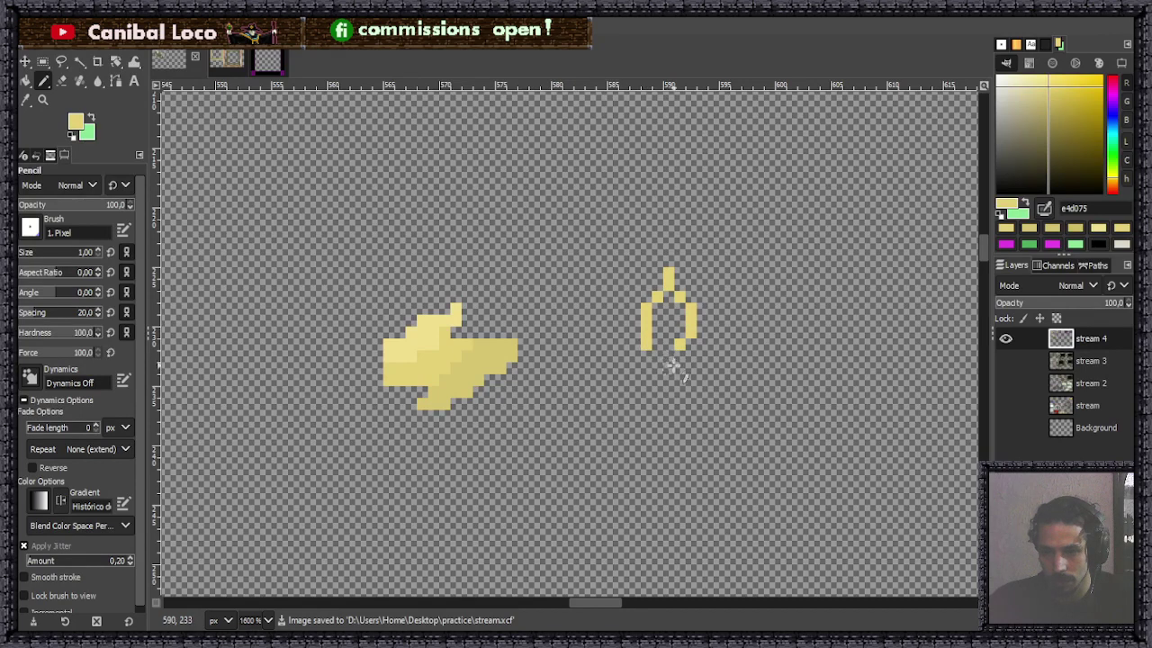
left_click(658, 345)
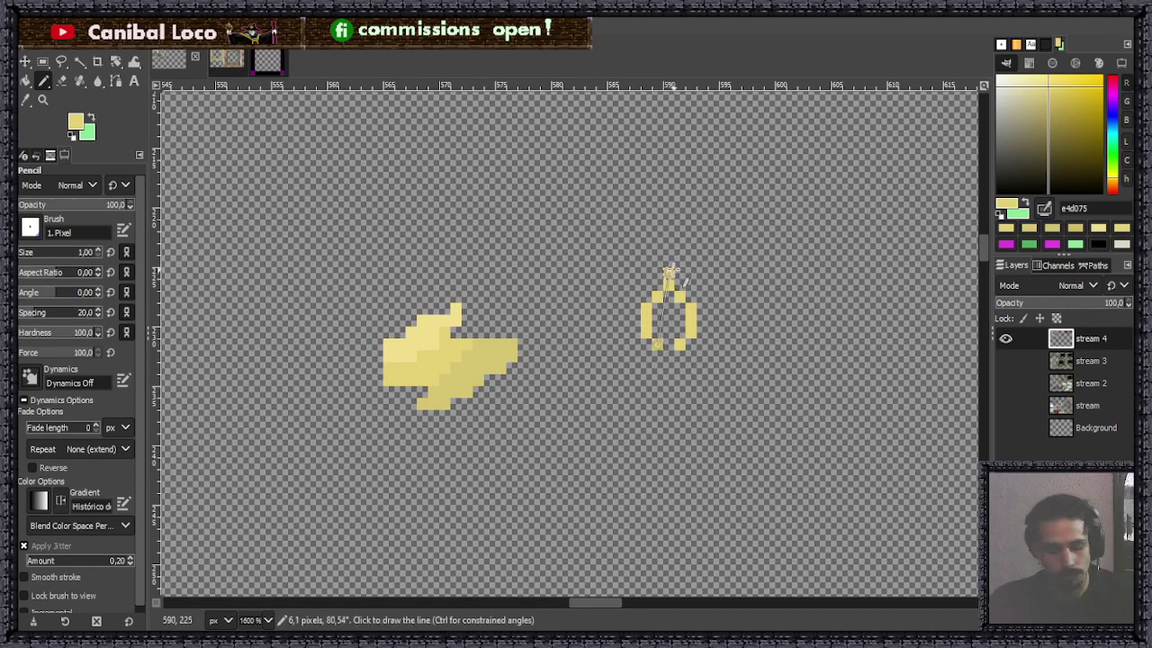
key("shift+e")
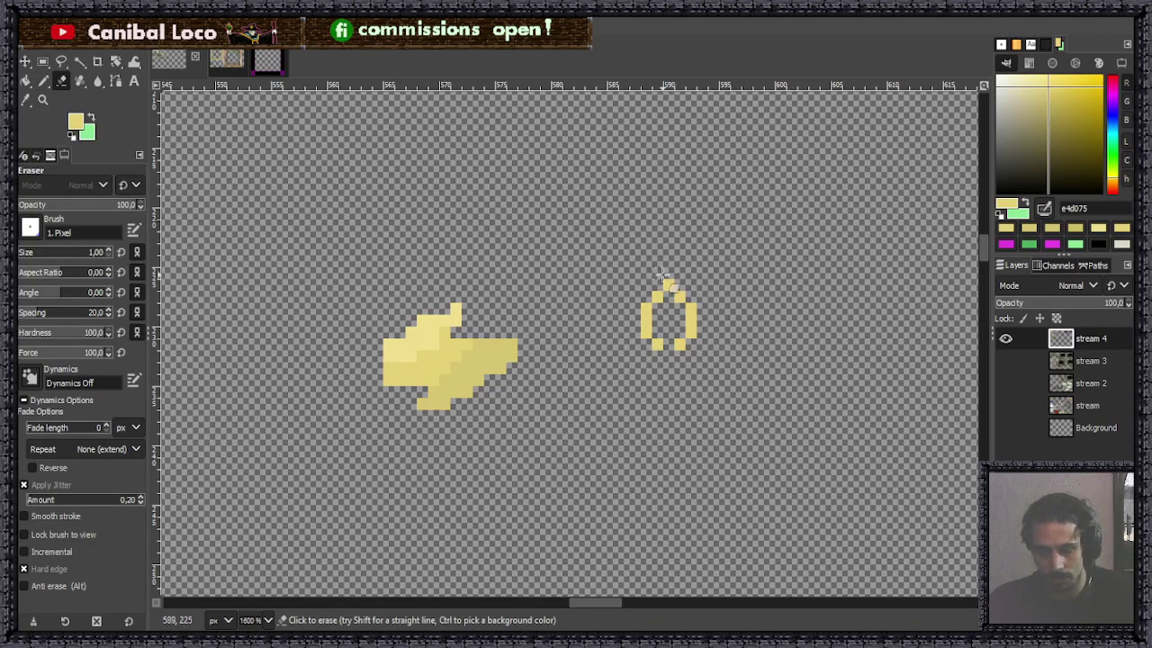
key("n")
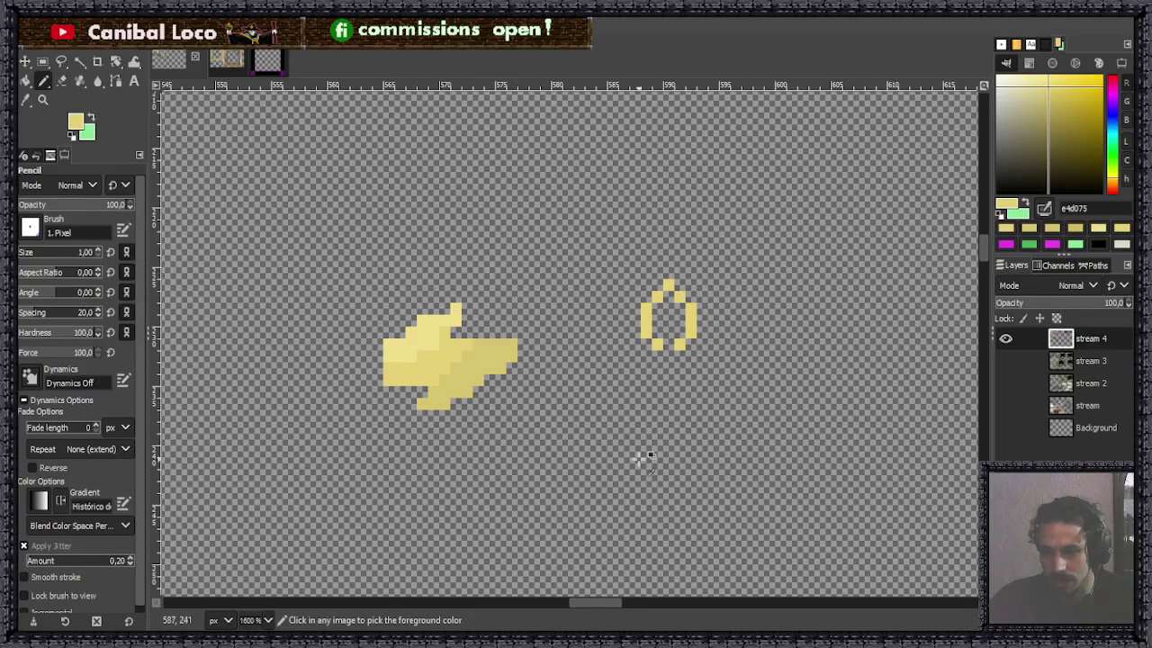
Draw the pointed upper part of a larger teardrop outline, about 9 px wide, below and right of the small teardrop.
scroll(644, 457, "down", 4)
scroll(630, 360, "up", 5)
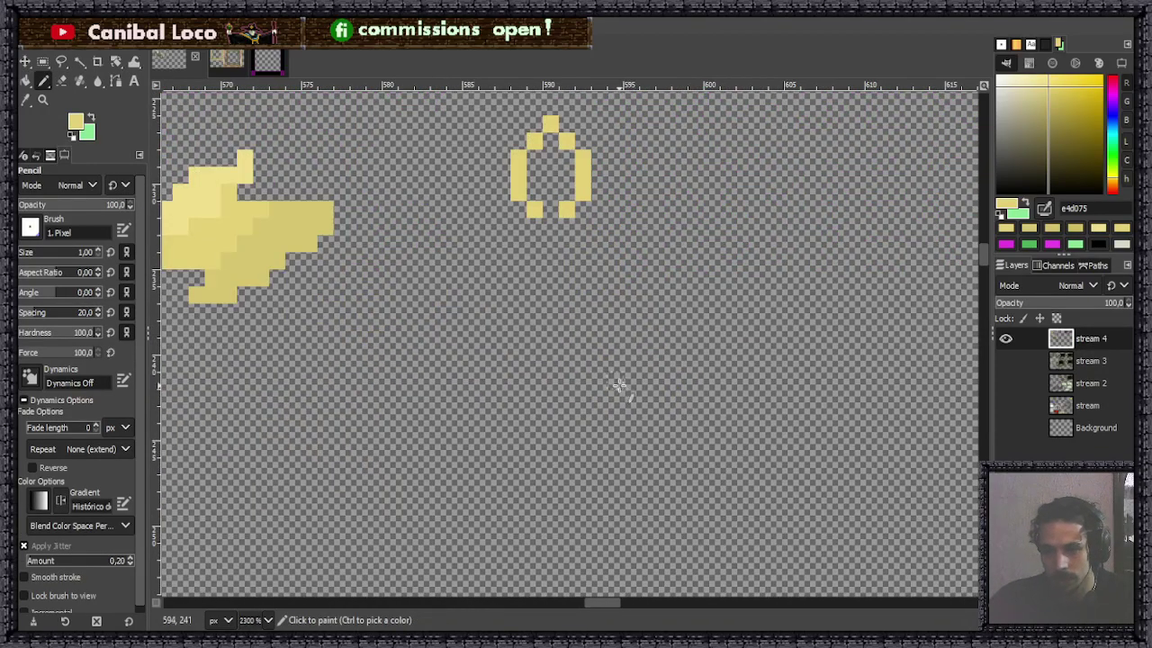
left_click(619, 385)
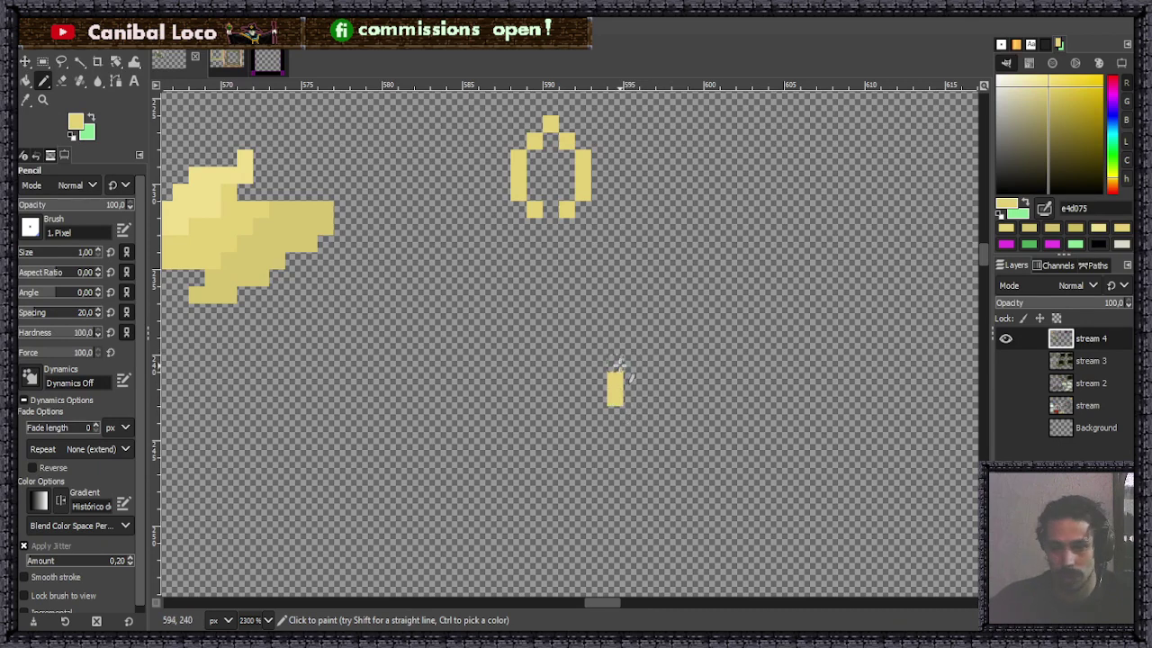
left_click(617, 363)
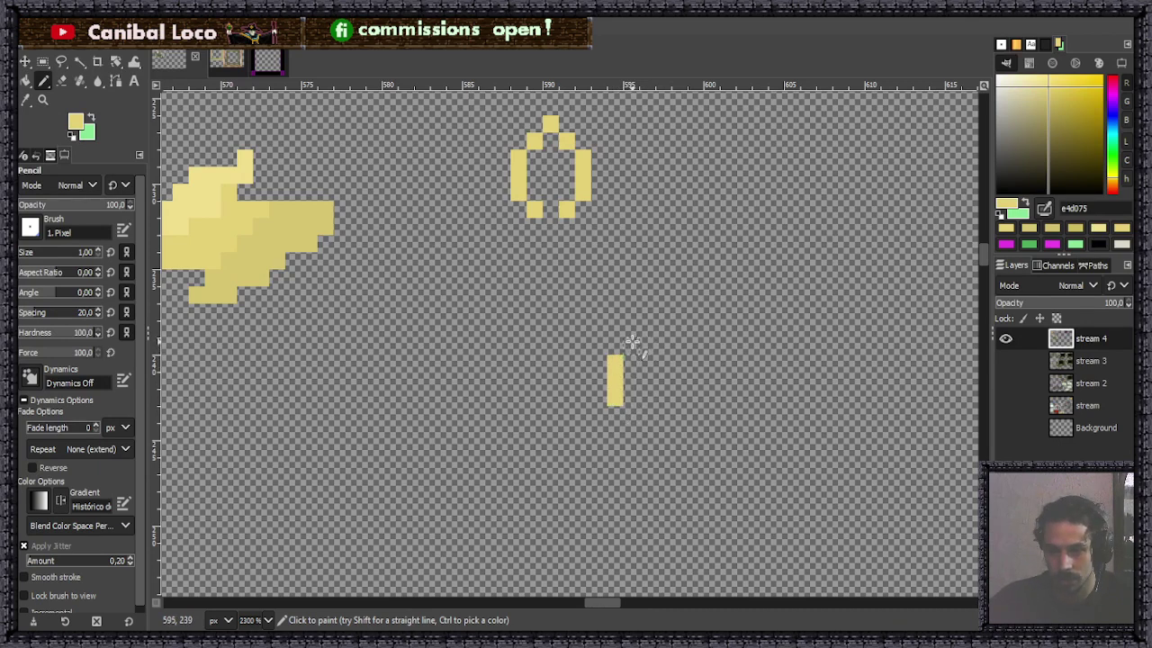
left_click_drag(632, 341, 648, 296)
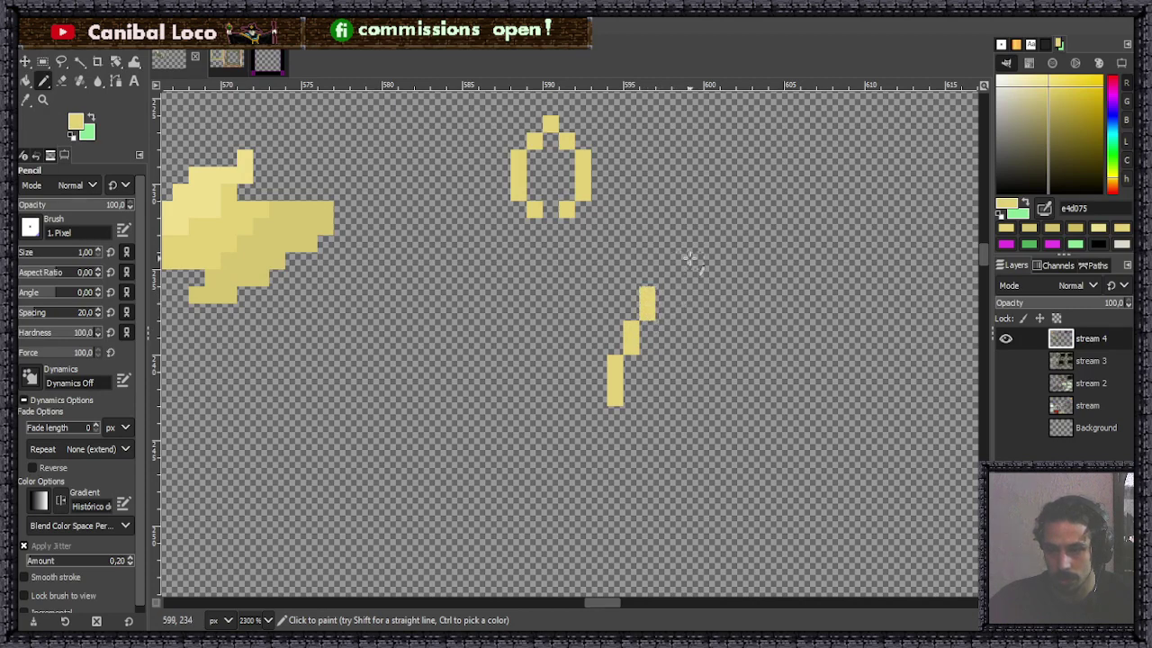
left_click(663, 272)
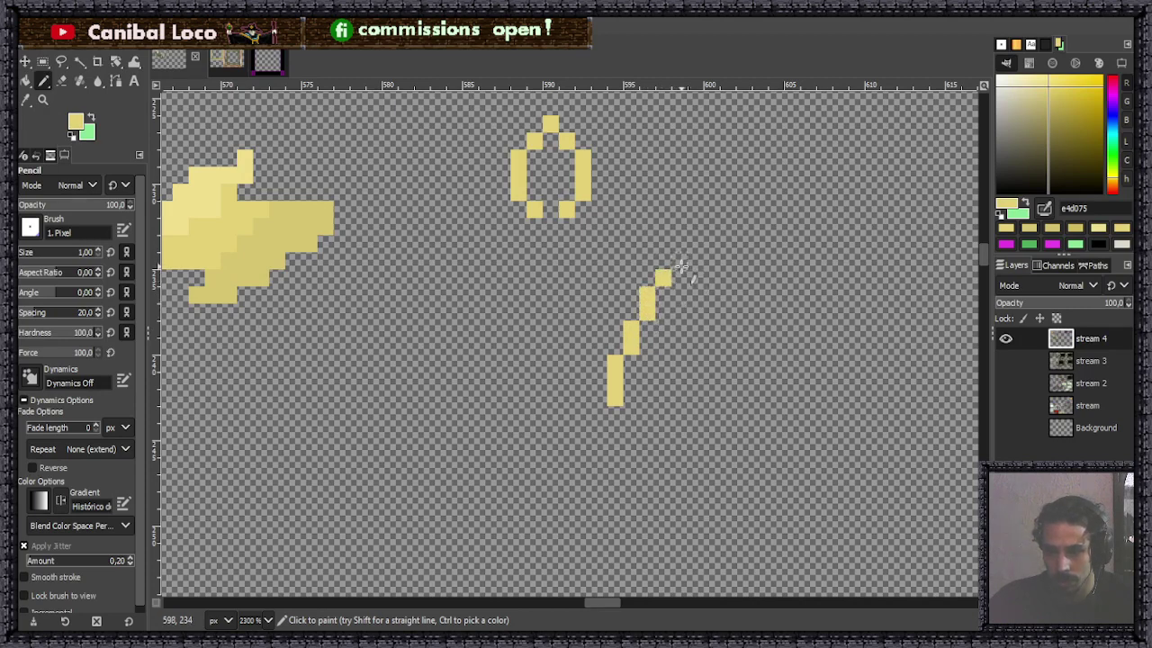
left_click(695, 278)
mouse_move(711, 295)
left_mouse_down()
mouse_move(736, 305)
mouse_move(729, 345)
mouse_move(761, 368)
mouse_move(744, 364)
mouse_move(762, 396)
left_mouse_up()
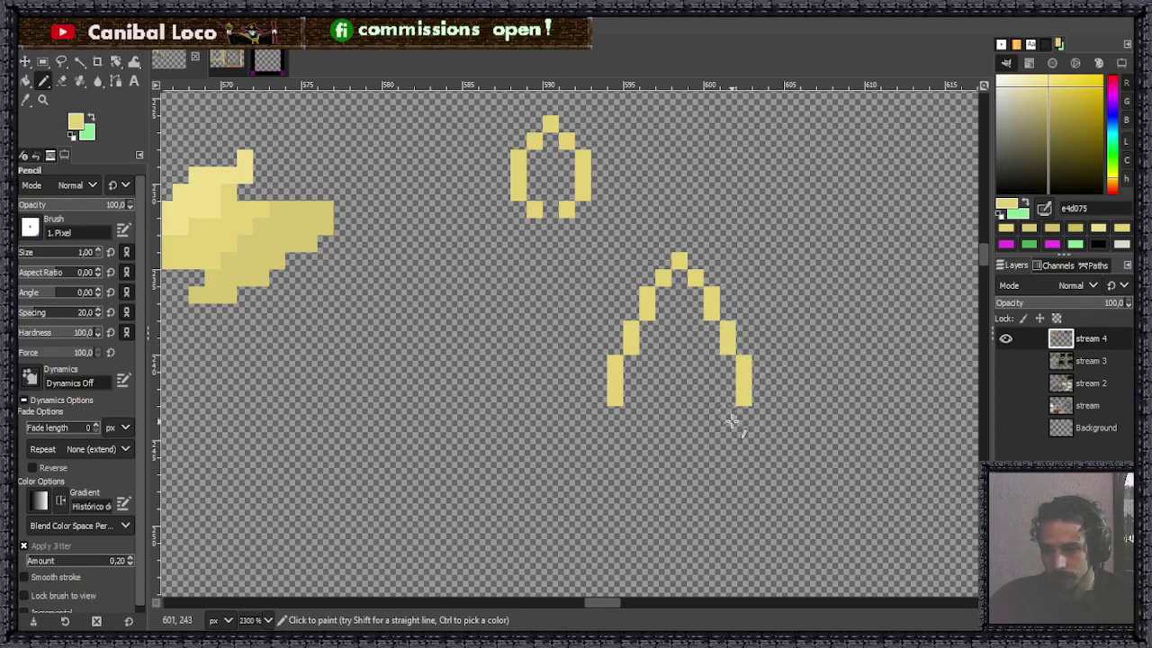
Taper both lower sides of the larger teardrop diagonally inward, leaving its bottom open.
left_click(727, 413)
left_click(711, 431)
left_click(630, 413)
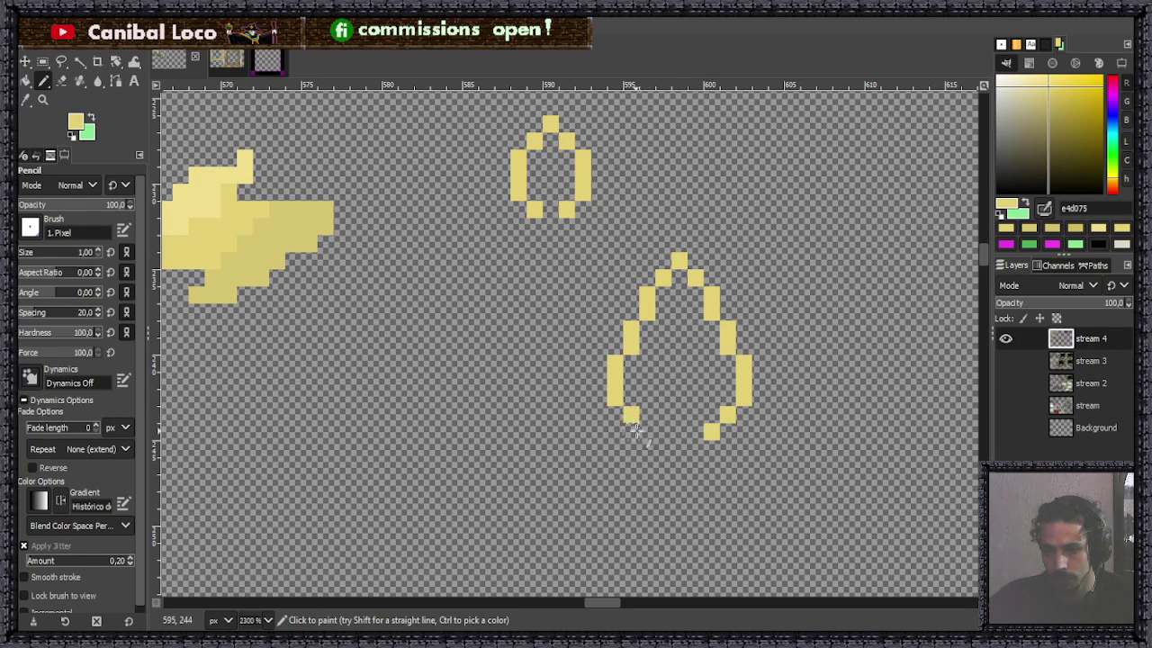
left_click(646, 430)
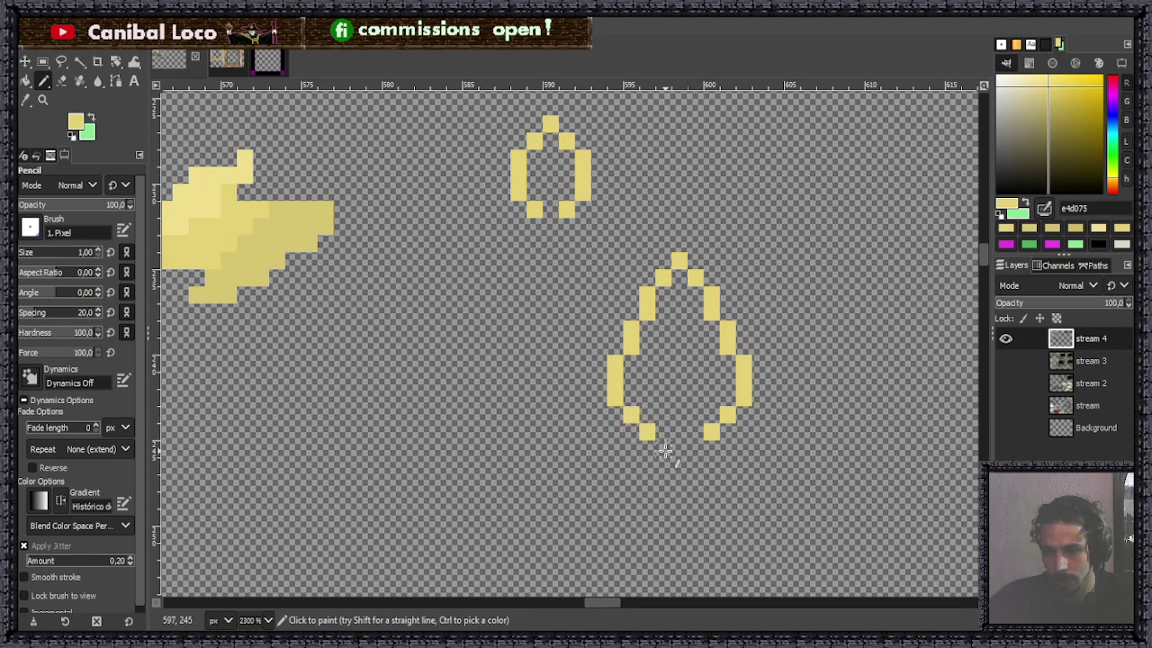
left_click(663, 447)
left_click_drag(679, 468, 685, 496)
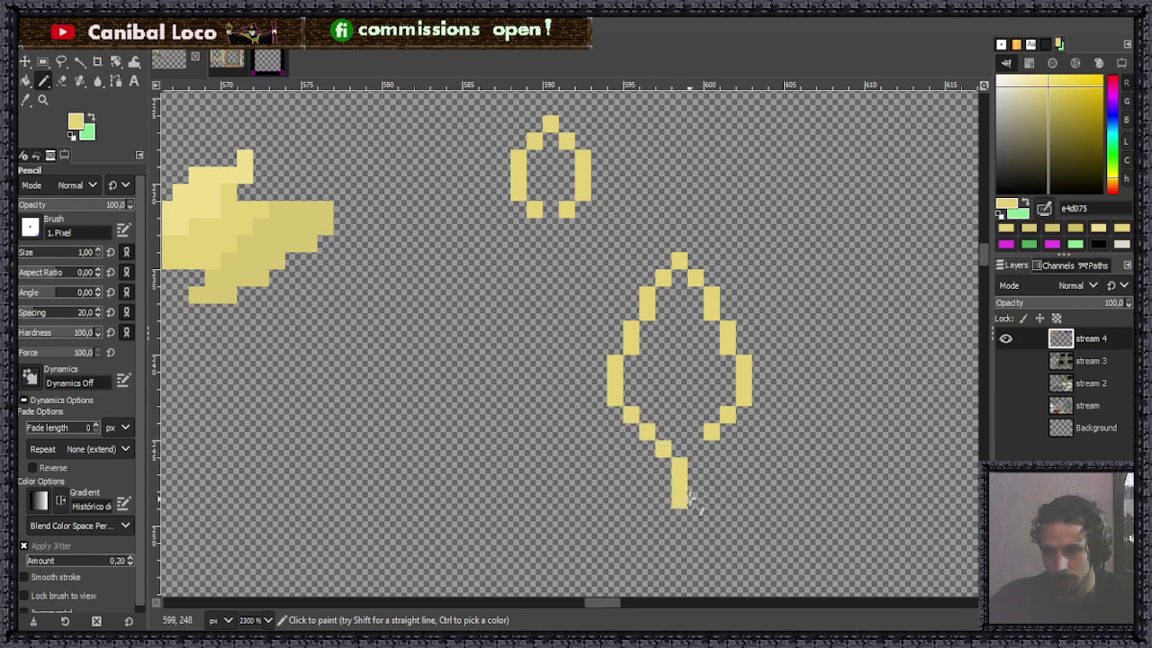
left_click(695, 447)
scroll(695, 450, "down", 10)
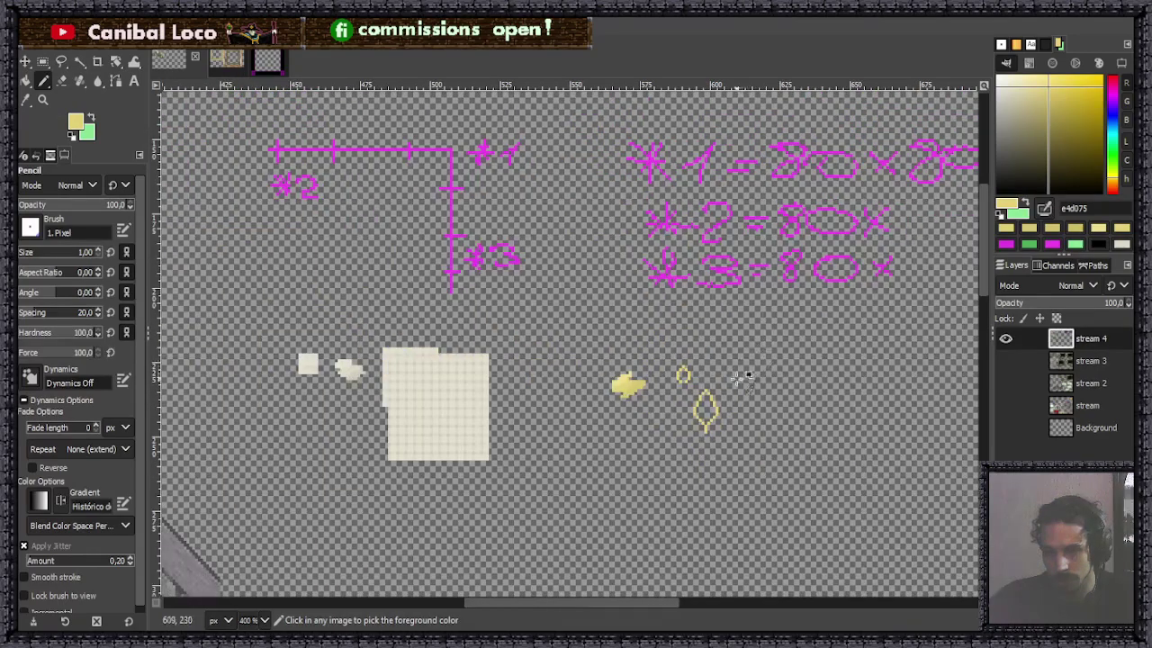
scroll(711, 438, "up", 12)
key("ctrl+z")
key("ctrl+z")
scroll(699, 434, "down", 4)
scroll(673, 385, "up", 3)
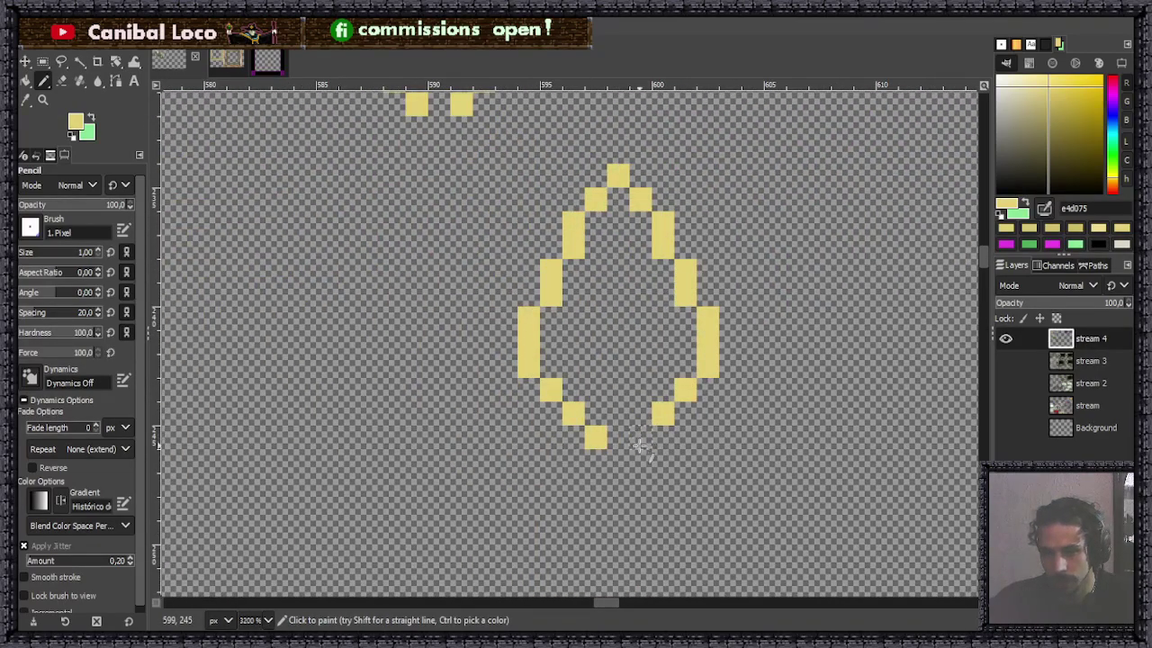
Examine the ornate frame references and the vines reference layer, leaving the frames layer shown, and return to the stream image.
left_click(228, 61)
scroll(767, 346, "down", 2)
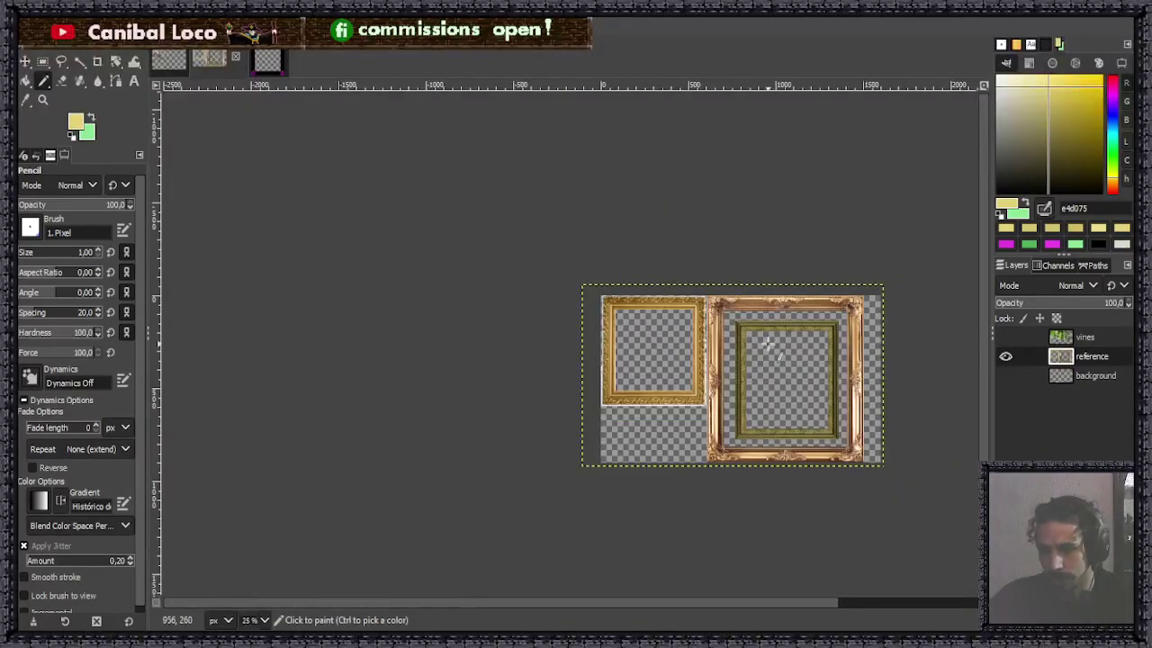
scroll(801, 369, "up", 1)
scroll(797, 378, "up", 1)
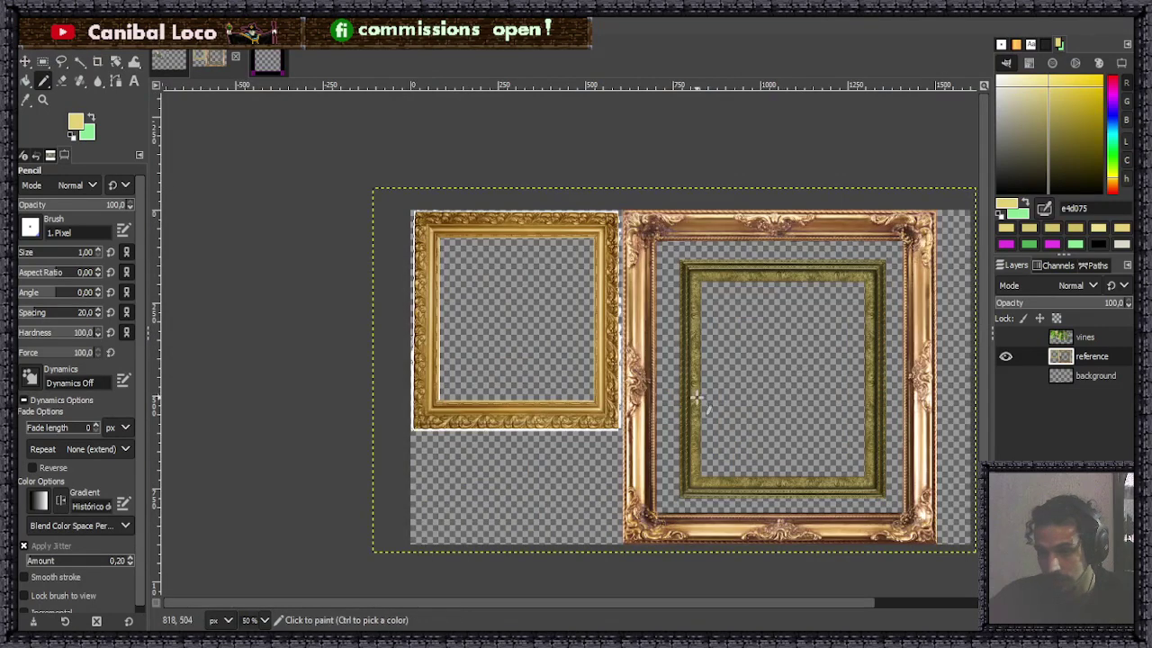
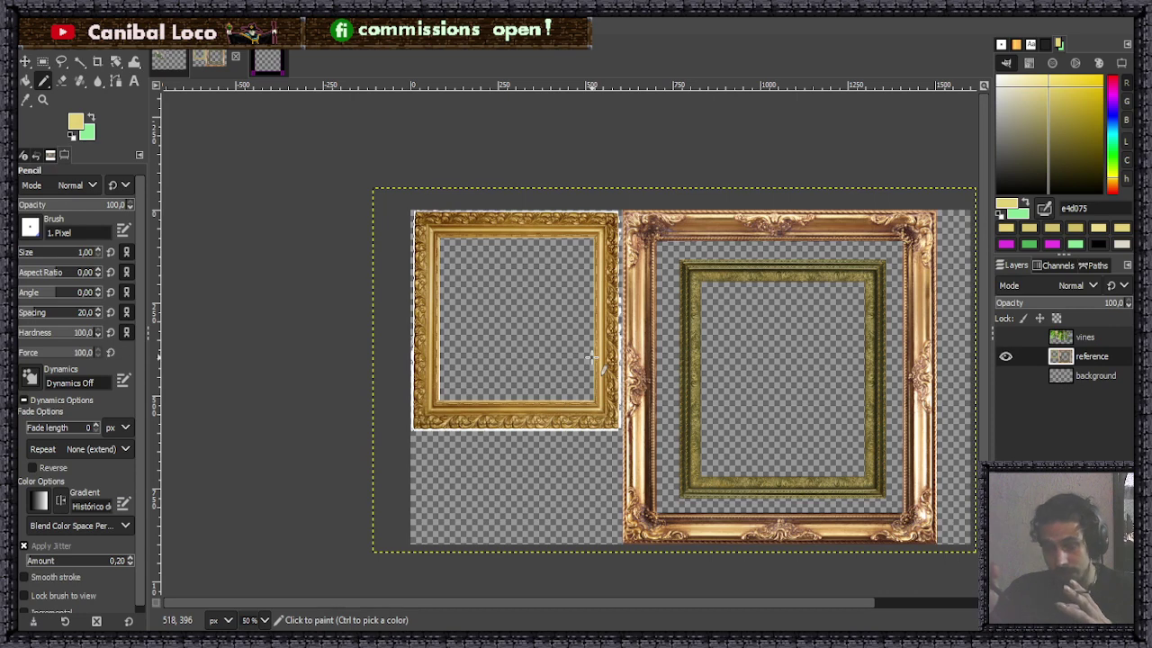
left_click(1006, 357)
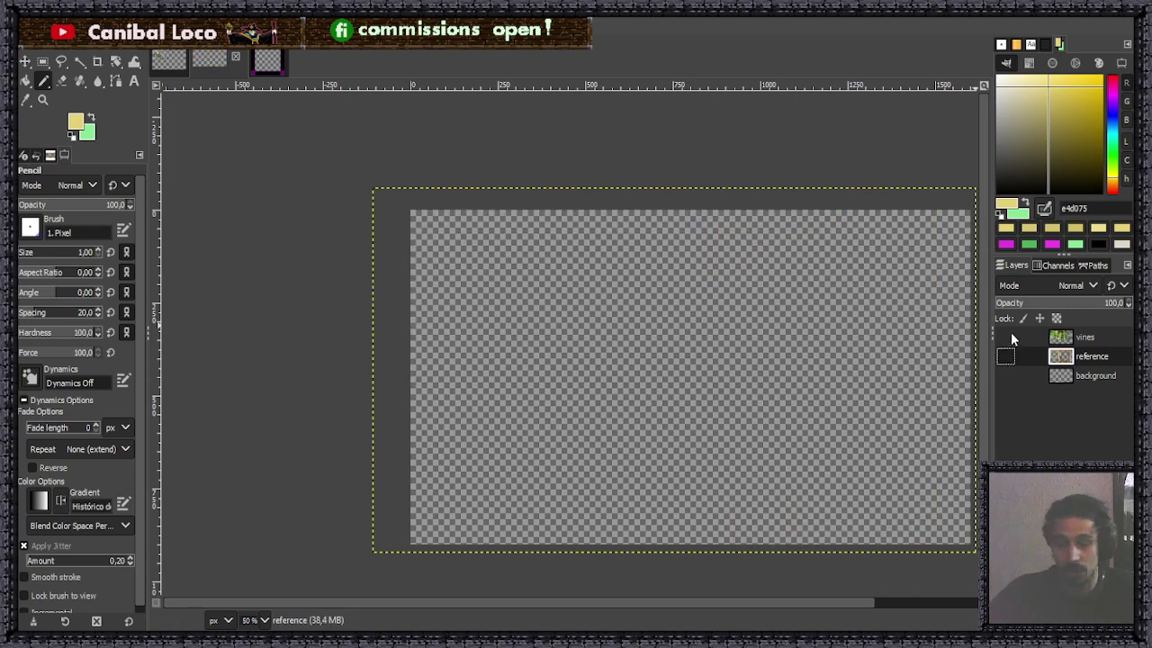
left_click(1008, 335)
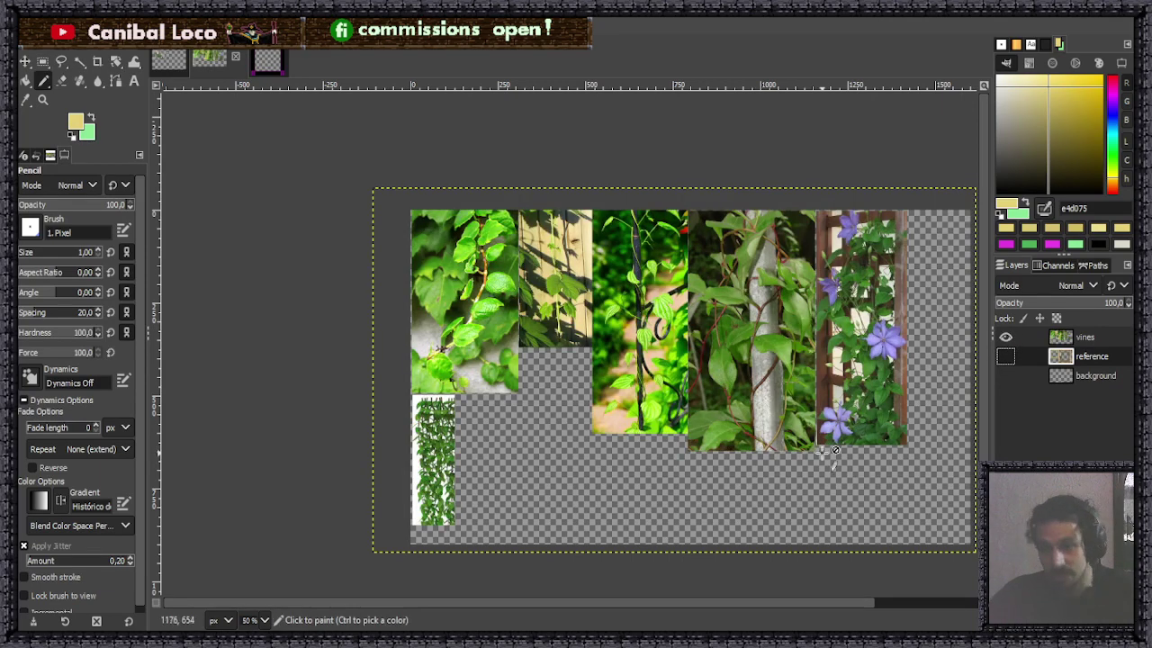
left_click(1007, 337)
left_click(1006, 357)
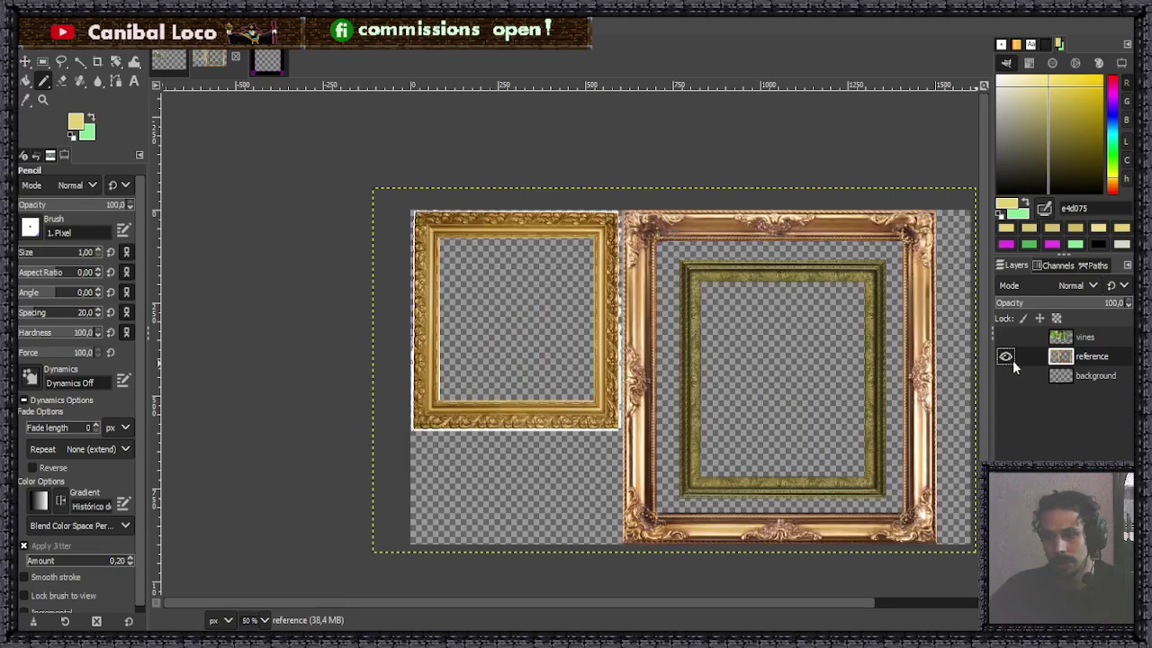
left_click(171, 61)
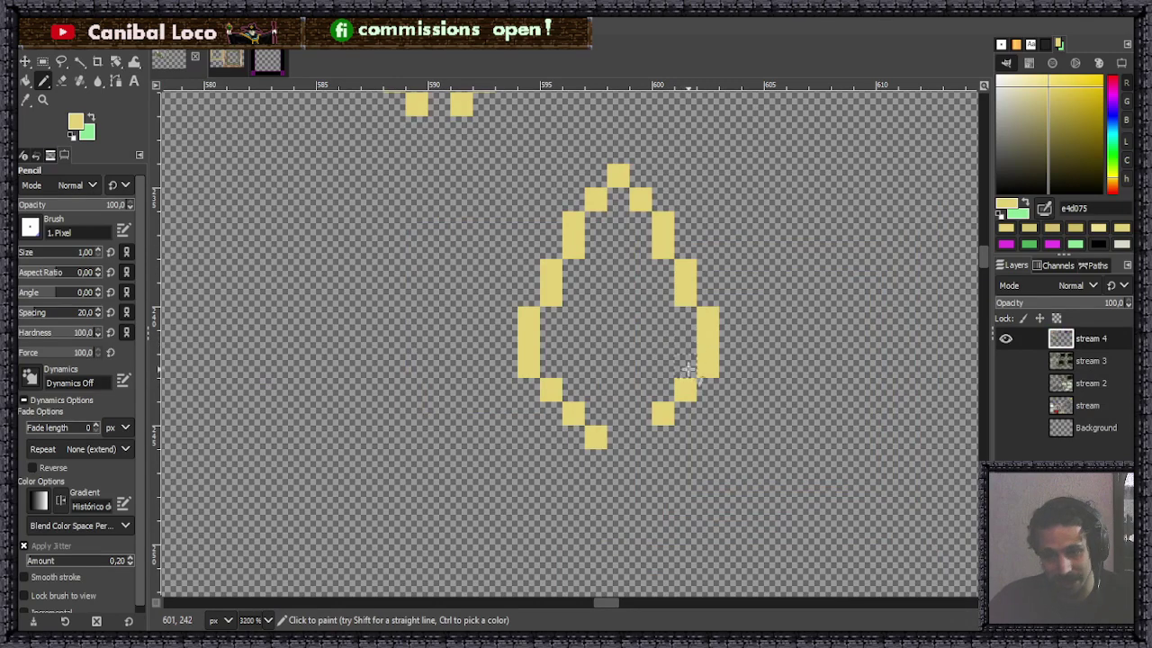
Draw a curved stem about 16 px tall from the larger teardrop's base, bulging to the right and curving back down to the left.
scroll(687, 369, "down", 3, "ctrl")
scroll(540, 395, "up", 4, "ctrl")
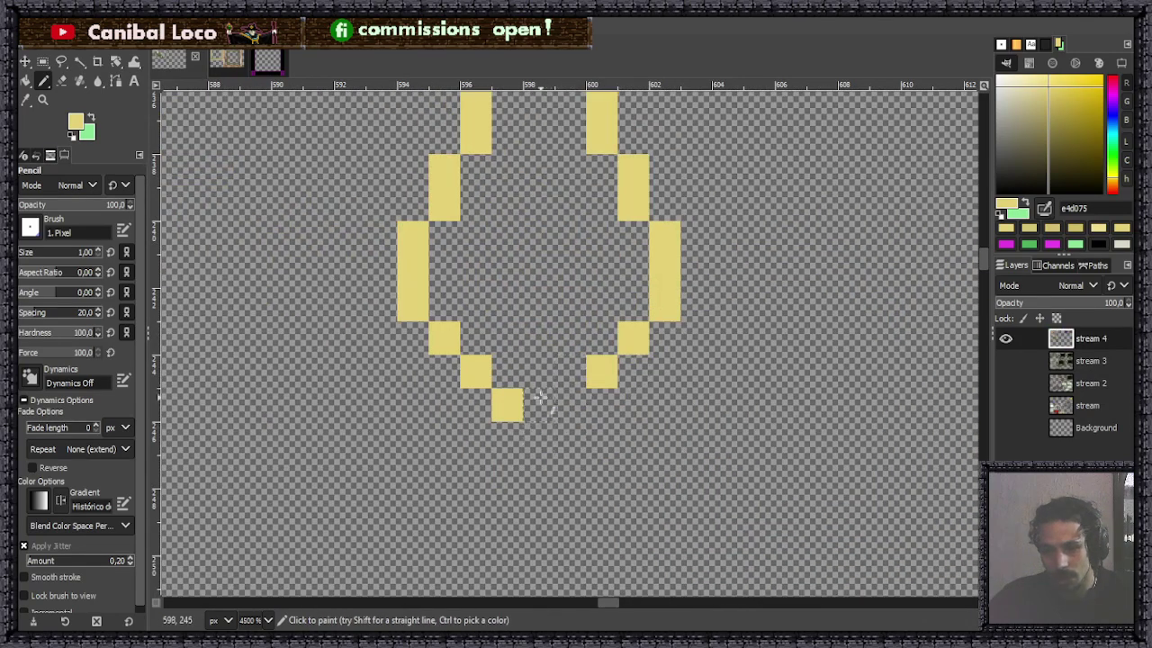
mouse_move(531, 407)
left_mouse_down()
mouse_move(605, 464)
mouse_move(633, 510)
left_mouse_up()
left_click(634, 538)
scroll(661, 373, "down", 3)
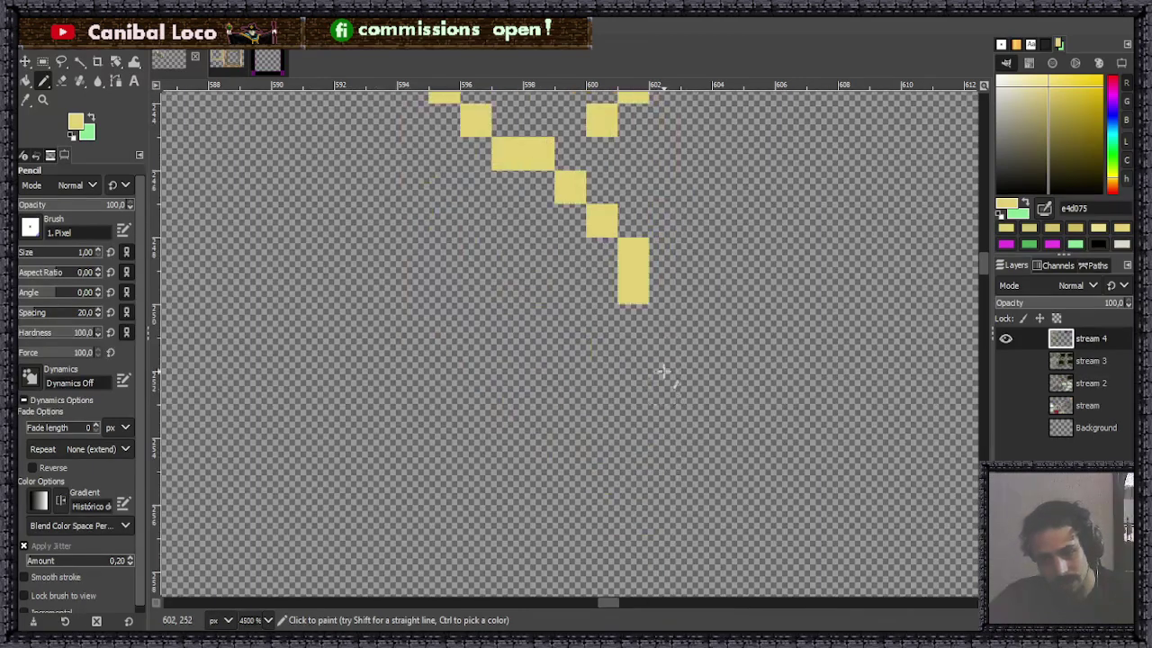
mouse_move(639, 335)
left_mouse_down()
mouse_move(664, 342)
mouse_move(696, 460)
mouse_move(664, 529)
left_mouse_up()
left_click(633, 554)
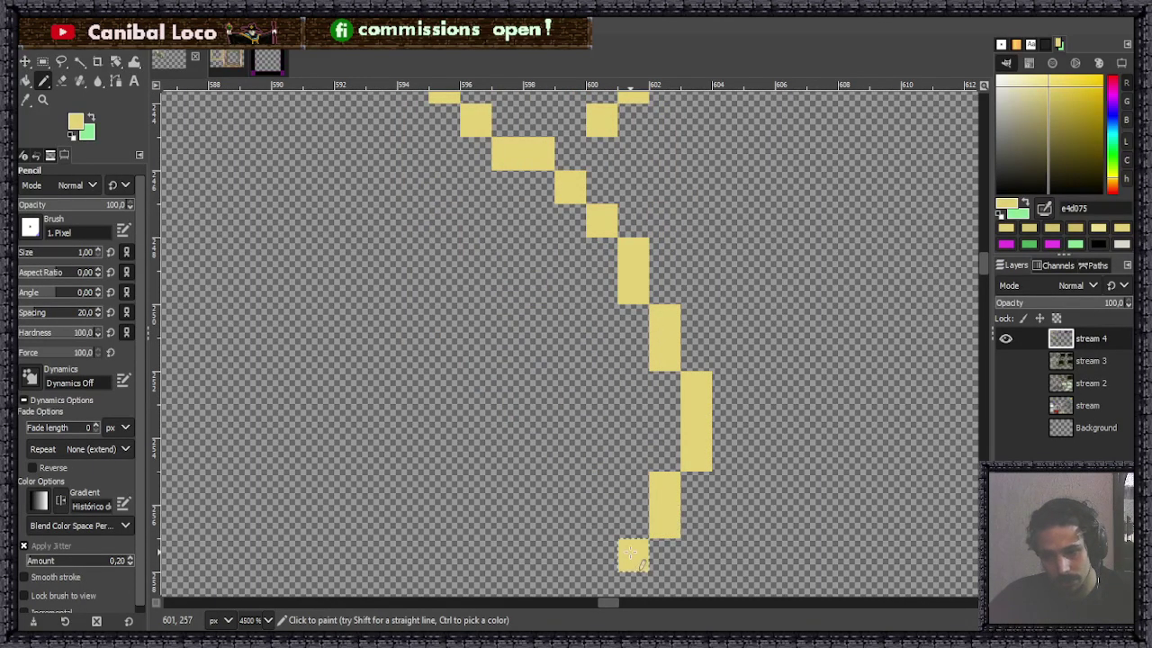
scroll(617, 571, "down", 3)
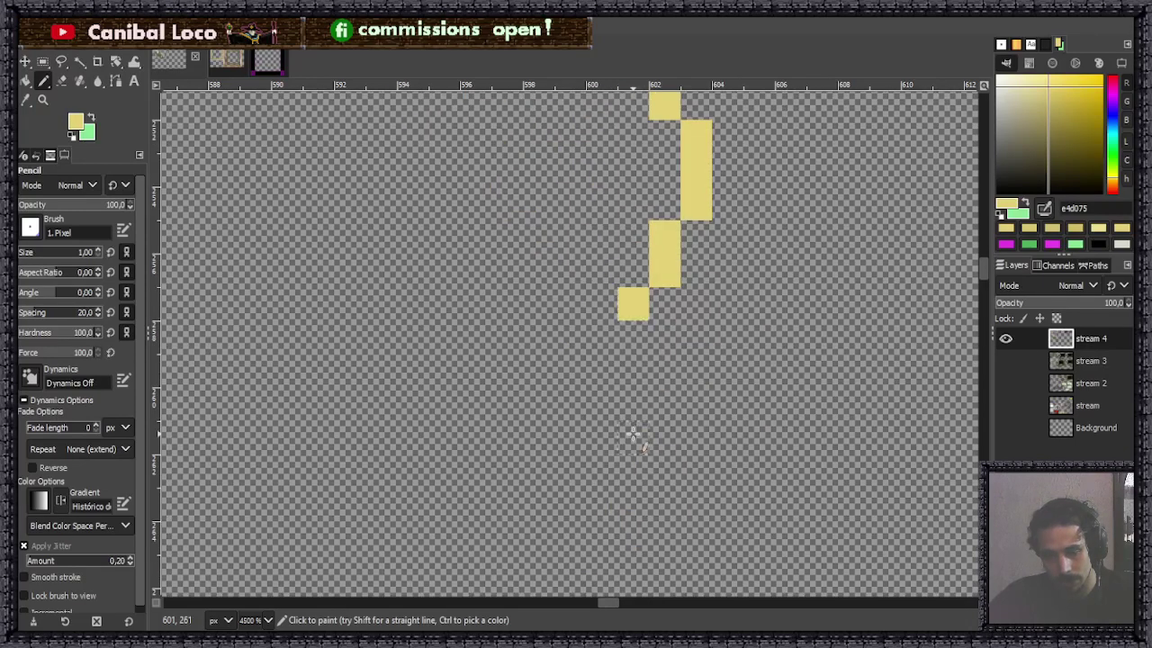
left_click(600, 336)
mouse_move(573, 364)
left_mouse_down()
mouse_move(532, 392)
mouse_move(509, 447)
left_mouse_up()
key("minus")
key("minus")
key("minus")
key("minus")
key("minus")
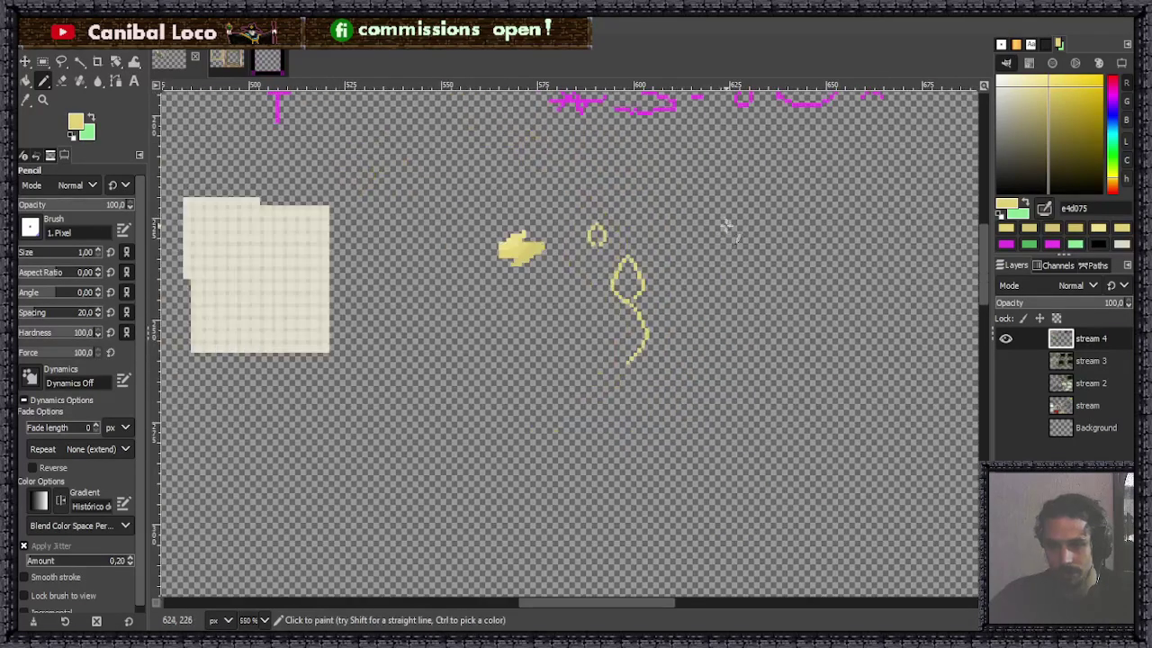
Close the gap at the lower right of the larger teardrop outline and save the image.
scroll(623, 474, "up", 6)
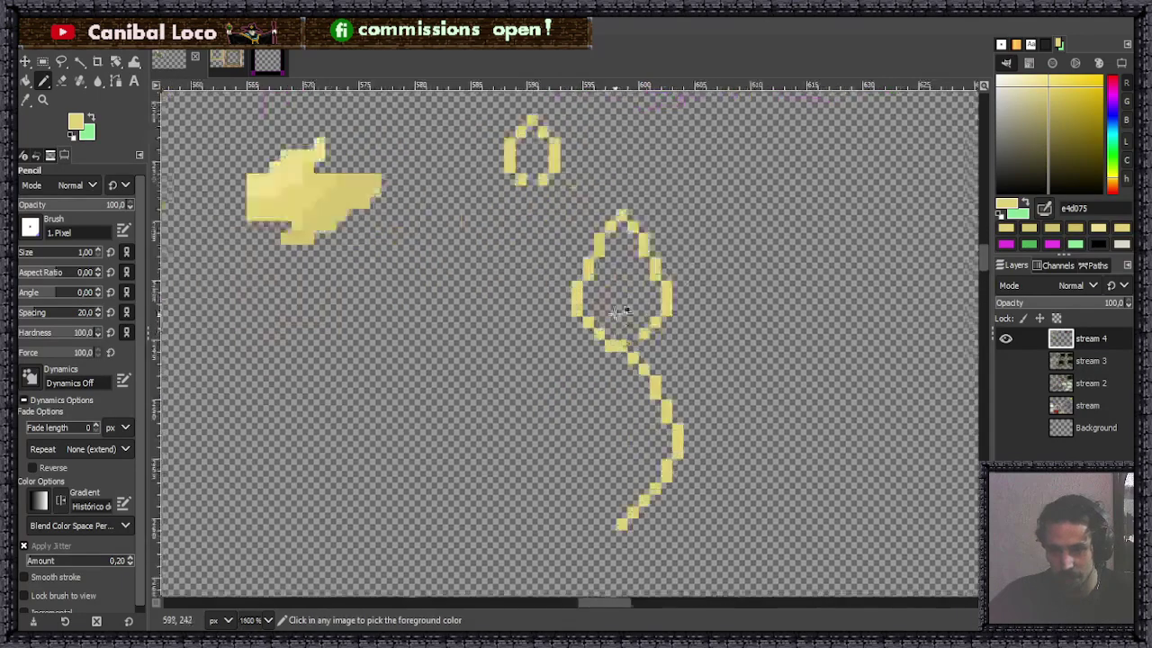
scroll(540, 435, "down", 6)
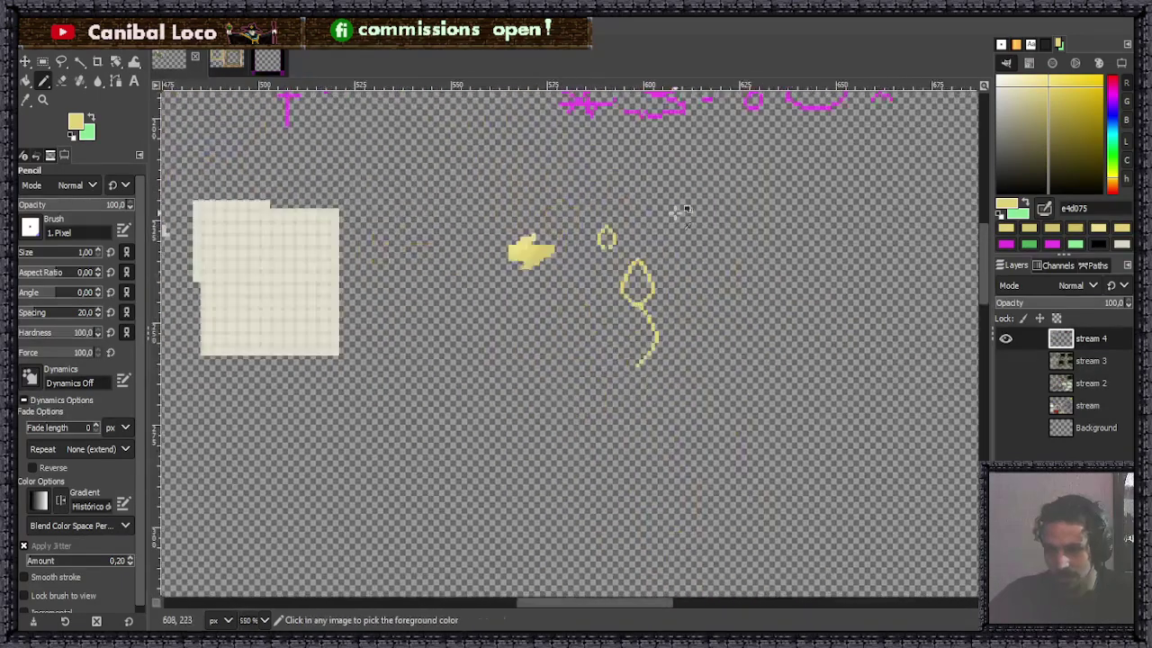
scroll(657, 245, "up", 4)
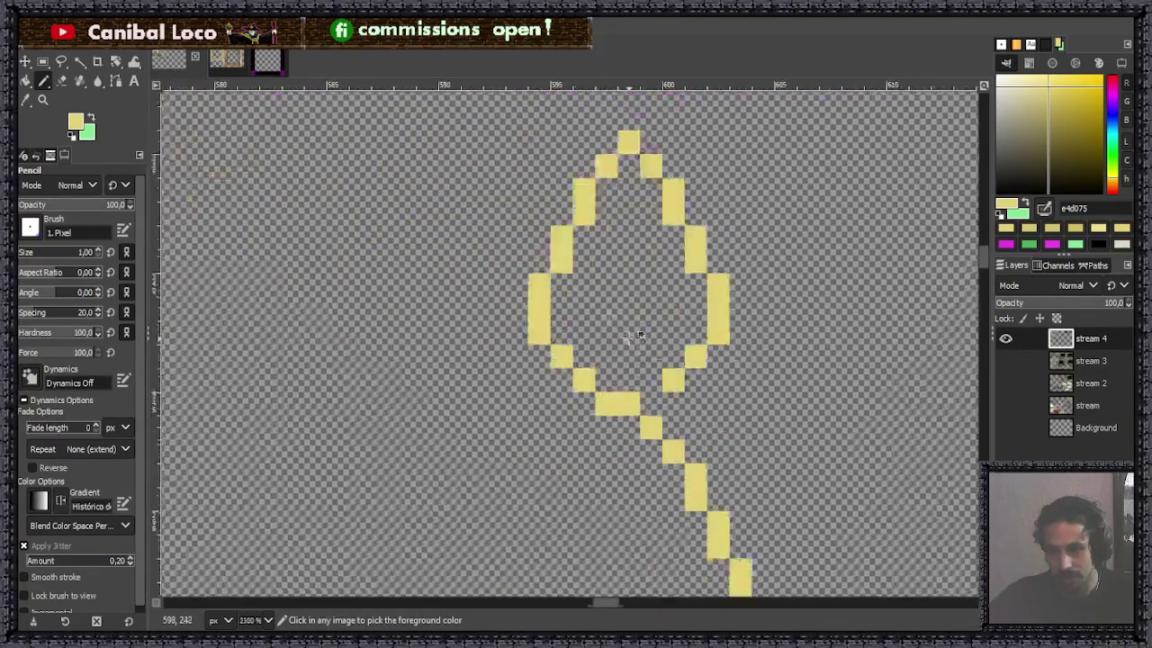
scroll(668, 406, "down", 4)
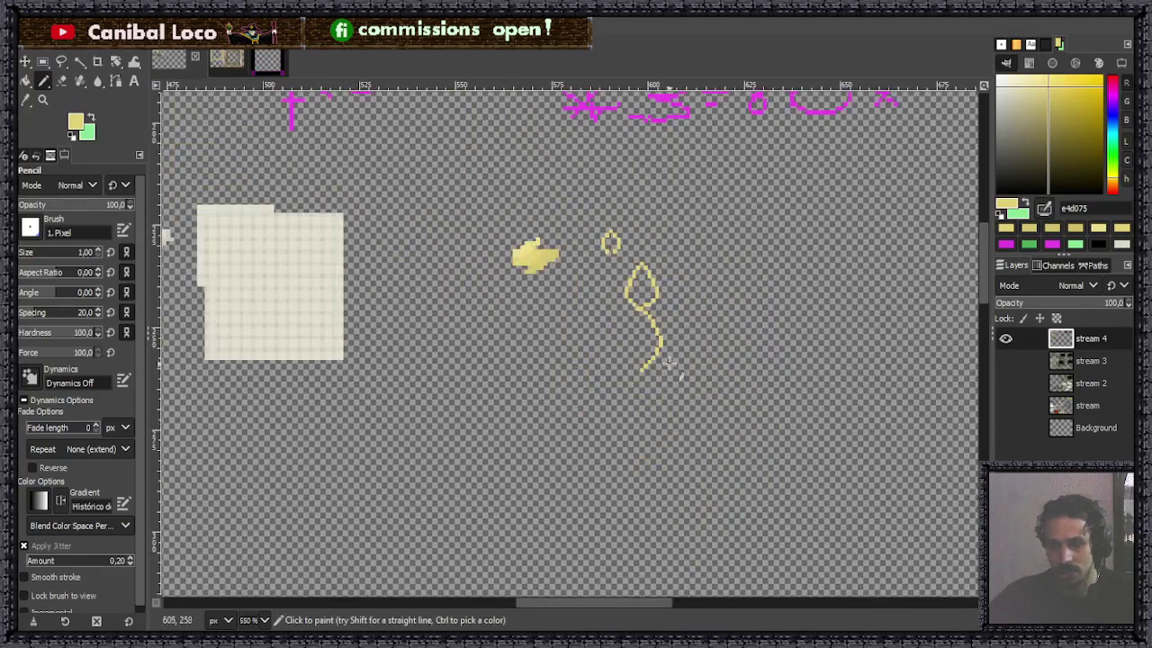
scroll(648, 421, "up", 3)
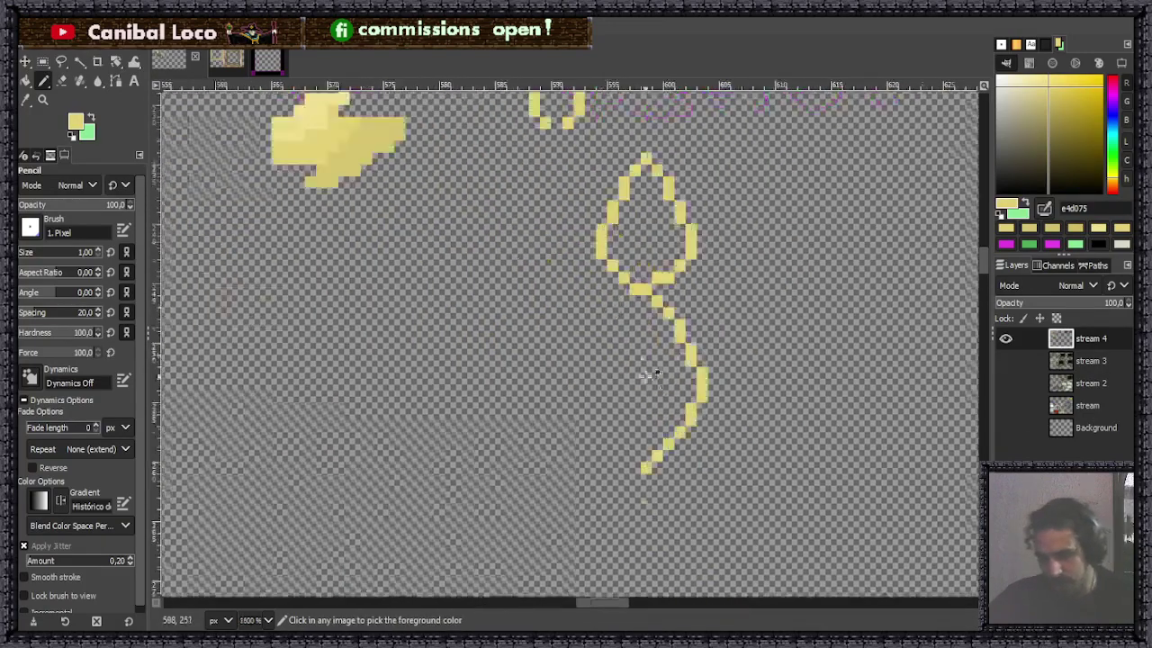
scroll(640, 442, "down", 3)
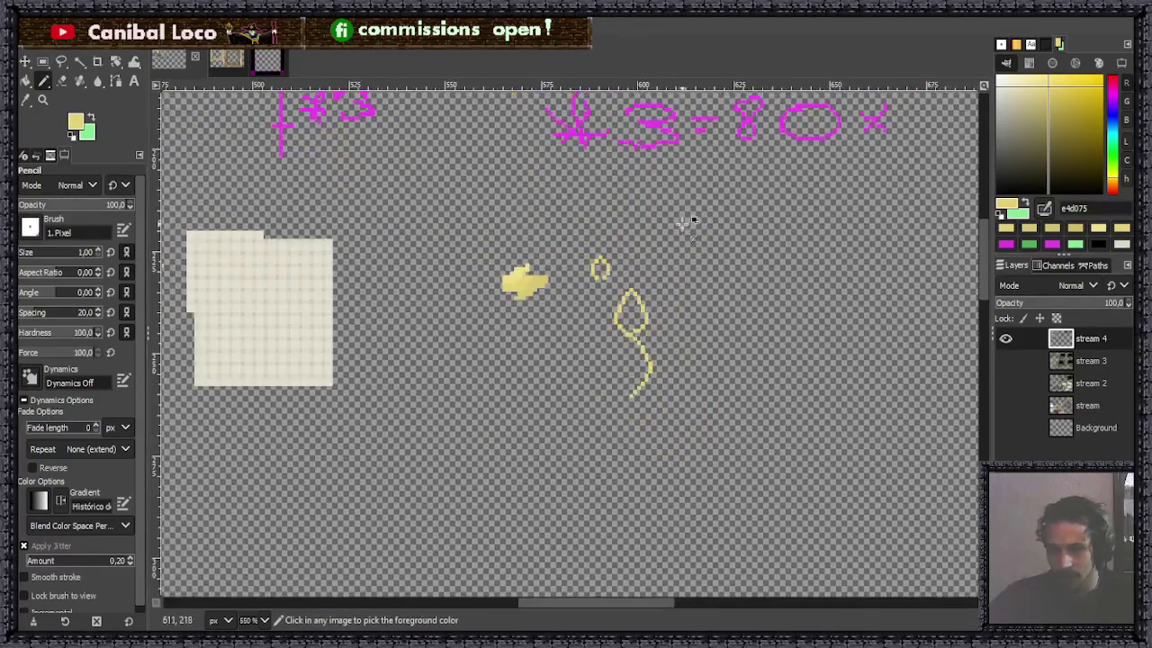
key("ctrl+s")
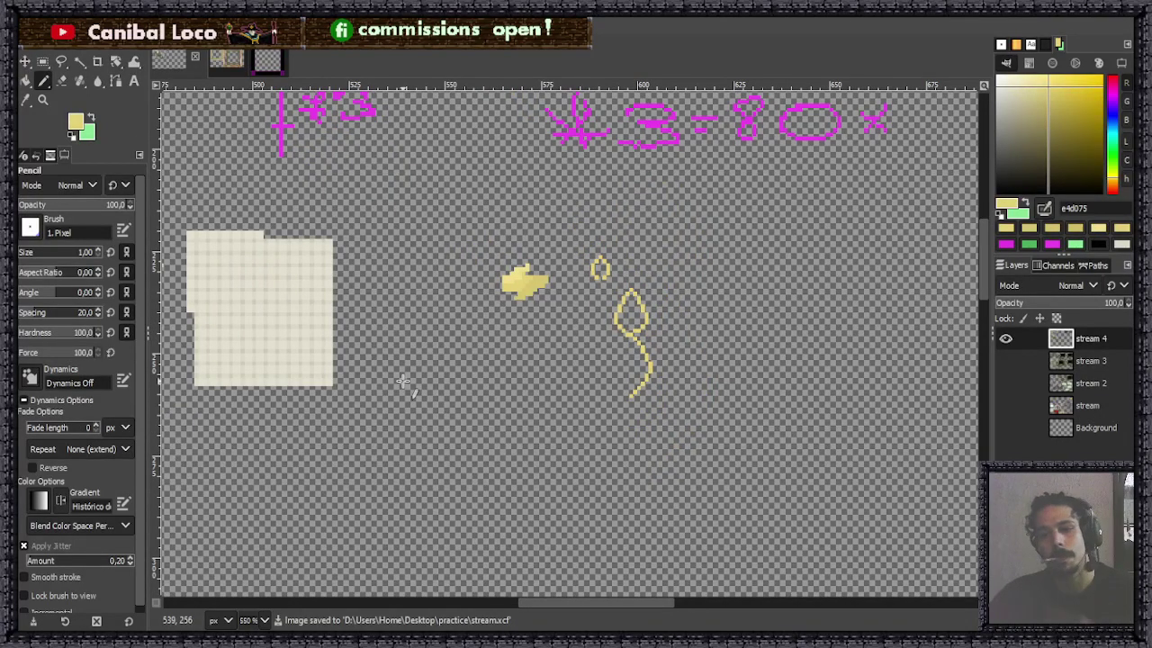
Sample the darker yellow d7c570 from the blob and paint a 3 px column inside the small teardrop's right edge.
scroll(526, 283, "up", 3)
scroll(535, 284, "up", 2)
left_click(535, 284, "ctrl")
scroll(553, 279, "down", 3)
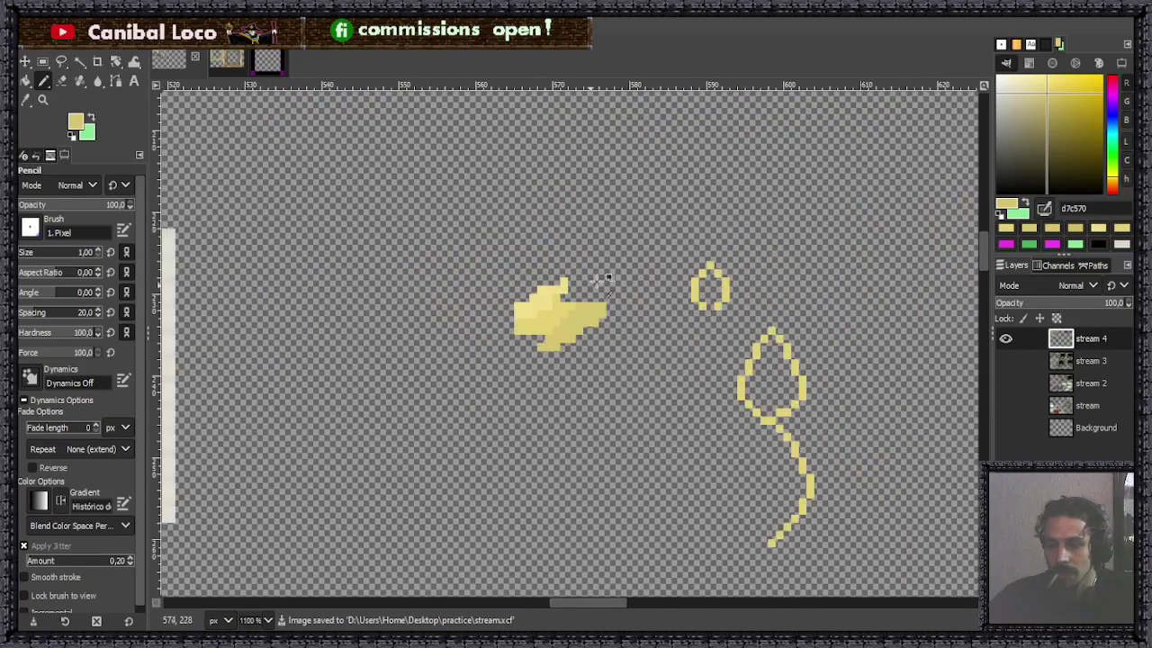
scroll(576, 270, "up", 5)
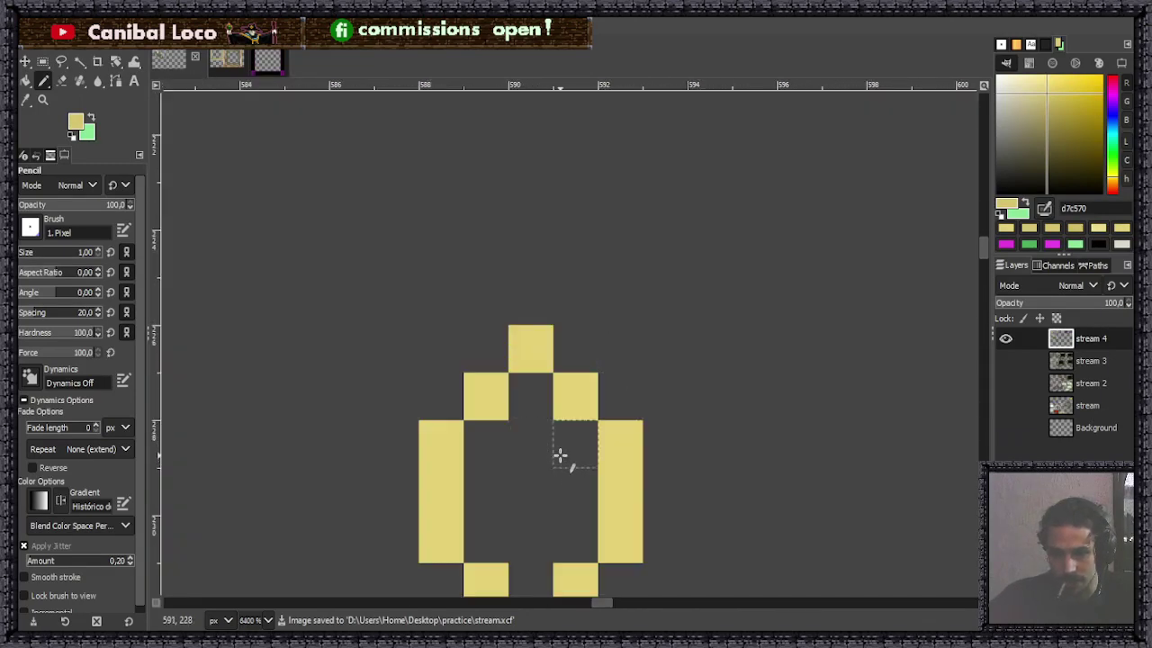
left_click_drag(560, 456, 567, 538)
scroll(558, 471, "down", 5)
scroll(463, 449, "up", 1)
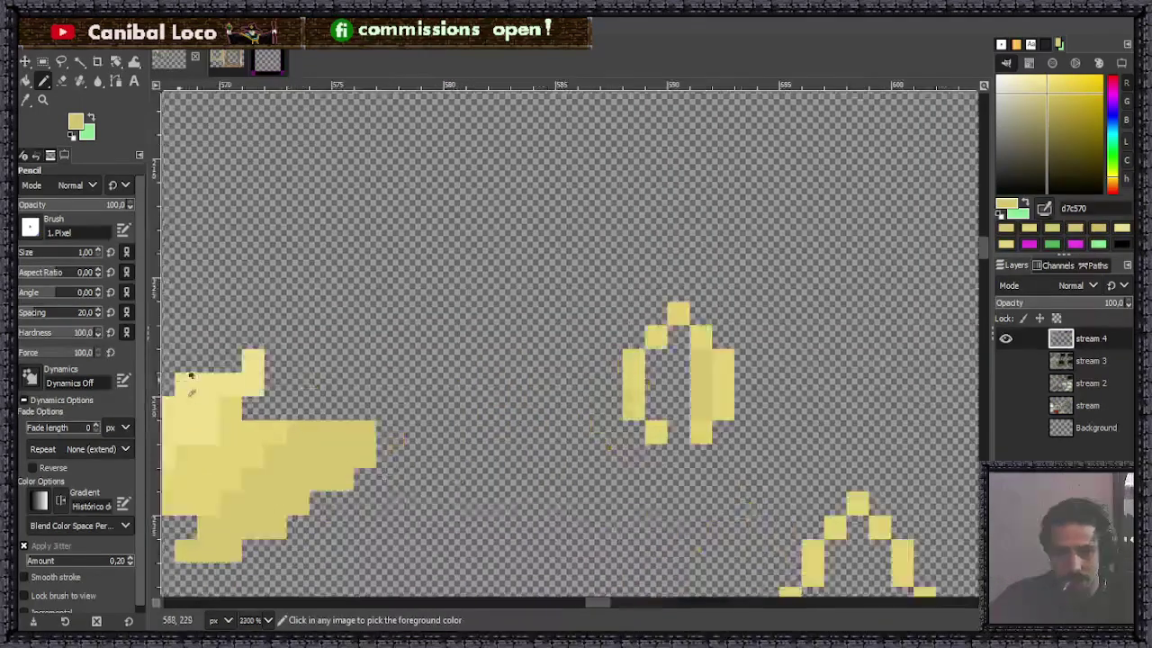
Sample the light yellow efde8c from the blob and recolour the small teardrop's left edge and tip as a highlight.
left_click(190, 376, "ctrl")
scroll(658, 422, "up", 3)
left_click(656, 480)
left_click(609, 373, "shift")
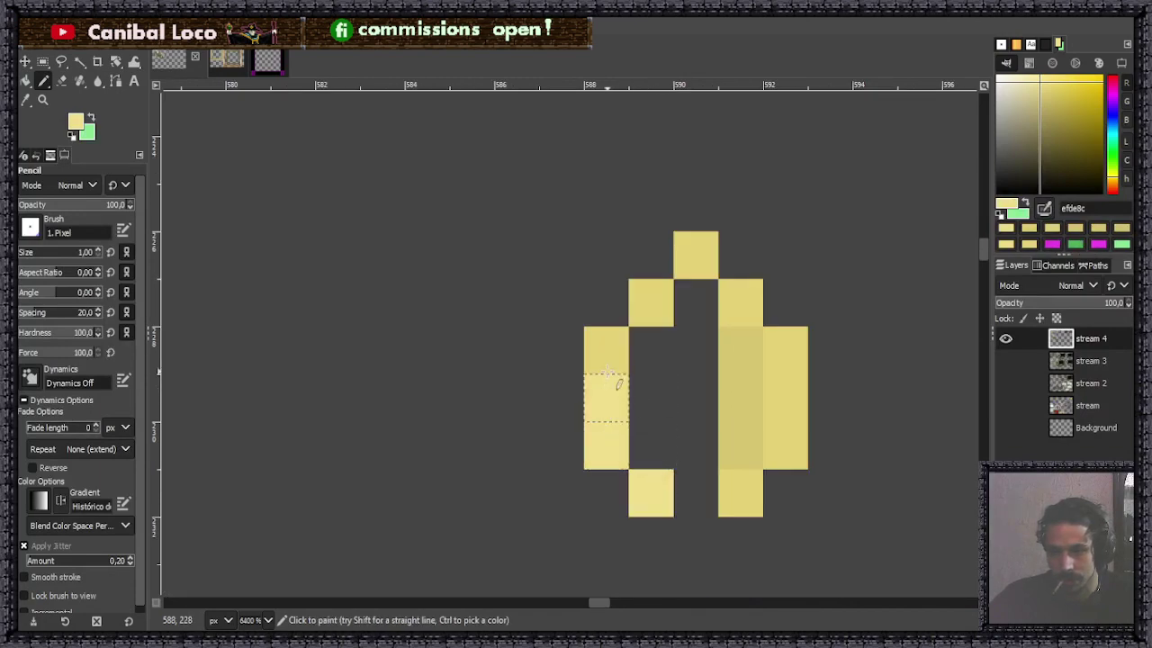
Fill the small teardrop's empty interior with the base yellow e4d075 sampled from its outline.
left_click(741, 297, "ctrl")
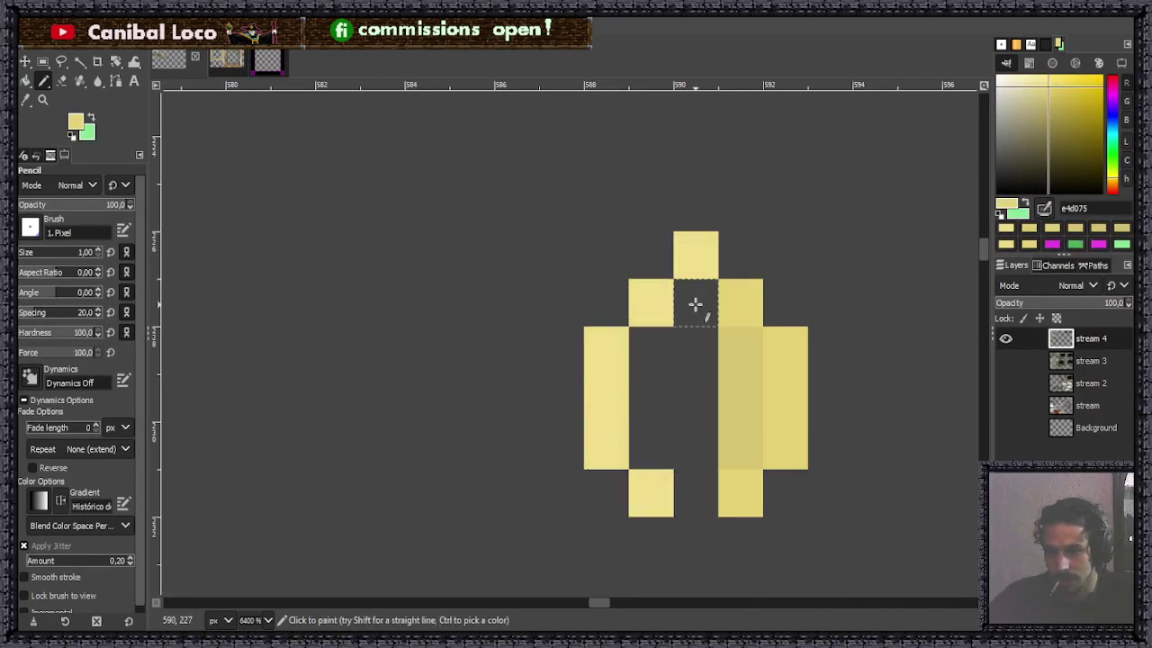
left_click_drag(695, 304, 702, 495)
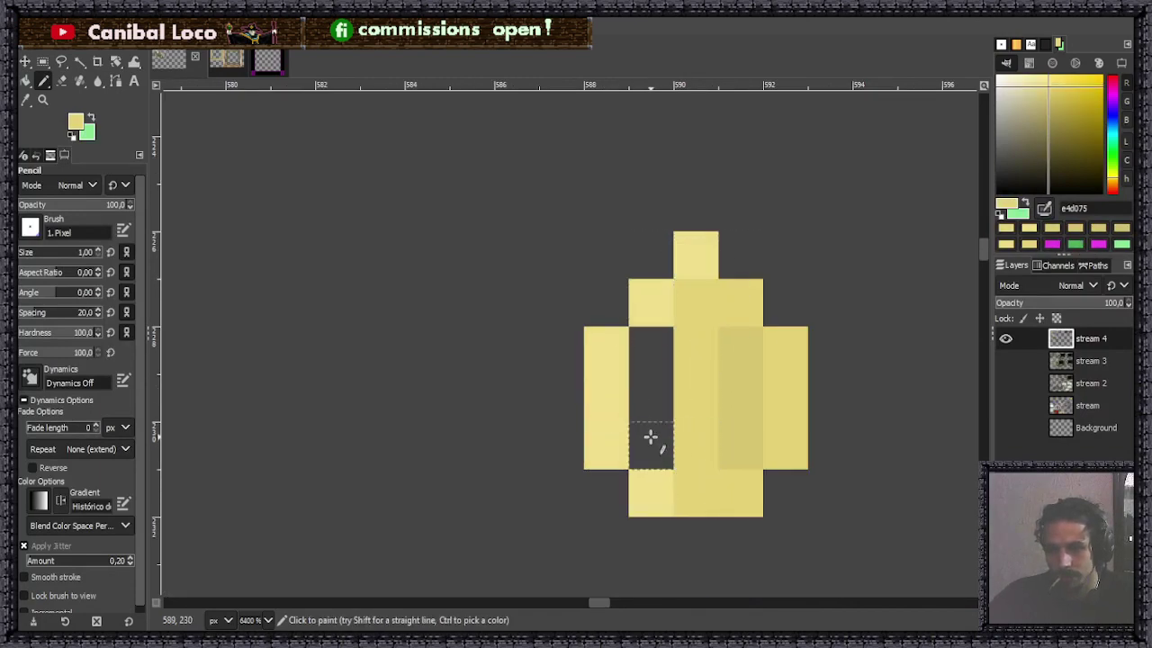
left_click_drag(651, 439, 642, 347)
Shade the small teardrop's lower right edge with d7c570 and add one pixel below its base to form a bottom point.
left_click(763, 360, "ctrl")
left_click(743, 489)
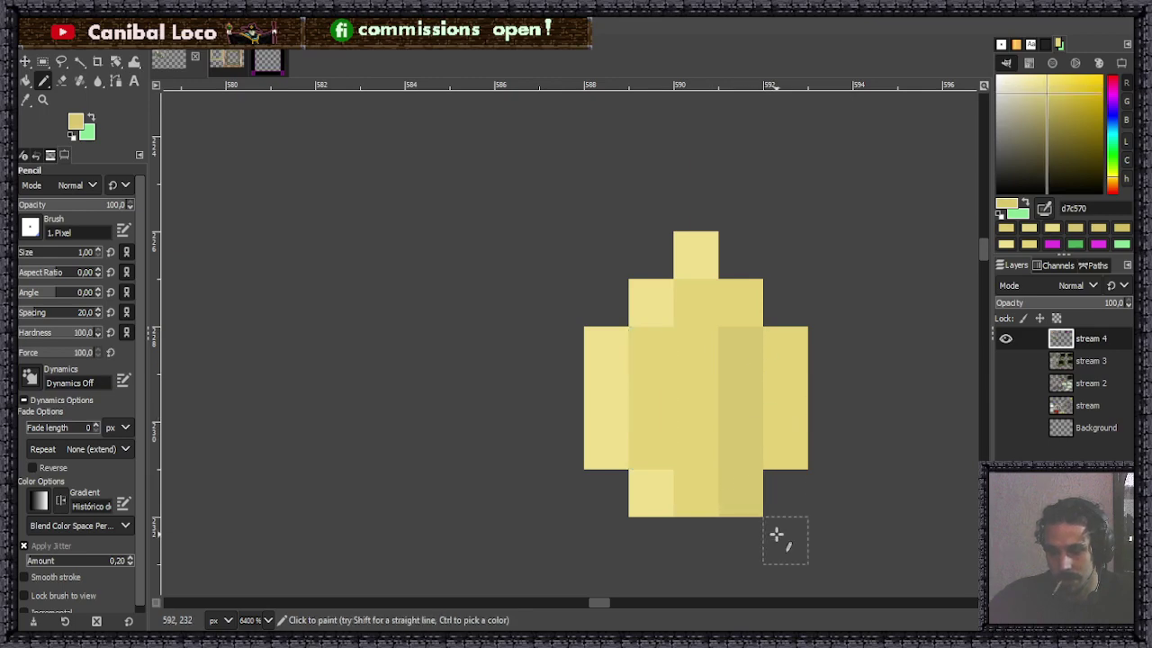
scroll(777, 535, "down", 4)
scroll(764, 406, "up", 4)
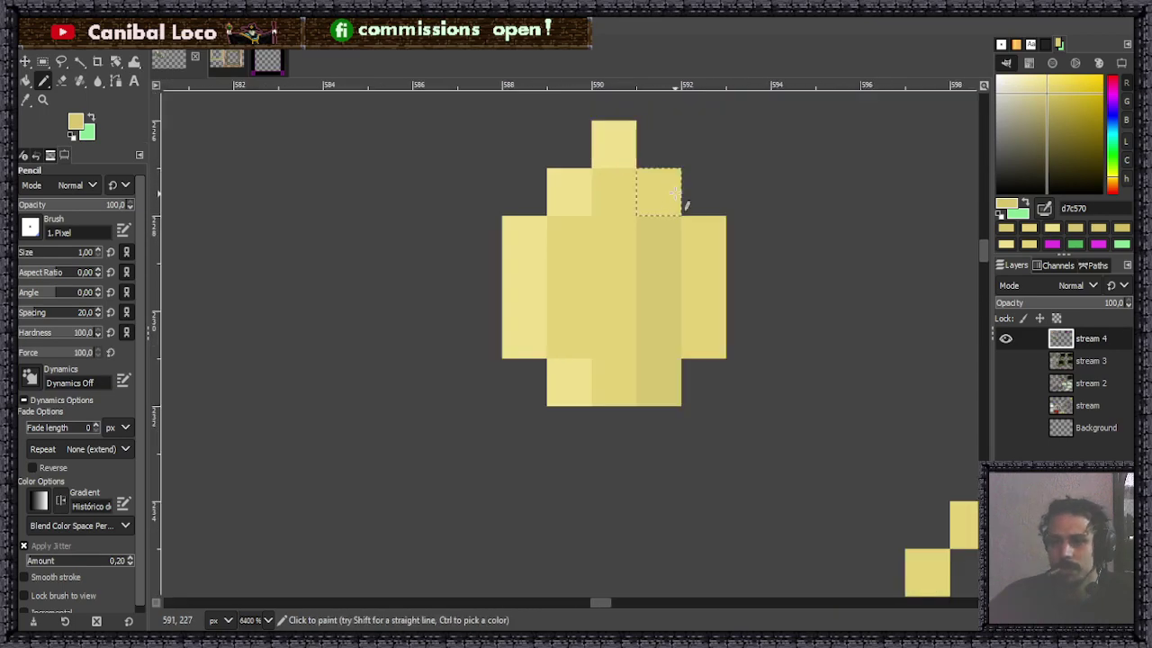
mouse_move(712, 331)
left_mouse_down()
mouse_move(710, 294)
mouse_move(711, 342)
left_mouse_up()
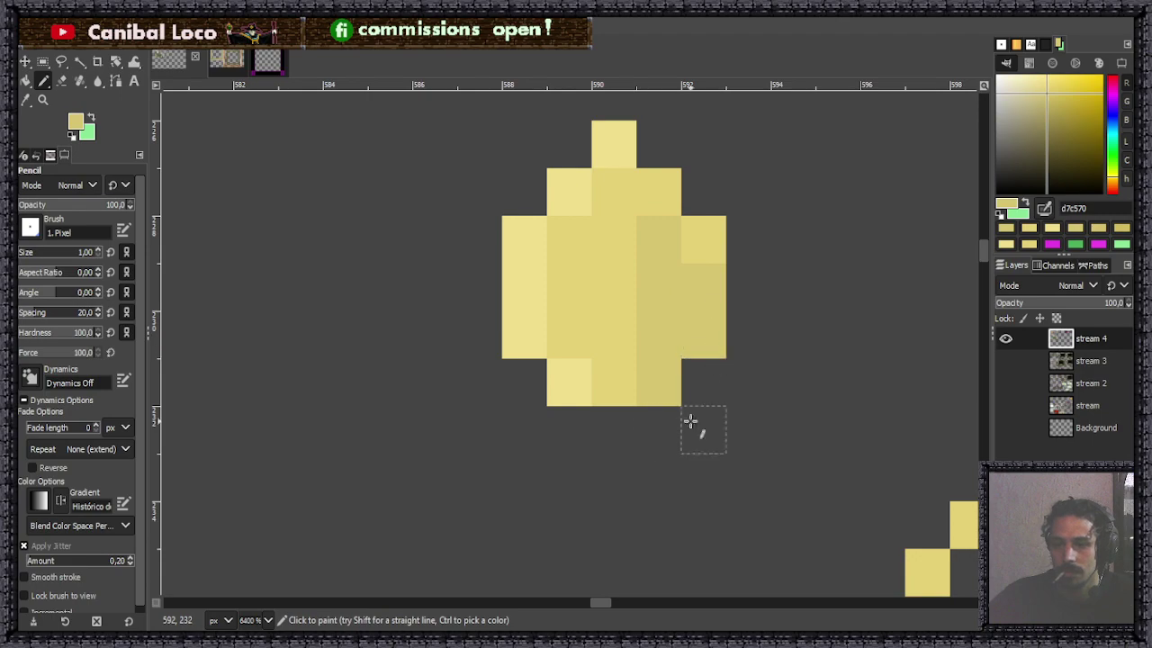
left_click(624, 437)
scroll(624, 460, "down", 4)
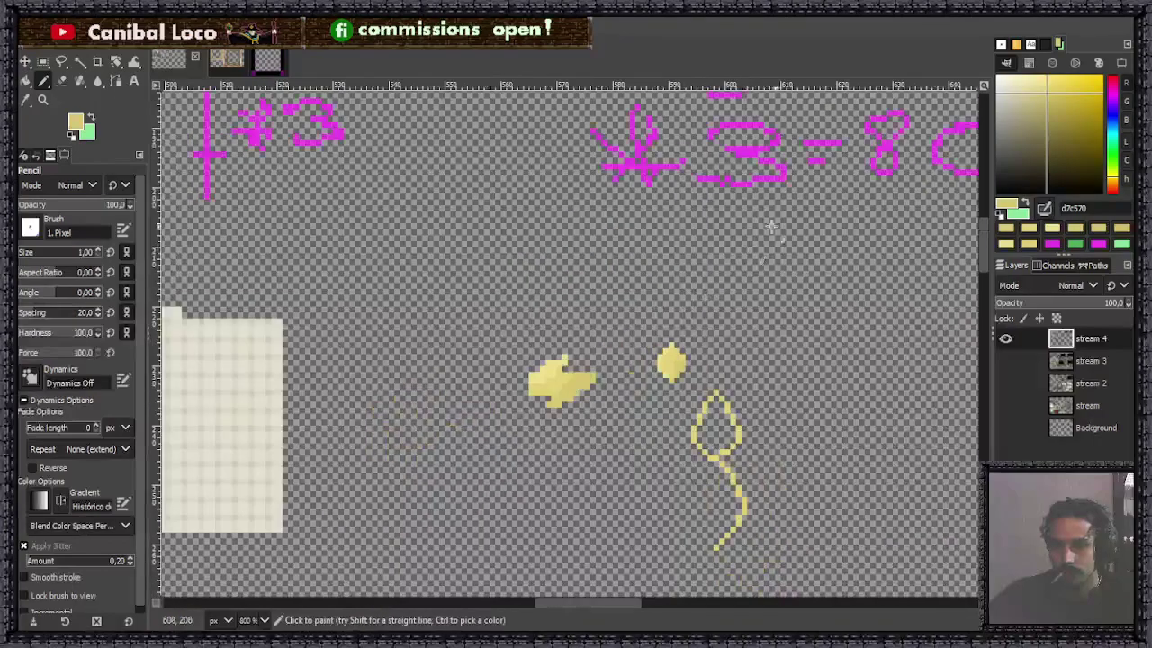
scroll(709, 331, "up", 5)
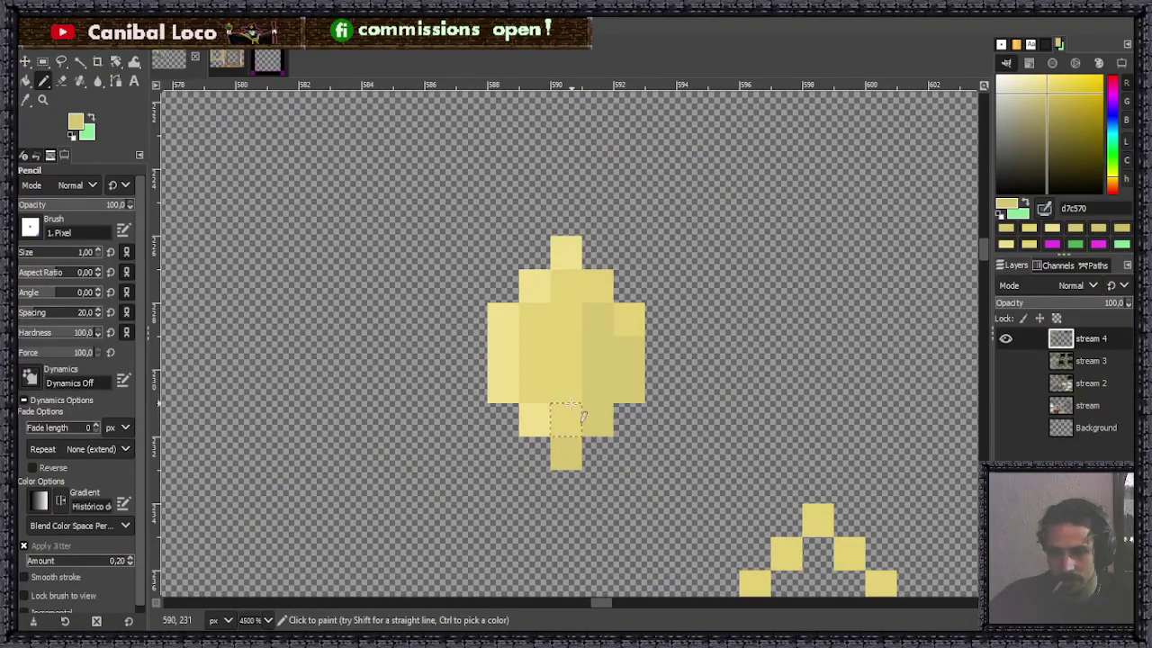
scroll(621, 418, "down", 4)
scroll(641, 303, "down", 2)
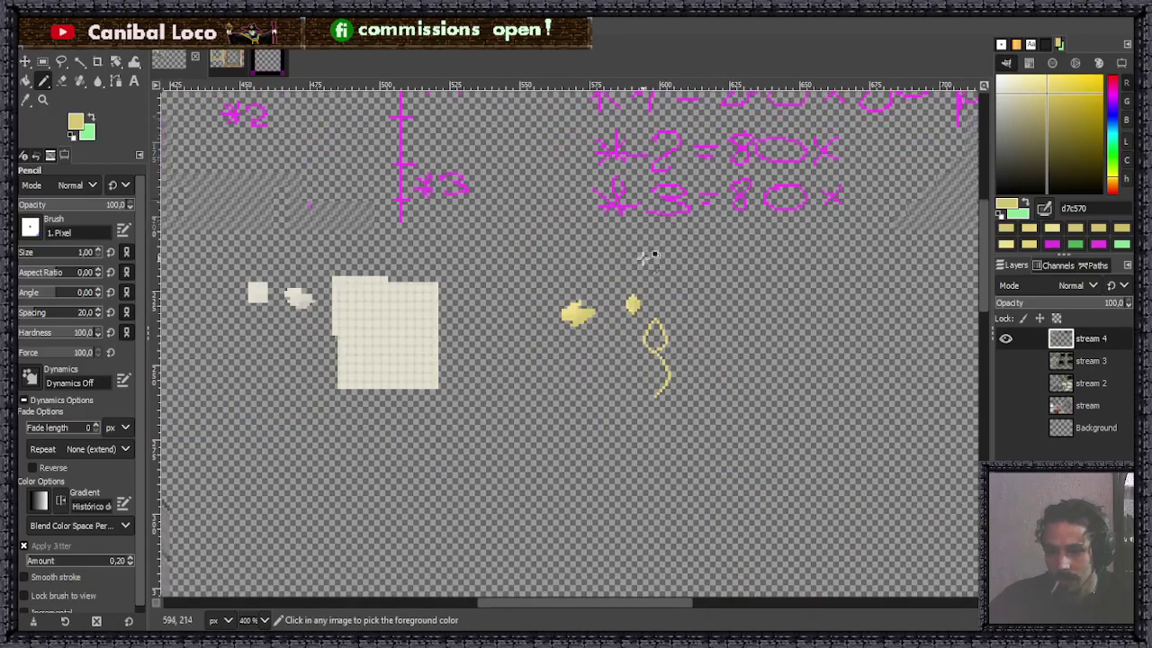
Try extending the d7c570 shading into the small teardrop's centre column and compare it at different magnifications.
scroll(642, 257, "up", 5)
left_click_drag(594, 387, 591, 407)
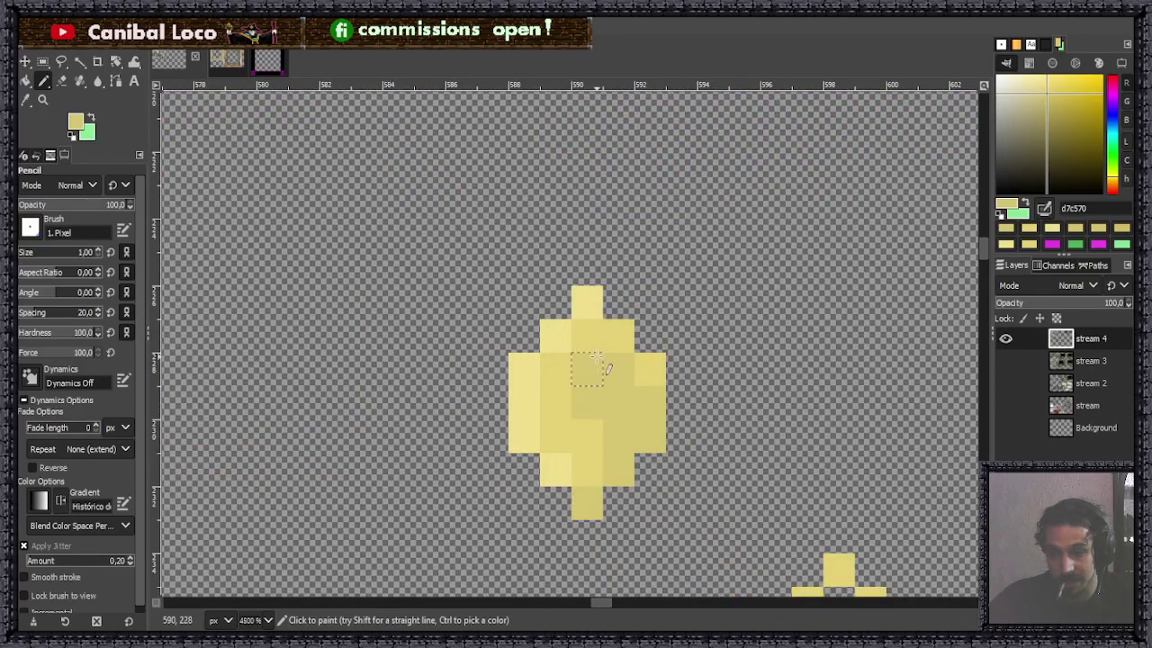
left_click_drag(594, 359, 591, 399)
scroll(624, 463, "down", 6)
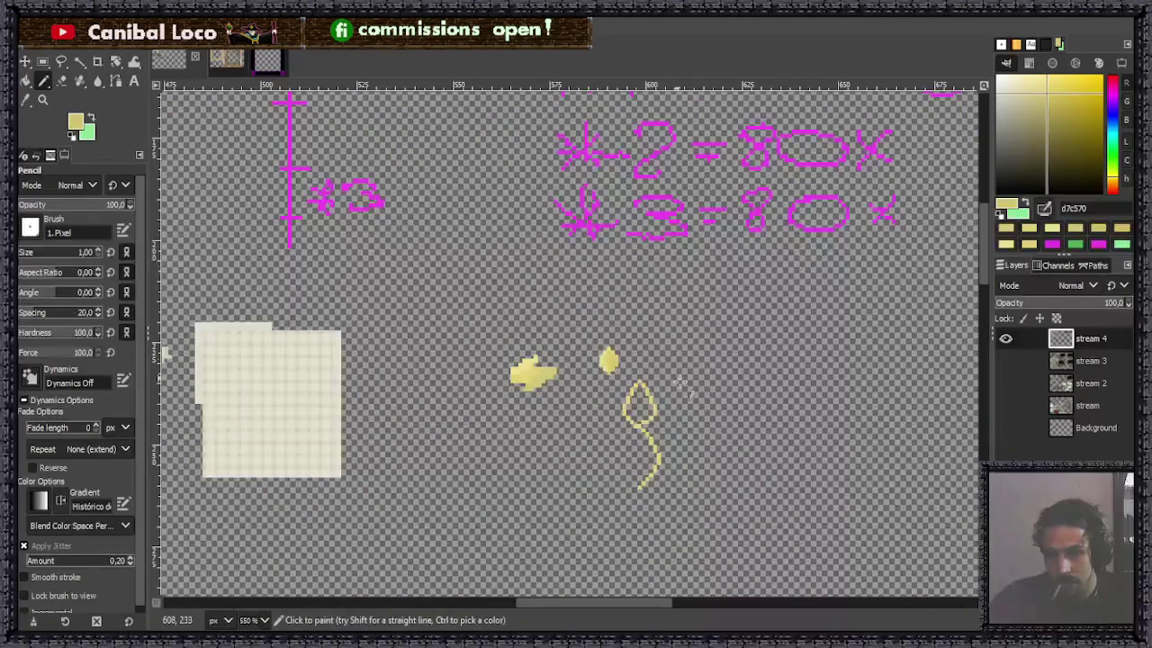
scroll(630, 373, "up", 6)
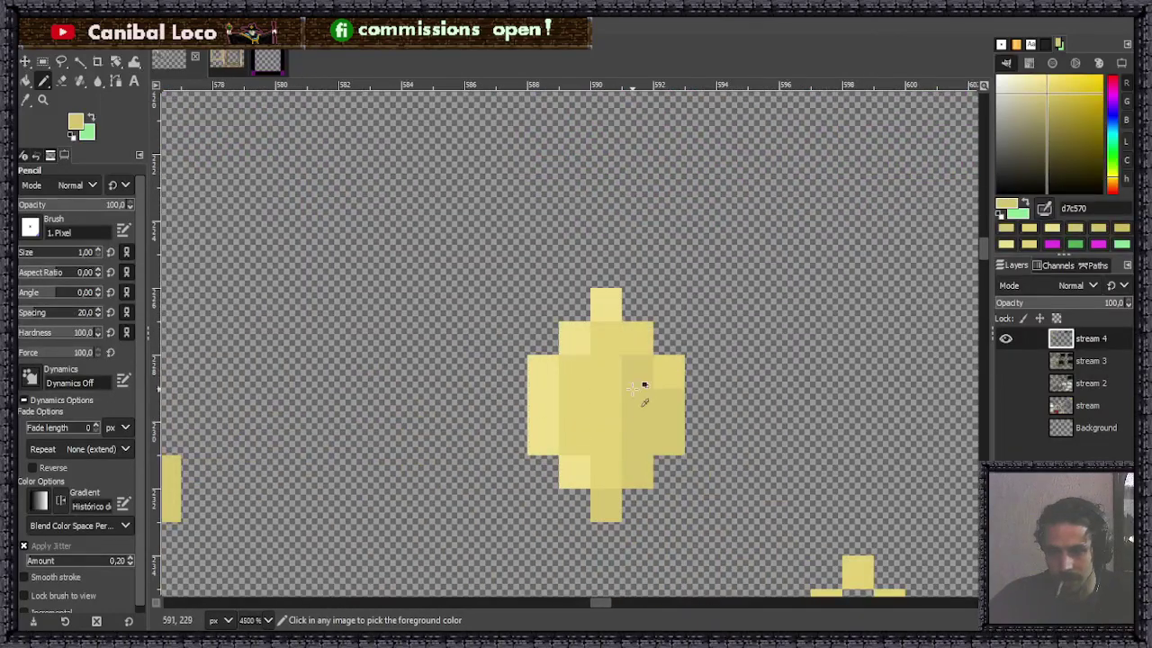
scroll(664, 364, "down", 3)
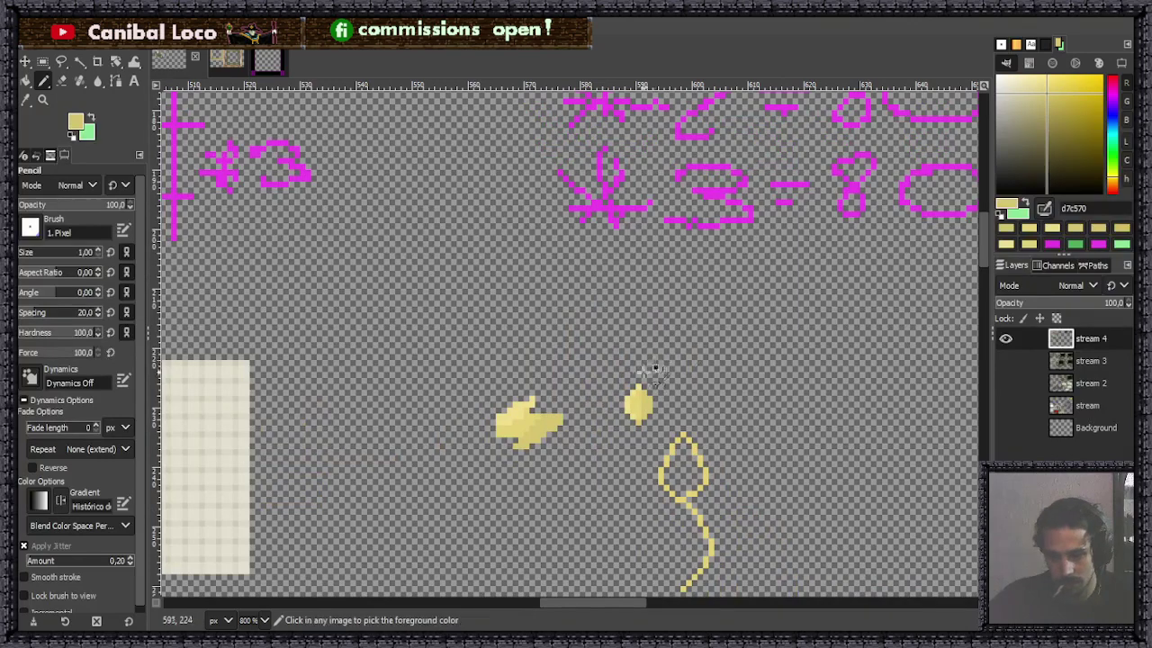
Repaint the small teardrop's centre with the base yellow e4d075 sampled from it, keeping the darker shade on the edge, and save the image.
scroll(635, 387, "up", 6)
left_click(566, 427, "ctrl")
left_click_drag(579, 446, 579, 495)
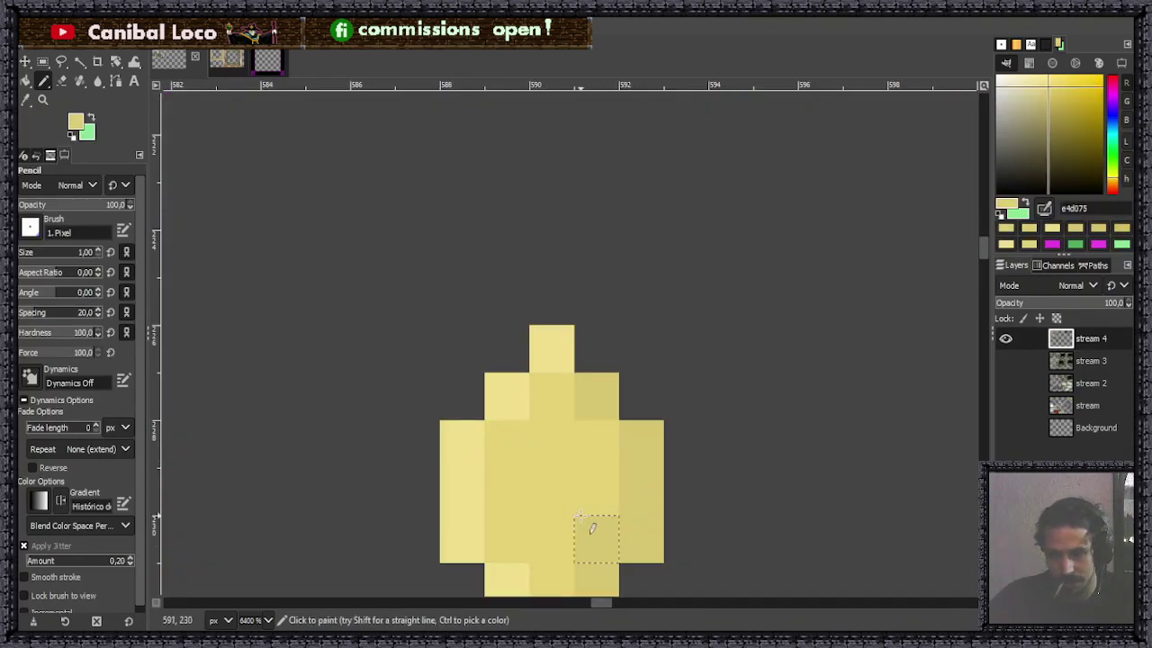
left_click(596, 529)
scroll(575, 486, "down", 6)
key("ctrl+s")
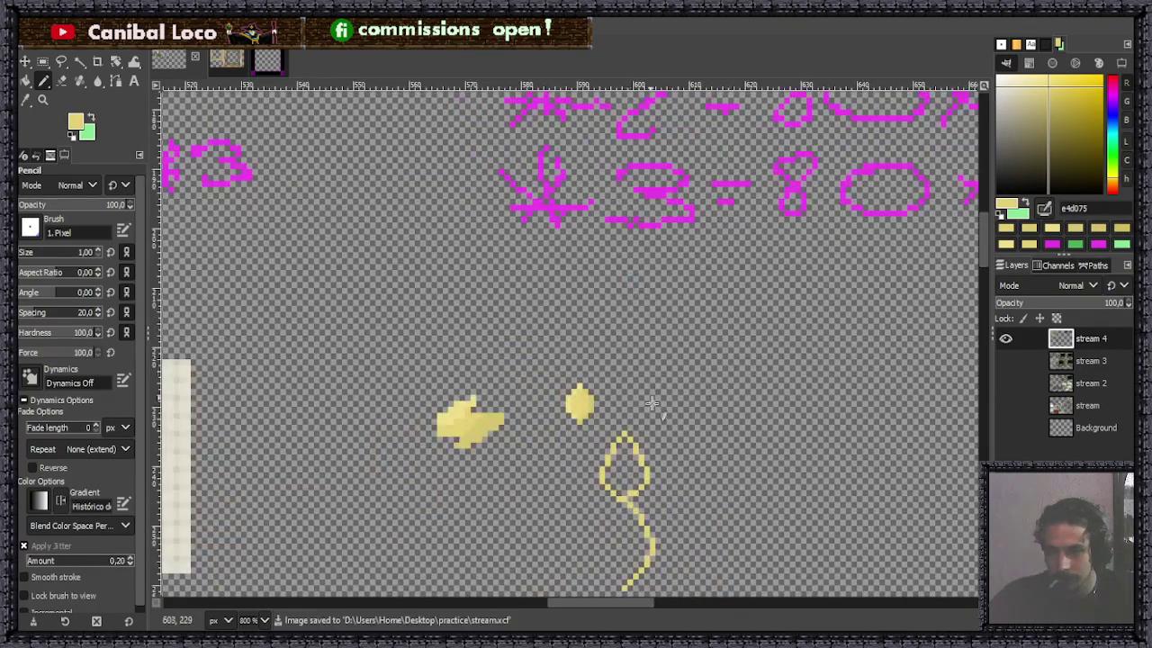
Draw an open arch outline about 17 px wide in e4d075 below the yellow blob, to the left of the stem.
scroll(687, 405, "down", 3)
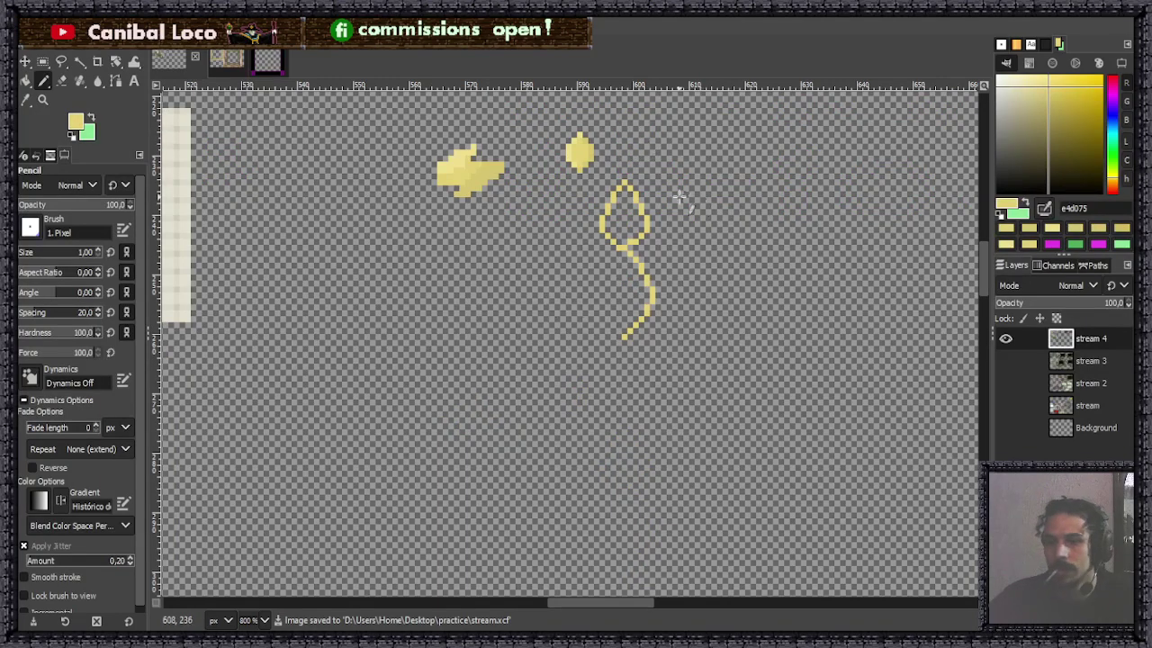
scroll(578, 144, "up", 6)
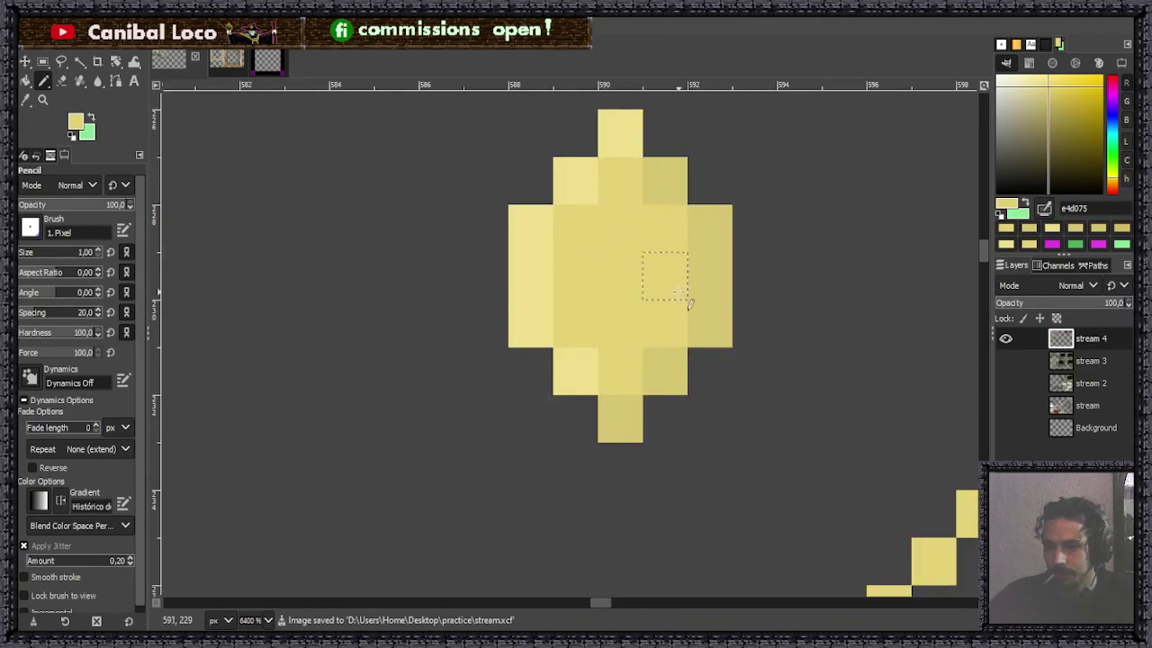
scroll(621, 367, "down", 6)
scroll(681, 270, "down", 3)
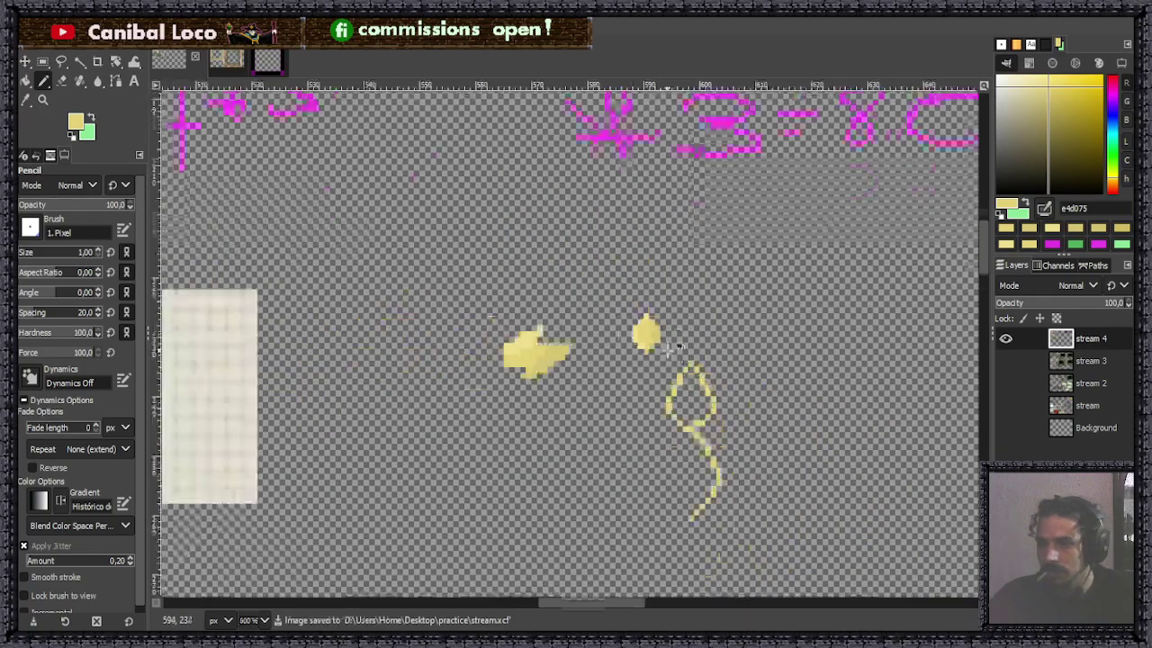
scroll(660, 326, "up", 5)
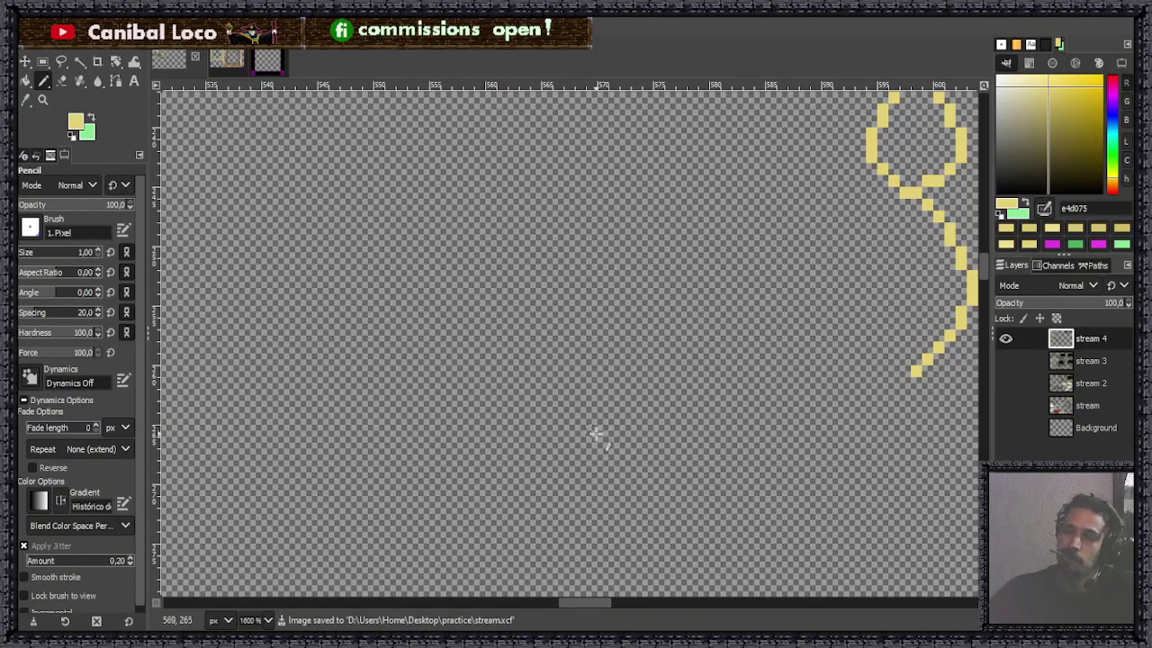
mouse_move(621, 230)
left_mouse_down()
mouse_move(565, 358)
mouse_move(648, 231)
mouse_move(708, 328)
left_mouse_up()
key("ctrl+z")
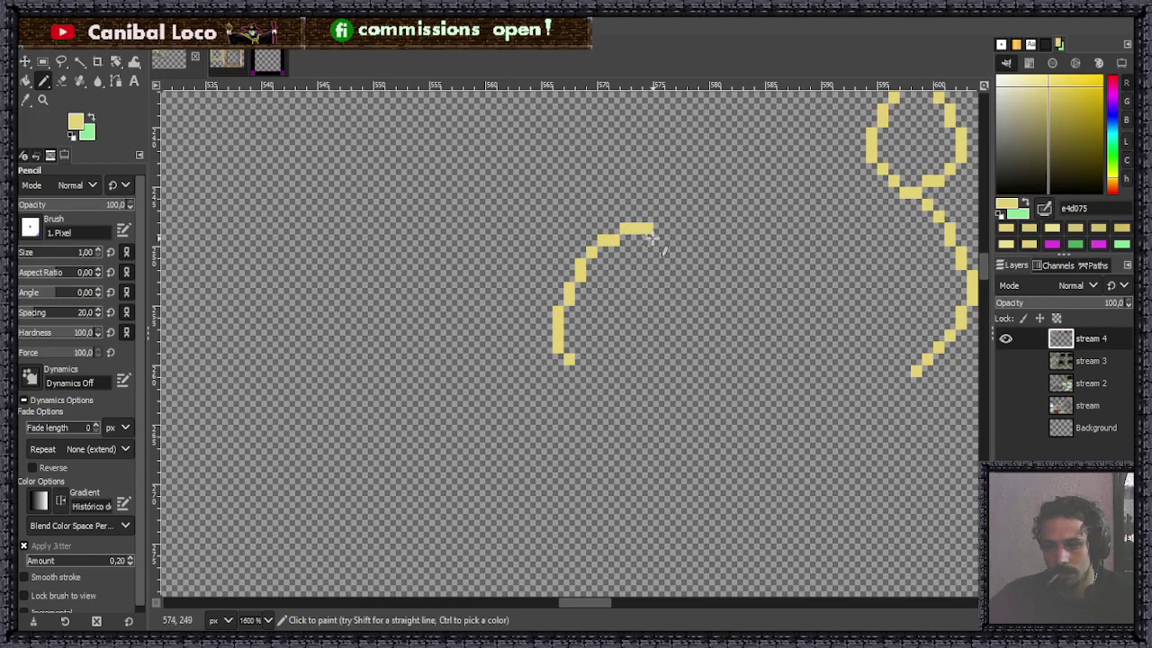
mouse_move(657, 228)
left_mouse_down()
mouse_move(717, 368)
mouse_move(713, 296)
mouse_move(735, 322)
mouse_move(734, 359)
left_mouse_up()
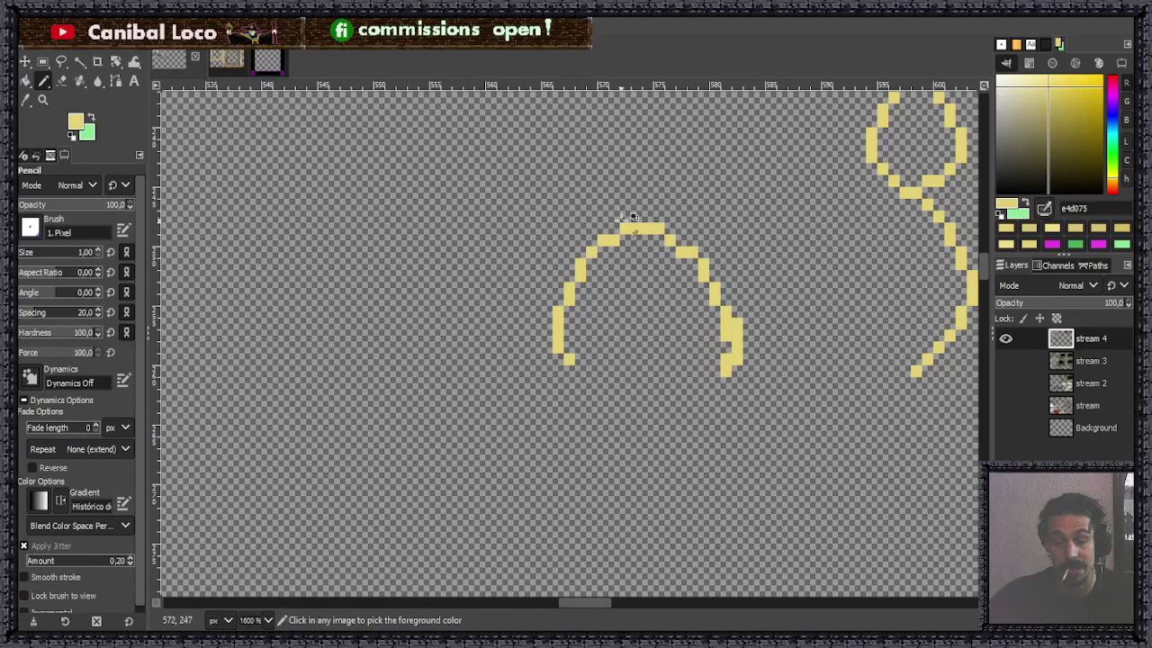
Outline a narrow curved petal along the arch's left side, with its pointed tip rising above the arch's shoulder.
scroll(615, 223, "up", 1, "ctrl")
left_click(578, 226)
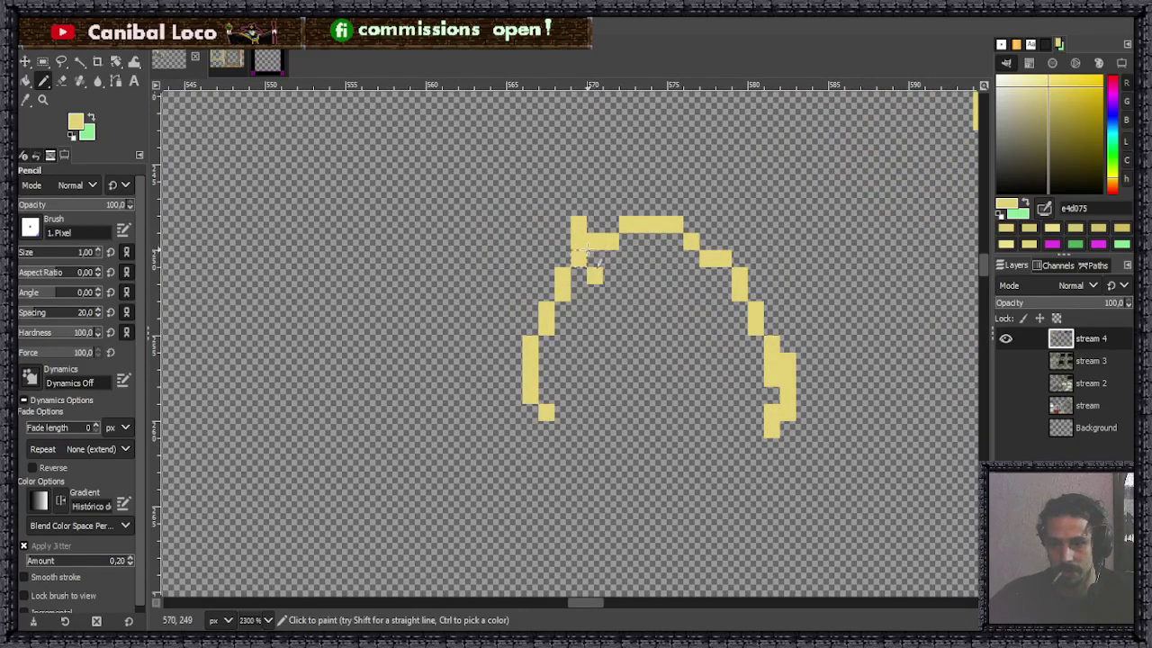
key("ctrl+z")
left_click(577, 206)
mouse_move(577, 206)
left_mouse_down()
mouse_move(583, 238)
mouse_move(561, 205)
mouse_move(551, 389)
mouse_move(535, 385)
mouse_move(517, 337)
mouse_move(514, 362)
mouse_move(514, 254)
left_mouse_up()
key("ctrl+z")
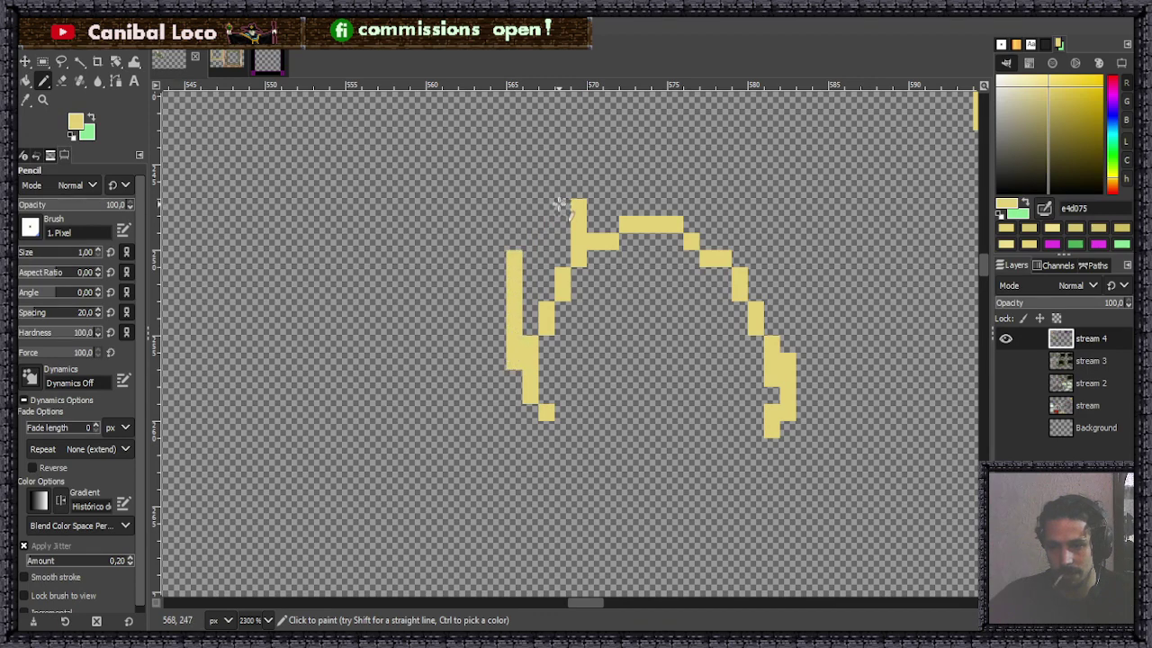
left_click_drag(560, 204, 514, 241)
left_click(562, 189)
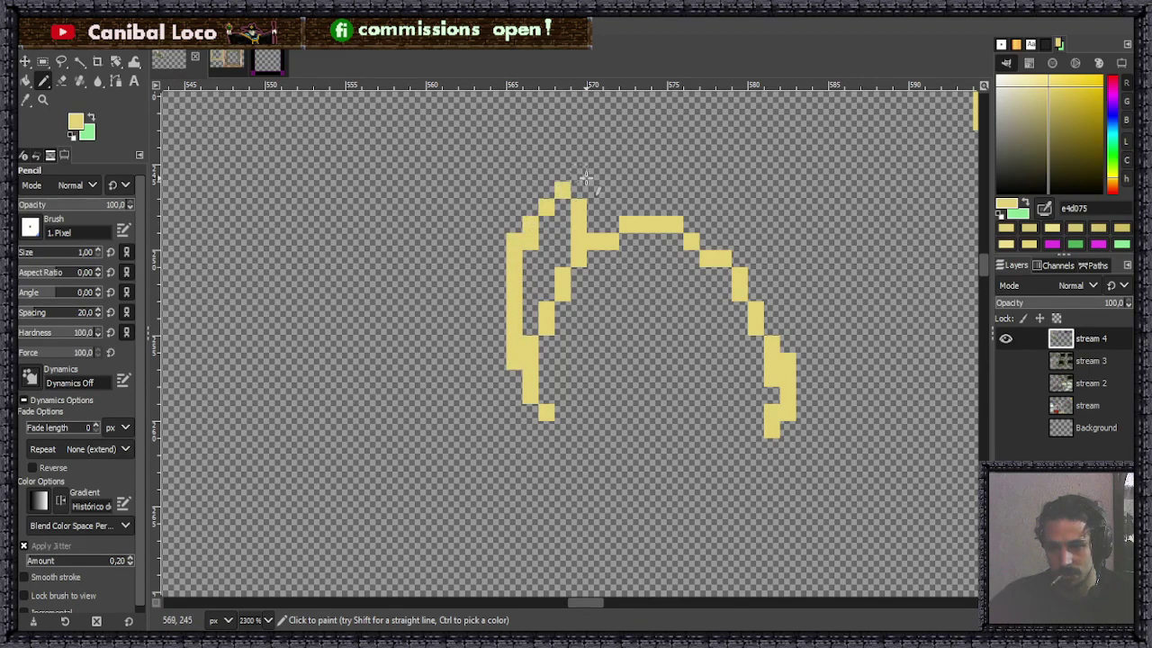
left_click_drag(579, 171, 567, 200)
Outline a matching curved petal along the arch's right side, with its tip raised above the arch.
left_click_drag(754, 175, 772, 263)
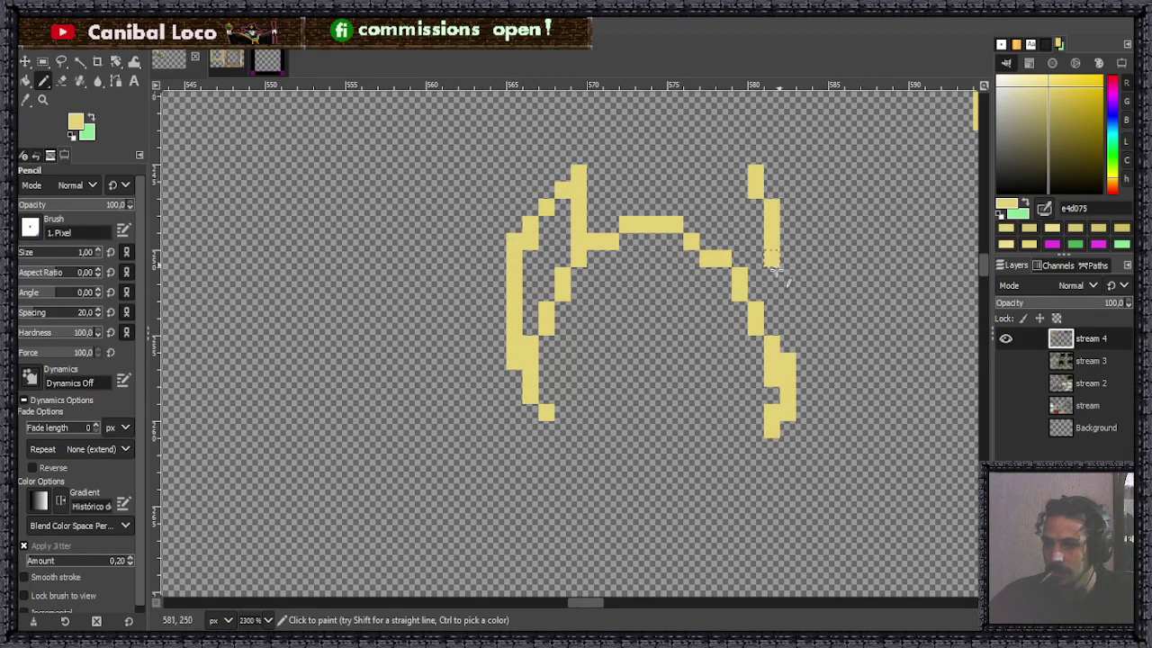
key("ctrl+z")
left_click_drag(739, 178, 737, 268)
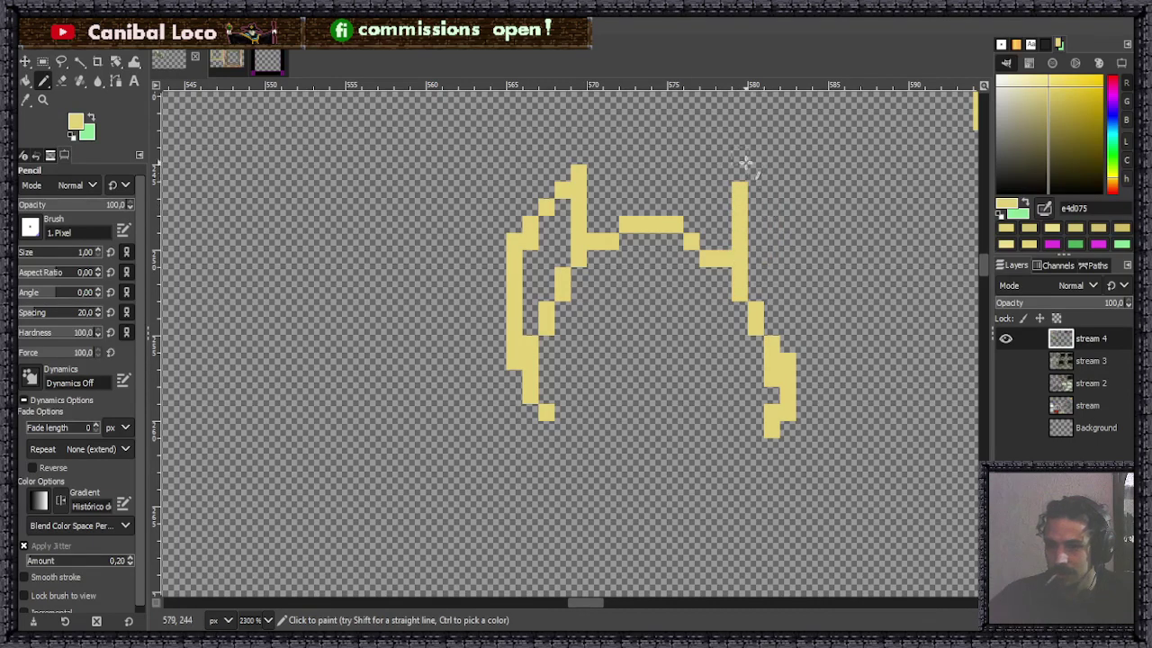
mouse_move(740, 155)
left_mouse_down()
mouse_move(810, 279)
mouse_move(803, 351)
left_mouse_up()
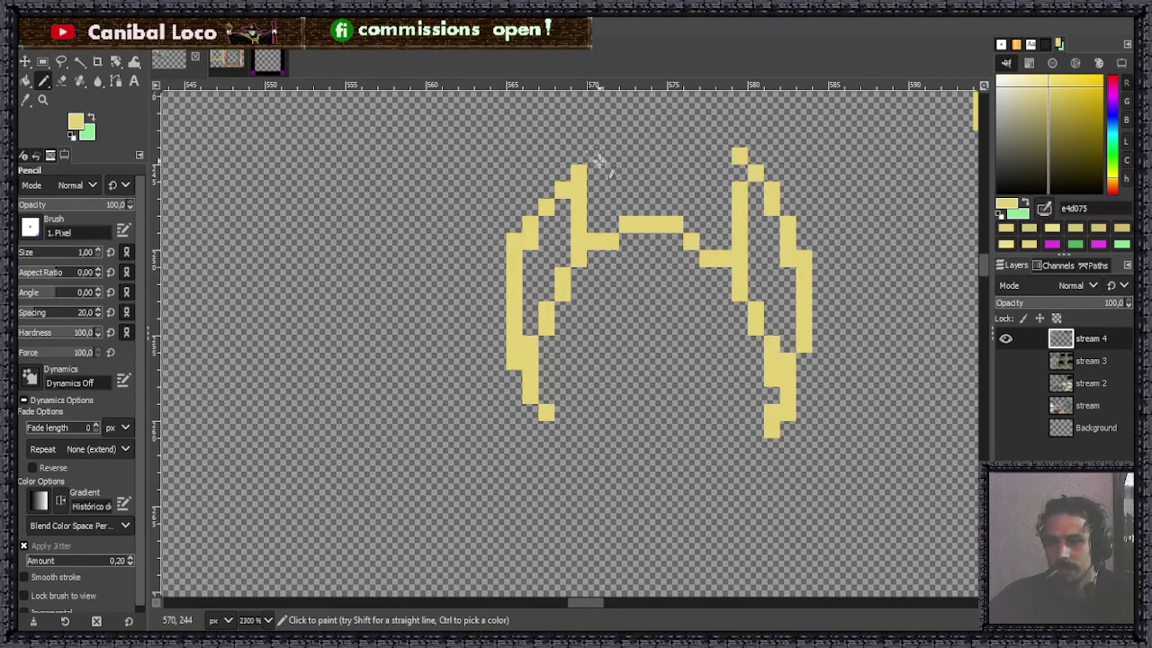
Draw a pointed peak above the arch joining the two side petals, and save the image.
scroll(707, 238, "up", 3)
mouse_move(595, 309)
left_mouse_down()
mouse_move(698, 219)
mouse_move(594, 330)
left_mouse_up()
key("ctrl+z")
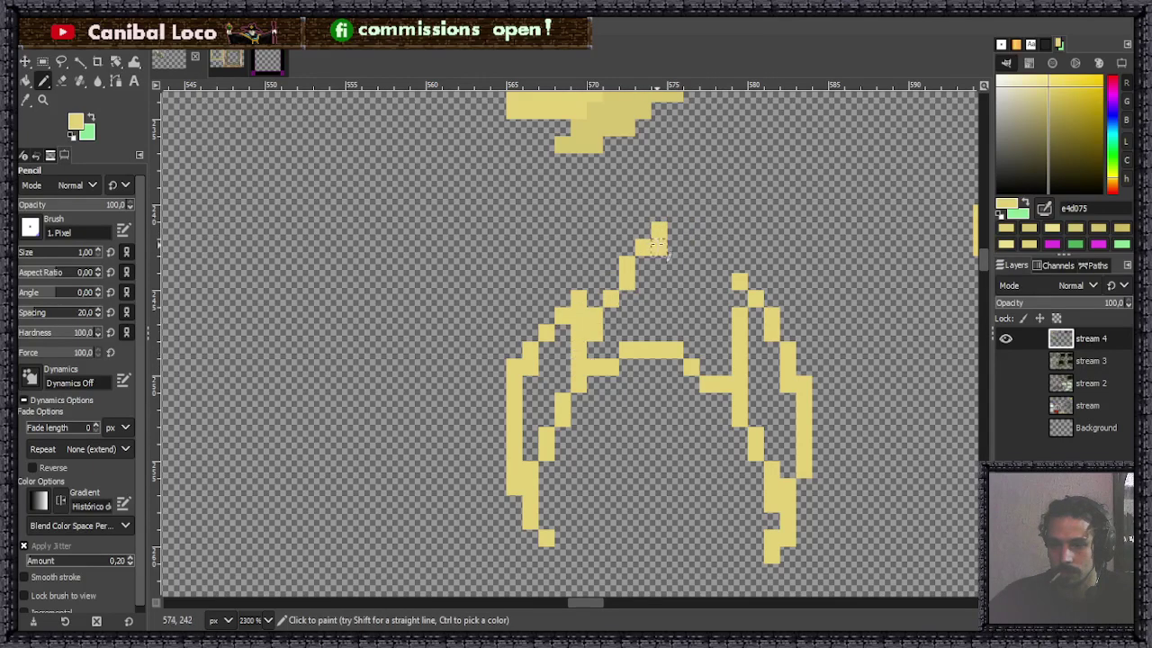
left_click_drag(658, 235, 733, 319)
scroll(683, 373, "down", 4)
scroll(693, 370, "up", 3)
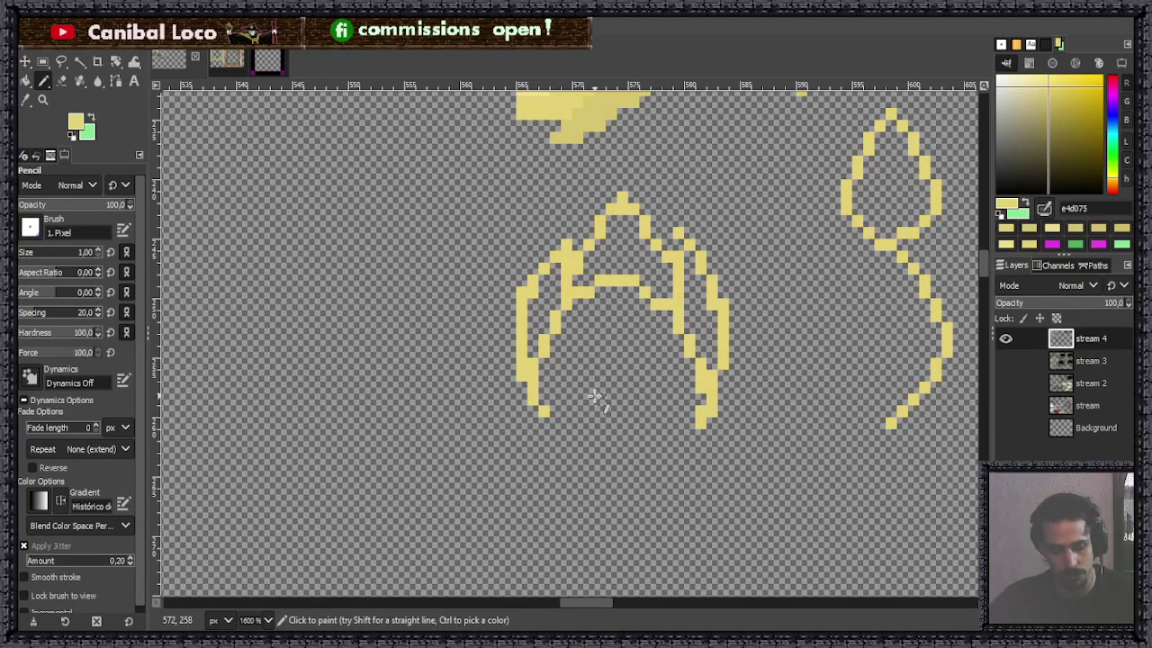
scroll(663, 331, "down", 6)
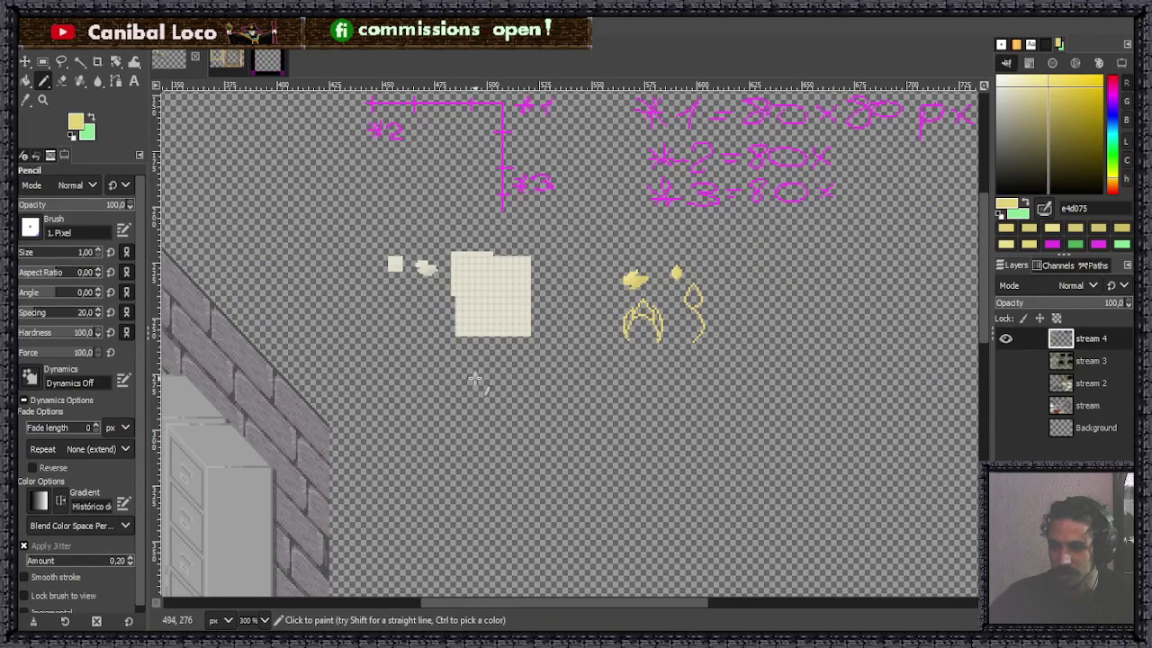
scroll(774, 256, "up", 3)
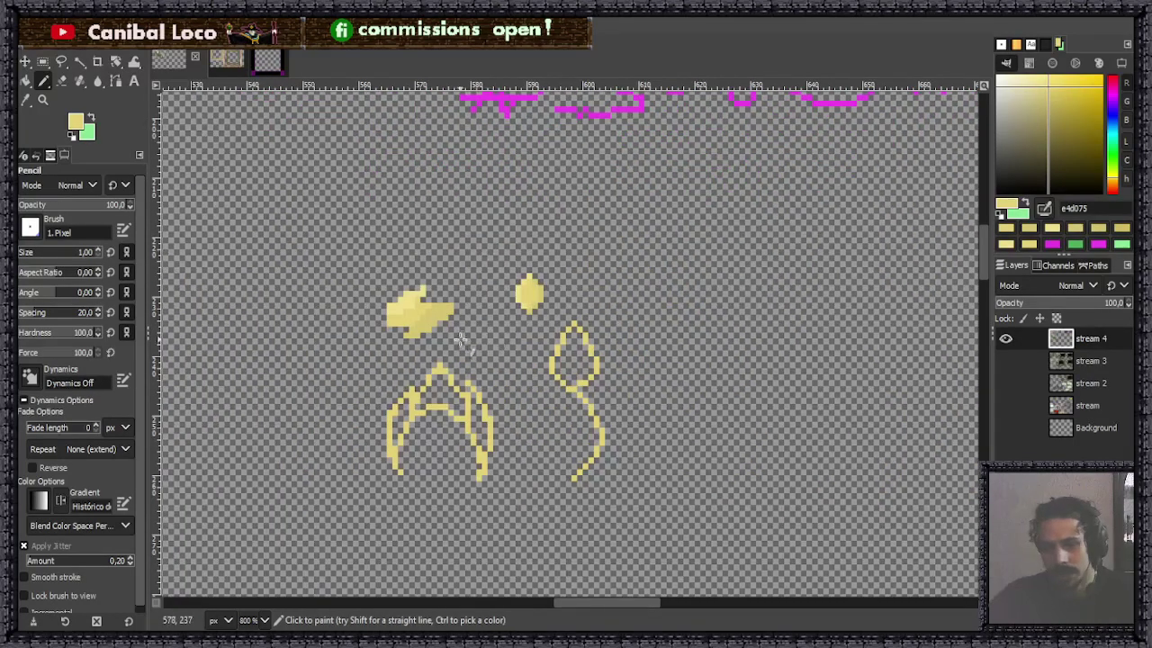
scroll(459, 339, "down", 3)
scroll(545, 363, "up", 3)
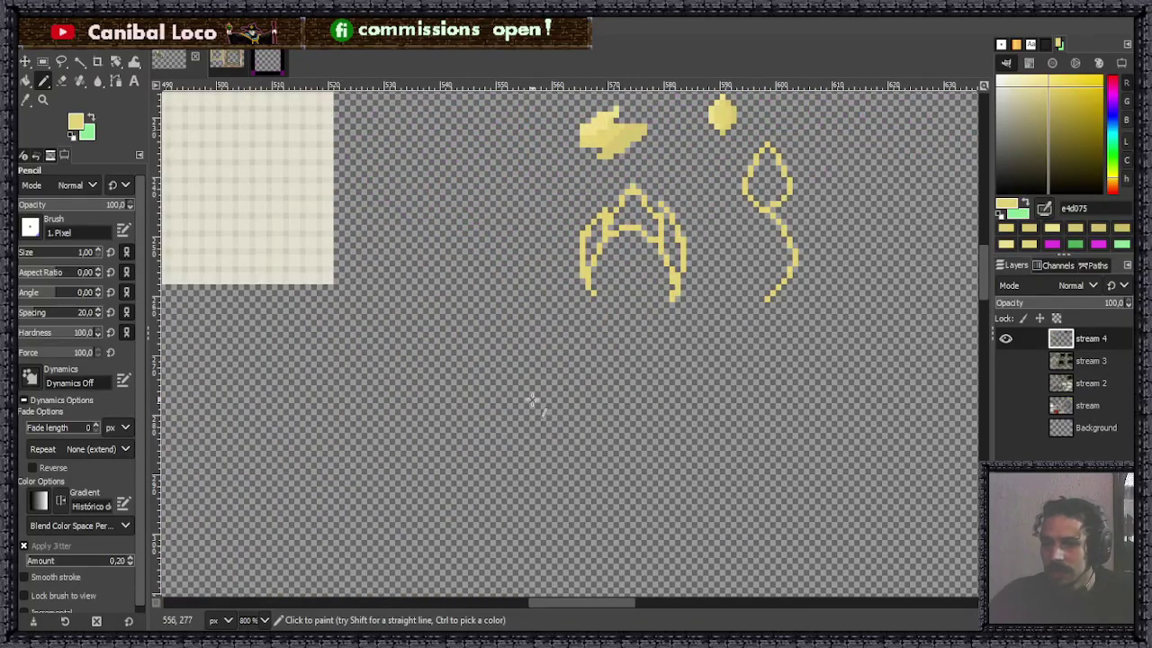
key("ctrl+s")
Examine the yellow ornament sketches against the whole canvas at different magnifications, and save the image.
scroll(545, 368, "down", 3)
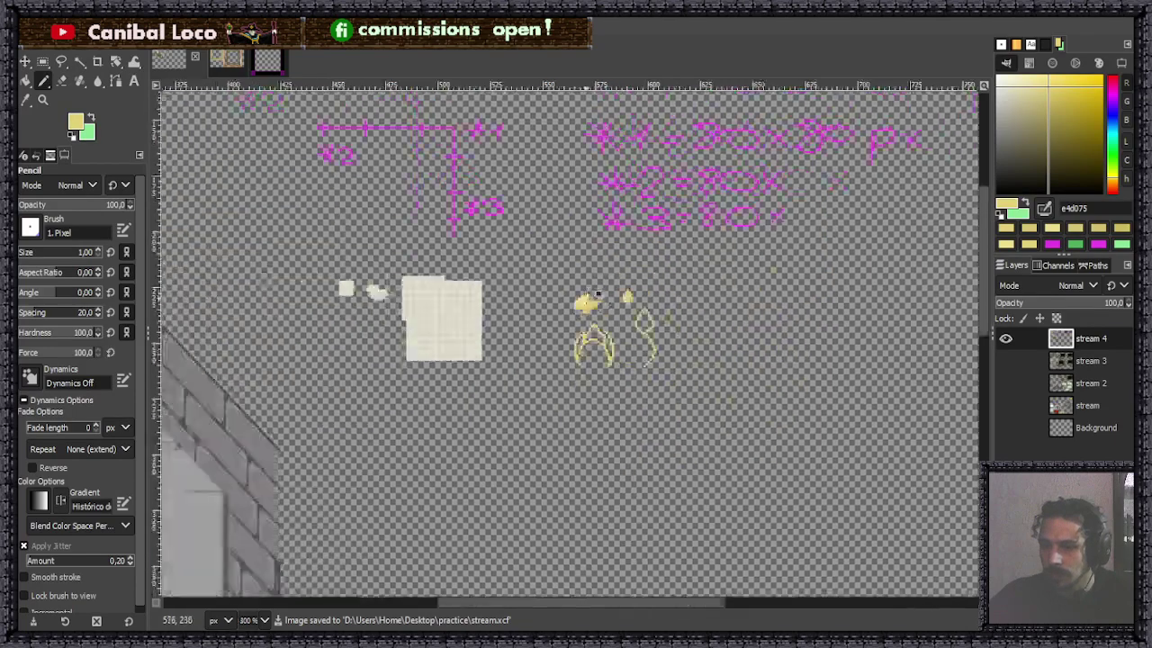
scroll(597, 295, "down", 3)
scroll(737, 194, "down", 2)
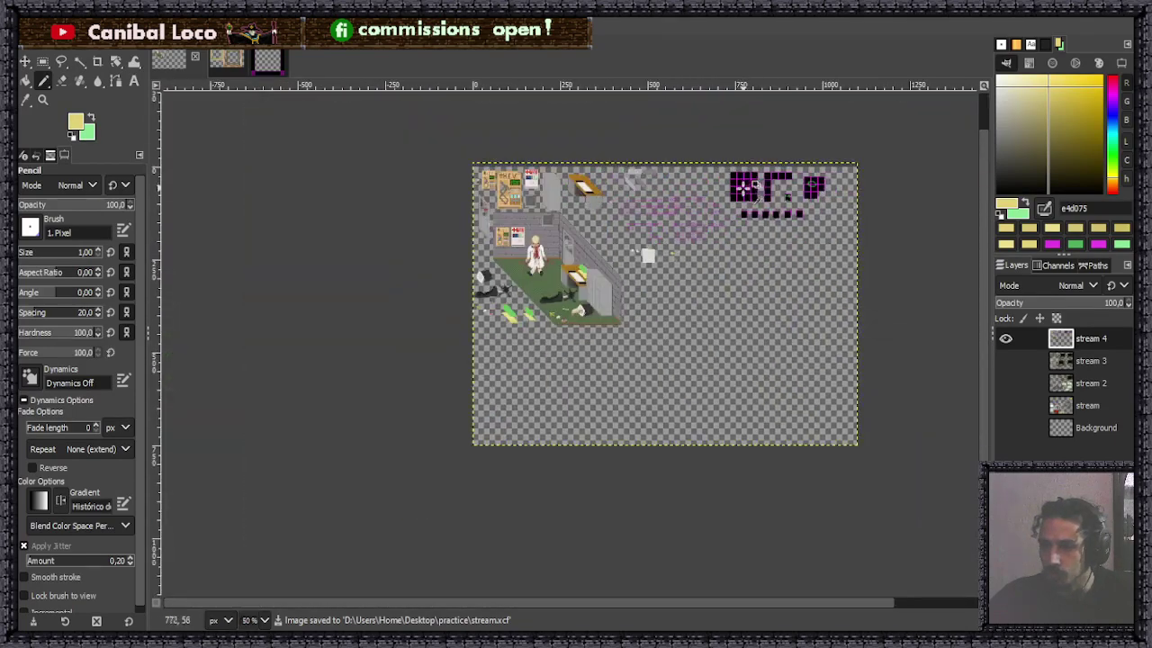
scroll(742, 187, "up", 3)
scroll(530, 317, "up", 2)
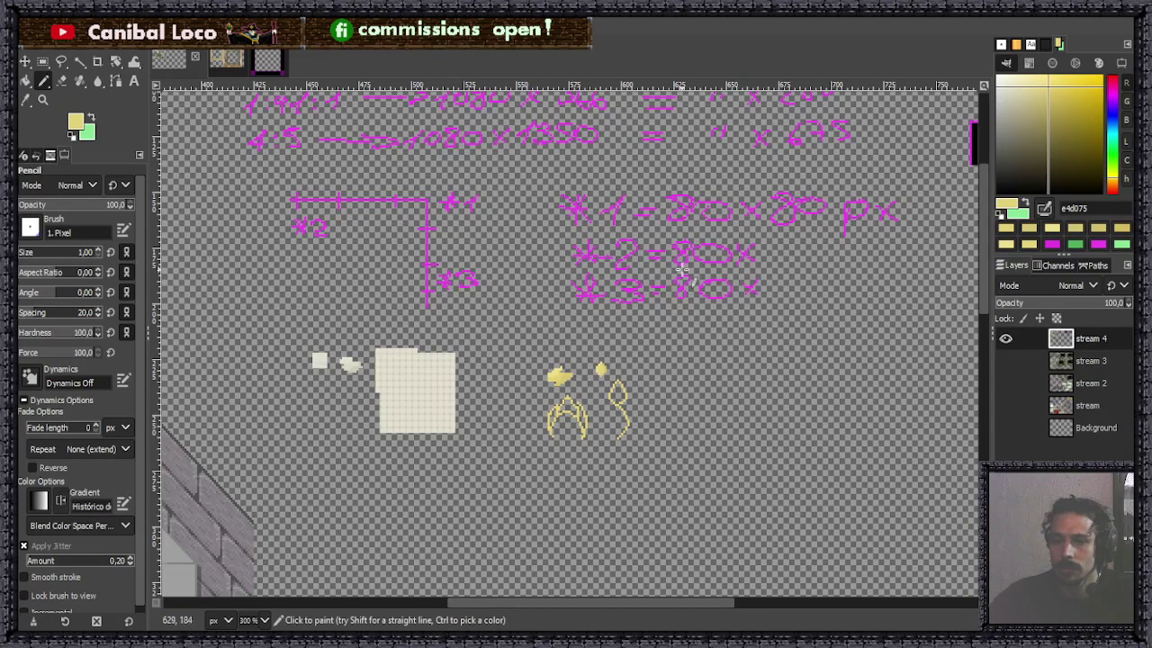
key("ctrl+s")
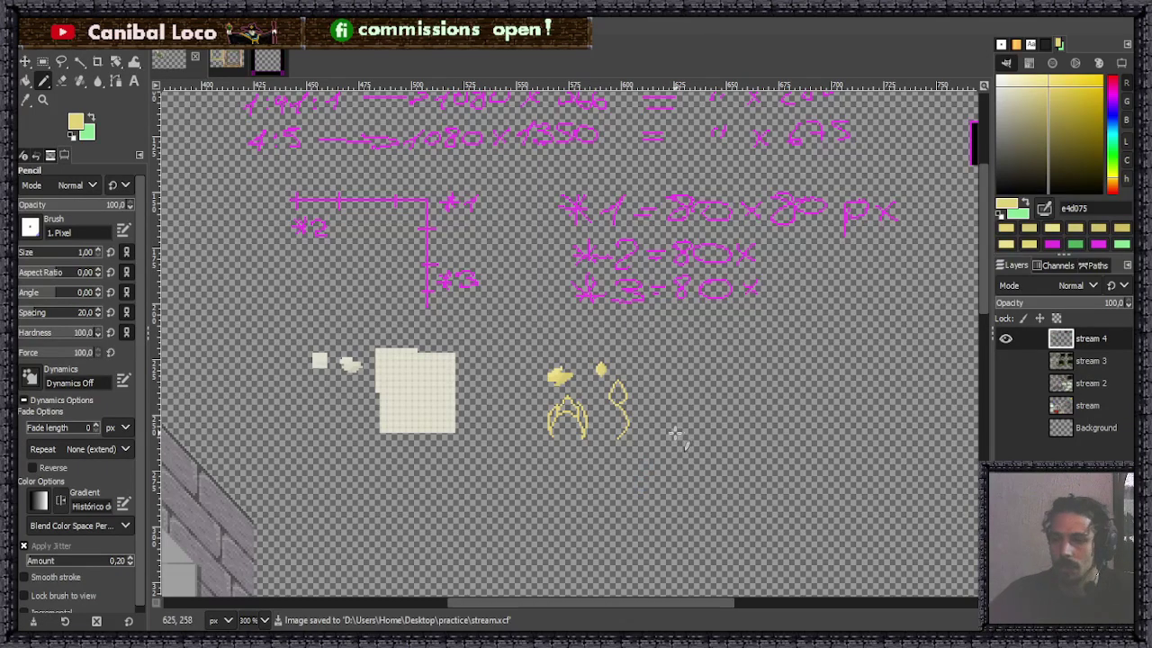
scroll(610, 404, "up", 3)
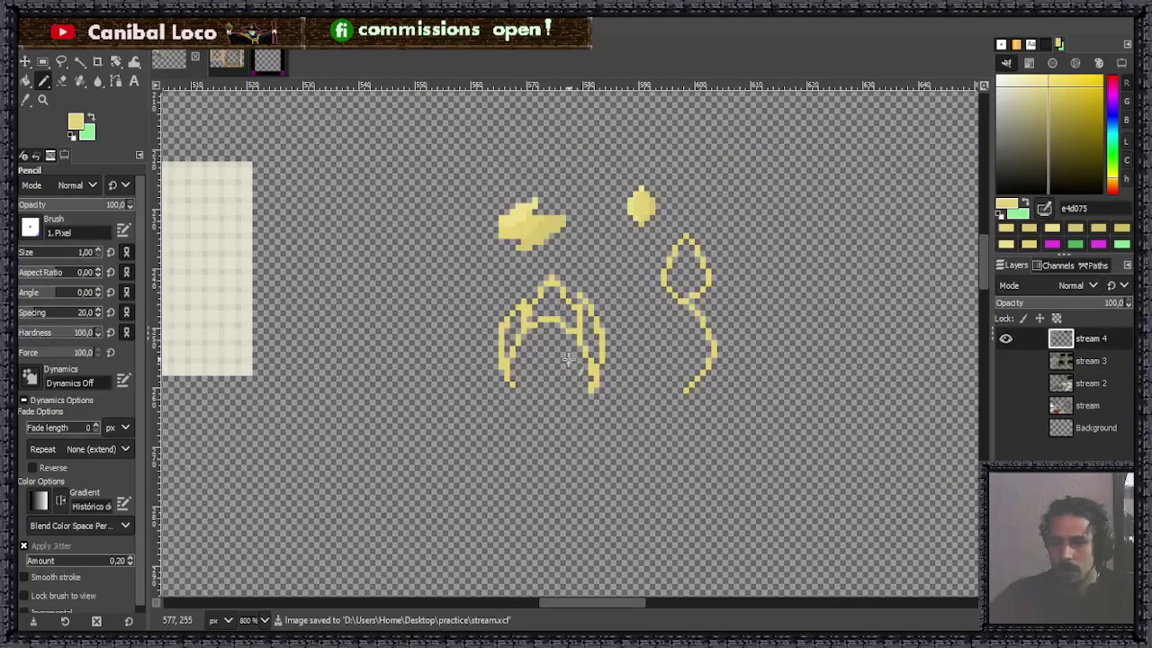
scroll(711, 324, "down", 3)
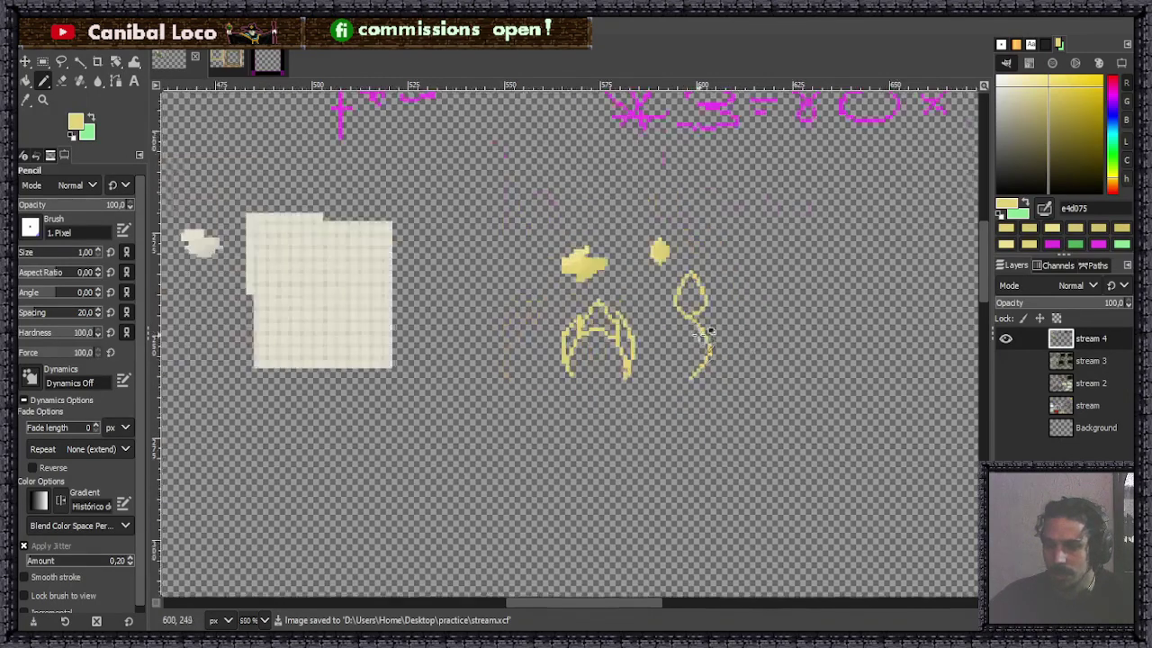
scroll(724, 288, "up", 1)
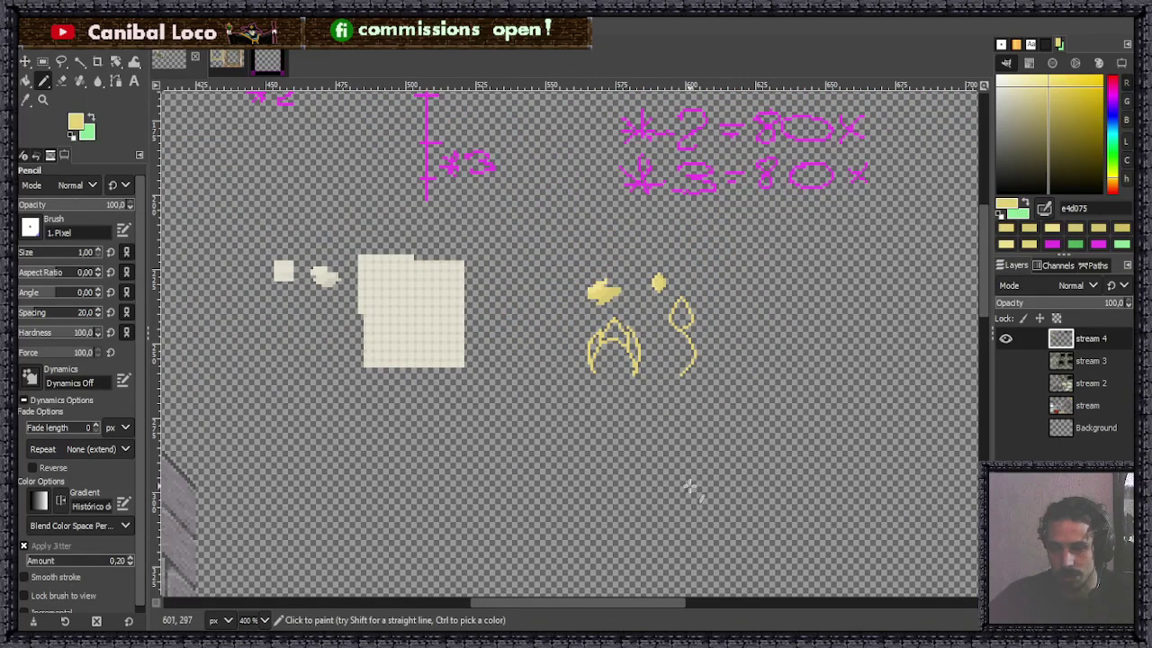
scroll(638, 462, "down", 1)
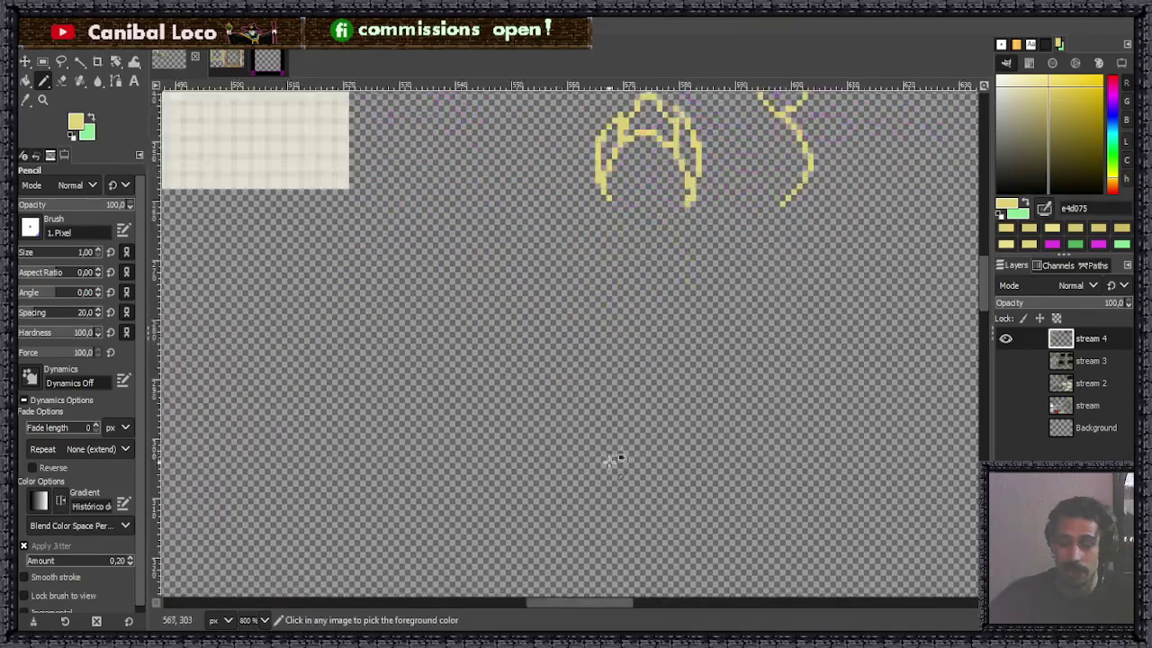
scroll(609, 460, "up", 4)
scroll(654, 358, "down", 3)
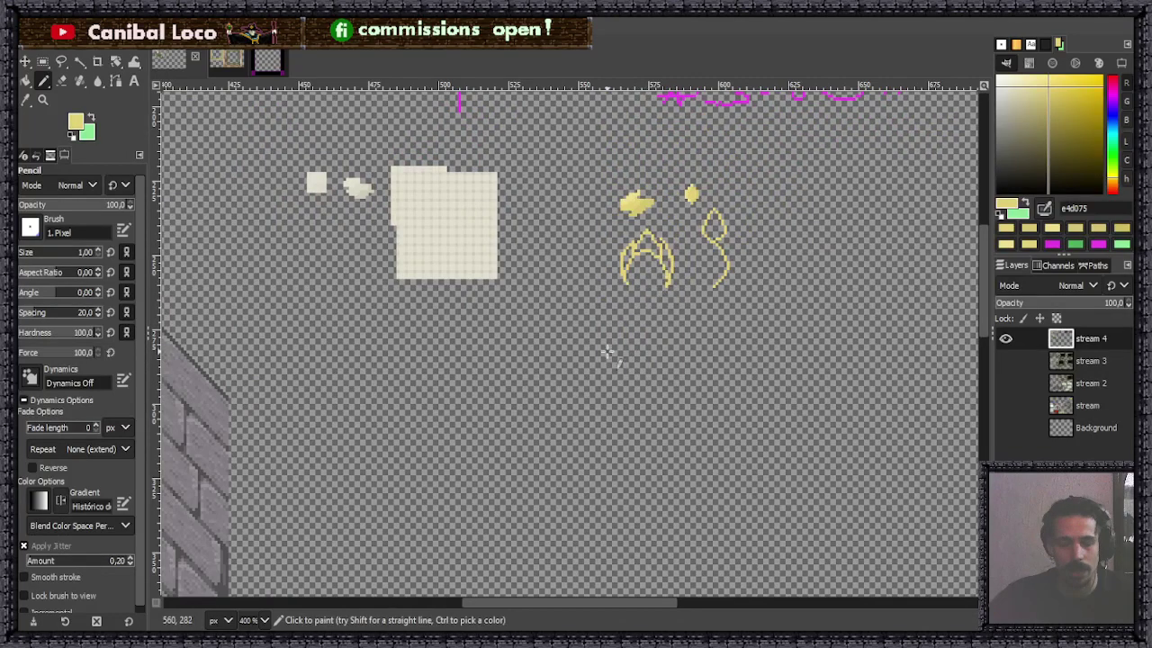
scroll(651, 306, "up", 2)
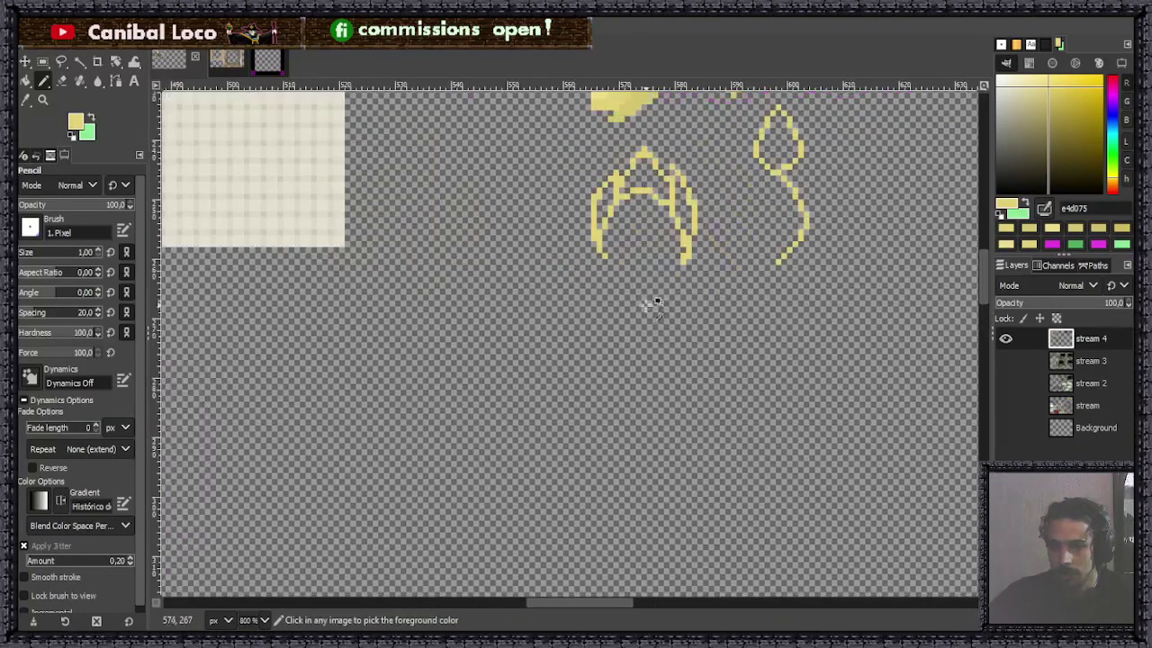
scroll(665, 311, "up", 1)
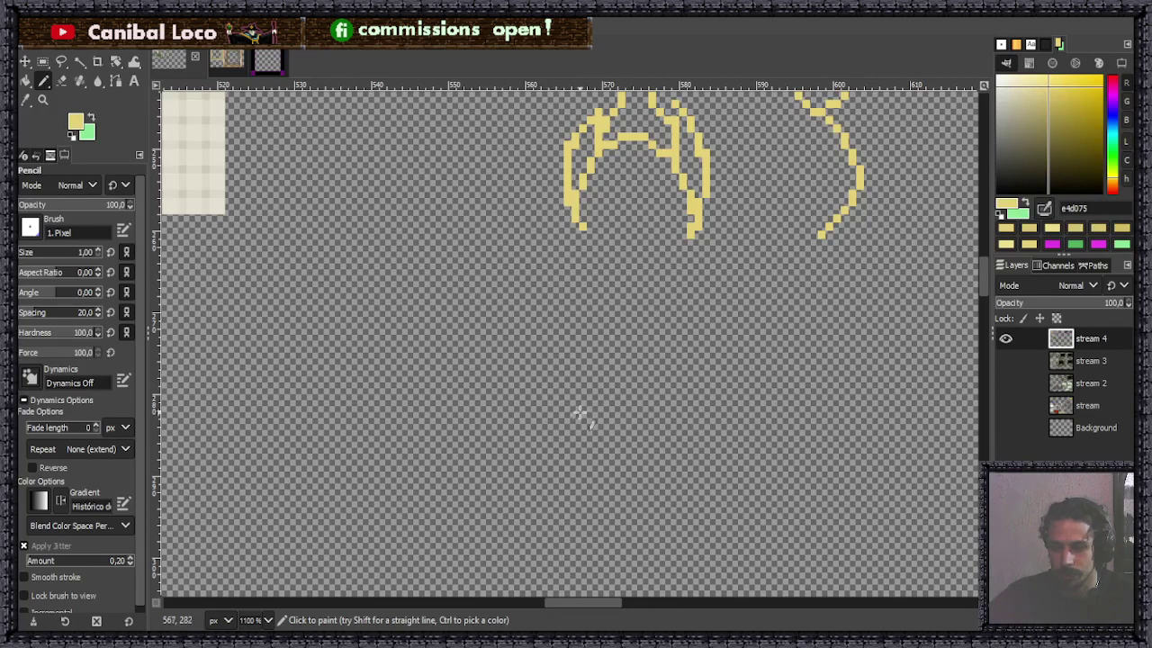
Draw the upper arc of a small yellow circle, 7 pixels wide, in the empty area below the arch ornament.
scroll(617, 321, "up", 3)
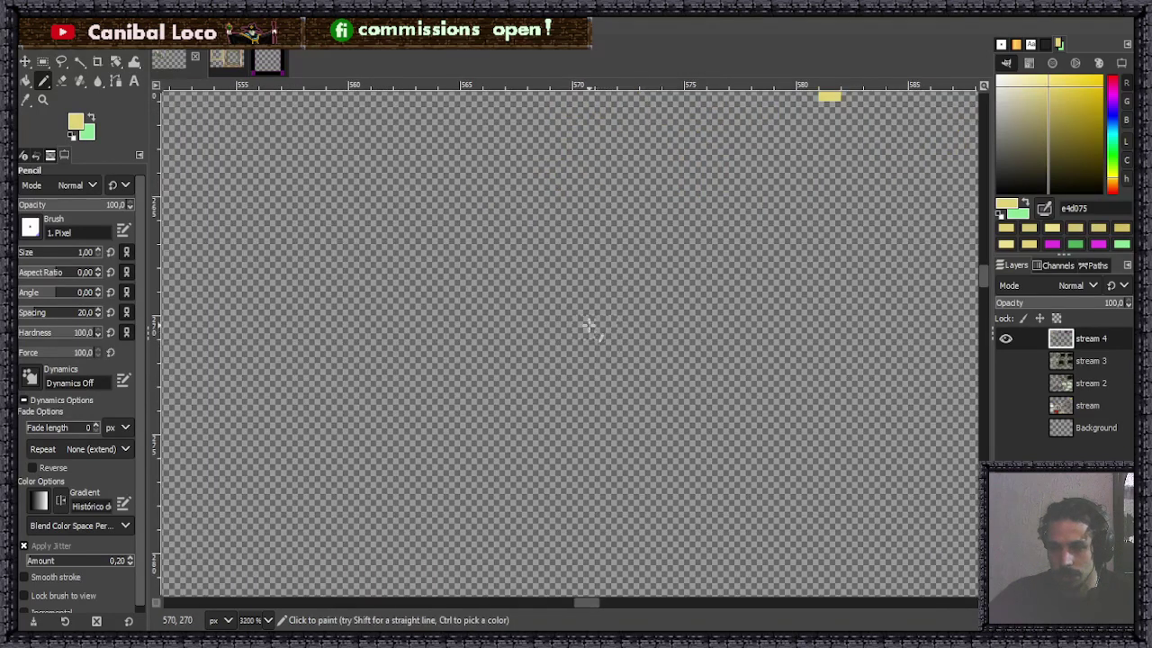
left_click_drag(589, 327, 635, 328)
left_click(650, 350)
left_click(673, 374)
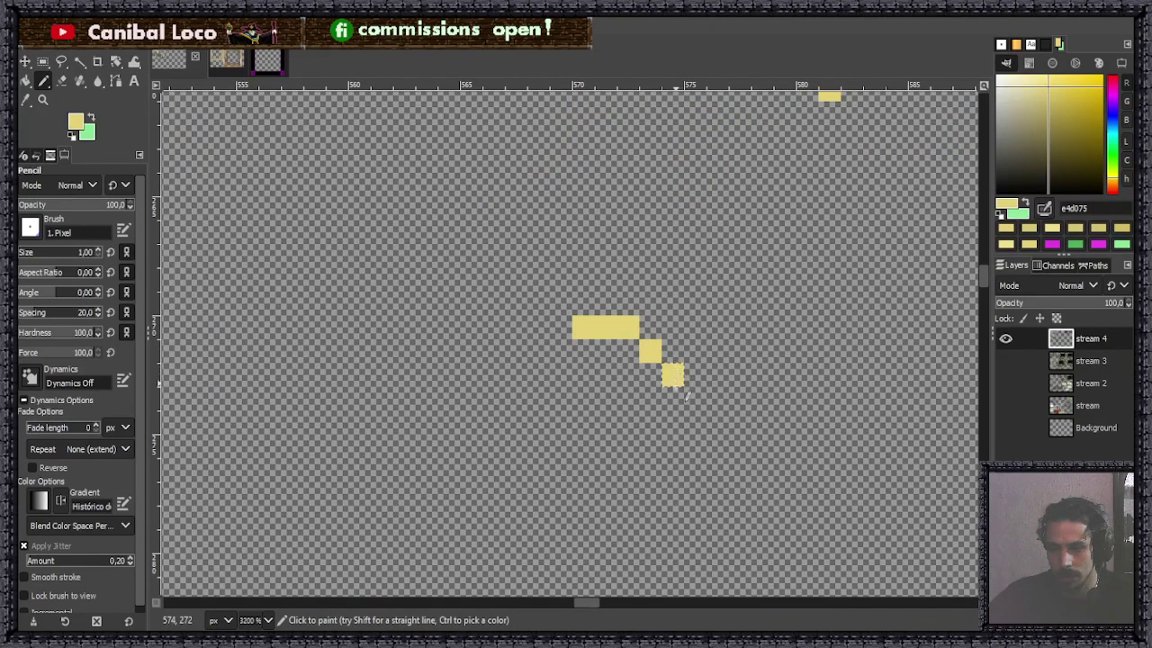
left_click(672, 396)
left_click(561, 352)
left_click_drag(540, 375, 546, 403)
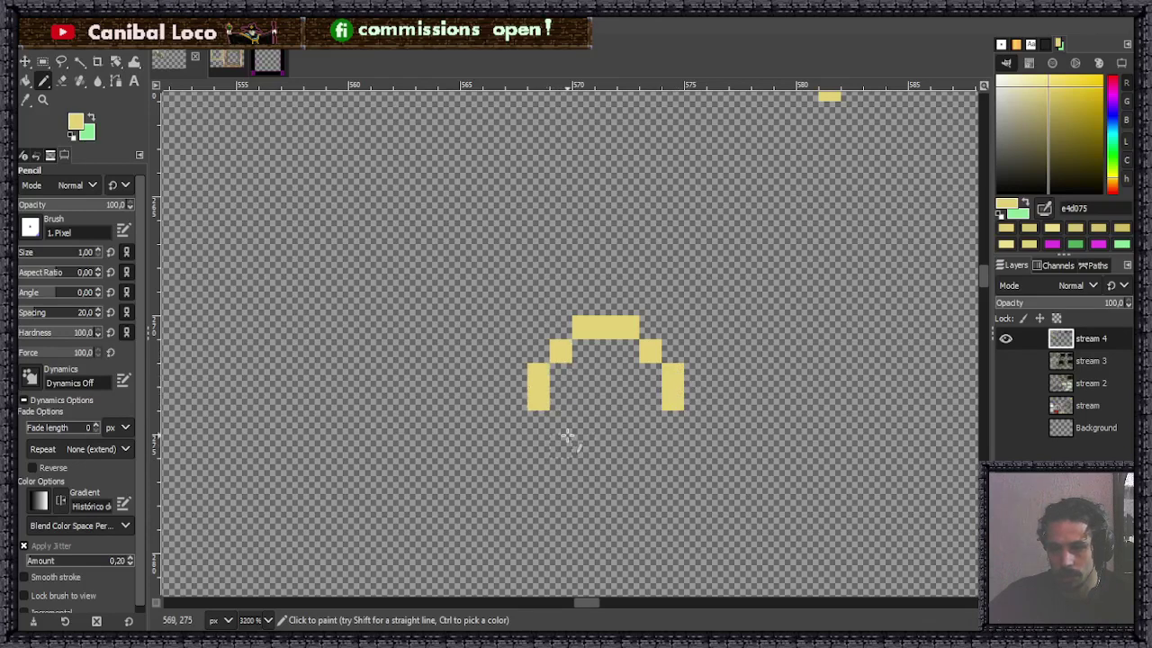
Lengthen both sides of the arc and close it underneath to form a 7-pixel round outline.
left_click(560, 422)
key("ctrl+z")
left_click(538, 421)
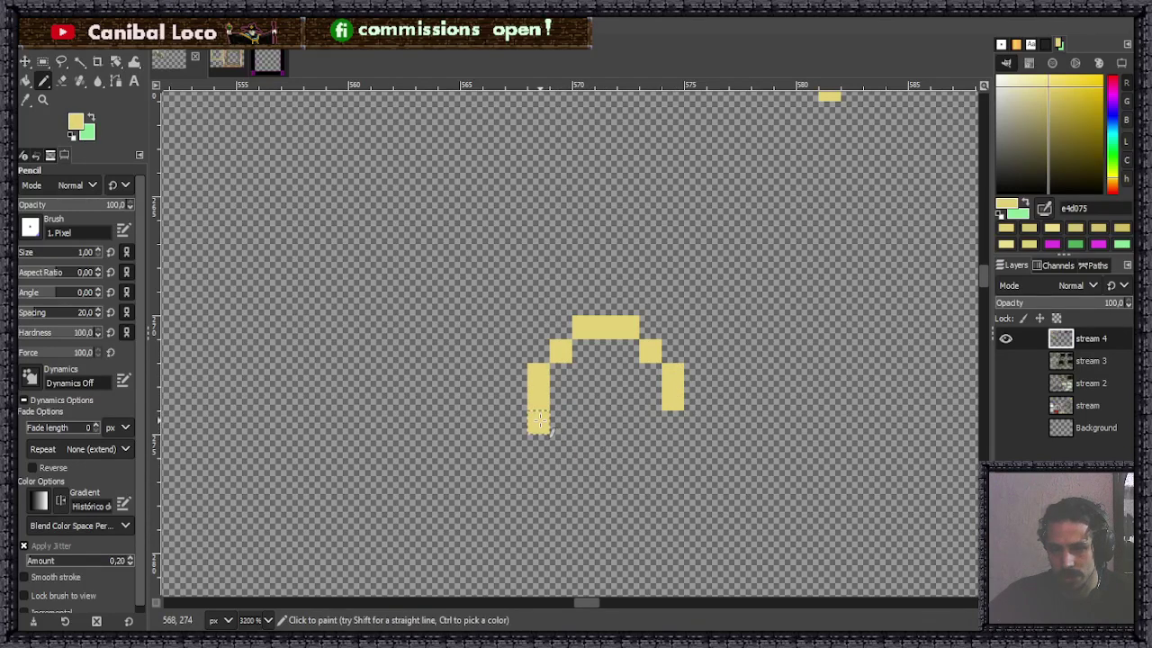
left_click(662, 427)
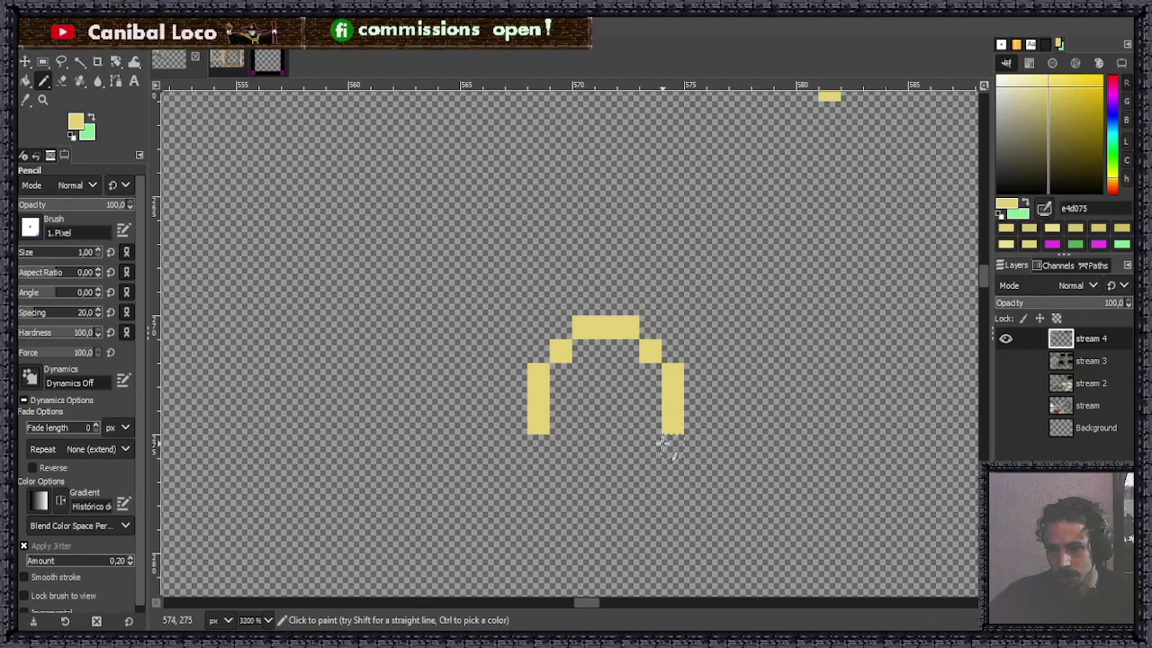
left_click(560, 445)
left_click_drag(582, 468, 628, 468)
Pick the light yellow efde8c from the shaded colour blob and highlight the circle outline's upper-left edge.
scroll(580, 386, "down", 5, "ctrl")
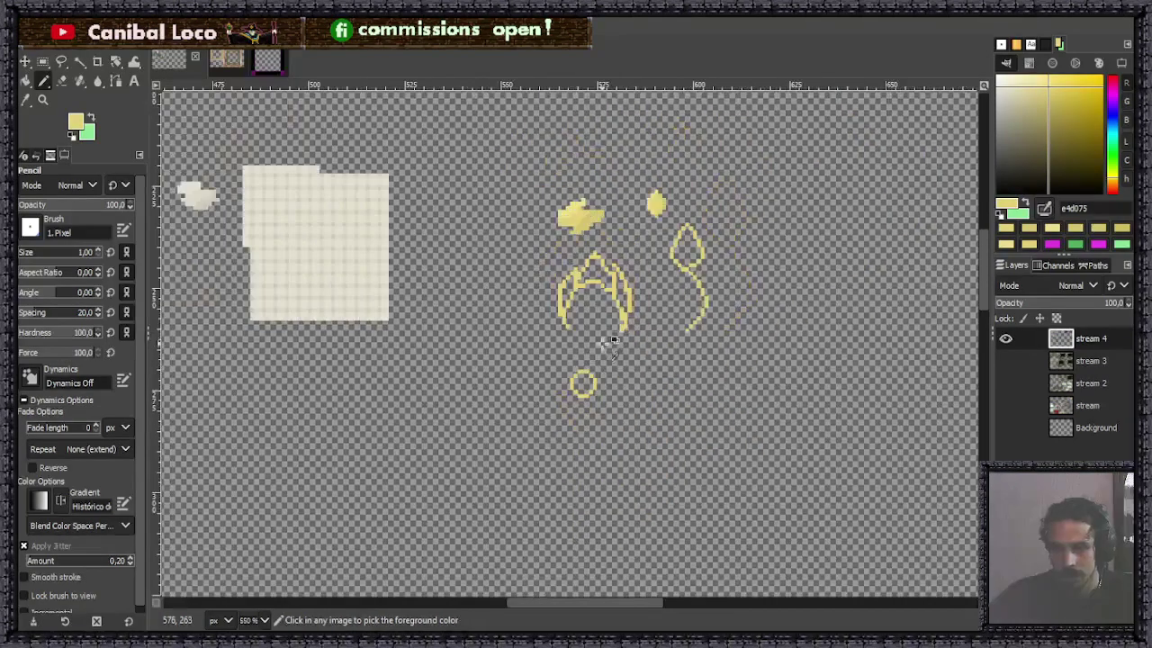
scroll(581, 385, "up", 5, "ctrl")
scroll(580, 396, "up", 5)
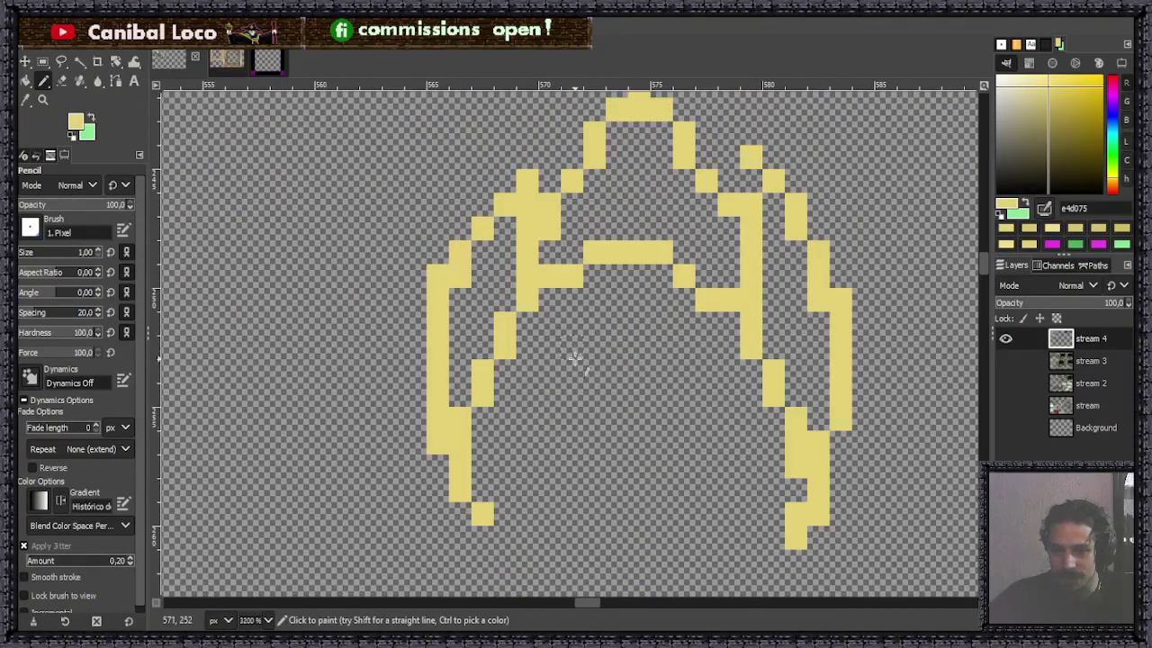
scroll(567, 378, "up", 5)
left_click(527, 437, "ctrl")
scroll(562, 360, "down", 8)
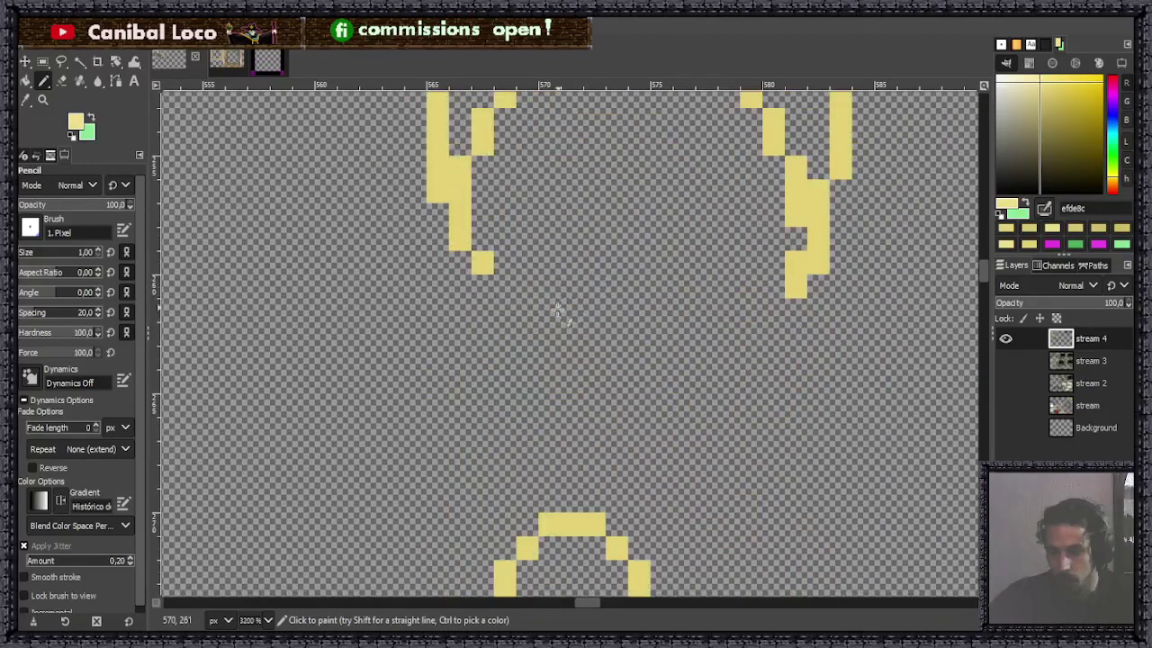
scroll(558, 311, "down", 3)
scroll(541, 423, "up", 2, "ctrl")
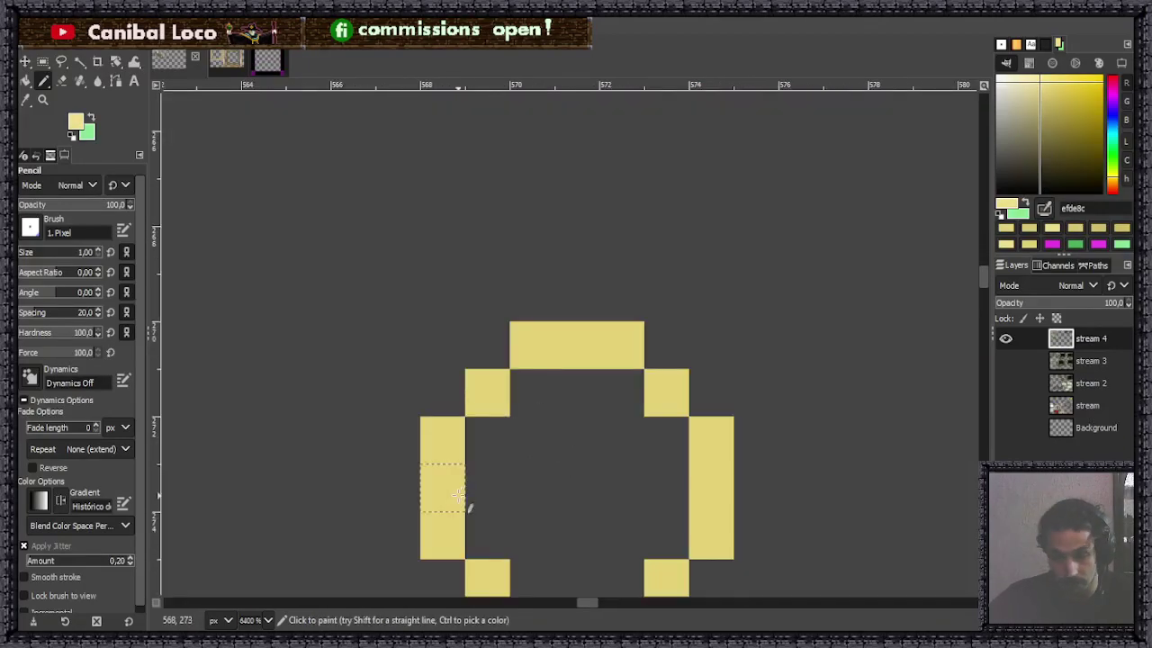
mouse_move(443, 475)
left_mouse_down()
mouse_move(487, 419)
mouse_move(525, 343)
mouse_move(584, 351)
left_mouse_up()
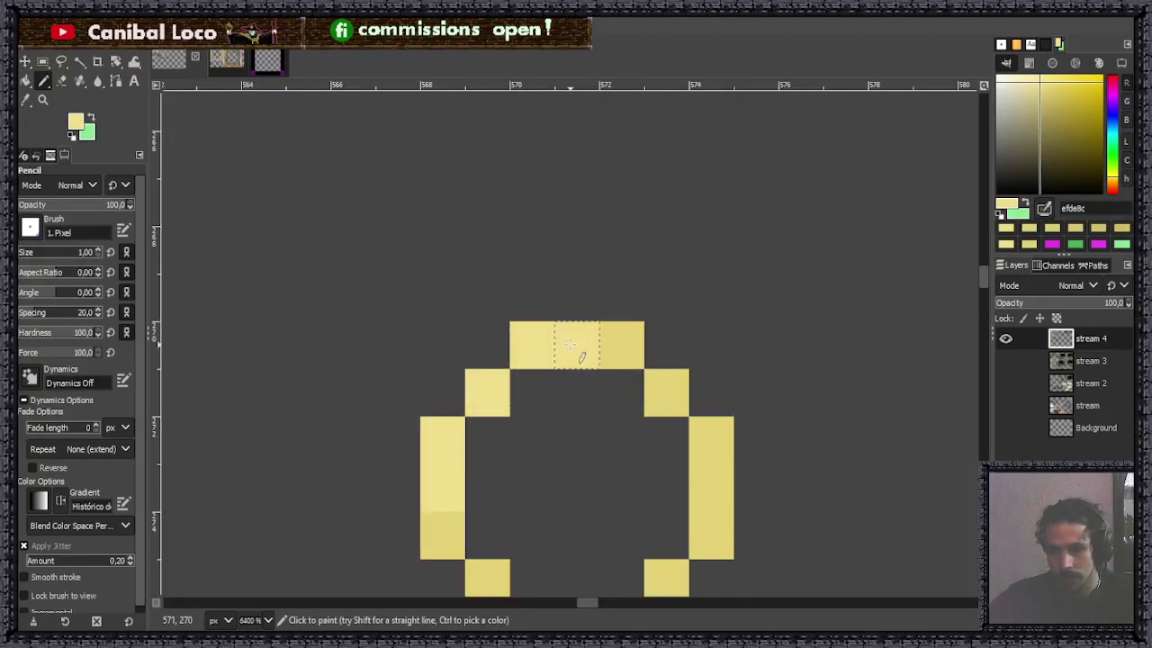
Pick the darker yellow d7c570 from the colour blob and shade the circle outline's lower-right edge.
scroll(539, 364, "down", 2, "ctrl")
scroll(543, 366, "down", 2, "ctrl")
scroll(540, 377, "up", 1)
scroll(558, 387, "up", 2, "ctrl")
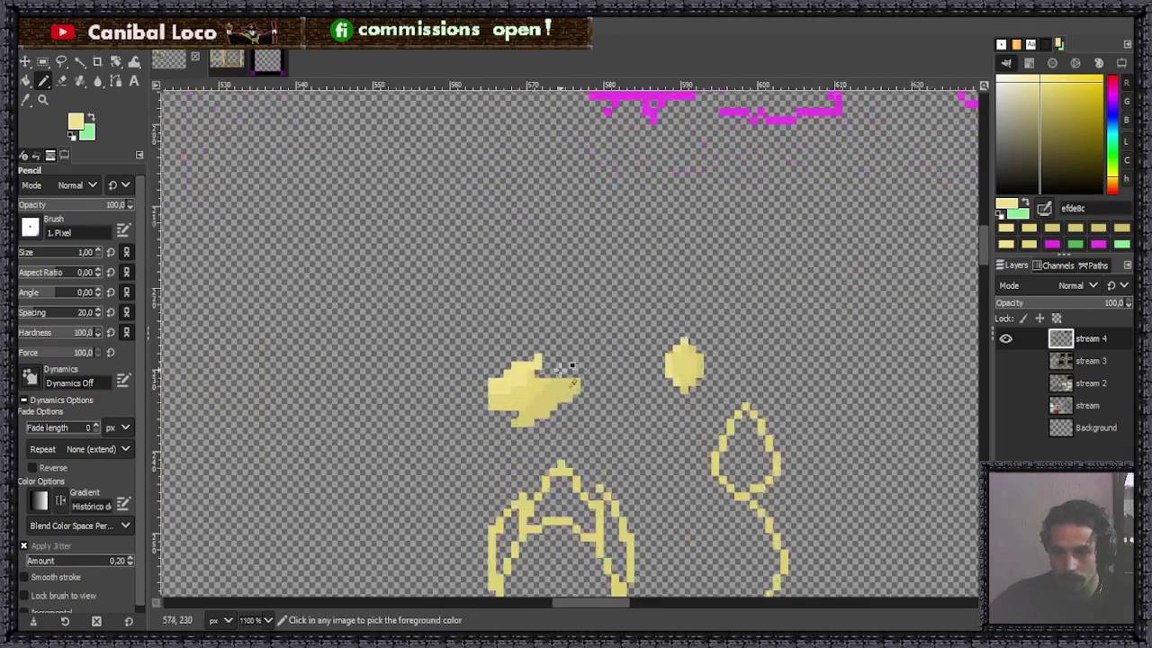
left_click(585, 396, "ctrl")
scroll(581, 395, "down", 4, "ctrl")
scroll(594, 495, "up", 3, "ctrl")
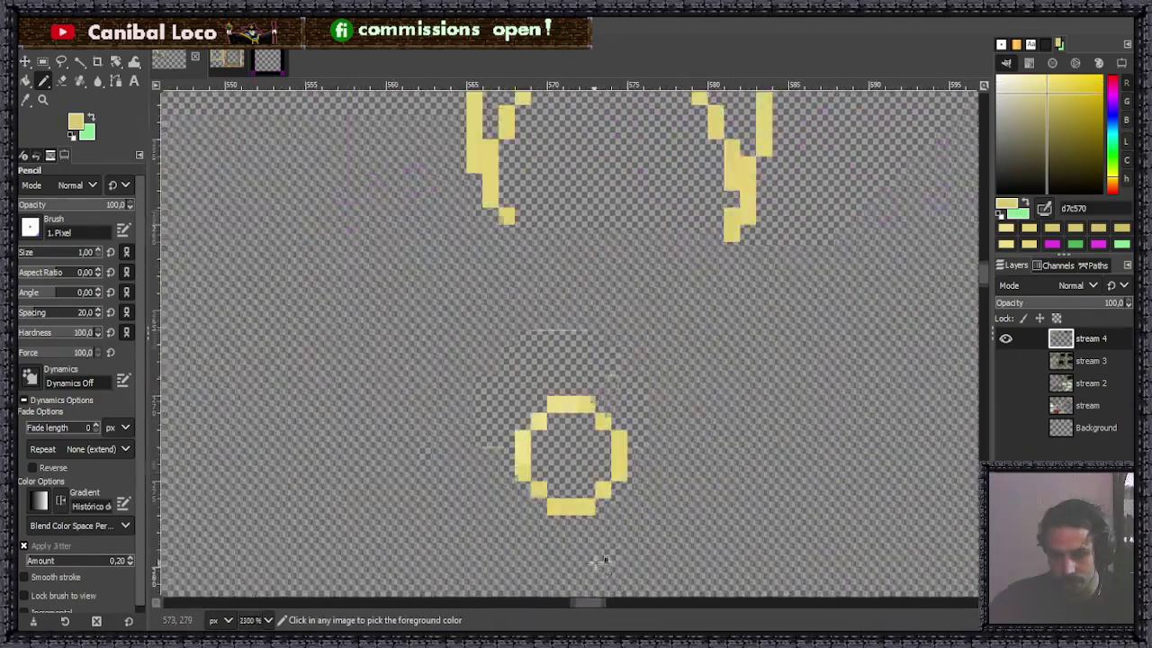
scroll(610, 490, "up", 3, "ctrl")
left_click_drag(516, 514, 553, 513)
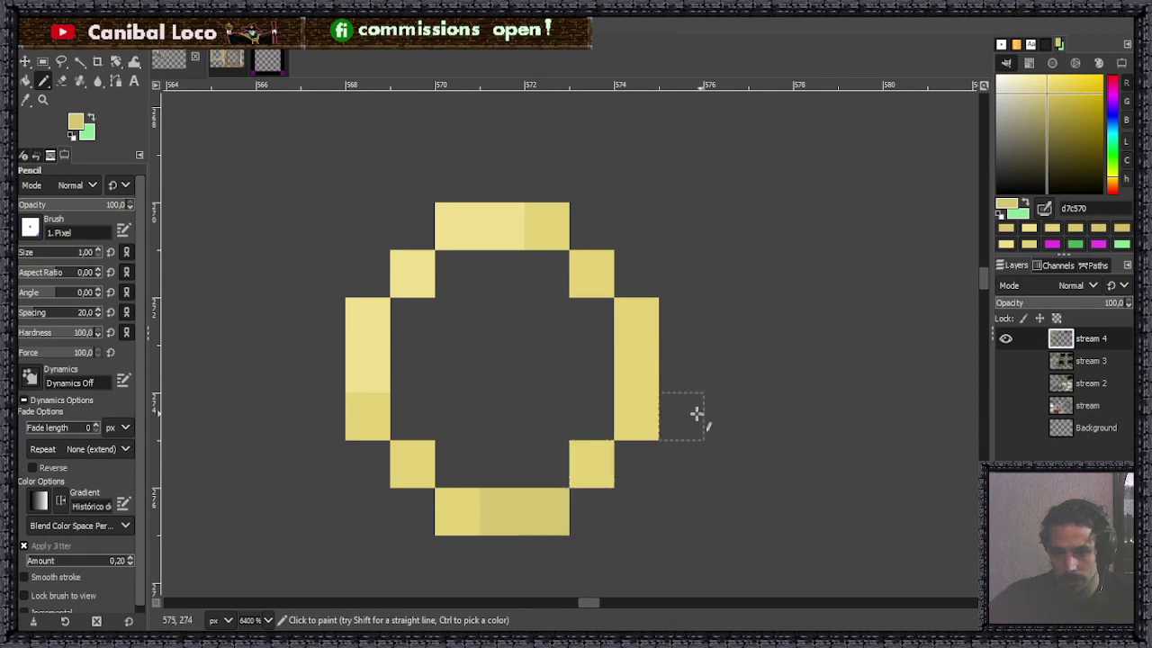
left_click(594, 472)
left_click(636, 369)
left_click(636, 416)
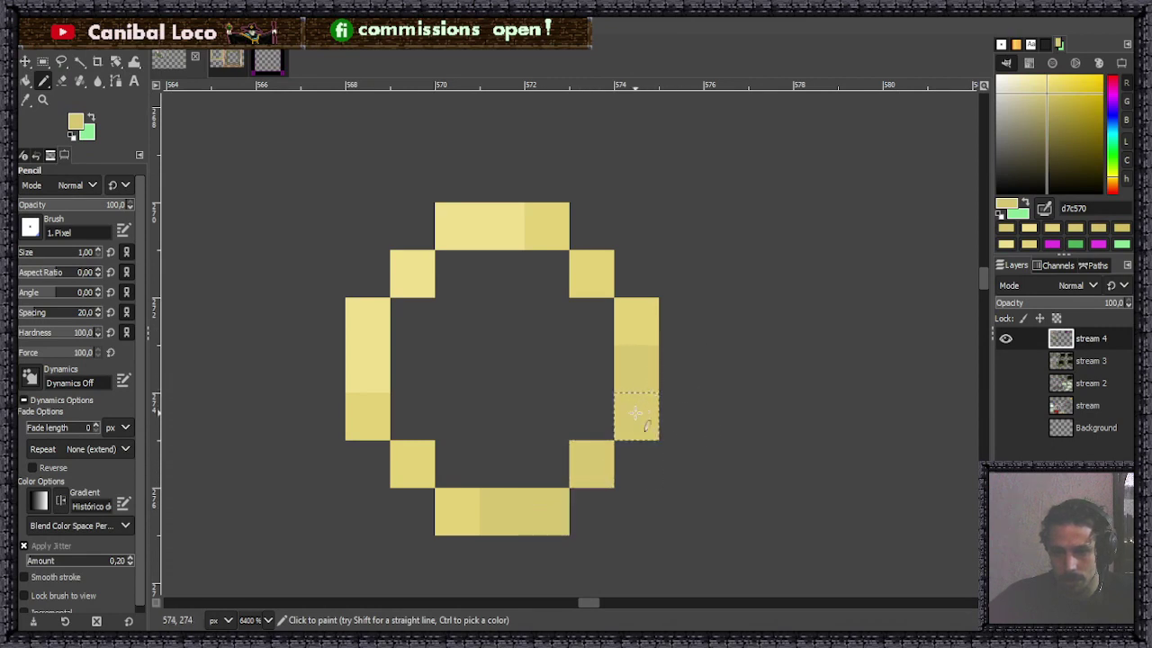
Thicken the circle's shading inward with two d7c570 pixels at the lower right and two efde8c pixels at the upper left.
left_click(595, 406)
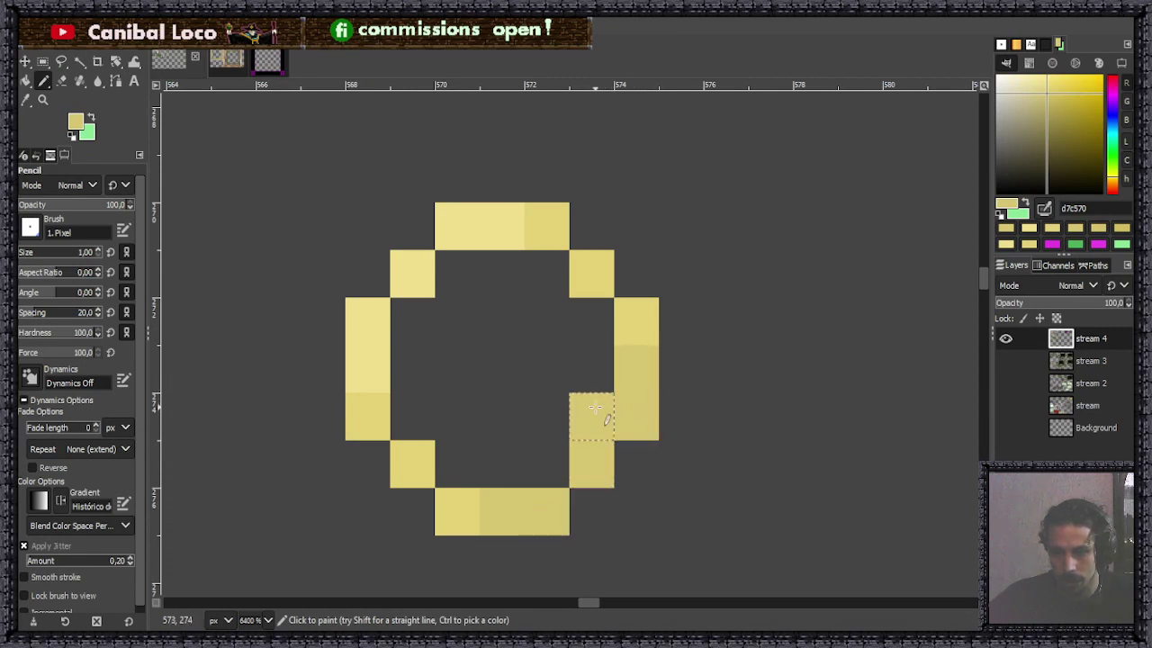
left_click(552, 459)
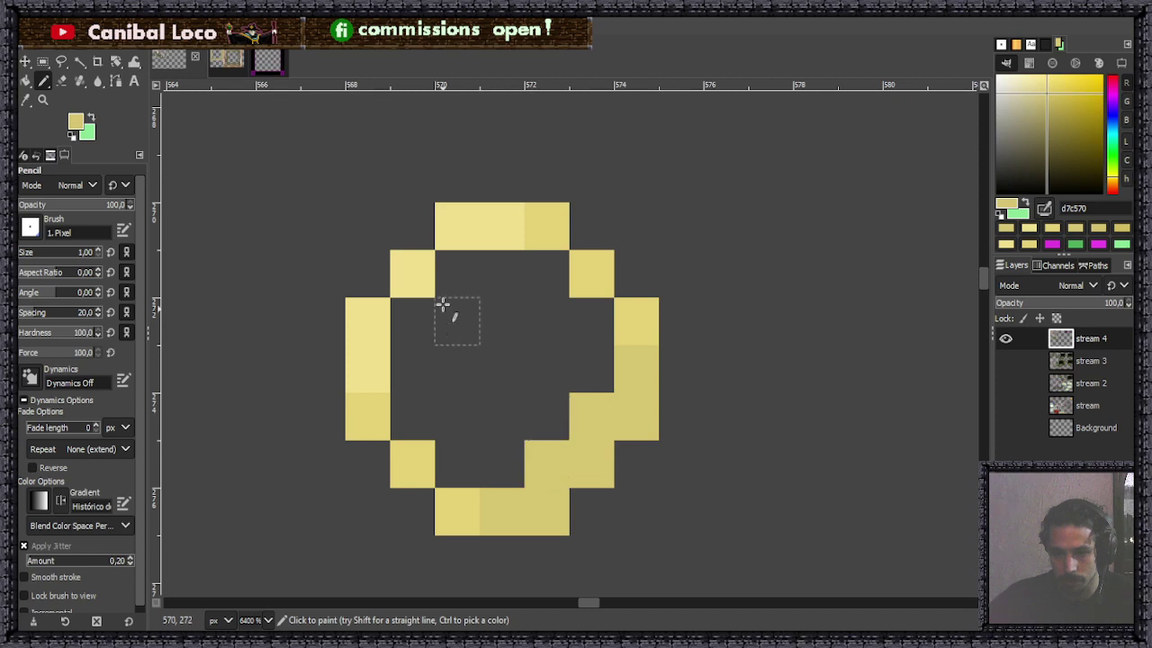
left_click(483, 234, "ctrl")
left_click(457, 274)
left_click(412, 320)
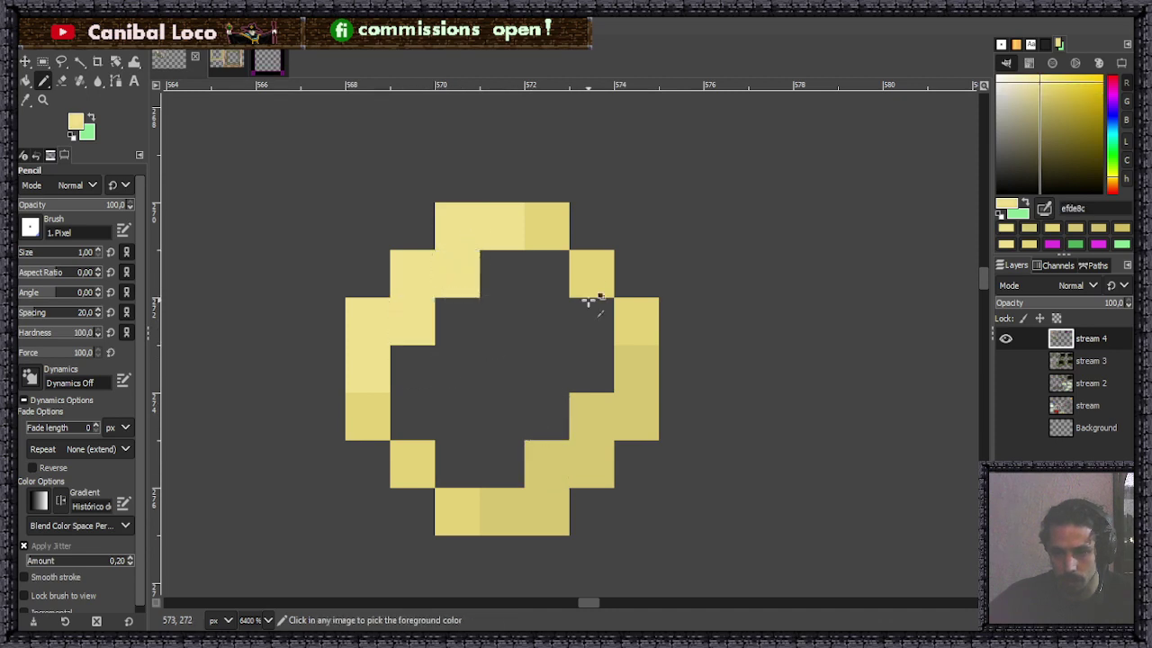
Fill the circle's empty interior with the mid yellow e4d075.
key("shift+b")
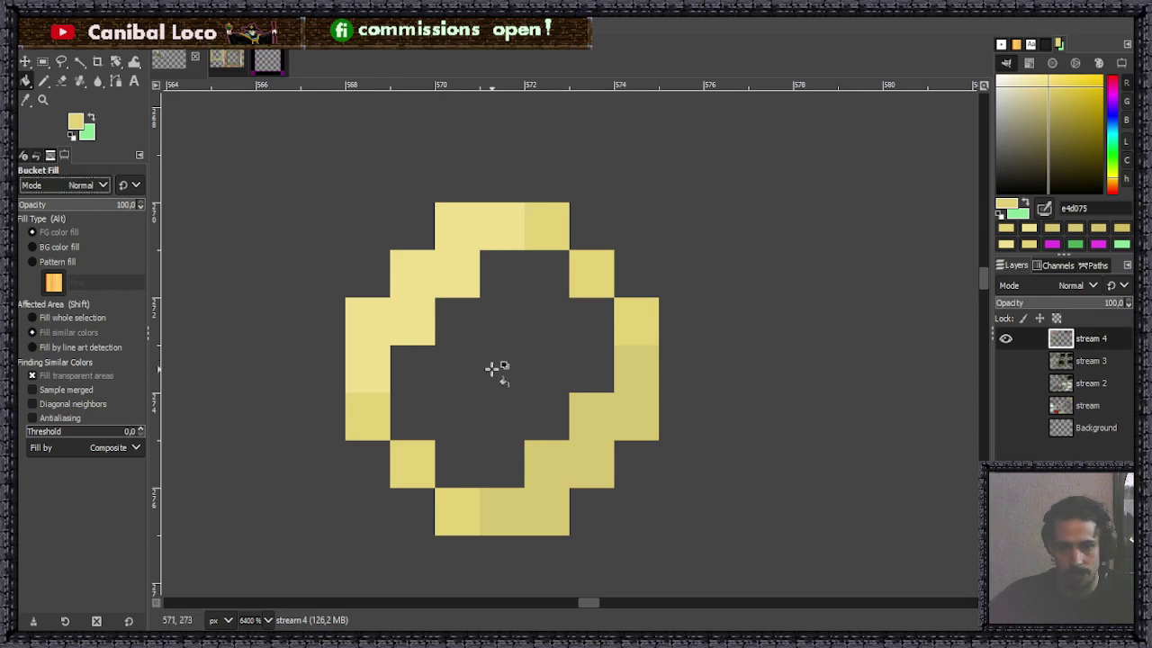
left_click(492, 369)
scroll(453, 380, "down", 5, "ctrl")
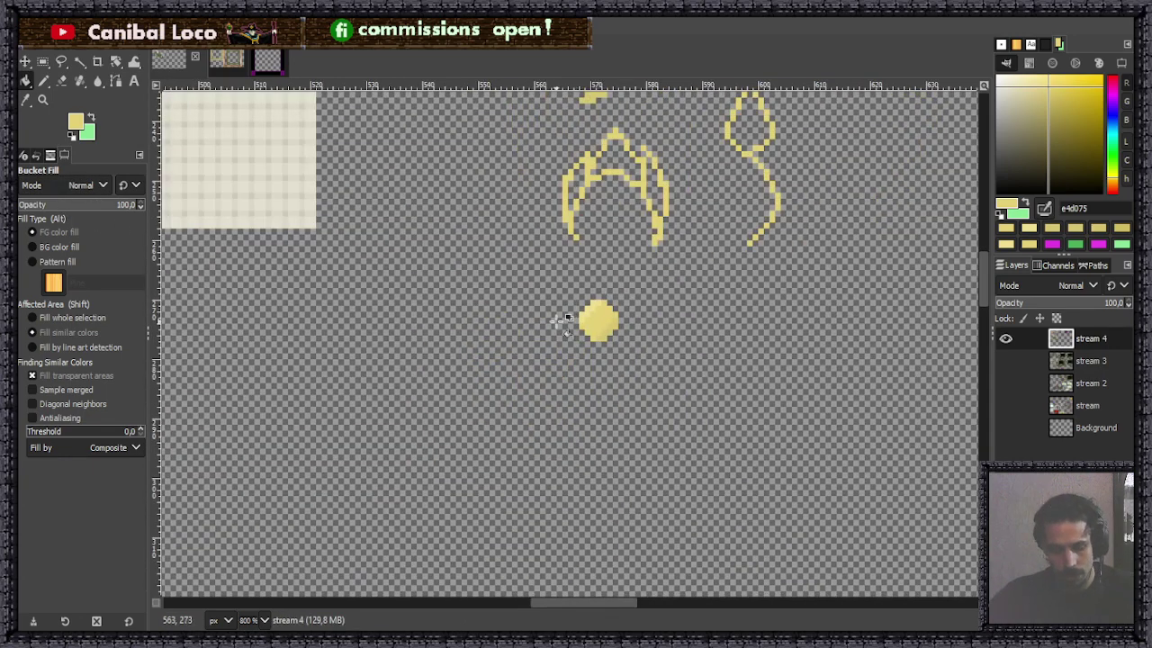
Extend the efde8c highlight along the circle's left and top edges and the d7c570 shadow along its right and bottom edges.
key("n")
scroll(598, 326, "up", 5, "ctrl")
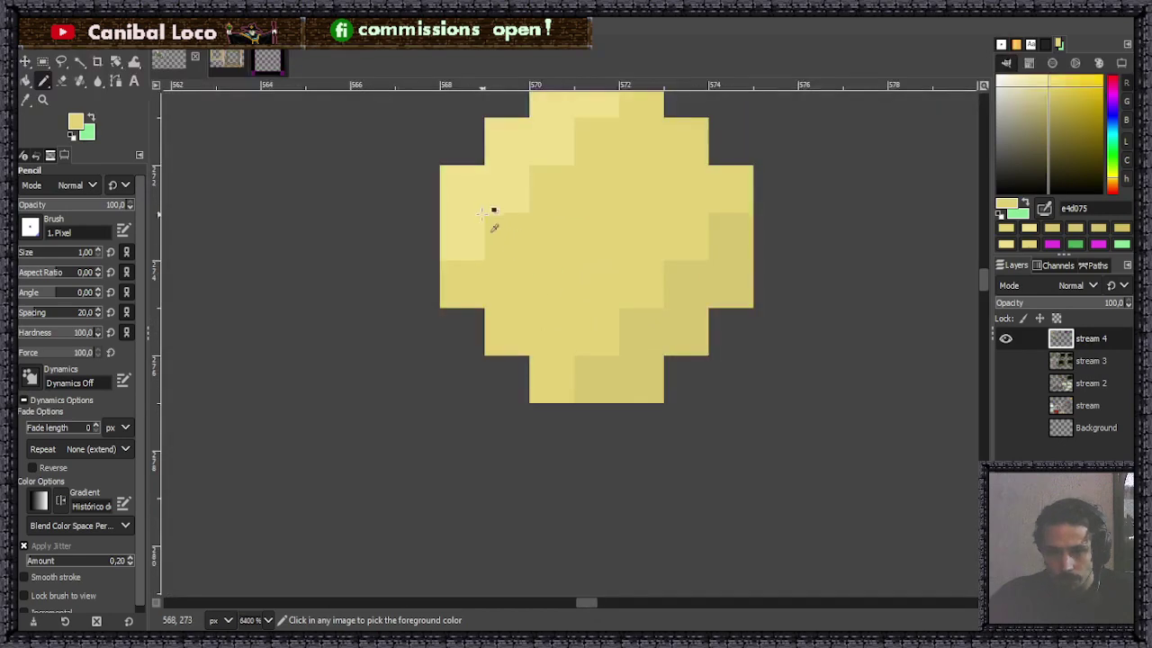
left_click(481, 212, "ctrl")
left_click(463, 281)
scroll(597, 242, "up", 5)
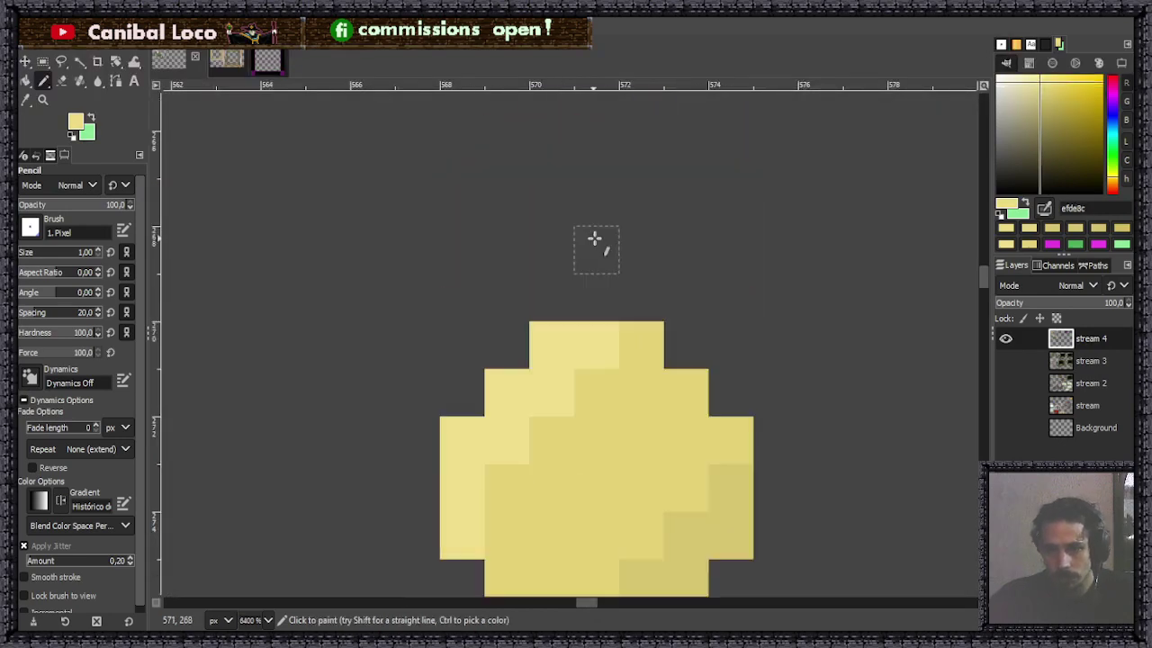
left_click(639, 349)
left_click(746, 484, "ctrl")
left_click(733, 441)
scroll(689, 399, "down", 5)
left_click(568, 385)
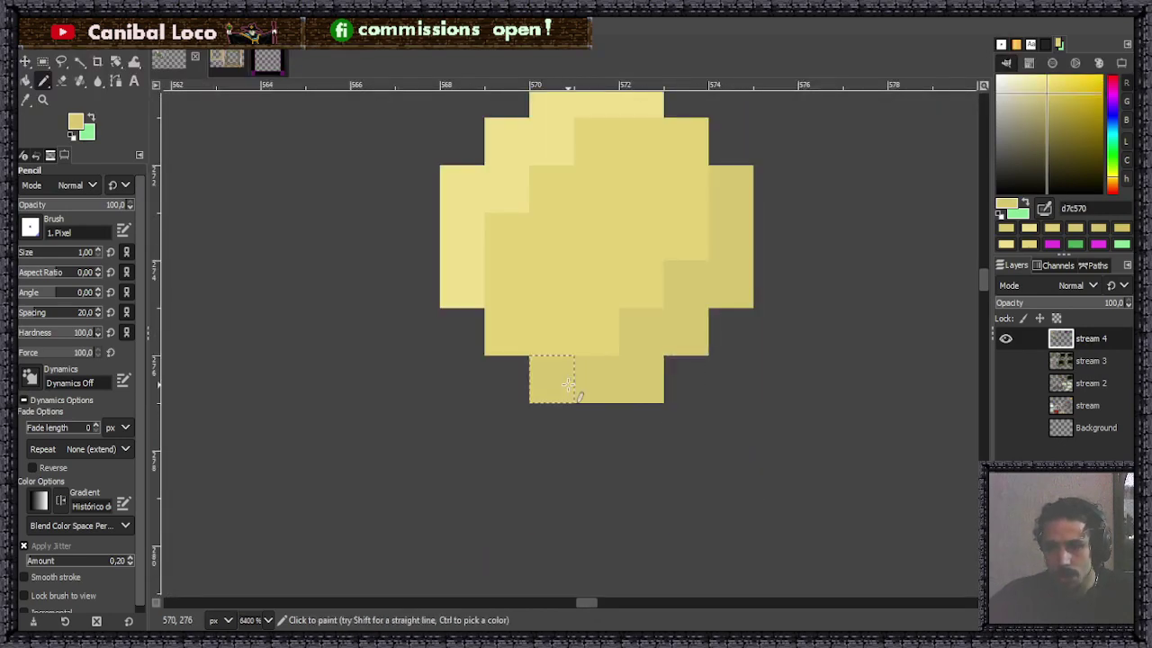
Select the shaded yellow circle with a 7 × 7 px rectangle and copy it.
scroll(569, 385, "down", 8, "ctrl")
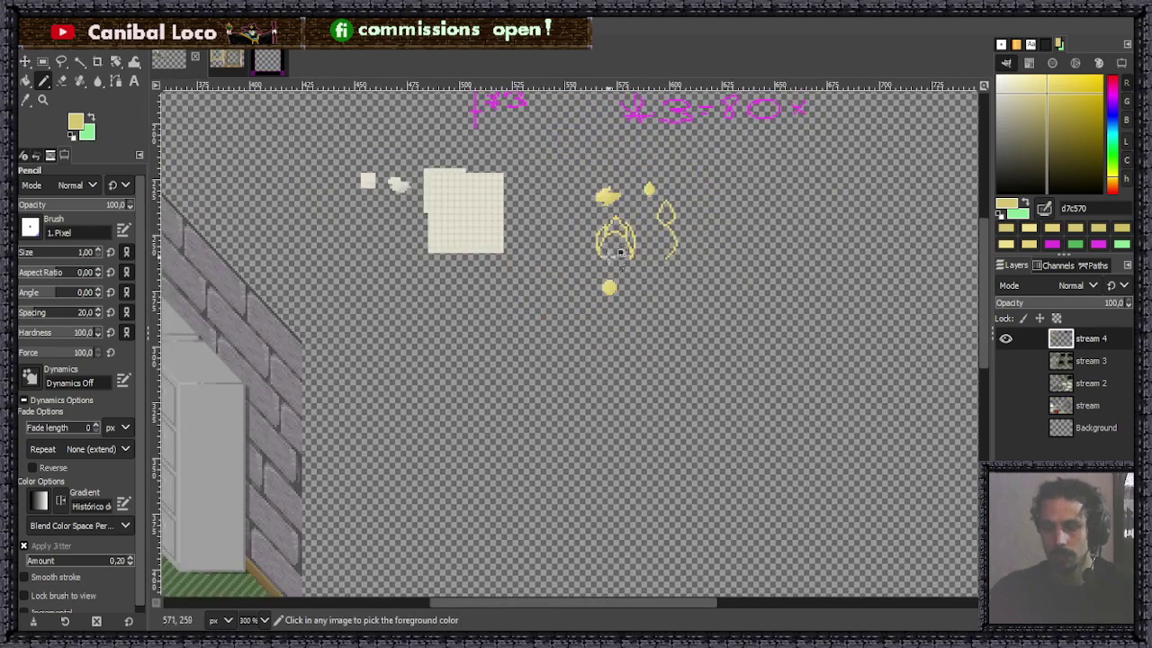
scroll(619, 252, "up", 3, "ctrl")
scroll(600, 262, "up", 2, "ctrl")
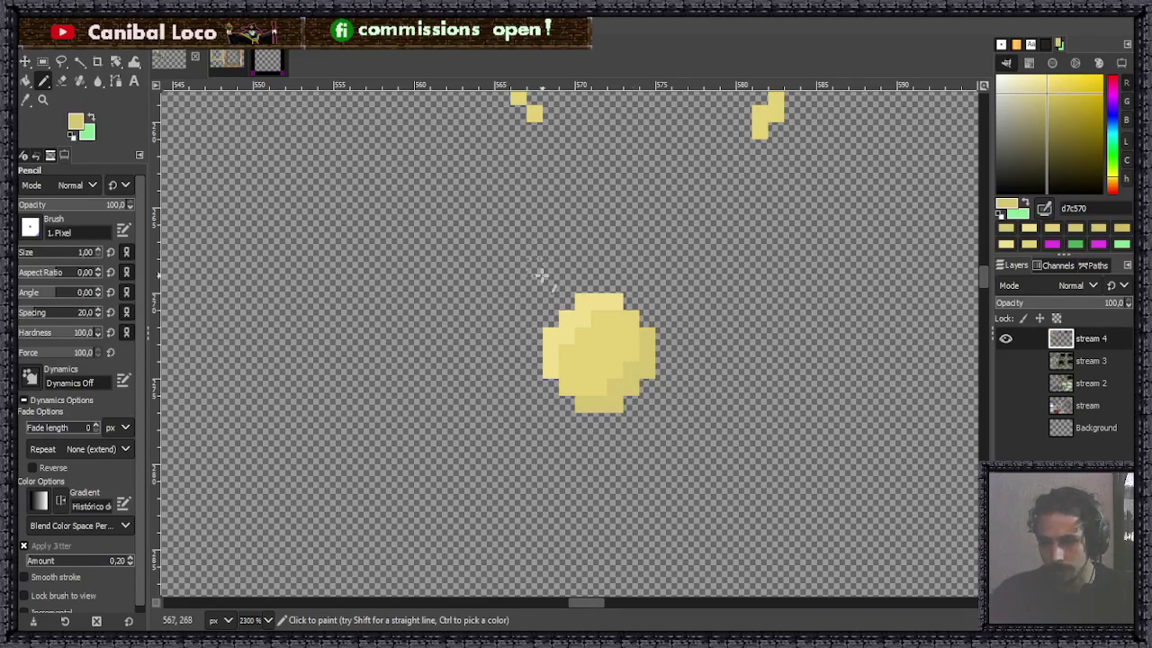
scroll(561, 378, "down", 3, "ctrl")
scroll(580, 376, "up", 3, "ctrl")
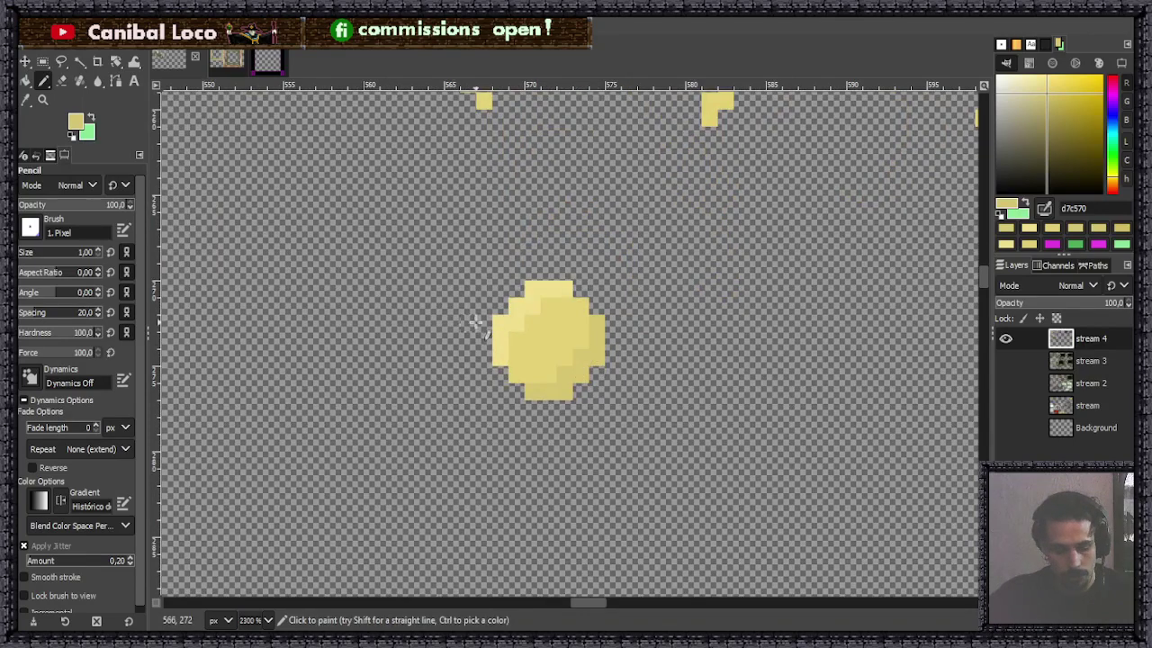
key("r")
left_click_drag(497, 284, 617, 407)
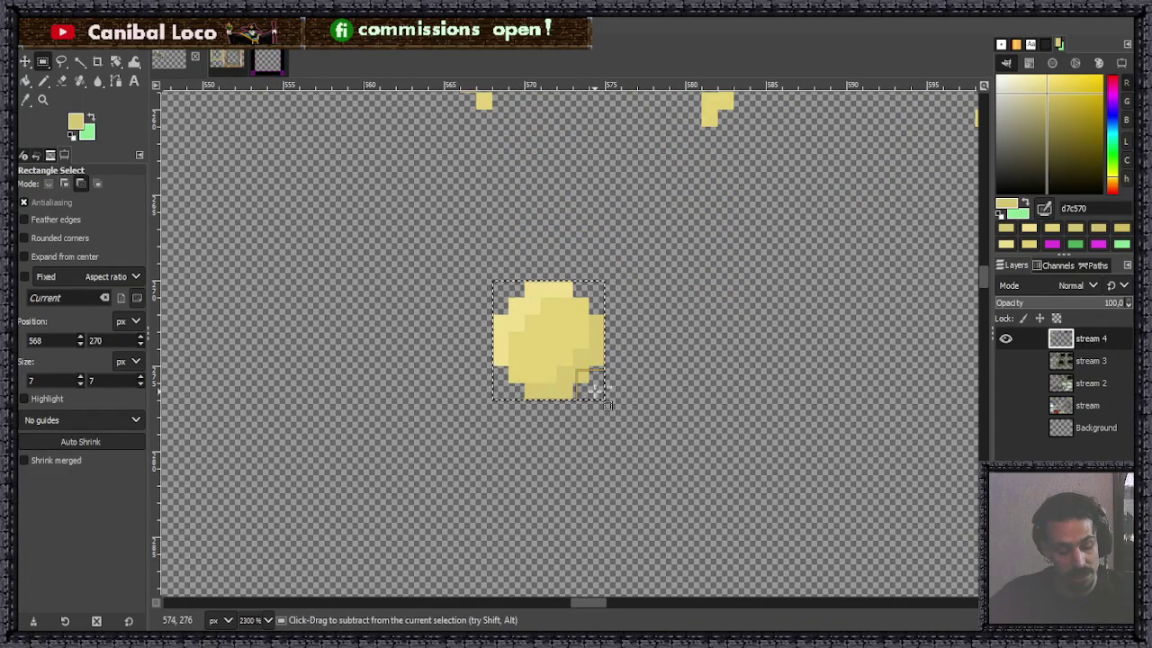
key("ctrl+c")
Paste the circle into the first black square with the magenta border and place it in the lower-left corner.
left_click(679, 378)
scroll(622, 380, "down", 9)
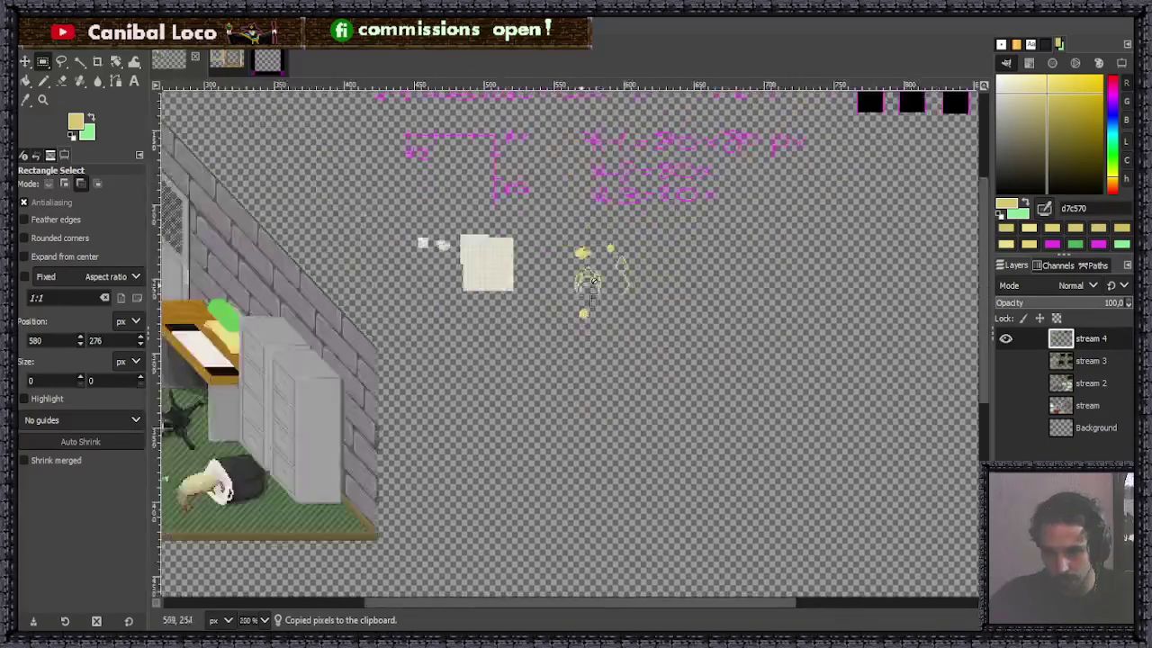
scroll(767, 169, "up", 1)
scroll(767, 168, "up", 8)
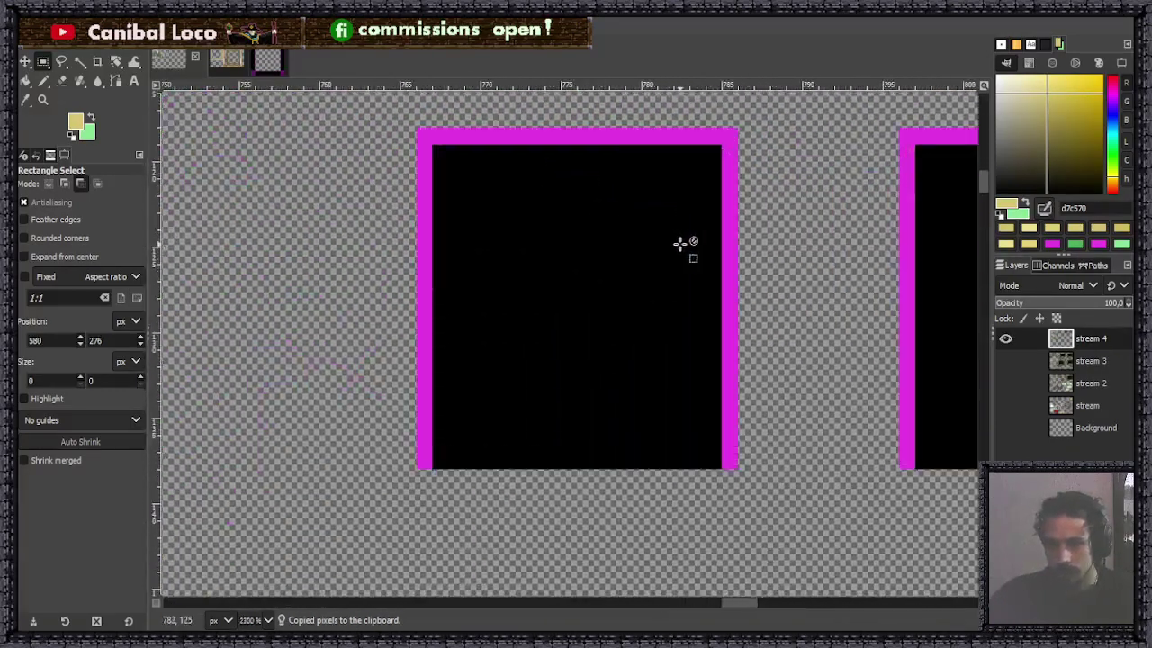
key("ctrl+v")
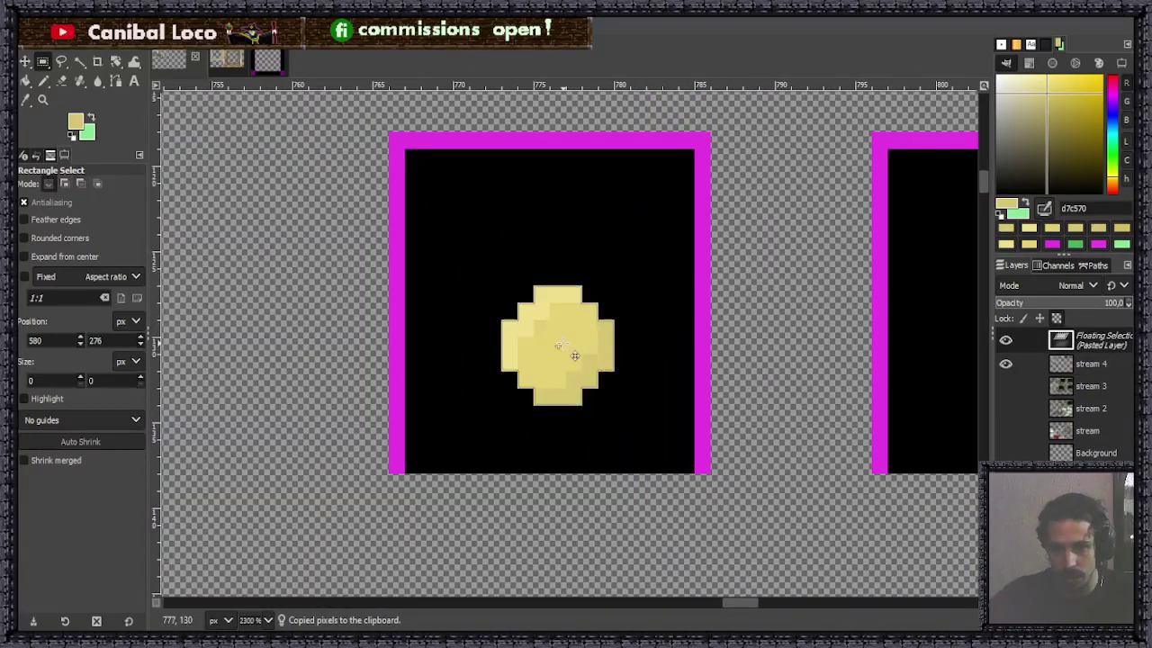
left_click_drag(565, 335, 450, 406)
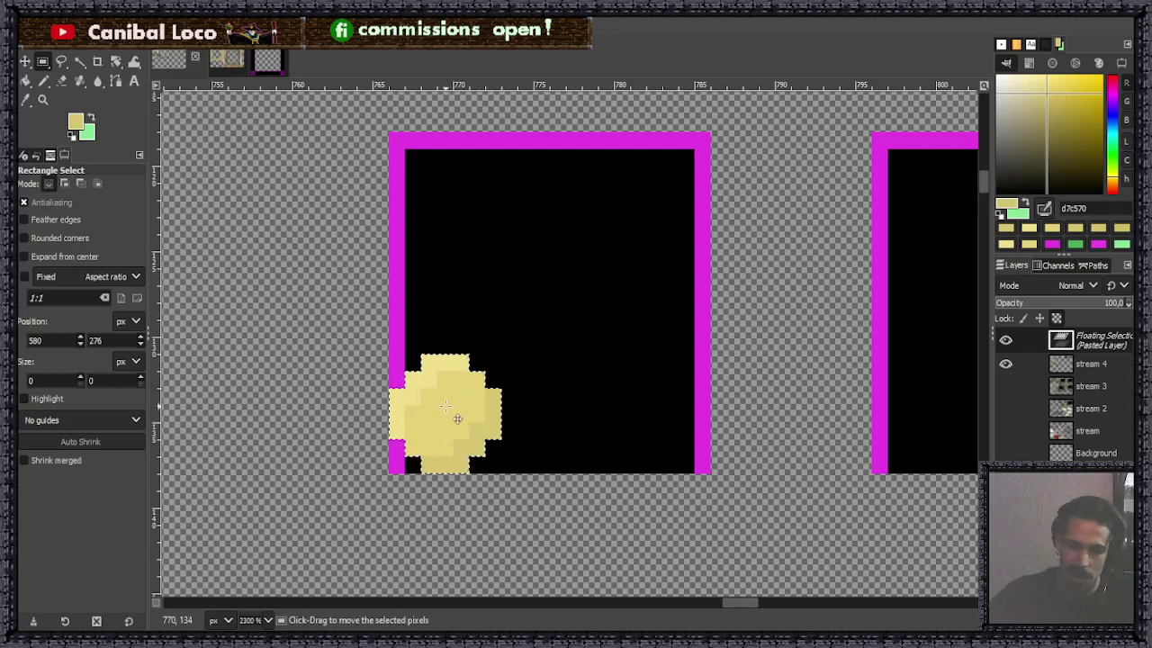
Arrange further circle copies in the black square: middle right, upper right over the top border, and upper left.
left_click_drag(457, 415, 620, 351)
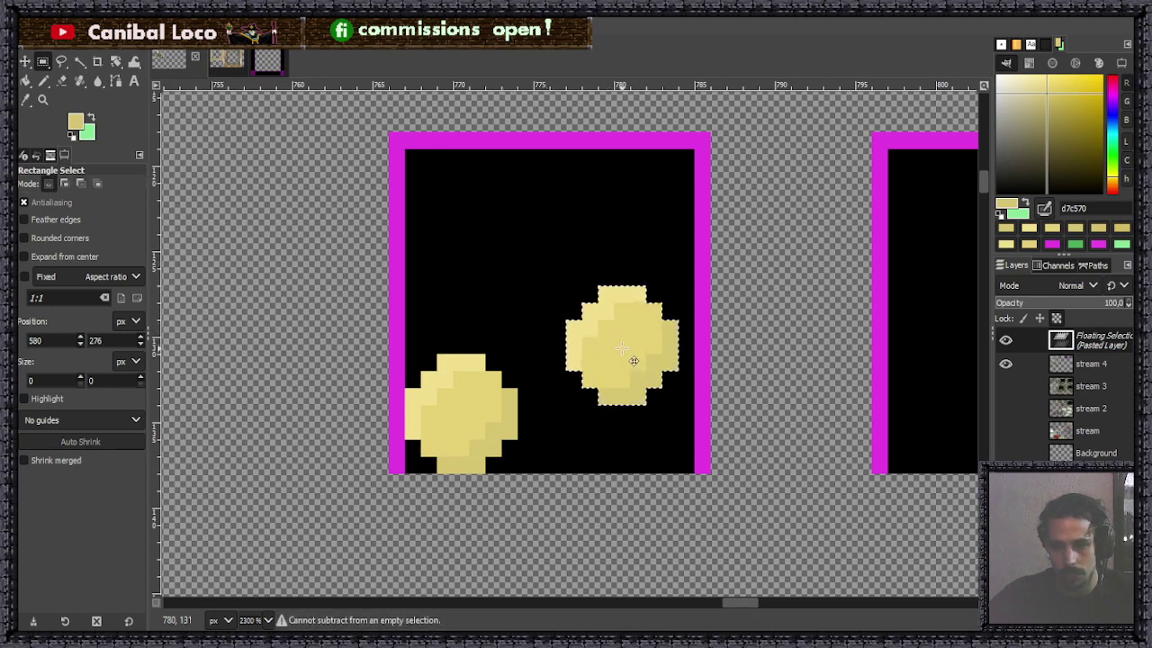
left_click_drag(632, 360, 620, 205)
left_click(681, 334)
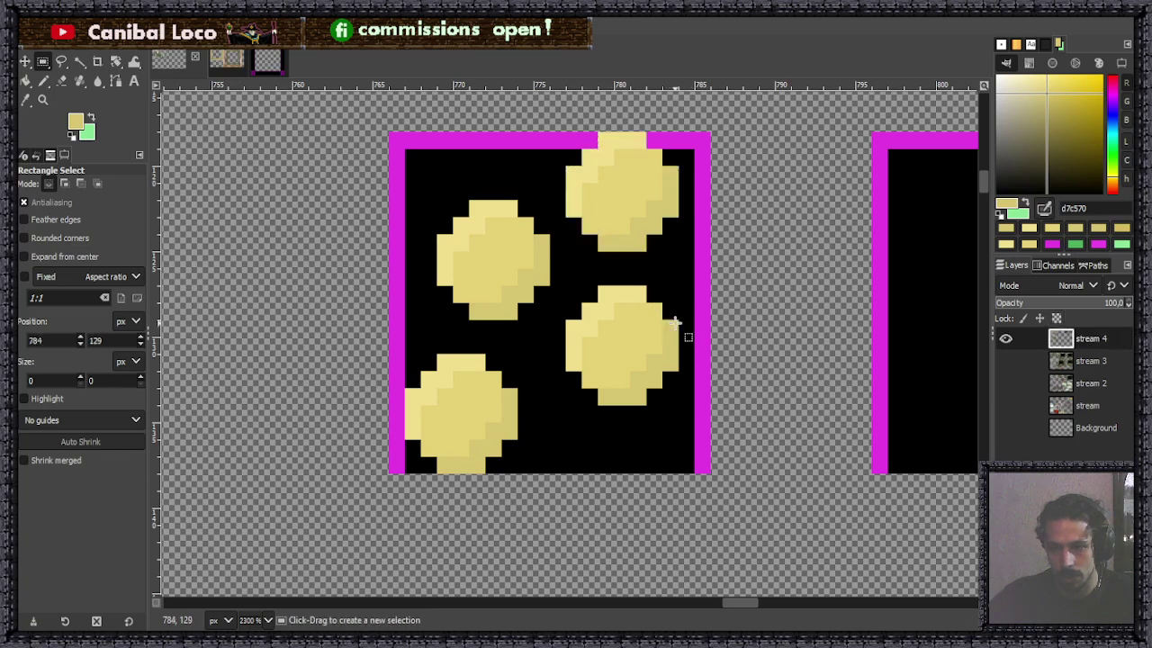
Copy the 20 × 20 px circle tile and place the copy directly below the original to check how the pattern repeats.
scroll(612, 360, "down", 3)
scroll(576, 275, "up", 2)
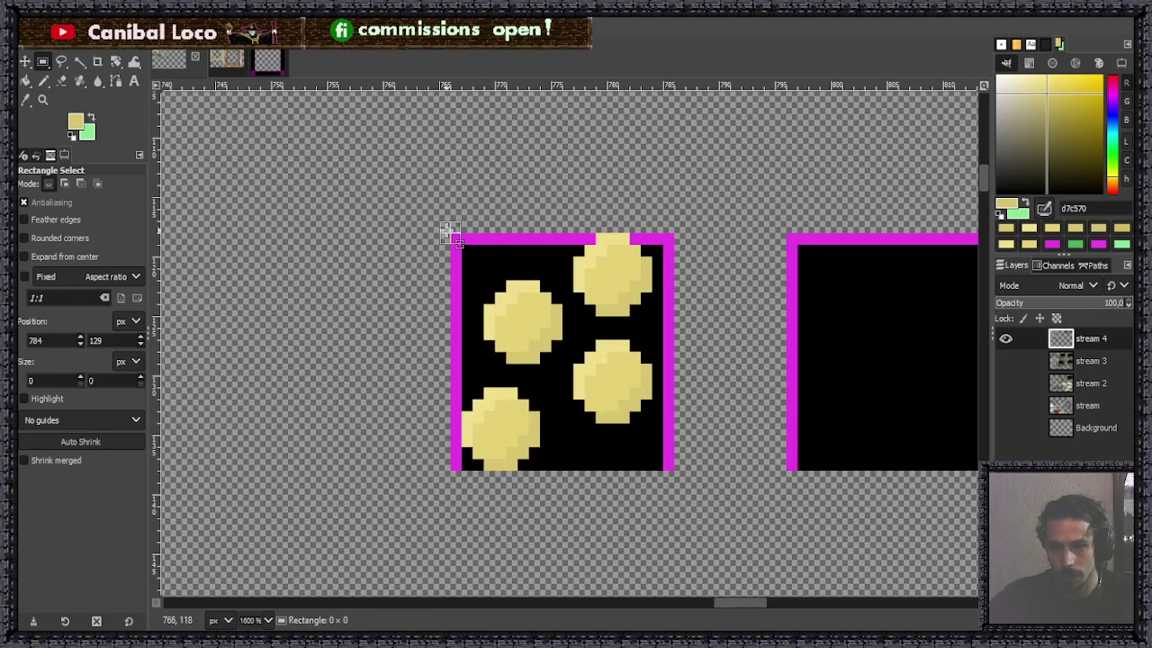
left_click_drag(451, 233, 675, 471)
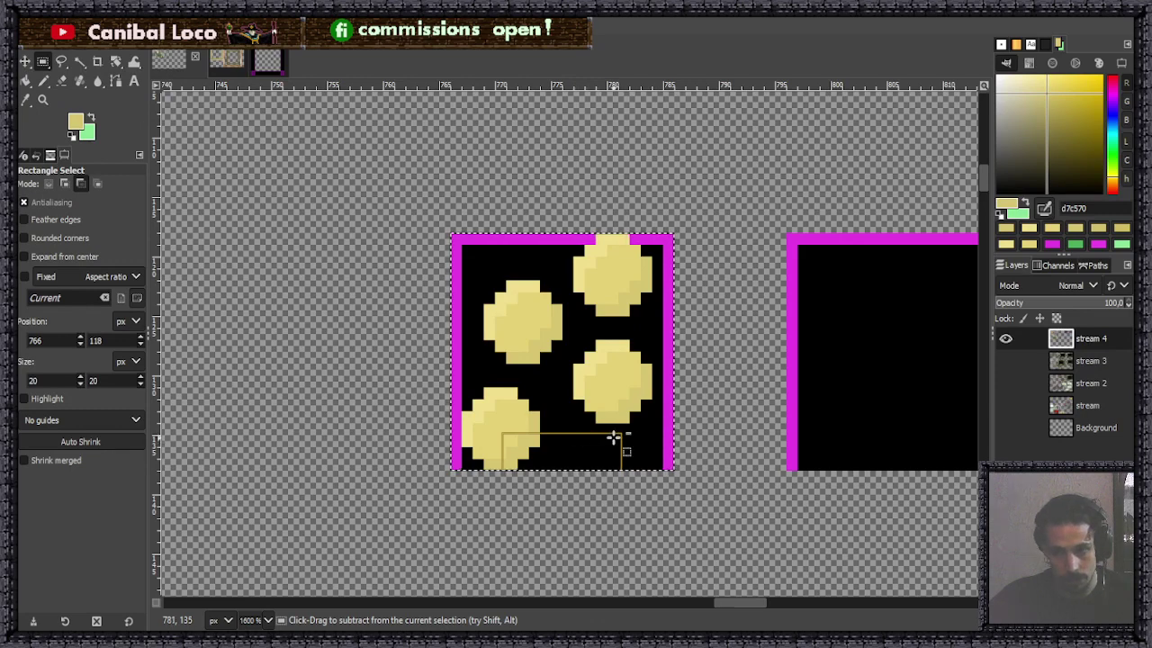
key("ctrl+c")
key("ctrl+v")
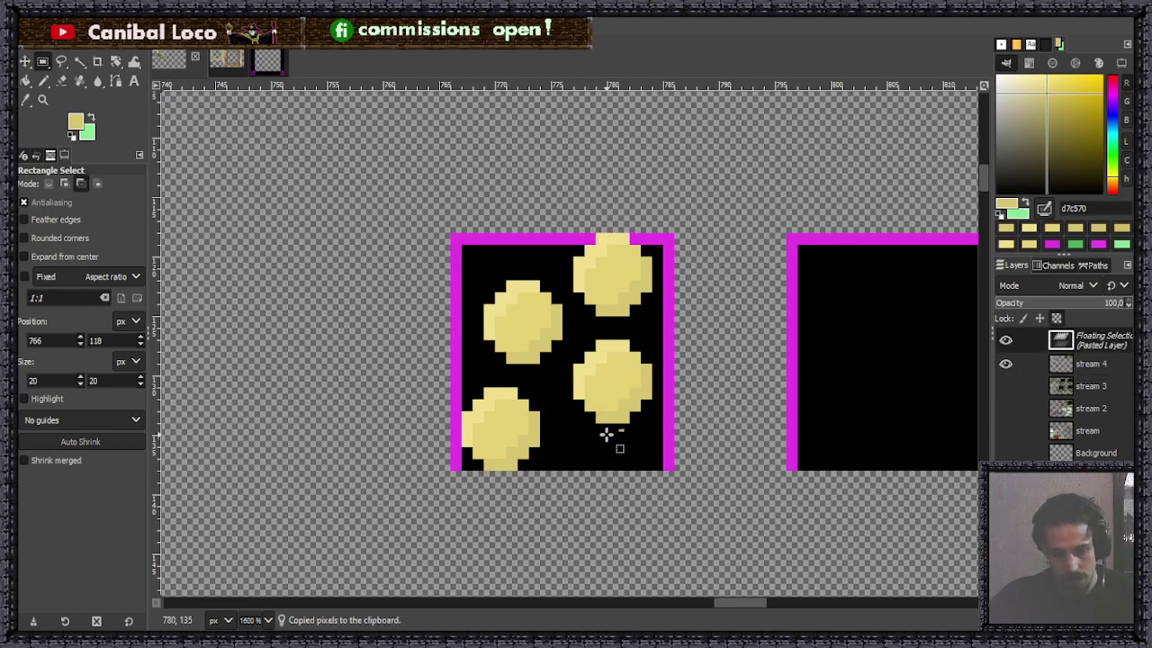
left_click_drag(609, 383, 615, 558)
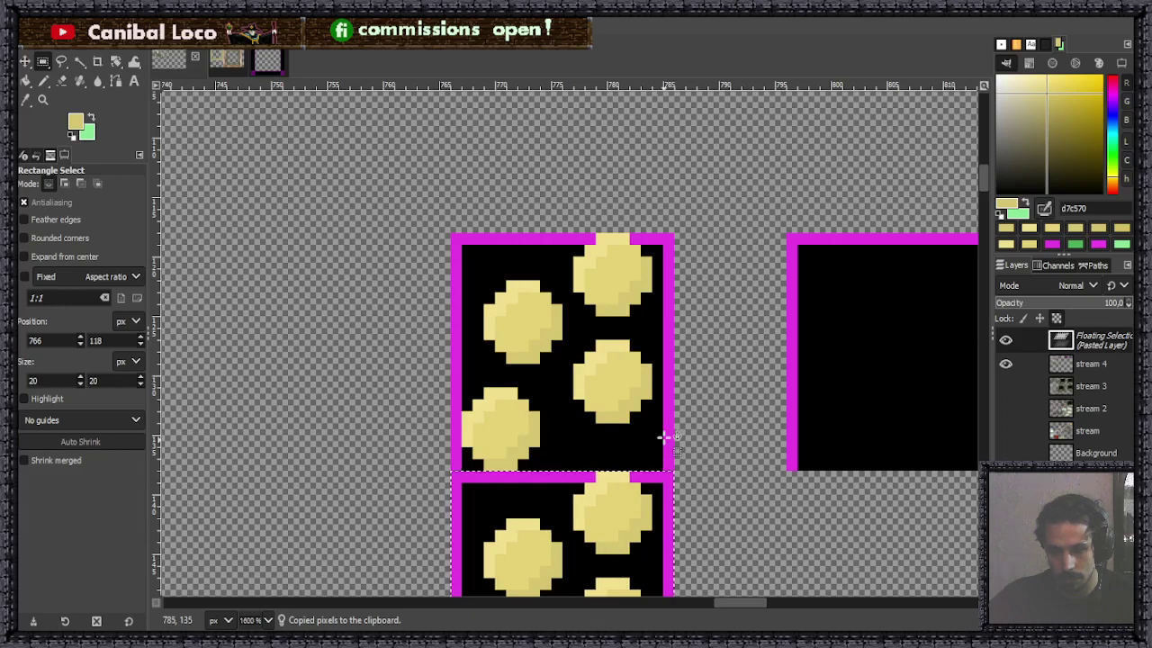
scroll(663, 438, "down", 5)
key("ctrl+h")
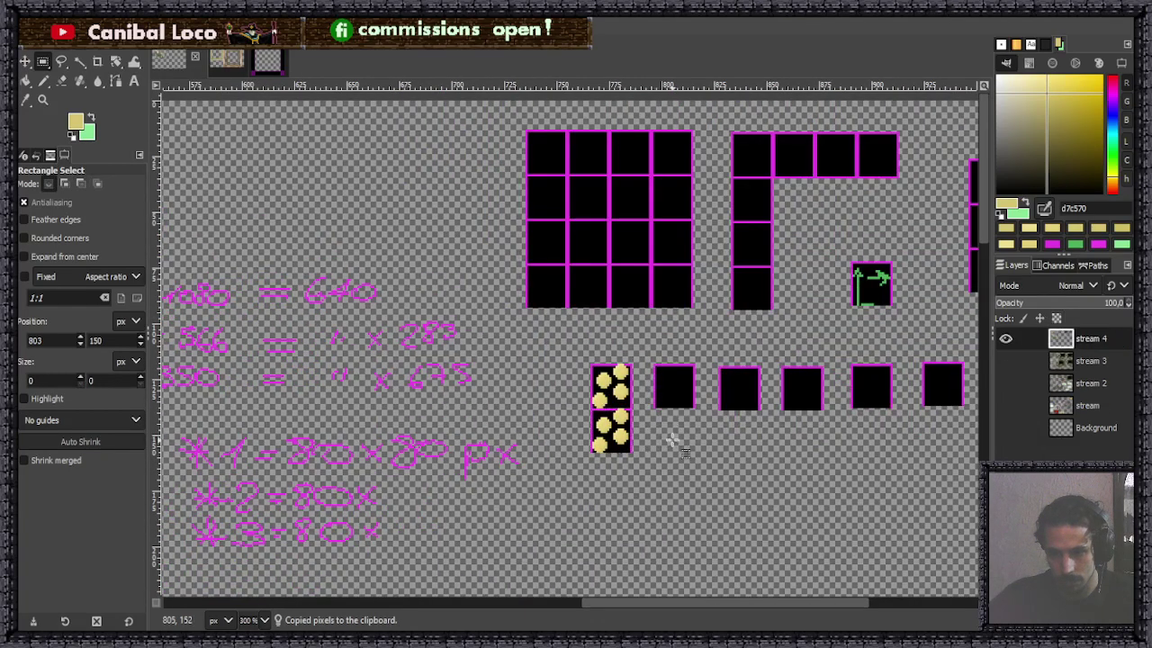
scroll(671, 442, "down", 1)
scroll(666, 448, "up", 3)
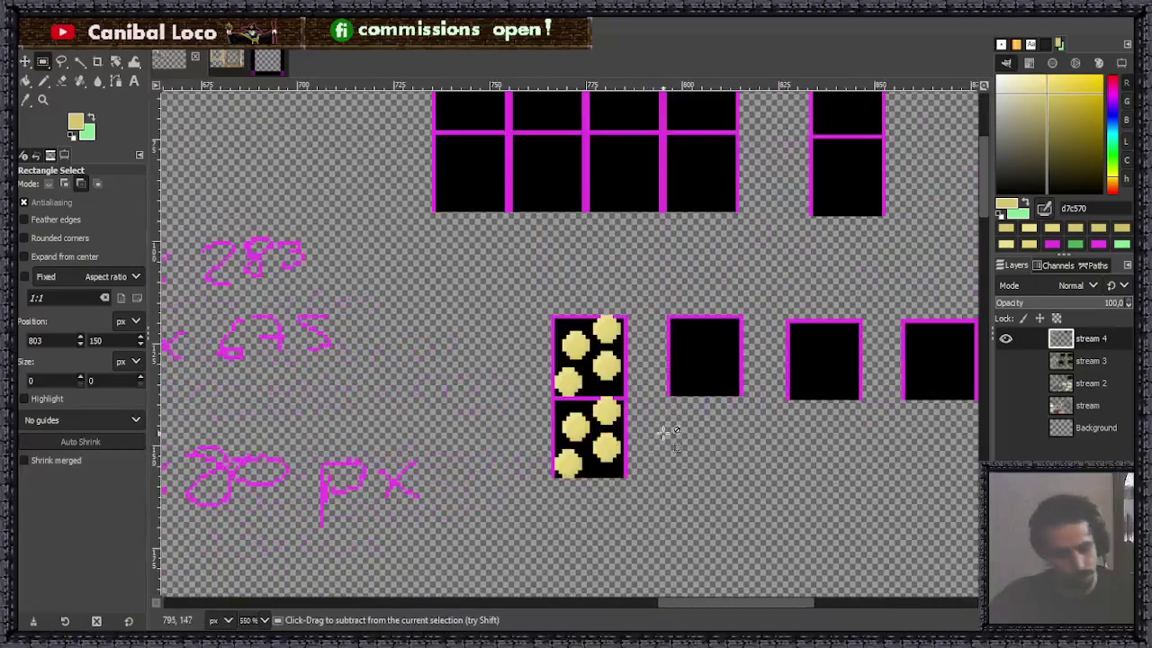
Undo the tile copy and the circle placements until only the lower-left circle is left in the square.
key("ctrl+v")
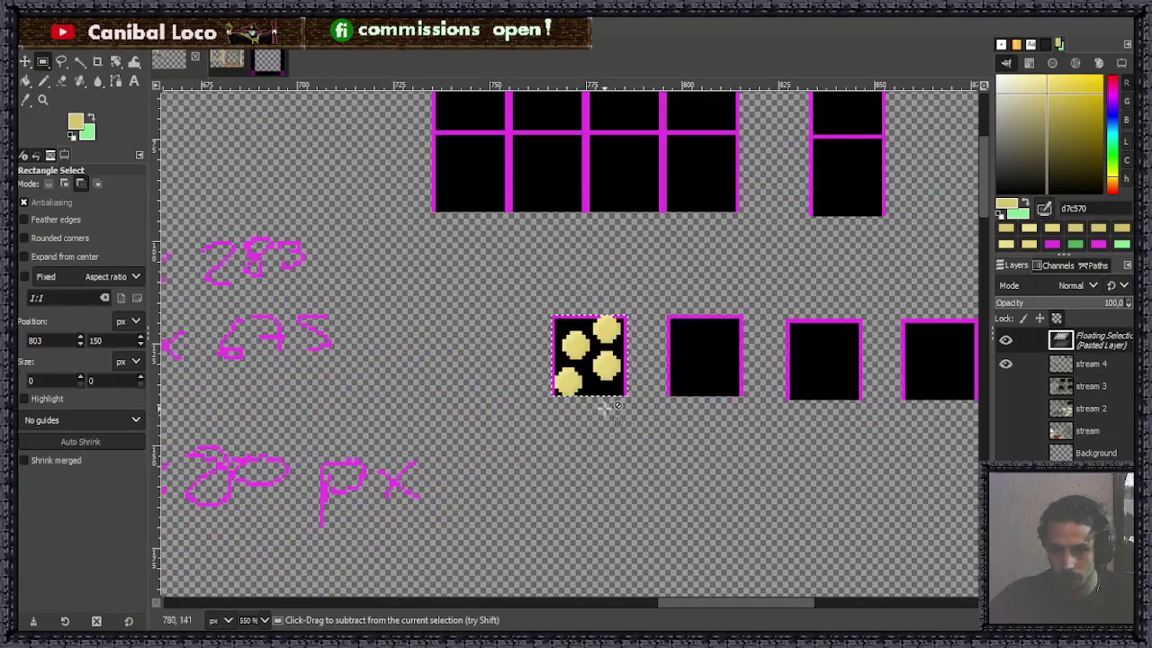
left_click(630, 417)
scroll(630, 416, "up", 3)
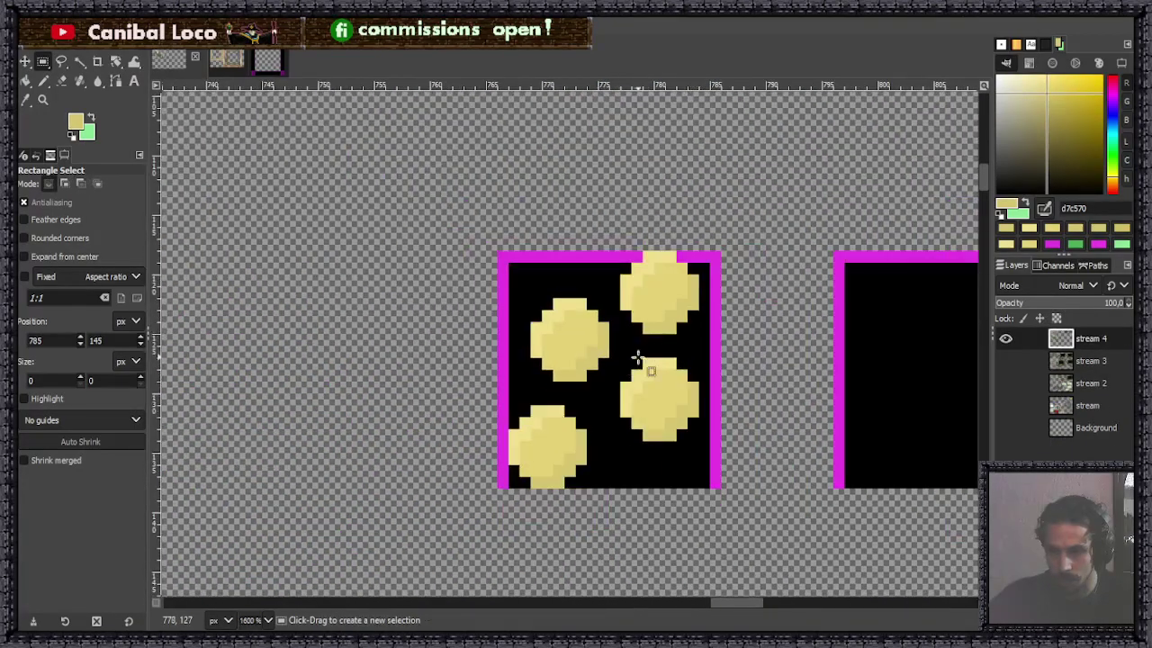
key("ctrl+v")
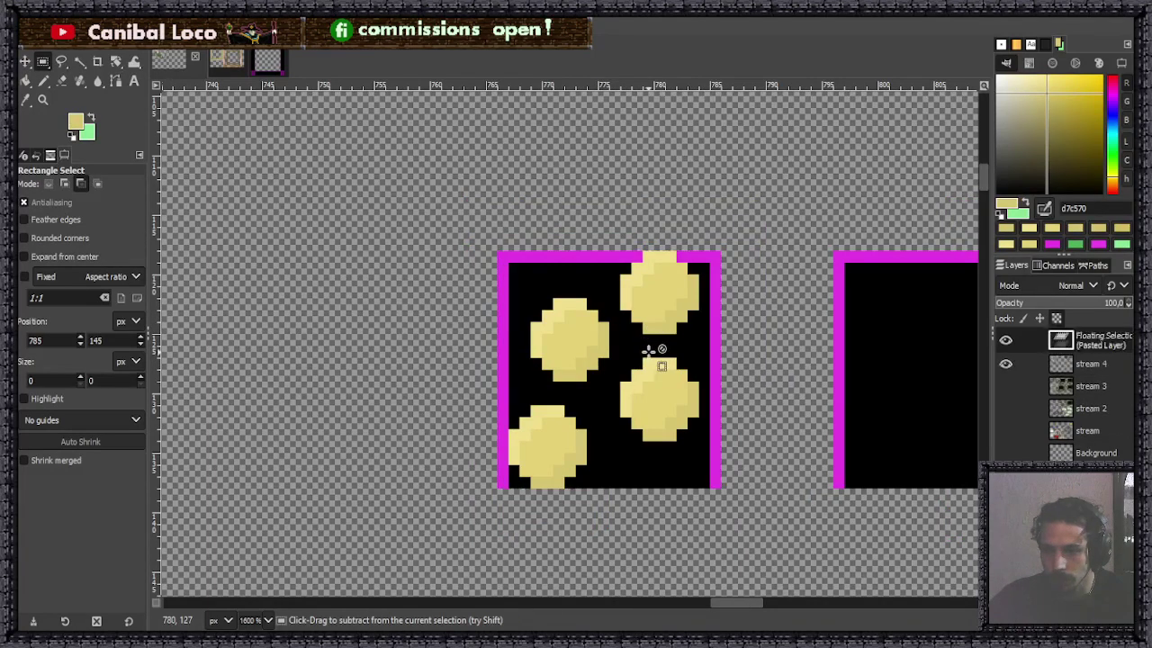
left_click_drag(674, 380, 689, 380)
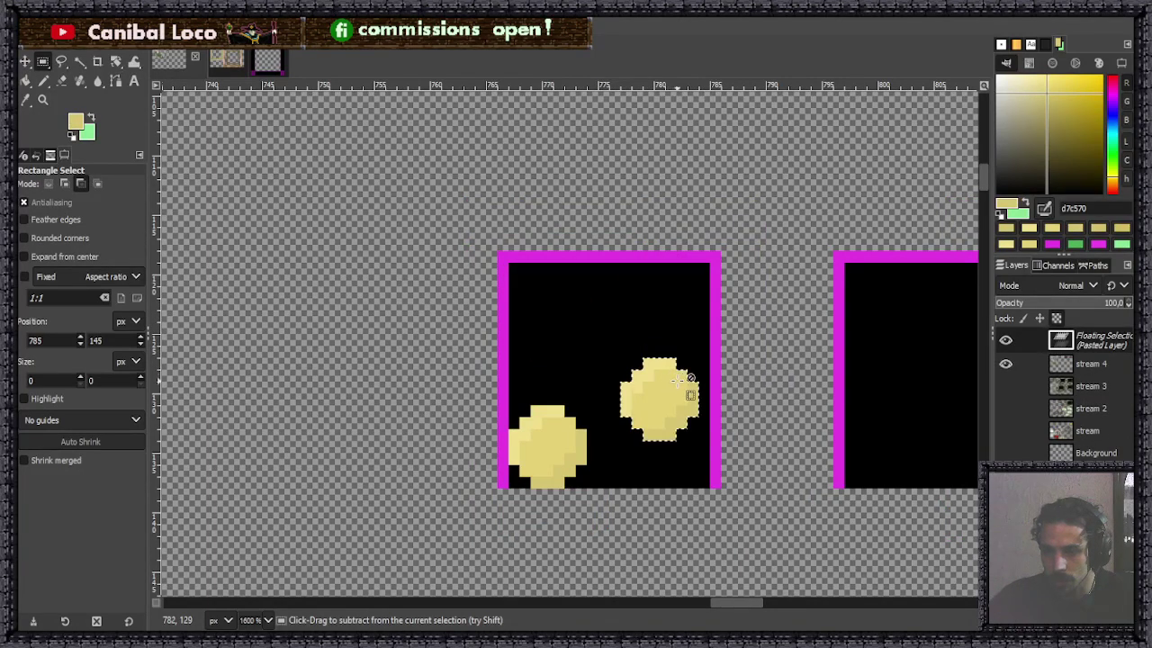
key("ctrl")
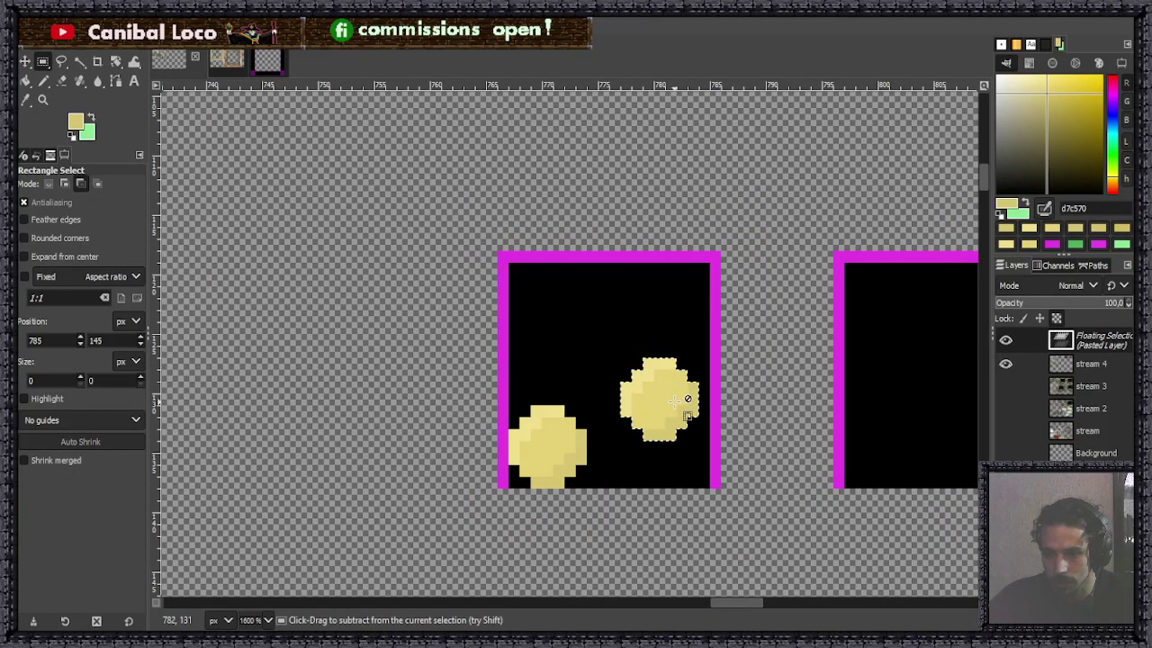
key("ctrl+z")
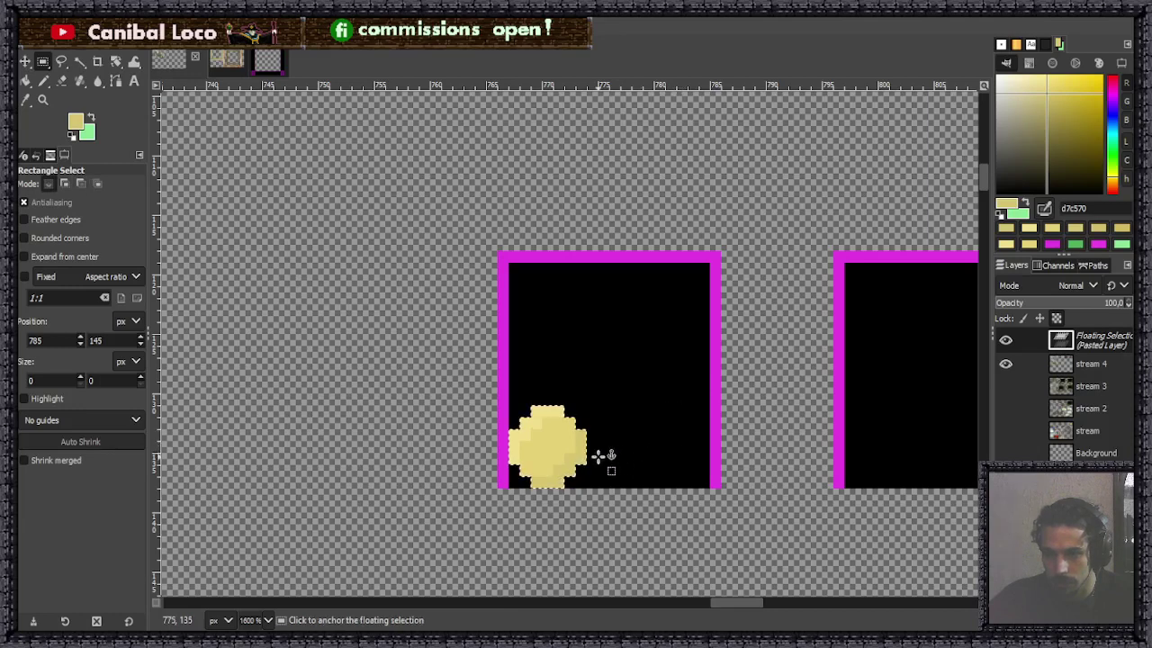
Try the remaining circle 2 px further right along the square's lower edge, and undo a stray paste of the tile.
key("ctrl")
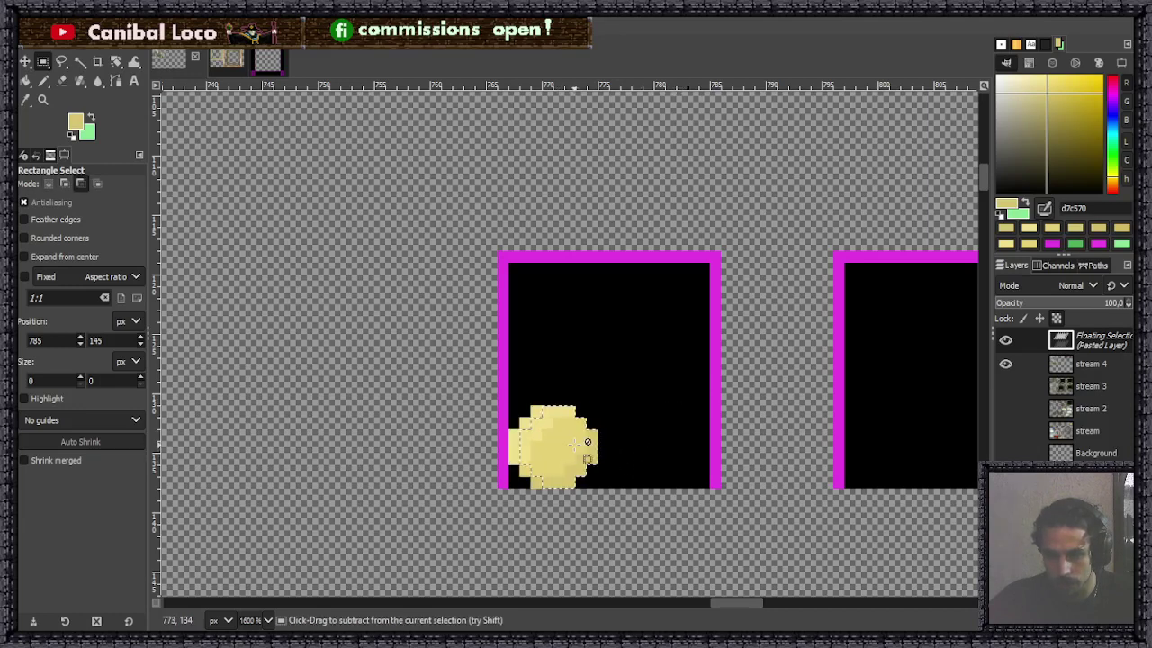
key("Right")
key("Right")
key("Right")
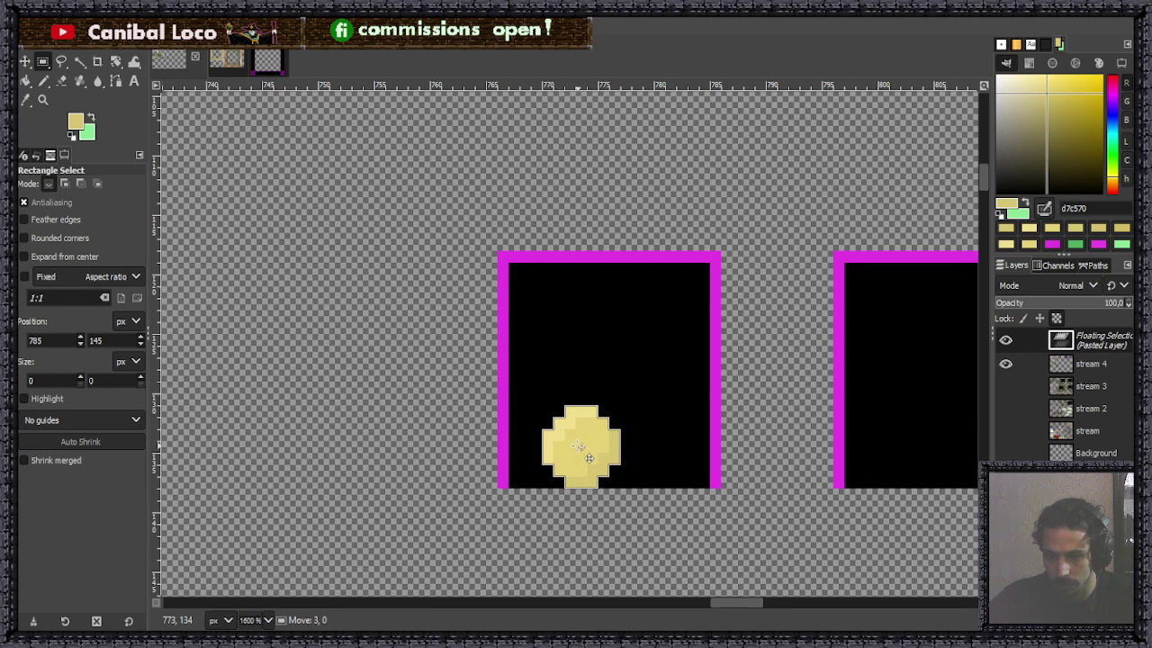
left_click_drag(588, 458, 580, 458)
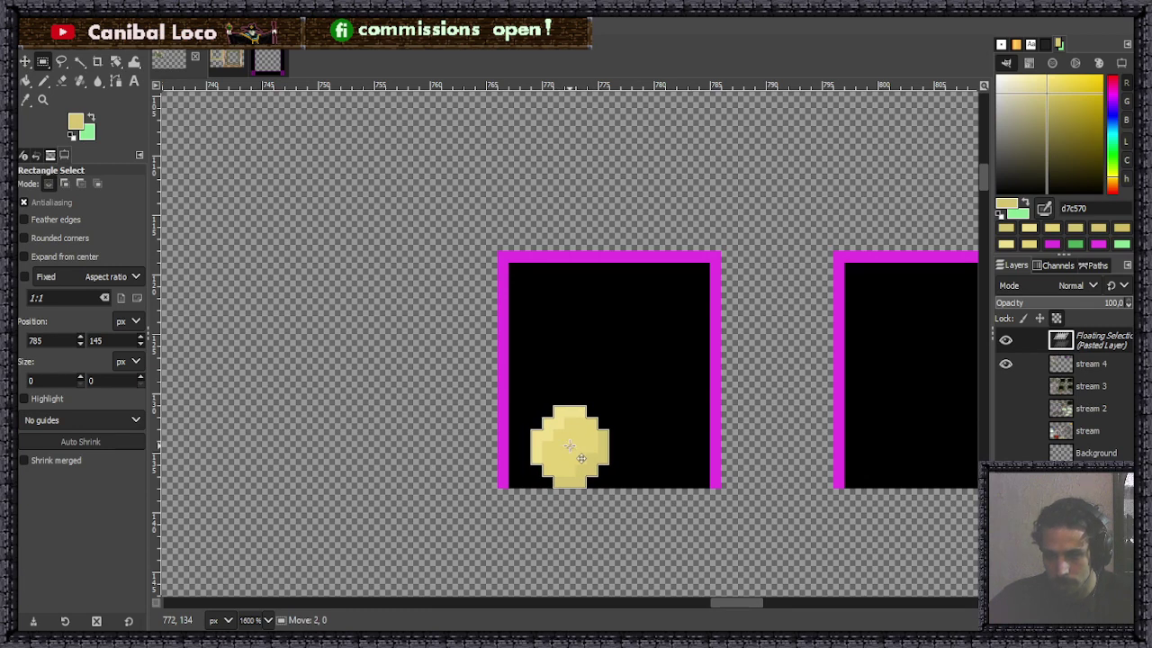
key("ctrl")
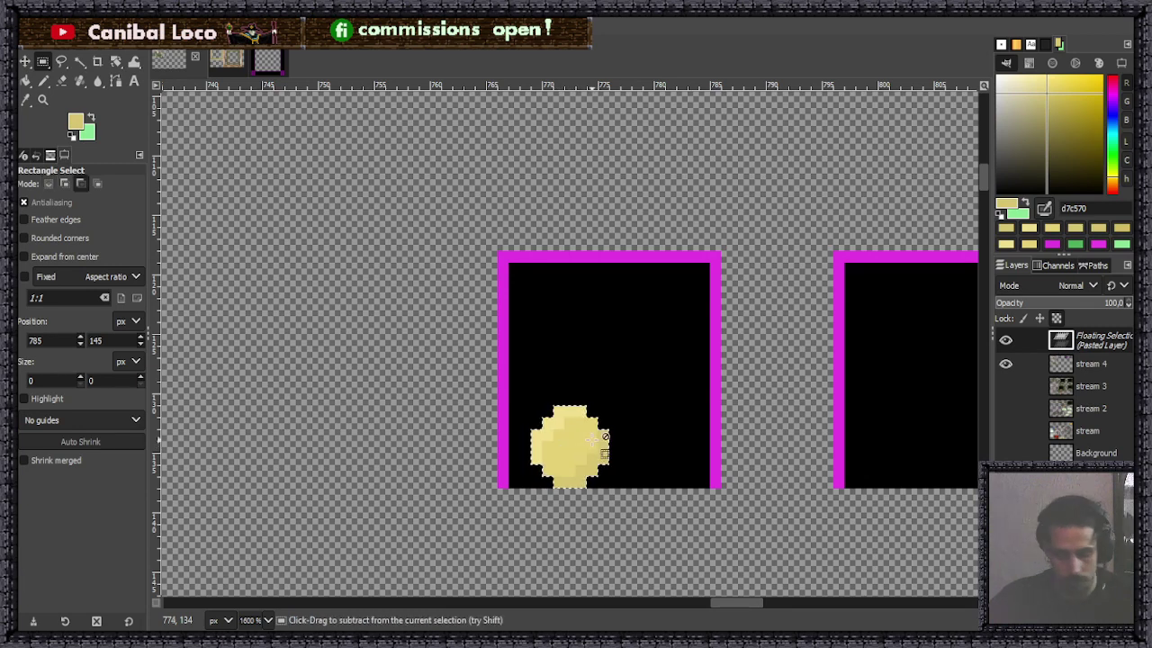
key("ctrl+v")
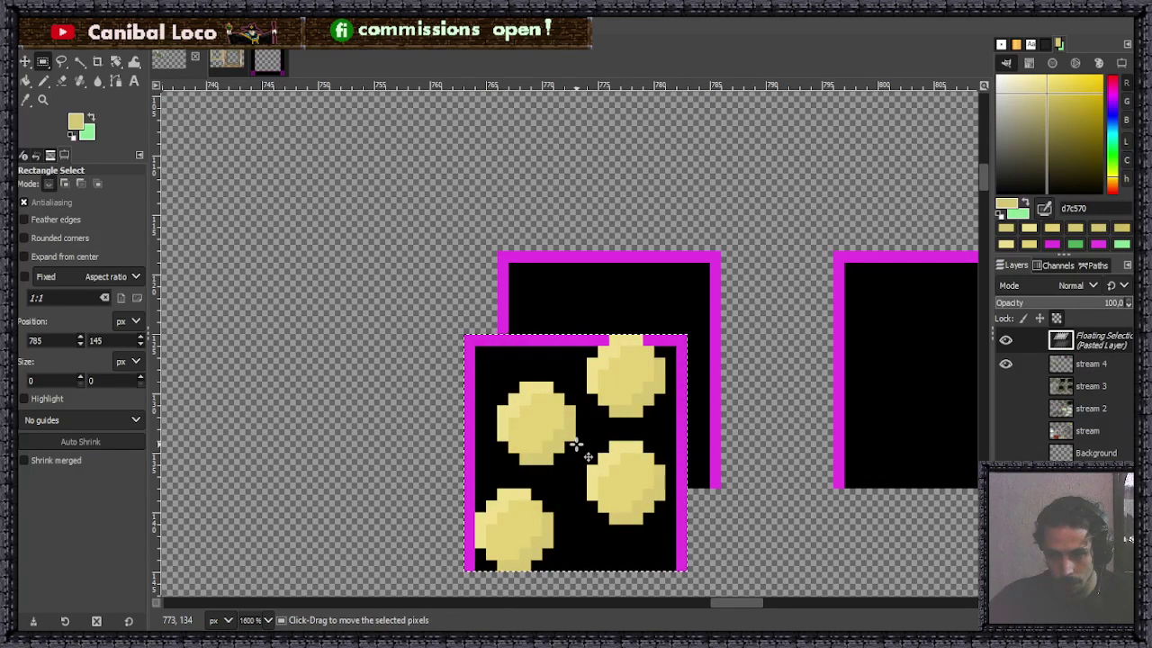
key("ctrl+z")
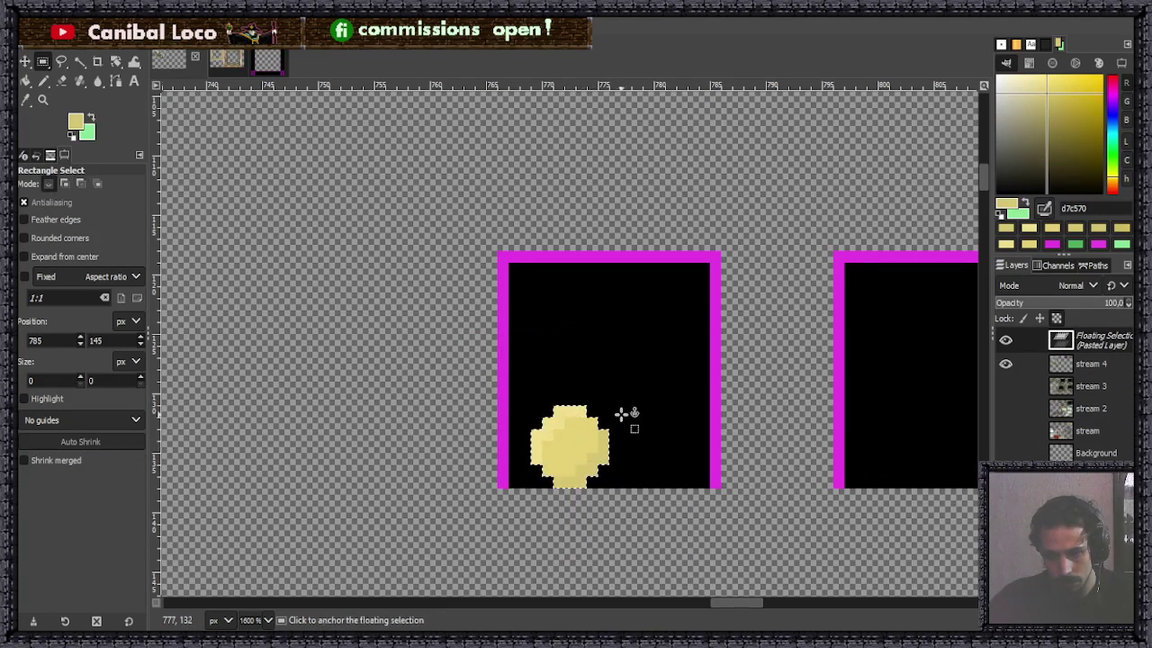
Move the circle onto the empty canvas left of the square and copy it with a 10 × 9 px rectangular selection.
left_click_drag(567, 446, 355, 442)
left_click(446, 438)
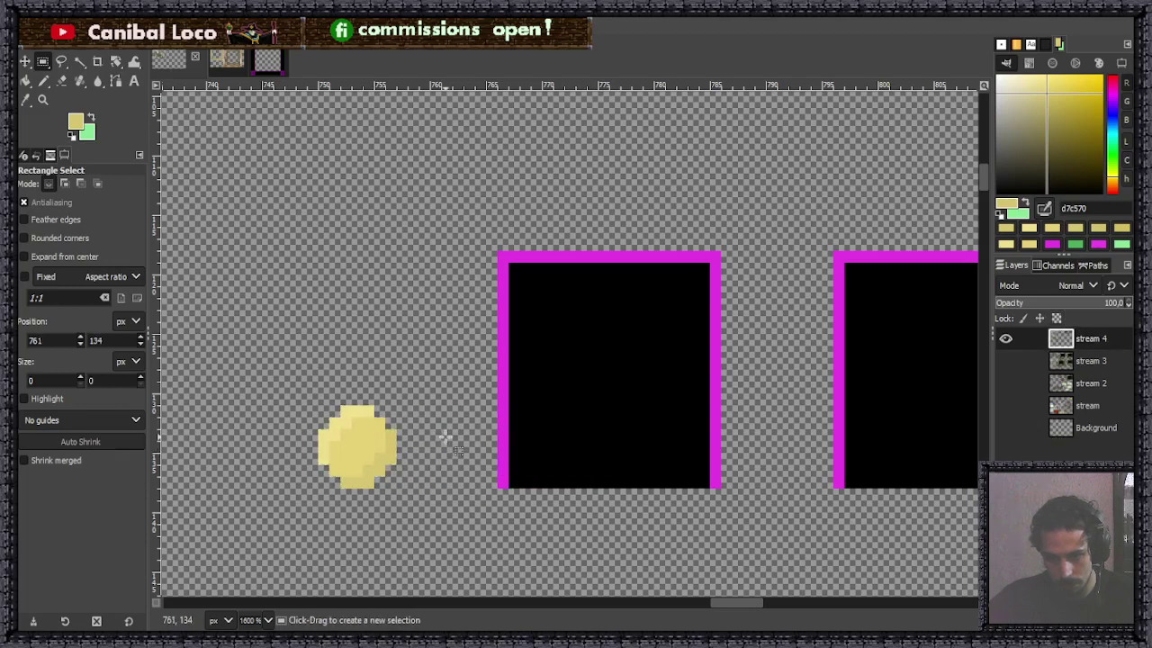
left_click_drag(306, 399, 423, 500)
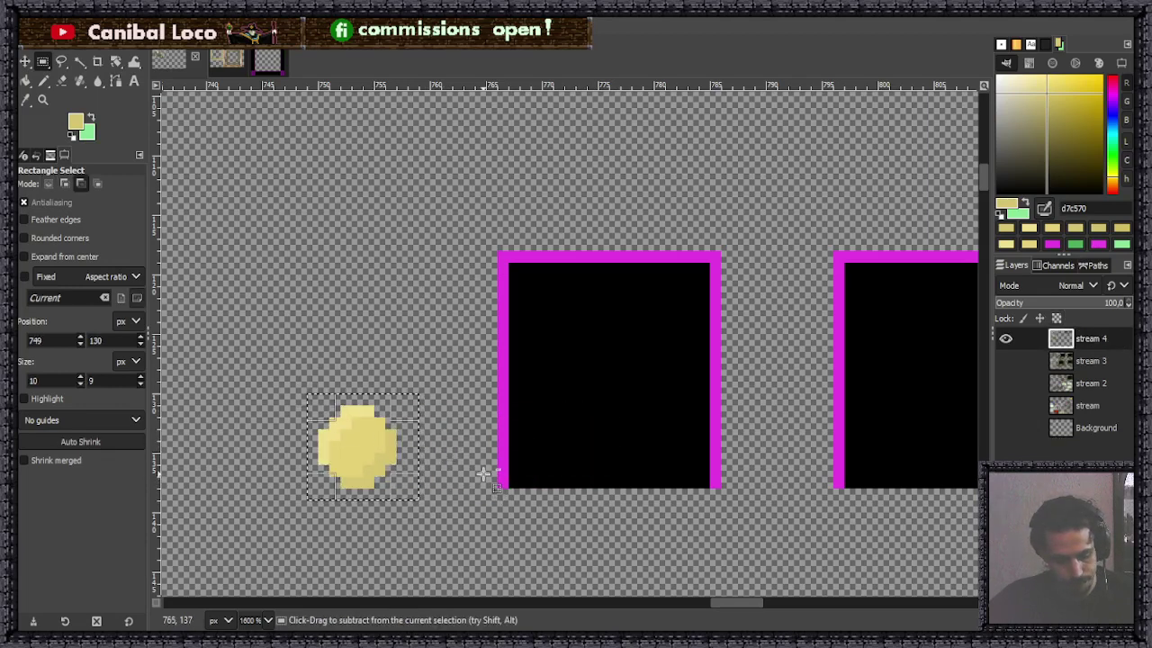
key("ctrl+c")
Try circle copies near the middle of the square's lower edge and at the upper right over the right border.
key("ctrl+v")
left_click_drag(350, 441, 561, 441)
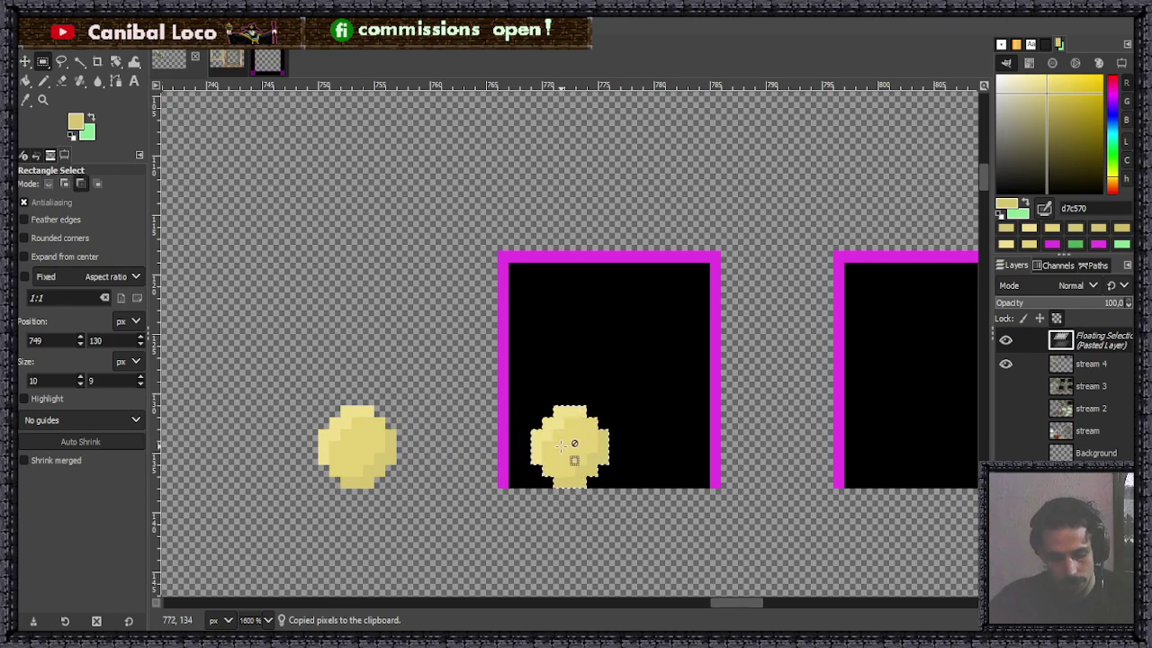
key("ctrl+v")
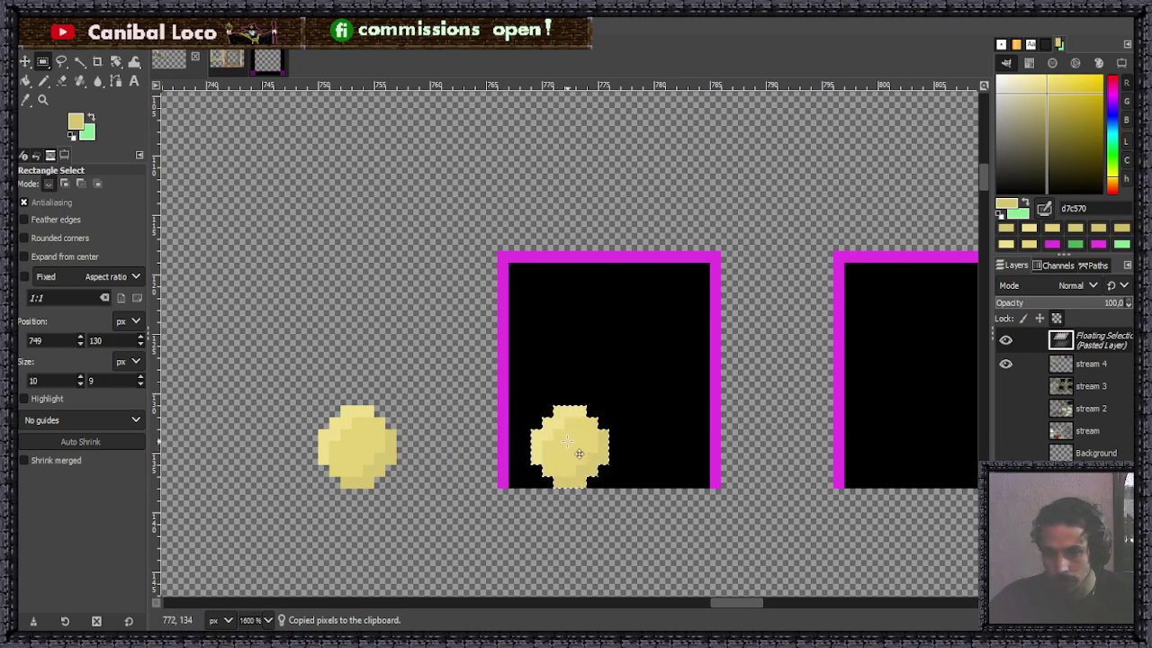
left_click_drag(572, 445, 689, 317)
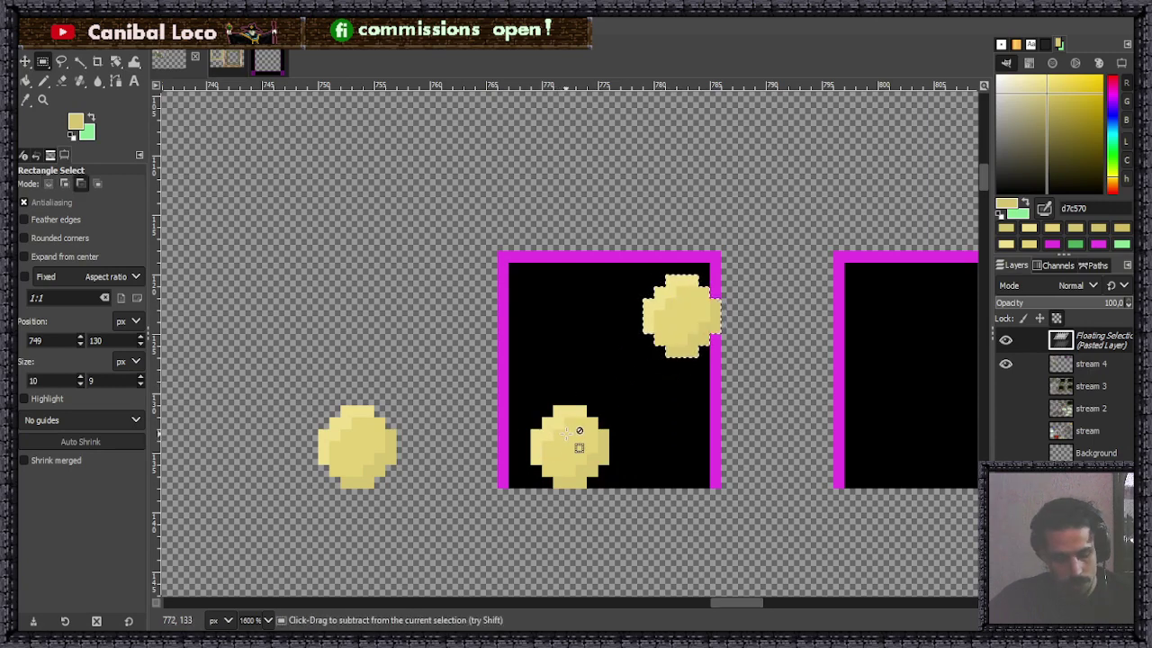
Arrange circle copies diagonally in the square: lower-left corner, centre, and upper right over the right border.
left_click_drag(578, 431, 571, 455)
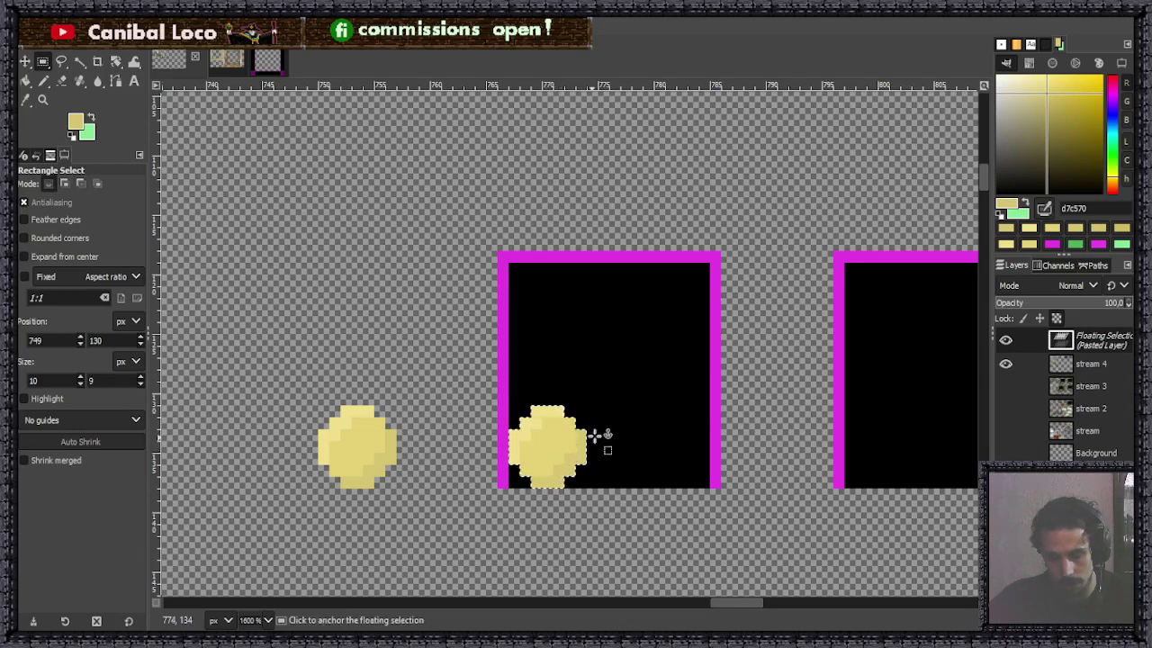
left_click(630, 424)
key("ctrl+v")
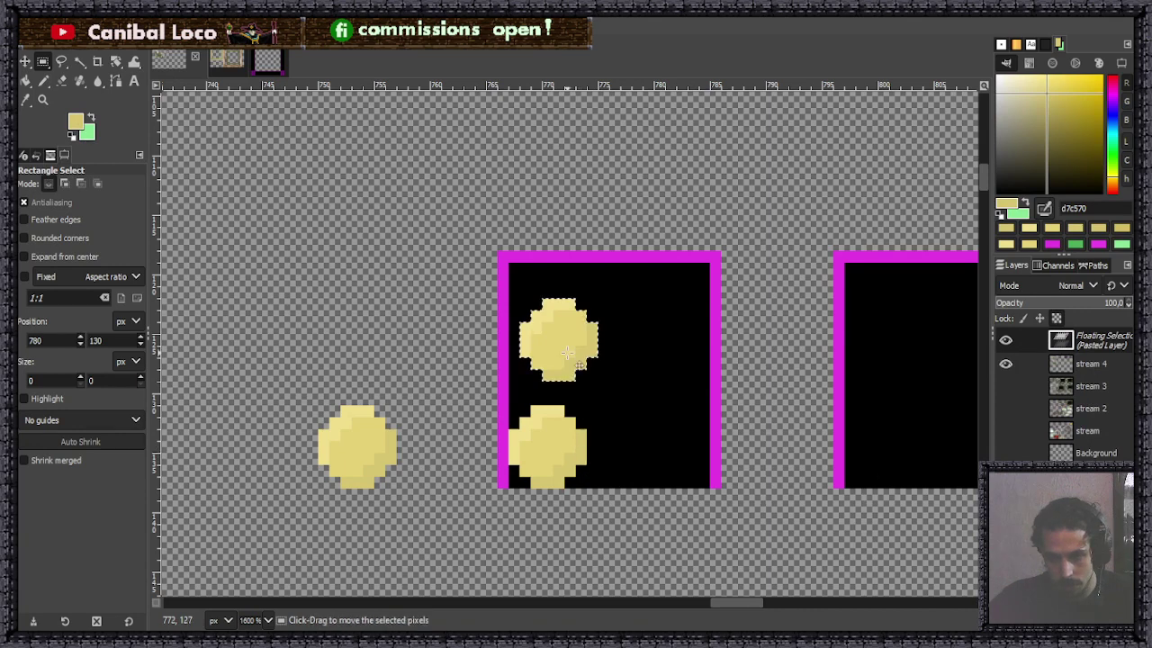
left_click_drag(567, 352, 614, 377)
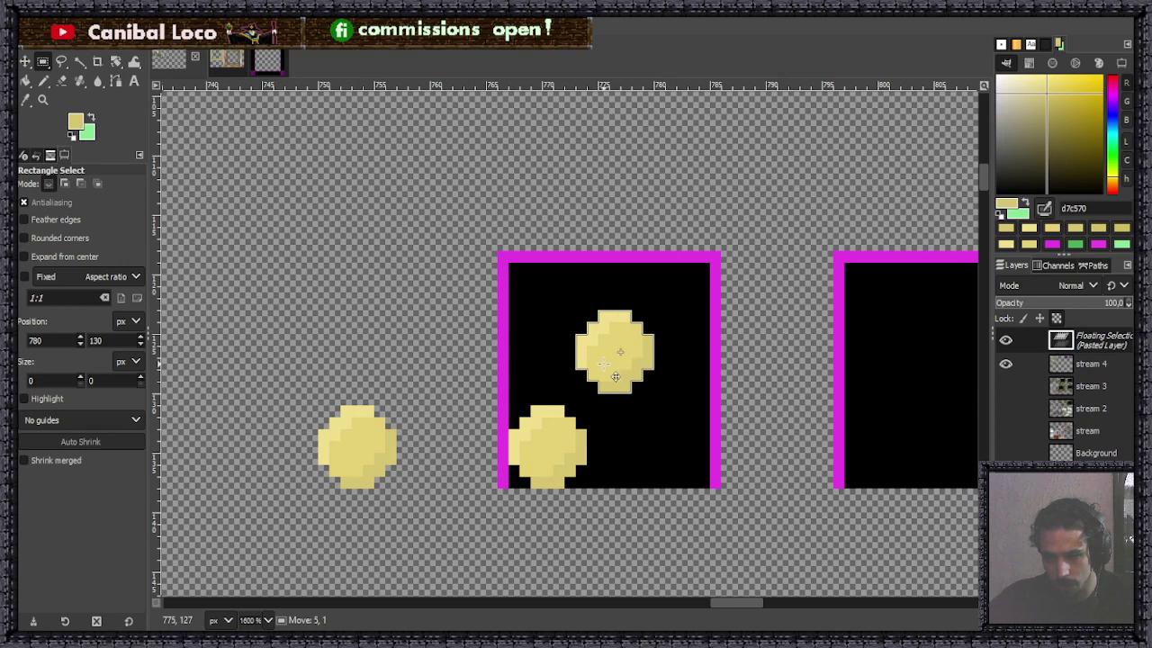
left_click_drag(615, 376, 609, 384)
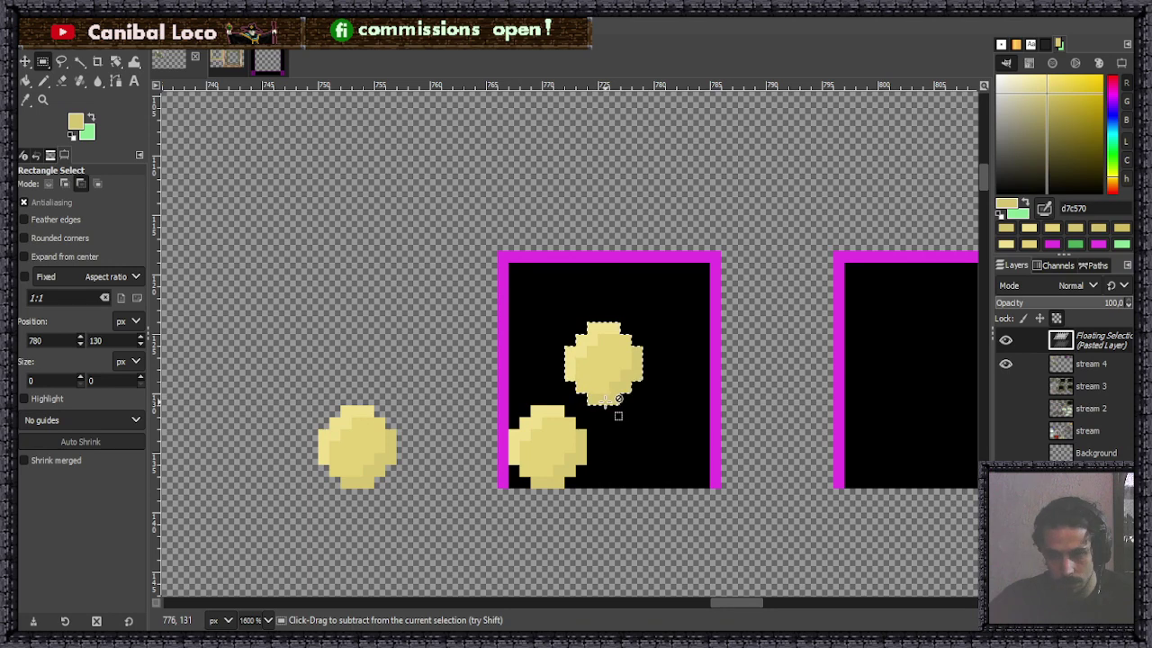
left_click_drag(619, 398, 715, 321)
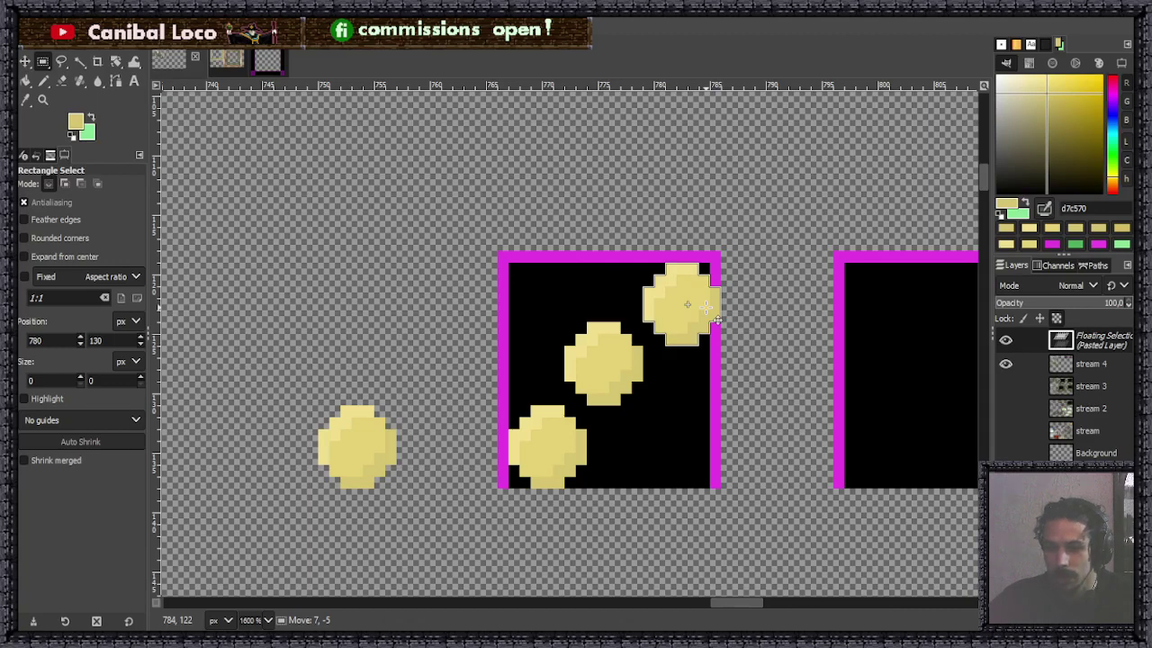
left_click_drag(714, 319, 716, 354)
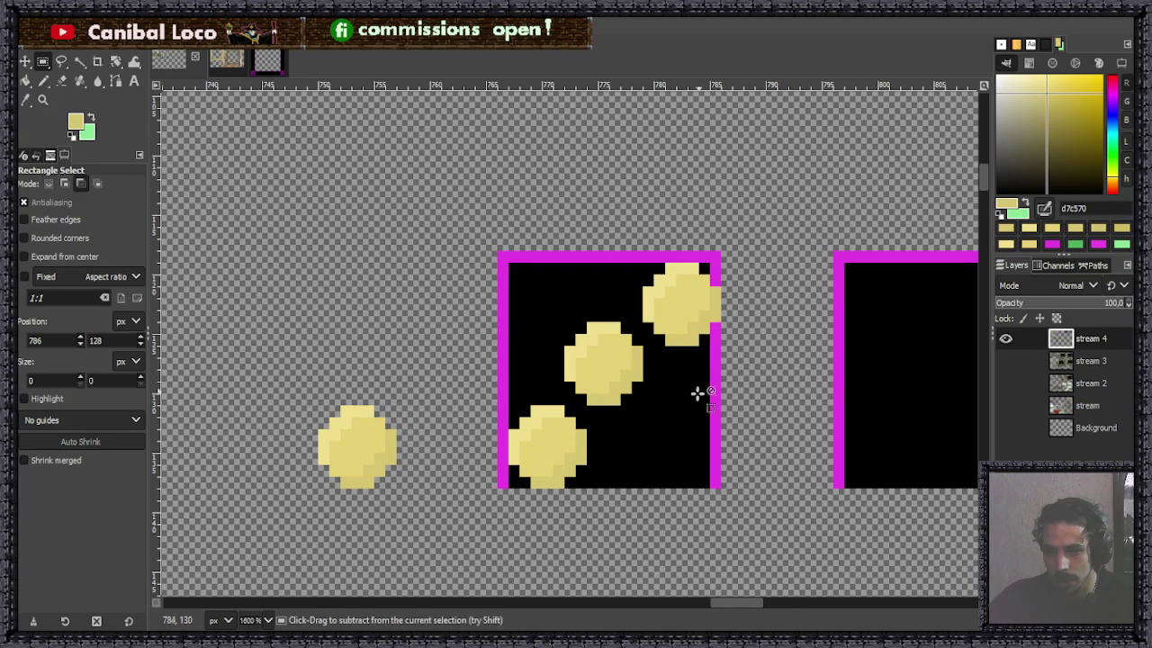
Try another circle copy below the square, aligned with its lower-left circle, and undo the placement.
scroll(699, 393, "down", 5)
scroll(663, 393, "up", 4)
scroll(663, 393, "down", 4)
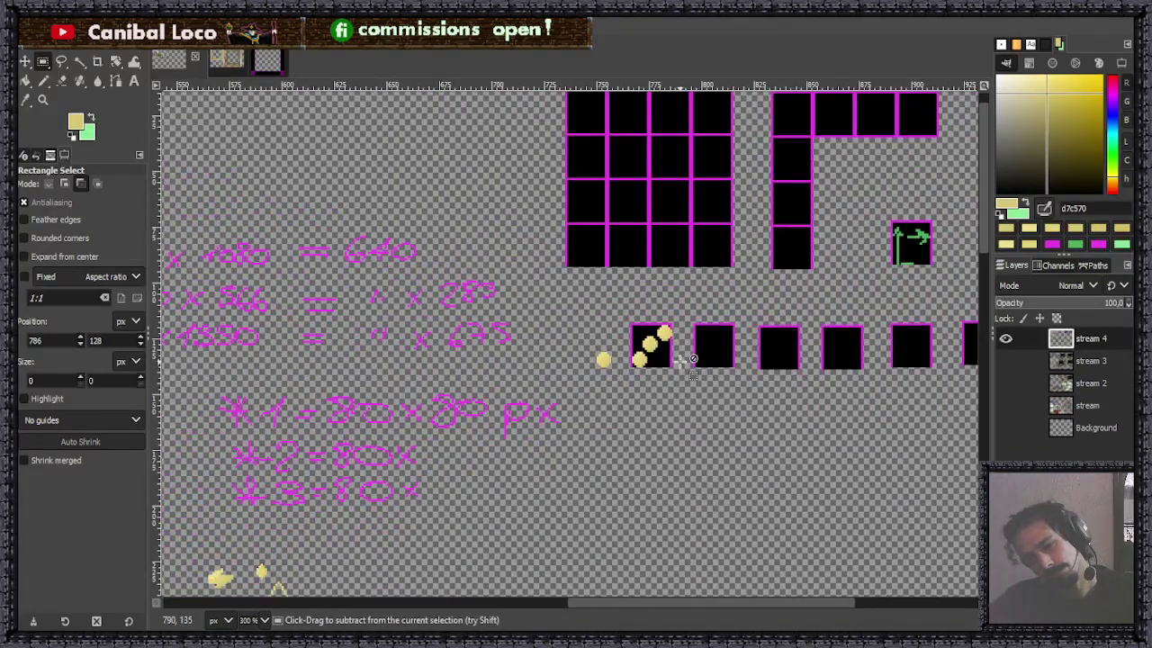
scroll(684, 360, "up", 6)
key("ctrl+v")
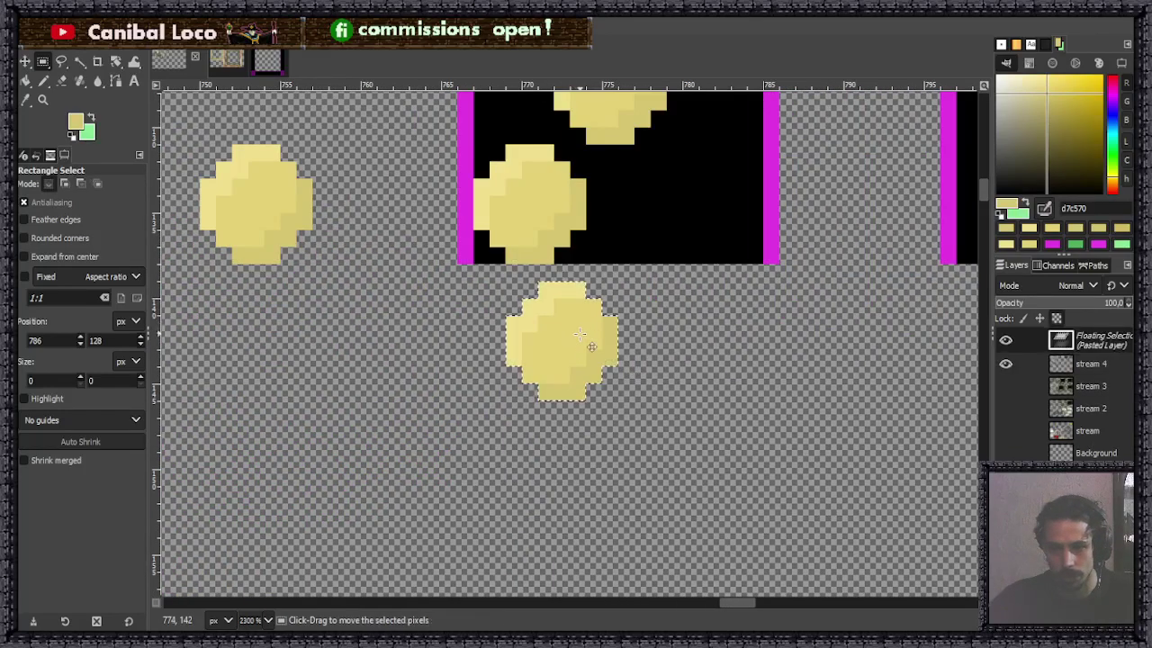
left_click_drag(567, 349, 527, 382)
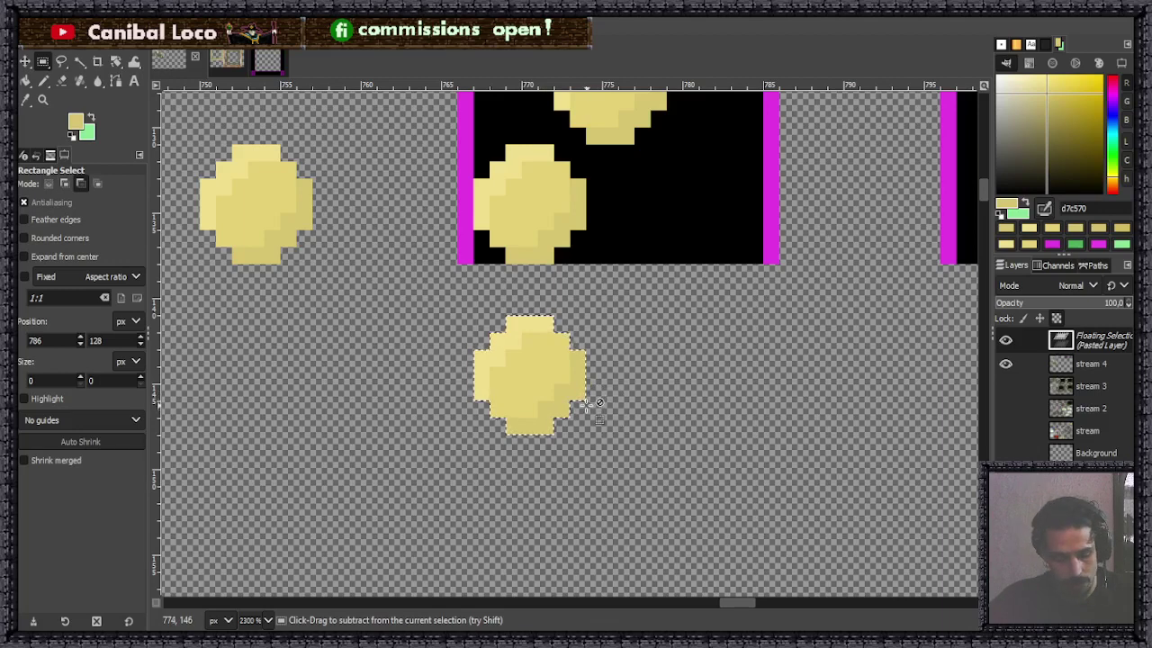
key("ctrl+z")
key("ctrl+z")
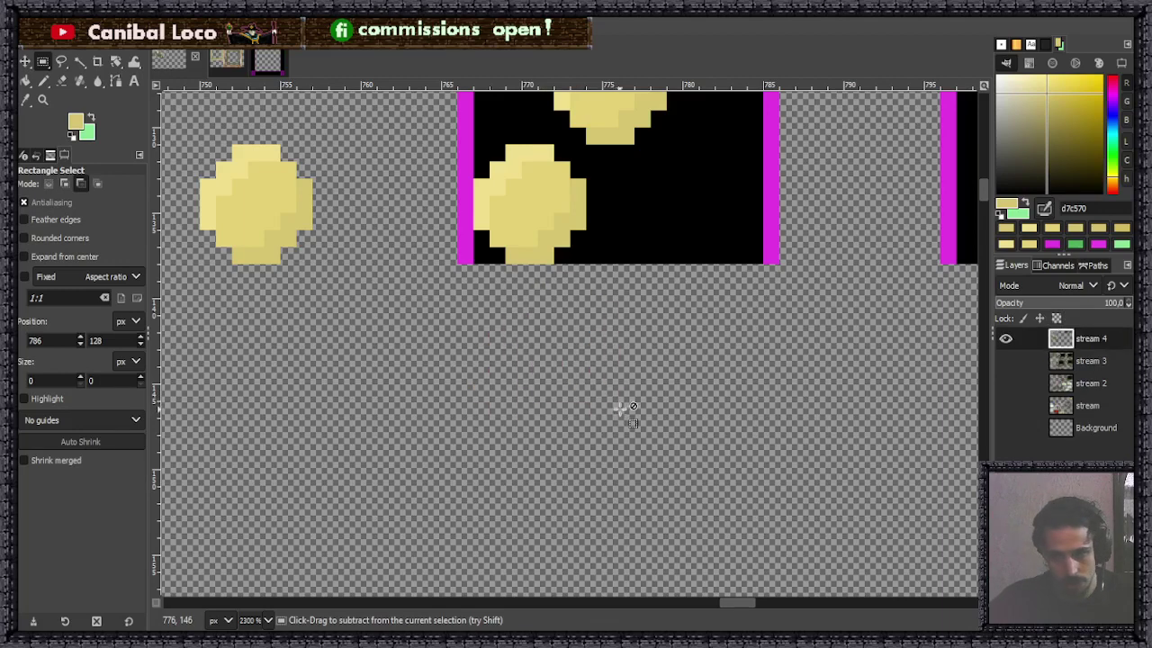
Copy the empty second square with a 22 × 23 px selection and place the copy just below the square holding the circles.
scroll(618, 406, "down", 4)
left_click_drag(667, 254, 750, 345)
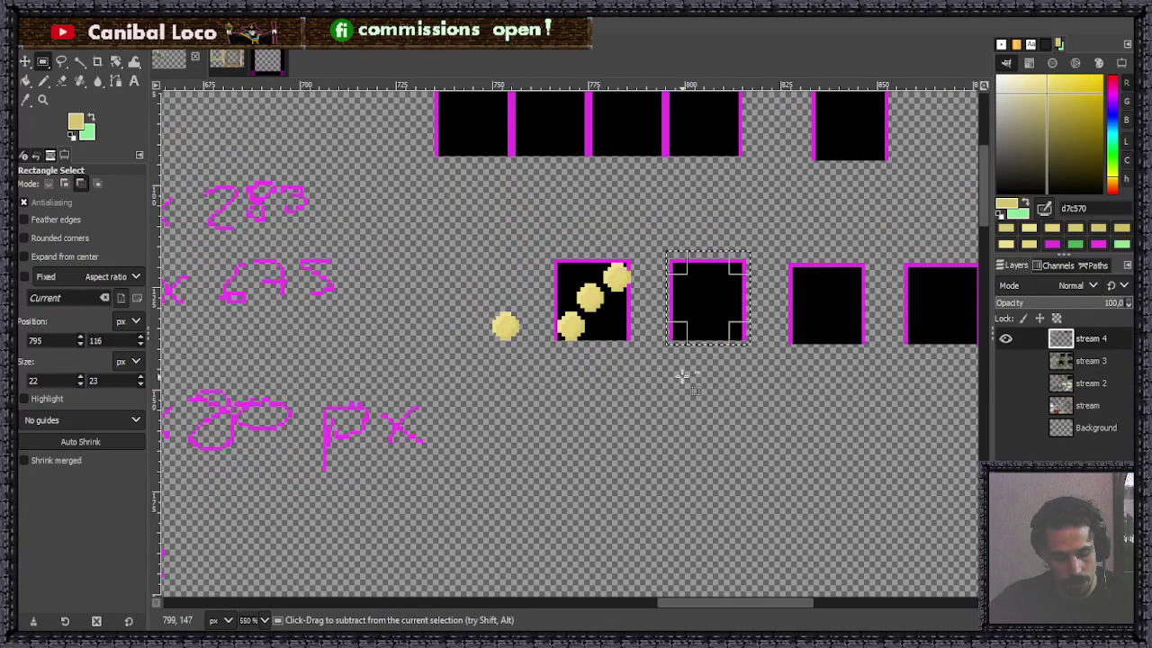
key("ctrl+c")
key("ctrl+v")
left_click_drag(707, 303, 589, 396)
left_click(612, 482)
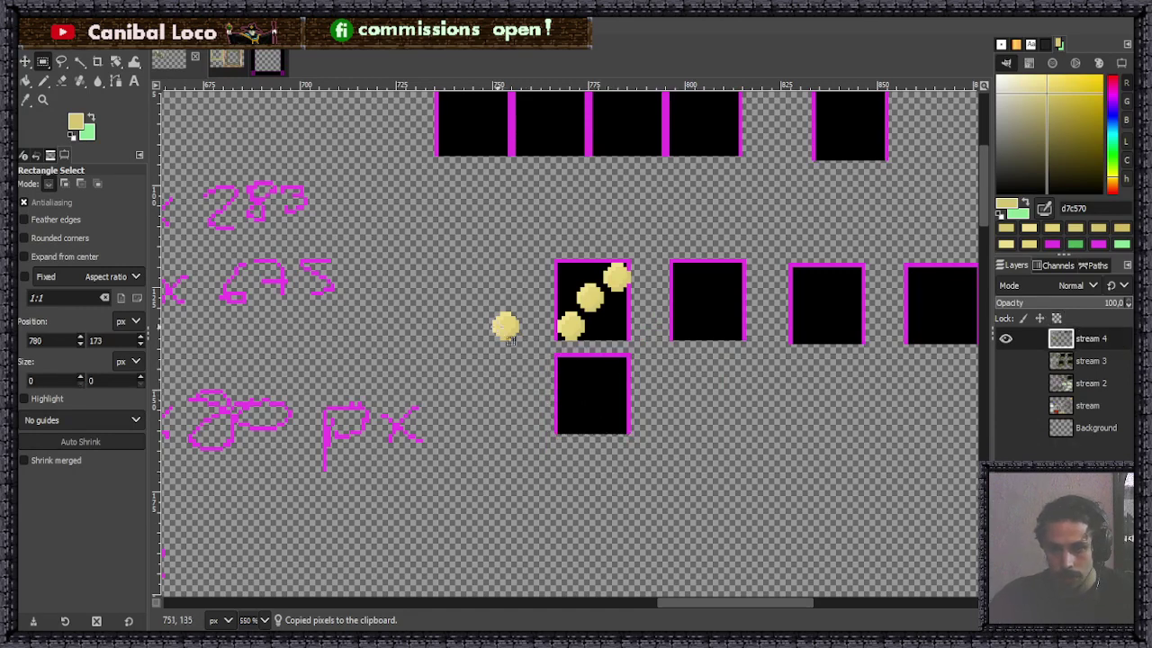
Copy the loose yellow circle with a 12 × 12 px selection and try it over the upper border's middle of the lower square.
left_click_drag(481, 298, 527, 344)
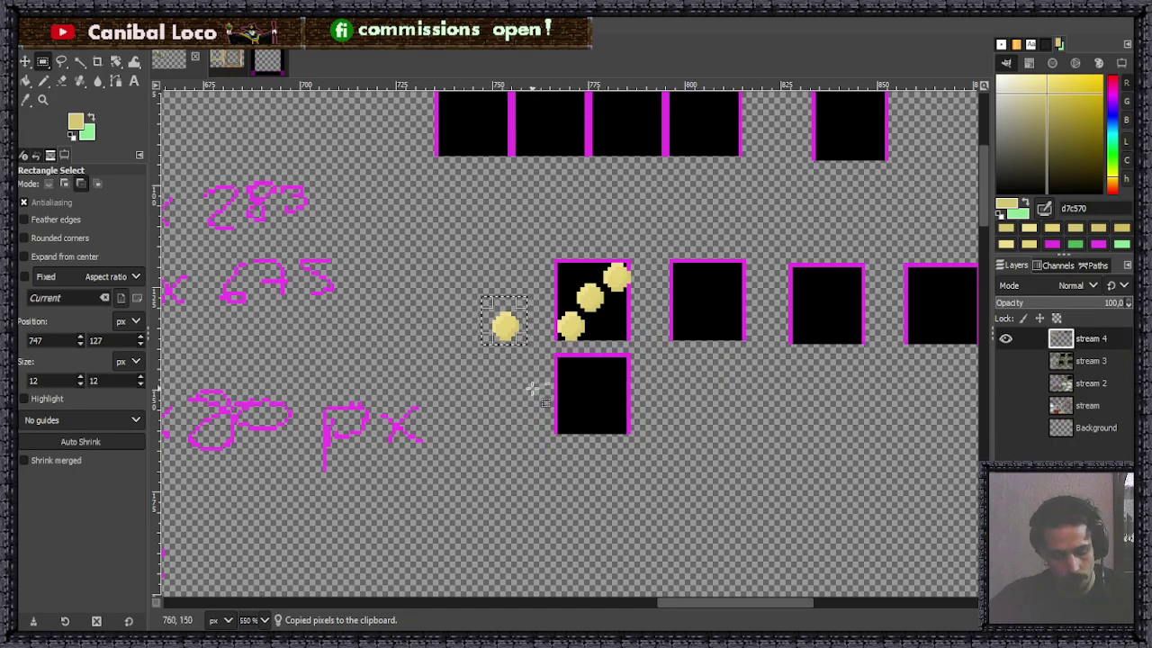
key("ctrl+v")
left_click_drag(513, 328, 594, 378)
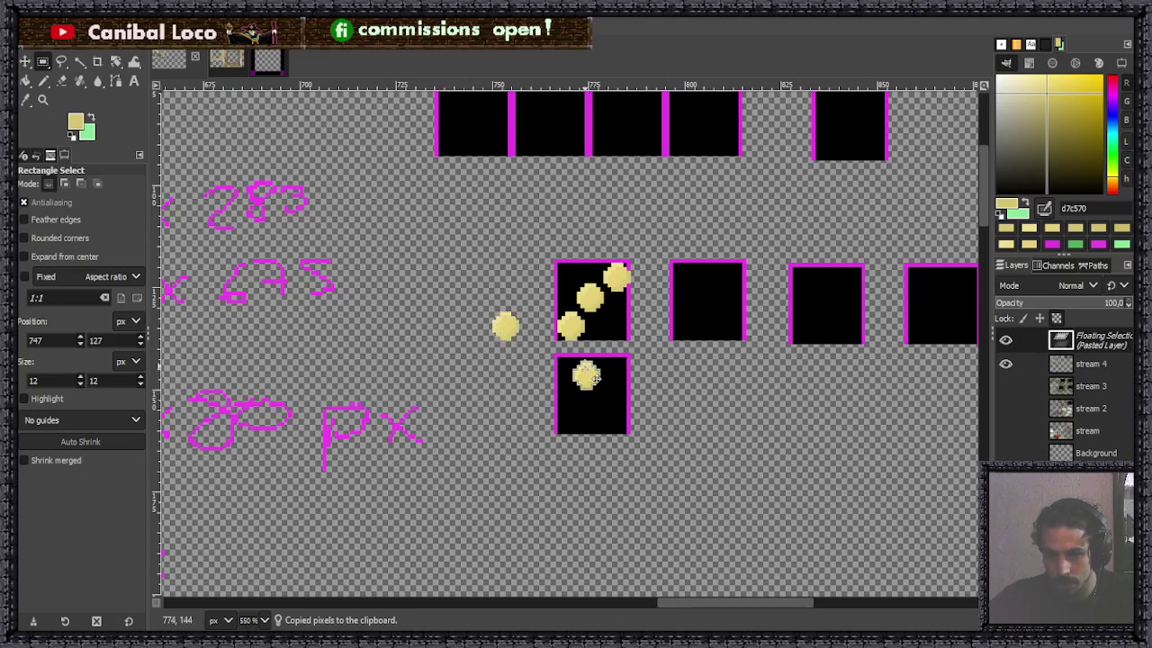
scroll(593, 379, "up", 5, "ctrl")
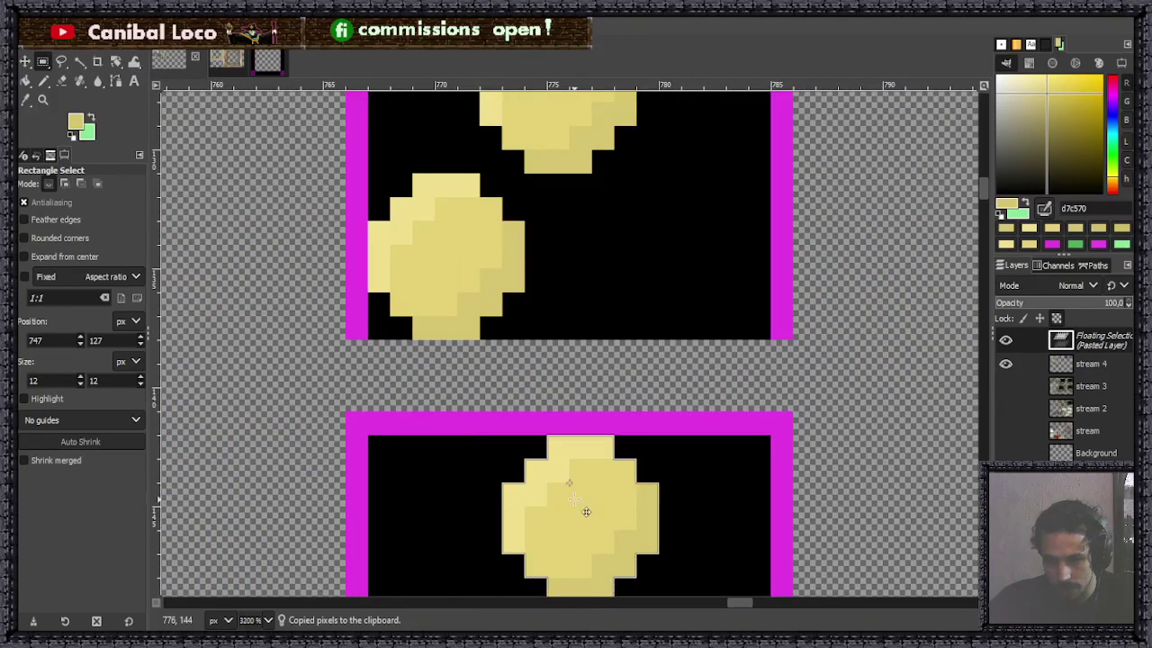
left_click_drag(585, 511, 587, 487)
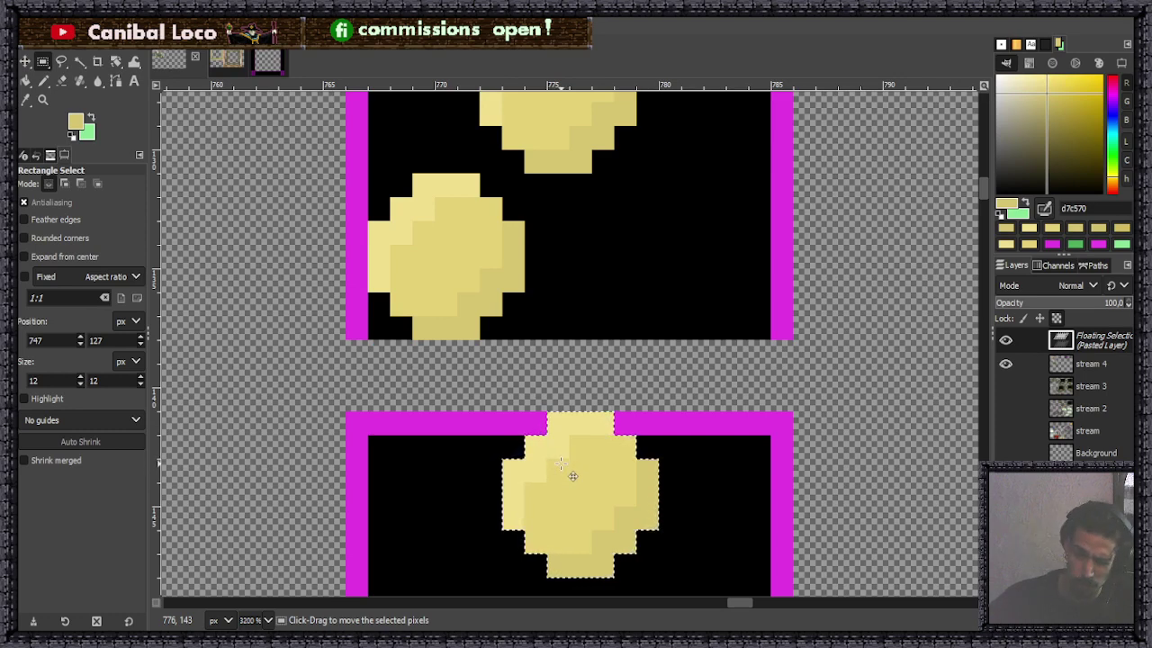
left_click_drag(592, 501, 576, 489)
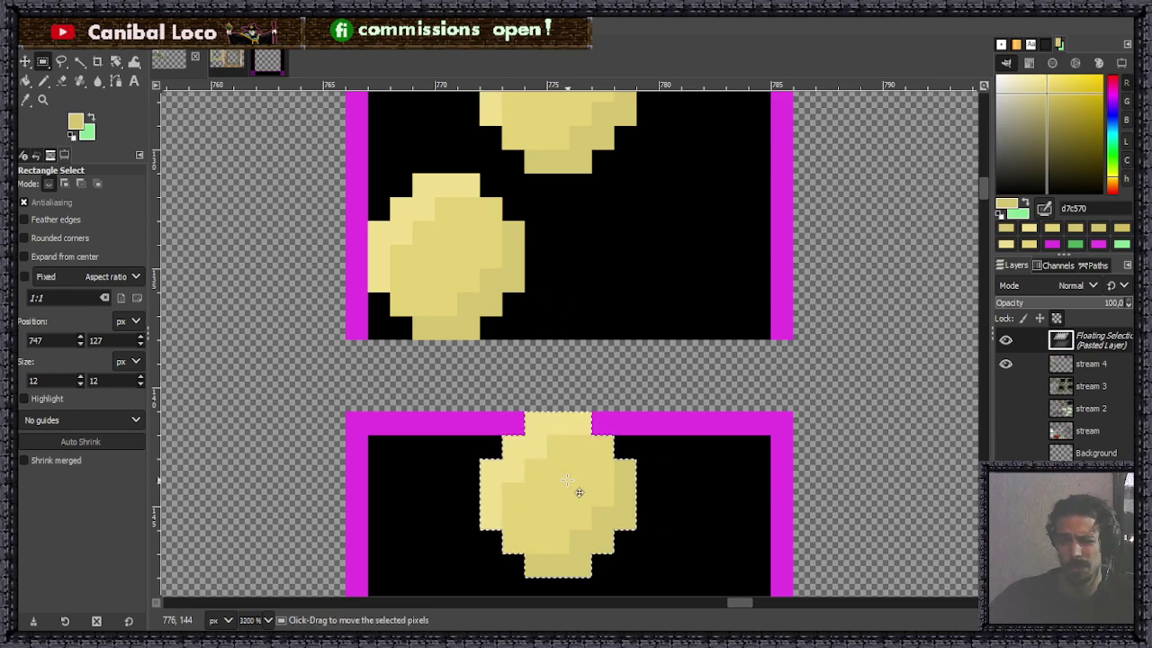
Try two more circle copies in the lower square: one right of centre and one overlapping the lower edge, aligned with the upper circle.
scroll(642, 457, "down", 3)
scroll(642, 457, "up", 2)
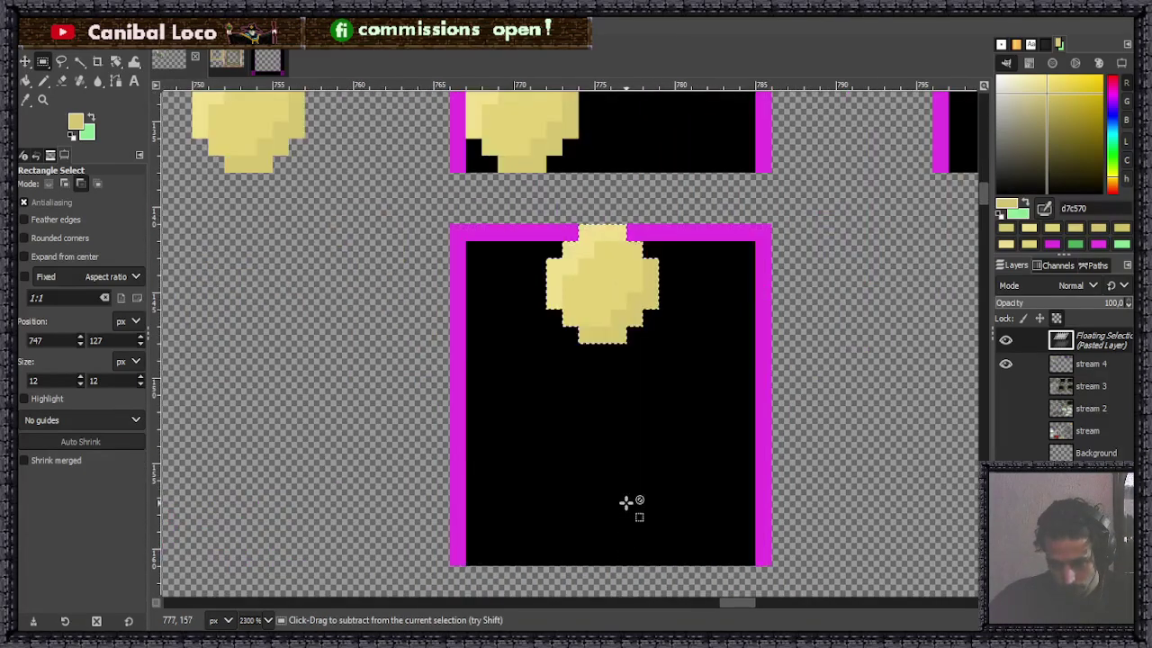
key("ctrl+v")
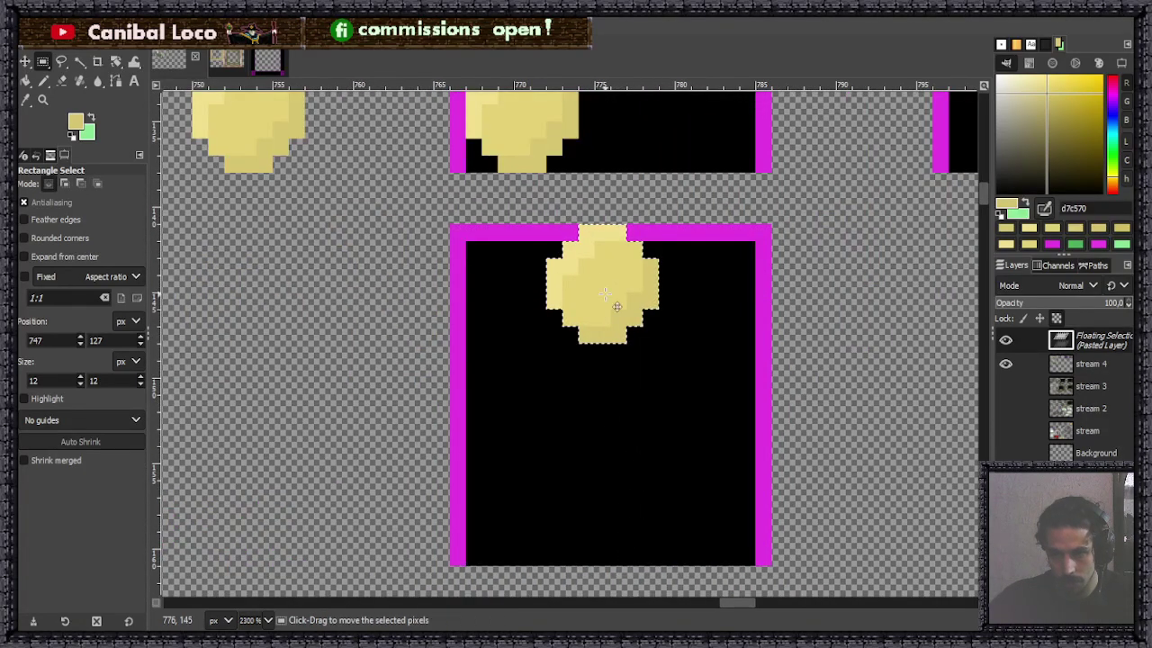
left_click_drag(608, 300, 600, 529)
key("ctrl+v")
left_click(664, 494)
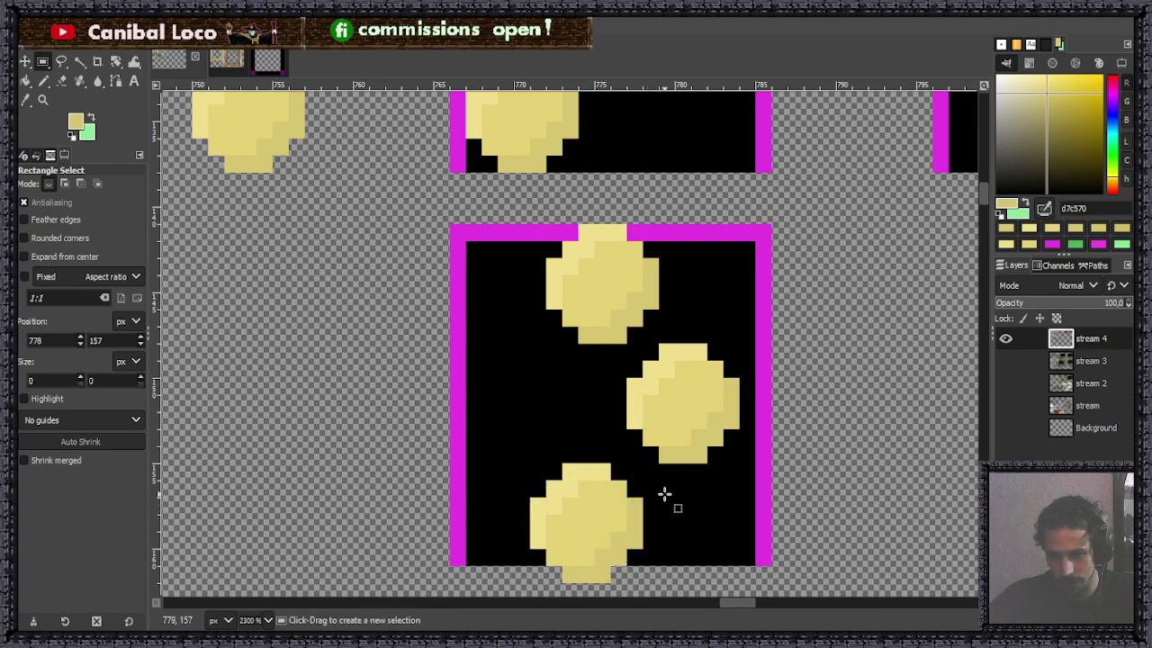
key("ctrl")
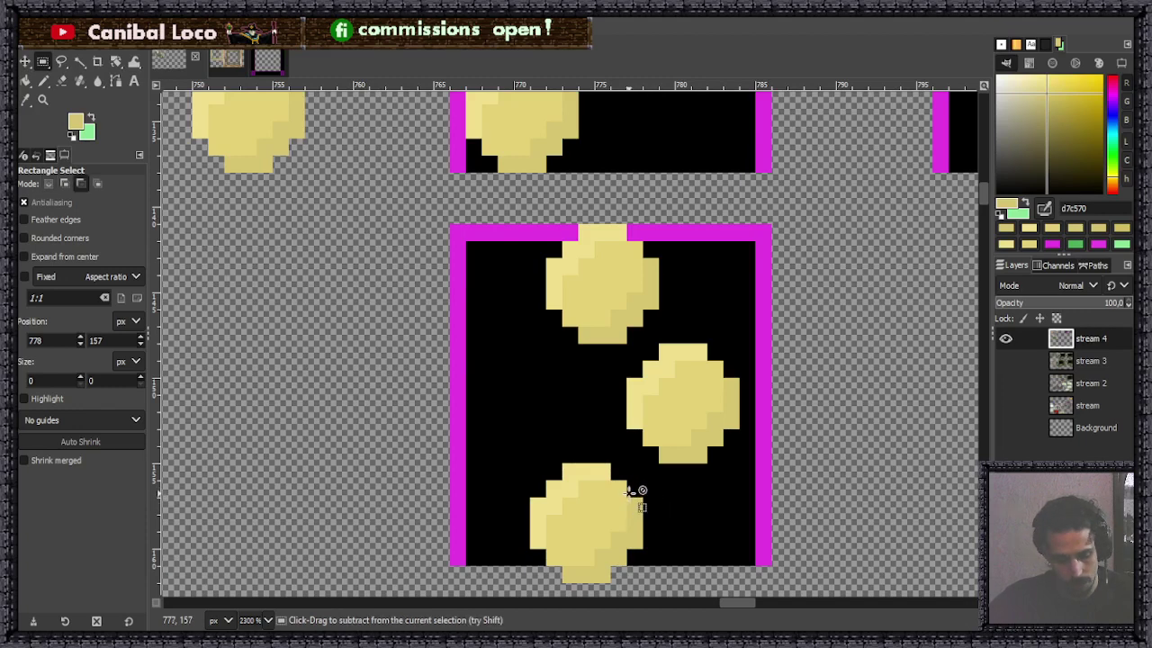
key("ctrl+v")
left_click_drag(608, 518, 622, 520)
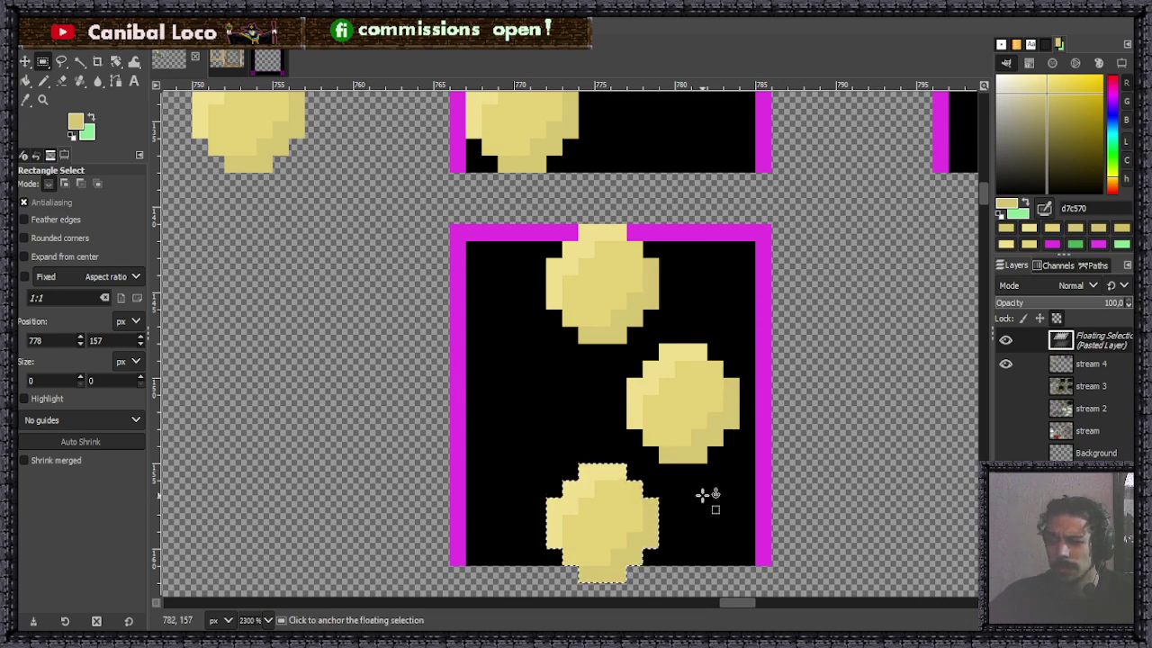
key("ctrl+h")
Copy the lower square with a 21 × 22 px selection, try stacking the copy directly beneath it, and discard the copy.
scroll(673, 496, "down", 4)
scroll(689, 387, "down", 3)
scroll(653, 398, "up", 4)
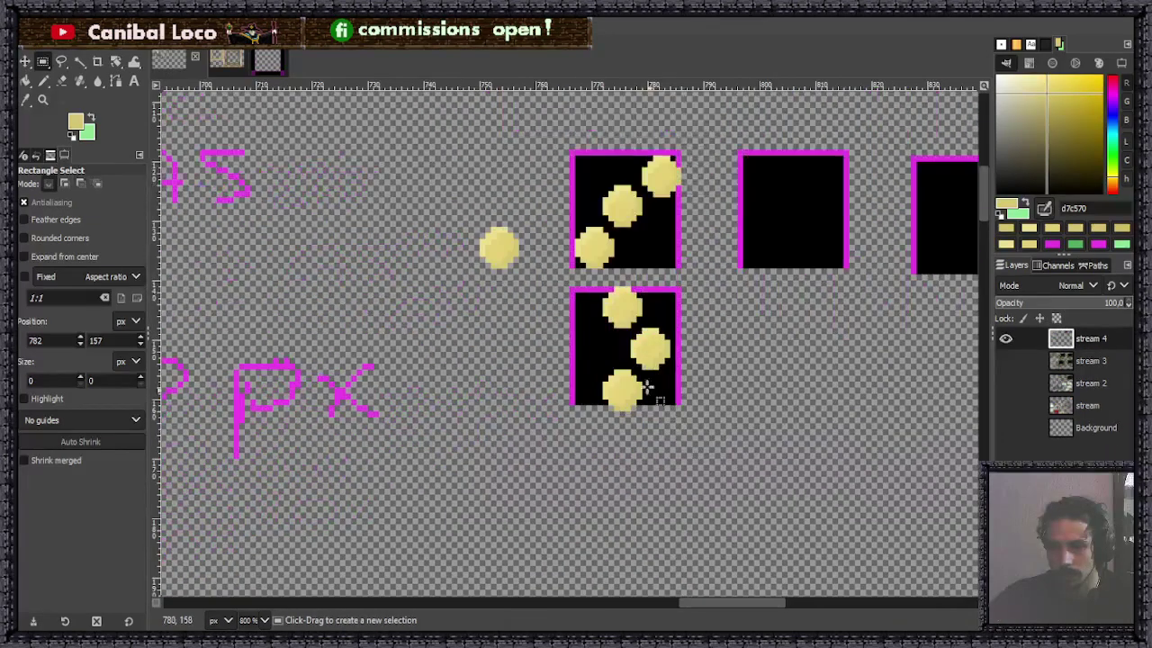
scroll(572, 256, "up", 2)
left_click_drag(540, 243, 701, 425)
key("ctrl+c")
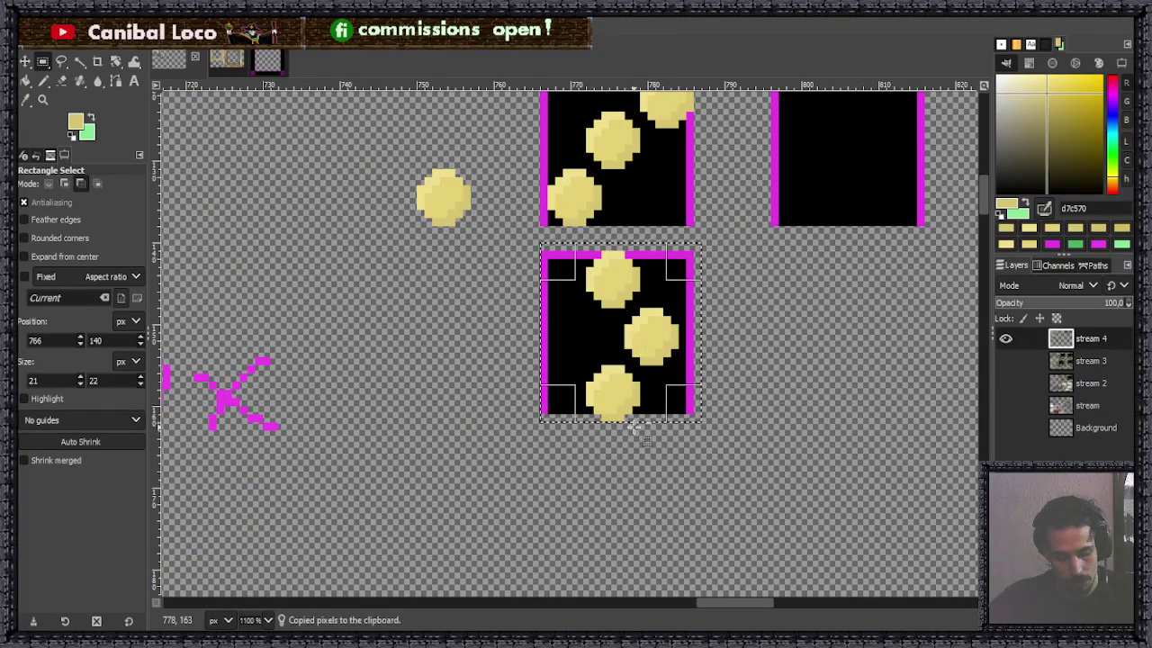
key("ctrl+v")
left_click_drag(628, 315, 623, 483)
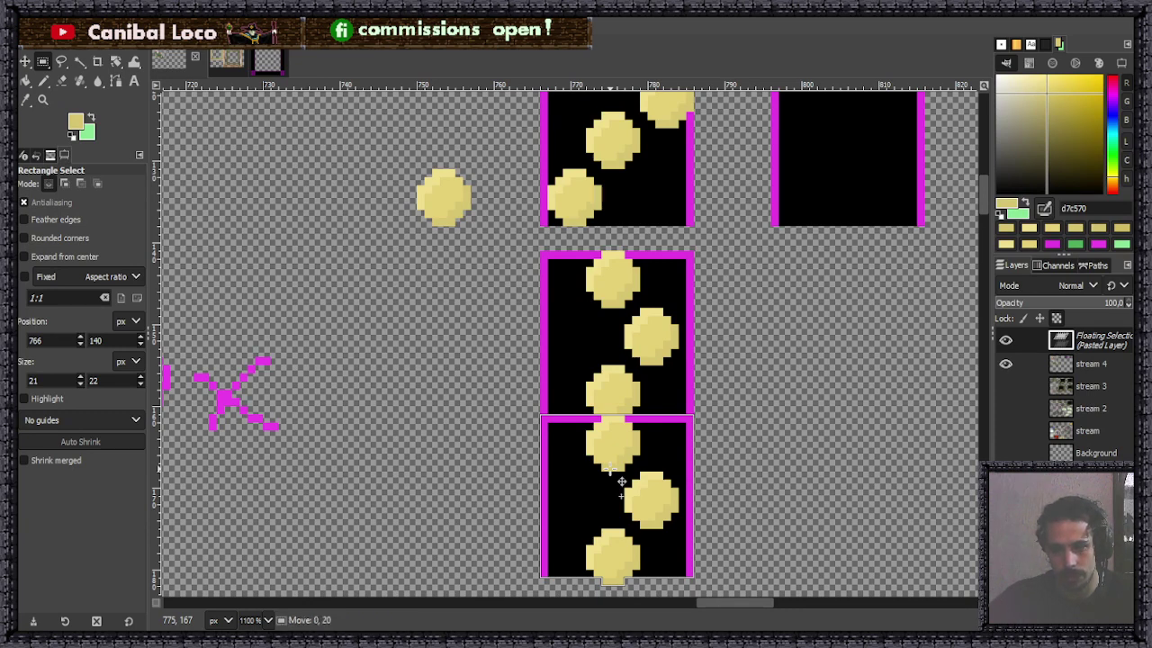
key("Left")
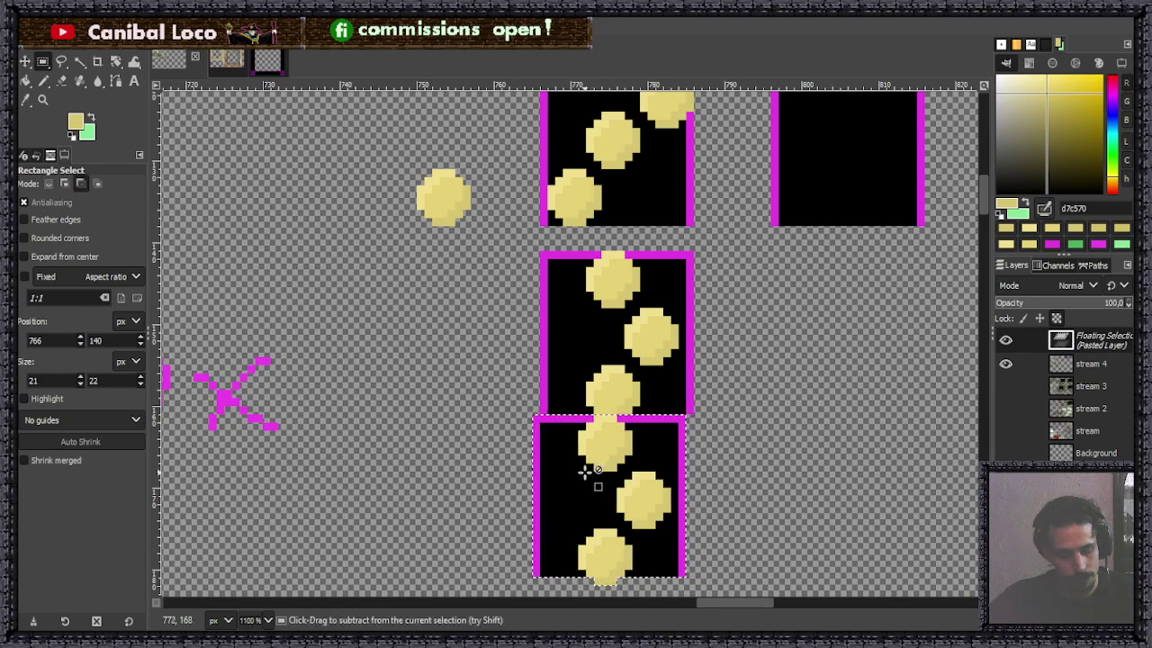
key("Delete")
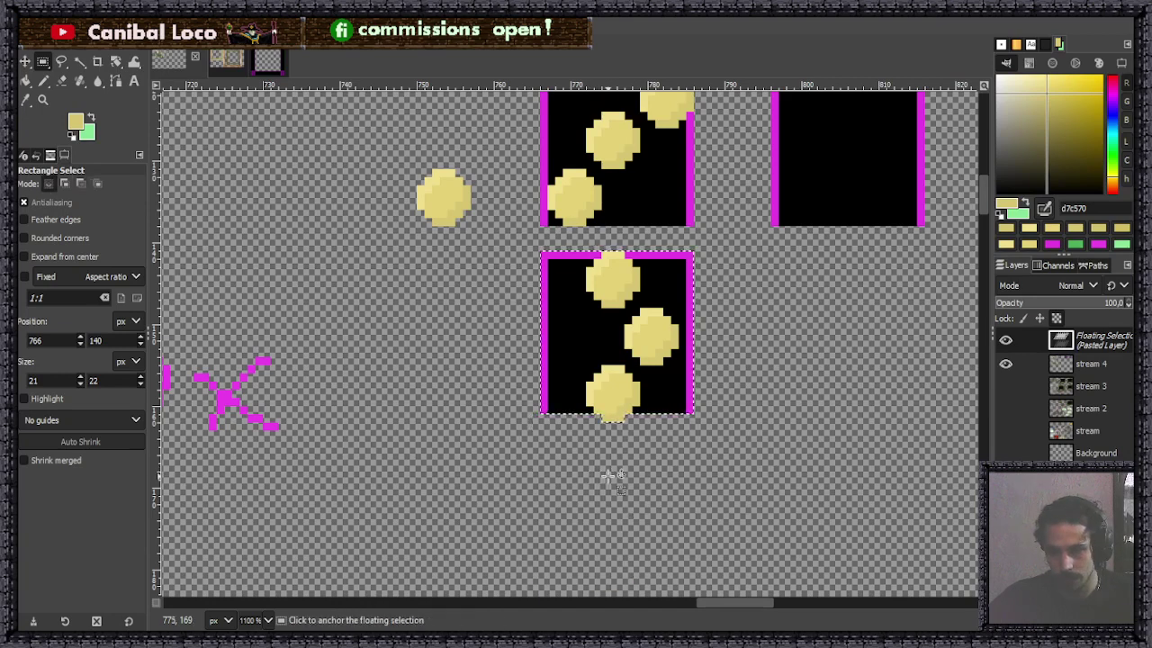
left_click(629, 455)
Cut the lower square and its circles away with a 21 × 23 px selection, and save the image.
scroll(615, 338, "up", 2)
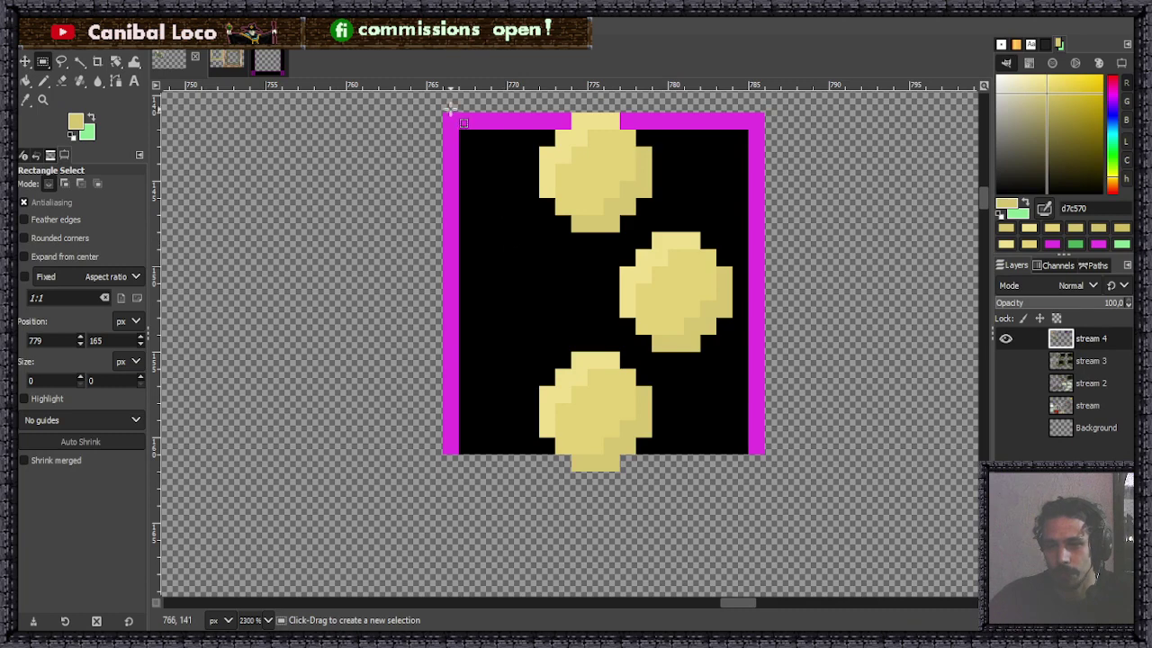
left_click_drag(449, 109, 781, 506)
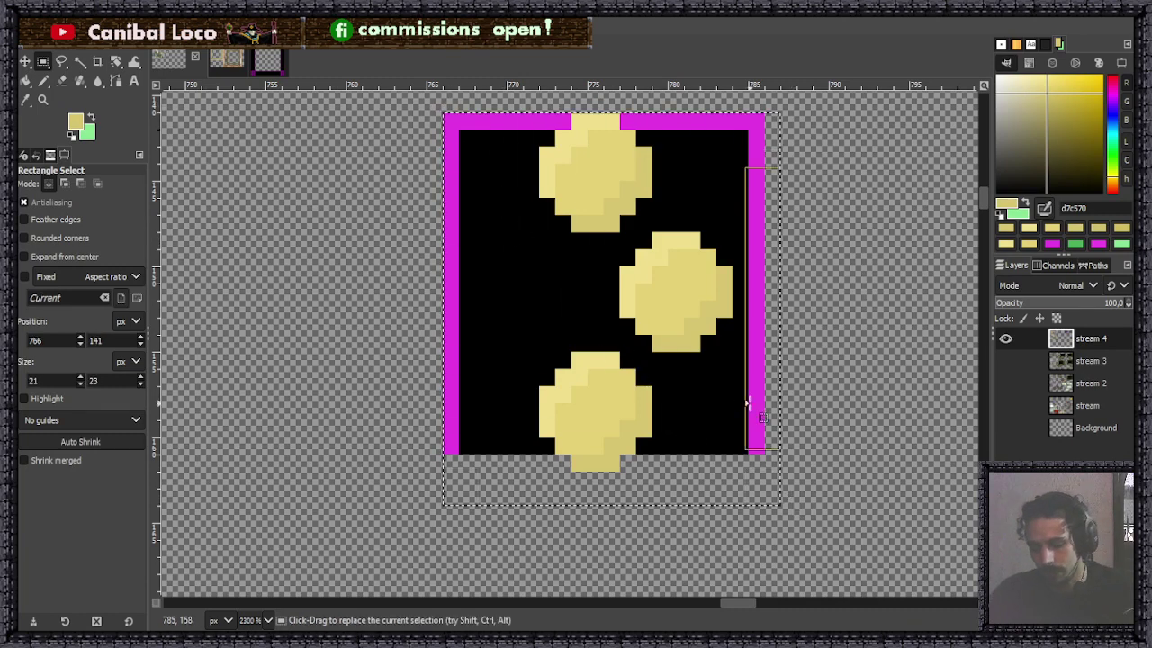
key("ctrl+x")
left_click(835, 394)
scroll(718, 419, "up", 4)
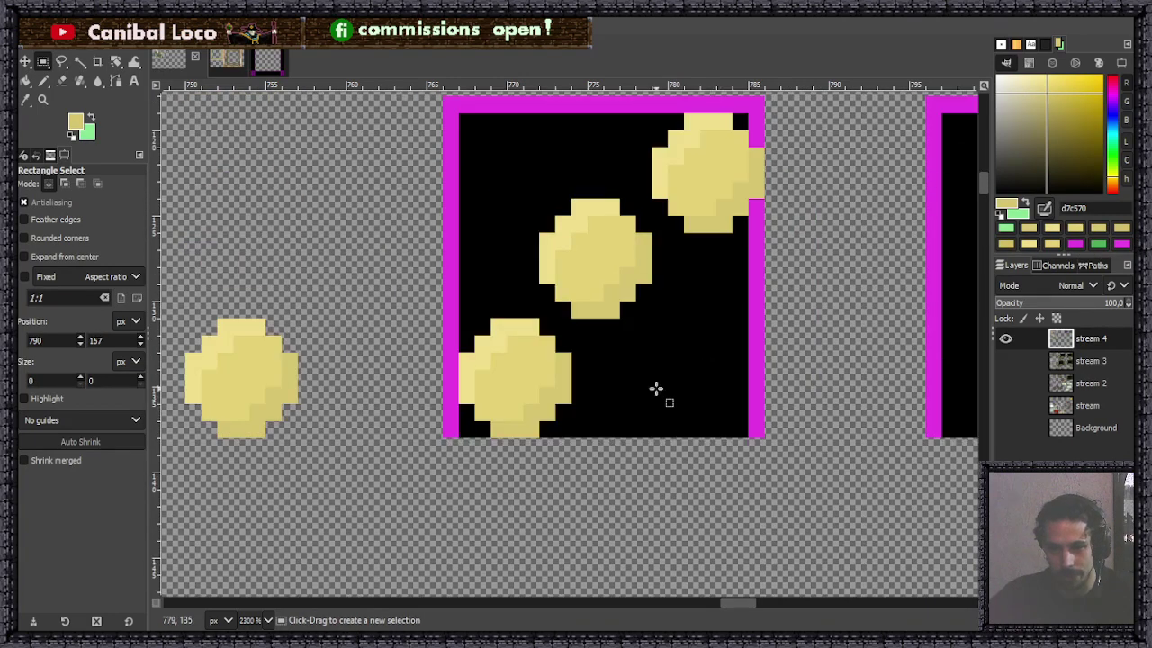
key("n")
scroll(586, 380, "down", 5)
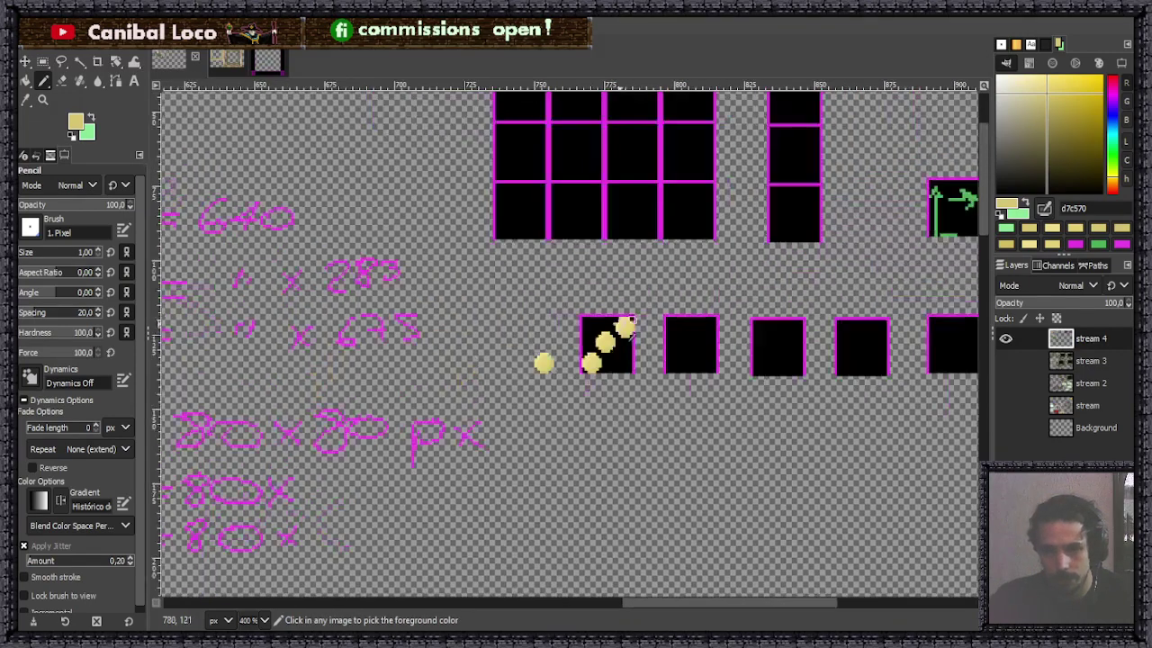
key("ctrl+s")
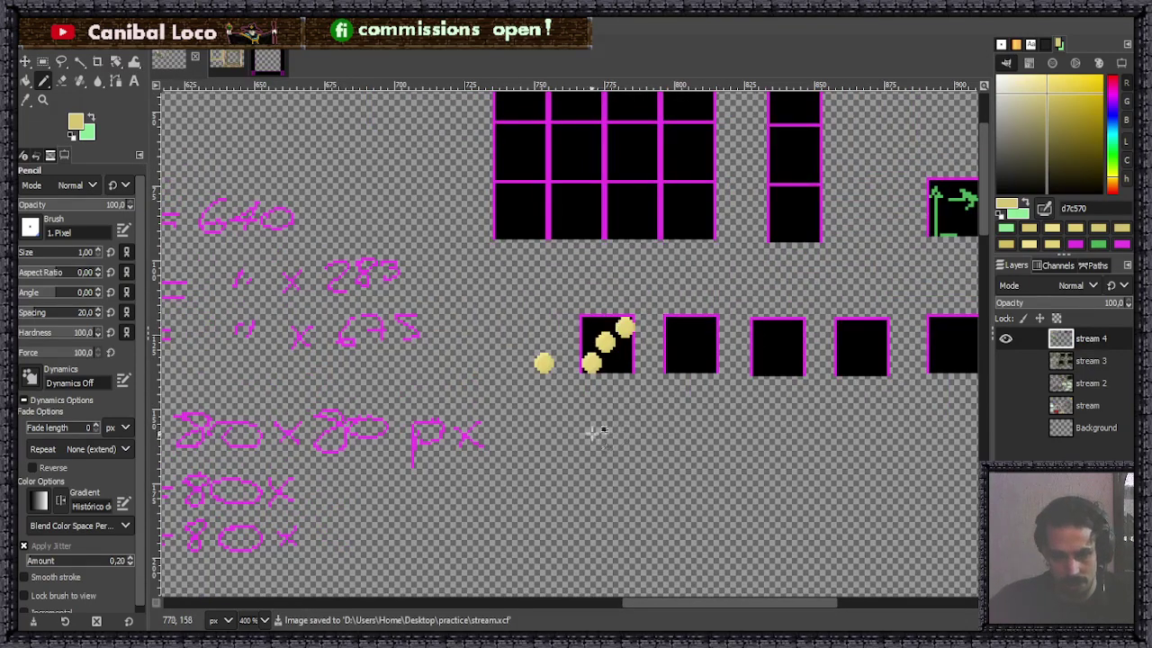
Examine the square holding the diagonal circles and the loose yellow ornament sketches below the notes.
scroll(601, 432, "down", 4)
scroll(494, 475, "up", 2)
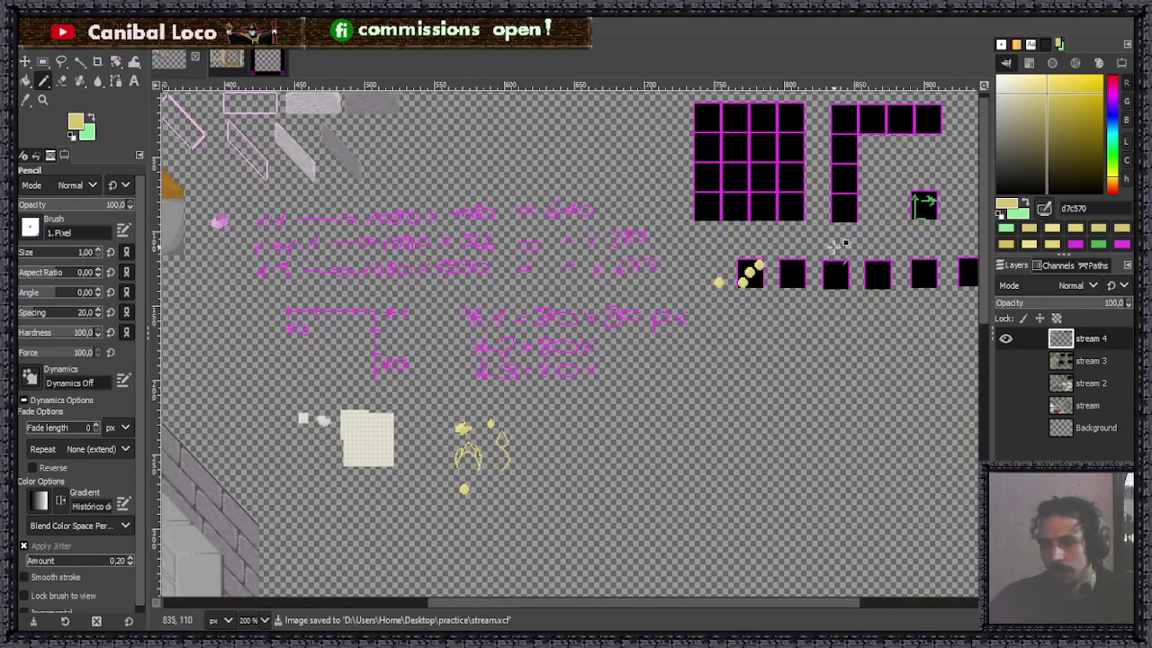
scroll(783, 272, "up", 3)
scroll(716, 258, "up", 3)
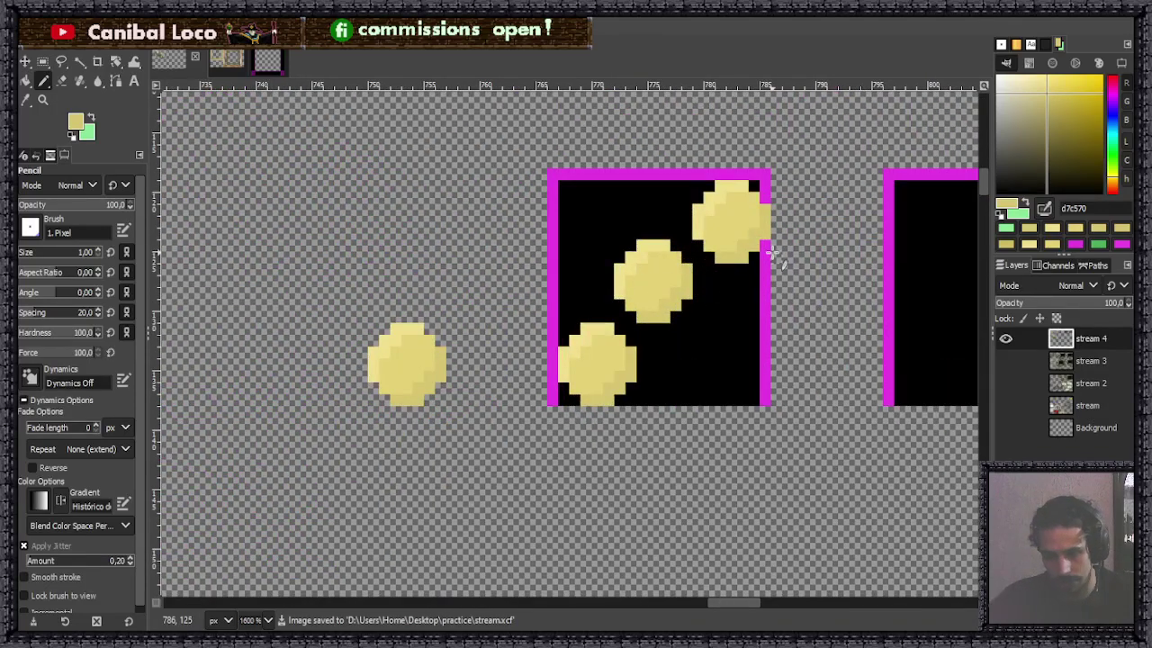
scroll(535, 478, "down", 4)
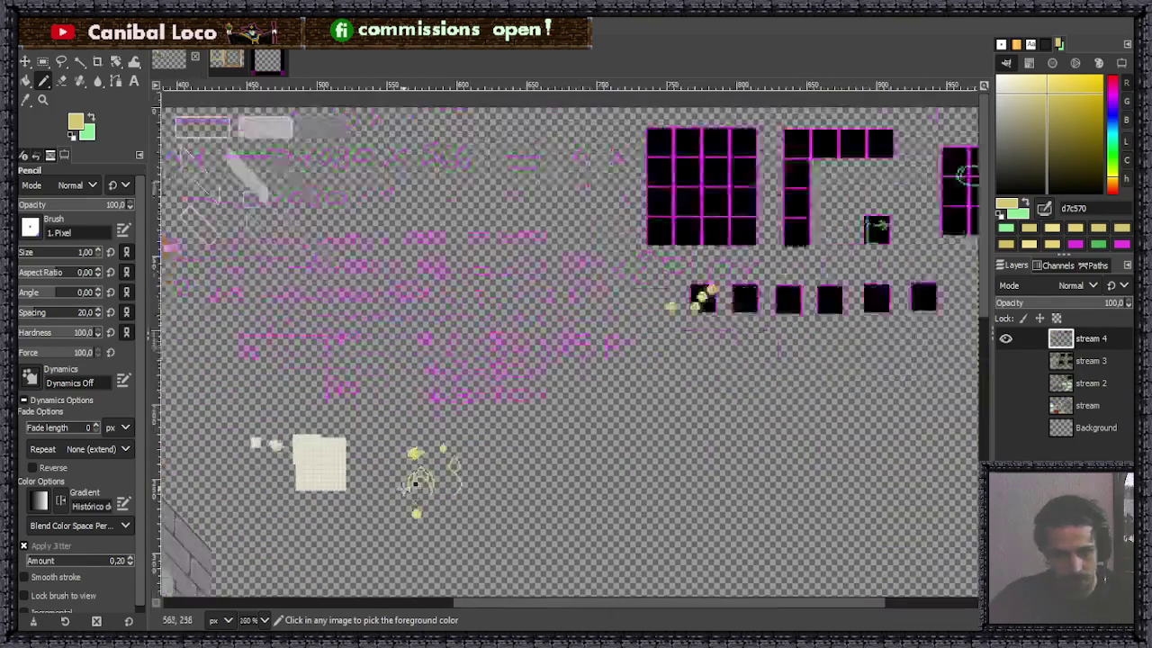
scroll(417, 504, "up", 6)
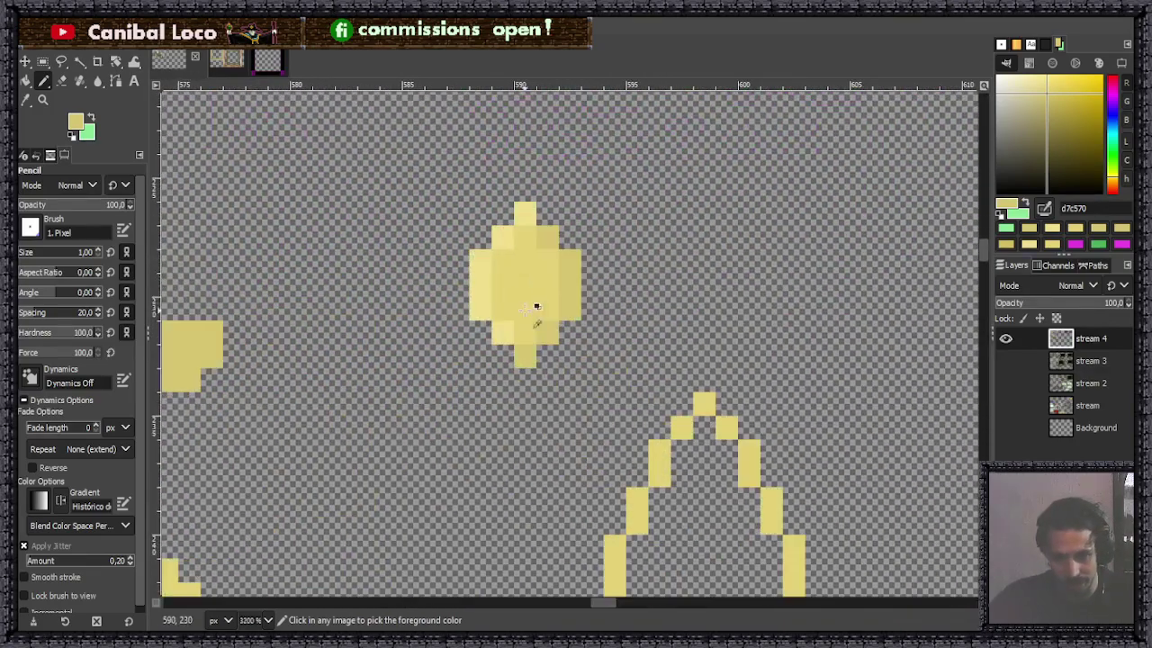
scroll(536, 307, "down", 4)
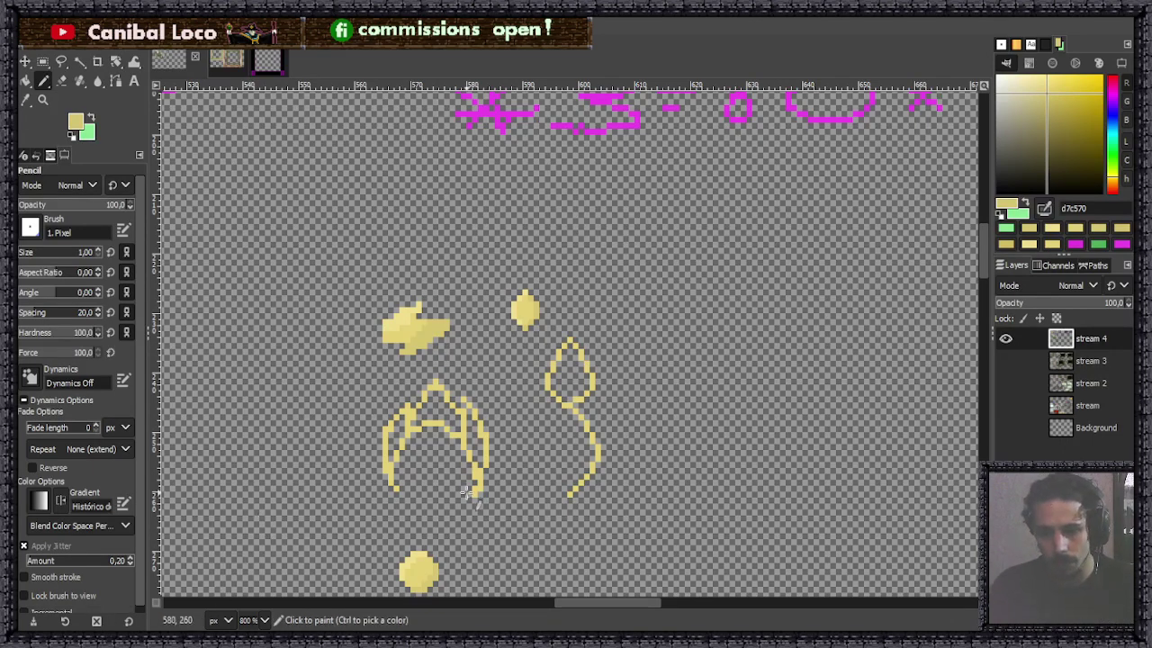
scroll(468, 493, "down", 3)
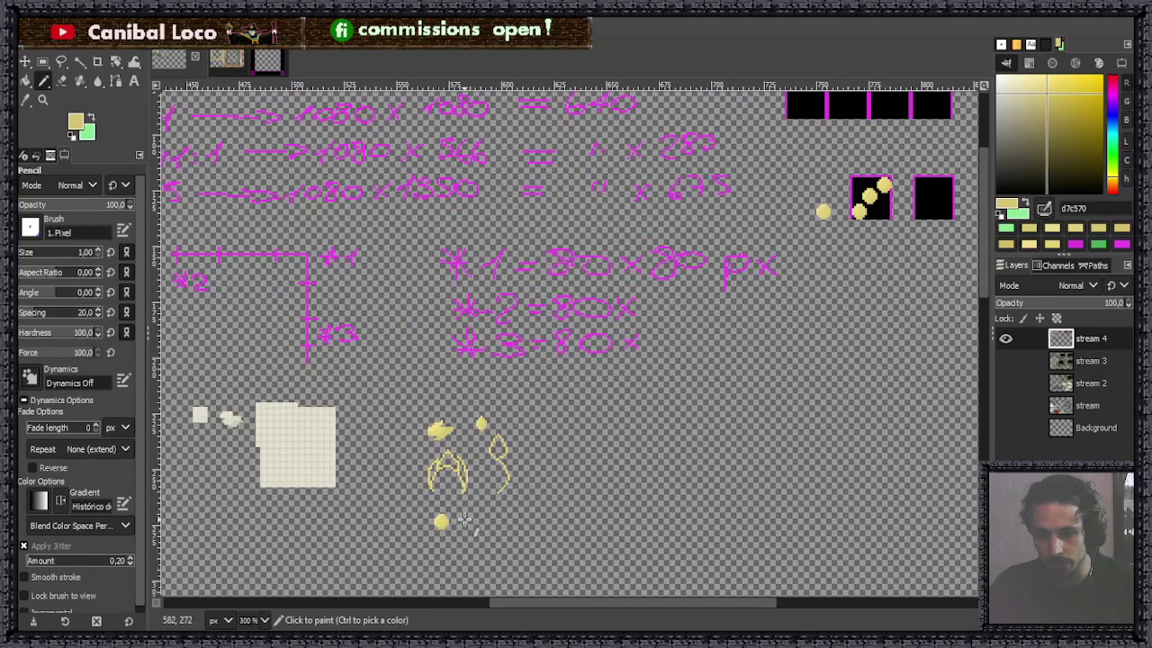
Draw a 4 × 4 px shaded circle beside the loose large circle, using its sampled light, dark and middle yellows.
scroll(475, 540, "up", 5)
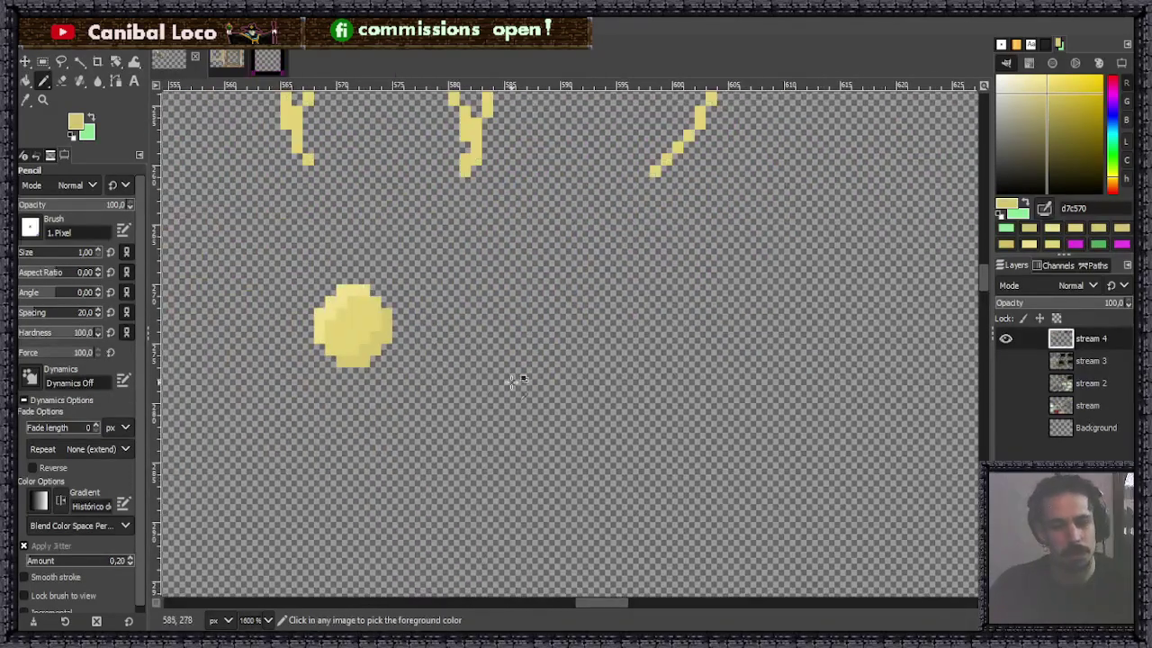
scroll(382, 335, "up", 2)
left_click(317, 256, "ctrl")
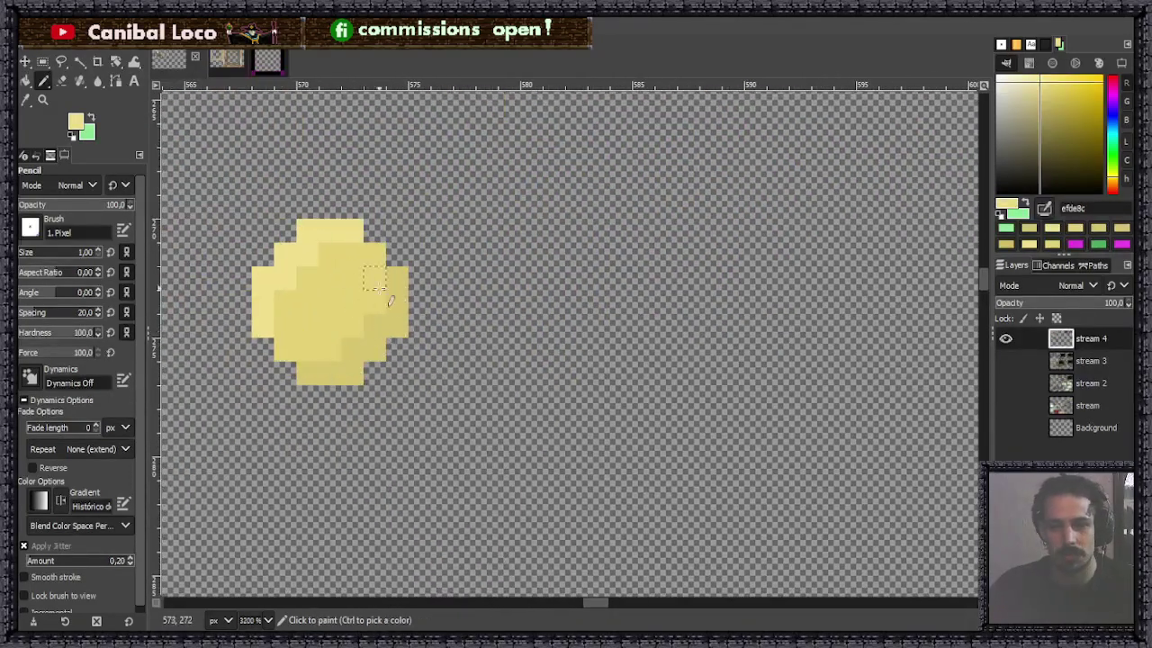
left_click(532, 279)
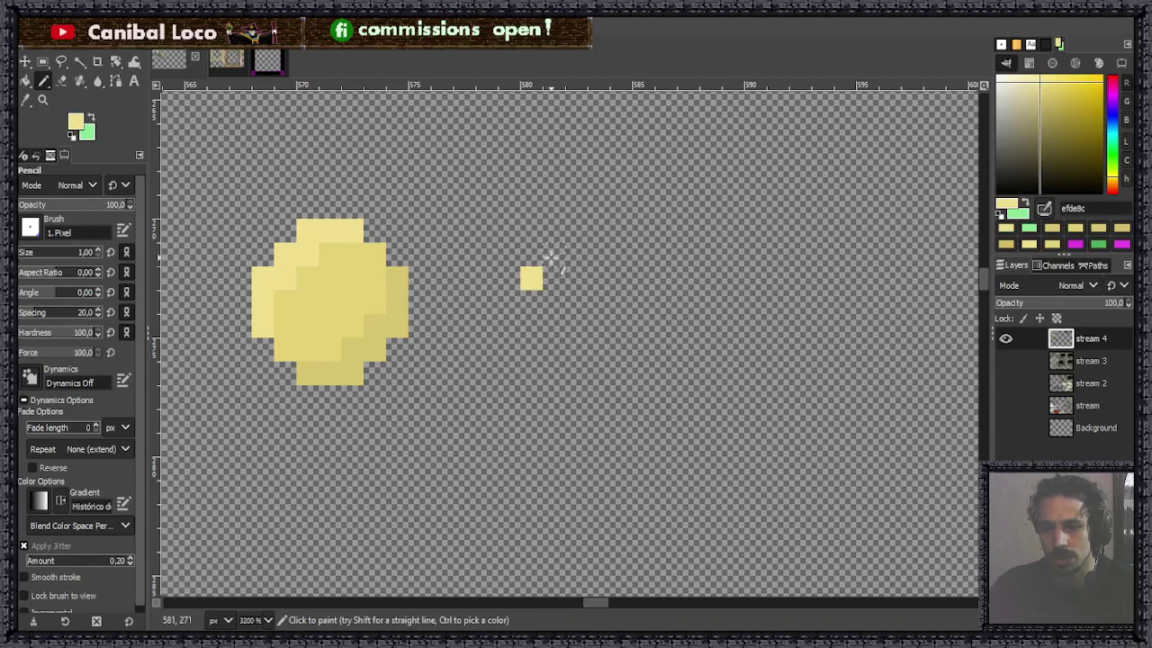
left_click_drag(550, 257, 573, 262)
left_click(532, 301)
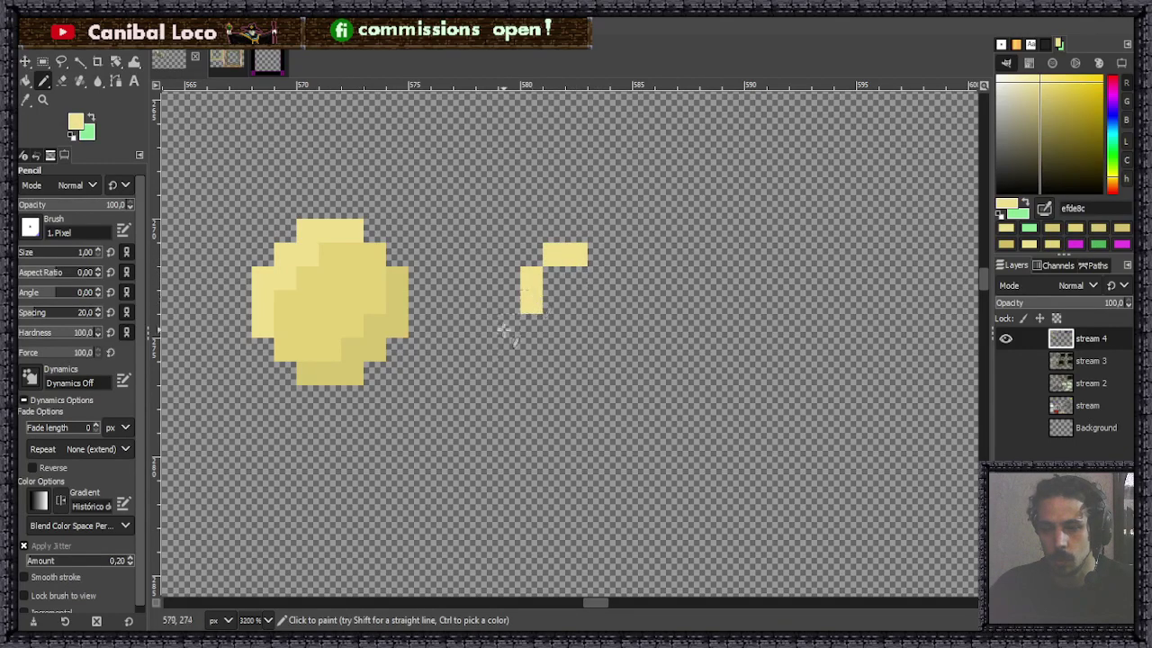
left_click(385, 331, "ctrl")
mouse_move(552, 329)
left_mouse_down()
mouse_move(580, 325)
mouse_move(601, 284)
mouse_move(575, 278)
mouse_move(553, 302)
left_mouse_up()
left_click(367, 290, "ctrl")
scroll(578, 393, "down", 4)
scroll(600, 283, "up", 4)
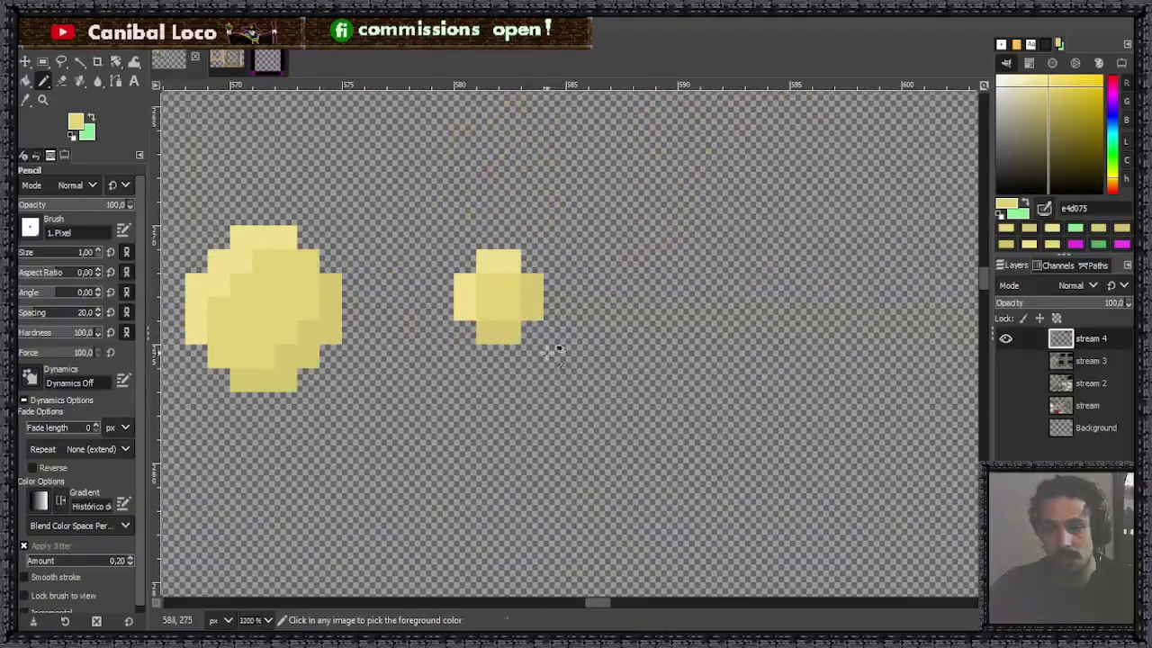
Copy the small circle with a 4 × 4 px selection and arrange four copies in a zigzag rising from the second square's lower-left area.
key("r")
left_click_drag(457, 252, 542, 344)
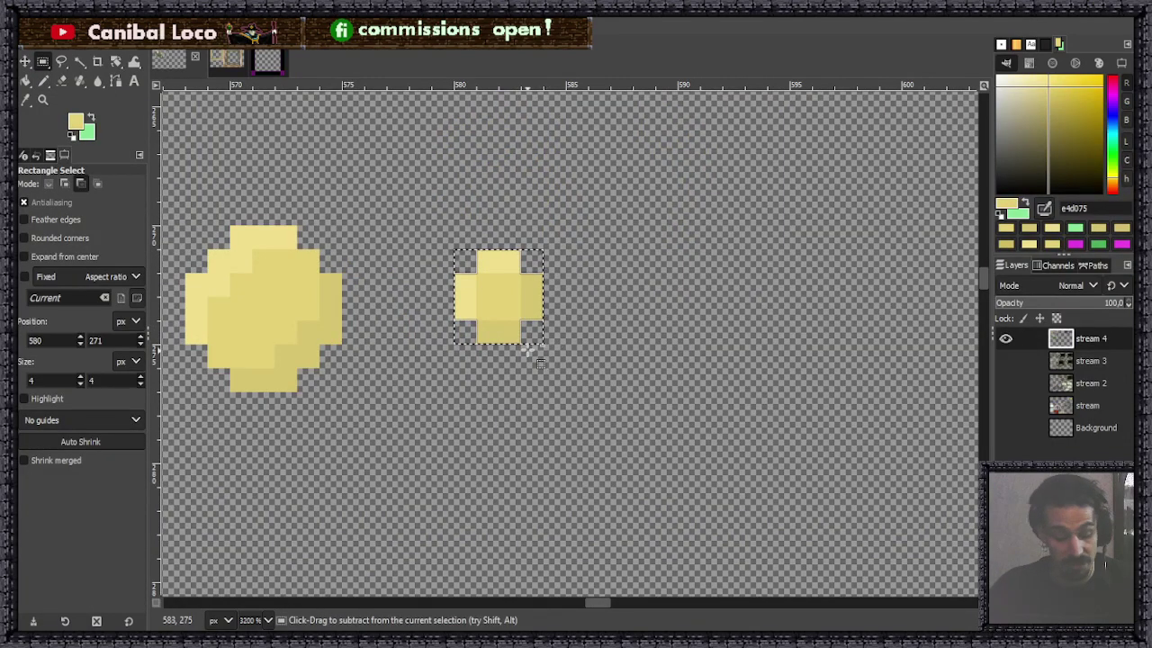
key("ctrl+c")
scroll(599, 337, "down", 8)
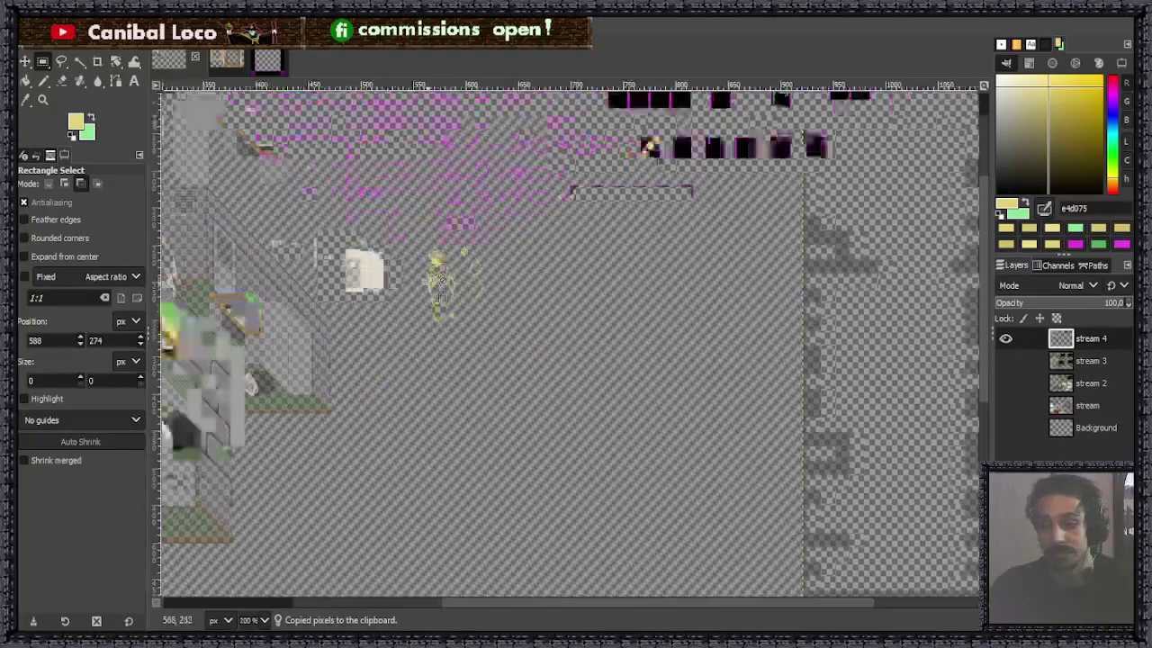
scroll(573, 368, "up", 6)
key("ctrl+v")
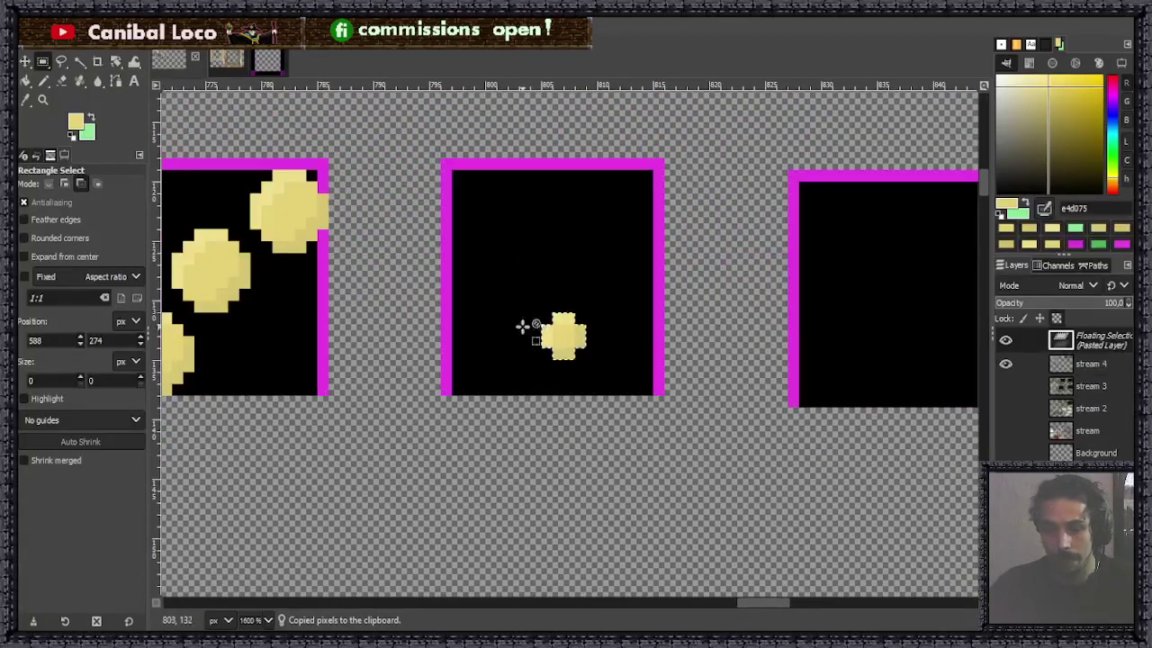
left_click_drag(568, 347, 518, 377)
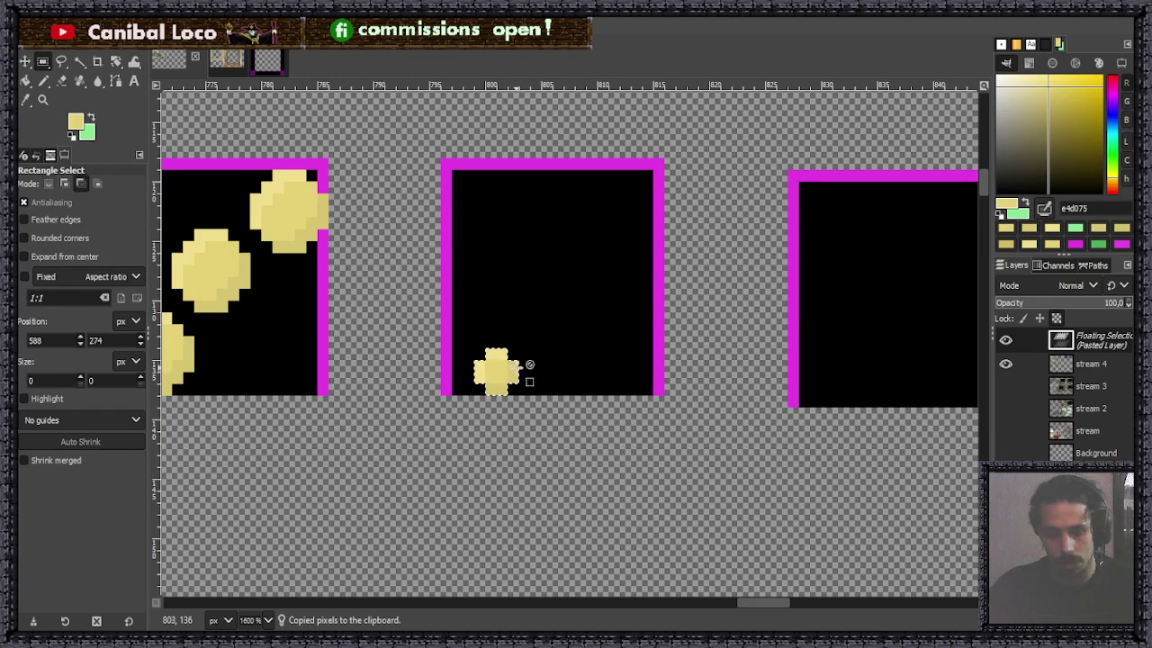
left_click_drag(520, 383, 548, 225)
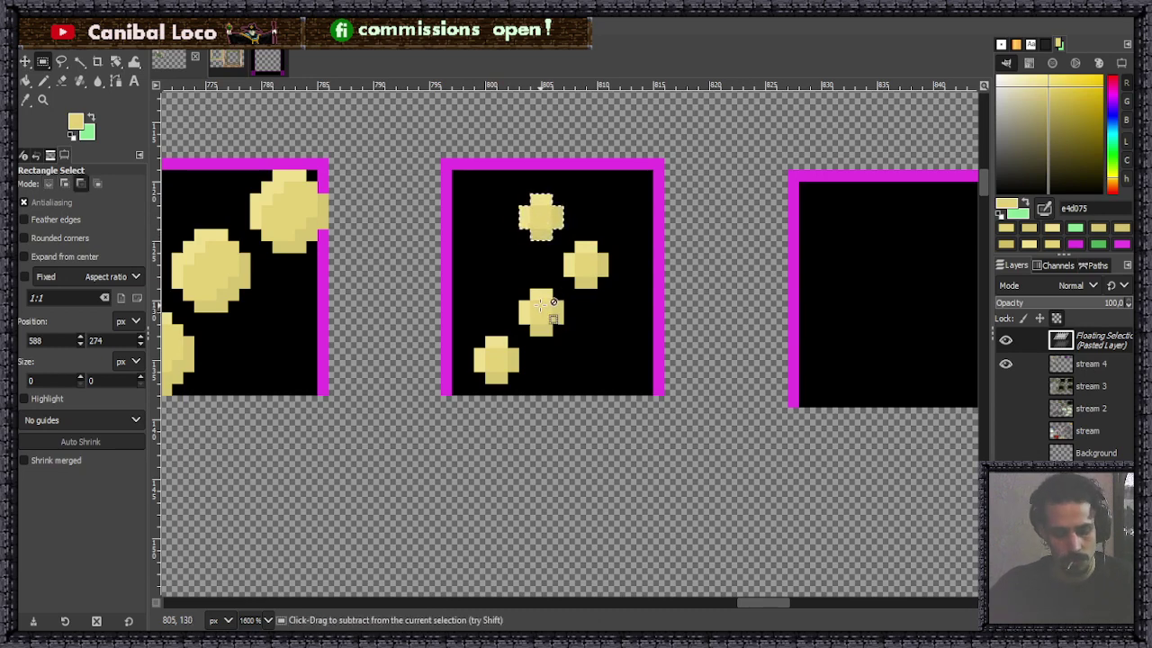
Extend the zigzag in the second black tile with two copies of the small orb, one overlapping the top edge and one the bottom edge.
left_click_drag(540, 216, 514, 191)
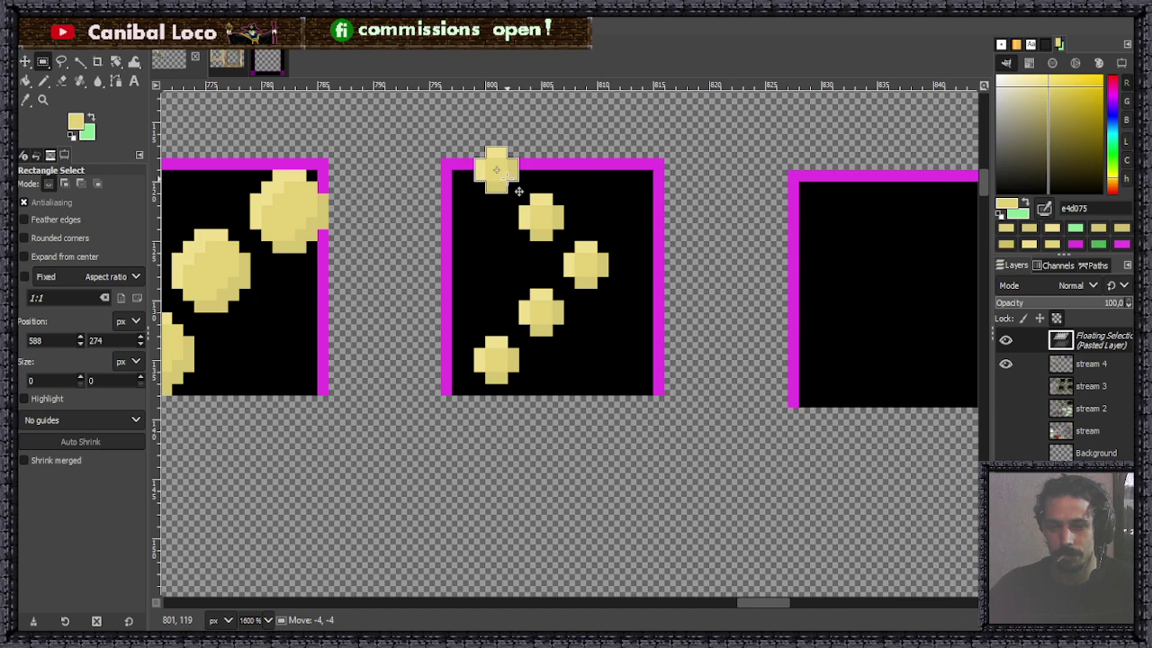
left_click_drag(519, 191, 520, 190)
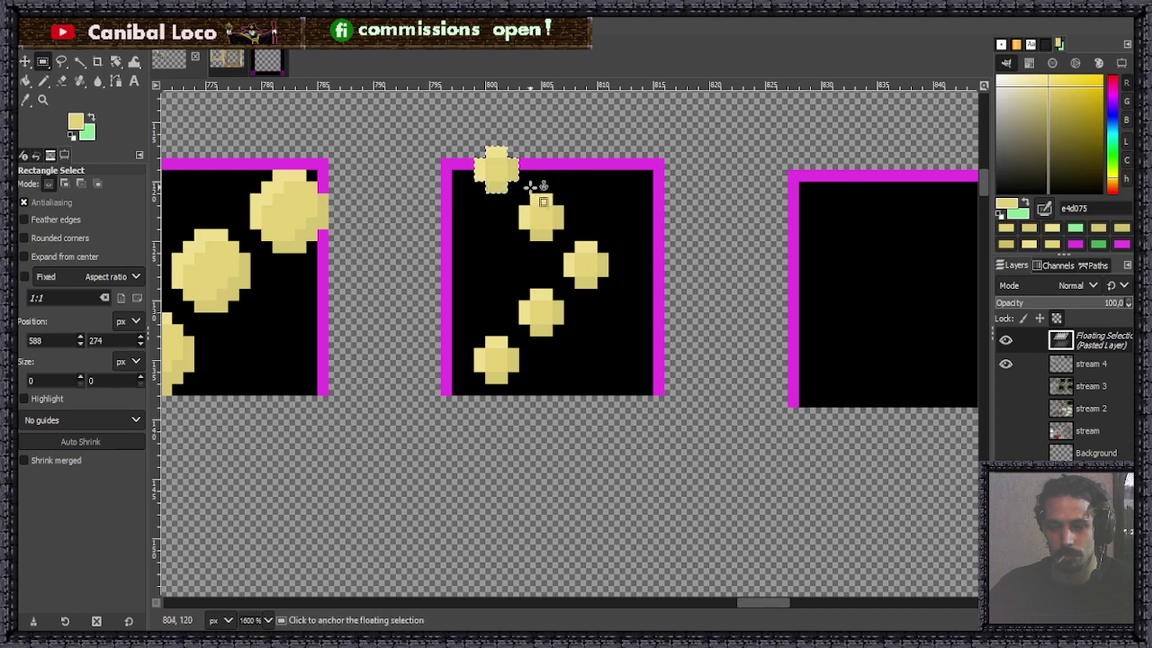
left_click(570, 376)
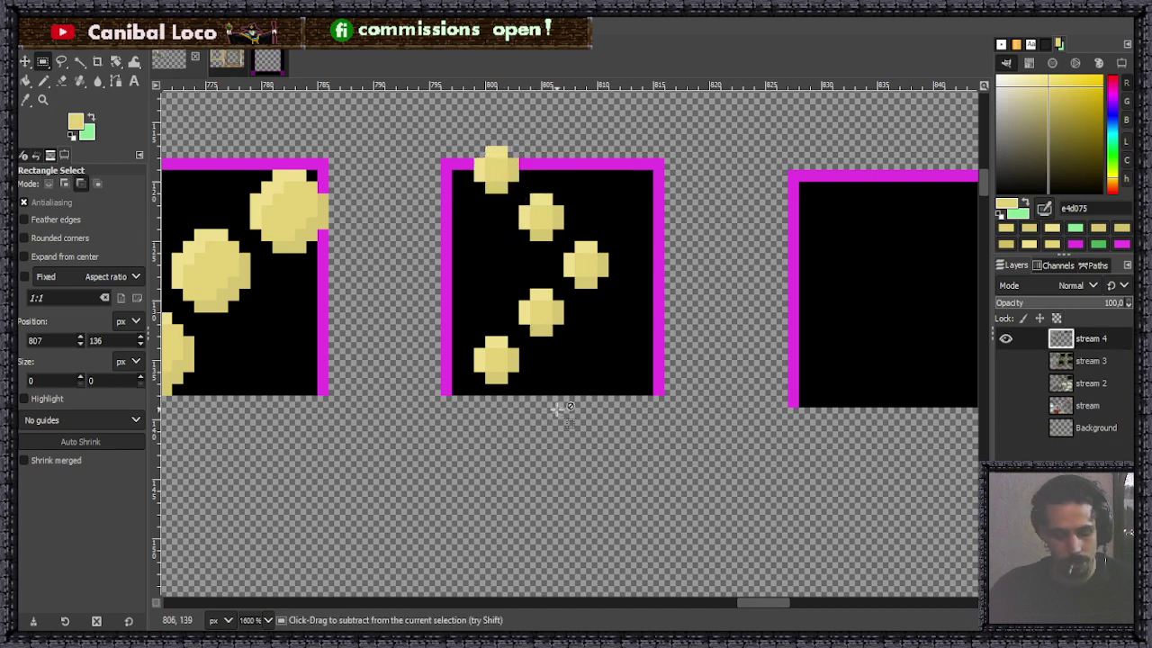
key("ctrl+v")
left_click_drag(576, 341, 558, 413)
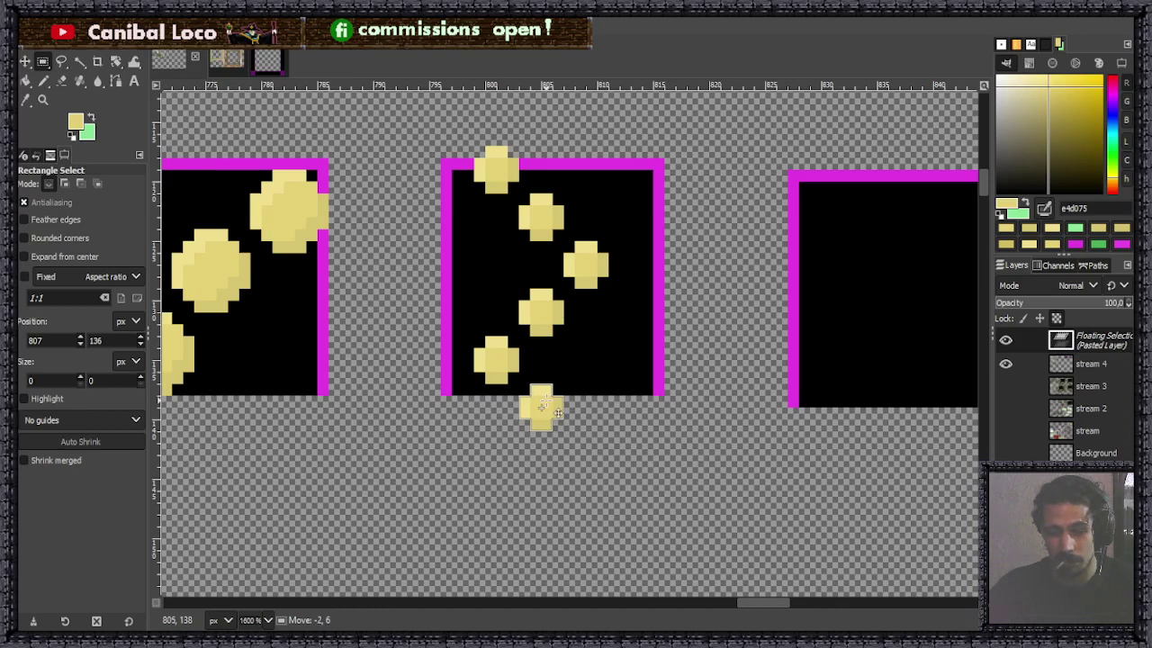
left_click_drag(558, 413, 559, 413)
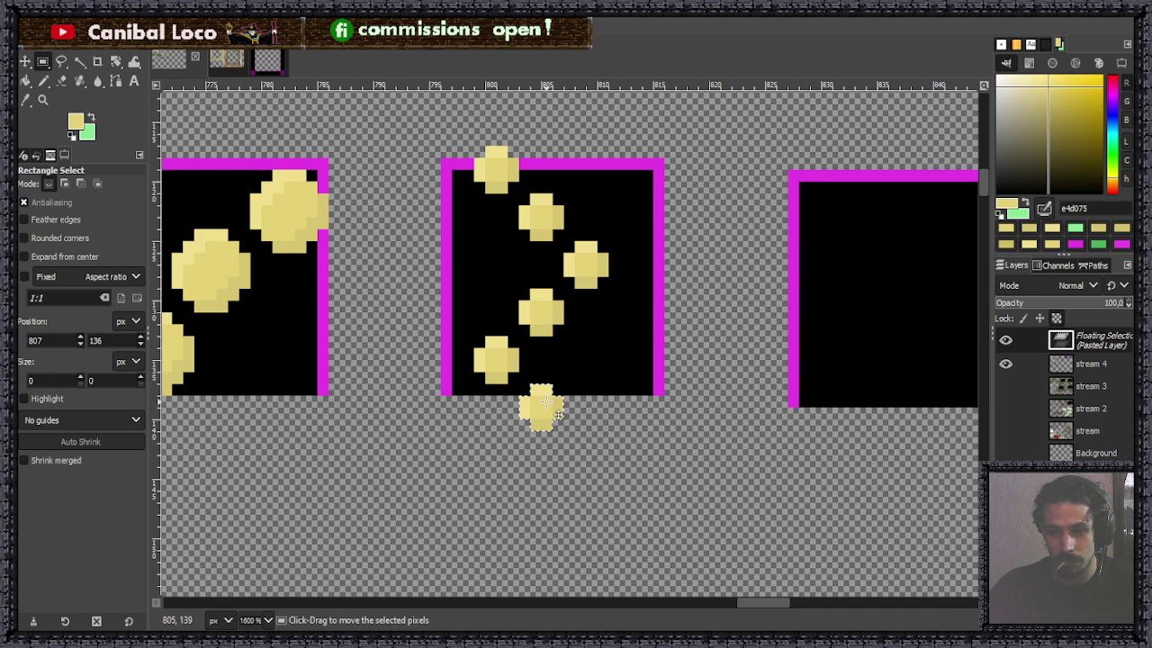
left_click(587, 436)
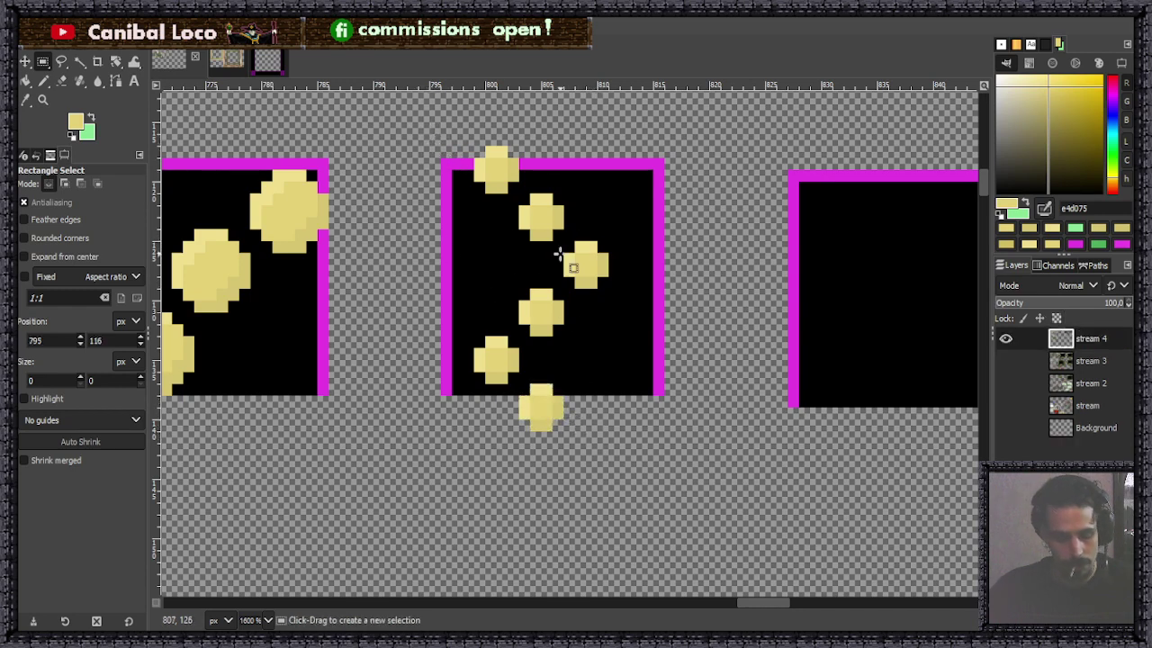
Copy the whole zigzag tile with its overhanging orbs and anchor a pasted duplicate in the empty area below the tile row.
left_click_drag(431, 135, 684, 442)
key("ctrl+c")
left_click(532, 528)
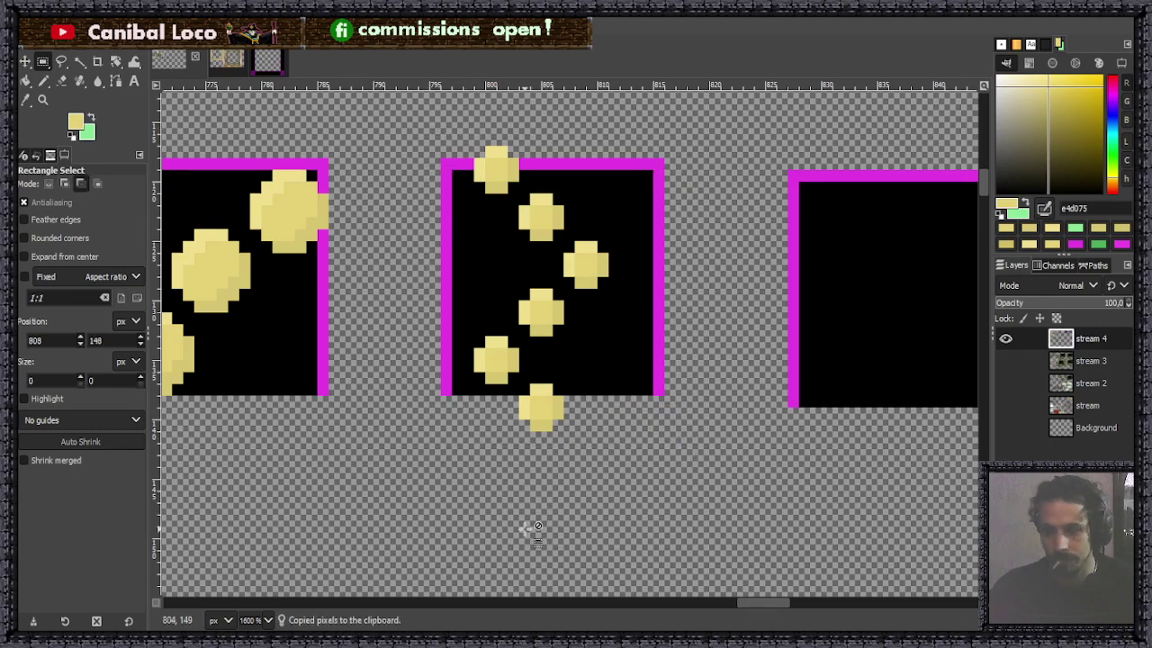
scroll(487, 509, "down", 6)
scroll(486, 508, "up", 3)
scroll(479, 397, "up", 1)
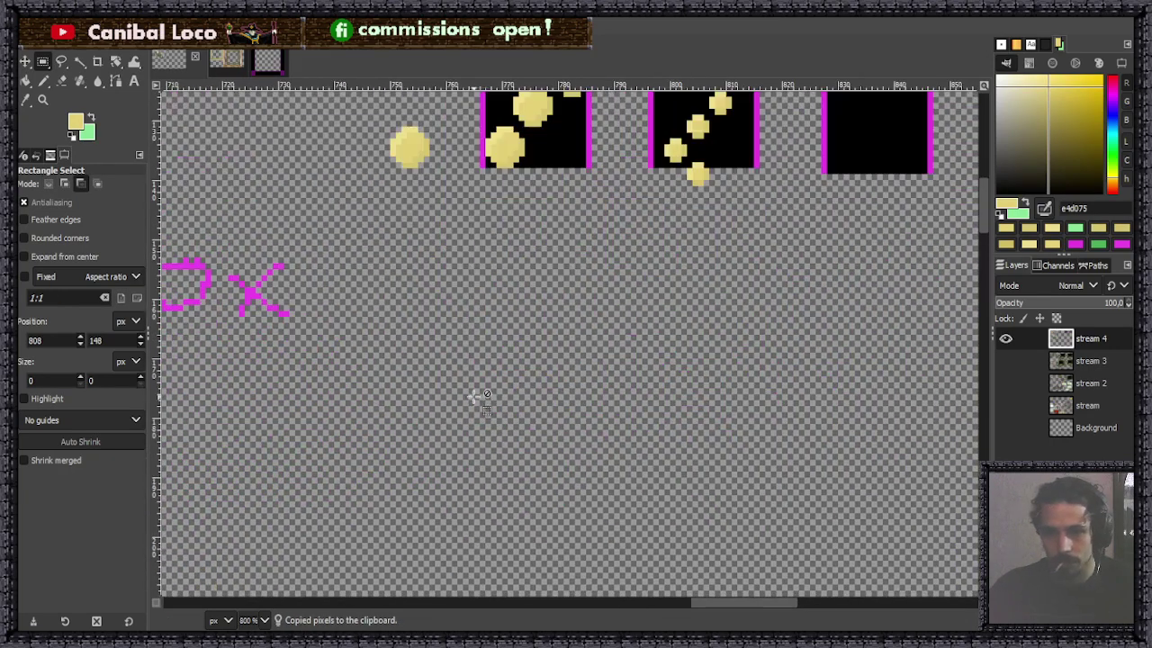
key("ctrl")
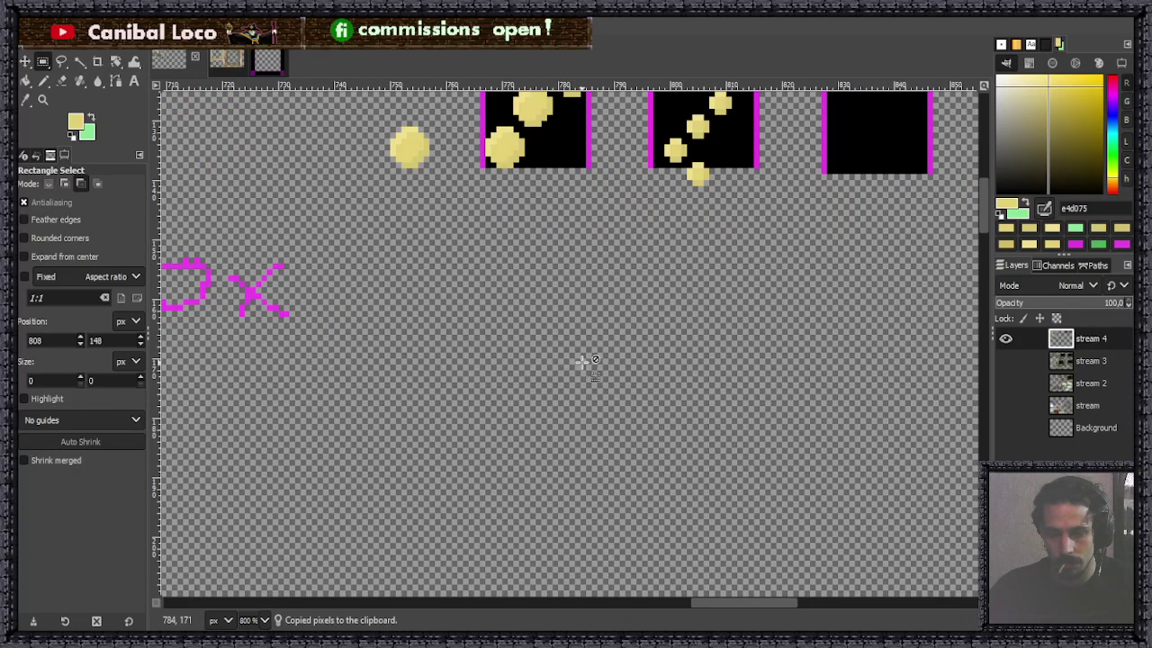
key("ctrl+v")
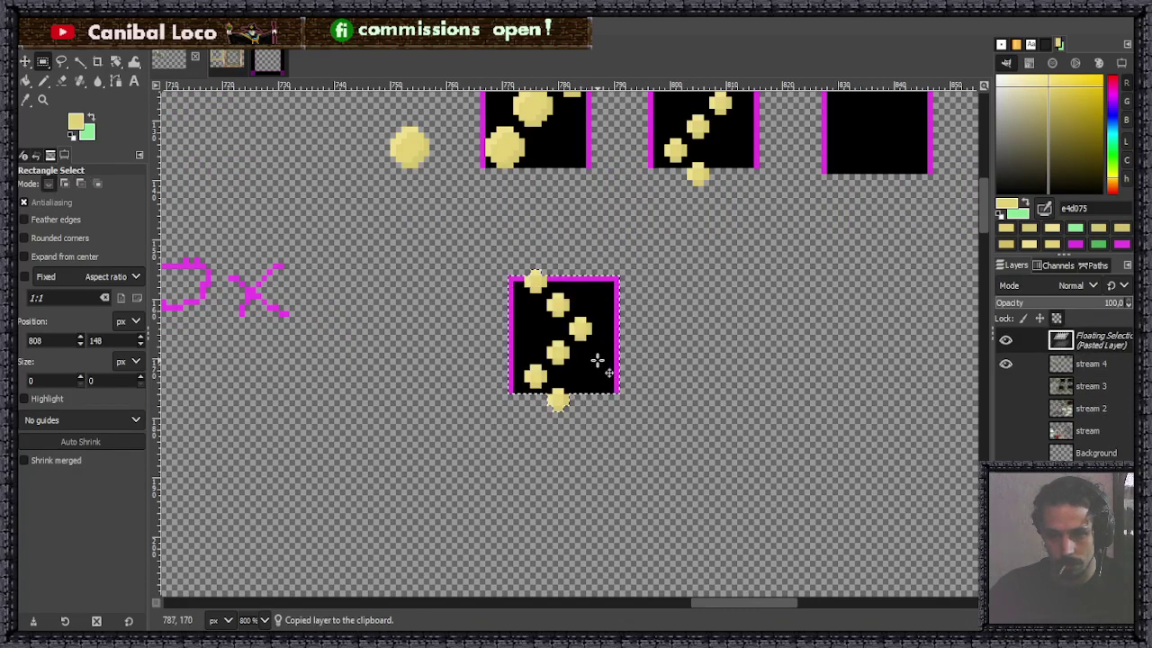
key("ctrl+h")
Set Bucket Fill to Erase mode and clear the black background and magenta border from the duplicated tile, keeping its orbs.
key("shift+b")
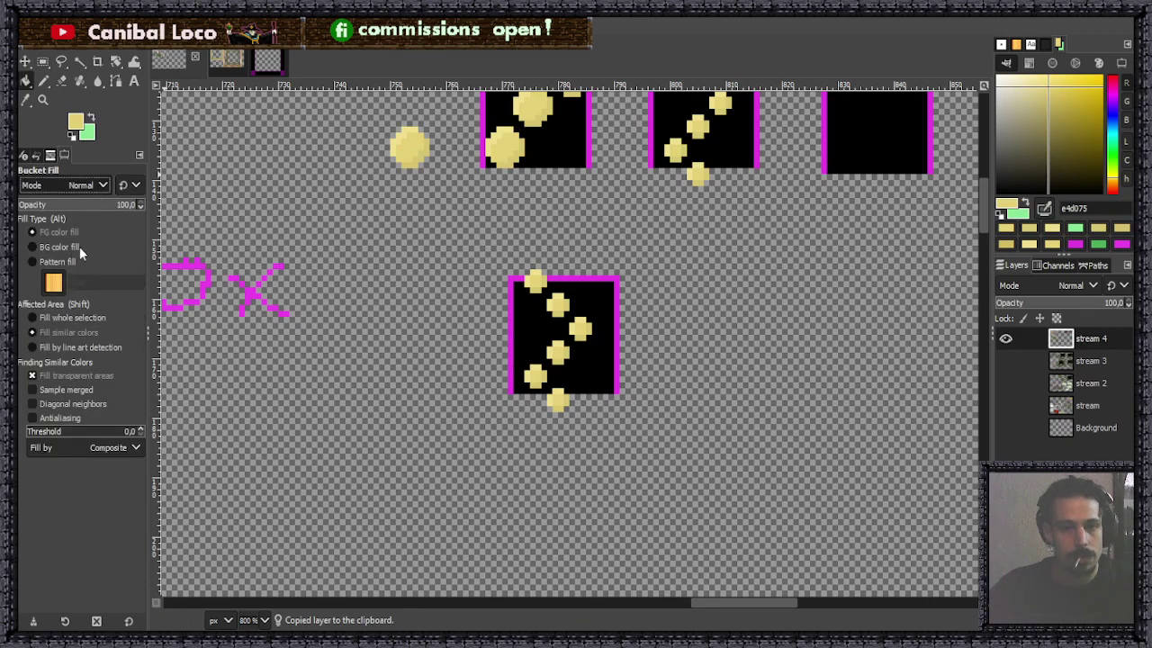
key("shift+plus")
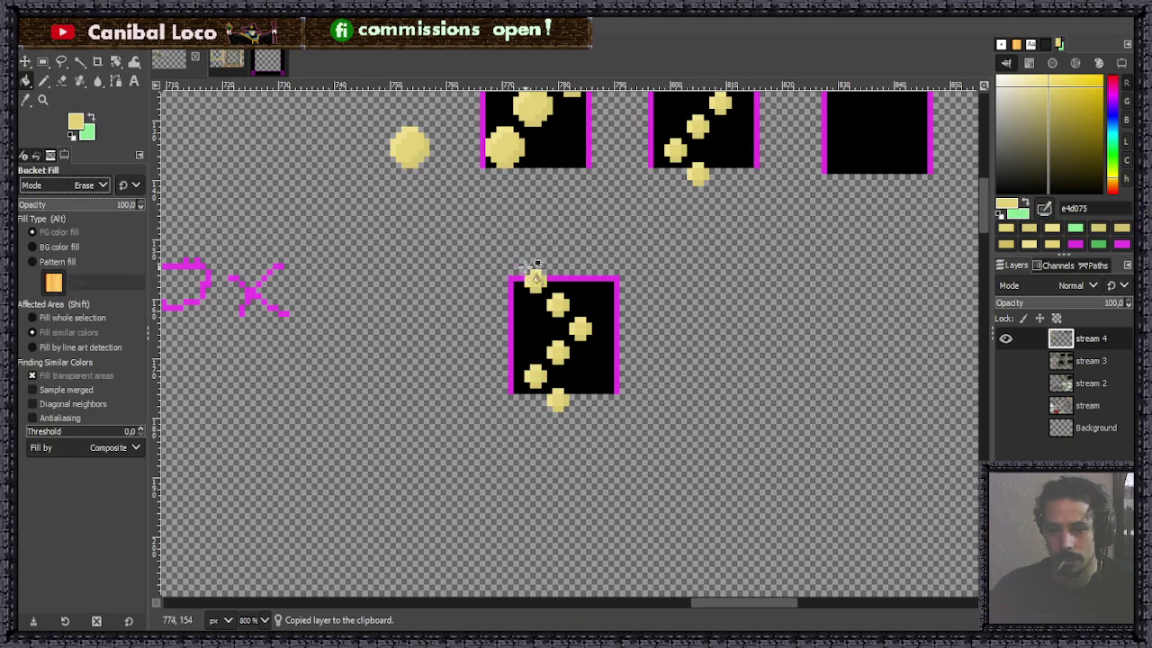
scroll(534, 269, "up", 3)
left_click(547, 344)
left_click(483, 354)
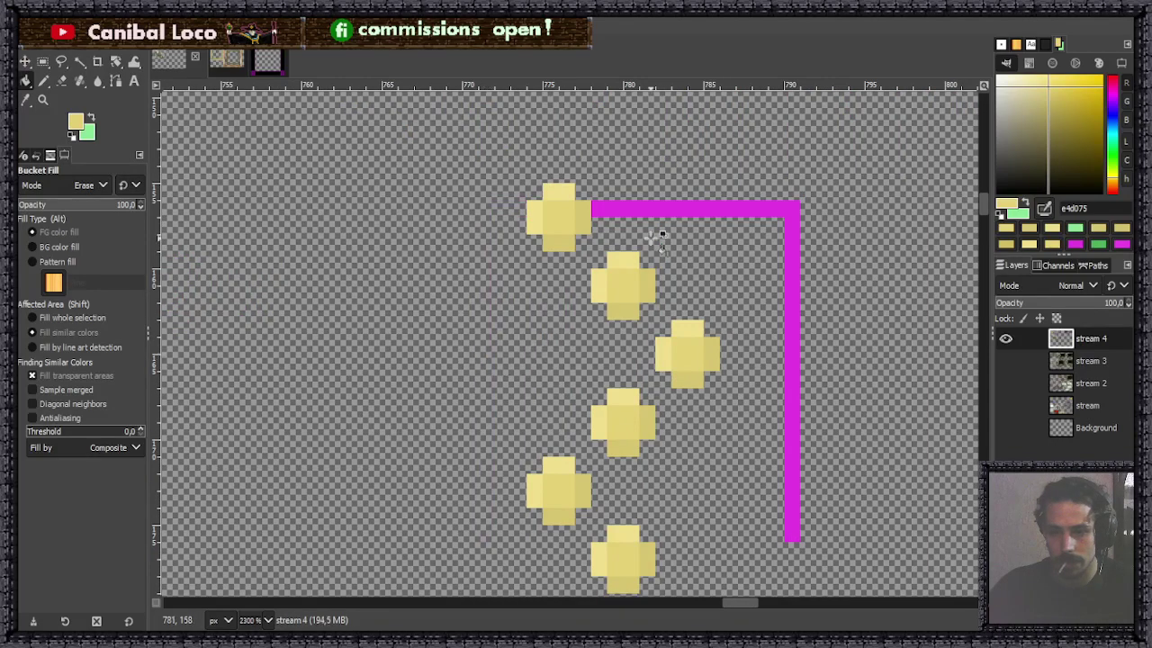
left_click(673, 211)
scroll(604, 317, "down", 3)
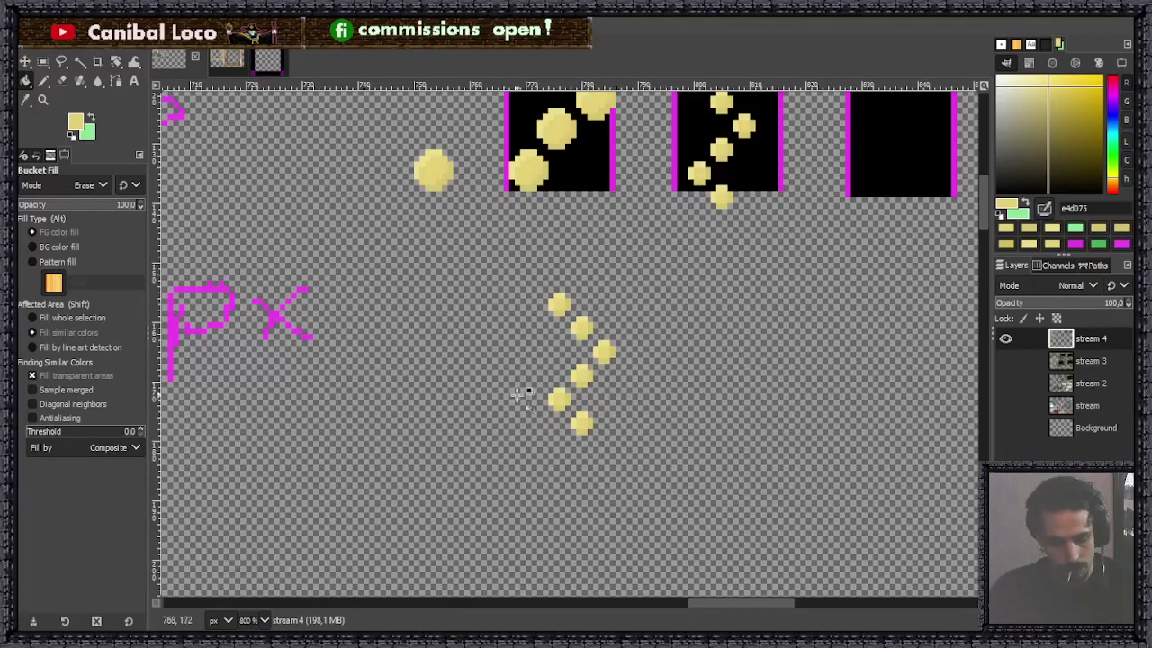
Try extending the isolated zigzag by pasting a copy of its six orbs directly beneath it and anchoring the copy.
key("r")
left_click_drag(543, 288, 621, 438)
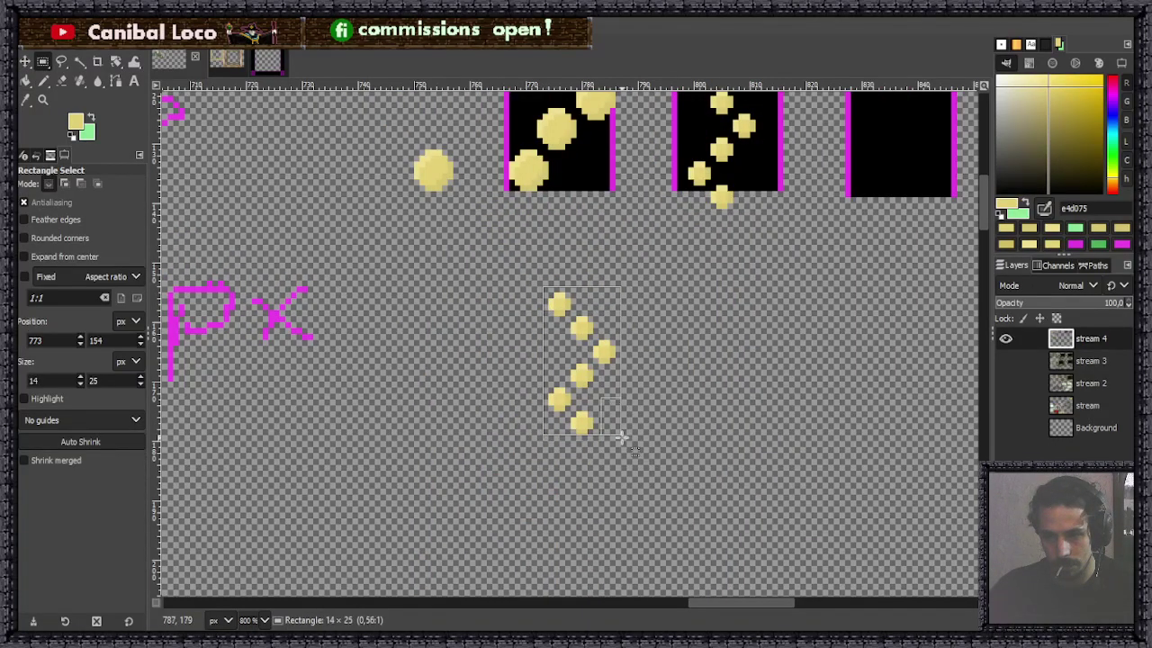
key("ctrl+c")
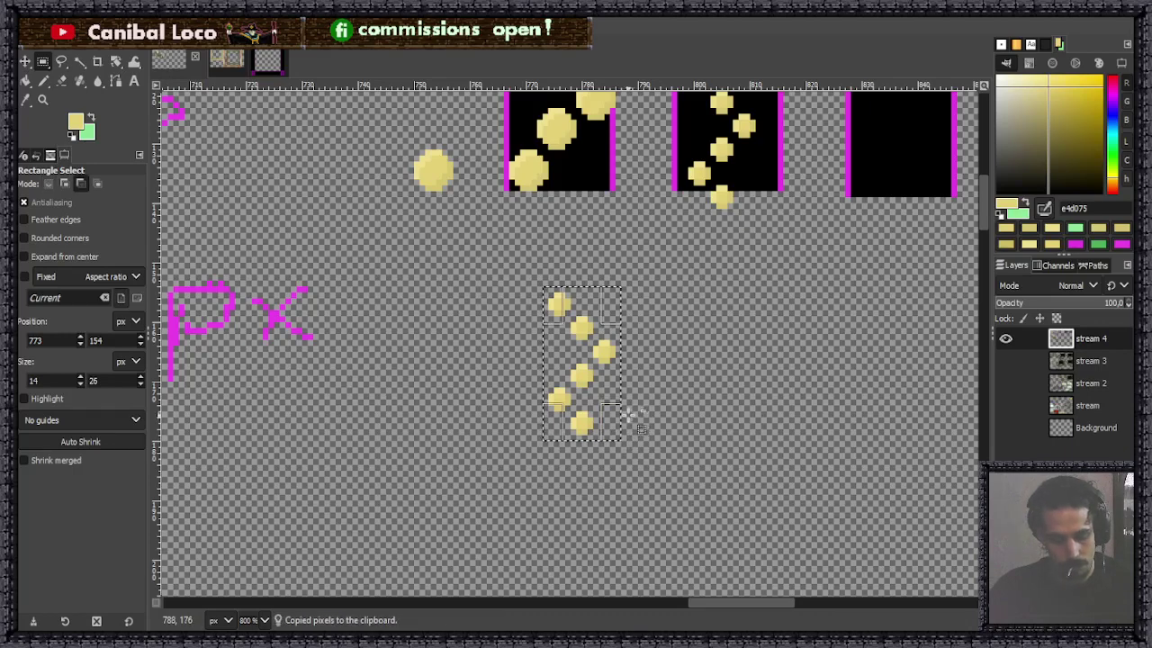
key("ctrl+v")
left_click_drag(594, 340, 584, 478)
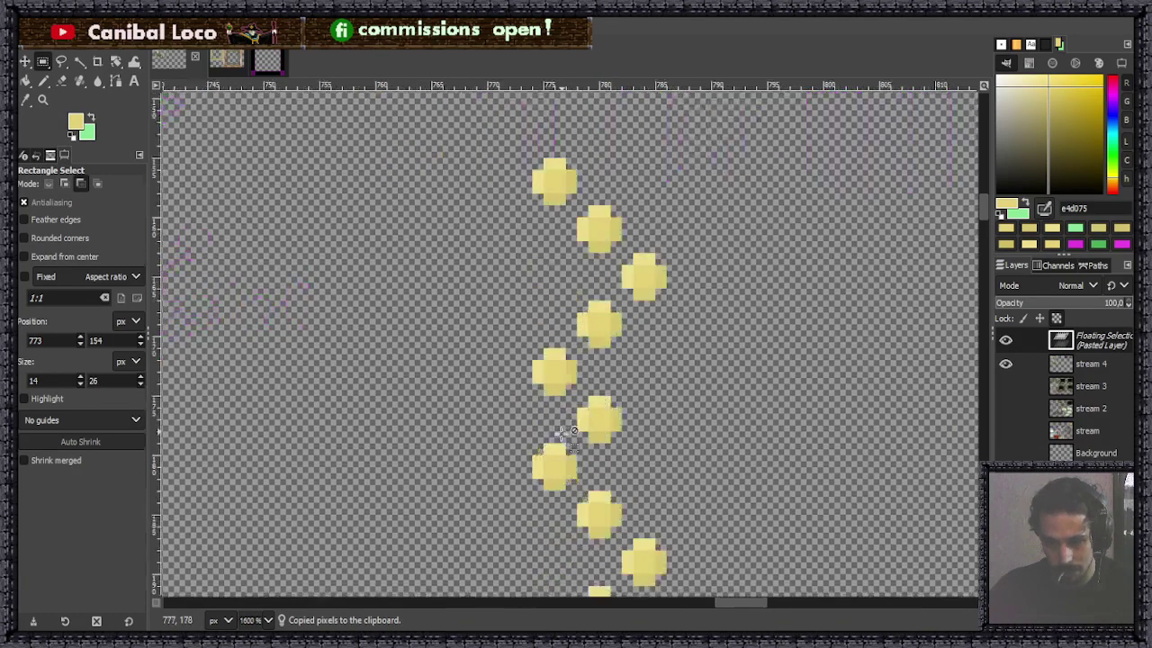
scroll(589, 460, "up", 5, "ctrl")
left_click(652, 475)
scroll(620, 462, "down", 8, "ctrl")
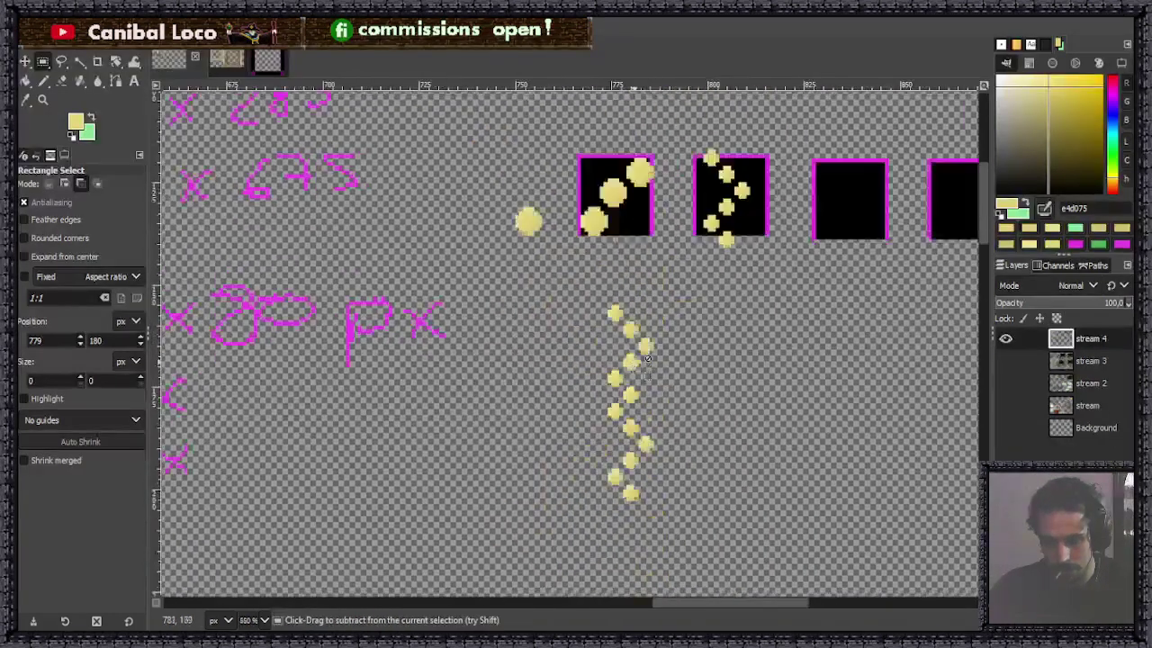
scroll(668, 399, "up", 4, "ctrl")
scroll(668, 400, "down", 5, "ctrl")
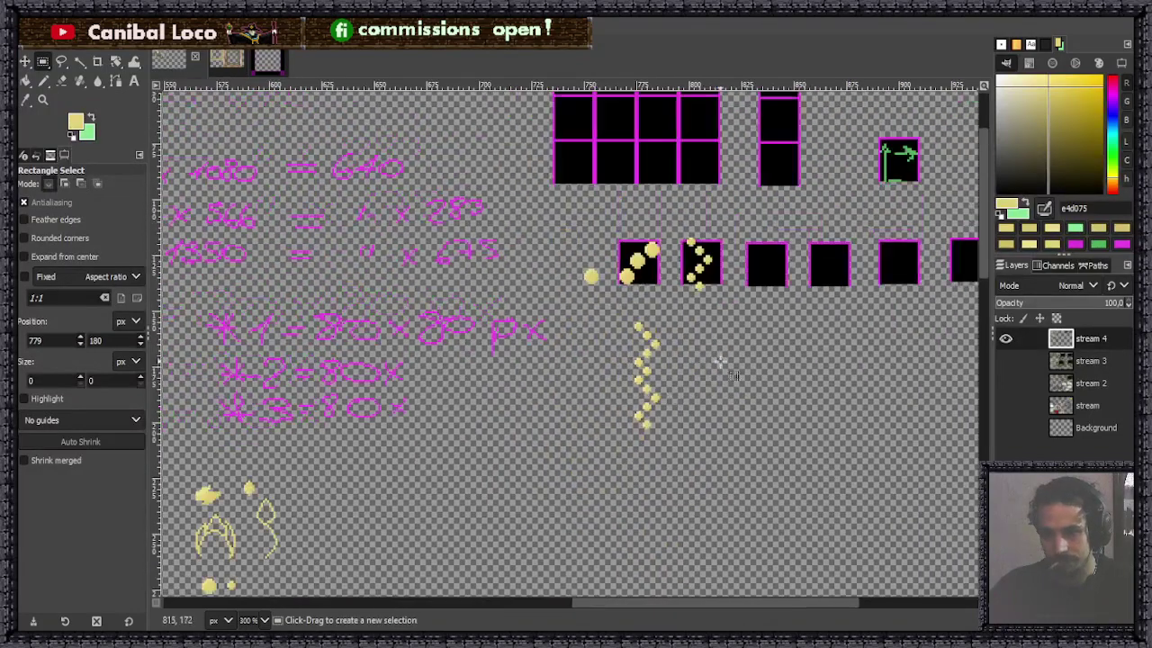
Undo anchoring the lower copy, then try flipping it vertically, shifting it about 4 px right and anchoring it as a continuation.
left_click_drag(624, 313, 662, 440)
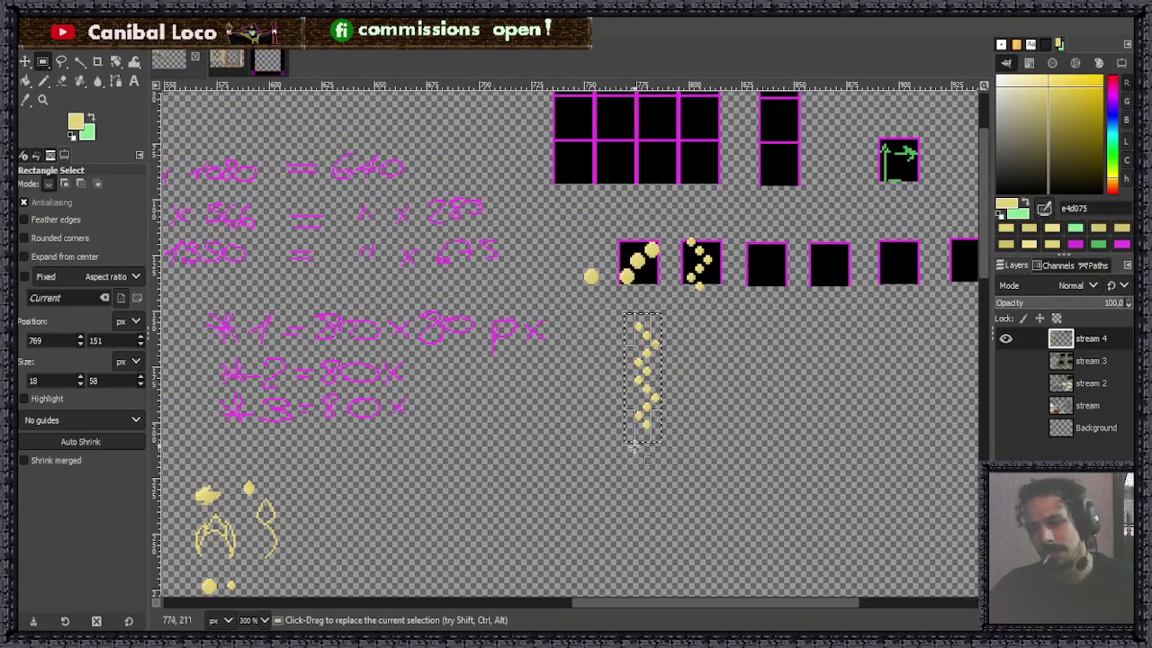
left_click(700, 382)
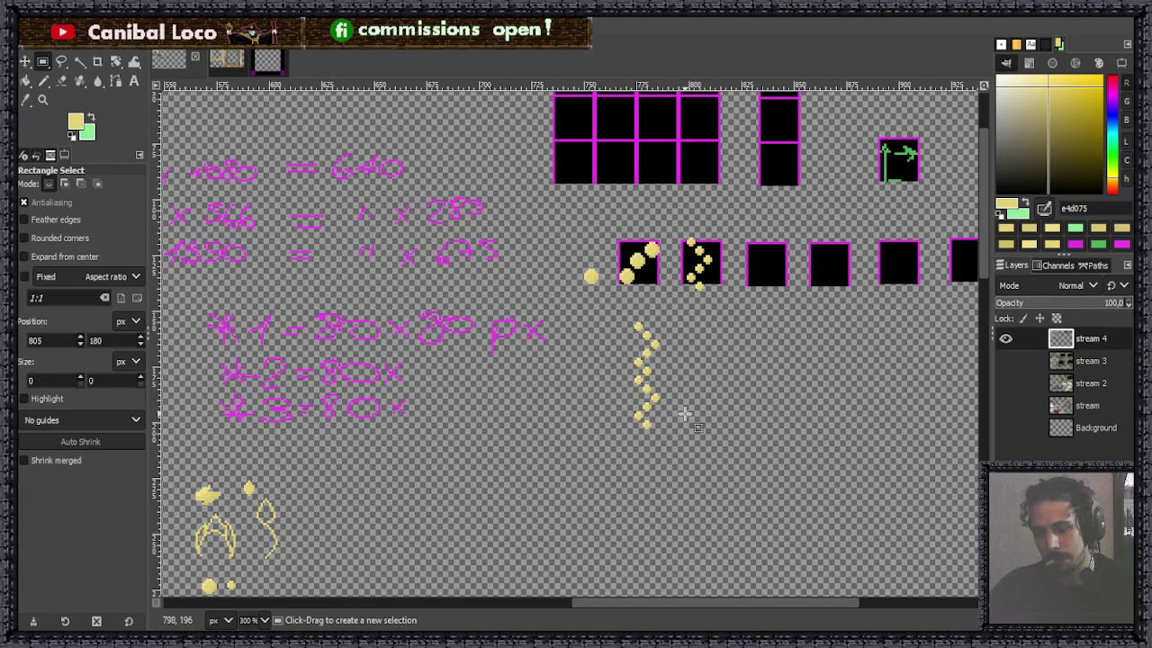
key("ctrl")
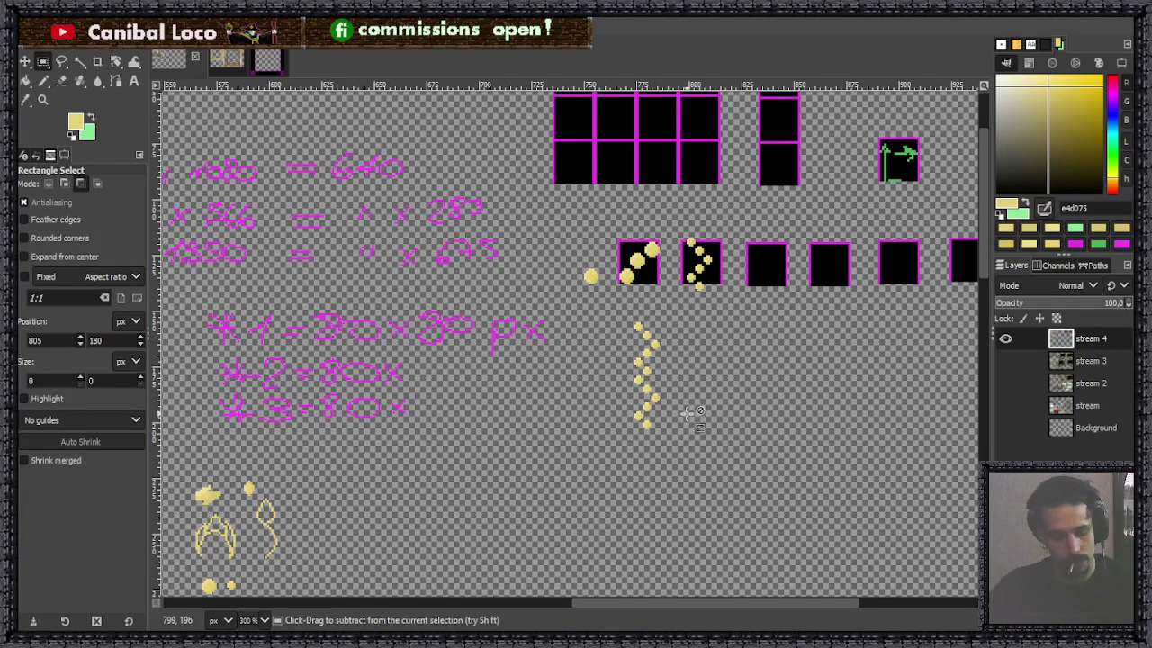
key("ctrl+v")
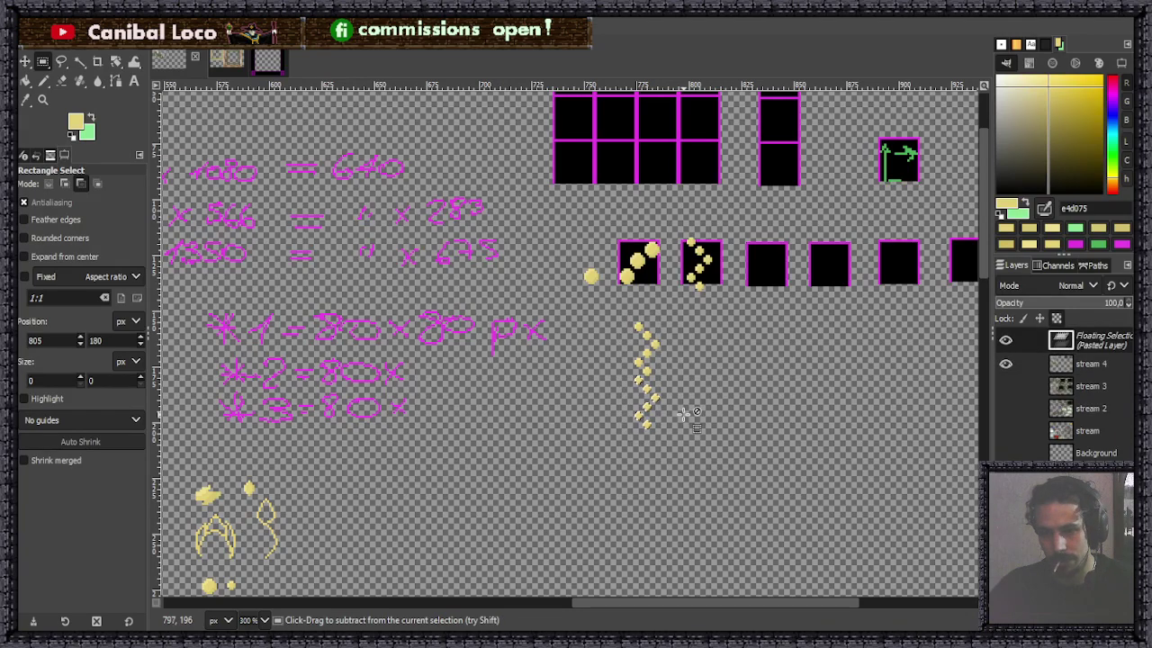
scroll(661, 387, "up", 4)
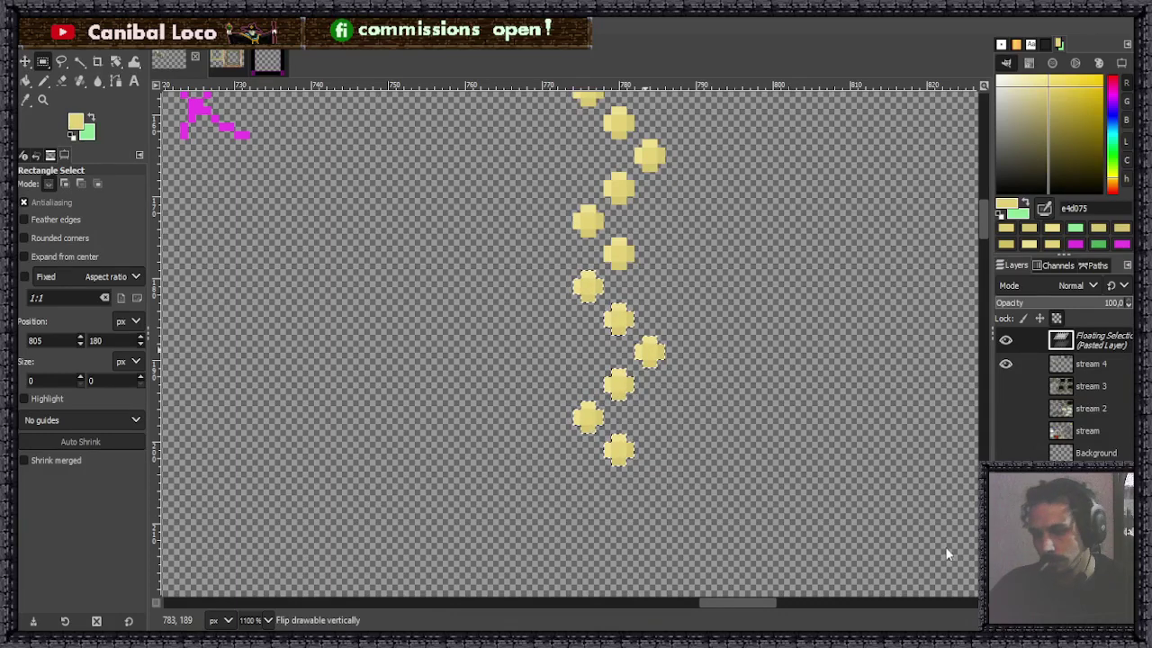
key("shift+v")
left_click_drag(634, 297, 661, 305)
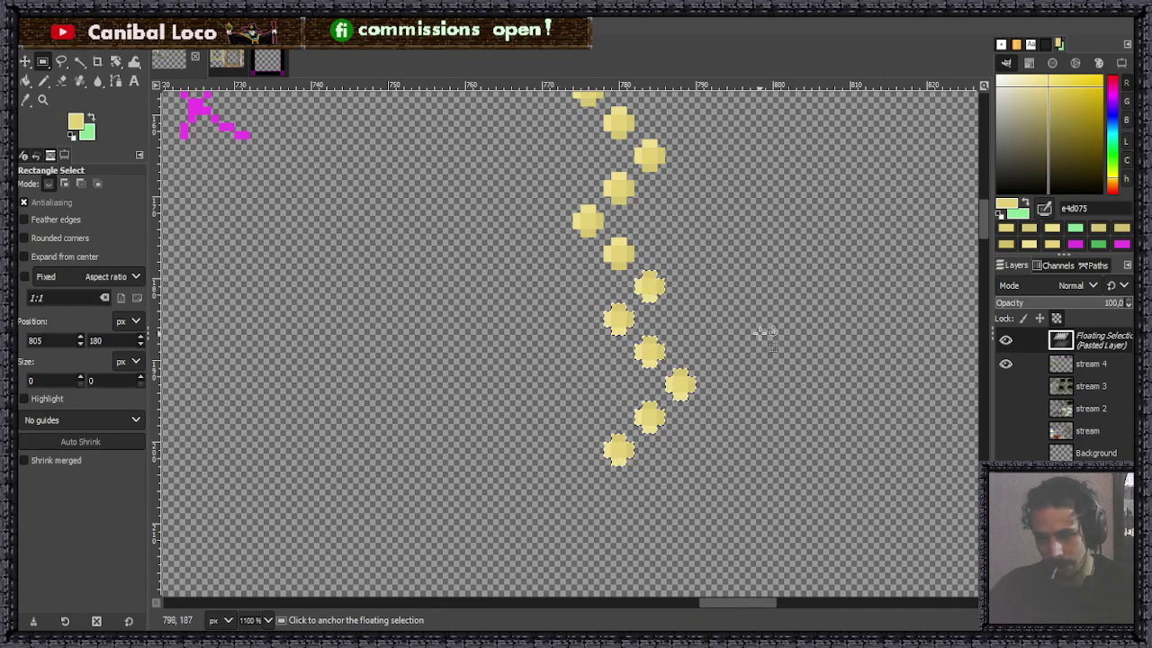
left_click(748, 367)
Undo the flip, shift and placement of the lower six-orb copy.
scroll(713, 368, "down", 3)
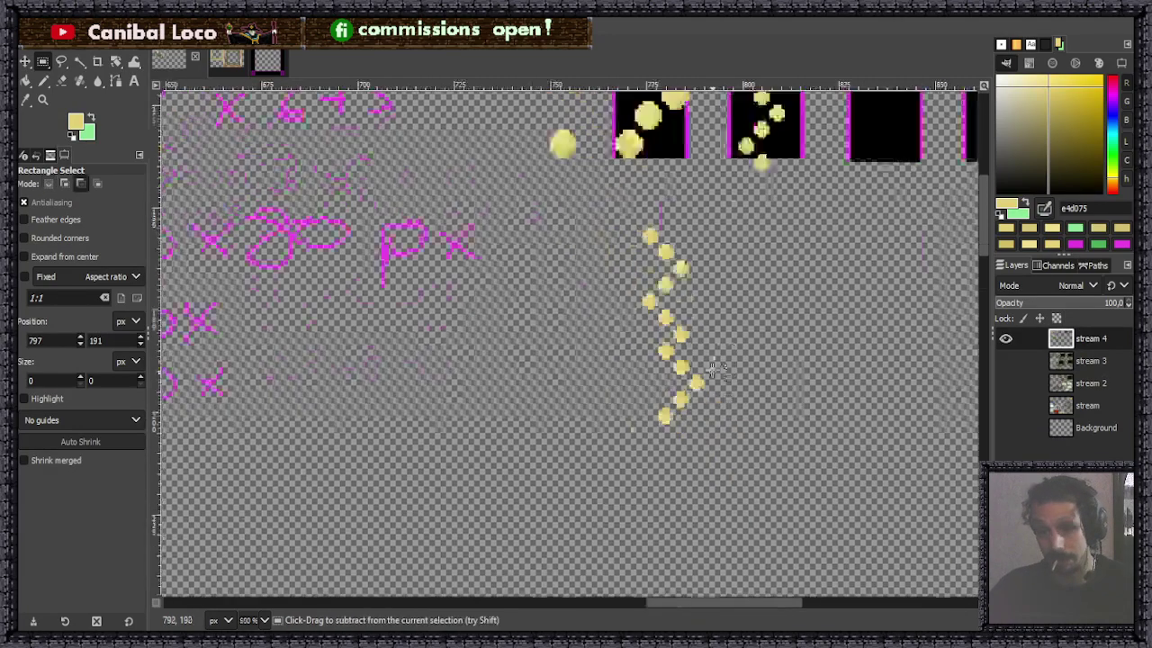
scroll(714, 369, "down", 2)
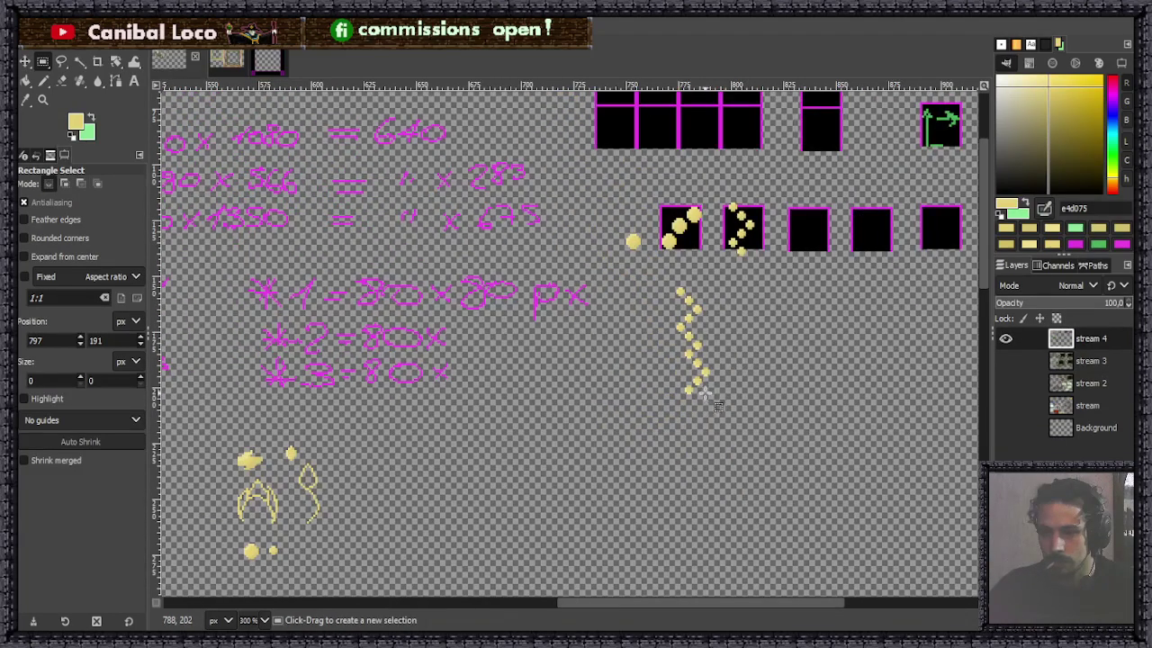
key("ctrl")
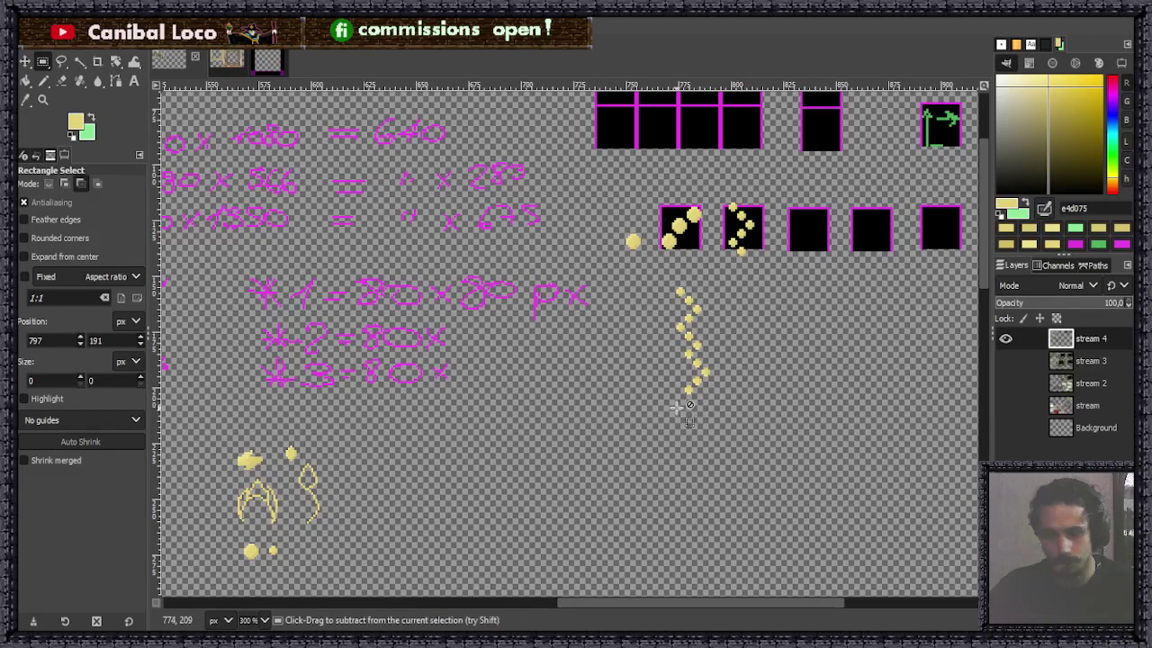
key("ctrl+v")
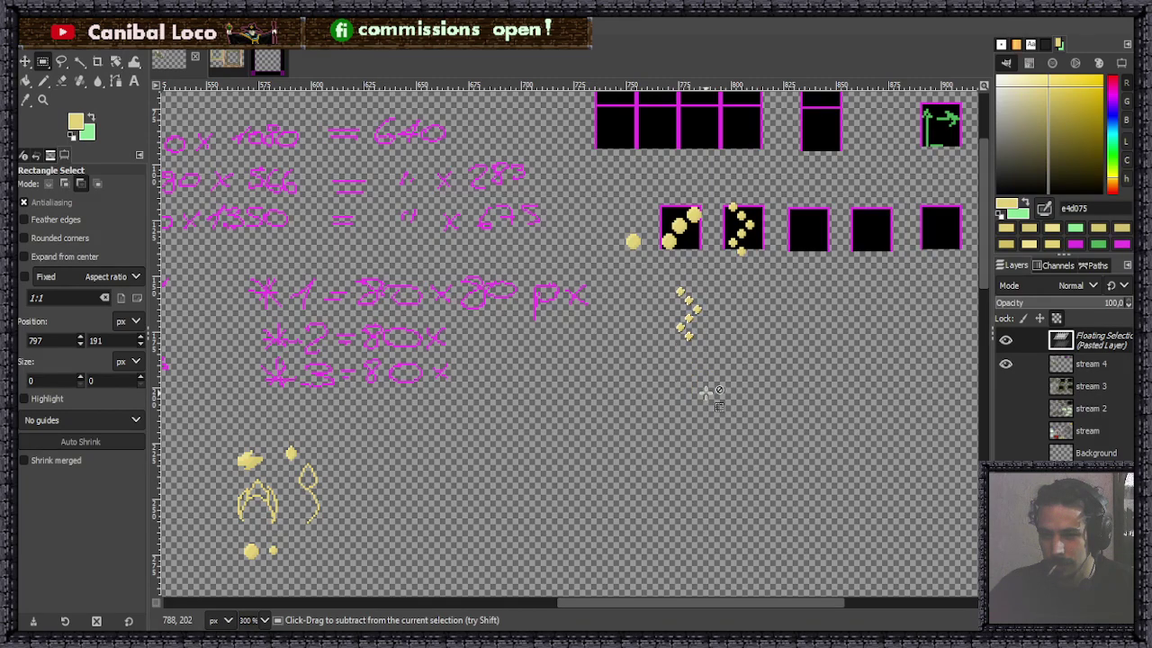
left_click(713, 364)
Copy the lowest orb of the isolated zigzag and anchor the copy about 4 px to the right and 4 px below it.
scroll(724, 377, "up", 3)
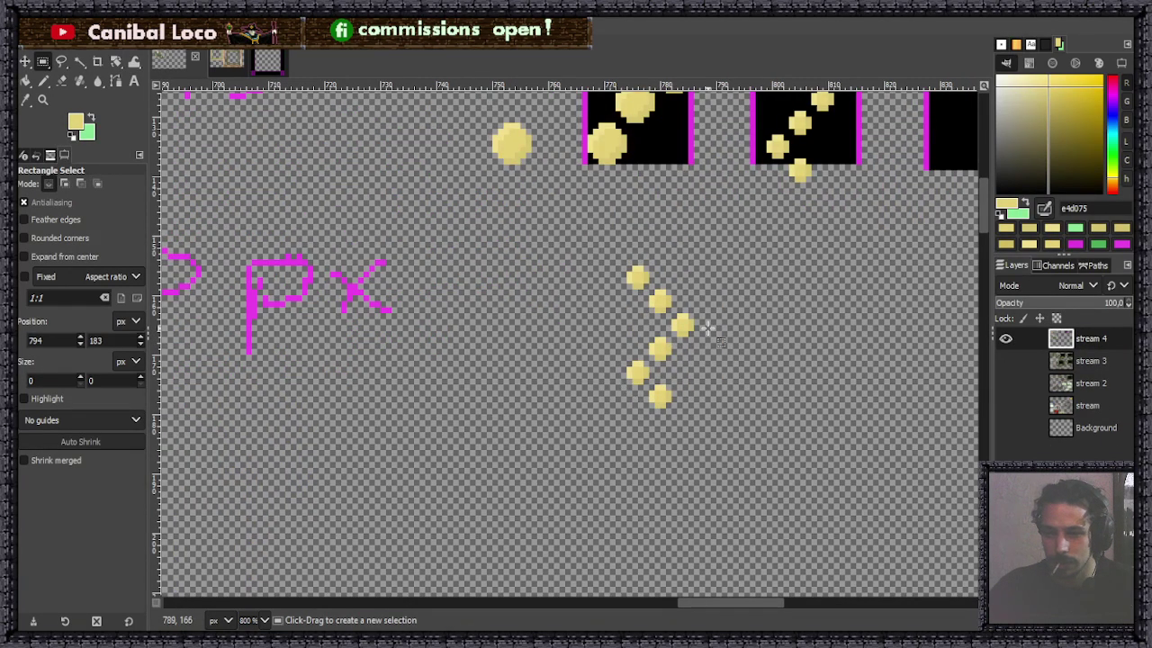
scroll(704, 426, "up", 3)
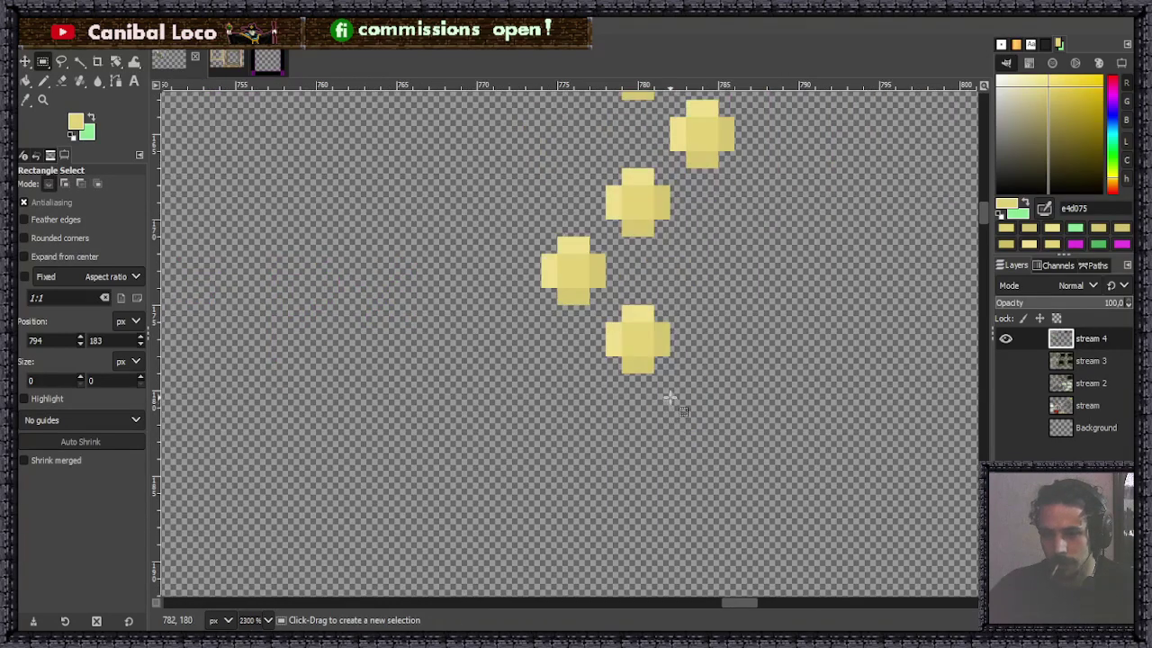
scroll(681, 363, "down", 3)
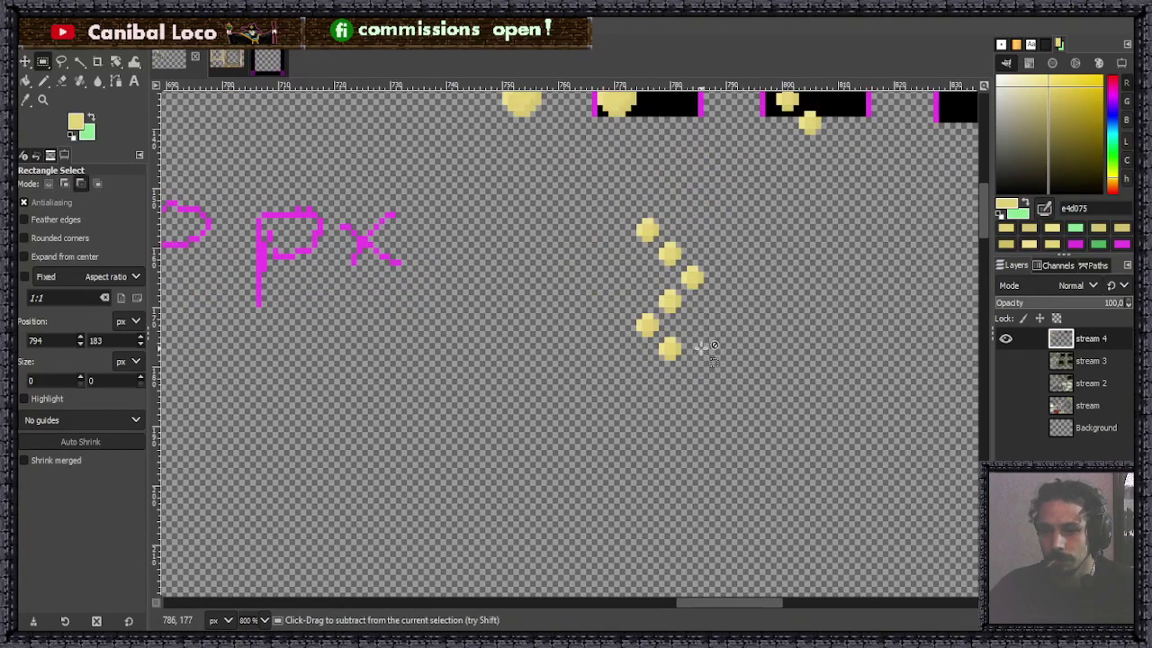
scroll(693, 351, "up", 2)
left_click_drag(633, 311, 716, 395)
key("ctrl+c")
key("ctrl+v")
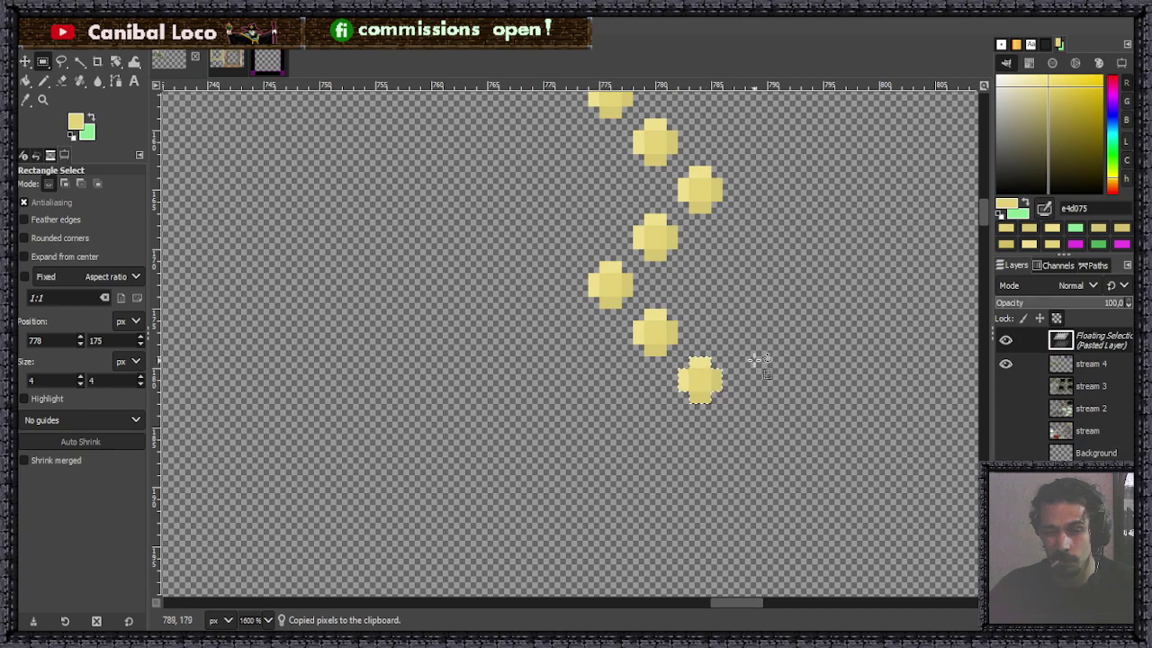
left_click(765, 370)
Copy the seven-orb zigzag, flip the copy horizontally and anchor it beneath the strand as a continuation.
scroll(723, 411, "down", 4, "ctrl")
left_click_drag(673, 288, 722, 378)
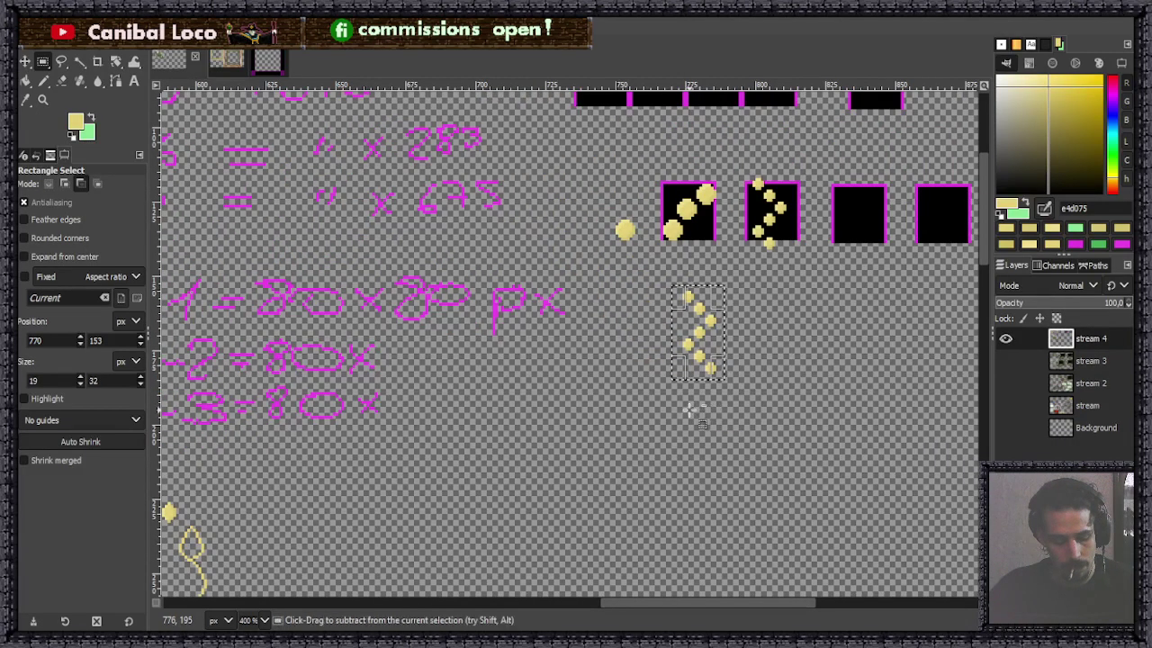
key("ctrl+c")
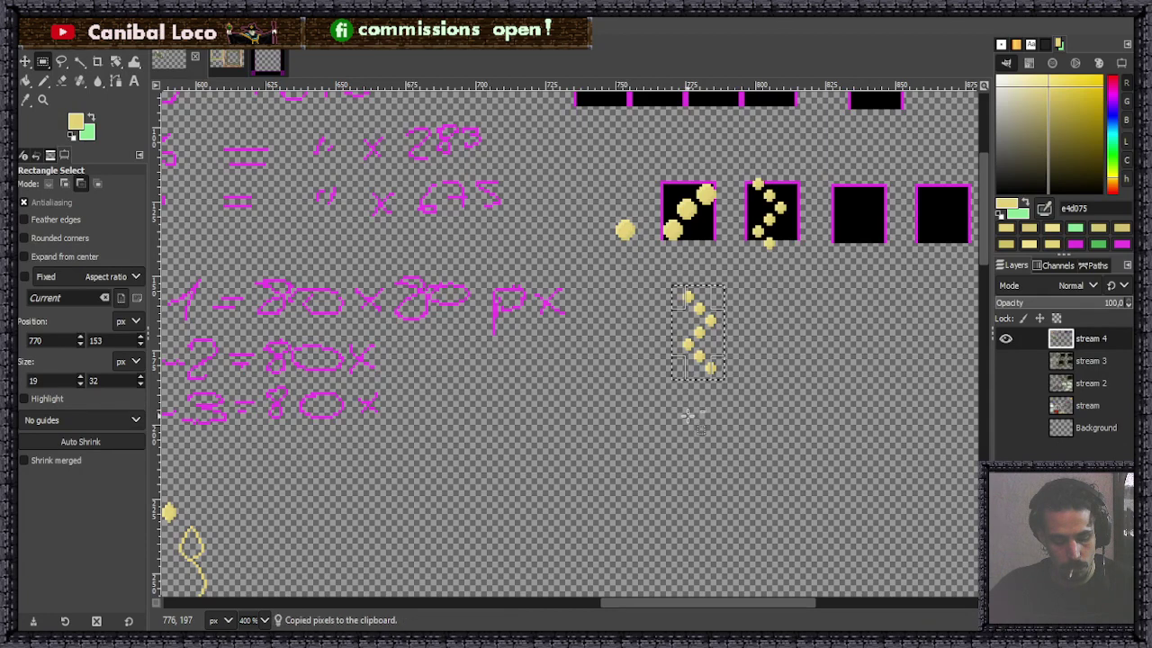
scroll(738, 364, "up", 2)
key("ctrl+v")
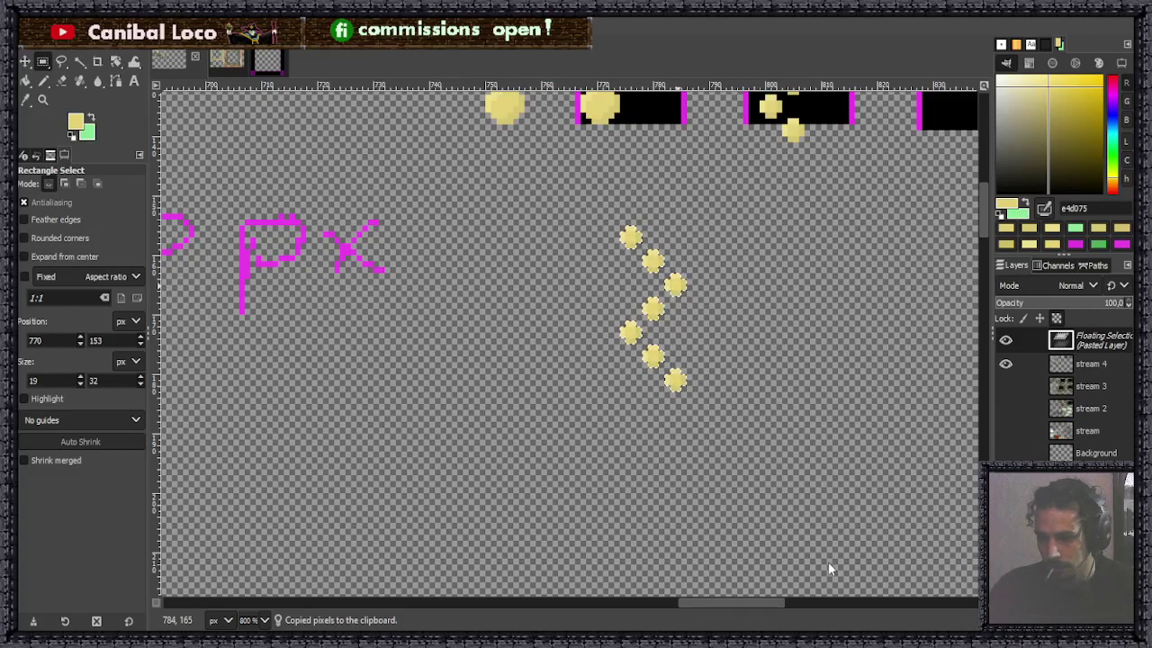
key("shift+h")
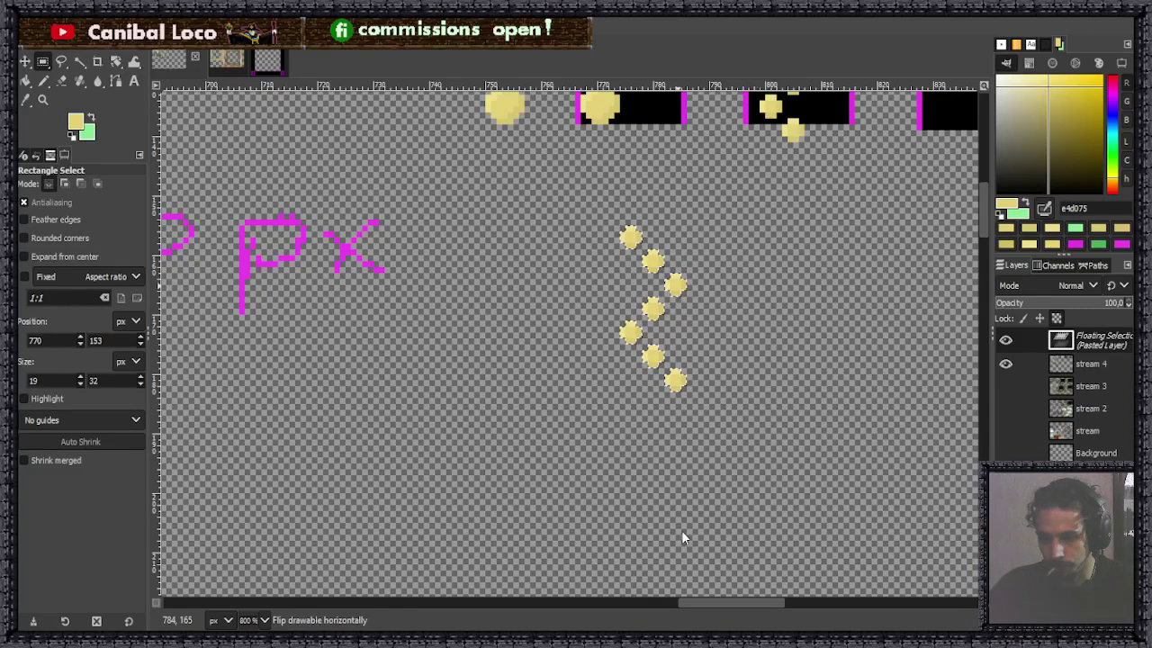
left_click_drag(676, 242, 667, 414)
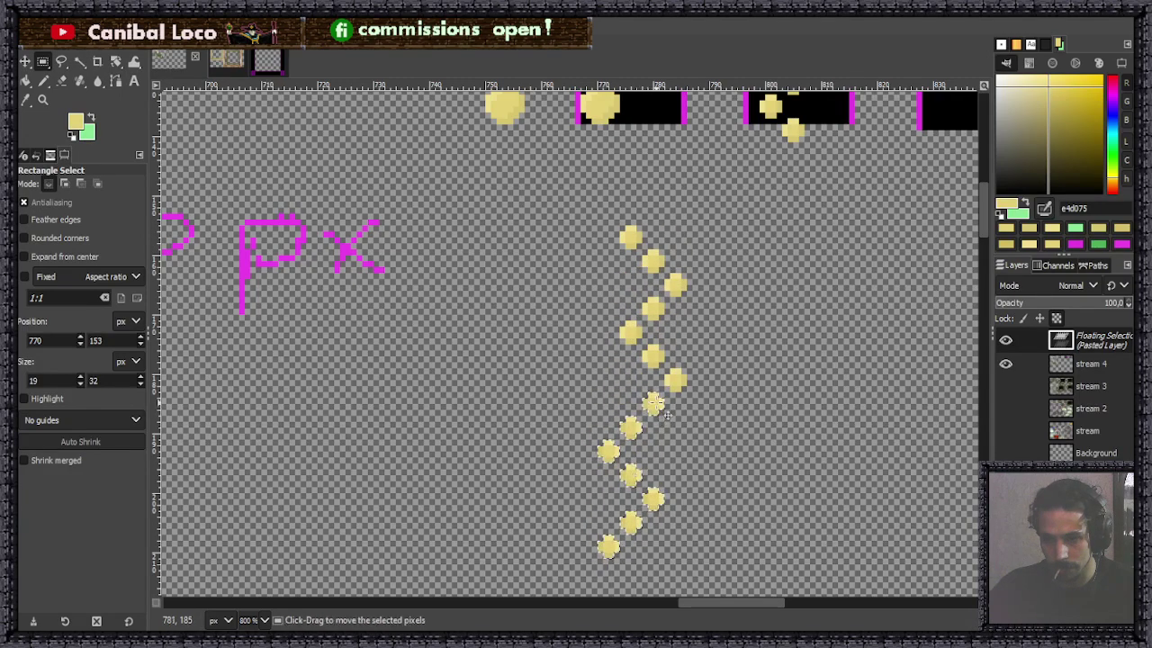
scroll(679, 414, "down", 3, "ctrl")
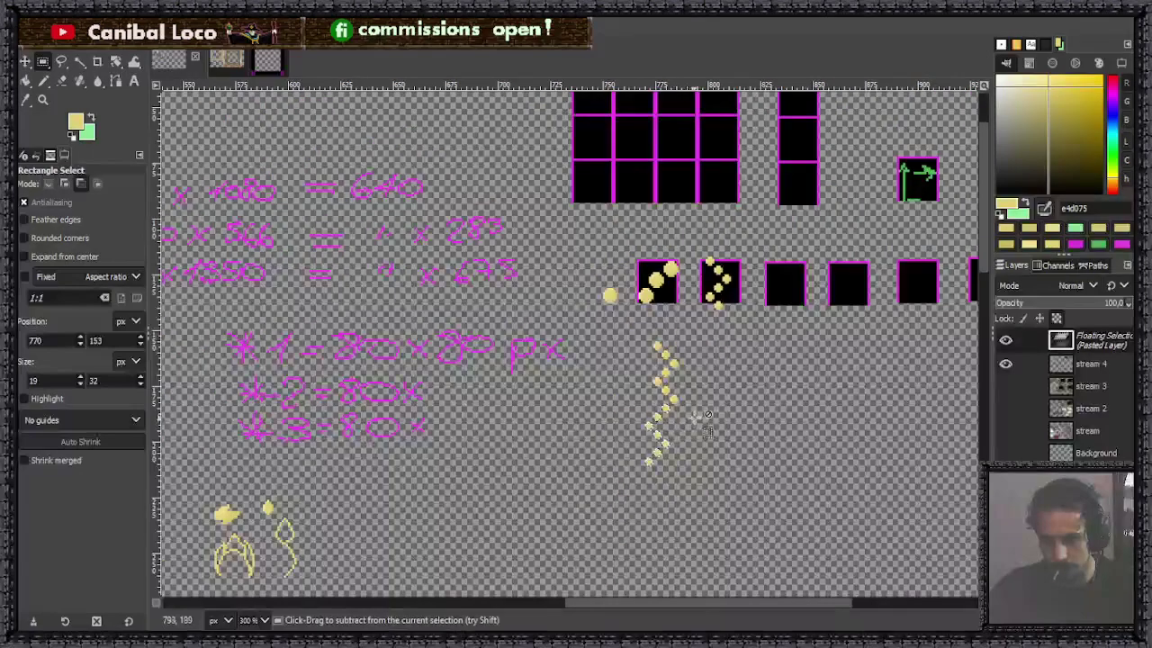
scroll(707, 415, "up", 3, "ctrl")
left_click(675, 378)
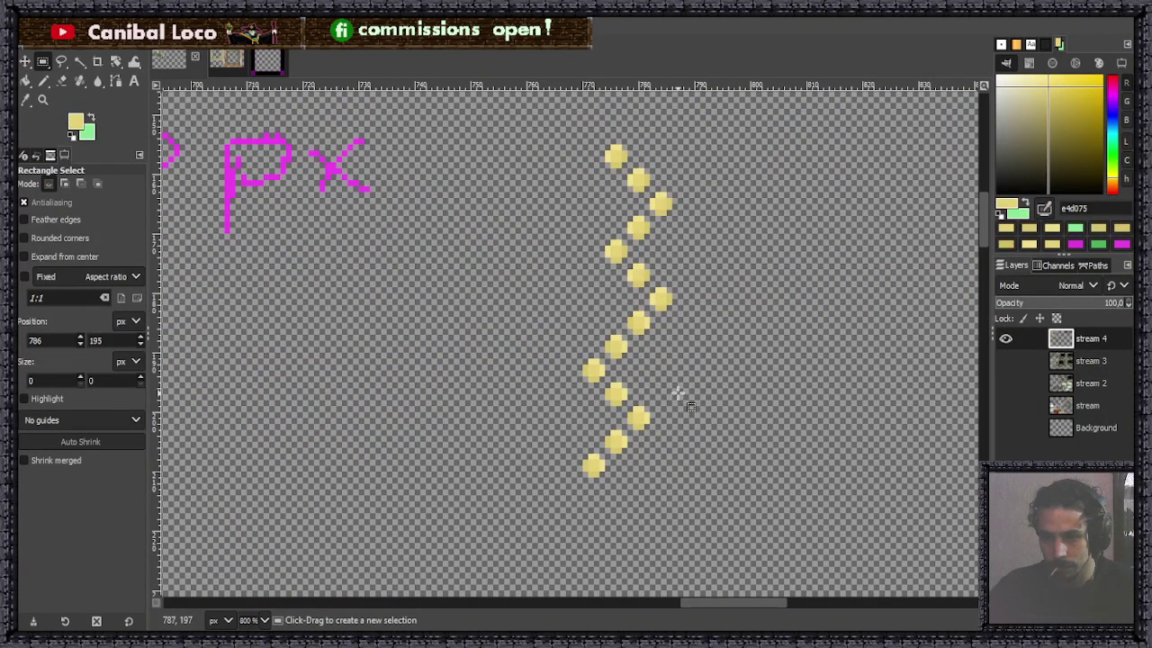
Select the whole zigzag strand, about 17 × 60 px, then undo back to the floating lower seven-orb copy.
scroll(680, 389, "down", 5, "ctrl")
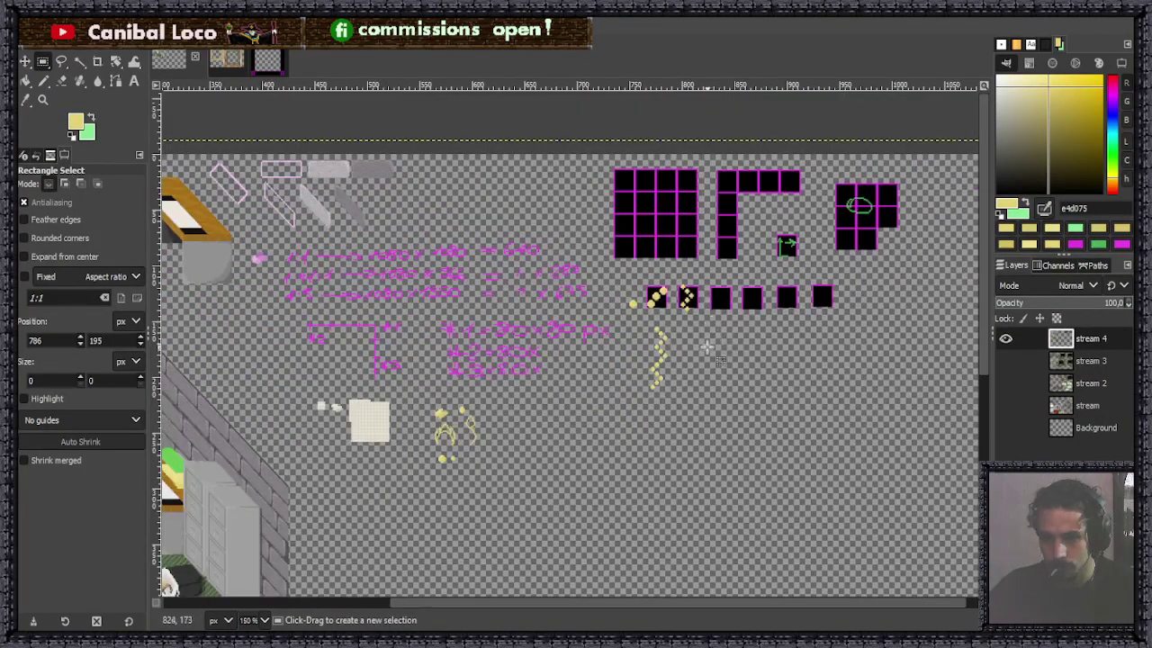
scroll(686, 357, "up", 3, "ctrl")
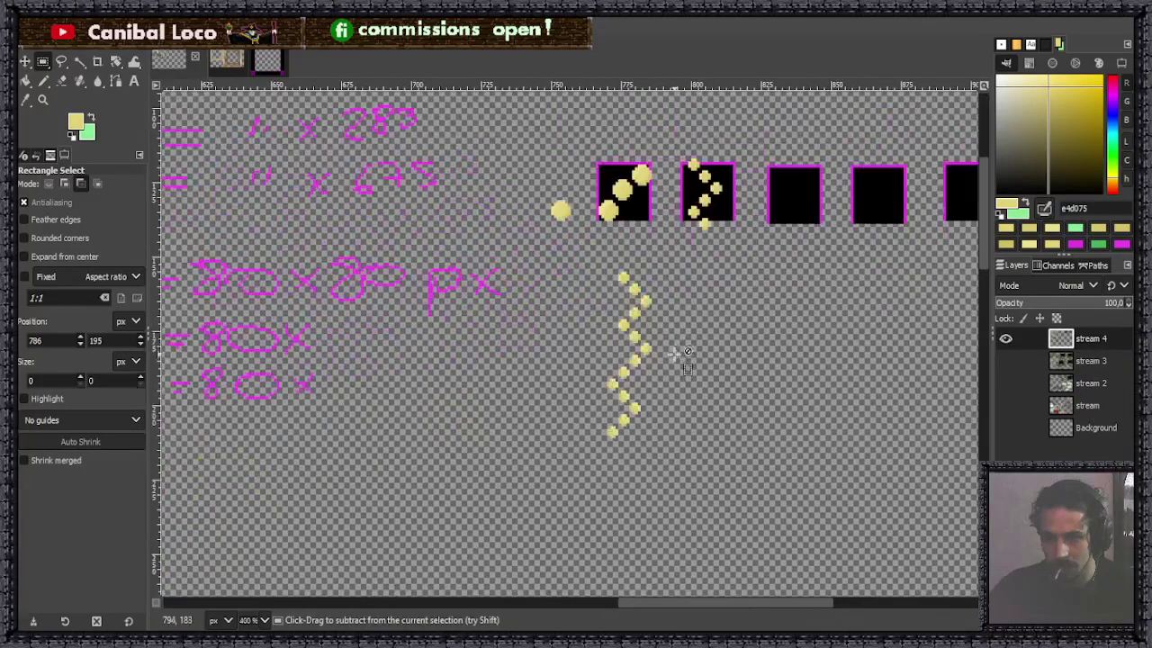
left_click(608, 262)
left_click_drag(608, 261, 653, 444)
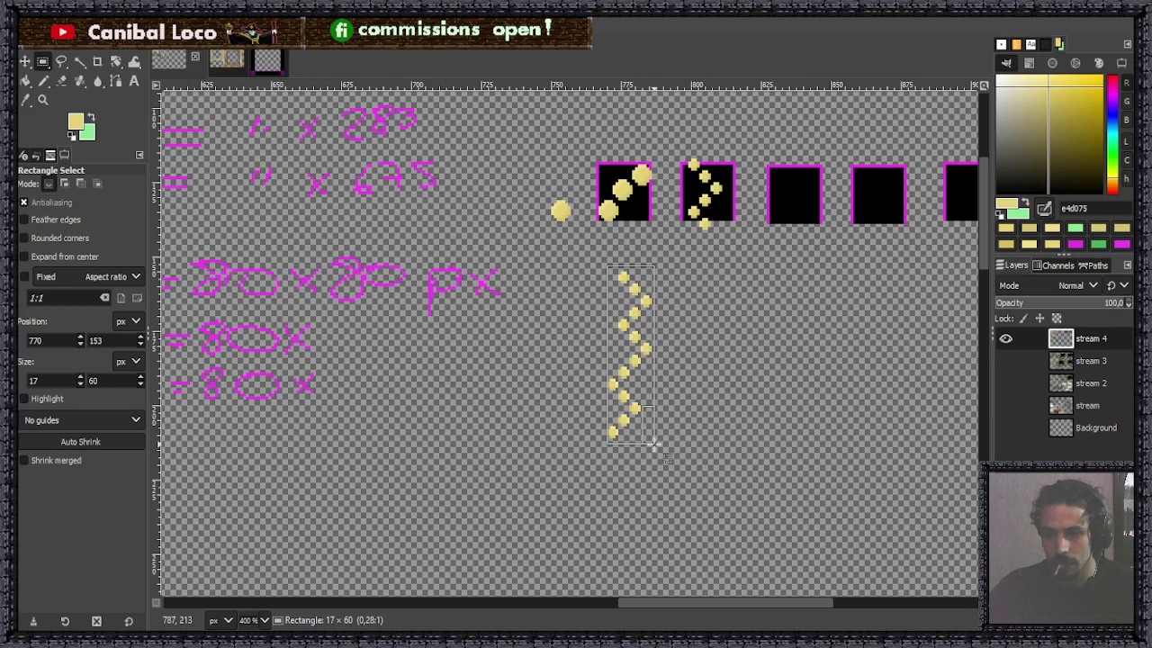
scroll(670, 386, "up", 3)
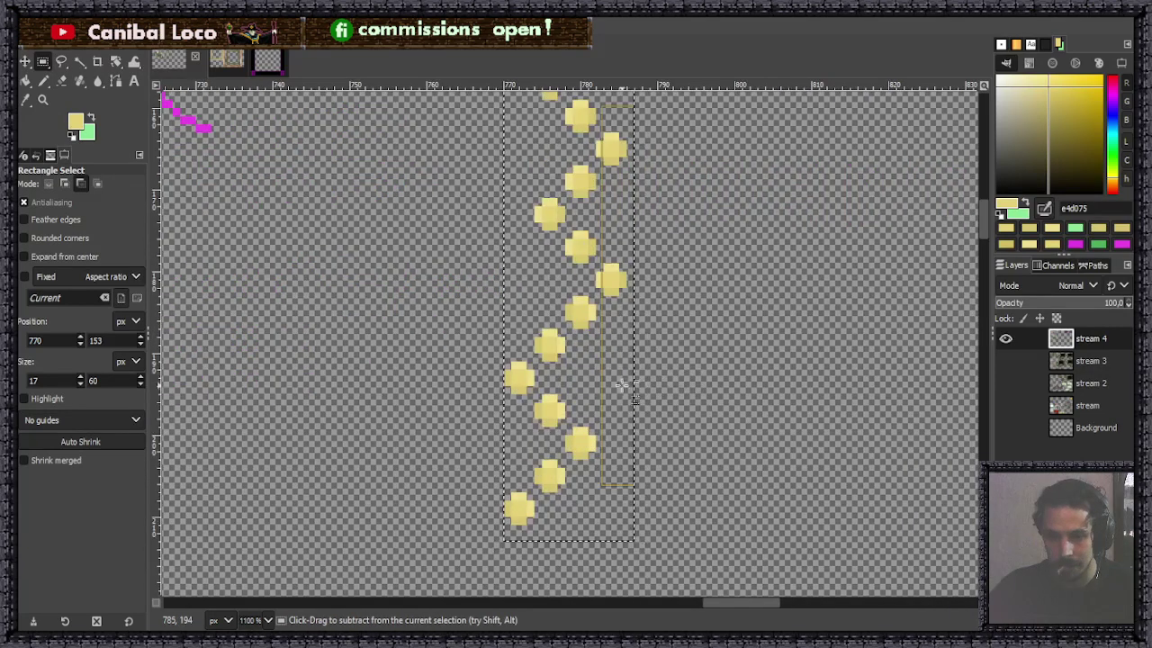
left_click_drag(623, 384, 635, 372)
key("ctrl+c")
key("ctrl+v")
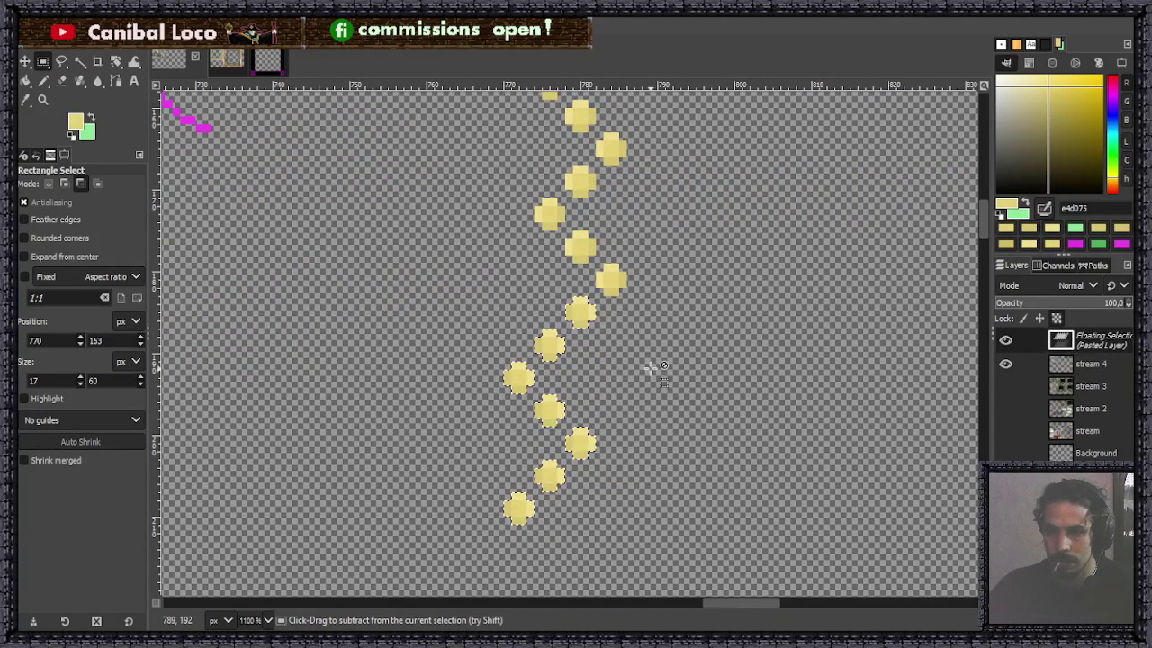
Try shifting the lower seven-orb copy 4 px right and 4 px up so it overlaps the strand's end, then anchor it.
left_click_drag(581, 317, 611, 285)
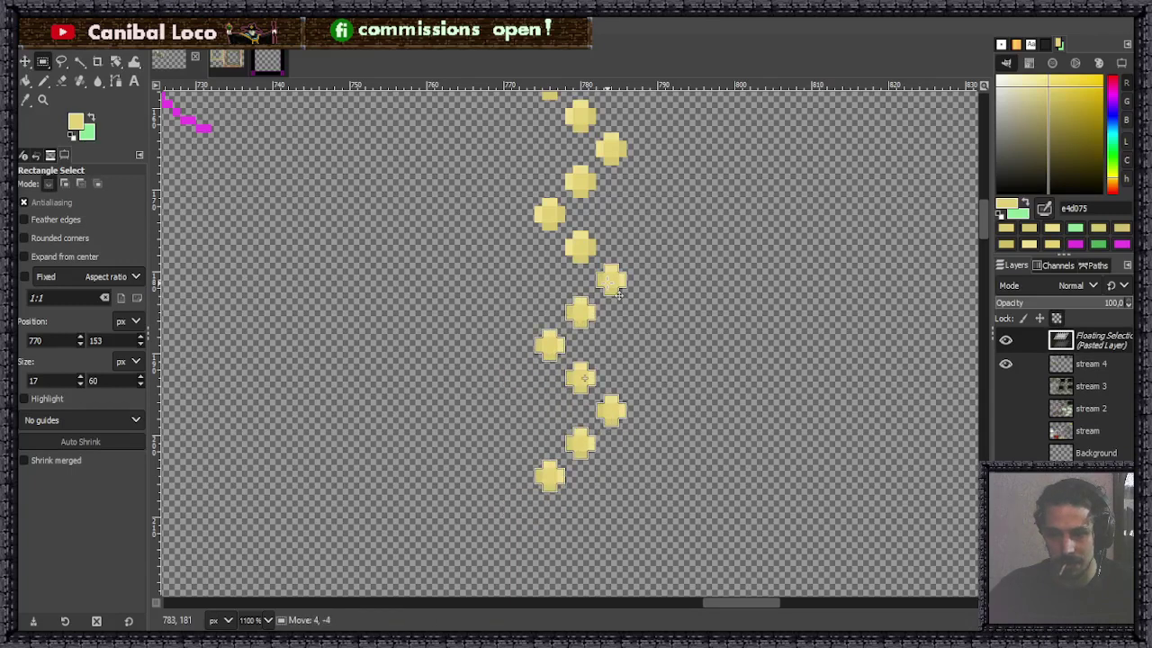
scroll(657, 375, "down", 3)
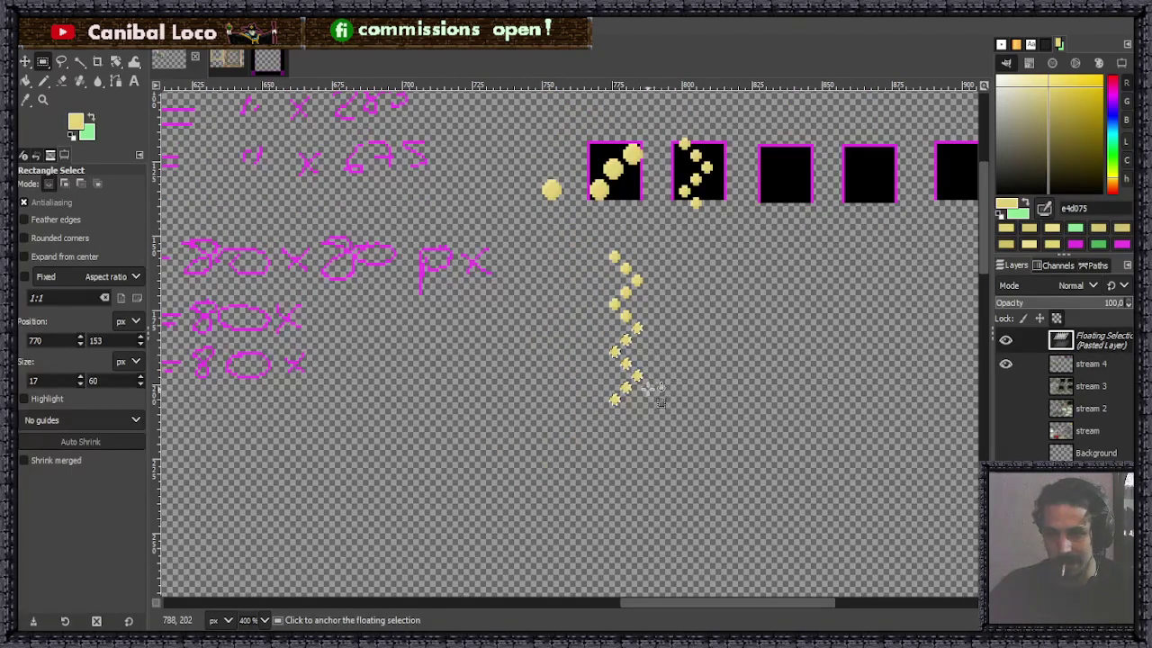
scroll(651, 390, "up", 2)
scroll(665, 355, "down", 2)
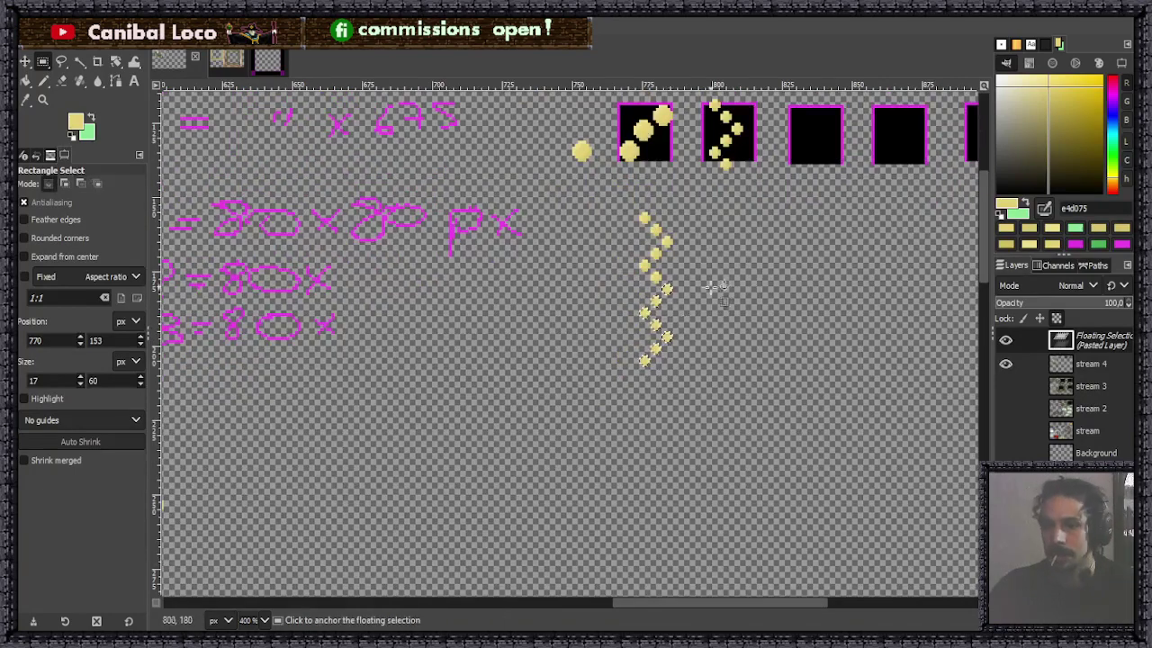
left_click(700, 297)
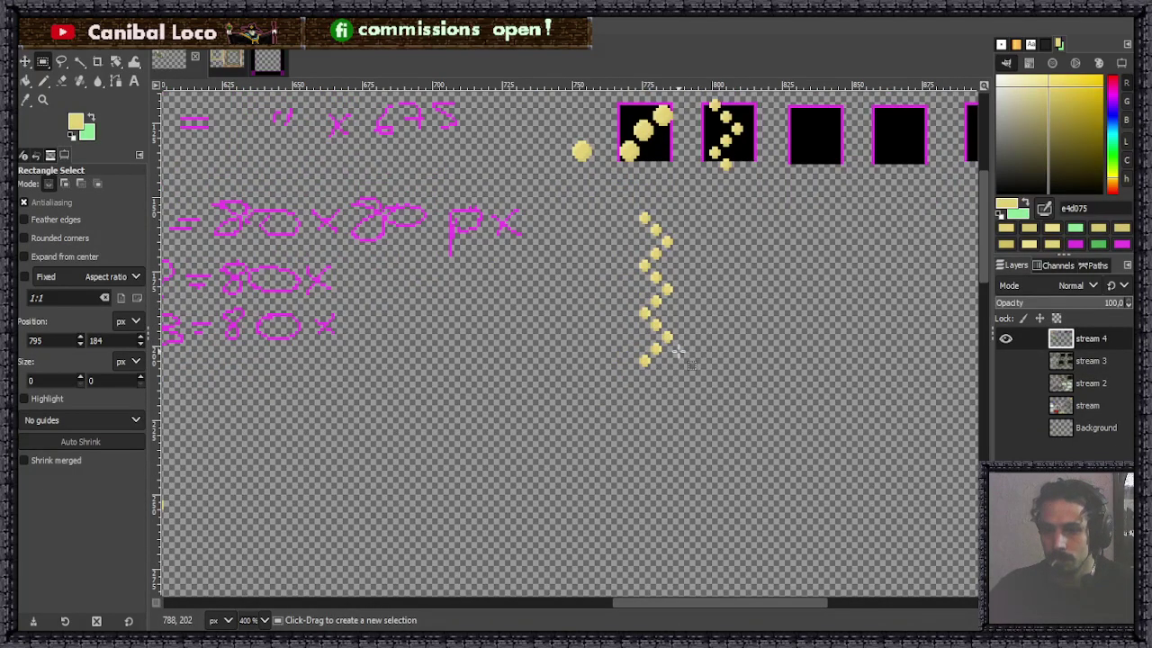
Undo the accidental layer cut and the anchoring, then anchor the flipped seven-orb copy about 23 px left, clear of the strand.
key("ctrl")
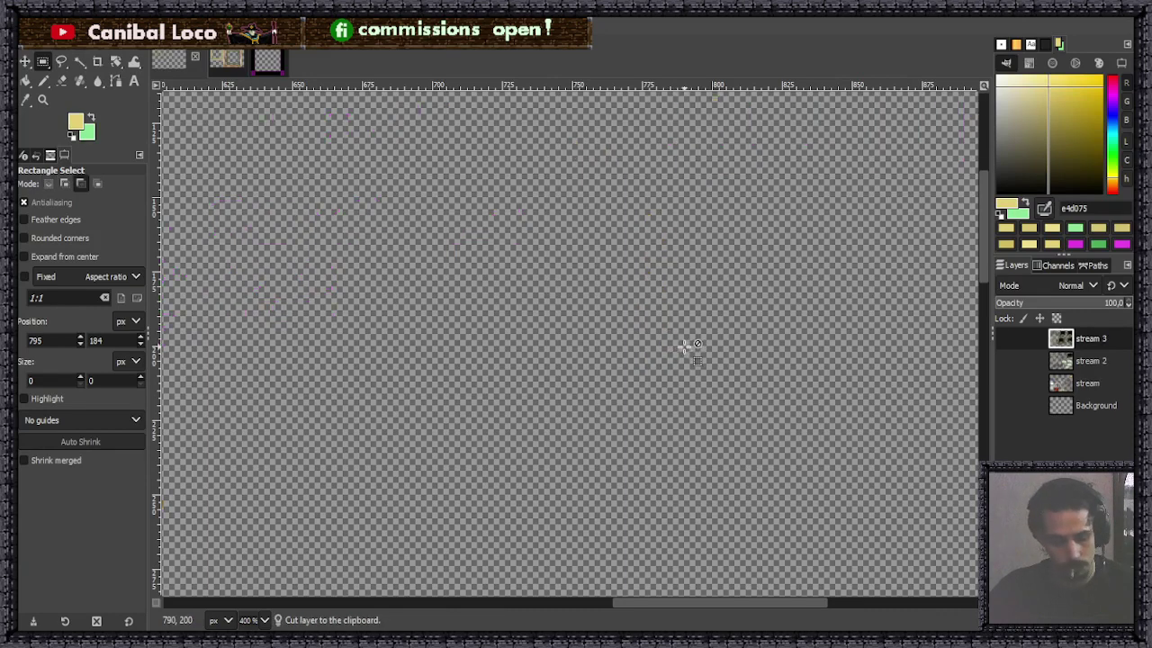
key("shift+ctrl+n")
key("ctrl+v")
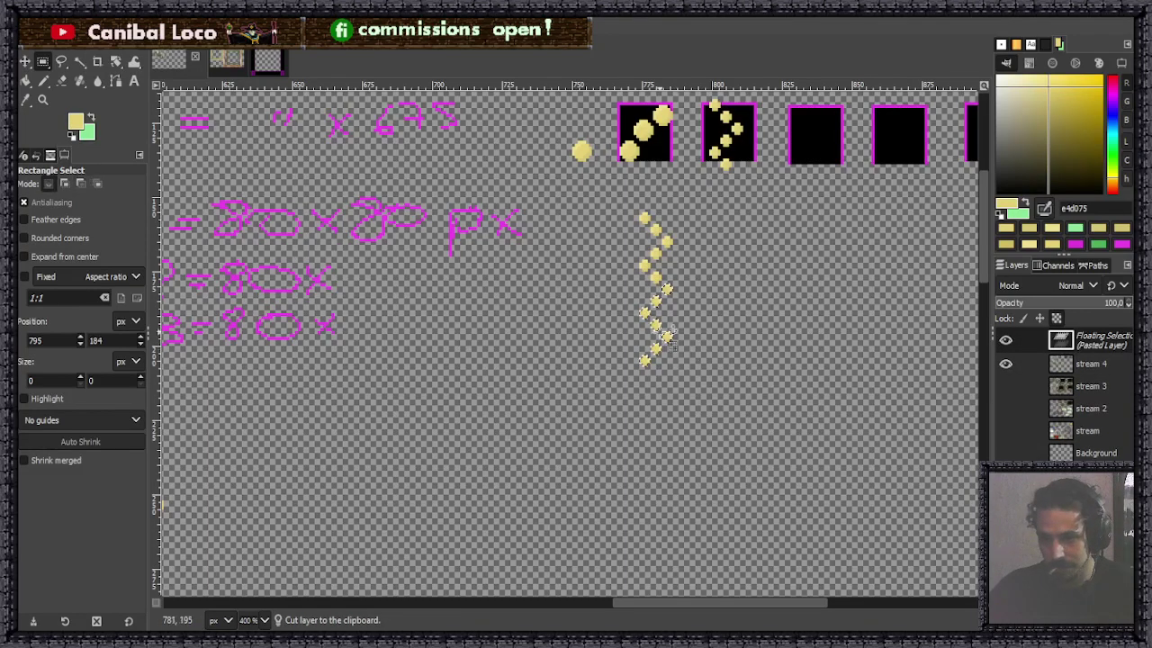
scroll(671, 337, "up", 4)
left_click_drag(711, 351, 491, 324)
left_click(592, 358)
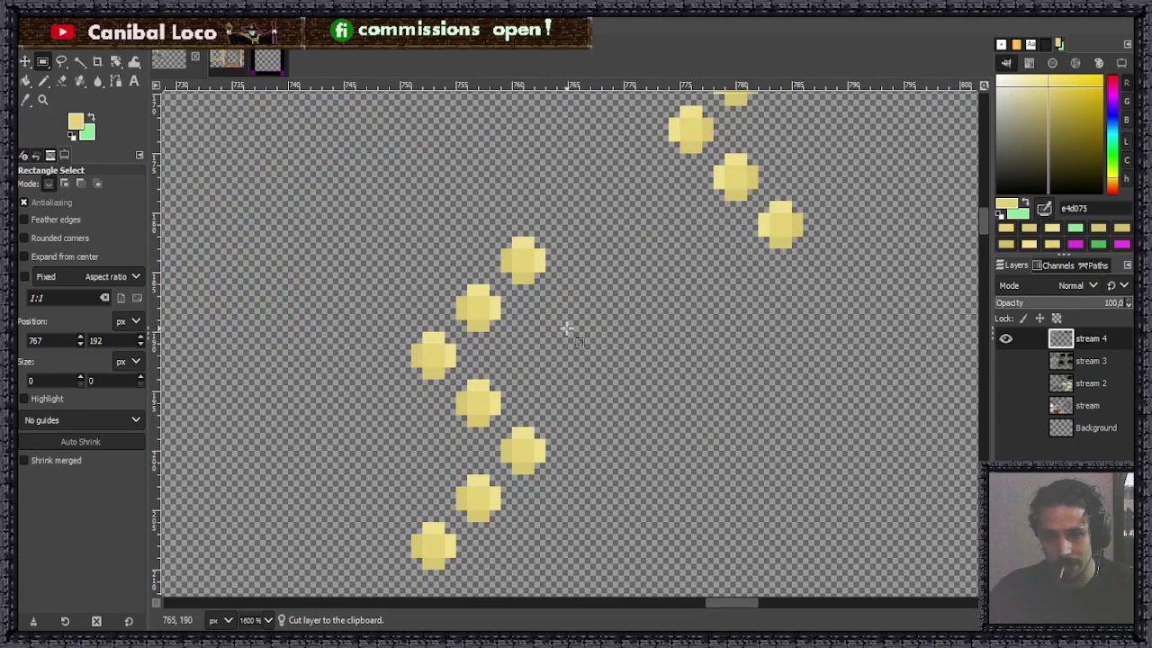
left_click_drag(769, 201, 802, 246)
left_click_drag(802, 201, 457, 548)
key("ctrl+c")
key("ctrl+v")
left_click(579, 488)
Duplicate the separate seven-orb zigzag, extending the main strand with one copy overlapping its lowest orb and anchoring the other at the left.
key("minus")
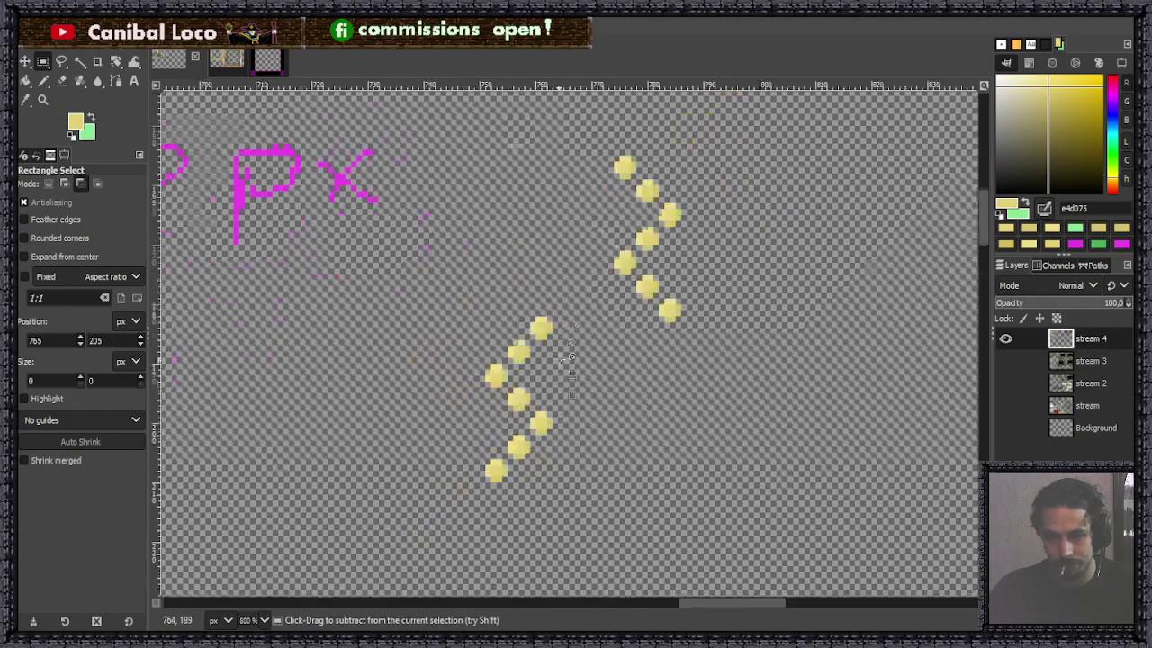
scroll(540, 360, "down", 1)
left_click(475, 250)
left_click_drag(476, 250, 561, 436)
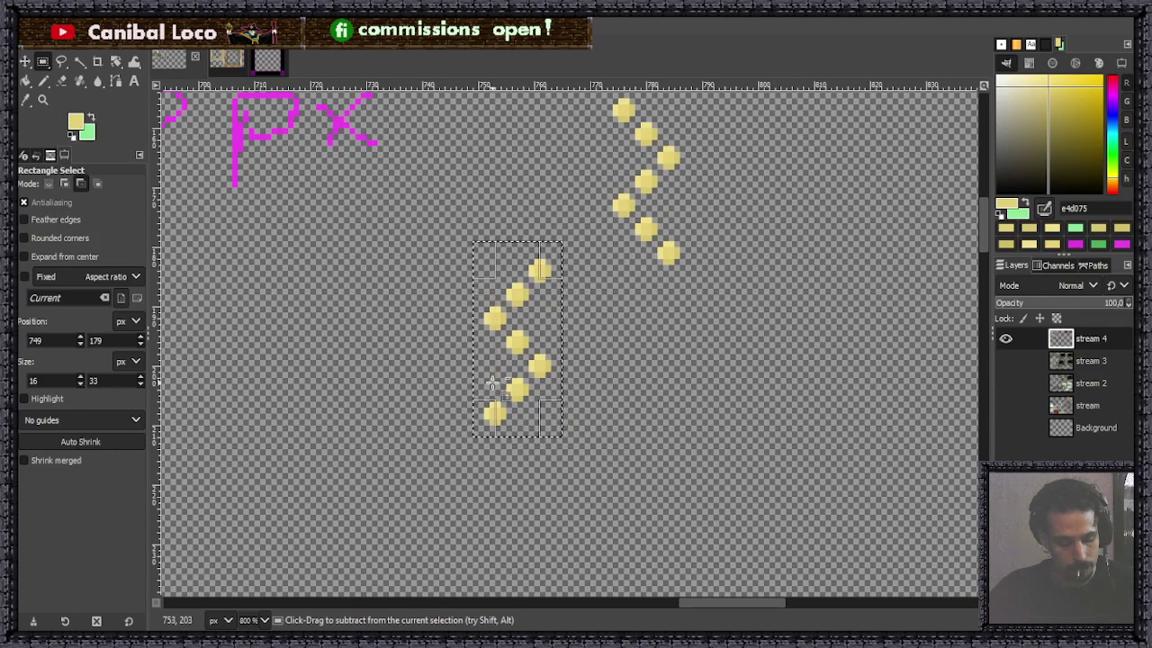
key("ctrl+c")
key("ctrl+v")
mouse_move(502, 327)
left_mouse_down()
mouse_move(633, 308)
mouse_move(638, 464)
mouse_move(566, 426)
mouse_move(641, 466)
mouse_move(648, 456)
mouse_move(510, 330)
left_mouse_up()
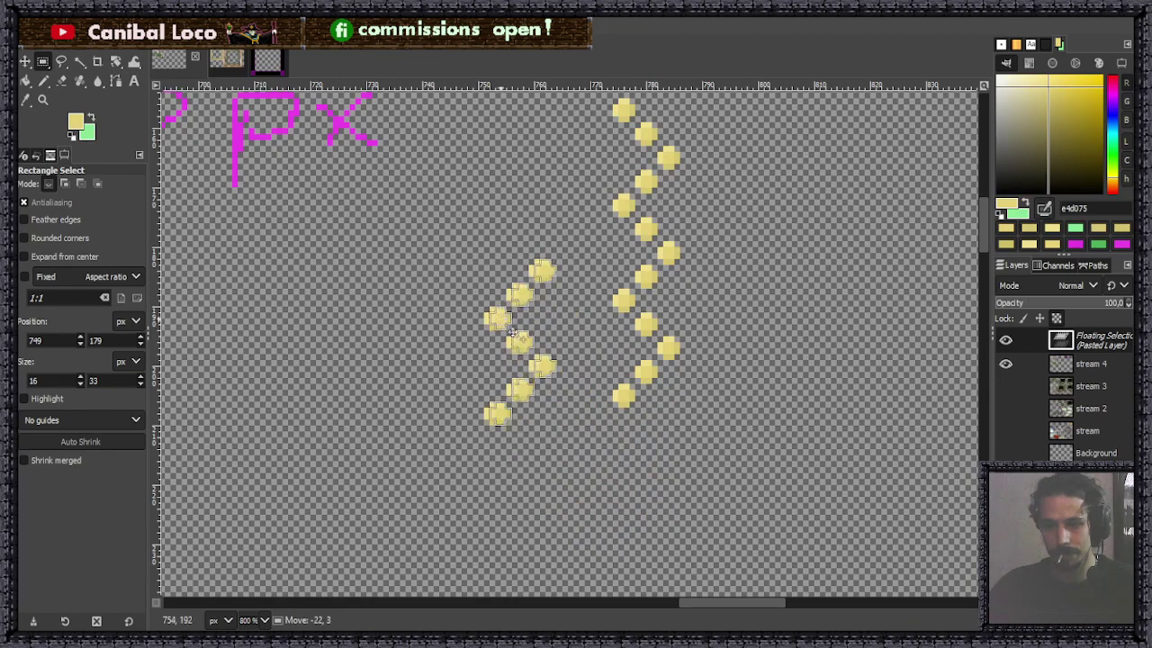
scroll(621, 354, "down", 3)
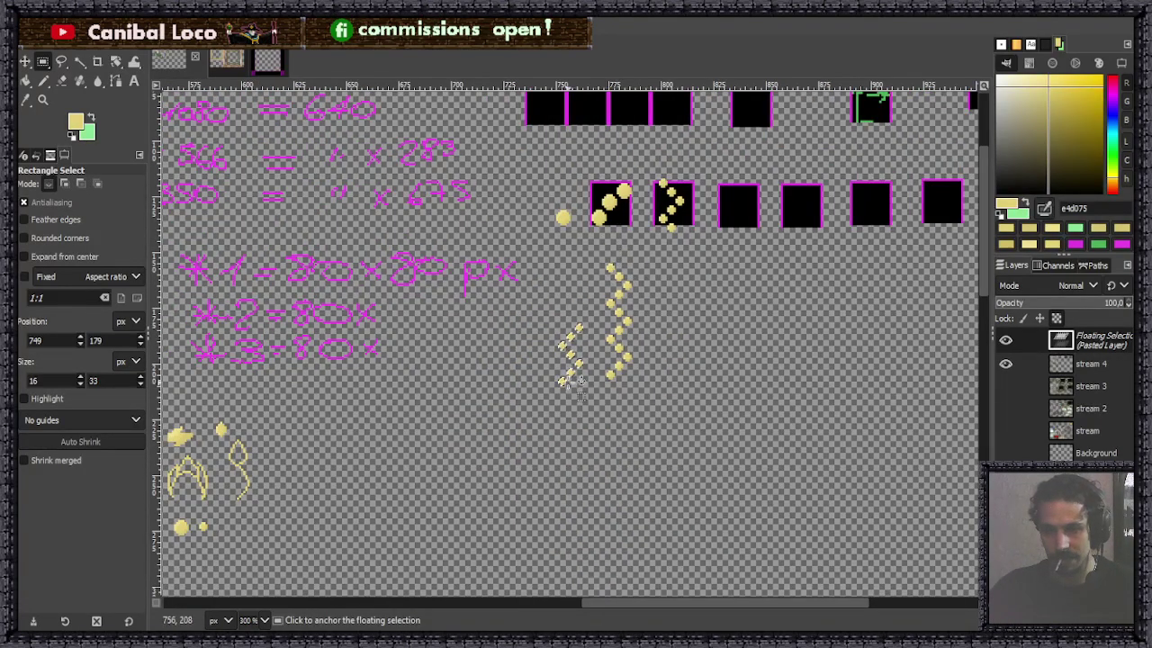
left_click(584, 407)
Move the separate seven-orb zigzag up about 28 px to align its top with the long strand, then save the image.
scroll(553, 351, "up", 2)
left_click_drag(551, 274, 620, 412)
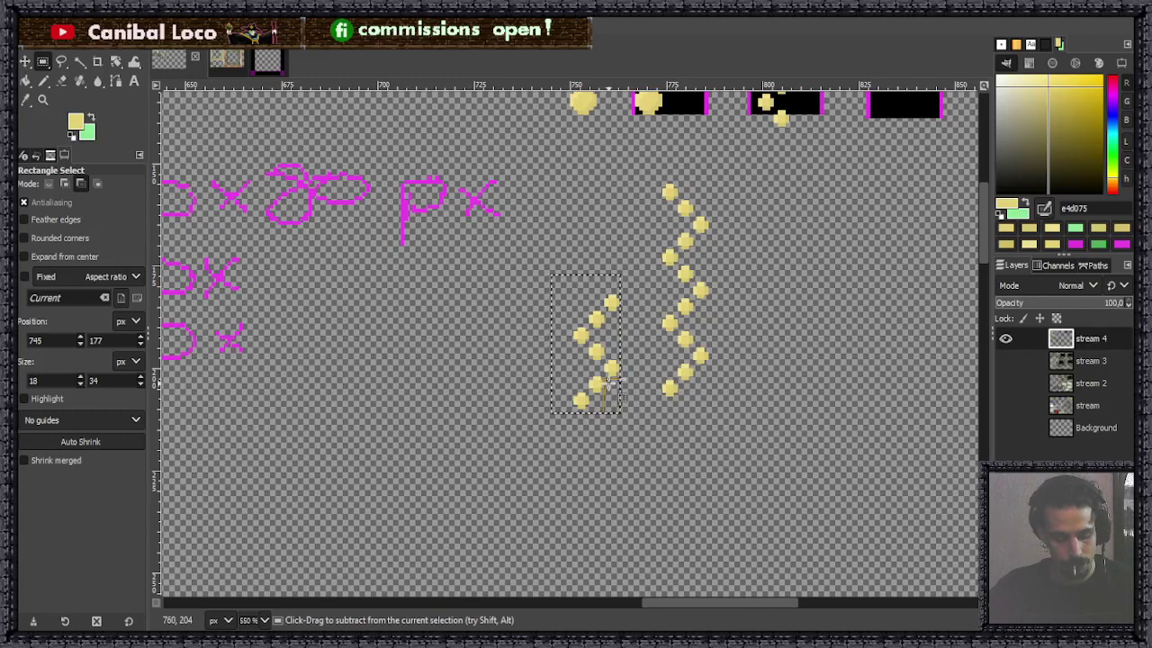
key("ctrl+x")
key("ctrl+v")
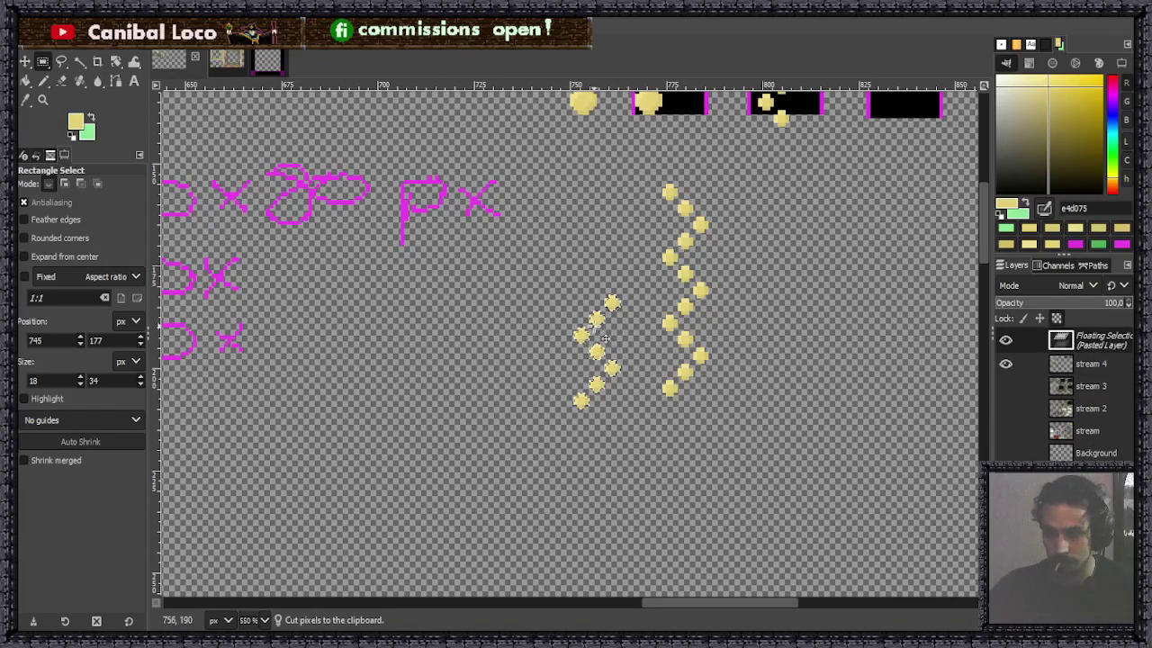
left_click_drag(608, 328, 608, 223)
left_click(743, 331)
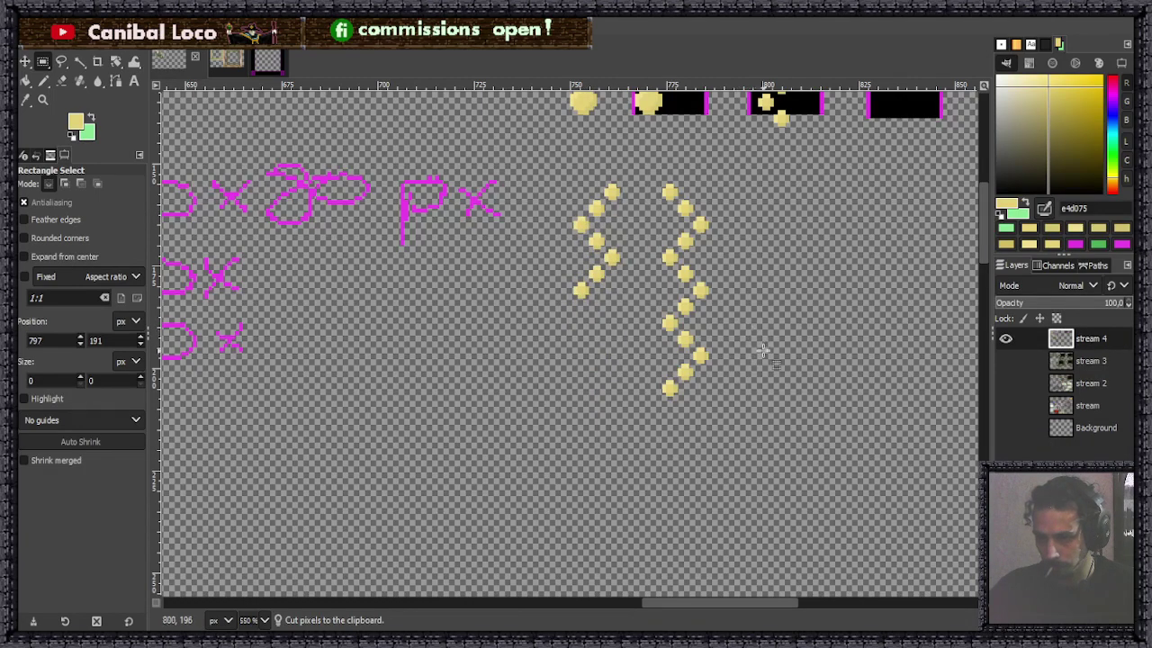
scroll(763, 351, "down", 5)
key("ctrl+s")
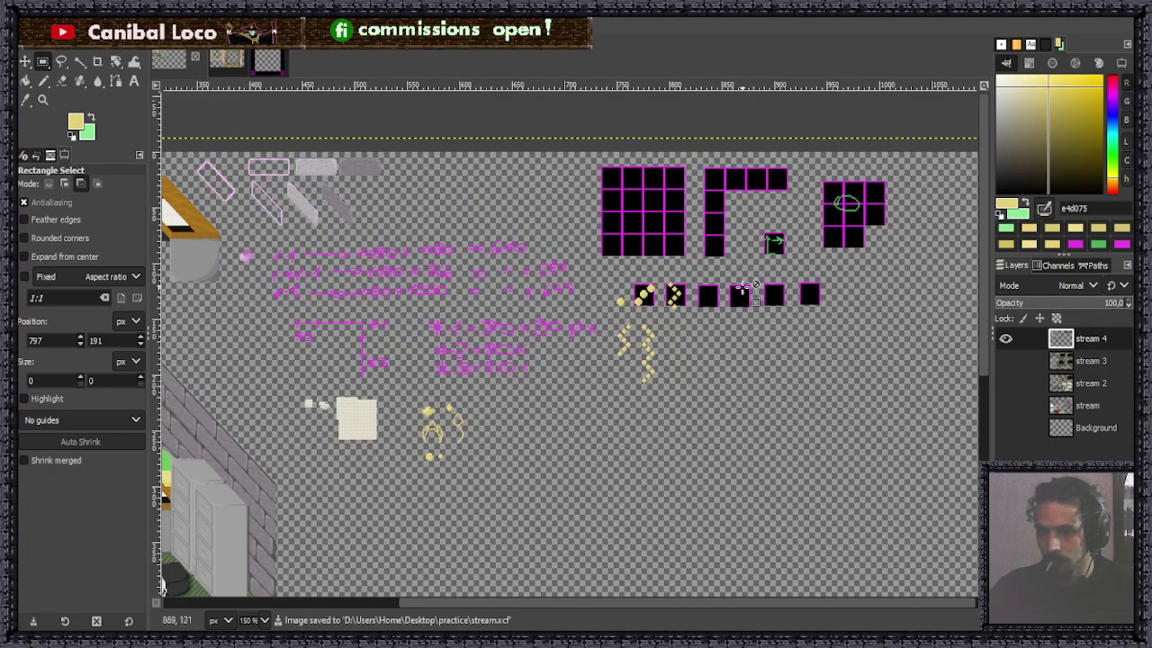
Examine the row of tiles and the two orb strands at several magnifications.
scroll(740, 288, "up", 2)
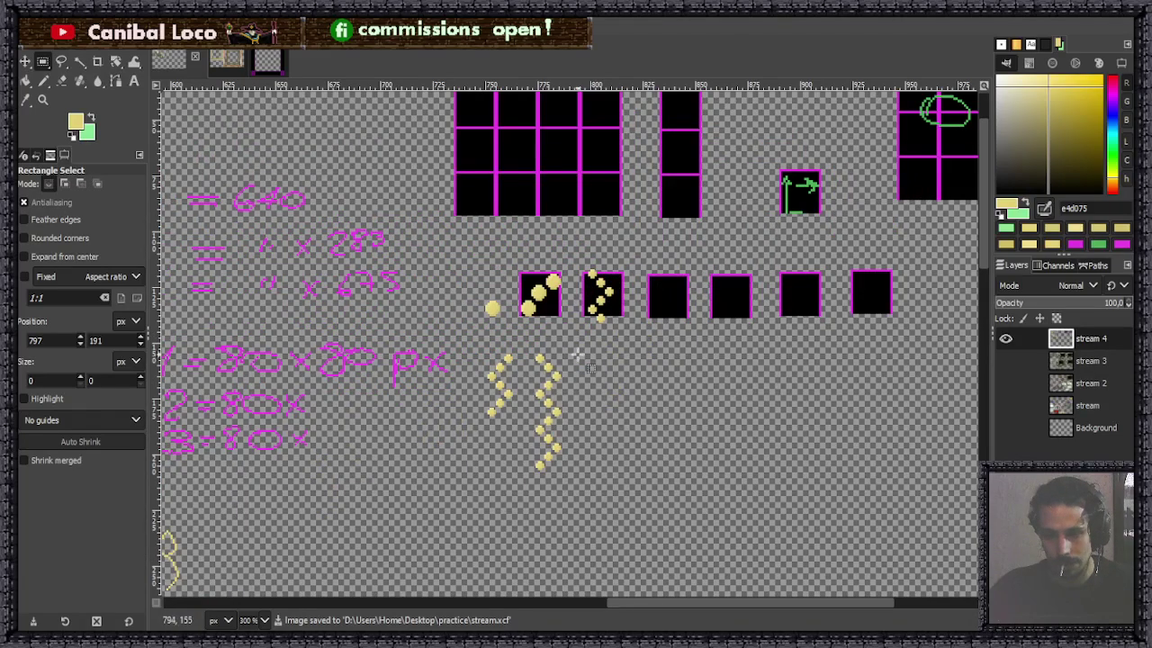
scroll(599, 376, "down", 5)
scroll(594, 355, "up", 3)
scroll(614, 339, "down", 3)
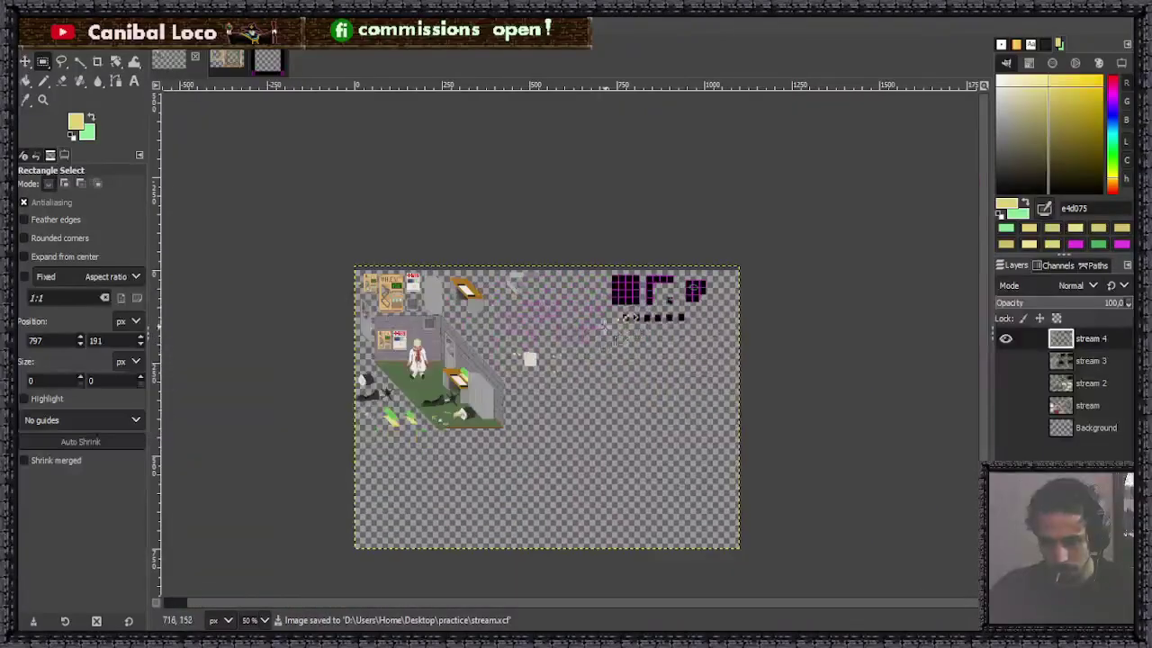
scroll(615, 339, "up", 5)
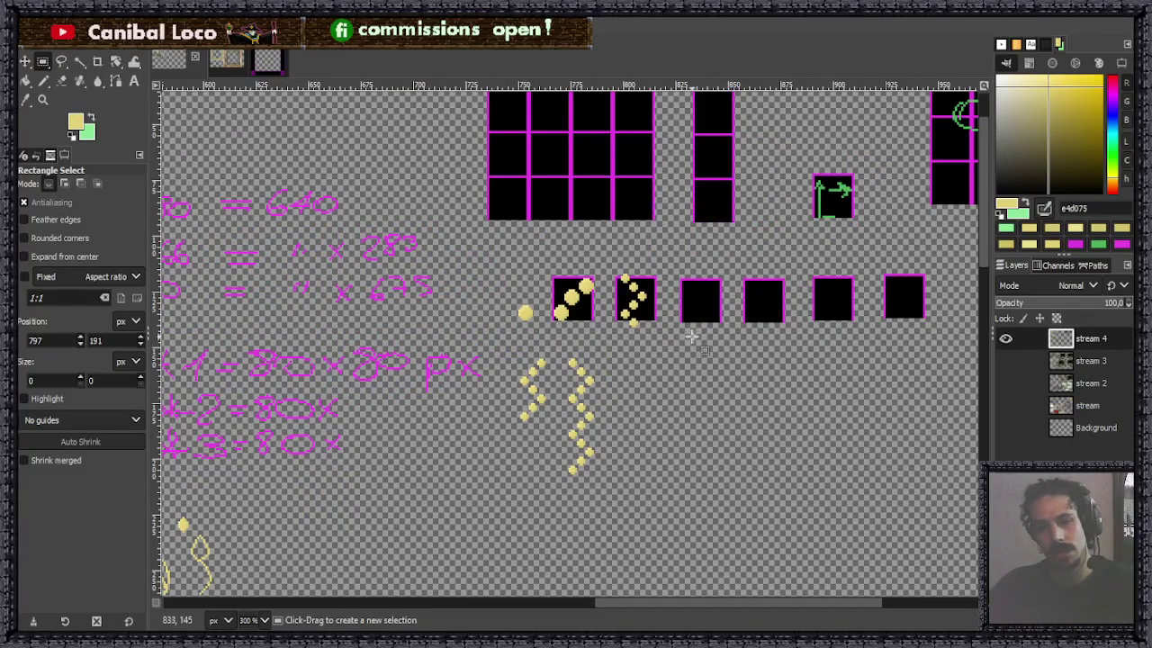
scroll(736, 274, "down", 3)
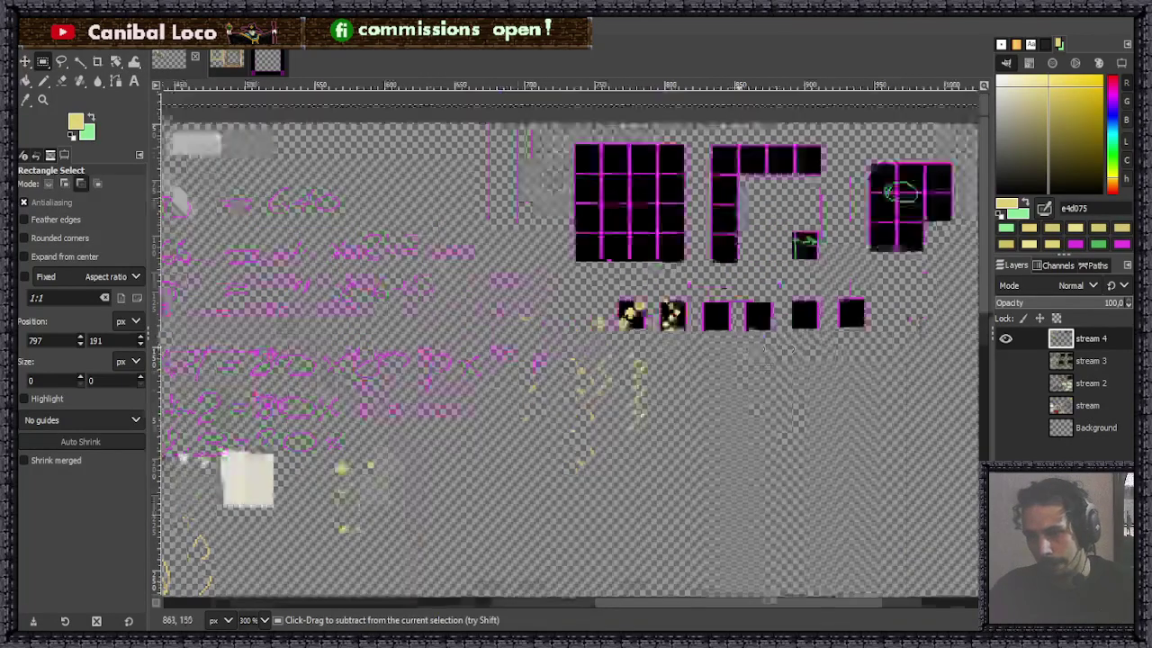
scroll(710, 261, "up", 2)
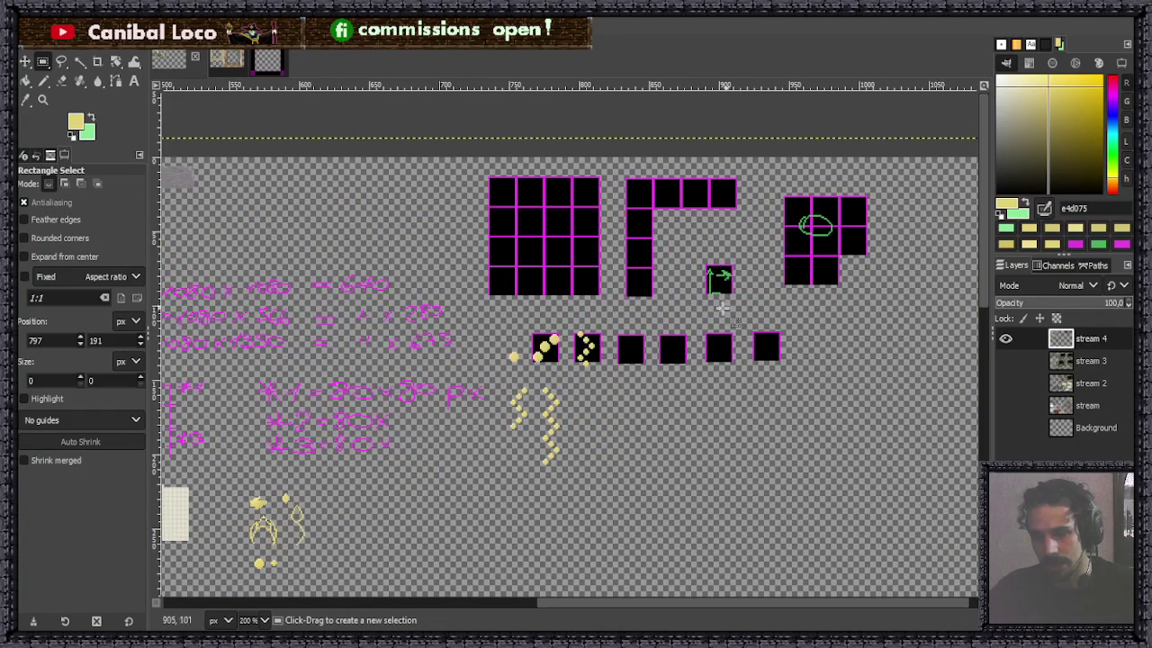
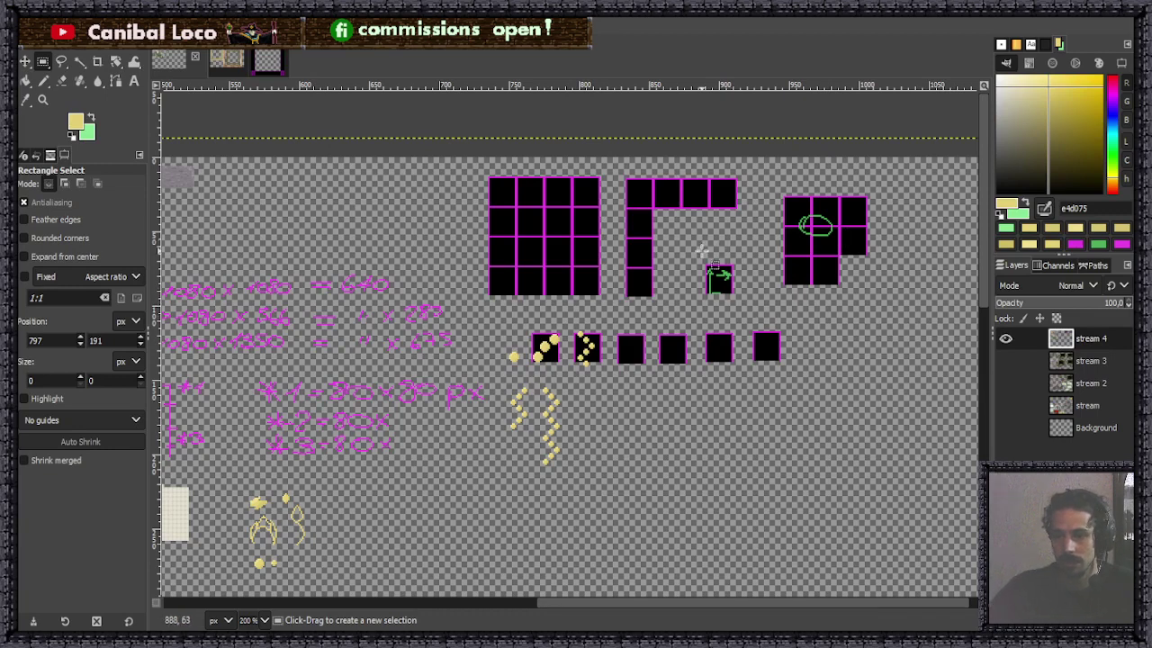
Outline parts of the L-shaped tile layout with trial rectangle selections, clear them, and save the image.
left_click_drag(714, 267, 740, 301)
left_click(772, 278)
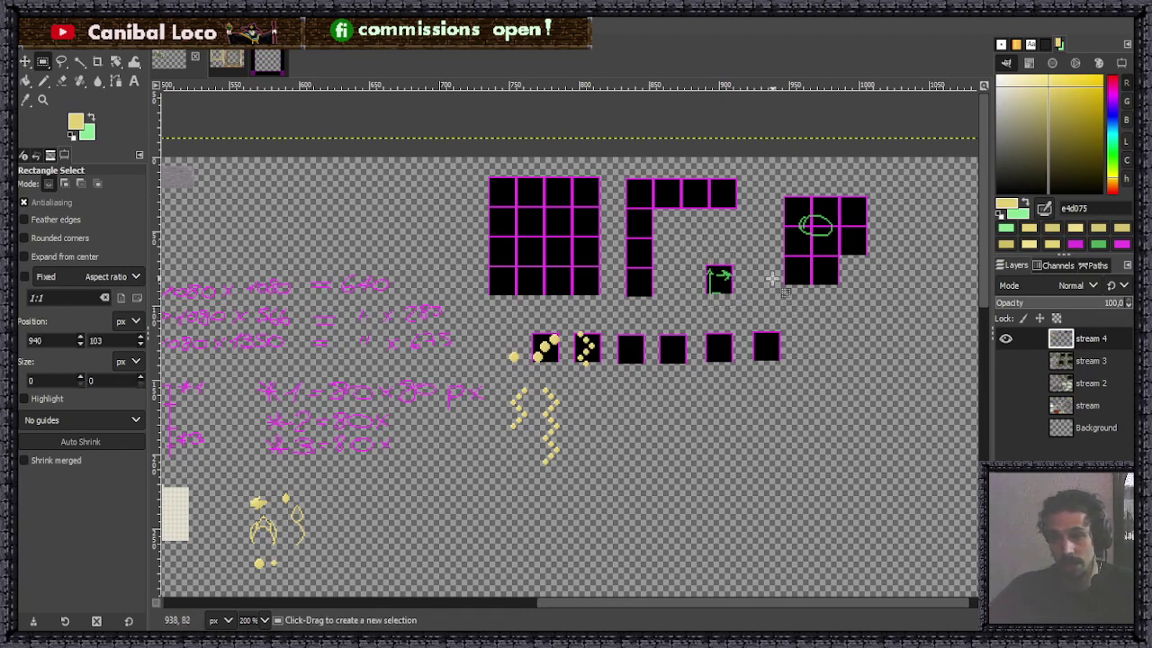
left_click_drag(620, 167, 673, 301)
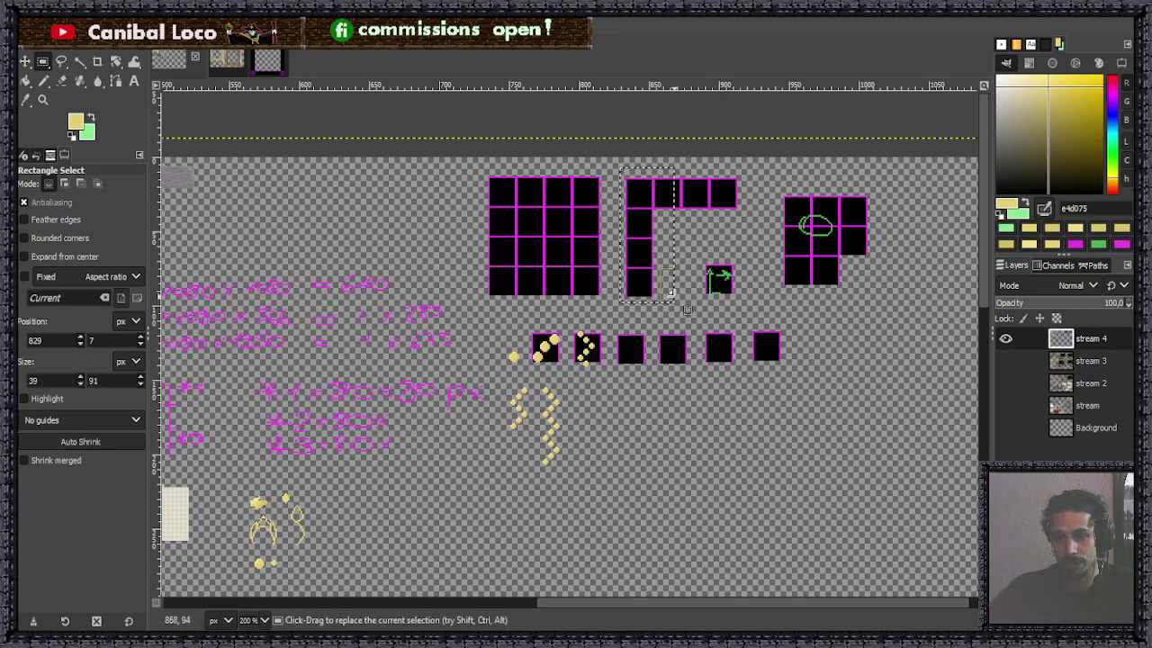
left_click_drag(694, 193, 727, 226)
left_click(764, 249)
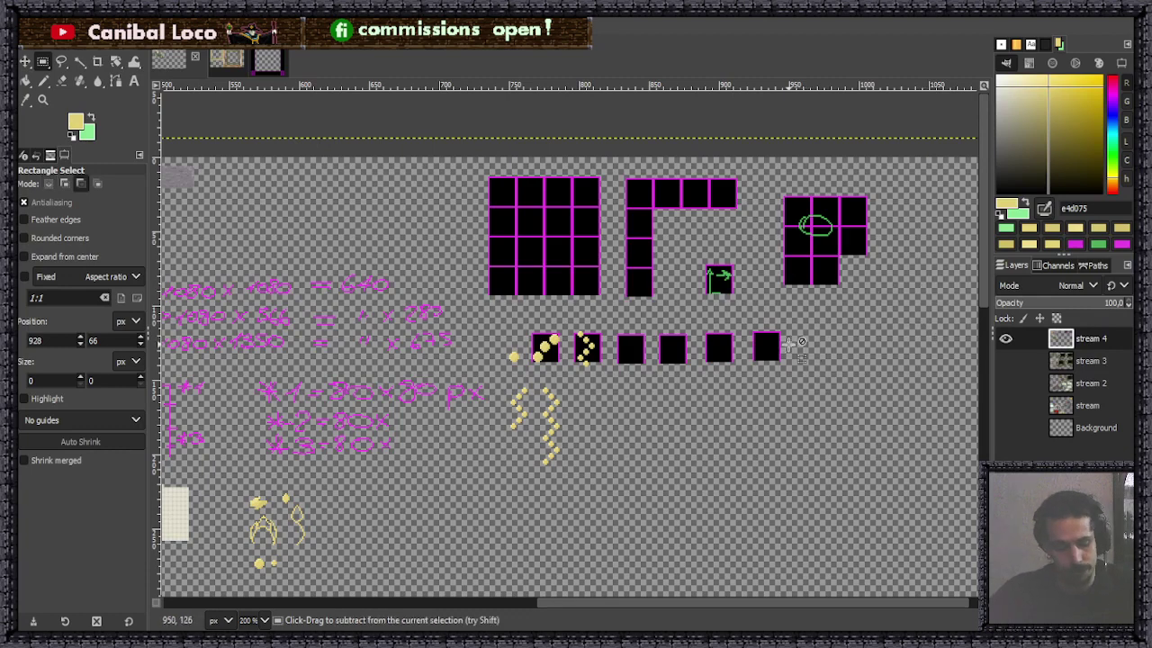
key("ctrl+s")
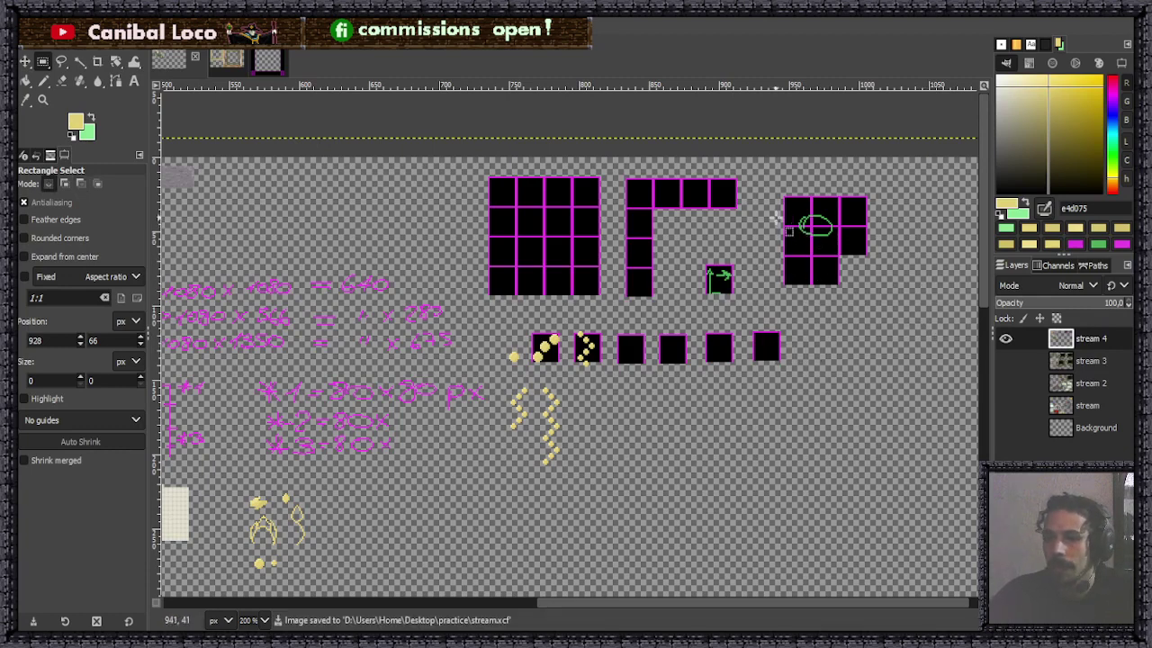
left_click_drag(619, 176, 747, 303)
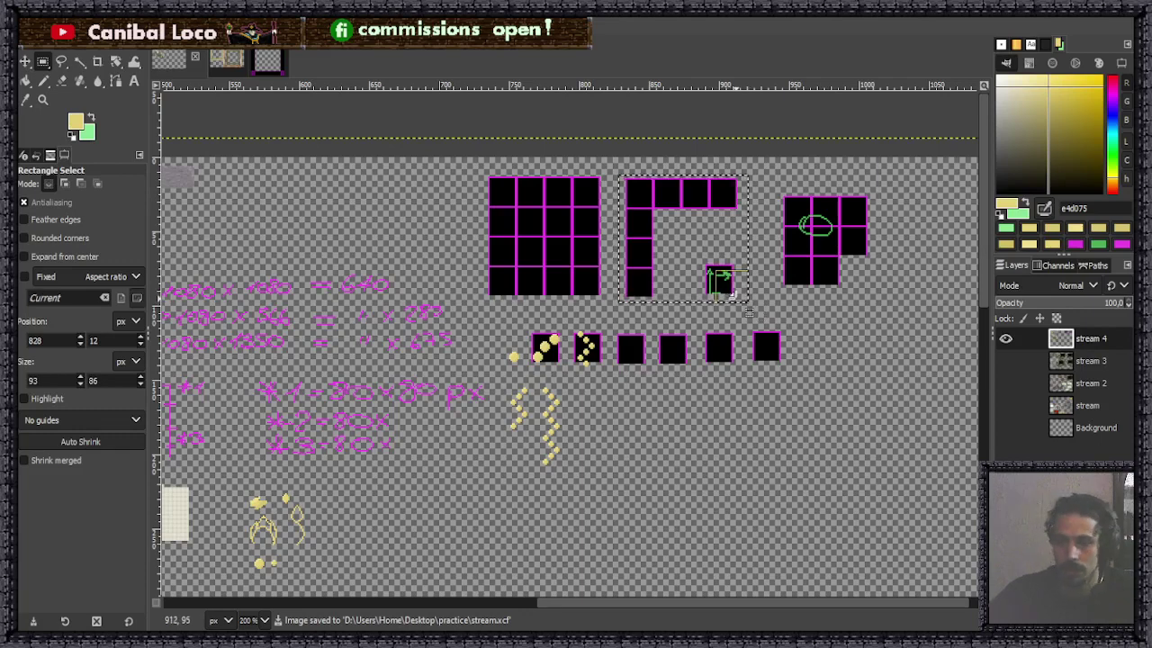
left_click(820, 355)
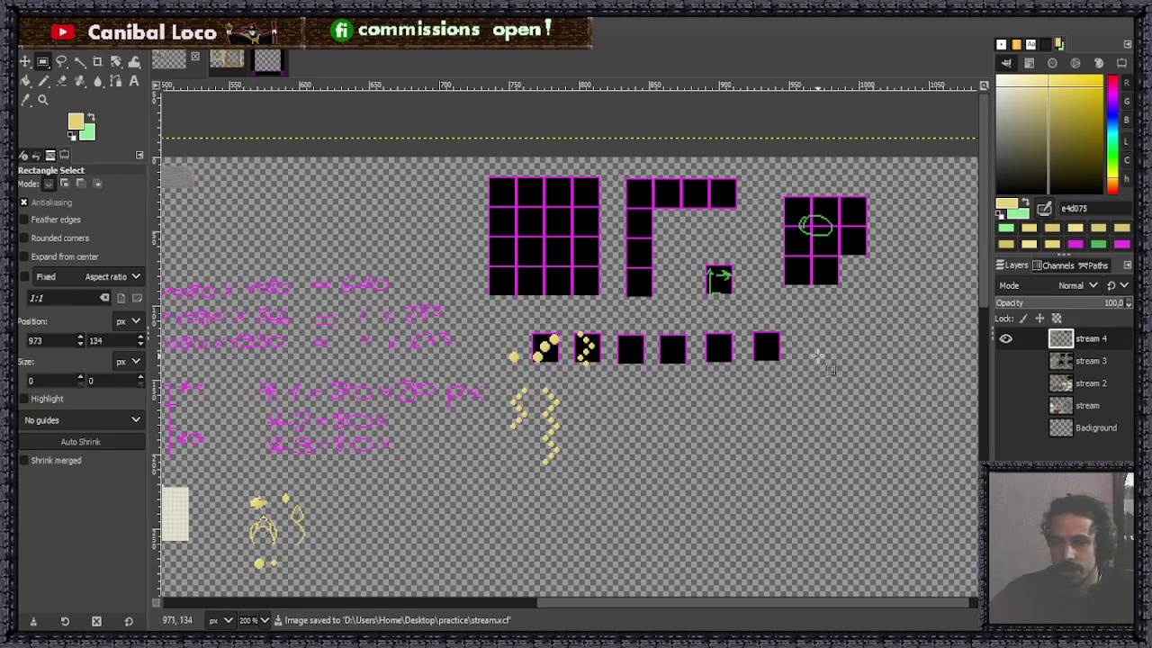
left_click(771, 345)
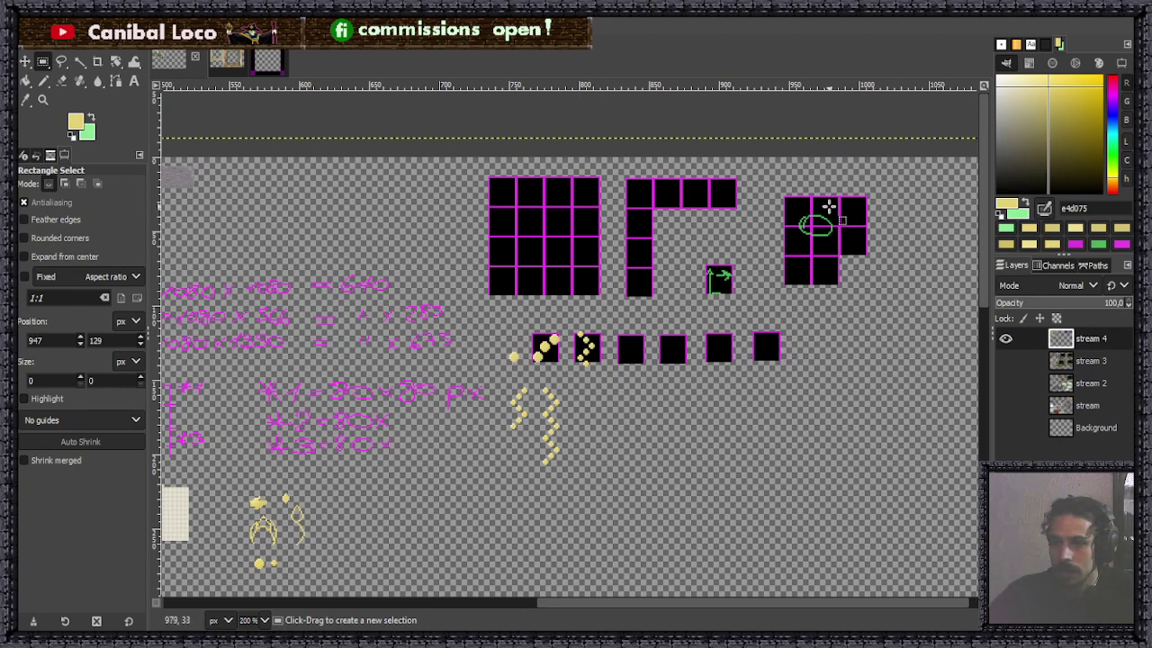
left_click_drag(775, 188, 878, 286)
left_click(884, 284)
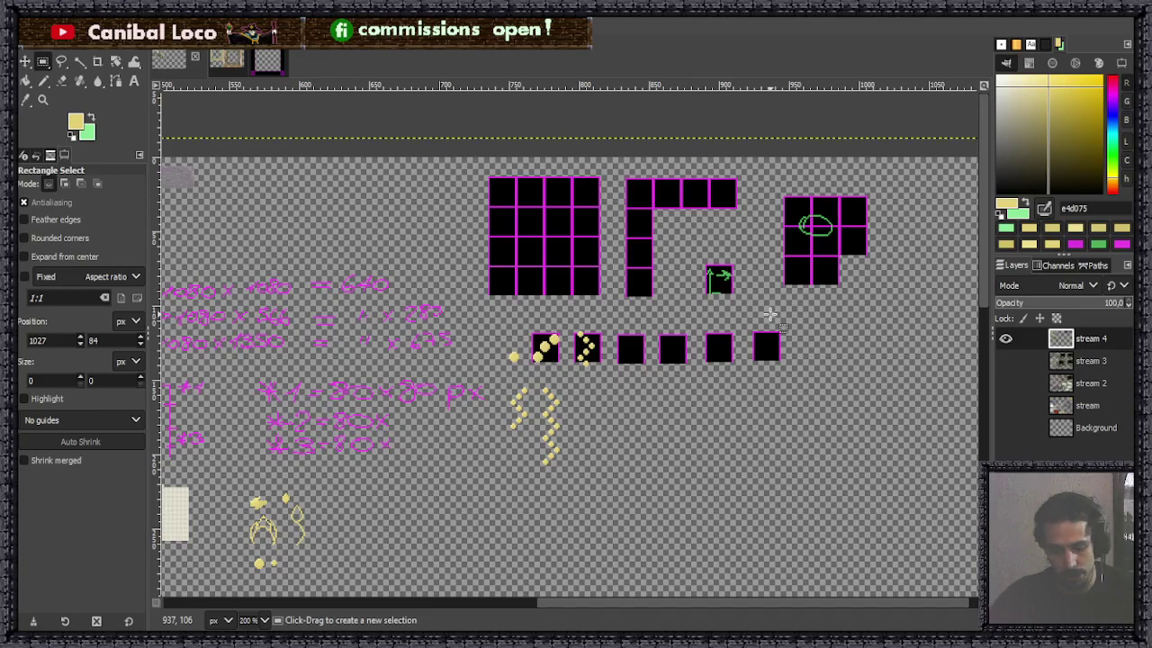
Switch to the Pencil tool and save the image.
key("n")
scroll(624, 404, "down", 3, "ctrl")
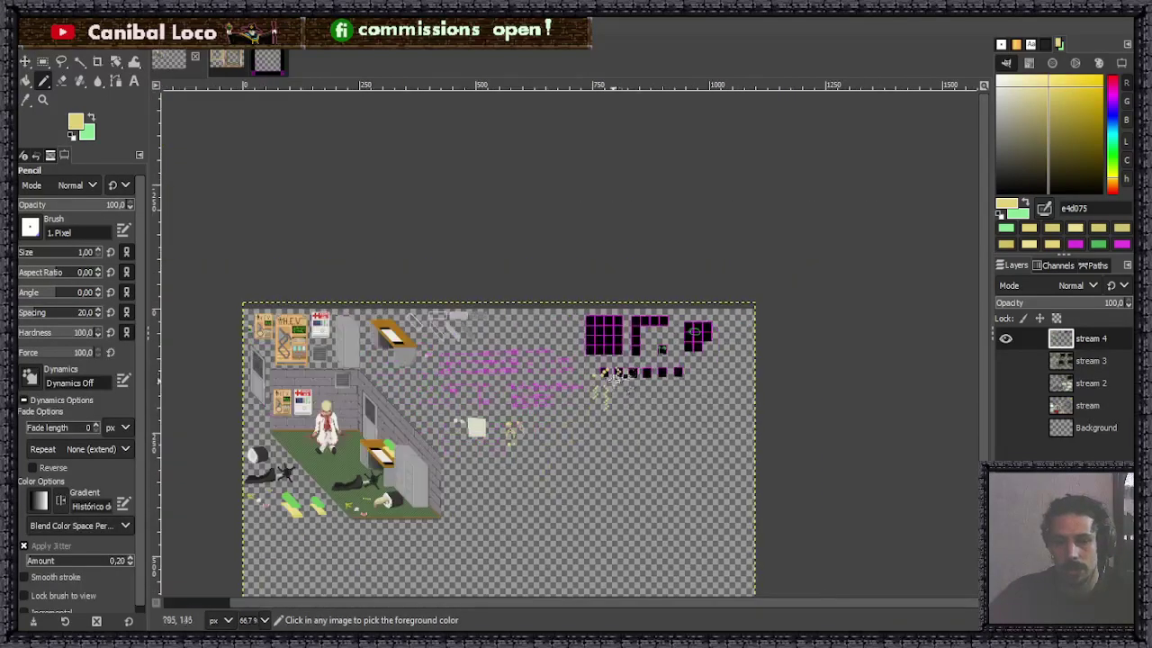
scroll(618, 396, "up", 3, "ctrl")
scroll(621, 399, "up", 2, "ctrl")
key("ctrl+s")
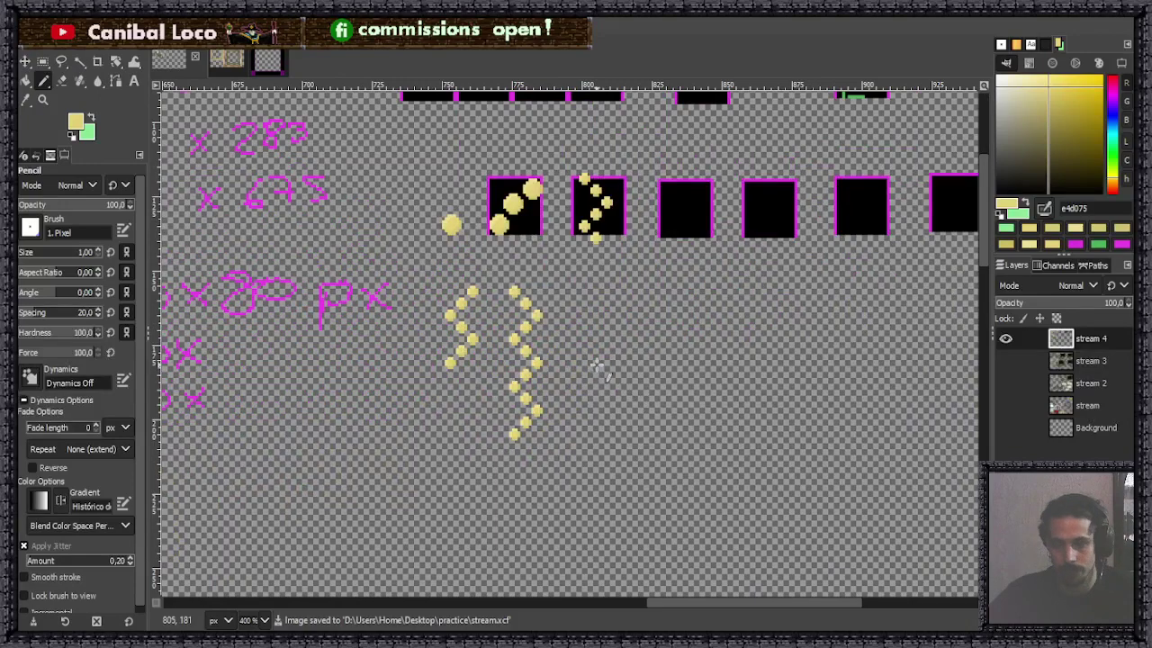
scroll(599, 365, "down", 1, "ctrl")
scroll(618, 367, "down", 2, "ctrl")
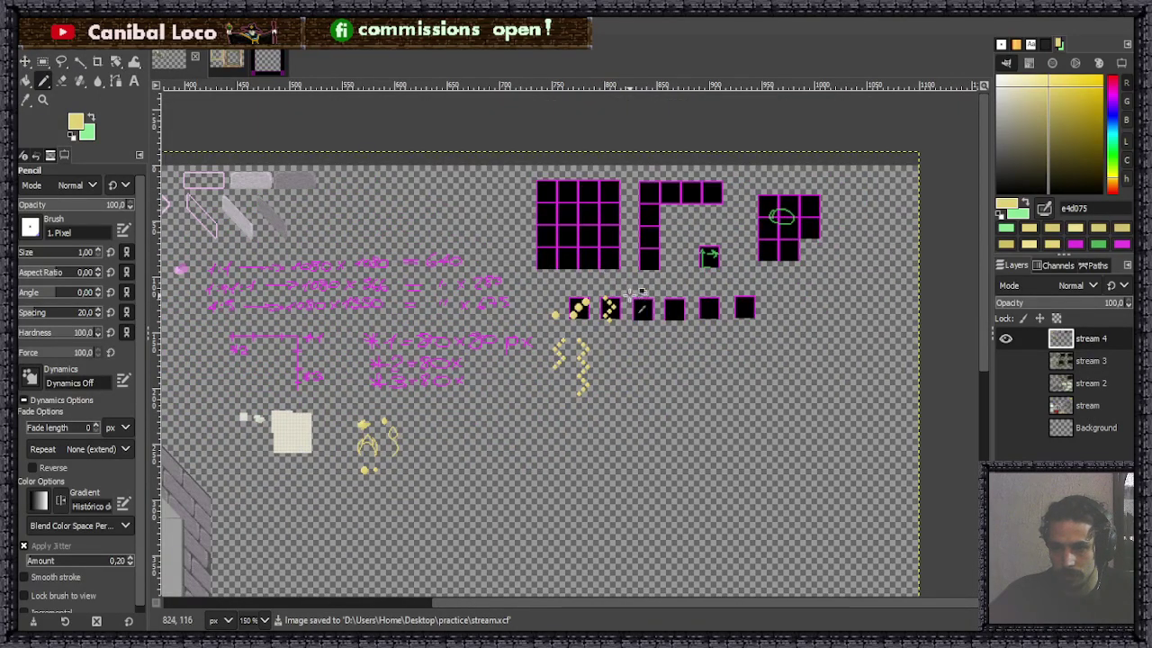
scroll(633, 326, "up", 2)
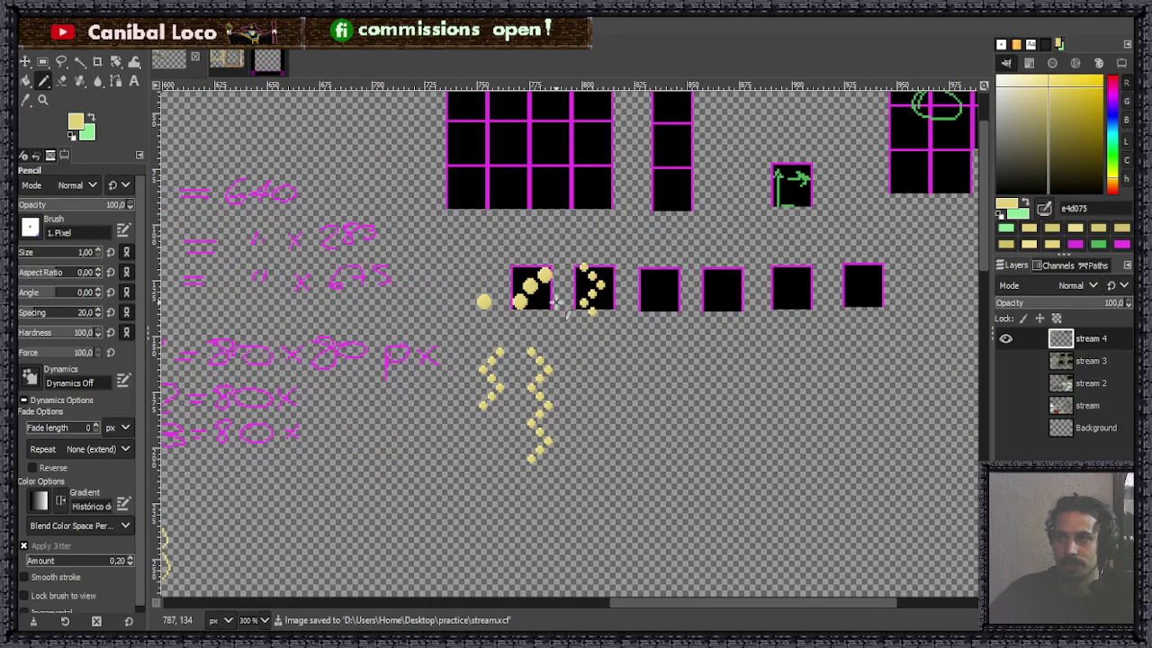
scroll(567, 308, "down", 2)
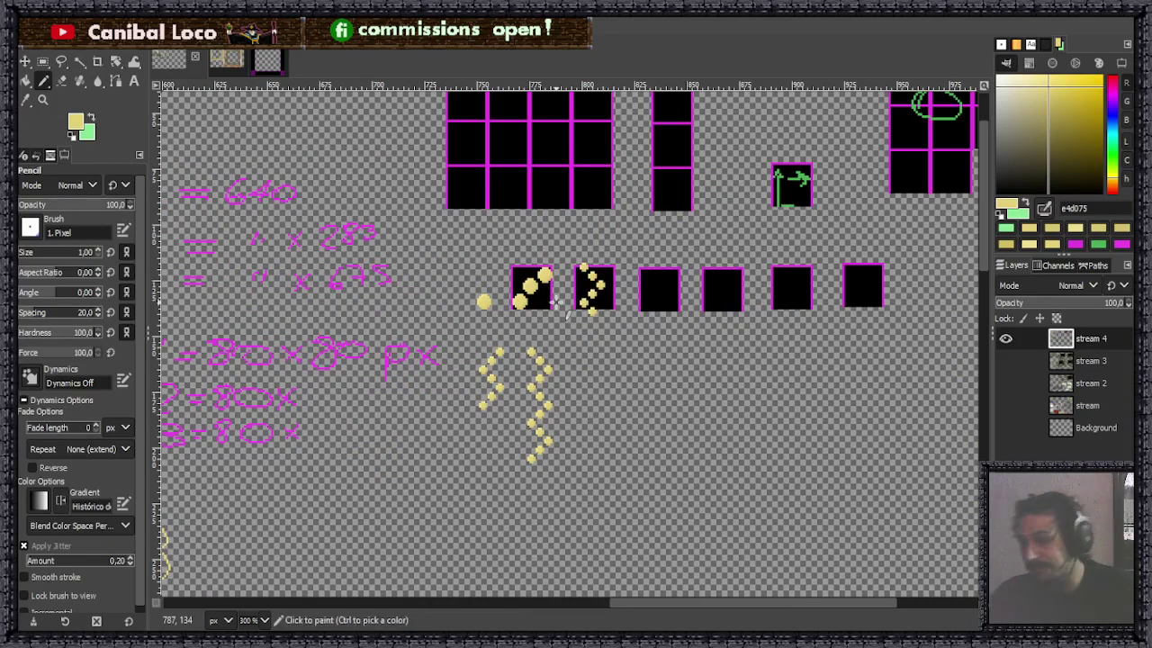
scroll(567, 309, "up", 2)
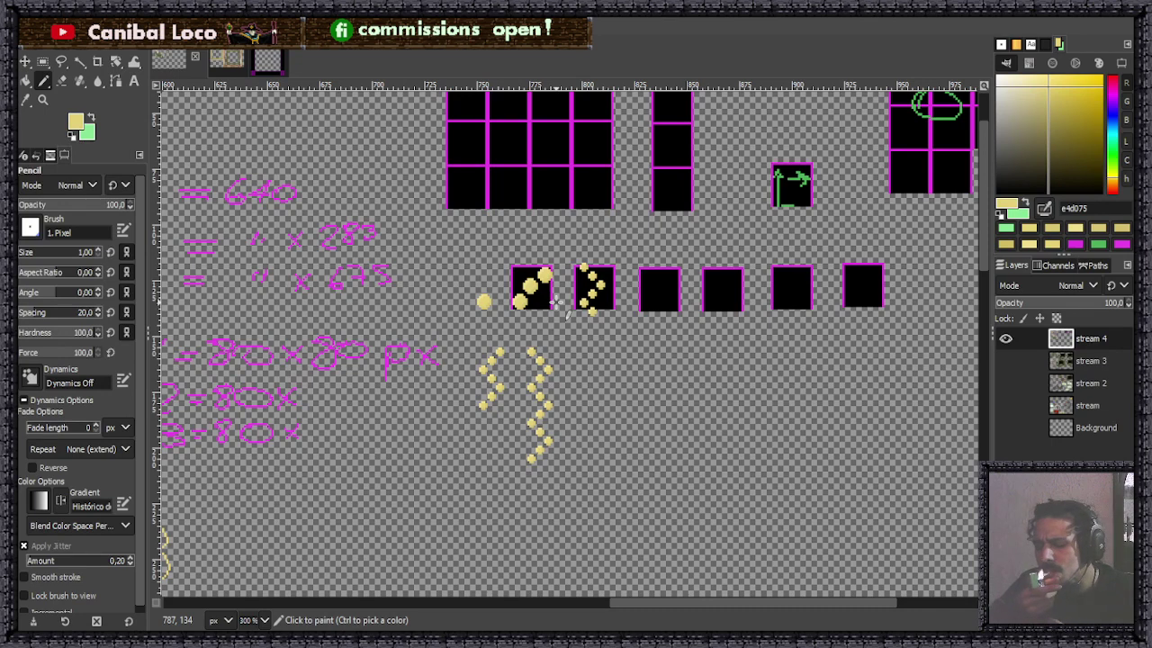
scroll(566, 309, "down", 2)
scroll(567, 309, "up", 2)
scroll(567, 309, "down", 2)
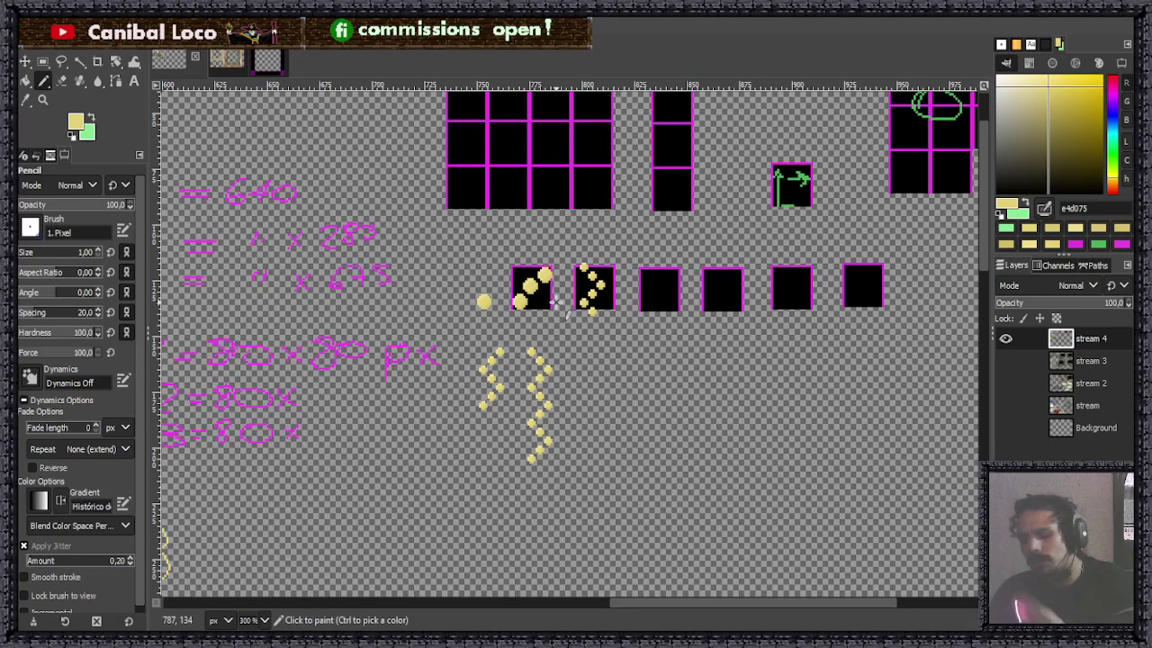
scroll(567, 309, "up", 2)
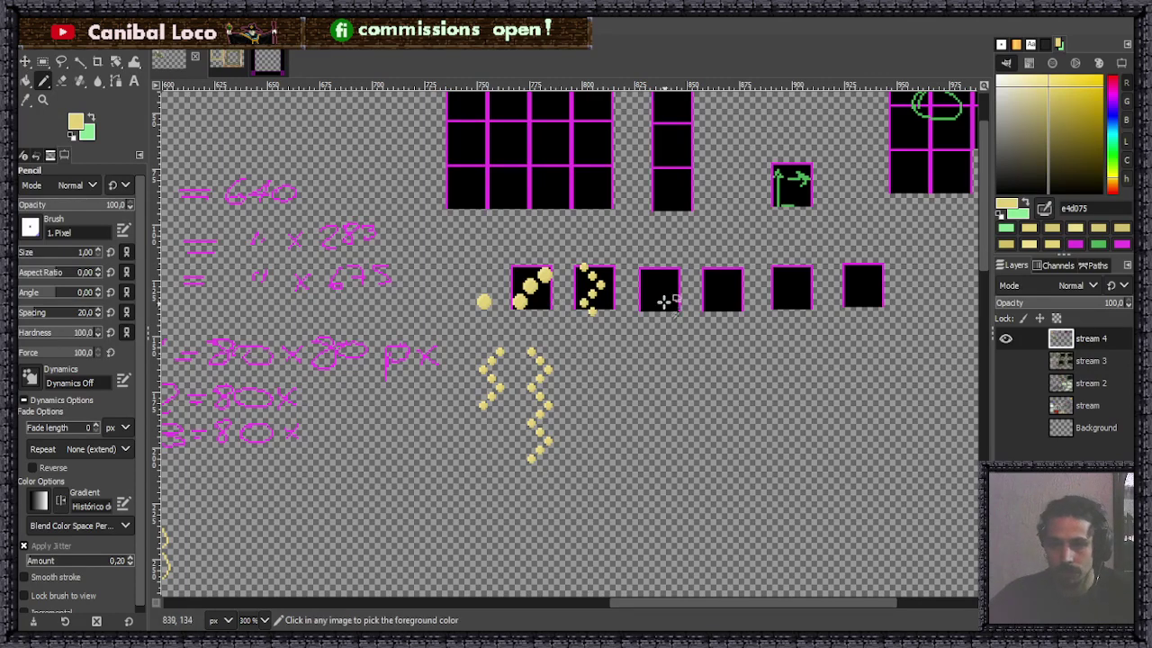
Sample the orb's mid-tone e4d075 and pencil a 2×2 px block near the lower-left corner of the third tile in the row.
scroll(666, 288, "up", 4)
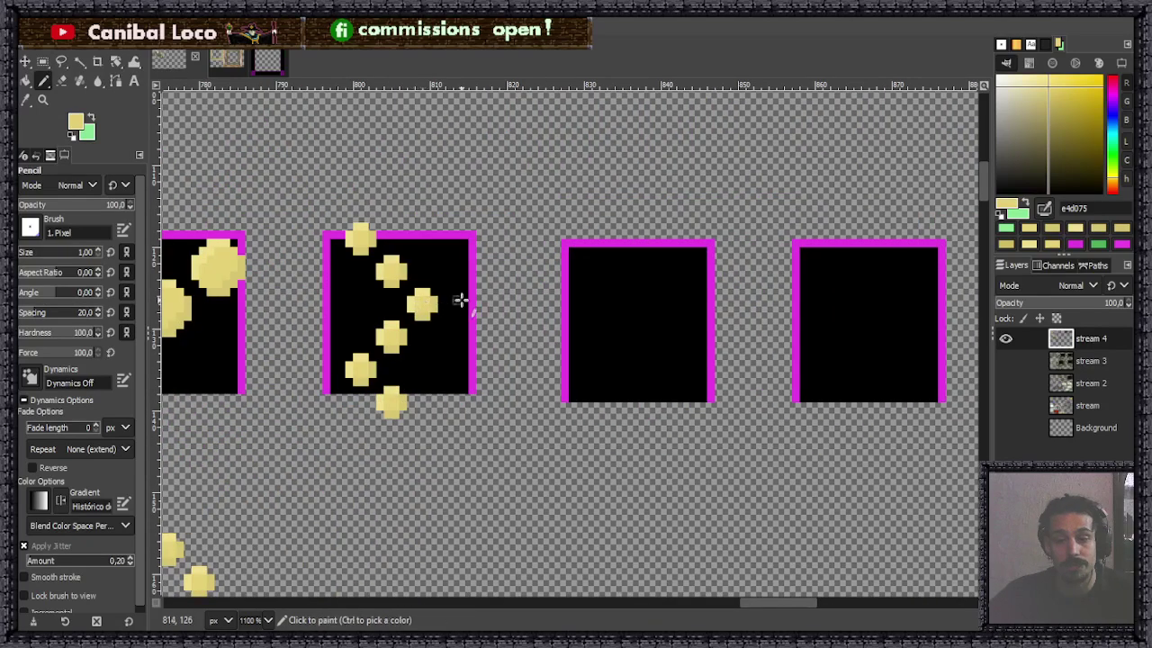
scroll(462, 300, "up", 3)
scroll(304, 358, "down", 2)
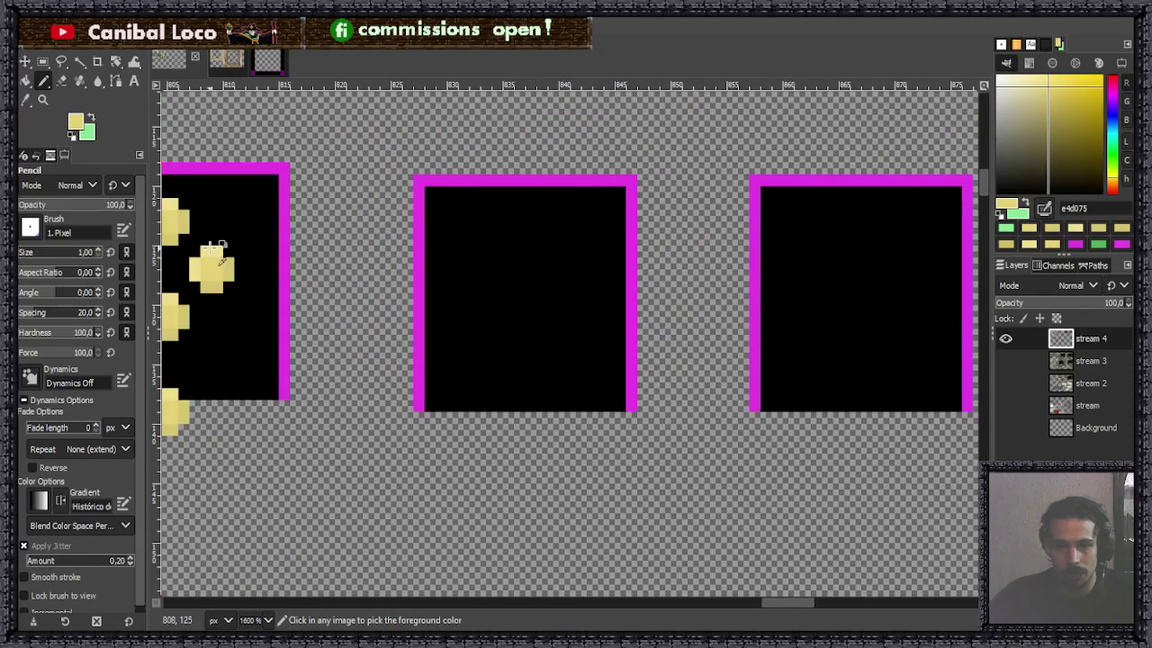
scroll(423, 306, "up", 1)
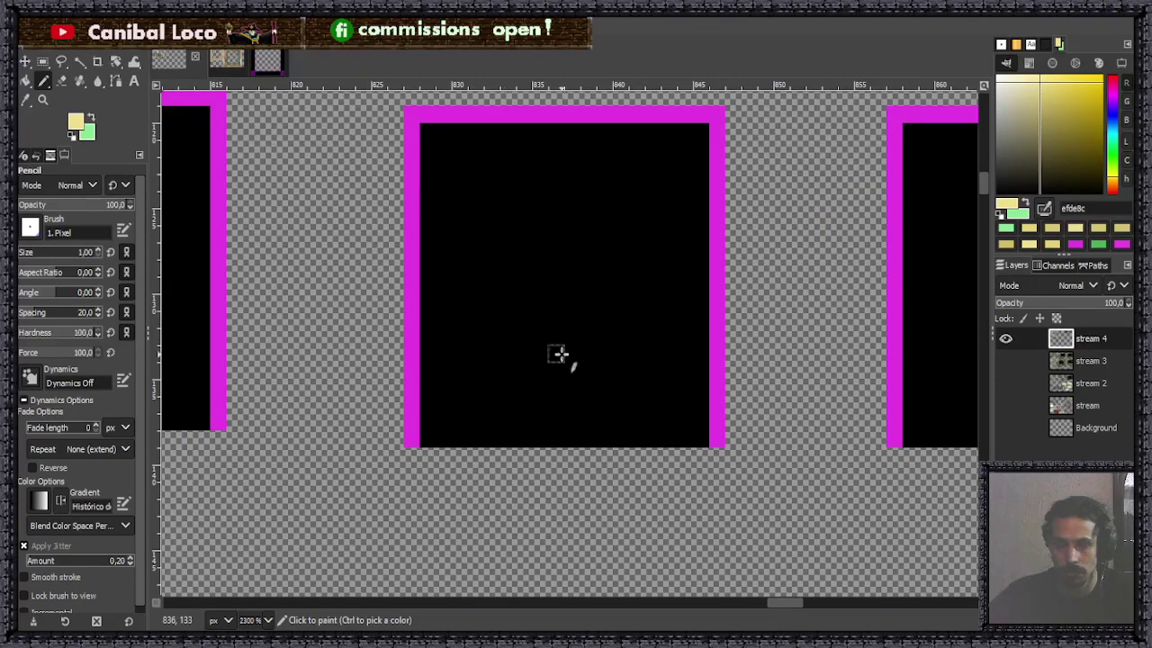
scroll(486, 374, "up", 1)
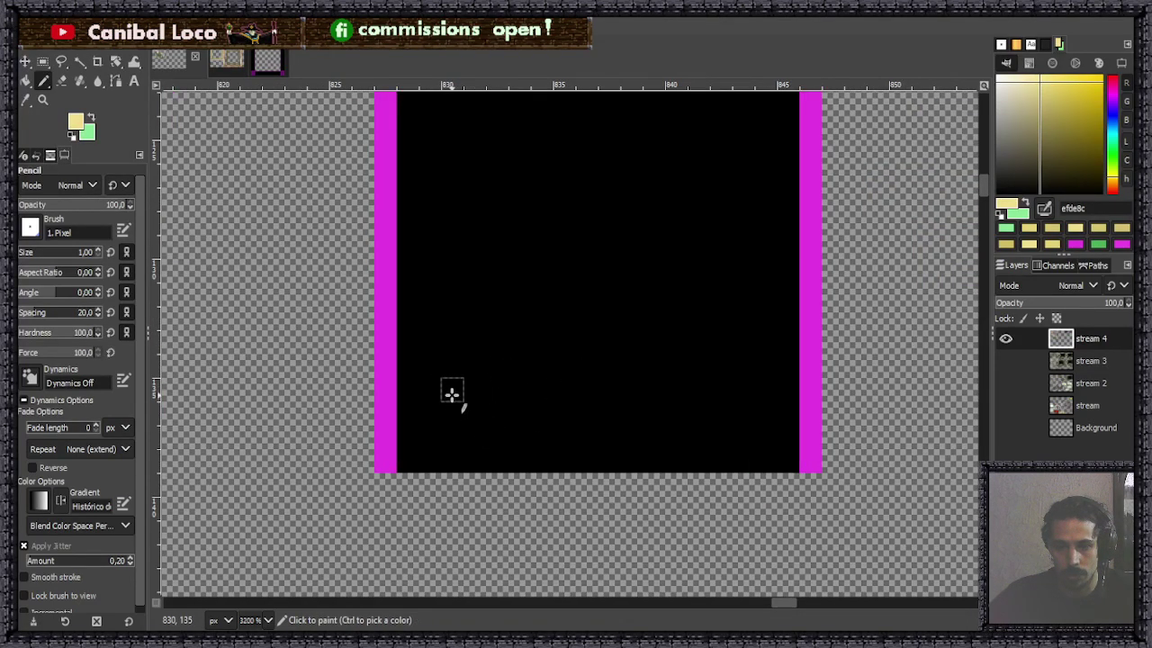
scroll(476, 386, "down", 1)
scroll(303, 342, "down", 2)
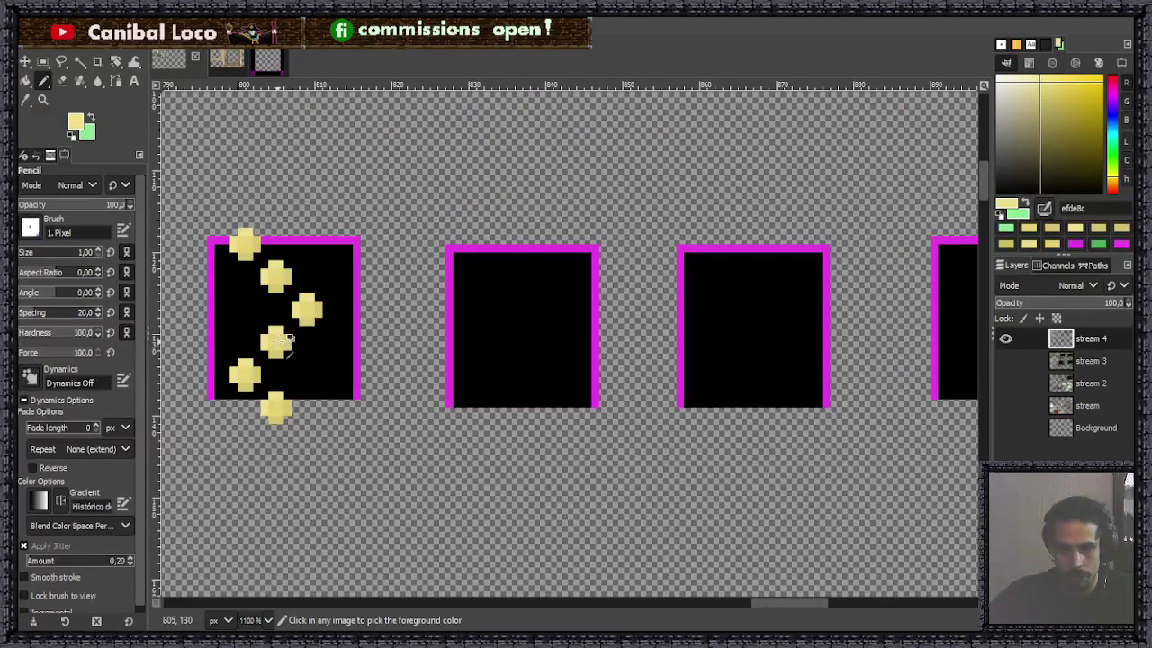
left_click(288, 342, "ctrl")
scroll(421, 355, "up", 4)
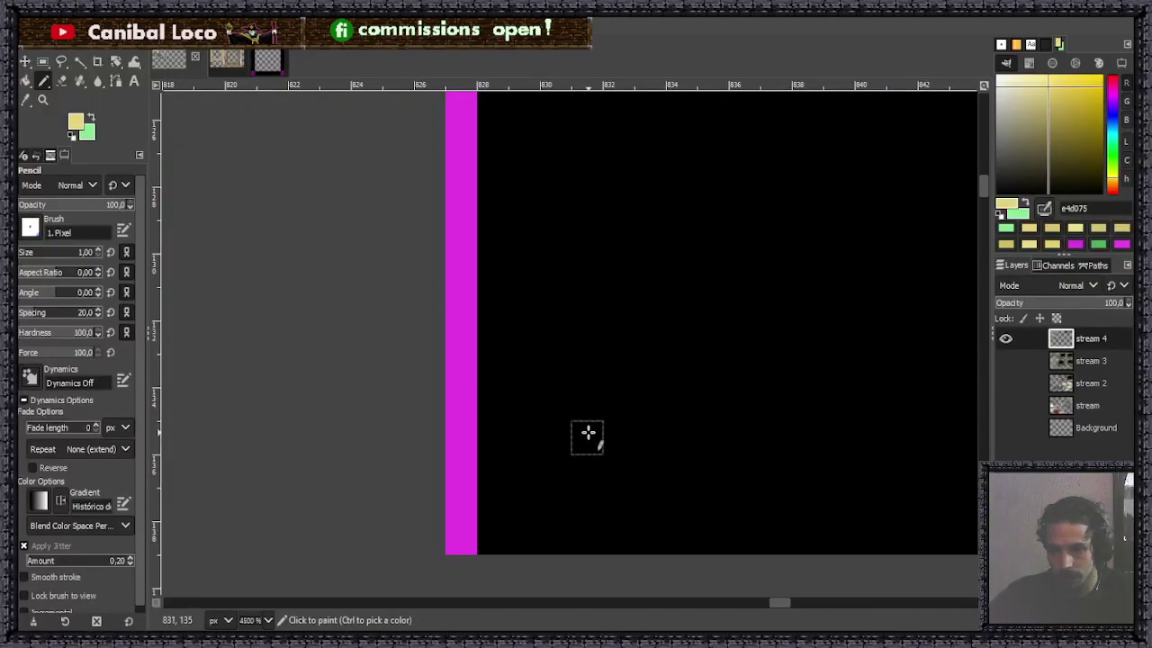
mouse_move(590, 433)
left_mouse_down()
mouse_move(619, 437)
mouse_move(589, 407)
left_mouse_up()
Sample the orb's darker yellow d7c570 and pencil a one-pixel shadow along the block's right and bottom edges.
scroll(567, 409, "down", 2)
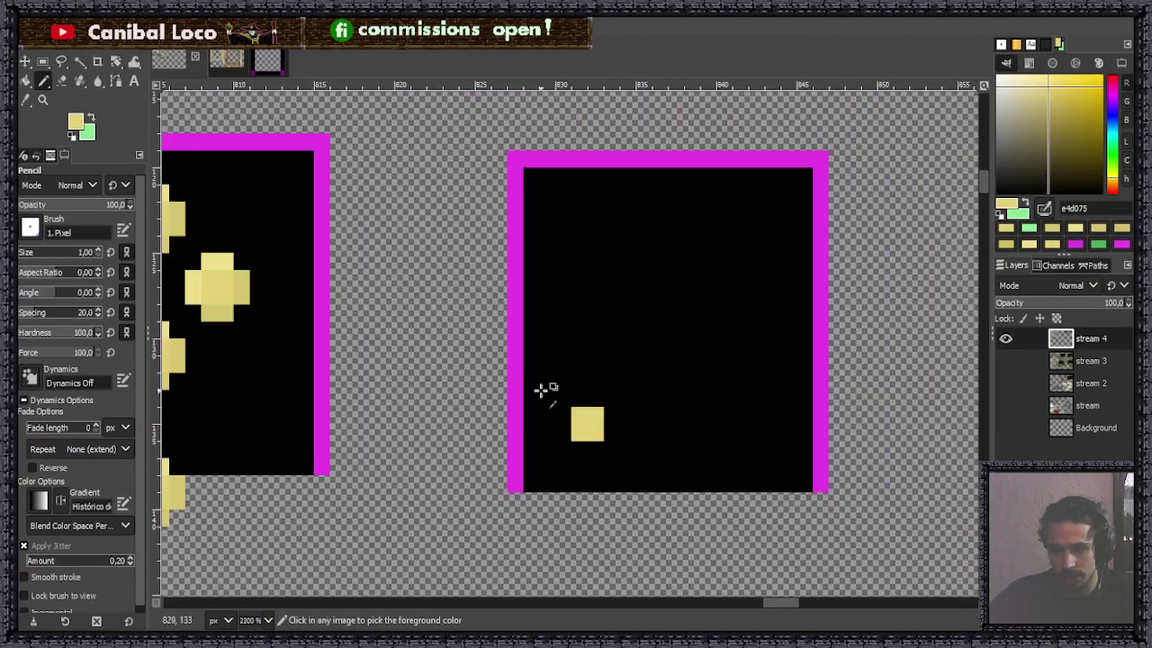
left_click(247, 281, "ctrl")
scroll(561, 400, "up", 3)
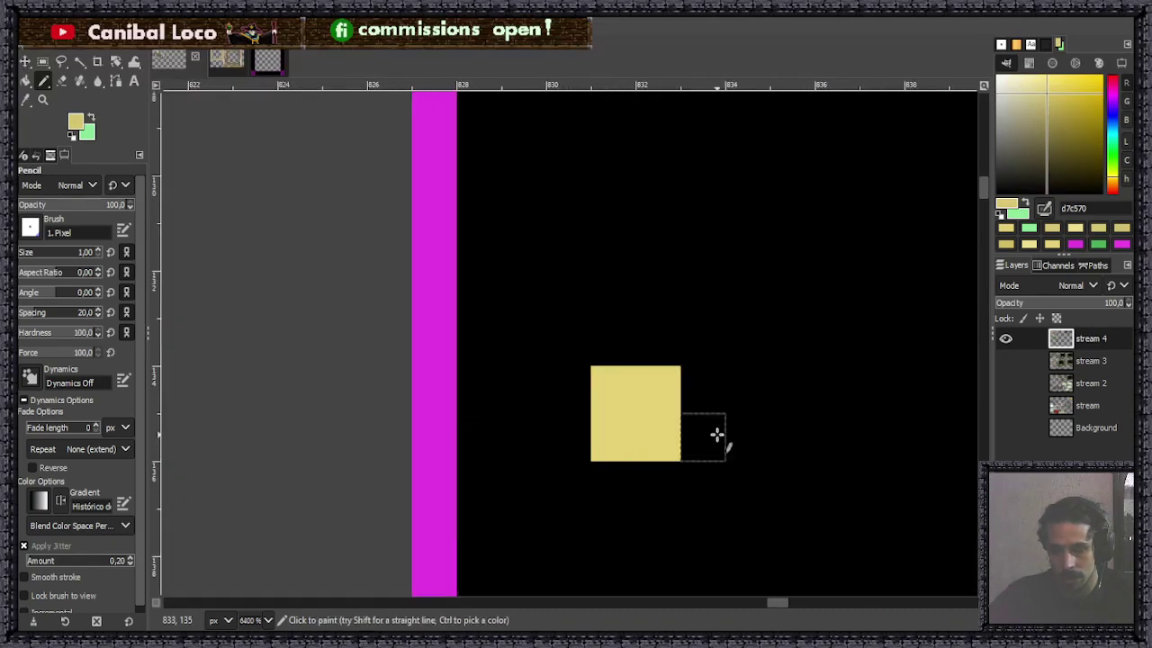
mouse_move(628, 475)
left_mouse_down()
mouse_move(681, 483)
mouse_move(704, 459)
left_mouse_up()
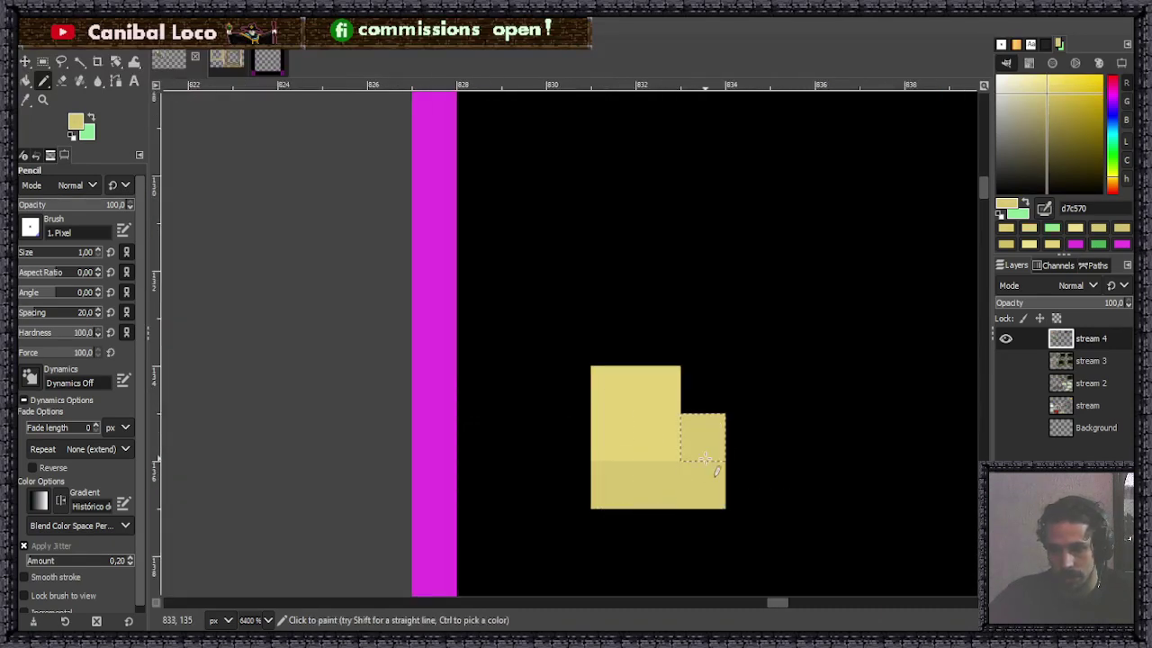
left_click(699, 407)
Sample the orb's light yellow efde8c and pencil a one-pixel highlight along the left and top edges, forming a 4×4 px square.
scroll(684, 419, "down", 2)
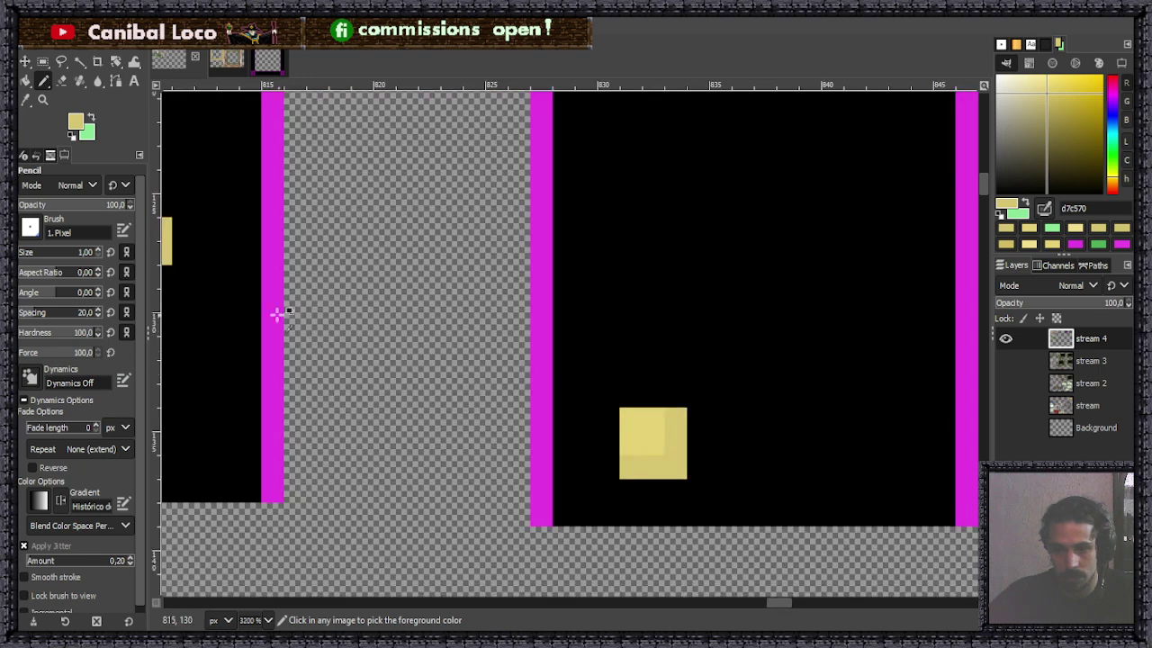
scroll(324, 308, "down", 1)
left_click(189, 236, "ctrl")
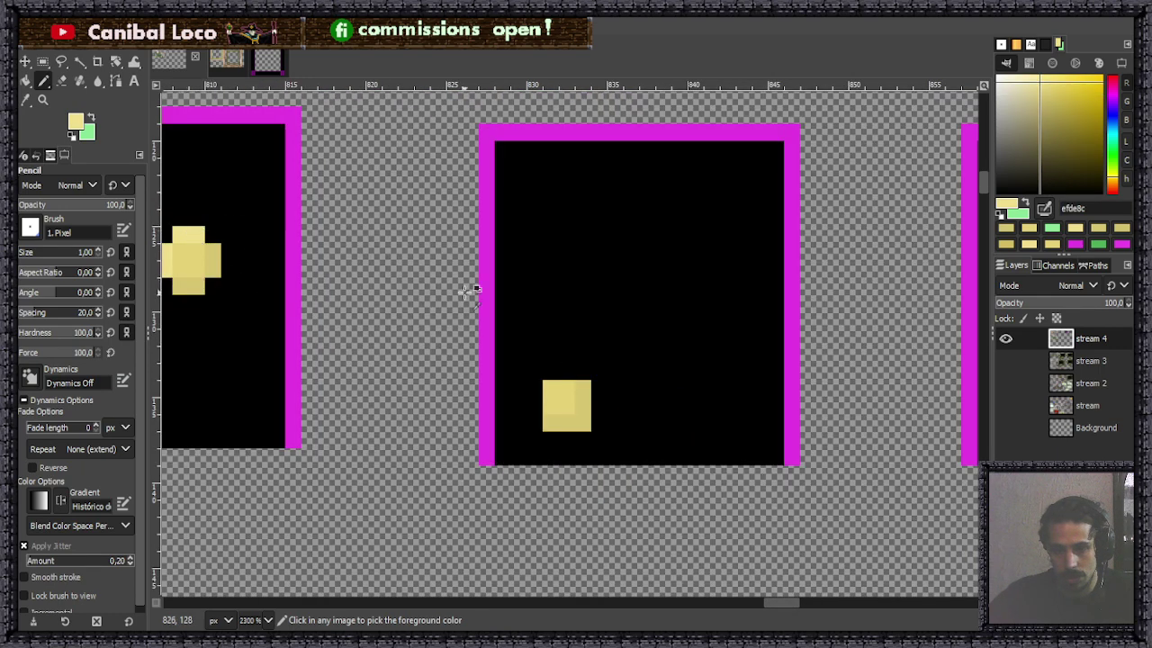
scroll(536, 372, "up", 3)
left_click(537, 465)
left_click(530, 496)
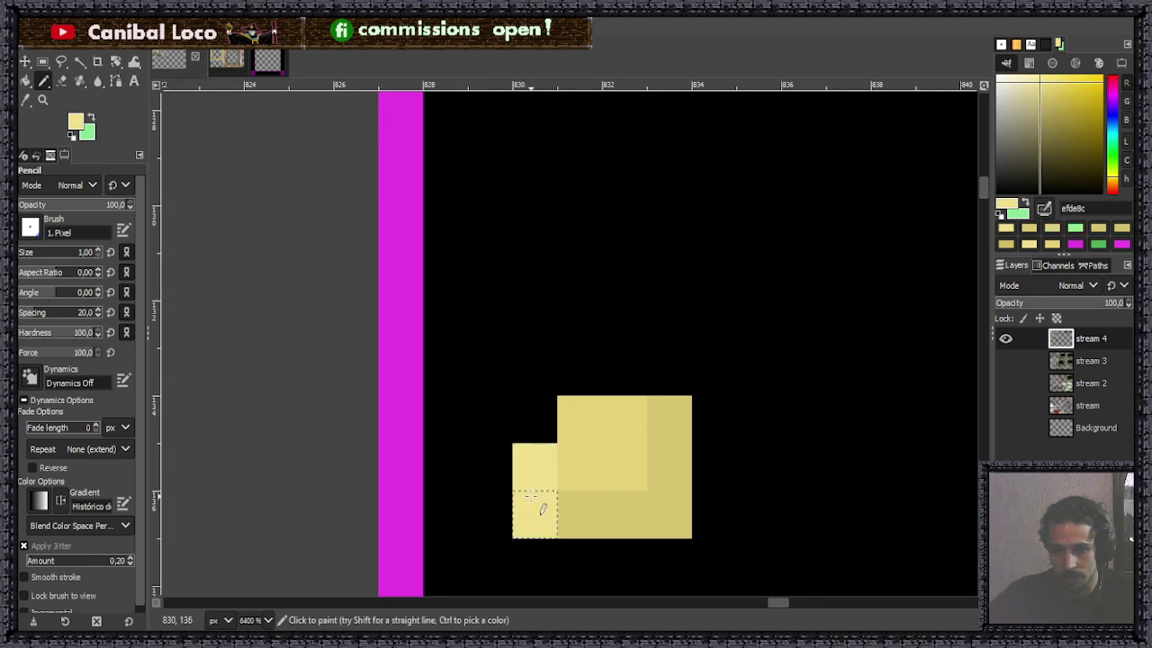
left_click_drag(538, 386, 675, 382)
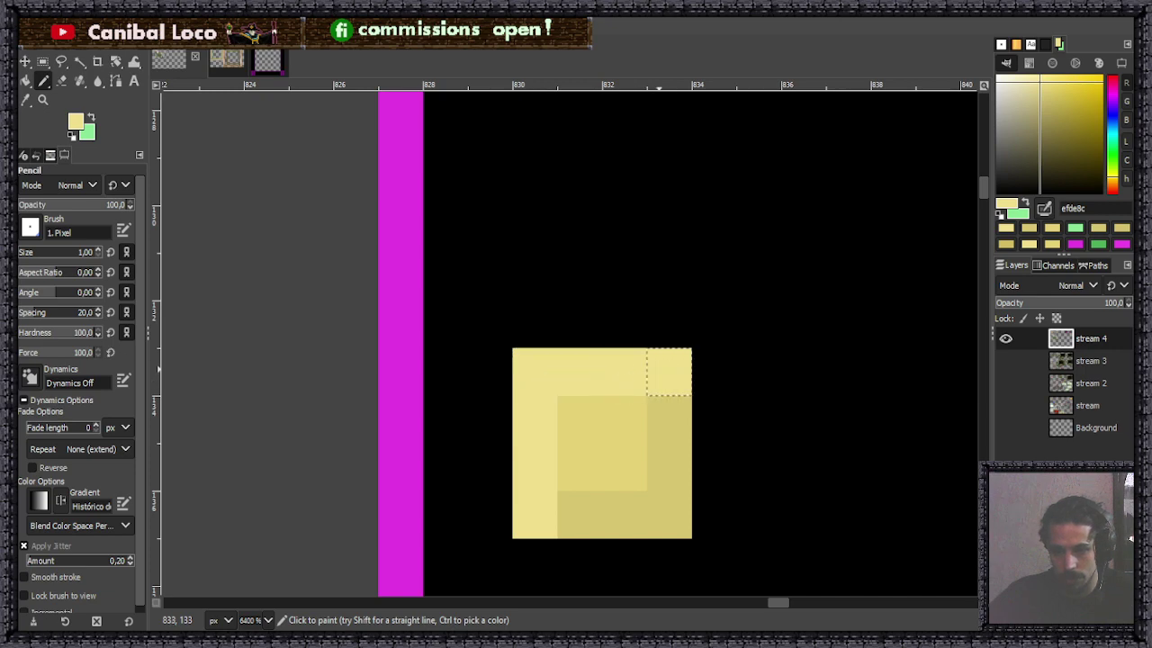
Select the 4×4 px yellow square in the third tile with a rectangle selection.
scroll(675, 382, "down", 2)
scroll(629, 426, "down", 6)
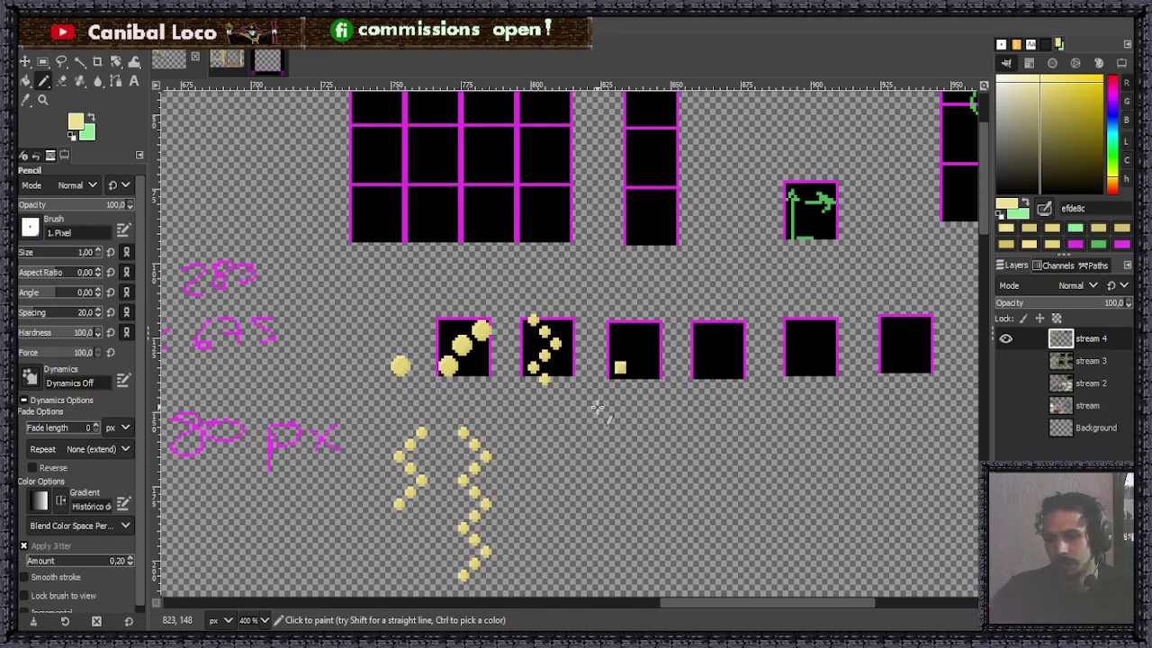
scroll(633, 385, "up", 4, "ctrl")
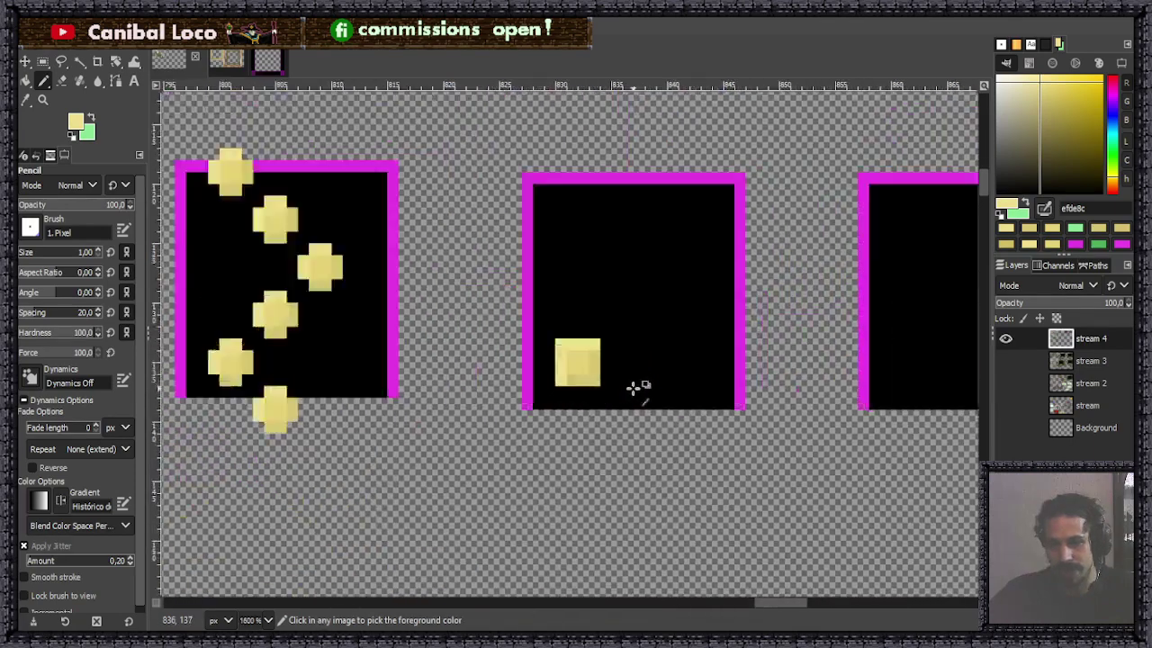
scroll(633, 385, "up", 1, "ctrl")
key("r")
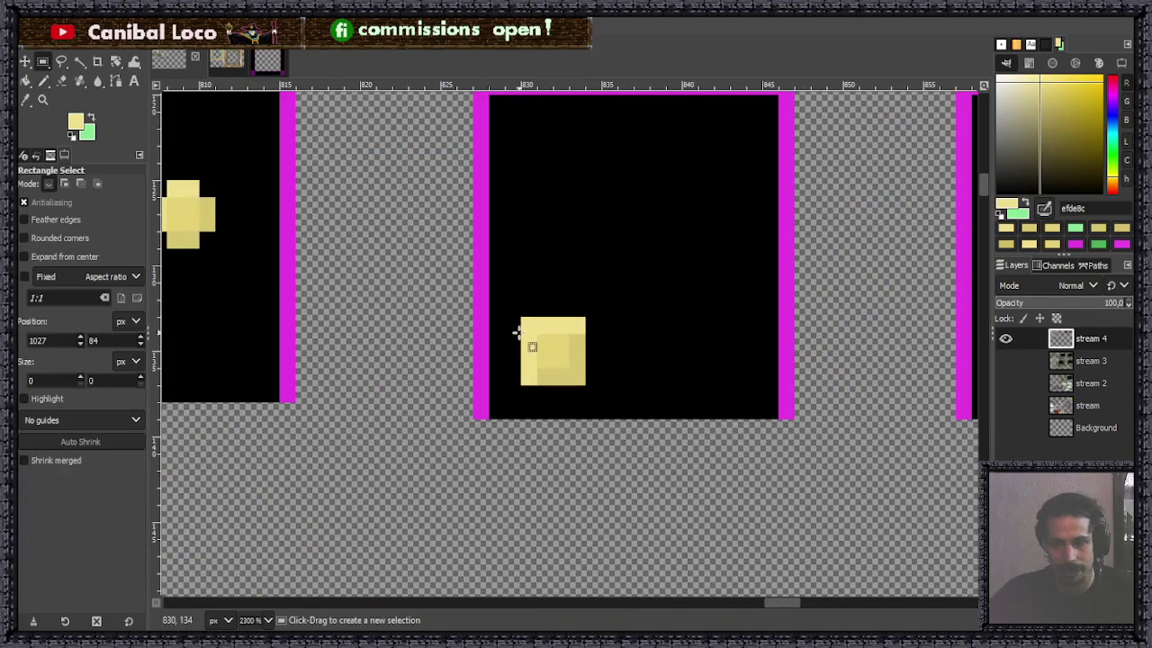
left_click_drag(522, 317, 590, 384)
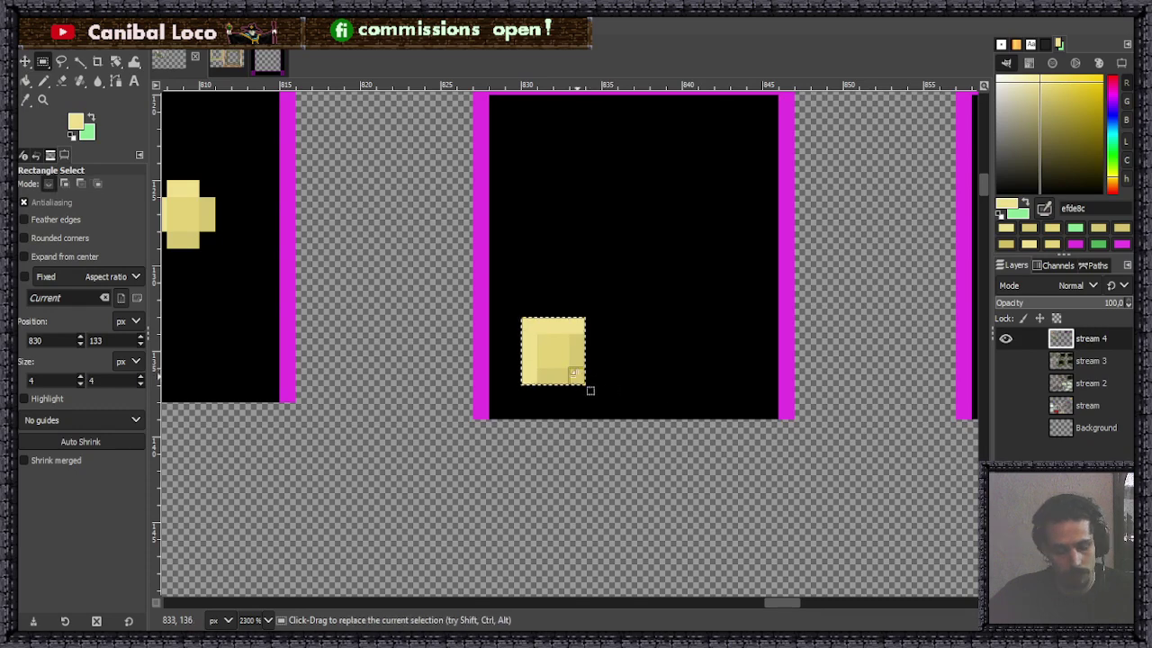
Sample the mid-tone e4d075 and pencil the square's lower-left and upper-right corner pixels where highlight and shadow meet.
key("n")
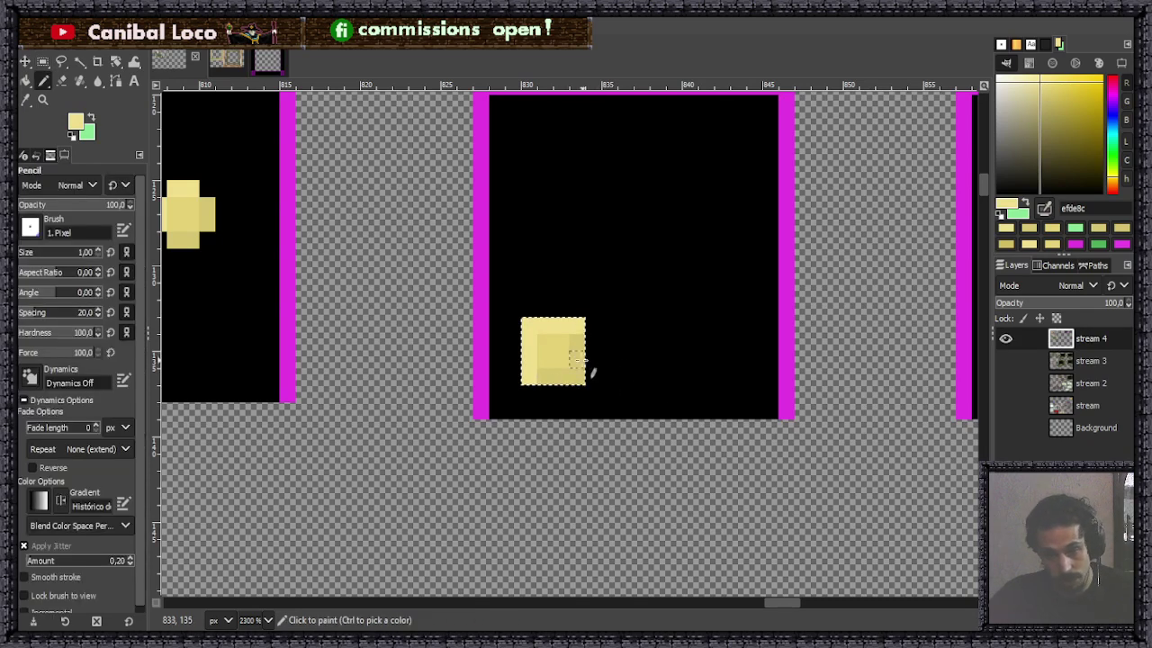
scroll(546, 352, "up", 3)
left_click(551, 354, "ctrl")
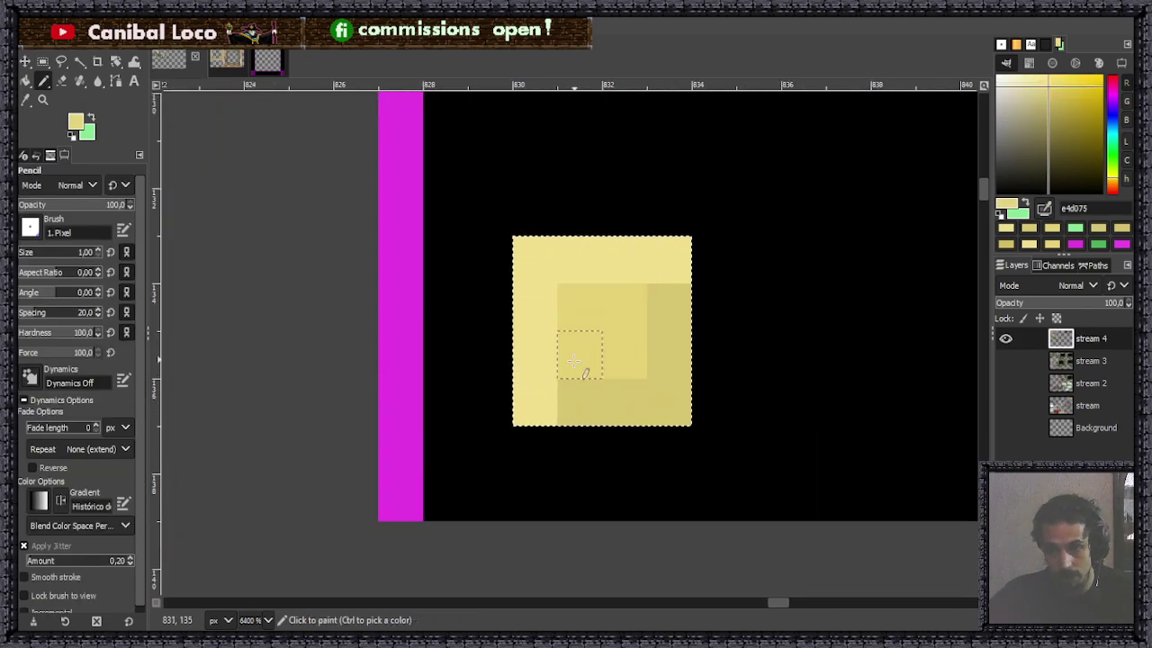
left_click(539, 399)
left_click(663, 262)
scroll(611, 376, "down", 5)
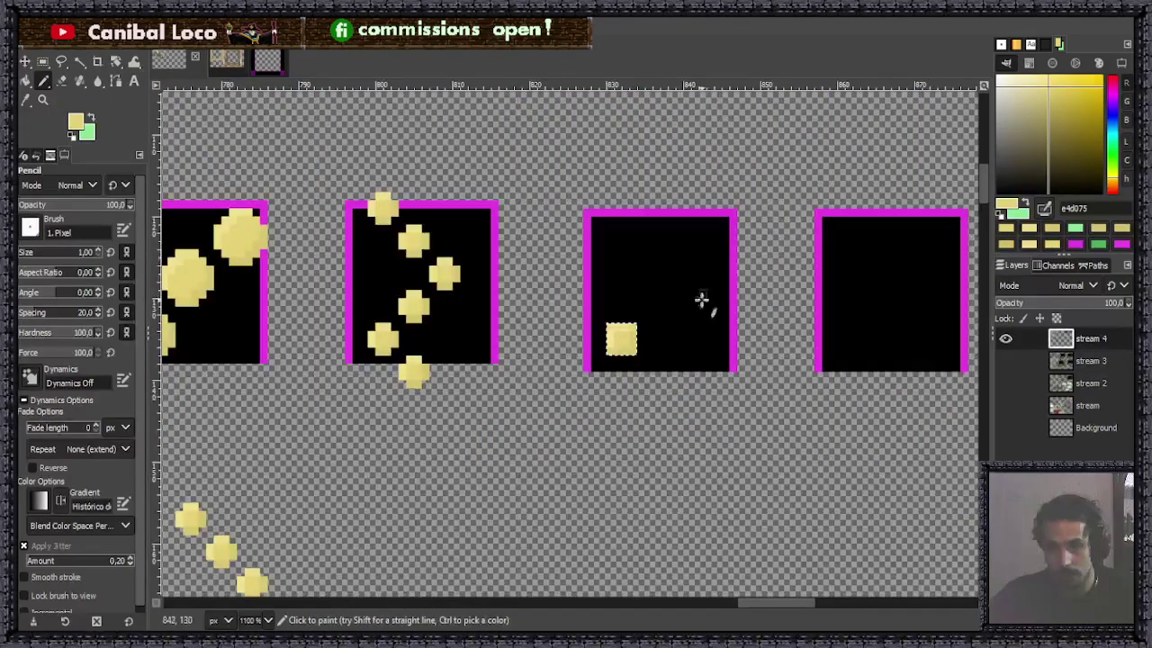
scroll(675, 353, "down", 3)
scroll(652, 346, "up", 1)
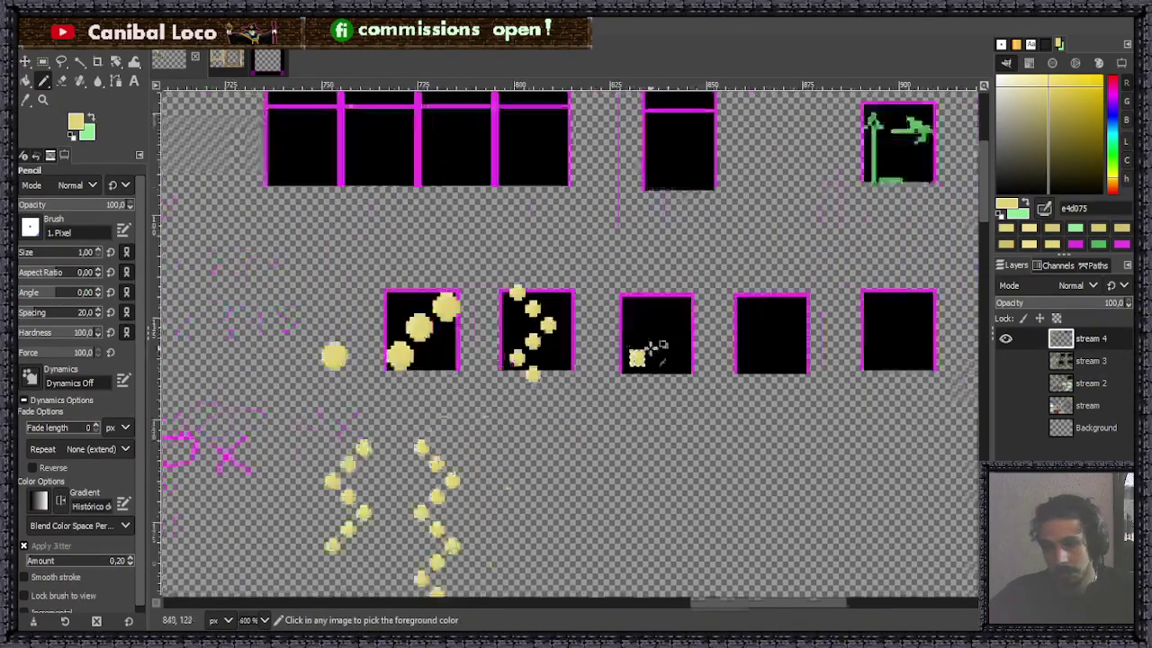
scroll(653, 346, "up", 4)
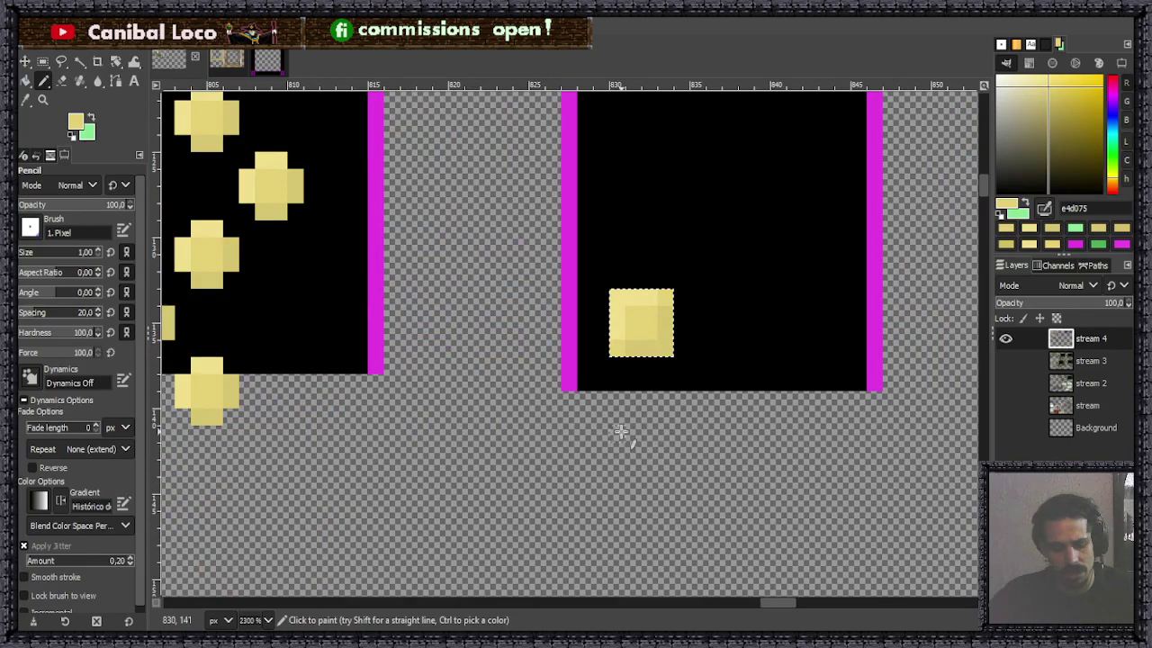
Copy the 4×4 px square and stack two copies straight above it in the third tile, leaving 4 px gaps.
key("r")
mouse_move(610, 290)
left_mouse_down()
mouse_move(673, 357)
mouse_move(743, 249)
mouse_move(727, 252)
mouse_move(715, 278)
left_mouse_up()
key("ctrl+c")
key("ctrl+v")
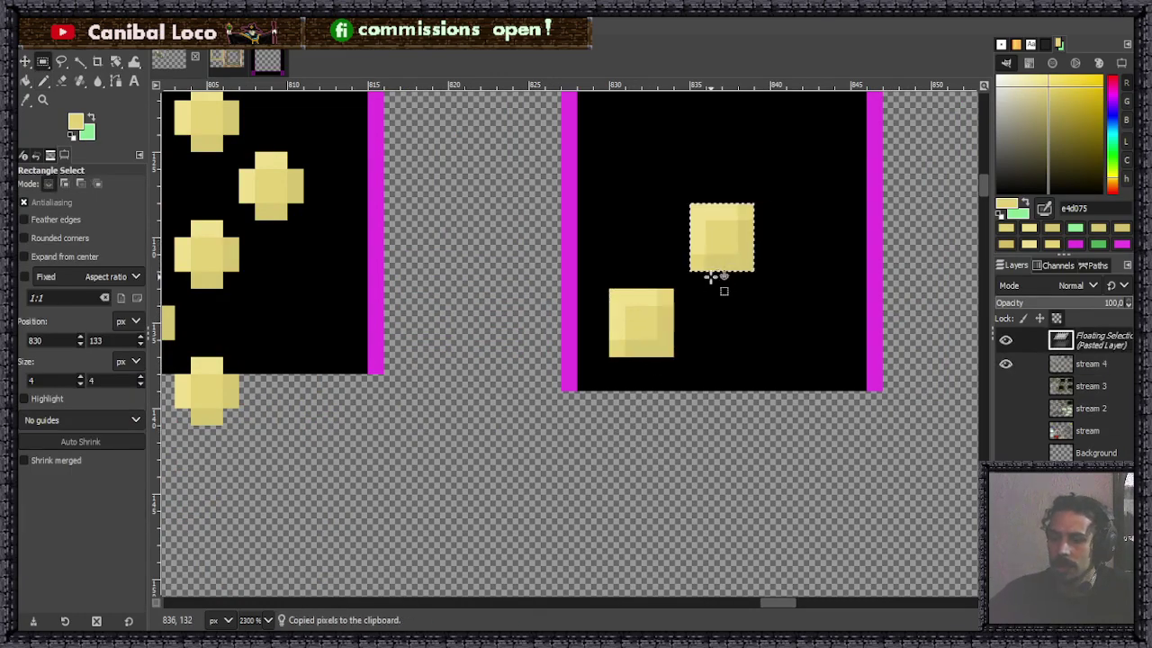
scroll(714, 278, "down", 3)
scroll(681, 267, "up", 3)
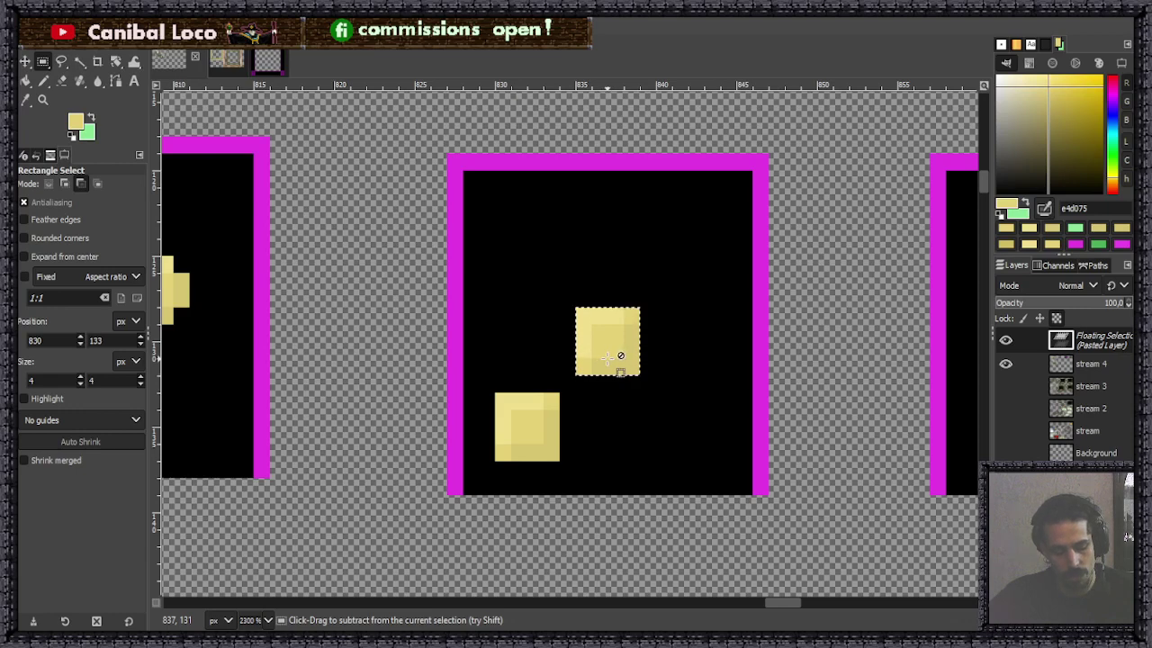
left_click_drag(608, 353, 531, 193)
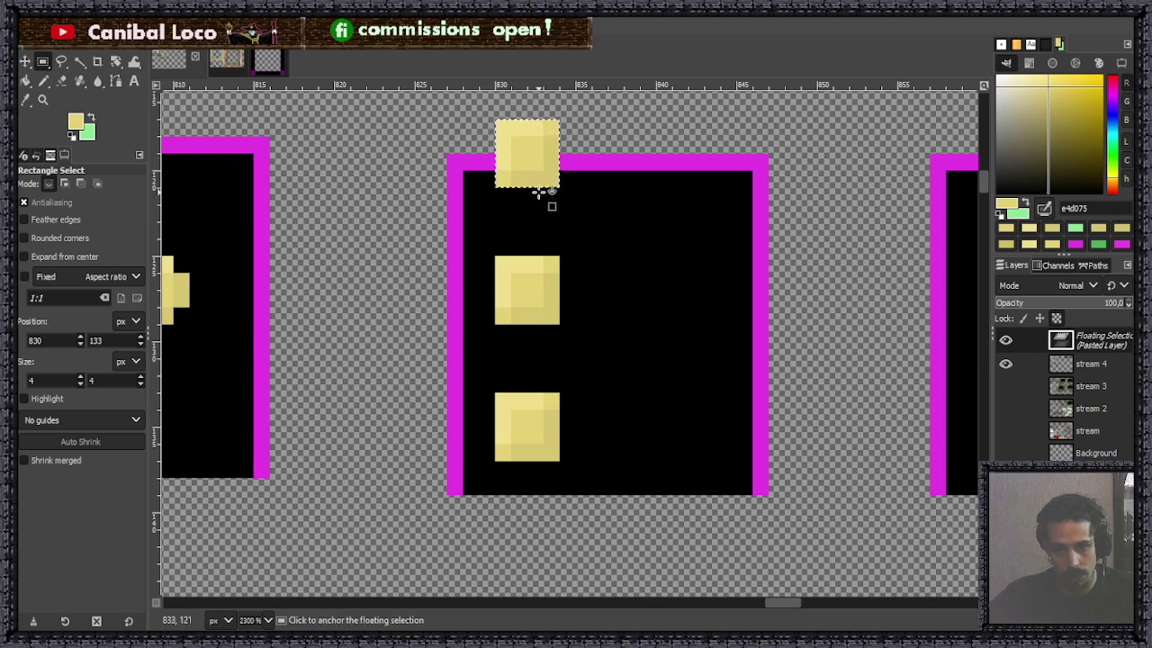
left_click(547, 239)
Check the vertical spacing between the stacked squares with a 2×4 px selection, and clear the selection.
left_click_drag(511, 257, 538, 325)
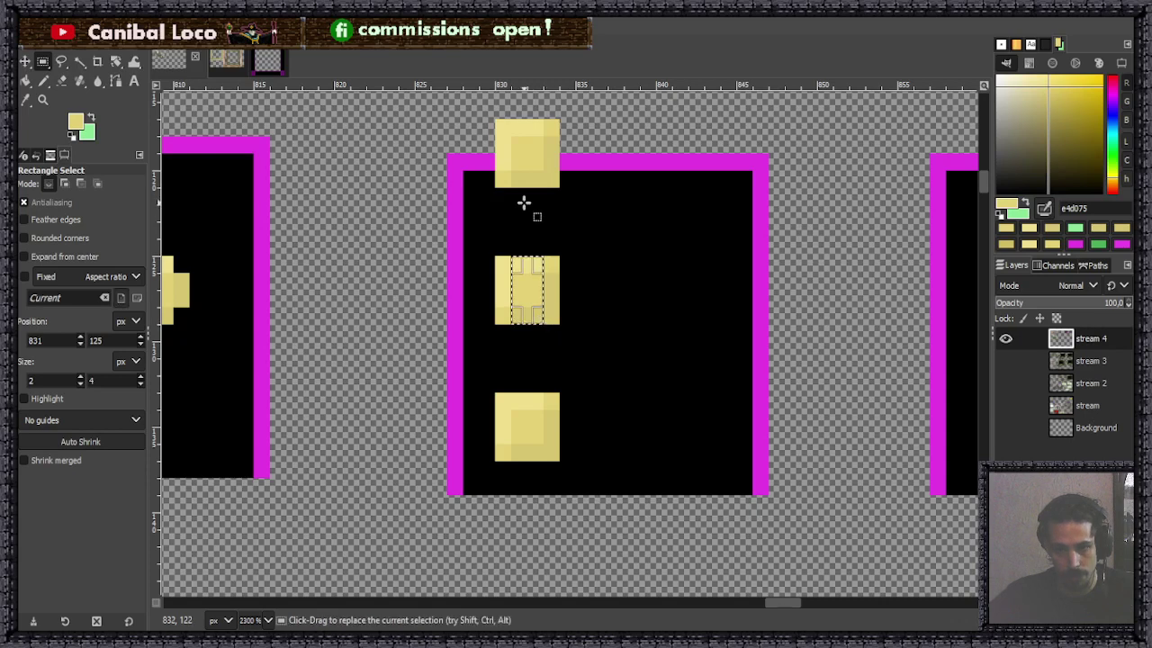
left_click_drag(512, 188, 546, 267)
left_click_drag(520, 330, 554, 424)
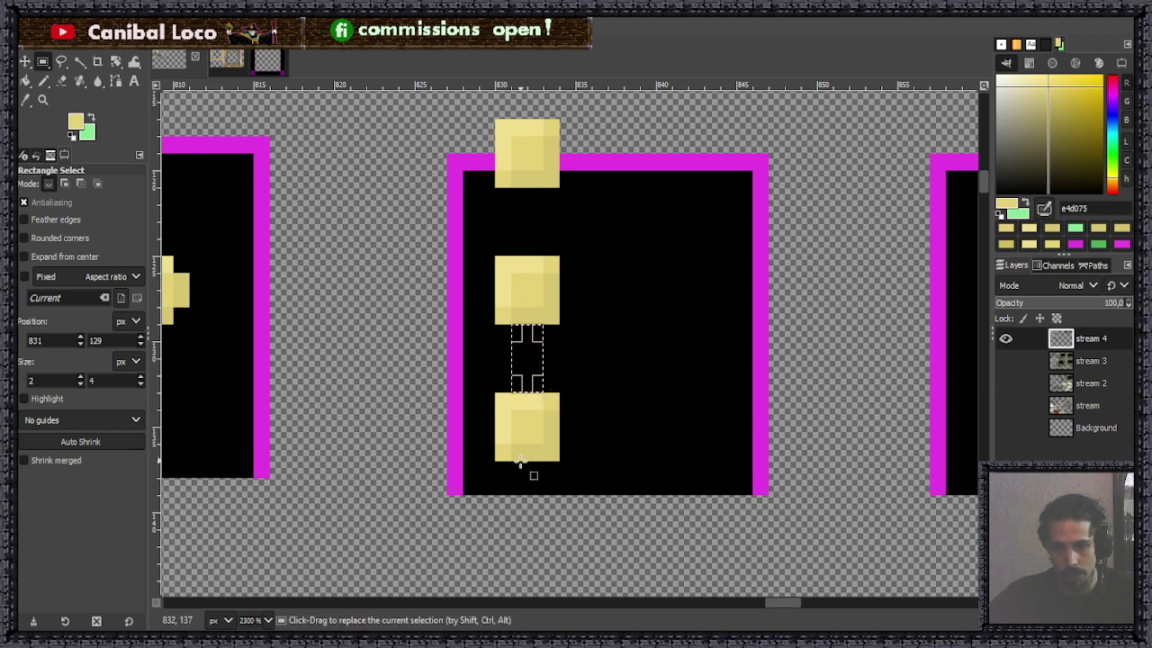
left_click_drag(519, 462, 541, 492)
left_click(586, 486)
Copy a 6×23 px selection around the three stacked squares and paste it below the second tile, beside the zigzag trails.
scroll(529, 349, "down", 3)
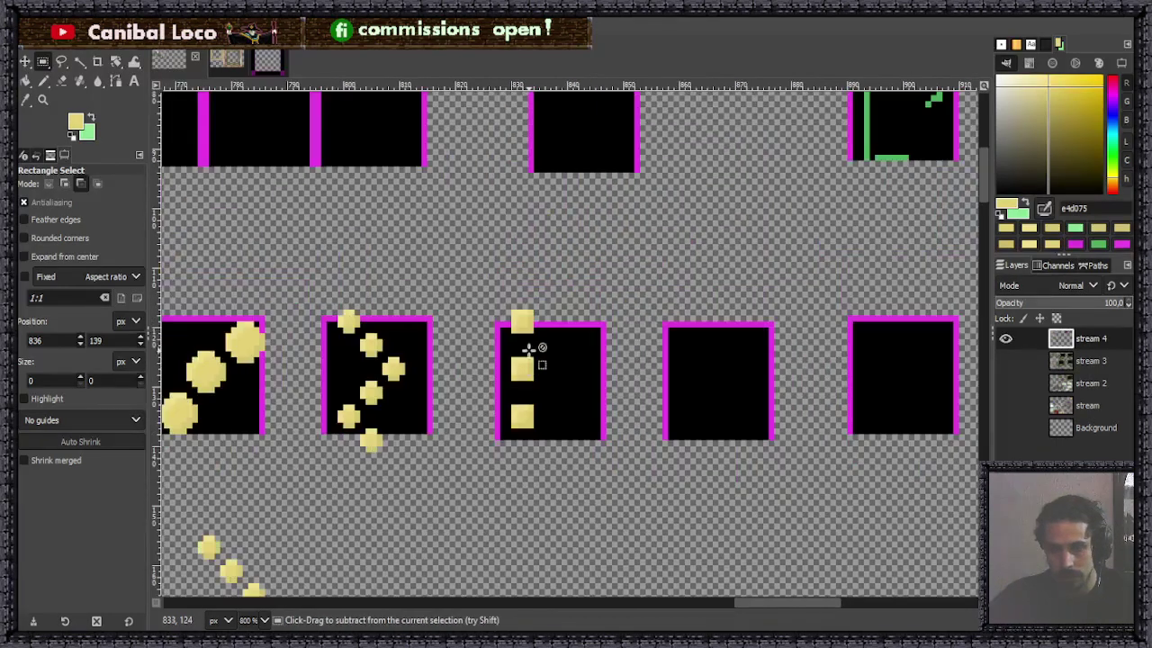
scroll(529, 349, "up", 1)
left_click_drag(480, 269, 543, 452)
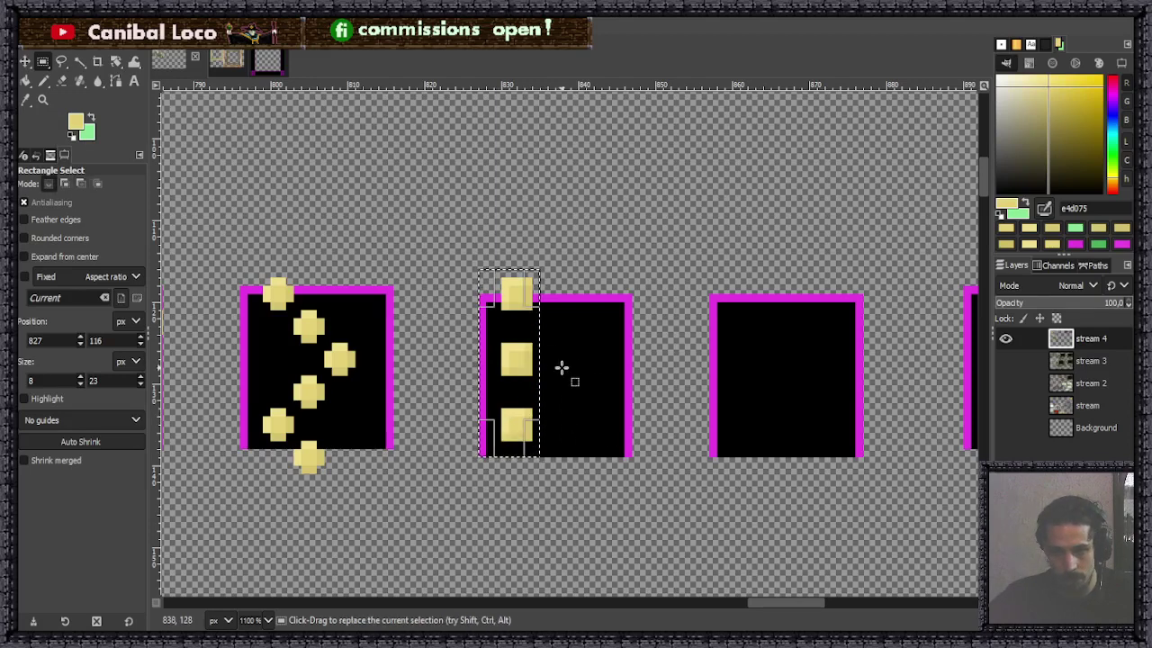
left_click_drag(489, 354, 494, 348)
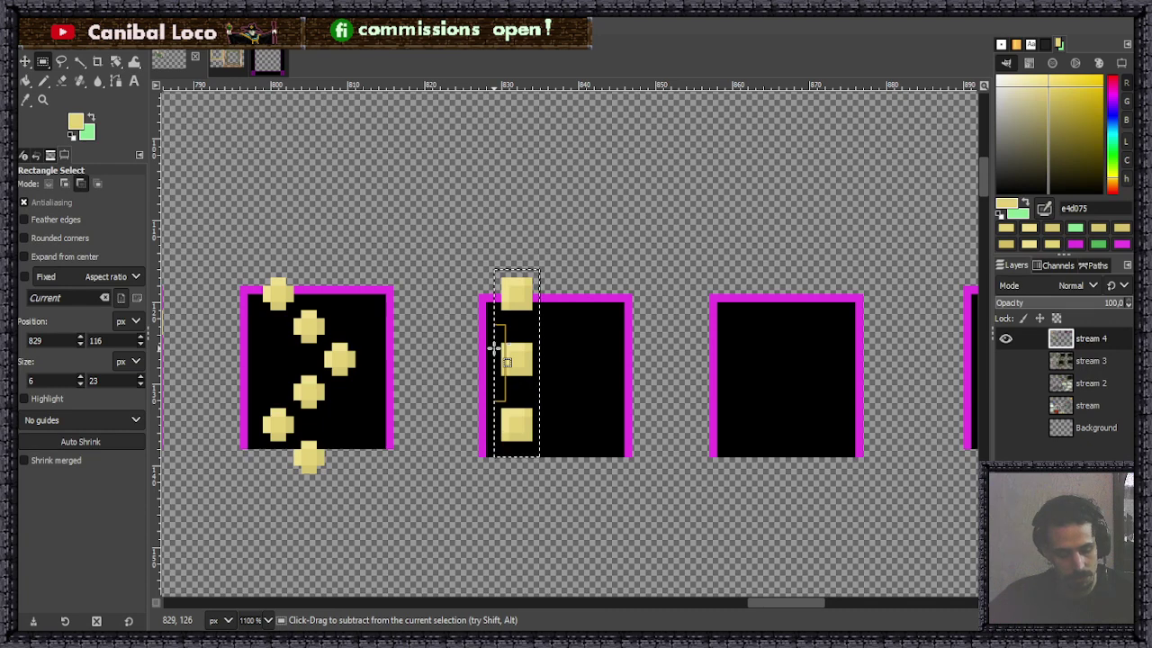
key("ctrl+c")
key("ctrl+v")
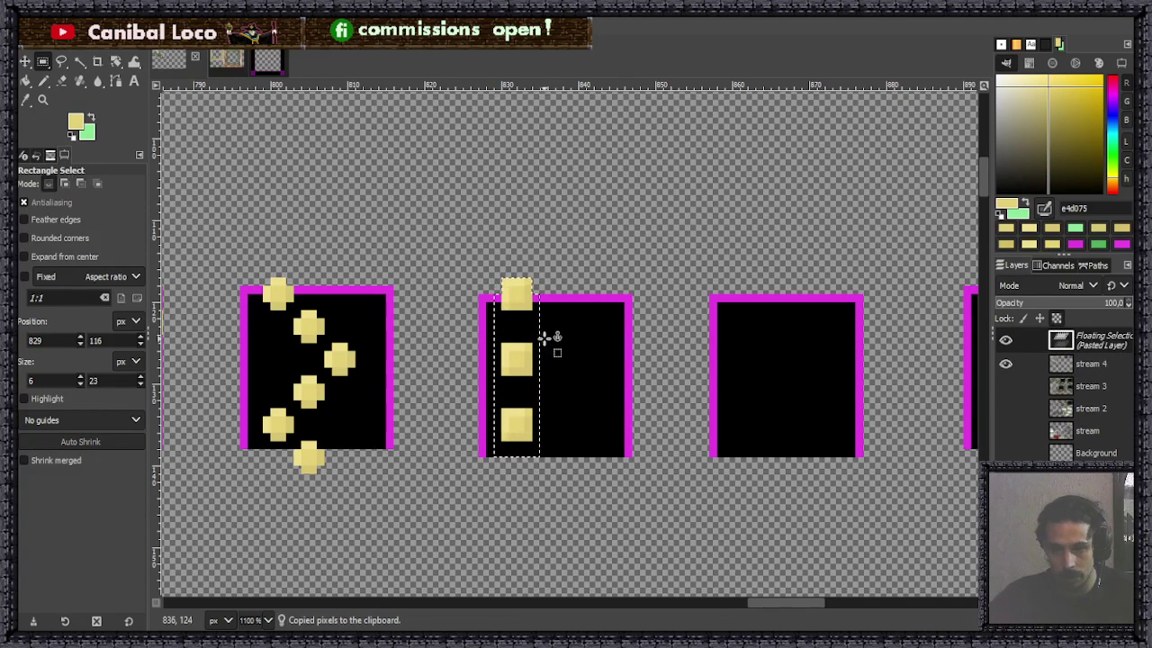
scroll(544, 337, "down", 5)
left_click_drag(514, 152, 318, 410)
scroll(395, 432, "down", 3)
scroll(378, 457, "up", 2)
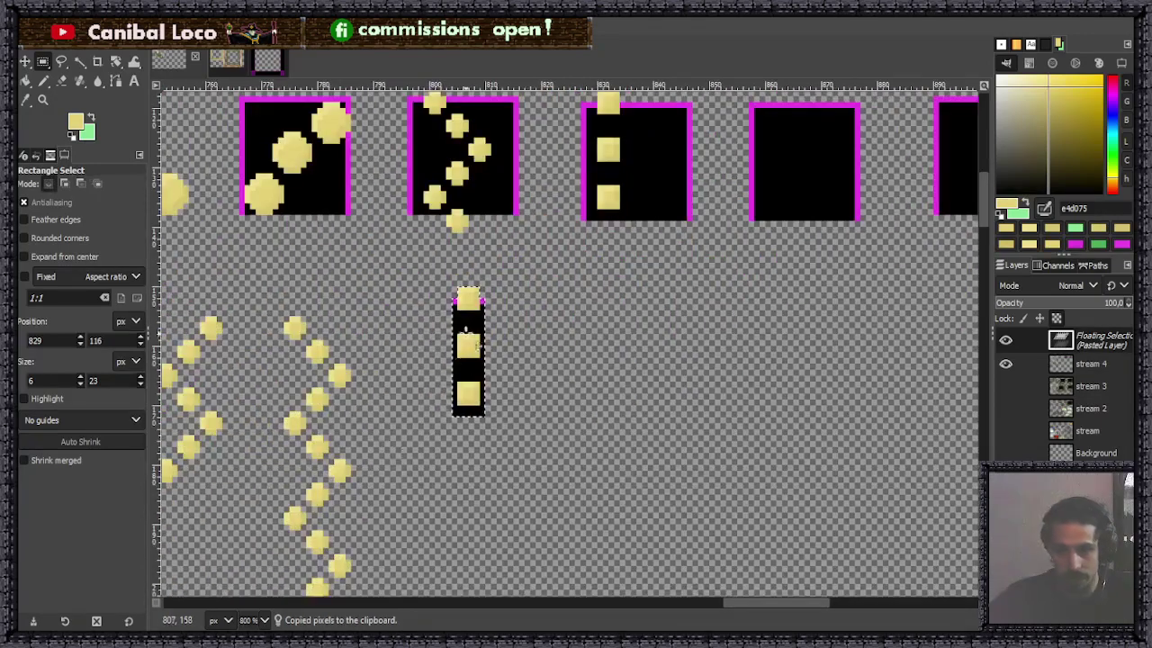
left_click_drag(466, 329, 454, 339)
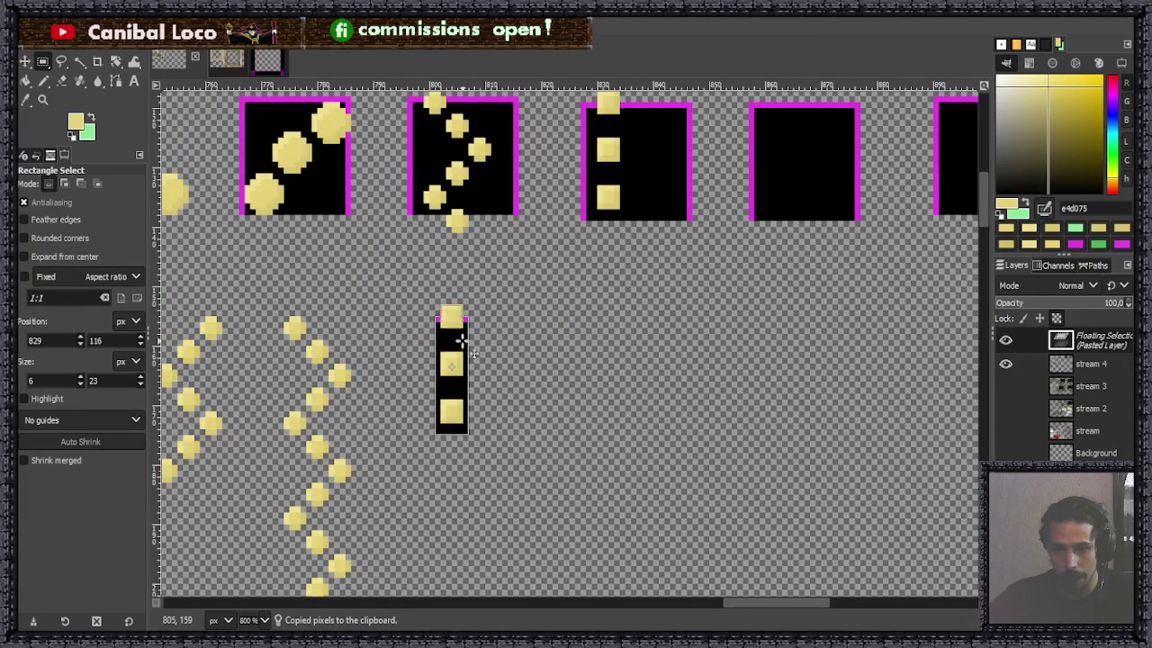
left_click(513, 344)
Try erasing the magenta pixels and black background around the pasted column of squares, and undo the erasures.
scroll(432, 340, "up", 3)
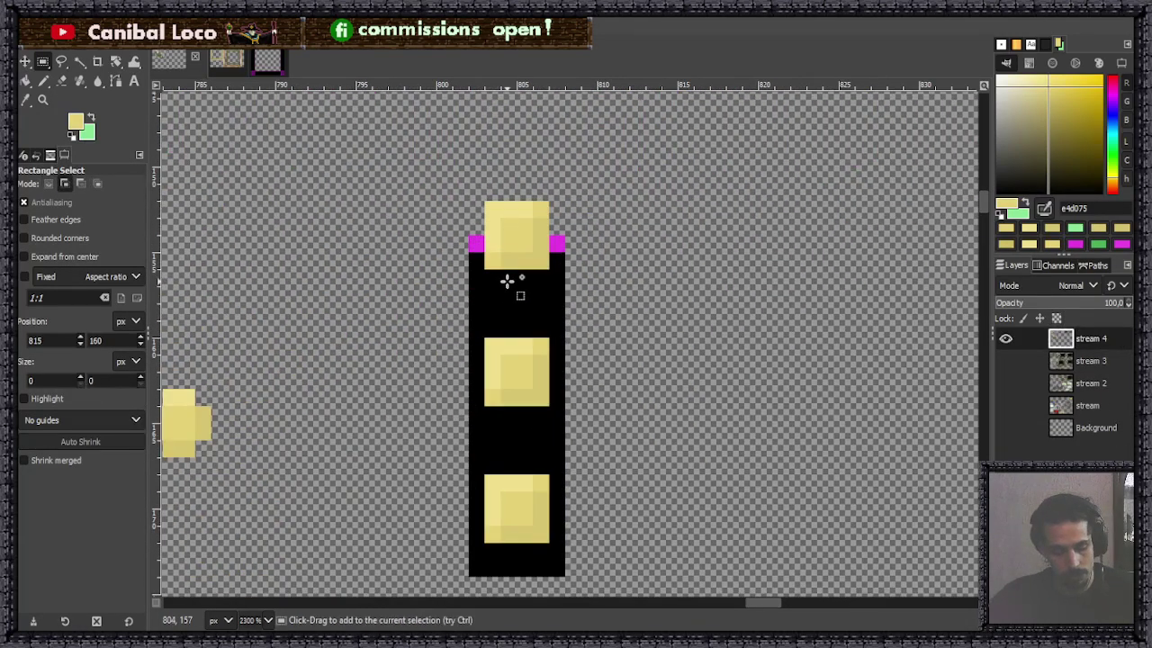
key("shift+e")
left_click(475, 245)
left_click(557, 243)
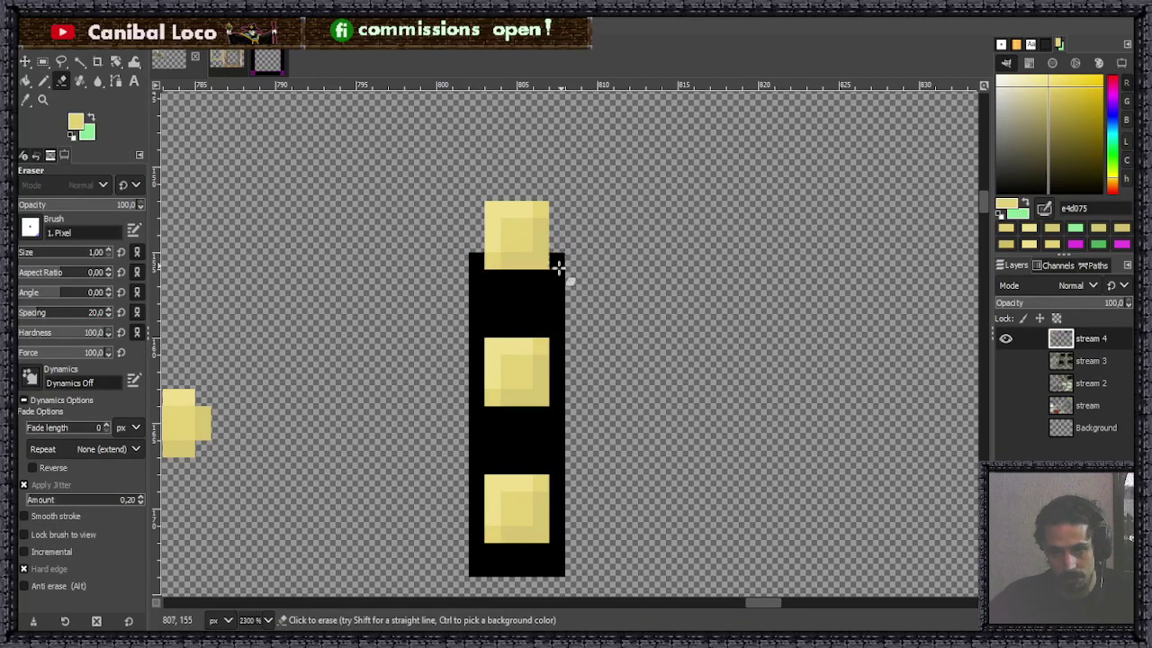
key("shift+b")
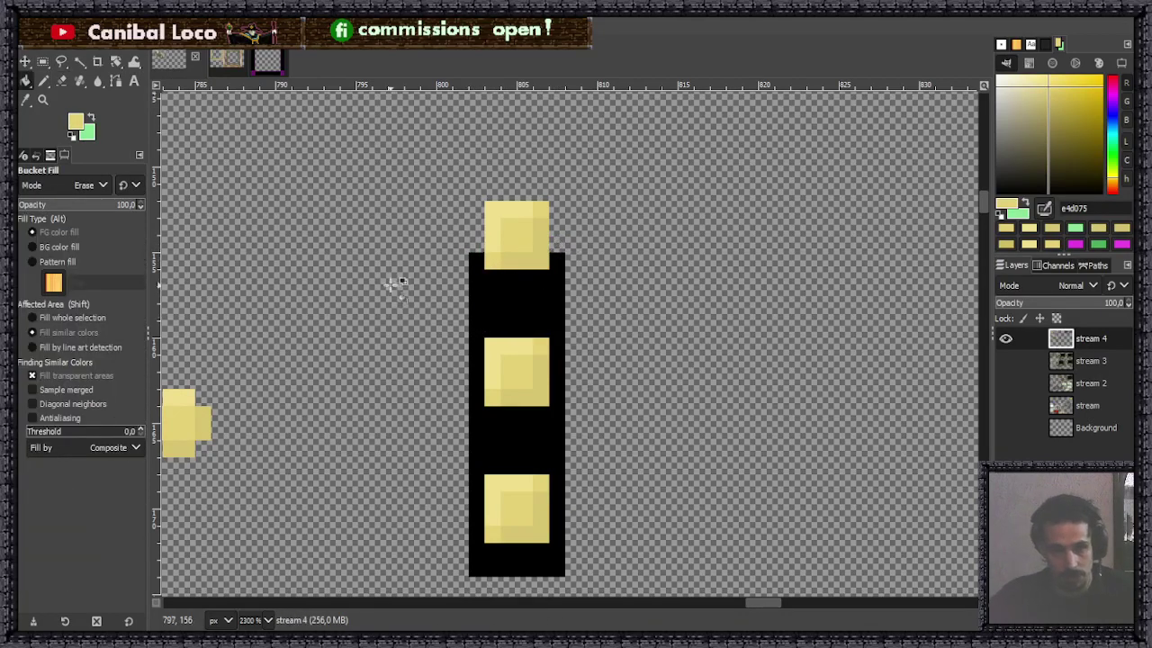
left_click(529, 309)
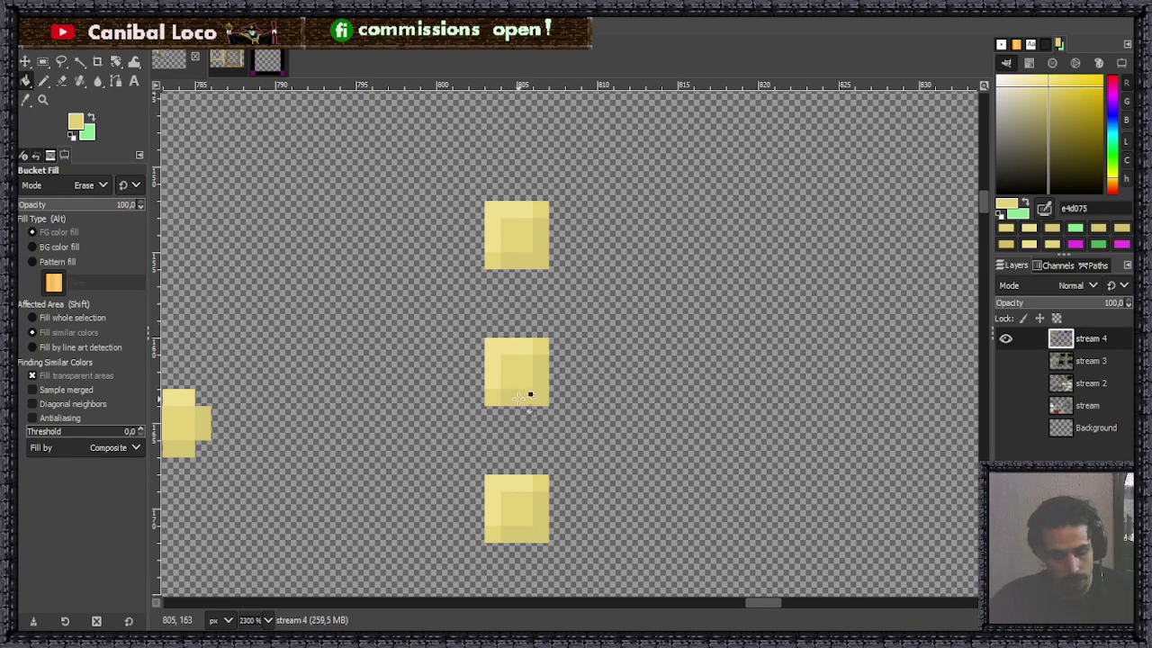
key("r")
key("ctrl")
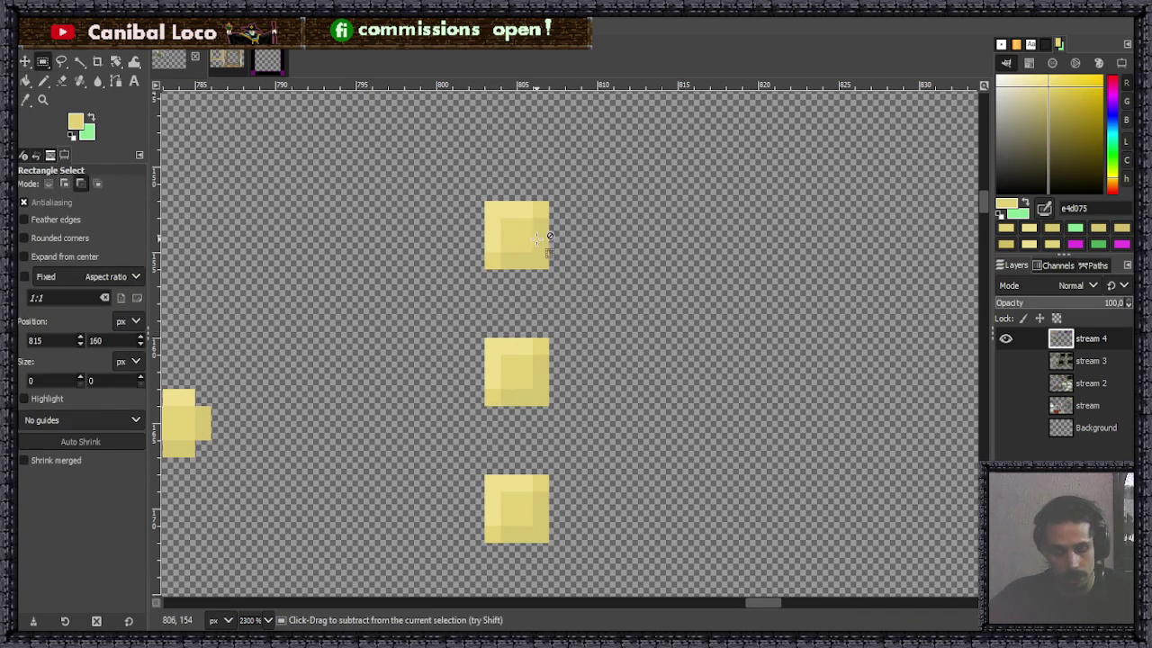
key("ctrl+z")
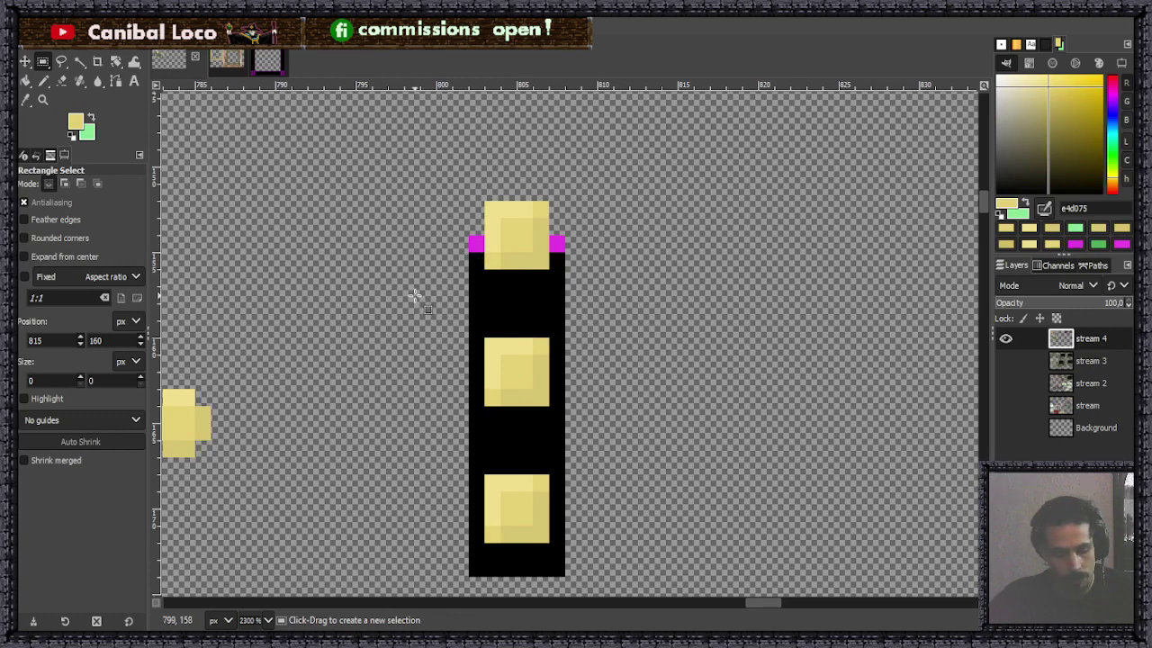
Copy an 8×23 px selection around the pasted column and place two copies beneath it to form one continuous vertical trail.
left_click_drag(437, 184, 565, 576)
key("ctrl+c")
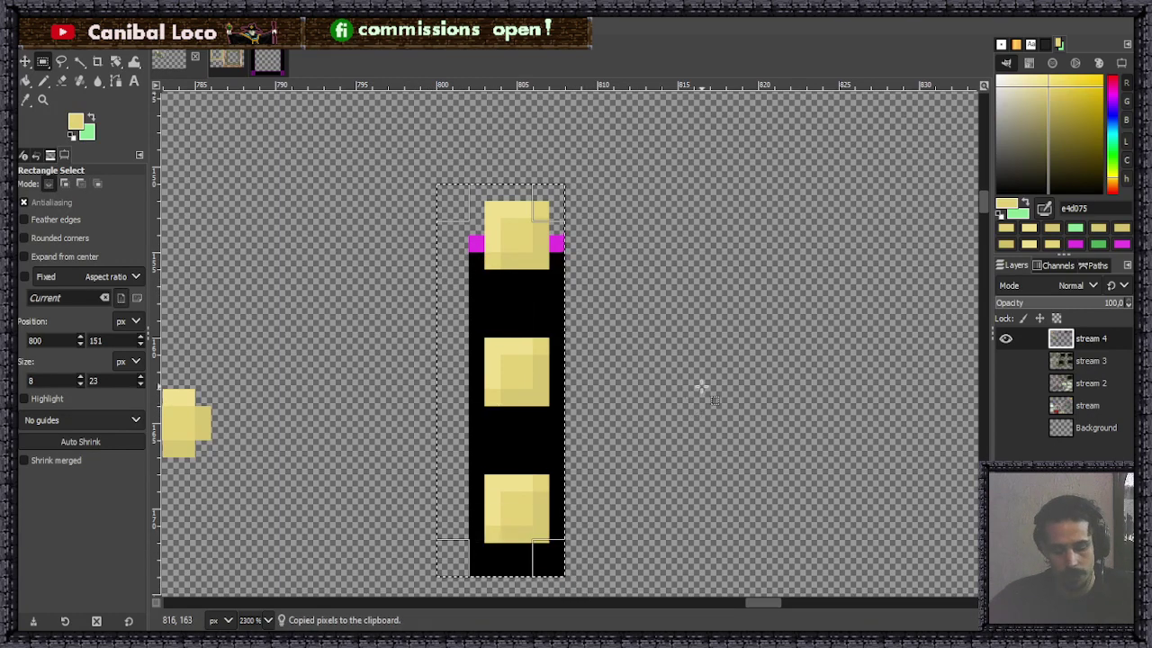
left_click(699, 378)
scroll(621, 382, "down", 2)
scroll(611, 385, "down", 2)
key("ctrl+v")
scroll(576, 359, "up", 3)
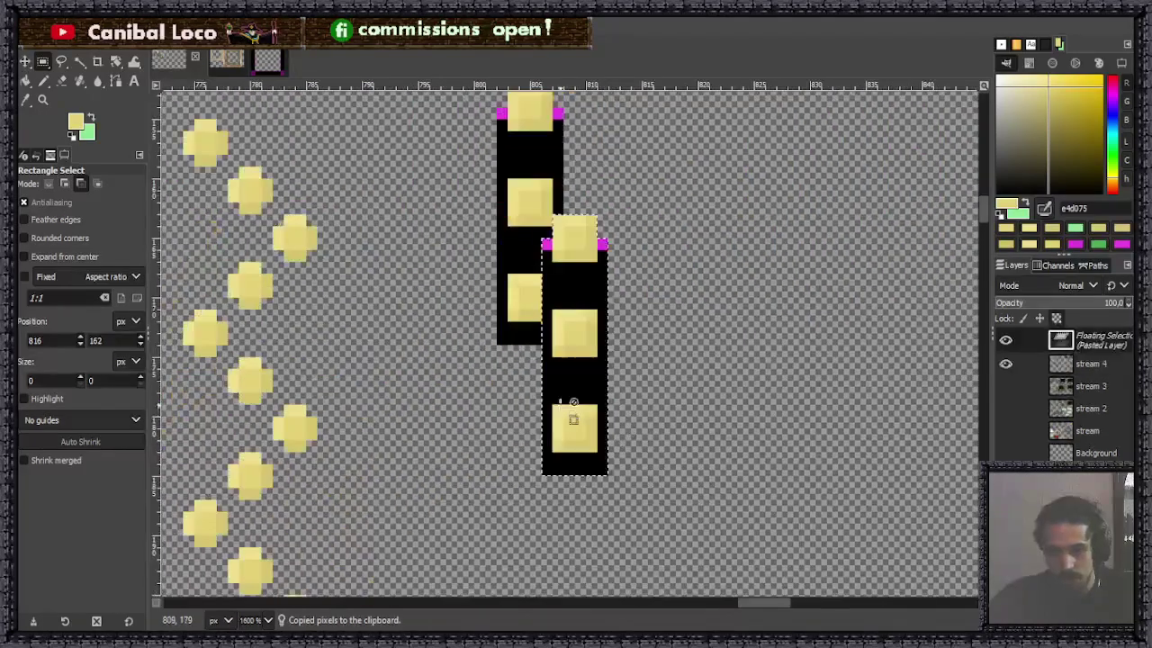
left_click_drag(576, 298, 535, 553)
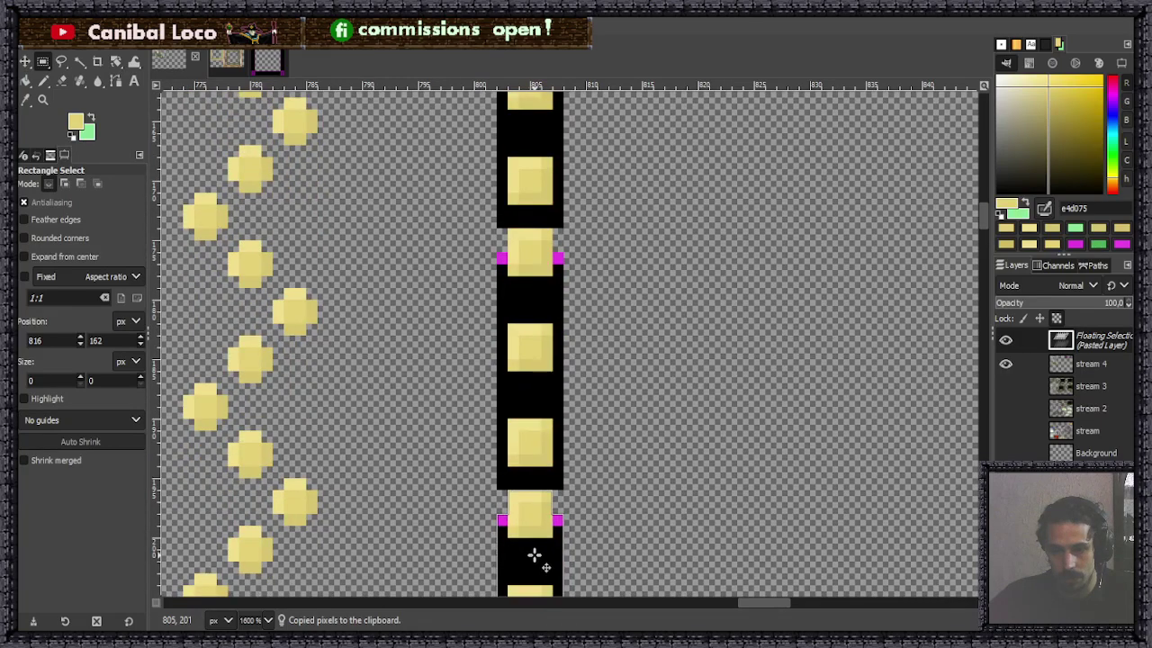
left_click(620, 454)
Compare the stacked vertical trail with the zigzag trails and the row of magenta-bordered tiles.
scroll(635, 423, "down", 1)
scroll(635, 423, "down", 6)
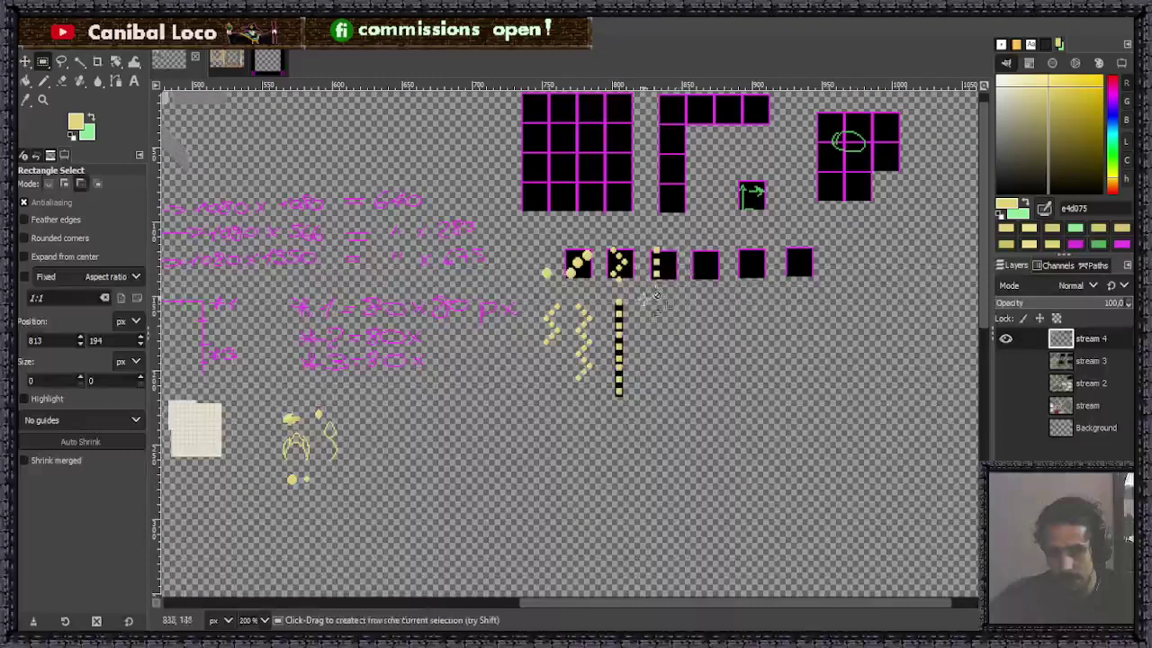
scroll(633, 345, "up", 3)
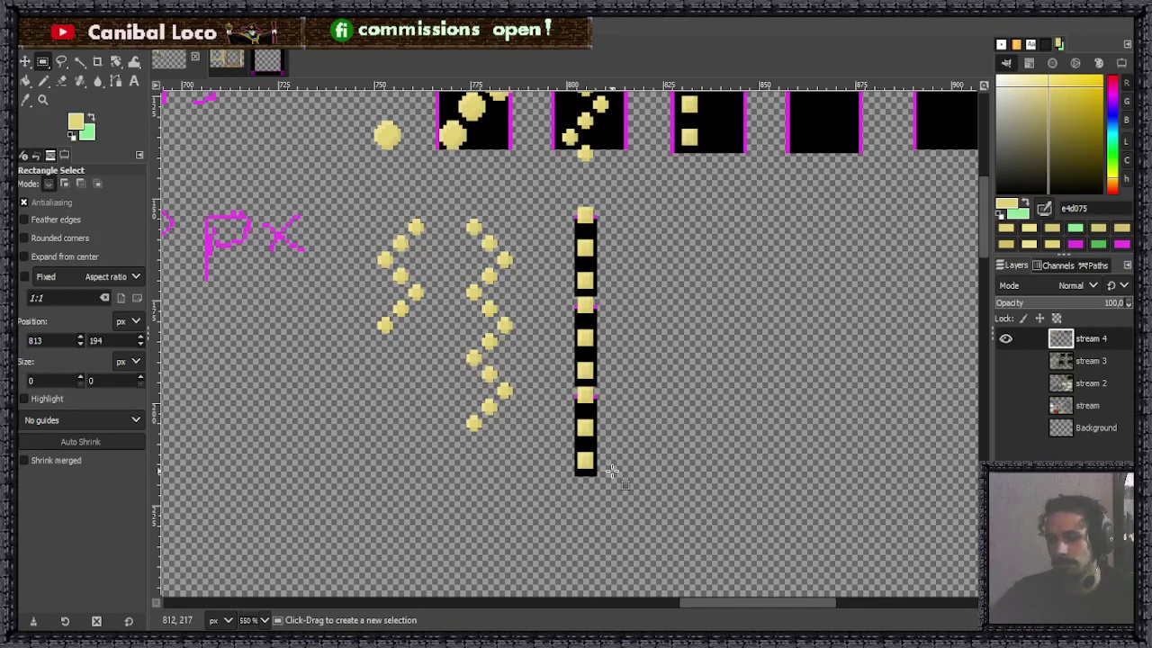
scroll(689, 390, "down", 3)
scroll(684, 270, "up", 3)
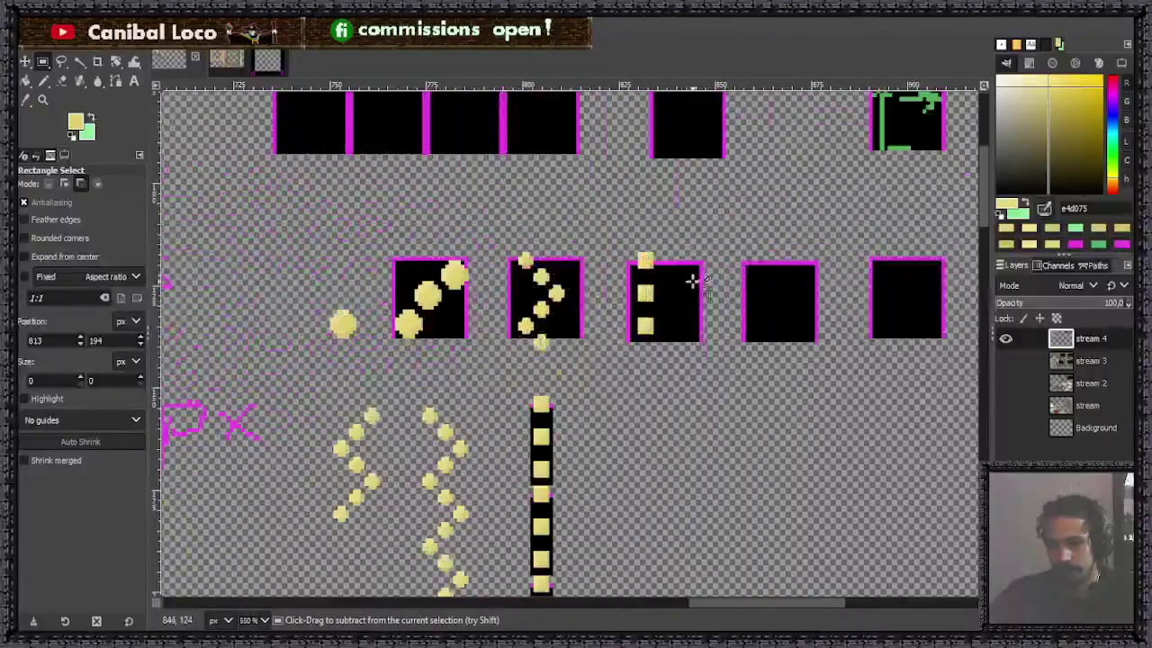
scroll(691, 281, "up", 3)
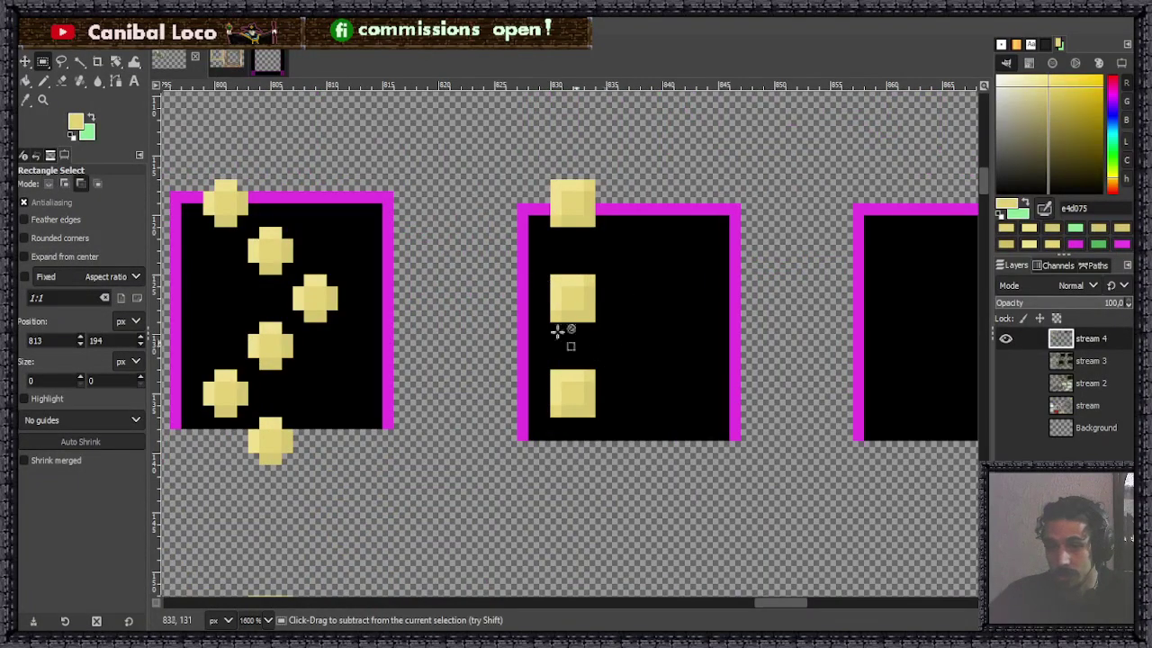
scroll(560, 329, "right", 3)
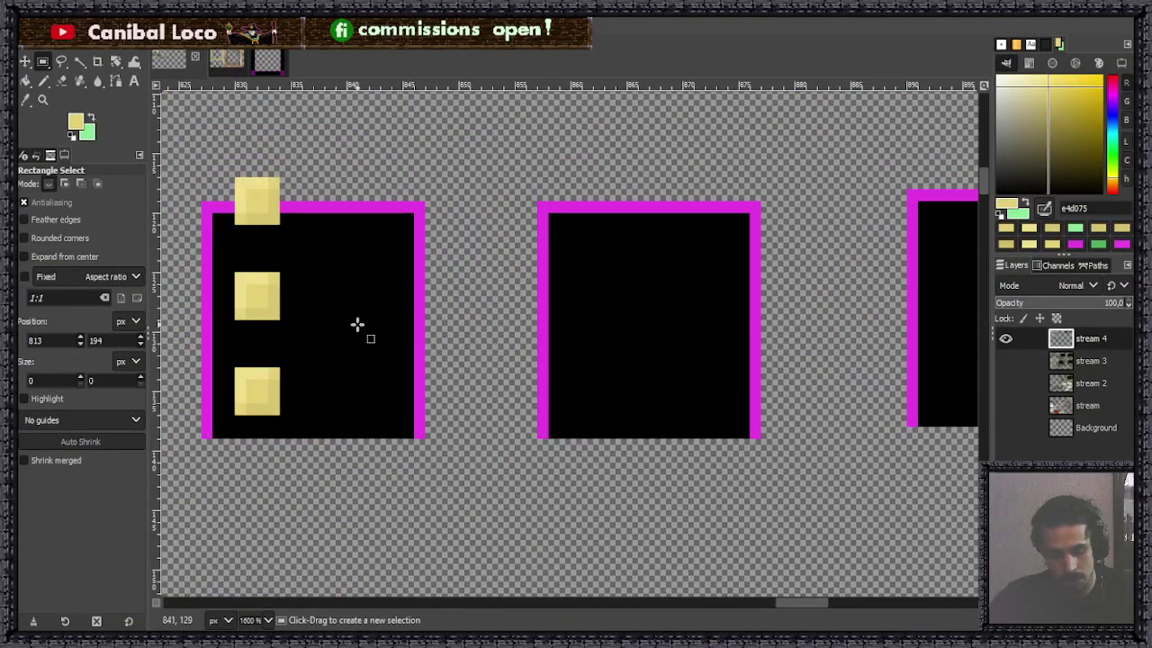
Draw an 8×8 px square outline in yellow e4d075 in the fourth tile with the Pencil.
key("n")
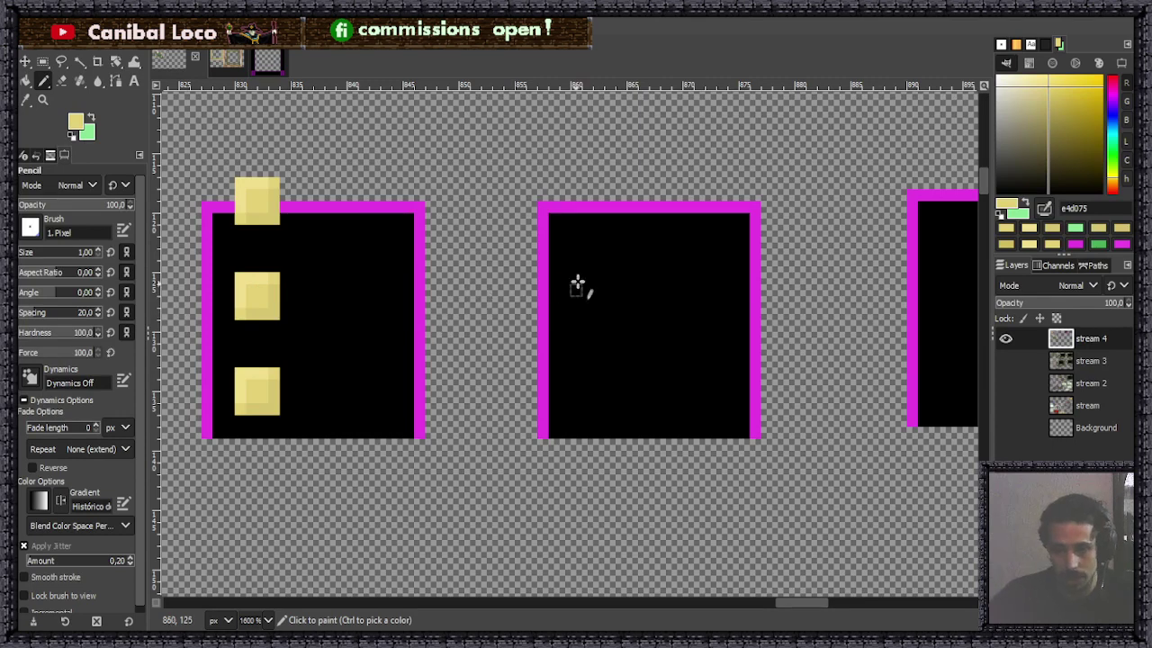
left_click(621, 291)
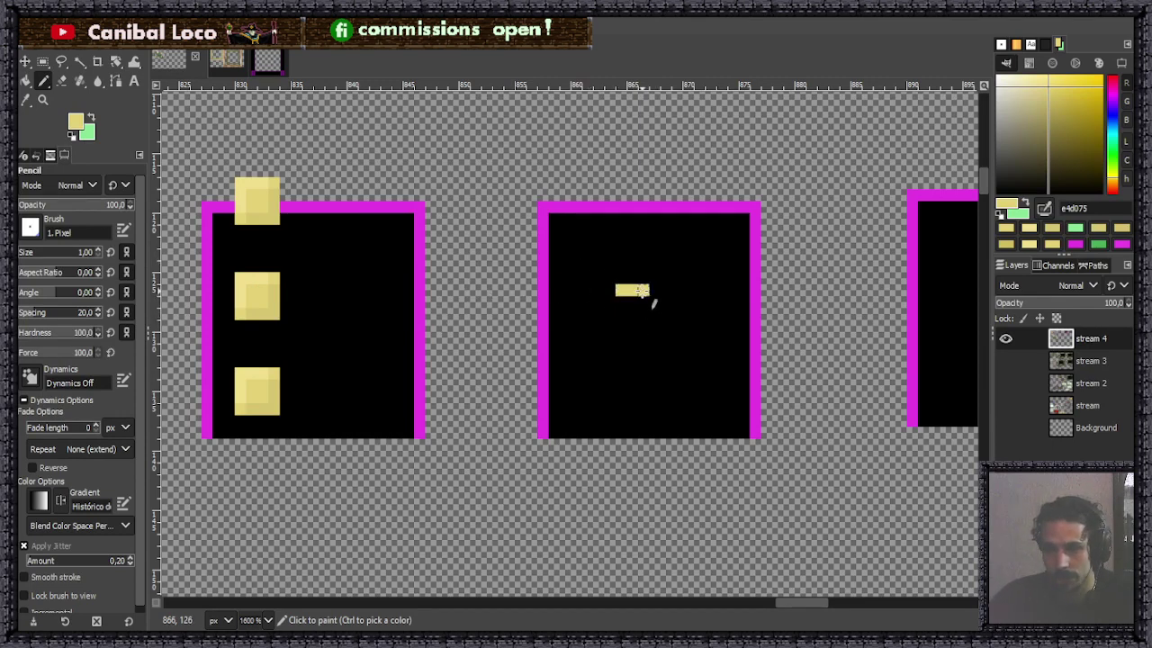
key("ctrl+z")
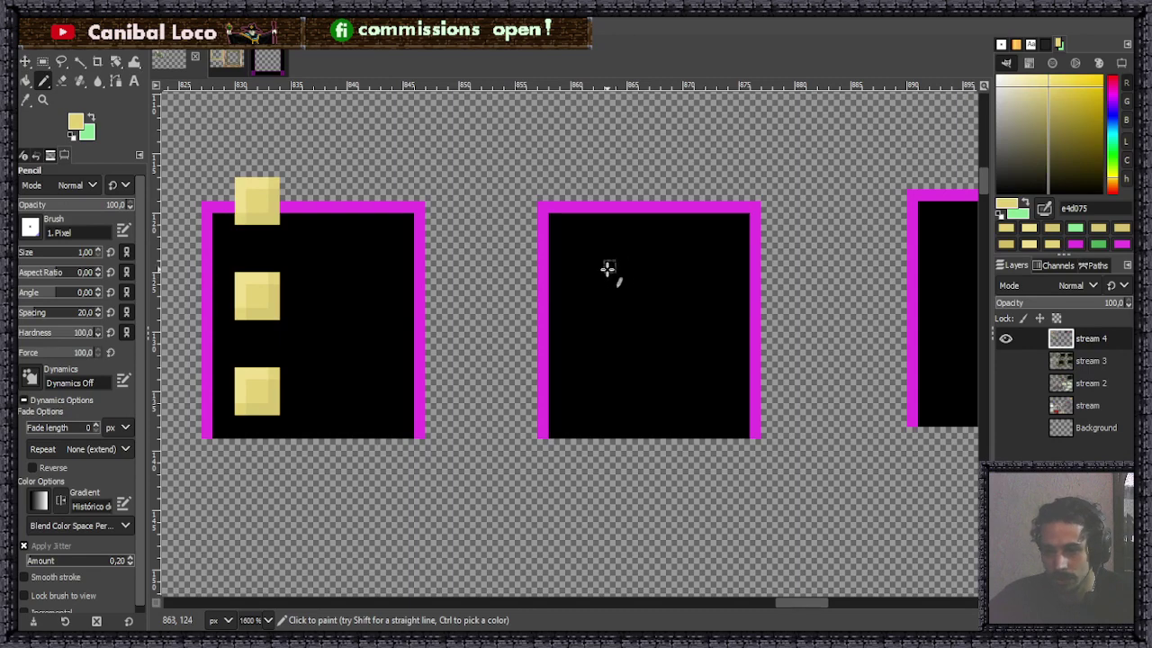
key("shift")
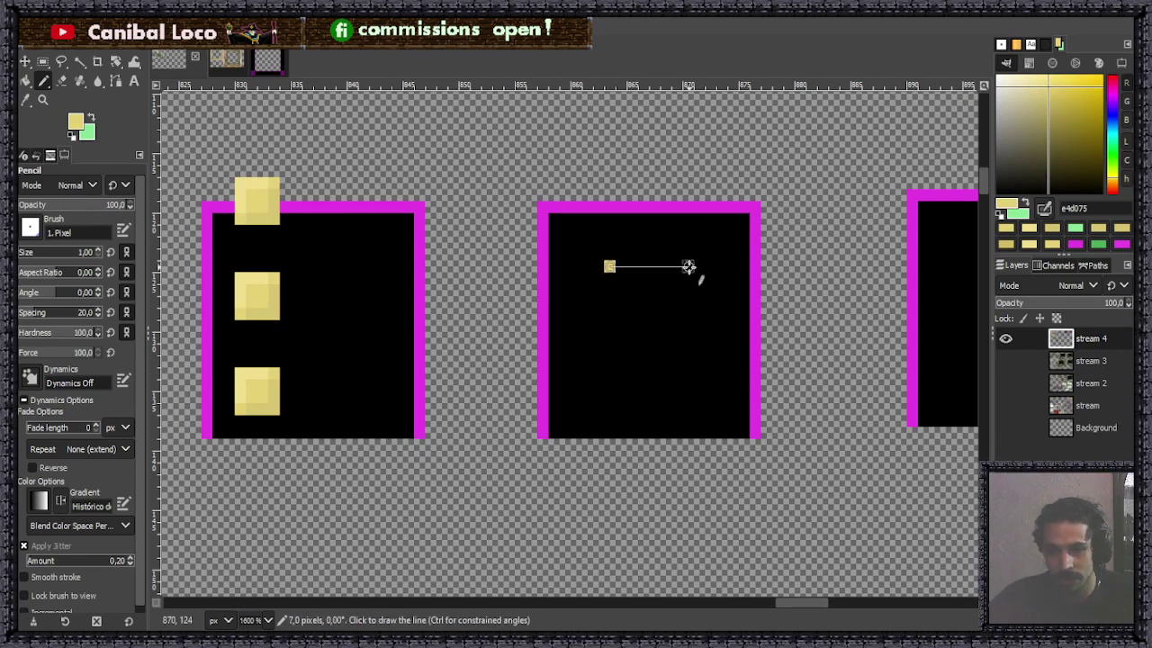
left_click(689, 267)
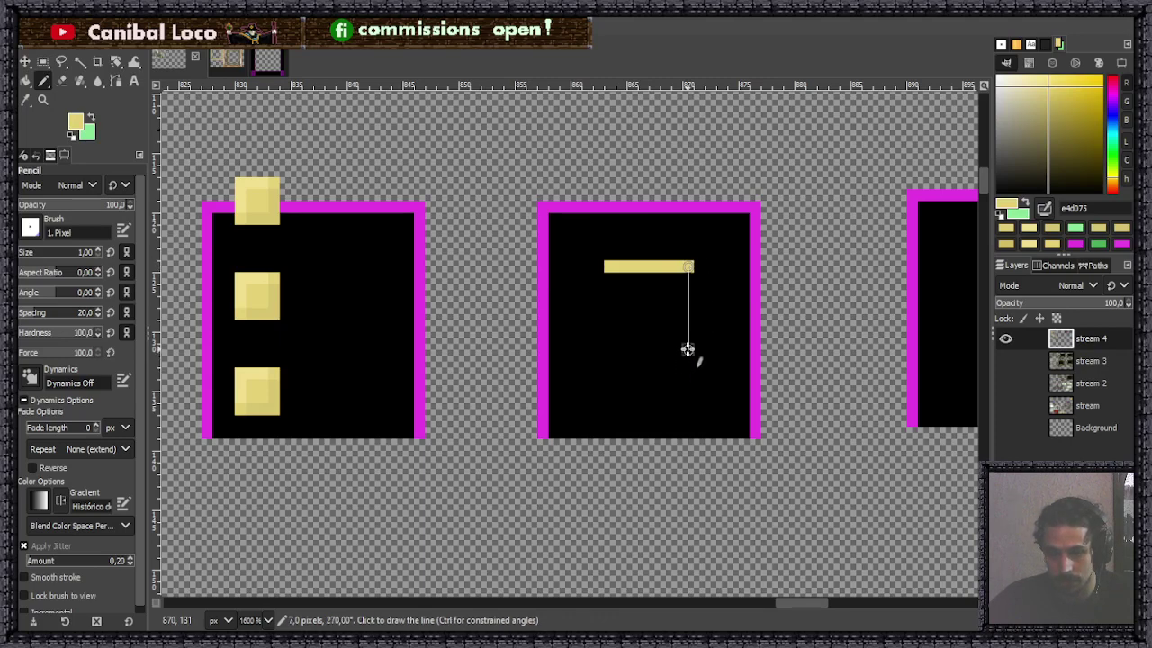
left_click(688, 349)
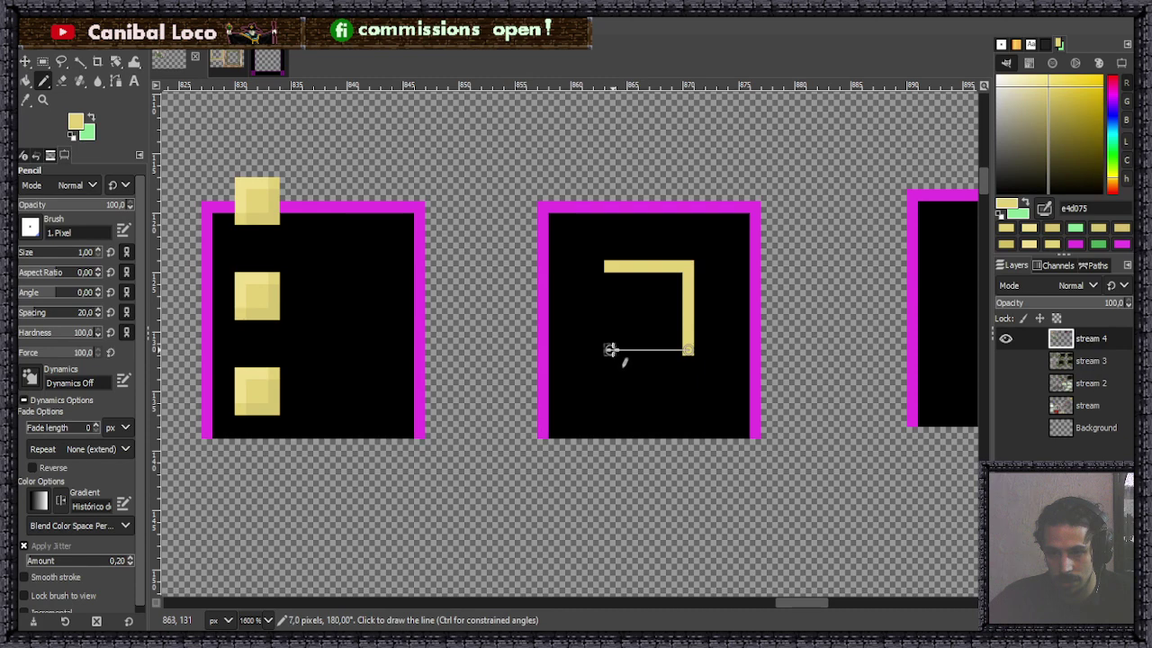
left_click(610, 349)
left_click(610, 266)
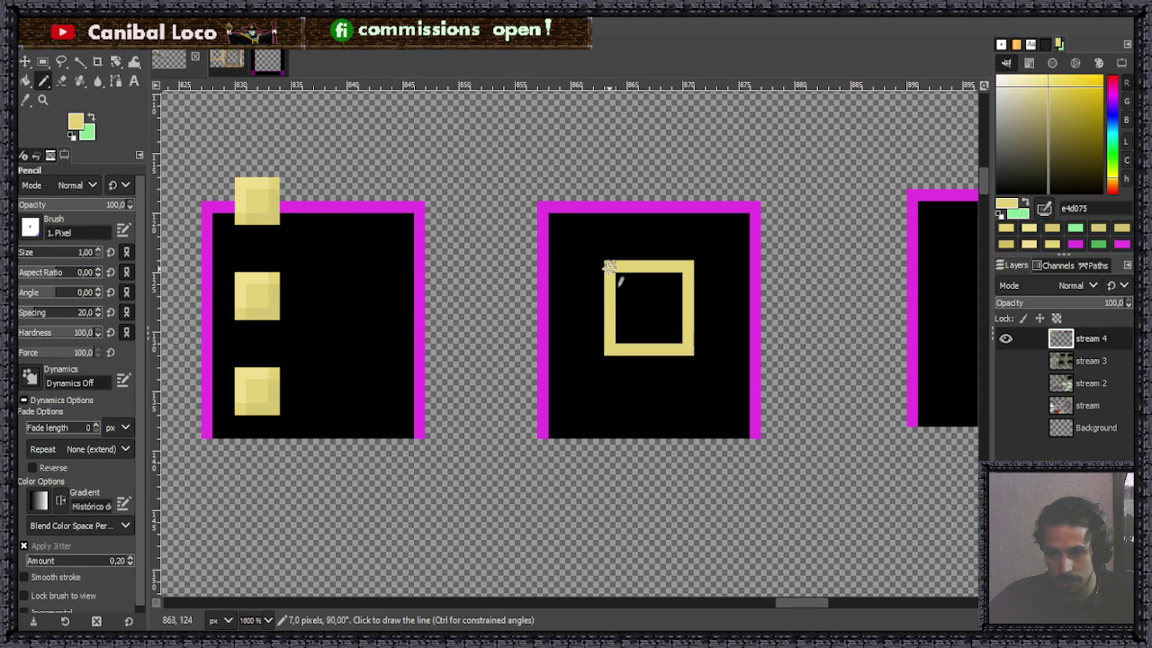
Fill the inside of the square outline with the same base yellow, e4d075.
left_click(257, 292, "ctrl")
scroll(650, 239, "up", 3, "ctrl")
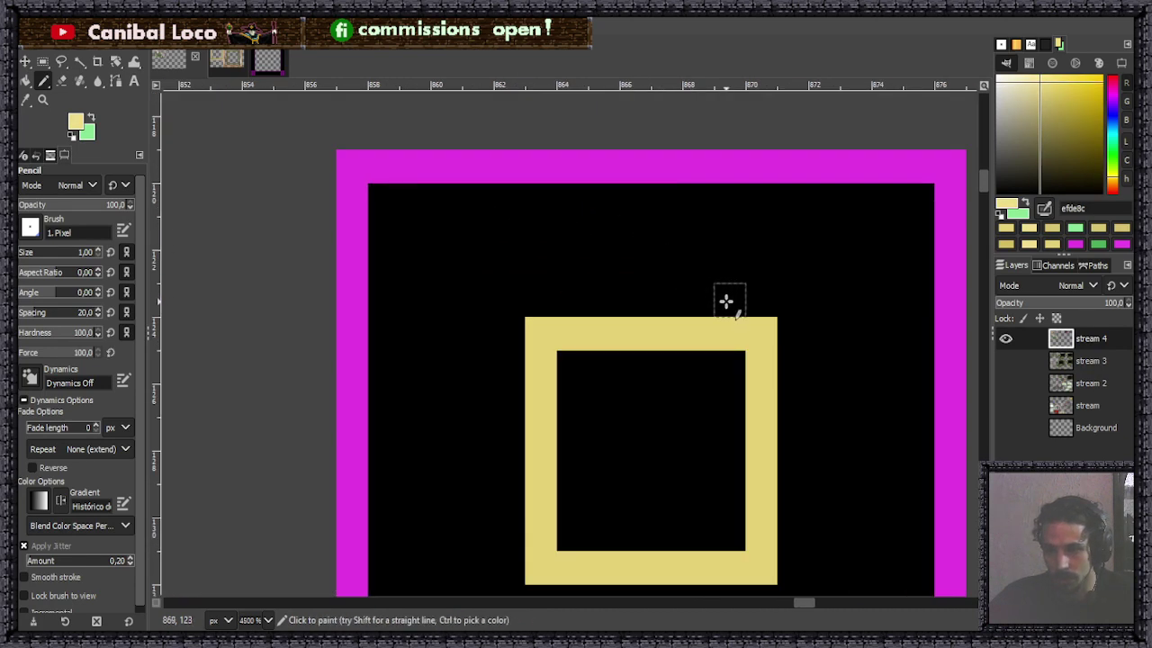
left_click(728, 378)
key("ctrl+z")
left_click(628, 347, "ctrl")
mouse_move(592, 375)
left_mouse_down()
mouse_move(738, 410)
mouse_move(733, 523)
mouse_move(711, 497)
mouse_move(726, 370)
mouse_move(688, 400)
mouse_move(648, 516)
mouse_move(663, 472)
mouse_move(660, 386)
mouse_move(660, 526)
mouse_move(614, 410)
mouse_move(617, 534)
mouse_move(574, 524)
mouse_move(553, 420)
left_mouse_up()
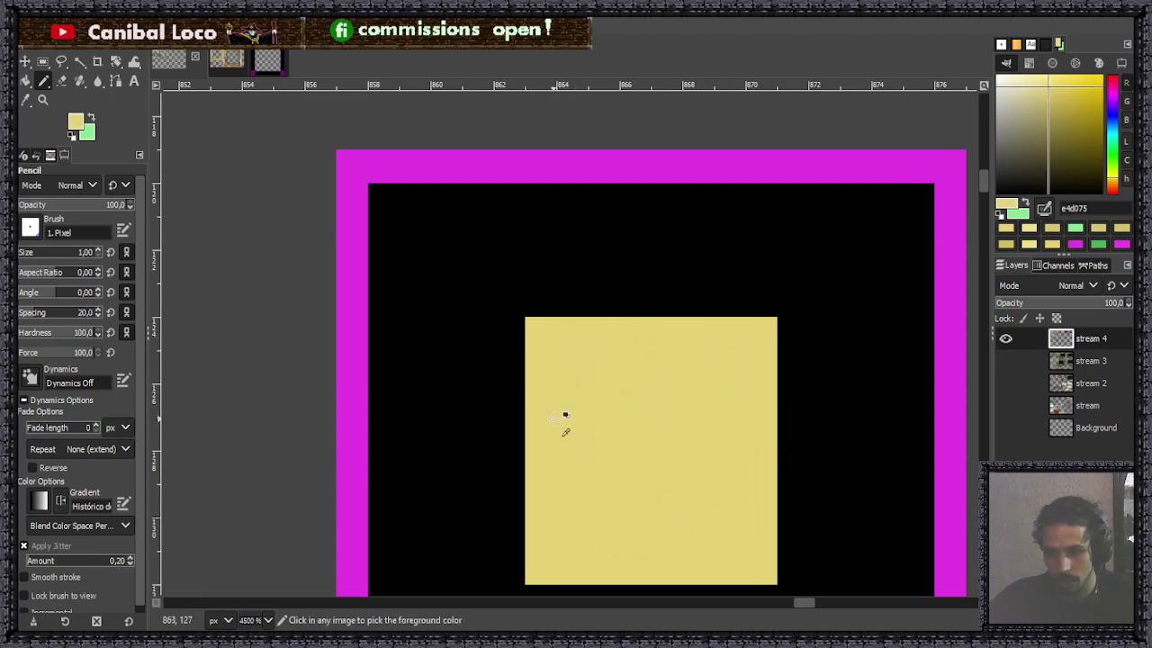
Pick the light yellow efde8c from the small squares and paint a highlight along the large square's upper and left edges.
scroll(565, 415, "down", 5)
left_click(227, 366, "ctrl")
scroll(674, 330, "up", 4)
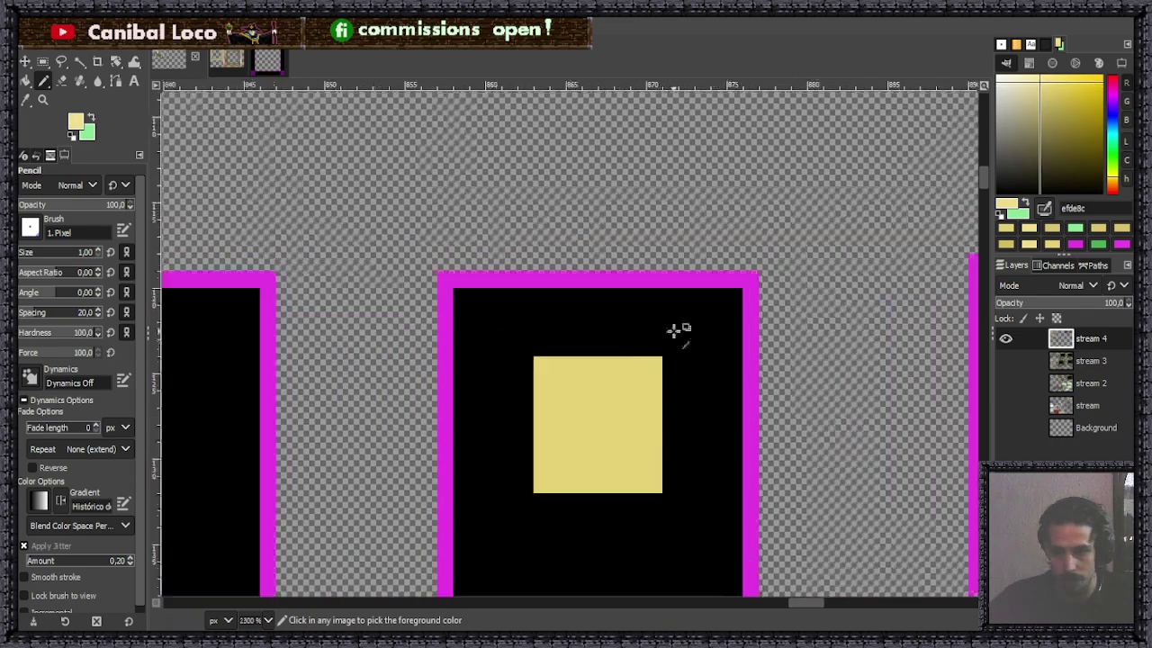
scroll(675, 330, "up", 1)
mouse_move(628, 375)
left_mouse_down()
mouse_move(494, 374)
mouse_move(495, 514)
left_mouse_up()
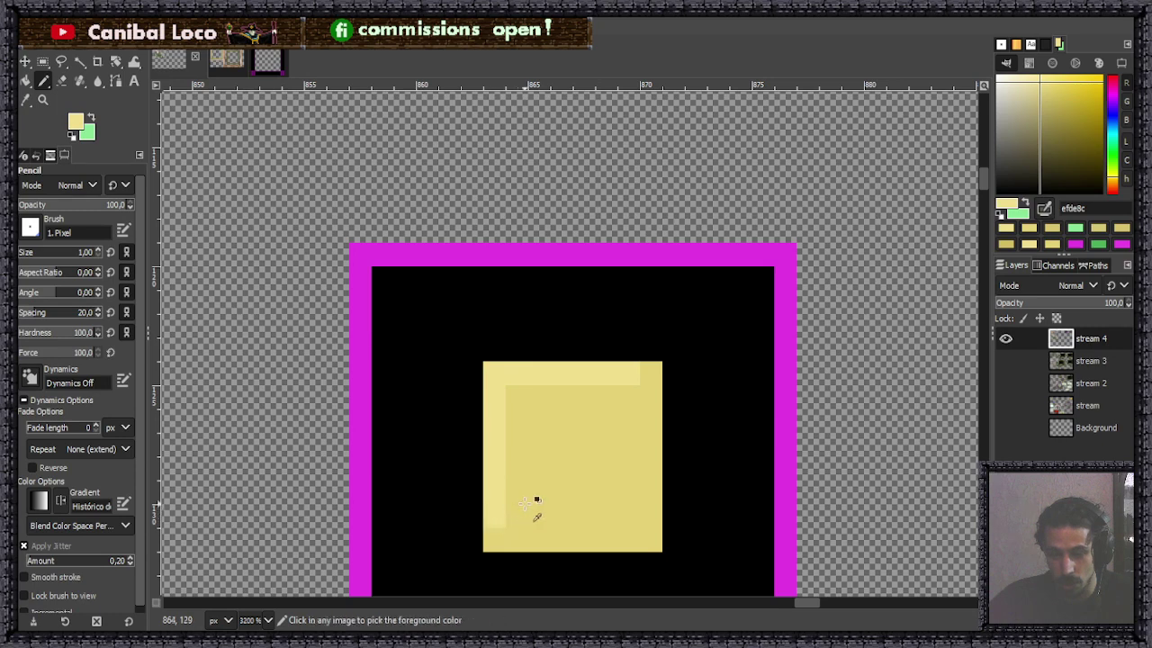
Pick the darker yellow d7c570 from the small squares and shade the large square's lower and right edges.
scroll(548, 459, "down", 3)
left_click(200, 453, "ctrl")
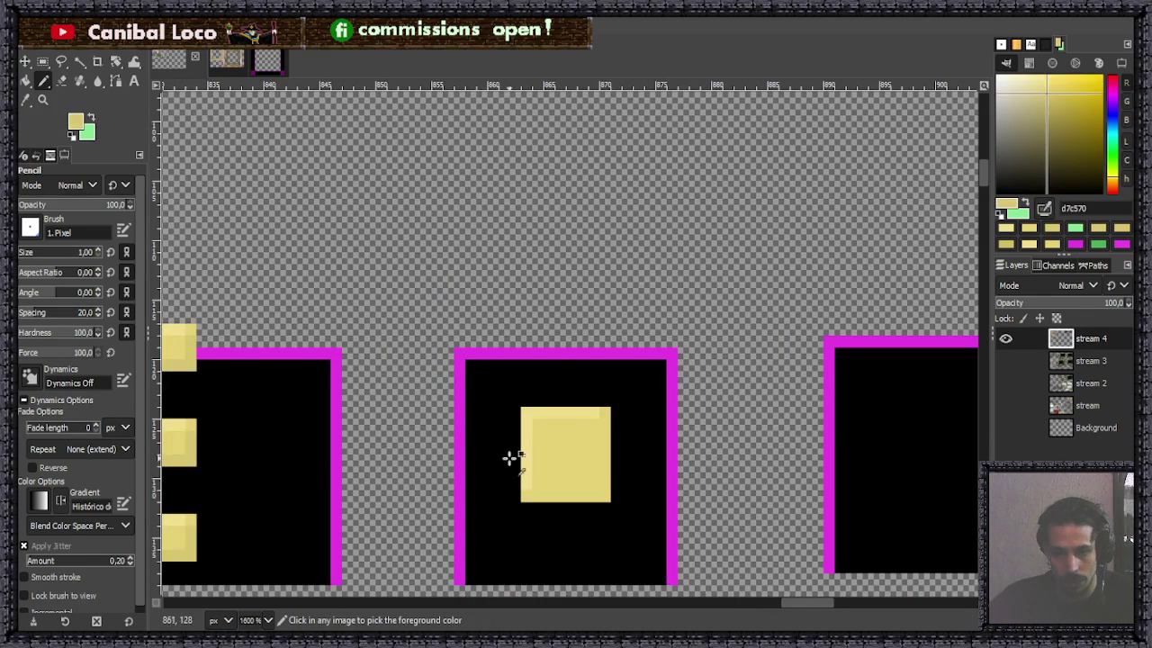
scroll(512, 458, "up", 3)
left_click_drag(427, 520, 612, 520)
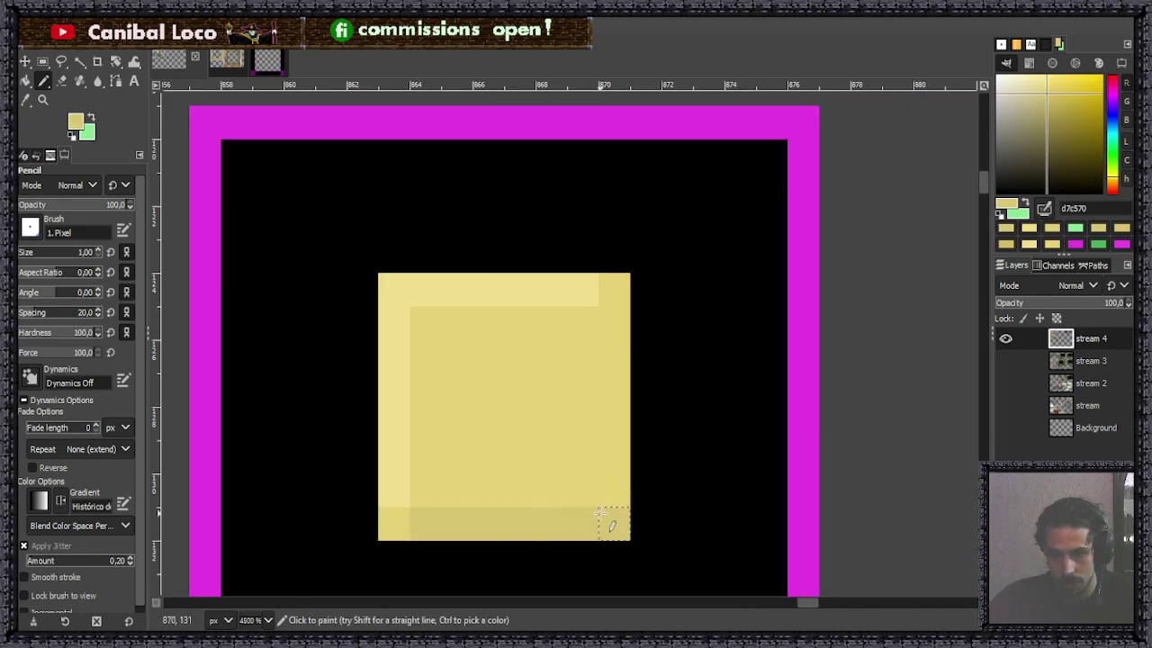
left_click(615, 324, "shift")
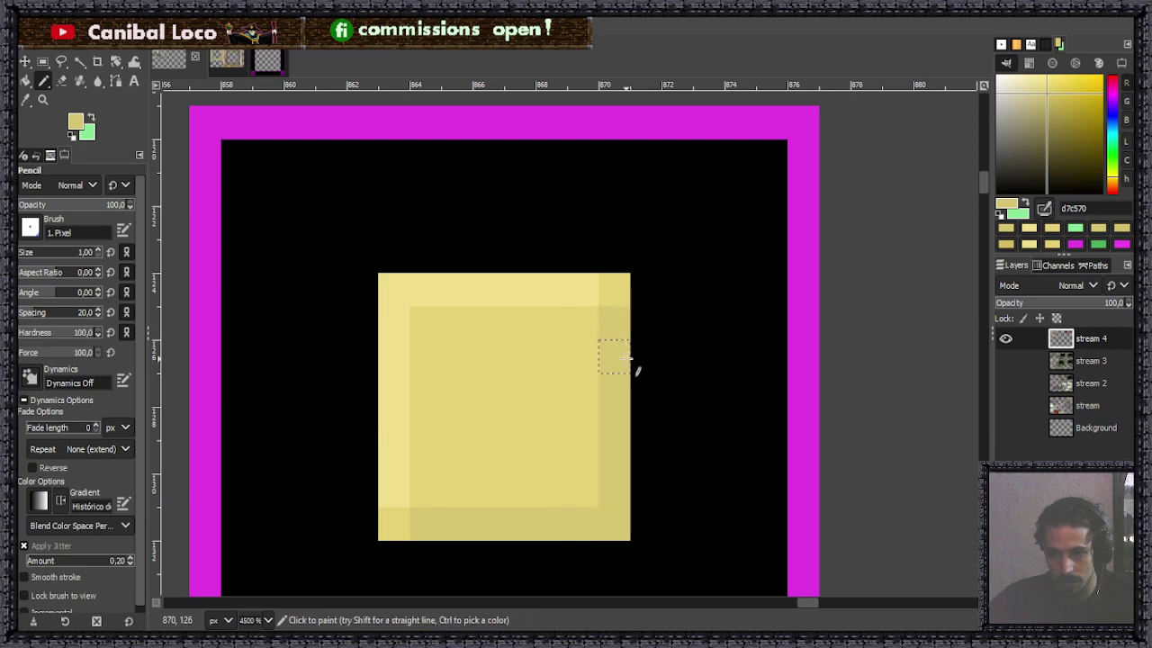
Try stepped corner shading on the large square, with dark pixels at the lower right and light pixels at the upper left.
left_click_drag(583, 464, 581, 489)
left_click(551, 493)
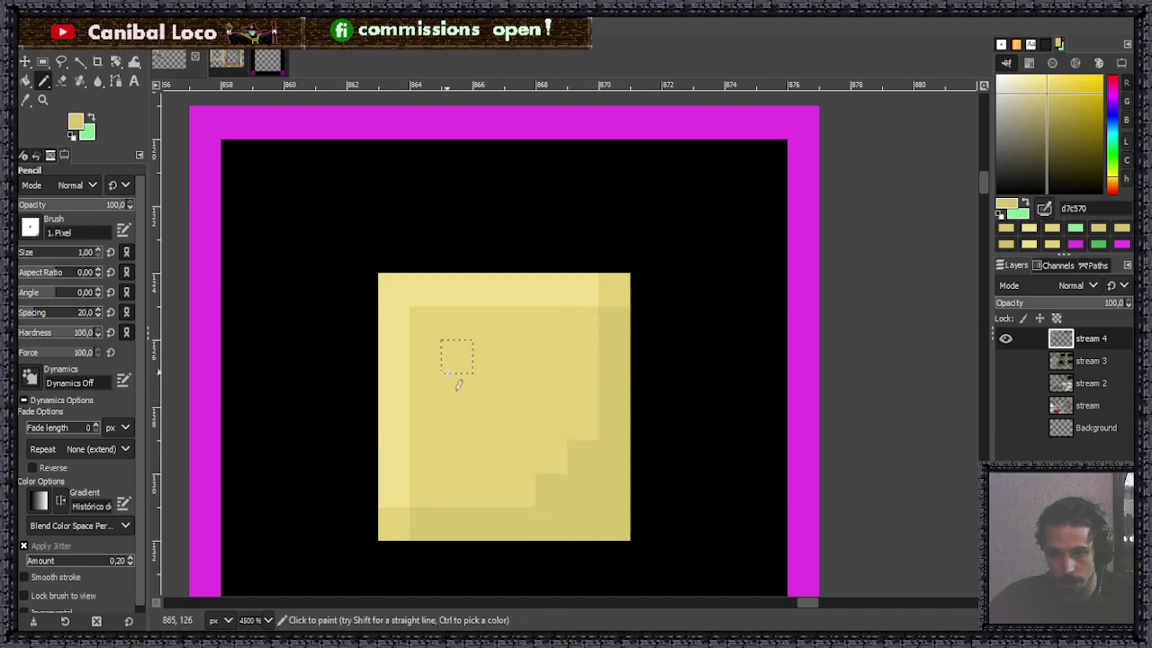
left_click(441, 302, "ctrl")
left_click(456, 320)
left_click_drag(424, 320, 424, 352)
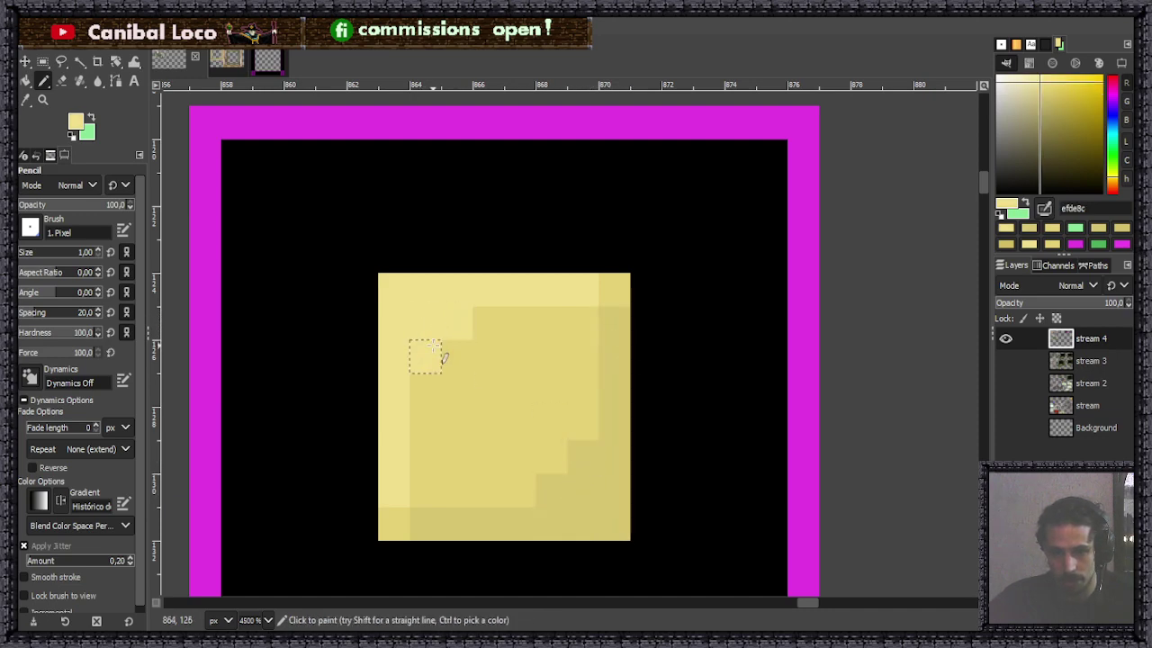
Paint over the extra stepped corner pixels with e4d075, leaving only the one-pixel light and dark edges.
scroll(560, 331, "down", 3, "ctrl")
scroll(561, 331, "down", 4, "ctrl")
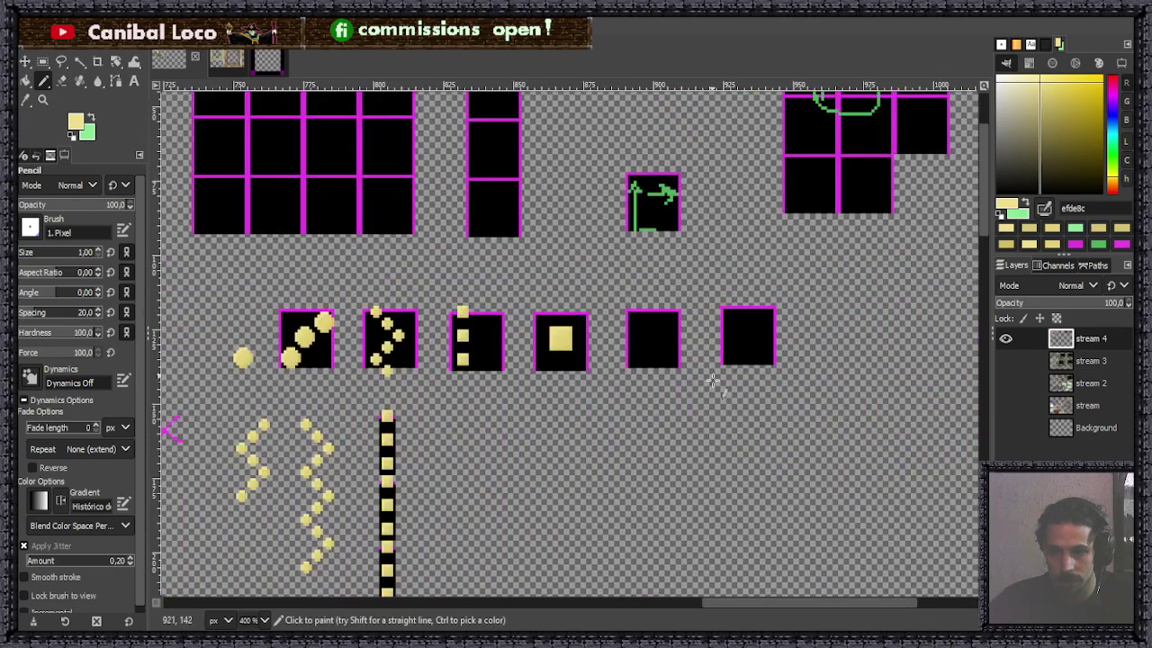
scroll(560, 331, "up", 3, "ctrl")
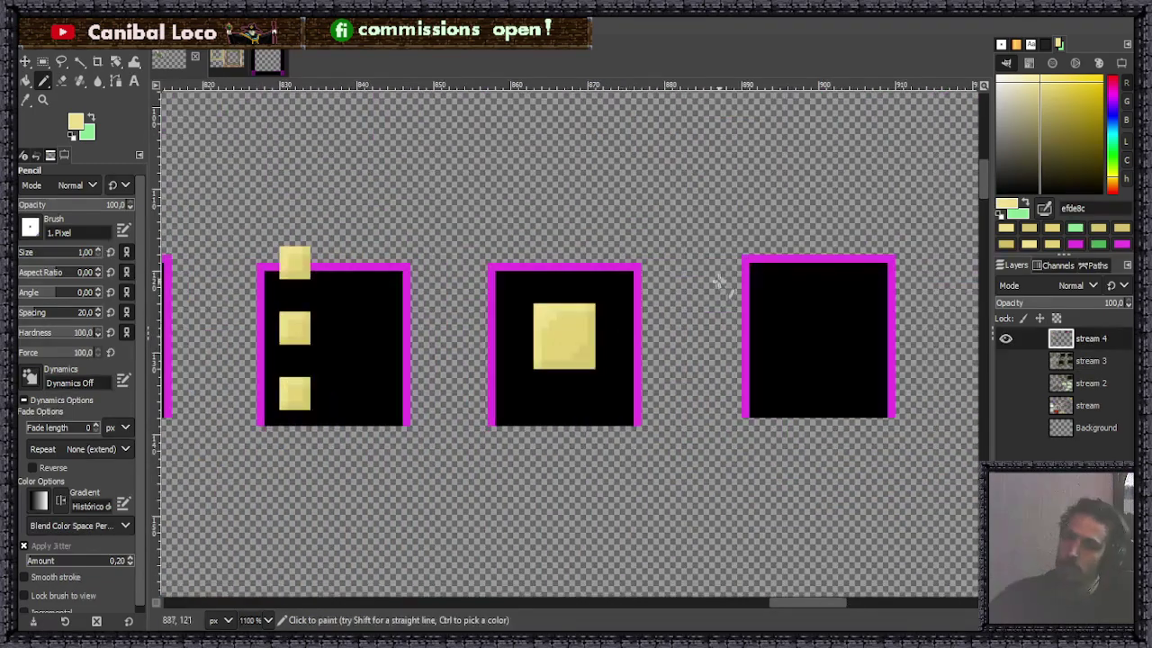
scroll(617, 320, "up", 5, "ctrl")
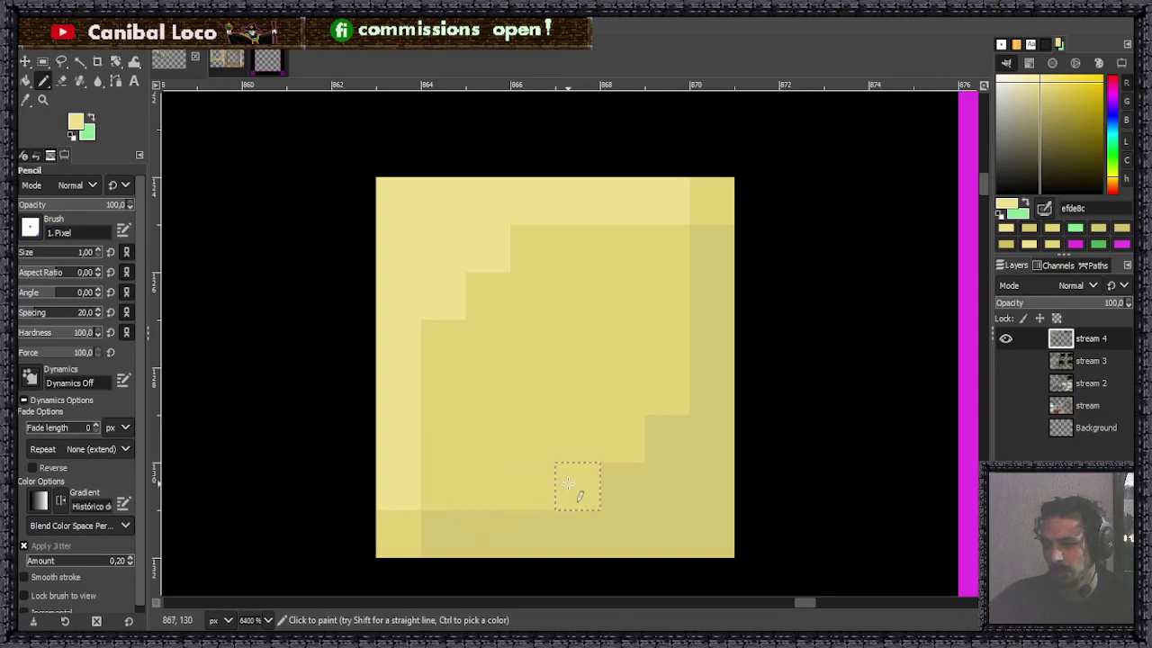
scroll(568, 484, "down", 7, "ctrl")
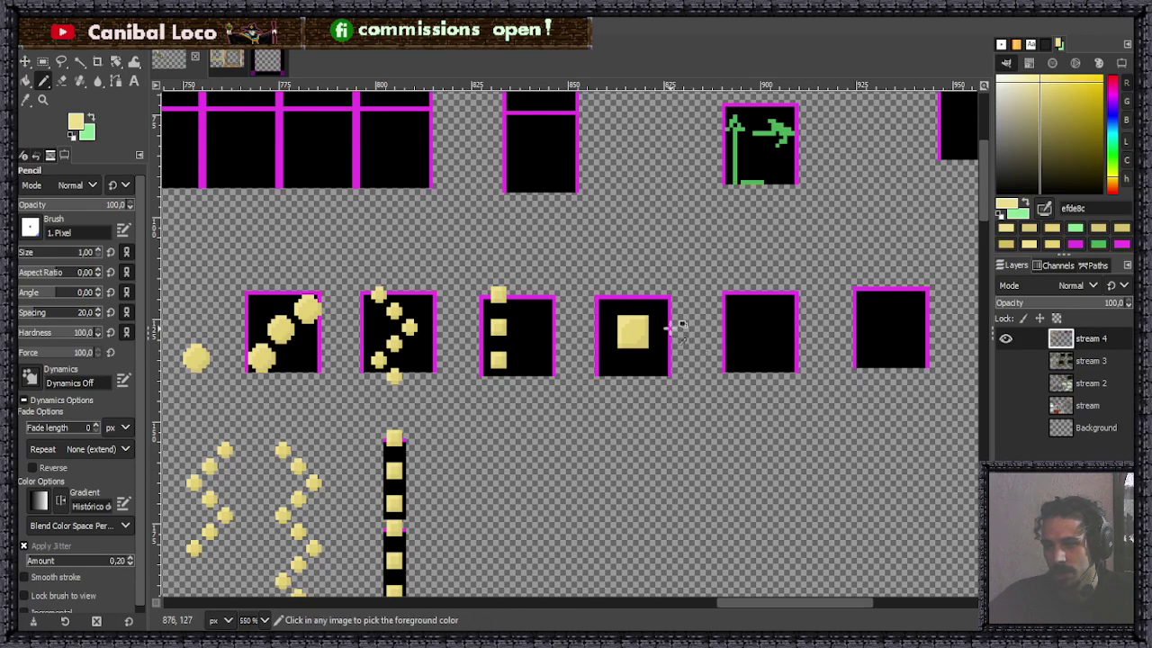
scroll(638, 335, "up", 4, "ctrl")
scroll(612, 345, "up", 2, "ctrl")
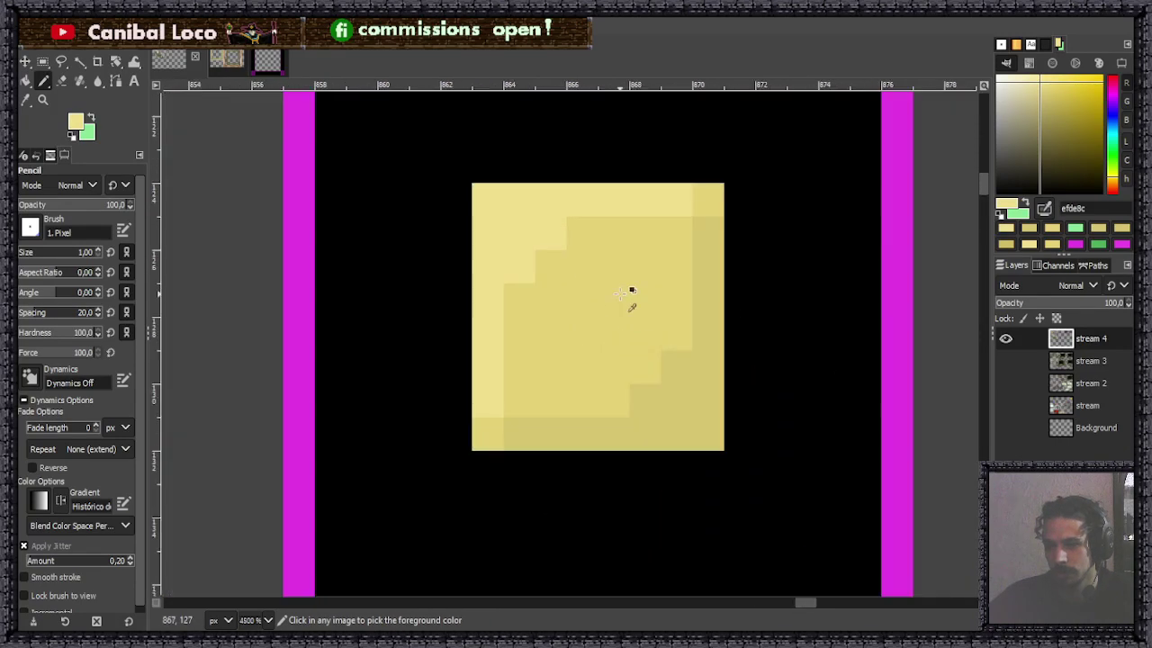
left_click(583, 266, "ctrl")
left_click_drag(550, 239, 519, 265)
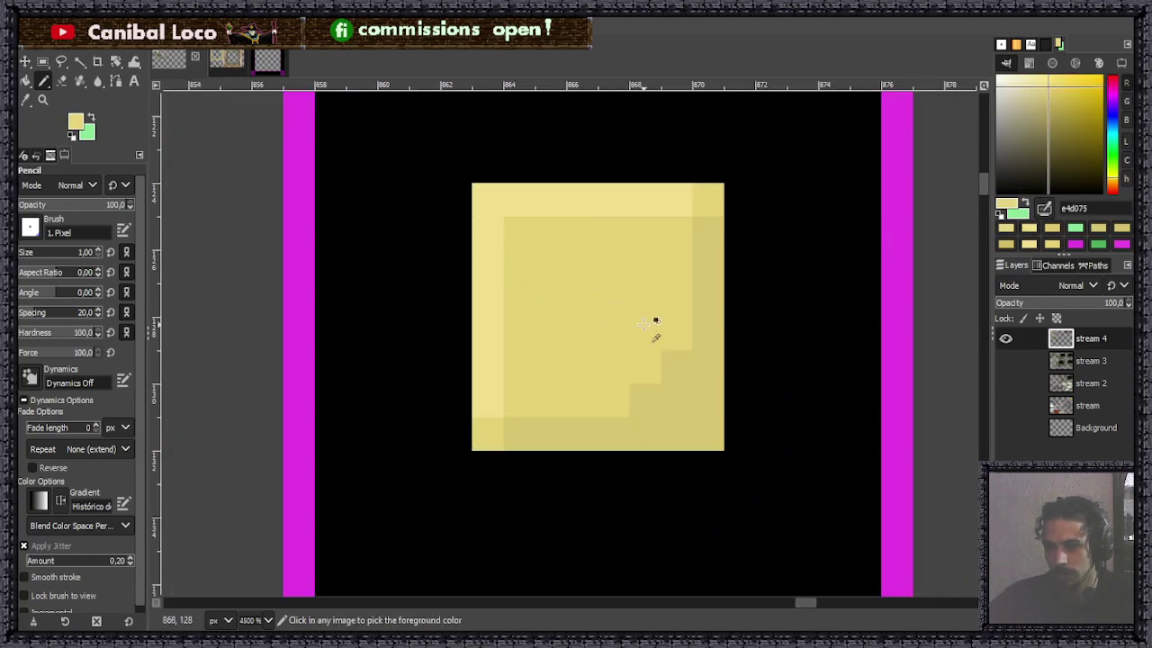
left_click_drag(677, 367, 645, 403)
Save the image with the finished large square in the fourth tile.
scroll(576, 360, "down", 2, "ctrl")
scroll(579, 347, "down", 4, "ctrl")
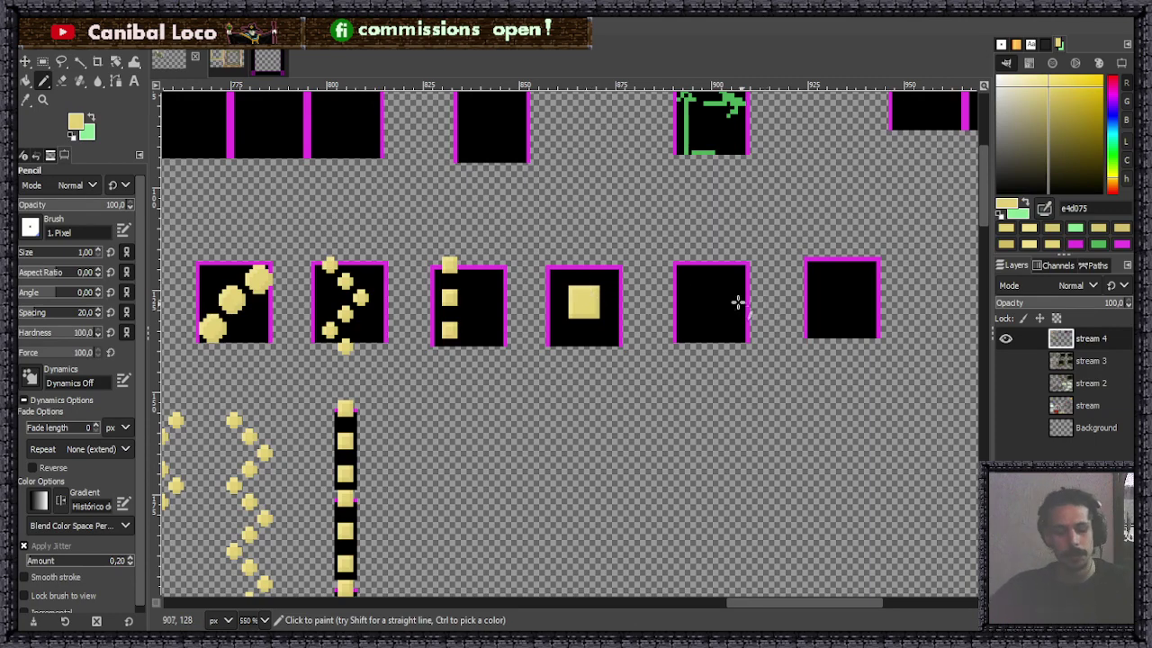
key("ctrl+s")
Cut the shaded square out of the fourth tile with an 8×8 px rectangular selection and clear the selection.
scroll(574, 303, "up", 4, "ctrl")
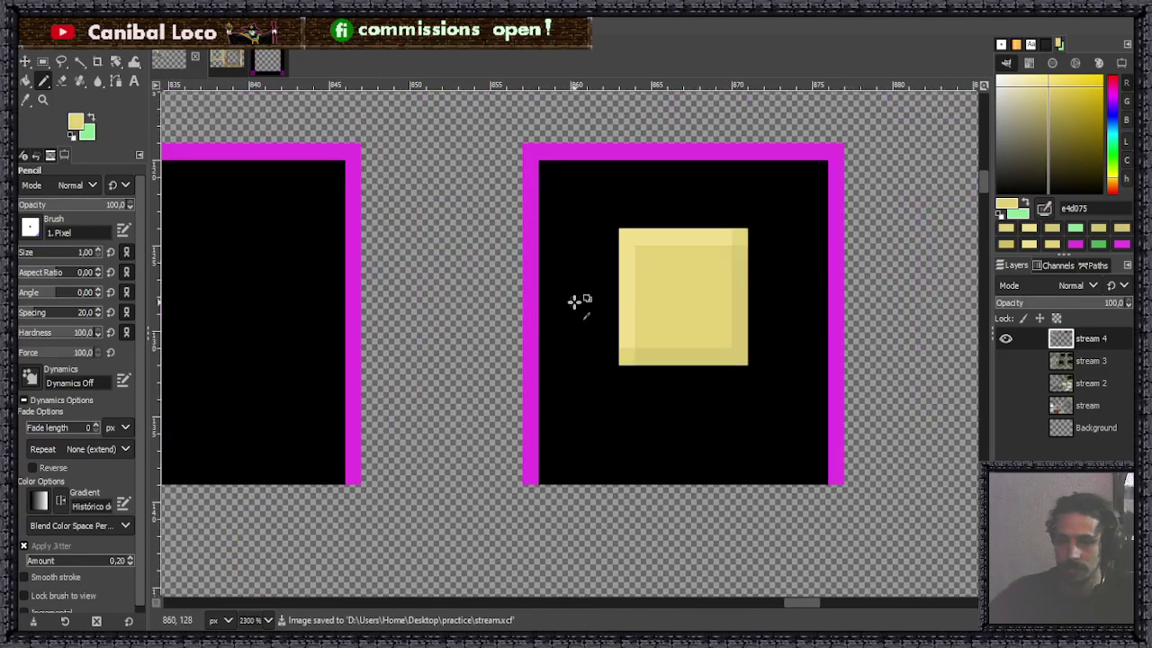
key("r")
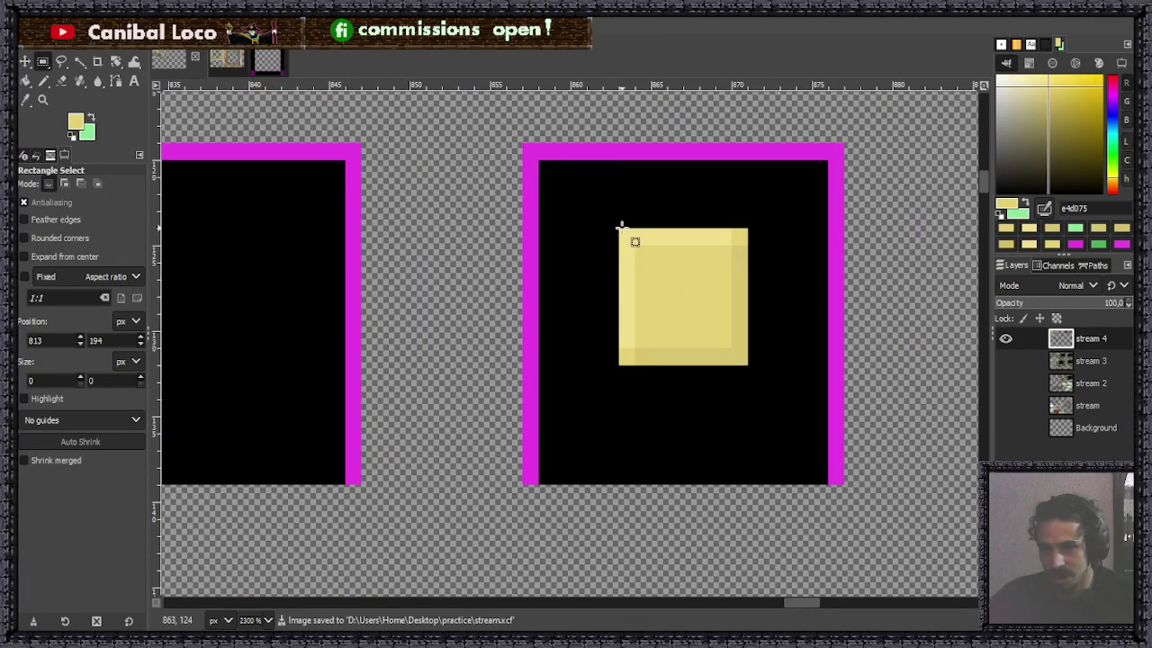
left_click_drag(620, 226, 751, 358)
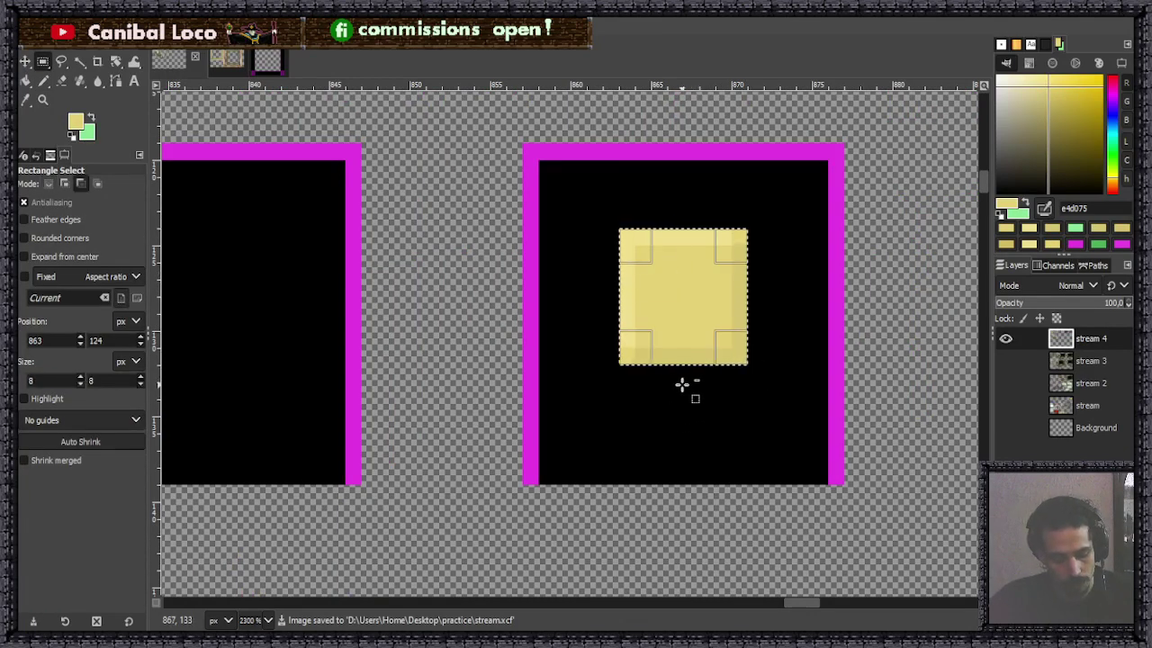
key("ctrl+x")
key("ctrl+shift+a")
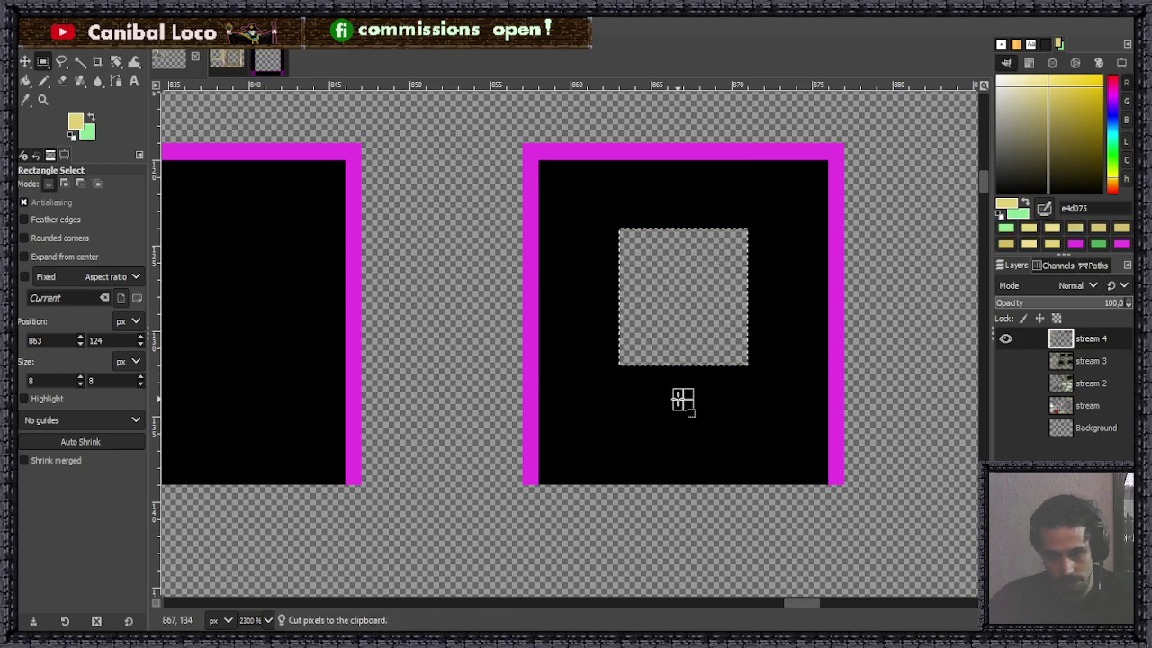
Pick the tile's black and paint over the transparent gap left by the cut square.
key("n")
left_click(668, 395, "ctrl")
mouse_move(665, 396)
left_mouse_down()
mouse_move(666, 363)
mouse_move(710, 355)
mouse_move(657, 348)
mouse_move(744, 337)
mouse_move(642, 317)
mouse_move(711, 298)
mouse_move(613, 287)
mouse_move(771, 278)
mouse_move(623, 269)
mouse_move(722, 270)
mouse_move(644, 252)
mouse_move(734, 242)
mouse_move(638, 235)
mouse_move(759, 235)
mouse_move(595, 356)
left_mouse_up()
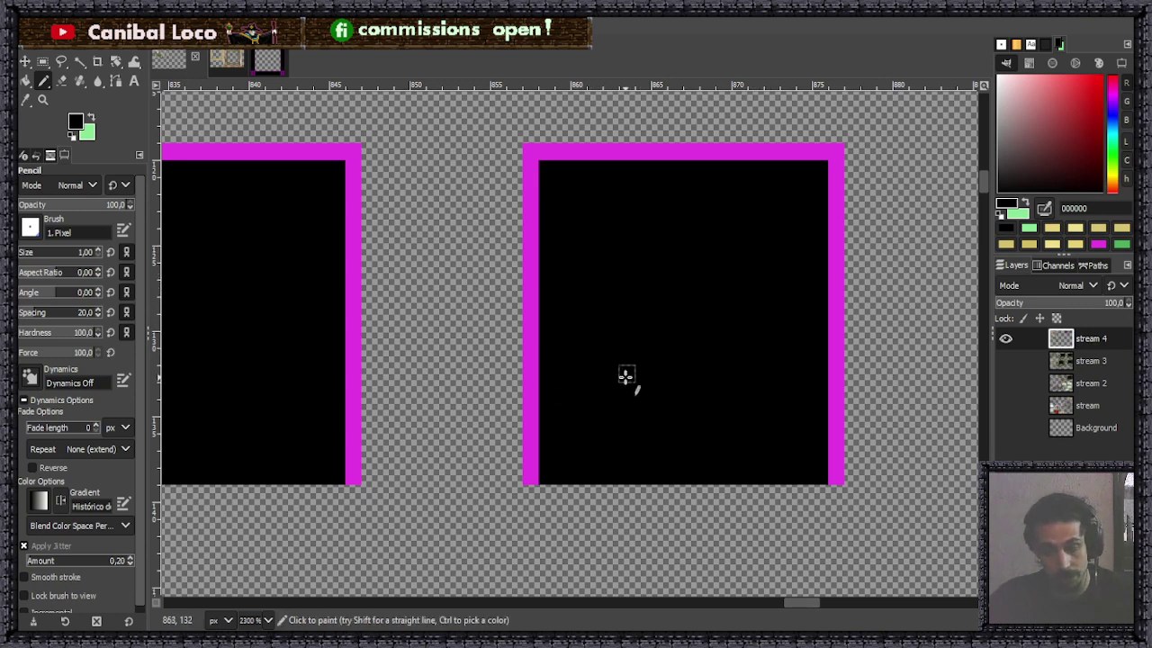
Paste the cut square centred against the fourth tile's upper edge and anchor a second copy flush with its lower edge.
key("r")
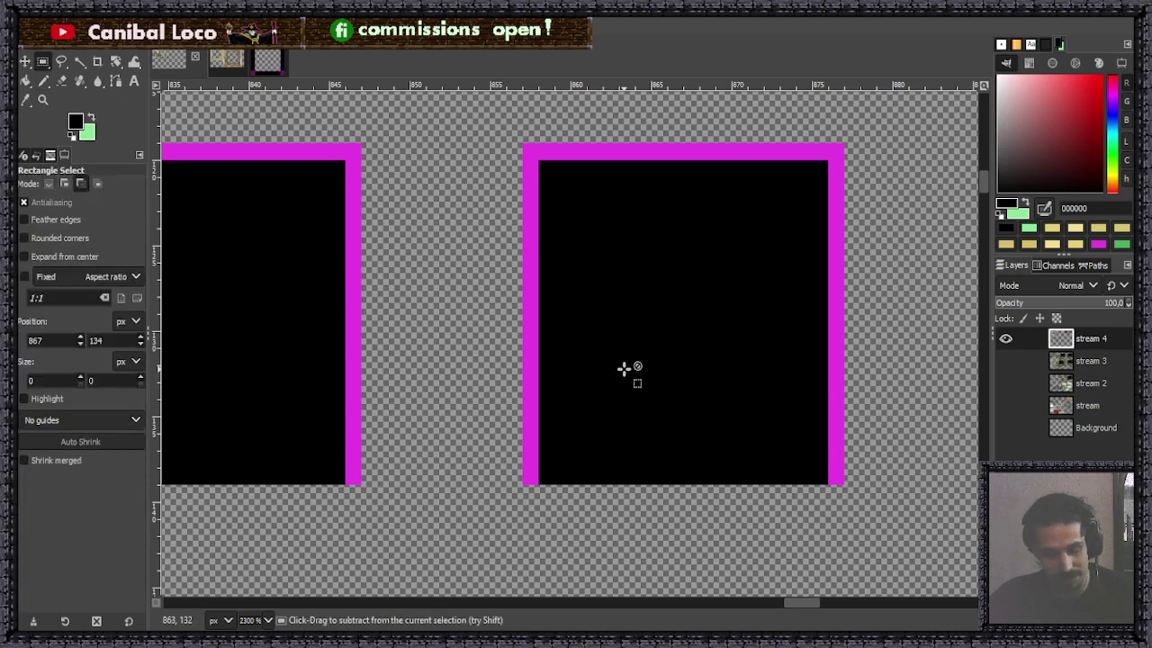
key("ctrl+v")
scroll(629, 382, "down", 2)
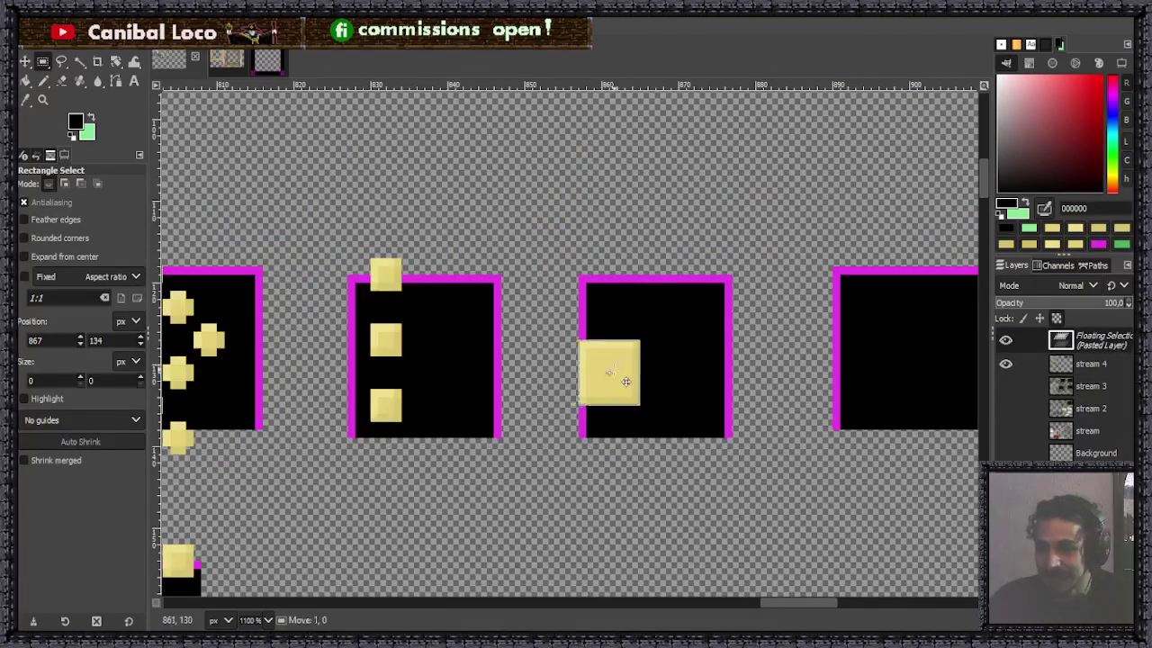
left_click_drag(615, 377, 669, 315)
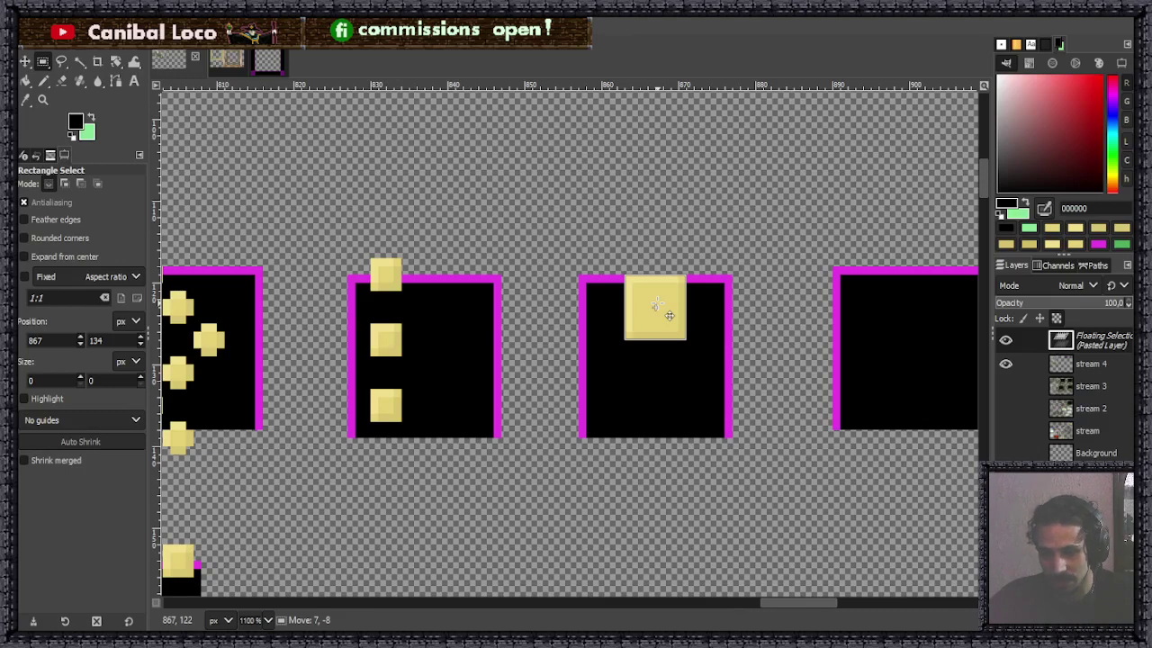
left_click_drag(670, 315, 660, 407)
scroll(658, 363, "up", 5)
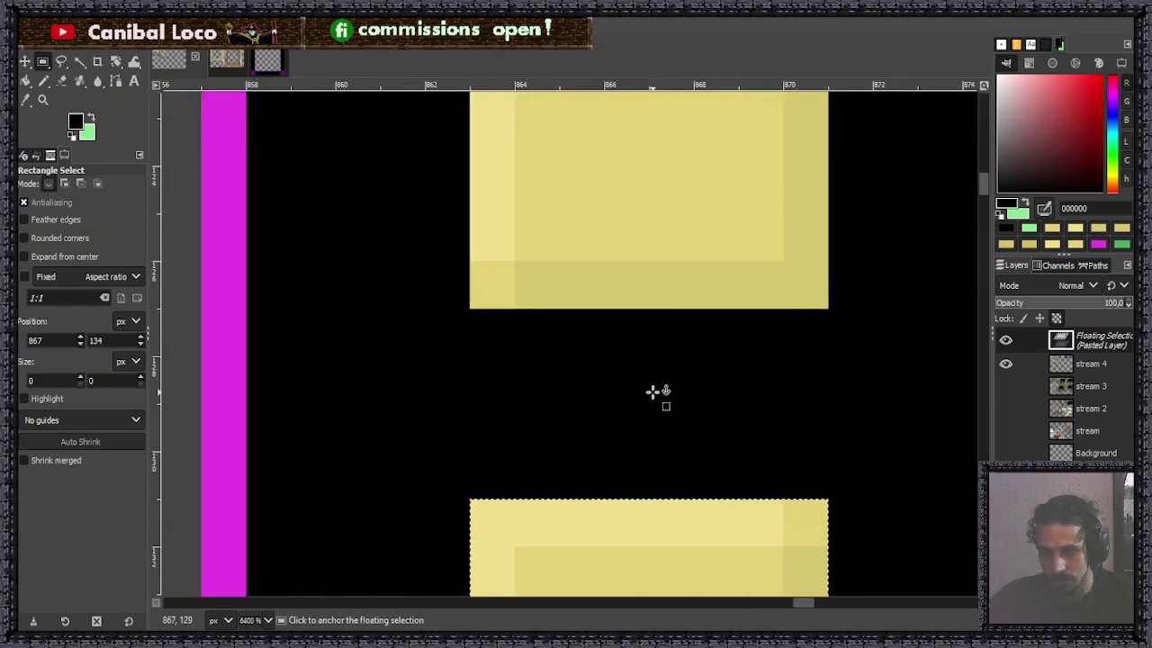
left_click(648, 398)
Measure the gap between the two large squares with a rectangular selection and review their spacing in the fourth tile.
left_click_drag(605, 310, 666, 496)
scroll(668, 432, "down", 5)
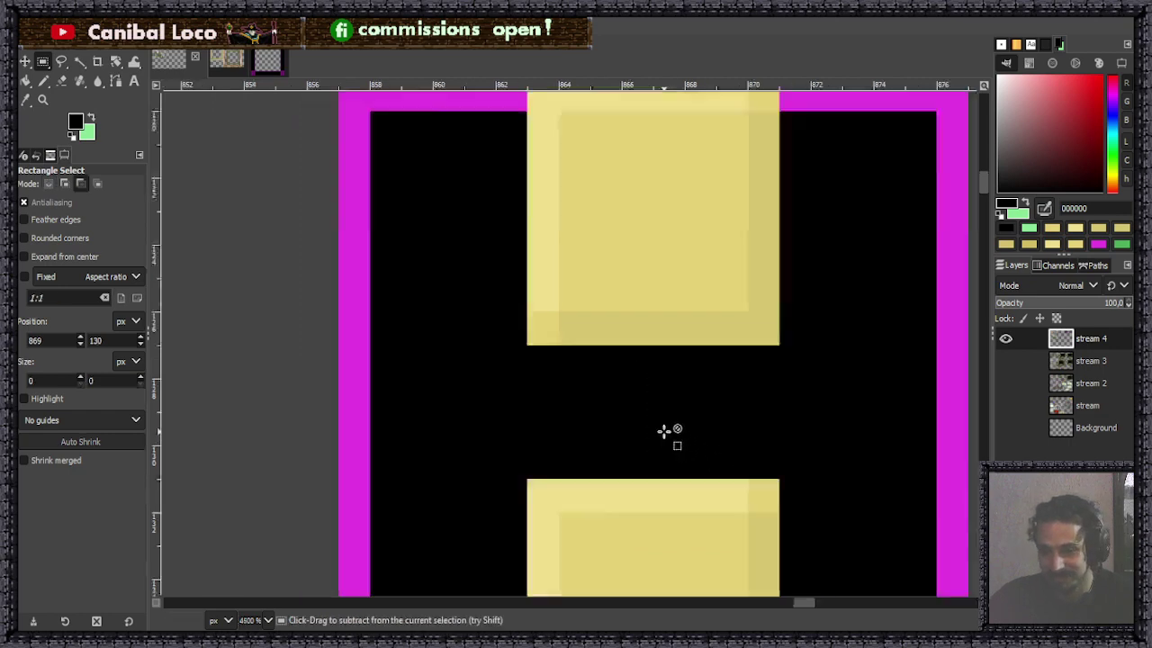
scroll(711, 360, "up", 2)
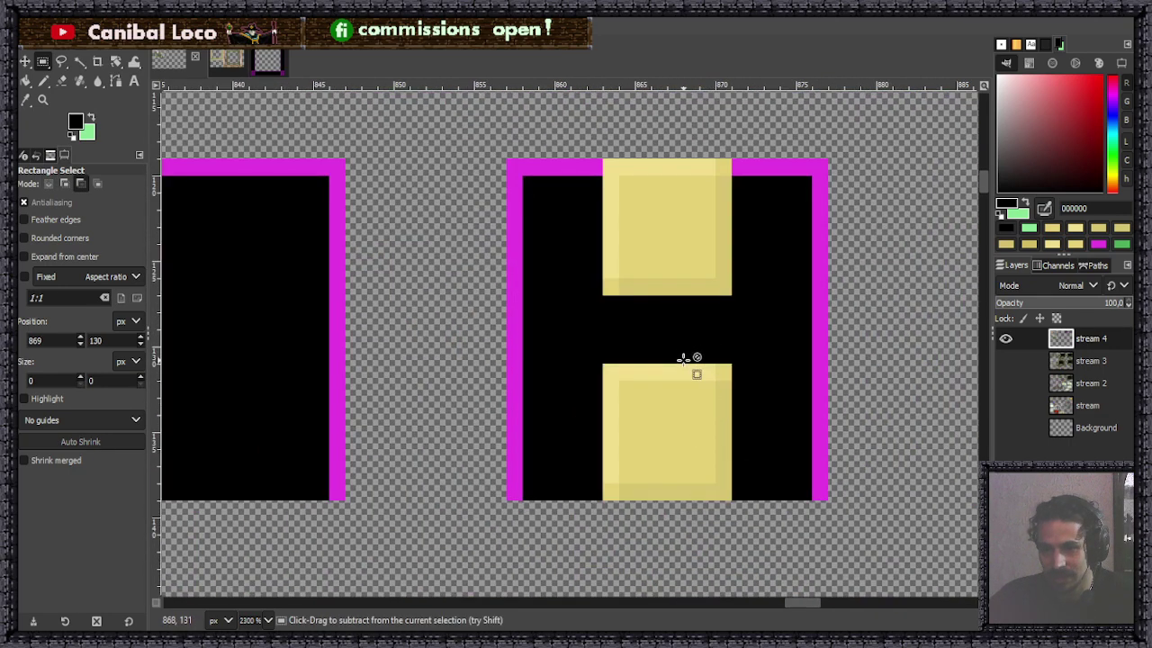
scroll(688, 346, "down", 2)
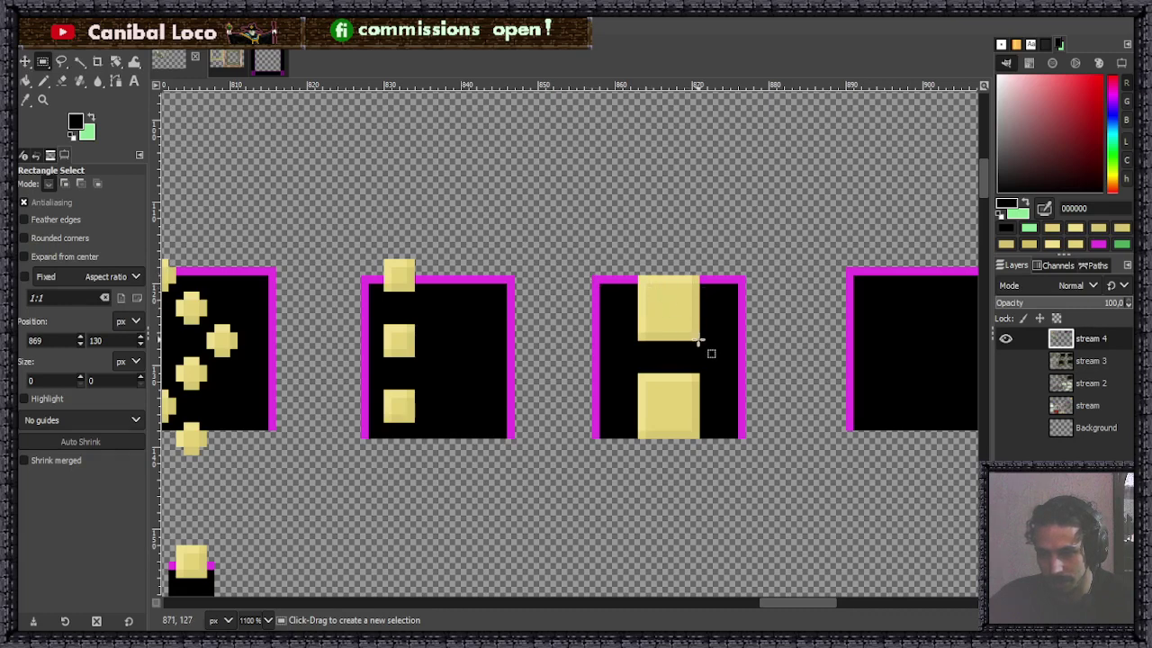
Undo the lower square, raise the upper one 2 px past the tile's edge, and anchor a second copy 16 px below it.
key("ctrl")
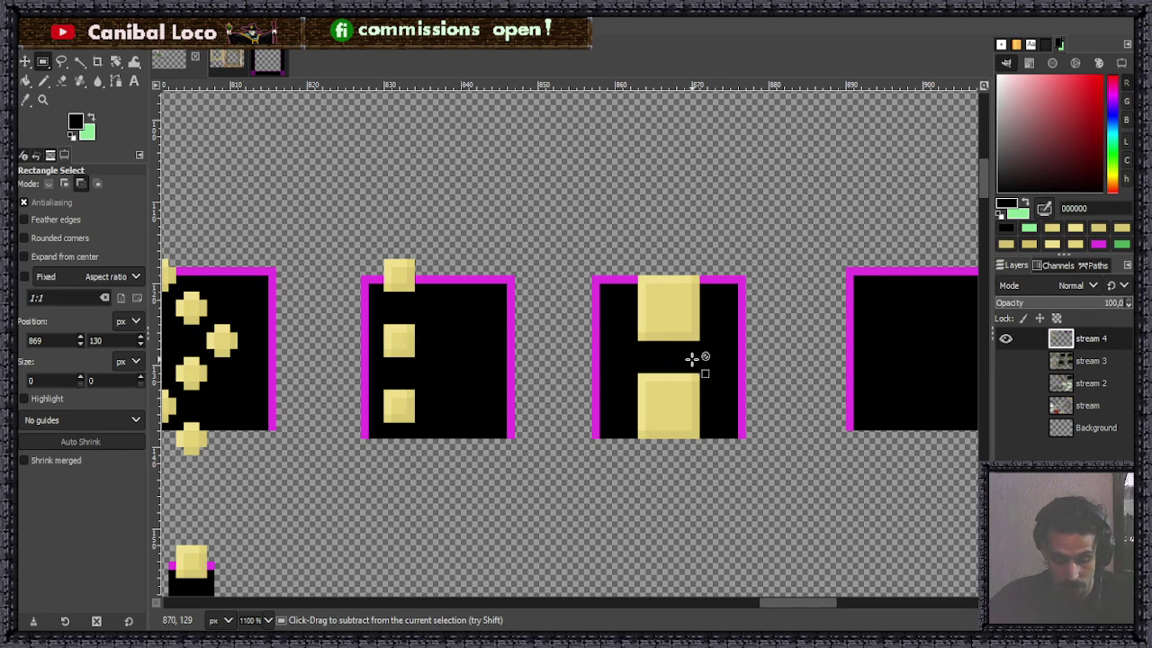
key("ctrl+x")
key("ctrl+v")
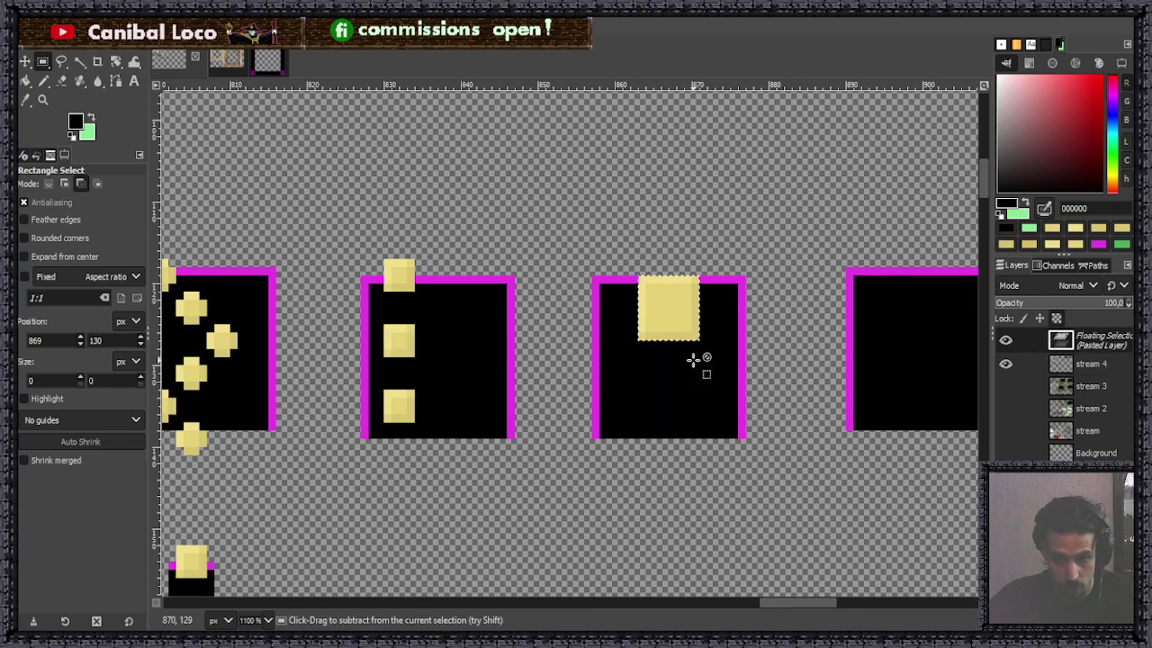
left_click(666, 311)
left_click_drag(666, 311, 690, 436)
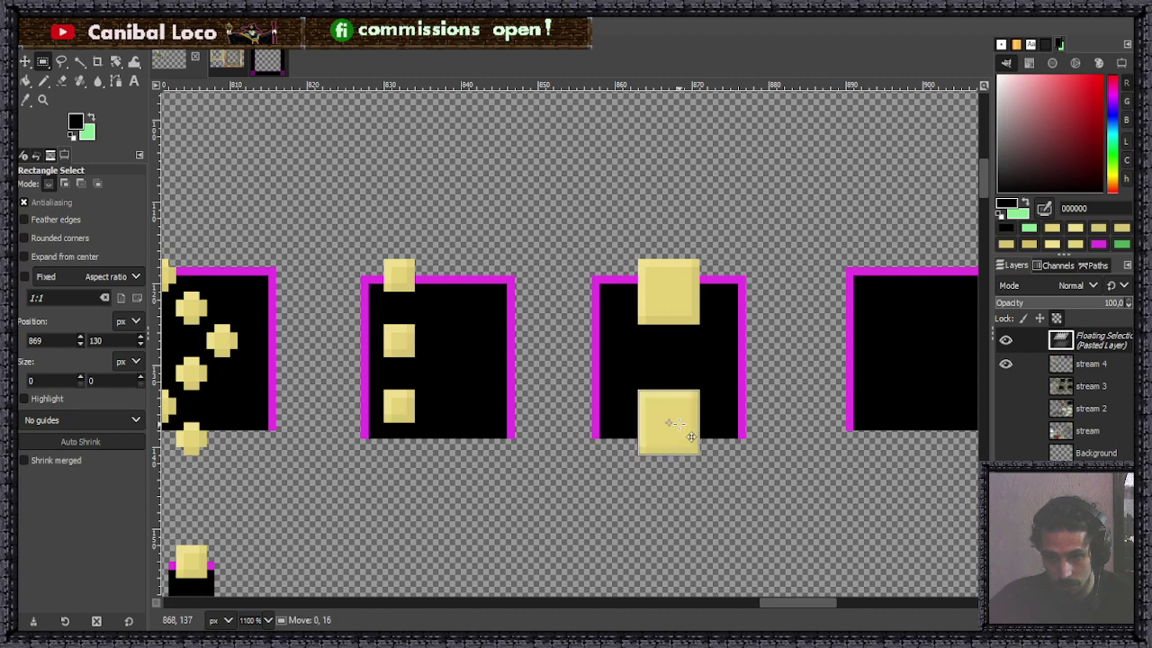
left_click(720, 359)
left_click_drag(653, 329, 682, 388)
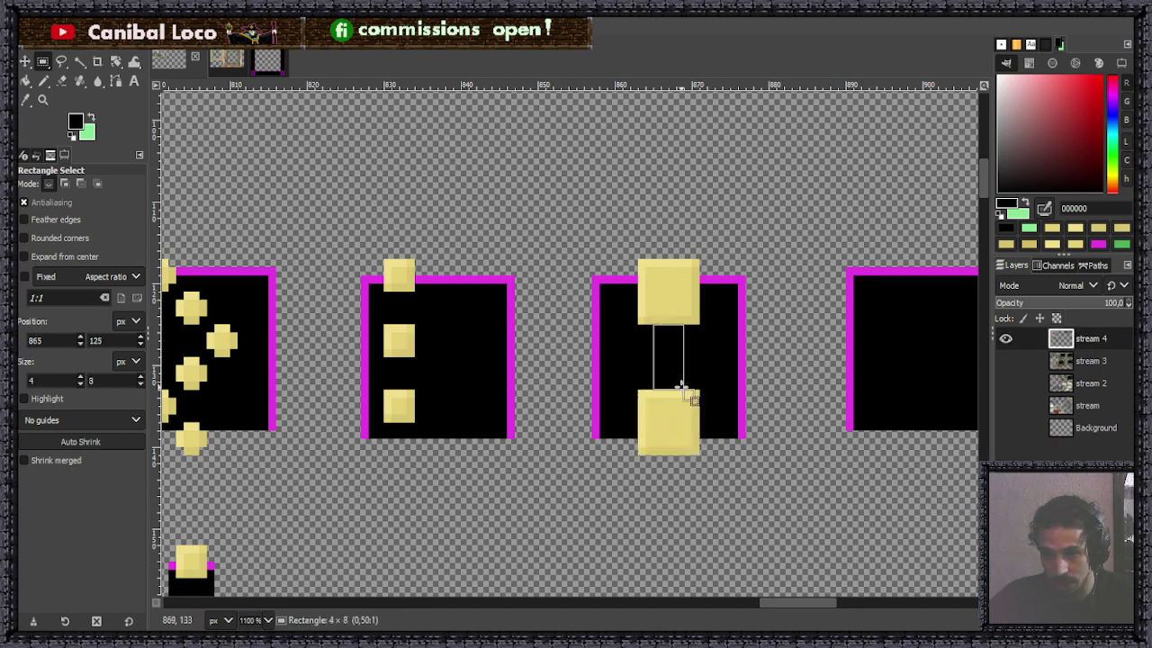
left_click(660, 283)
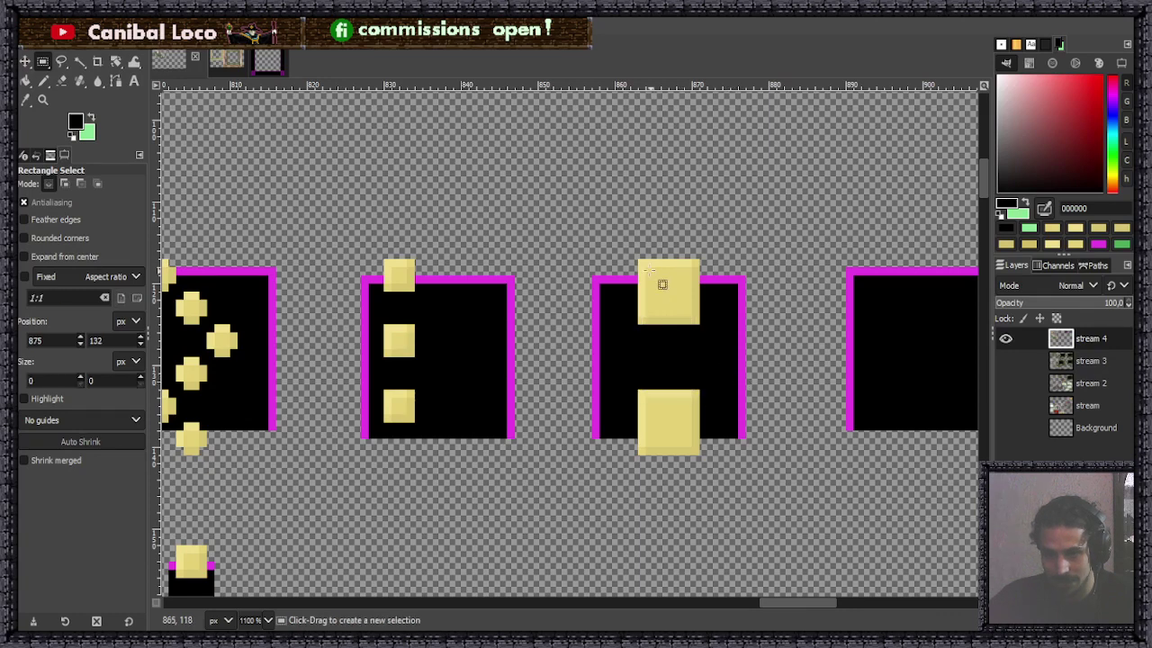
Copy the fourth tile with a 22×28 px selection and place the copy directly below it to preview the repeating pattern.
left_click_drag(586, 245, 753, 470)
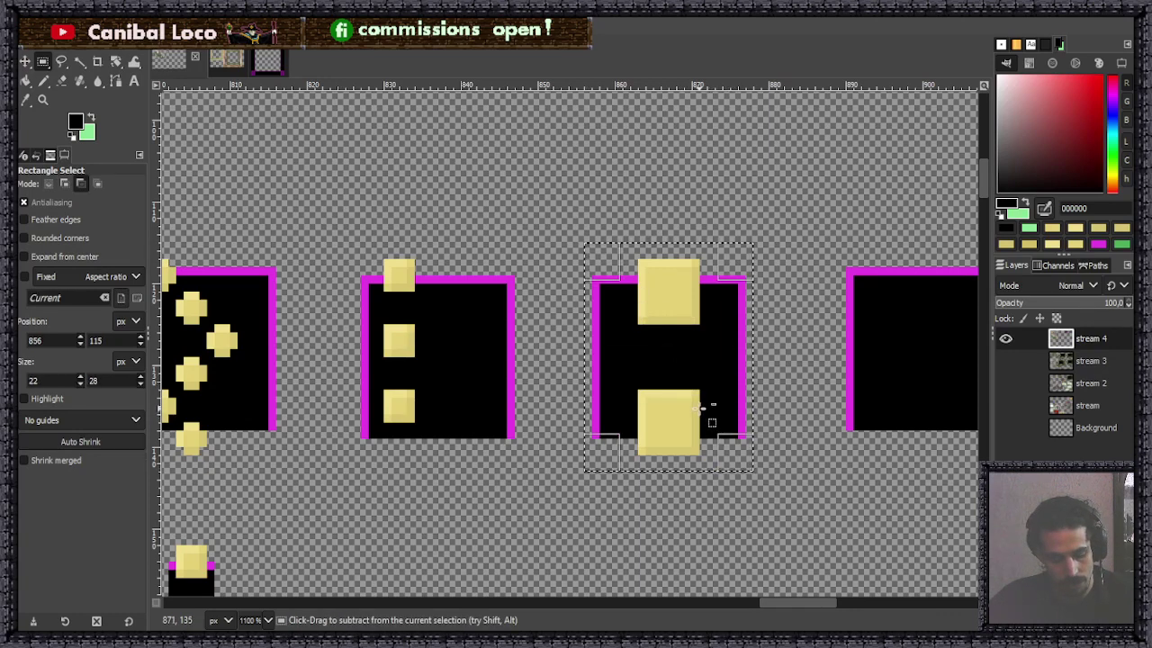
key("ctrl+c")
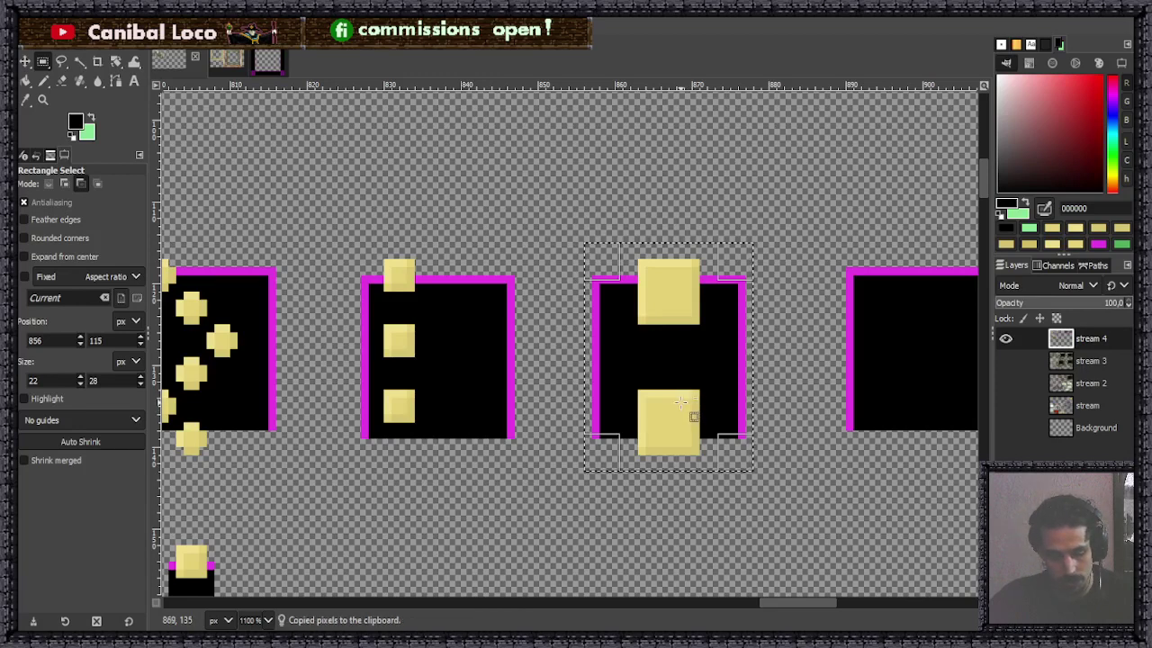
key("ctrl+v")
left_click_drag(675, 333, 682, 571)
scroll(717, 491, "down", 3)
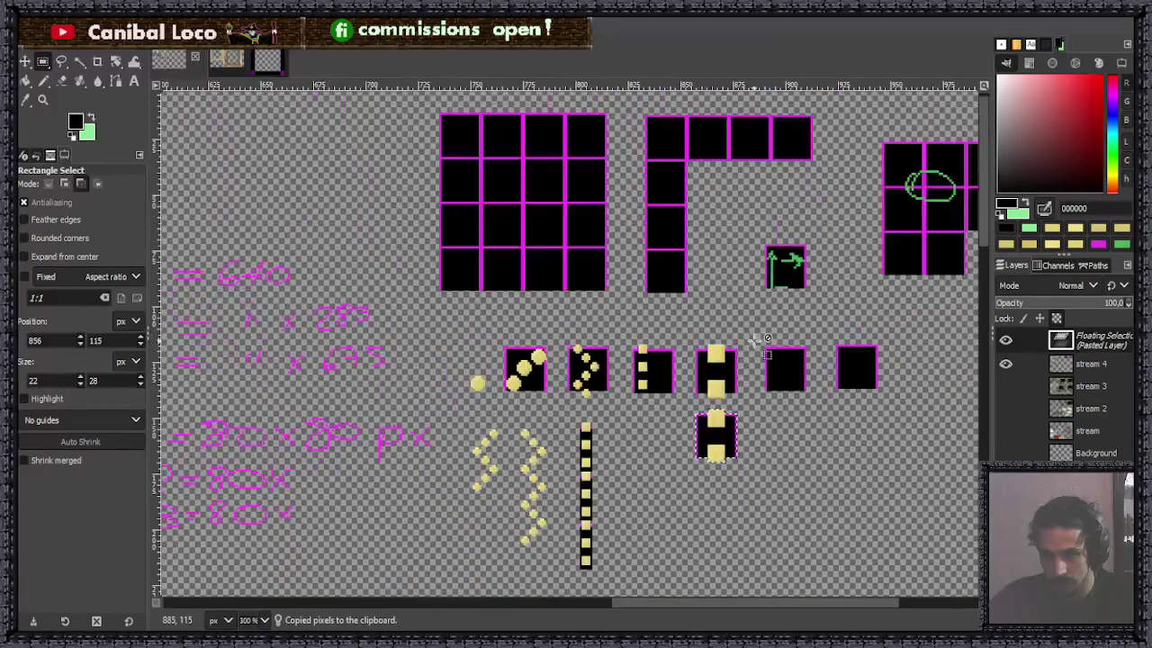
scroll(746, 423, "up", 1)
left_click_drag(672, 435, 673, 445)
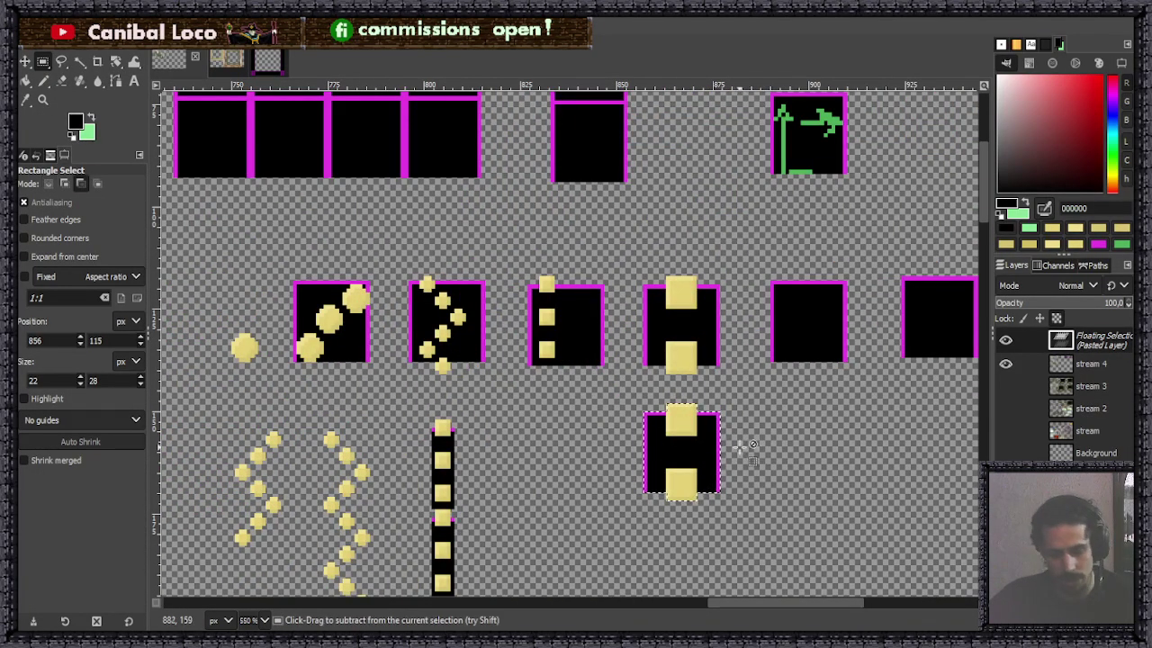
Return the copied tile onto the original fourth tile and anchor it.
key("Up")
key("Up")
key("shift+Up")
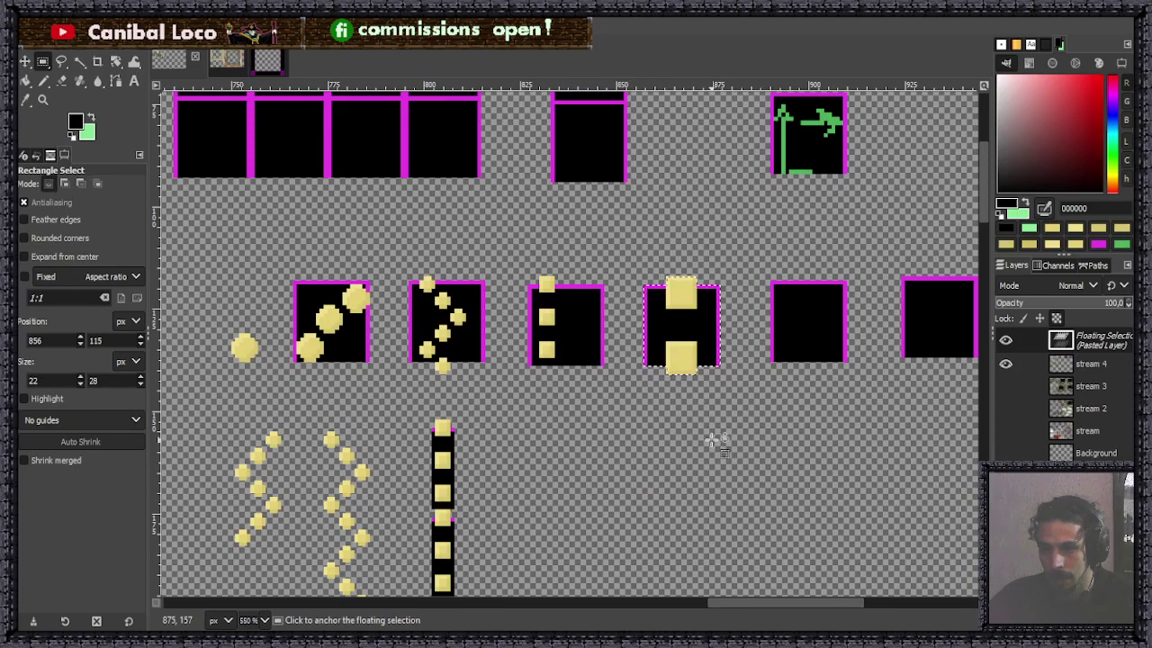
left_click(683, 399)
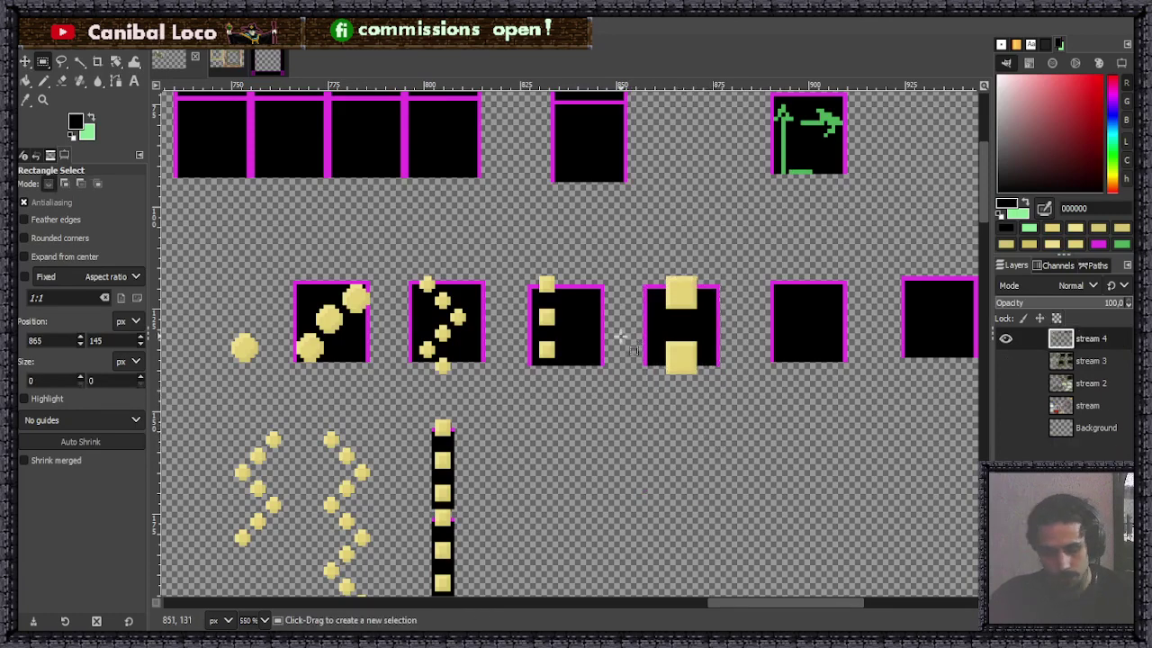
Pick the light yellow efde8c from the fourth tile's upper square and pencil one starting pixel in the empty area below the fifth tile.
key("n")
scroll(691, 297, "up", 5, "ctrl")
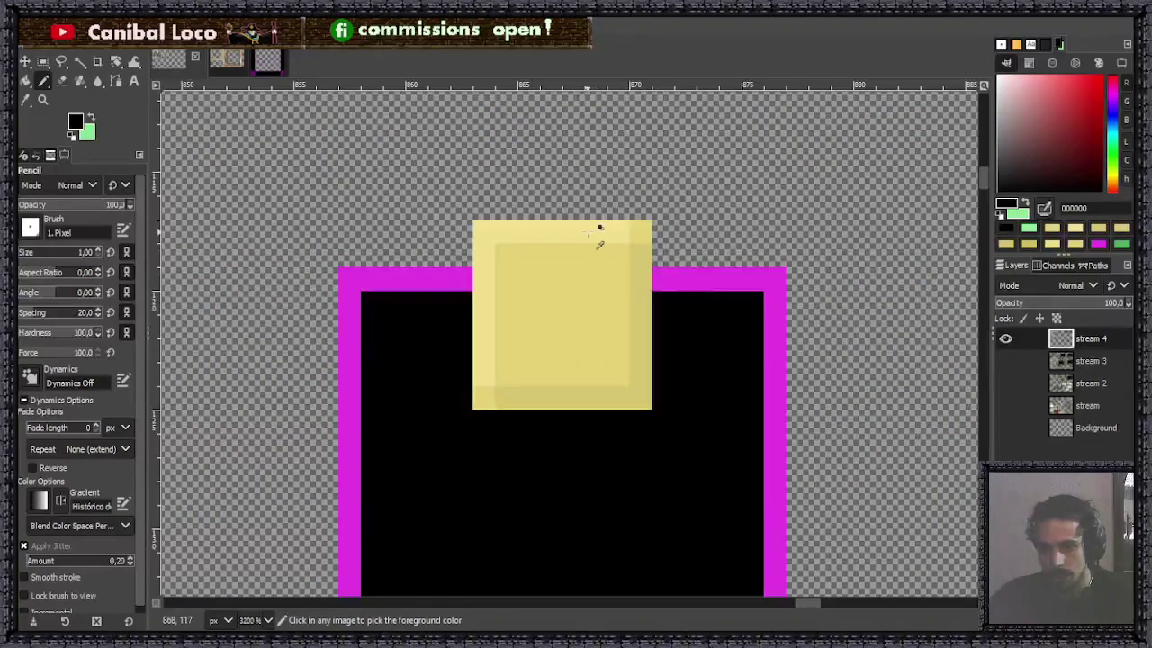
left_click(599, 227, "ctrl")
scroll(581, 354, "down", 5, "ctrl")
scroll(675, 297, "up", 5, "ctrl")
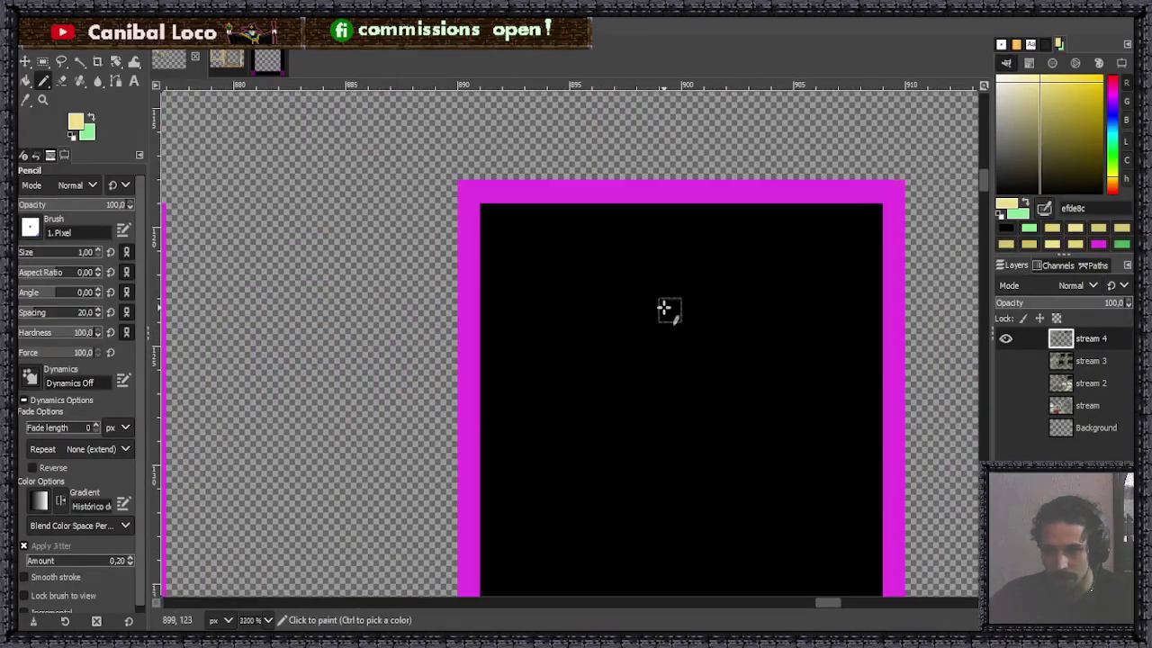
scroll(646, 337, "down", 4, "ctrl")
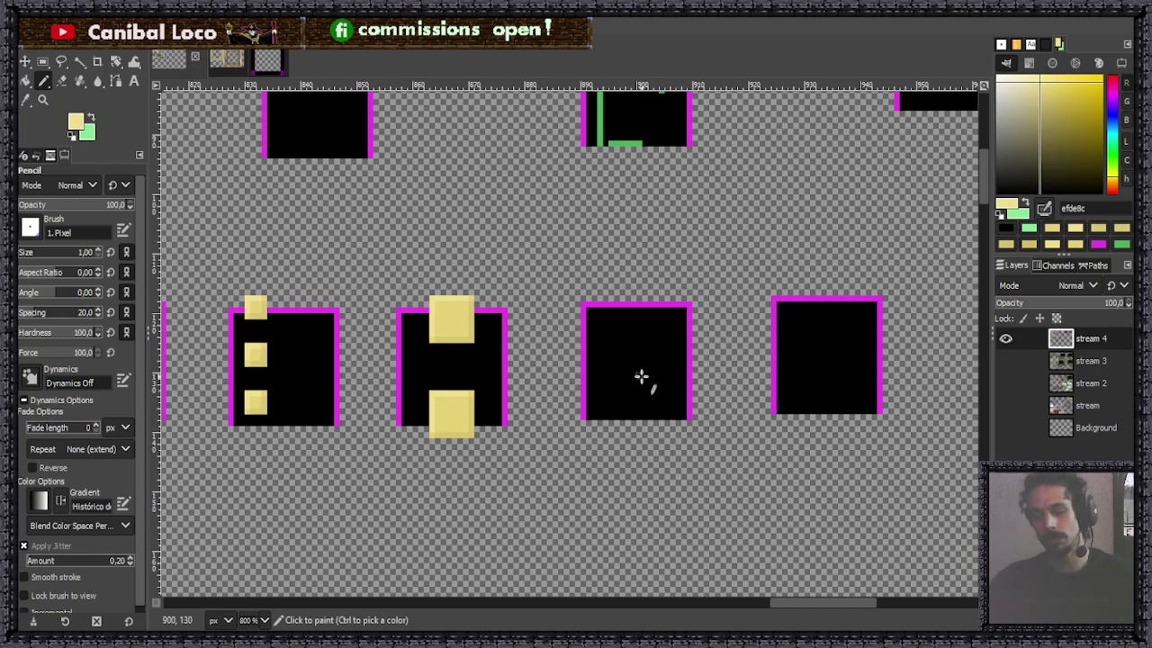
scroll(621, 407, "down", 2)
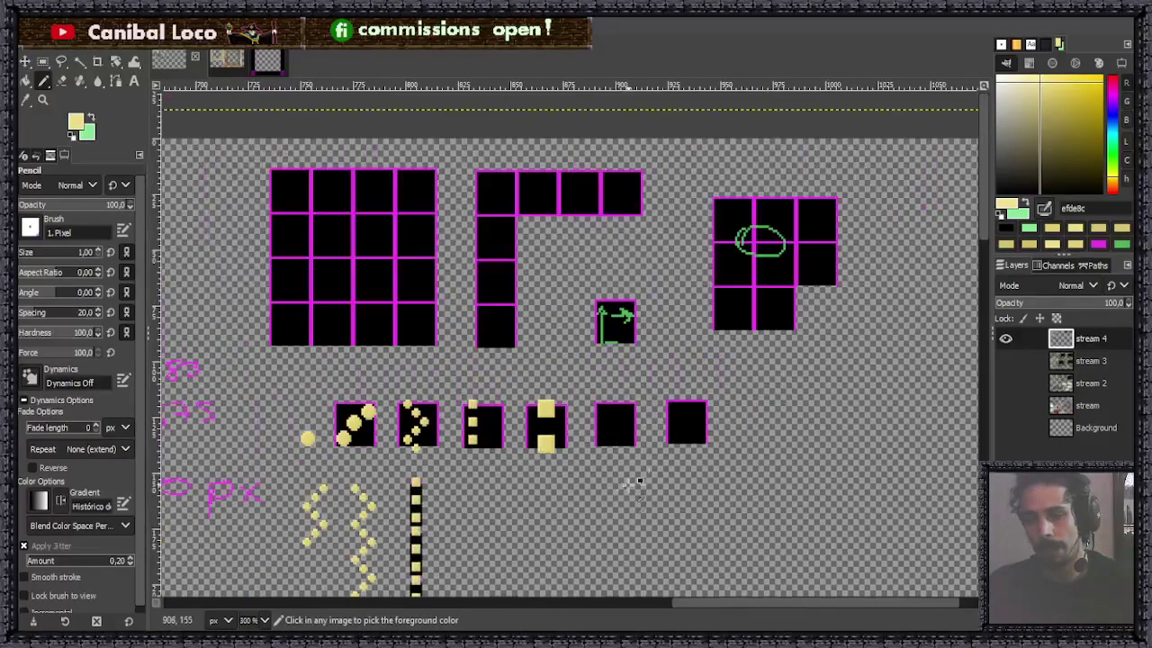
scroll(633, 383, "up", 3)
scroll(567, 283, "up", 2)
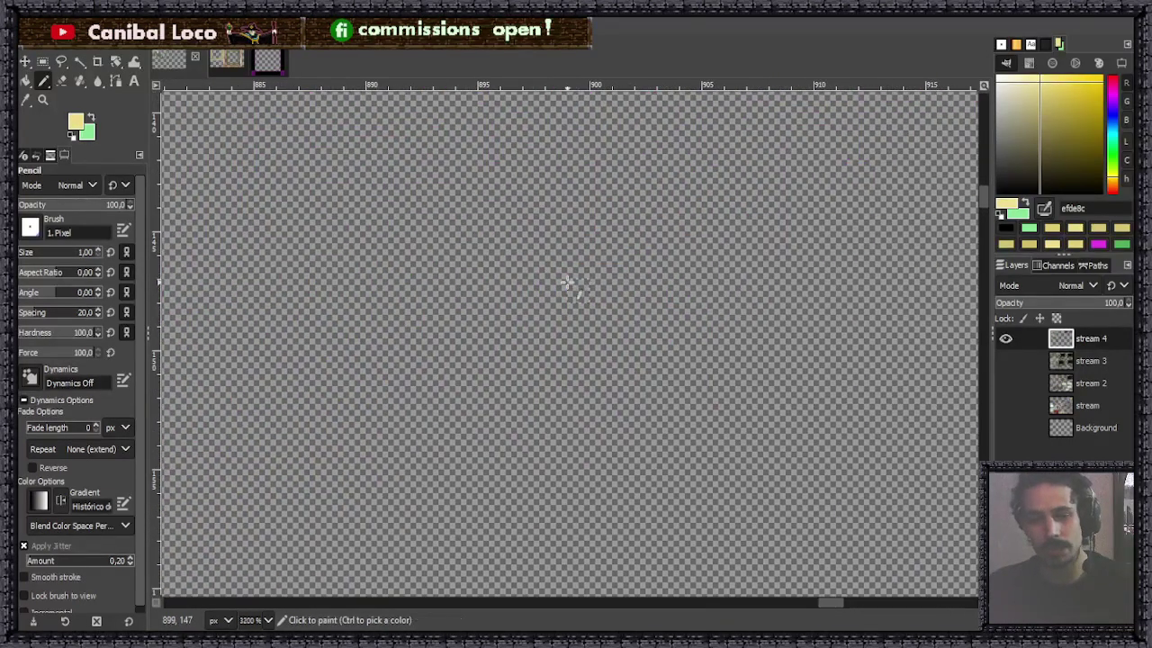
left_click(712, 220)
Try to pencil a shallow stepped diagonal running down and left from the starting pixel, with an upturned end.
left_click(690, 221)
left_click(667, 243)
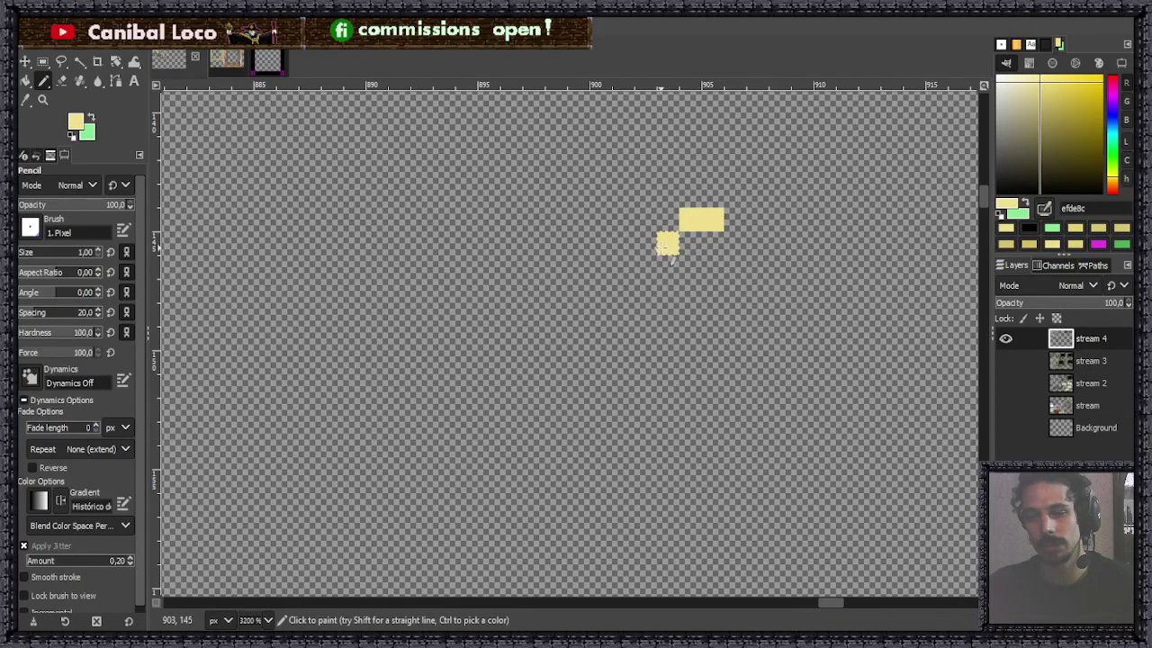
left_click(644, 265)
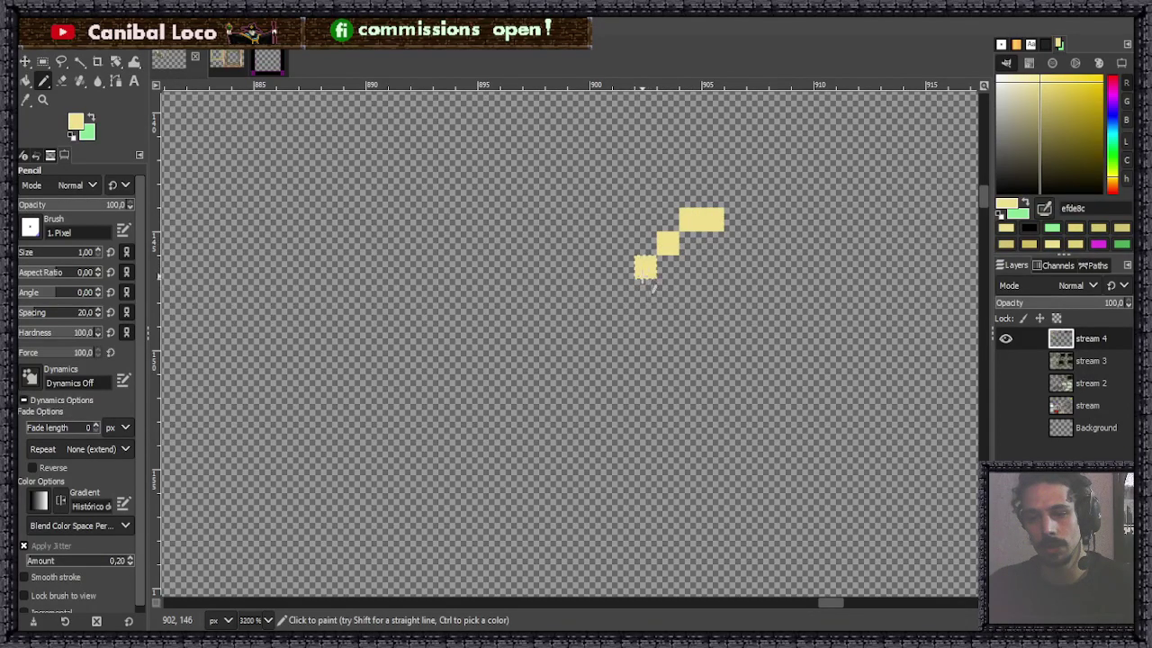
left_click(622, 288)
left_click(600, 288)
left_click(574, 314)
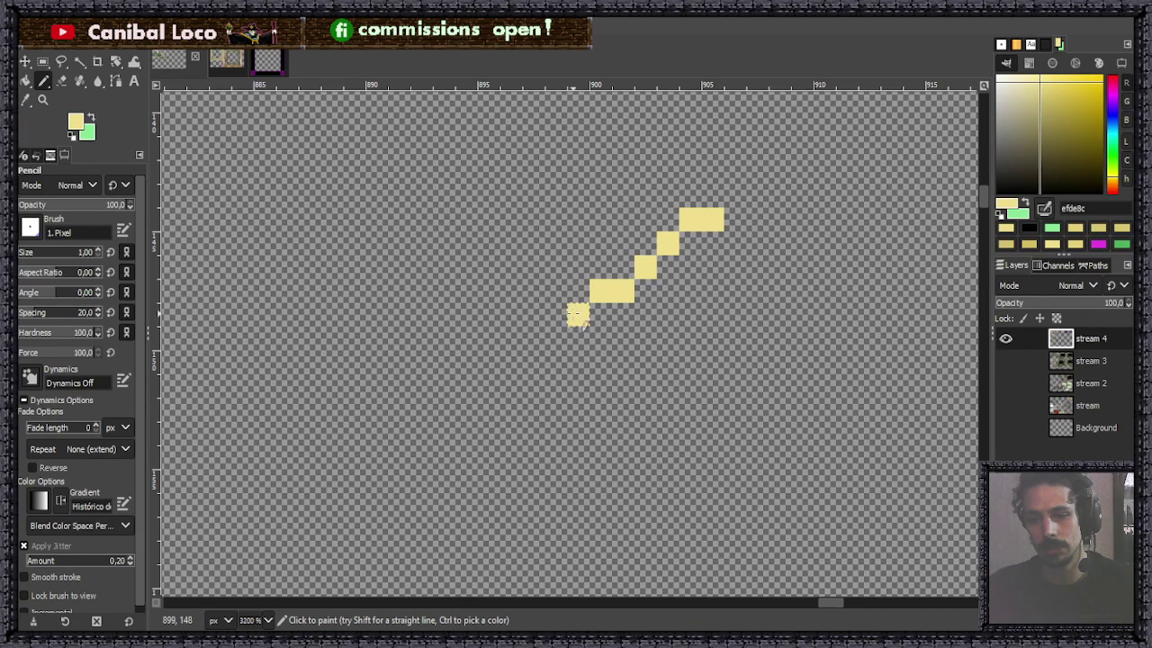
left_click(554, 313)
left_click(529, 292)
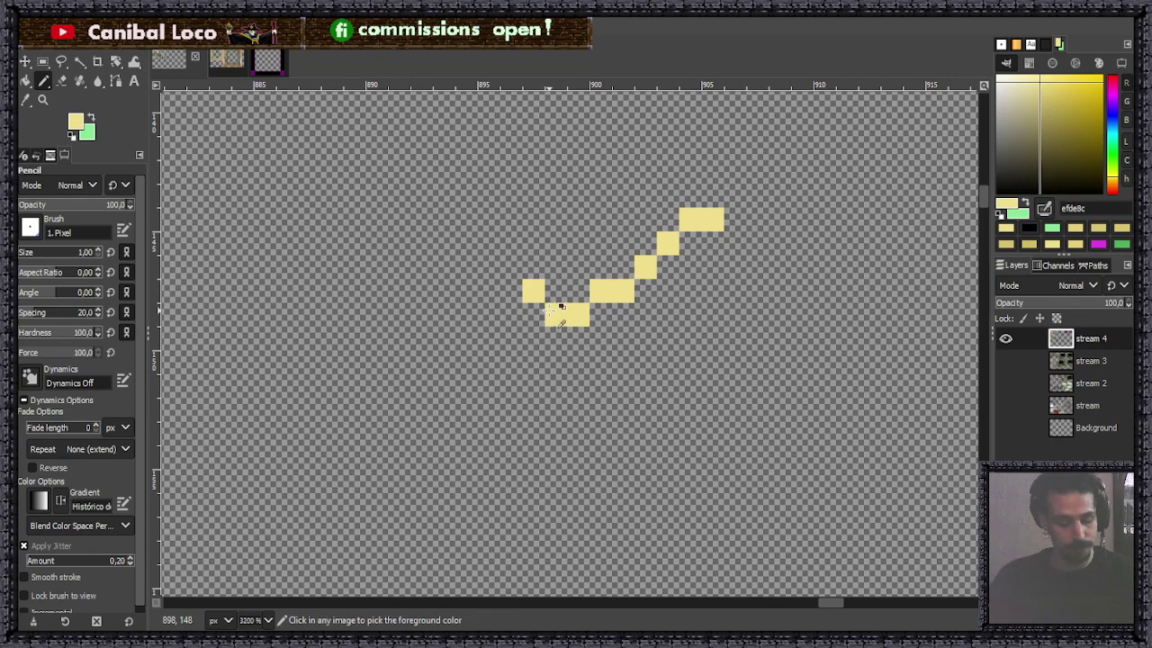
Undo the stepped diagonal back to its single starting pixel.
key("ctrl+z")
key("ctrl+z")
key("ctrl+z")
key("ctrl+z")
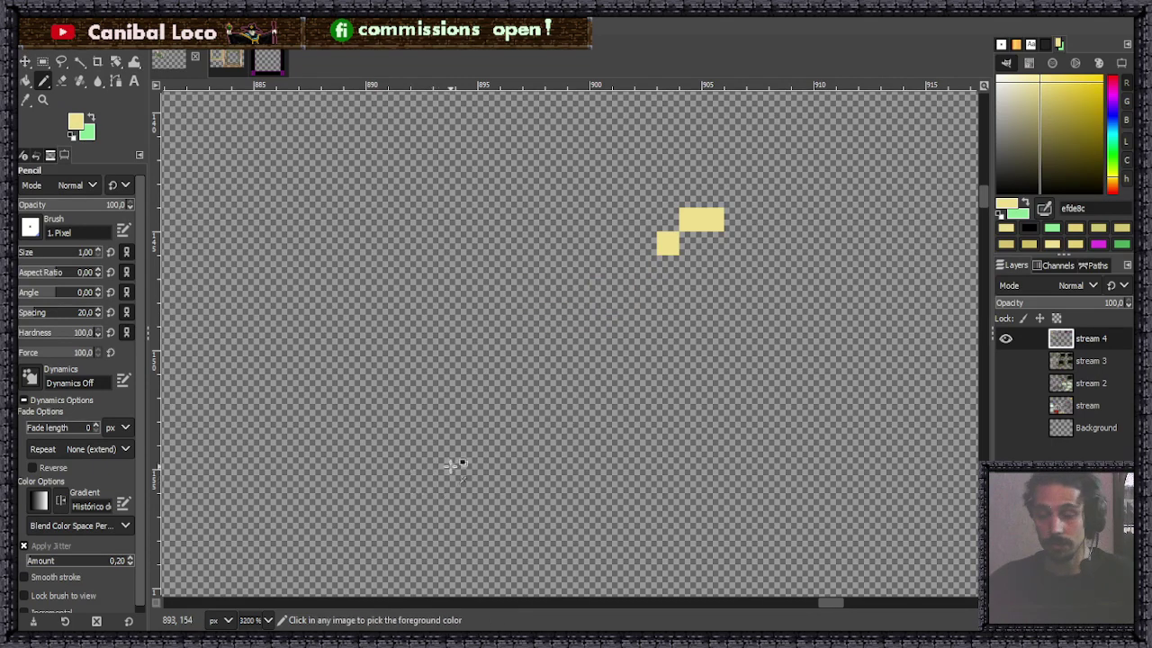
key("ctrl+z")
key("ctrl+z")
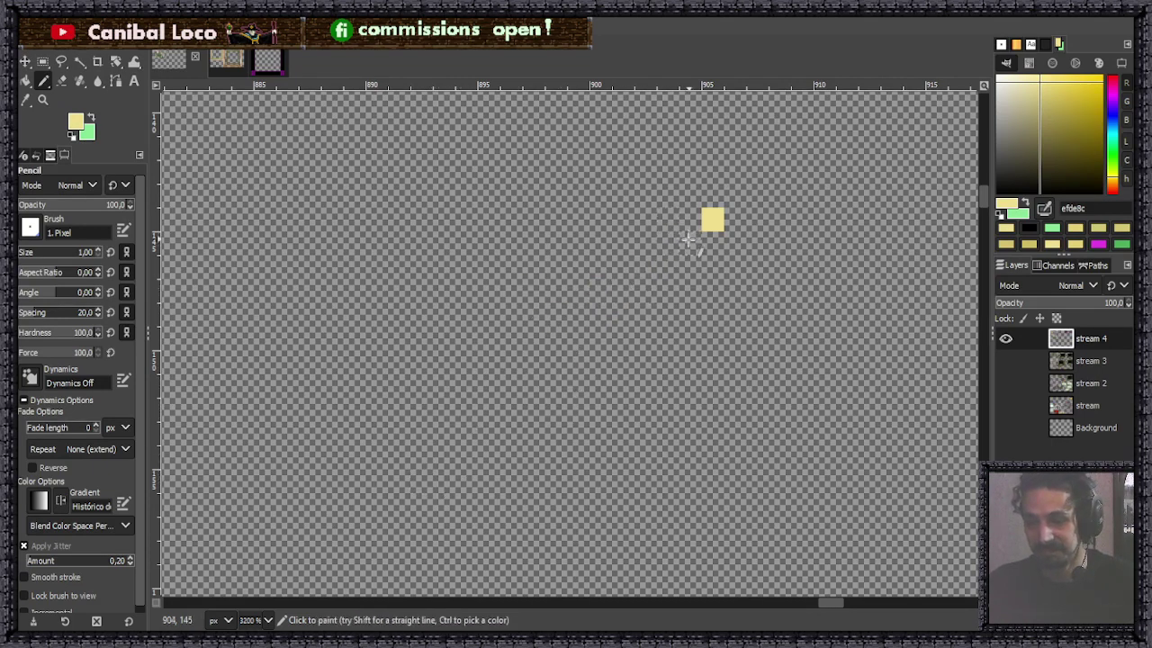
Try to pencil a light yellow arch from the starting pixel, stepping down and left in increasingly steep segments.
mouse_move(693, 198)
left_mouse_down()
mouse_move(641, 196)
mouse_move(664, 196)
left_mouse_up()
key("ctrl+z")
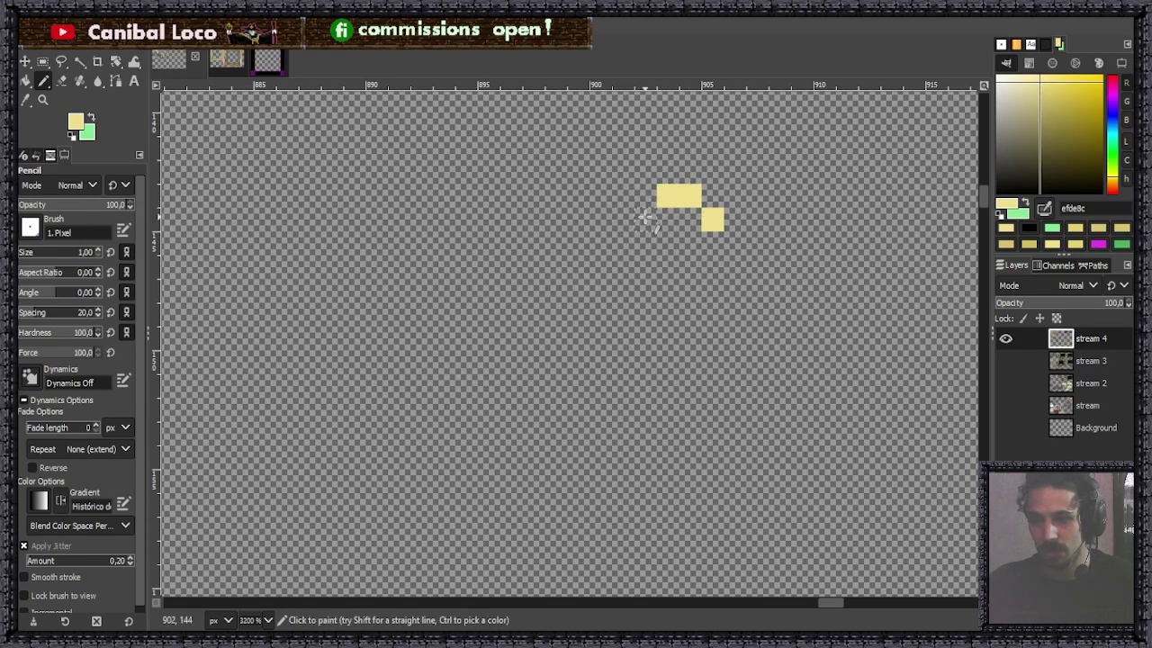
left_click(645, 218)
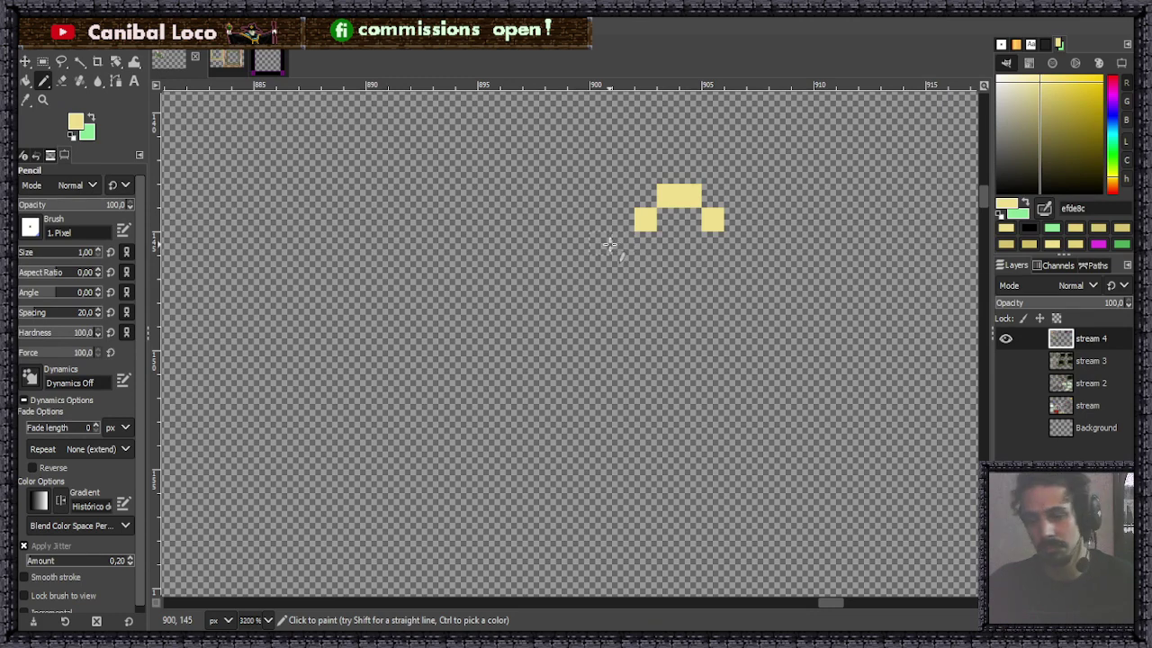
left_click(623, 219)
left_click(601, 244)
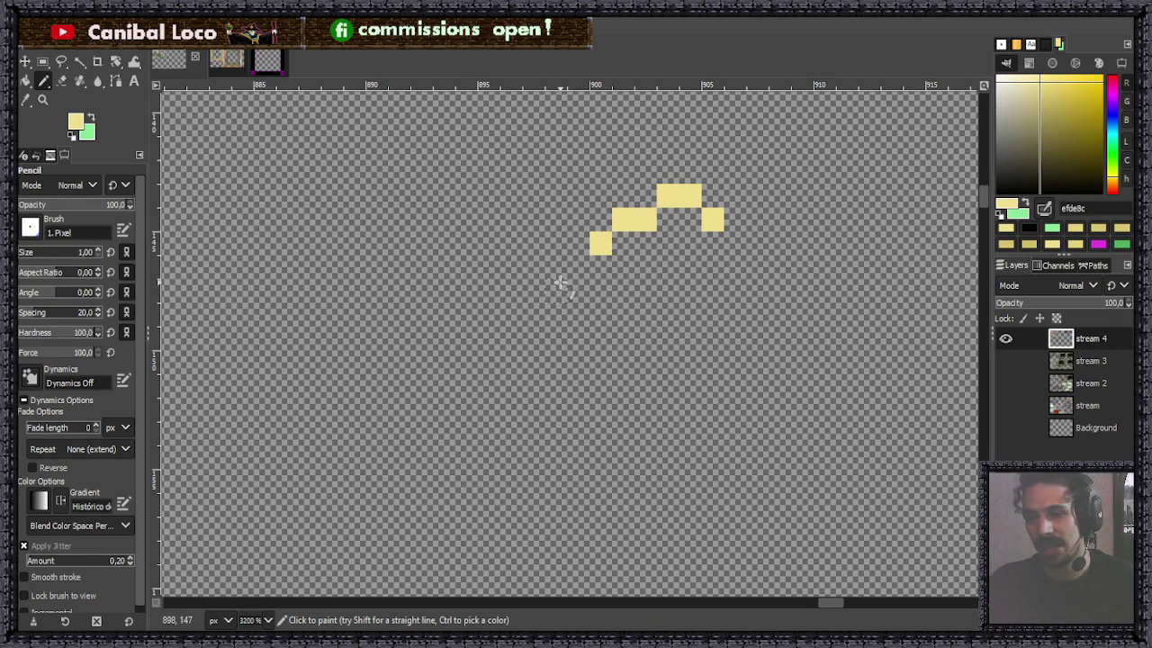
left_click(579, 269)
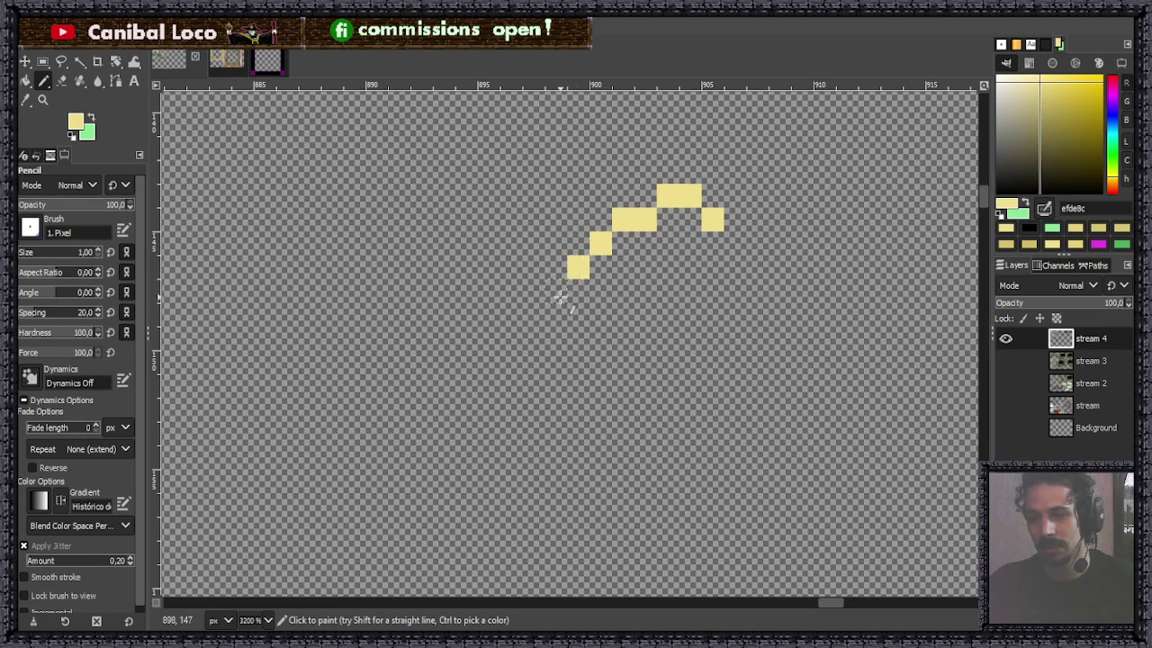
left_click_drag(555, 290, 534, 361)
left_click(511, 387)
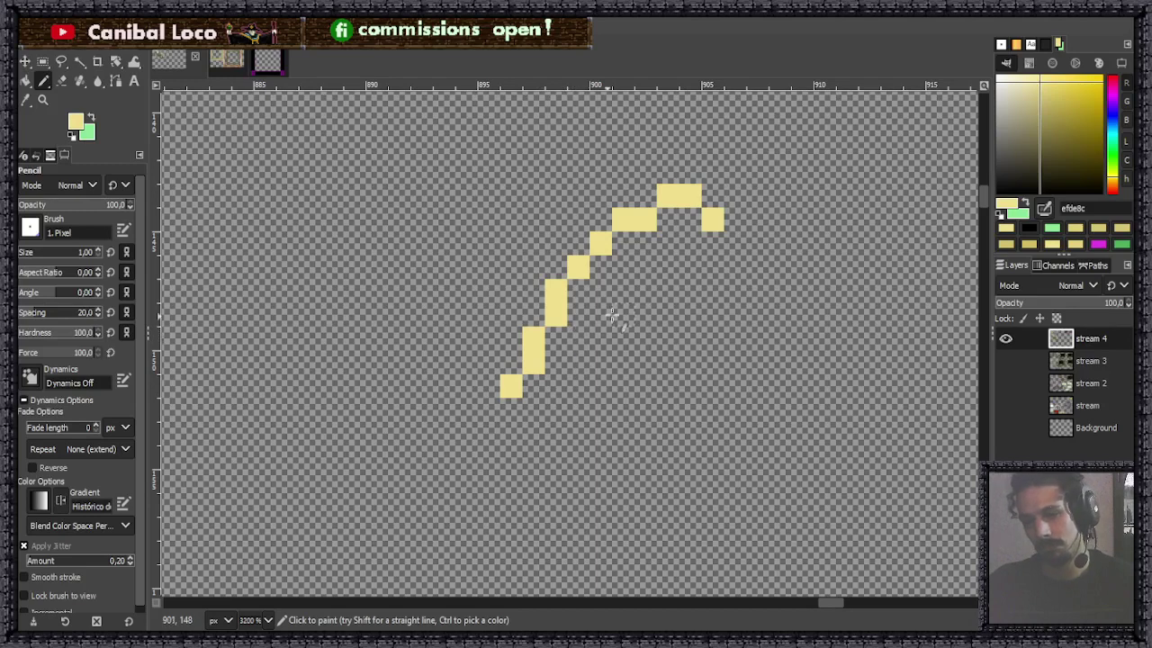
Try to pencil a parallel second curve below the first, closing the two into a narrow curved outline.
left_click_drag(690, 252, 687, 260)
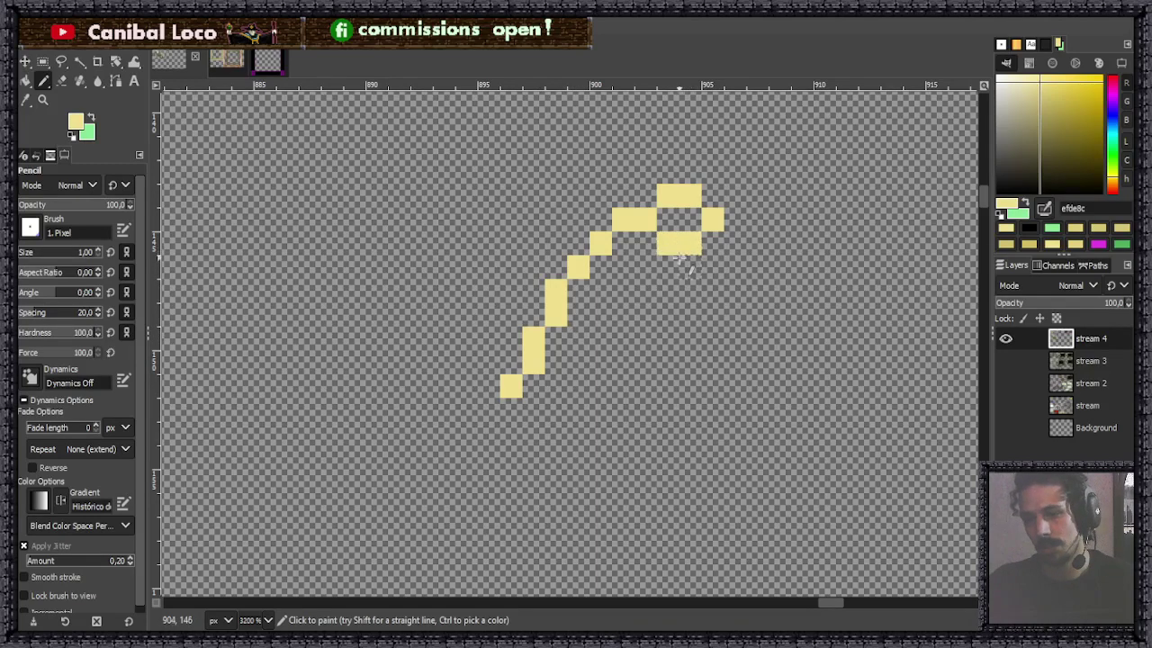
left_click(645, 267)
left_click(623, 267)
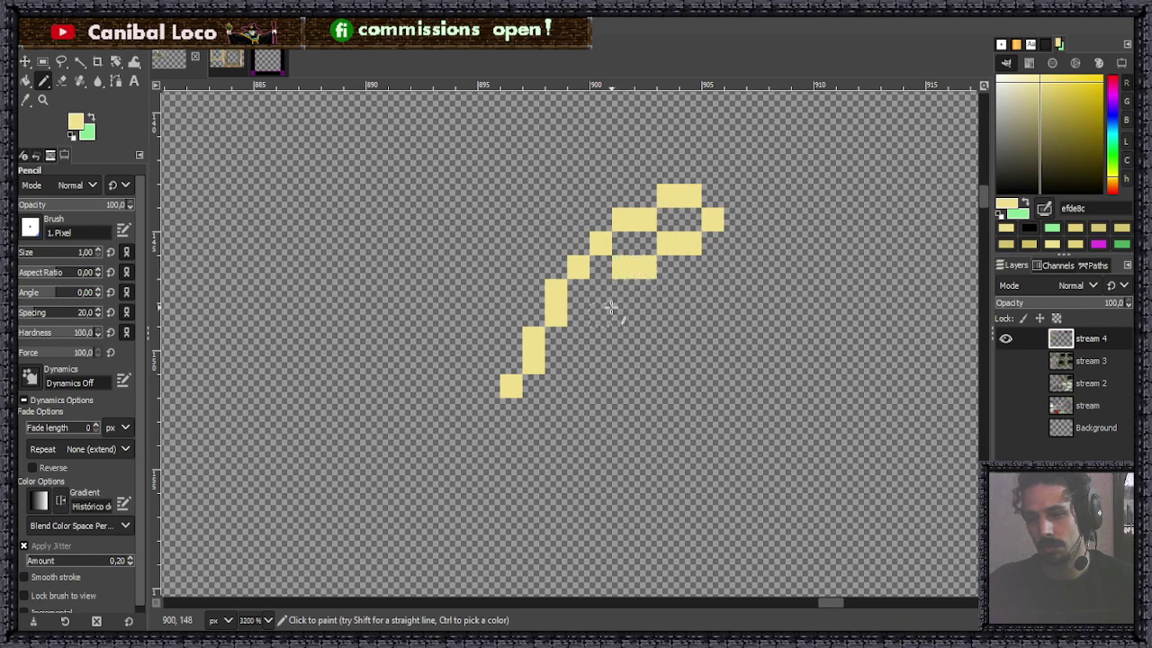
left_click(600, 291)
left_click(578, 314)
key("ctrl+z")
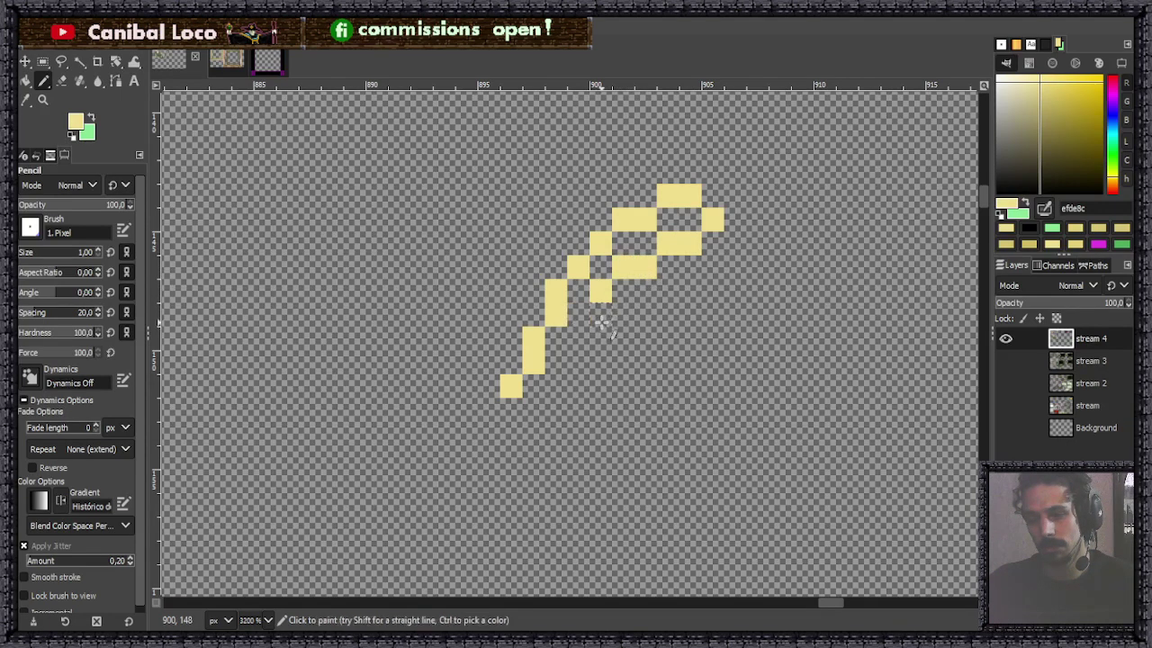
left_click(599, 315)
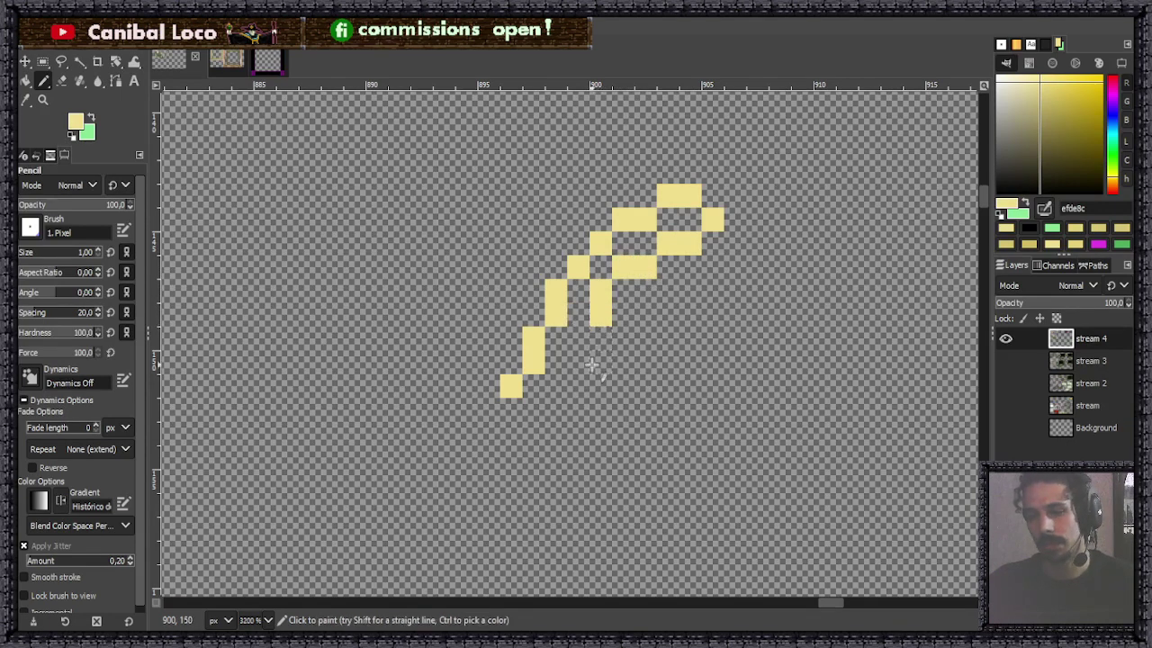
left_click_drag(584, 340, 578, 365)
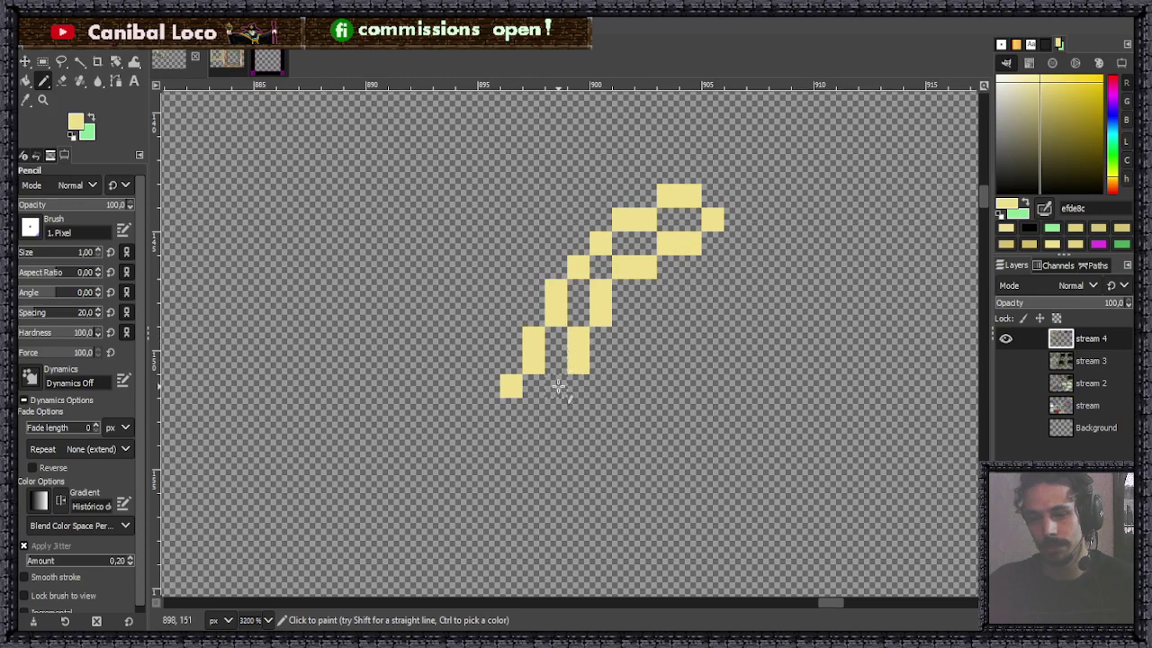
left_click(556, 386)
left_click(531, 410)
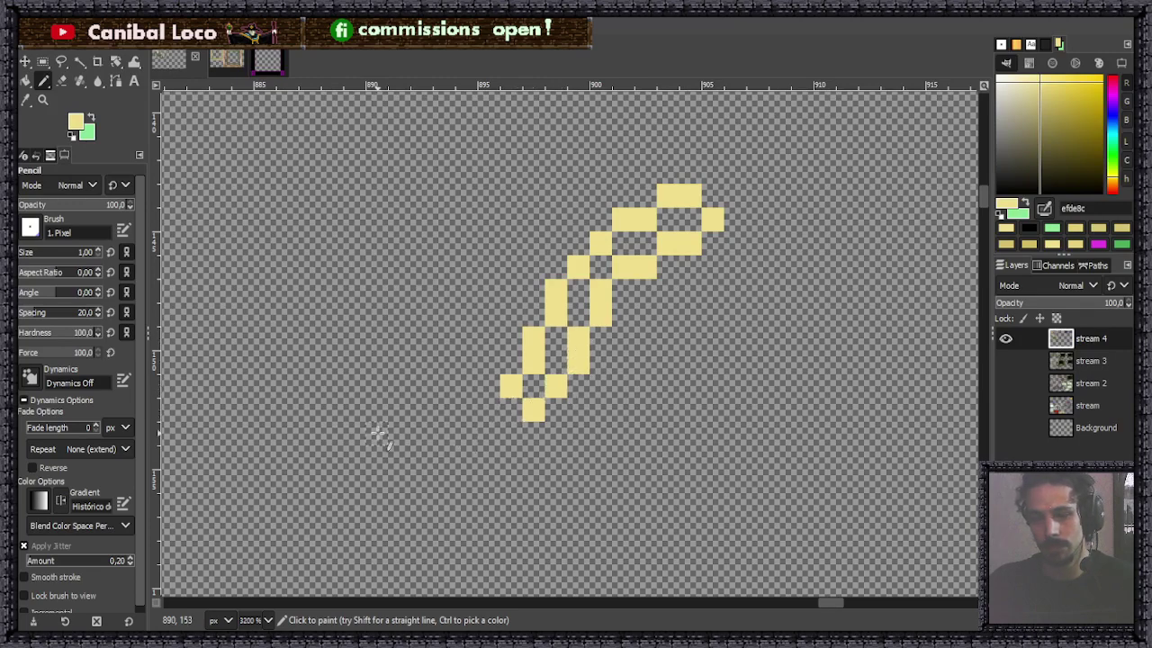
Undo the second curve and its closing pixels, back to the single upper arch.
scroll(465, 397, "down", 5)
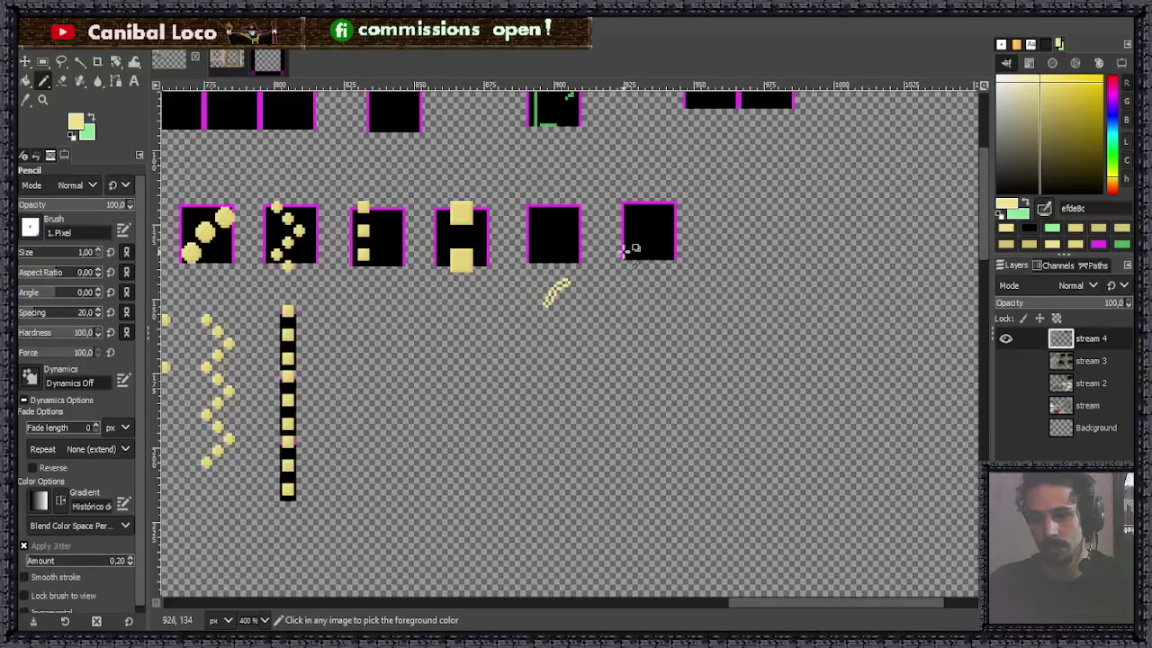
scroll(556, 286, "up", 5)
key("ctrl+z")
key("ctrl+z")
key("ctrl+z")
key("ctrl+z")
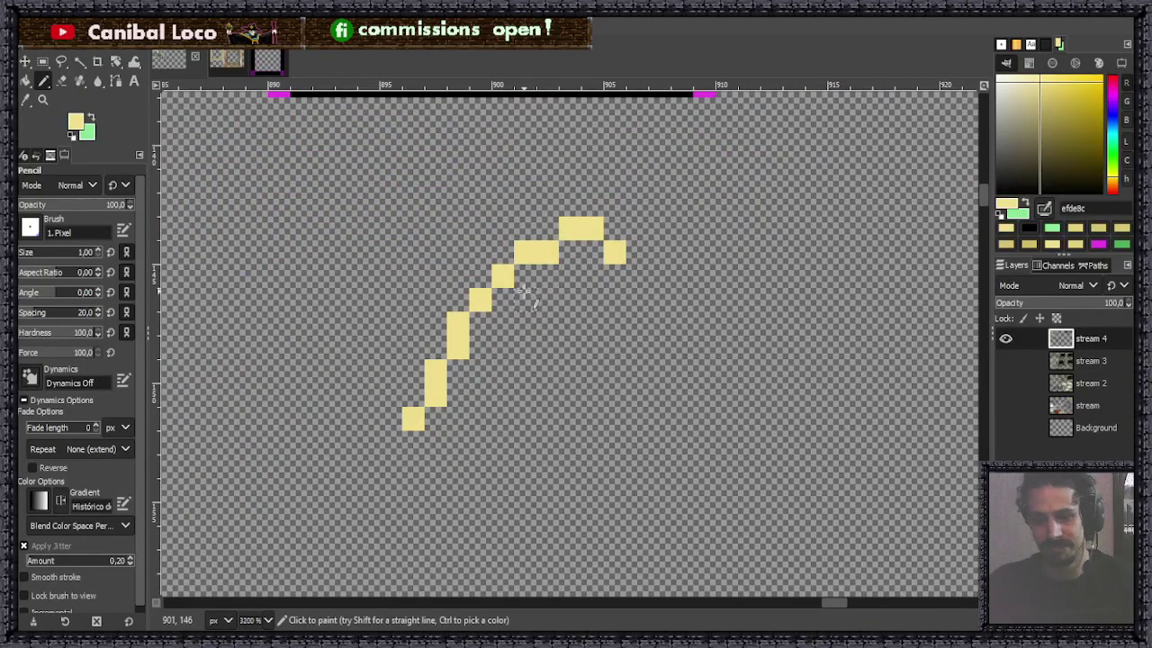
Select the area around the remaining arch with a 13 by 13 px rectangle and delete its contents.
key("r")
left_click_drag(364, 191, 655, 488)
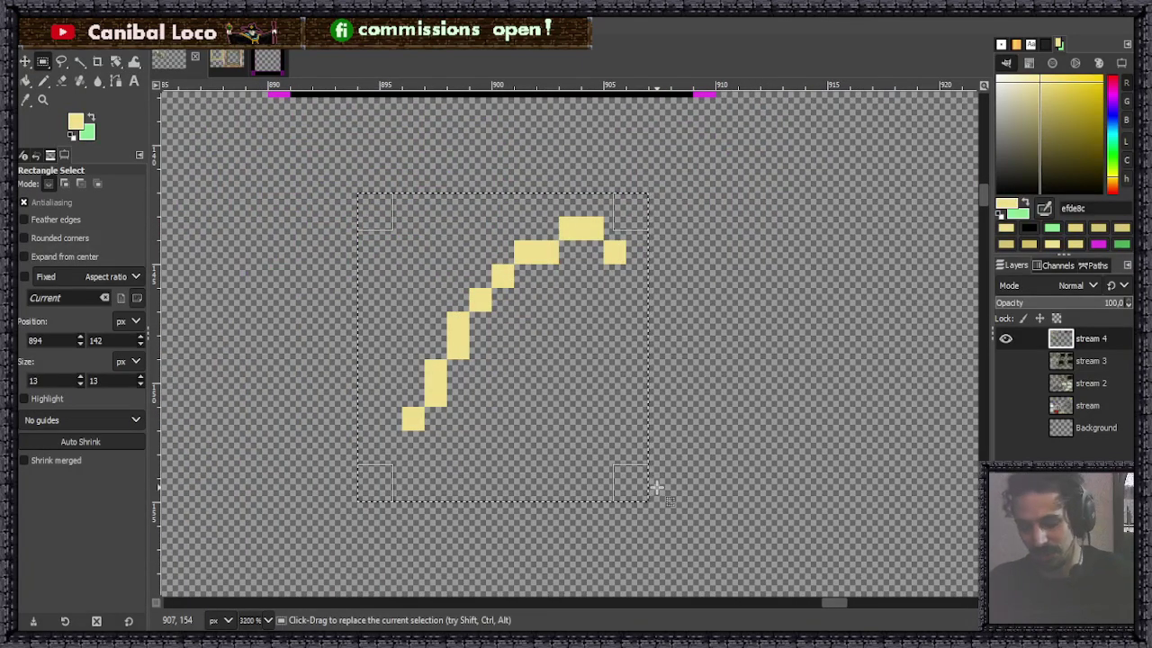
key("Delete")
Pencil a short light yellow arc below the fifth tile, stepping down and right and ending in a two-pixel vertical segment.
key("n")
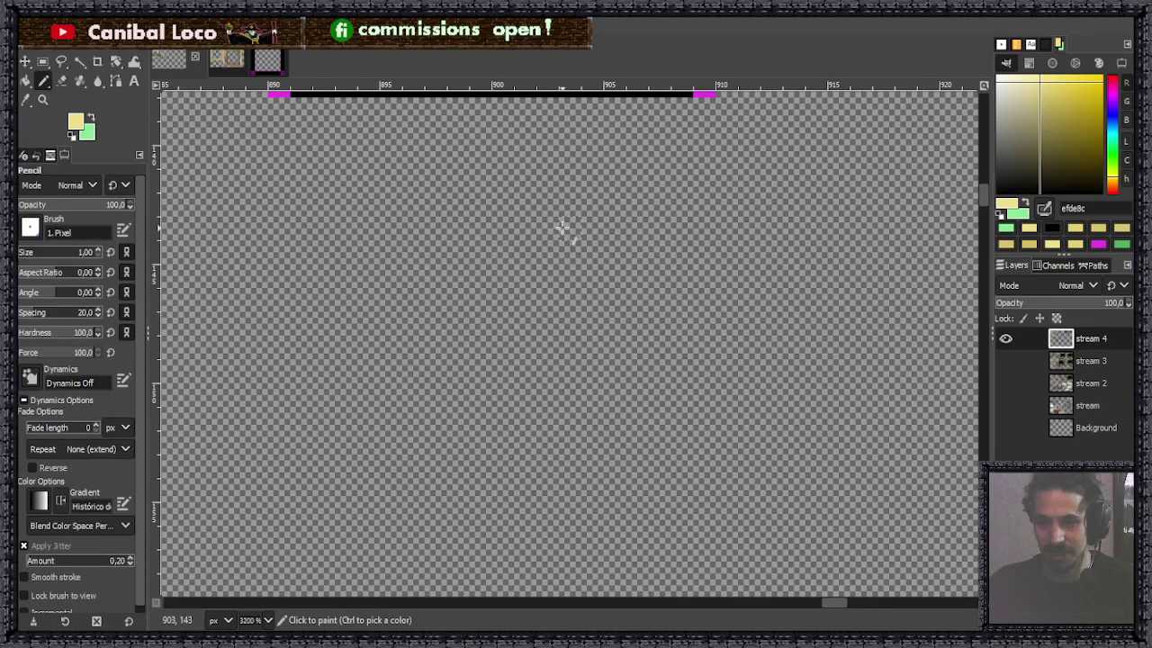
left_click(457, 253)
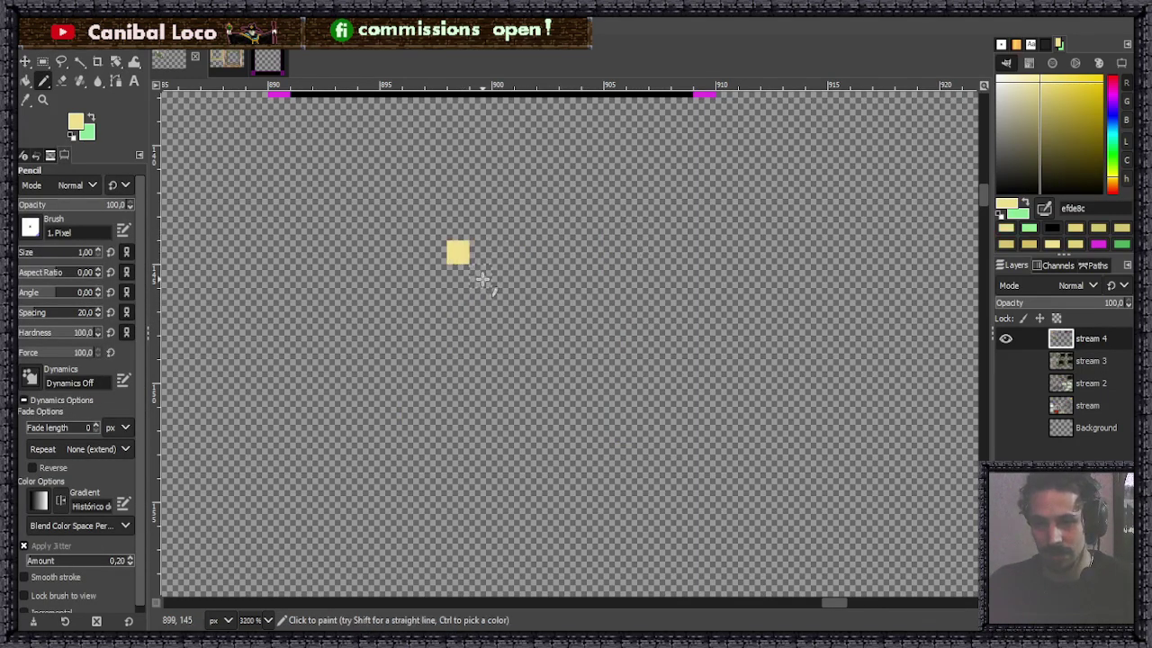
left_click(480, 275)
left_click(503, 284)
left_click(522, 293)
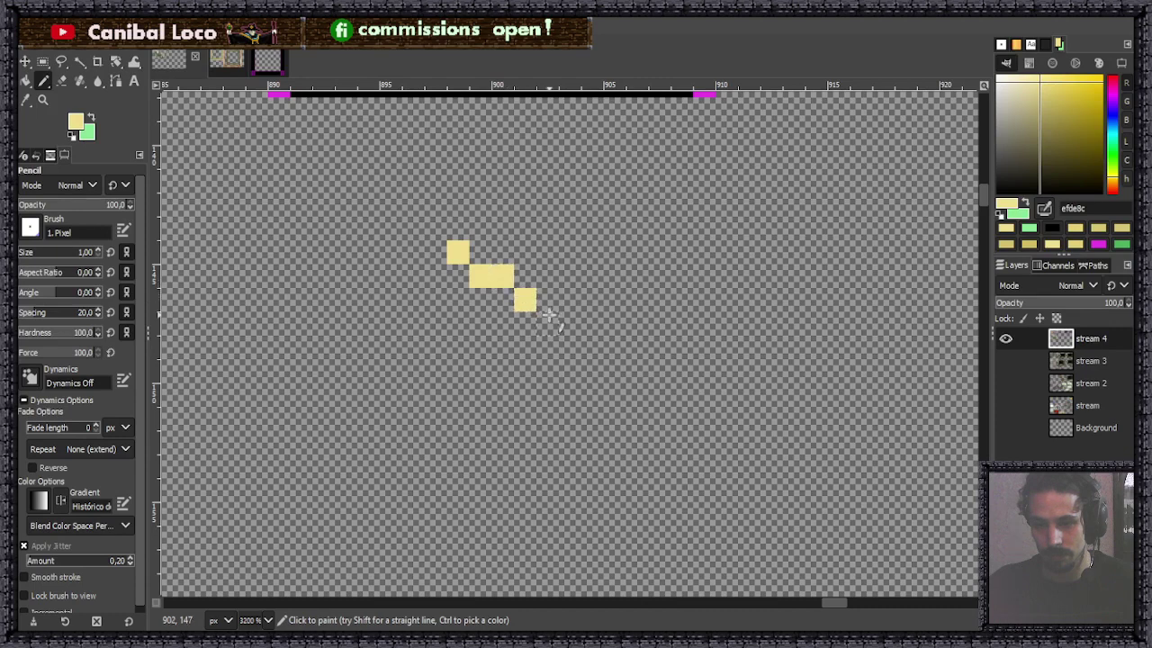
left_click(547, 322)
left_click(547, 343)
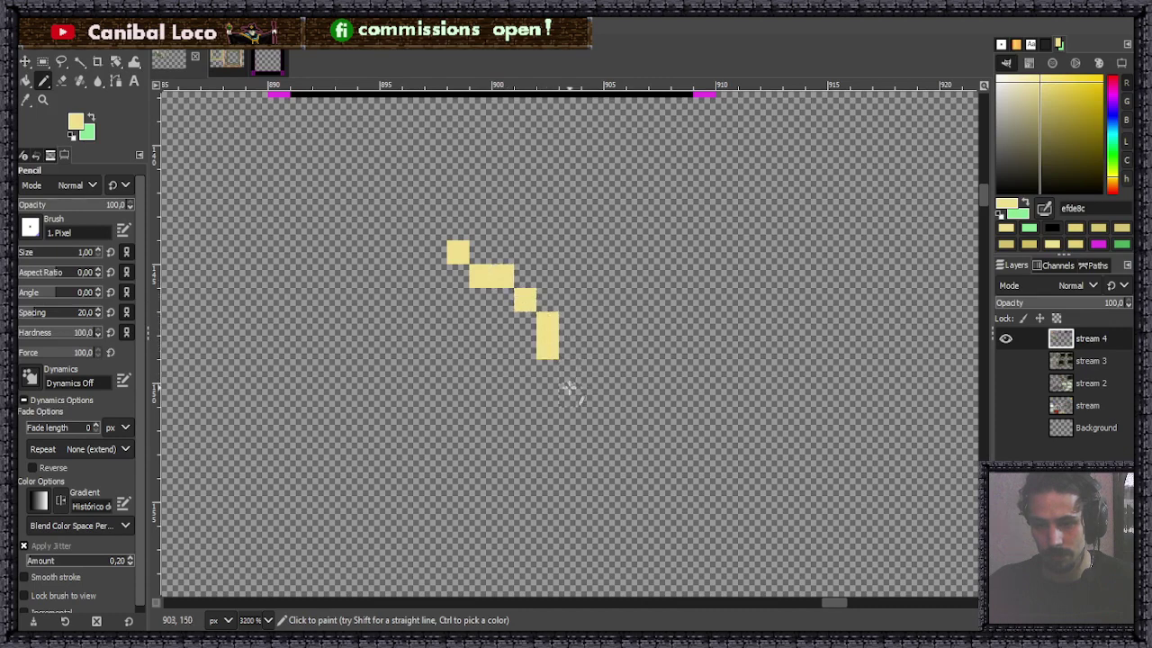
Trim the arc to five pixels by undoing the extra lower-end pixel and erasing its upper-left starting pixel.
left_click(570, 393)
key("ctrl+z")
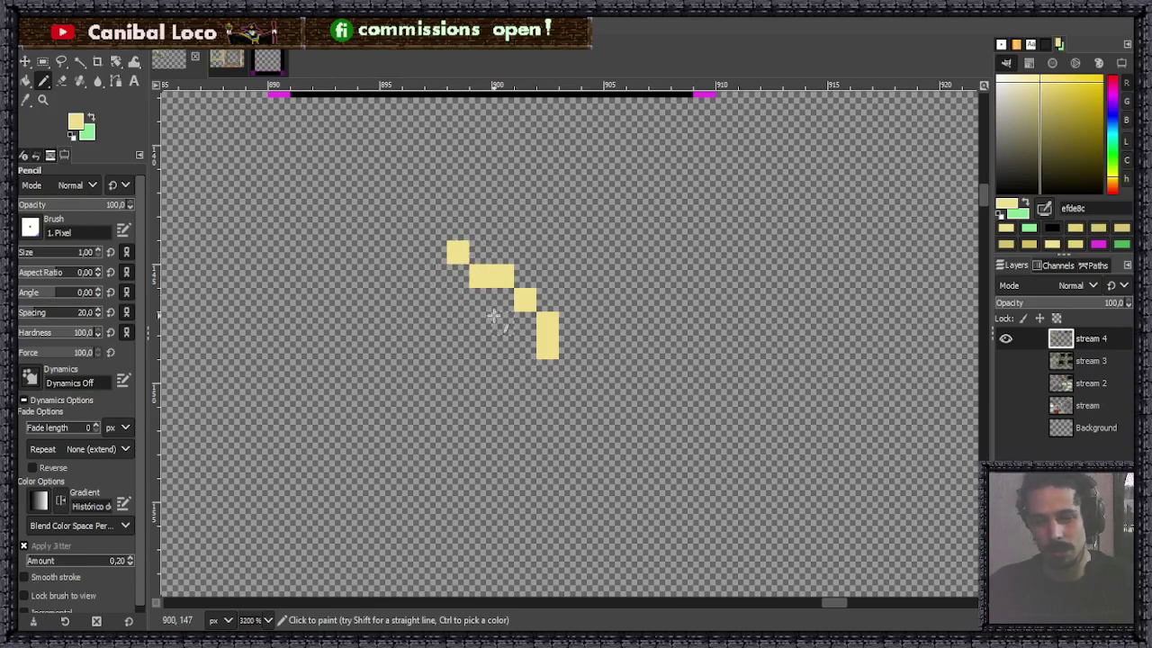
key("ctrl+z")
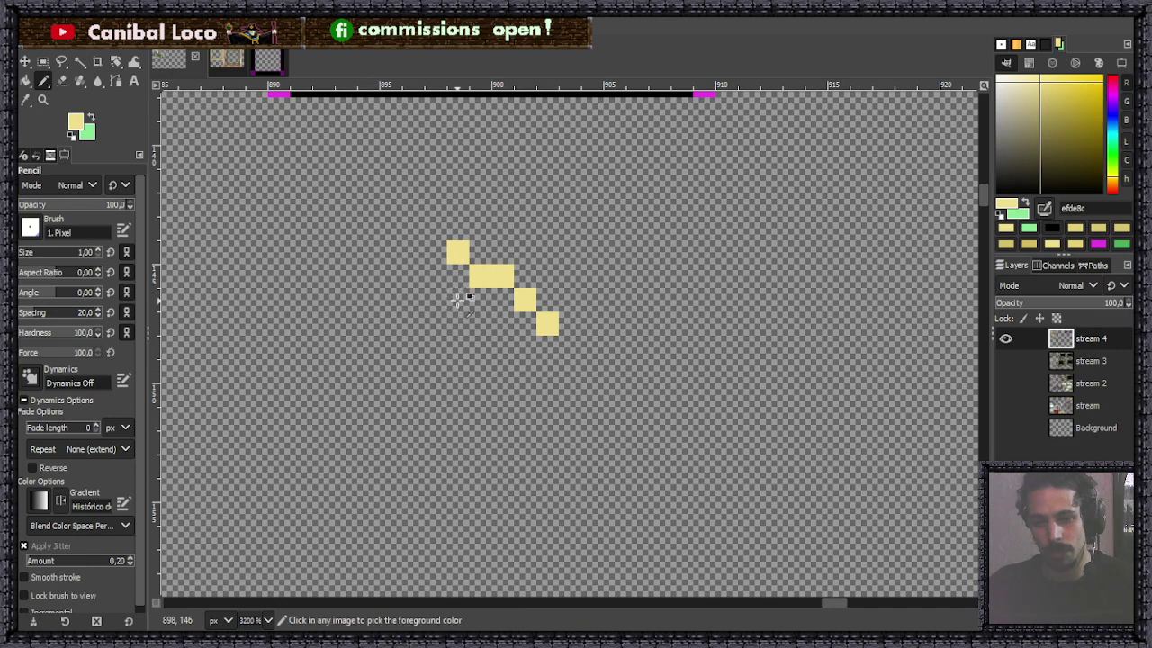
left_click(542, 342)
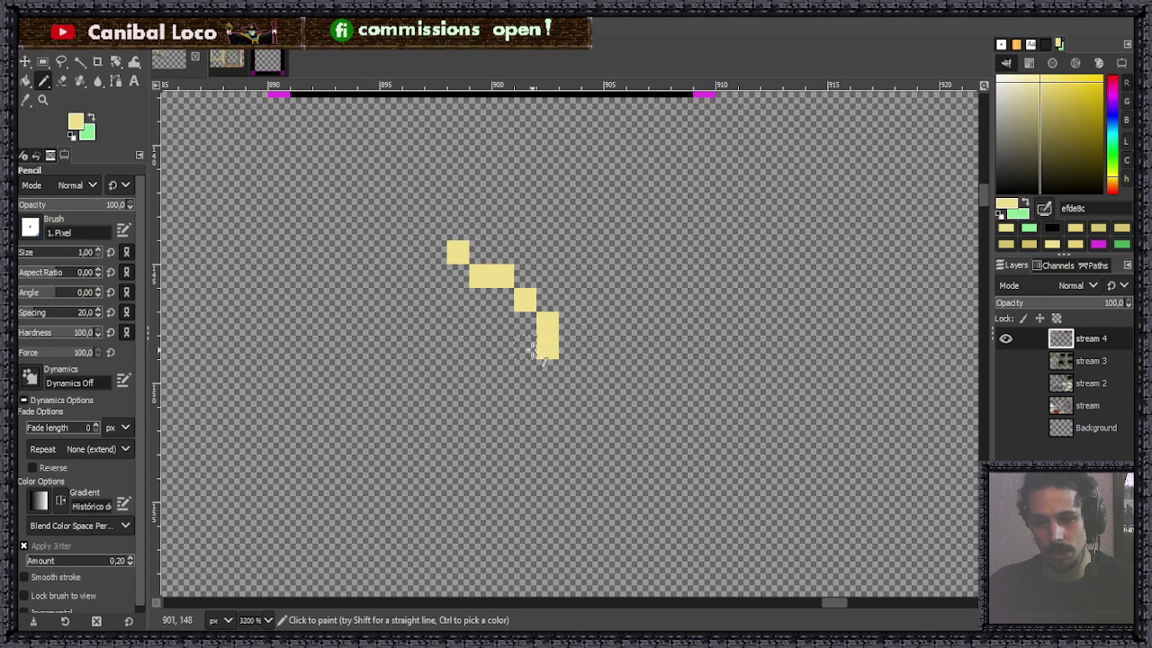
key("shift+e")
left_click(457, 257)
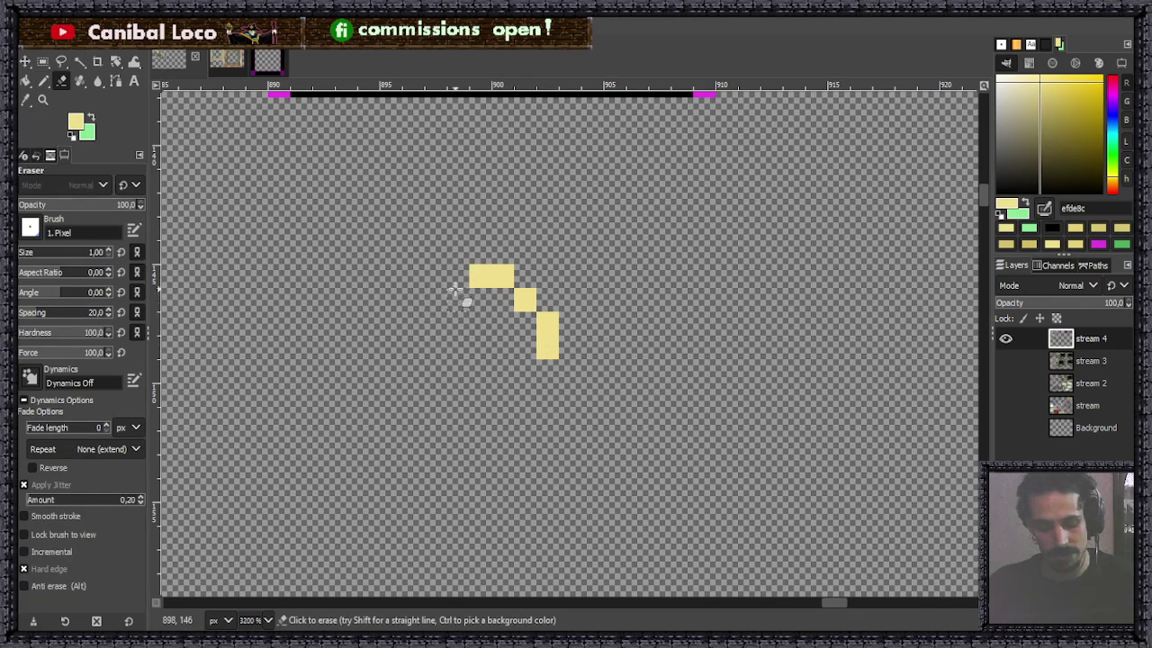
Pick the medium yellow e4d075 from the fourth tile's lower square and pencil a band along the arc's inner side.
key("n")
key("minus")
key("minus")
key("minus")
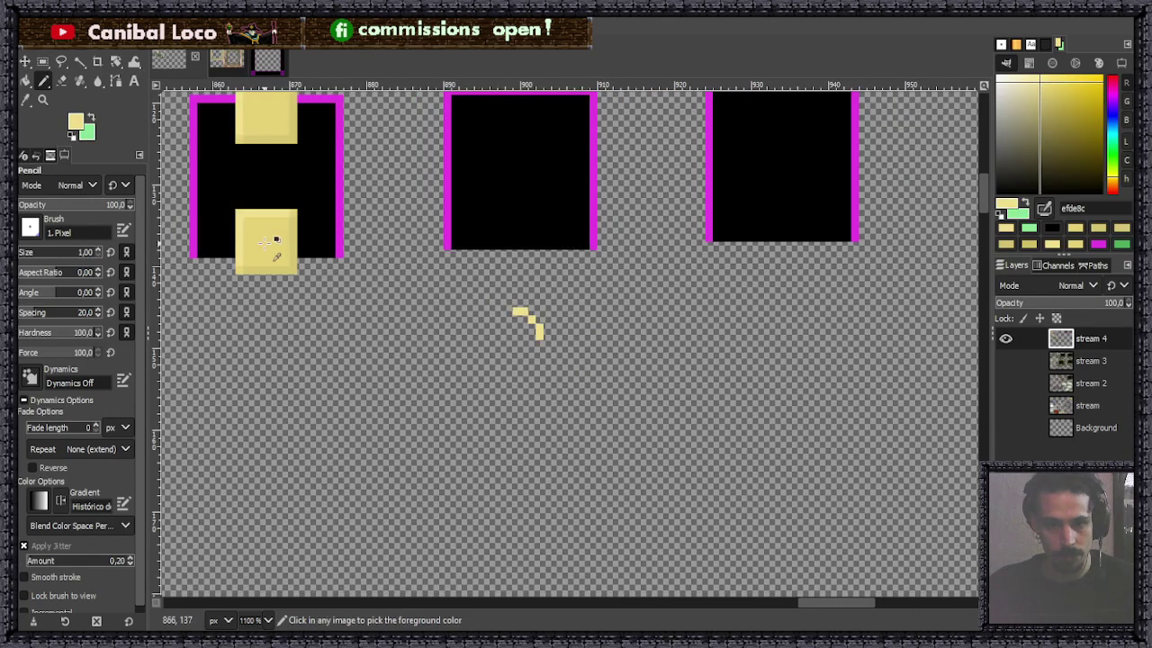
left_click(278, 243, "ctrl")
scroll(513, 314, "up", 5)
mouse_move(506, 348)
left_mouse_down()
mouse_move(591, 353)
mouse_move(600, 393)
mouse_move(630, 392)
left_mouse_up()
left_click_drag(637, 448, 639, 493)
scroll(521, 315, "down", 5)
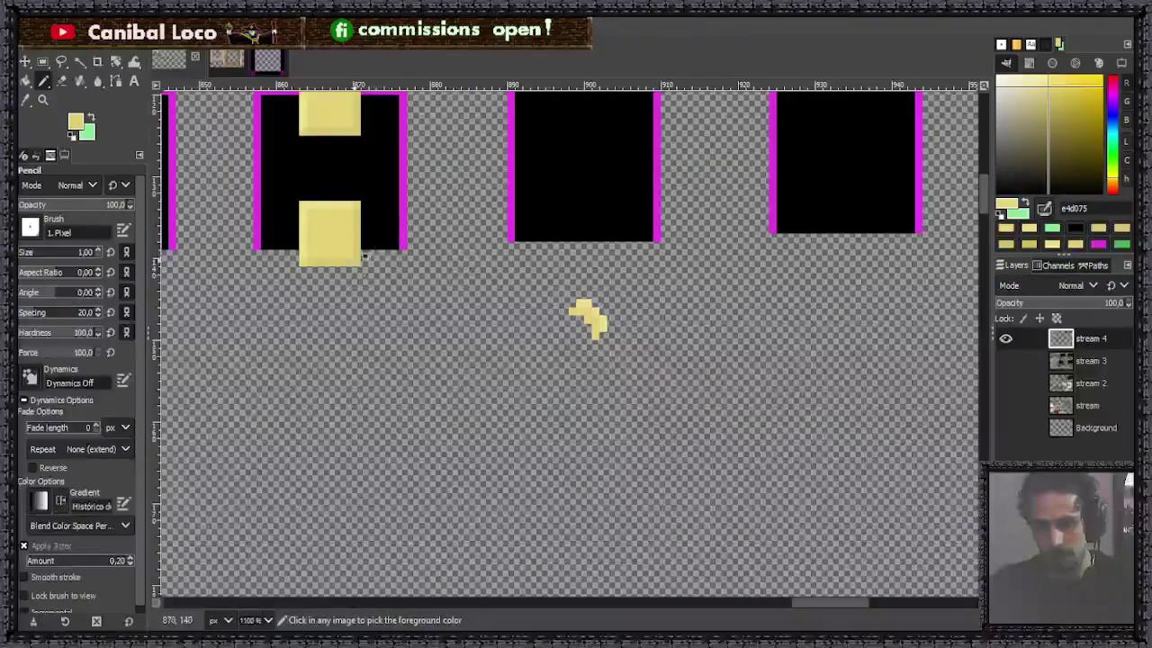
left_click(369, 256, "ctrl")
scroll(594, 315, "up", 5)
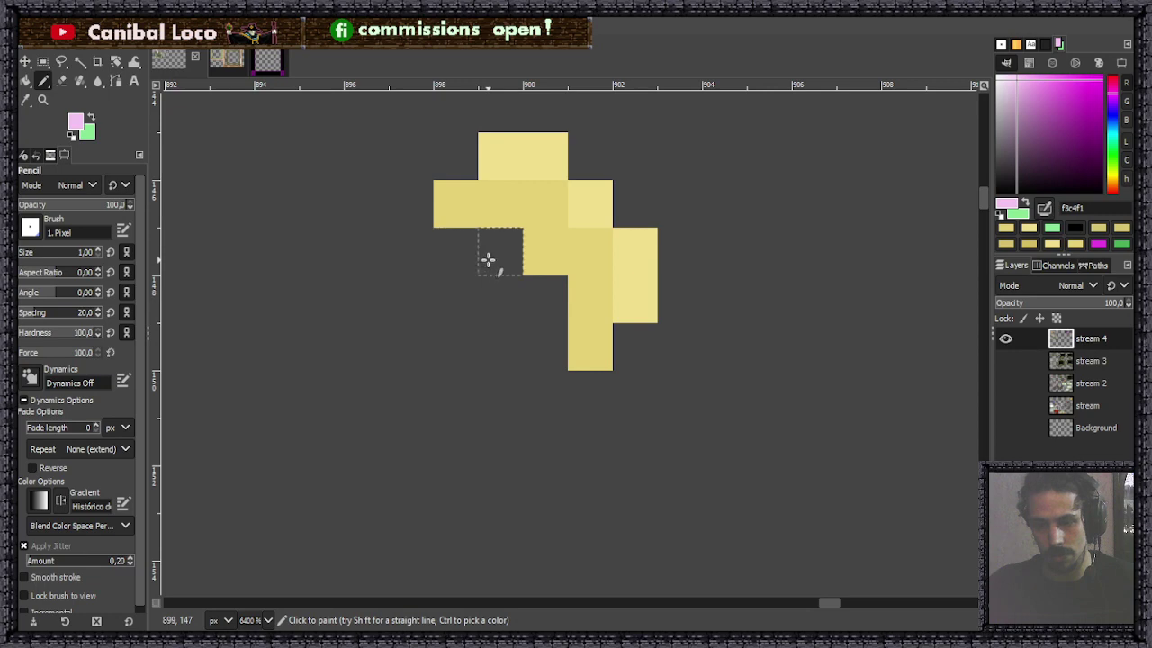
left_click(490, 257)
Pick the darker yellow d7c570 from the fourth tile's lower square edge and pencil two diagonal shading pixels inside the arc's band.
scroll(531, 297, "down", 4, "ctrl")
scroll(592, 265, "down", 1)
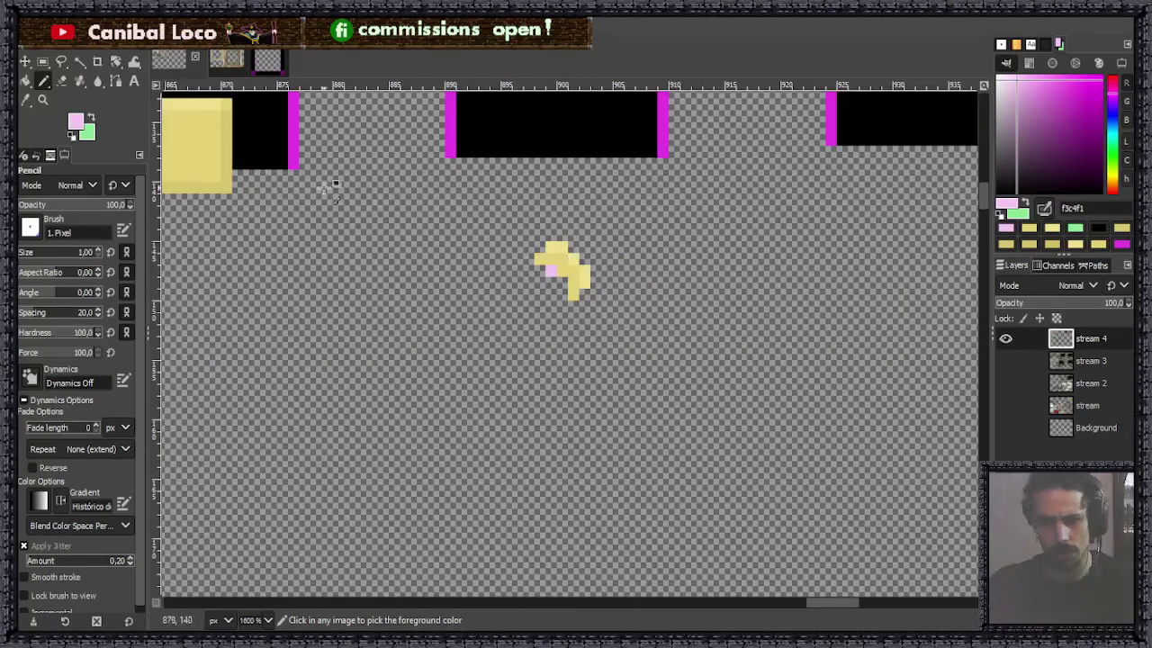
left_click(230, 184, "ctrl")
scroll(595, 272, "up", 4, "ctrl")
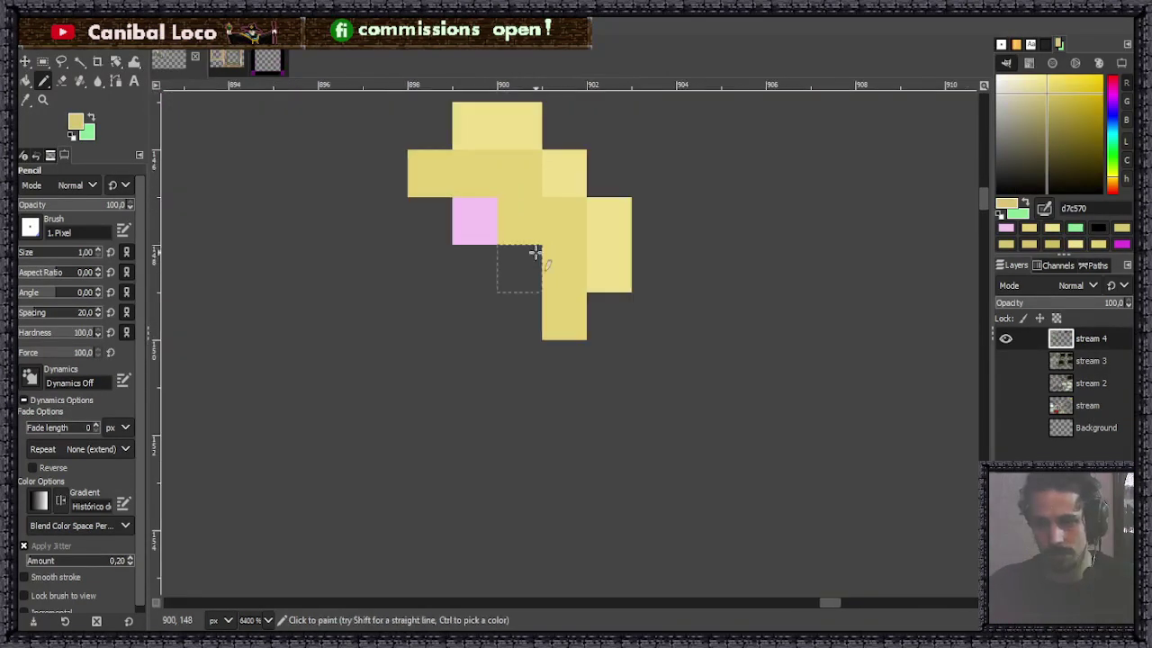
left_click(480, 221)
left_click_drag(490, 267, 527, 303)
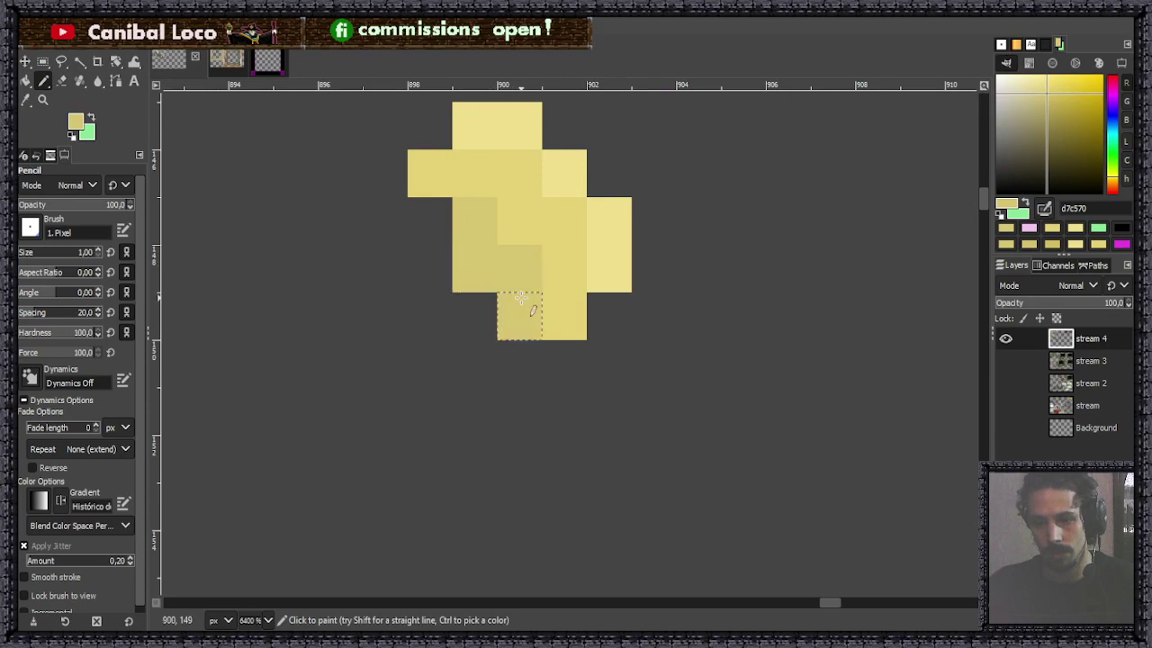
key("ctrl+z")
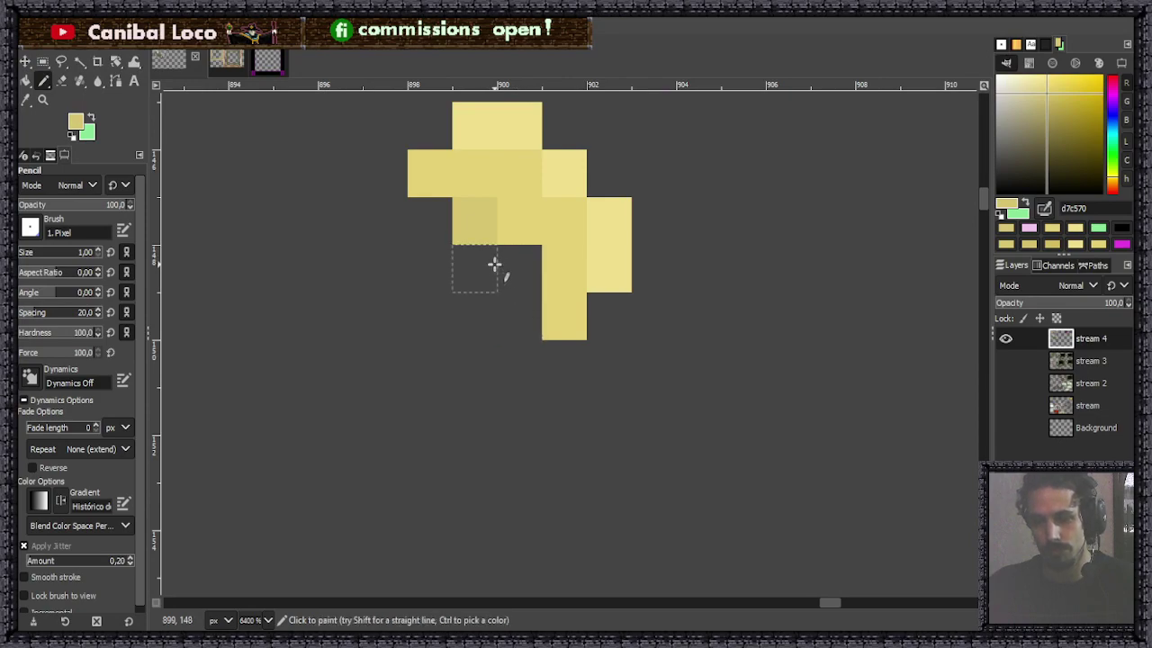
left_click(500, 266)
Pick the medium yellow e4d075 from the shaded arc and pencil a five-pixel inverted V in the empty area below it.
scroll(527, 332, "down", 2, "ctrl")
scroll(533, 351, "down", 4, "ctrl")
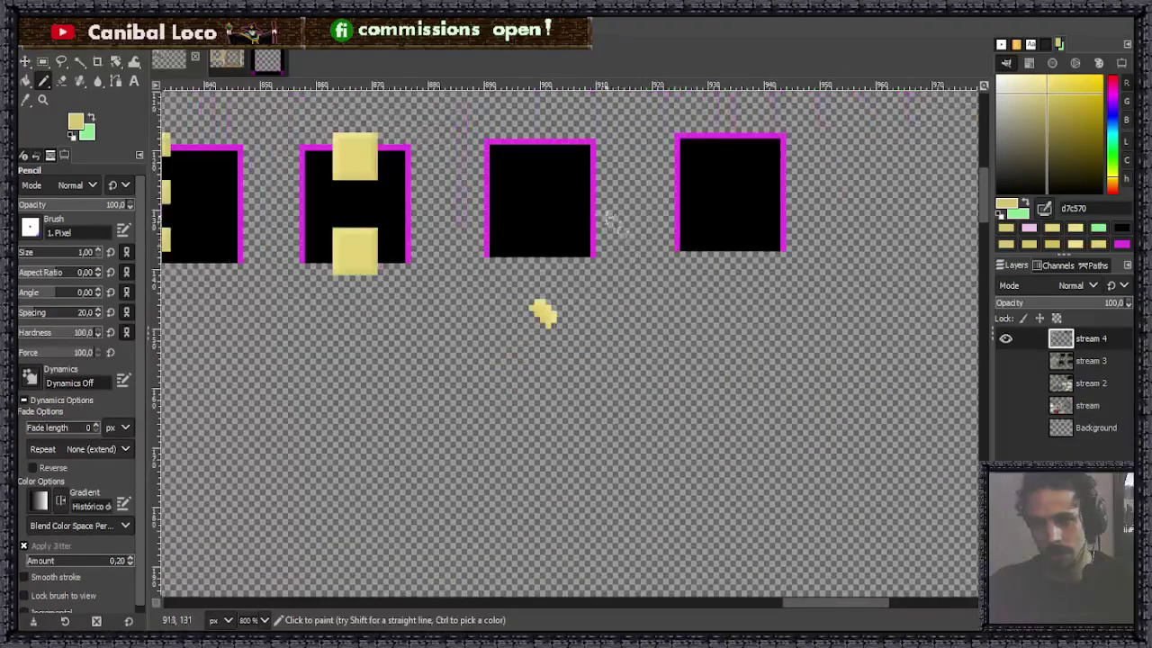
scroll(610, 236, "down", 3, "ctrl")
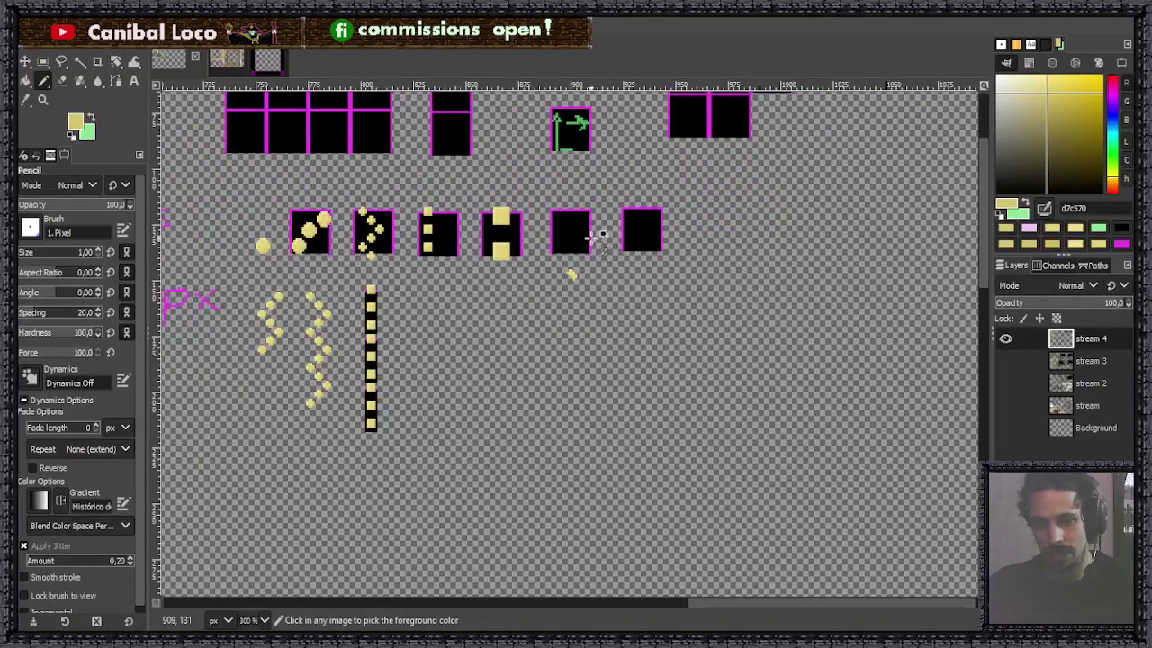
scroll(586, 252, "up", 7, "ctrl")
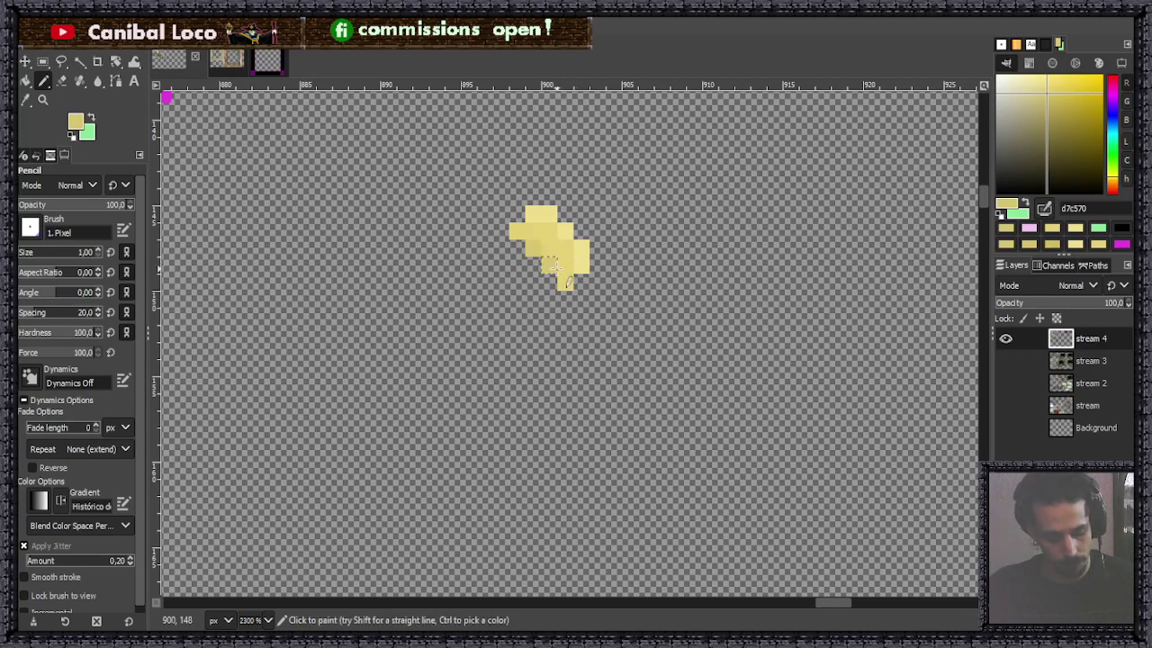
left_click(566, 255, "ctrl")
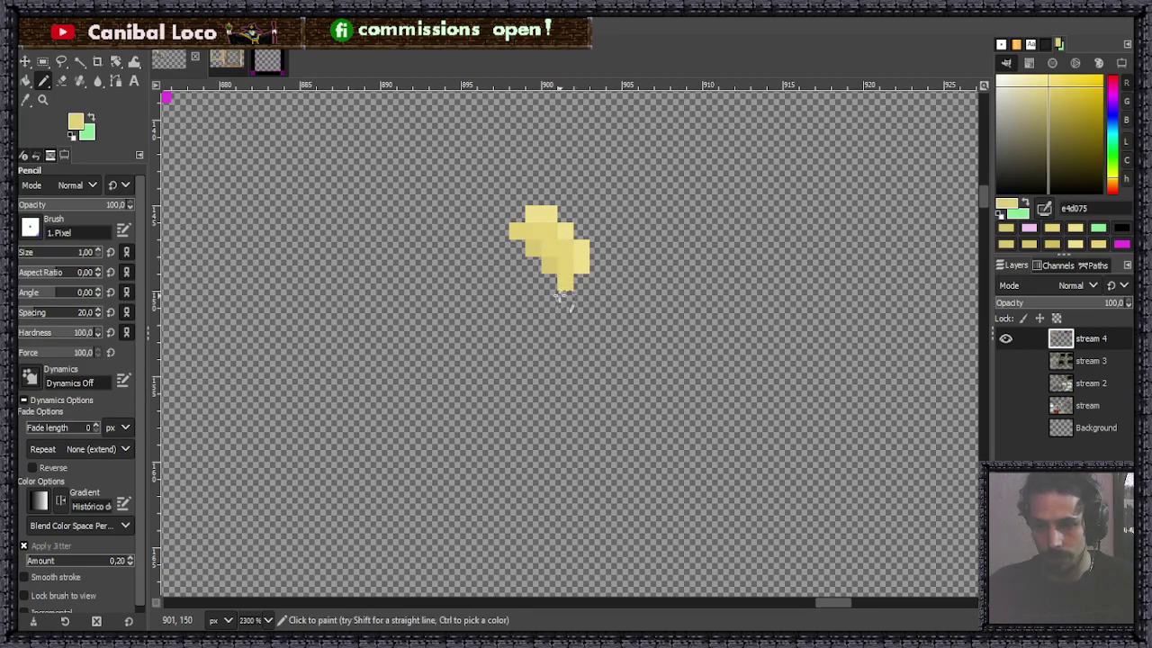
left_click(535, 390)
left_click(549, 367)
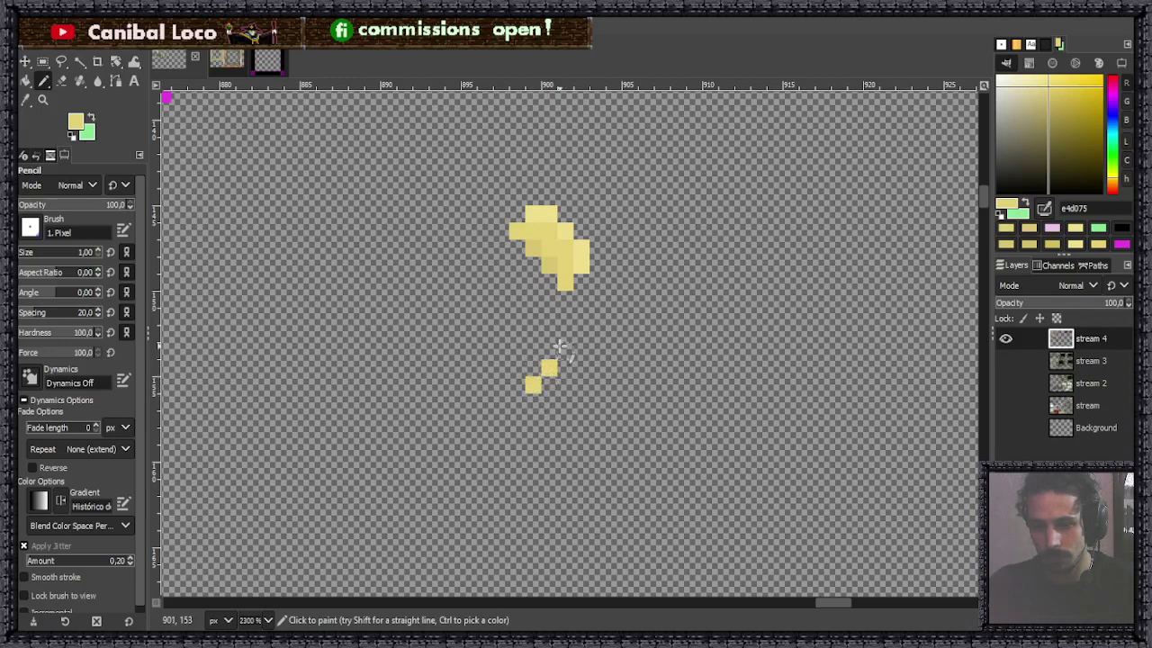
left_click(581, 367)
left_click(597, 384)
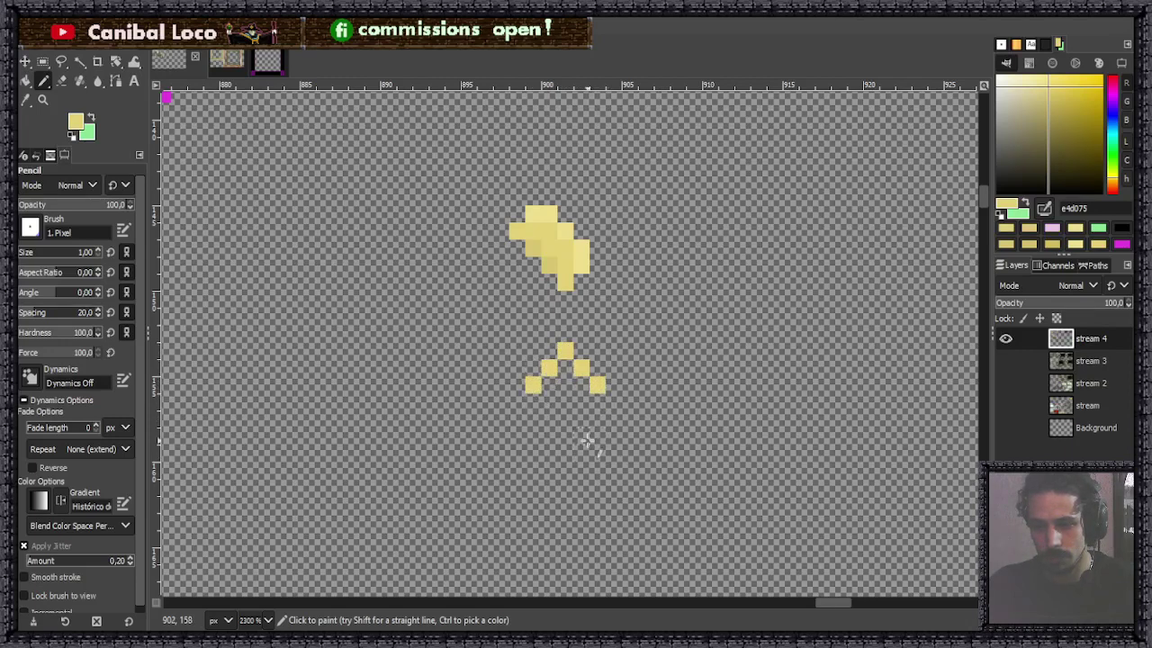
Lengthen the inverted V's legs by one pixel and pencil its outer edge with light yellow efde8c picked from the arc.
left_click(533, 401)
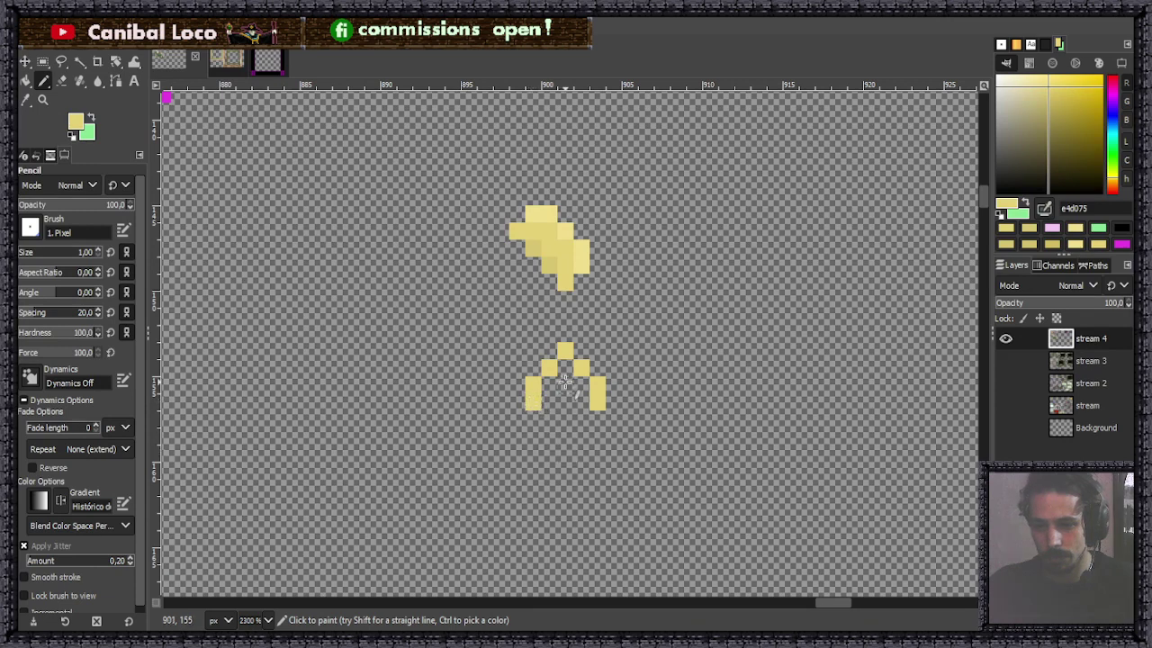
left_click(565, 235, "ctrl")
mouse_move(533, 383)
left_mouse_down()
mouse_move(556, 357)
mouse_move(550, 344)
mouse_move(569, 331)
mouse_move(598, 369)
left_mouse_up()
mouse_move(531, 394)
left_mouse_down()
mouse_move(517, 390)
mouse_move(517, 416)
left_mouse_up()
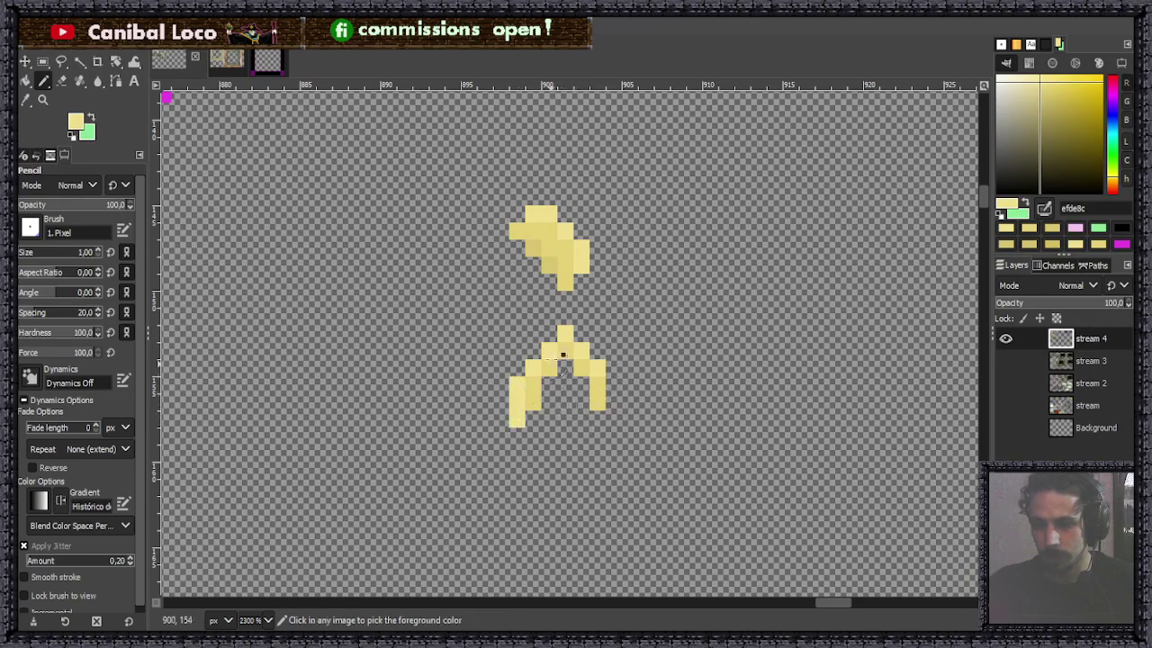
scroll(594, 409, "down", 5)
scroll(574, 297, "up", 6)
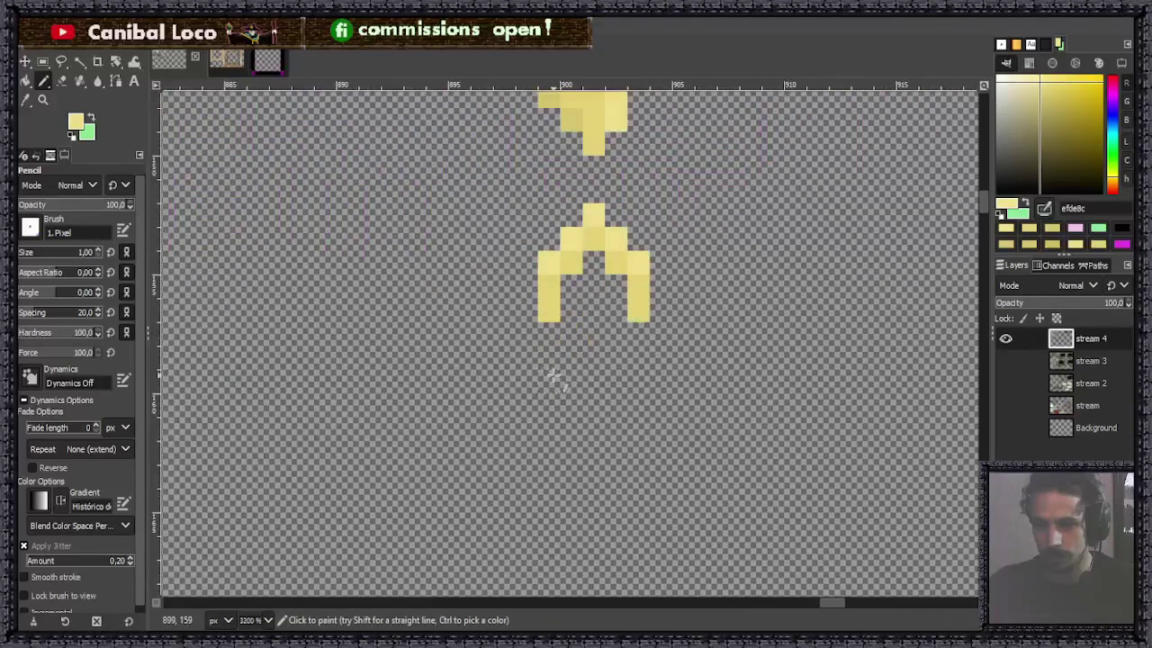
Pick the darker yellow d7c570 from the arc and pencil shading along the inner side of the chevron.
left_click(572, 119, "ctrl")
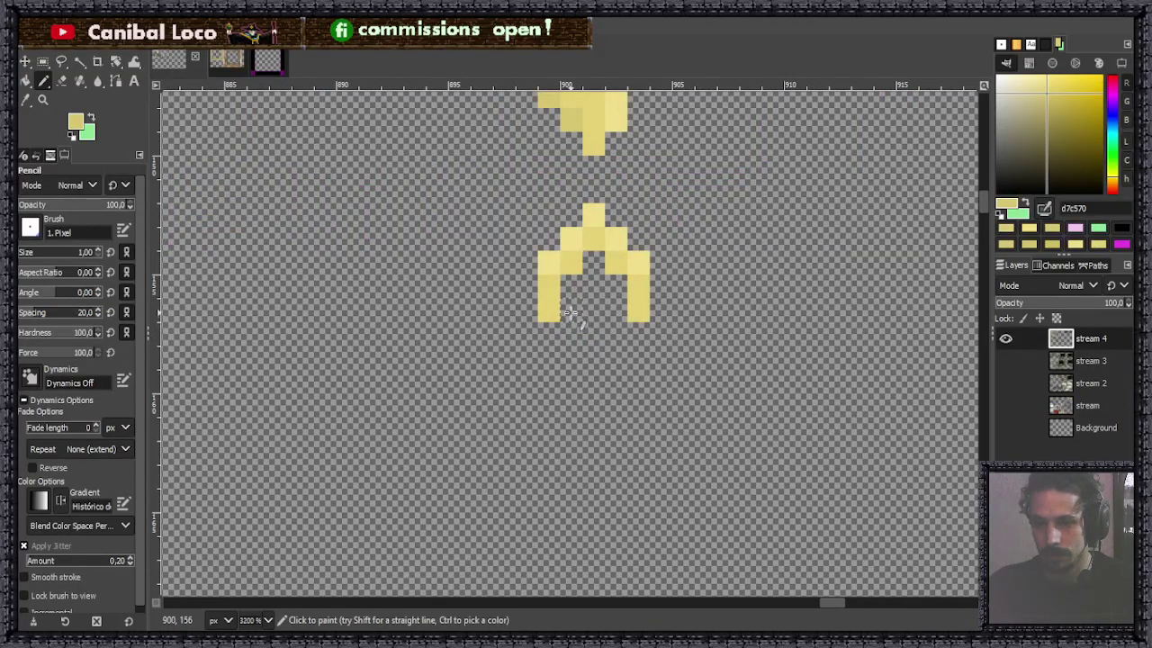
mouse_move(621, 290)
left_mouse_down()
mouse_move(617, 310)
mouse_move(594, 286)
left_mouse_up()
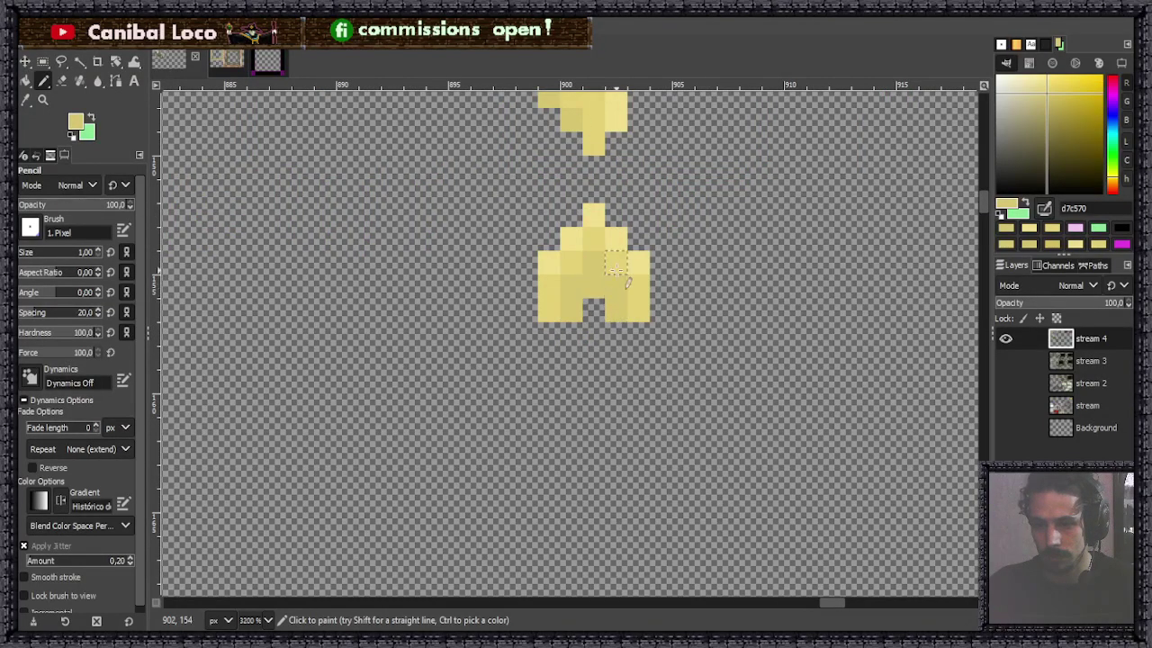
scroll(593, 286, "down", 5)
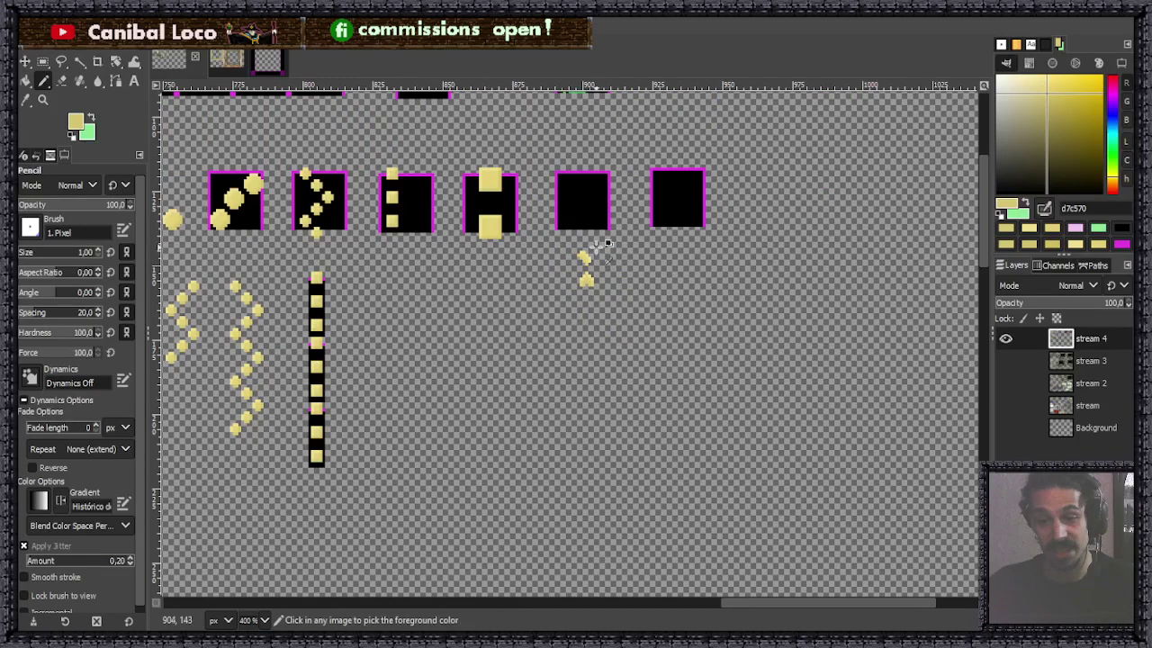
scroll(590, 270, "up", 5)
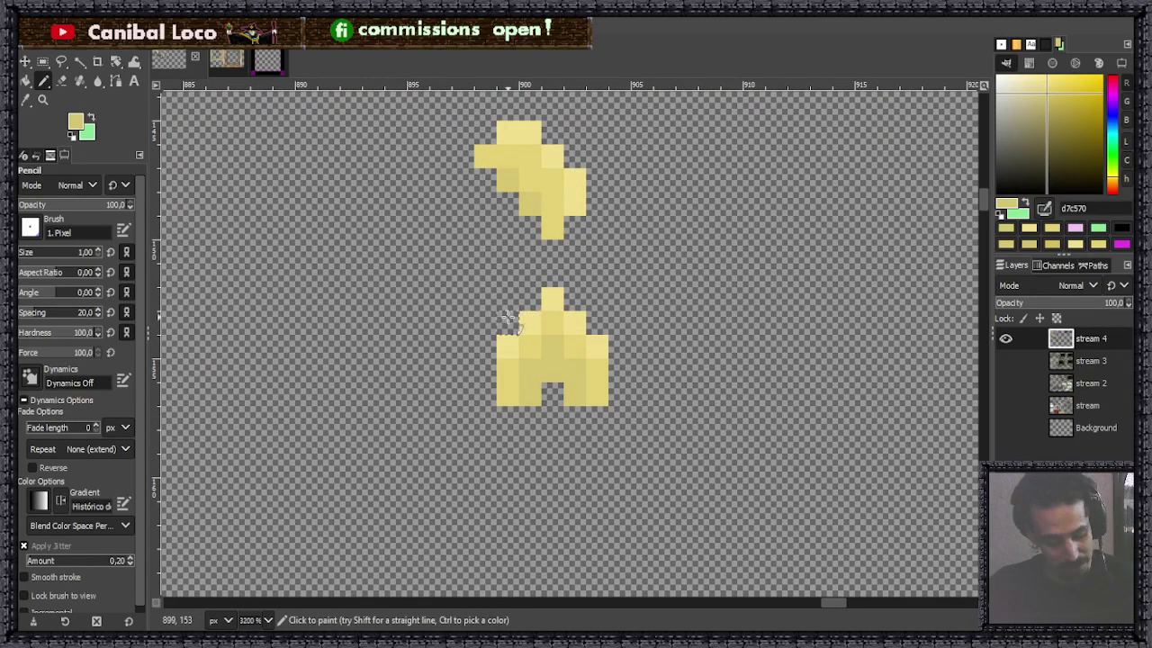
Copy the shaded chevron with a 6 × 6 px rectangular selection and paste a duplicate directly below it.
key("r")
left_click_drag(475, 288, 608, 427)
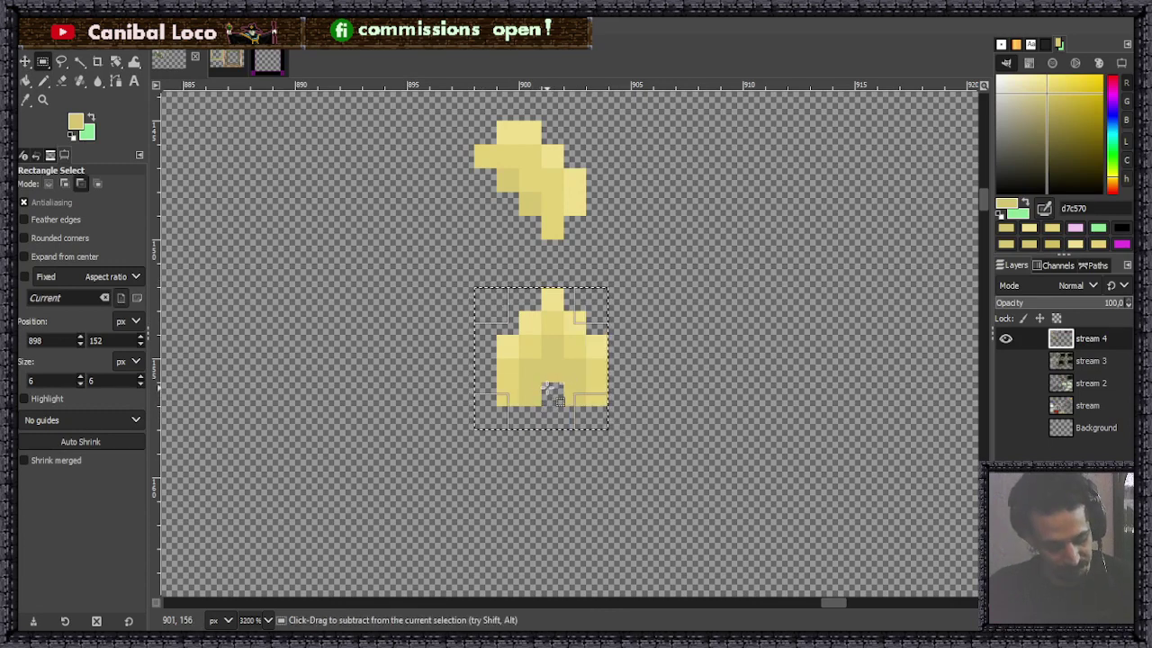
key("ctrl+c")
key("ctrl+v")
left_click_drag(567, 338, 572, 478)
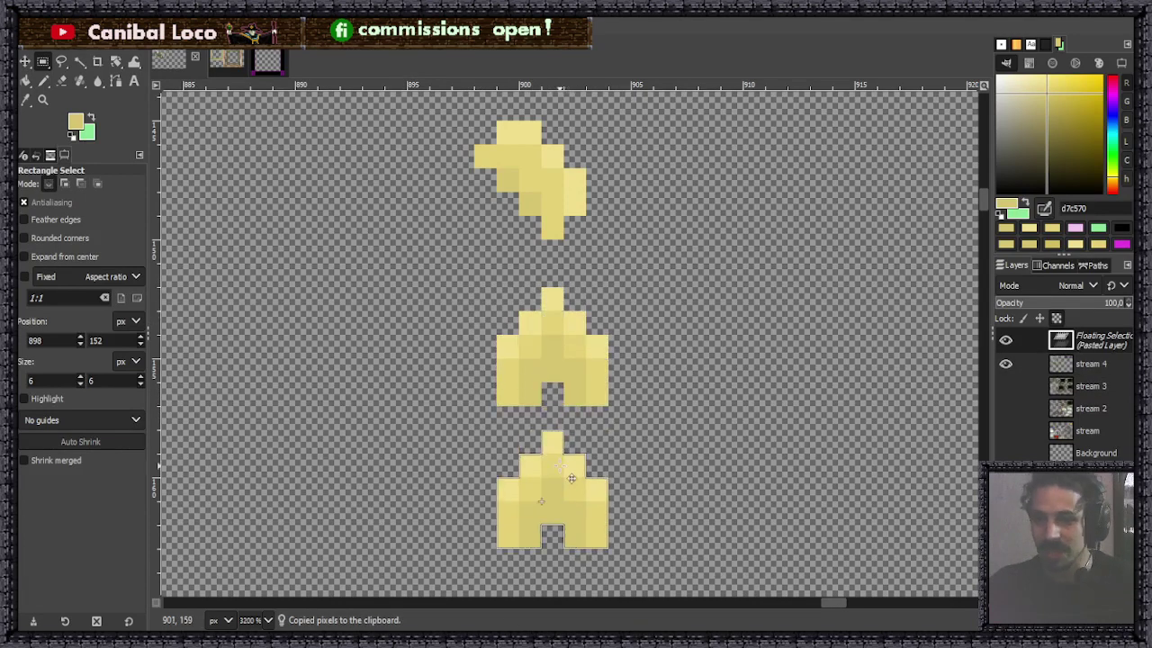
Add three more chevron copies in an evenly spaced column below, anchor the last one and save the image.
scroll(620, 355, "down", 4)
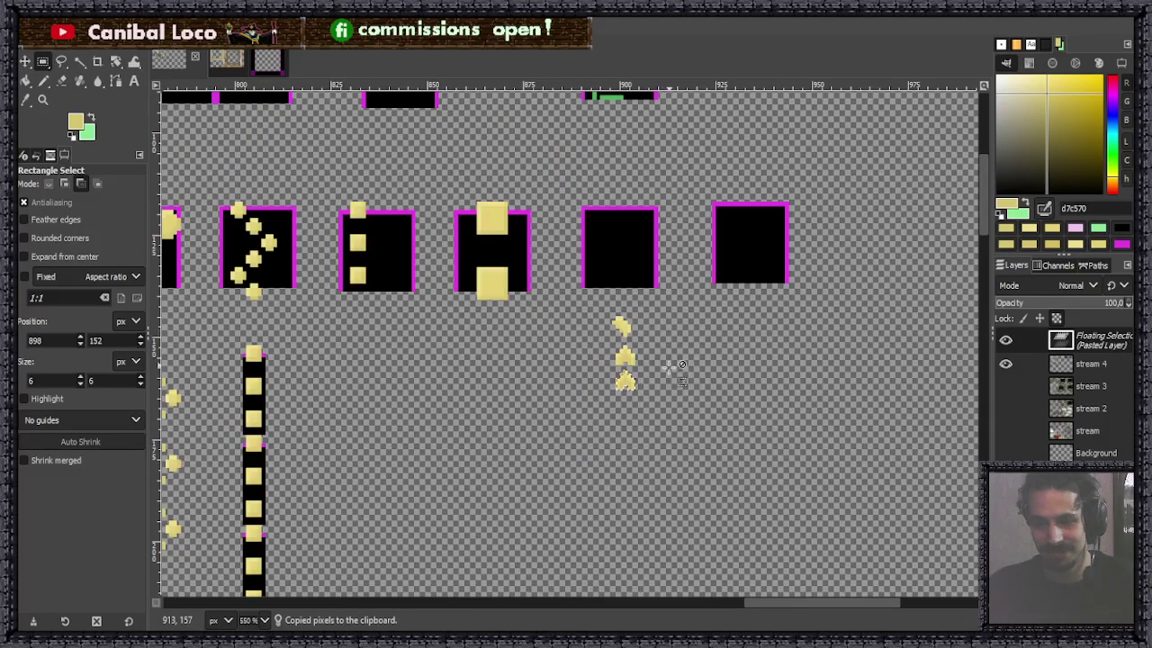
scroll(629, 342, "up", 1)
left_click_drag(601, 324, 598, 483)
key("ctrl+v")
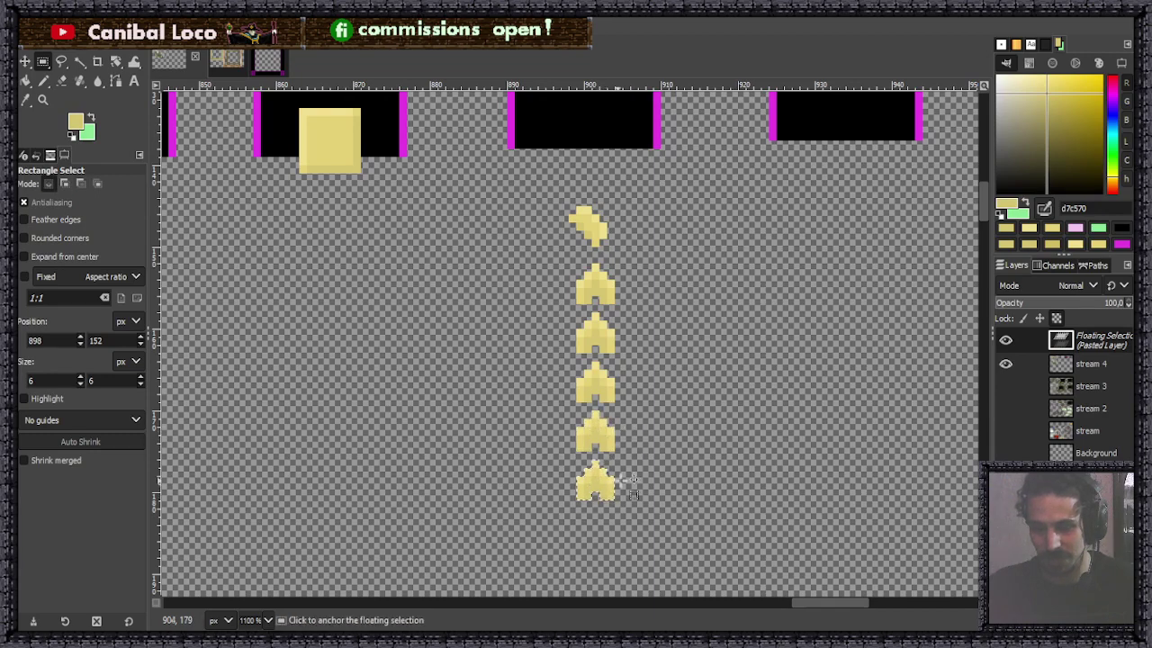
left_click(657, 443)
key("2")
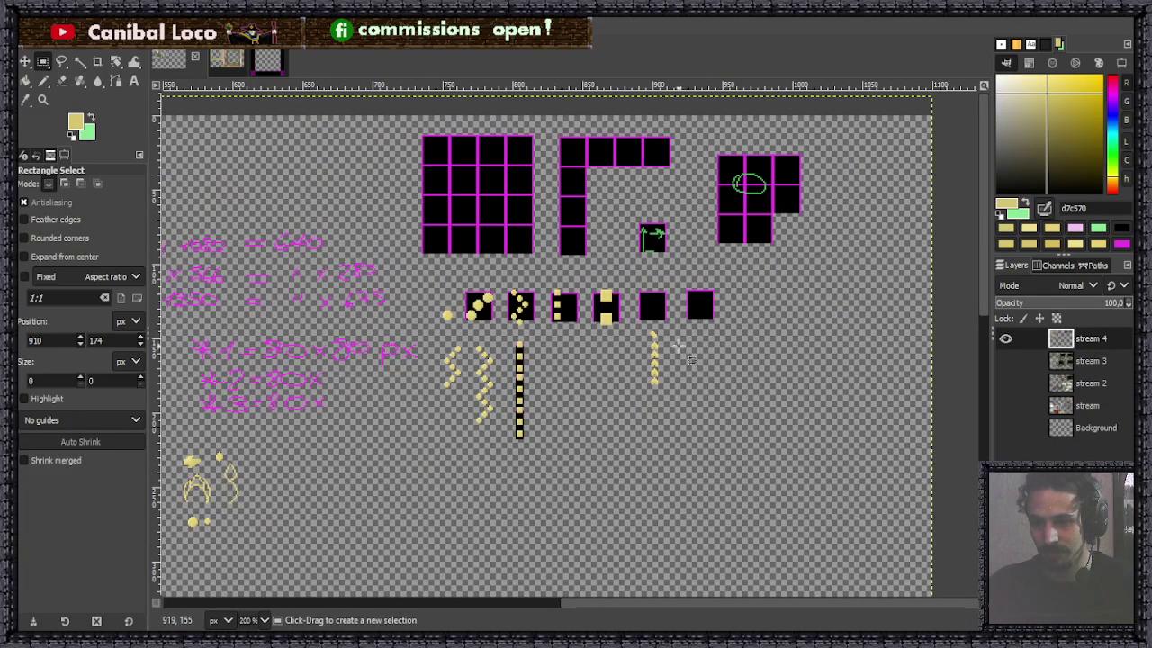
scroll(681, 330, "up", 3)
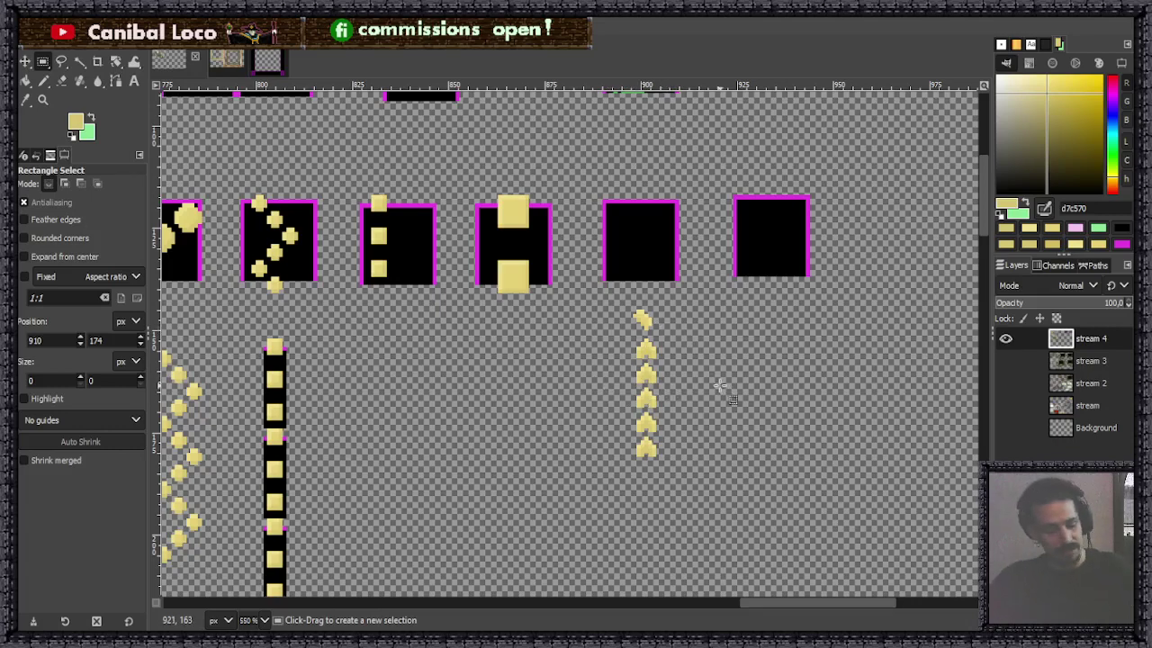
key("ctrl+s")
Pick the light yellow efde8c from the arc for the pencil and save the image again.
key("n")
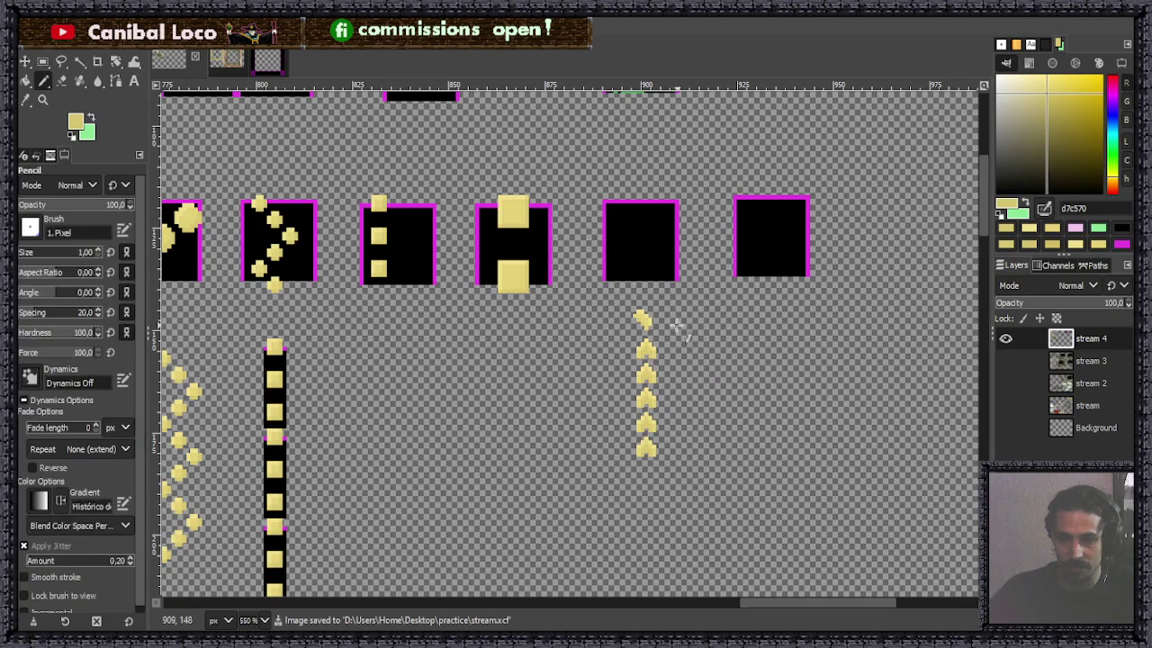
scroll(659, 308, "up", 5)
left_click(638, 315, "ctrl")
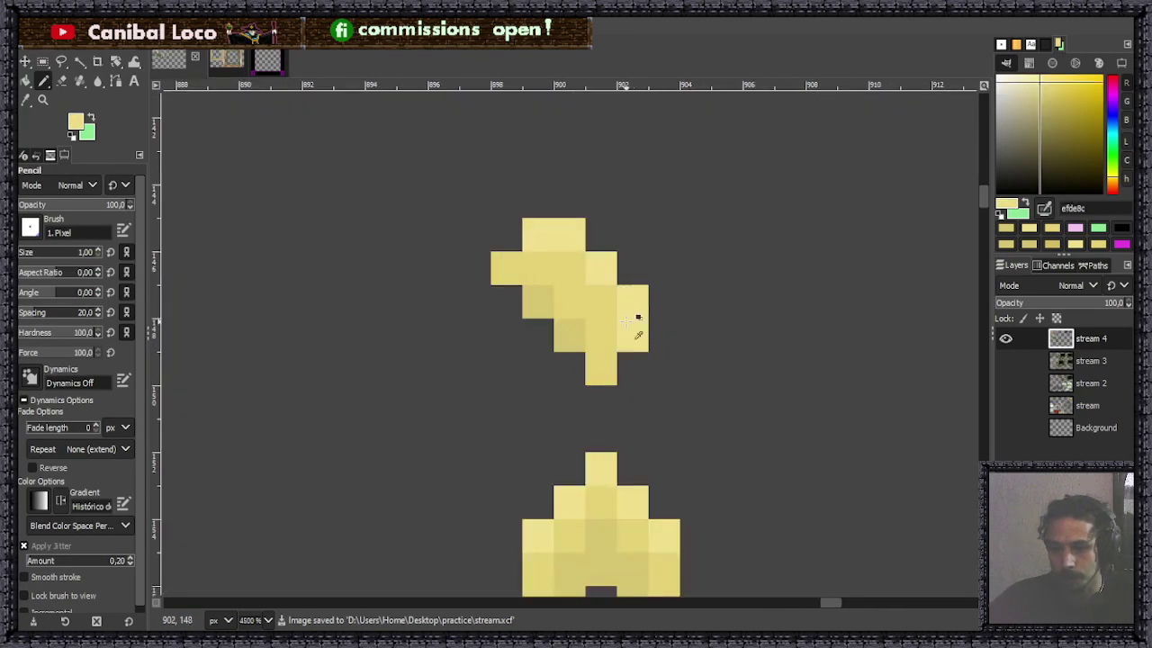
scroll(635, 297, "down", 5)
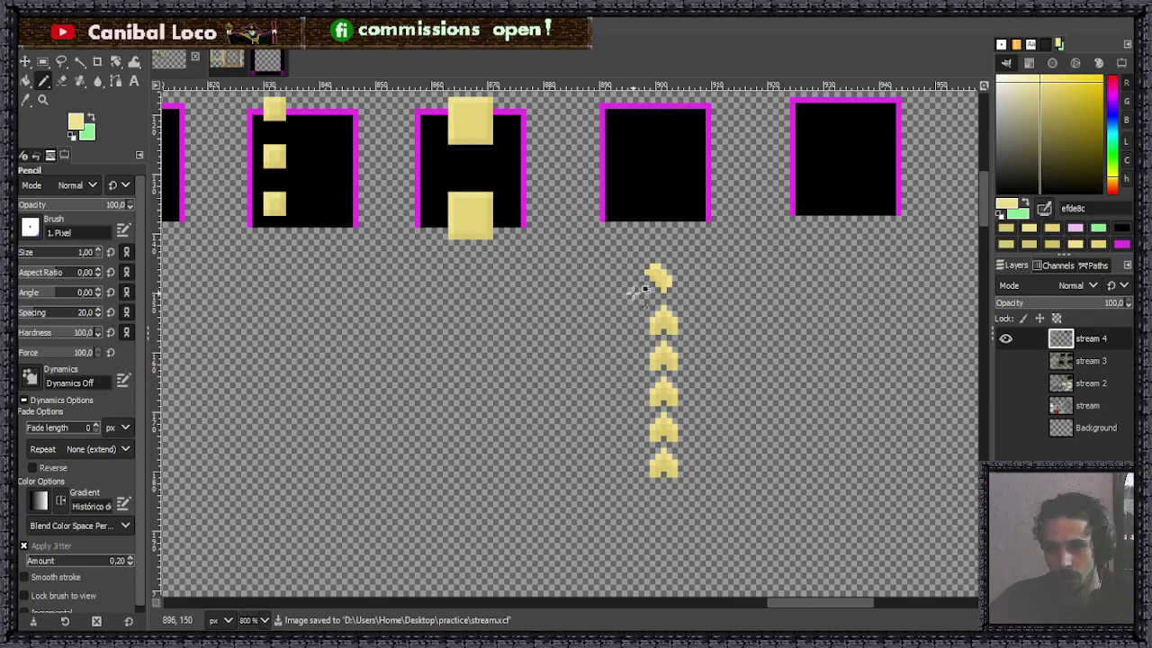
scroll(612, 292, "down", 2)
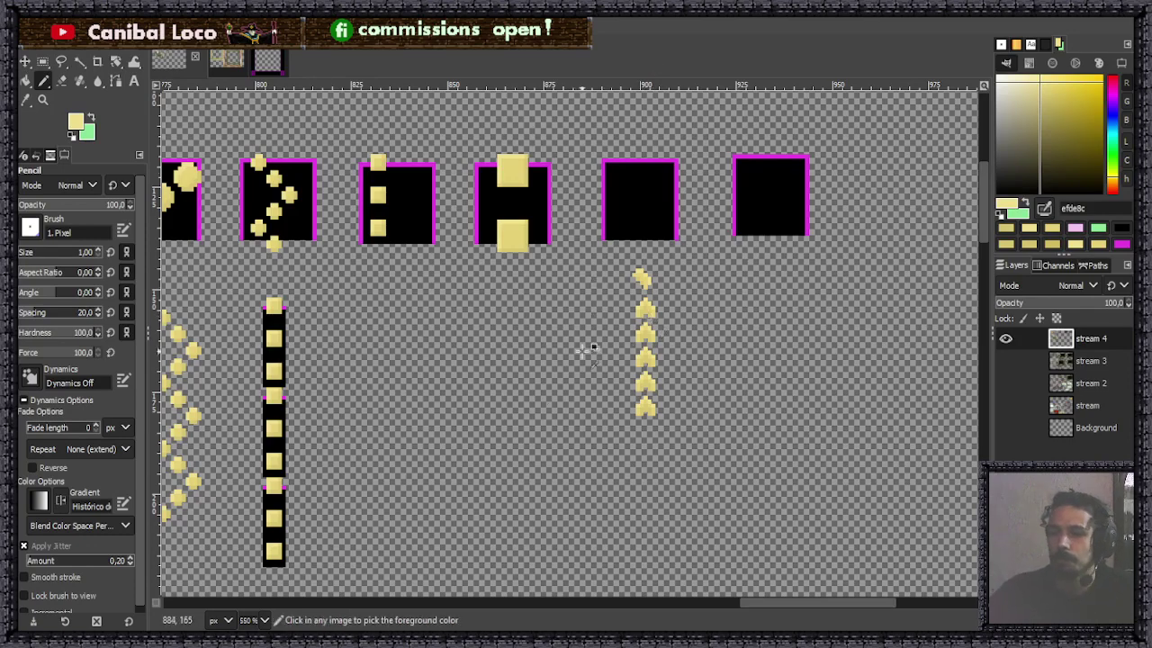
scroll(597, 280, "down", 4, "ctrl")
key("ctrl+s")
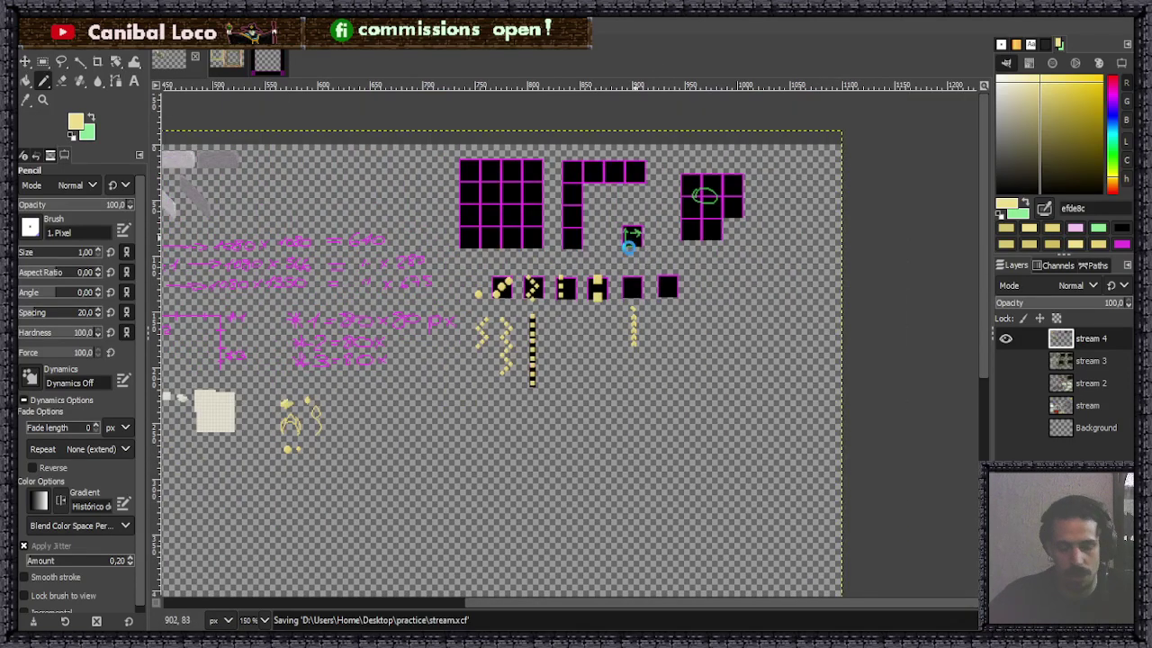
Try freehand curved pencil strokes in the empty area below the third and fourth tiles, undoing each one.
scroll(621, 306, "up", 7, "ctrl")
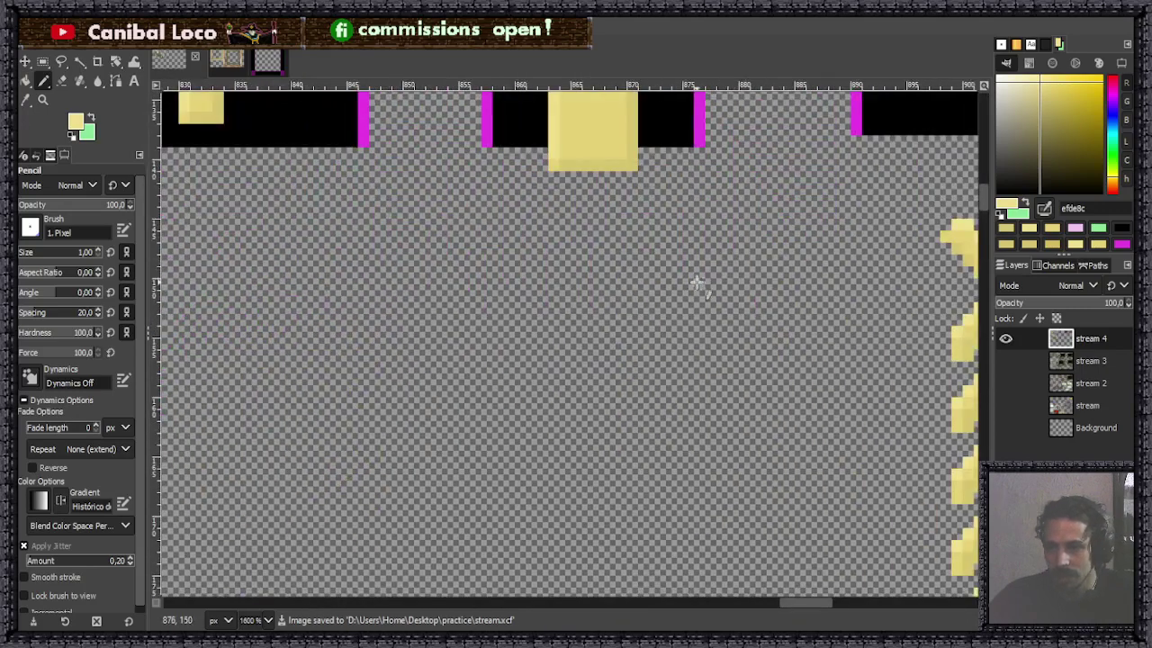
scroll(596, 335, "down", 3, "ctrl")
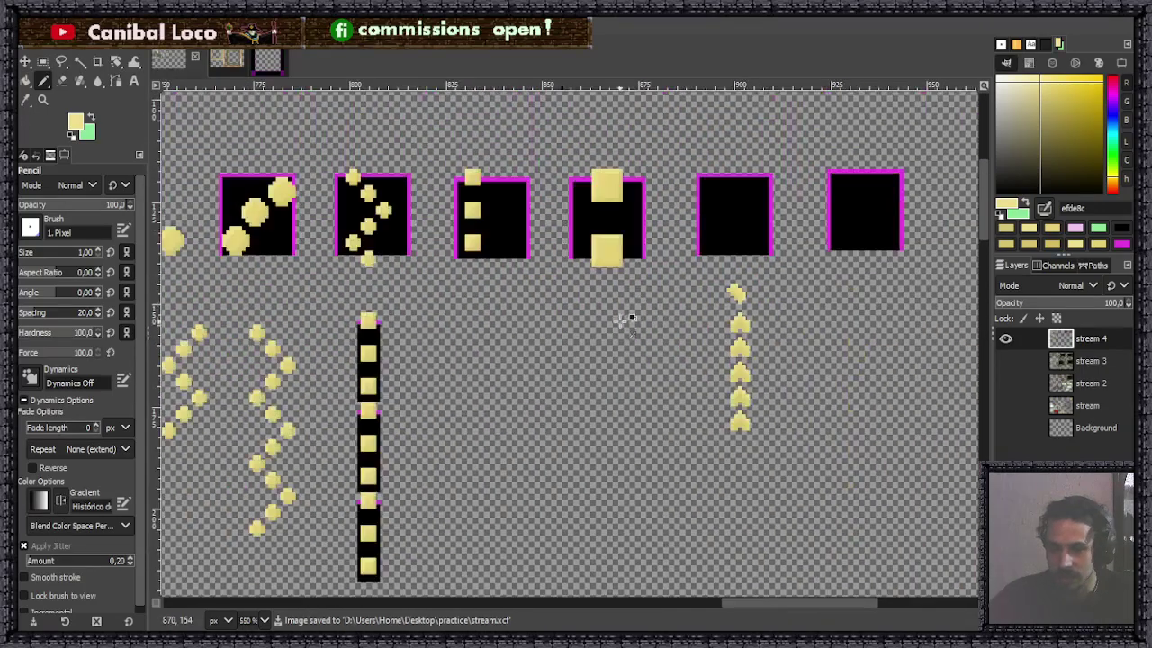
scroll(491, 331, "up", 2, "ctrl")
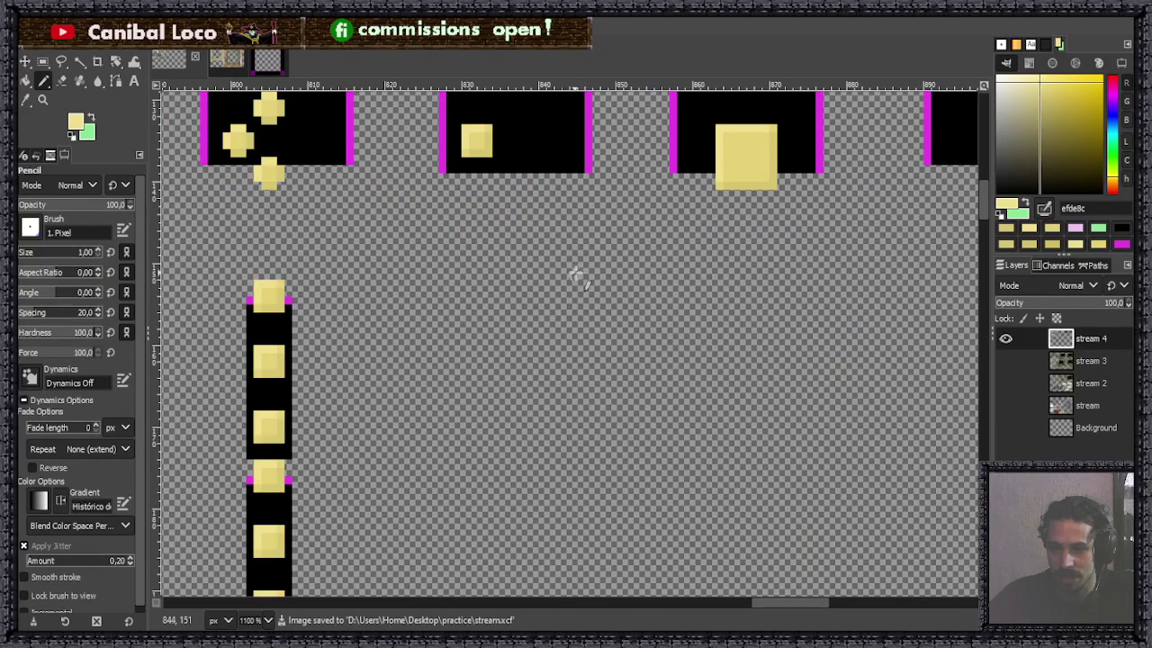
mouse_move(583, 263)
left_mouse_down()
mouse_move(548, 300)
mouse_move(476, 340)
left_mouse_up()
key("ctrl+z")
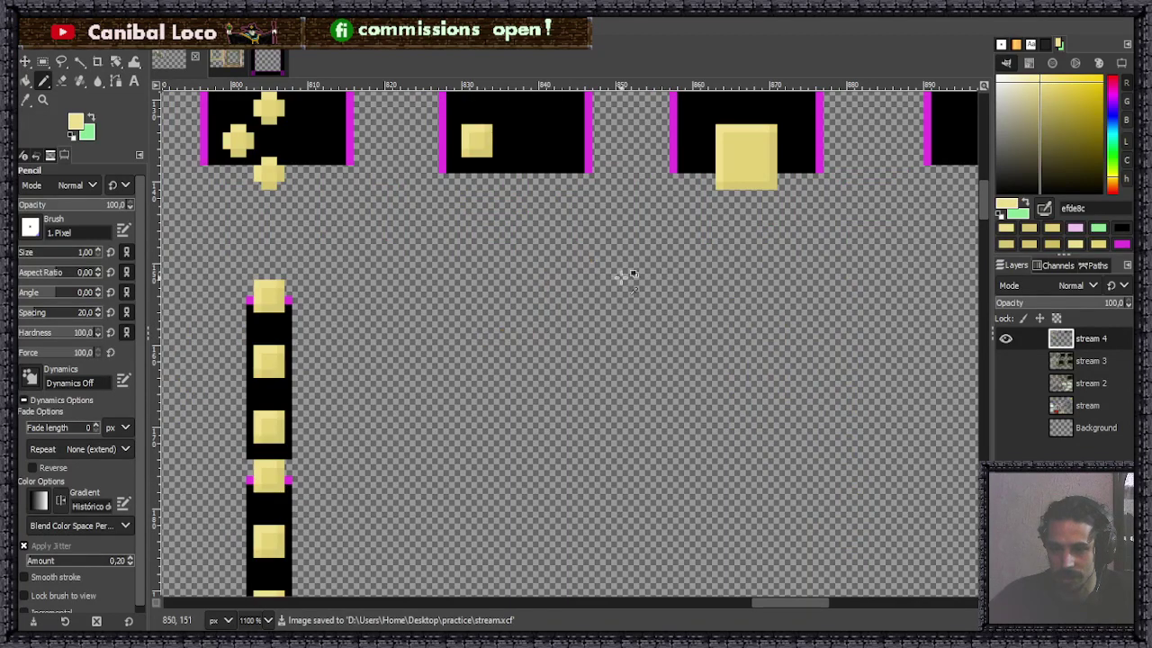
mouse_move(617, 245)
left_mouse_down()
mouse_move(549, 375)
mouse_move(480, 412)
left_mouse_up()
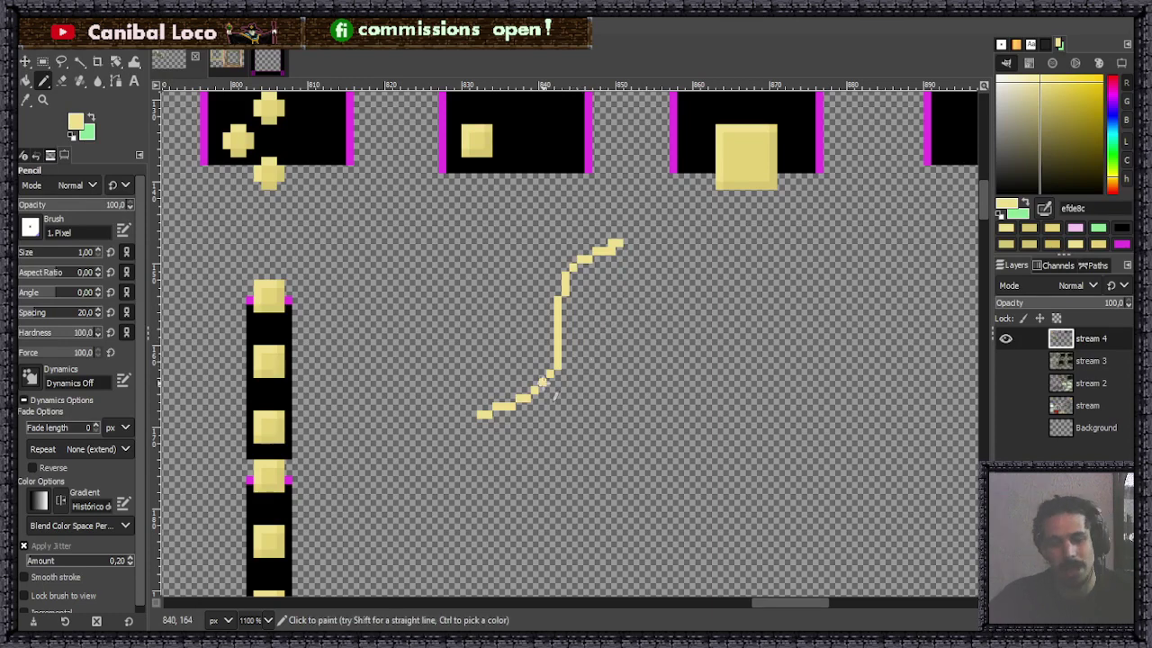
key("ctrl+z")
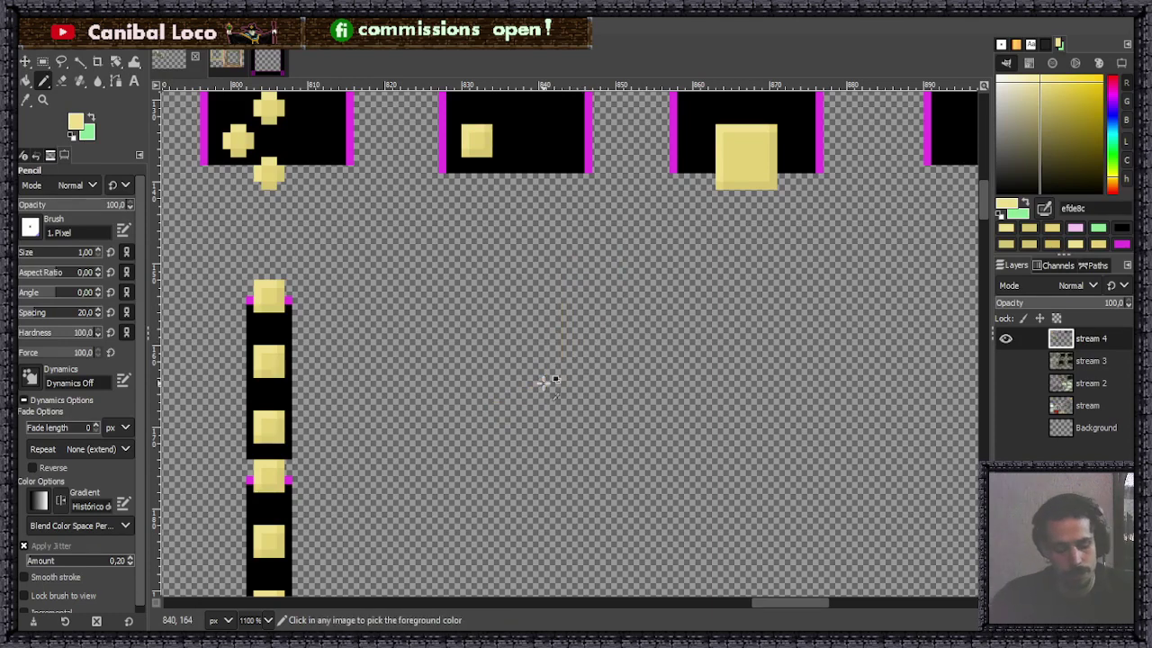
Save the image and pencil a solid light yellow efde8c rectangle, 6 × 9 px, in the empty area below the third tile.
key("ctrl+s")
scroll(489, 325, "up", 2)
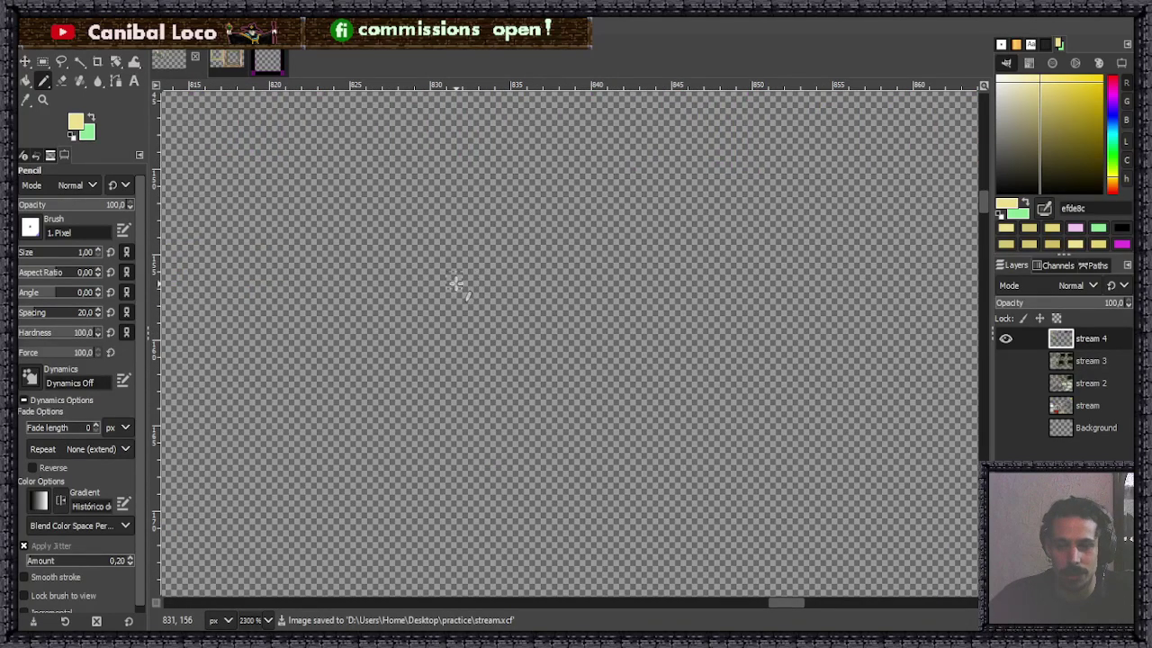
mouse_move(465, 270)
left_mouse_down()
mouse_move(535, 320)
mouse_move(519, 367)
left_mouse_up()
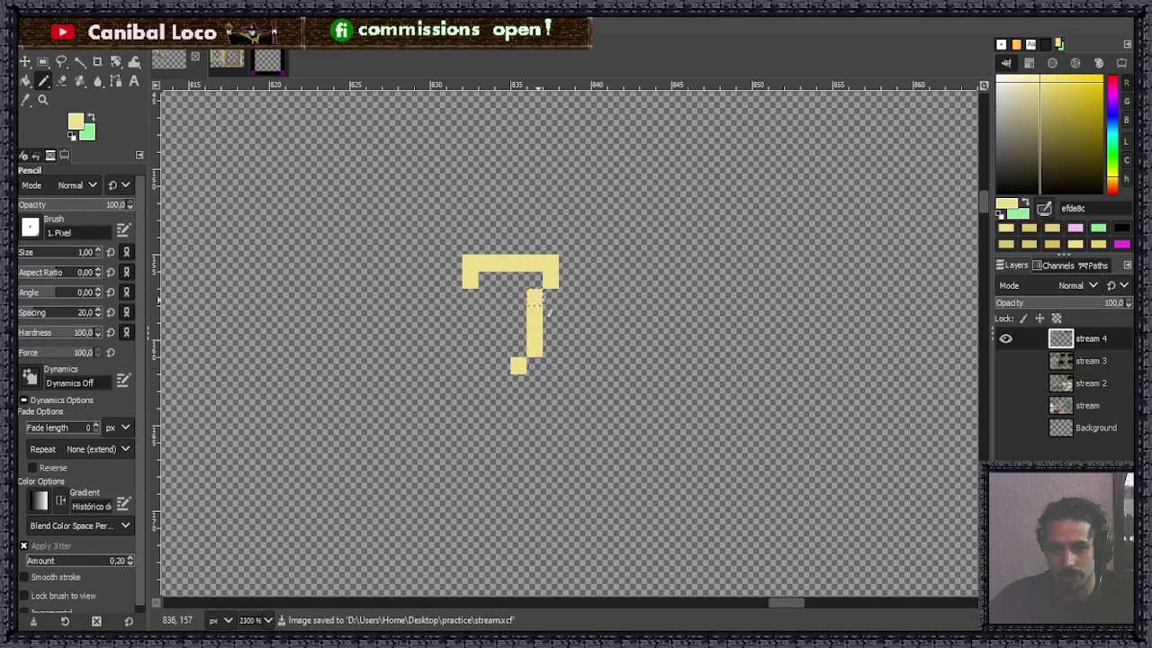
mouse_move(535, 274)
left_mouse_down()
mouse_move(550, 297)
mouse_move(550, 281)
mouse_move(550, 401)
mouse_move(468, 401)
left_mouse_up()
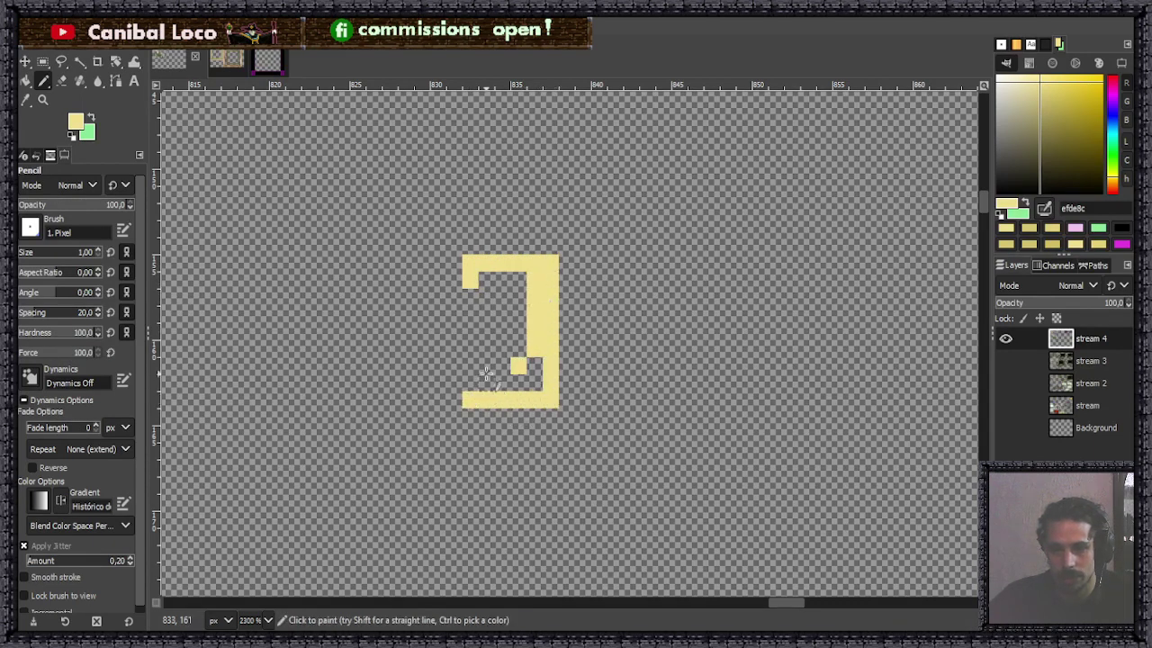
mouse_move(470, 279)
left_mouse_down()
mouse_move(470, 401)
mouse_move(486, 401)
left_mouse_up()
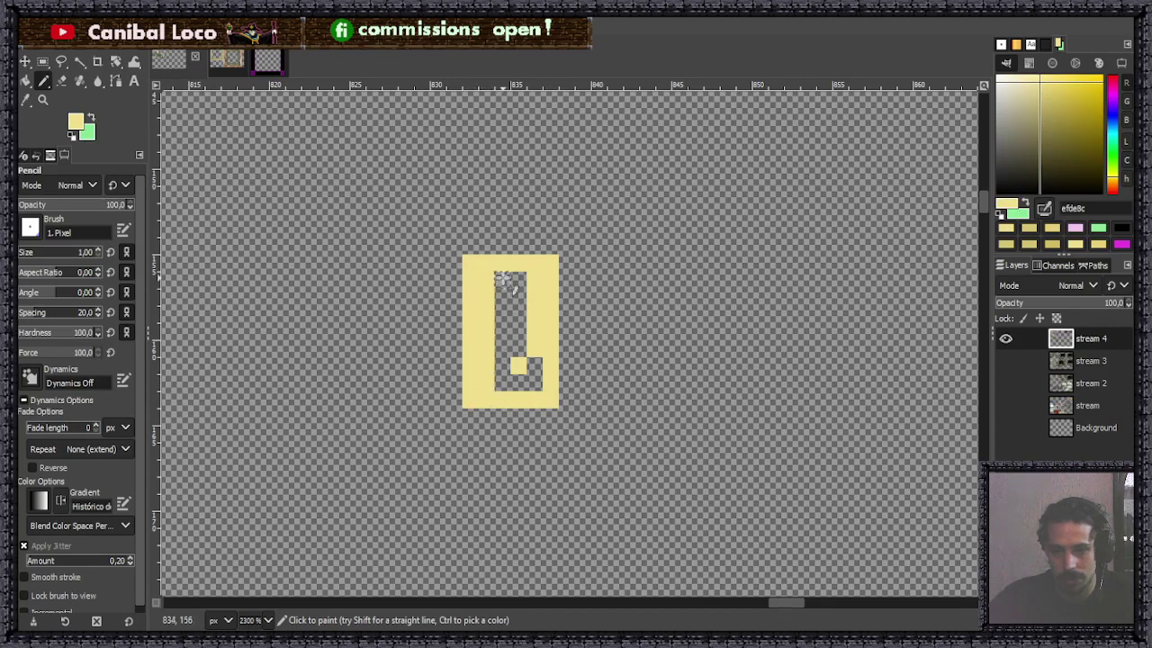
mouse_move(502, 279)
left_mouse_down()
mouse_move(502, 383)
mouse_move(518, 278)
mouse_move(518, 382)
mouse_move(544, 362)
left_mouse_up()
Pick the medium yellow e4d075 from the fourth tile's lower square and recolour the whole 6 × 9 px rectangle with it.
scroll(504, 288, "down", 3)
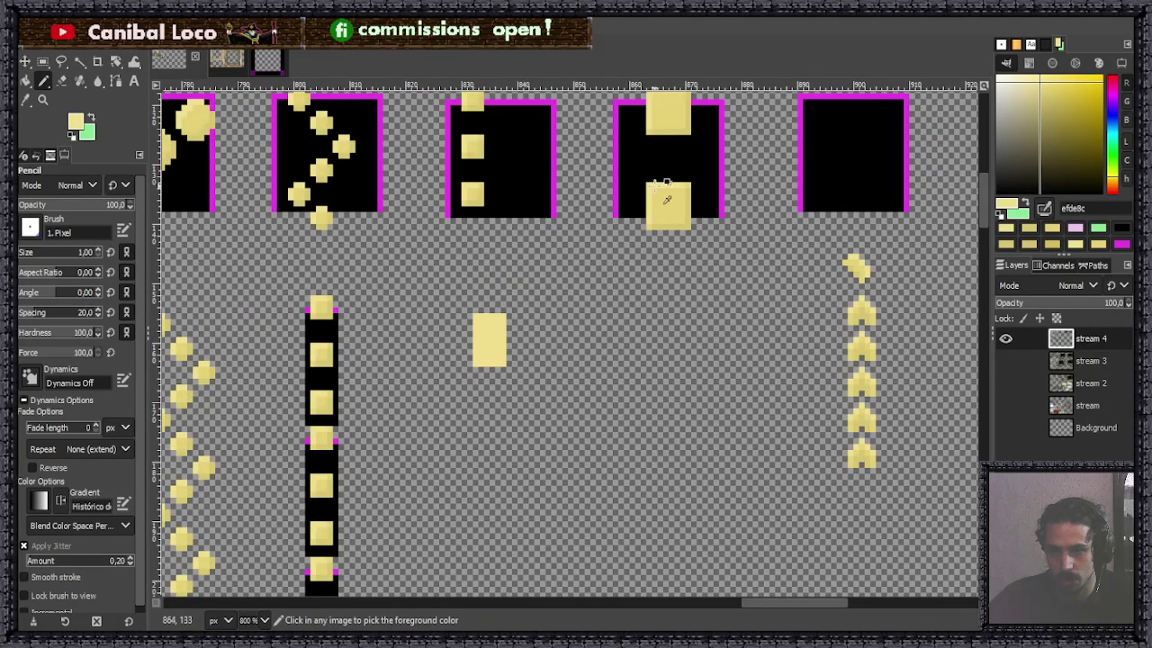
scroll(489, 285, "up", 4)
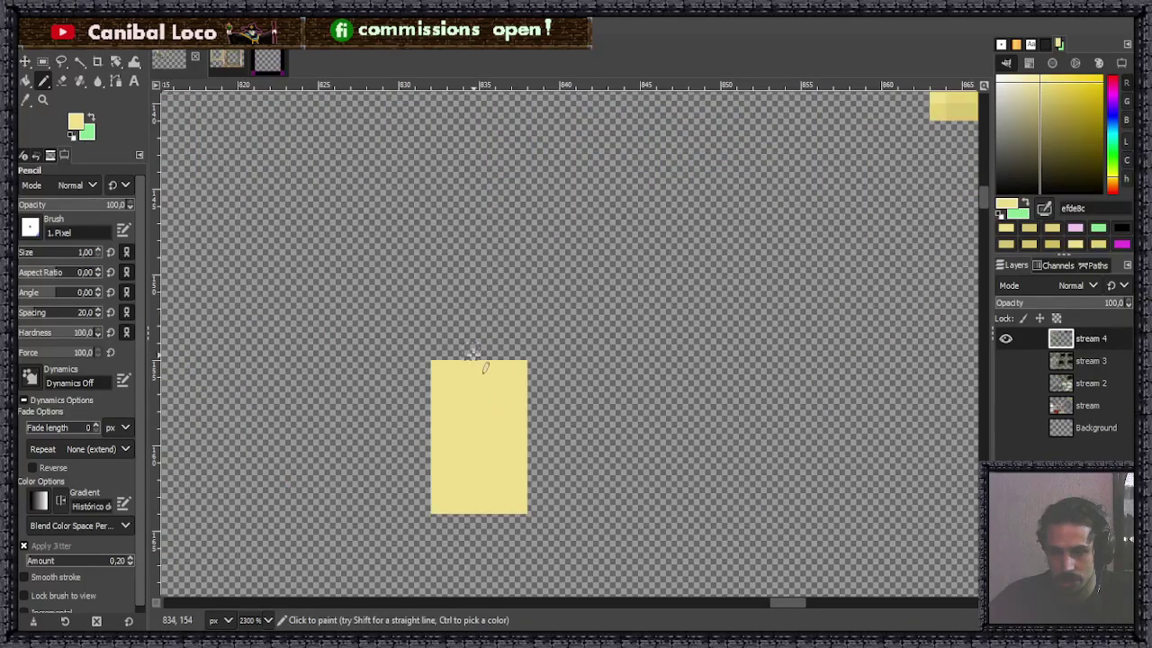
scroll(529, 313, "down", 3)
left_click(754, 185, "ctrl")
scroll(528, 335, "up", 3)
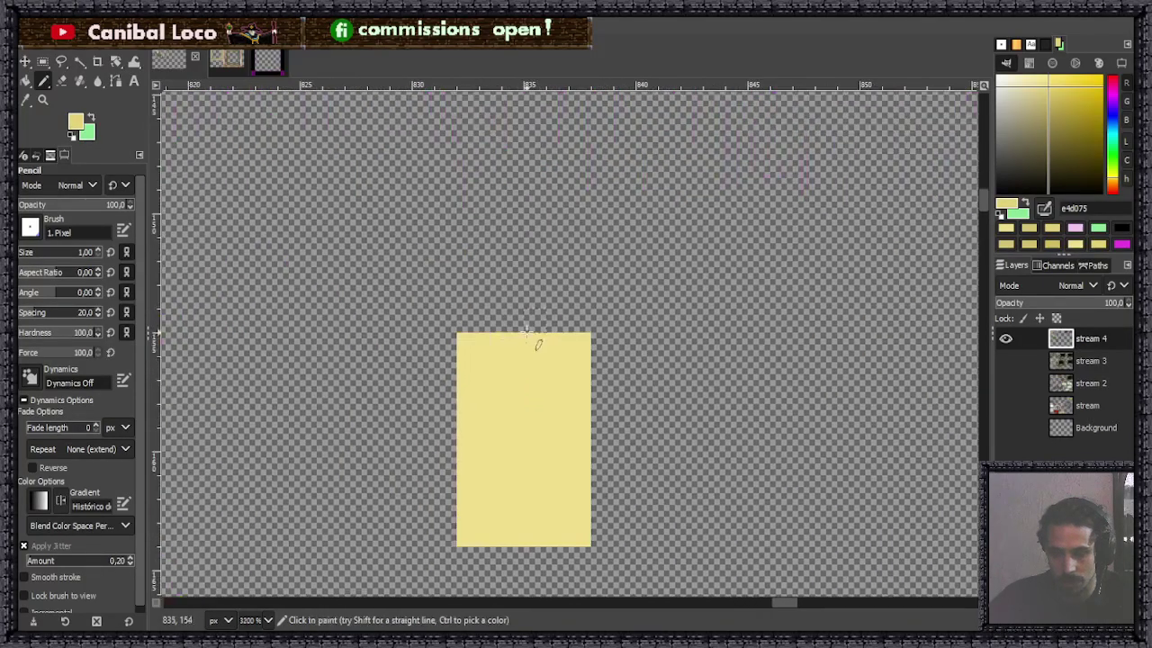
key("shift+b")
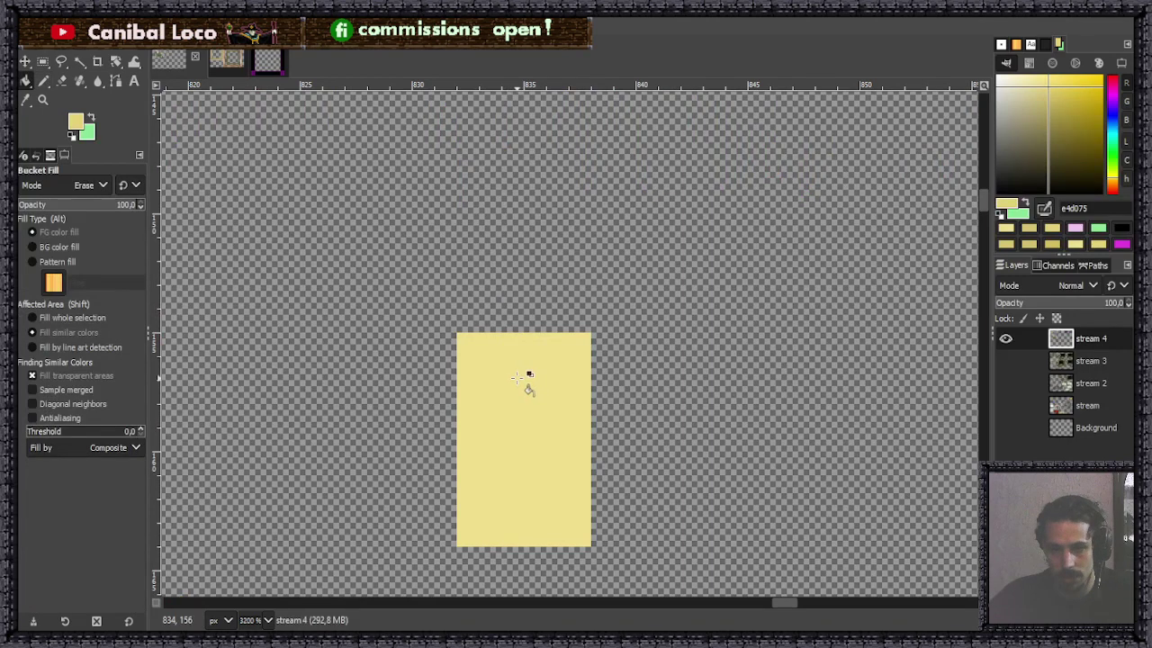
key("n")
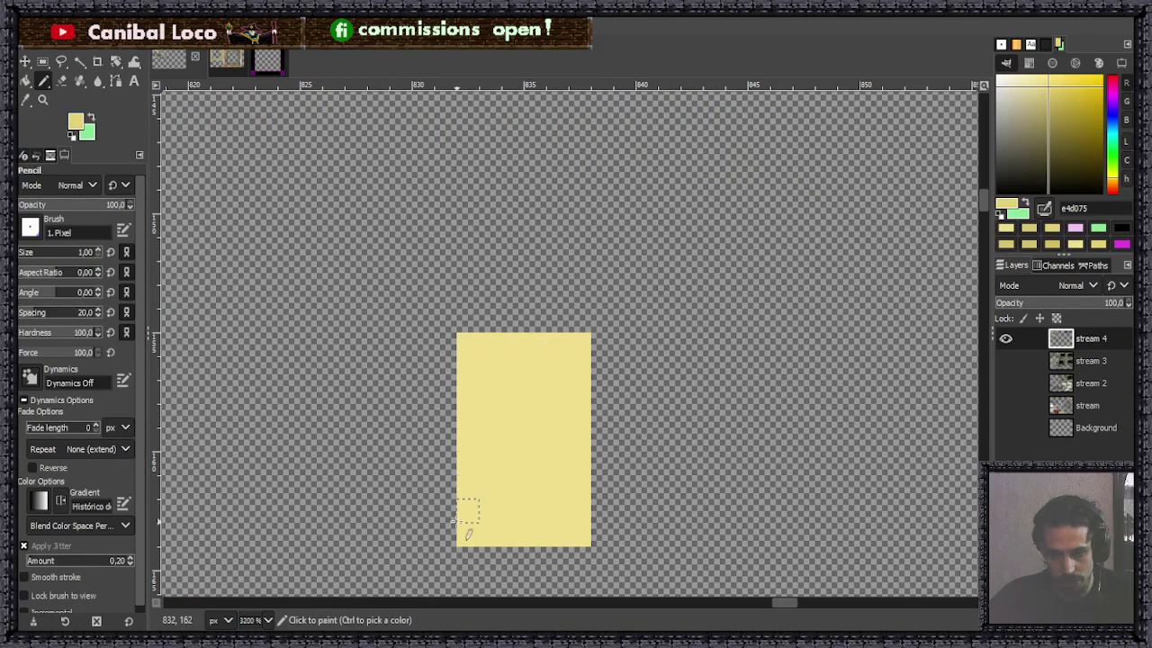
mouse_move(455, 521)
left_mouse_down()
mouse_move(464, 529)
mouse_move(468, 347)
mouse_move(482, 349)
mouse_move(555, 532)
mouse_move(609, 554)
left_mouse_up()
key("r")
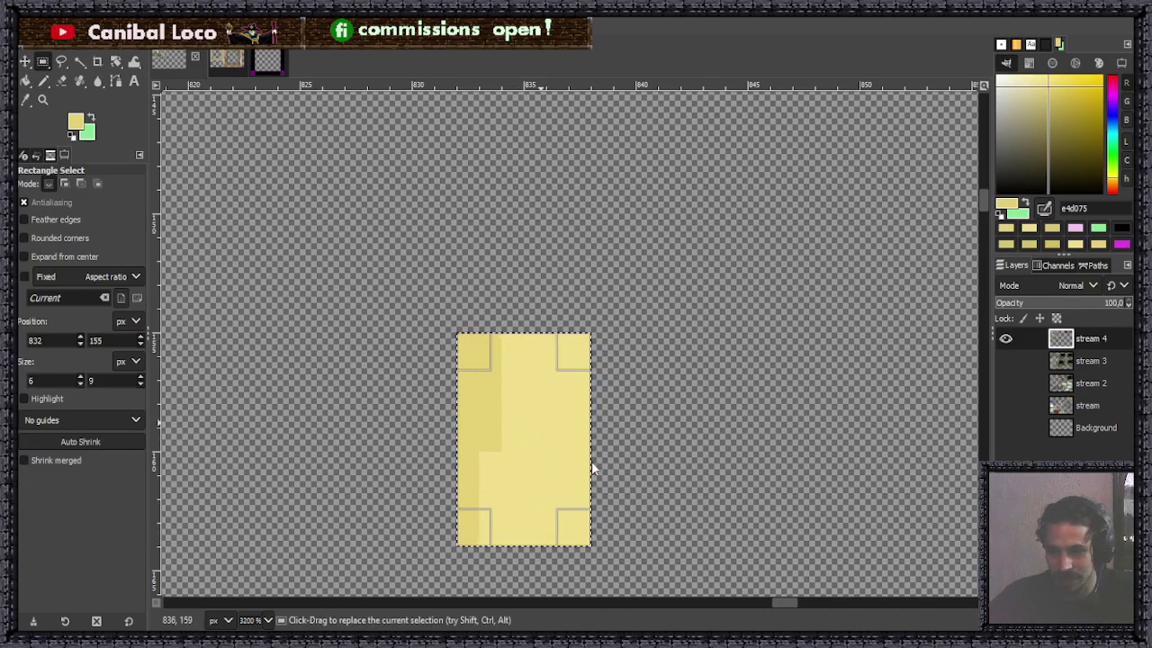
key("ctrl+comma")
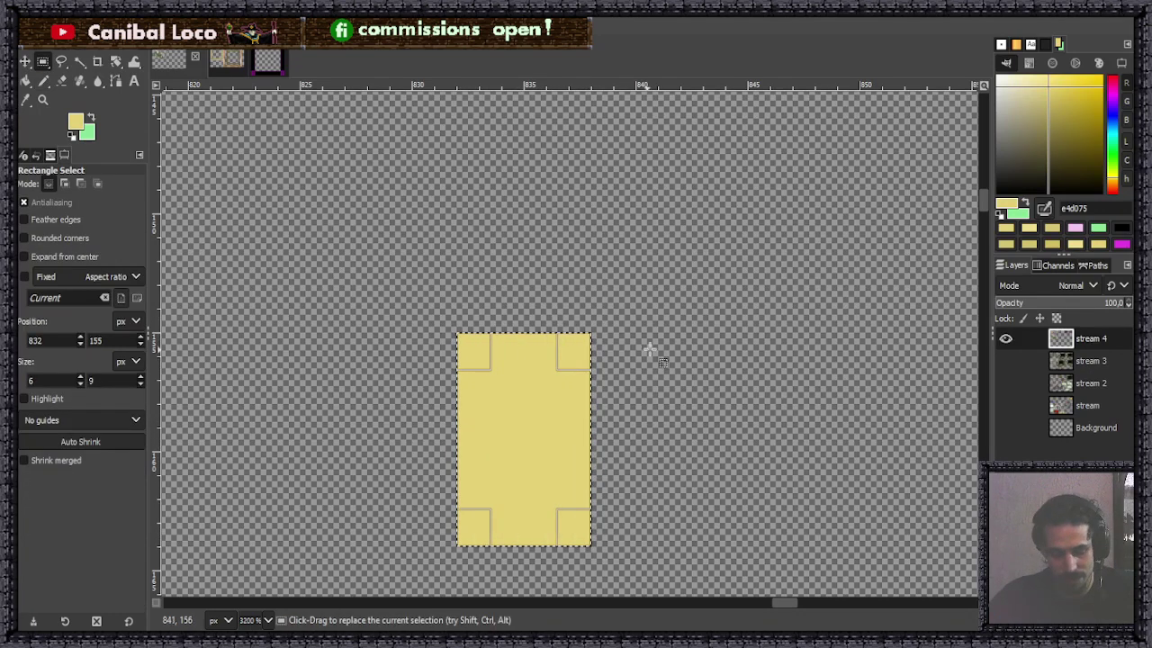
Clear the selection, pick light yellow efde8c from the fourth tile's lower square and pencil a stepped diagonal highlight across the upper rectangle.
left_click(695, 343)
key("n")
scroll(619, 360, "down", 3)
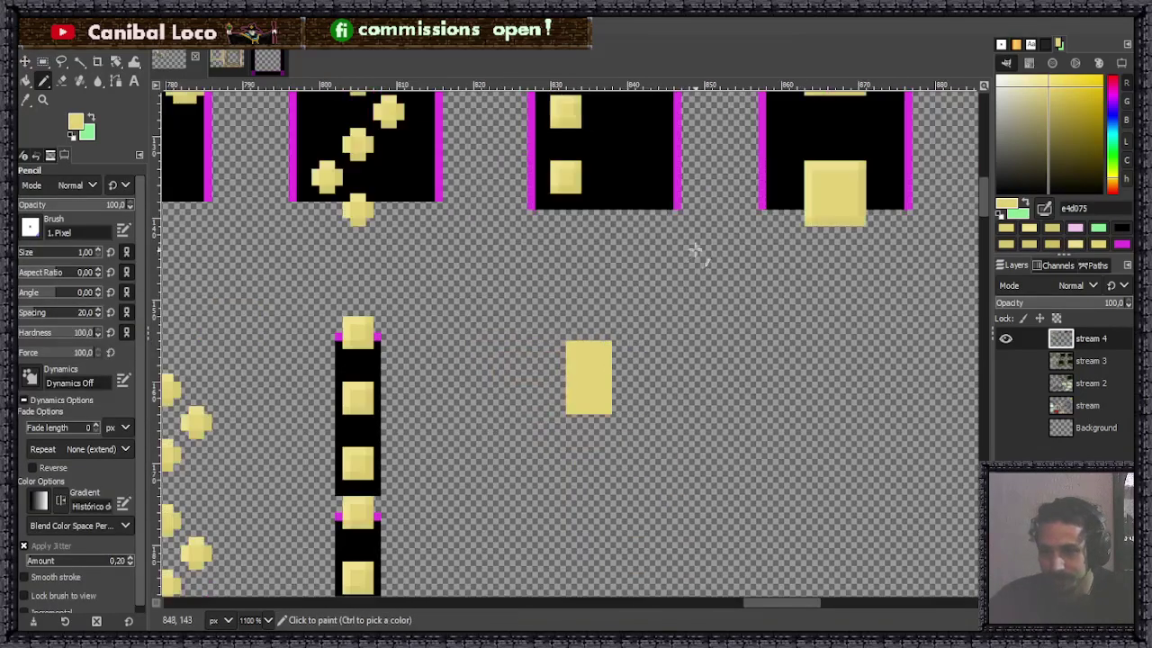
left_click(815, 178, "ctrl")
scroll(608, 355, "up", 3)
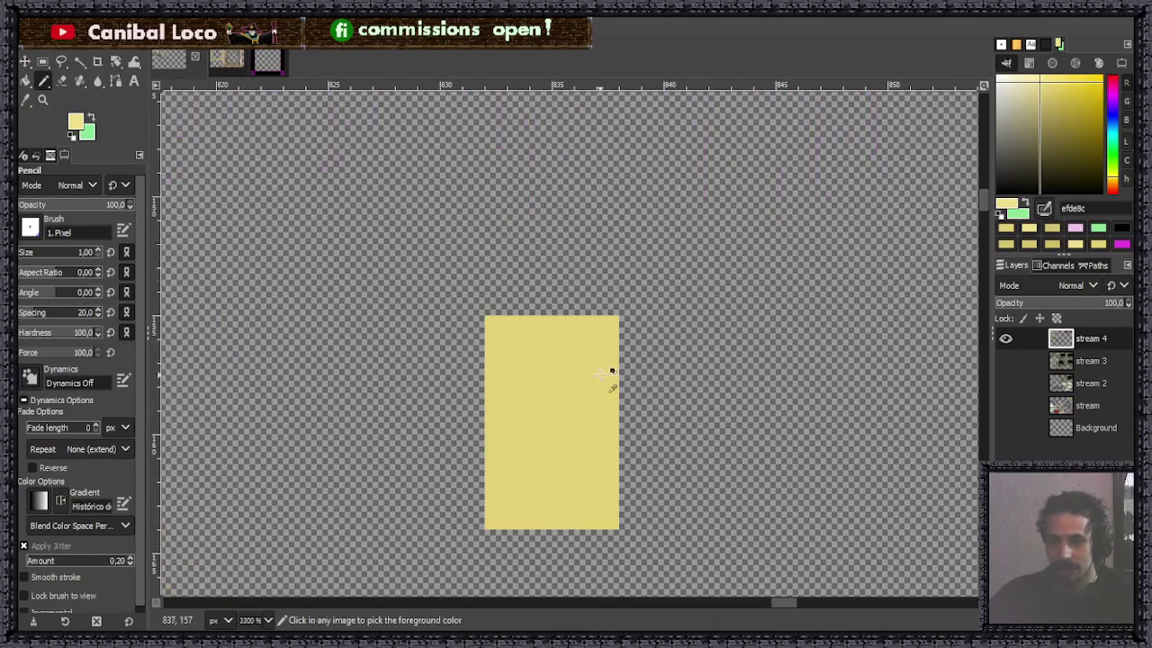
left_click(496, 328)
left_click(518, 327)
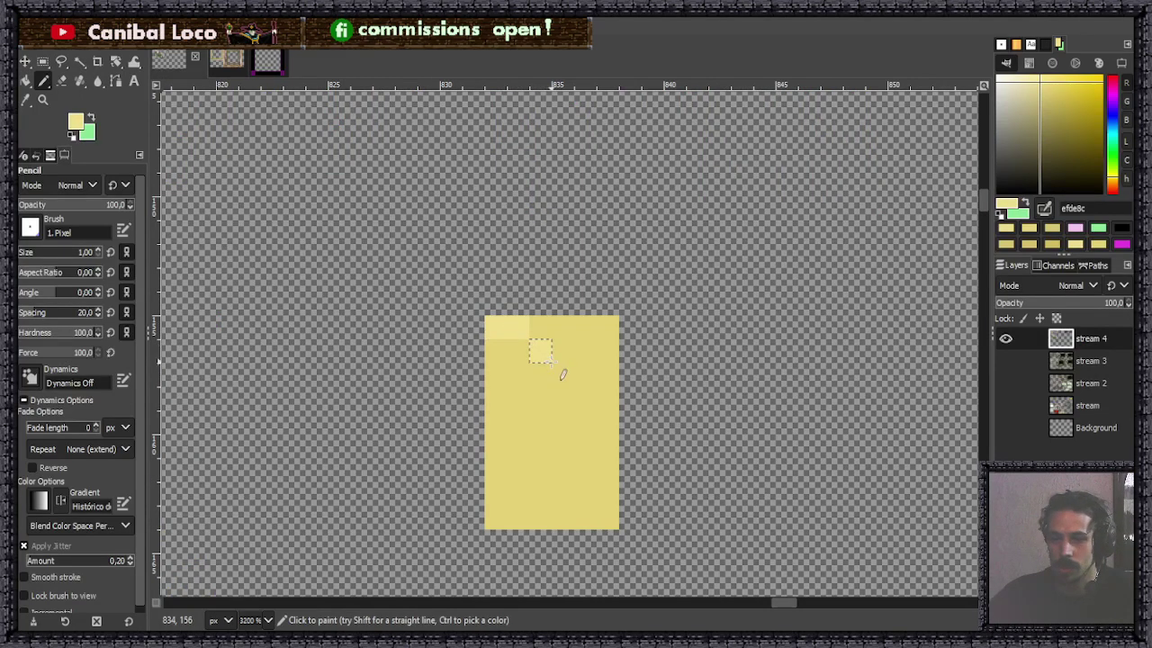
left_click(561, 373)
left_click(585, 394)
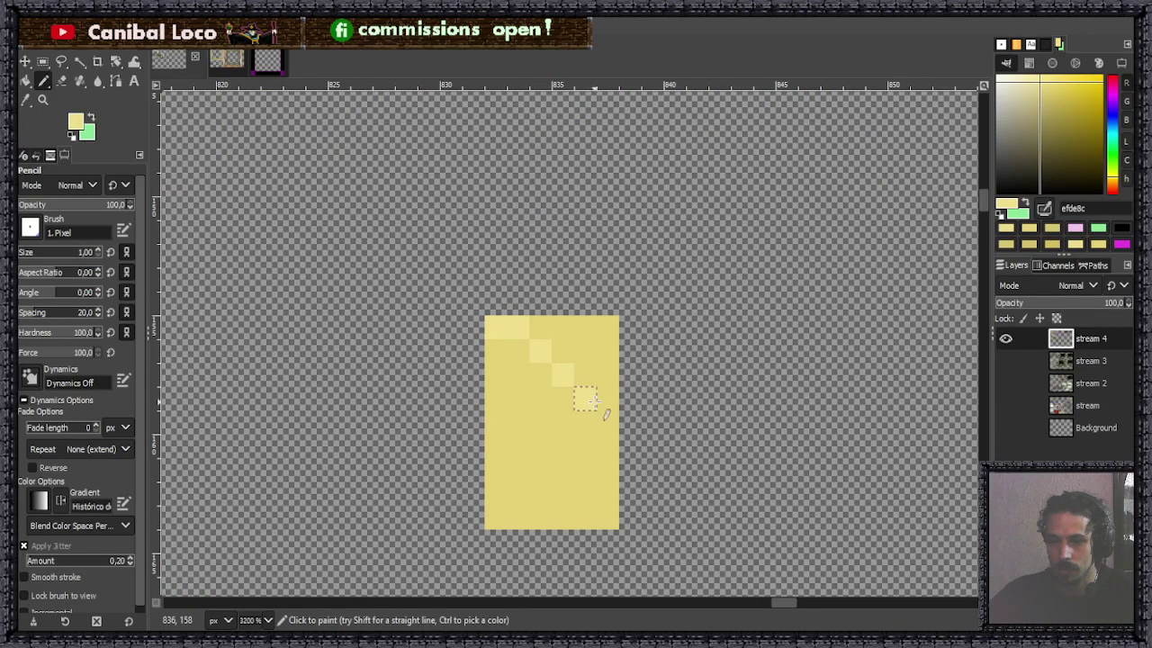
left_click(607, 414)
Pick dark yellow d7c570 from the fourth tile's lower square and pencil a stepped diagonal shading line below the highlight on the rectangle.
scroll(606, 300, "down", 4)
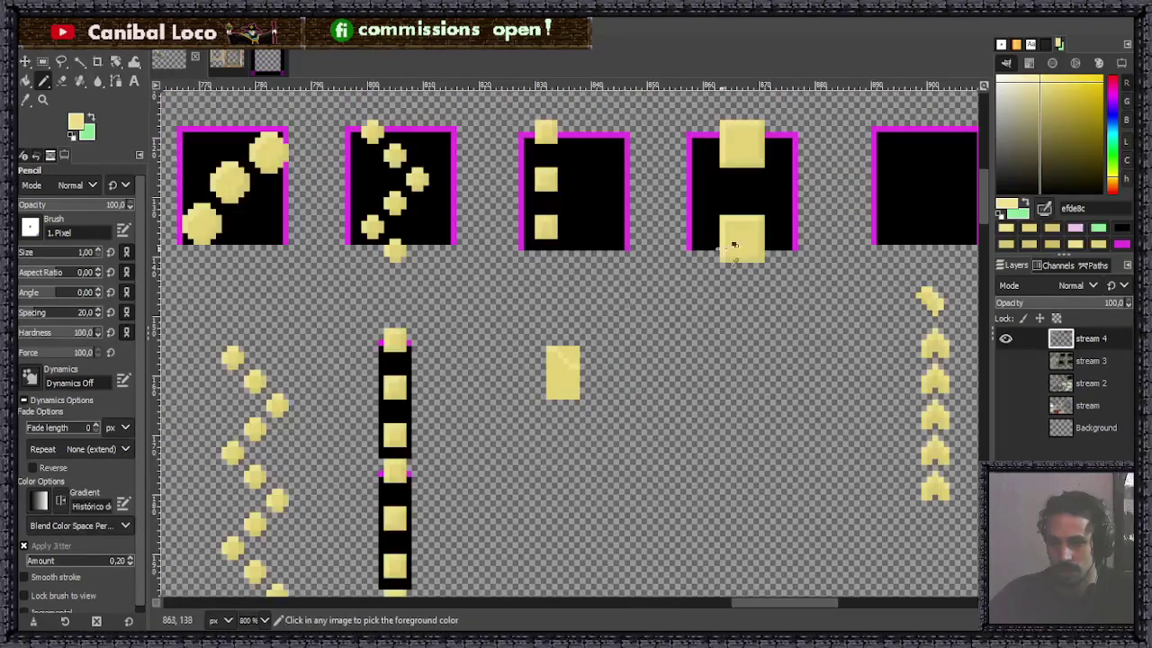
left_click(763, 253, "ctrl")
scroll(576, 380, "up", 4)
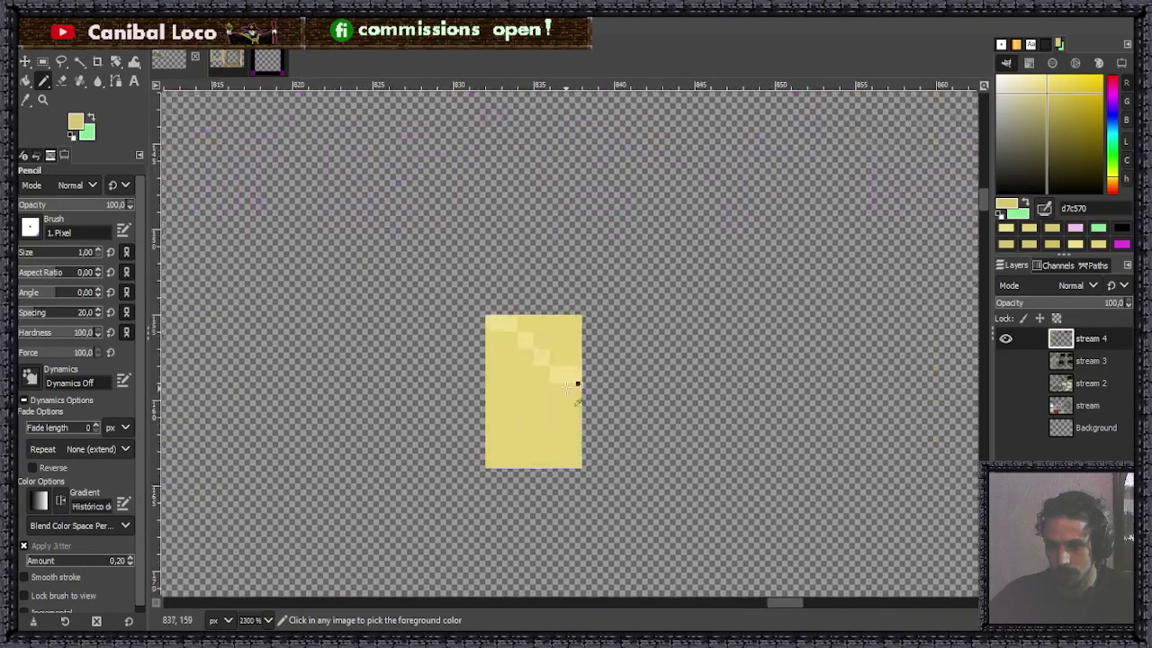
left_click(424, 309)
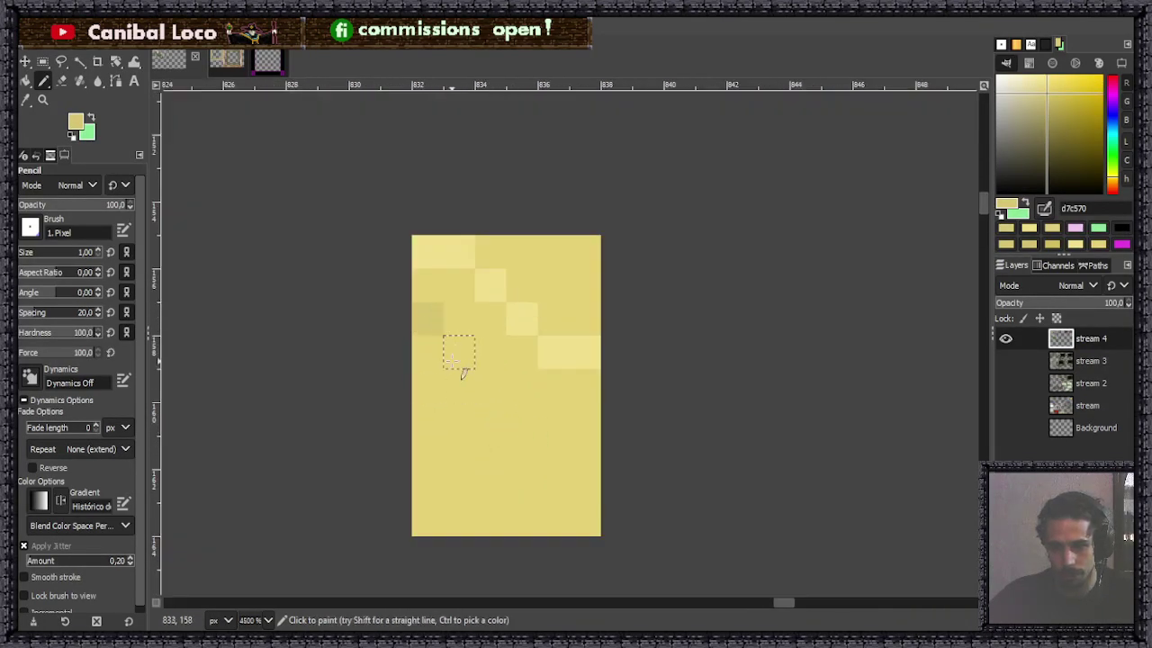
left_click(436, 359)
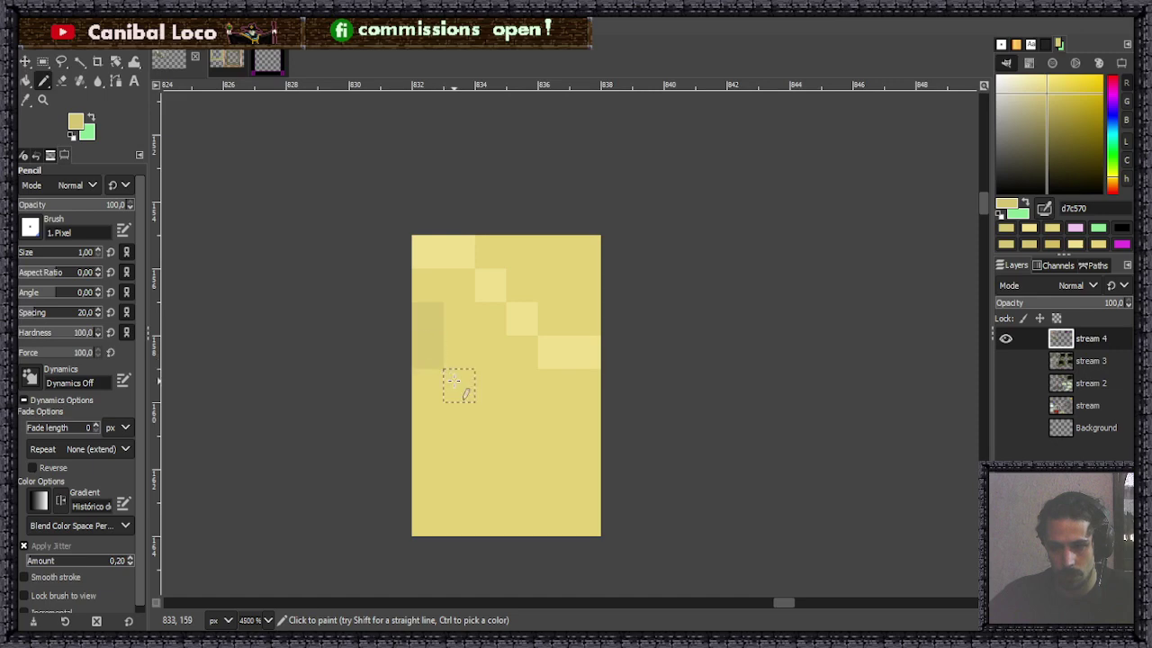
left_click(453, 380)
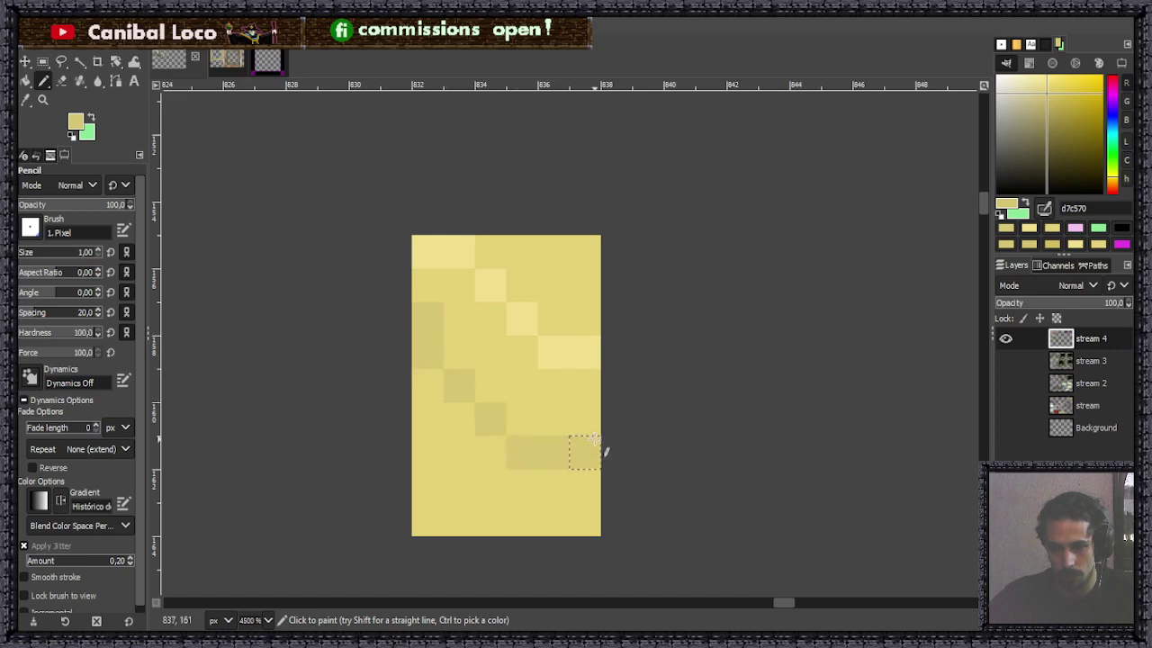
Undo the dark yellow shading line on the rectangle.
scroll(594, 447, "down", 5)
scroll(599, 353, "up", 4)
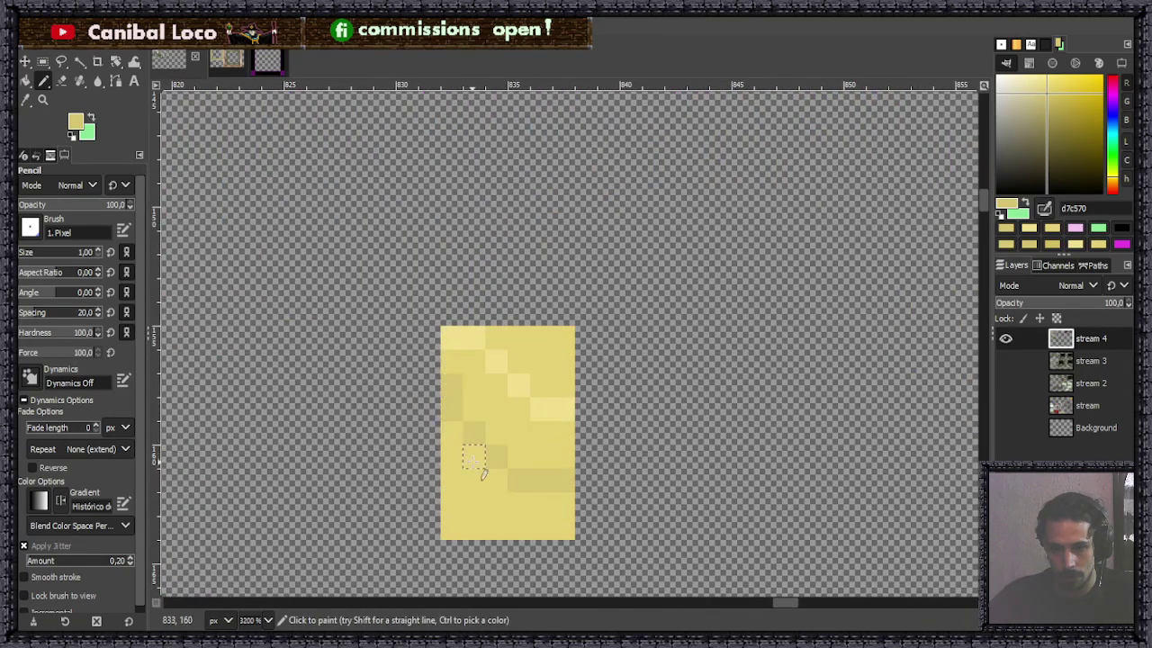
scroll(474, 459, "down", 6)
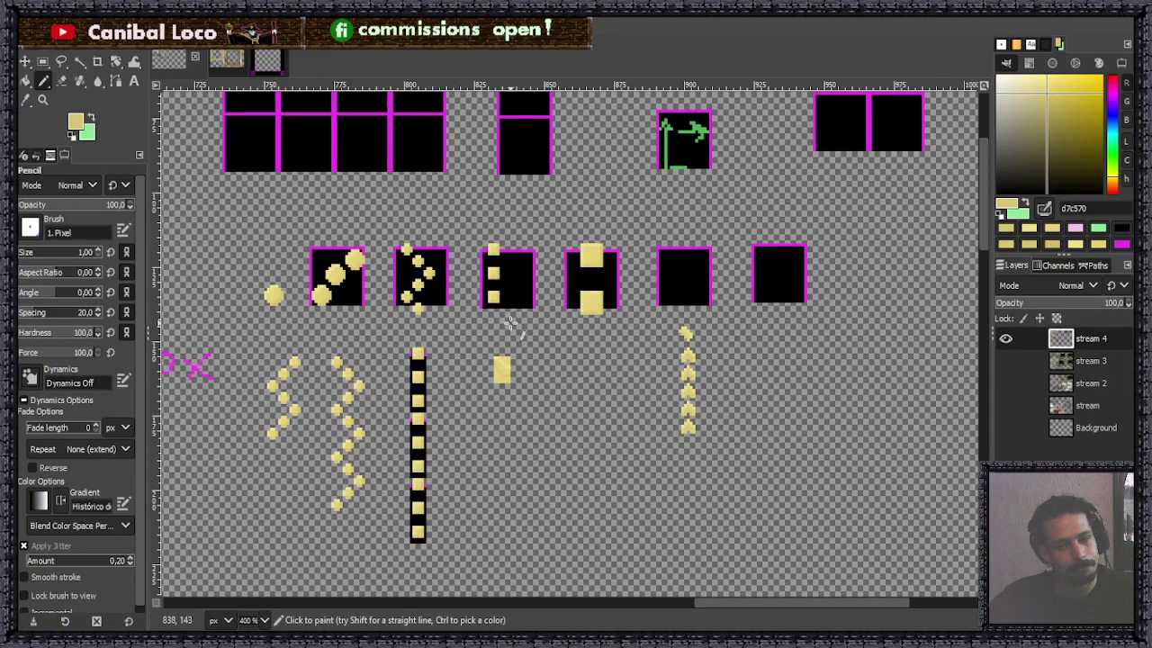
scroll(504, 376, "up", 6)
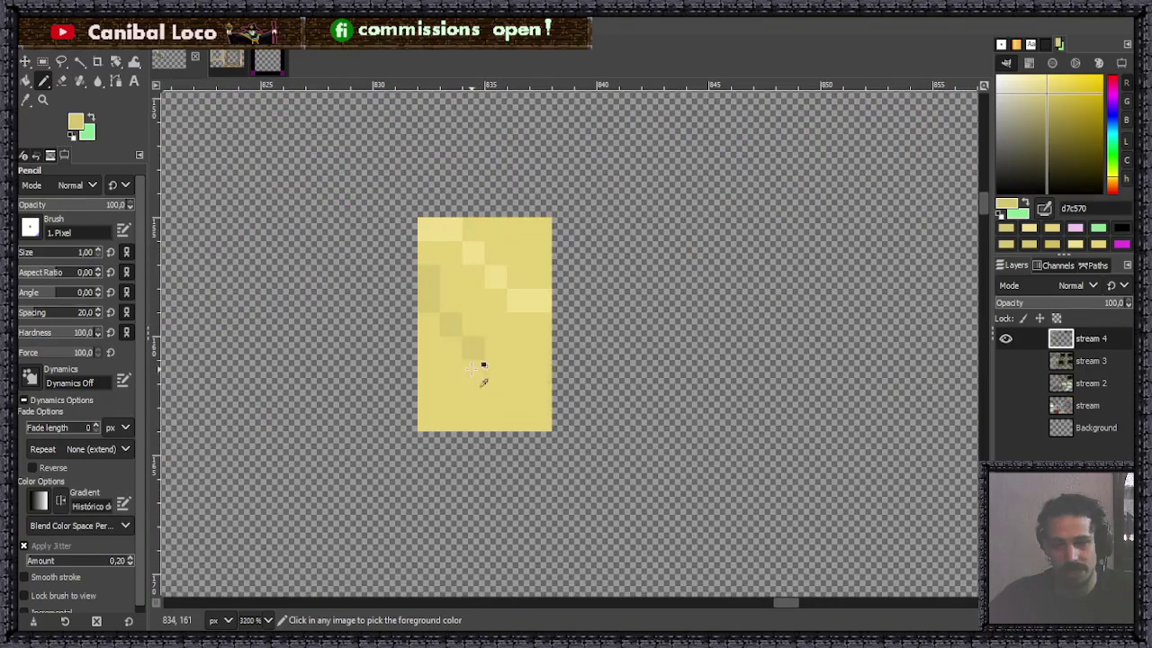
key("ctrl+z")
key("ctrl+z")
Pencil a steeper dark yellow d7c570 shading line from the rectangle's left edge down to its right edge.
scroll(484, 353, "up", 1)
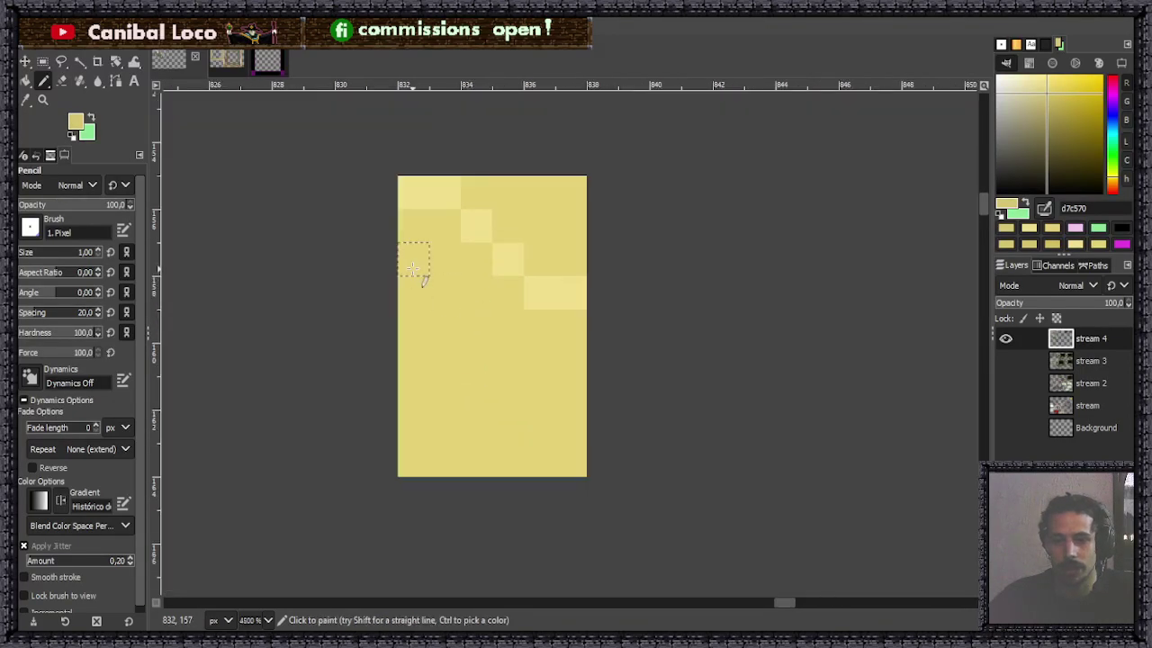
left_click(412, 268)
left_click(442, 305)
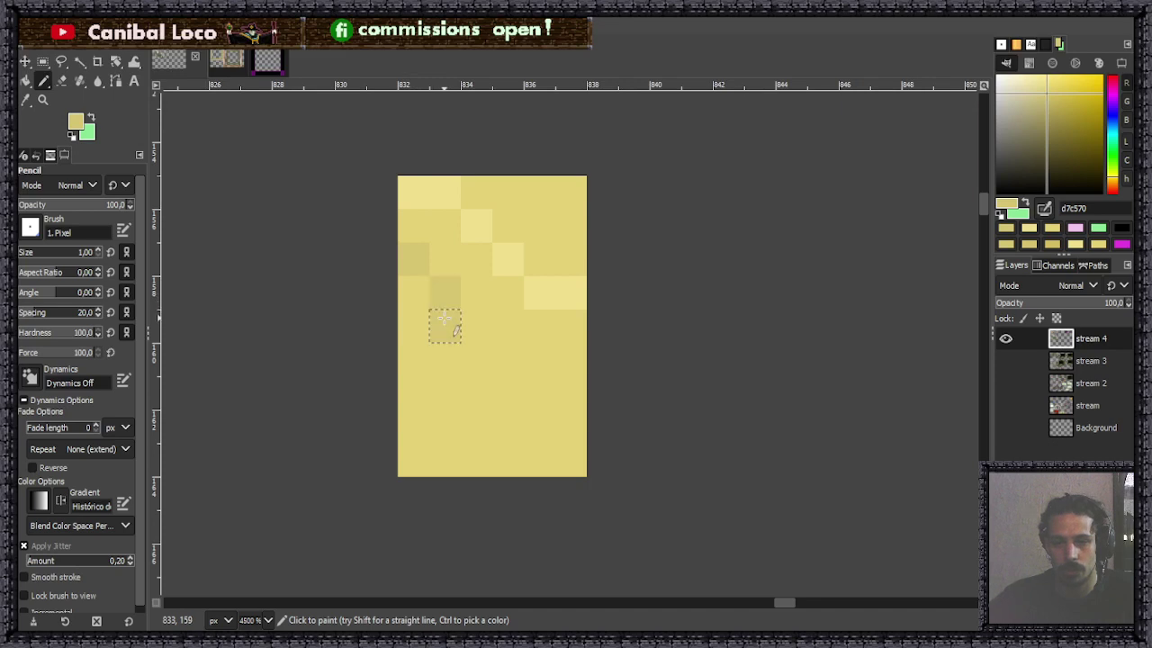
left_click(477, 360)
left_click(507, 391)
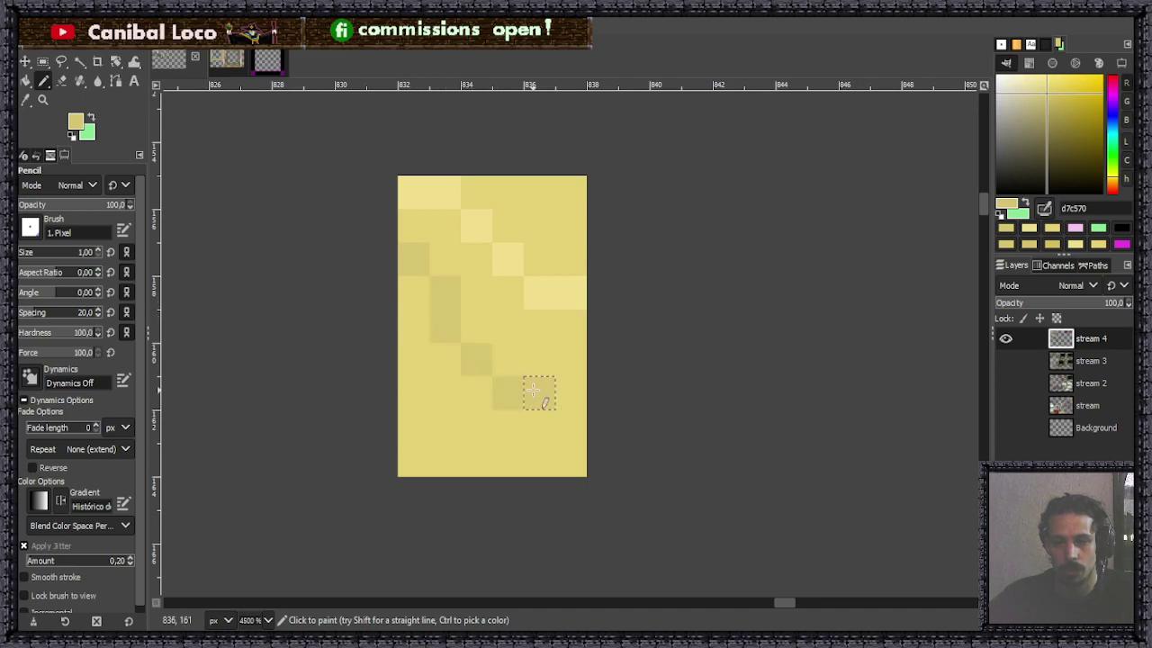
left_click(576, 424)
Try extending the light yellow highlight one pixel down at the rectangle's right edge, repainting that pixel medium yellow e4d075.
scroll(612, 404, "down", 5)
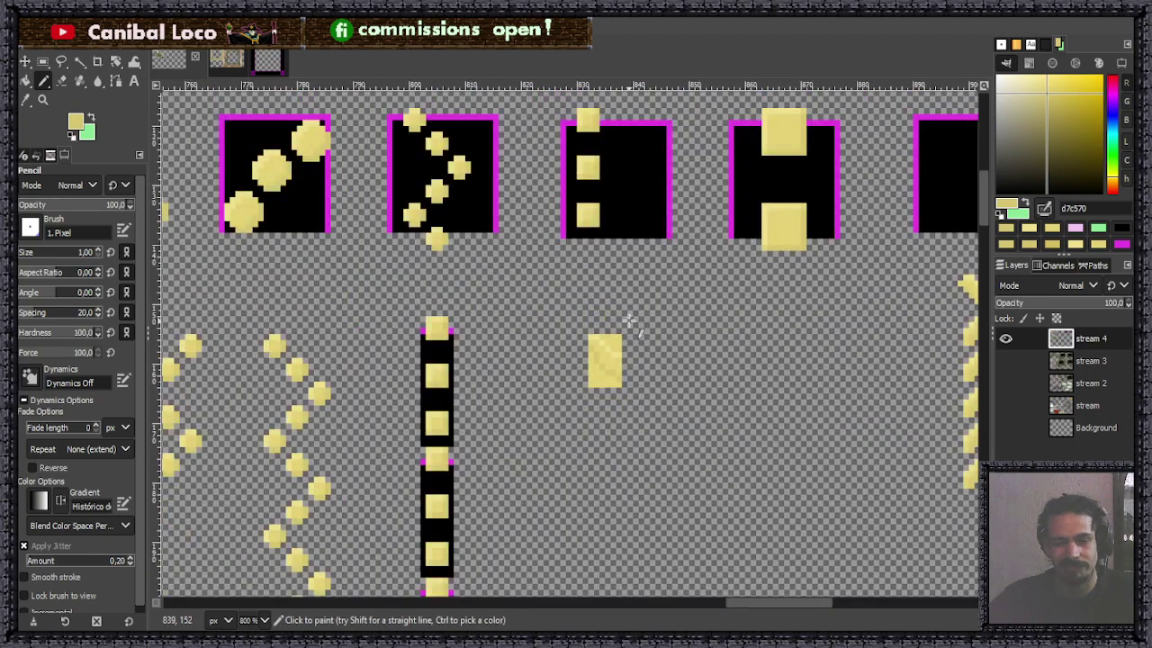
scroll(625, 324, "up", 5)
left_click(586, 351, "ctrl")
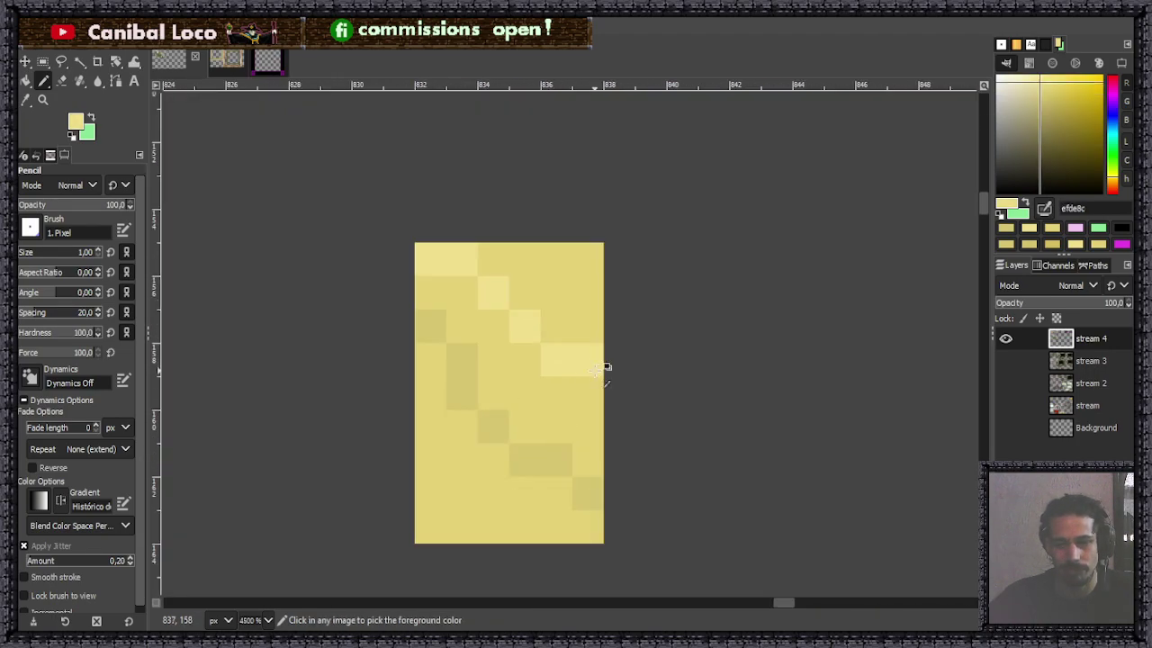
left_click(587, 389)
scroll(561, 407, "down", 2)
scroll(562, 408, "down", 3)
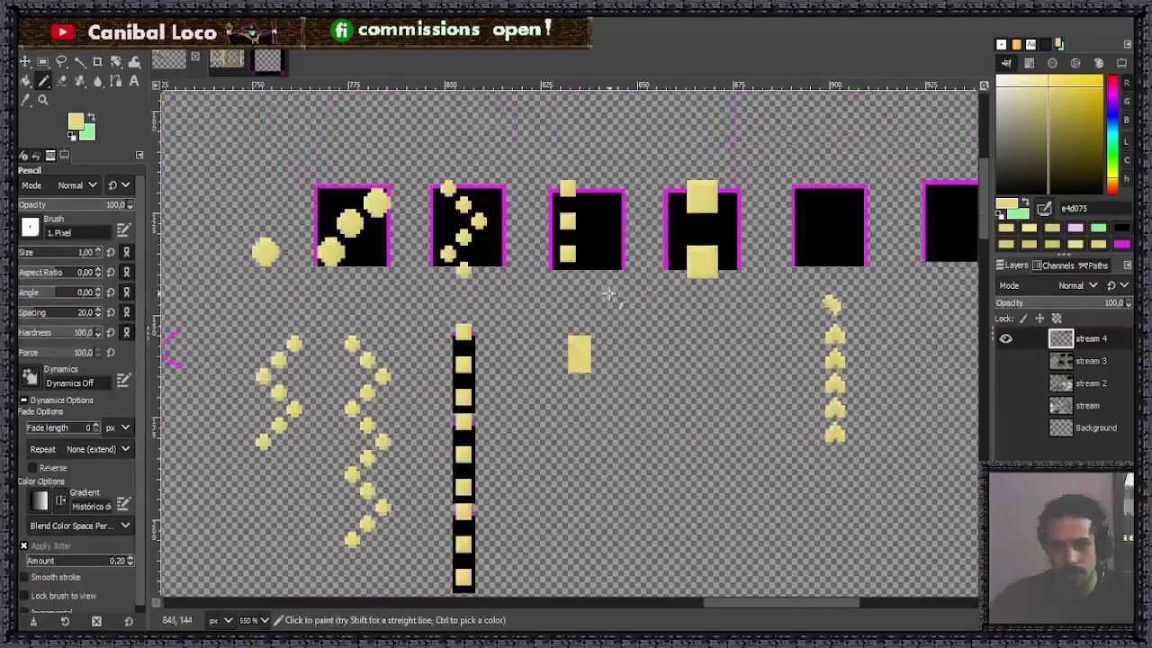
scroll(594, 319, "up", 3)
left_click(628, 341)
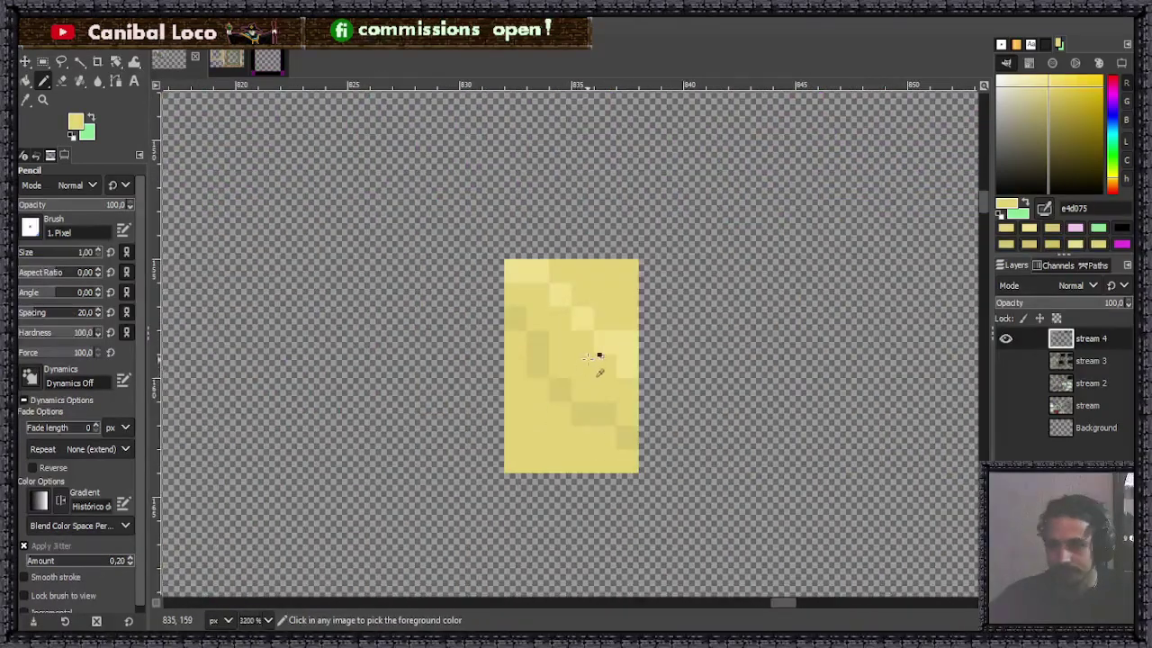
left_click(628, 363)
Try different arrangements of dark yellow d7c570 and medium yellow e4d075 pixels where the shading line meets the rectangle's right edge.
left_click(636, 435, "ctrl")
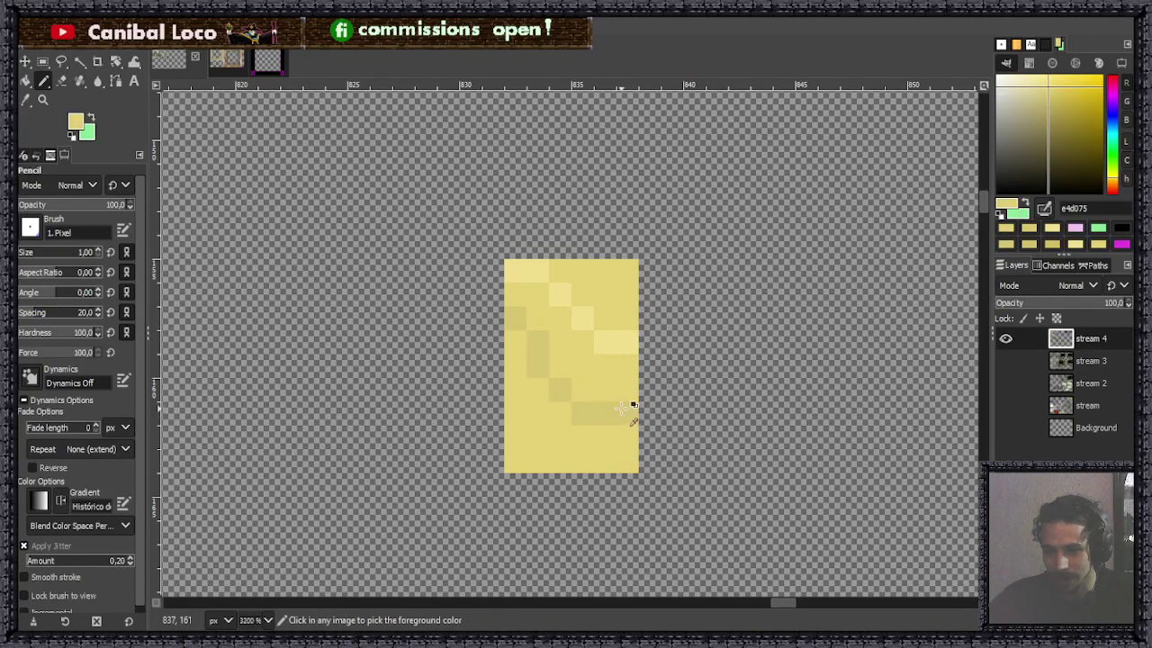
scroll(629, 409, "down", 6, "ctrl")
scroll(617, 342, "up", 6, "ctrl")
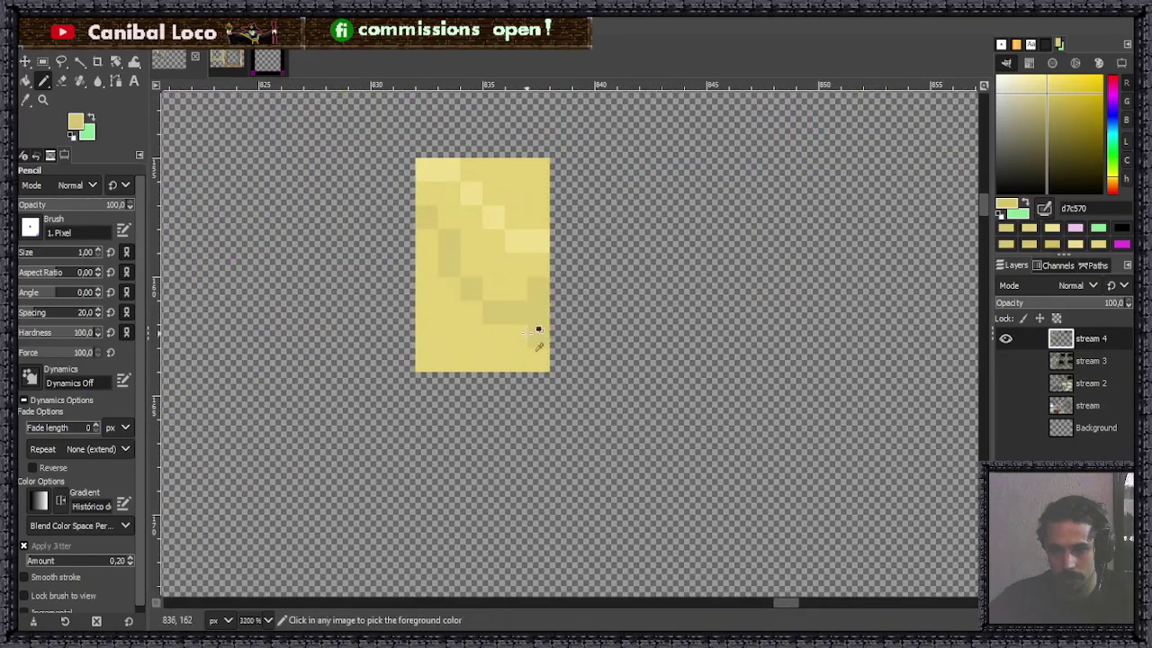
left_click(538, 329, "ctrl")
scroll(544, 333, "down", 1, "ctrl")
scroll(543, 334, "down", 4, "ctrl")
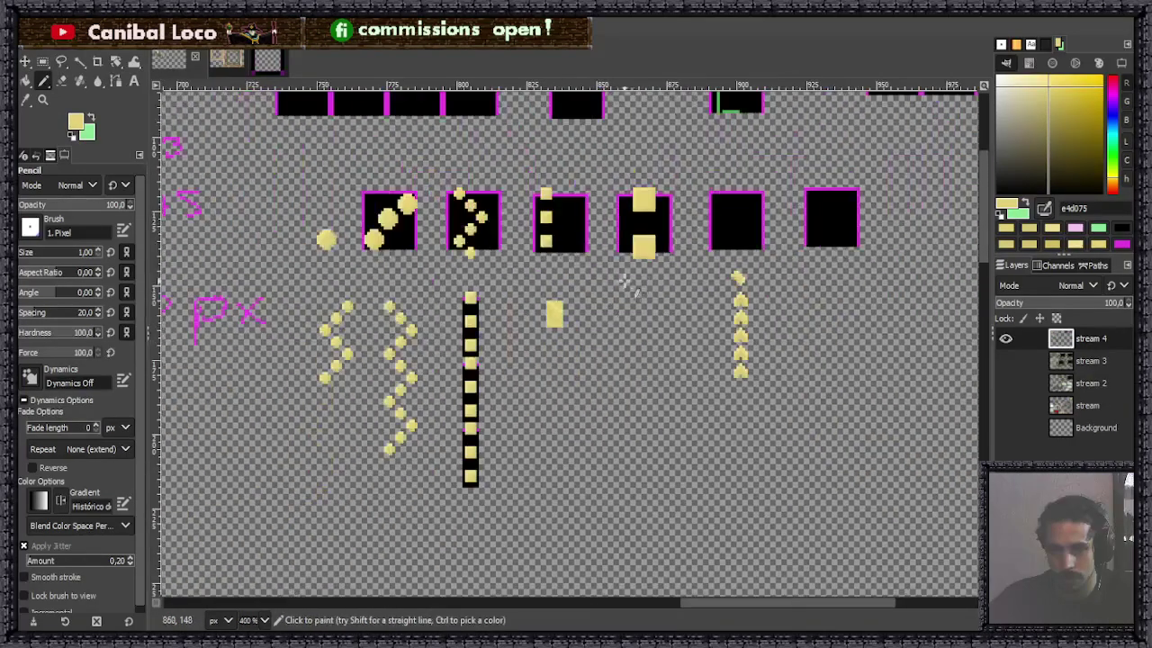
scroll(547, 315, "up", 5, "ctrl")
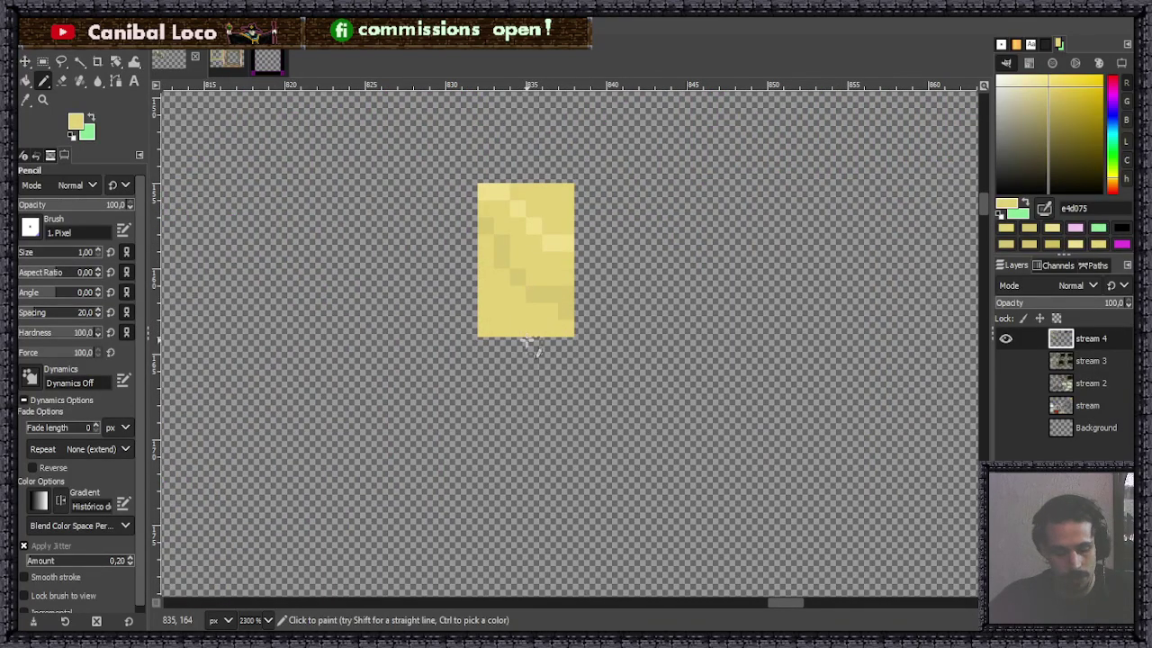
Delete the shaded rectangle below the third tile using a 9 × 12 px selection, clear the selection and save the image.
key("r")
left_click_drag(462, 167, 606, 370)
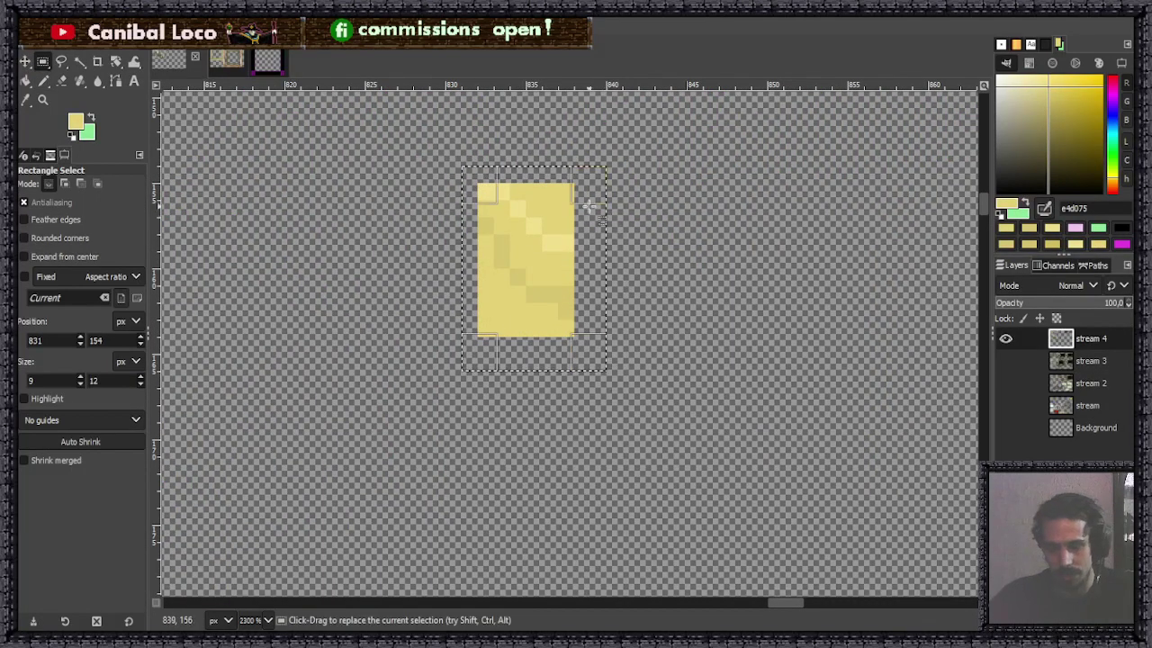
key("Delete")
key("ctrl+shift+a")
key("n")
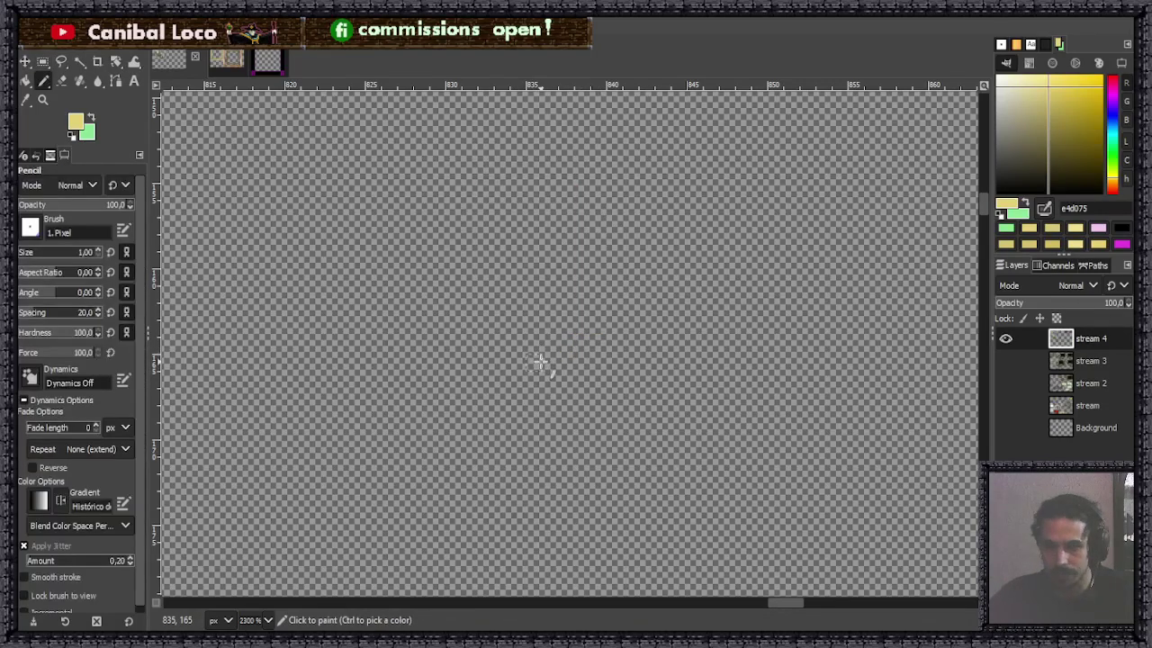
scroll(513, 369, "down", 3, "ctrl")
key("ctrl+s")
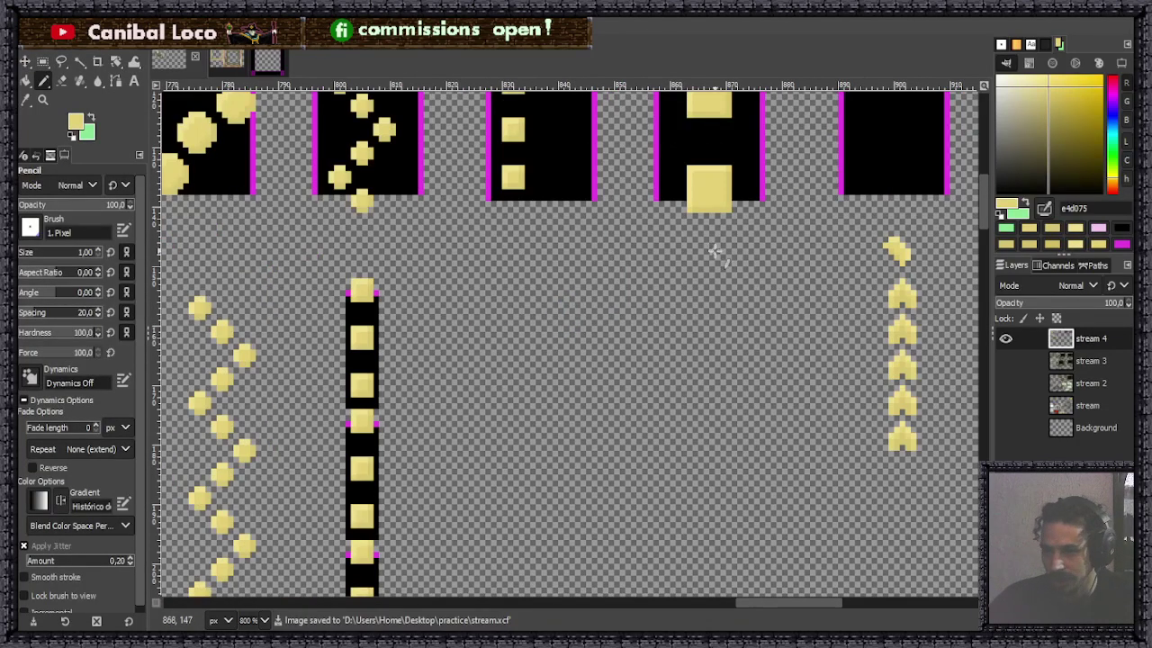
Pick light yellow efde8c from the third tile's lower square and pencil a small vertical zigzag, about 2 × 7 px, in the empty area below.
scroll(519, 154, "up", 3, "ctrl")
left_click(514, 170, "ctrl")
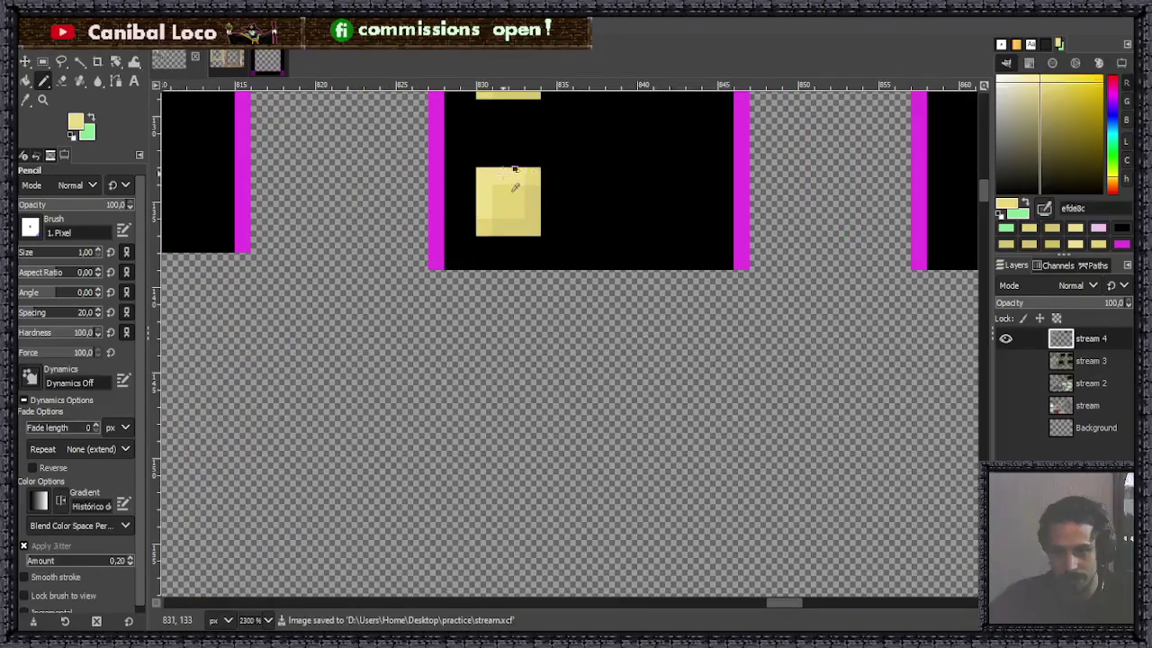
scroll(503, 325, "down", 5, "ctrl")
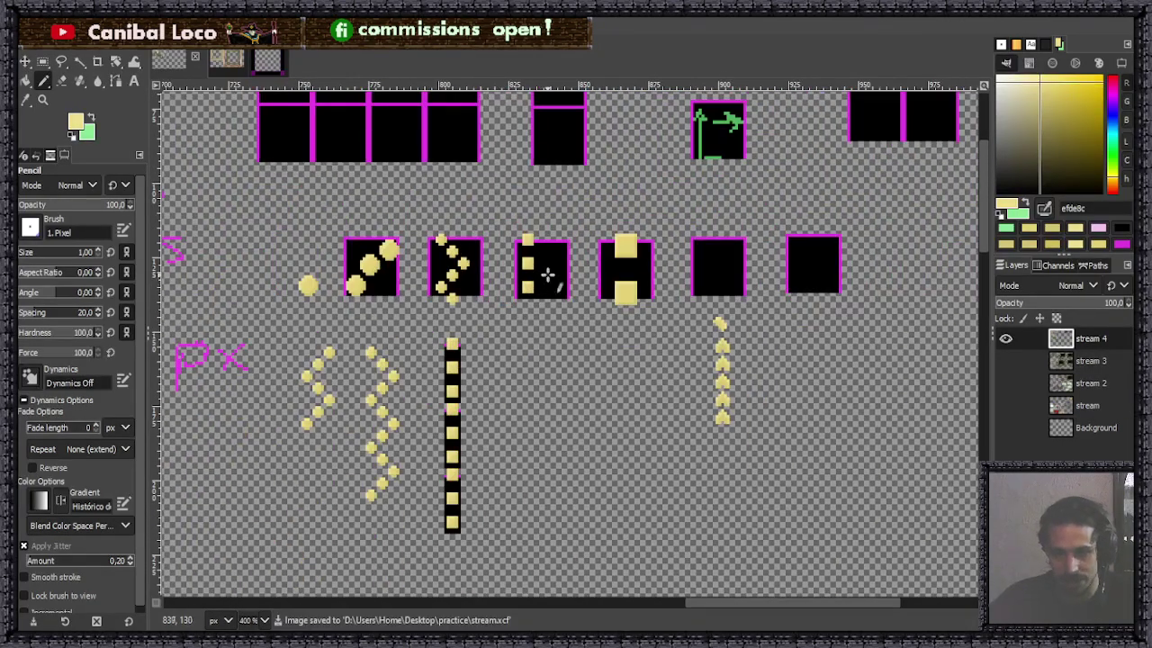
scroll(527, 351, "up", 3, "ctrl")
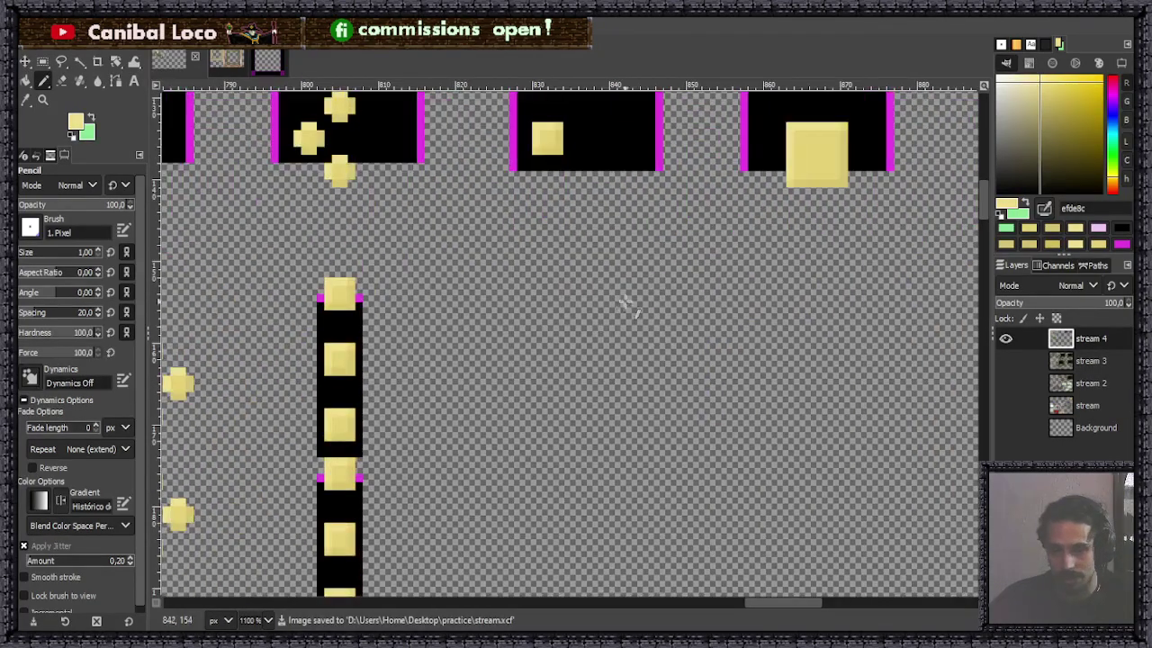
scroll(554, 282, "up", 1, "ctrl")
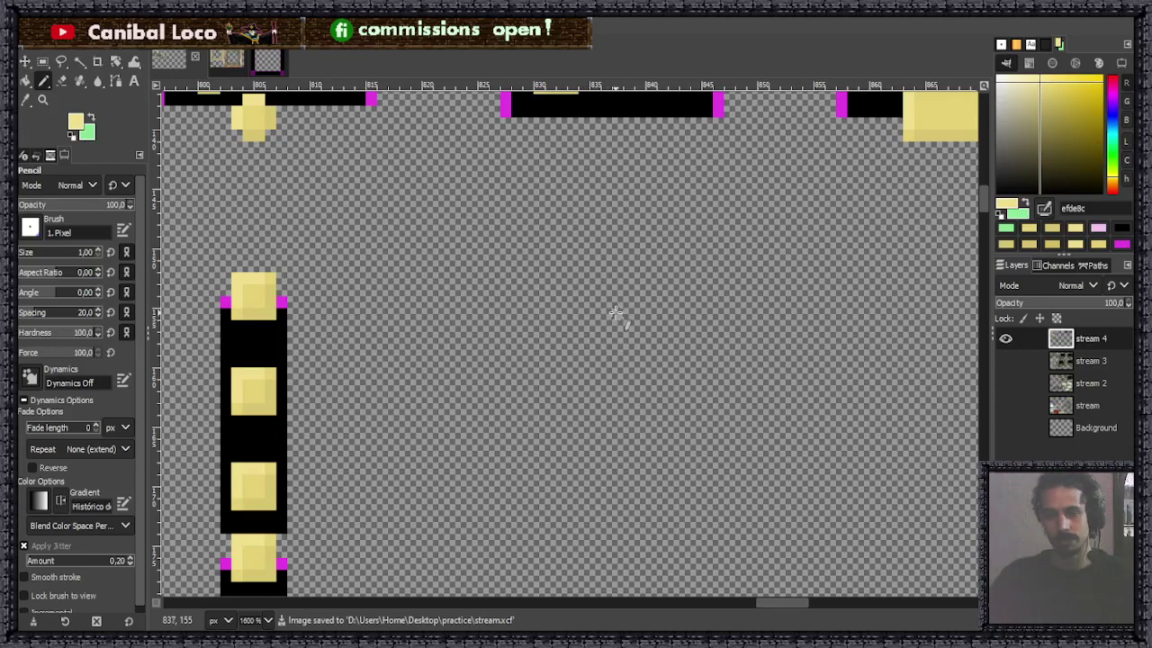
left_click(573, 290)
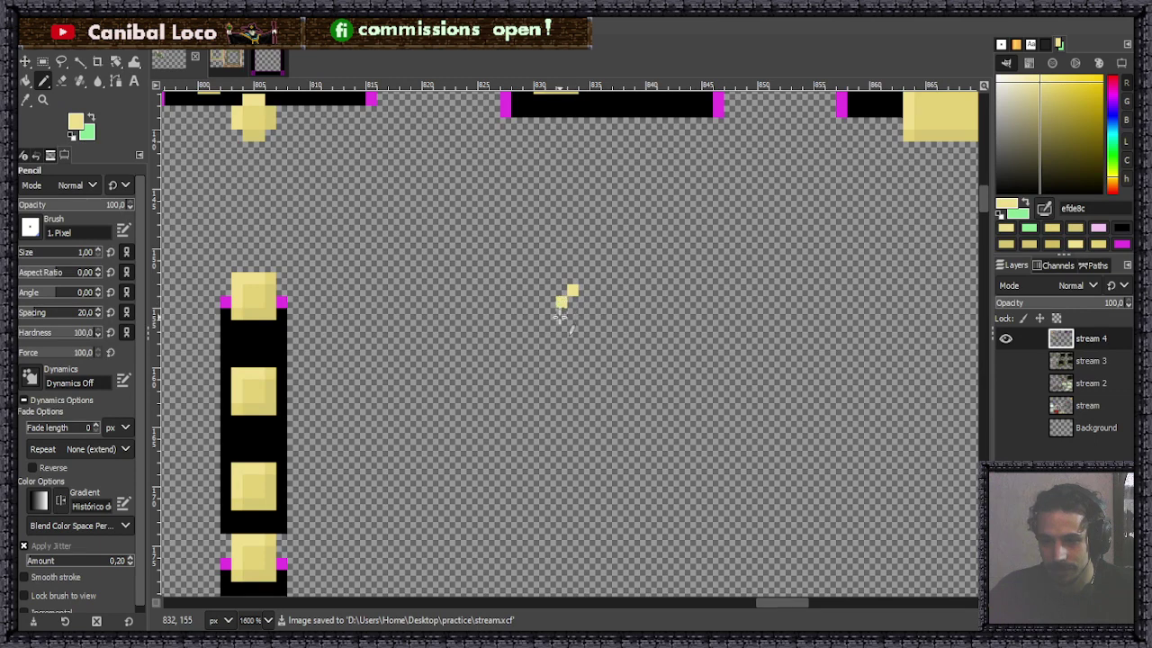
left_click(561, 313)
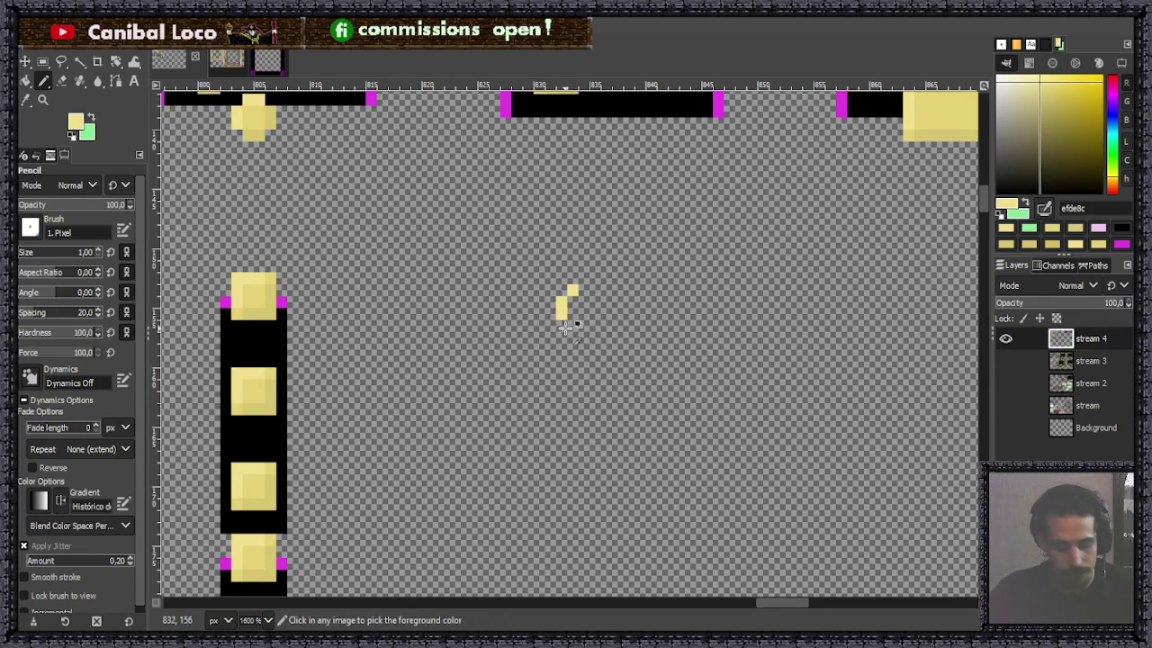
key("ctrl+z")
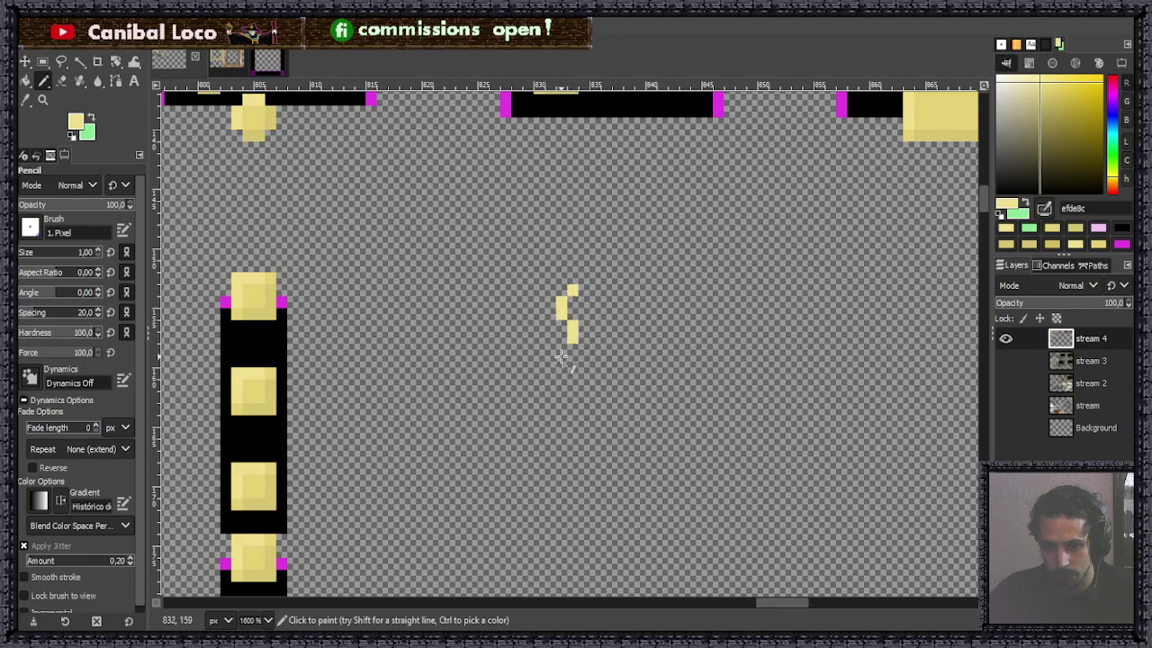
left_click(561, 350)
left_click(559, 360)
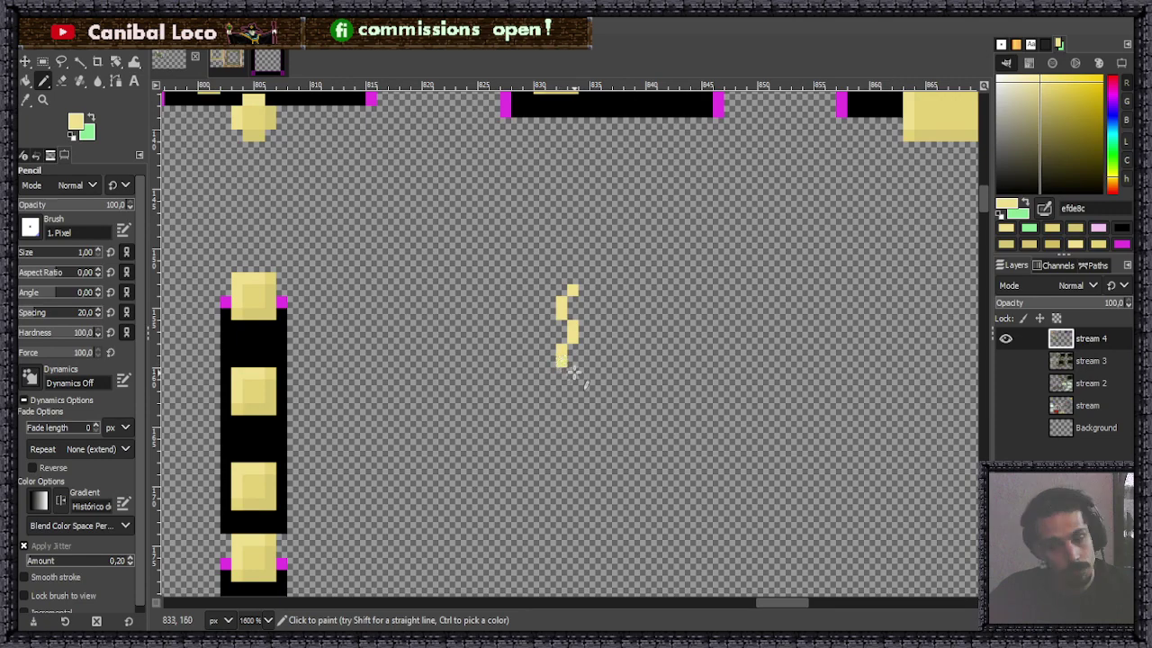
scroll(572, 459, "down", 4)
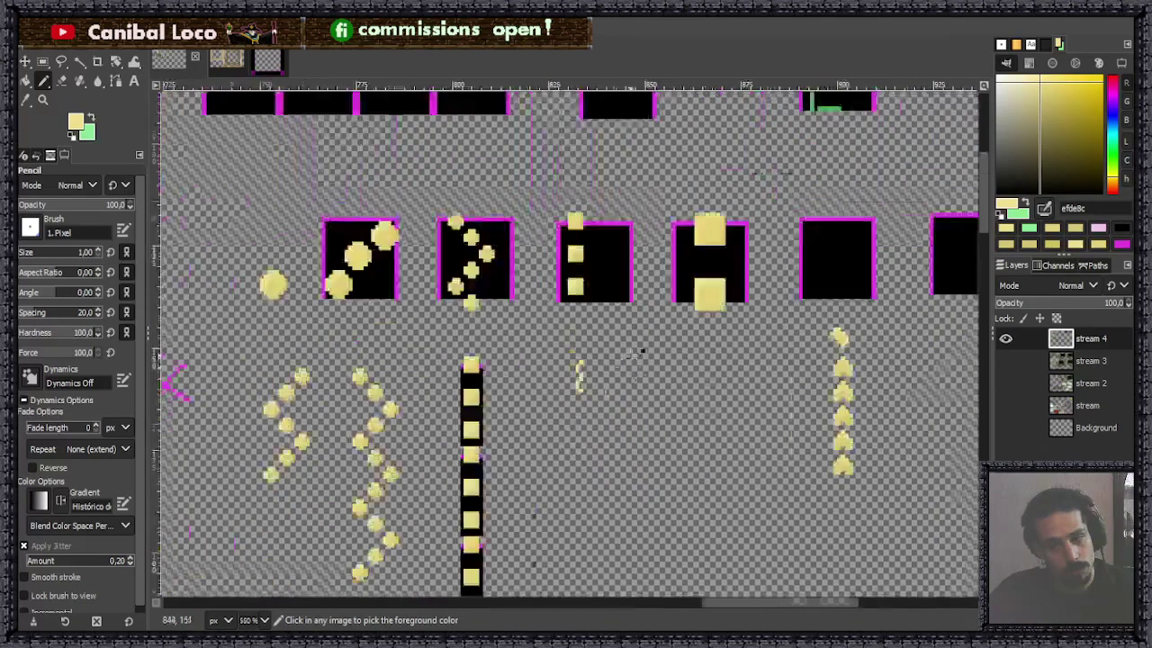
Try lengthening the small light yellow zigzag by one pixel at its lower end and gauge its size with a 4 × 8 px selection.
scroll(579, 384, "up", 6)
left_click(577, 297)
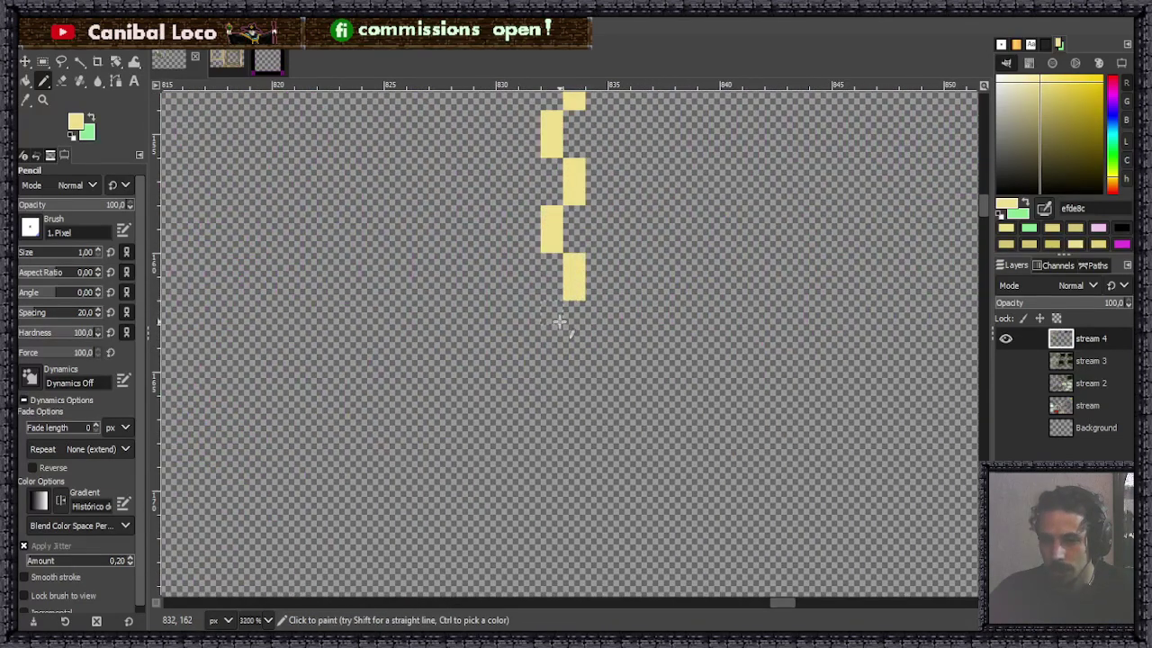
key("ctrl+z")
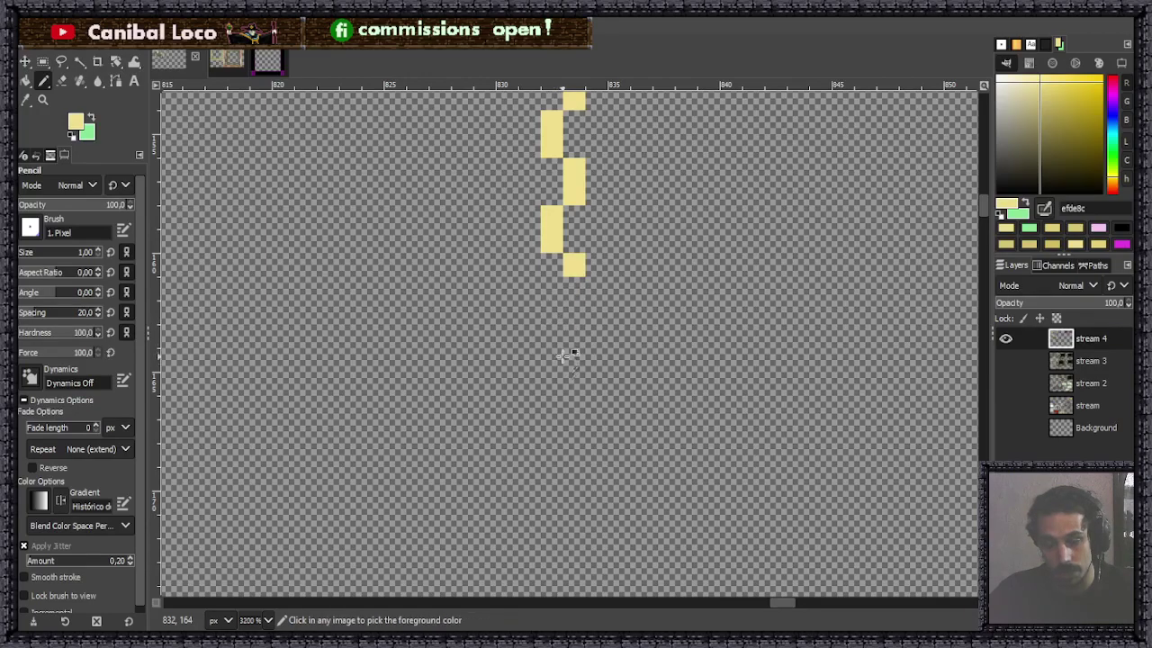
scroll(563, 352, "down", 4)
scroll(567, 243, "up", 3)
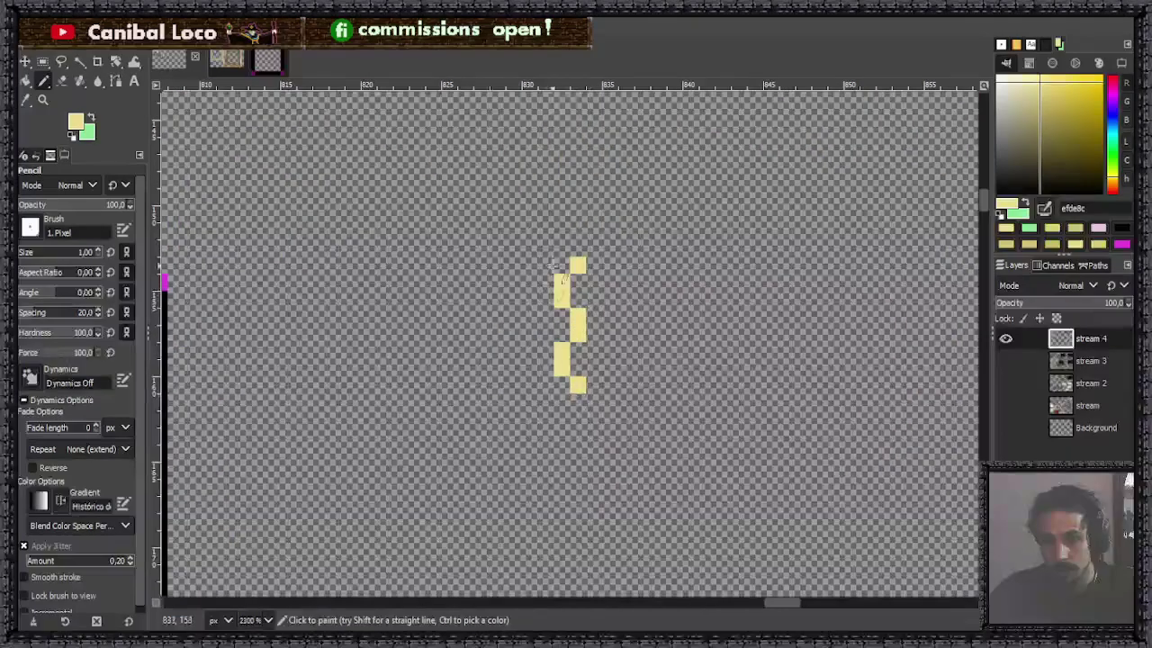
scroll(553, 389, "down", 6)
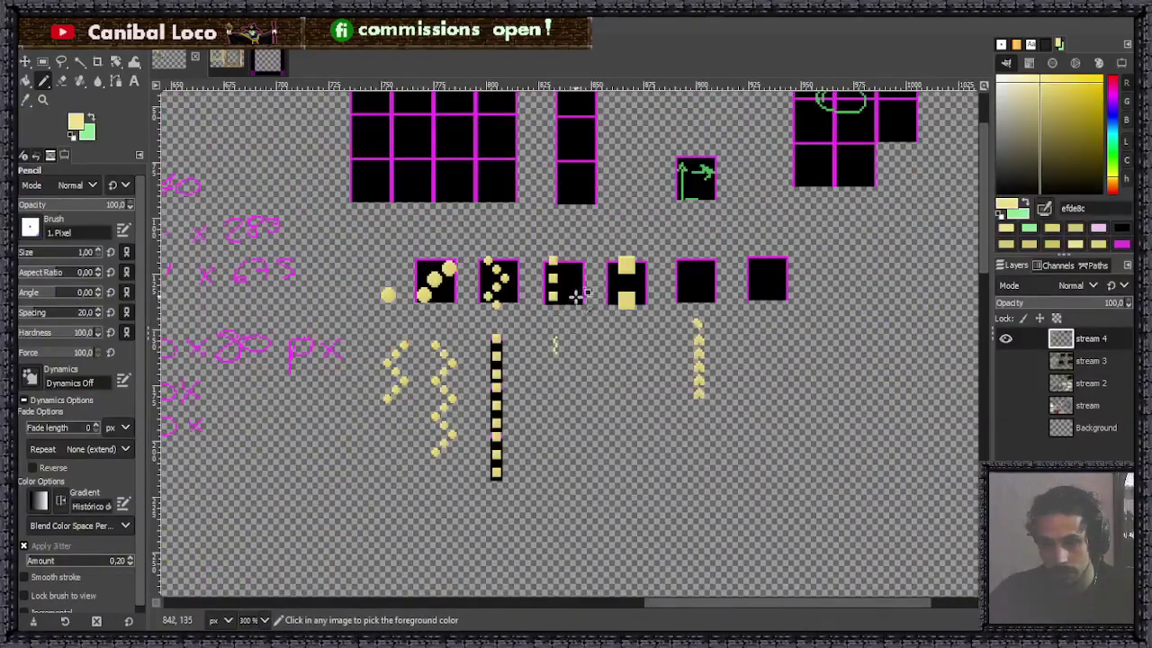
scroll(568, 308, "up", 5)
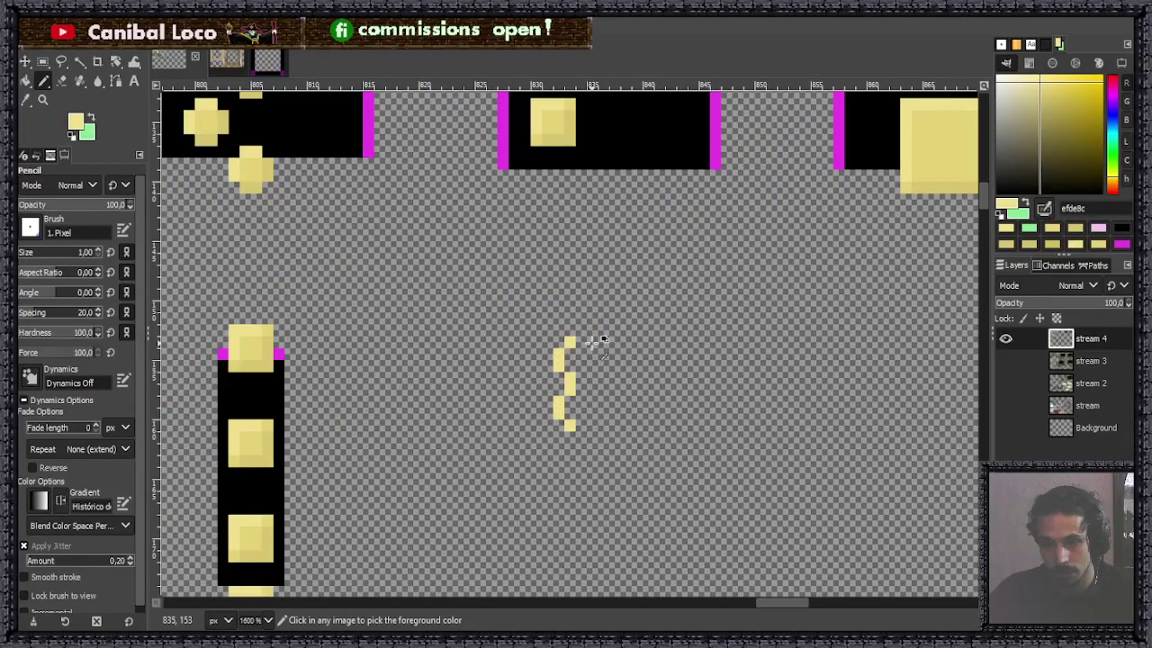
key("r")
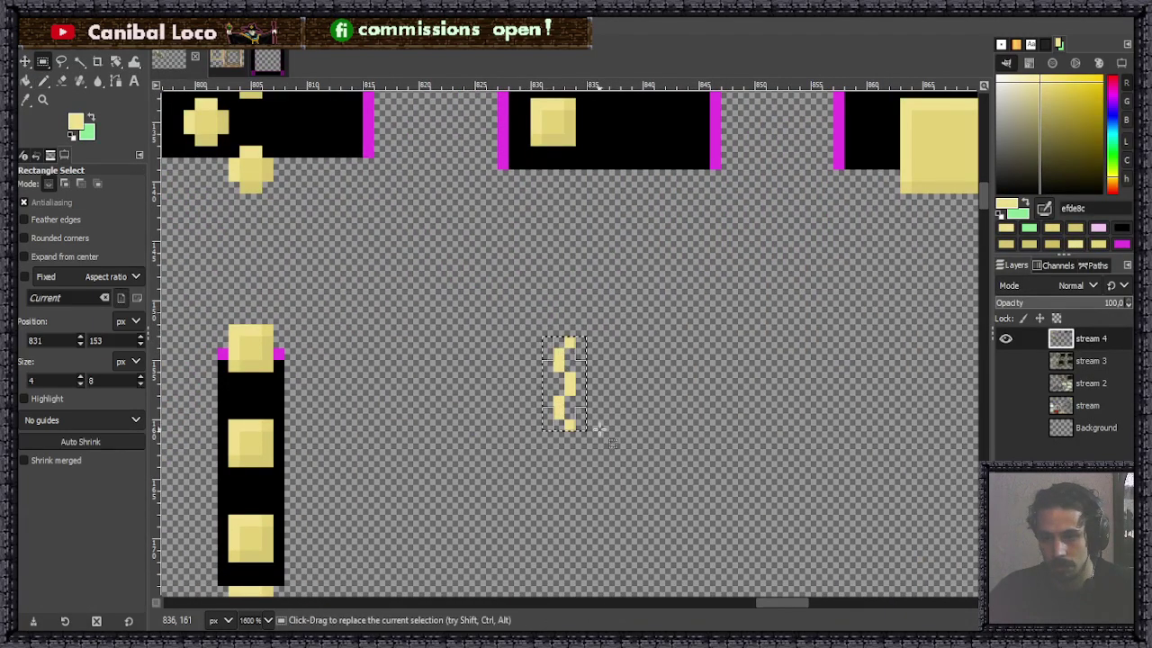
key("n")
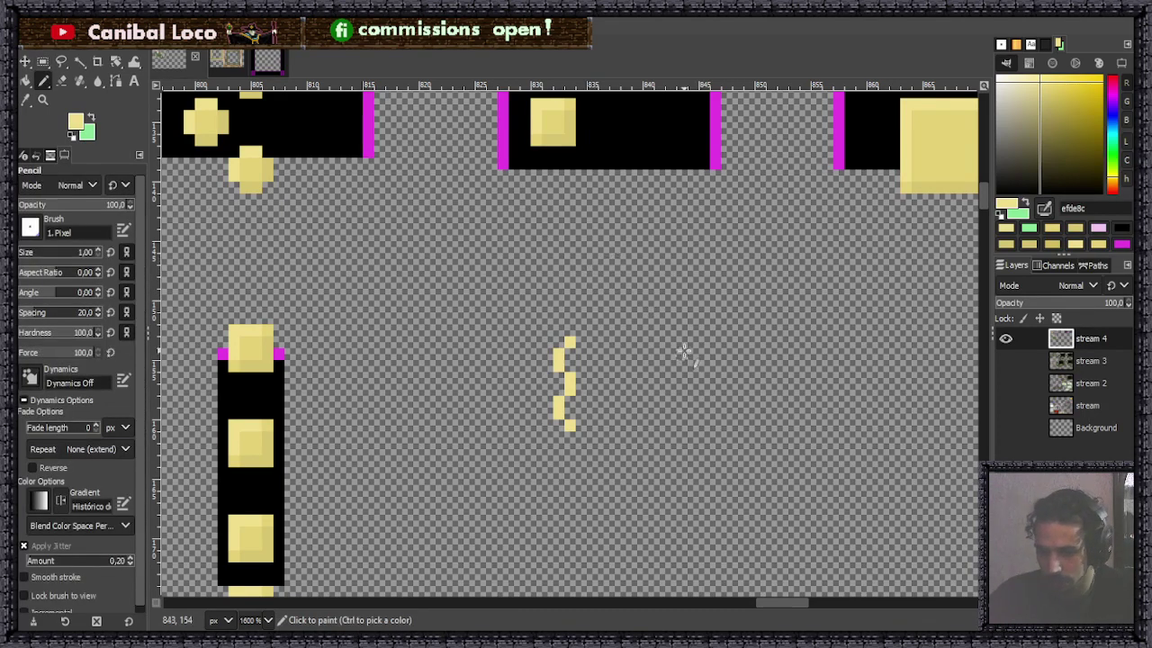
Pencil the upper part of a larger light yellow zigzag beside the small one: a 2 × 2 px block followed by two alternating 2 × 3 px blocks.
scroll(642, 445, "up", 1)
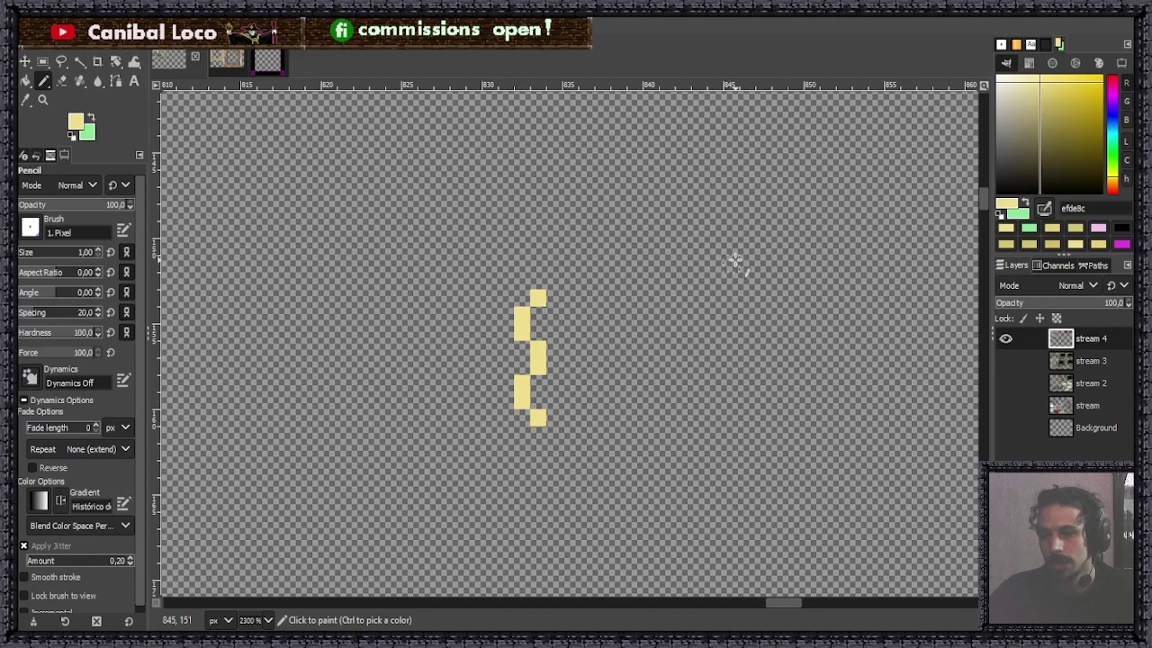
mouse_move(734, 263)
left_mouse_down()
mouse_move(785, 265)
mouse_move(764, 289)
mouse_move(747, 266)
mouse_move(747, 280)
mouse_move(700, 297)
mouse_move(709, 331)
left_mouse_up()
key("ctrl+z")
key("ctrl+z")
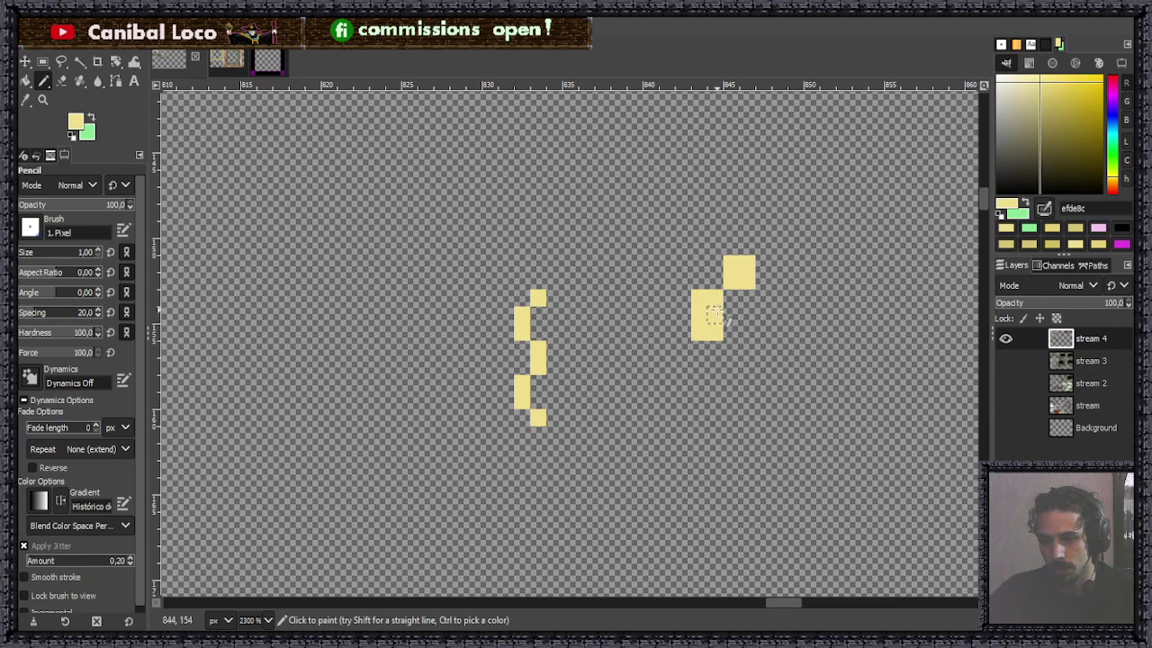
key("ctrl+z")
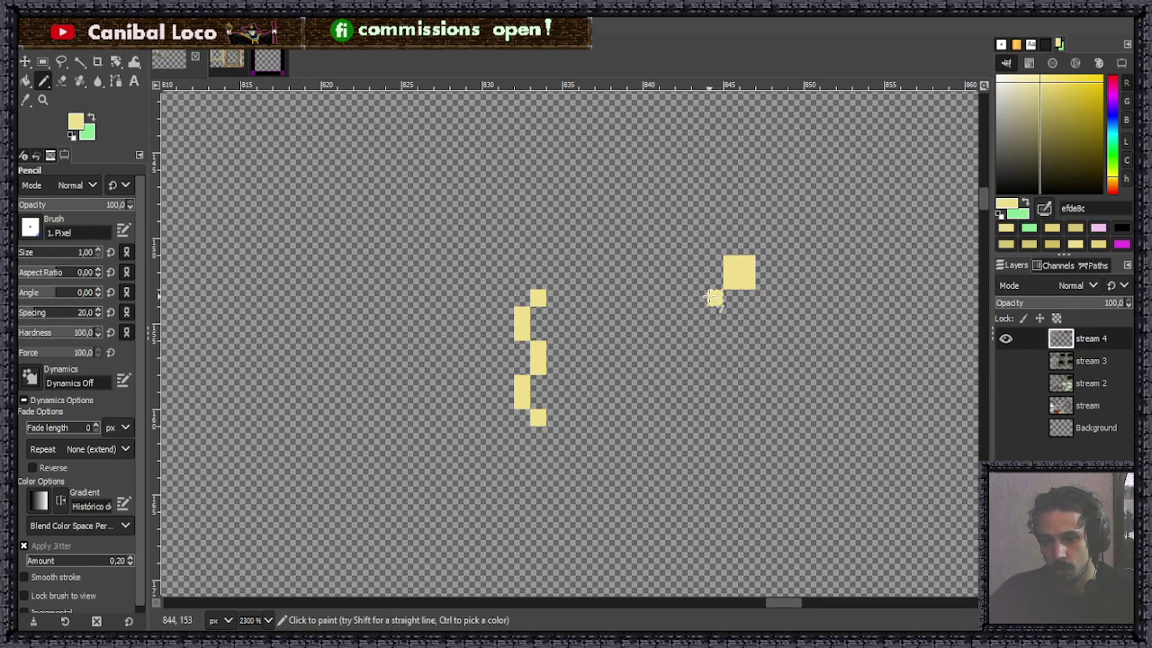
left_click_drag(713, 298, 699, 297)
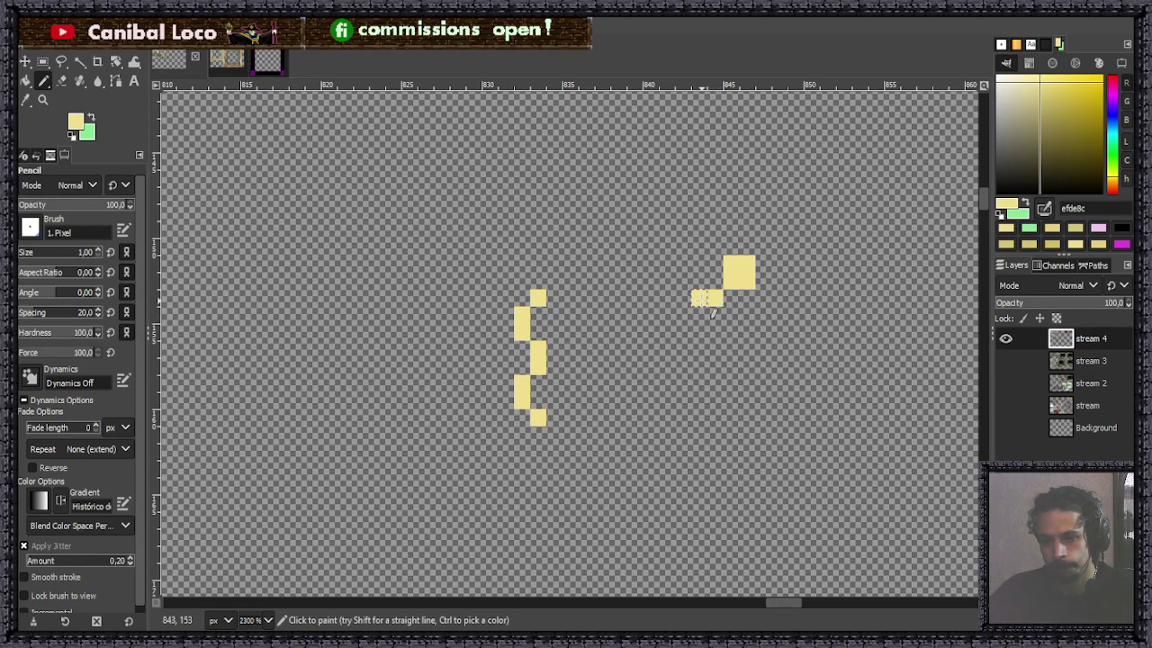
mouse_move(703, 300)
left_mouse_down()
mouse_move(700, 331)
mouse_move(714, 331)
mouse_move(715, 315)
mouse_move(759, 350)
mouse_move(762, 359)
mouse_move(748, 348)
mouse_move(747, 404)
left_mouse_up()
key("ctrl+z")
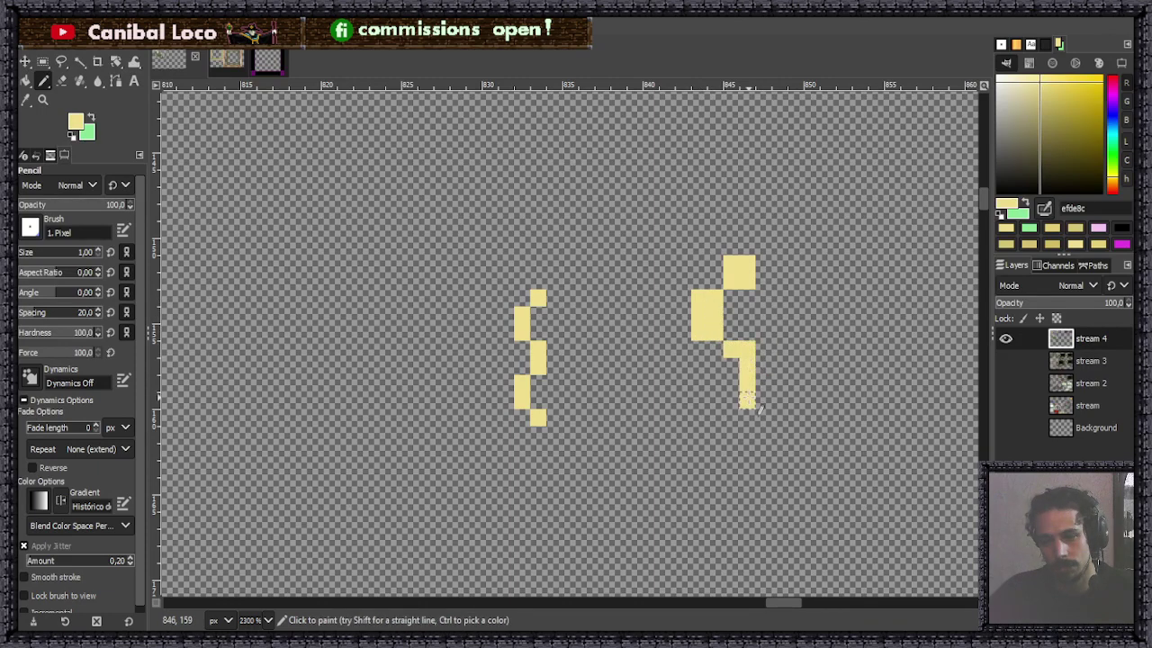
key("ctrl+z")
left_click_drag(730, 349, 746, 386)
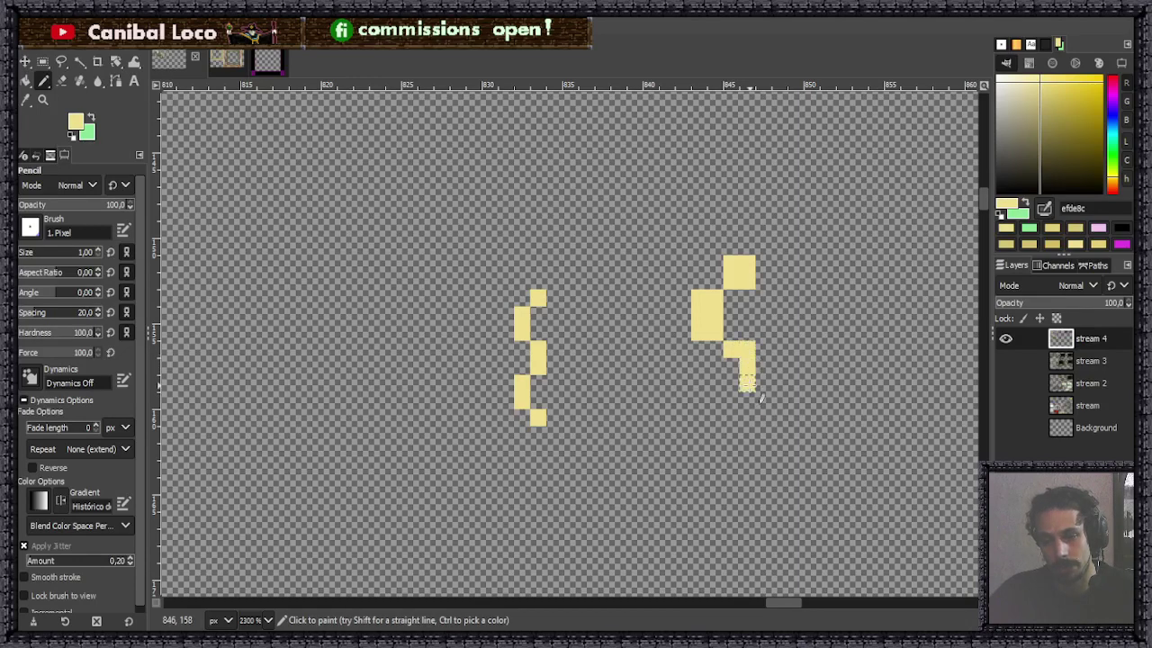
Complete the larger zigzag with another 2 × 3 px block and a 2 × 2 px end block, erasing the end block's lower row.
left_click(707, 408)
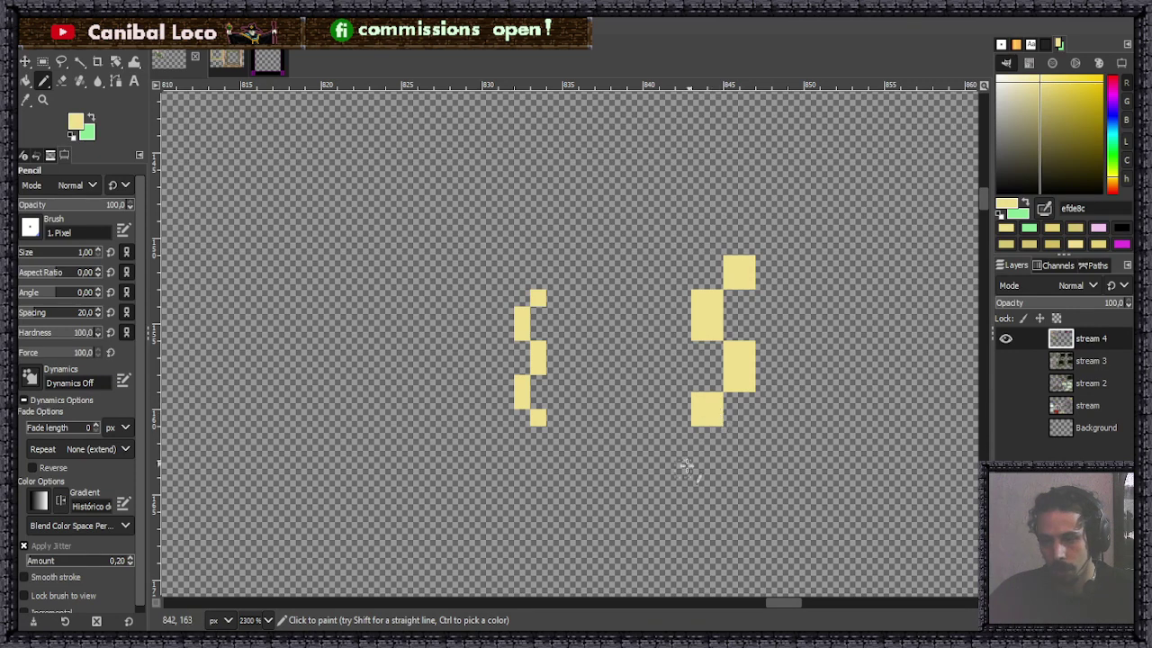
left_click(709, 433)
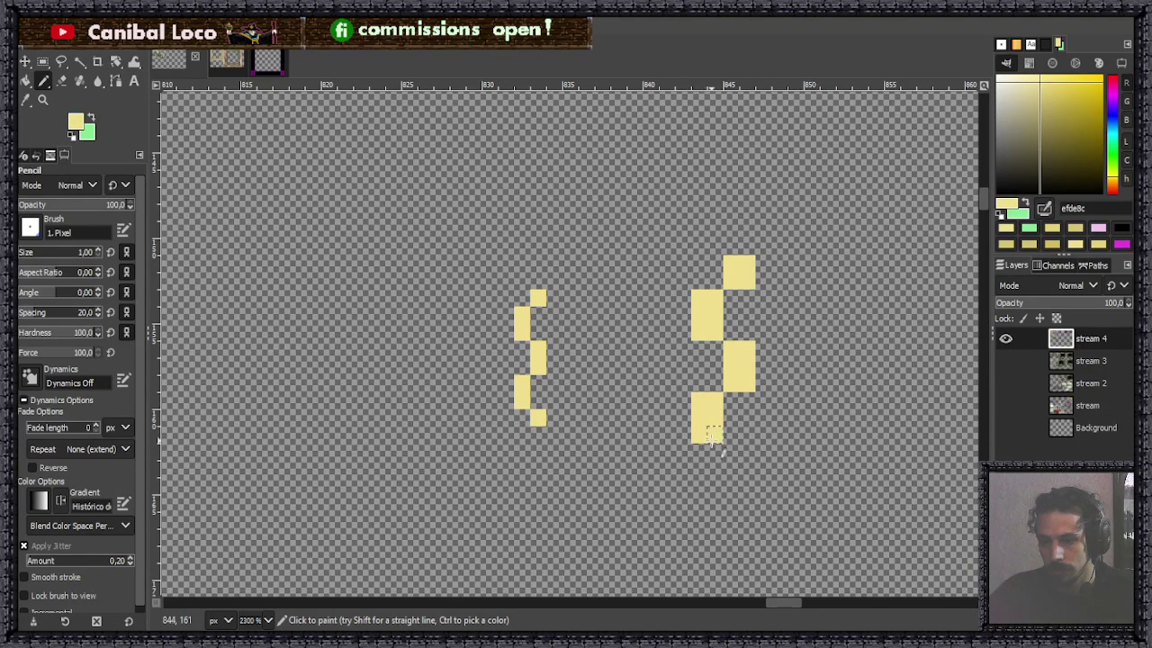
left_click(727, 454)
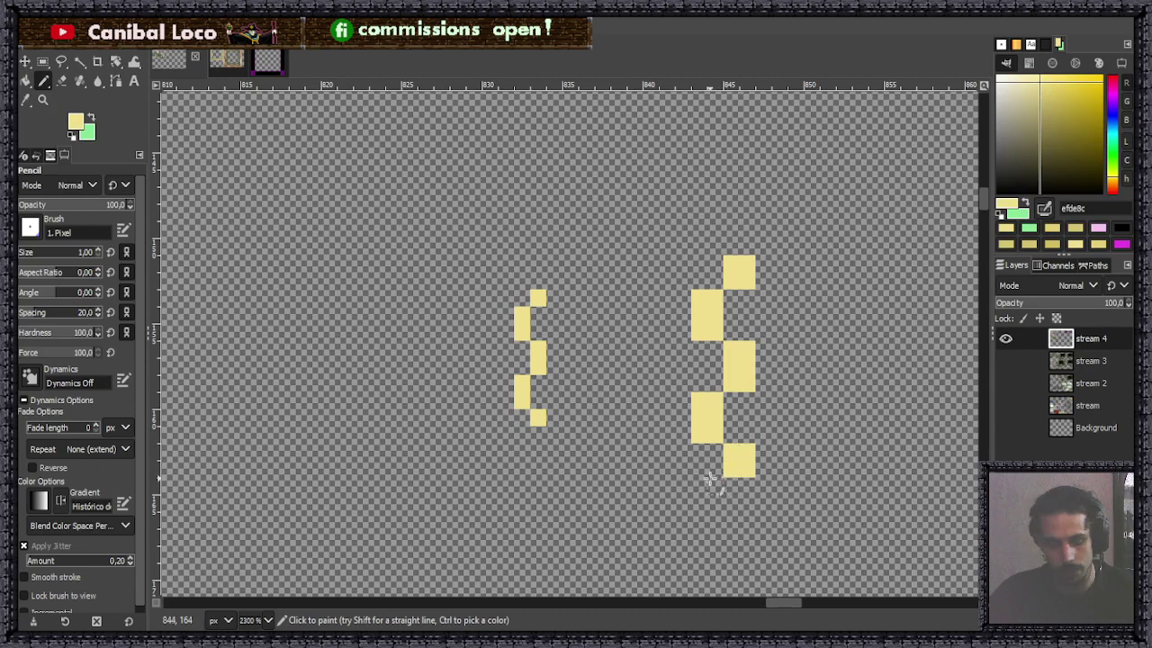
key("shift+e")
left_click(738, 470)
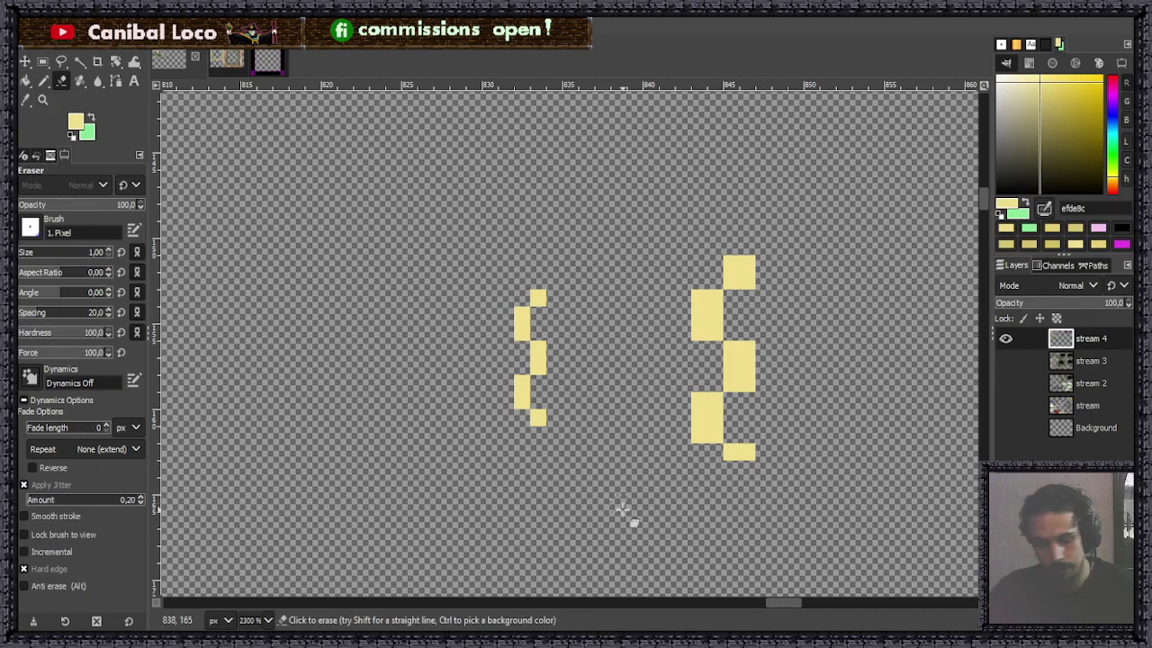
Copy the larger zigzag using a 5 × 13 px rectangular selection and clear the selection.
key("r")
left_click_drag(676, 240, 739, 493)
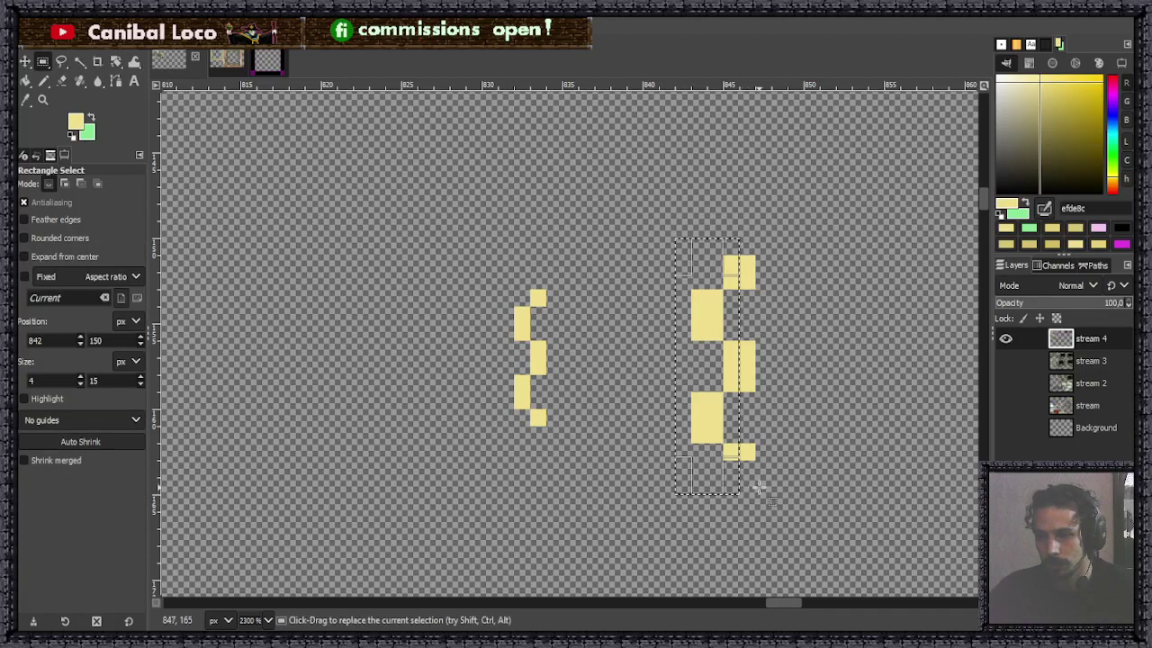
left_click(758, 487)
left_click_drag(693, 242, 765, 457)
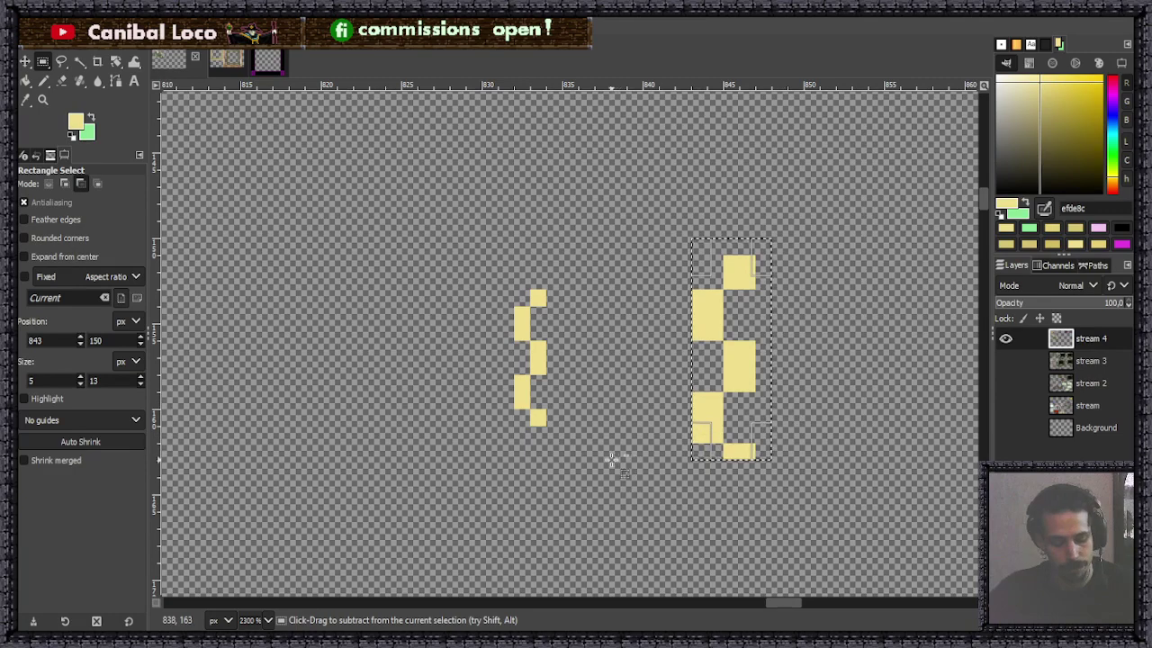
key("ctrl+c")
left_click(637, 406)
Paste the zigzag at the fifth tile's upper left and place a vertically flipped copy at the tile's lower right.
key("minus")
key("minus")
key("minus")
key("minus")
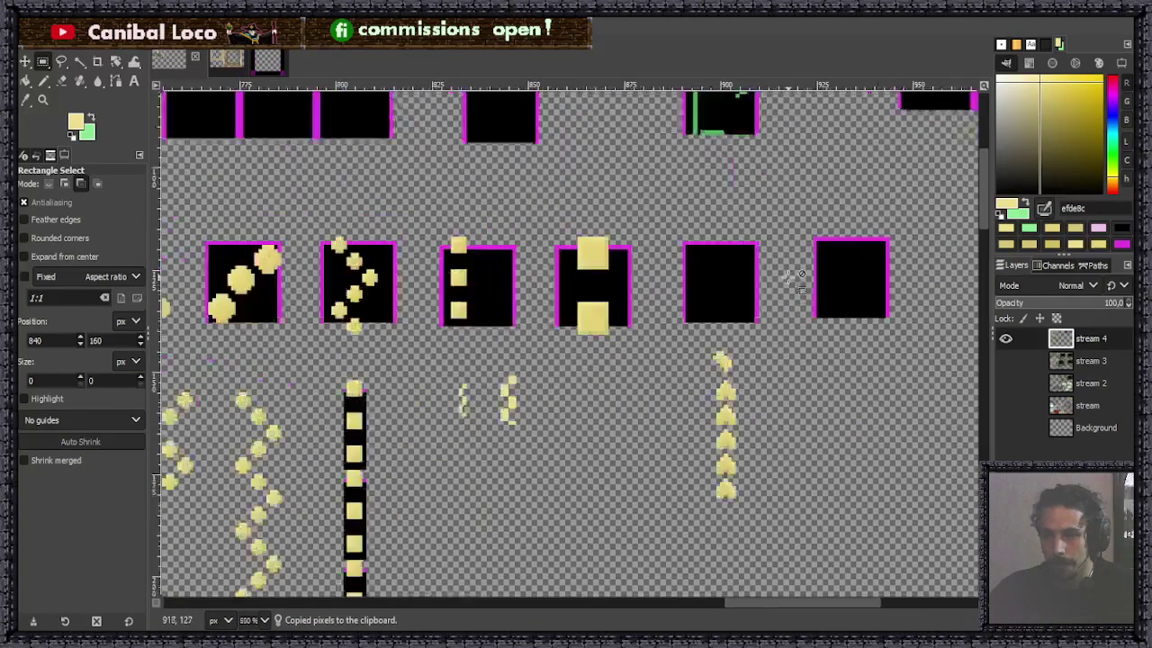
key("plus")
key("plus")
key("plus")
key("ctrl+v")
left_click_drag(609, 319, 552, 232)
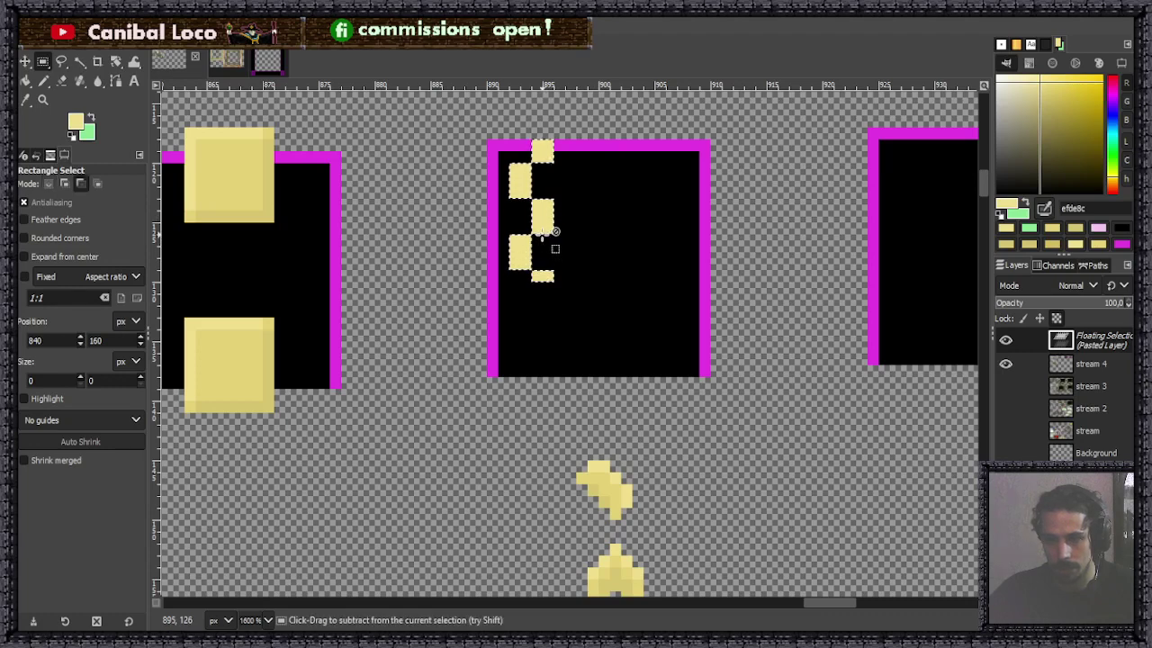
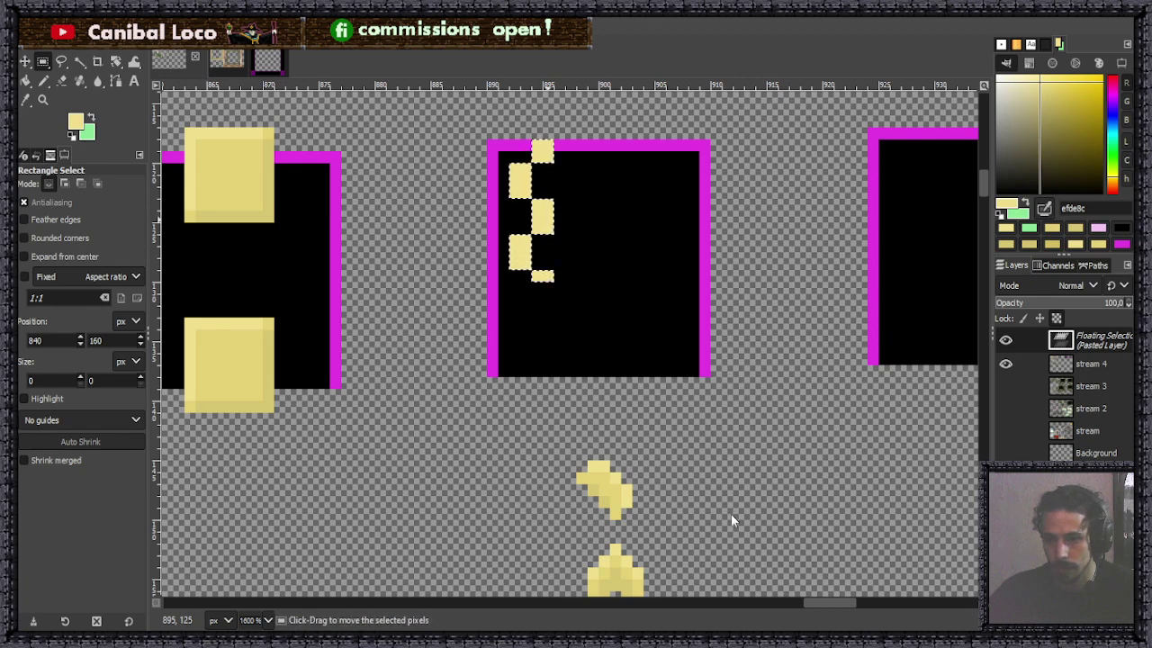
key("Up")
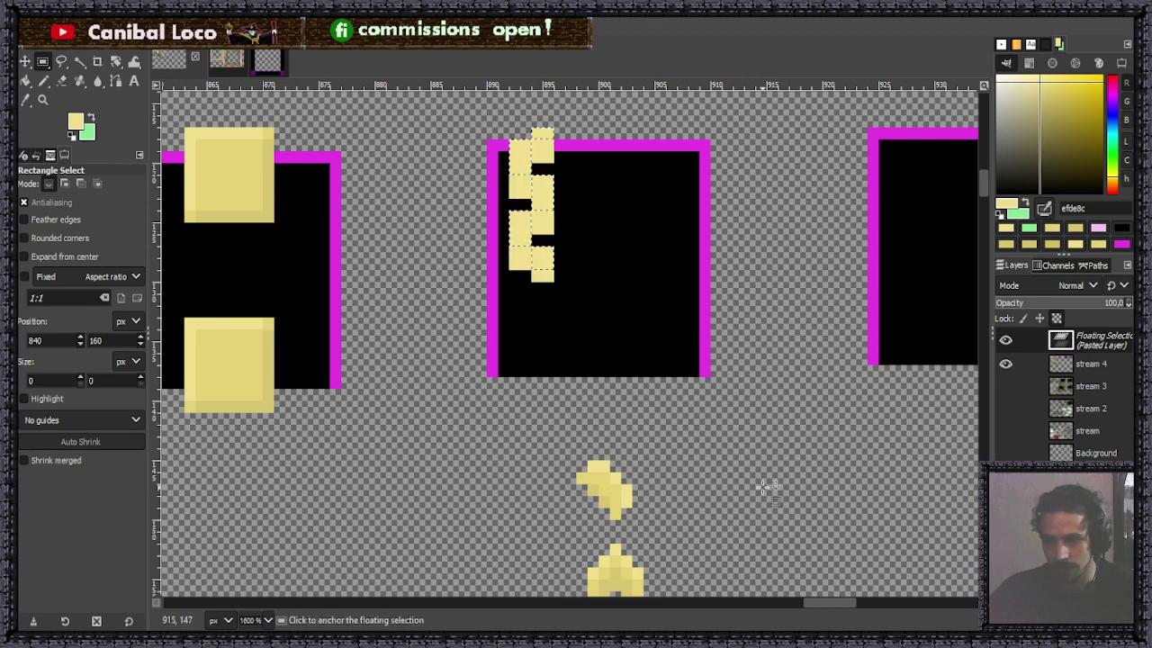
left_click_drag(542, 189, 655, 322)
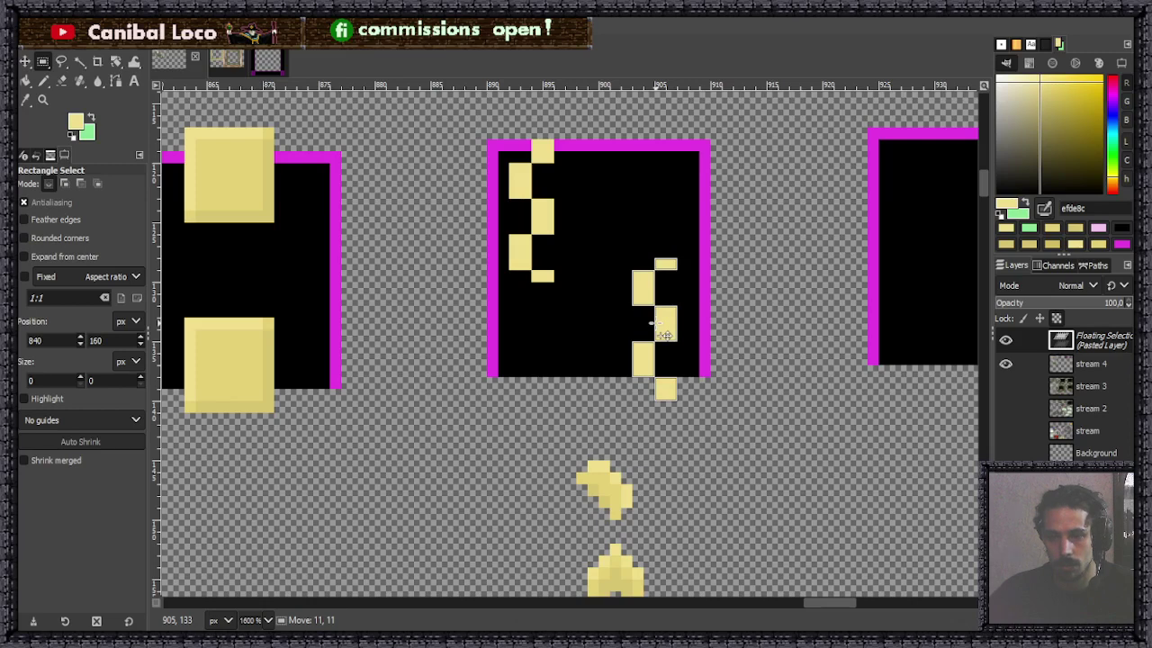
Try a zigzag copy above the fifth tile's right zigzag, then anchor it directly below the left one to continue that column.
left_click_drag(663, 334, 685, 197)
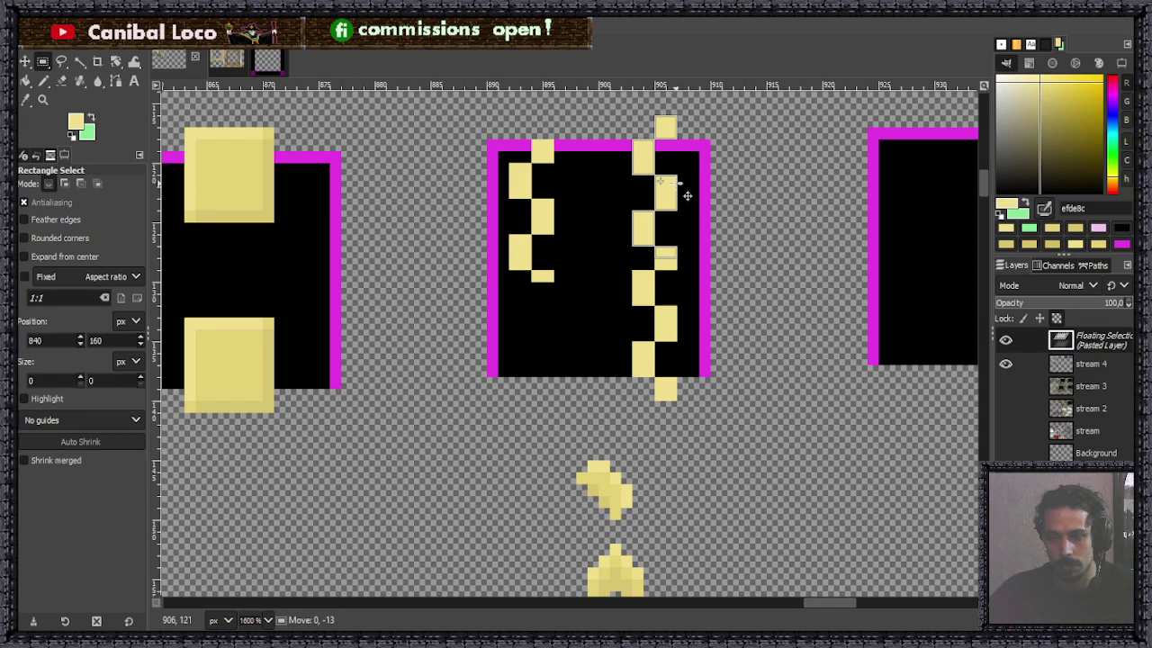
left_click_drag(687, 196, 684, 172)
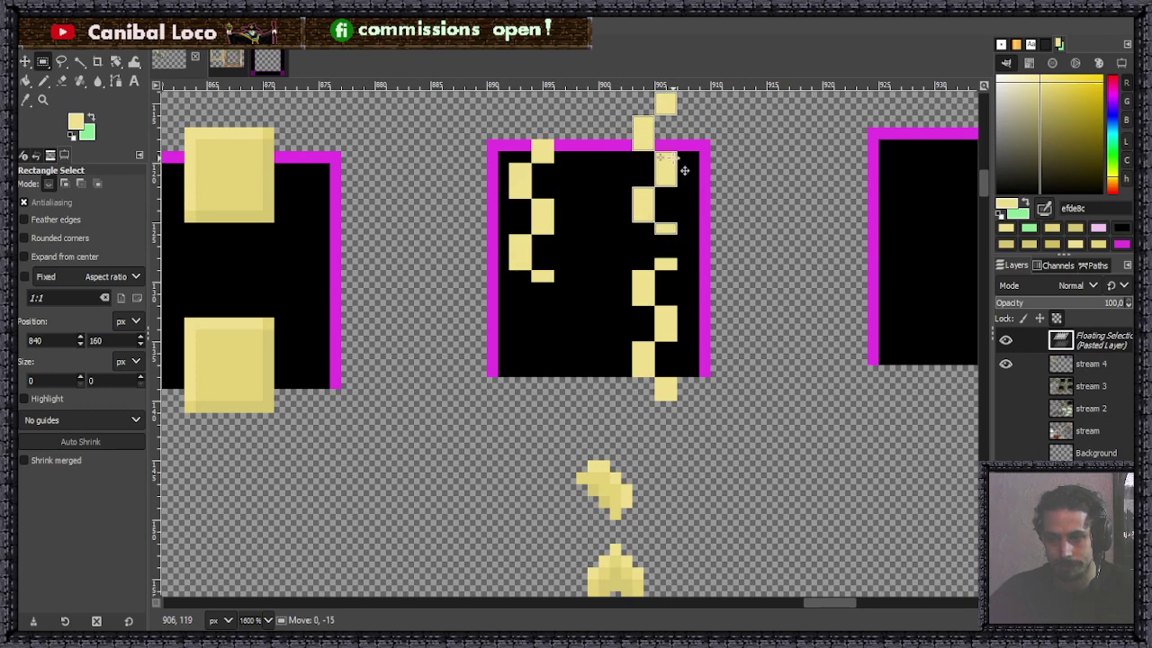
left_click_drag(684, 170, 560, 365)
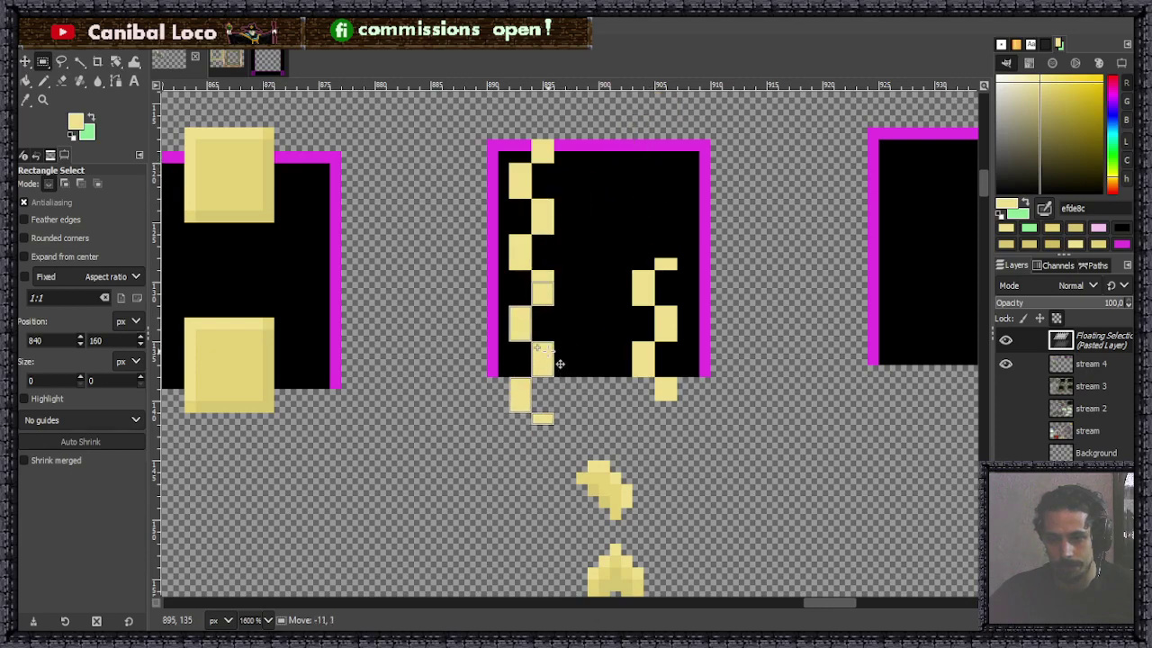
left_click(586, 347)
Try pasting another zigzag copy over the lower half of the fifth tile's left column.
scroll(573, 326, "down", 6)
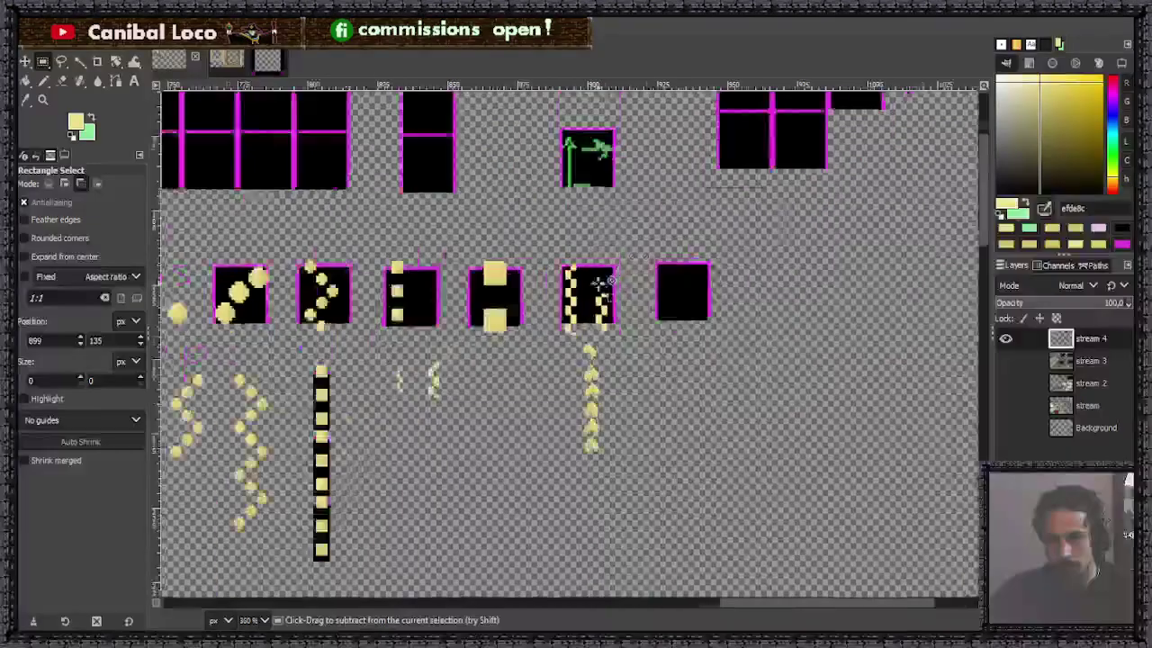
scroll(600, 297, "up", 4)
scroll(600, 297, "up", 1)
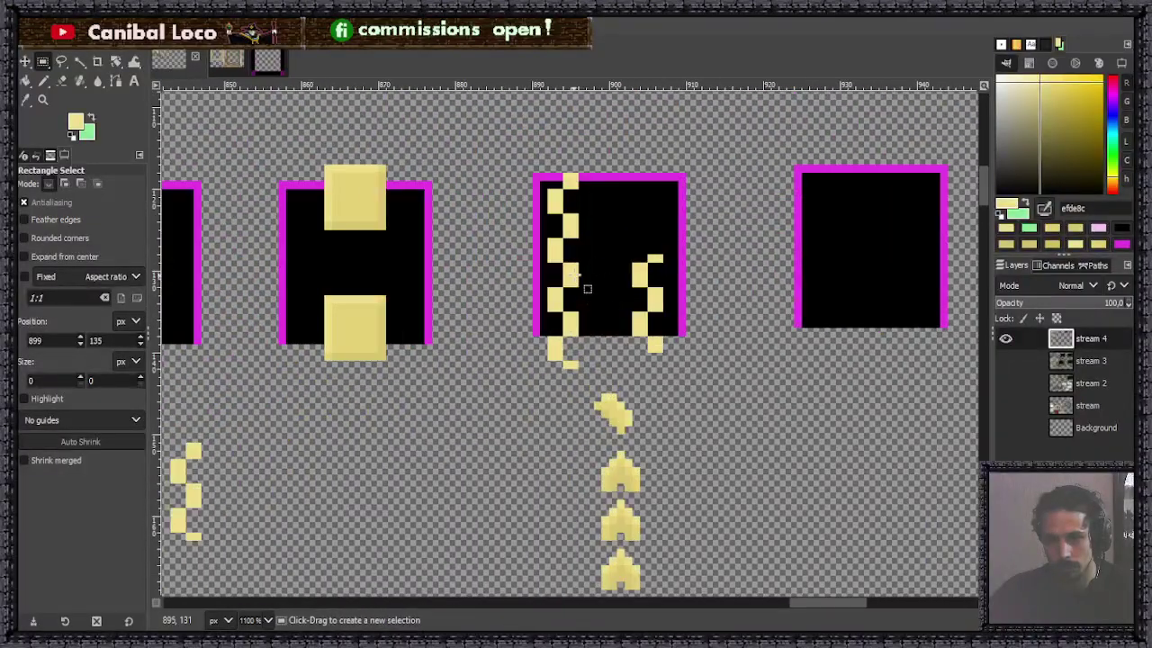
key("ctrl")
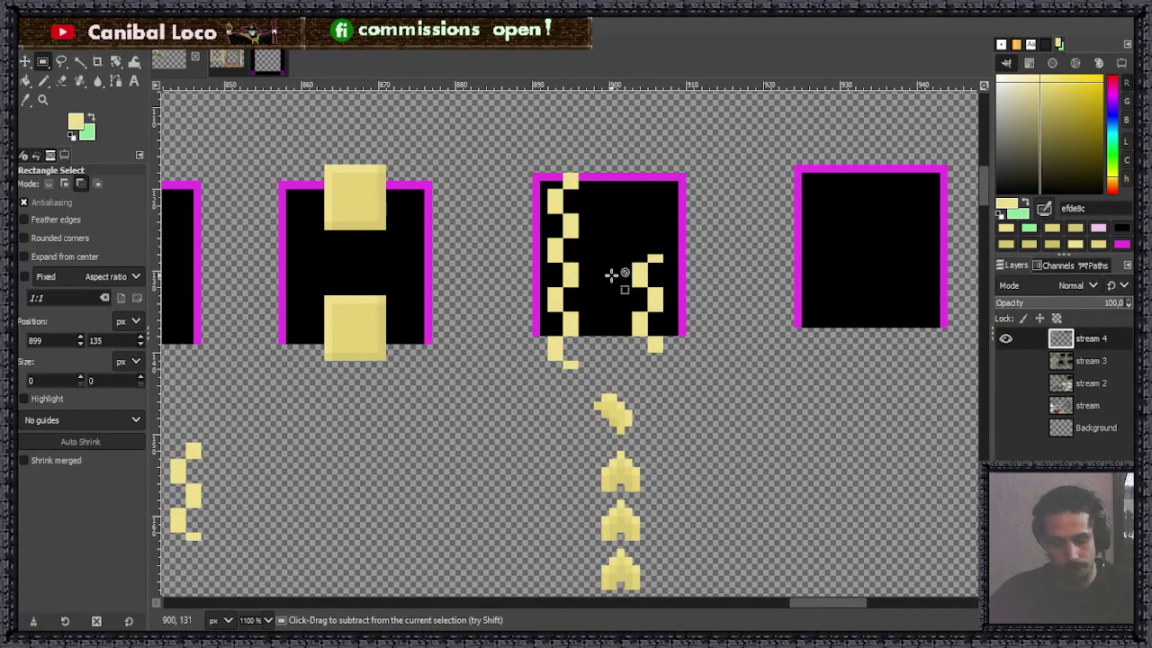
key("ctrl+v")
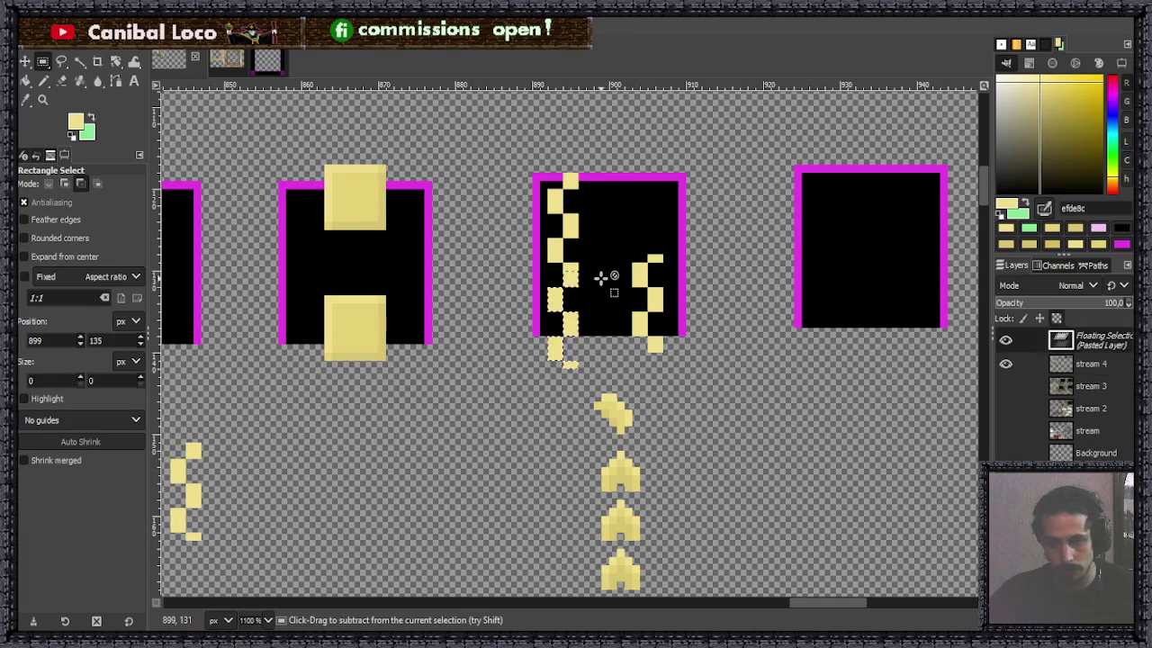
left_click(598, 340)
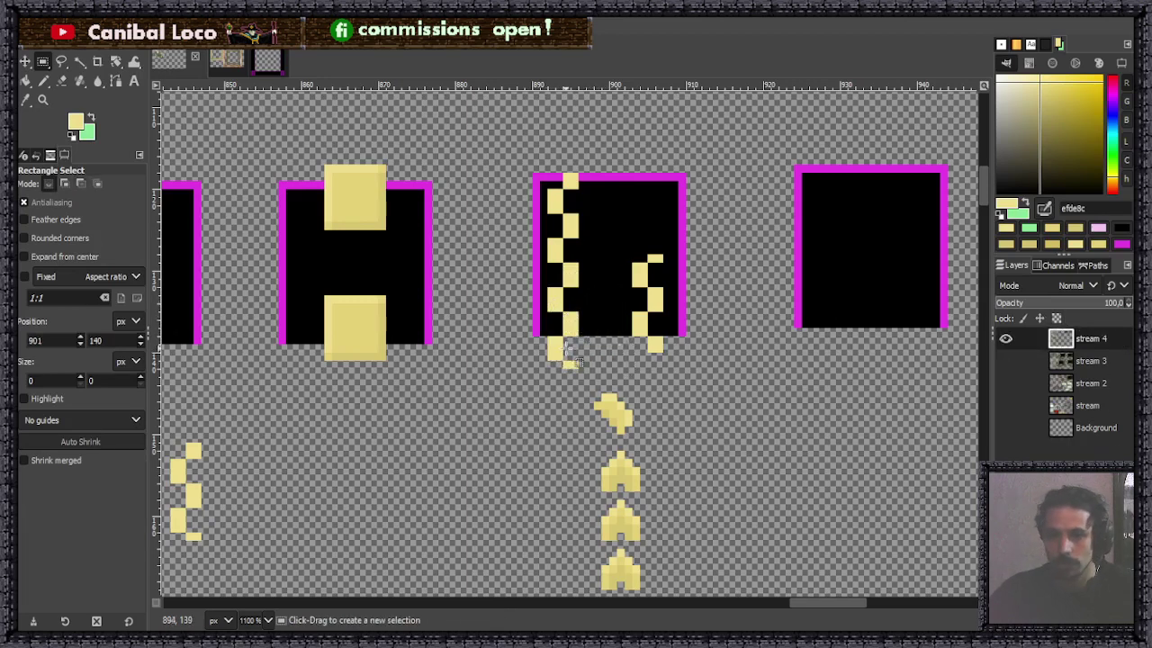
Delete the part of the left zigzag below the fifth tile's bottom edge using a 5 × 5 px rectangular selection, then clear the selection.
scroll(565, 340, "up", 1)
scroll(568, 341, "up", 4)
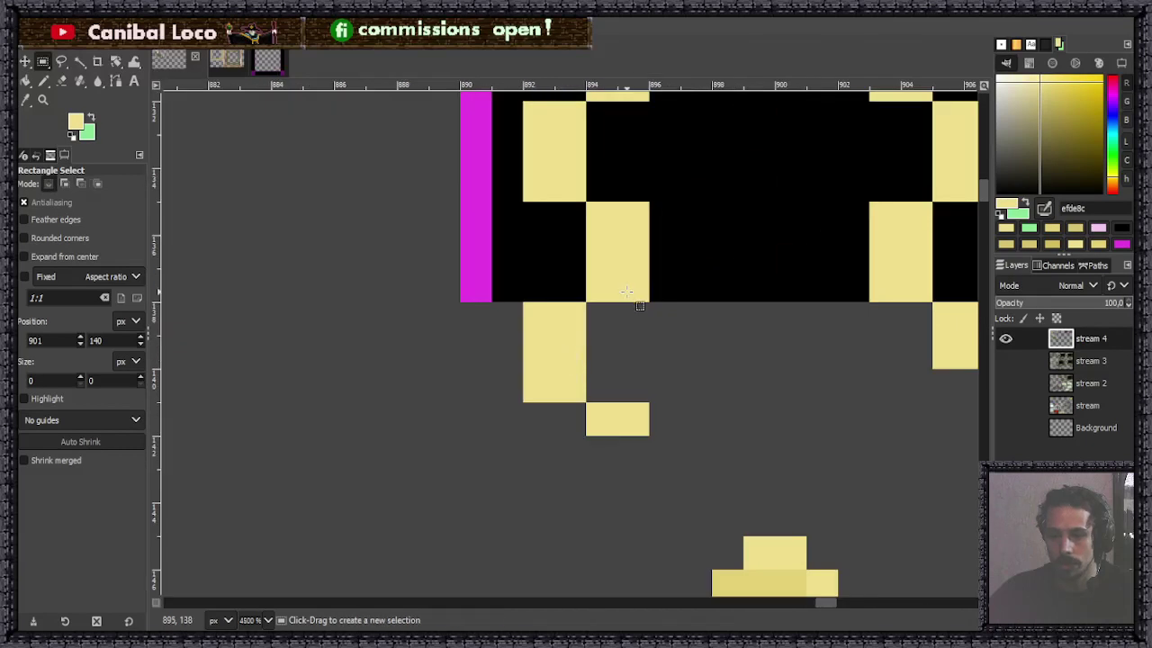
left_click_drag(602, 308, 673, 432)
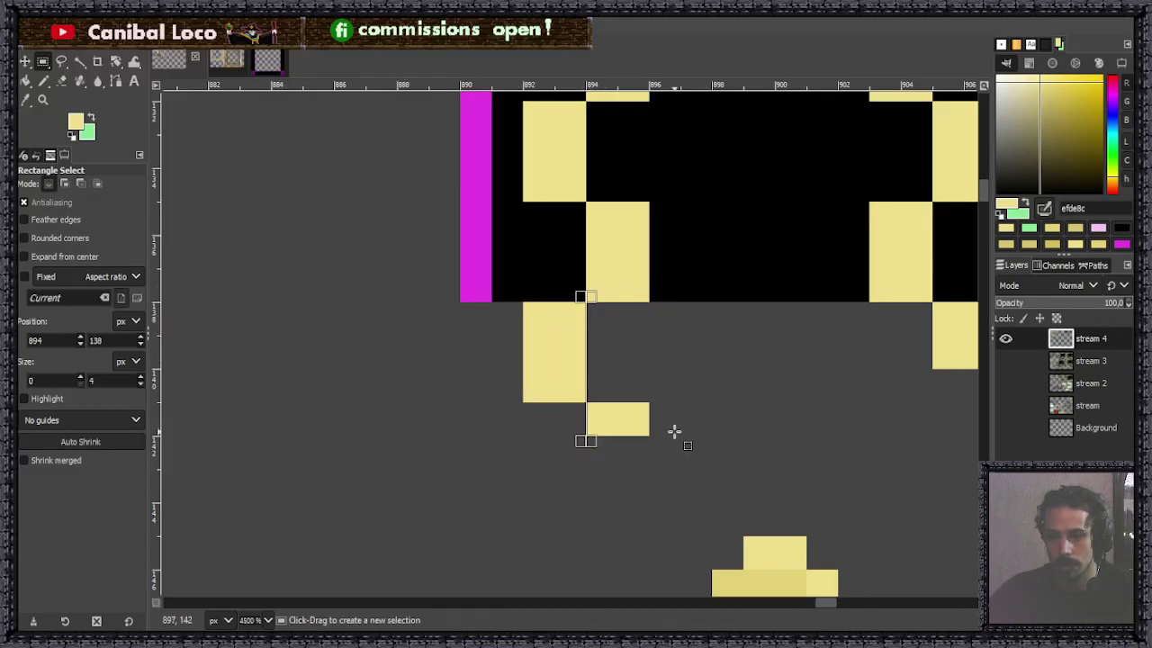
left_click_drag(660, 301, 582, 398)
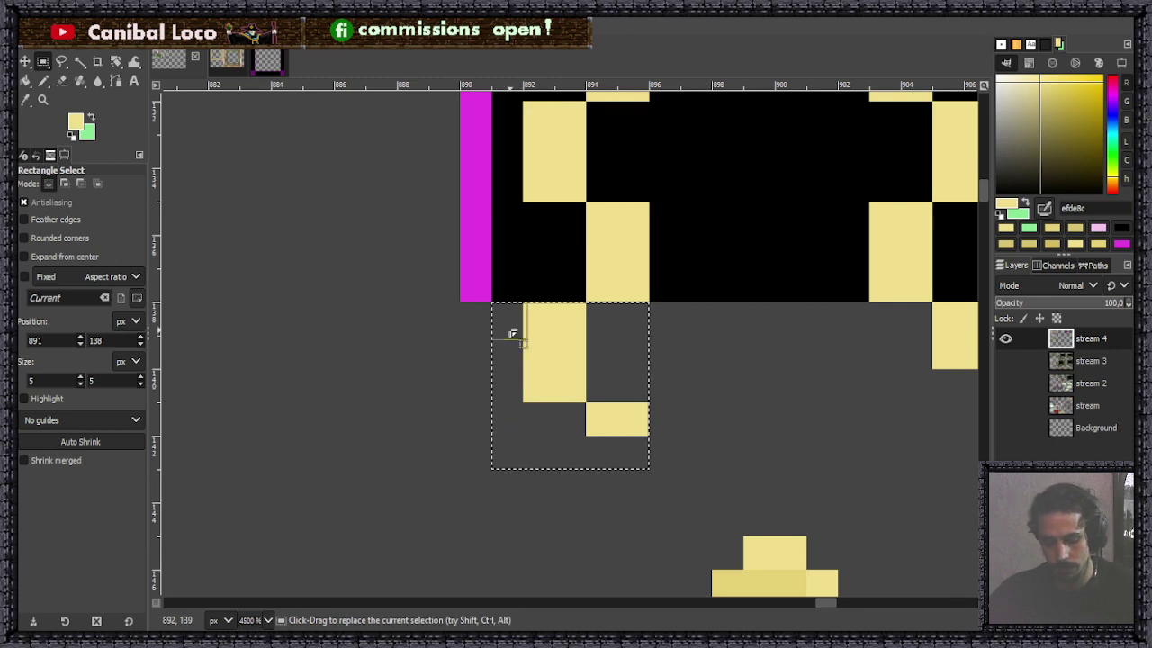
key("Delete")
left_click(718, 366)
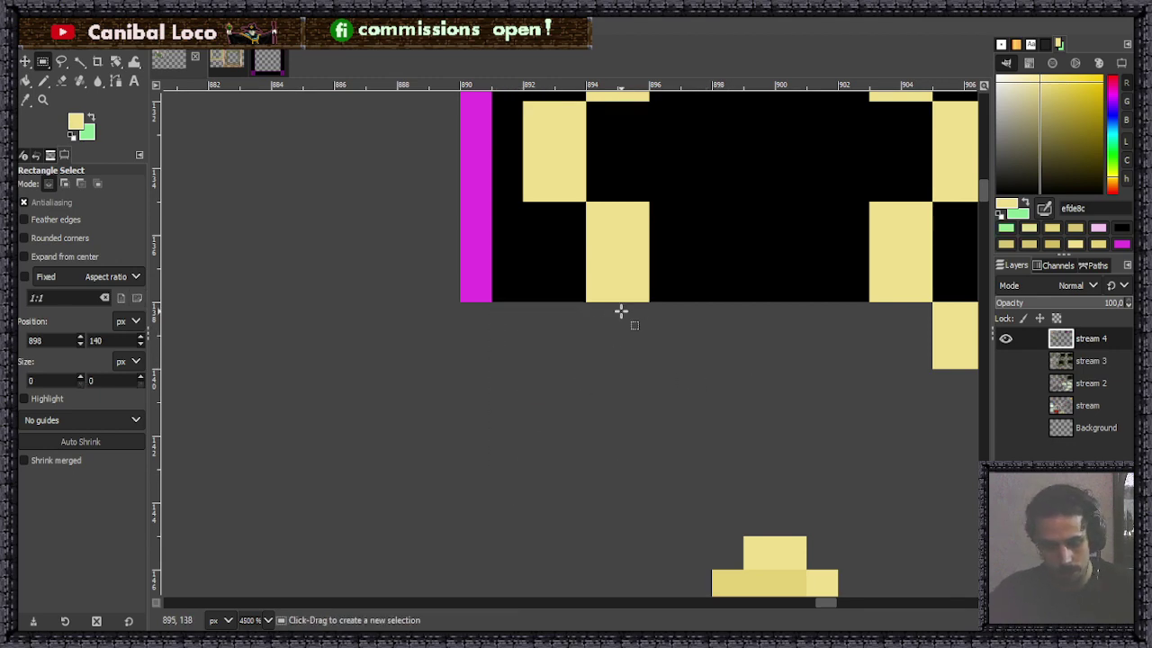
Extend the fifth tile's left zigzag column one pixel row below the tile's bottom edge with the Pencil in efde8c.
key("n")
scroll(602, 355, "down", 1, "ctrl")
scroll(603, 355, "down", 5, "ctrl")
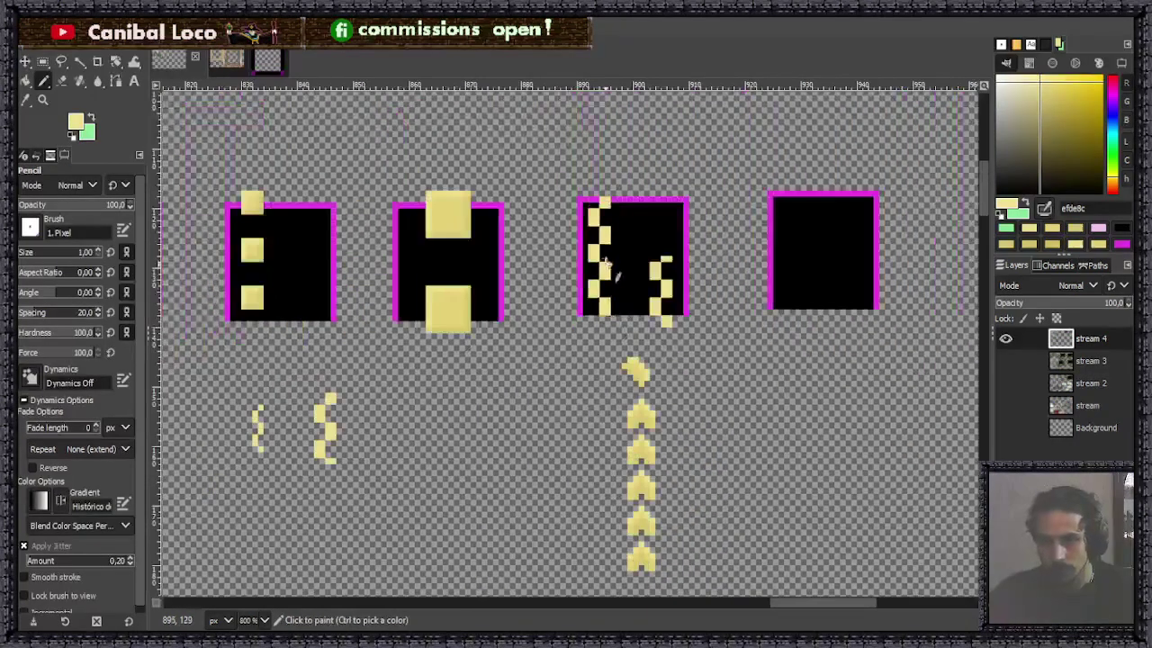
scroll(612, 224, "up", 5, "ctrl")
scroll(576, 405, "down", 1)
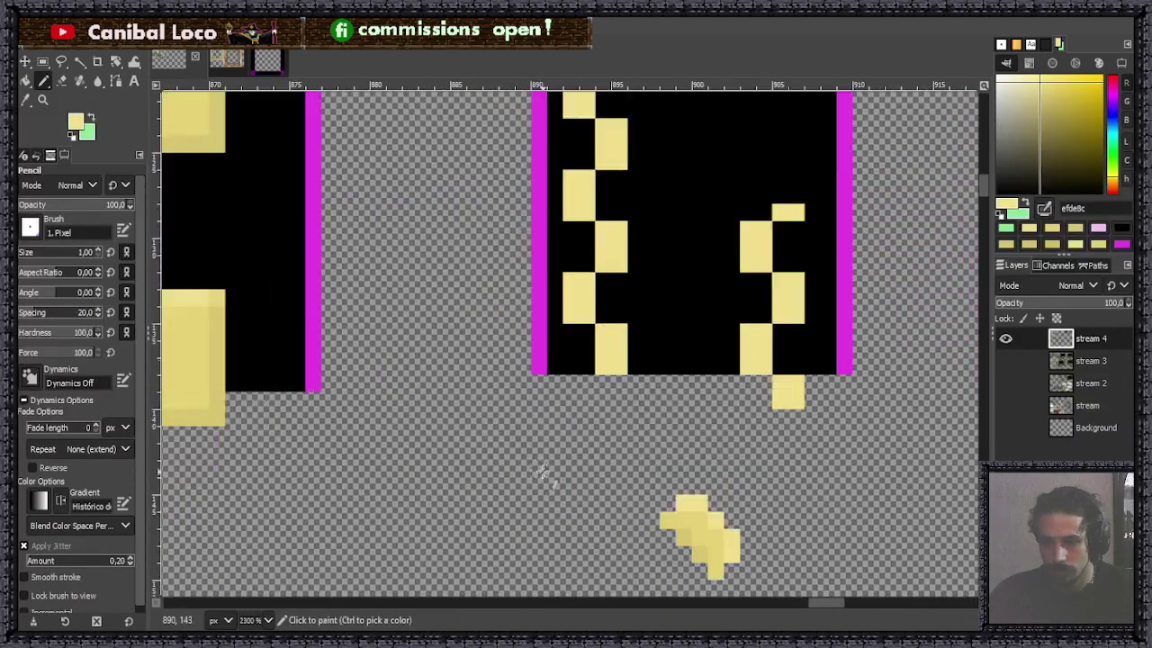
scroll(585, 450, "up", 2)
scroll(612, 441, "down", 1)
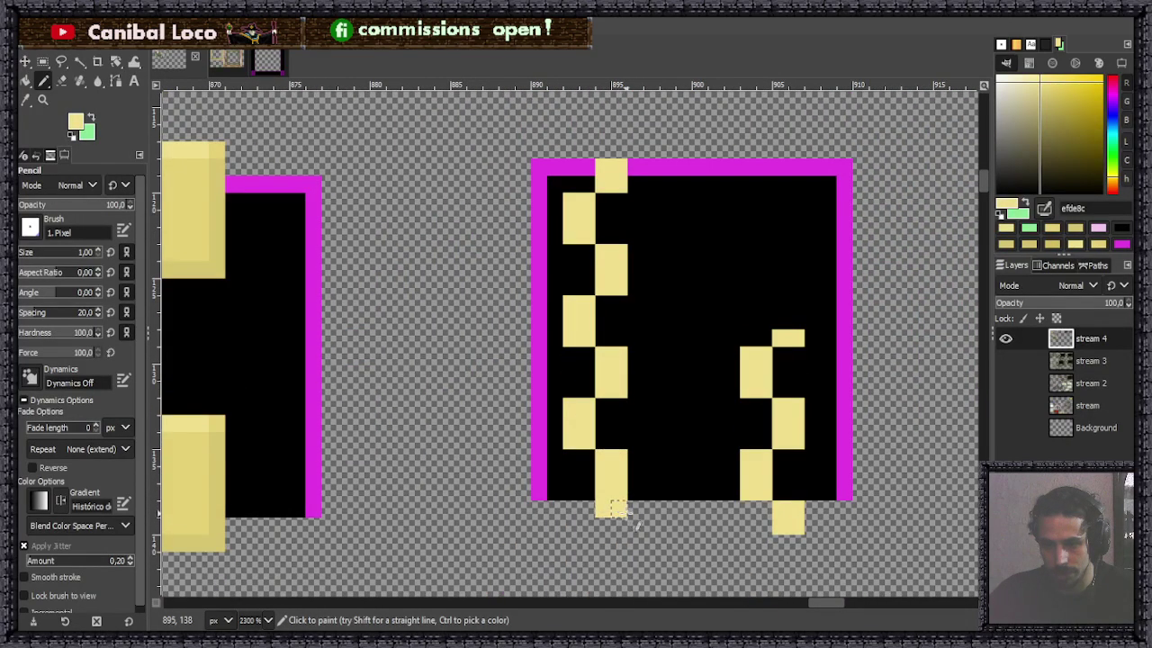
scroll(611, 449, "down", 3, "ctrl")
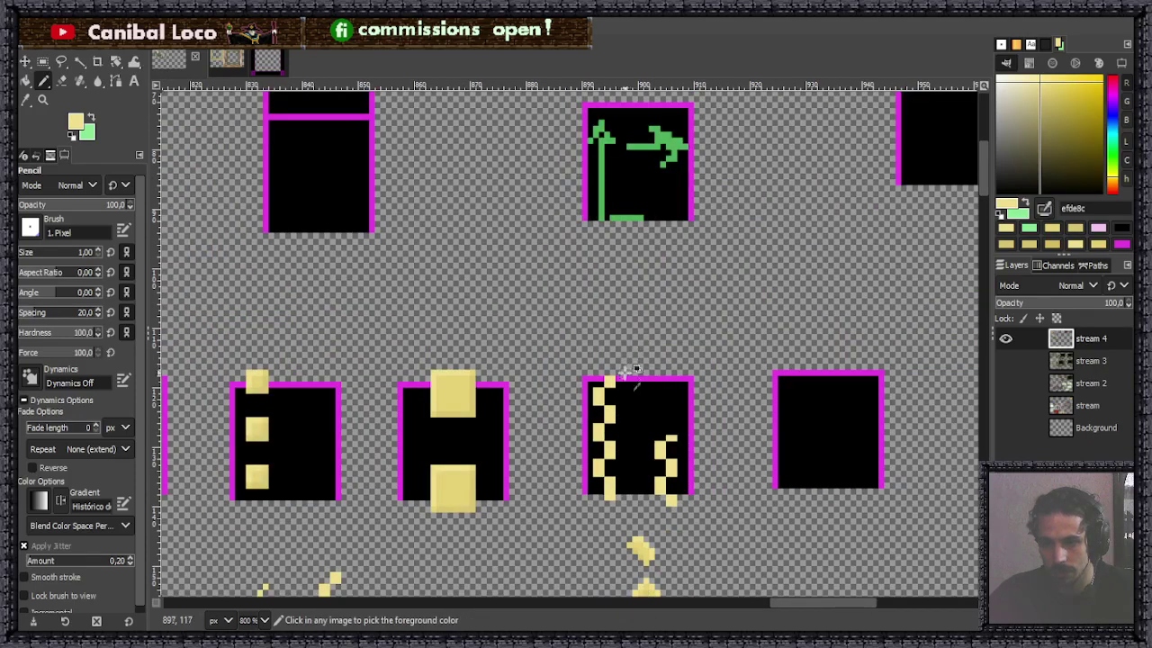
scroll(620, 368, "up", 1, "ctrl")
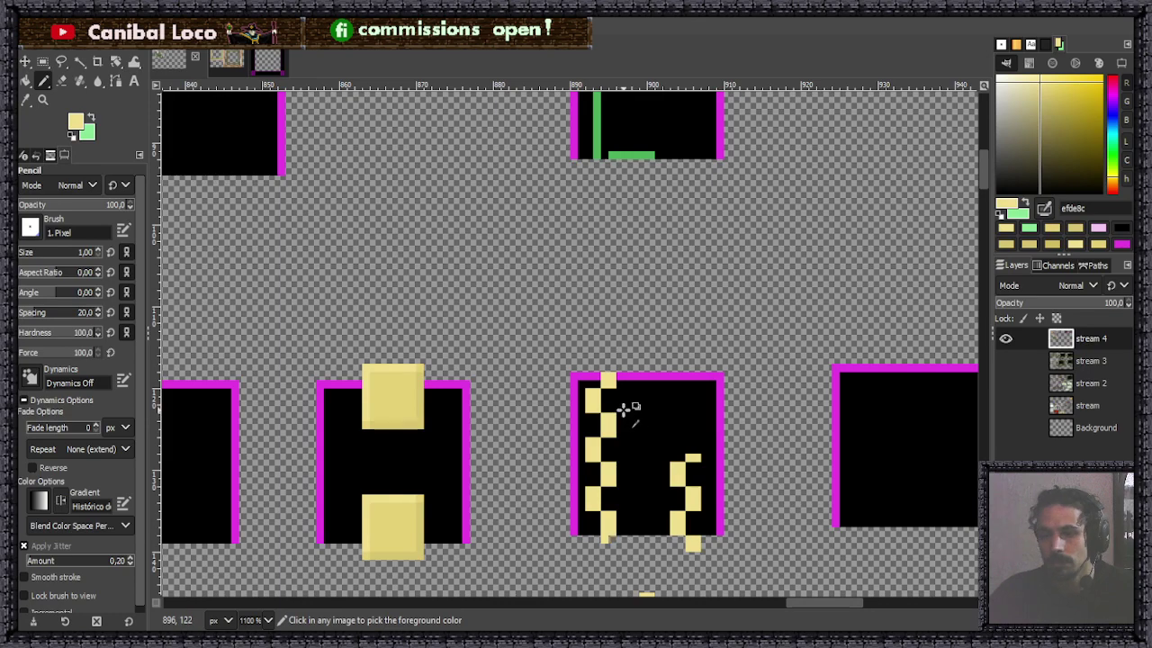
Undo the trimming of the fifth tile's left zigzag column, clear the selection, and save the image.
scroll(614, 430, "down", 7, "ctrl")
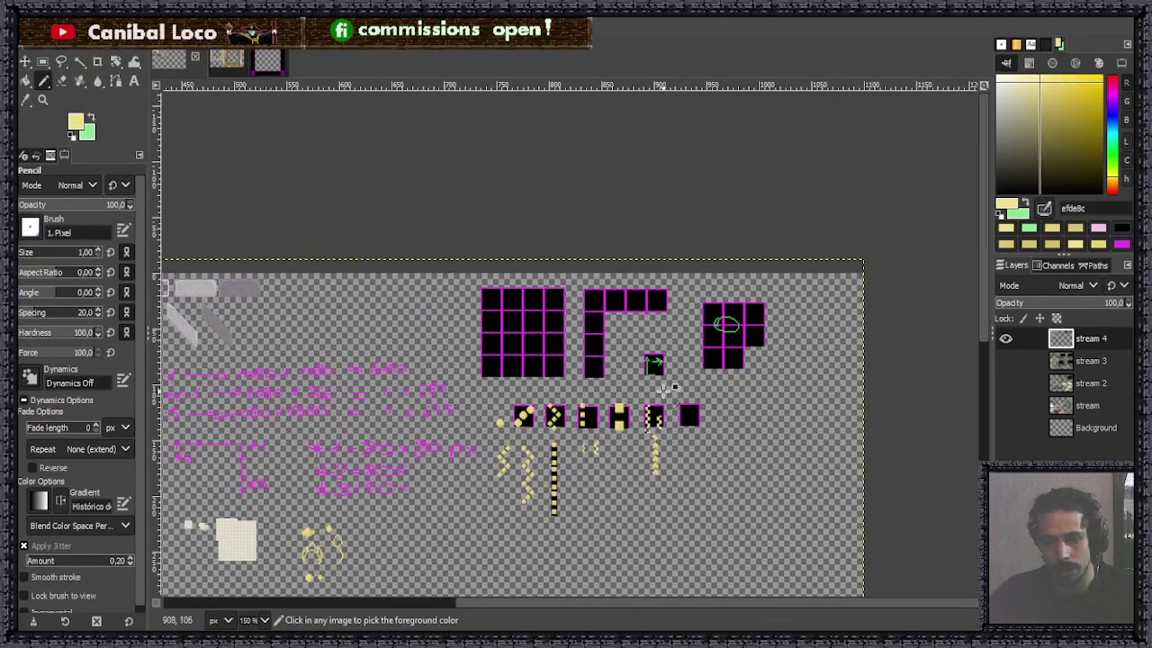
scroll(664, 396, "up", 4, "ctrl")
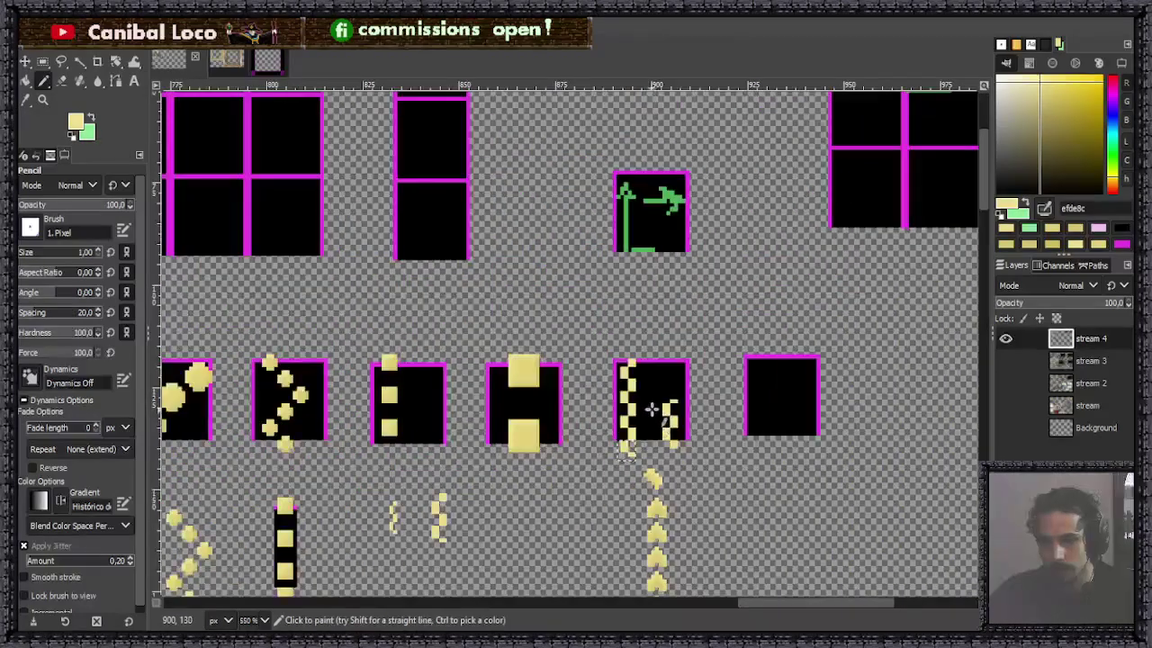
key("r")
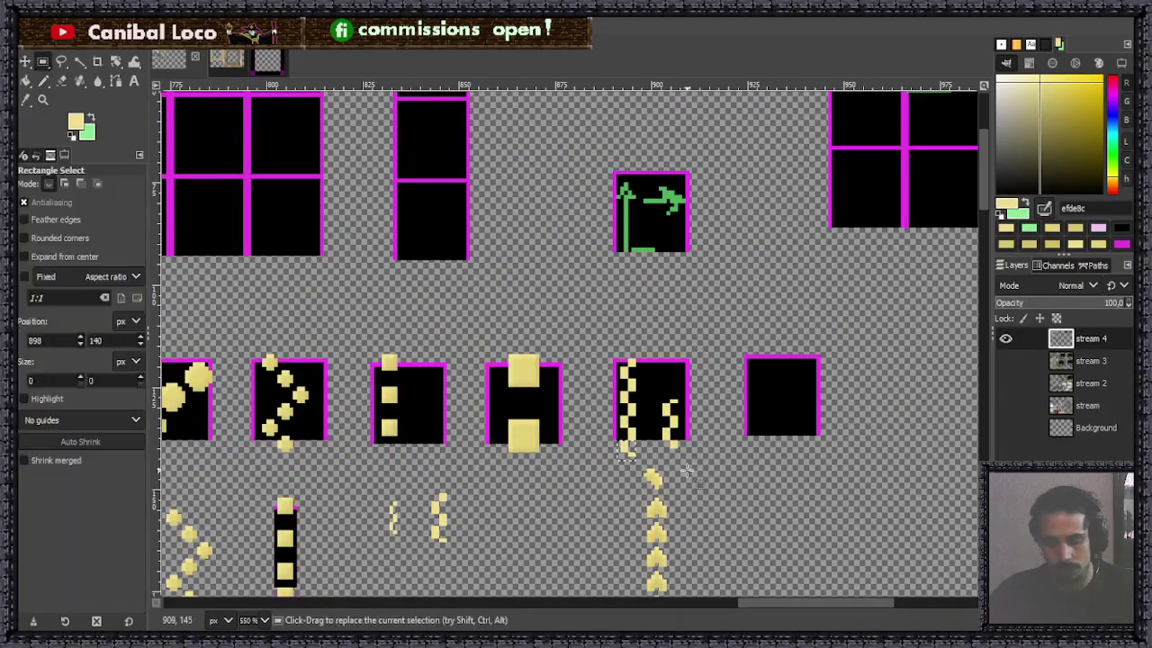
key("ctrl+s")
scroll(544, 447, "down", 4, "ctrl")
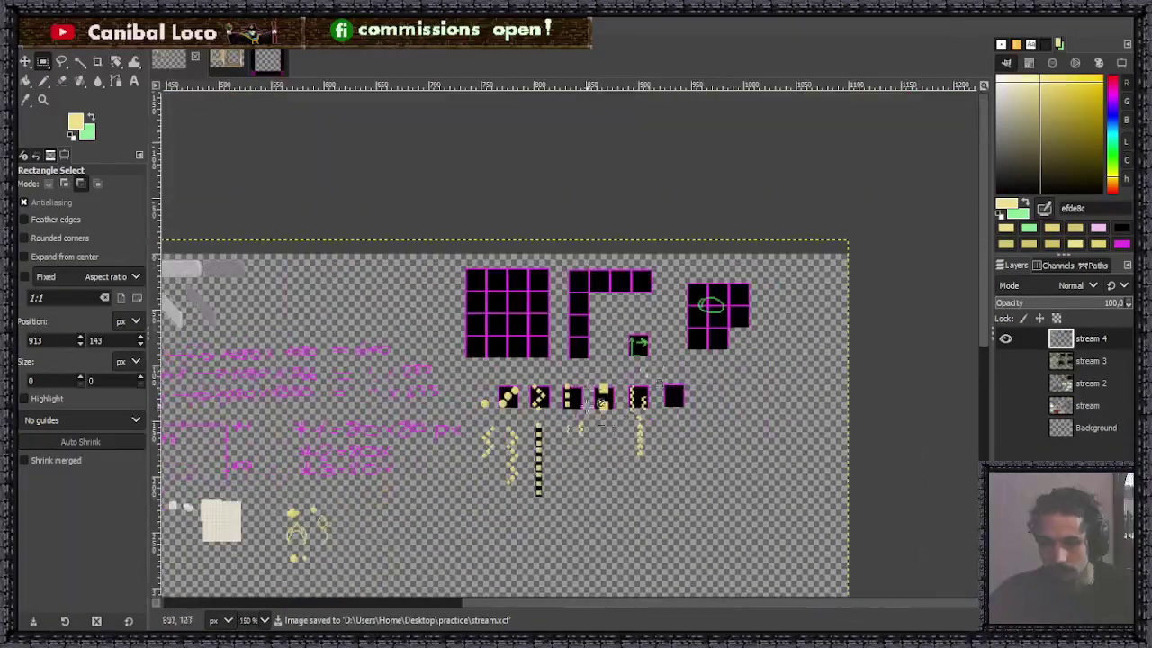
Draw a filled diamond about 5 × 5 px in e4d075 with the Pencil, below and between the two loose zigzags.
scroll(412, 380, "up", 4, "ctrl")
key("n")
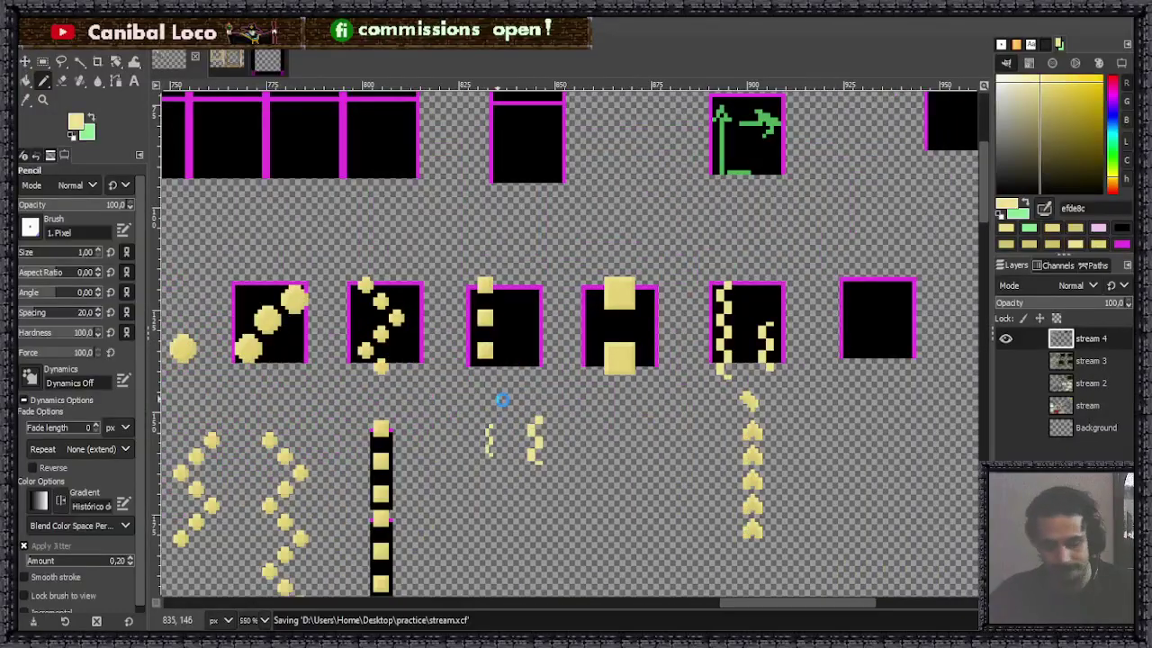
scroll(614, 413, "down", 4, "ctrl")
scroll(591, 447, "up", 3, "ctrl")
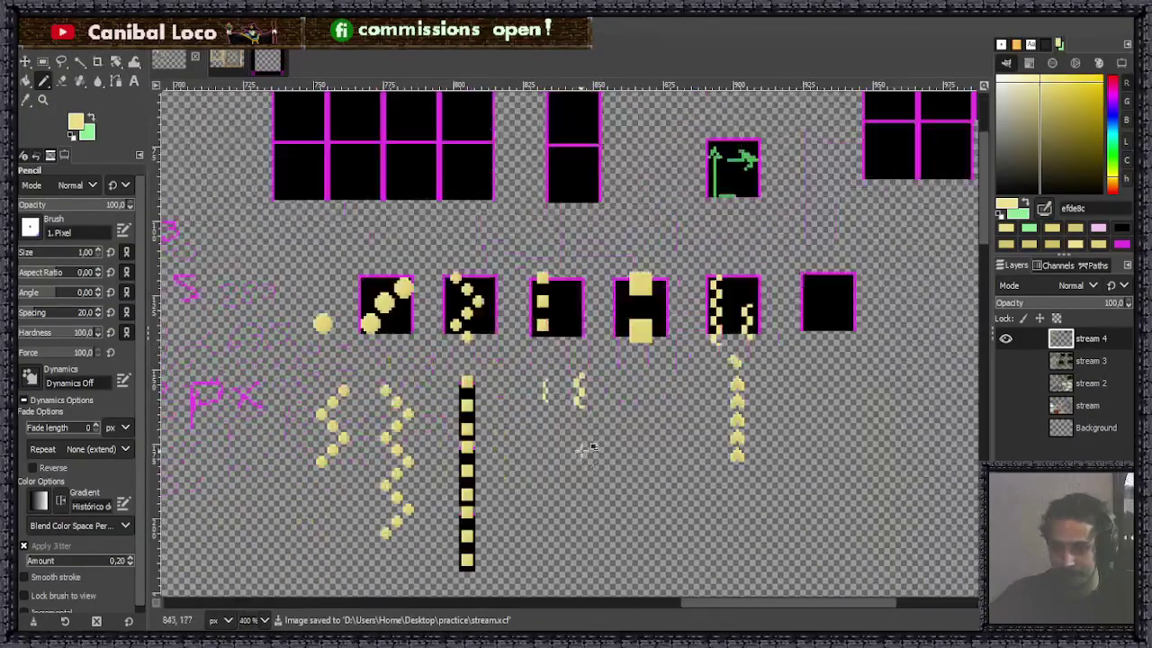
scroll(648, 373, "up", 3, "ctrl")
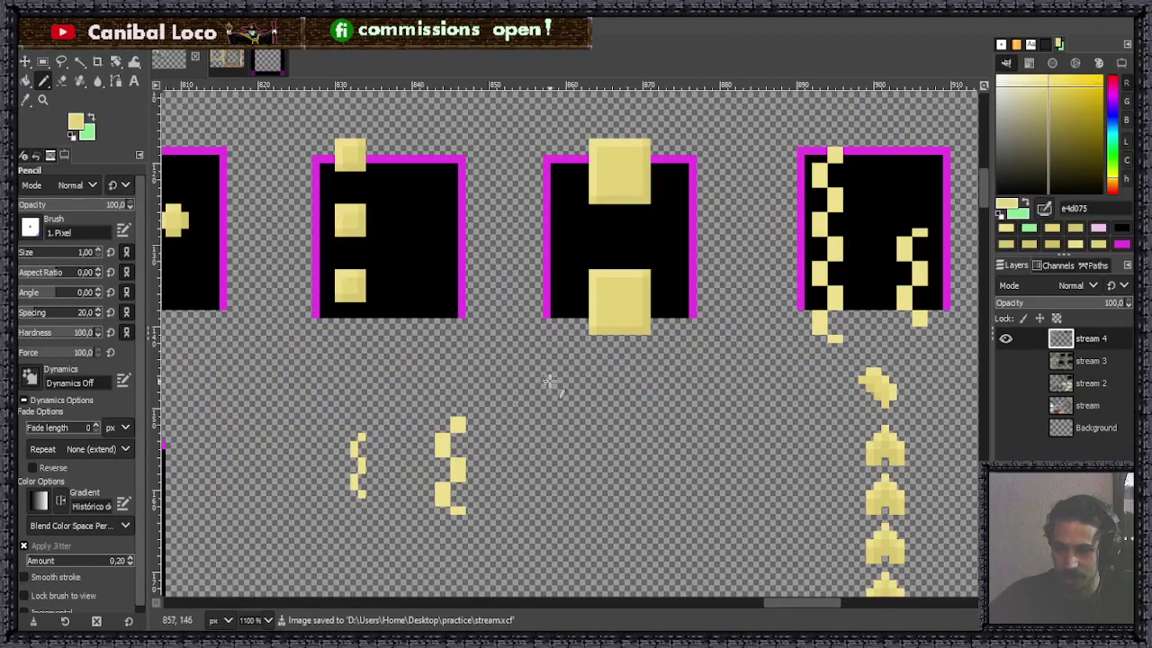
scroll(466, 427, "down", 3, "ctrl")
scroll(466, 428, "up", 4, "ctrl")
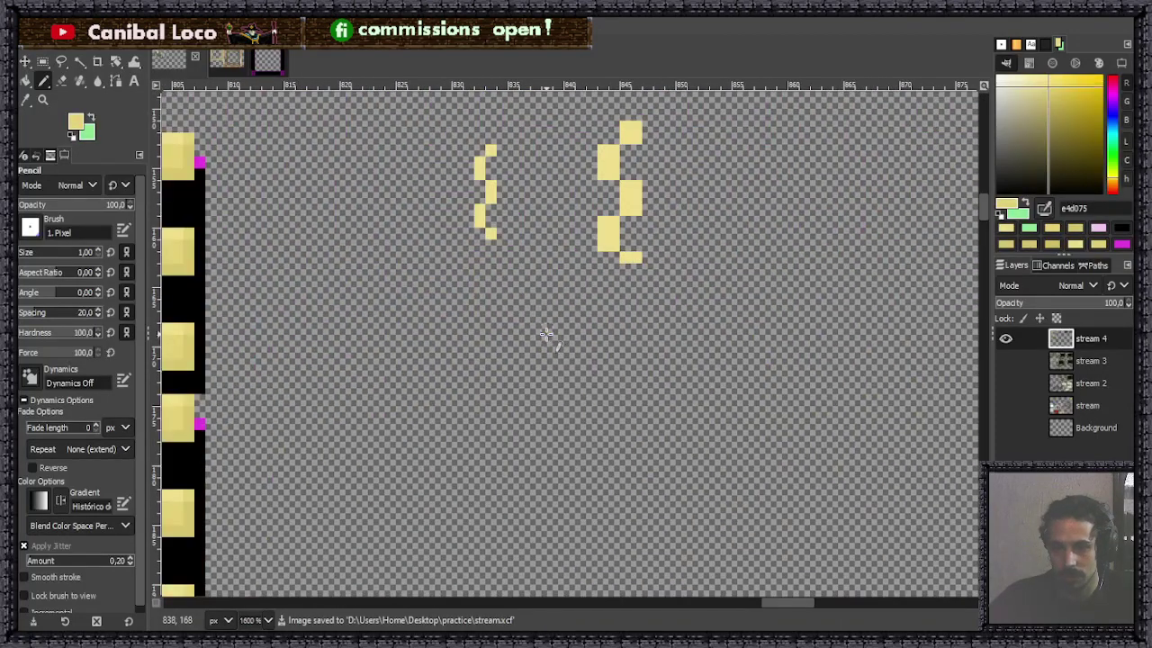
left_click_drag(547, 334, 547, 349)
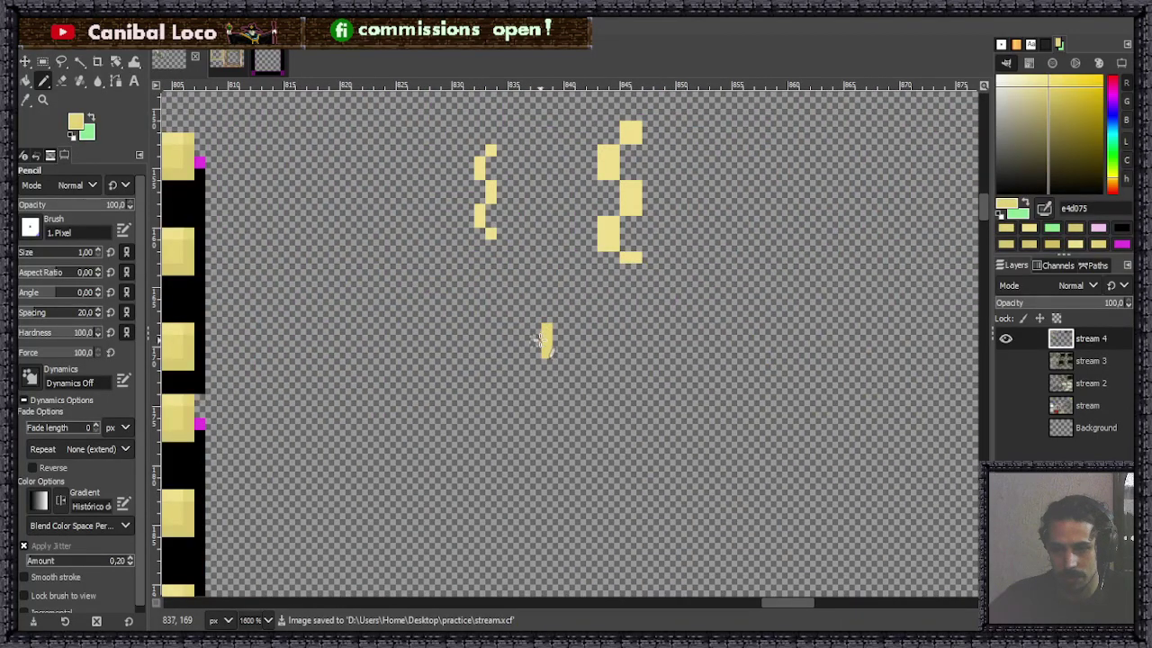
left_click(538, 340)
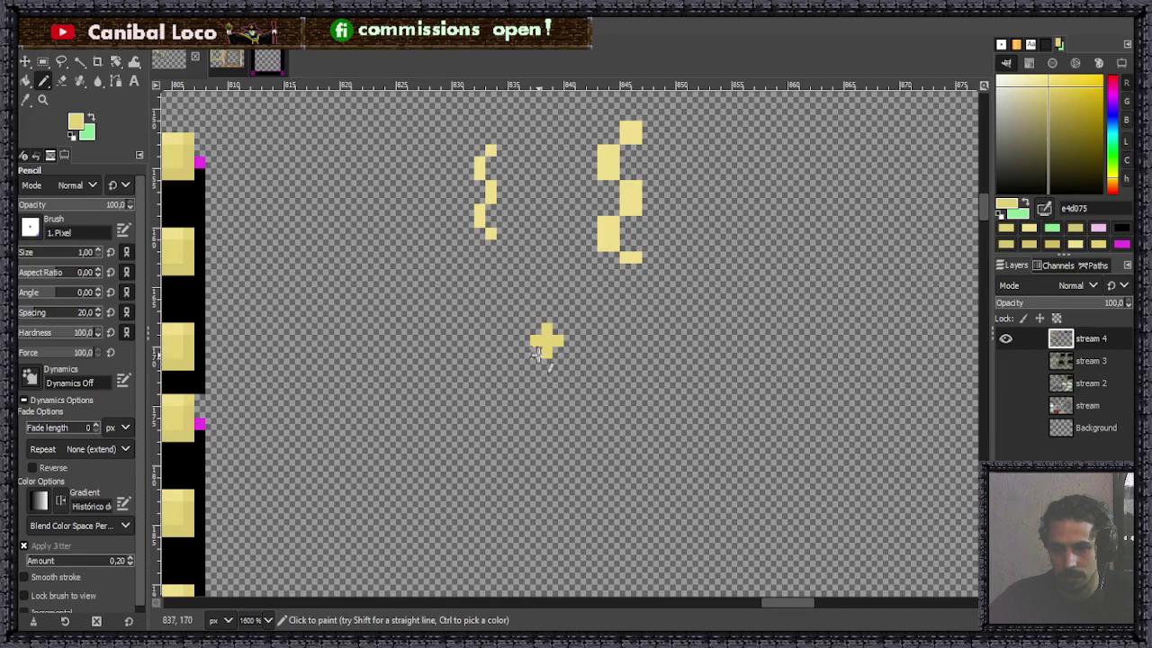
mouse_move(524, 353)
left_mouse_down()
mouse_move(559, 353)
mouse_move(558, 363)
left_mouse_up()
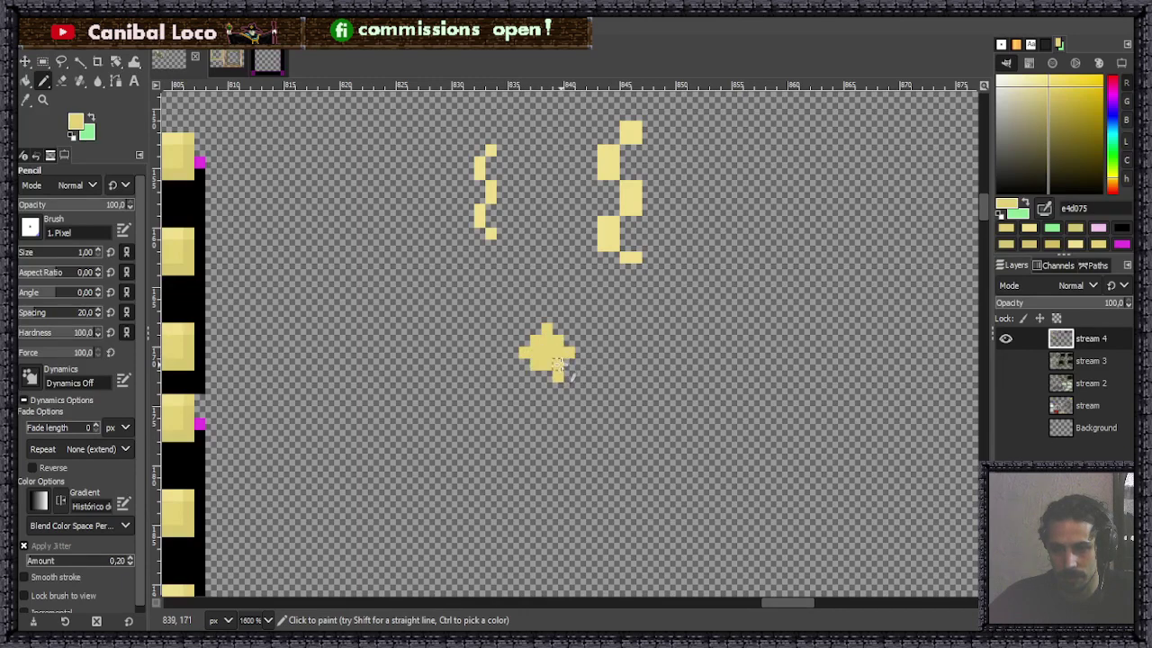
key("ctrl+z")
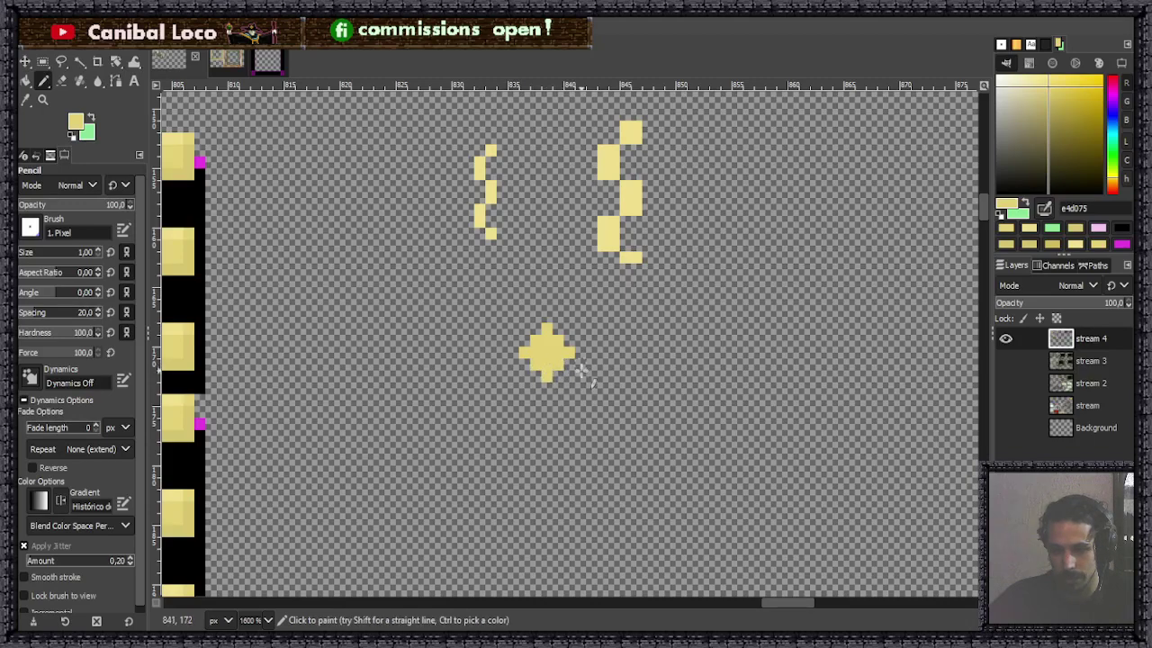
Pick the light yellow efde8c from the large square and outline the diamond's two upper edges with straight pixel lines.
scroll(579, 368, "down", 6)
scroll(544, 360, "up", 5)
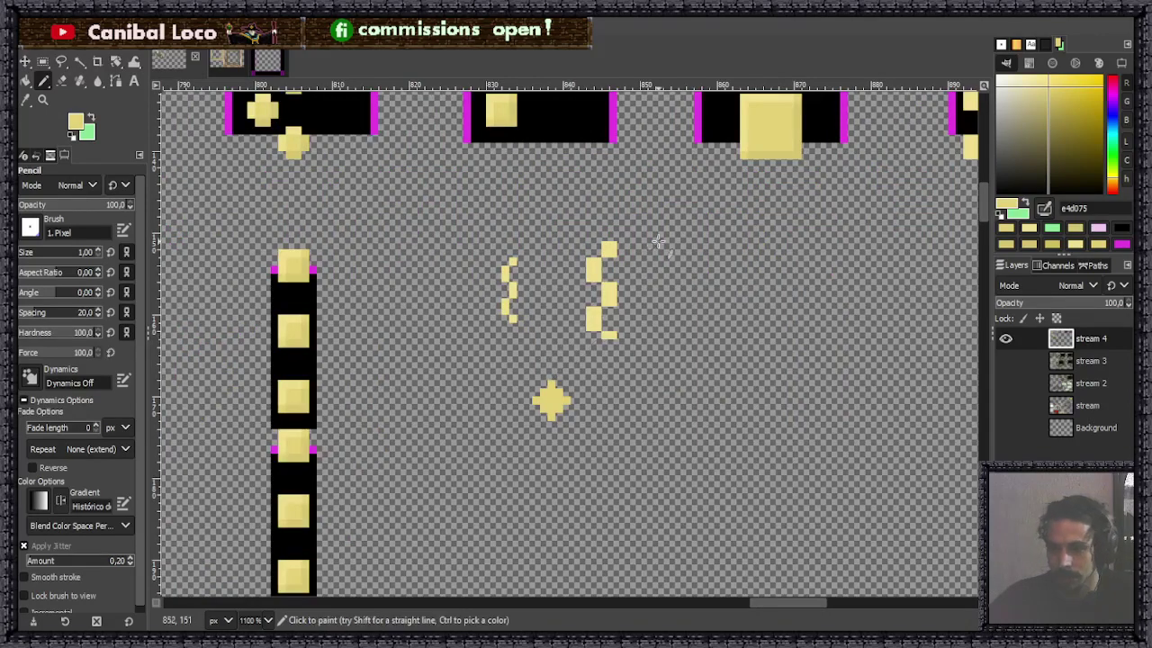
left_click(754, 128, "ctrl")
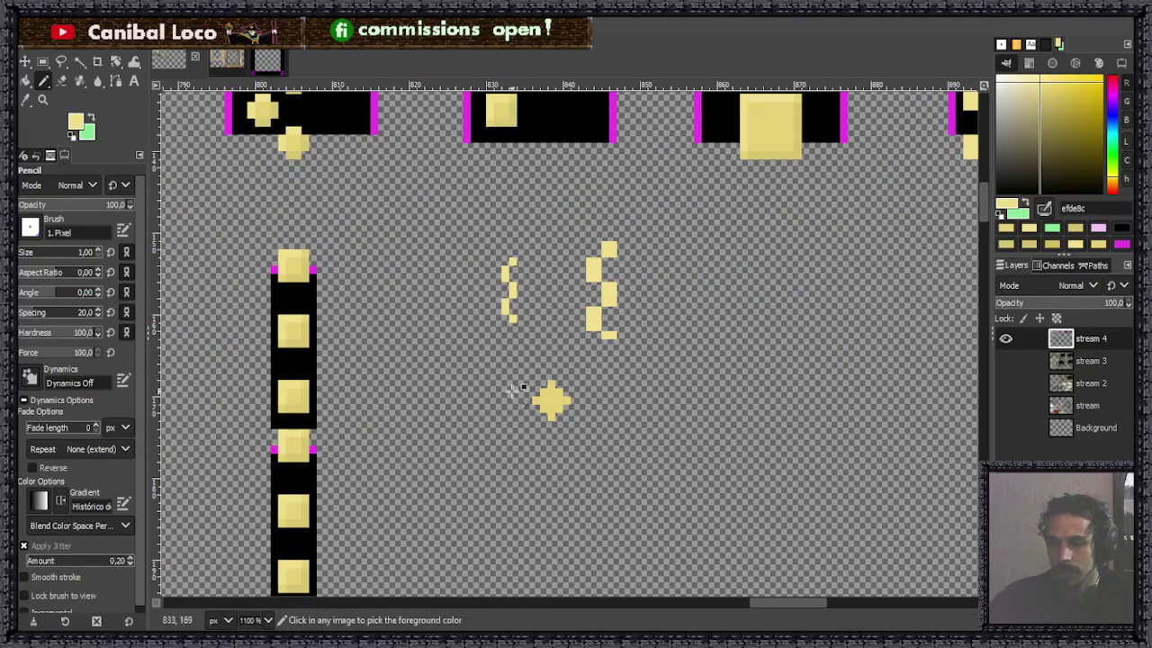
scroll(549, 400, "up", 3)
left_click(533, 332)
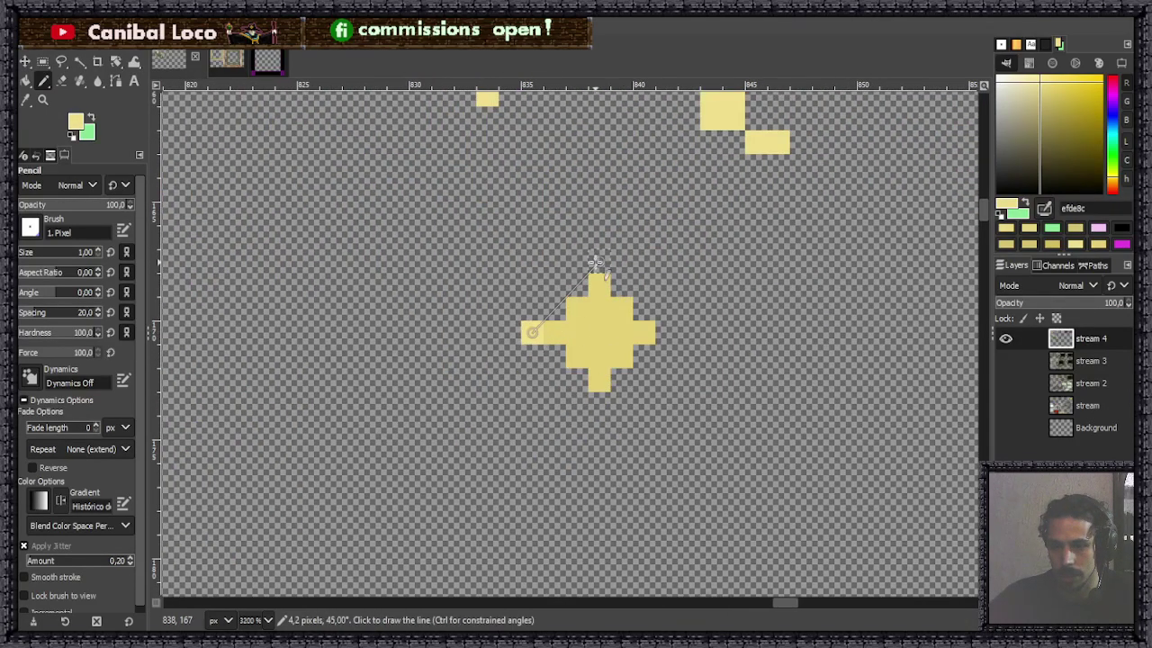
left_click(599, 261, "shift")
left_click(667, 332, "shift")
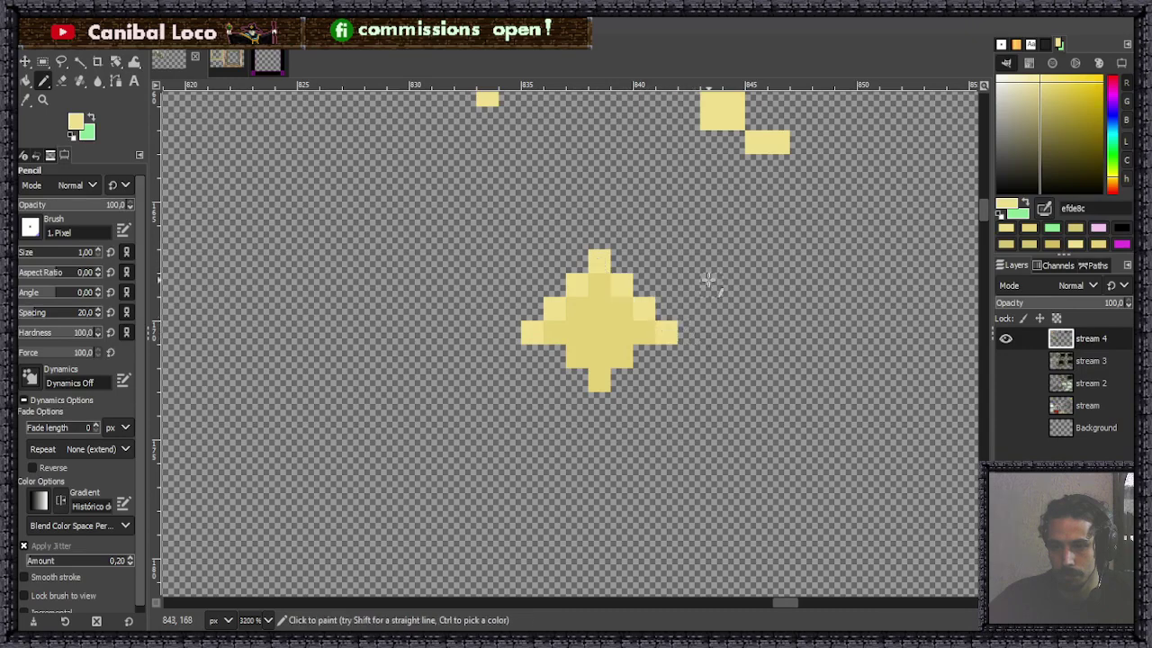
Pick the darker yellow d7c570 from a square's shading and outline the diamond's two lower edges.
scroll(711, 296, "up", 4)
scroll(643, 360, "down", 3)
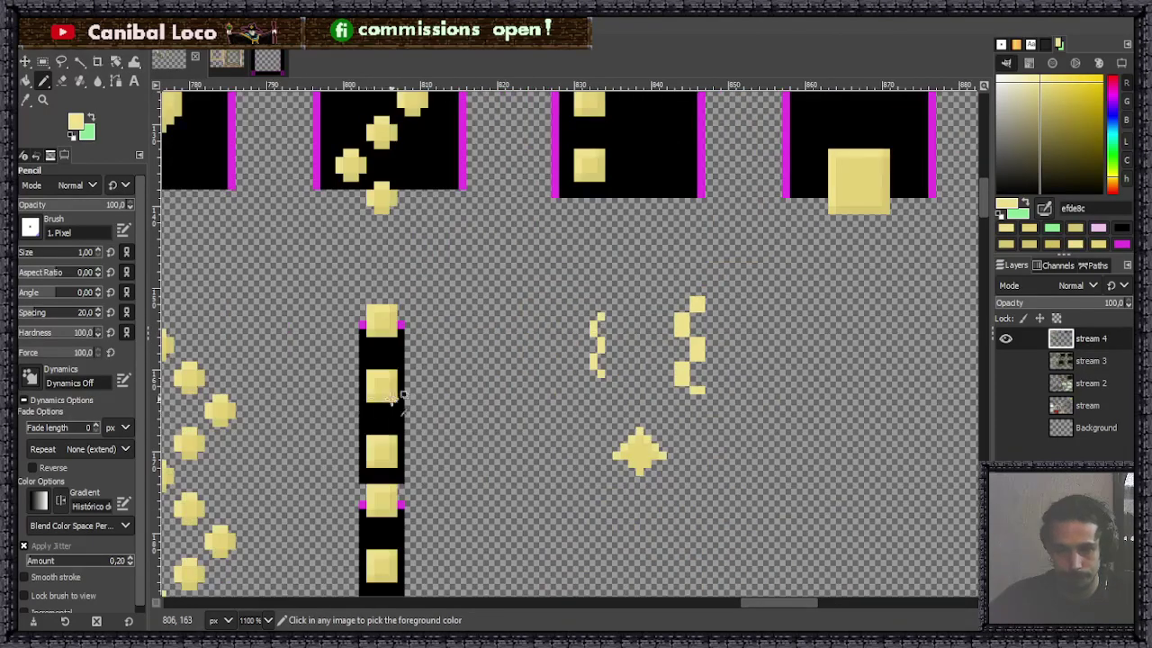
left_click(394, 393, "ctrl")
scroll(630, 464, "up", 3)
left_click(576, 391)
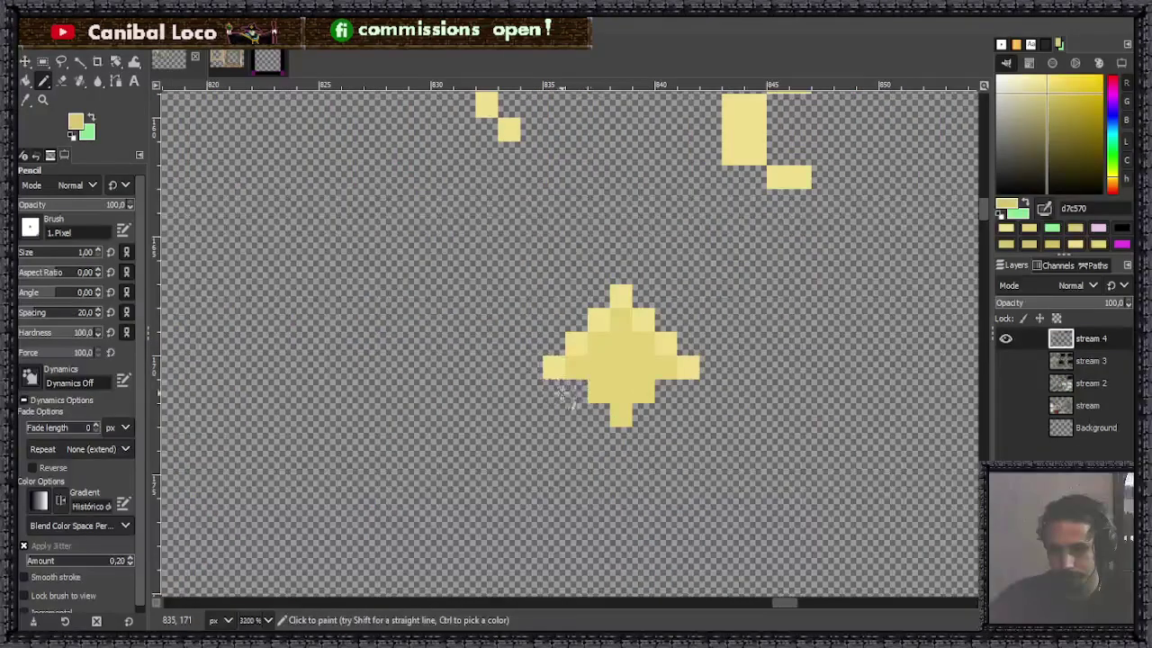
left_click(598, 412)
left_click(621, 438)
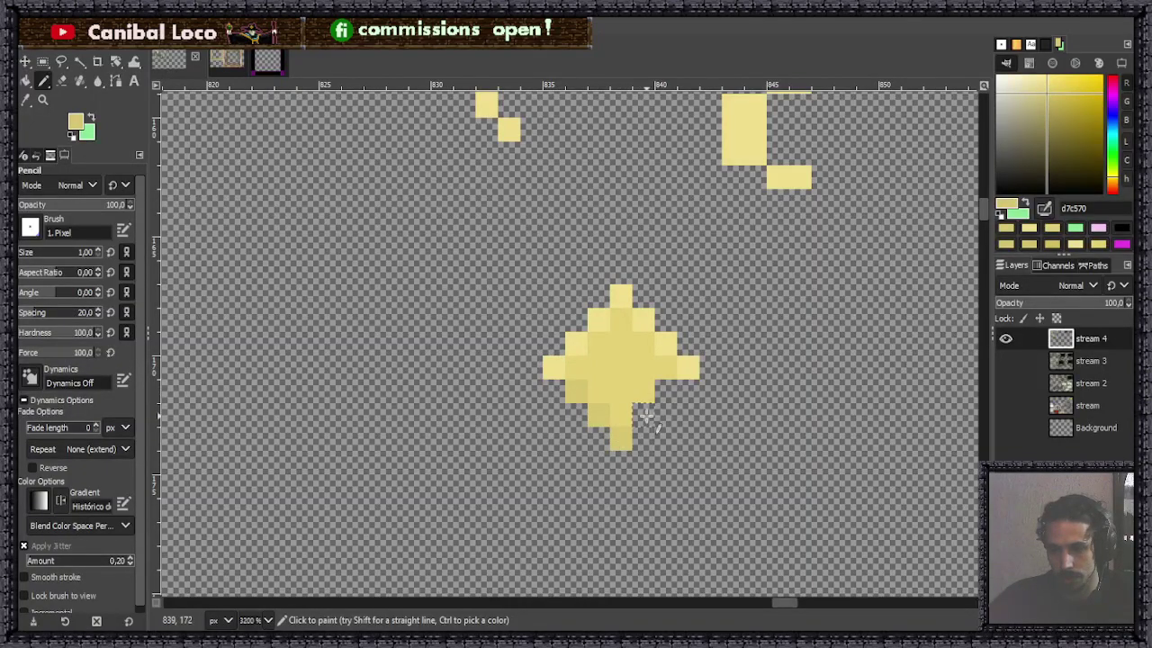
scroll(686, 397, "down", 2)
scroll(686, 396, "up", 3)
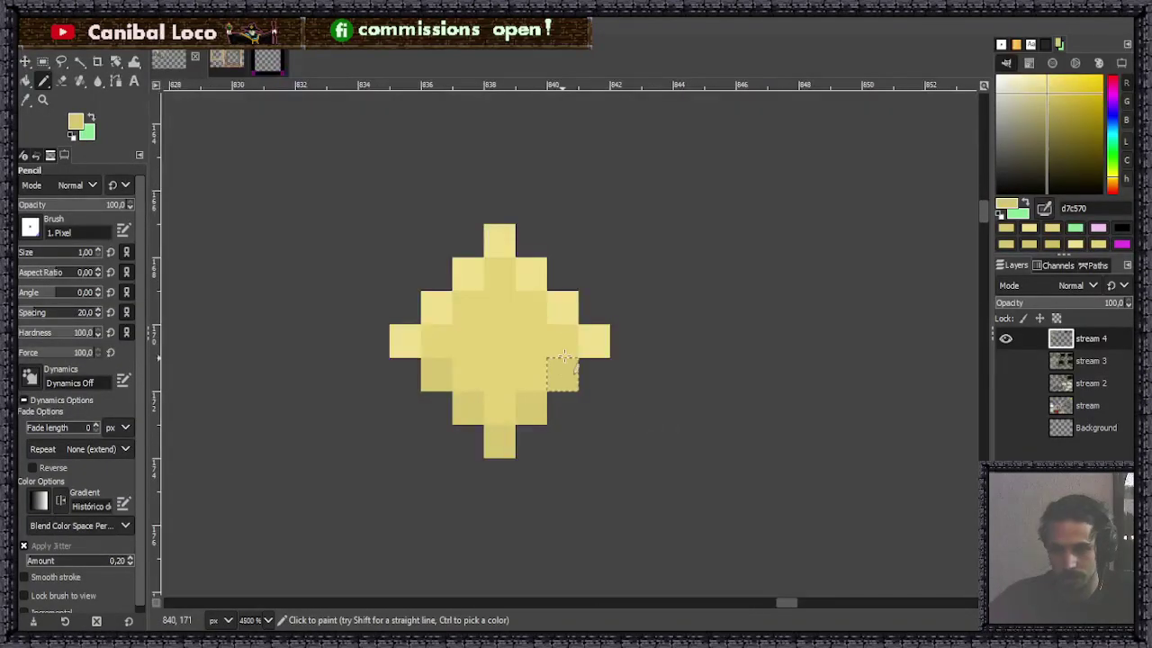
Darken the diamond's right tip and adjacent upper-right pixel with d7c570, and lighten its lower-left edge pixels with efde8c.
left_click(603, 344)
left_click(562, 308)
left_click(528, 275, "ctrl")
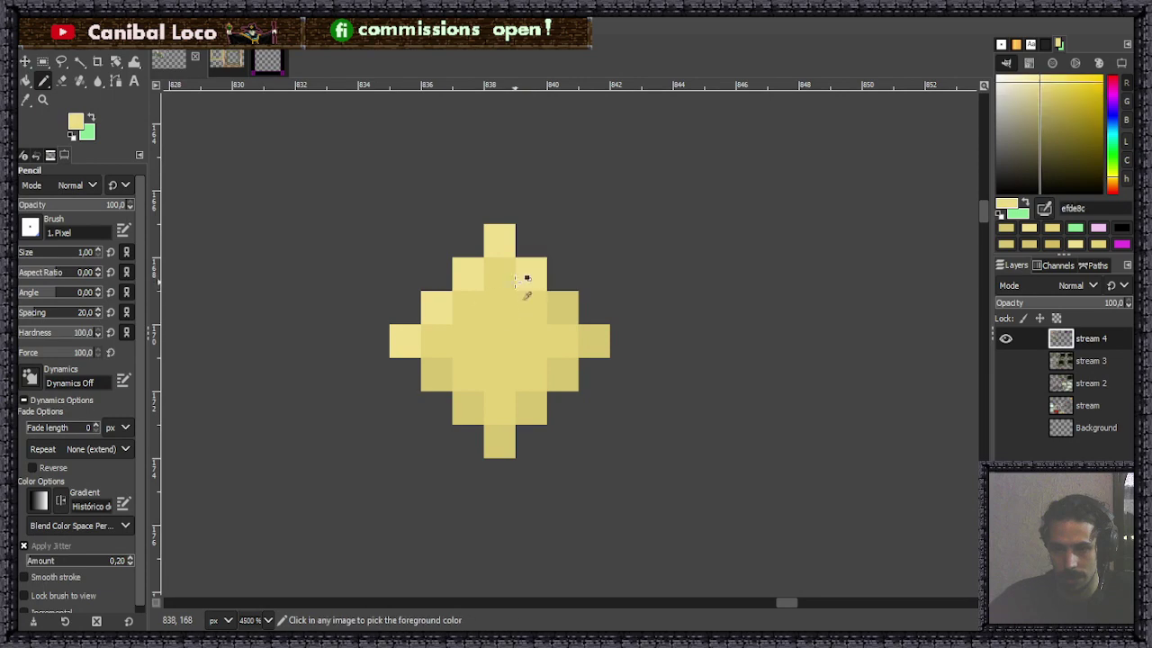
left_click(436, 374)
left_click(468, 407)
scroll(524, 438, "down", 3)
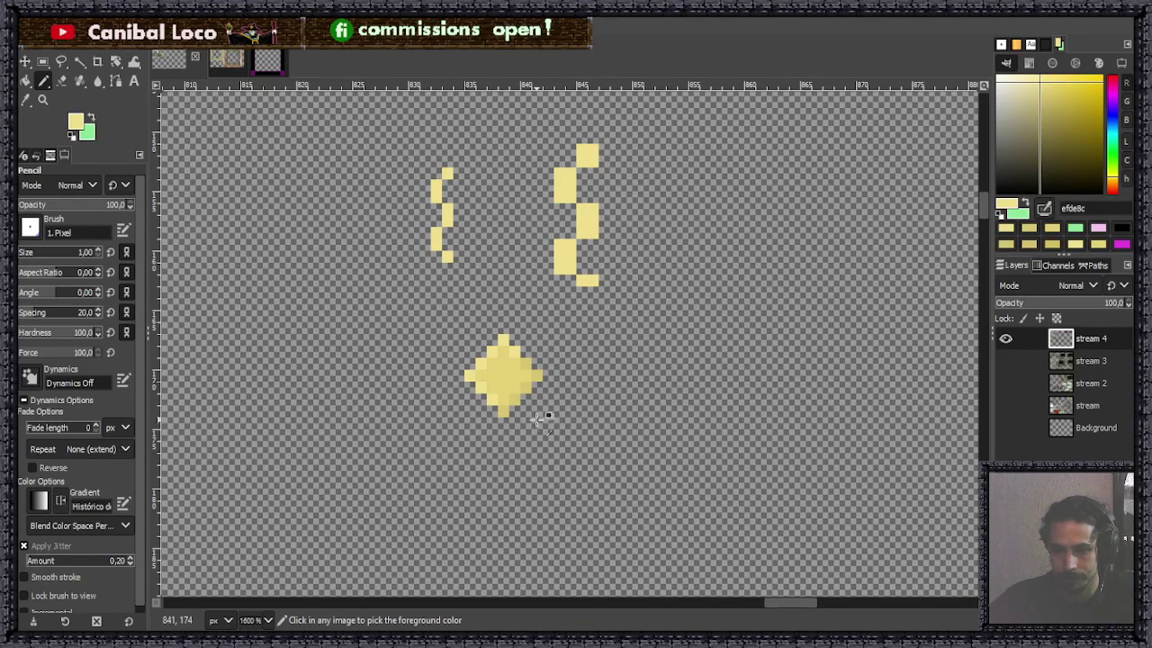
Darken the diamond's edge pixel just right of the top tip with d7c570 and save the image.
scroll(540, 374, "up", 3)
scroll(544, 380, "up", 1)
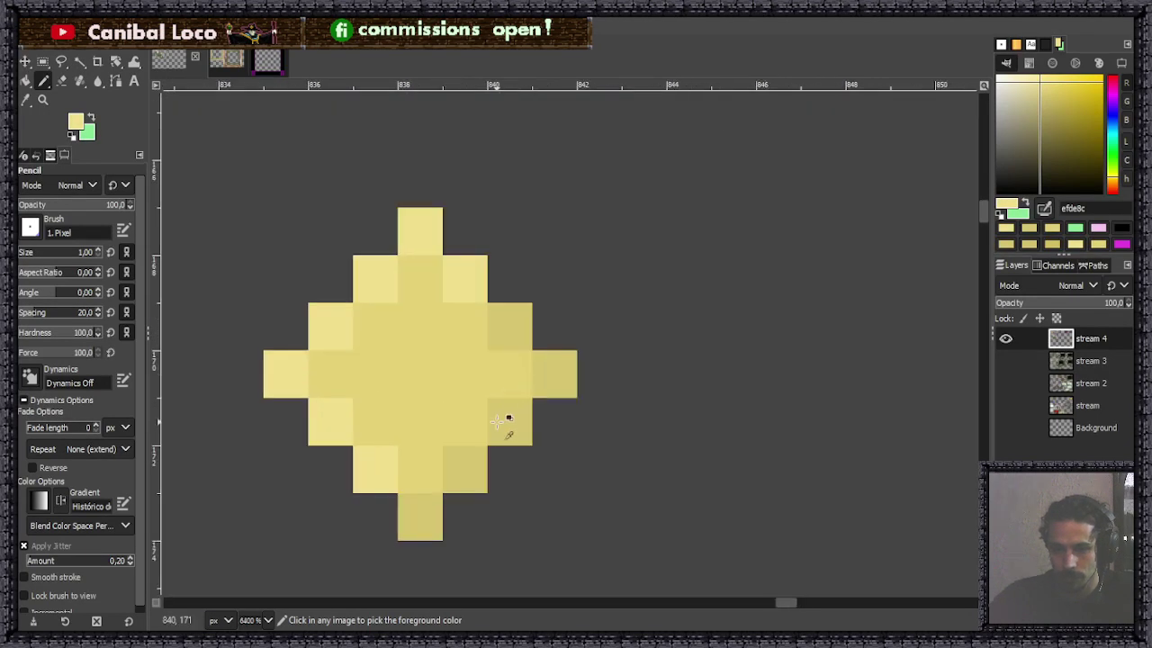
left_click(506, 419, "ctrl")
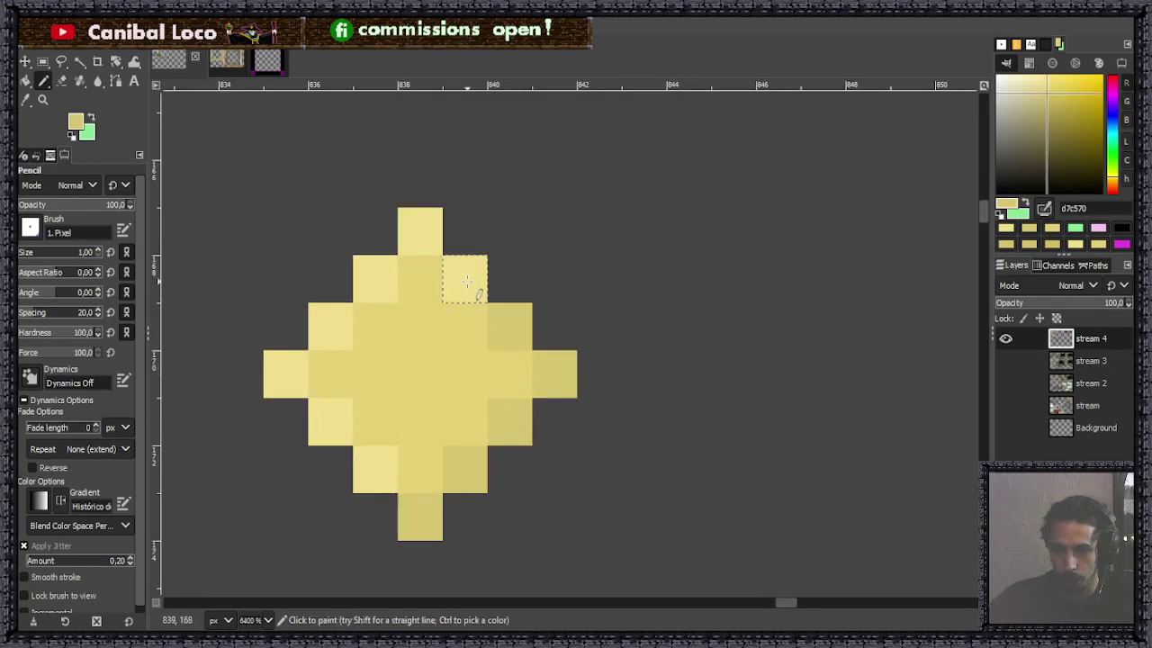
scroll(509, 436, "down", 6)
key("ctrl+s")
Pick the yellow e4d075 from the diamond's centre and save the image.
scroll(523, 312, "up", 3)
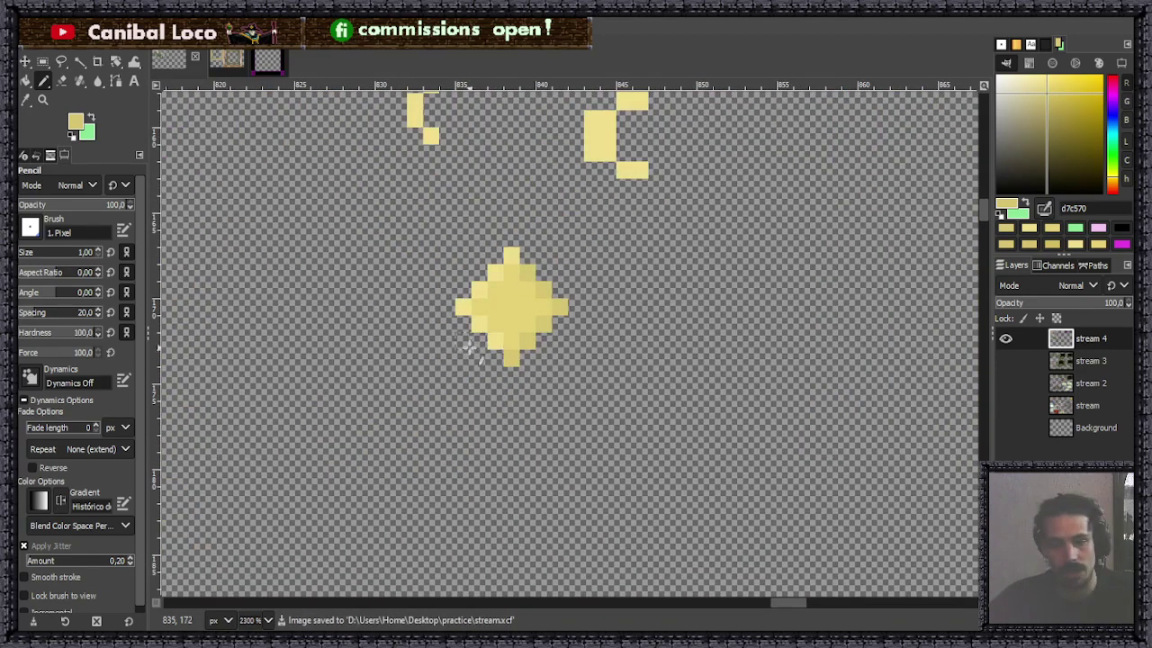
left_click(512, 312, "ctrl")
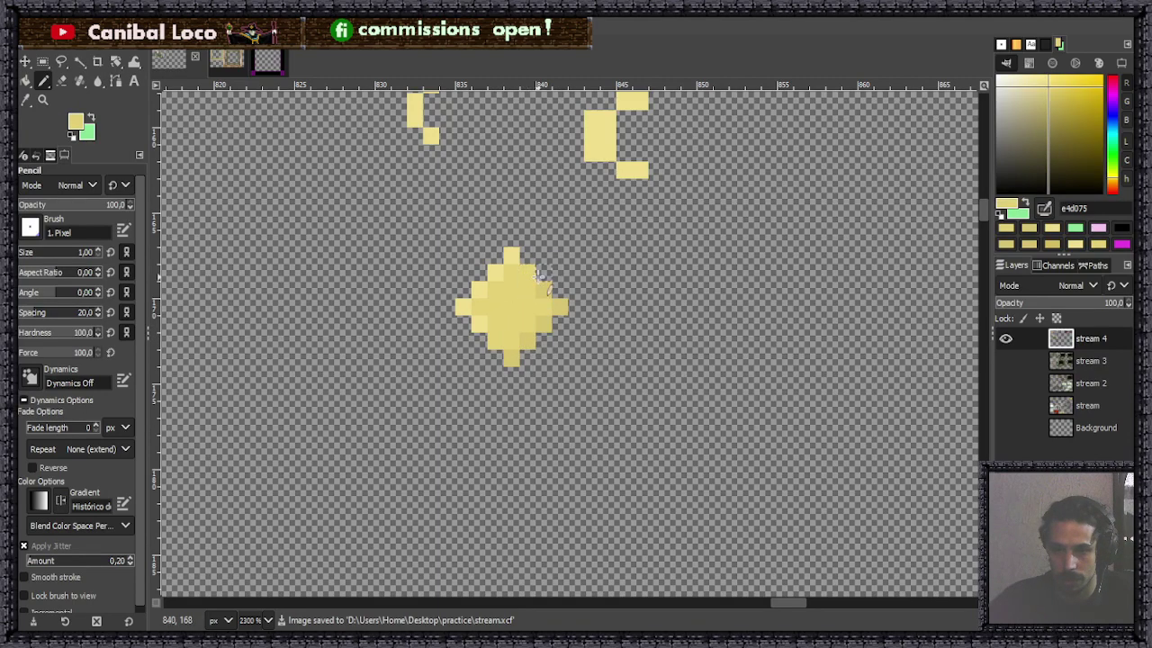
scroll(576, 342, "down", 5)
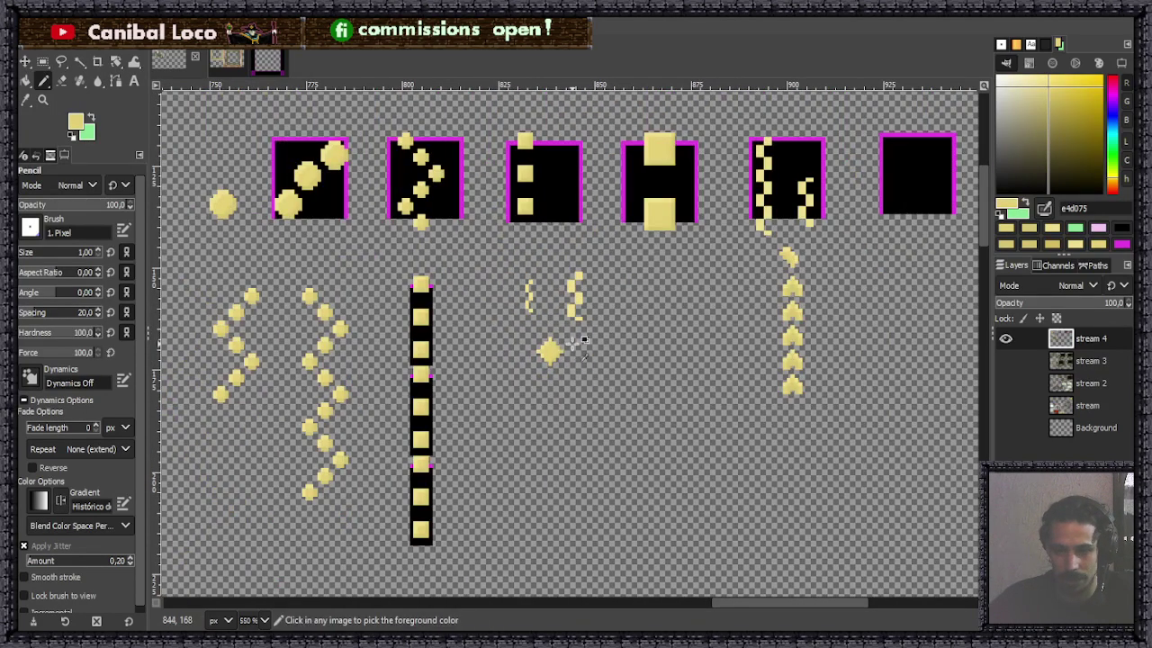
scroll(576, 343, "up", 3)
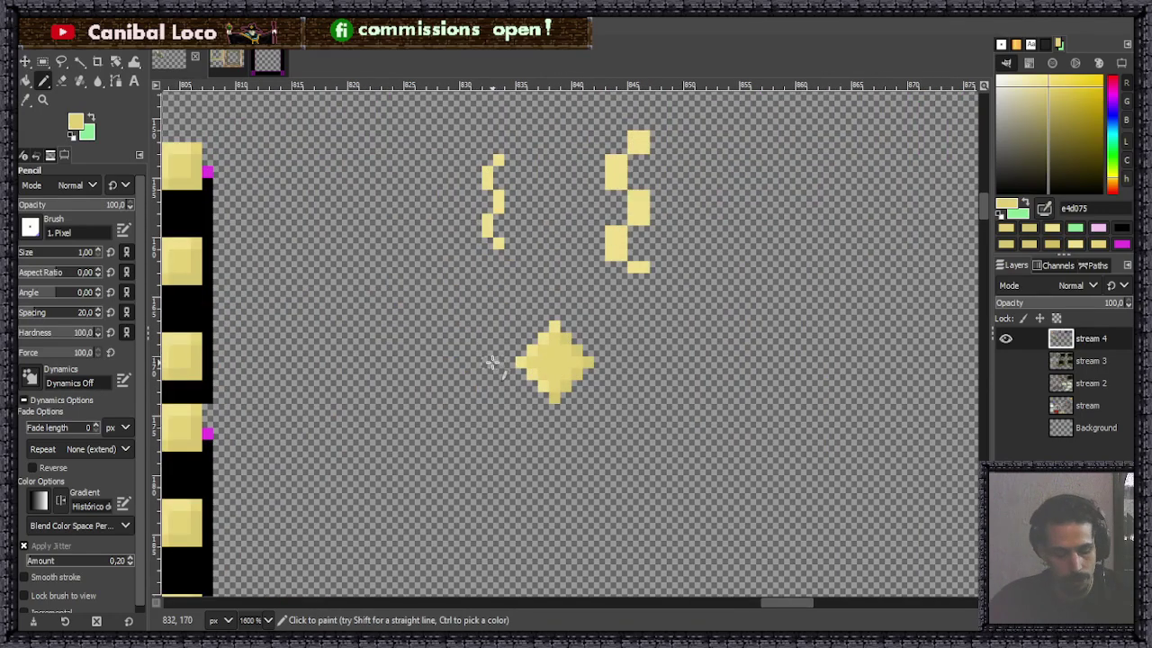
key("ctrl+s")
Select the finished diamond with an 11 × 8 px rectangle, copy it, and clear the selection.
key("r")
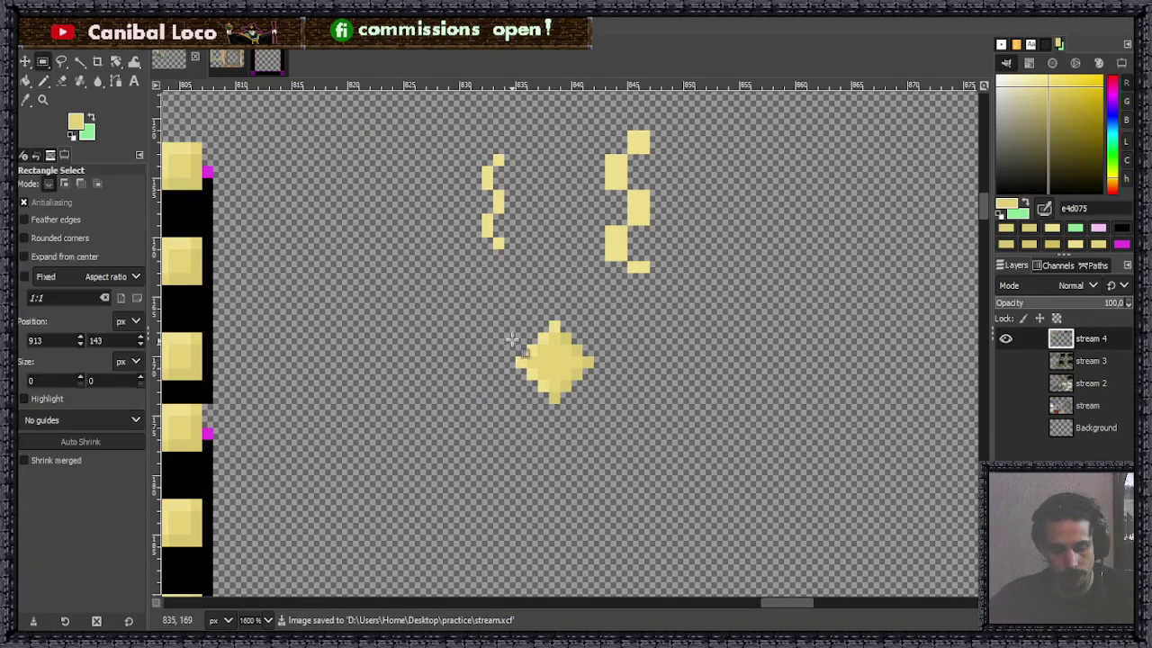
left_click_drag(493, 310, 616, 403)
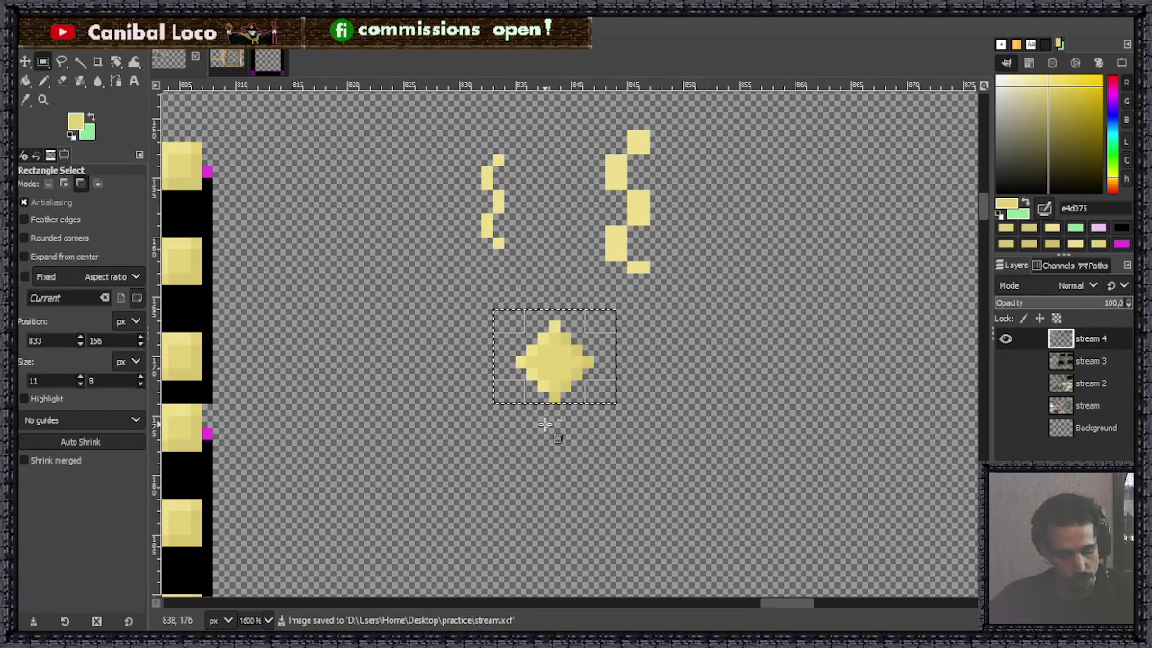
key("ctrl+c")
left_click(625, 384)
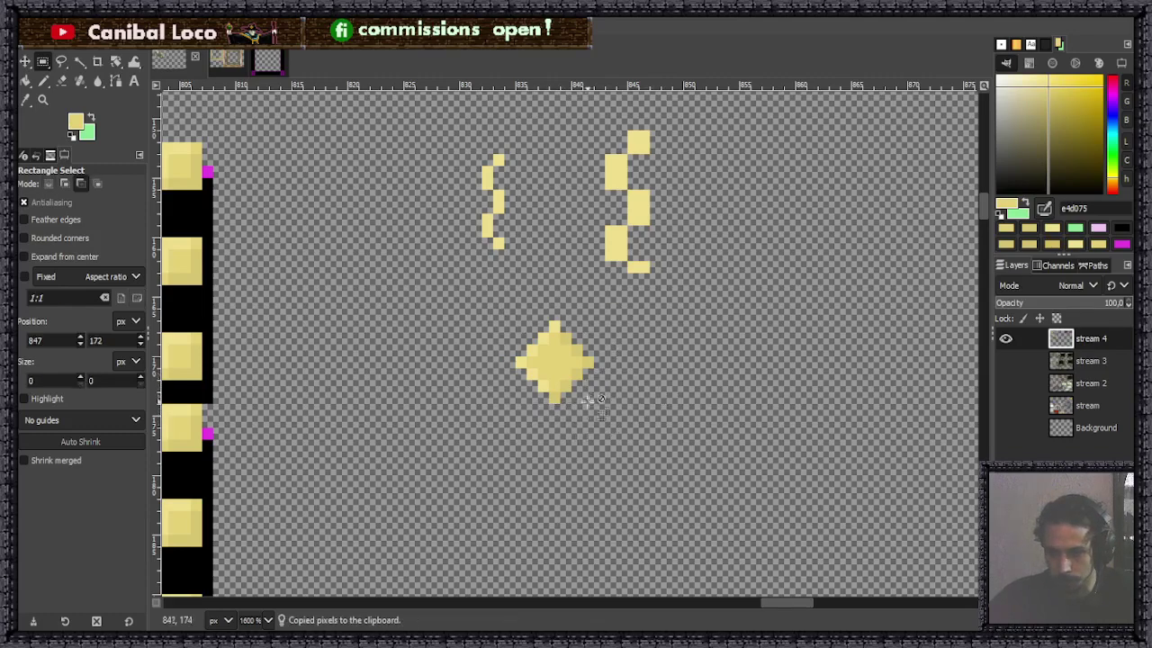
Paste the diamond into the empty magenta-bordered tile, horizontally centred with its lowest pixel overhanging the tile's lower edge.
scroll(593, 402, "down", 5)
scroll(630, 206, "up", 4)
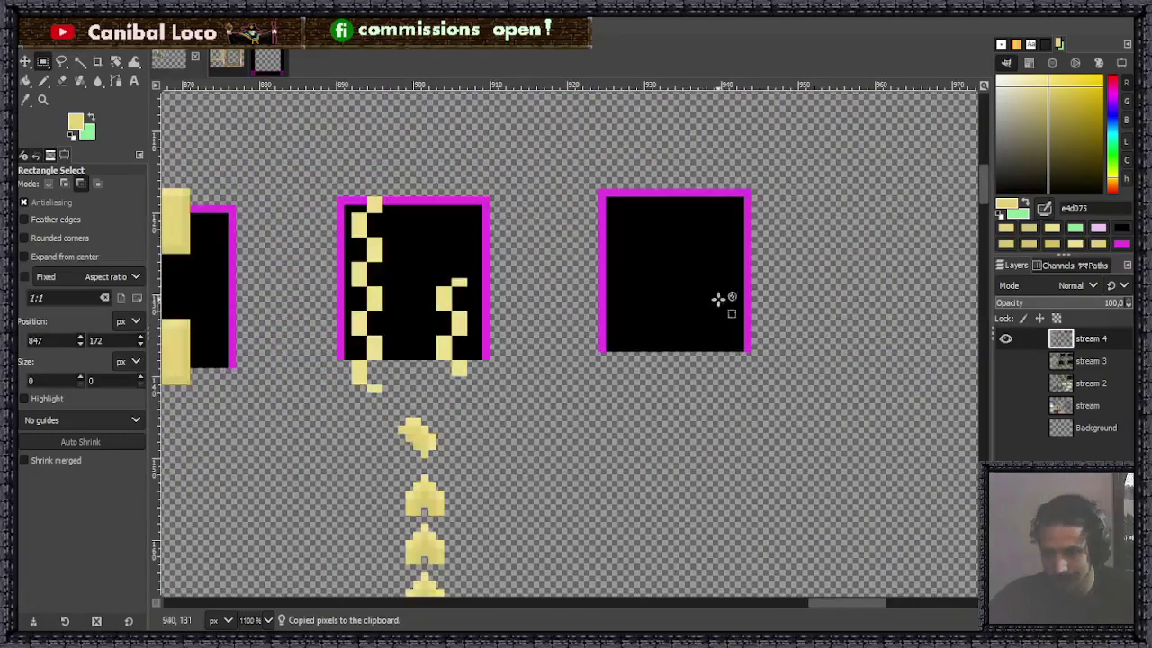
scroll(718, 299, "up", 2)
key("ctrl+v")
left_click_drag(593, 347, 683, 370)
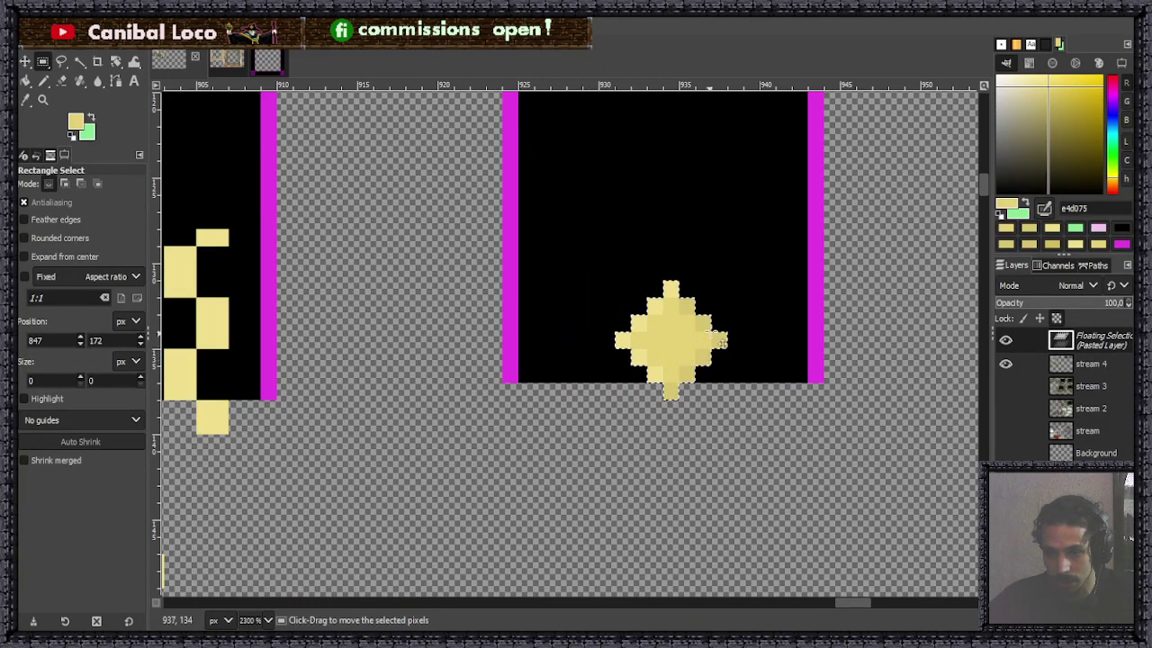
scroll(714, 347, "up", 3)
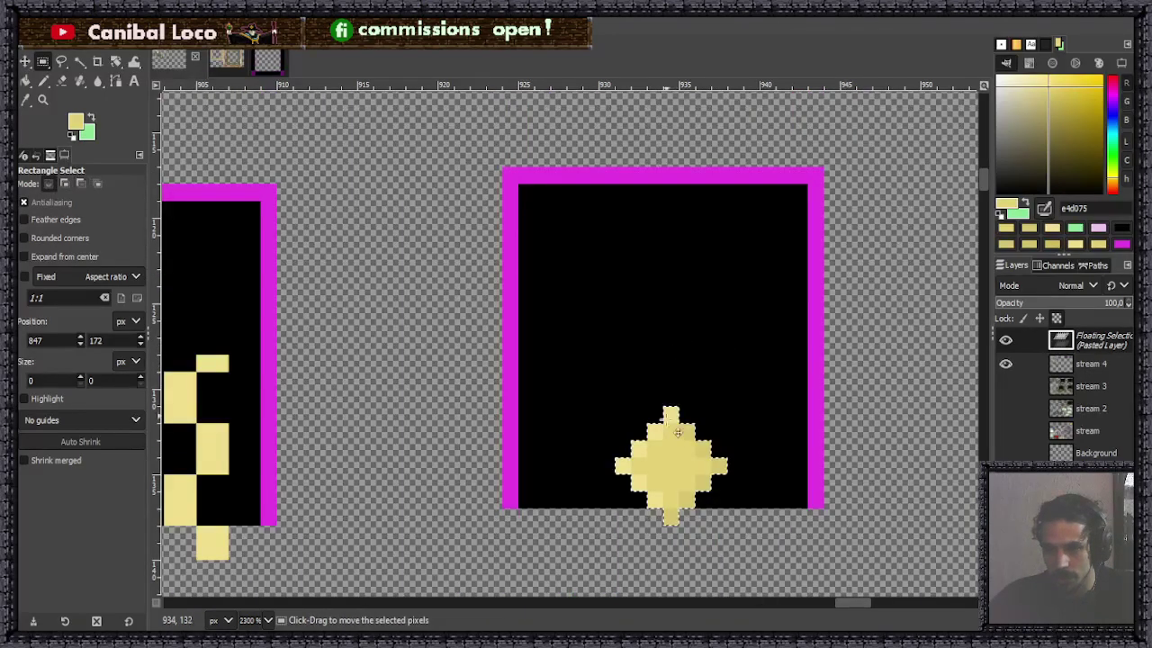
left_click_drag(680, 480, 682, 330)
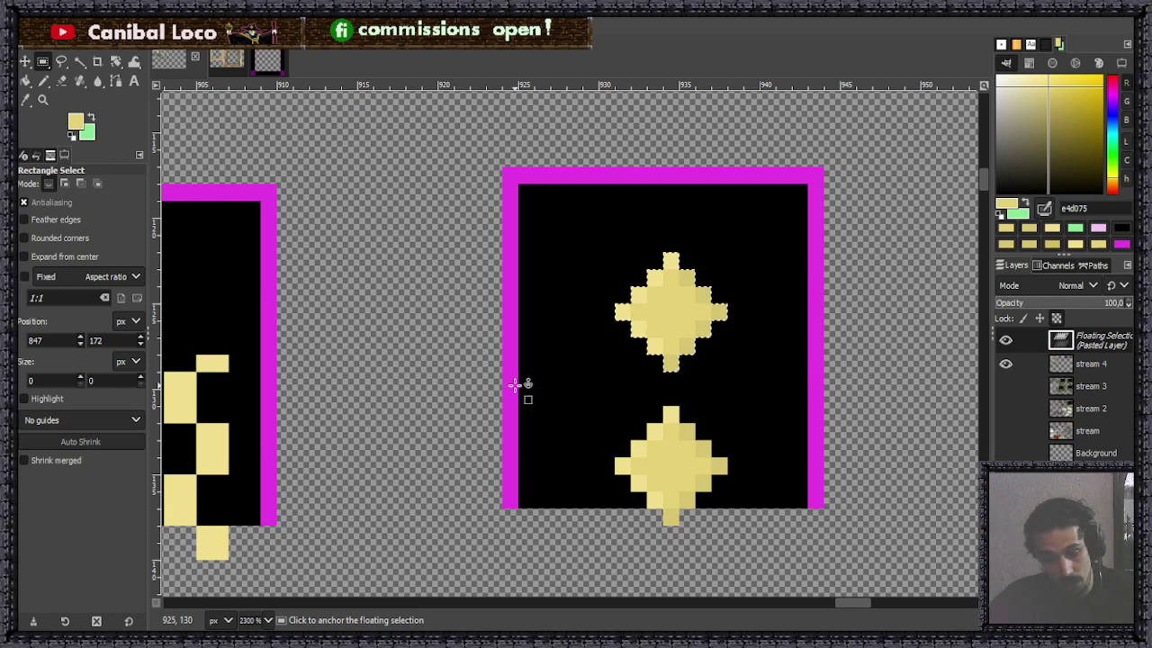
key("ctrl+z")
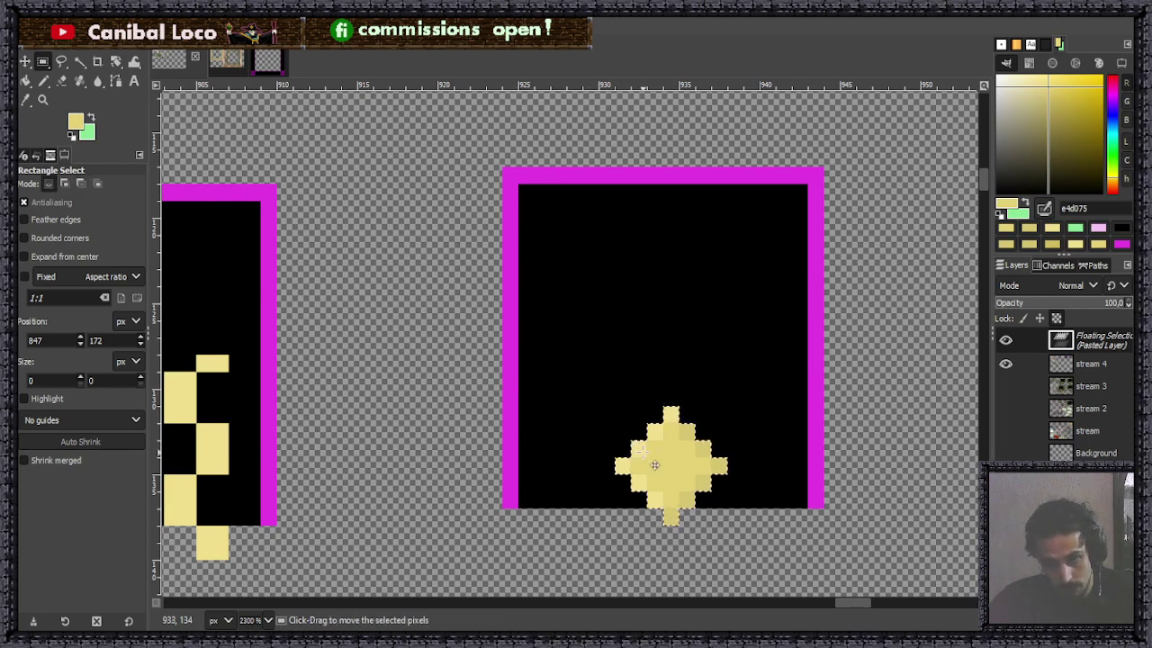
Arrange three diamond copies in a centred vertical column in the tile, adjusting the uppermost copy's height around the tile's upper border.
left_click_drag(671, 474, 687, 220)
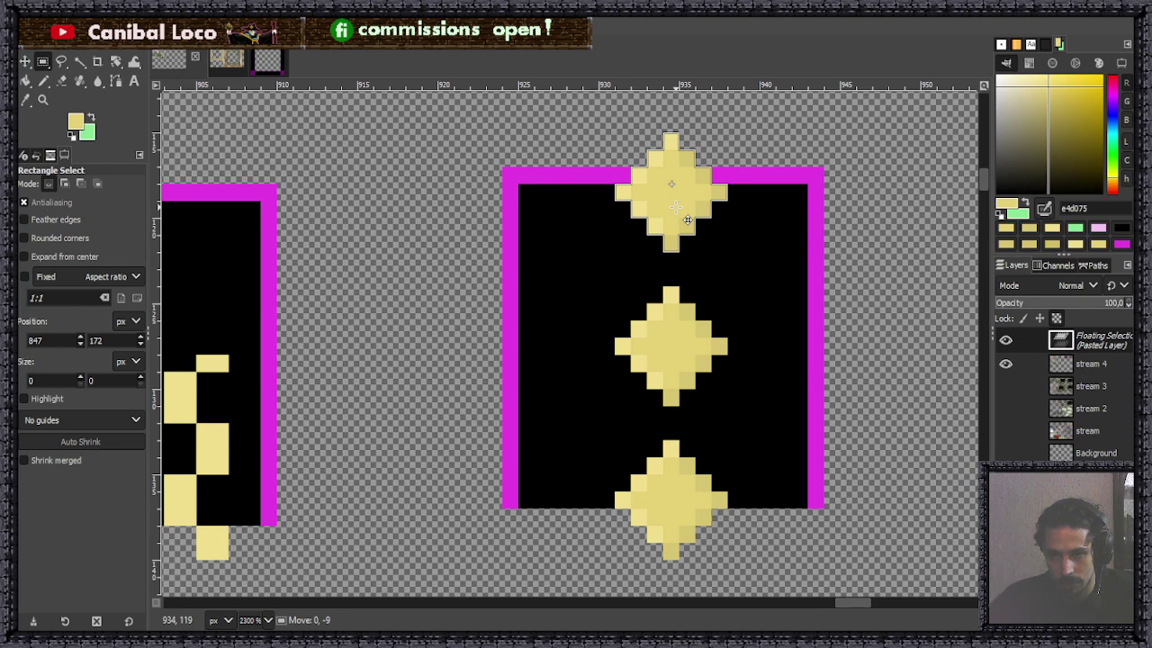
left_click_drag(687, 219, 687, 208)
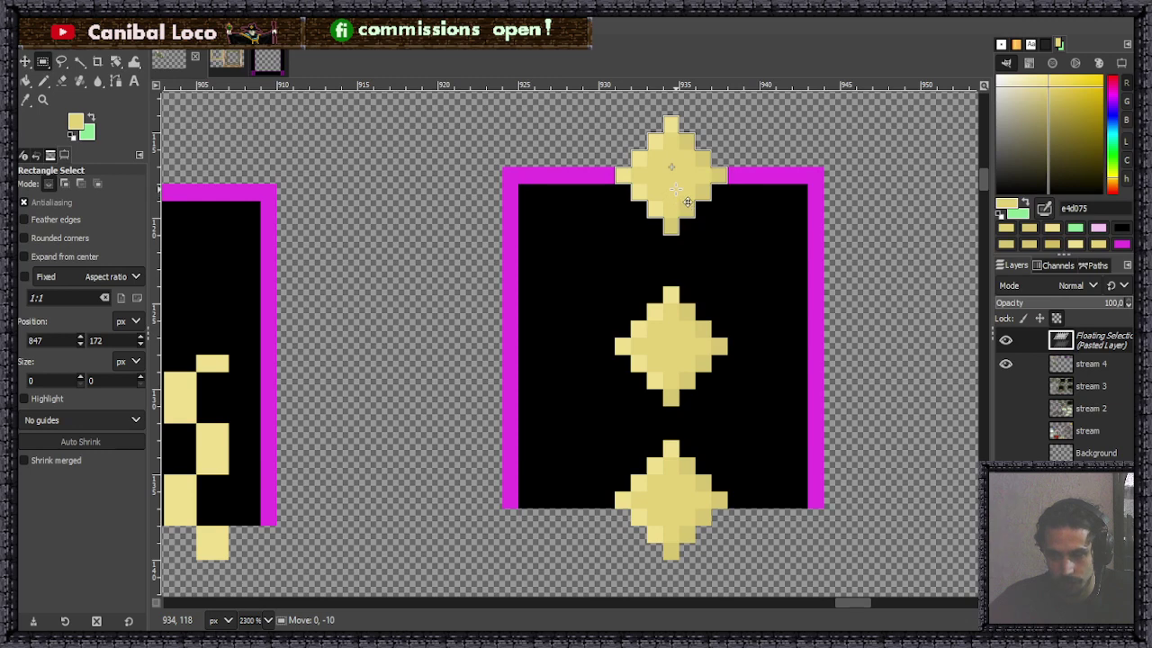
left_click_drag(687, 202, 687, 194)
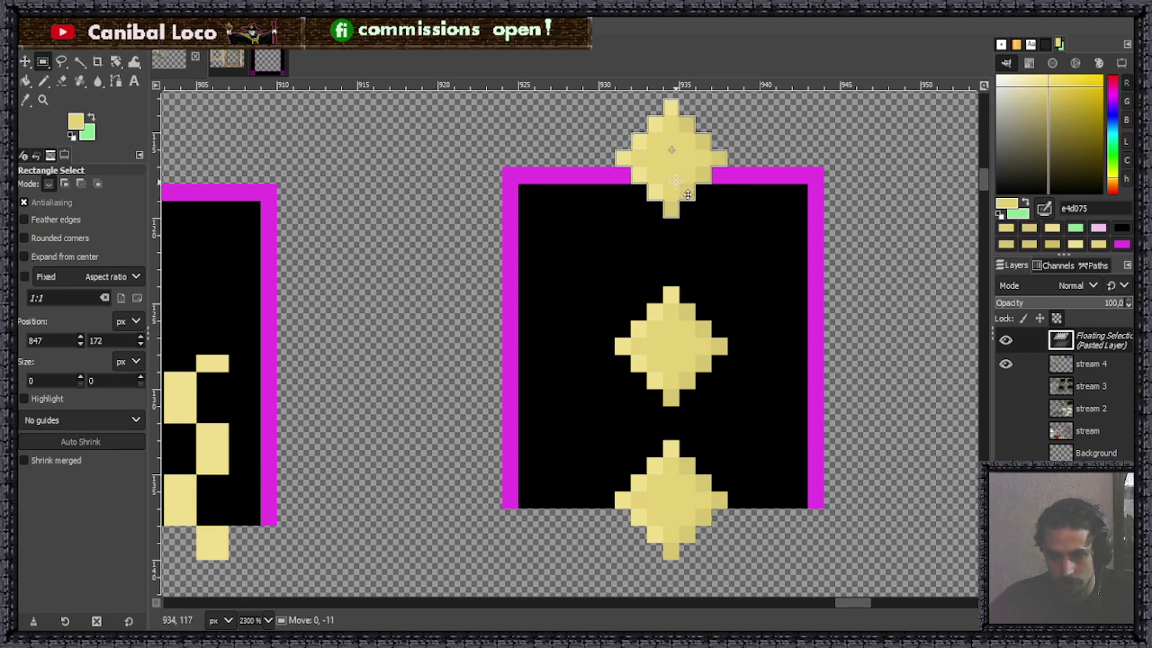
left_click_drag(687, 196, 687, 200)
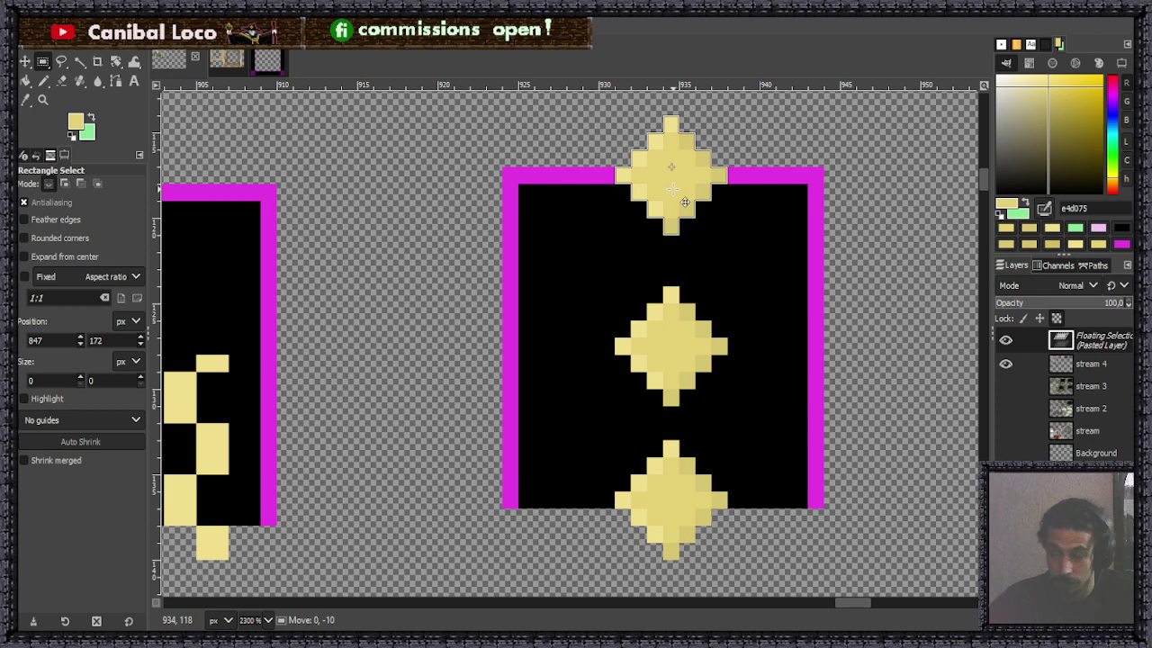
left_click_drag(686, 200, 686, 256)
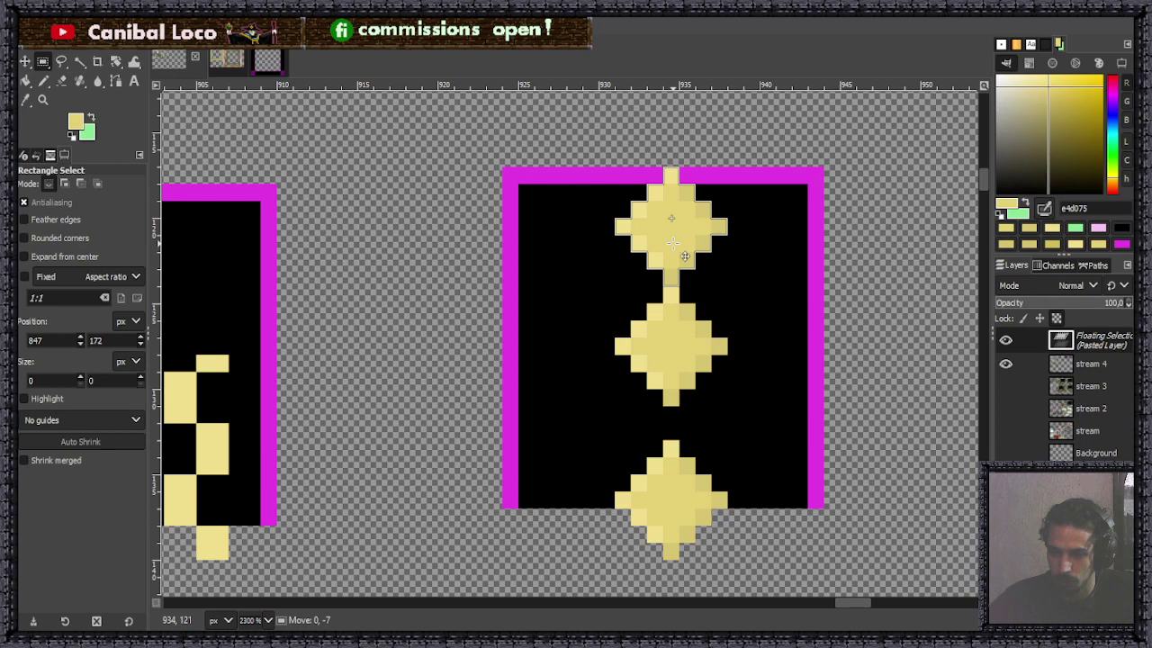
Delete the floating diamond copy at the tile's upper edge and save the image.
left_click_drag(686, 256, 687, 216)
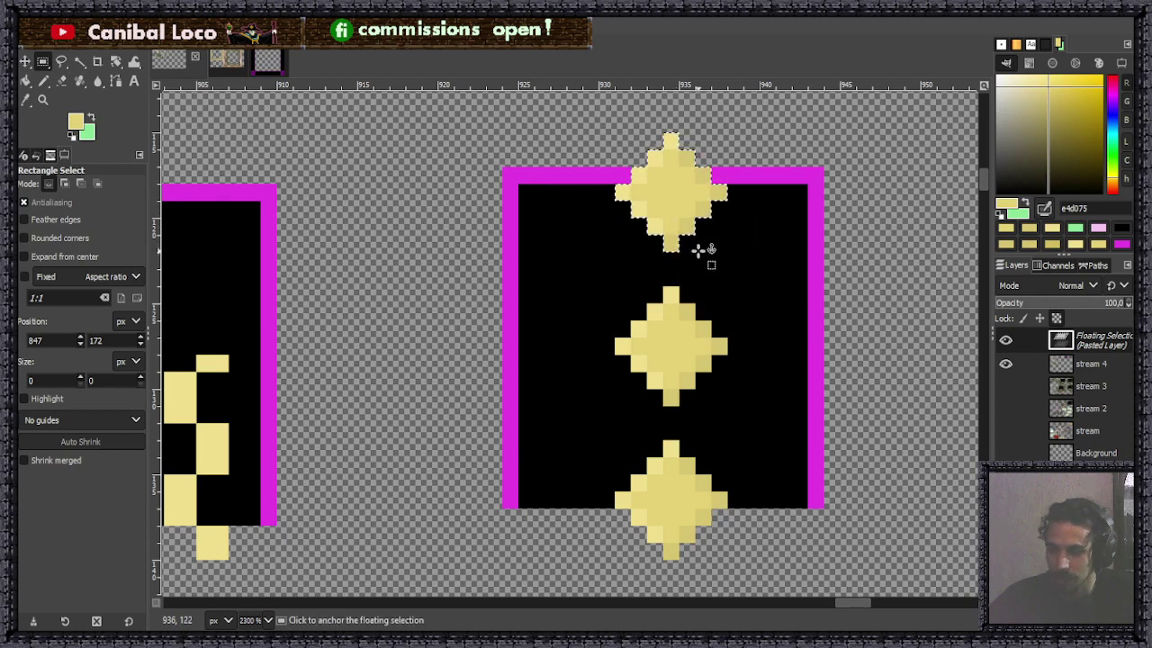
key("Delete")
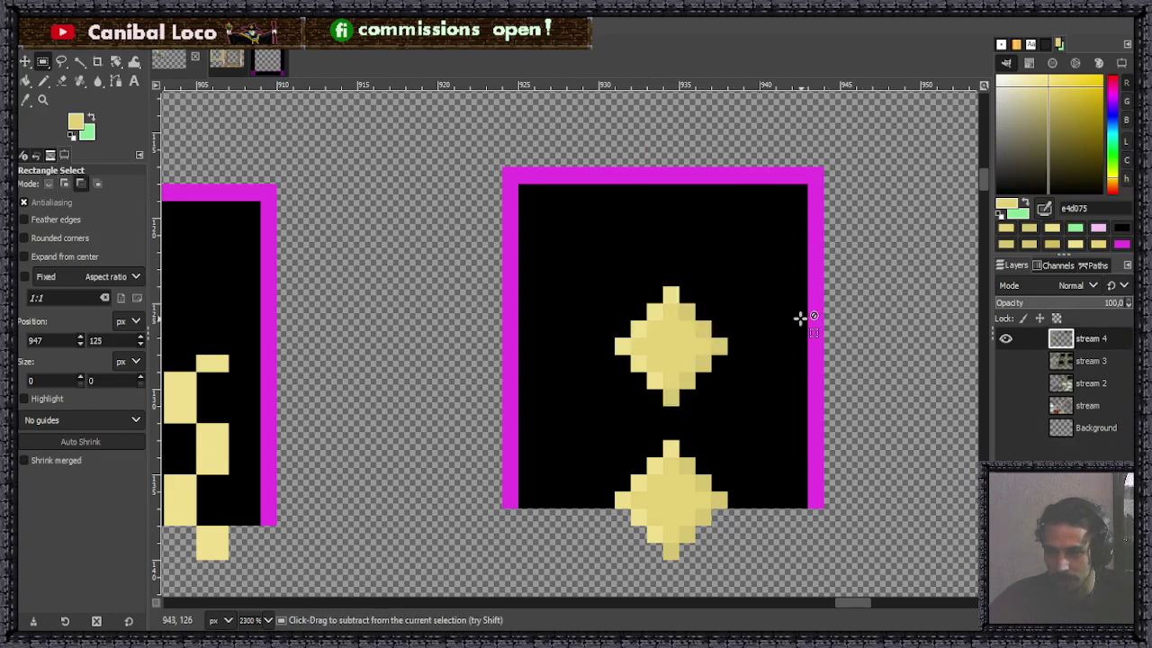
key("ctrl+s")
scroll(641, 355, "down", 2)
scroll(640, 356, "down", 1)
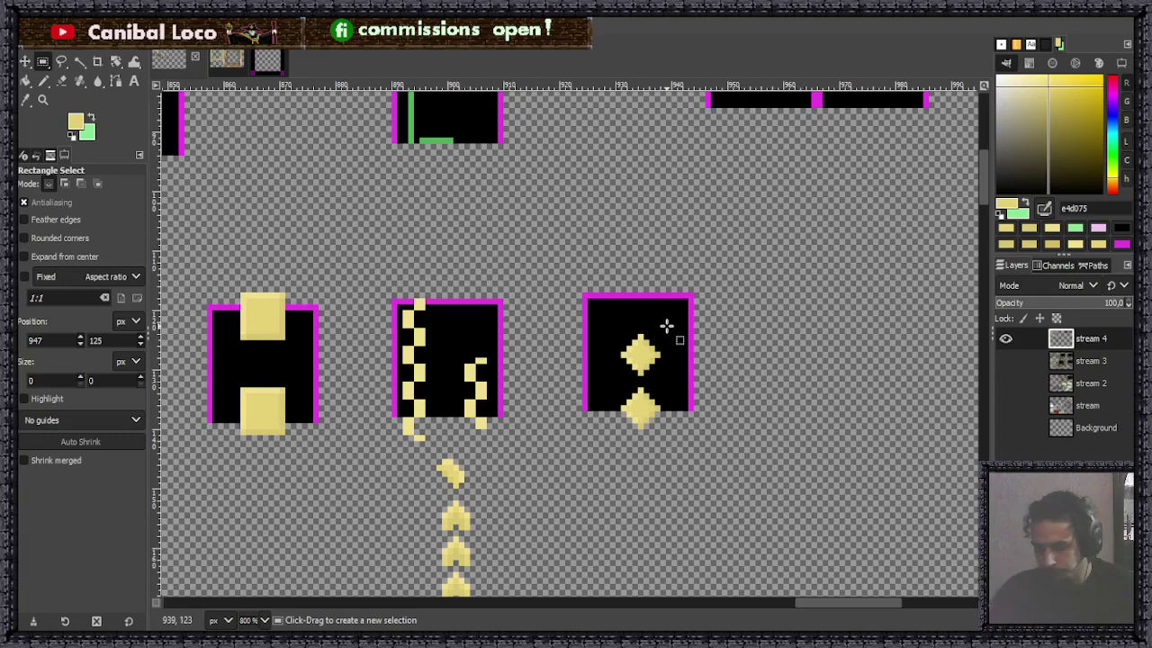
Copy the 5 × 3 px lower part of the bottom diamond that overhangs the tile and place it centred on the tile's top edge.
scroll(580, 382, "up", 3)
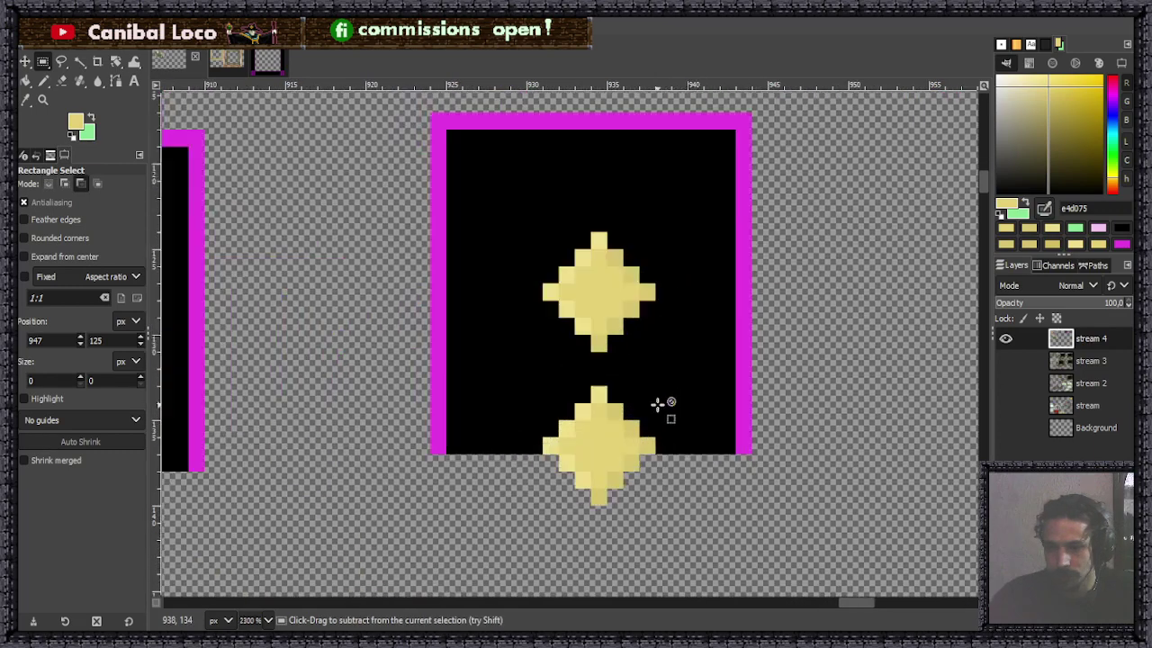
left_click_drag(558, 457, 654, 501)
key("ctrl+c")
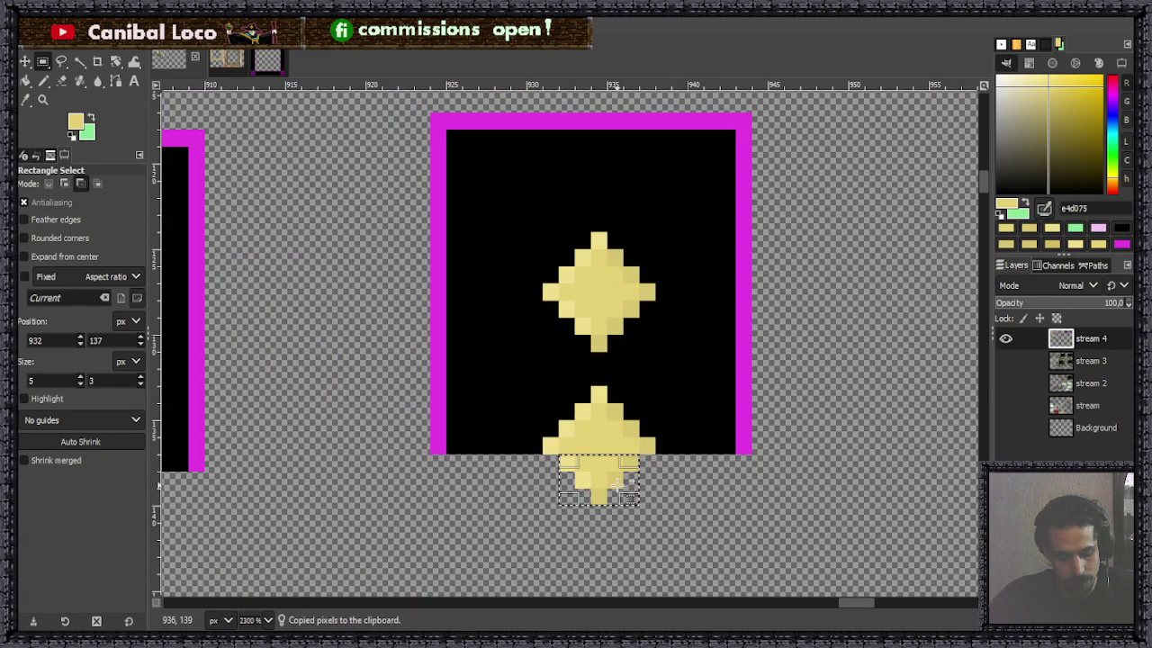
key("ctrl+v")
left_click_drag(608, 453, 609, 127)
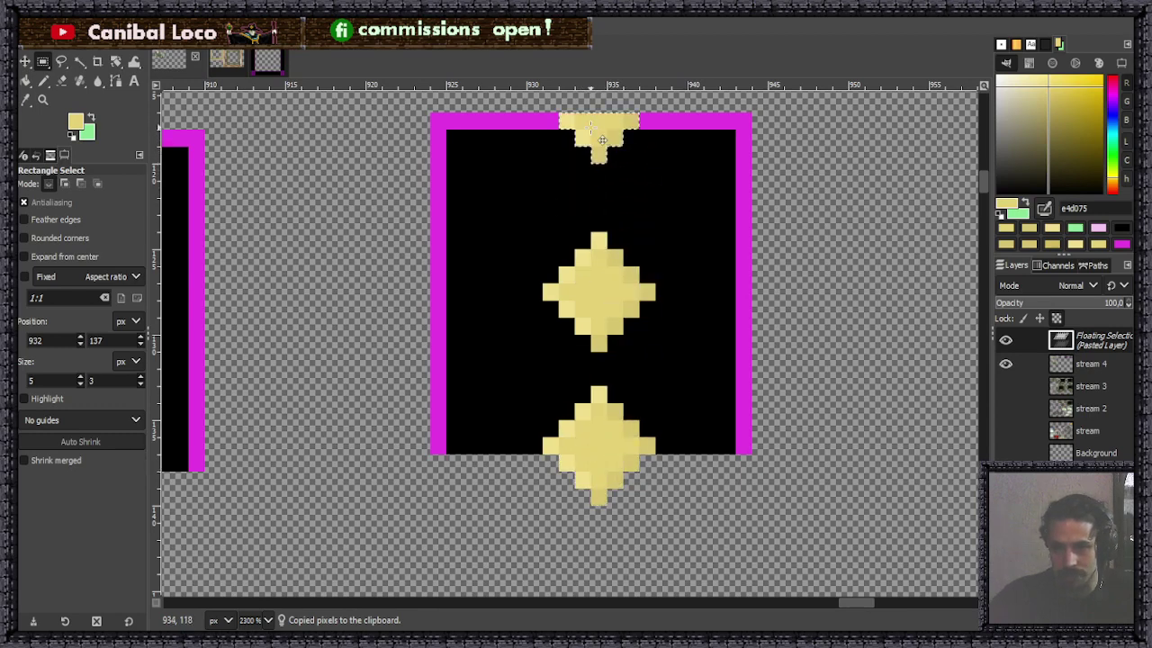
left_click(641, 231)
Move the middle diamond up one pixel by pasting a 7 × 9 px copy that includes a black row above and below it.
left_click_drag(543, 232, 655, 351)
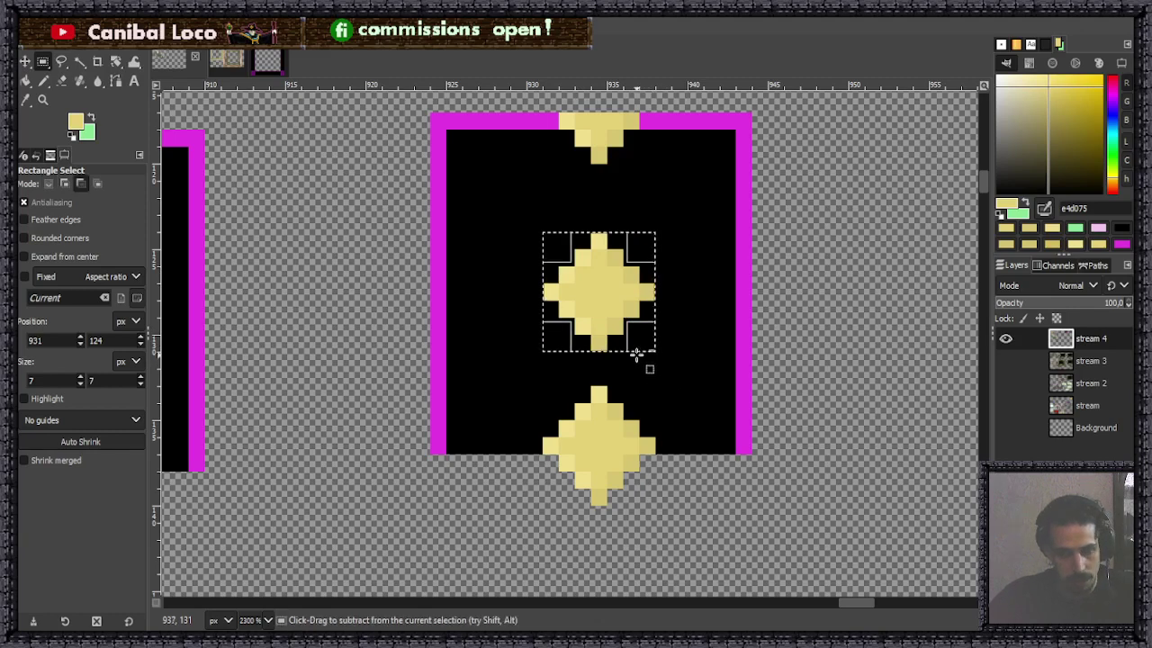
left_click(601, 352)
left_click_drag(601, 353, 612, 368)
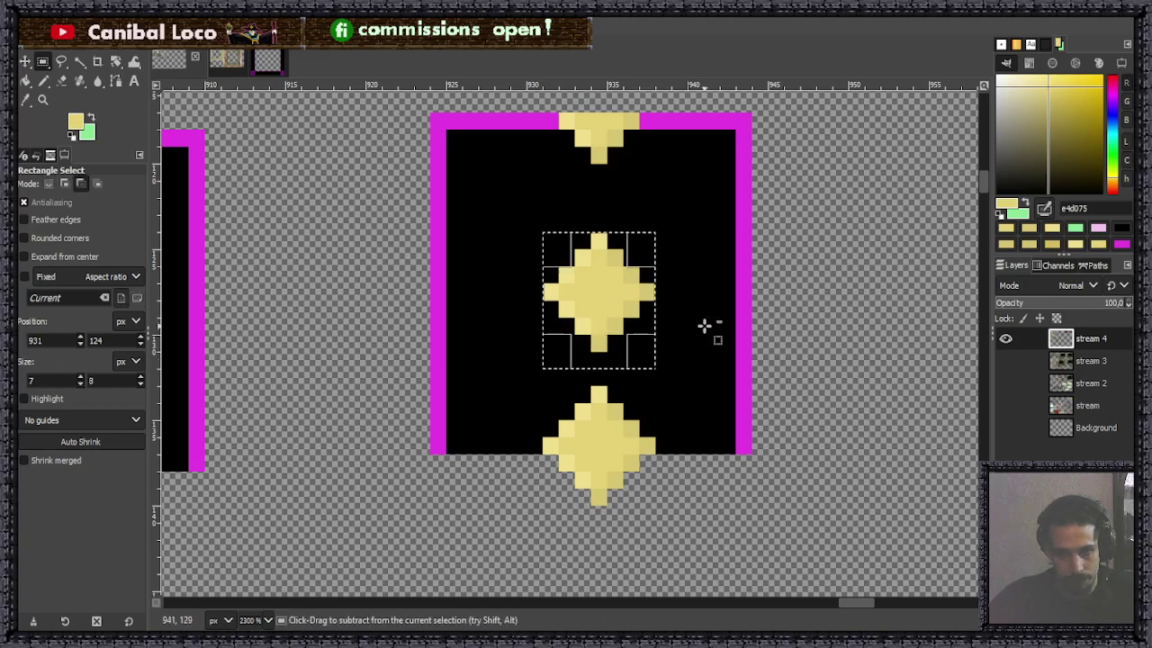
left_click_drag(597, 252, 599, 237)
key("ctrl")
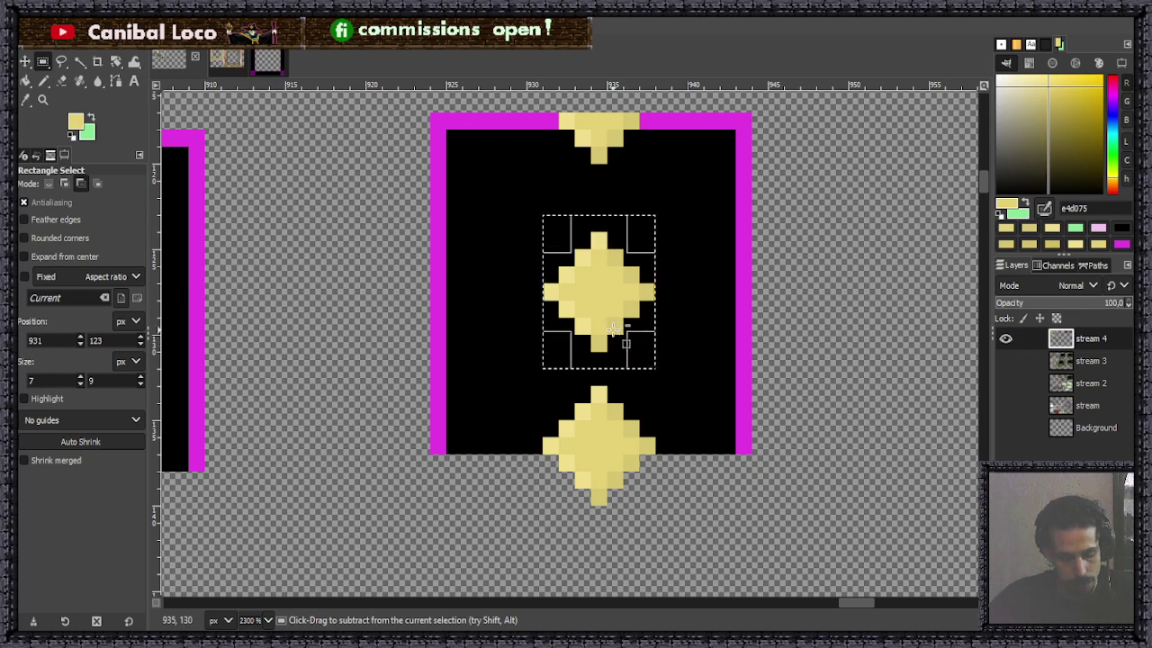
key("ctrl+c")
key("ctrl+v")
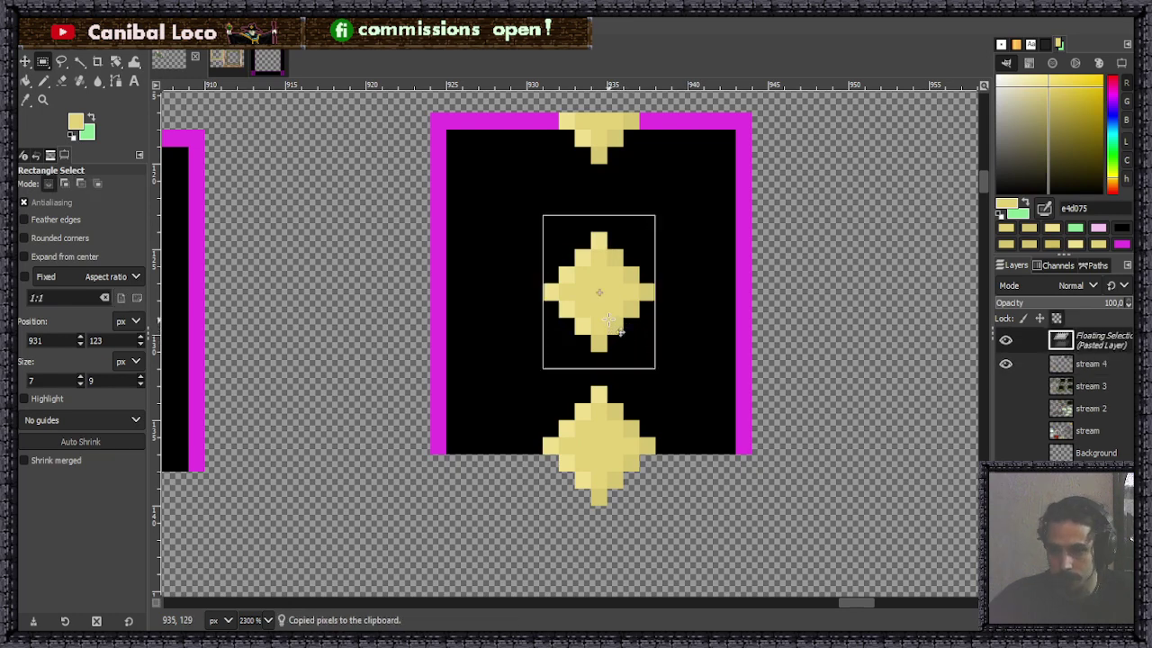
left_click_drag(615, 330, 613, 313)
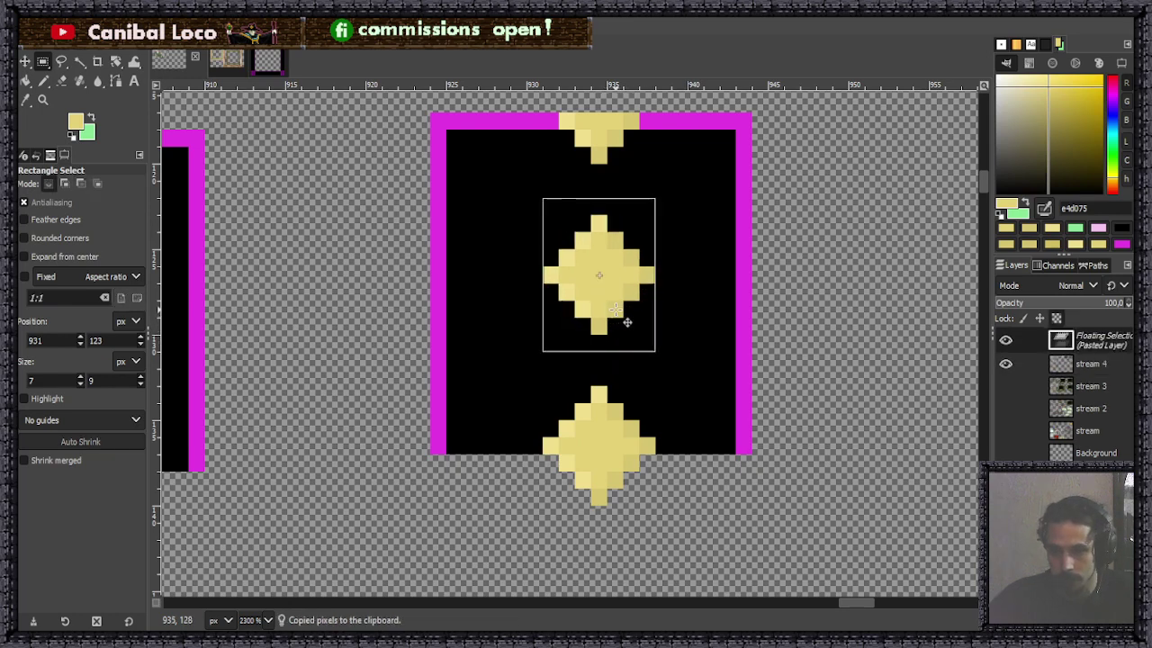
left_click(682, 329)
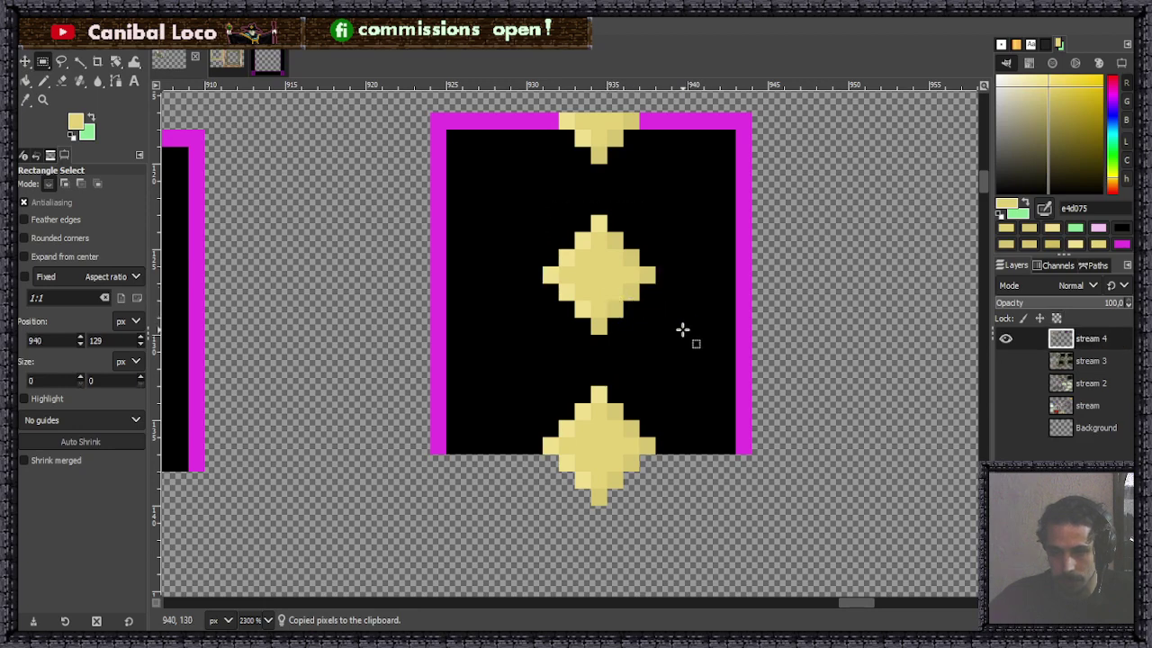
Measure the vertical gaps above and below the middle diamond with one-pixel-wide selections.
left_click_drag(590, 166, 609, 217)
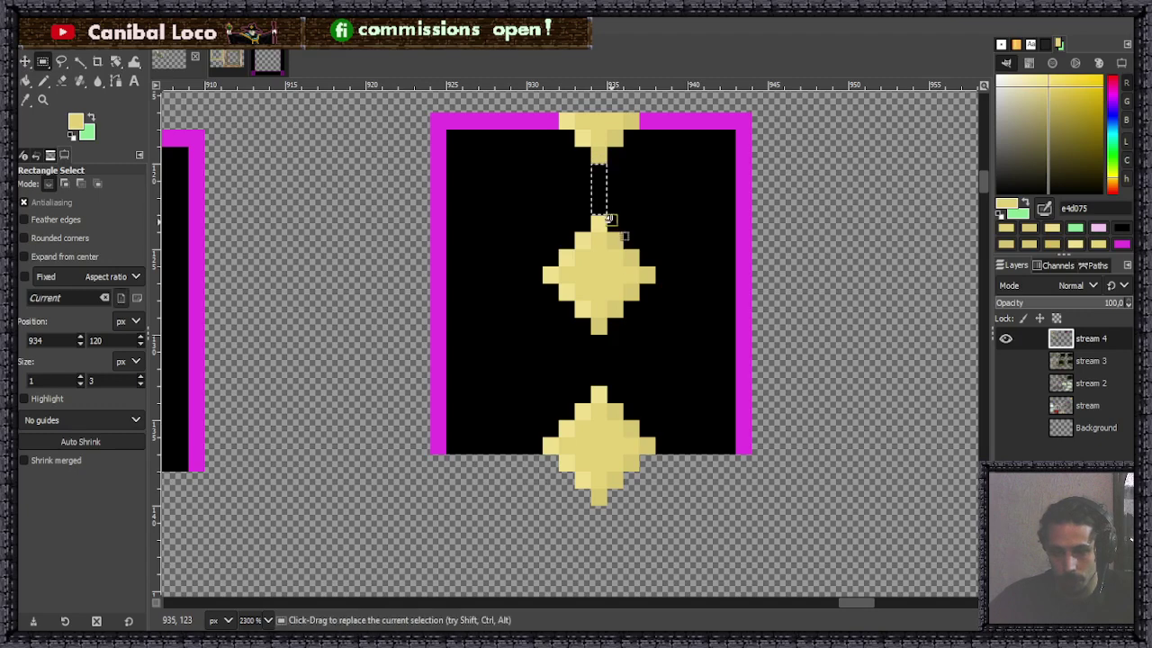
left_click(589, 334)
left_click_drag(588, 331, 617, 378)
left_click(670, 360)
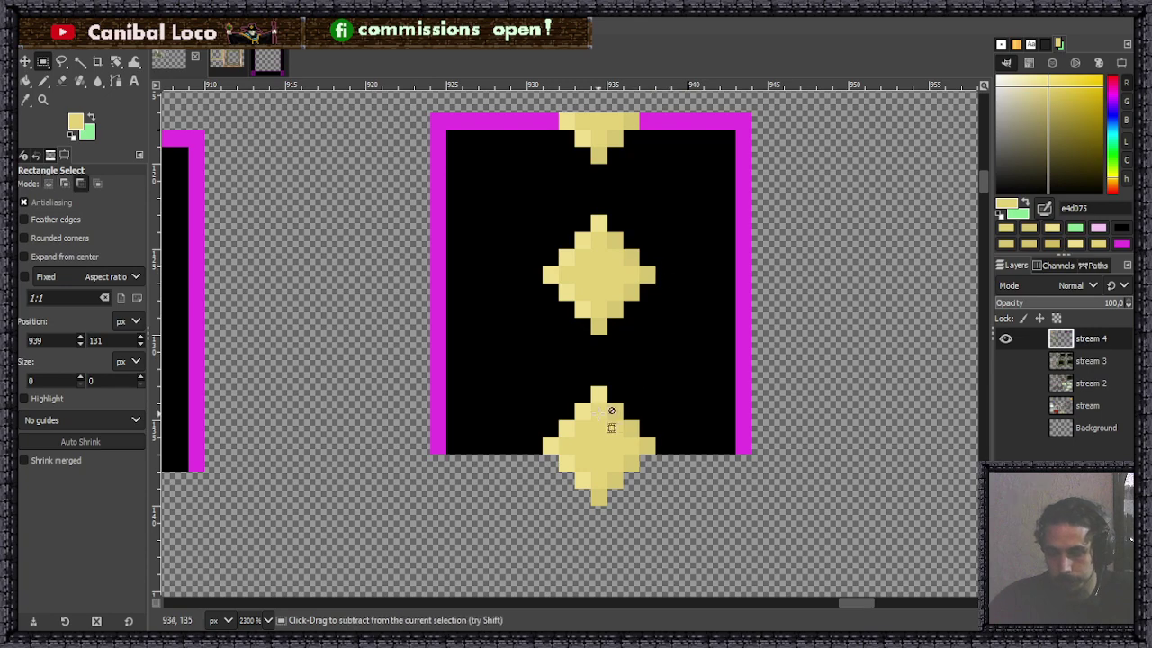
Try a 20 × 24 px copy of the diamond tile directly beneath the original to test the vertical repeat, and undo it.
scroll(681, 270, "down", 5)
scroll(630, 329, "up", 3)
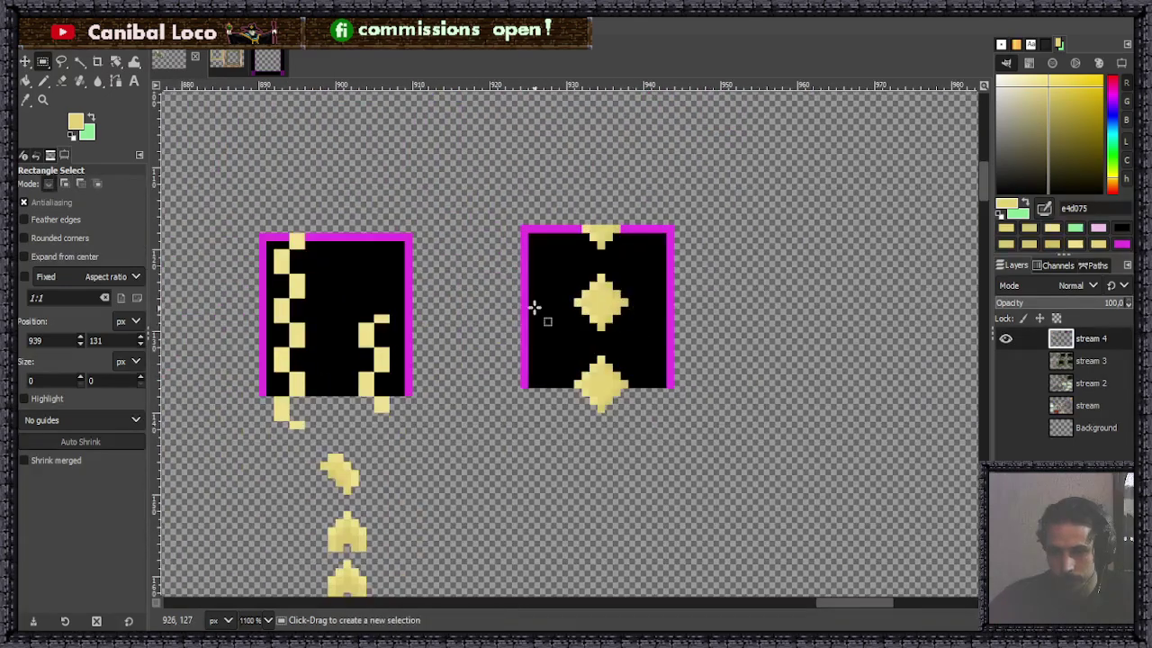
left_click_drag(517, 222, 686, 405)
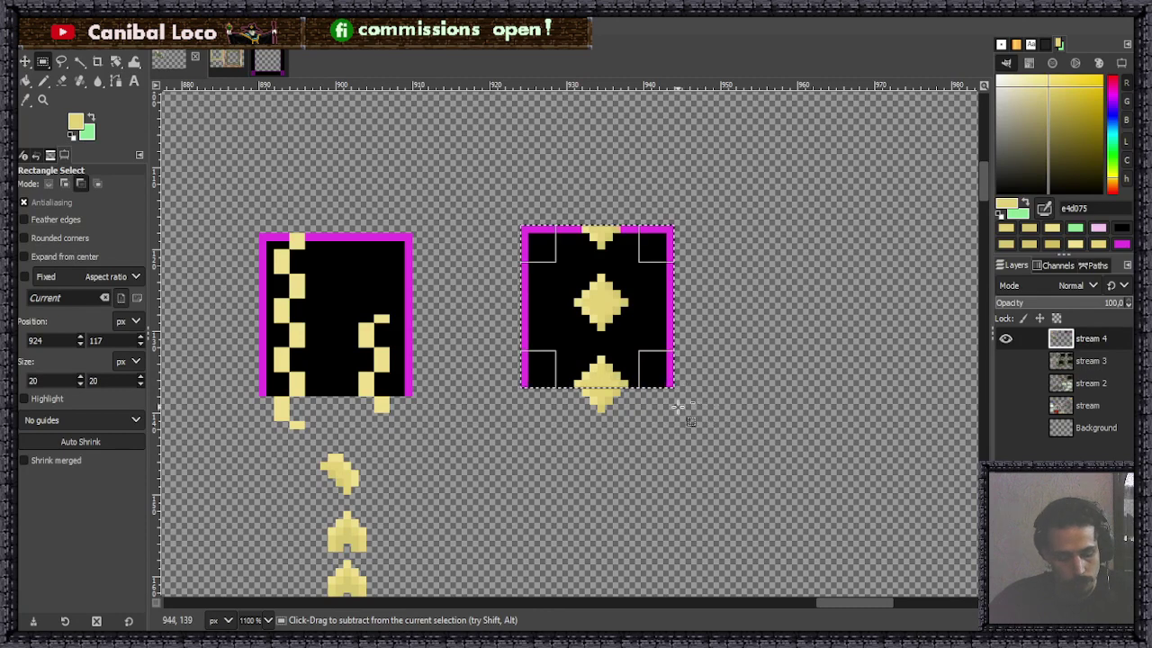
left_click_drag(612, 381, 613, 418)
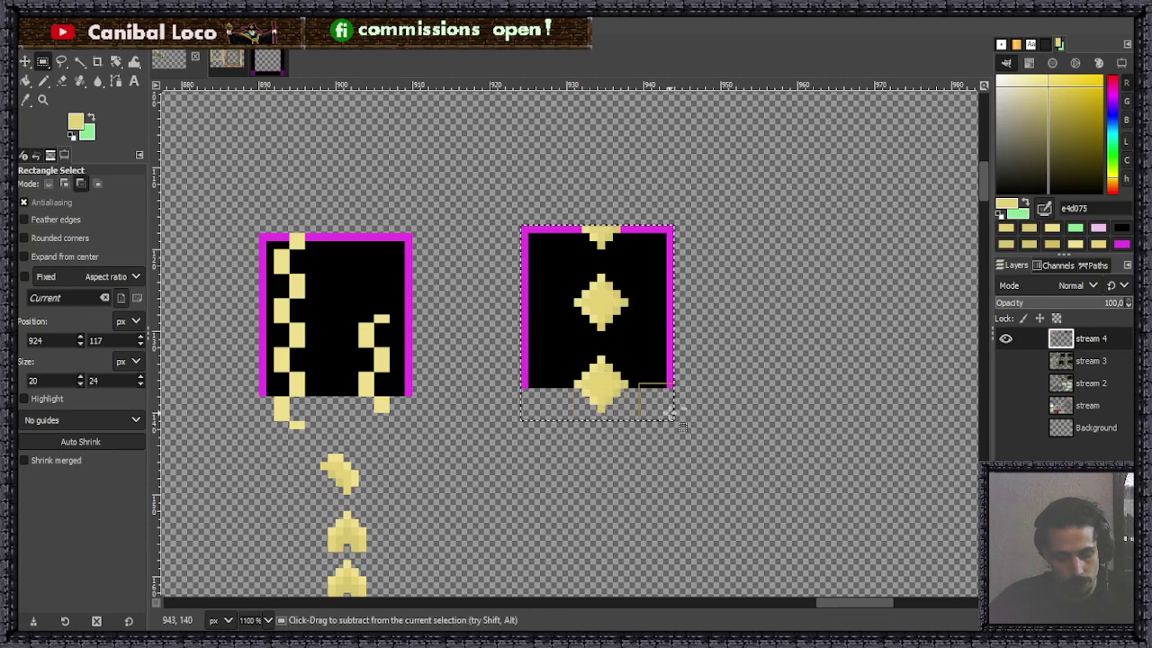
key("ctrl+c")
key("ctrl+v")
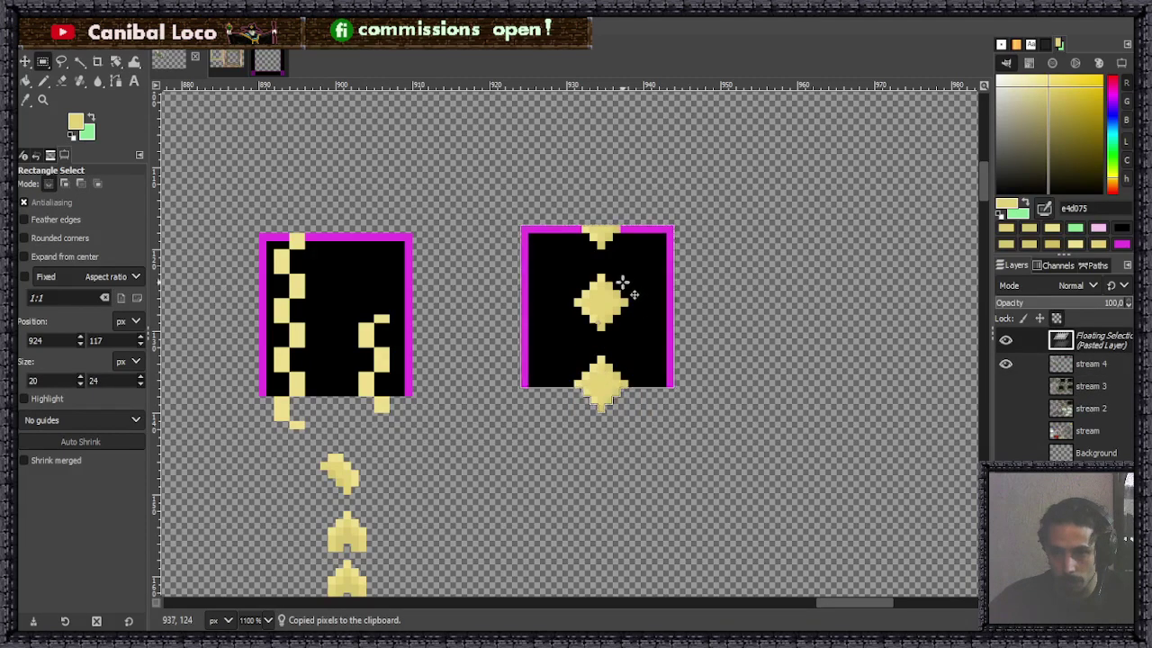
left_click_drag(621, 283, 639, 444)
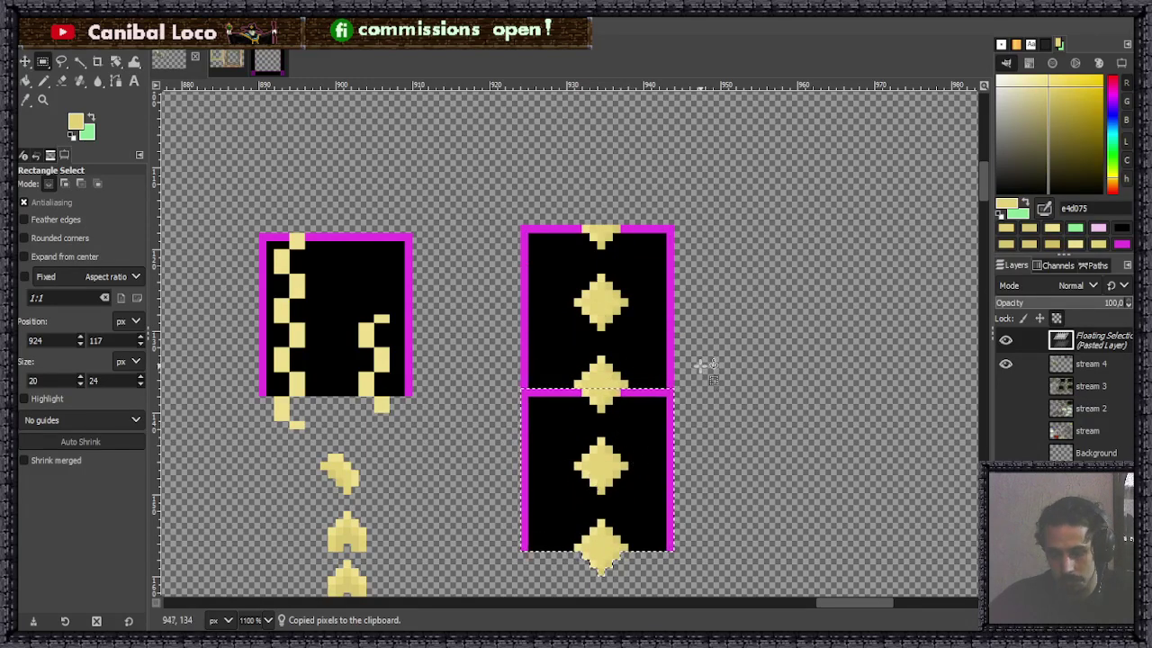
key("ctrl+z")
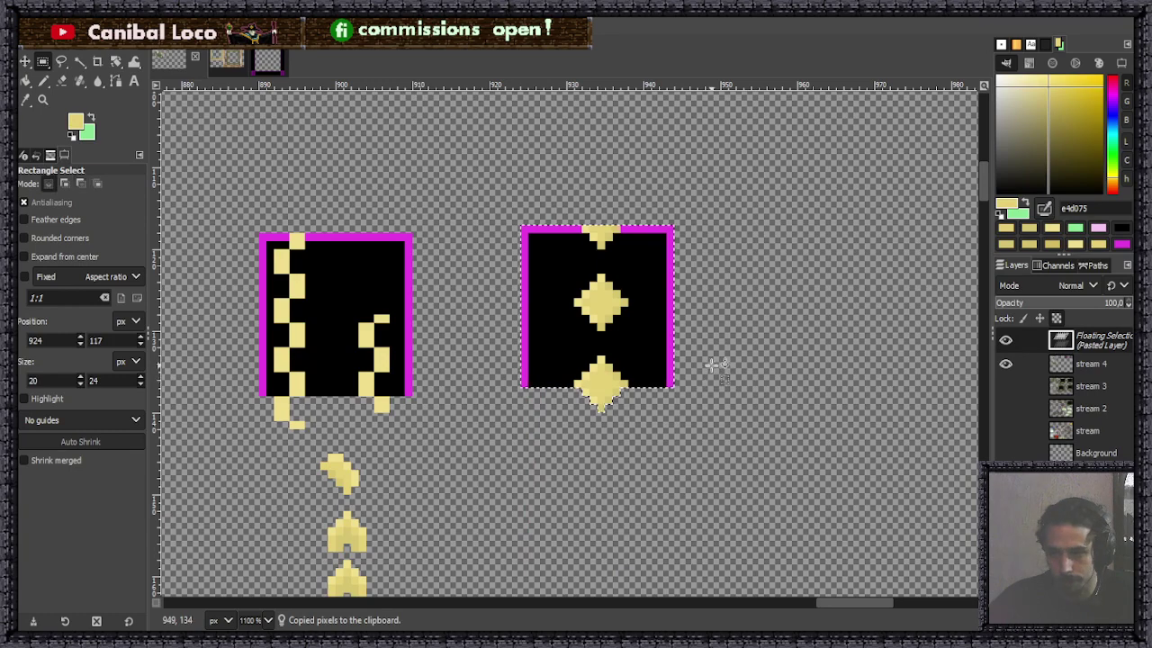
key("ctrl+z")
Save the image.
key("ctrl")
key("ctrl+s")
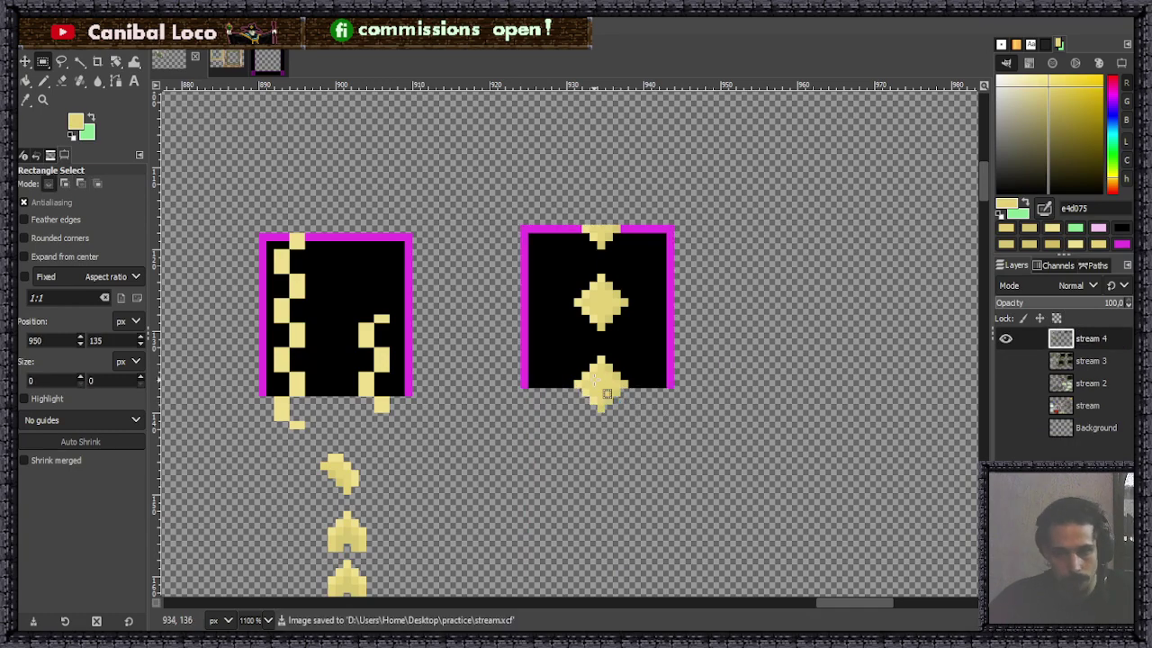
Measure a 5 × 5 px space in the black area left of the gap between the middle and bottom diamonds.
key("n")
scroll(567, 306, "up", 4)
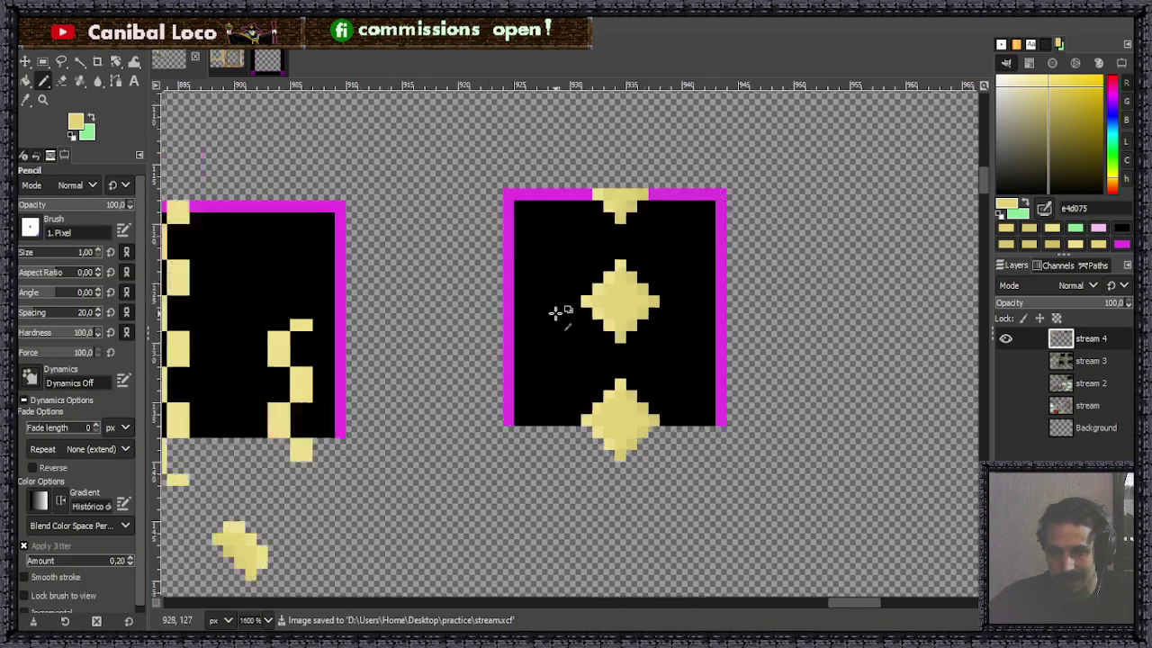
left_click(635, 265, "ctrl")
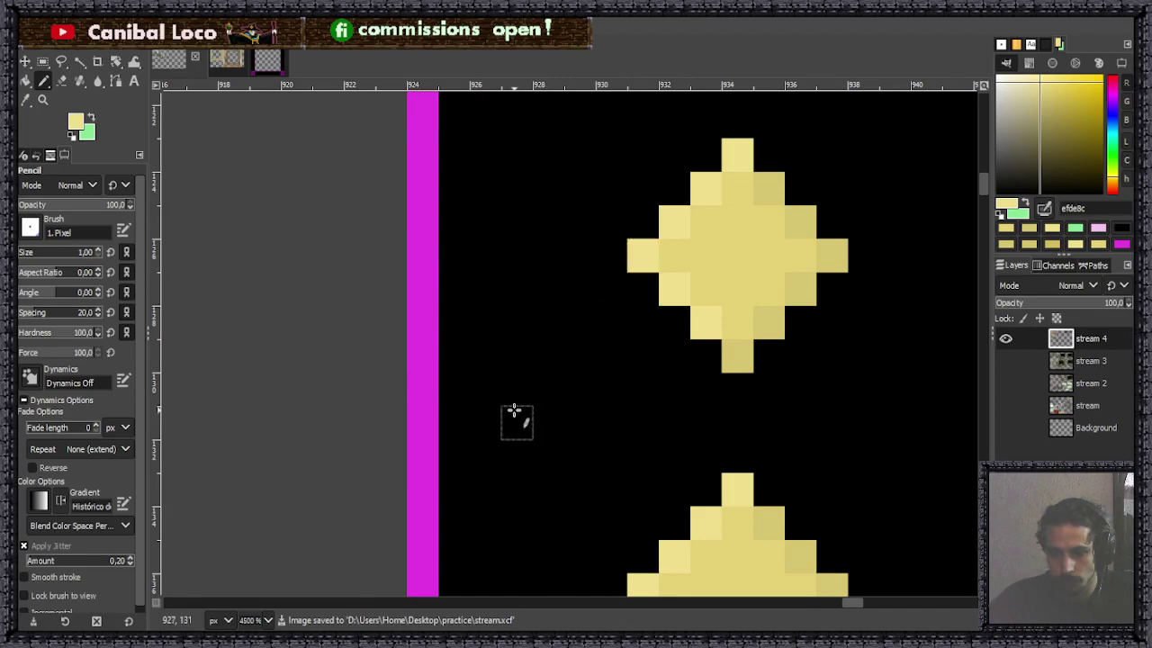
key("r")
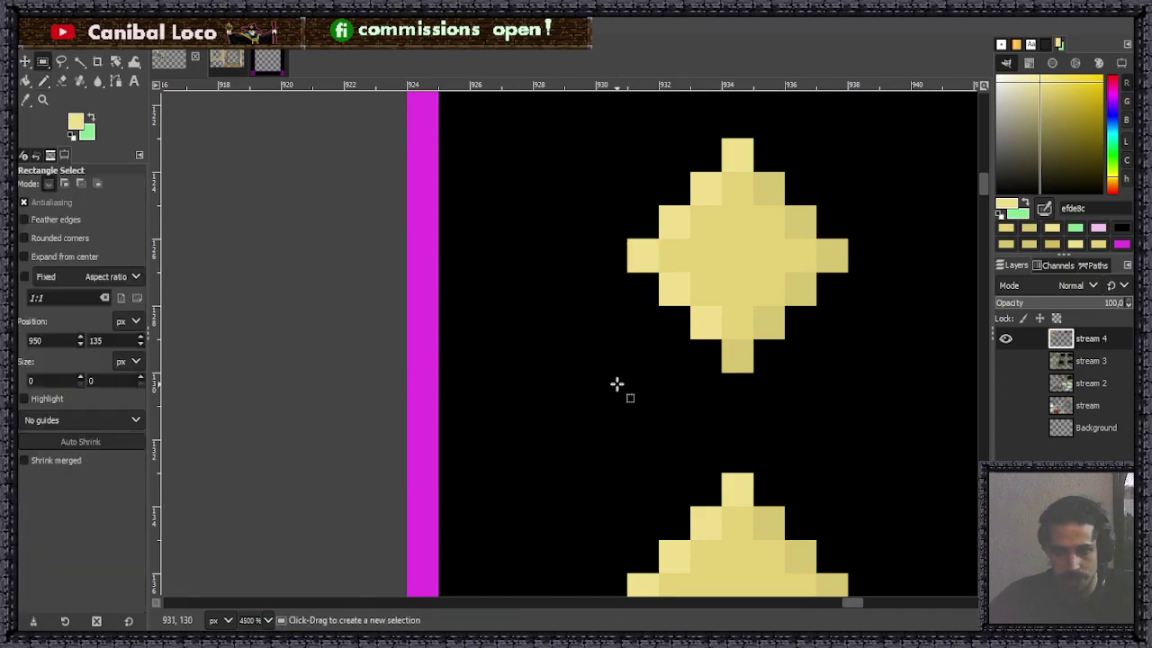
left_click_drag(651, 337, 493, 488)
scroll(496, 483, "down", 4)
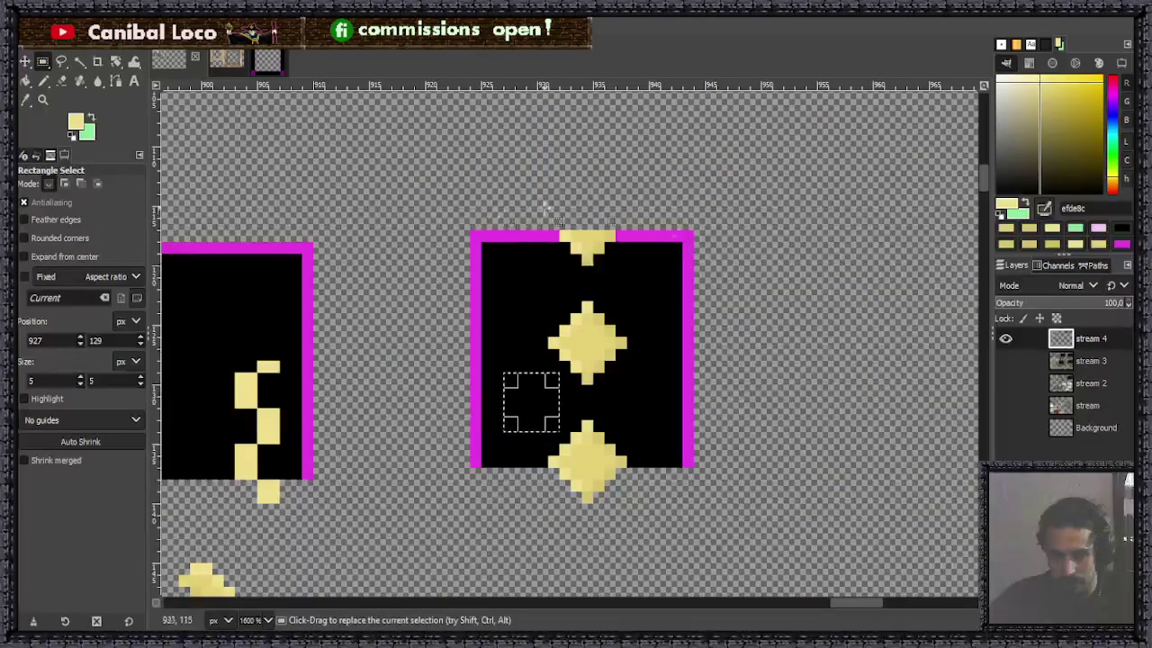
left_click(637, 458)
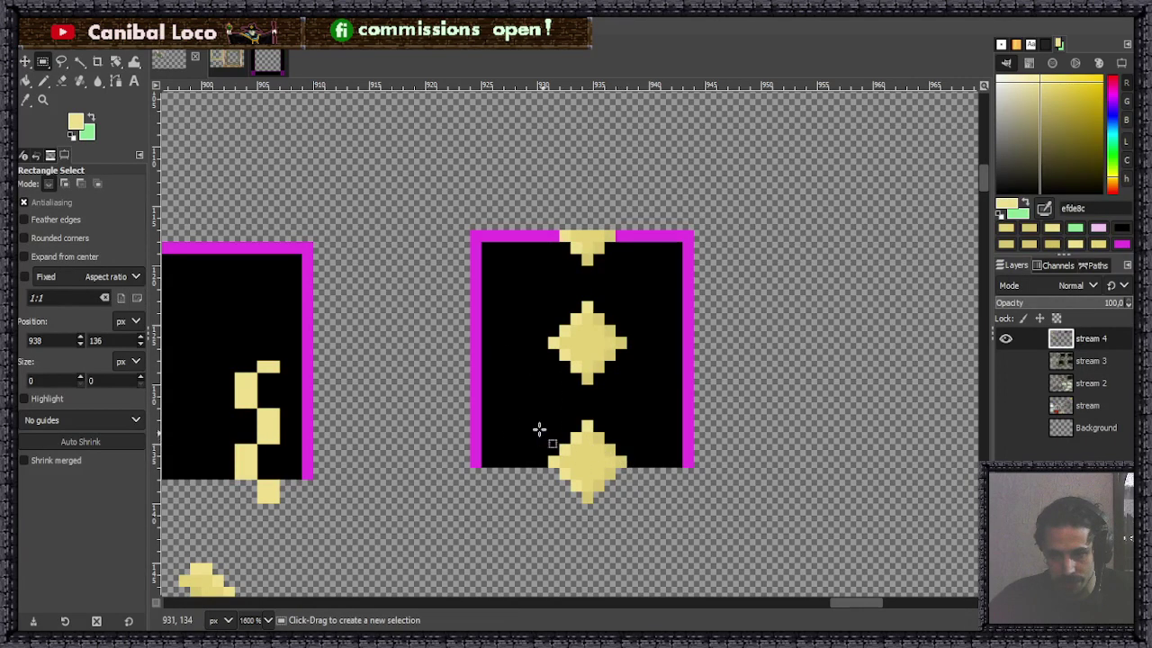
Pencil a 5 × 5 px plus shape in the diamonds' base yellow e4d075, left of the gap between the middle and bottom diamonds.
key("n")
scroll(519, 405, "up", 4)
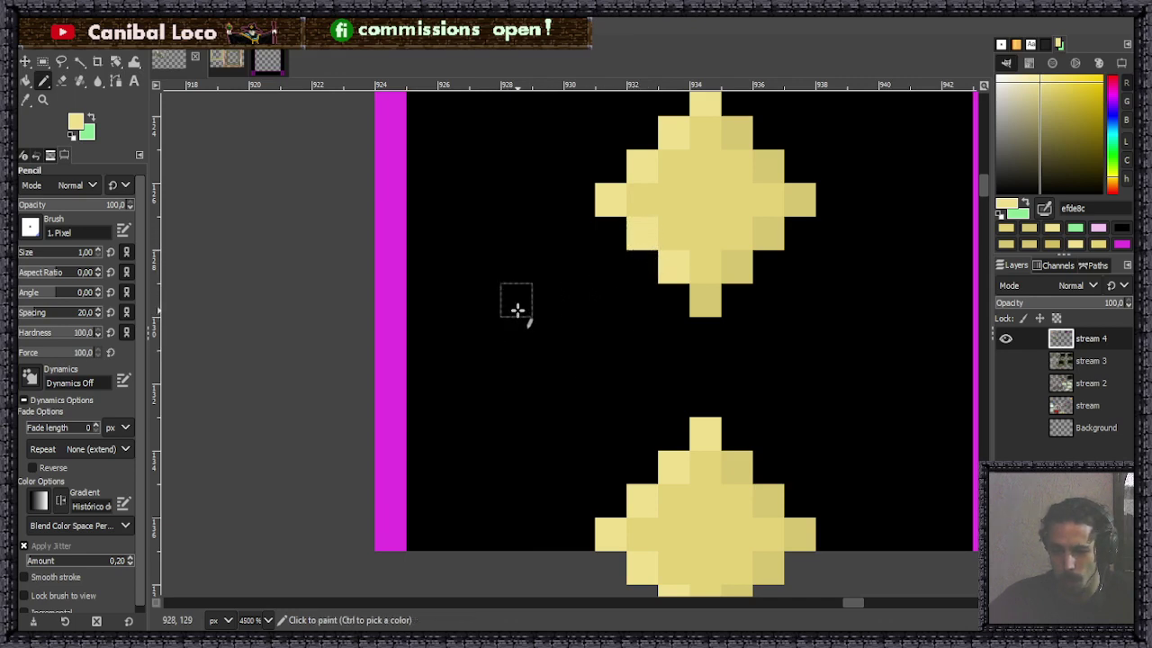
left_click(732, 200, "ctrl")
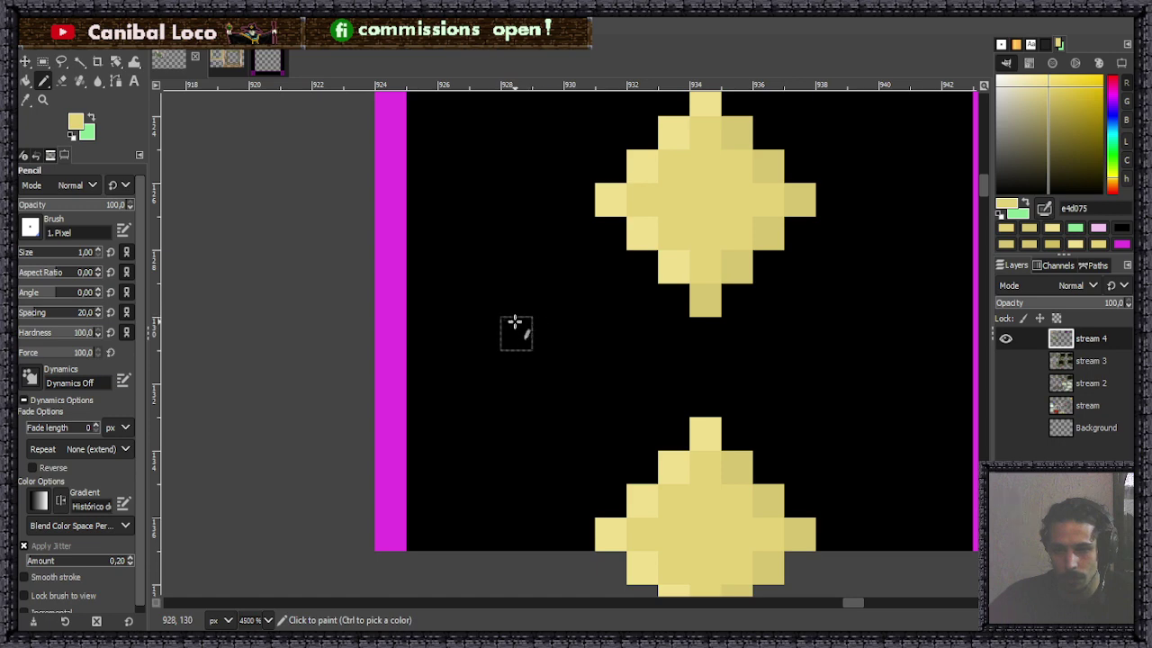
mouse_move(516, 301)
left_mouse_down()
mouse_move(511, 380)
mouse_move(516, 356)
left_mouse_up()
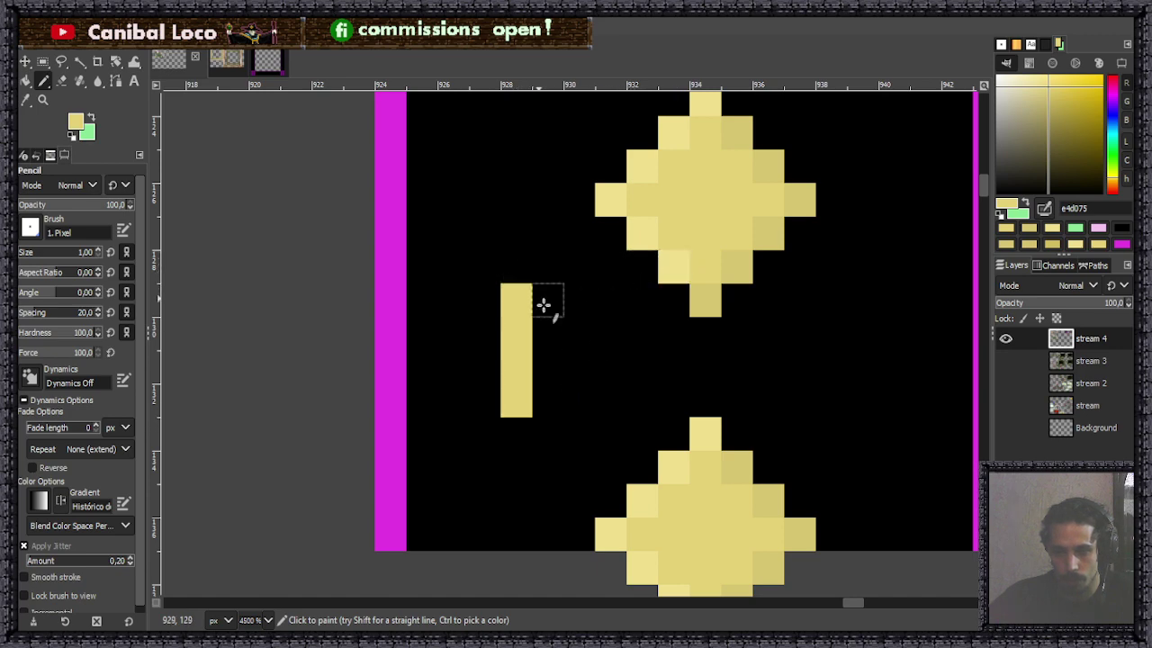
left_click(508, 435)
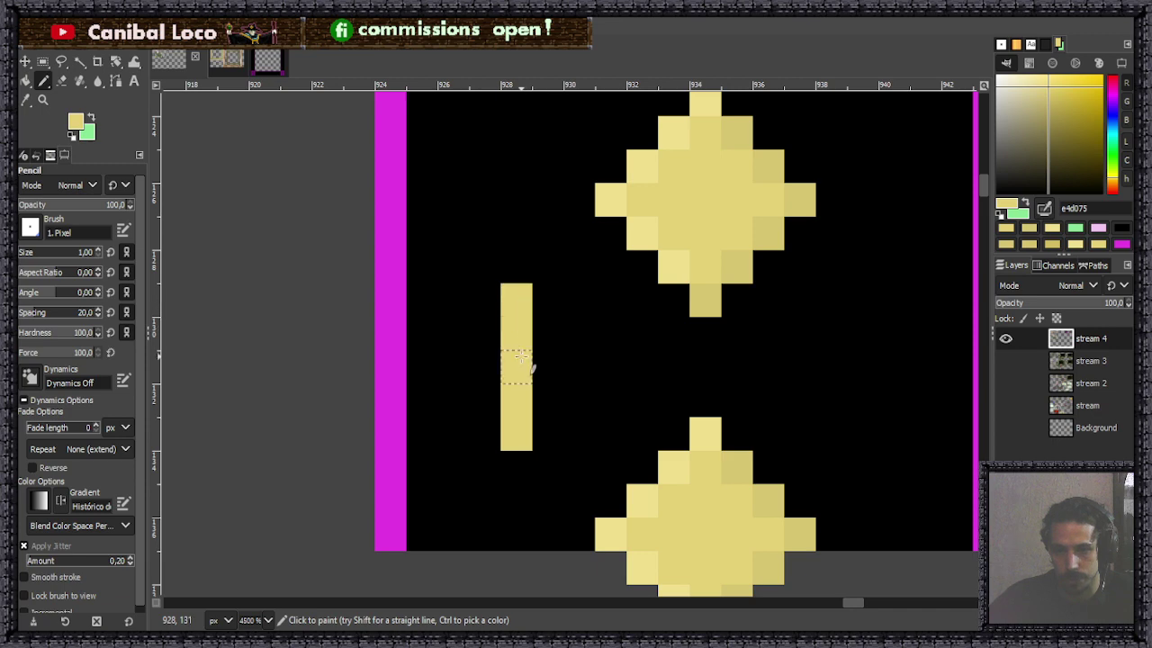
left_click(485, 367)
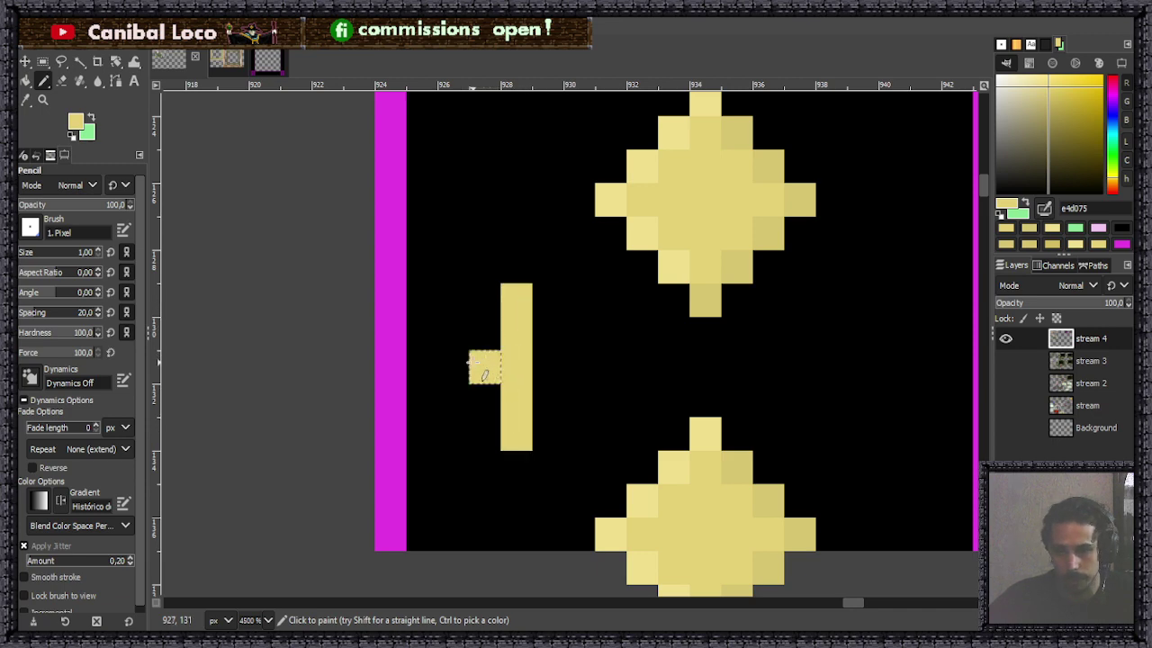
left_click(452, 367)
left_click(545, 367)
left_click(578, 367)
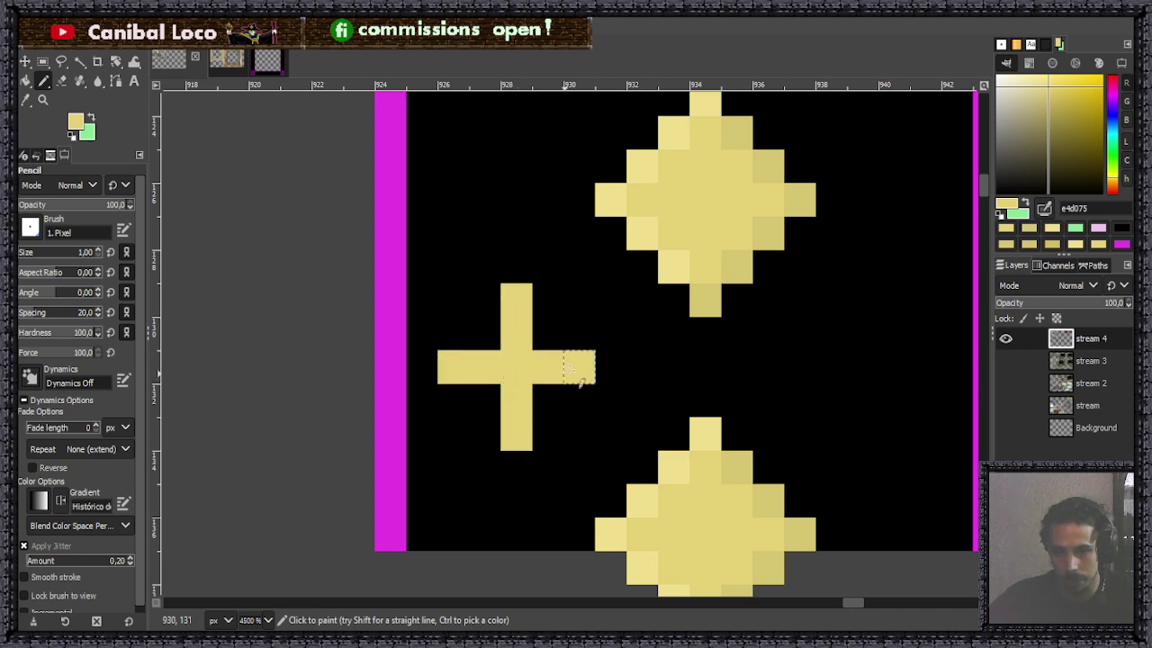
Fill the plus shape's four inner corners with light yellow efde8c and shade its centre pixel with d7c570.
left_click(637, 180, "ctrl")
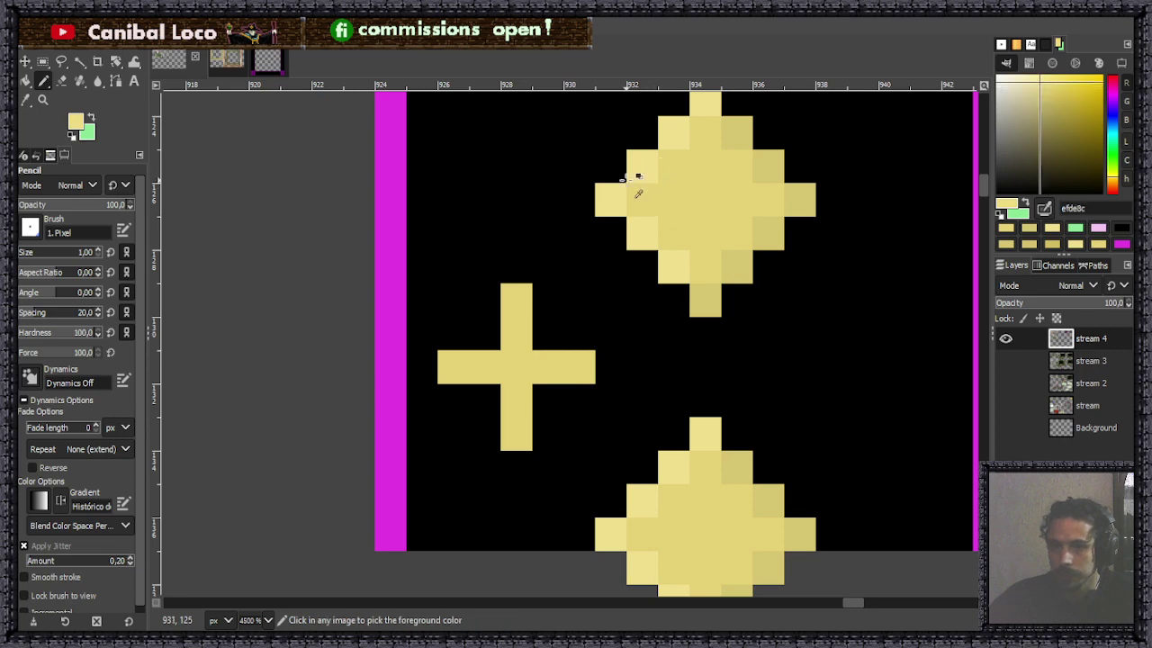
left_click(487, 335)
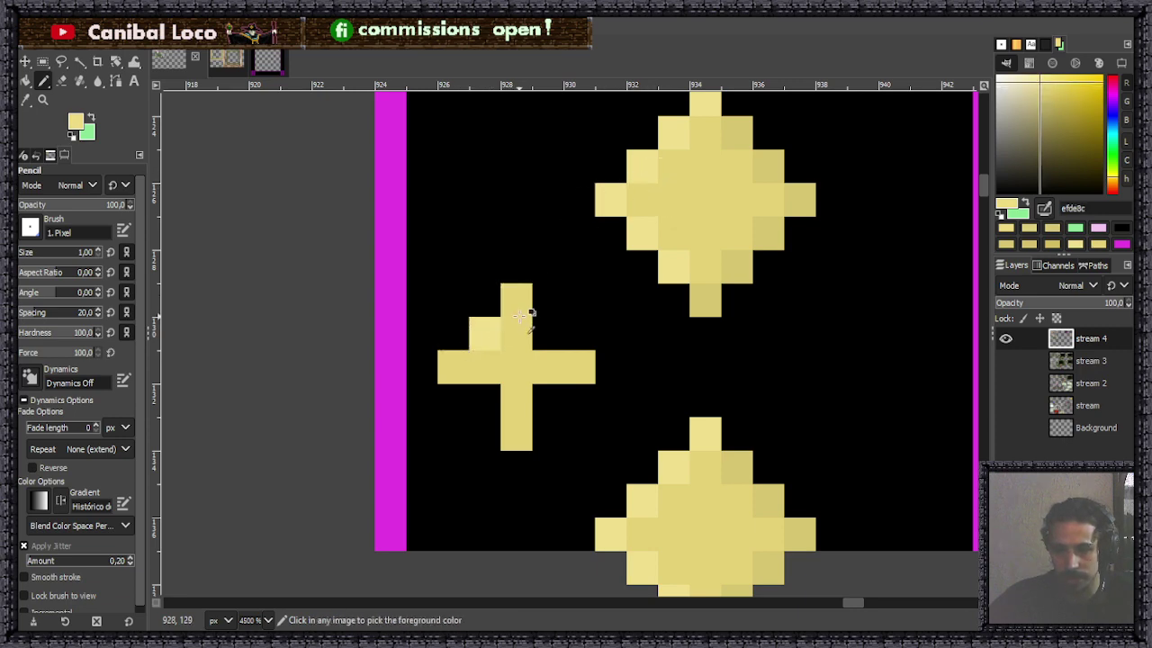
left_click(547, 333)
left_click(484, 398)
left_click(545, 398)
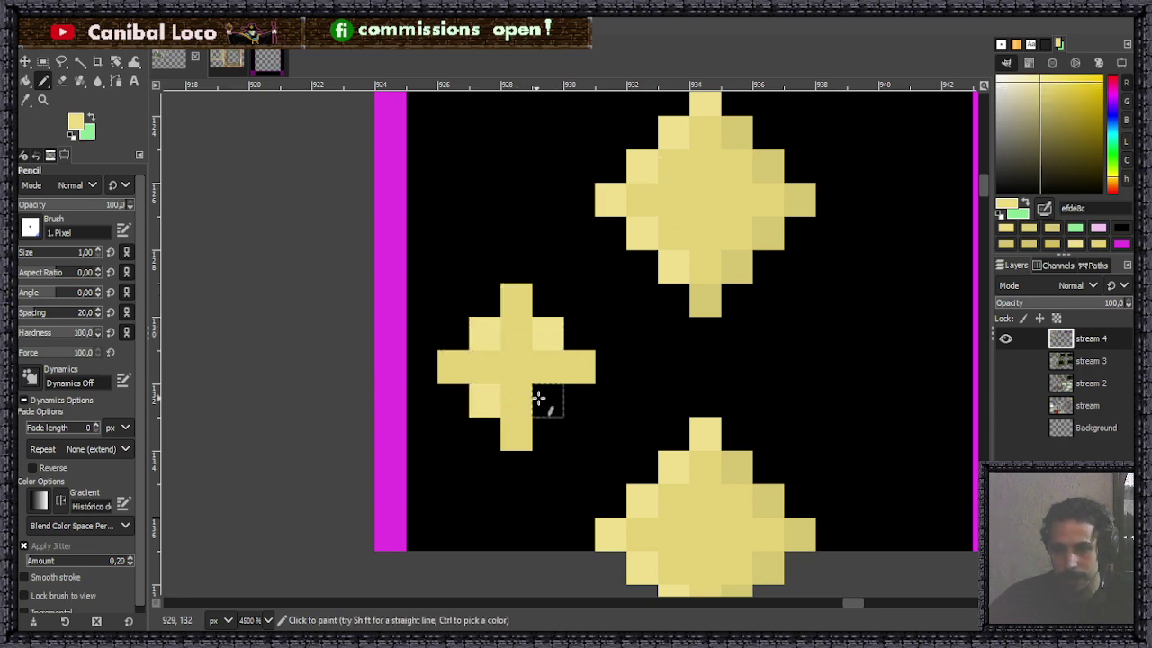
left_click(761, 235, "ctrl")
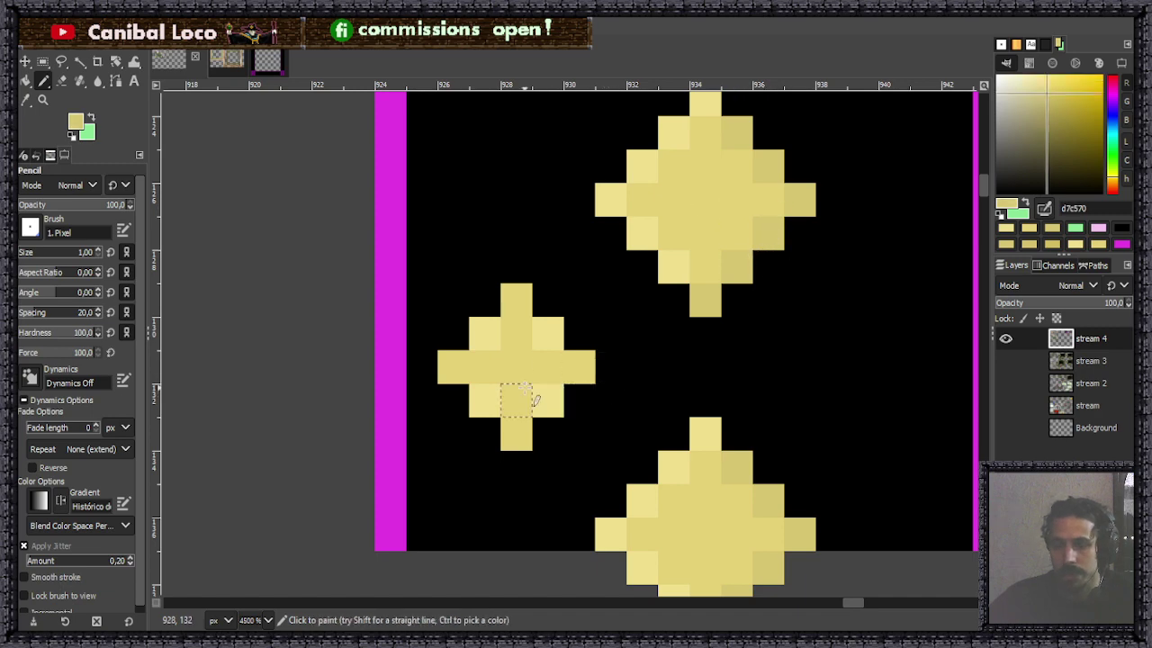
left_click(462, 371)
Pencil a 3 × 3 px plus shape in base yellow e4d075, right of the gap between the middle and bottom diamonds.
scroll(502, 360, "down", 8)
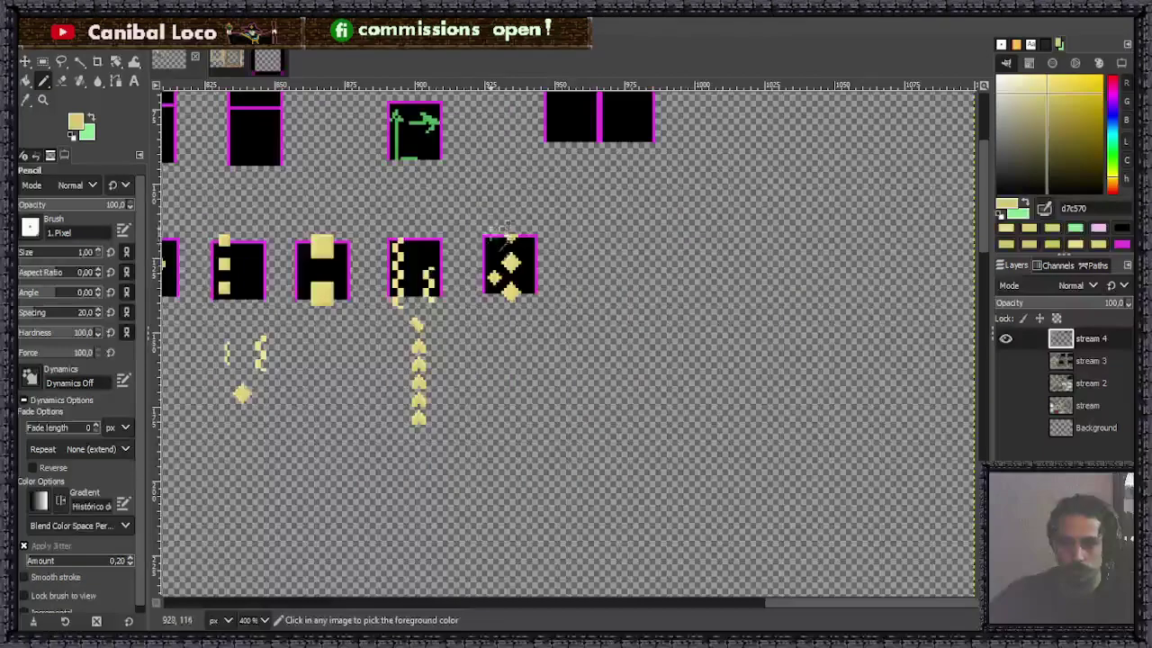
scroll(486, 268, "up", 4)
scroll(486, 268, "up", 4)
scroll(568, 329, "down", 5)
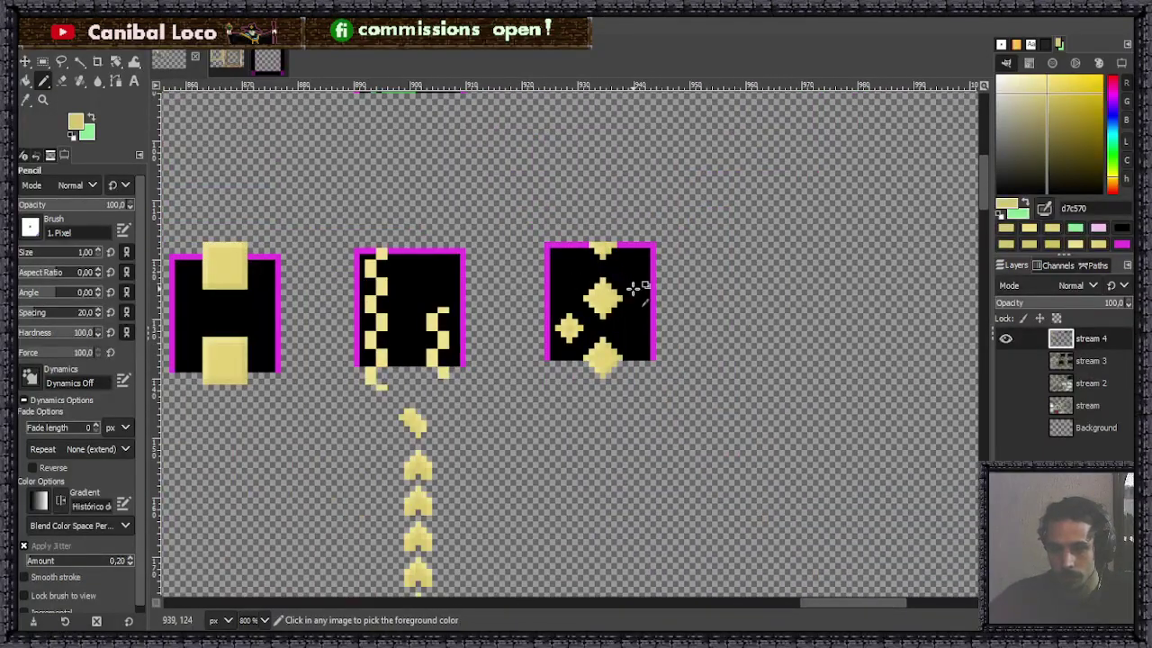
scroll(632, 303, "up", 4)
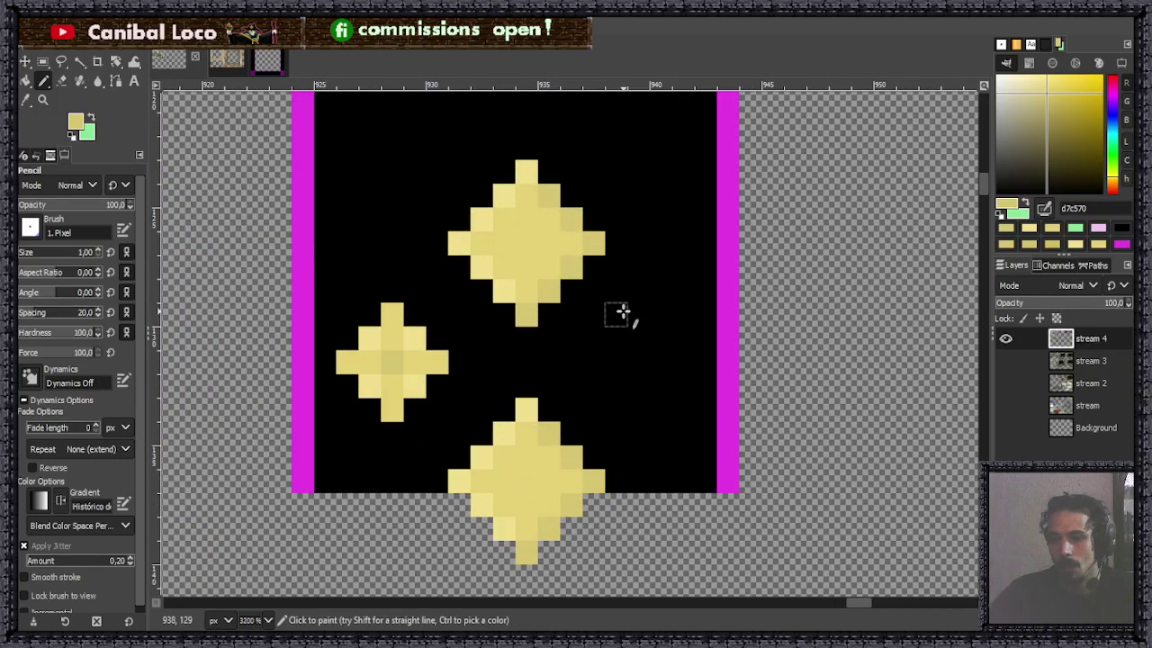
scroll(635, 371, "up", 1)
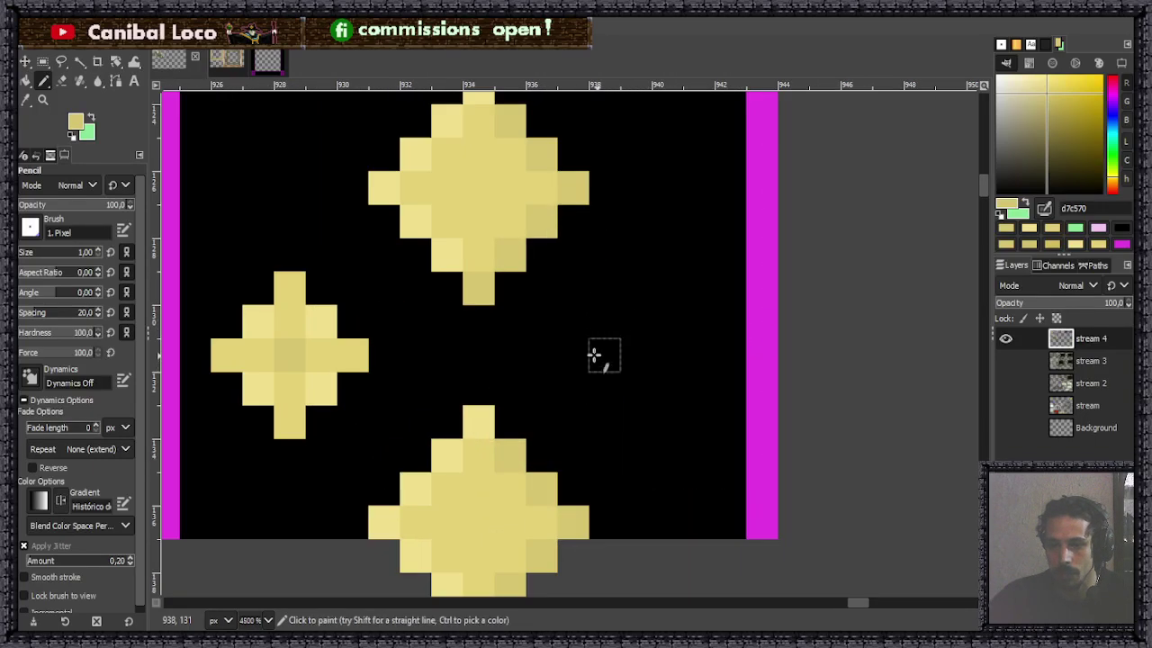
left_click(298, 314, "ctrl")
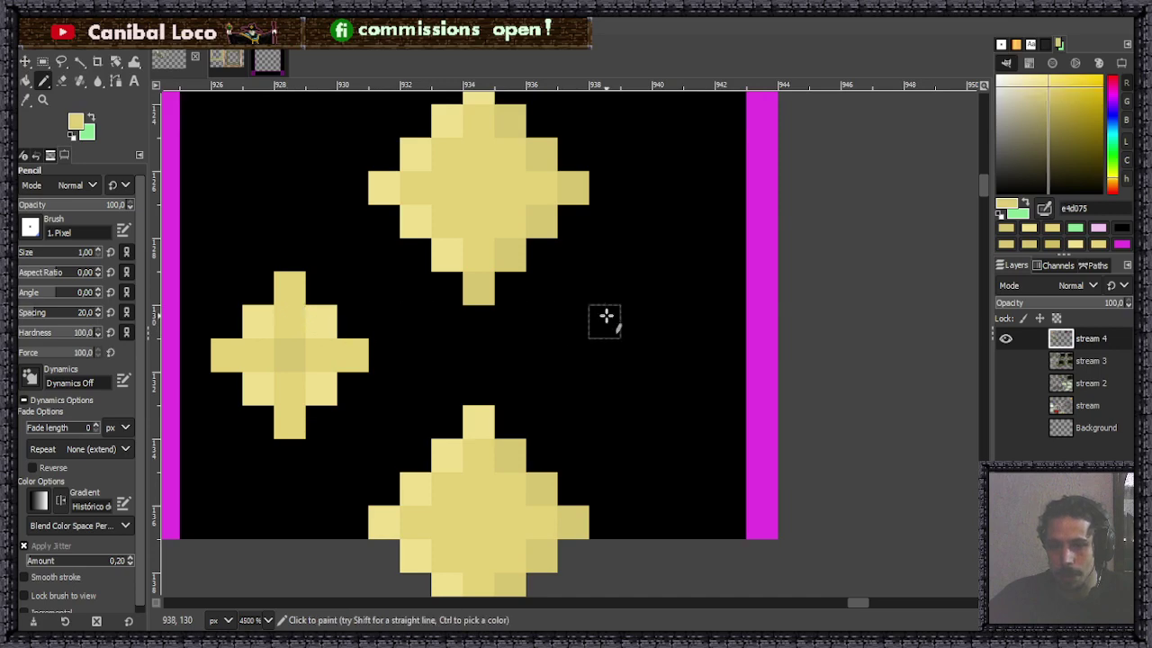
left_click(667, 354)
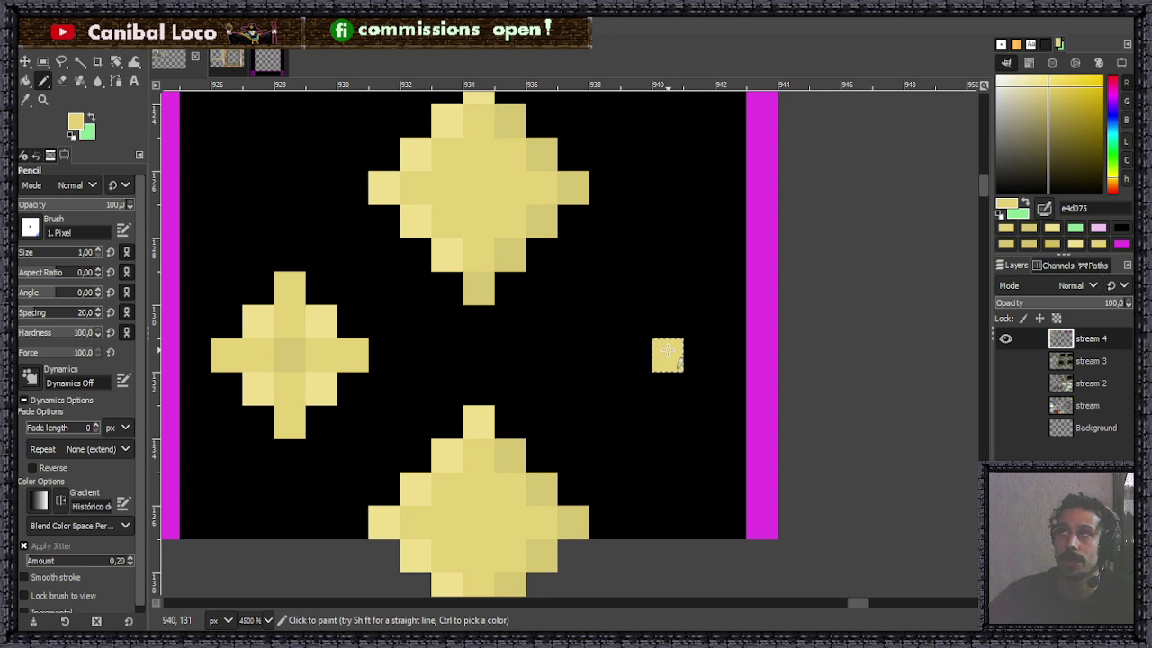
left_click(667, 322)
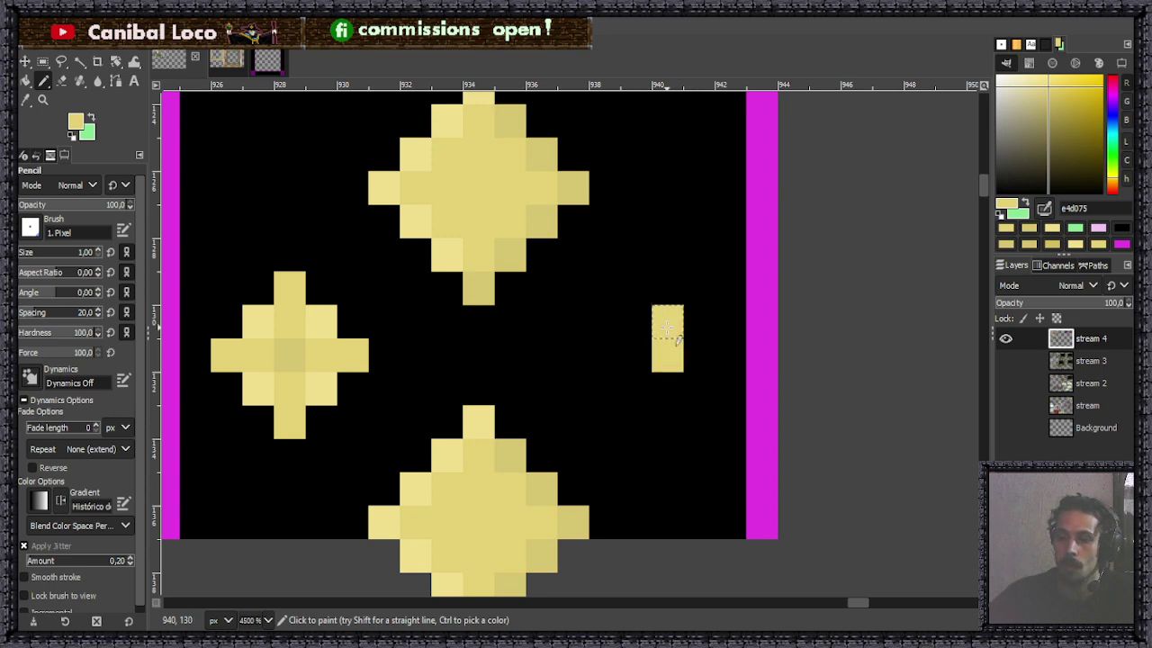
left_click(666, 385)
left_click(635, 353)
left_click(698, 354)
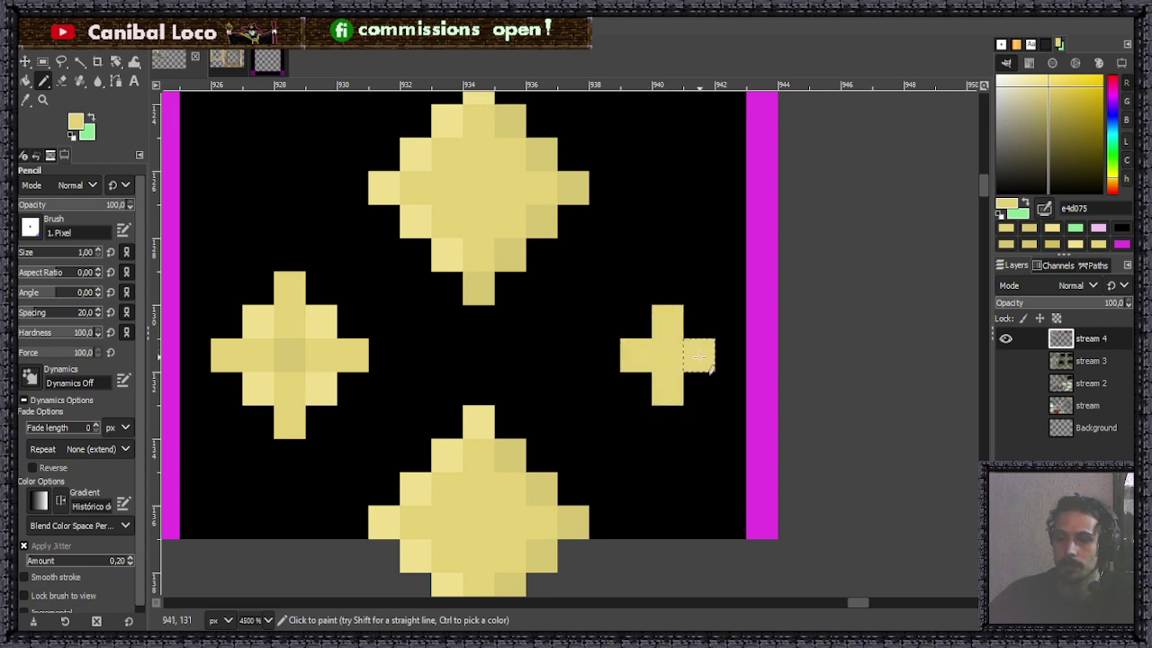
Shade the small plus with efde8c on its upper and left arms and d7c570 on its lower and right arms.
left_click(288, 352, "ctrl")
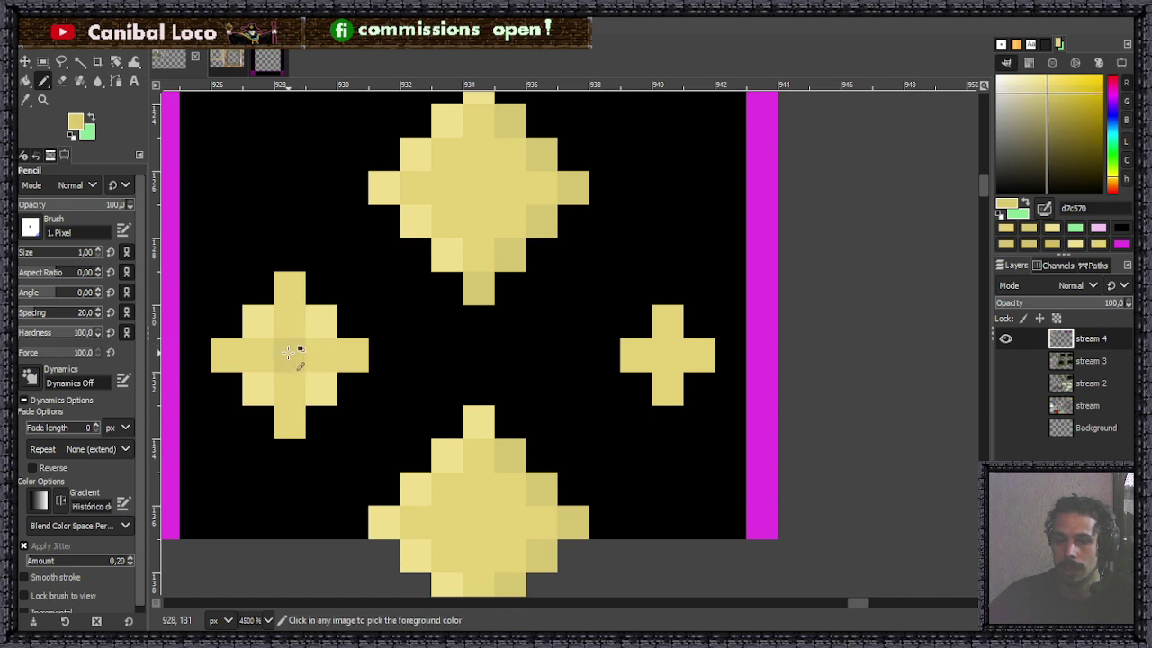
left_click(666, 354)
left_click(449, 260, "ctrl")
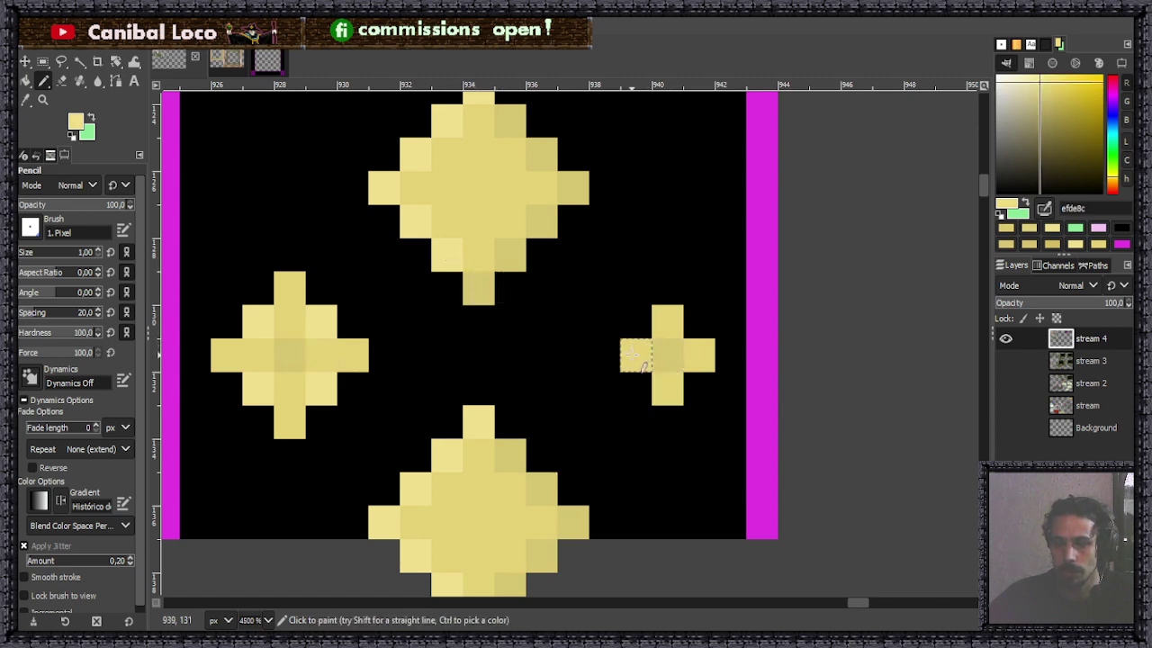
left_click(654, 351)
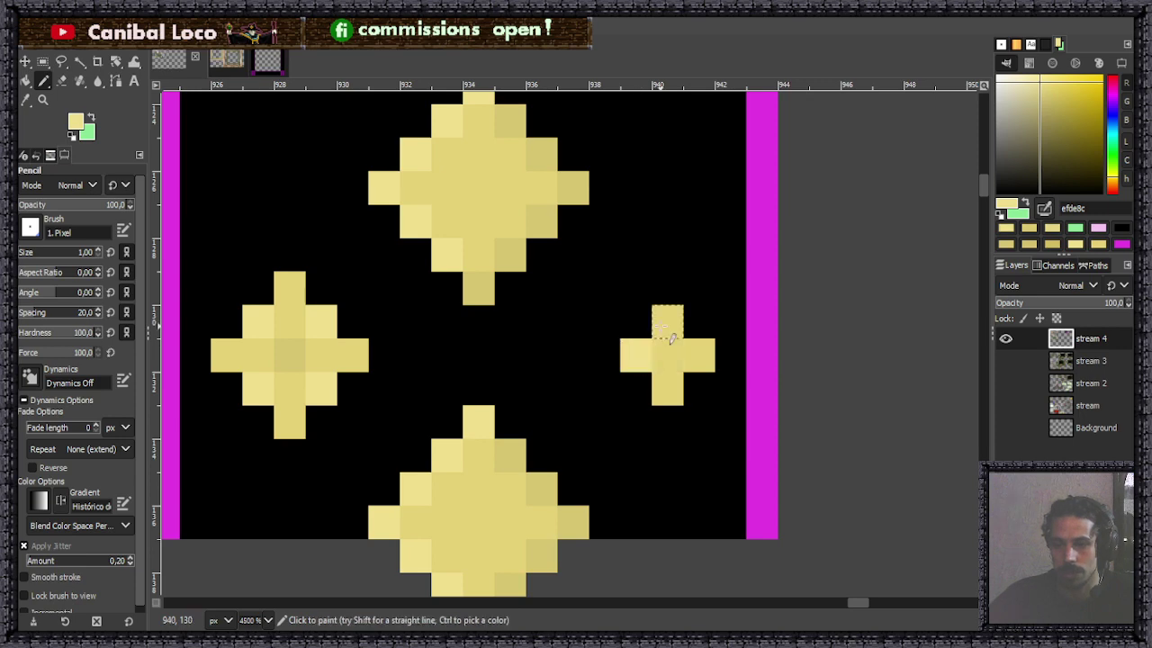
left_click(477, 279, "ctrl")
left_click(666, 387)
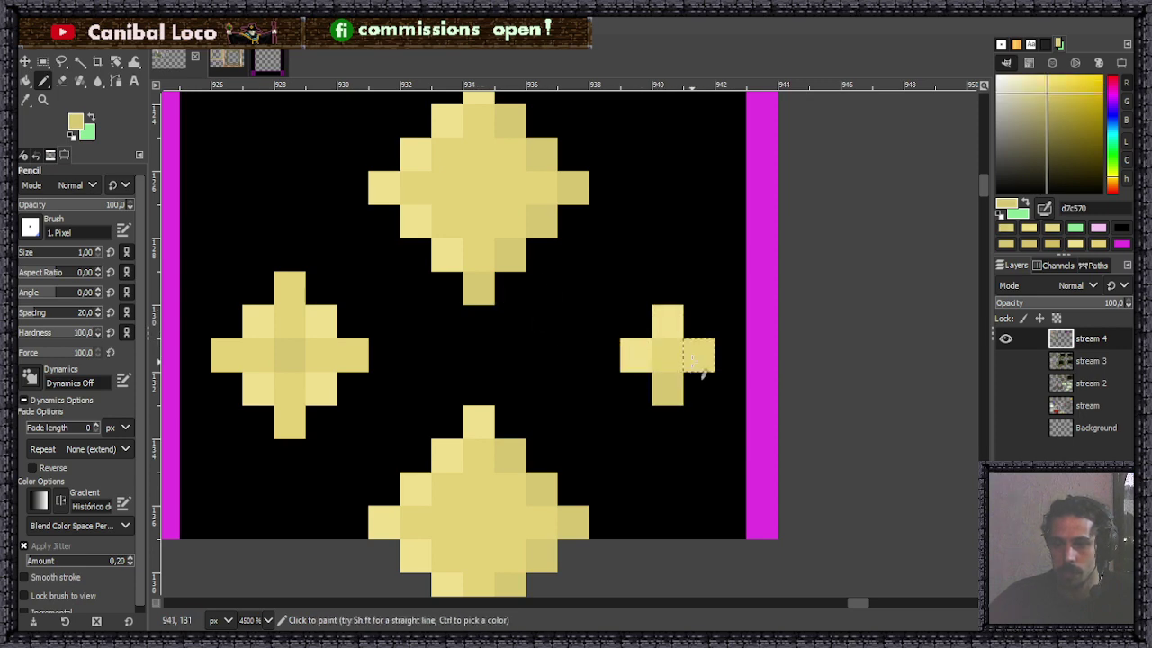
left_click(699, 360)
Duplicate the 18 × 8 px band containing the side diamonds onto the top of the tile's black area and anchor it.
scroll(679, 376, "down", 7)
scroll(630, 243, "down", 2)
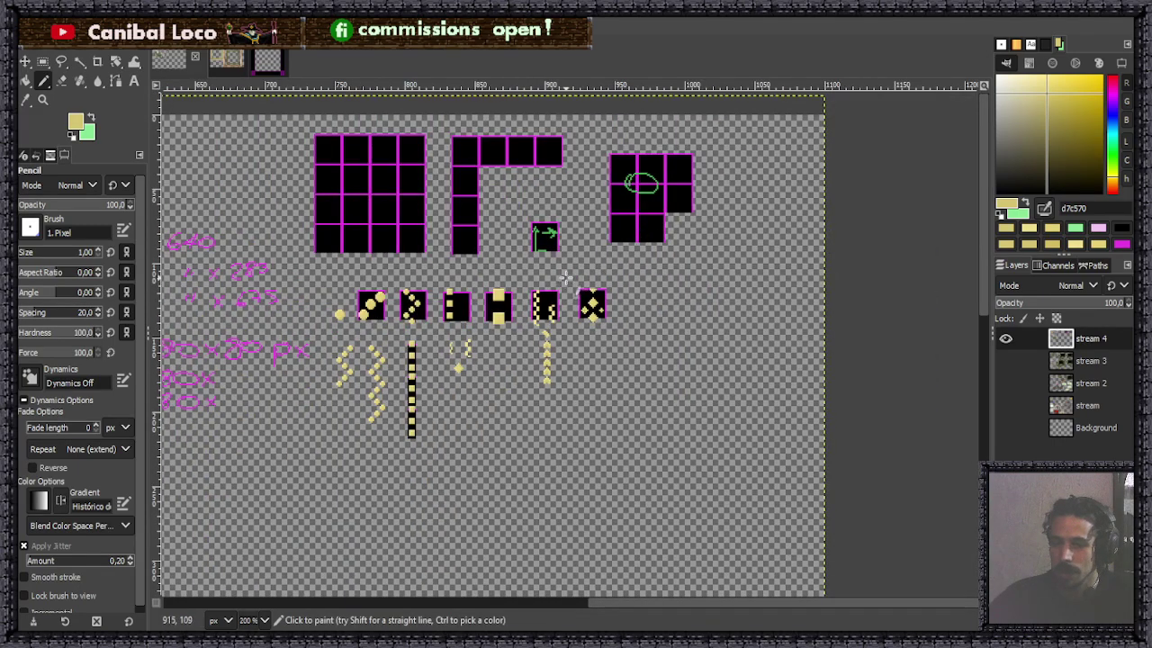
scroll(575, 297, "up", 8)
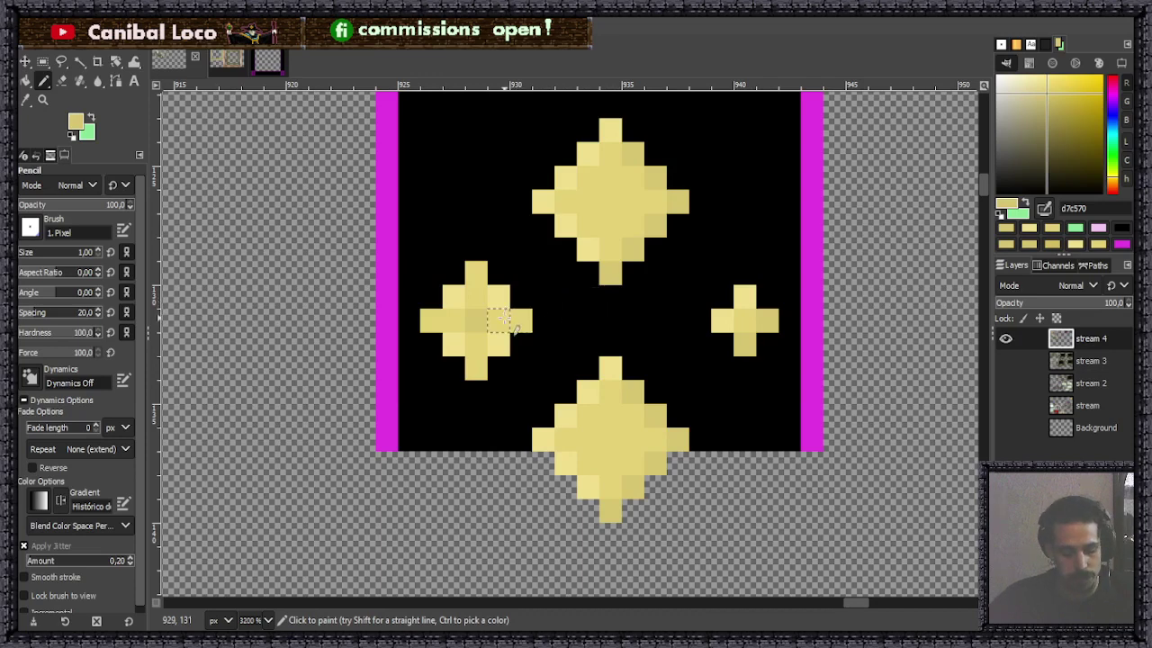
key("r")
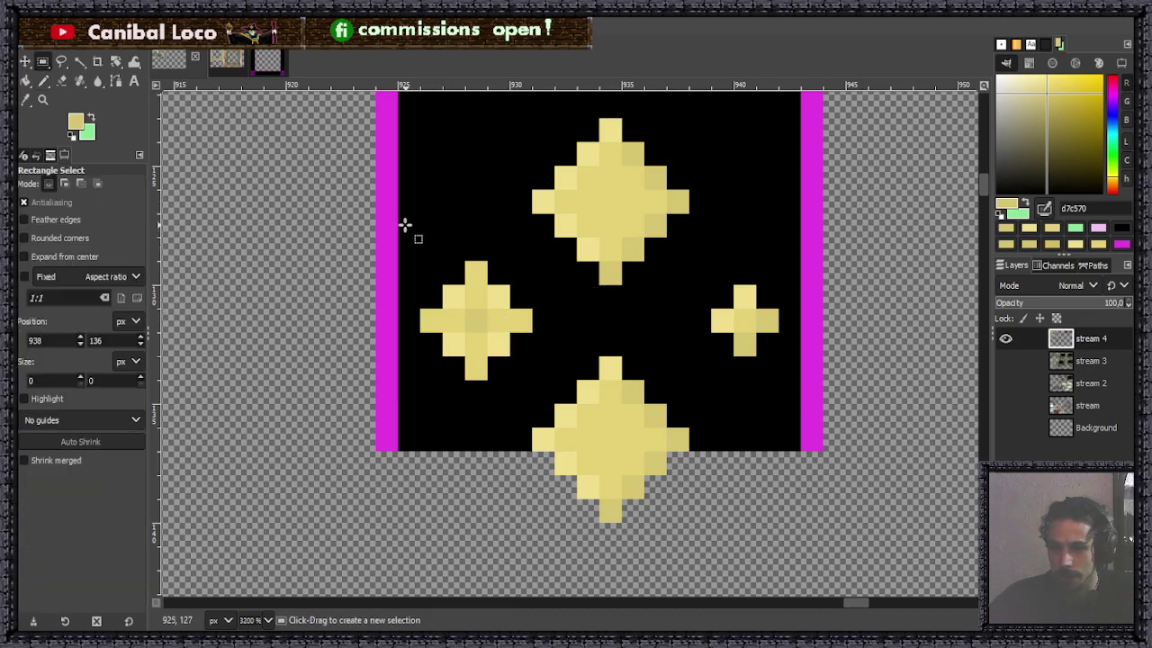
left_click_drag(399, 220, 800, 404)
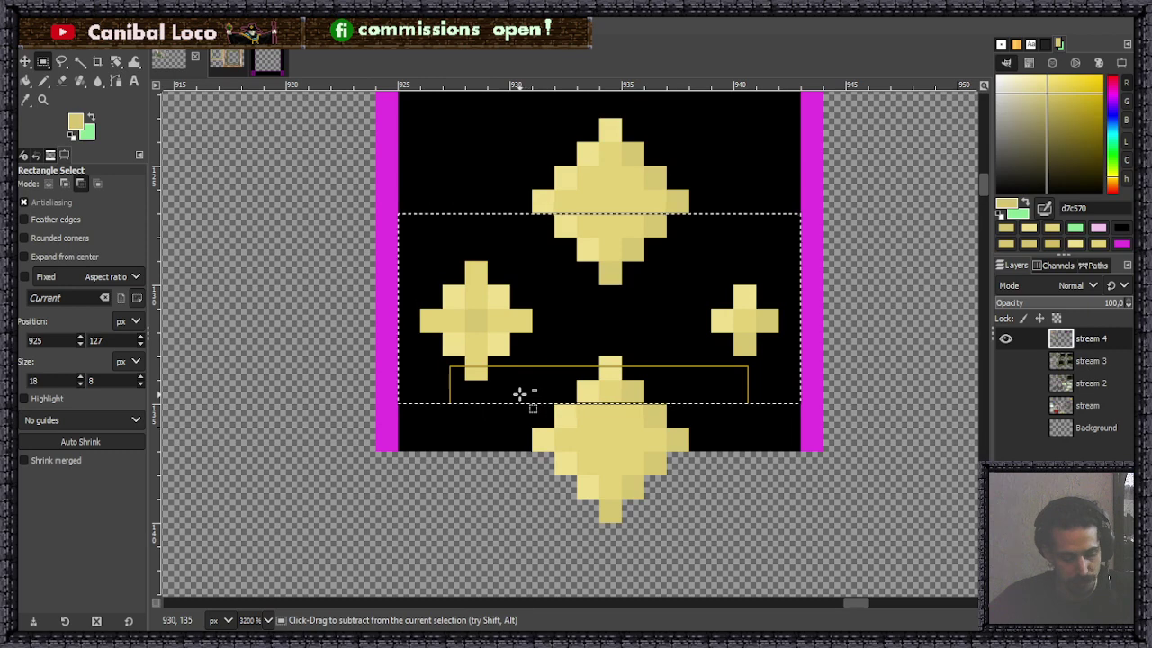
key("ctrl+c")
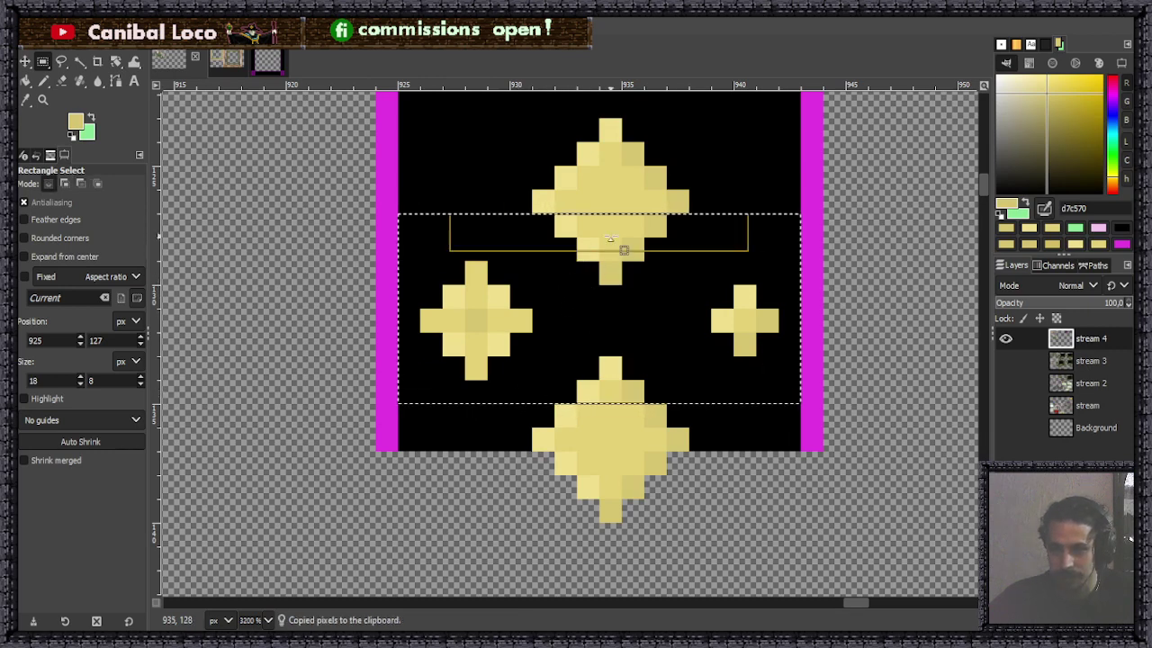
scroll(633, 180, "up", 5)
key("ctrl+v")
left_click_drag(588, 557, 582, 321)
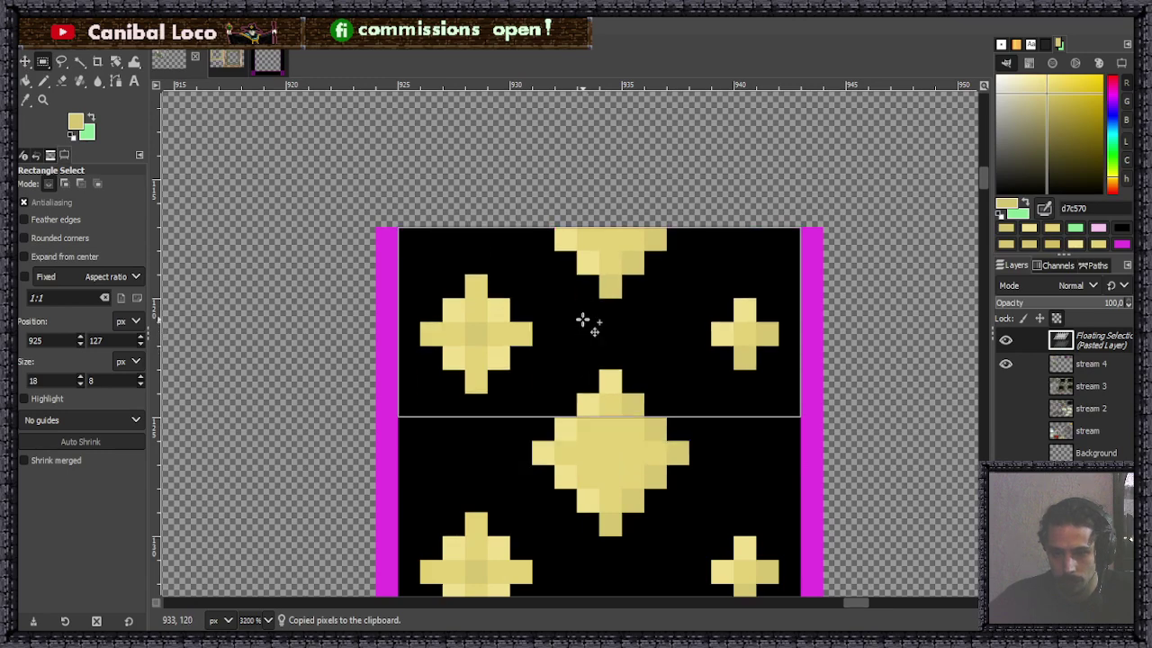
left_click(866, 320)
Save the image.
scroll(850, 315, "down", 5)
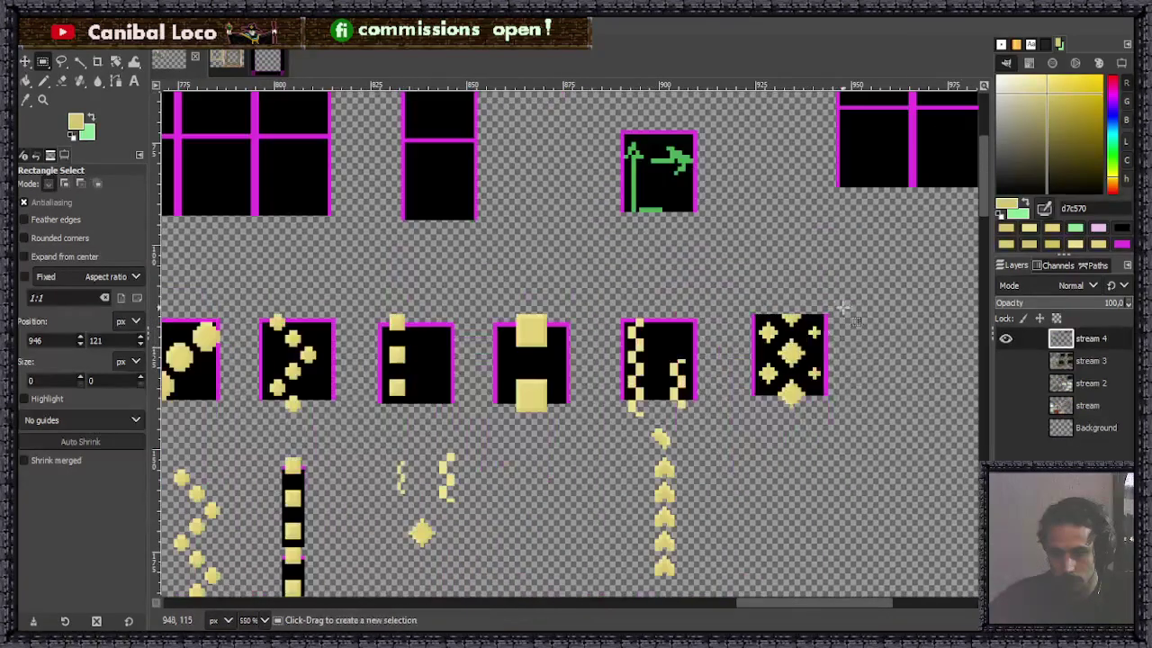
scroll(852, 331, "up", 4)
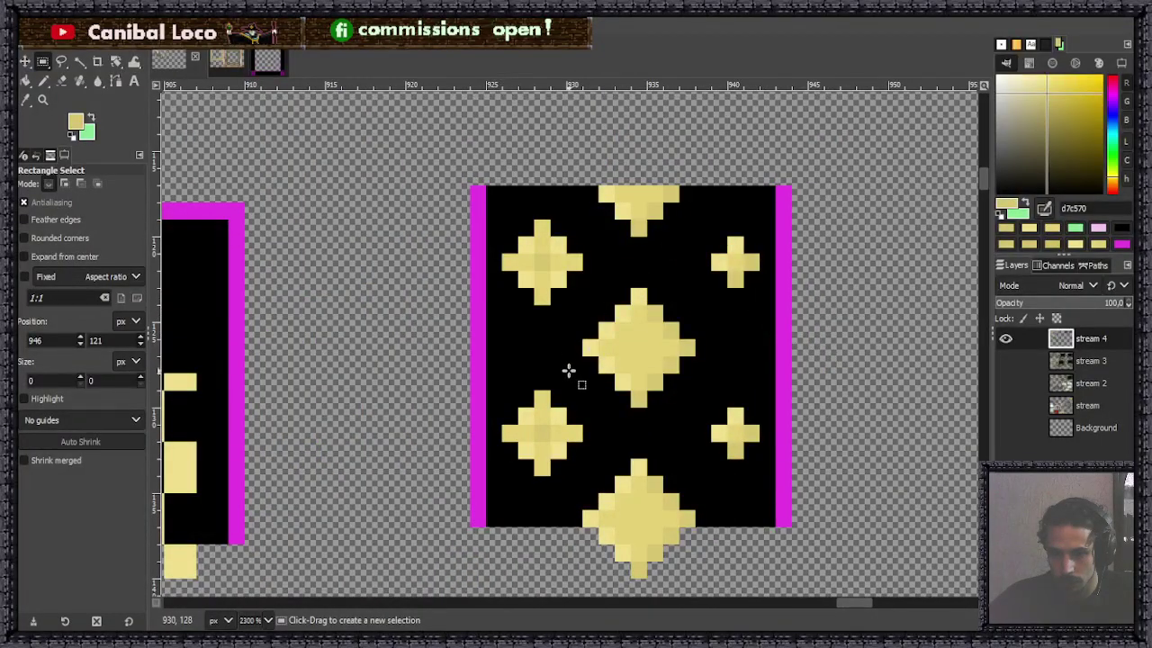
scroll(635, 360, "down", 5)
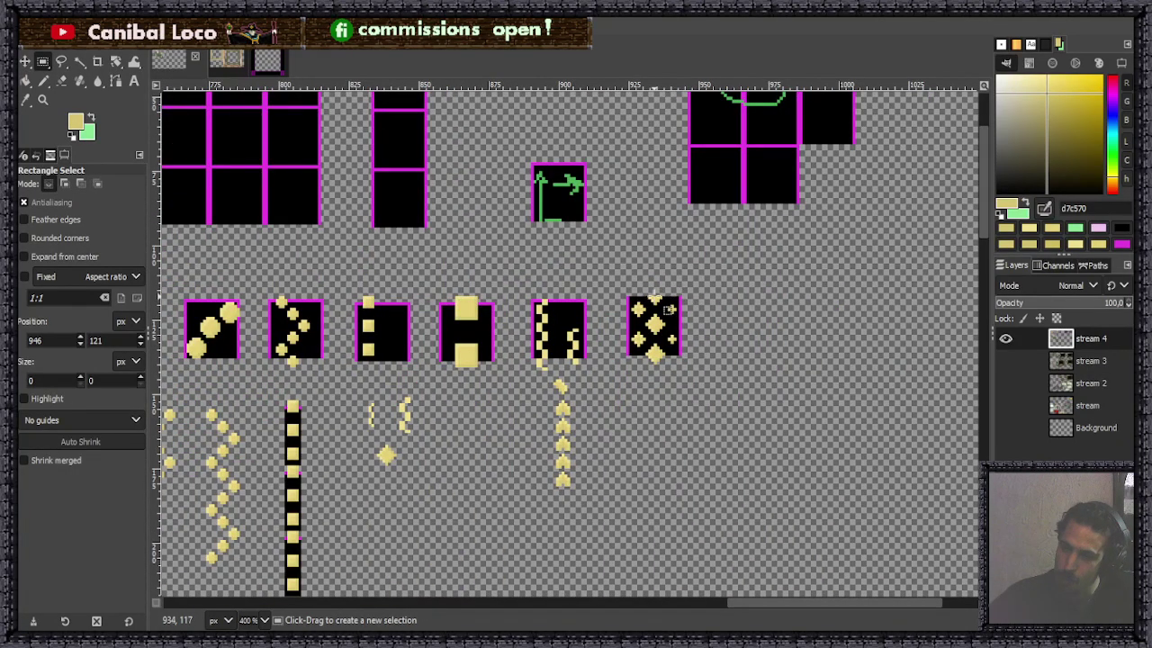
scroll(655, 323, "up", 4)
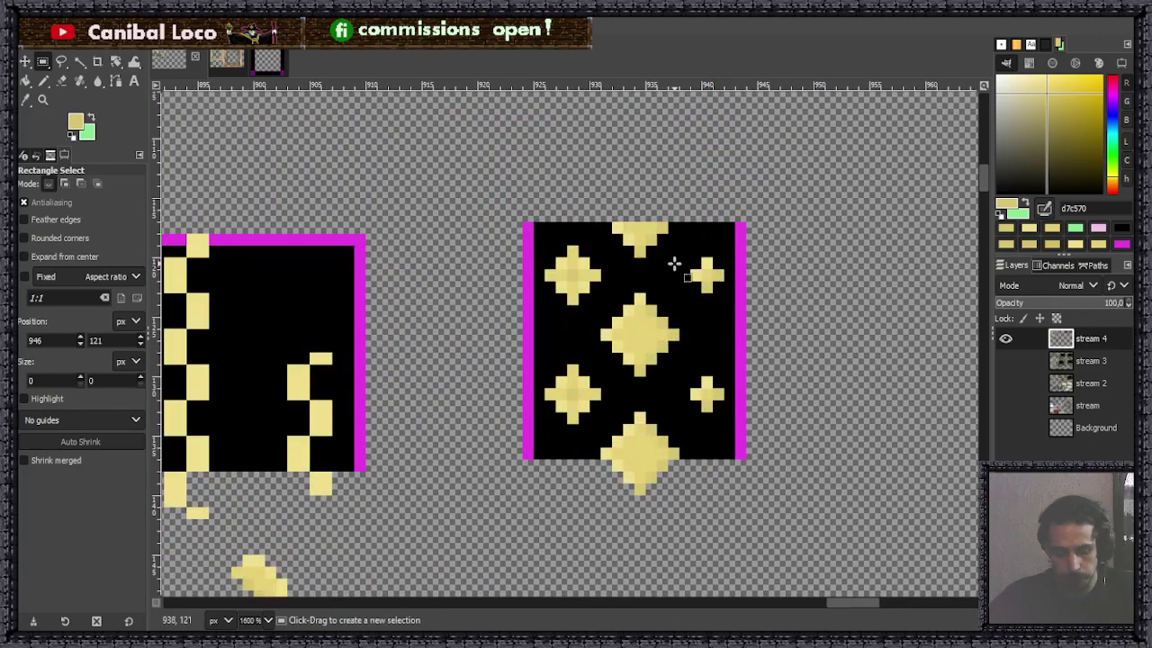
key("n")
key("ctrl+s")
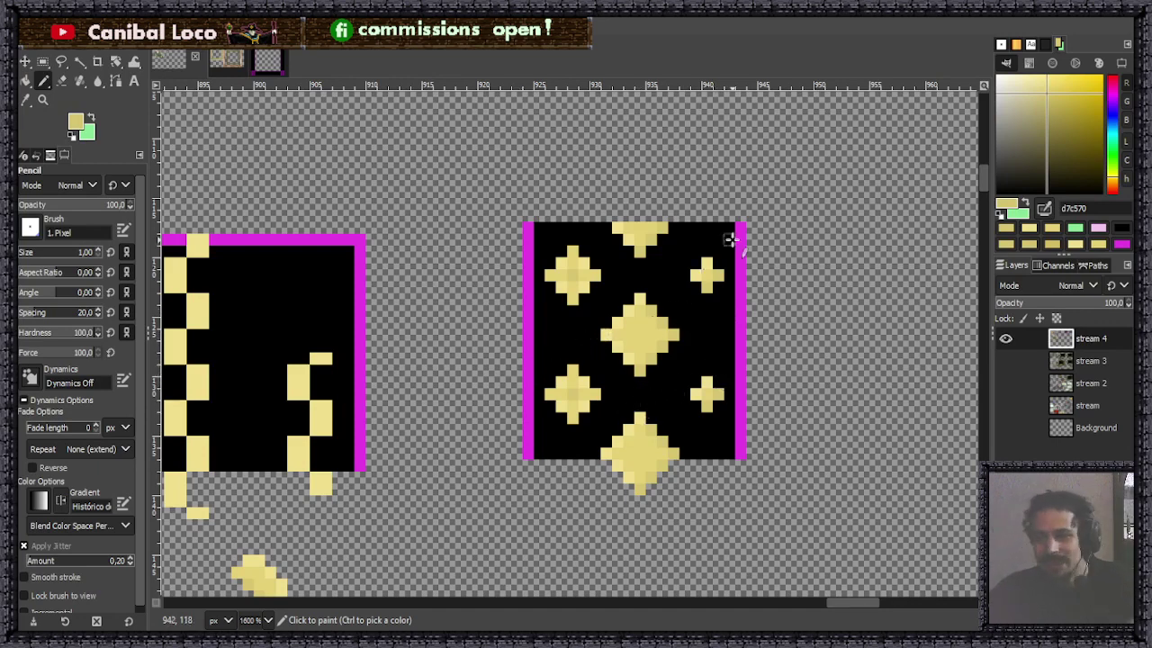
Try bucket-filling the tile's black background with the darker yellow b3a046, and undo the fill.
left_click(1061, 109)
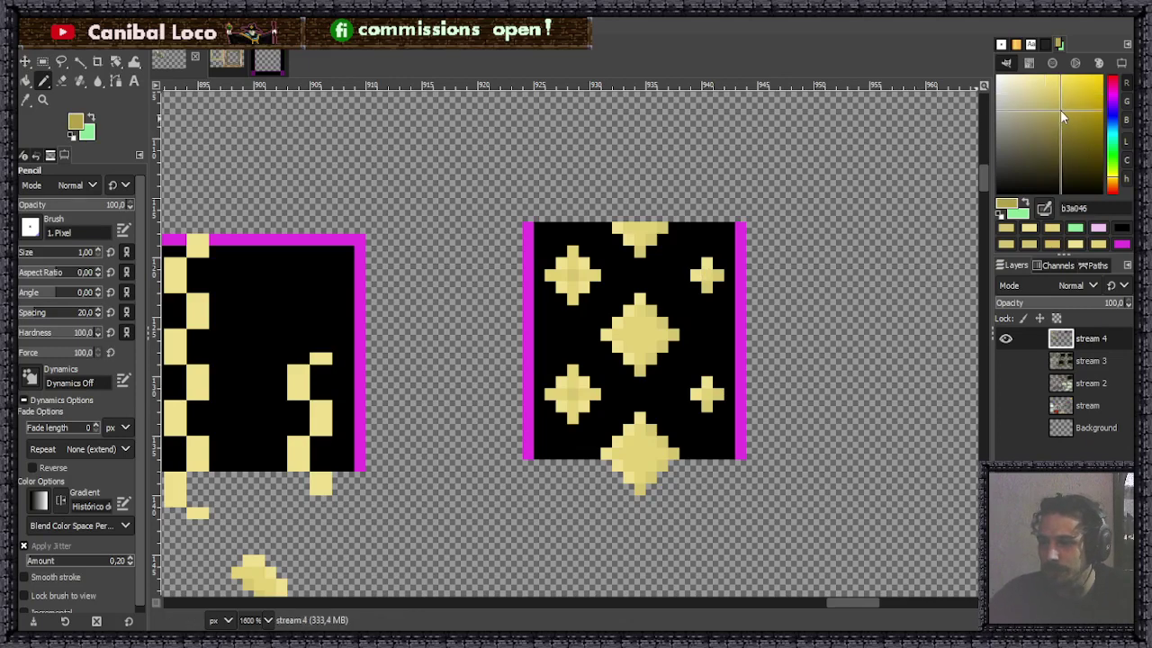
key("shift+b")
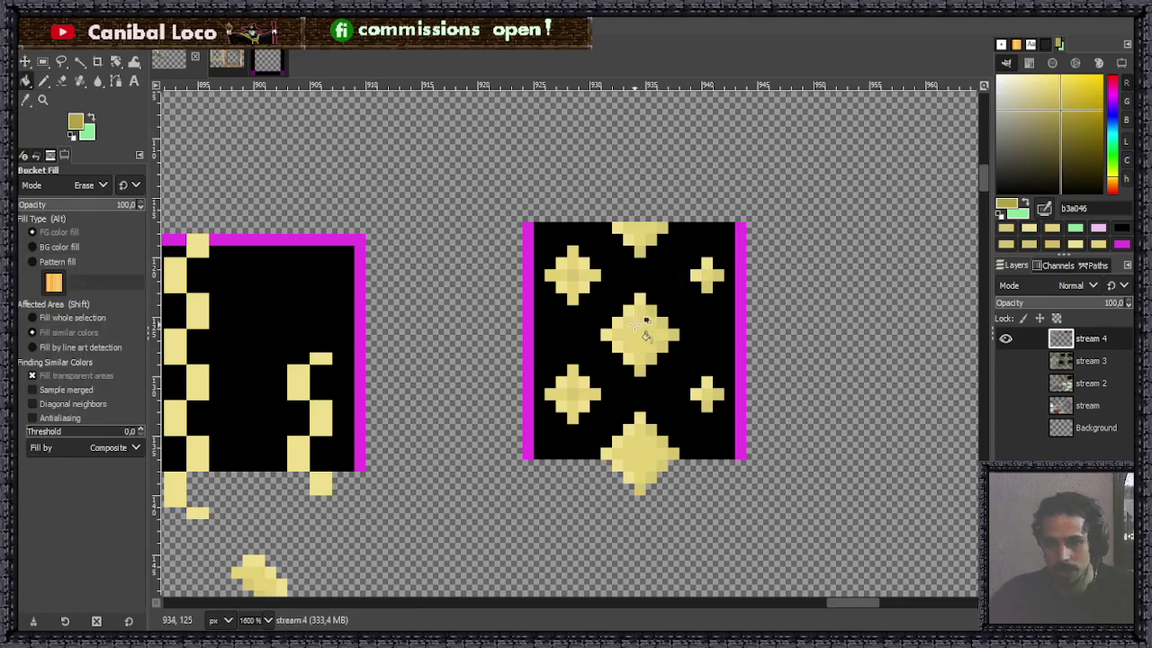
left_click(587, 342)
key("ctrl")
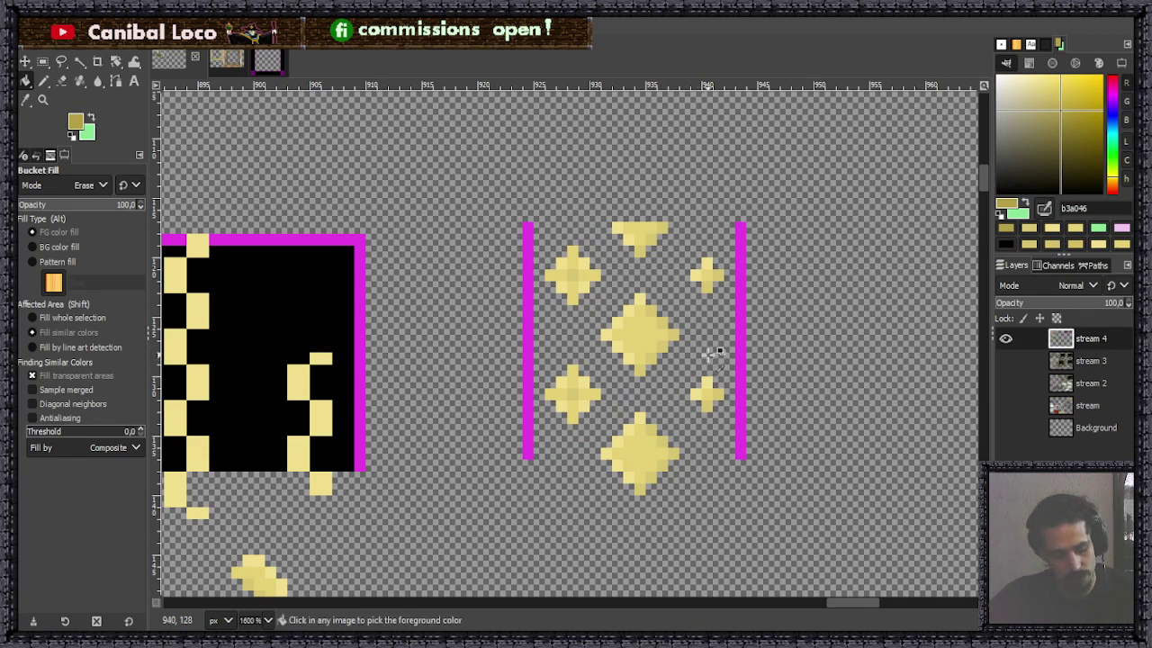
key("ctrl+z")
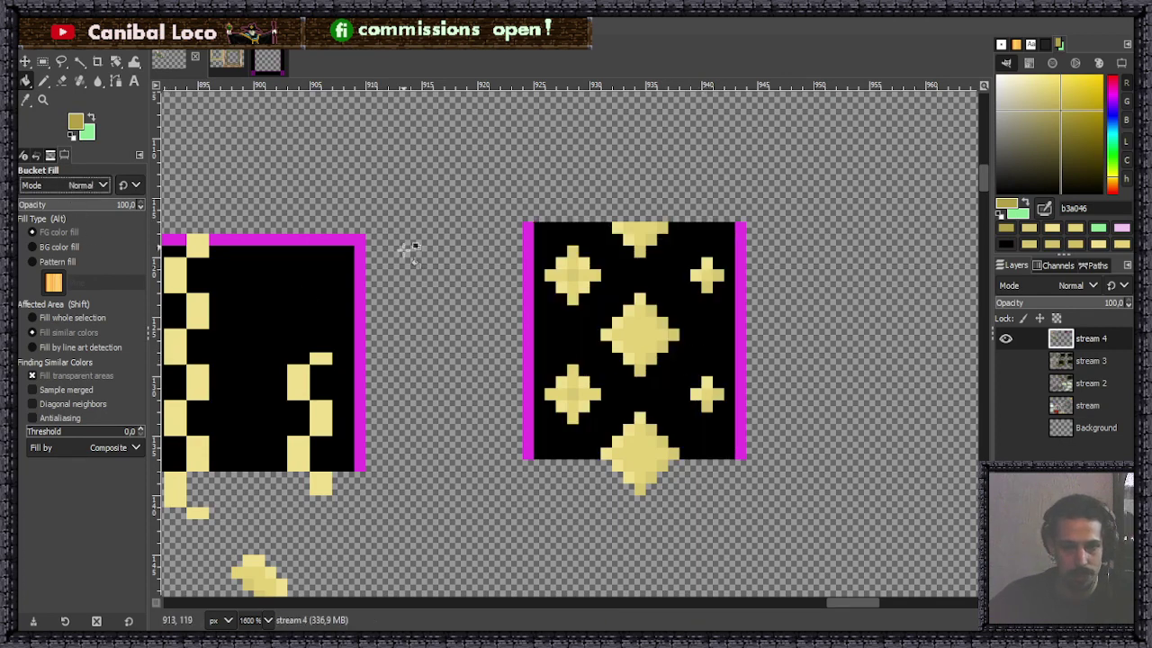
left_click(581, 329)
scroll(707, 348, "down", 5)
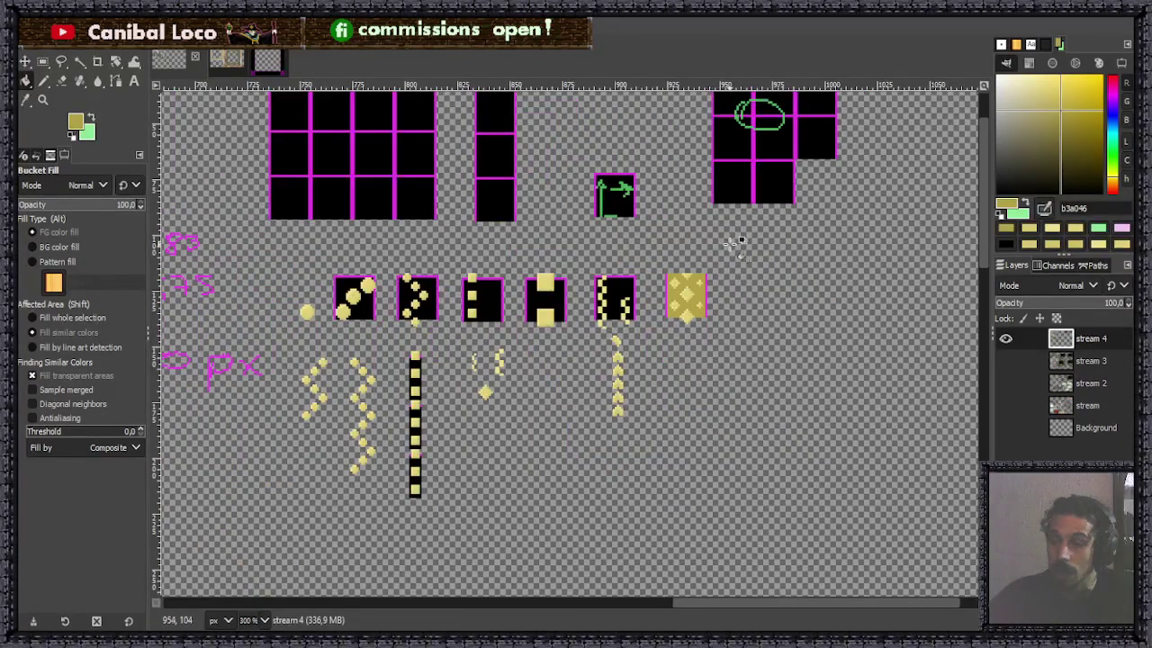
key("ctrl")
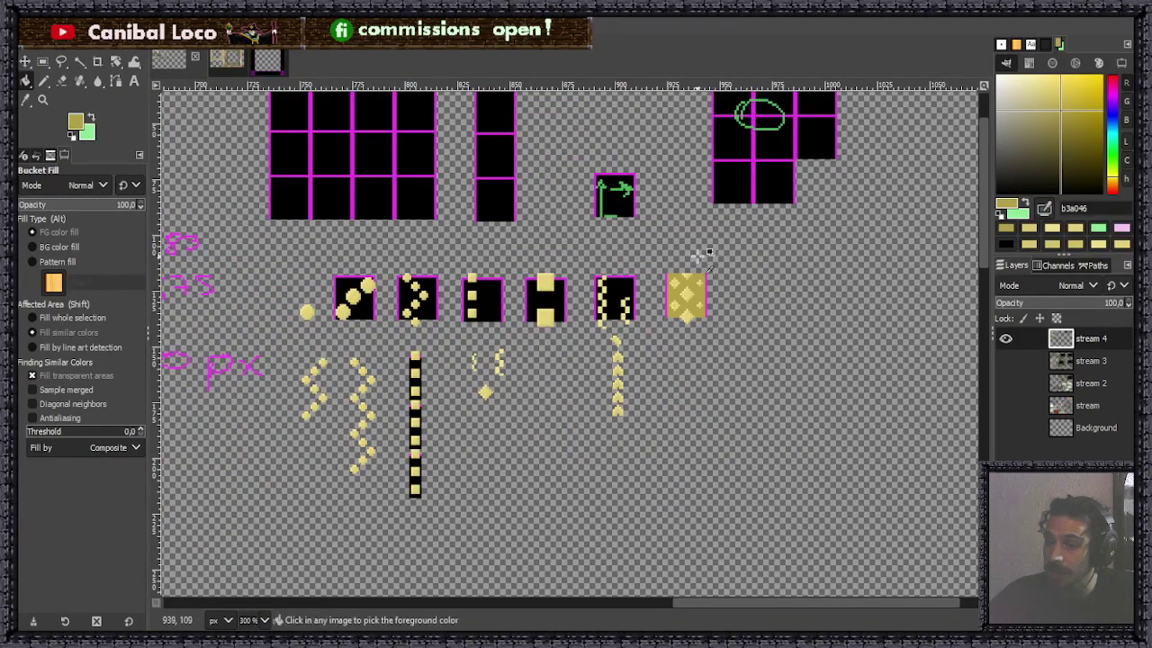
scroll(709, 252, "up", 5)
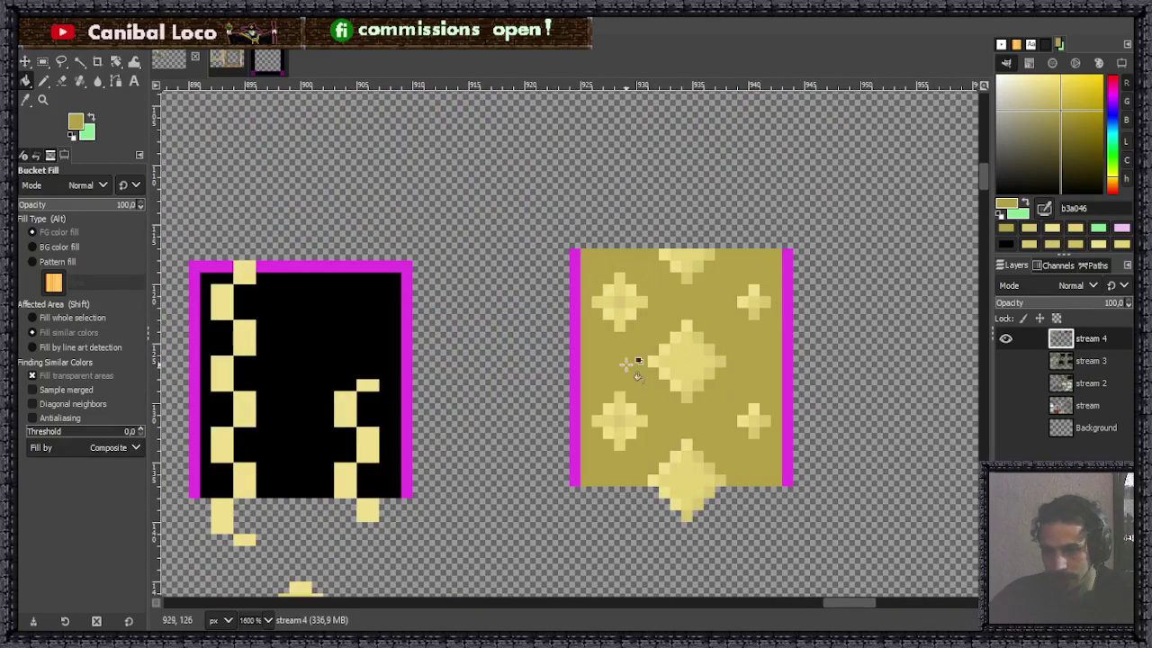
key("ctrl+z")
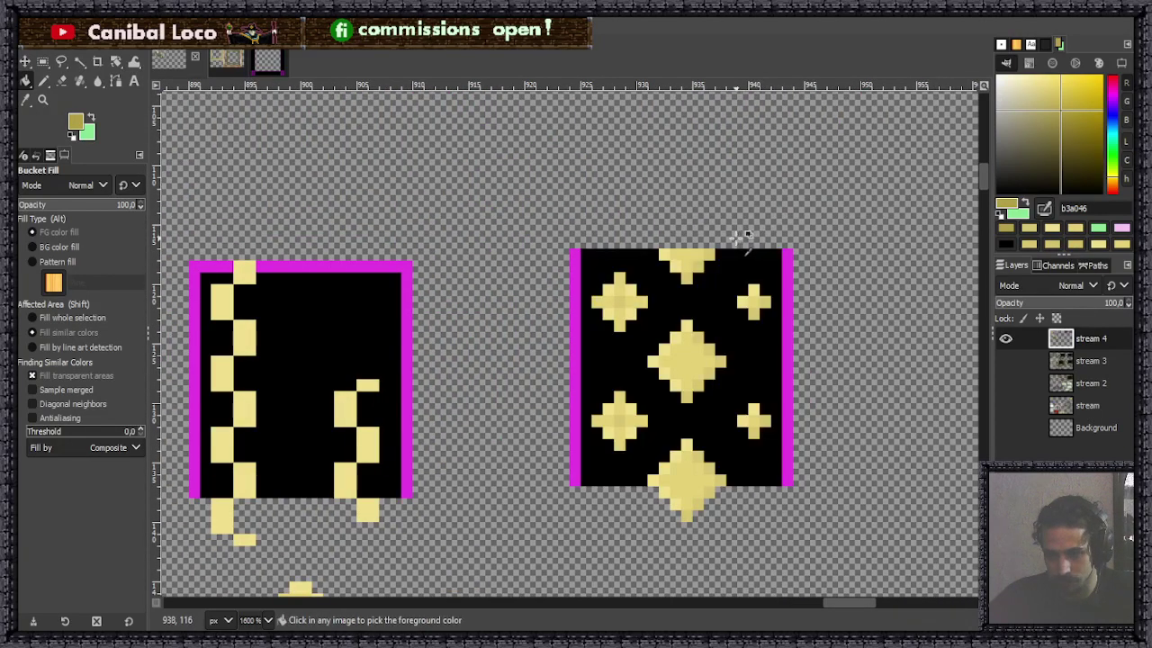
Draw a 1 px shadow in b3a046 along the lower-right edge of the loose yellow bead with the Pencil tool.
key("n")
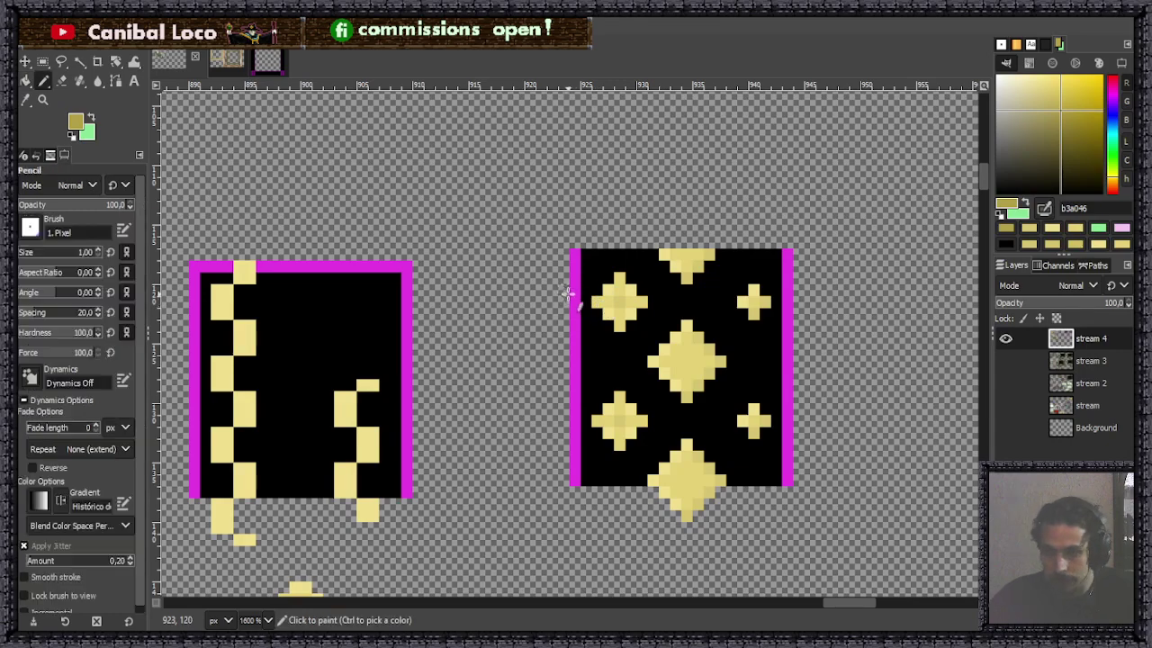
scroll(536, 287, "down", 8)
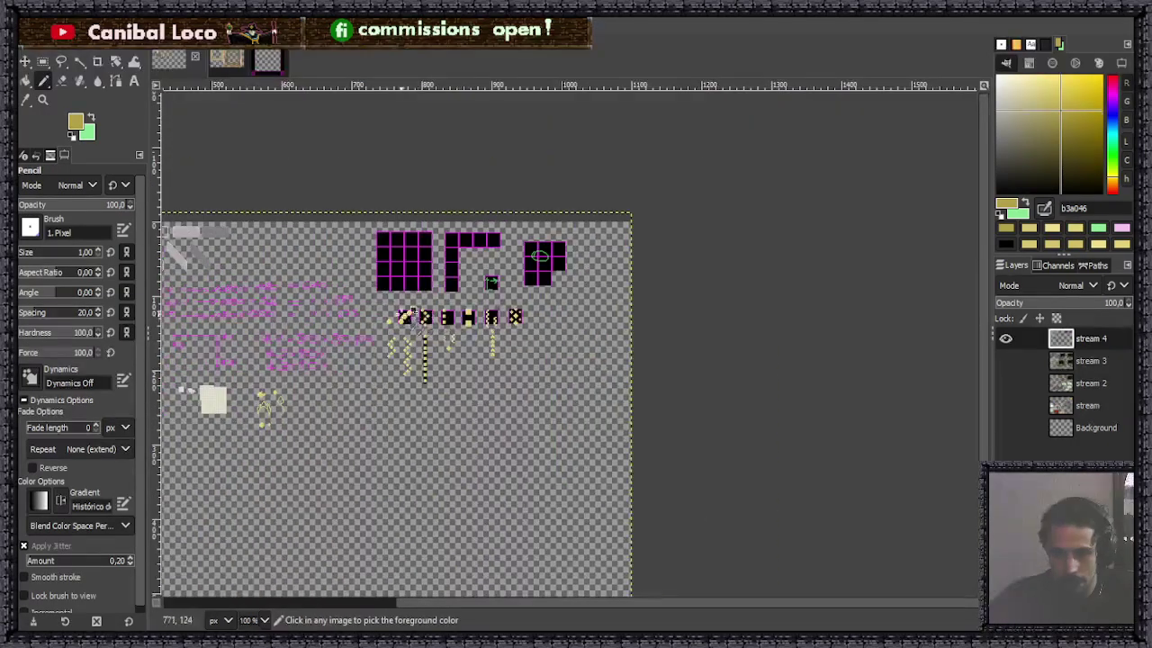
scroll(396, 316, "up", 6)
scroll(361, 327, "up", 5)
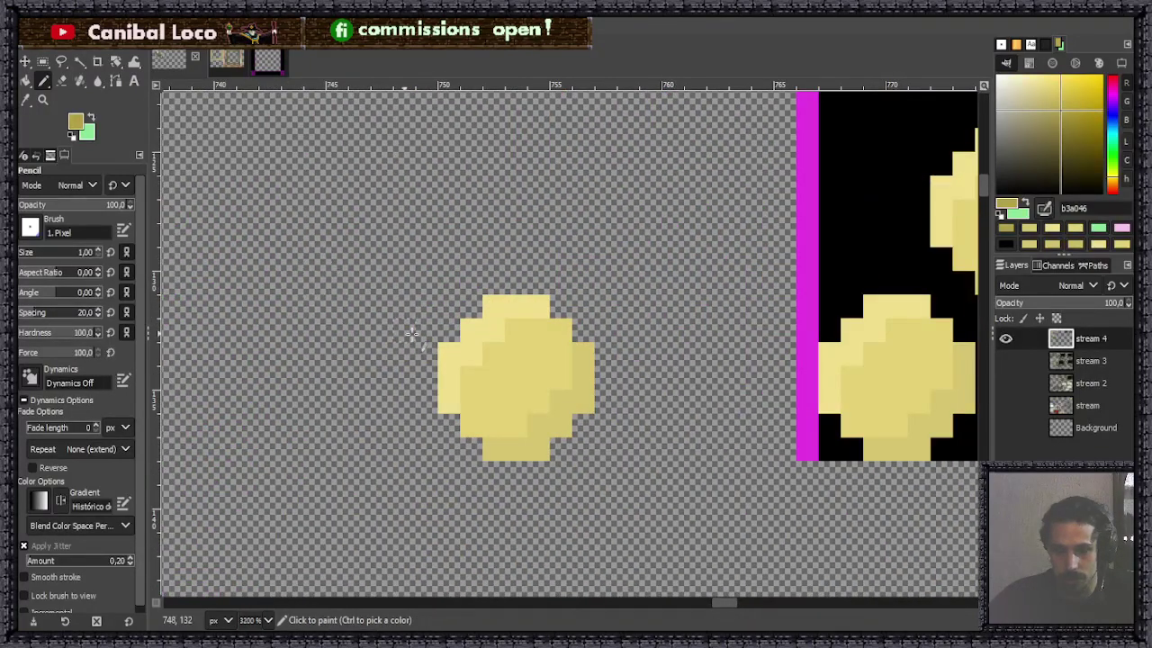
left_click(515, 471)
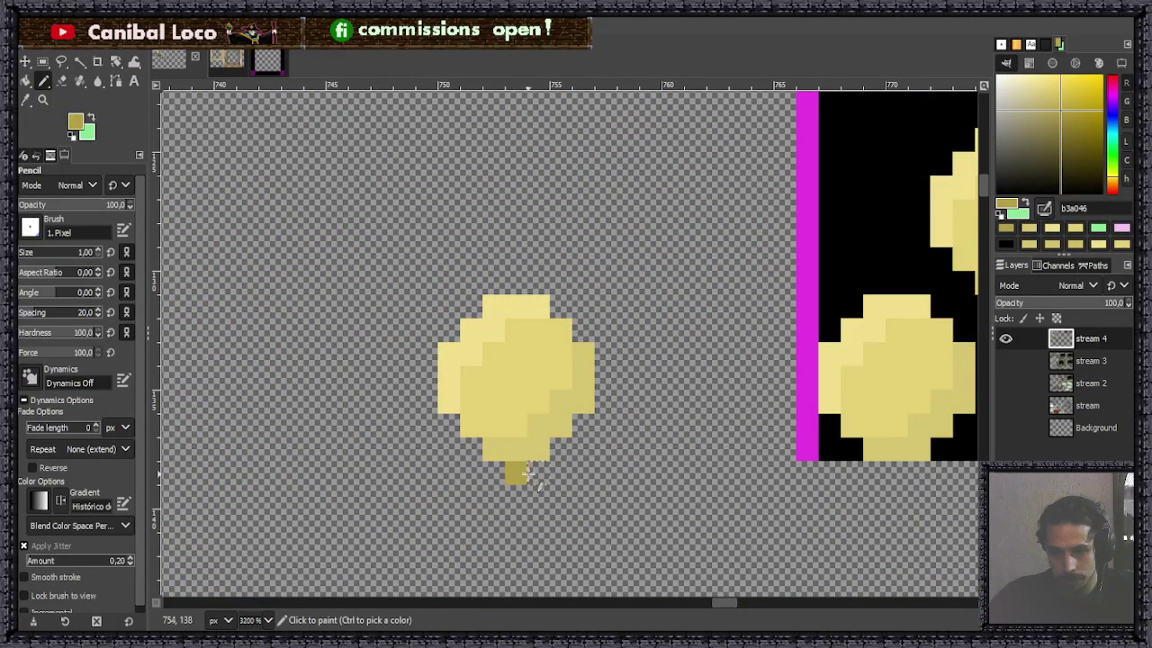
left_click_drag(535, 472, 558, 450)
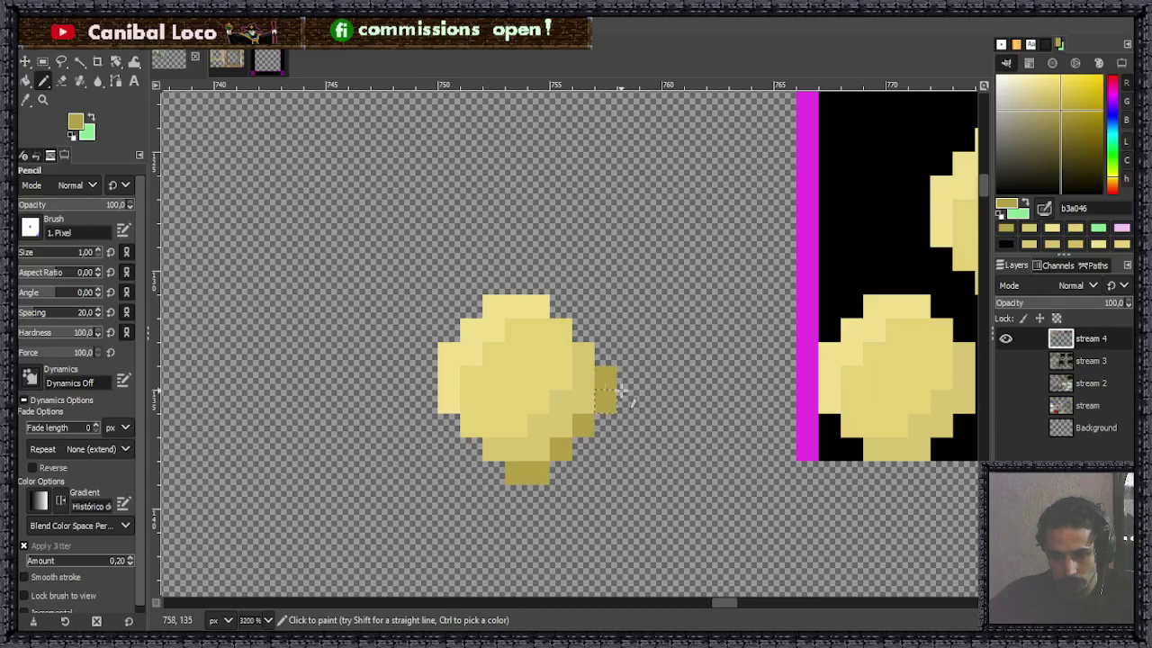
Save the image with the shadowed bead.
scroll(595, 353, "down", 6)
scroll(645, 308, "down", 3)
scroll(739, 356, "up", 3)
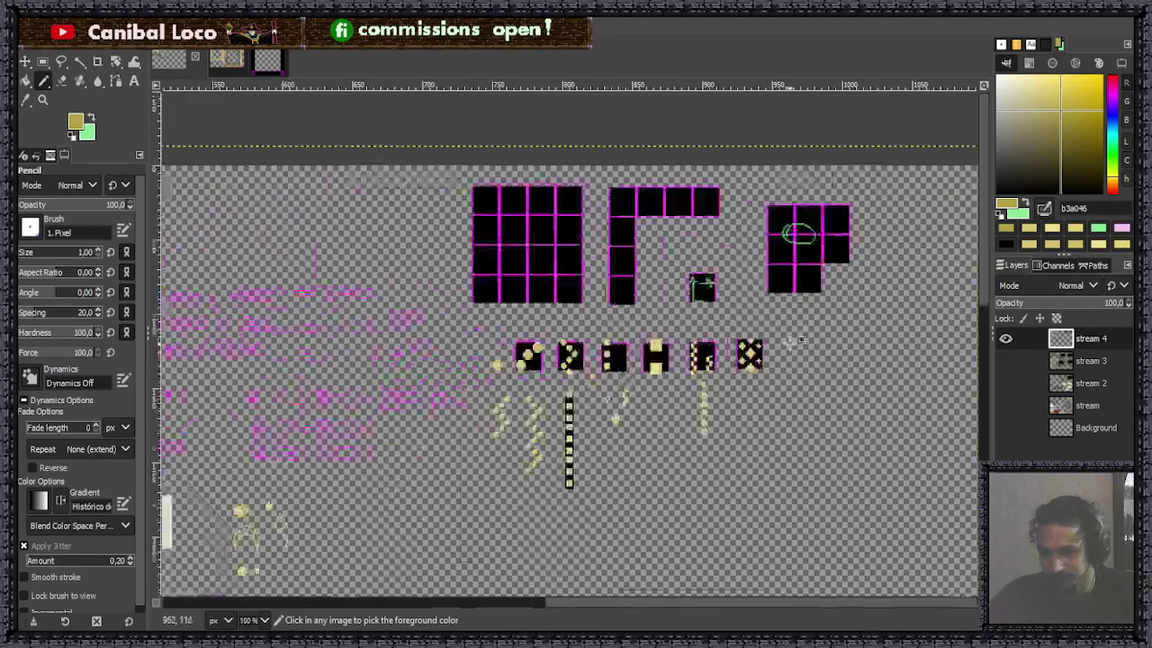
key("ctrl+s")
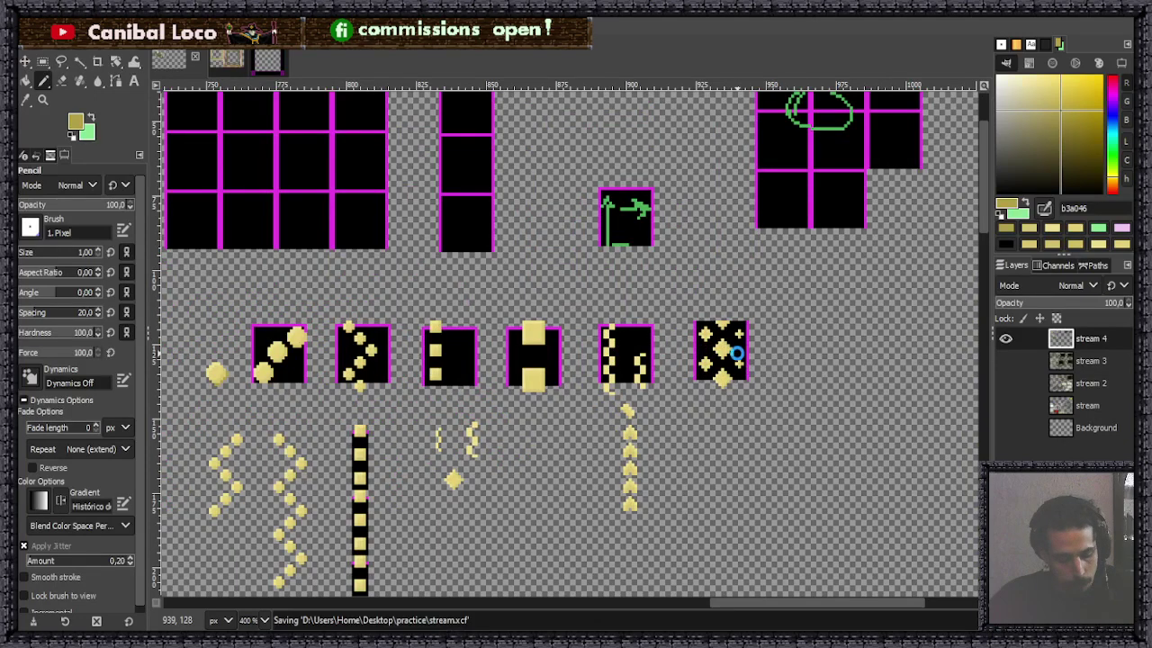
Examine the diamond tile alongside the row of other ornament tiles and the blank grids, and save the image.
scroll(747, 329, "up", 2)
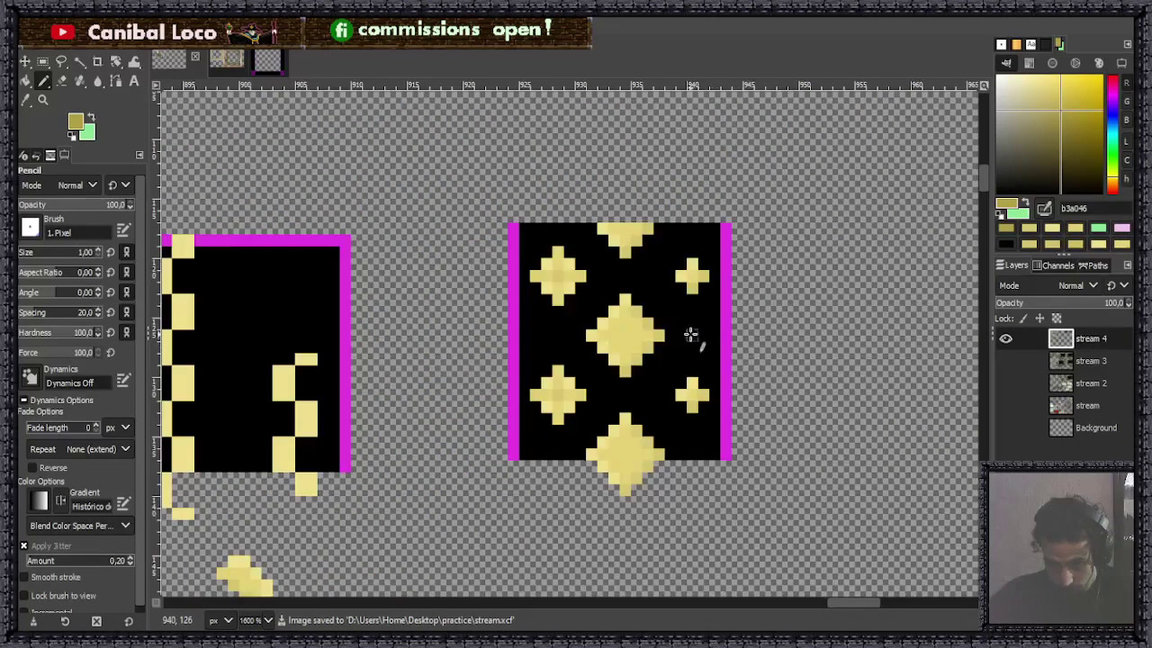
scroll(657, 341, "down", 2)
scroll(673, 293, "down", 2)
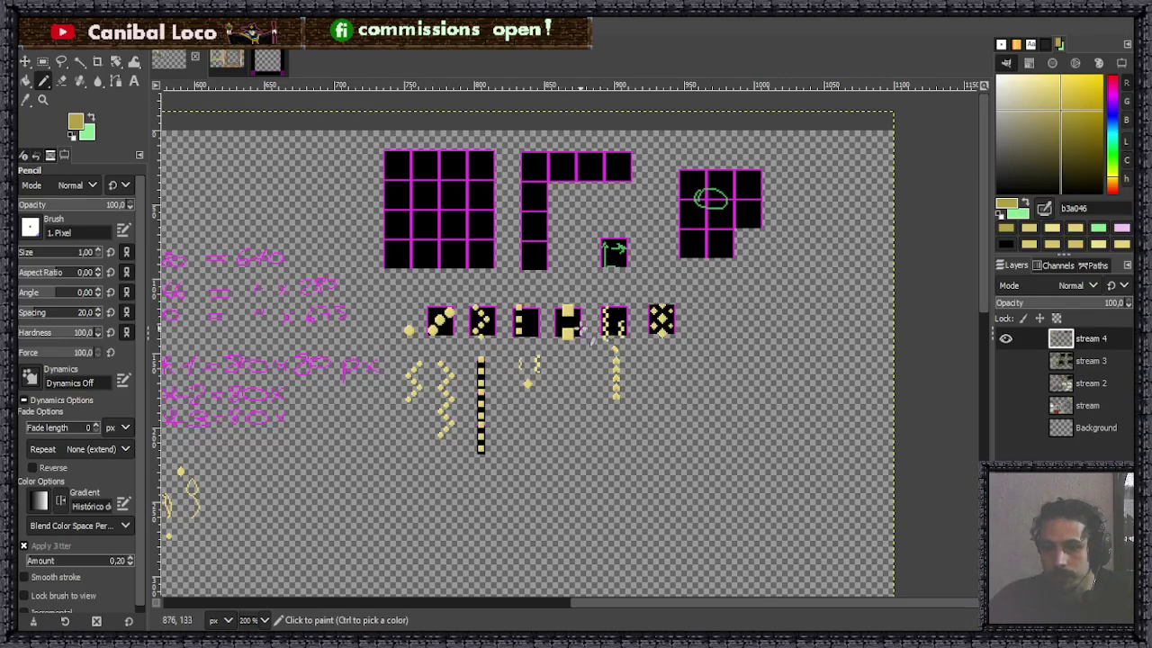
scroll(630, 333, "up", 5)
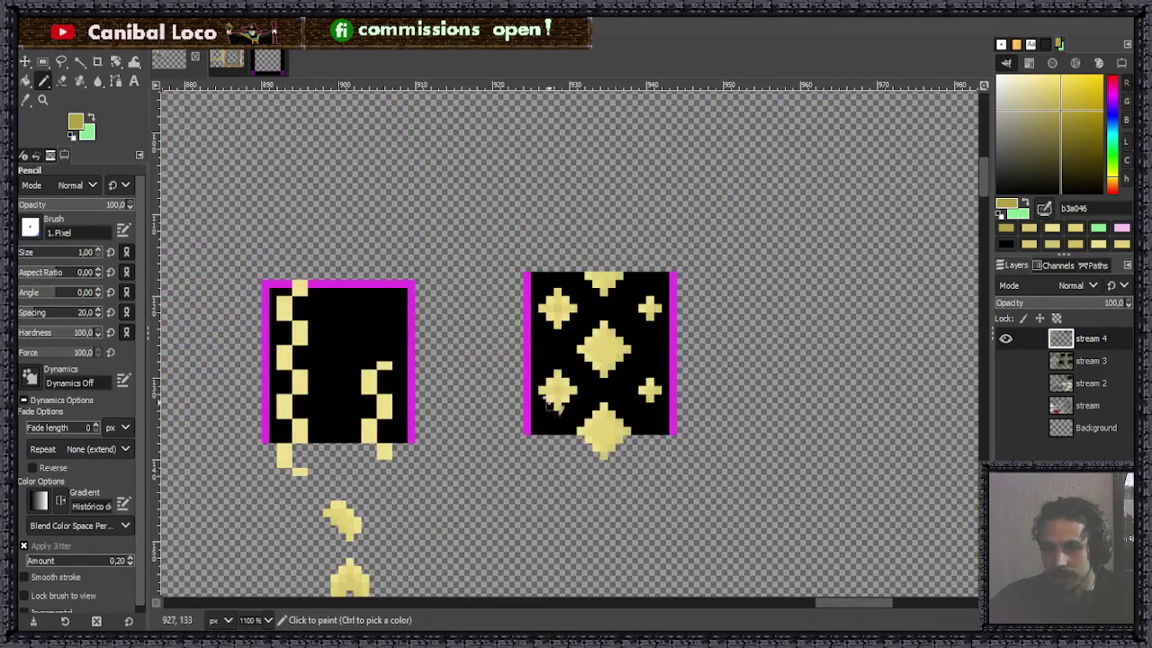
scroll(661, 320, "down", 8)
scroll(513, 357, "up", 2)
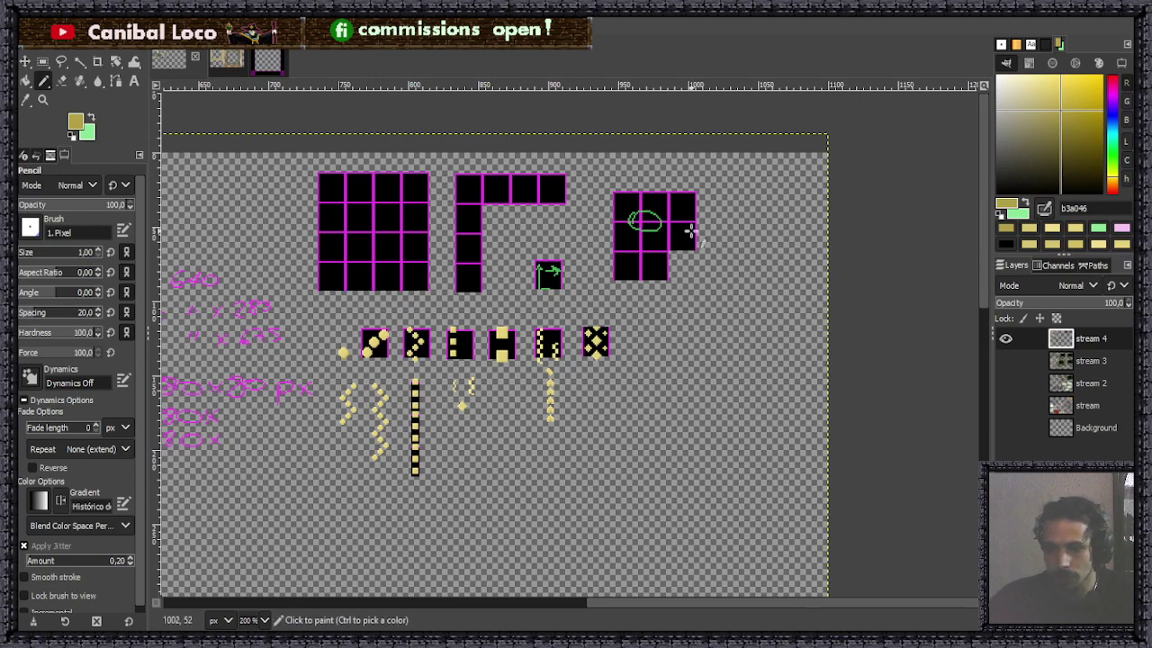
scroll(694, 319, "down", 3, "ctrl")
scroll(659, 295, "up", 4, "ctrl")
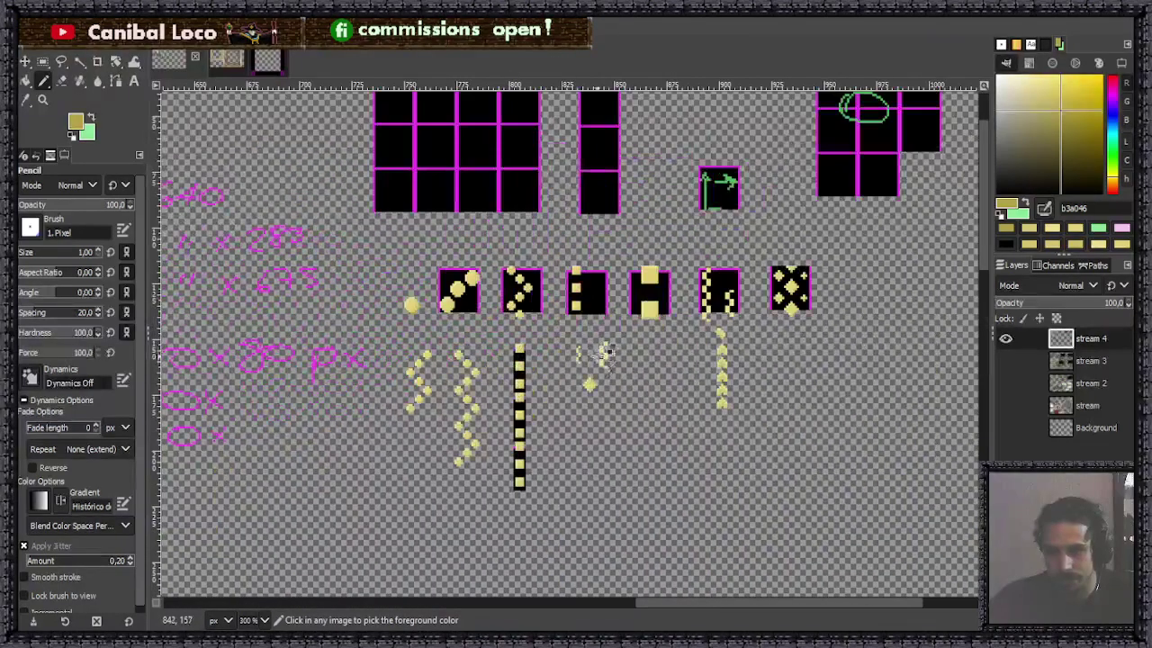
key("ctrl+s")
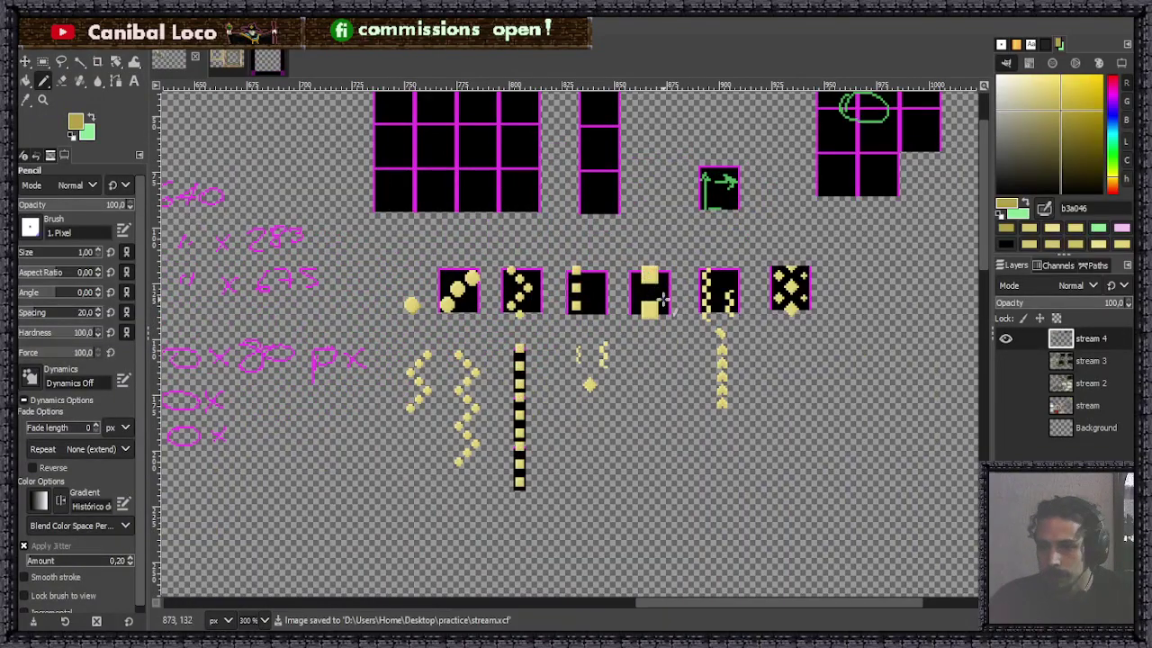
Copy the 20 × 23 px diamond tile with its overhanging diamond and place the pasted copy to the right of the original.
scroll(684, 387, "up", 2)
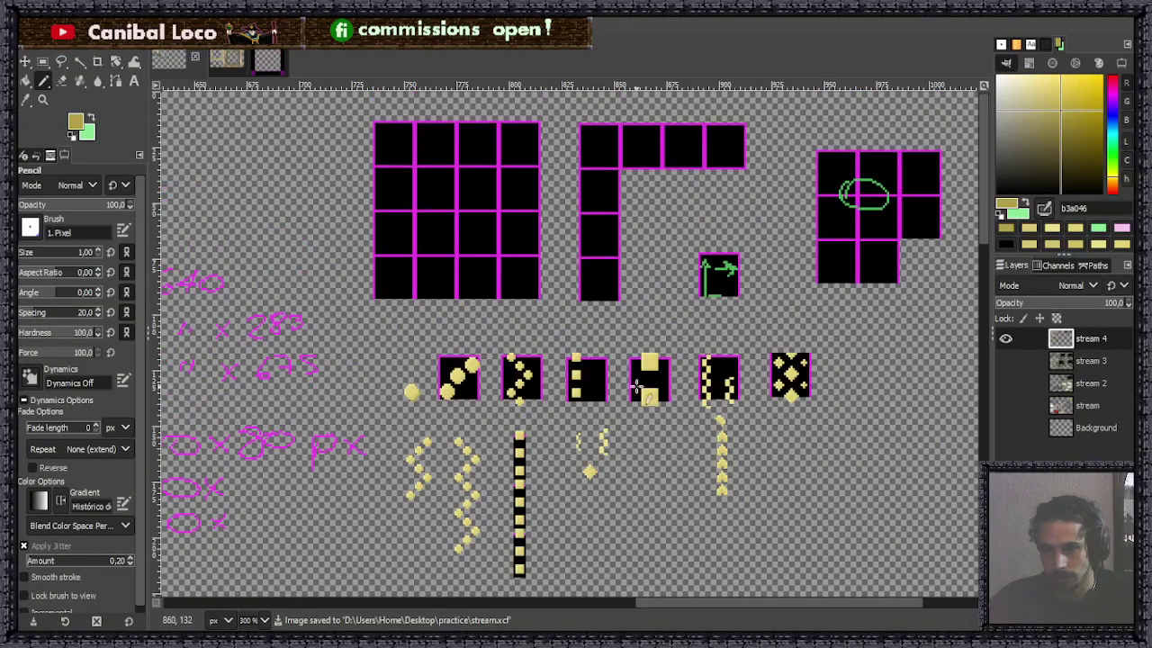
key("r")
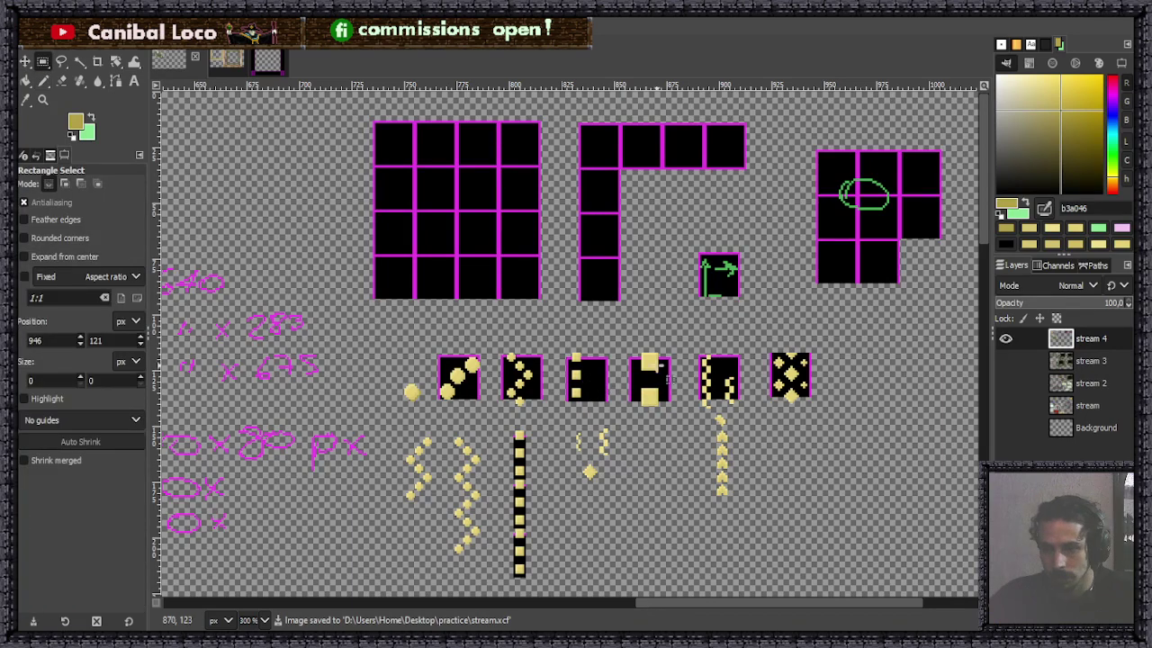
scroll(836, 390, "up", 1)
scroll(738, 319, "up", 2)
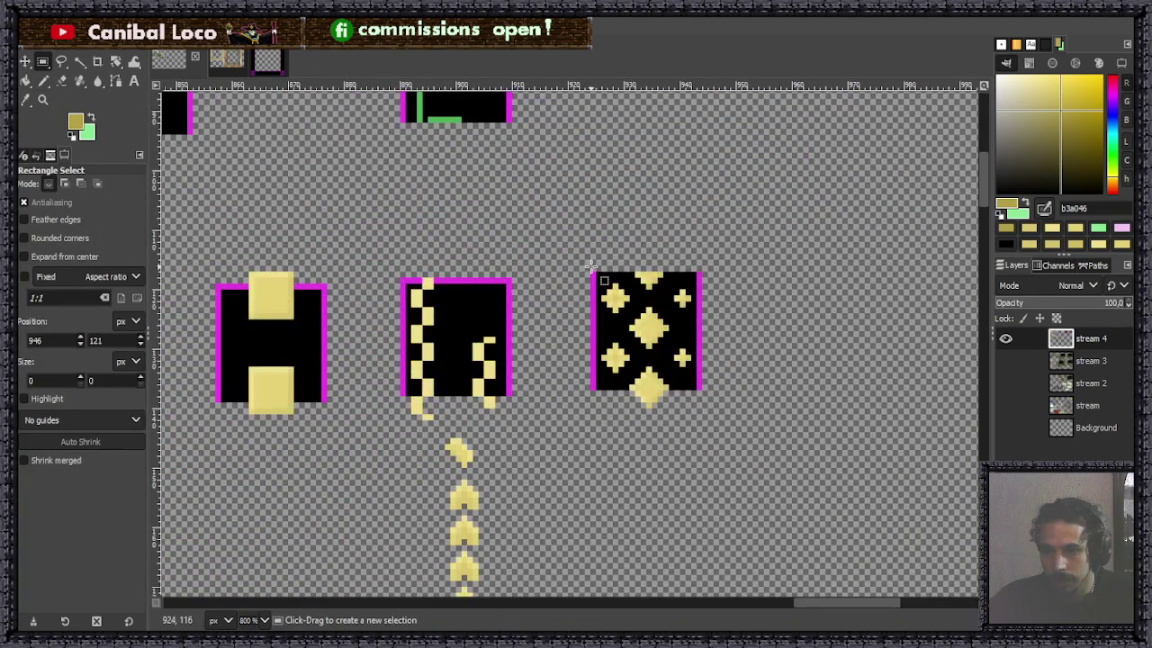
left_click_drag(591, 268, 704, 407)
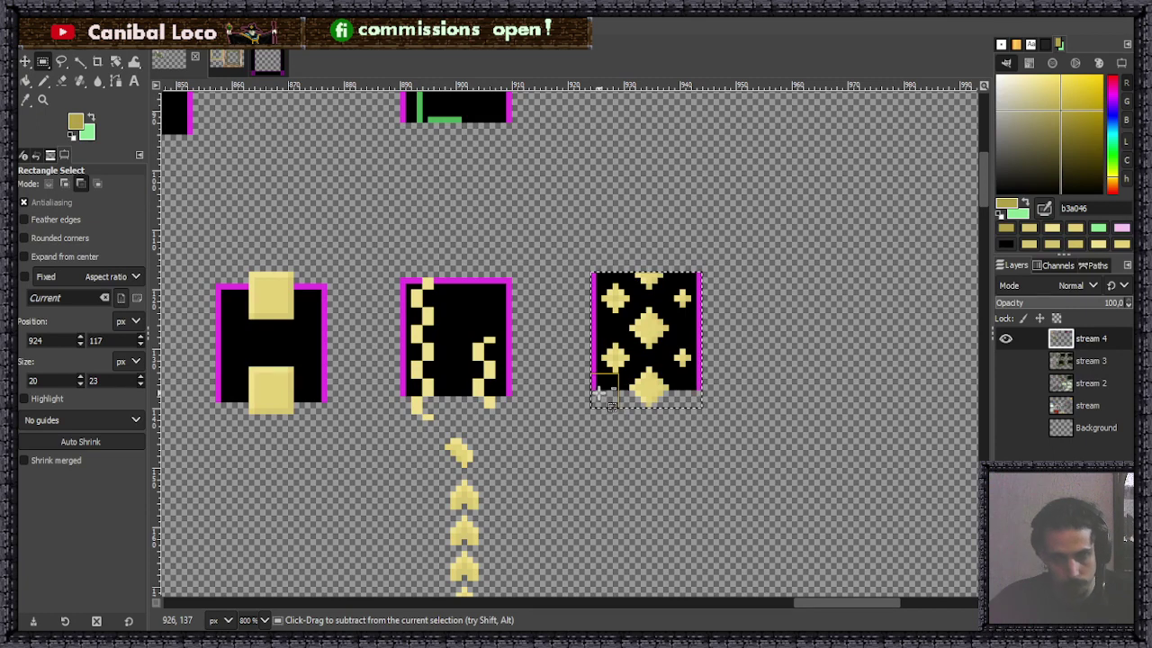
key("ctrl+c")
key("ctrl+v")
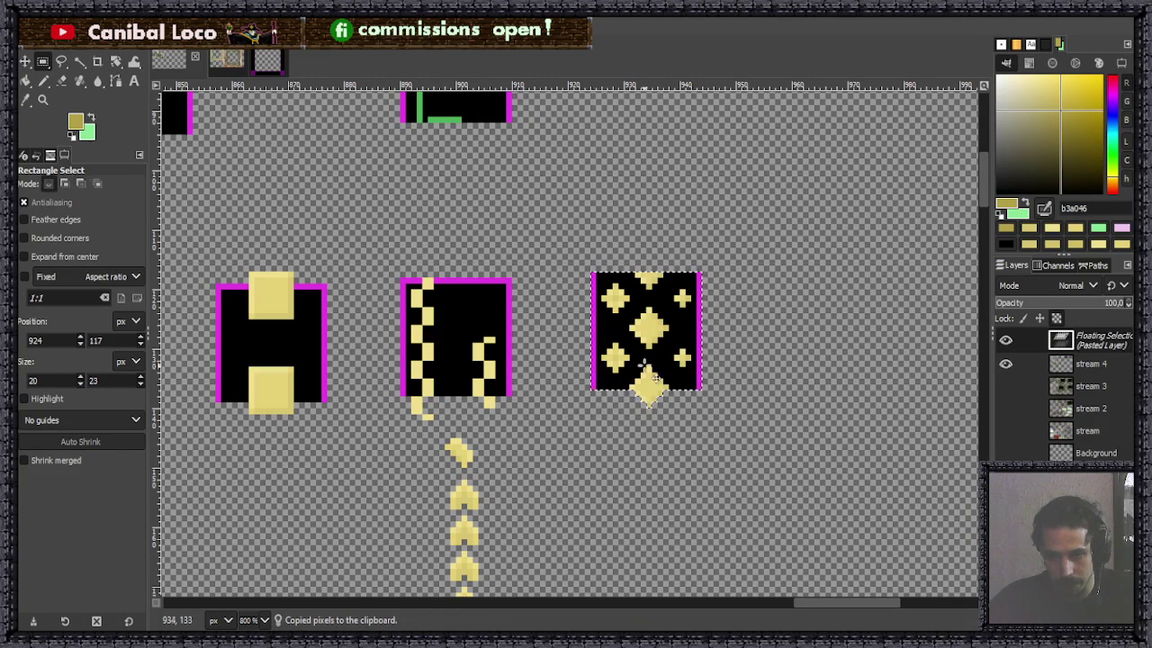
left_click_drag(590, 395, 768, 395)
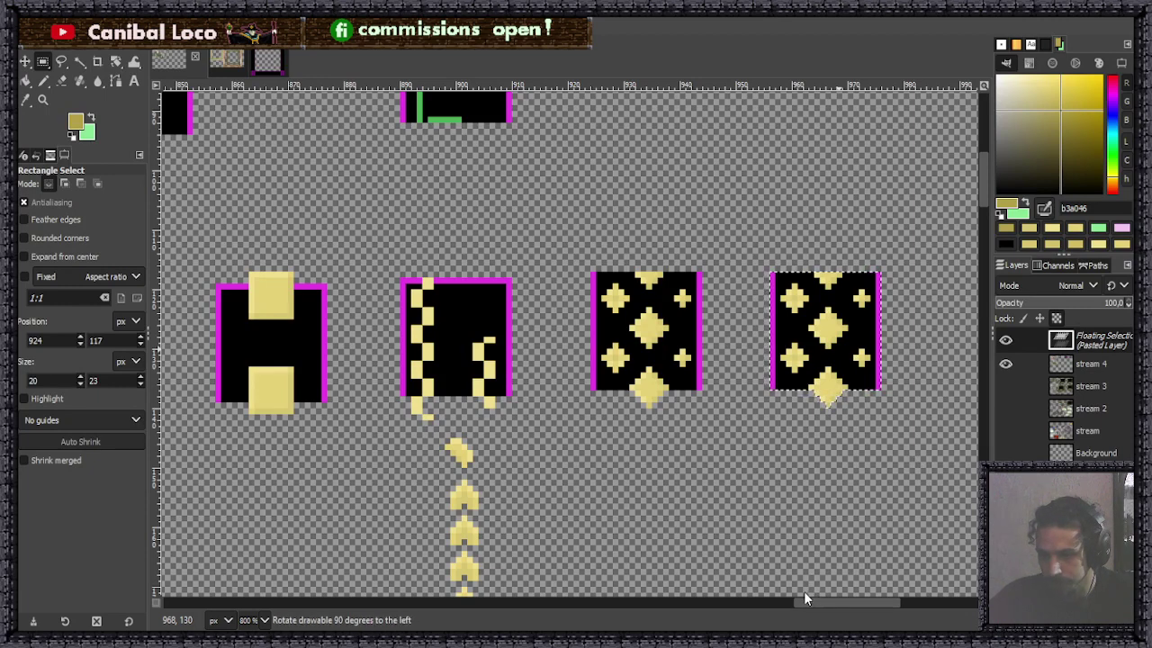
Rotate the pasted tile 90 degrees to the left, place it corner to corner above and right of the original, and anchor it.
key("ctrl+r")
scroll(742, 385, "down", 3, "ctrl")
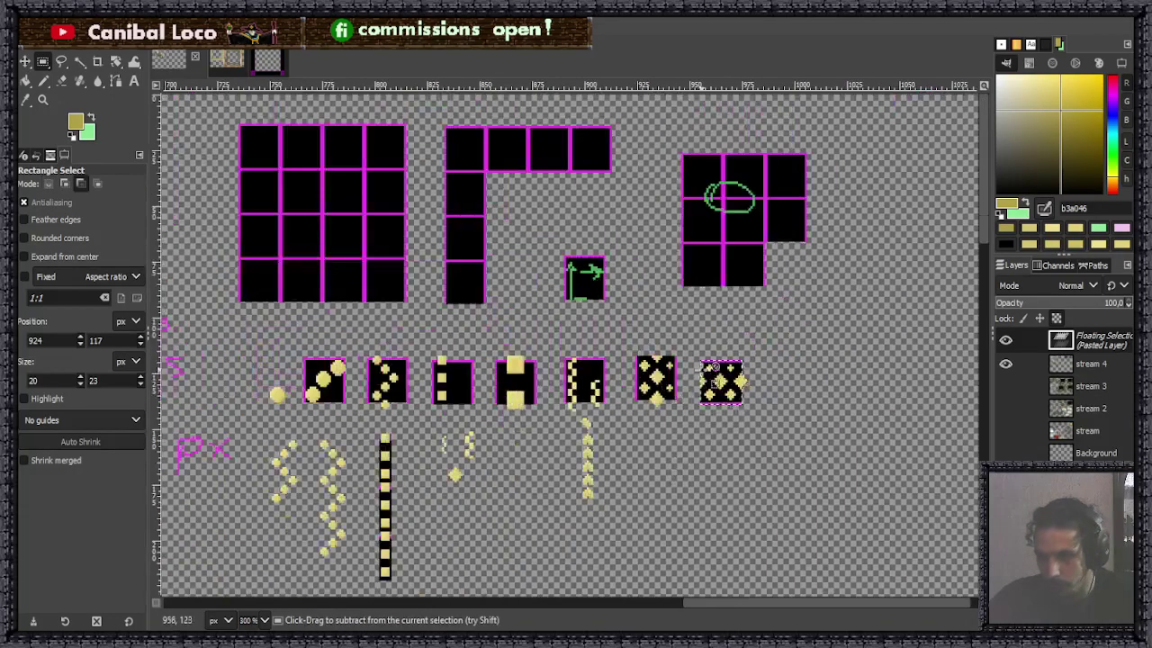
scroll(711, 378, "up", 1, "ctrl")
left_click_drag(720, 396, 677, 321)
scroll(666, 337, "up", 5, "ctrl")
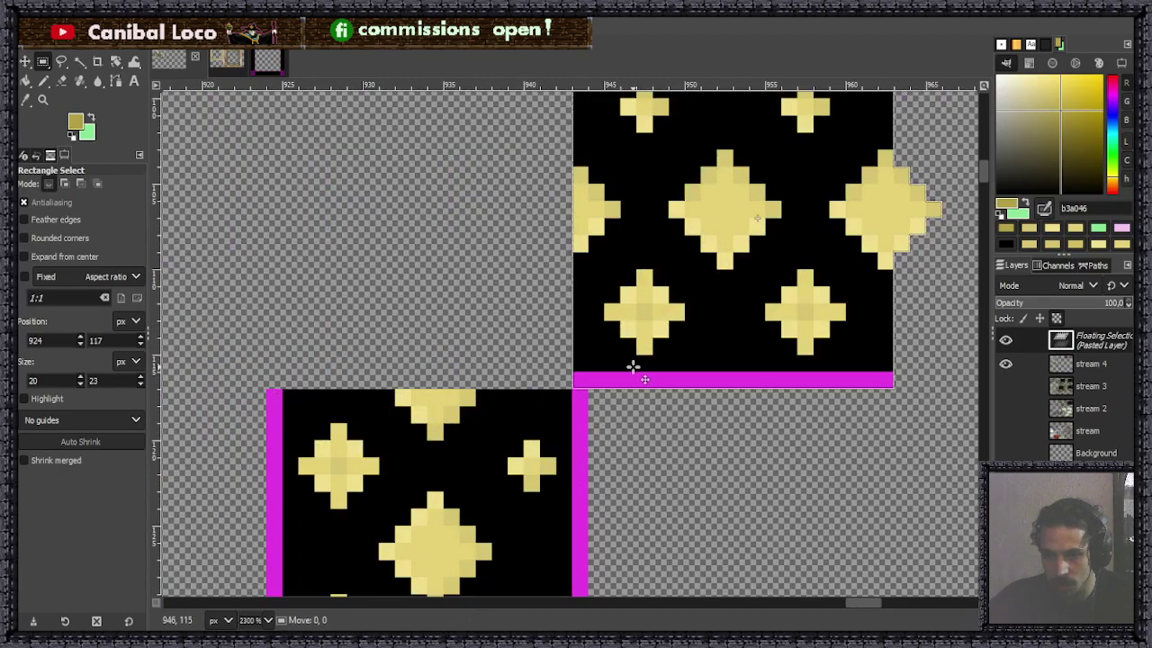
left_click_drag(630, 367, 642, 367)
left_click(661, 459)
Cut and repaste the rotated 23 × 20 px tile in place, flip it vertically, anchor it, and save the image.
scroll(662, 459, "down", 5, "ctrl")
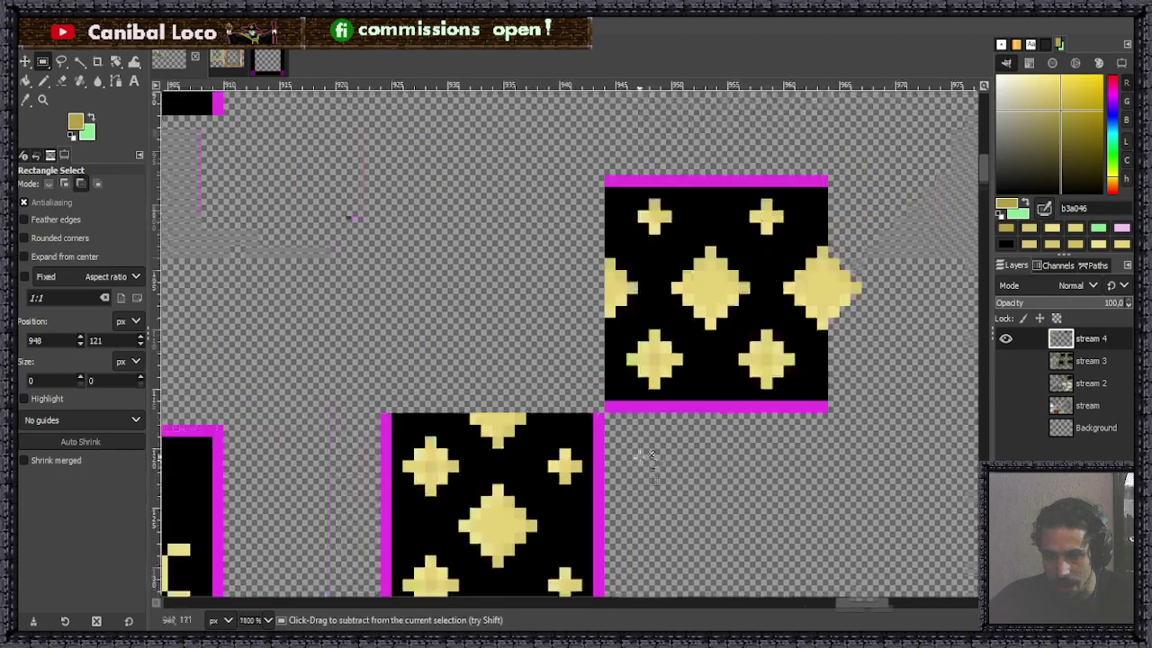
scroll(648, 335, "up", 3, "ctrl")
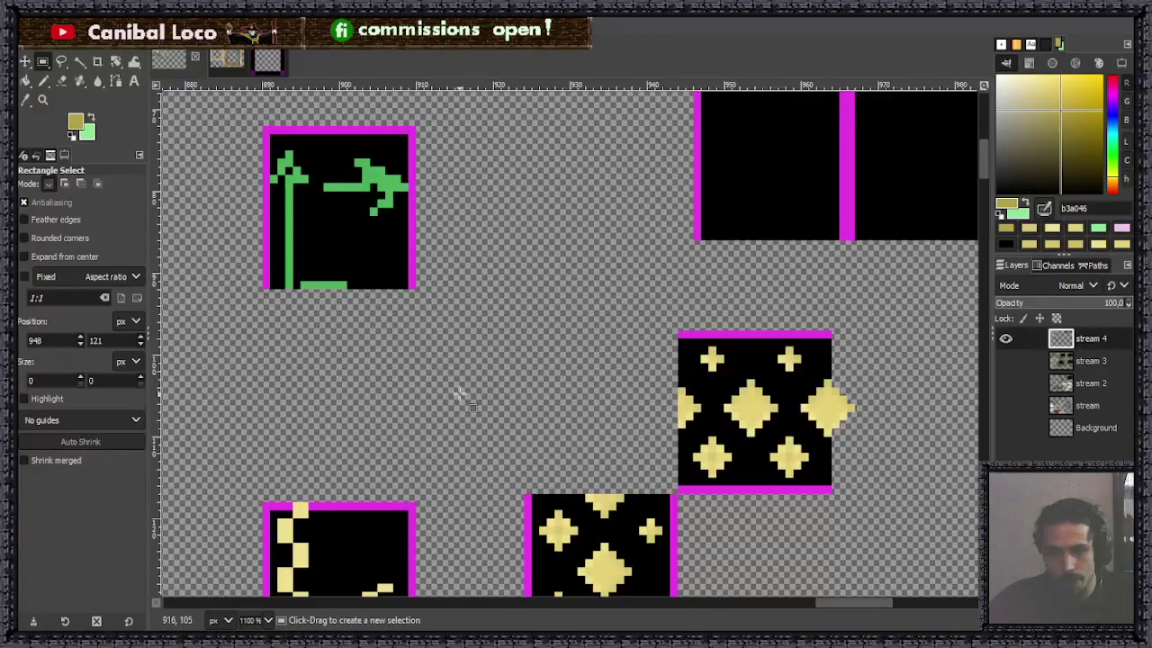
scroll(585, 386, "down", 3, "ctrl")
scroll(612, 468, "up", 2, "ctrl")
scroll(611, 467, "up", 2, "ctrl")
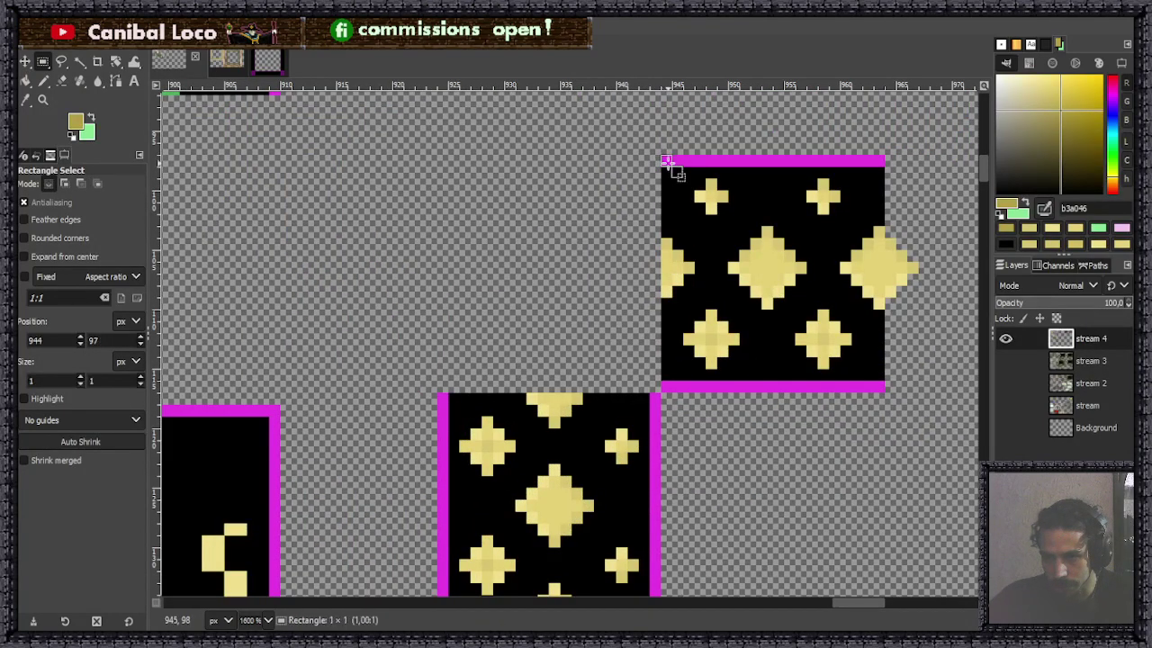
left_click_drag(662, 159, 914, 391)
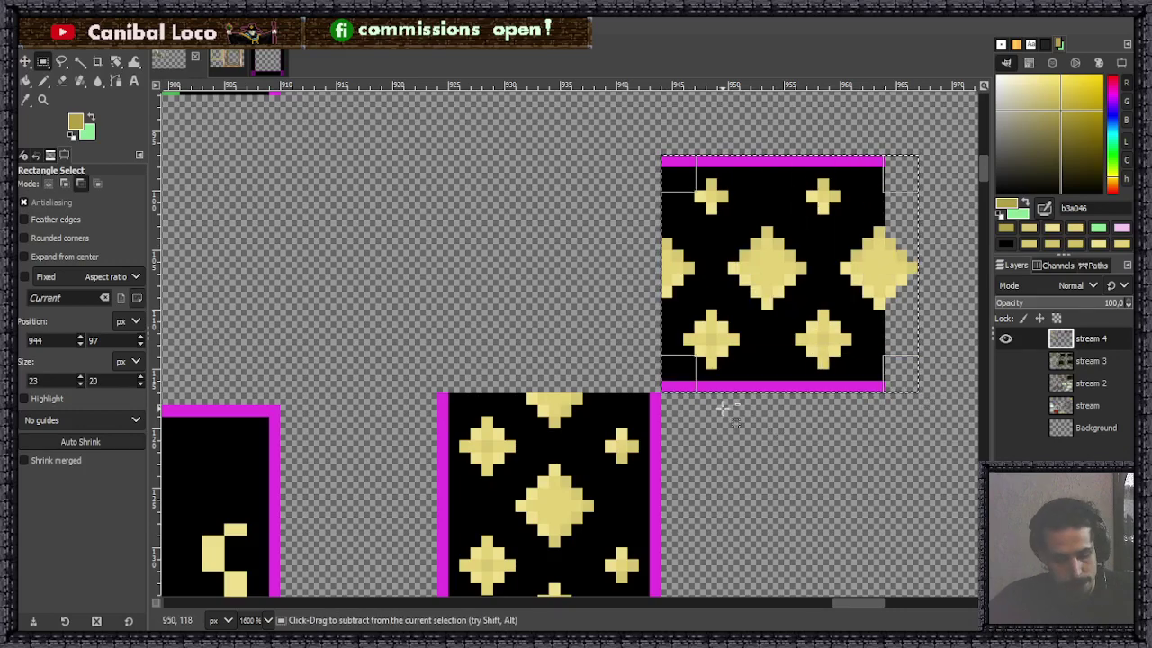
key("ctrl+x")
key("ctrl+v")
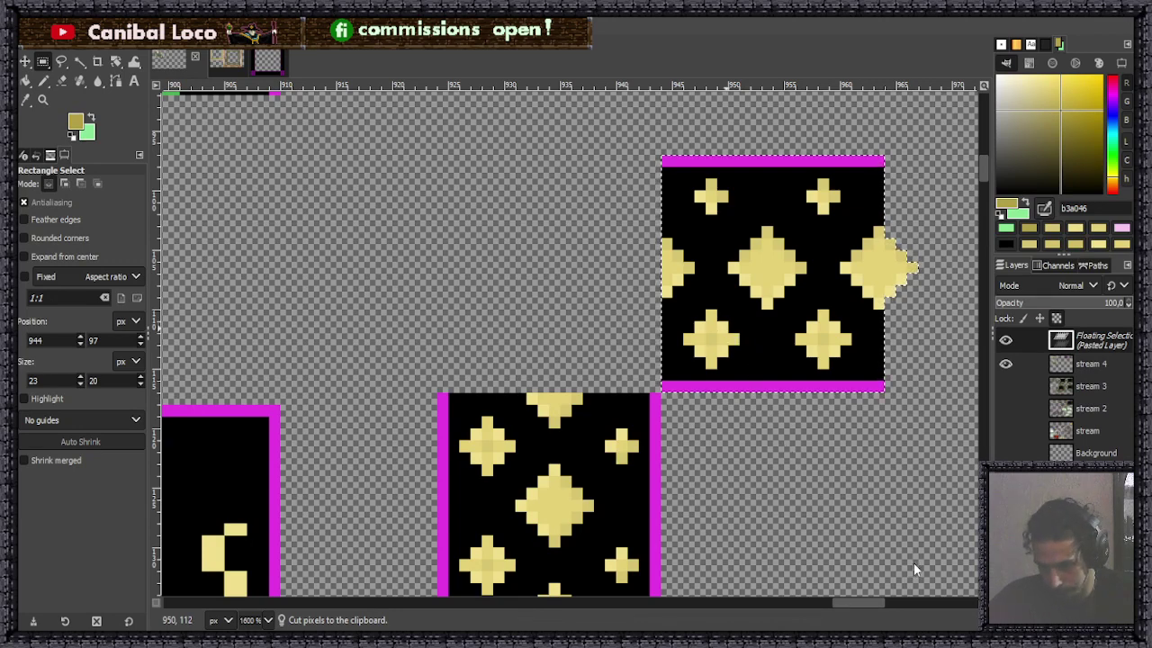
key("Down")
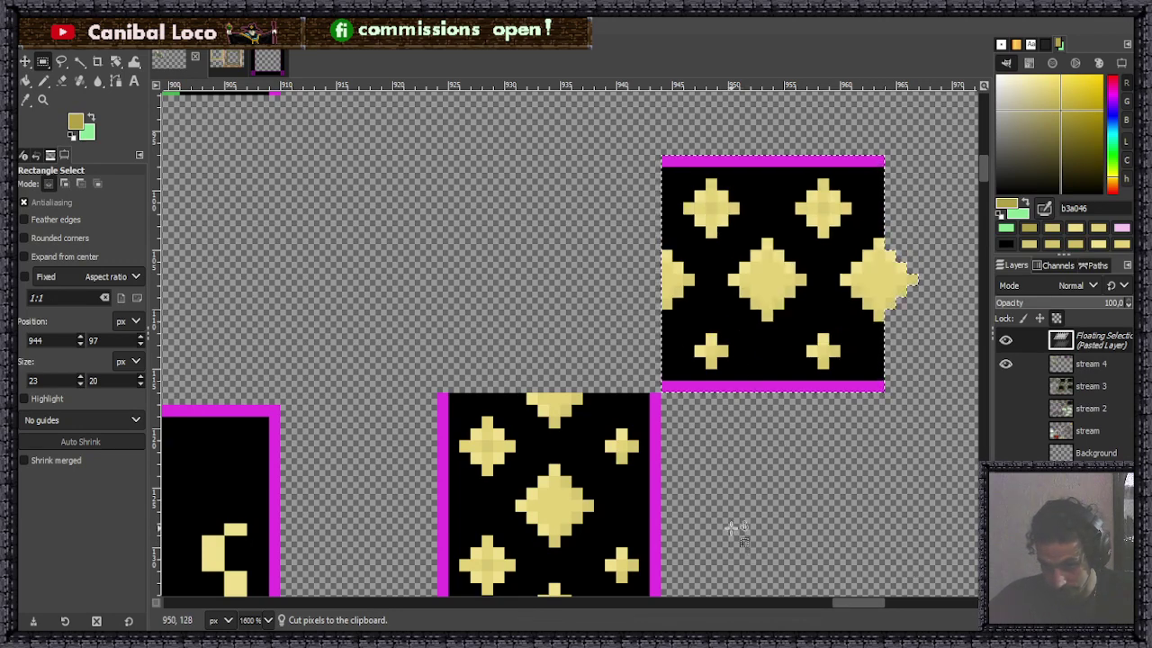
left_click(733, 449)
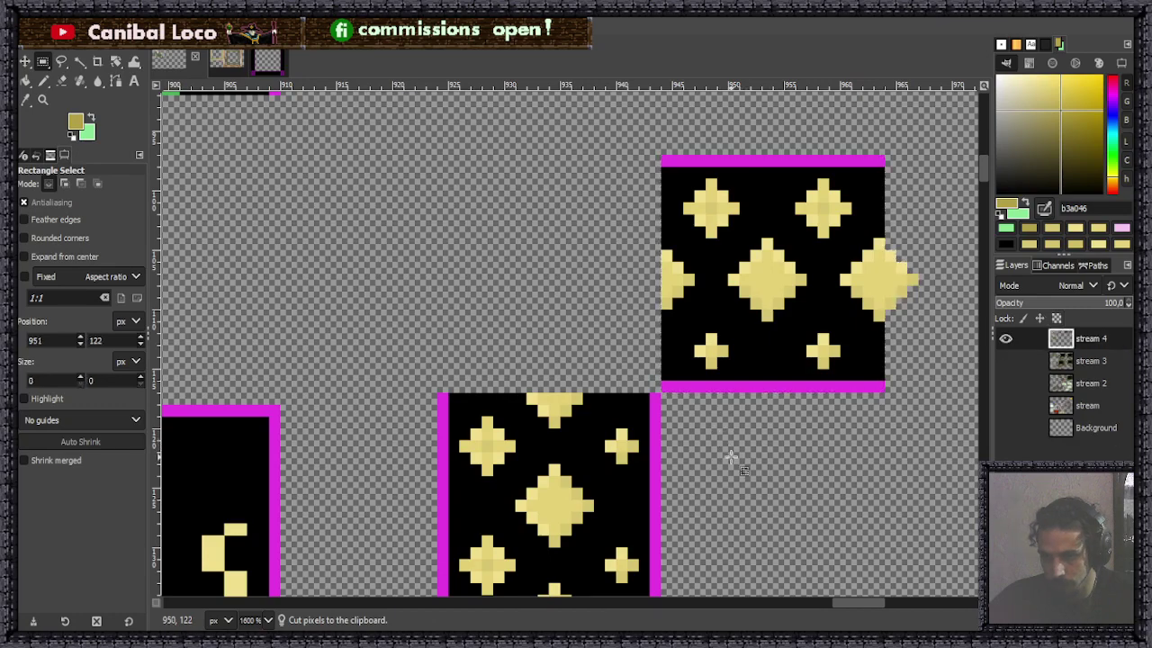
scroll(729, 452, "down", 3)
key("ctrl+s")
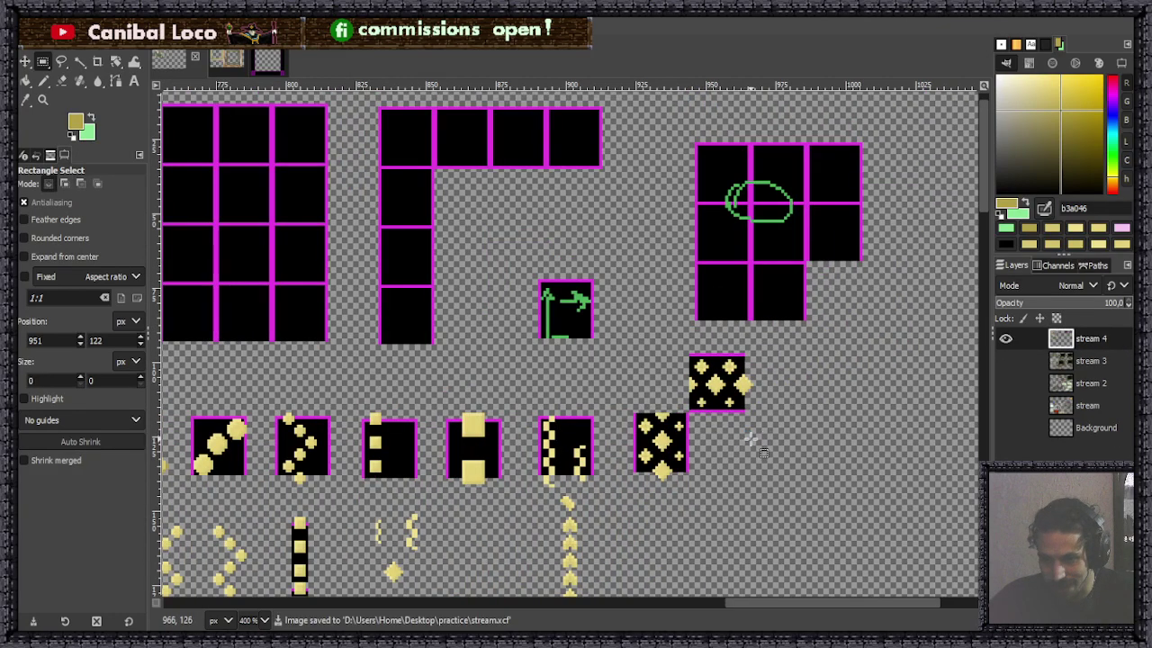
Copy the blank tile at the lower end of the L-shaped grid and place it in the corner between the two diamond tiles.
scroll(660, 362, "up", 3)
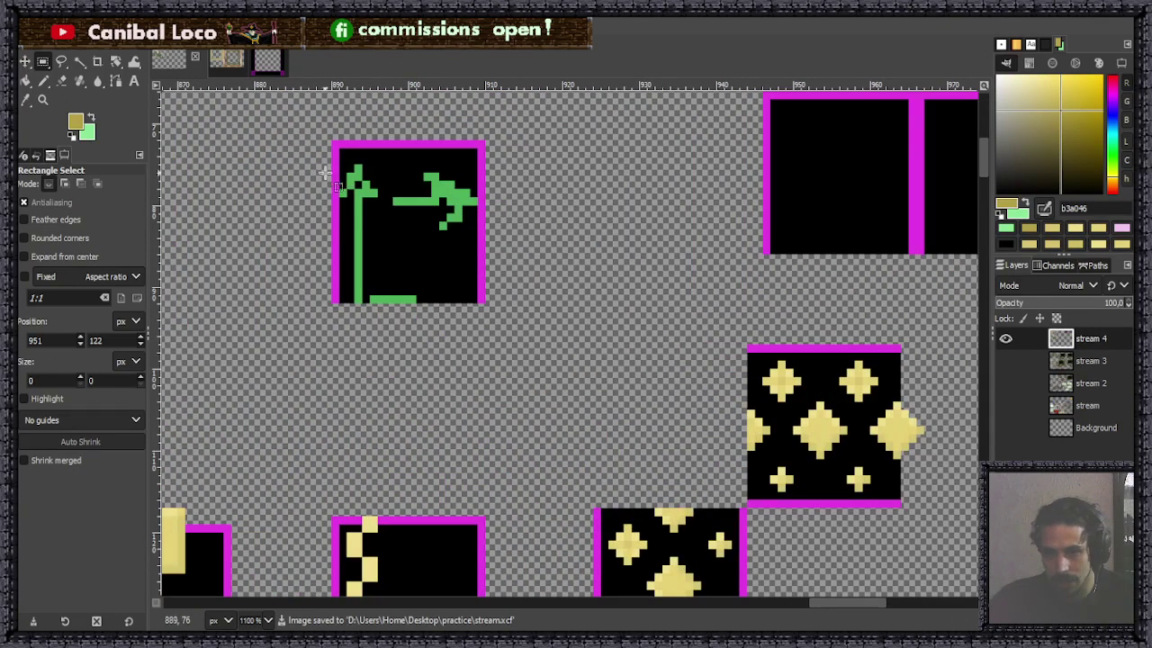
scroll(454, 229, "down", 5)
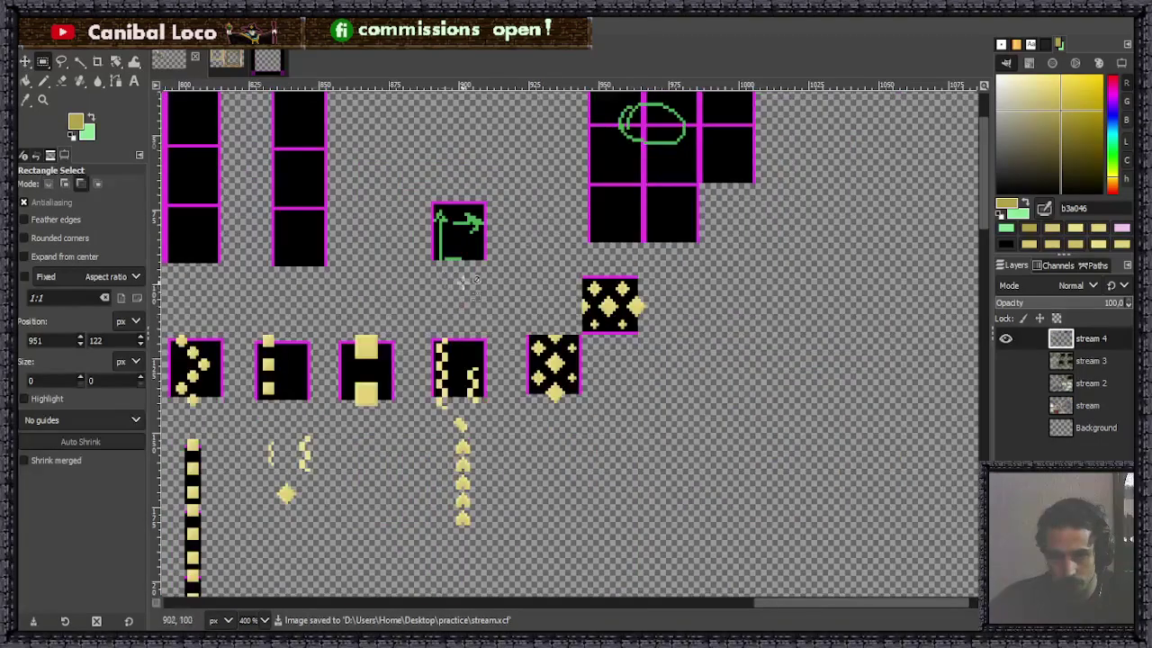
scroll(439, 234, "down", 1)
scroll(439, 234, "up", 6)
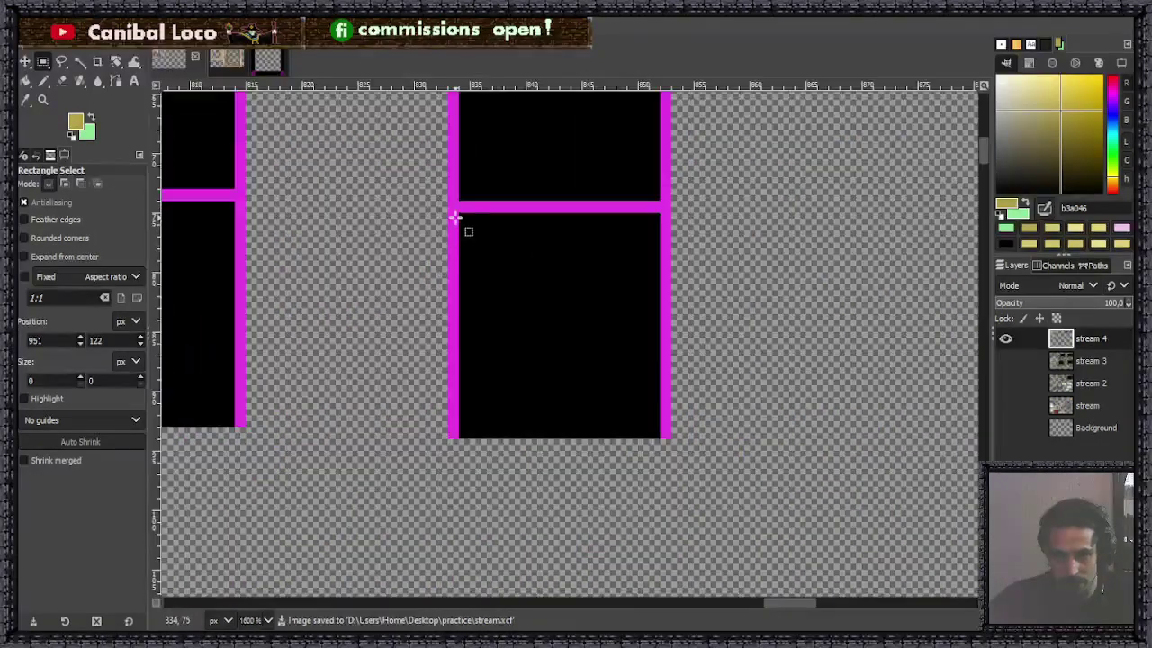
left_click_drag(443, 197, 668, 436)
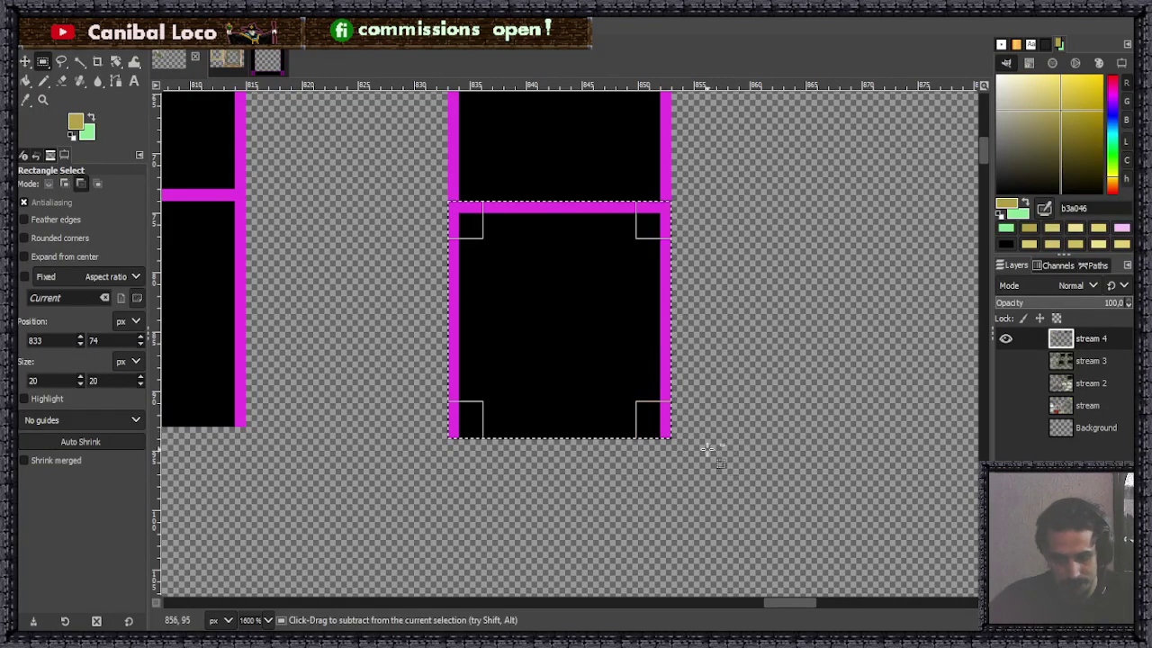
key("ctrl+c")
left_click(758, 371)
scroll(758, 371, "down", 6)
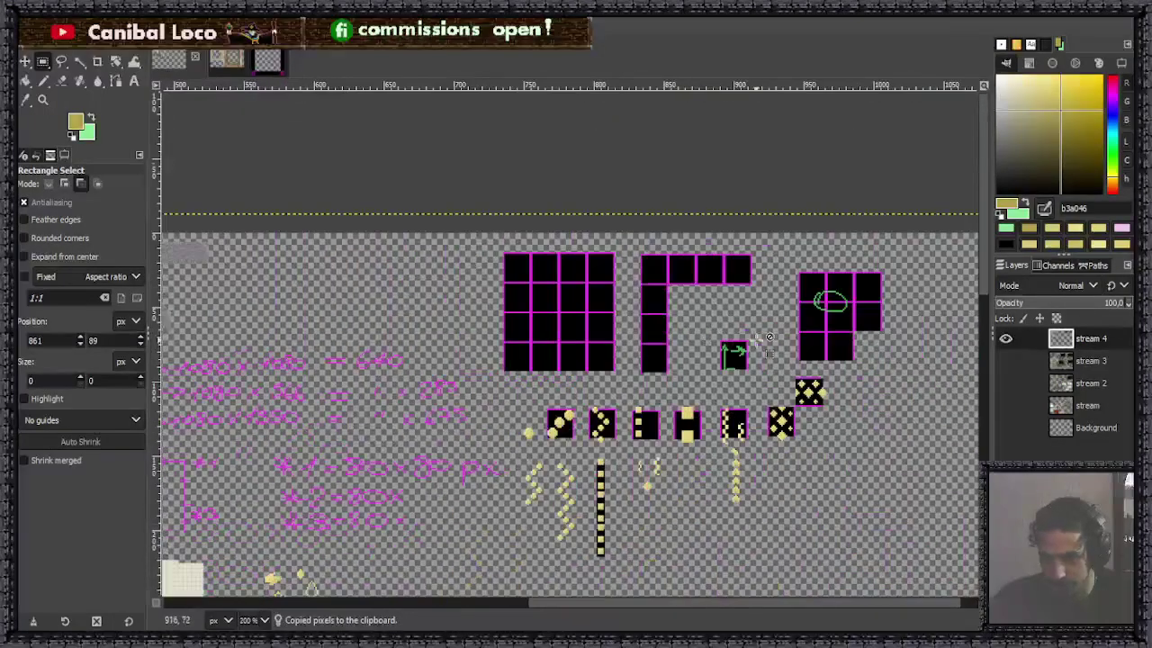
scroll(763, 322, "up", 4)
key("ctrl+v")
left_click_drag(568, 351, 682, 322)
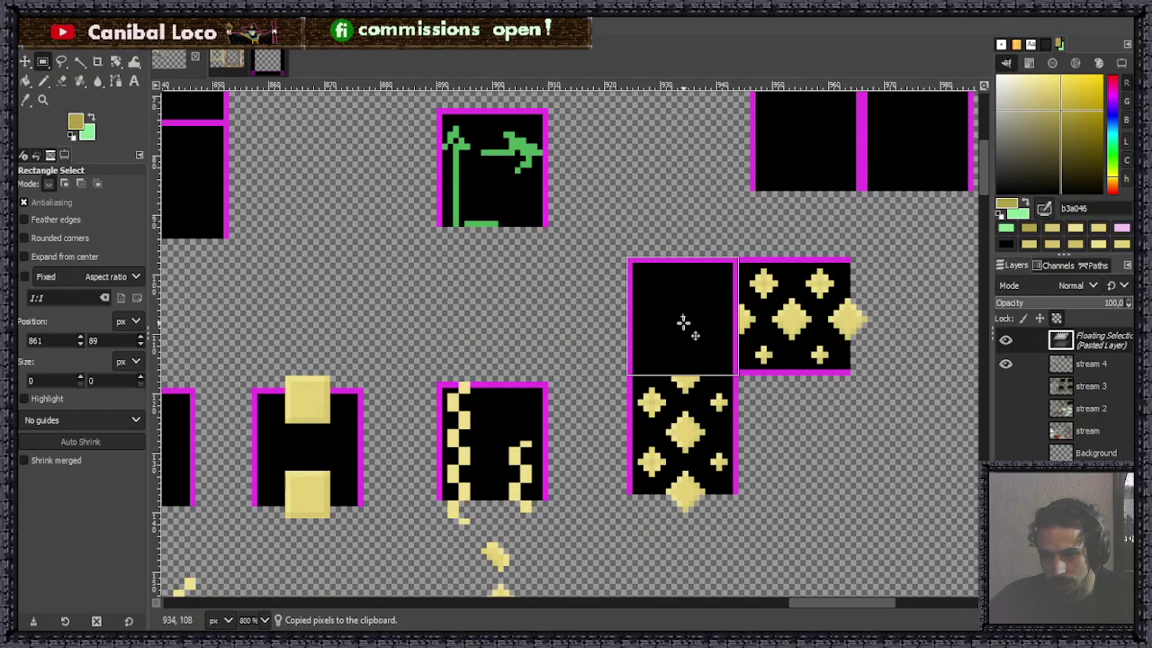
left_click(785, 441)
Examine the joined corner layout alongside the blank grids and the circled grid joint, and save the image.
scroll(710, 441, "down", 3)
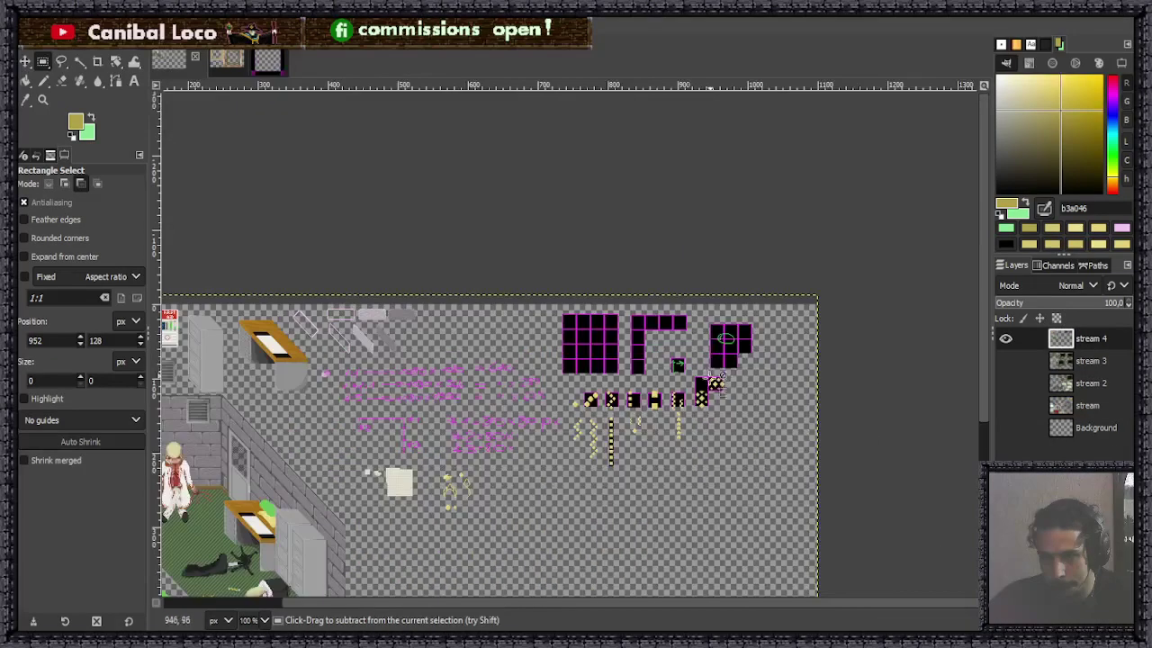
scroll(711, 439, "up", 1)
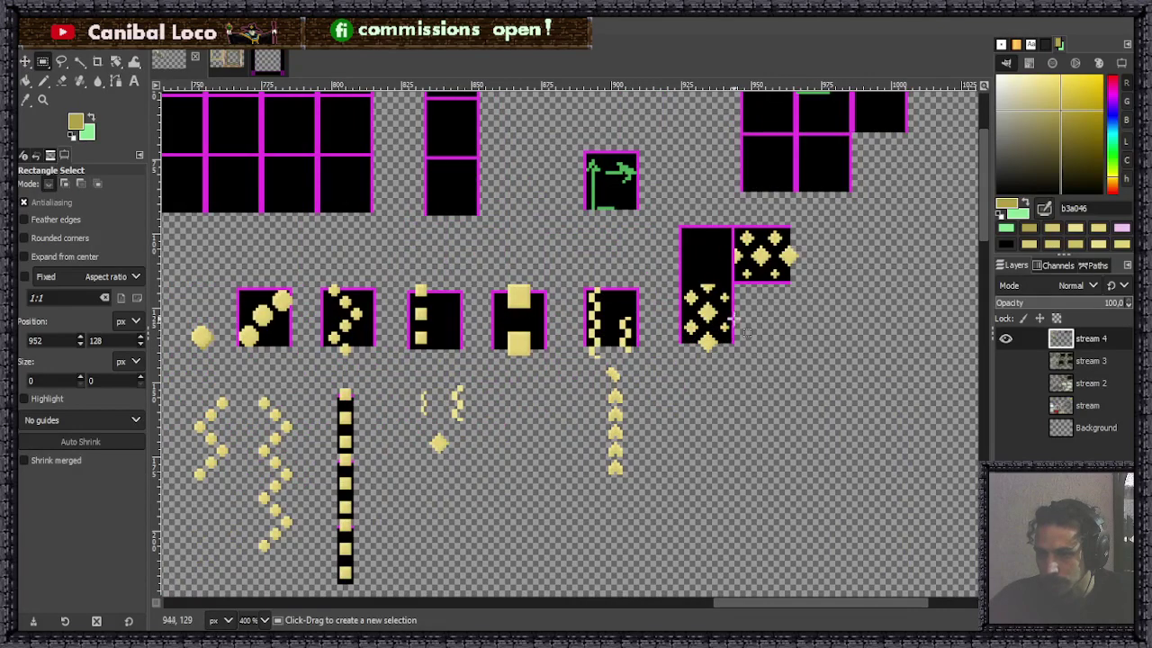
scroll(731, 276, "up", 3)
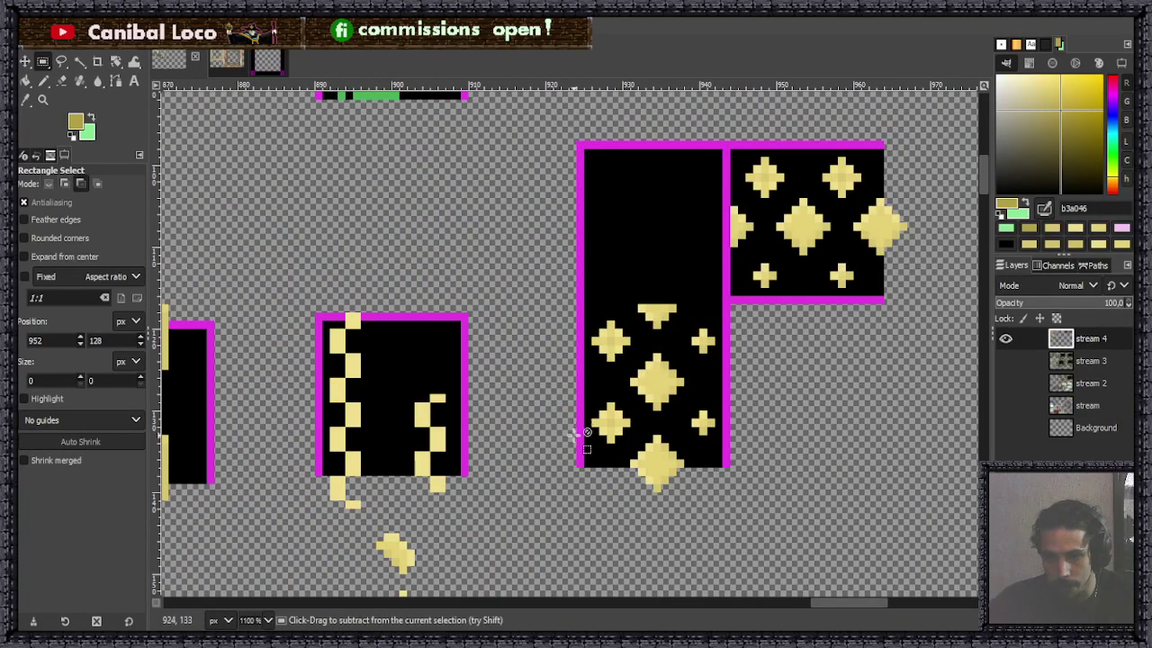
scroll(625, 375, "down", 5)
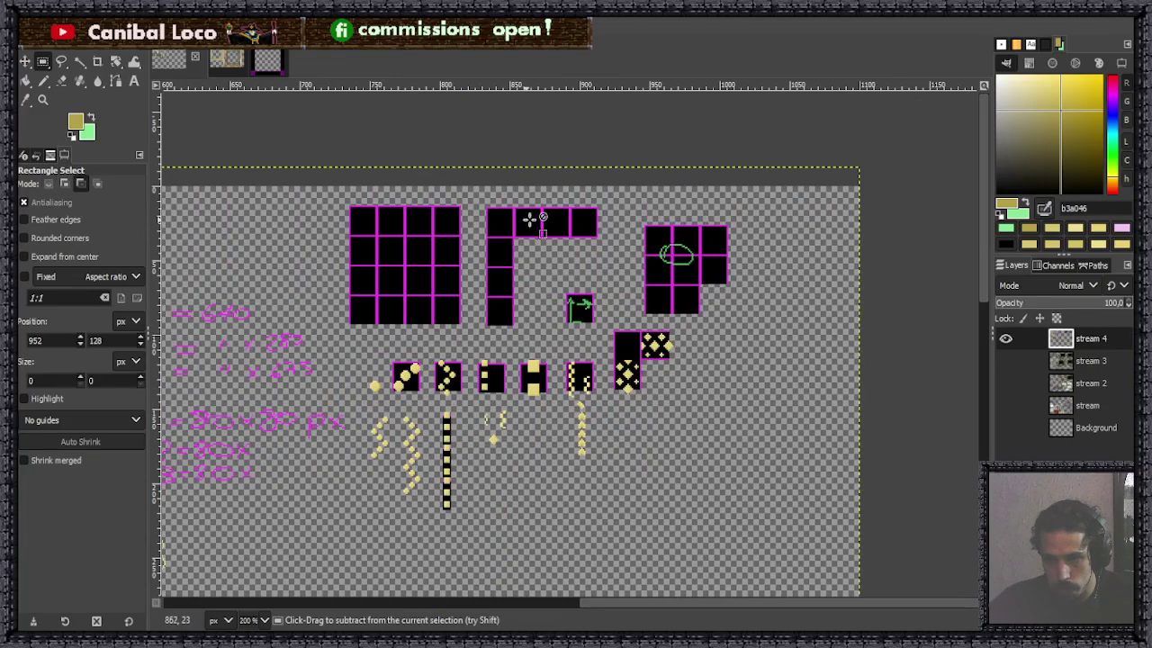
scroll(578, 306, "up", 3)
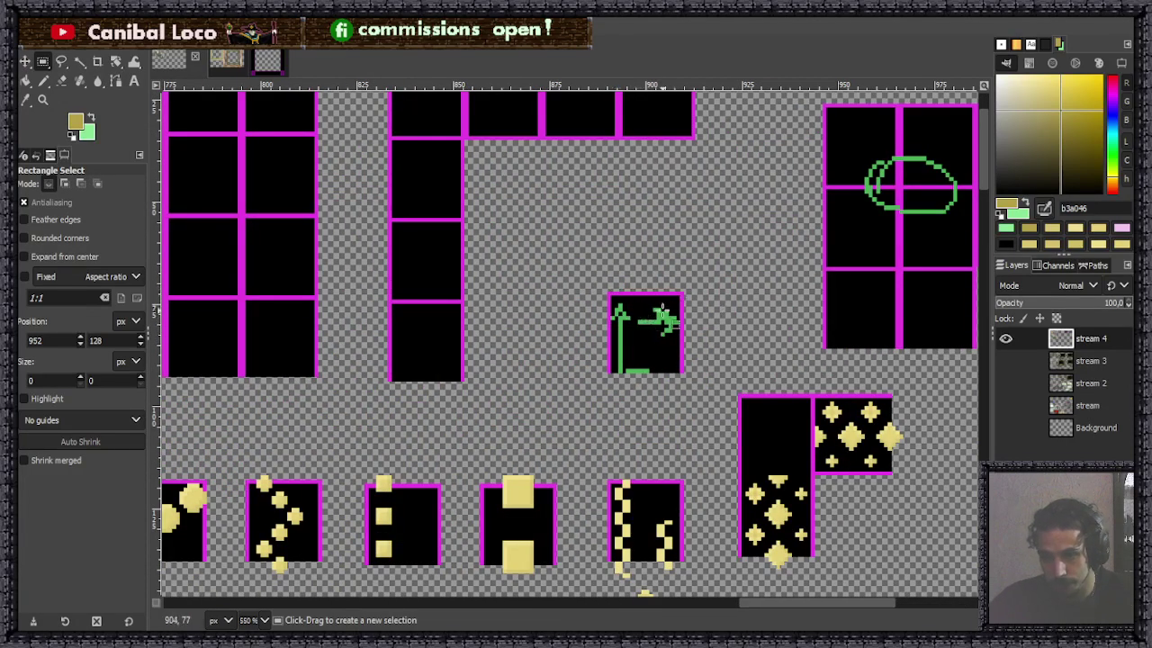
scroll(662, 311, "down", 2)
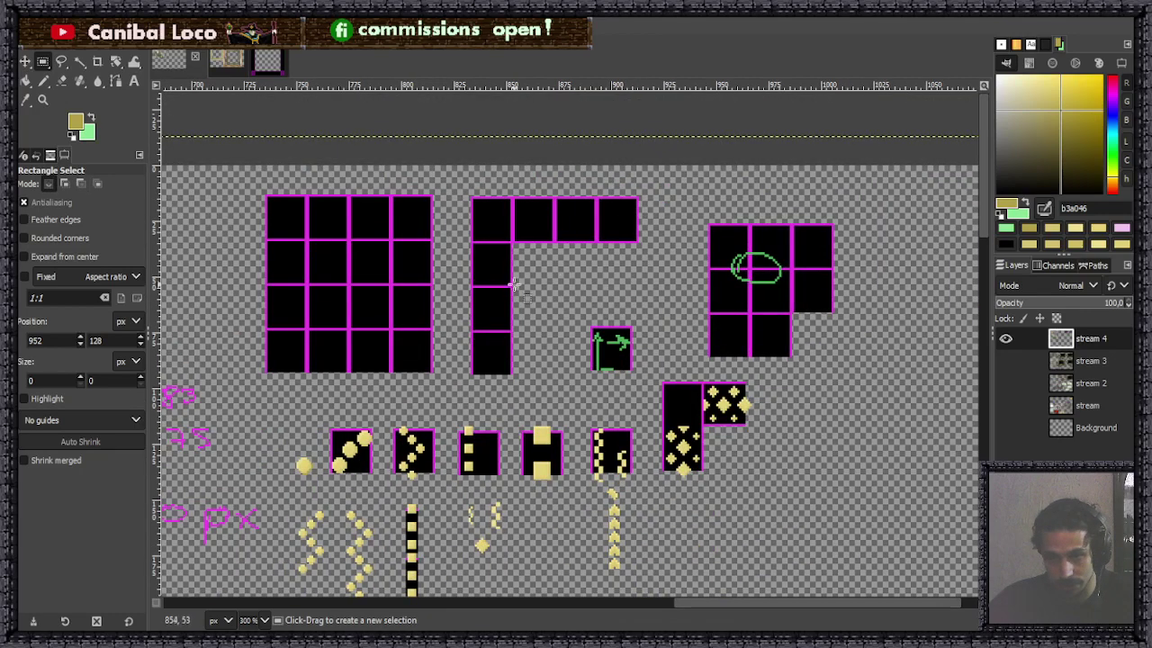
scroll(538, 388, "down", 3)
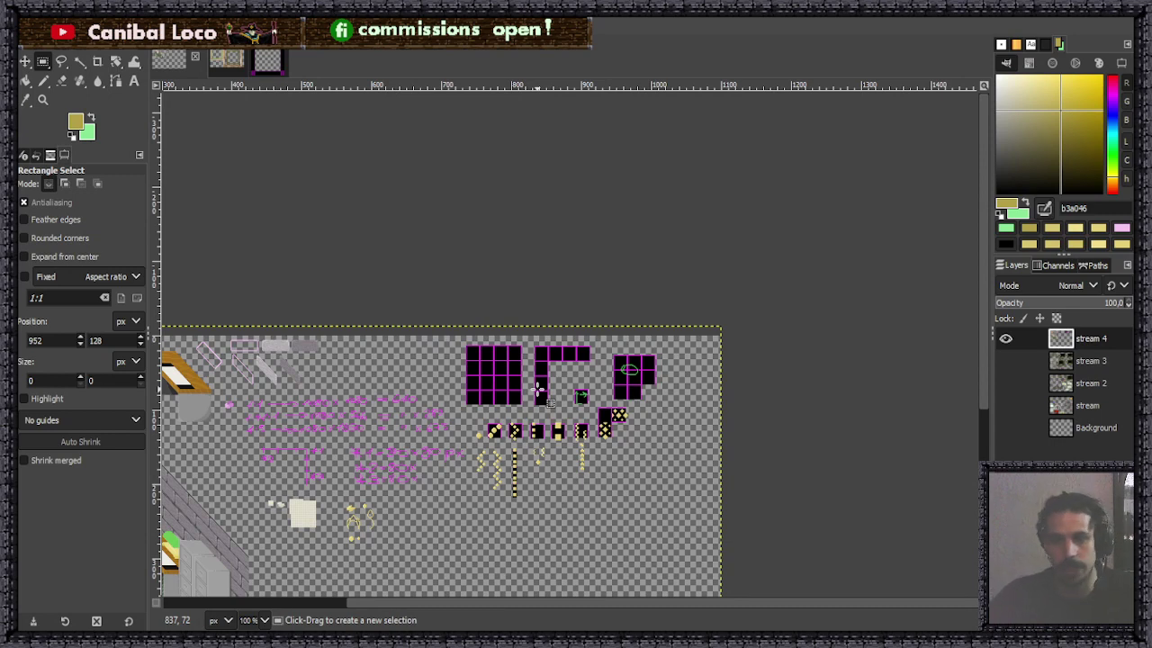
key("ctrl")
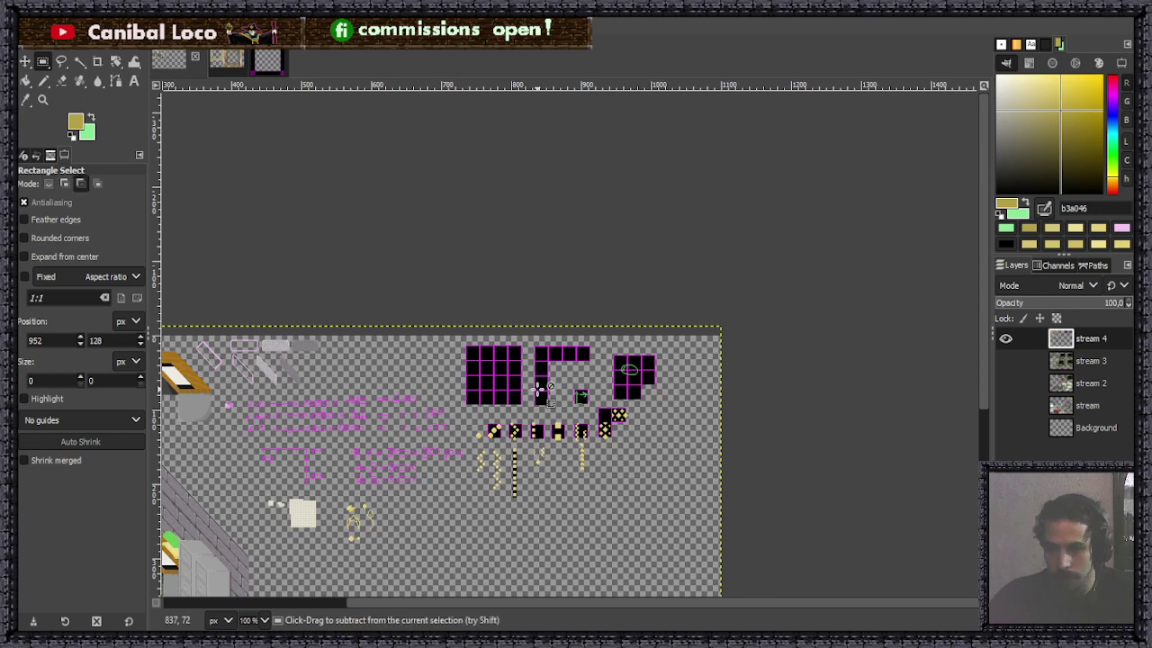
key("ctrl+s")
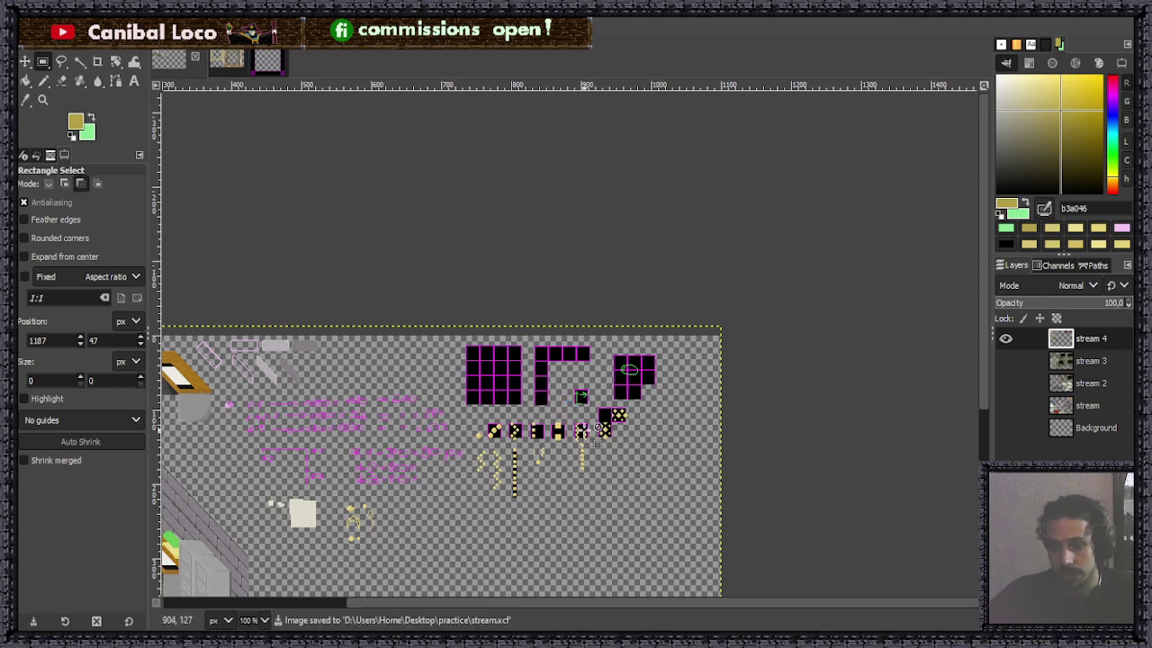
key("3")
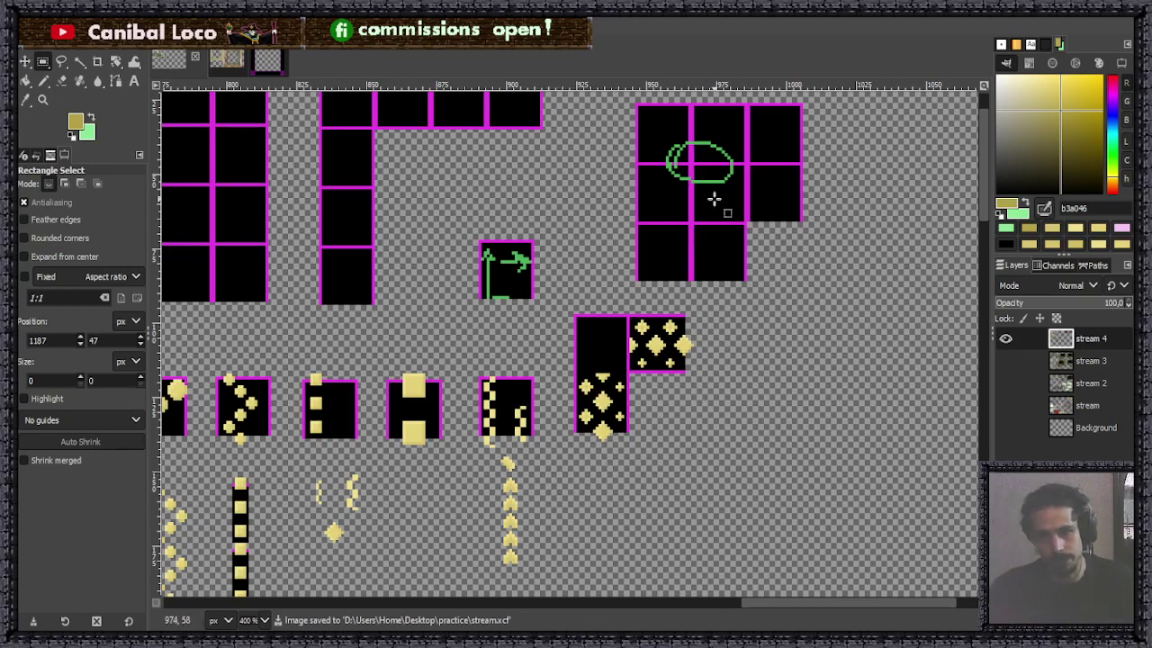
scroll(742, 270, "up", 2)
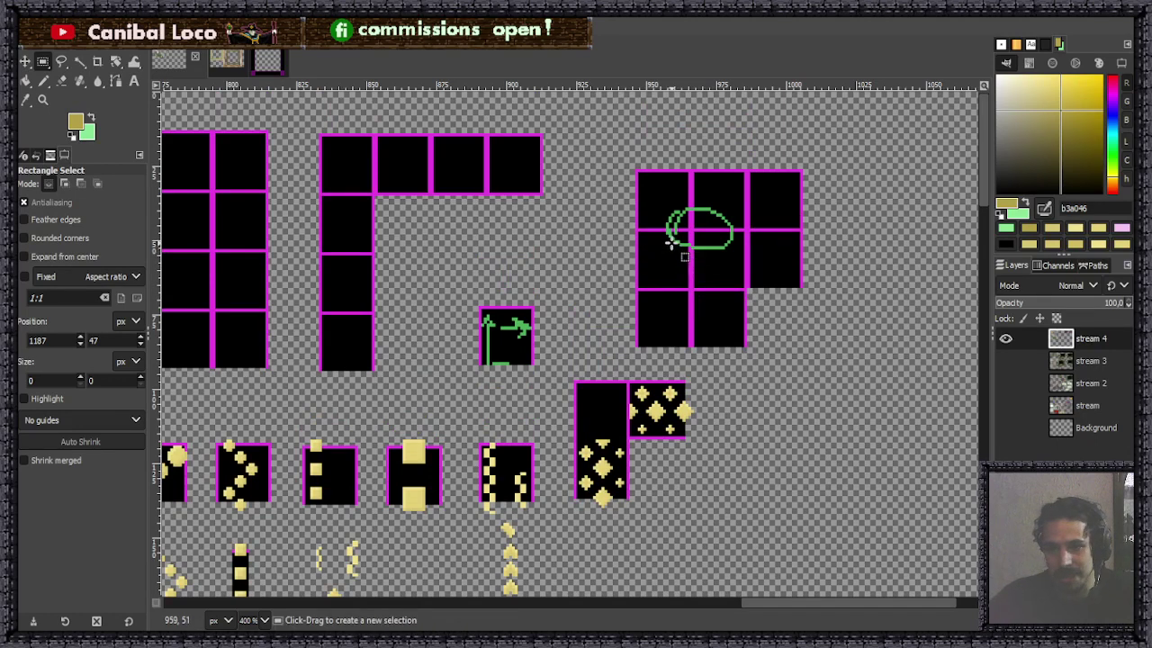
left_click_drag(630, 155, 828, 357)
left_click(875, 367)
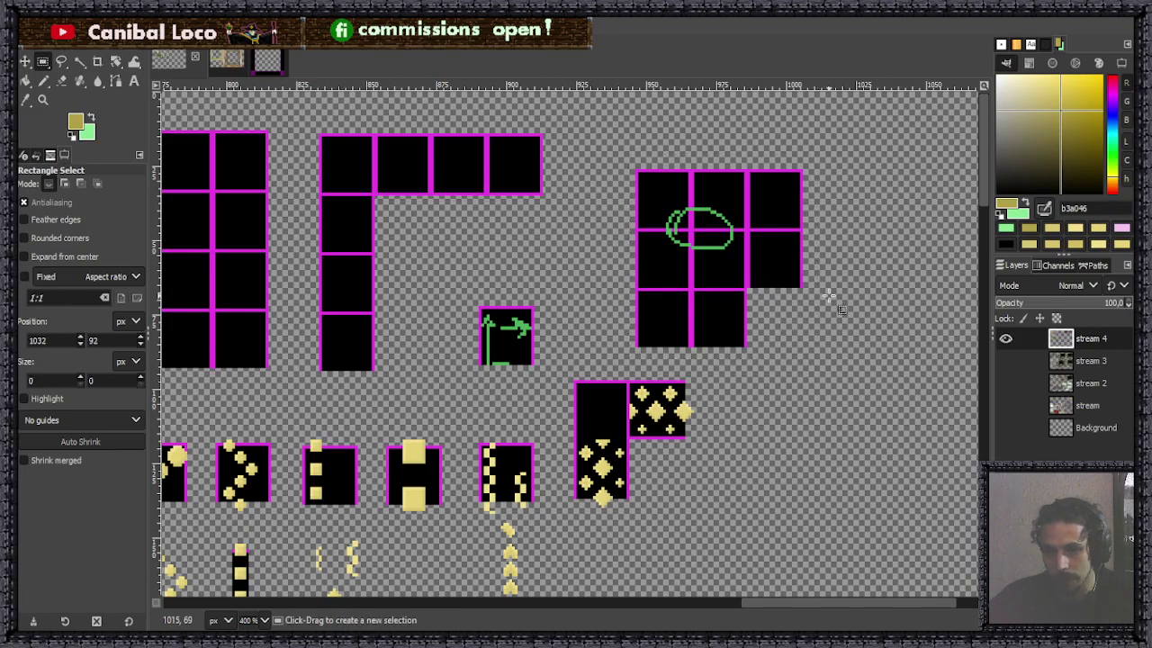
key("ctrl+s")
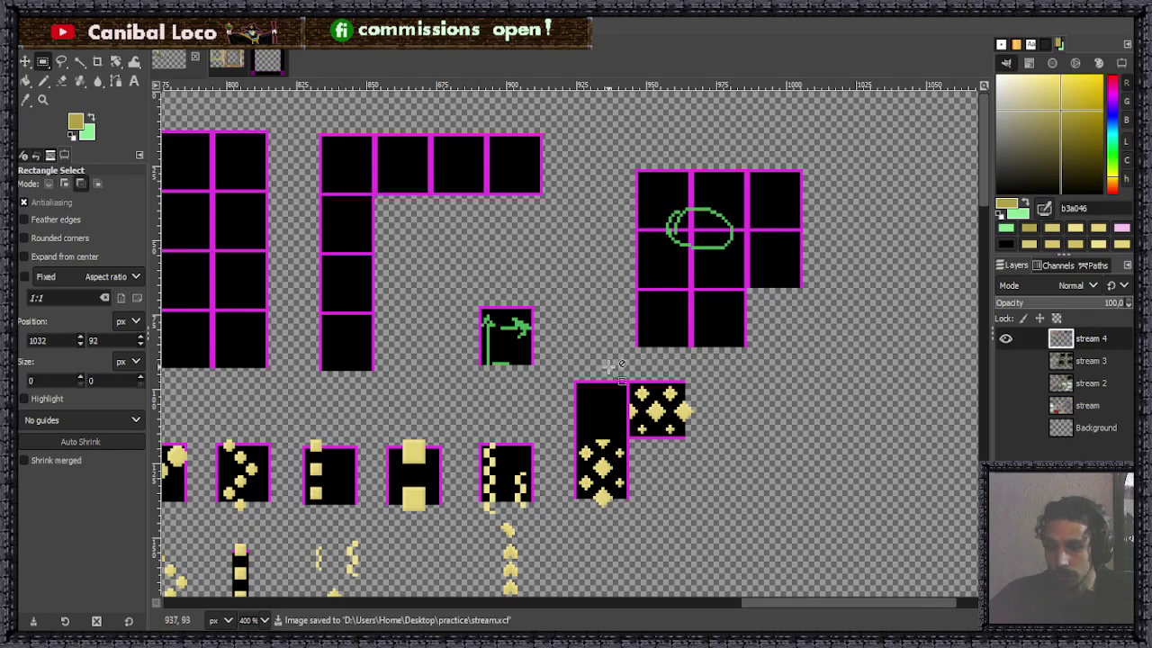
Cut and repaste the blank corner tile 1 px up and left, leaving a gap to both diamond tiles, and anchor it.
scroll(626, 421, "up", 4)
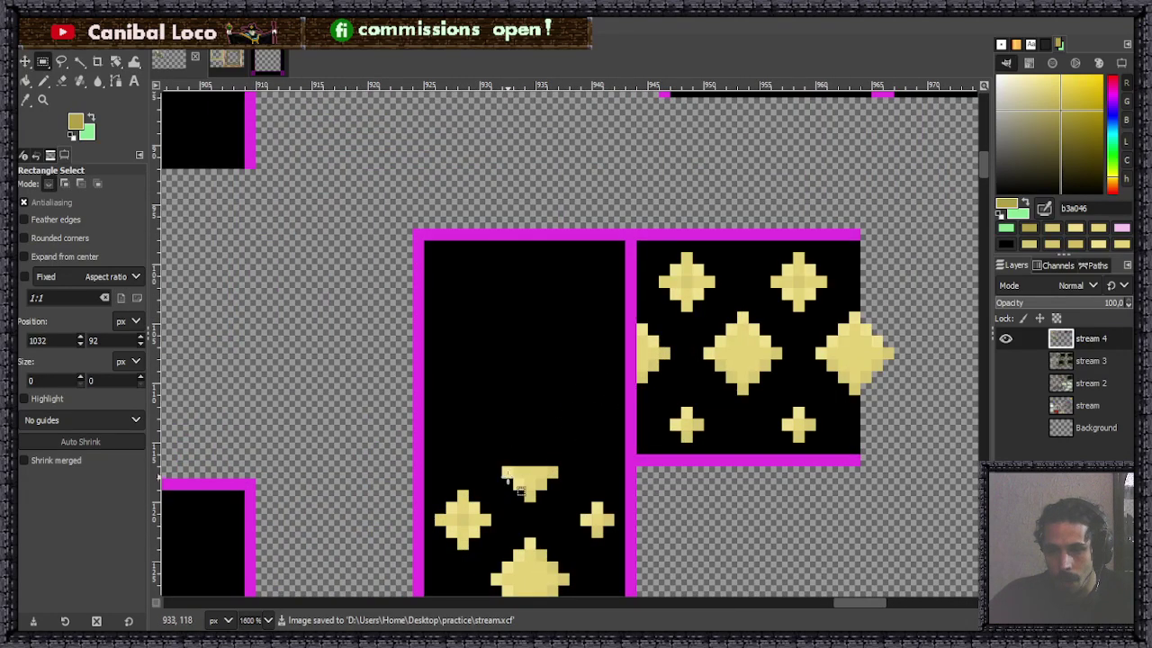
scroll(508, 482, "down", 2)
scroll(547, 420, "up", 1)
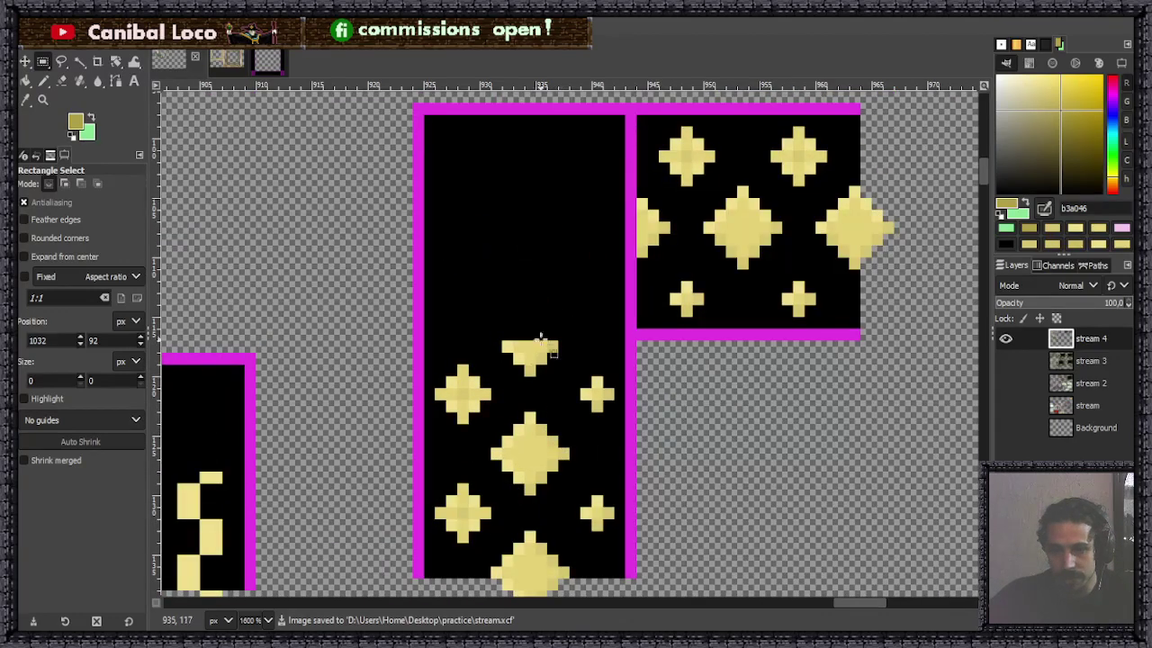
left_click_drag(412, 105, 639, 337)
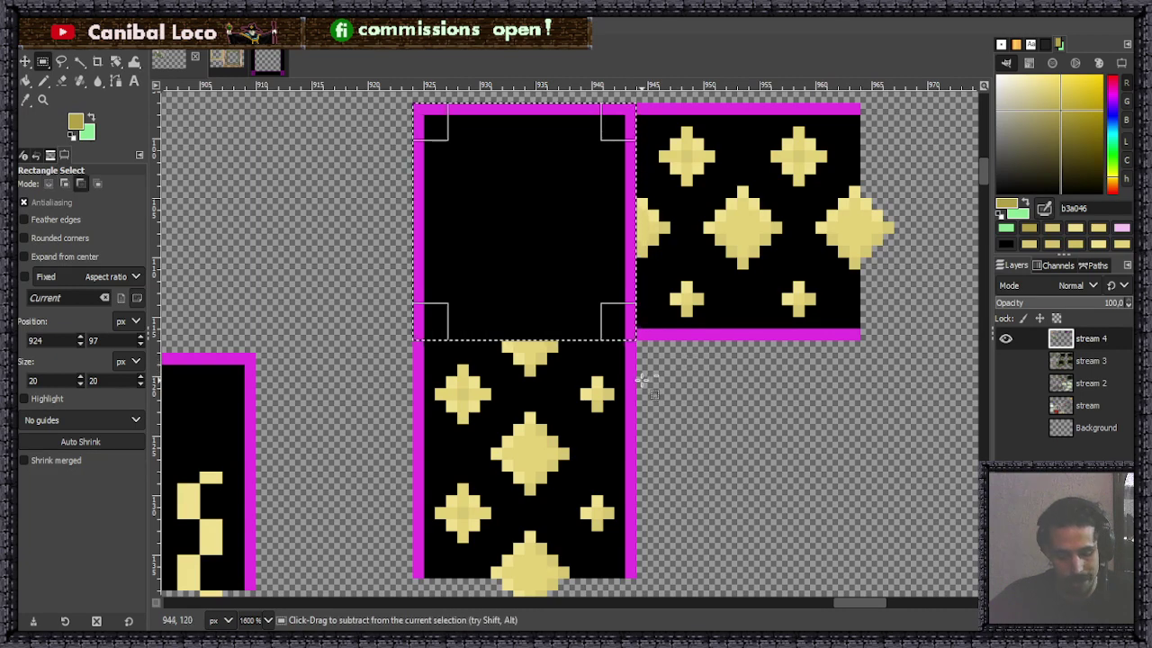
key("ctrl+x")
key("ctrl+v")
mouse_move(578, 287)
left_mouse_down()
mouse_move(557, 275)
mouse_move(567, 274)
left_mouse_up()
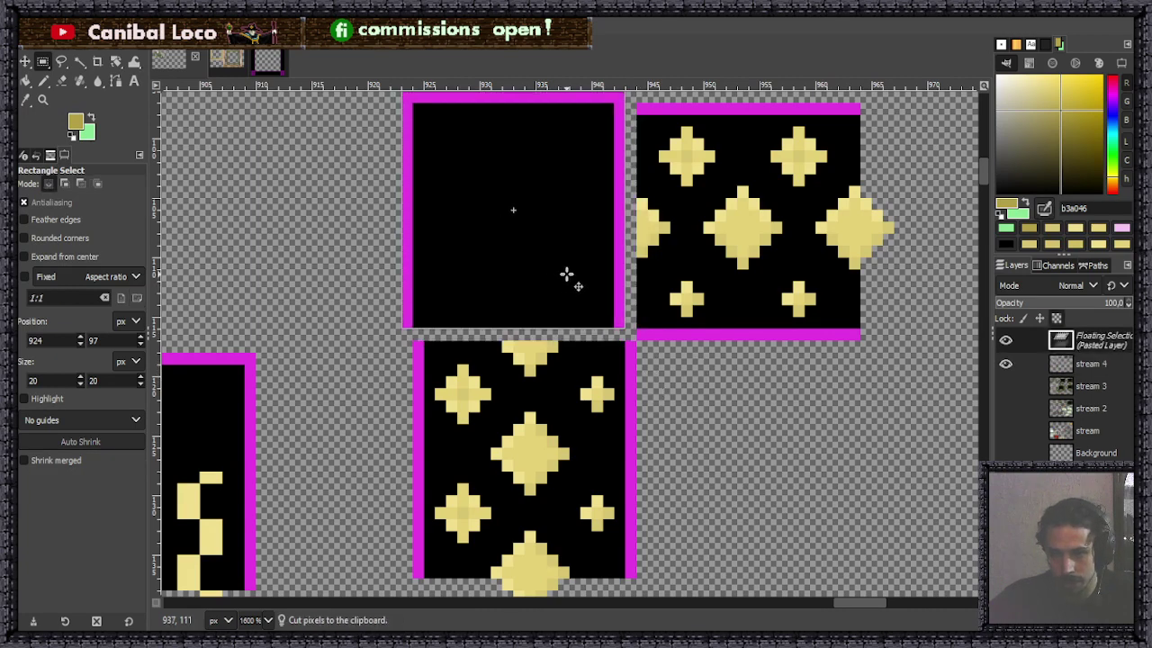
left_click(693, 423)
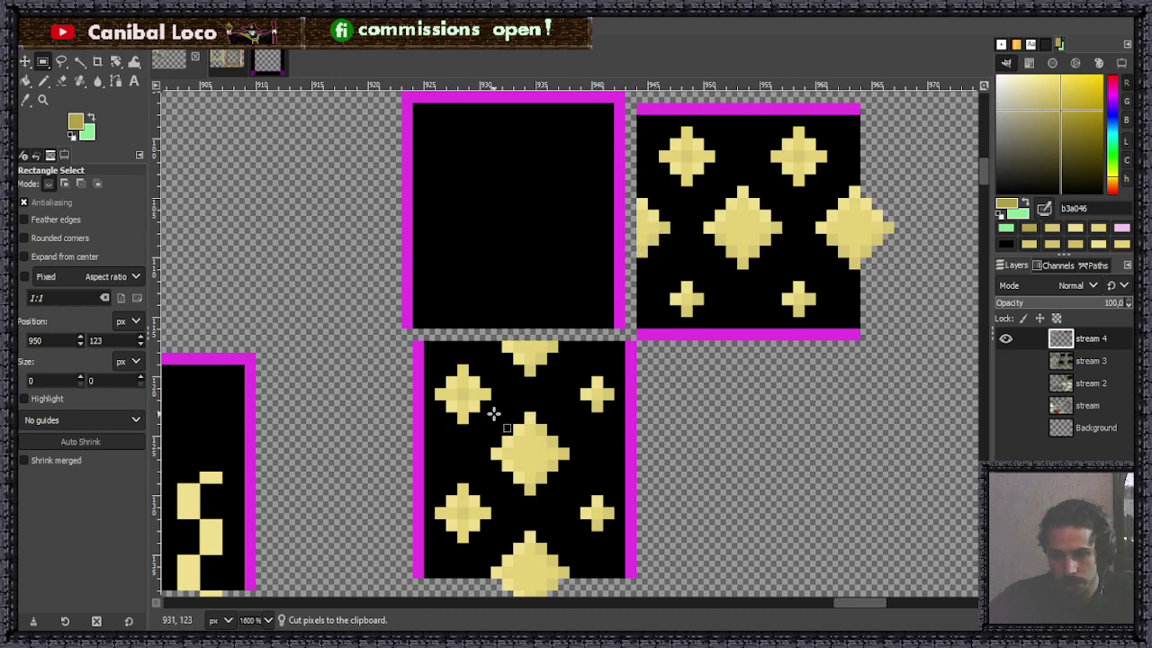
Copy the upper 7 × 4 px part of the vertical tile's lowest diamond onto the blank corner tile's lower edge and anchor it.
left_click_drag(491, 414, 570, 460)
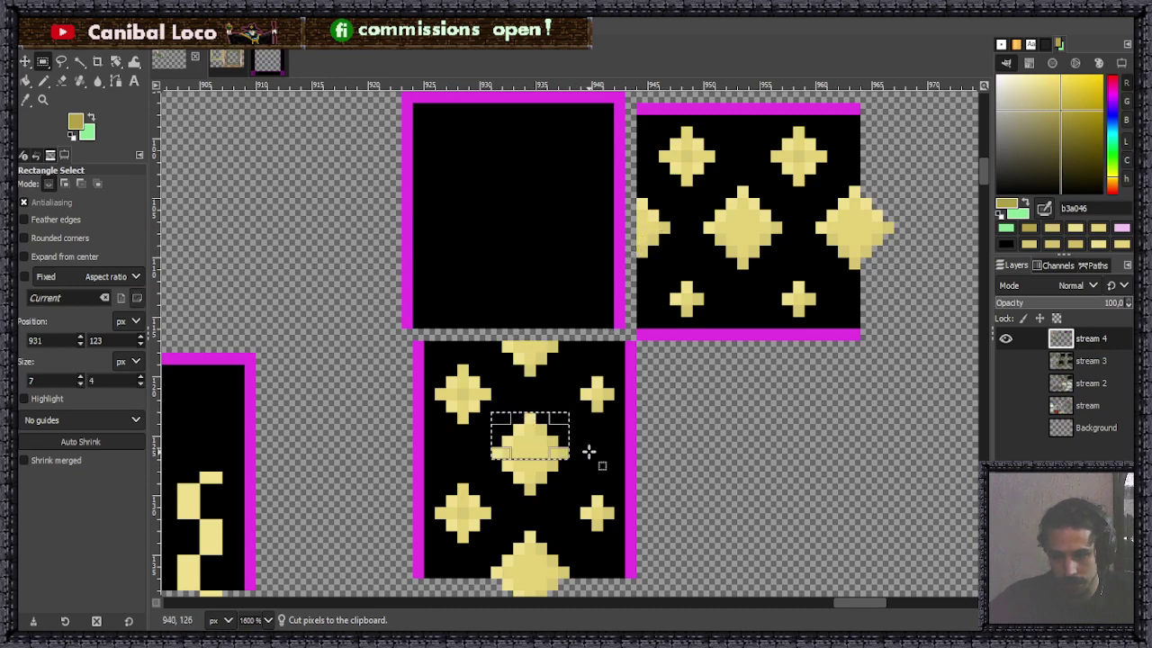
left_click(557, 514)
left_click_drag(492, 532, 571, 577)
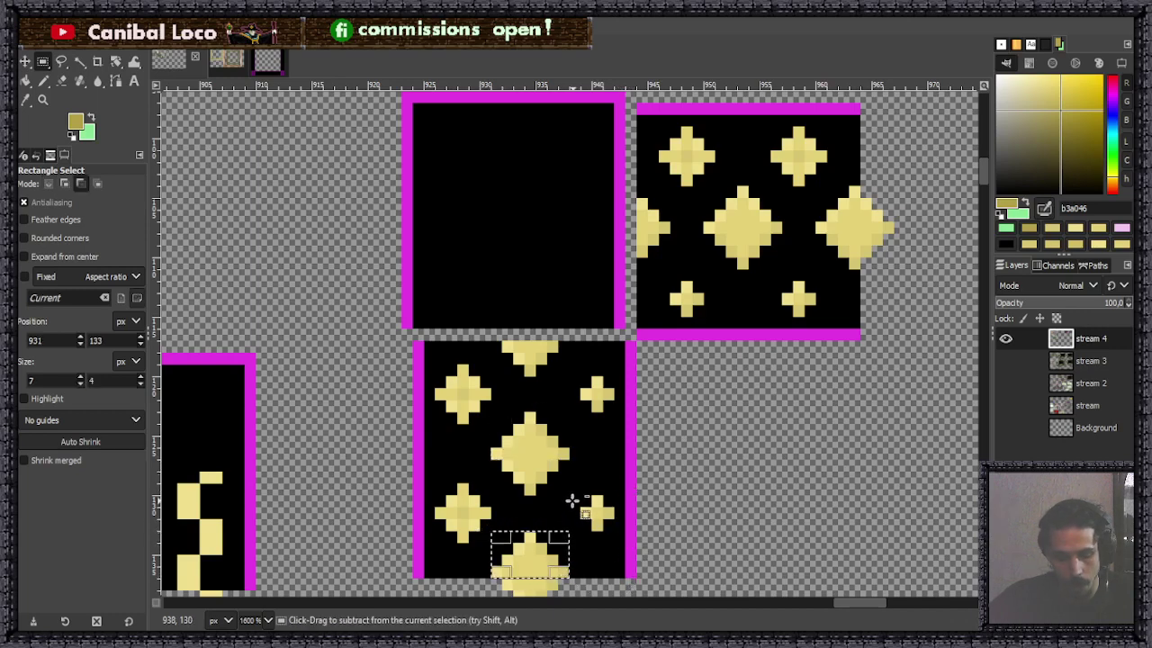
key("ctrl+c")
key("ctrl+v")
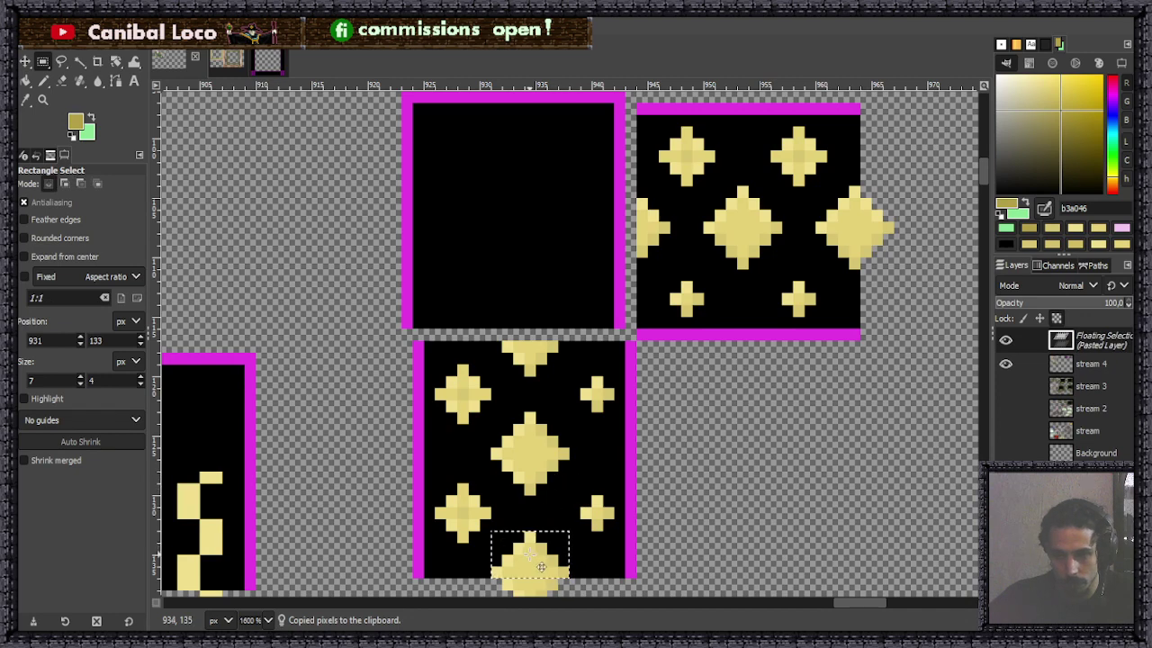
left_click_drag(538, 559, 525, 311)
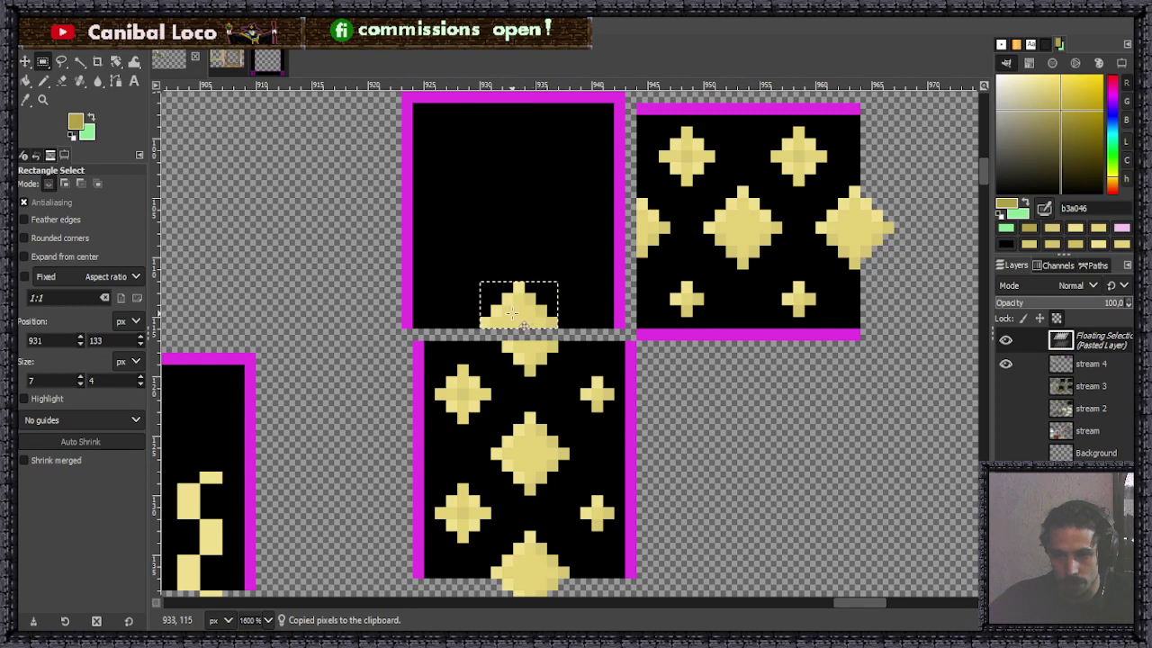
left_click(594, 352)
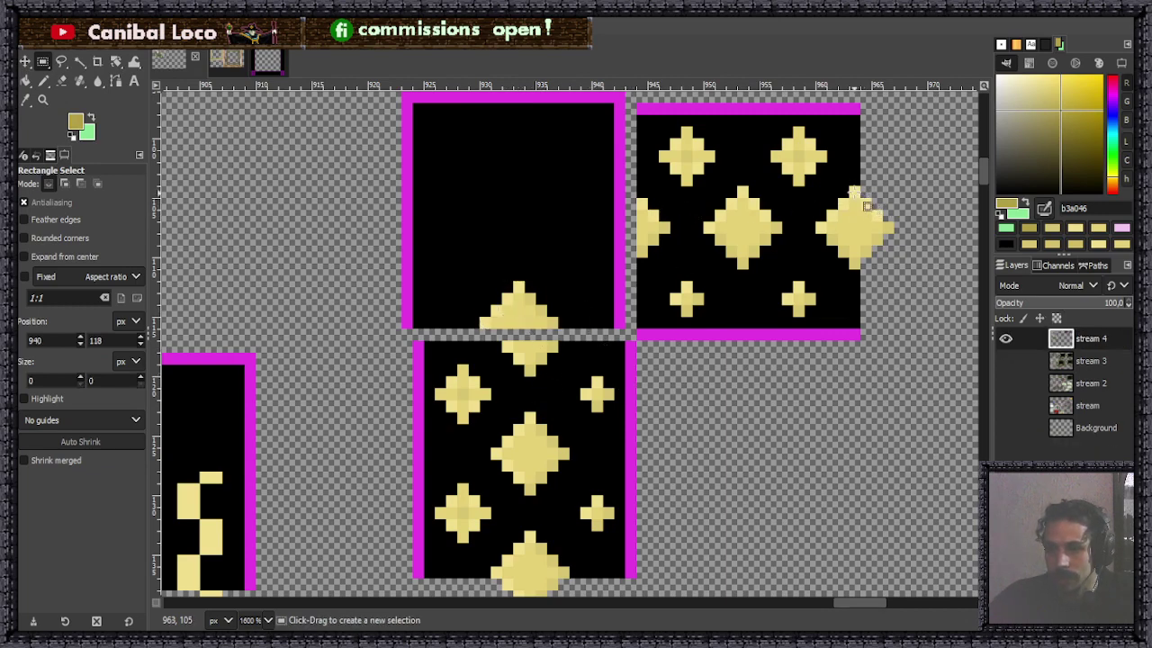
Copy the left 4 × 7 px part of the rotated tile's overhanging diamond onto the corner tile's right edge and anchor it.
left_click_drag(858, 185, 816, 271)
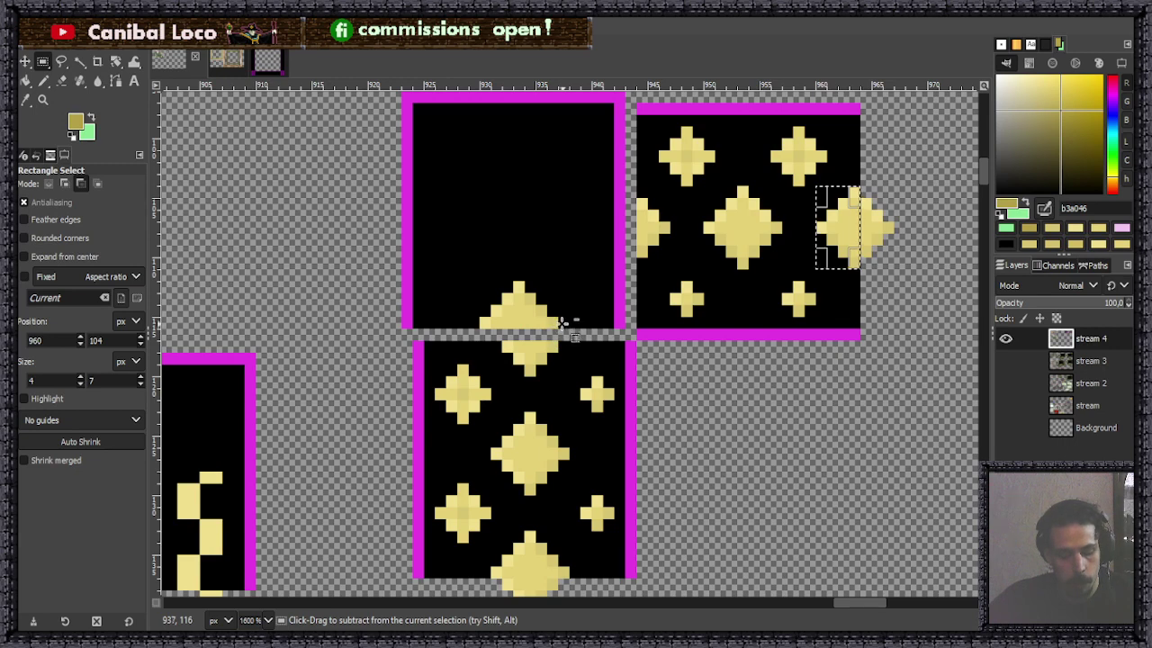
key("ctrl+c")
key("ctrl+v")
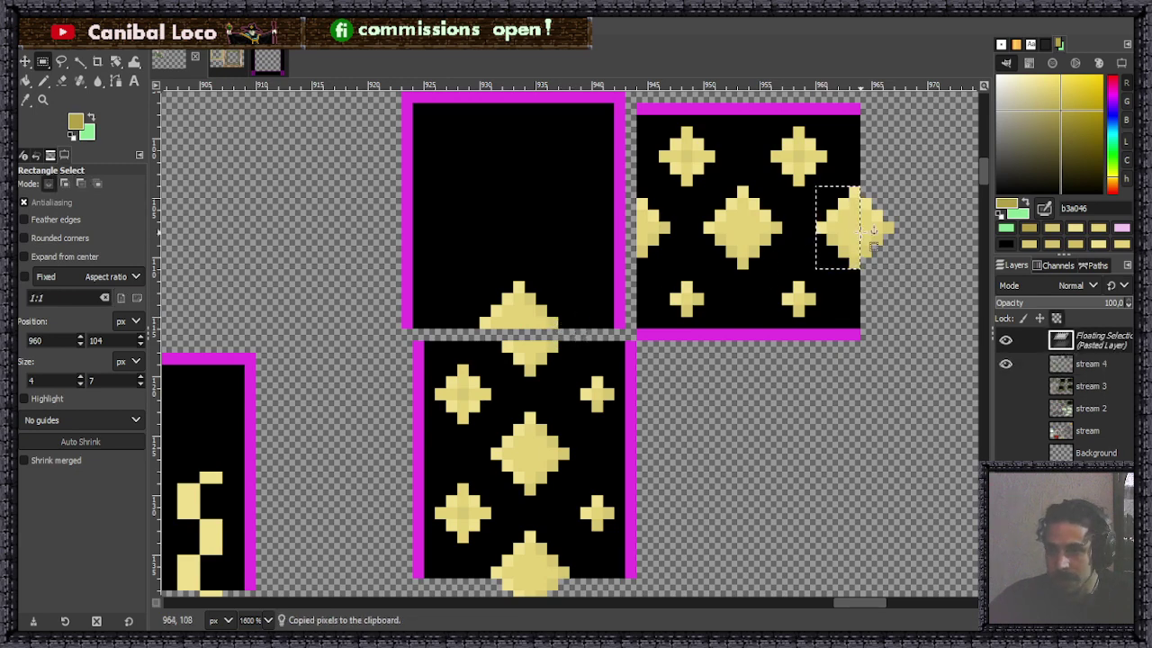
left_click_drag(872, 230, 628, 242)
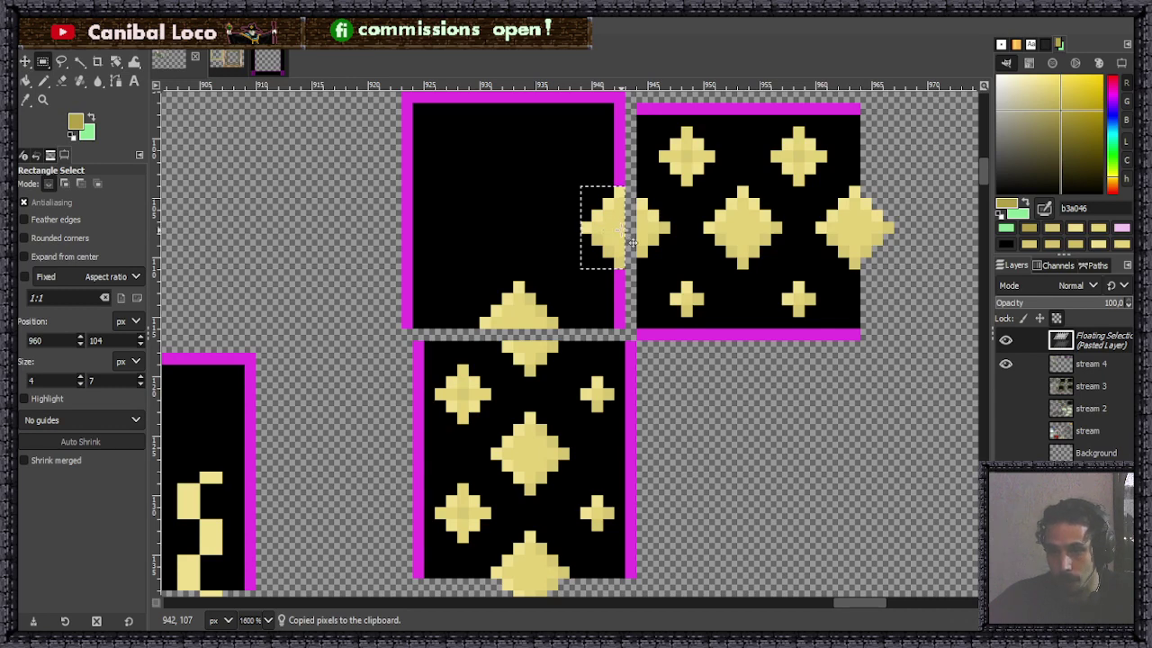
left_click(674, 313)
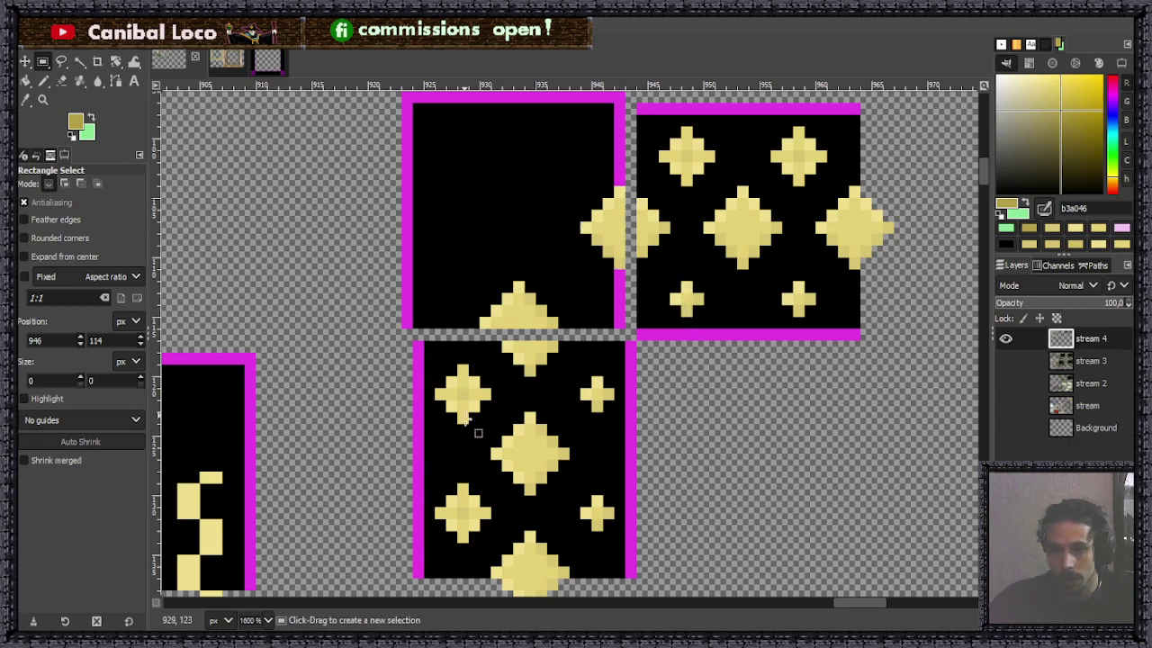
Copy the vertical tile's upper 5 × 5 px small diamond into the corner tile, 1 px from its left border and above the half diamond, and anchor it.
left_click_drag(435, 365, 494, 422)
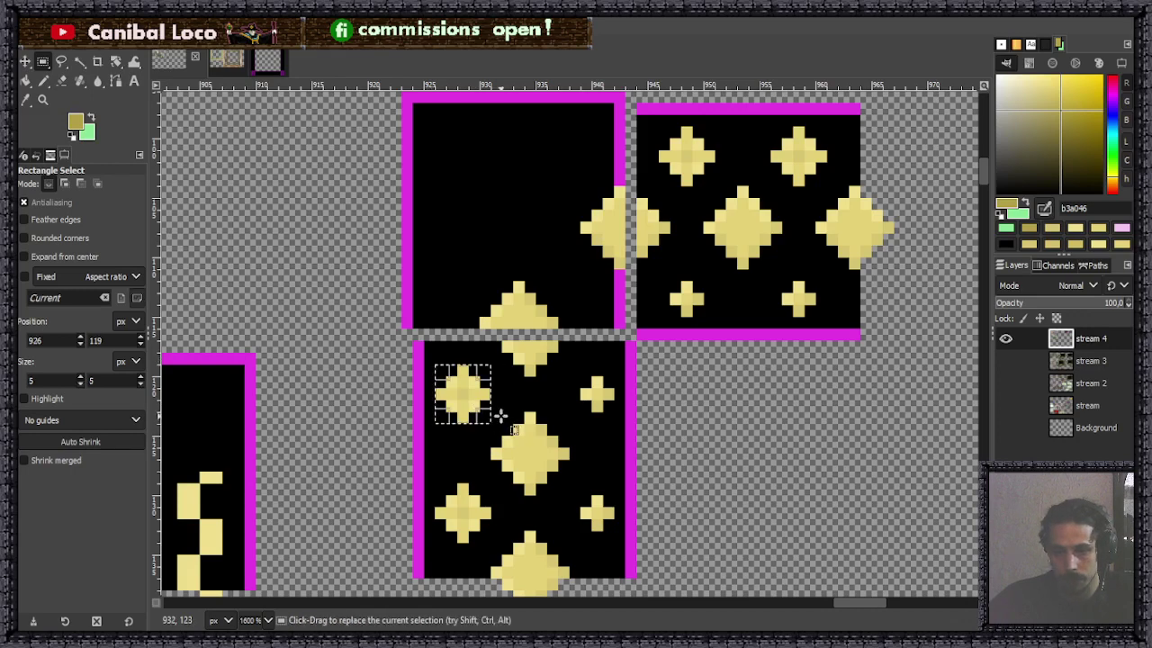
key("ctrl+c")
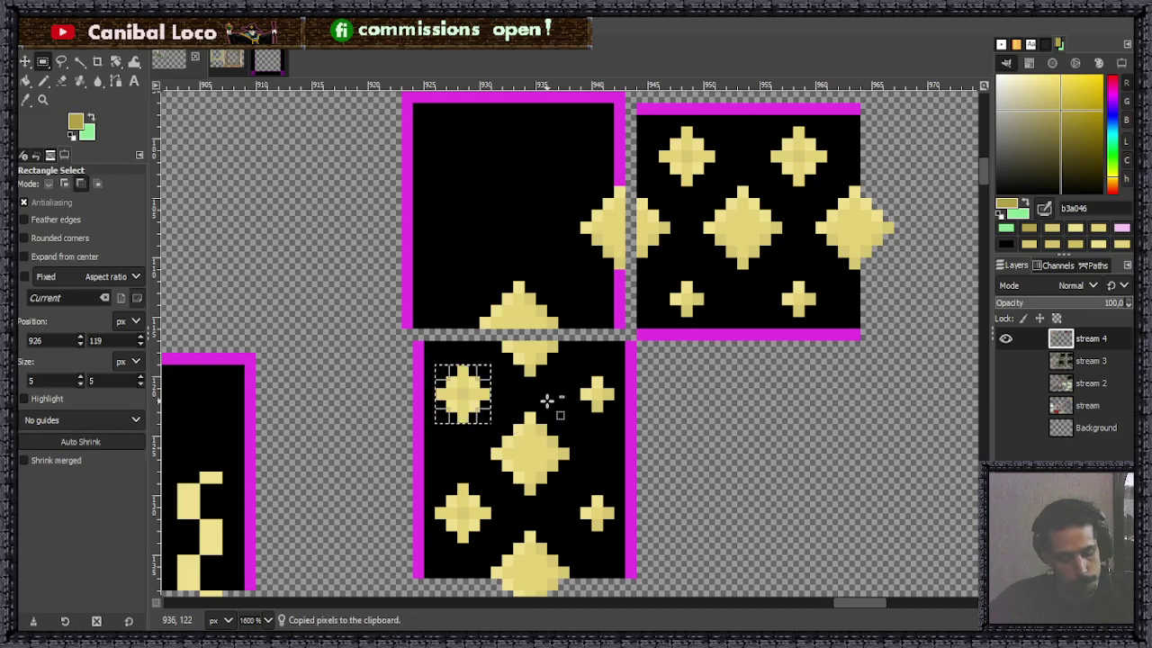
key("ctrl+v")
left_click_drag(461, 408, 447, 270)
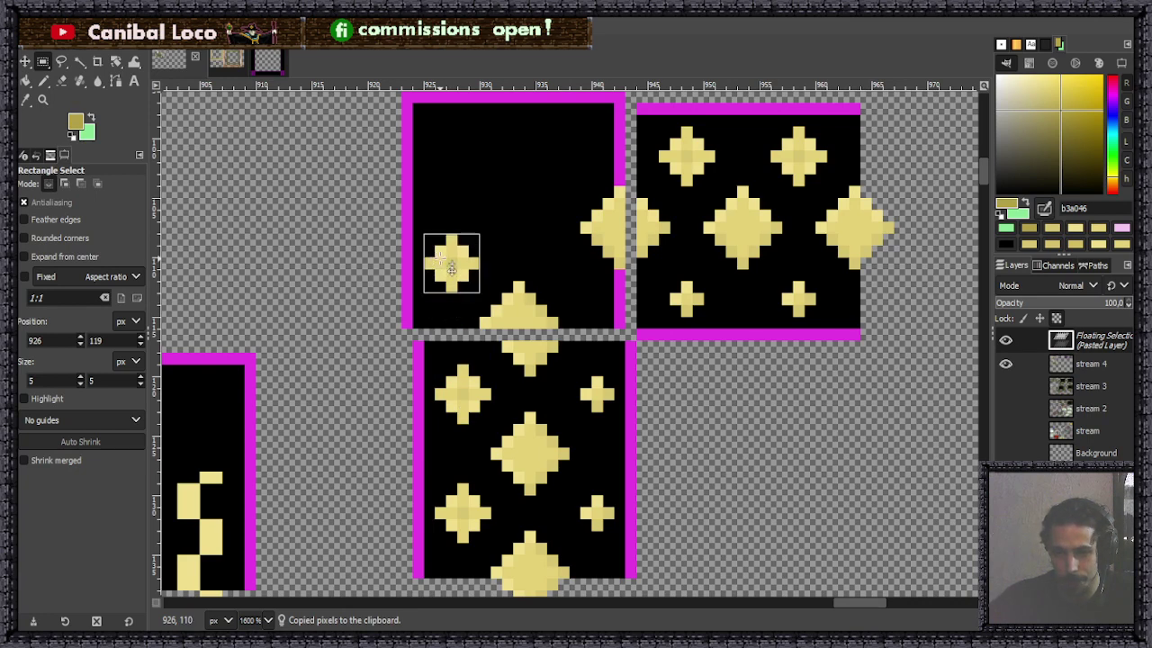
left_click_drag(451, 268, 452, 268)
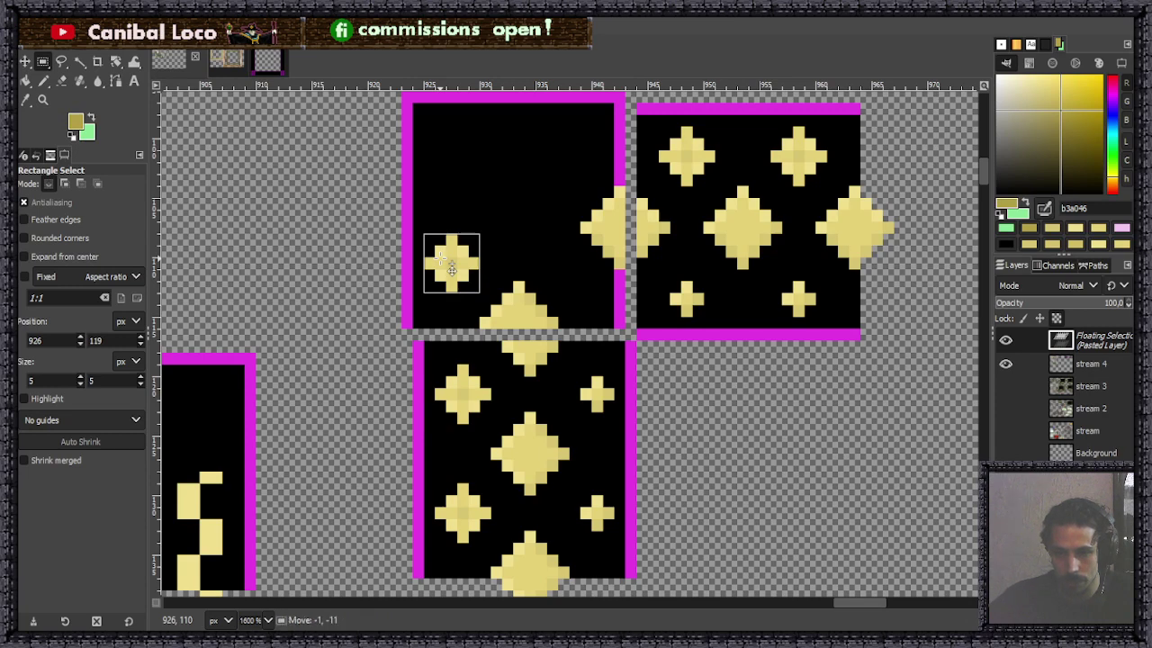
left_click_drag(452, 268, 460, 267)
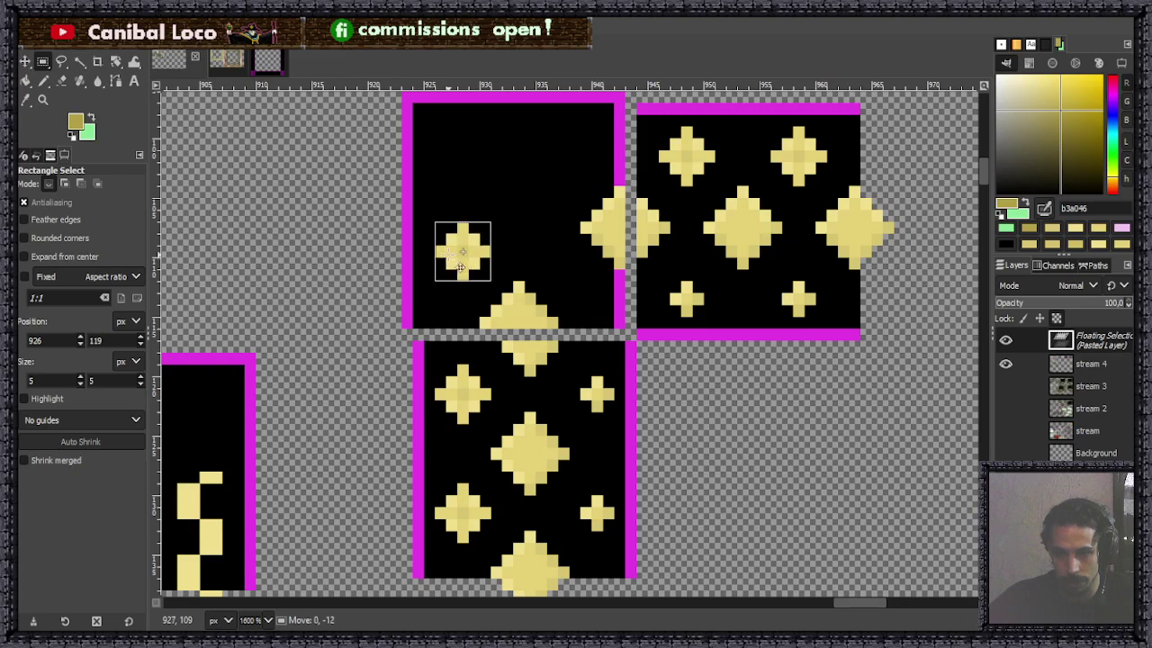
mouse_move(459, 267)
left_mouse_down()
mouse_move(471, 290)
mouse_move(457, 268)
left_mouse_up()
left_click(459, 279)
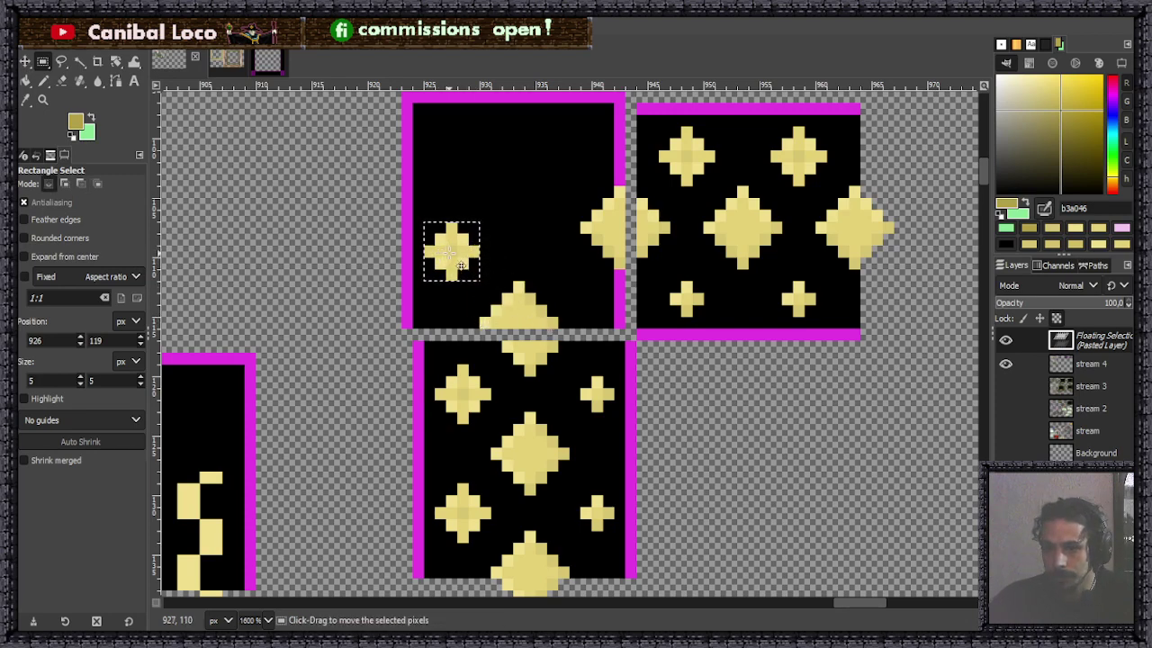
Place a second copy of the 5 × 5 px small diamond in the corner tile's upper right area, 1 px below the border, and anchor it.
left_click_drag(460, 264, 555, 159)
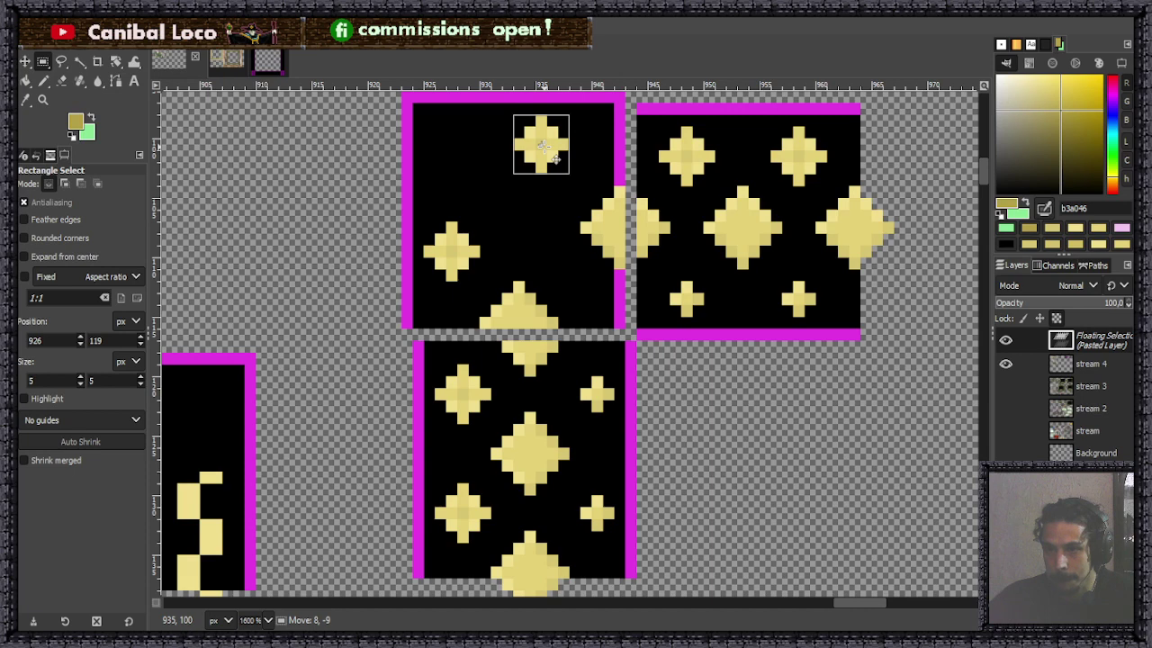
left_click_drag(555, 159, 566, 159)
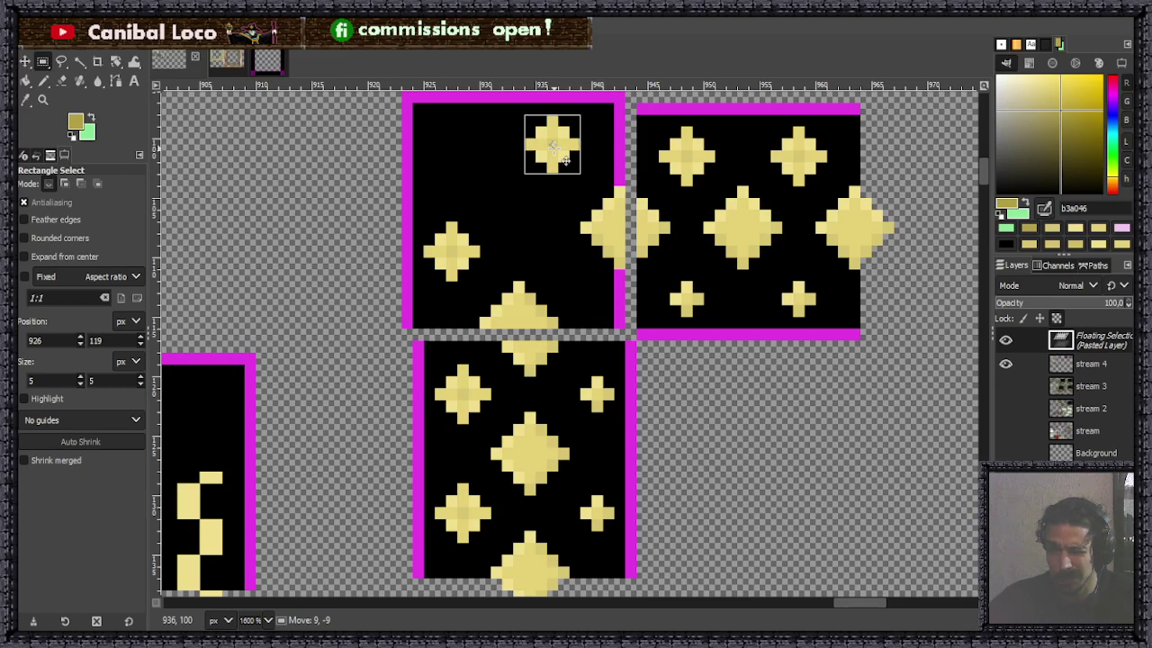
left_click_drag(566, 160, 571, 162)
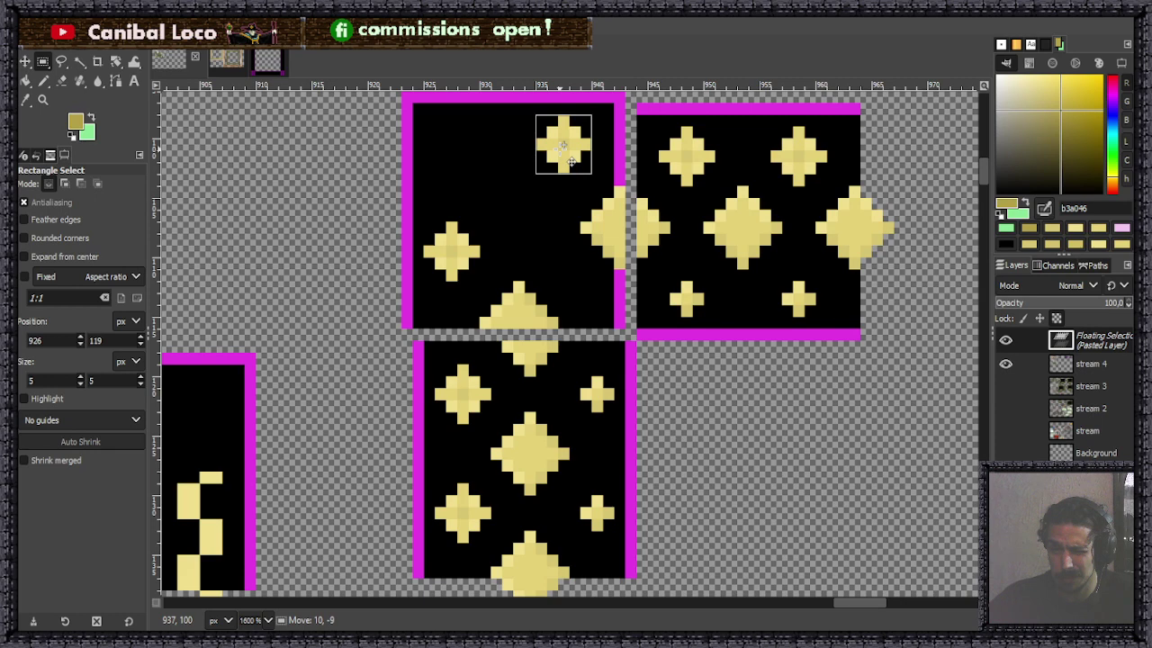
left_click_drag(570, 162, 558, 158)
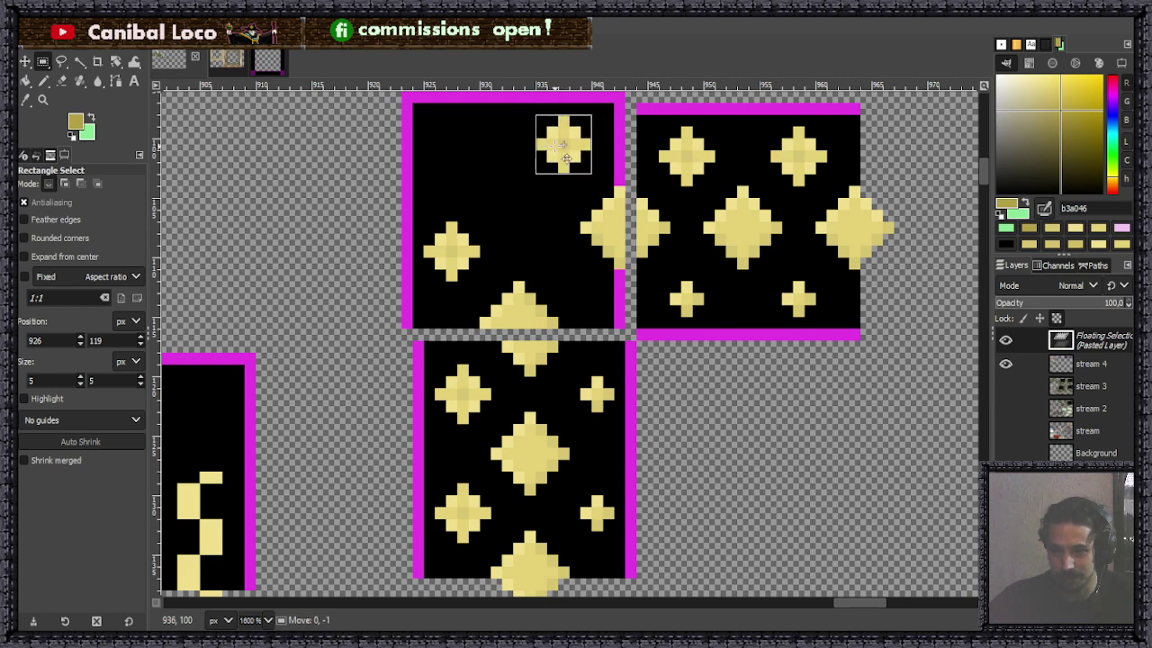
left_click(707, 398)
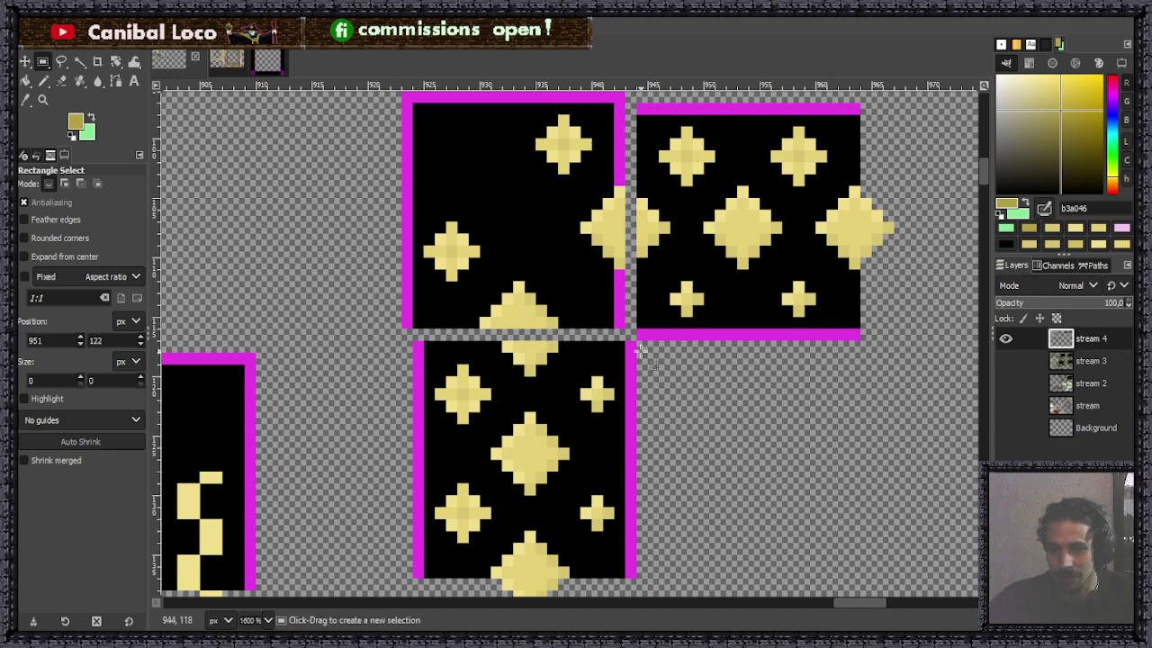
Copy the rotated tile's right 3 × 3 px plus into the corner tile's lower right corner, 1 px from the right border, and anchor it.
left_click(784, 279)
left_click_drag(785, 280, 816, 315)
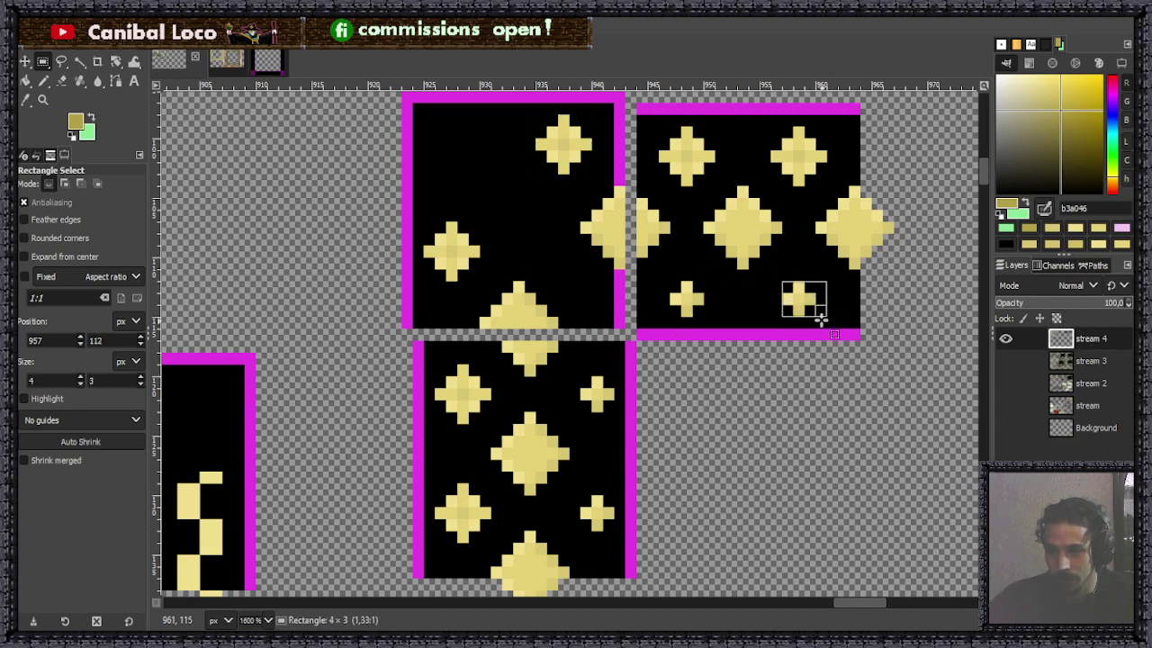
key("ctrl+c")
key("ctrl+v")
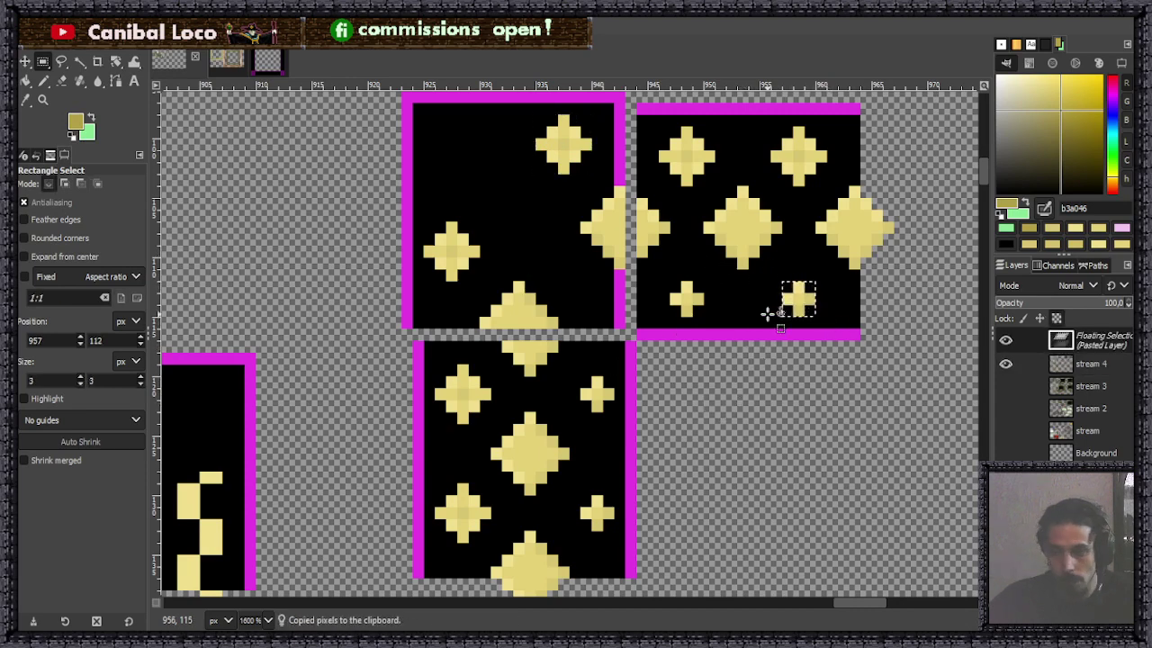
left_click_drag(797, 297, 604, 308)
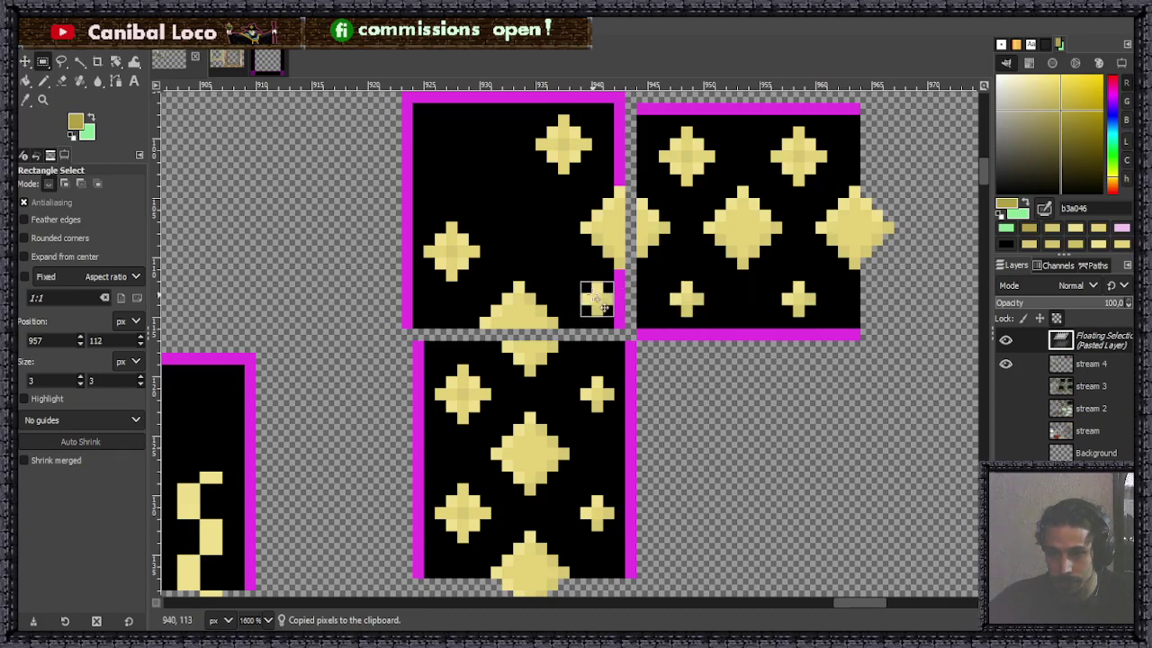
left_click_drag(603, 307, 595, 311)
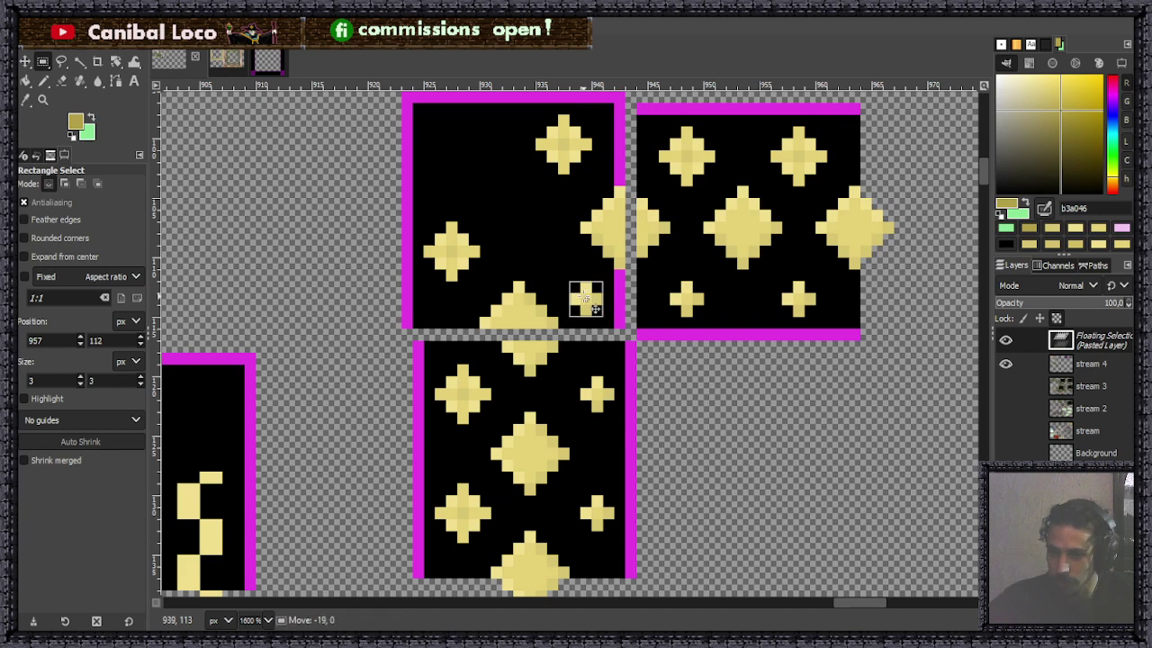
left_click(587, 289)
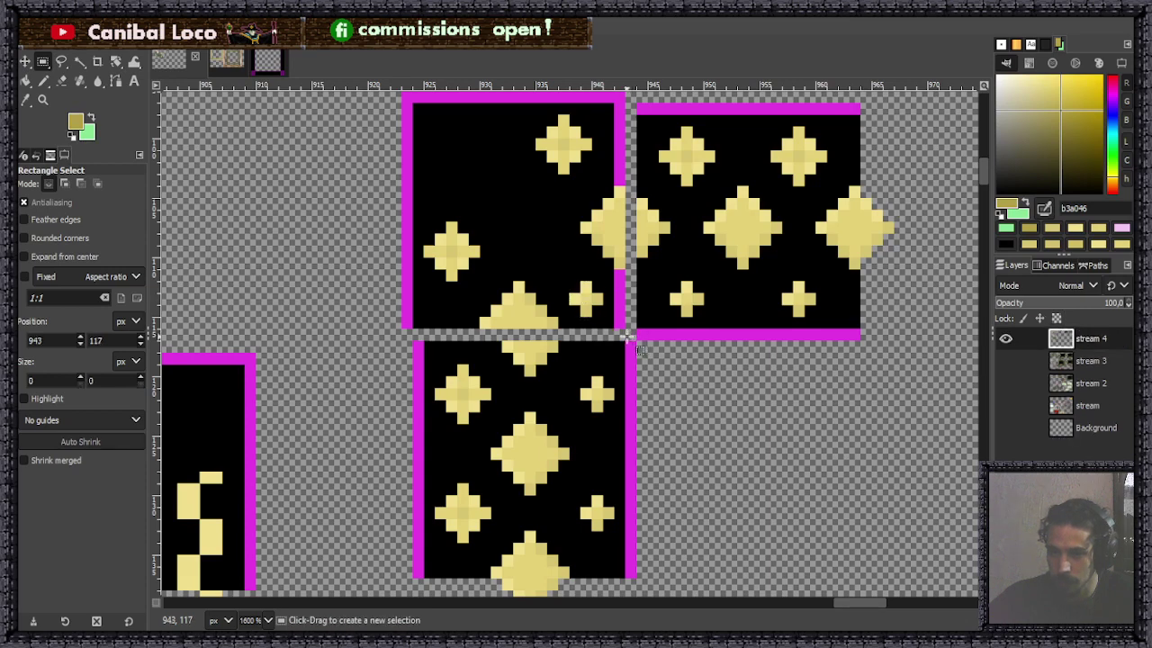
Check the 20 × 20 px corner tile's fit by shifting it 1 px down and right against both diamond tiles, and move it back.
left_click_drag(401, 93, 624, 329)
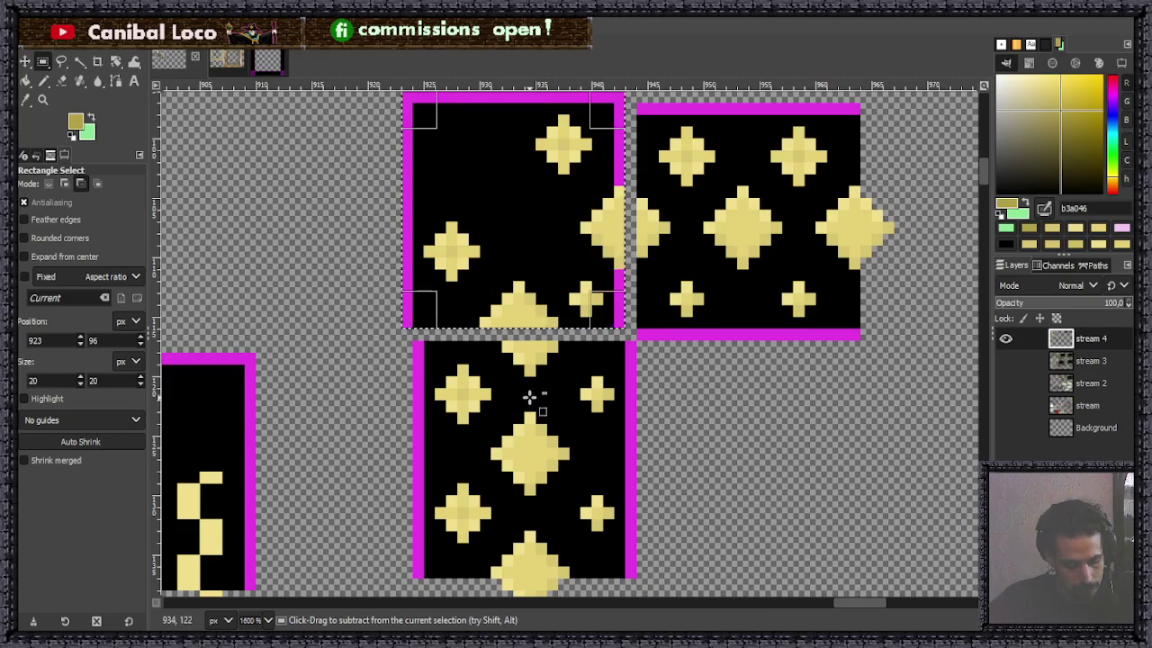
key("ctrl+x")
key("ctrl+v")
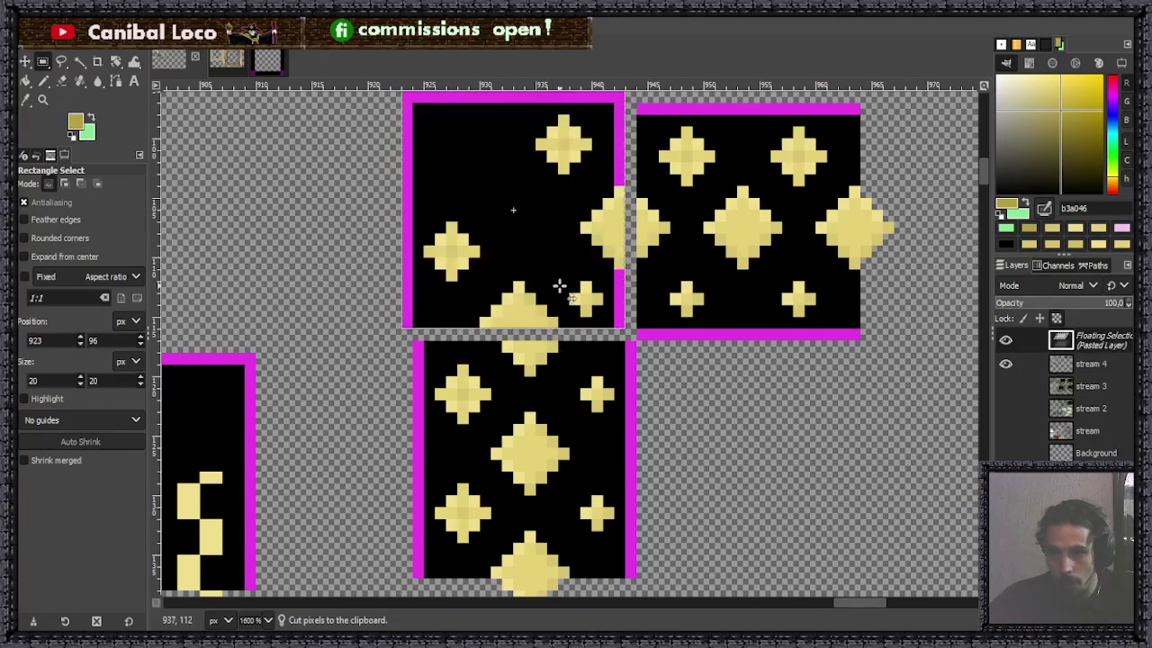
left_click_drag(558, 286, 581, 301)
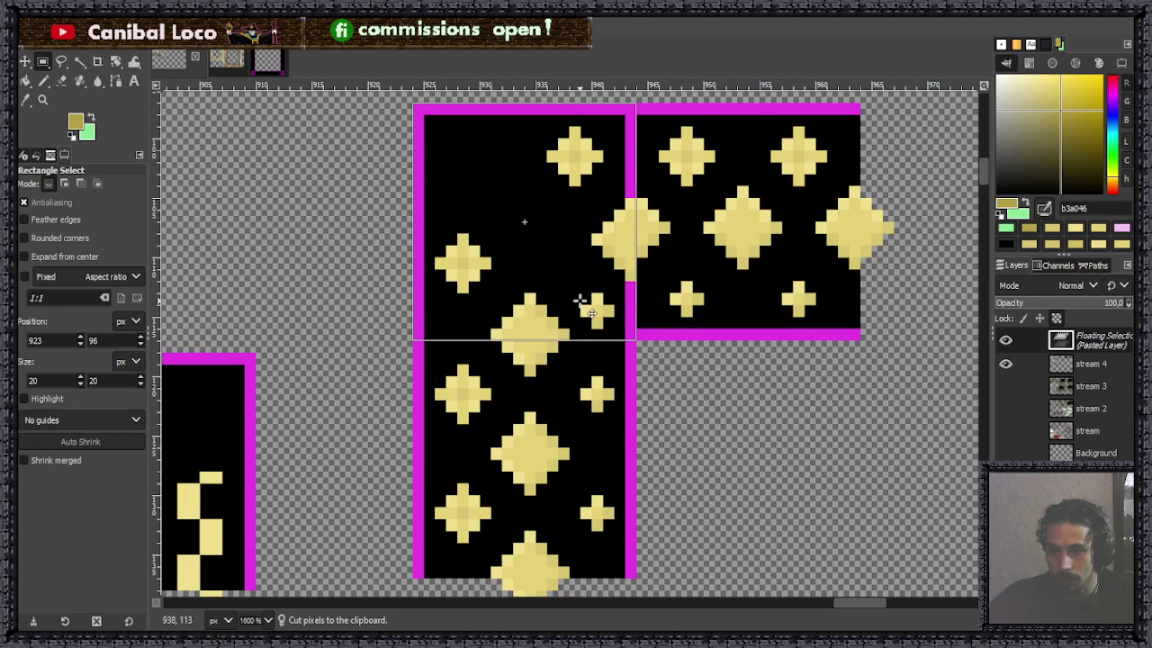
mouse_move(580, 302)
left_mouse_down()
mouse_move(554, 289)
mouse_move(568, 286)
left_mouse_up()
left_click(661, 357)
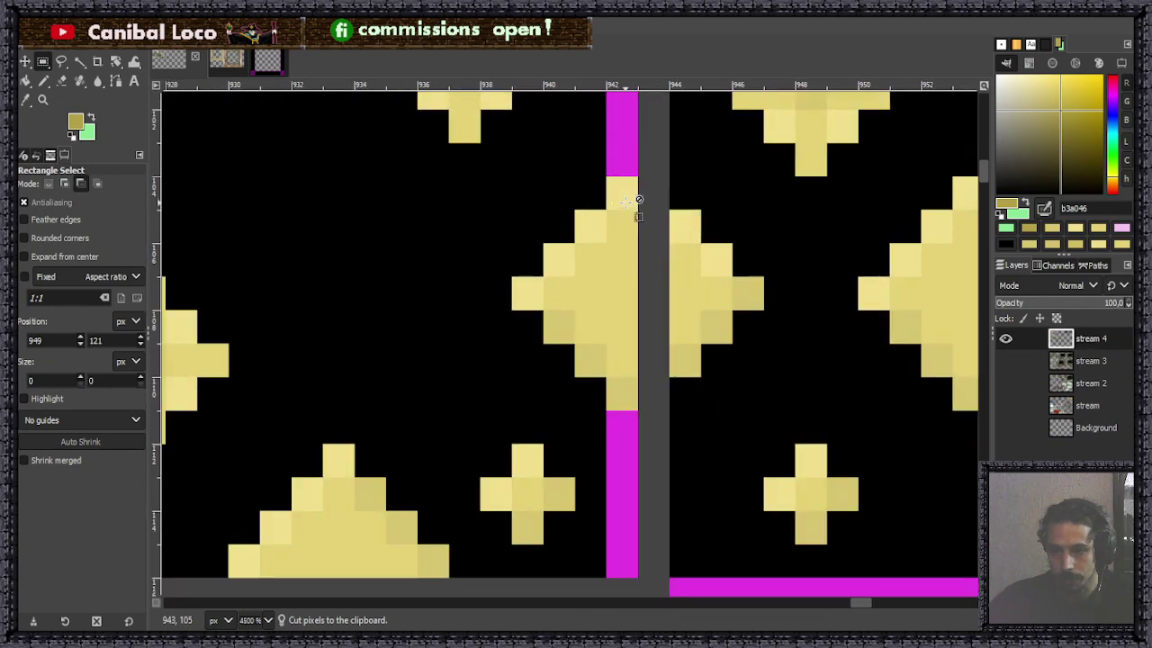
Cut the 4 × 7 px half diamond on the corner tile's right edge, repaste it 1 px higher and anchor it.
scroll(596, 192, "up", 3, "ctrl")
left_click_drag(517, 183, 636, 410)
key("ctrl+x")
key("ctrl+v")
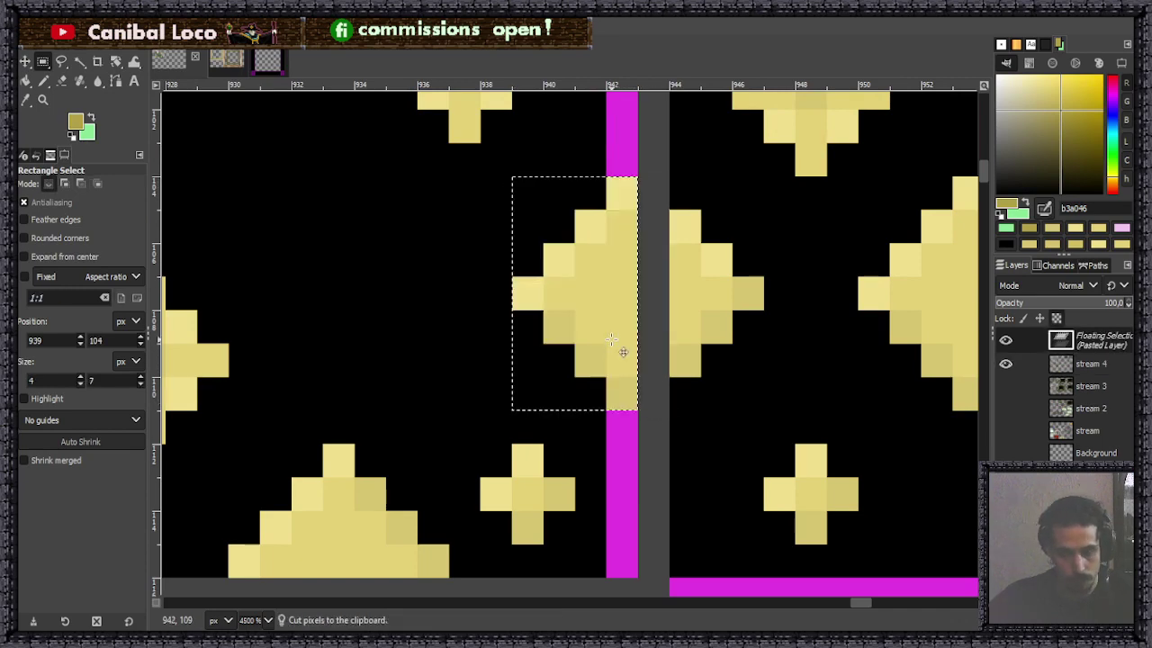
left_click_drag(601, 345, 599, 313)
left_click(612, 411)
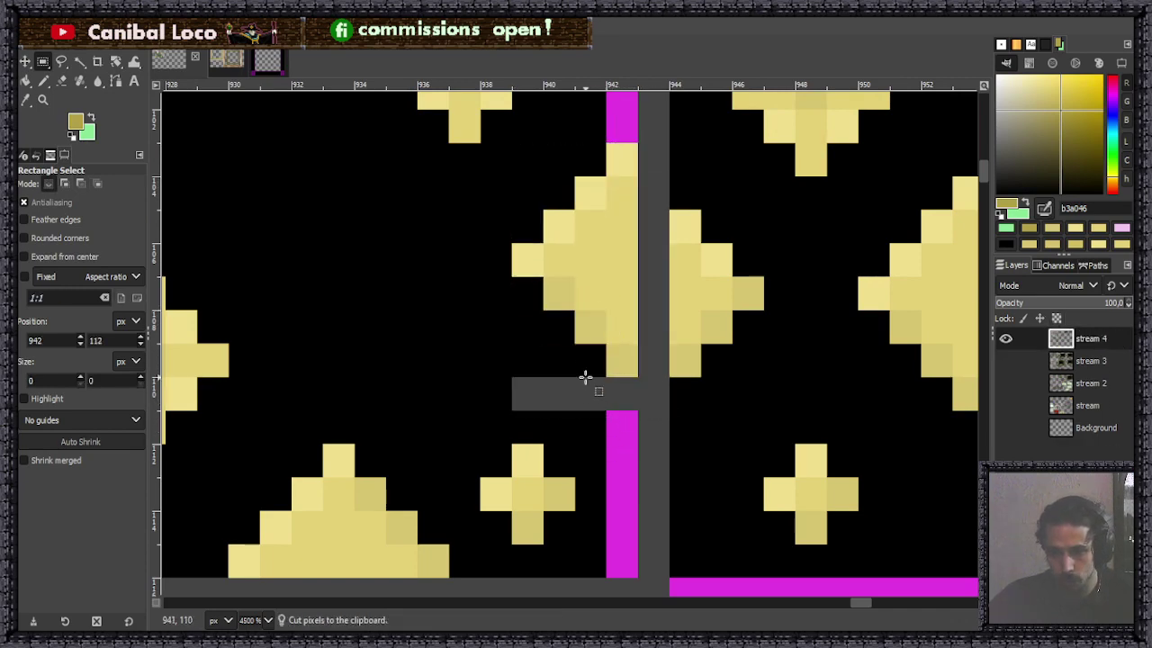
Fill the empty row under the moved half diamond with a magenta border pixel and three black pixels, and save the image.
key("n")
left_click(630, 437, "ctrl")
left_click(630, 393)
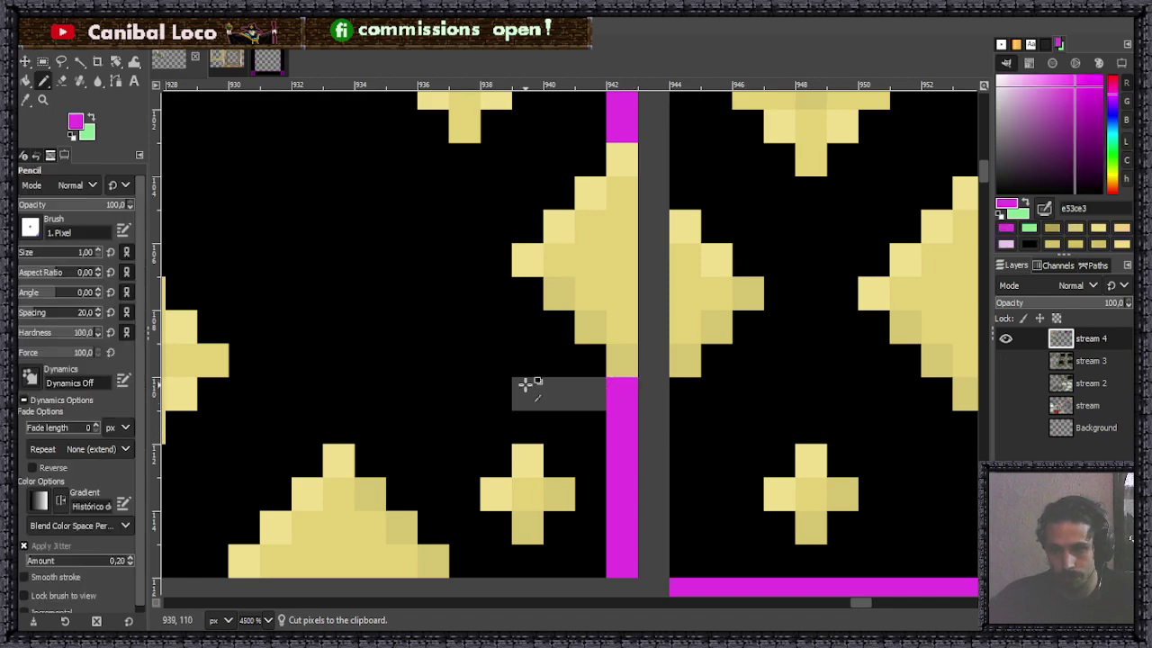
left_click(492, 366, "ctrl")
left_click_drag(517, 386, 573, 389)
left_click(590, 393)
scroll(585, 360, "down", 4)
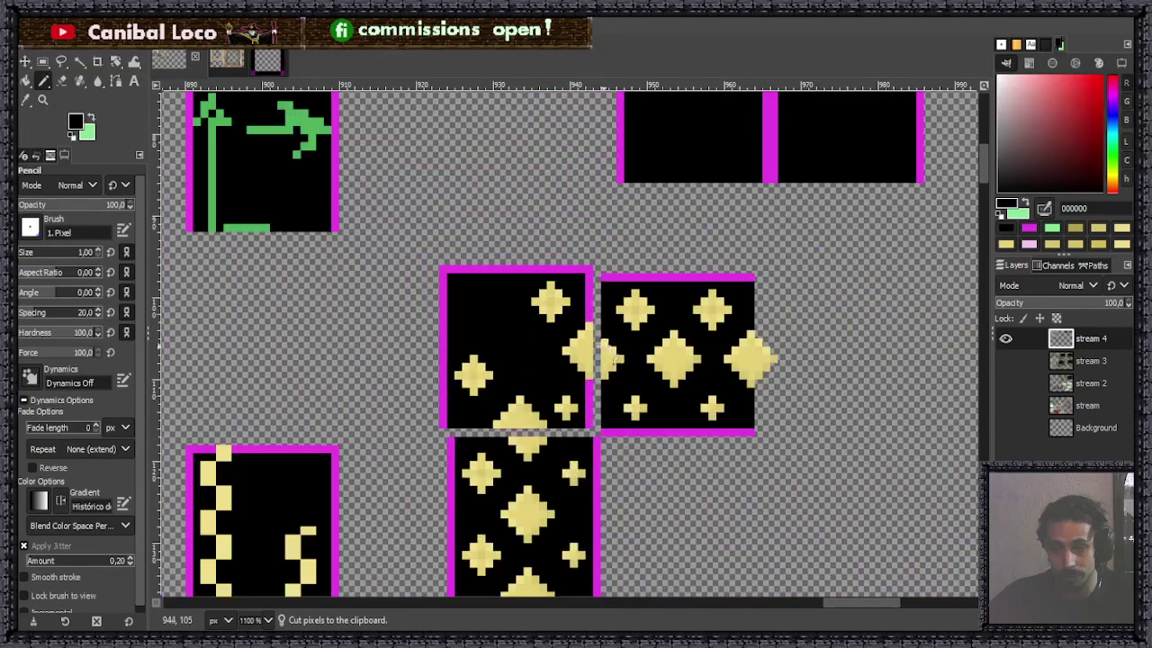
key("ctrl+s")
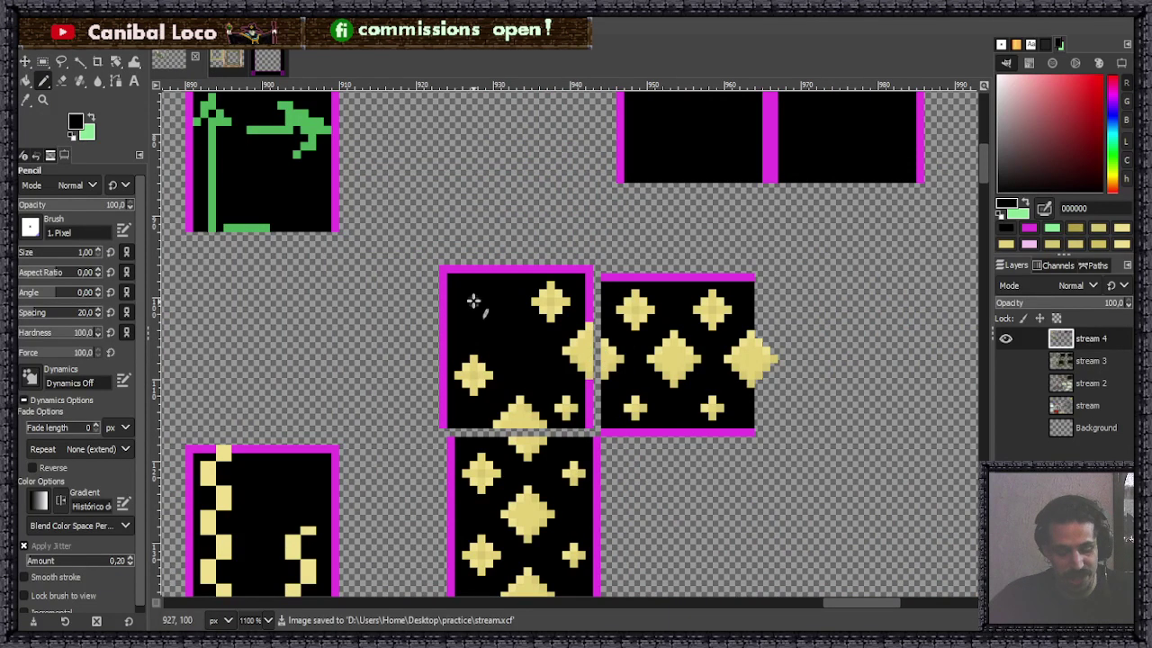
Save the image, and shift the cut and repasted corner tile 1 px down and right to examine its joints with both diamond tiles.
key("r")
left_click_drag(439, 265, 592, 428)
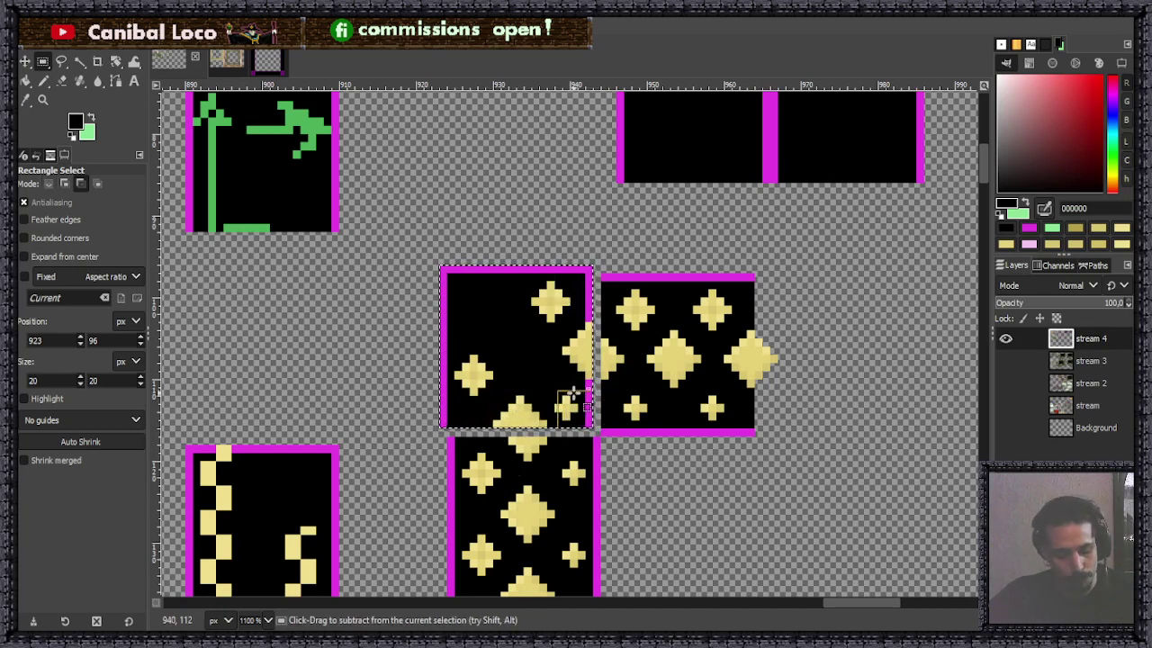
left_click(644, 374)
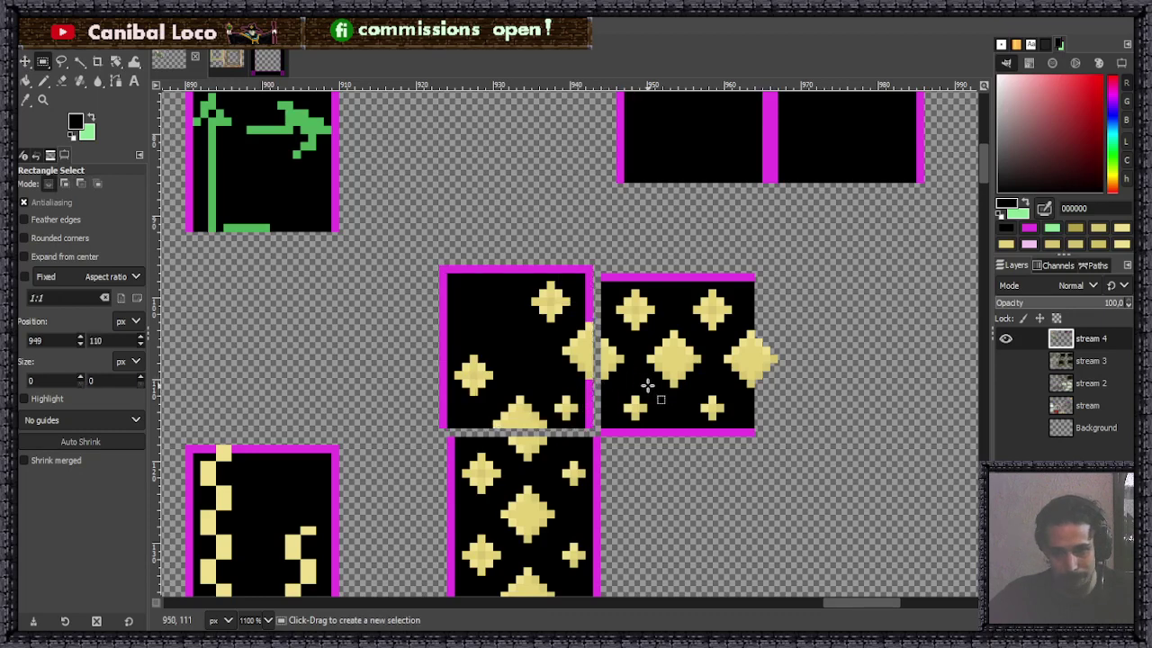
key("ctrl+s")
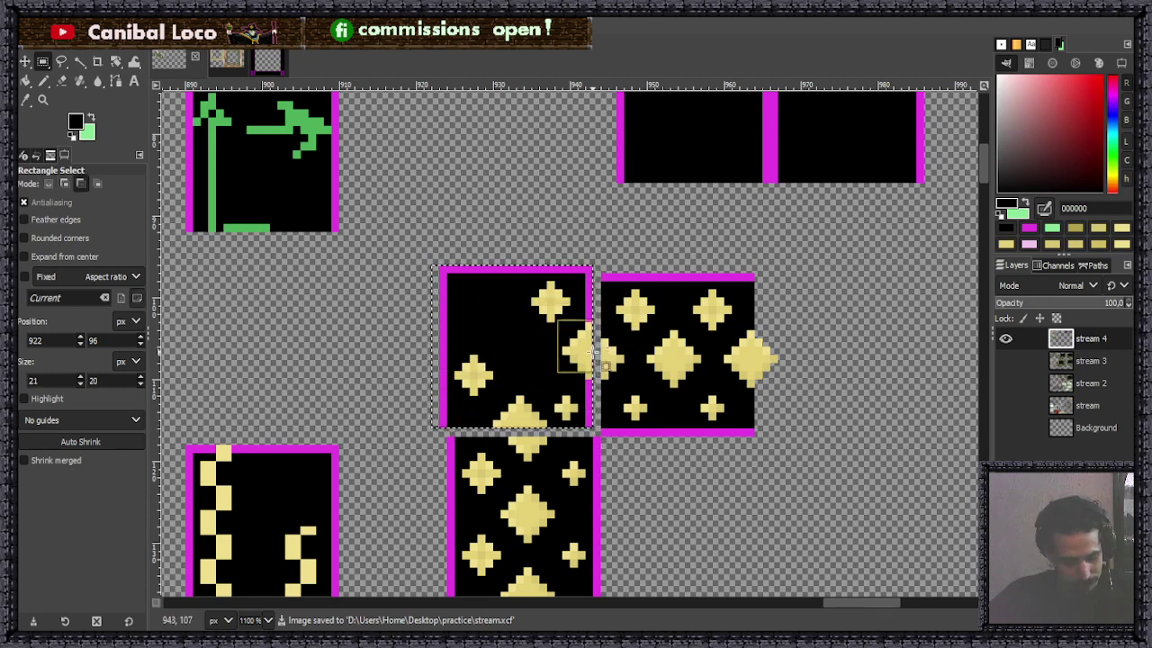
key("ctrl+x")
key("ctrl+v")
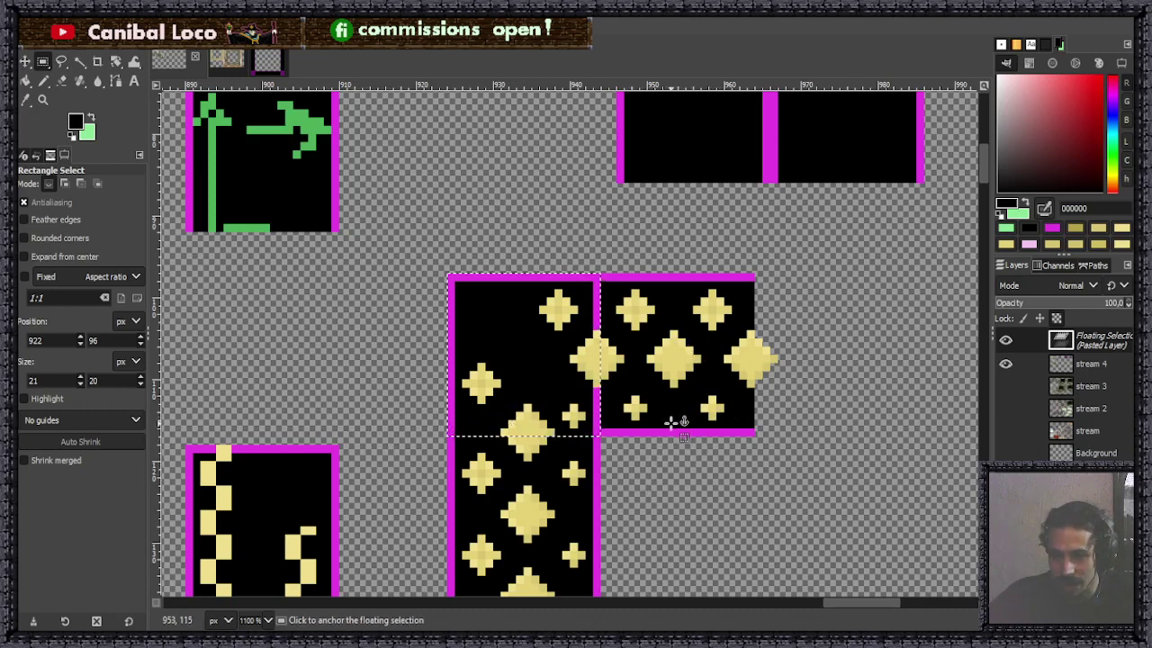
scroll(635, 464, "down", 4, "ctrl")
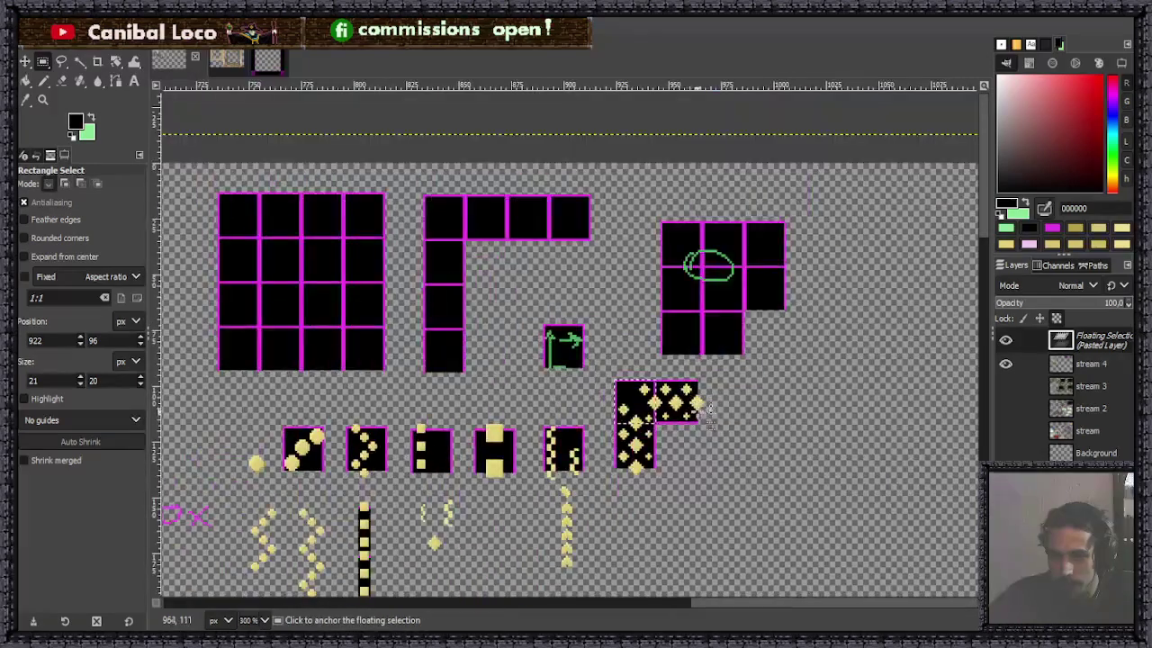
scroll(653, 434, "down", 1, "ctrl")
scroll(662, 423, "up", 6, "ctrl")
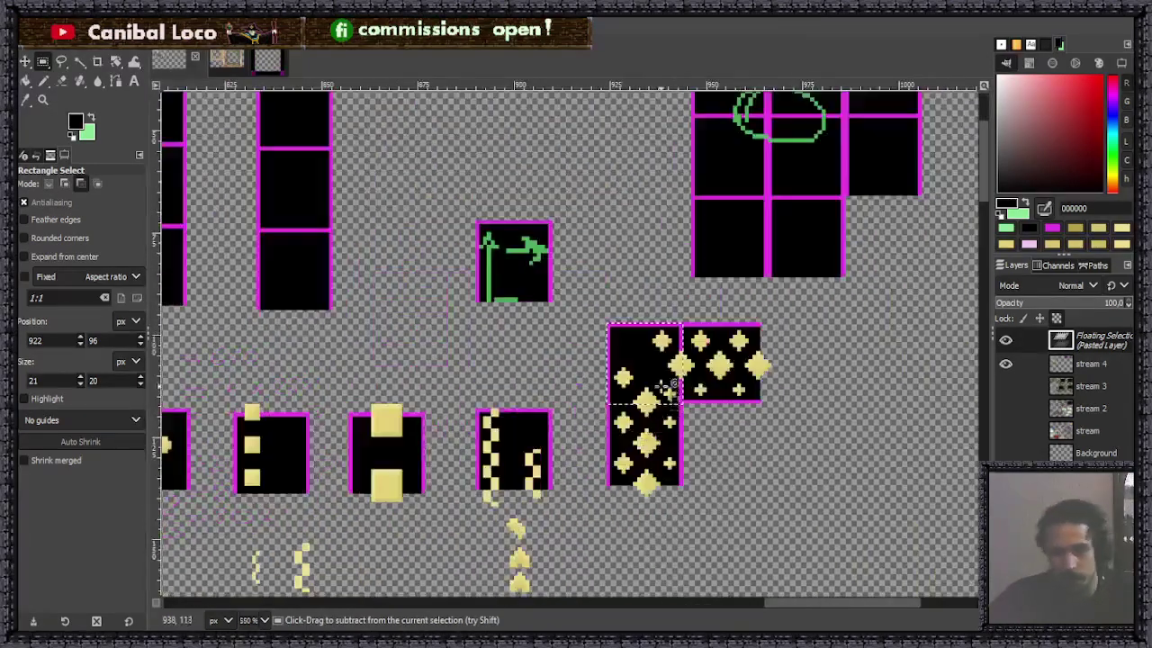
scroll(667, 421, "down", 4, "ctrl")
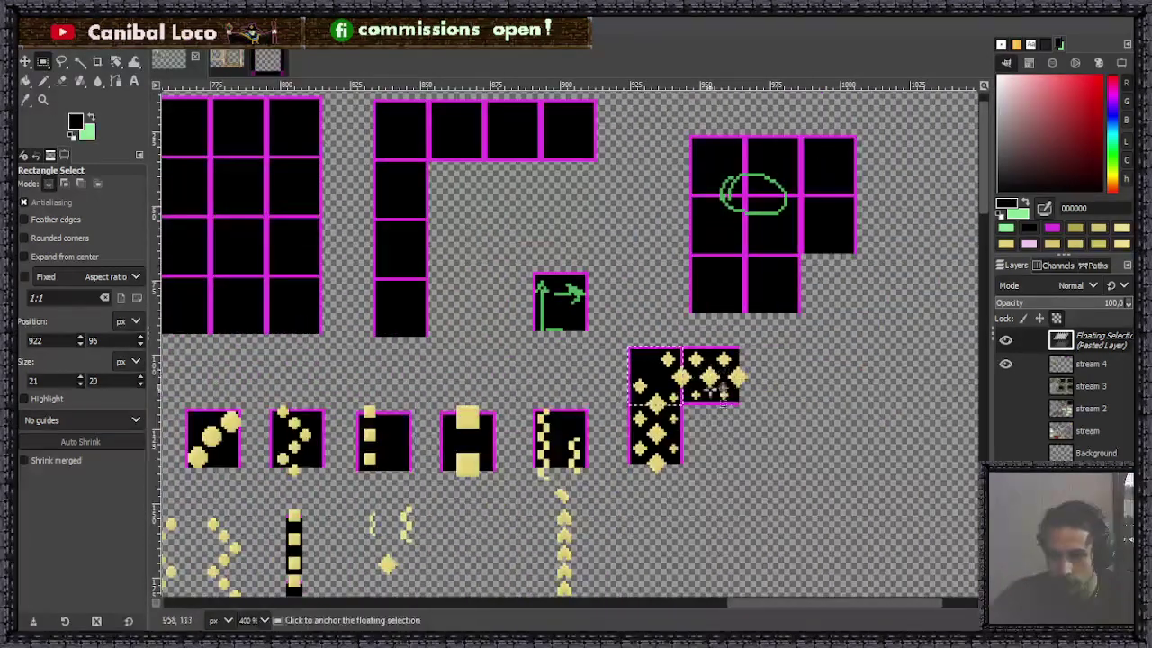
scroll(673, 414, "up", 4, "ctrl")
scroll(671, 412, "up", 1, "ctrl")
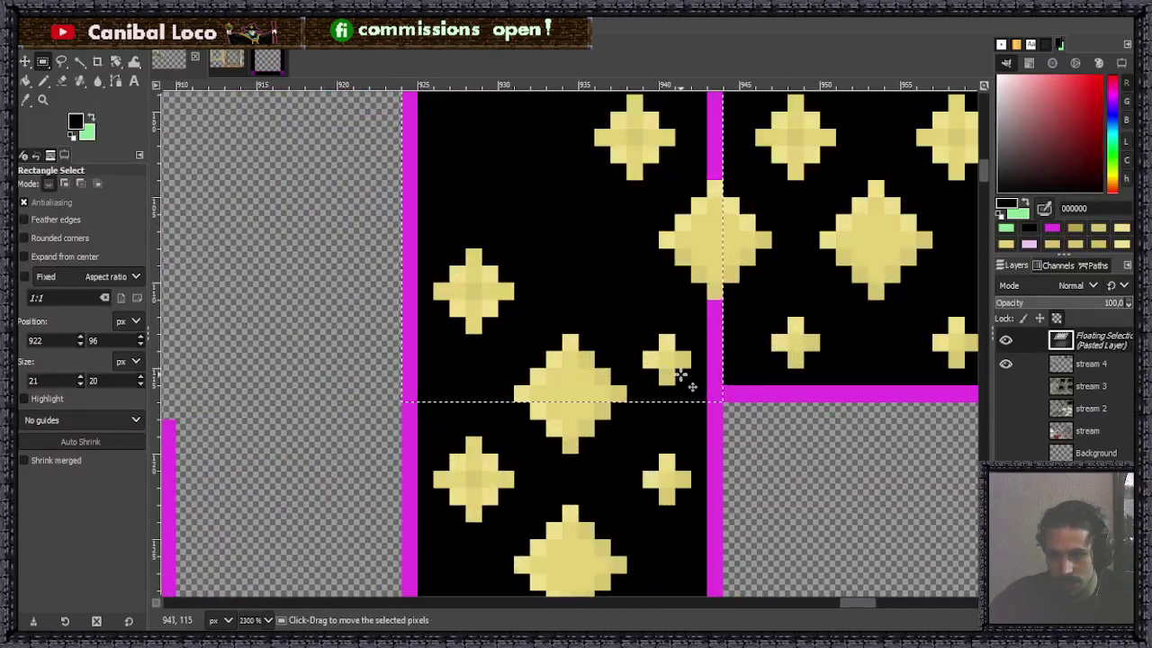
Move the floating corner tile 1 px back left and up, restoring the gap to both diamond tiles, and anchor it.
key("Left")
key("Up")
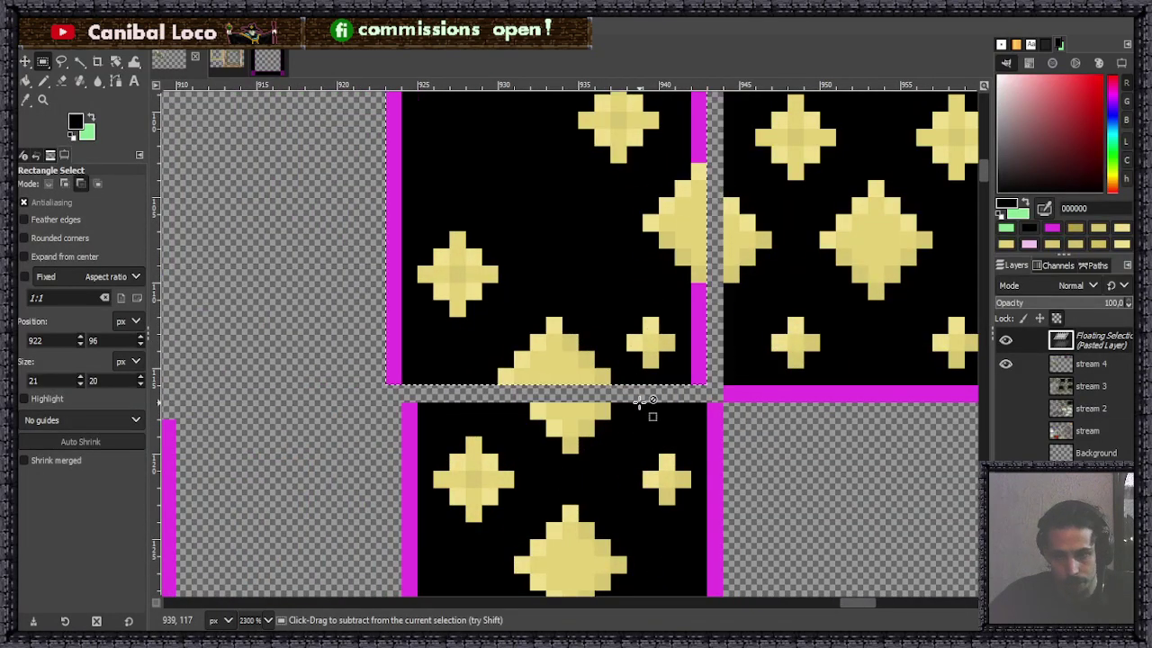
left_click(709, 467)
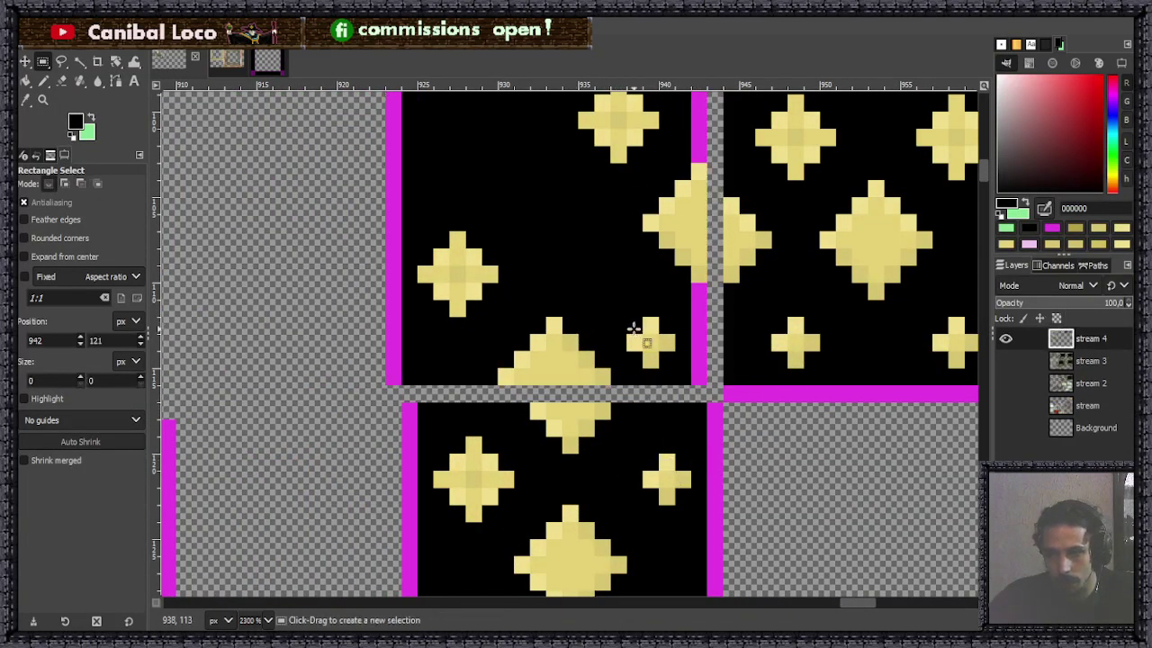
Paint over the small yellow plus in the corner tile's lower-right area with black using the 1-pixel Pencil.
scroll(625, 326, "up", 2, "ctrl")
key("n")
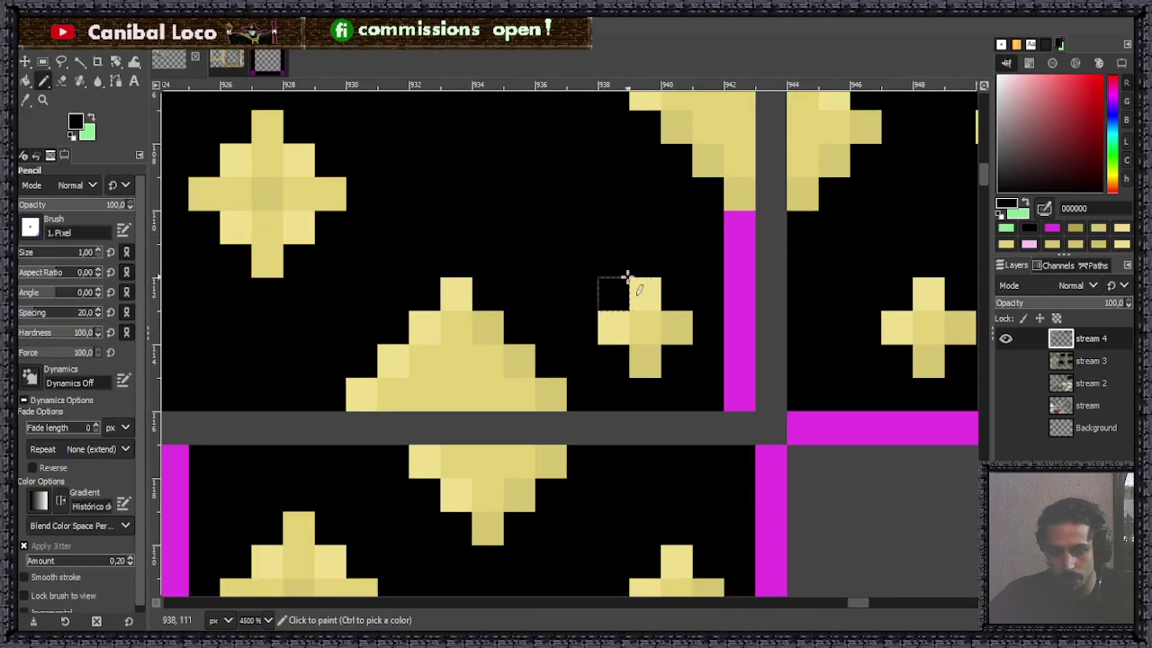
mouse_move(614, 328)
left_mouse_down()
mouse_move(632, 337)
mouse_move(655, 326)
left_mouse_up()
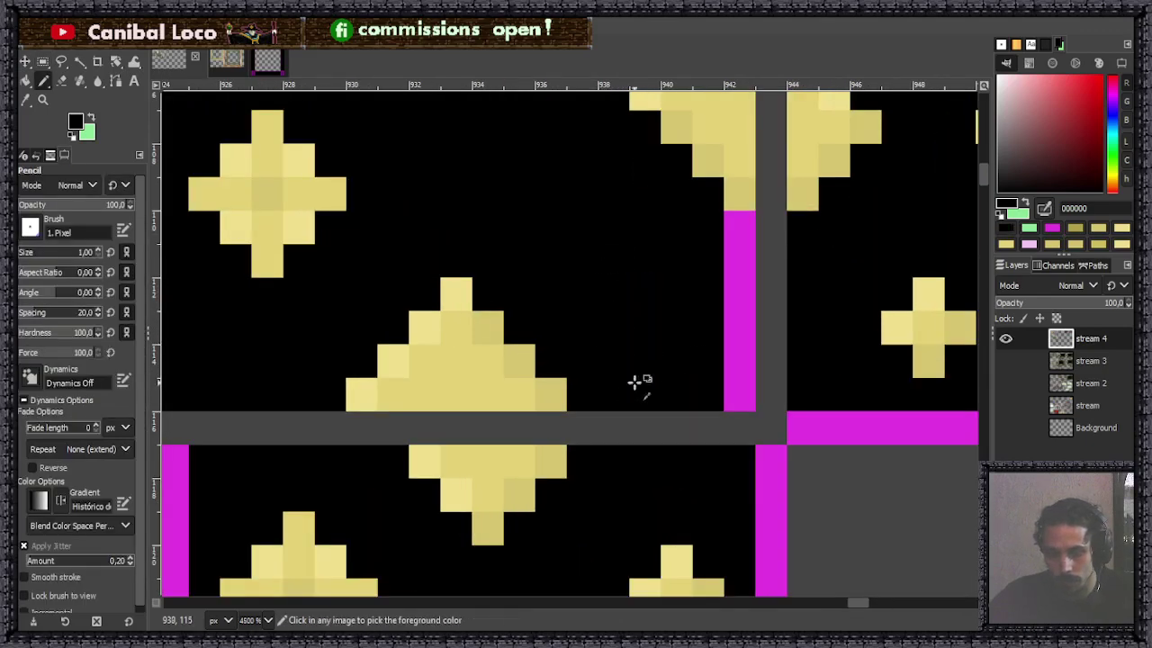
Copy the 3 × 3 px upper small plus of the vertical tile and paste it into the middle of the corner tile.
scroll(635, 378, "down", 3, "ctrl")
key("r")
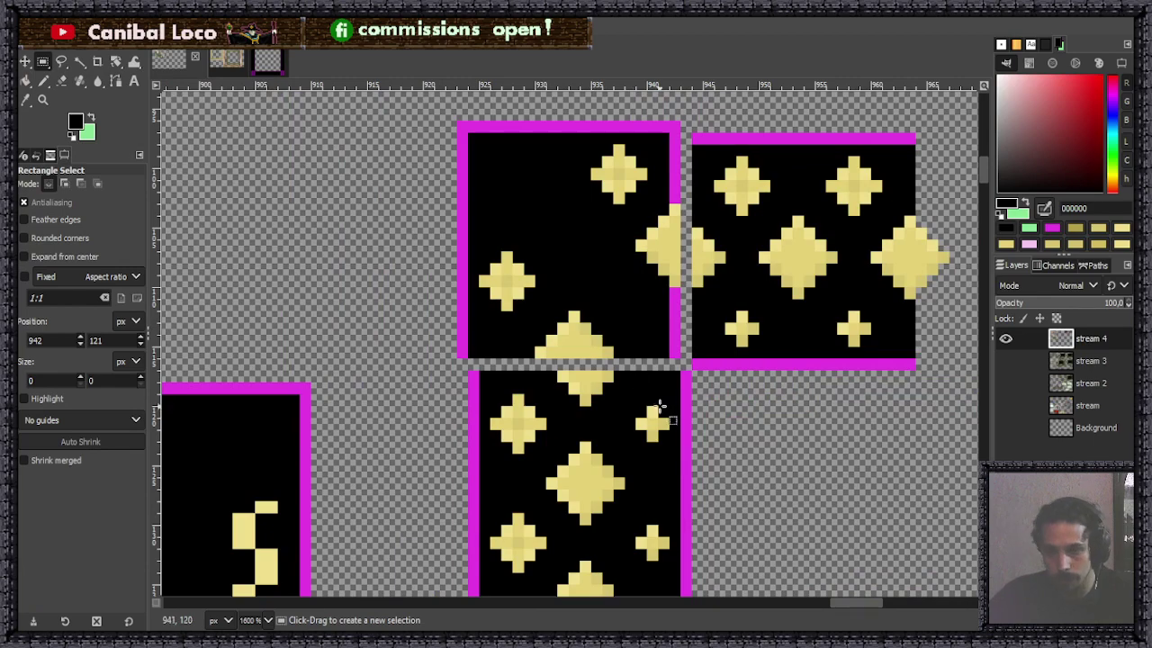
left_click_drag(640, 413, 666, 439)
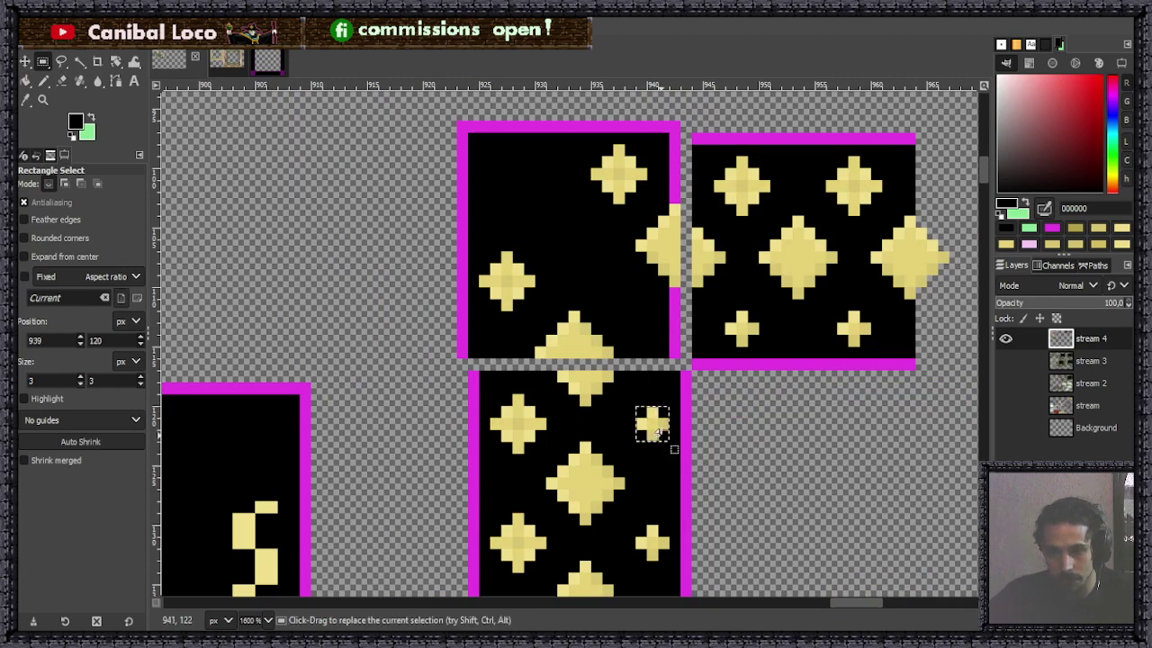
key("ctrl+c")
left_click(558, 276)
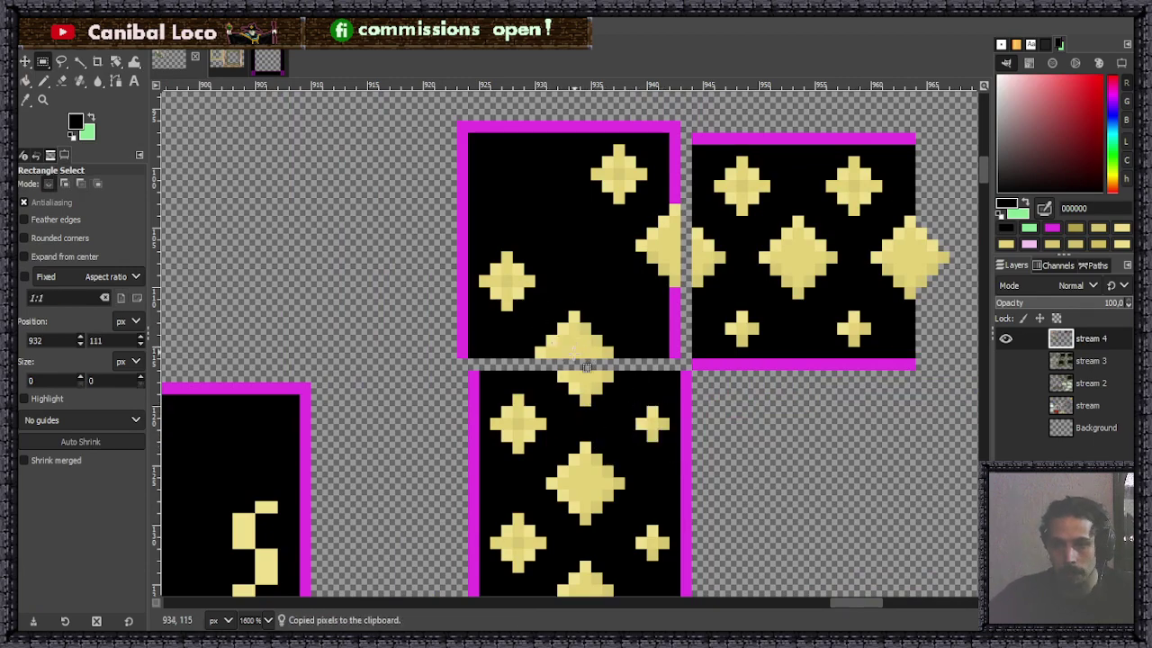
scroll(556, 310, "up", 2)
scroll(511, 351, "up", 3, "ctrl")
key("ctrl+v")
left_click_drag(575, 324, 607, 353)
scroll(609, 353, "down", 4, "ctrl")
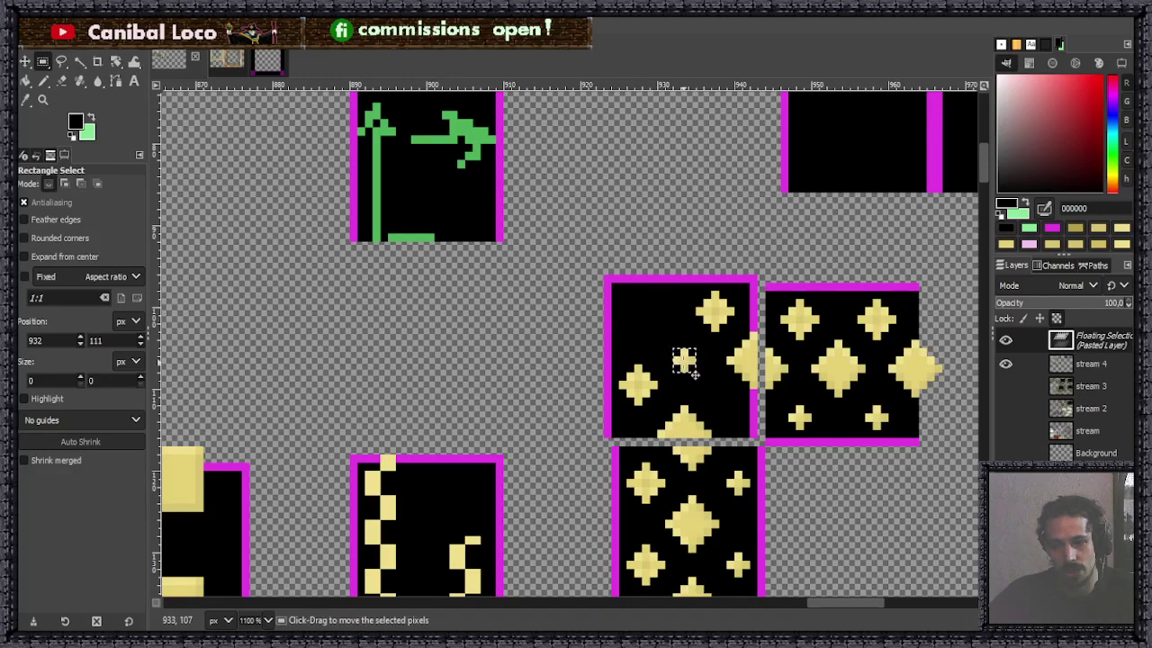
Try a second copy of the small plus in the corner tile's upper-left area, move it outside the tile and anchor it.
left_click_drag(692, 374, 655, 328)
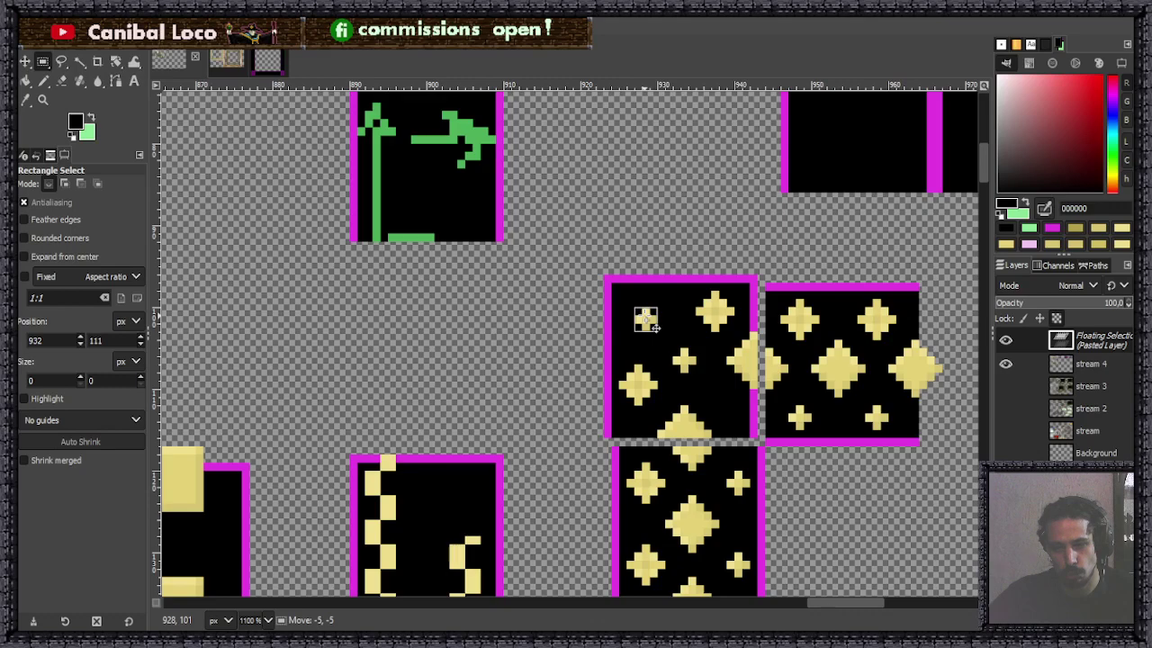
left_click_drag(646, 319, 558, 318)
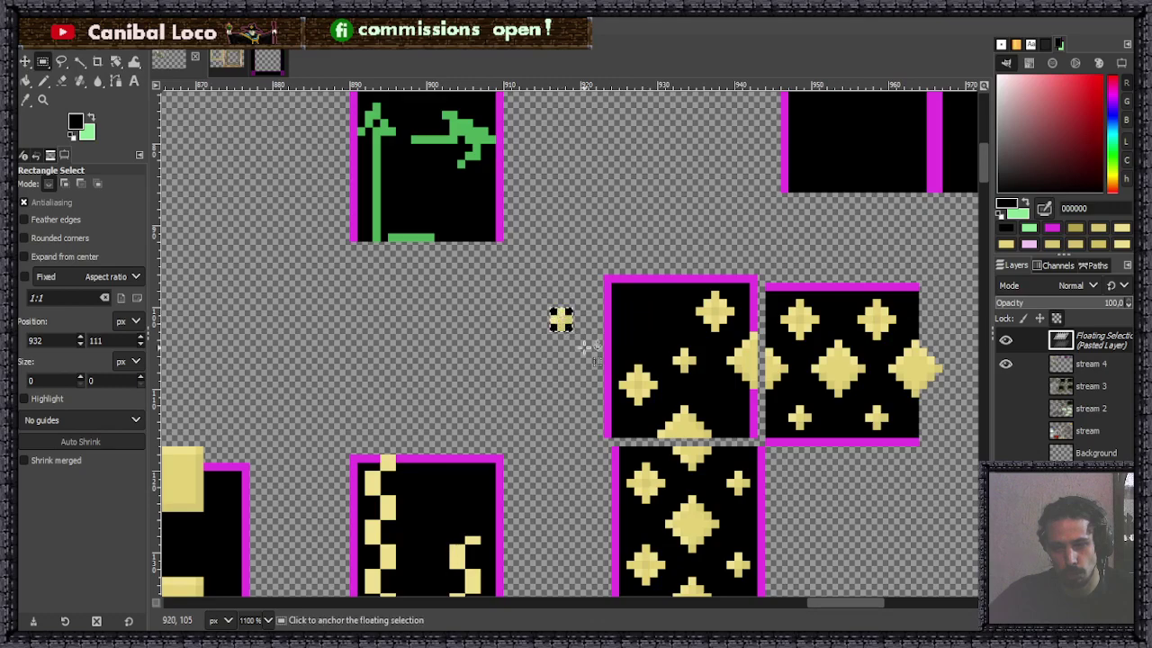
left_click(578, 379)
Check the corner tile's pattern beside the other ornament tiles and save the image.
scroll(592, 328, "down", 4)
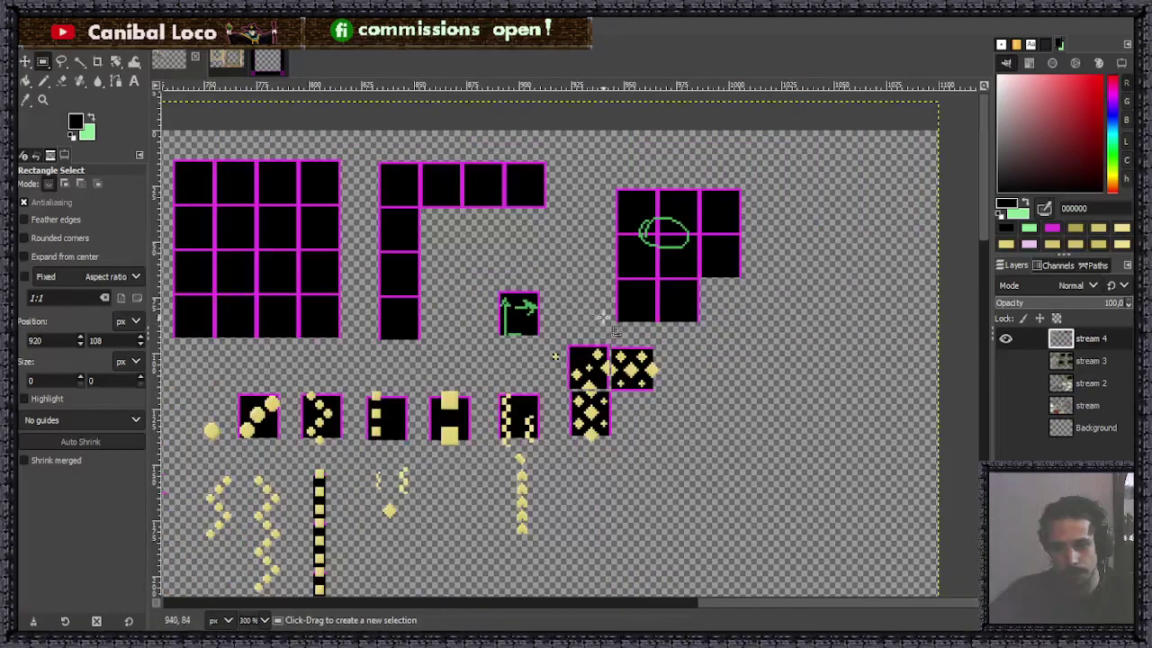
scroll(608, 370, "up", 4)
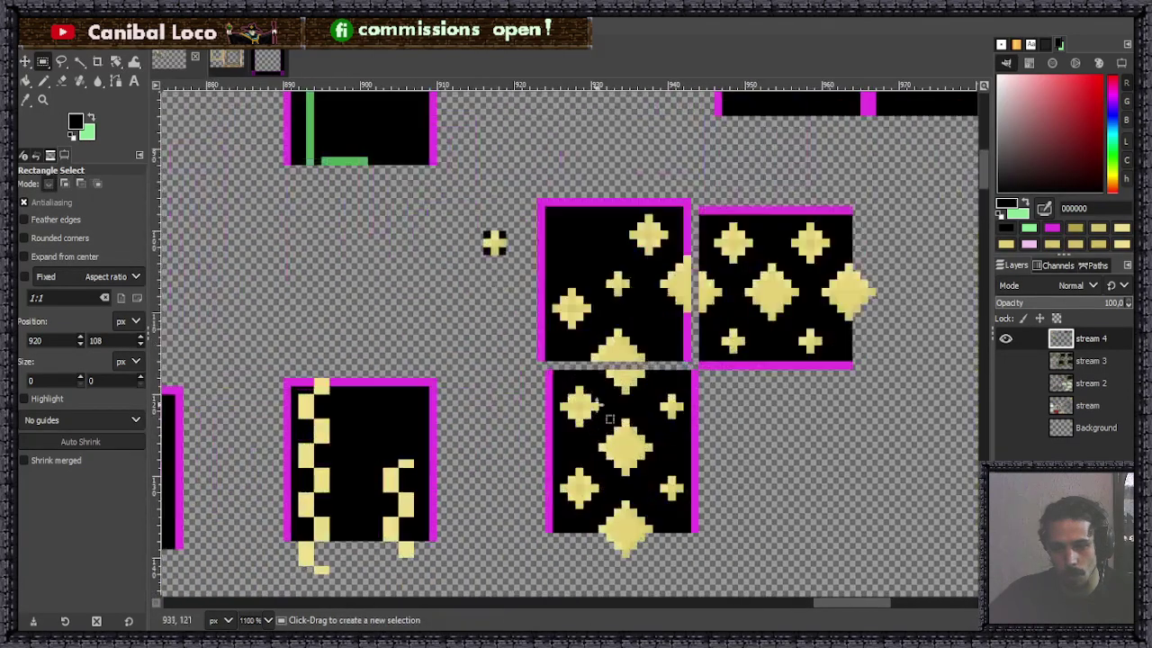
key("ctrl+s")
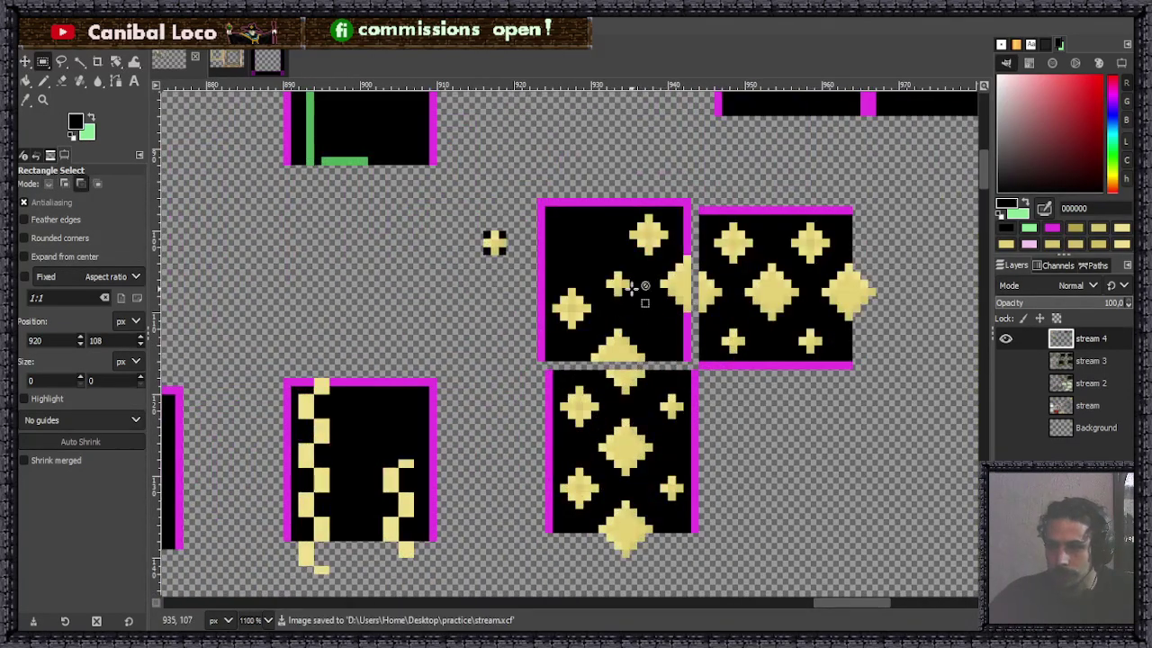
Examine how the corner tile's diamonds and plus line up with the vertical tile, marking off the vertical tile's upper rows with temporary selections.
scroll(653, 292, "up", 2)
scroll(601, 286, "down", 7)
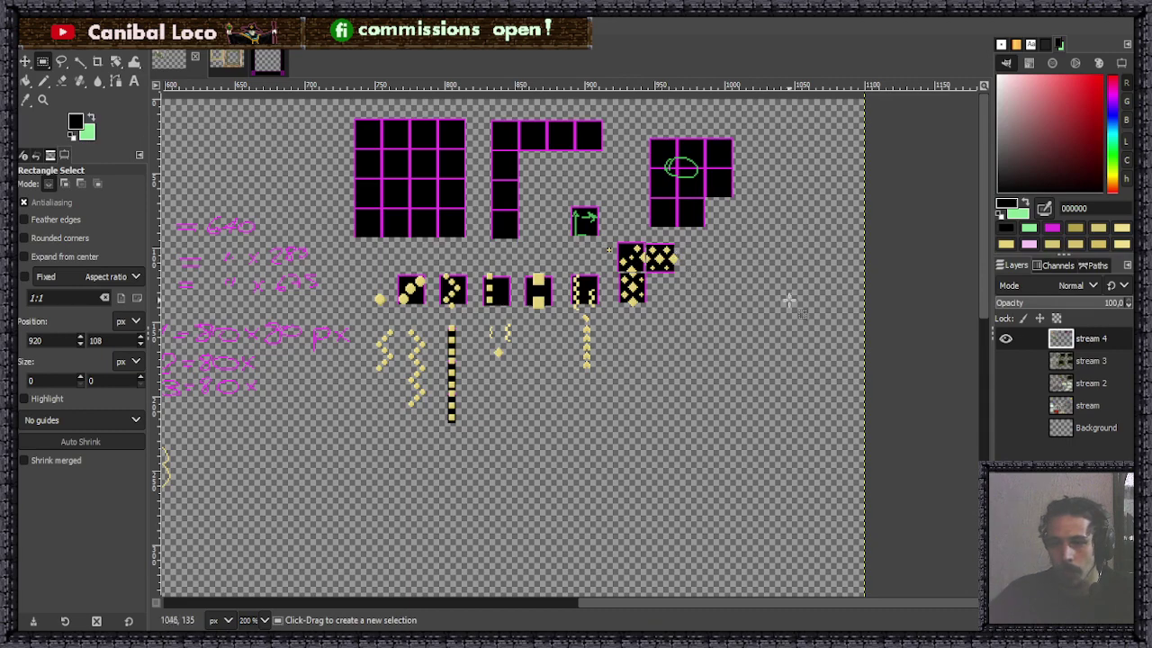
scroll(686, 292, "up", 3)
scroll(673, 279, "up", 2)
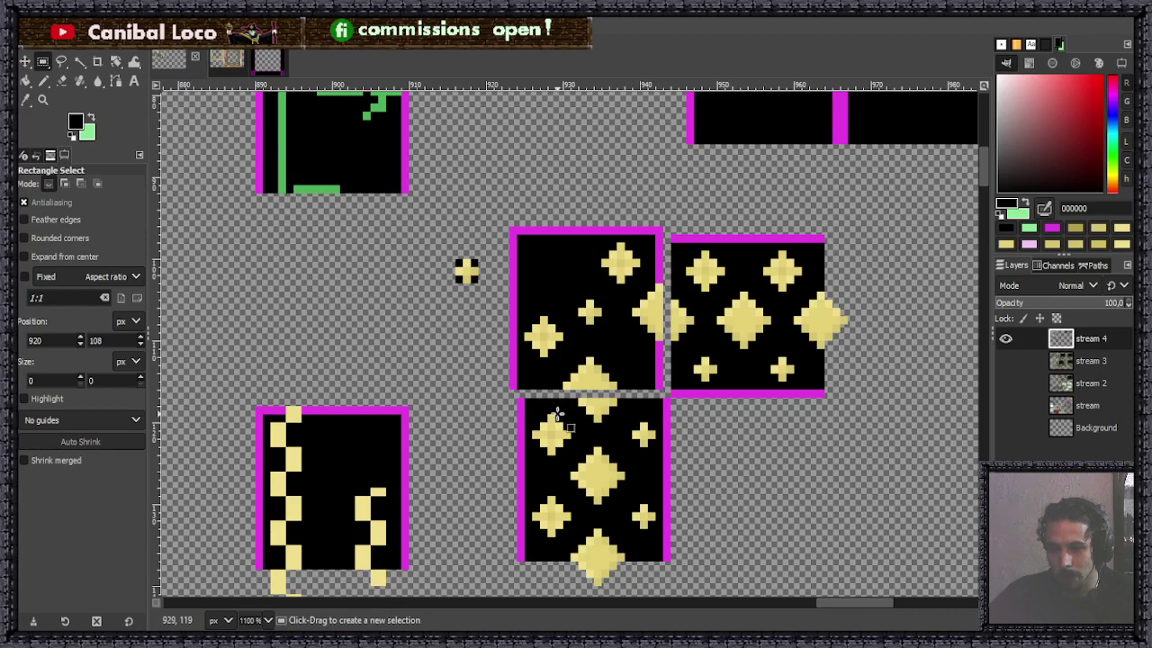
left_click_drag(519, 399, 683, 459)
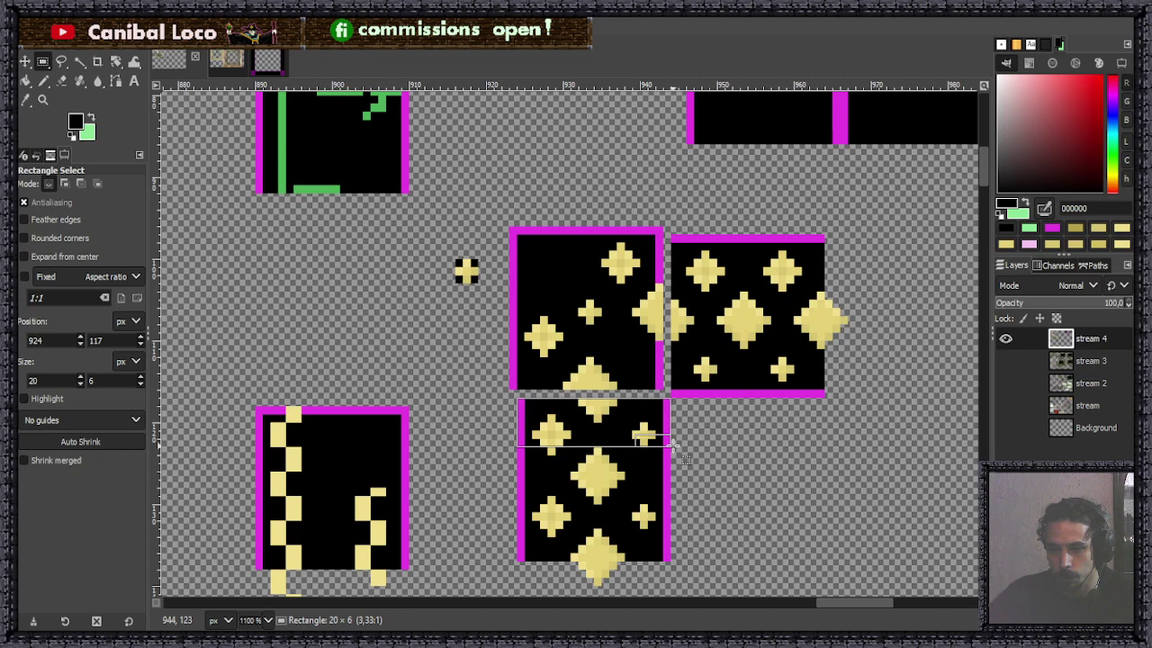
left_click_drag(684, 459, 684, 459)
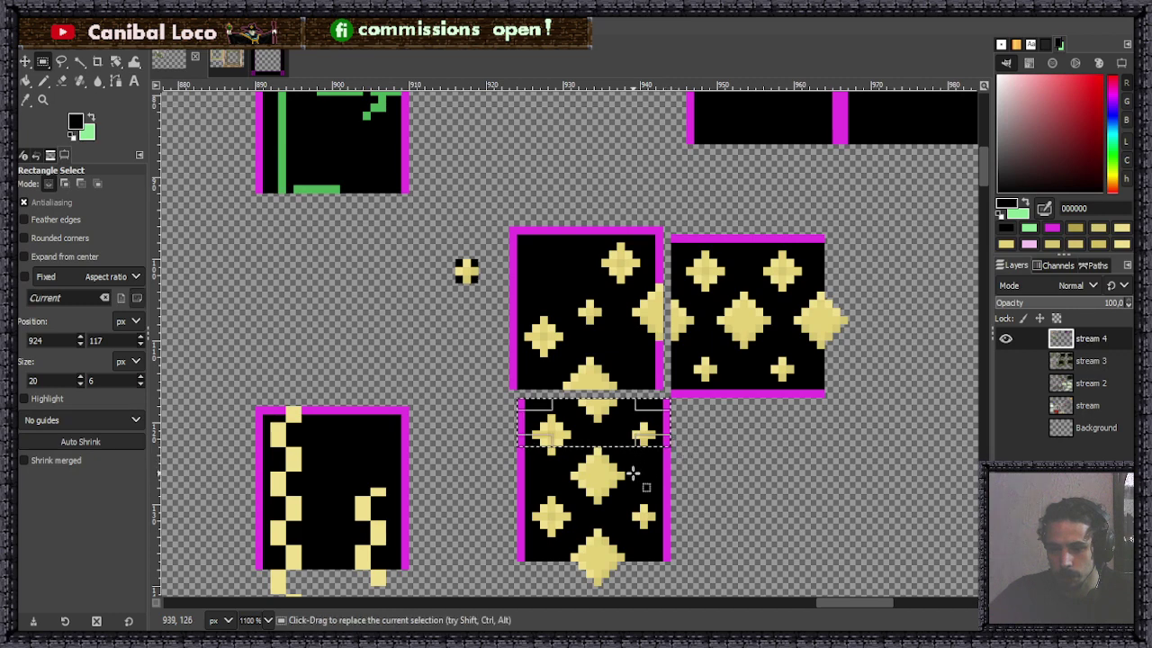
left_click(518, 445)
left_click_drag(518, 446, 606, 464)
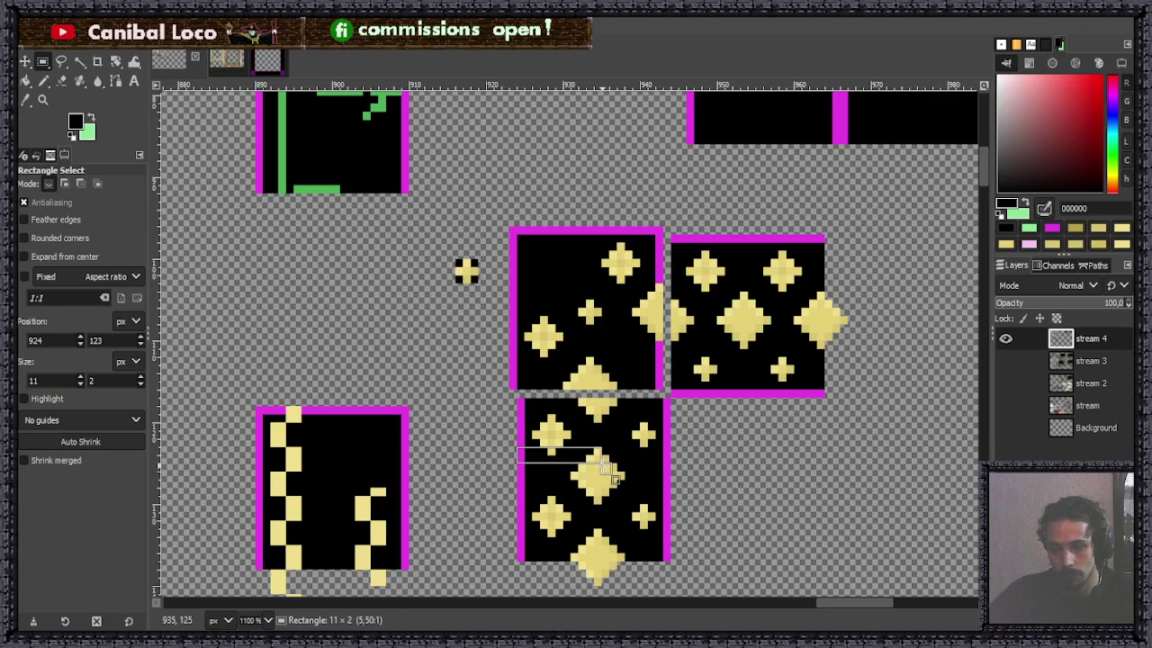
left_click(631, 467)
scroll(638, 462, "down", 4)
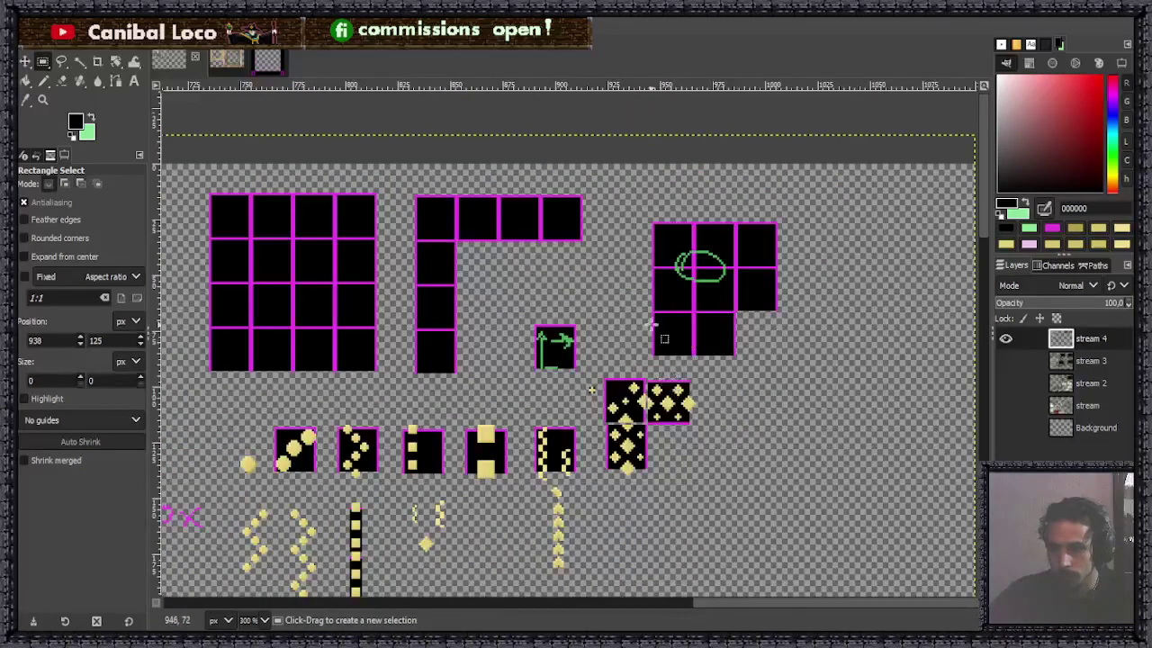
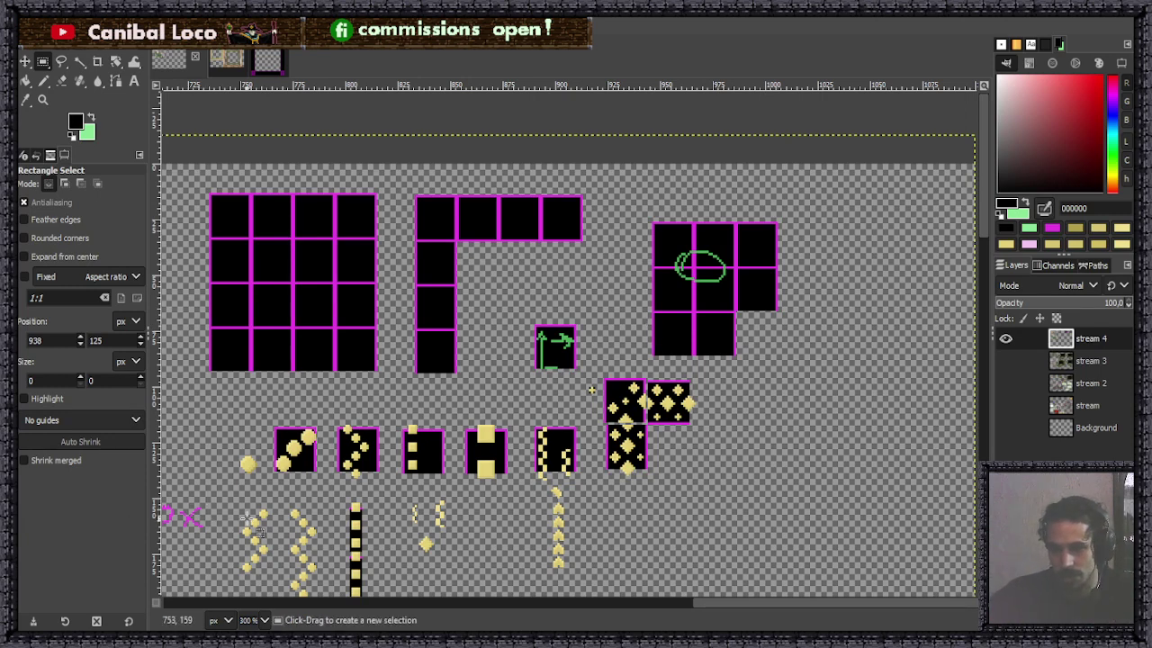
scroll(630, 403, "up", 4)
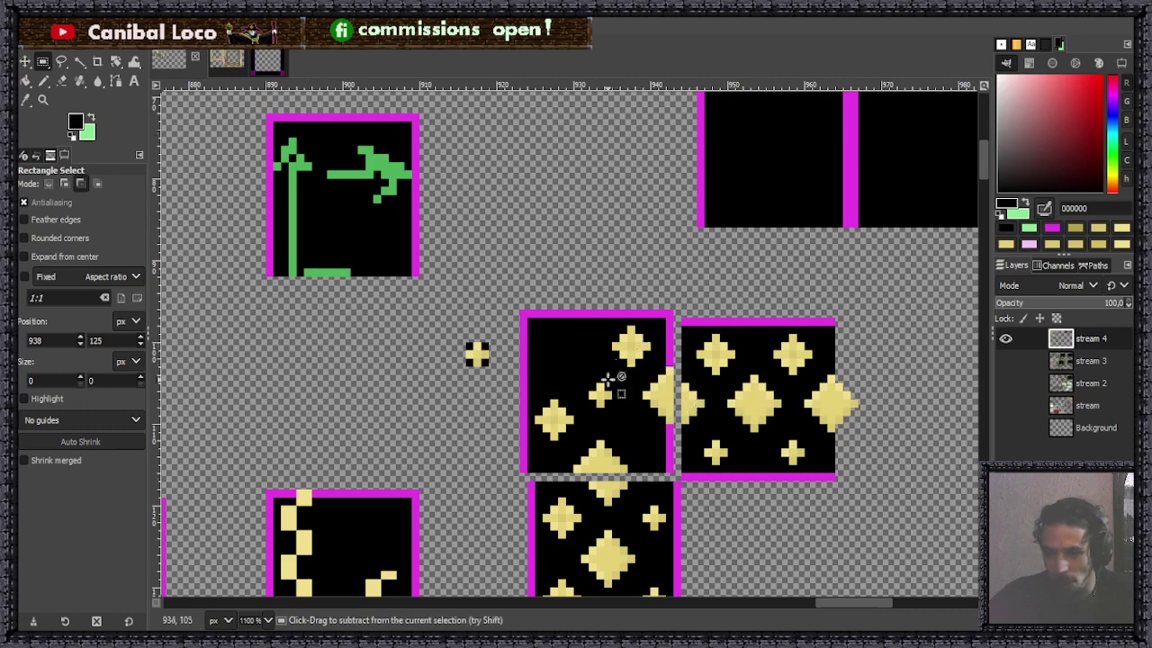
scroll(612, 381, "up", 2)
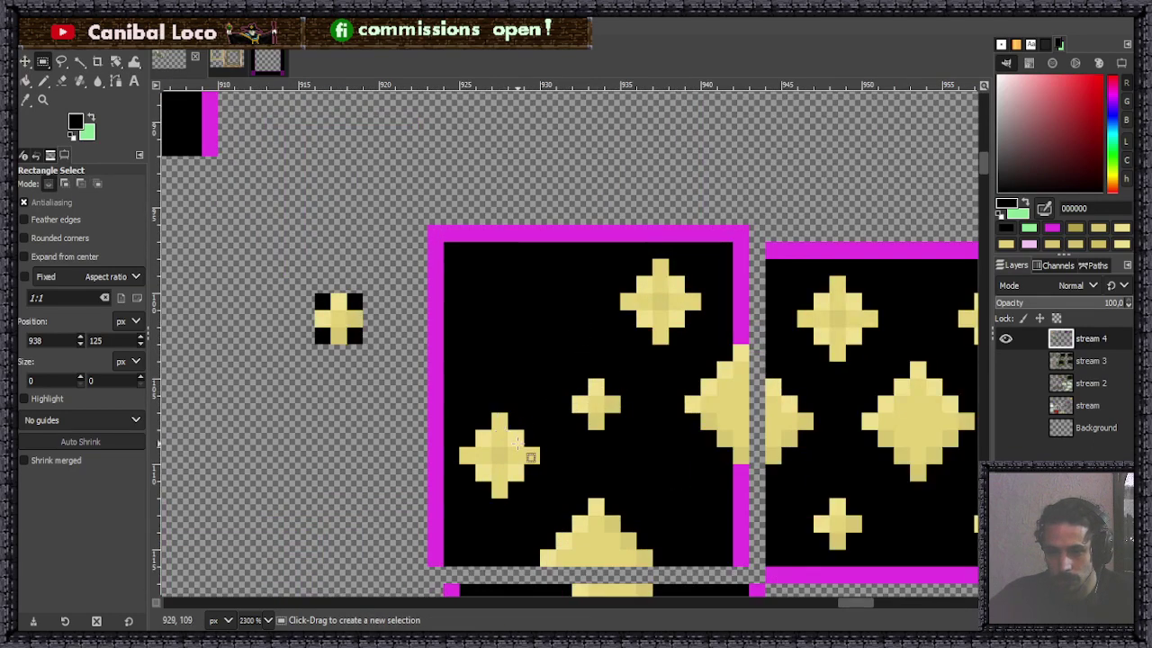
scroll(531, 457, "down", 4)
scroll(572, 396, "up", 2)
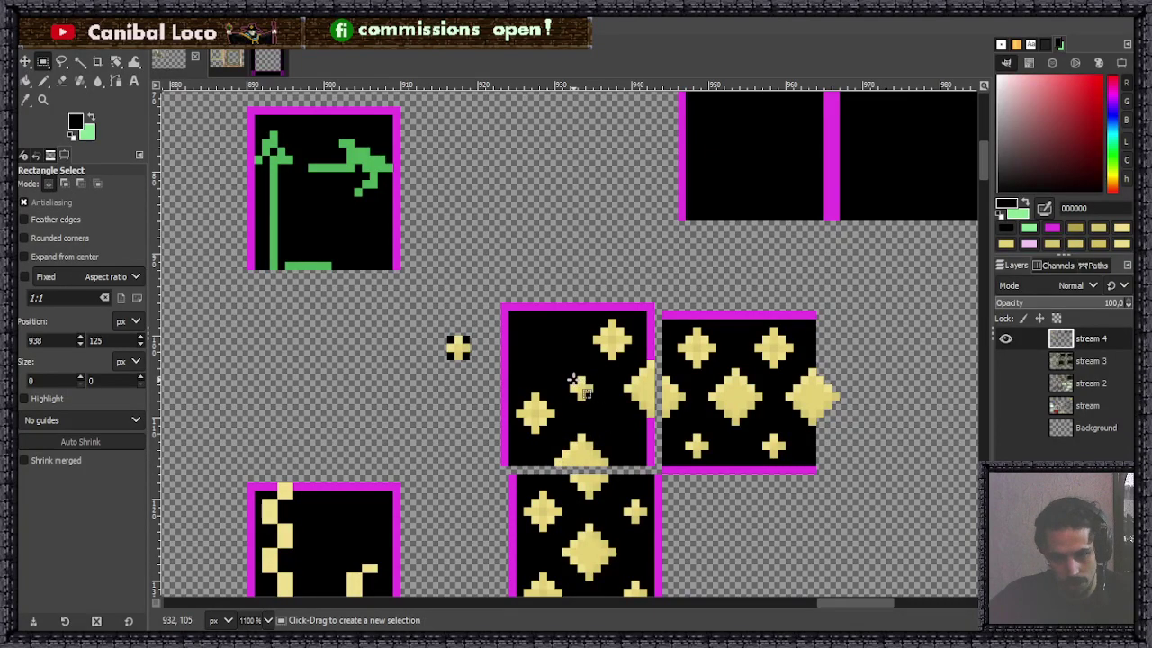
Copy the 5 × 5 px diamond from the corner tile's upper right, paste it level in the upper-left corner and anchor it.
key("n")
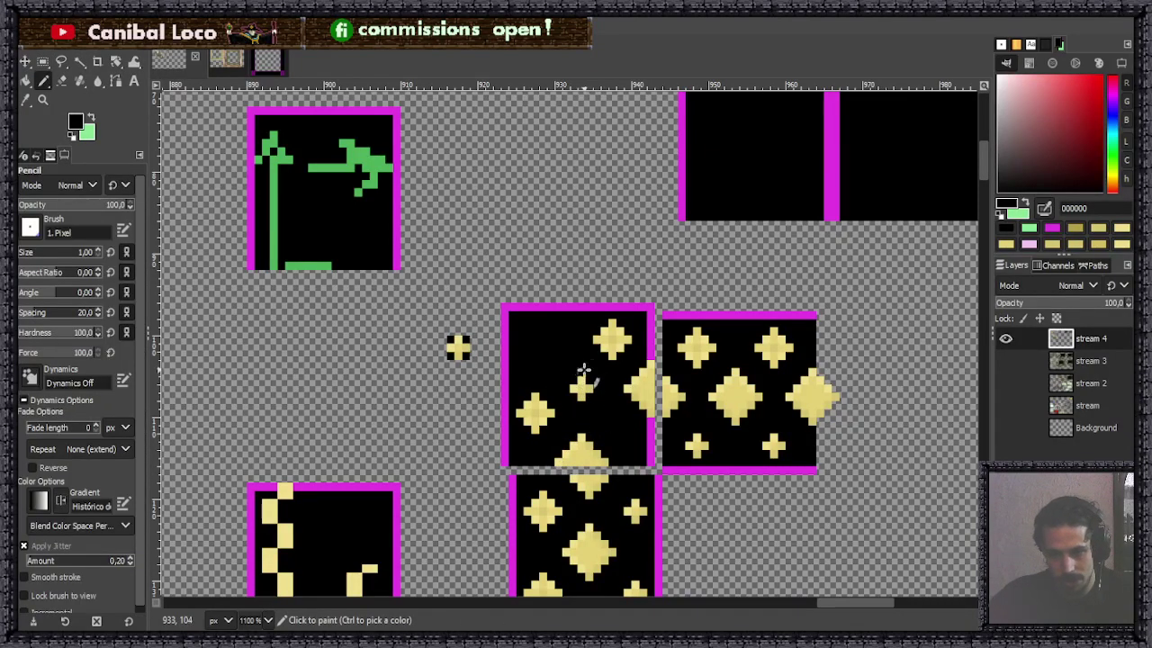
scroll(578, 386, "up", 3)
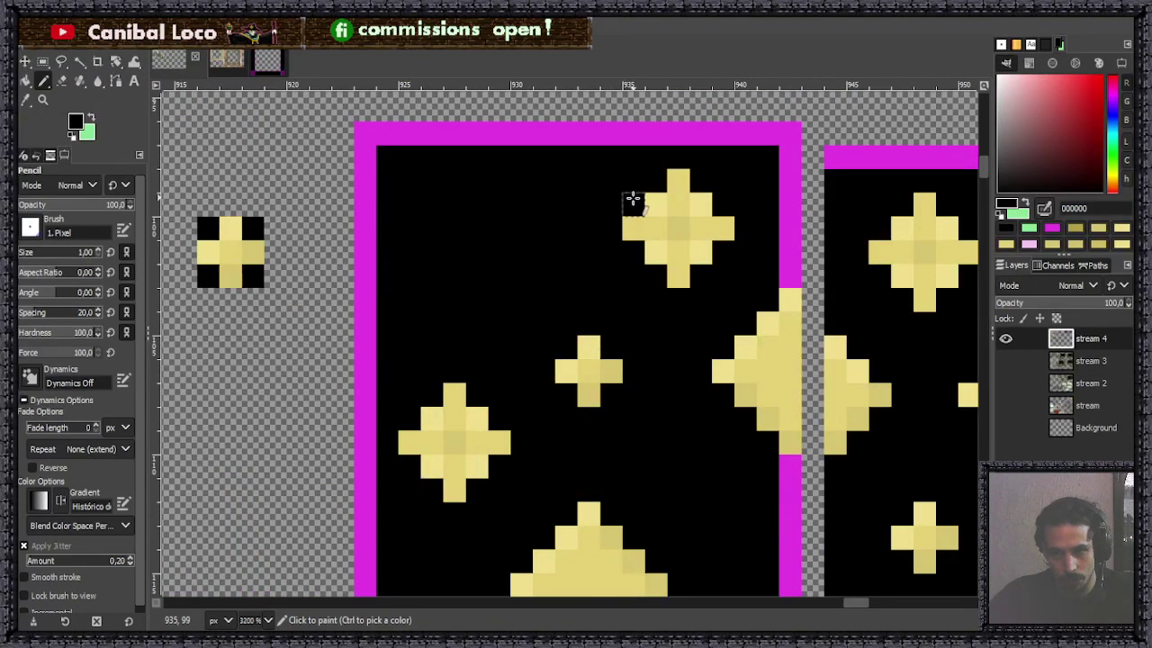
key("r")
left_click_drag(622, 168, 733, 288)
key("ctrl+c")
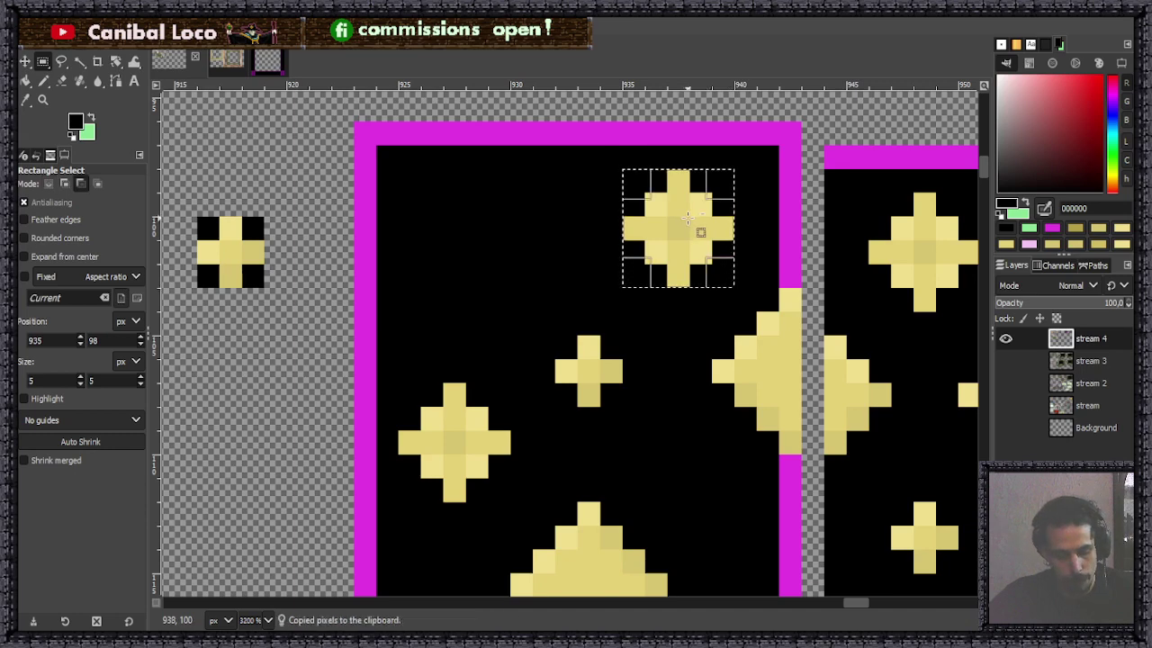
key("ctrl+v")
left_click_drag(687, 256, 476, 267)
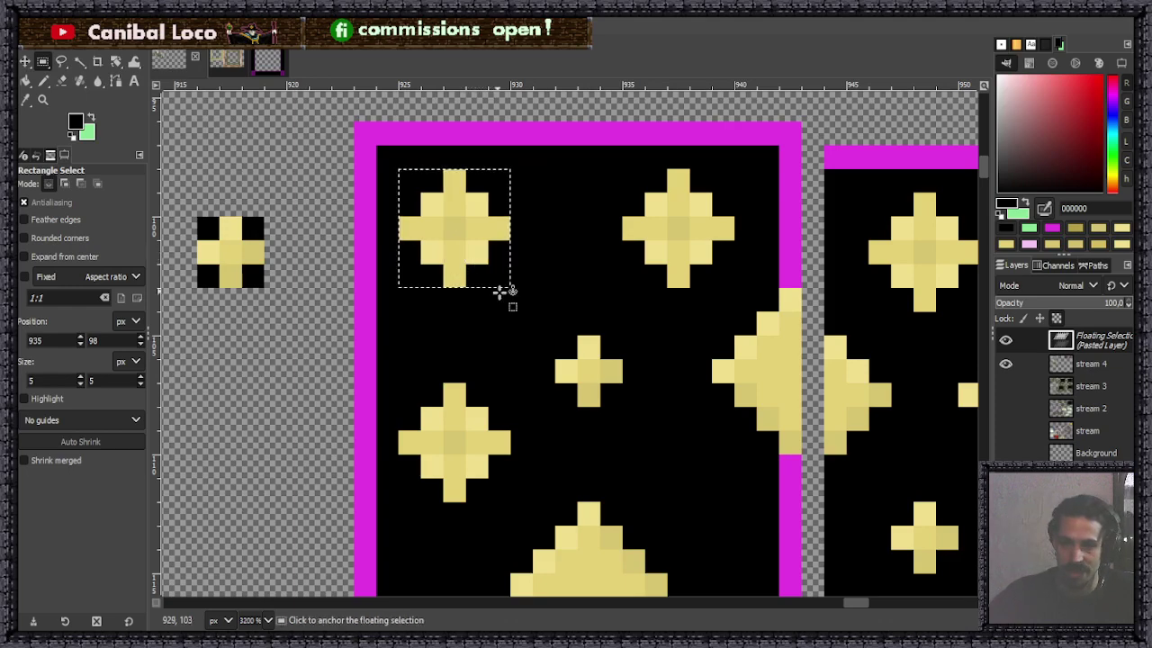
left_click(570, 329)
Cut the 20 × 20 px corner tile, repaste it 1 px right and down against both diamond tiles, and anchor it.
scroll(450, 311, "down", 5)
scroll(543, 323, "up", 4)
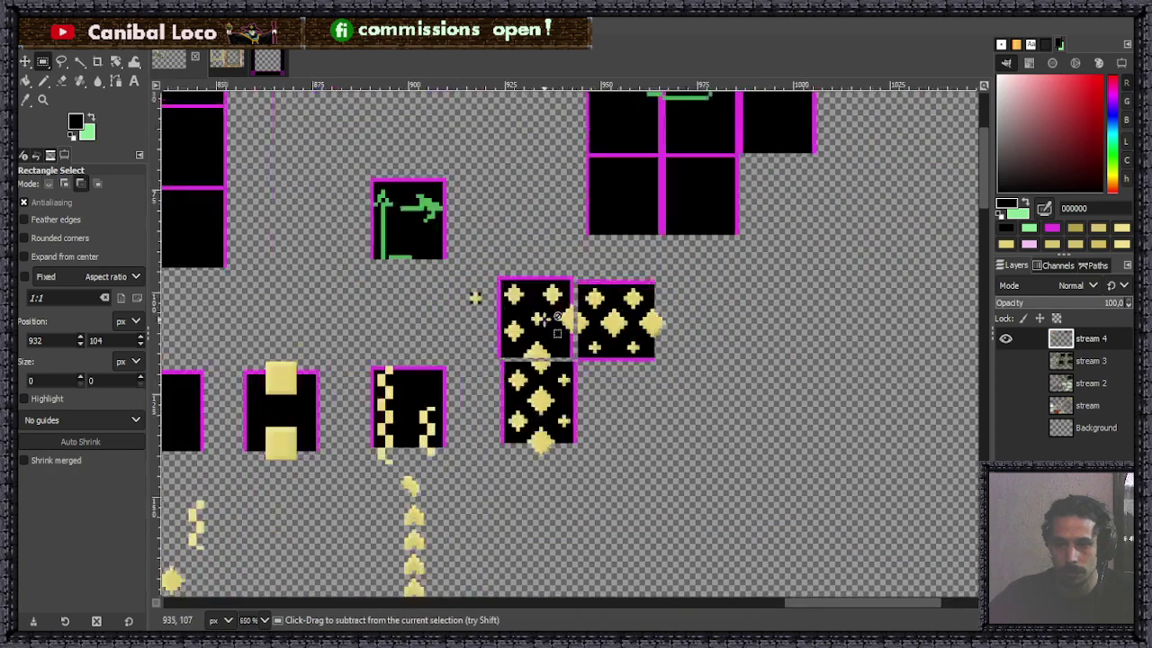
left_click_drag(454, 225, 608, 387)
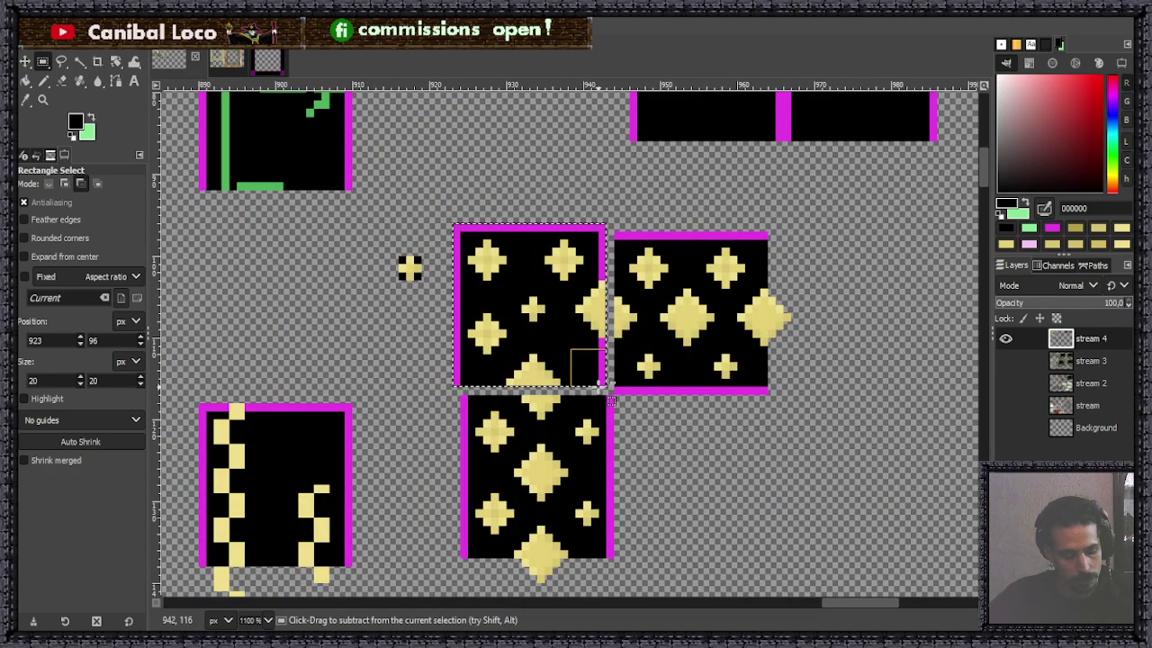
key("ctrl+x")
key("ctrl+v")
left_click_drag(573, 352, 581, 359)
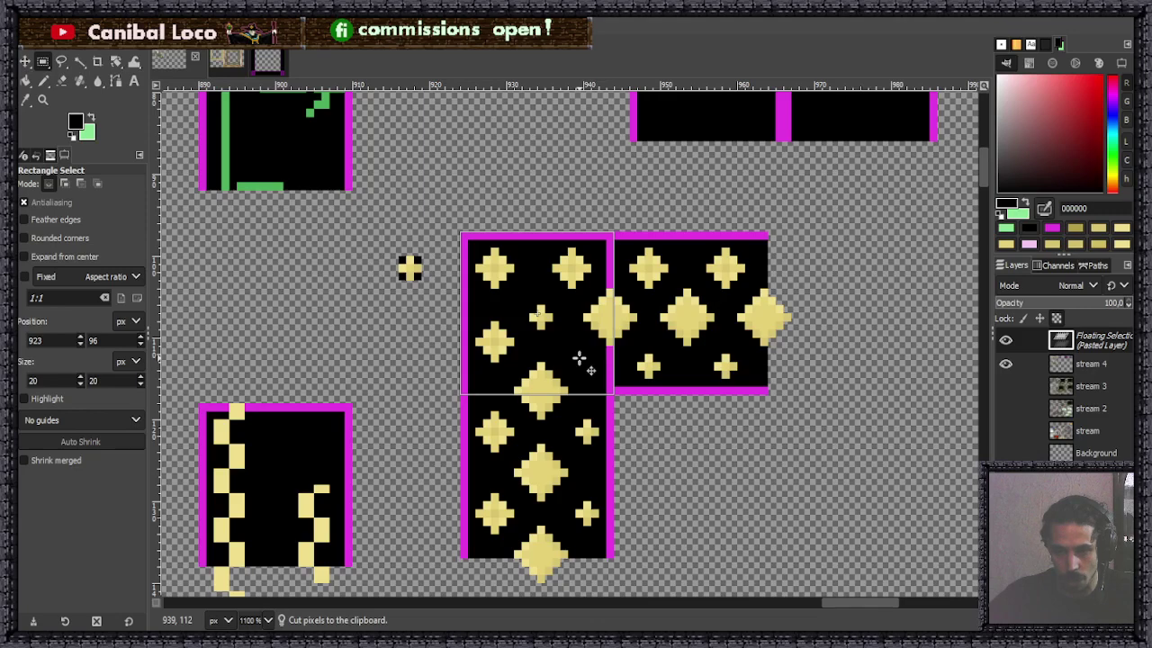
left_click(681, 439)
Review the joined L-shaped diamond pattern at a small scale and save the image.
key("2")
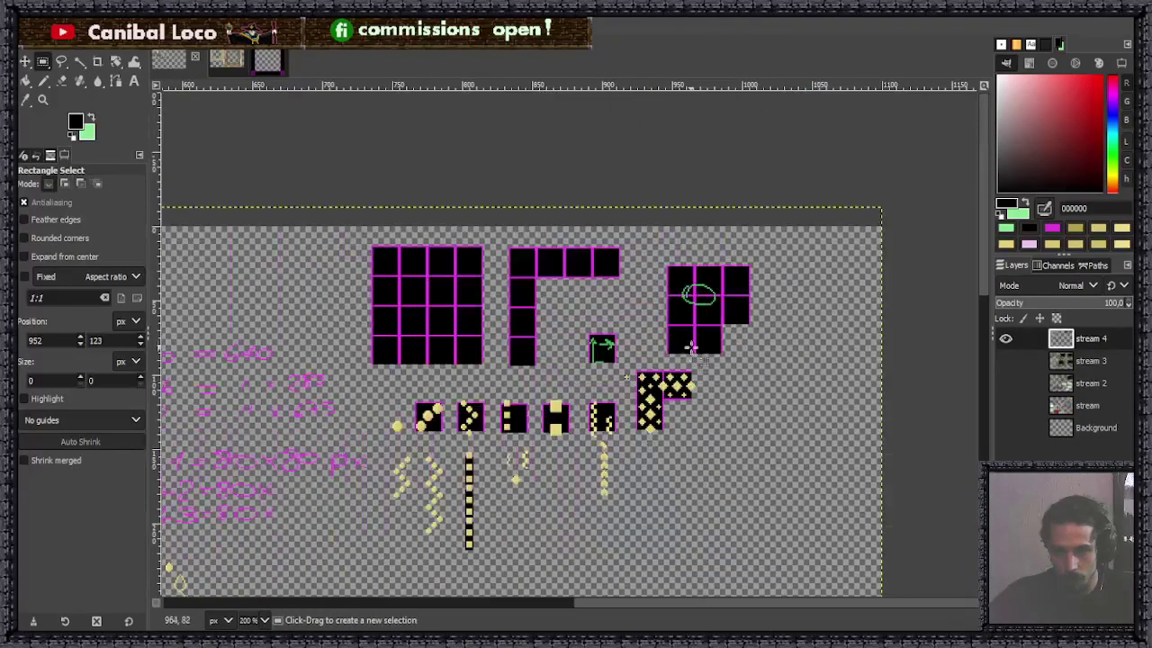
scroll(693, 356, "down", 3)
scroll(708, 396, "up", 3)
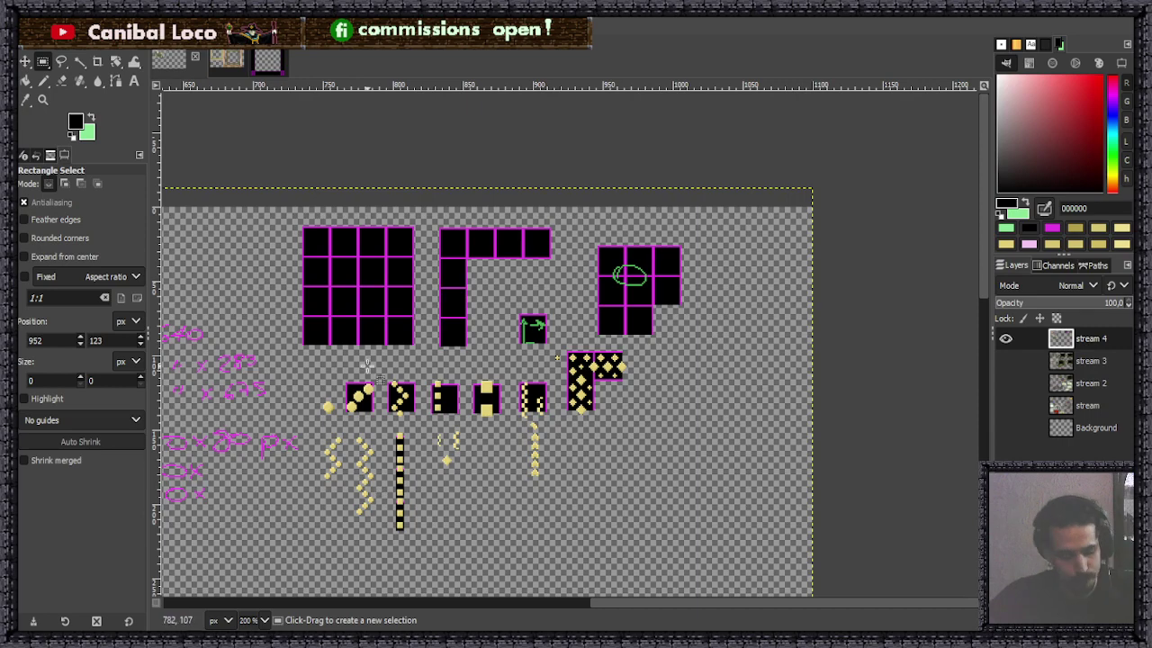
key("ctrl+s")
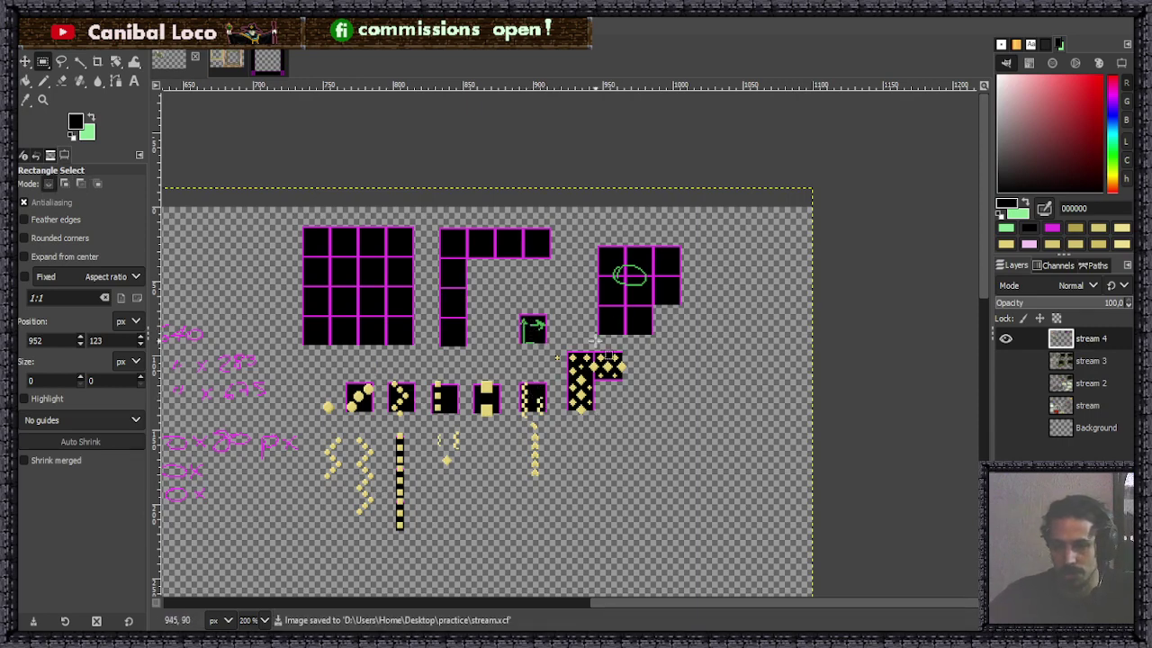
Delete the loose small plus beside the corner tile, clear the selection and check the joined tiles.
scroll(556, 357, "up", 6, "ctrl")
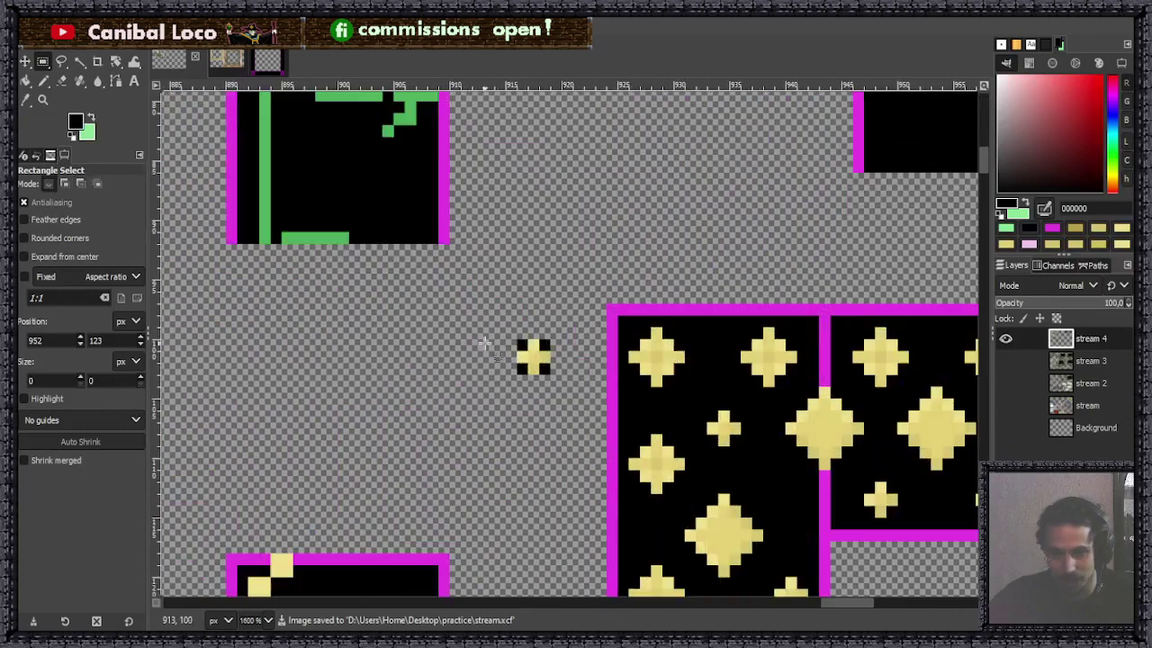
left_click_drag(496, 328, 550, 394)
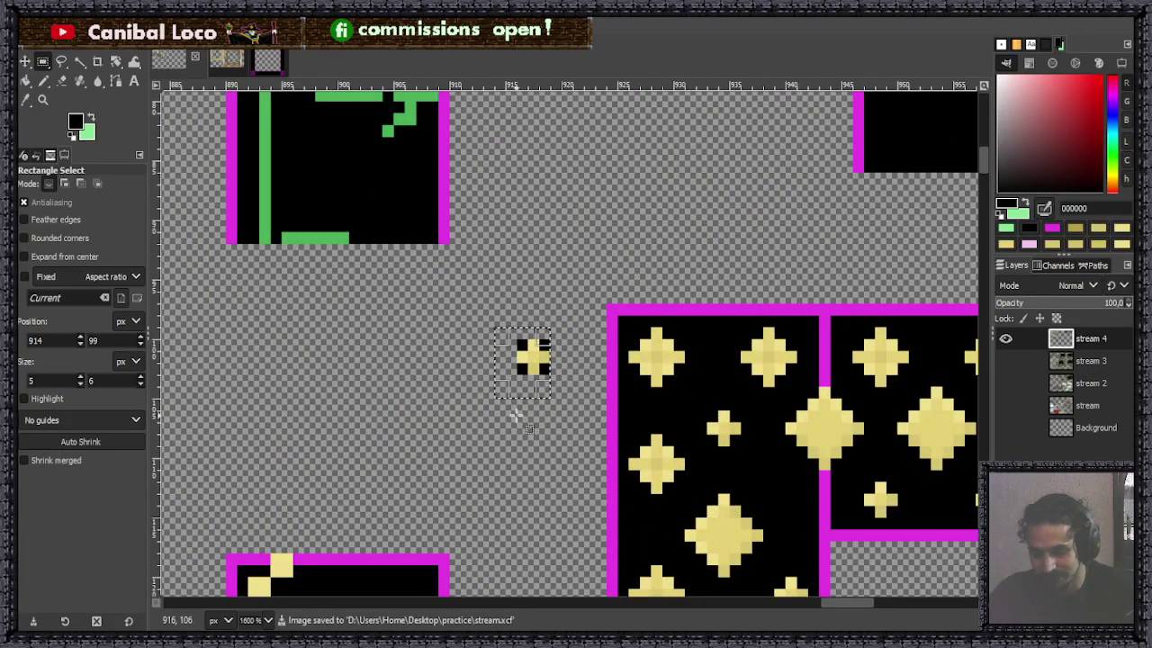
key("Delete")
left_click(585, 385)
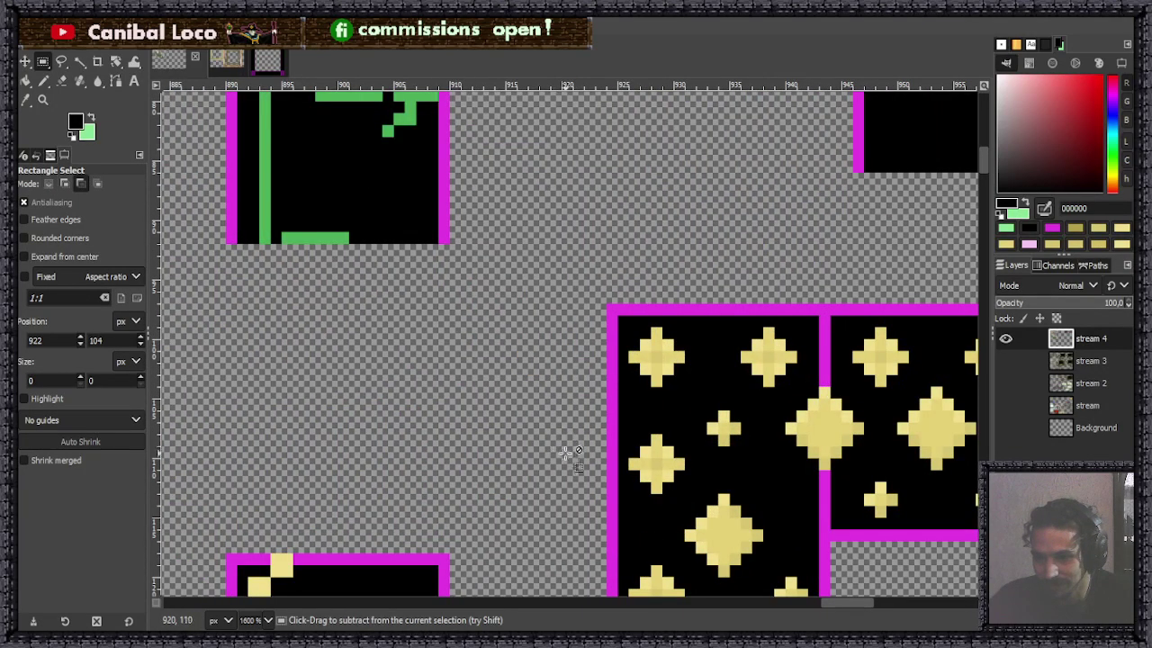
scroll(567, 446, "down", 3, "ctrl")
scroll(621, 446, "up", 3, "ctrl")
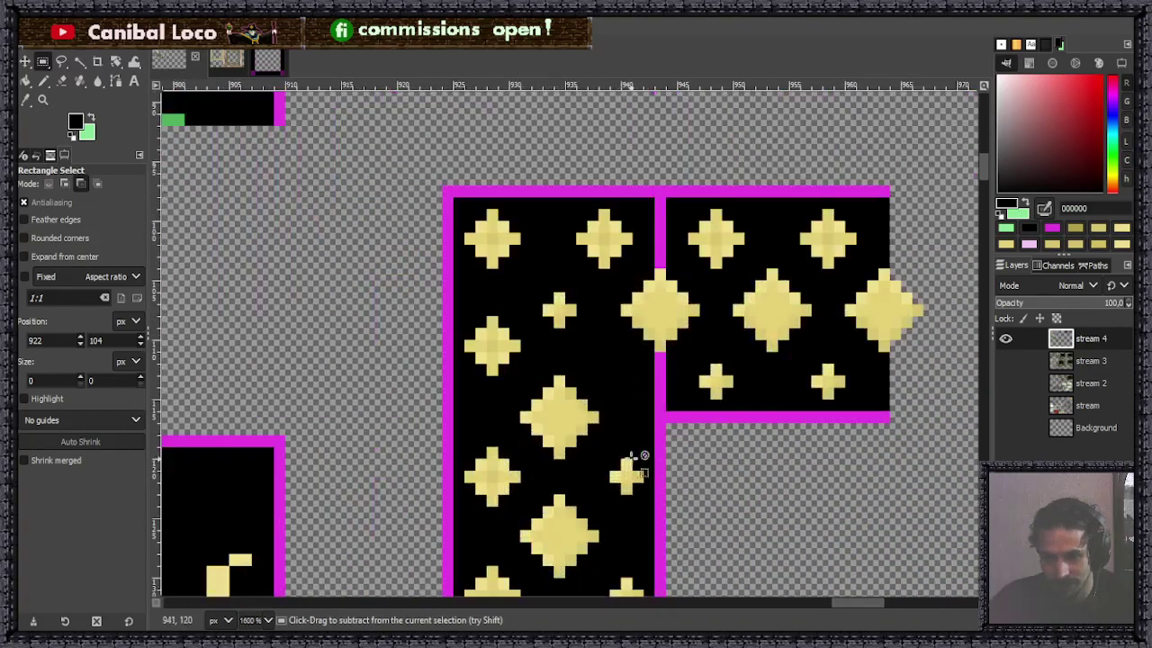
Outline the lower part of the vertical diamond tile with a 21 × 23 px selection, clear it and save the image.
left_click_drag(664, 423, 434, 576)
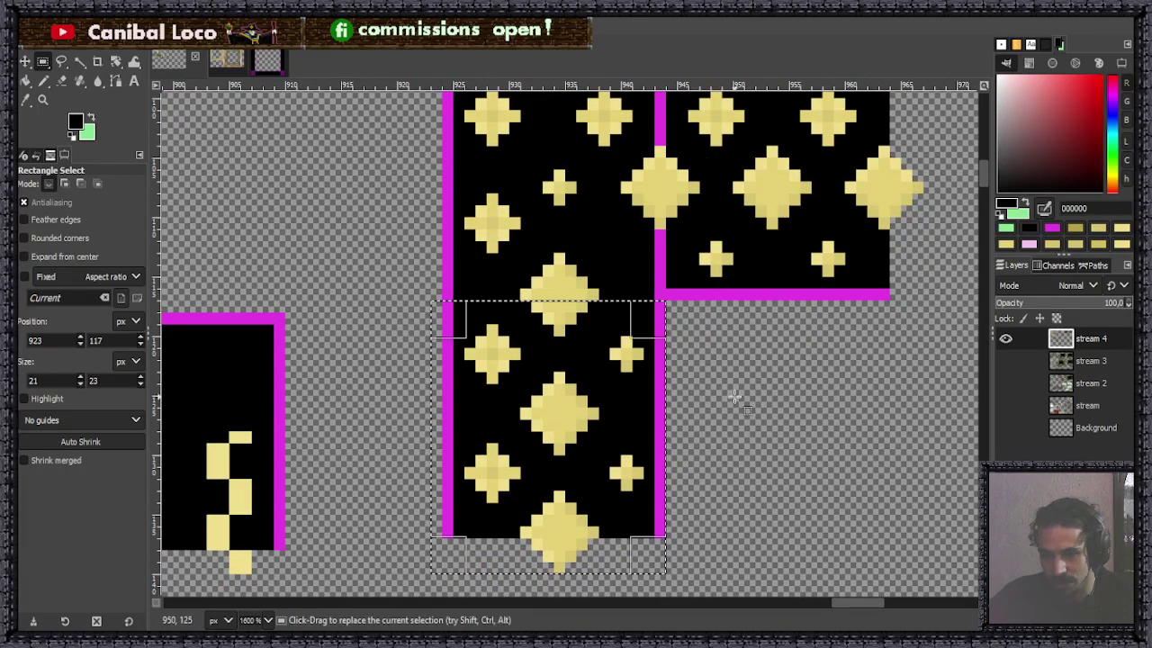
left_click(758, 429)
key("2")
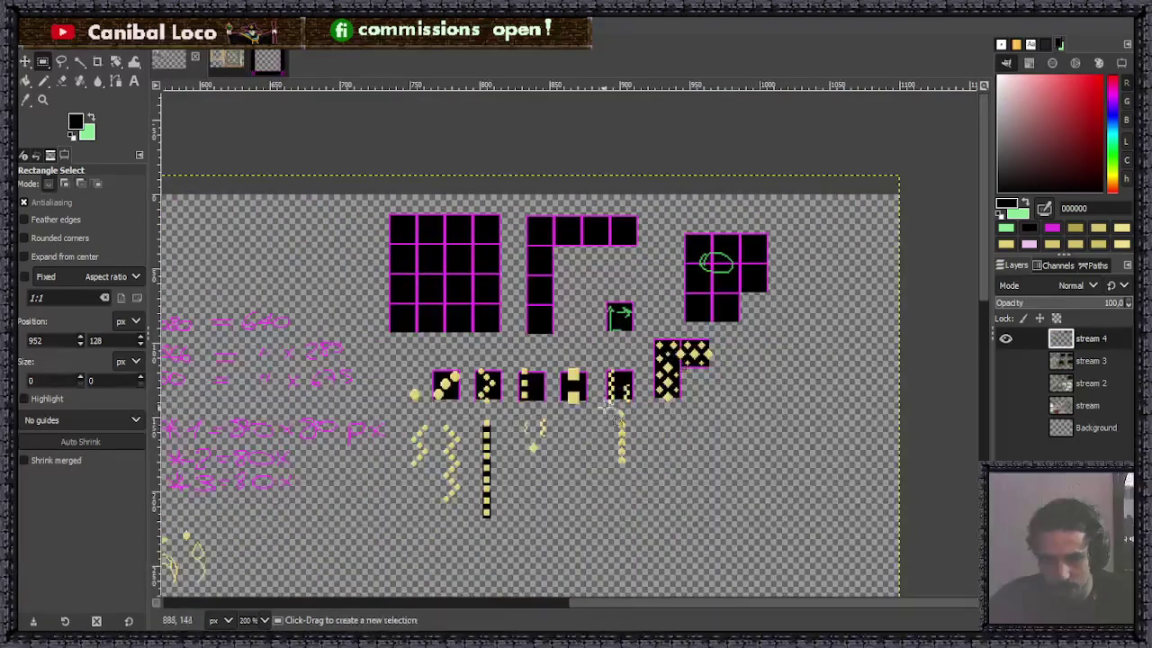
key("ctrl+s")
Check the extents of the green-arrow guide tile and the joined L-shaped diamond pattern with temporary rectangular selections.
scroll(632, 308, "up", 3)
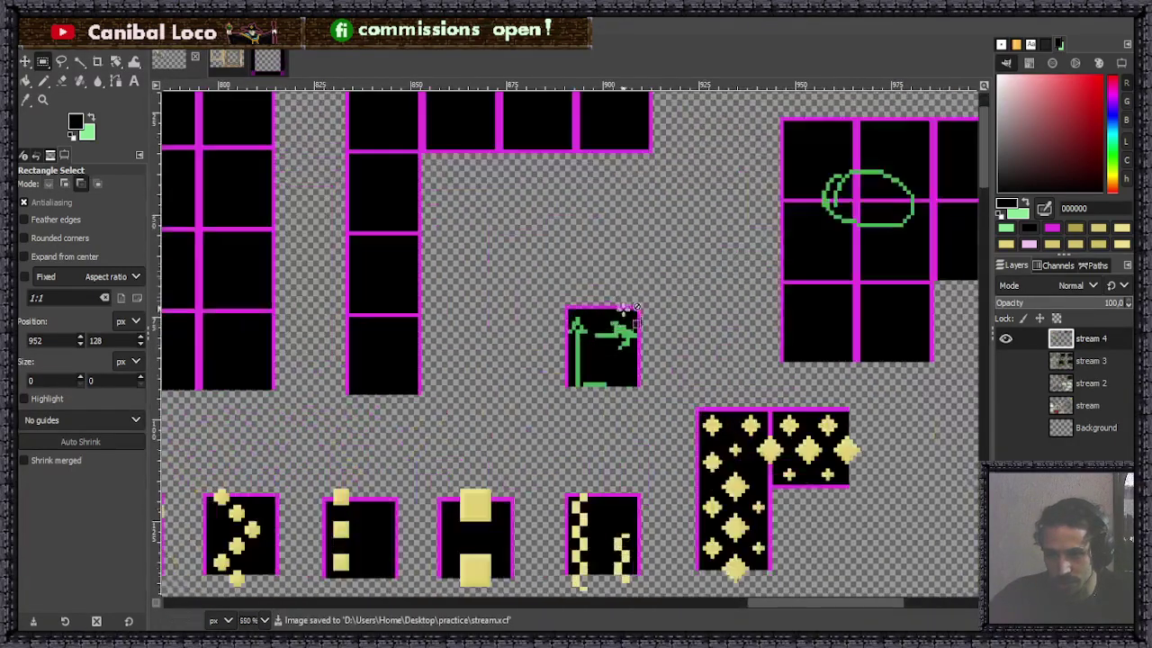
scroll(637, 308, "up", 3)
left_click_drag(510, 293, 731, 528)
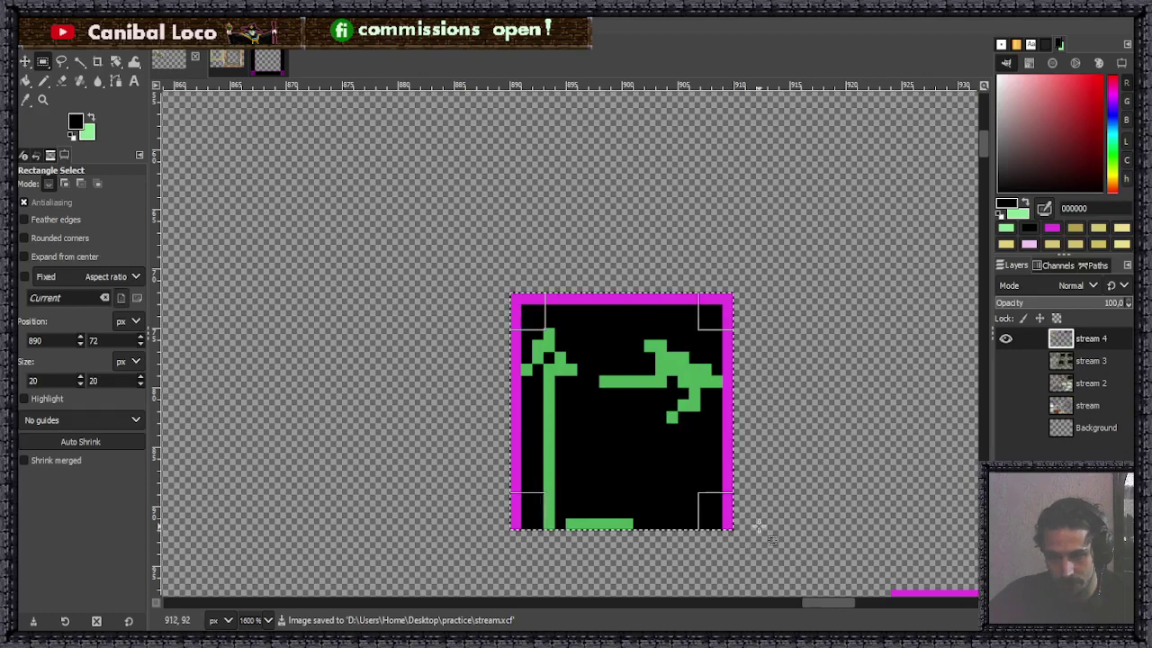
left_click(797, 416)
scroll(699, 396, "down", 5)
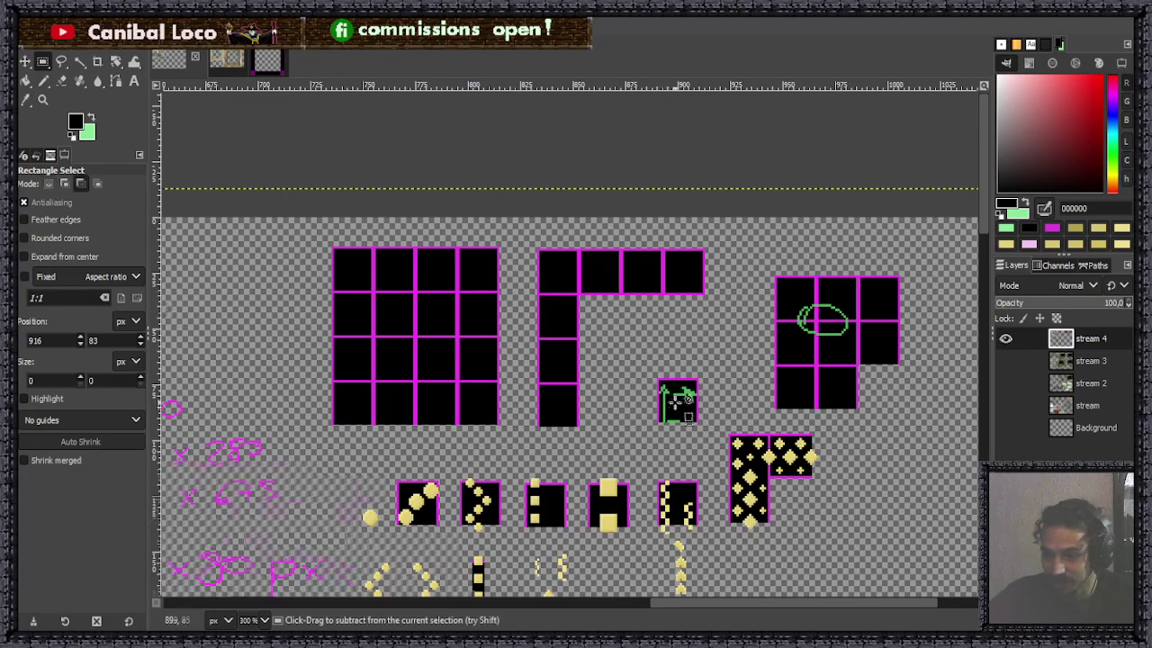
scroll(658, 351, "down", 4)
scroll(736, 377, "up", 3)
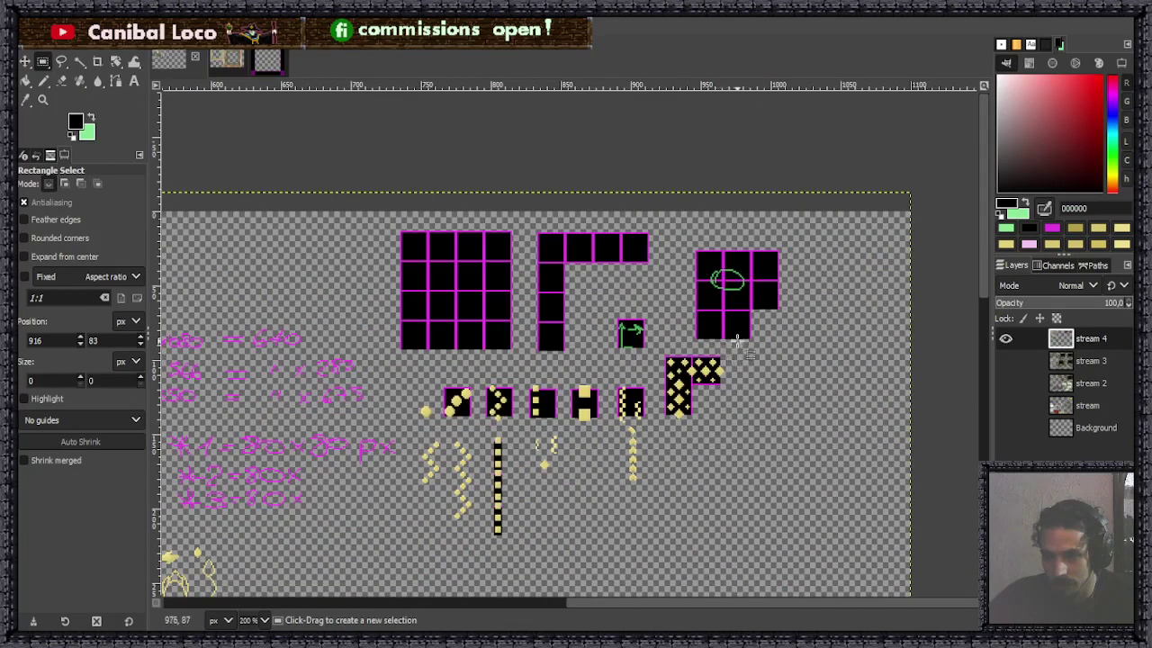
scroll(736, 378, "up", 4)
scroll(660, 332, "up", 3)
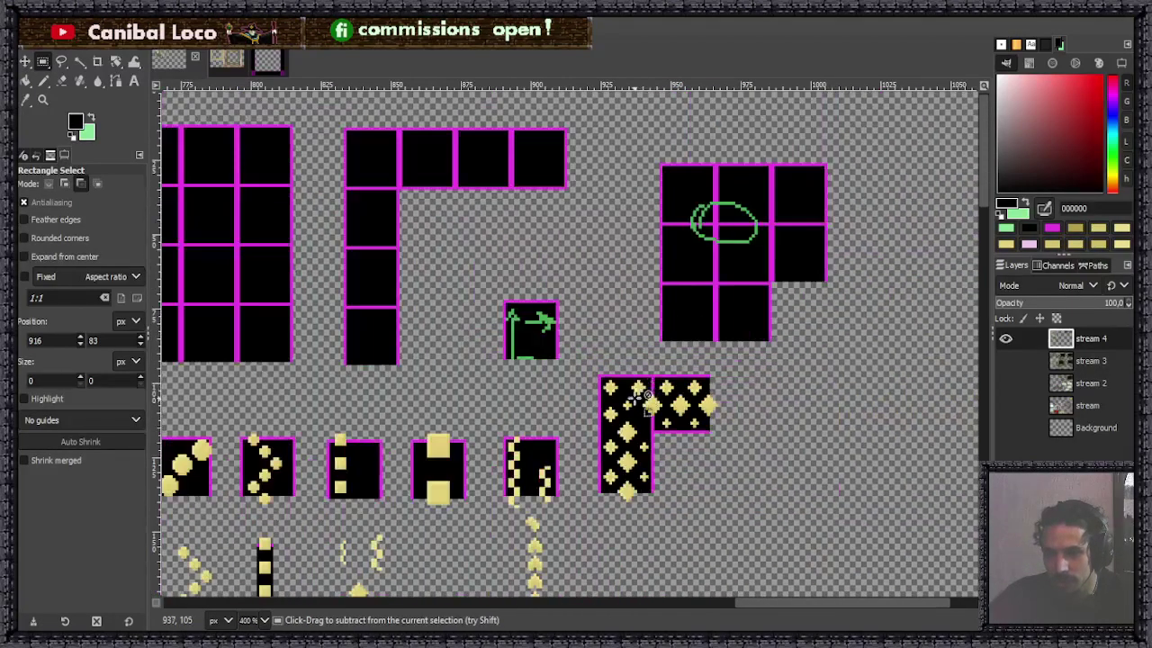
scroll(612, 423, "down", 5)
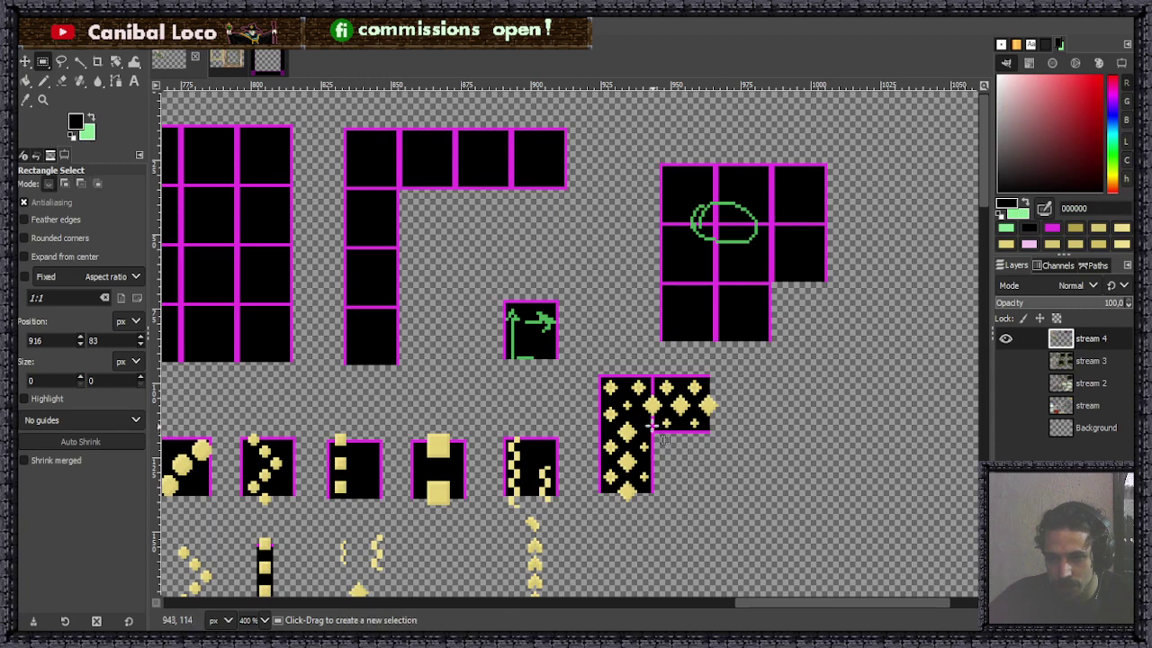
left_click_drag(594, 368, 721, 506)
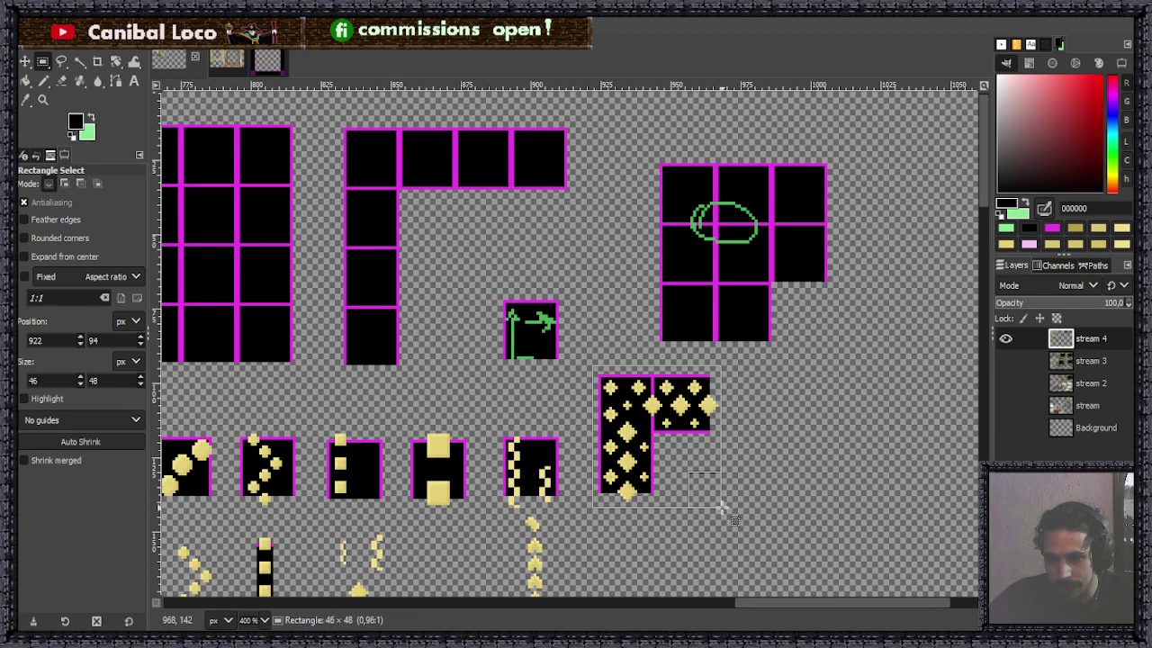
left_click(774, 465)
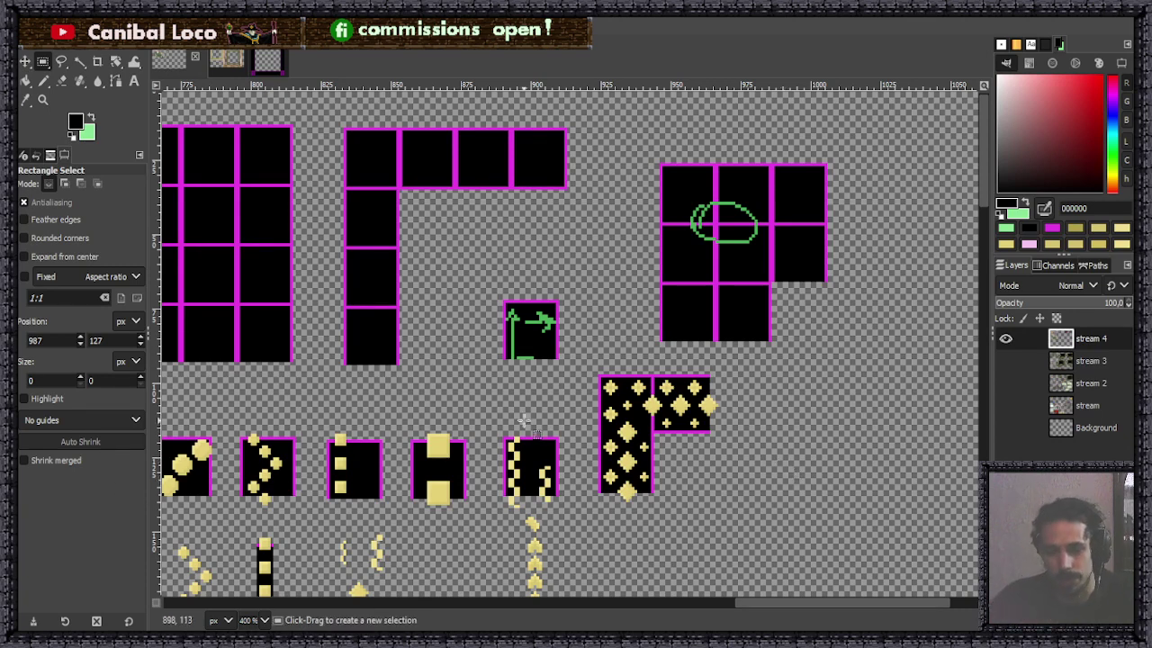
Copy the 20 × 20 px blank tile at the foot of the empty L-shaped frame and clear the selection.
scroll(517, 419, "down", 2)
scroll(493, 418, "up", 3)
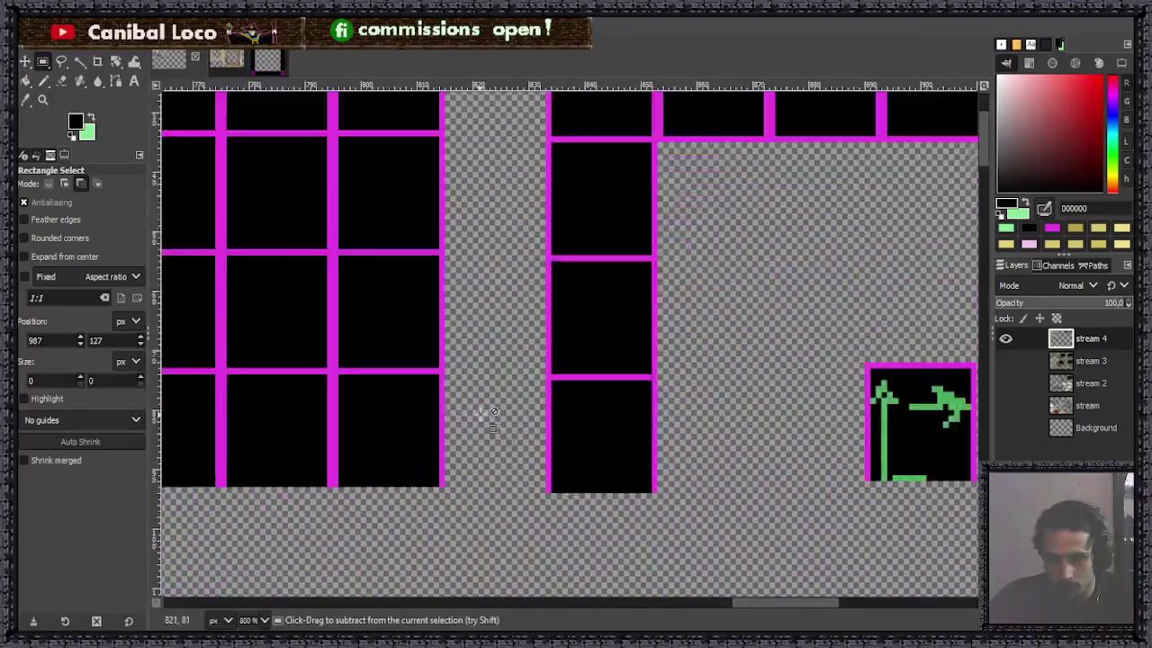
scroll(493, 419, "up", 1)
left_click_drag(568, 360, 733, 538)
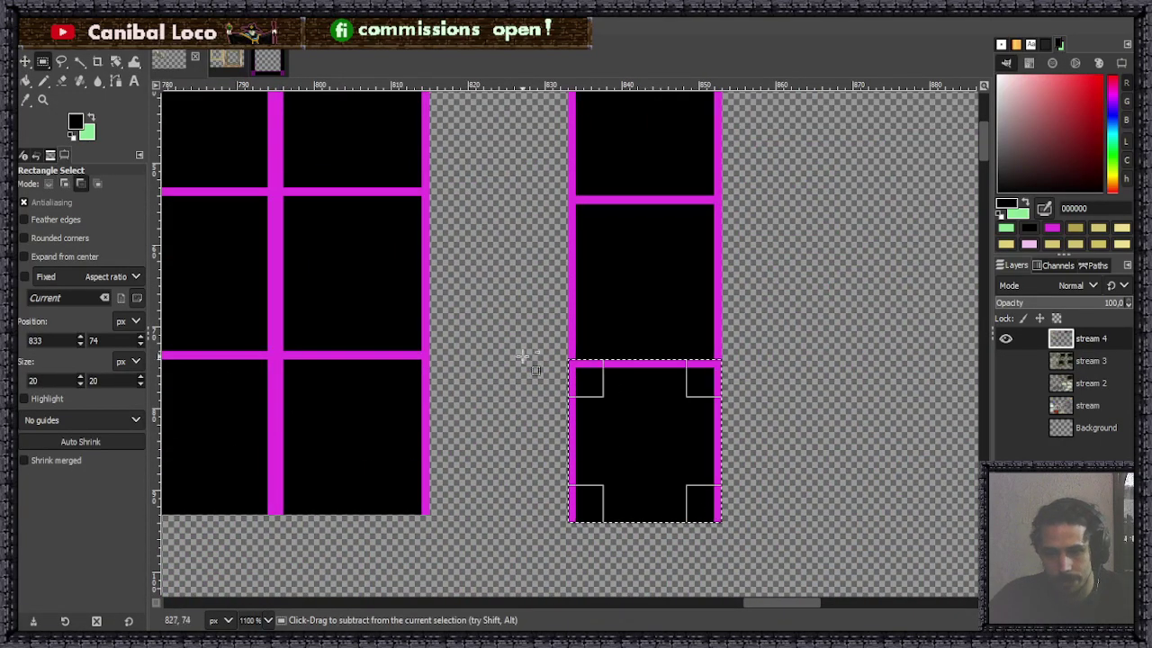
key("ctrl+c")
left_click(808, 365)
Paste three copies of the blank tile in a spaced row to the right of the diamond pattern and anchor them.
scroll(671, 450, "down", 5)
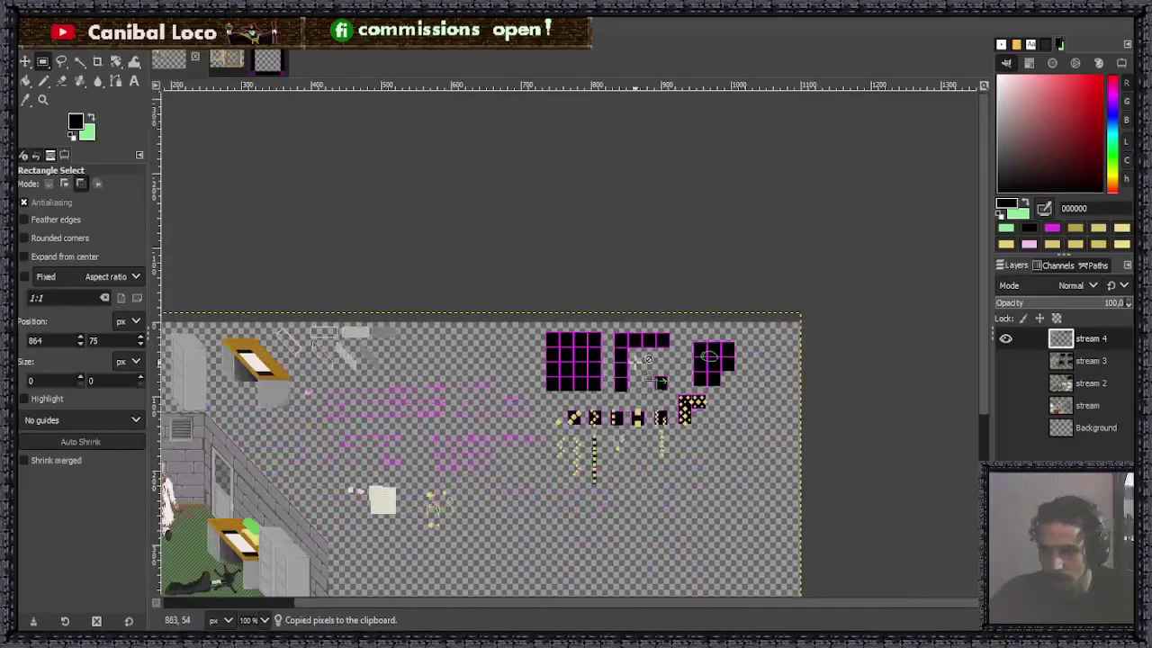
scroll(710, 395, "up", 3)
key("ctrl+v")
left_click_drag(539, 340, 802, 386)
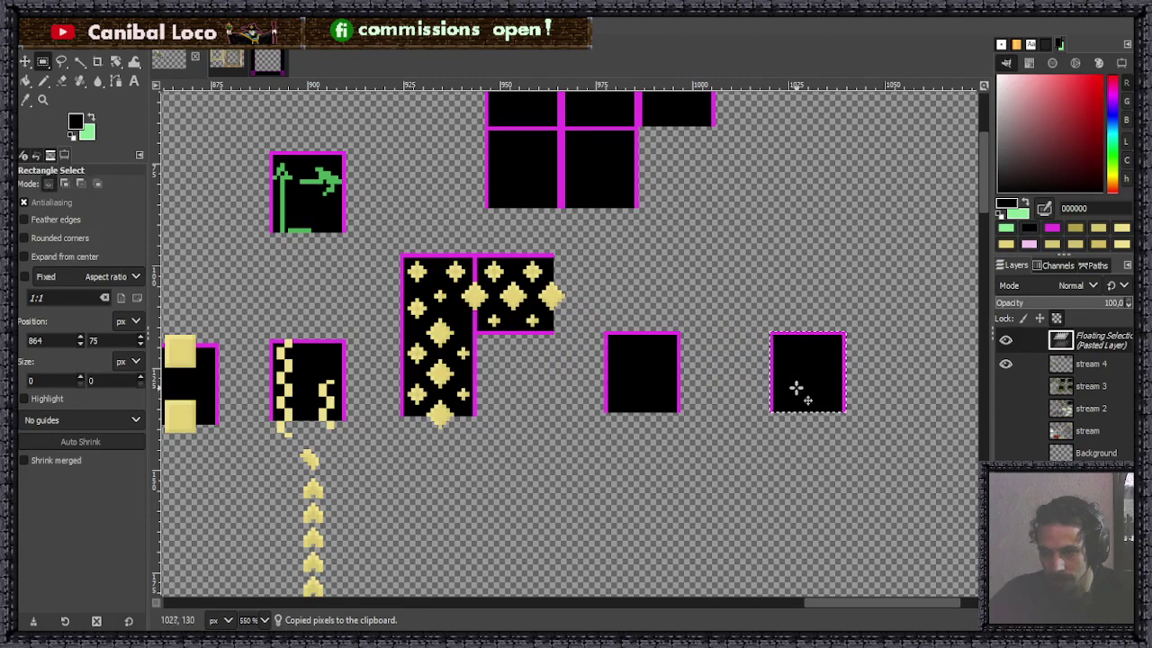
scroll(797, 390, "down", 4)
scroll(609, 393, "up", 3)
left_click_drag(610, 393, 699, 406)
scroll(548, 455, "down", 3)
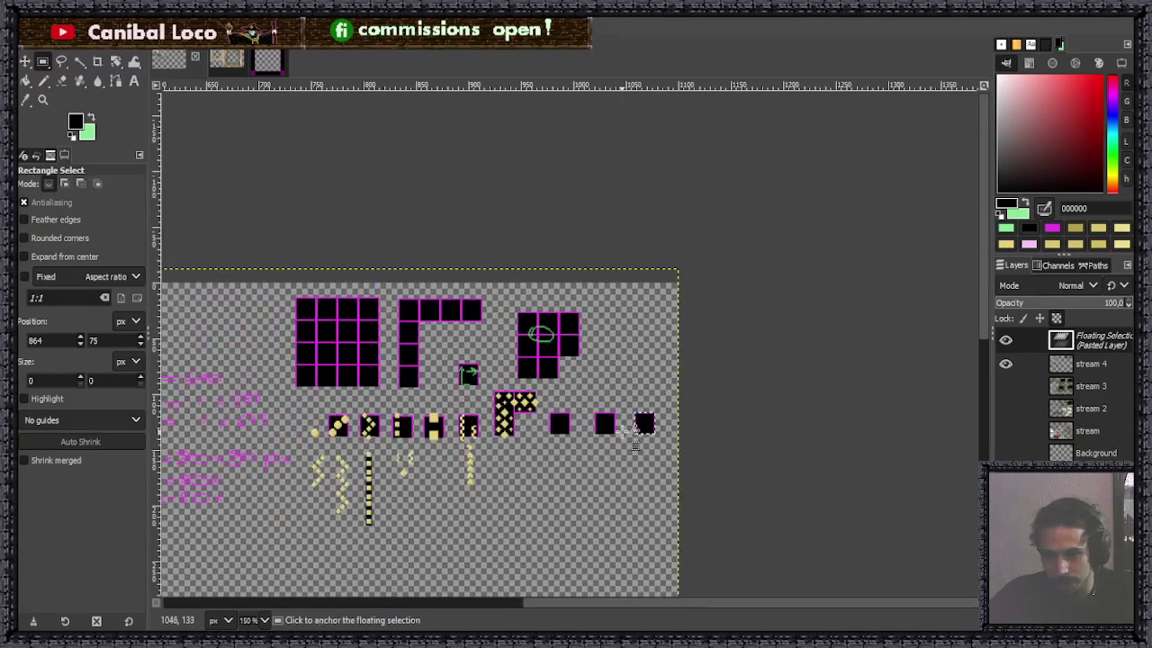
left_click(547, 411)
Copy the row of three blank tiles, paste it twice below to form a 3 × 3 grid, and anchor it.
left_click_drag(545, 402, 664, 442)
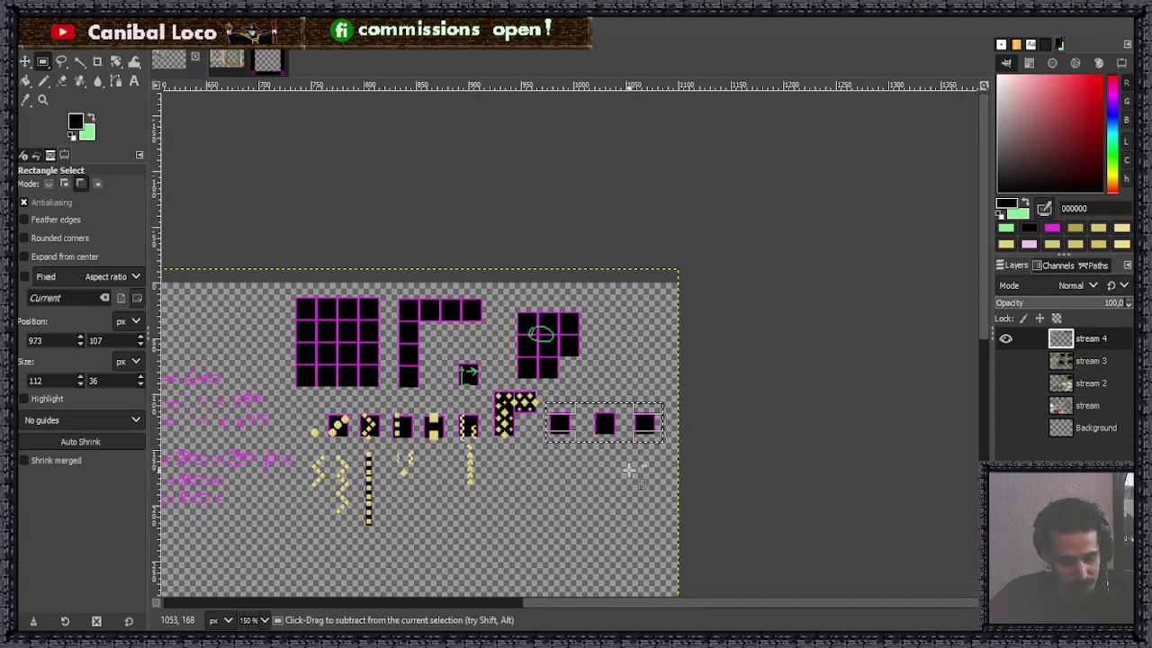
key("ctrl+c")
key("ctrl+v")
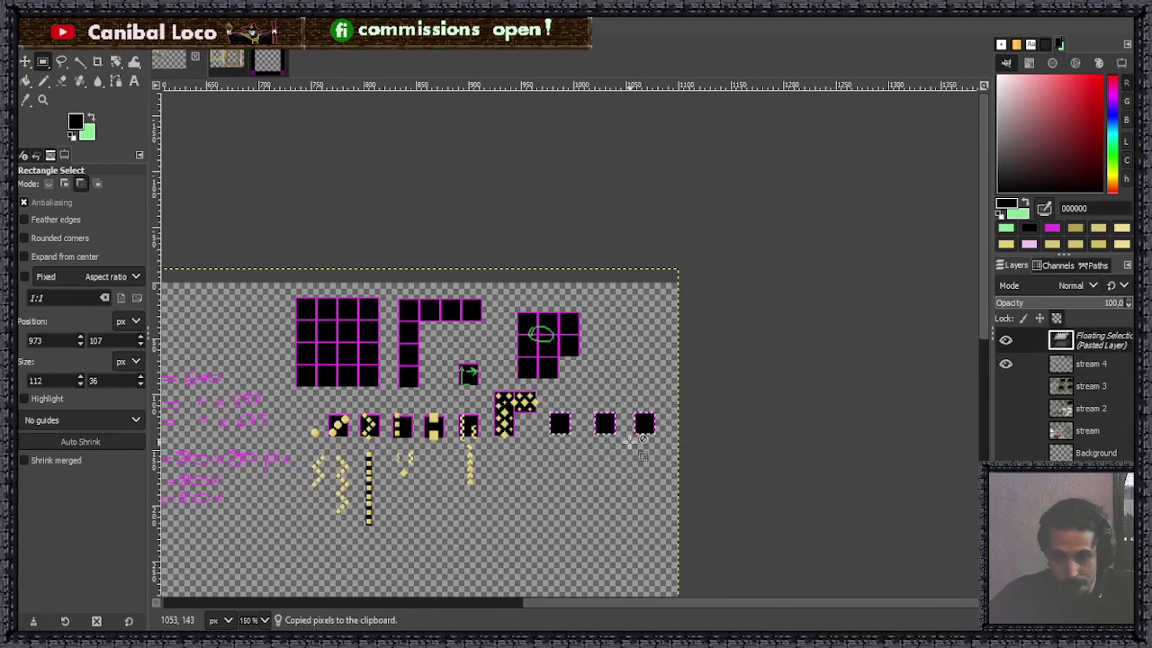
left_click_drag(618, 439, 621, 535)
key("ctrl+v")
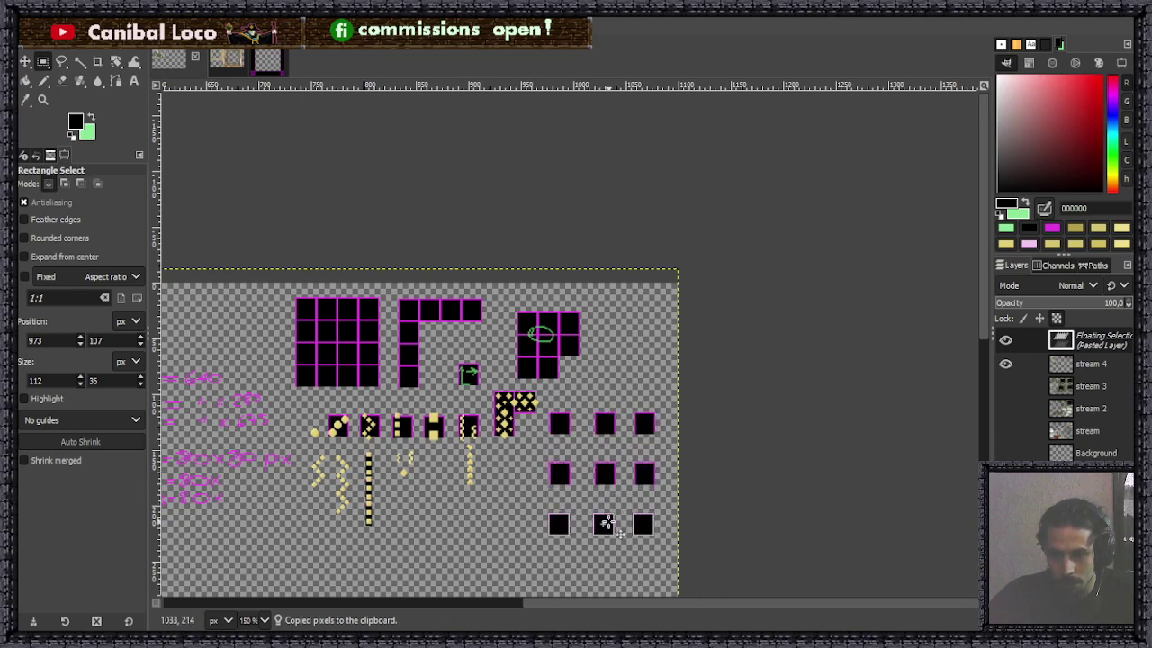
left_click(545, 430)
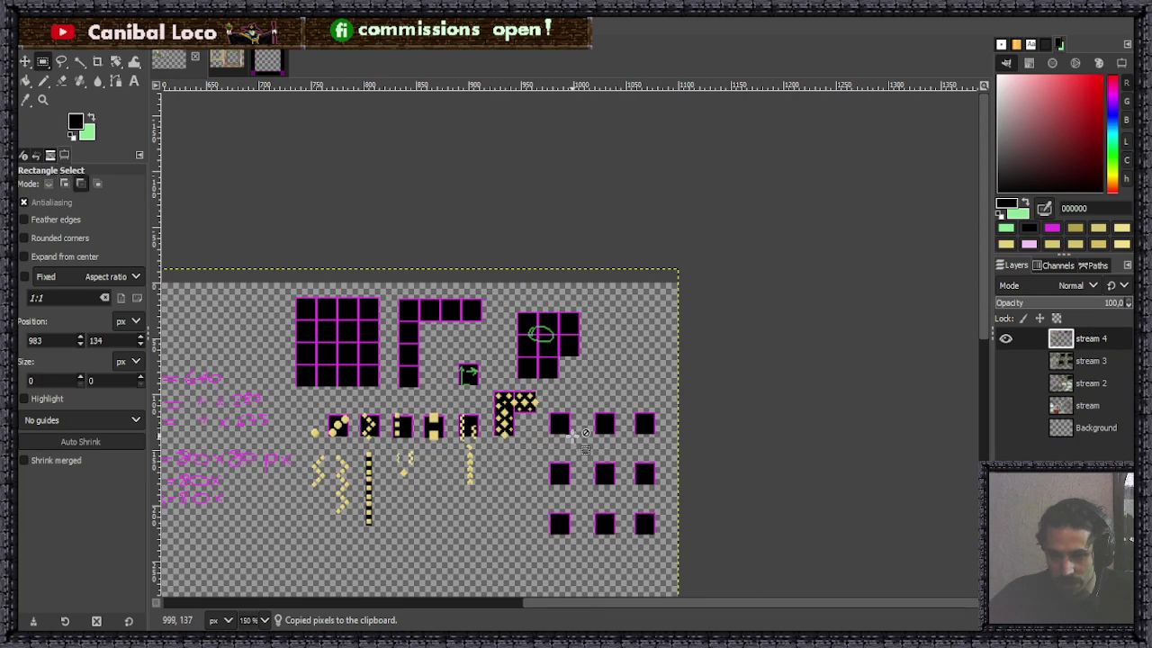
Copy the lower two blank tiles of the grid's left column, paste them as an extra column farther left, and anchor them.
scroll(540, 437, "up", 3)
scroll(537, 448, "down", 3)
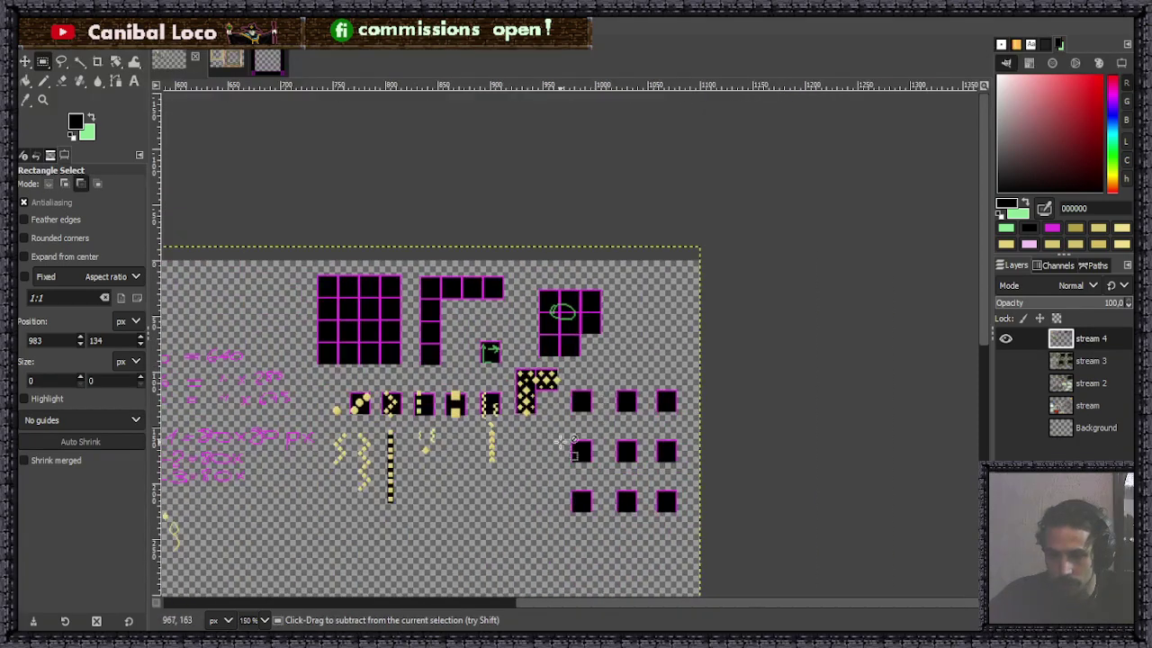
scroll(562, 441, "up", 3)
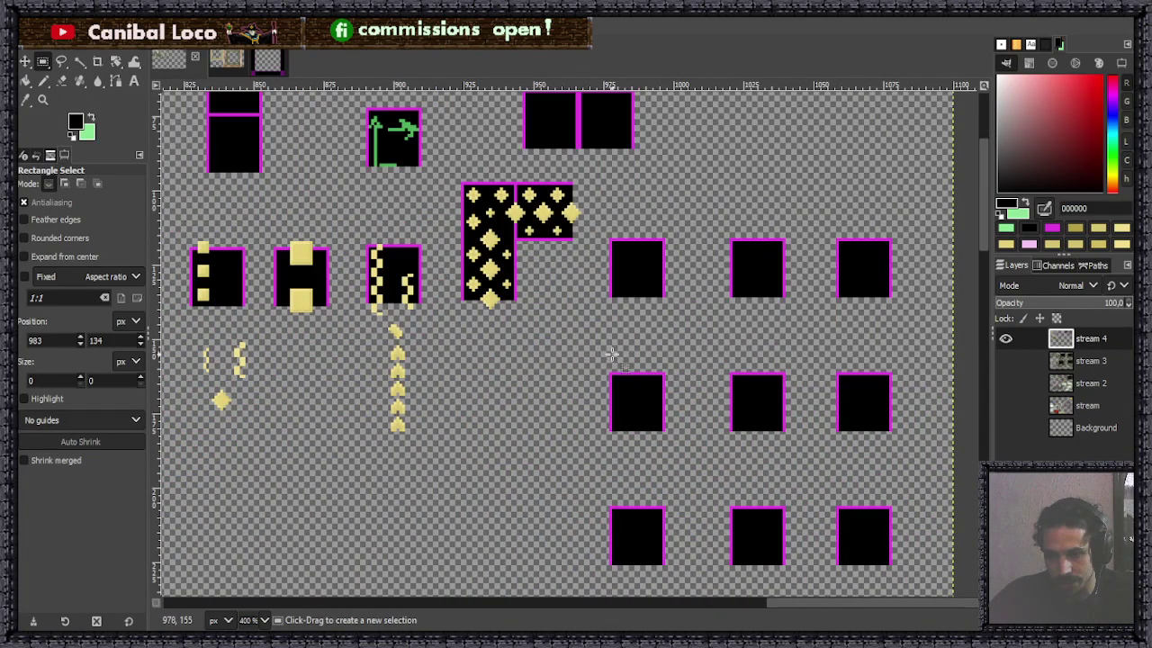
left_click_drag(588, 353, 694, 580)
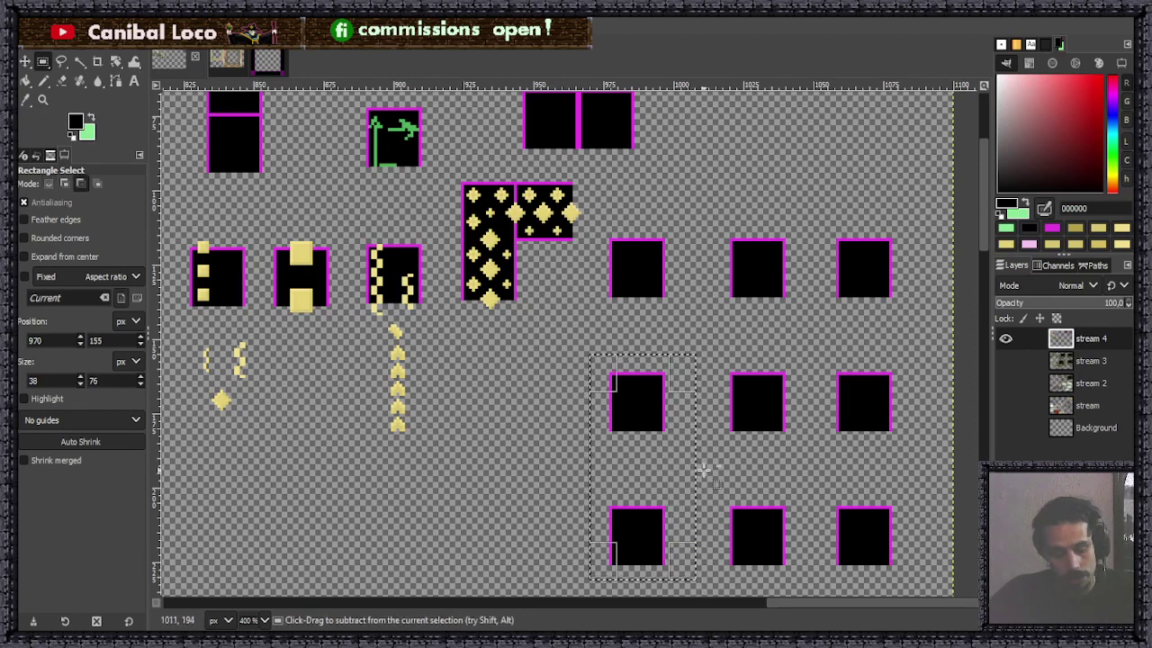
key("ctrl+c")
key("ctrl+v")
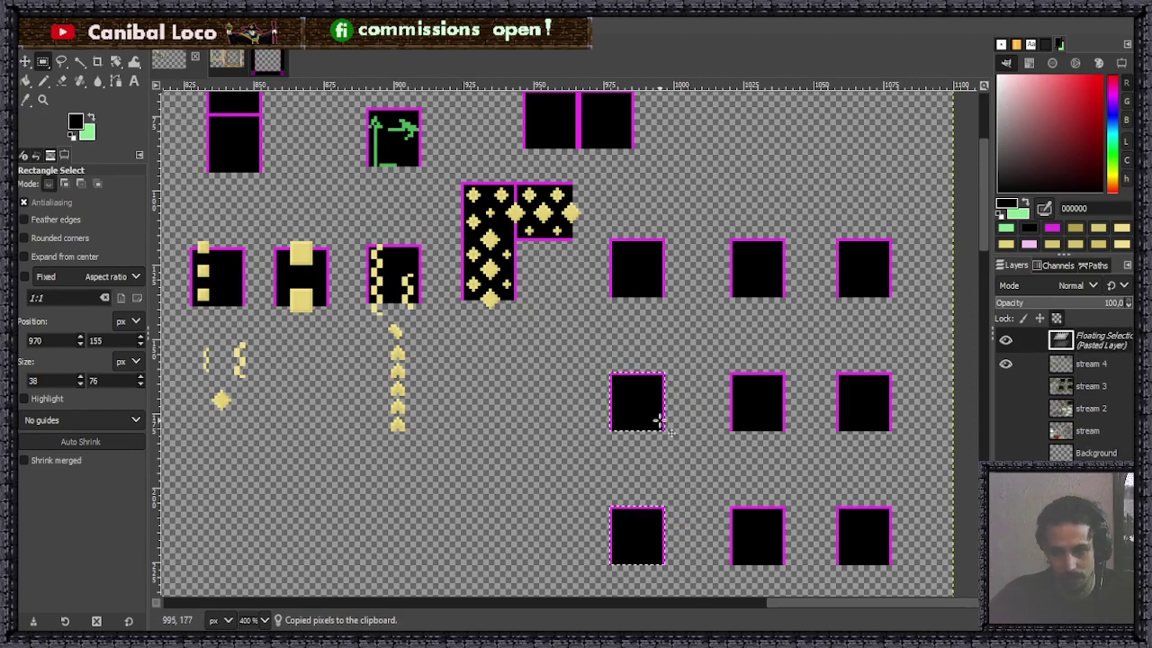
left_click_drag(637, 414, 503, 405)
left_click(571, 404)
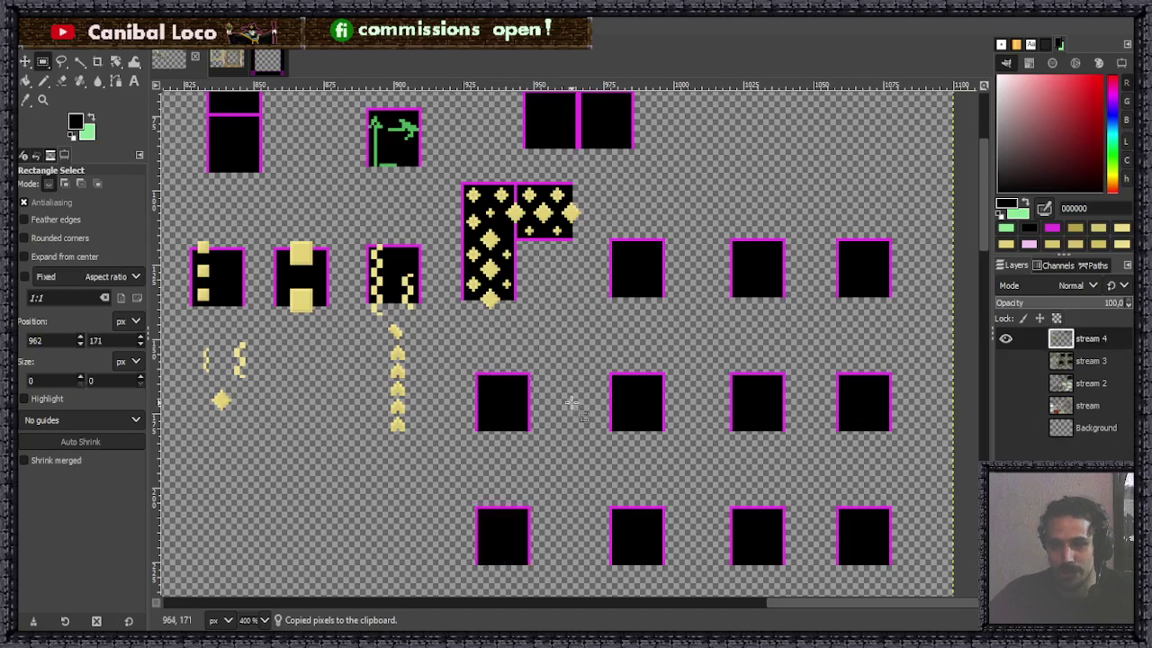
Review the blank tile grid beside the ornament tiles, activate the Pencil tool and save the image.
scroll(570, 404, "down", 3)
scroll(605, 360, "up", 2)
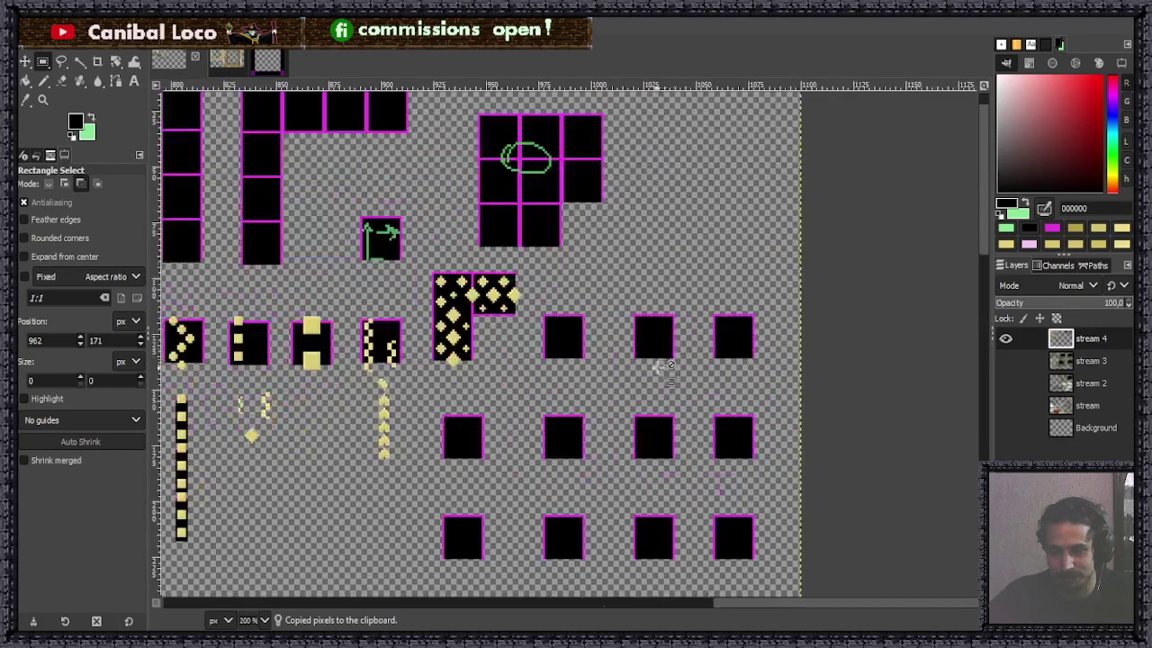
key("ctrl+s")
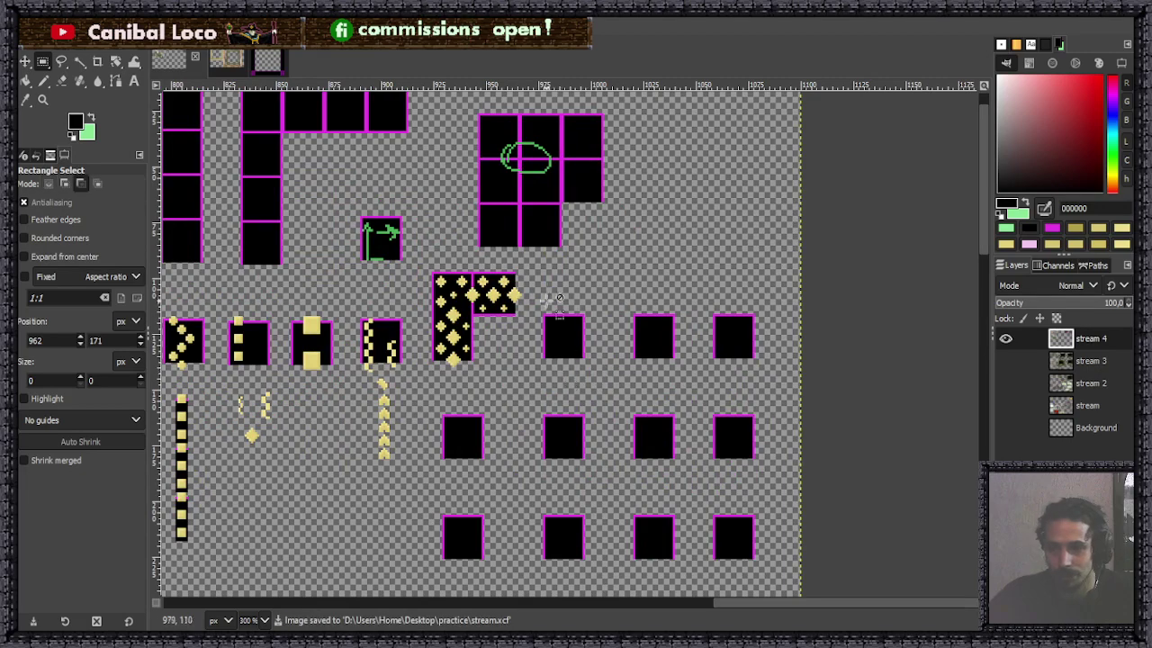
scroll(552, 278, "up", 2)
key("n")
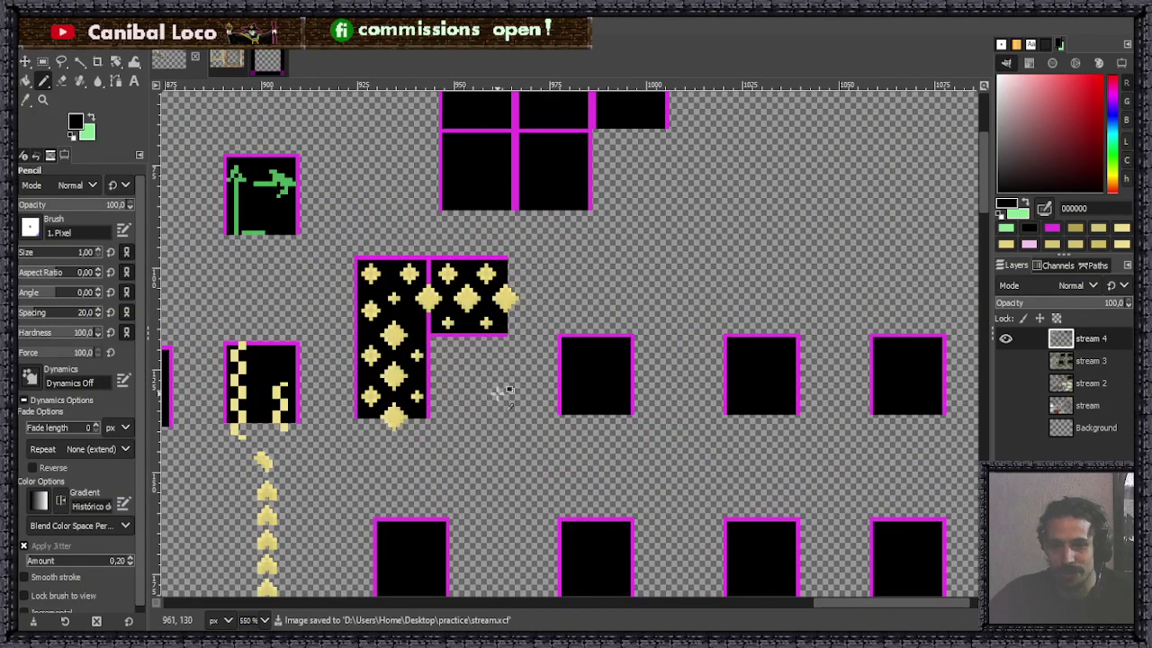
scroll(506, 389, "down", 5)
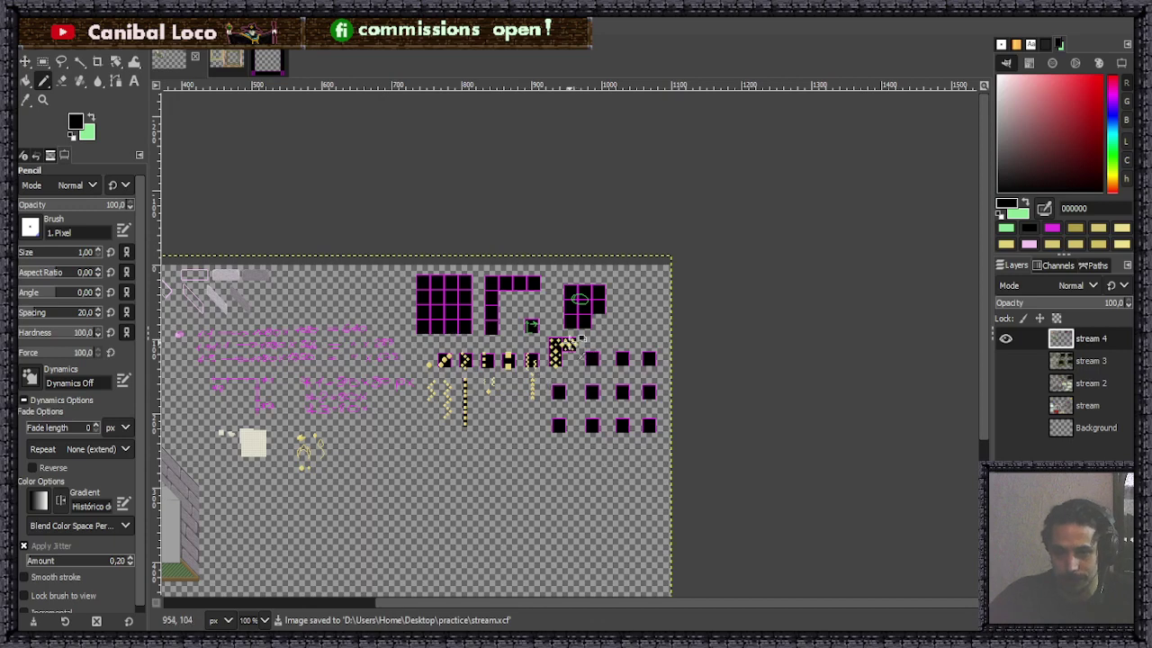
scroll(563, 378, "up", 2)
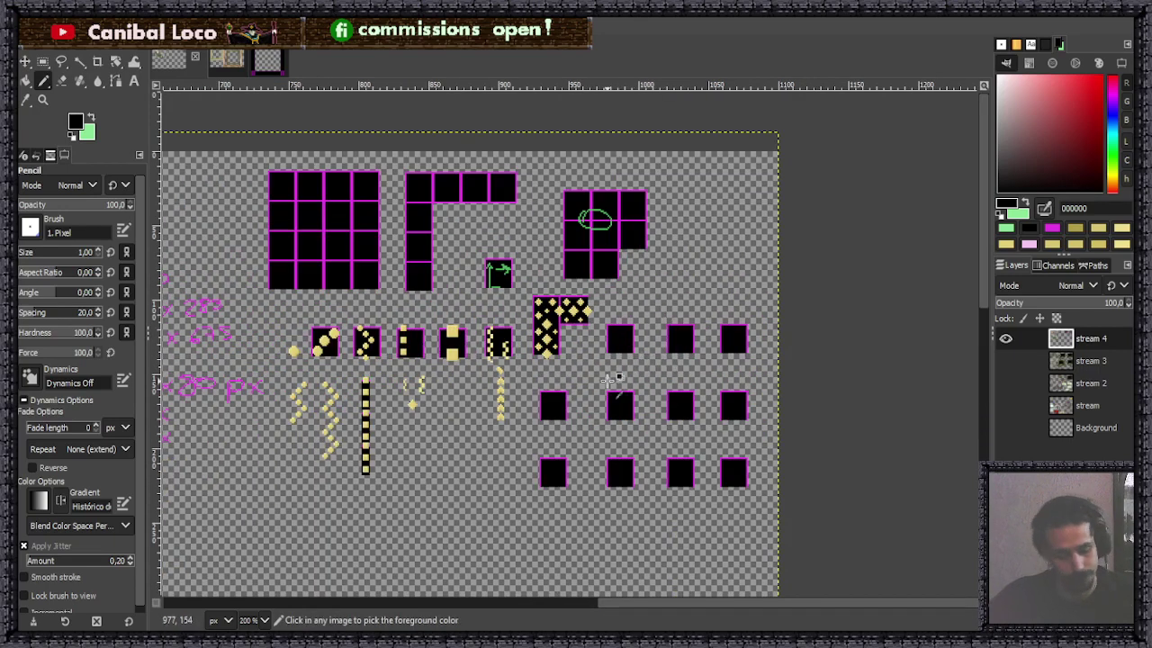
key("ctrl+s")
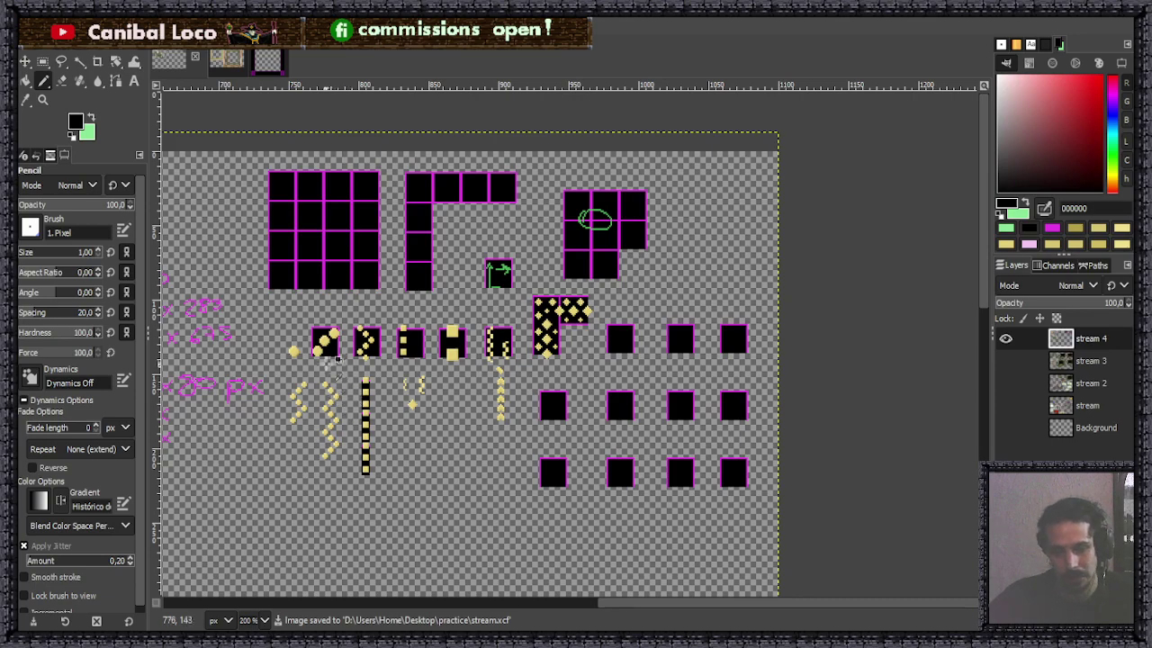
Copy the shaded plus at the top of the right-hand zigzag chain using a 5 × 4 px selection, and clear the selection.
scroll(335, 355, "up", 7)
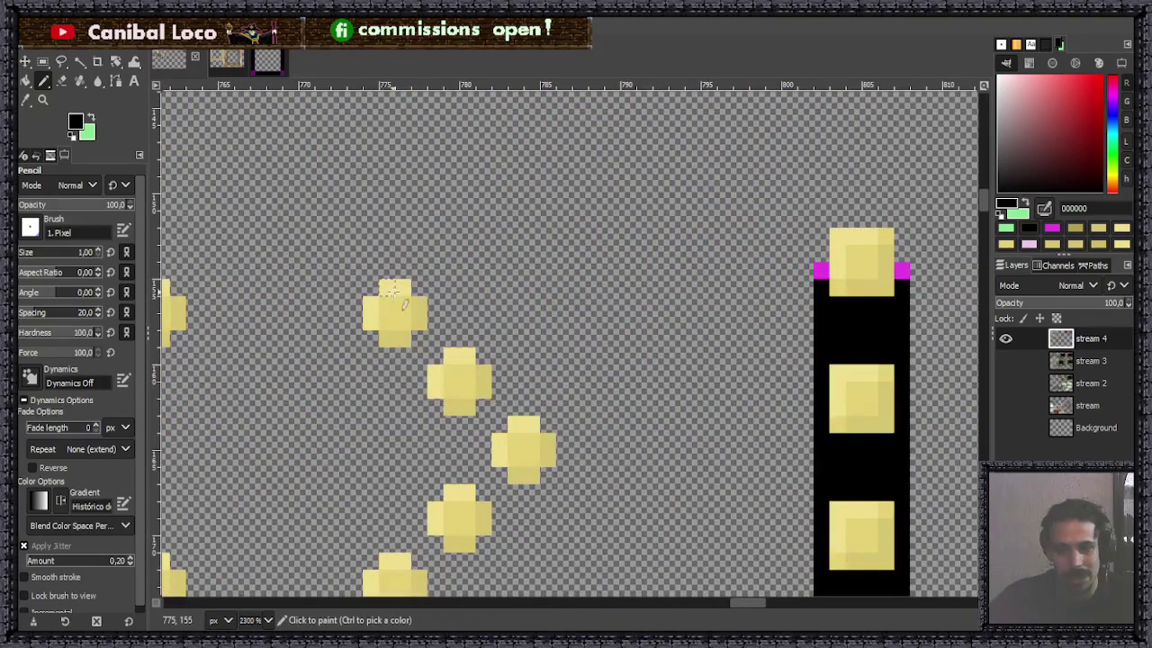
key("r")
mouse_move(349, 281)
left_mouse_down()
mouse_move(431, 360)
mouse_move(426, 348)
left_mouse_up()
key("ctrl+c")
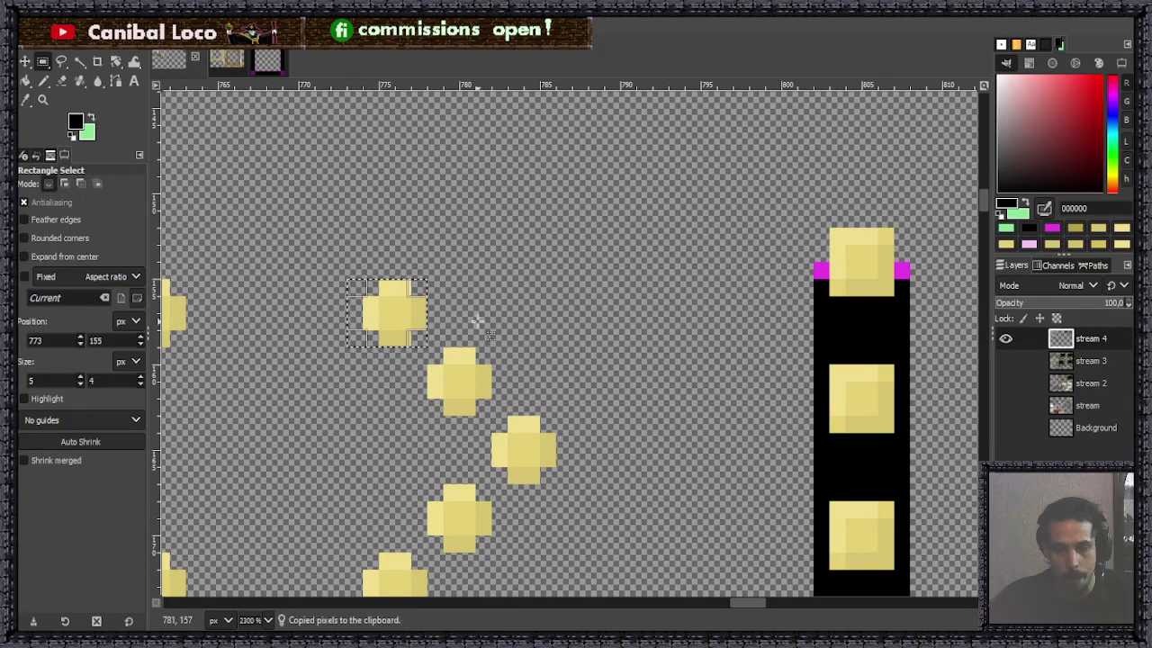
key("ctrl+shift+a")
scroll(550, 350, "down", 3)
scroll(550, 346, "down", 4)
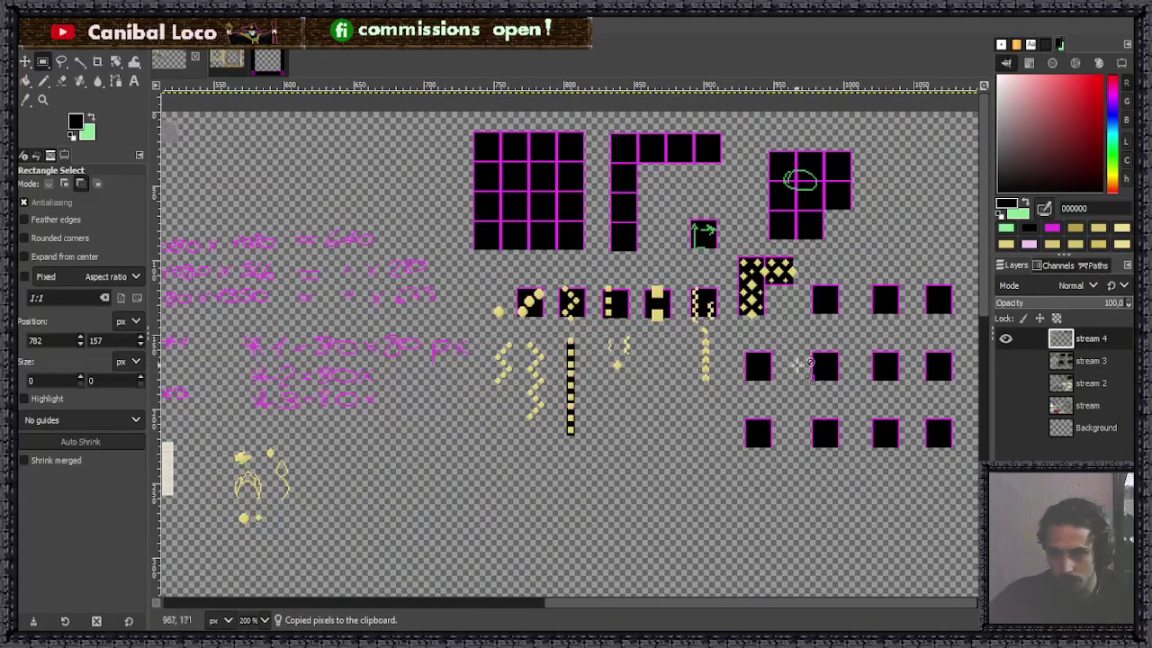
scroll(792, 364, "down", 2)
scroll(807, 396, "up", 3)
scroll(807, 395, "up", 1)
scroll(637, 274, "down", 1)
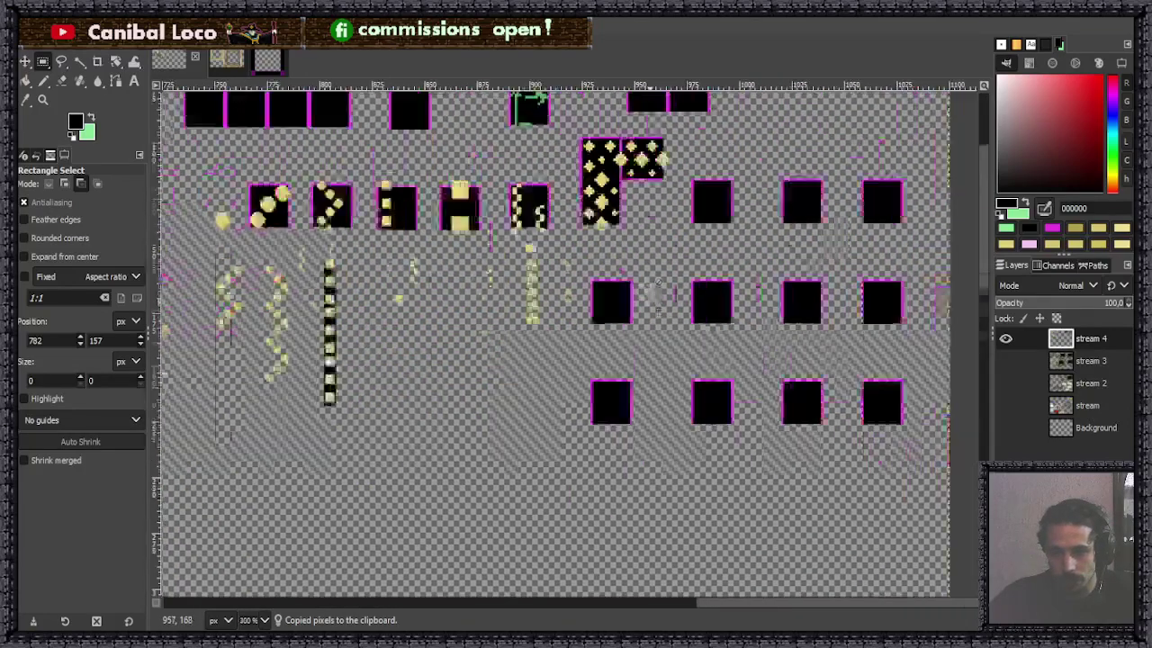
scroll(594, 276, "down", 1)
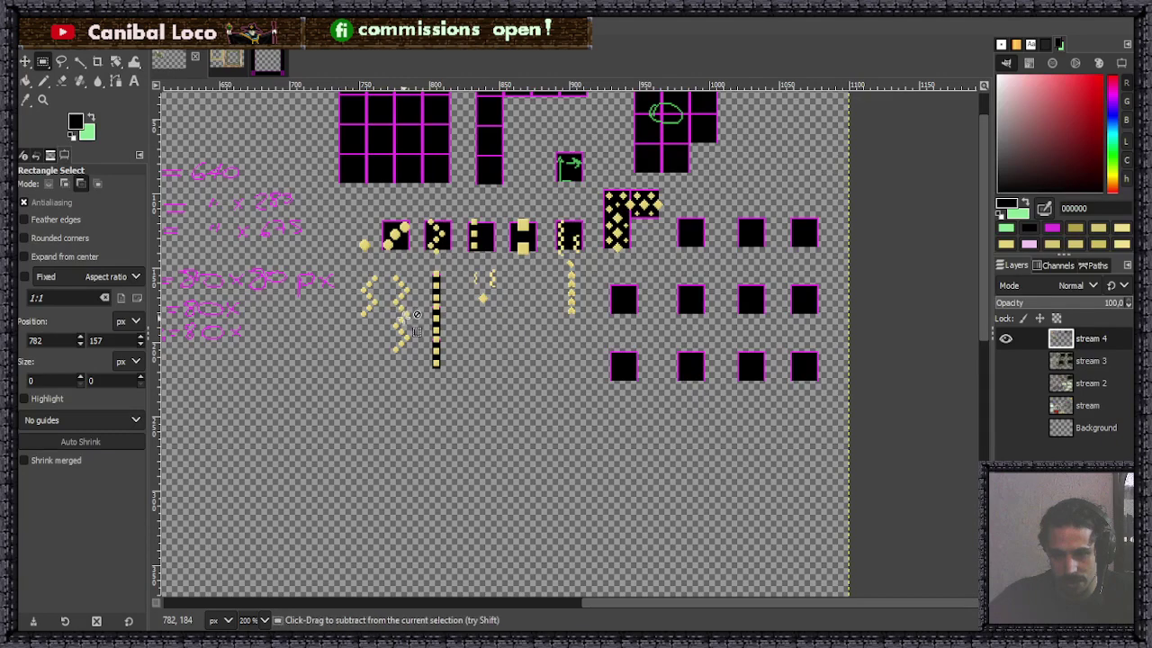
Paste the copied plus into the upper blank tile of the grid's leftmost column, near its lower-left corner.
scroll(625, 297, "up", 5)
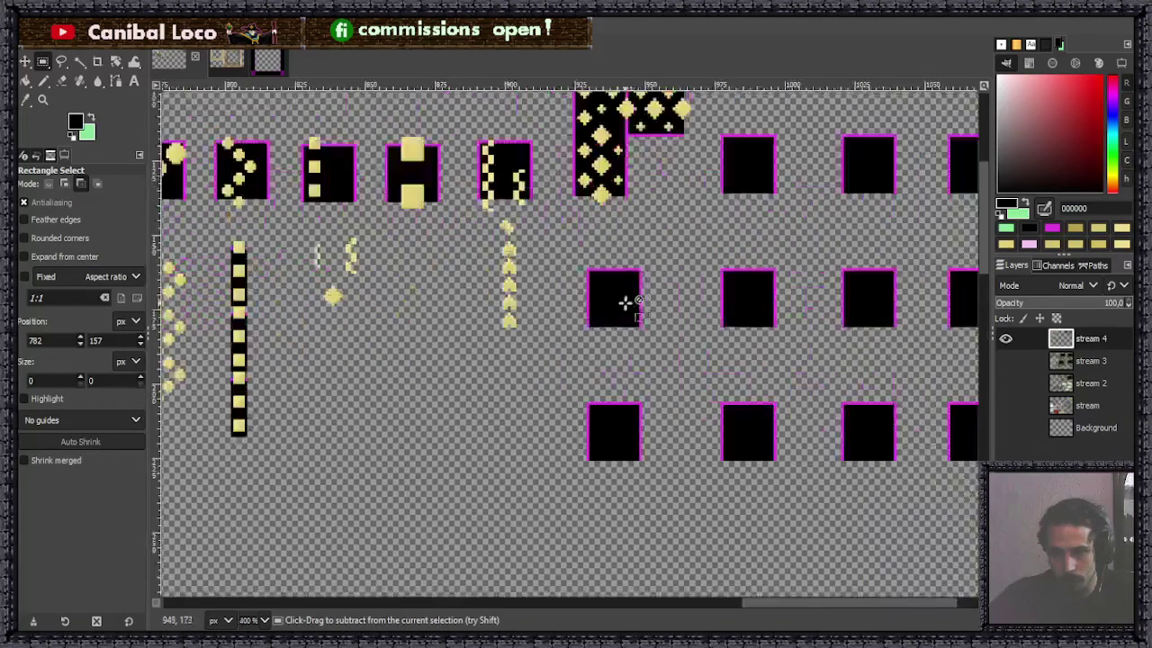
scroll(621, 301, "up", 1)
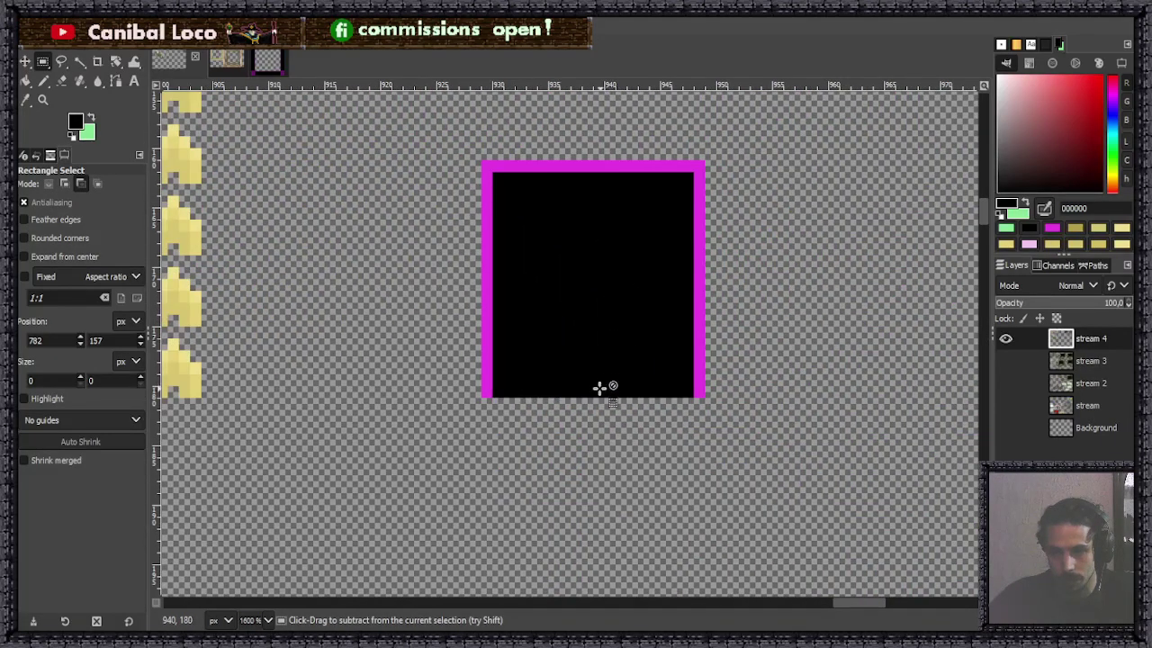
scroll(599, 385, "up", 1)
key("ctrl+v")
left_click_drag(571, 346, 511, 400)
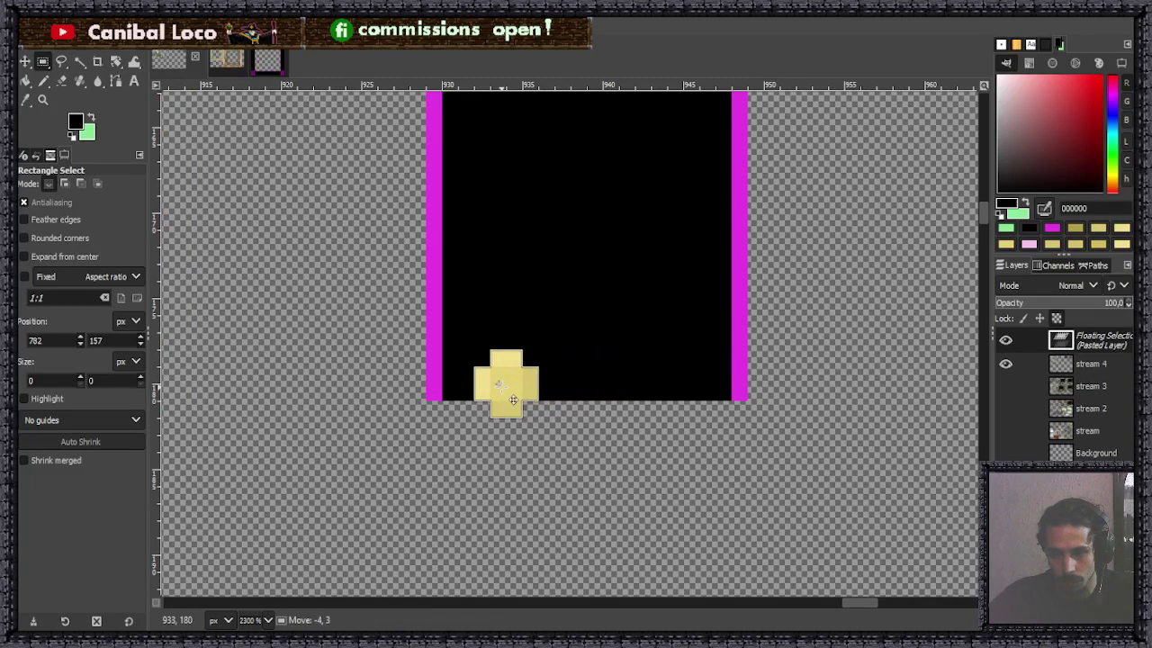
left_click_drag(513, 400, 515, 399)
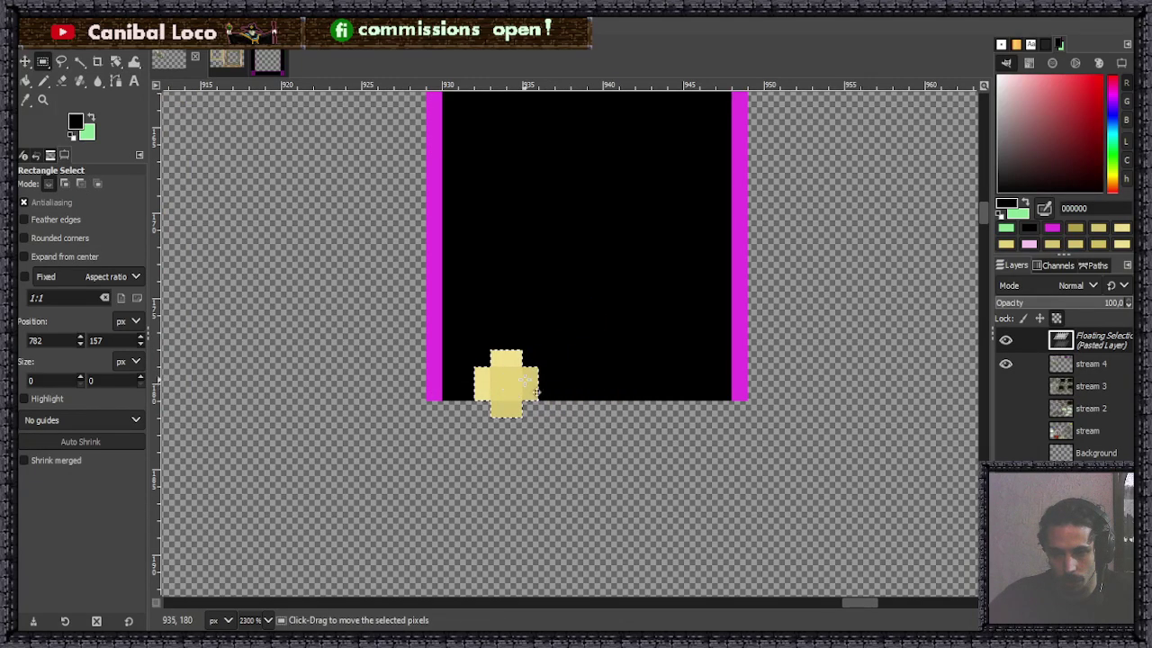
scroll(580, 351, "up", 3)
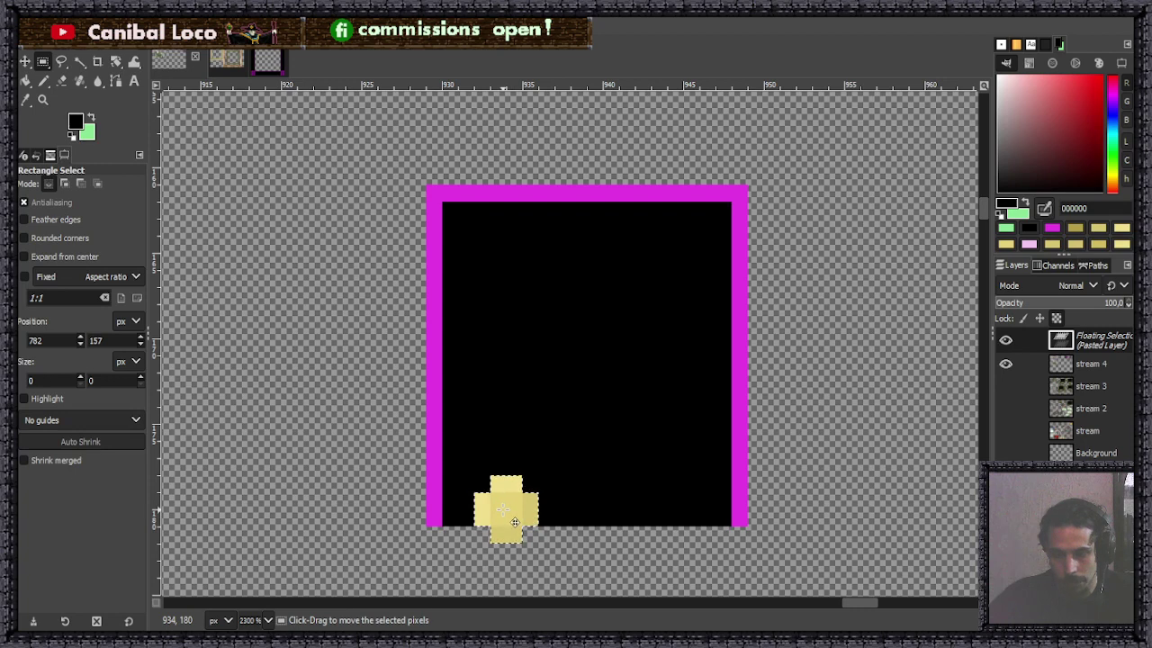
key("ctrl")
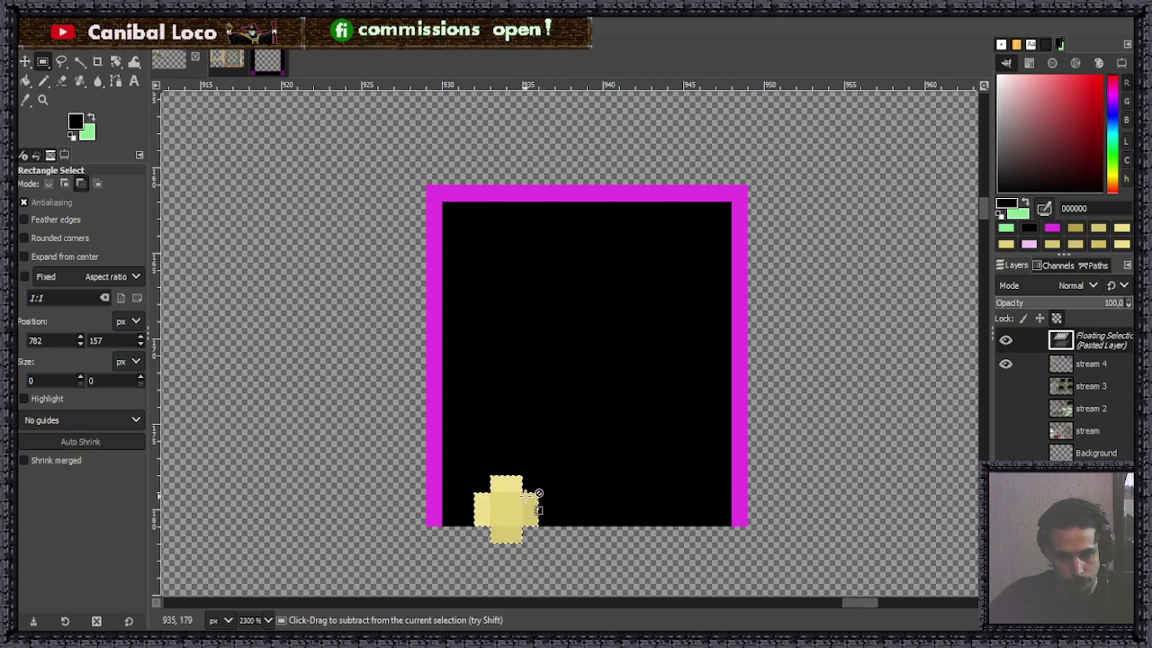
Try stamping a rising diagonal of three pluses from the tile's lower-left corner, and undo the added copies.
left_click_drag(524, 496, 666, 400)
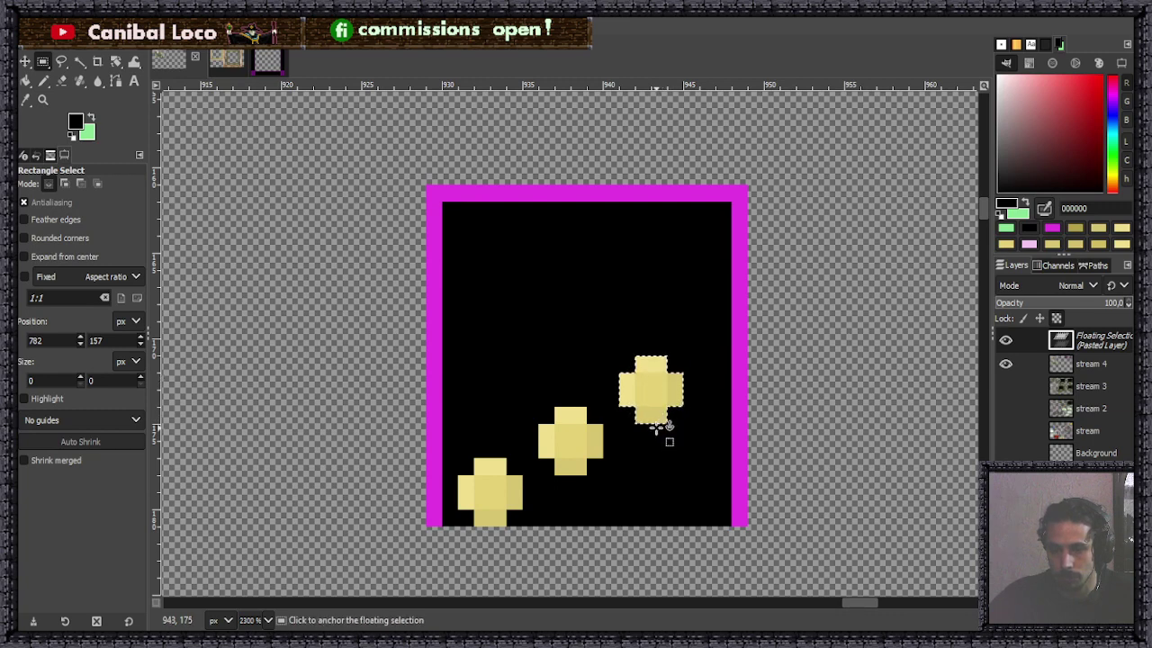
key("ctrl")
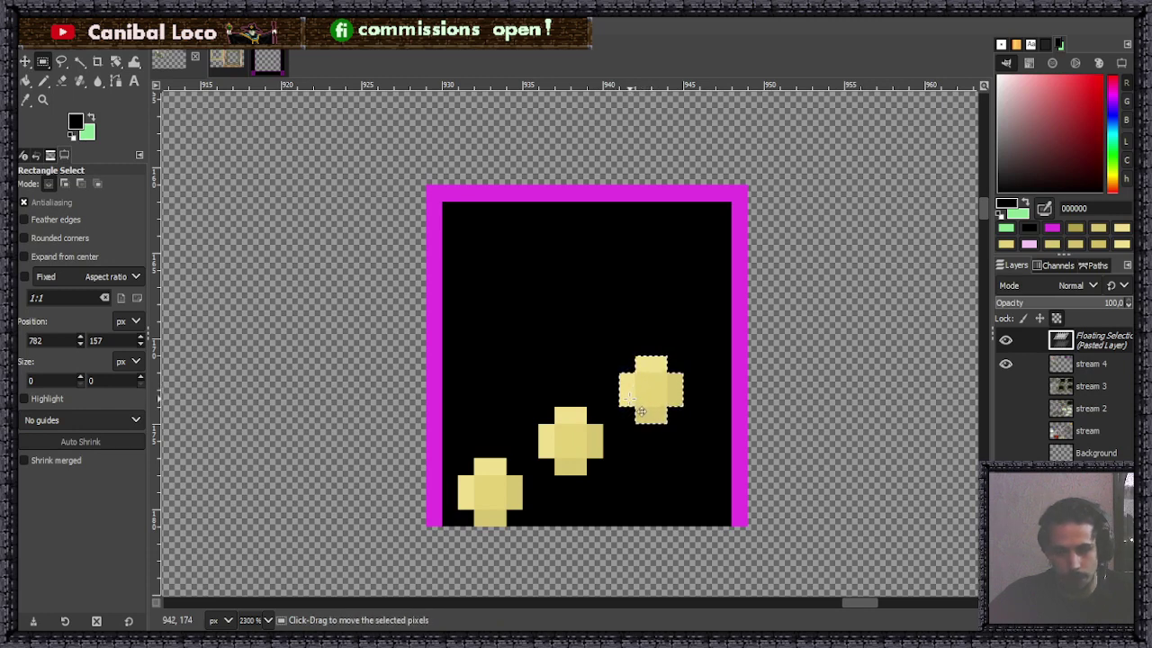
key("ctrl")
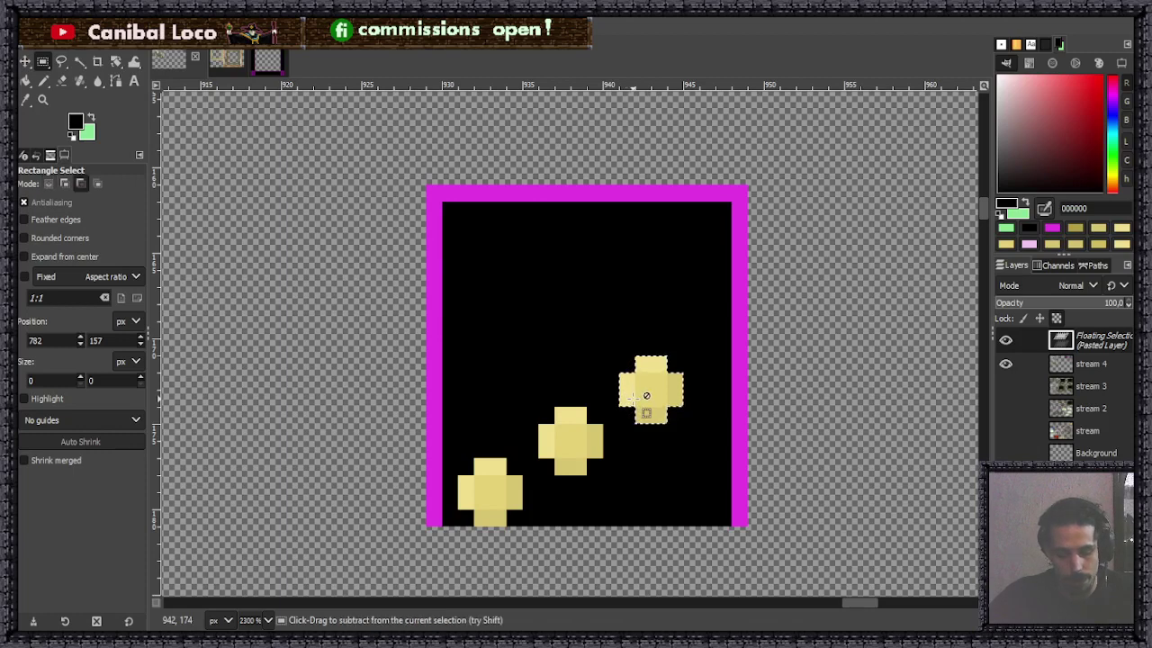
key("ctrl+z")
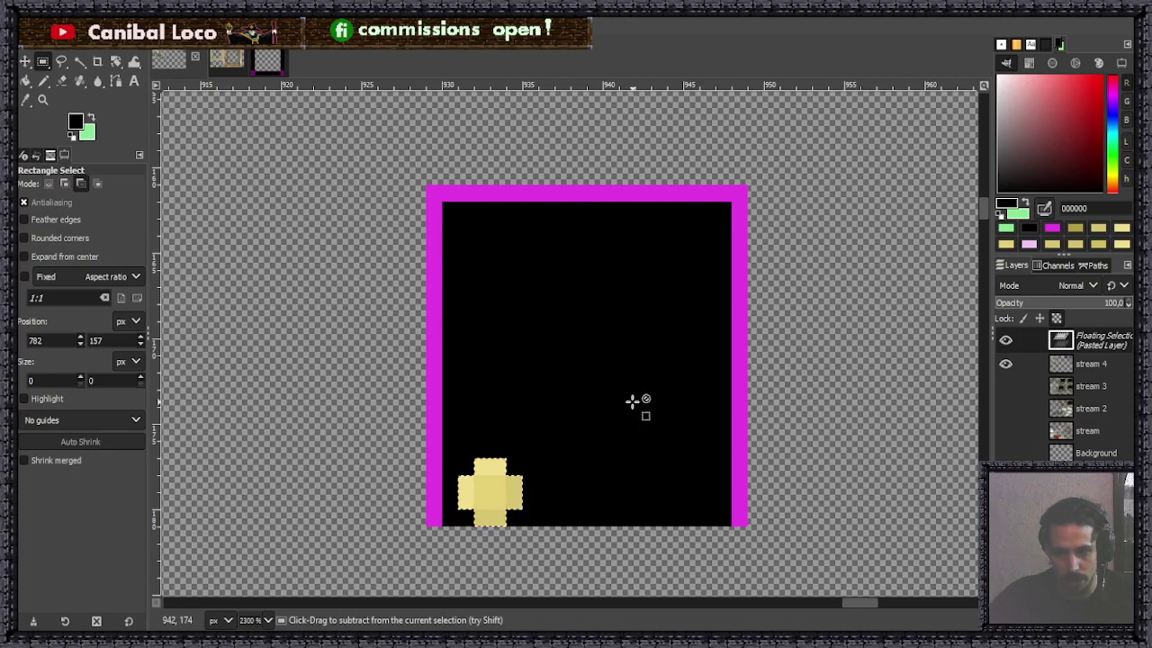
Stamp five pluses as a right-pointing chevron from the tile's lower to upper edge, with its tip near the right border, and anchor them.
left_click_drag(514, 489, 706, 362)
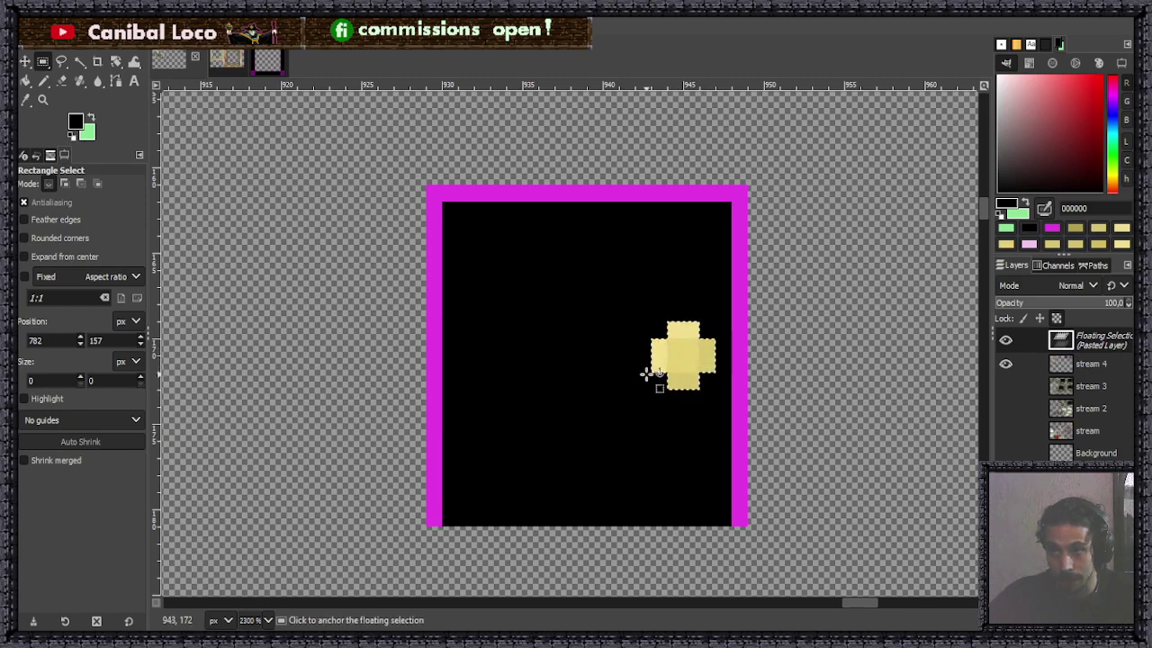
left_click_drag(691, 368, 569, 227)
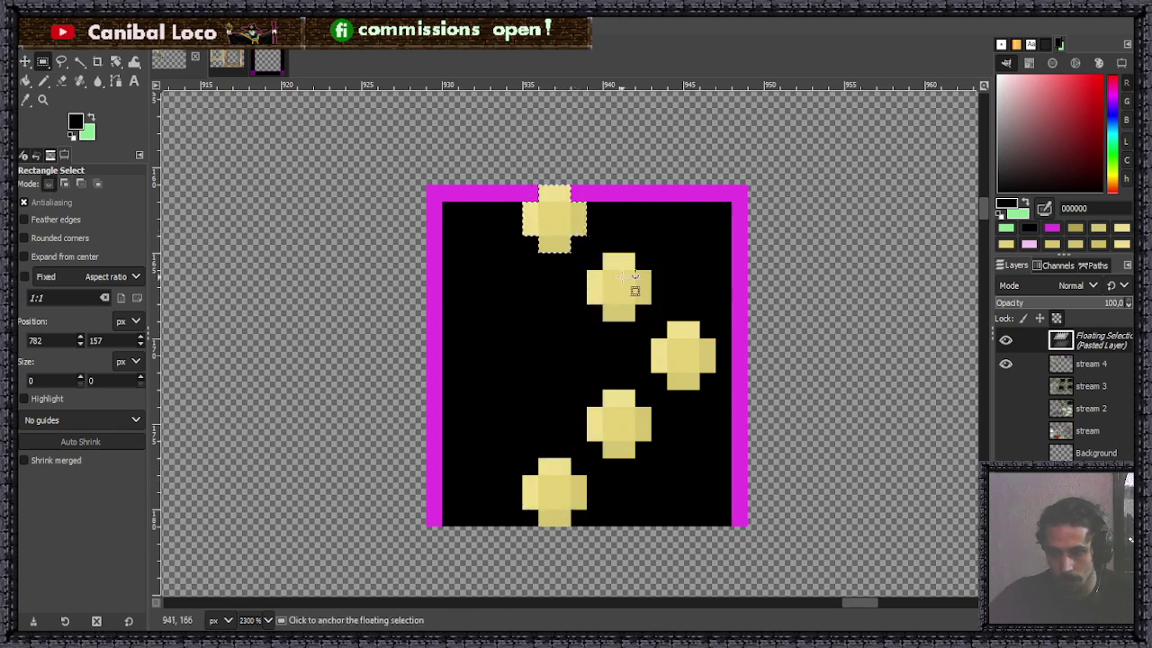
left_click(589, 363)
Paste the plus into the lower blank tile of the leftmost column, straddling the top border just right of centre.
scroll(612, 359, "down", 3, "ctrl")
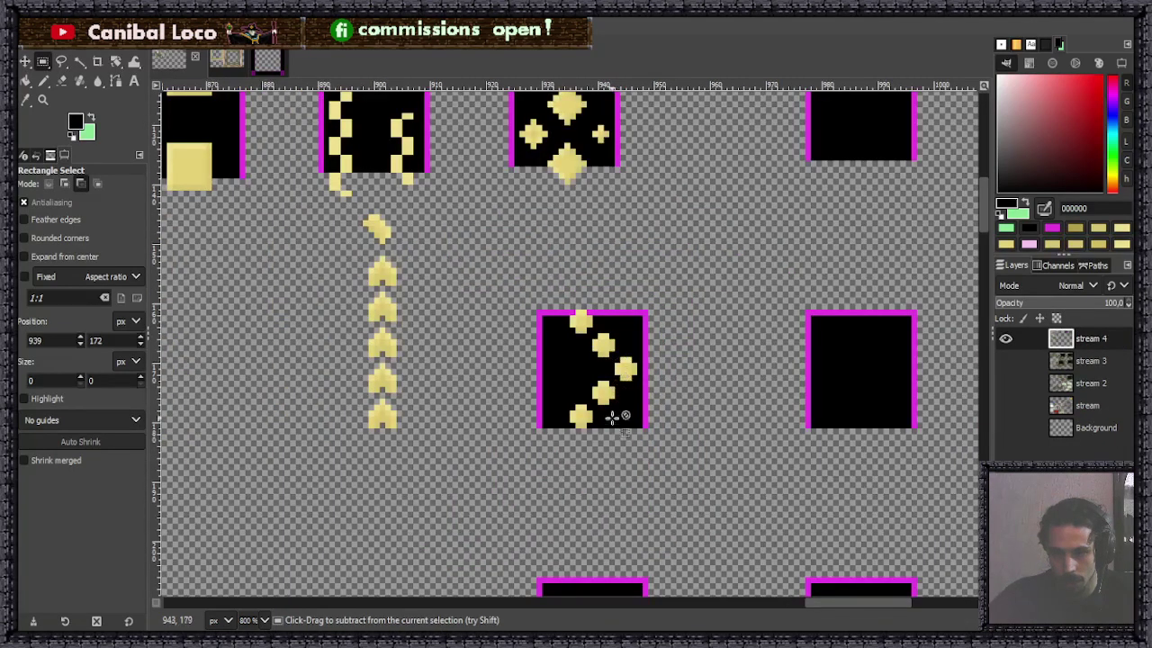
scroll(617, 416, "down", 2, "ctrl")
scroll(601, 461, "up", 2, "ctrl")
scroll(601, 486, "down", 2, "ctrl")
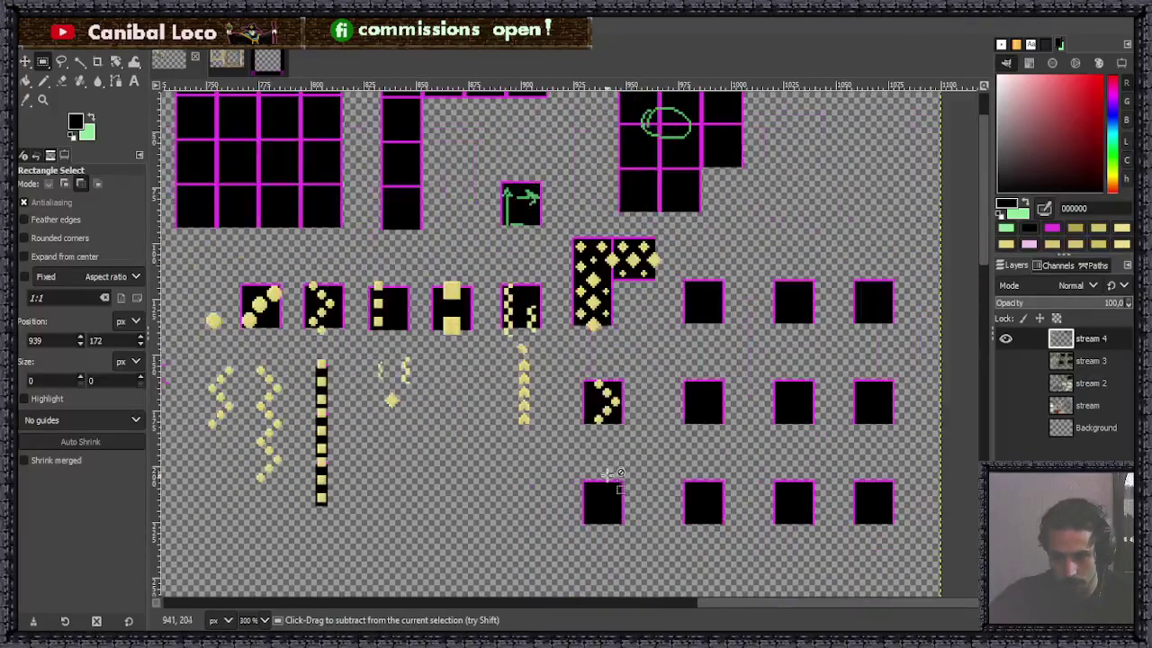
scroll(606, 489, "up", 2, "ctrl")
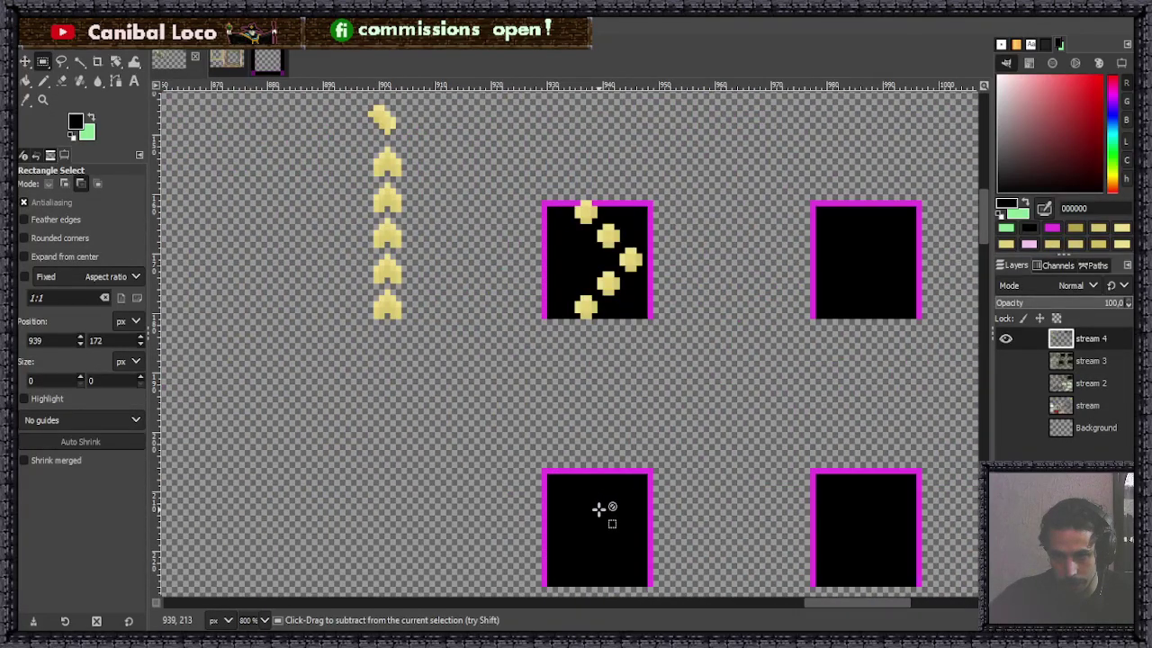
scroll(594, 514, "up", 2, "ctrl")
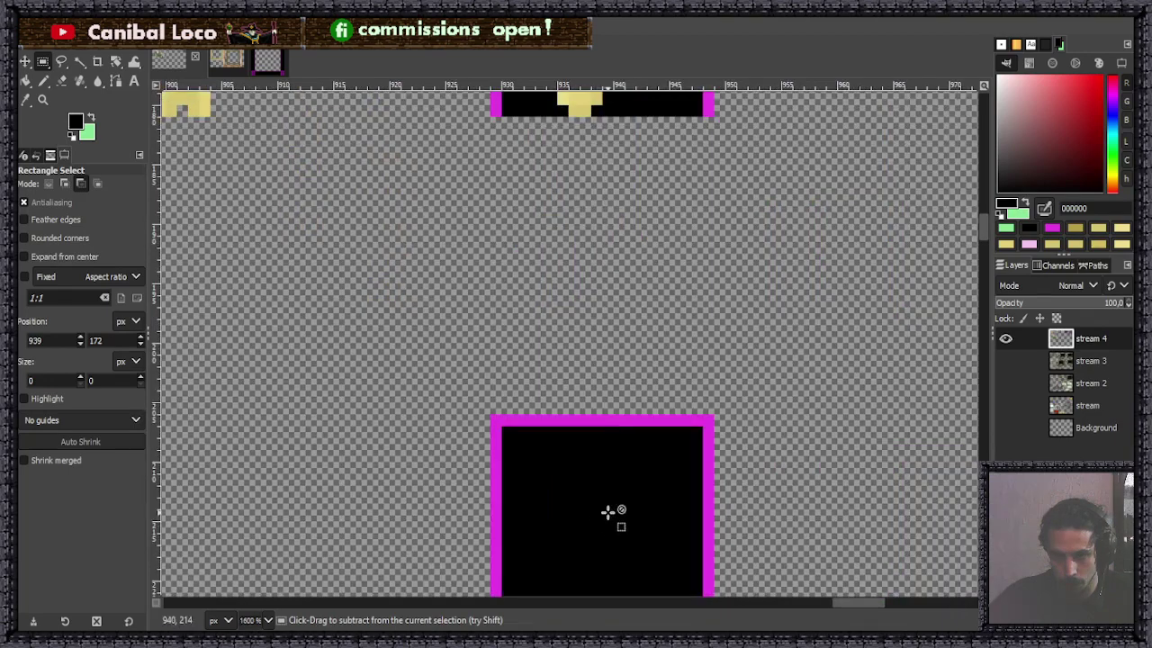
key("ctrl+v")
left_click_drag(580, 371, 647, 468)
scroll(661, 421, "down", 2, "ctrl")
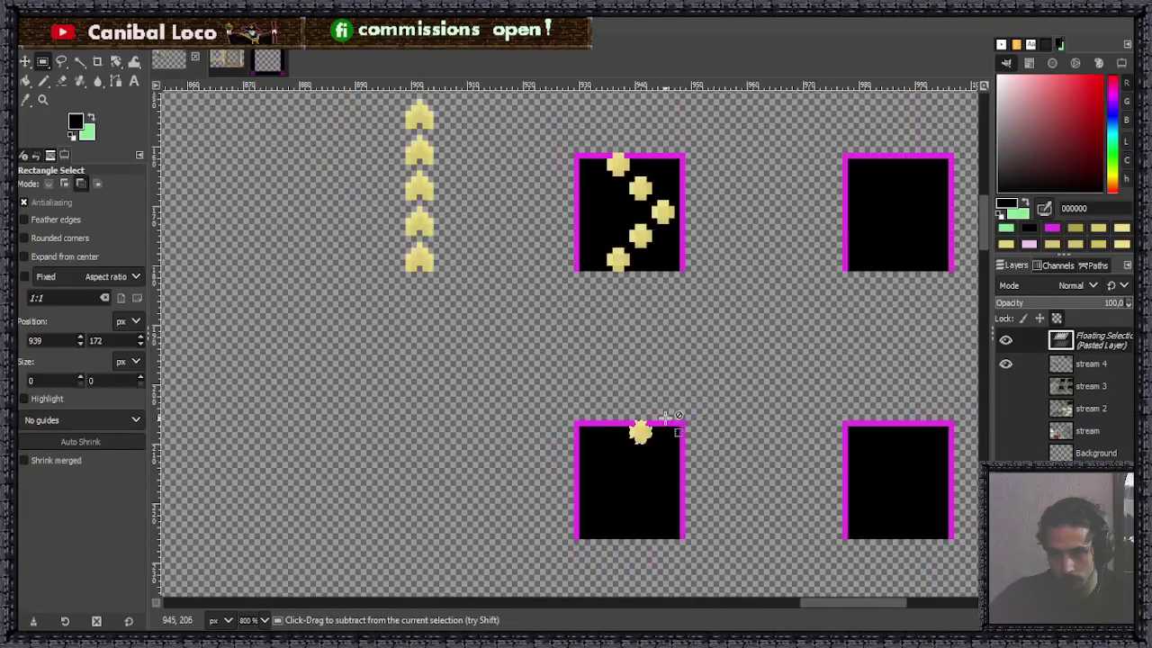
scroll(679, 225, "up", 4, "ctrl")
scroll(648, 314, "down", 4, "ctrl")
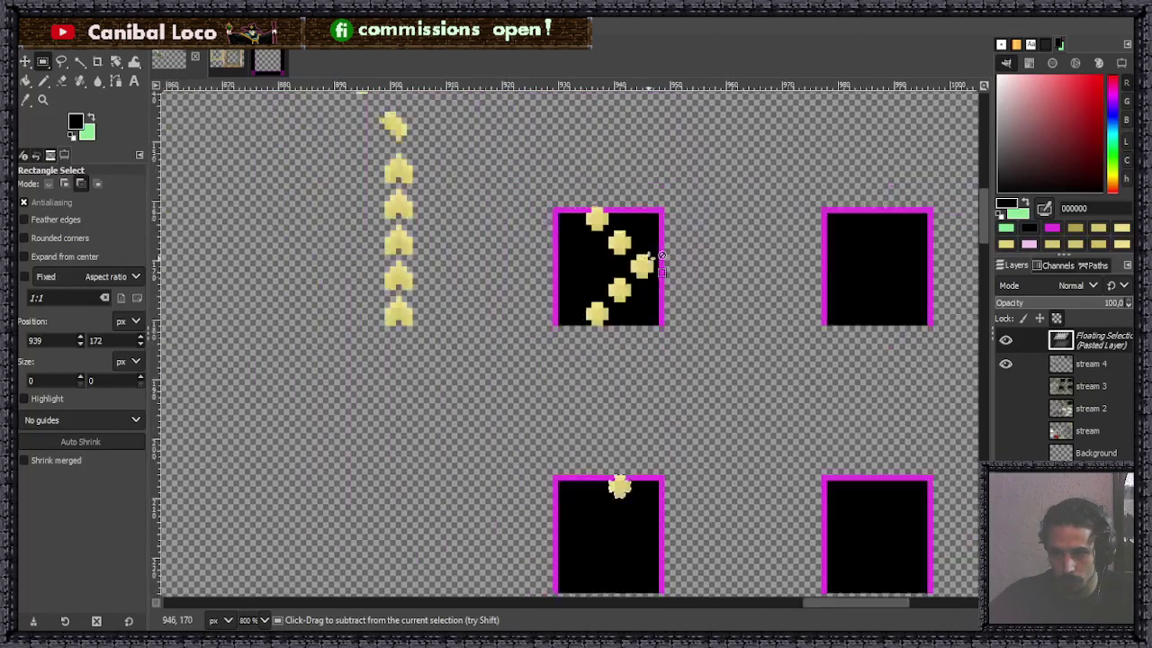
scroll(630, 423, "up", 2, "ctrl")
scroll(635, 450, "up", 3, "ctrl")
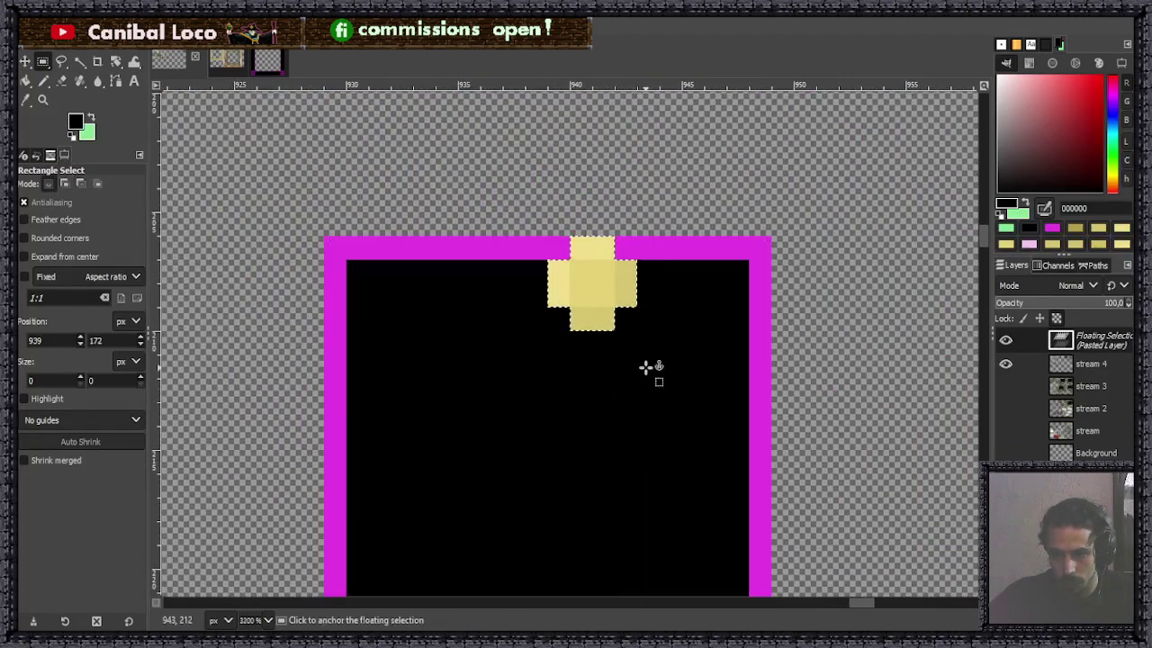
Try stamping a zigzag of pluses down the lower tile, and undo the copies together with the pasted plus.
left_click_drag(617, 314, 698, 380)
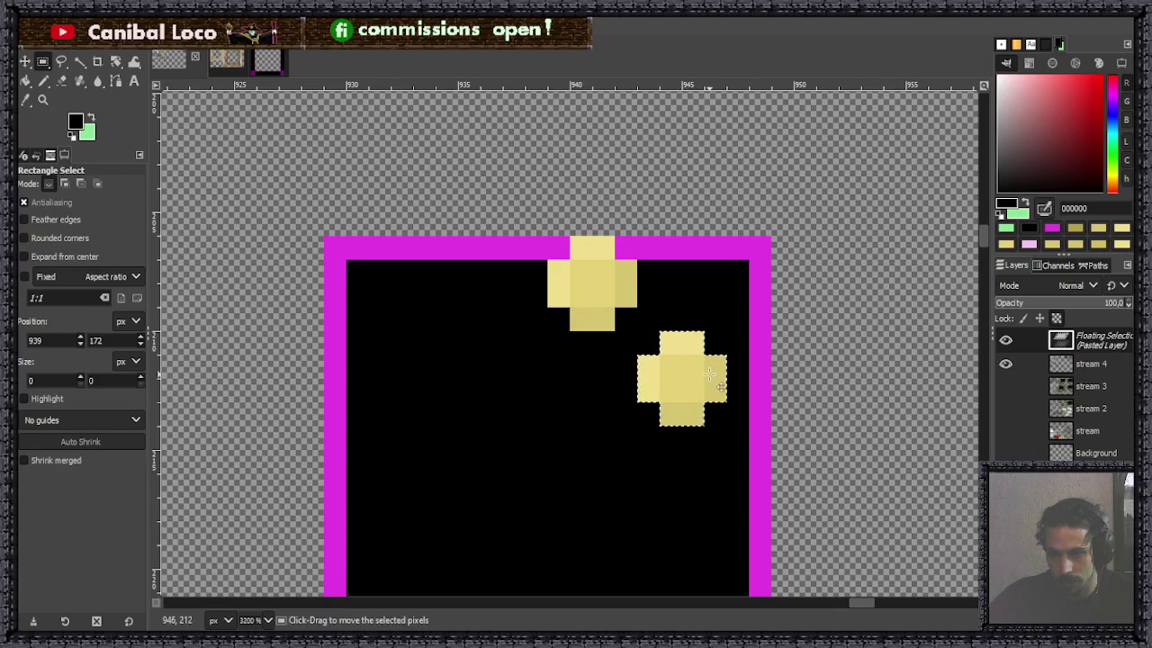
scroll(670, 436, "down", 3, "ctrl")
scroll(620, 431, "up", 2, "ctrl")
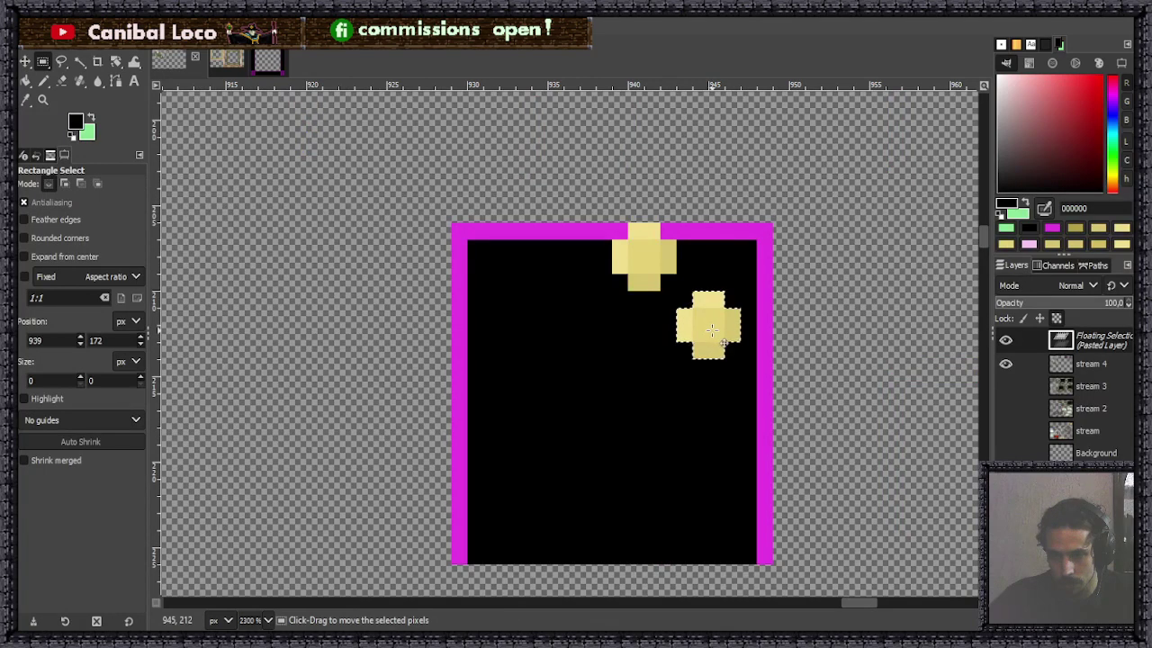
left_click_drag(709, 329, 655, 536)
scroll(711, 423, "down", 5)
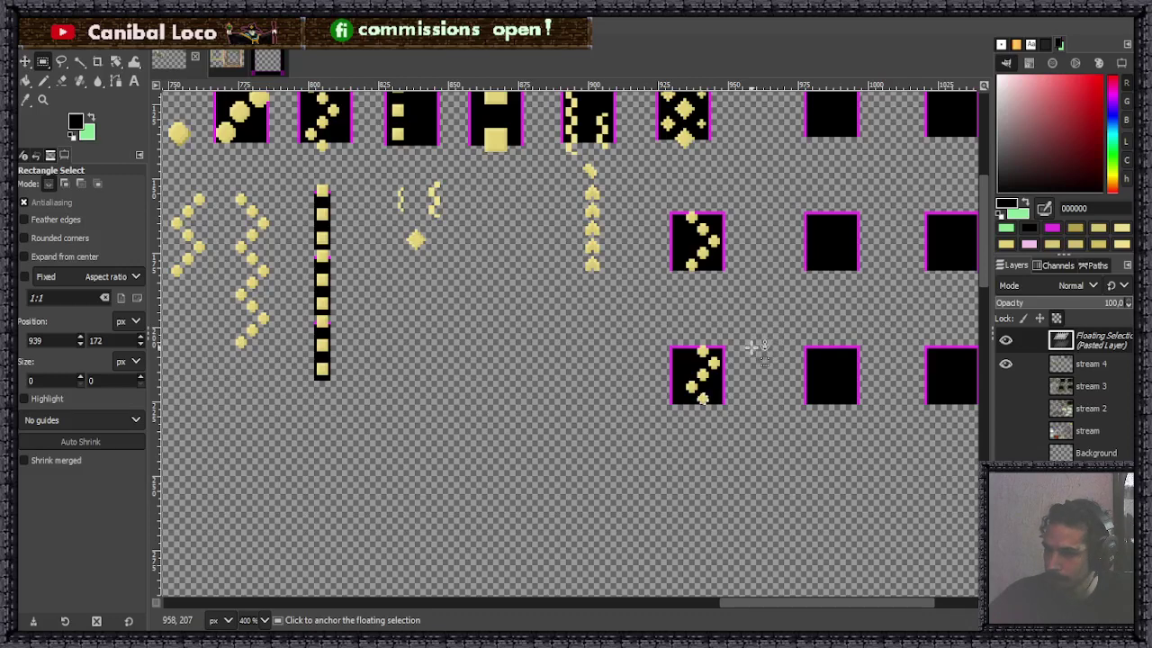
key("ctrl")
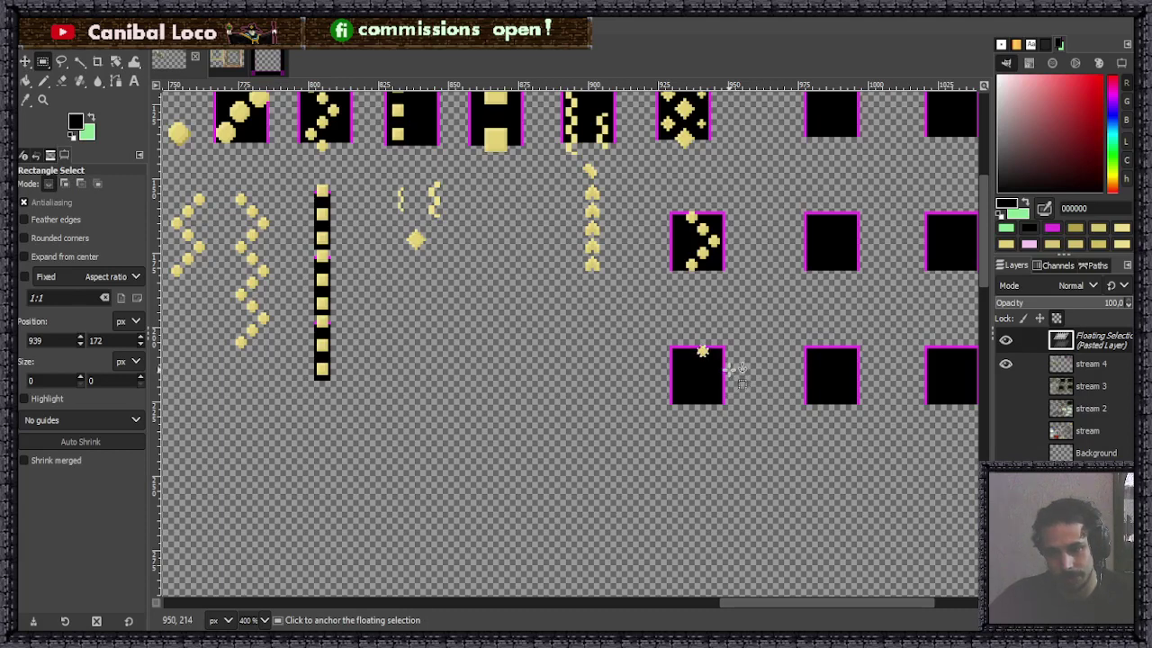
key("ctrl")
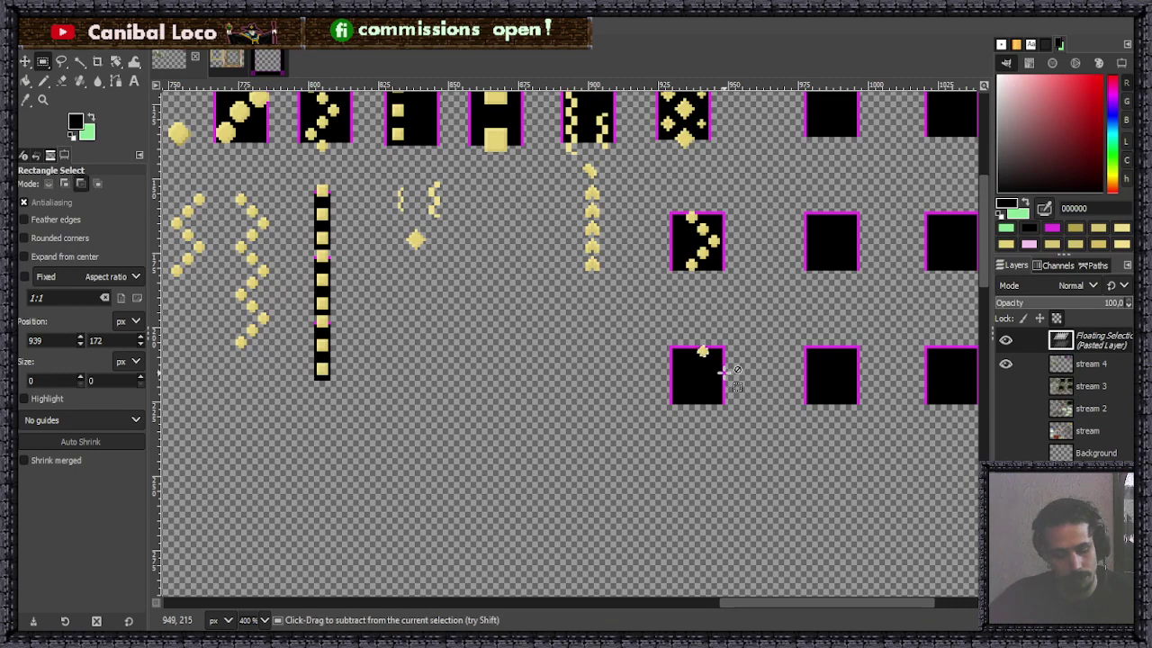
key("ctrl+h")
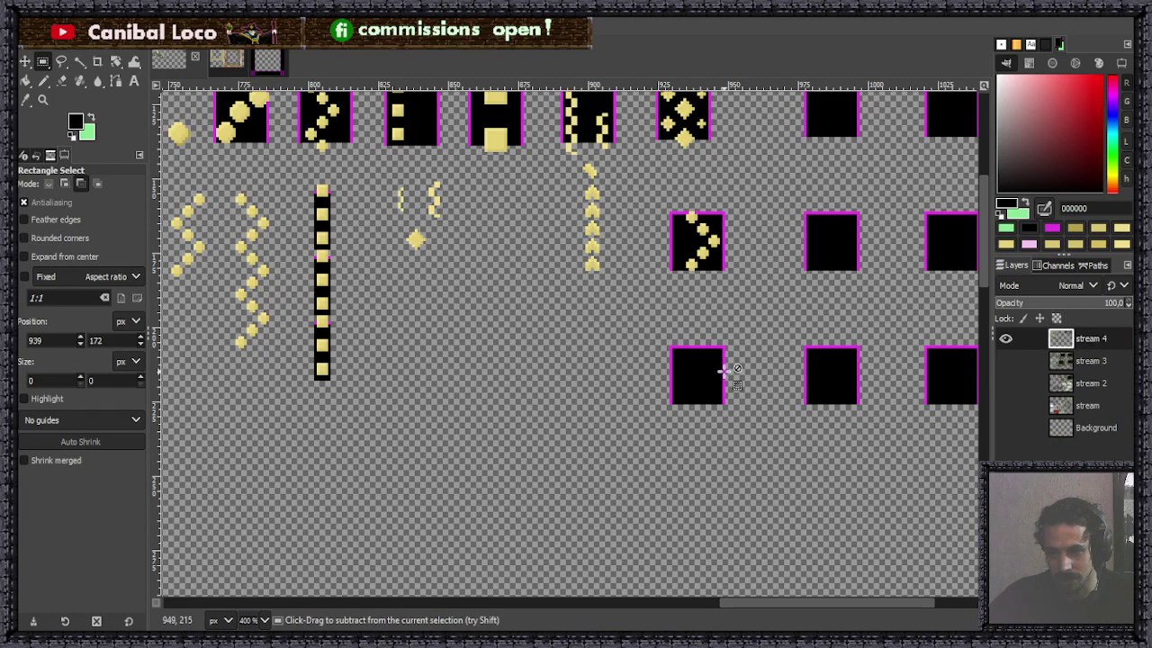
Paste the plus again into the lower tile near its upper-left corner, just below the top border, comparing it with the chevron tile above.
scroll(725, 360, "up", 4)
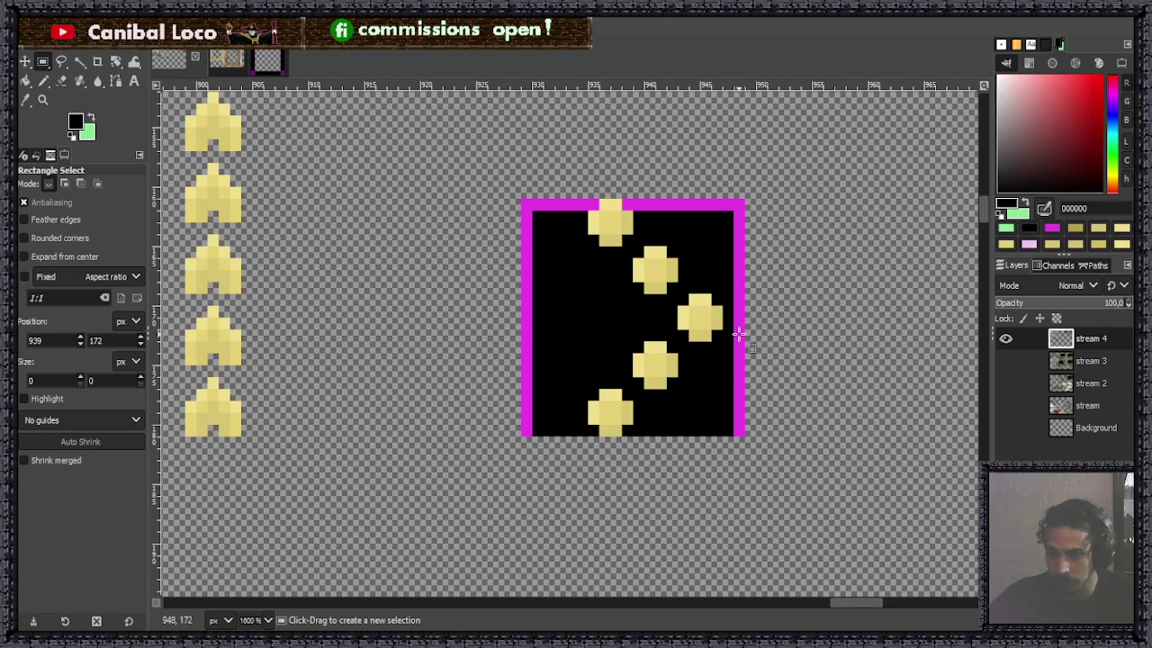
scroll(586, 438, "down", 5)
key("ctrl+v")
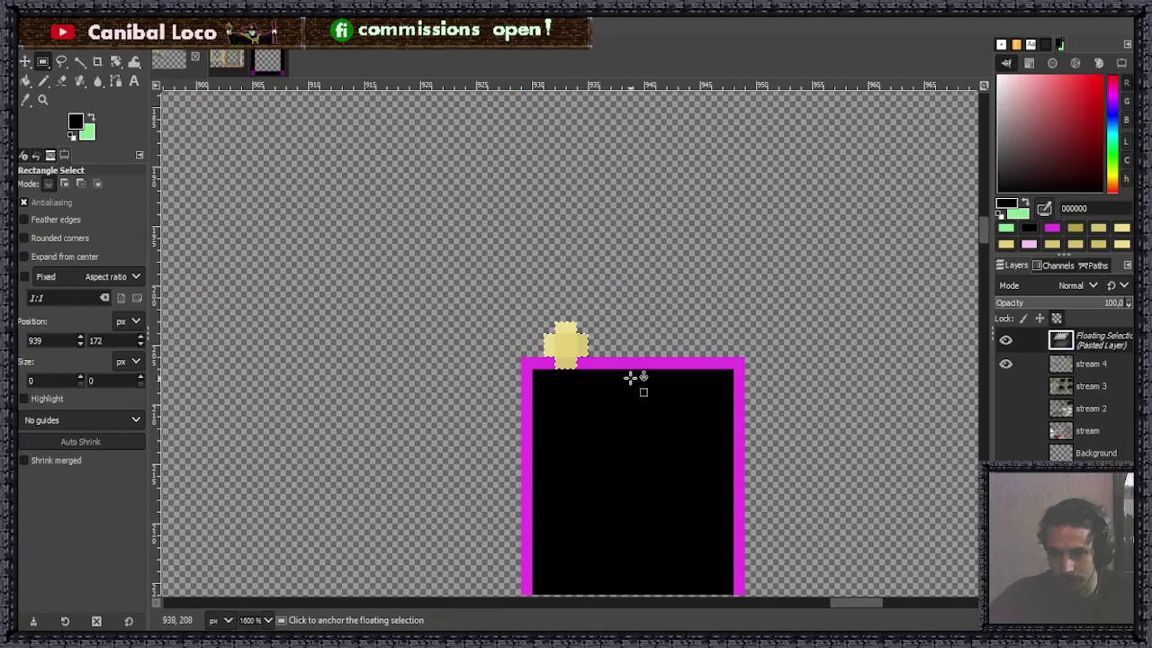
left_click_drag(572, 355, 582, 400)
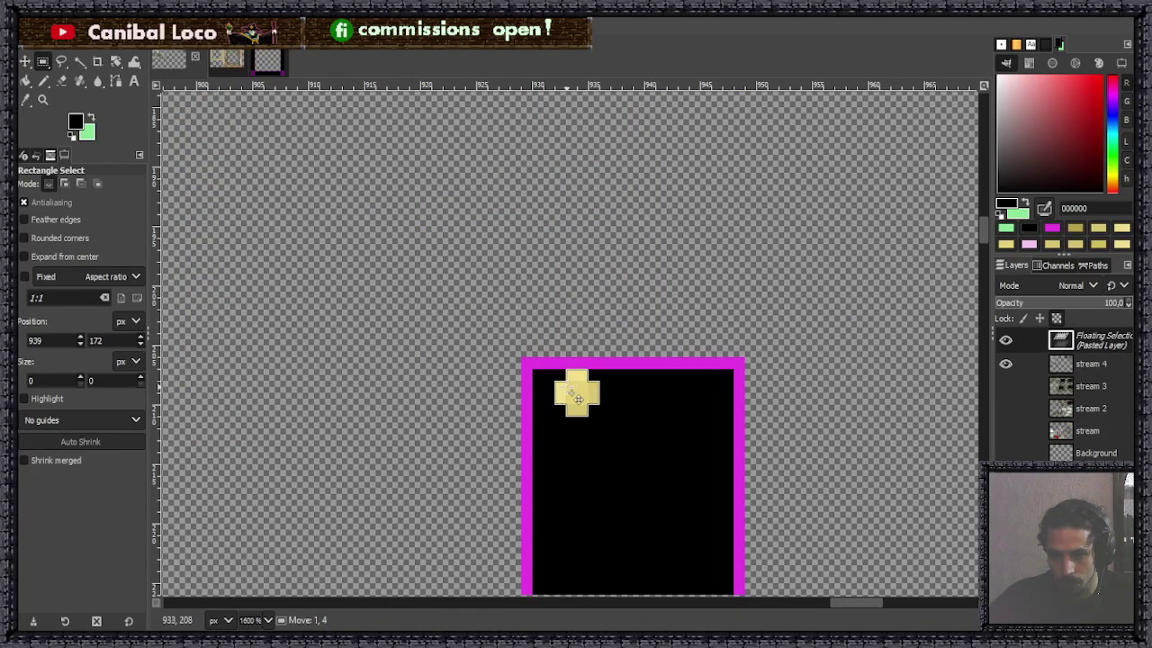
scroll(578, 399, "up", 5)
scroll(641, 407, "down", 5)
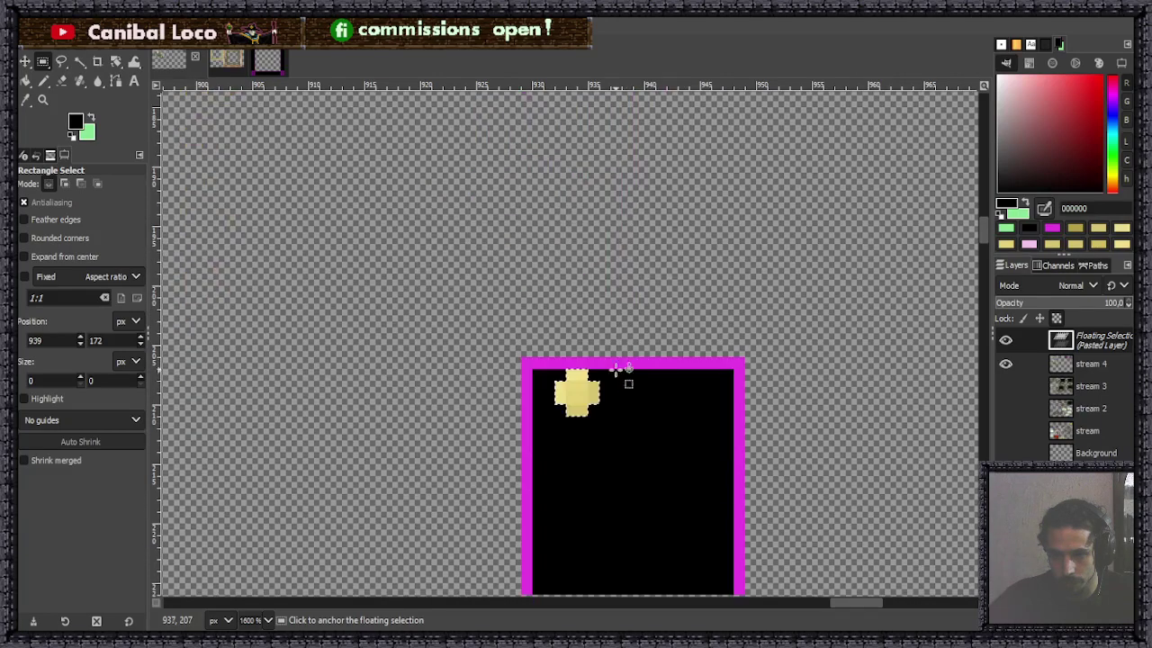
mouse_move(577, 396)
left_mouse_down()
mouse_move(577, 382)
mouse_move(588, 385)
mouse_move(577, 395)
left_mouse_up()
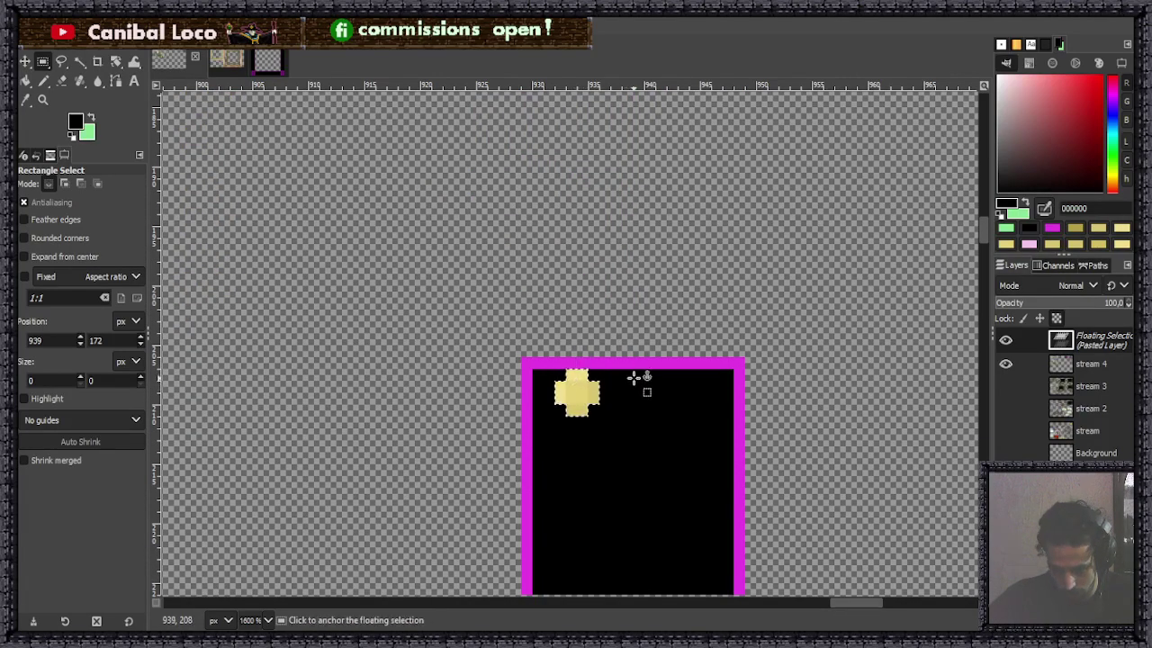
scroll(623, 386, "up", 4)
scroll(621, 387, "down", 3)
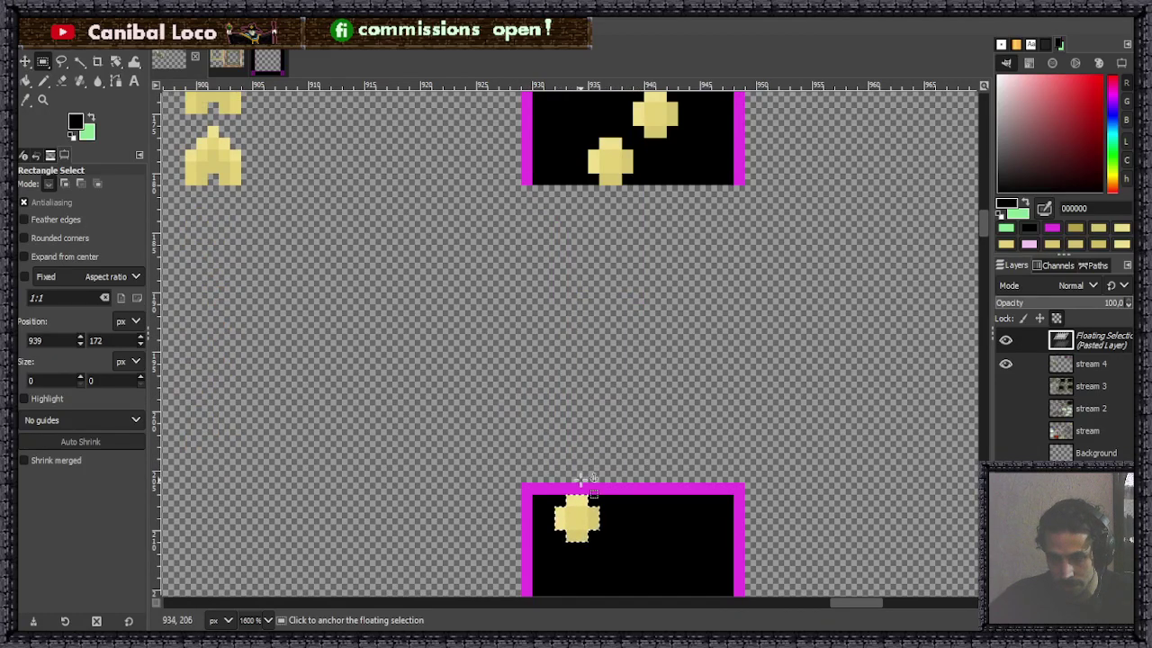
scroll(646, 418, "up", 4)
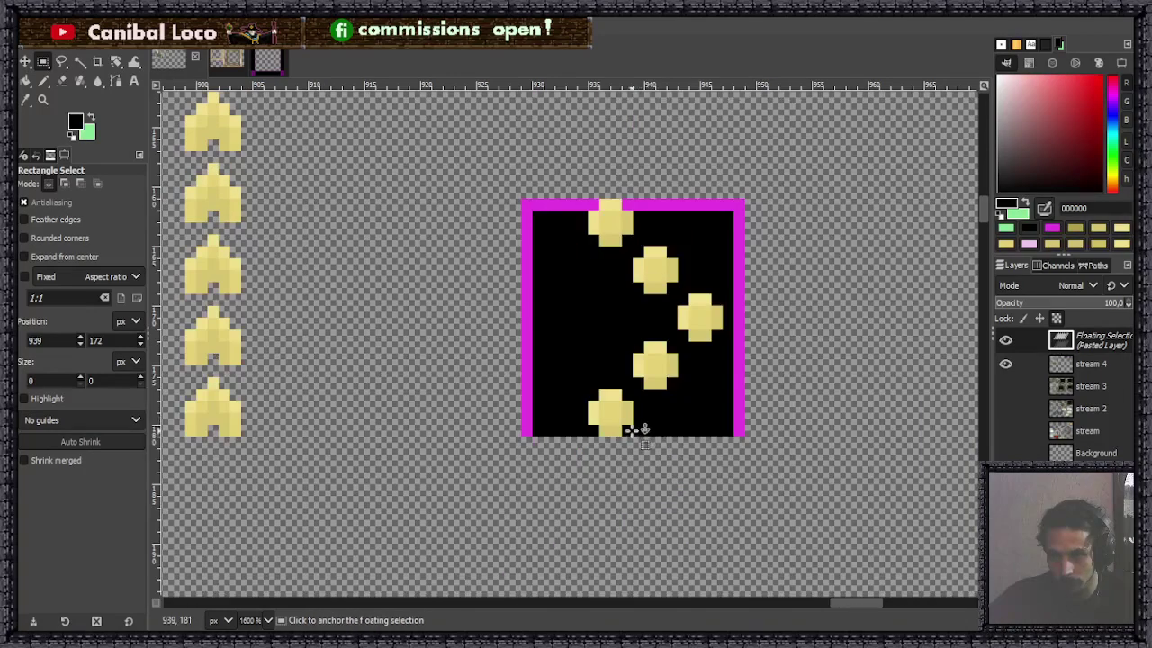
scroll(639, 441, "down", 4)
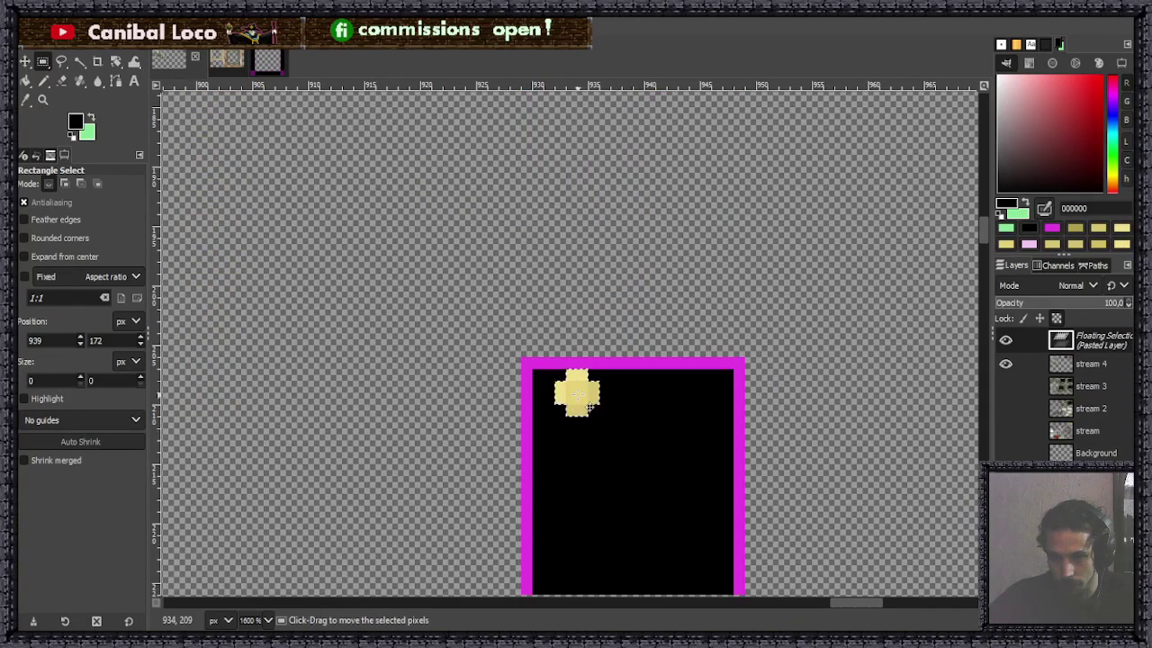
Stamp five pluses in the lower tile as a right-pointing chevron, starting near the upper-left corner and ending across the lower-left edge.
left_click_drag(589, 405, 659, 493)
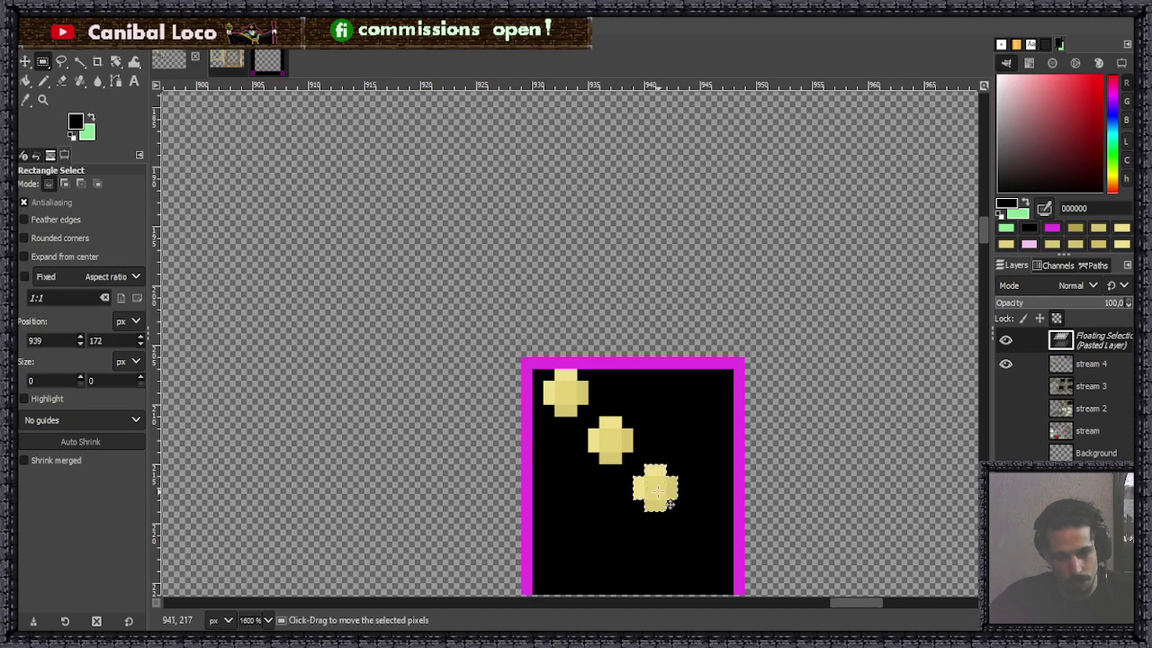
left_click_drag(662, 493, 565, 597)
scroll(617, 497, "down", 3)
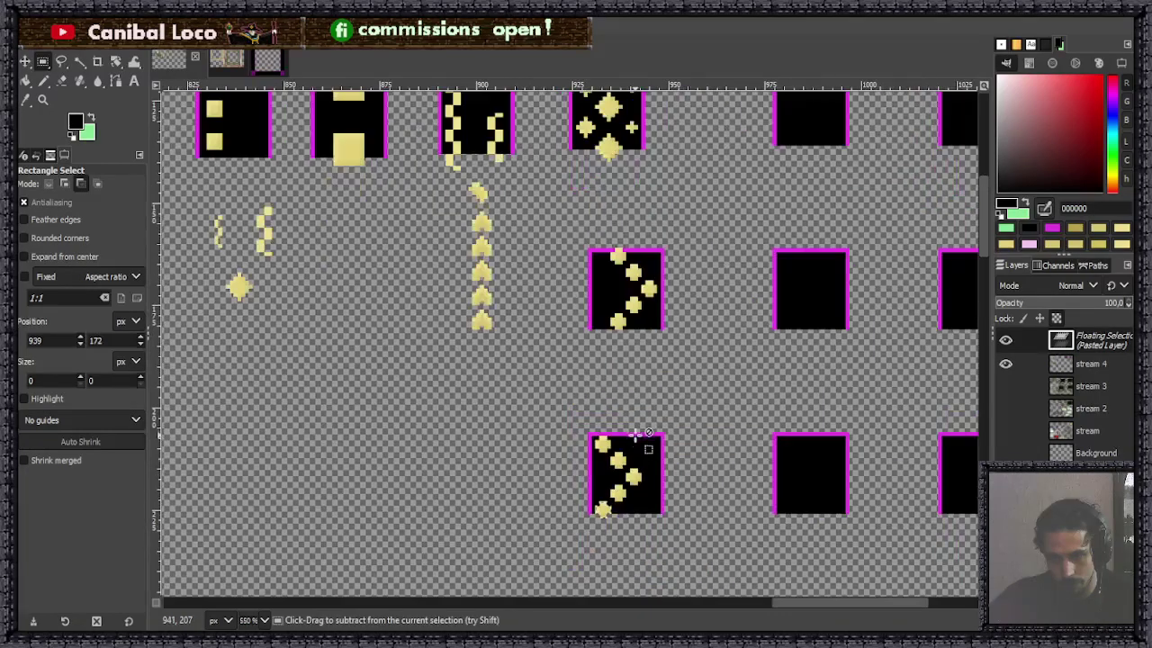
Undo the plus chevron in the lower tile and delete the remaining pasted plus to leave the tile blank.
left_click(648, 506)
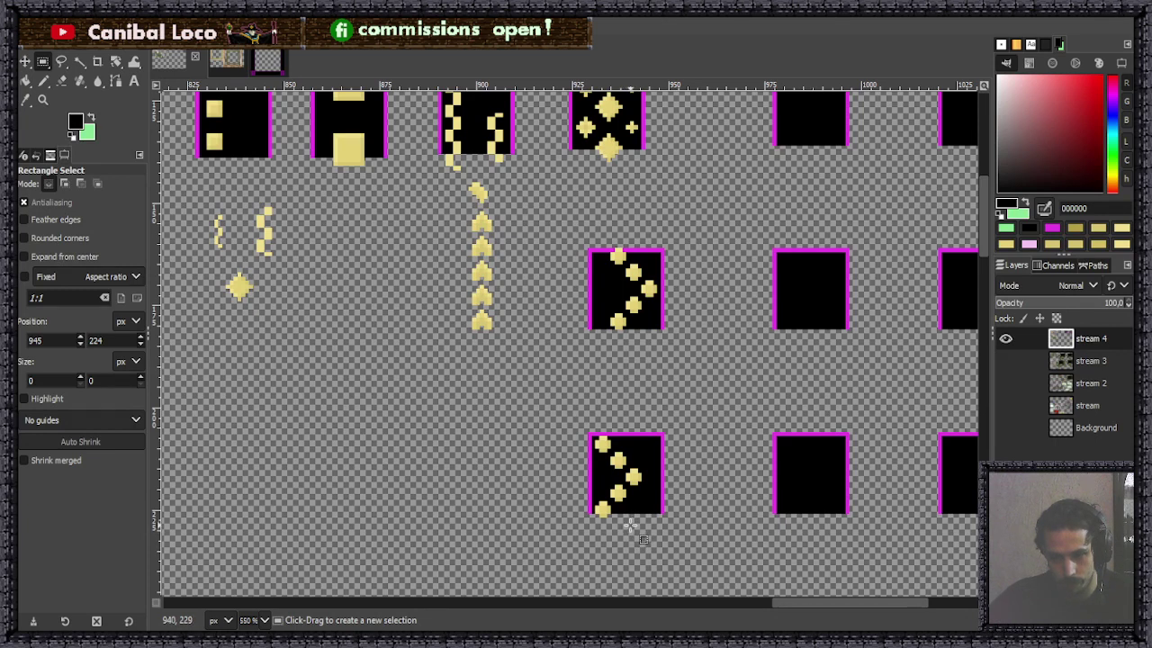
key("ctrl")
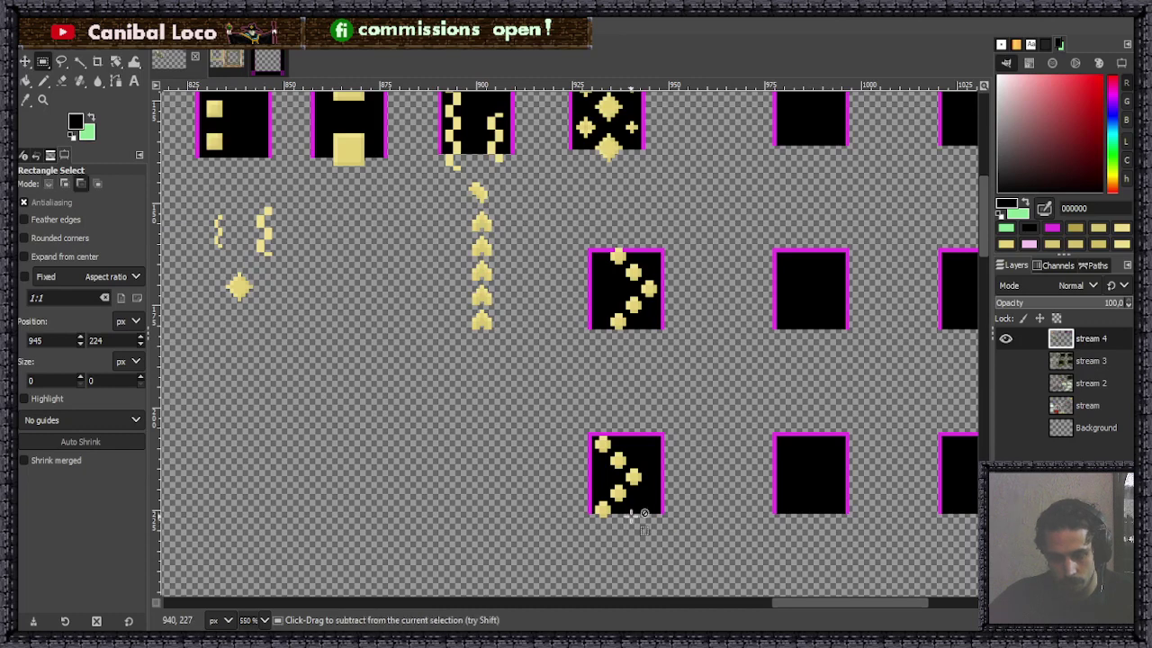
key("ctrl+v")
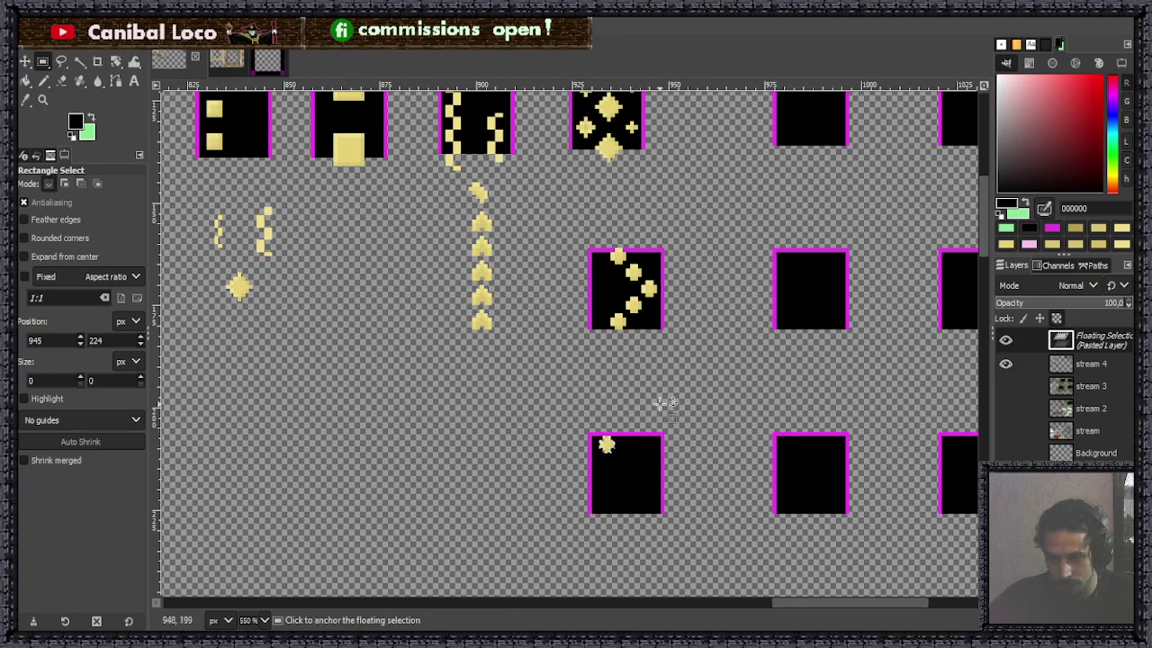
mouse_move(607, 442)
left_mouse_down()
mouse_move(619, 408)
mouse_move(642, 419)
left_mouse_up()
left_click(606, 378)
key("Delete")
left_click(722, 414)
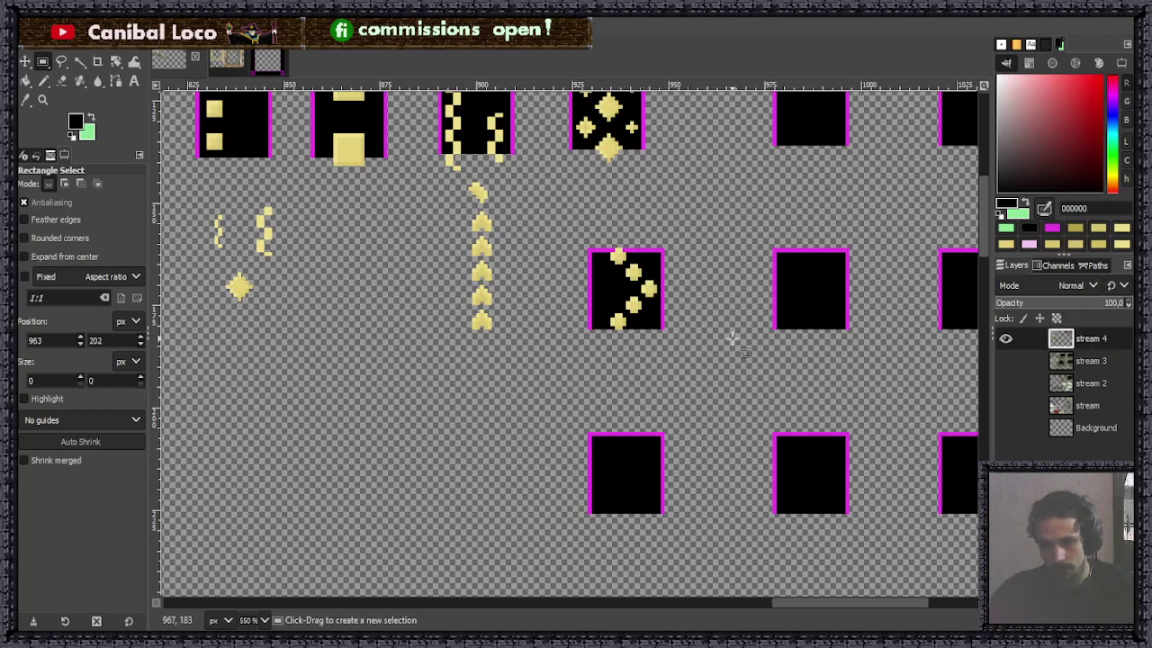
Paste a spare plus onto the transparent area just left of the upper chevron tile and anchor it there.
scroll(601, 271, "up", 3)
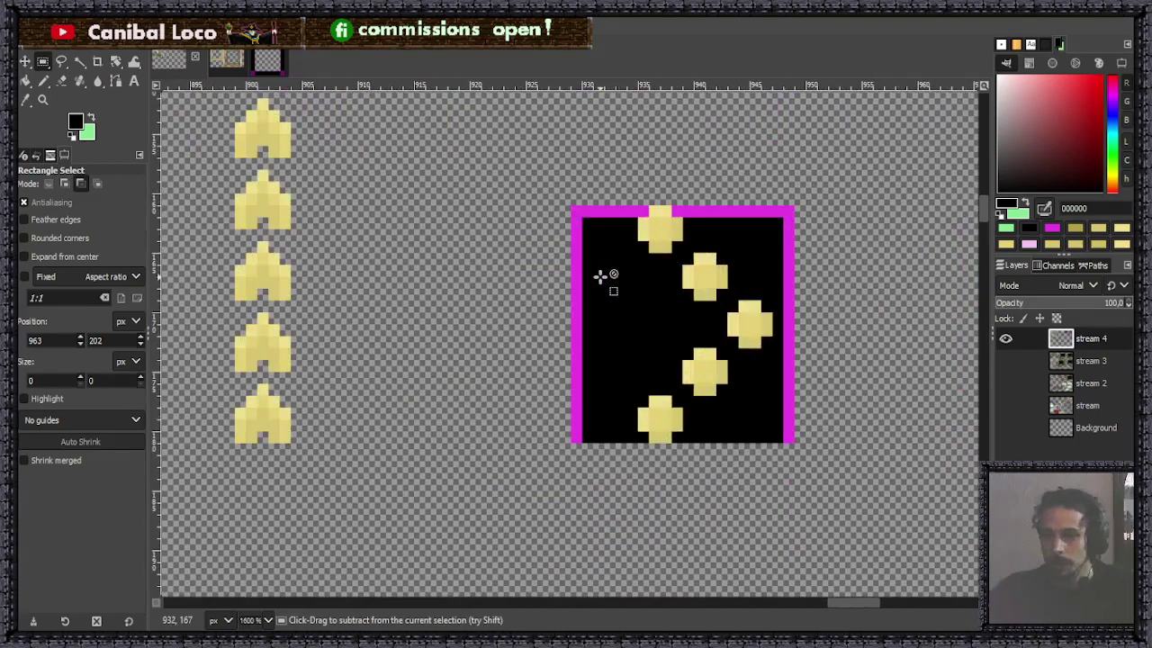
key("ctrl+v")
left_click_drag(571, 335, 513, 359)
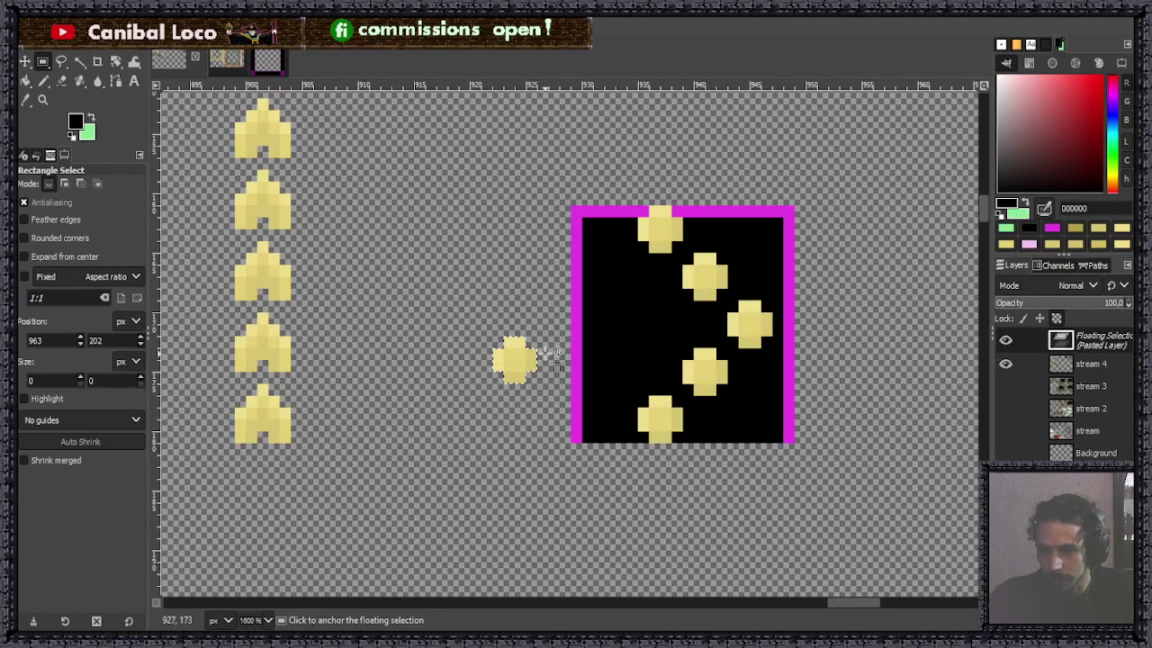
left_click(551, 327)
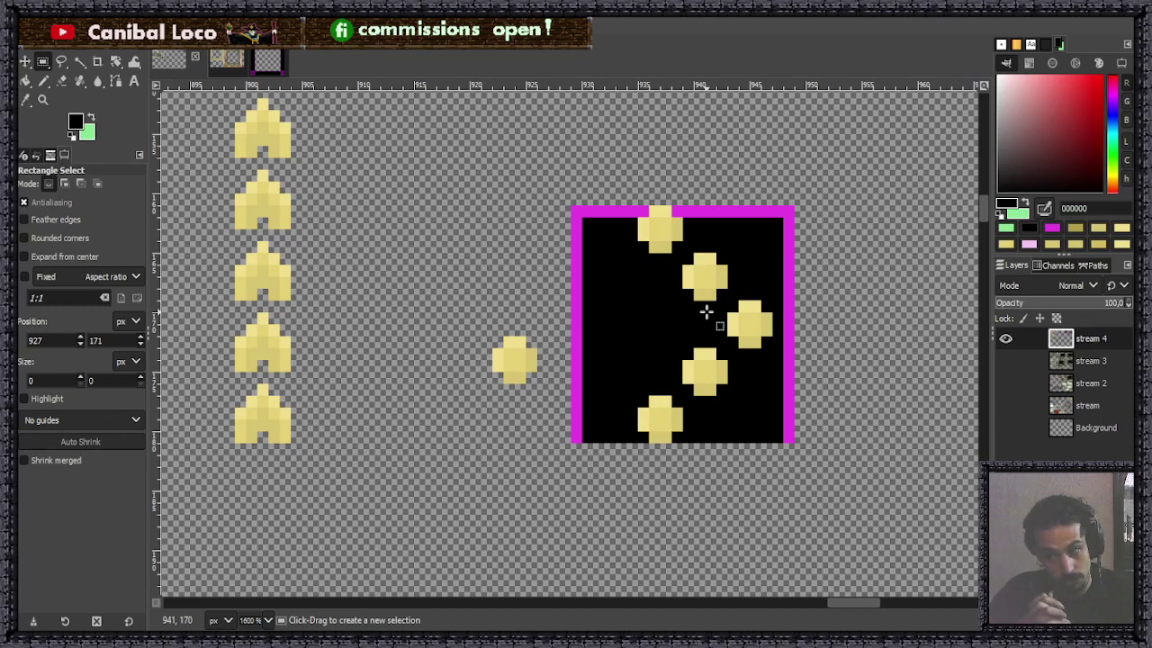
Copy the large yellow ball beside the diagonal-ball tile with a 7 × 7 px selection, leaving out its outer shadow pixels.
scroll(546, 387, "down", 6)
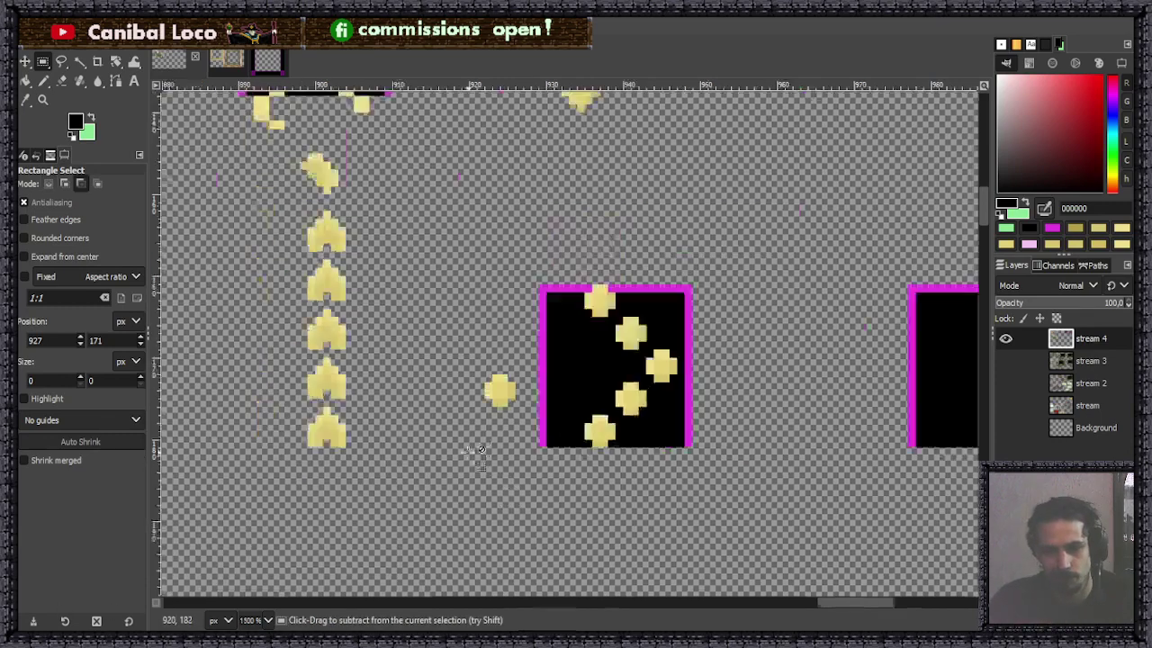
scroll(432, 376, "up", 2)
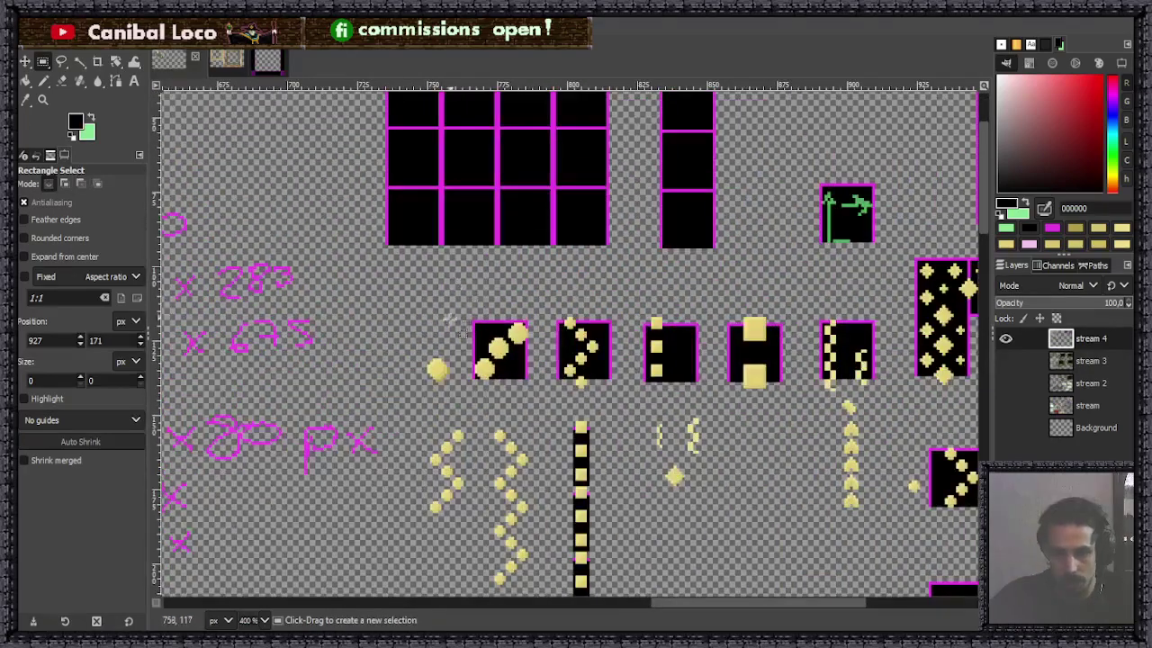
scroll(436, 336, "up", 5)
scroll(467, 378, "down", 2)
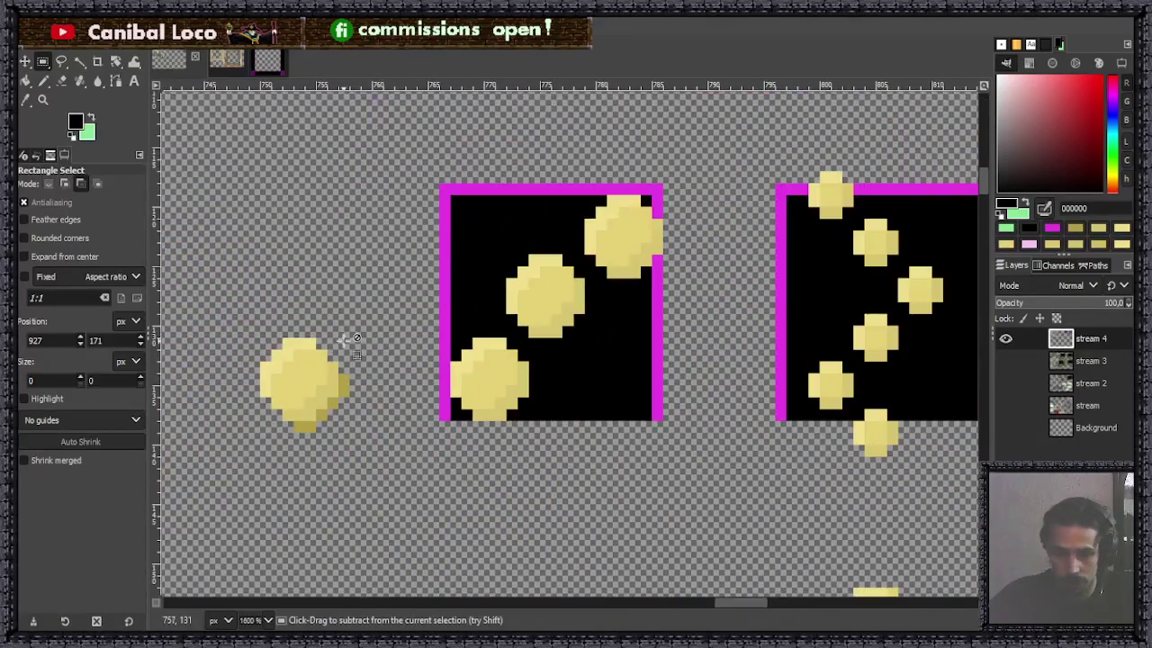
scroll(342, 342, "up", 2)
left_click_drag(258, 293, 407, 461)
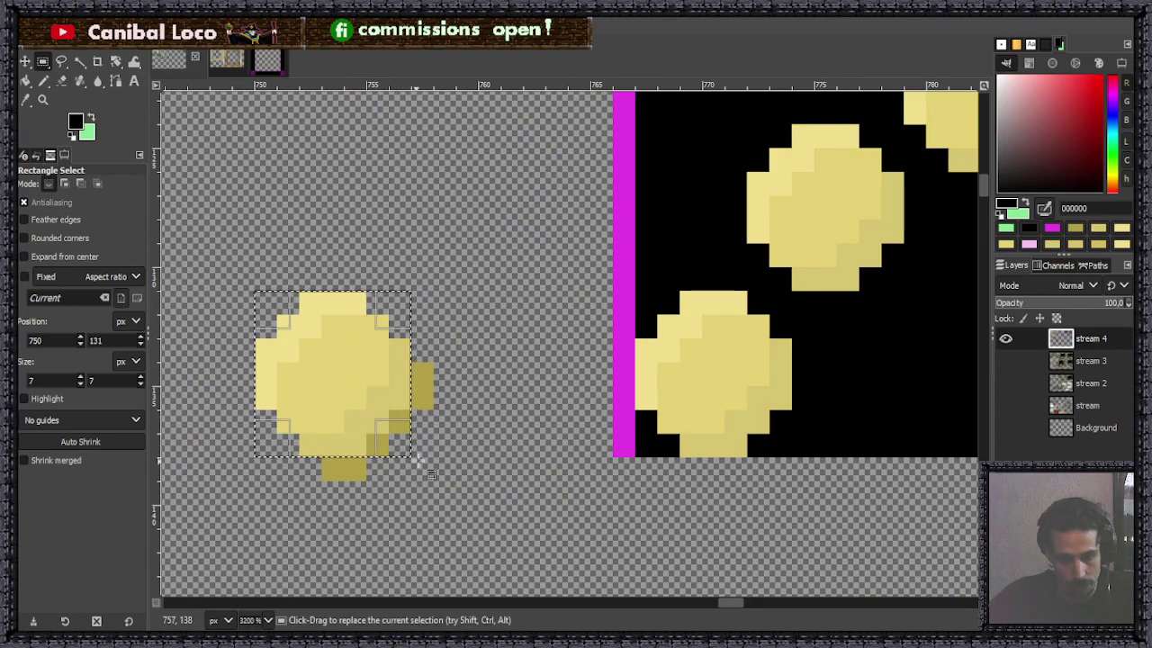
key("ctrl+c")
left_click(466, 486)
Paste the large ball onto the transparent area left of the lower blank tile and anchor it.
scroll(483, 480, "down", 7)
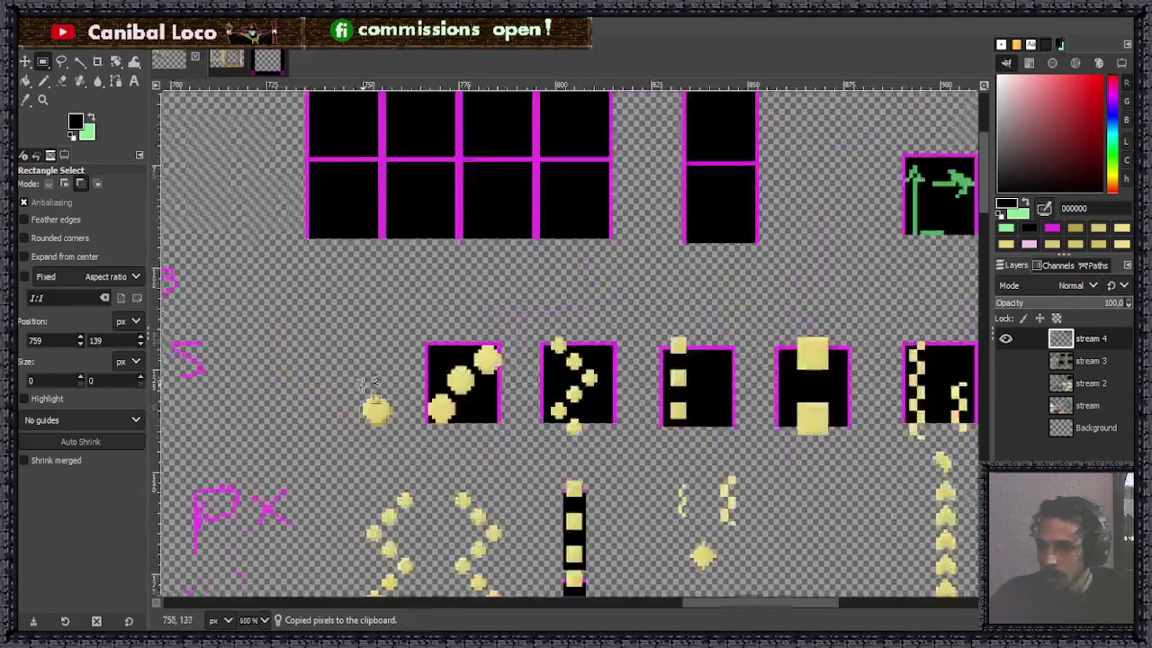
scroll(854, 502, "up", 3)
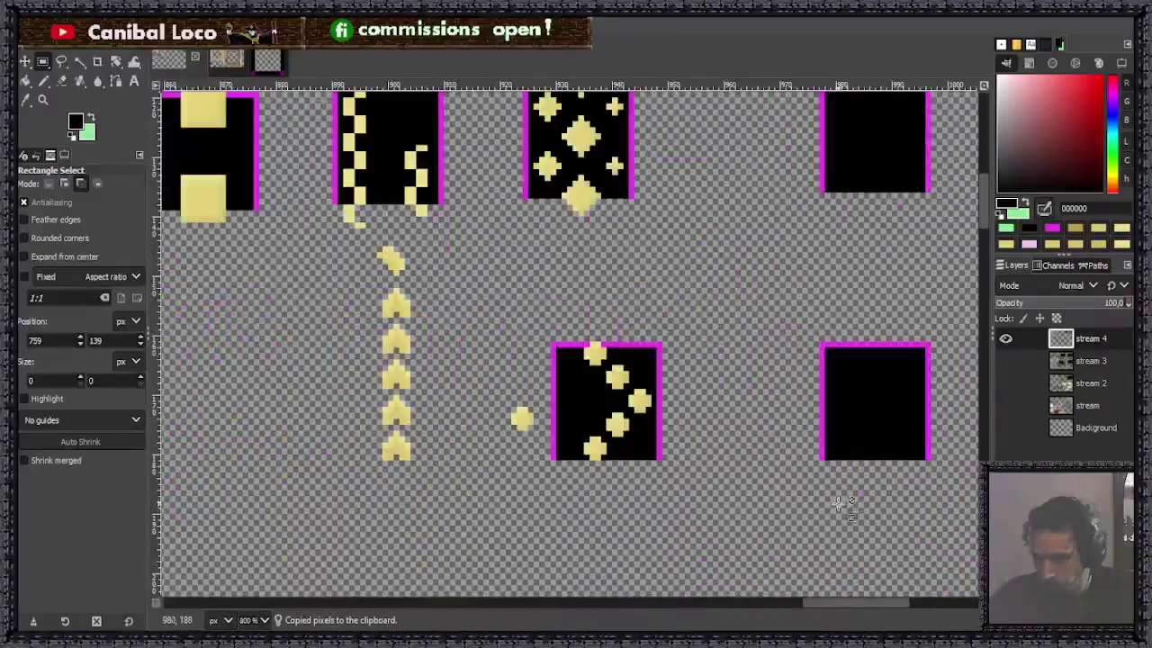
scroll(850, 409, "down", 1)
scroll(771, 385, "down", 3)
scroll(810, 312, "up", 4)
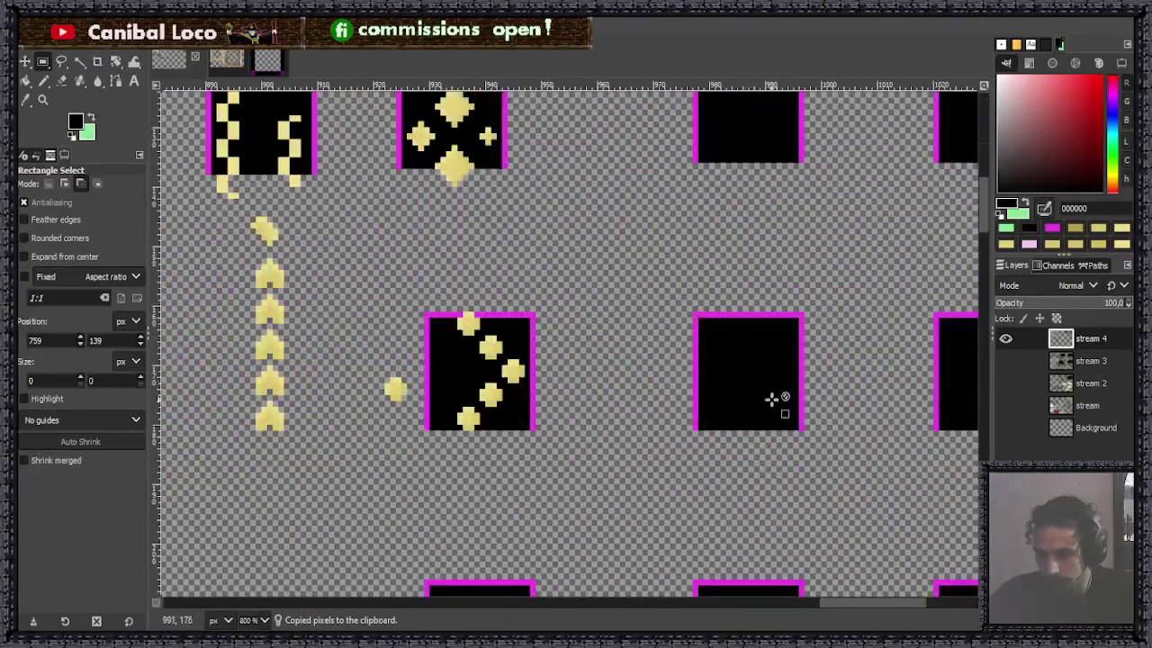
scroll(528, 510, "down", 3)
scroll(522, 537, "up", 2)
scroll(526, 531, "up", 2)
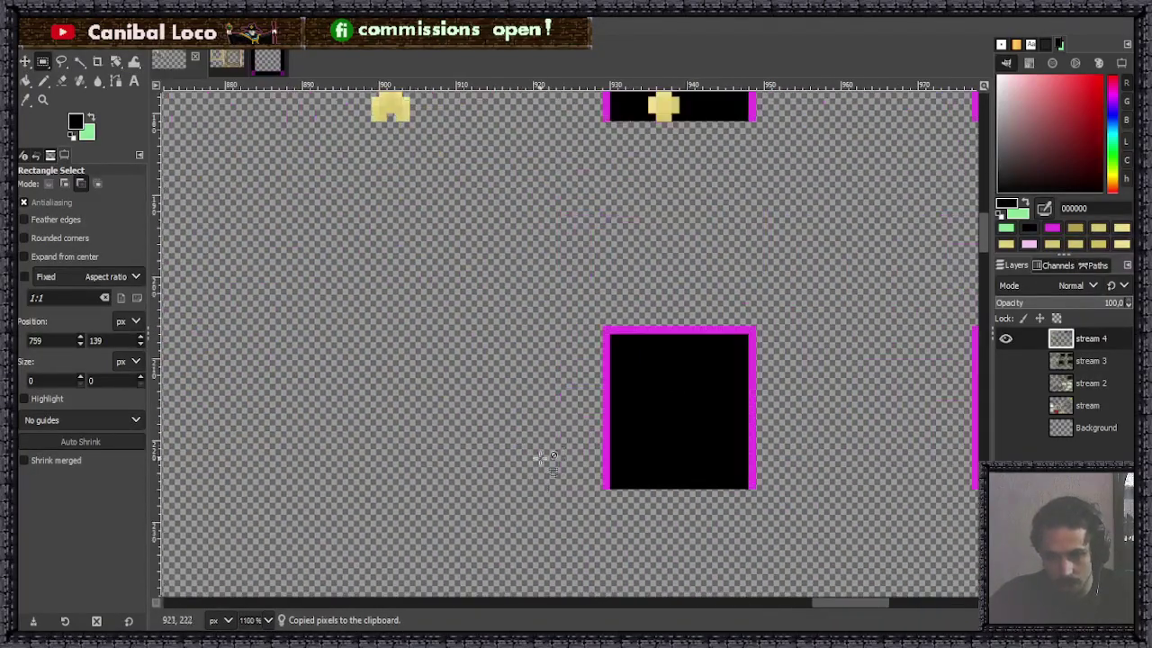
key("ctrl+v")
left_click_drag(601, 374, 524, 450)
left_click(516, 439)
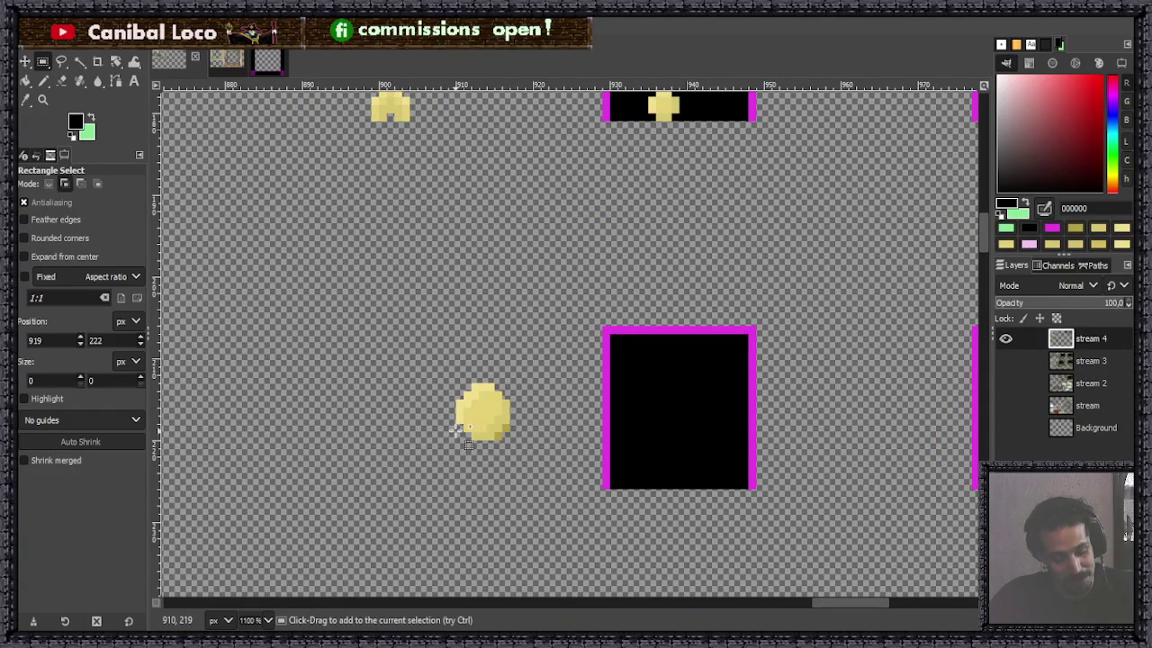
Erase the leftover dark shadow pixels from the pasted ball and copy the cleaned ball with a 7 × 8 px selection.
key("shift+e")
scroll(457, 422, "up", 4)
mouse_move(458, 396)
left_mouse_down()
mouse_move(466, 438)
mouse_move(455, 453)
left_mouse_up()
key("r")
left_click_drag(264, 194, 494, 465)
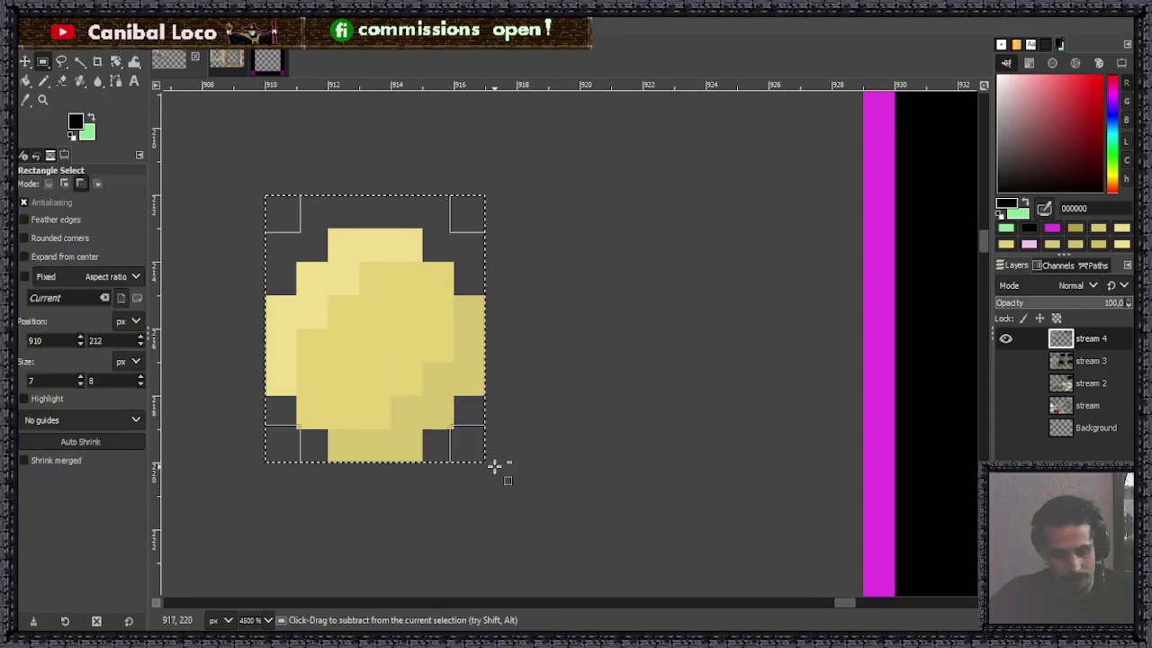
key("ctrl+c")
left_click(544, 382)
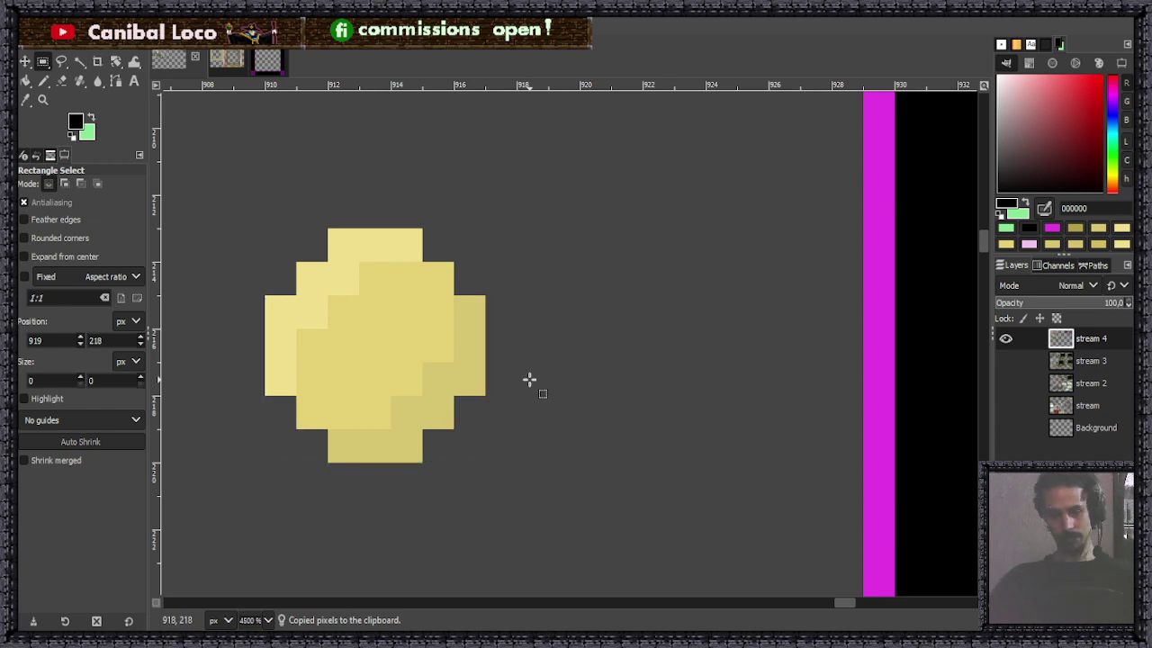
Paste the cleaned ball into the lower tile, straddling the bottom edge near the middle.
scroll(621, 396, "down", 5)
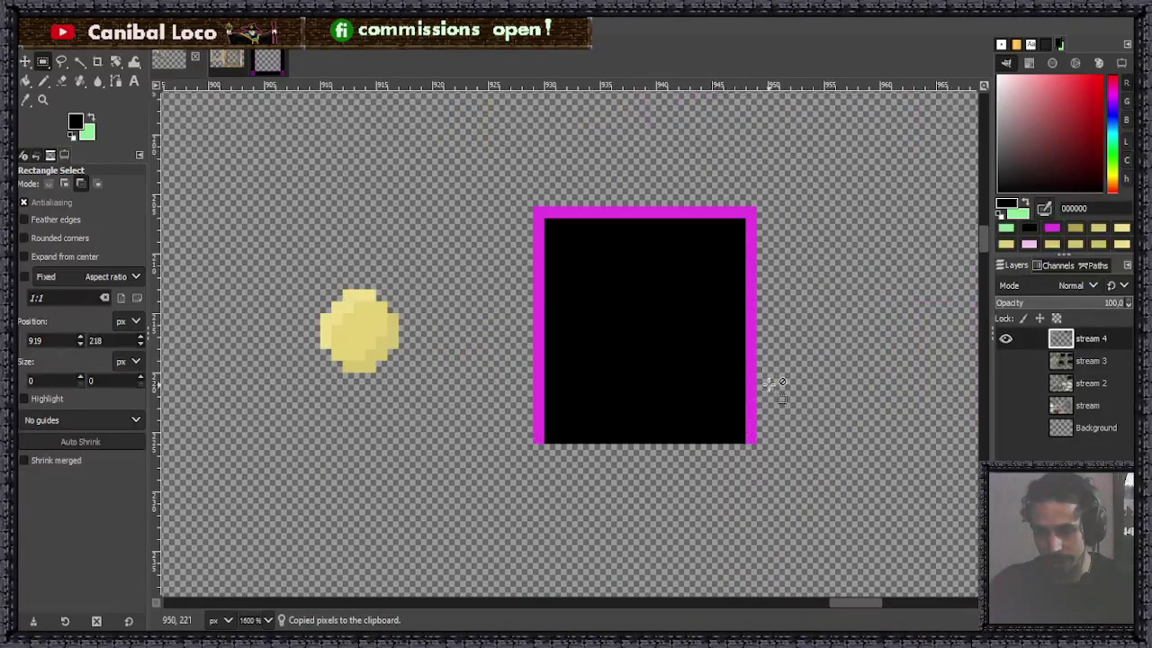
scroll(756, 373, "up", 2)
key("ctrl+v")
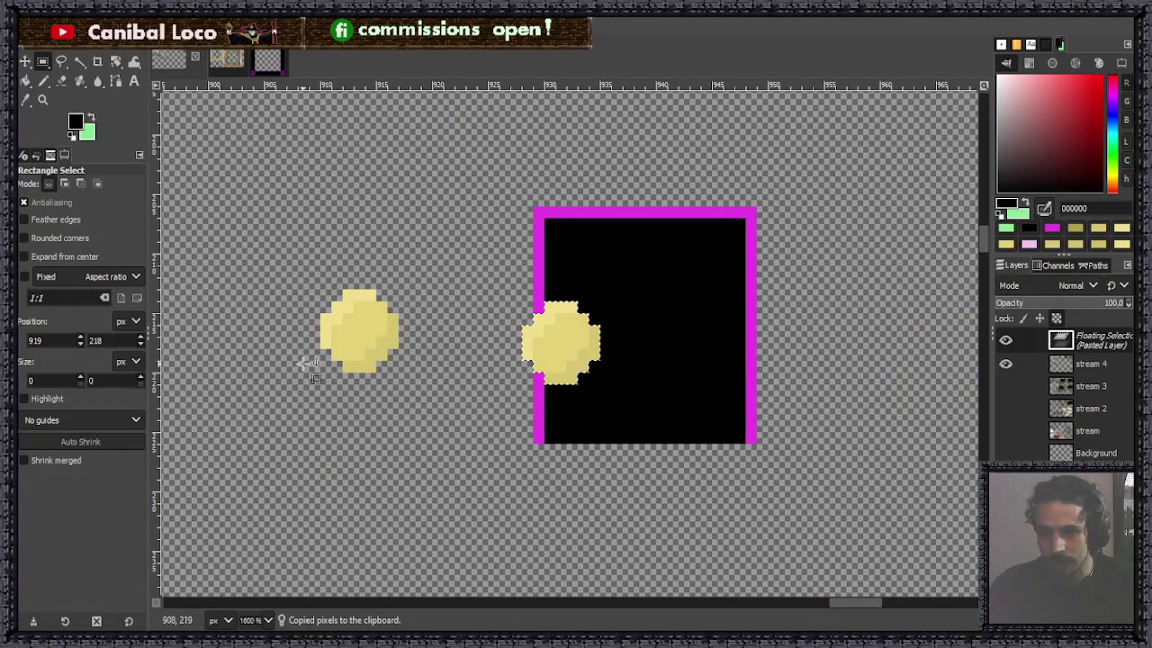
left_click_drag(572, 355, 638, 424)
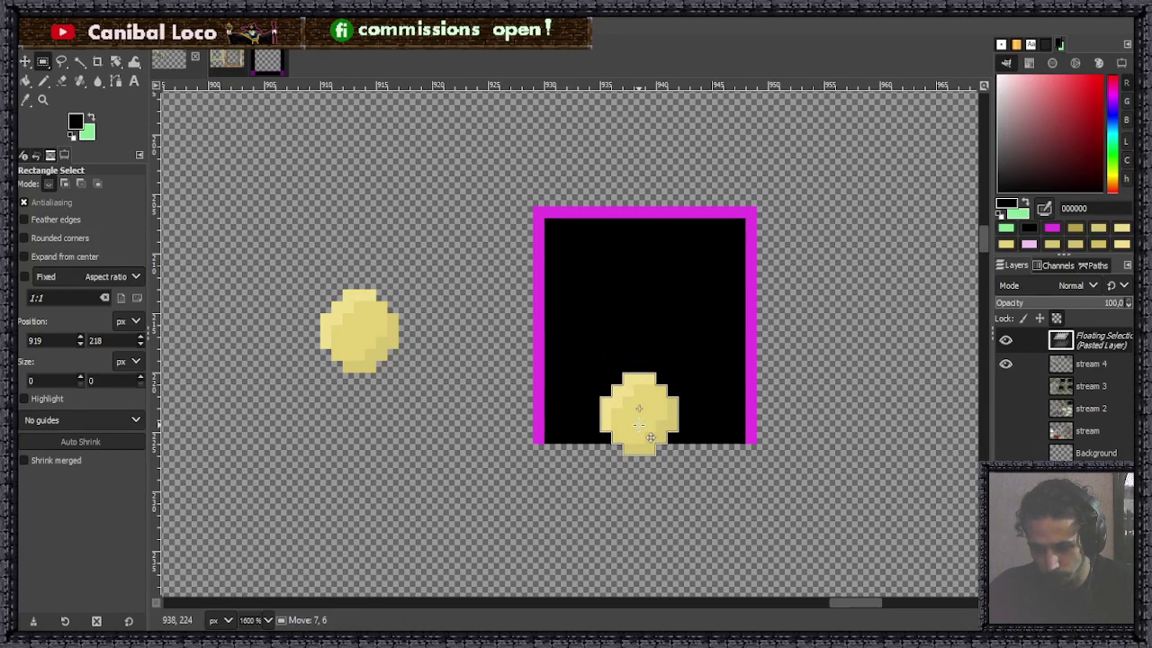
left_click_drag(643, 425, 654, 428)
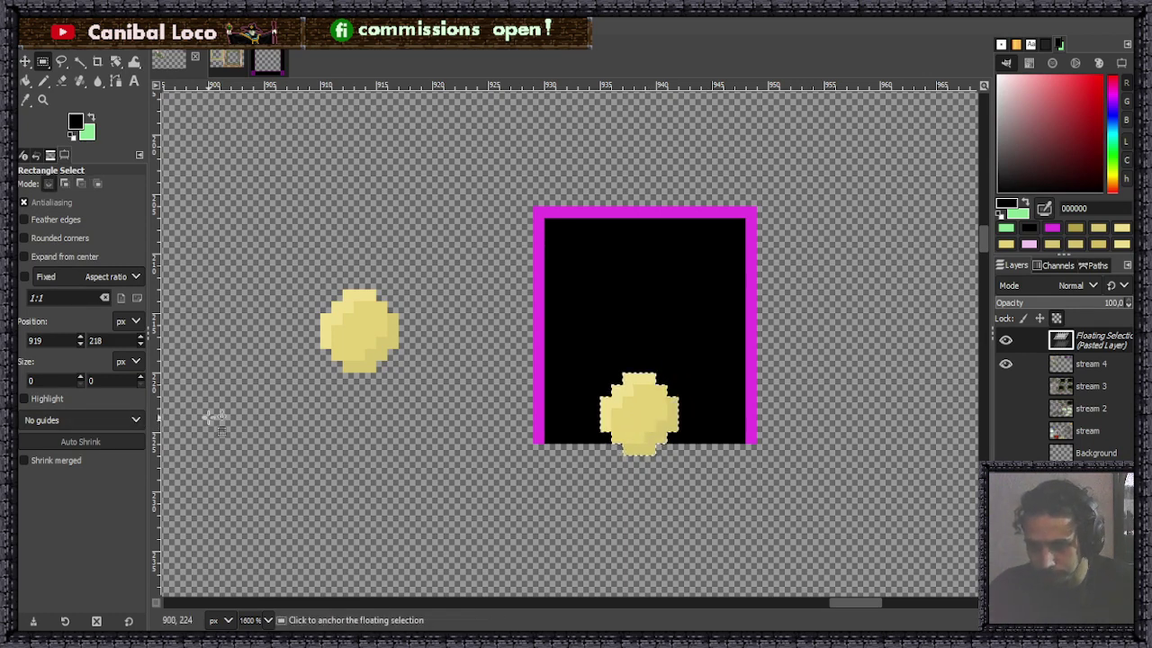
Try stamping a second ball straight above, across the lower tile's top border, and undo that copy.
left_click_drag(673, 421, 655, 221)
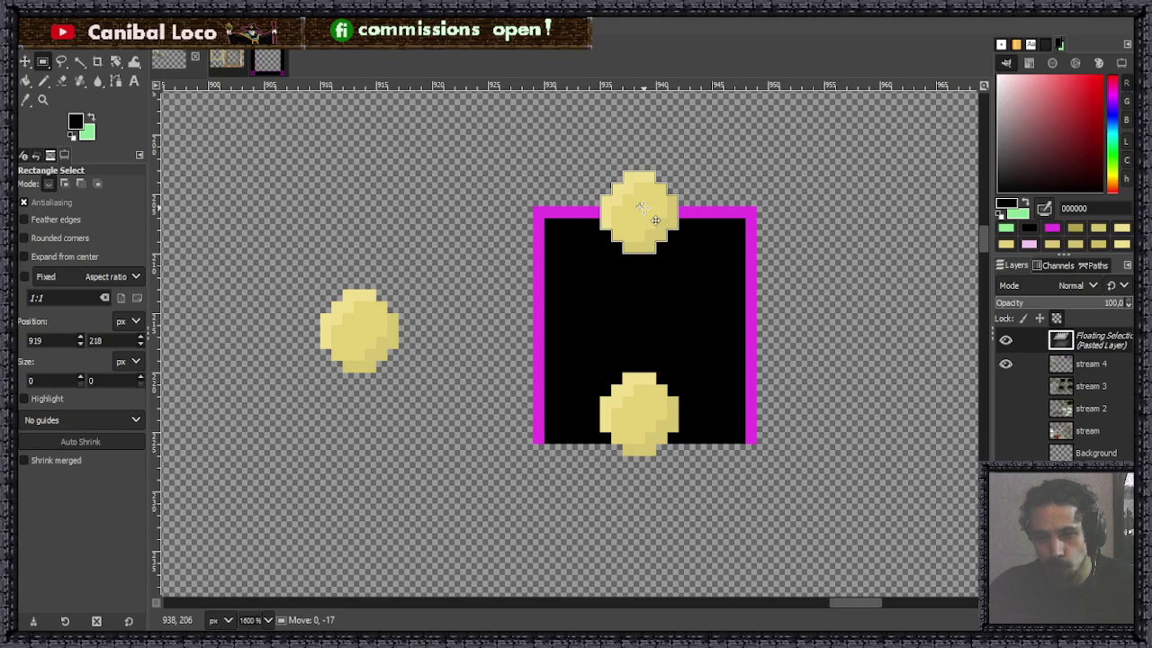
left_click_drag(655, 220, 655, 219)
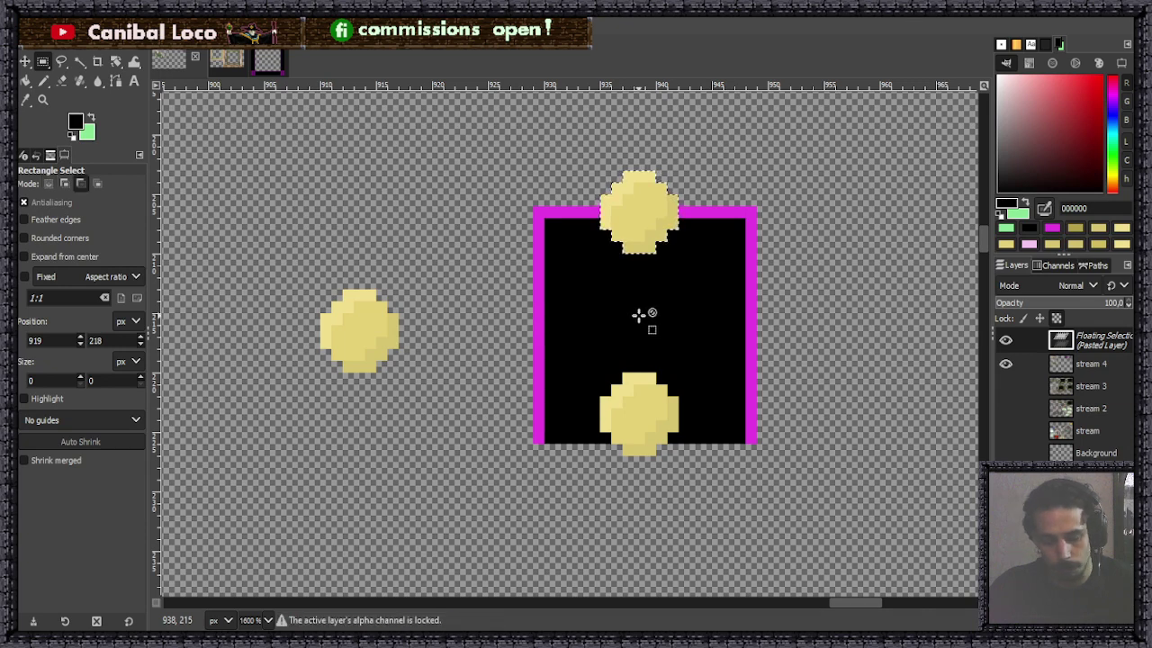
key("ctrl+z")
Try stamping balls diagonally from the lower tile's lower-left edge to its upper-right border, and undo the added copies.
left_click_drag(639, 409, 593, 432)
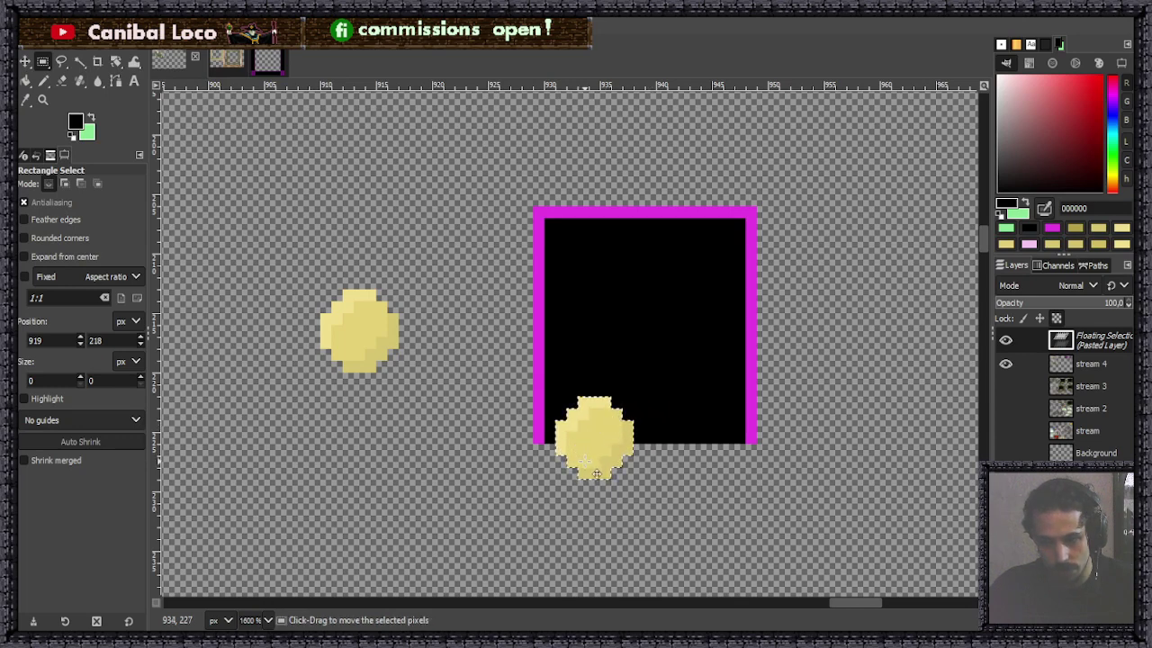
key("ctrl")
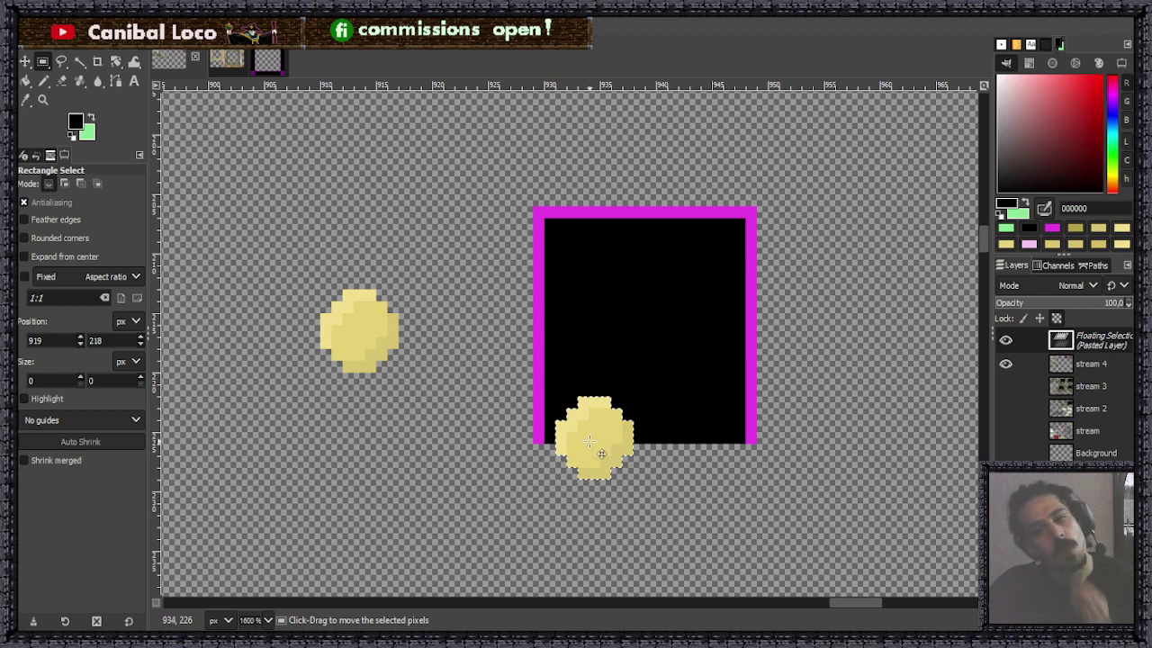
left_click_drag(626, 443, 639, 333)
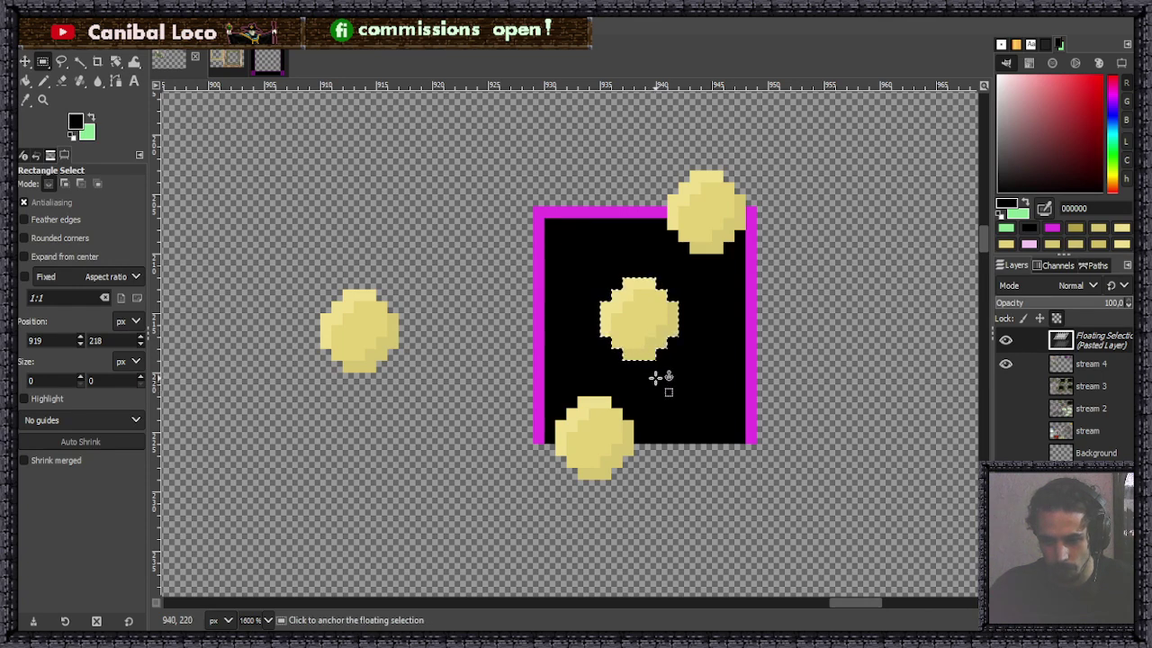
key("ctrl+z")
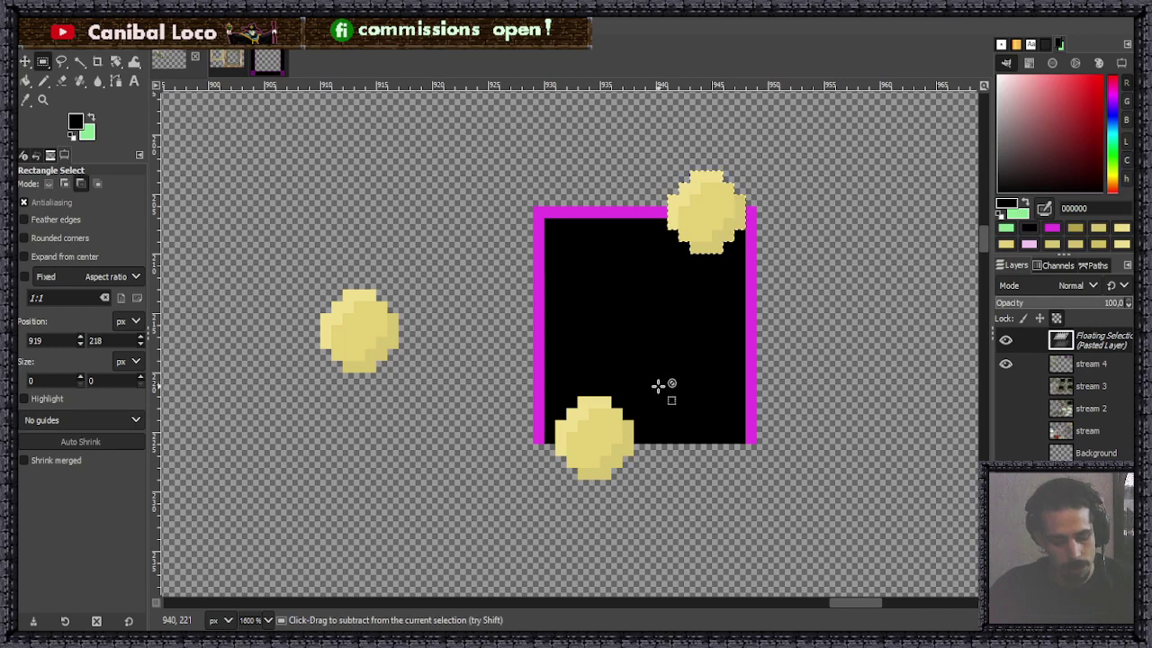
left_click_drag(706, 206, 662, 243)
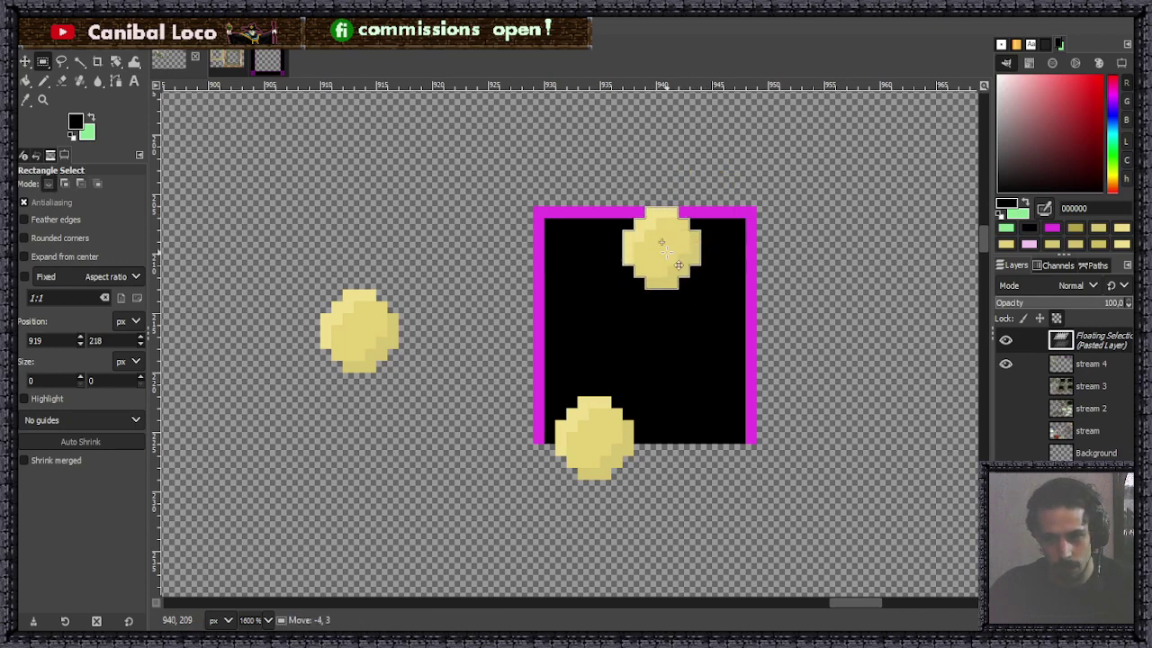
key("ctrl+z")
key("ctrl+z")
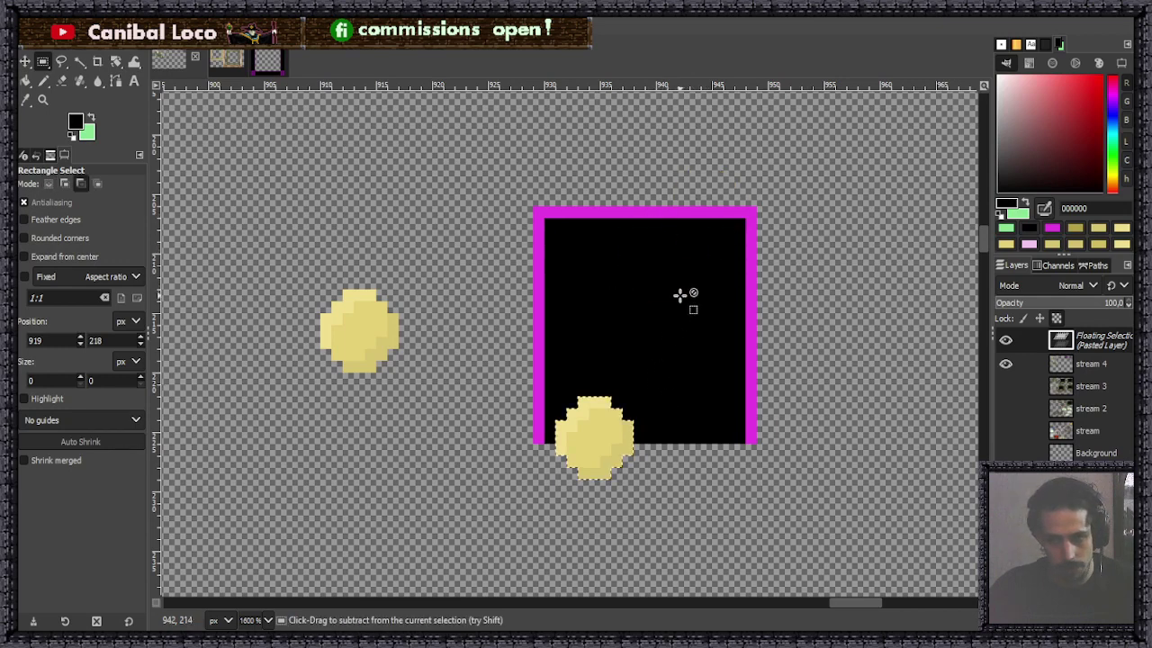
Reposition the floating ball in the tile's lower-left corner, touching the left border and overlapping the bottom edge, comparing with the tiles above.
left_click_drag(611, 441, 651, 421)
key("ctrl+z")
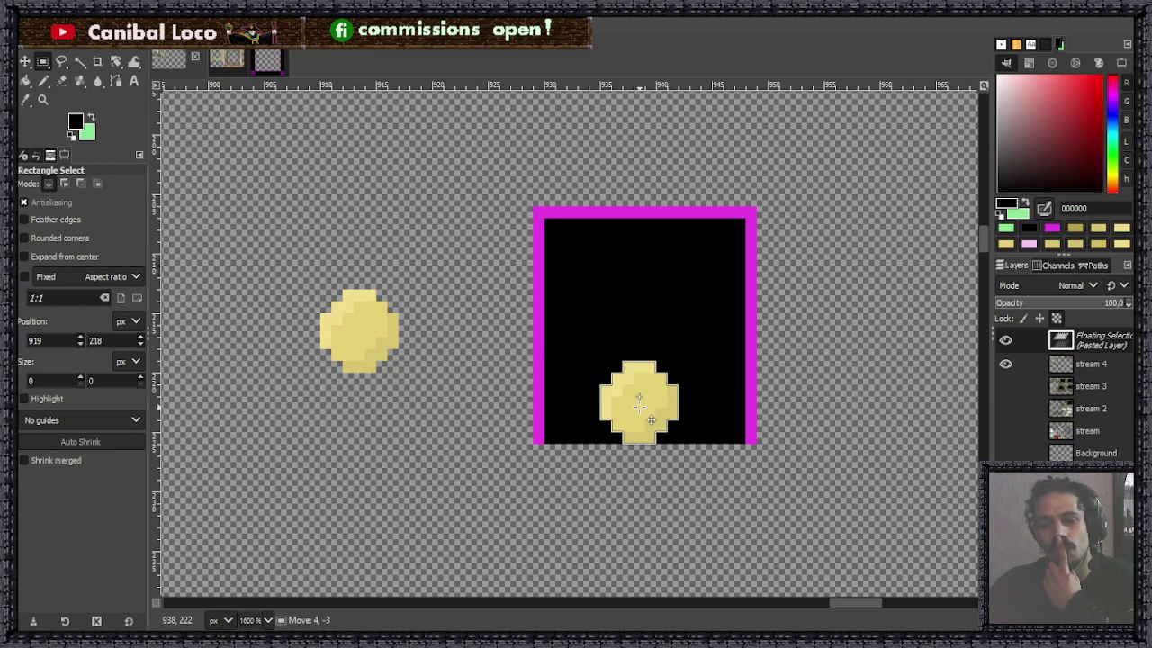
left_click_drag(650, 419, 596, 421)
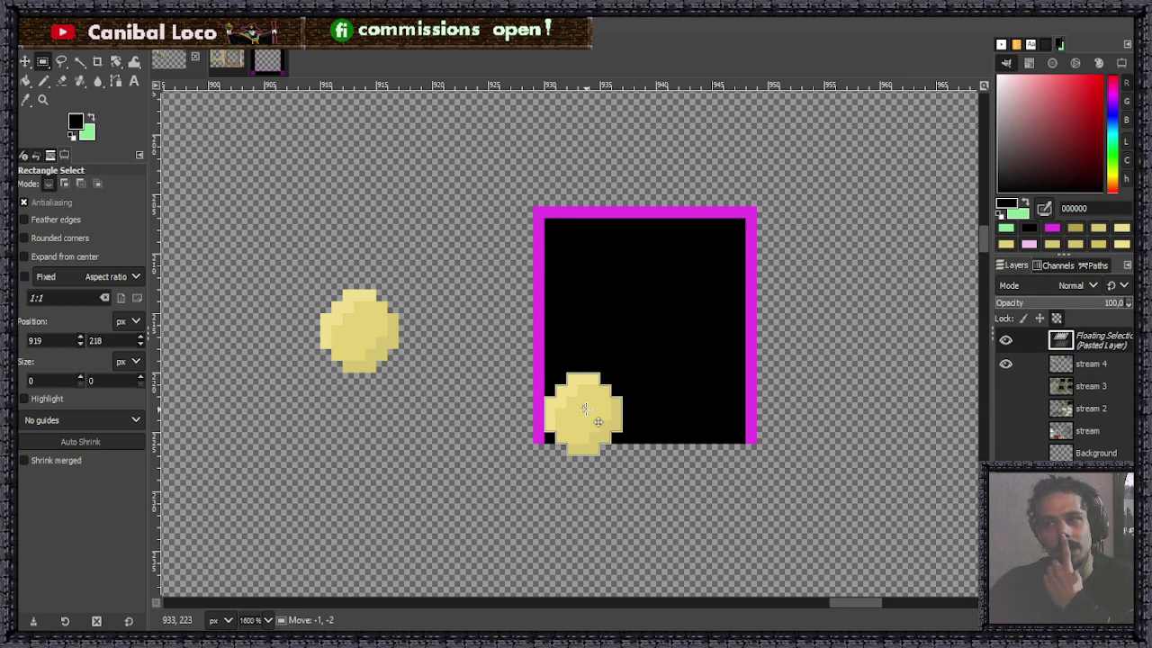
left_click_drag(585, 410, 585, 409)
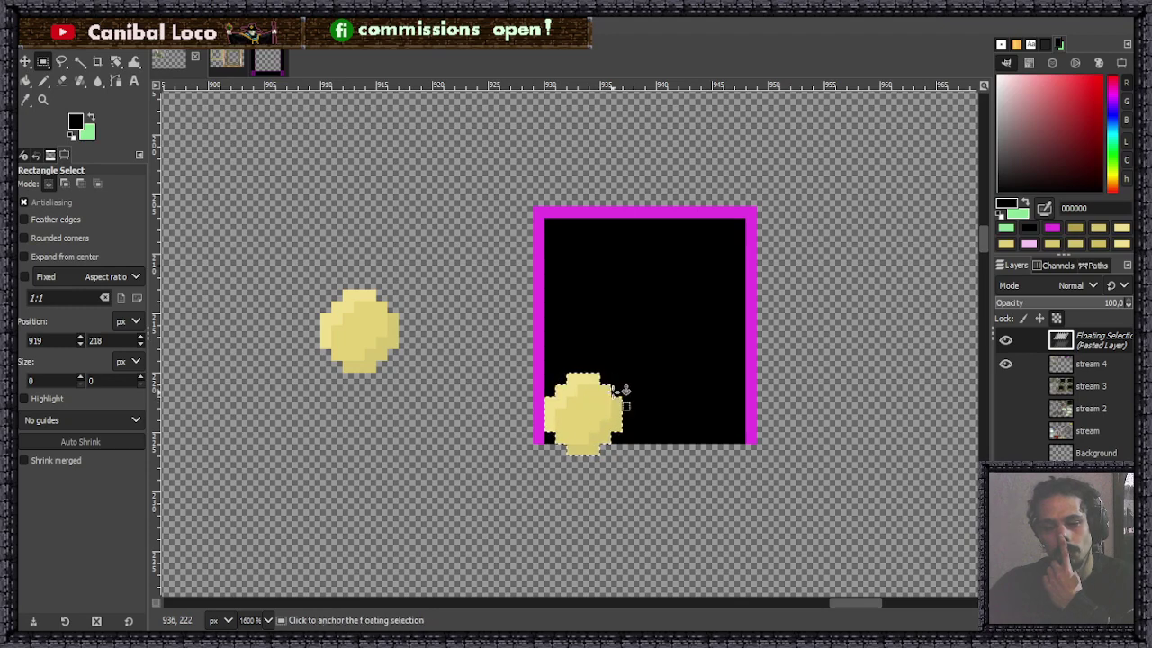
scroll(655, 406, "up", 3)
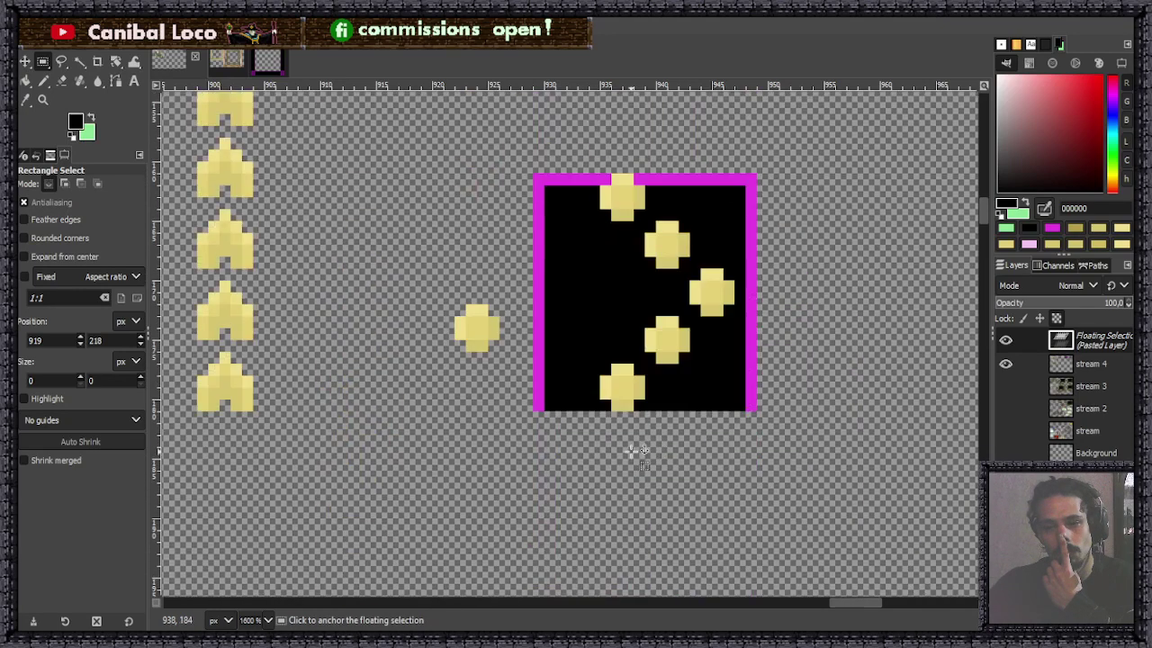
scroll(635, 453, "up", 3)
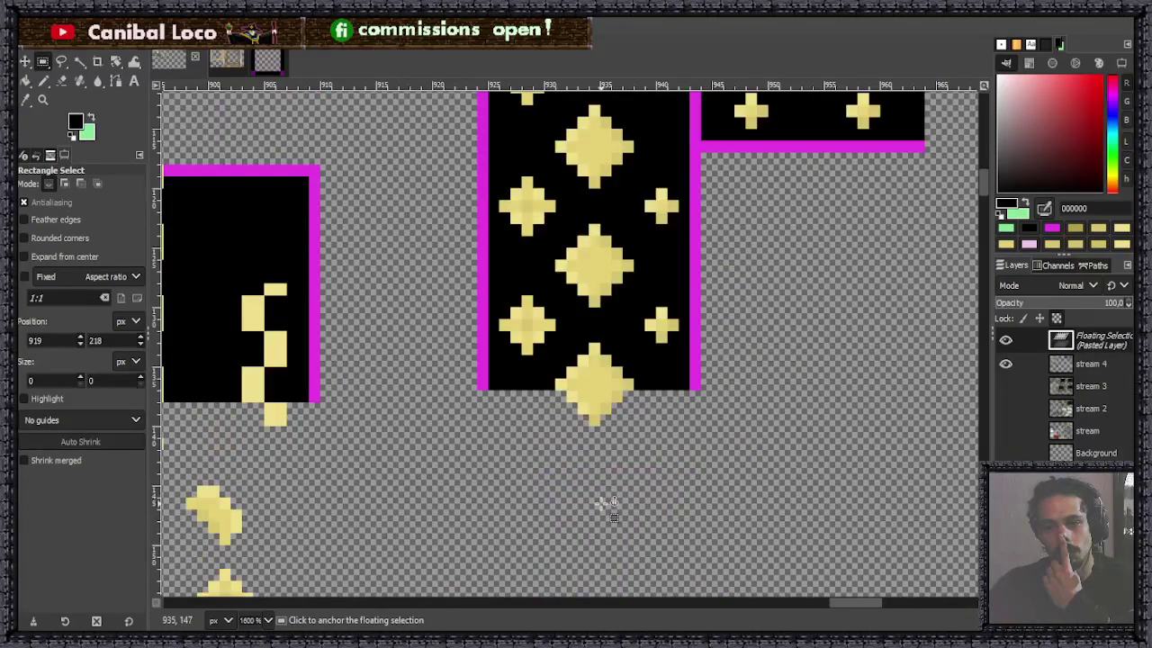
Lower the floating ball by 1 px, keeping it against the lower tile's left border and overlapping the bottom edge.
scroll(611, 491, "up", 2)
scroll(612, 490, "up", 2)
scroll(621, 486, "down", 2)
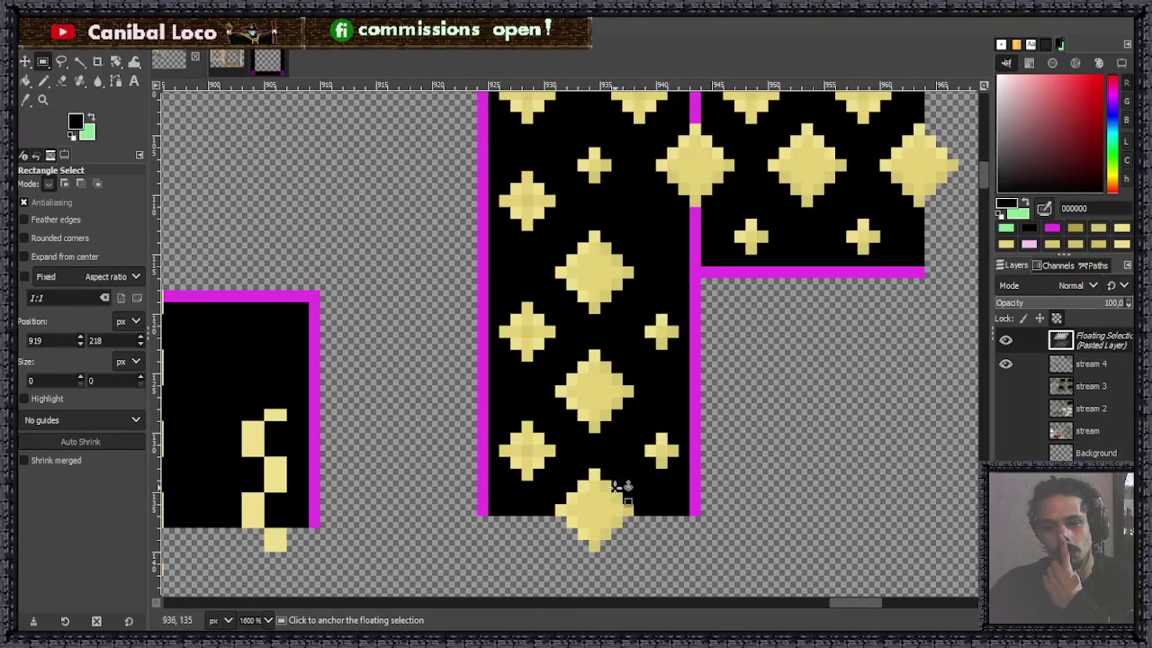
scroll(623, 486, "down", 4)
left_click(632, 382)
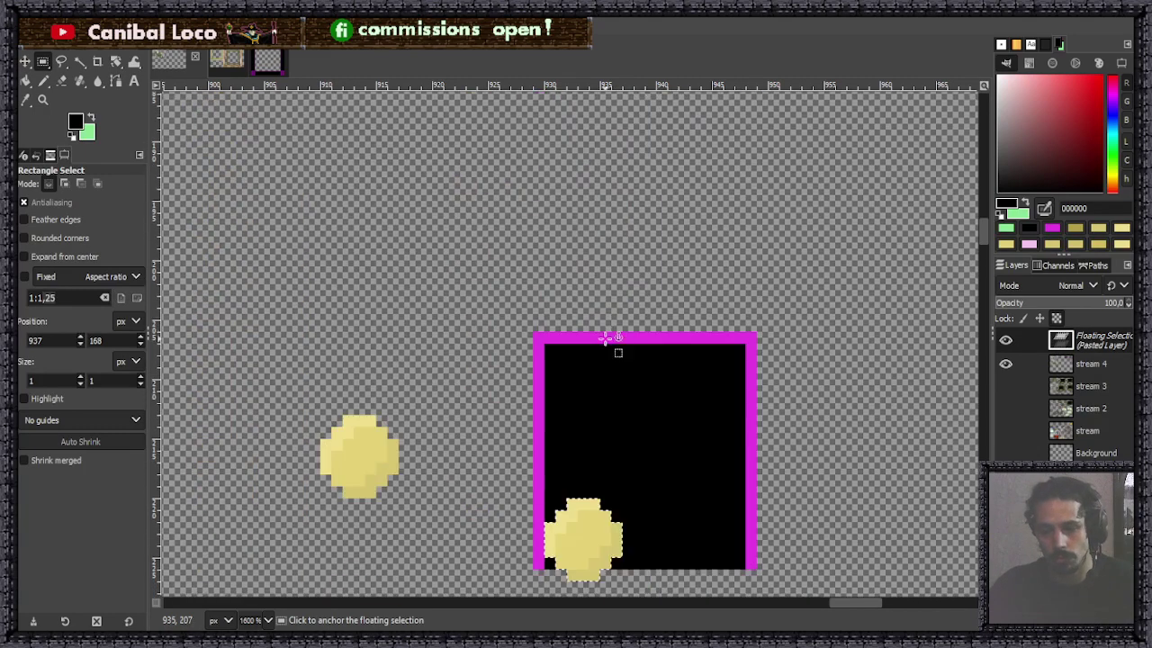
scroll(600, 367, "down", 3)
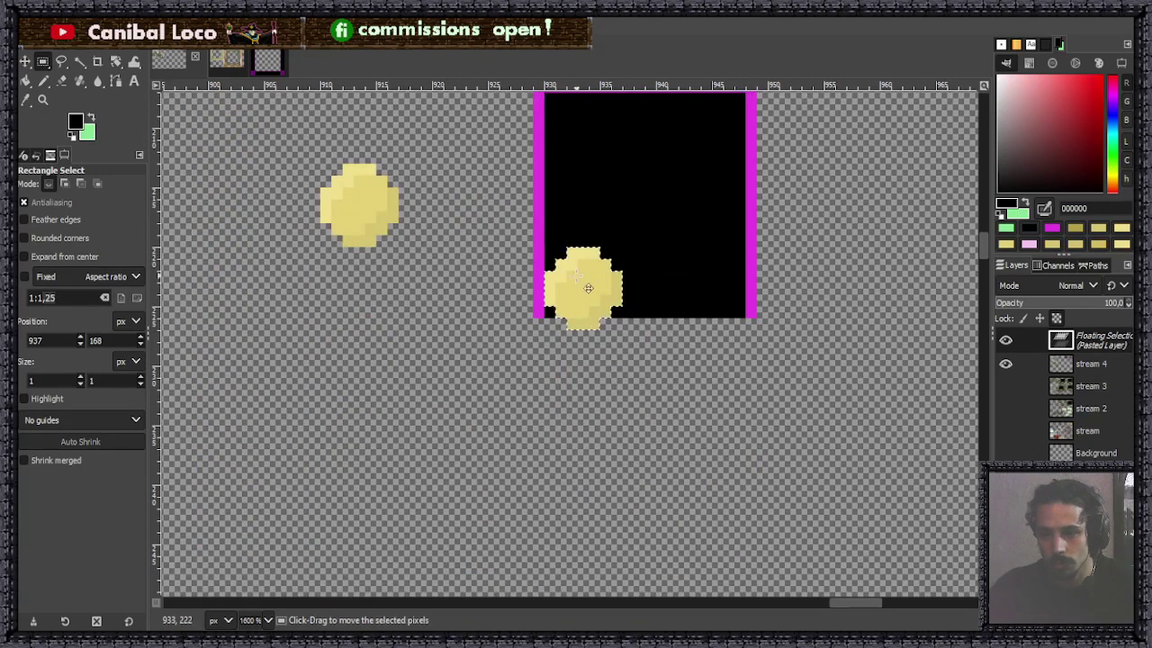
scroll(606, 358, "up", 3)
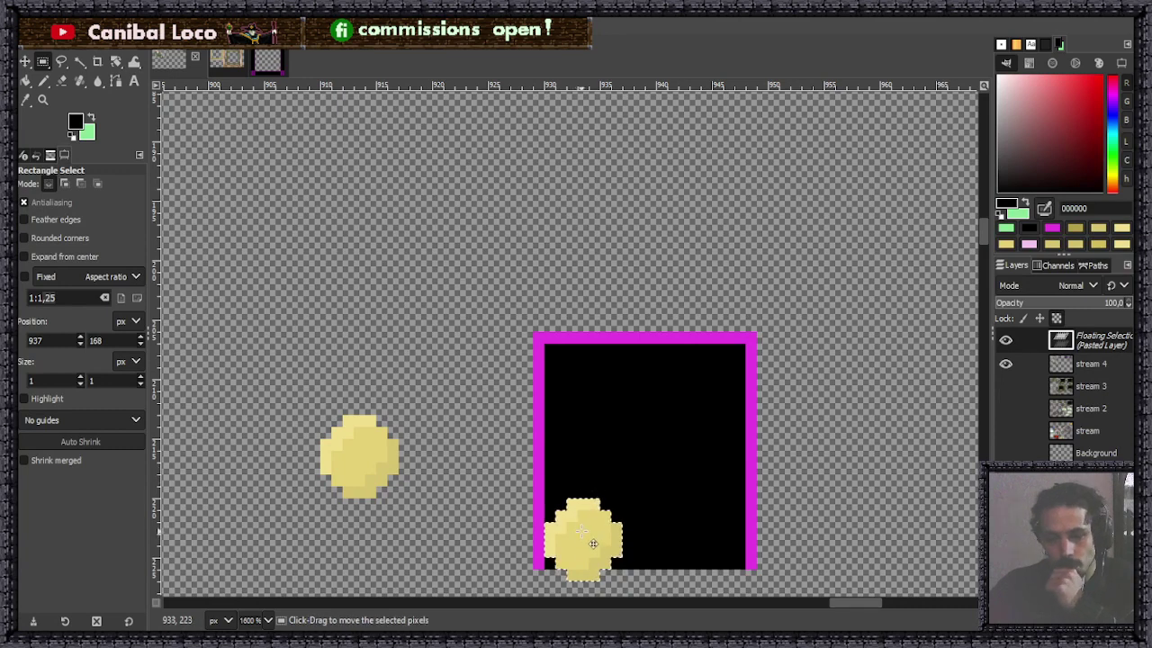
left_click_drag(593, 543, 585, 559)
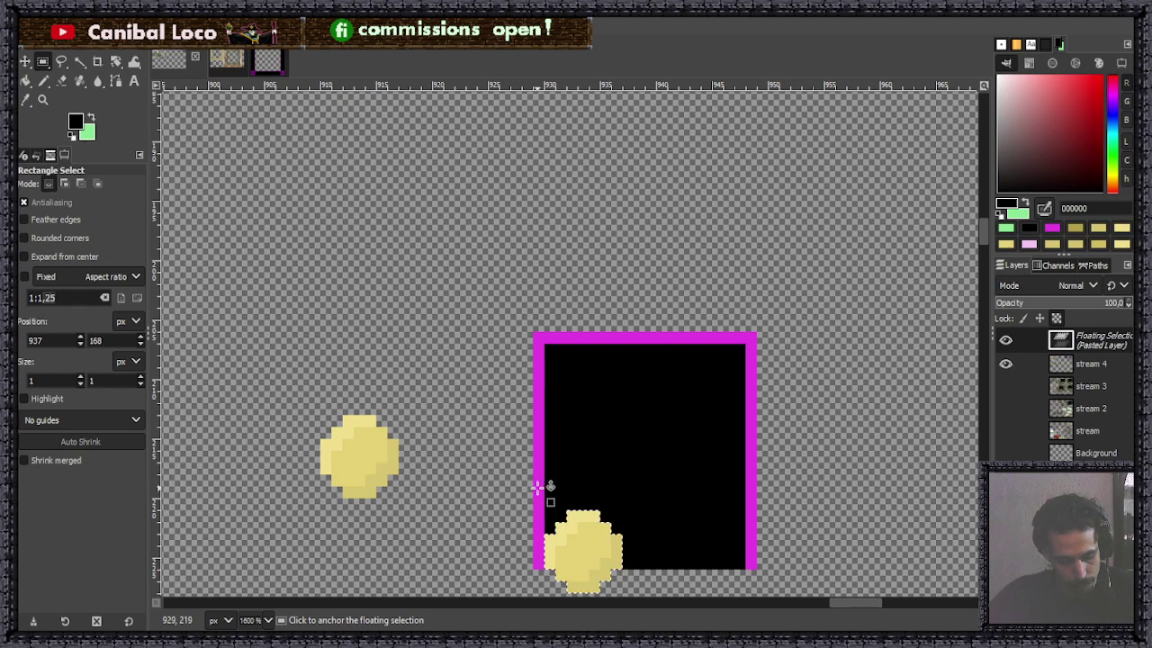
key("ctrl")
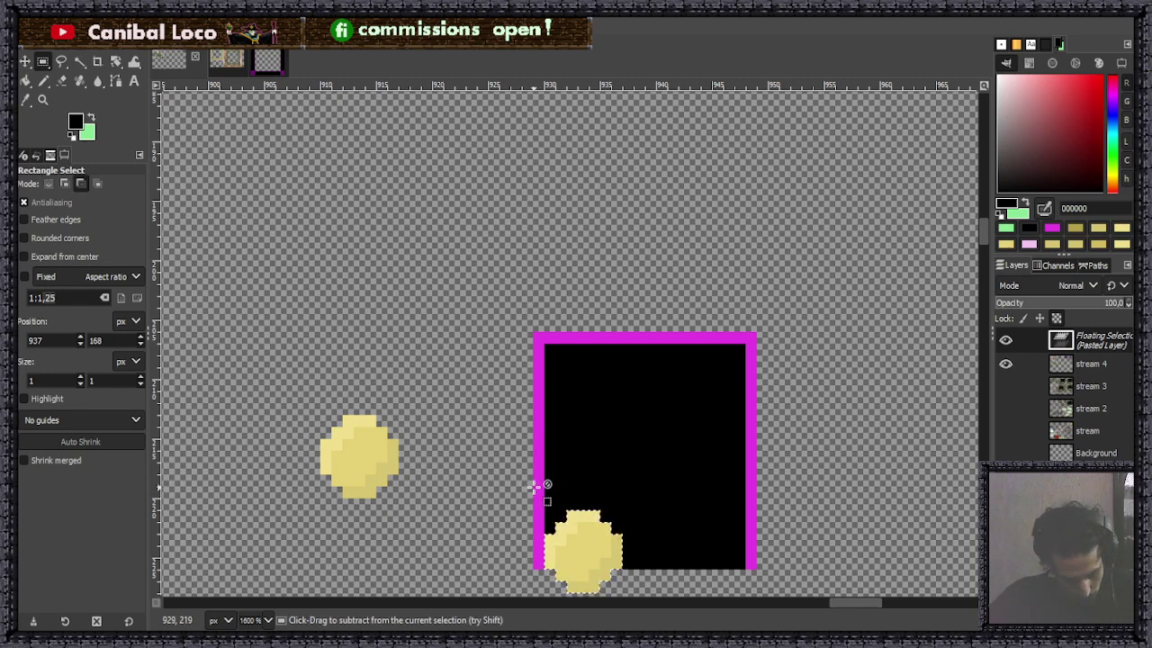
Try stamping balls 9 px apart up the lower tile's left side to the top border, and undo the topmost copy.
left_click_drag(586, 559, 584, 455)
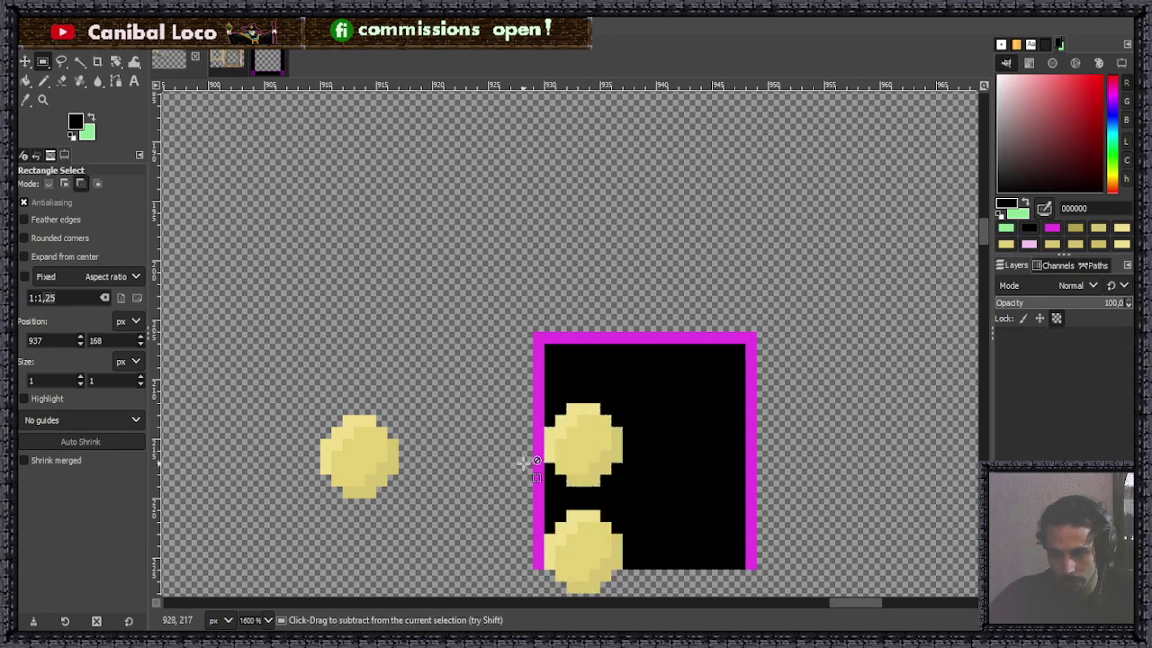
left_click_drag(584, 456, 607, 352)
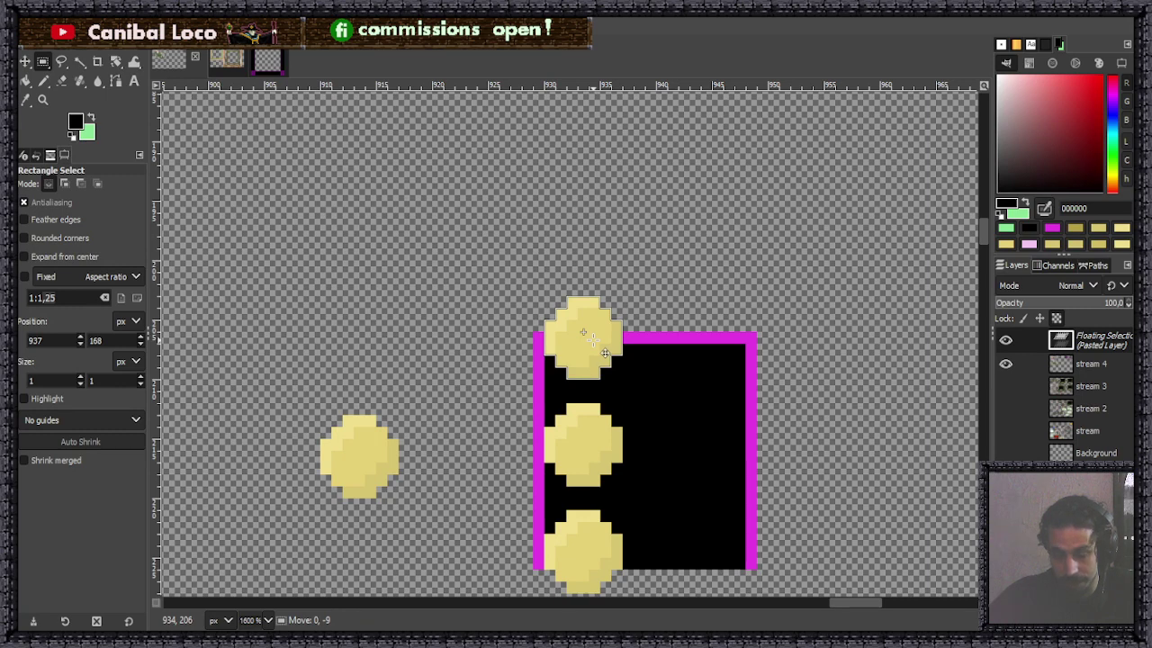
left_click_drag(606, 353, 601, 321)
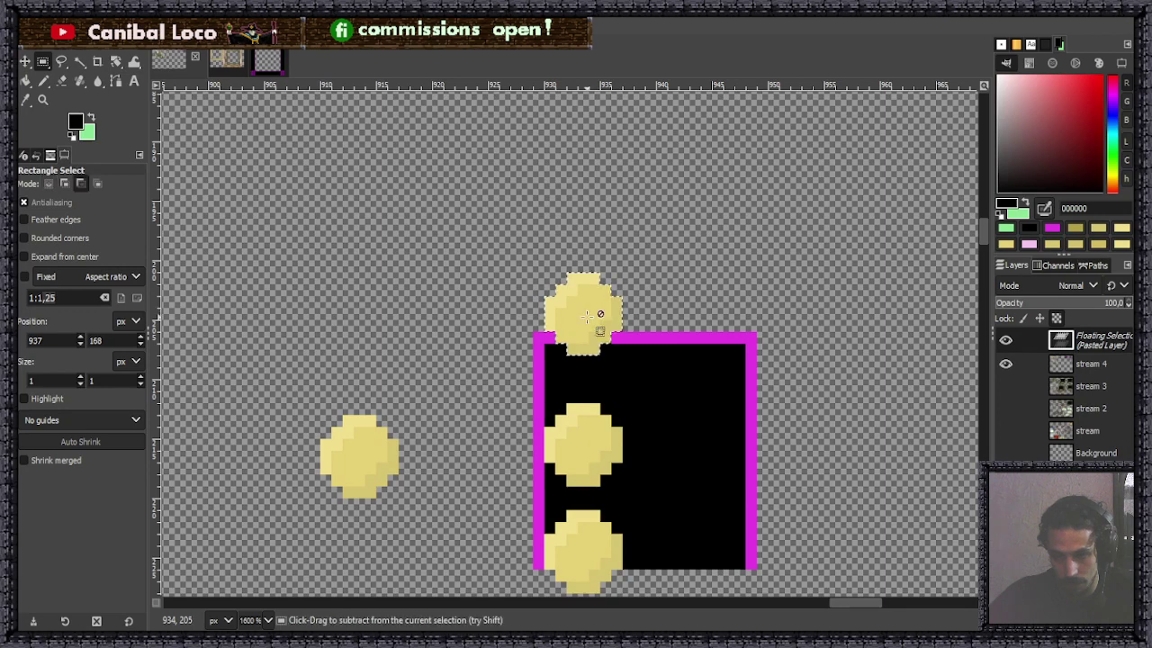
key("ctrl+z")
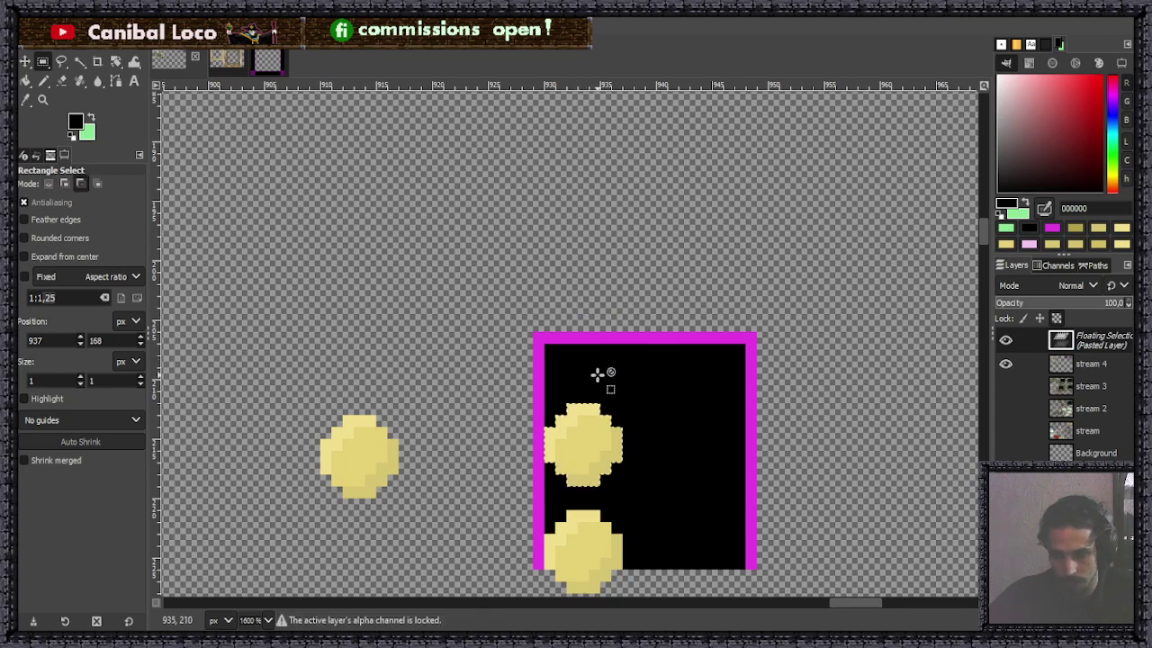
Stamp a large ball across the lower tile's top border and anchor another midway down, forming an evenly spaced column along the left side.
key("Up")
key("Up")
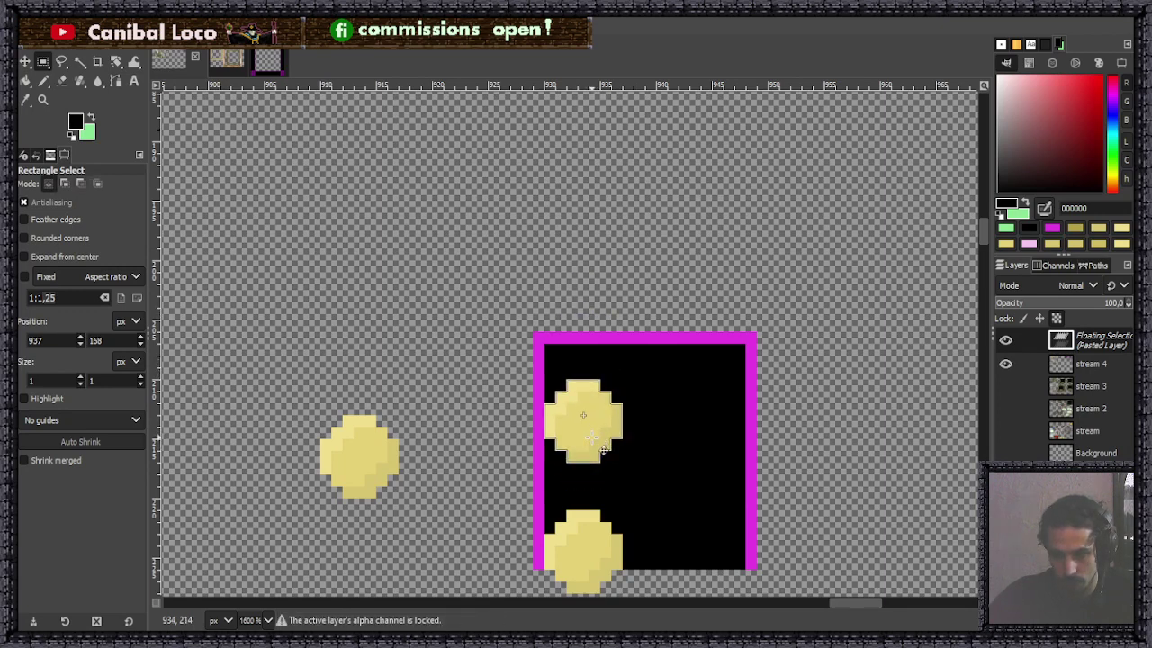
left_click_drag(603, 450, 605, 340)
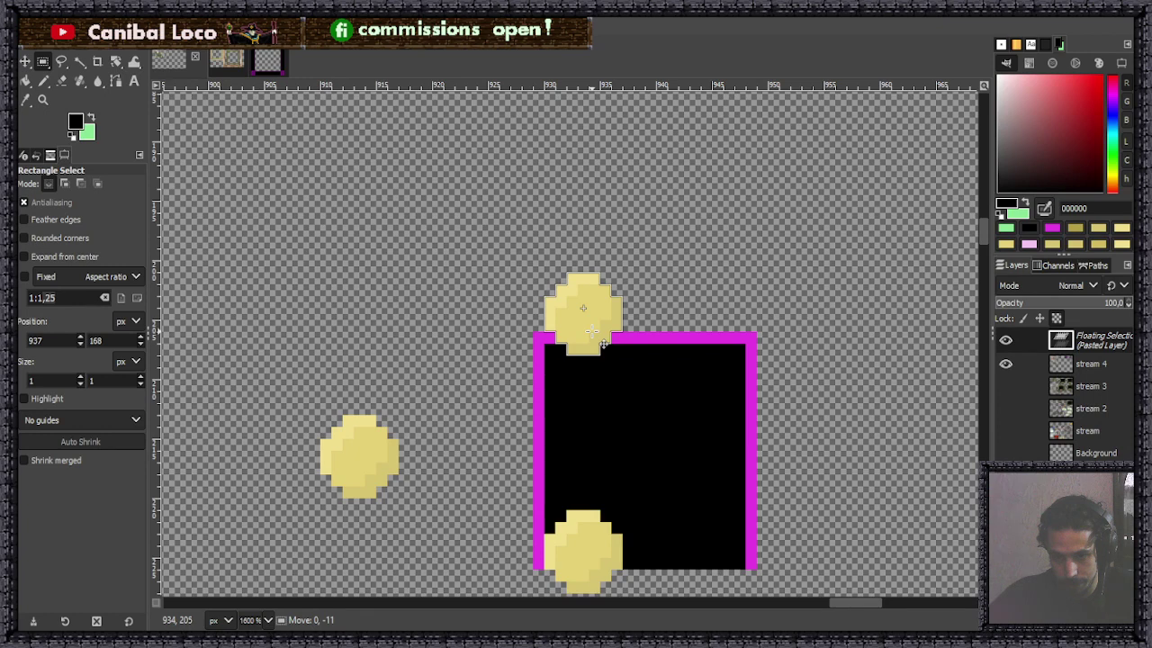
left_click_drag(603, 344, 592, 353)
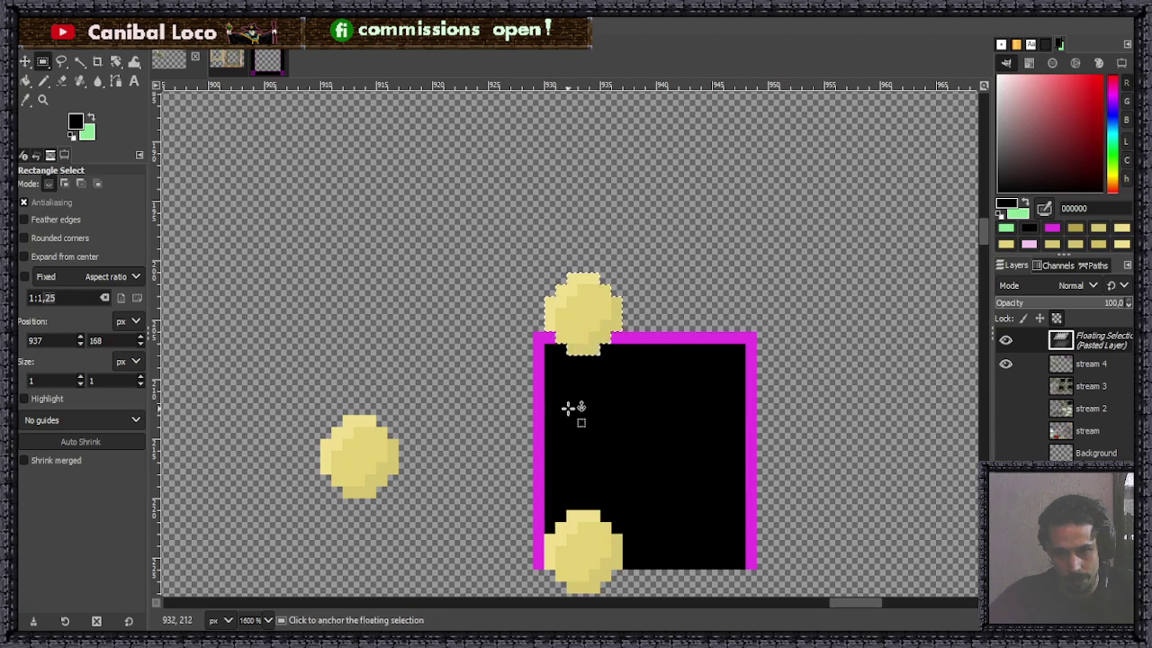
left_click_drag(594, 331, 583, 431)
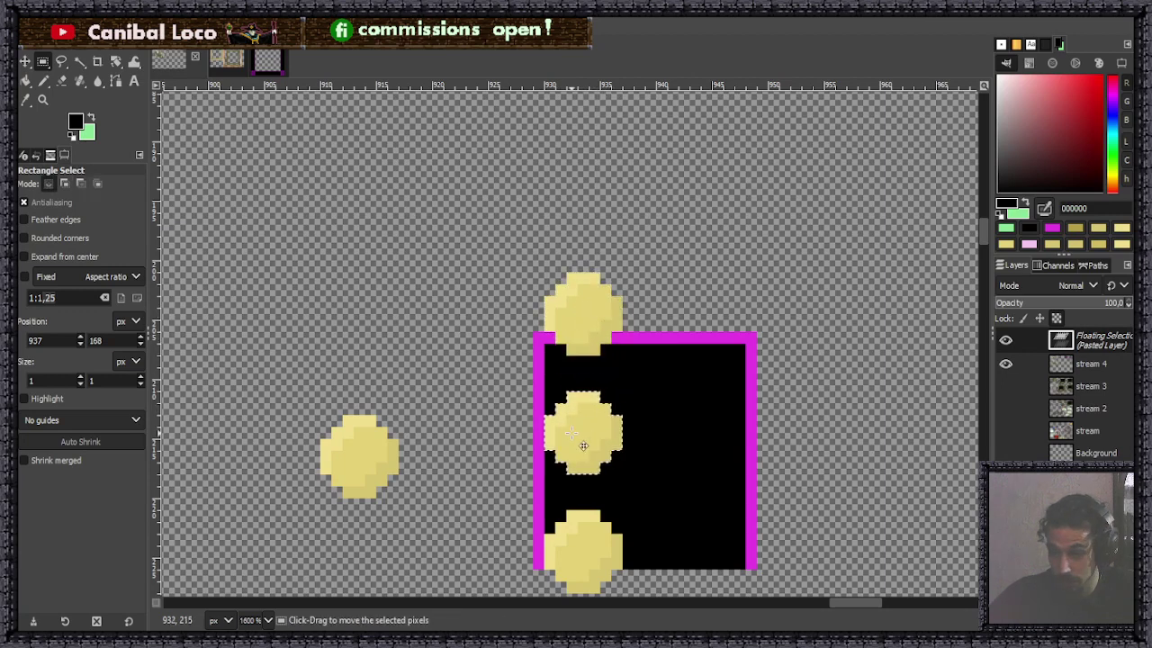
left_click(643, 434)
Copy the spare small ball beside the chevron tile with a 5 × 6 px selection.
scroll(621, 459, "down", 5)
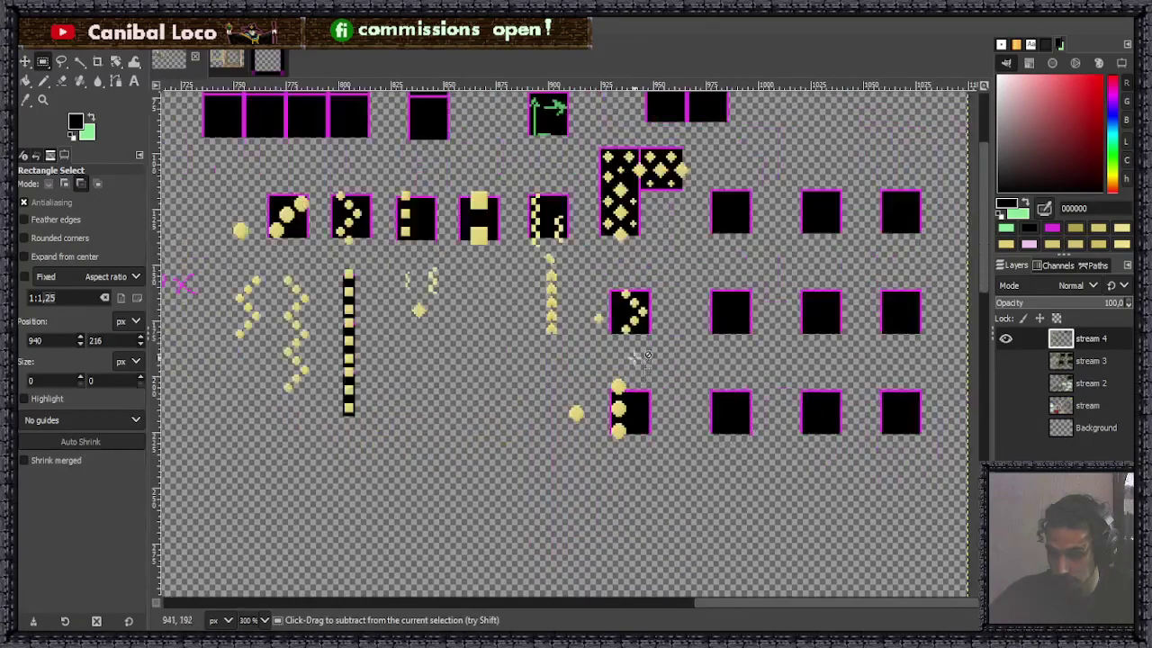
scroll(591, 347, "up", 4)
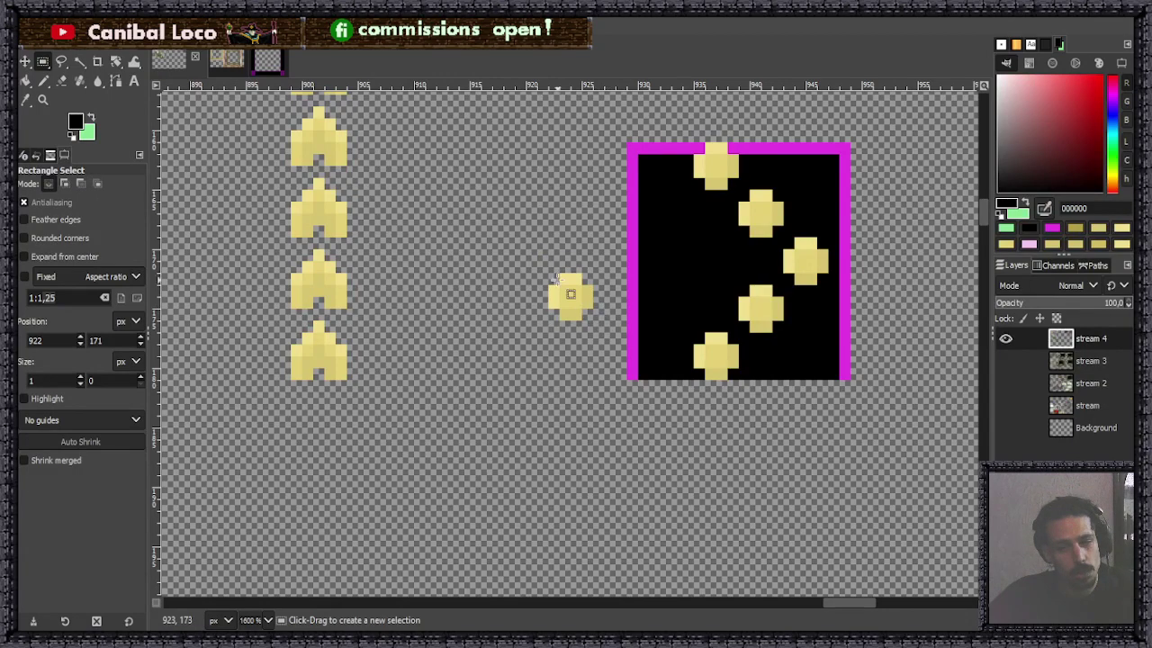
left_click_drag(549, 262, 605, 331)
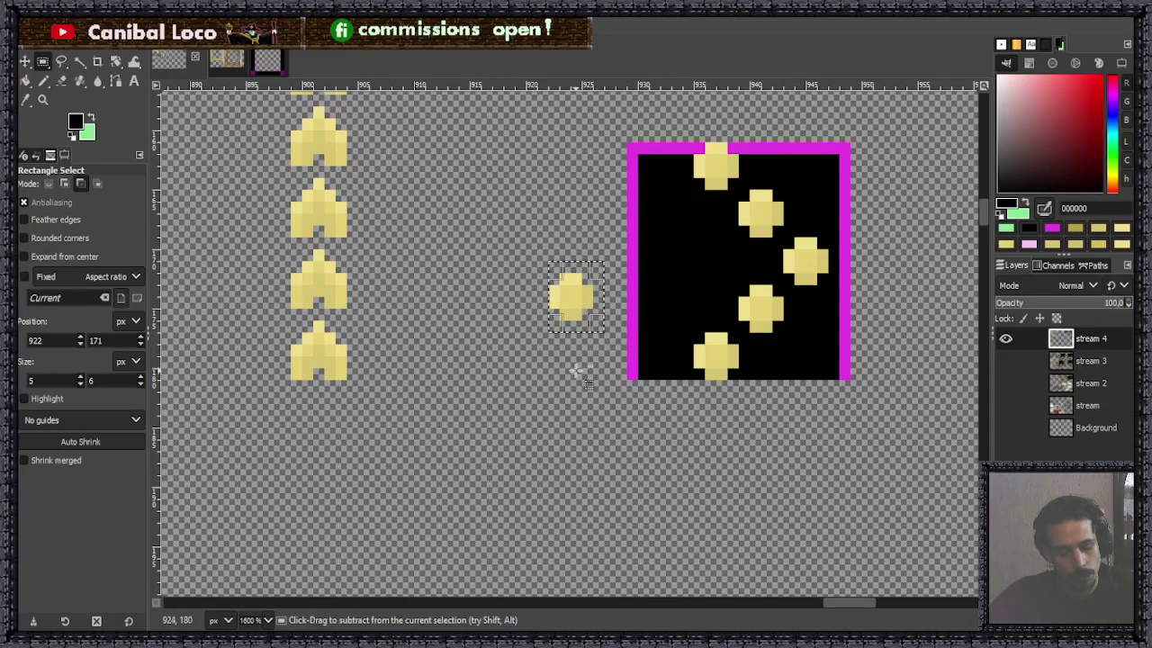
key("ctrl+c")
left_click(588, 432)
Paste four small balls in an evenly spaced column on the lower tile's right side, from the bottom edge to across the top border.
scroll(561, 447, "down", 6)
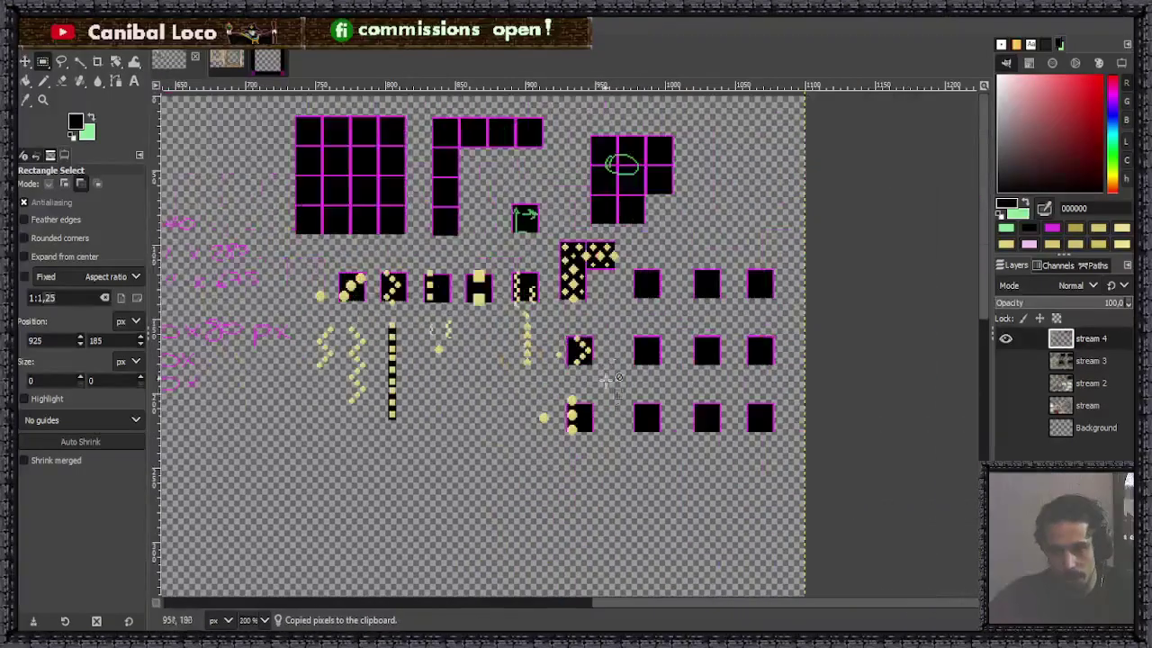
scroll(548, 352, "up", 8)
scroll(640, 420, "down", 3)
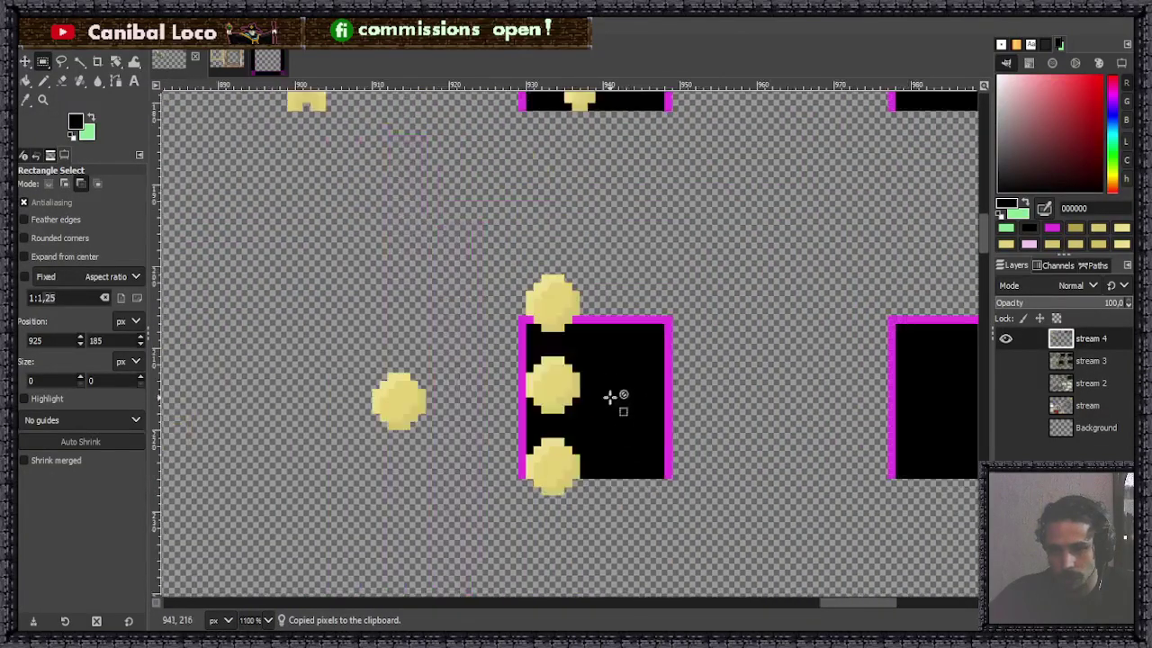
scroll(622, 455, "up", 2)
key("ctrl+v")
left_click_drag(564, 341, 621, 425)
key("ctrl+v")
key("ctrl+v")
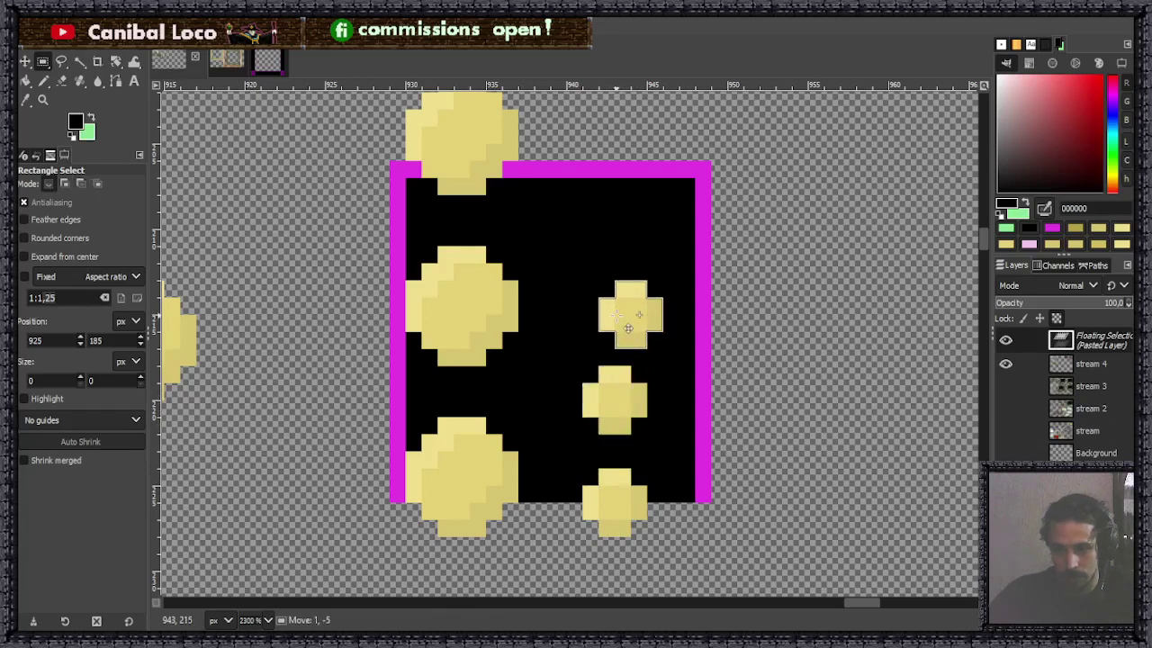
left_click_drag(623, 317, 619, 160)
key("ctrl+v")
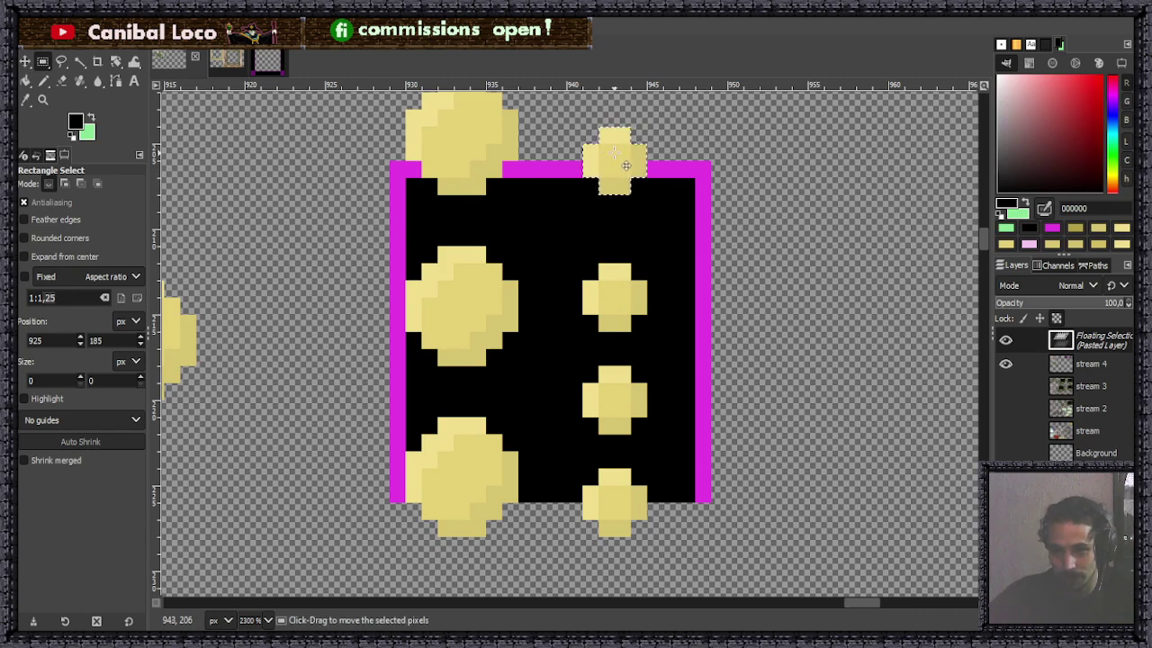
left_click(640, 245)
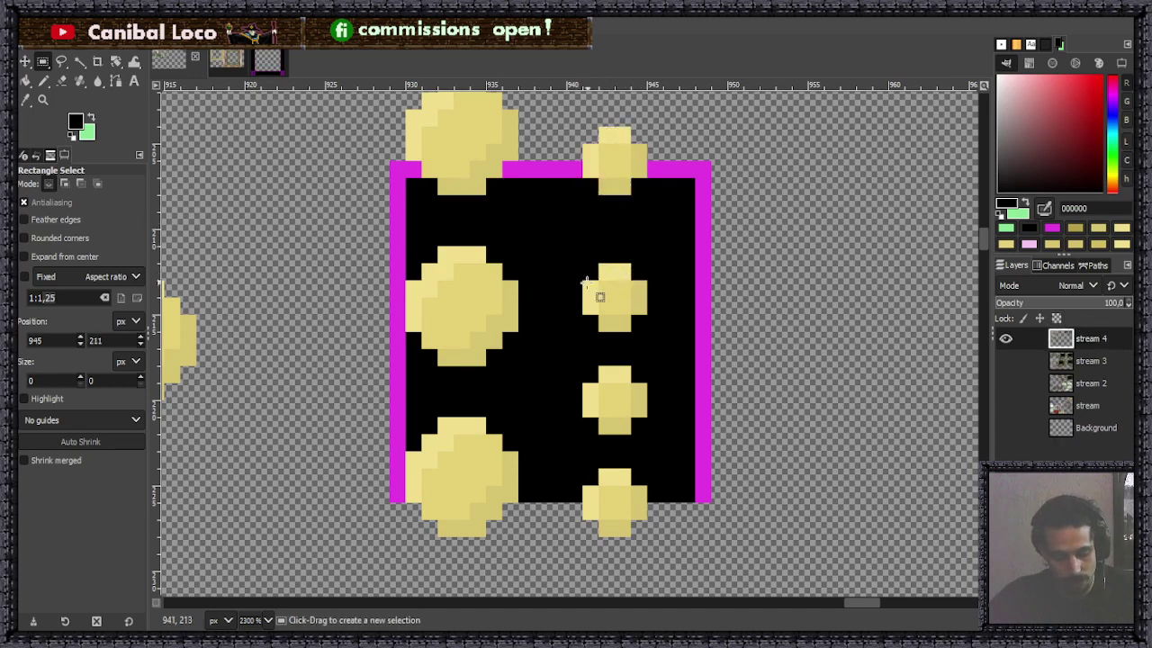
Paint out the two middle small balls in black and paste two replacements, with a wider gap between them than before.
key("n")
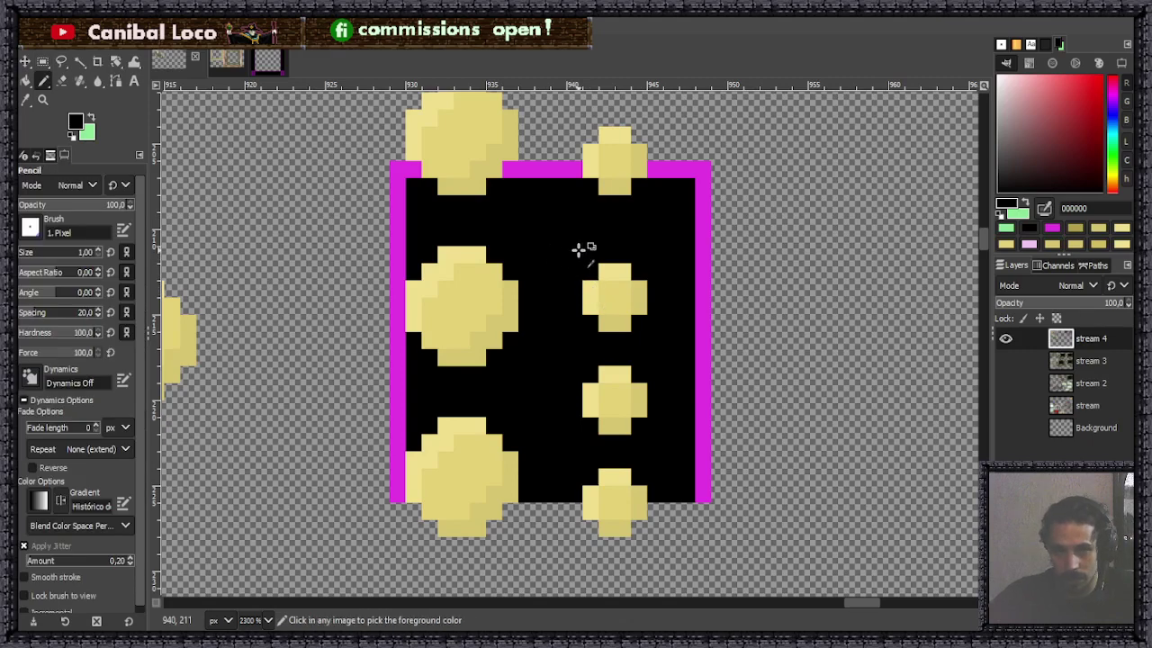
mouse_move(590, 281)
left_mouse_down()
mouse_move(590, 373)
mouse_move(605, 426)
mouse_move(631, 411)
mouse_move(608, 411)
mouse_move(606, 377)
mouse_move(603, 386)
mouse_move(624, 385)
mouse_move(592, 306)
mouse_move(606, 319)
mouse_move(606, 272)
mouse_move(673, 293)
left_mouse_up()
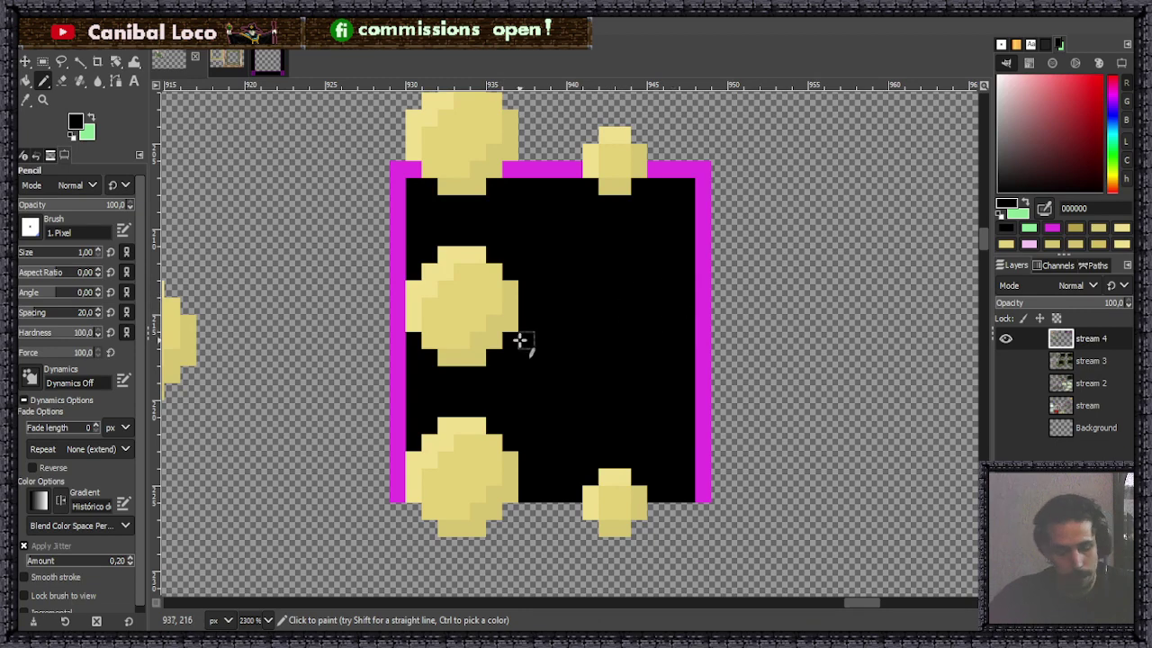
key("r")
key("ctrl+v")
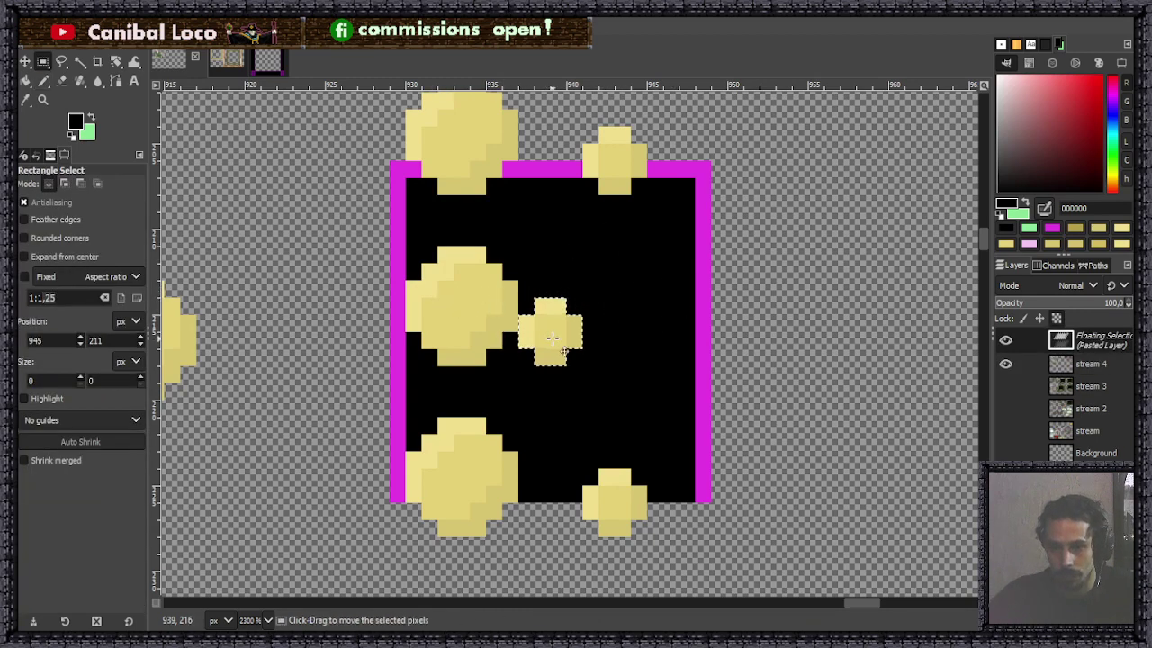
left_click_drag(552, 337, 620, 398)
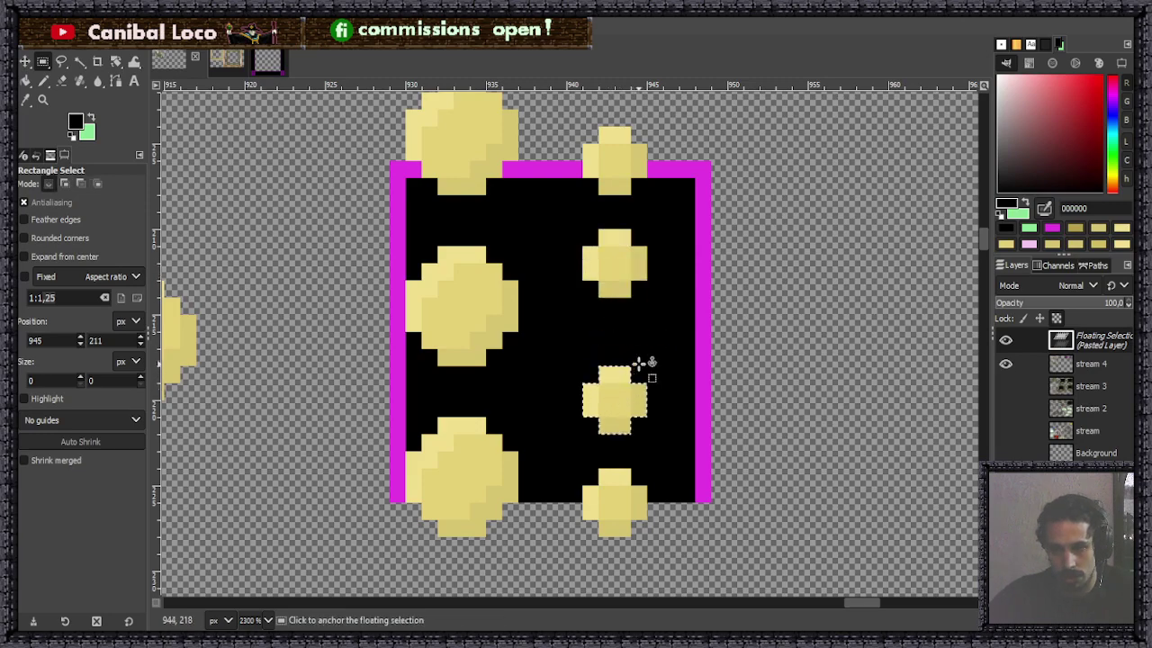
left_click(676, 332)
Measure the vertical gaps between the large balls in the lower tile and examine the spacing of both columns.
scroll(676, 332, "down", 10)
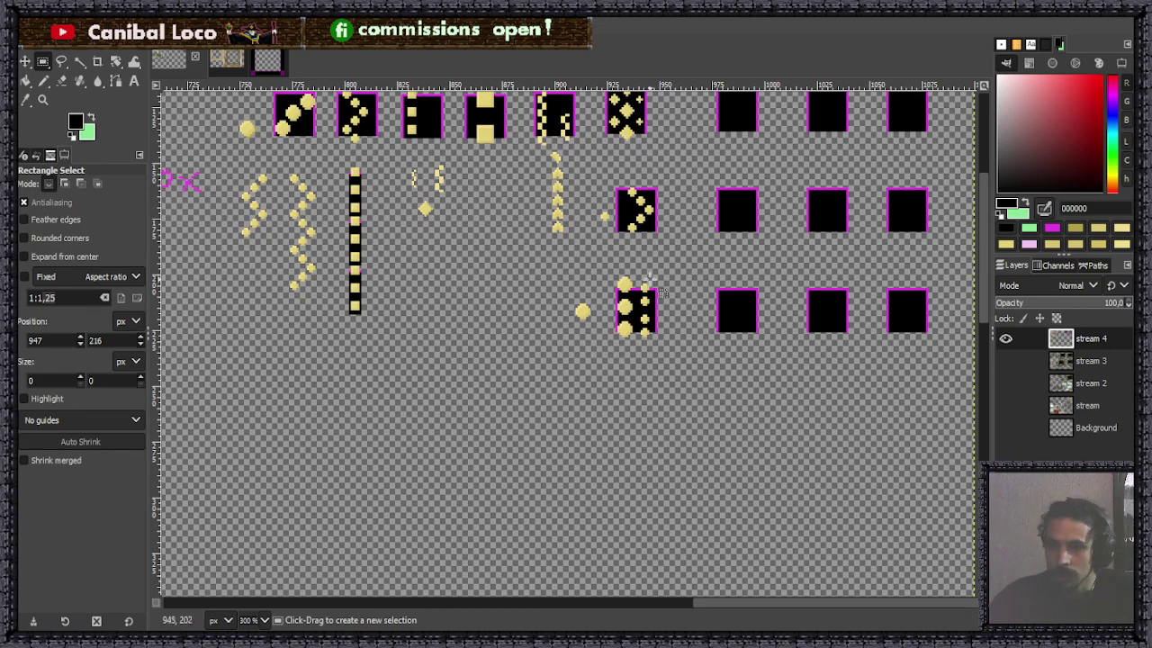
scroll(631, 333, "up", 8, "ctrl")
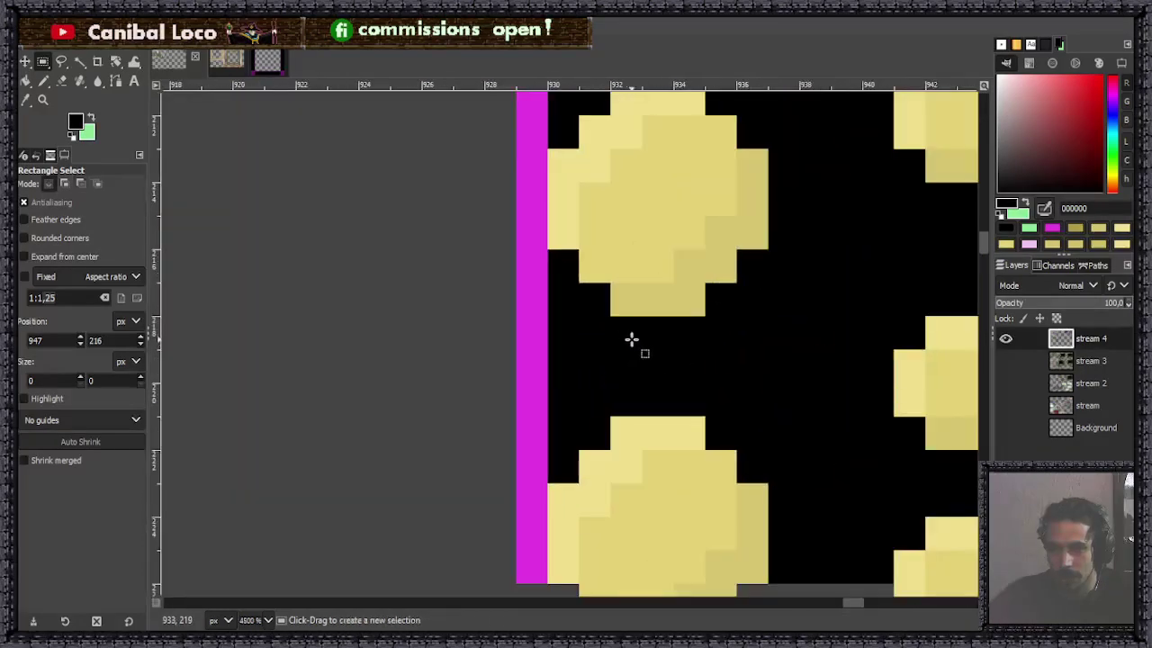
left_click_drag(633, 322, 679, 413)
scroll(743, 404, "up", 5)
left_click_drag(642, 235, 694, 331)
left_click(681, 423)
scroll(681, 423, "down", 6)
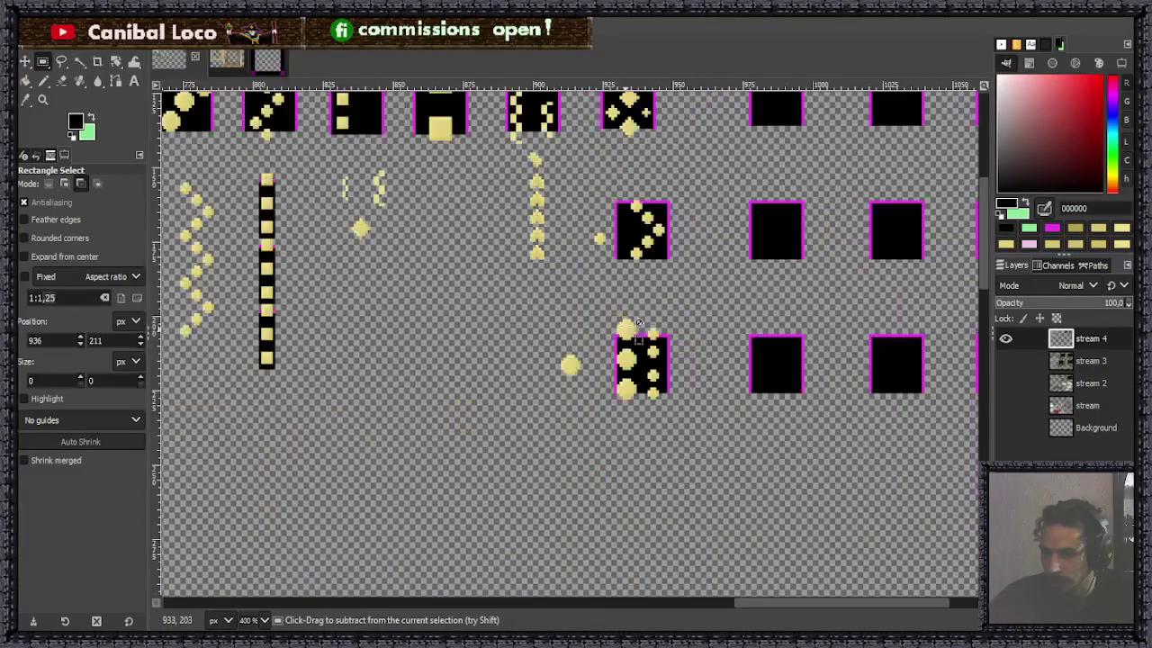
scroll(666, 332, "up", 3)
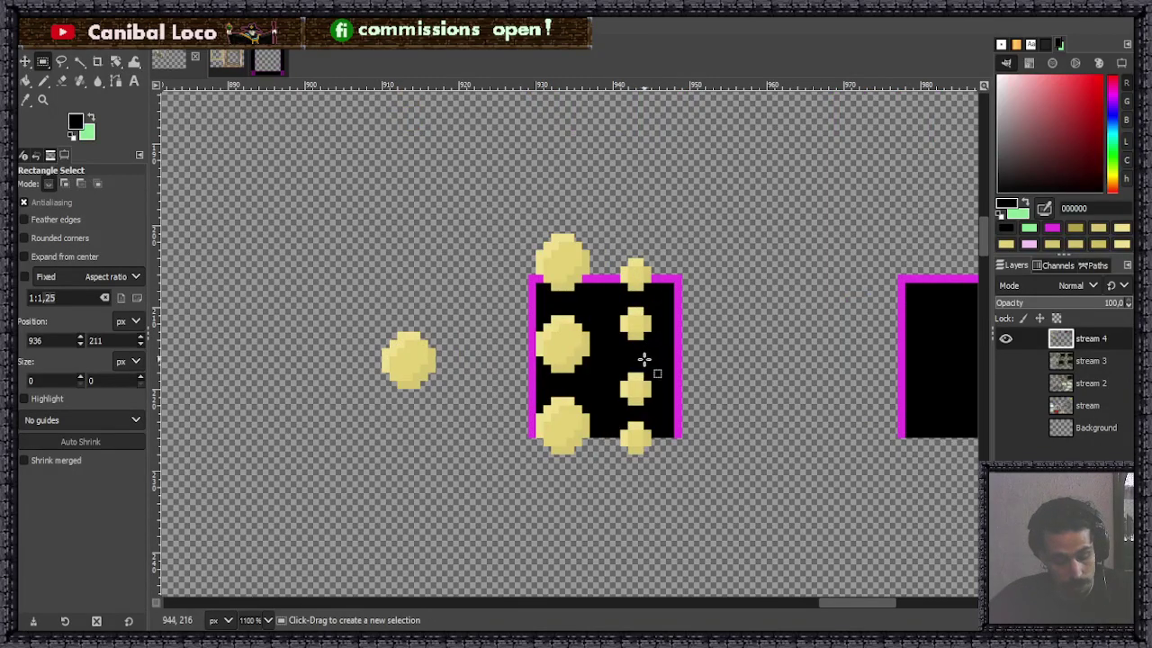
Clear the two middle small balls from the right column, parking one outside the tile between its left border and the spare large ball.
key("ctrl")
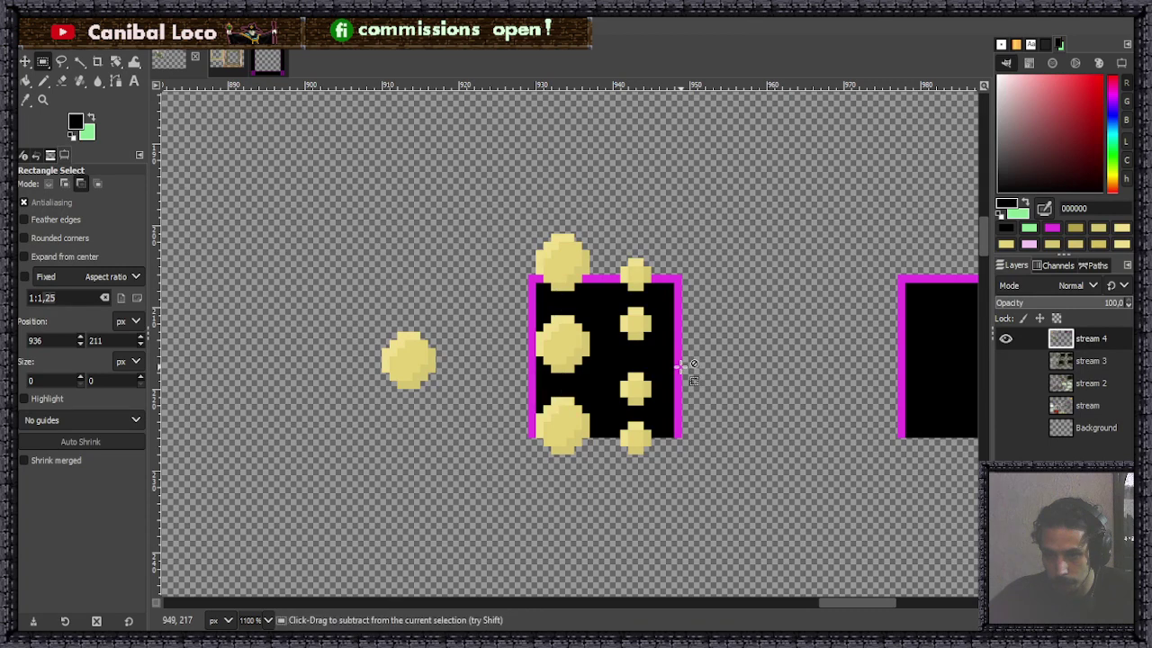
left_click_drag(681, 364, 641, 387)
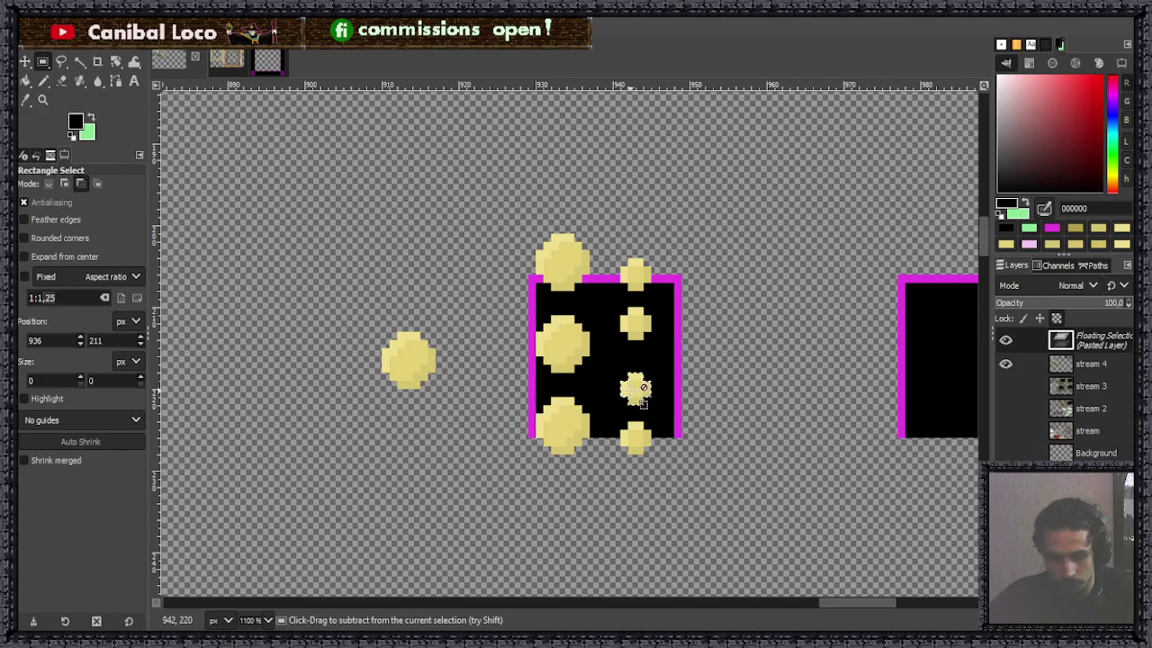
key("Up")
key("Up")
key("Up")
key("Up")
key("Up")
key("Up")
key("Up")
key("Up")
key("Up")
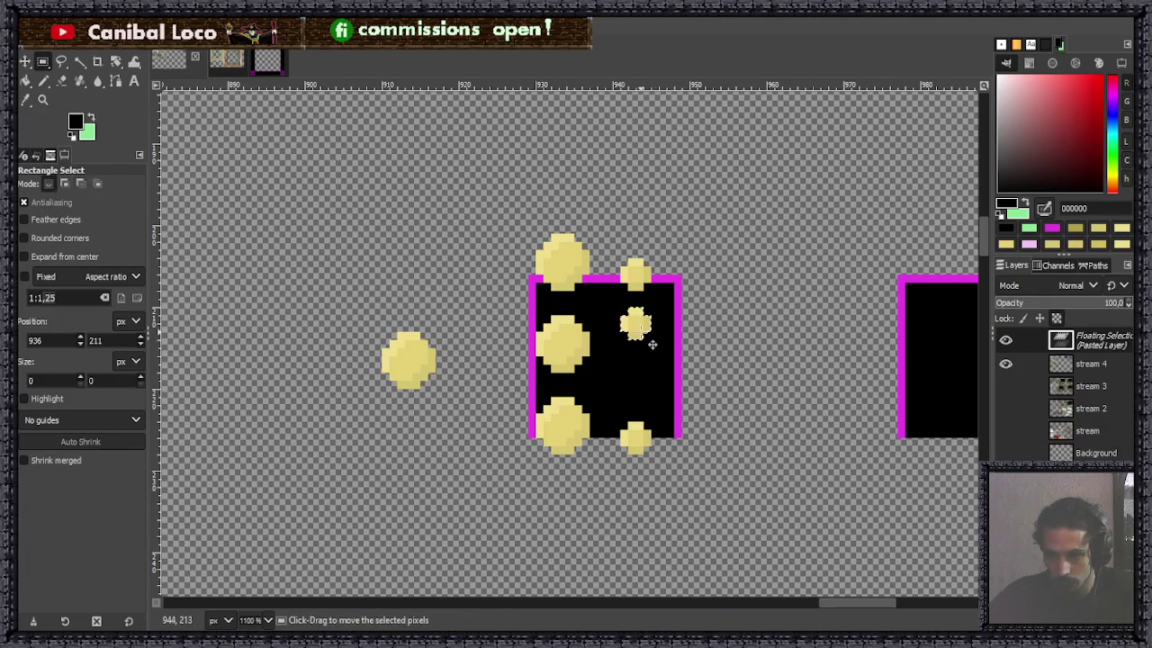
left_click_drag(637, 324, 644, 364)
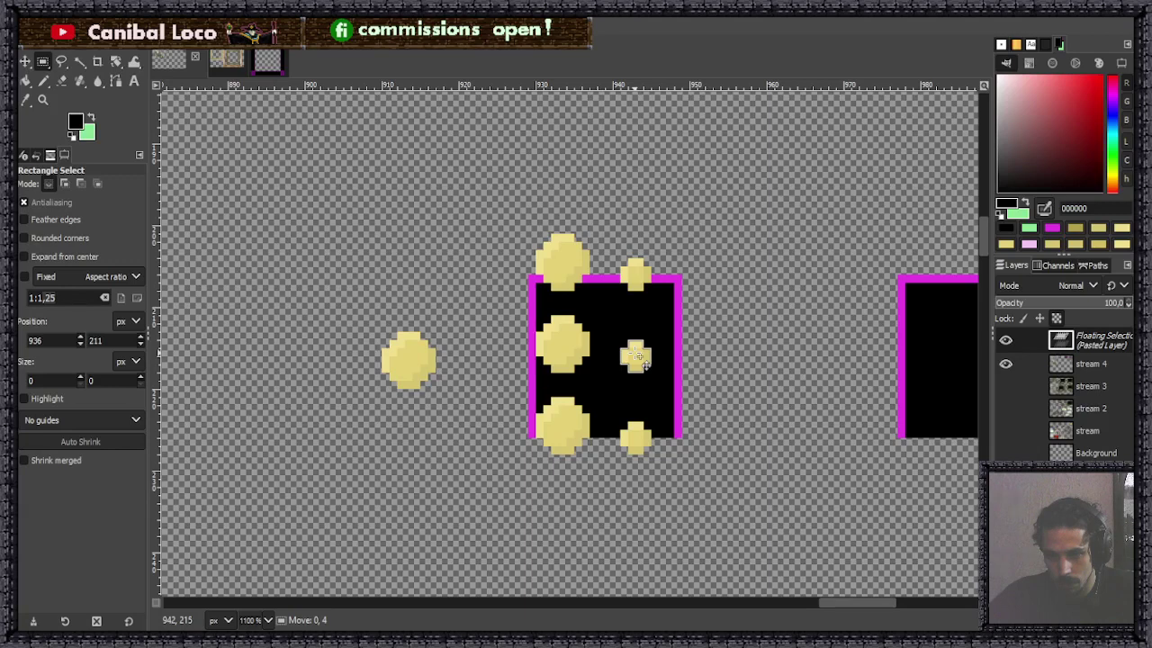
left_click_drag(637, 360, 489, 360)
left_click(512, 406)
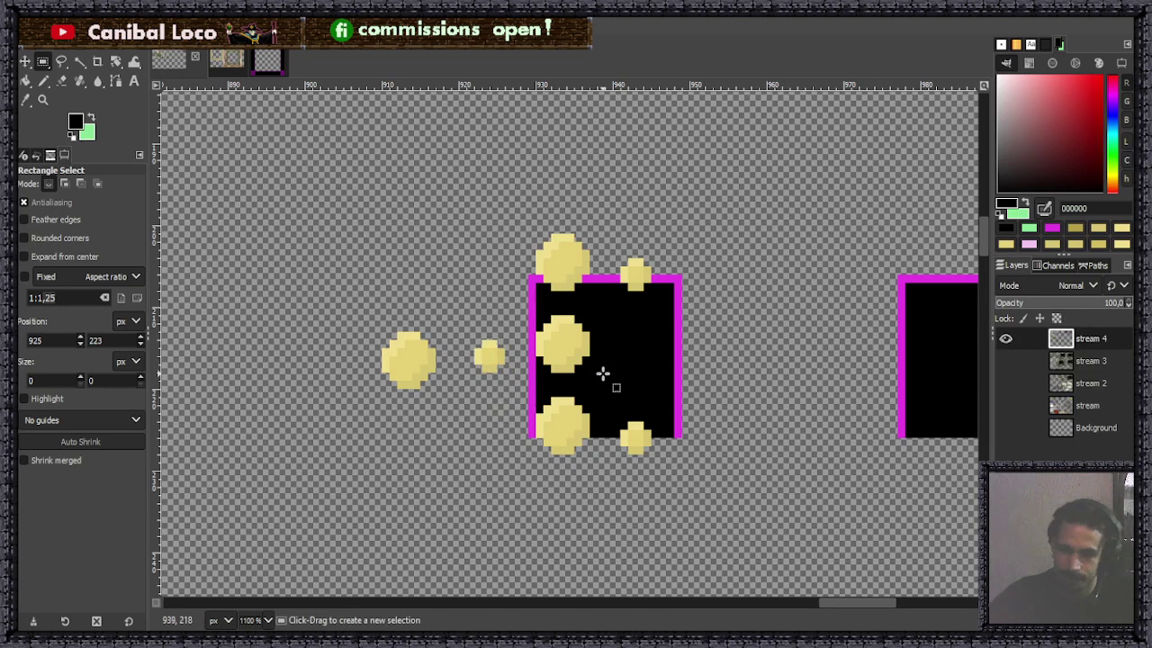
Move the middle large ball from the lower tile's left column to the same height across the tile's right border.
scroll(610, 351, "up", 2)
left_click_drag(468, 270, 586, 388)
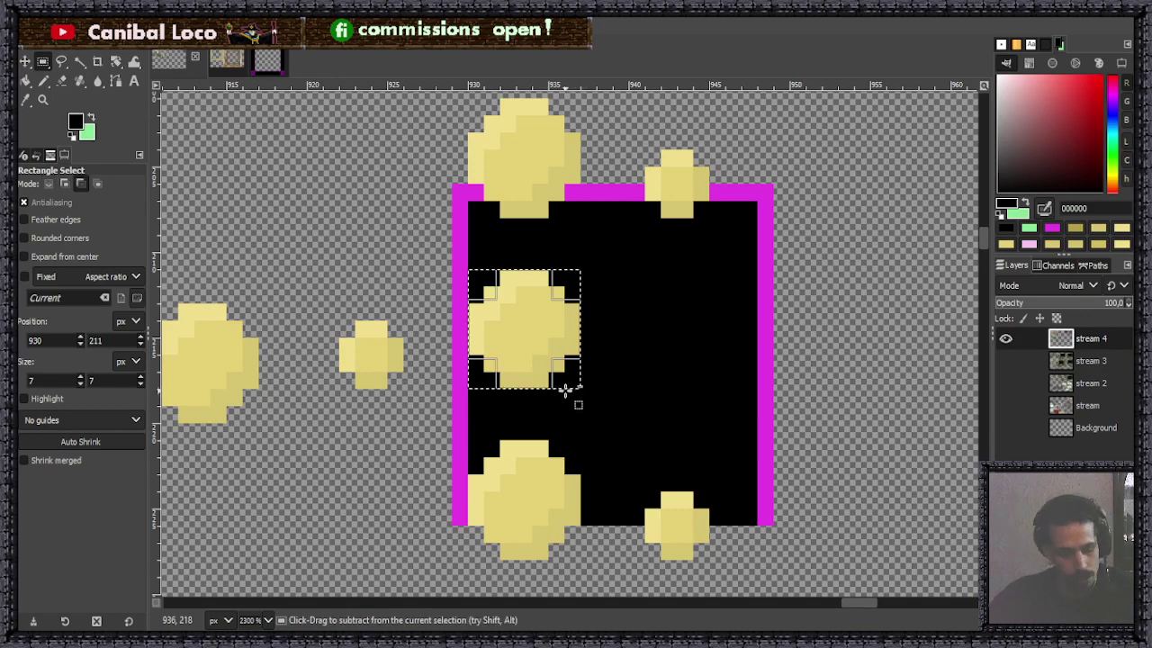
key("ctrl+x")
key("ctrl+v")
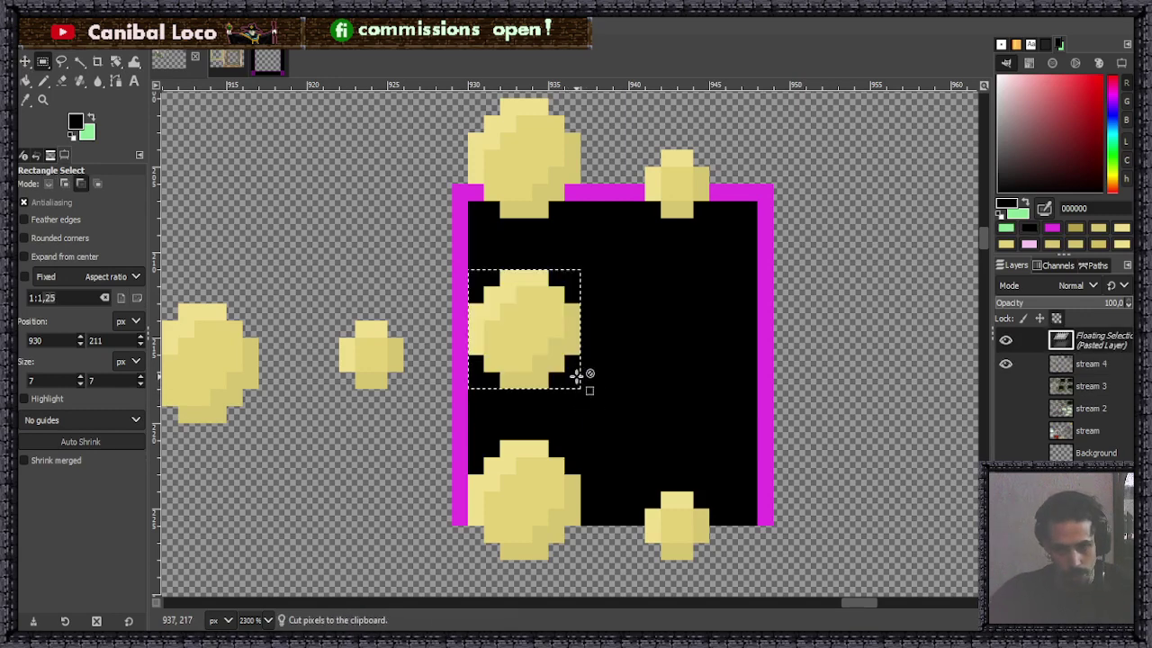
left_click_drag(556, 342, 736, 348)
left_click(572, 390)
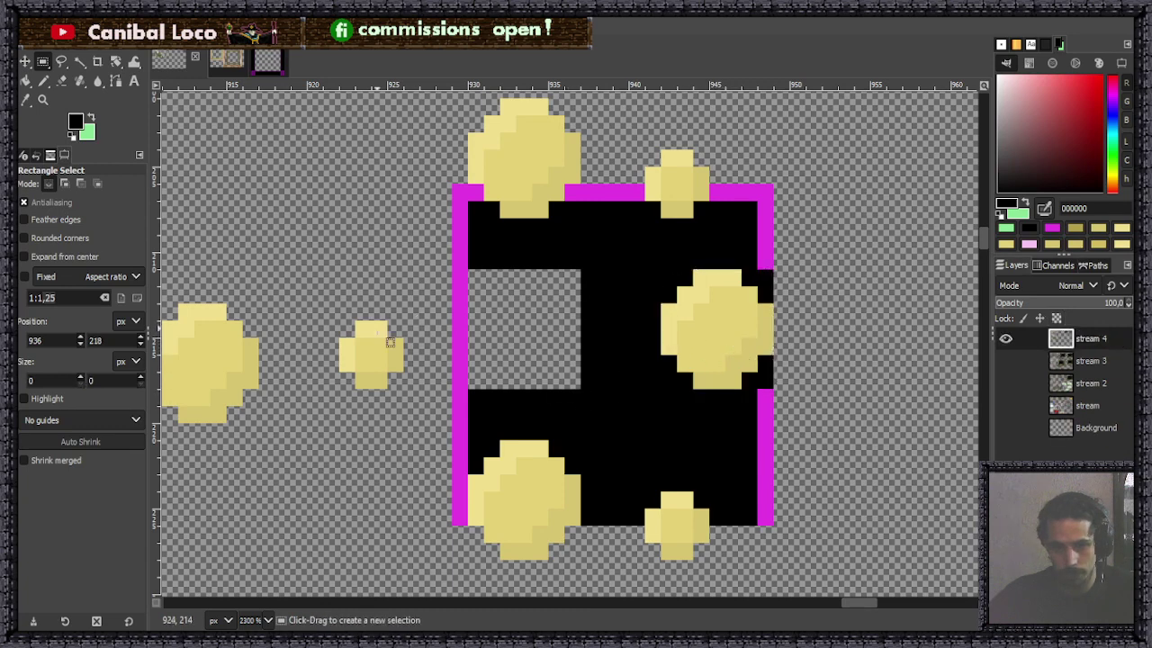
Fill the transparent 7 × 7 px hole inside the lower tile's left border with black.
left_click_drag(351, 326, 365, 342)
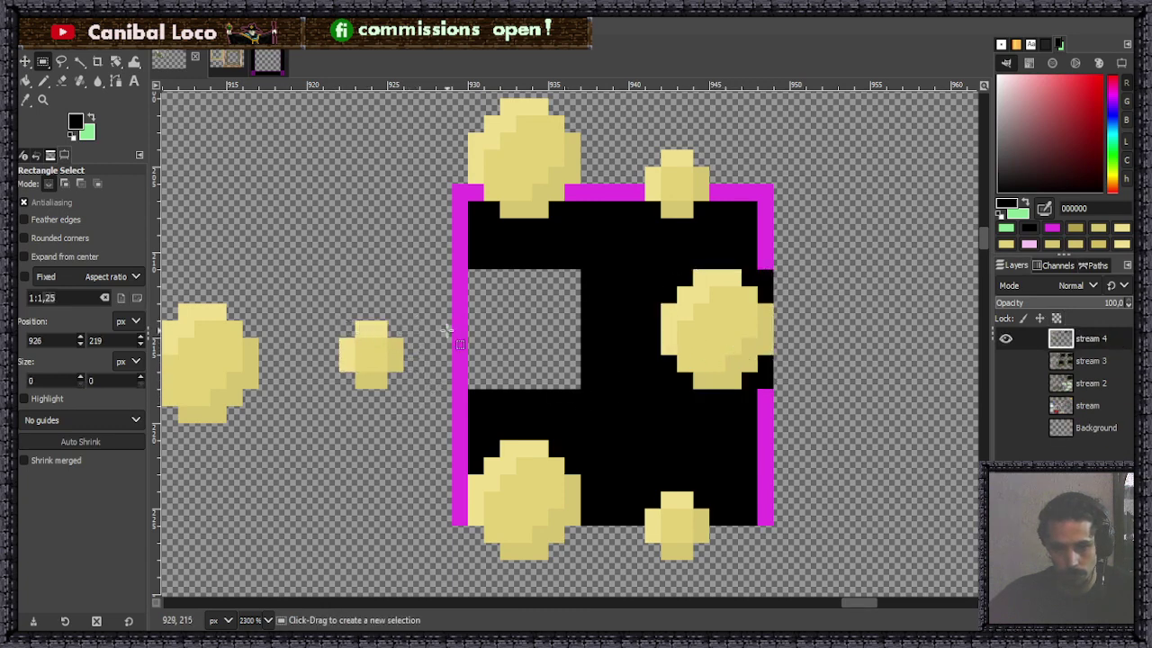
left_click_drag(468, 270, 581, 388)
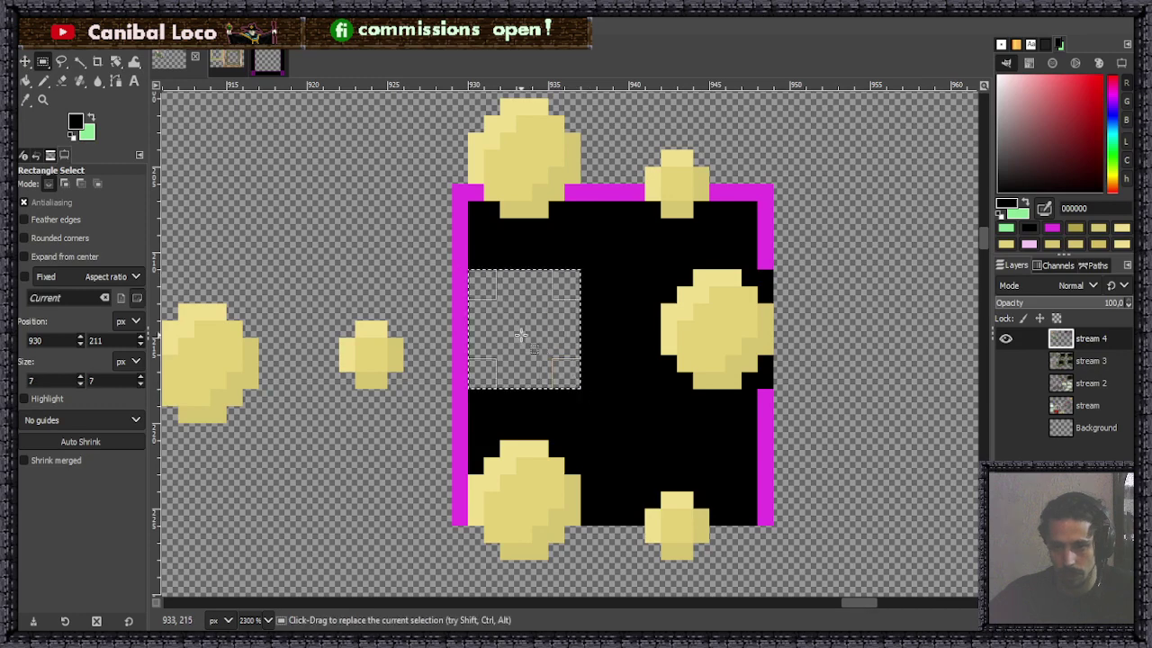
key("ctrl+comma")
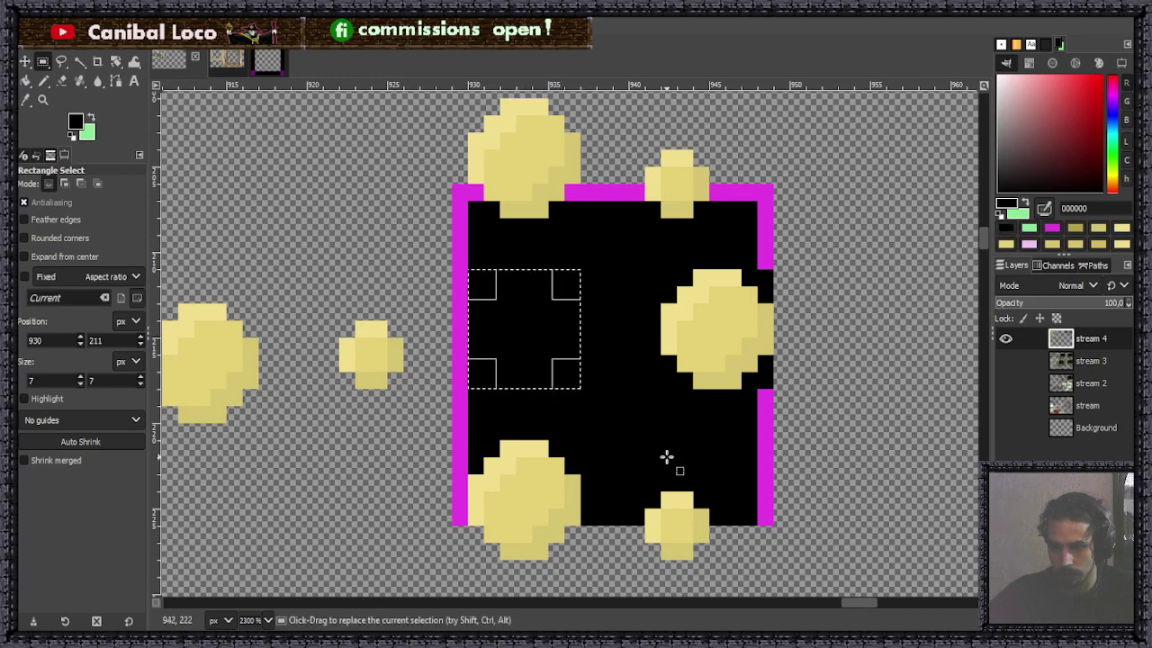
Paste a copy of the spare small ball over the lower tile's left border, midway between the two large balls.
left_click_drag(340, 321, 416, 401)
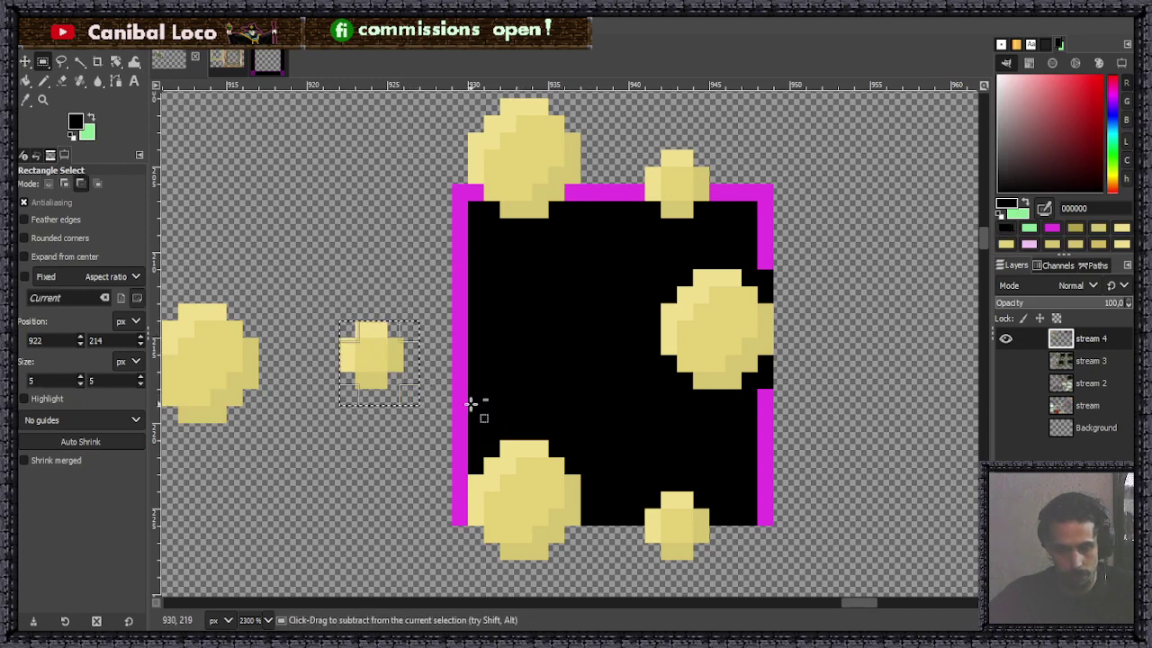
key("ctrl+c")
key("ctrl+v")
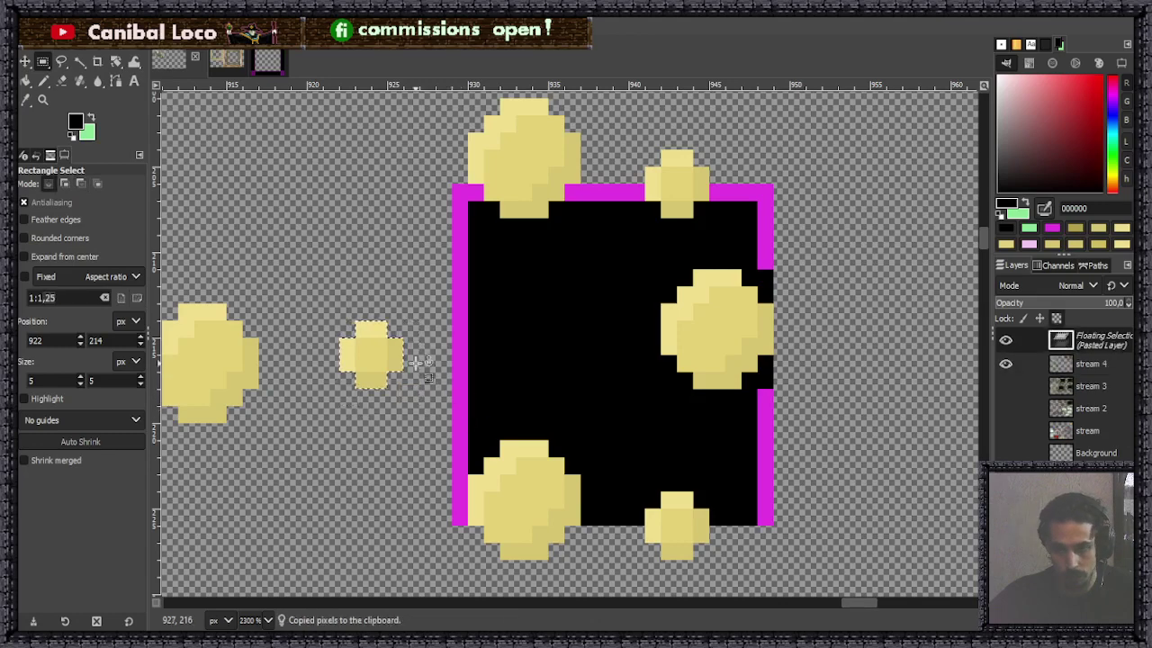
left_click_drag(372, 363, 486, 350)
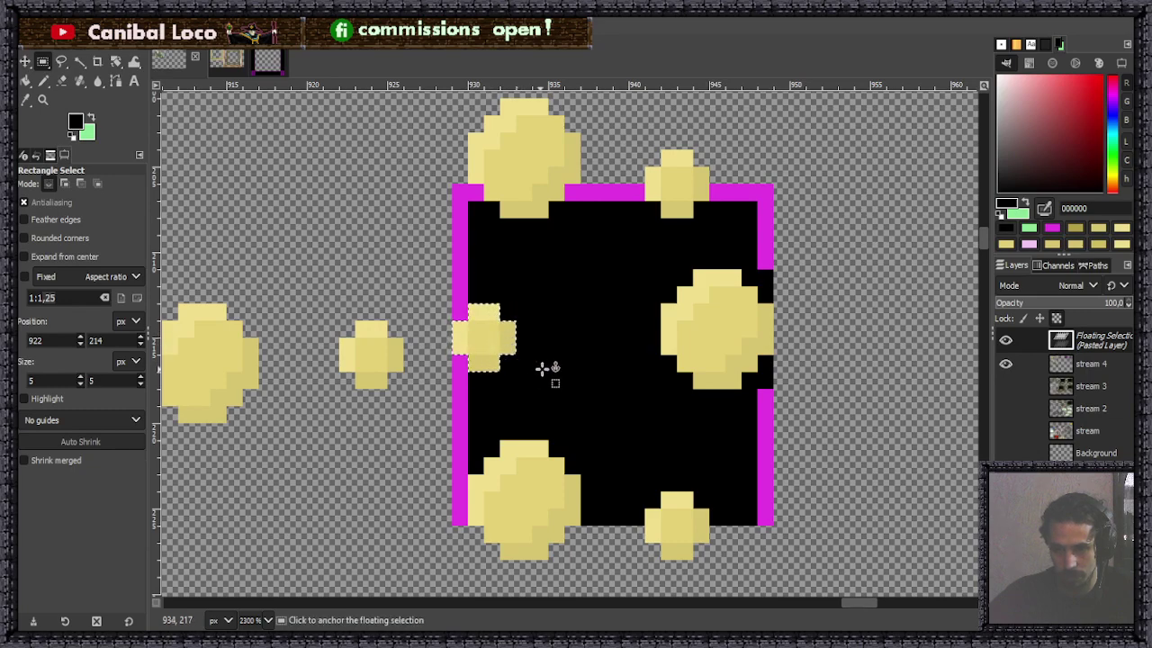
scroll(553, 396, "down", 6)
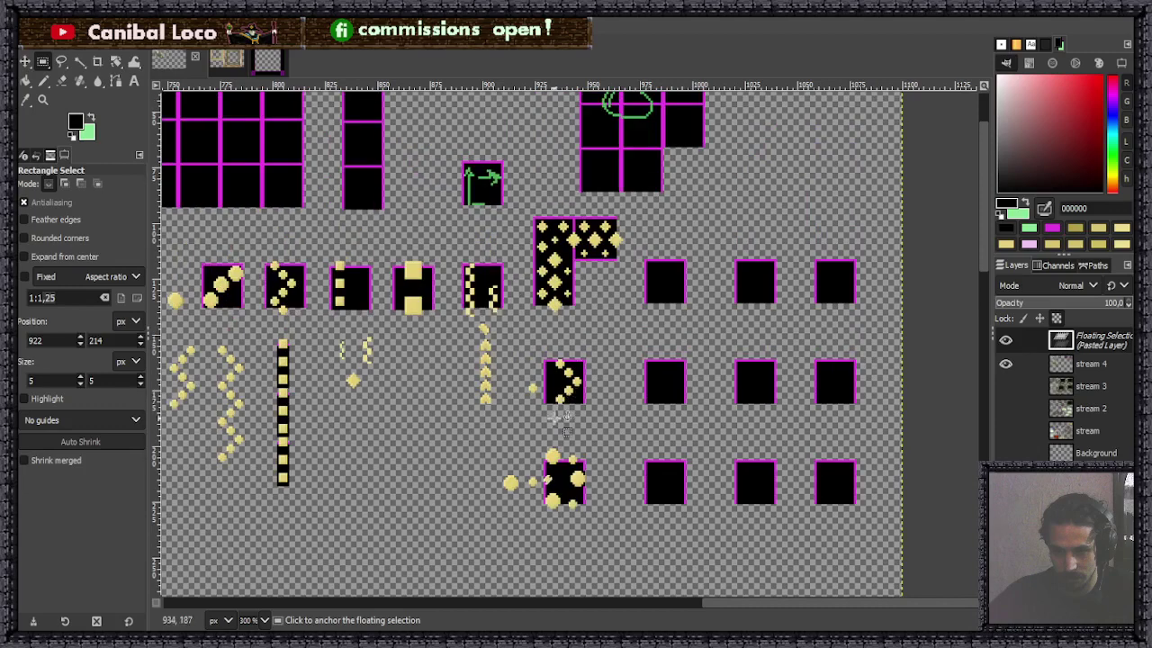
left_click(556, 419)
Compare the lower ball tile with the other ornament tiles and save the image.
scroll(627, 363, "down", 3)
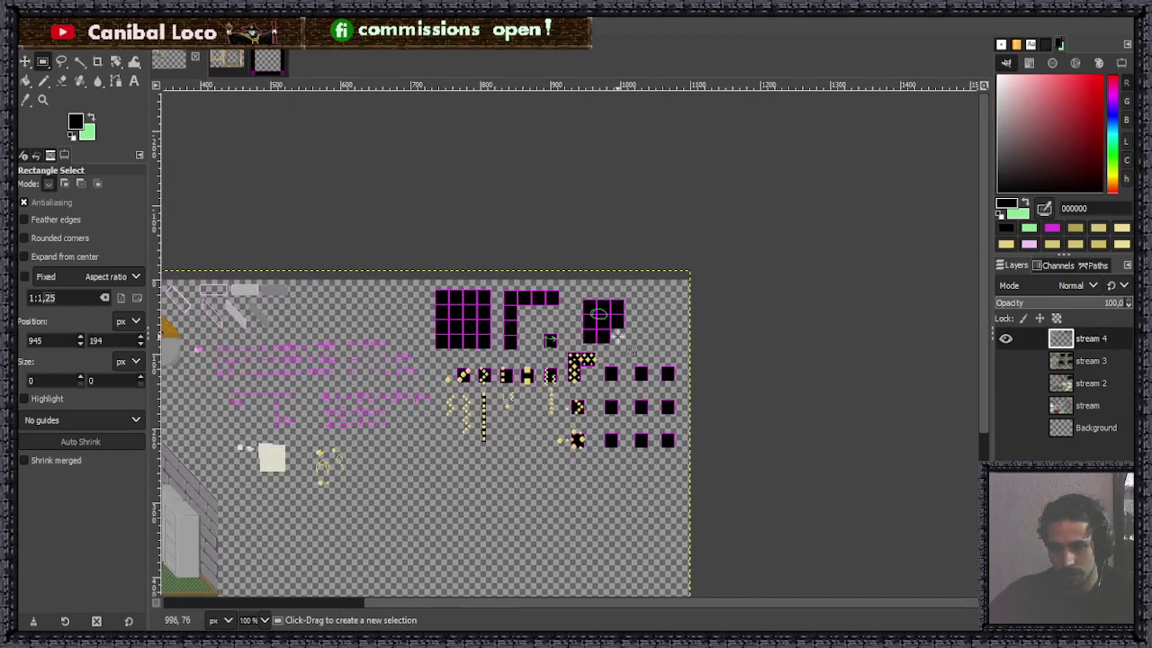
scroll(629, 485, "up", 4)
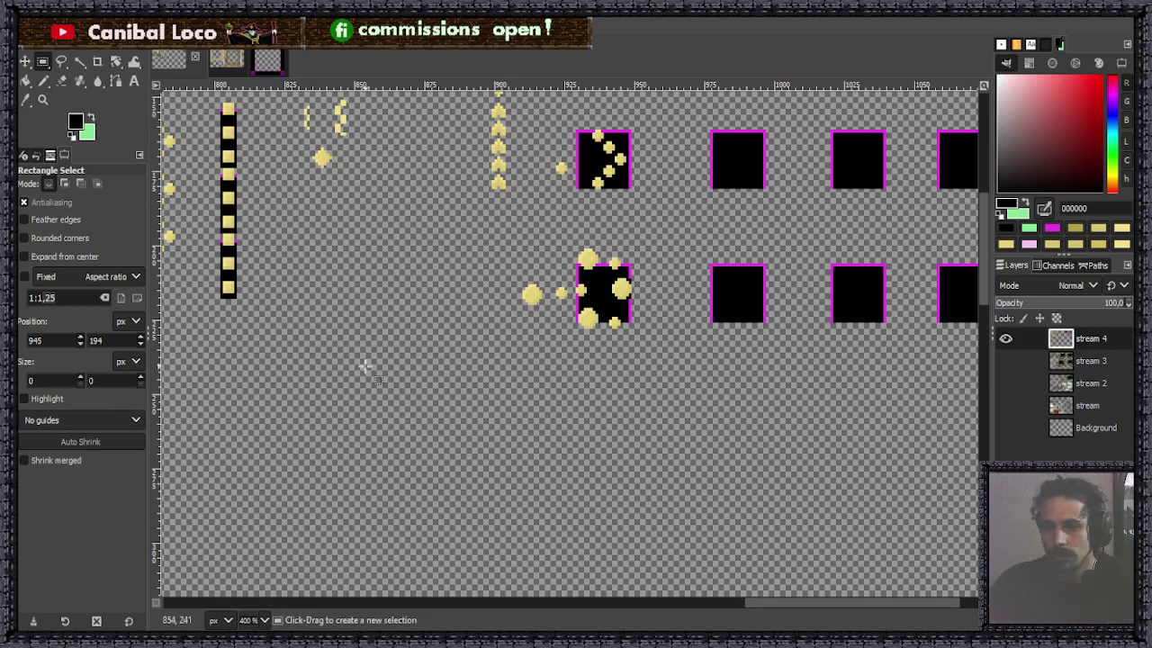
scroll(603, 405, "down", 2)
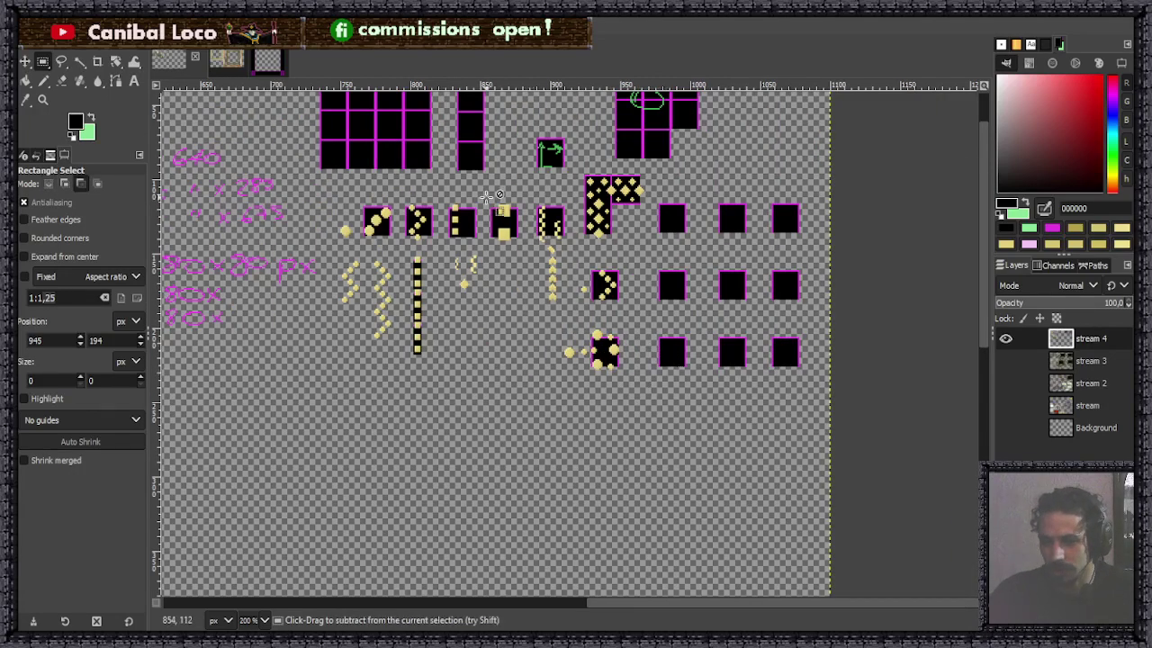
scroll(504, 230, "up", 5)
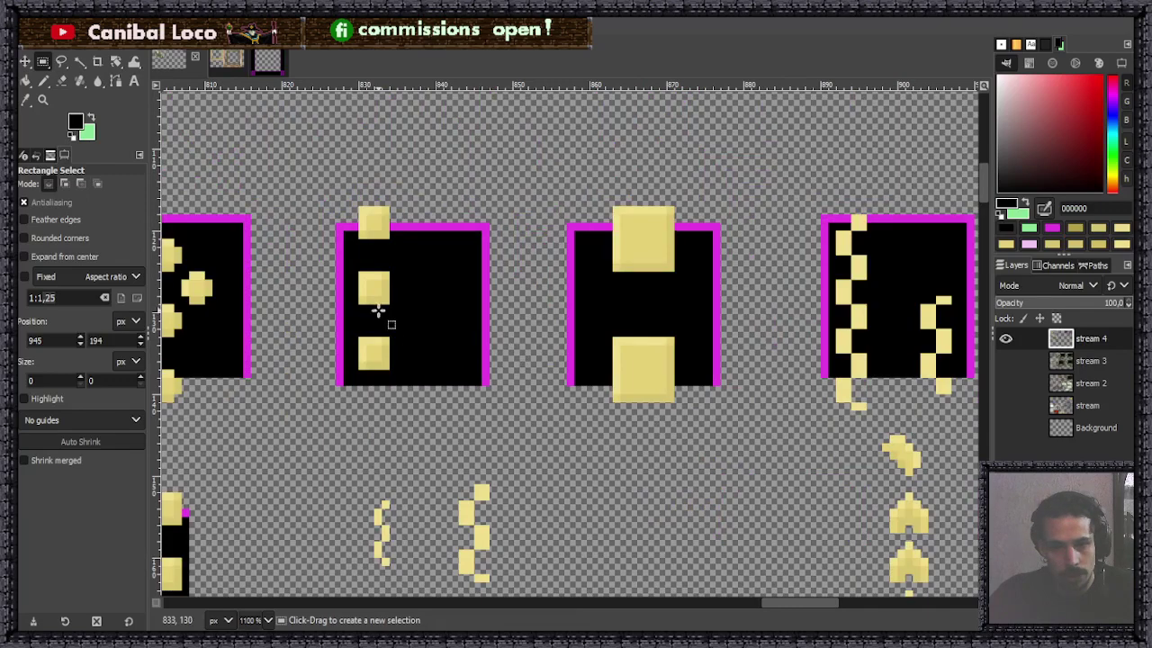
scroll(599, 324, "down", 6)
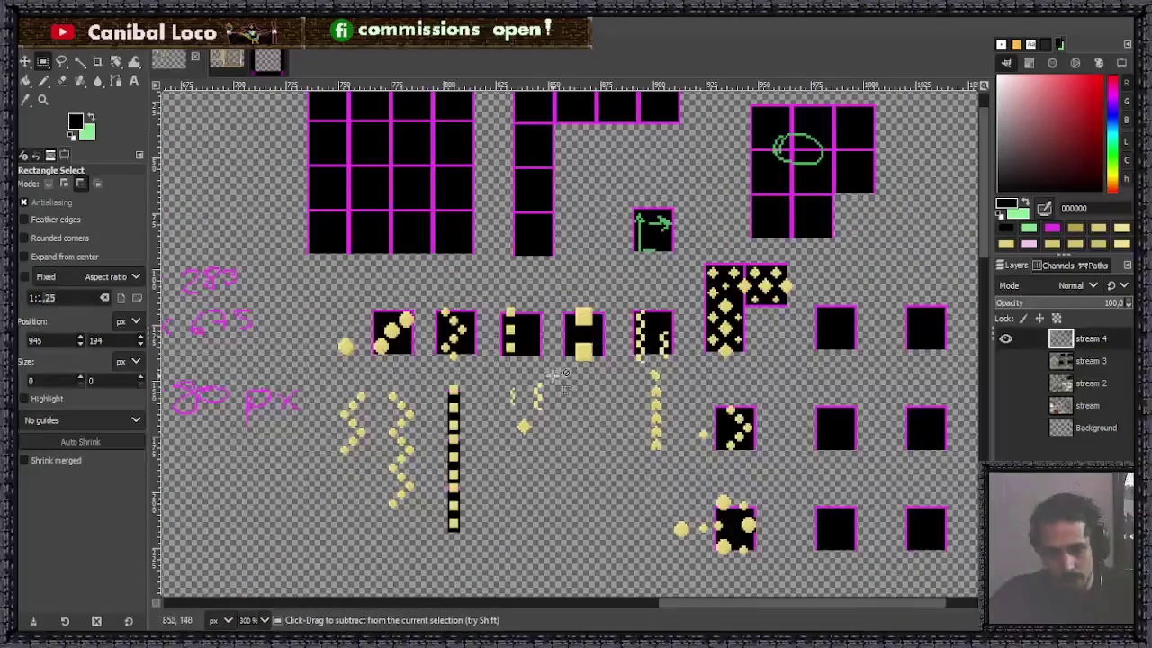
scroll(627, 373, "up", 1)
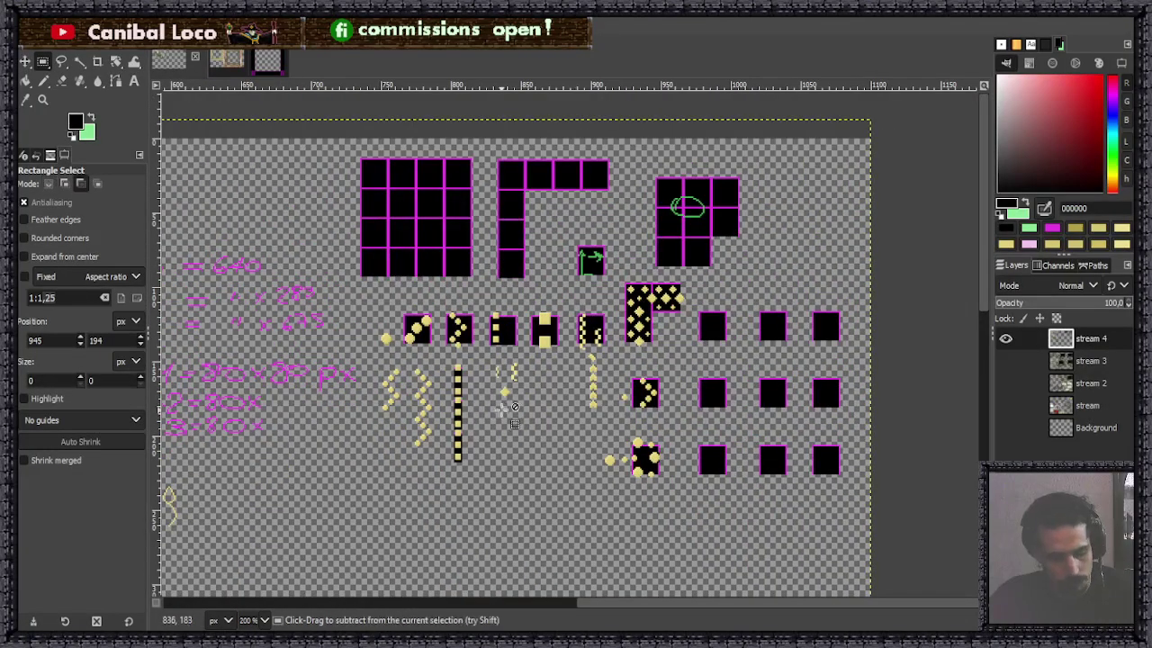
key("ctrl+s")
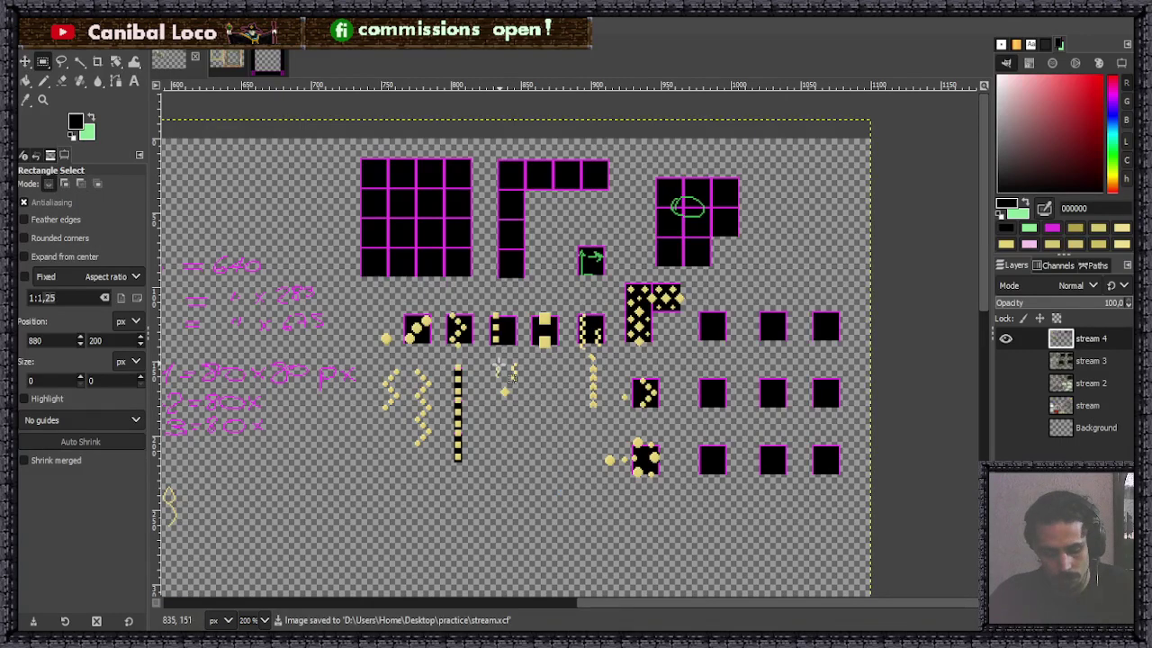
Examine the carved ornaments on the gold, bronze and green picture frames in the reference image.
key("n")
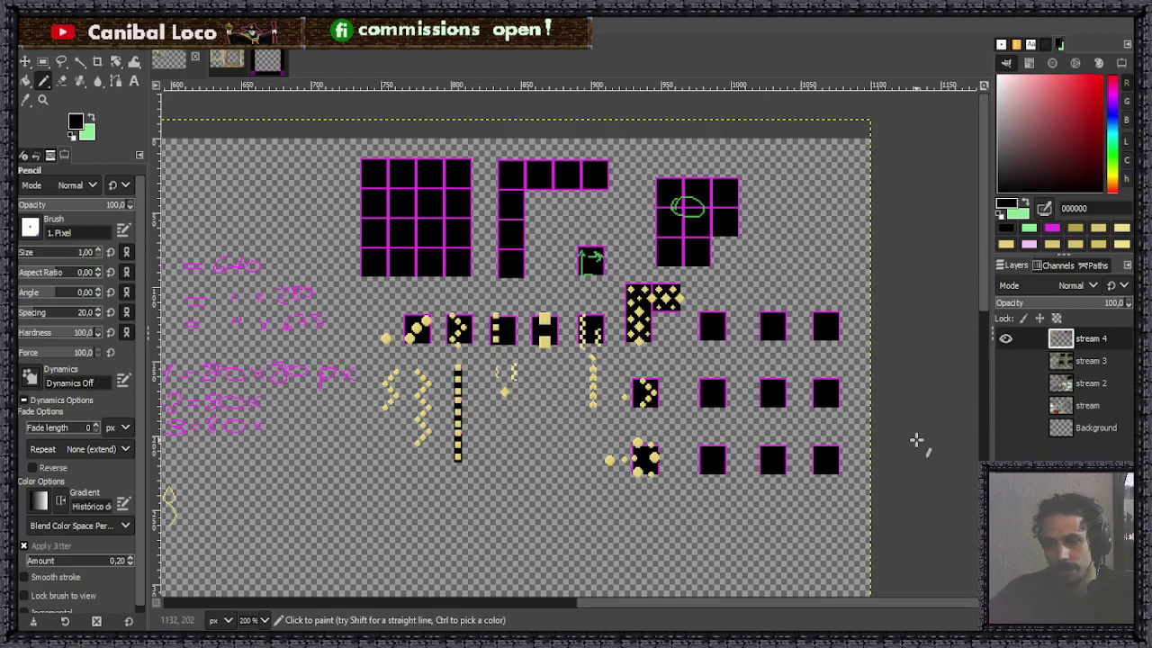
scroll(754, 389, "down", 3)
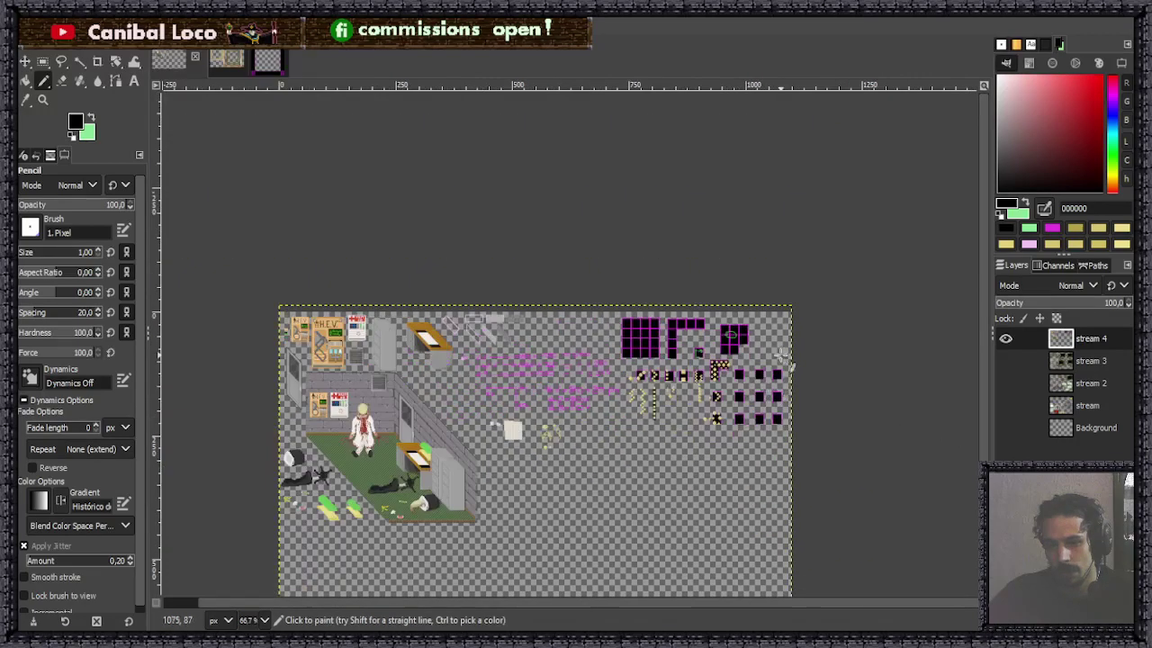
scroll(765, 349, "up", 2)
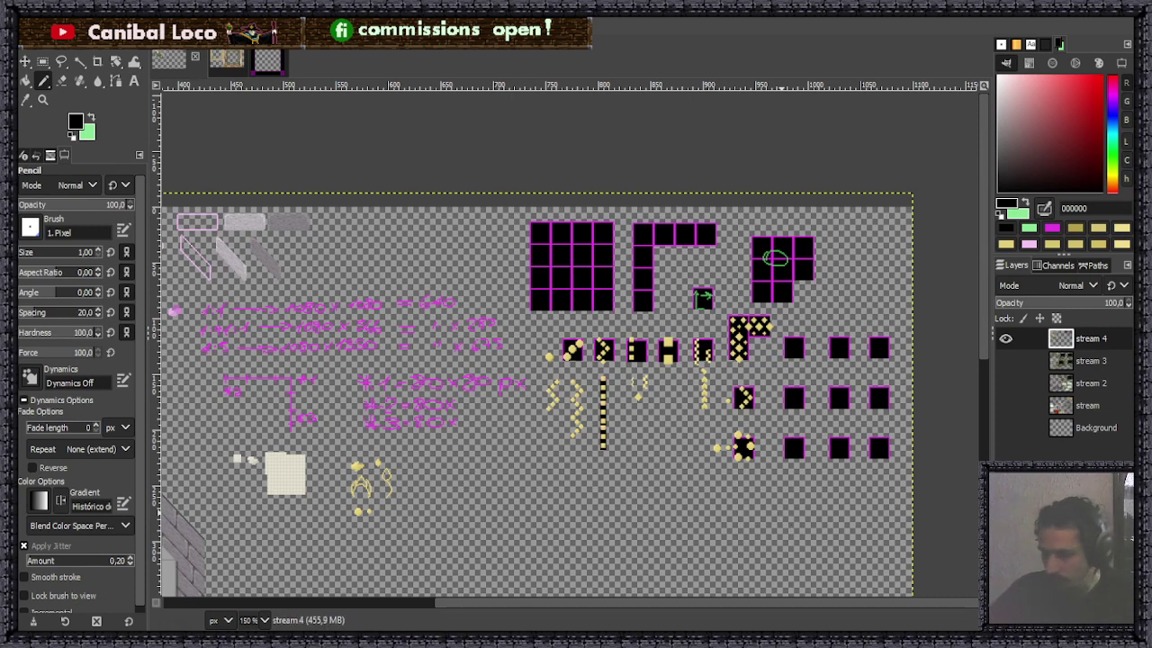
left_click(227, 61)
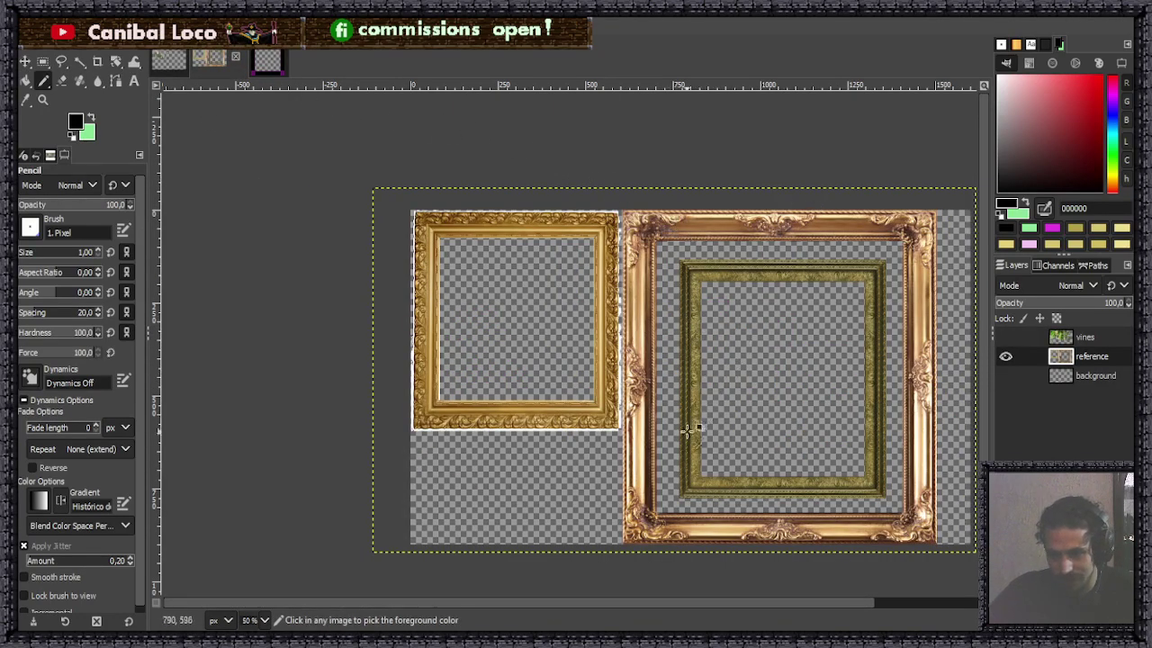
key("1")
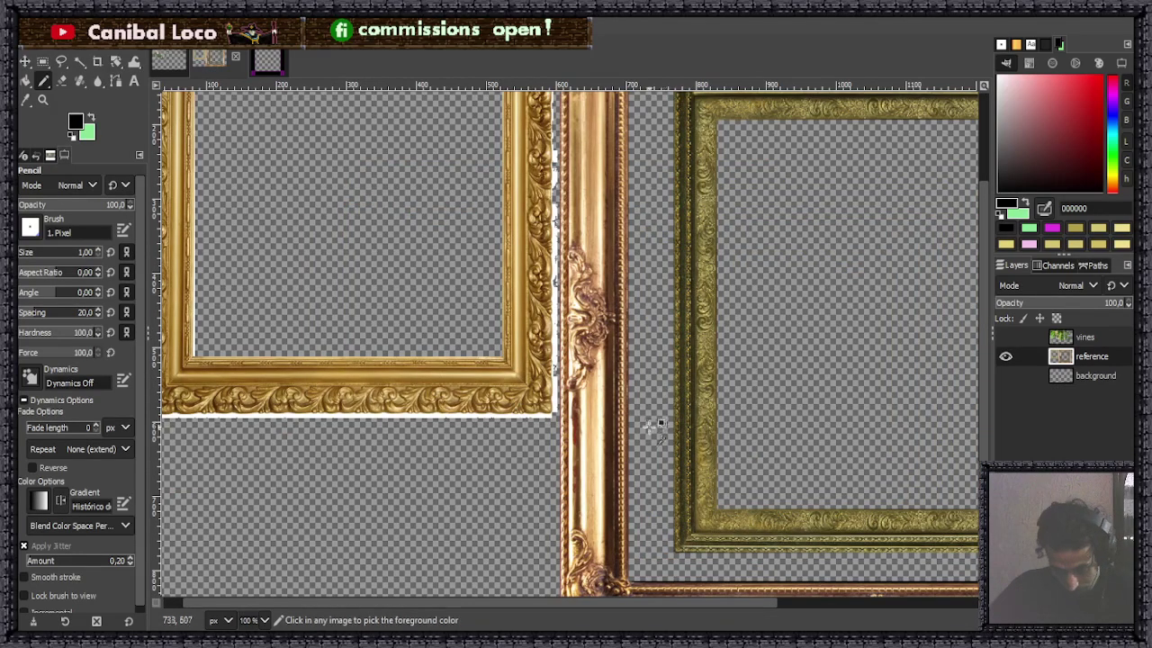
scroll(662, 423, "down", 1)
scroll(661, 423, "up", 1)
scroll(656, 373, "up", 3)
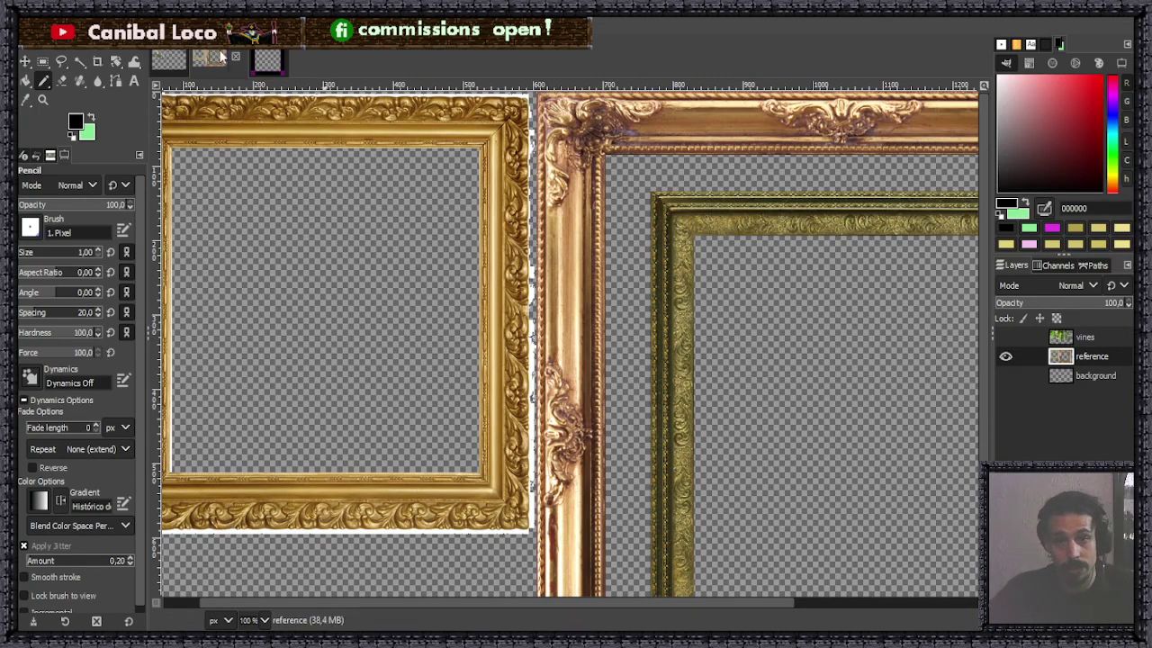
Return to the image with the ornament tiles and save it.
left_click(166, 59)
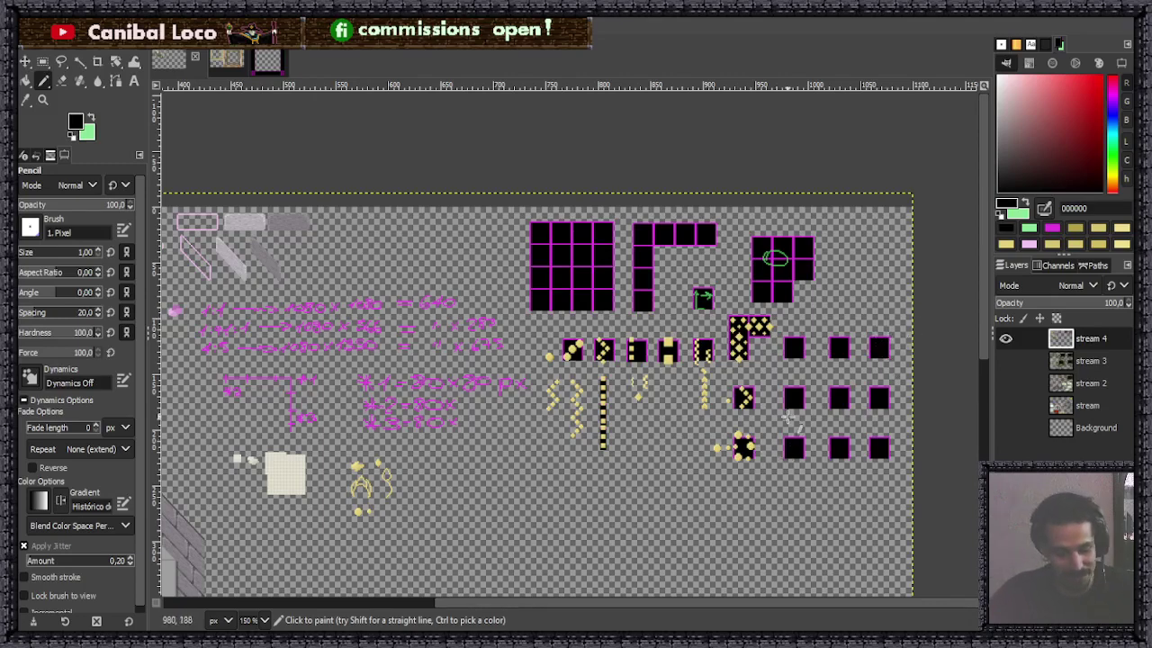
key("ctrl+s")
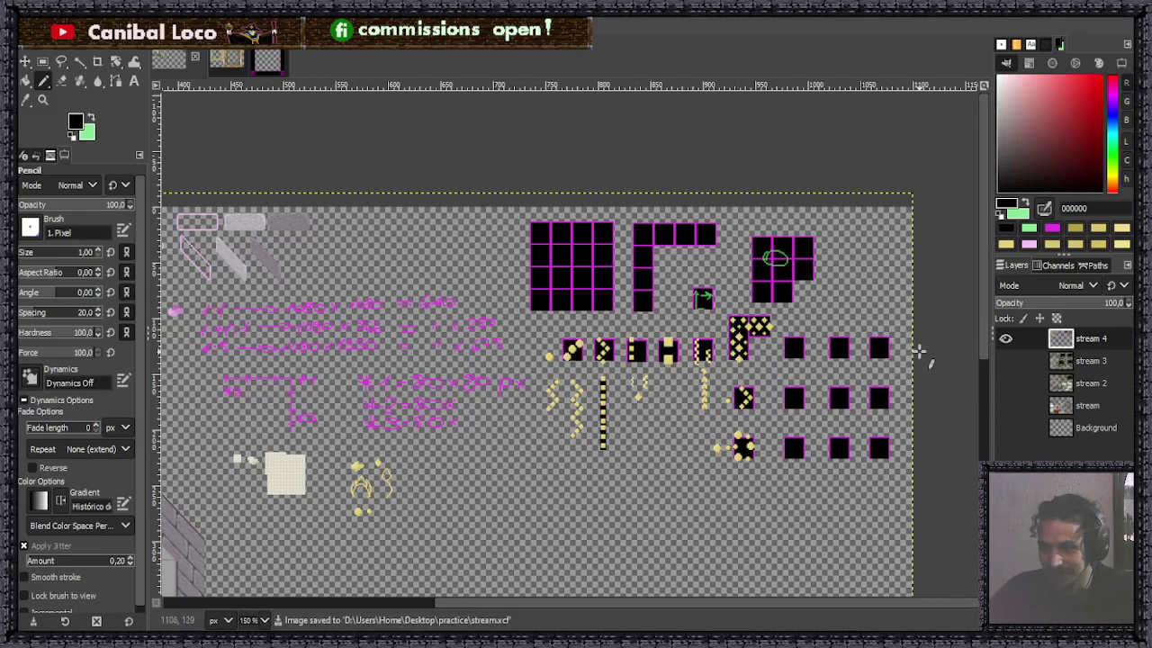
Look over the whole canvas, from the handwritten size notes and room scene to the ornament tiles.
scroll(850, 369, "up", 3)
scroll(787, 376, "down", 2)
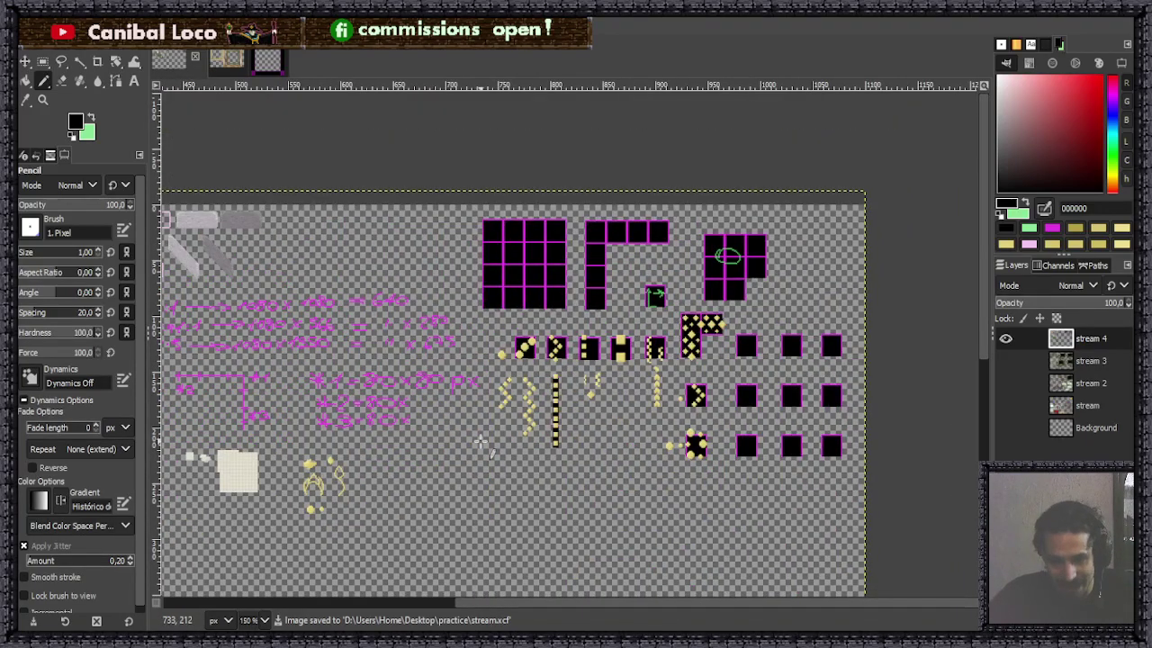
scroll(505, 449, "down", 2)
scroll(410, 391, "up", 4)
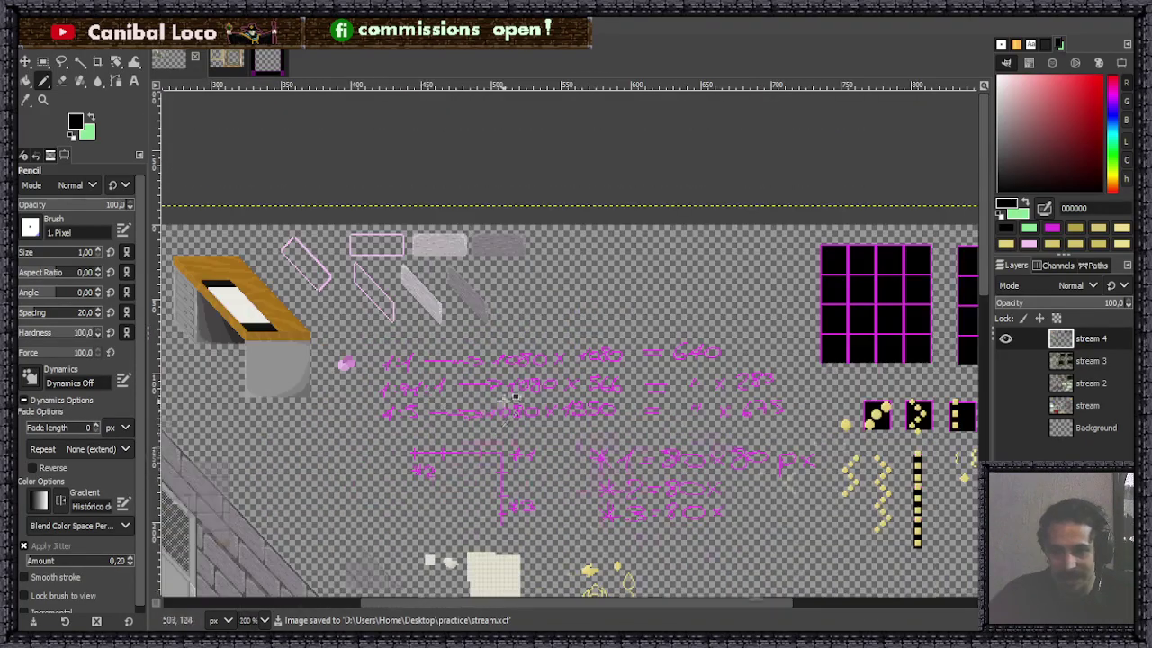
scroll(419, 405, "down", 3)
scroll(410, 391, "up", 5)
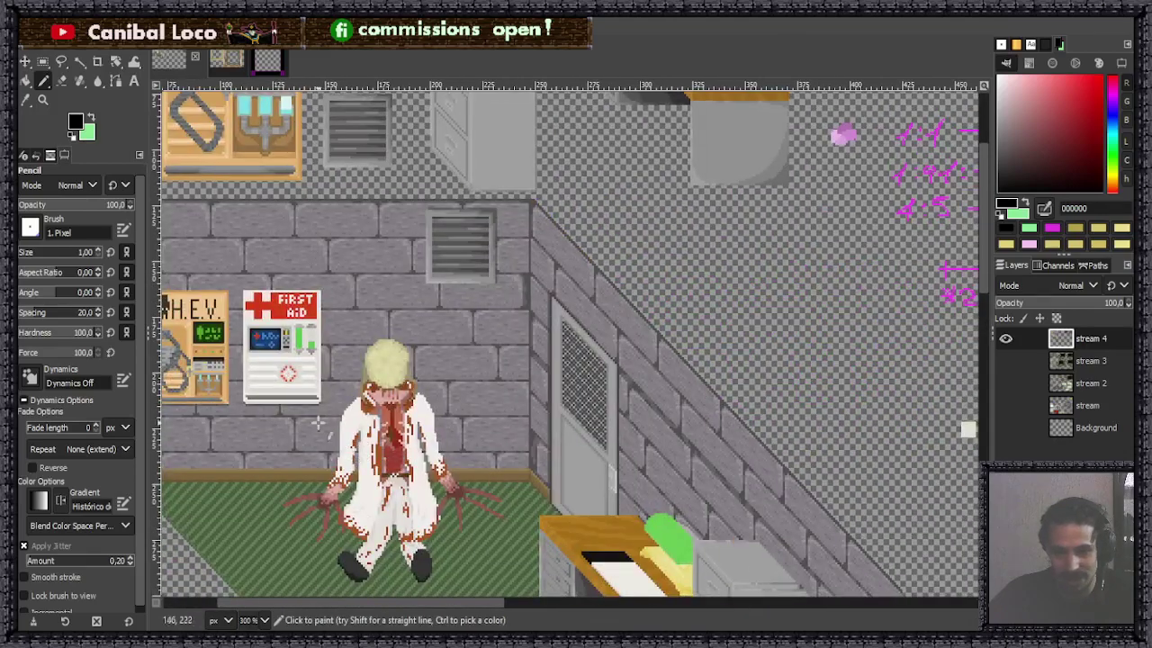
scroll(565, 356, "down", 5)
scroll(760, 376, "up", 5)
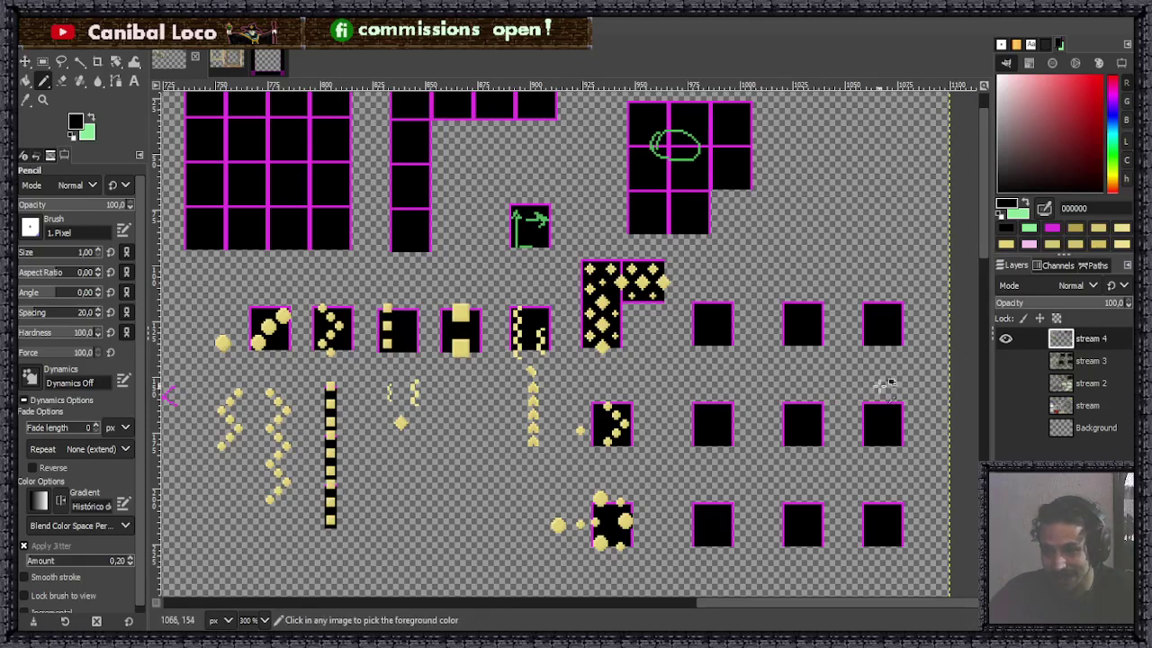
Save stream.xcf again while checking the ornament tiles within the full canvas.
key("ctrl+s")
scroll(630, 413, "down", 3)
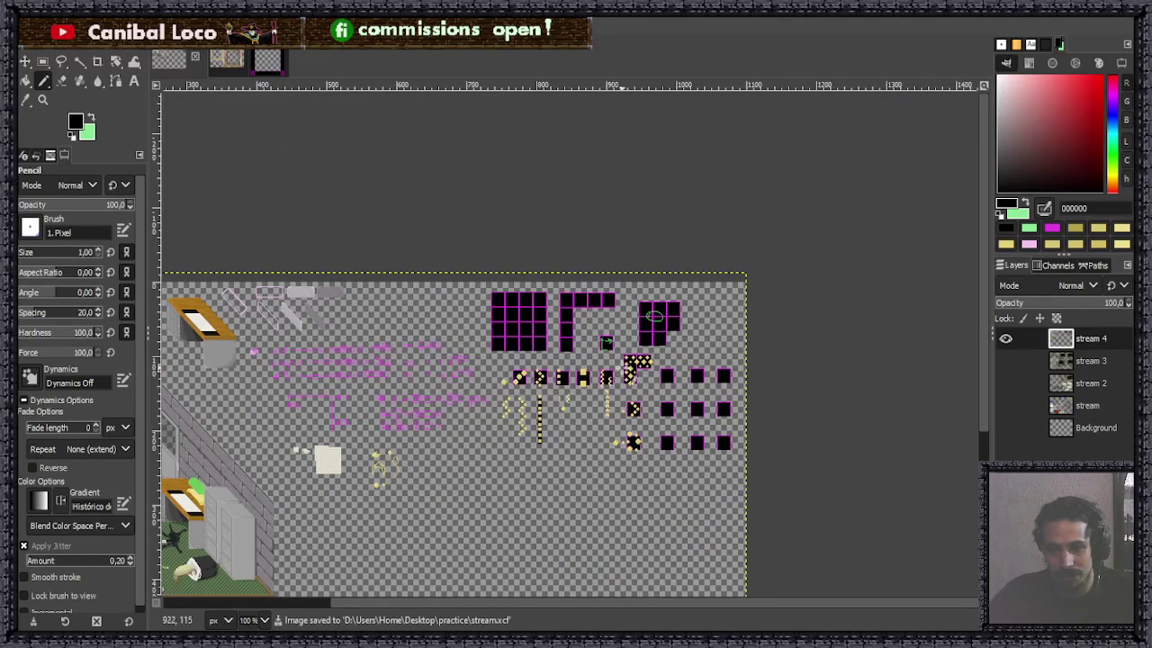
scroll(634, 369, "up", 2)
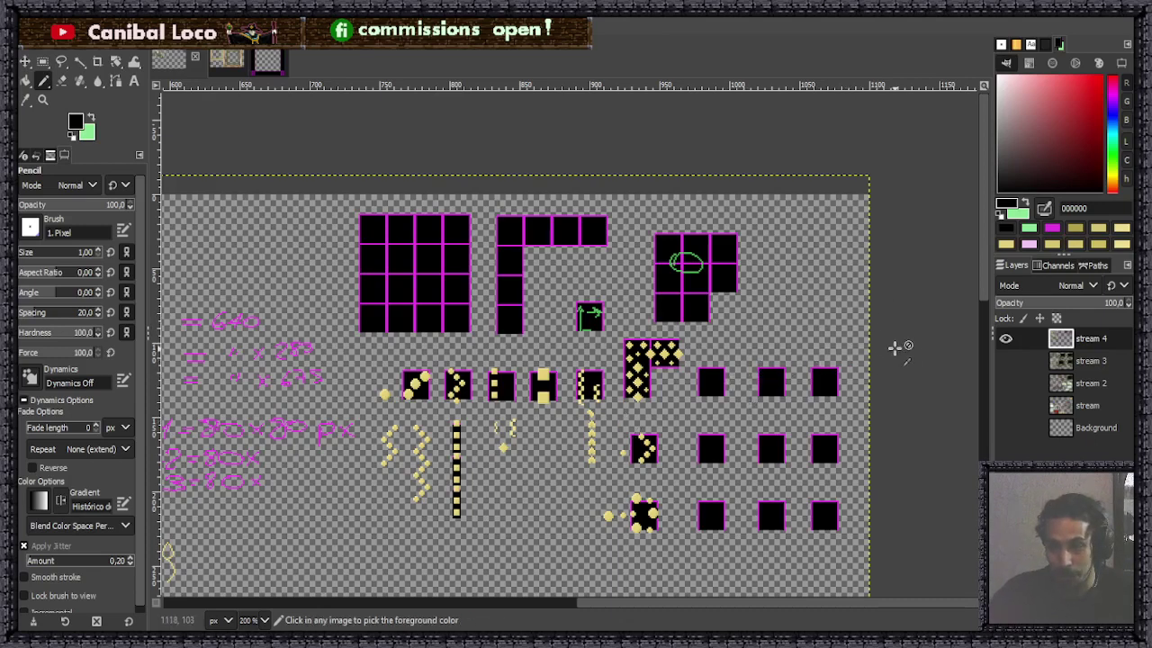
key("ctrl+s")
scroll(610, 454, "down", 4)
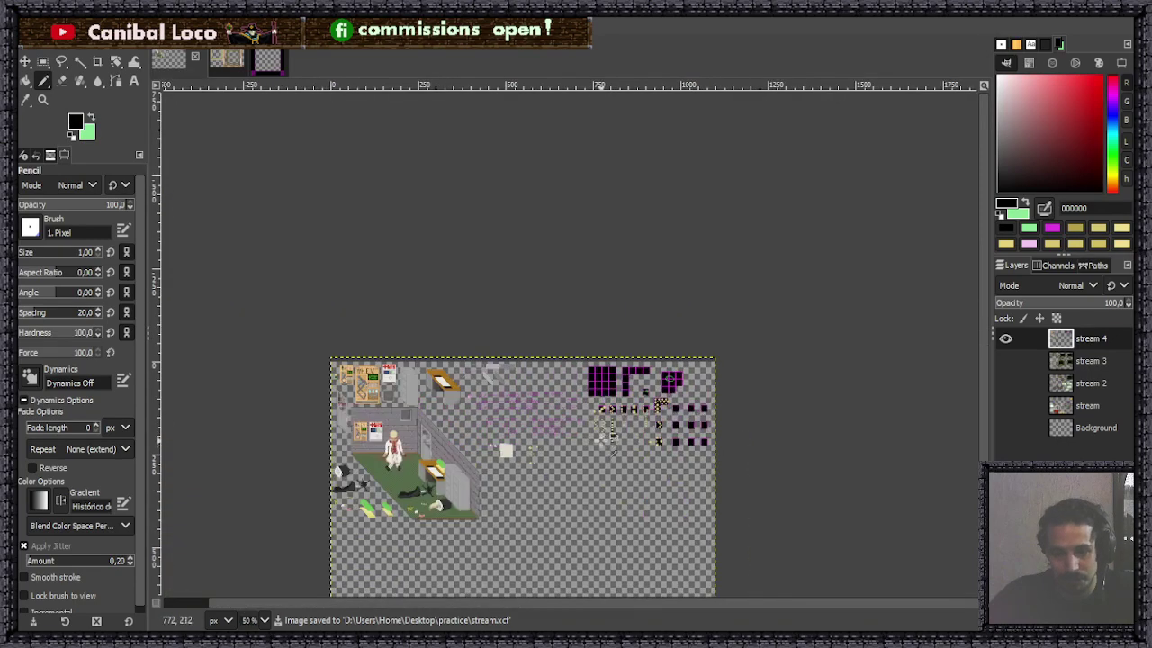
scroll(612, 435, "up", 3)
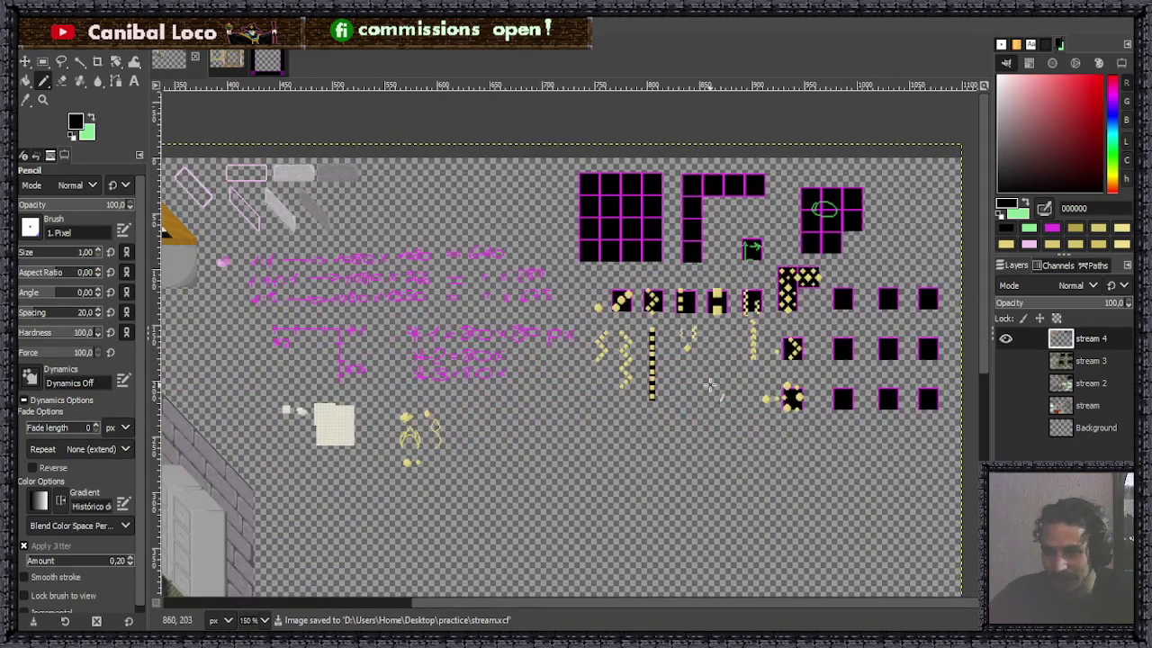